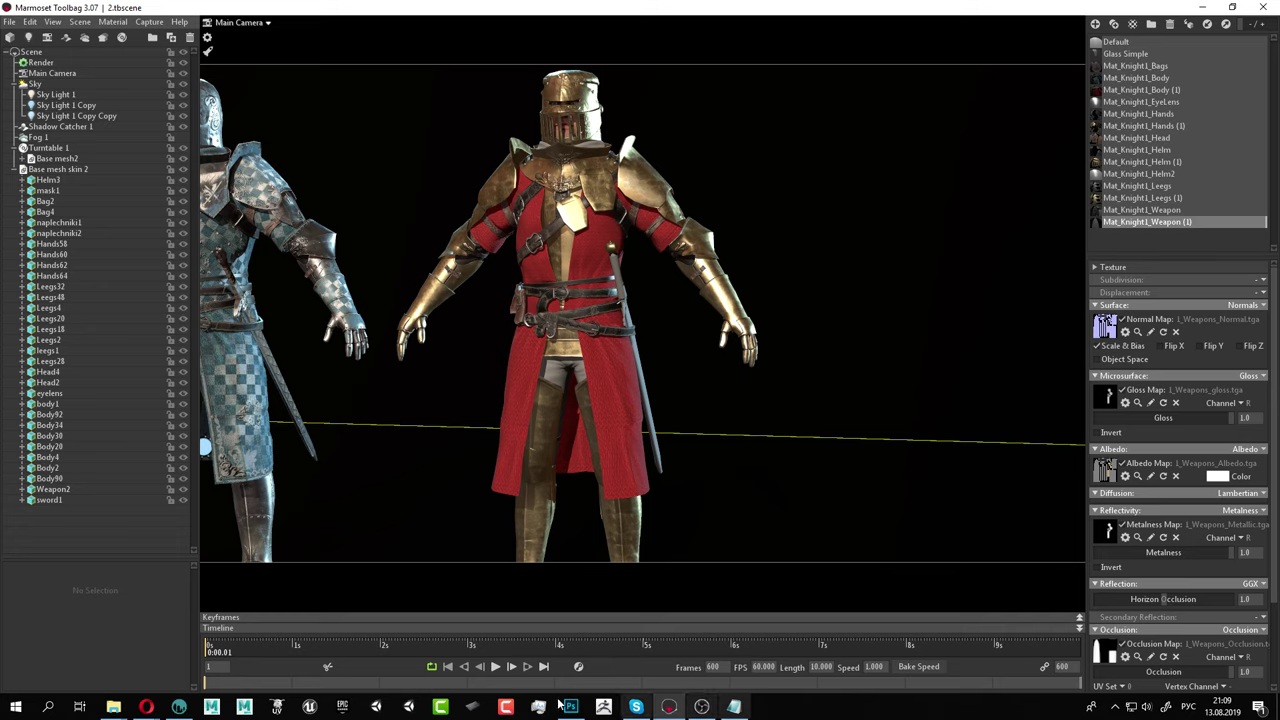
Hide the blue knight's helmet meshes helm2 and helm4 to expose his bare head
middle_click_drag(466, 432, 795, 398)
scroll(714, 344, "up", 4)
scroll(714, 350, "down", 2)
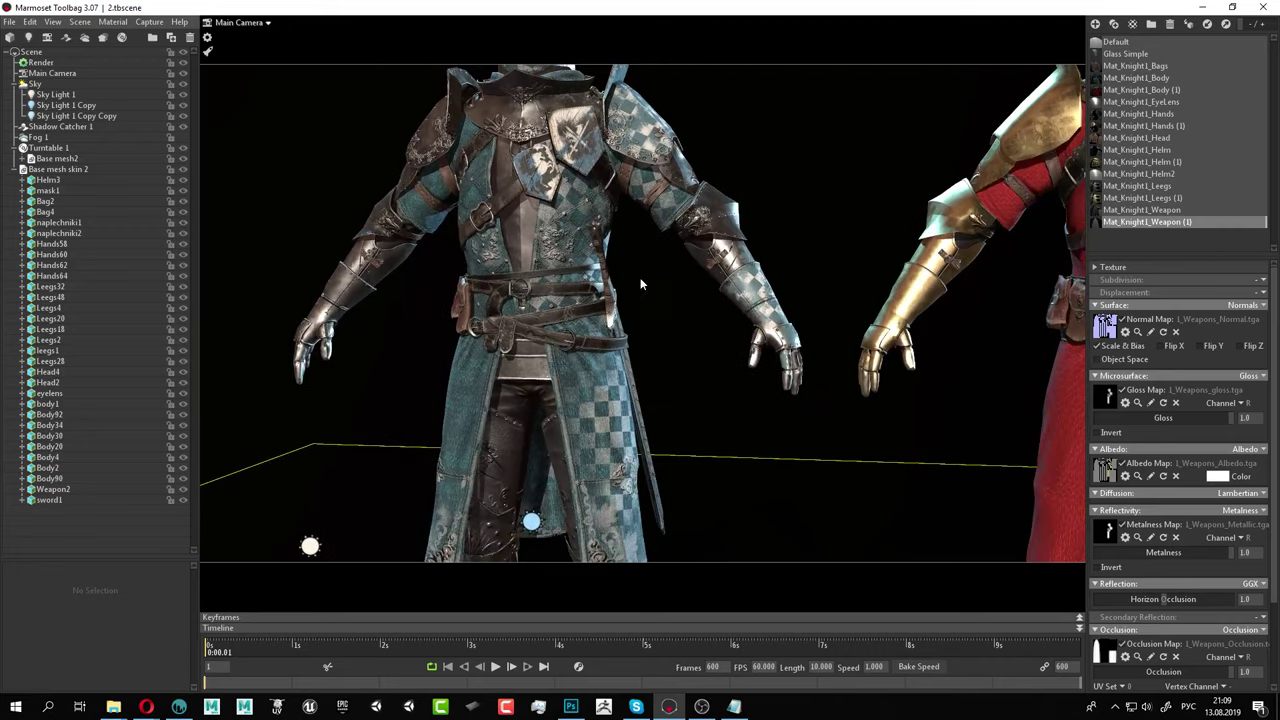
middle_click_drag(643, 283, 675, 510)
left_click(585, 288)
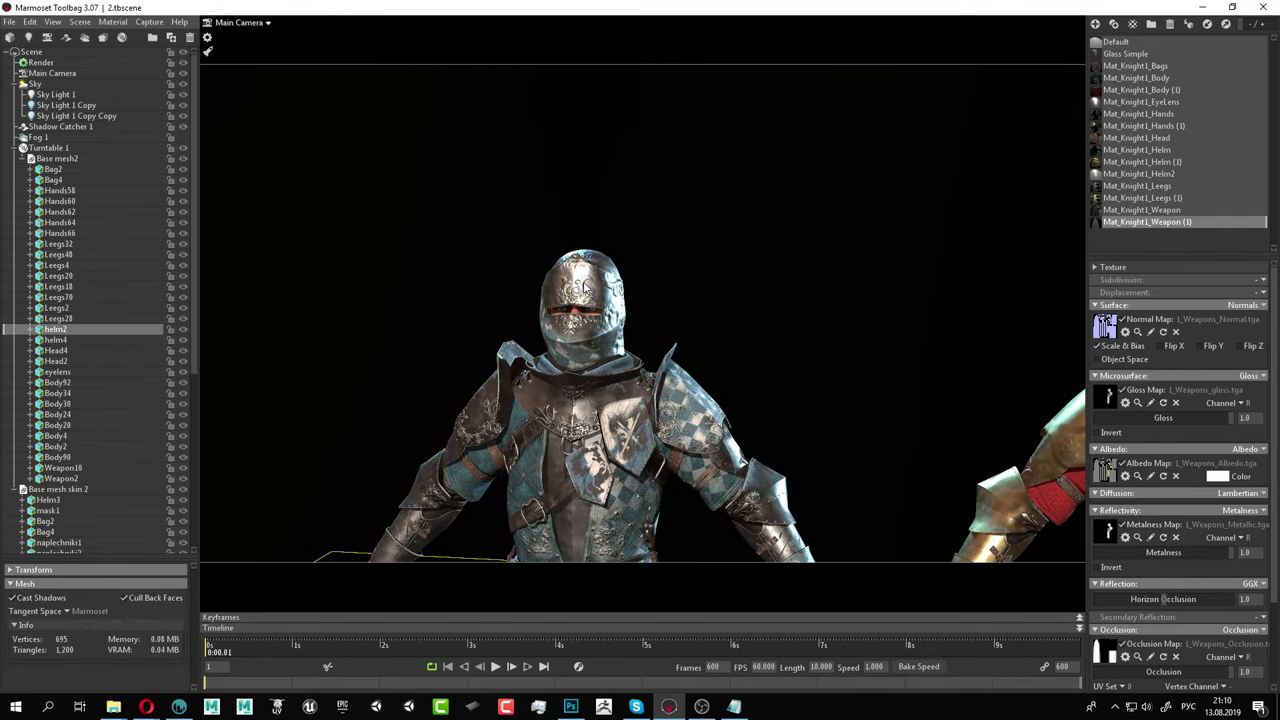
left_click(183, 329)
left_click(603, 277)
left_click(183, 340)
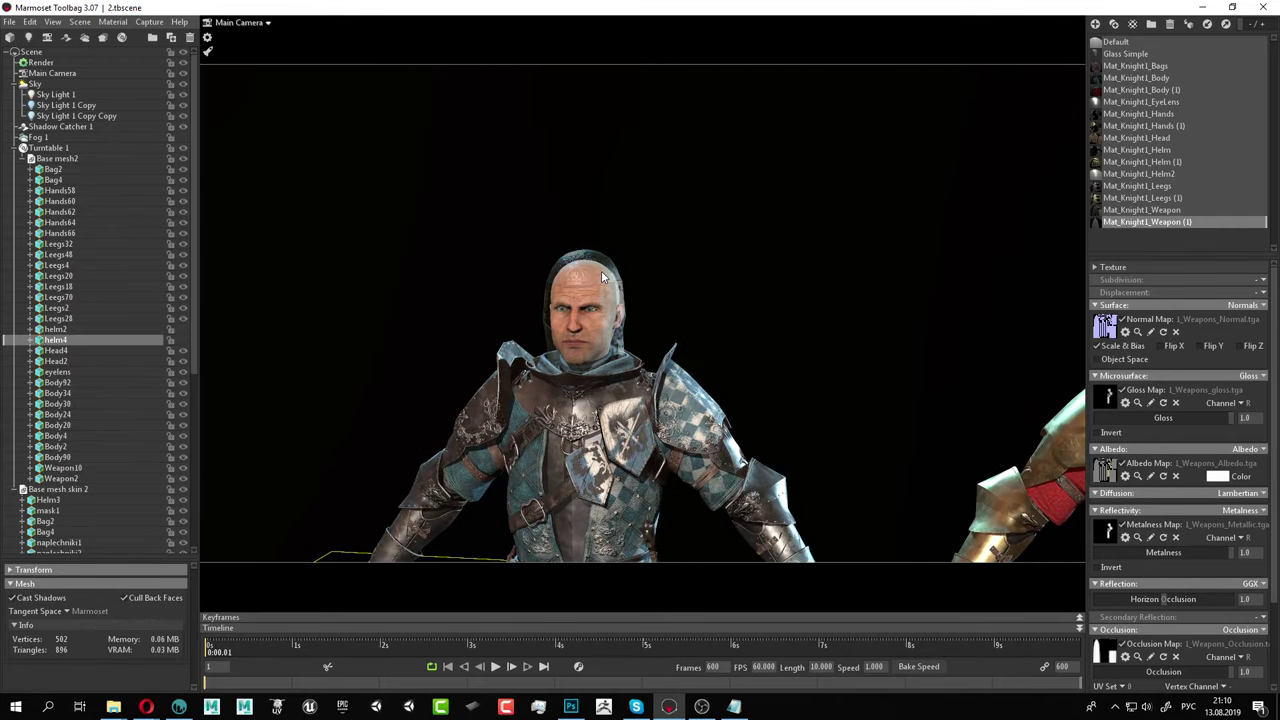
Examine the red knight's gold armour, tunic, belts and helmet beside the blue knight
middle_click_drag(795, 381, 636, 304)
scroll(862, 384, "down", 3)
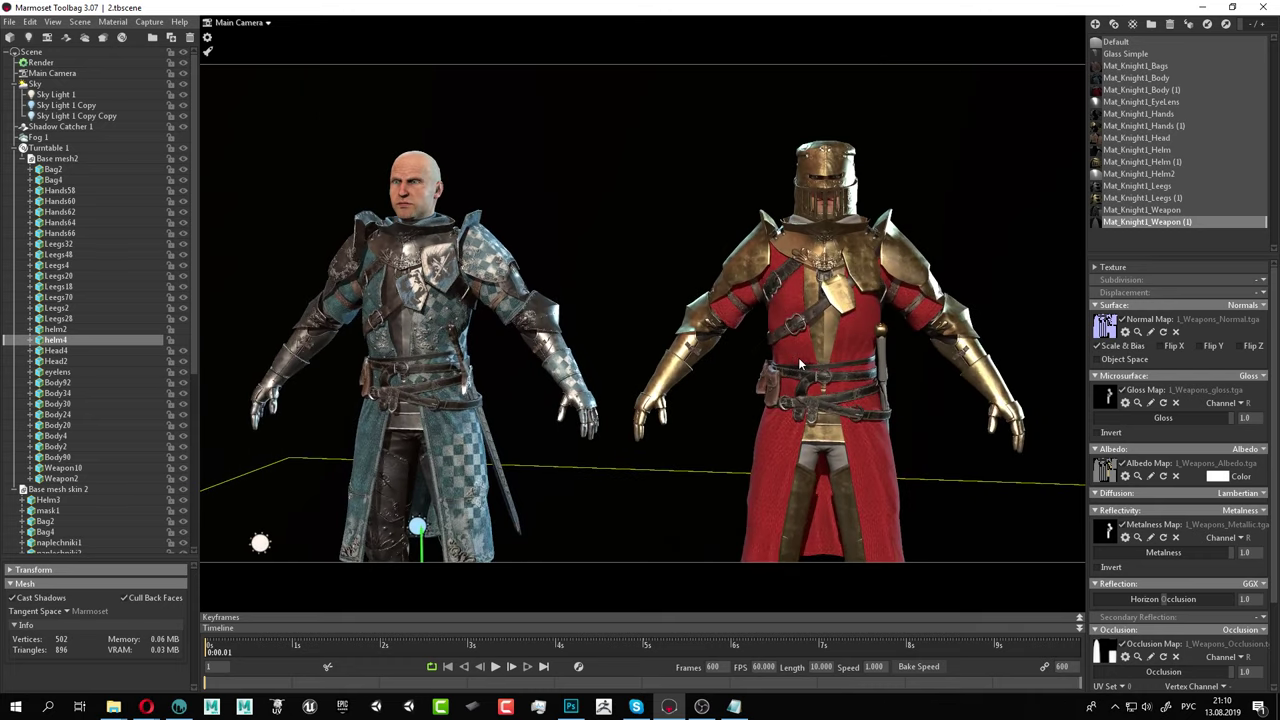
middle_click_drag(783, 363, 799, 295)
left_click_drag(958, 370, 924, 347)
middle_click_drag(924, 347, 852, 349)
left_click(757, 220)
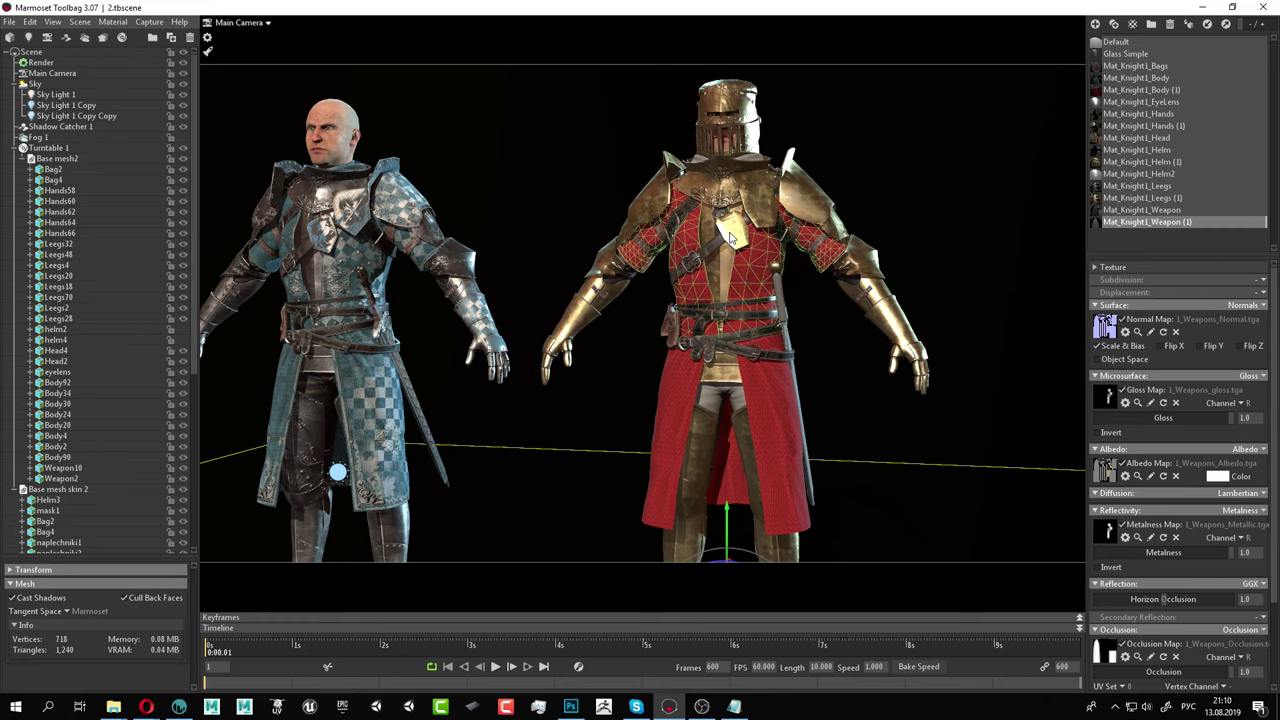
middle_click_drag(916, 497, 895, 451)
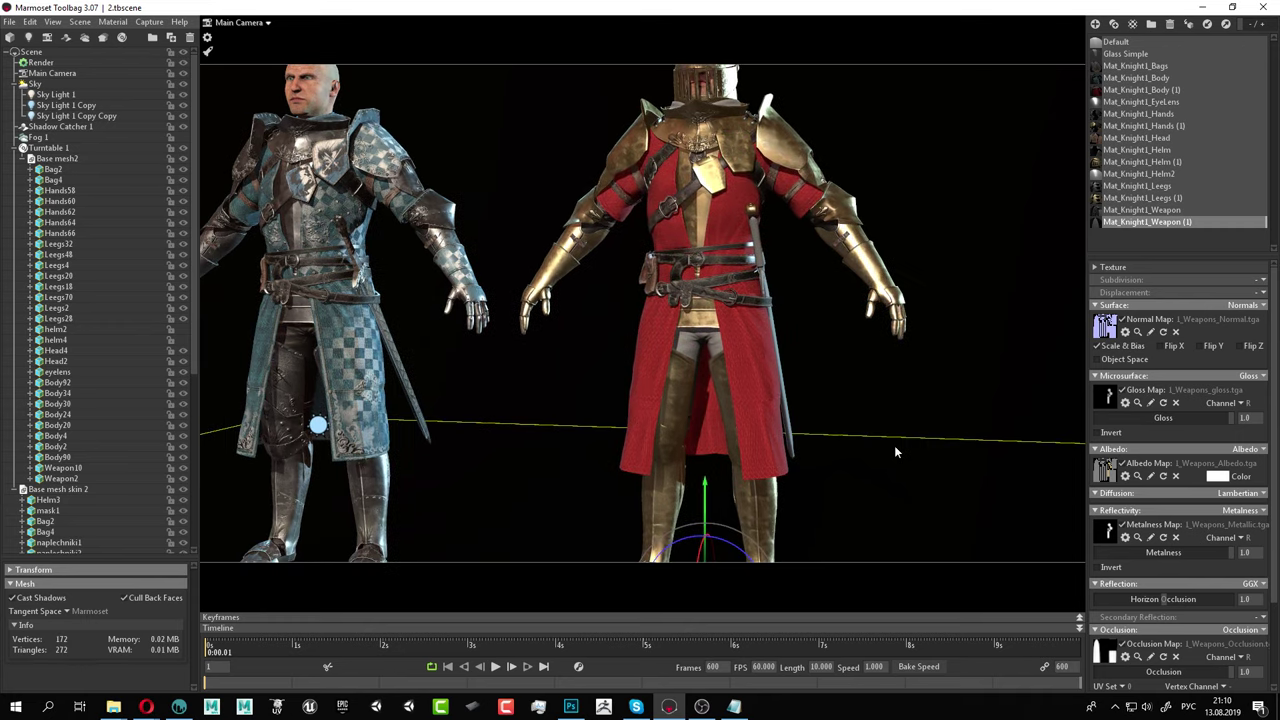
middle_click_drag(868, 376, 841, 487, "alt")
right_click_drag(841, 487, 982, 462, "alt")
middle_click_drag(800, 570, 814, 376, "alt")
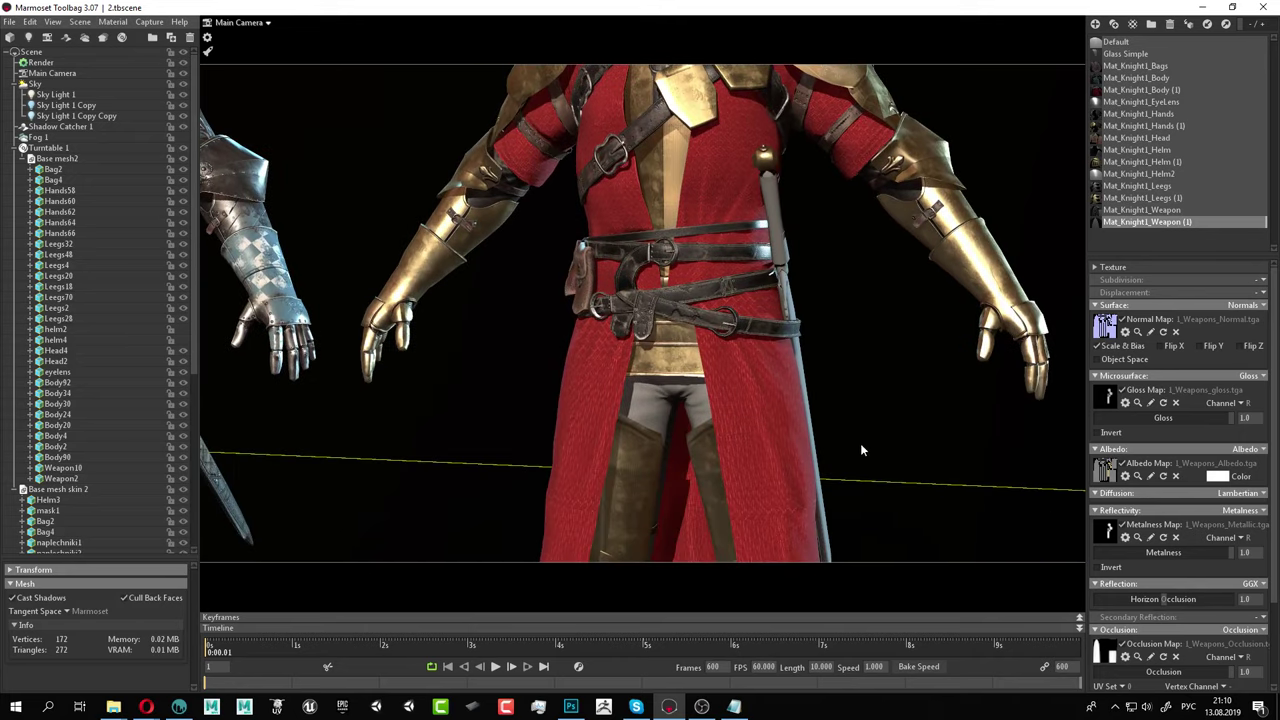
left_click_drag(860, 443, 867, 444, "alt")
scroll(866, 449, "down", 5)
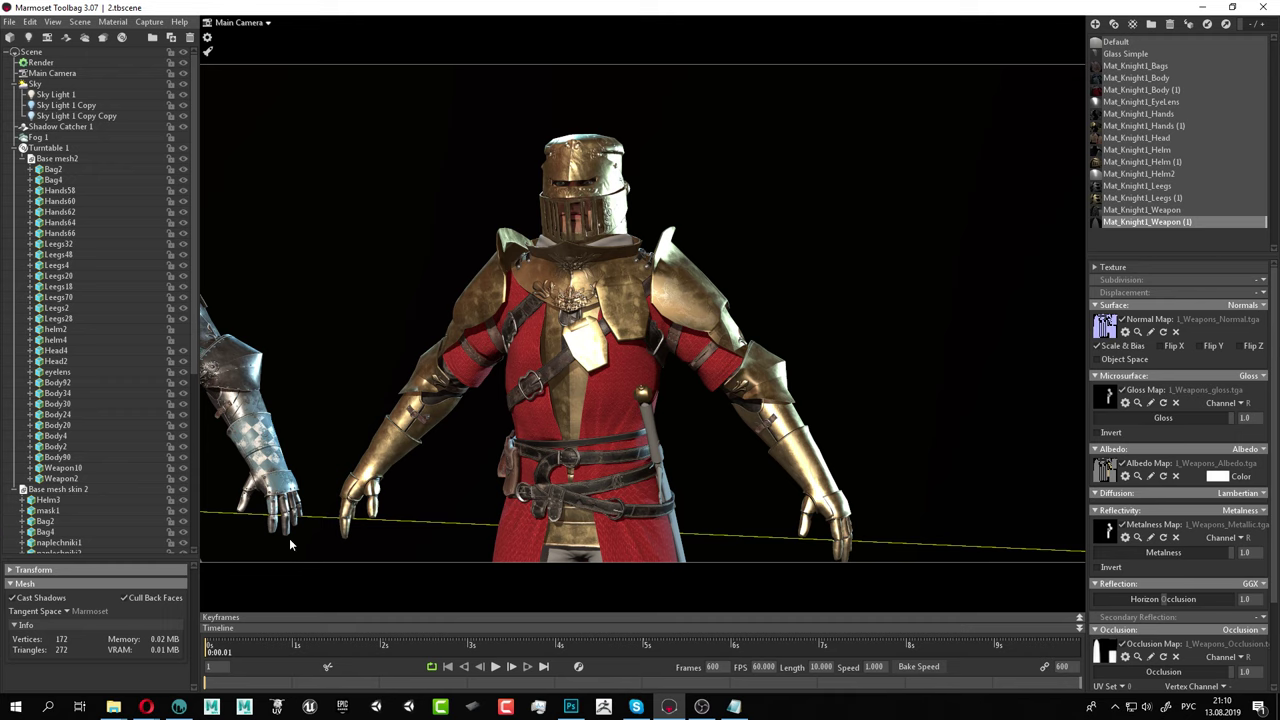
Switch to 3D-Coat and examine the red knight's helmet, breastplate and shoulder armour
left_click(180, 708)
mouse_move(640, 279)
left_mouse_down()
mouse_move(616, 269)
mouse_move(636, 261)
left_mouse_up()
middle_click_drag(636, 261, 597, 331)
scroll(597, 331, "up", 3)
scroll(675, 373, "up", 5)
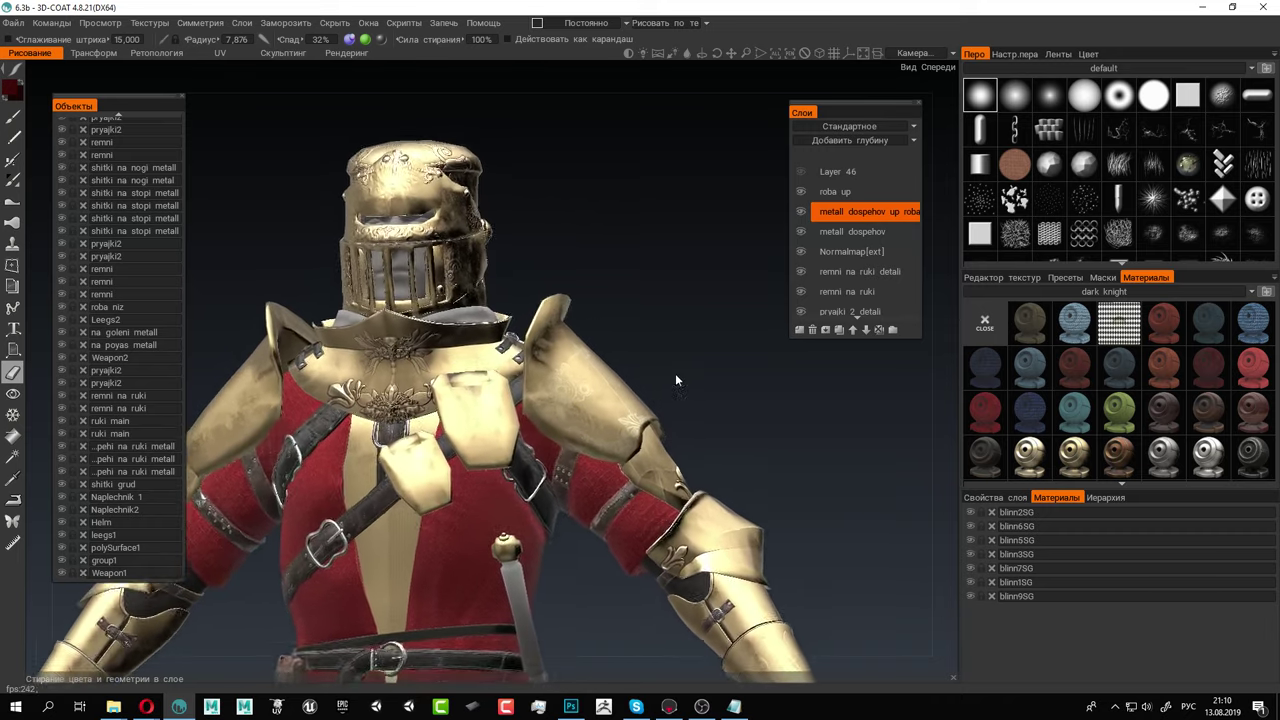
left_click_drag(693, 382, 677, 376)
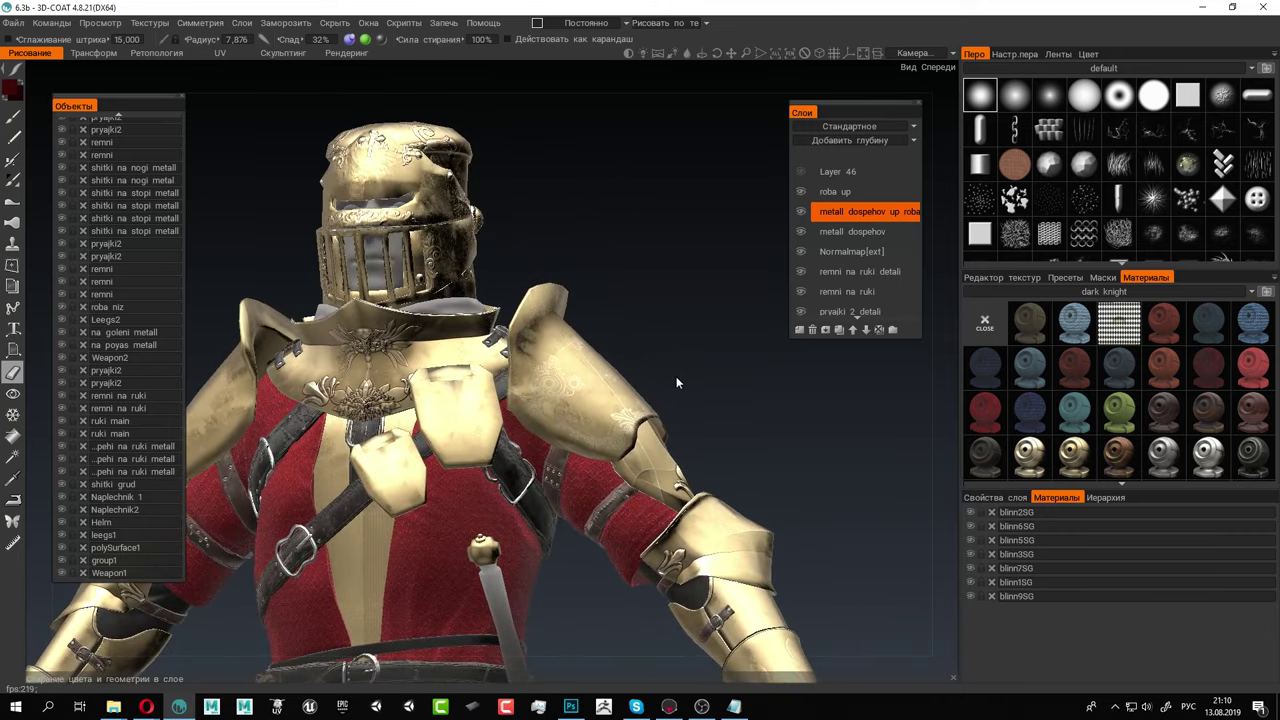
middle_click_drag(677, 376, 712, 227)
right_click_drag(712, 227, 576, 282)
middle_click_drag(576, 282, 593, 252)
left_click_drag(593, 257, 600, 274)
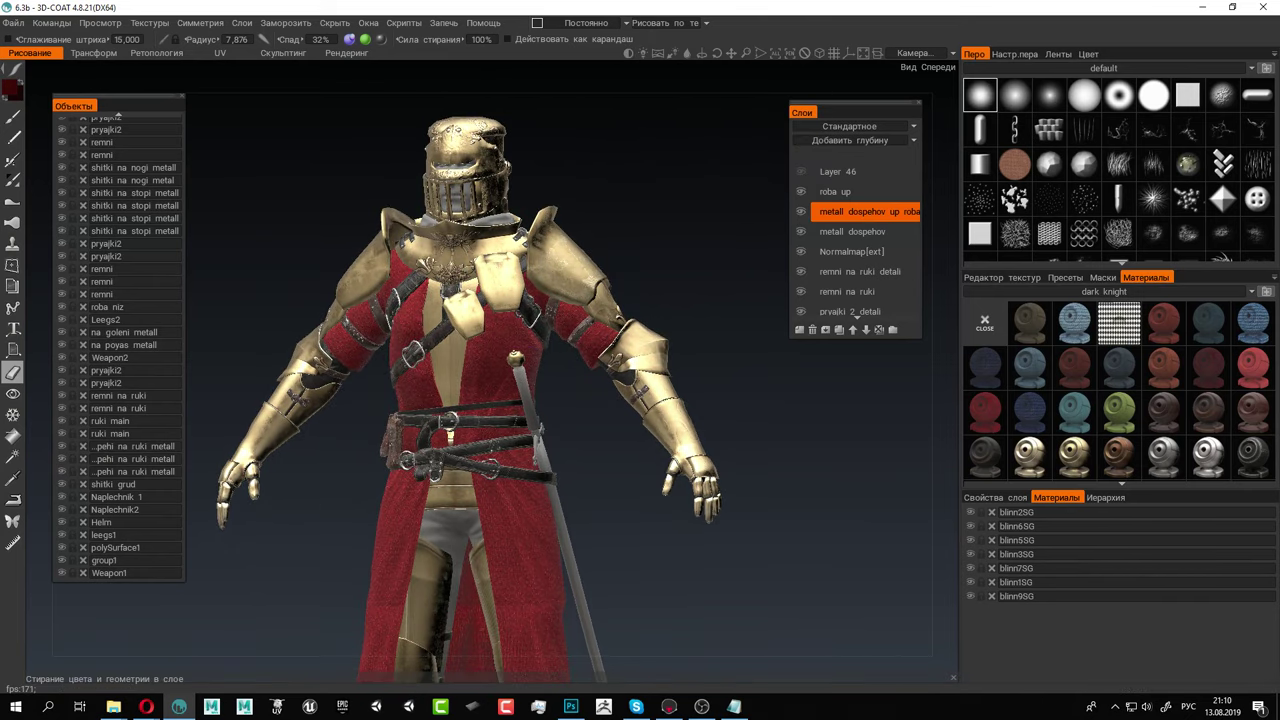
Examine the knight's tunic, belts, pouches and leg armour from the front and side
scroll(136, 230, "up", 3)
scroll(134, 230, "up", 7)
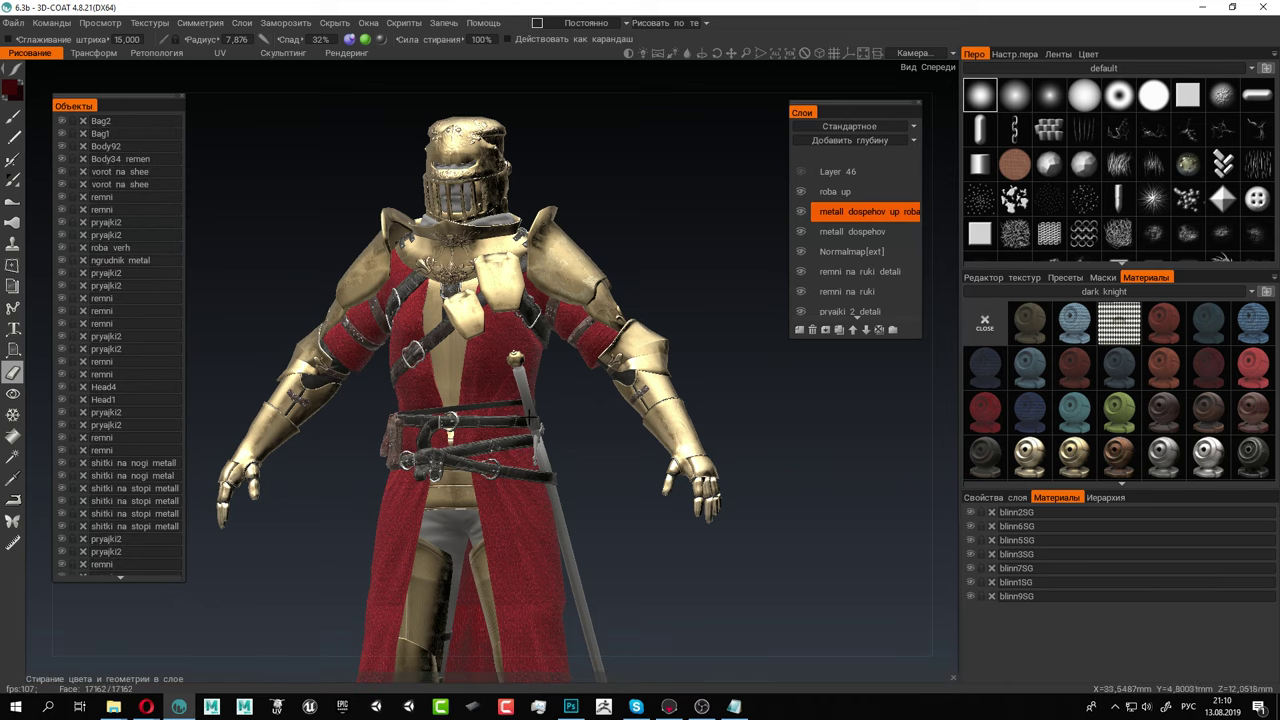
middle_click_drag(530, 416, 491, 216)
mouse_move(437, 260)
left_mouse_down("alt")
mouse_move(492, 280)
mouse_move(487, 290)
left_mouse_up("alt")
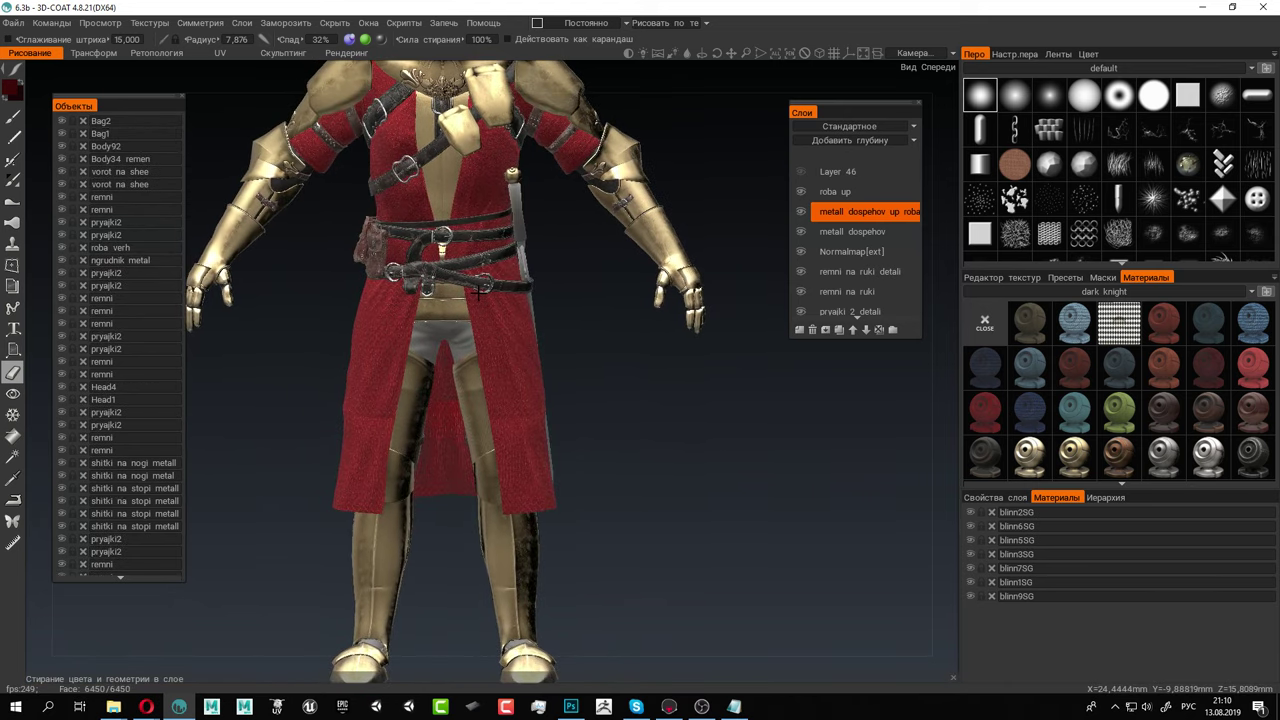
middle_click_drag(508, 205, 516, 328)
left_click_drag(516, 328, 480, 300, "alt")
right_click_drag(480, 300, 567, 355, "alt")
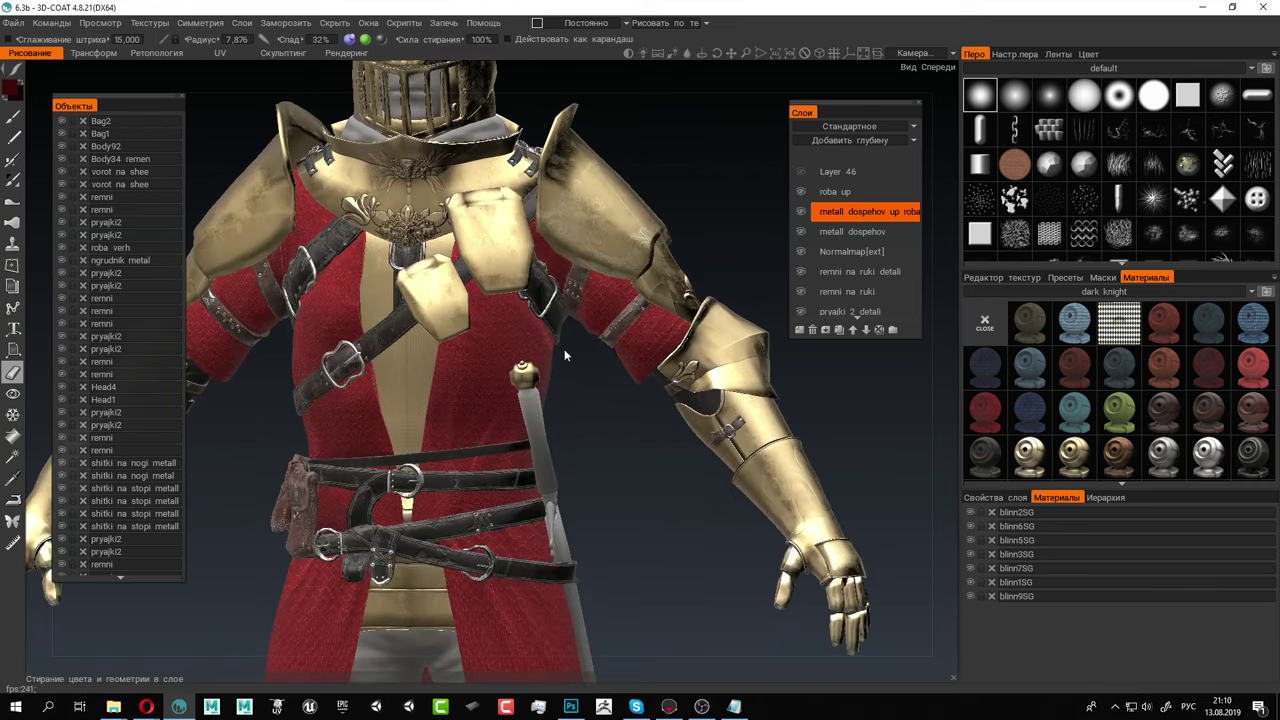
left_click_drag(443, 300, 436, 303, "alt")
scroll(490, 330, "up", 5)
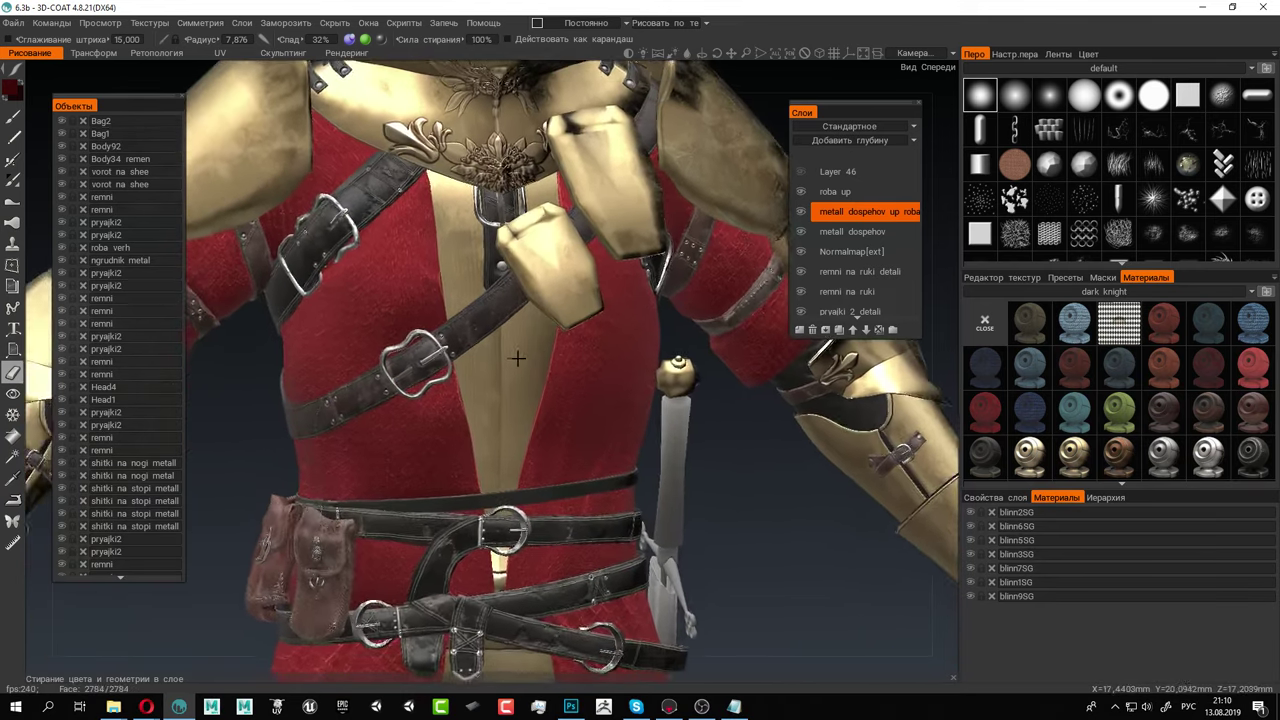
scroll(482, 301, "down", 6)
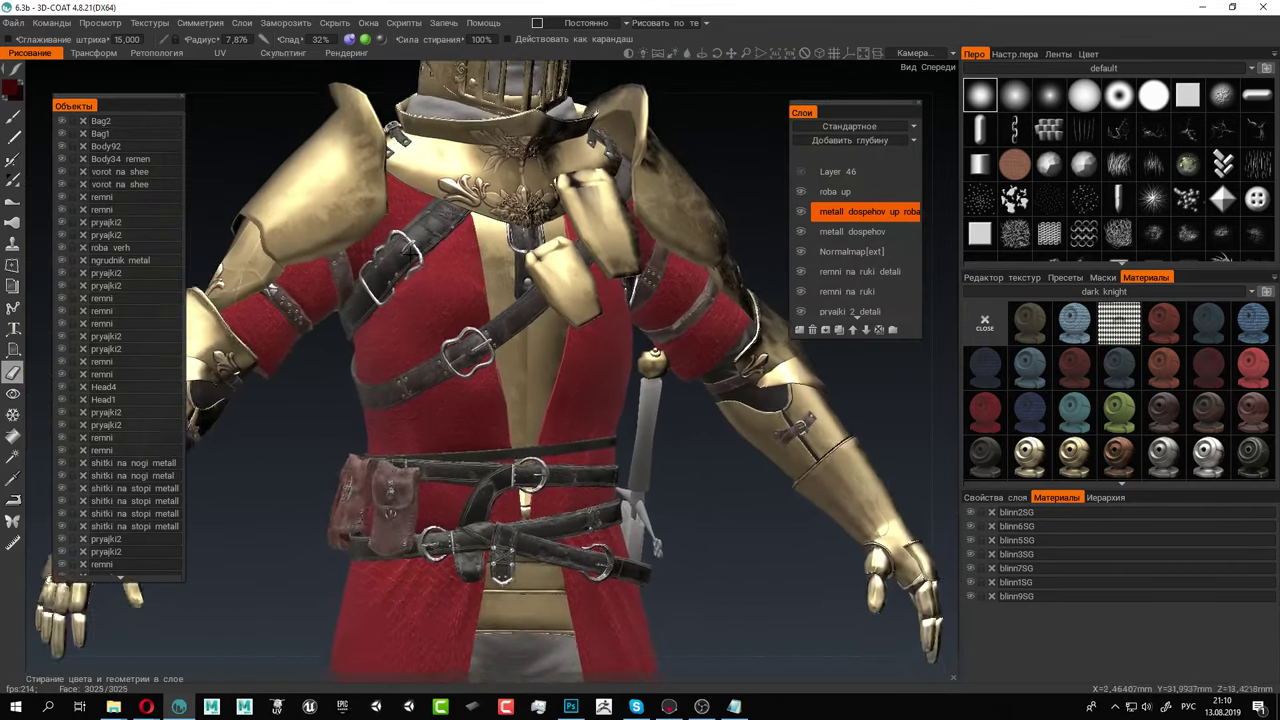
left_click_drag(493, 286, 447, 275, "alt")
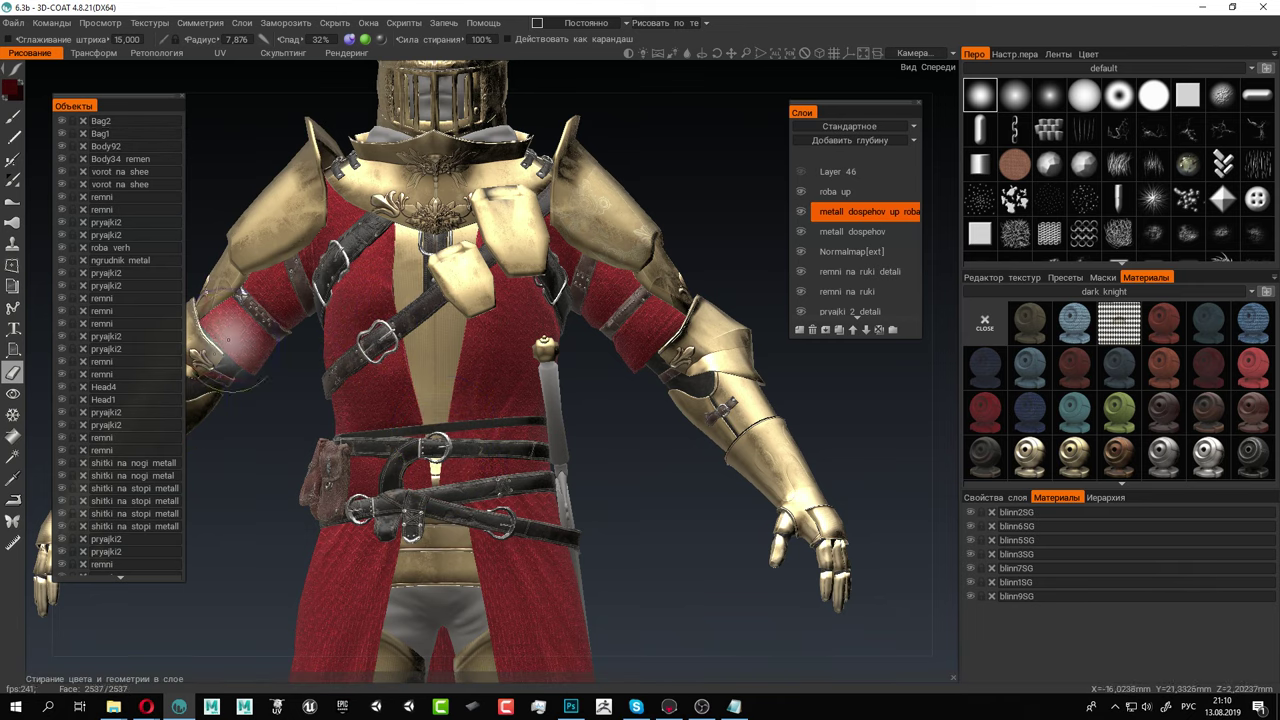
mouse_move(718, 268)
left_mouse_down("alt")
mouse_move(612, 265)
mouse_move(699, 265)
left_mouse_up("alt")
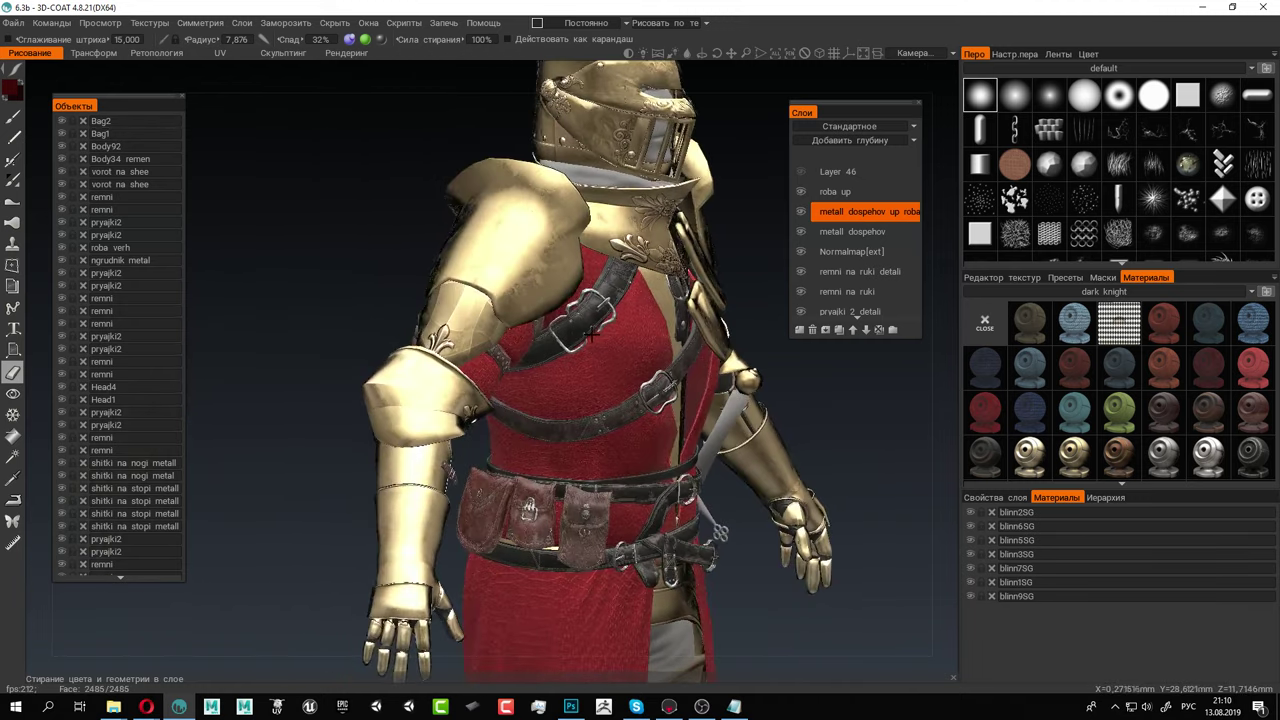
left_click_drag(592, 334, 479, 303, "alt")
middle_click_drag(440, 296, 471, 311)
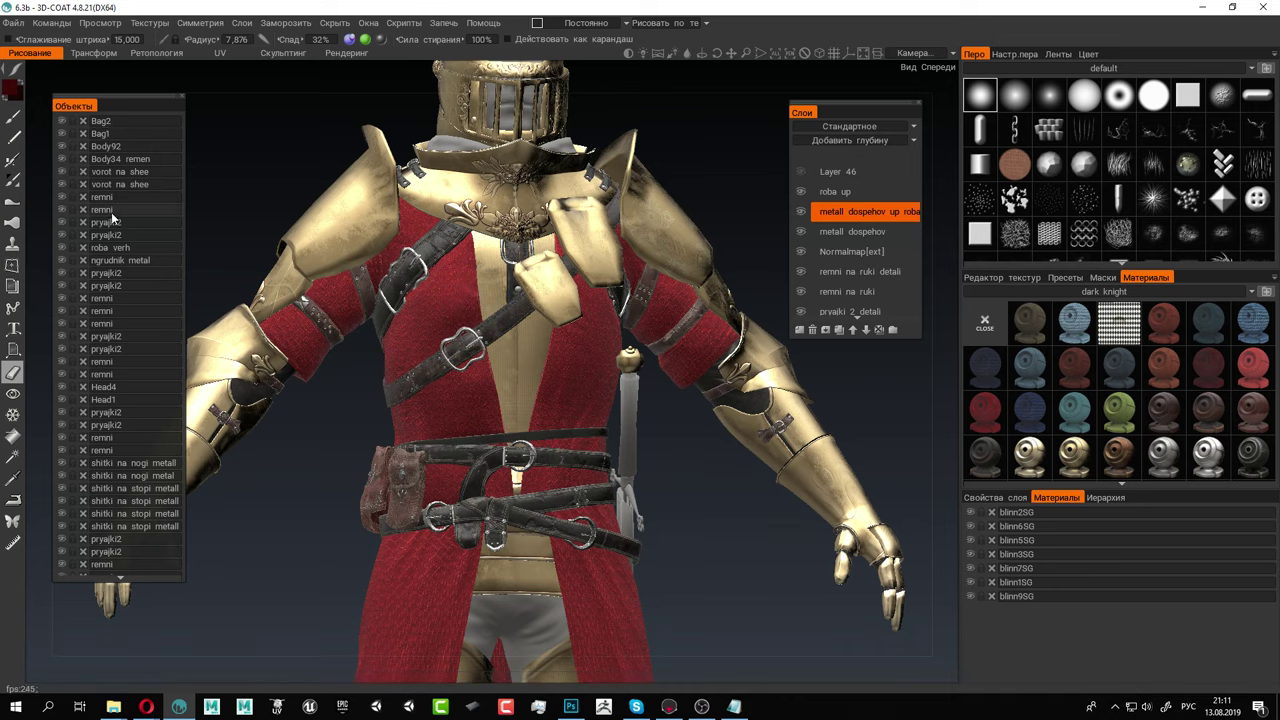
Isolate the Bag2 object and frame its front flap and metal buckle
left_click(62, 121, "alt")
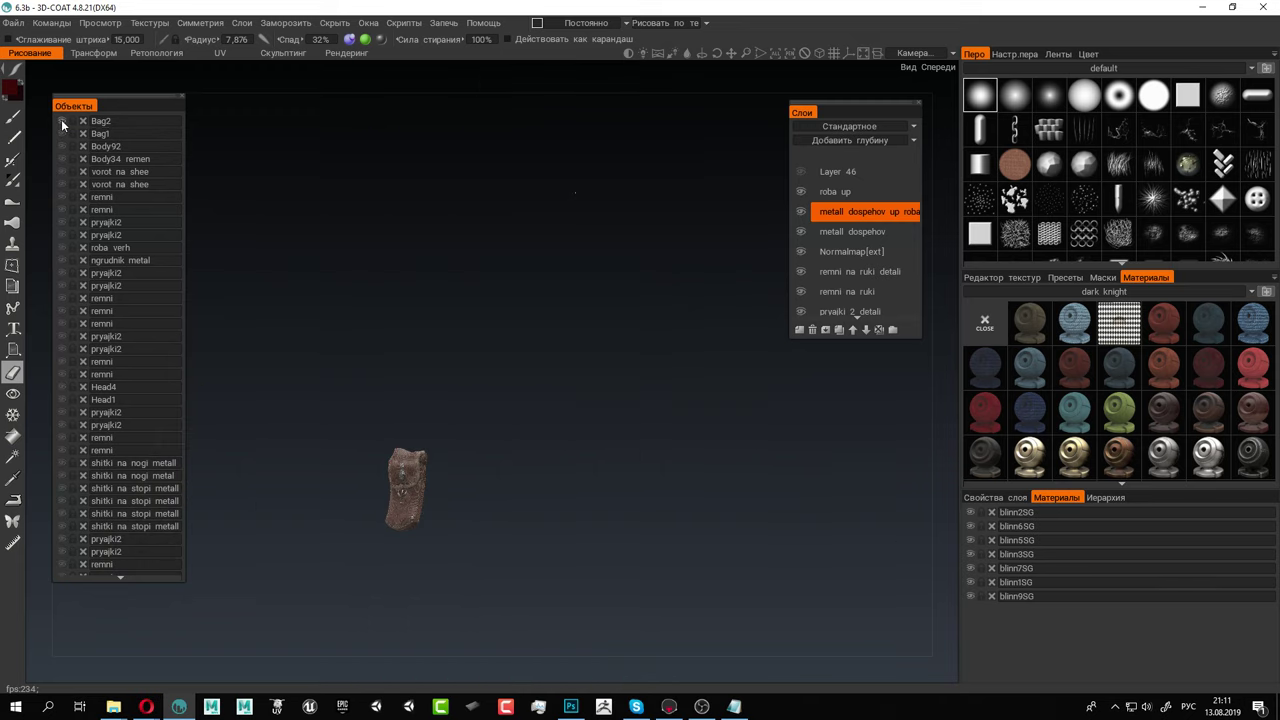
middle_click_drag(542, 430, 550, 344)
mouse_move(550, 344)
right_mouse_down()
mouse_move(583, 388)
mouse_move(576, 405)
right_mouse_up()
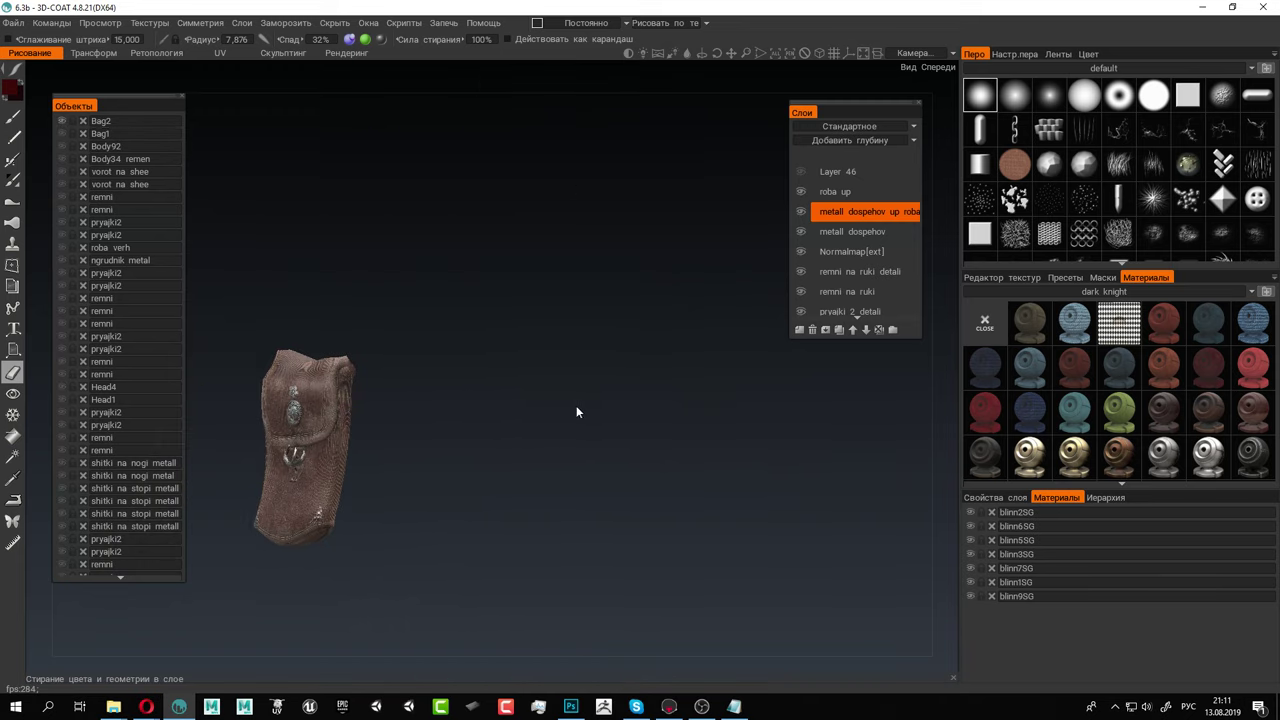
left_click_drag(576, 405, 758, 405)
middle_click_drag(758, 405, 650, 405)
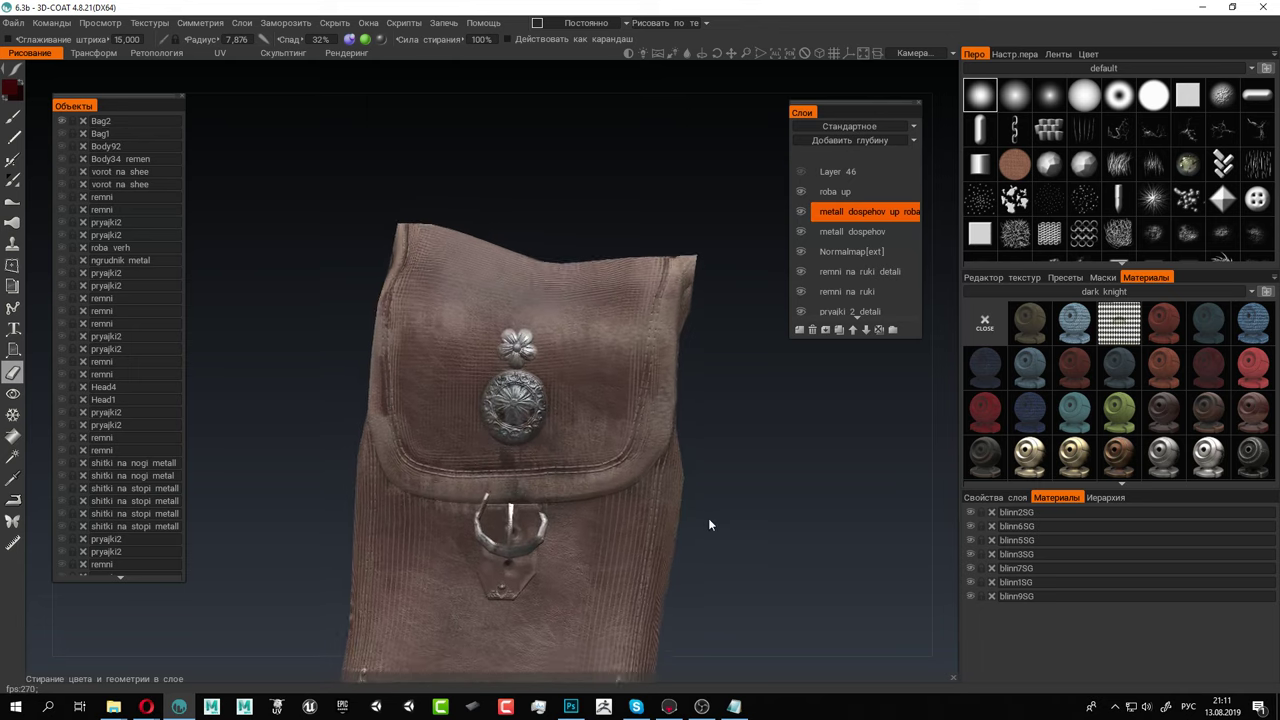
right_click_drag(620, 430, 573, 452, "alt")
middle_click_drag(573, 452, 704, 424, "alt")
mouse_move(704, 424)
left_mouse_down("alt")
mouse_move(722, 410)
mouse_move(597, 394)
left_mouse_up("alt")
middle_click_drag(597, 394, 491, 386, "alt")
Fill Bag2's buckle ring and prong with the gold metal material on the bag2 detali layer
scroll(885, 256, "down", 8)
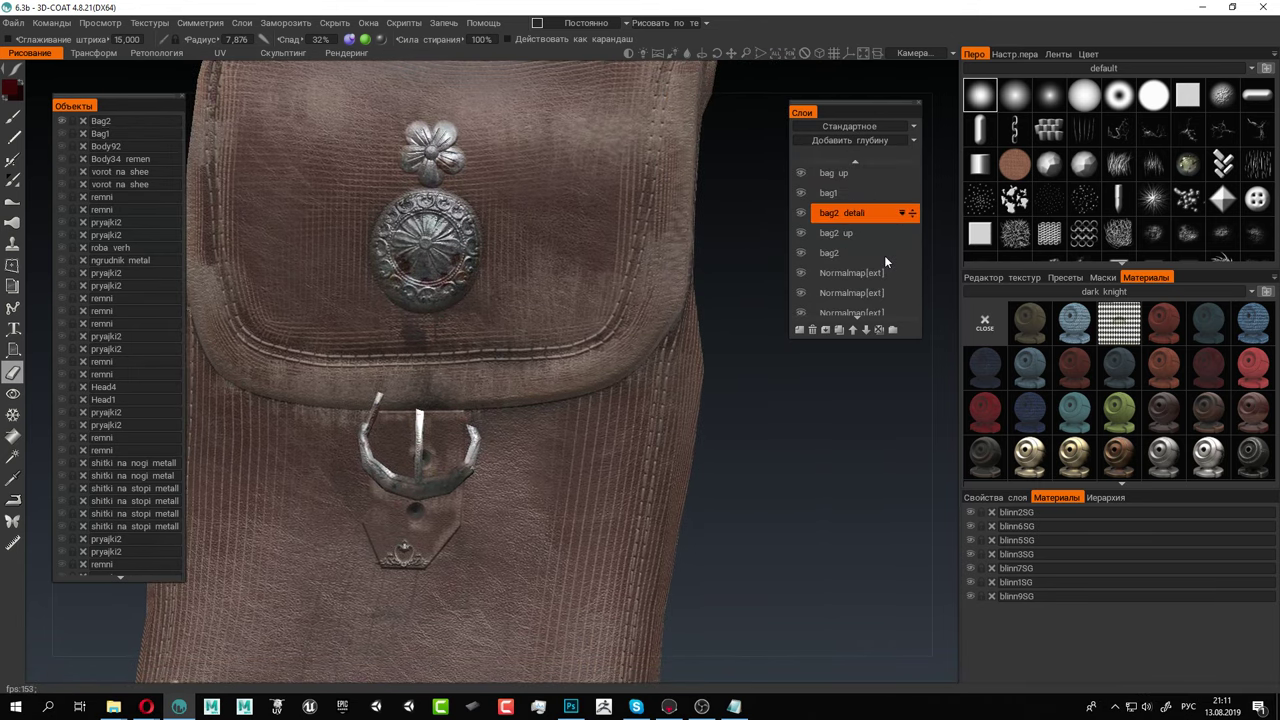
scroll(884, 255, "up", 4)
scroll(884, 255, "down", 4)
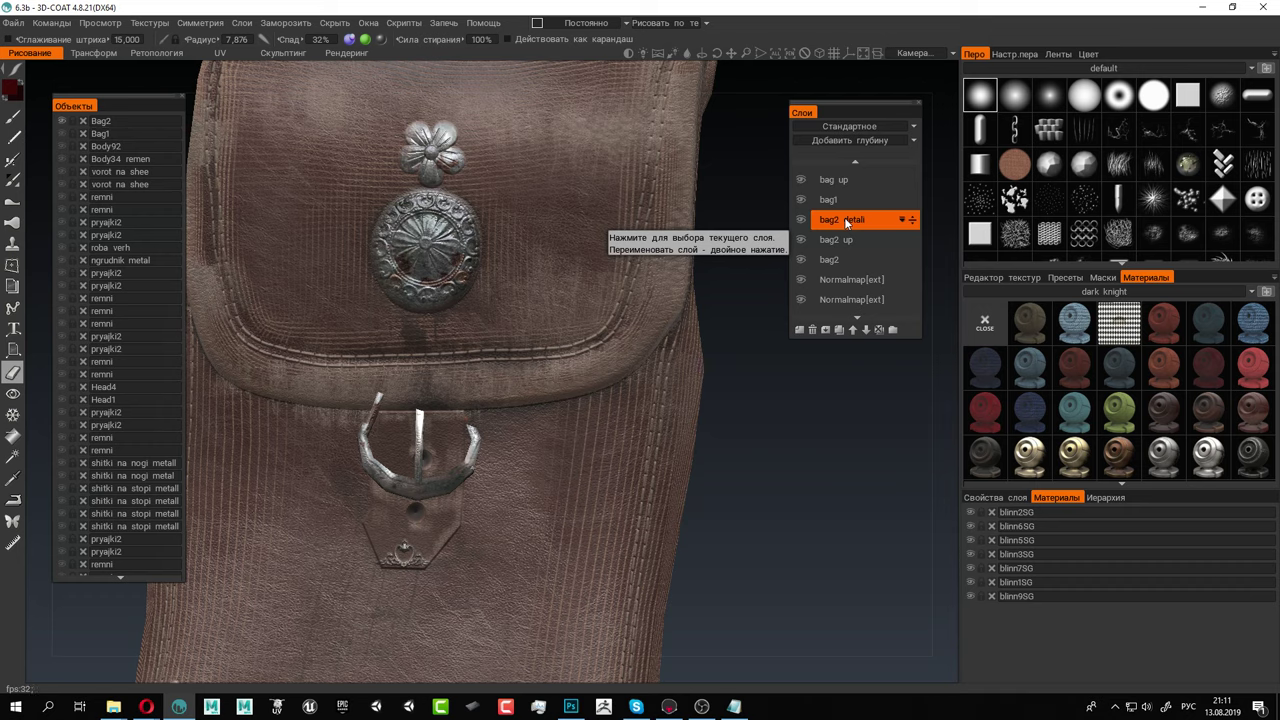
left_click(1076, 455)
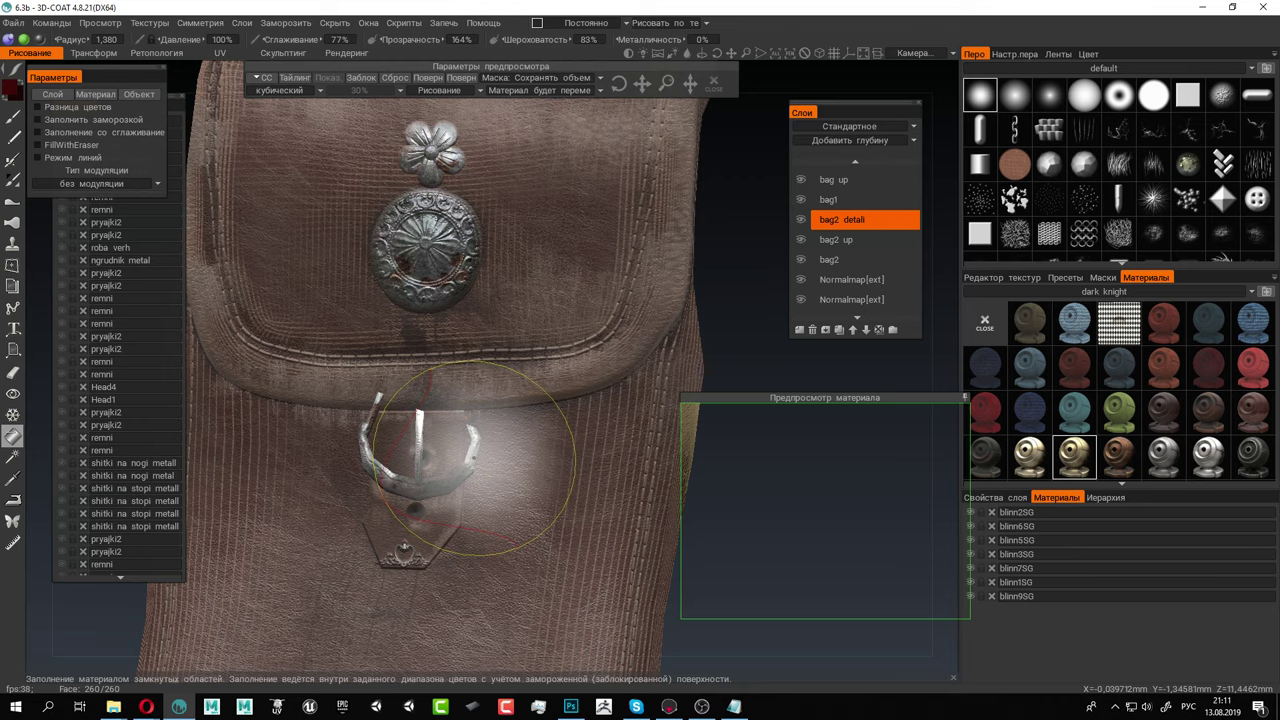
left_click(470, 450)
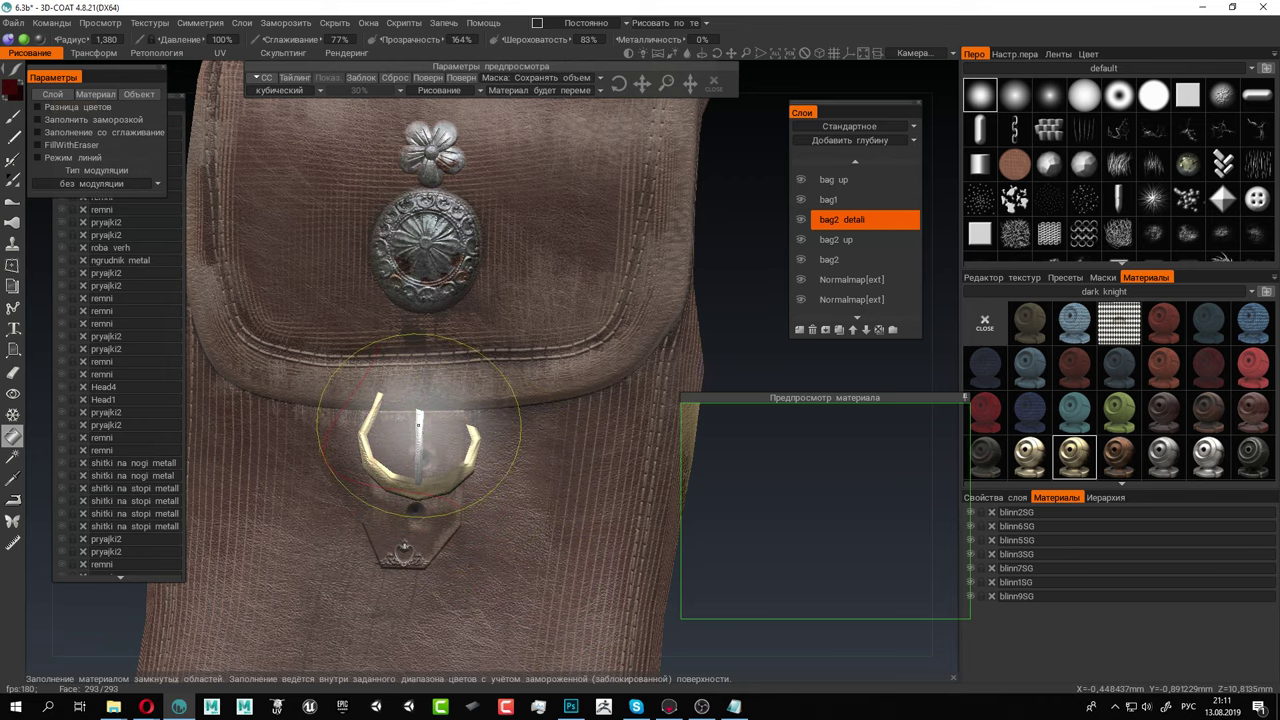
left_click(418, 425)
Make the Bag1 object visible beside Bag2 and frame its metal clasp
right_click_drag(553, 508, 276, 441, "alt")
left_click_drag(276, 441, 543, 419, "alt")
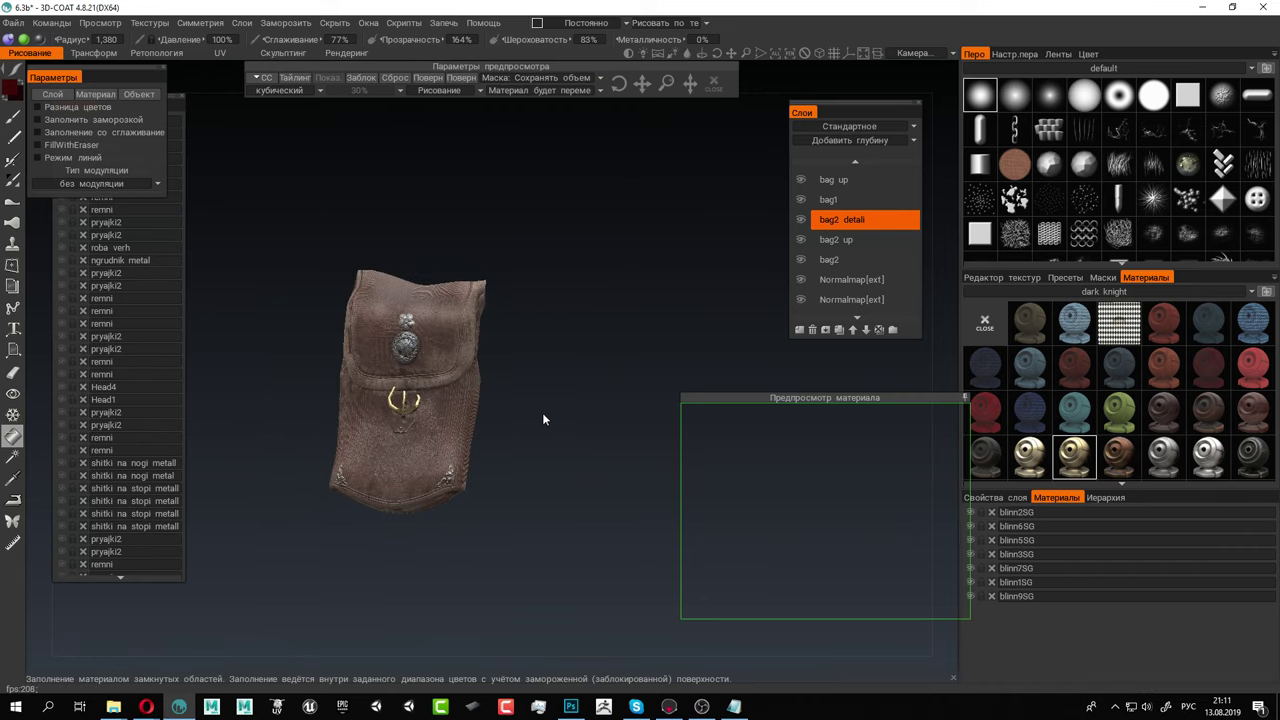
left_click(164, 68)
left_click(62, 133)
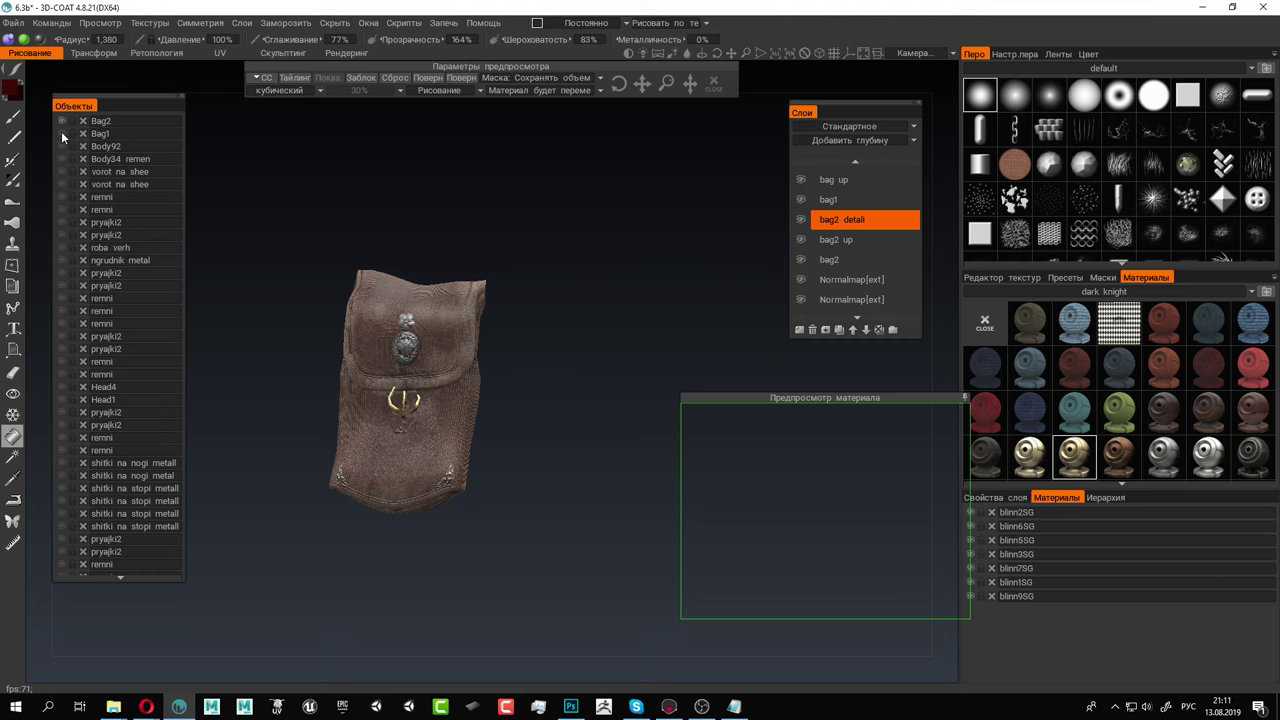
middle_click_drag(332, 274, 425, 290, "alt")
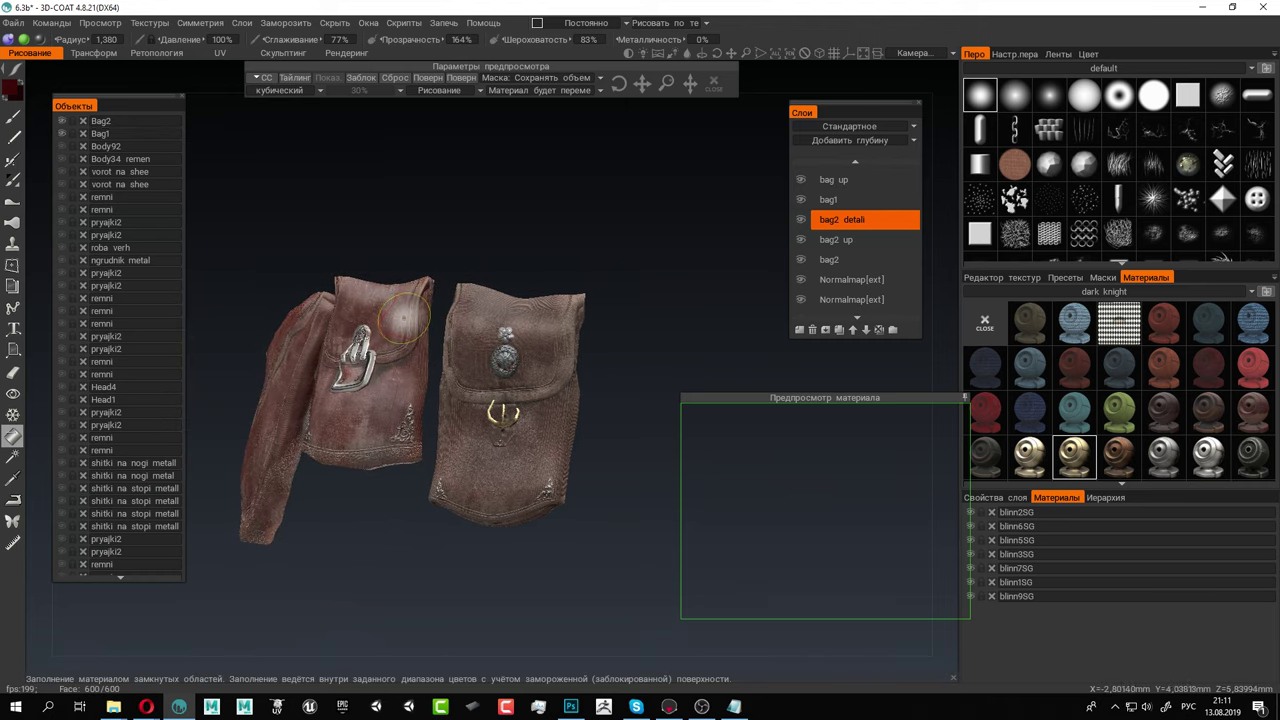
left_click_drag(408, 314, 484, 346, "alt")
scroll(484, 346, "up", 6)
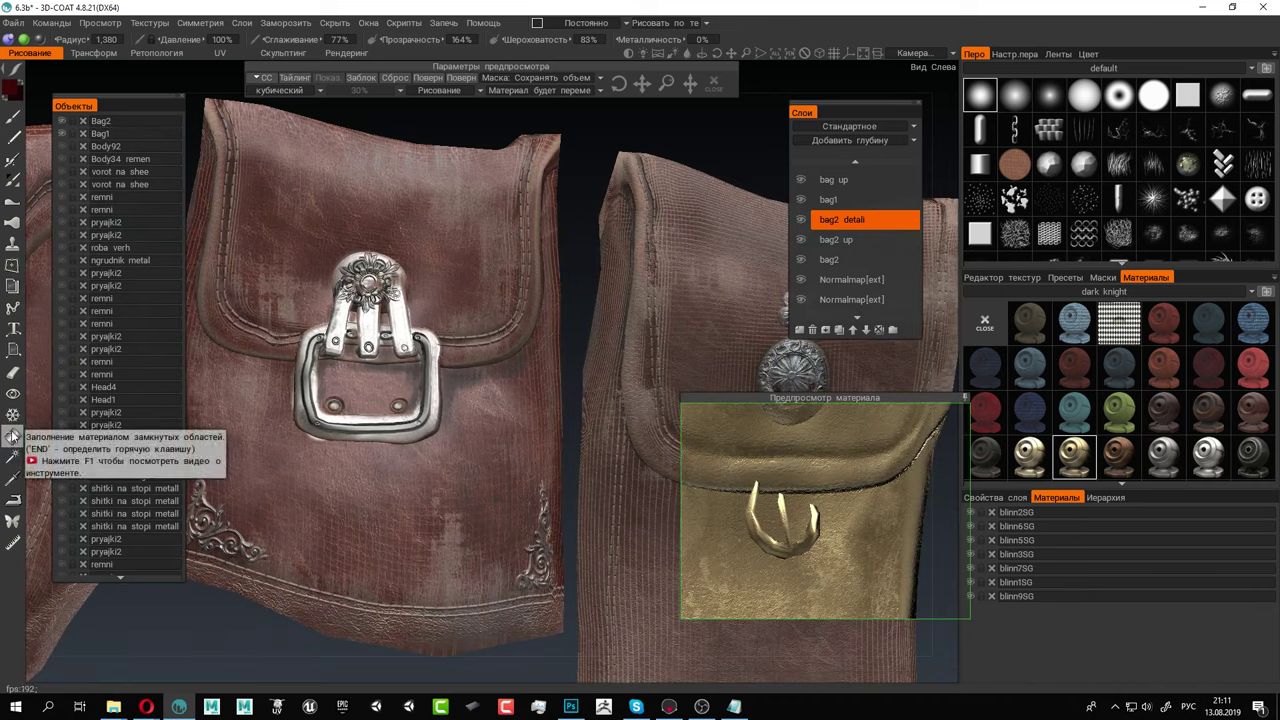
Activate the closed-area material Fill tool and enable its colour difference option
left_click(12, 435)
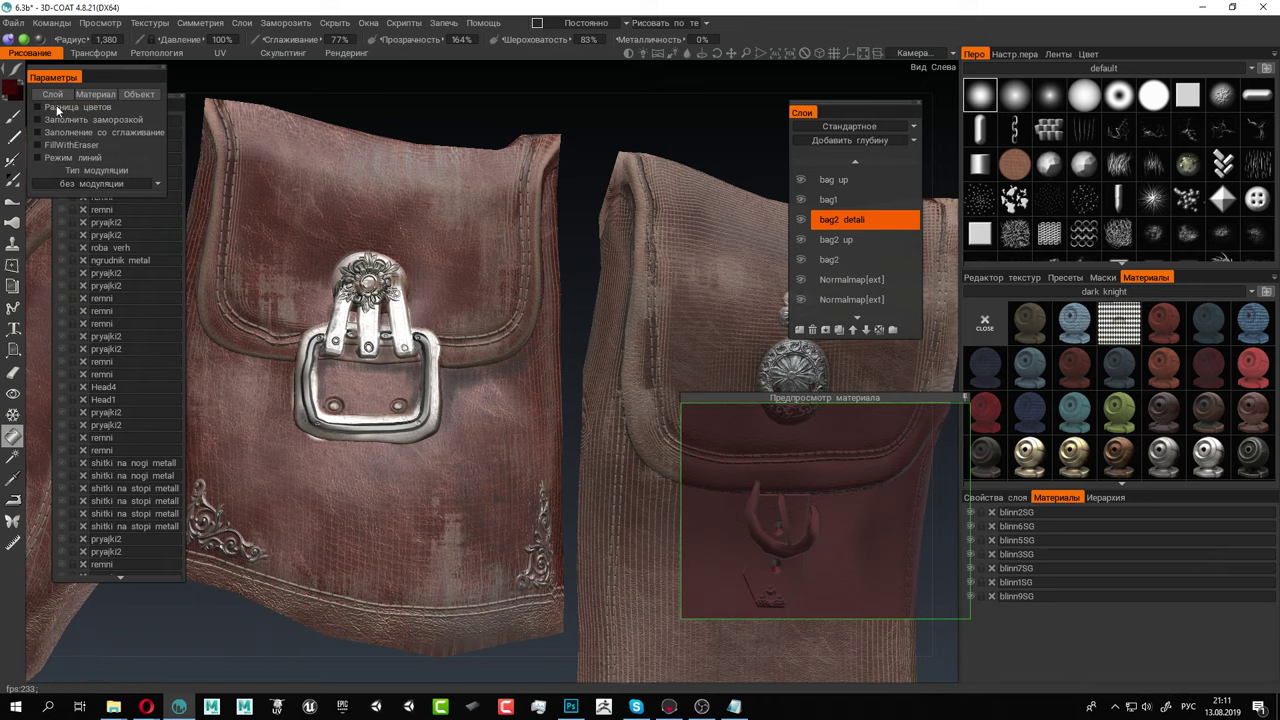
left_click(37, 107)
scroll(498, 397, "up", 4)
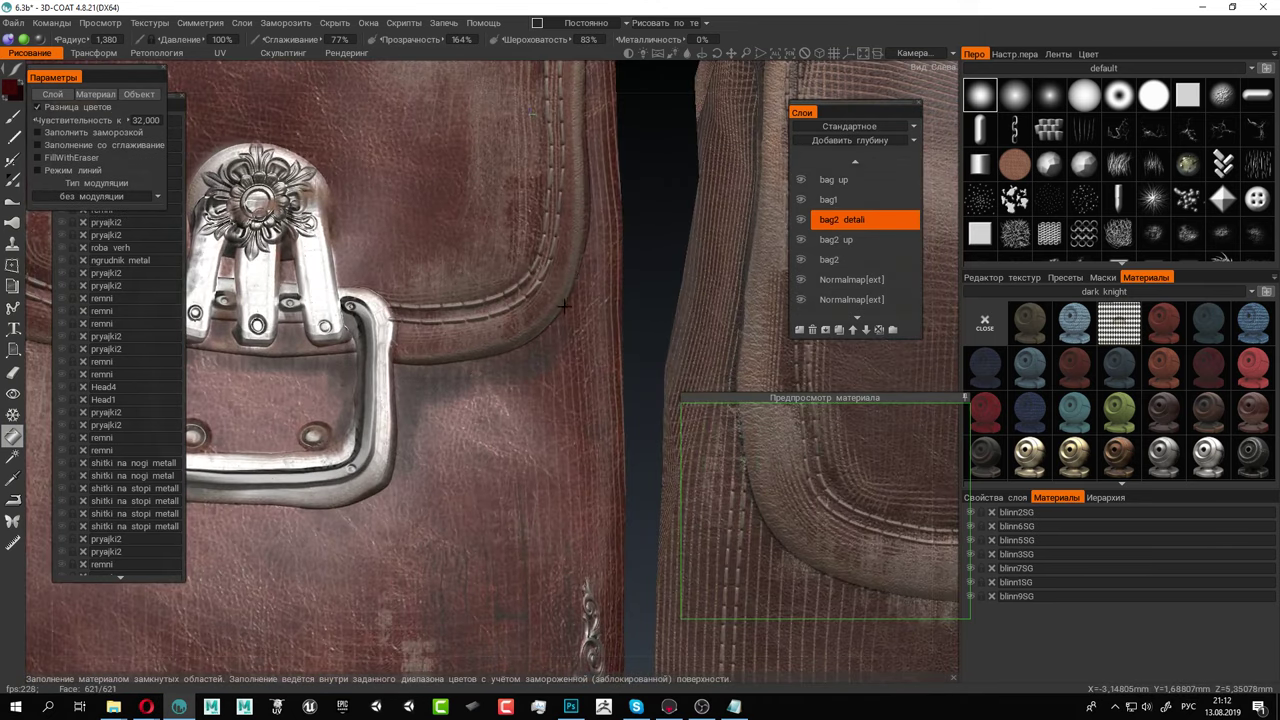
Try filling the metal frame of Bag1's clasp by colour difference, and undo the fill
middle_click_drag(532, 312, 613, 311)
right_click_drag(516, 380, 512, 392)
left_click(512, 393)
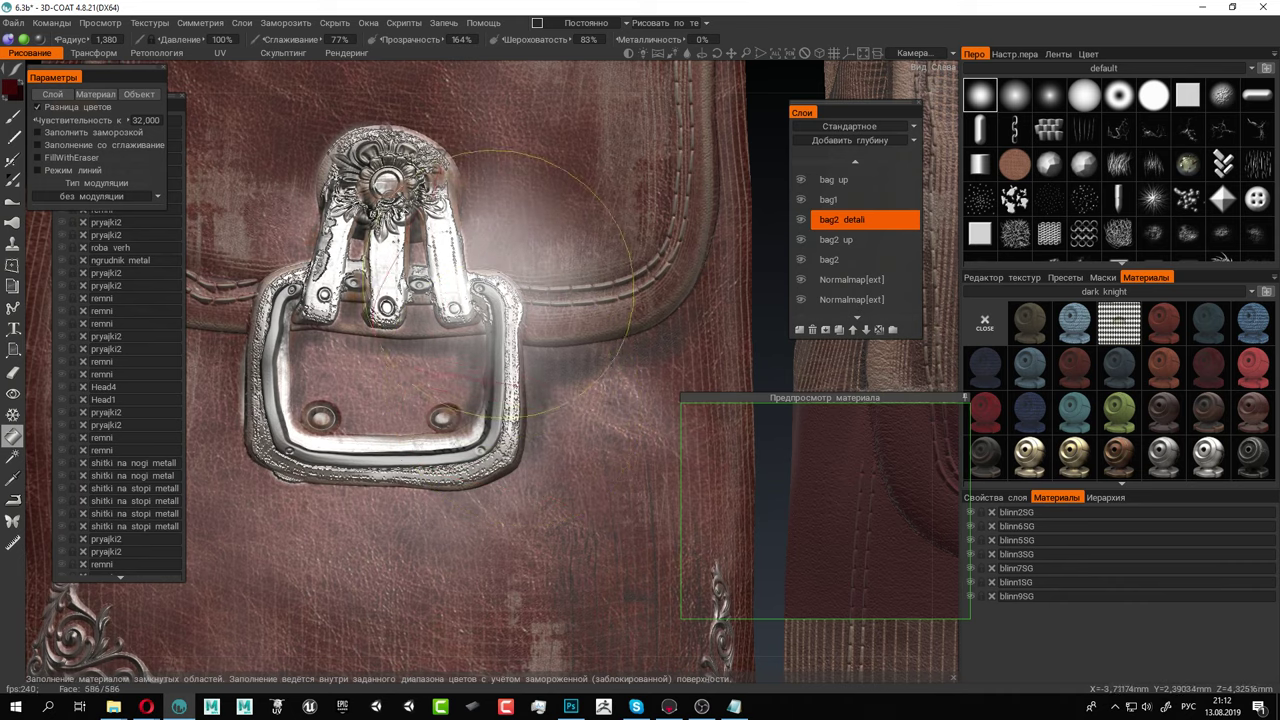
key("ctrl+z")
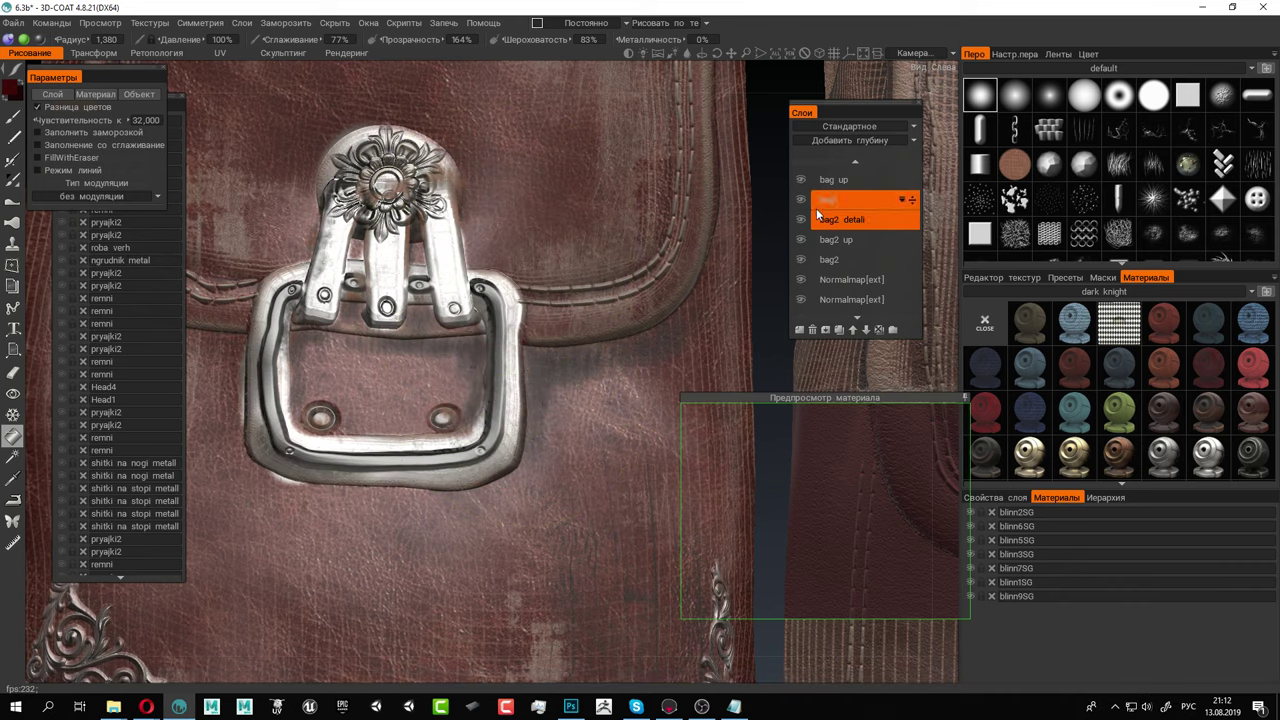
Try filling Bag1's clasp frame with the dark red material on the bag down layer, and undo the fill
scroll(835, 207, "up", 2)
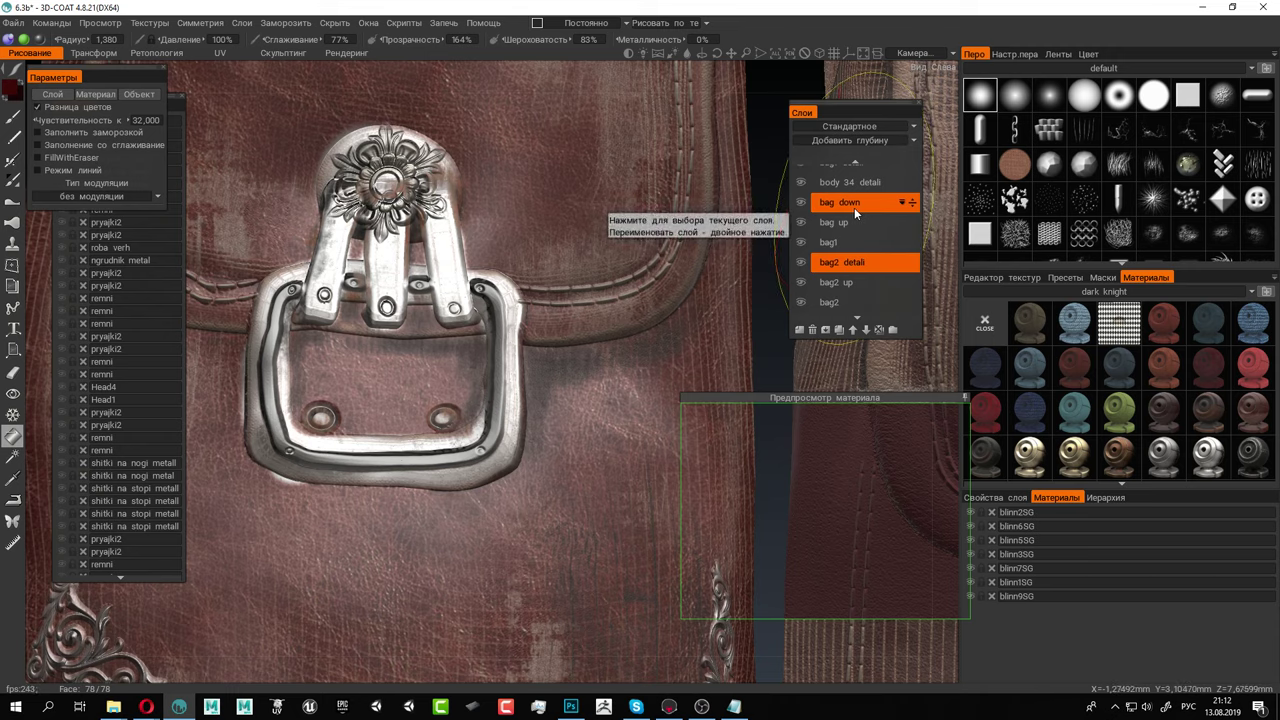
left_click(854, 207)
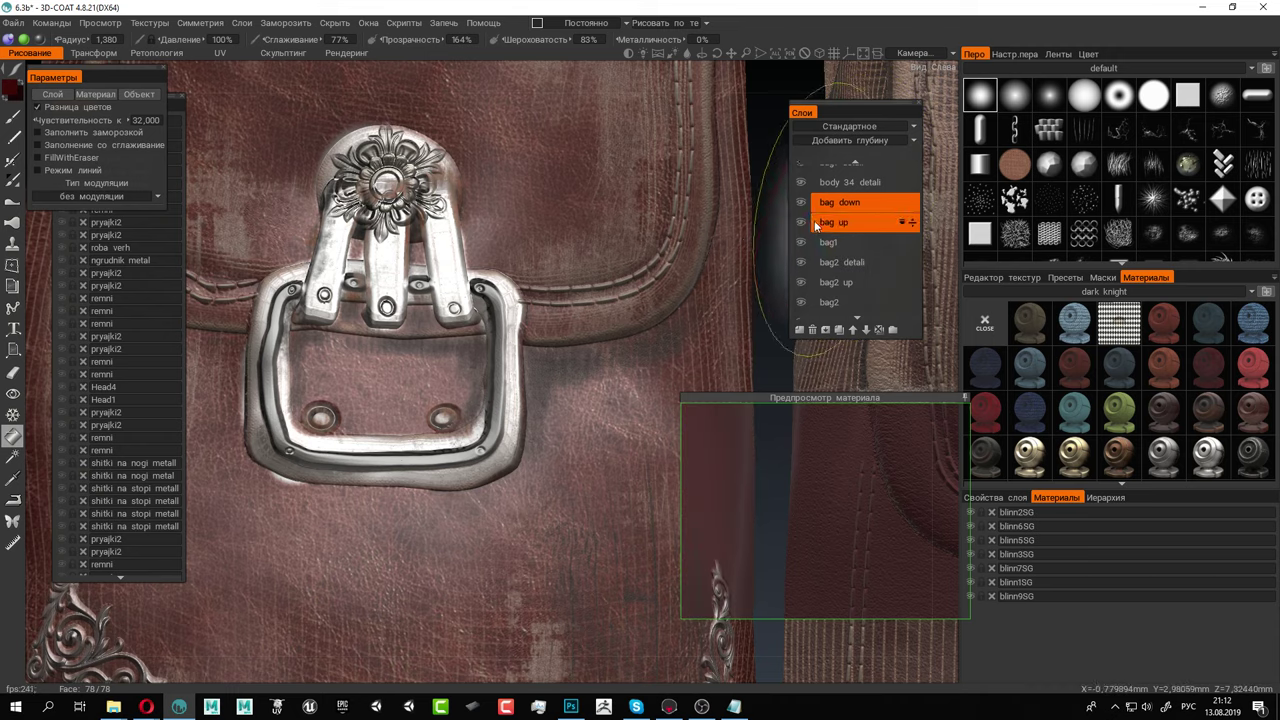
left_click(512, 335)
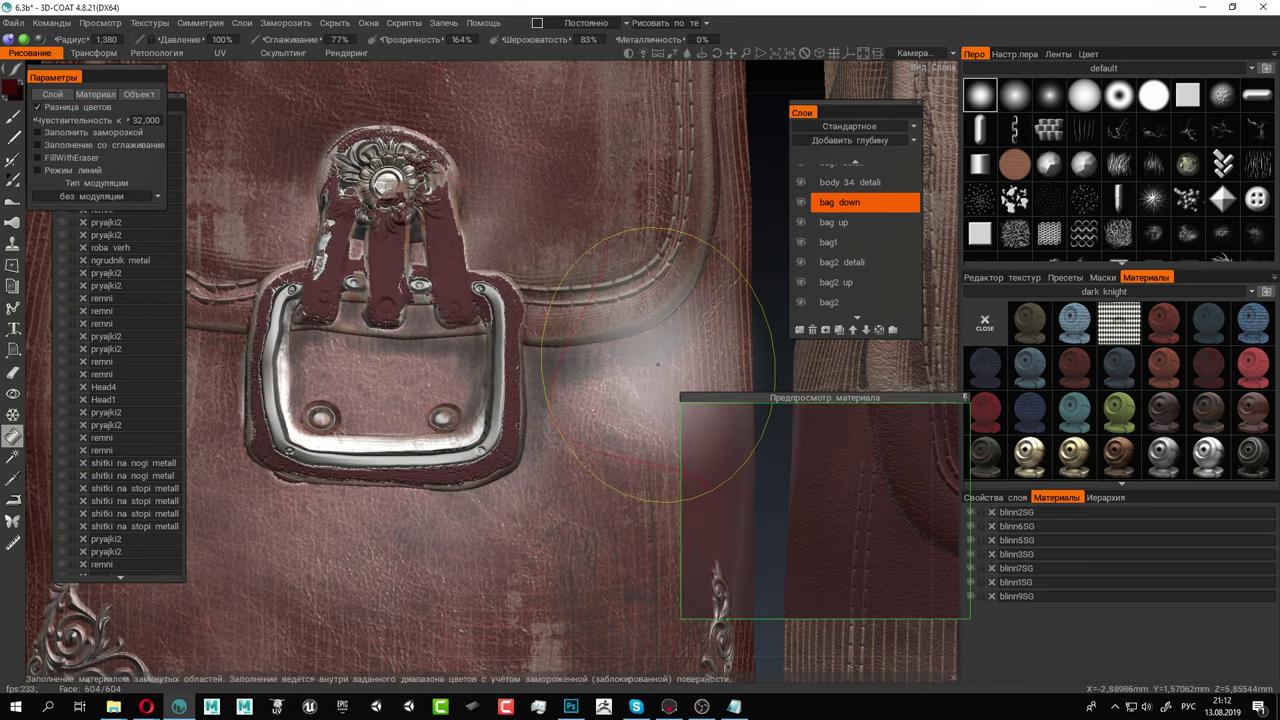
key("ctrl+z")
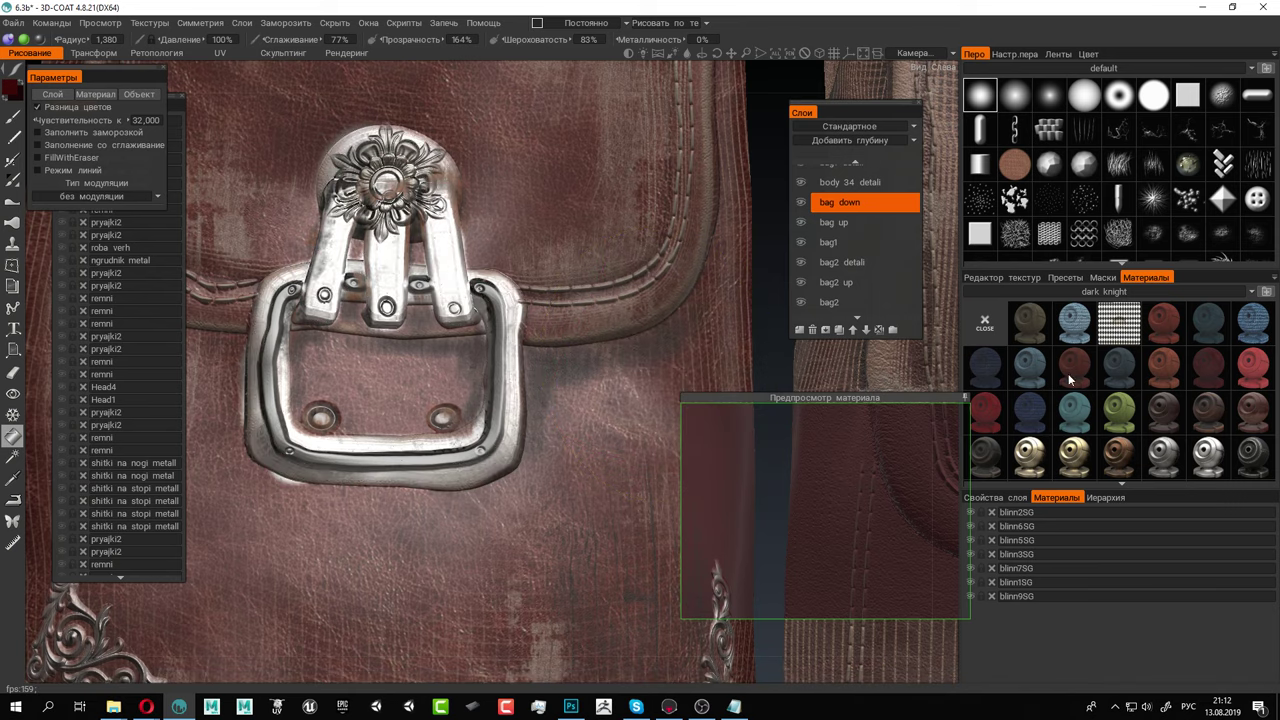
Fill the outer frame and prongs of Bag1's clasp with the gold metal_dark material on the bag up layer
left_click(1082, 456)
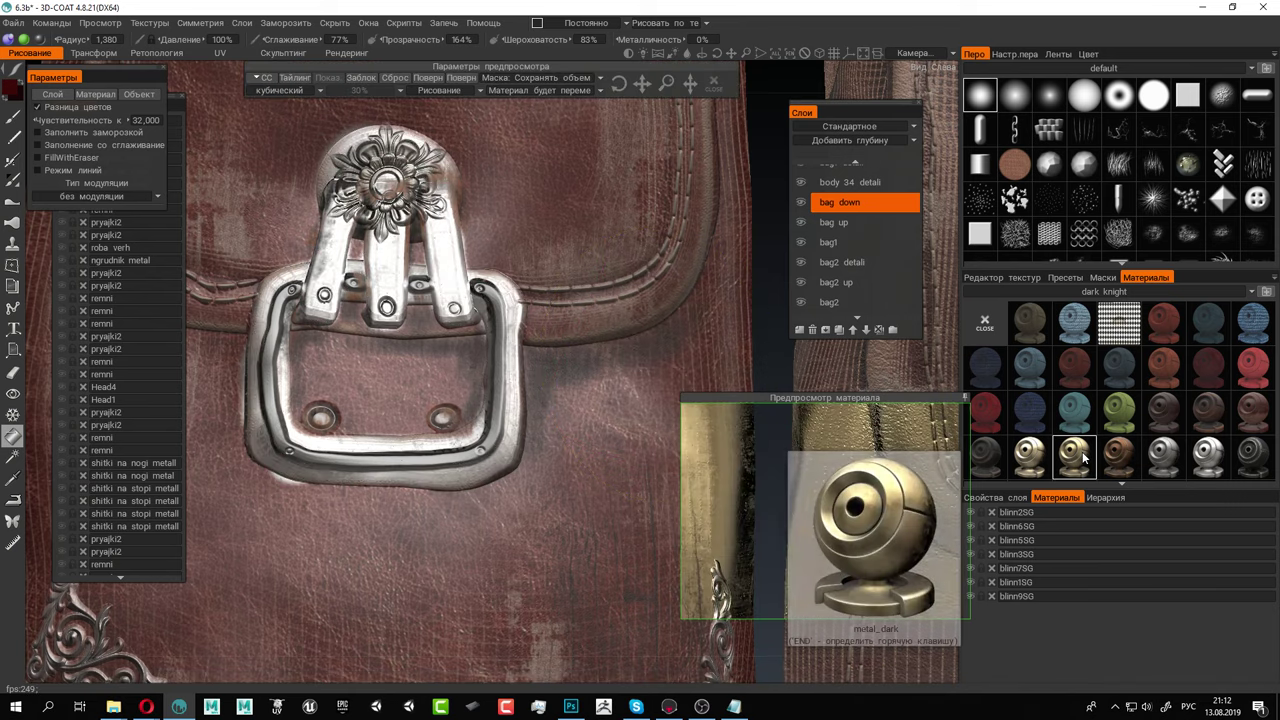
left_click(830, 223)
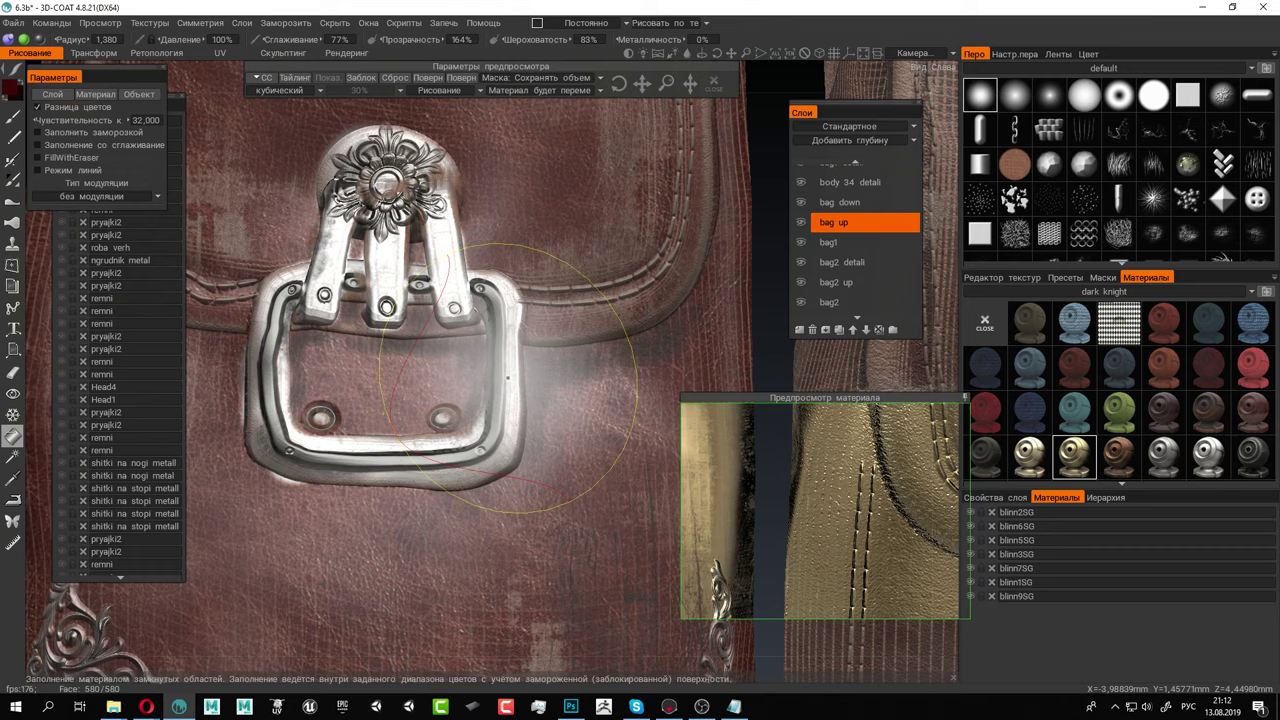
left_click(512, 340)
right_click_drag(614, 374, 306, 267, "alt")
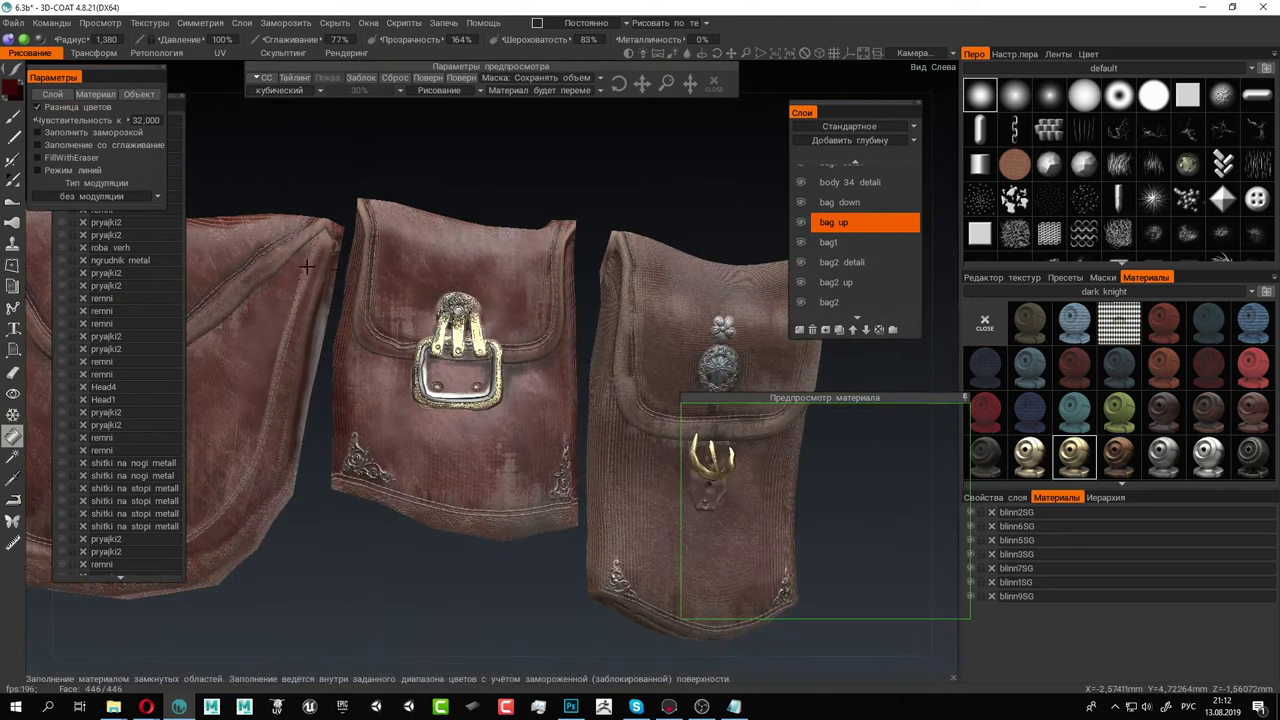
left_click_drag(458, 289, 455, 282, "alt")
right_click_drag(663, 192, 451, 164, "alt")
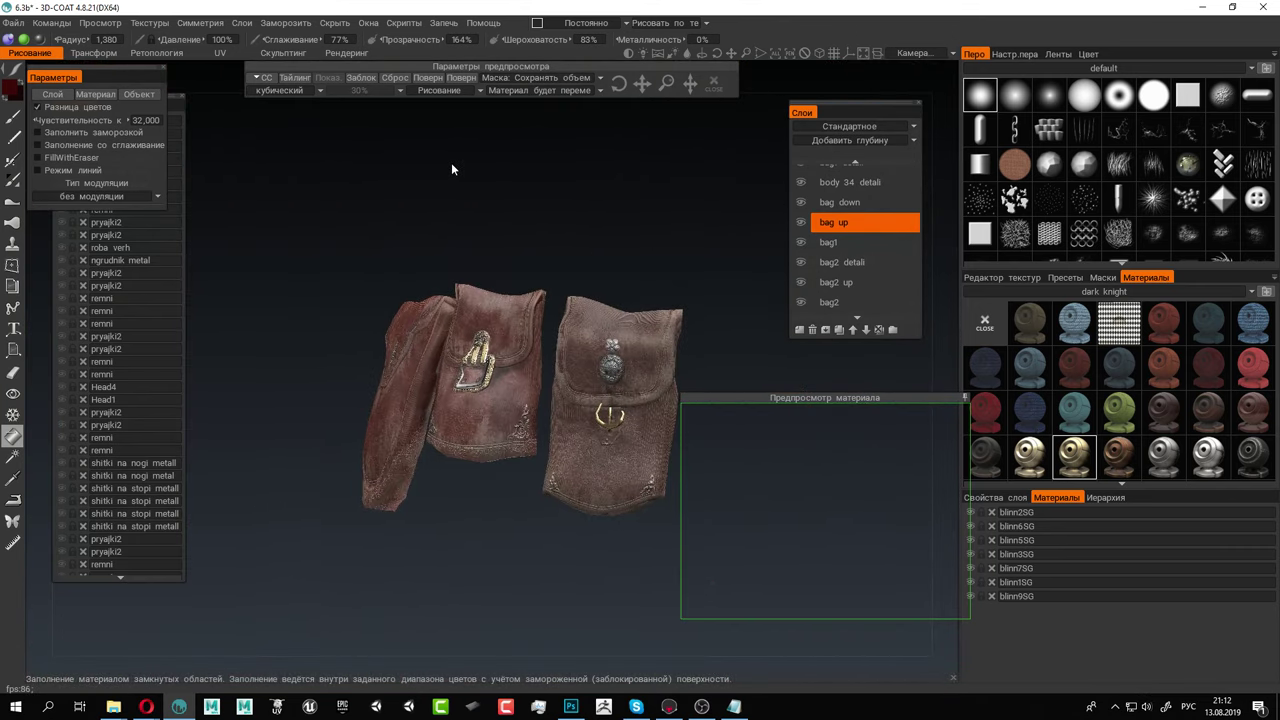
left_click_drag(451, 164, 520, 212, "alt")
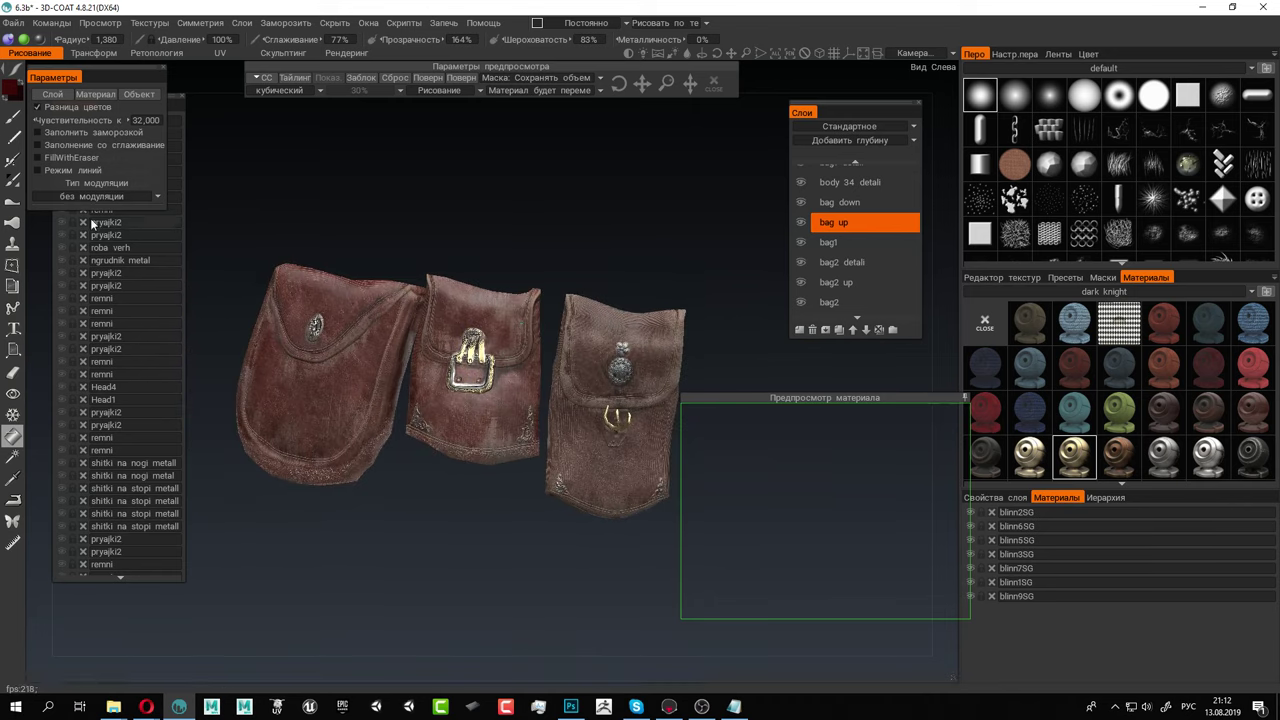
Close the fill parameters and isolate the Body92 cloth collar by showing it and hiding Bag1 and Bag2
left_click(163, 67)
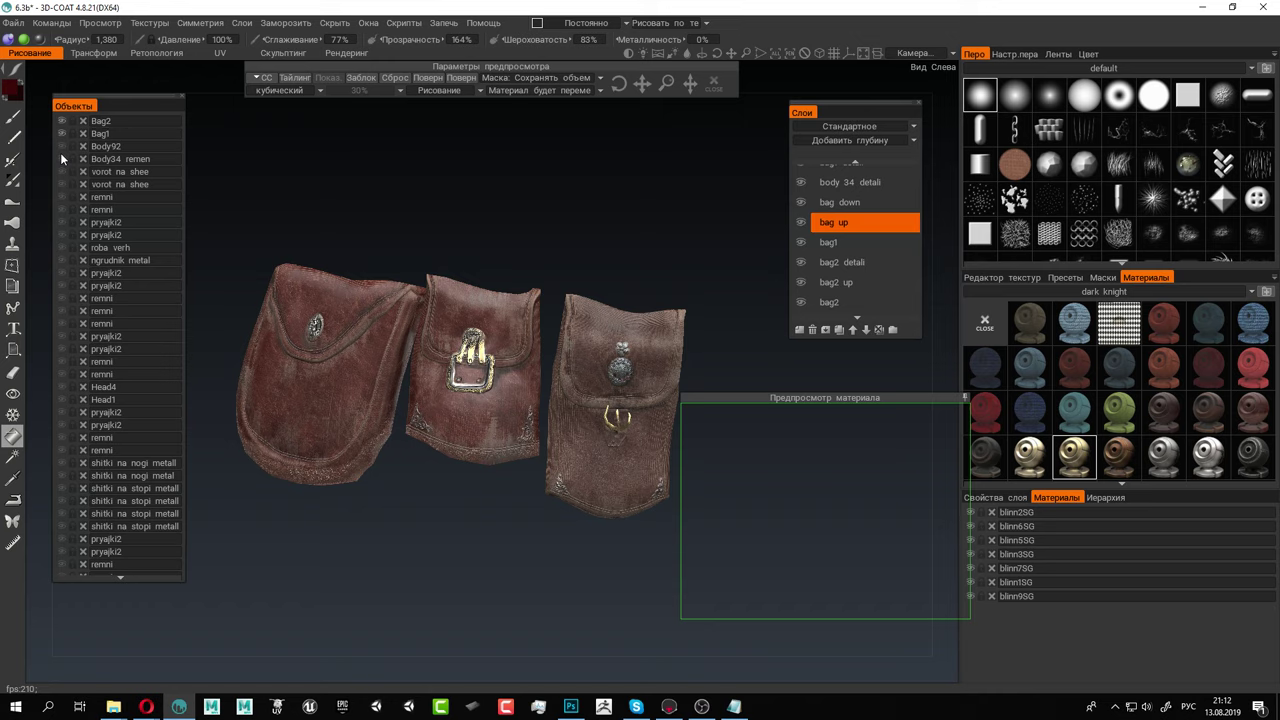
right_click_drag(377, 256, 320, 232)
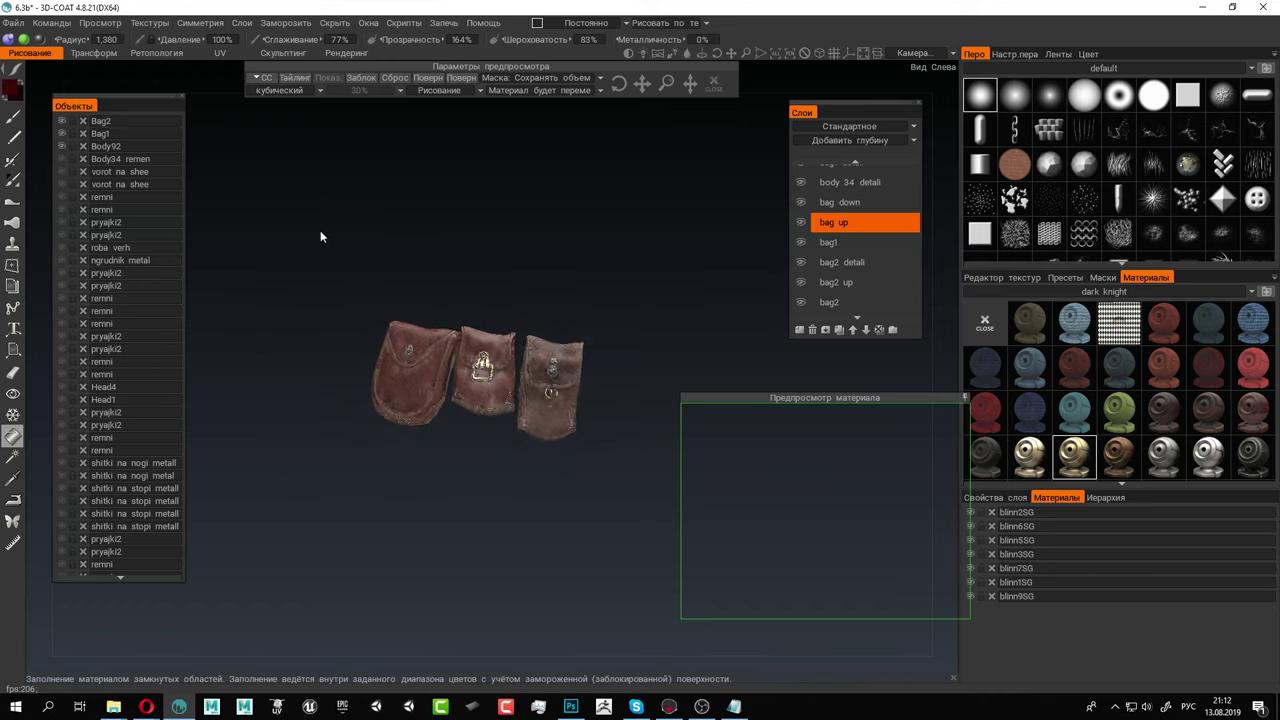
left_click_drag(320, 232, 434, 391)
left_click(62, 134)
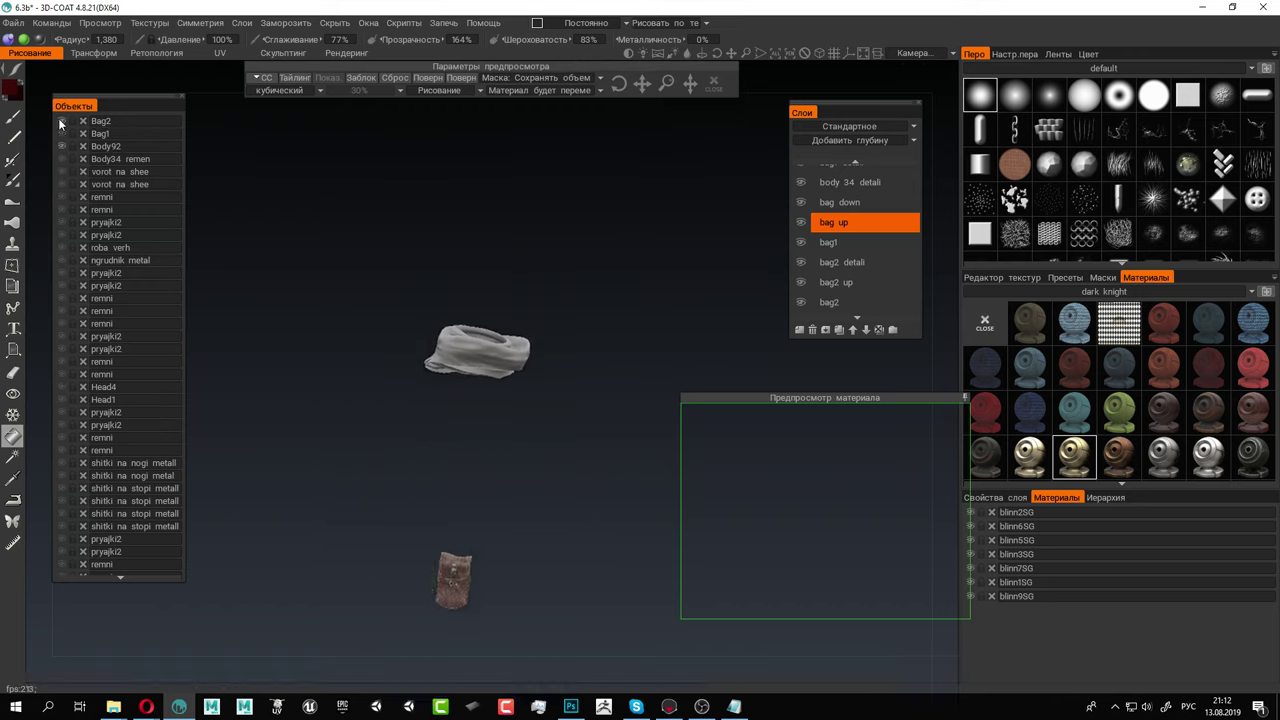
left_click(62, 121)
right_click_drag(580, 247, 795, 382)
left_click_drag(795, 382, 480, 262)
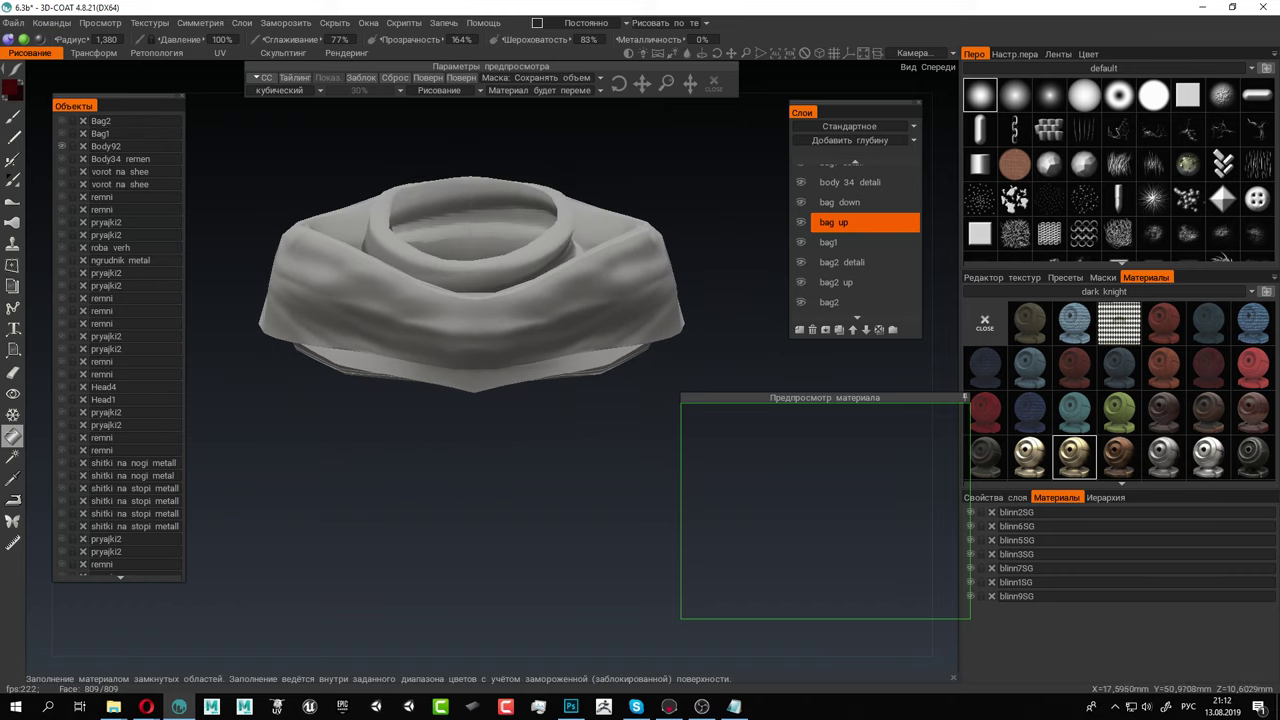
Move the material preview clear of the layers list and choose the dark red fabric from the dark knight materials
mouse_move(1258, 380)
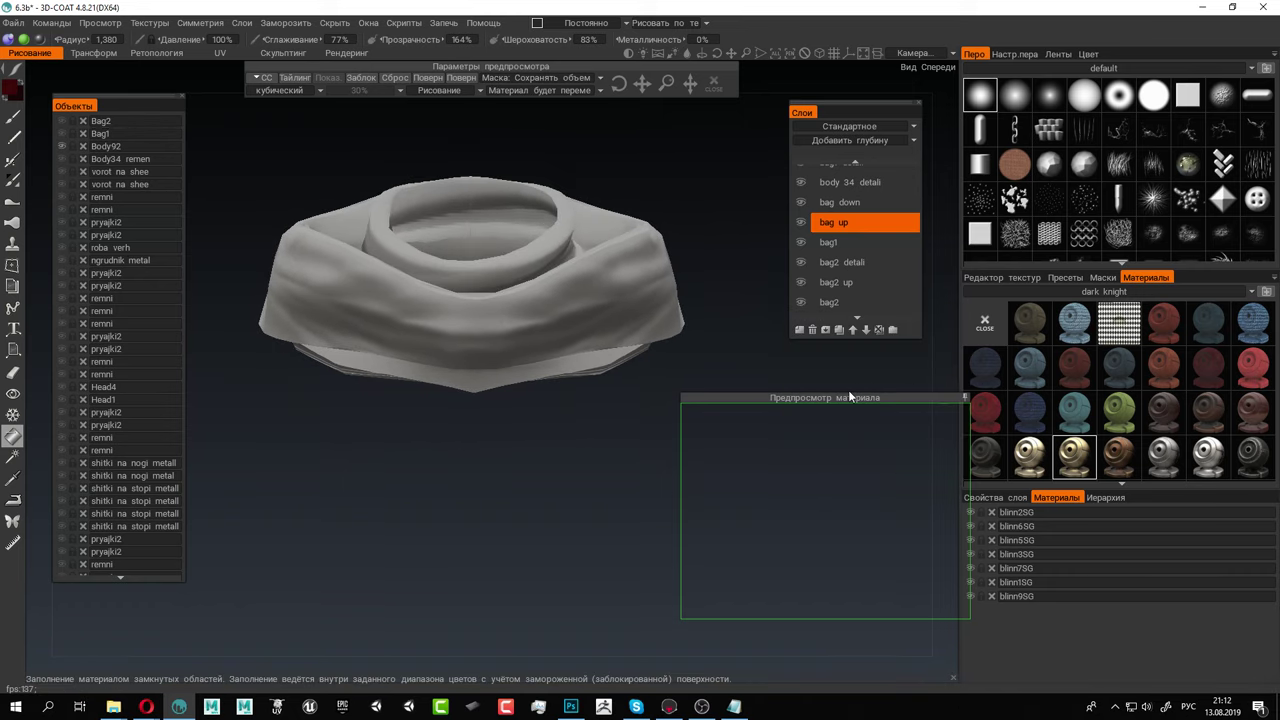
left_click_drag(848, 398, 770, 443)
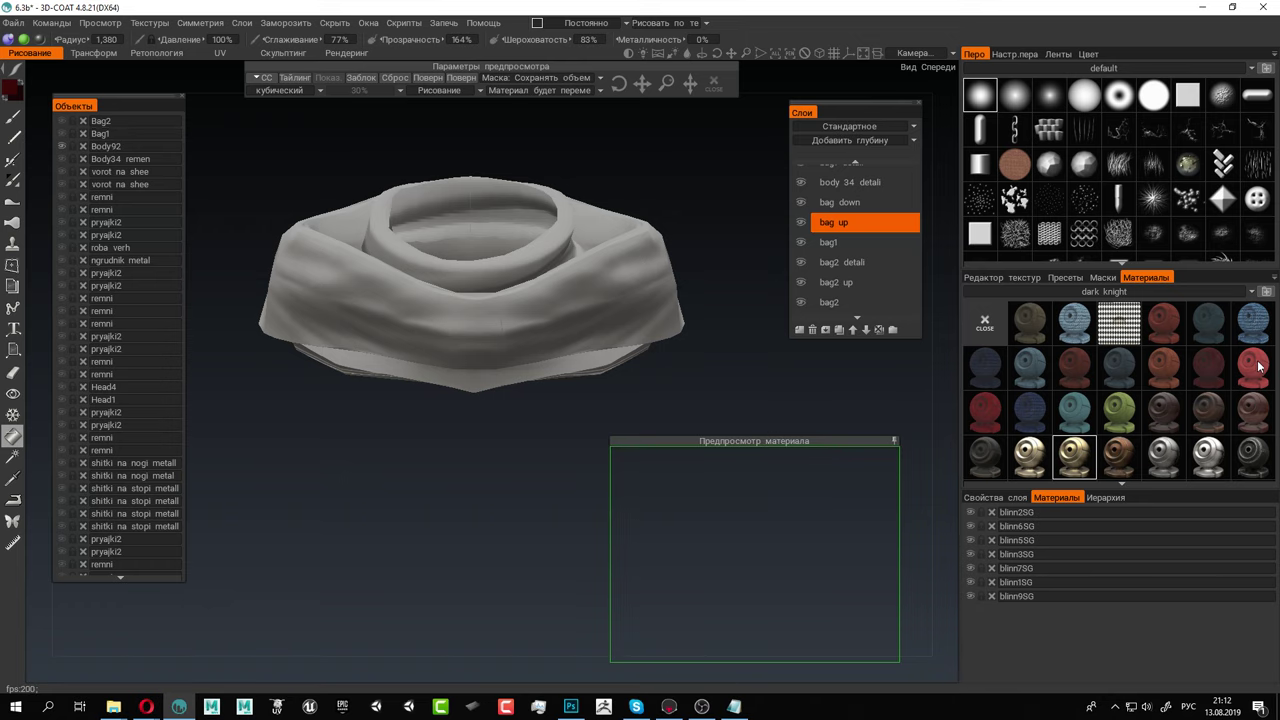
mouse_move(1258, 366)
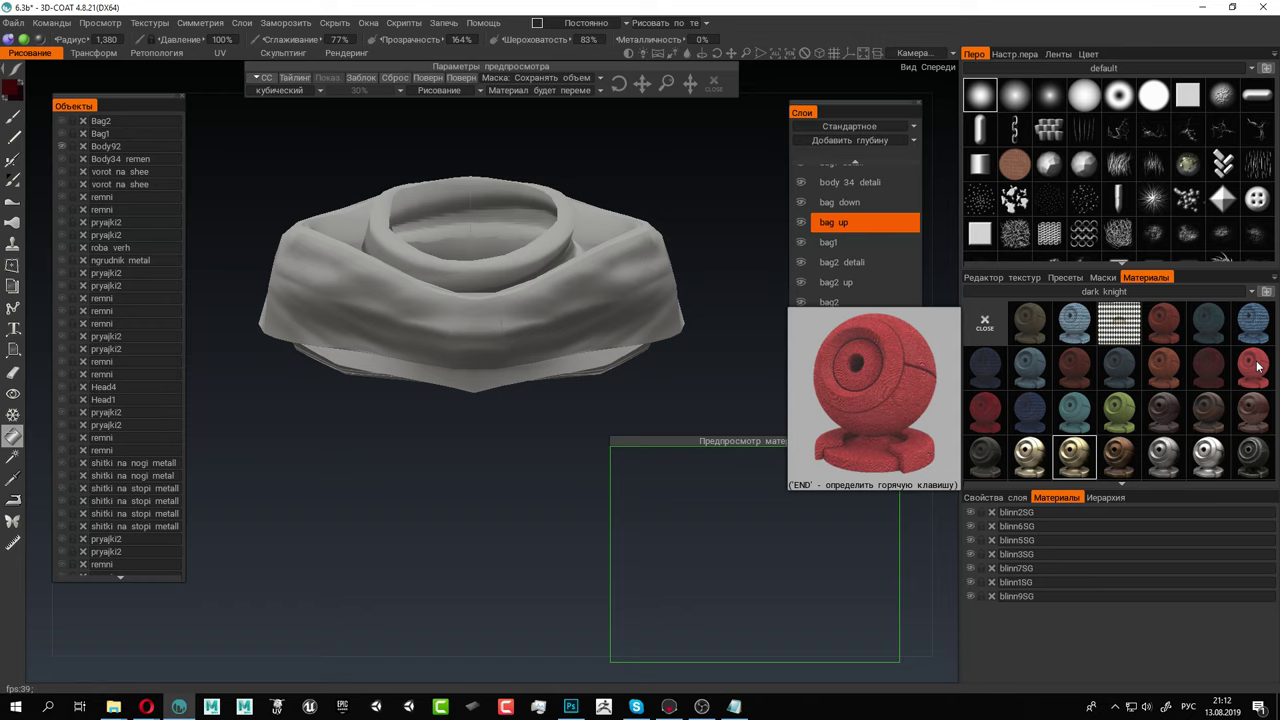
left_click(980, 394)
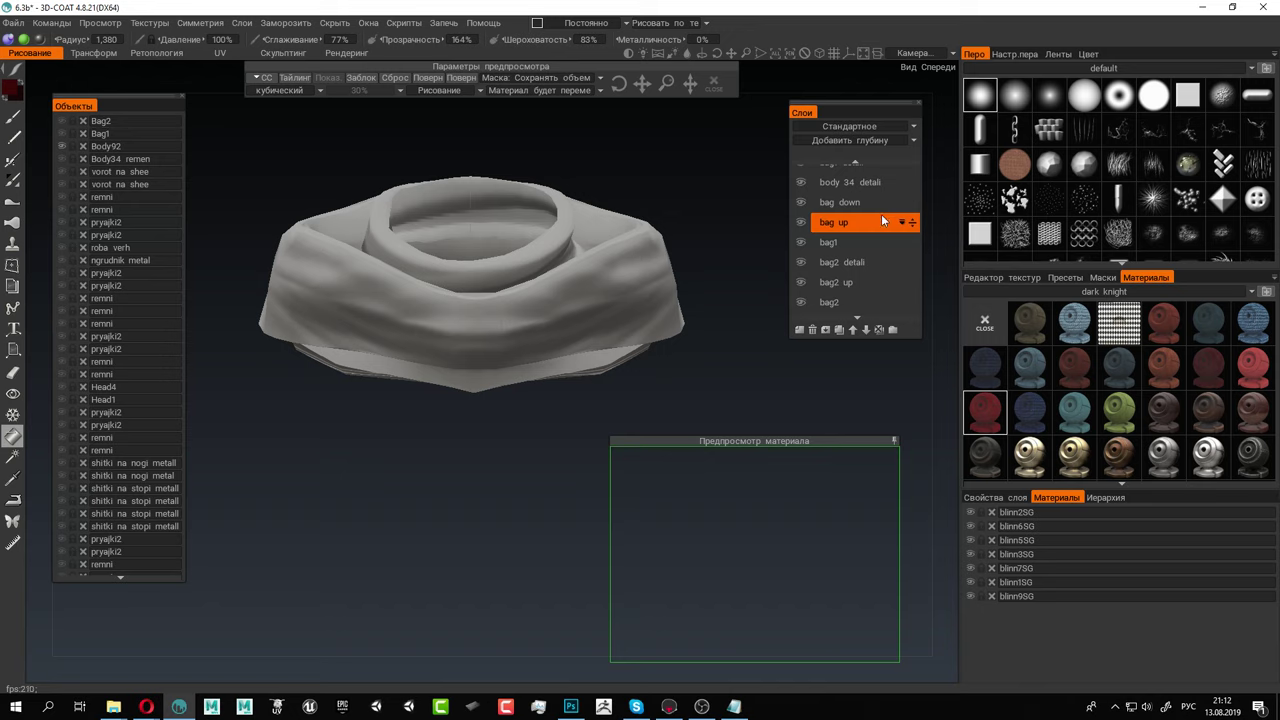
Find and select the metall dospehov up roba layer as the target for the collar's fabric
scroll(881, 215, "up", 5)
scroll(880, 214, "up", 2)
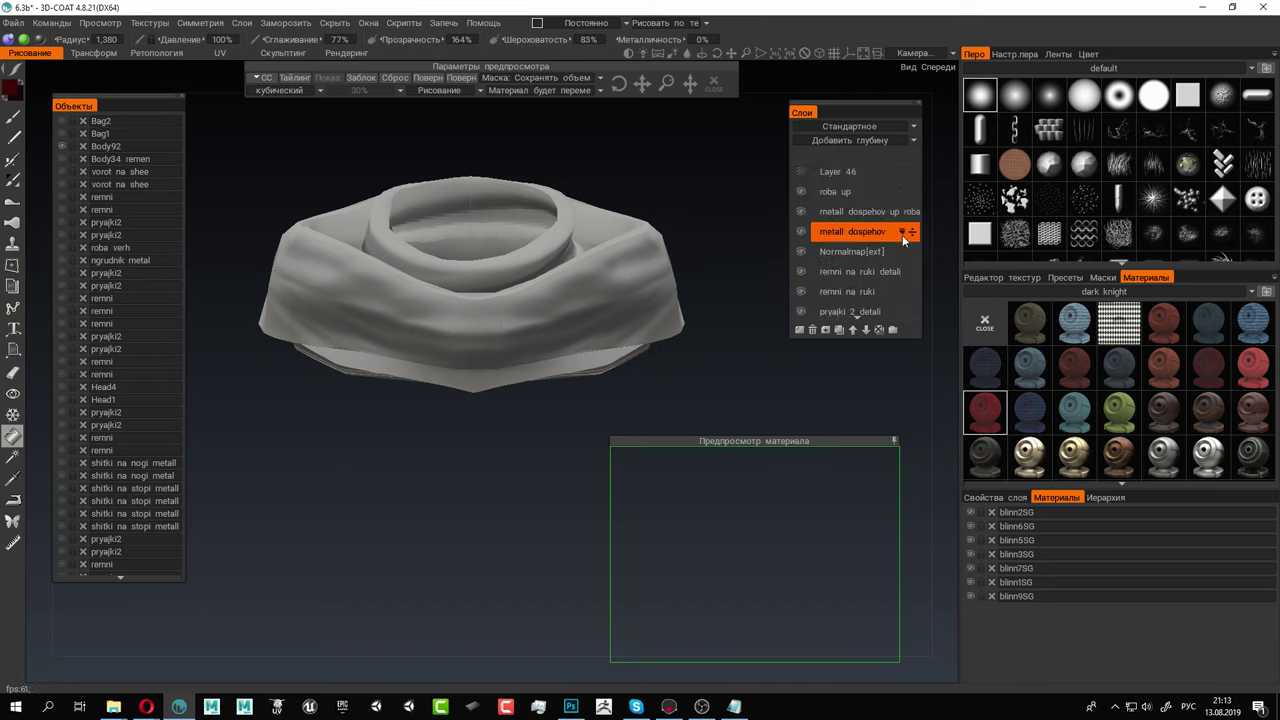
left_click(876, 254)
left_click(871, 270)
left_click(862, 231)
left_click(856, 211)
left_click(854, 192)
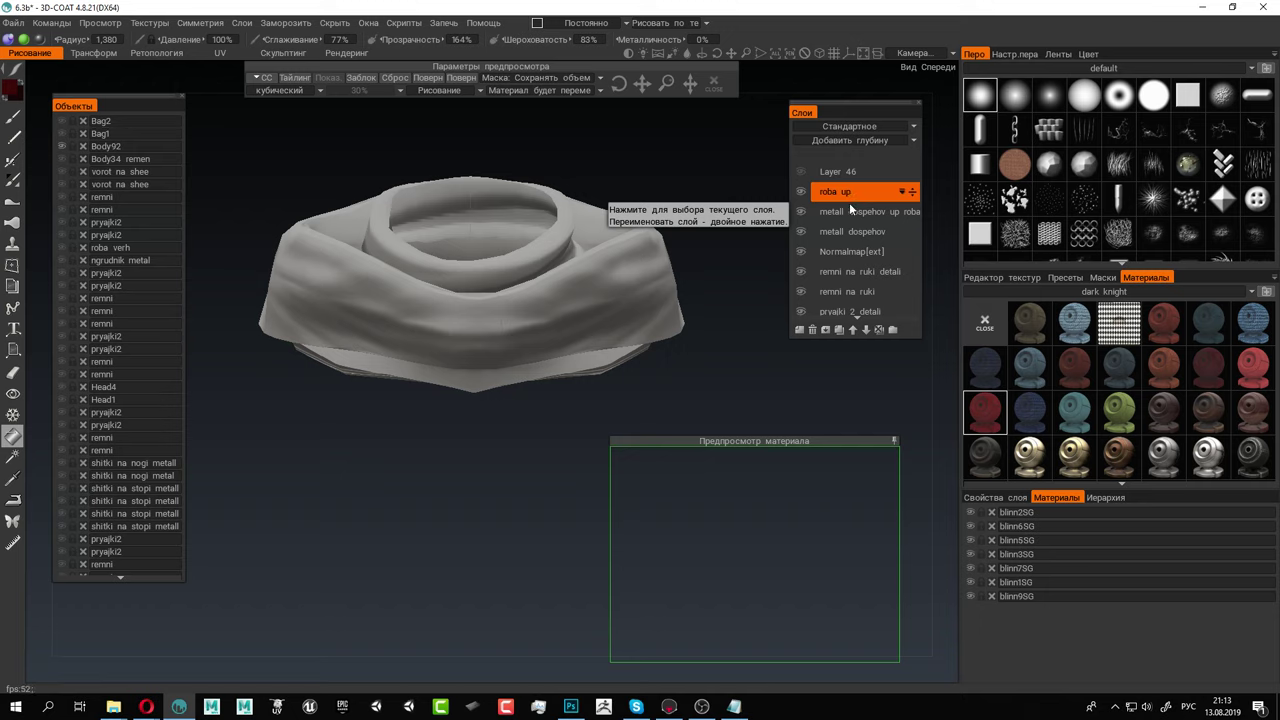
left_click(854, 216, "ctrl")
left_click(854, 218)
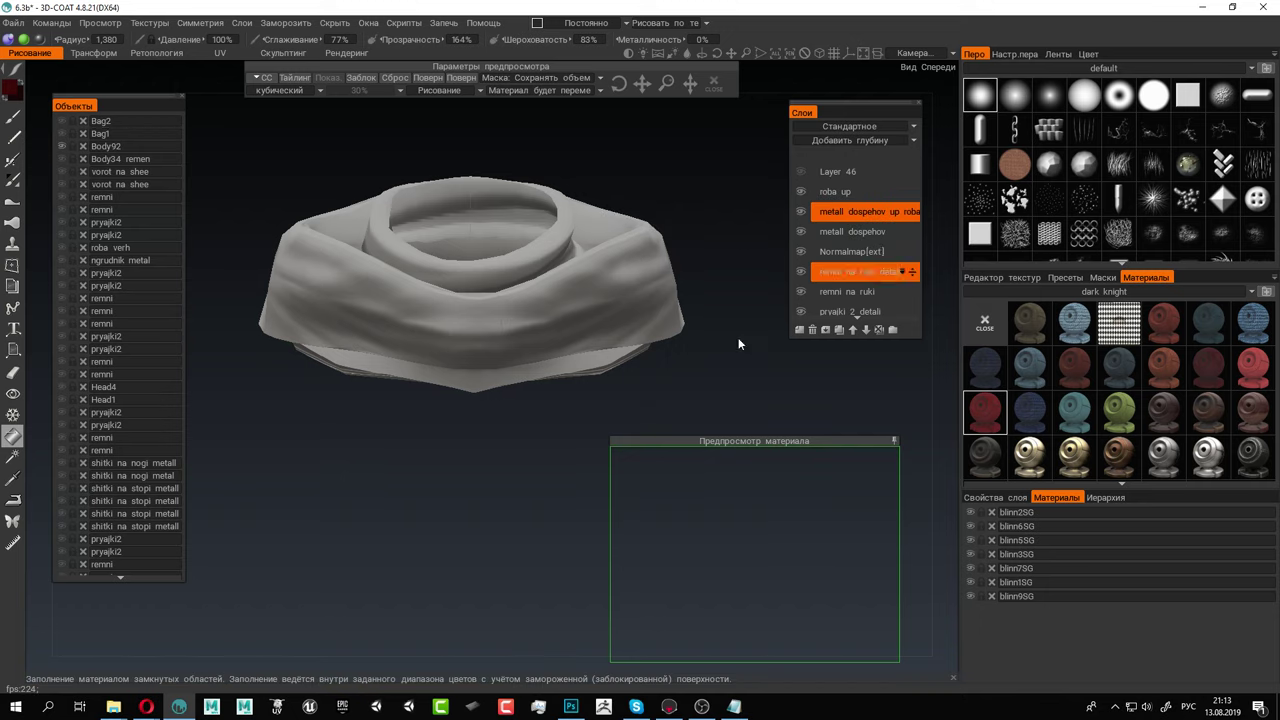
Open the dark red fabric's smart material properties to check its textures, and cancel without changes
right_click(985, 414)
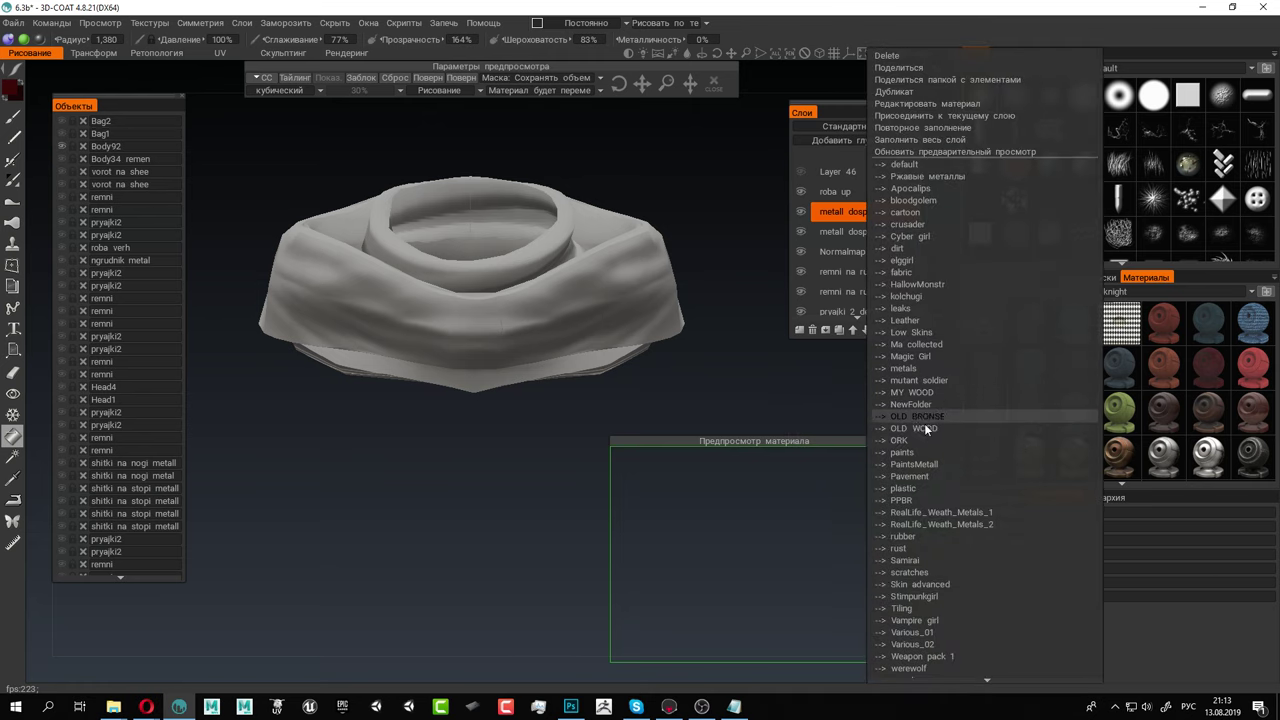
left_click(926, 103)
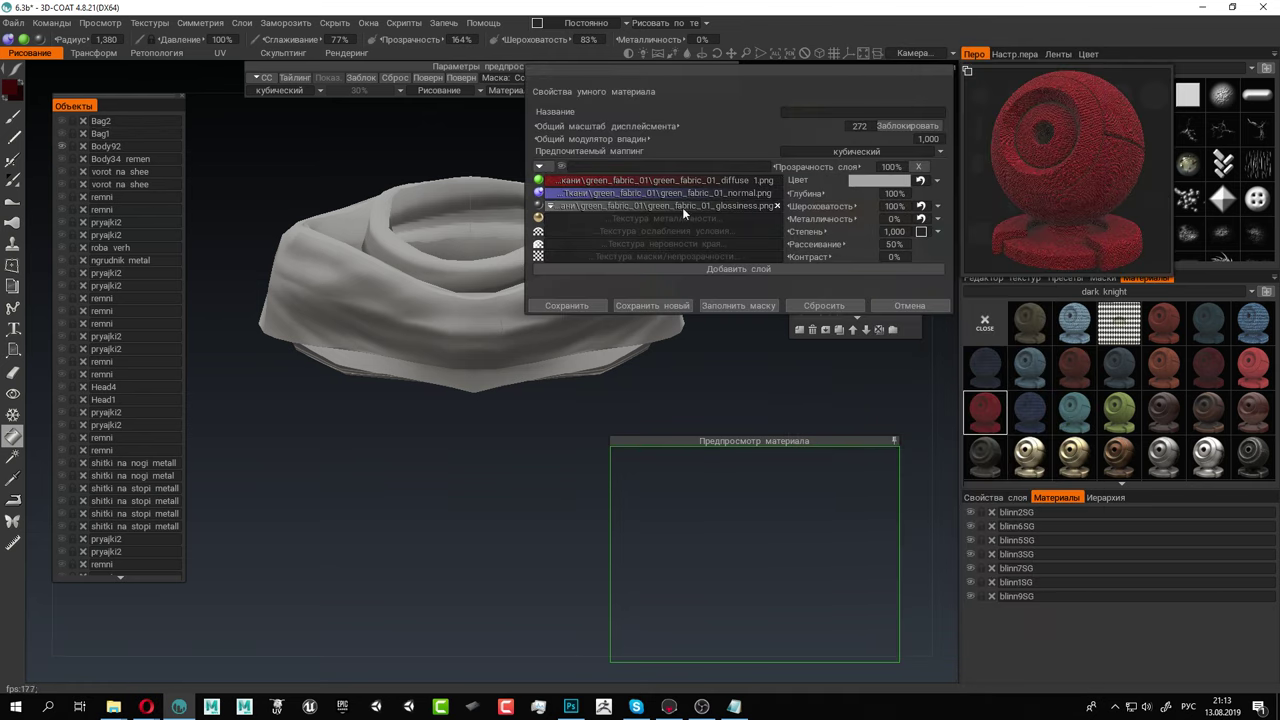
left_click(919, 305)
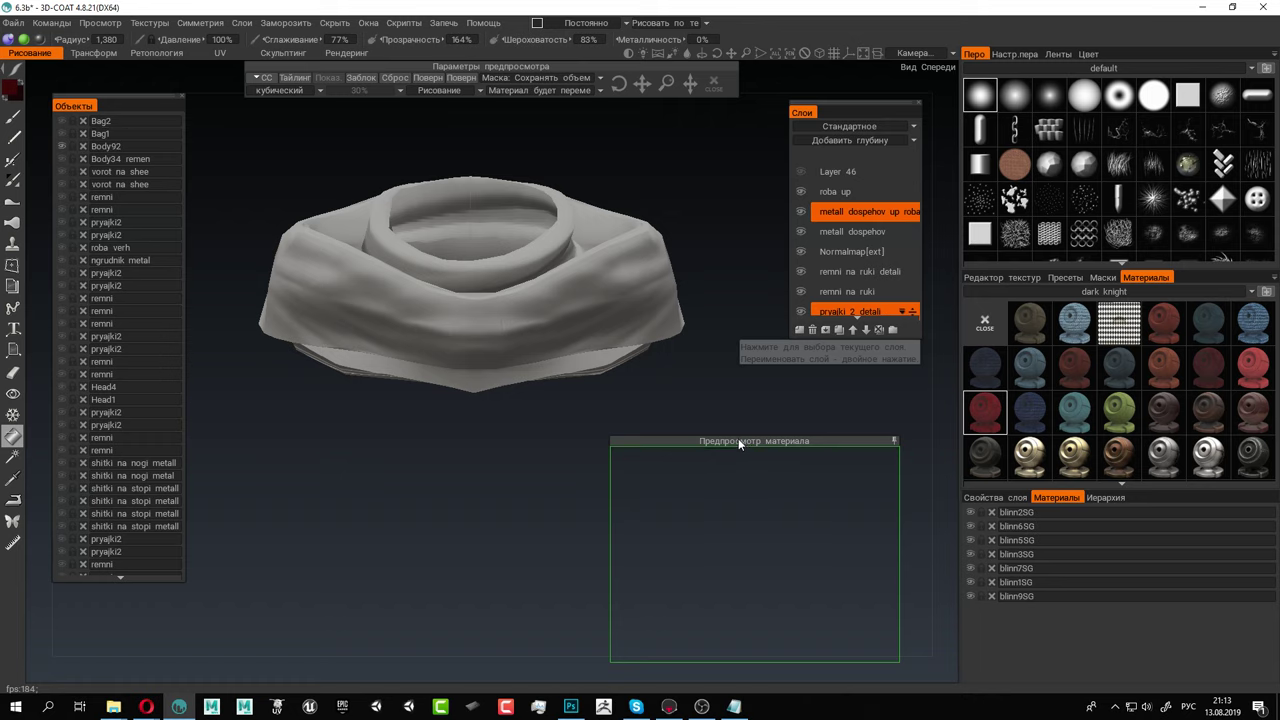
Adjust the dark red fabric's scale in a preview over the collar, and fill all of Body92 with it
left_click_drag(737, 440, 488, 186)
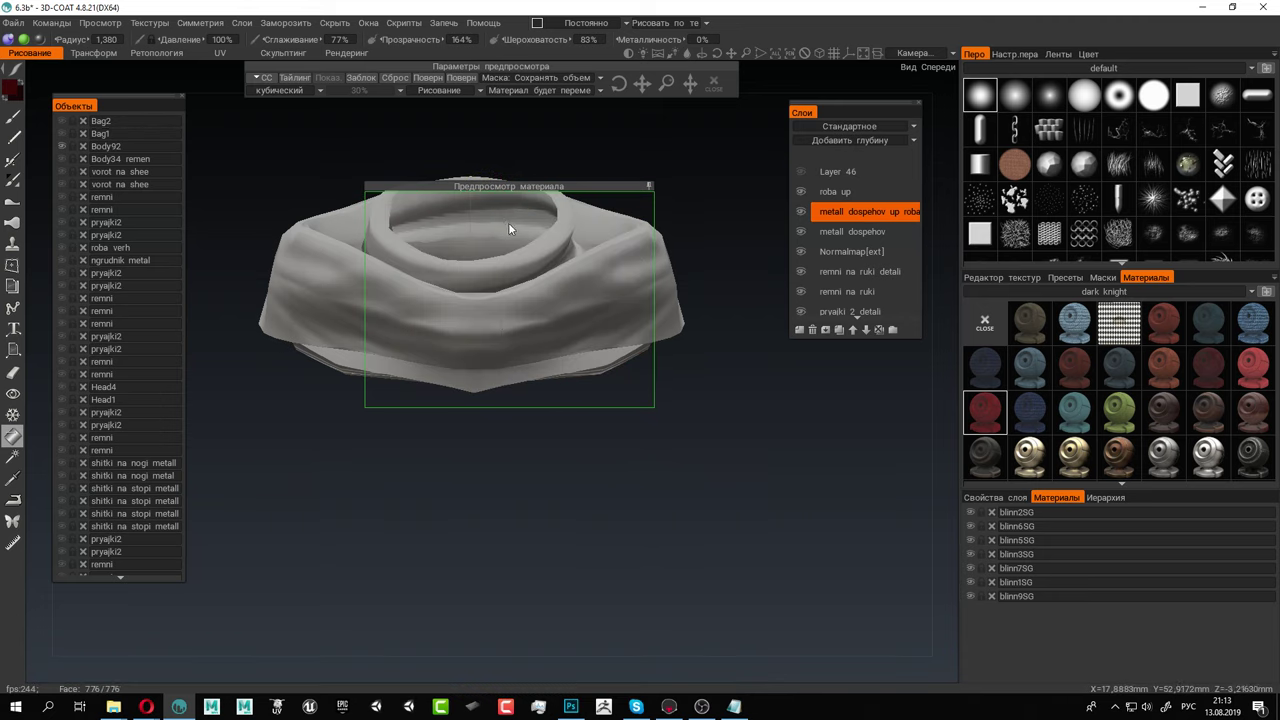
right_click_drag(509, 224, 557, 273, "alt")
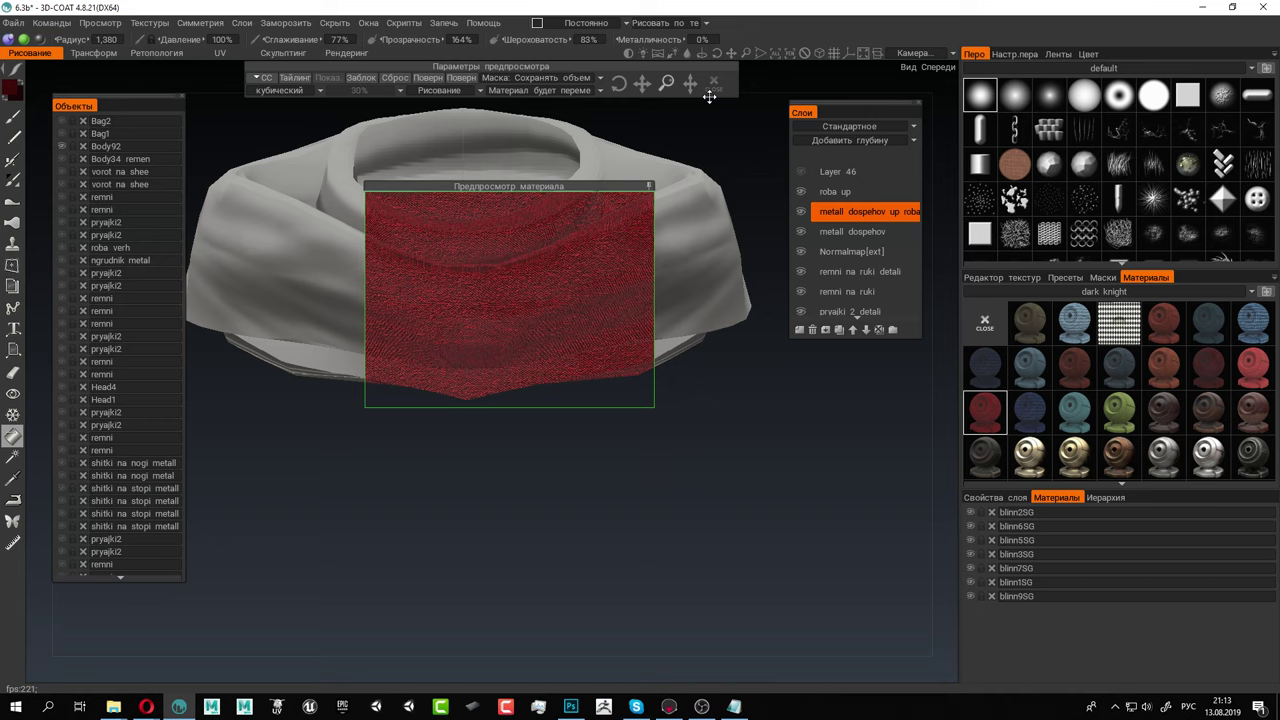
left_click_drag(666, 84, 651, 81)
left_click(17, 120)
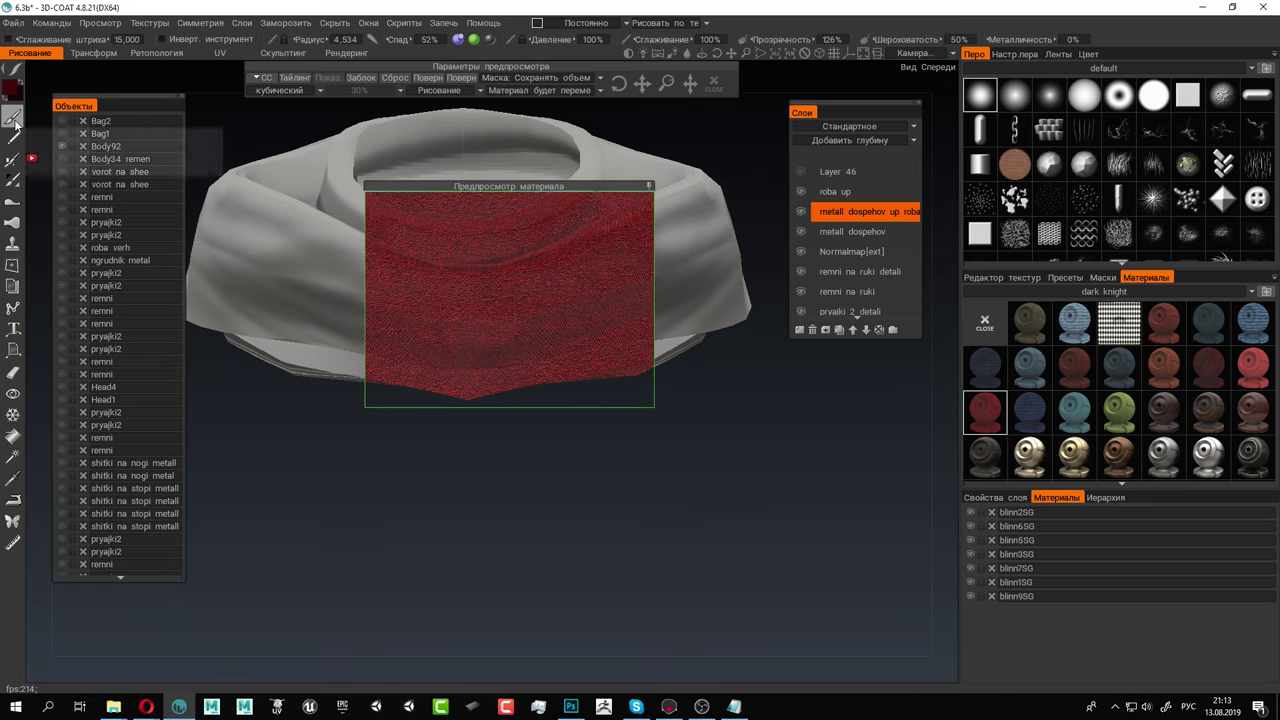
left_click(242, 24)
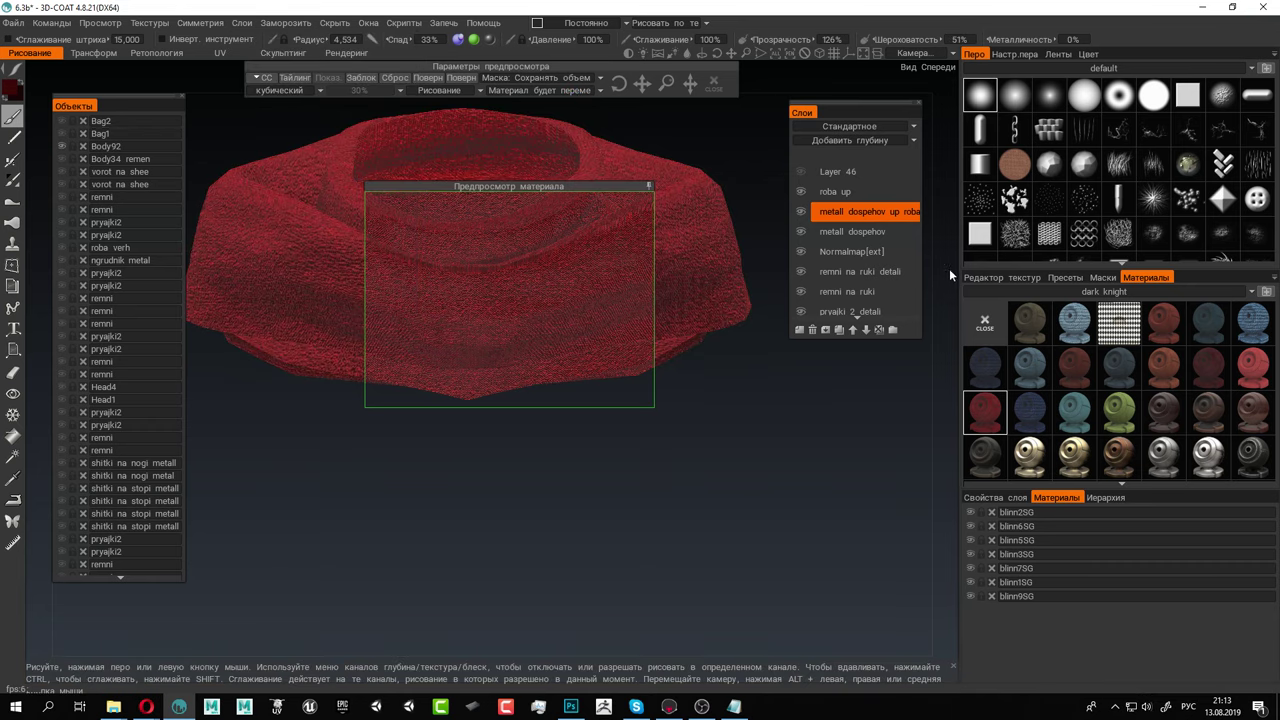
left_click_drag(540, 186, 659, 443)
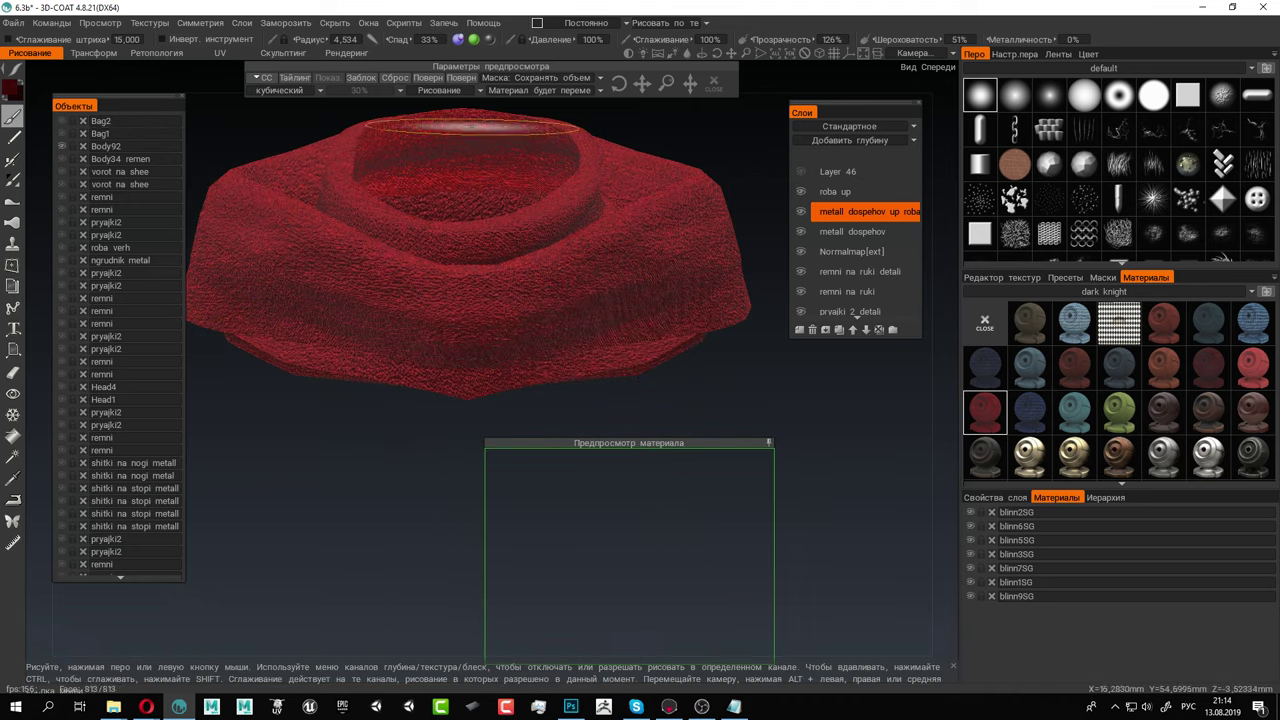
Apply the light red fabric to the collar's raised folds on the roba up layer, using the more-on-convex condition at 98%
left_click(845, 190)
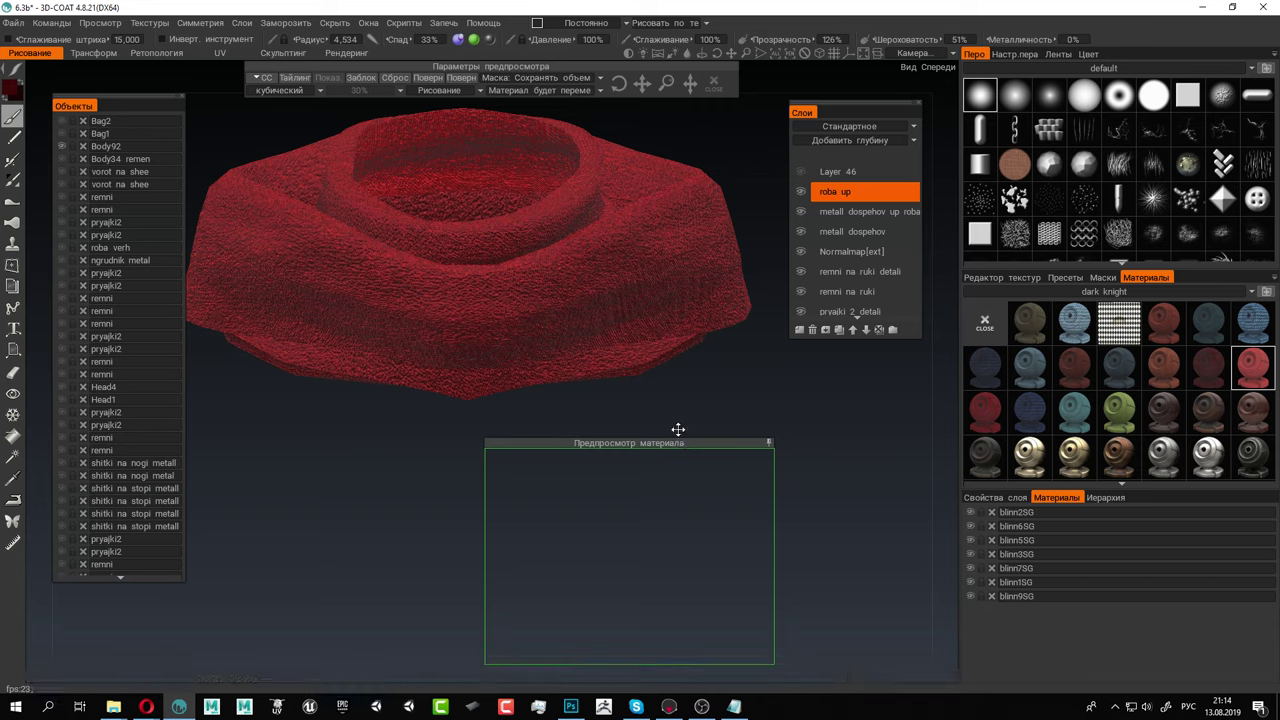
left_click_drag(685, 442, 578, 172)
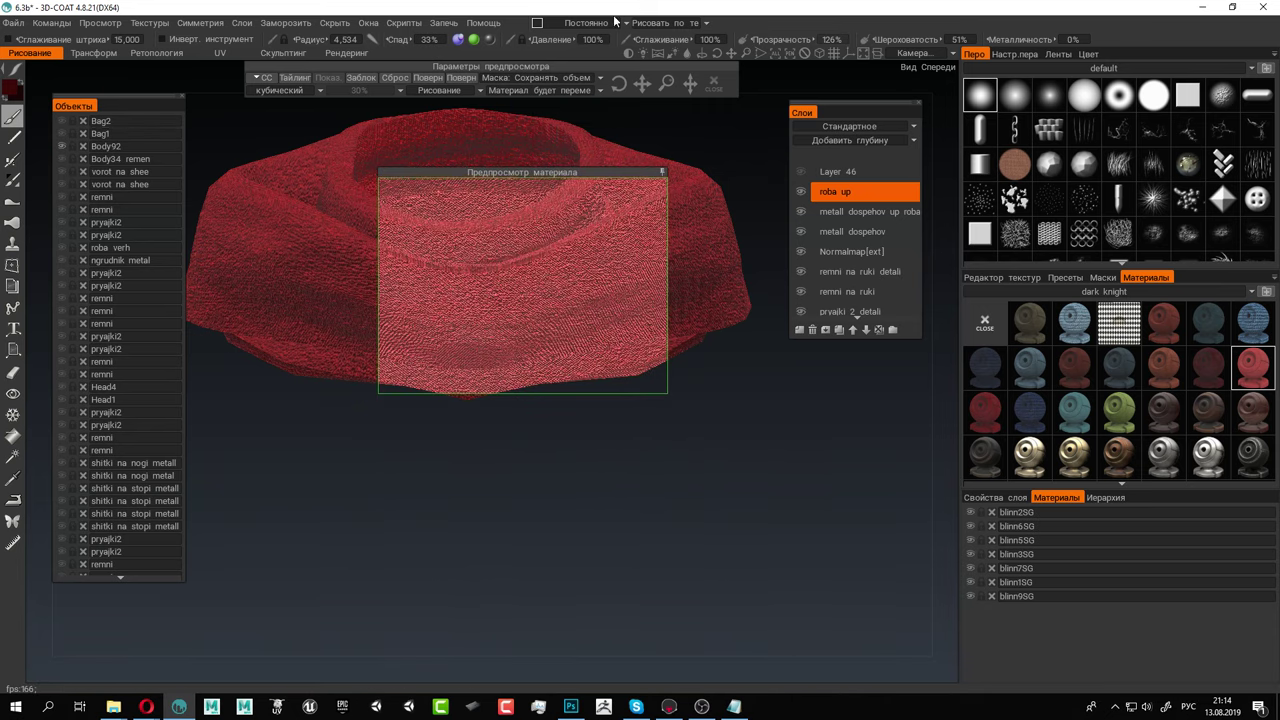
left_click(562, 23)
left_click(565, 67)
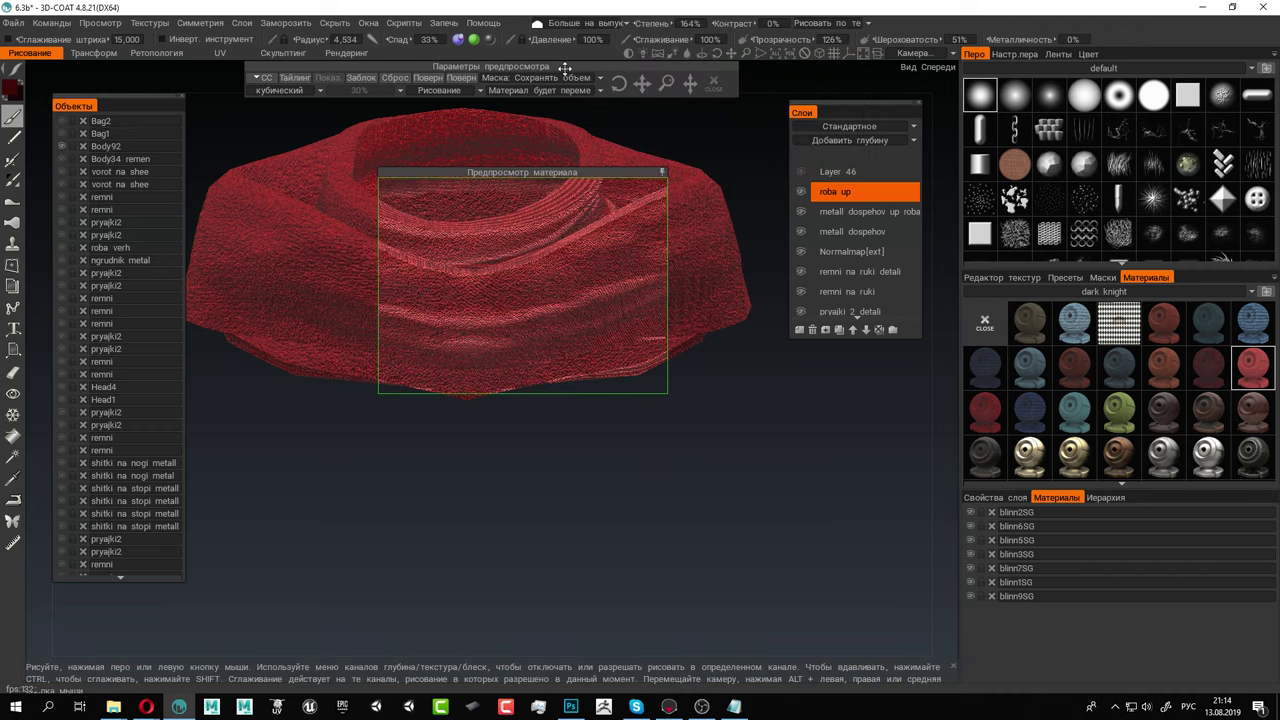
left_click_drag(657, 24, 626, 28)
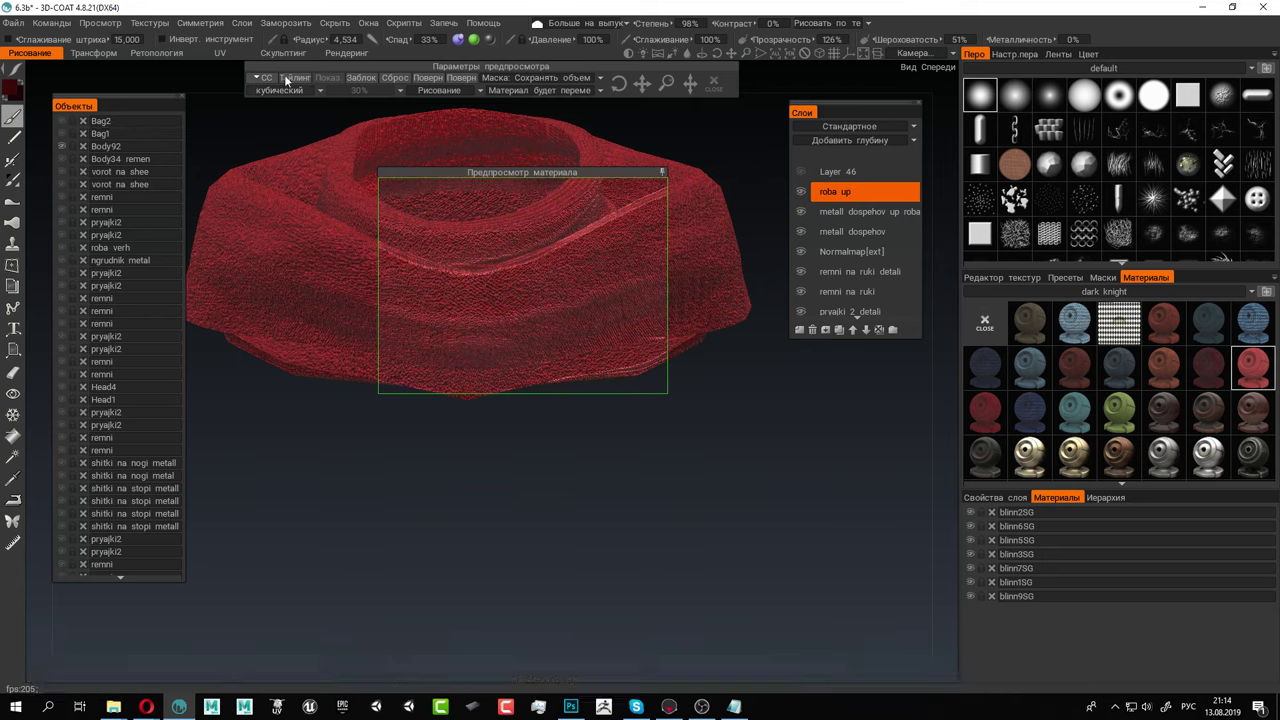
left_click(404, 22)
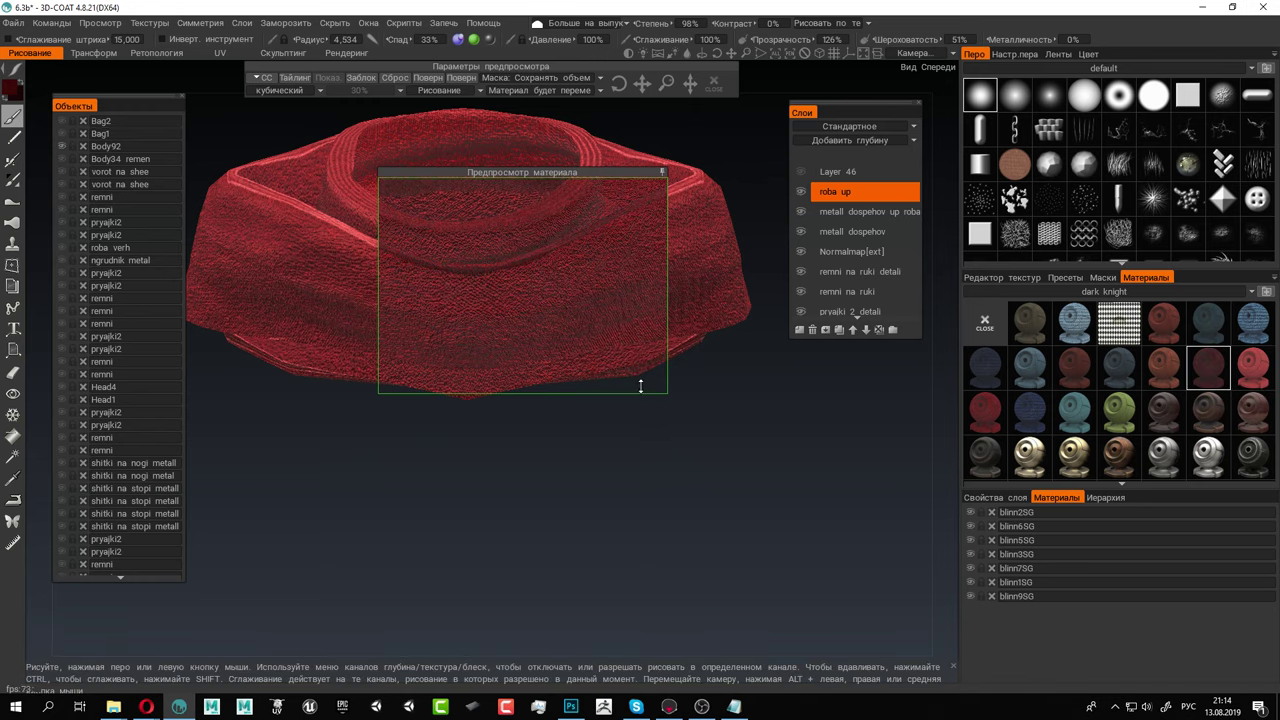
Apply the dark red fabric to the collar's recessed folds on the roba up layer, using the more-on-cavities condition at 208%
left_click(561, 28)
left_click(564, 55)
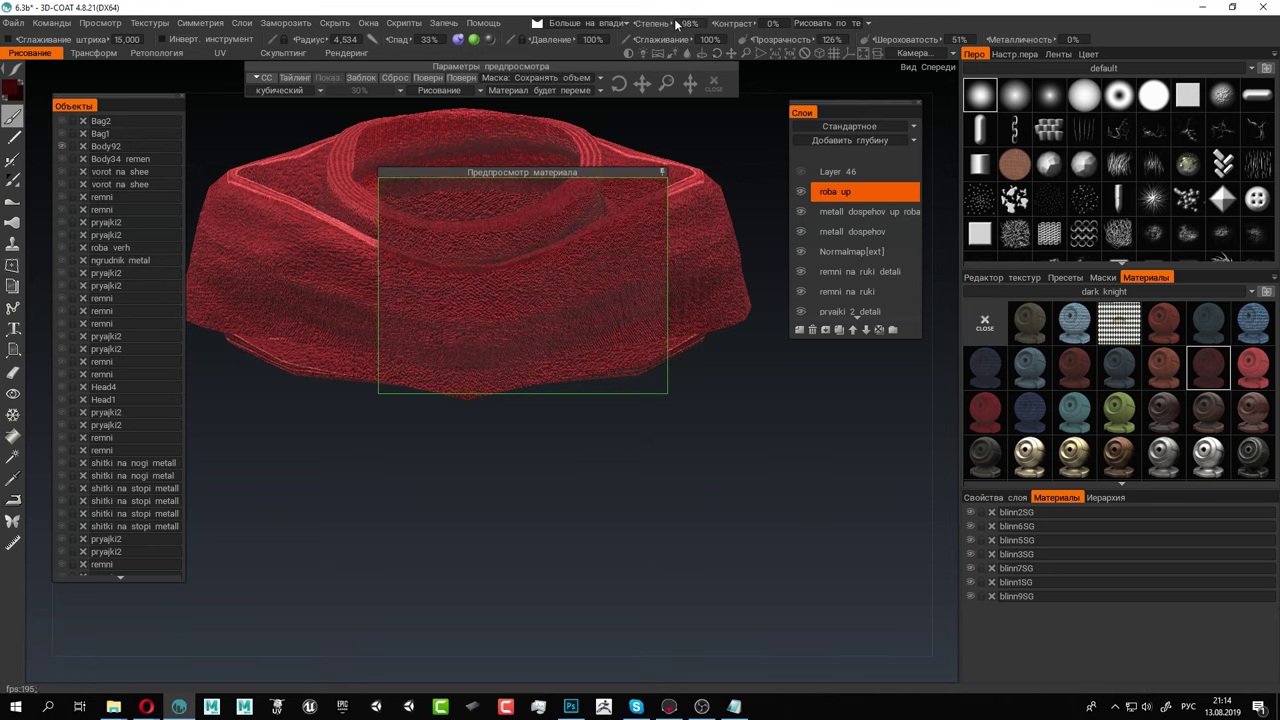
mouse_move(659, 22)
left_mouse_down()
mouse_move(620, 29)
mouse_move(706, 39)
mouse_move(667, 37)
mouse_move(688, 38)
left_mouse_up()
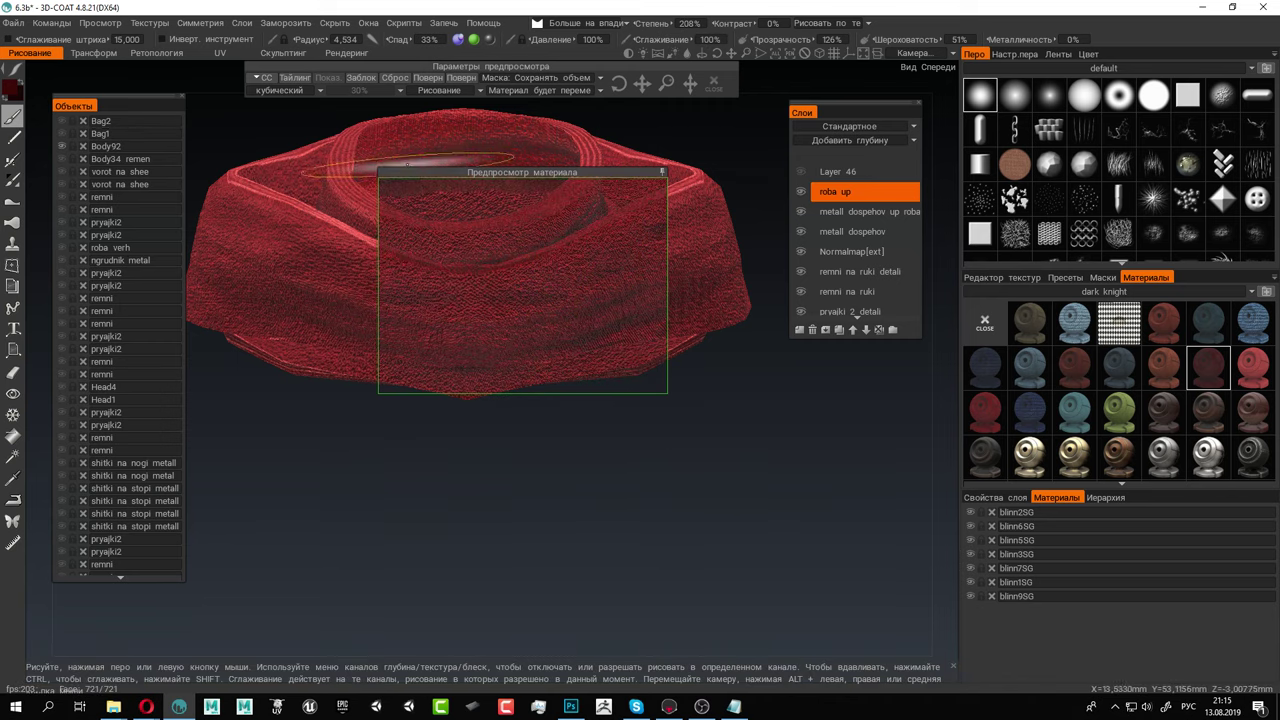
left_click(170, 26)
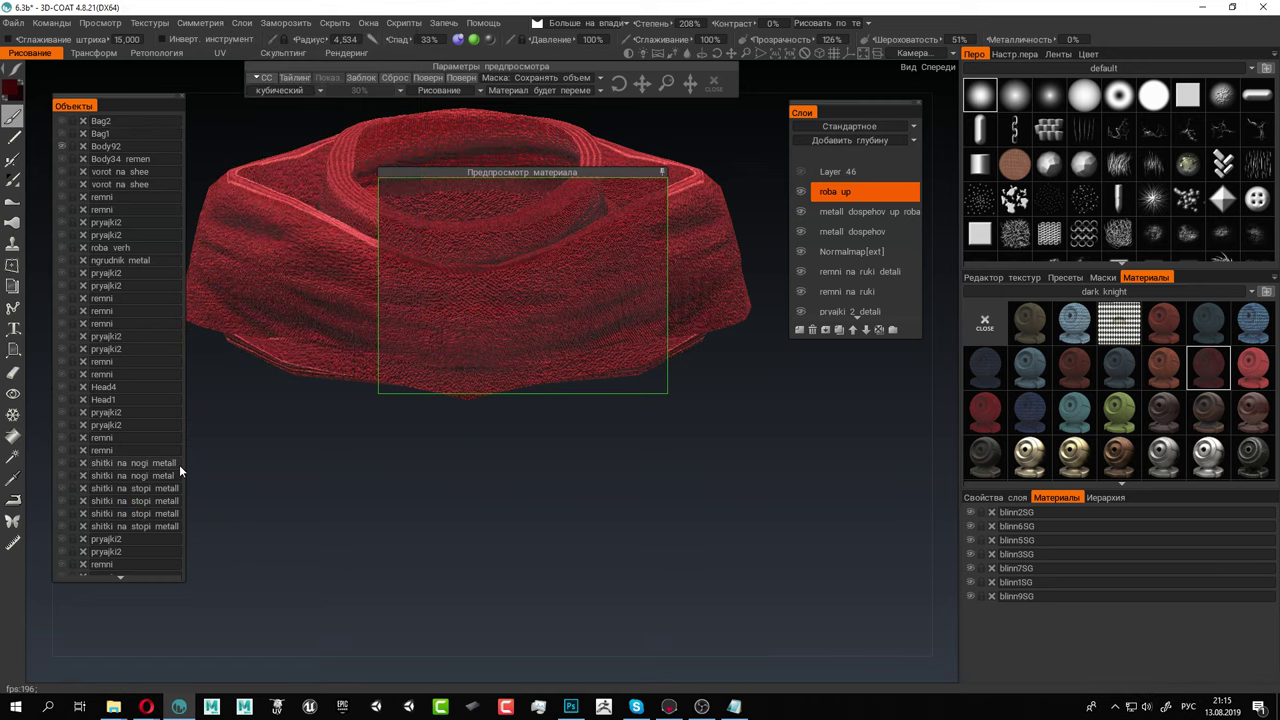
left_click_drag(592, 172, 843, 437)
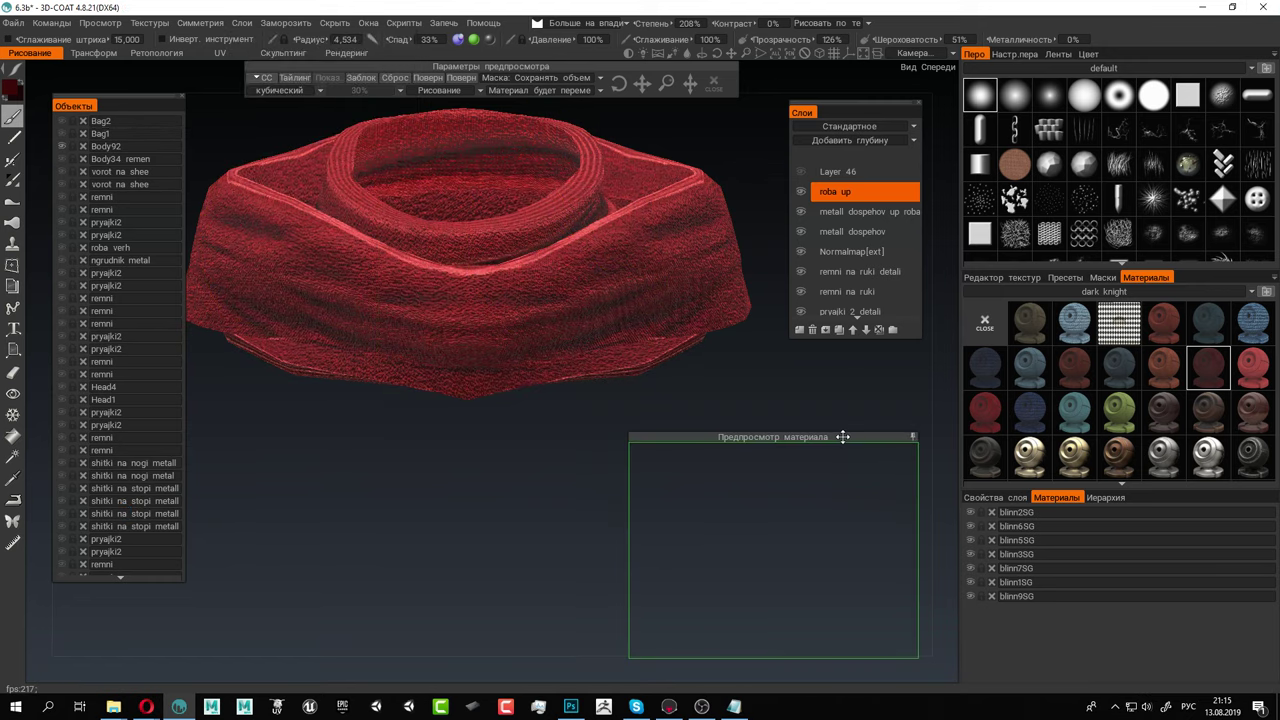
Show the roba verh and roba niz objects together with the collar and compare their fabrics from the front and side
scroll(367, 391, "down", 3)
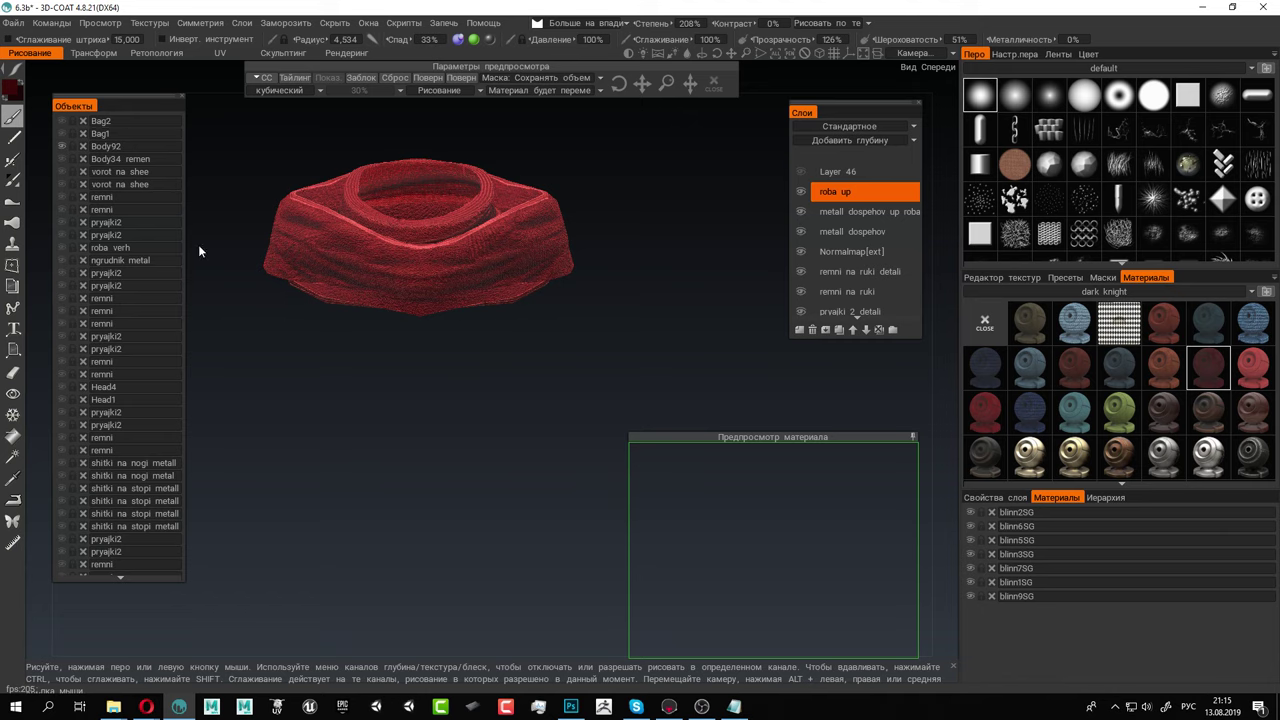
left_click(61, 247)
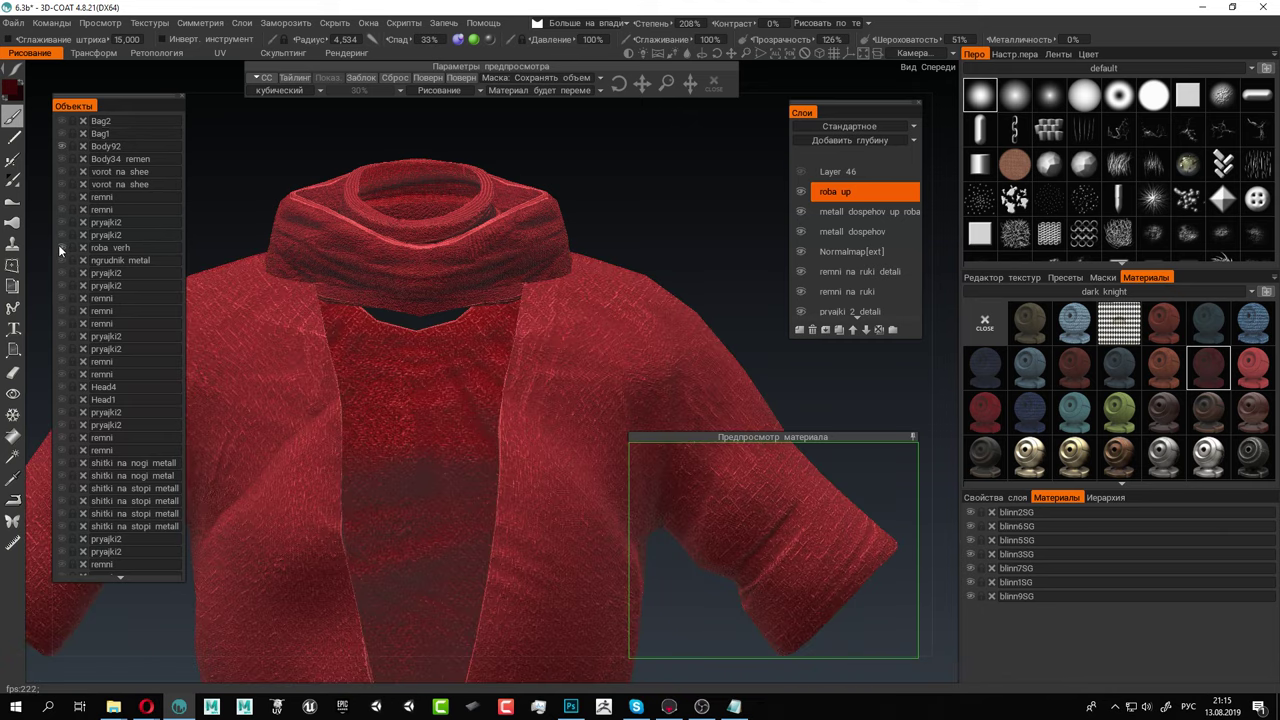
scroll(462, 315, "down", 2)
mouse_move(462, 315)
middle_mouse_down("alt")
mouse_move(457, 215)
mouse_move(415, 168)
middle_mouse_up("alt")
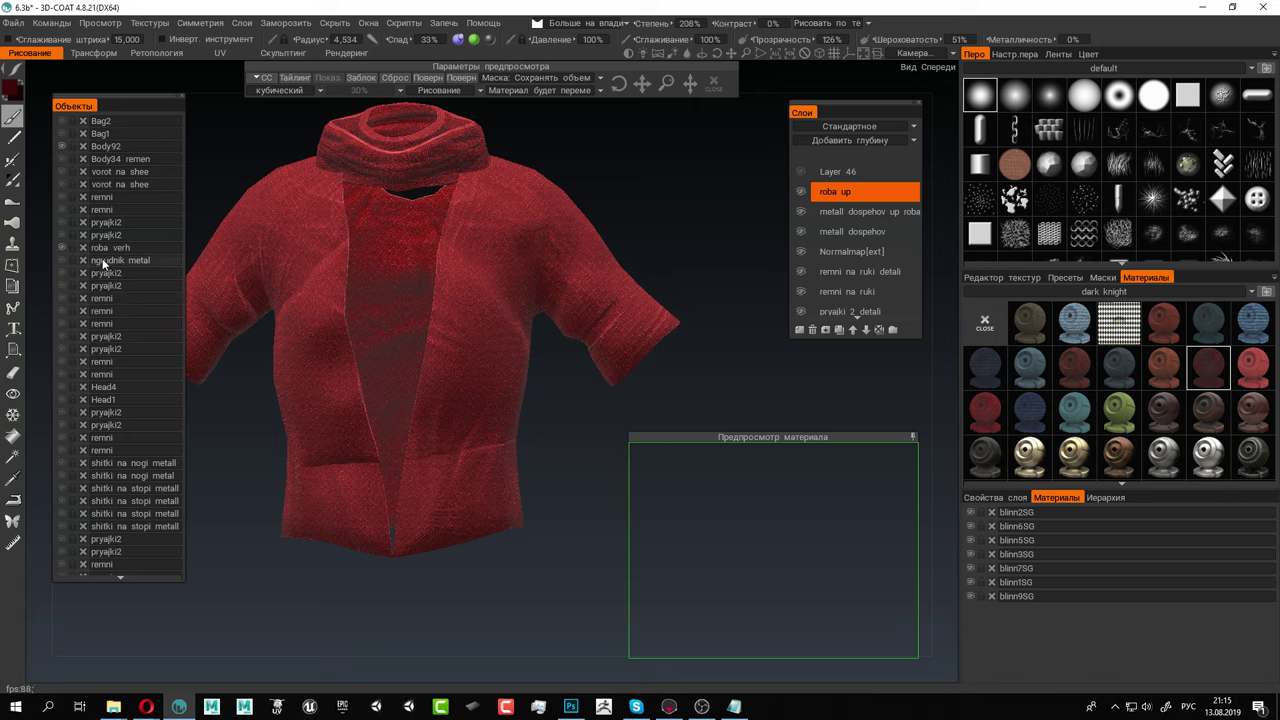
scroll(152, 409, "down", 3)
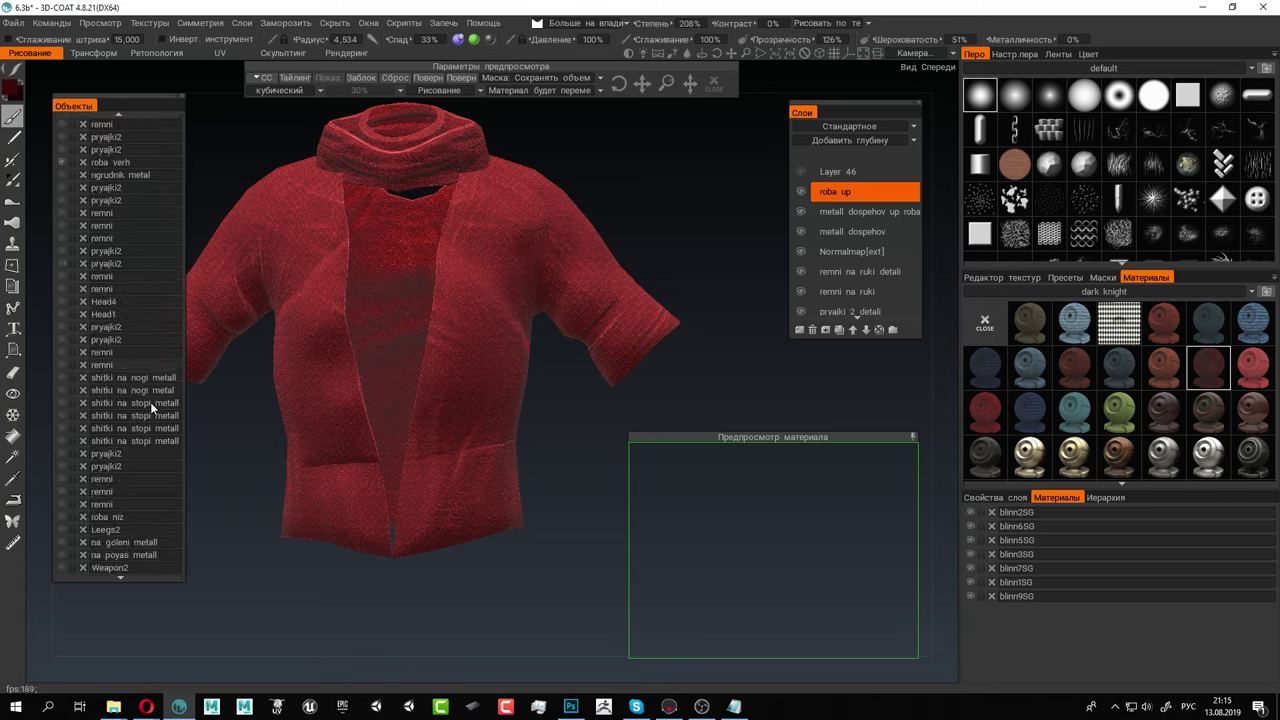
left_click(62, 516)
scroll(443, 300, "down", 2)
right_click_drag(443, 300, 468, 372)
left_click_drag(468, 372, 508, 382, "alt")
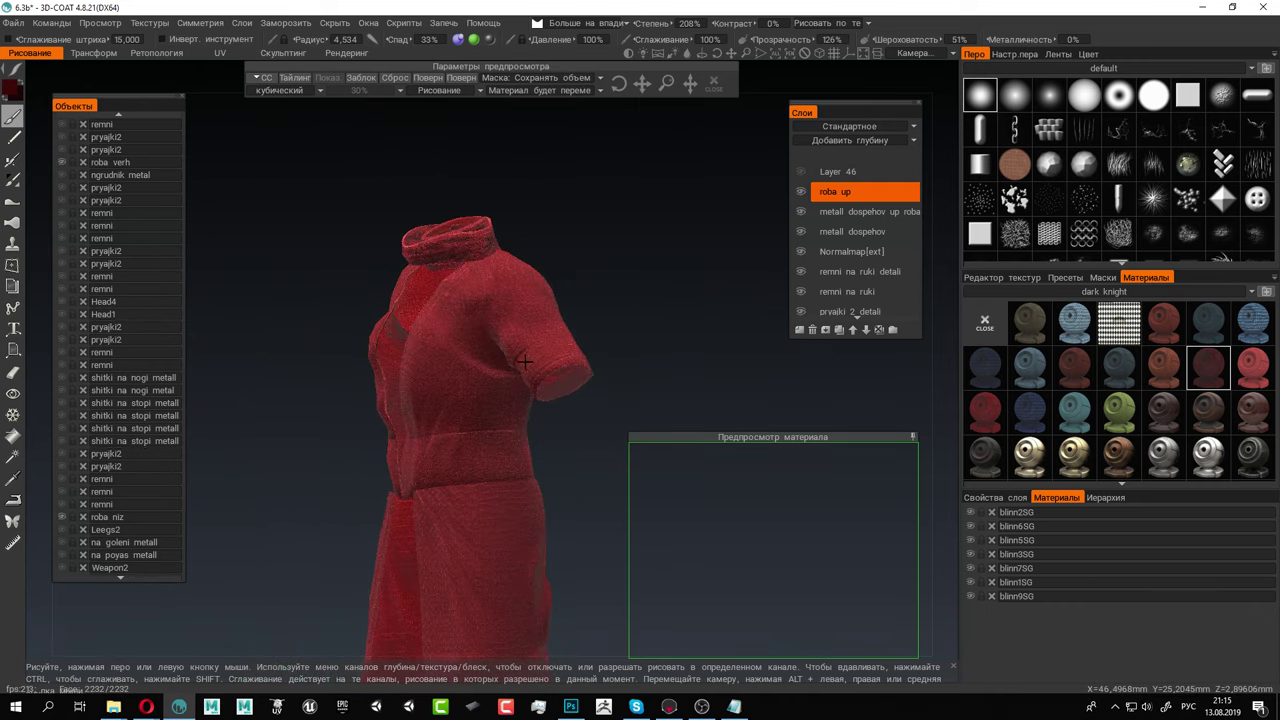
middle_click_drag(508, 382, 492, 312, "alt")
left_click_drag(492, 312, 536, 312, "alt")
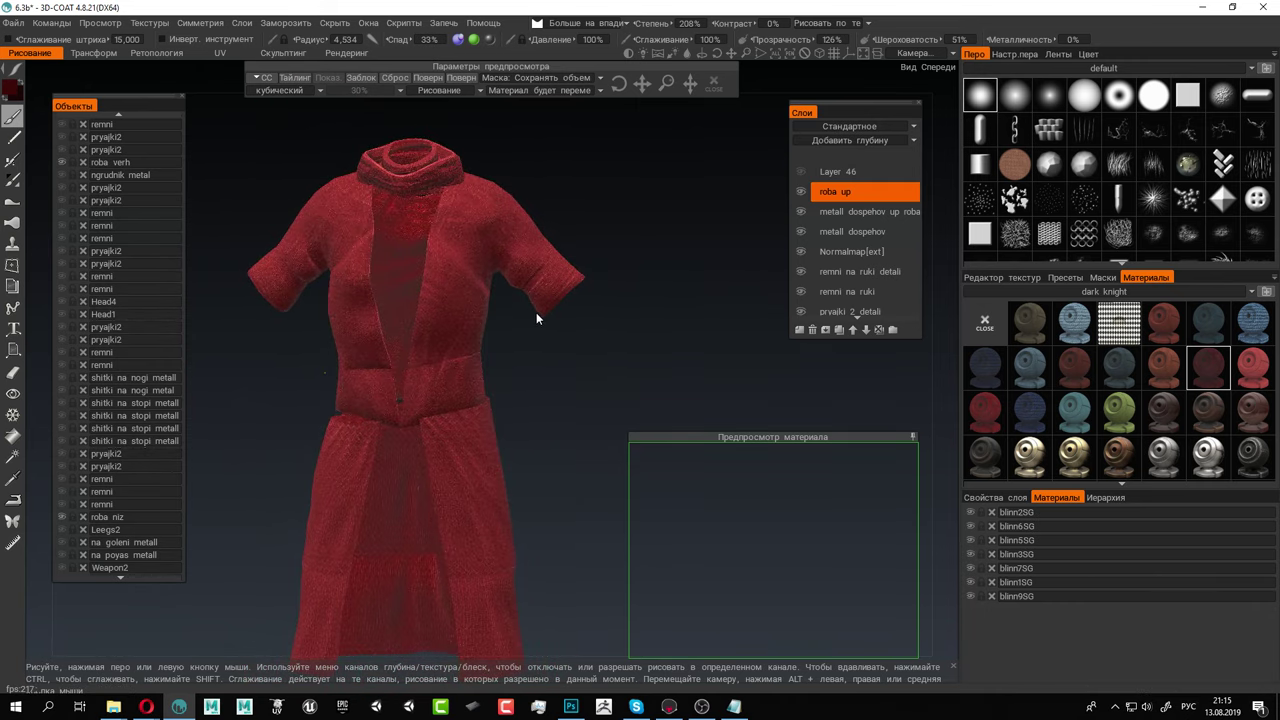
Switch to Marmoset Toolbag and examine the blue knight's checkered, patterned robe against the red and gold knight's plain robe
left_click(669, 706)
right_click_drag(494, 311, 740, 371, "alt")
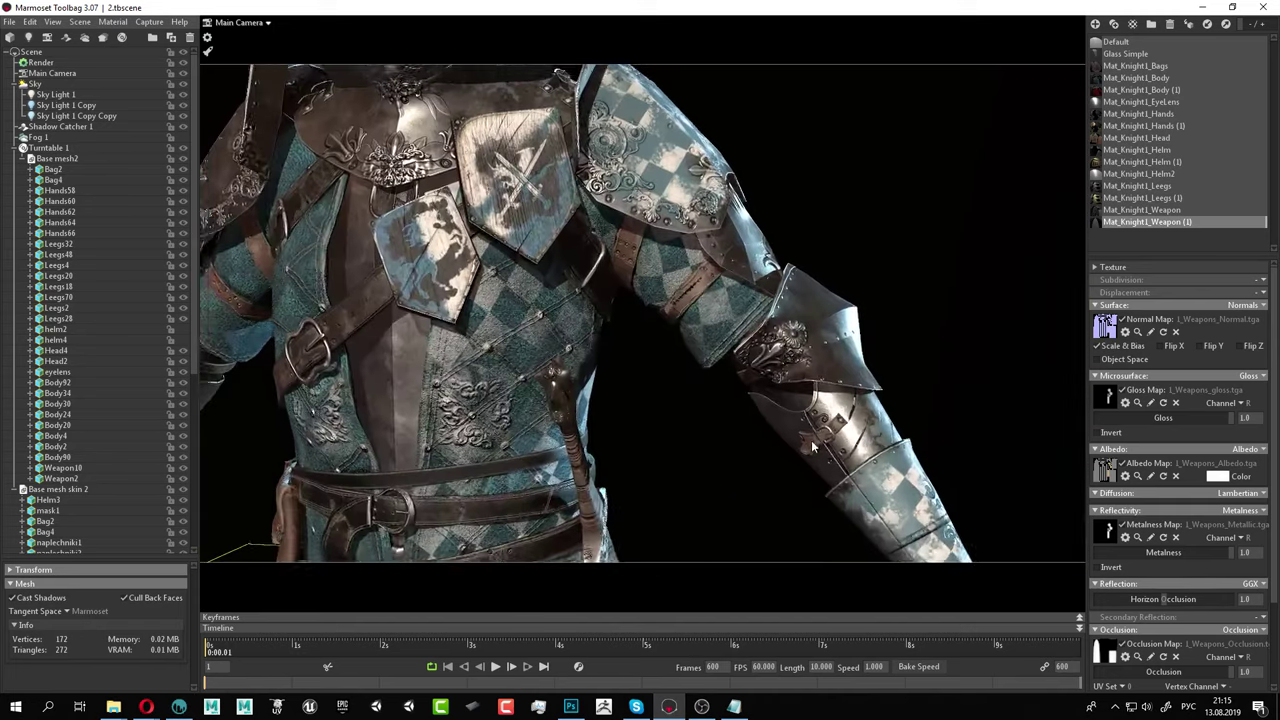
left_click_drag(740, 371, 556, 371, "alt")
middle_click_drag(556, 371, 706, 387, "alt")
right_click_drag(706, 387, 611, 341, "alt")
middle_click_drag(609, 334, 588, 175)
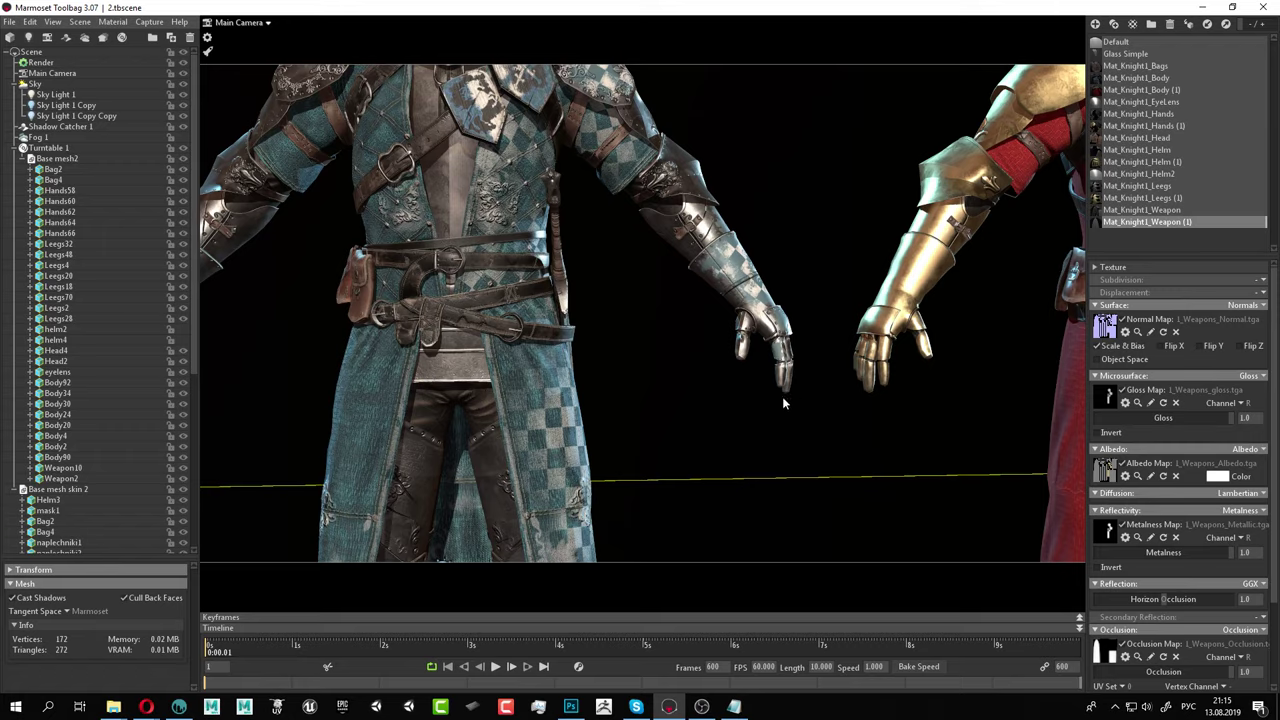
left_click_drag(782, 403, 547, 374)
left_click_drag(703, 309, 885, 352)
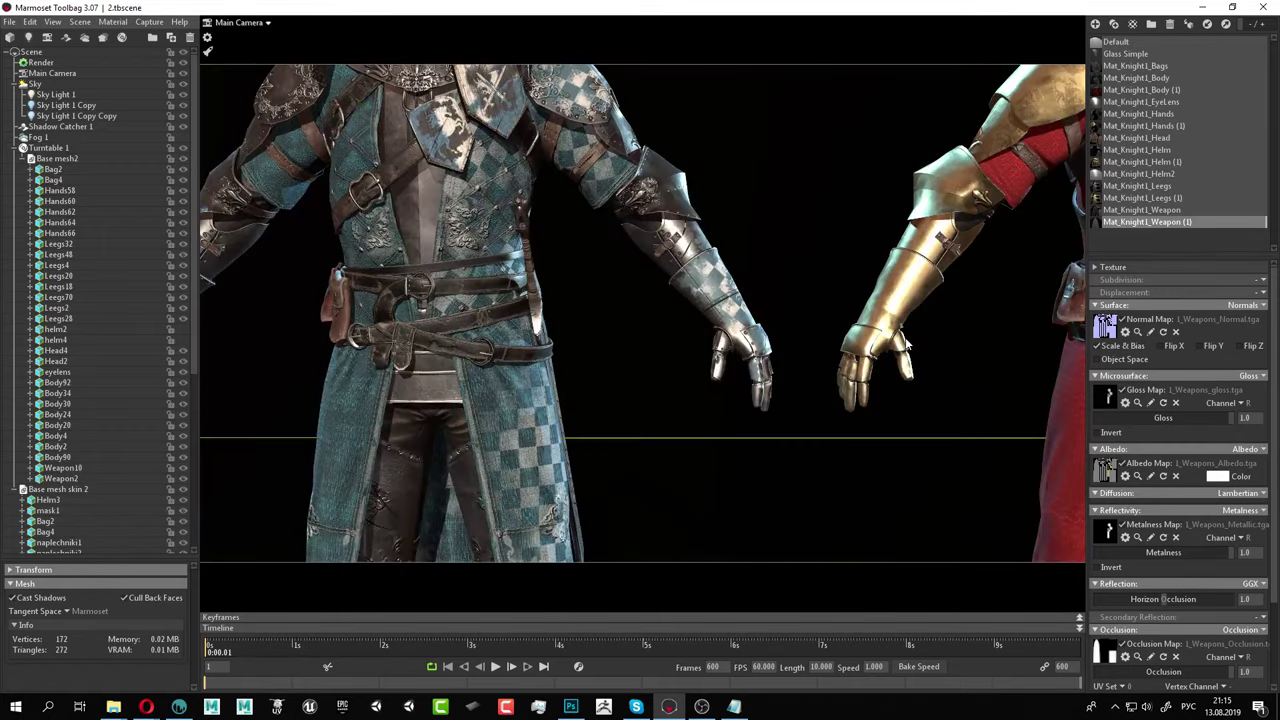
middle_click_drag(885, 352, 740, 358)
left_click_drag(740, 358, 772, 346)
middle_click_drag(771, 346, 691, 281)
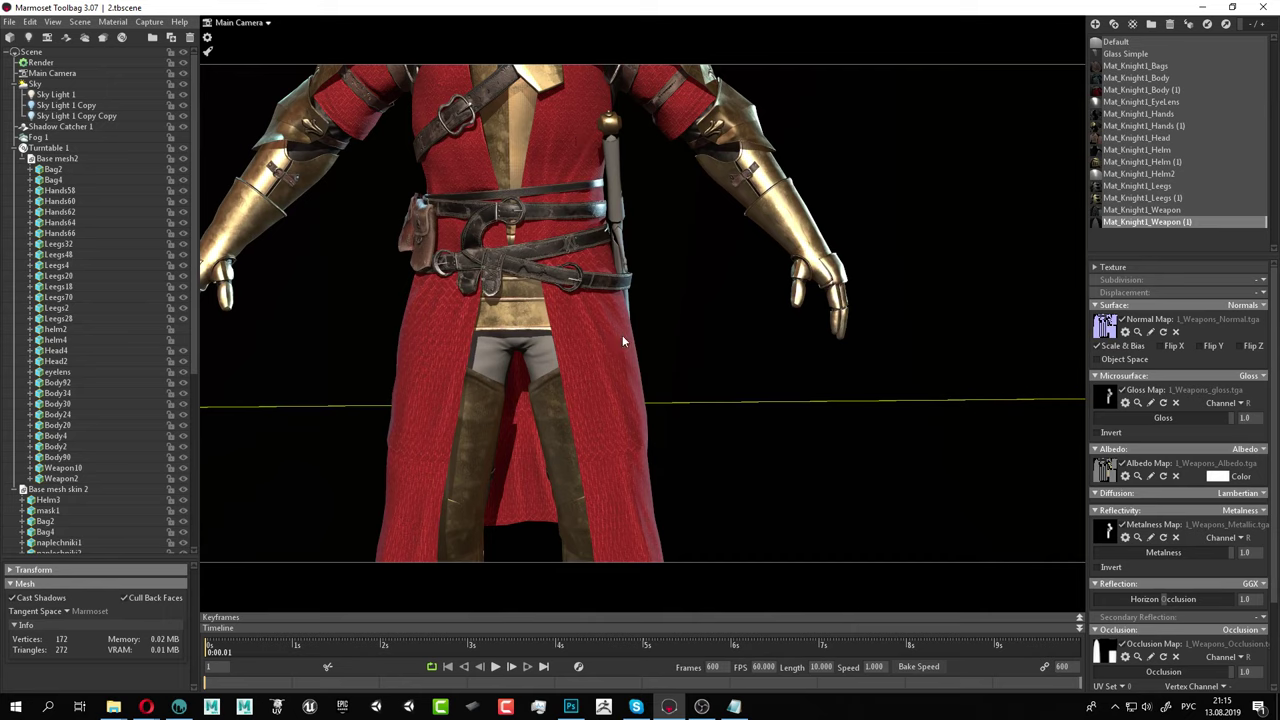
left_click_drag(622, 342, 481, 368)
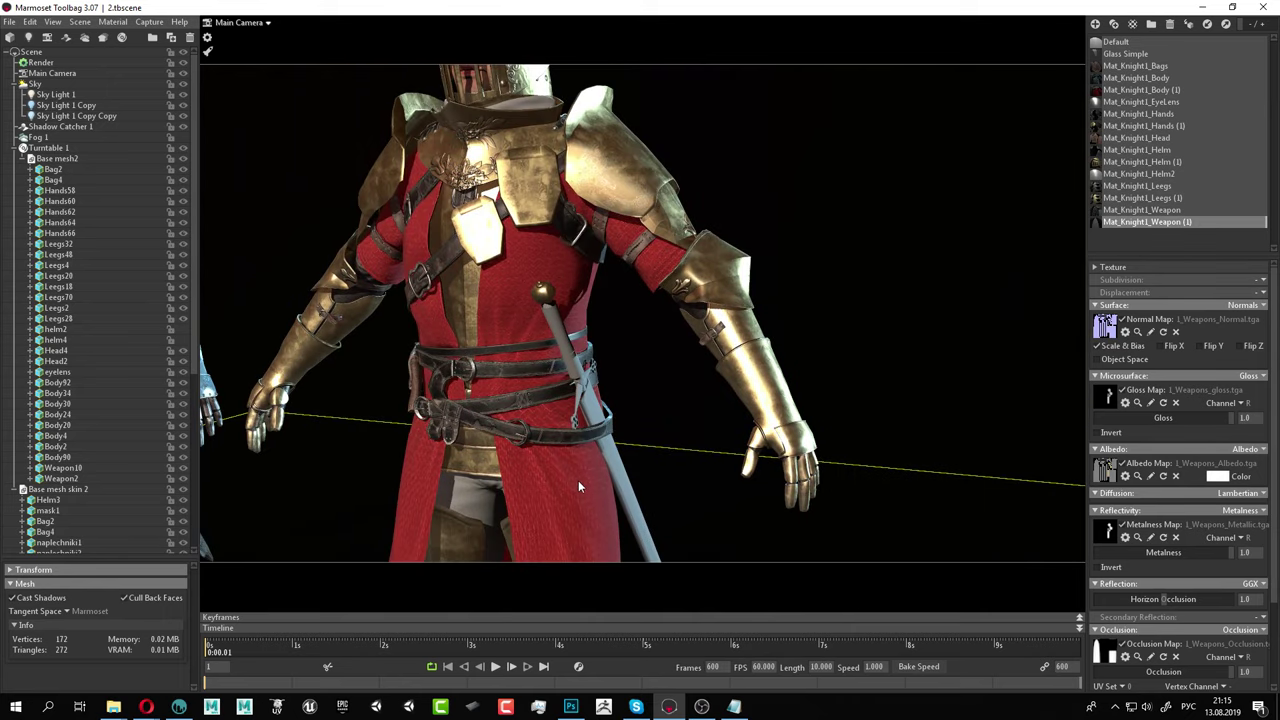
left_click_drag(578, 487, 669, 315)
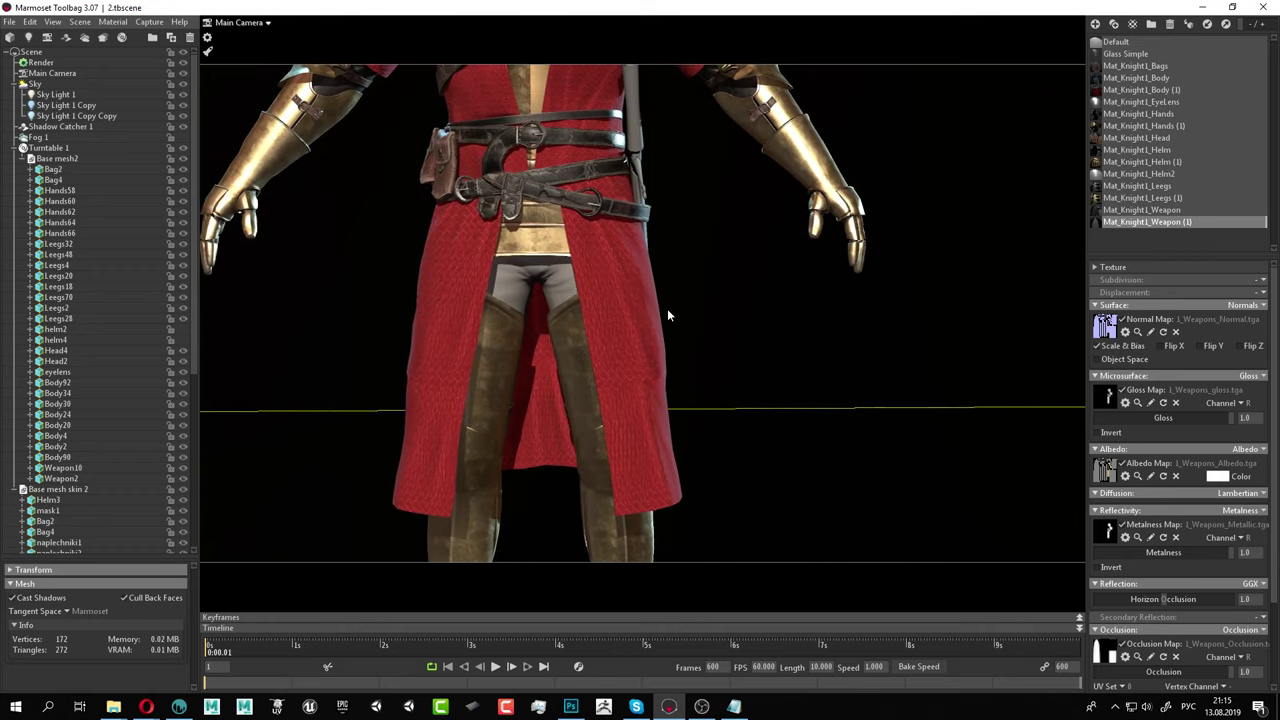
left_click_drag(661, 266, 628, 381)
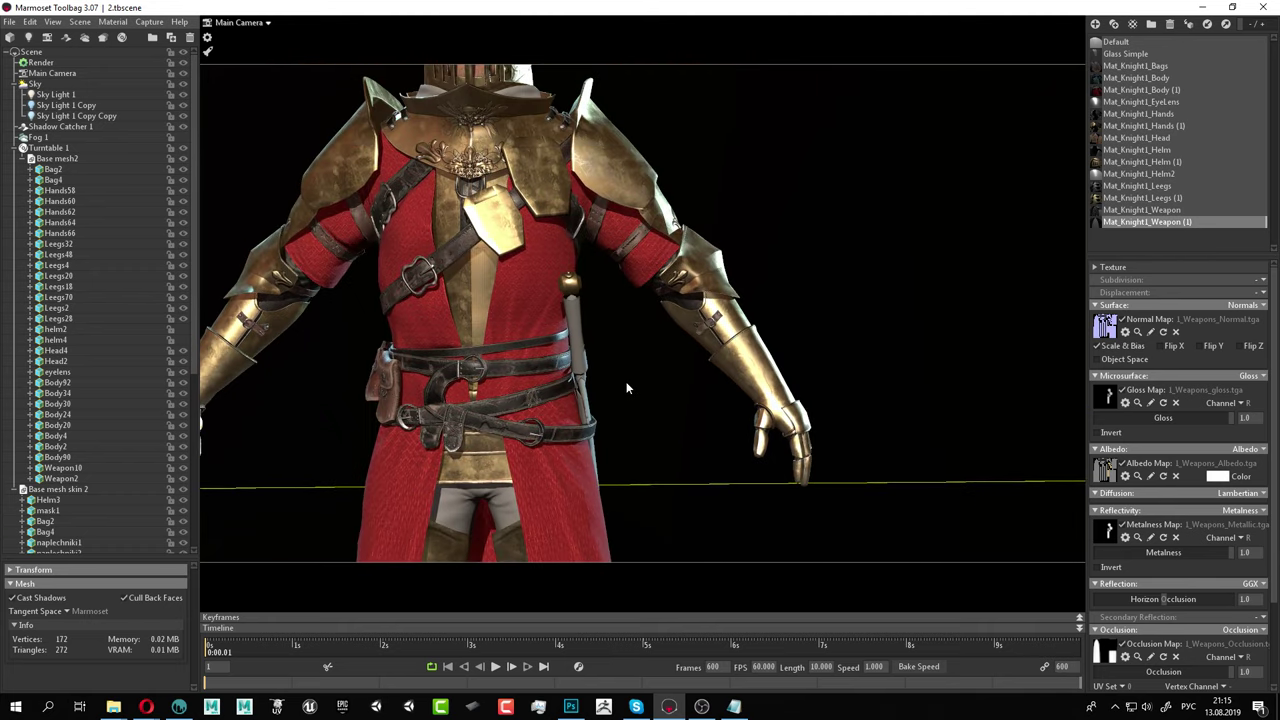
Return to 3D-Coat and rename Layer 46 as roba detali
left_click(179, 707)
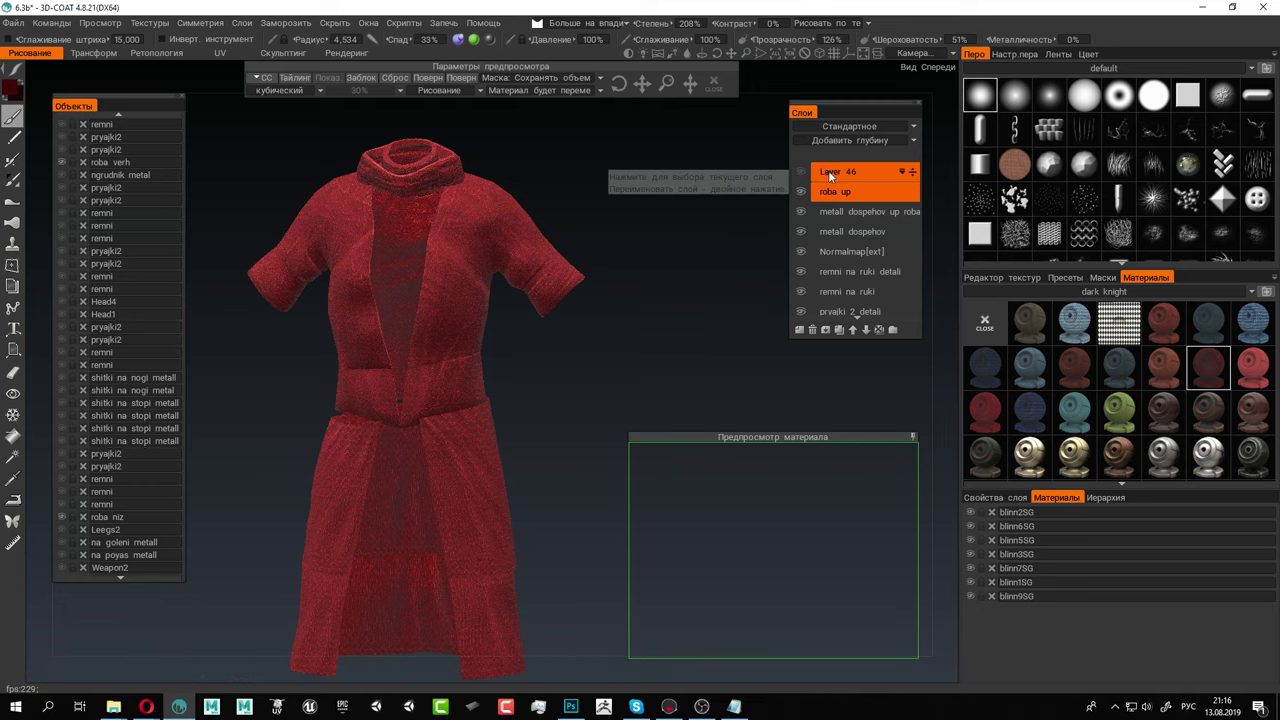
double_click(847, 170)
type("x")
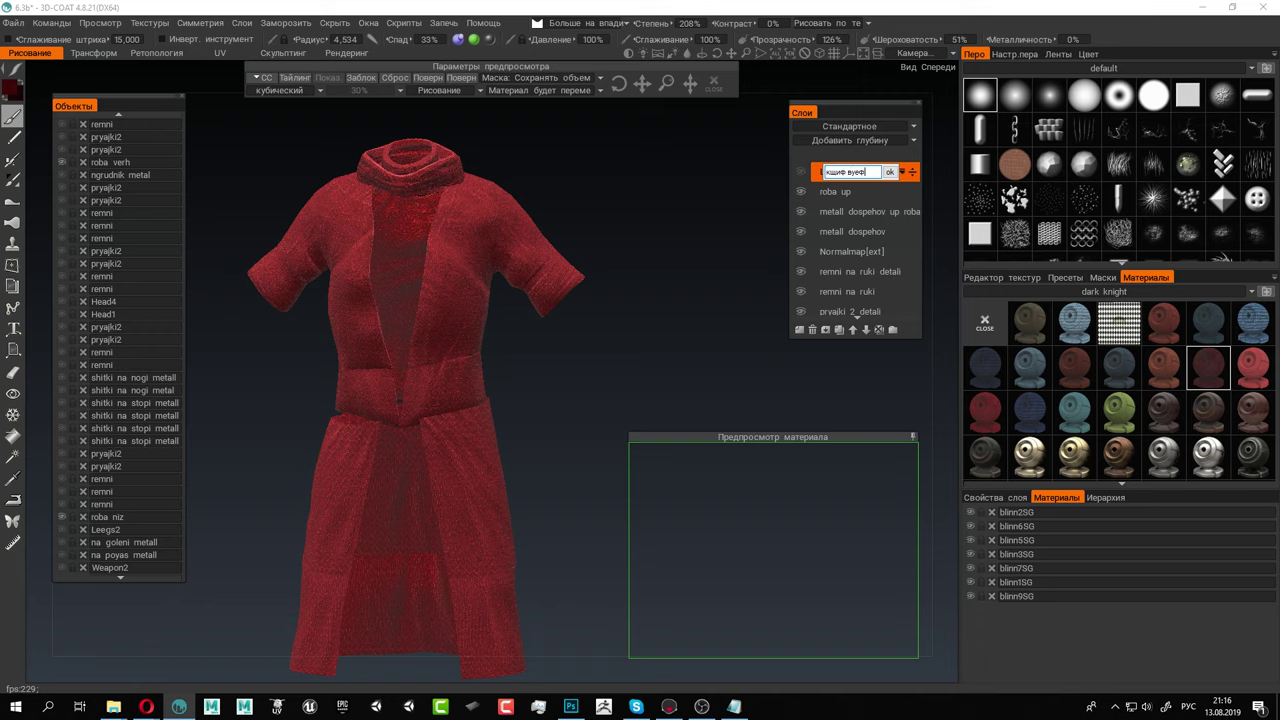
key("Return")
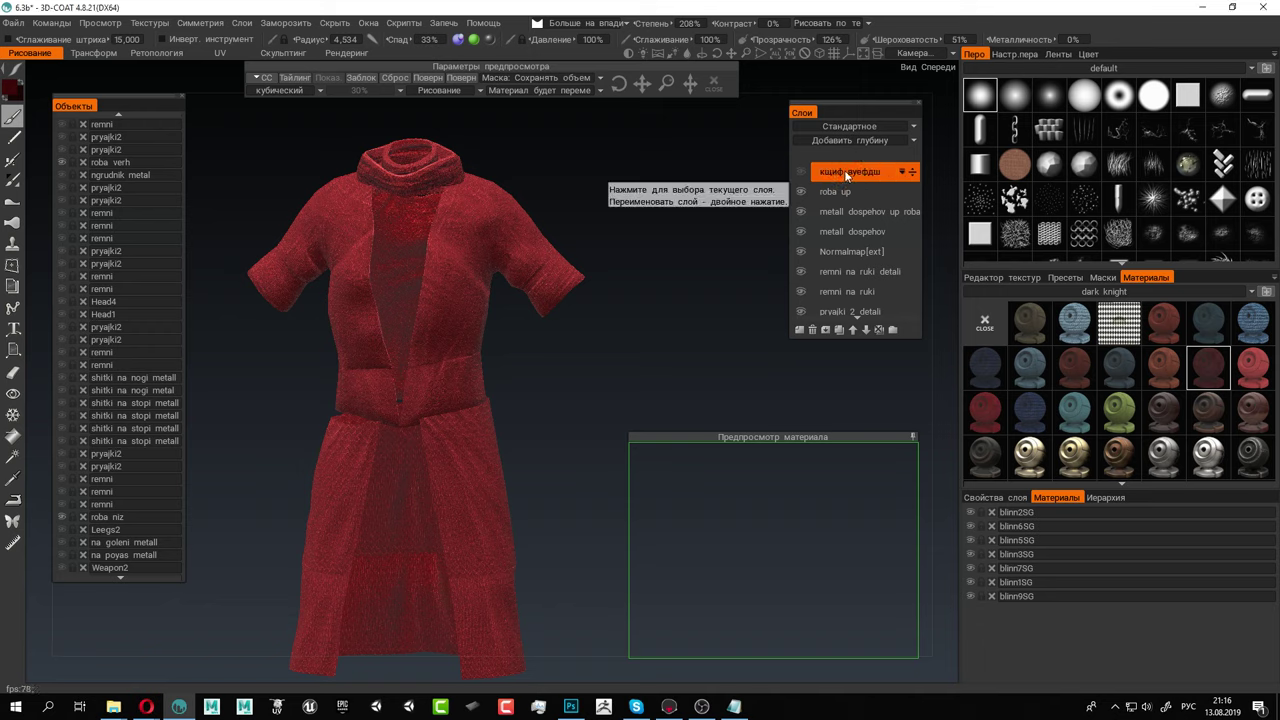
double_click(847, 172)
type("roba detali")
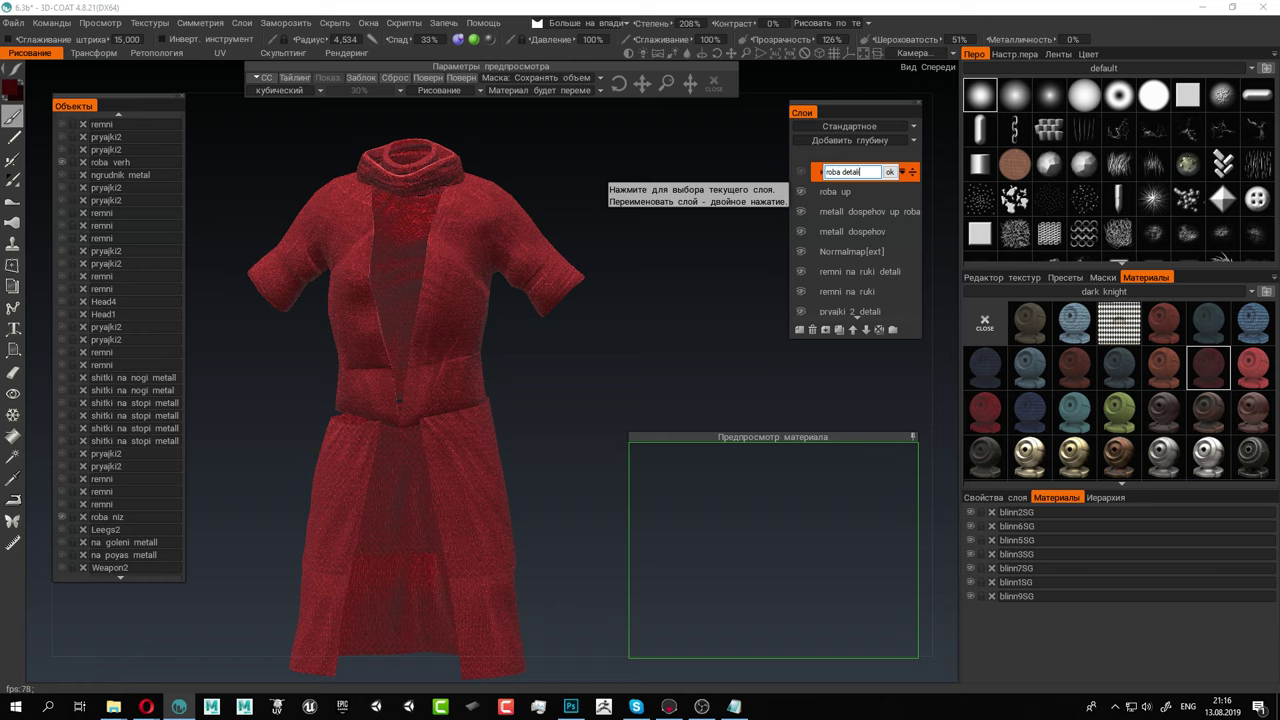
key("Return")
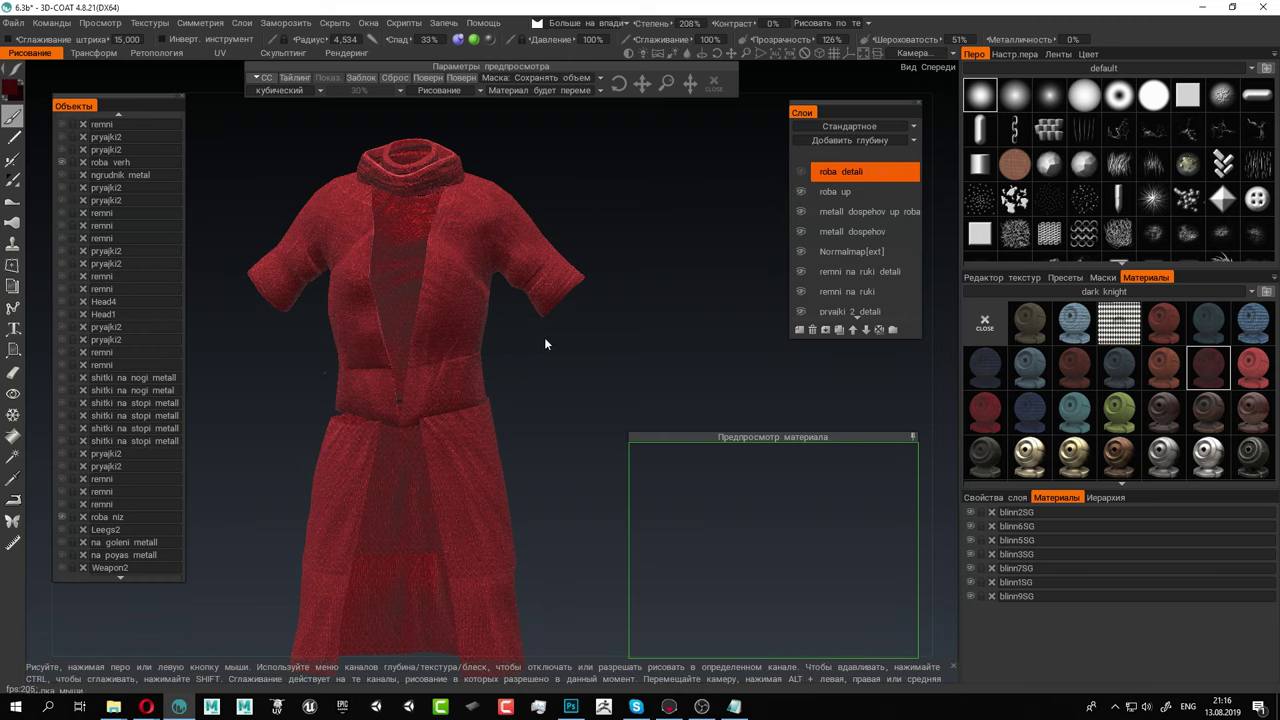
Disable depth and gloss for painting on the roba detali layer, leaving only color, and set the painting condition to always
left_click_drag(544, 337, 470, 295)
middle_click_drag(471, 292, 403, 412, "alt")
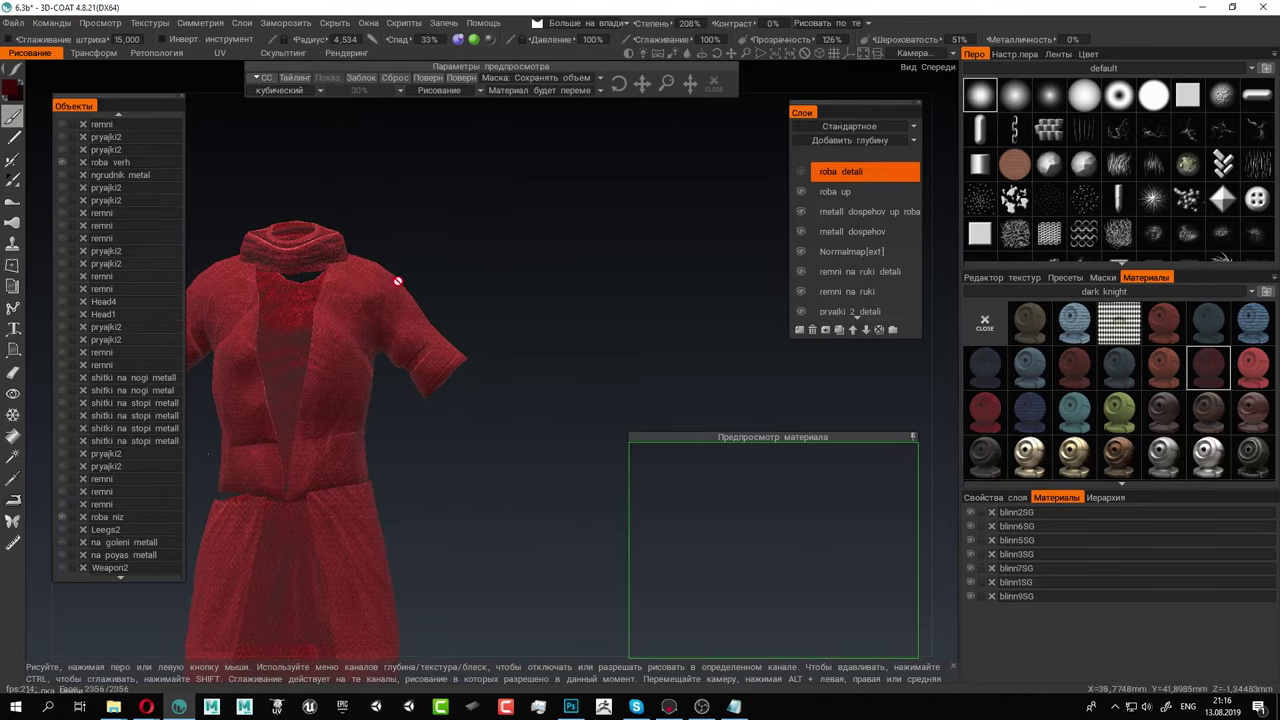
right_click_drag(394, 280, 530, 364, "alt")
middle_click_drag(400, 268, 520, 308, "alt")
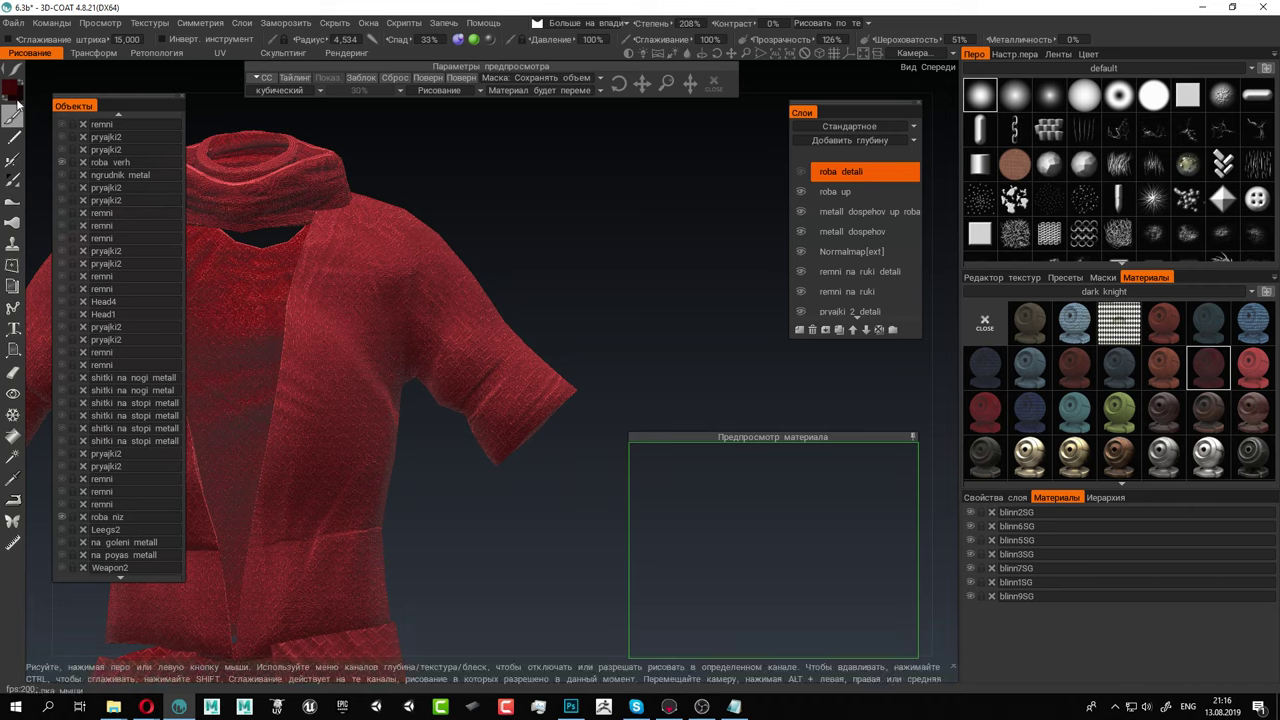
mouse_move(13, 115)
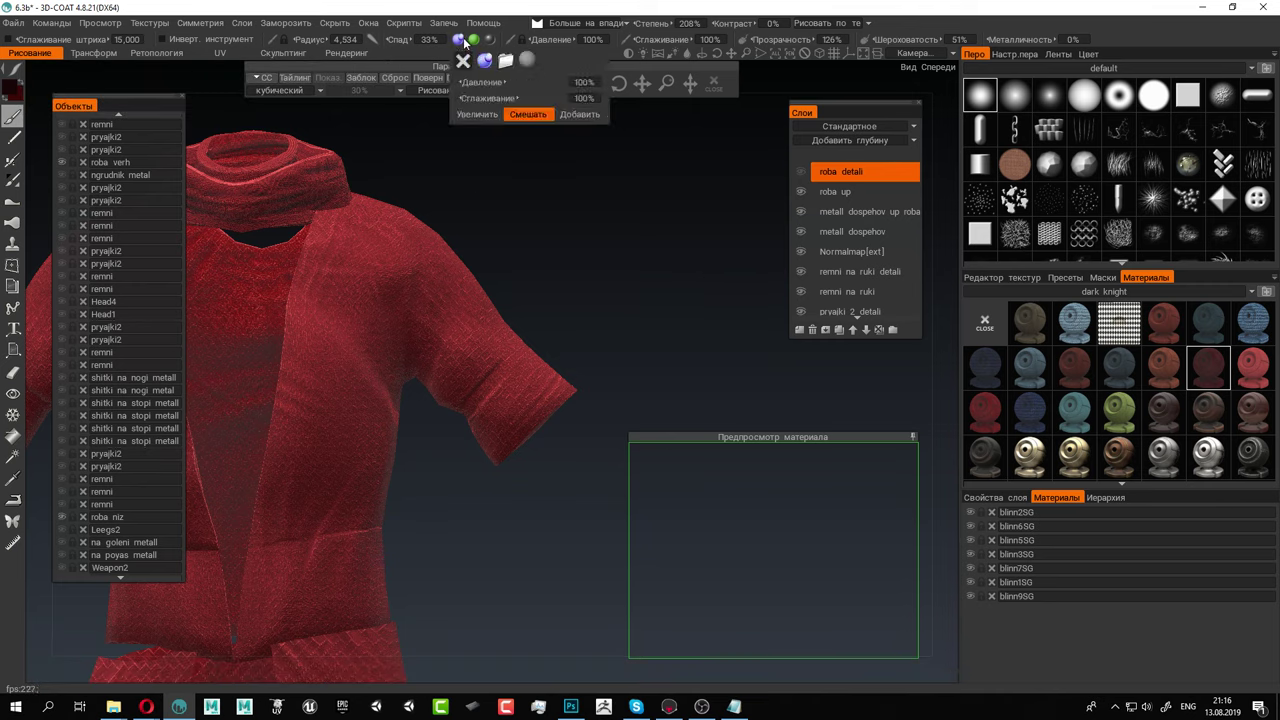
mouse_move(490, 38)
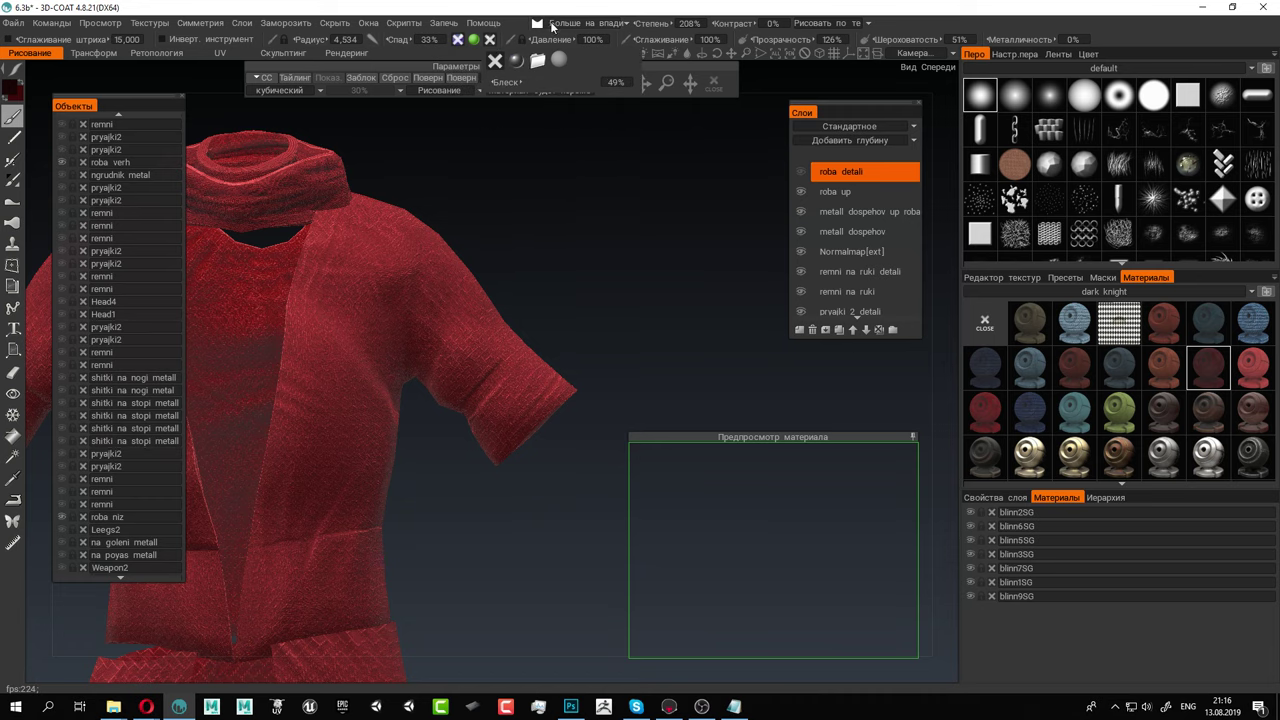
left_click(582, 24)
left_click(570, 43)
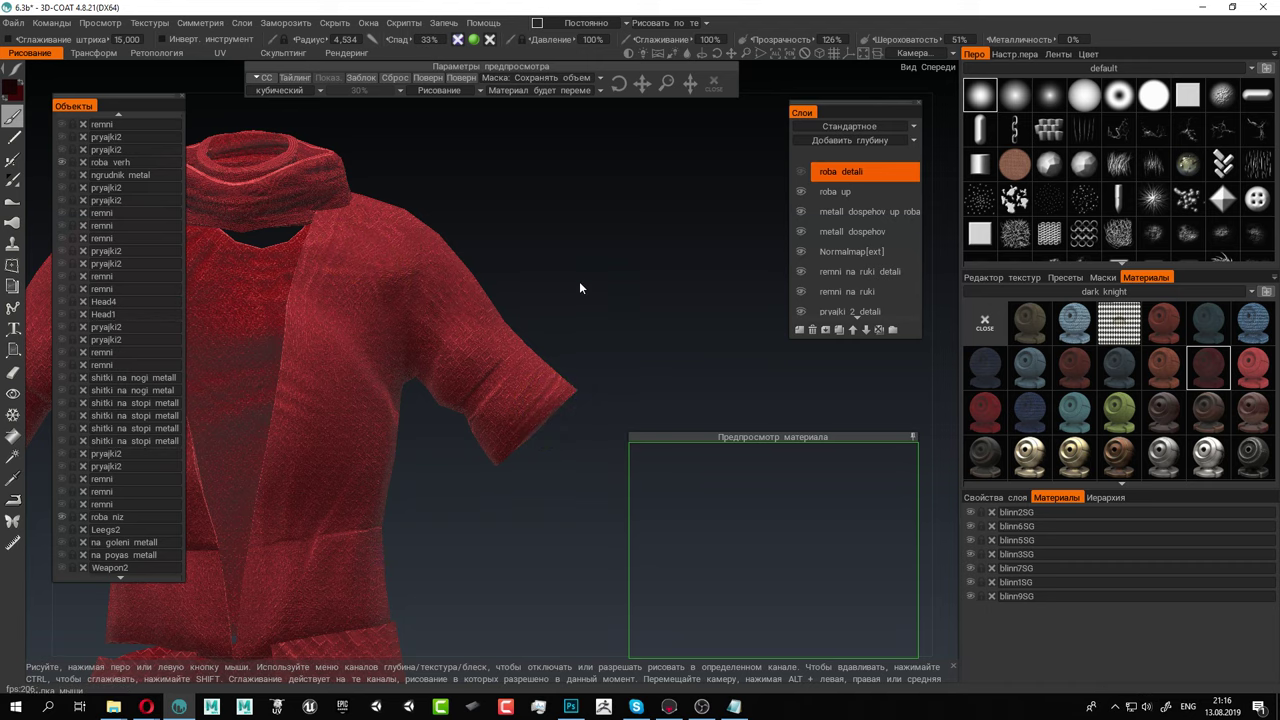
Examine the robe's fabric across the chest and sleeves, toggling the view projection and restoring it
middle_click_drag(583, 259, 660, 251)
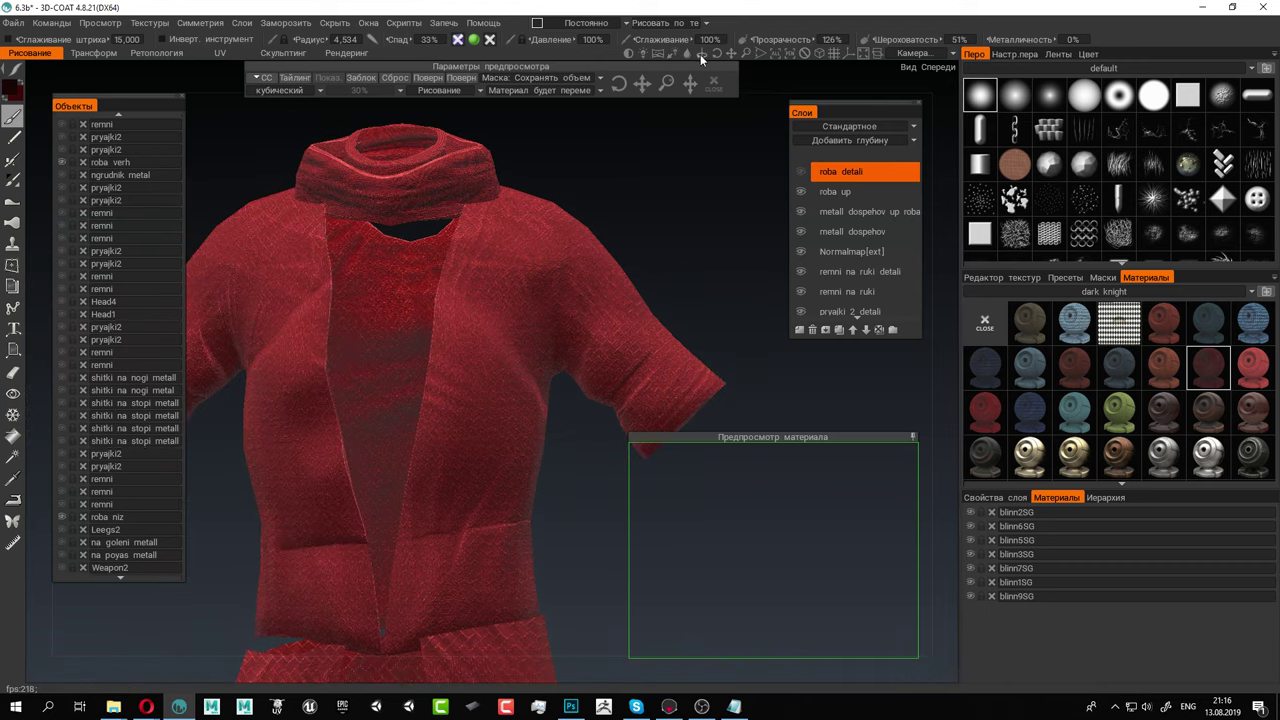
left_click(817, 54)
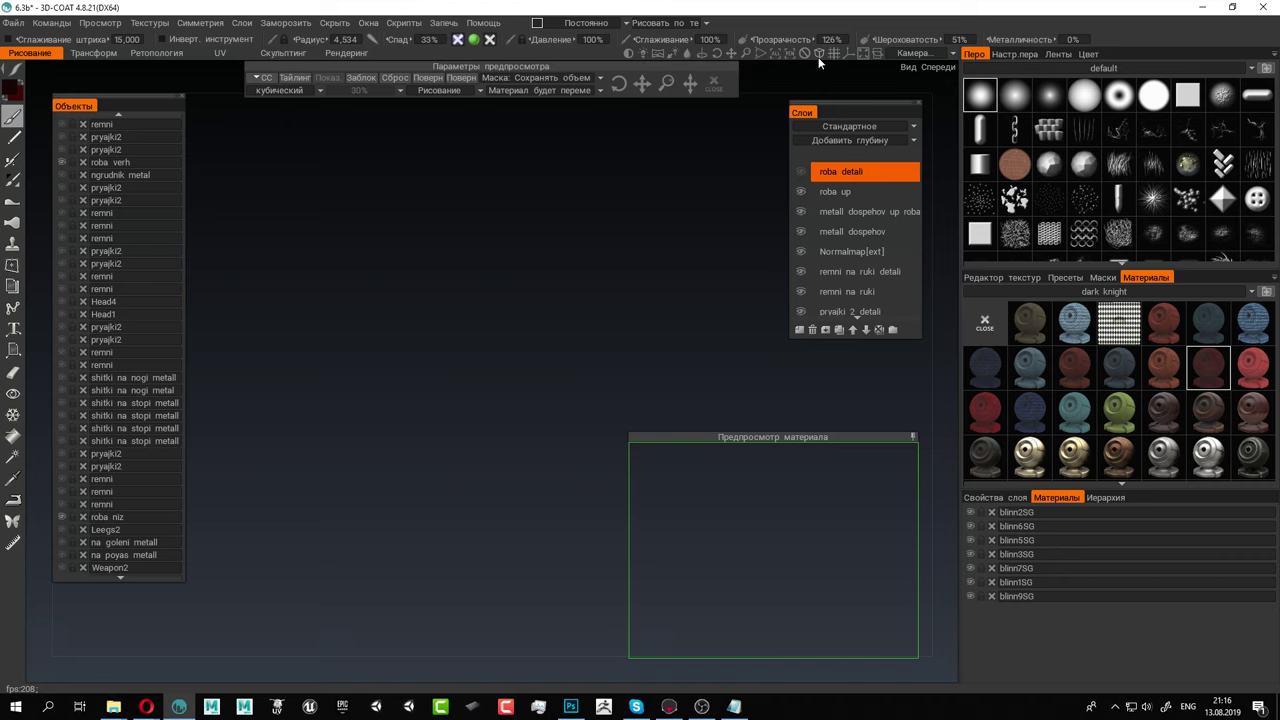
scroll(408, 200, "down", 2)
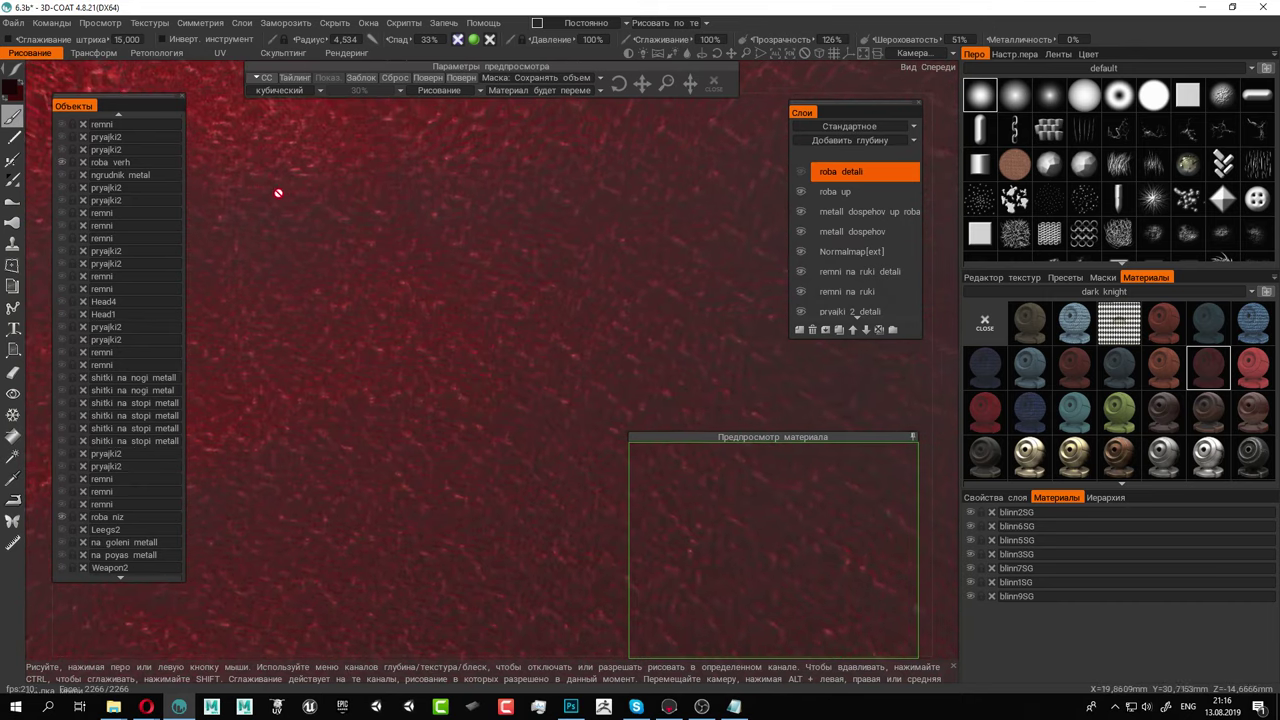
left_click(821, 53)
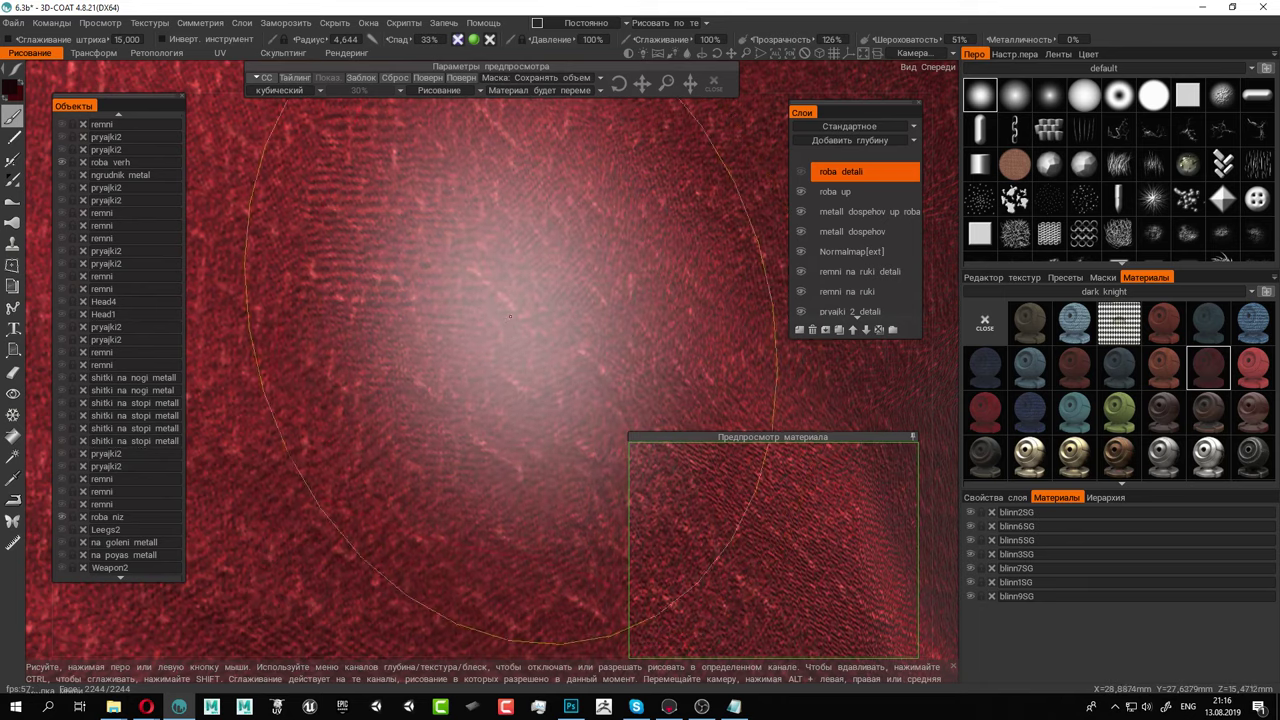
scroll(500, 277, "down", 5)
scroll(737, 422, "down", 10)
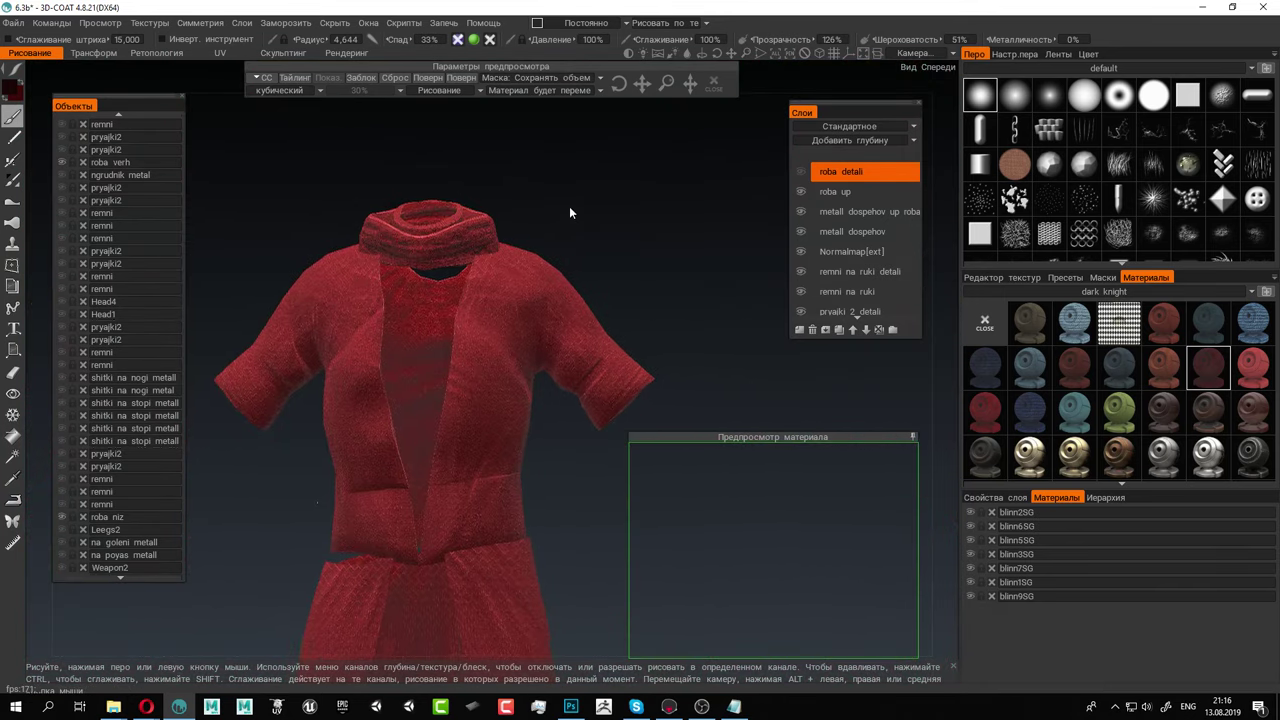
middle_click_drag(569, 206, 635, 159, "alt")
left_click_drag(635, 159, 659, 189, "alt")
middle_click_drag(659, 189, 630, 214, "alt")
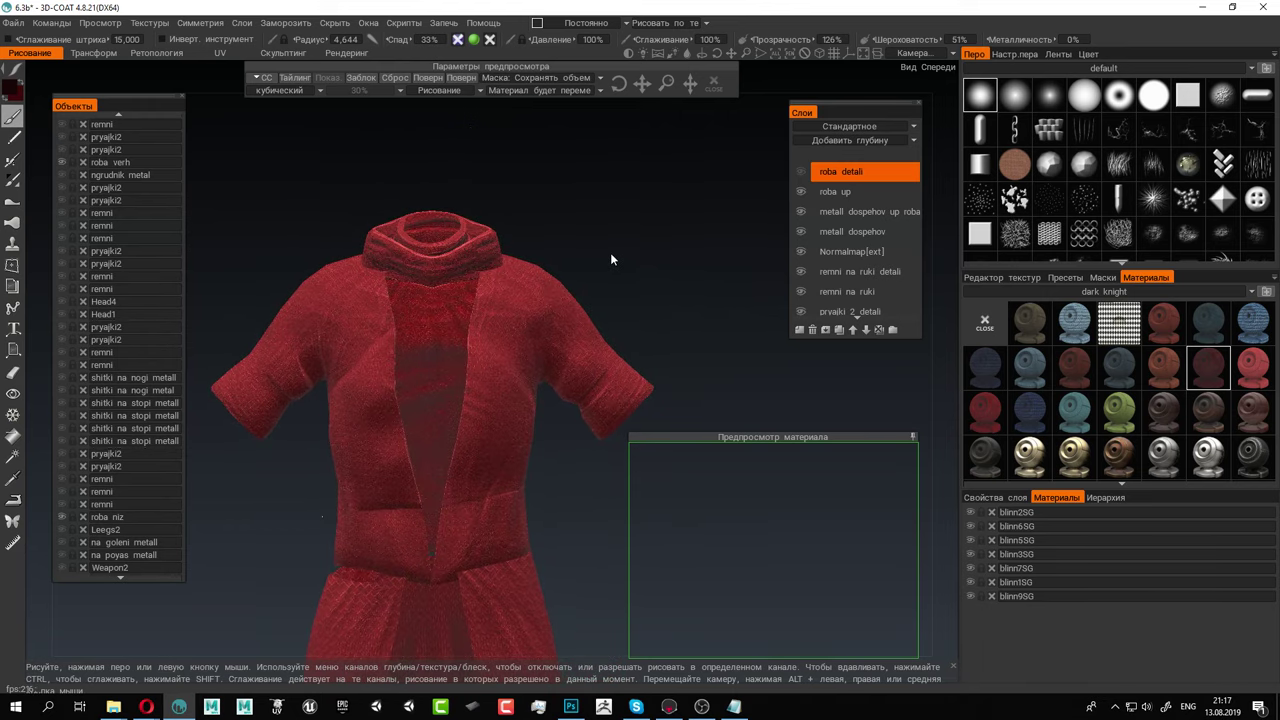
scroll(646, 291, "up", 3)
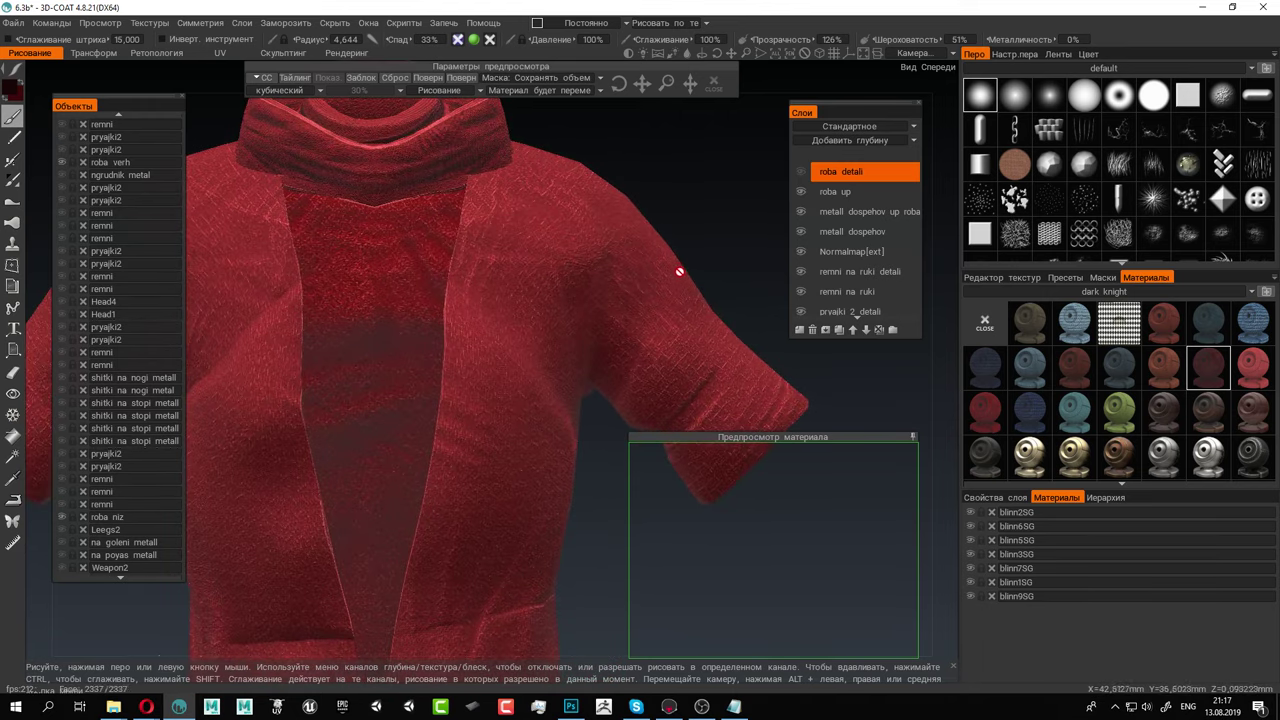
middle_click_drag(679, 271, 677, 220)
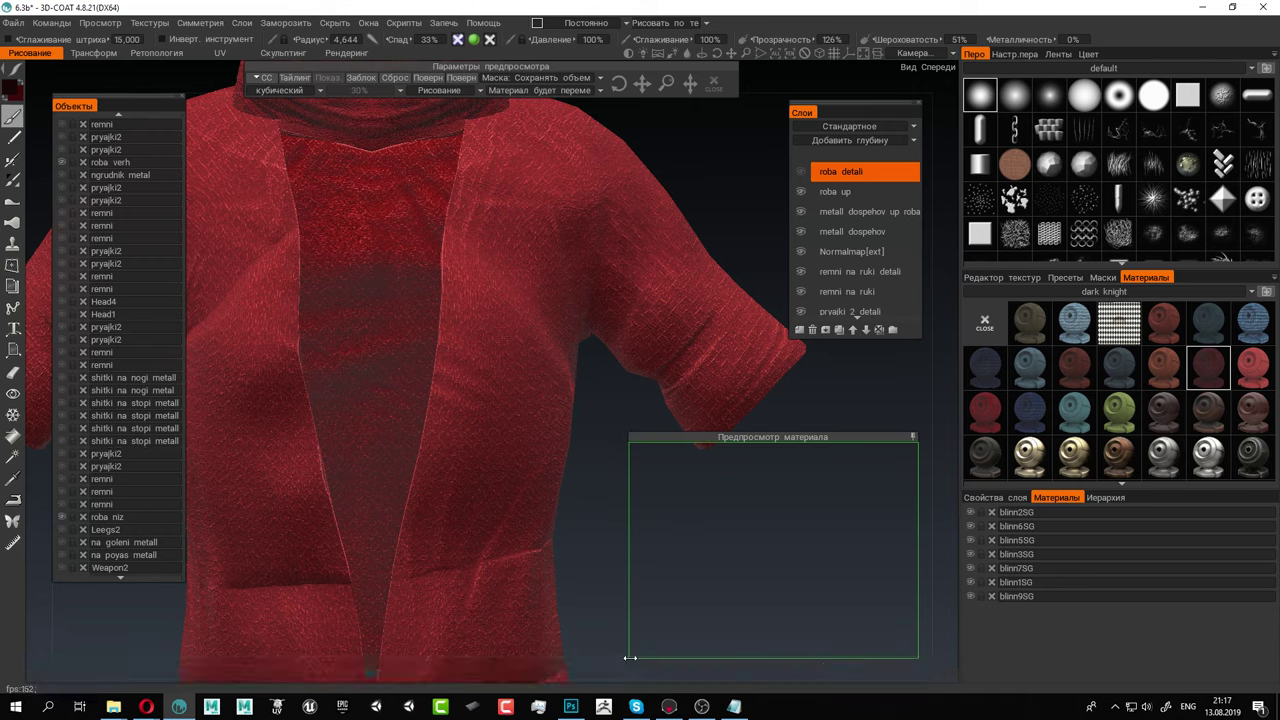
Shrink the material preview, choose straight-line contour drawing, and set the paint color to dark red with hue 0, saturation 69% and lightness 10%
mouse_move(630, 657)
left_mouse_down()
mouse_move(744, 640)
mouse_move(768, 591)
left_mouse_up()
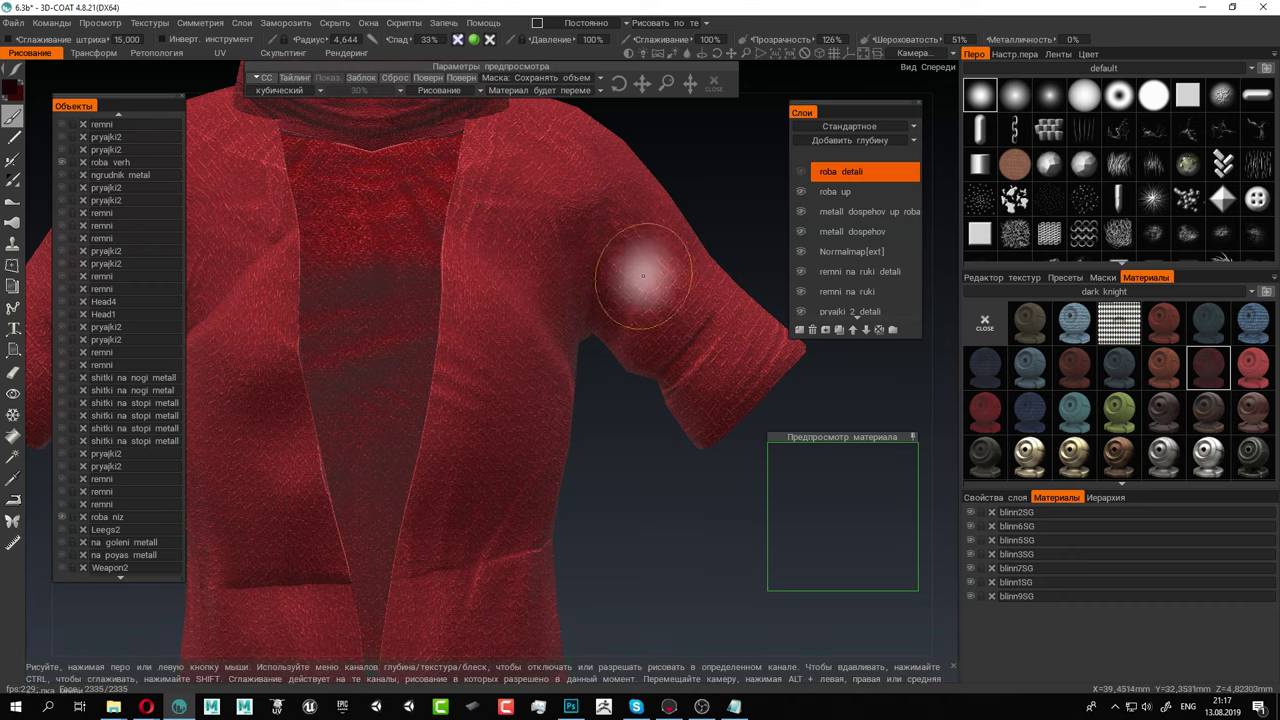
mouse_move(625, 226)
middle_mouse_down("alt")
mouse_move(526, 303)
mouse_move(580, 349)
middle_mouse_up("alt")
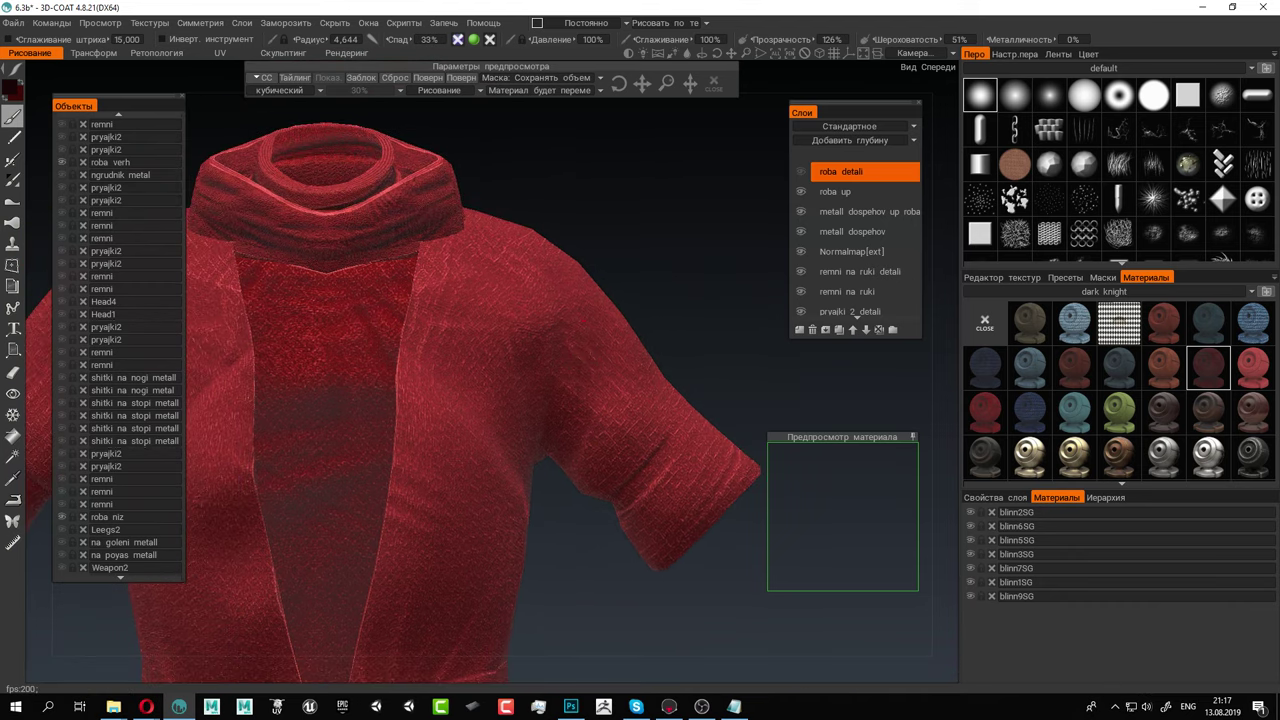
mouse_move(14, 70)
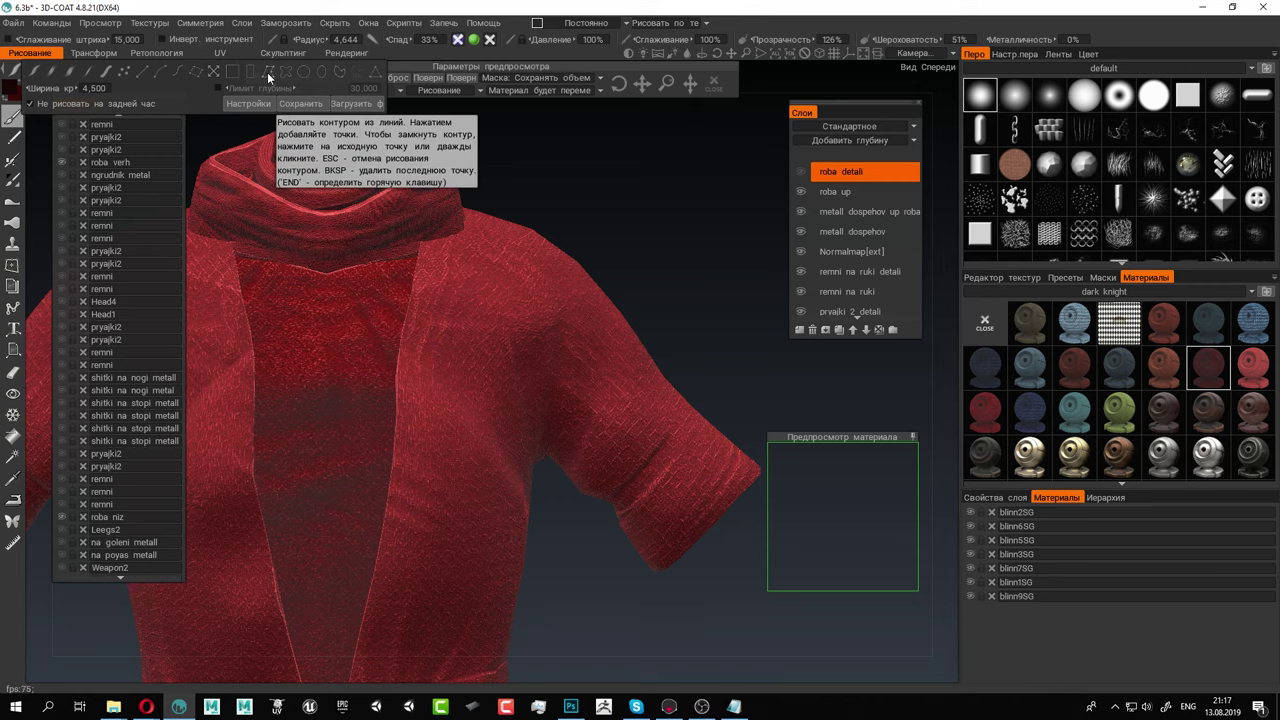
left_click(268, 71)
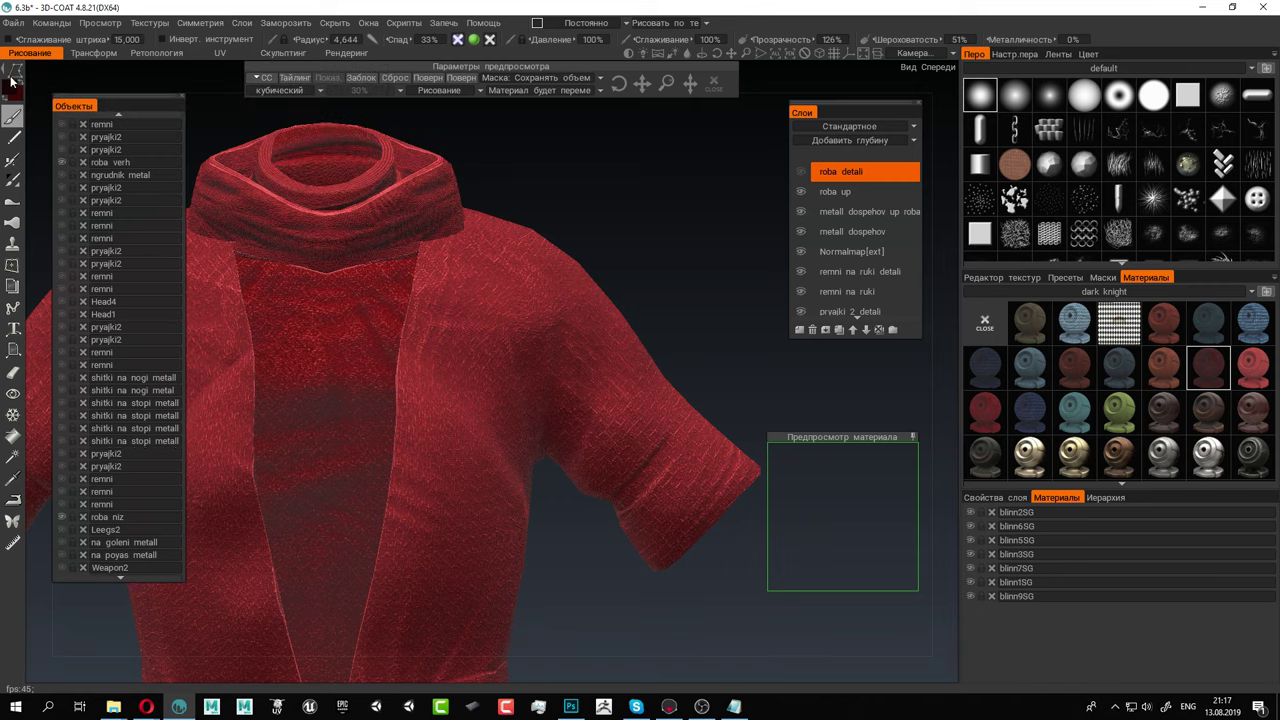
mouse_move(14, 72)
left_click(14, 91)
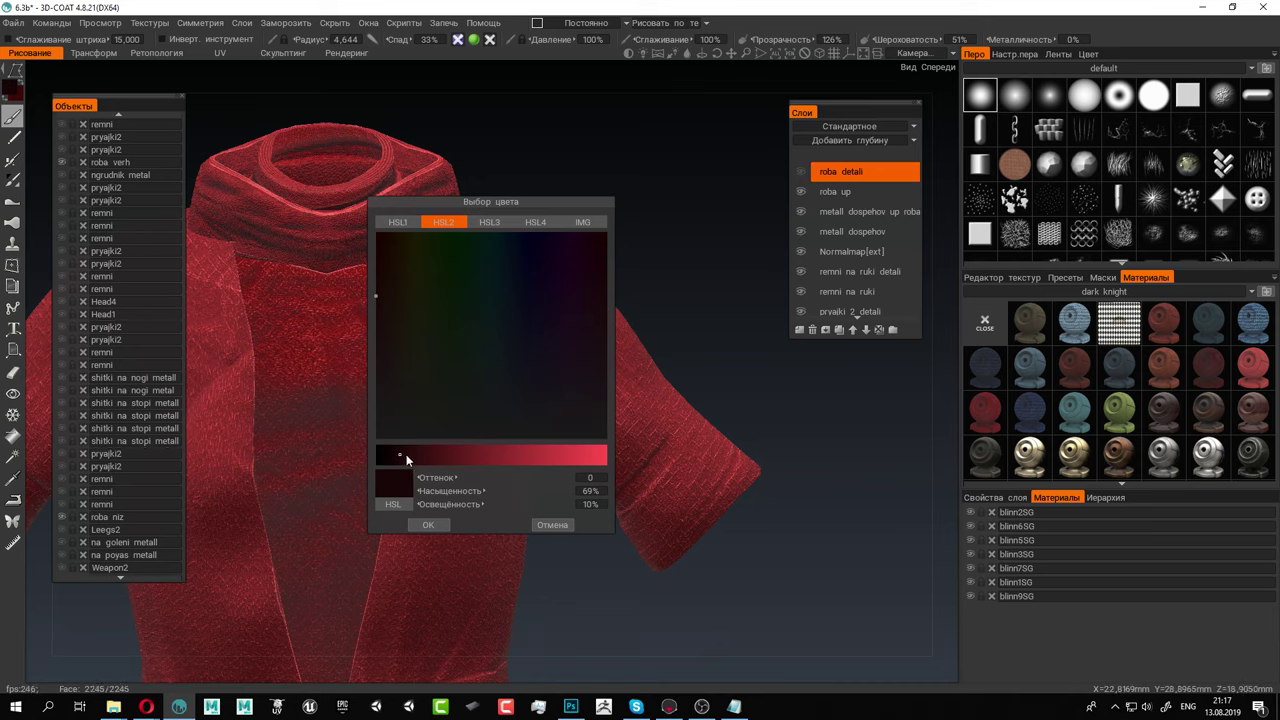
left_click(427, 525)
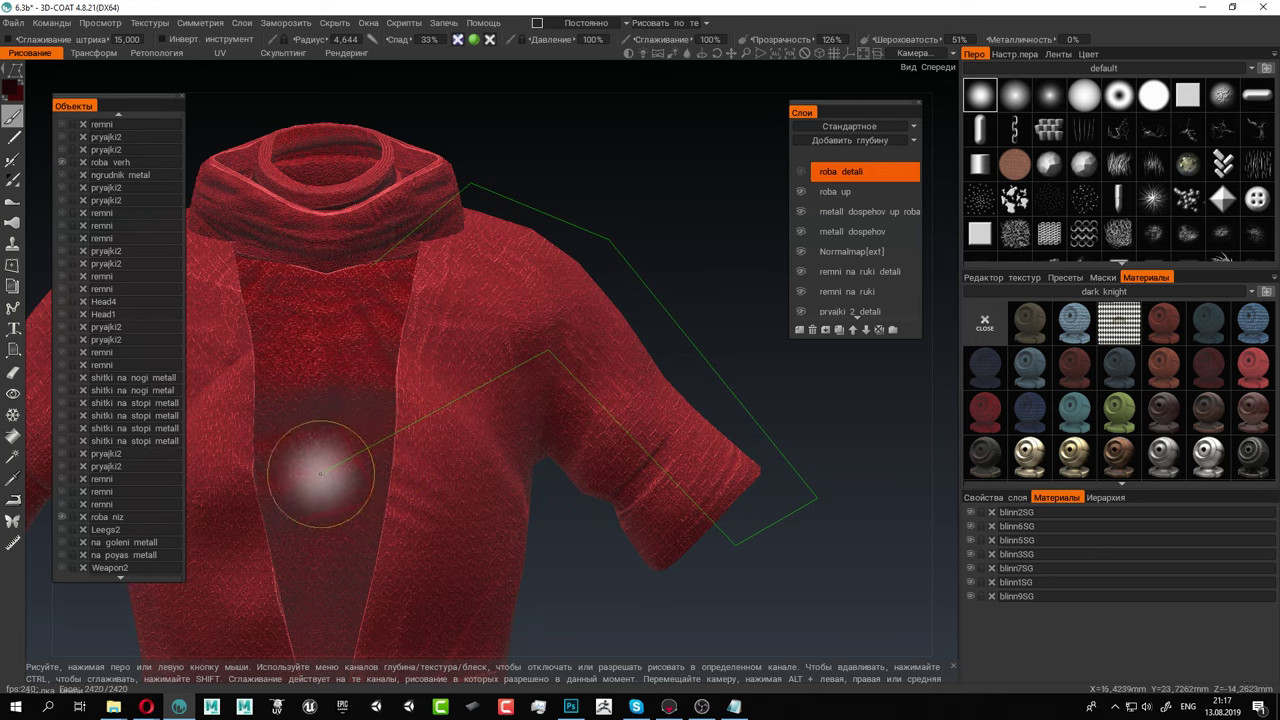
Enable mirror symmetry across the X axis for painting both sides of the robe
left_click(200, 22)
left_click(215, 70)
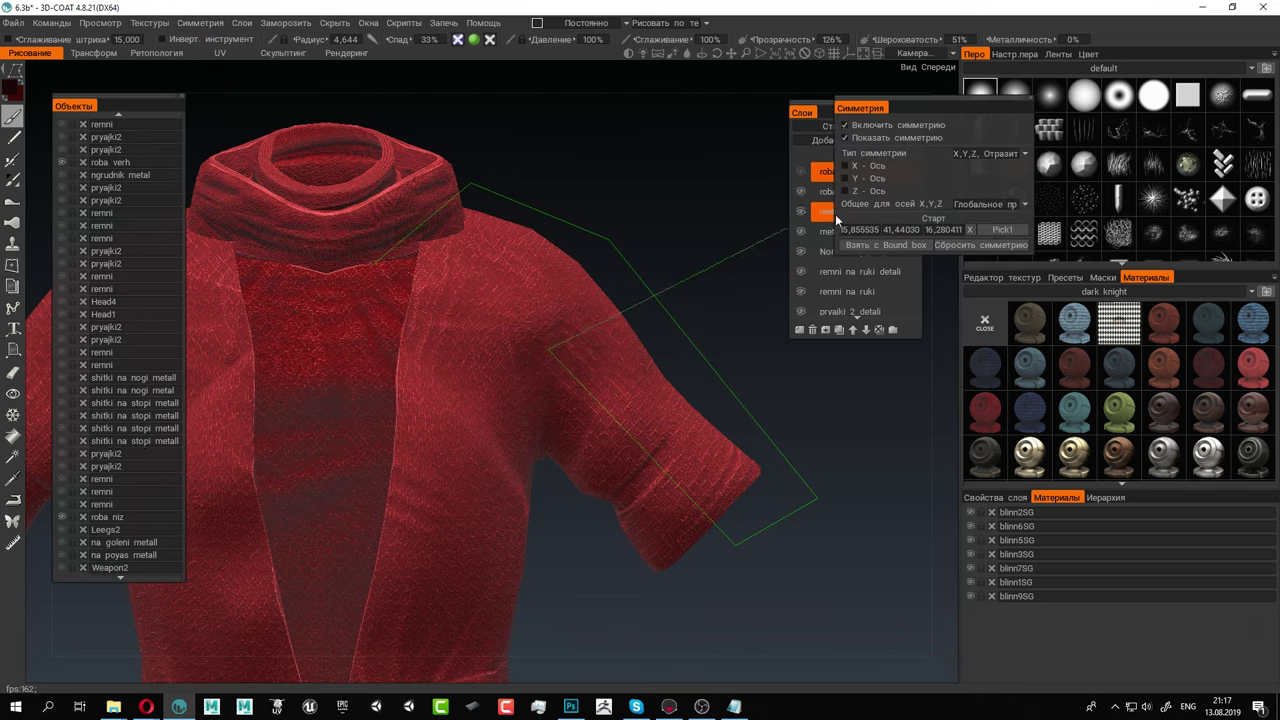
left_click(845, 166)
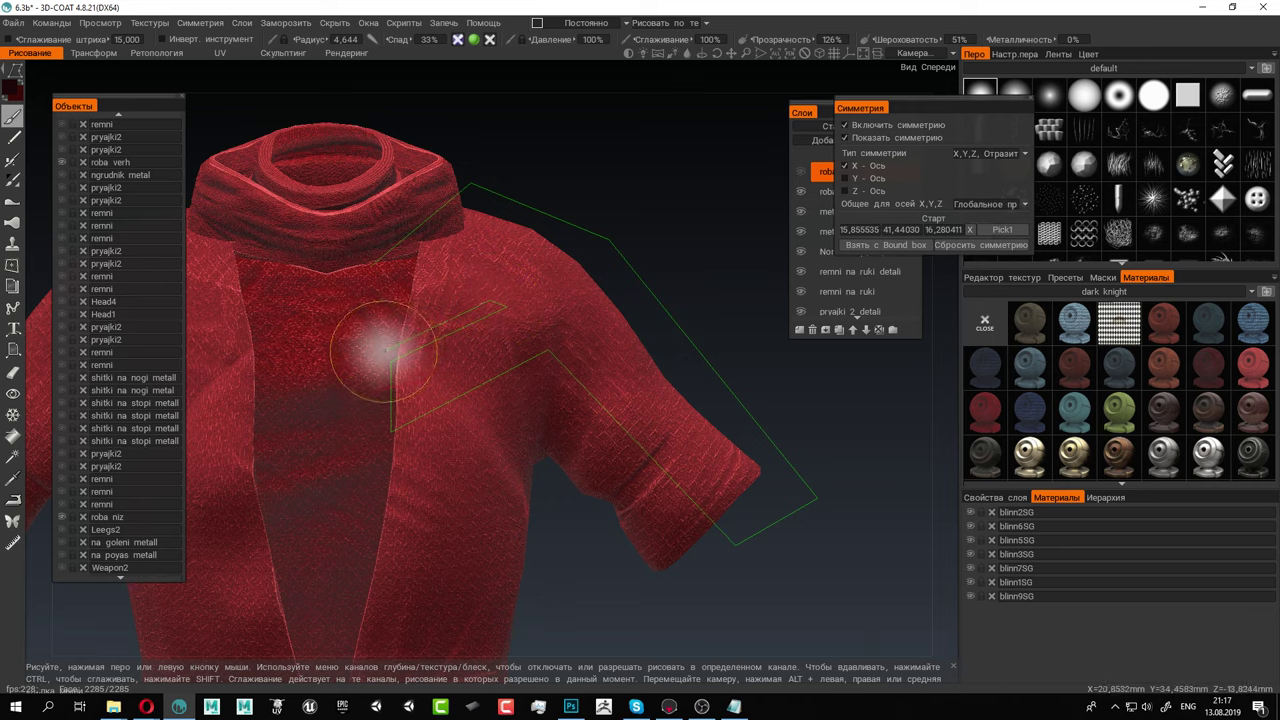
Fill an angular dark contour over the shoulders and outer sleeves, leaving a narrow red stripe on each side of the chest
left_click(370, 267)
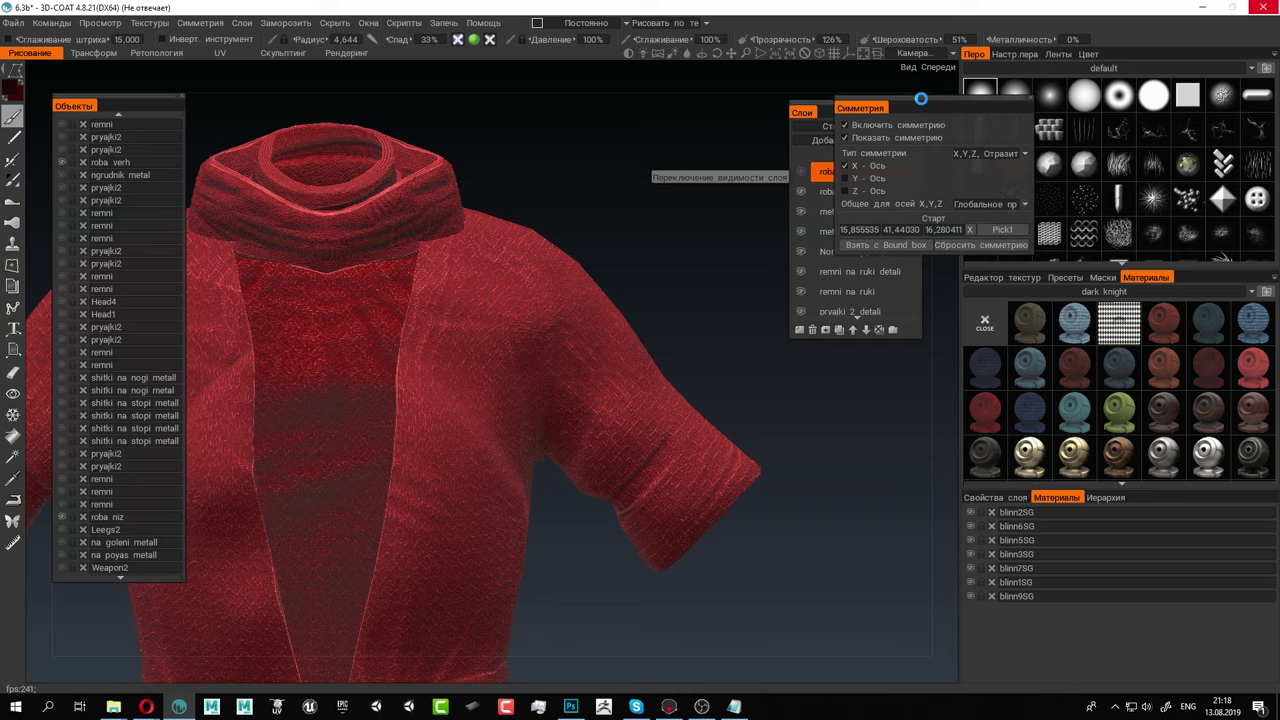
left_click_drag(923, 102, 669, 77)
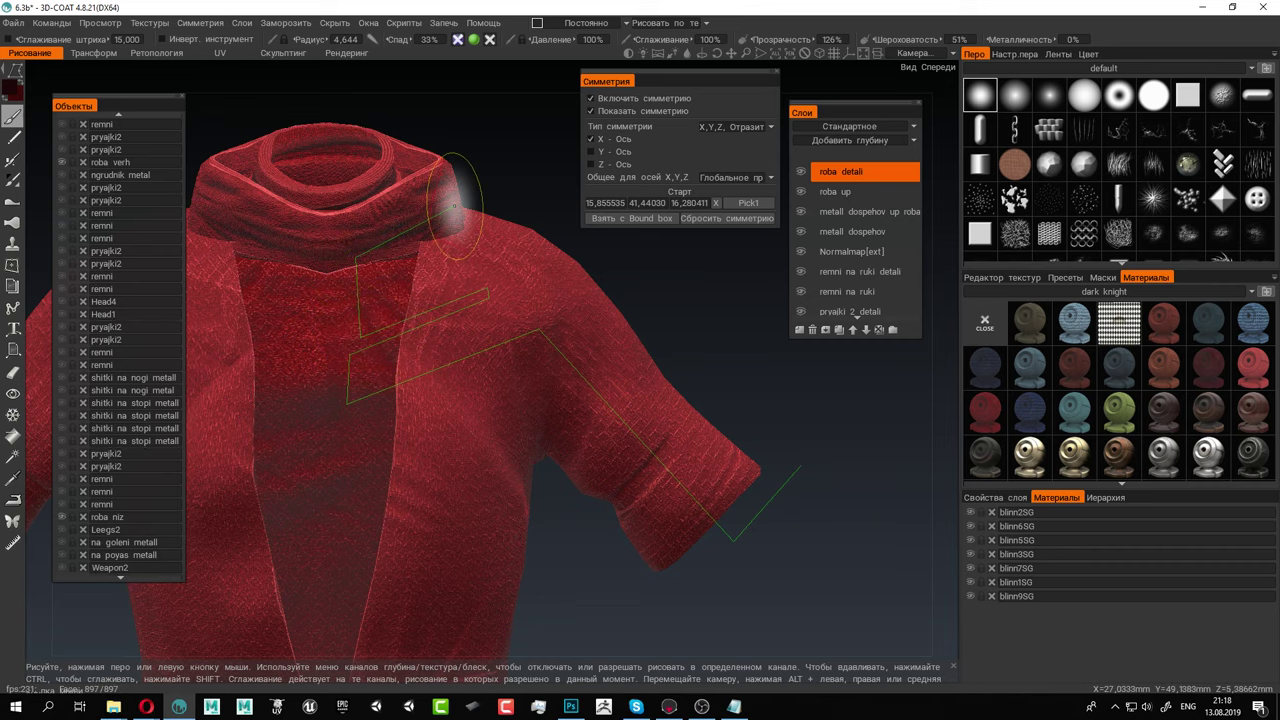
left_click(801, 466)
right_click_drag(790, 446, 748, 414, "alt")
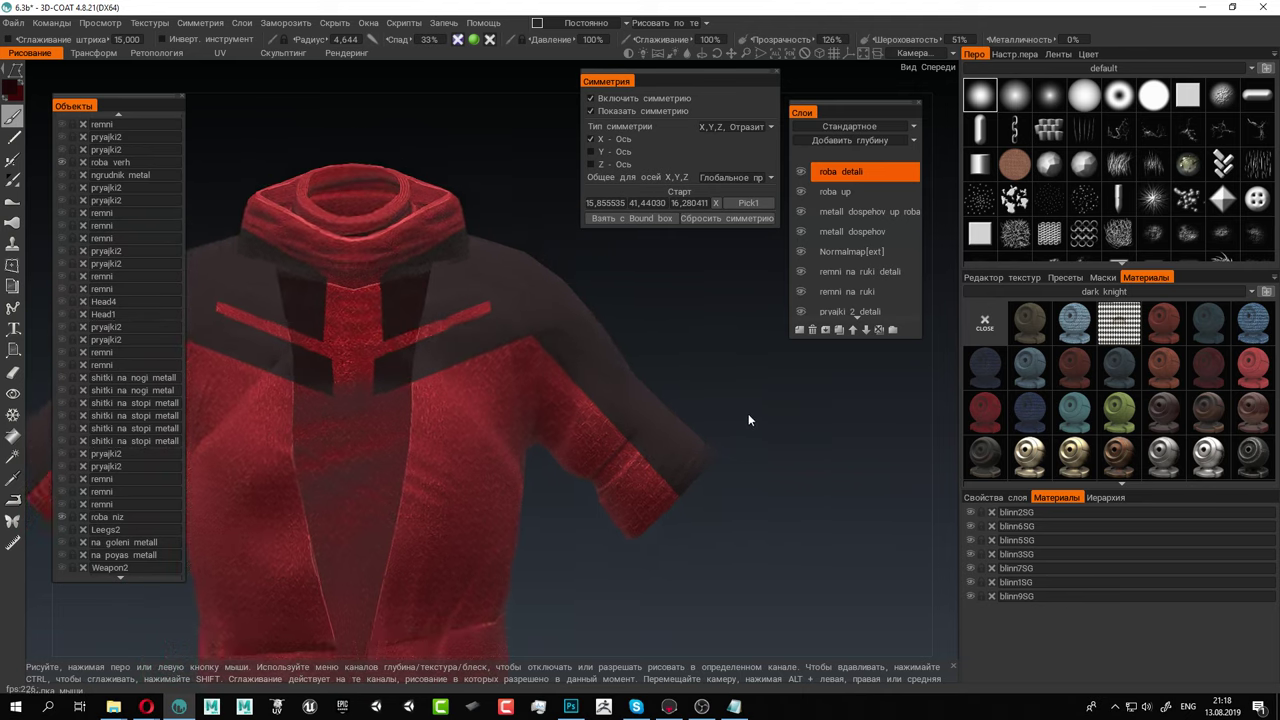
mouse_move(748, 420)
left_mouse_down()
mouse_move(732, 402)
mouse_move(634, 392)
mouse_move(748, 400)
mouse_move(634, 366)
mouse_move(690, 410)
left_mouse_up()
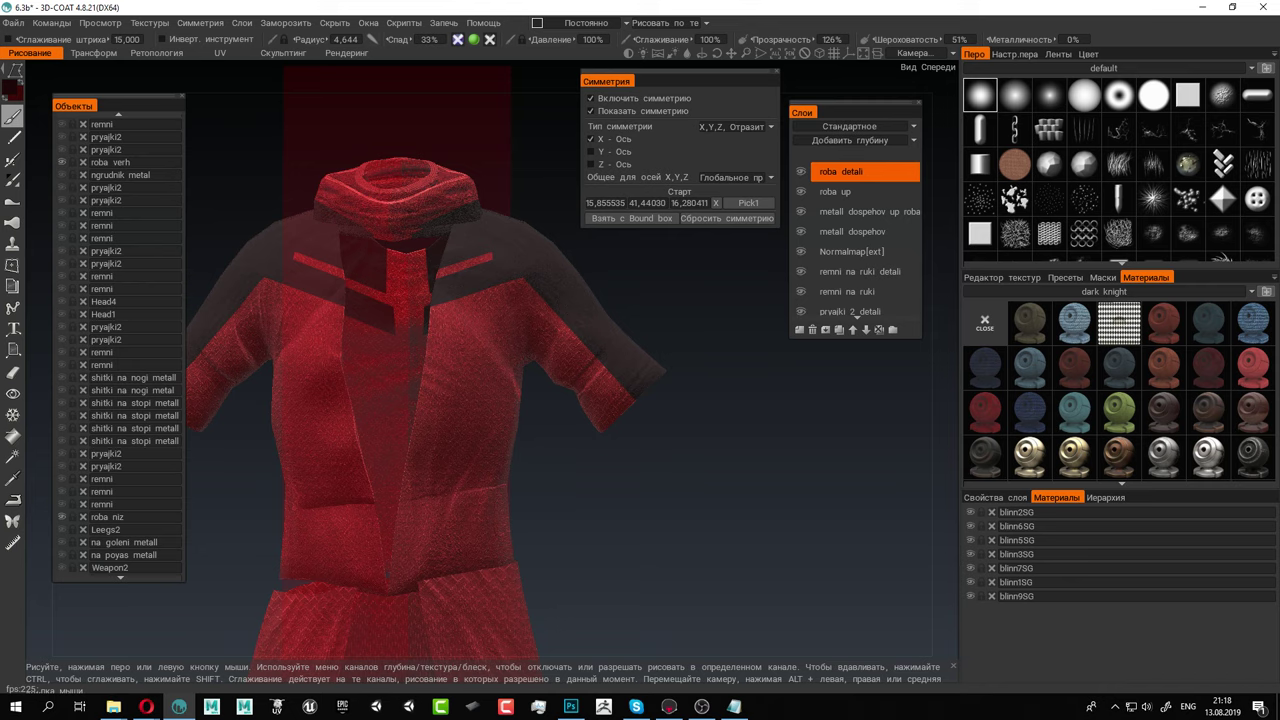
Show all of the knight's objects and examine the dark robe pattern beneath the armor and belts from several angles
left_click(61, 519, "alt")
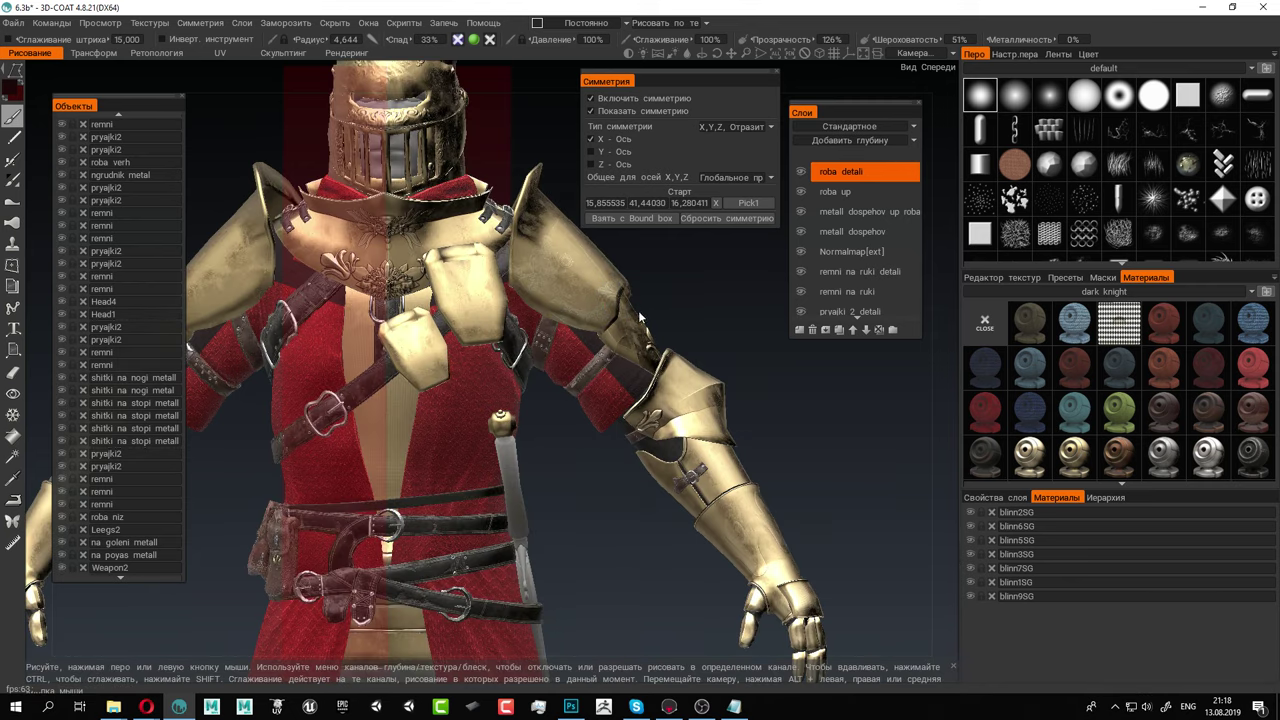
mouse_move(702, 331)
left_mouse_down()
mouse_move(714, 334)
mouse_move(702, 331)
left_mouse_up()
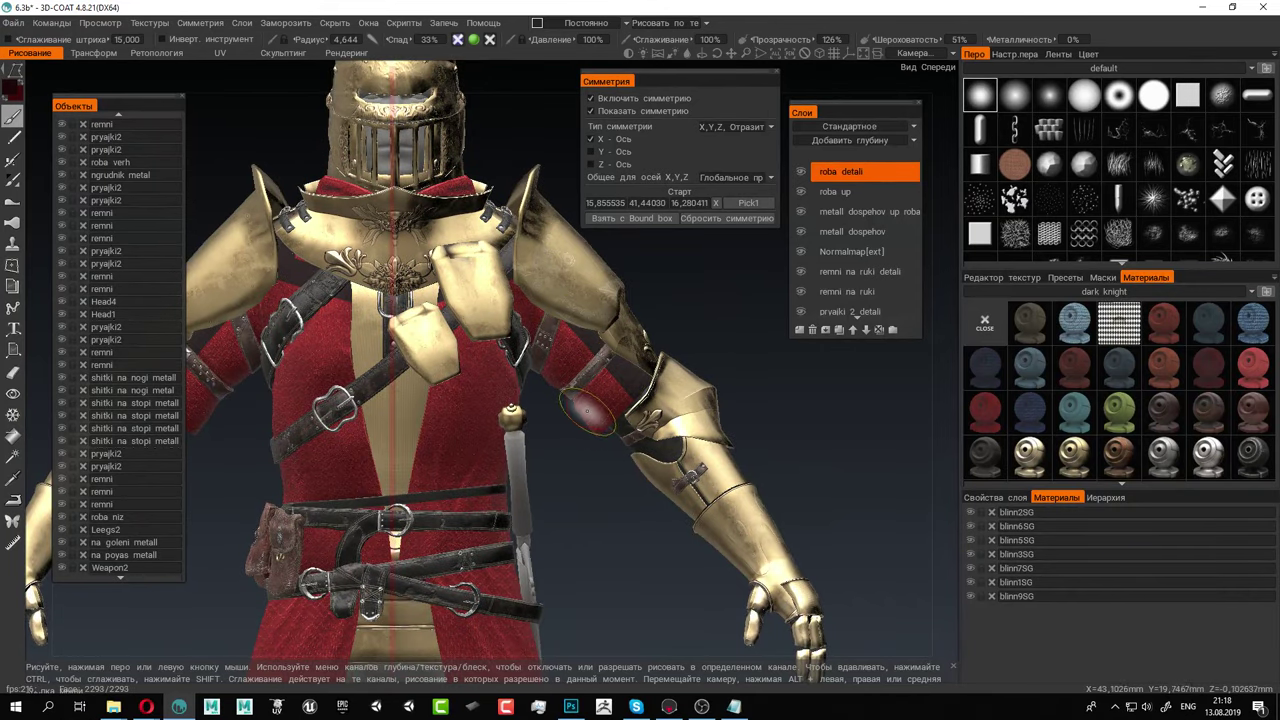
key("ctrl+z")
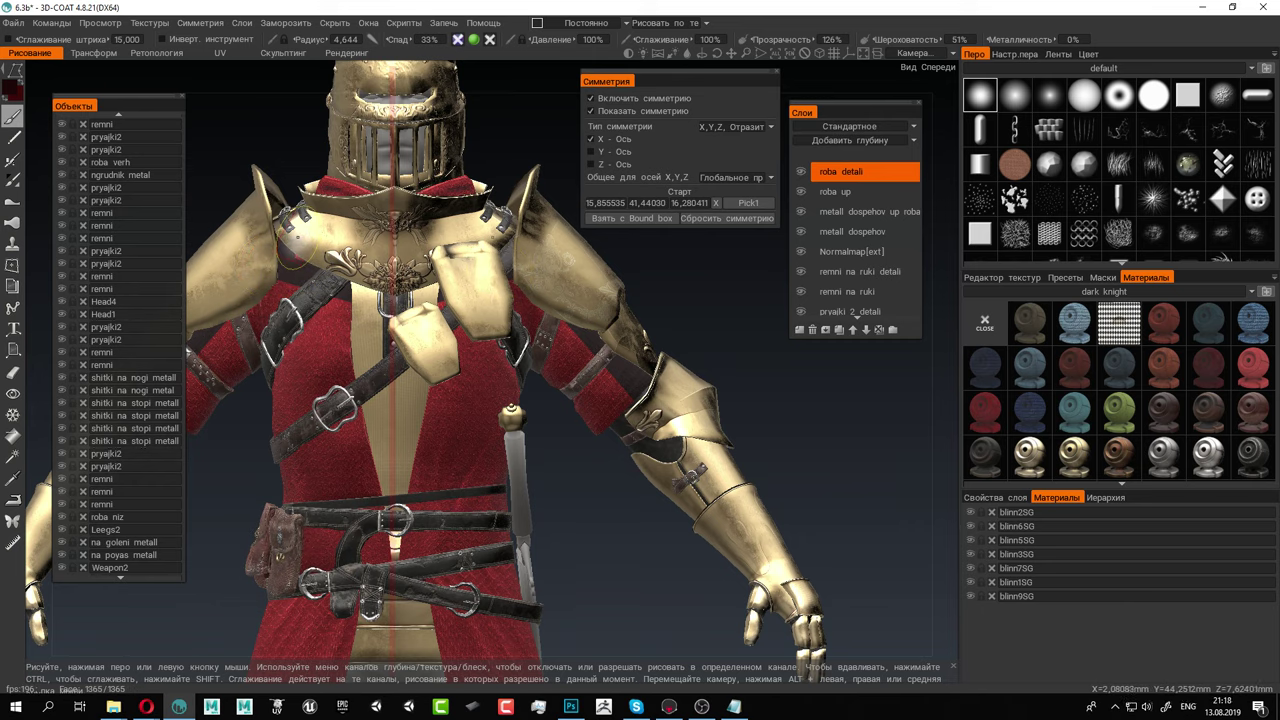
right_click_drag(297, 242, 325, 225, "alt")
left_click_drag(240, 225, 335, 215, "alt")
middle_click_drag(190, 195, 281, 221, "alt")
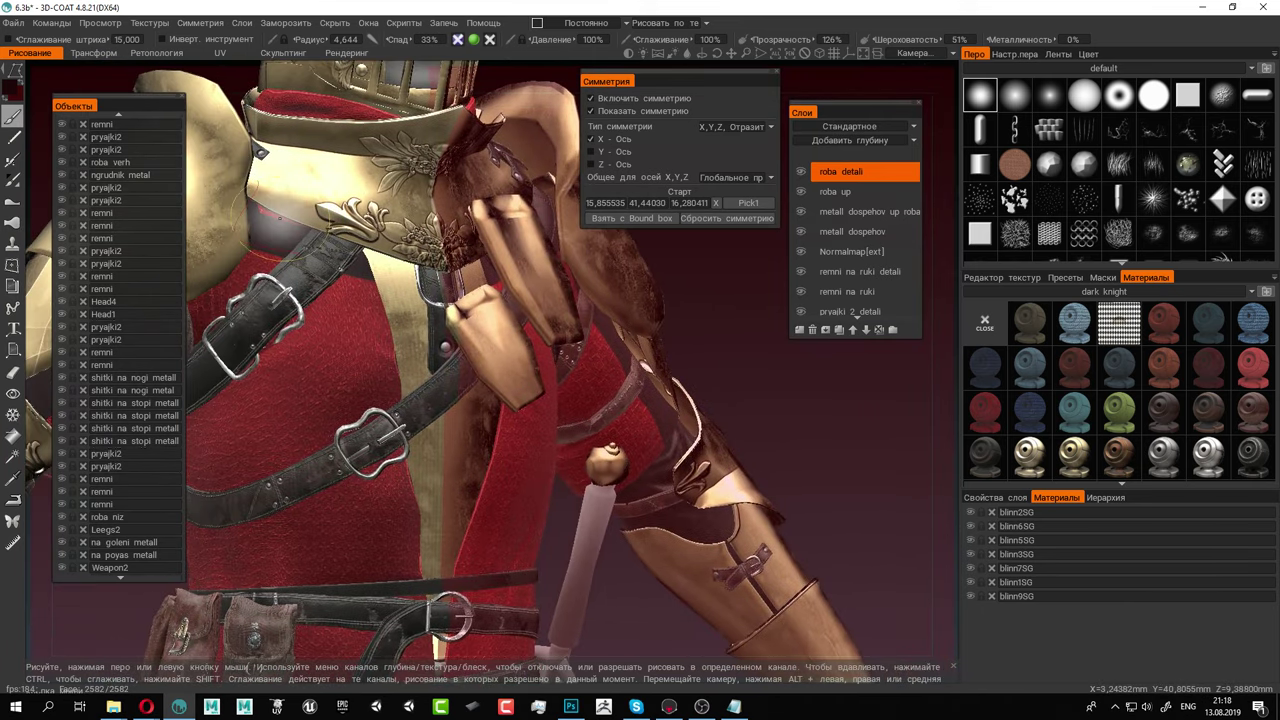
key("KP_2")
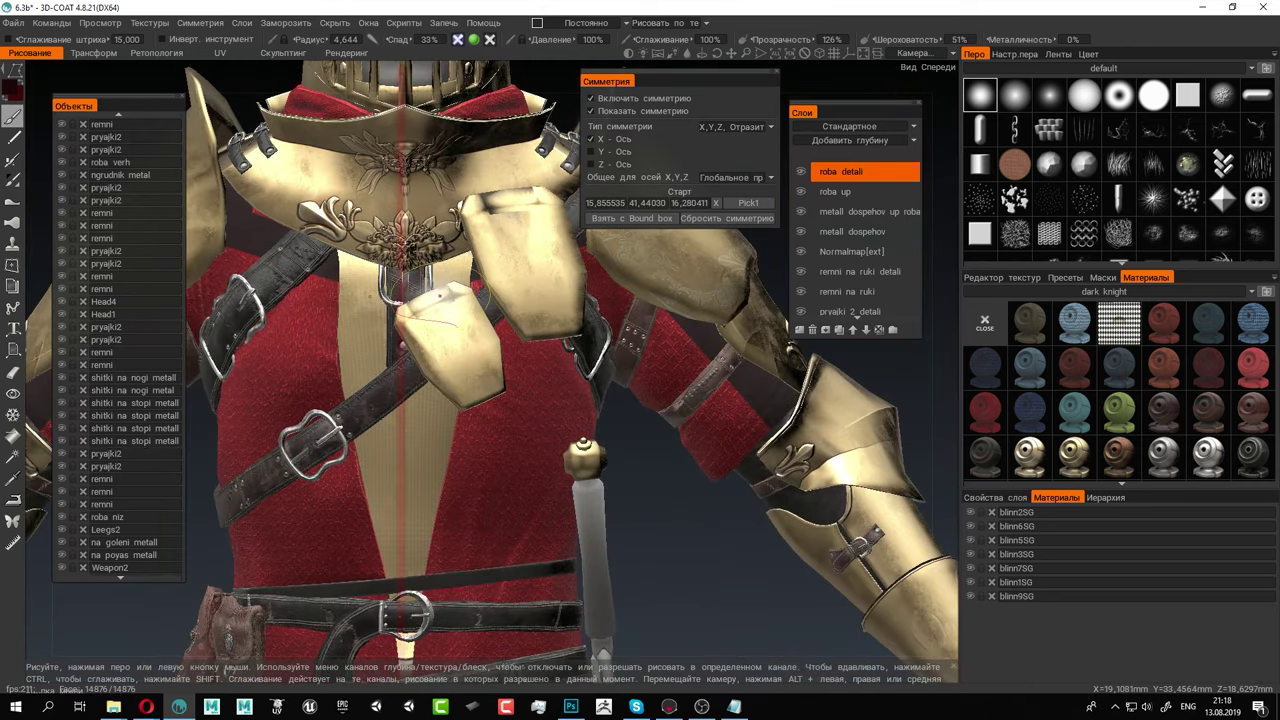
Hide the armor and belts again, showing only the roba niz and roba verh objects
left_click(62, 518, "alt")
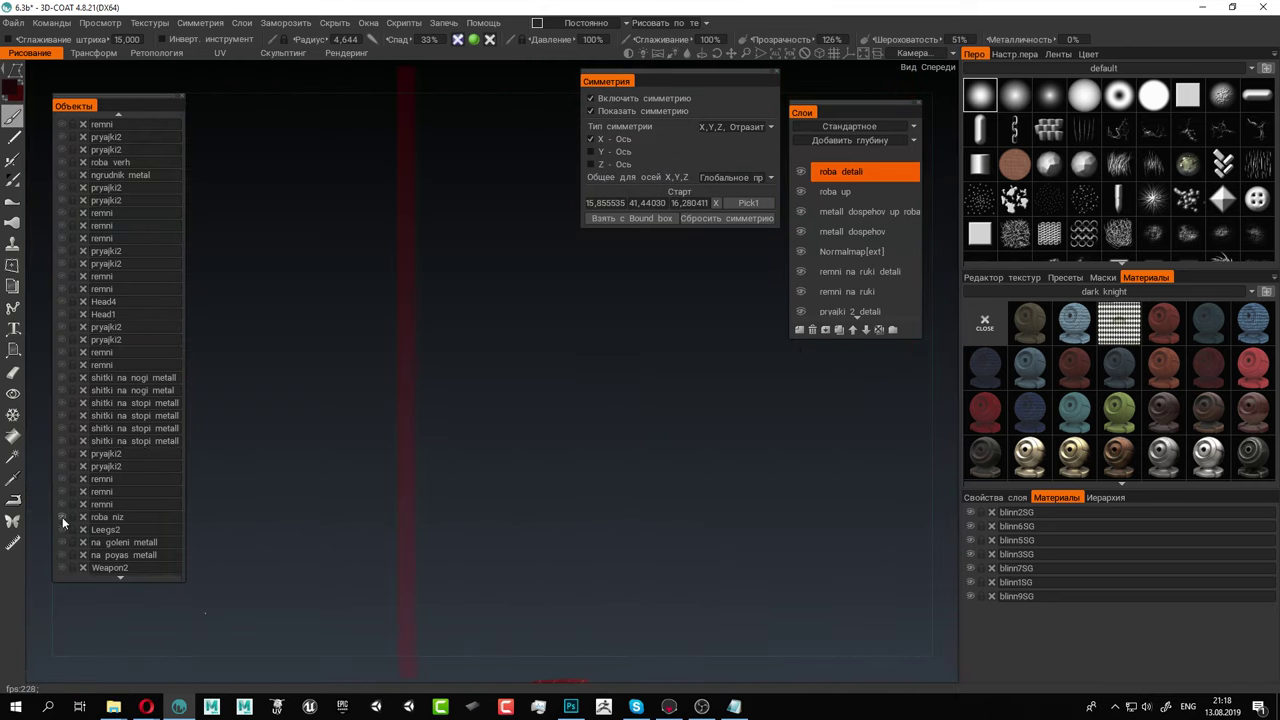
scroll(90, 312, "up", 3)
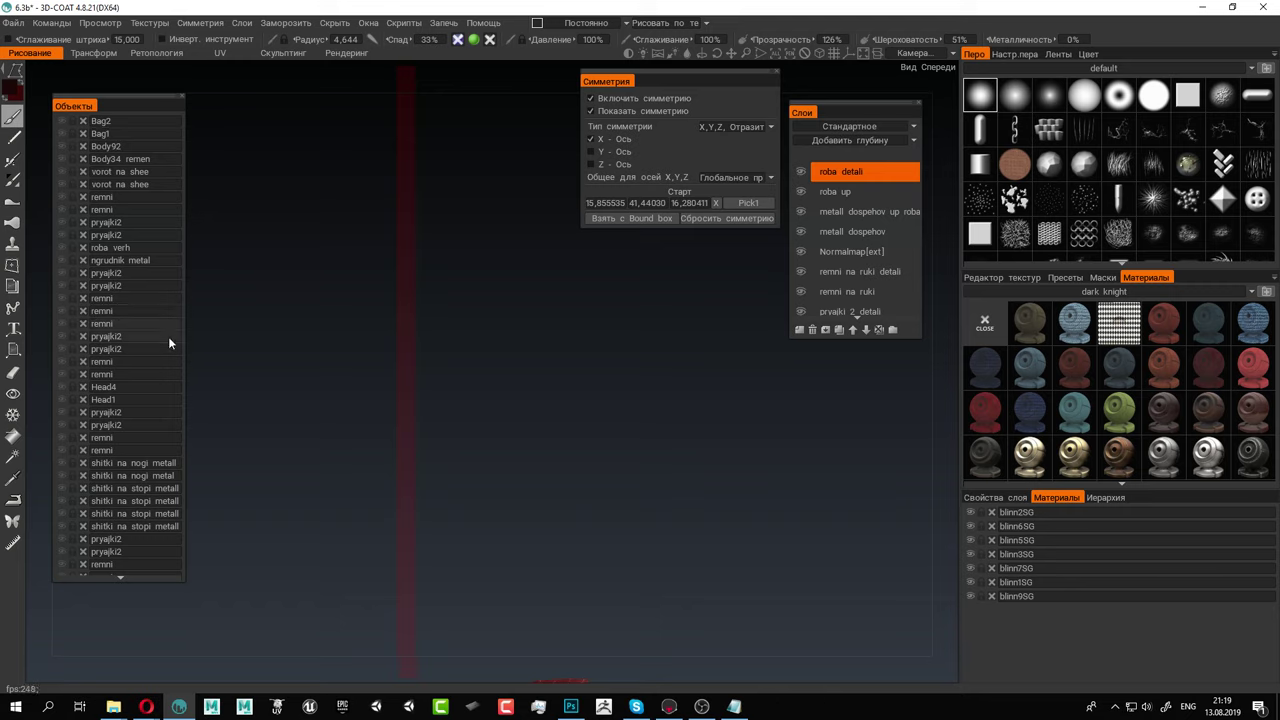
left_click(62, 247)
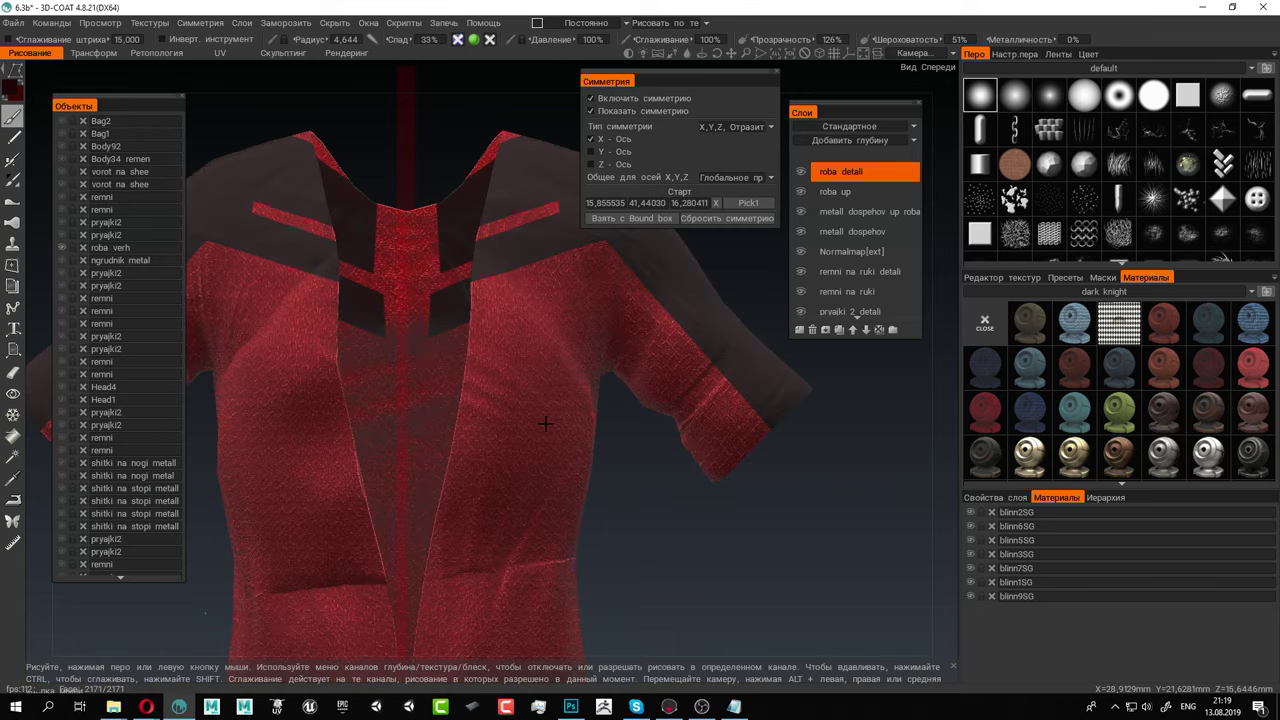
Fill a dark four-sided contour over the narrow red stripe on the upper chest
middle_click_drag(492, 400, 406, 443, "alt")
right_click_drag(406, 443, 472, 344, "alt")
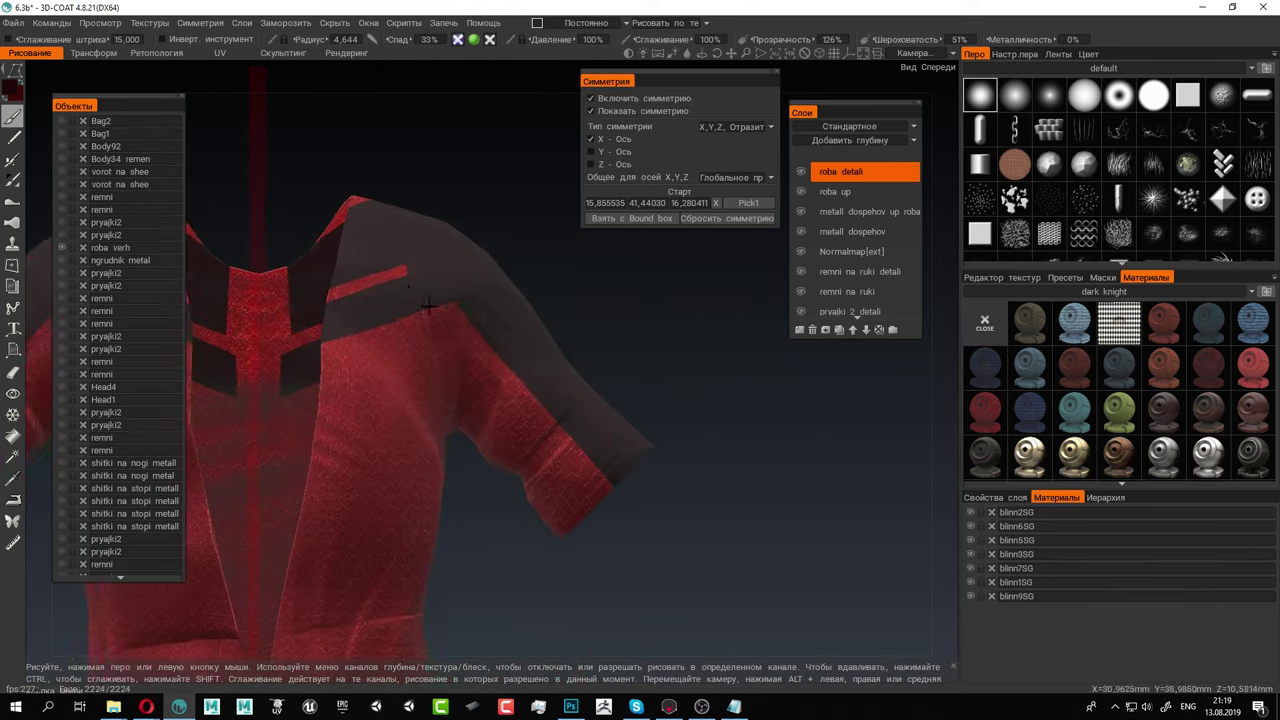
middle_click_drag(408, 287, 459, 349, "alt")
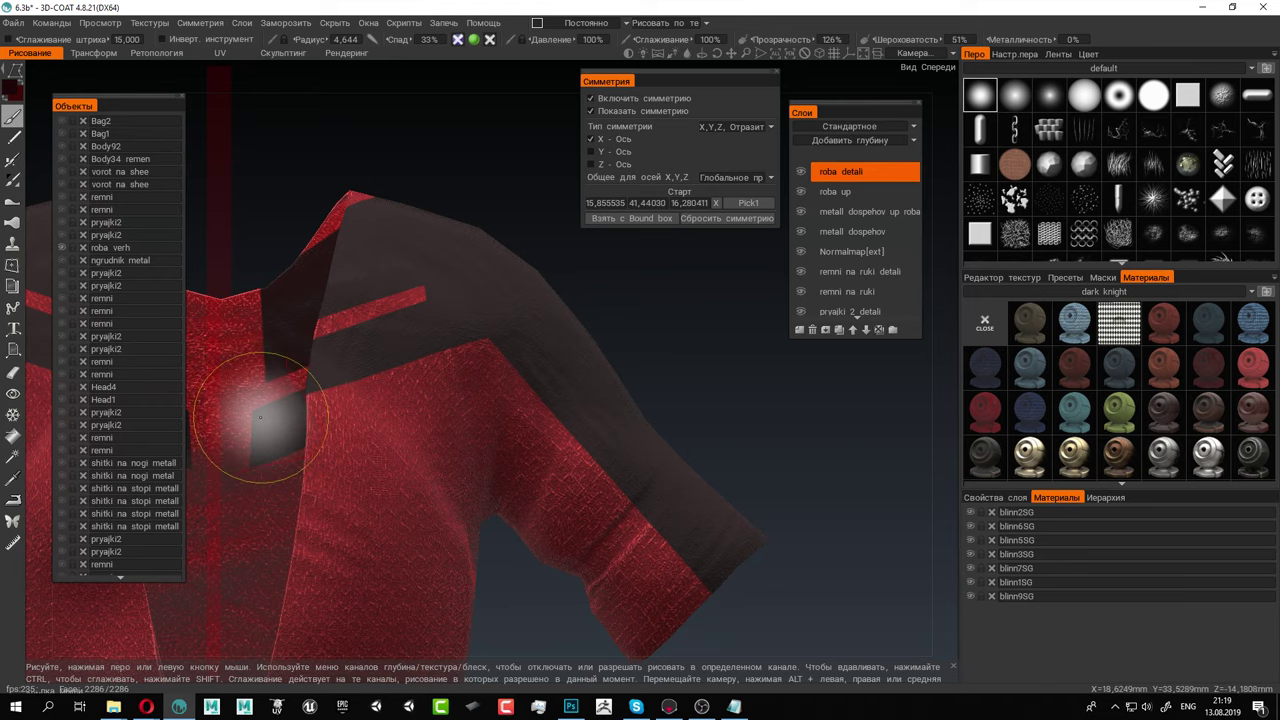
left_click(490, 292)
left_click(462, 264)
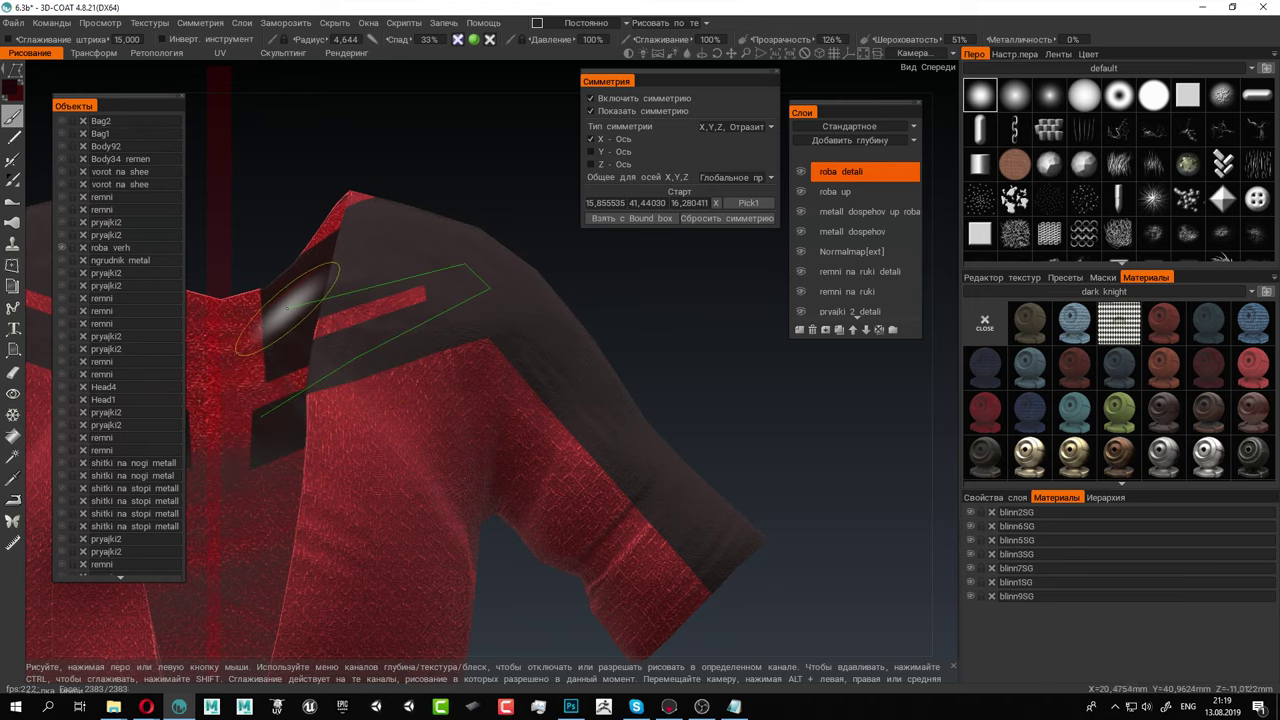
left_click(287, 309)
double_click(260, 418)
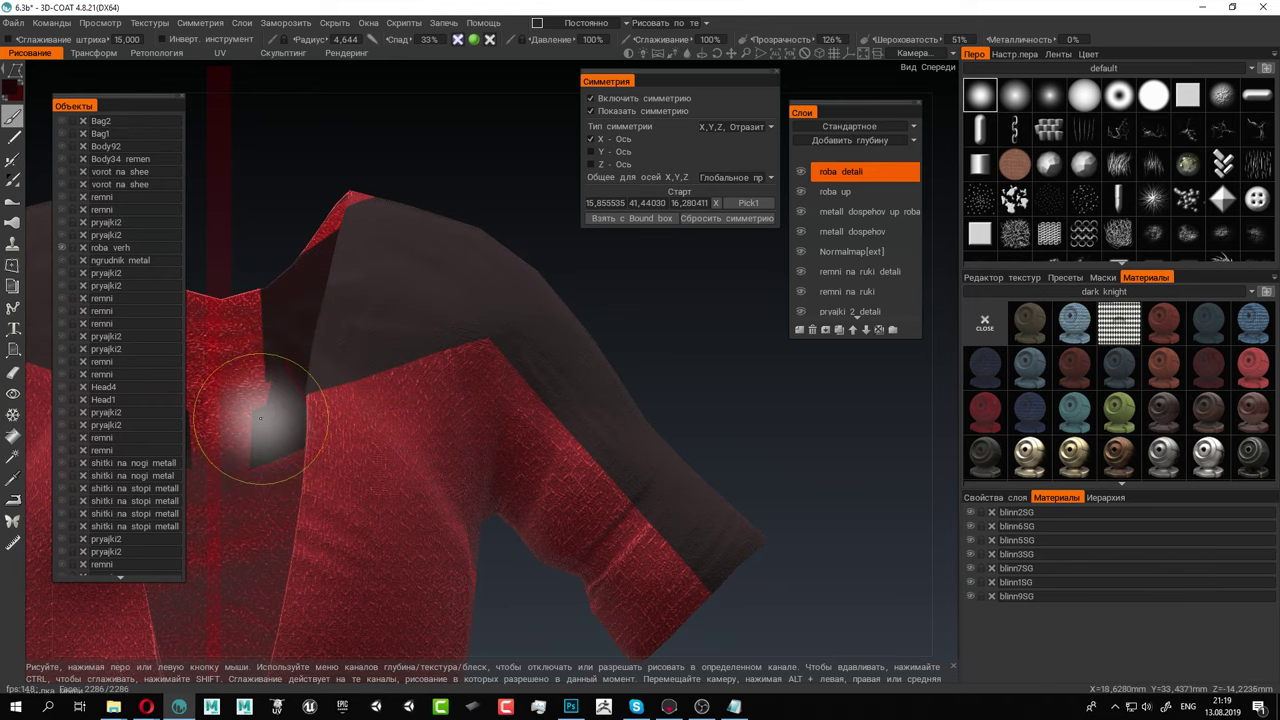
Fill an angled band contour along the chest and sleeve to extend the dark area's lower edge further down
scroll(371, 368, "down", 1)
middle_click_drag(371, 368, 383, 294, "alt")
left_click_drag(381, 293, 754, 538, "alt")
left_click(746, 572)
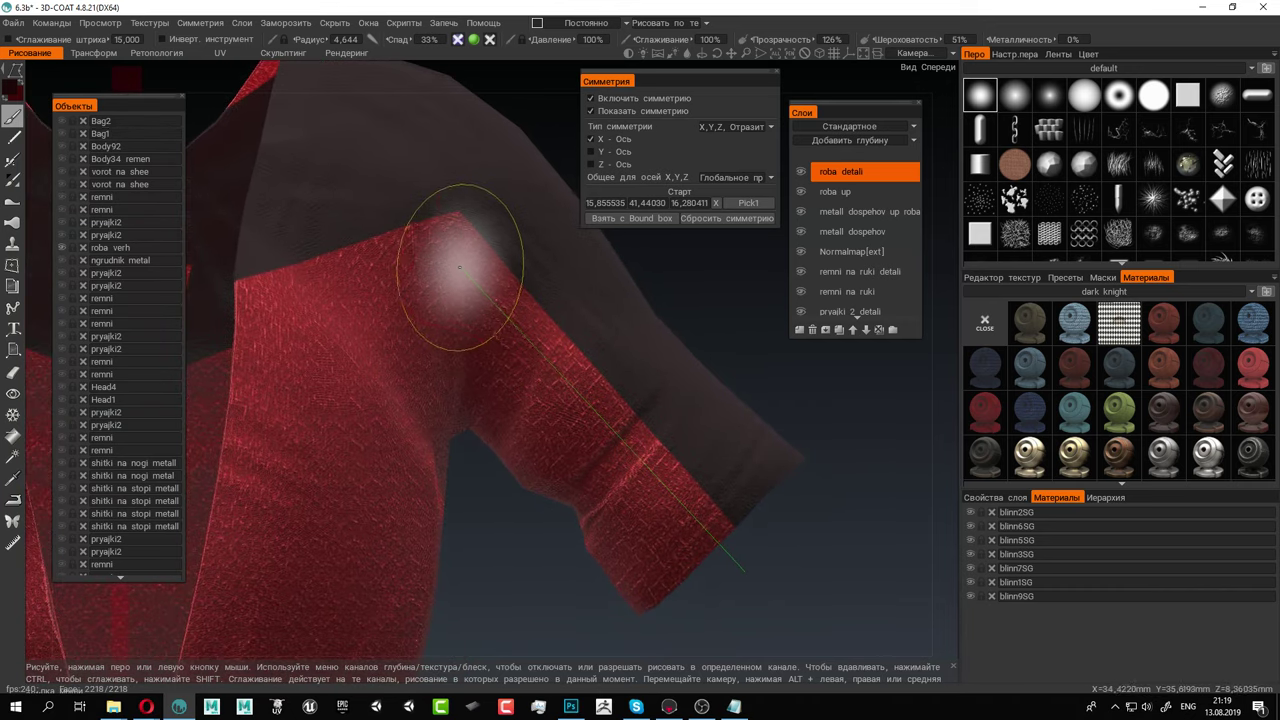
left_click(460, 258)
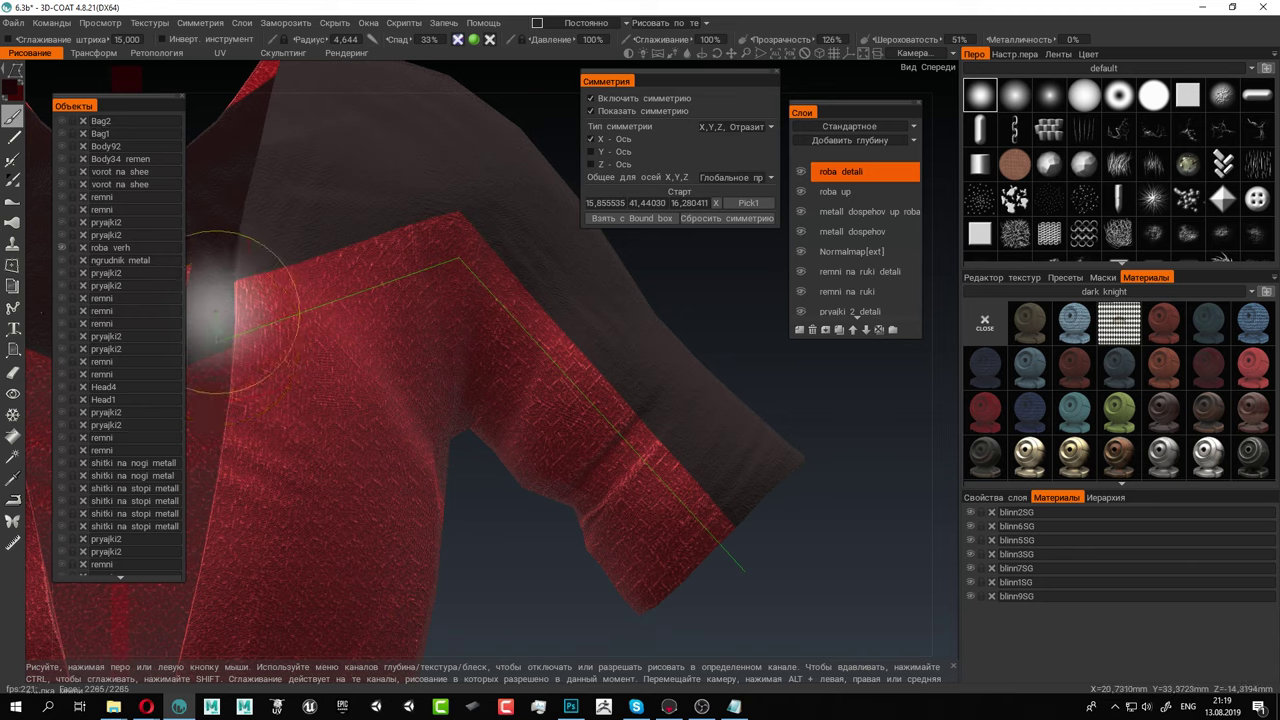
left_click(223, 229)
left_click(486, 155)
left_click(757, 482)
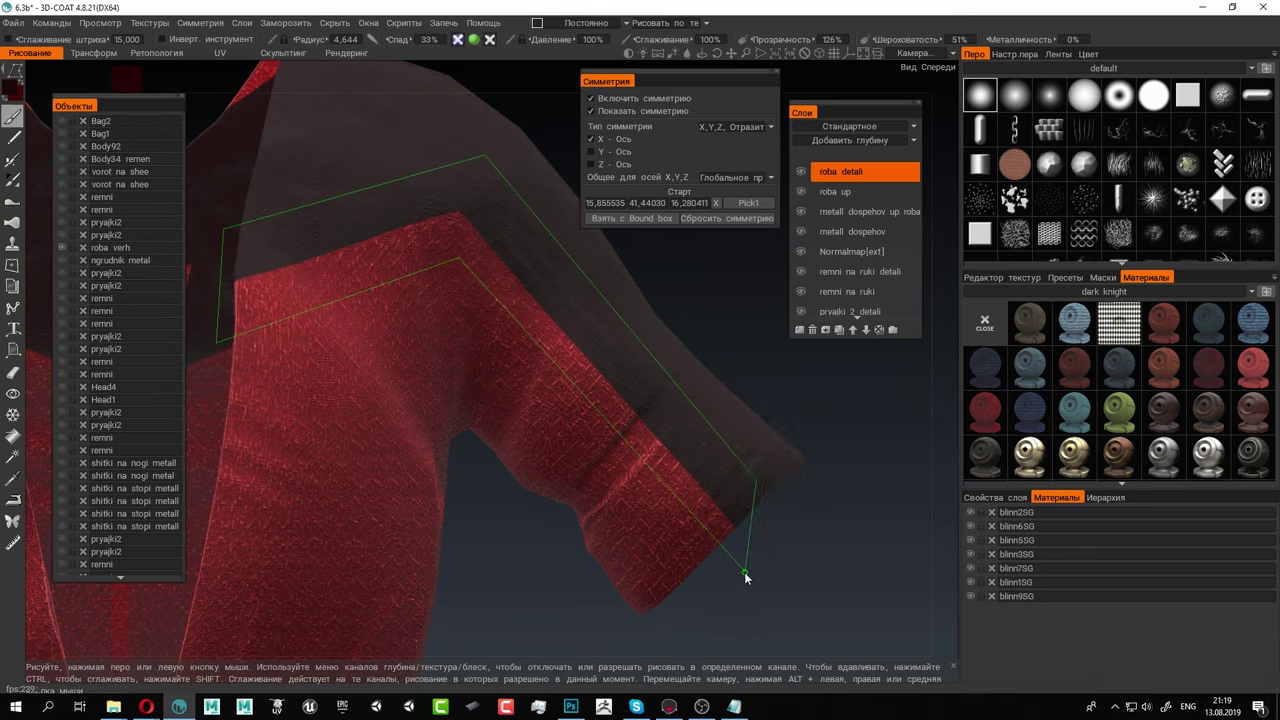
left_click(744, 572)
Fill a dark toothed contour along the chest edge from the robe's opening to the shoulder corner
mouse_move(376, 325)
left_mouse_down("alt")
mouse_move(431, 331)
mouse_move(414, 343)
mouse_move(240, 346)
mouse_move(374, 349)
left_mouse_up("alt")
mouse_move(587, 449)
left_mouse_down("alt")
mouse_move(408, 460)
mouse_move(604, 447)
mouse_move(409, 386)
mouse_move(443, 371)
mouse_move(474, 400)
mouse_move(442, 395)
mouse_move(457, 391)
mouse_move(449, 371)
mouse_move(451, 395)
left_mouse_up("alt")
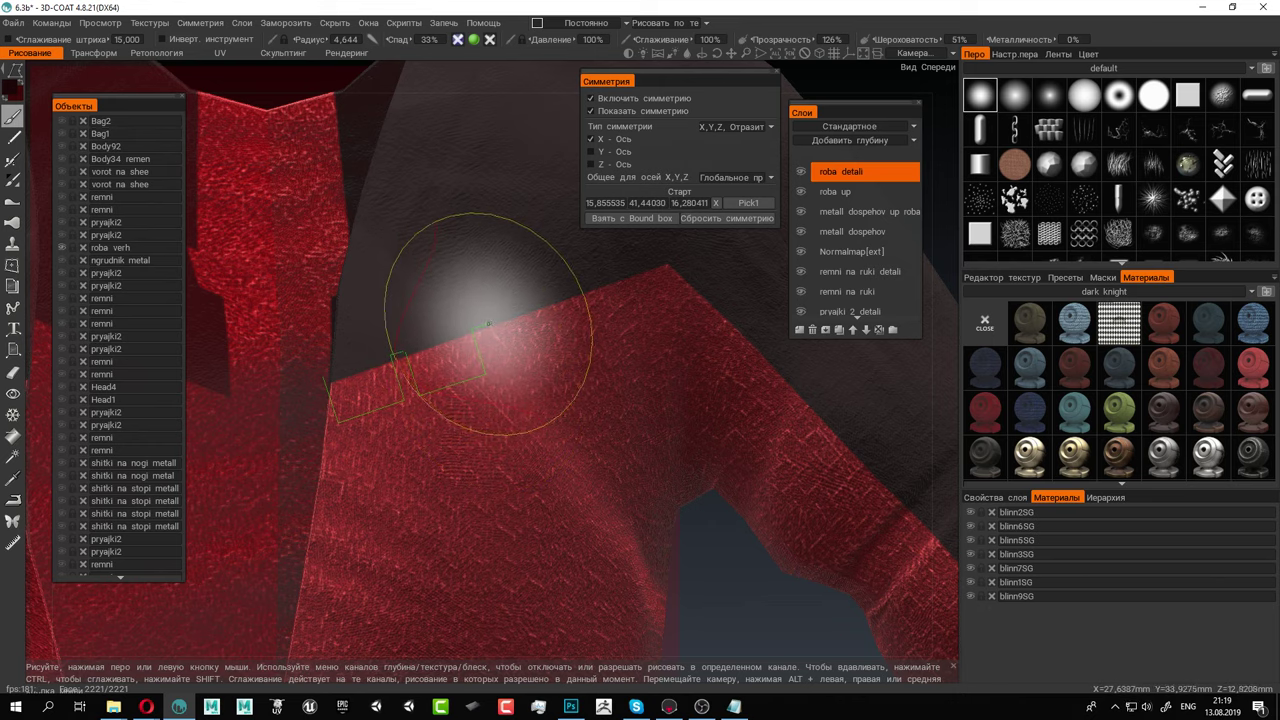
left_click(558, 348)
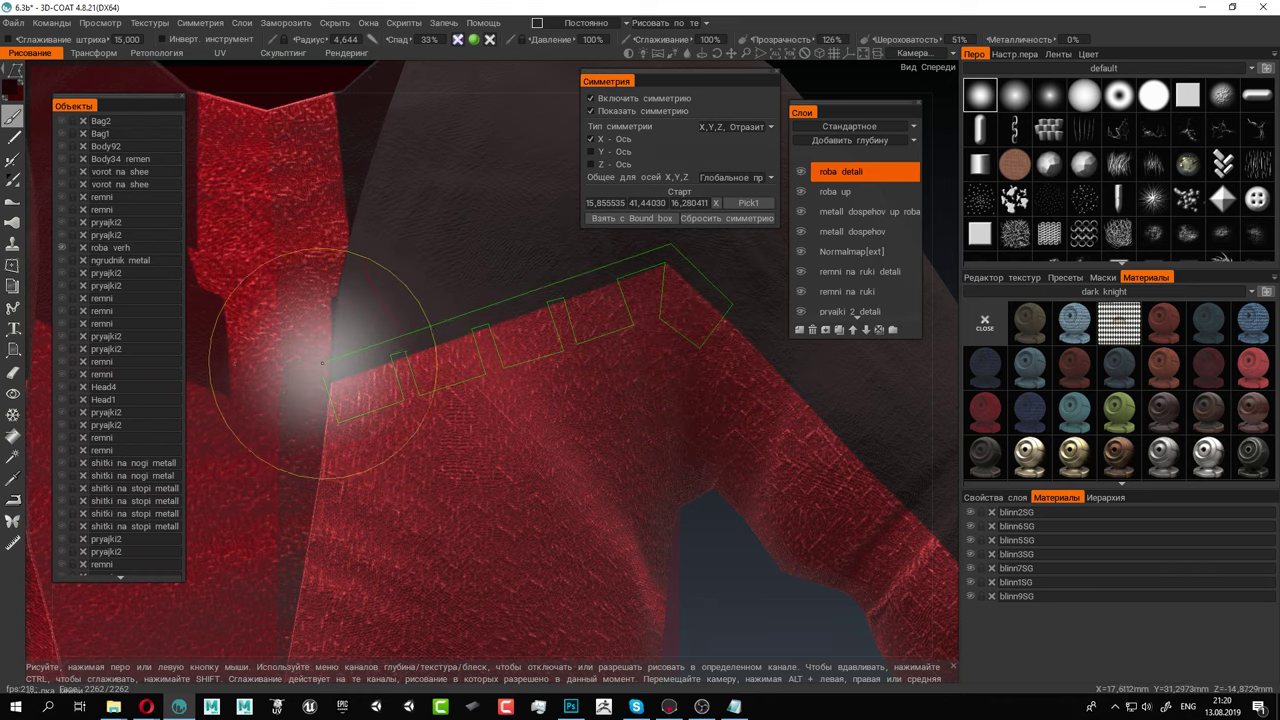
scroll(321, 377, "down", 10)
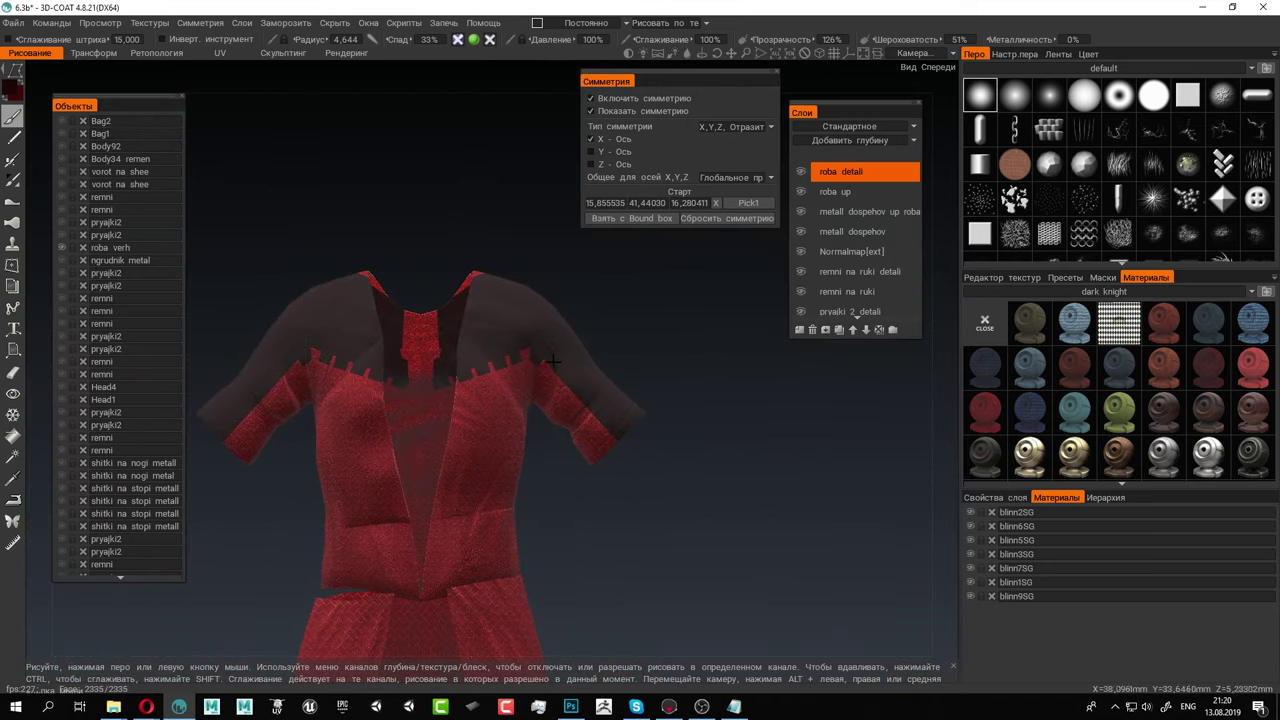
Fill a dark toothed contour along the sleeve's straight red edge, from the shoulder corner down to the cuff
scroll(553, 362, "up", 4)
middle_click_drag(736, 499, 689, 451, "alt")
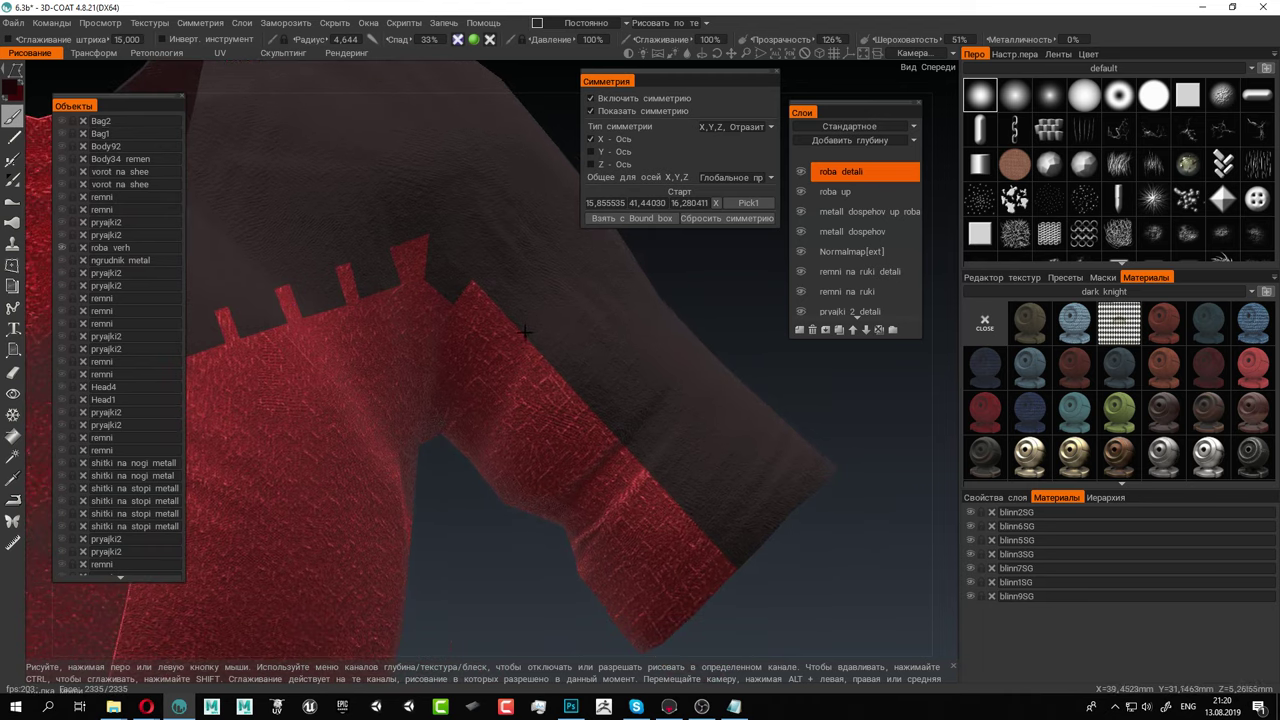
right_click_drag(689, 451, 640, 365, "alt")
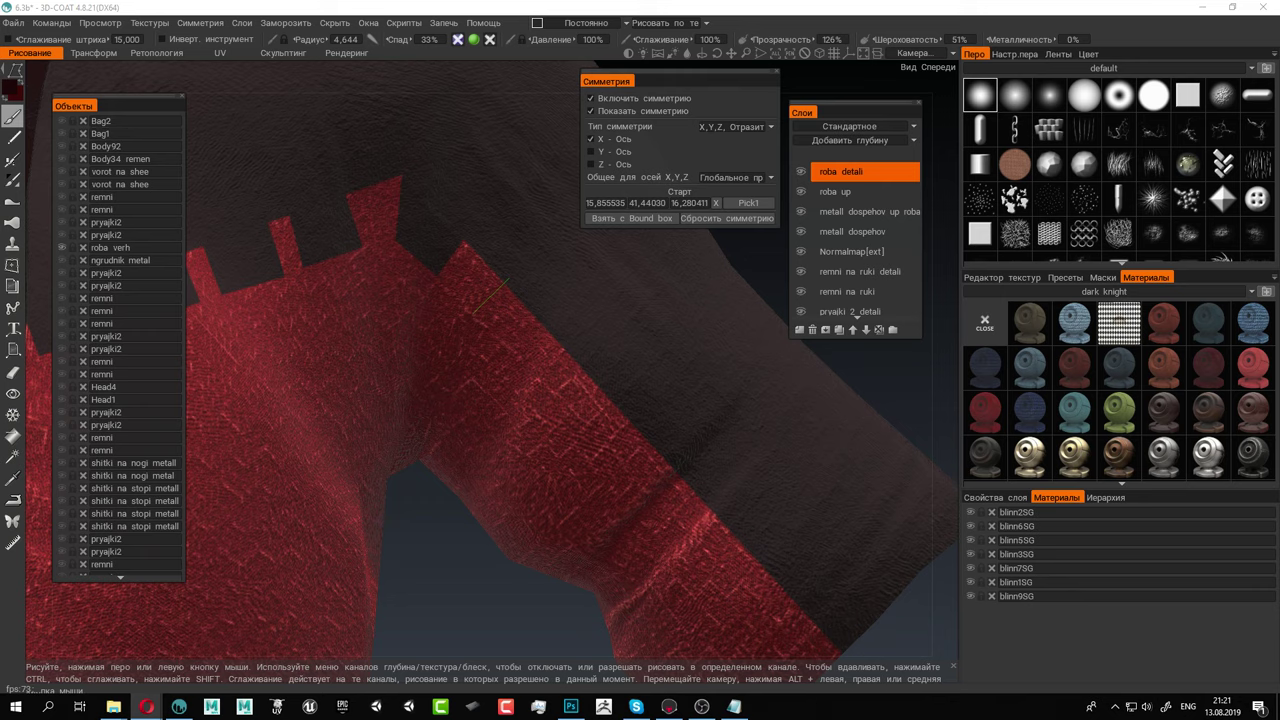
double_click(1234, 511)
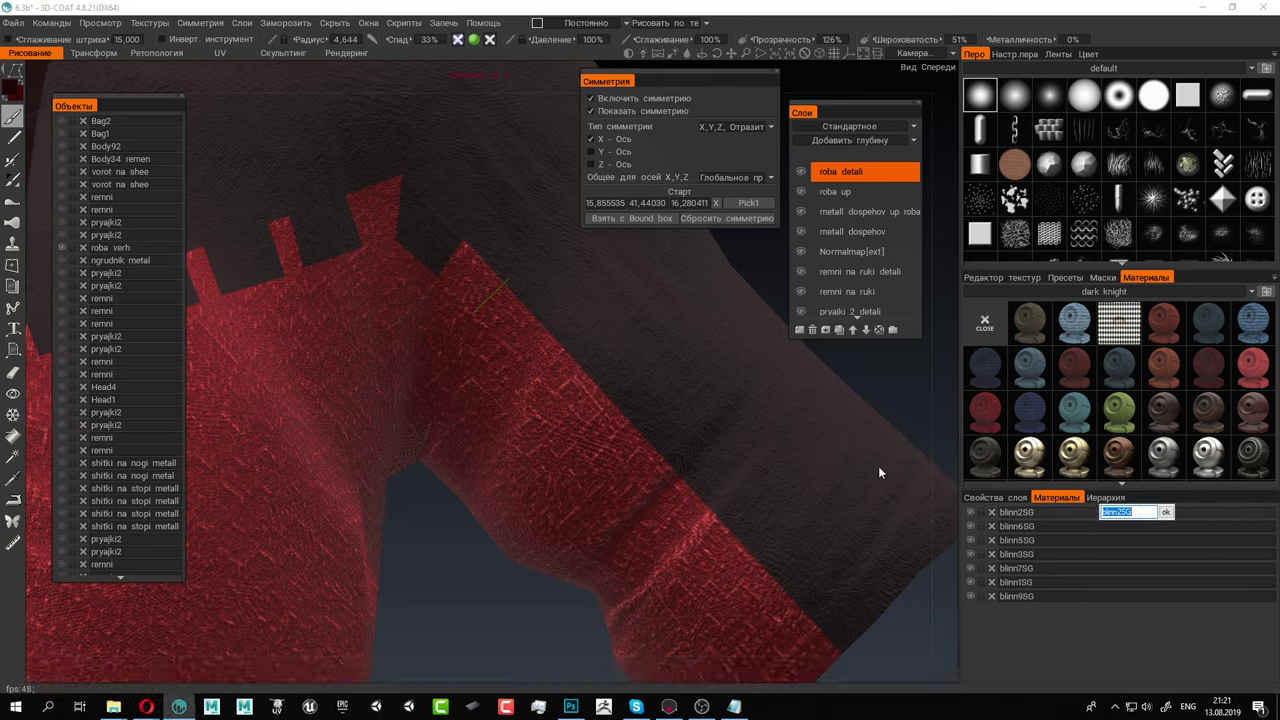
left_click(537, 373)
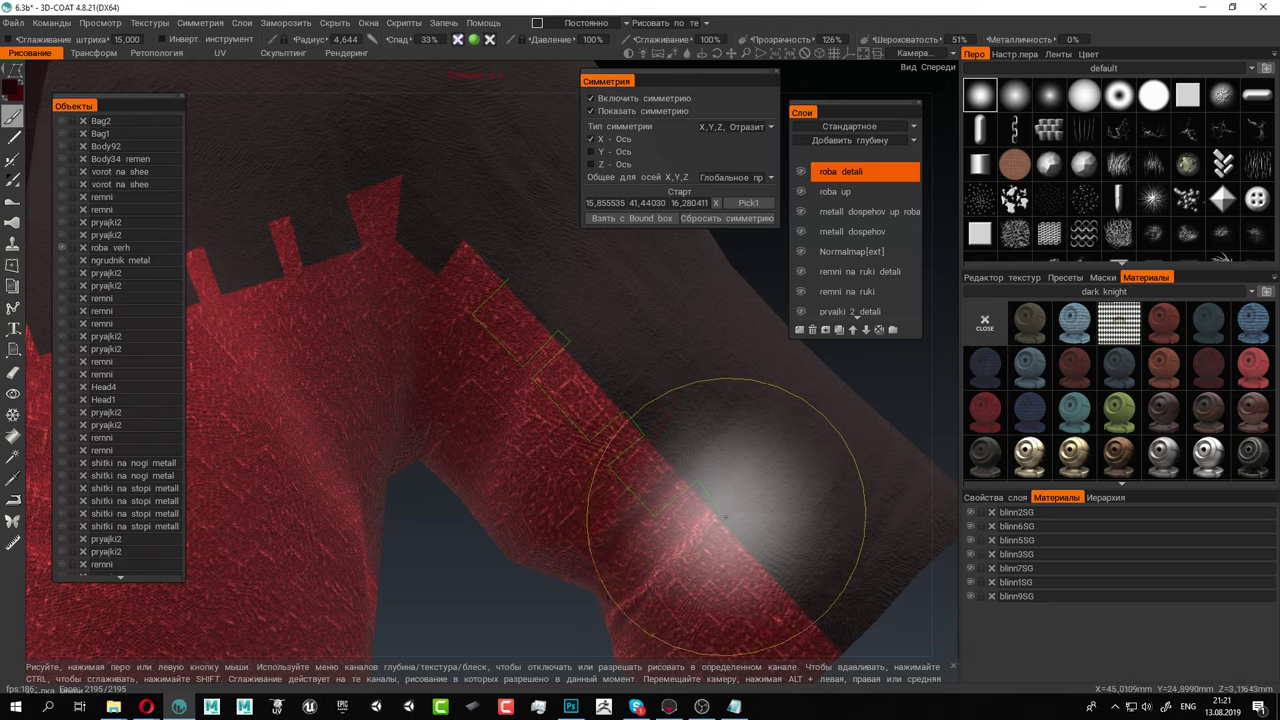
key("ctrl+s")
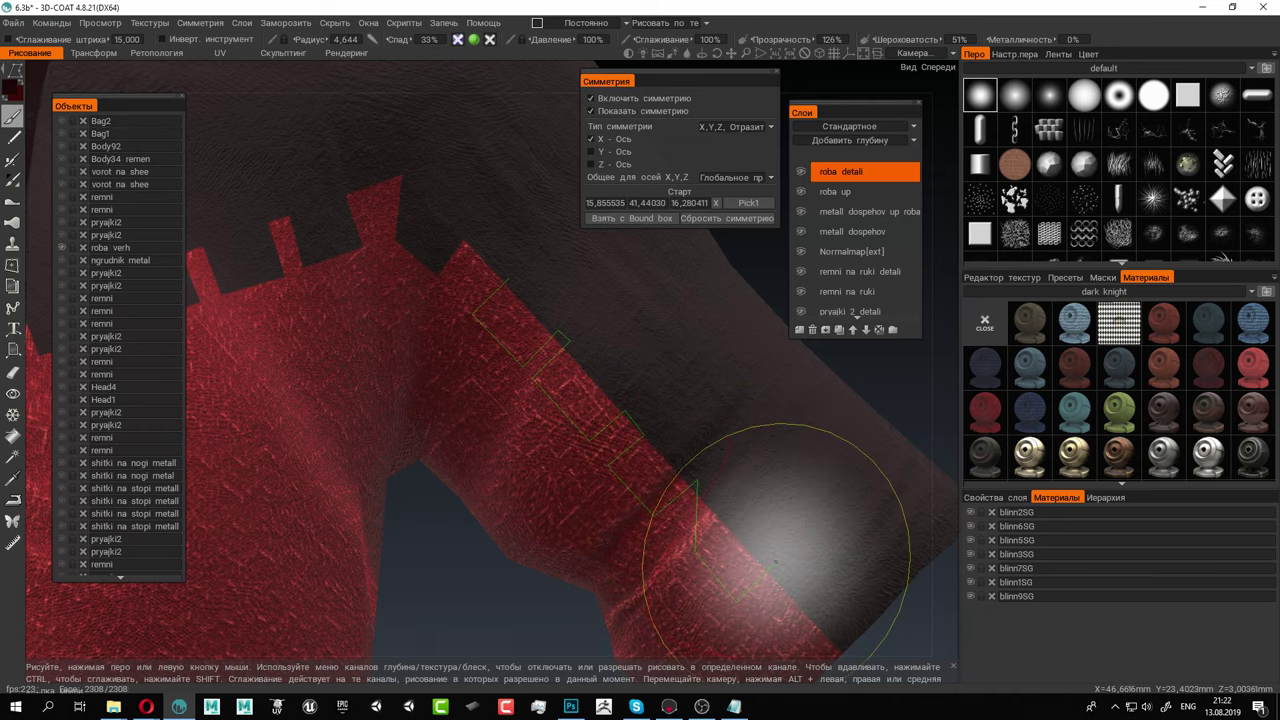
middle_click_drag(806, 612, 796, 530, "alt")
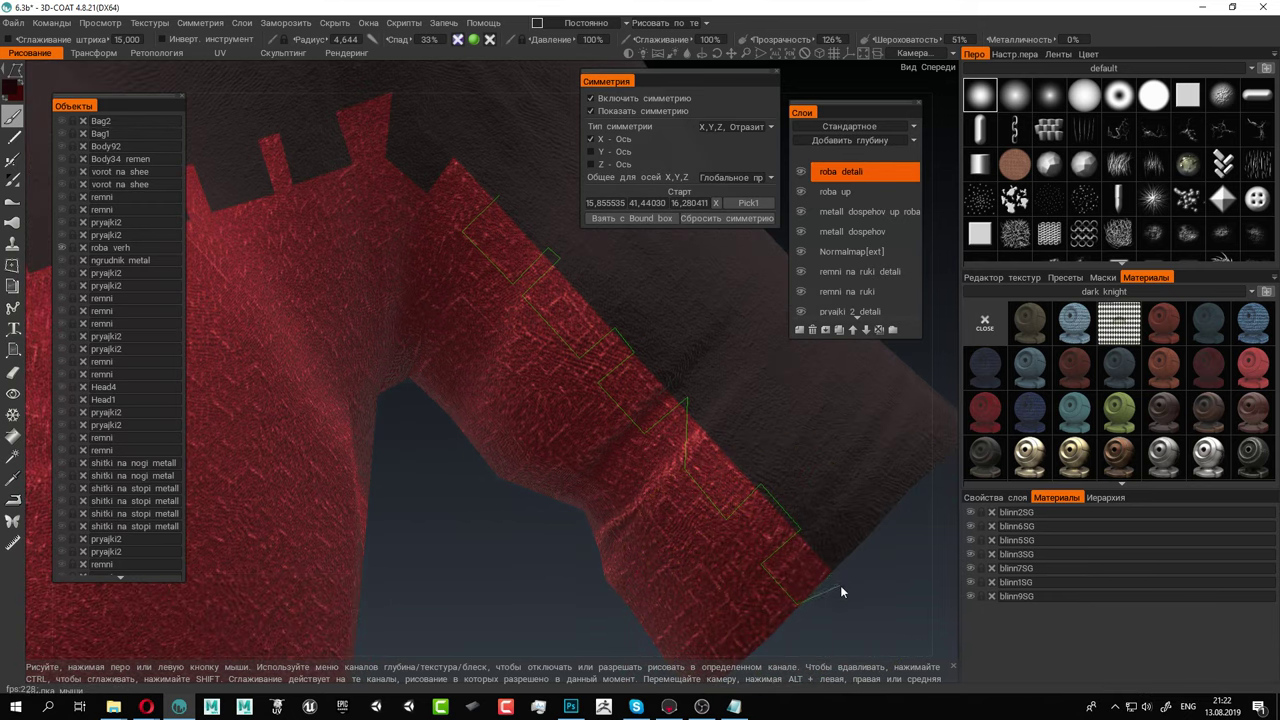
left_click_drag(890, 547, 581, 325, "alt")
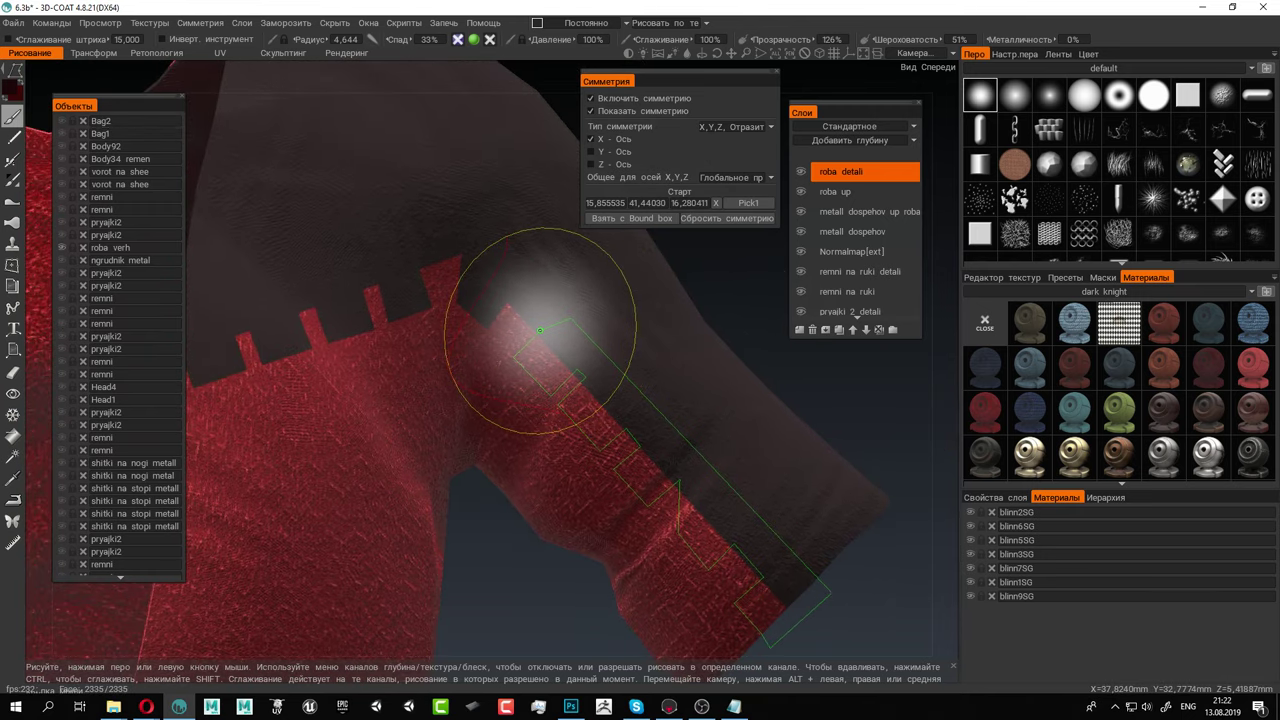
Fill a dark four-sided contour across the lower part of the red stripe on the upper back, pointed at the centre line
mouse_move(810, 450)
left_mouse_down("alt")
mouse_move(817, 477)
mouse_move(486, 441)
mouse_move(549, 463)
mouse_move(520, 430)
mouse_move(610, 441)
left_mouse_up("alt")
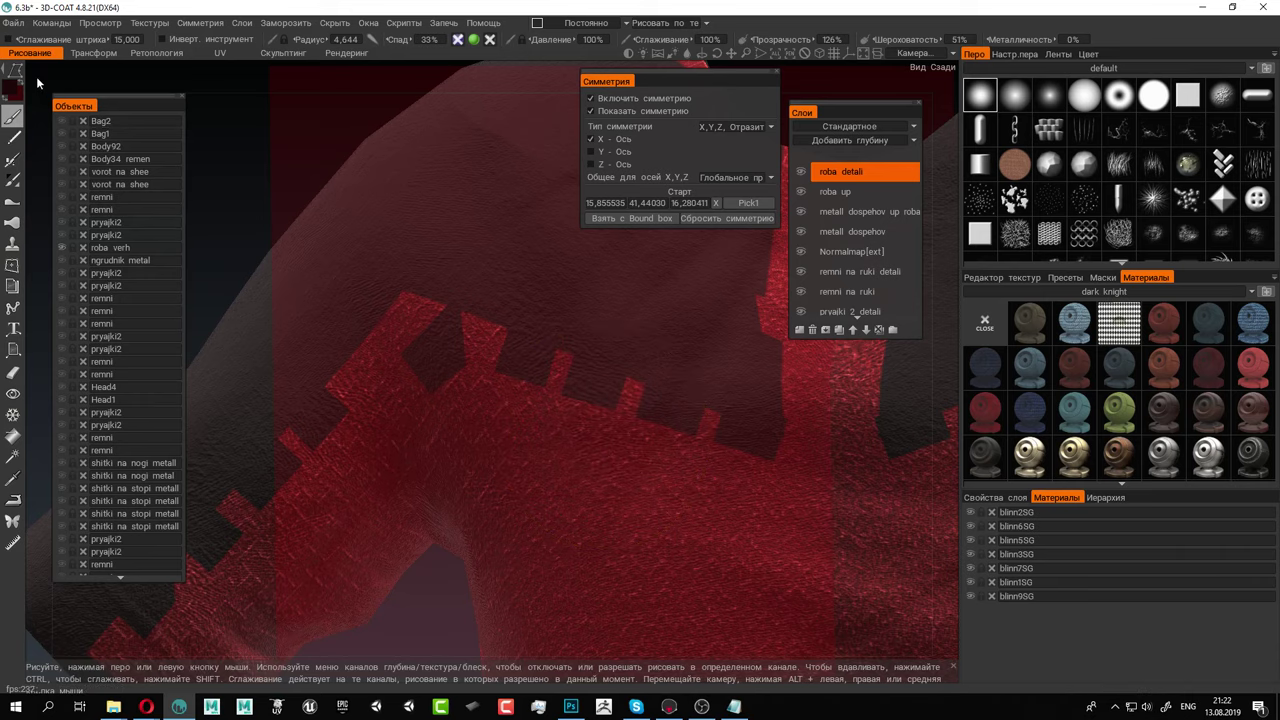
mouse_move(21, 75)
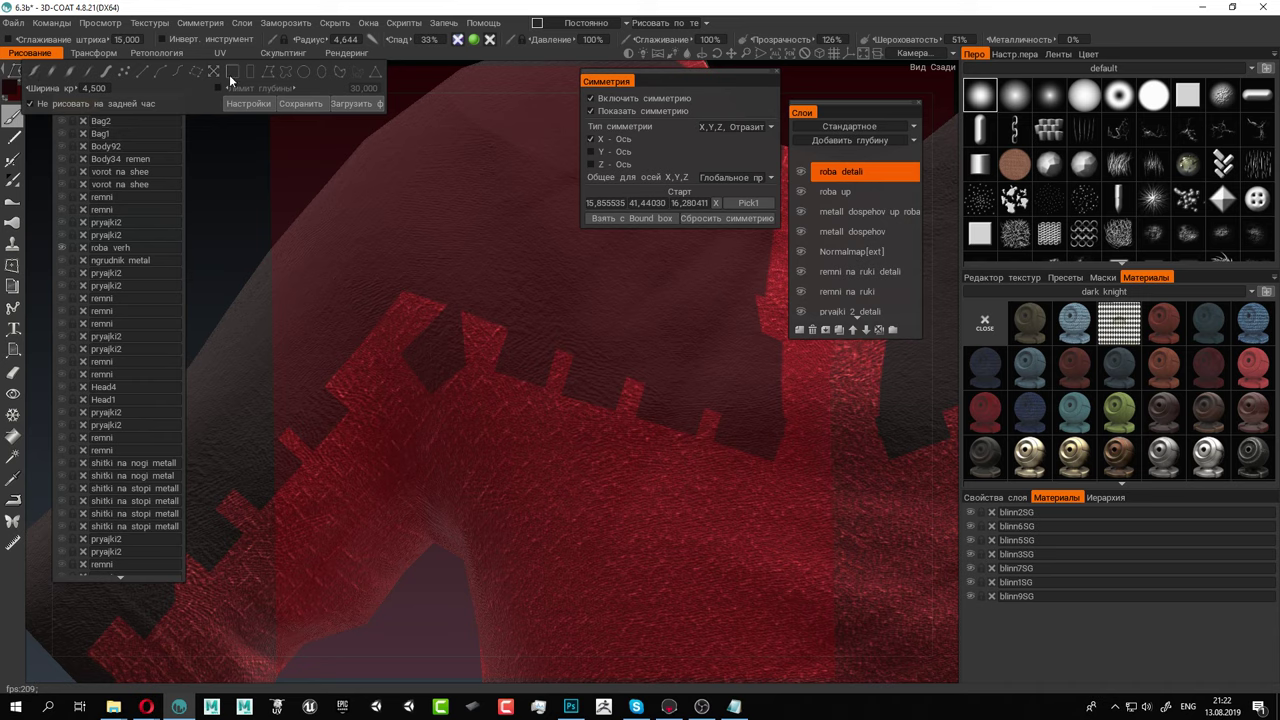
middle_click_drag(800, 415, 460, 375, "alt")
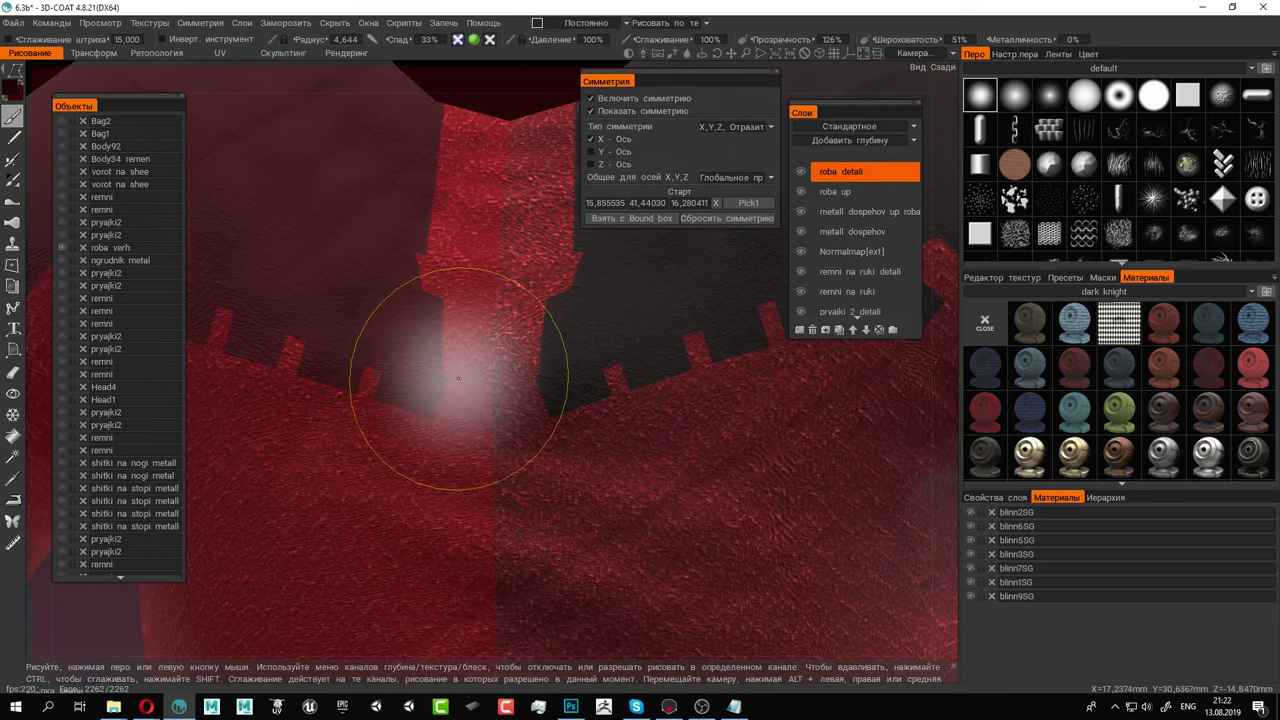
left_click(420, 373)
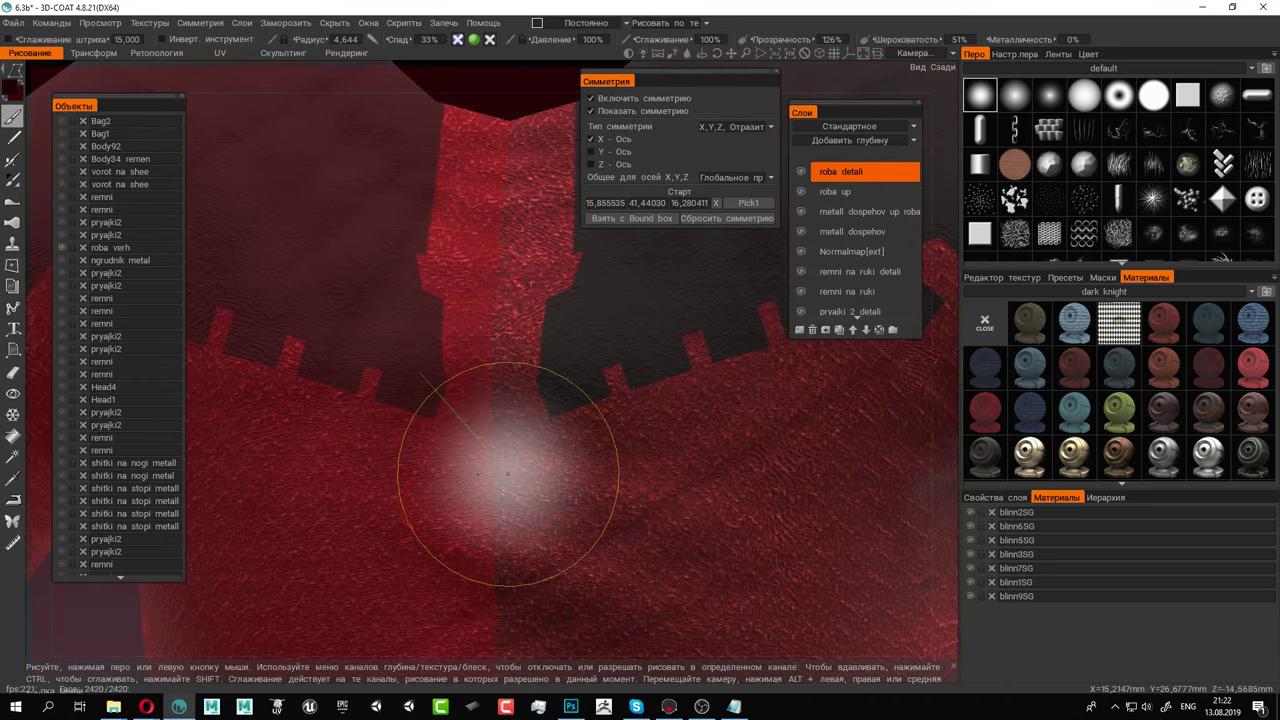
left_click(501, 471)
left_click(585, 349)
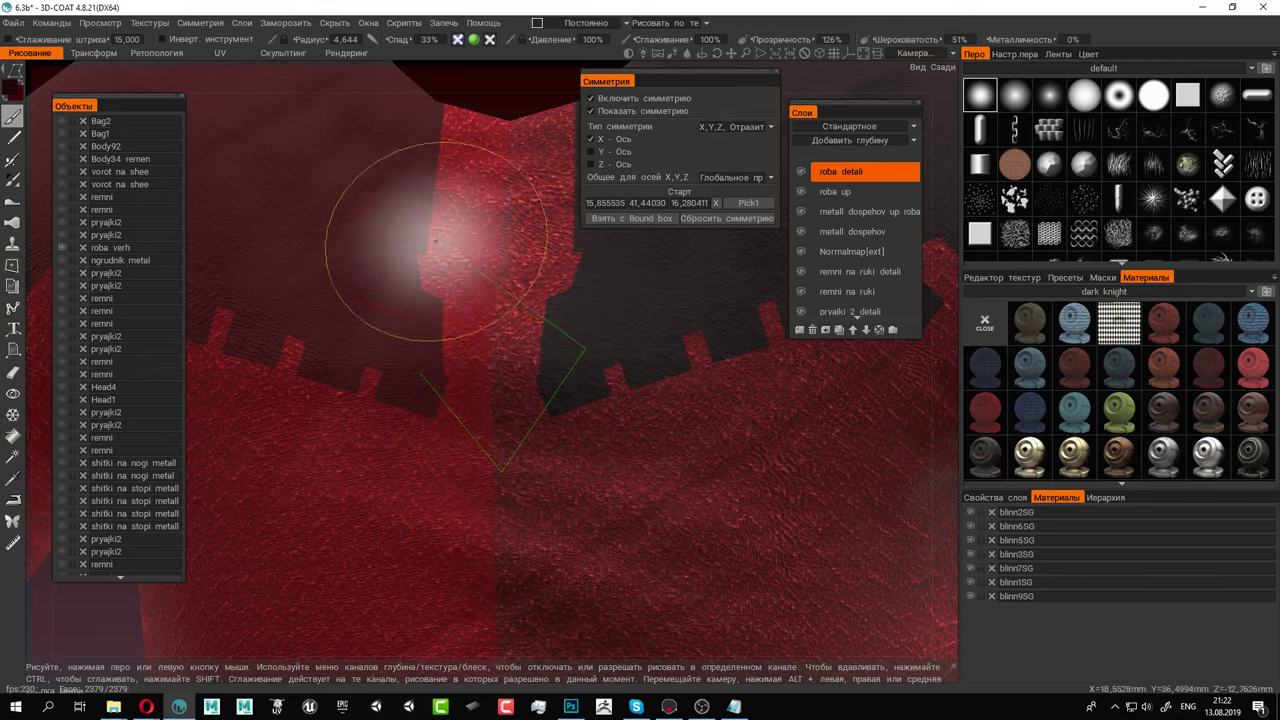
left_click(371, 223)
left_click(420, 374)
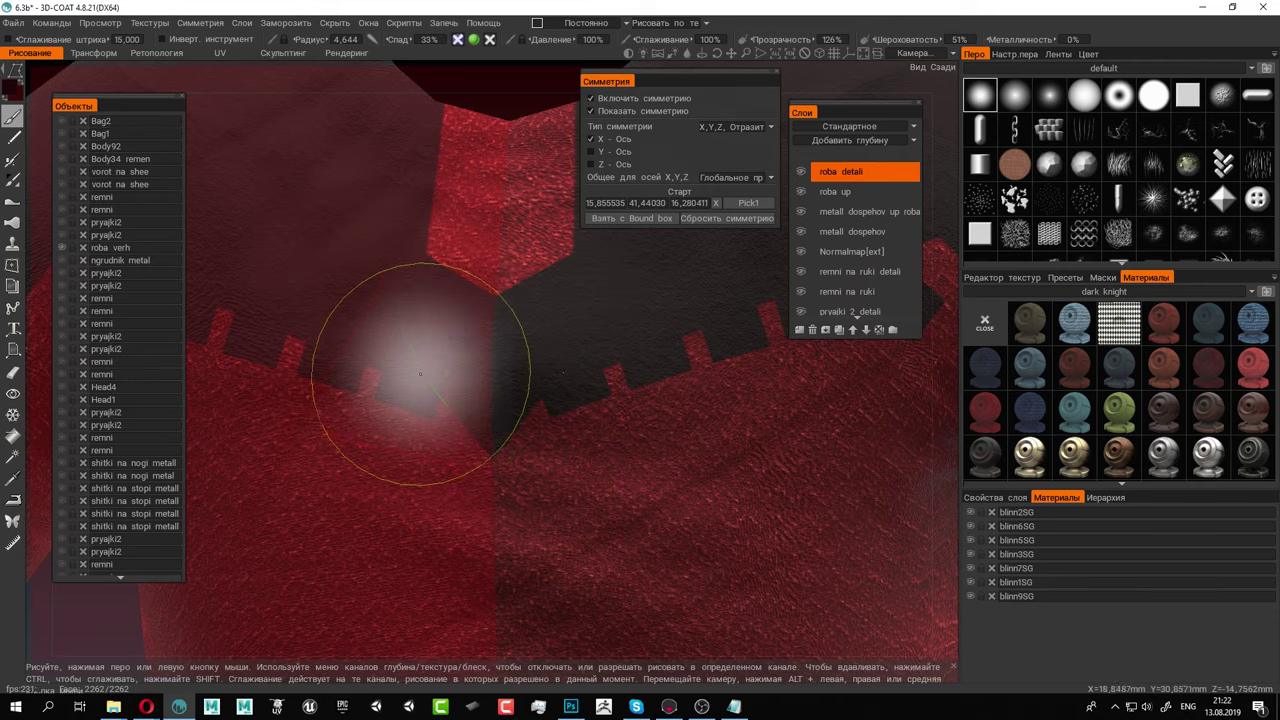
Fill a dark contour over the remaining red stripe below the collar at the back
mouse_move(512, 396)
left_mouse_down("alt")
mouse_move(448, 408)
mouse_move(575, 446)
left_mouse_up("alt")
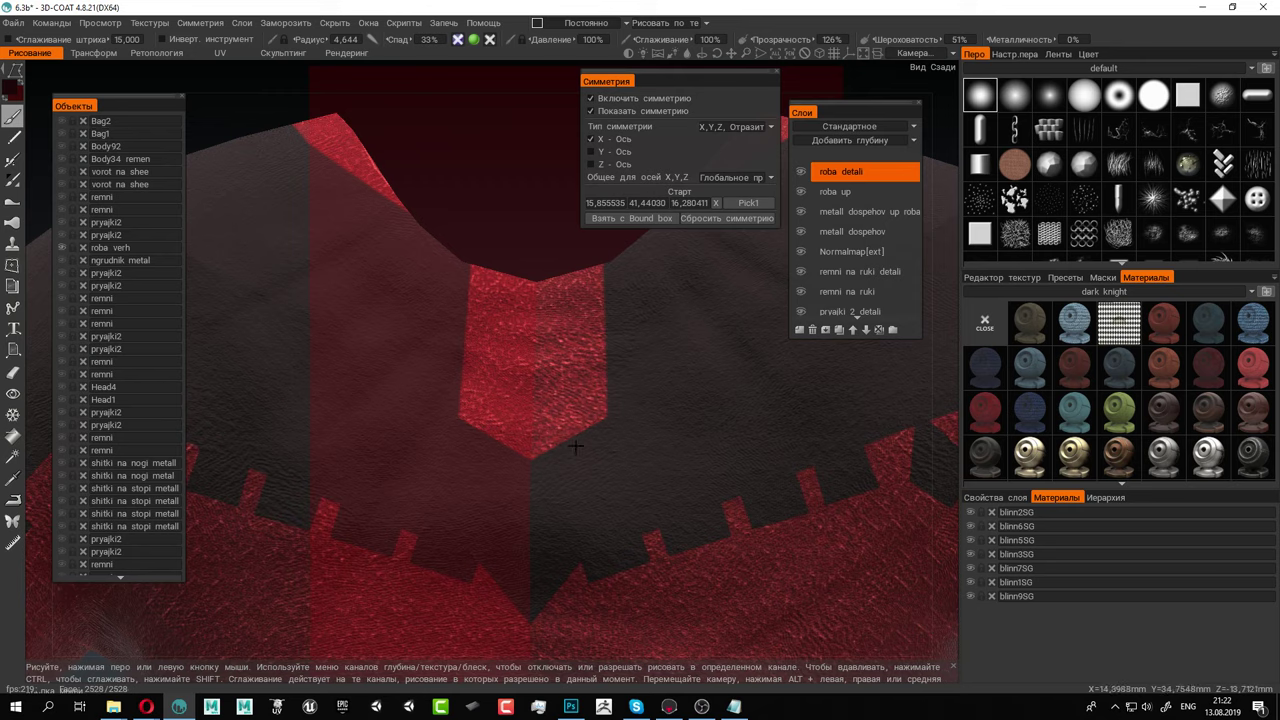
right_click_drag(575, 446, 582, 365, "alt")
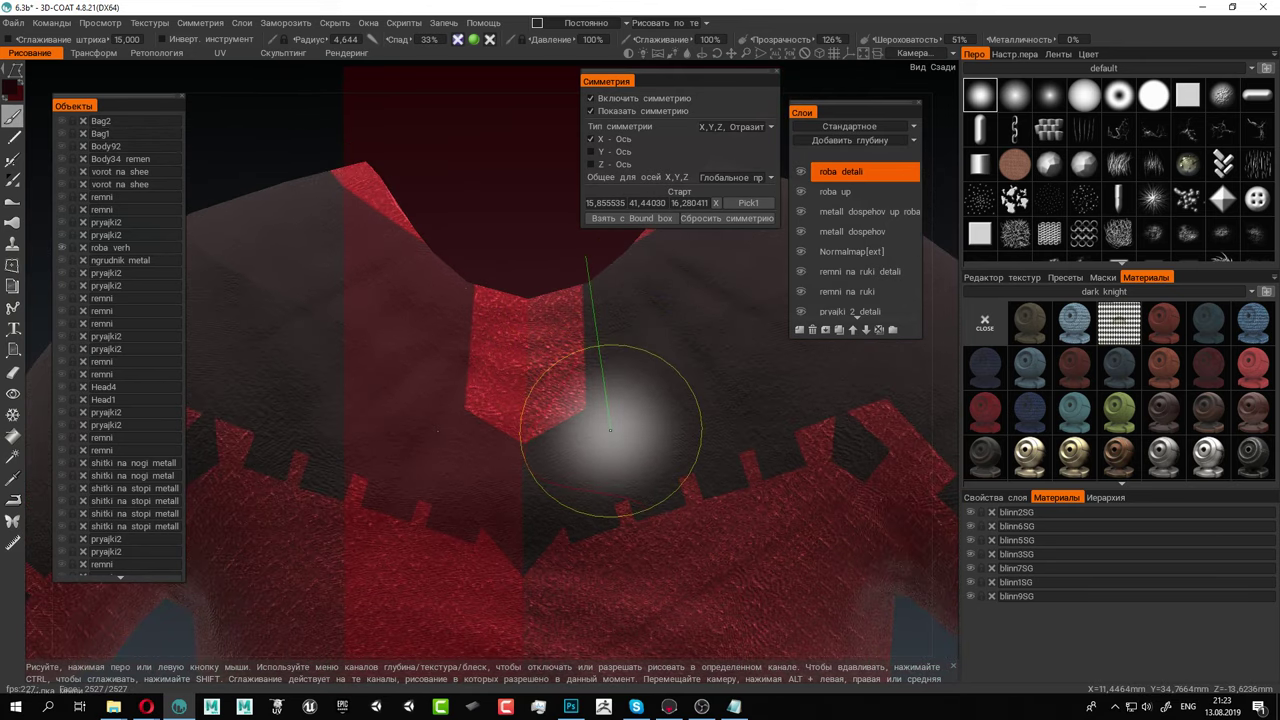
left_click(610, 431)
left_click(517, 470)
left_click(417, 387)
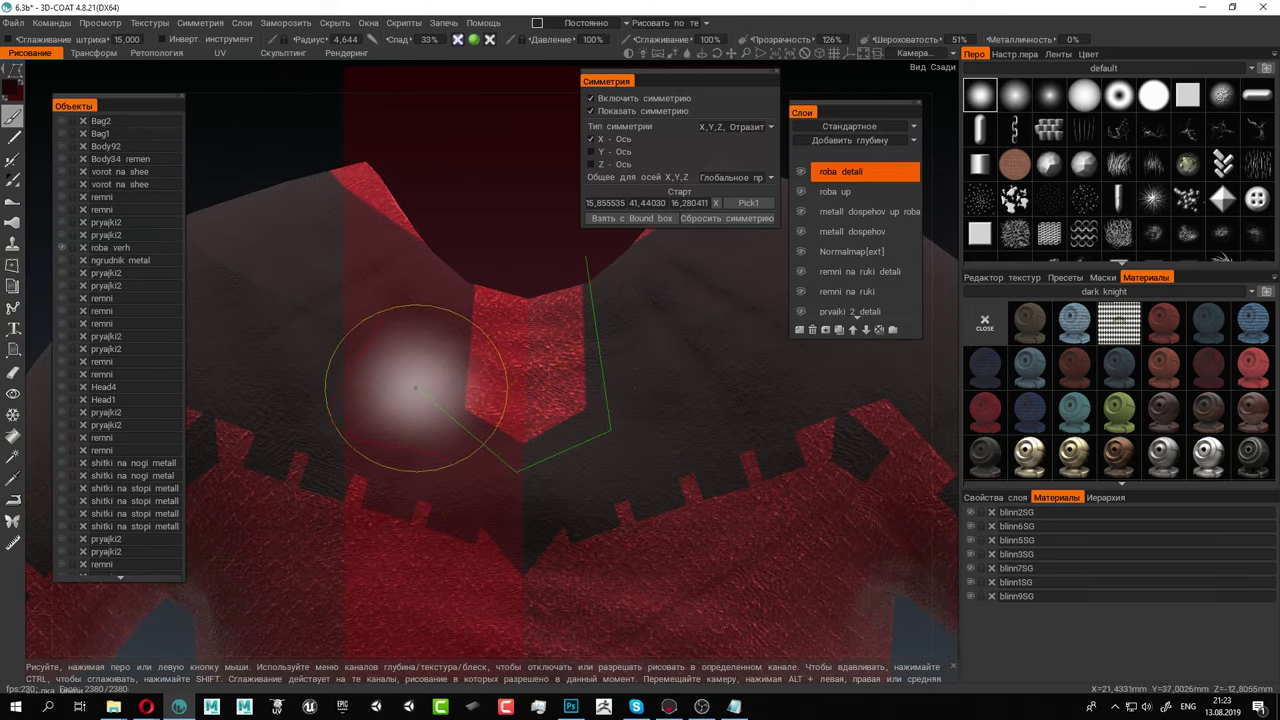
left_click(585, 257)
Fill a dark five-sided contour over the uneven red corner between the robe's back and the sleeve
left_click_drag(583, 256, 515, 295, "alt")
right_click_drag(515, 295, 518, 360, "alt")
middle_click_drag(518, 360, 272, 322, "alt")
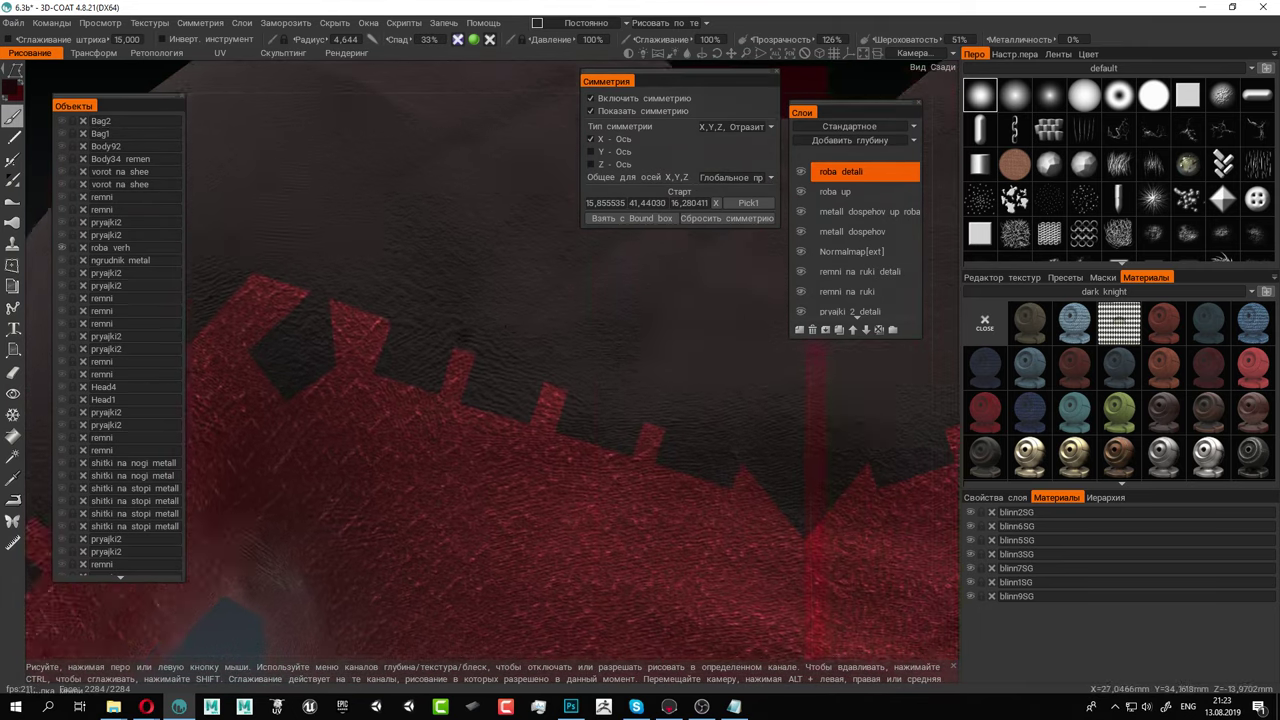
left_click_drag(272, 324, 234, 346, "alt")
middle_click_drag(234, 346, 287, 343, "alt")
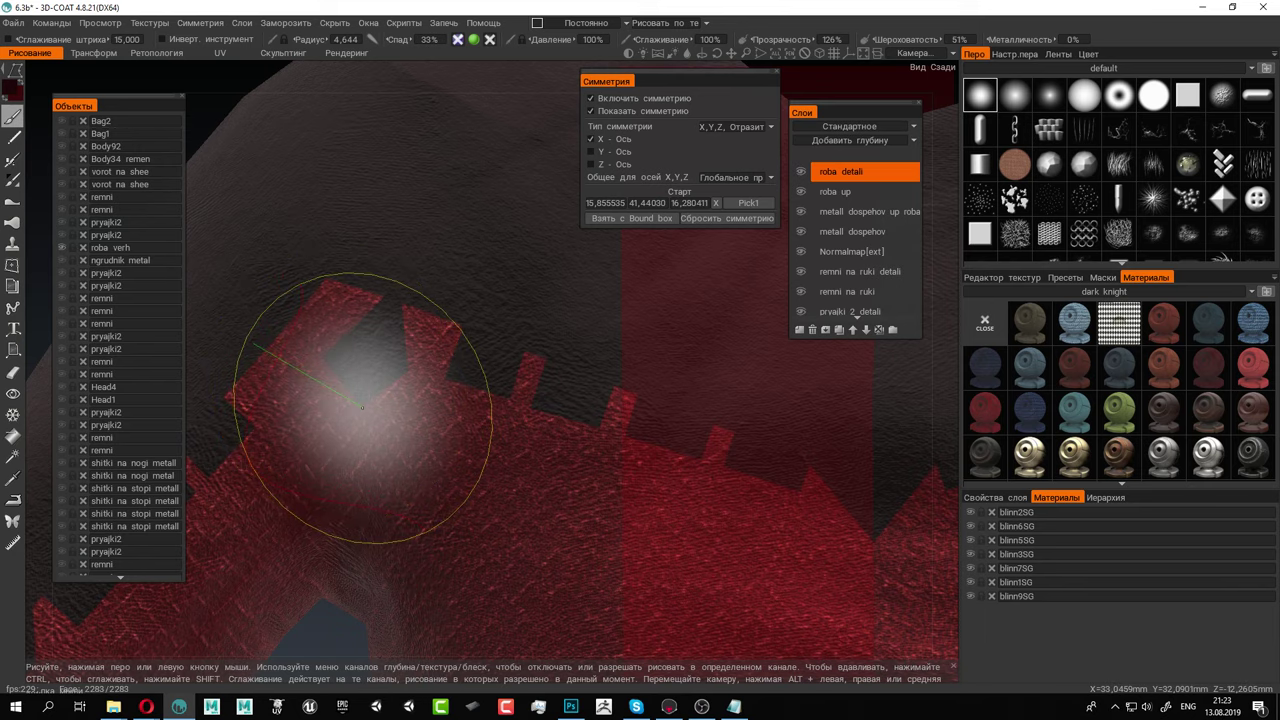
left_click(357, 407)
left_click(412, 371)
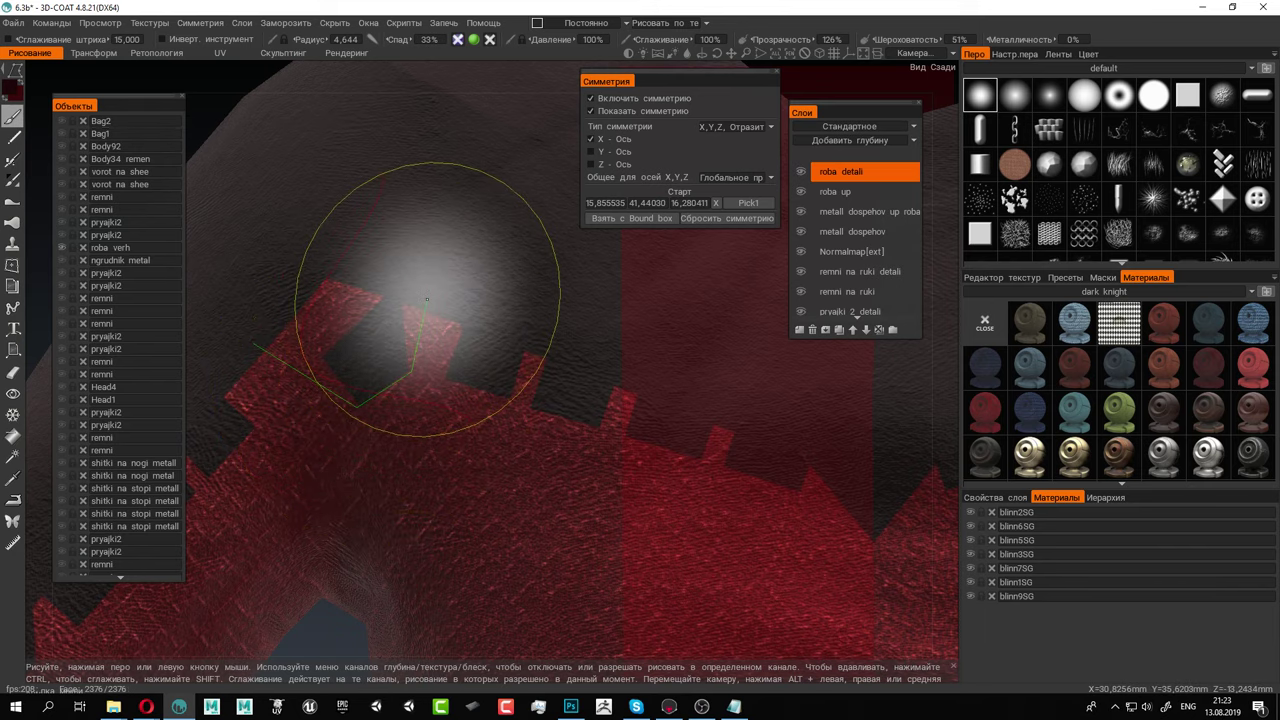
left_click(427, 298)
left_click(324, 254)
left_click(253, 343)
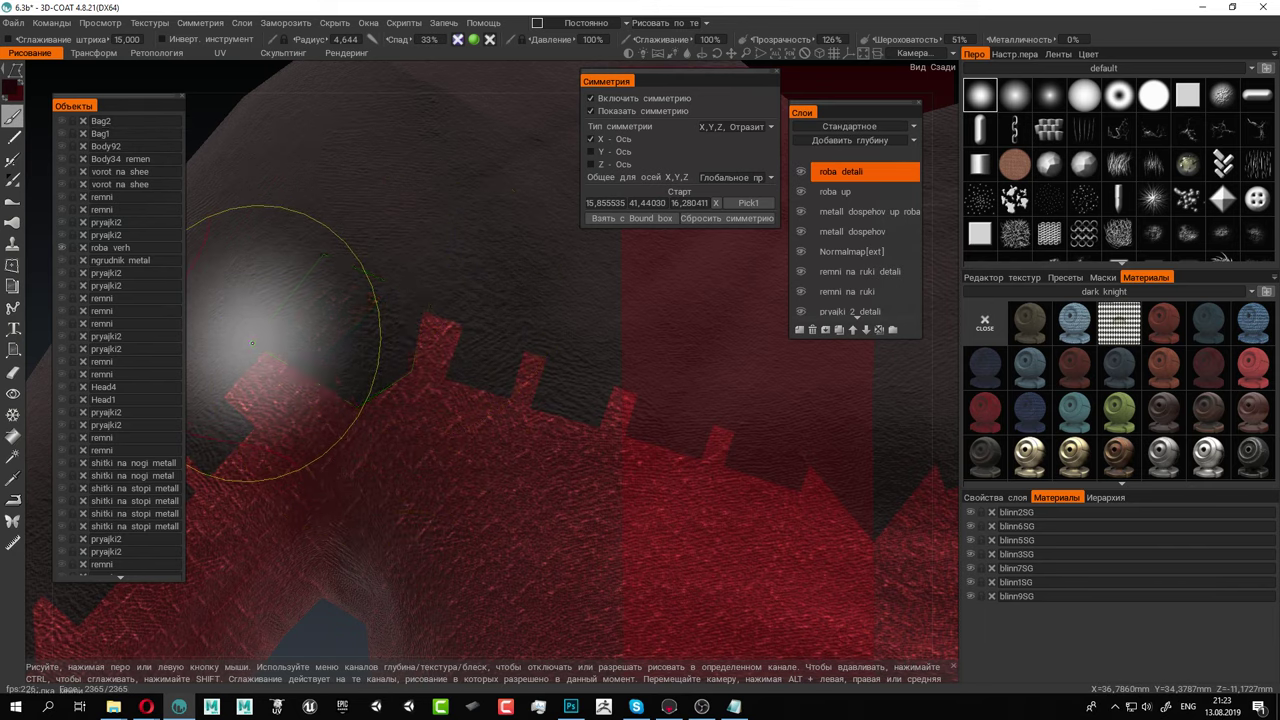
Show all the knight's objects and examine how the dark robe pattern looks beneath the armor and belts
right_click_drag(253, 343, 312, 329, "alt")
left_click_drag(312, 329, 784, 368, "alt")
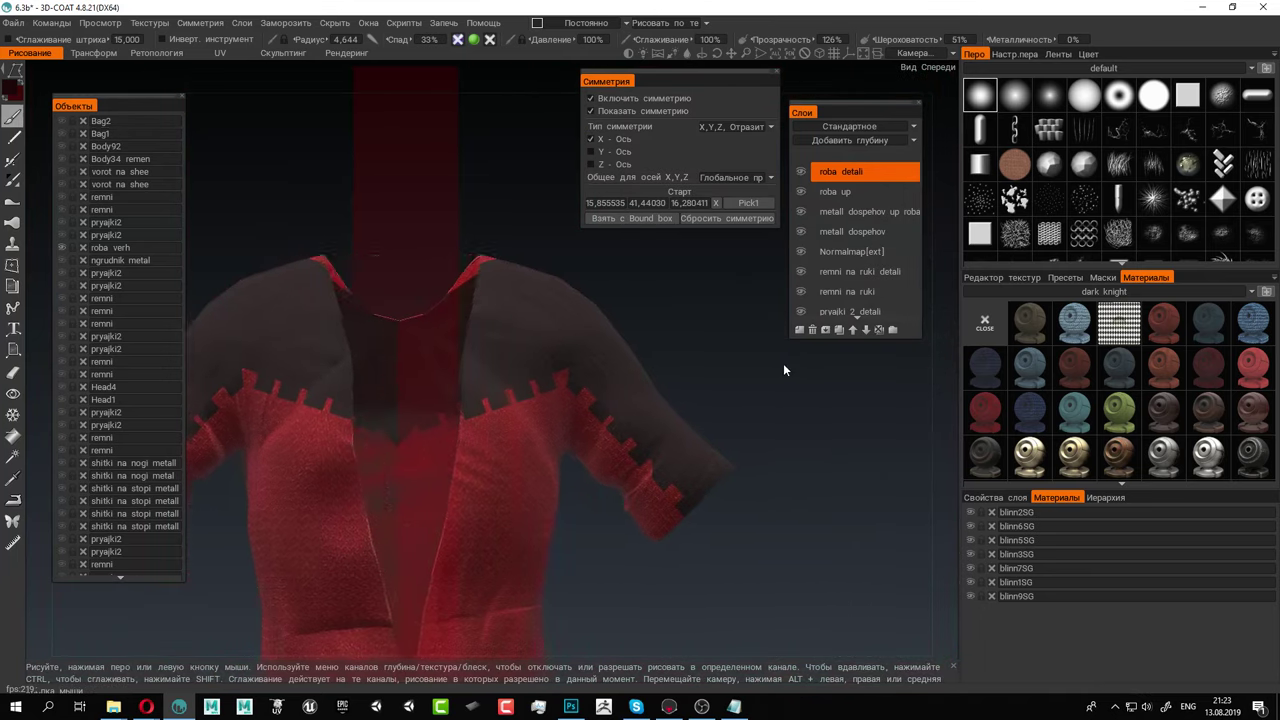
left_click(62, 247)
scroll(536, 429, "down", 4)
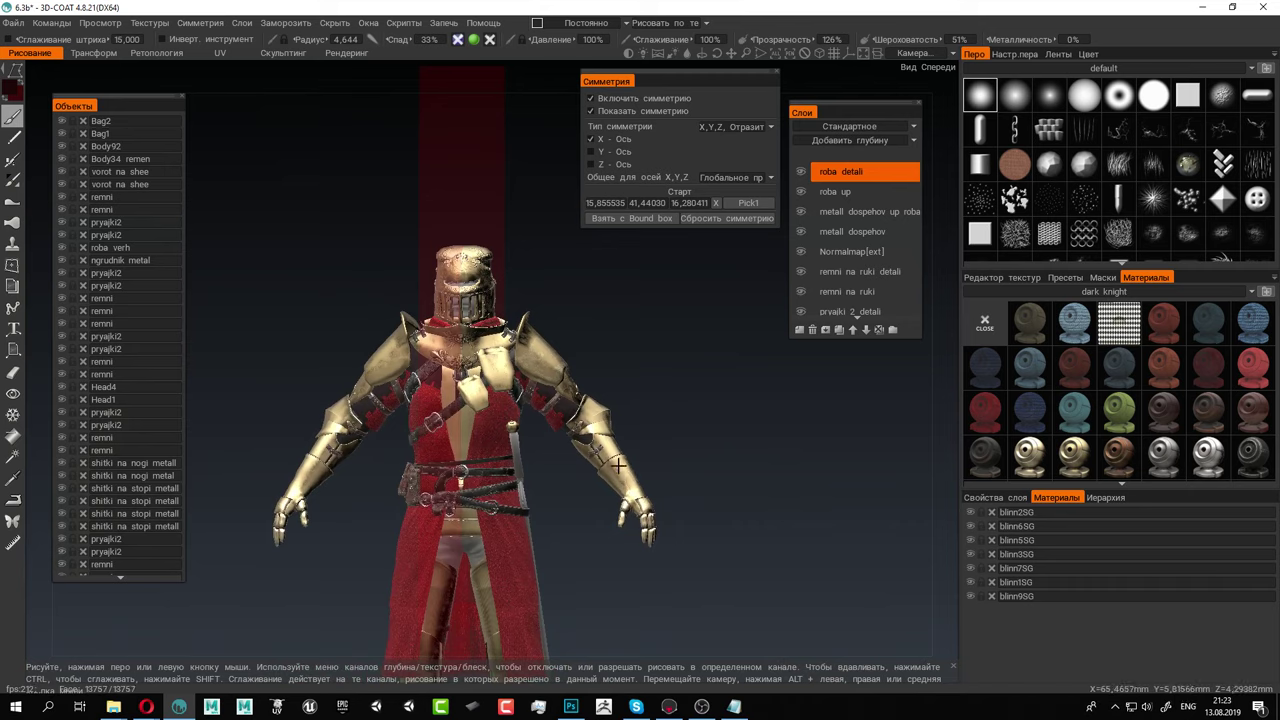
left_click_drag(618, 466, 615, 439, "alt")
scroll(615, 439, "up", 3)
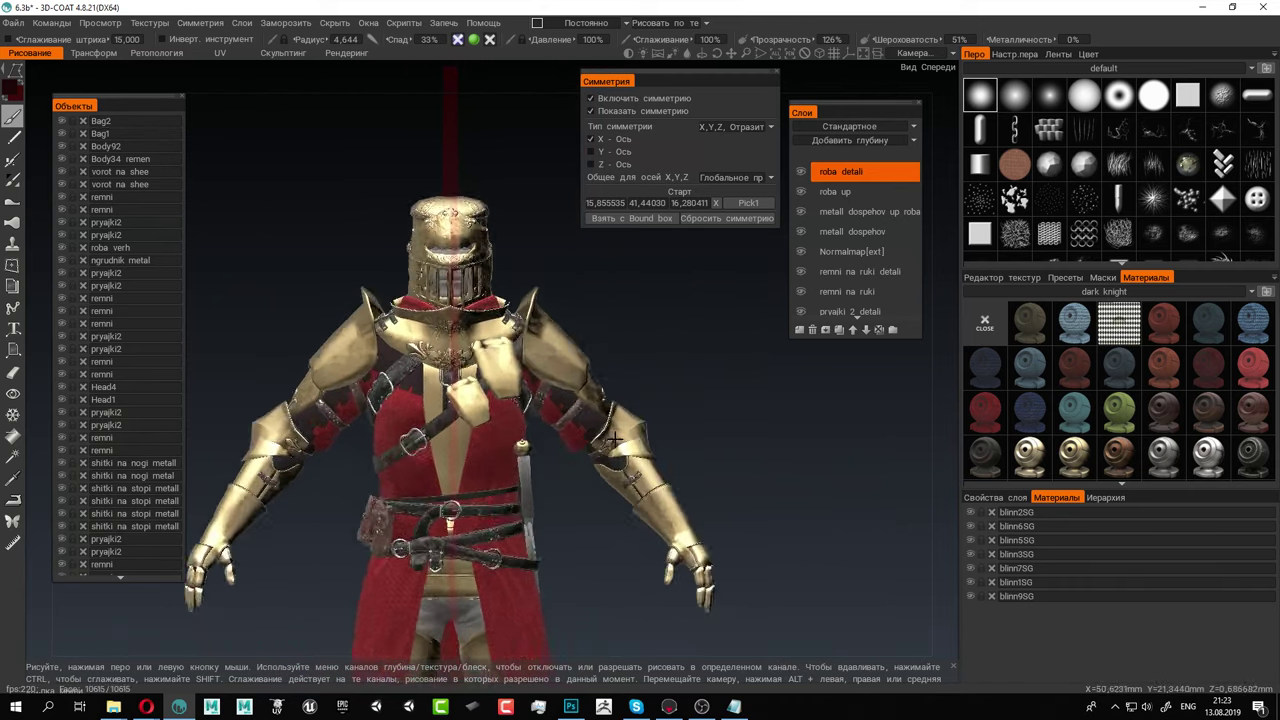
right_click_drag(614, 439, 790, 500, "alt")
left_click_drag(790, 500, 703, 401, "alt")
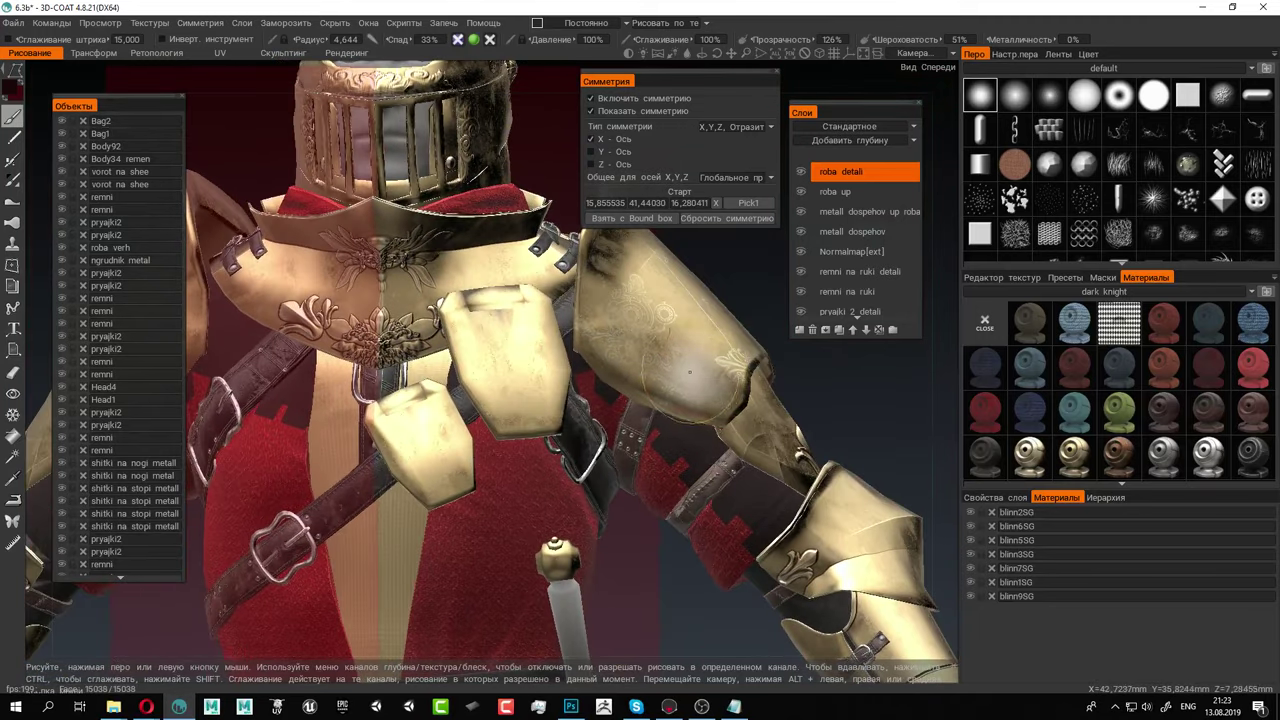
middle_click_drag(785, 457, 685, 388, "alt")
right_click_drag(685, 388, 742, 510, "alt")
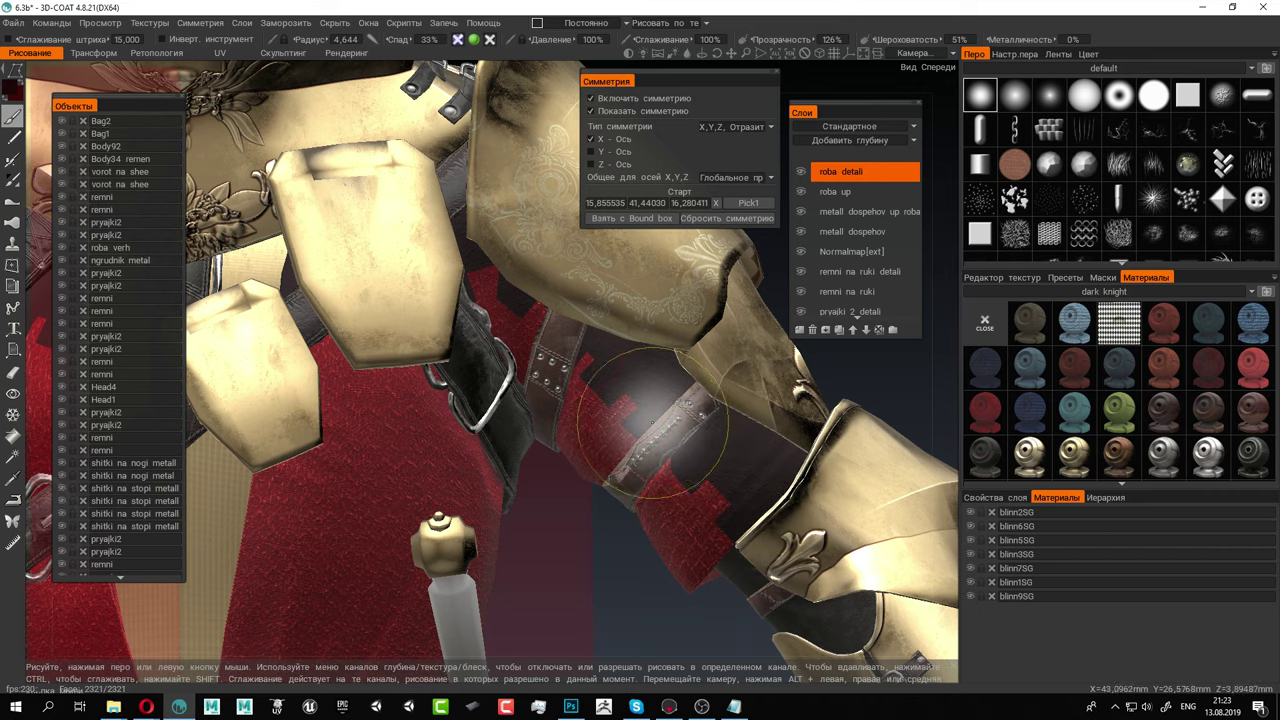
right_click_drag(634, 423, 560, 455, "alt")
middle_click_drag(560, 455, 610, 357, "alt")
left_click_drag(560, 460, 587, 468, "alt")
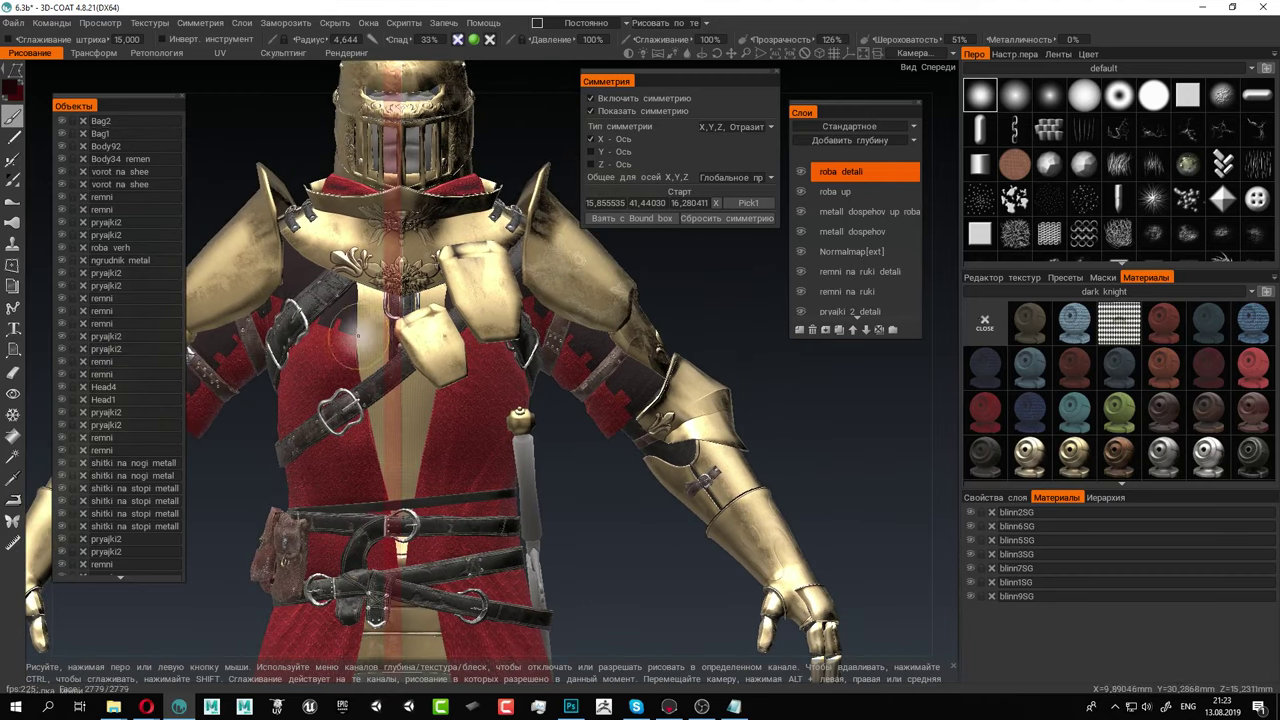
Isolate the roba verh object and make roba niz visible along with it
left_click(62, 245, "alt")
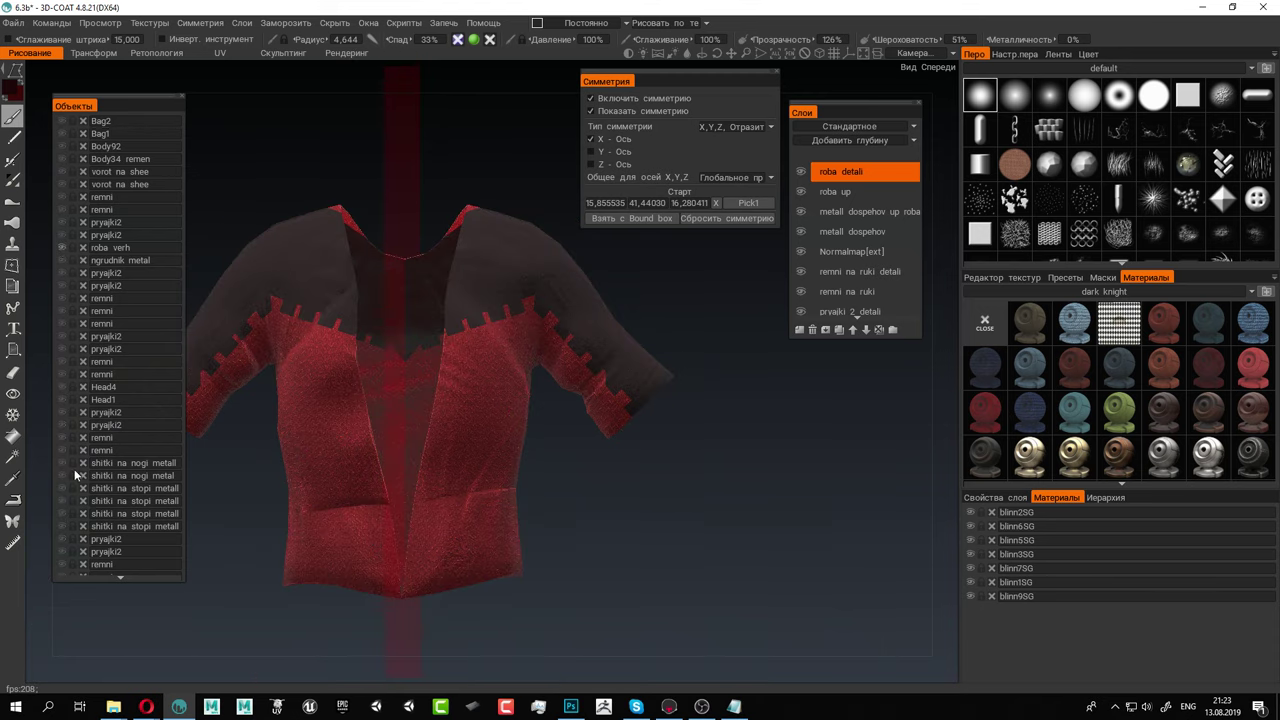
scroll(89, 472, "down", 4)
scroll(88, 470, "down", 2)
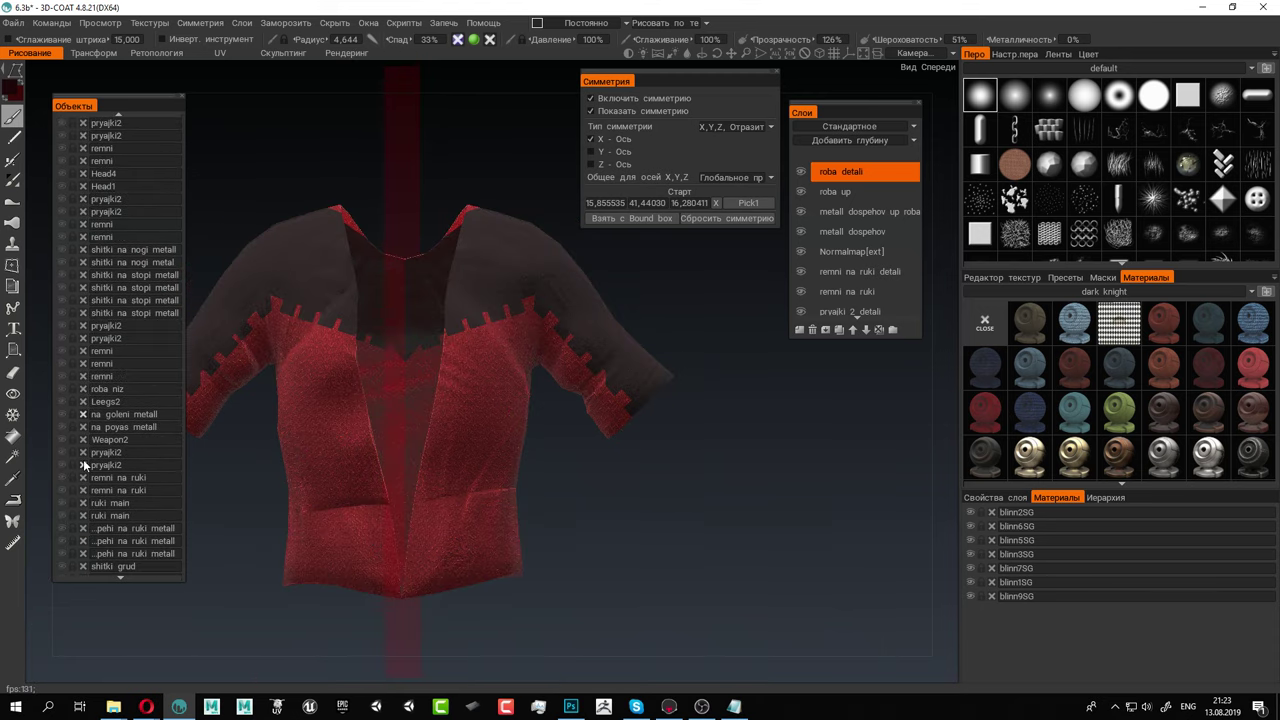
scroll(90, 498, "down", 1)
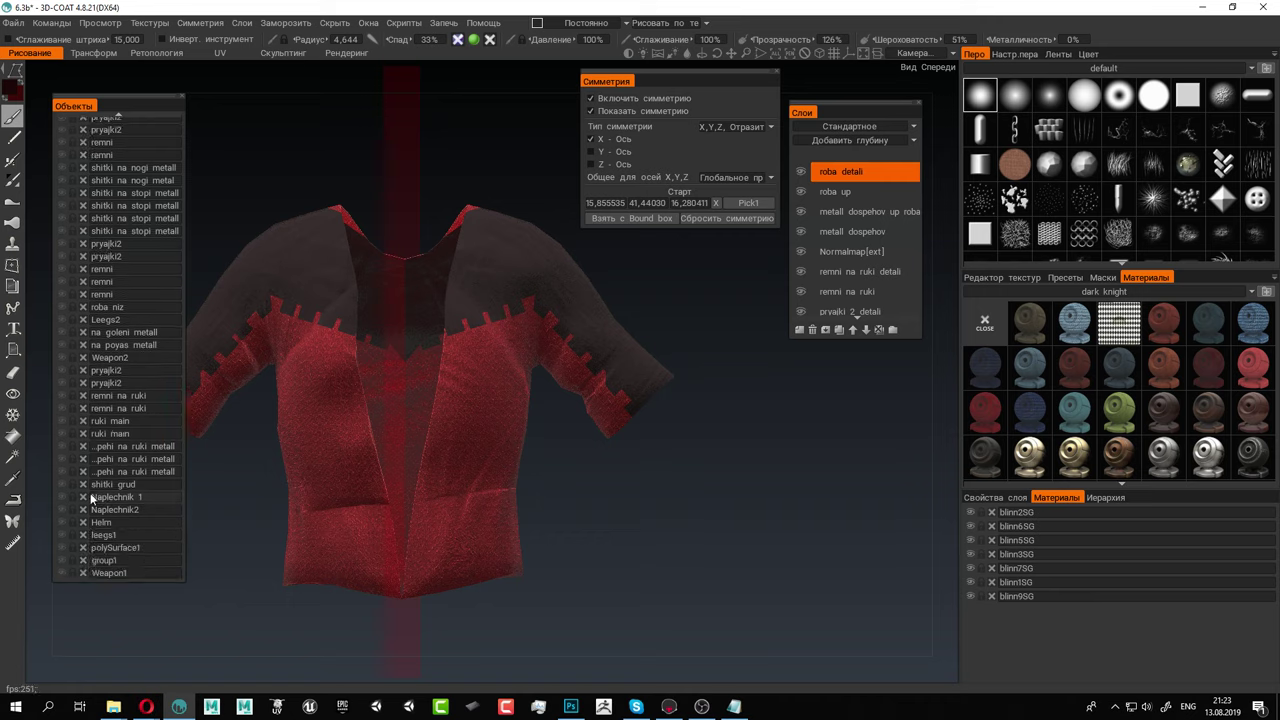
scroll(107, 507, "up", 2)
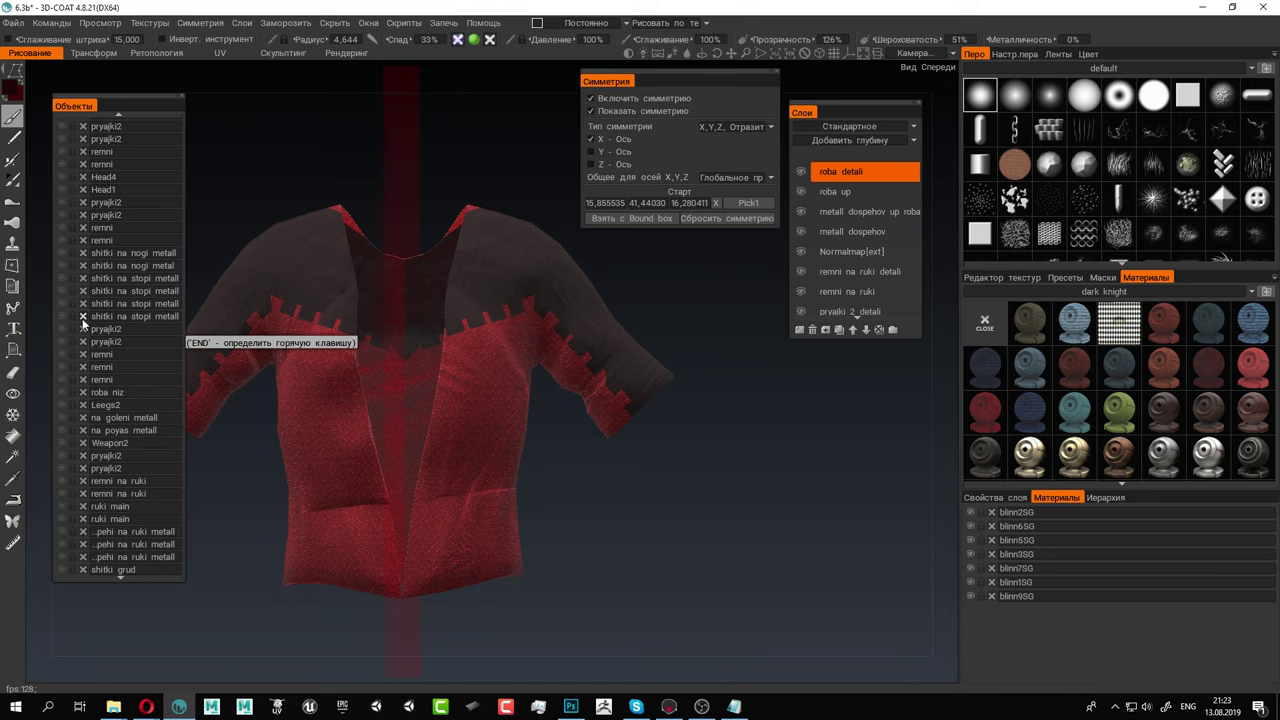
left_click(61, 392)
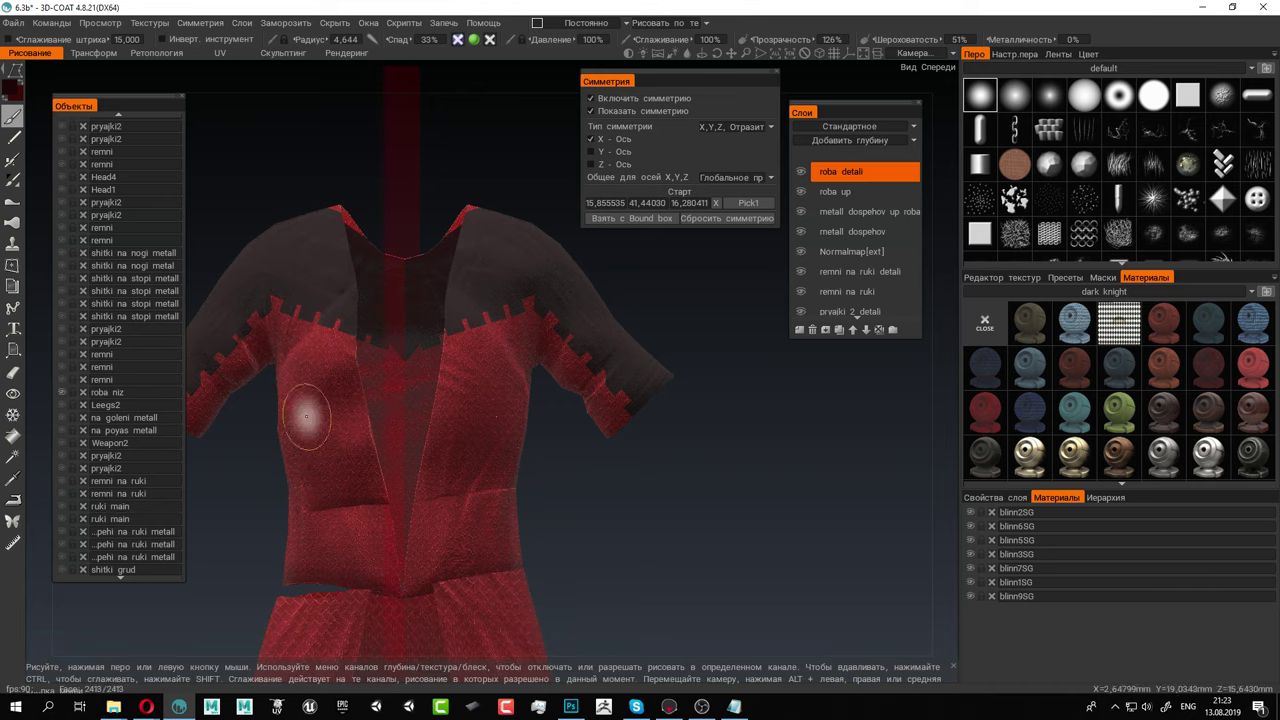
Load the checkerboard mask for painting the lower robe and move the symmetry window clear of the mask preview settings
left_click_drag(308, 420, 200, 405, "alt")
right_click_drag(200, 405, 400, 375, "alt")
left_click_drag(400, 375, 576, 305, "alt")
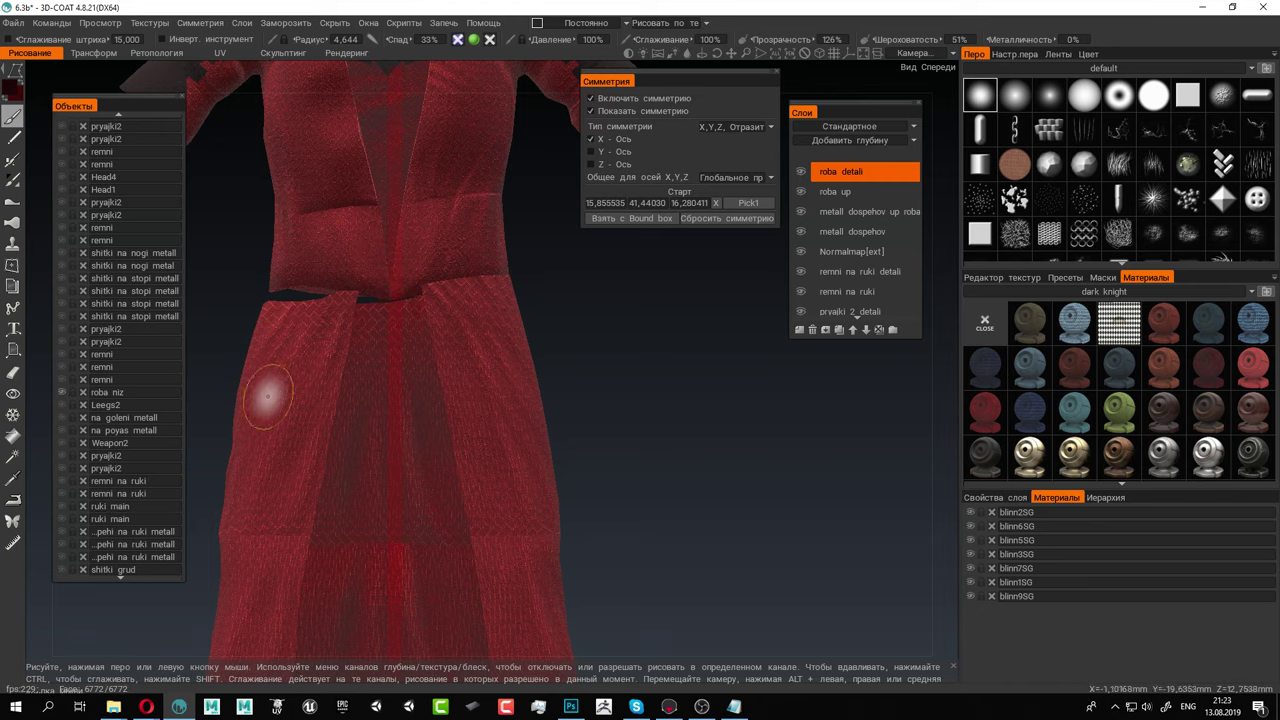
middle_click_drag(564, 530, 567, 453)
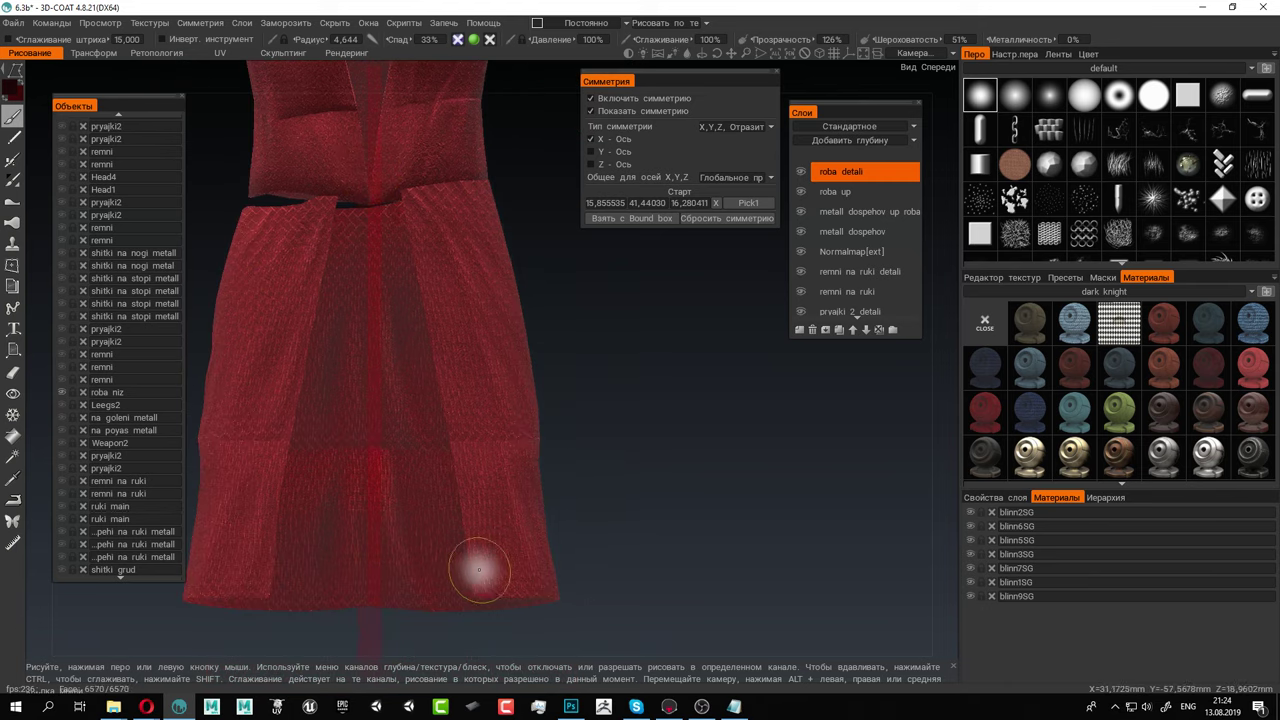
middle_click_drag(509, 363, 480, 443, "alt")
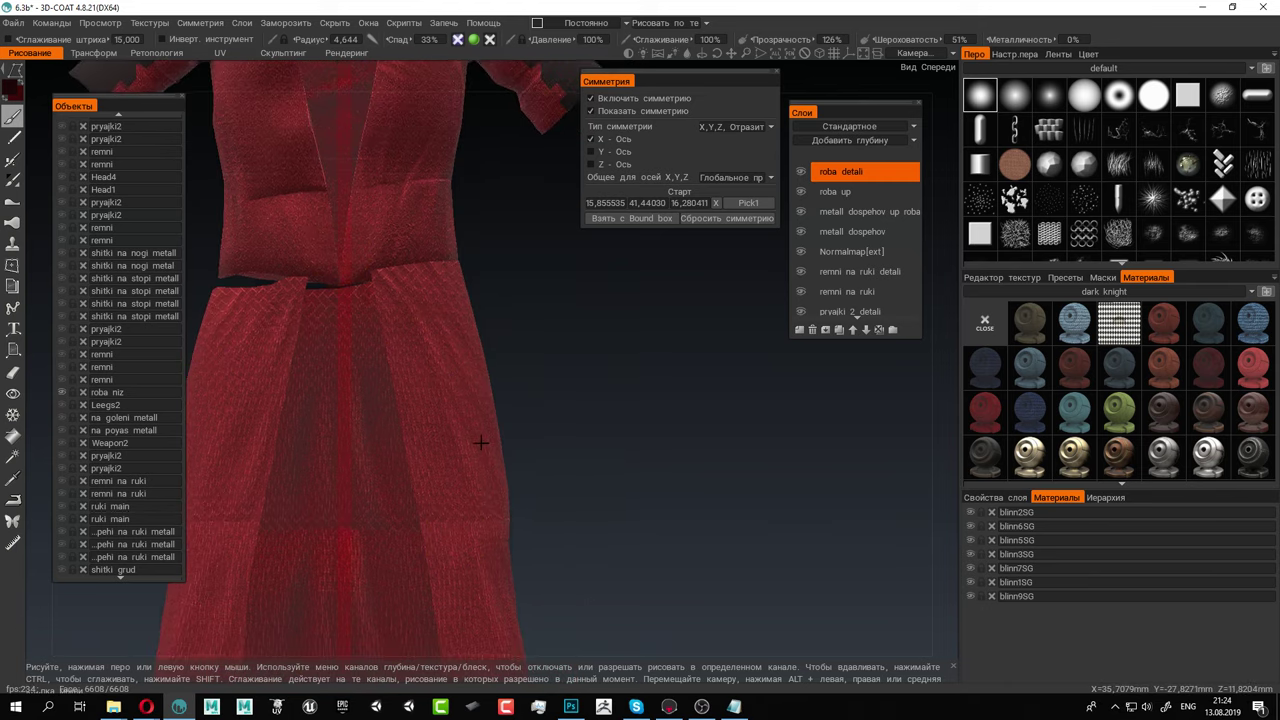
left_click(1103, 278)
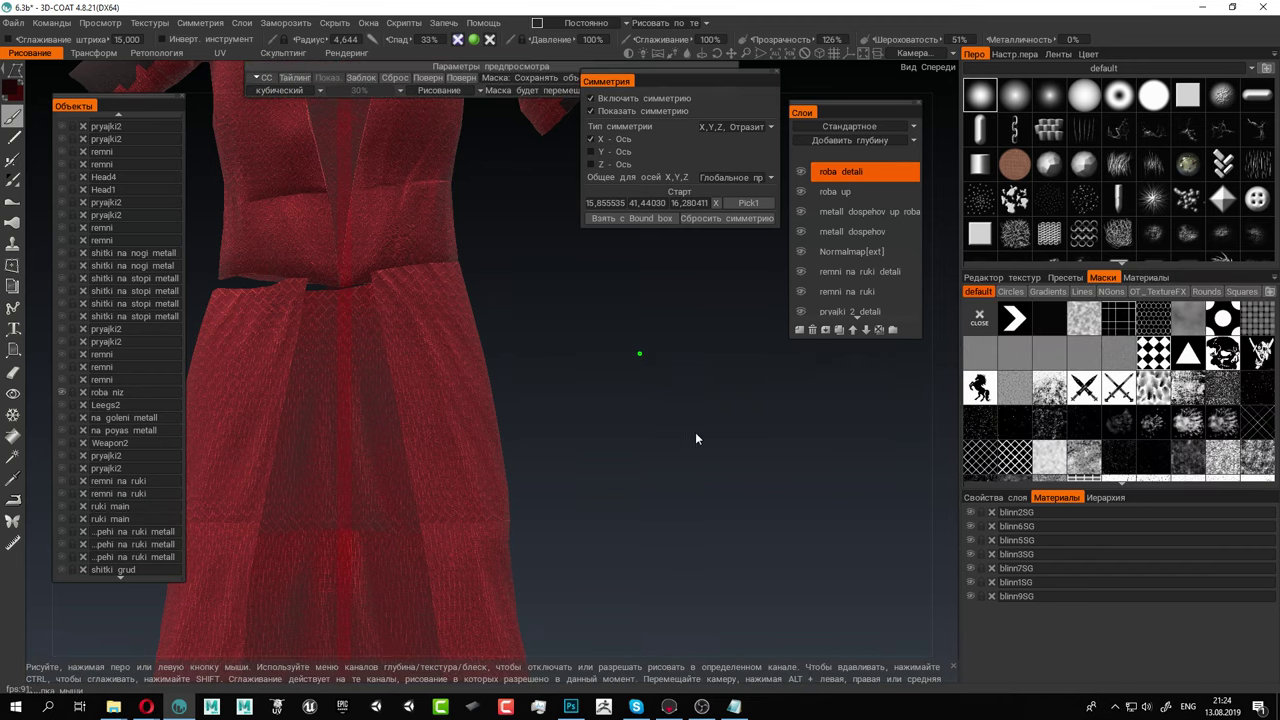
left_click_drag(688, 80, 690, 196)
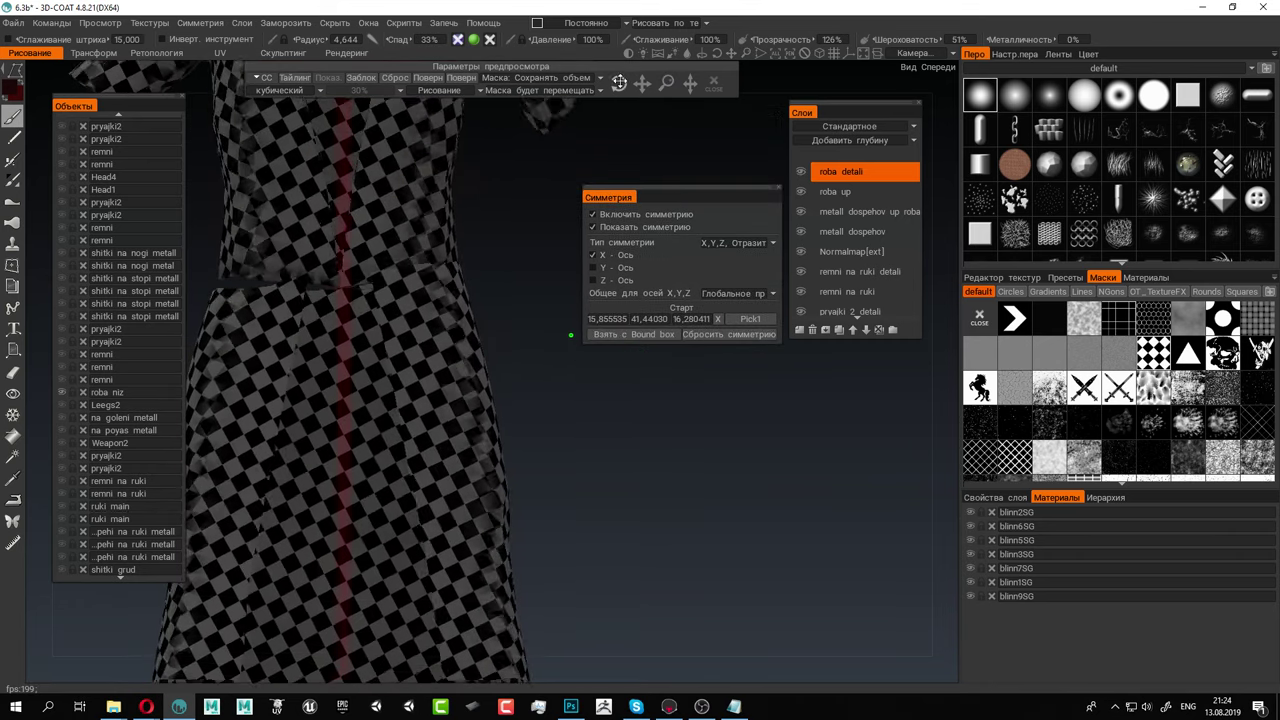
Enlarge the brush radius to 11.614 over the back of the lower robe
left_click_drag(549, 366, 375, 376, "alt")
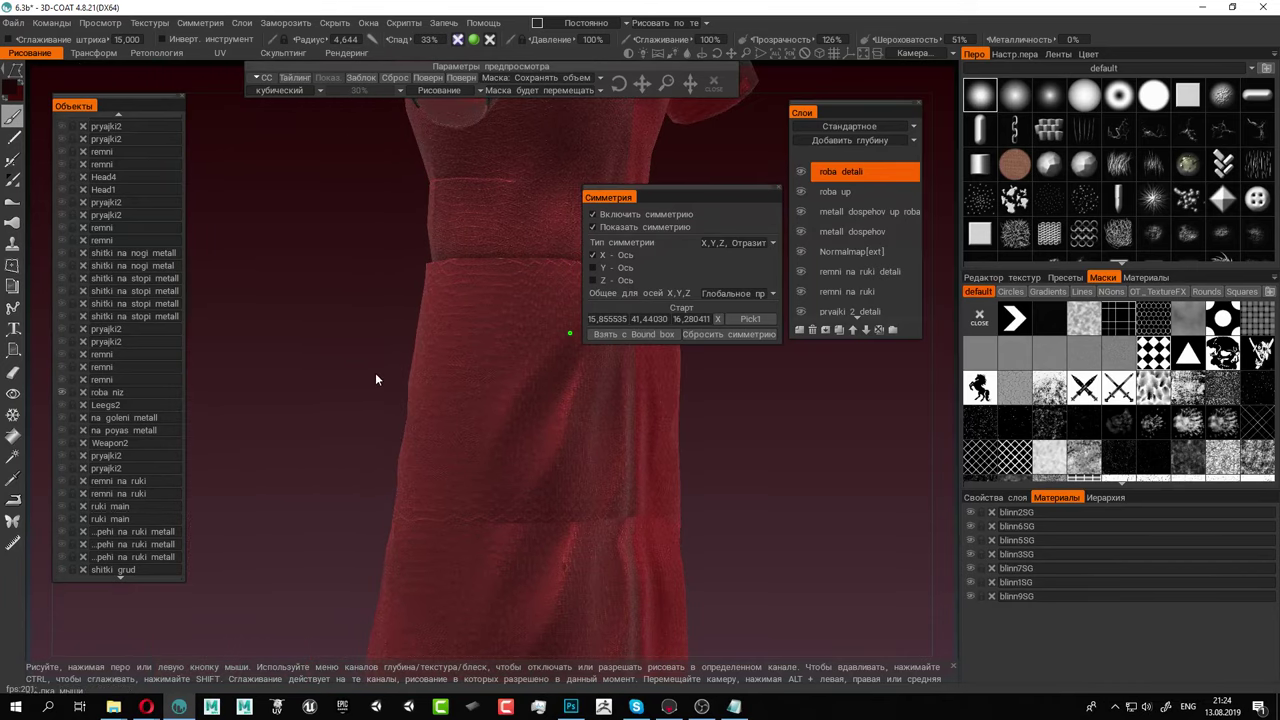
middle_click_drag(375, 376, 295, 277, "alt")
left_click_drag(295, 277, 313, 309, "alt")
right_click_drag(339, 315, 392, 314)
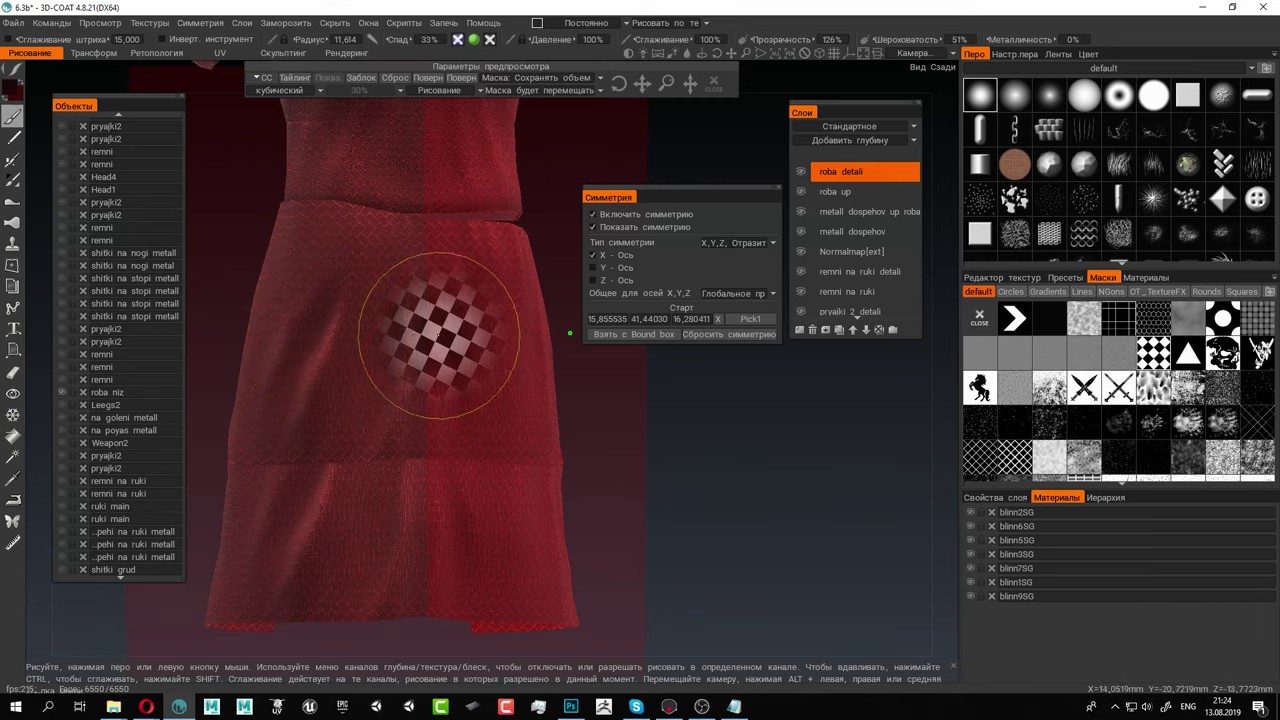
Paint the checkerboard pattern around the upper half of the lower robe, from the back to the front
mouse_move(375, 333)
left_mouse_down()
mouse_move(306, 377)
mouse_move(408, 357)
mouse_move(440, 275)
mouse_move(299, 254)
mouse_move(274, 371)
mouse_move(289, 400)
mouse_move(463, 400)
mouse_move(418, 333)
mouse_move(680, 348)
left_mouse_up()
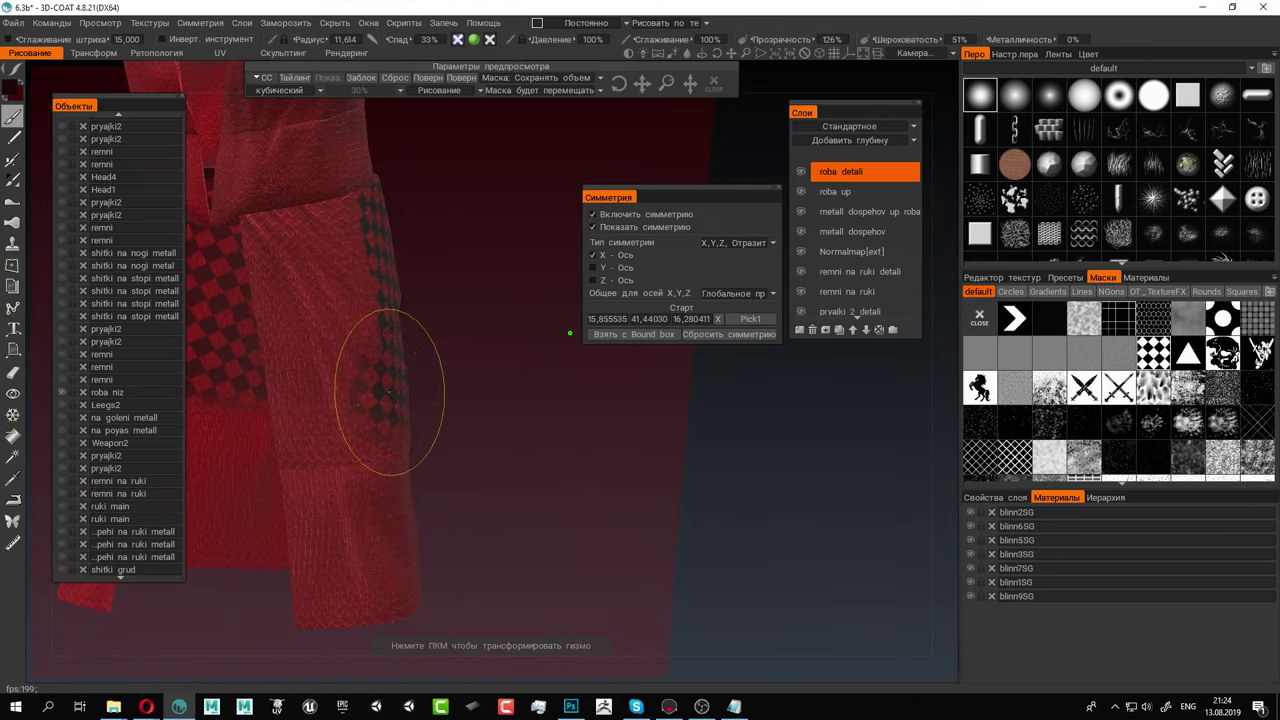
mouse_move(305, 411)
left_mouse_down()
mouse_move(290, 275)
mouse_move(345, 255)
mouse_move(350, 338)
left_mouse_up()
right_click_drag(349, 338, 290, 325, "alt")
left_click_drag(290, 325, 454, 300, "alt")
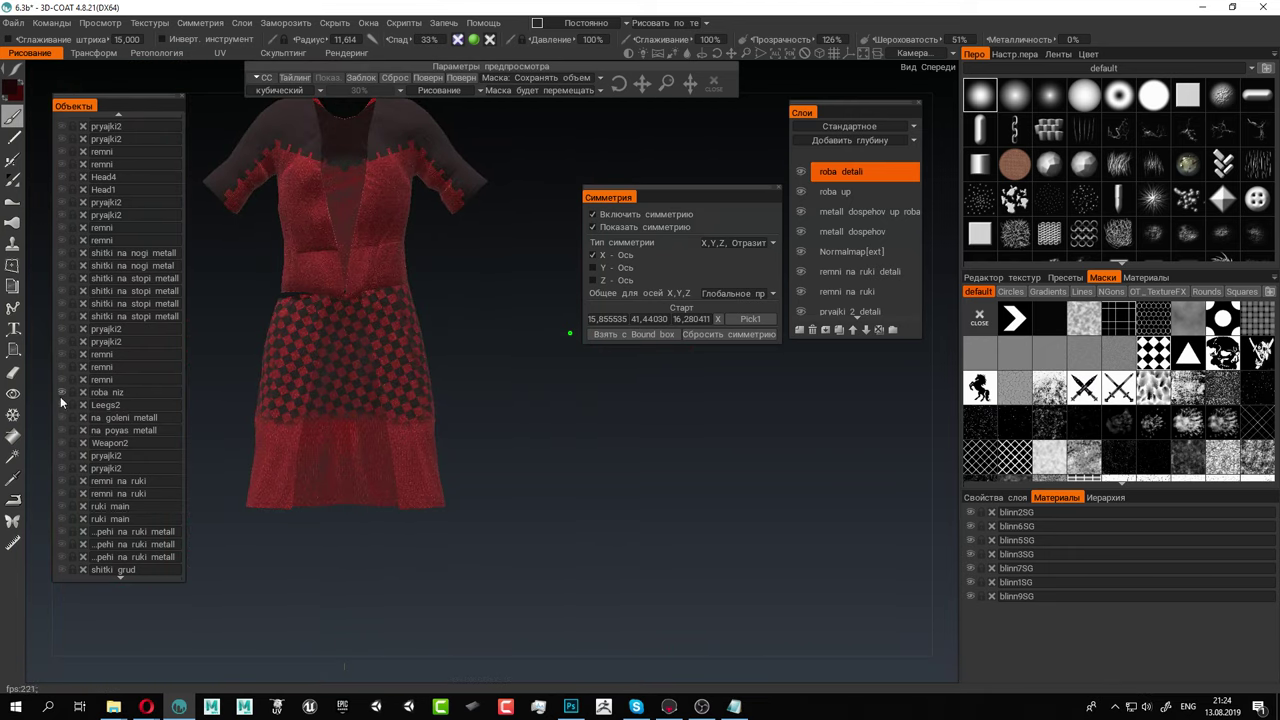
Show all the knight's objects and extend the checkerboard down to the hem at the front of the robe
left_click(60, 393, "alt")
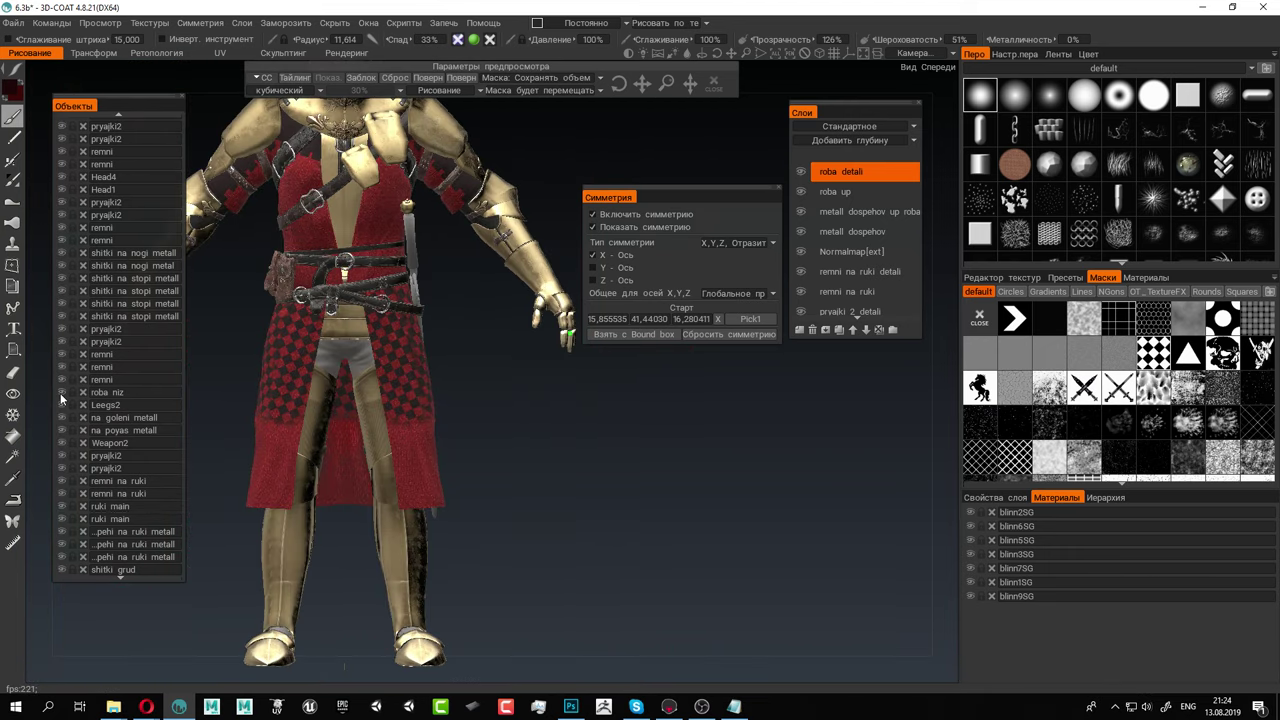
left_click_drag(551, 359, 485, 323, "alt")
middle_click_drag(485, 323, 450, 374, "alt")
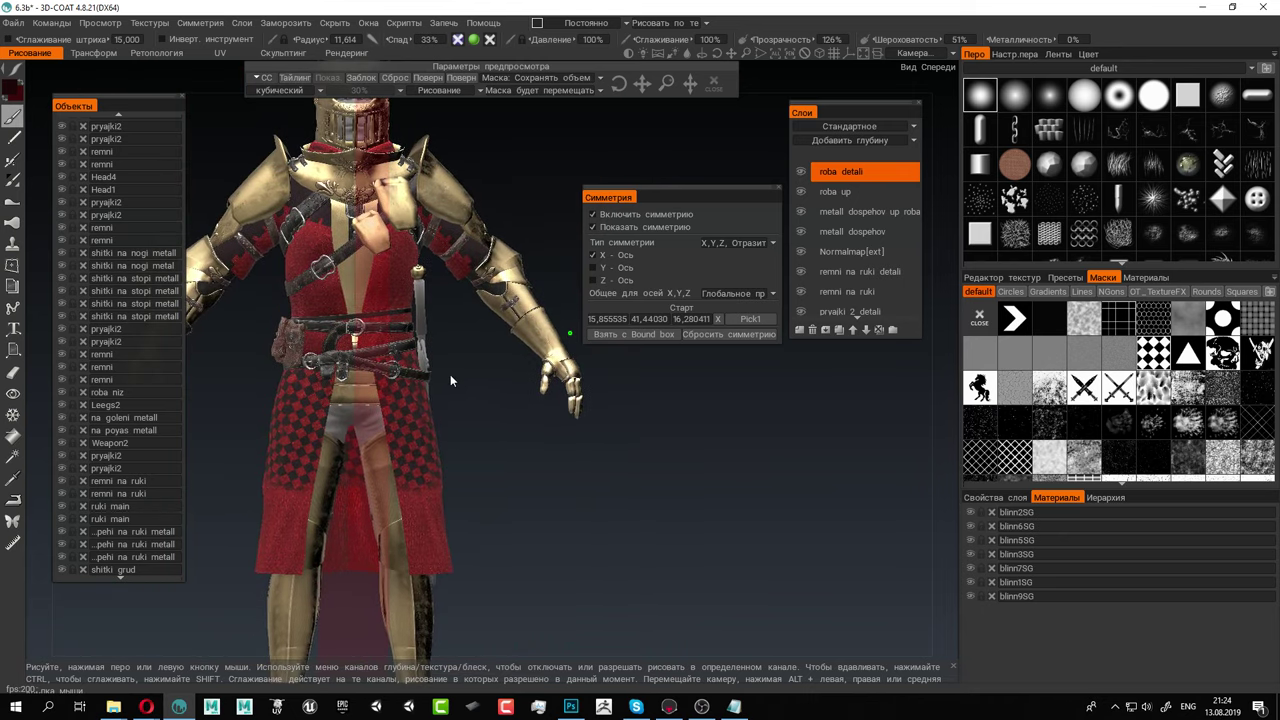
right_click_drag(450, 374, 478, 402, "alt")
middle_click_drag(478, 402, 478, 310, "alt")
left_click_drag(428, 428, 425, 481)
middle_click_drag(479, 314, 488, 408)
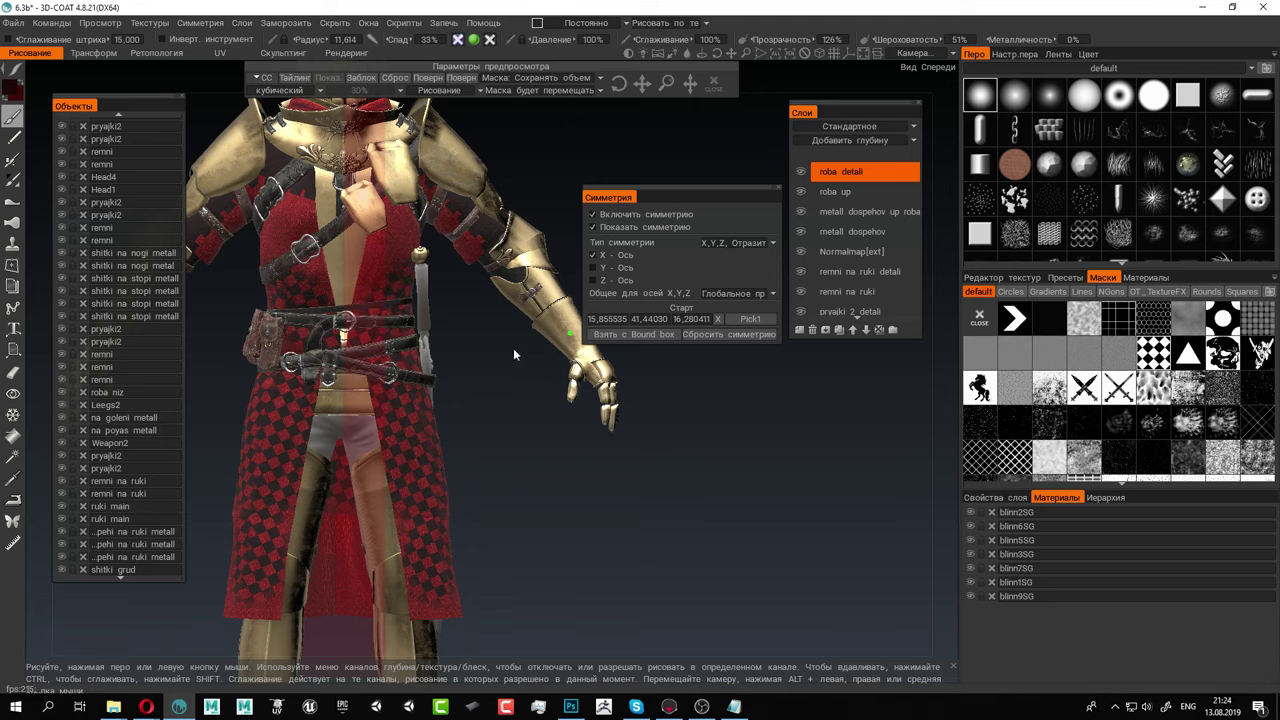
Turn off mirroring across the X axis and undo the checkerboard painted on the lower robe
left_click(593, 256)
middle_click_drag(331, 305, 394, 326)
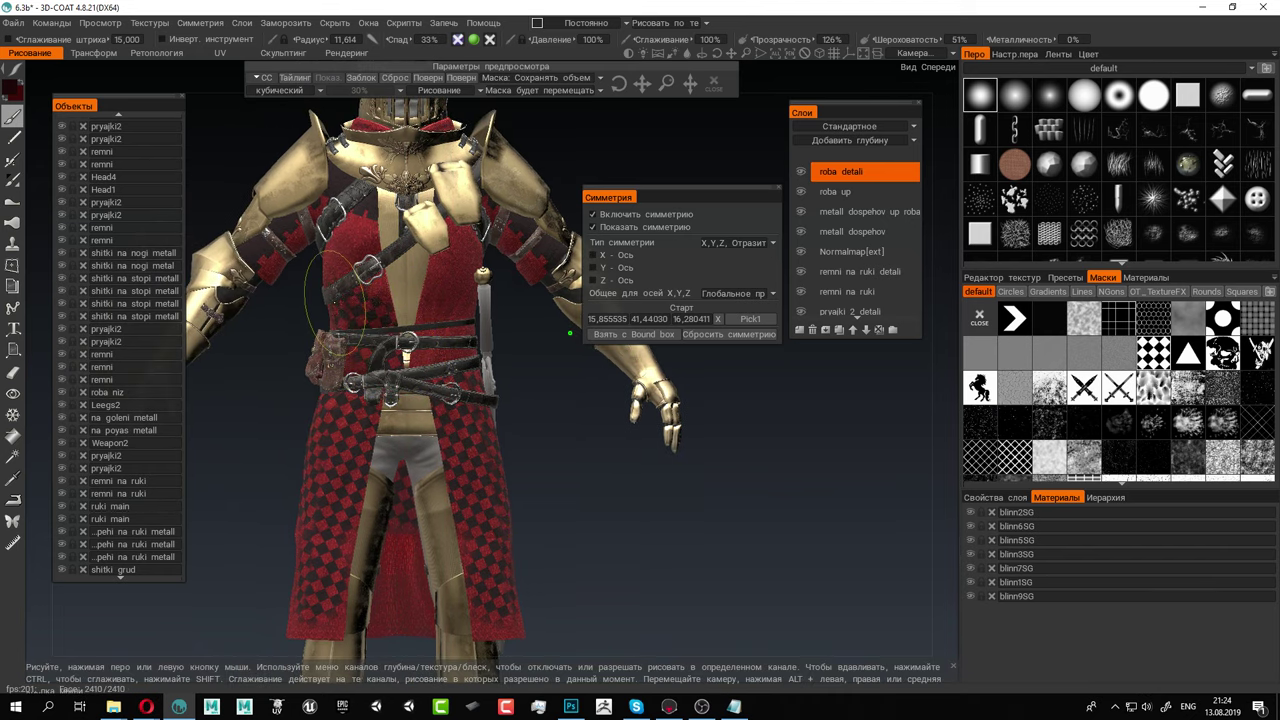
right_click_drag(596, 473, 528, 417)
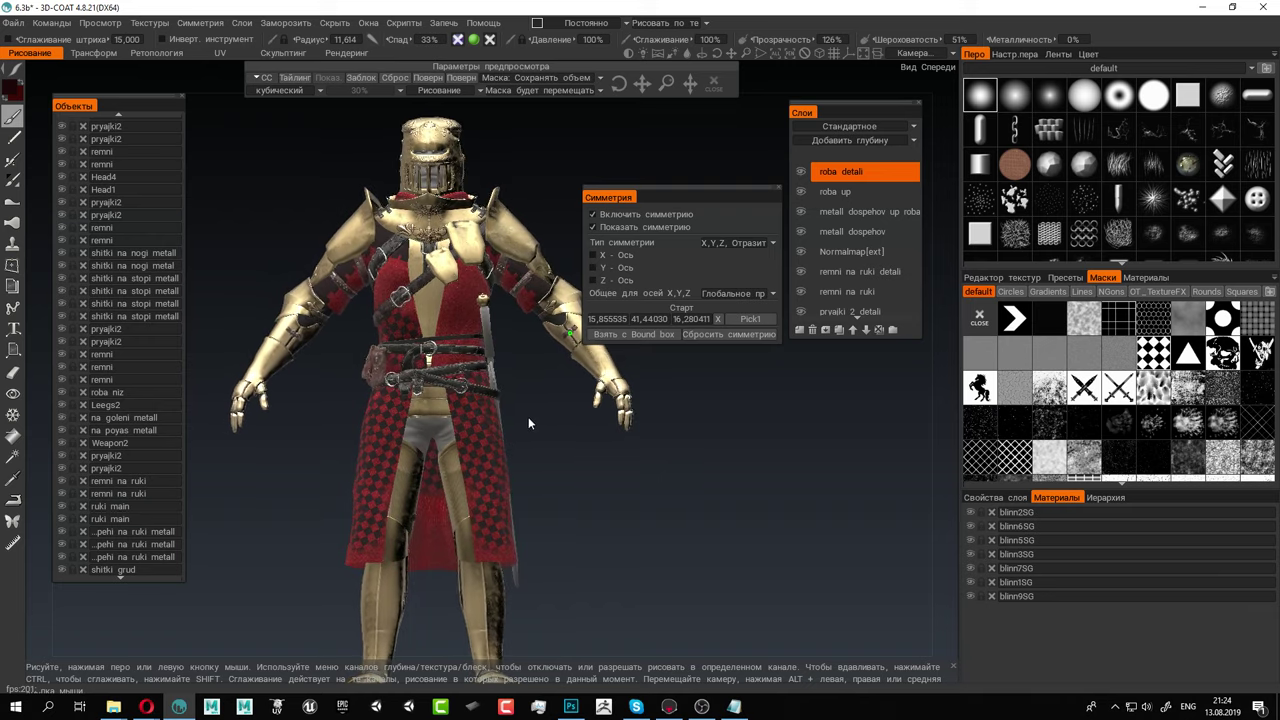
left_click_drag(528, 417, 520, 445)
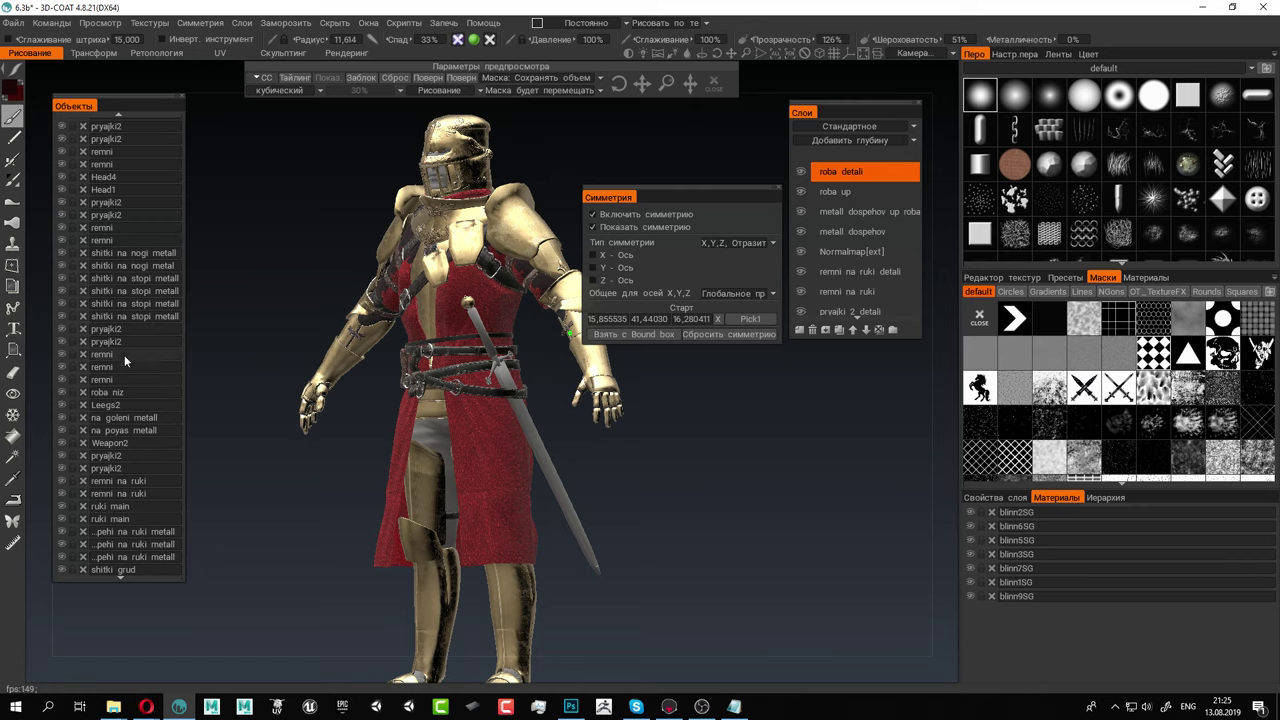
Isolate the roba niz object and make roba verh visible along with it
left_click(61, 392, "alt")
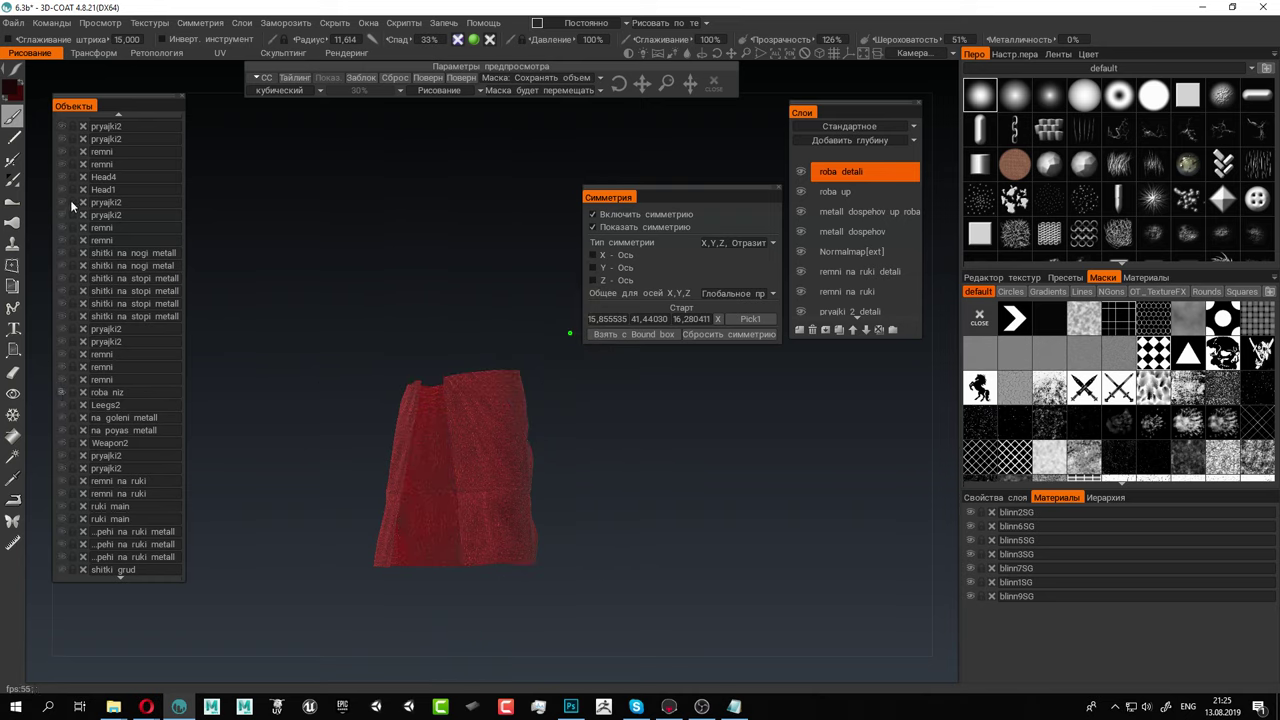
scroll(76, 198, "up", 2)
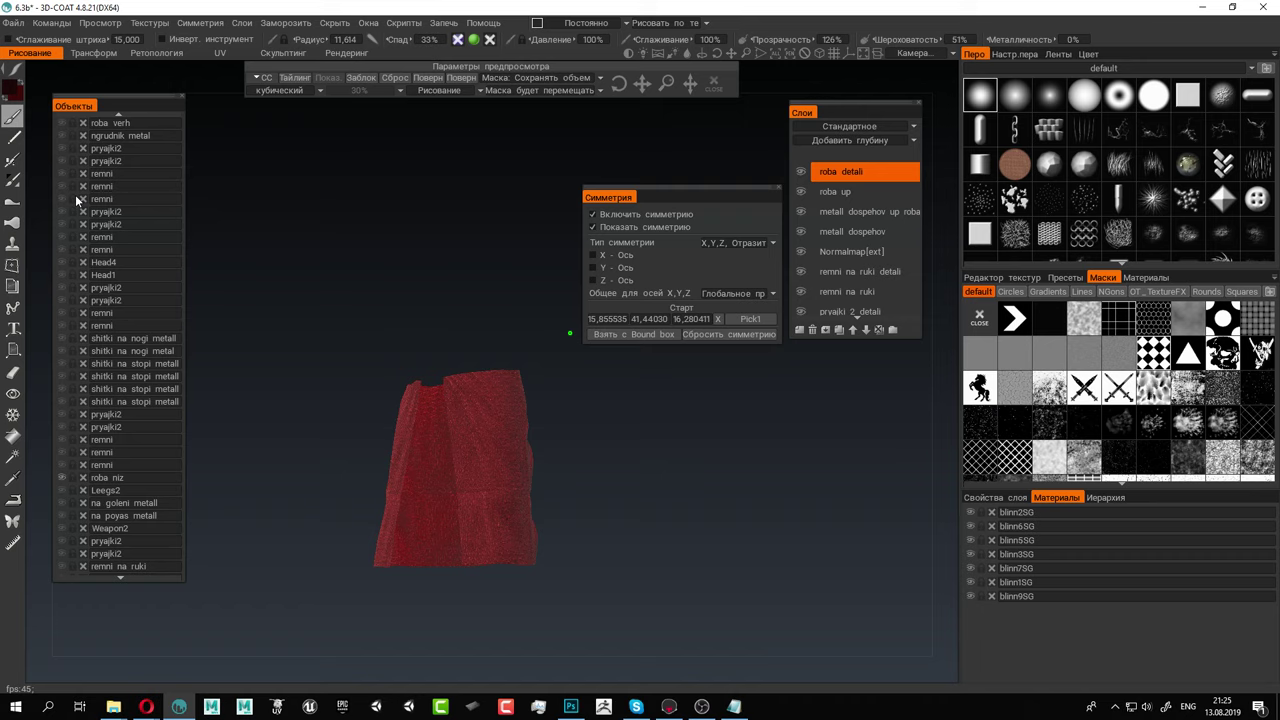
scroll(79, 195, "up", 3)
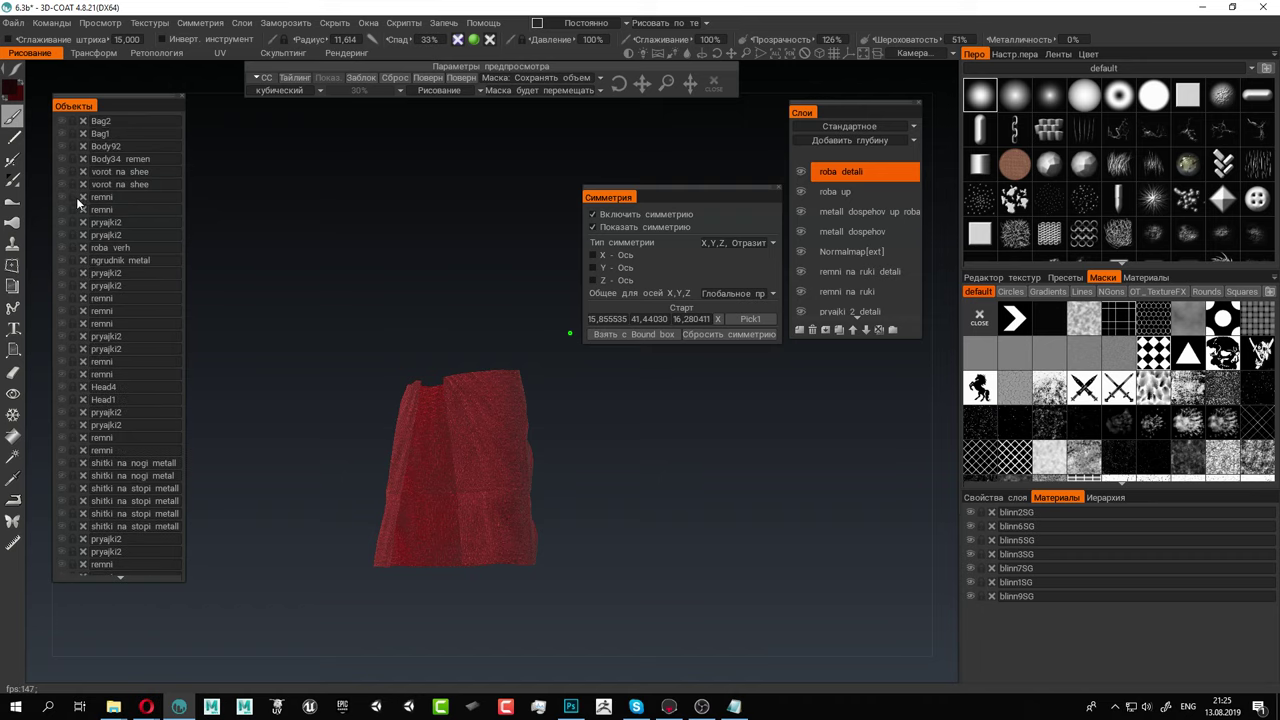
left_click(64, 248)
Try brushing a checkerboard strip up the side of the robe from the hem
middle_click_drag(500, 425, 410, 373, "alt")
left_click_drag(430, 380, 360, 400, "alt")
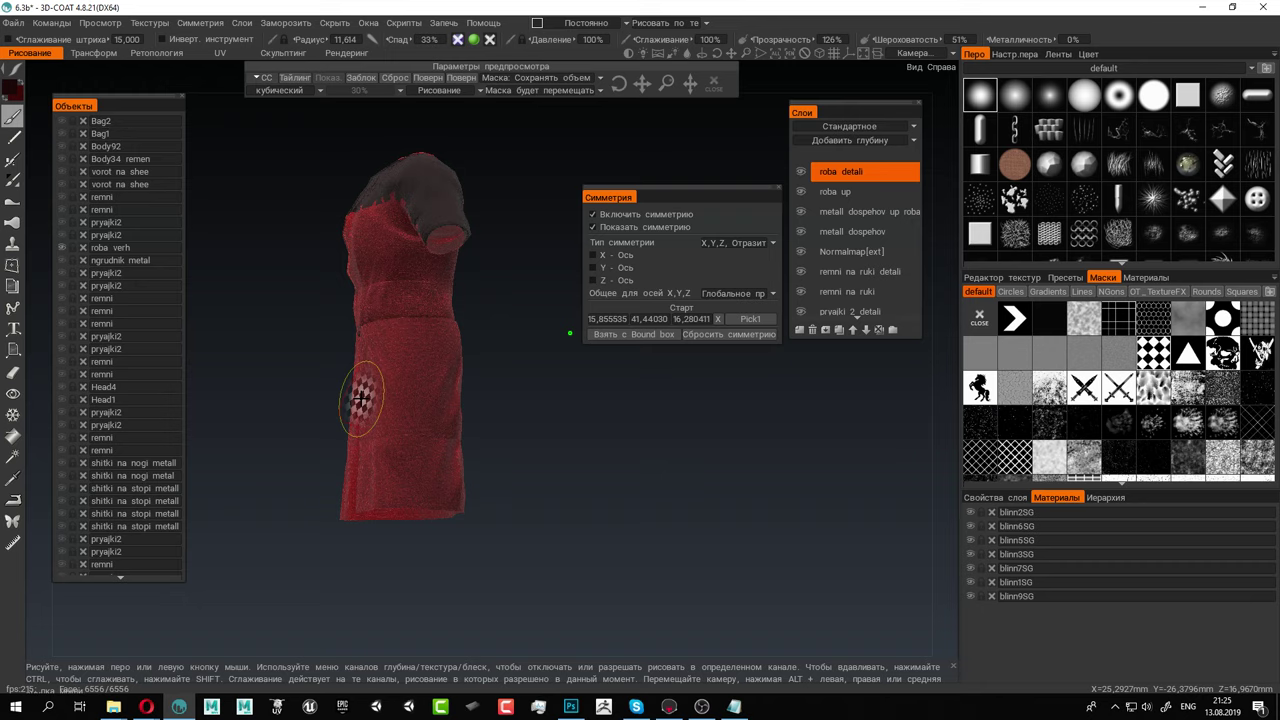
left_click_drag(362, 396, 463, 383, "alt")
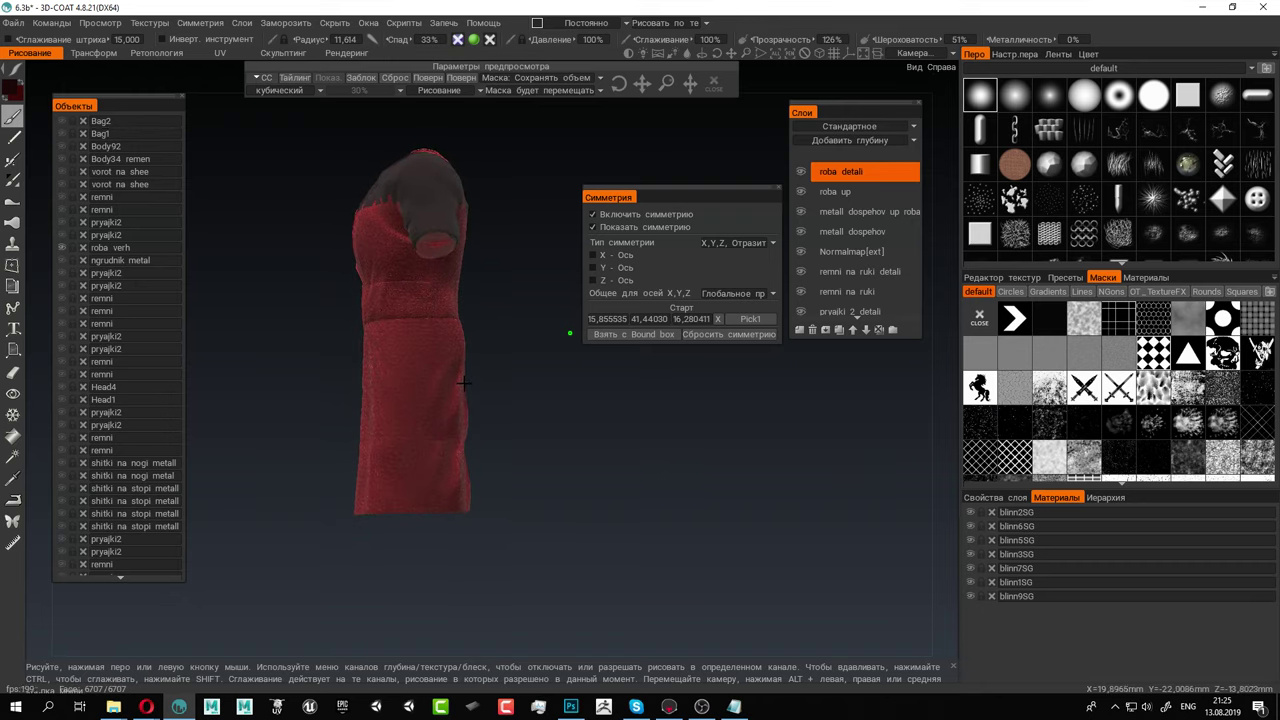
right_click_drag(464, 383, 538, 464, "alt")
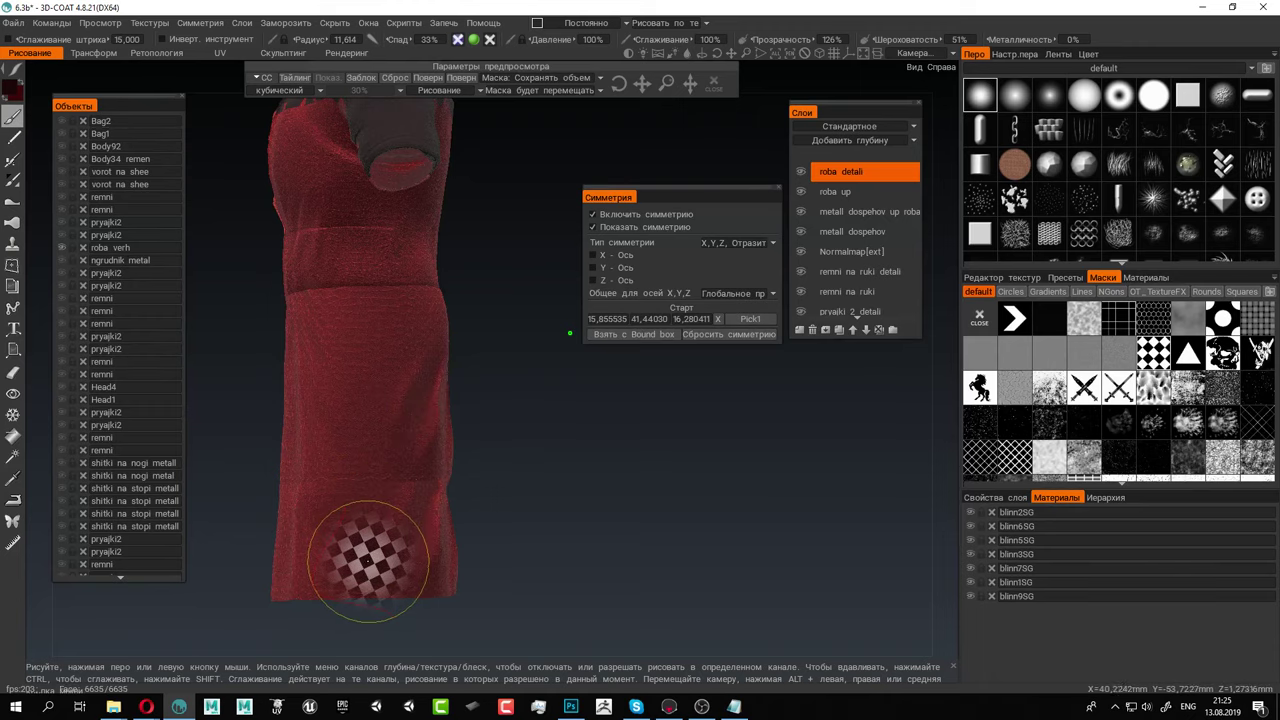
left_click_drag(372, 592, 366, 205)
right_click_drag(555, 488, 477, 455, "alt")
mouse_move(477, 455)
left_mouse_down("alt")
mouse_move(654, 468)
mouse_move(650, 447)
mouse_move(563, 443)
mouse_move(577, 443)
mouse_move(606, 446)
mouse_move(465, 460)
mouse_move(520, 441)
mouse_move(522, 363)
mouse_move(526, 446)
mouse_move(471, 363)
left_mouse_up("alt")
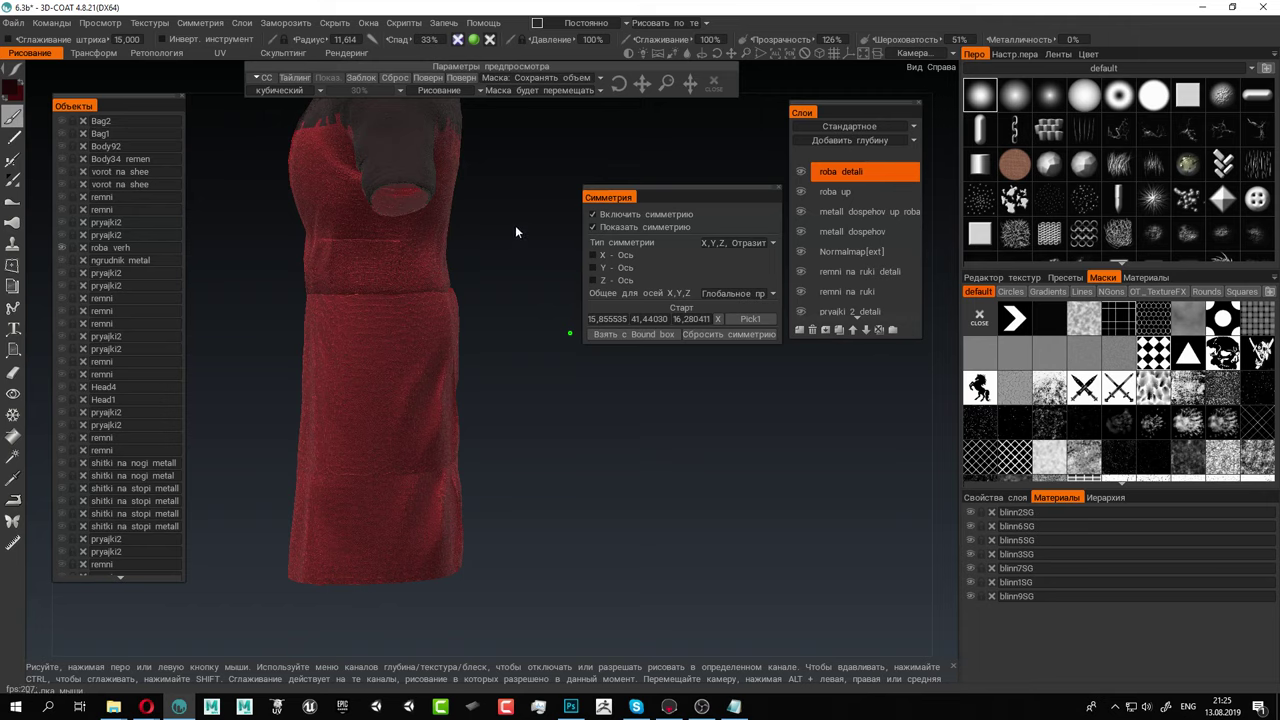
Enlarge the checkerboard mask, test it with a soft strip up the lower robe's side, and undo that stroke
left_click_drag(669, 86, 670, 86)
mouse_move(371, 529)
left_mouse_down()
mouse_move(366, 543)
mouse_move(400, 343)
left_mouse_up()
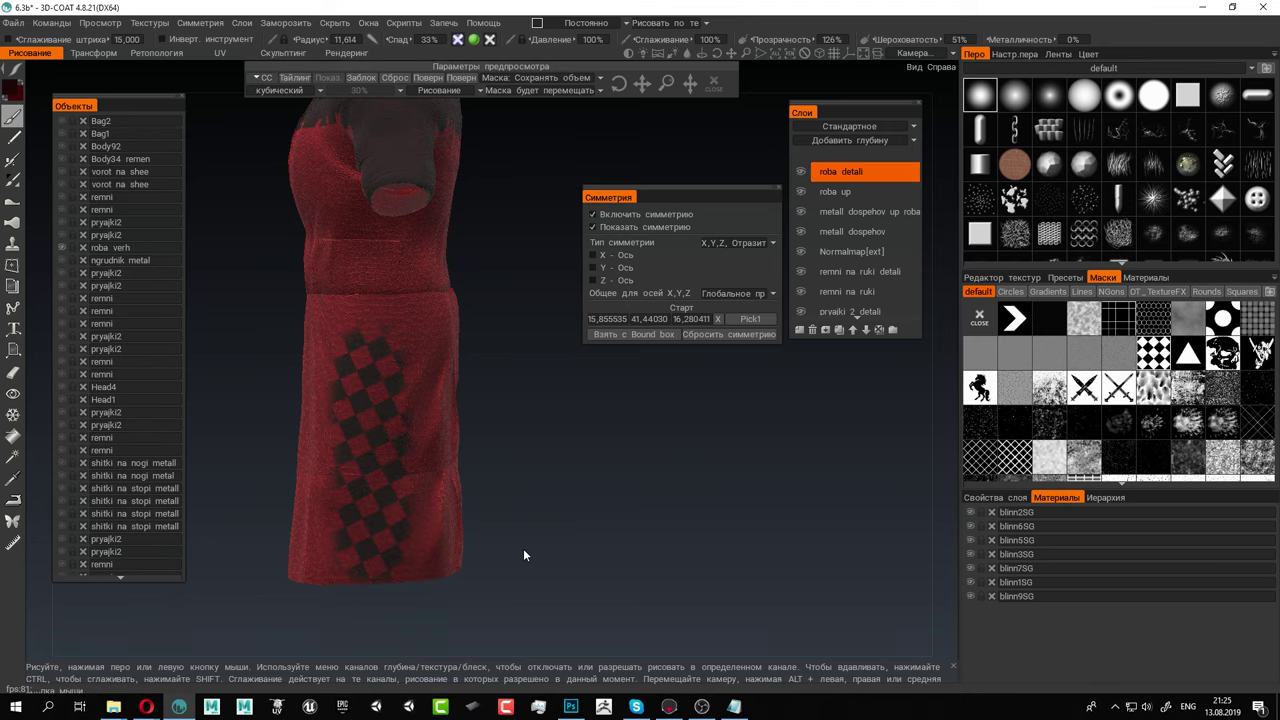
key("ctrl+z")
right_click_drag(574, 533, 520, 482, "alt")
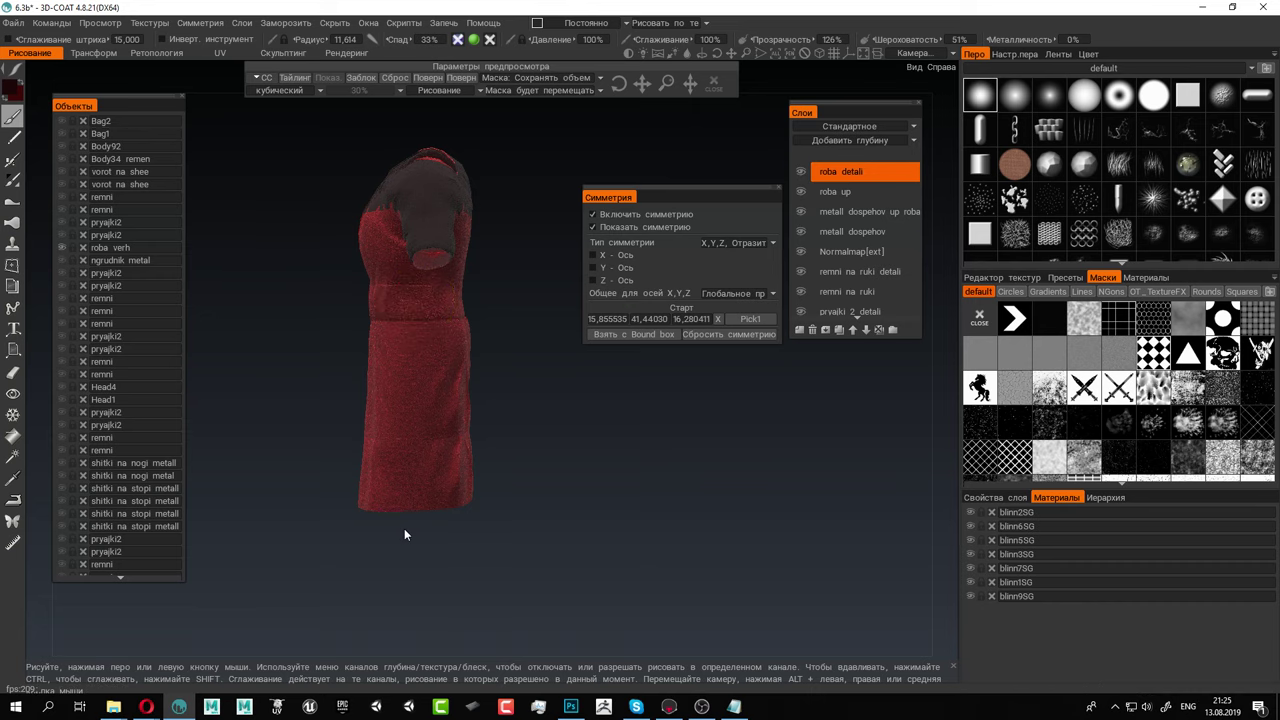
Activate the Freeze tool and examine the texture layout in the texture editor
left_click(13, 415)
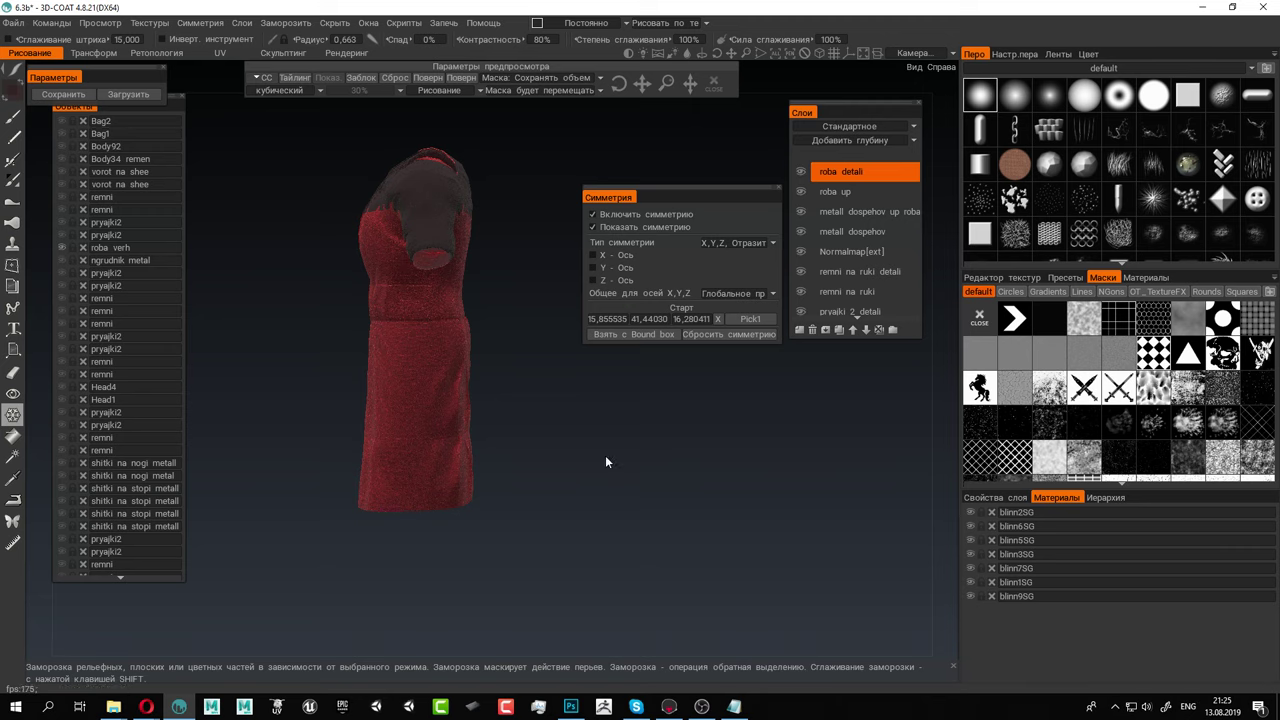
left_click(1025, 278)
left_click(1230, 291)
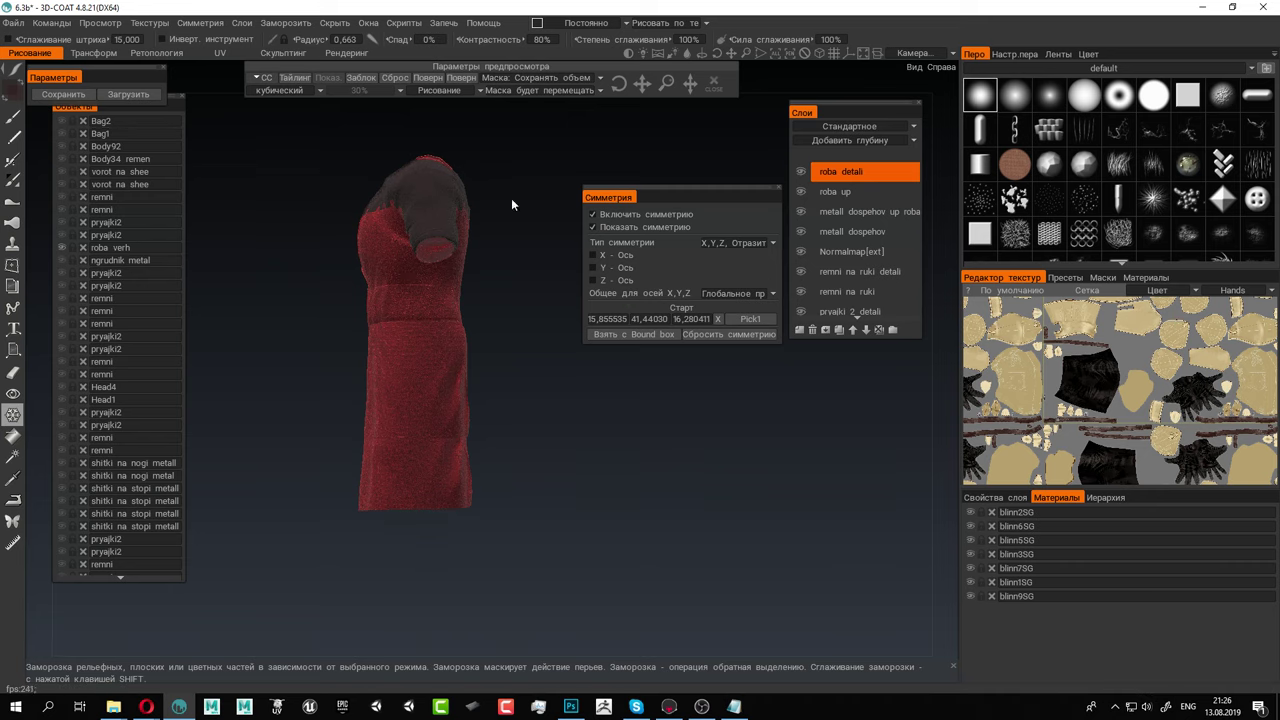
Add a new layer above roba detali and name it roba kvadratiki
left_click(799, 330)
double_click(851, 174)
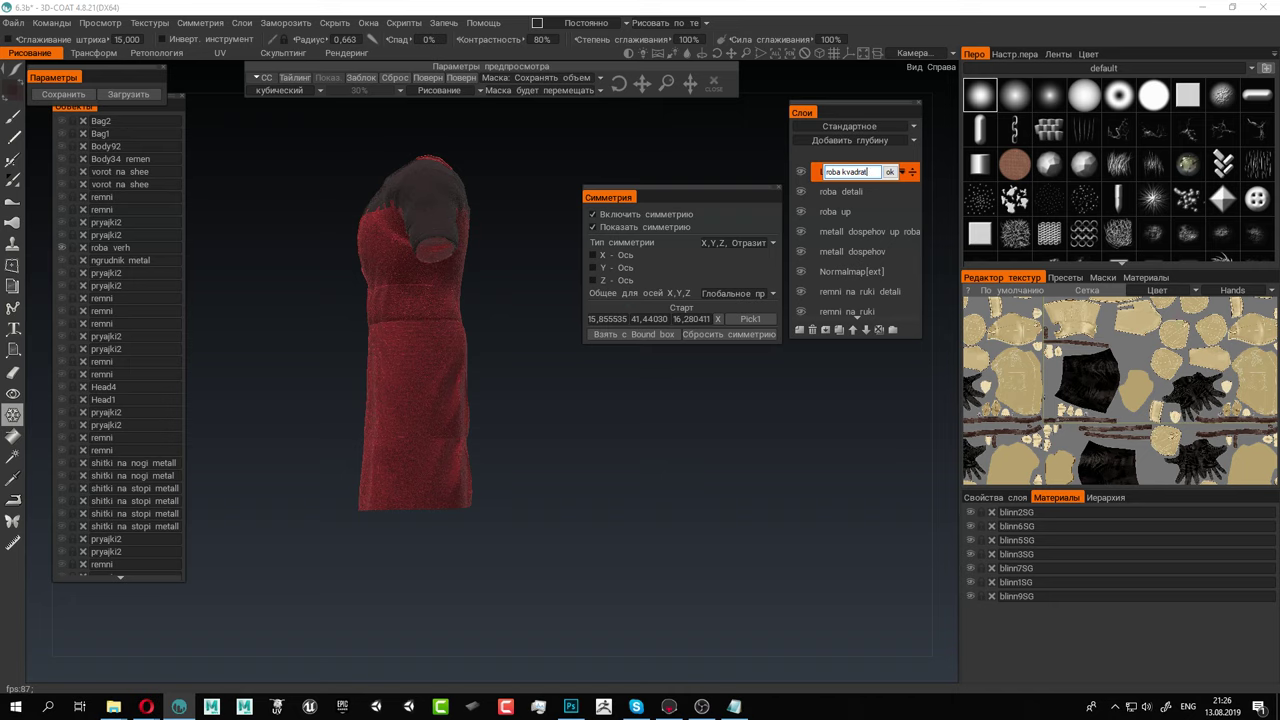
key("Return")
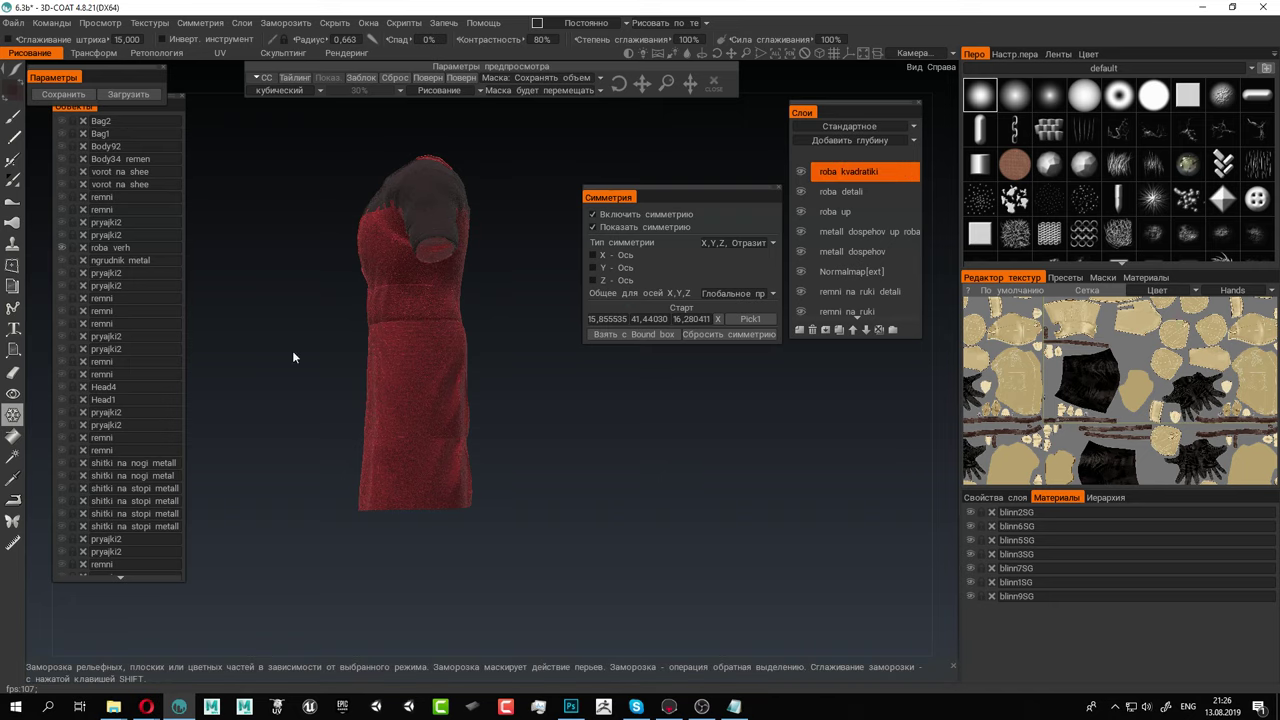
Return to the paint brush and switch its drawing mode to the narrow rectangle
left_click(12, 118)
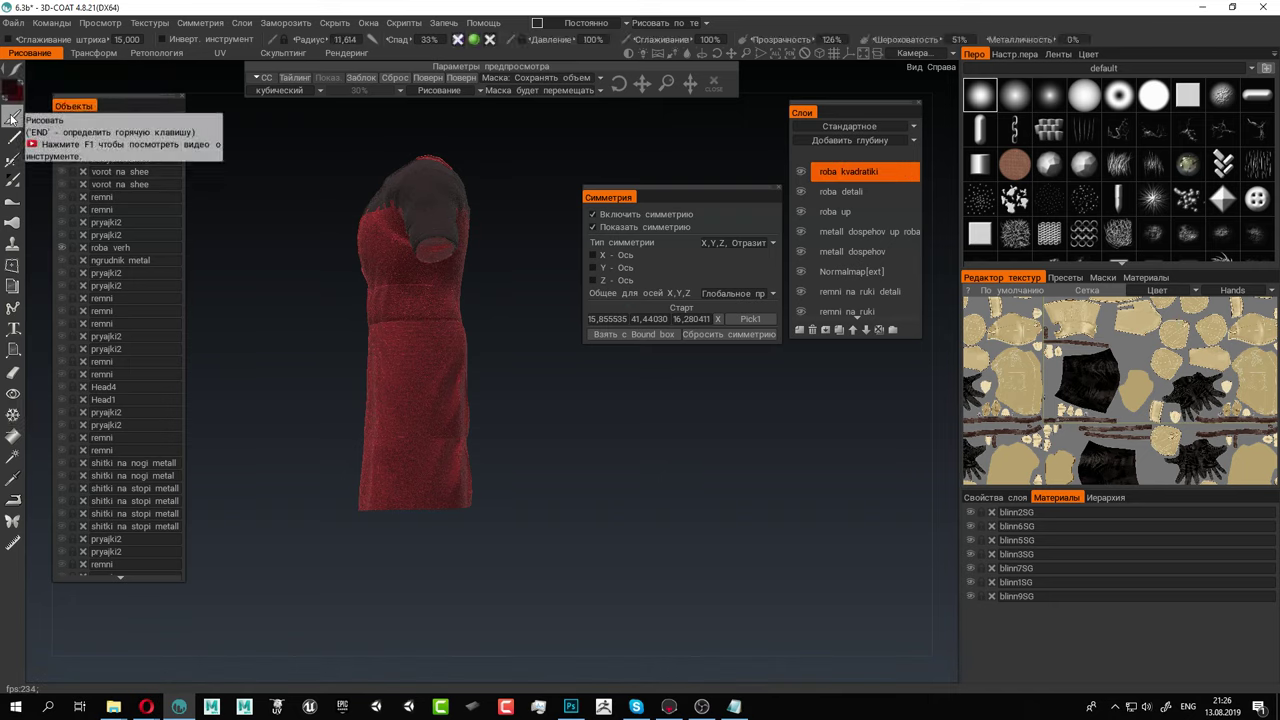
left_click(17, 72)
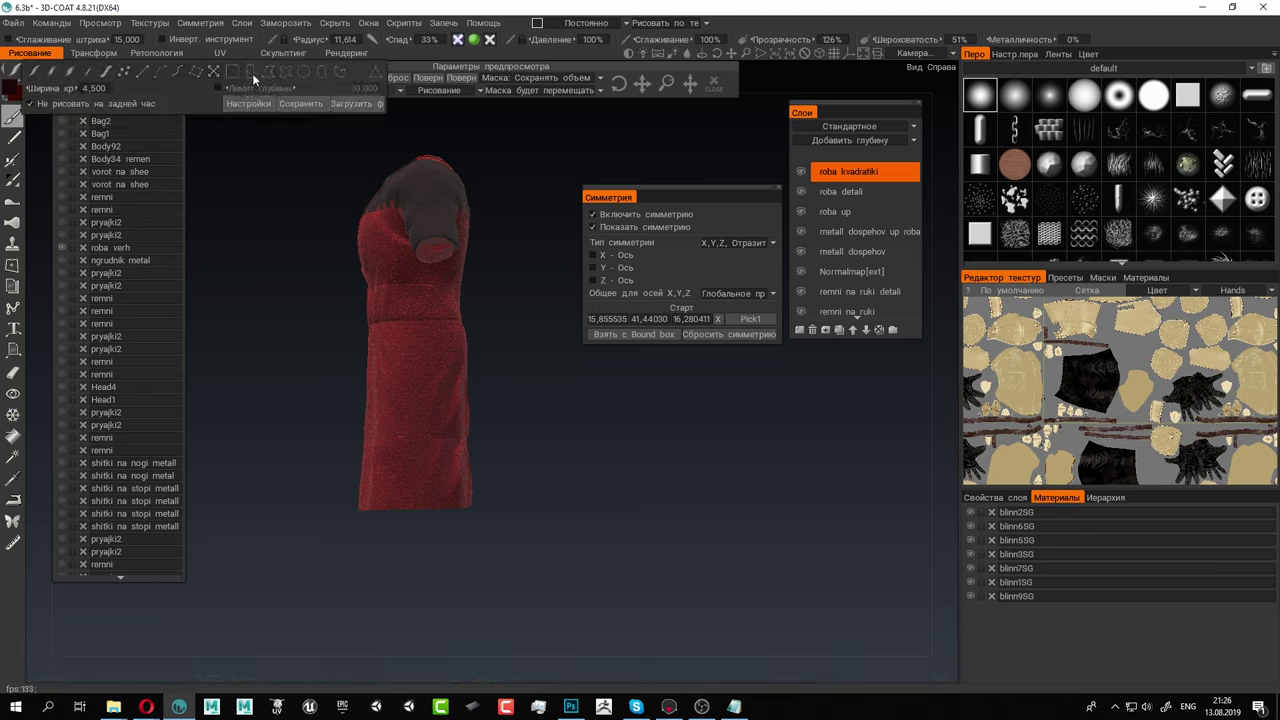
left_click(251, 72)
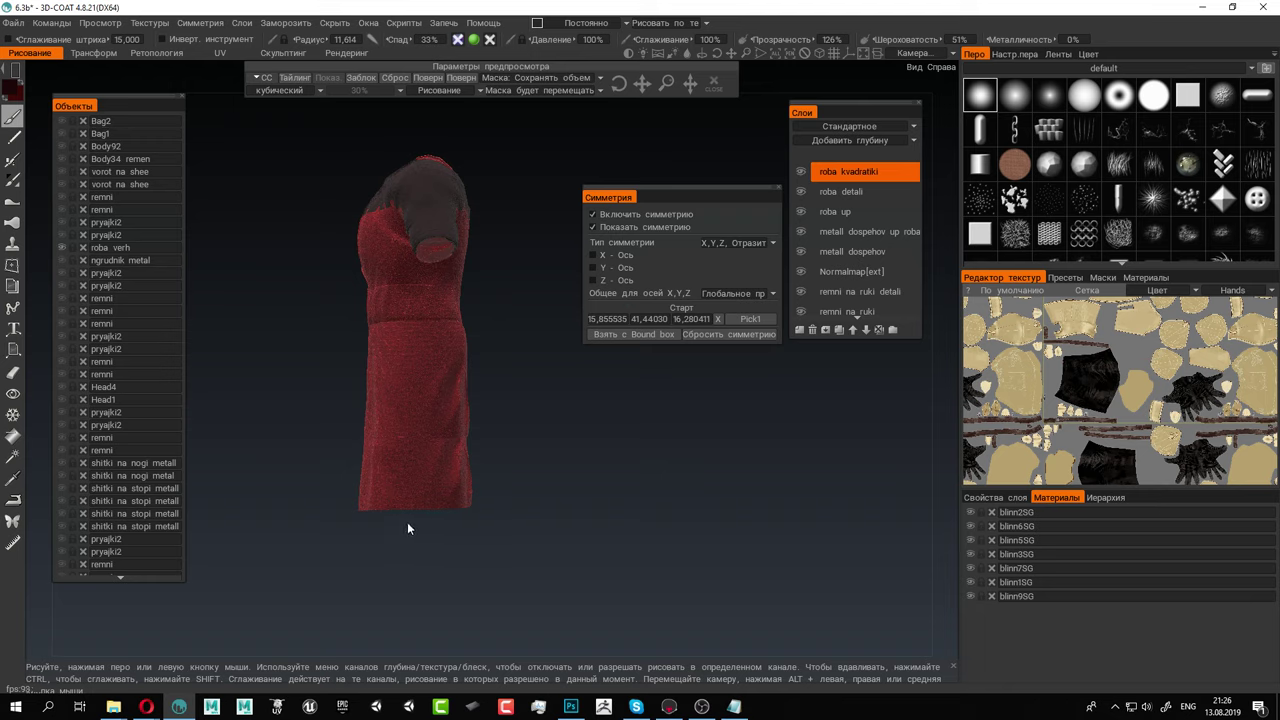
Try filling a narrow vertical checkerboard band up the side of the robe, and undo it
left_click_drag(396, 528, 439, 143)
mouse_move(505, 510)
left_mouse_down()
mouse_move(664, 531)
mouse_move(777, 515)
mouse_move(563, 501)
mouse_move(502, 517)
left_mouse_up()
right_click_drag(502, 517, 431, 343)
right_click_drag(425, 423, 314, 389, "alt")
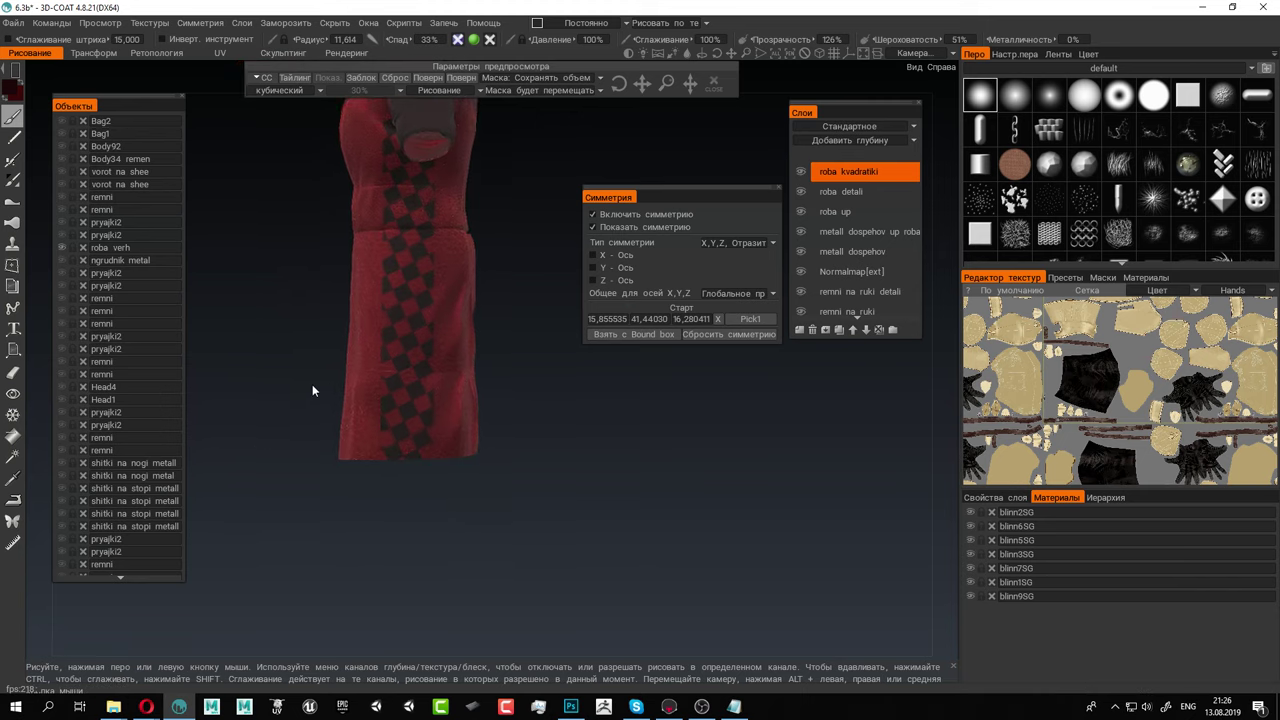
middle_click_drag(314, 389, 280, 466, "alt")
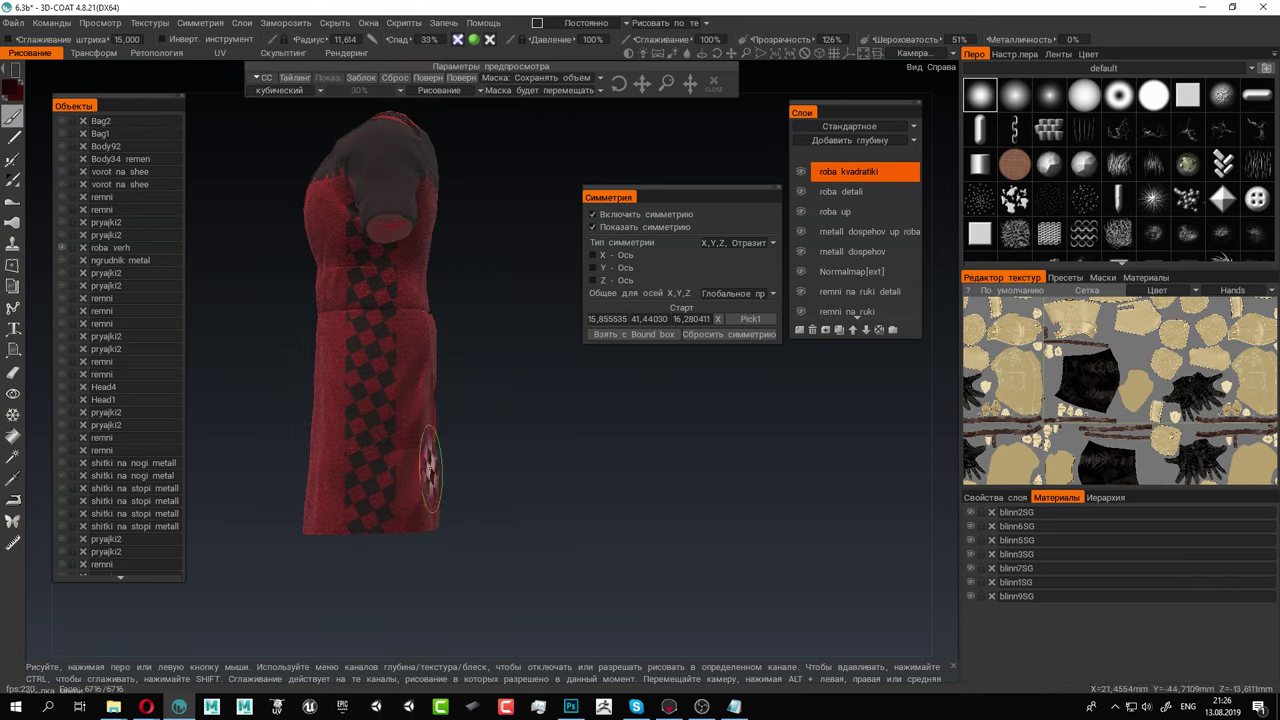
key("ctrl+z")
Fill a wider vertical checkerboard band up the robe's side, from below the hem to the shoulder
mouse_move(338, 568)
left_mouse_down()
mouse_move(415, 110)
mouse_move(408, 126)
left_mouse_up()
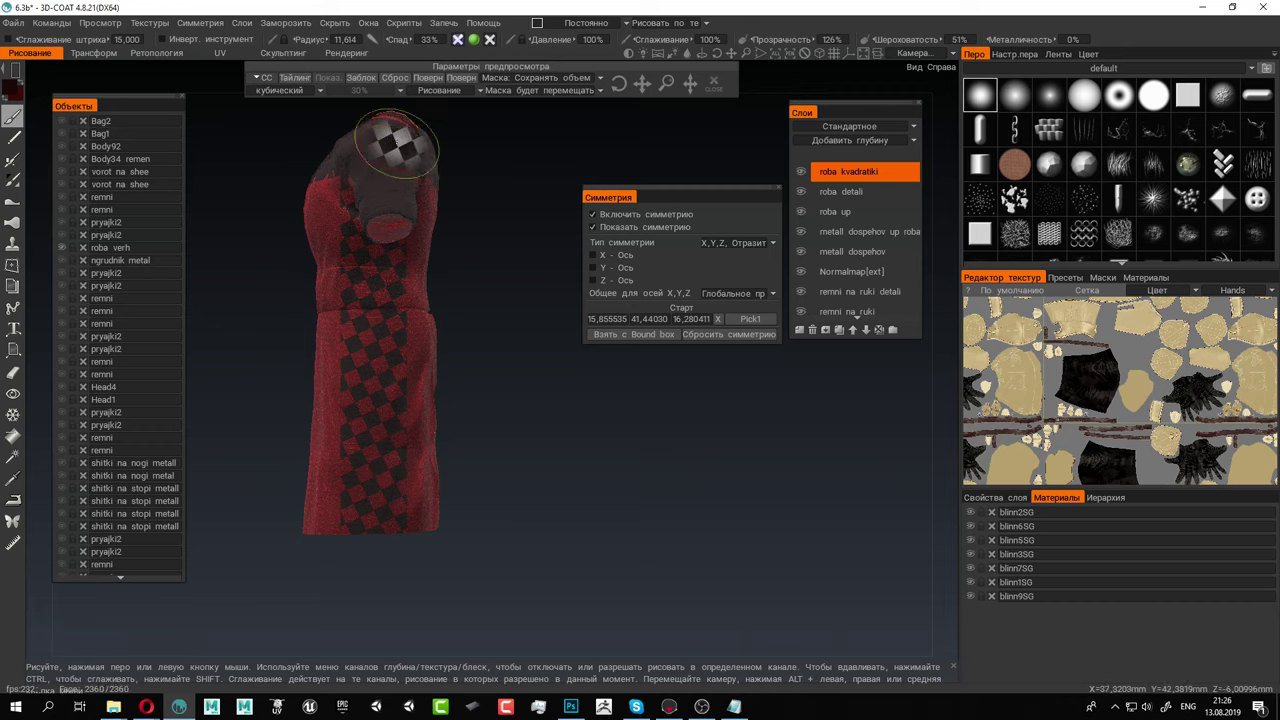
scroll(501, 350, "up", 4)
middle_click_drag(461, 350, 534, 283)
right_click_drag(534, 283, 526, 352)
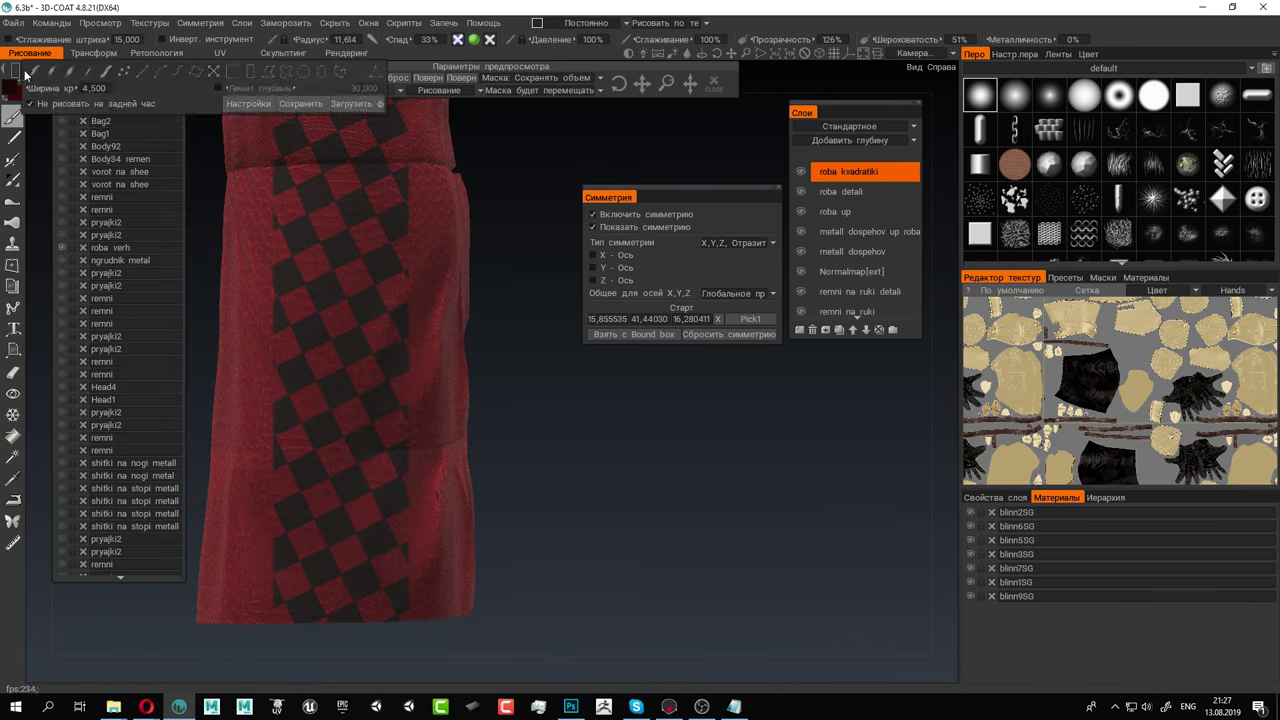
Switch to the eraser and give it a rough, scratchy brush alpha
scroll(1126, 165, "down", 3)
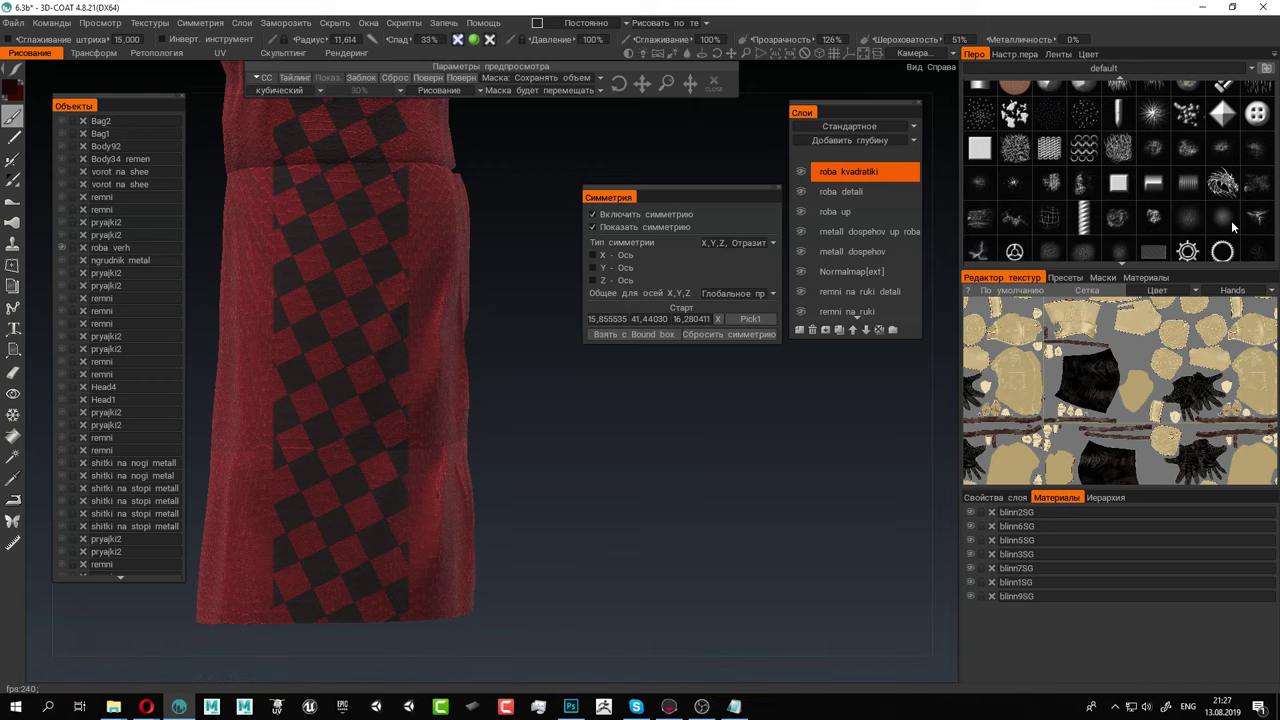
left_click(975, 227)
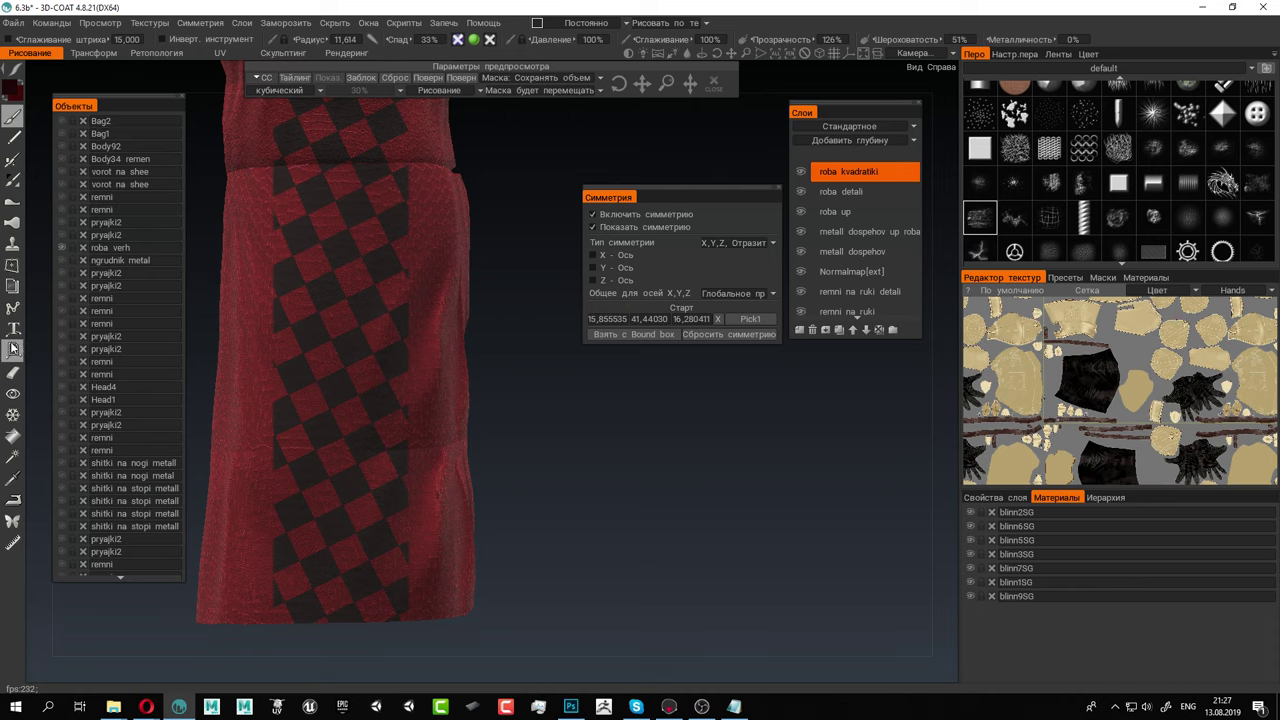
scroll(983, 143, "up", 3)
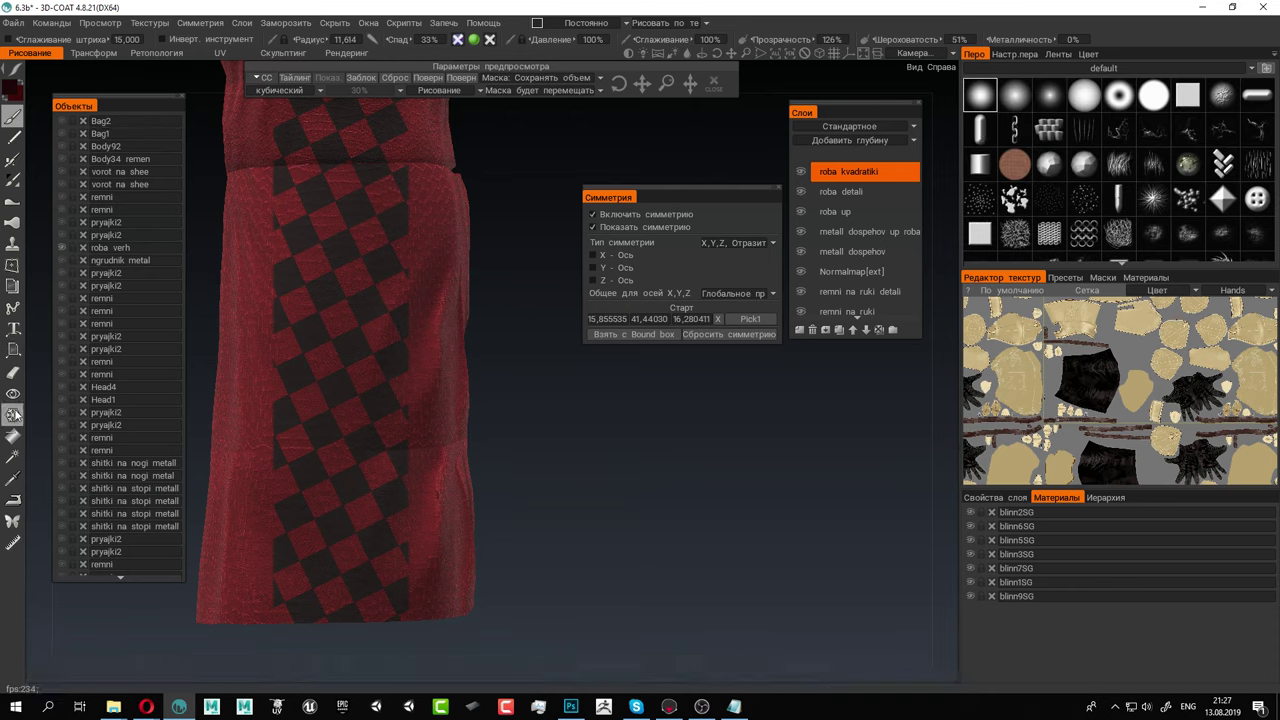
left_click(12, 372)
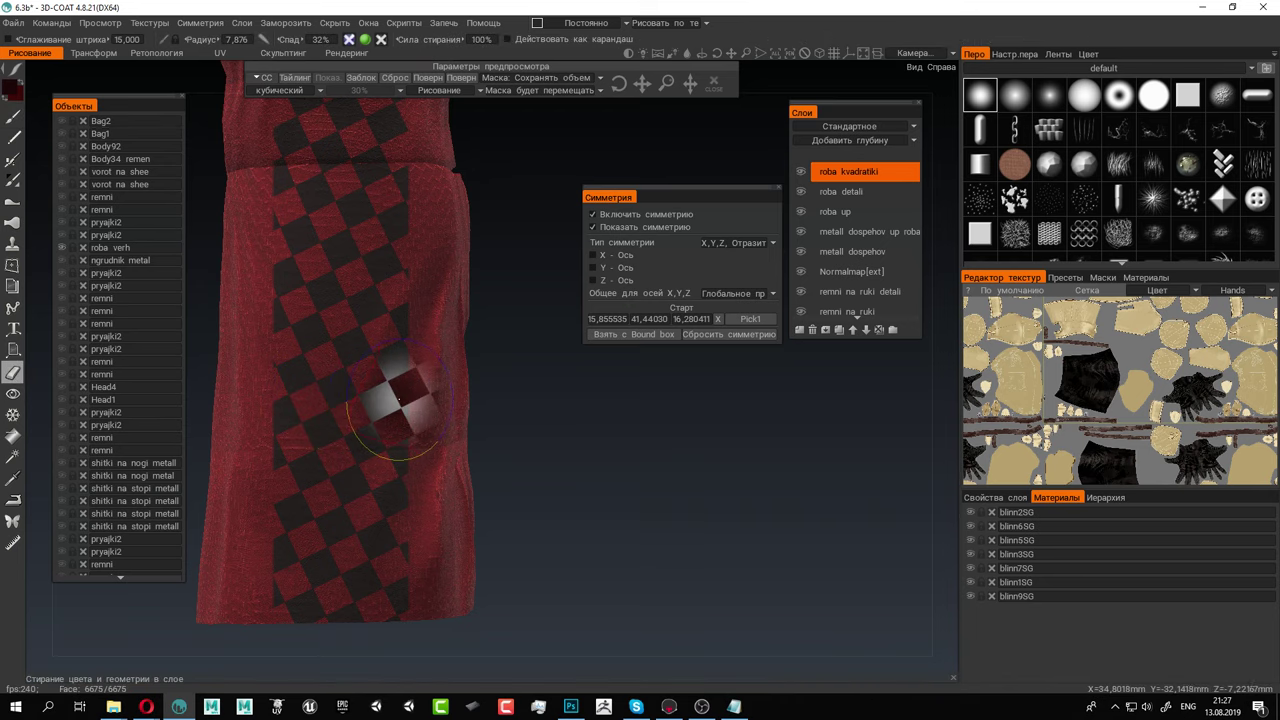
scroll(1226, 224, "down", 3)
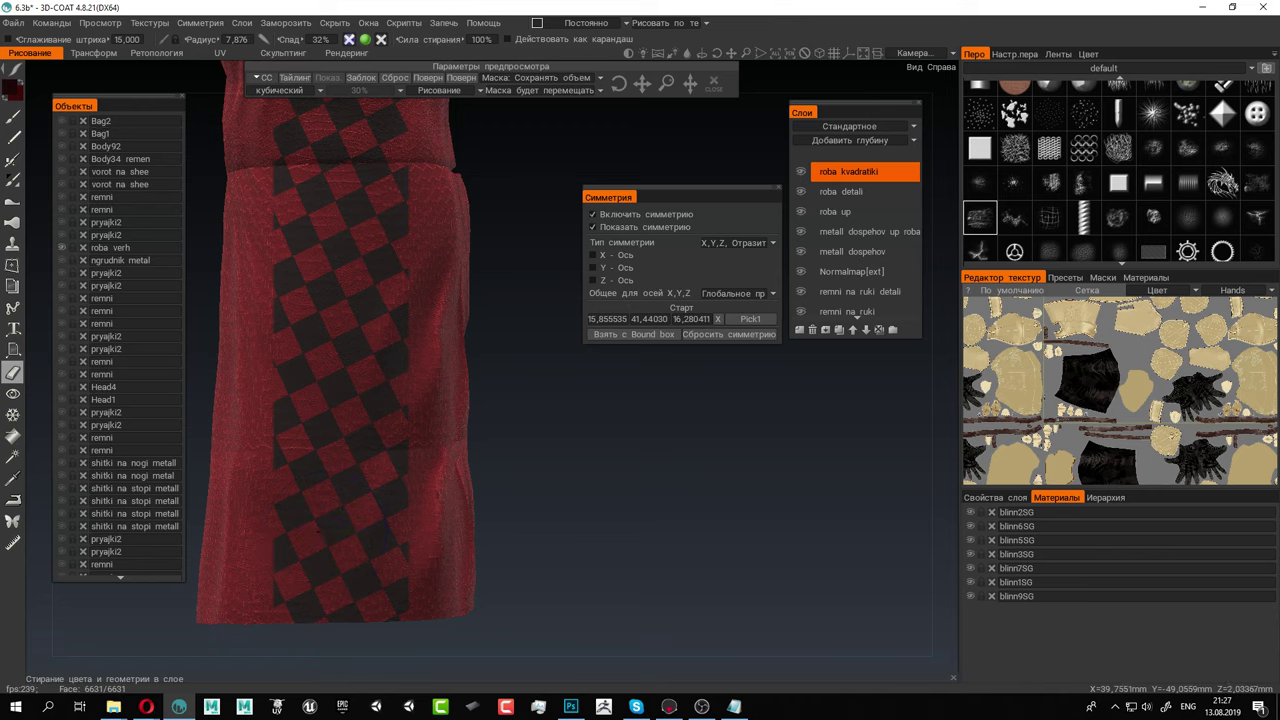
Roughly erase the checkerboard band's front edge near the hem, and turn off the checkerboard mask
middle_click_drag(331, 563, 318, 484, "alt")
right_click_drag(318, 484, 399, 478, "alt")
middle_click_drag(399, 478, 521, 531, "alt")
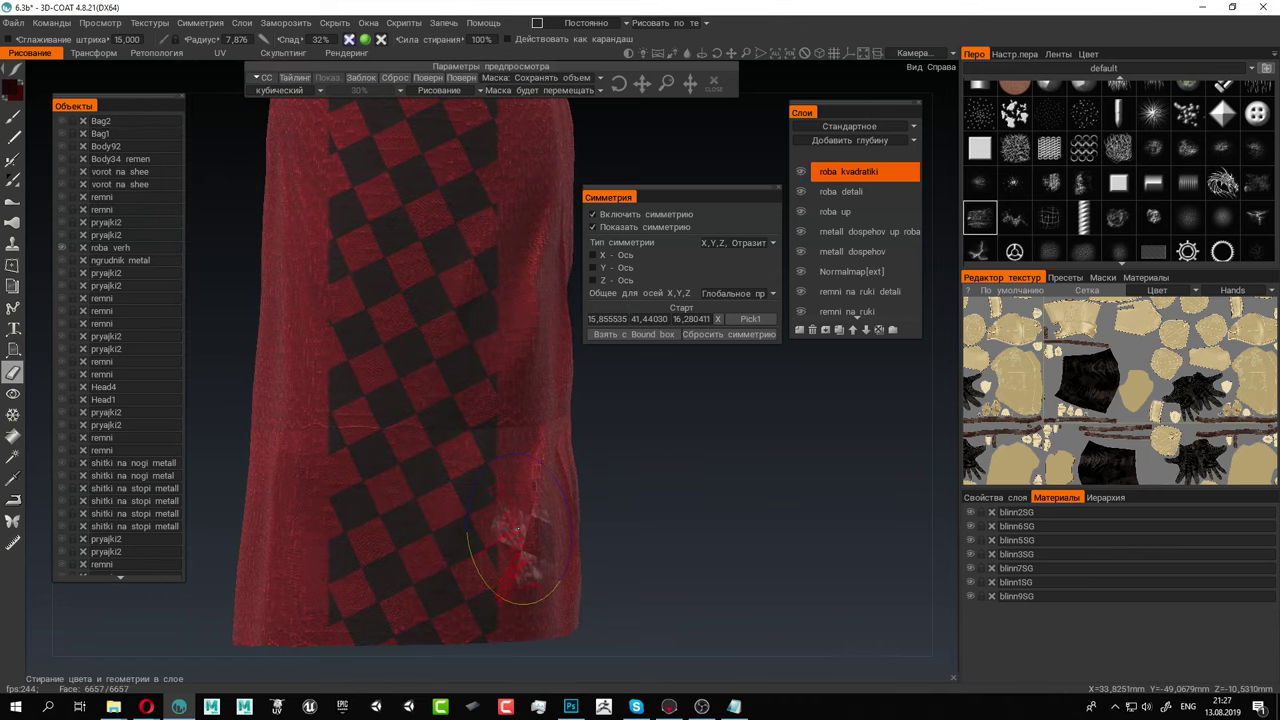
mouse_move(517, 529)
left_mouse_down()
mouse_move(489, 597)
mouse_move(510, 548)
mouse_move(507, 480)
mouse_move(495, 525)
mouse_move(510, 515)
mouse_move(527, 548)
left_mouse_up()
scroll(548, 516, "up", 3)
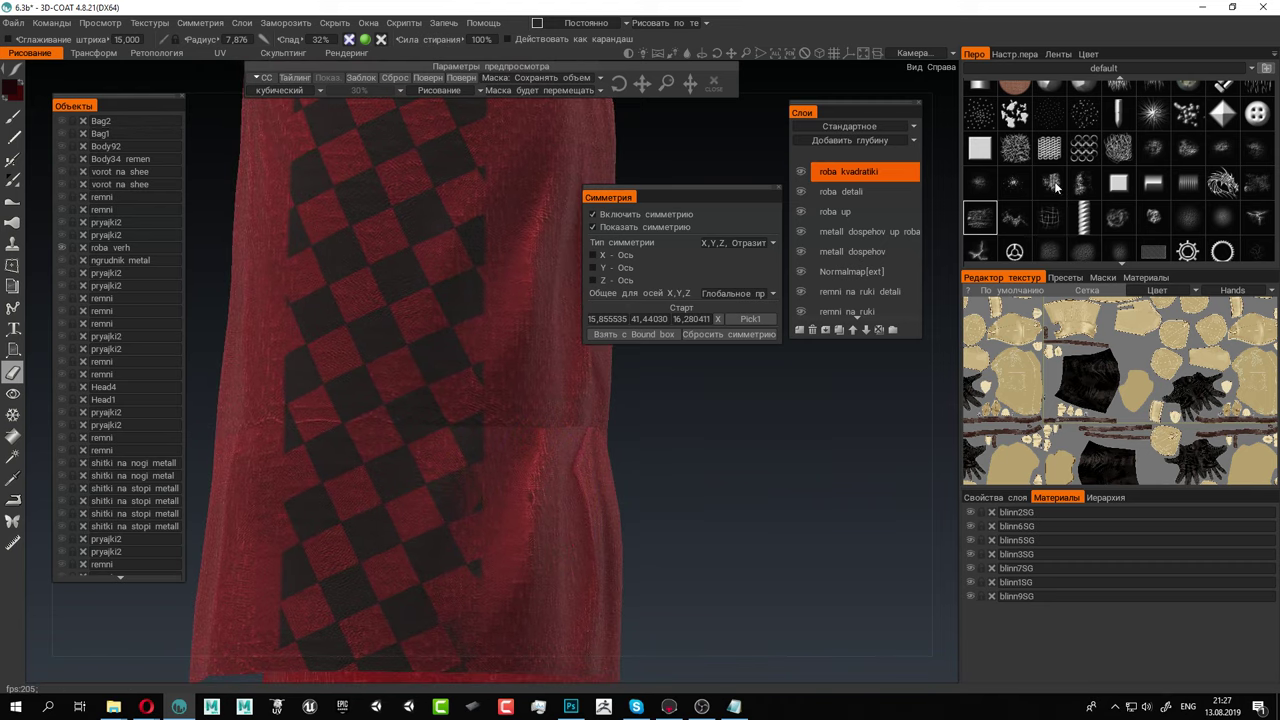
left_click(1101, 277)
scroll(992, 335, "up", 2)
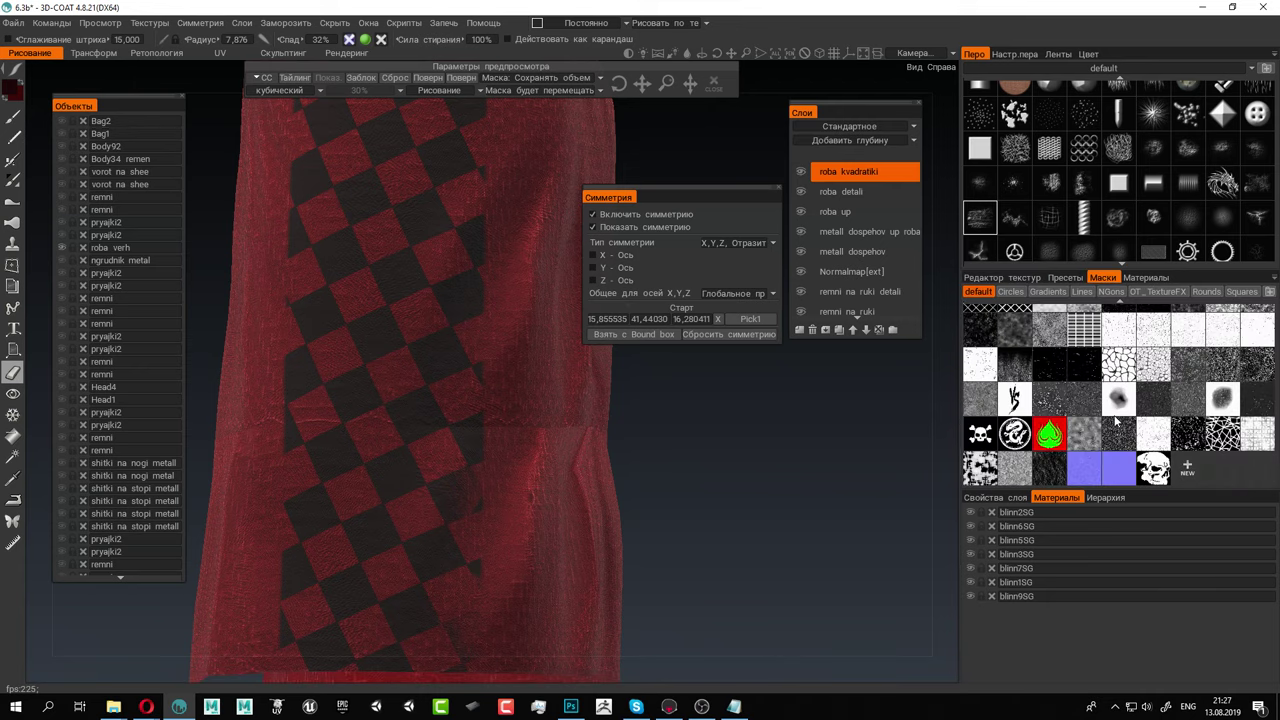
left_click(980, 318)
Reduce the eraser radius to 4.602 and wear away the same edge of the band from the hem up past the waist
middle_click_drag(494, 561, 474, 491)
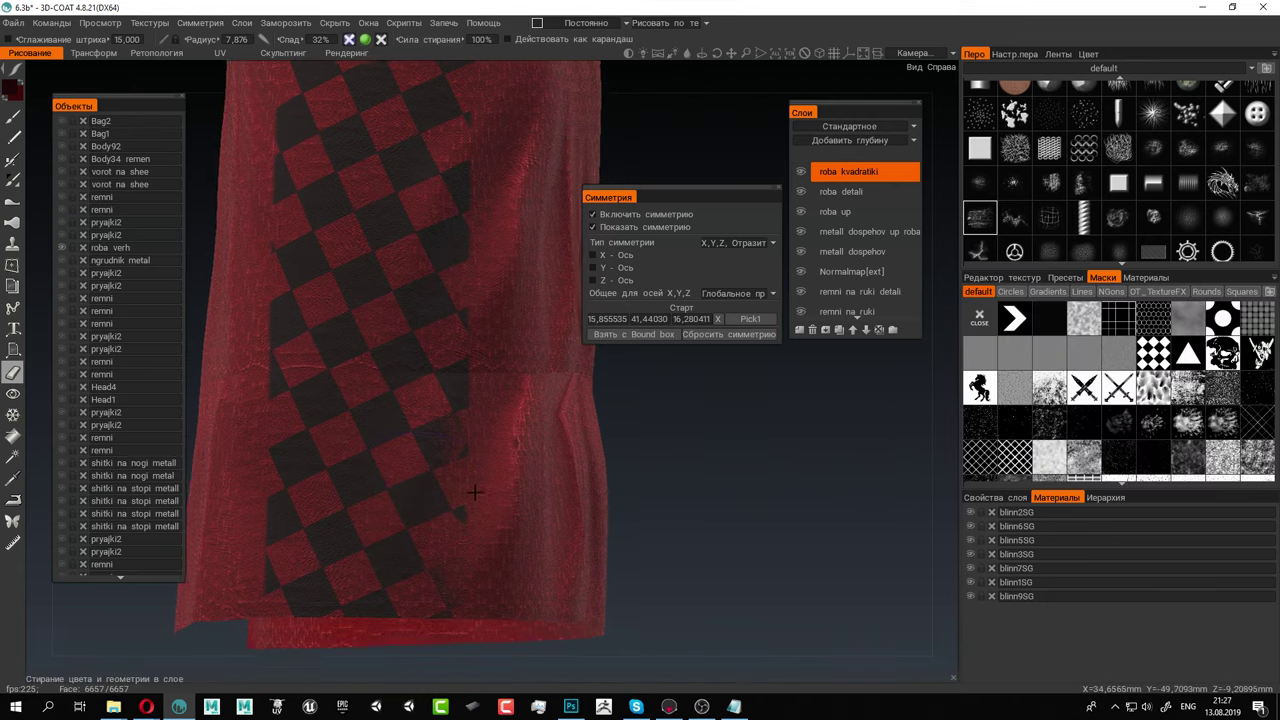
right_click_drag(461, 484, 453, 486)
mouse_move(454, 487)
left_mouse_down()
mouse_move(457, 504)
mouse_move(483, 514)
mouse_move(465, 468)
mouse_move(468, 407)
left_mouse_up()
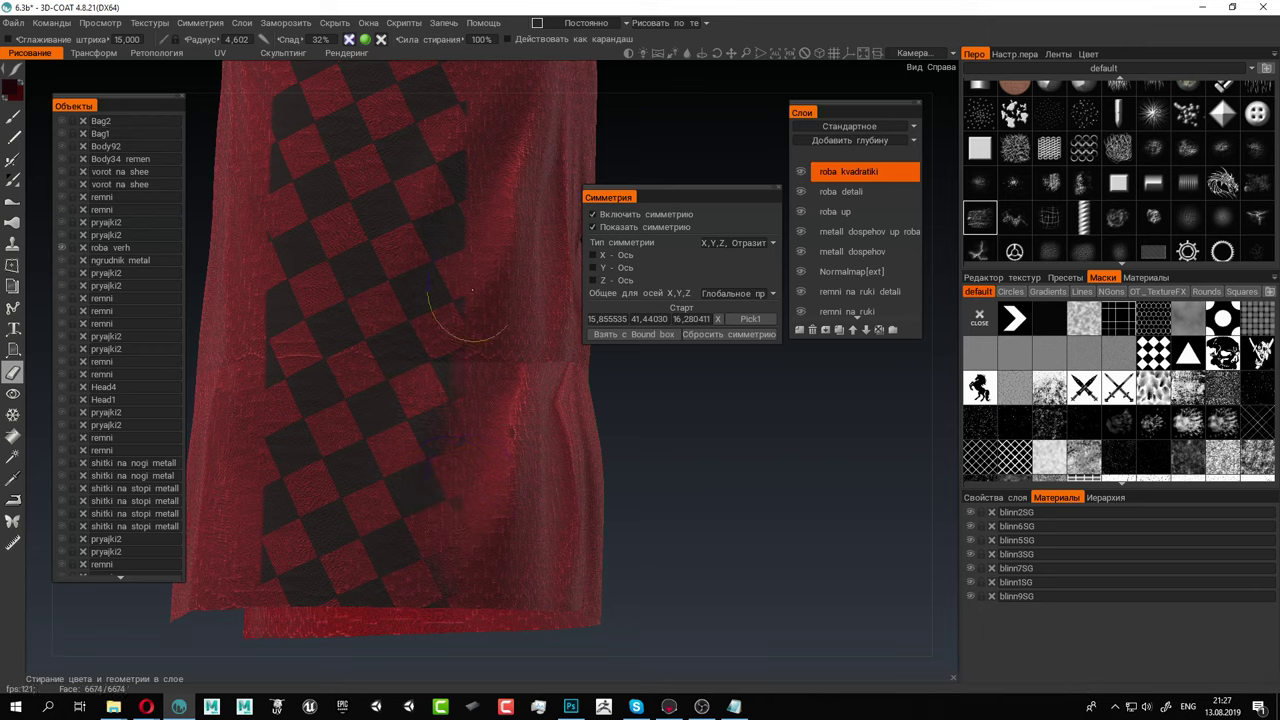
mouse_move(472, 221)
left_mouse_down()
mouse_move(468, 125)
mouse_move(466, 245)
left_mouse_up()
middle_click_drag(470, 162, 446, 412)
left_click_drag(446, 415, 455, 349)
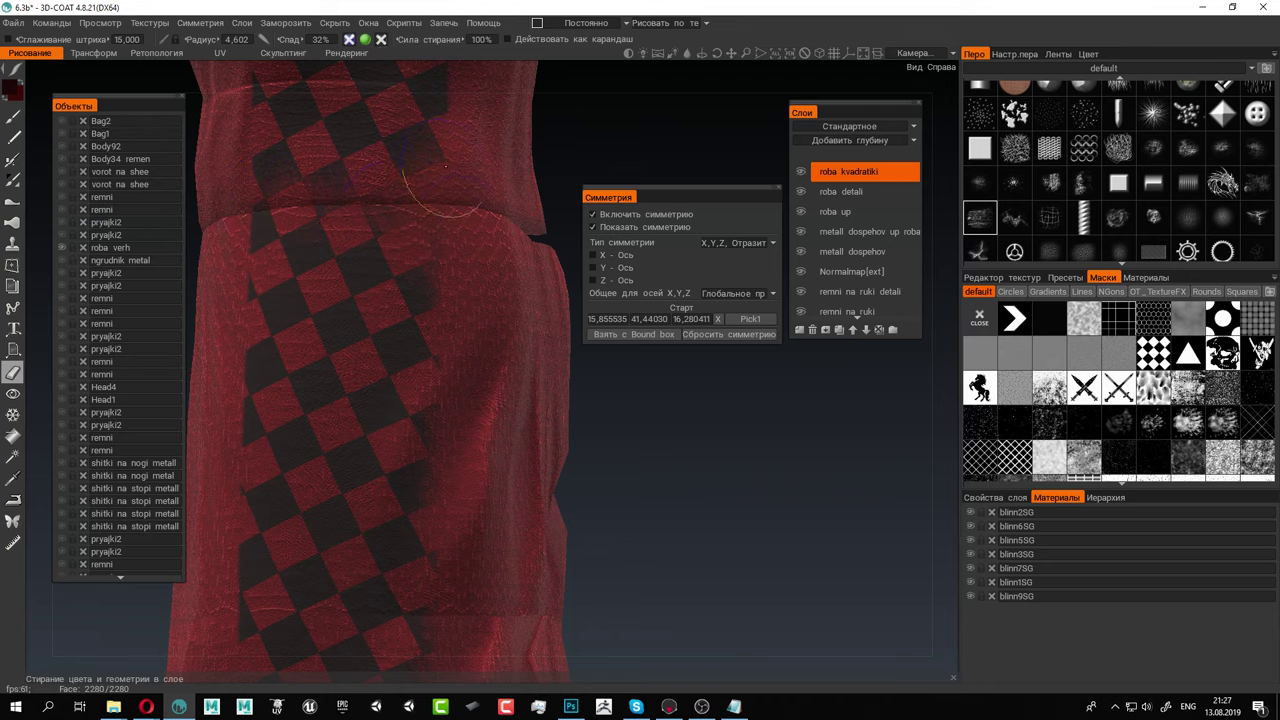
Erase the edges of the checkerboard band raggedly along the robe's upper part below the armpit
mouse_move(456, 379)
left_mouse_down("alt")
mouse_move(471, 377)
mouse_move(423, 364)
left_mouse_up("alt")
mouse_move(424, 364)
right_mouse_down()
mouse_move(444, 307)
mouse_move(484, 344)
mouse_move(540, 296)
mouse_move(483, 380)
right_mouse_up()
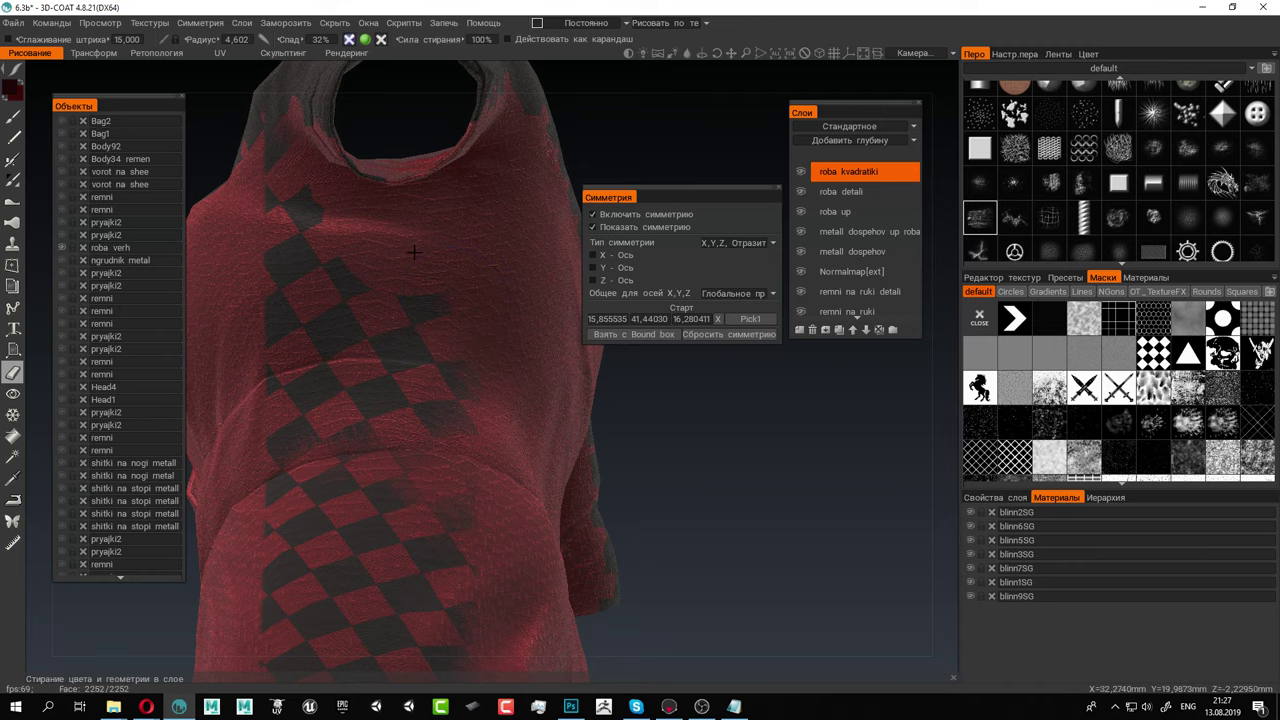
right_click_drag(455, 288, 325, 258)
mouse_move(279, 288)
left_mouse_down()
mouse_move(308, 256)
mouse_move(284, 334)
left_mouse_up()
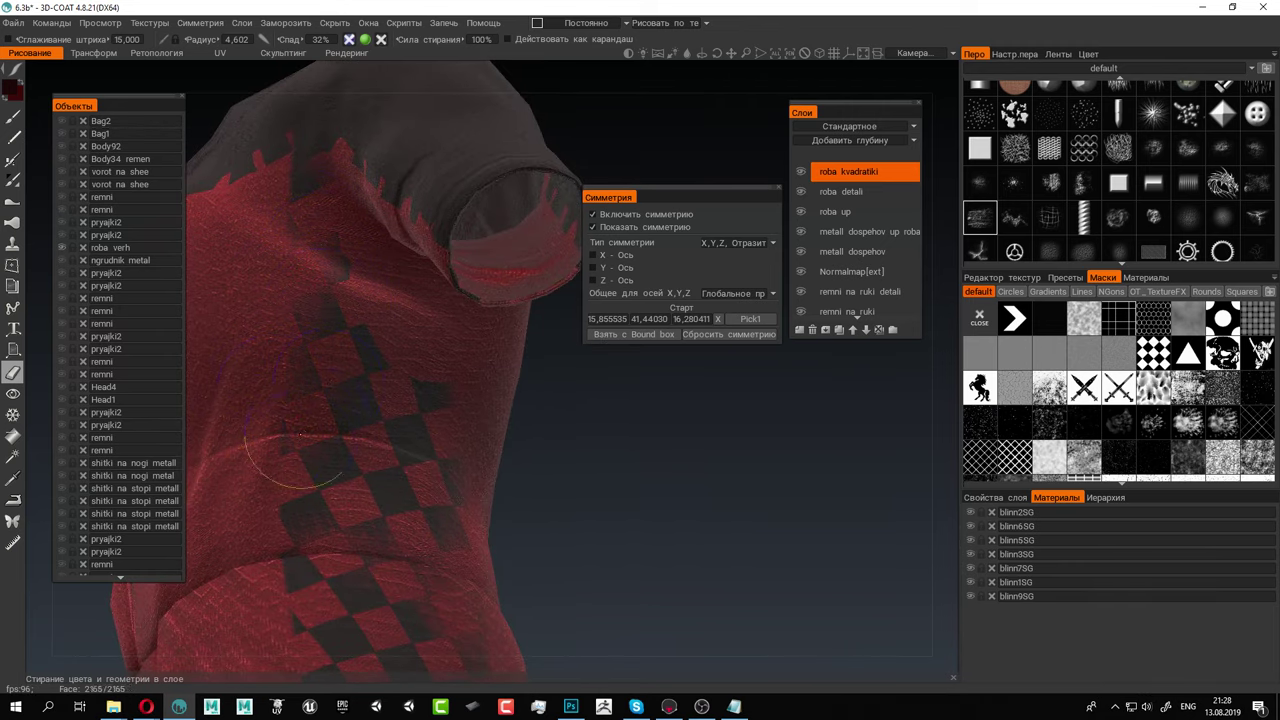
Choose a different grungy brush alpha and wear away the band's opposite edge from the waist down, along with its lower end
mouse_move(350, 420)
right_mouse_down()
mouse_move(404, 206)
mouse_move(357, 329)
right_mouse_up()
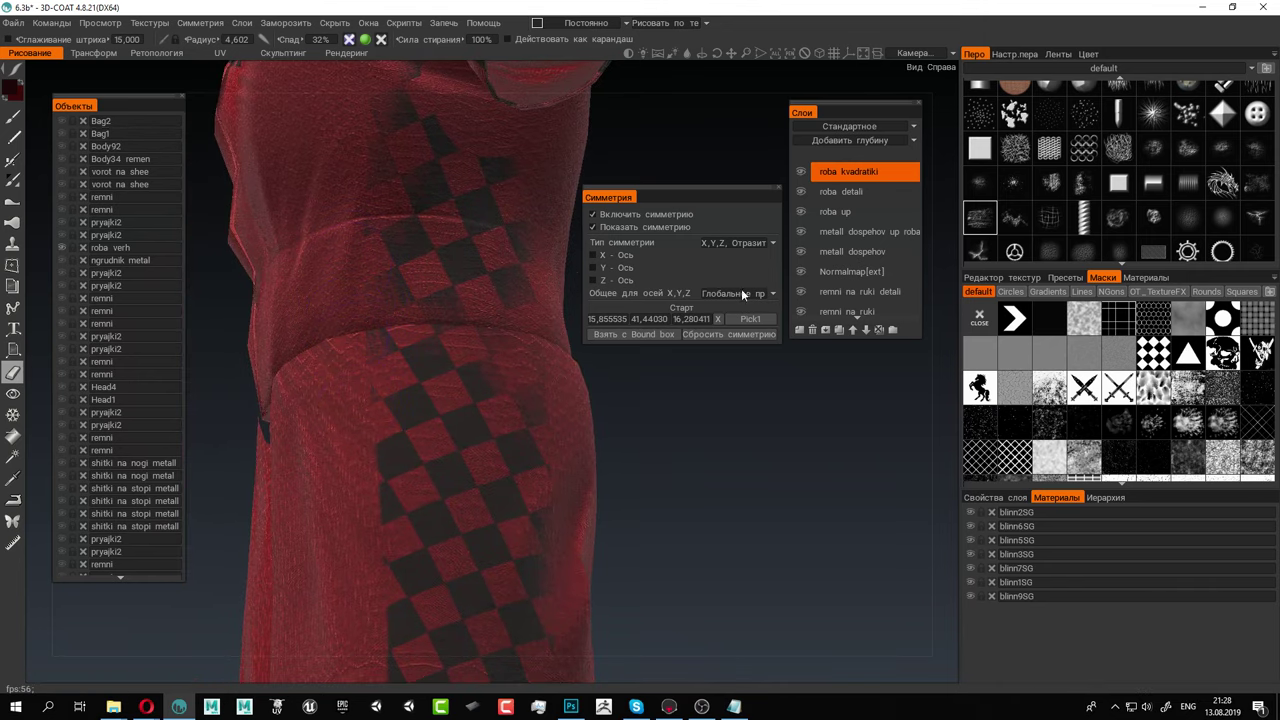
left_click(1252, 196)
right_click_drag(528, 428, 423, 306)
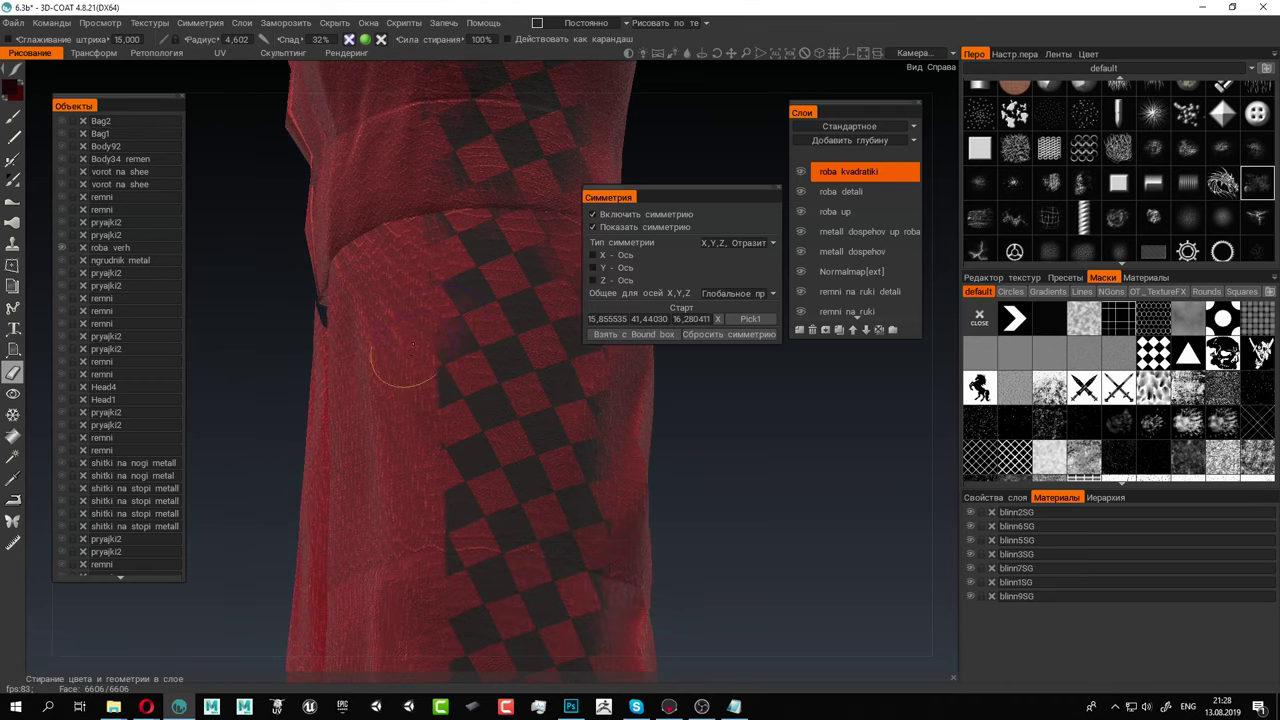
mouse_move(419, 385)
left_mouse_down()
mouse_move(420, 366)
mouse_move(420, 385)
left_mouse_up()
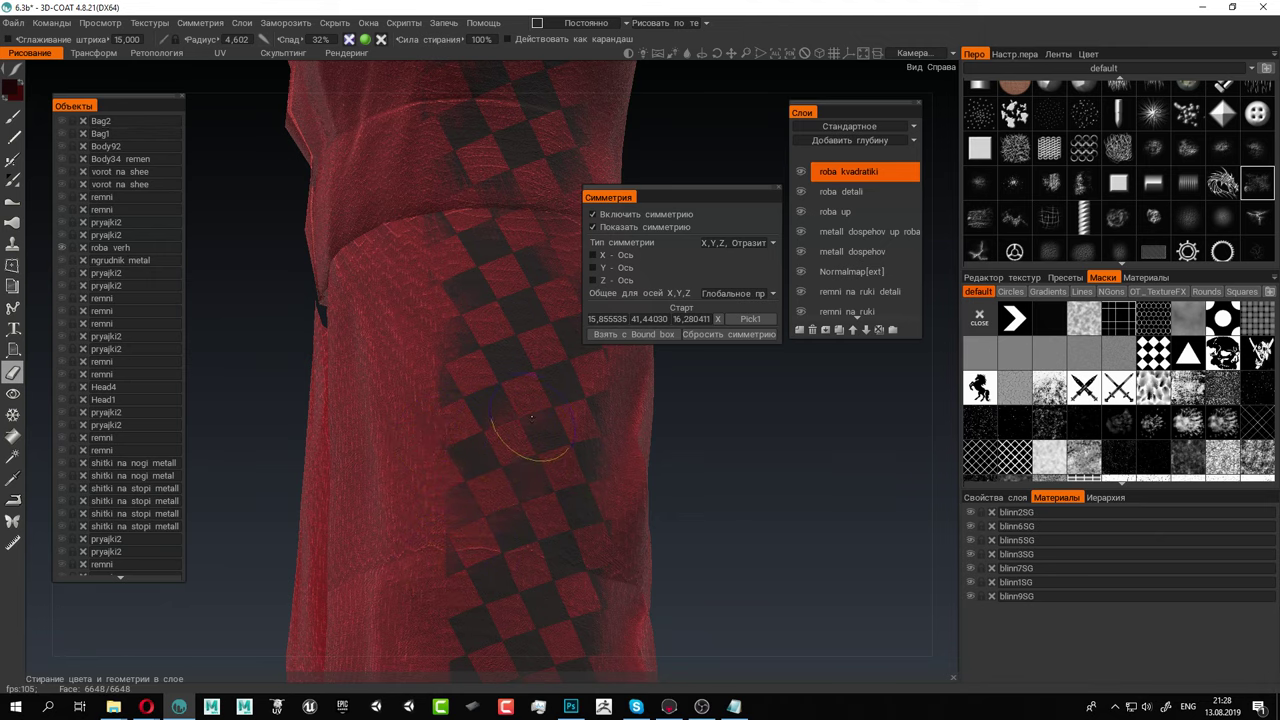
mouse_move(458, 632)
middle_mouse_down("alt")
mouse_move(435, 610)
mouse_move(428, 328)
mouse_move(424, 363)
middle_mouse_up("alt")
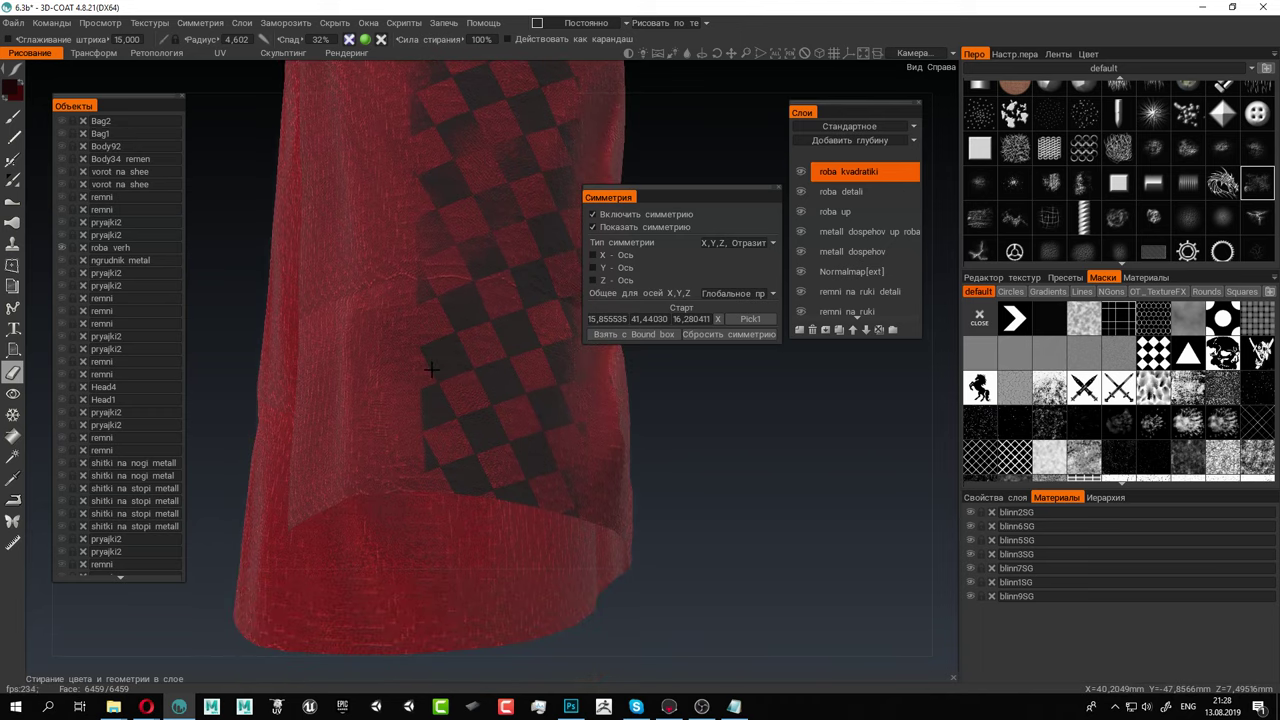
left_click_drag(422, 362, 410, 373)
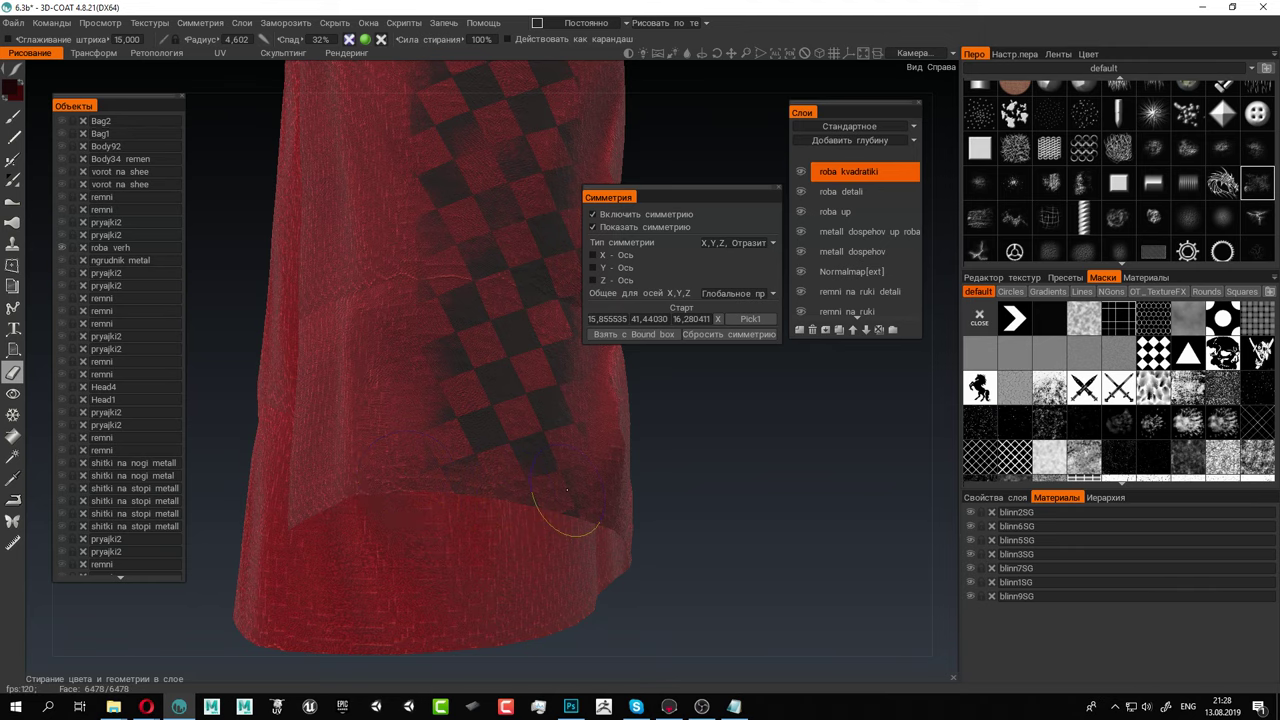
Try erasing the dark patch between the chest and the sleeve with the grungy eraser, and undo it
right_click_drag(709, 576, 486, 423, "alt")
left_click_drag(486, 423, 619, 484, "alt")
middle_click_drag(550, 424, 547, 600, "alt")
left_click_drag(547, 600, 522, 562, "alt")
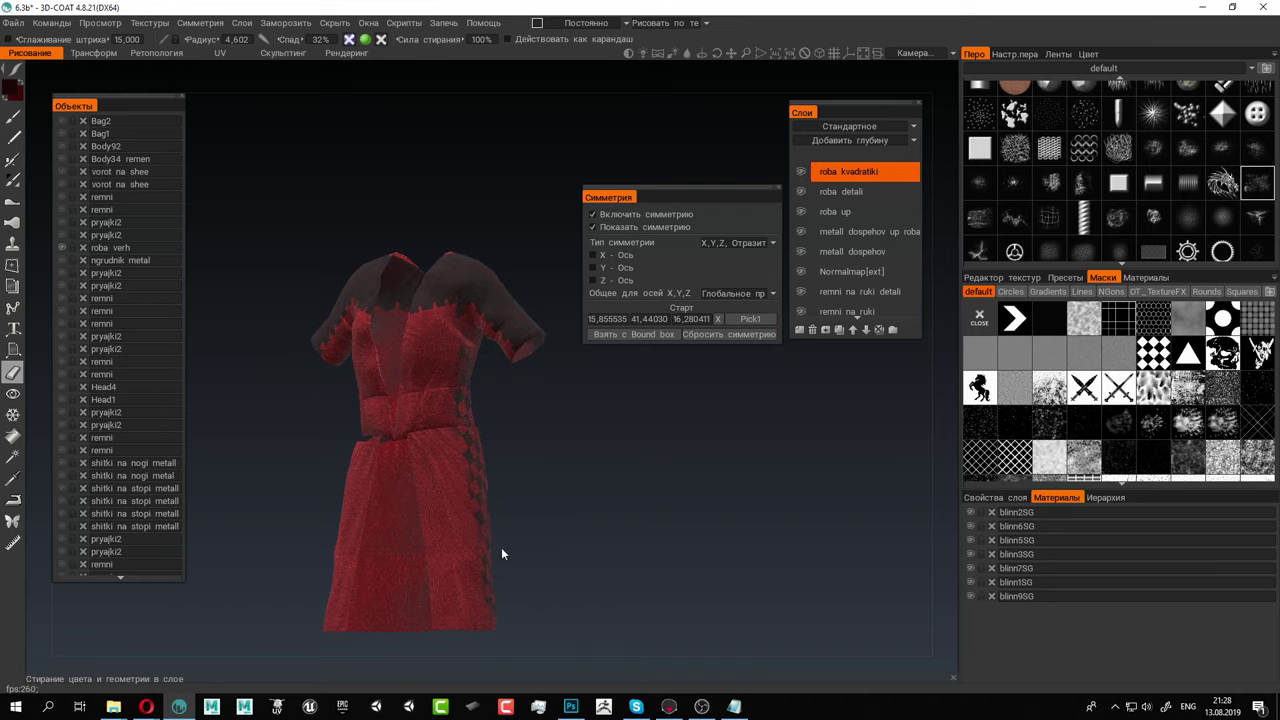
left_click_drag(489, 540, 503, 449)
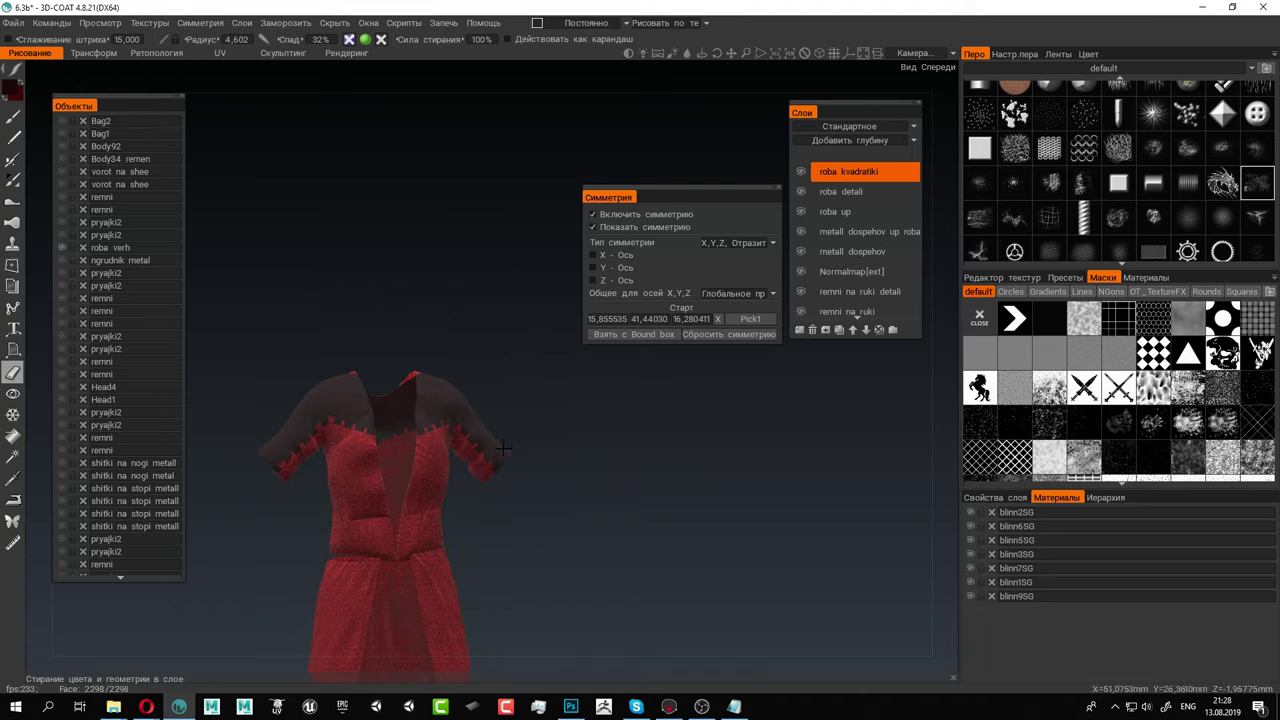
right_click_drag(503, 449, 706, 514, "alt")
left_click_drag(706, 514, 612, 528, "alt")
middle_click_drag(612, 528, 712, 493, "alt")
mouse_move(712, 493)
left_mouse_down("alt")
mouse_move(643, 503)
mouse_move(572, 553)
mouse_move(465, 525)
mouse_move(480, 584)
left_mouse_up("alt")
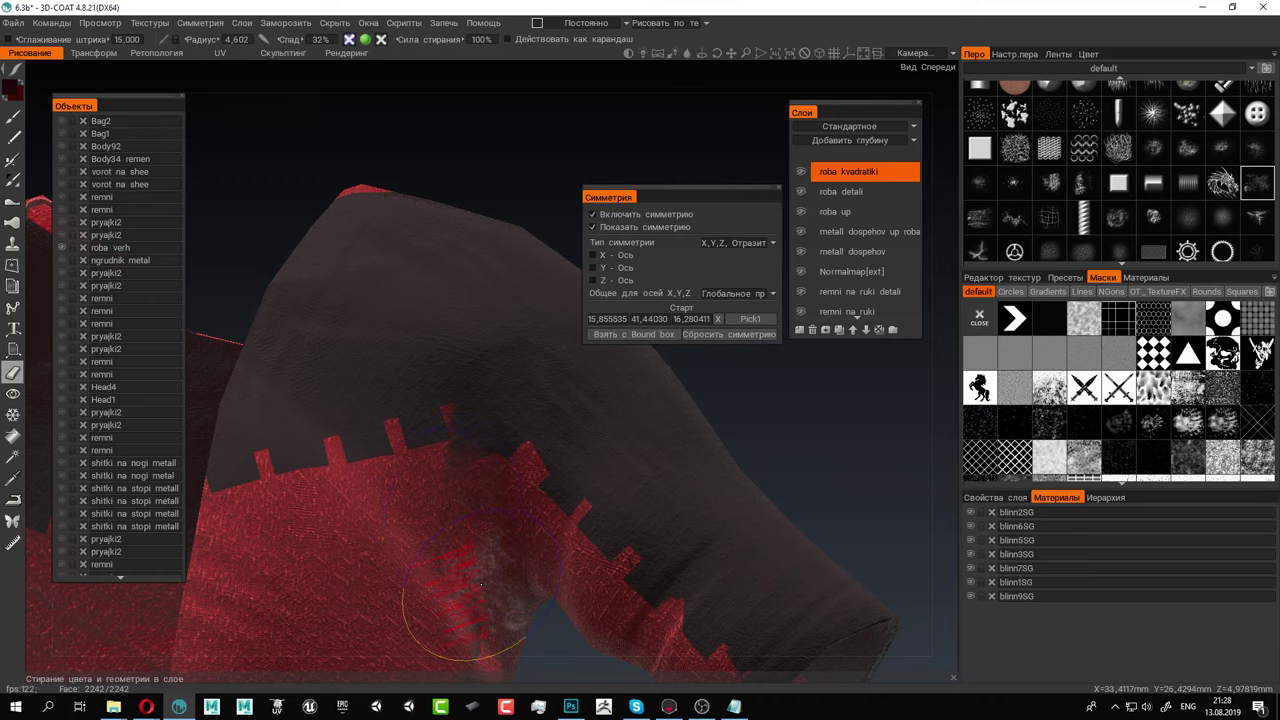
key("ctrl+z")
Select the soft round brush alpha and enable the depth and gloss channels
left_click_drag(505, 535, 460, 525, "alt")
scroll(1071, 162, "up", 1)
scroll(1072, 162, "up", 1)
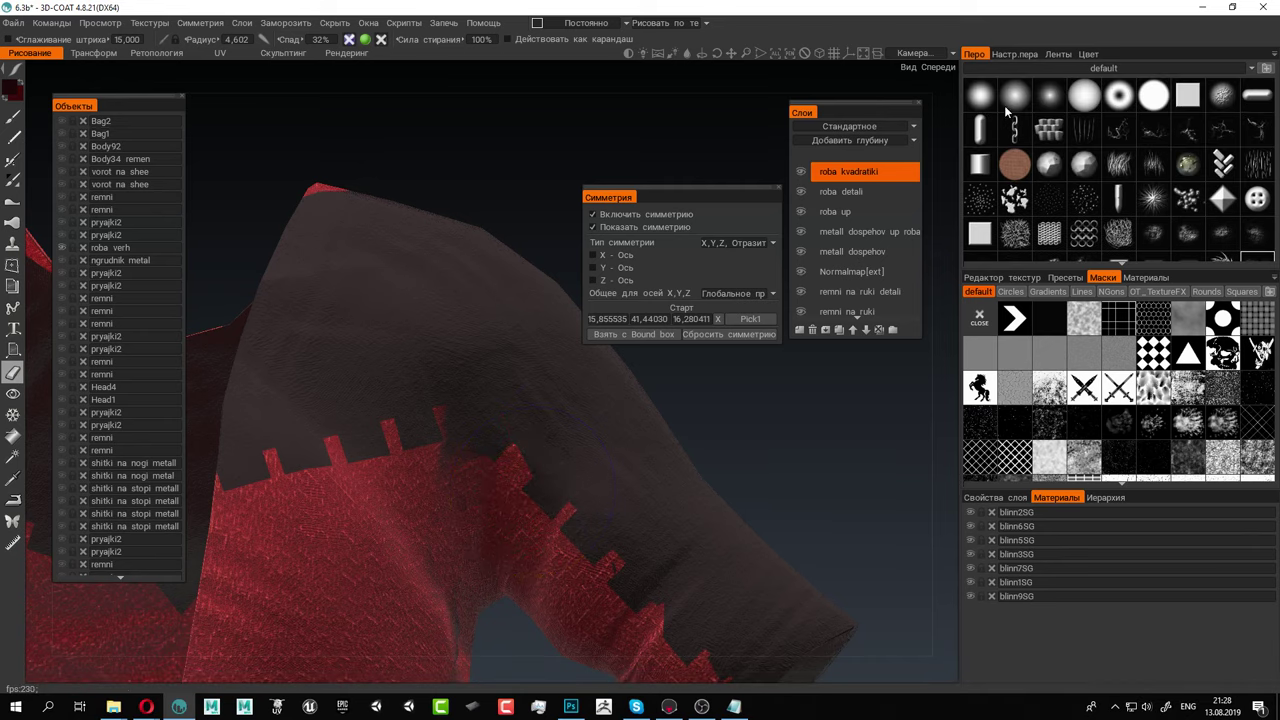
left_click(982, 96)
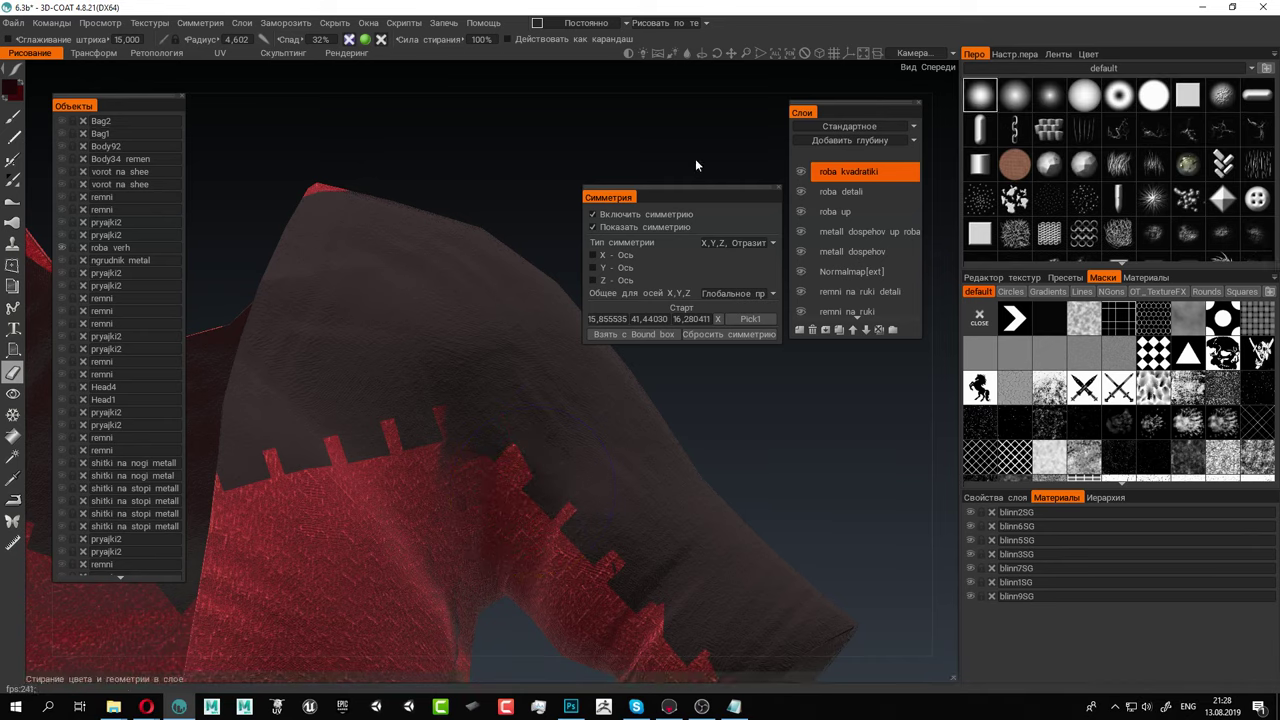
left_click(350, 41)
mouse_move(380, 40)
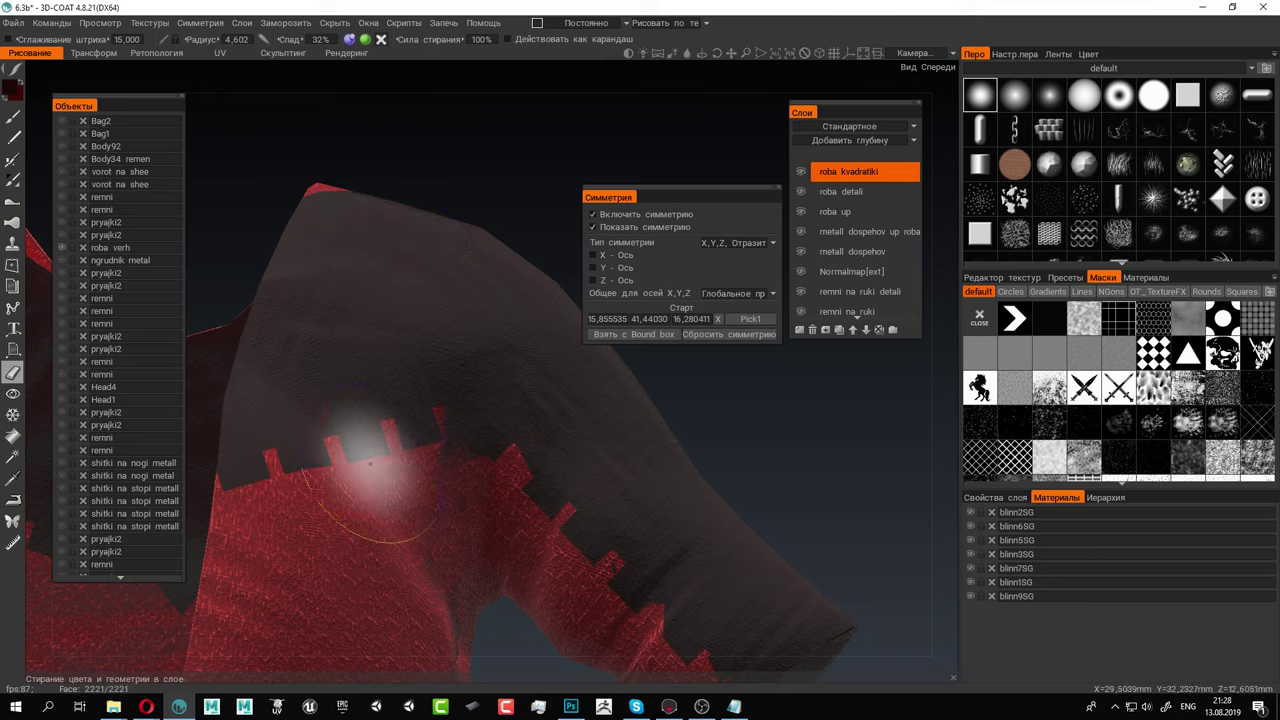
middle_click_drag(472, 474, 356, 345, "alt")
right_click_drag(356, 345, 557, 469, "alt")
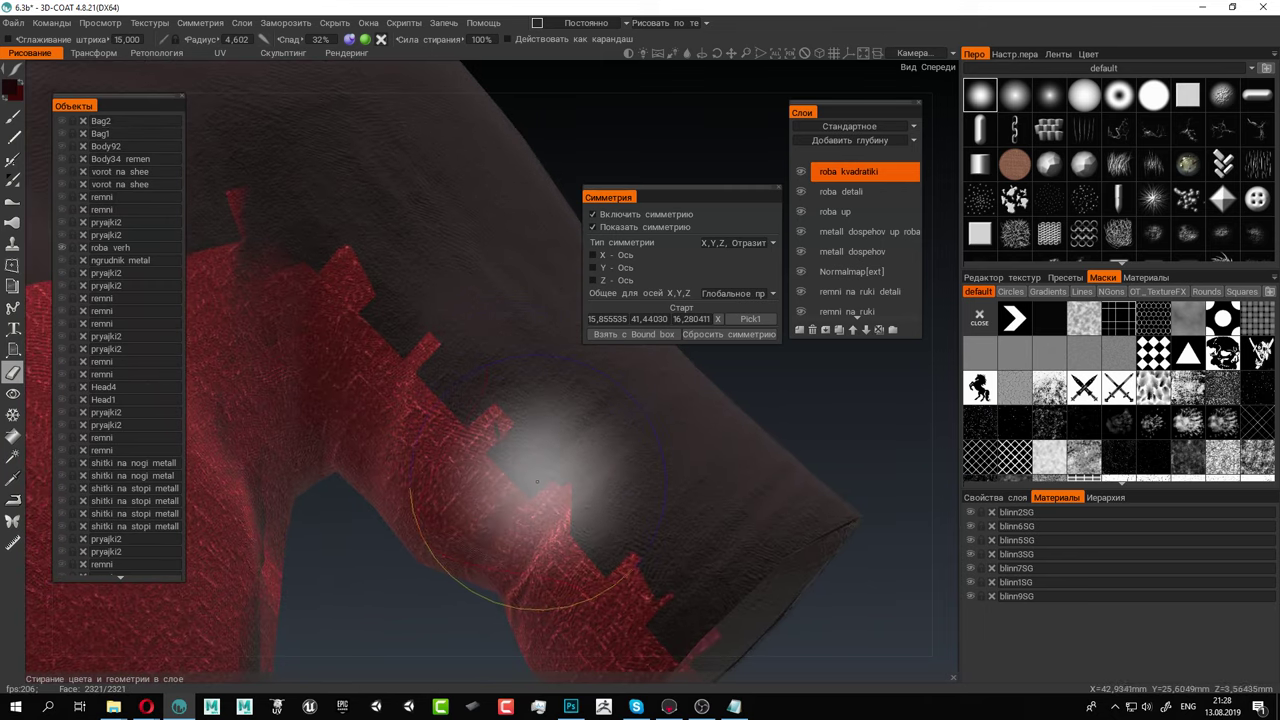
left_click(381, 40)
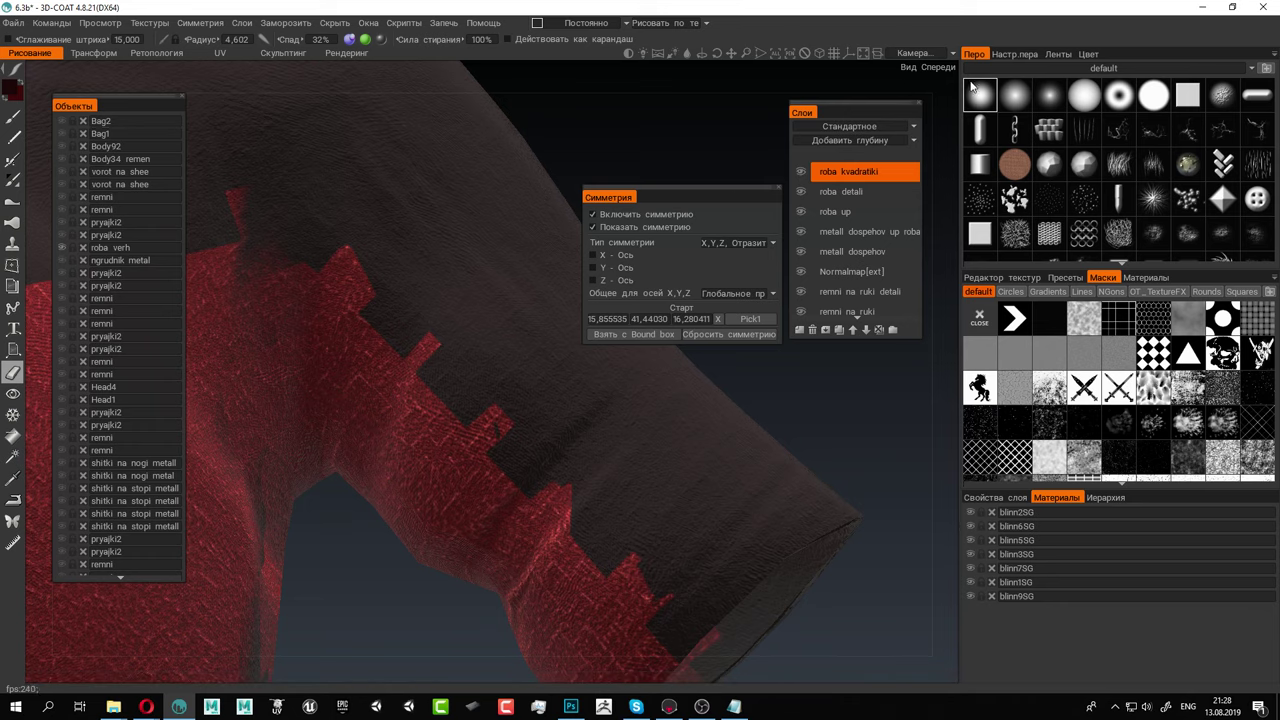
Return to the paint brush with roughness 100% and a grey-beige colour of hue 48.571, saturation 18% and lightness 51%
left_click(13, 116)
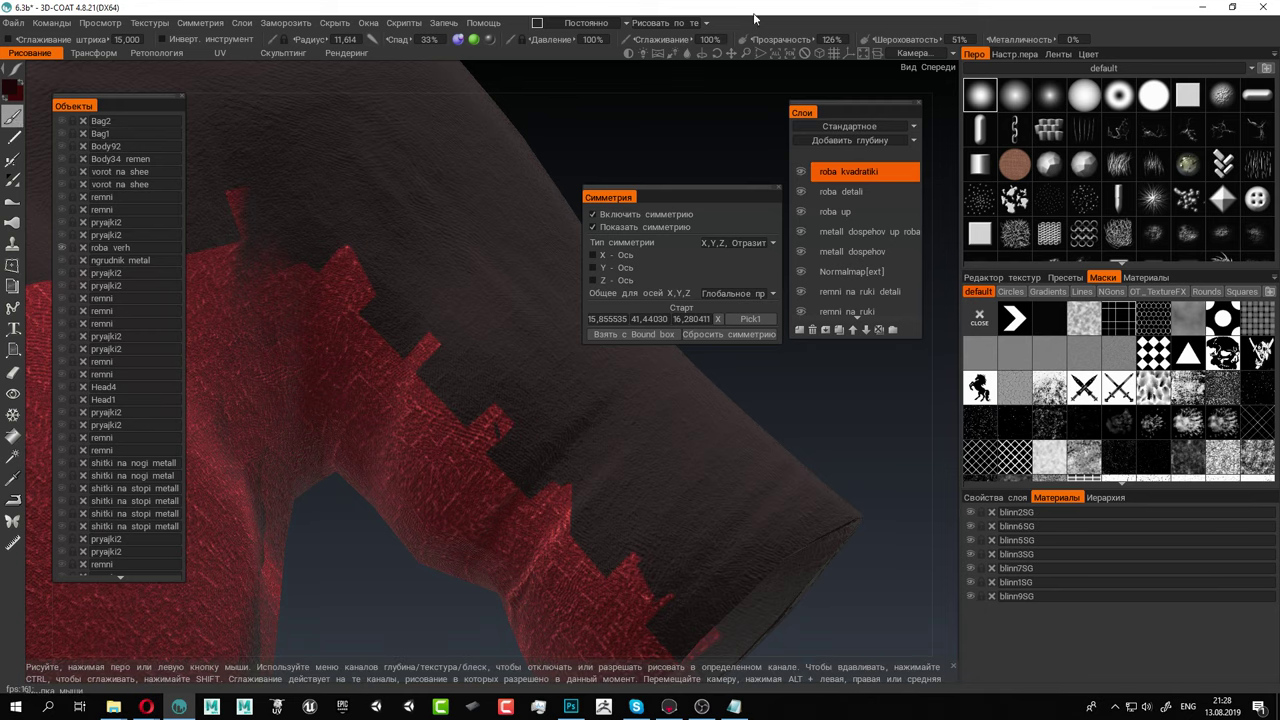
left_click(893, 38)
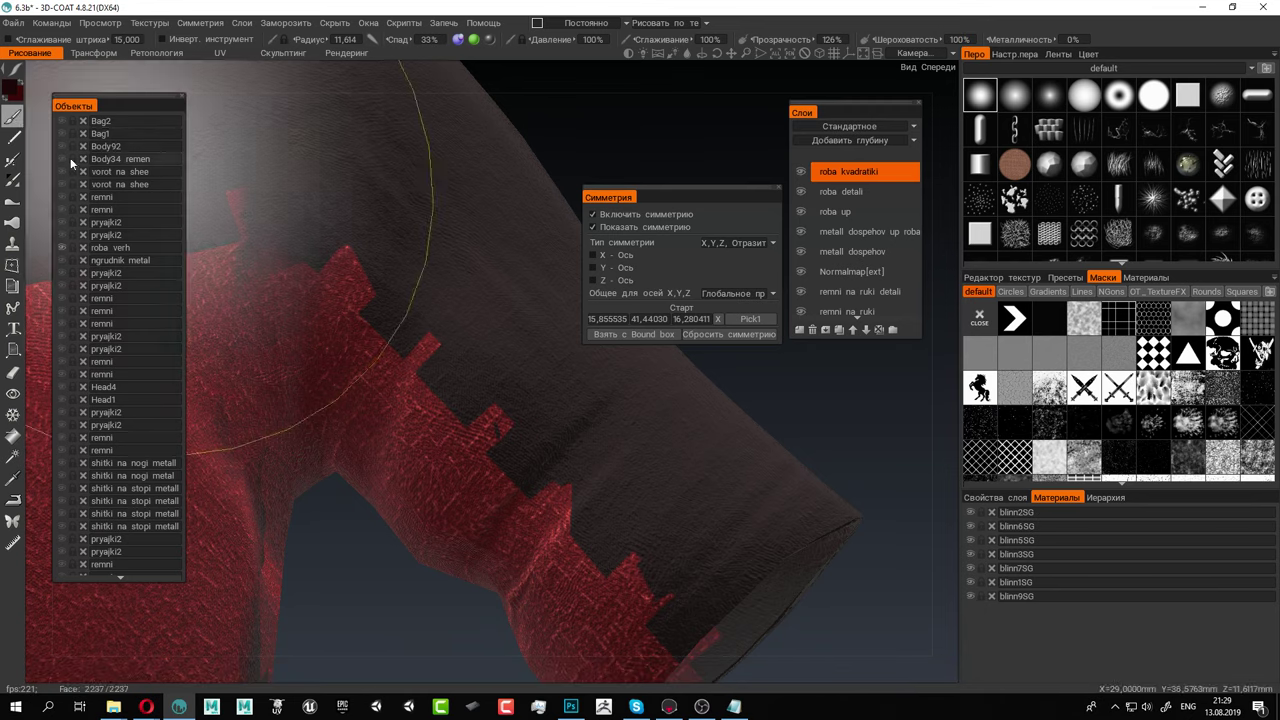
left_click(10, 92)
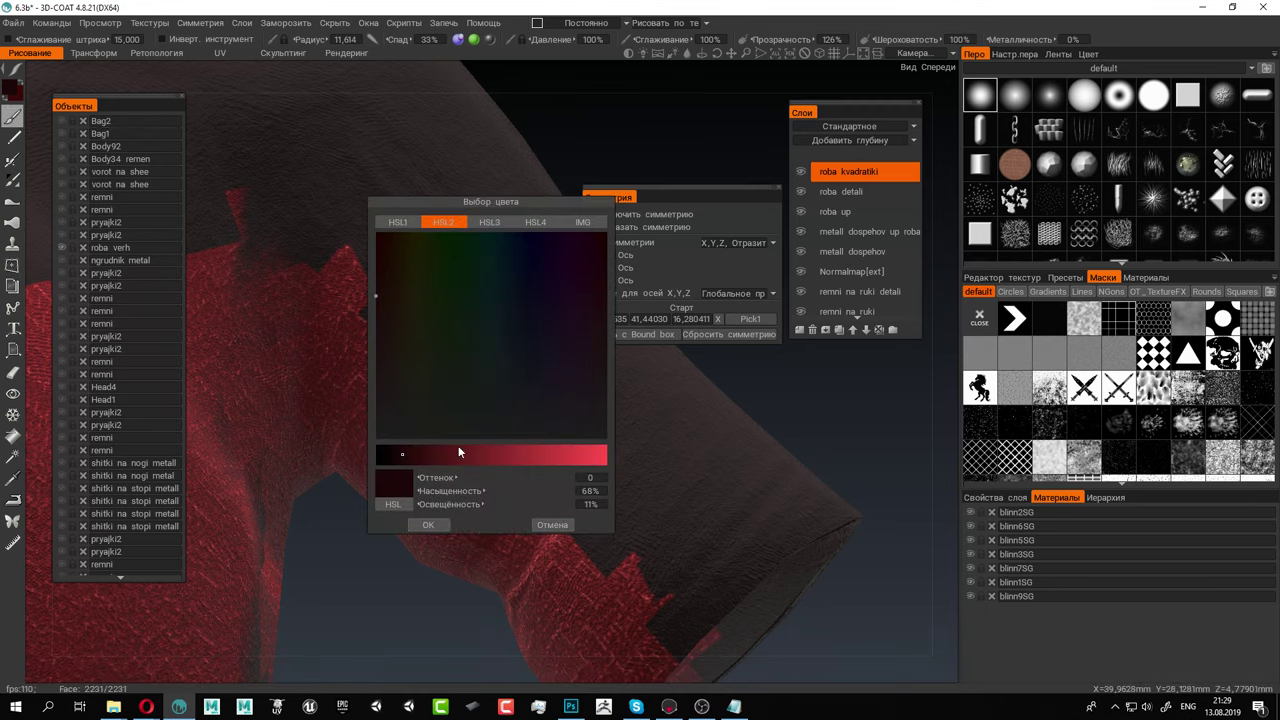
left_click(407, 402)
left_click(480, 457)
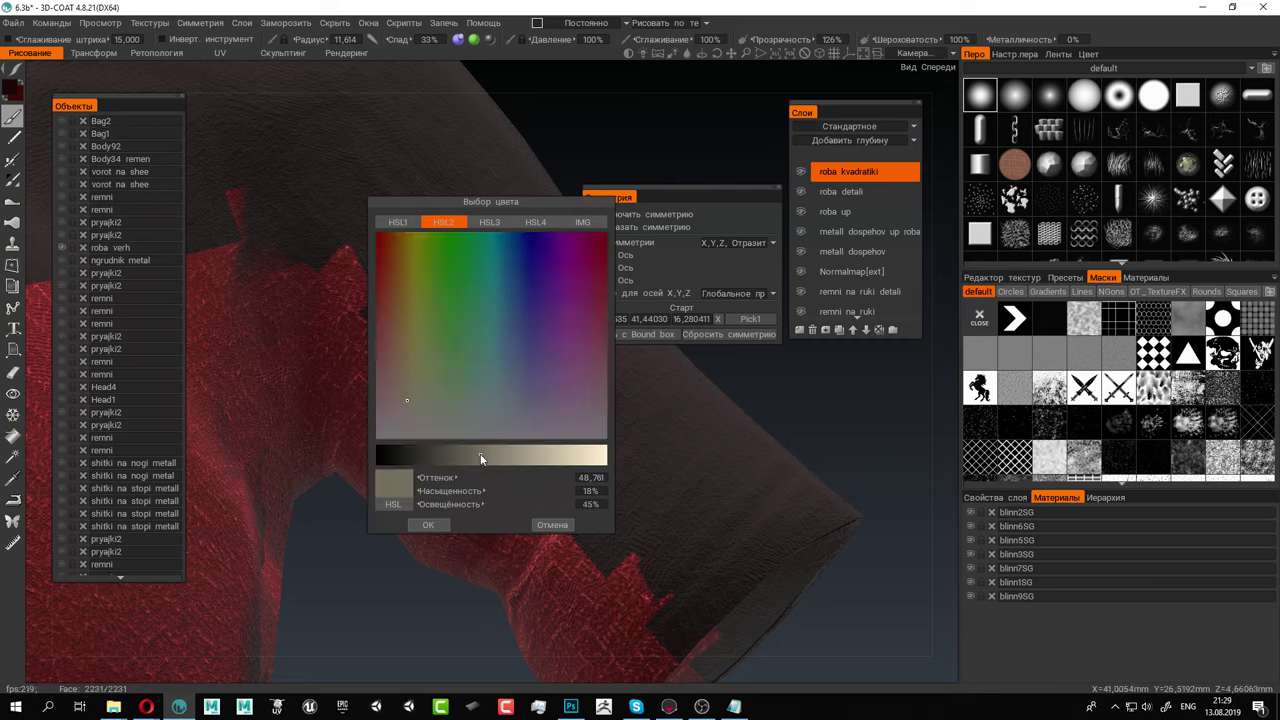
left_click(430, 524)
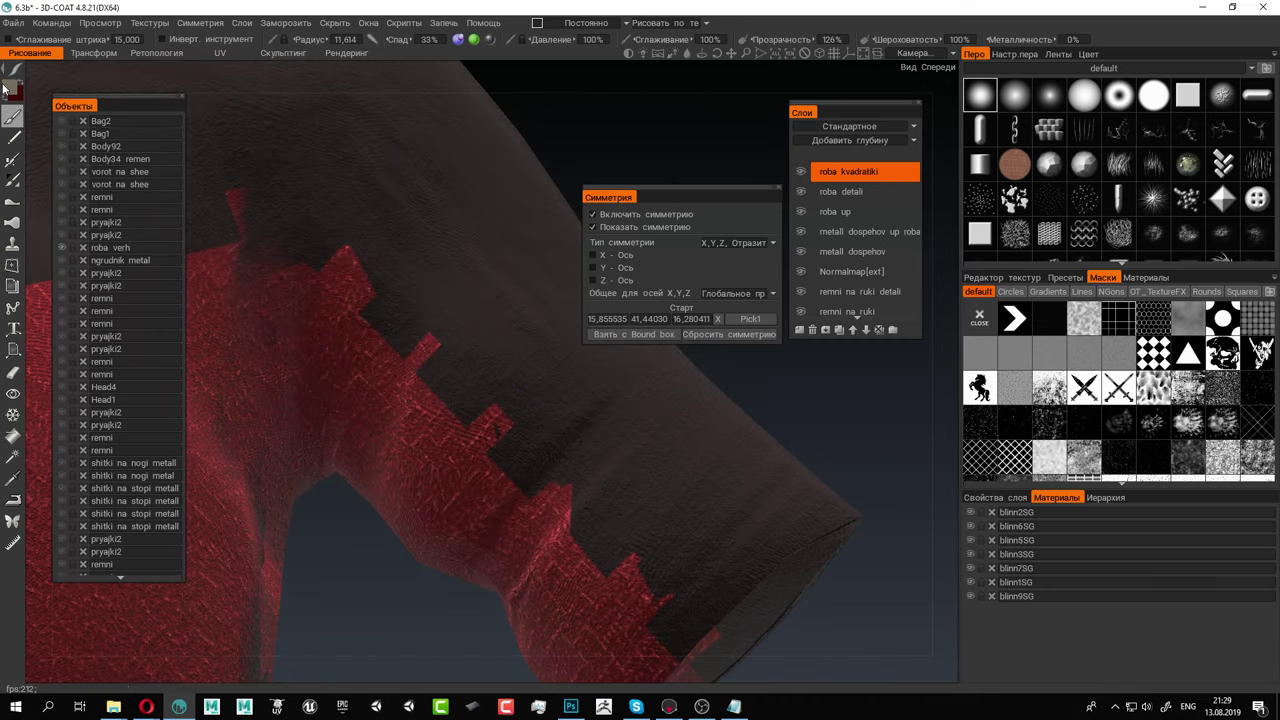
left_click(494, 455)
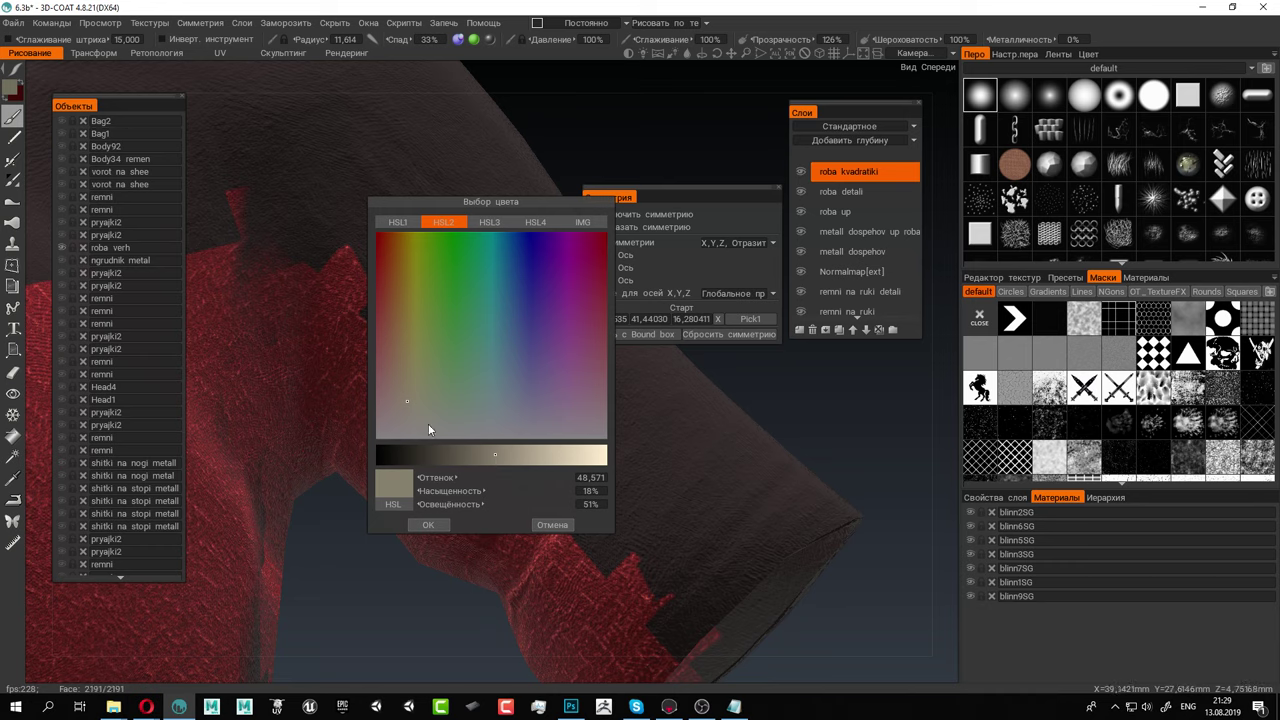
left_click(430, 524)
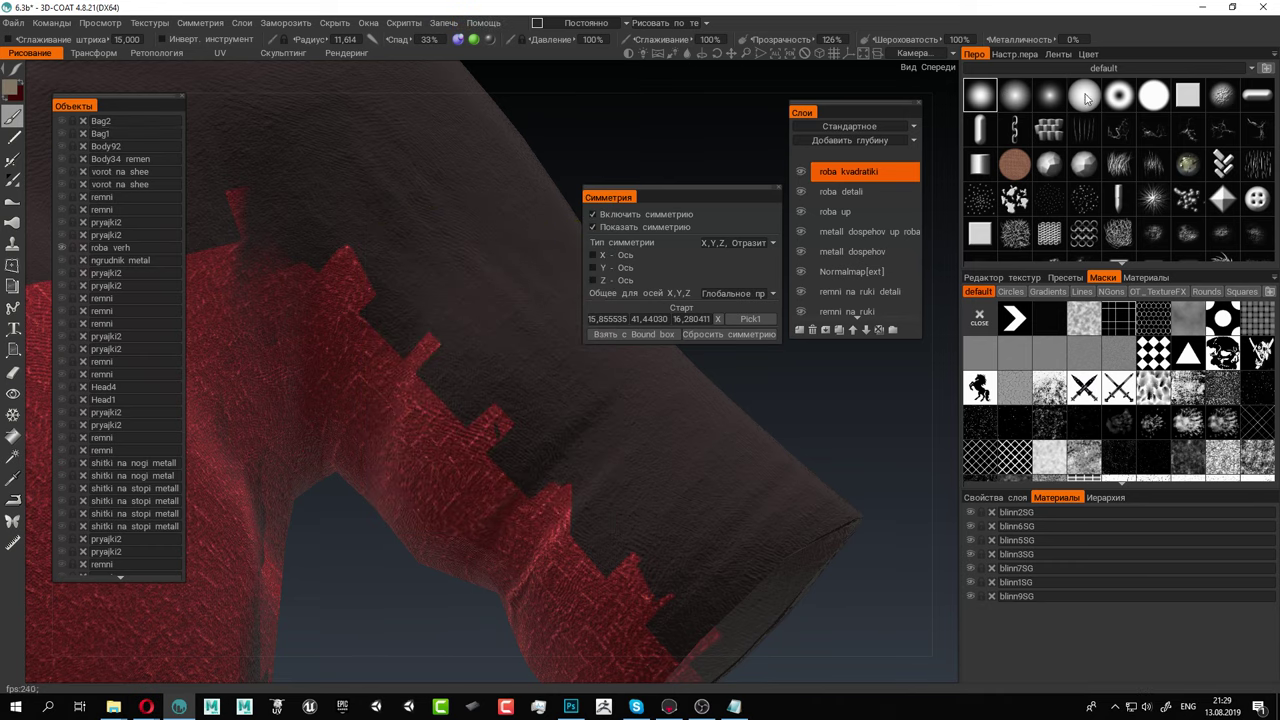
Load the MB_Stitches_1 strip set and choose its thin single dashed-stitch strip for the paint brush
left_click(1057, 55)
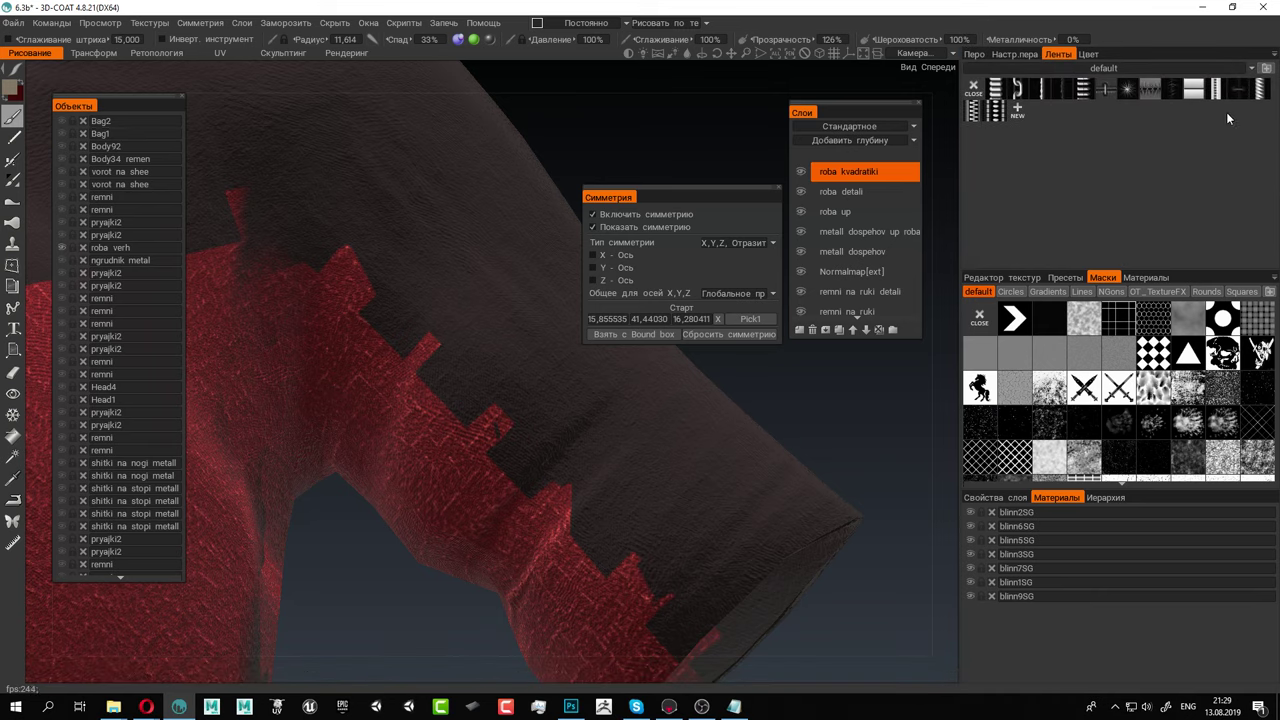
left_click(1038, 63)
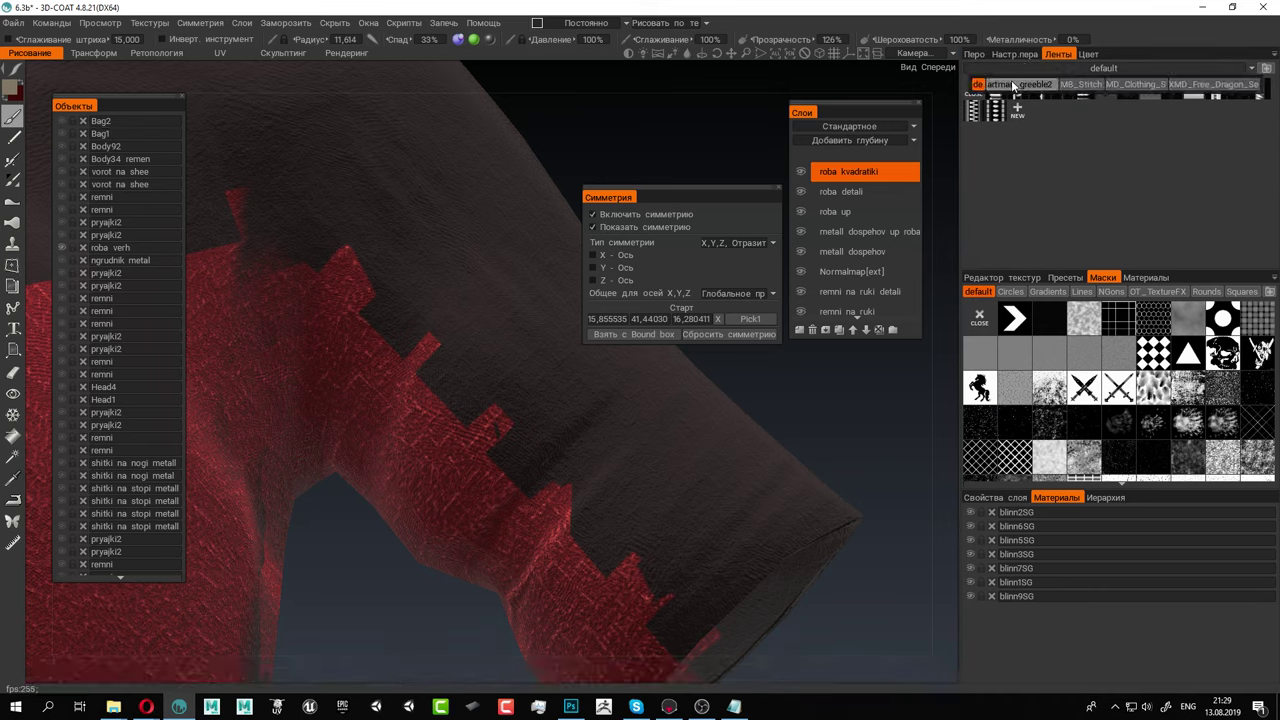
left_click(1015, 85)
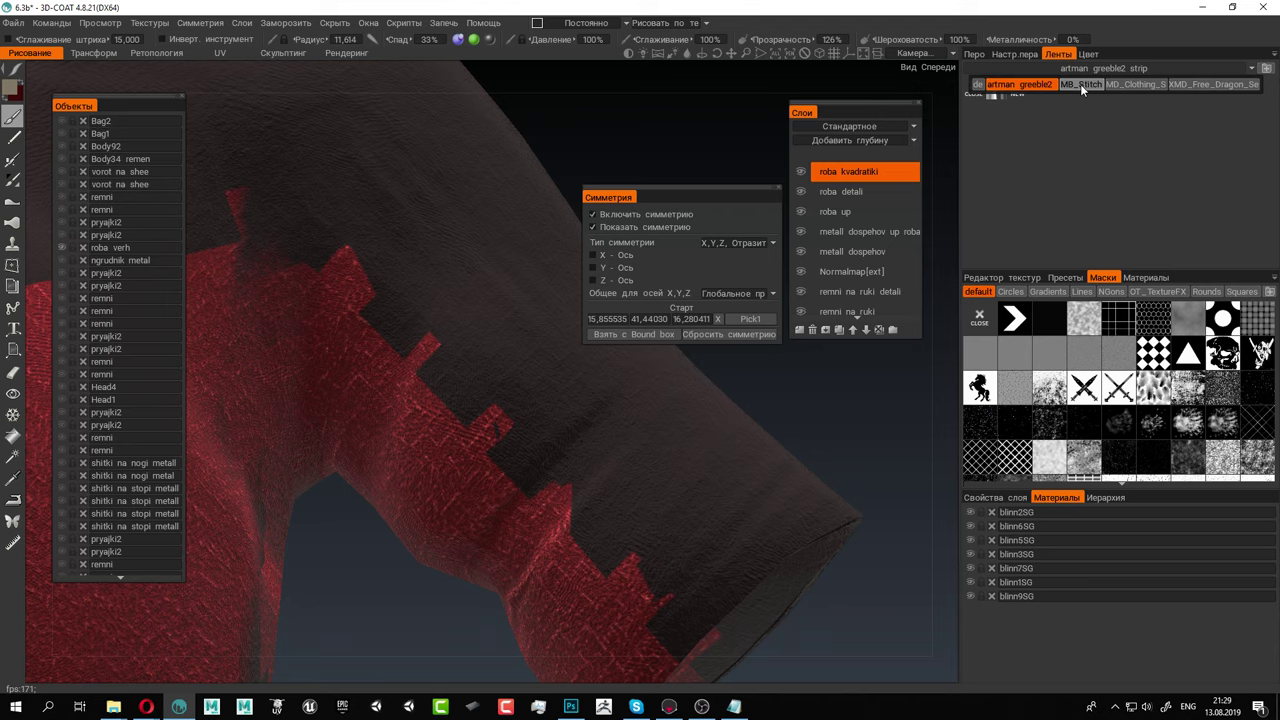
left_click(1080, 84)
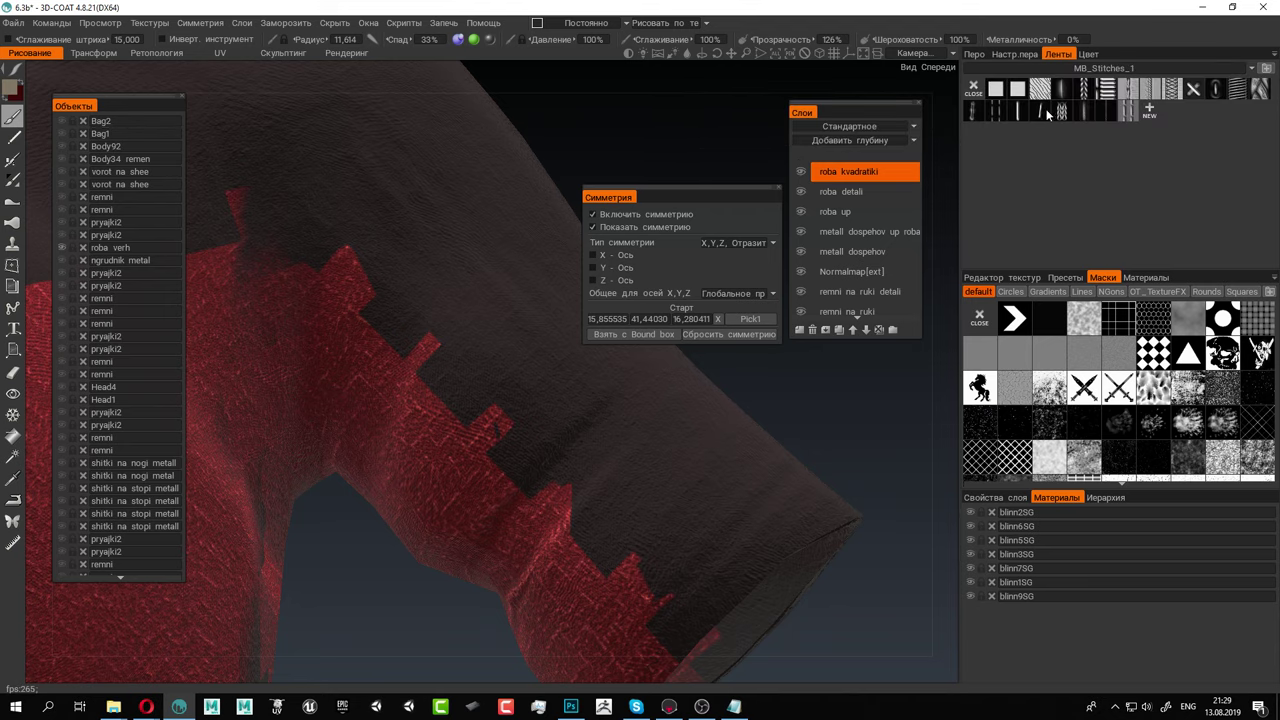
left_click(1043, 112)
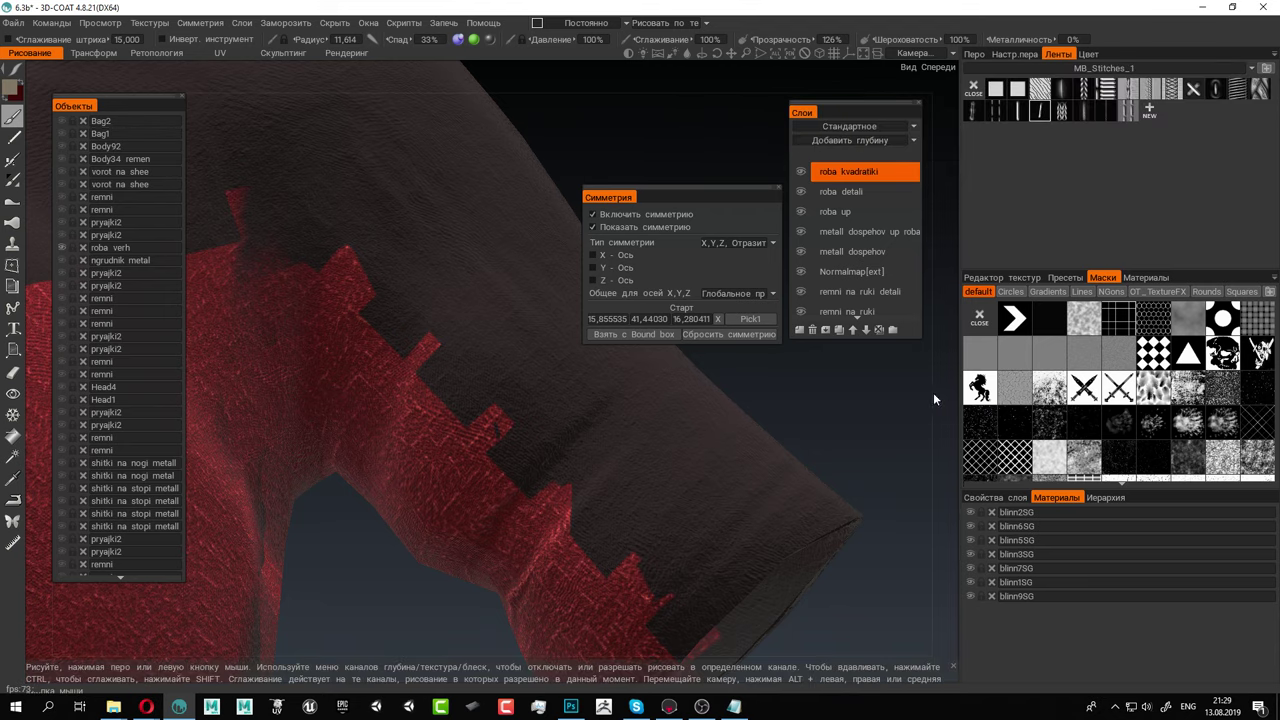
Reduce the brush radius to 0.266 and paint stitches along the stepped red-and-dark boundary, starting at the sleeve cuff
middle_click_drag(798, 415, 597, 214, "alt")
right_click_drag(597, 214, 857, 312, "alt")
middle_click_drag(857, 312, 599, 379, "alt")
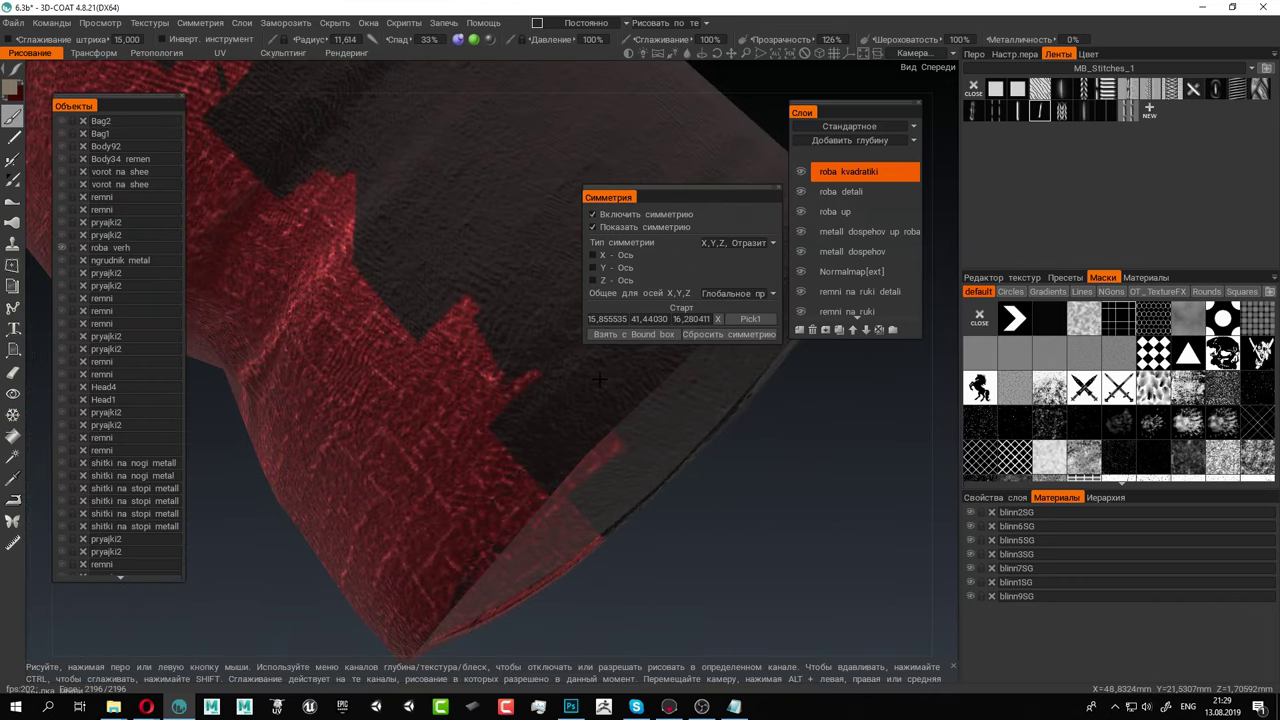
left_click_drag(599, 379, 572, 394, "alt")
middle_click_drag(572, 394, 552, 450, "alt")
right_click_drag(475, 474, 82, 480)
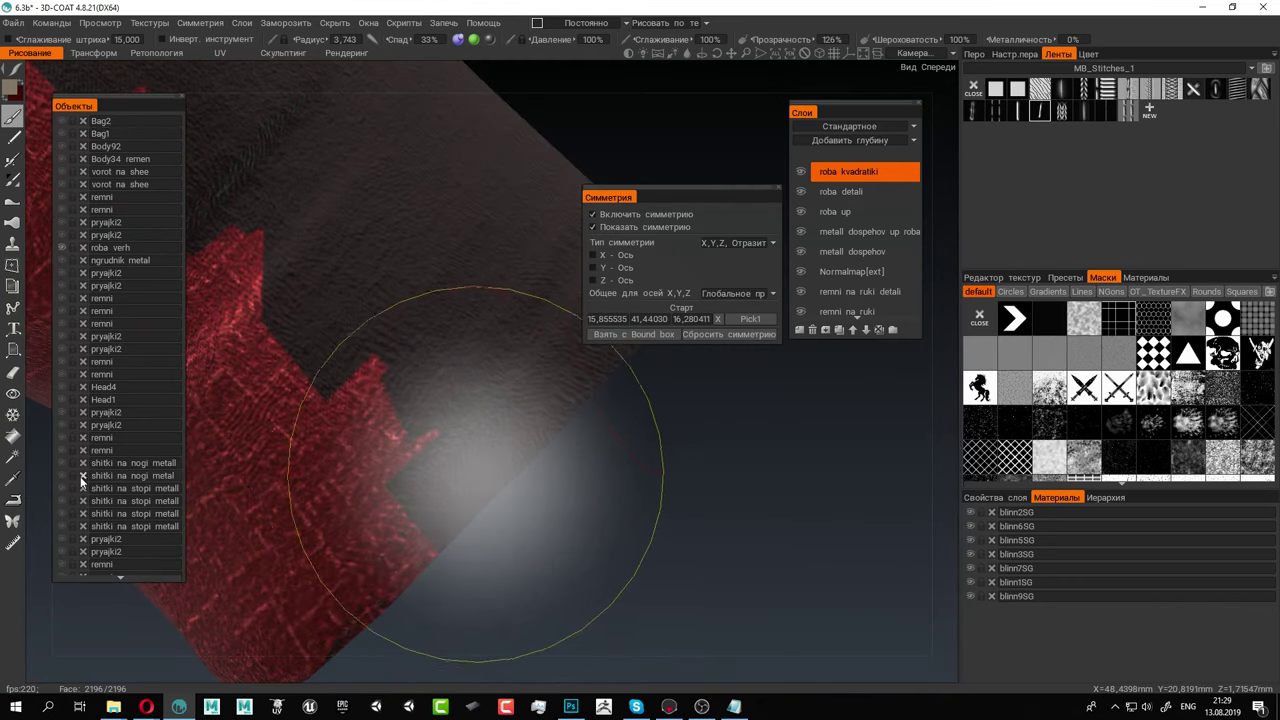
right_click_drag(420, 458, 246, 454)
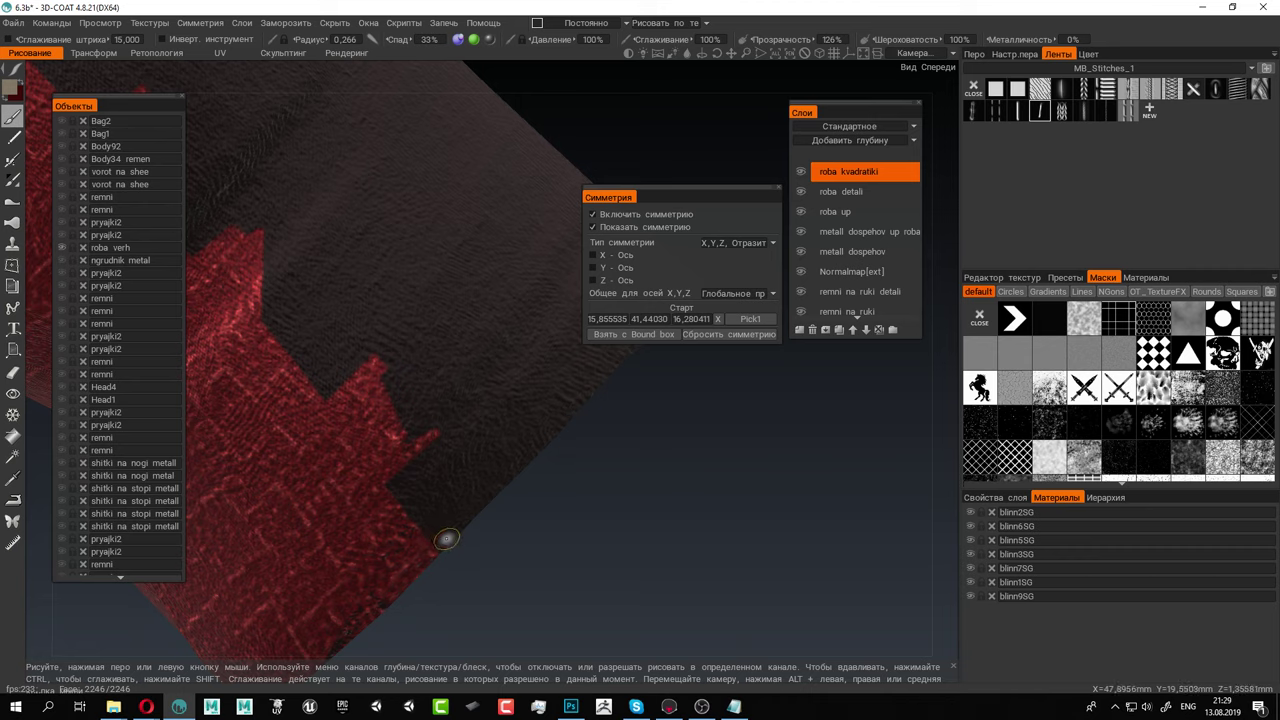
left_click_drag(447, 539, 428, 522)
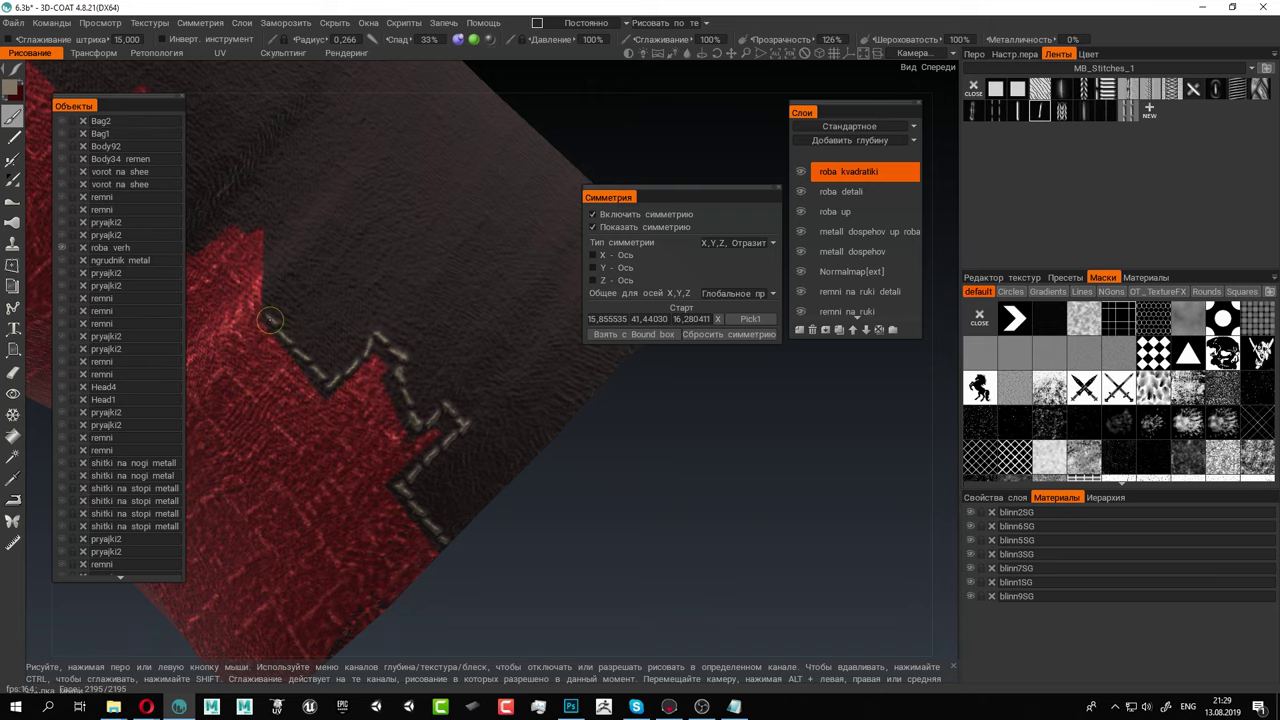
Continue the stitches up the sleeve, following each notch of the dark fabric's stepped edge towards the armpit
middle_click_drag(273, 233, 545, 425)
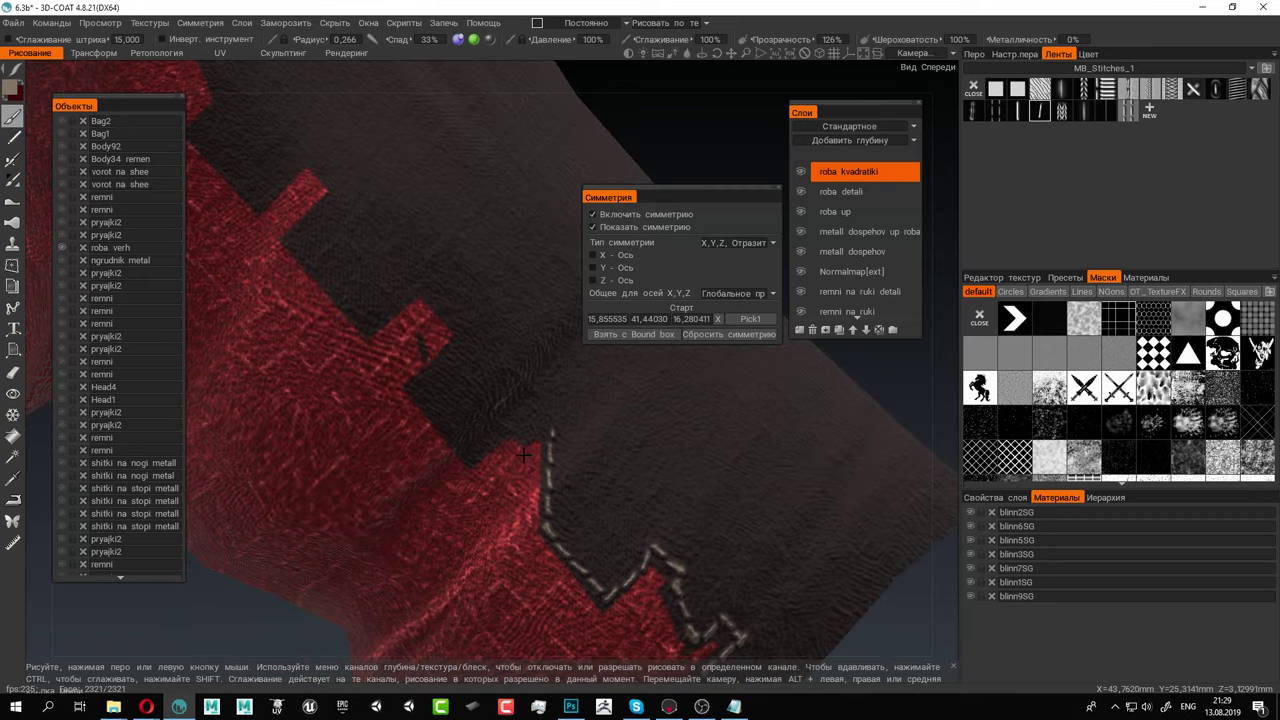
left_click_drag(541, 427, 511, 423)
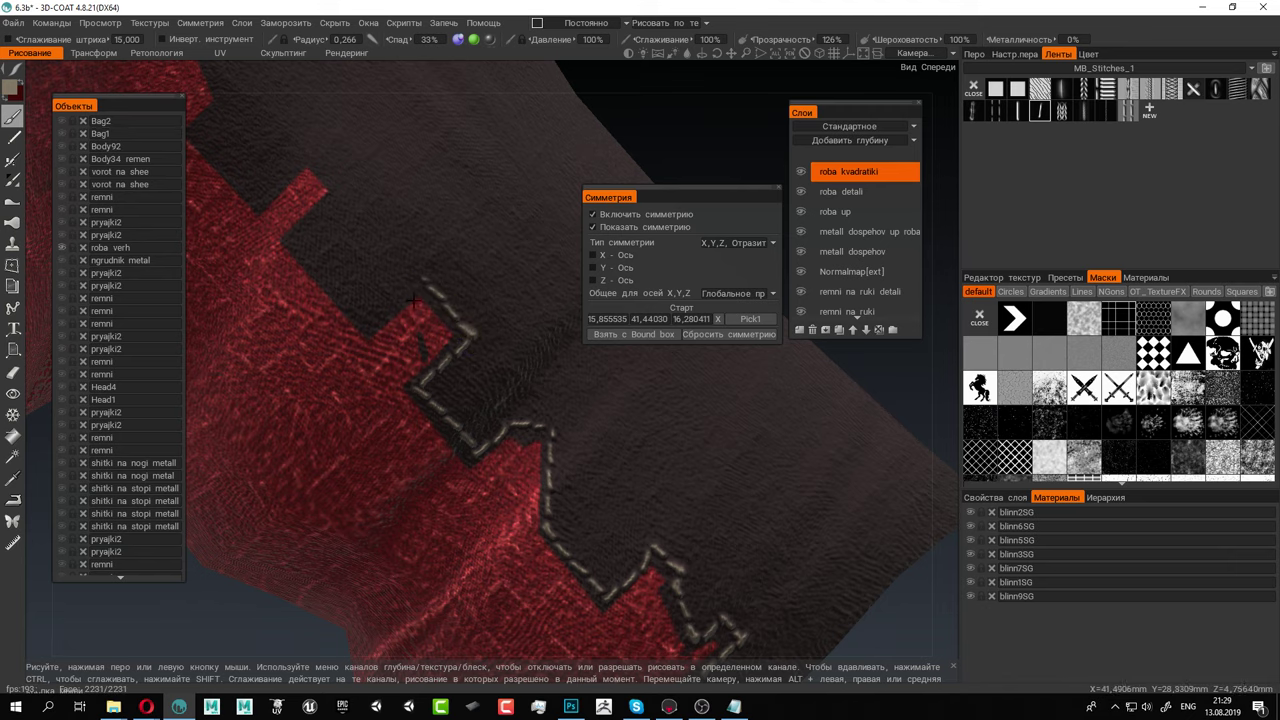
middle_click_drag(435, 291, 491, 412)
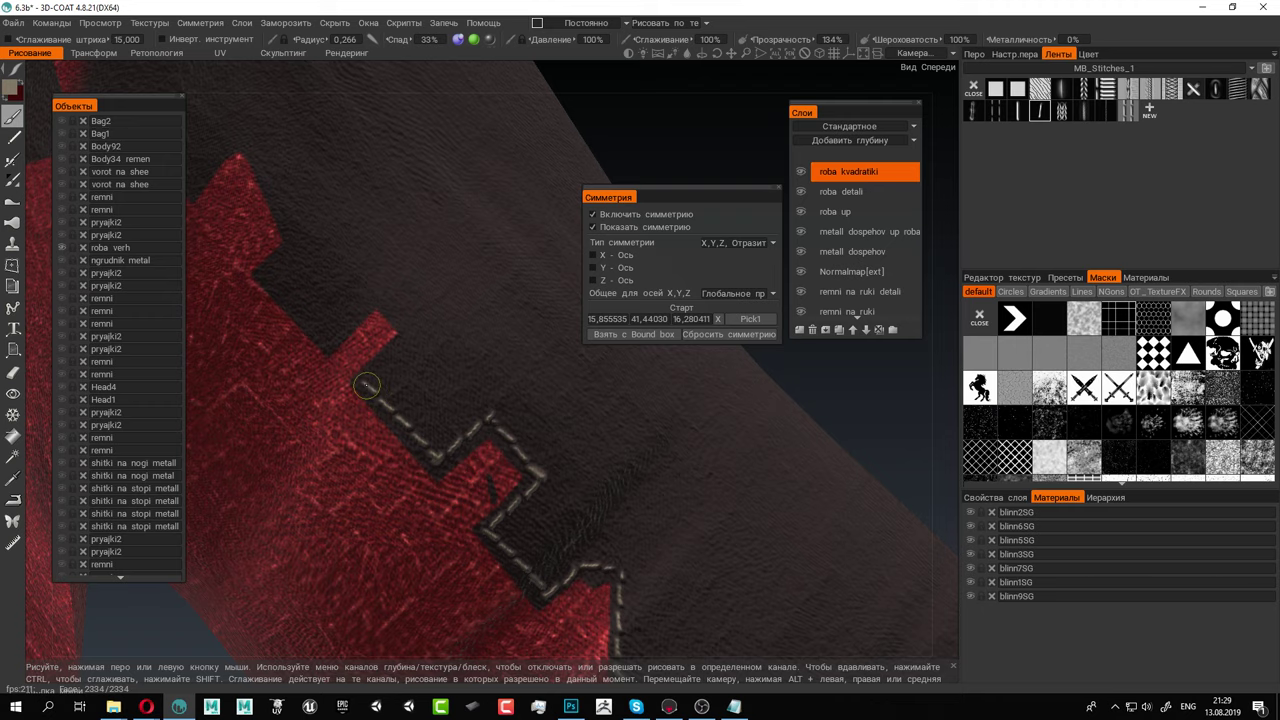
scroll(413, 346, "down", 8)
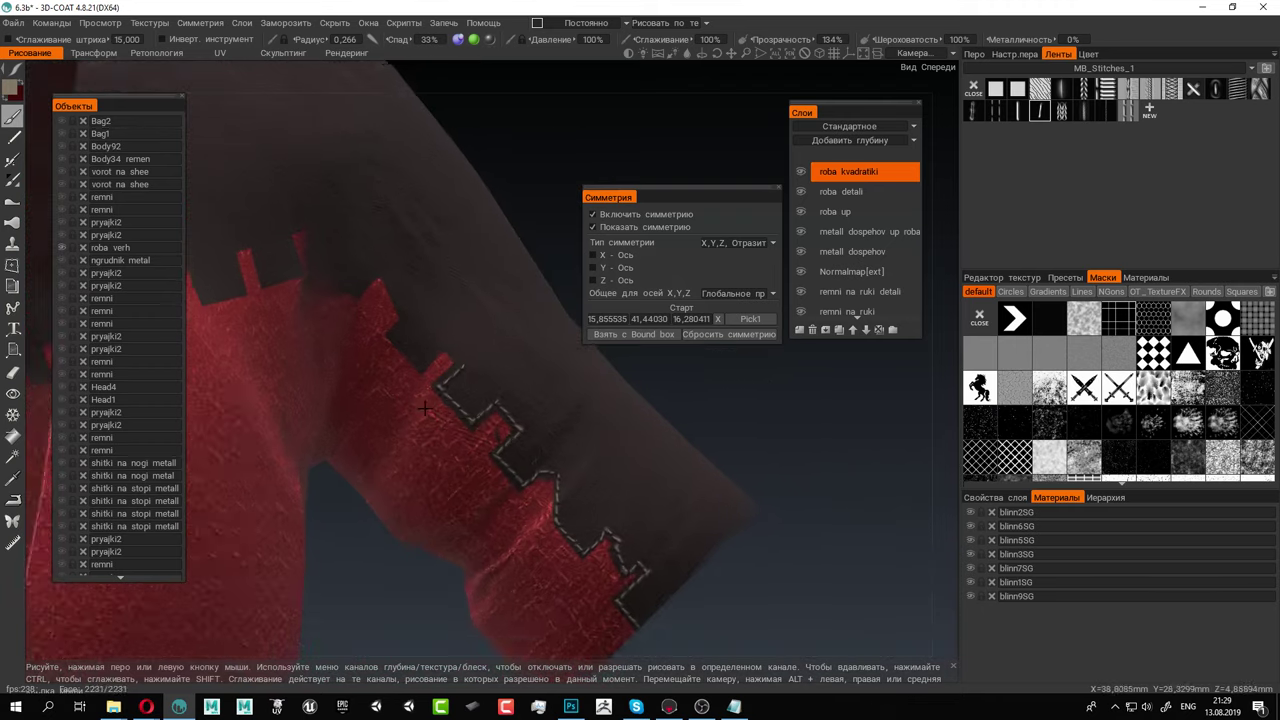
left_click_drag(418, 403, 446, 400, "alt")
right_click_drag(446, 400, 770, 576, "alt")
scroll(770, 576, "up", 5)
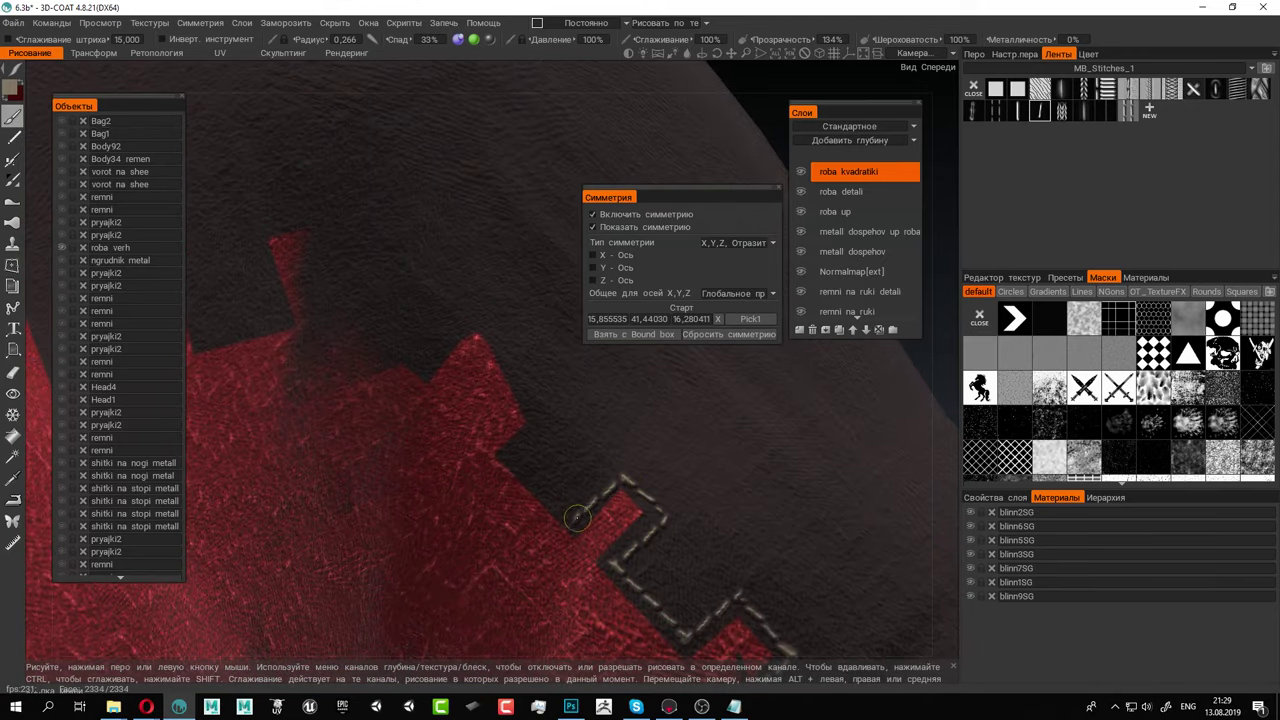
mouse_move(521, 444)
left_mouse_down()
mouse_move(540, 425)
mouse_move(520, 378)
left_mouse_up()
Stitch around the peak above the armpit and the first red tabs where the sleeve meets the chest
middle_click_drag(464, 364, 595, 544, "alt")
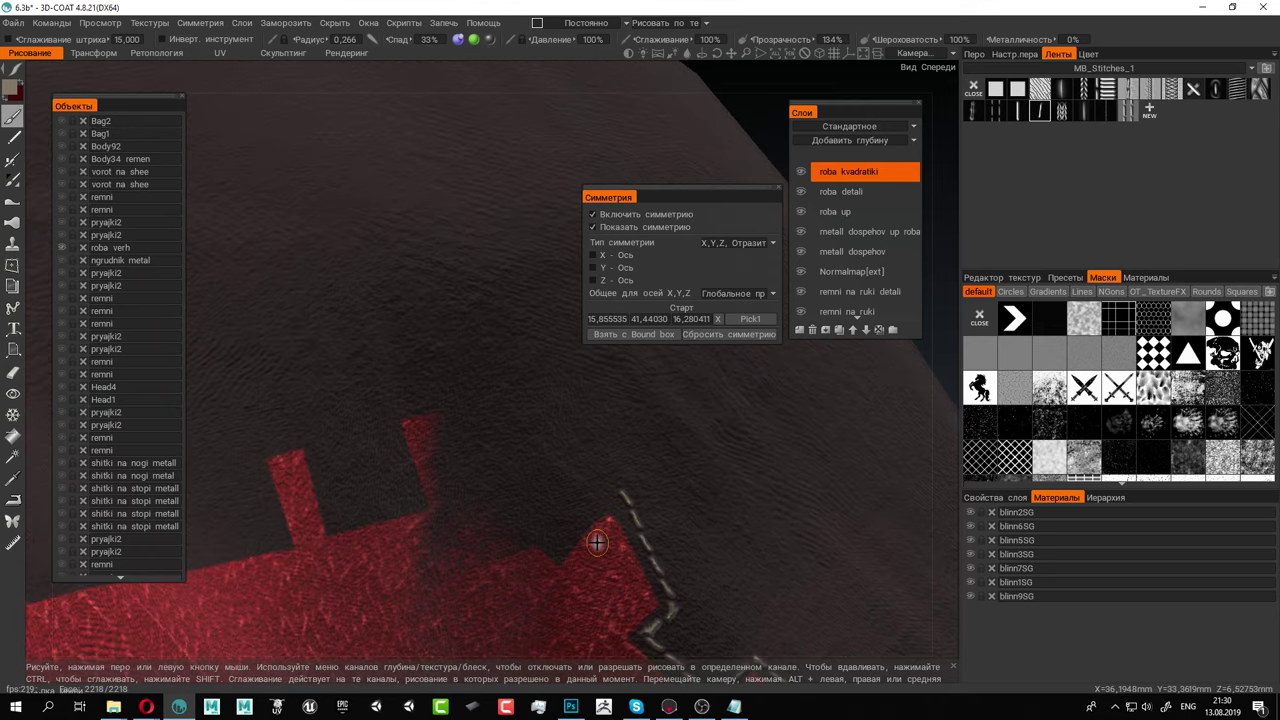
mouse_move(617, 492)
left_mouse_down()
mouse_move(593, 505)
mouse_move(515, 503)
mouse_move(477, 469)
left_mouse_up()
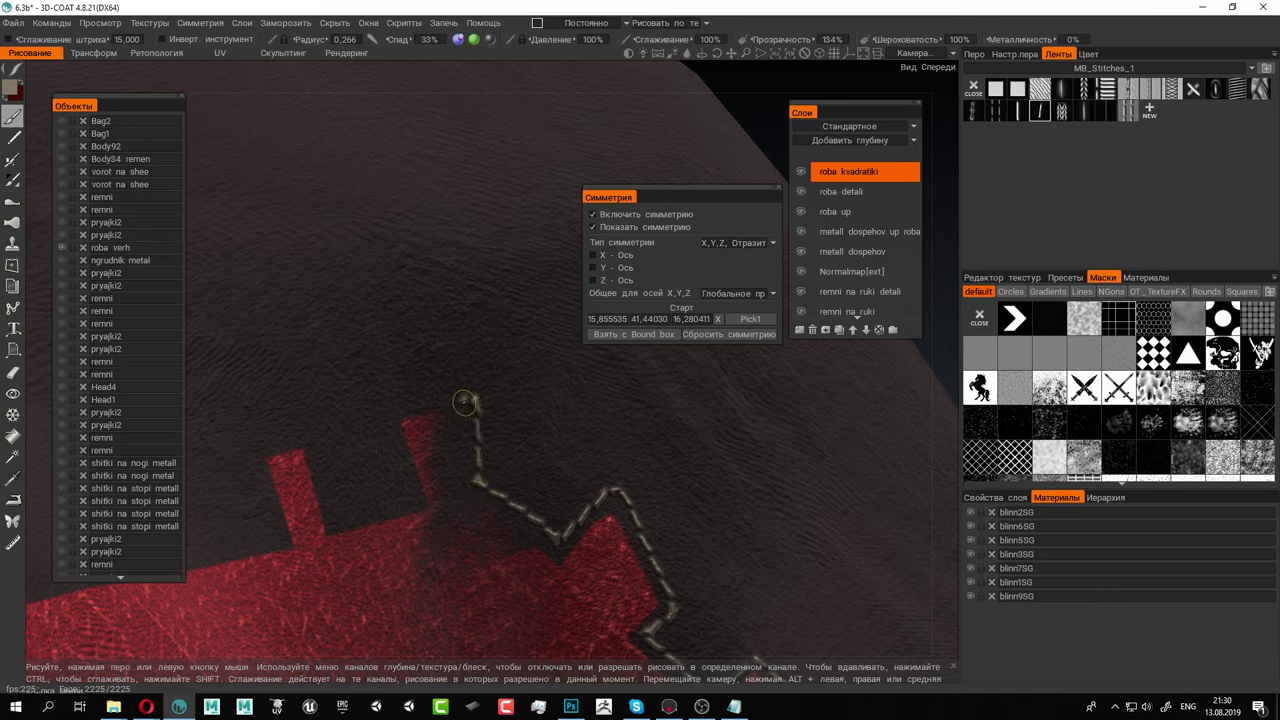
left_click_drag(464, 401, 395, 413)
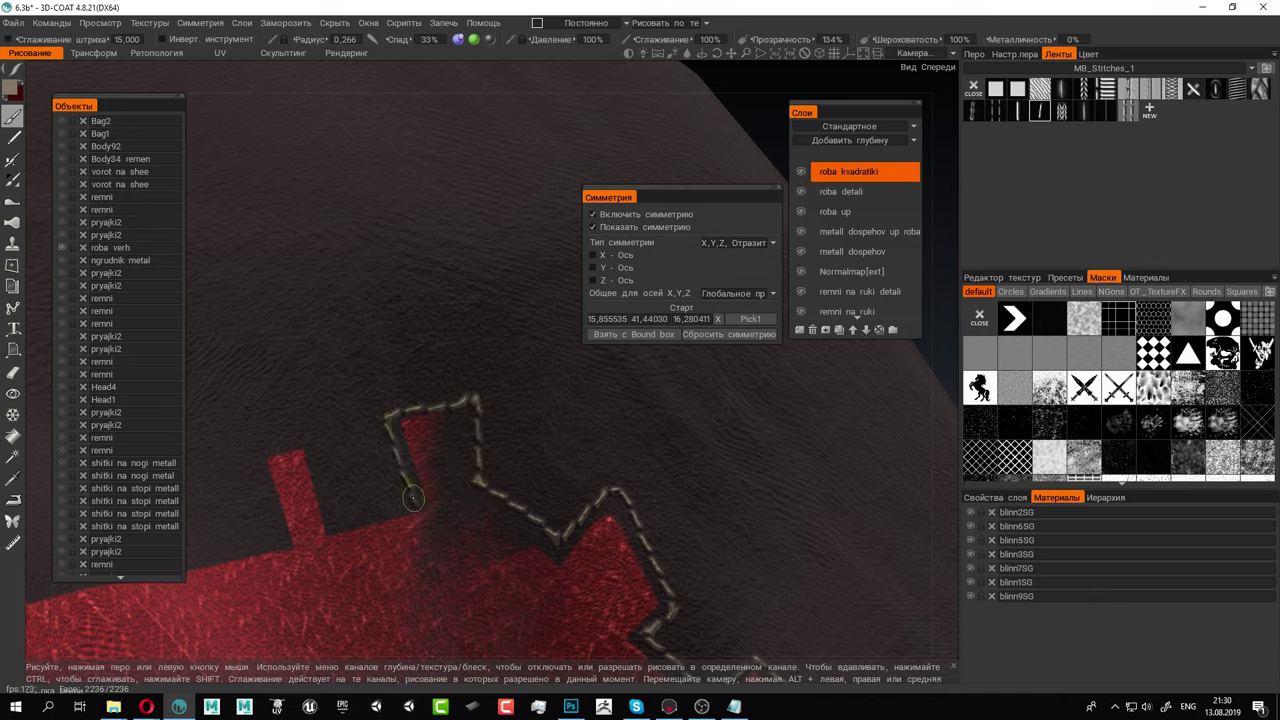
mouse_move(318, 468)
left_mouse_down()
mouse_move(305, 427)
mouse_move(253, 446)
left_mouse_up()
middle_click_drag(258, 459, 500, 408, "alt")
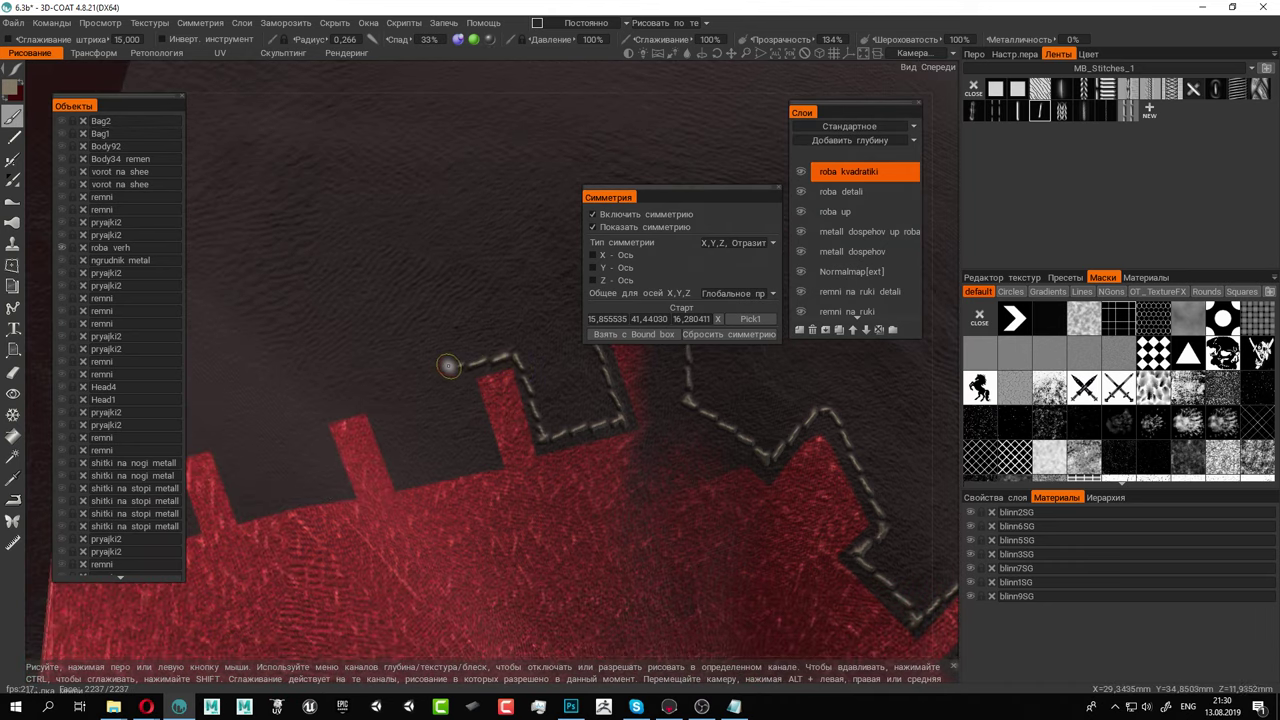
Stitch around the remaining red tabs across the chest, ending at the edge of the robe's front opening
mouse_move(448, 362)
left_mouse_down()
mouse_move(487, 455)
mouse_move(400, 484)
mouse_move(376, 395)
mouse_move(342, 400)
mouse_move(310, 410)
mouse_move(338, 488)
left_mouse_up()
middle_click_drag(340, 488, 556, 468)
mouse_move(524, 471)
left_mouse_down()
mouse_move(438, 486)
mouse_move(405, 422)
mouse_move(340, 425)
left_mouse_up()
middle_click_drag(340, 425, 578, 430)
mouse_move(578, 430)
left_mouse_down()
mouse_move(597, 505)
mouse_move(503, 533)
mouse_move(485, 490)
left_mouse_up()
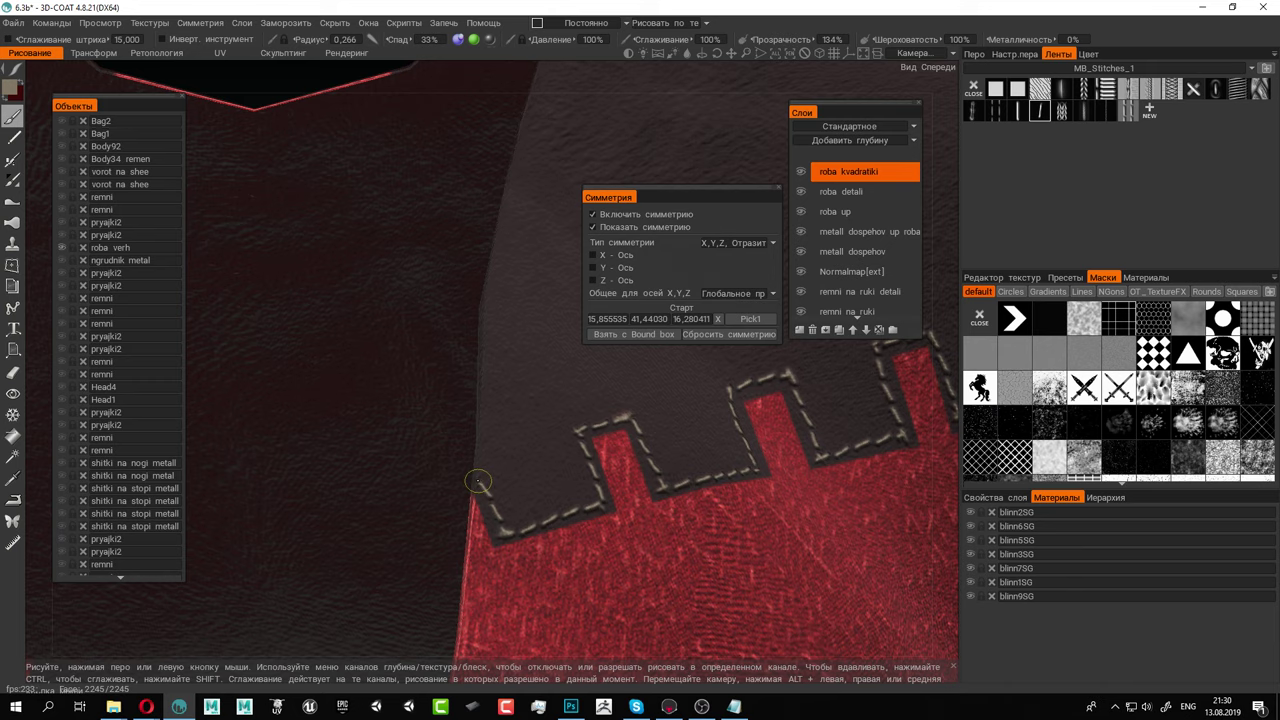
Turn on stroke smoothing for the brush and set it to 39.2
right_click_drag(485, 490, 538, 419, "alt")
middle_click_drag(538, 419, 336, 465, "alt")
right_click_drag(336, 465, 375, 405, "alt")
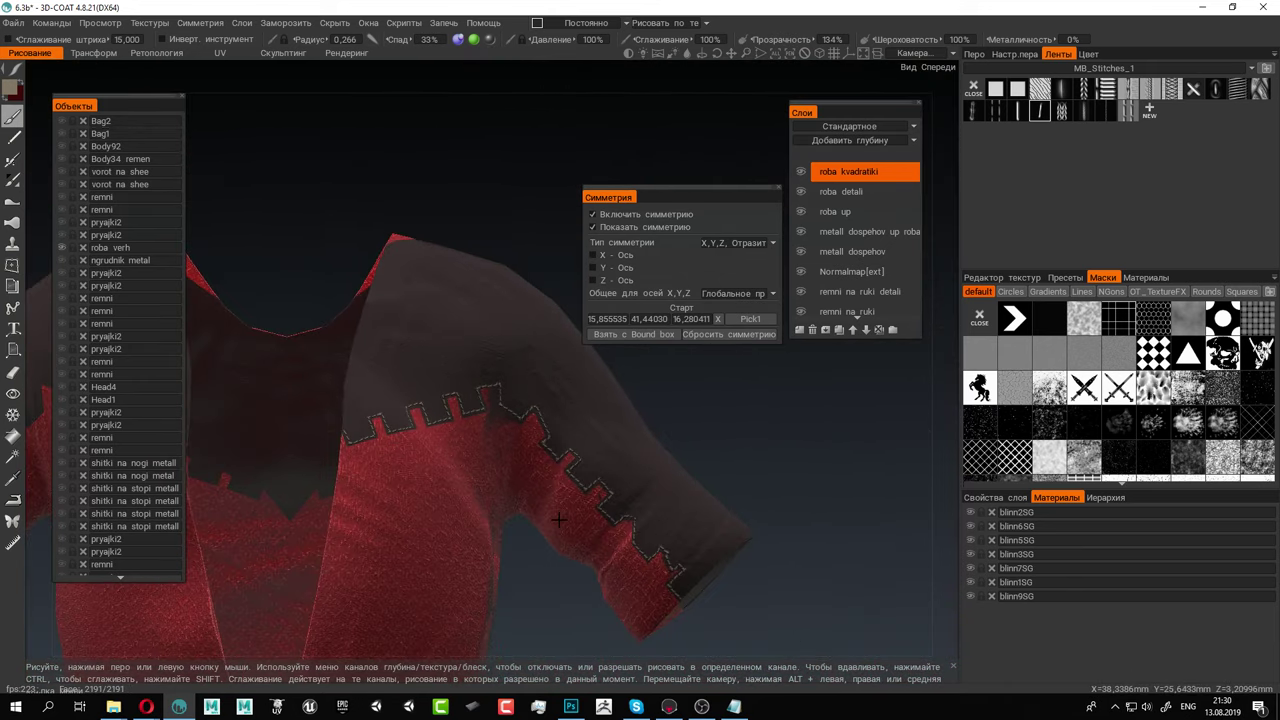
left_click_drag(555, 400, 500, 445, "alt")
middle_click_drag(500, 445, 386, 527, "alt")
right_click_drag(387, 527, 546, 534)
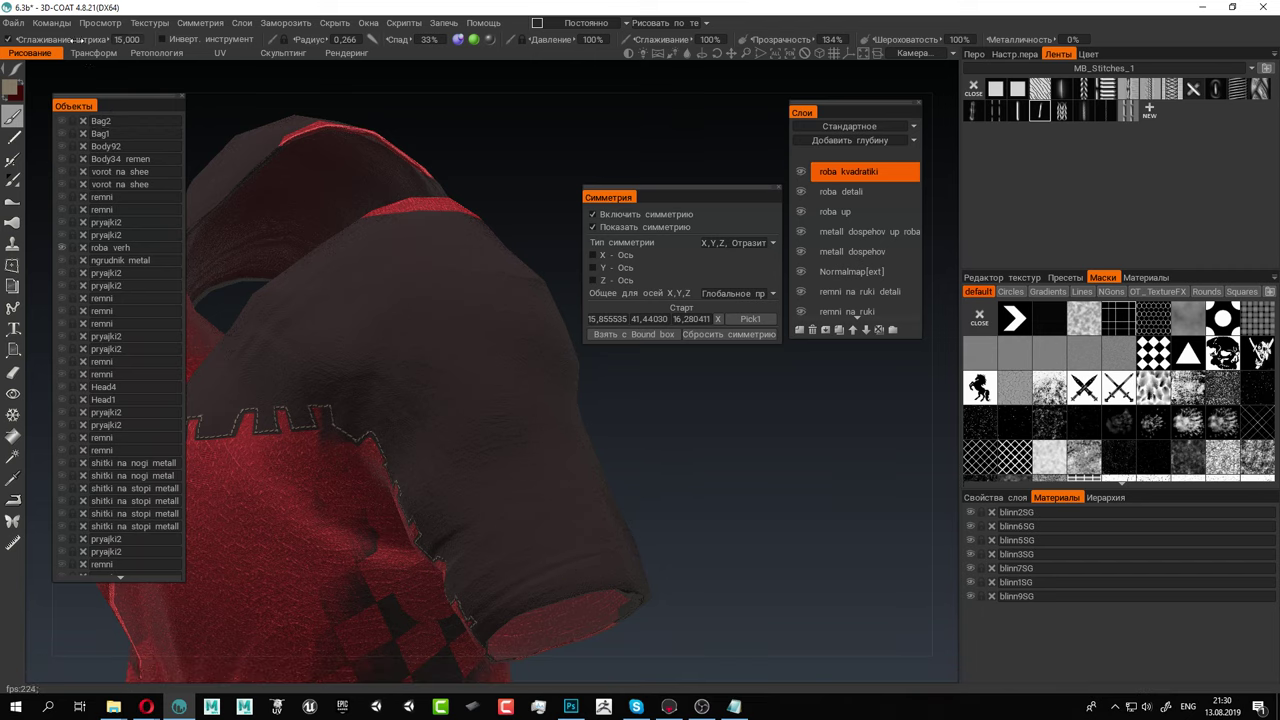
left_click_drag(107, 38, 157, 40)
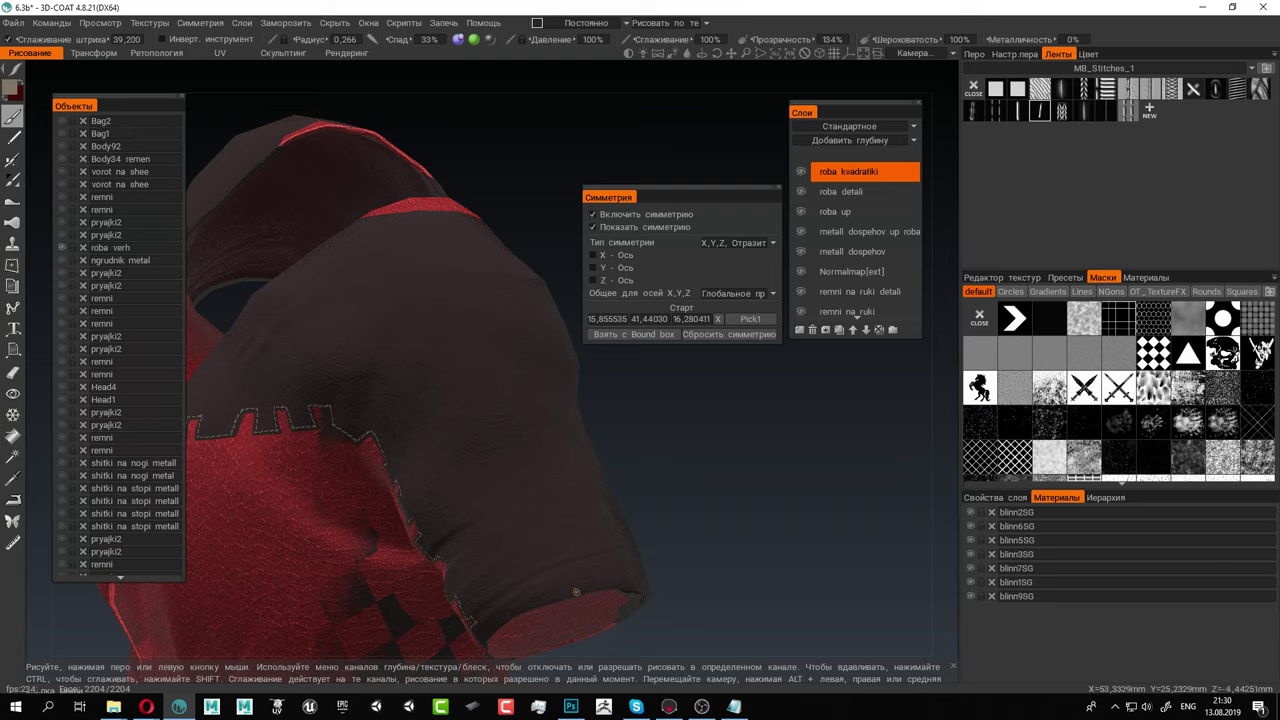
Paint a long stitched seam from the sleeve cuff up the outside of the arm and over the shoulder
left_click_drag(542, 511, 530, 476)
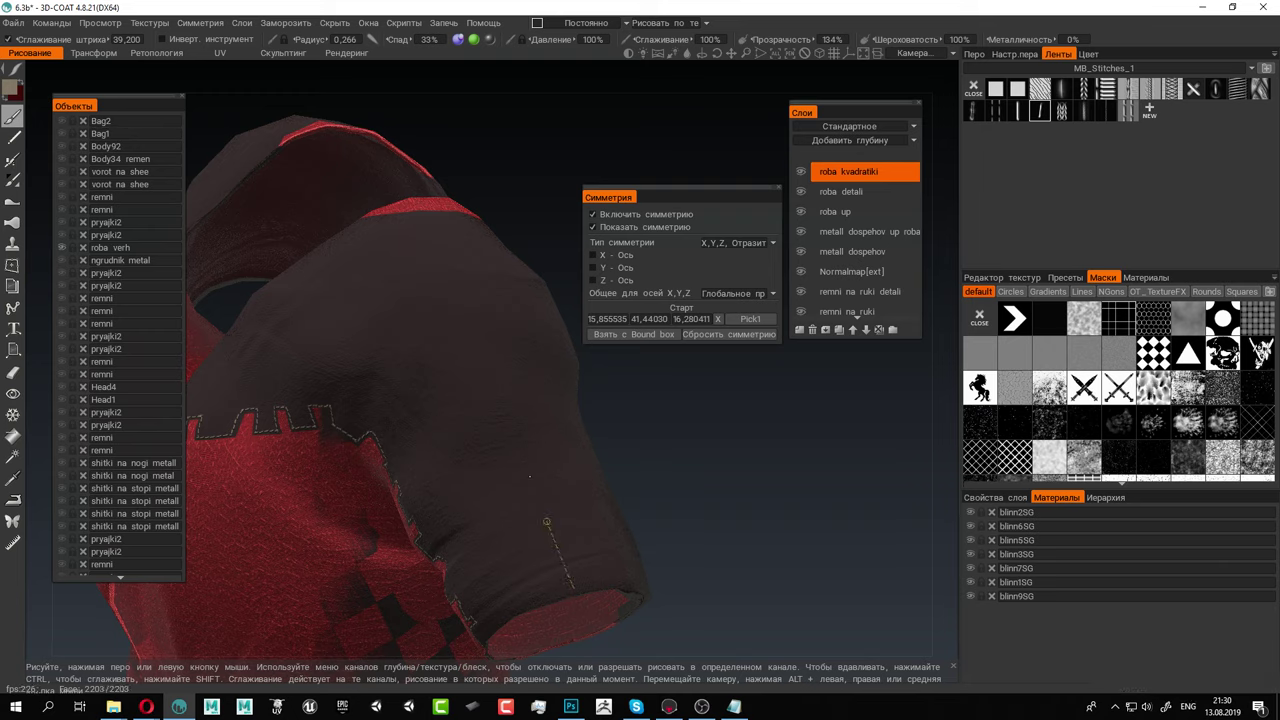
left_click_drag(508, 424, 489, 380)
left_click_drag(293, 244, 290, 244)
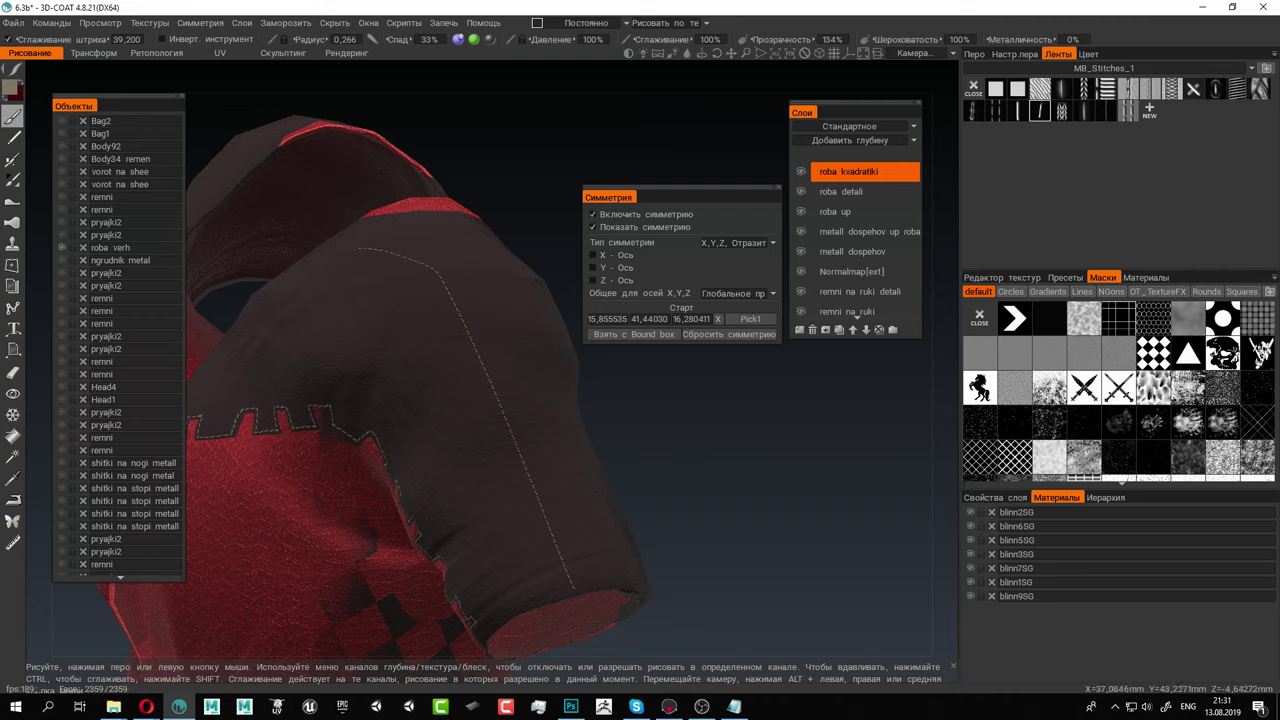
left_click_drag(408, 281, 534, 337, "alt")
middle_click_drag(534, 337, 491, 391, "alt")
right_click_drag(491, 391, 514, 433, "alt")
left_click_drag(514, 432, 400, 429, "alt")
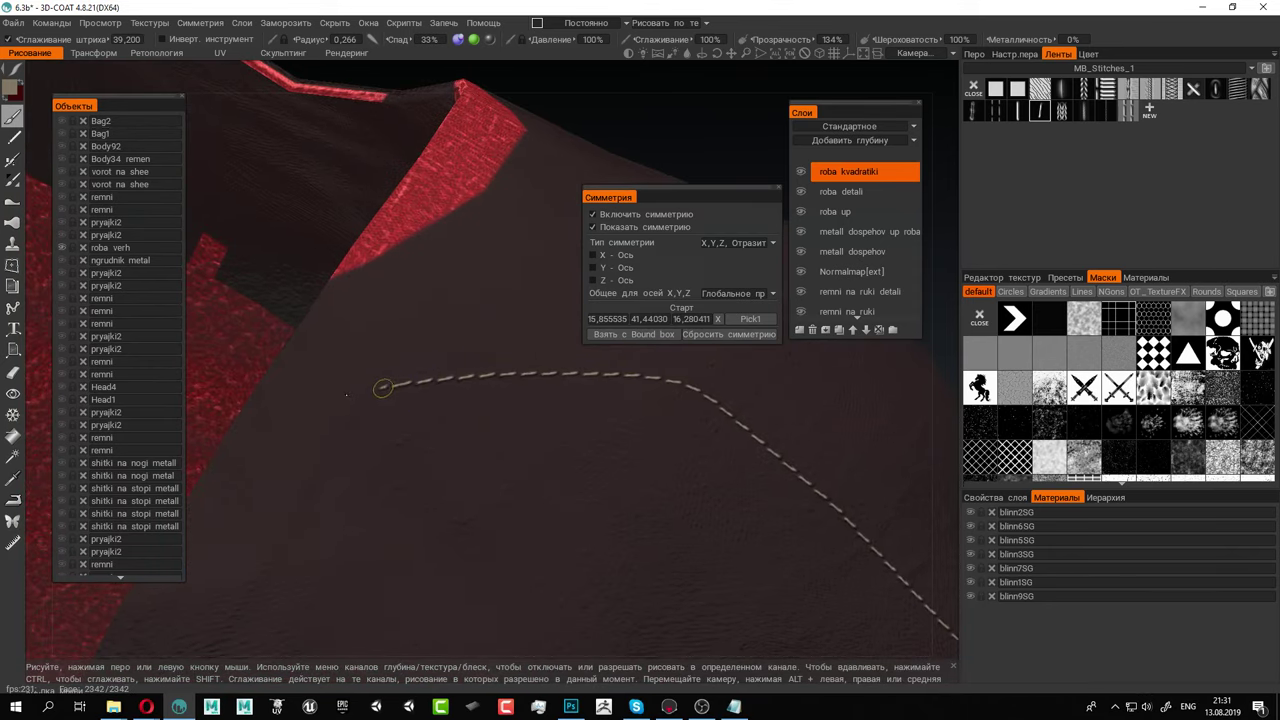
mouse_move(291, 403)
left_mouse_down()
mouse_move(252, 420)
mouse_move(226, 405)
left_mouse_up()
Paint a curved stitched seam from the shoulder seam across the dark upper back to its middle, and save the scene
right_click_drag(566, 484, 440, 408, "alt")
mouse_move(440, 408)
left_mouse_down("alt")
mouse_move(599, 506)
mouse_move(470, 430)
mouse_move(346, 423)
mouse_move(466, 371)
mouse_move(502, 441)
mouse_move(380, 366)
mouse_move(219, 181)
left_mouse_up("alt")
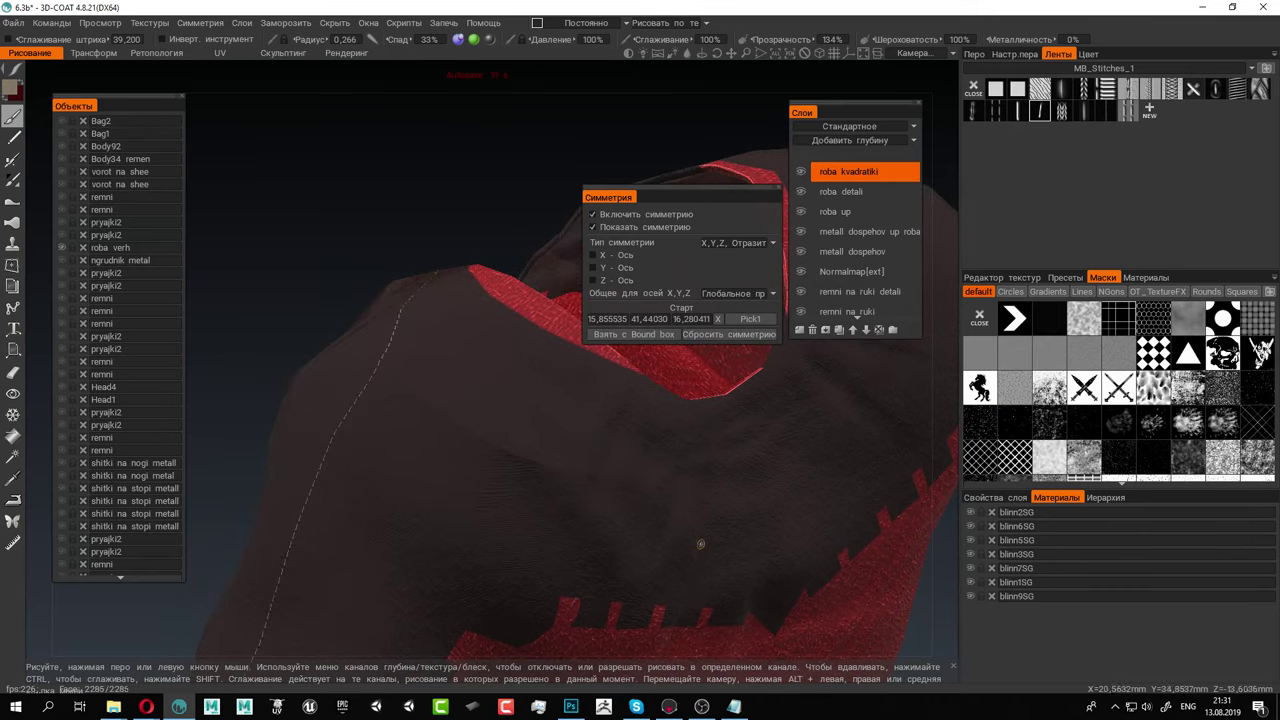
left_click_drag(706, 540, 586, 449, "alt")
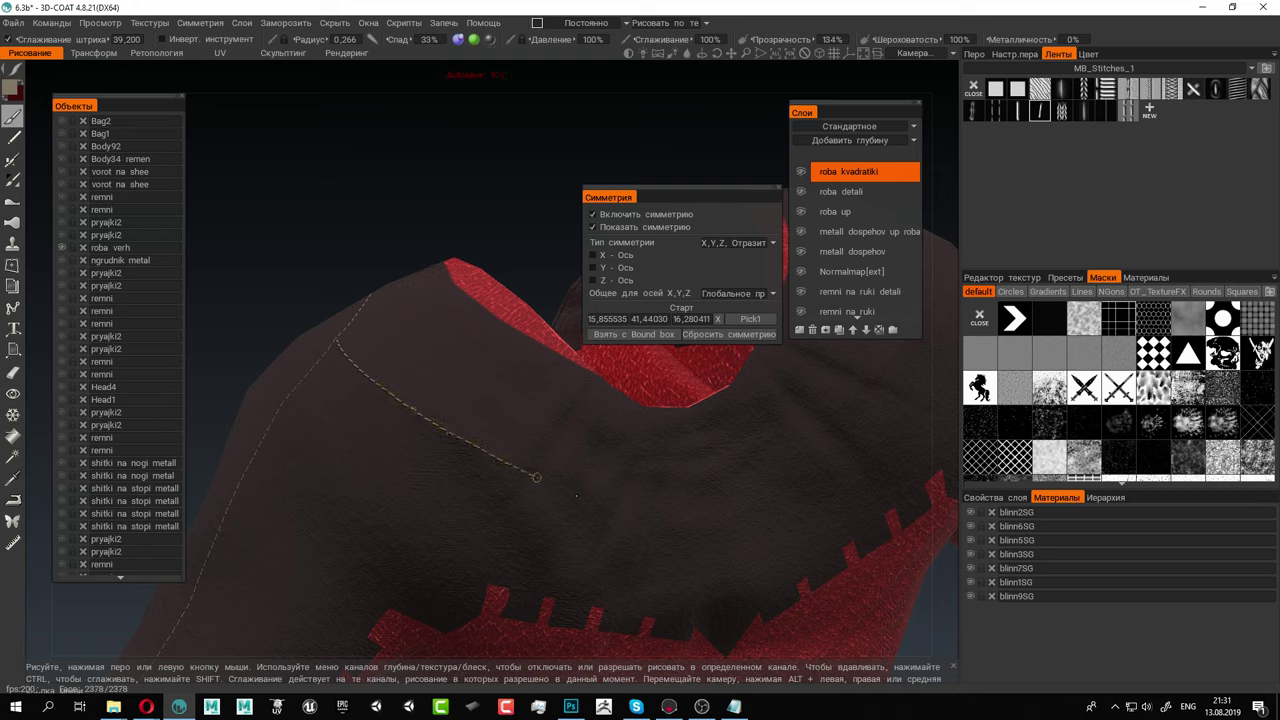
left_click_drag(617, 508, 653, 515)
left_click_drag(750, 524, 758, 526)
scroll(694, 494, "down", 6)
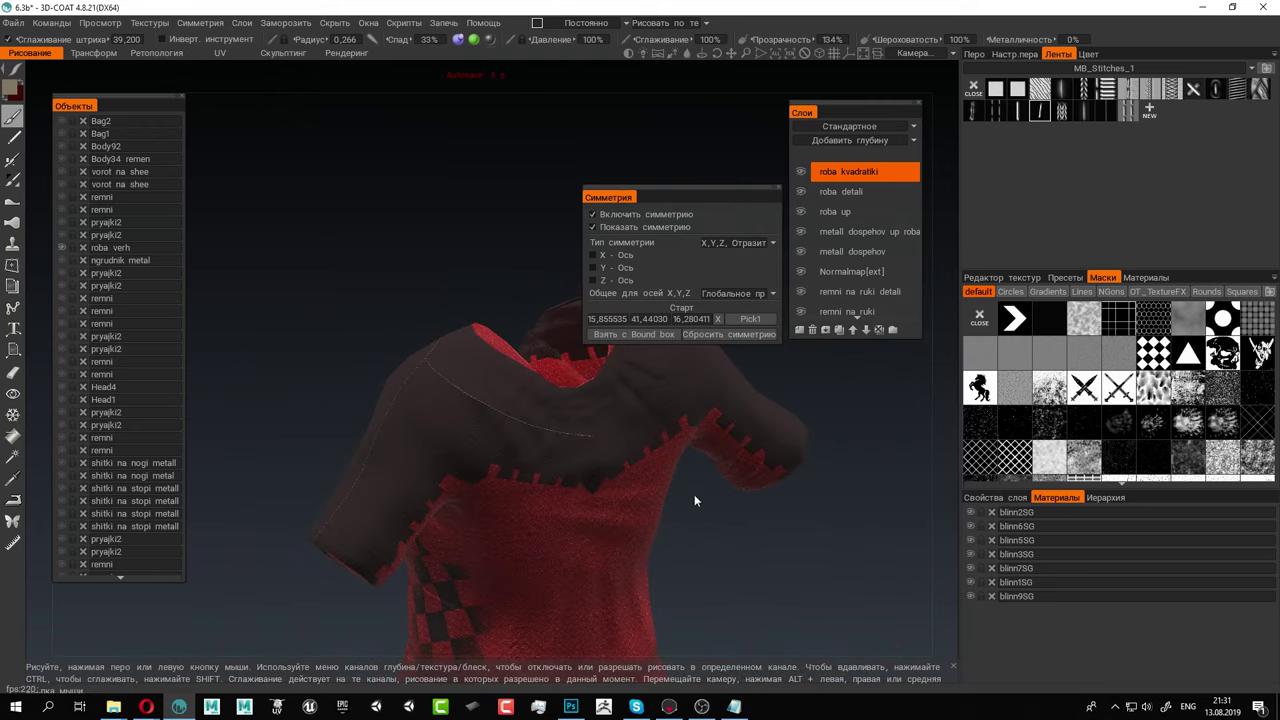
mouse_move(694, 494)
left_mouse_down("alt")
mouse_move(178, 459)
mouse_move(232, 440)
mouse_move(458, 508)
left_mouse_up("alt")
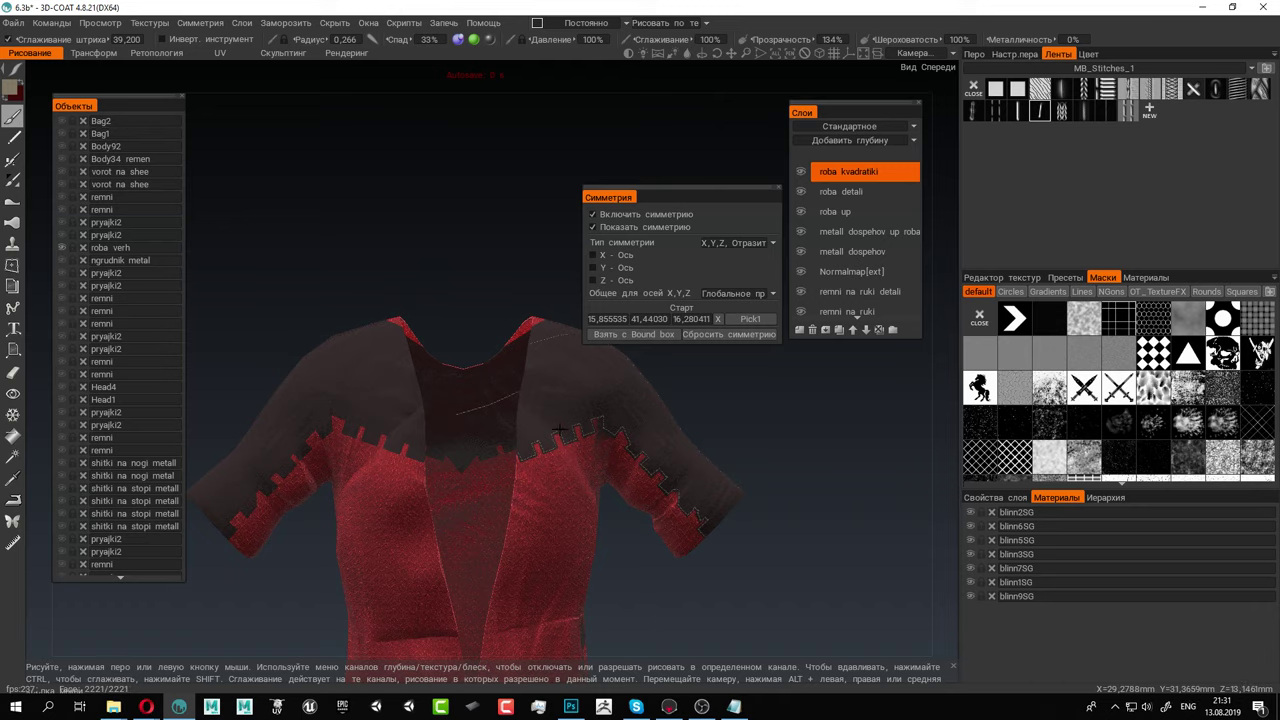
key("ctrl+s")
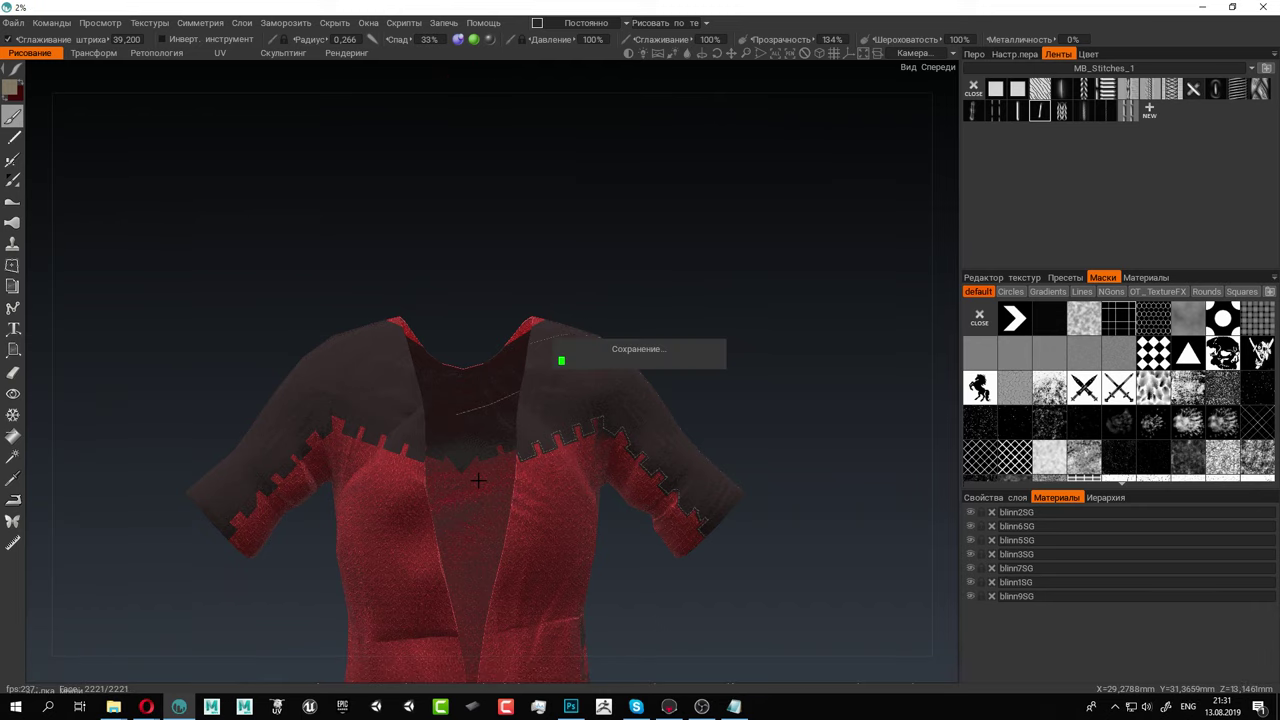
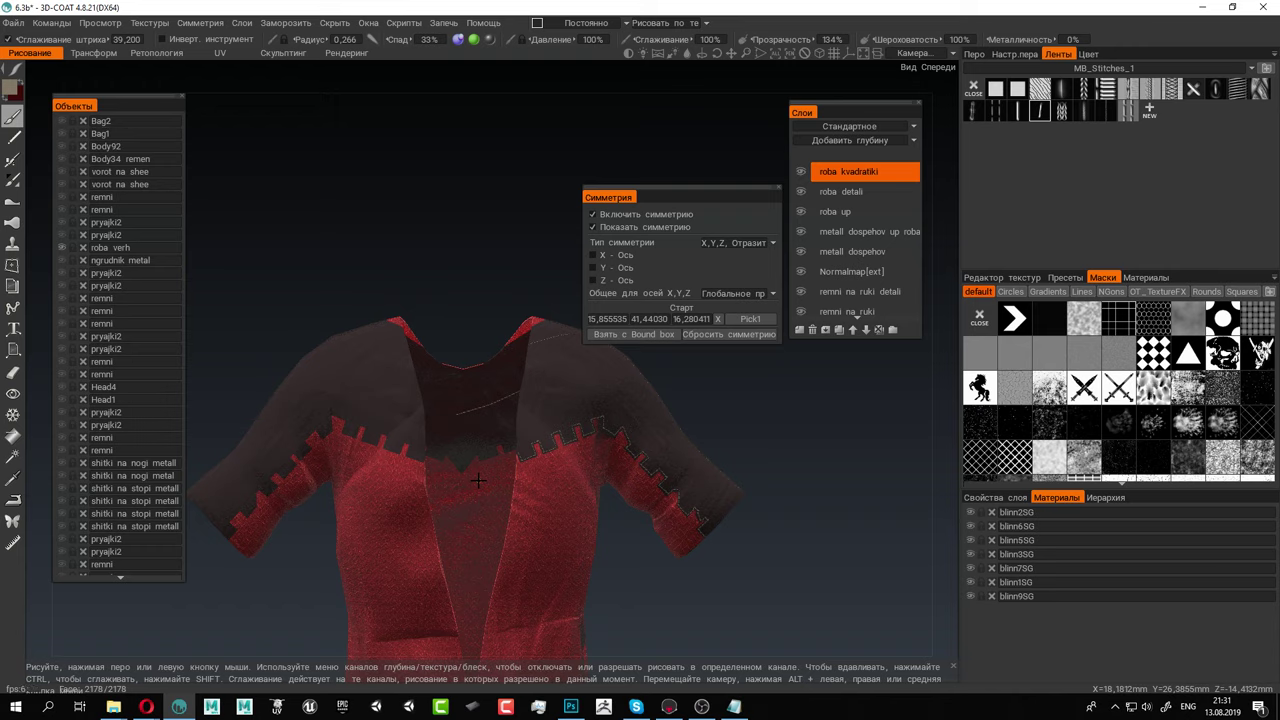
Stitch a vertical seam down the middle of the upper back between the neckline and the dark yoke's lowest point, undoing the unwanted strokes
left_click_drag(580, 560, 812, 468, "alt")
middle_click_drag(815, 472, 604, 496, "alt")
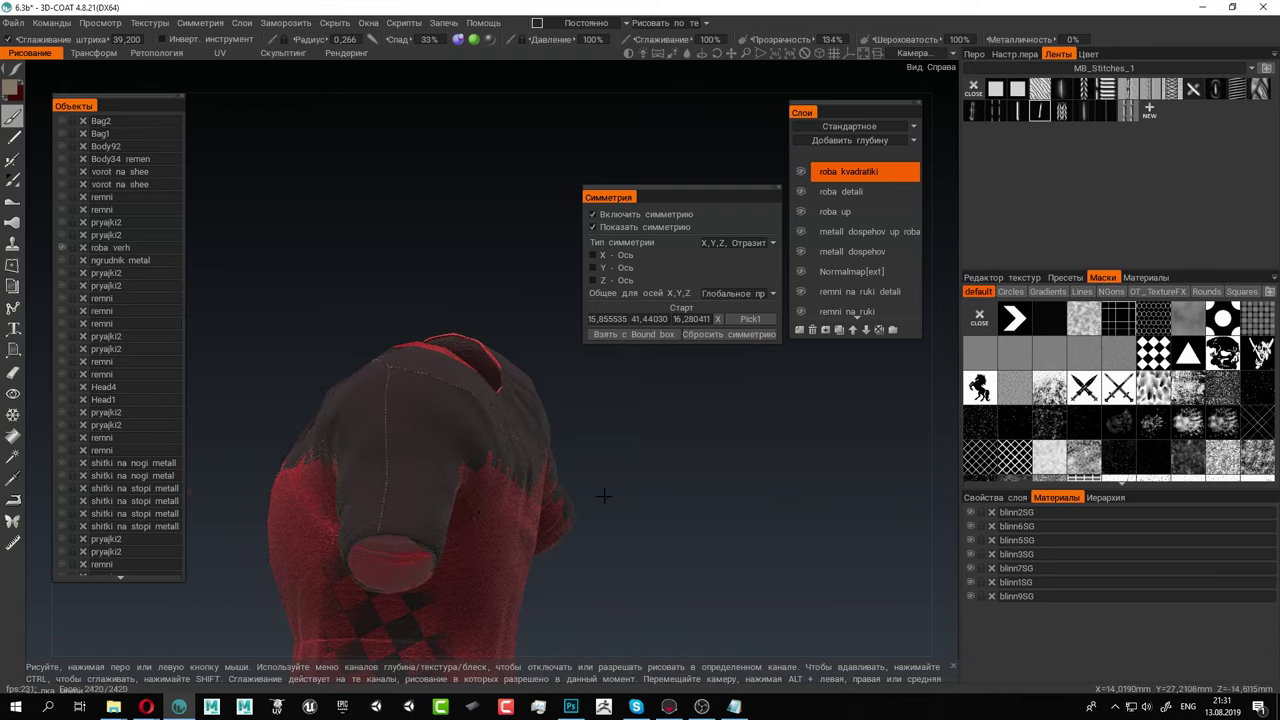
left_click_drag(604, 496, 600, 454, "alt")
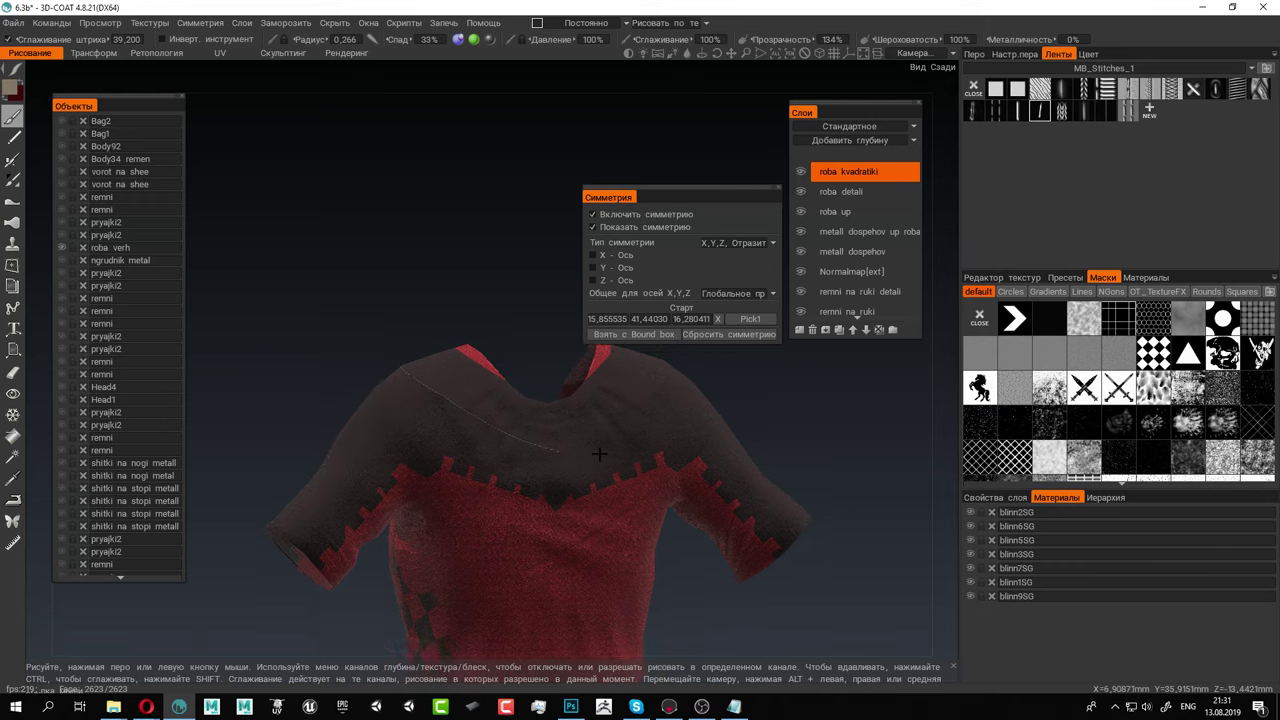
middle_click_drag(600, 454, 442, 536, "alt")
right_click_drag(442, 536, 400, 660, "alt")
middle_click_drag(400, 660, 394, 512, "alt")
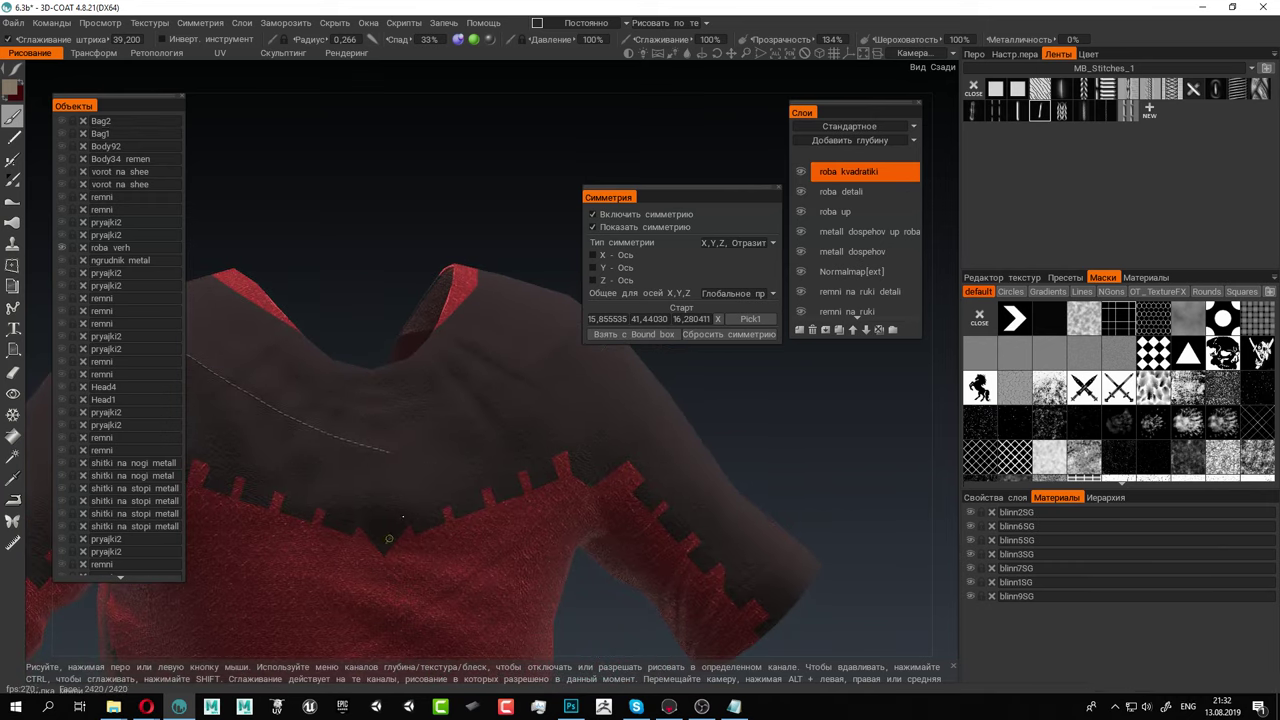
left_click(402, 517)
key("ctrl+z")
key("ctrl+z")
key("ctrl+z")
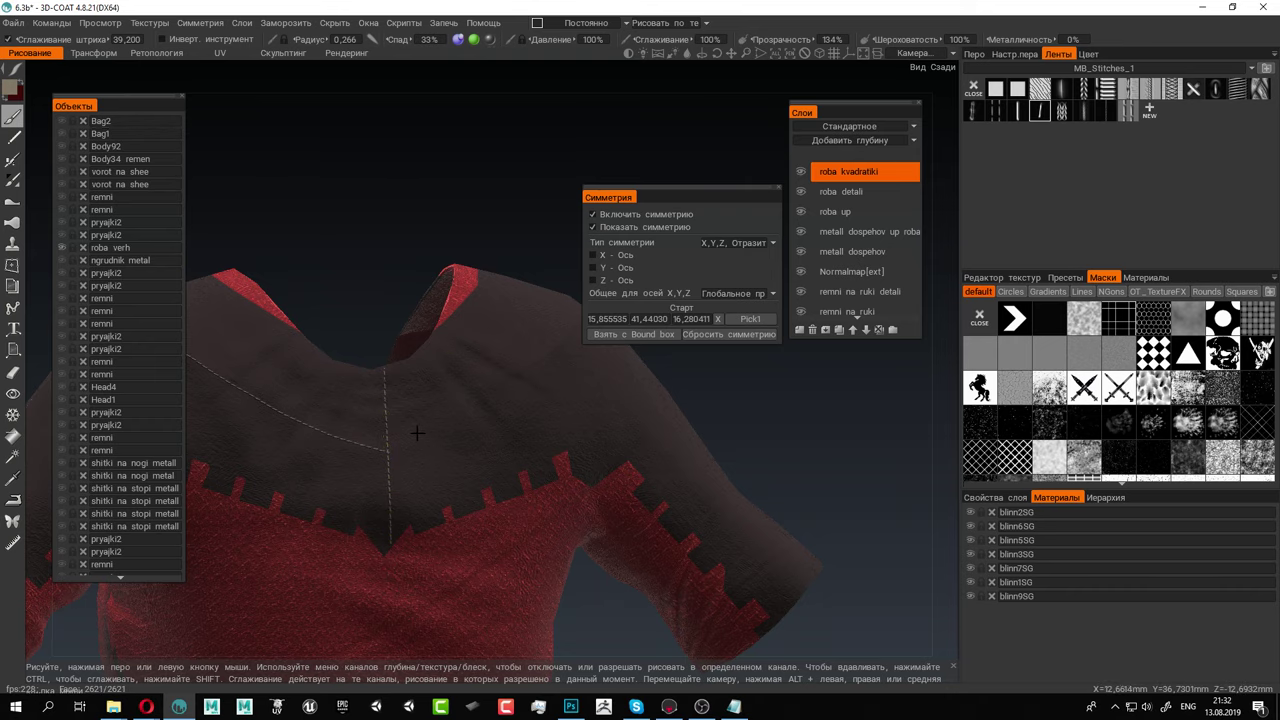
Paint a small crossed thread knot where the curved and vertical back seams meet, using no strip and a brush radius of 0.104
scroll(416, 432, "up", 8)
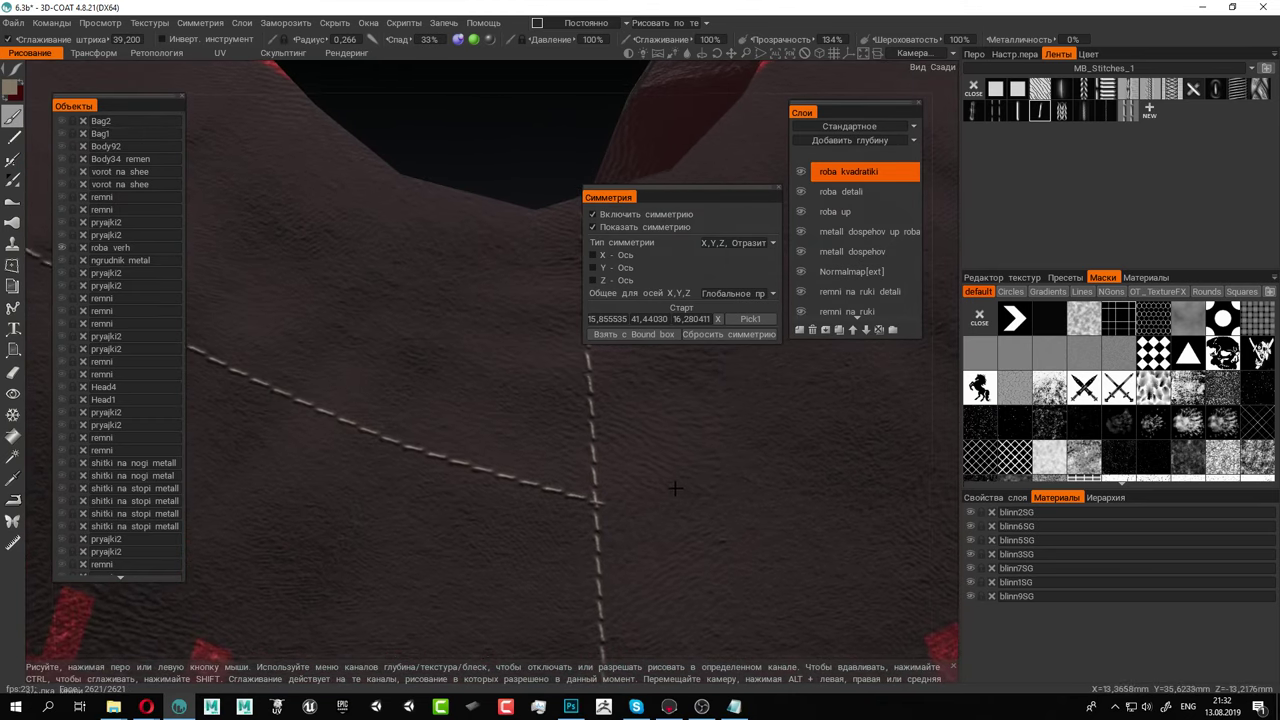
middle_click_drag(675, 488, 508, 422, "alt")
scroll(508, 422, "up", 3)
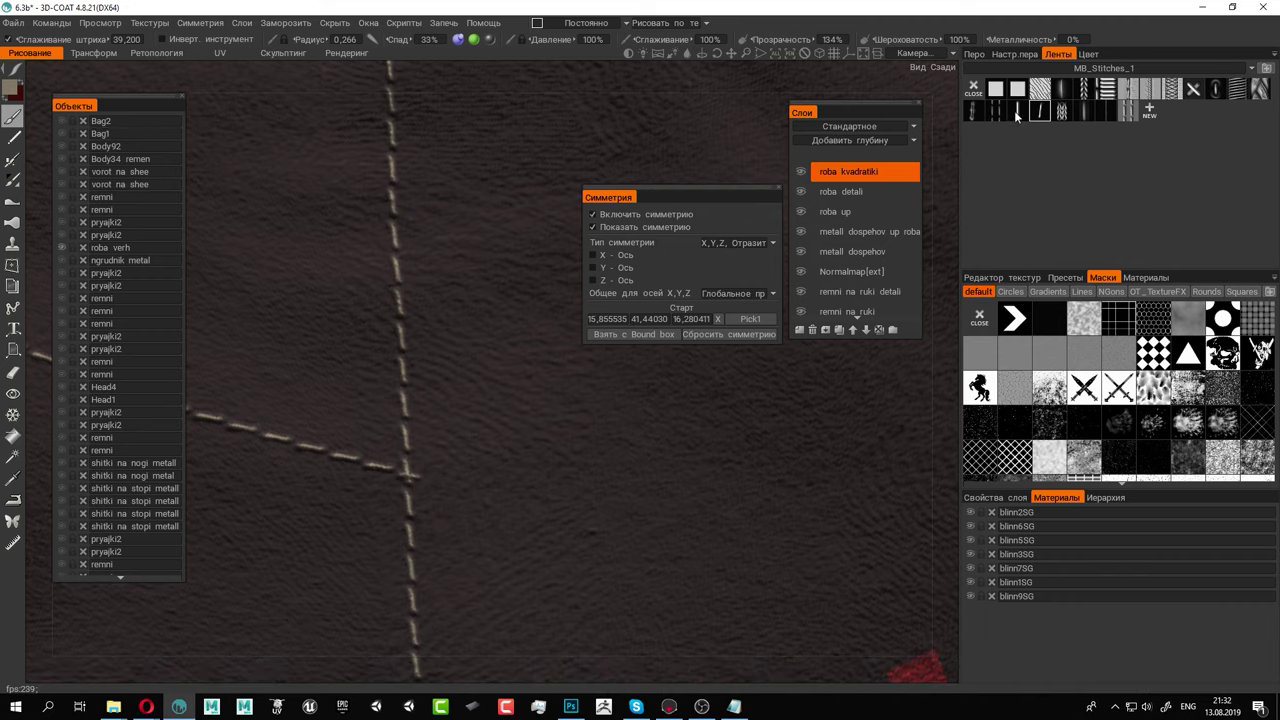
left_click(975, 88)
right_click_drag(430, 482, 402, 481)
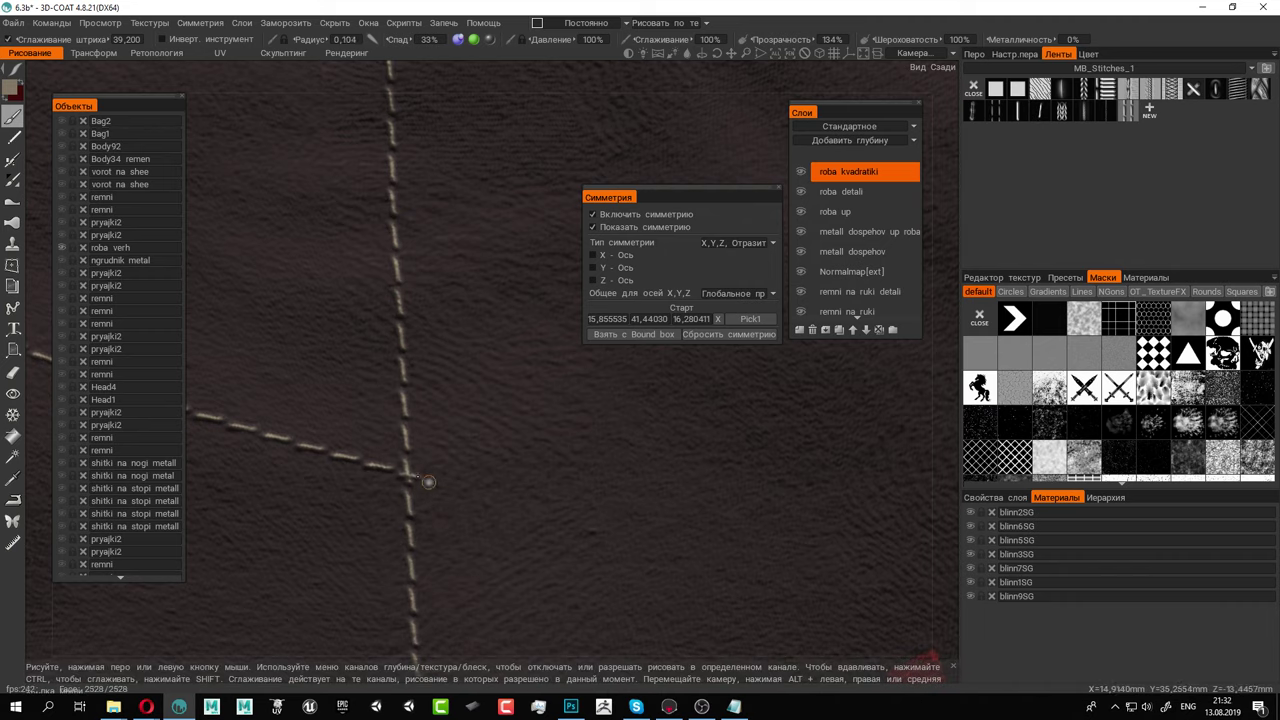
left_click_drag(409, 471, 385, 492)
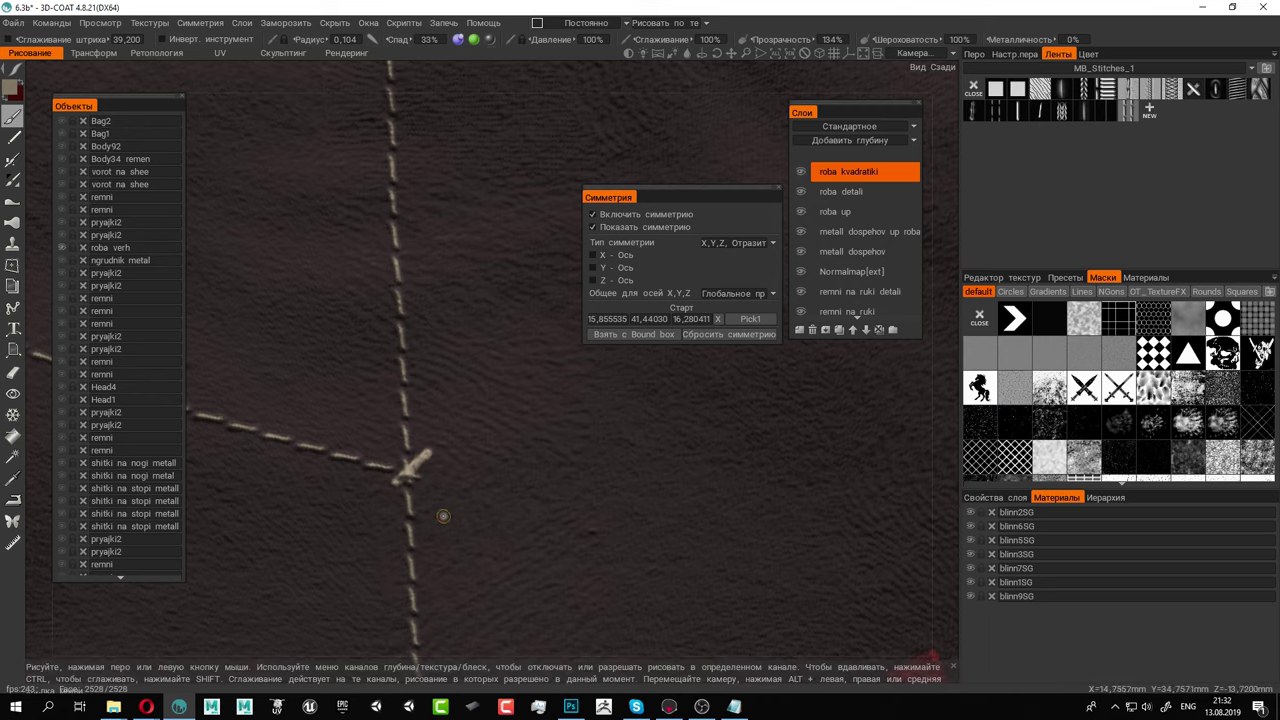
mouse_move(397, 459)
left_mouse_down()
mouse_move(430, 494)
mouse_move(399, 495)
left_mouse_up()
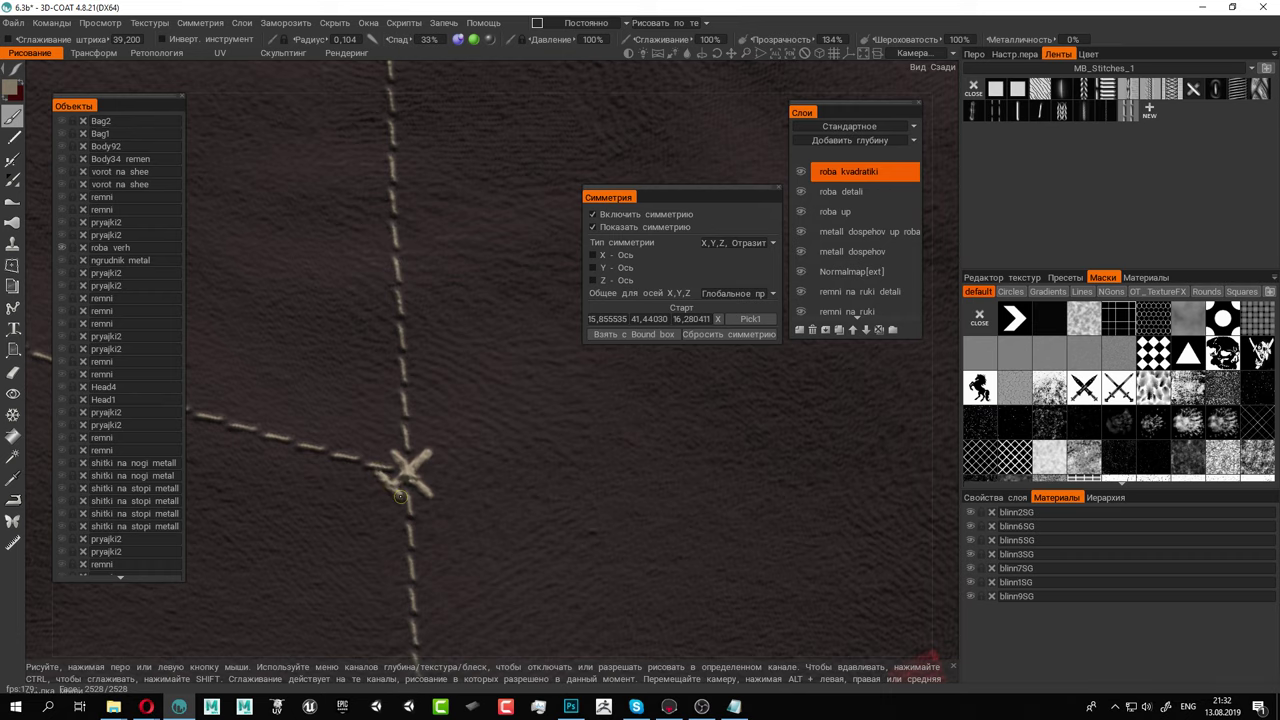
left_click_drag(419, 441, 433, 465)
Turn on symmetry across the X axis and reselect the dashed stitch strip from the MB_Stitches_1 set
right_click_drag(700, 586, 196, 332, "alt")
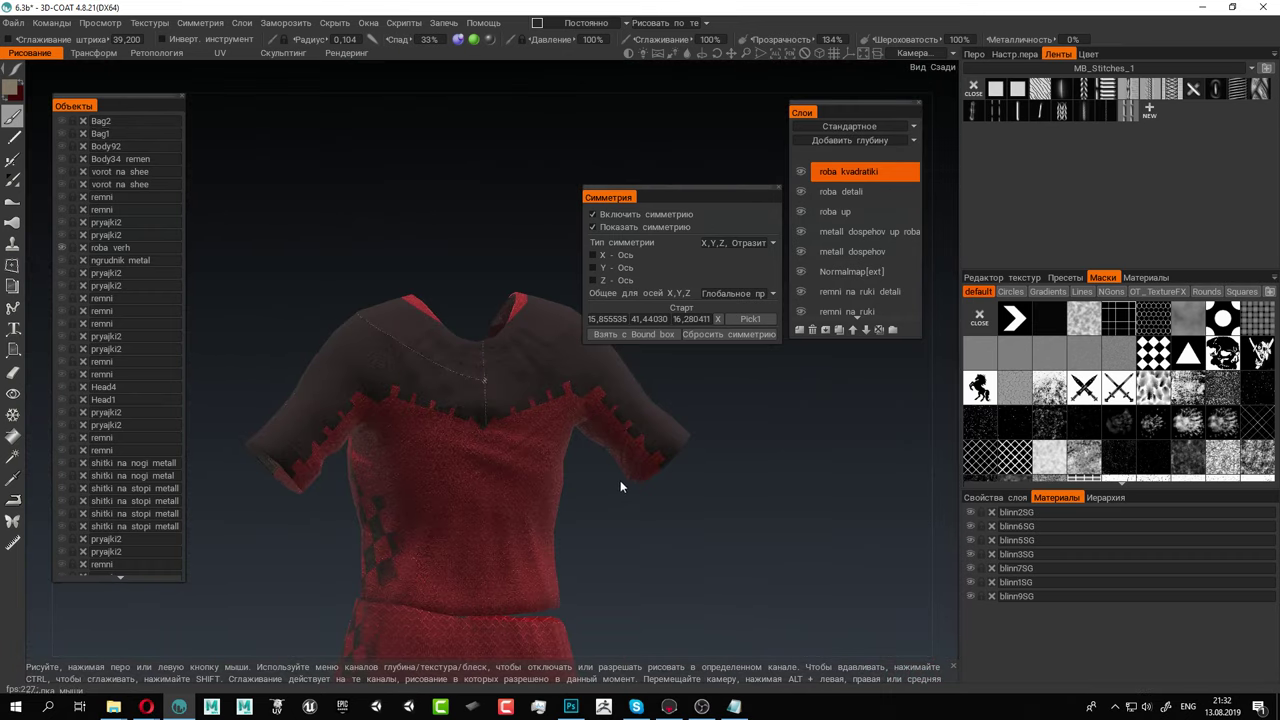
mouse_move(620, 480)
left_mouse_down("alt")
mouse_move(583, 480)
mouse_move(605, 473)
left_mouse_up("alt")
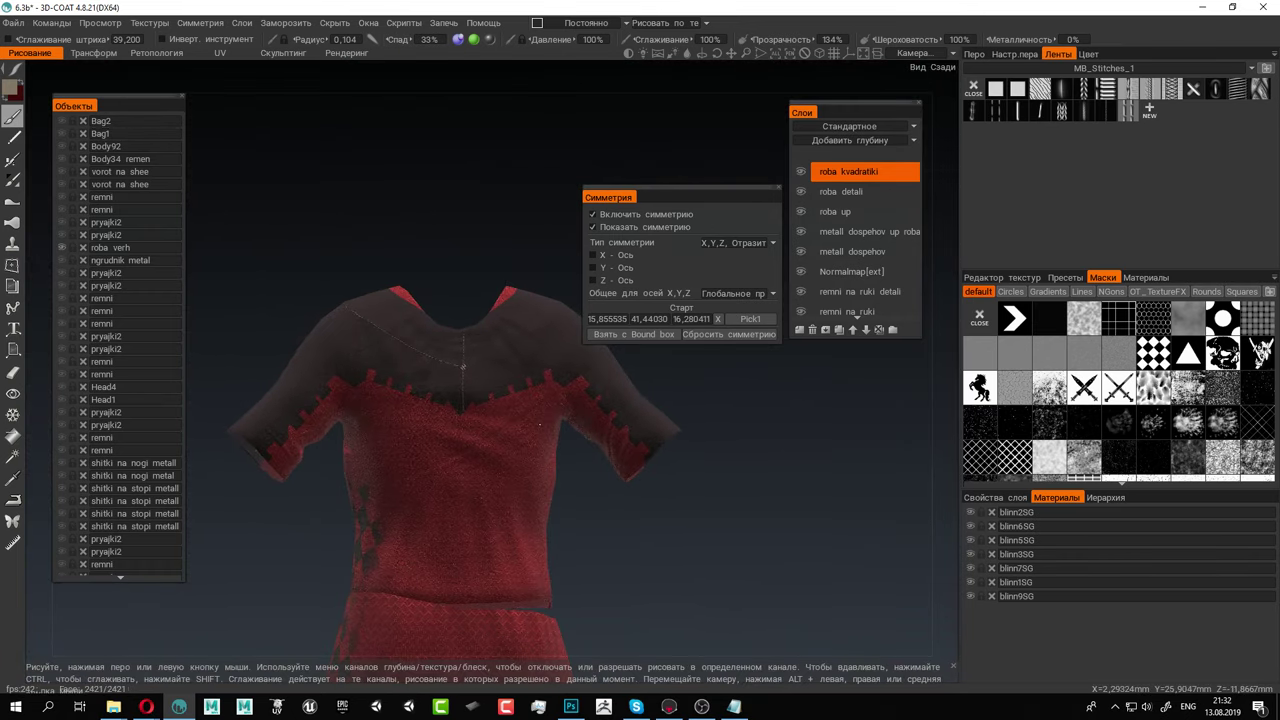
middle_click_drag(455, 373, 470, 364, "alt")
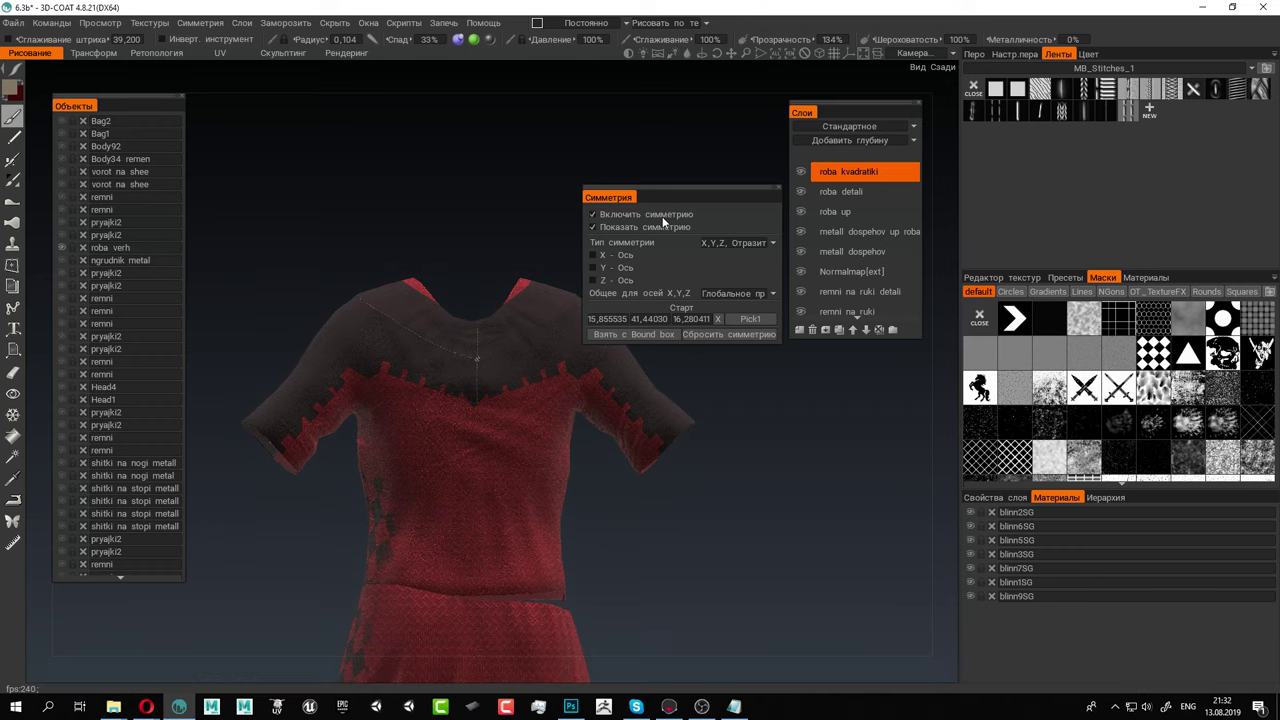
left_click(592, 255)
scroll(445, 403, "up", 5)
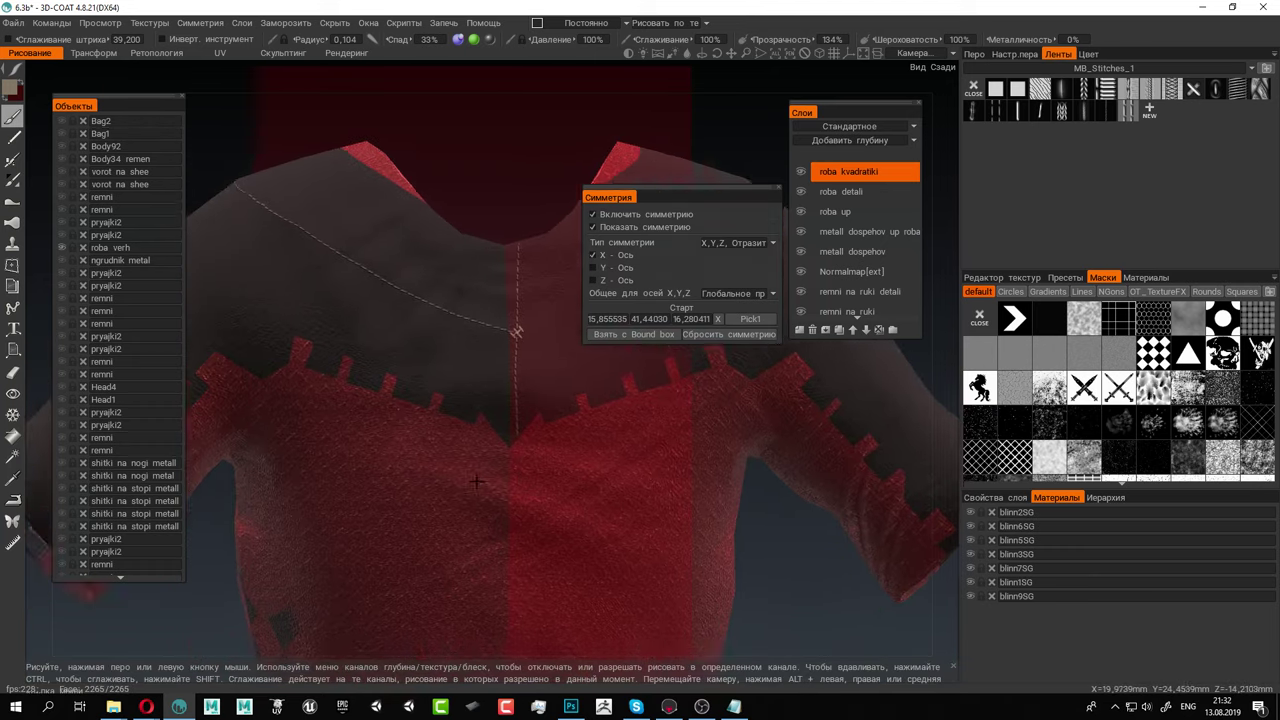
scroll(445, 403, "up", 4)
middle_click_drag(597, 486, 780, 450, "alt")
left_click_drag(620, 490, 518, 476, "alt")
scroll(544, 480, "up", 2)
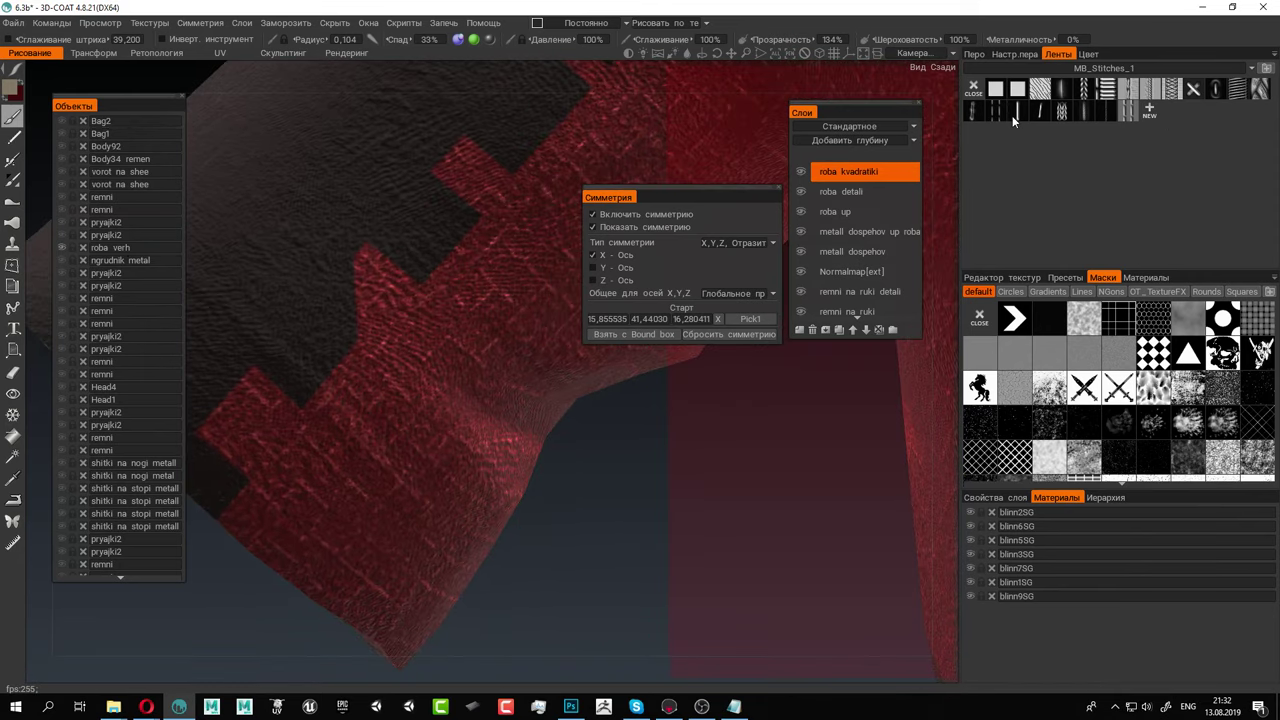
left_click(1045, 113)
Stitch along the jagged trim on the back of the sleeve from the cuff upward, with a brush radius of 0.198
middle_click_drag(240, 512, 452, 492, "alt")
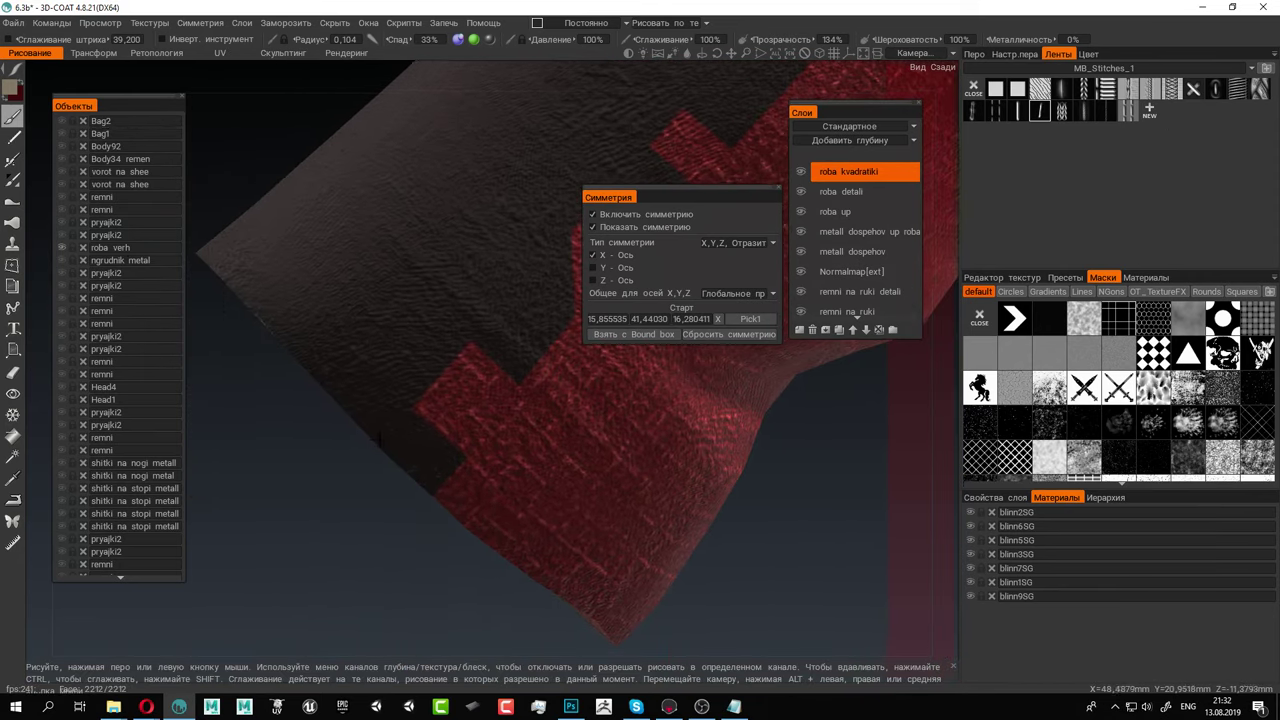
left_click_drag(452, 492, 435, 491, "alt")
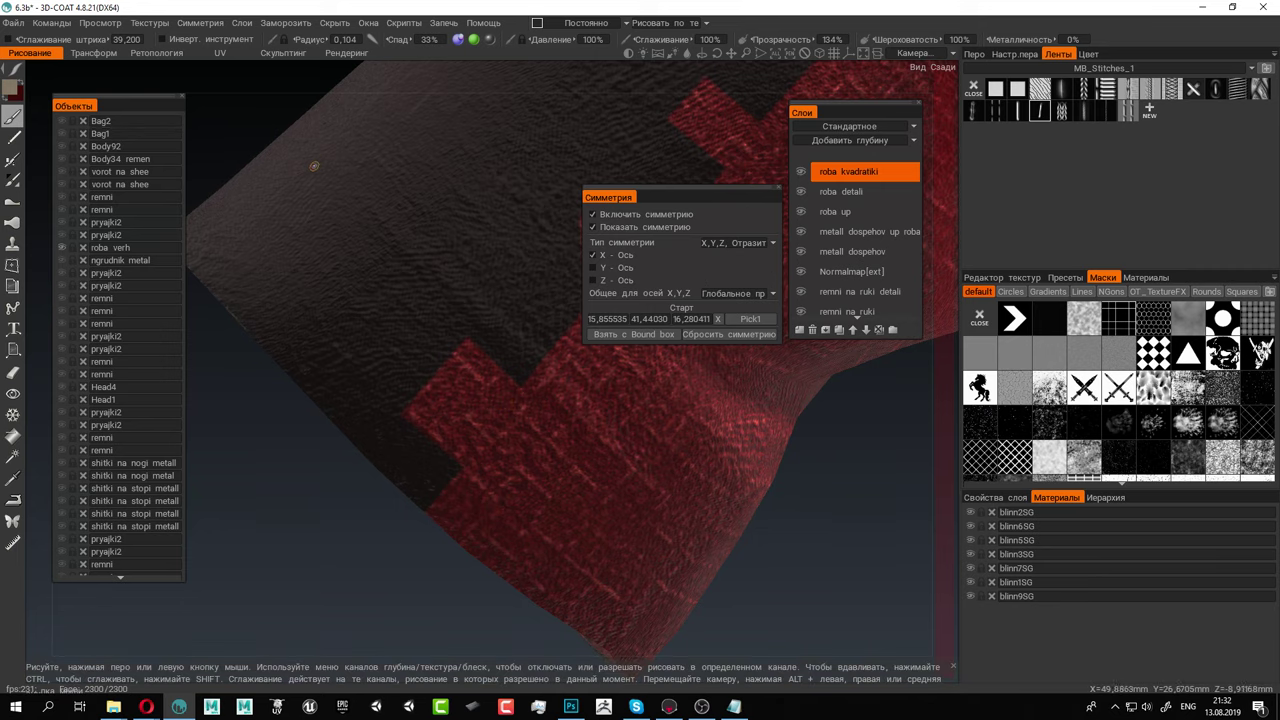
left_click_drag(475, 333, 463, 332, "alt")
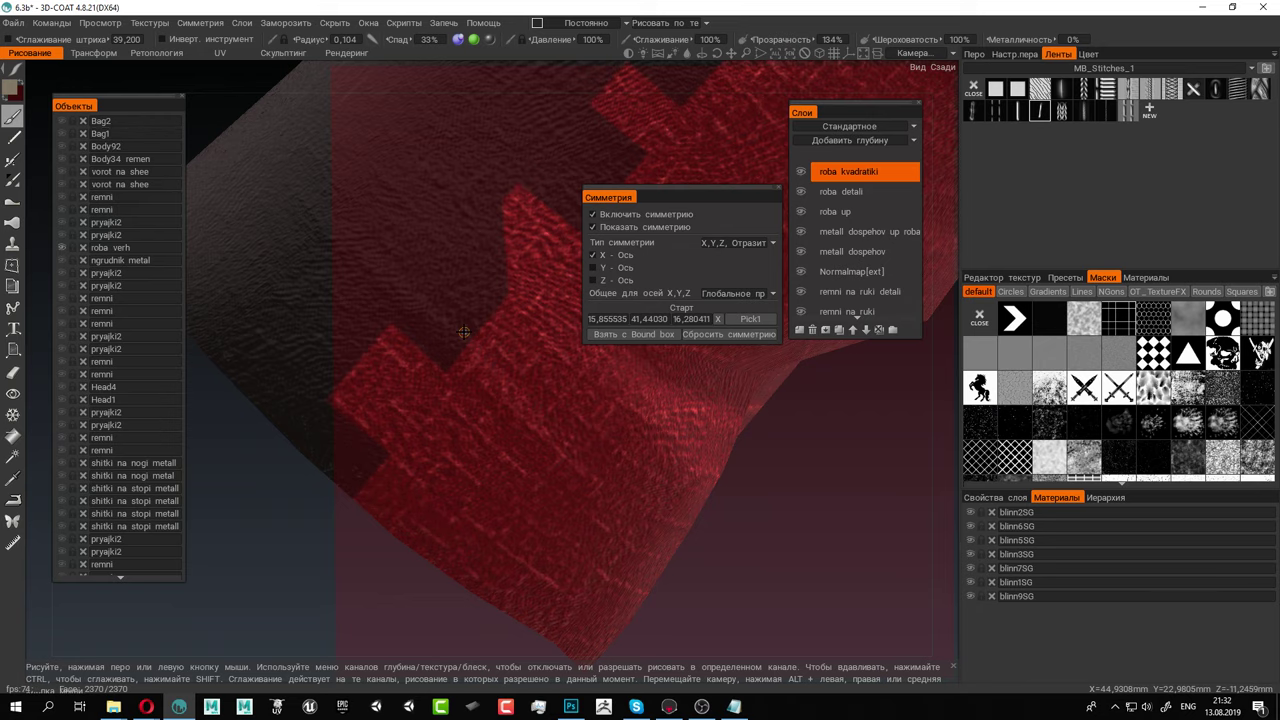
middle_click_drag(464, 332, 511, 364, "alt")
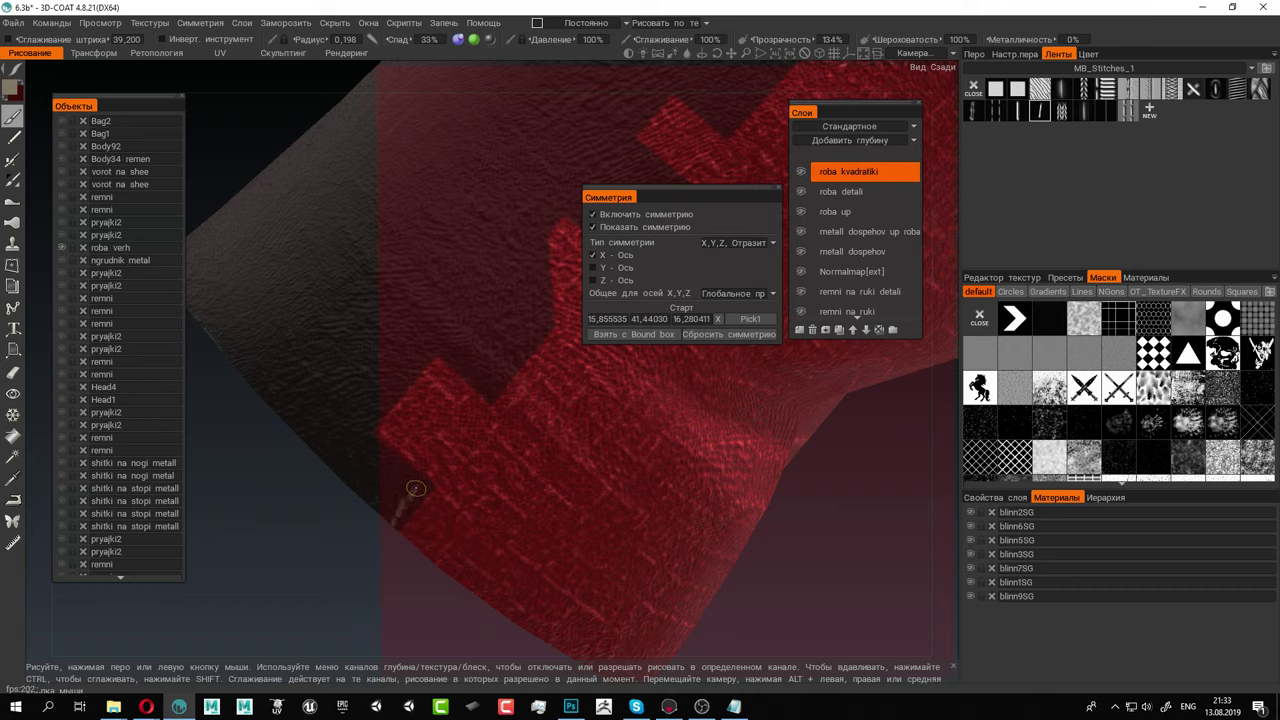
mouse_move(391, 525)
left_mouse_down()
mouse_move(425, 488)
mouse_move(362, 431)
mouse_move(432, 347)
mouse_move(492, 387)
mouse_move(545, 325)
left_mouse_up()
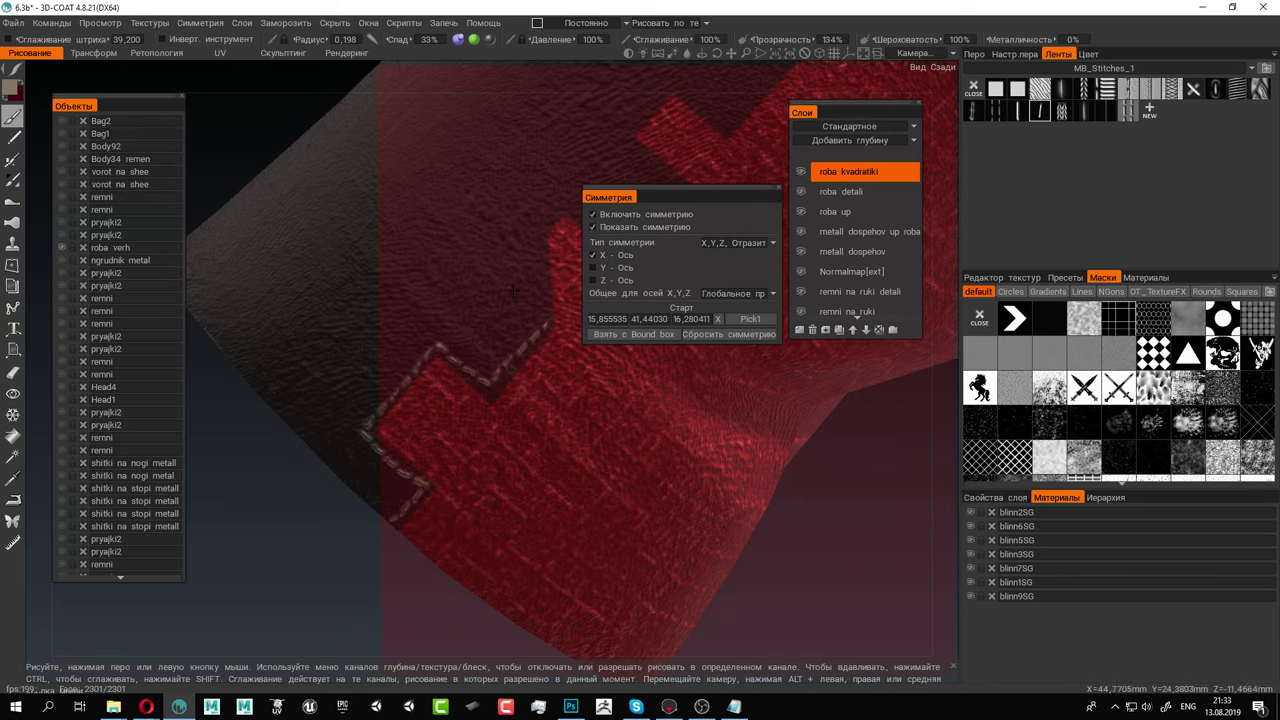
middle_click_drag(545, 325, 372, 491)
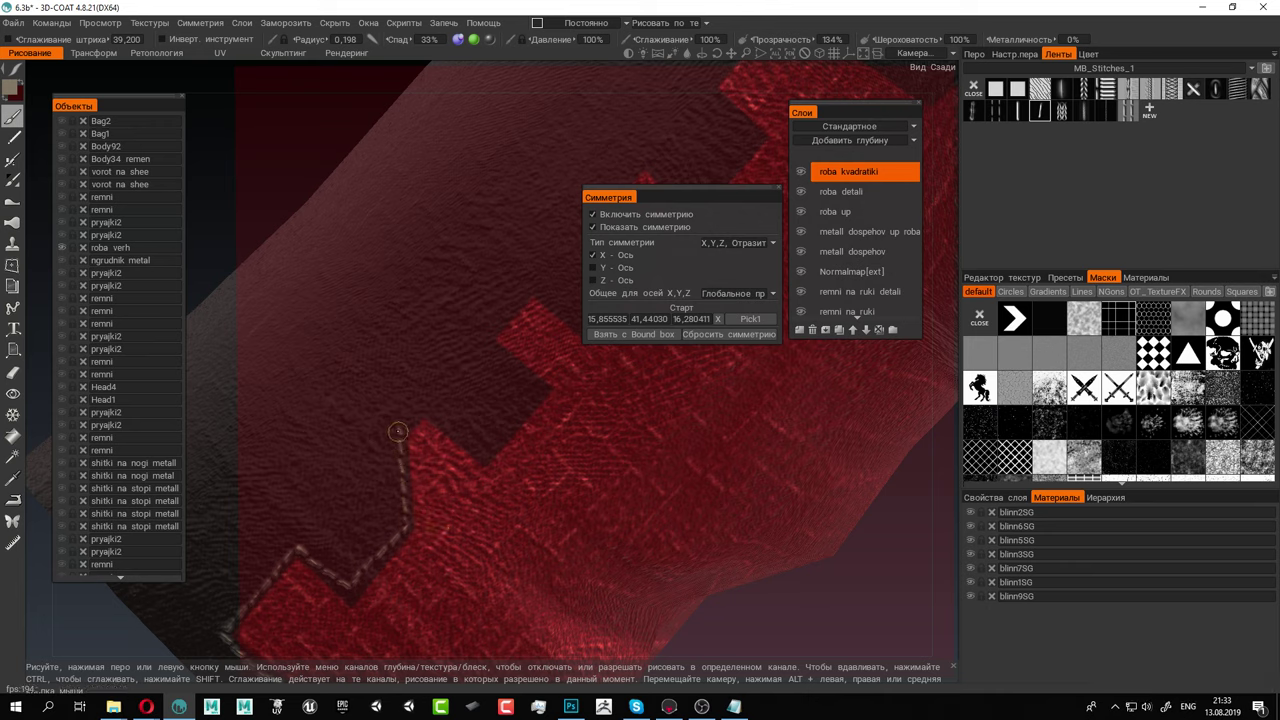
mouse_move(428, 410)
left_mouse_down()
mouse_move(465, 437)
mouse_move(540, 393)
mouse_move(491, 349)
mouse_move(528, 285)
left_mouse_up()
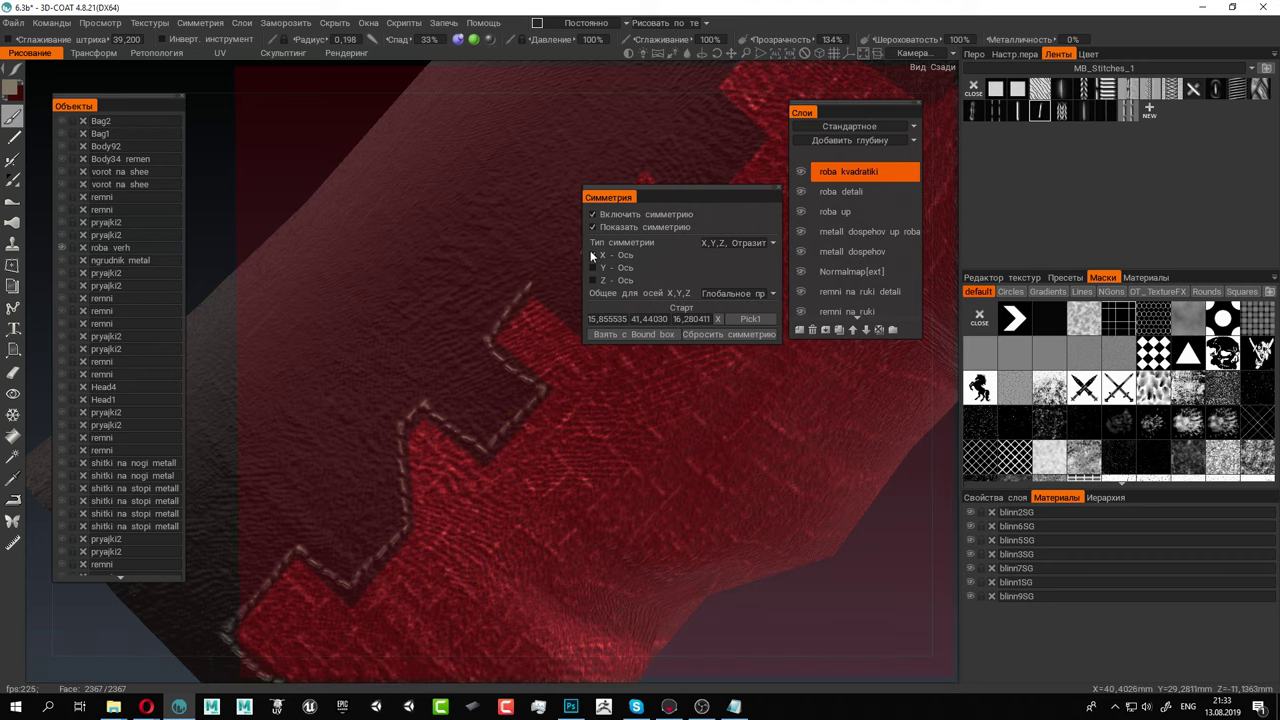
Hide the symmetry plane and continue the stitching around the sleeve's upper teeth to the notch above the armpit
left_click(593, 227)
middle_click_drag(562, 270, 234, 415, "alt")
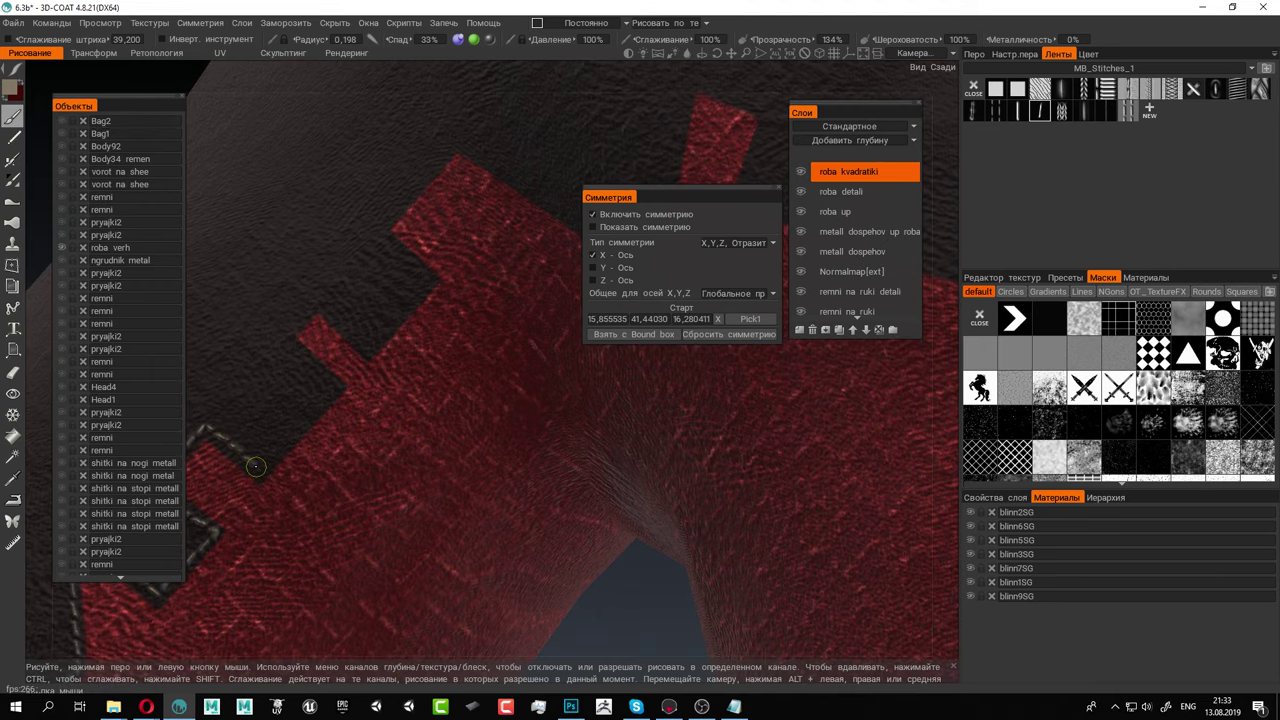
left_click_drag(256, 466, 290, 430)
mouse_move(331, 385)
left_mouse_down()
mouse_move(291, 331)
mouse_move(356, 330)
mouse_move(432, 281)
left_mouse_up()
middle_click_drag(463, 283, 443, 531, "alt")
mouse_move(412, 508)
left_mouse_down()
mouse_move(365, 468)
mouse_move(418, 386)
mouse_move(470, 391)
mouse_move(558, 452)
left_mouse_up()
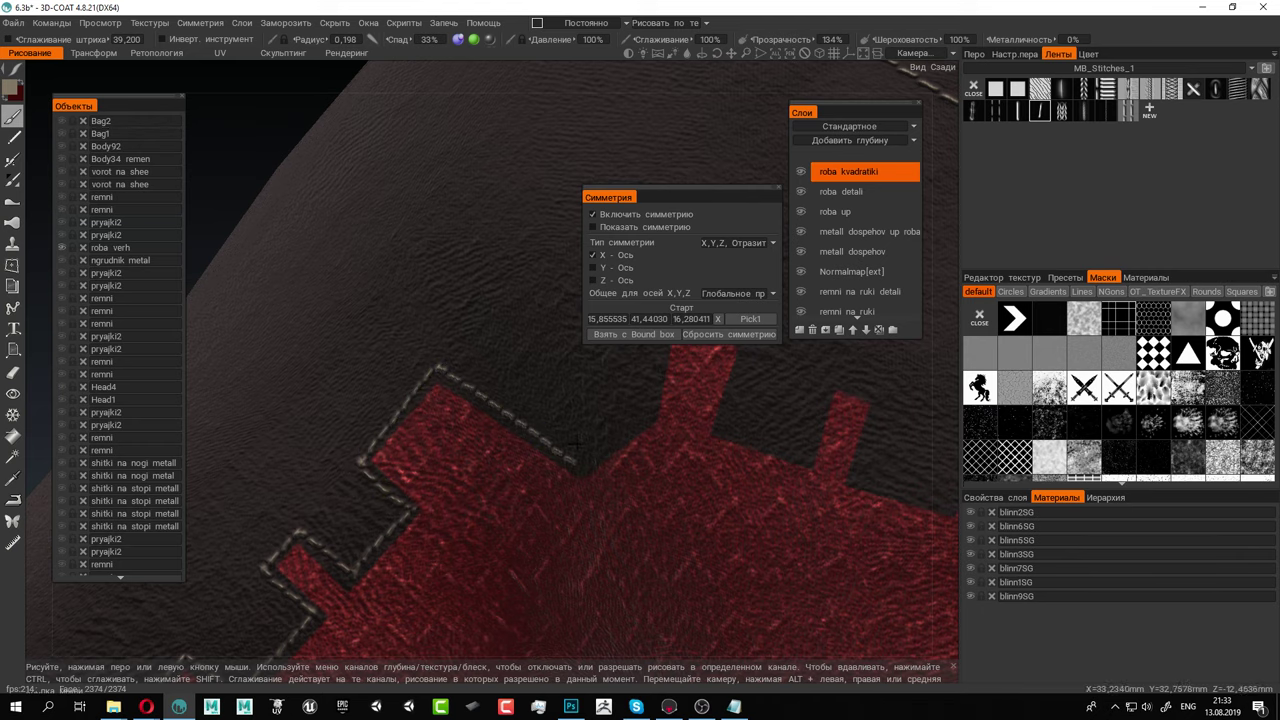
Stitch around the first three teeth of the back yoke's lower edge, from the armpit notch towards the middle
middle_click_drag(571, 460, 427, 553)
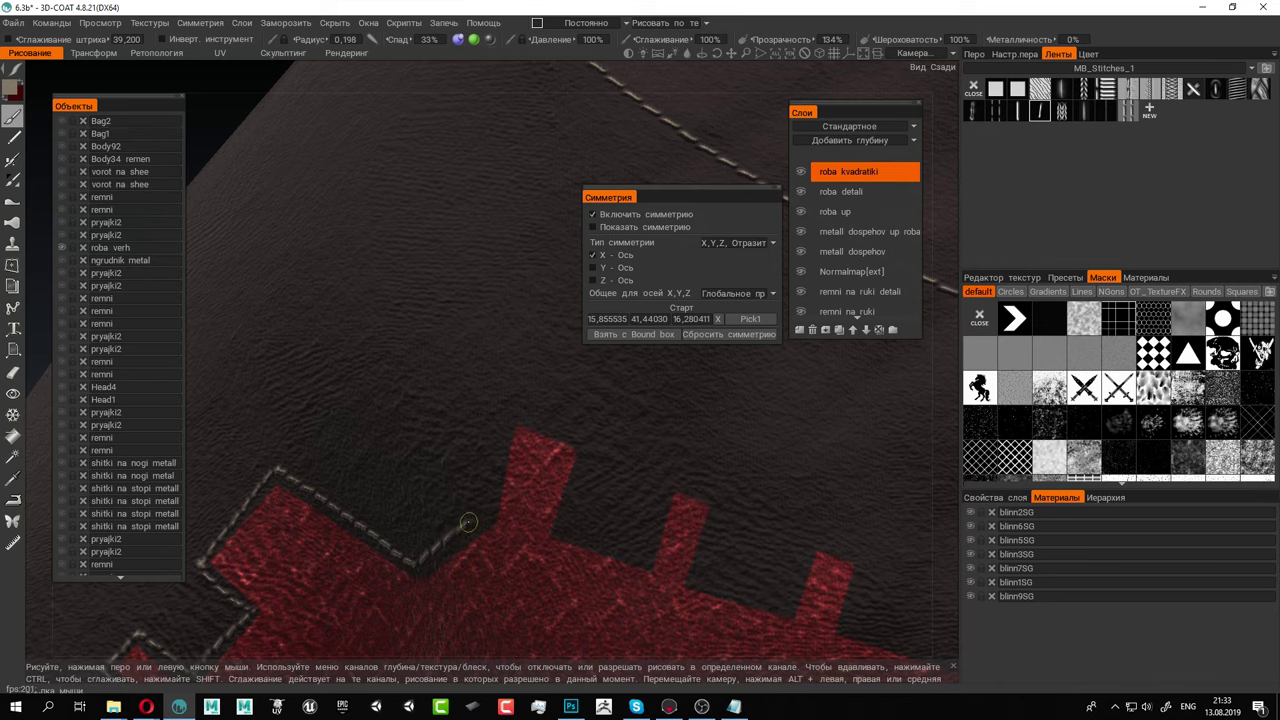
mouse_move(486, 515)
left_mouse_down()
mouse_move(502, 426)
mouse_move(587, 440)
left_mouse_up()
middle_click_drag(587, 440, 417, 394)
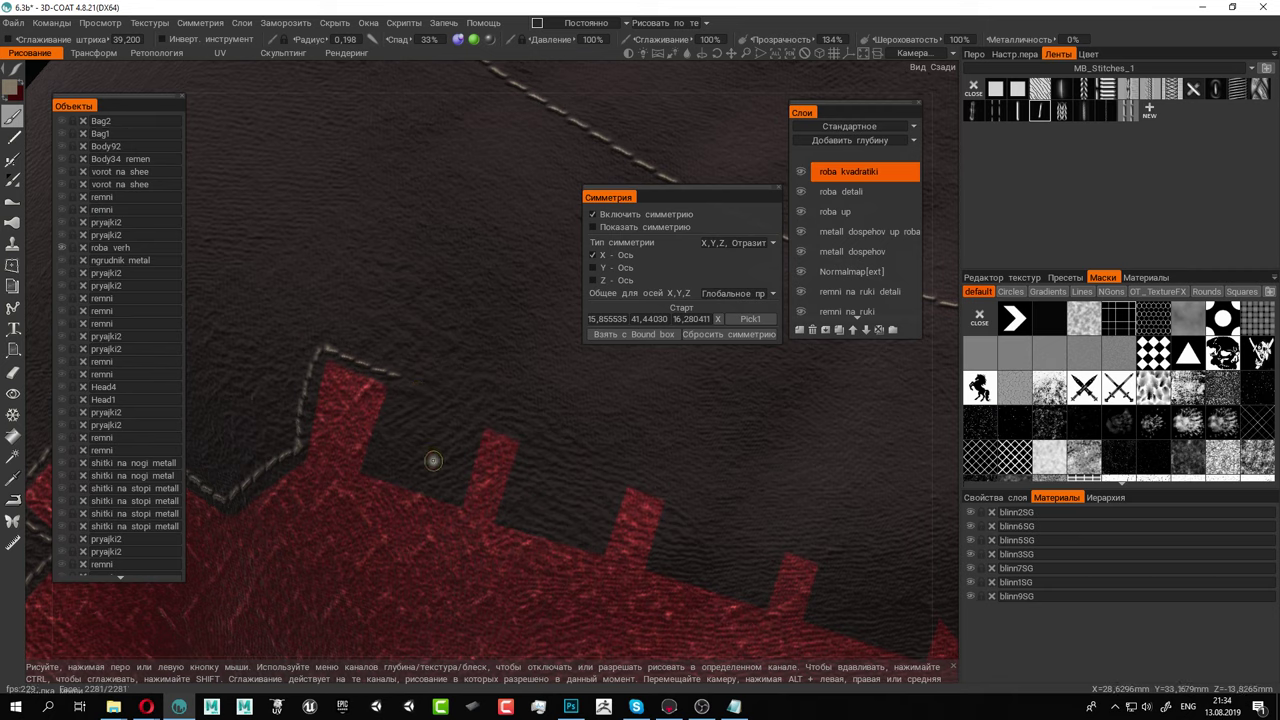
left_click_drag(406, 374, 397, 388)
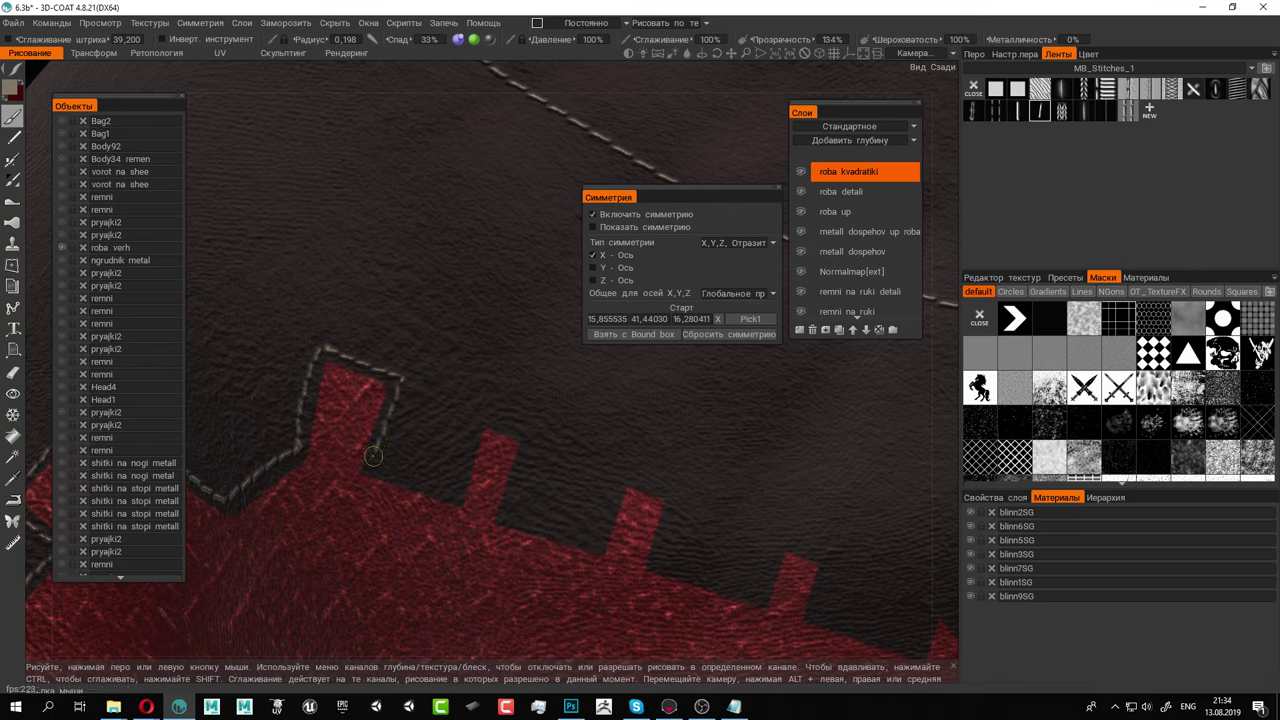
mouse_move(370, 463)
left_mouse_down()
mouse_move(450, 490)
mouse_move(478, 434)
mouse_move(507, 424)
mouse_move(508, 482)
mouse_move(535, 520)
mouse_move(584, 538)
mouse_move(620, 478)
mouse_move(670, 490)
left_mouse_up()
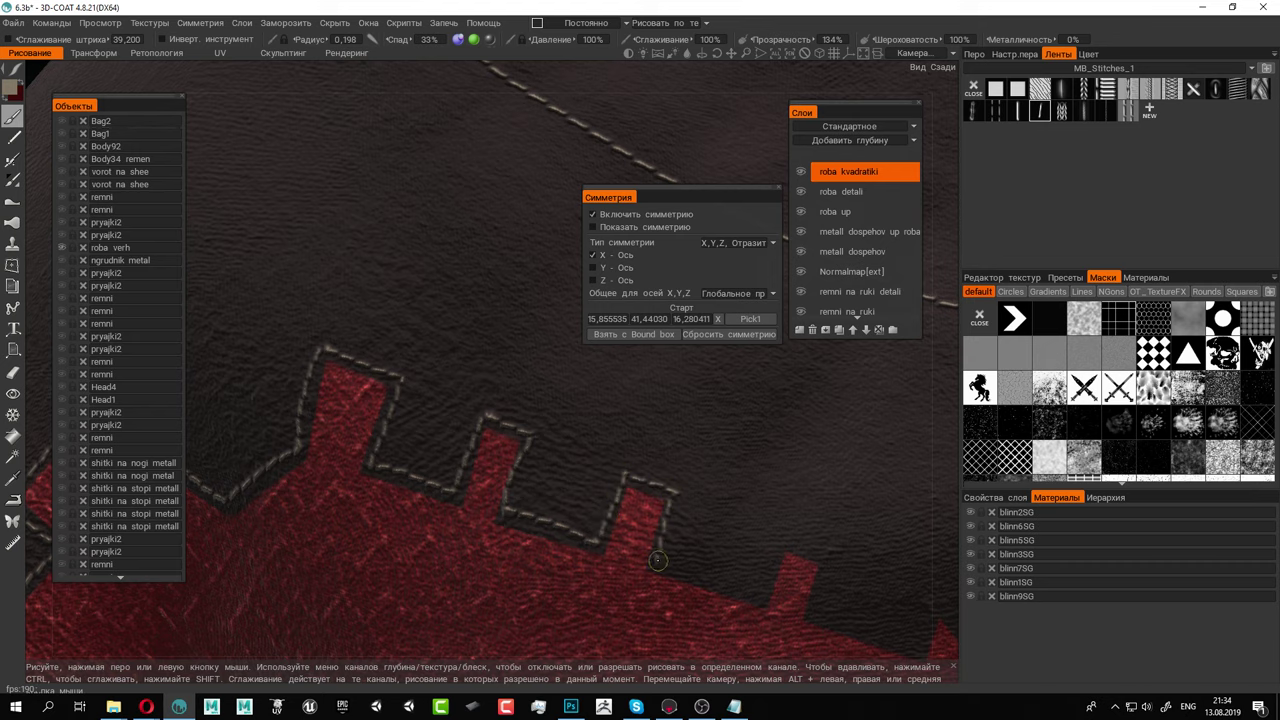
left_click_drag(657, 560, 734, 587)
middle_click_drag(738, 568, 427, 480, "alt")
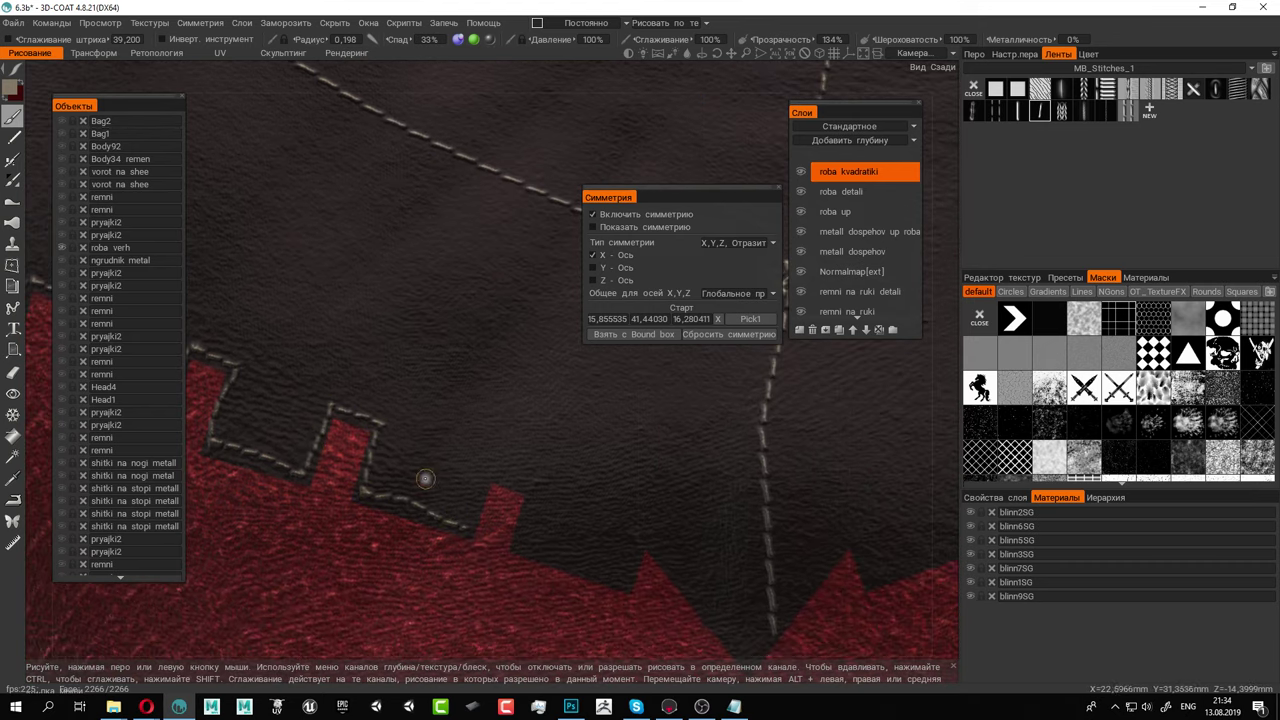
Stitch around the last teeth of the back yoke down to its central point, and add a second line along the point
mouse_move(484, 474)
left_mouse_down()
mouse_move(532, 492)
mouse_move(527, 517)
mouse_move(550, 556)
mouse_move(609, 577)
mouse_move(644, 537)
mouse_move(725, 629)
left_mouse_up()
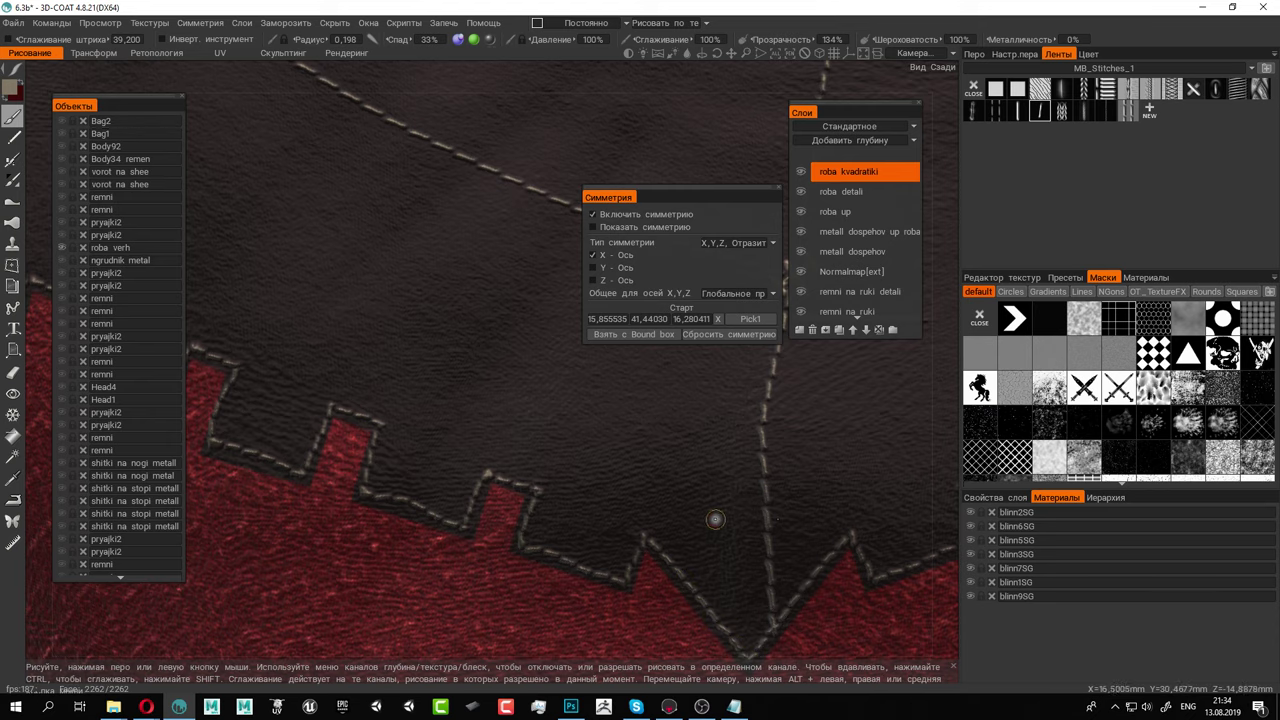
scroll(747, 656, "down", 2)
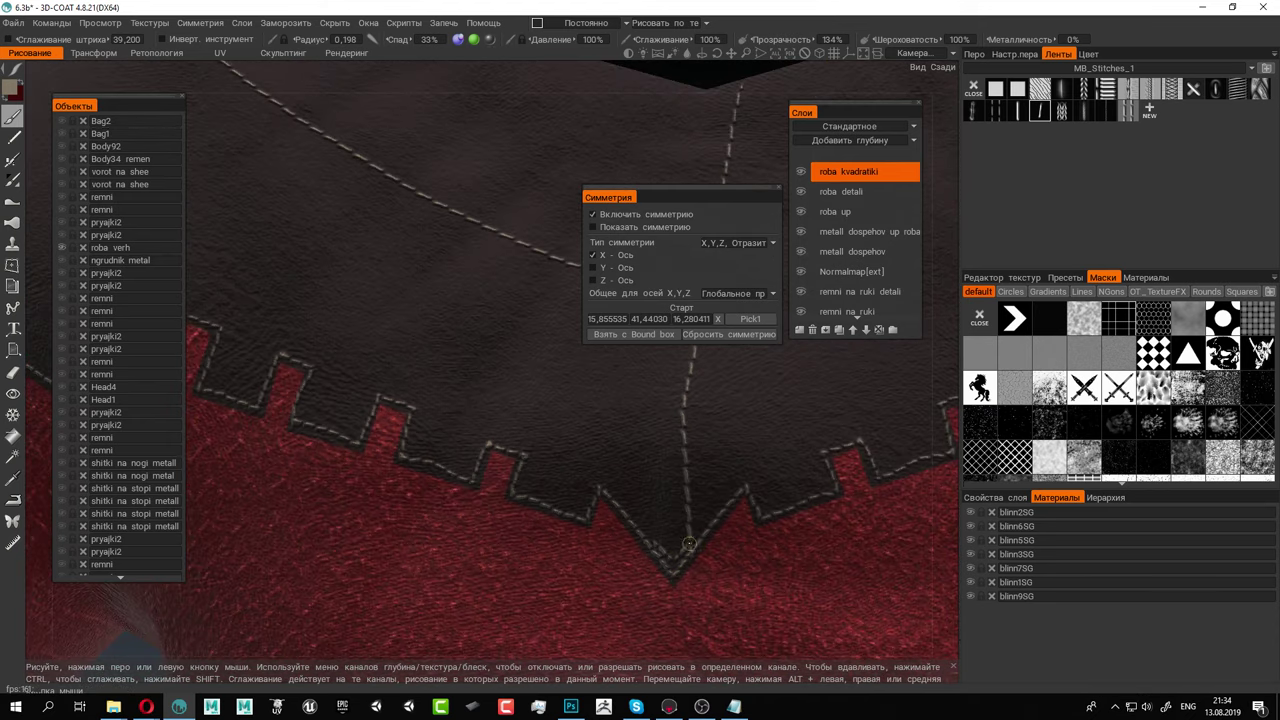
mouse_move(713, 513)
left_mouse_down()
mouse_move(741, 481)
mouse_move(761, 484)
left_mouse_up()
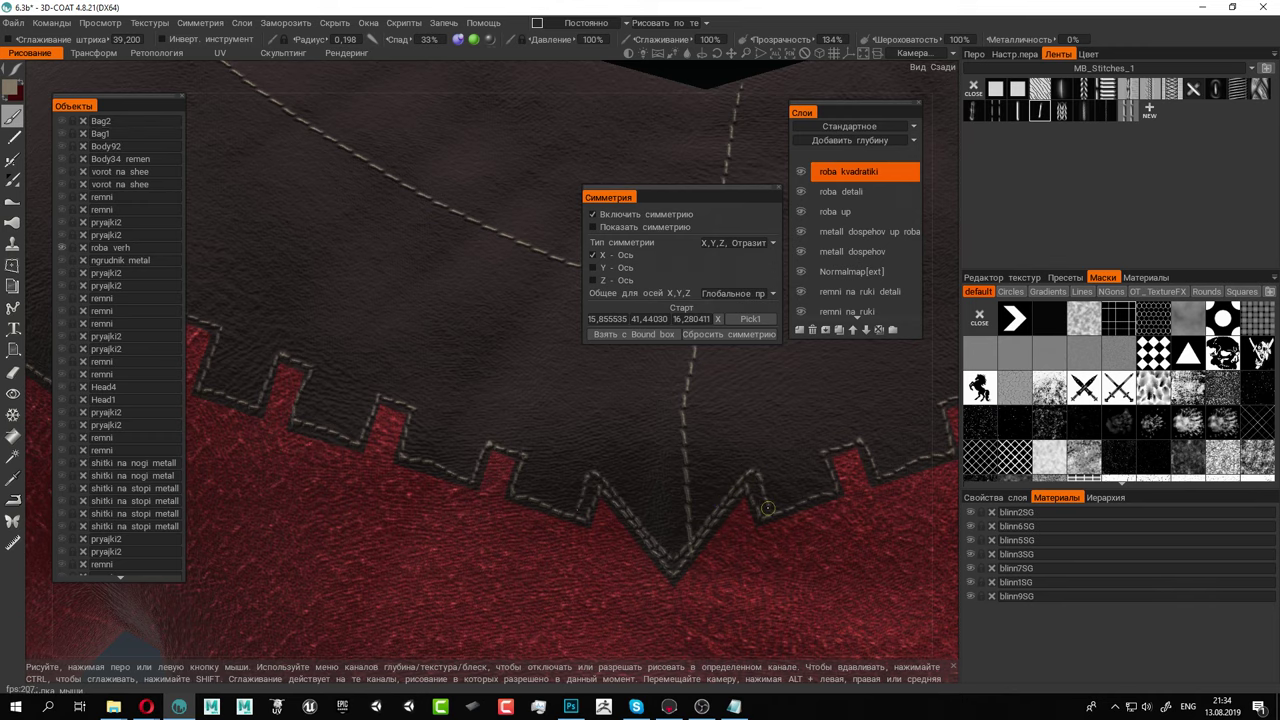
Turn off symmetry across the X axis and bring the front of the unstitched sleeve into close view
right_click_drag(800, 522, 459, 391, "alt")
left_click_drag(459, 391, 829, 434, "alt")
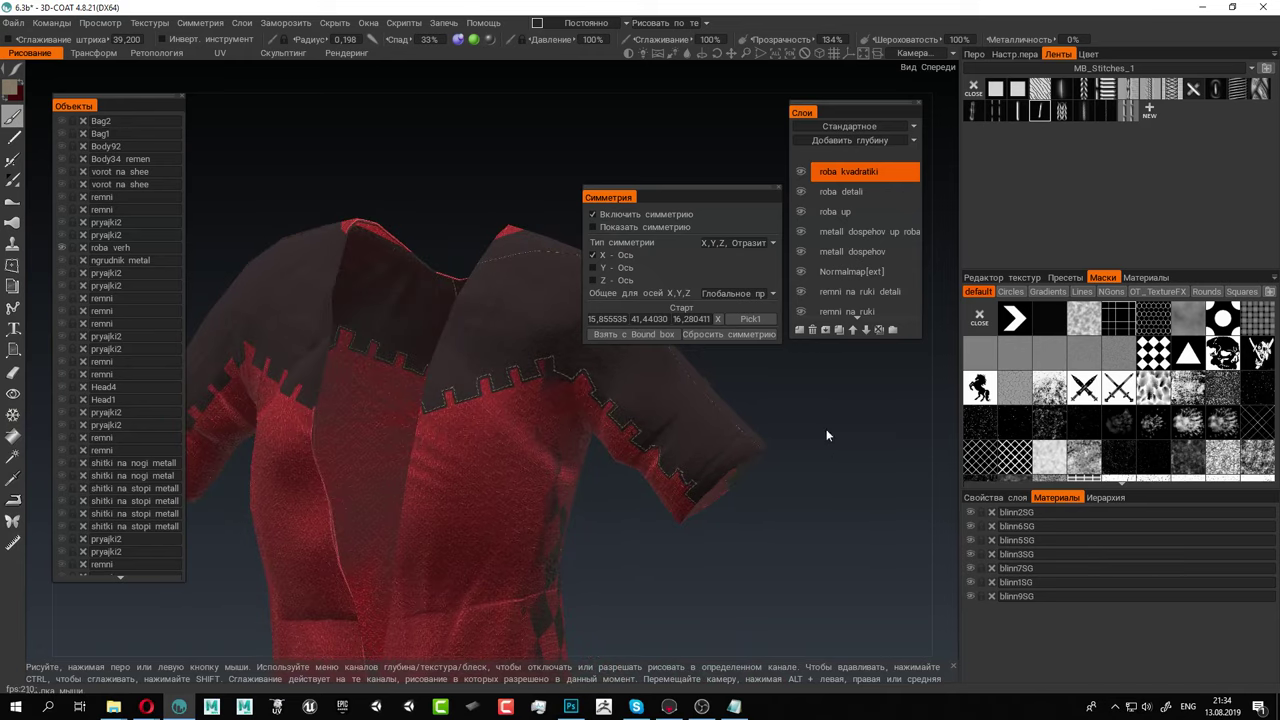
left_click_drag(660, 425, 532, 408, "alt")
left_click_drag(700, 412, 500, 425, "alt")
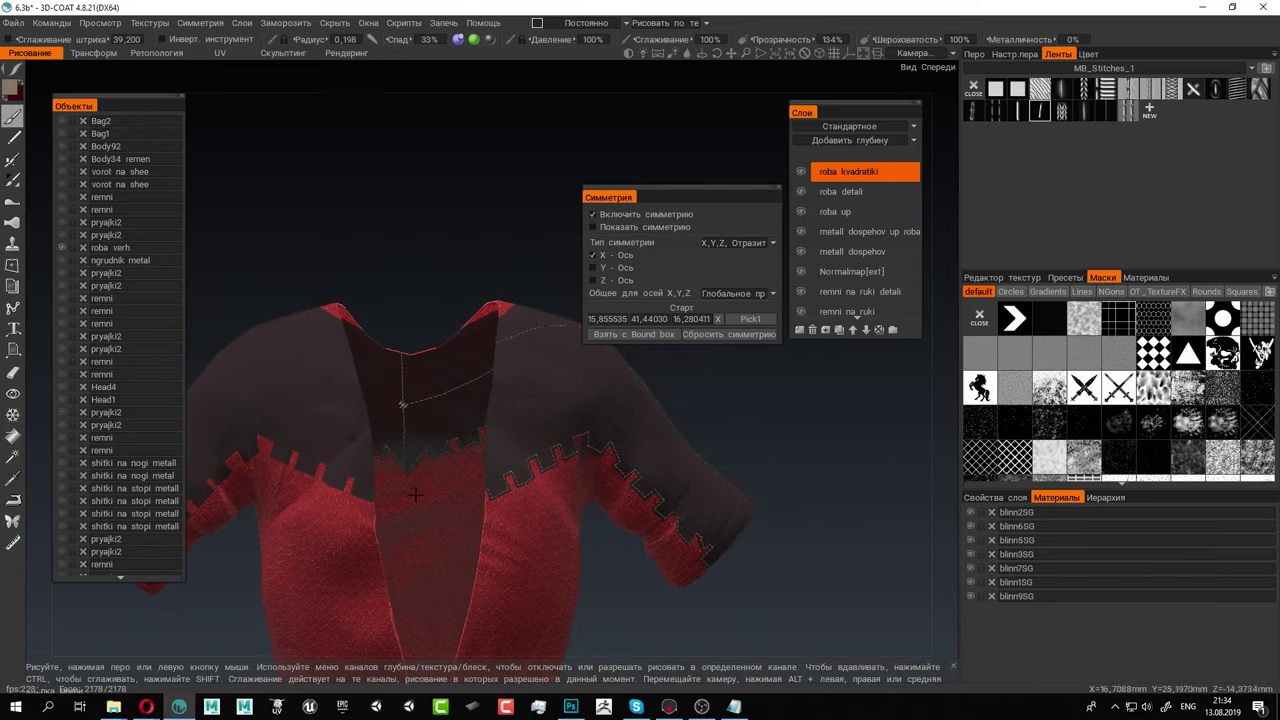
middle_click_drag(416, 495, 640, 495, "alt")
right_click_drag(409, 557, 568, 603, "alt")
scroll(566, 603, "down", 3)
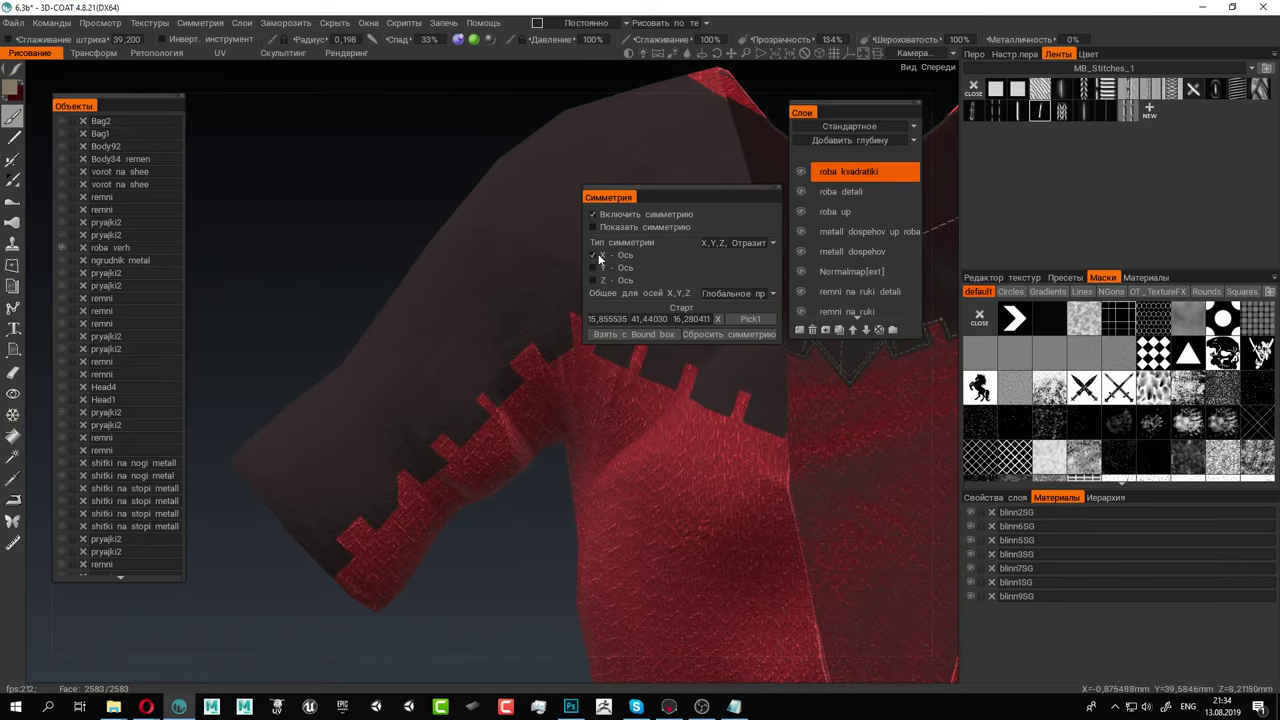
left_click_drag(430, 420, 500, 405, "alt")
right_click_drag(400, 440, 480, 450, "alt")
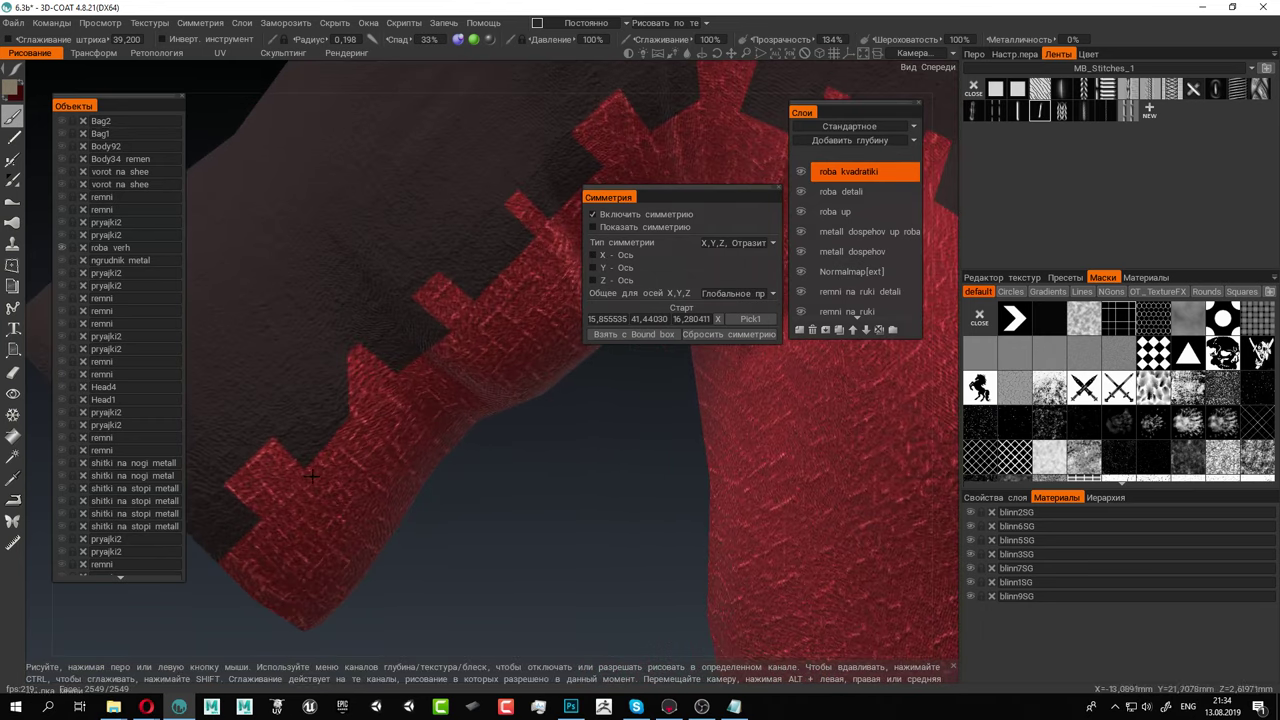
Stitch along the jagged trim on the front of the unstitched sleeve, from the cuff around the first tooth
middle_click_drag(340, 465, 521, 405, "alt")
left_click_drag(520, 405, 442, 481, "alt")
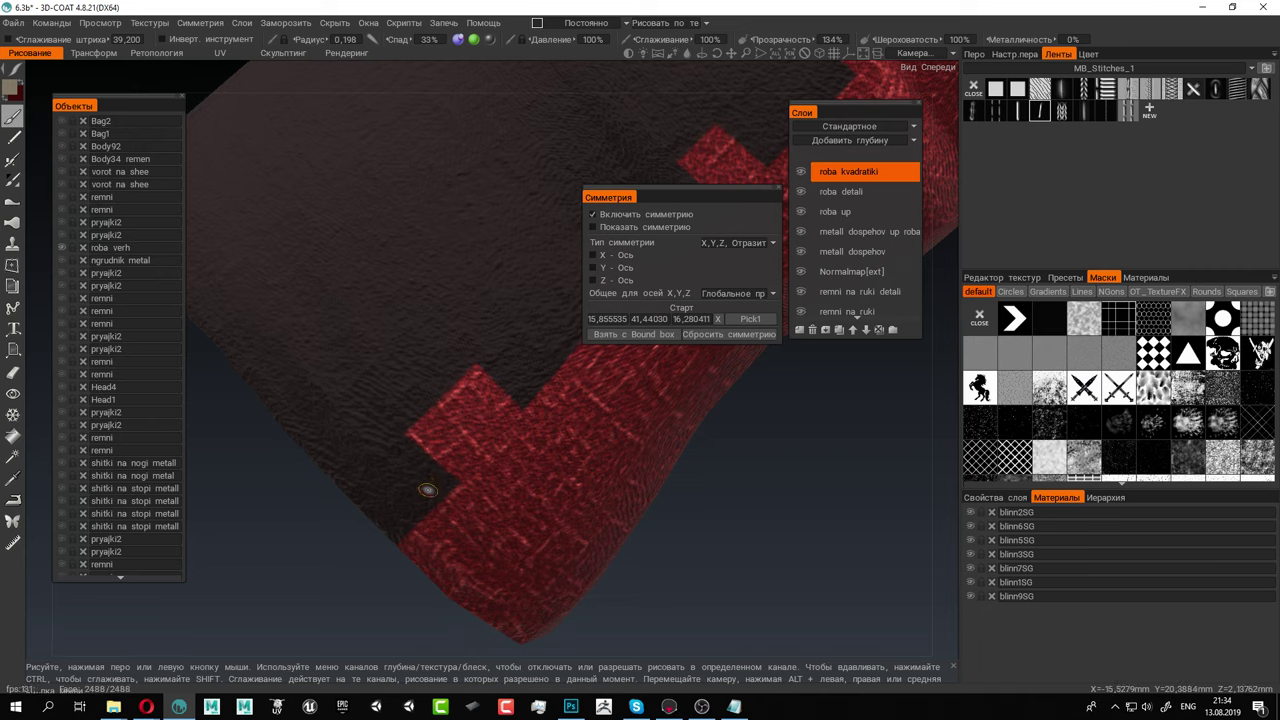
left_click_drag(389, 532, 443, 483)
mouse_move(395, 427)
left_mouse_down()
mouse_move(479, 350)
mouse_move(525, 385)
left_mouse_up()
middle_click_drag(525, 385, 214, 574, "alt")
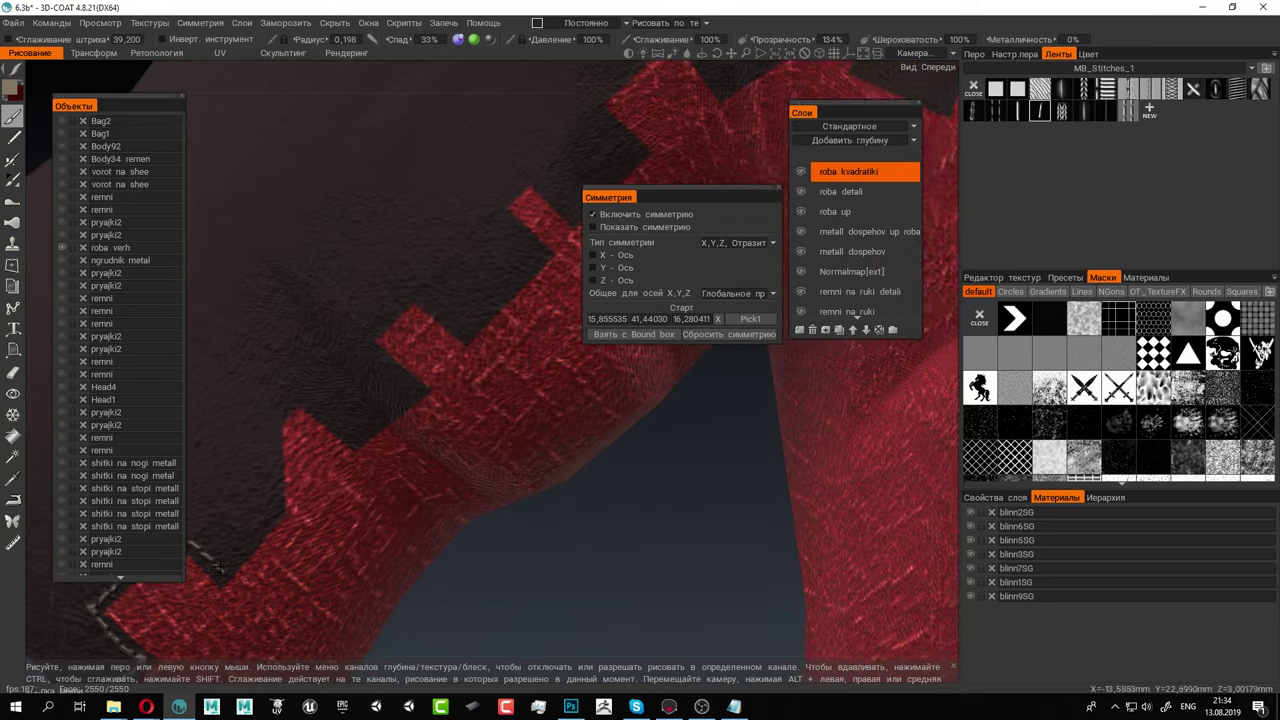
Continue the stitching around the next two teeth of the jagged trim on the front of the sleeve, towards the shoulder
mouse_move(231, 554)
left_mouse_down()
mouse_move(263, 517)
mouse_move(259, 483)
left_mouse_up()
left_click_drag(258, 432, 288, 403)
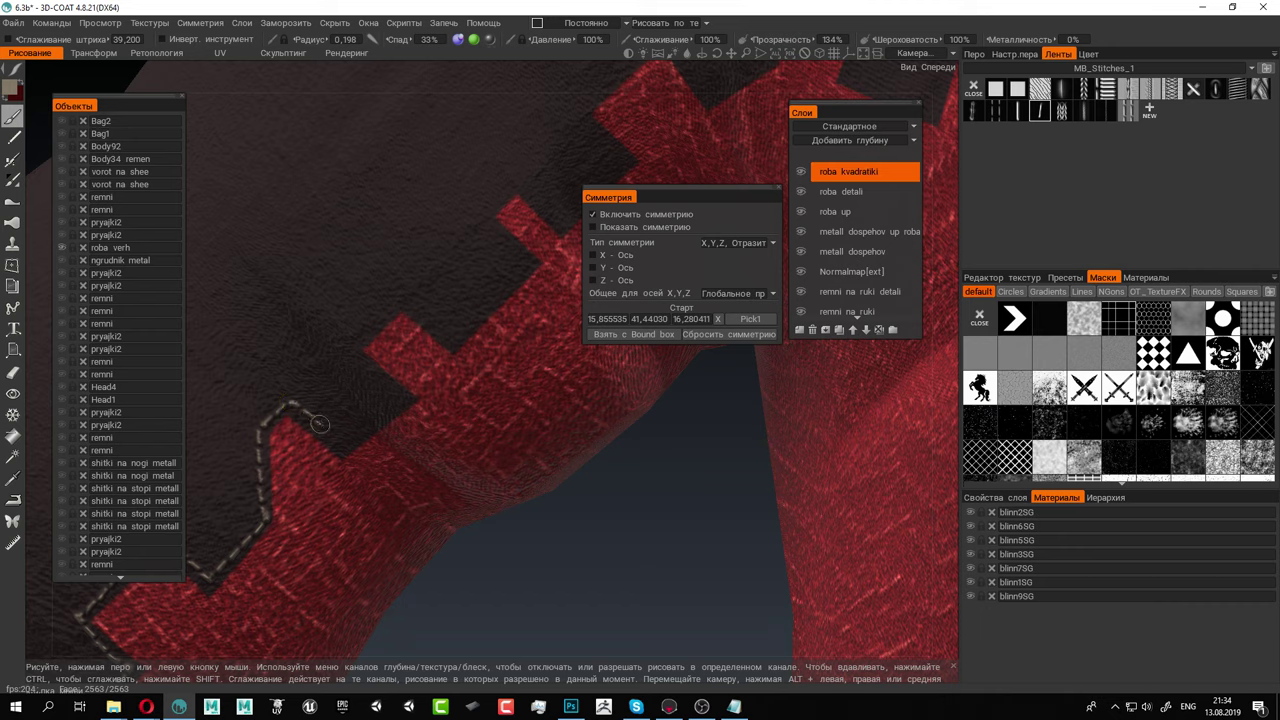
left_click_drag(340, 442, 354, 431)
mouse_move(354, 352)
left_mouse_down()
mouse_move(384, 317)
mouse_move(453, 342)
left_mouse_up()
middle_click_drag(470, 329, 312, 541, "alt")
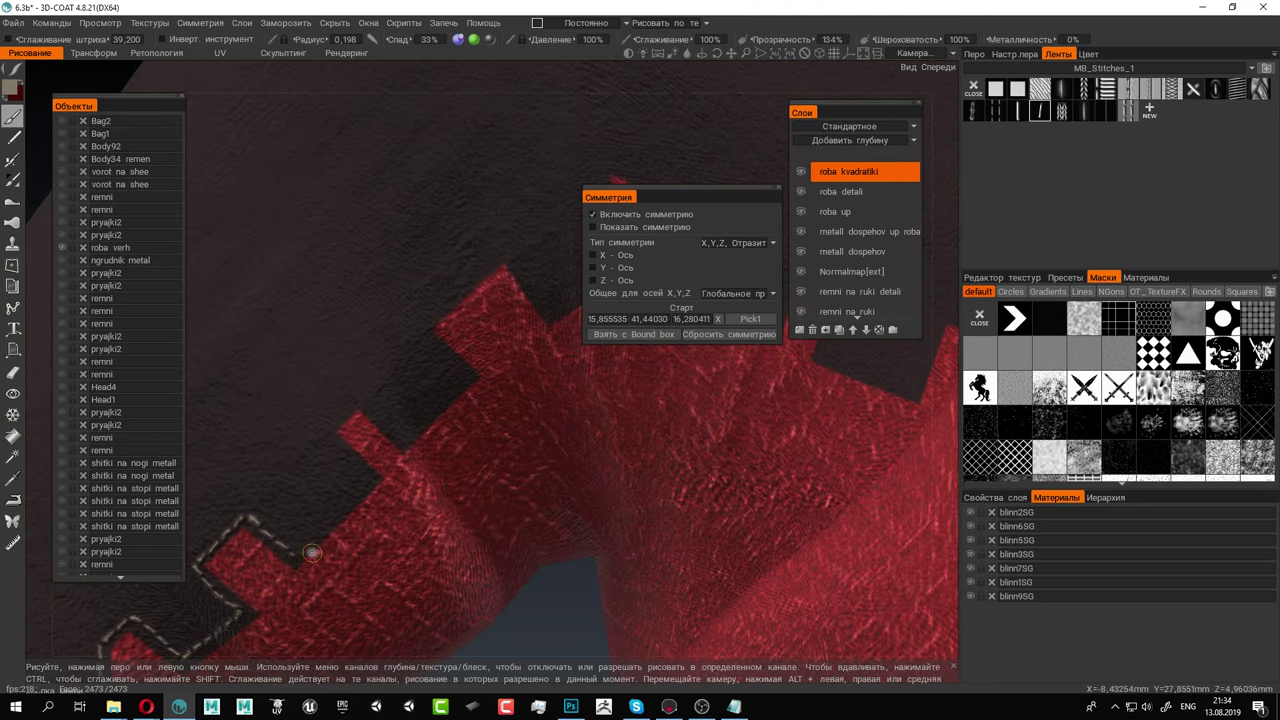
Stitch around the following narrow tooth and the wider tooth above the armpit on the front trim
mouse_move(296, 554)
left_mouse_down()
mouse_move(360, 491)
mouse_move(326, 430)
mouse_move(356, 402)
mouse_move(426, 415)
mouse_move(468, 378)
left_mouse_up()
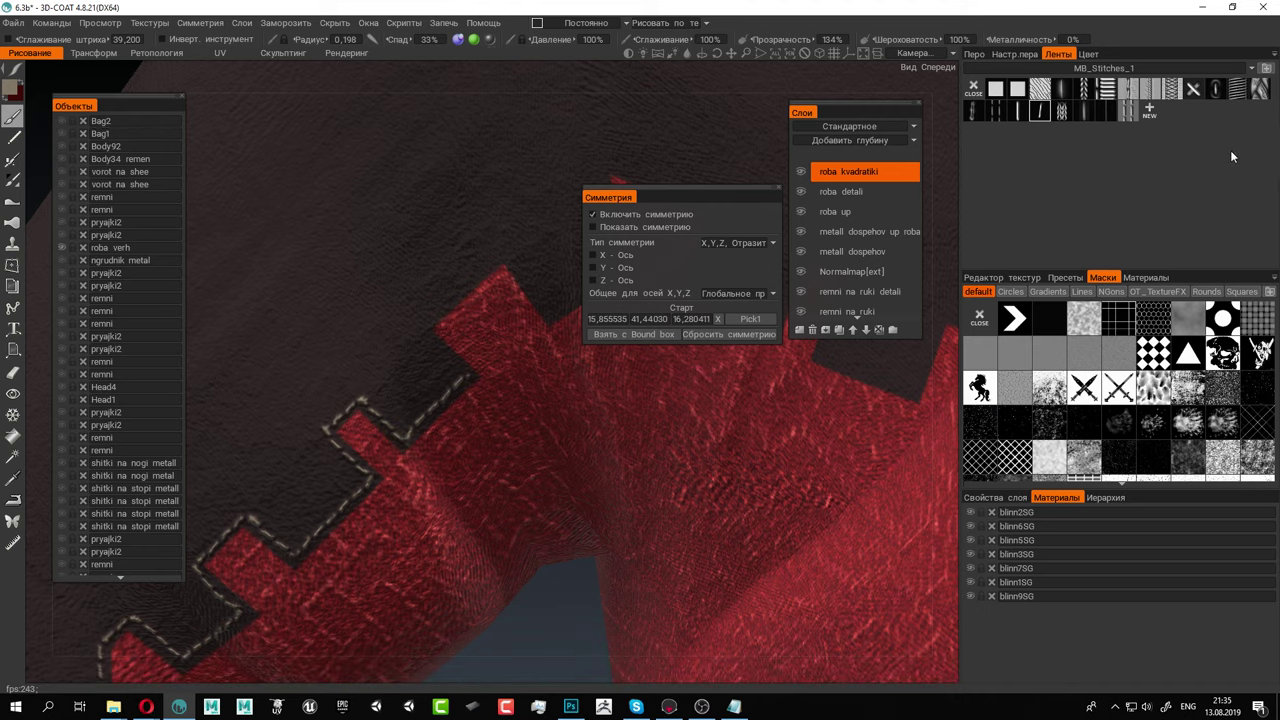
middle_click_drag(470, 420, 372, 567, "alt")
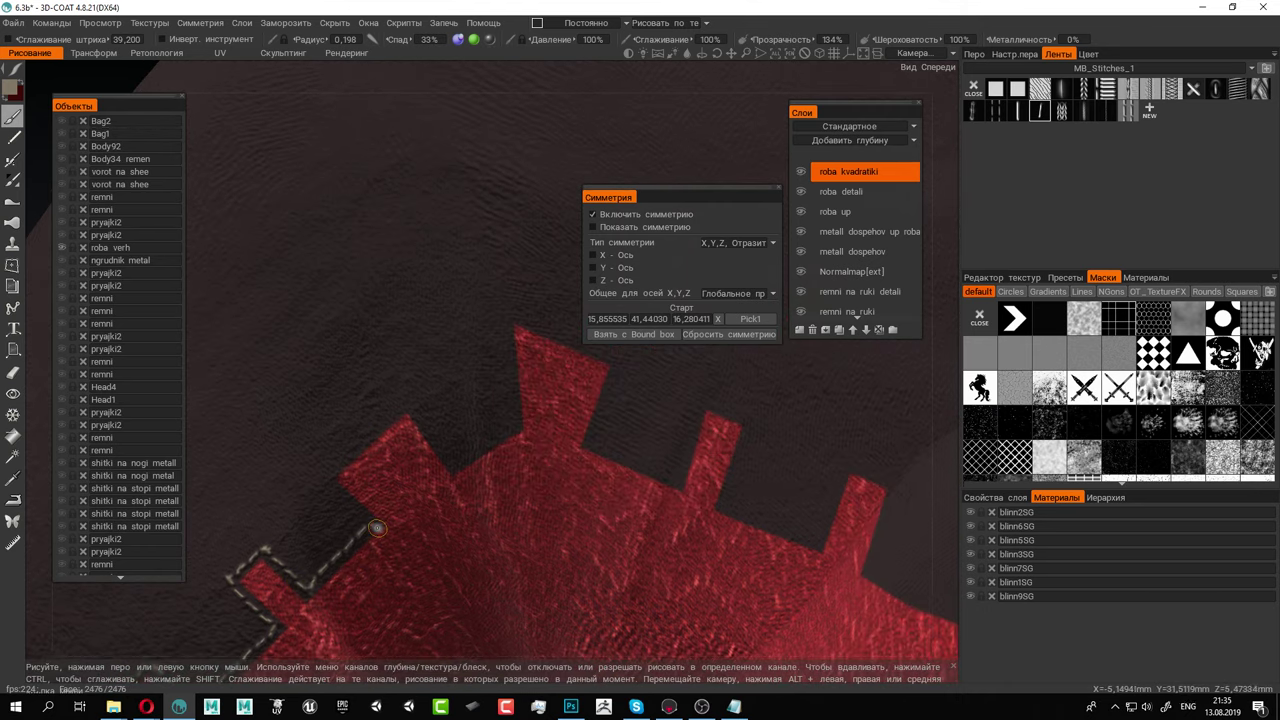
mouse_move(377, 527)
left_mouse_down()
mouse_move(331, 482)
mouse_move(402, 408)
mouse_move(455, 463)
left_mouse_up()
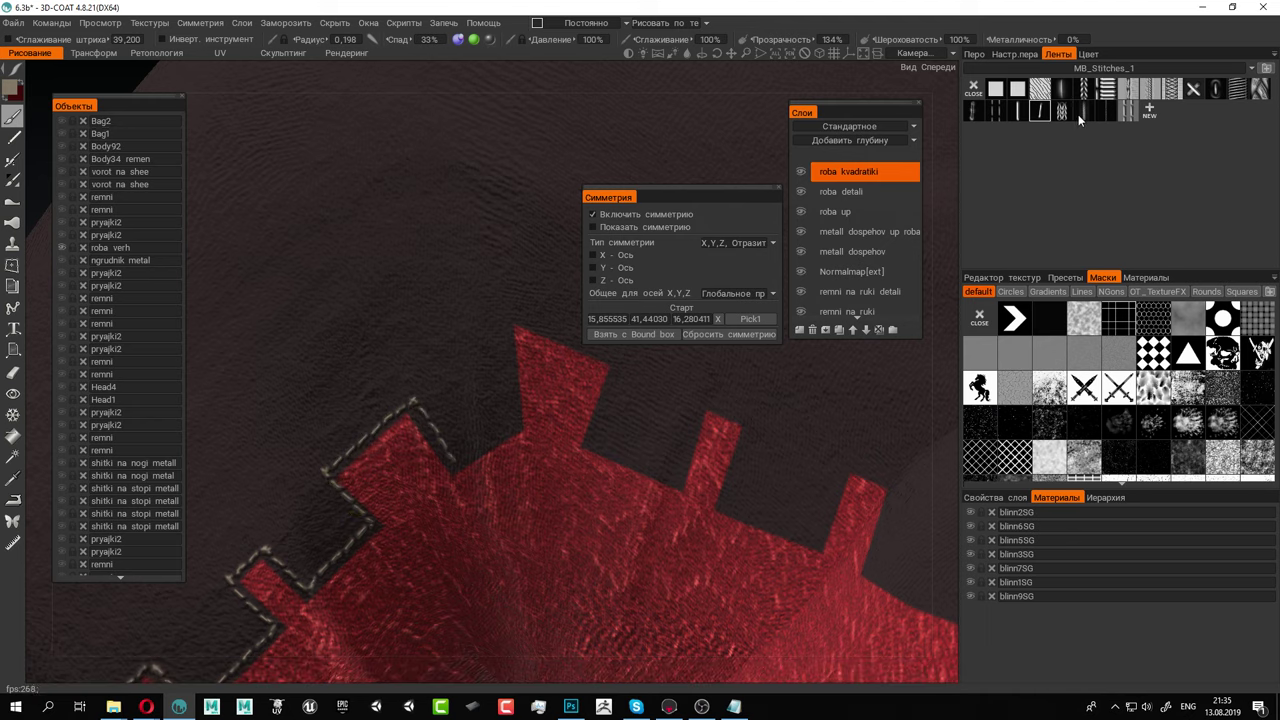
right_click(1039, 114)
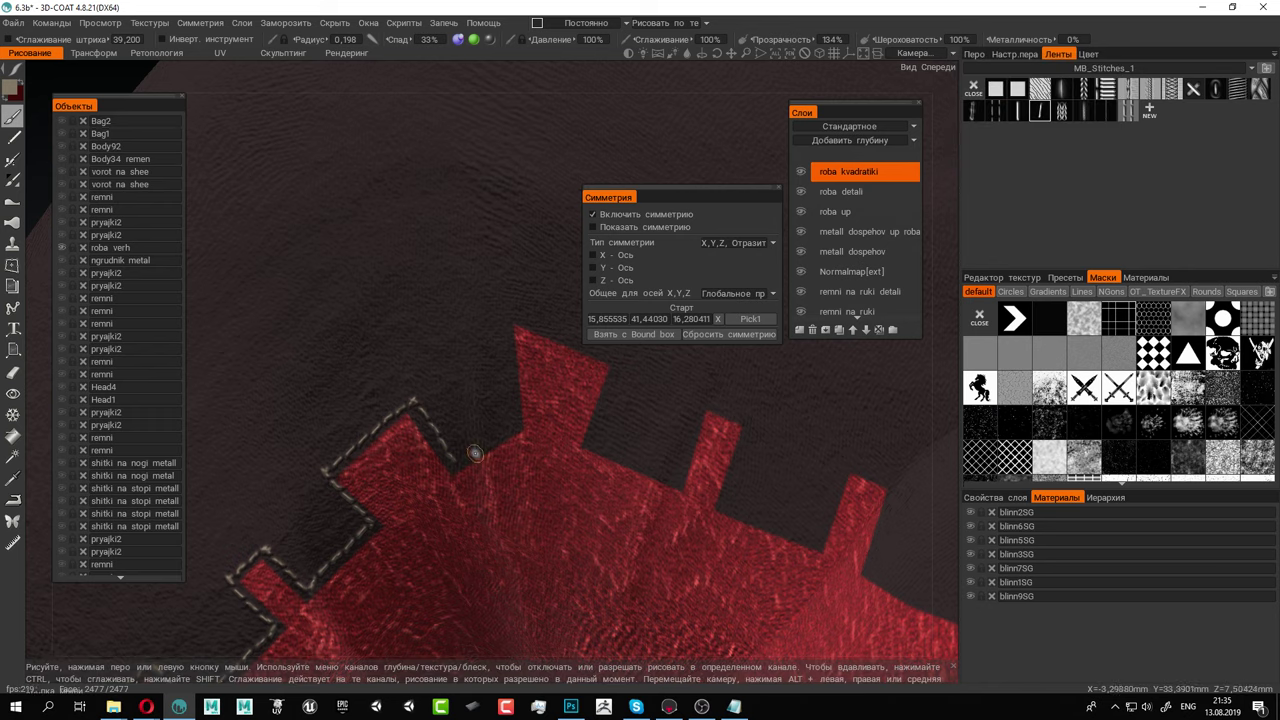
mouse_move(443, 456)
left_mouse_down()
mouse_move(507, 427)
mouse_move(508, 315)
left_mouse_up()
left_click_drag(630, 361, 593, 411)
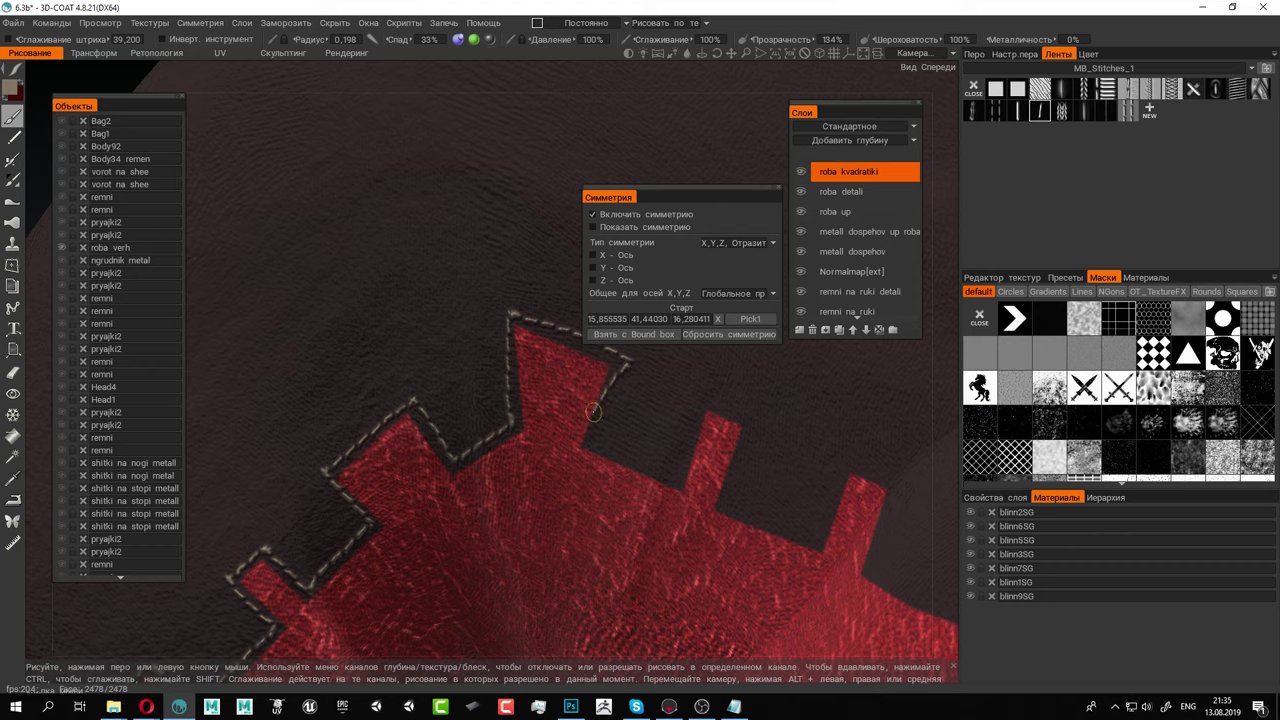
middle_click_drag(632, 415, 544, 466, "alt")
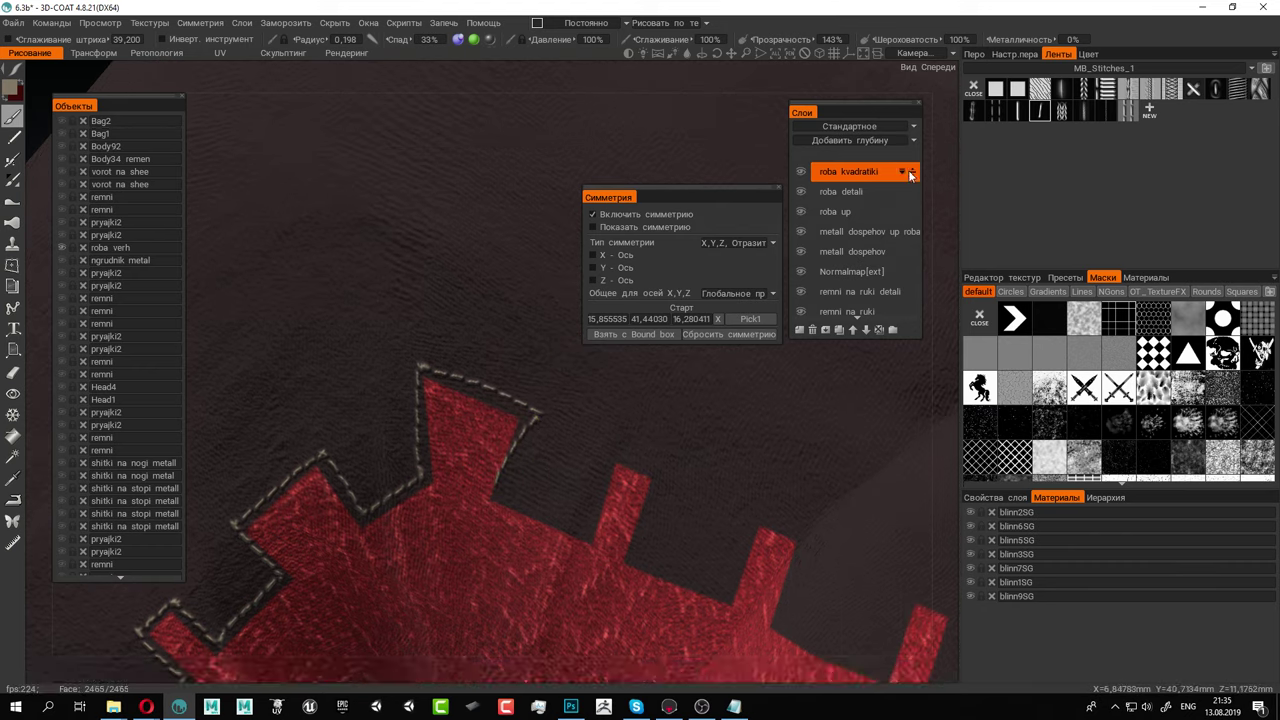
key("ctrl+z")
key("ctrl+z")
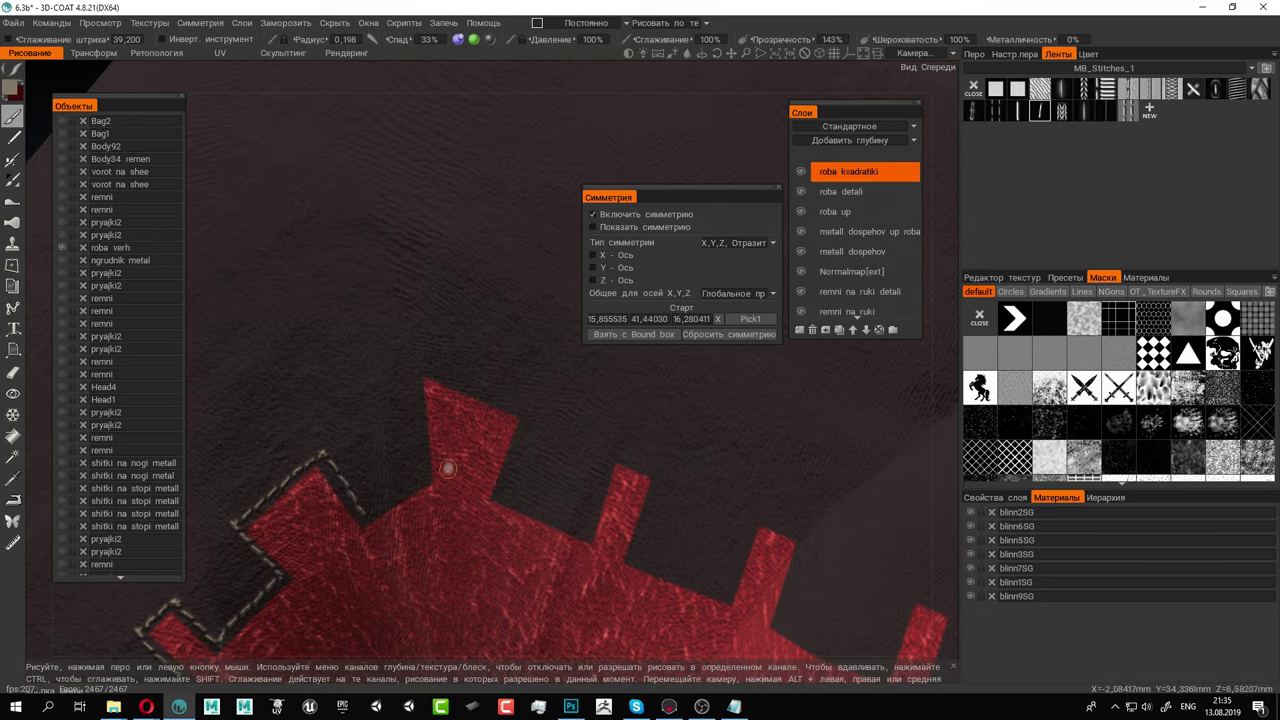
Stitch around the wide tooth at the front of the shoulder, then the first narrow chest tooth up to the second one's tip
left_click_drag(378, 506, 409, 482)
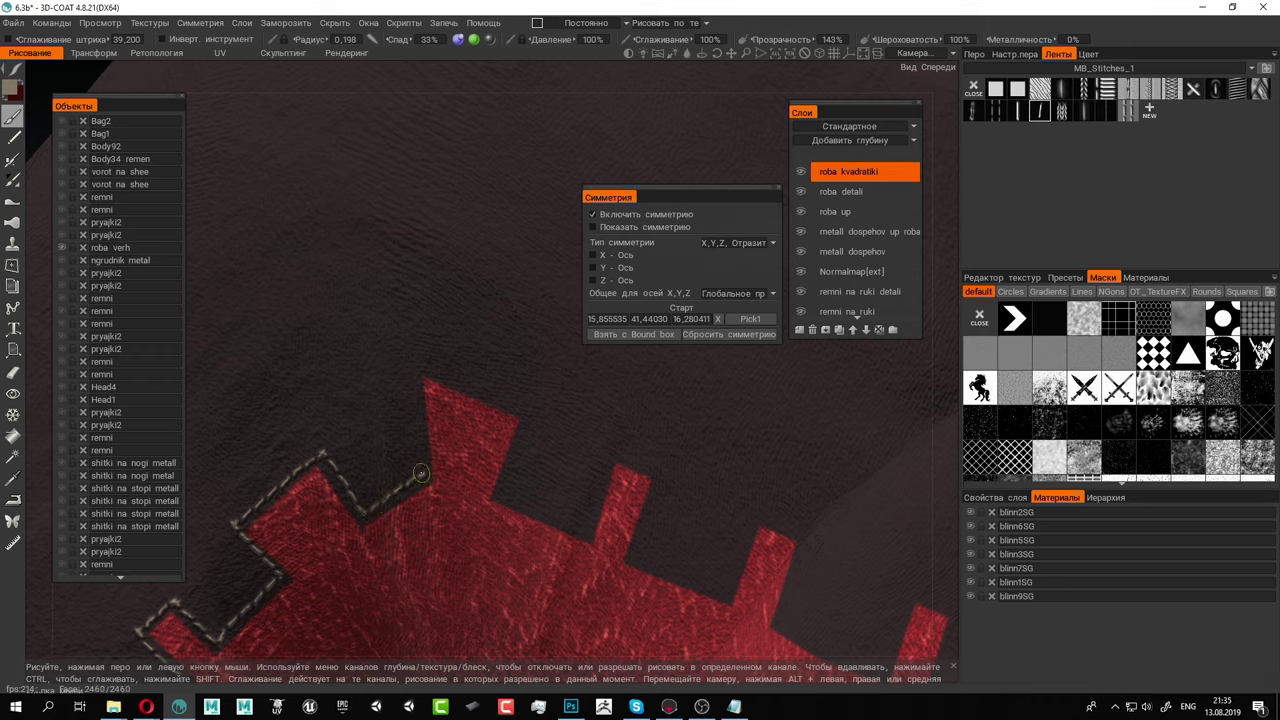
mouse_move(415, 407)
left_mouse_down()
mouse_move(421, 375)
mouse_move(500, 407)
mouse_move(527, 427)
mouse_move(500, 483)
mouse_move(586, 525)
left_mouse_up()
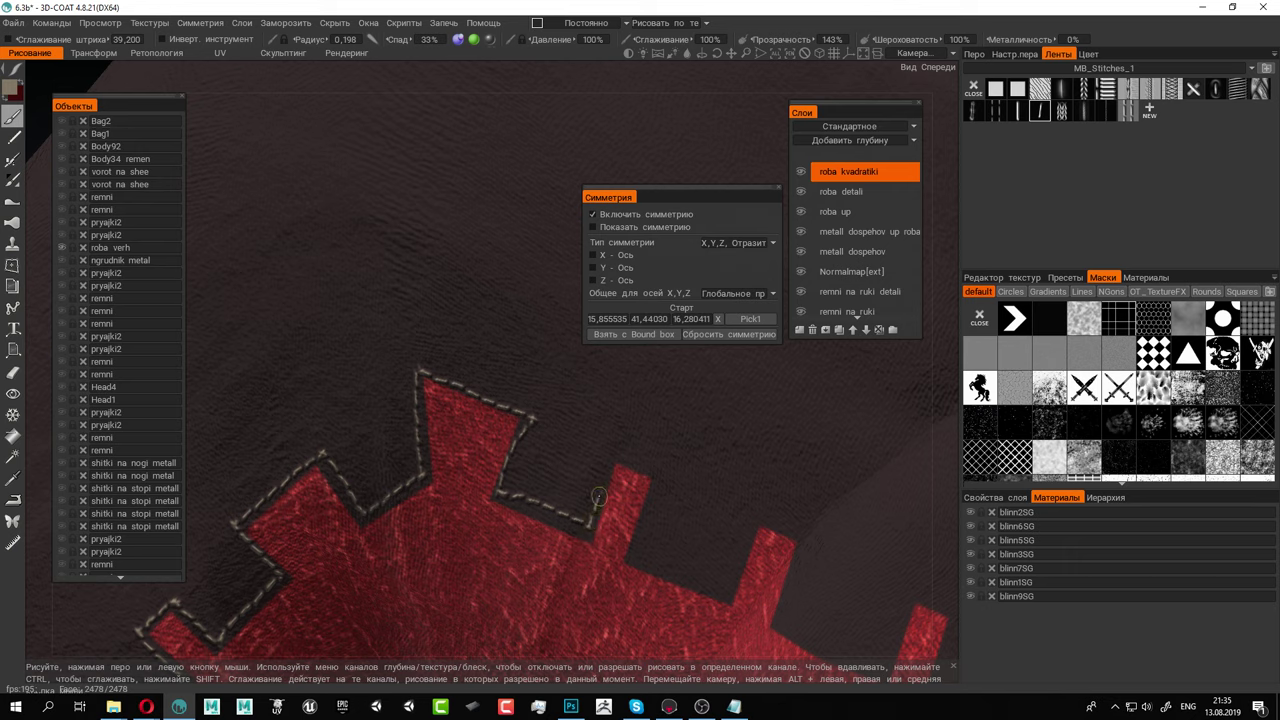
mouse_move(615, 452)
left_mouse_down()
mouse_move(660, 476)
mouse_move(644, 513)
mouse_move(660, 570)
mouse_move(712, 592)
left_mouse_up()
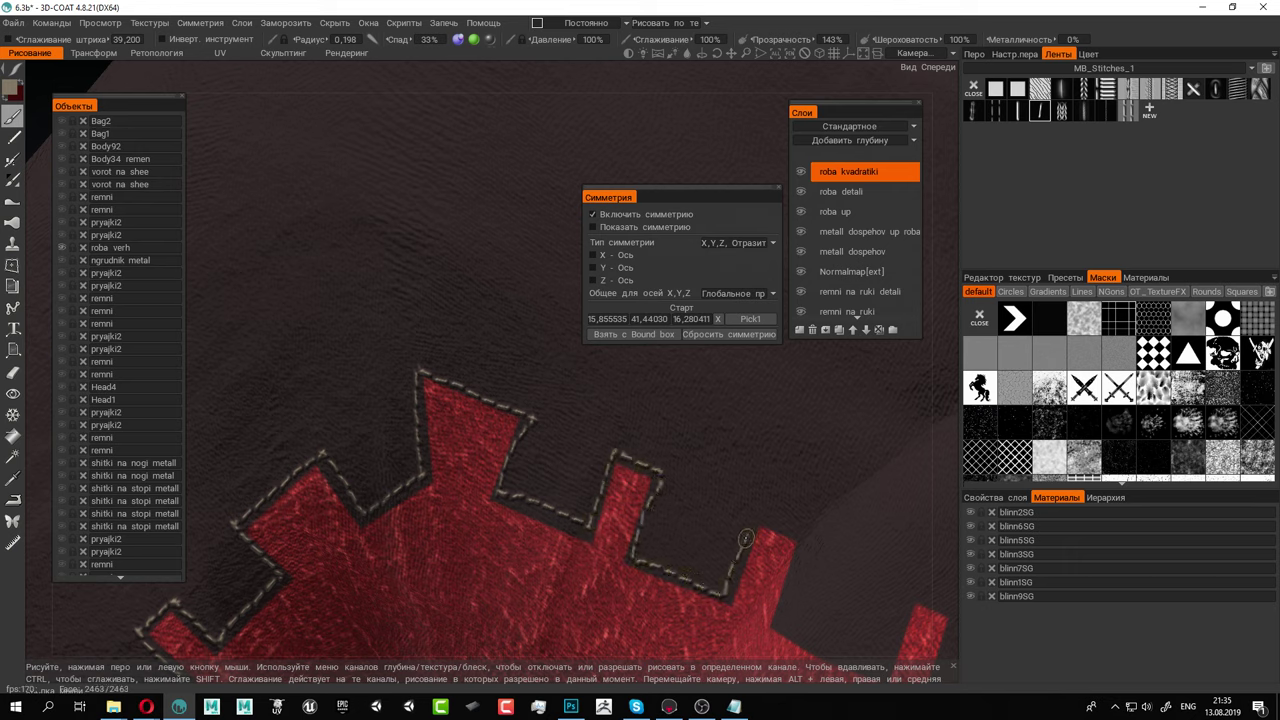
left_click_drag(746, 538, 807, 534)
Stitch around the remaining narrow teeth of the front chest trim, ending at the robe's front opening
middle_click_drag(808, 534, 452, 376, "alt")
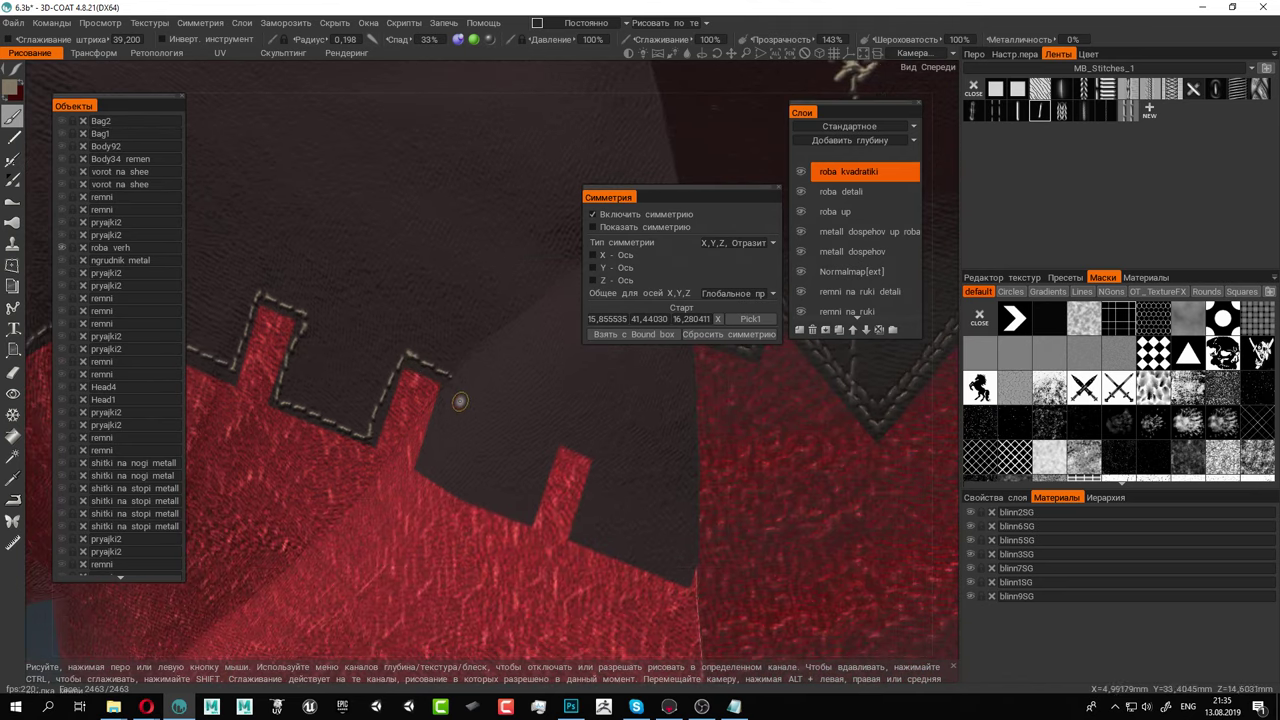
left_click_drag(456, 374, 442, 411)
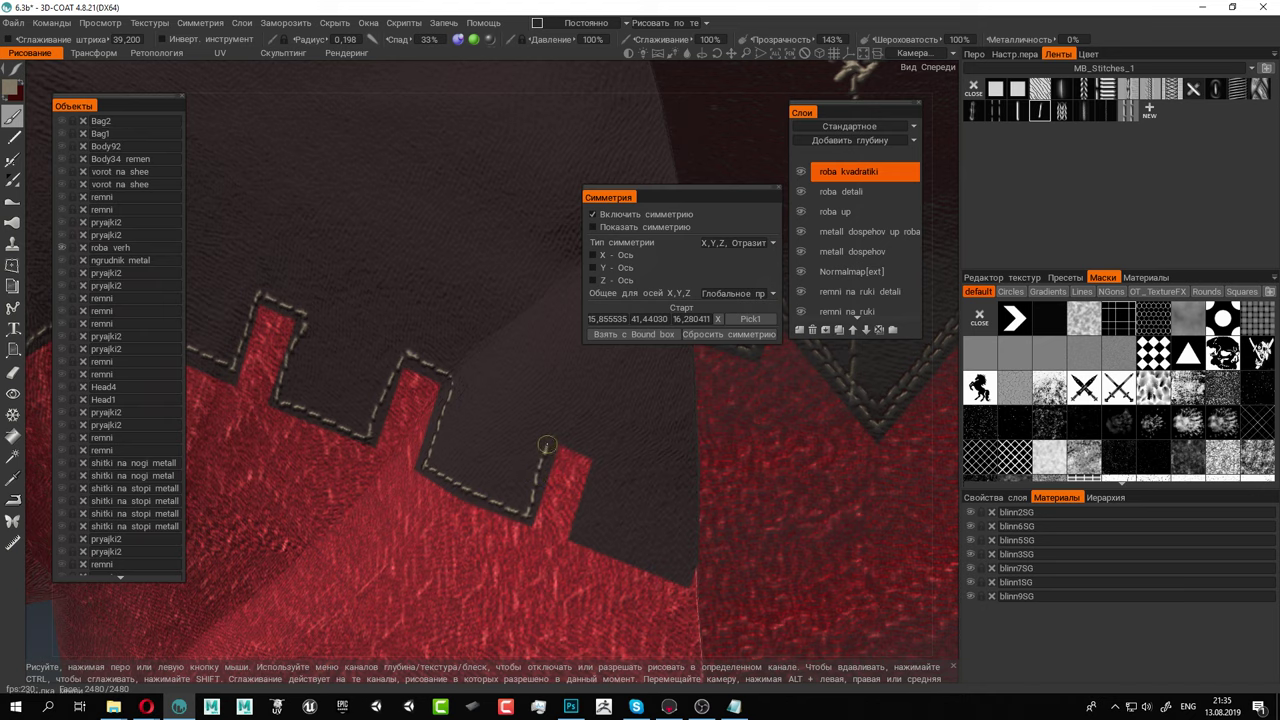
mouse_move(547, 445)
left_mouse_down()
mouse_move(597, 451)
mouse_move(578, 532)
mouse_move(627, 549)
left_mouse_up()
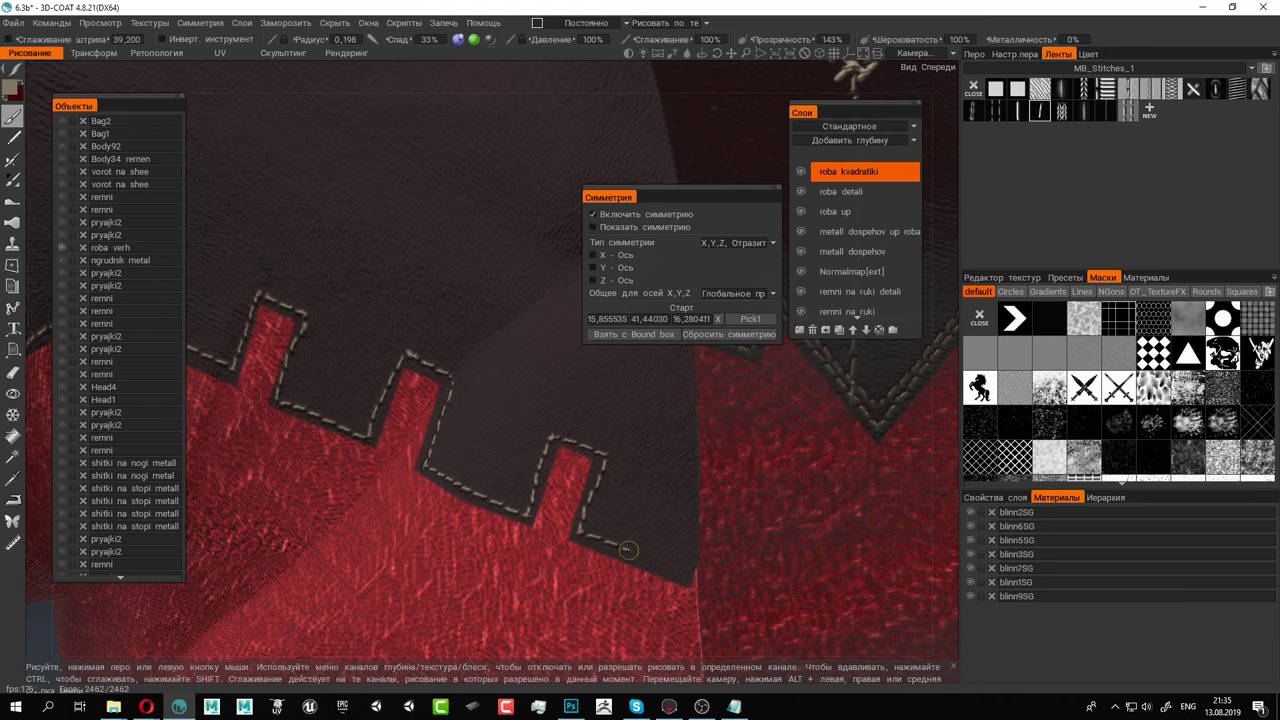
middle_click_drag(666, 492, 530, 526, "alt")
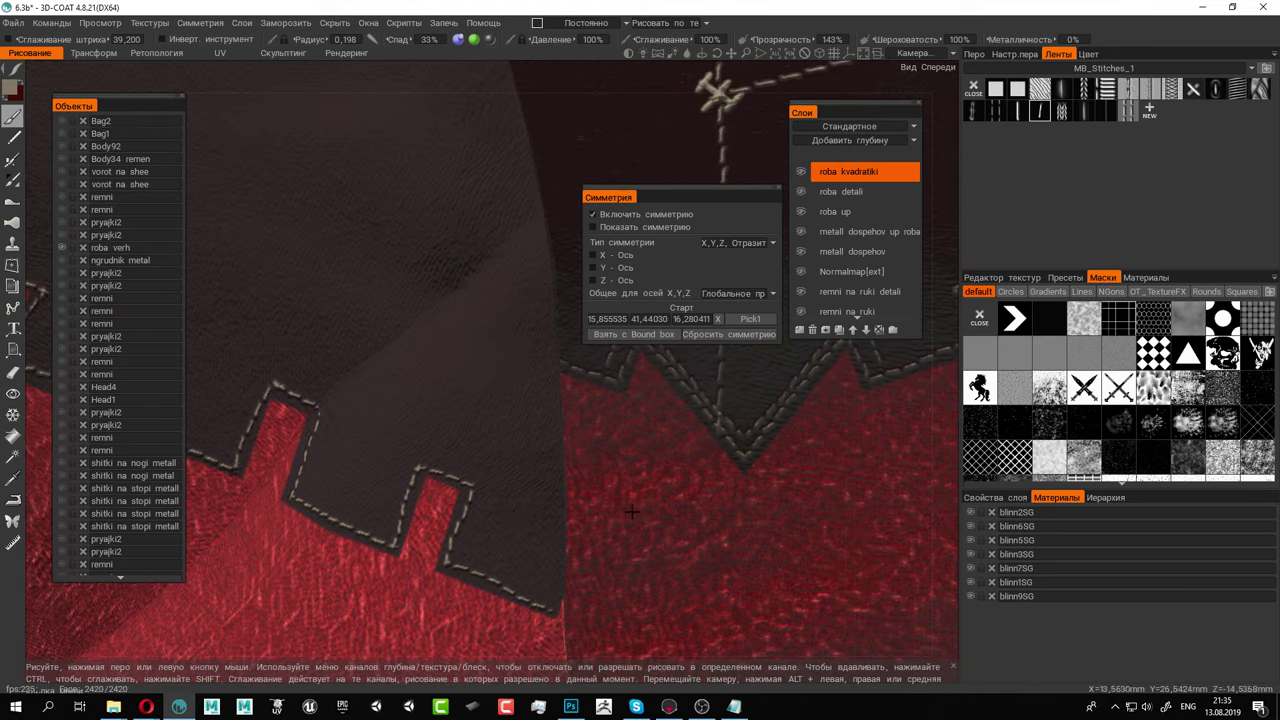
Examine the stitched robe from the front round to the underside of the sleeve
right_click_drag(530, 526, 244, 244, "alt")
mouse_move(660, 440)
left_mouse_down("alt")
mouse_move(568, 460)
mouse_move(655, 462)
left_mouse_up("alt")
middle_click_drag(655, 462, 565, 355, "alt")
left_click_drag(660, 450, 465, 383, "alt")
right_click_drag(466, 384, 664, 506, "alt")
left_click_drag(664, 506, 684, 468, "alt")
middle_click_drag(642, 474, 601, 394, "alt")
left_click_drag(601, 394, 405, 383, "alt")
Set the paint colour to a very dark red with hue 2.308, saturation 83% and lightness 8%
left_click(12, 90)
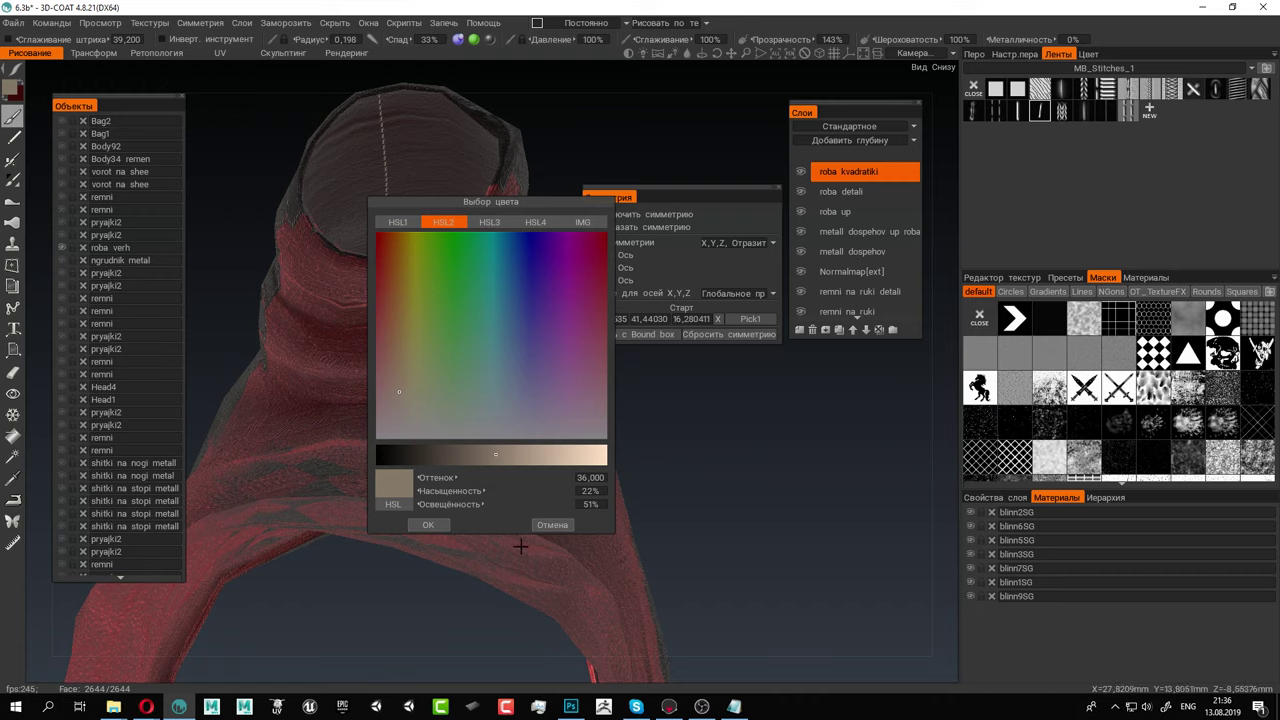
left_click(552, 524)
left_click_drag(431, 384, 433, 352, "alt")
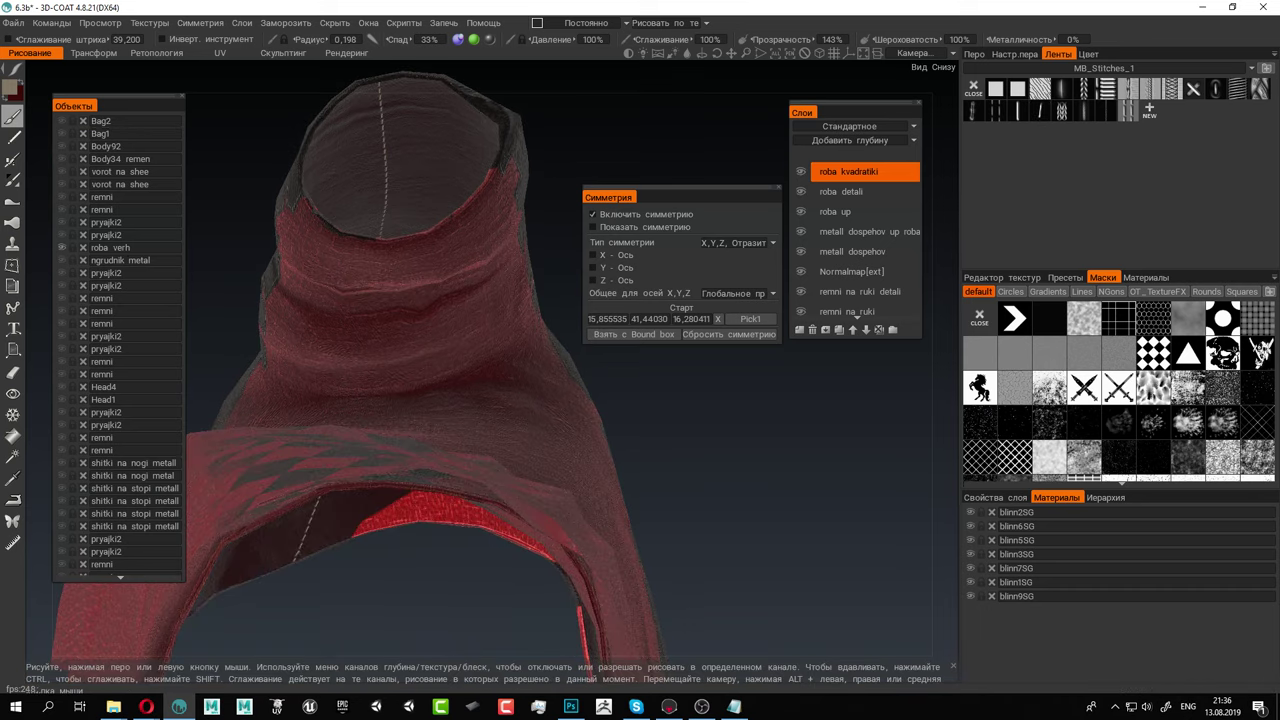
left_click(11, 87)
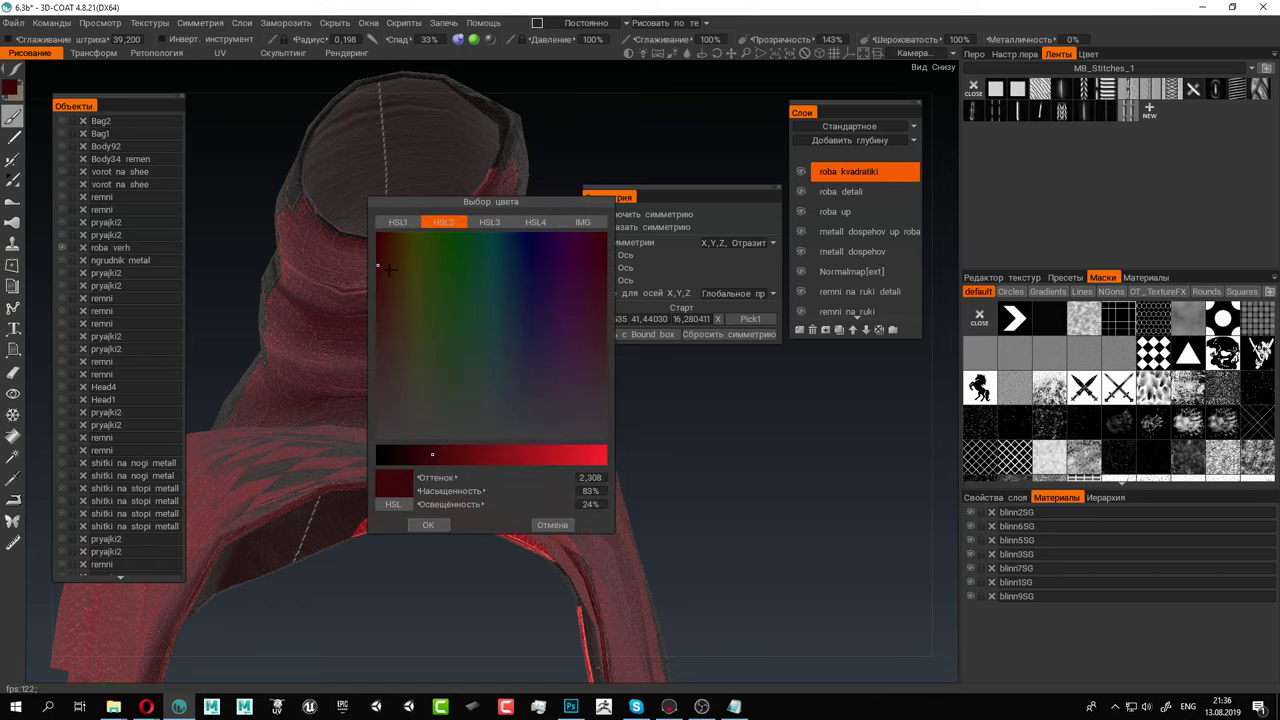
mouse_move(404, 455)
left_mouse_down()
mouse_move(381, 455)
mouse_move(399, 458)
left_mouse_up()
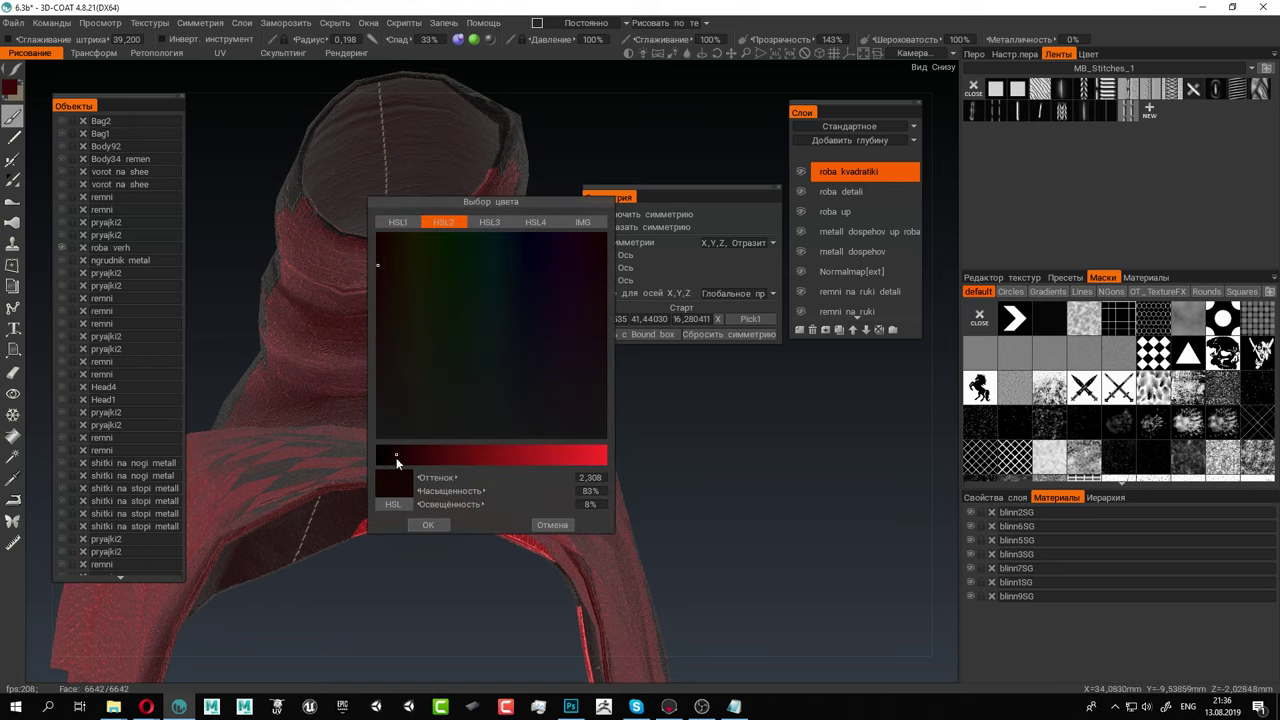
left_click(430, 525)
left_click_drag(424, 342, 425, 368, "alt")
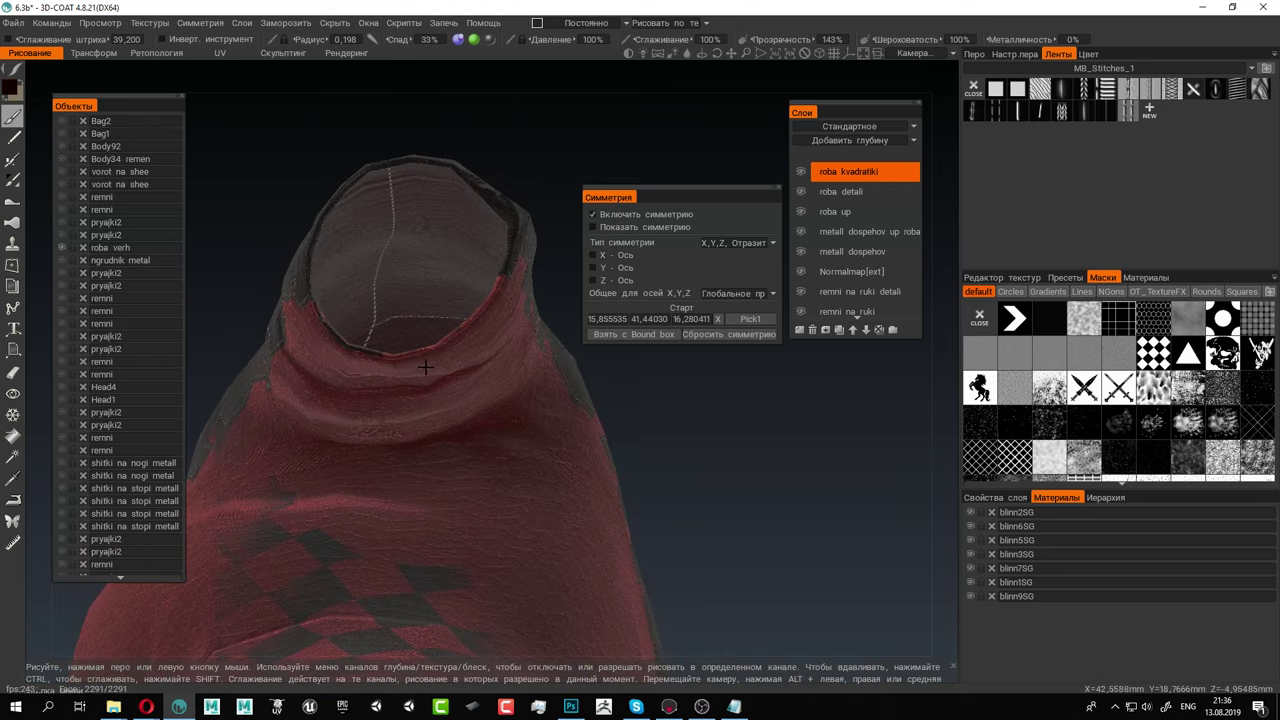
Fill a dark five-sided panel, outlined as a polygon, from the sleeve's cuff through the armpit to a point above the side checkers
mouse_move(18, 74)
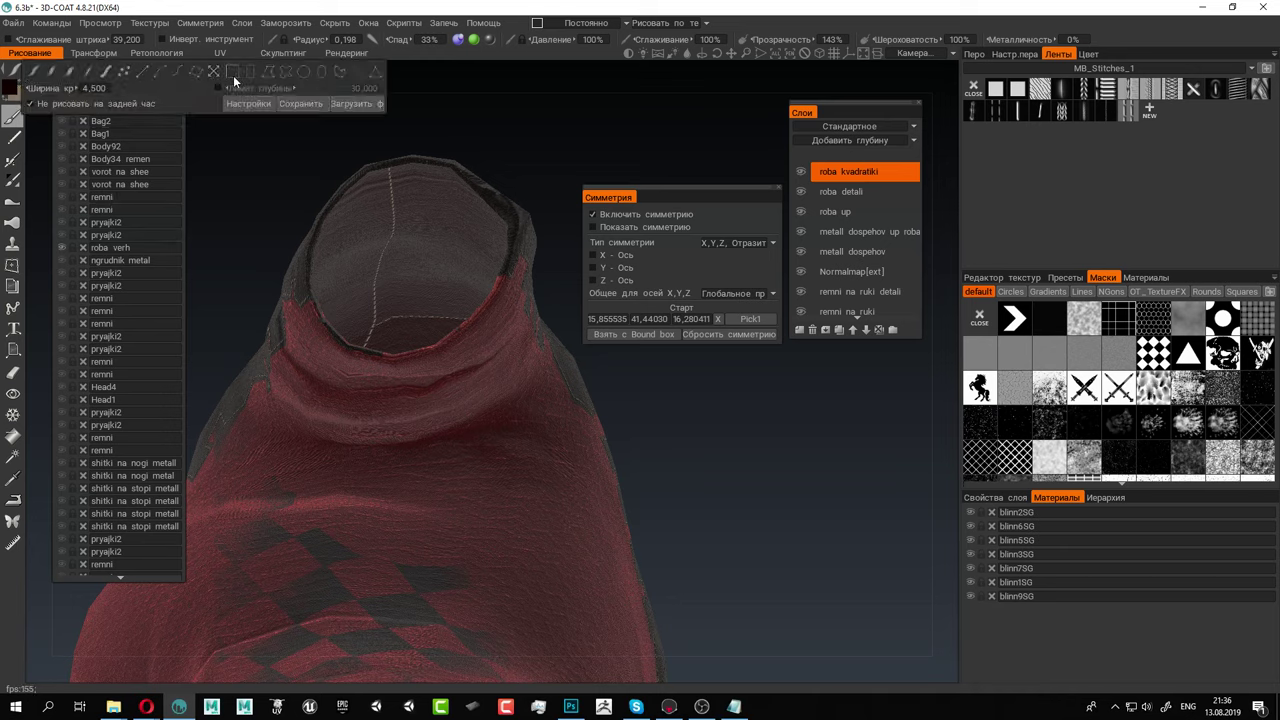
left_click(266, 73)
left_click_drag(470, 350, 471, 316, "alt")
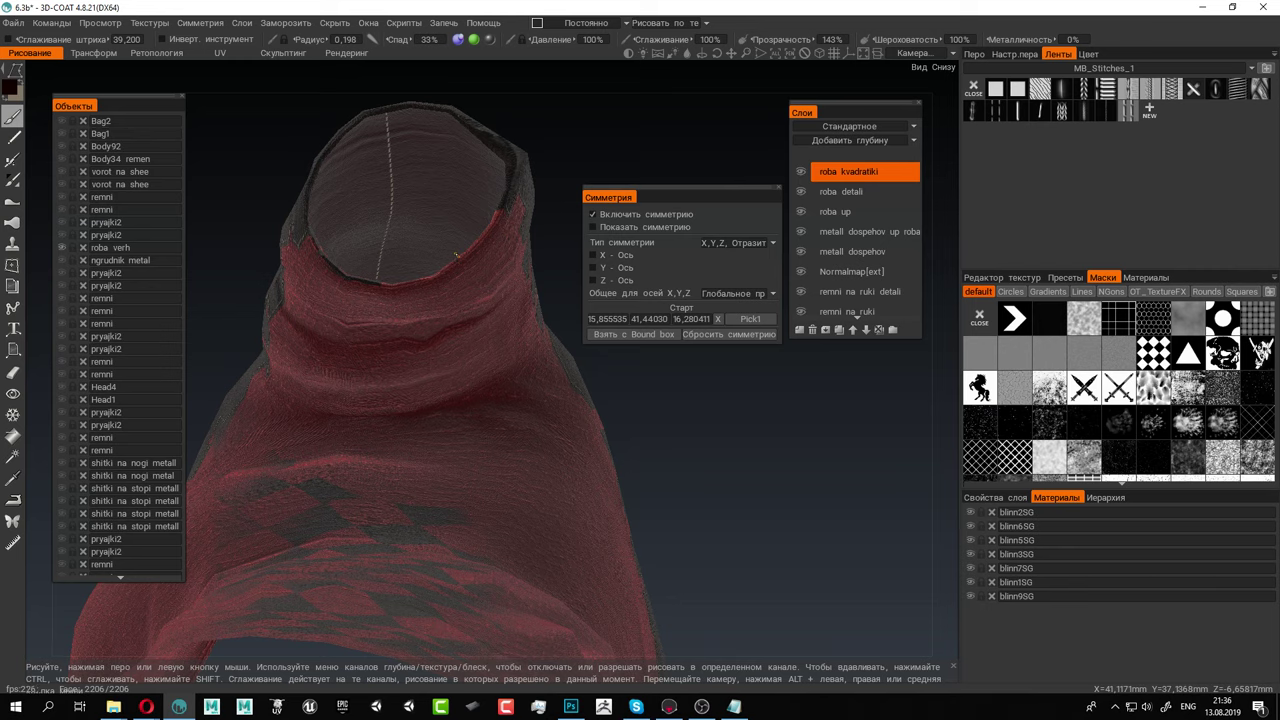
mouse_move(455, 257)
left_mouse_down()
mouse_move(457, 500)
mouse_move(457, 488)
left_mouse_up()
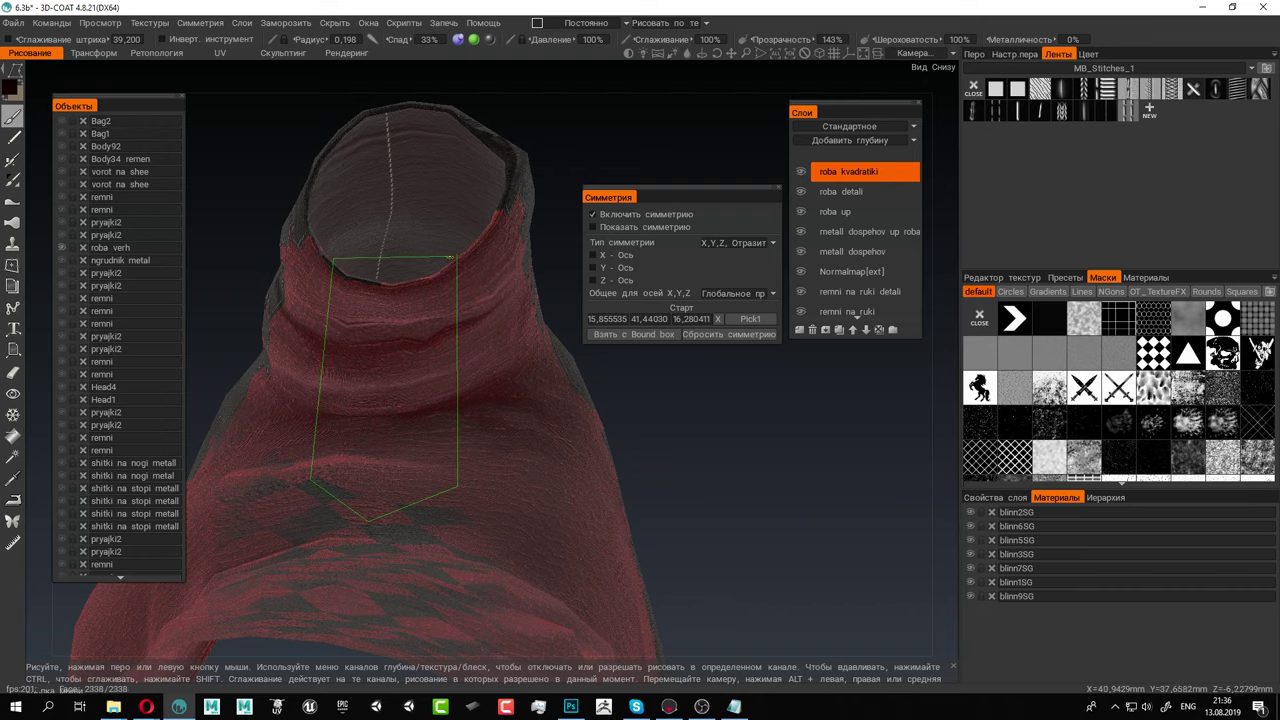
left_click(456, 253)
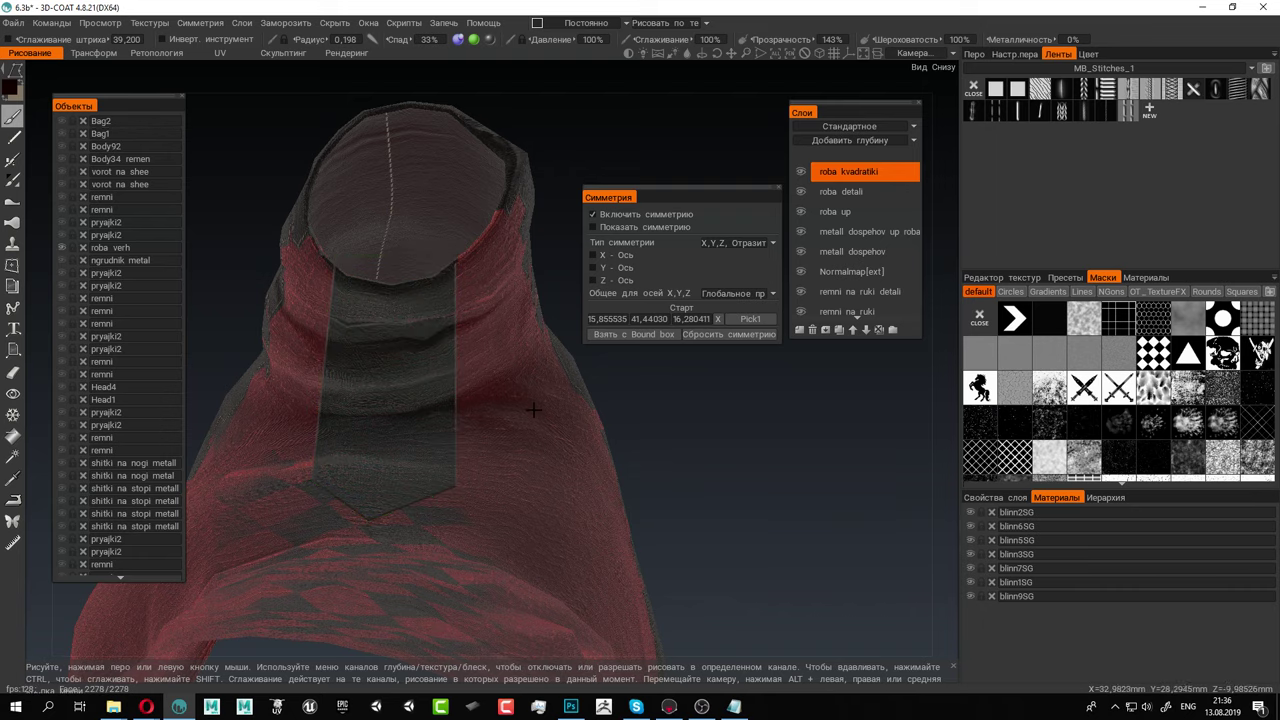
Examine the dark panel under the arm and the sleeve's stitched trim from the front and side
scroll(534, 410, "down", 3)
left_click_drag(534, 410, 602, 512, "alt")
middle_click_drag(602, 512, 434, 347, "alt")
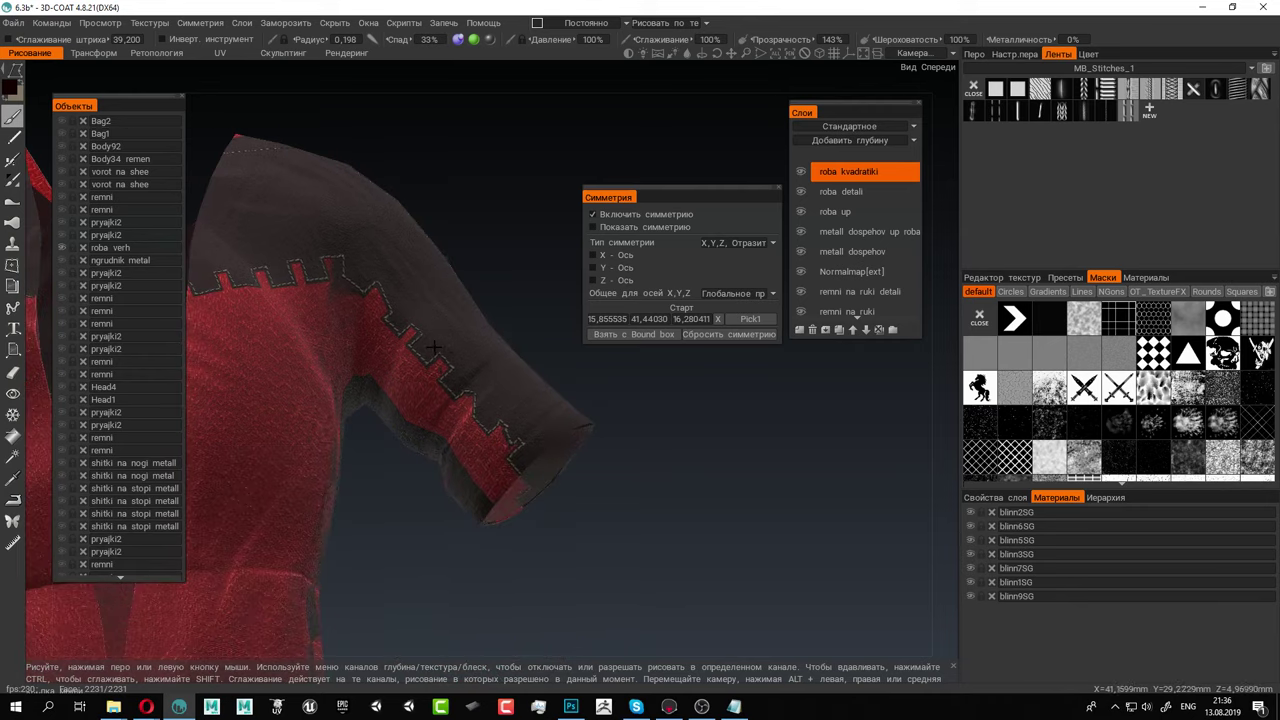
mouse_move(433, 347)
right_mouse_down()
mouse_move(427, 448)
mouse_move(496, 389)
right_mouse_up()
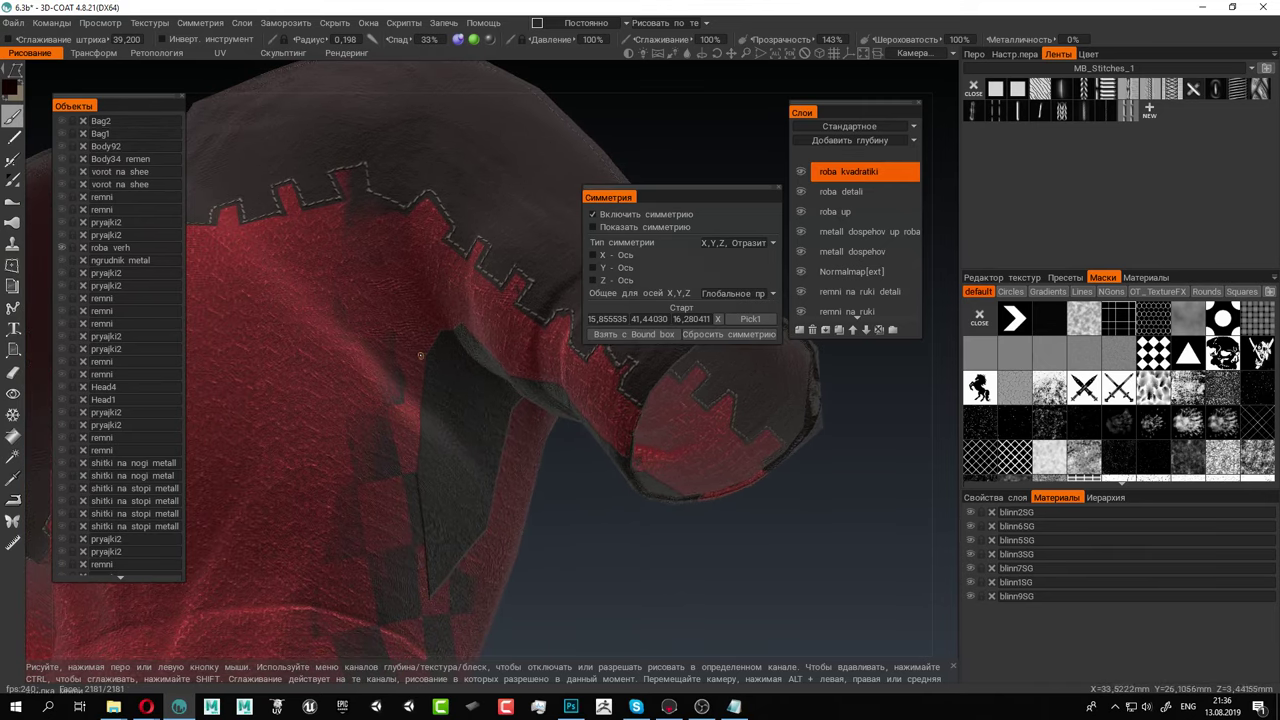
right_click_drag(420, 525, 397, 538)
left_click_drag(394, 380, 455, 445, "alt")
scroll(462, 449, "up", 3)
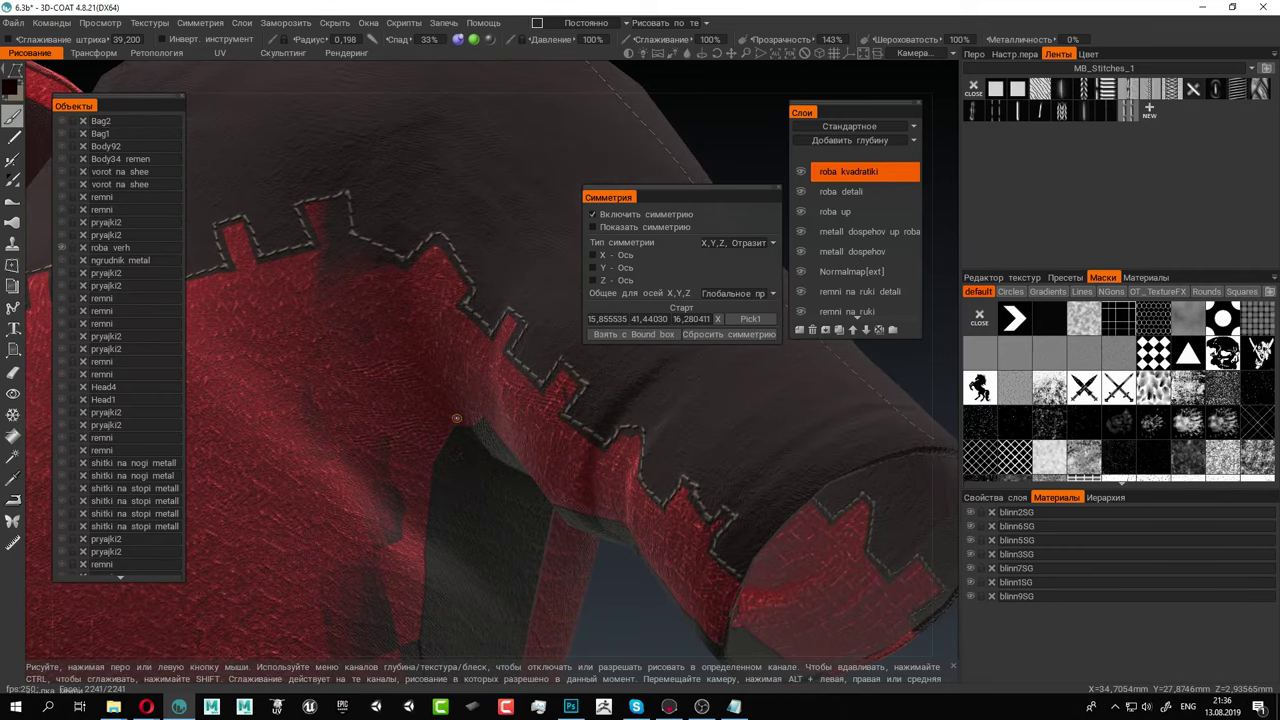
right_click_drag(506, 463, 123, 419, "alt")
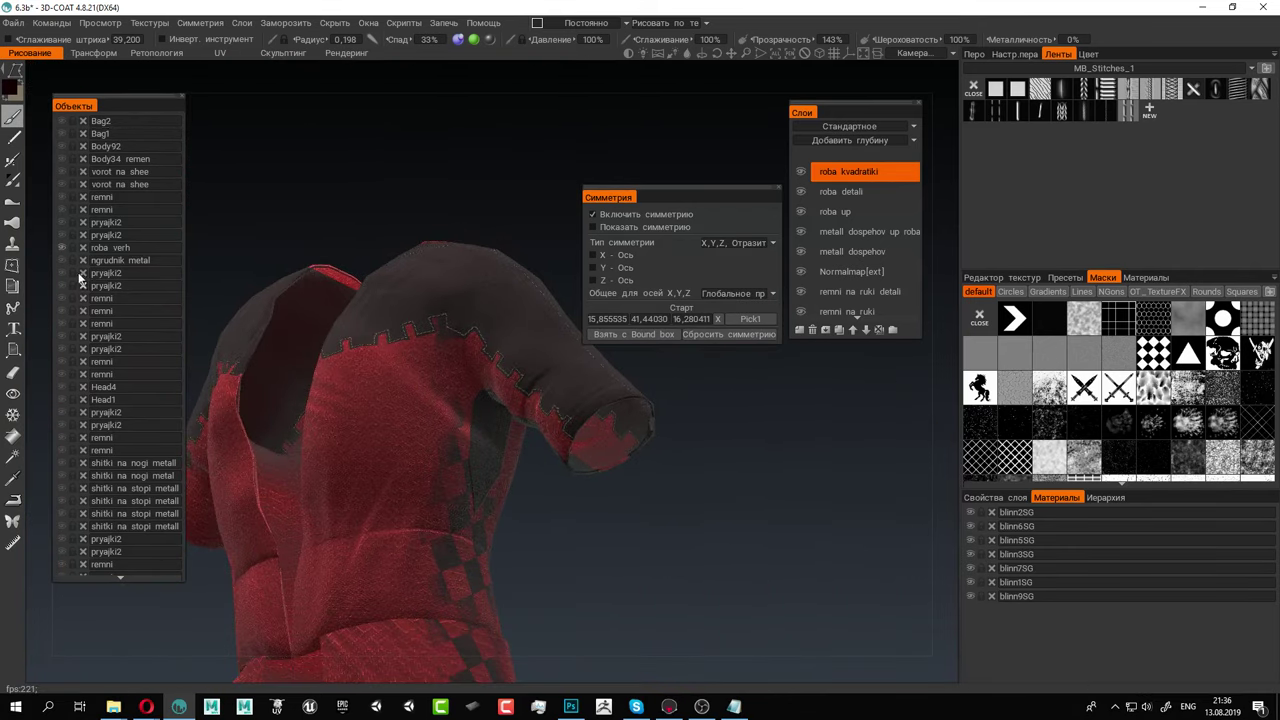
Show all the objects and examine the sleeve and armpit of the robe beneath the armour
left_click(60, 248, "alt")
right_click_drag(486, 424, 544, 446, "alt")
left_click_drag(544, 446, 540, 476, "alt")
scroll(540, 476, "up", 8)
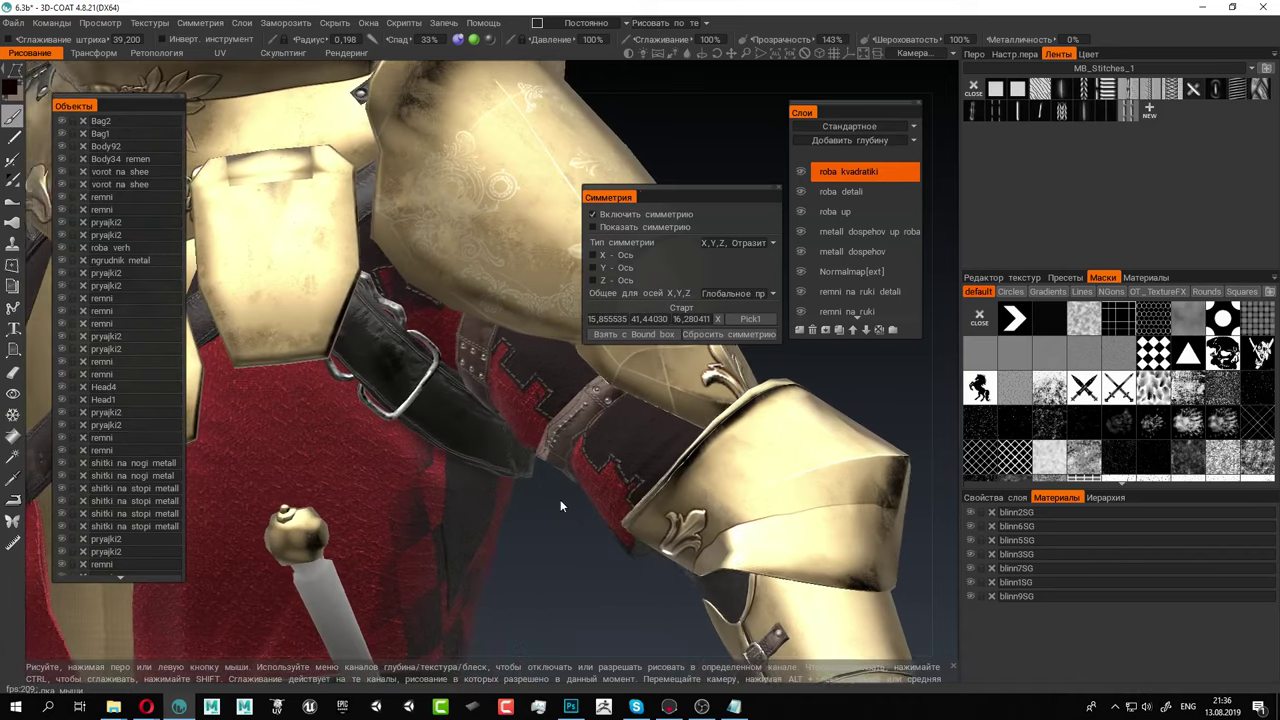
middle_click_drag(535, 500, 535, 466, "alt")
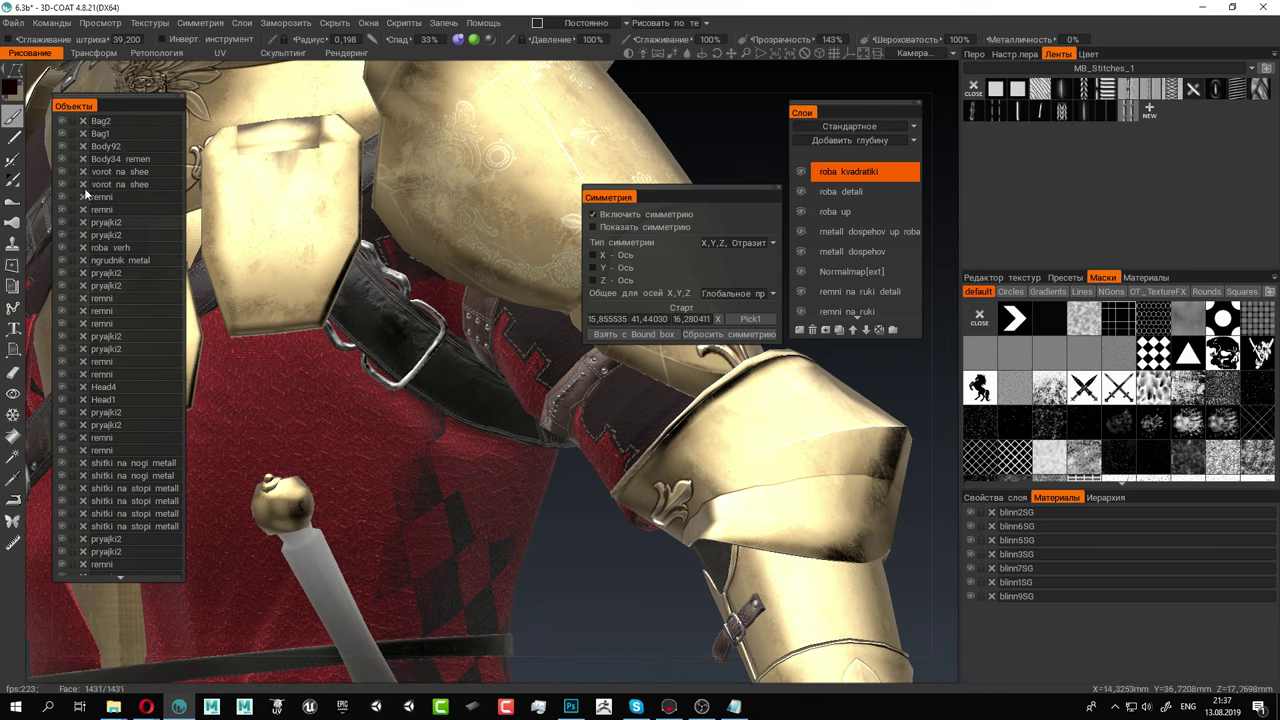
Examine the whole knight from the side and the front, including the checkered side of the robe
scroll(306, 312, "down", 5)
left_click_drag(306, 312, 448, 377, "alt")
middle_click_drag(448, 377, 449, 339, "alt")
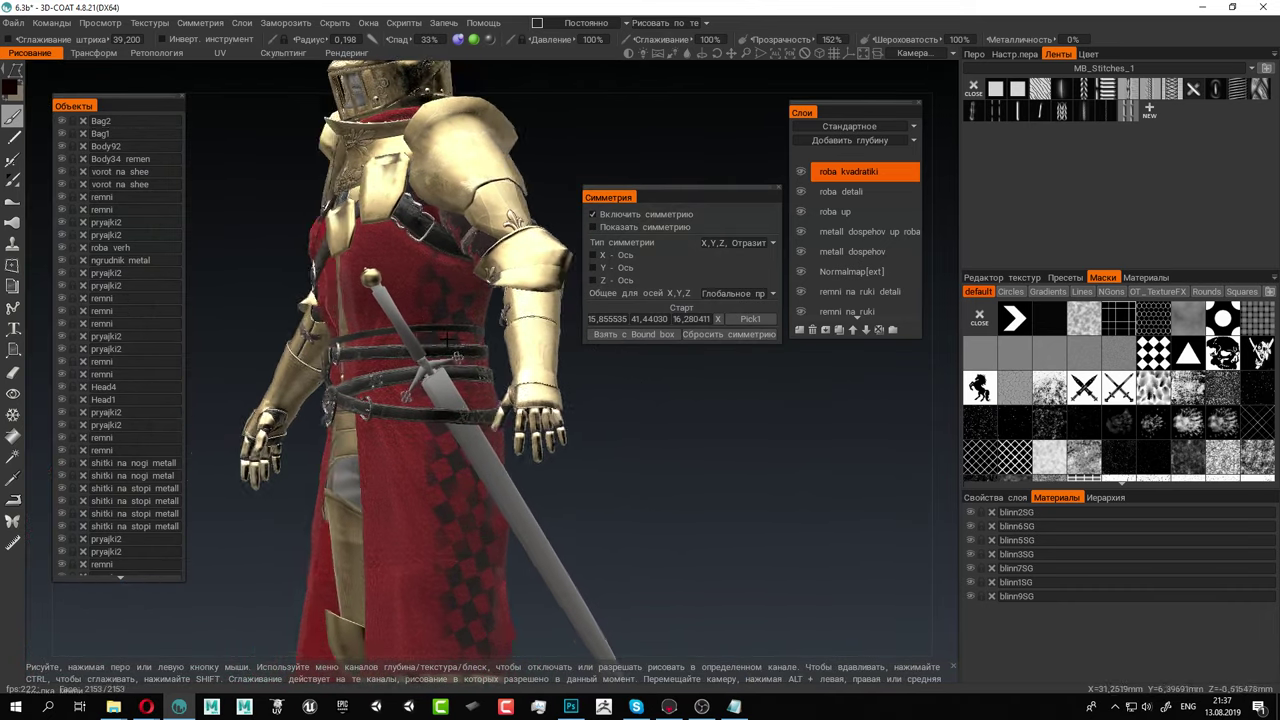
left_click_drag(447, 339, 562, 342, "alt")
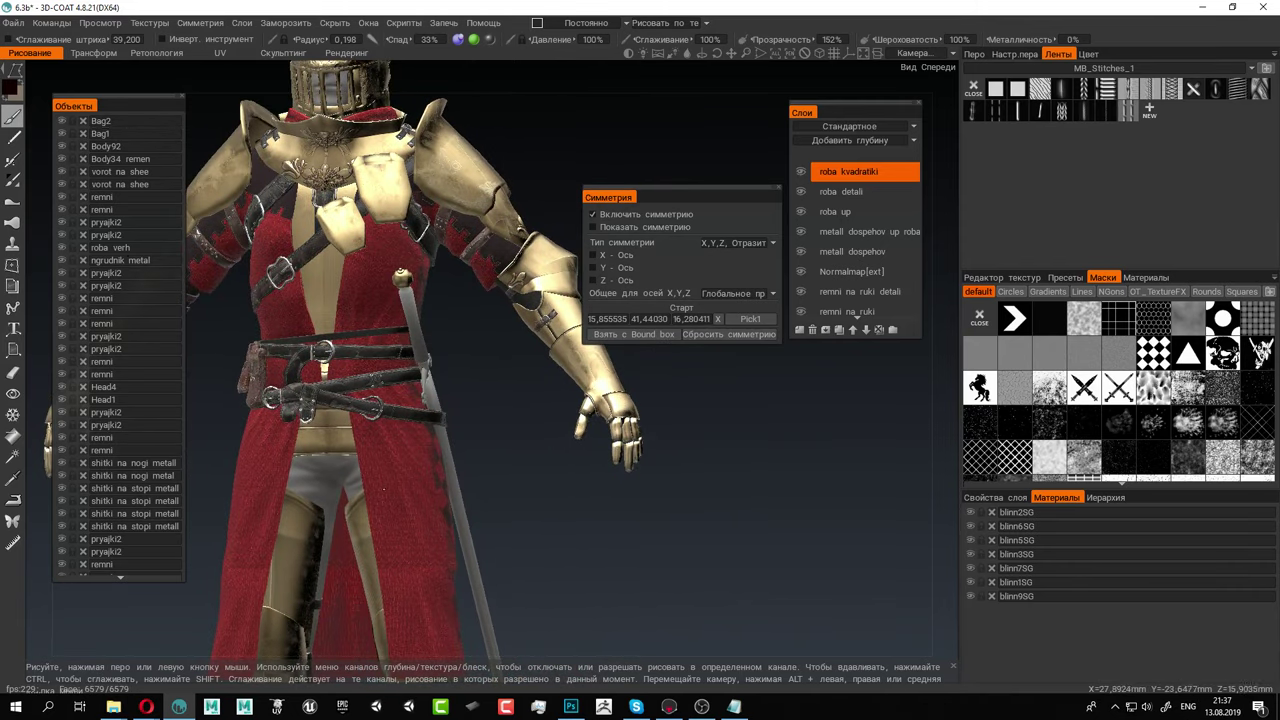
middle_click_drag(383, 489, 379, 294, "alt")
left_click_drag(446, 402, 379, 363, "alt")
middle_click_drag(396, 259, 398, 382, "alt")
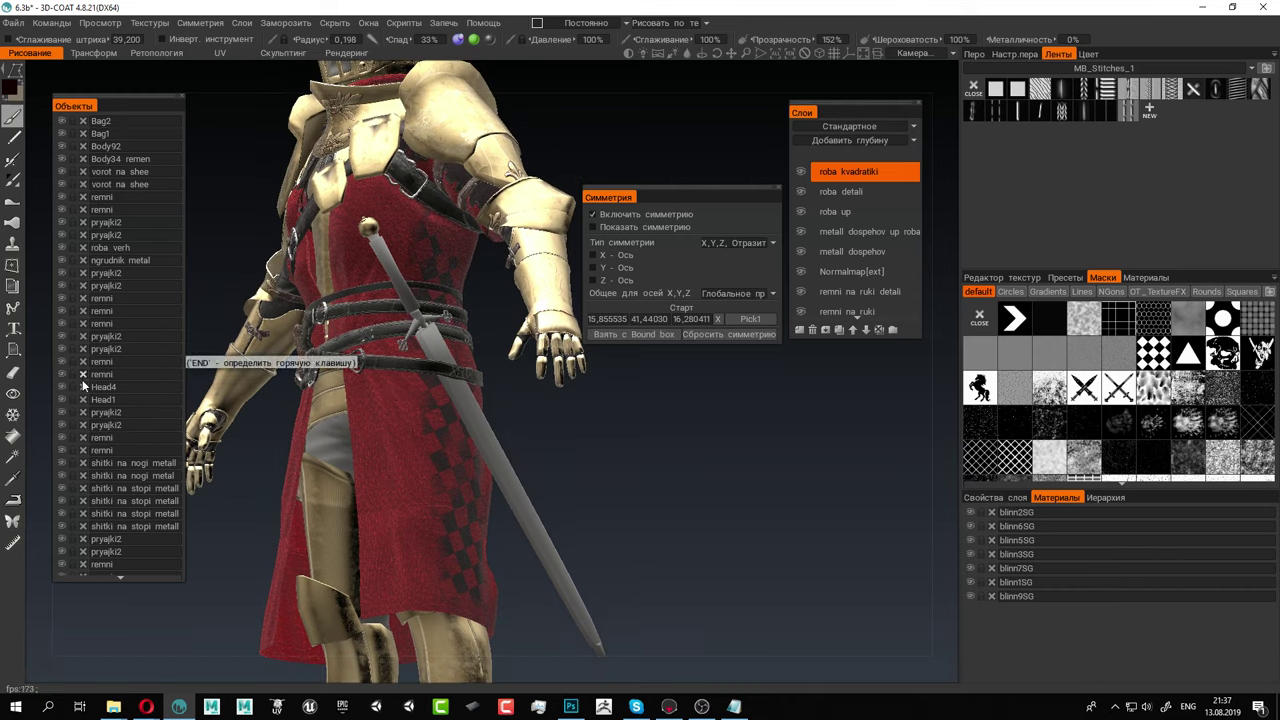
Isolate the robe by leaving only the roba verh and roba niz objects visible
left_click(63, 245, "alt")
scroll(128, 287, "down", 6)
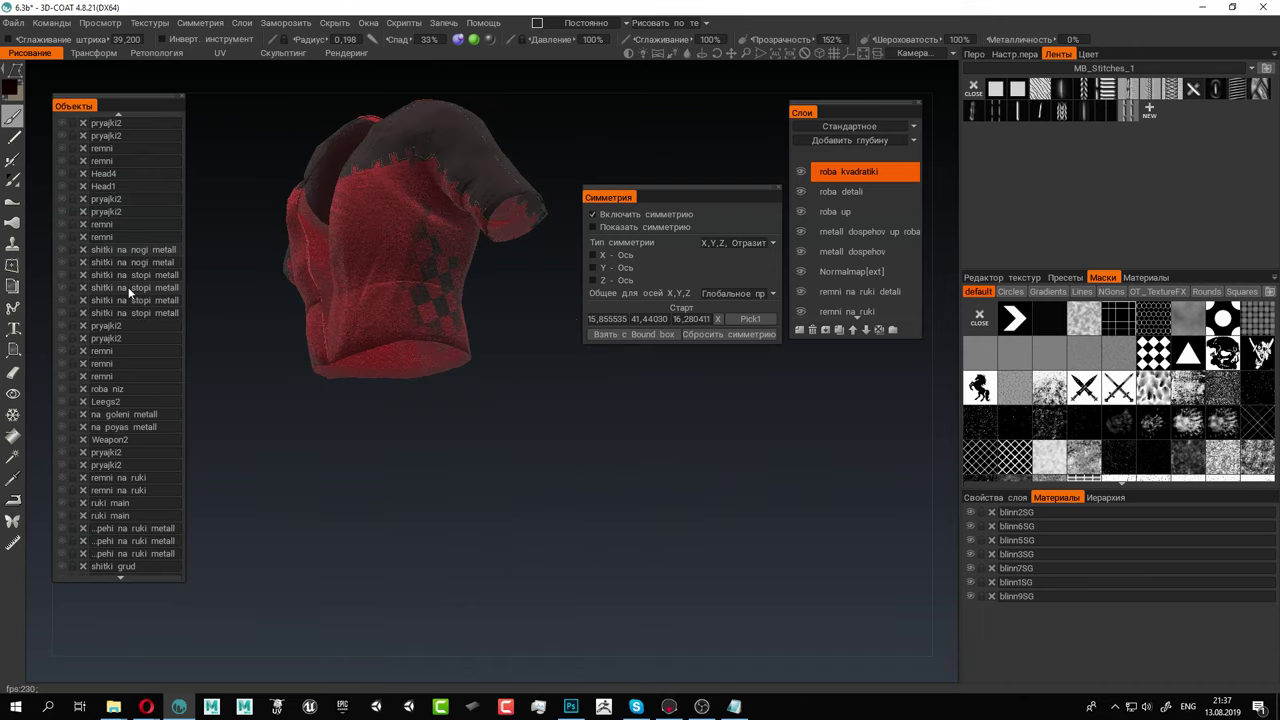
left_click(60, 388)
left_click_drag(492, 313, 546, 315)
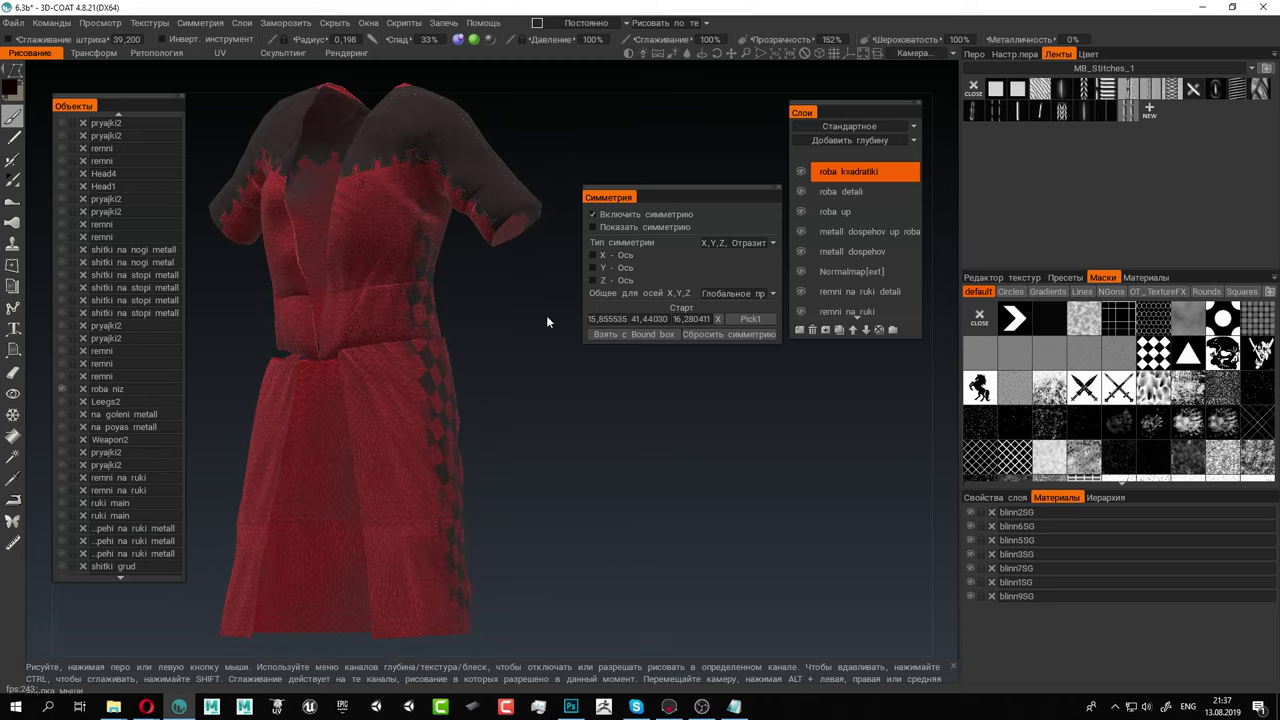
Examine the sleeve's stitched jagged trim and dark cloth from the front and from the cuff side
middle_click_drag(355, 193, 365, 325, "alt")
right_click_drag(365, 325, 500, 335, "alt")
left_click_drag(450, 310, 490, 305, "alt")
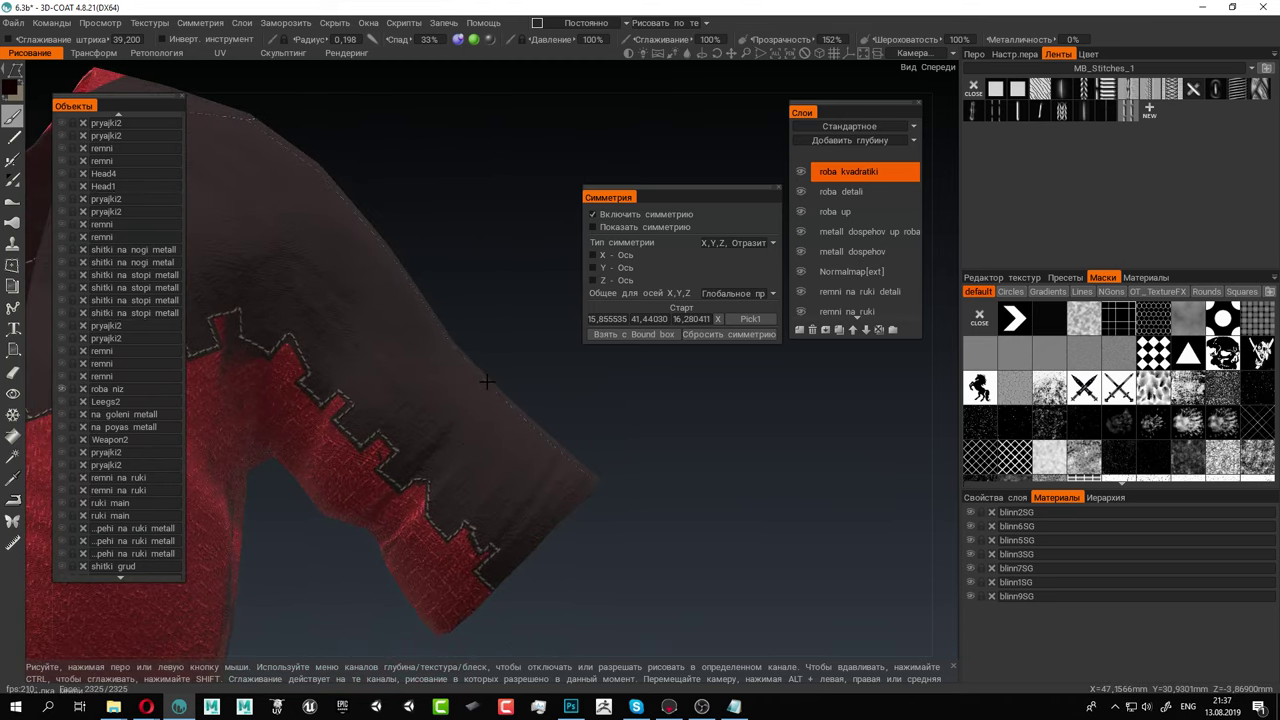
middle_click_drag(420, 300, 542, 434, "alt")
left_click_drag(542, 434, 491, 409, "alt")
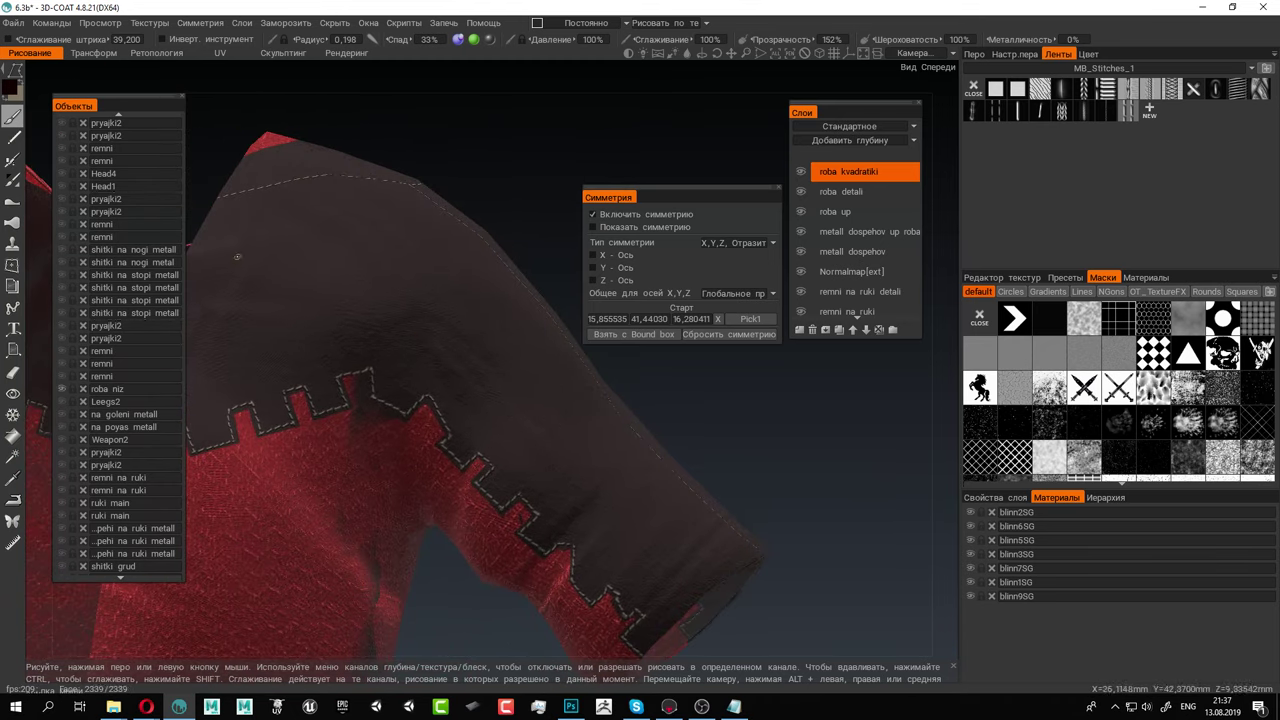
left_click(12, 436)
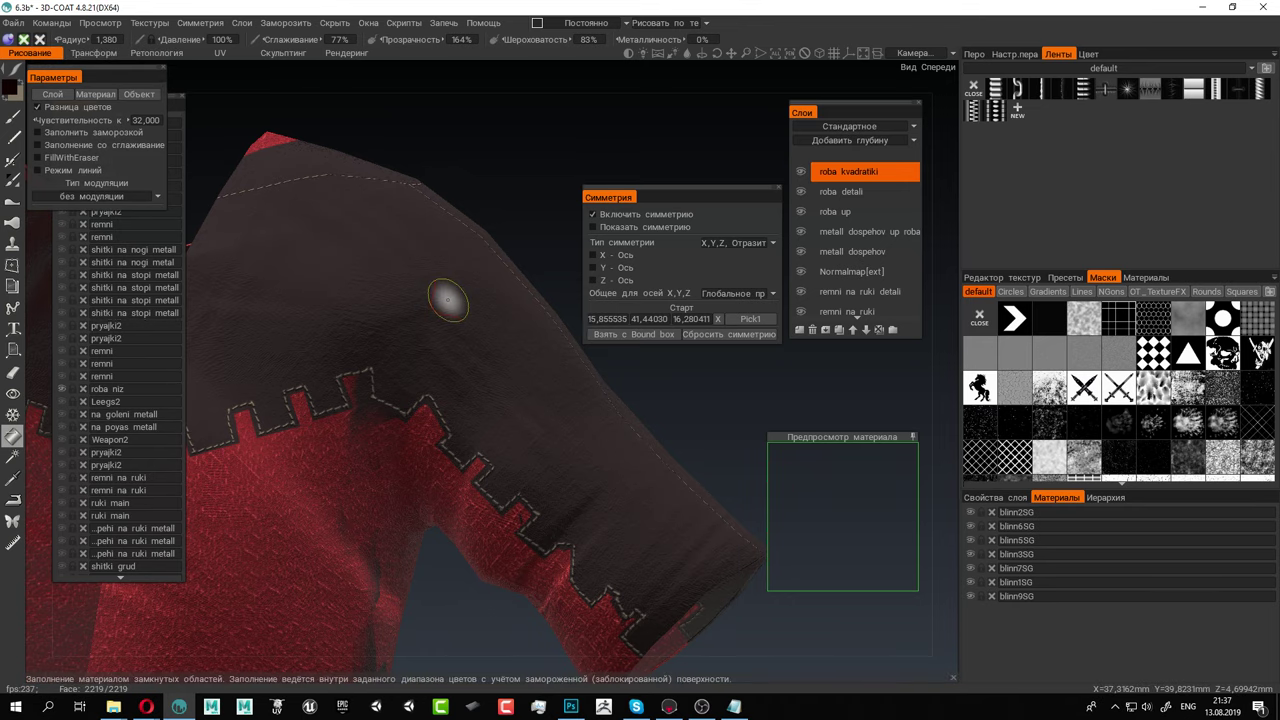
left_click_drag(494, 362, 471, 211, "alt")
right_click_drag(471, 211, 550, 354, "alt")
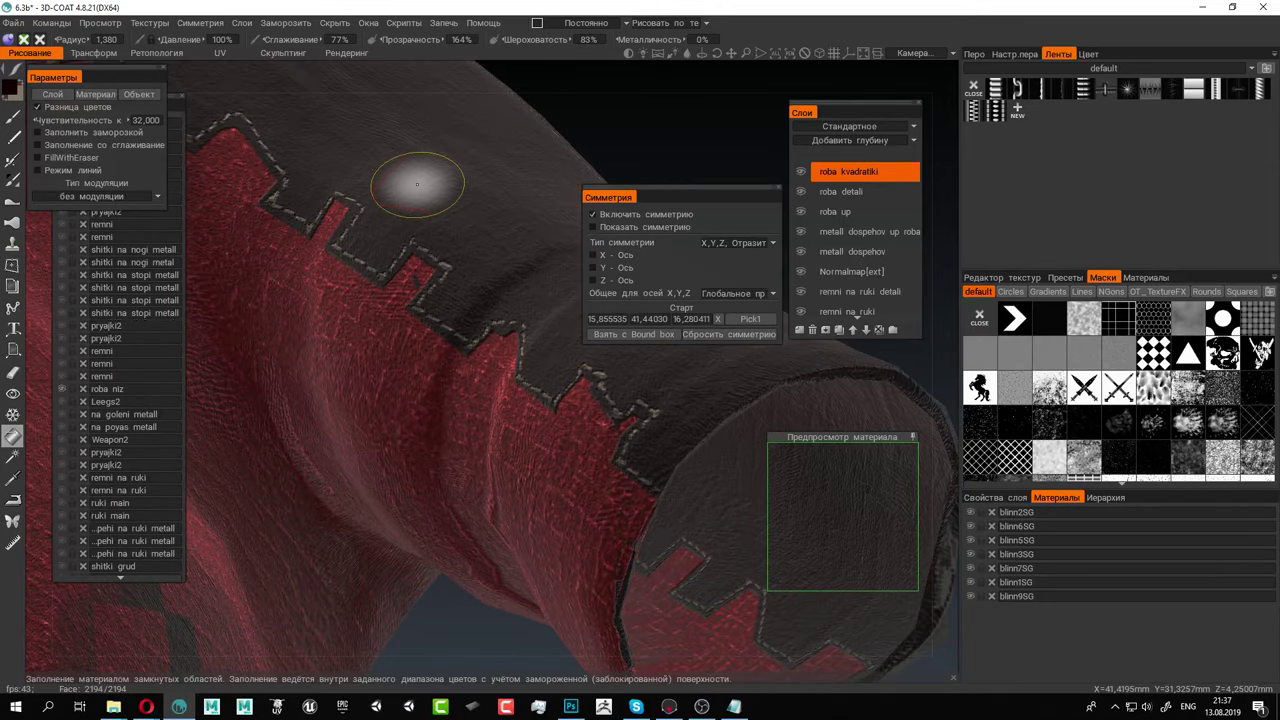
mouse_move(417, 184)
right_mouse_down("alt")
mouse_move(530, 285)
mouse_move(410, 225)
right_mouse_up("alt")
left_click_drag(410, 245, 375, 290, "alt")
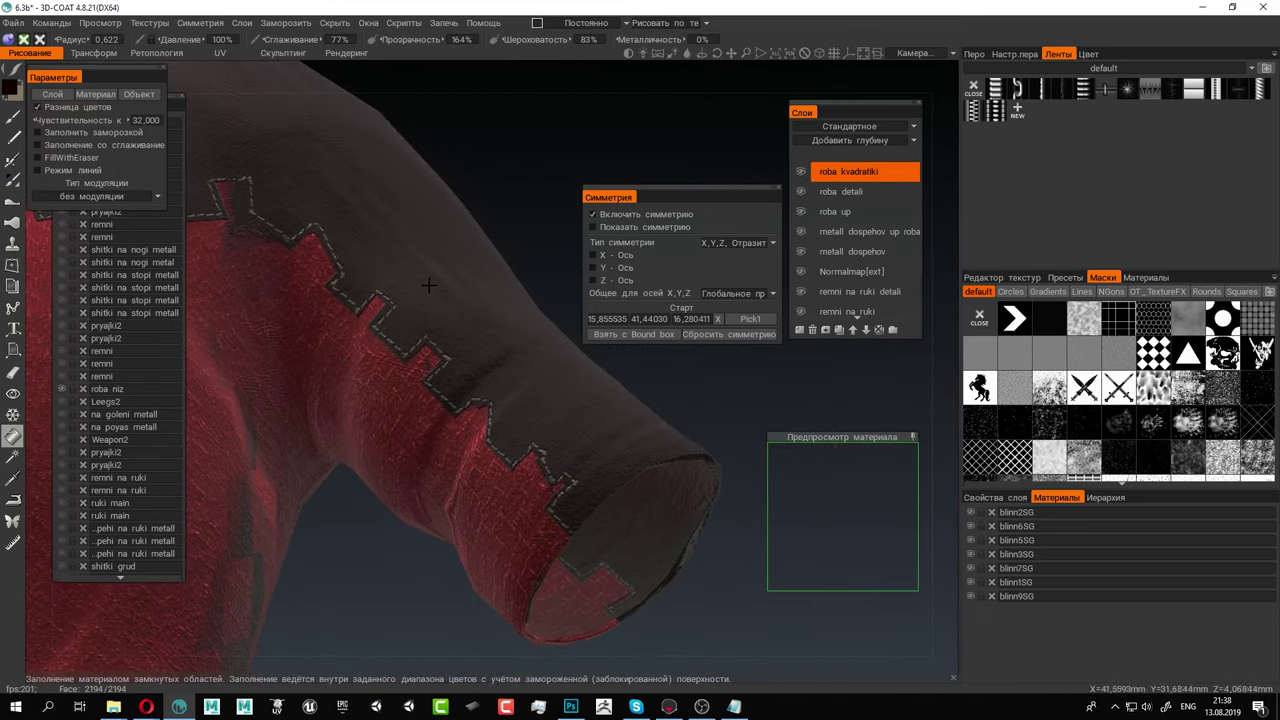
middle_click_drag(405, 292, 397, 367)
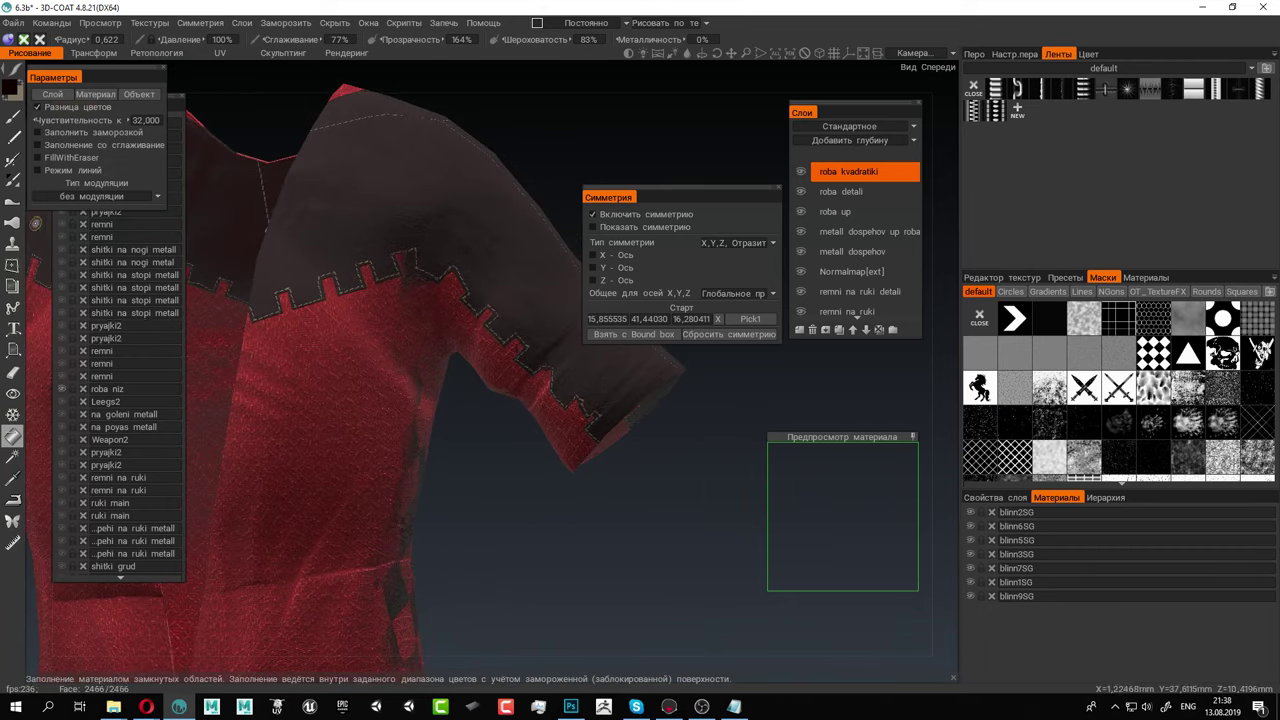
Show the full armoured knight for comparison, then isolate the roba niz and roba verh objects again
left_click(61, 390)
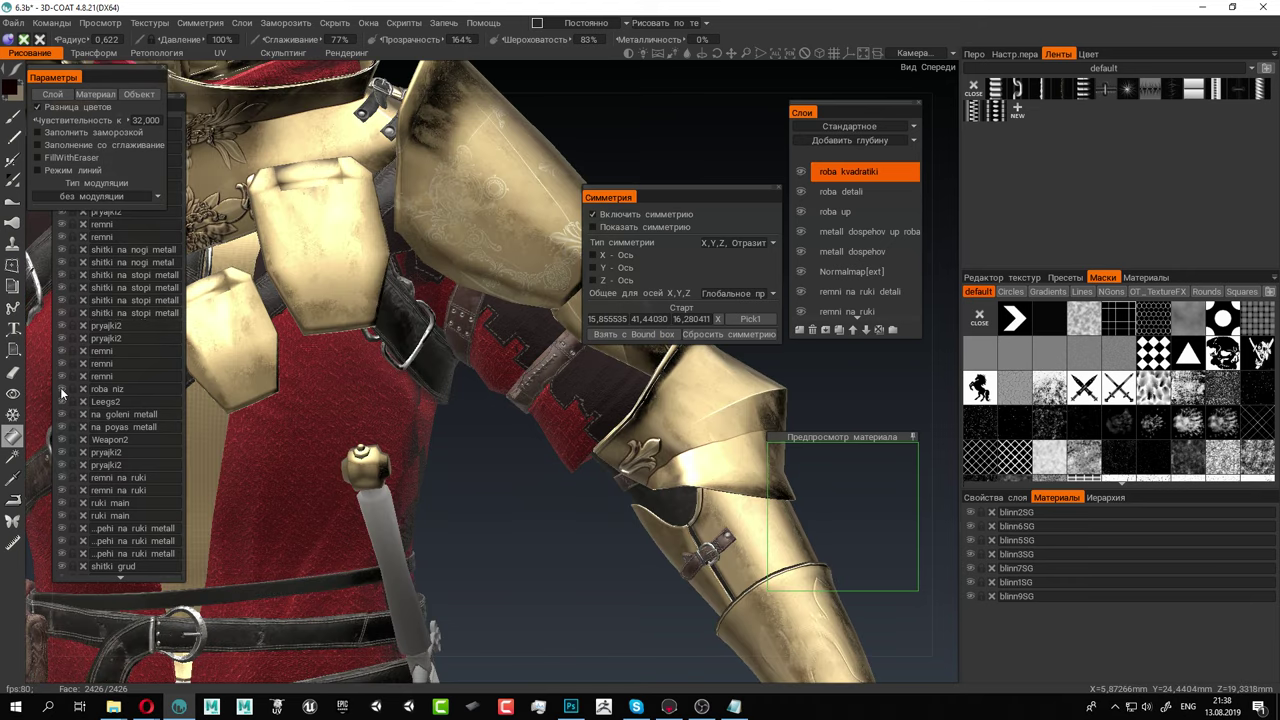
left_click(61, 390)
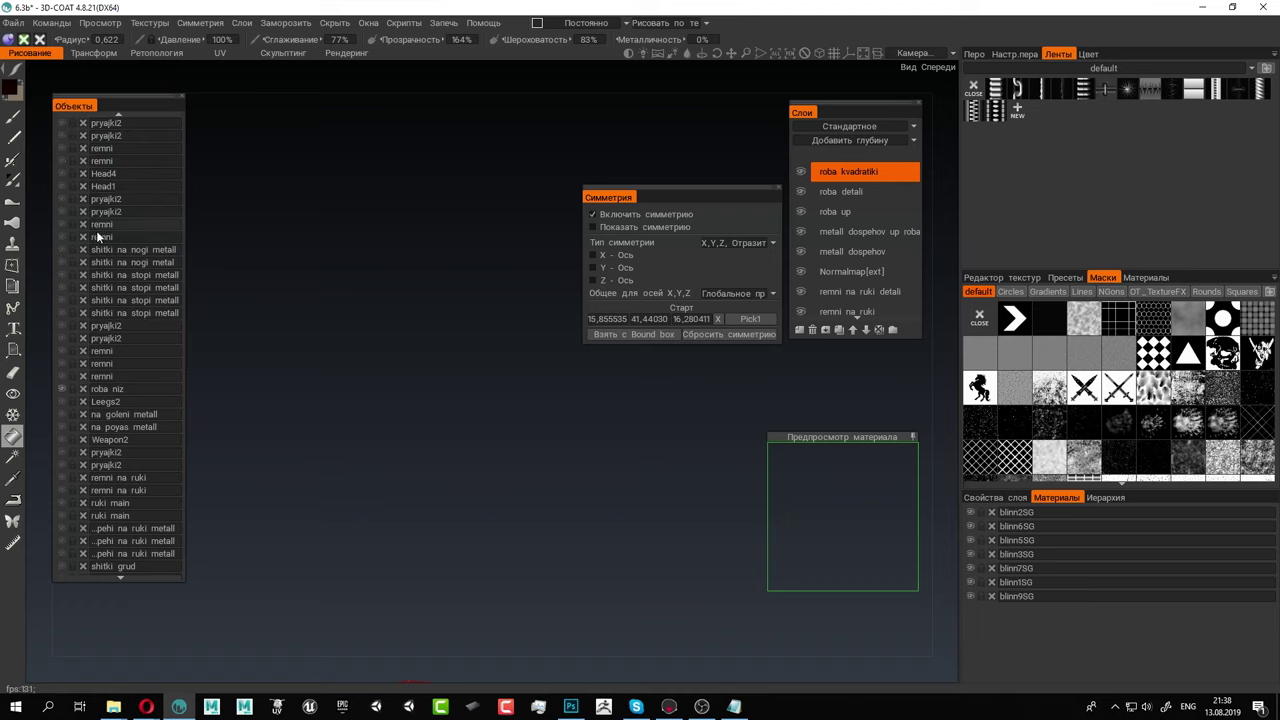
scroll(96, 231, "up", 3)
scroll(95, 230, "up", 3)
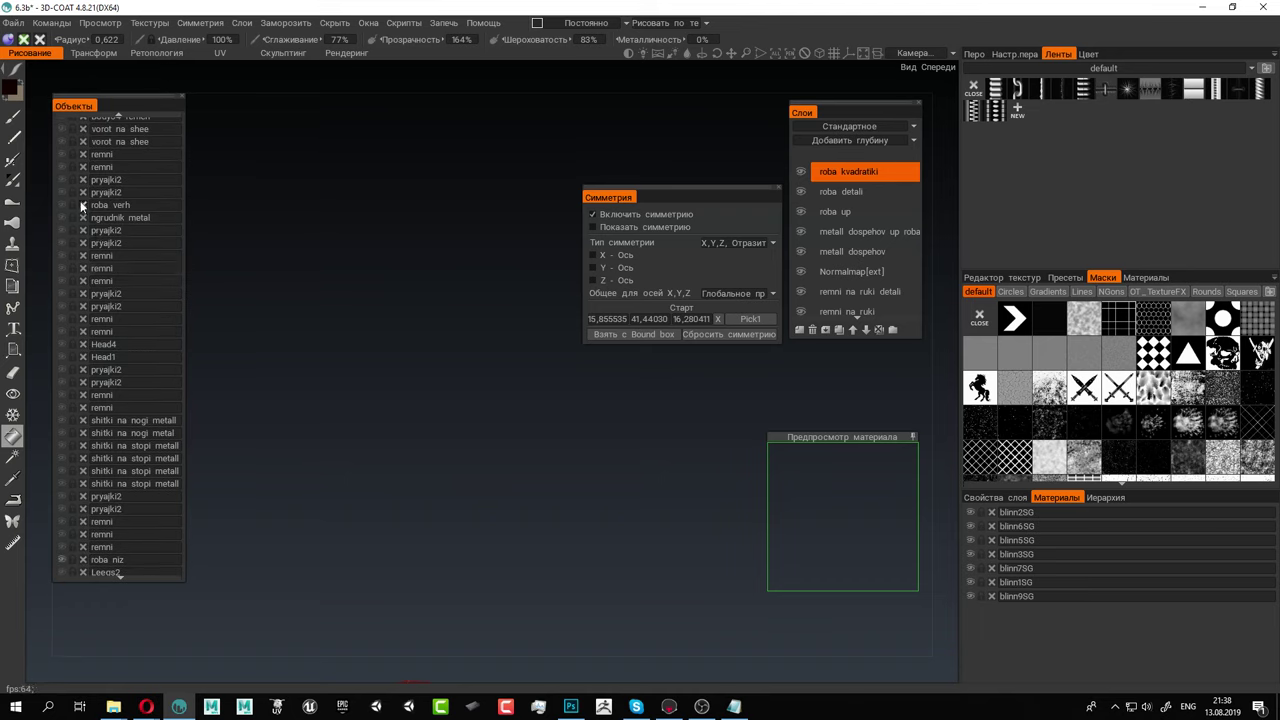
left_click(61, 204)
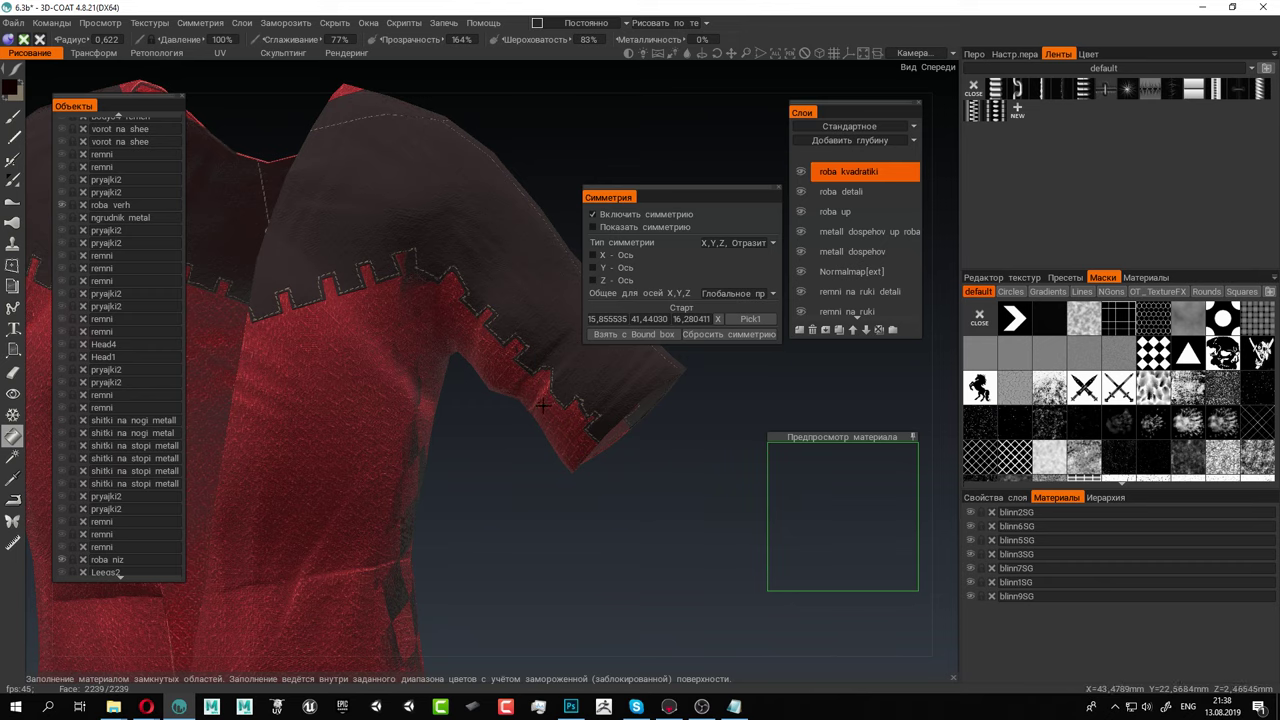
Switch from Fill to the brush for the underarm area, with depth painting off and colour and glossiness painting on
right_click_drag(457, 386, 393, 296)
left_click_drag(394, 297, 334, 360, "alt")
right_click_drag(334, 360, 457, 434, "alt")
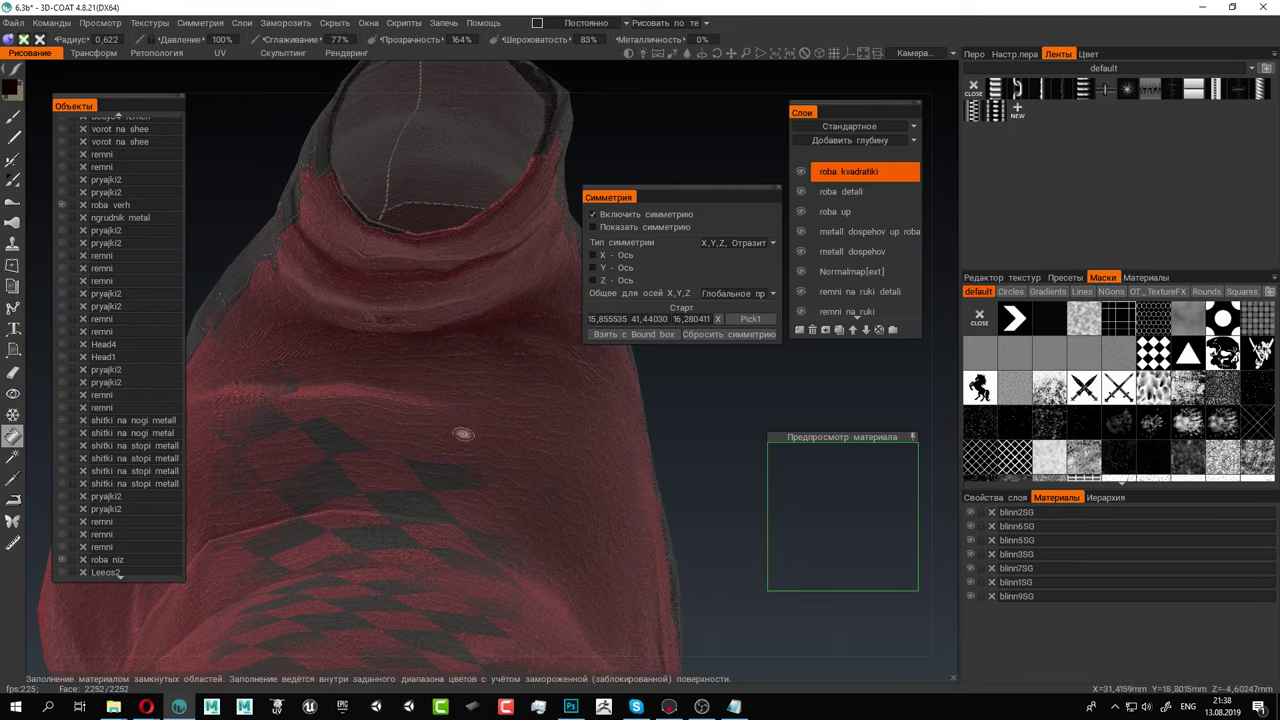
left_click(14, 115)
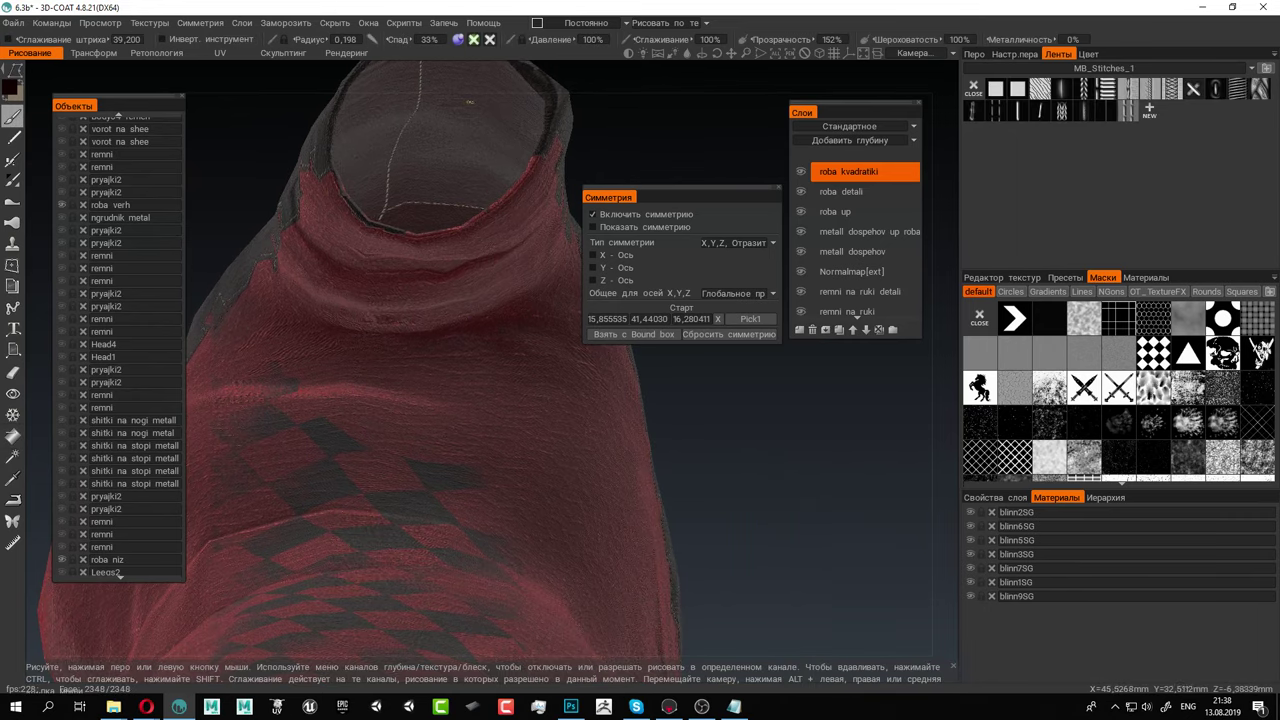
left_click(458, 40)
left_click(474, 40)
left_click(490, 40)
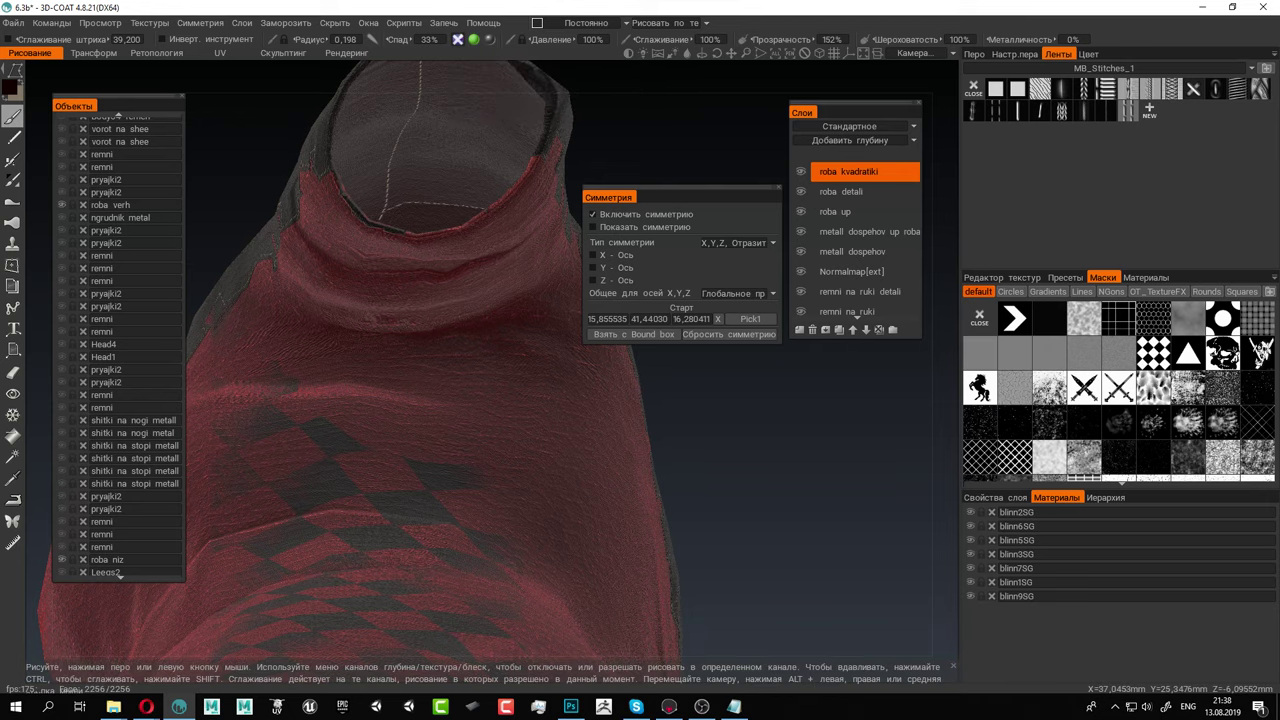
Fill a dark five-sided polygon under the arm, from inside the sleeve's cuff through the armpit to the side checkers
left_click_drag(478, 325, 484, 270, "alt")
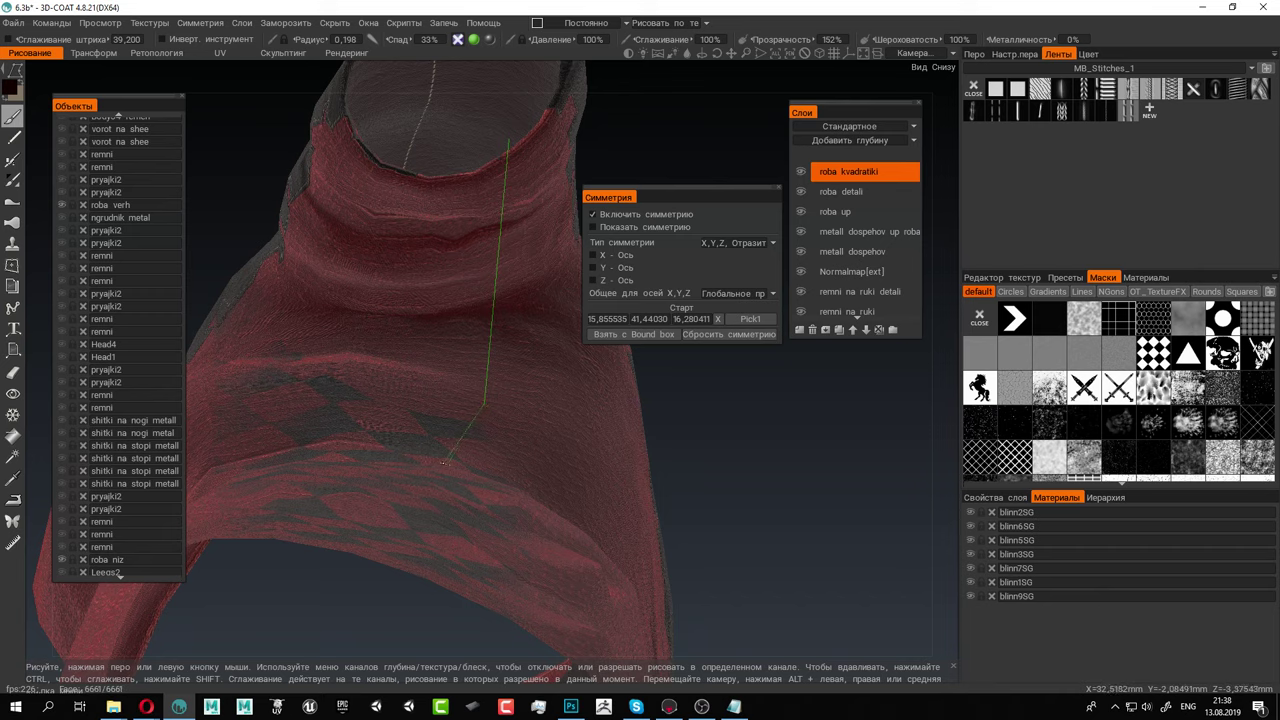
right_click_drag(481, 463, 481, 505)
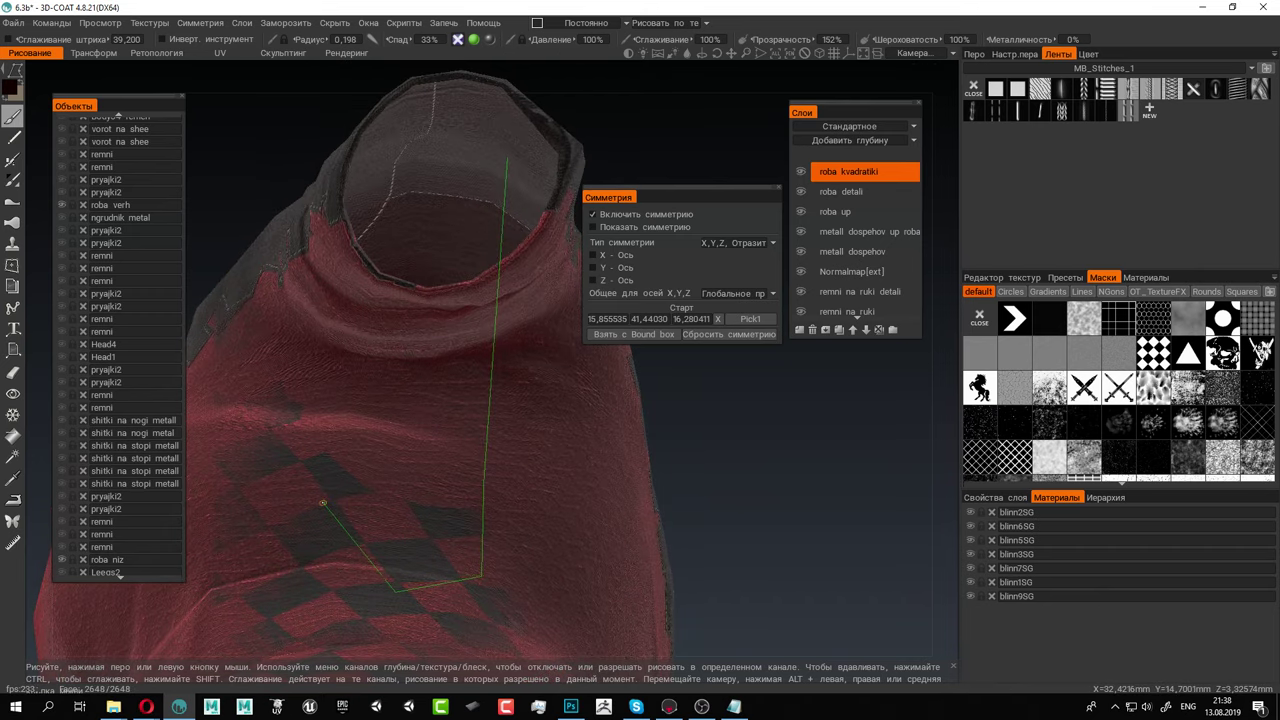
left_click(315, 500)
left_click_drag(336, 368, 384, 205, "alt")
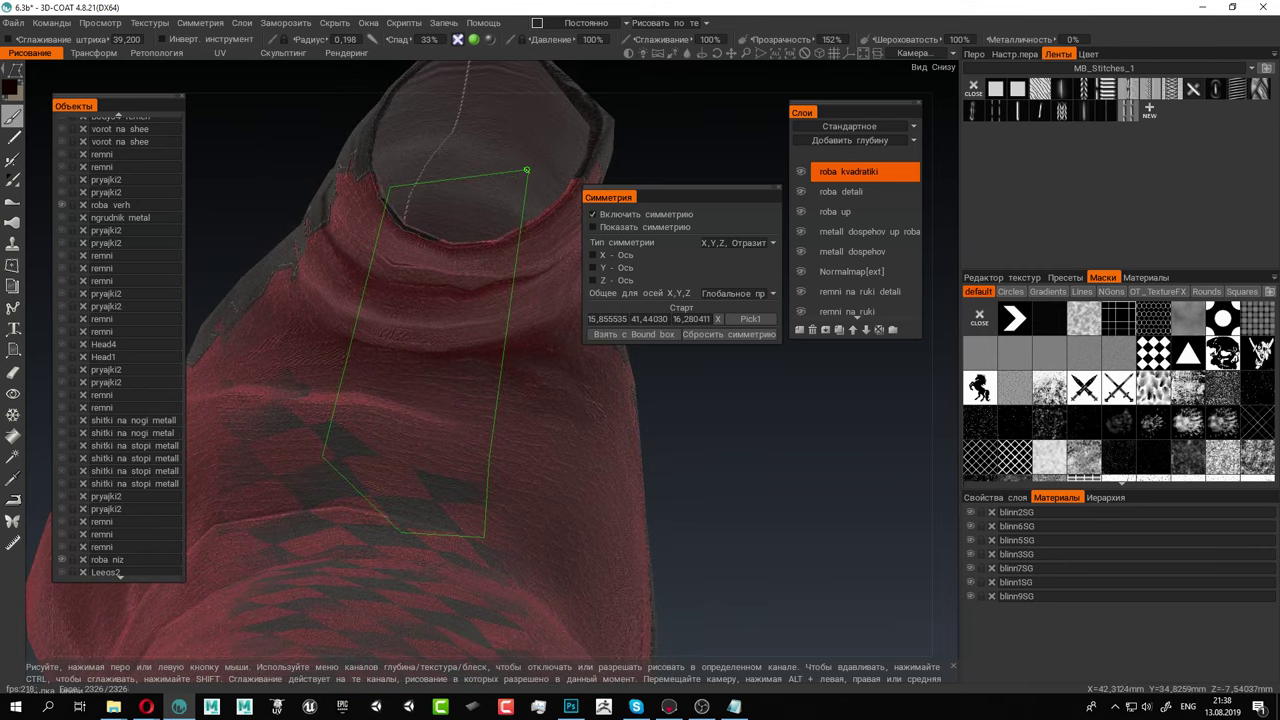
left_click(528, 171)
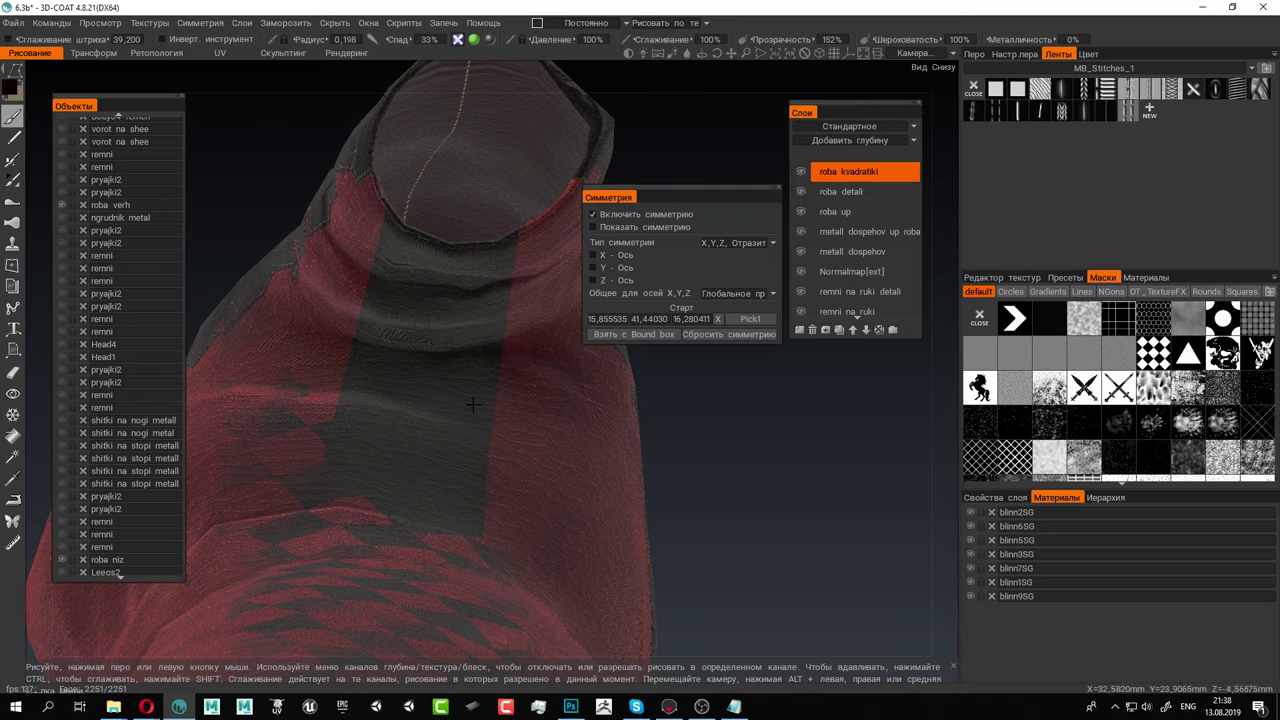
Outline a polygon of narrow vertical strips along both edges of the robe's side checkers, from the hem up to the armpit
right_click_drag(473, 404, 414, 497)
left_click_drag(370, 606, 380, 291)
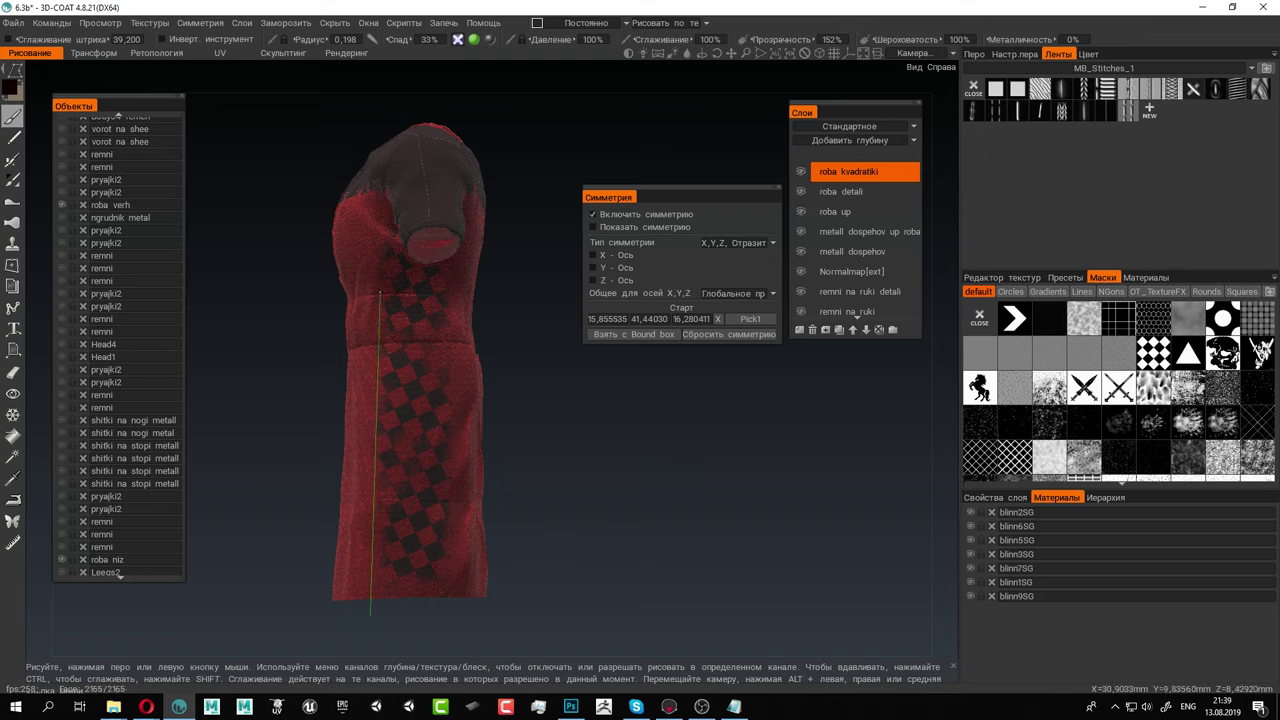
left_click_drag(381, 207, 378, 187)
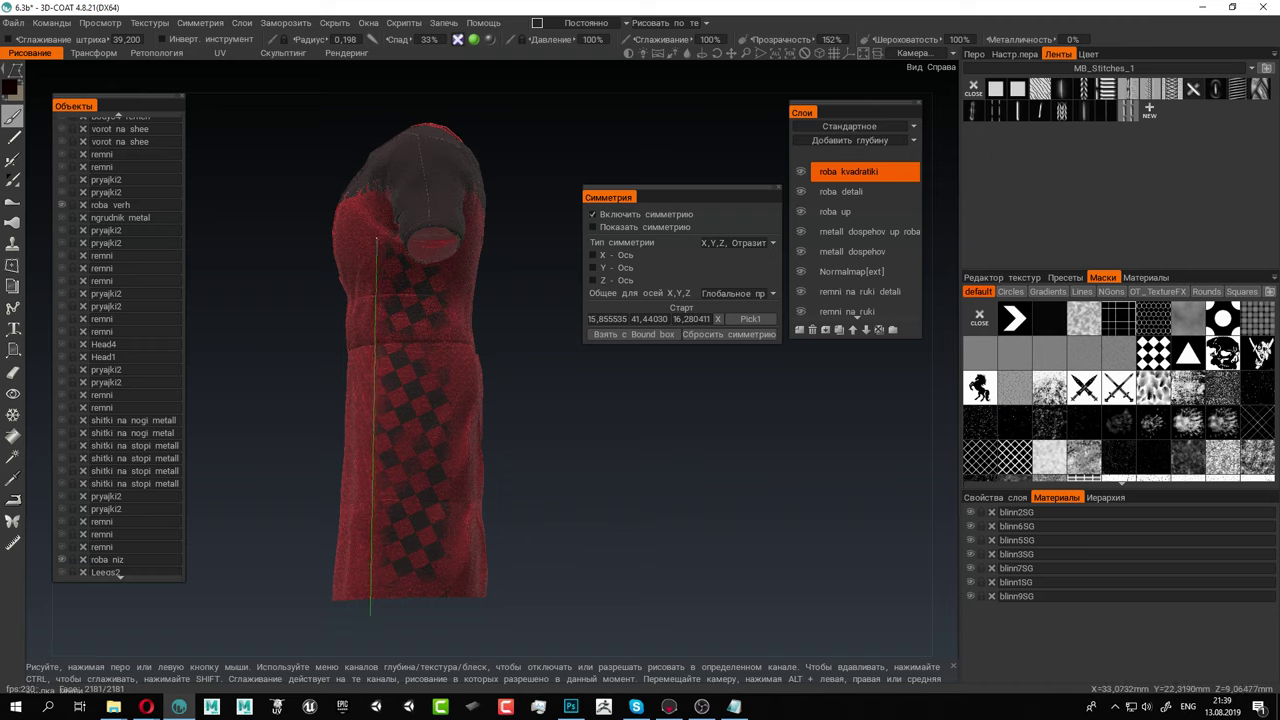
left_click_drag(376, 236, 381, 628)
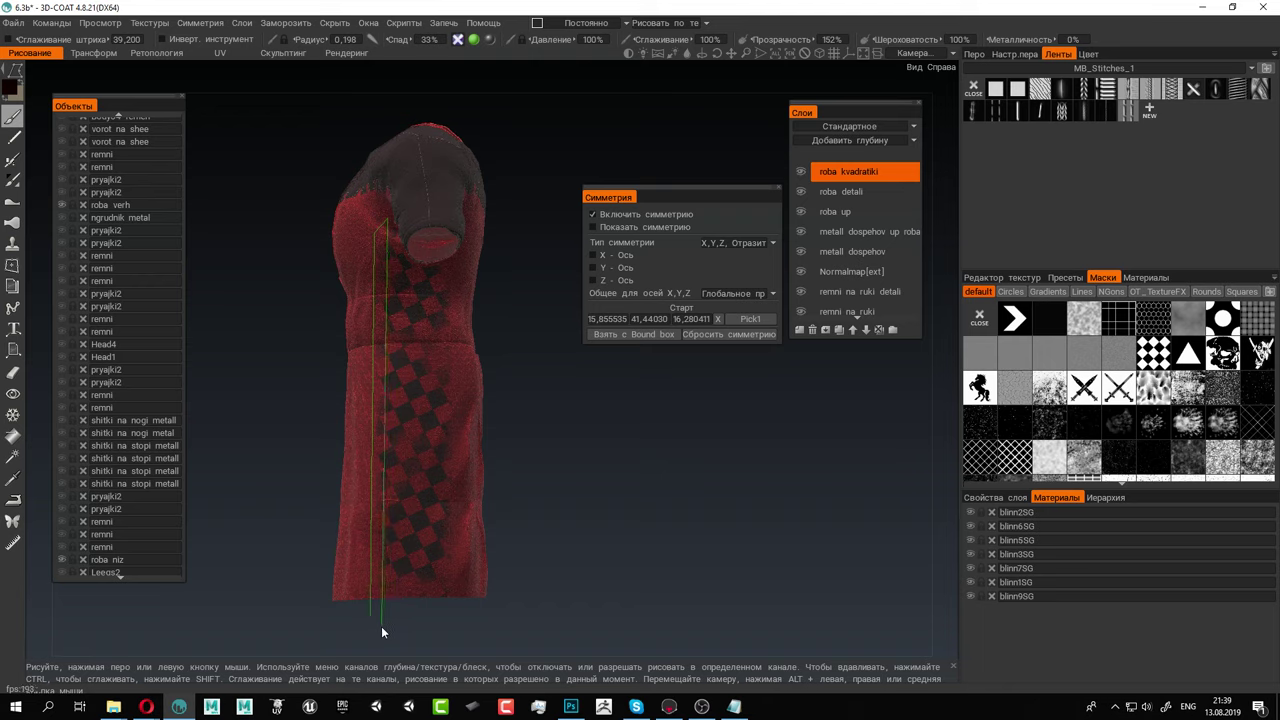
left_click(446, 607)
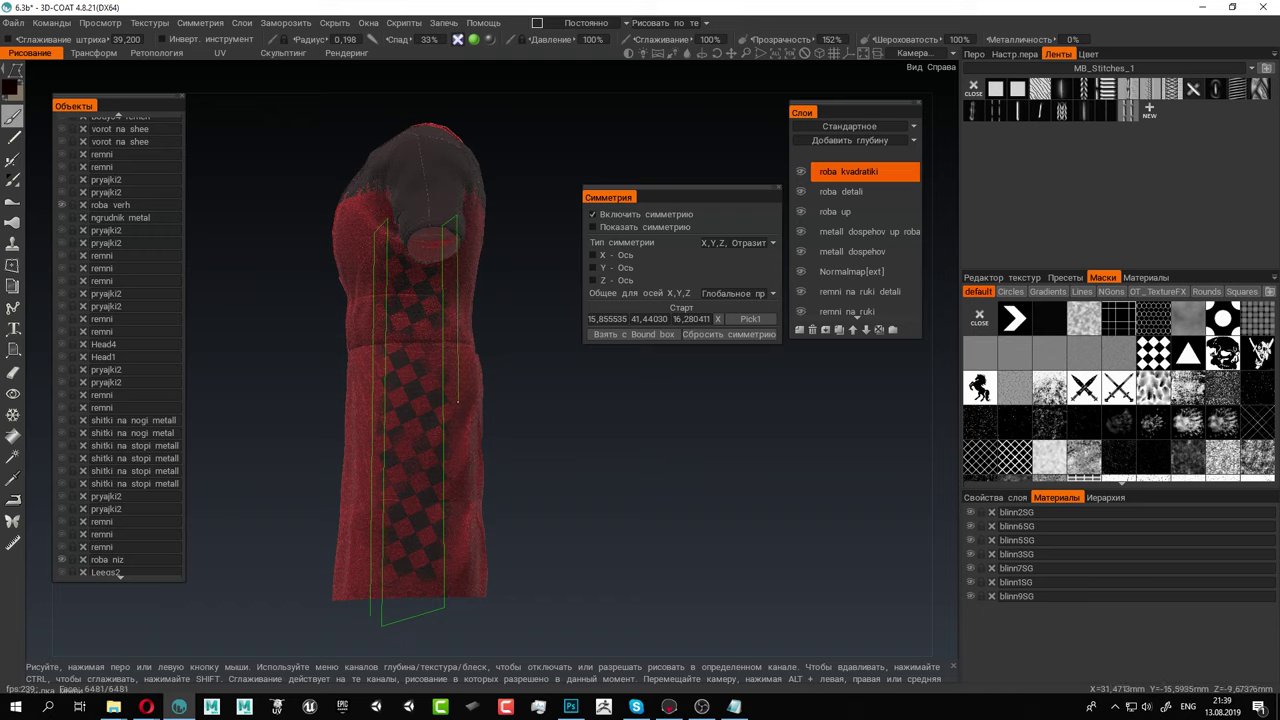
Close the outline around the checkered side panel and fill it as dark vertical borders down both sides of the robe panel
left_click(460, 629)
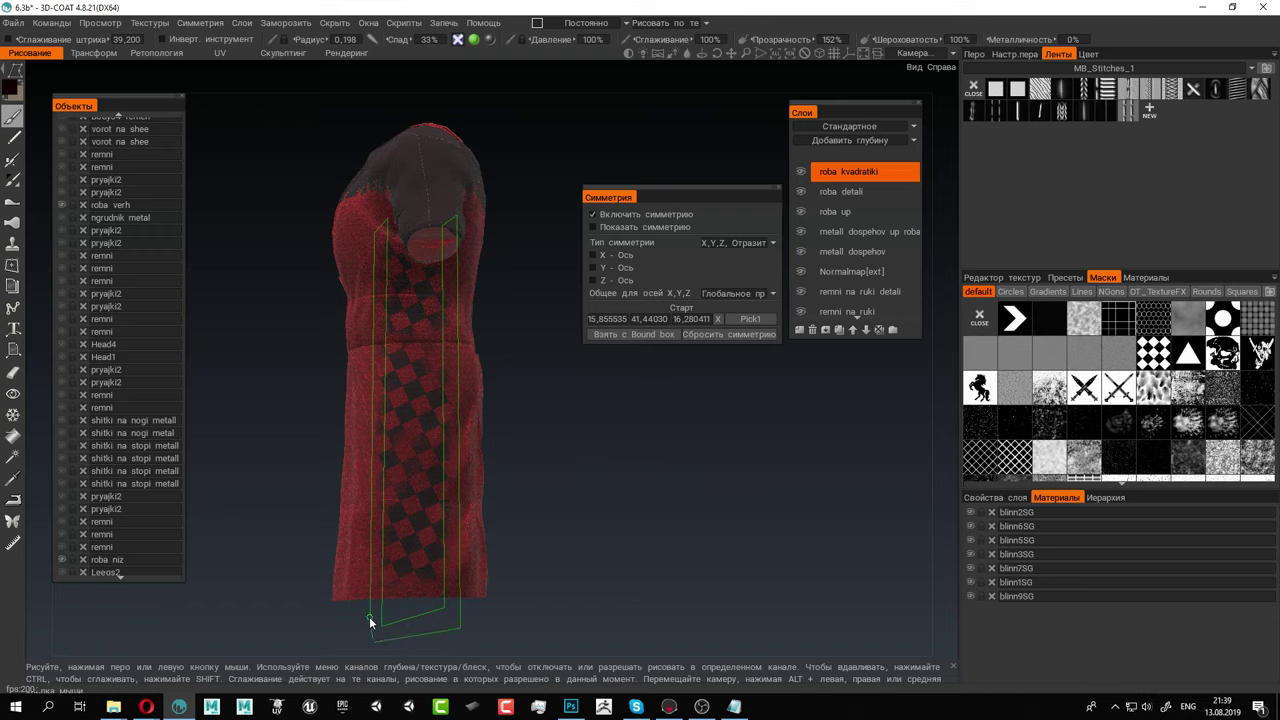
left_click(369, 616)
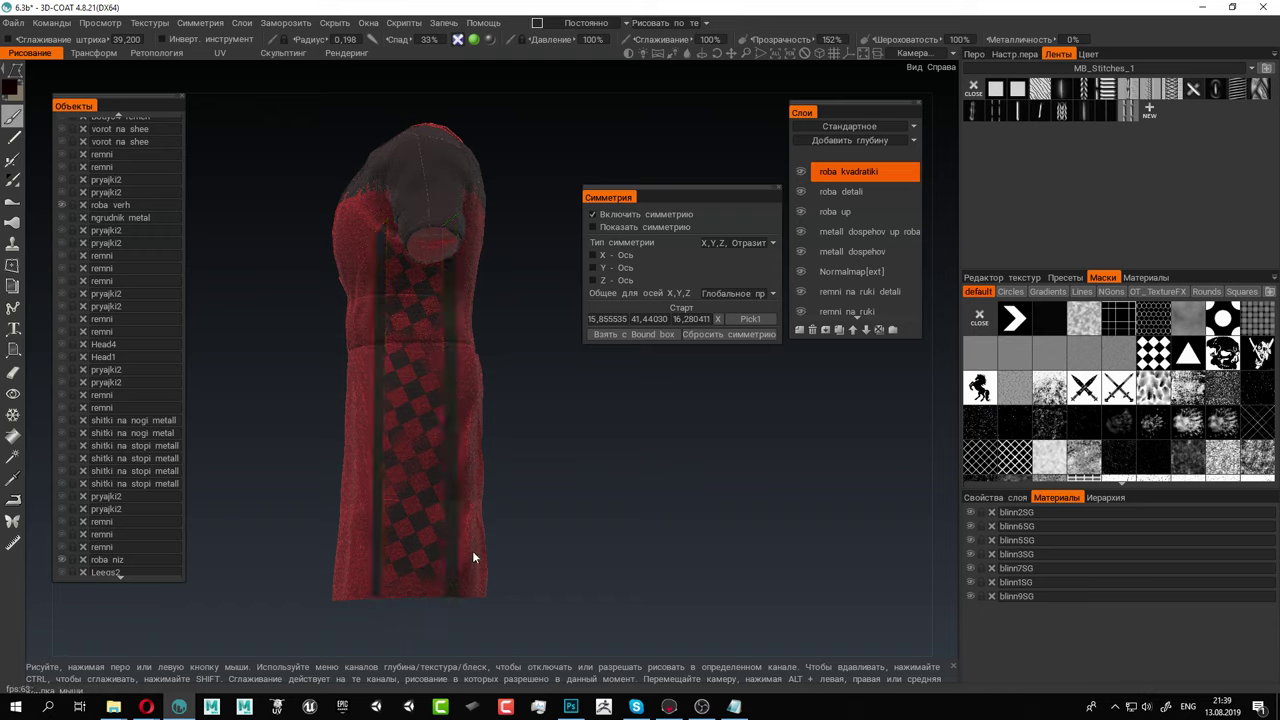
left_click_drag(369, 617, 425, 385)
Outline the area under the sleeve above the checkered panel and fill it with the dark color
right_click_drag(425, 385, 644, 505, "alt")
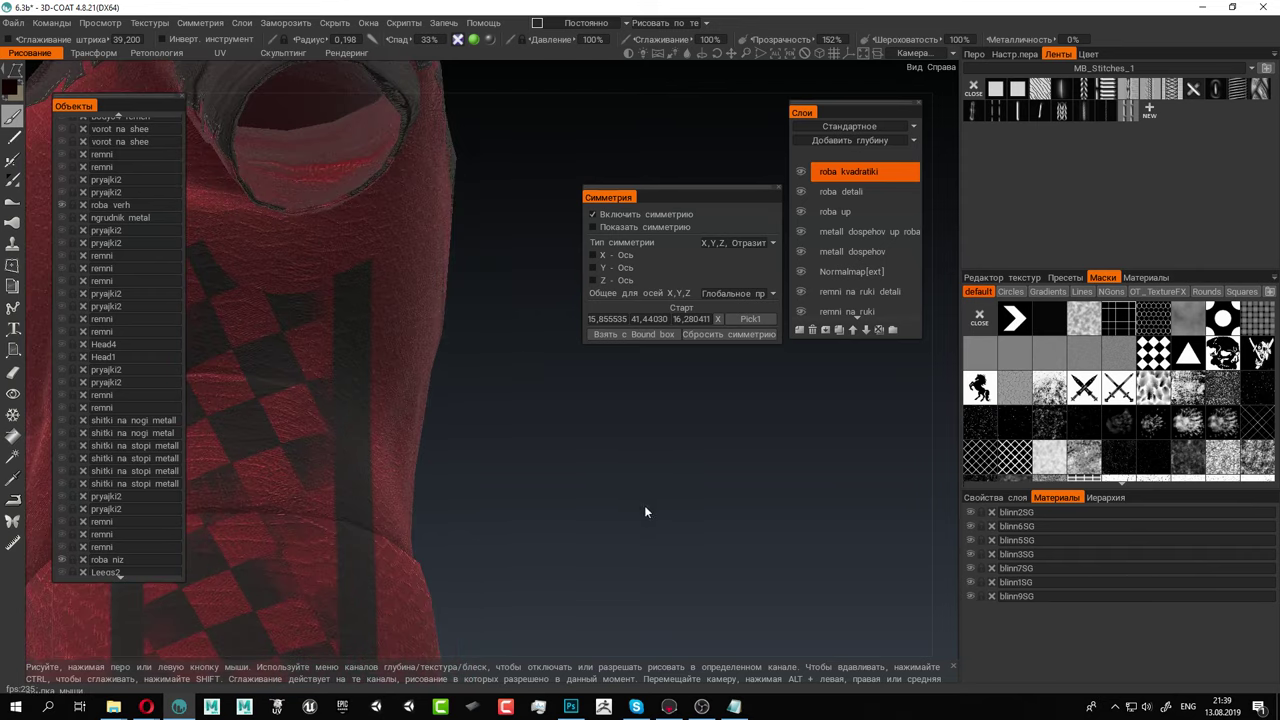
middle_click_drag(375, 285, 423, 535, "alt")
mouse_move(424, 533)
left_mouse_down()
mouse_move(437, 423)
mouse_move(434, 212)
mouse_move(420, 178)
left_mouse_up()
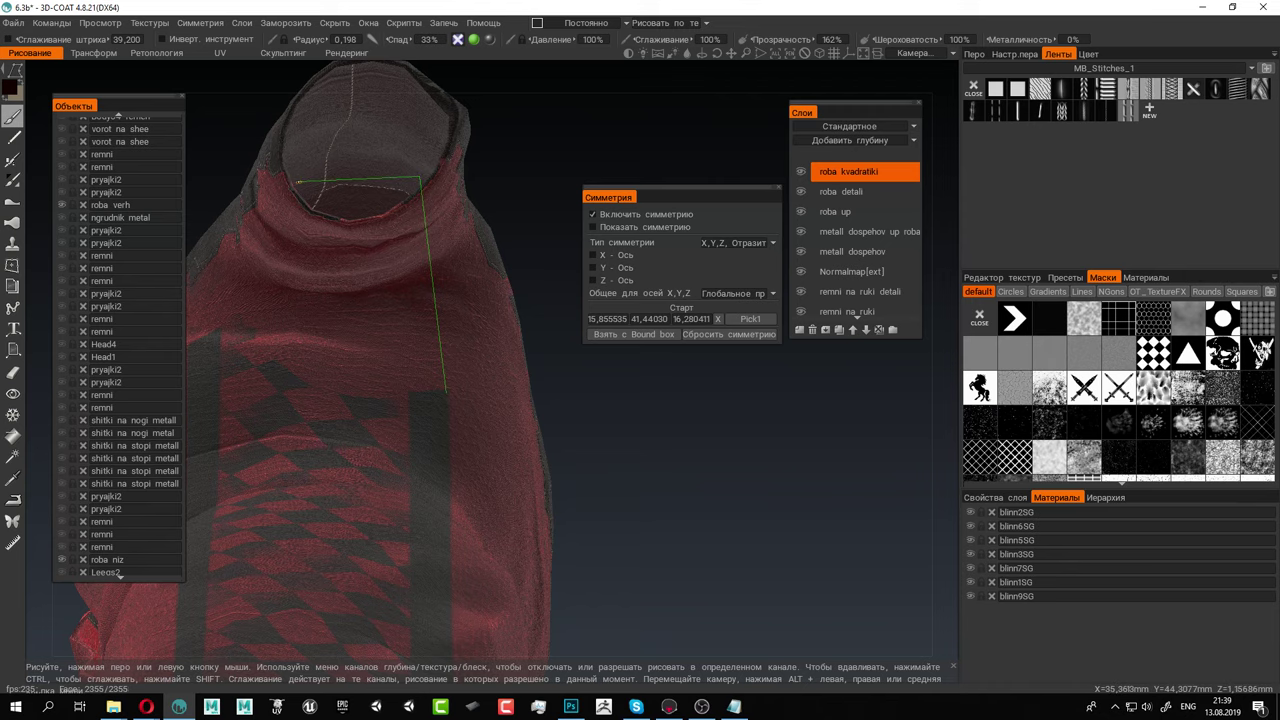
middle_click_drag(252, 274, 314, 290, "alt")
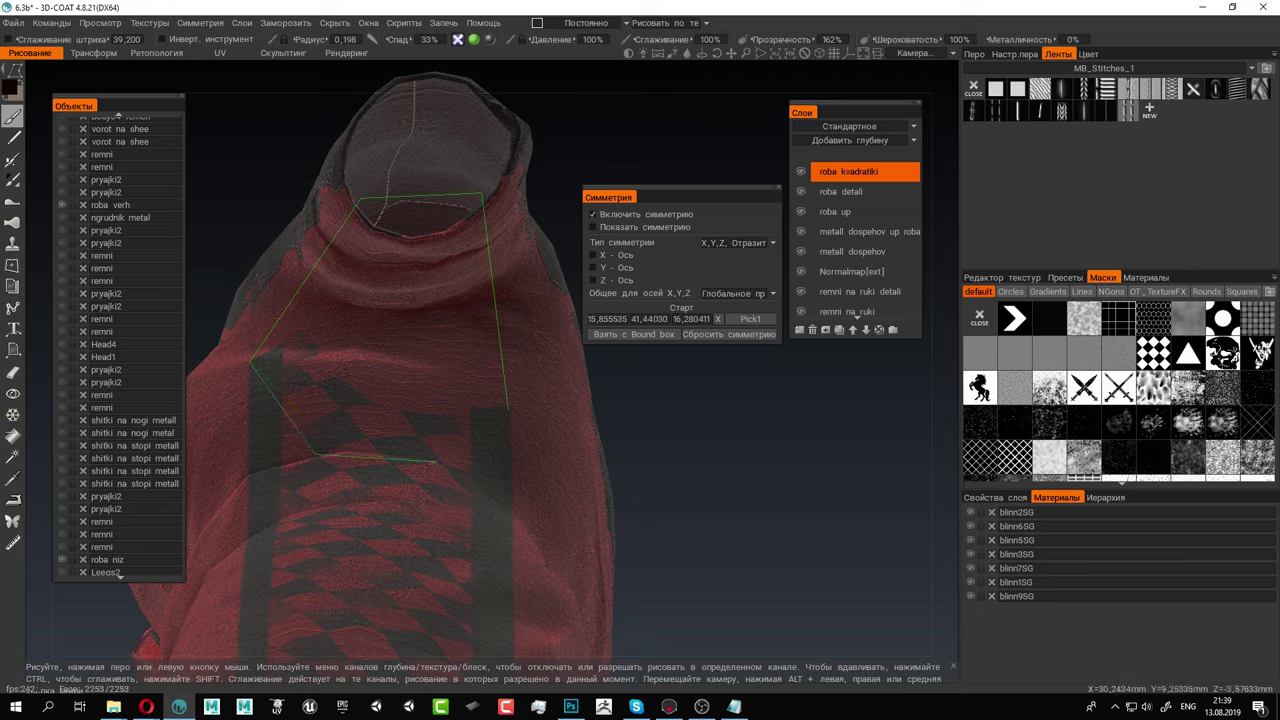
double_click(509, 409)
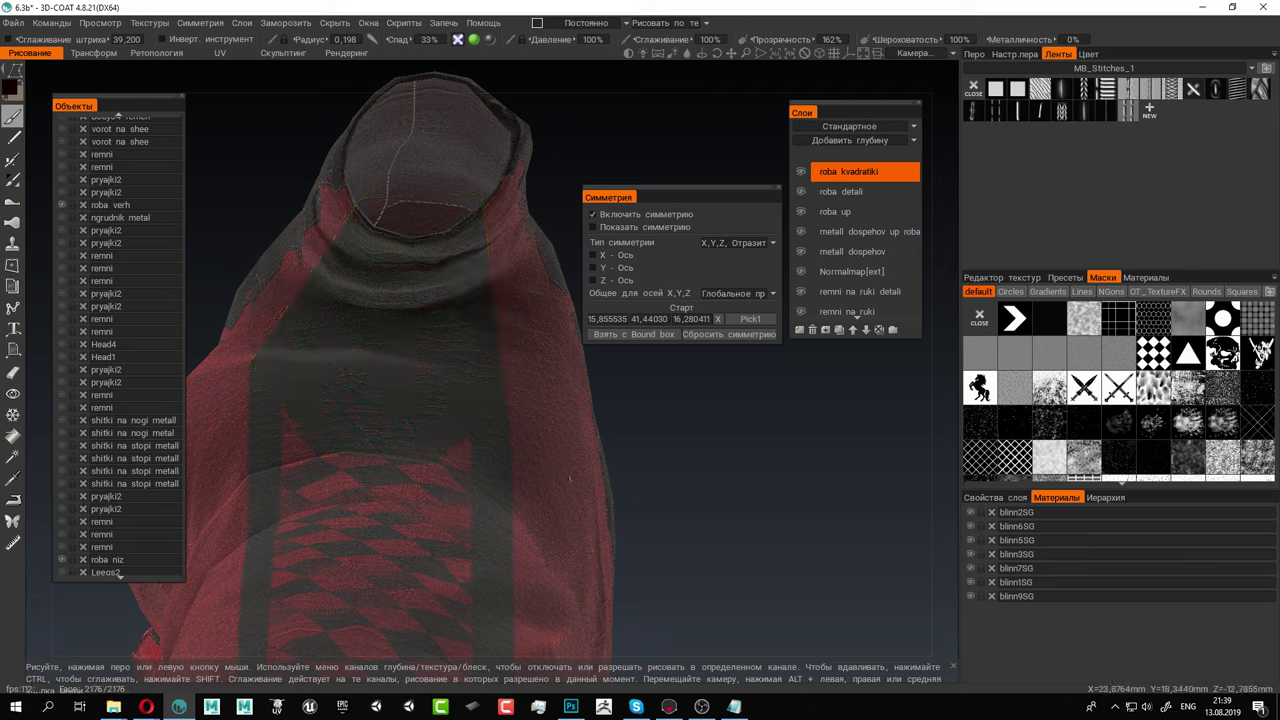
Paint over the red gaps just above the checkered pattern with a freehand brush of radius 2.523
right_click_drag(622, 502, 408, 365, "alt")
left_click_drag(408, 365, 445, 505, "alt")
right_click_drag(445, 505, 445, 548, "alt")
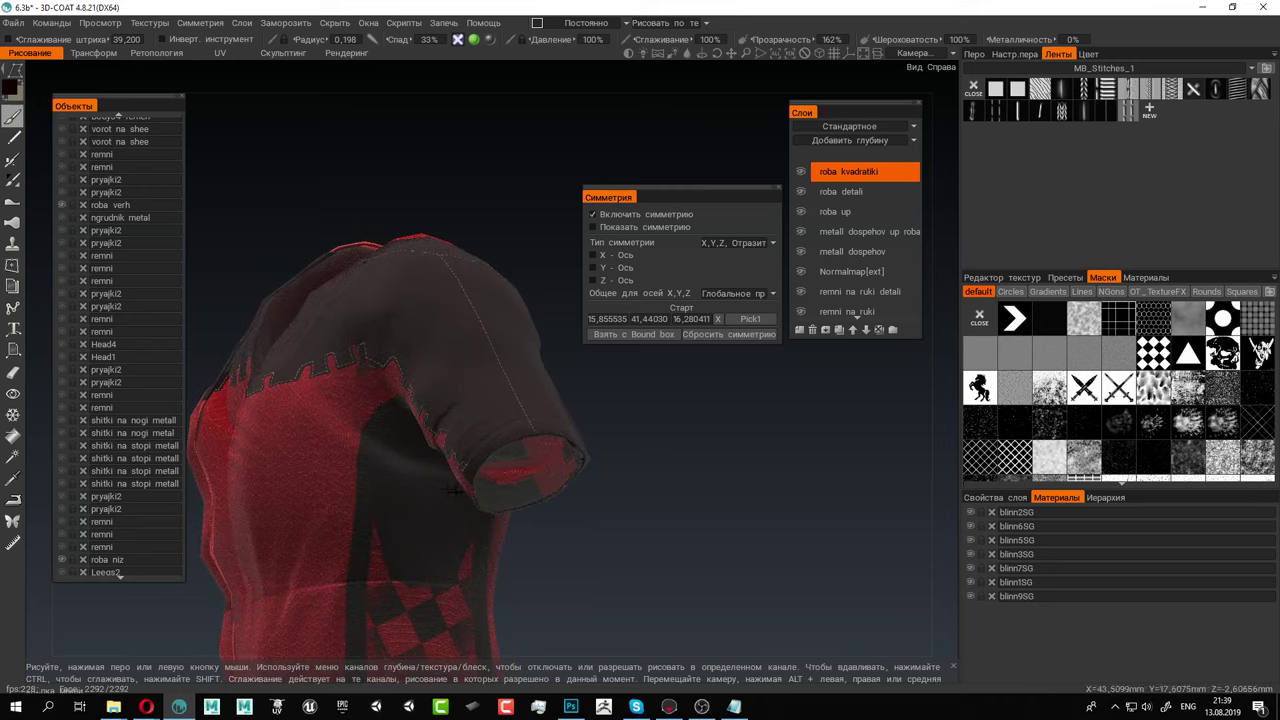
middle_click_drag(445, 548, 440, 232, "alt")
right_click_drag(442, 231, 430, 275, "alt")
middle_click_drag(430, 275, 402, 400, "alt")
left_click_drag(402, 400, 390, 404, "alt")
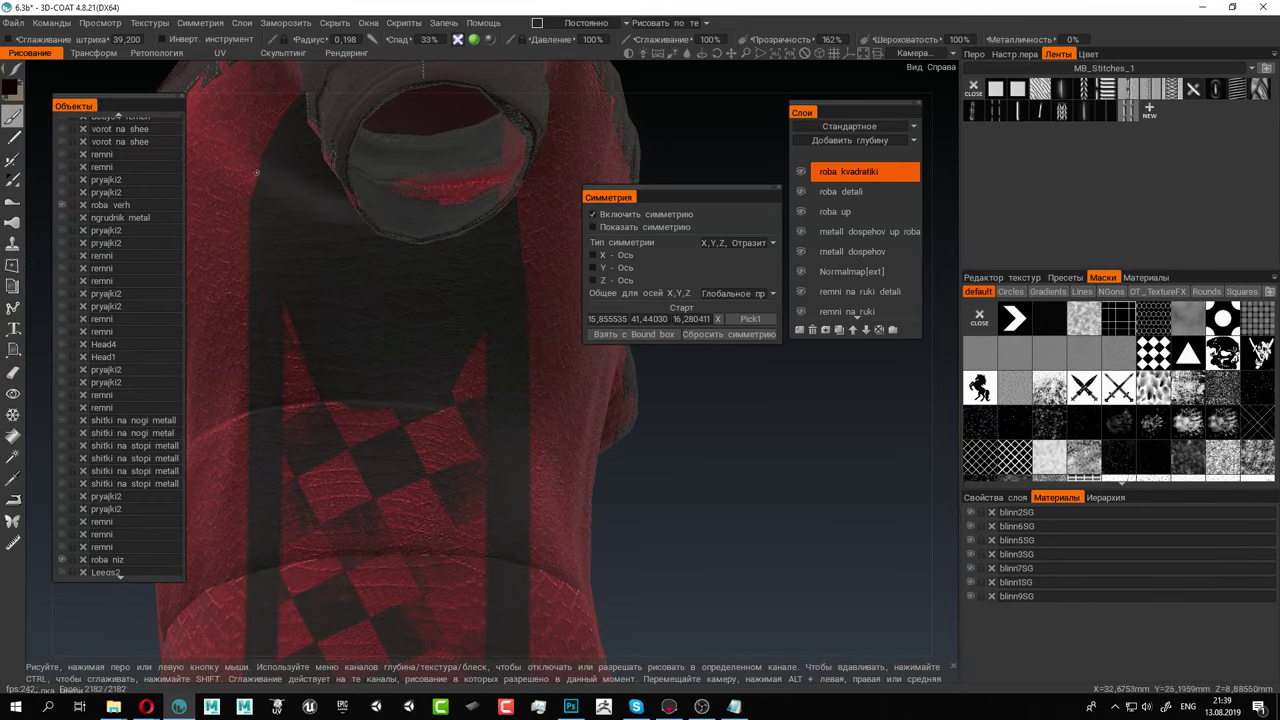
right_click_drag(449, 374, 515, 372)
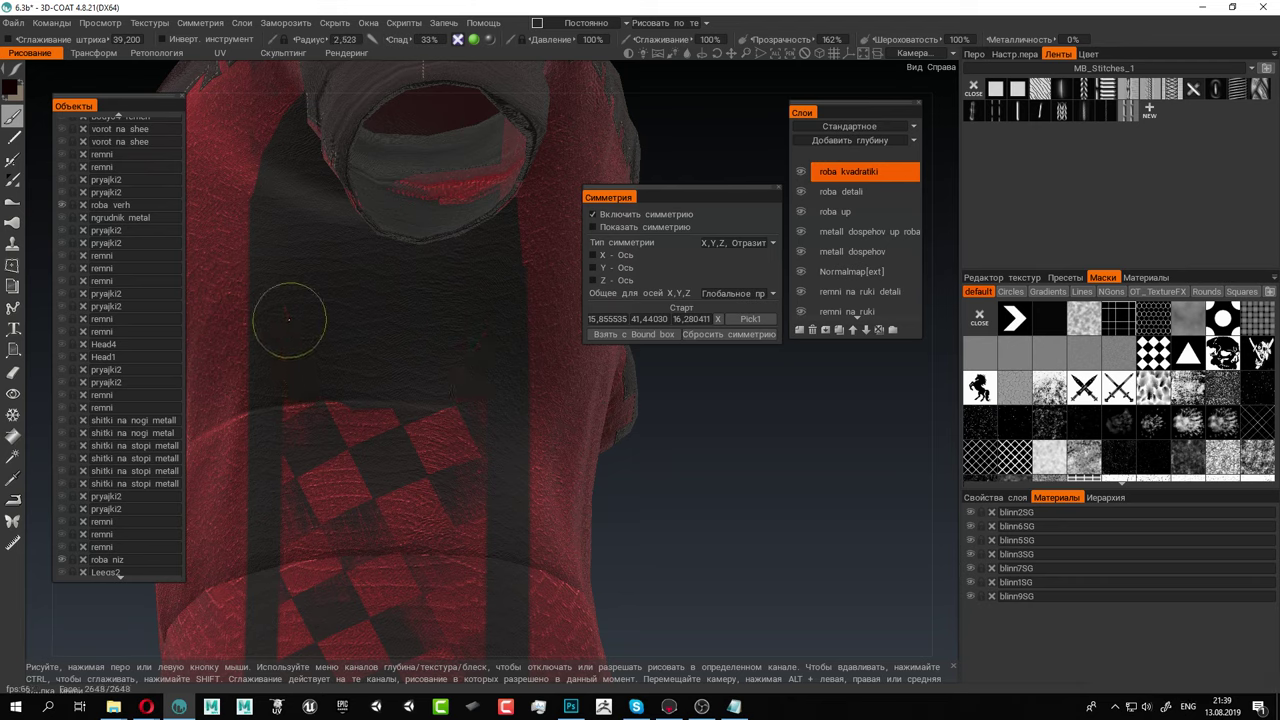
left_click_drag(285, 383, 480, 376)
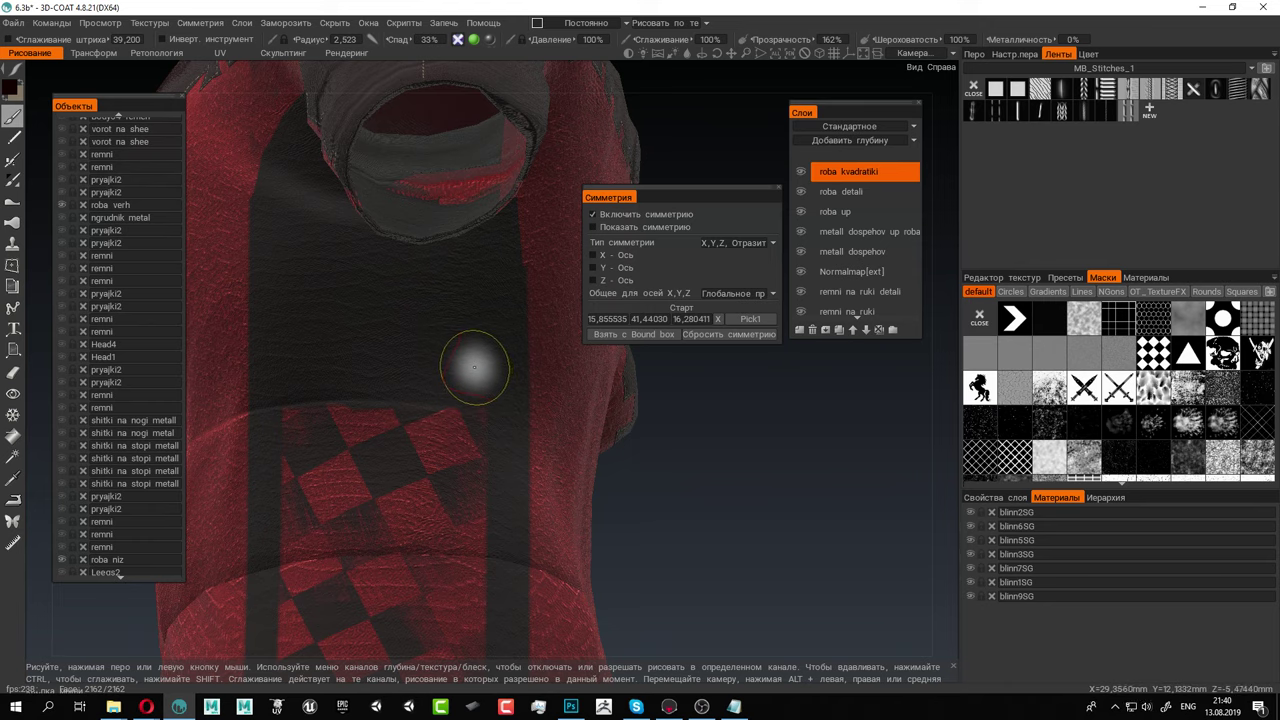
Set up the Eraser with a rough, textured brush shape from the default set
mouse_move(474, 367)
left_mouse_down("alt")
mouse_move(412, 373)
mouse_move(429, 343)
left_mouse_up("alt")
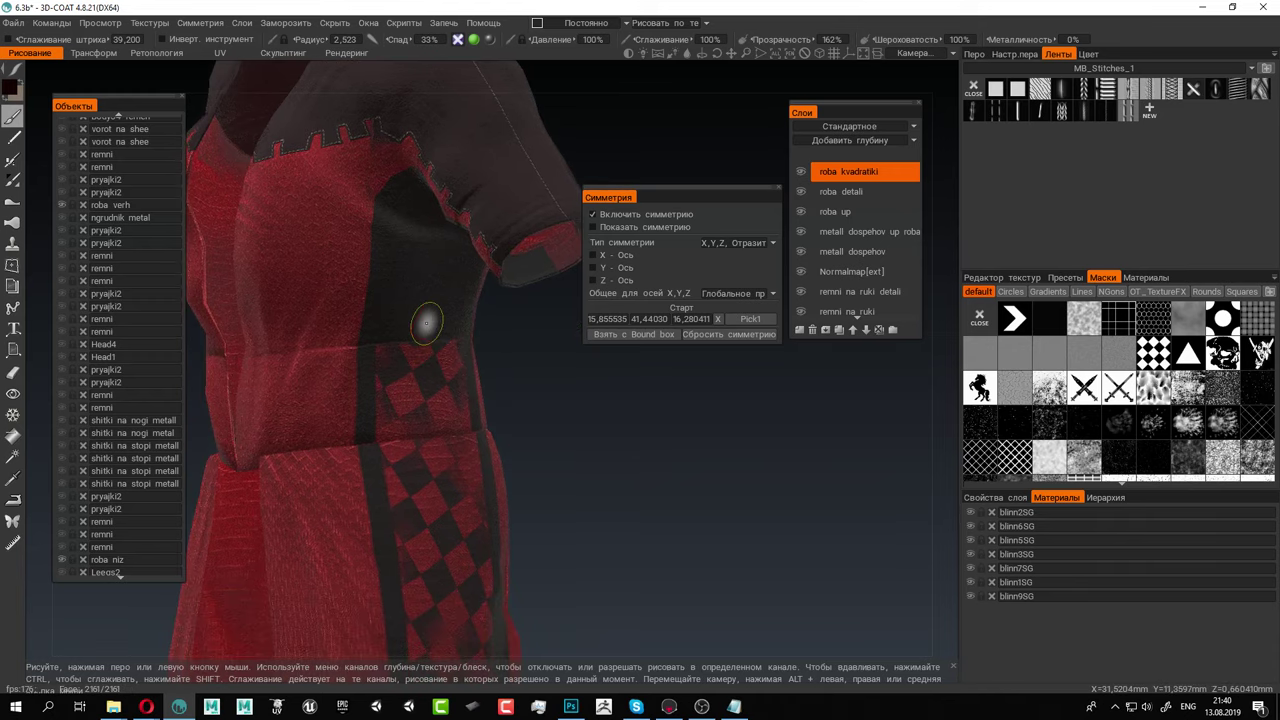
middle_click_drag(368, 413, 350, 190, "alt")
middle_click_drag(383, 294, 394, 95, "alt")
left_click_drag(385, 268, 355, 268, "alt")
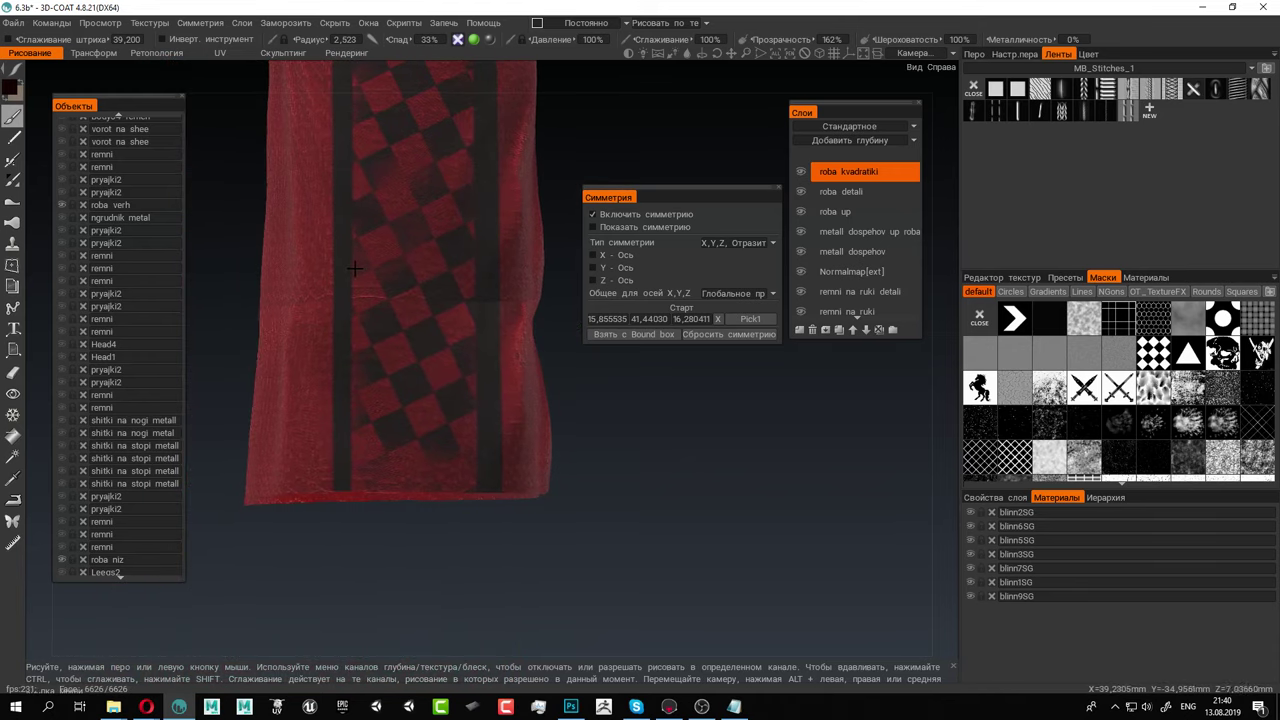
middle_click_drag(355, 268, 358, 311, "alt")
left_click(14, 371)
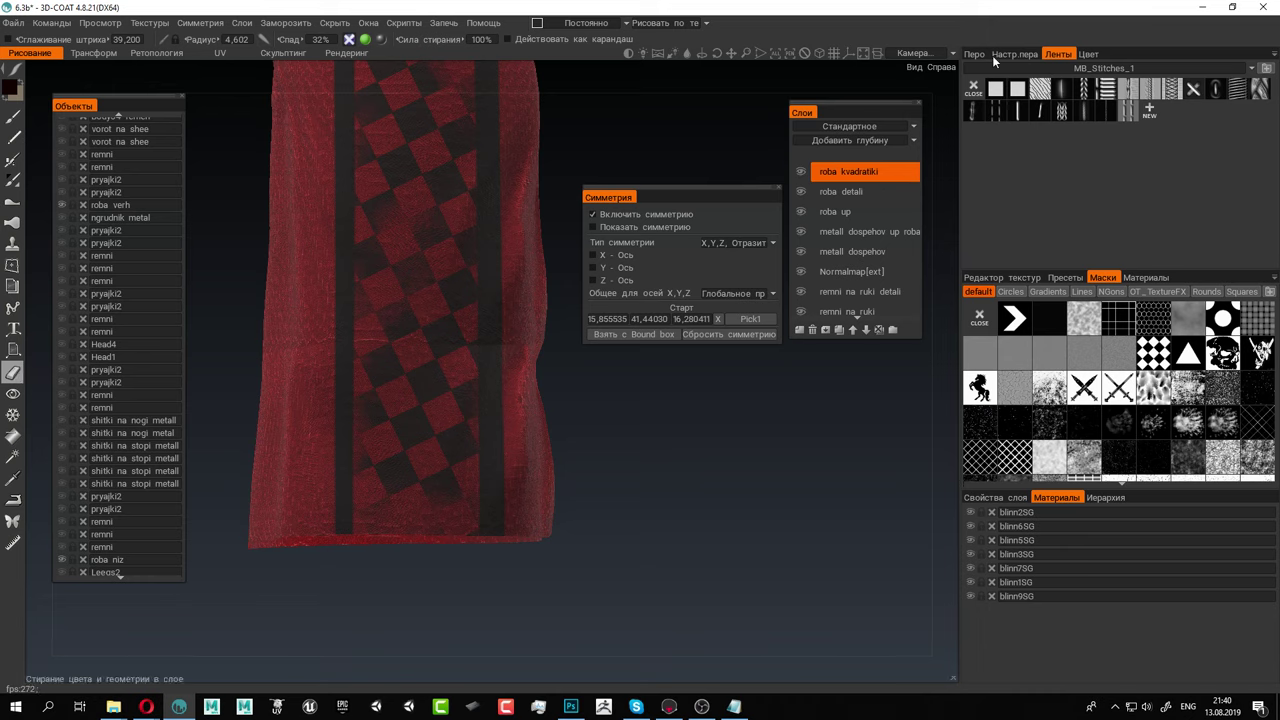
right_click_drag(393, 355, 403, 356)
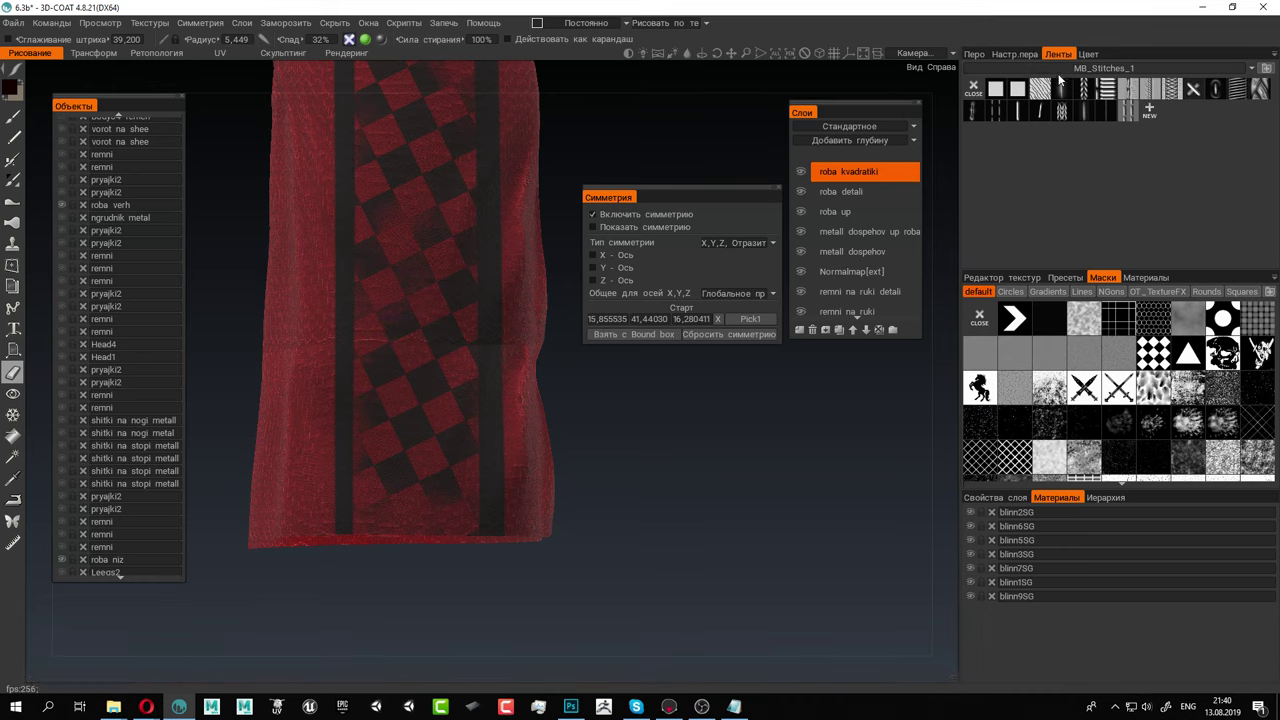
mouse_move(1084, 70)
left_click(974, 54)
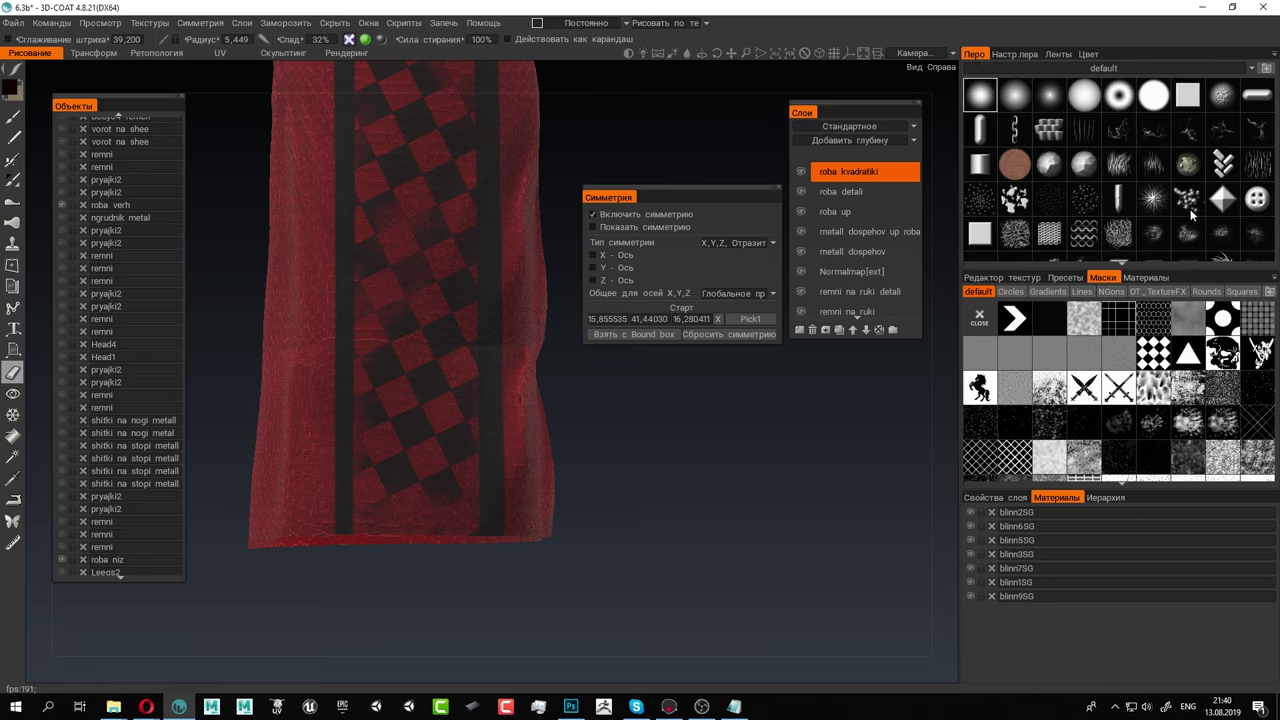
scroll(1192, 213, "down", 3)
left_click(1014, 179)
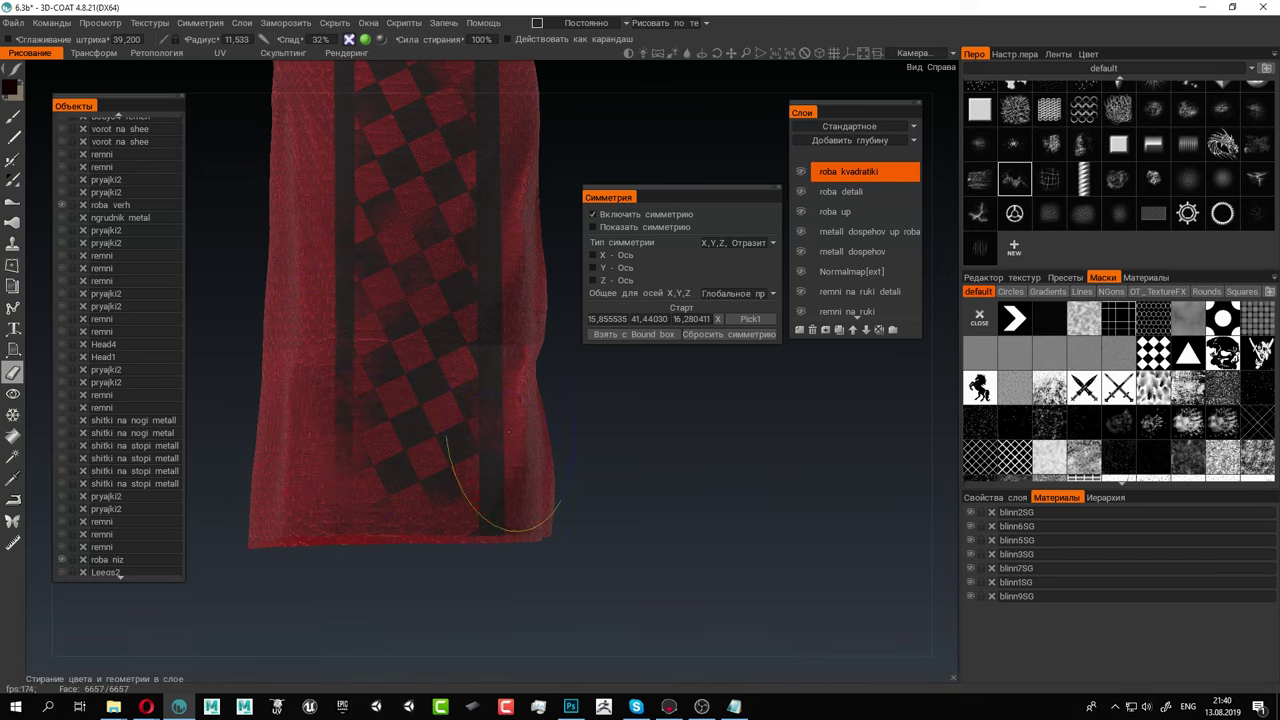
Wear away the dark borders and checks on the lower side of the robe with eraser strokes of radius 11.533
left_click(507, 478)
left_click(498, 490)
left_click(496, 494)
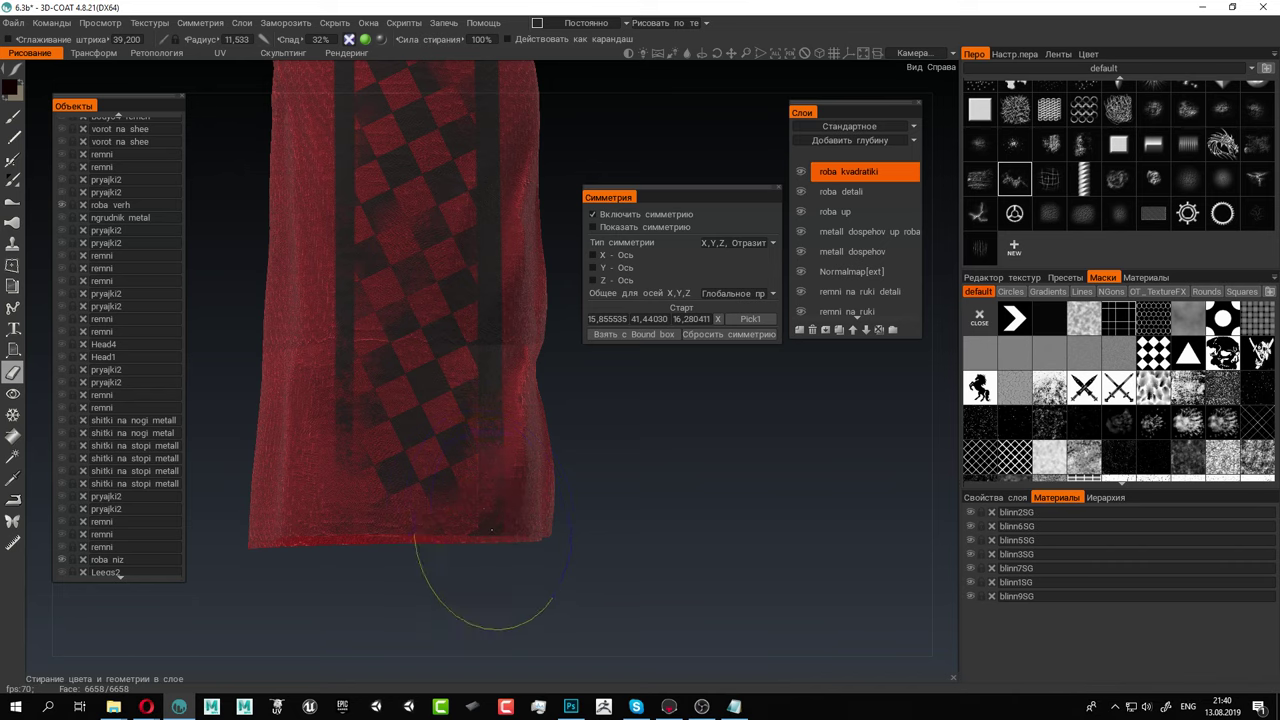
middle_click_drag(554, 390, 532, 545)
left_click(494, 545)
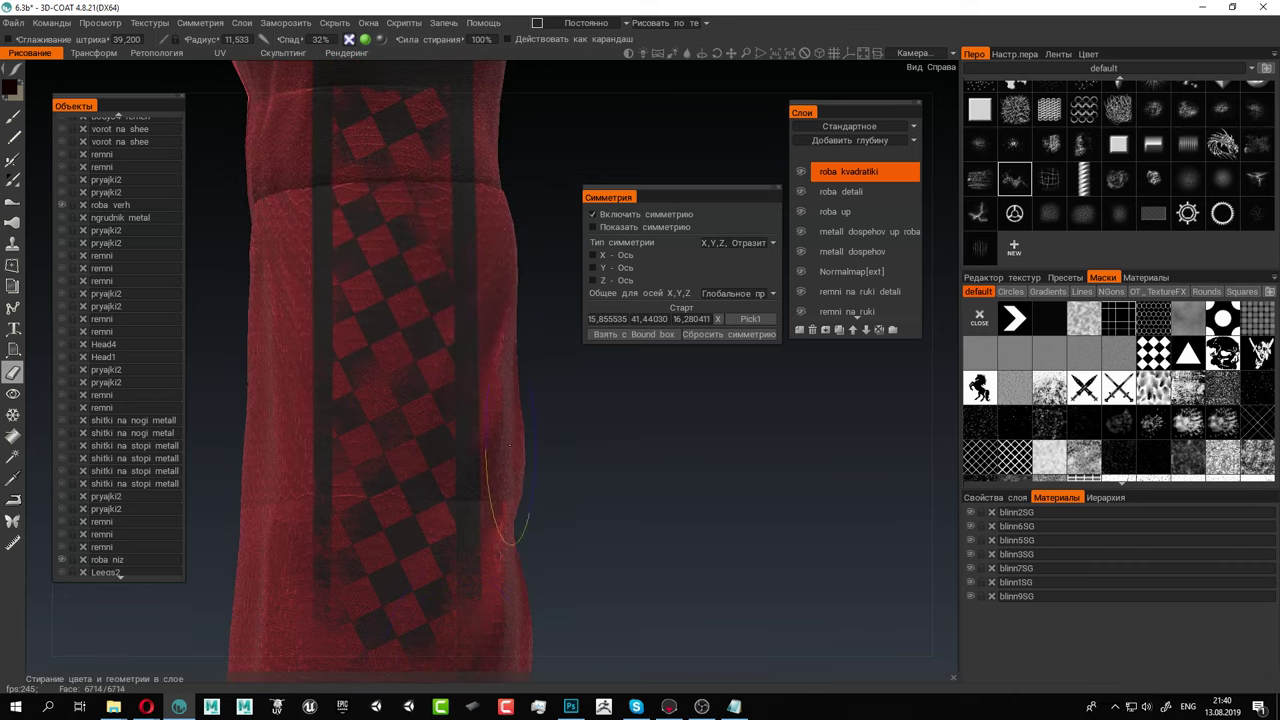
left_click(504, 506)
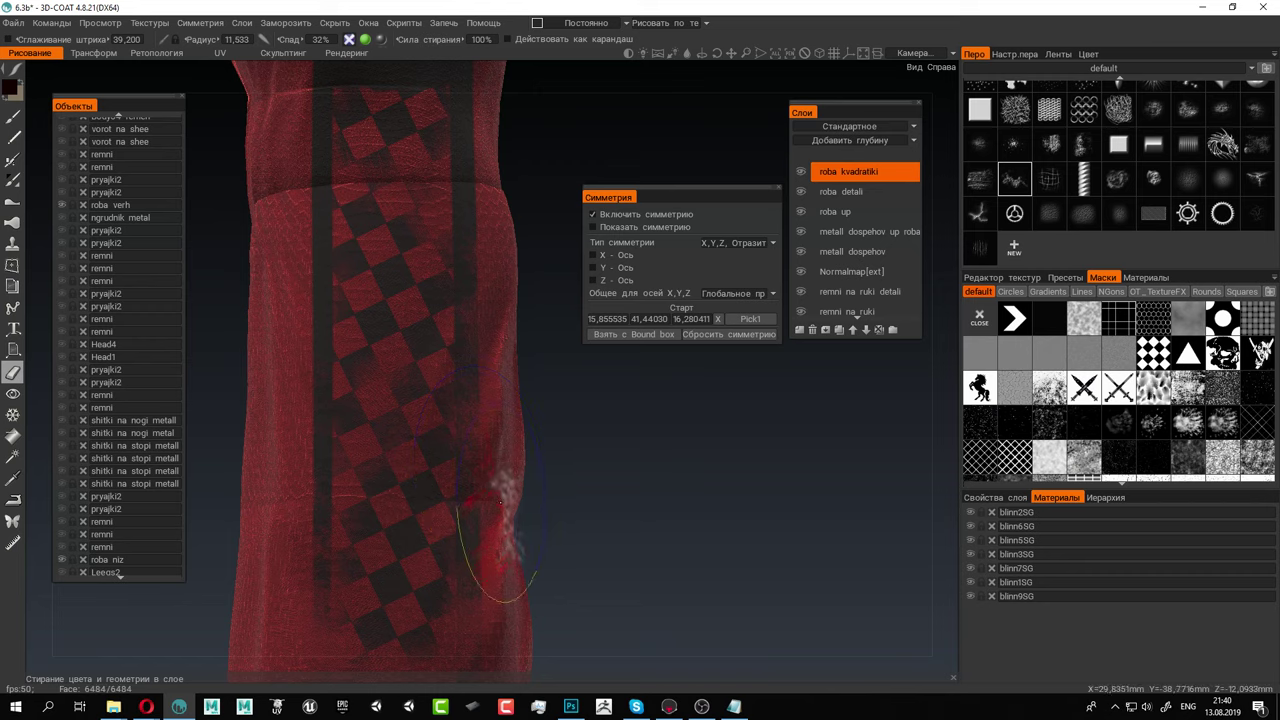
Soften the edges of the dark patch under the sleeve with eraser strokes of radius 4.910
middle_click_drag(484, 140, 478, 360)
left_click_drag(430, 415, 489, 371, "alt")
middle_click_drag(489, 371, 521, 427)
left_click_drag(521, 427, 430, 380, "alt")
left_click(387, 366)
right_click_drag(379, 358, 363, 333)
left_click(396, 325)
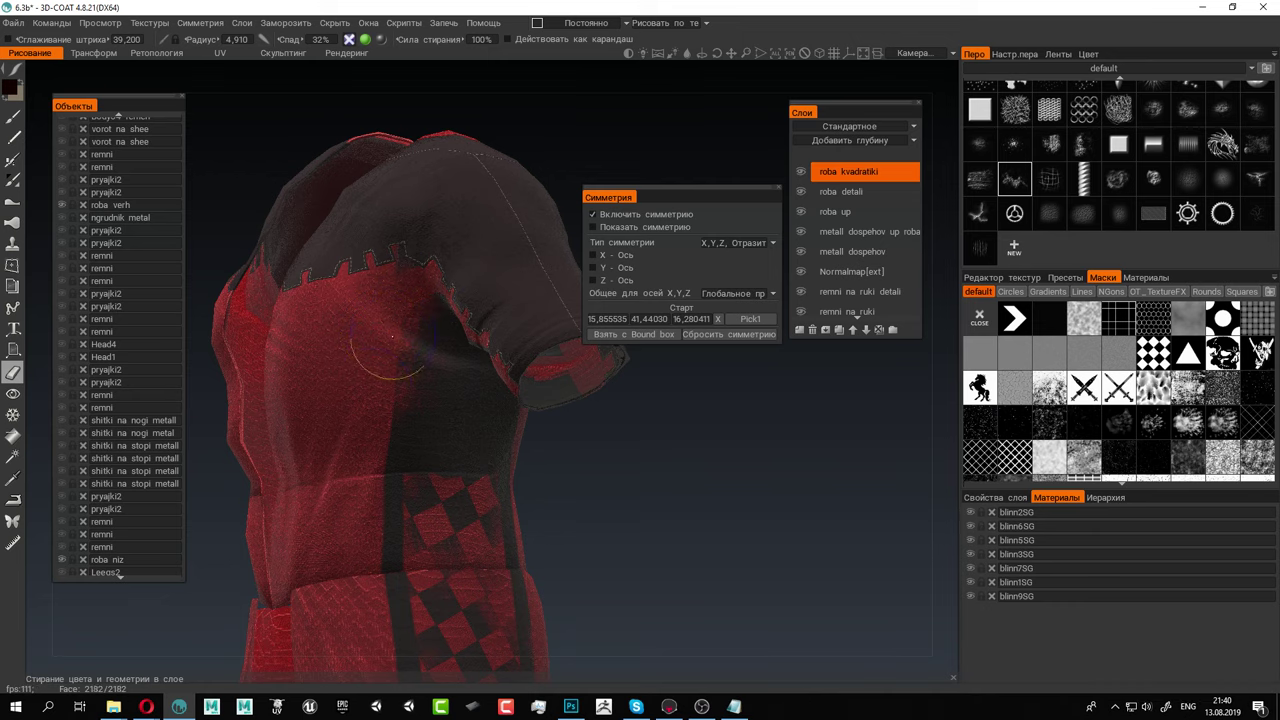
left_click_drag(428, 448, 449, 312, "alt")
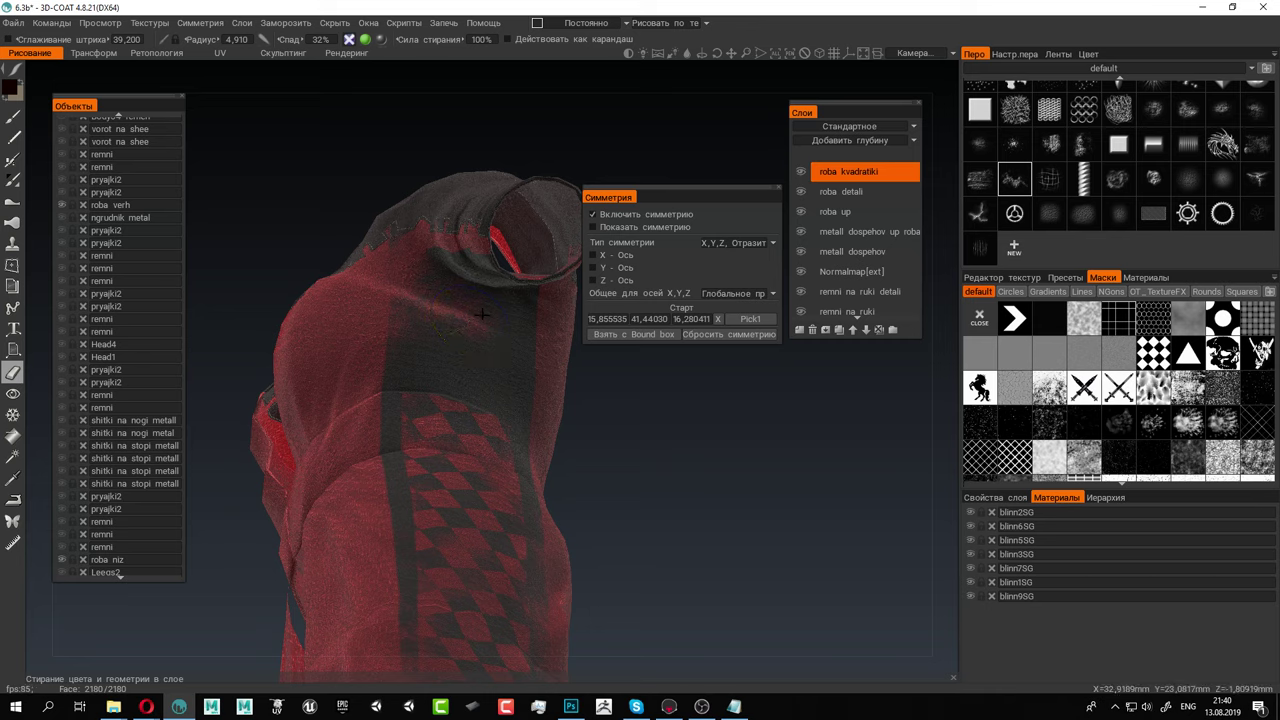
mouse_move(482, 315)
left_mouse_down("alt")
mouse_move(492, 405)
mouse_move(523, 447)
mouse_move(480, 457)
mouse_move(443, 376)
mouse_move(531, 489)
mouse_move(434, 429)
mouse_move(378, 443)
left_mouse_up("alt")
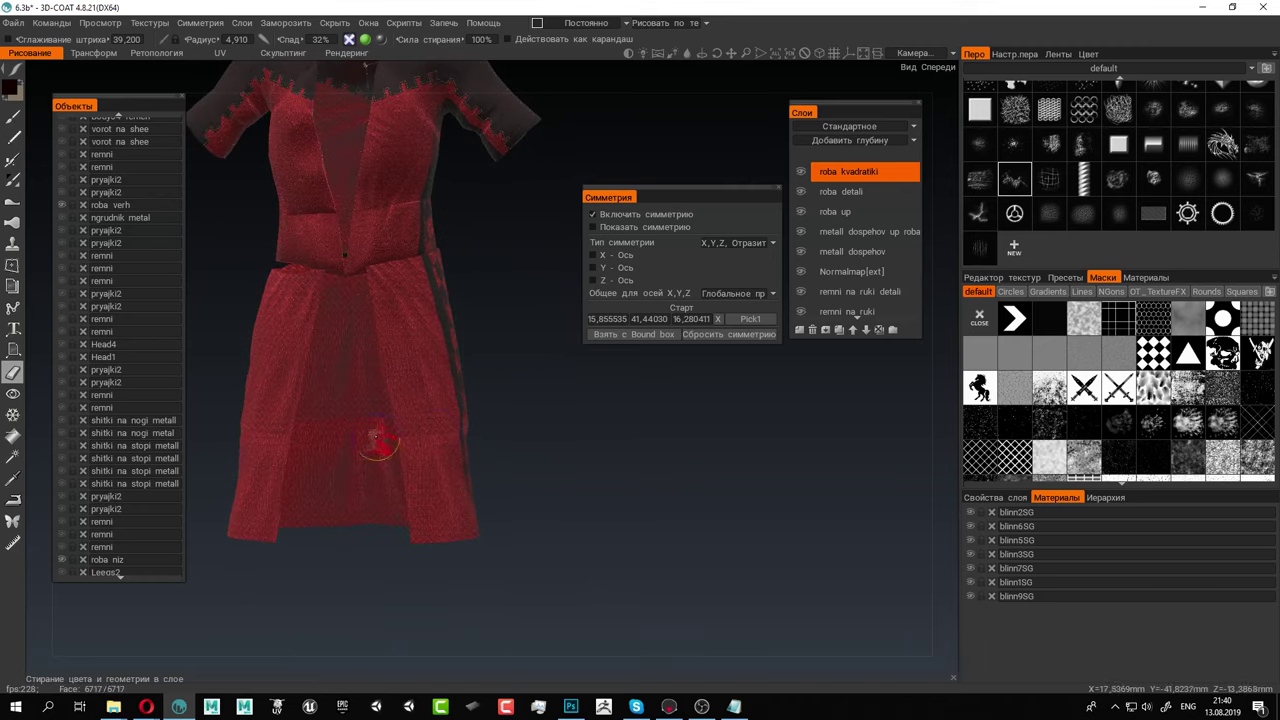
Fill a thin outlined dark strip along the inner edge of the skirt's right front panel, from waist to hem, using the paint brush
left_click_drag(394, 316, 428, 383, "alt")
right_click_drag(428, 383, 514, 434, "alt")
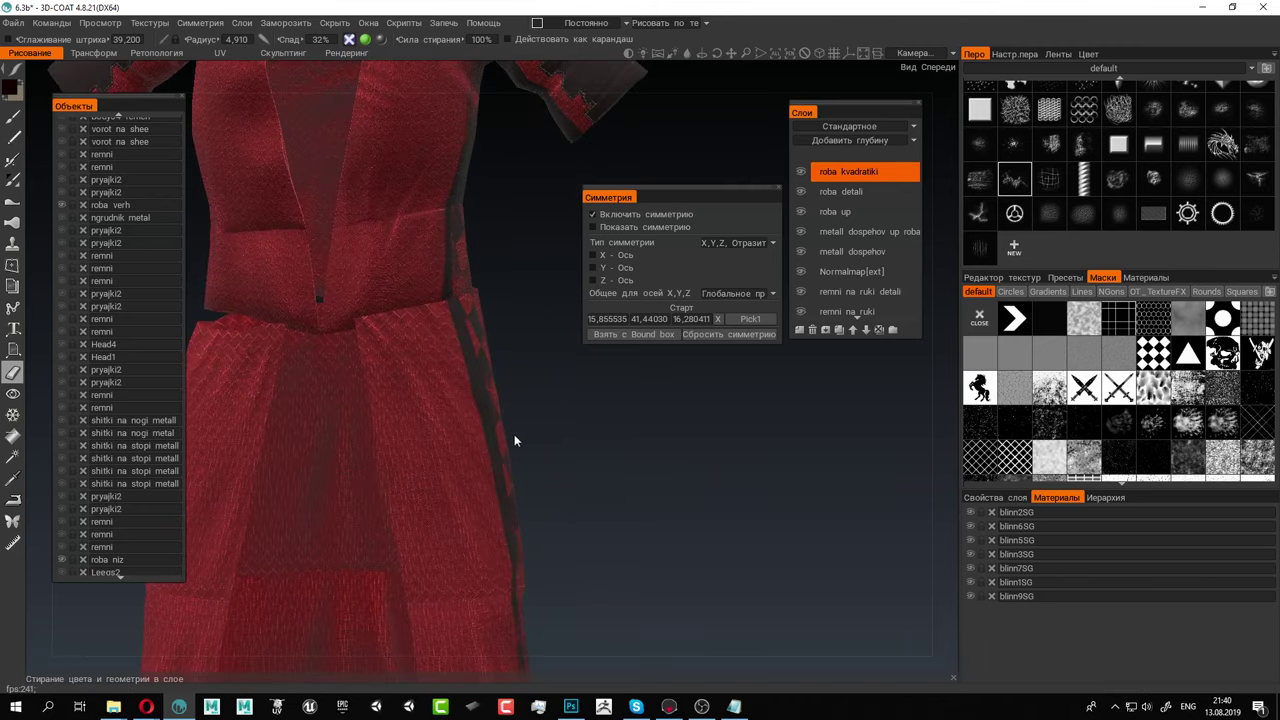
middle_click_drag(514, 434, 472, 310, "alt")
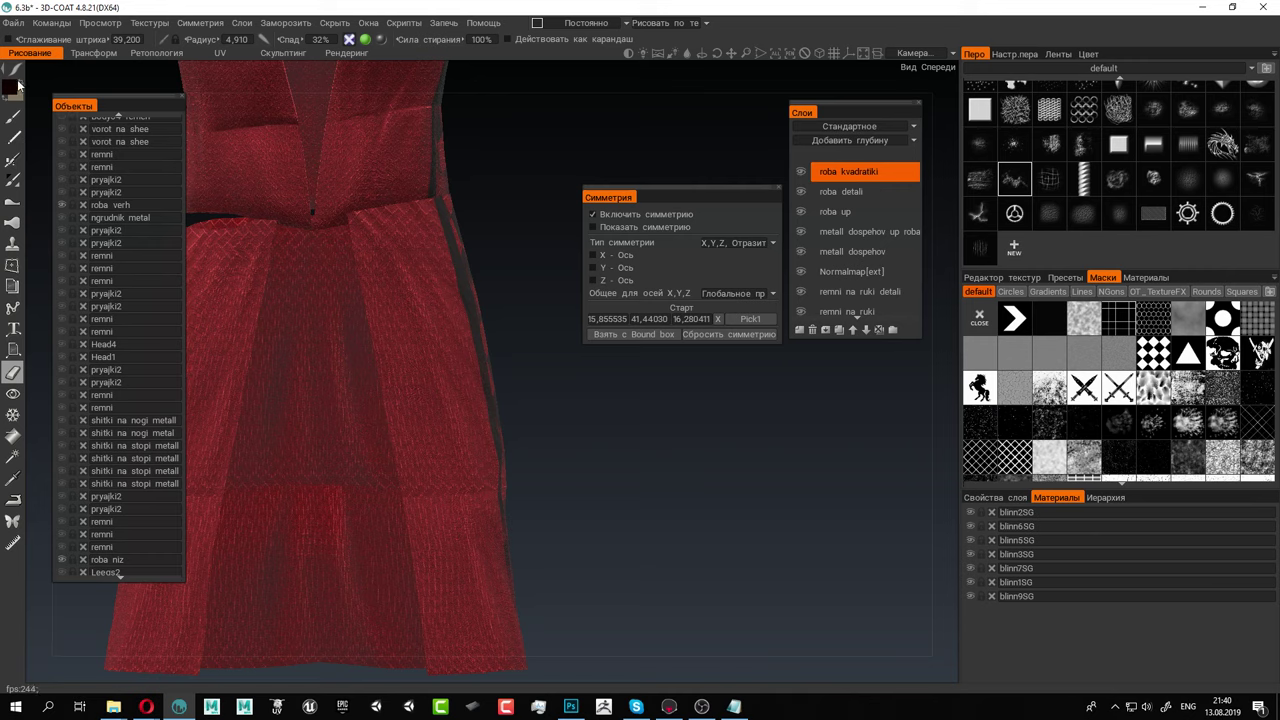
mouse_move(35, 72)
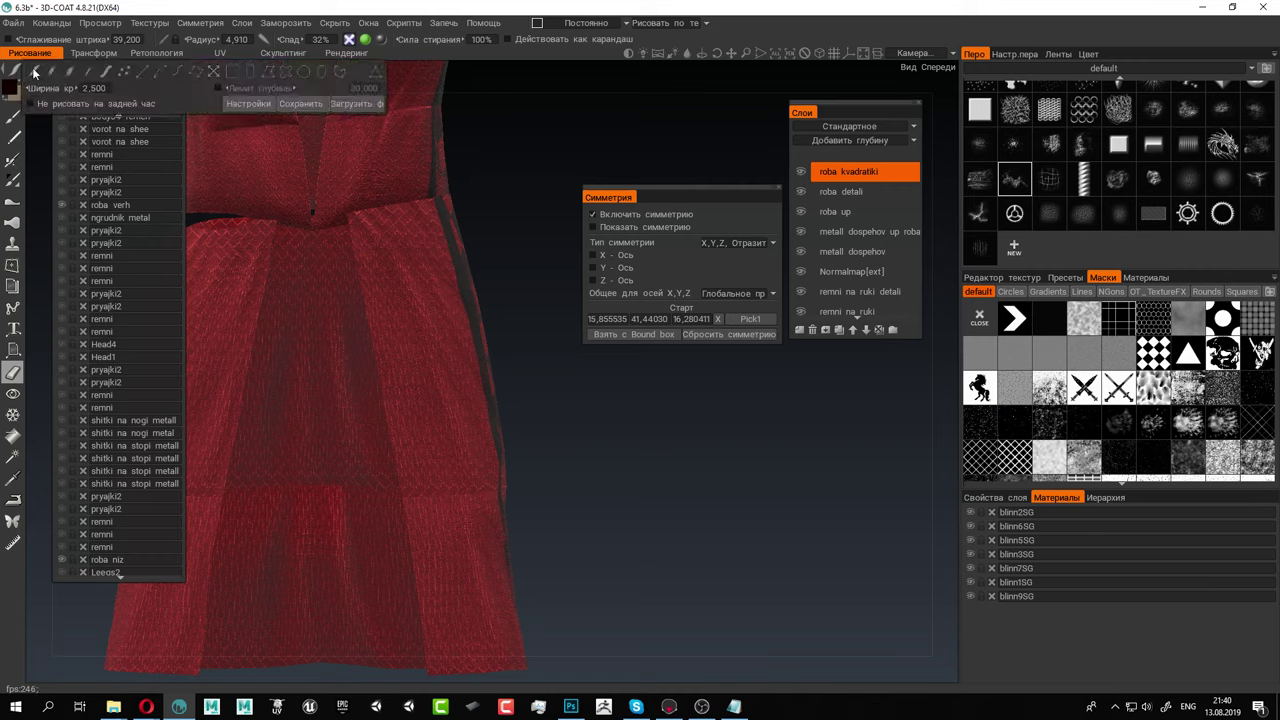
left_click(12, 117)
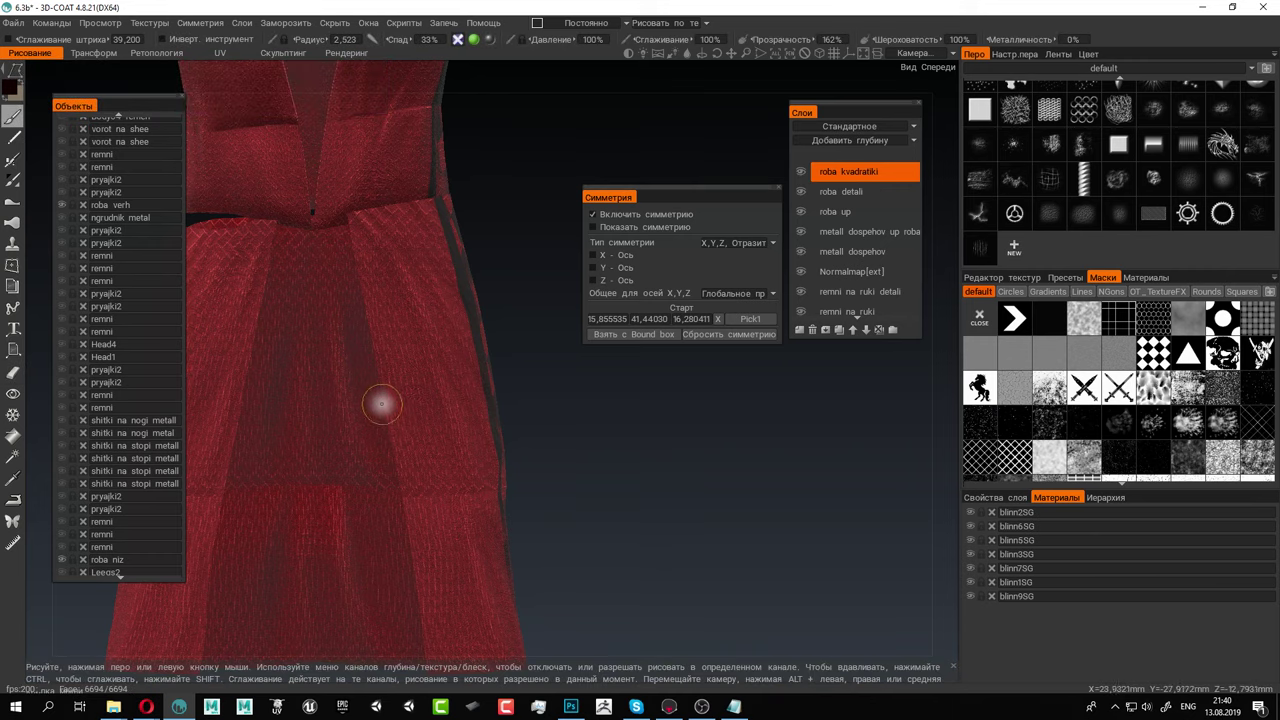
right_click_drag(598, 458, 560, 414, "alt")
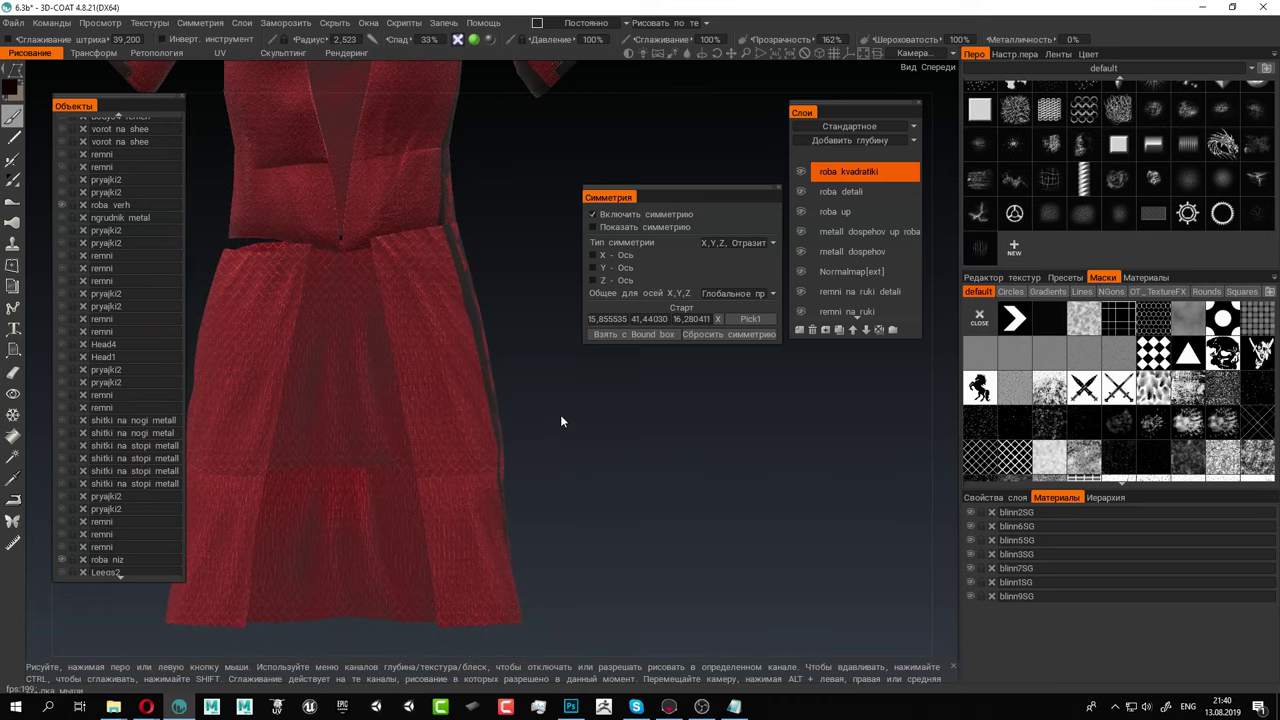
middle_click_drag(560, 414, 567, 376, "alt")
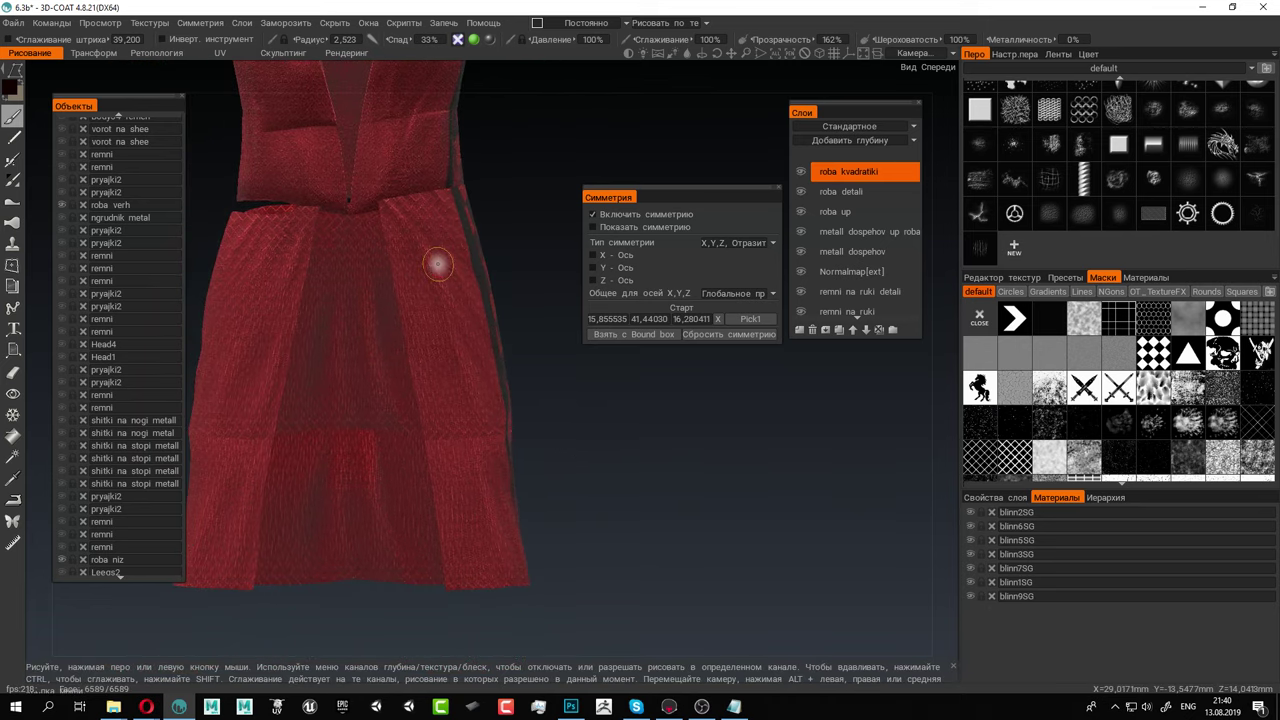
left_click(380, 202)
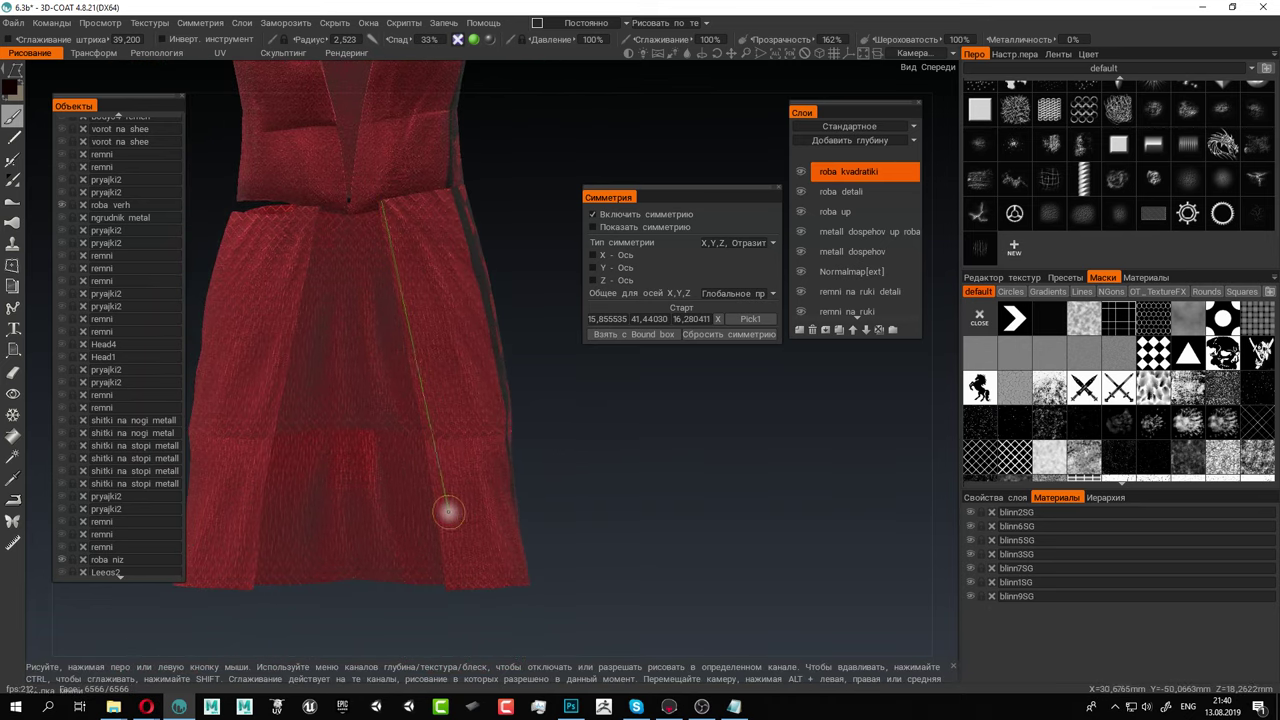
left_click(463, 611)
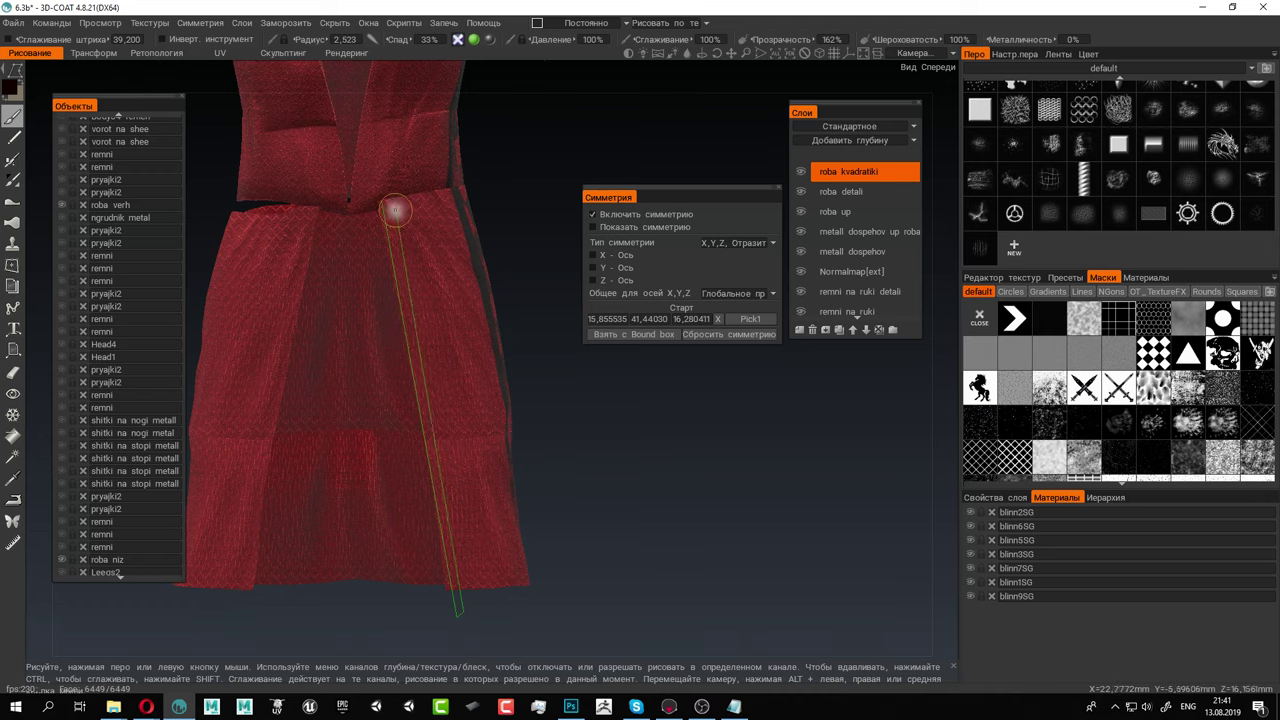
left_click(380, 202)
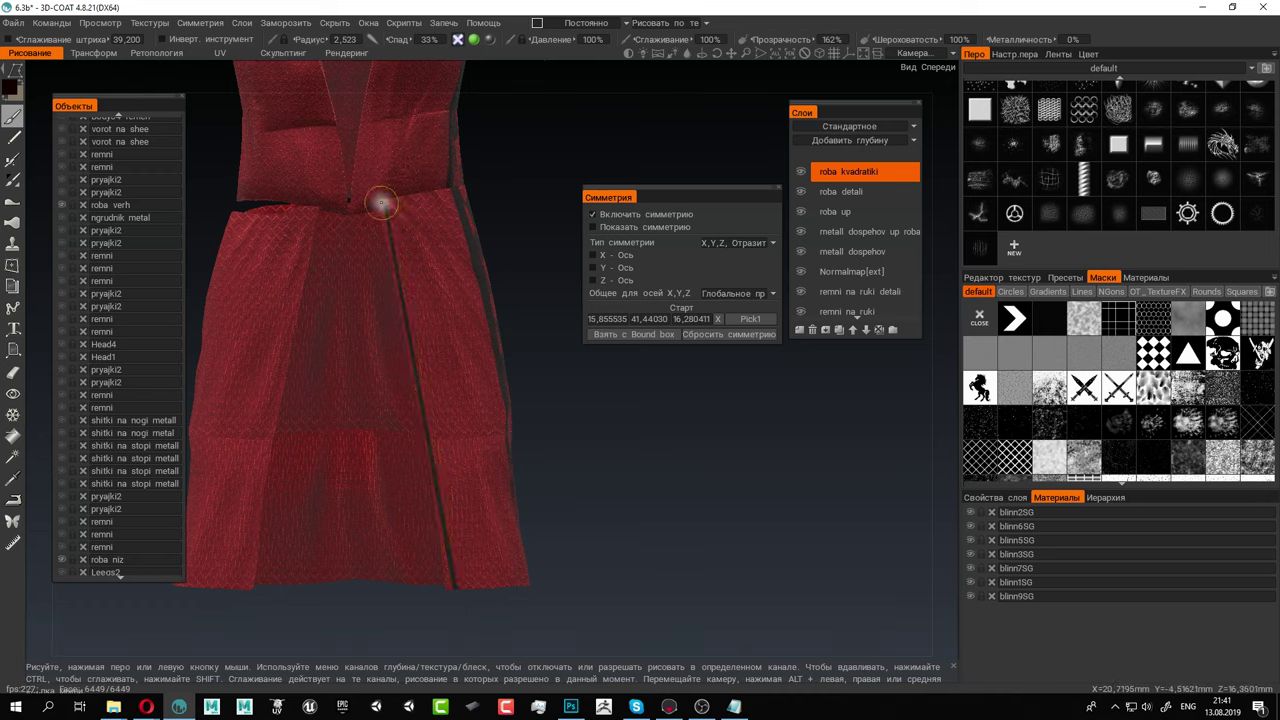
Outline and fill a matching thin dark strip along the inner edge of the skirt's left front panel
middle_click_drag(244, 388, 385, 376, "alt")
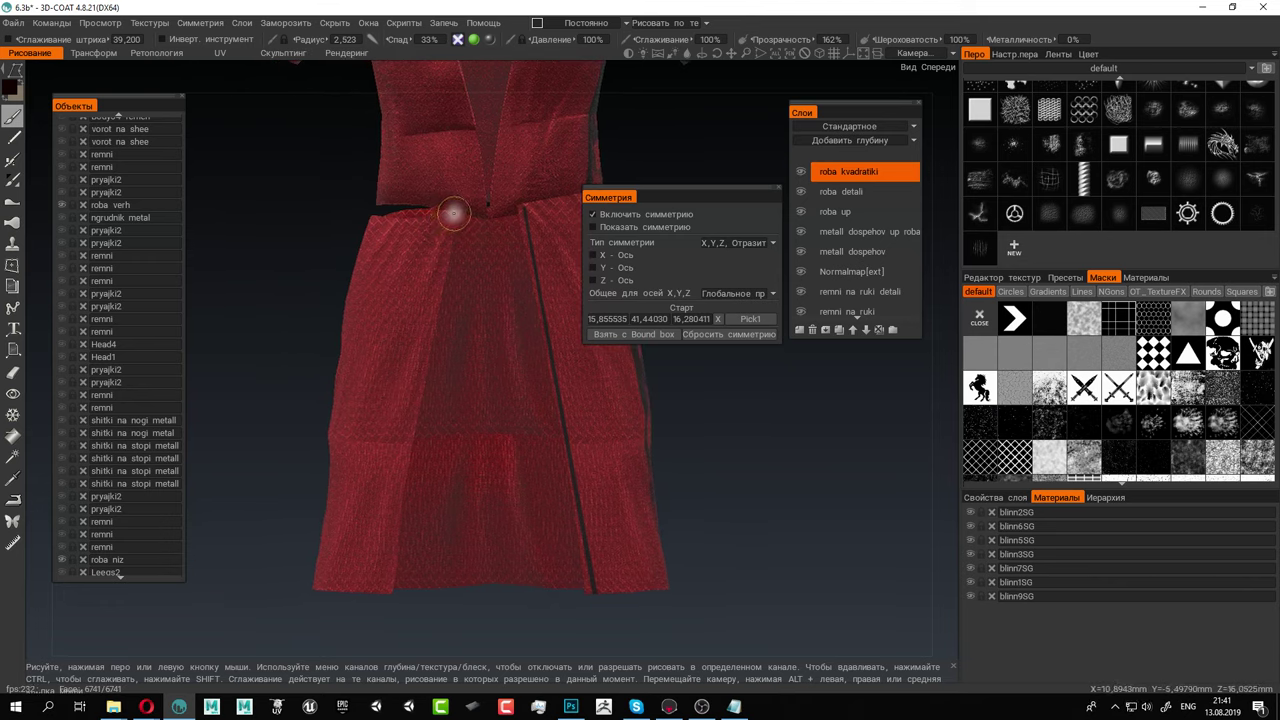
left_click(453, 212)
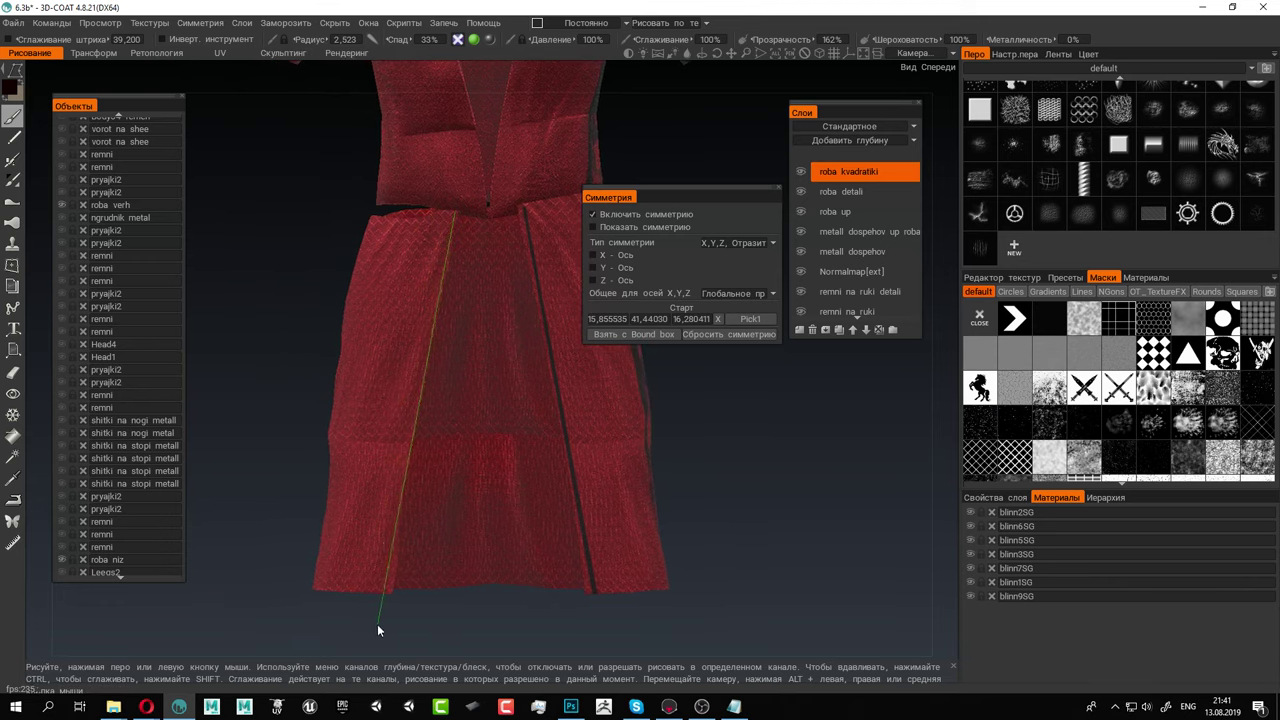
left_click(375, 608)
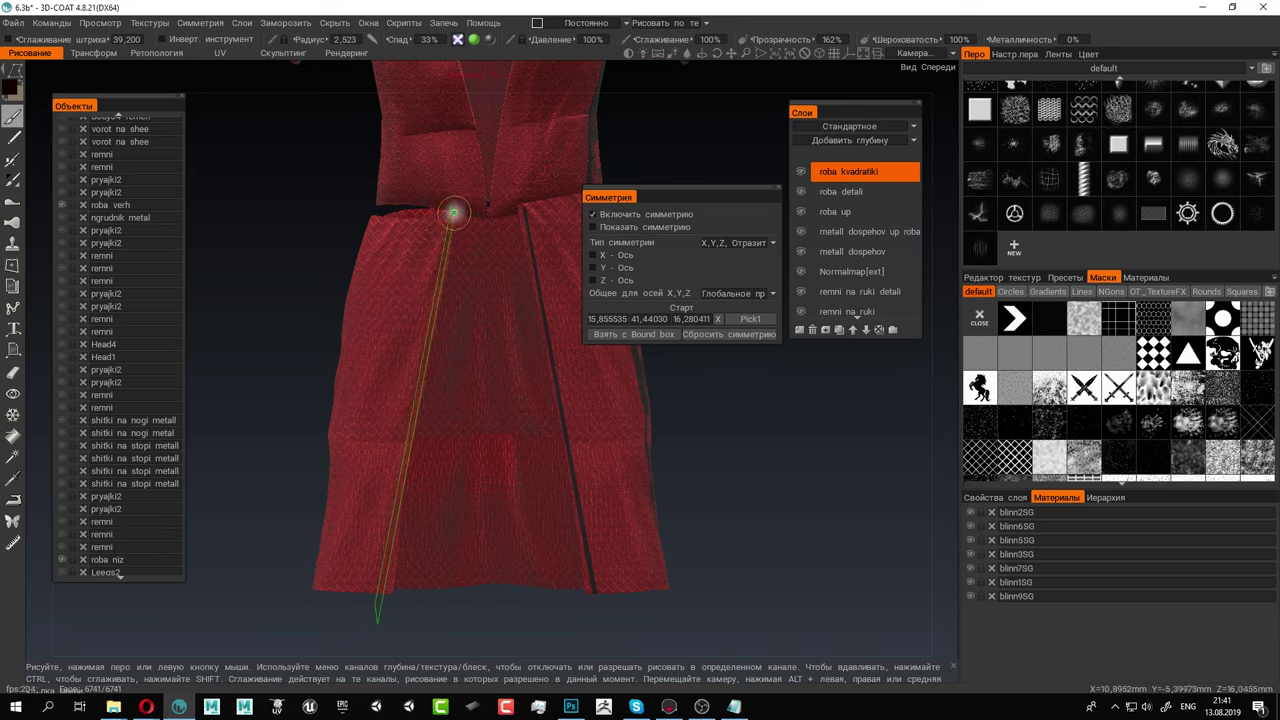
left_click(454, 212)
middle_click_drag(557, 435, 443, 386, "alt")
left_click_drag(443, 386, 463, 409, "alt")
middle_click_drag(352, 414, 360, 366, "alt")
right_click_drag(360, 366, 343, 403, "alt")
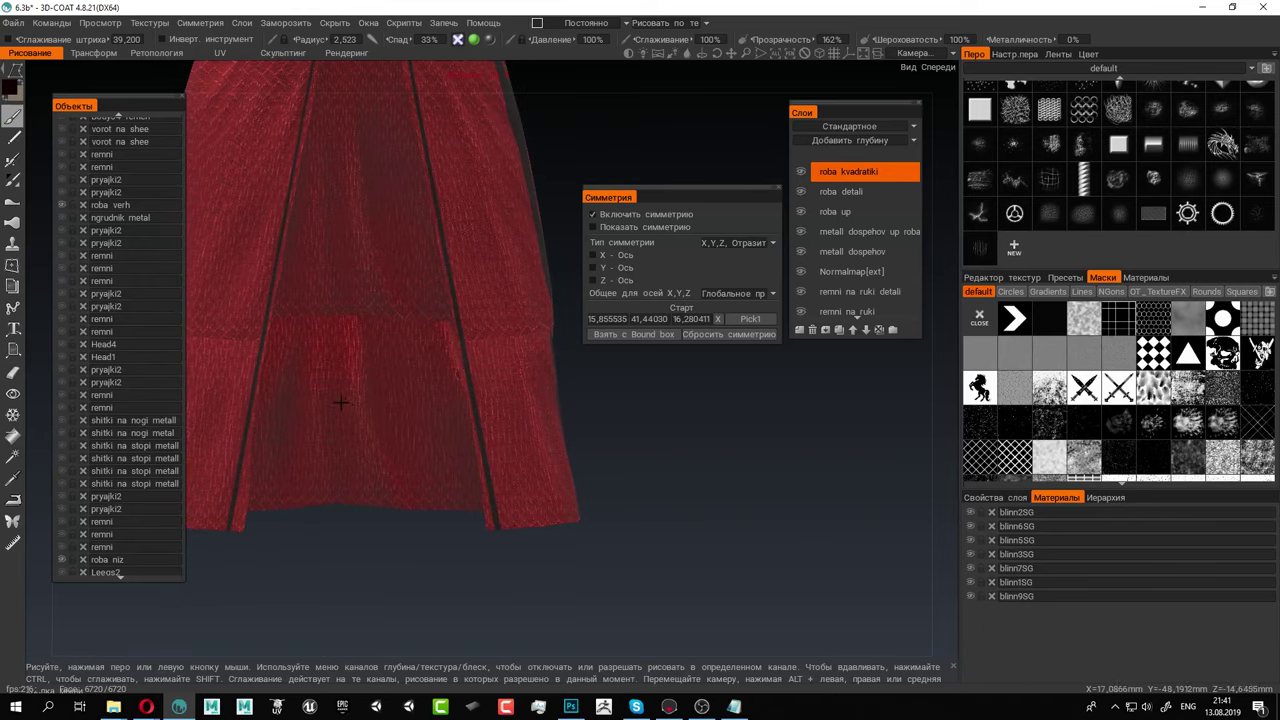
Wear away parts of the thin dark trim strips on both front skirt panels with eraser strokes of radius 4.910
middle_click_drag(343, 403, 441, 402, "alt")
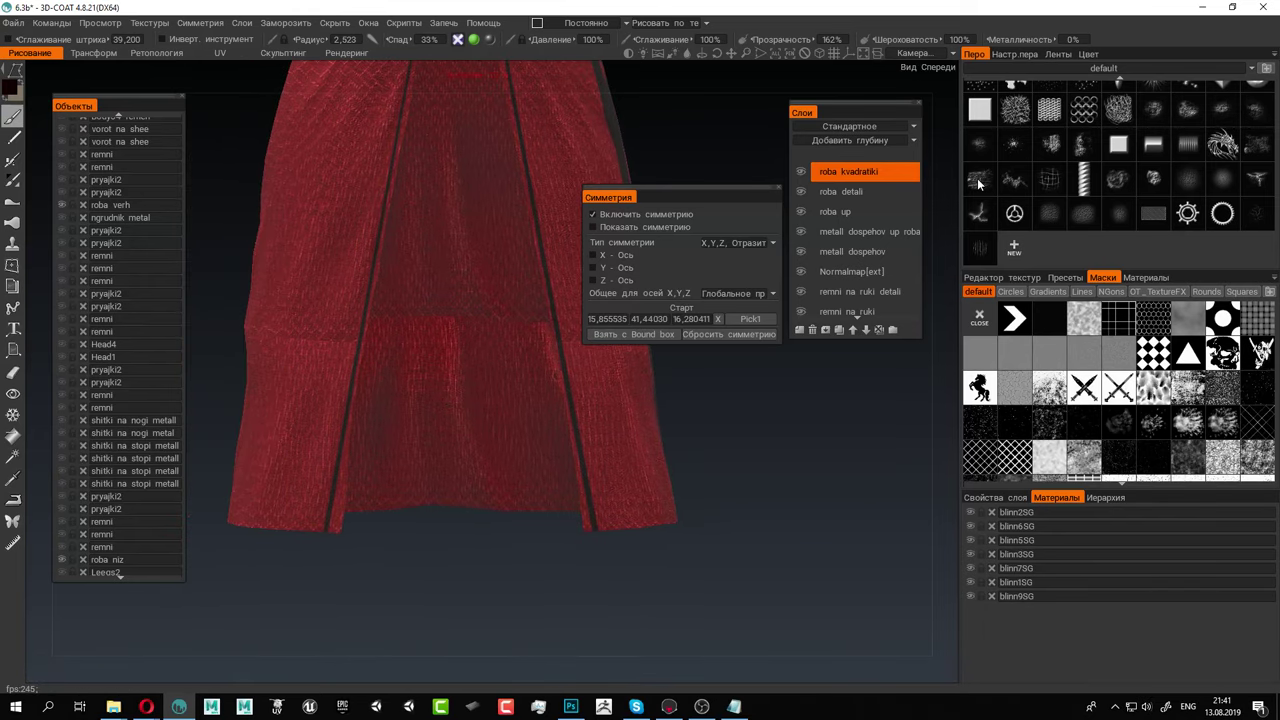
left_click(14, 373)
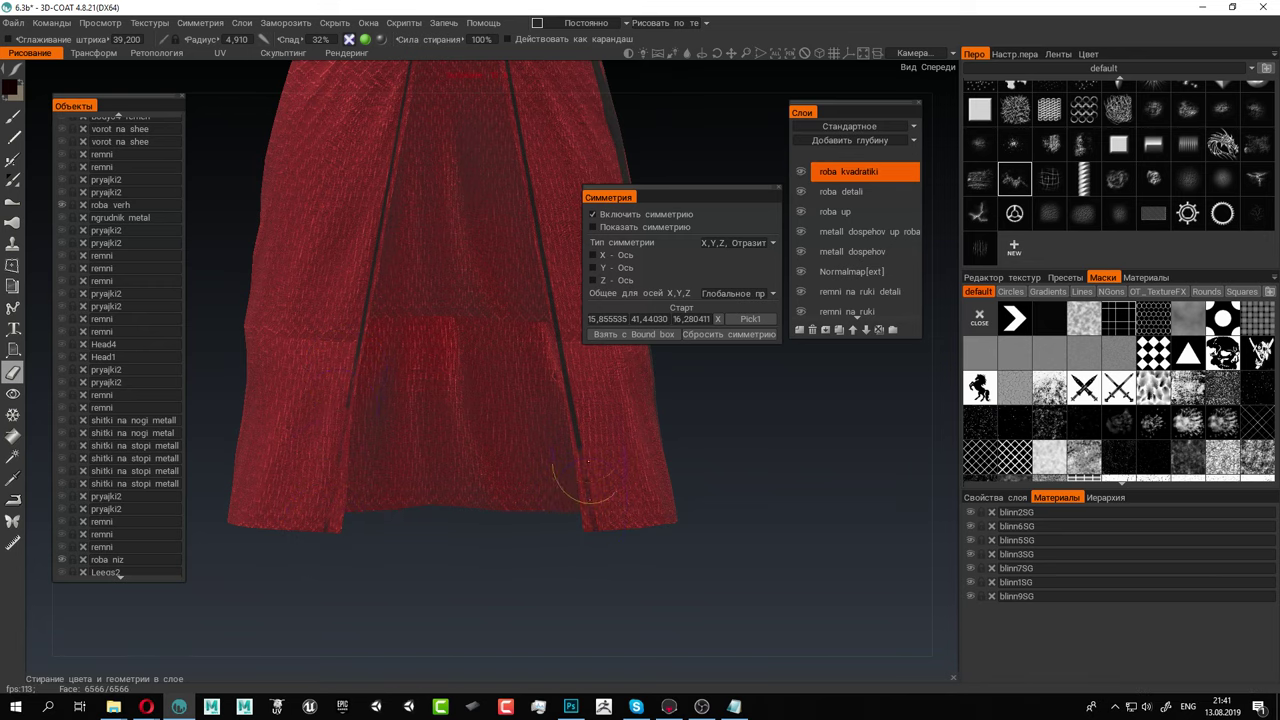
middle_click_drag(654, 449, 658, 515, "alt")
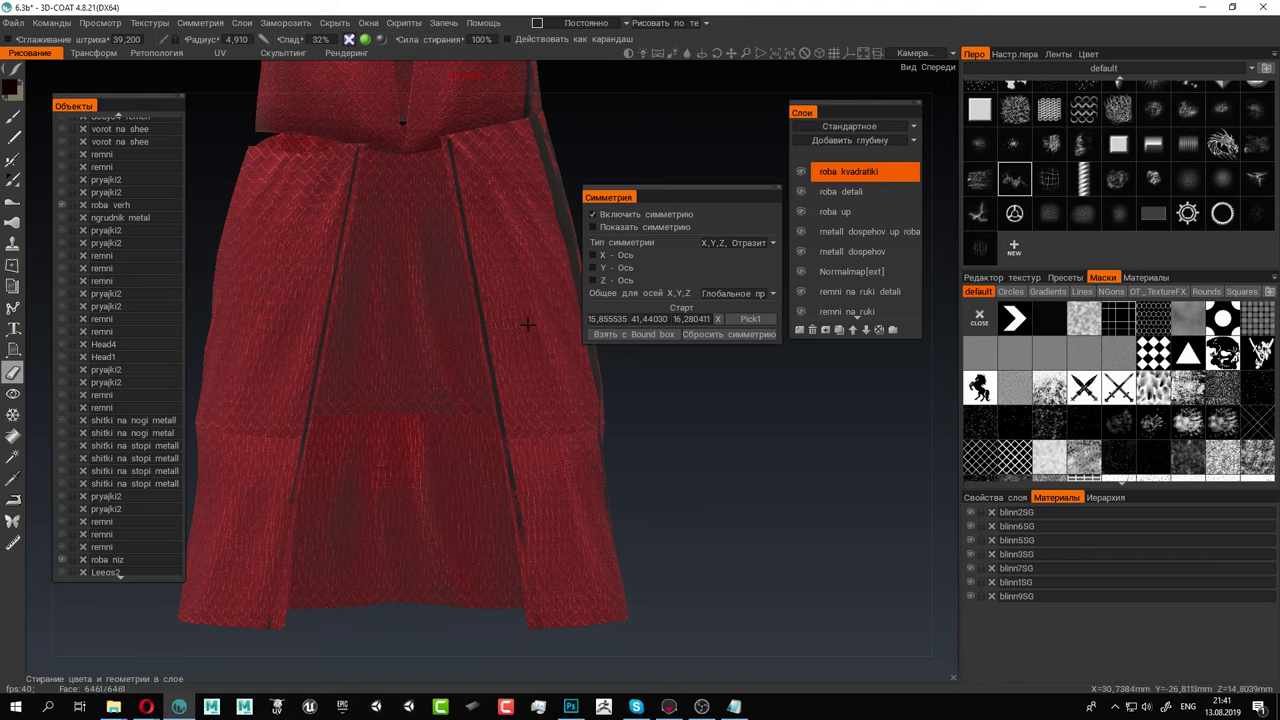
Paint mirrored thin dark strips along both edges of the bodice's V-shaped opening, using X-axis symmetry and a brush radius of 2.523
middle_click_drag(492, 288, 494, 598, "alt")
right_click_drag(465, 416, 431, 345, "alt")
middle_click_drag(431, 345, 423, 400, "alt")
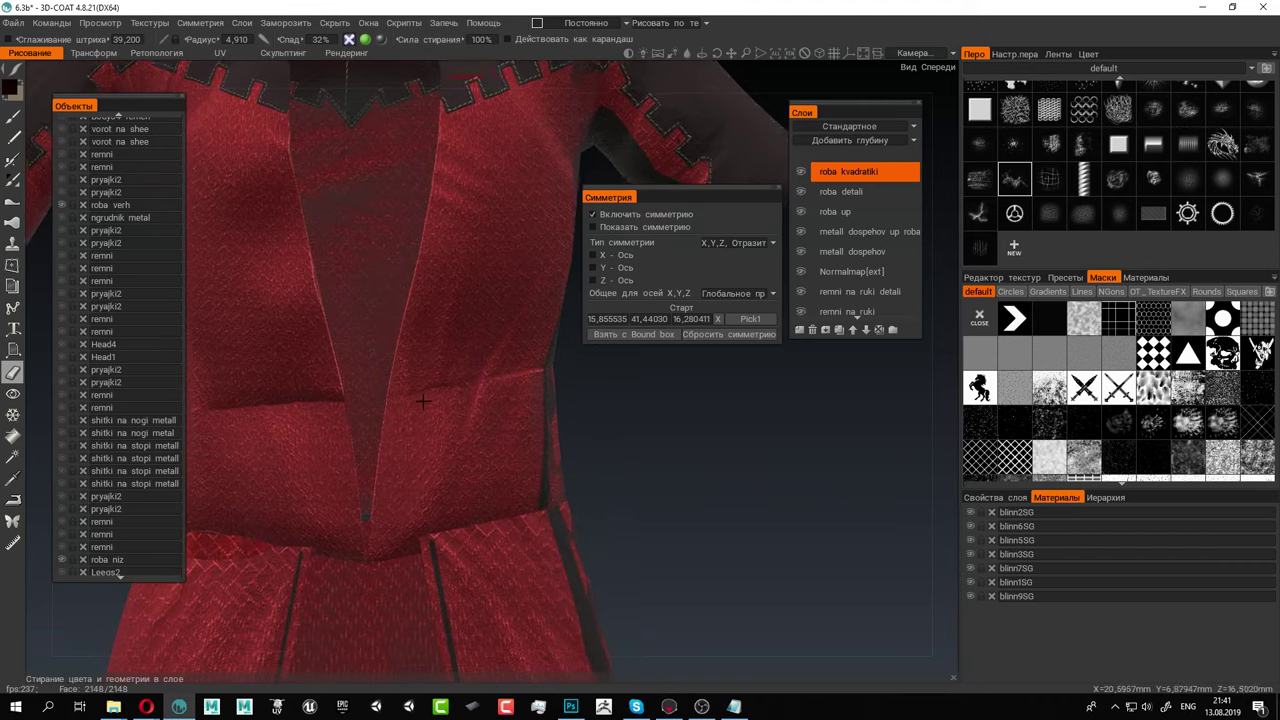
mouse_move(12, 68)
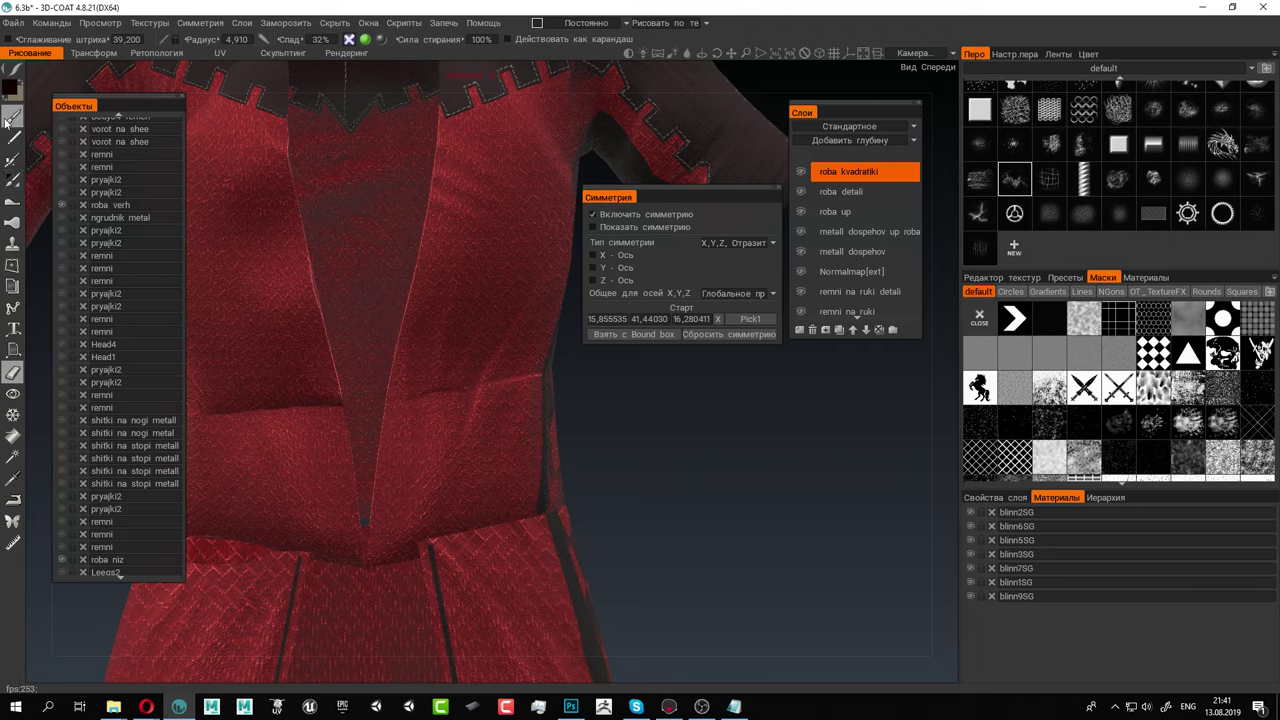
key("ctrl+s")
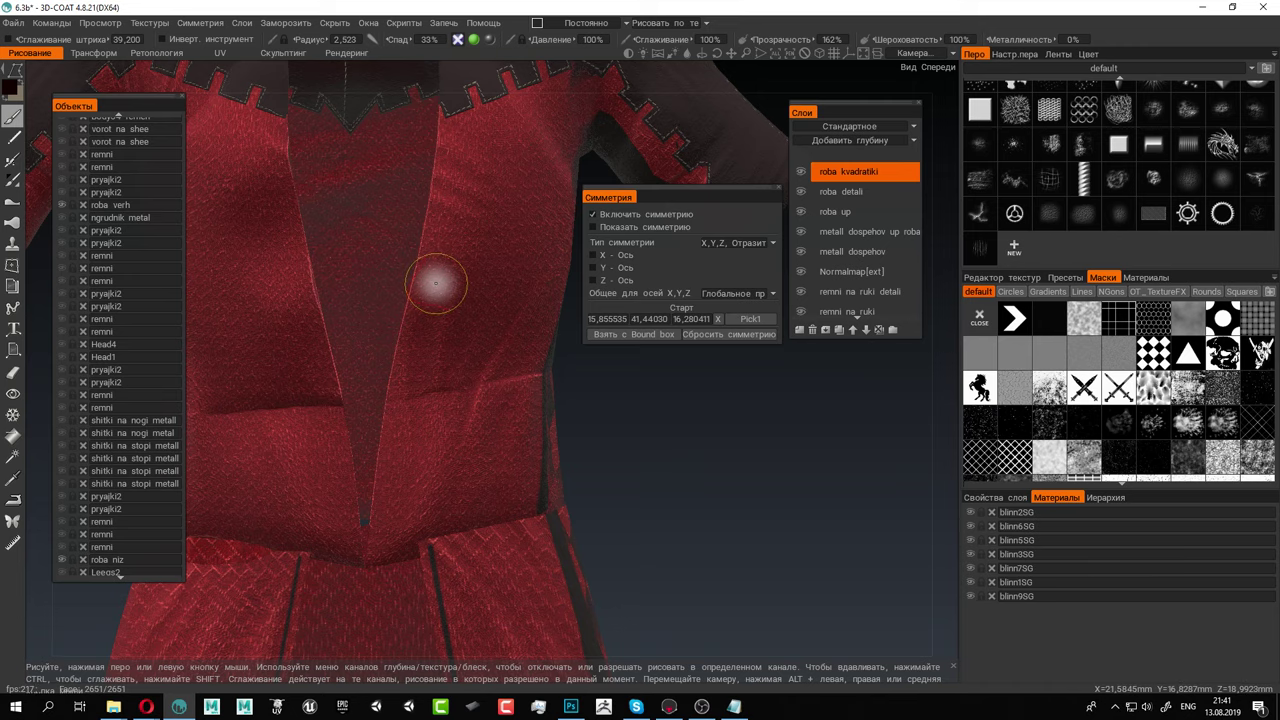
middle_click_drag(449, 277, 449, 332, "alt")
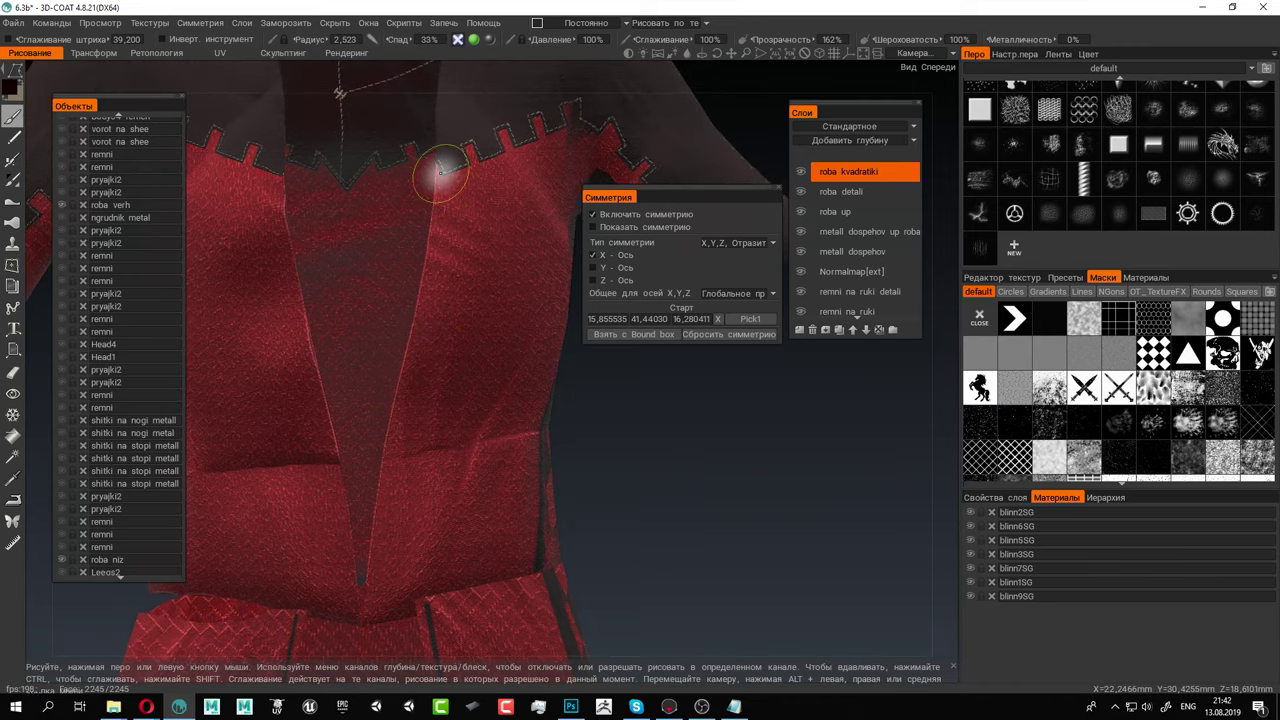
mouse_move(439, 172)
left_mouse_down()
mouse_move(371, 543)
mouse_move(372, 620)
mouse_move(378, 500)
mouse_move(443, 257)
mouse_move(429, 266)
mouse_move(440, 174)
left_mouse_up()
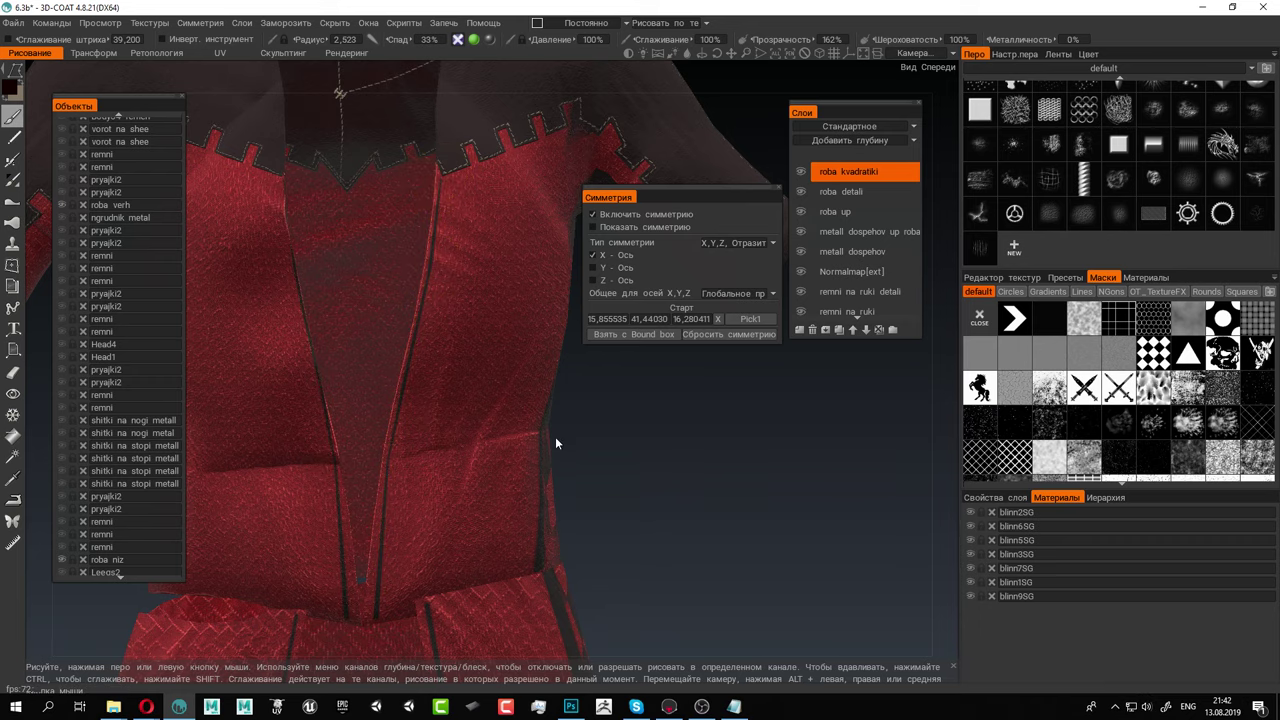
Turn off X-axis symmetry and wear down the dark strips along the bodice's V opening with eraser strokes of radius 4.910
right_click_drag(555, 436, 399, 331, "alt")
left_click_drag(399, 331, 372, 332, "alt")
right_click_drag(372, 332, 468, 368, "alt")
scroll(467, 368, "down", 3)
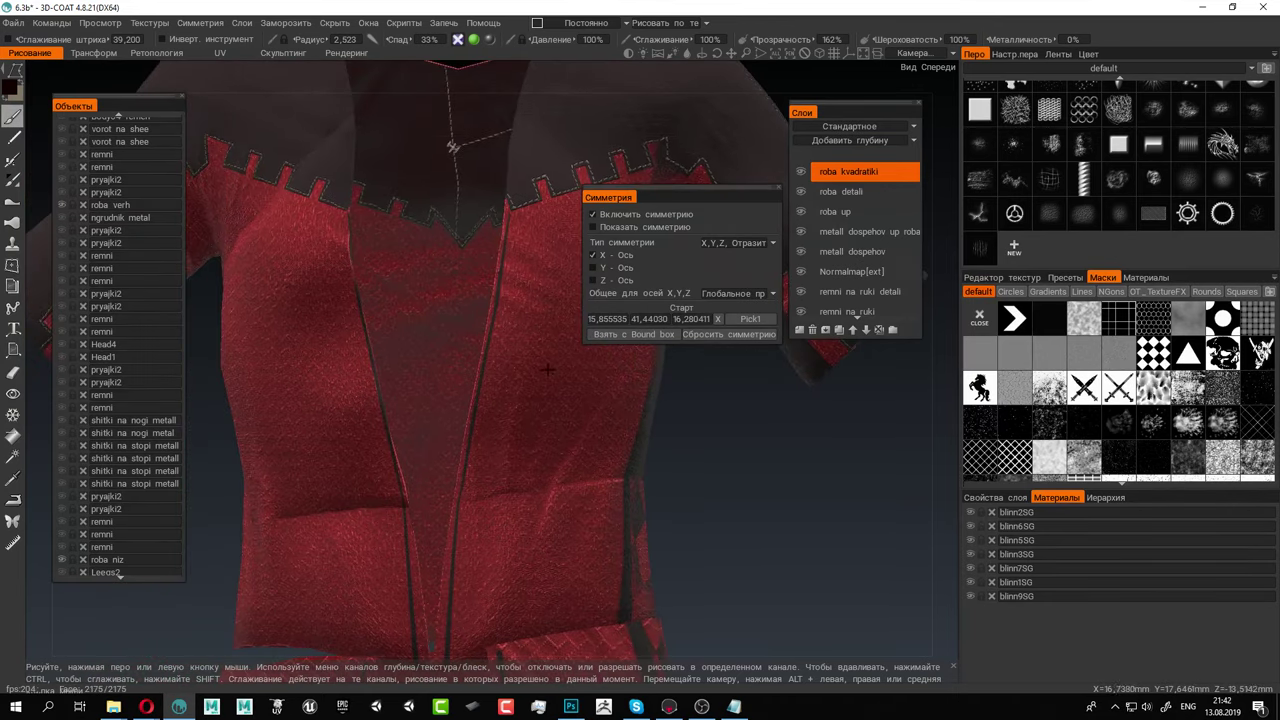
left_click(13, 372)
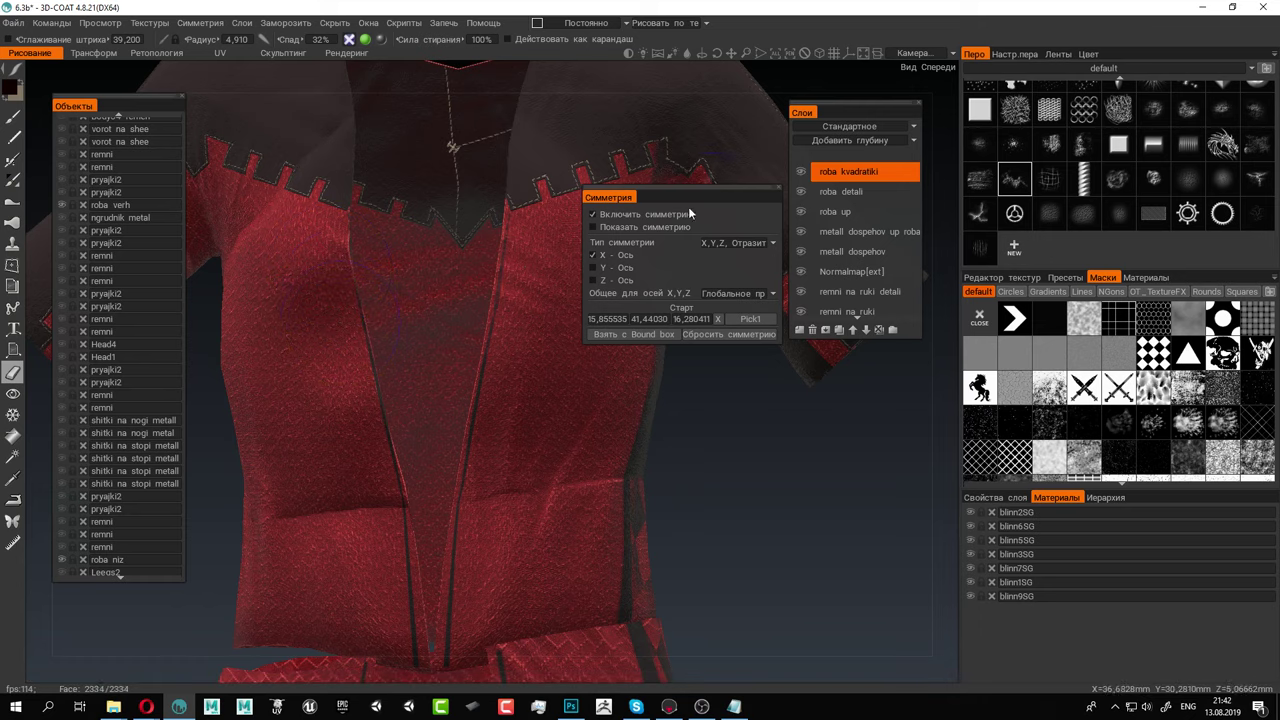
left_click(592, 257)
mouse_move(402, 302)
left_mouse_down("alt")
mouse_move(450, 300)
mouse_move(412, 289)
left_mouse_up("alt")
middle_click_drag(438, 410, 428, 278, "alt")
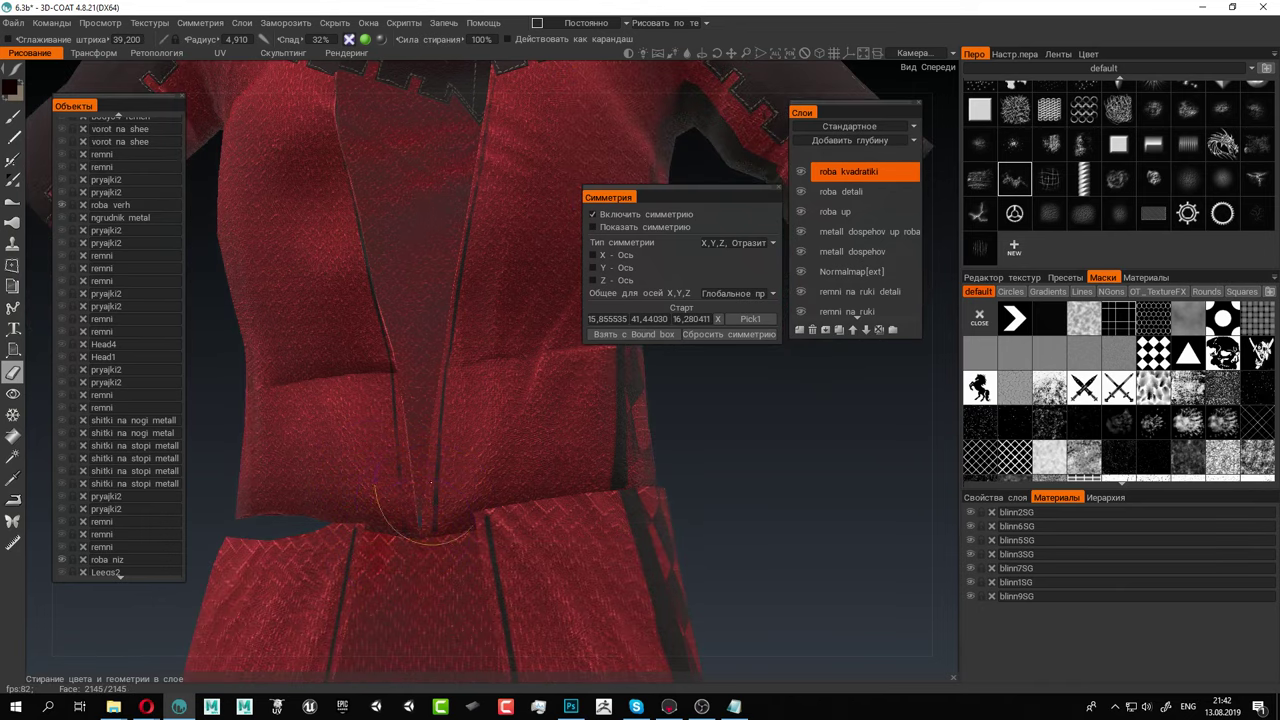
mouse_move(425, 452)
left_mouse_down()
mouse_move(414, 526)
mouse_move(412, 488)
left_mouse_up()
mouse_move(412, 488)
right_mouse_down("alt")
mouse_move(443, 456)
mouse_move(425, 343)
right_mouse_up("alt")
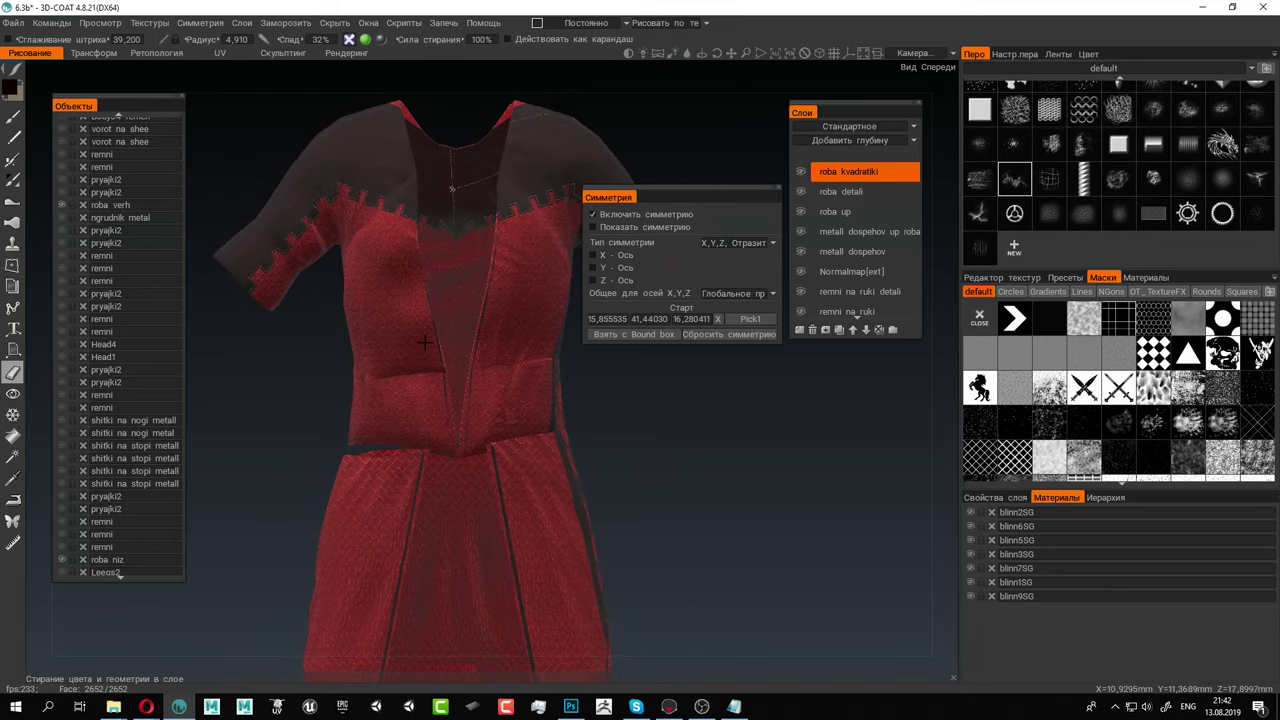
Examine the robe's back, the dark side panel under the sleeve and the front trim strips
left_click_drag(425, 342, 449, 454, "alt")
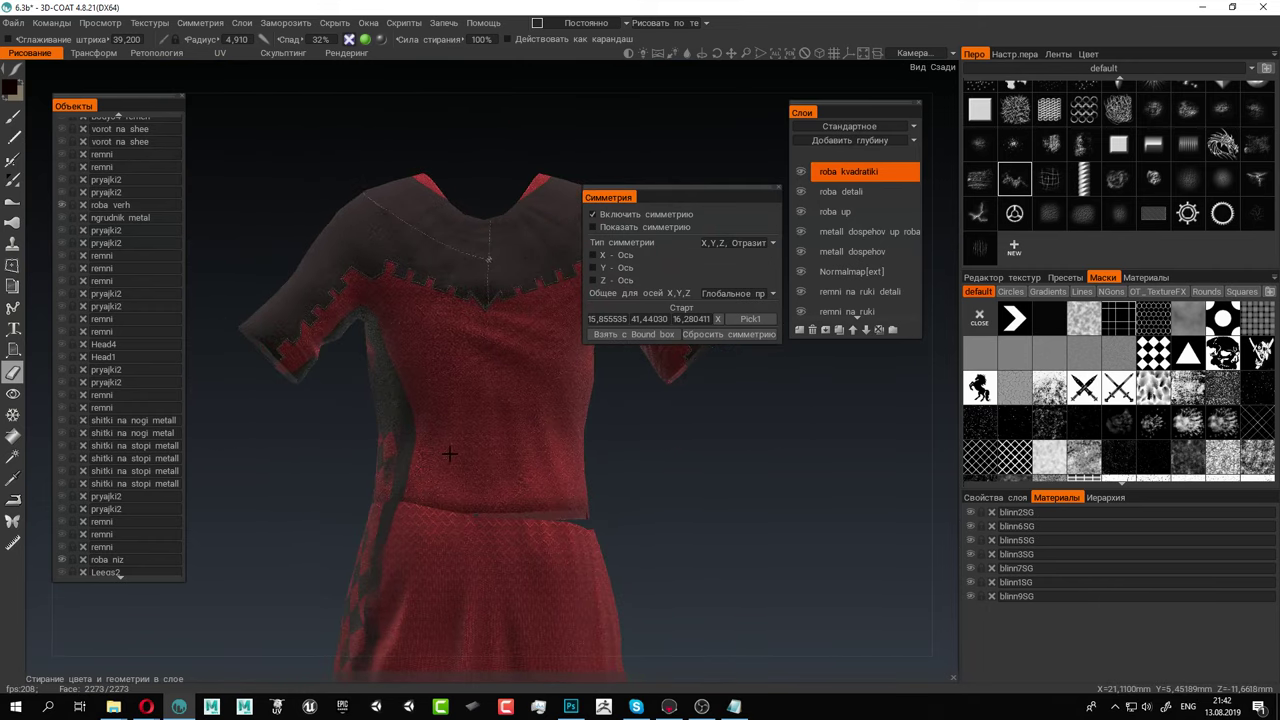
scroll(449, 454, "up", 5)
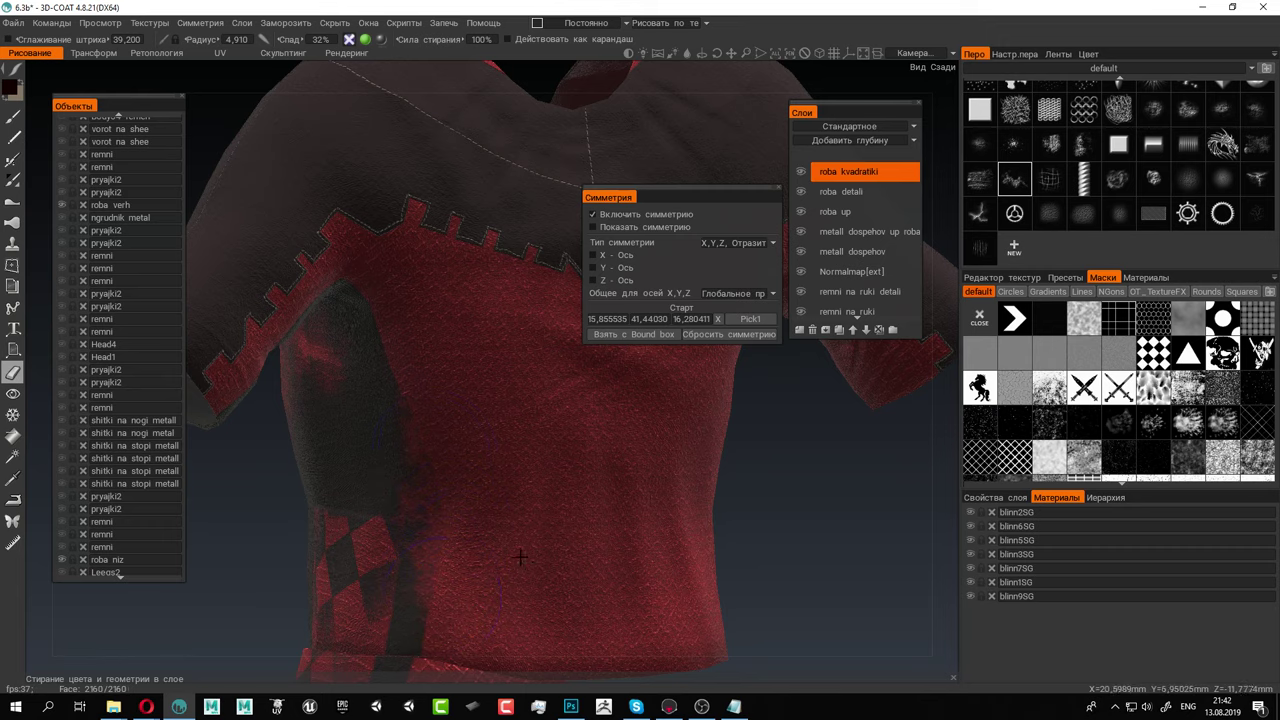
left_click_drag(523, 554, 352, 190, "alt")
scroll(462, 395, "down", 4)
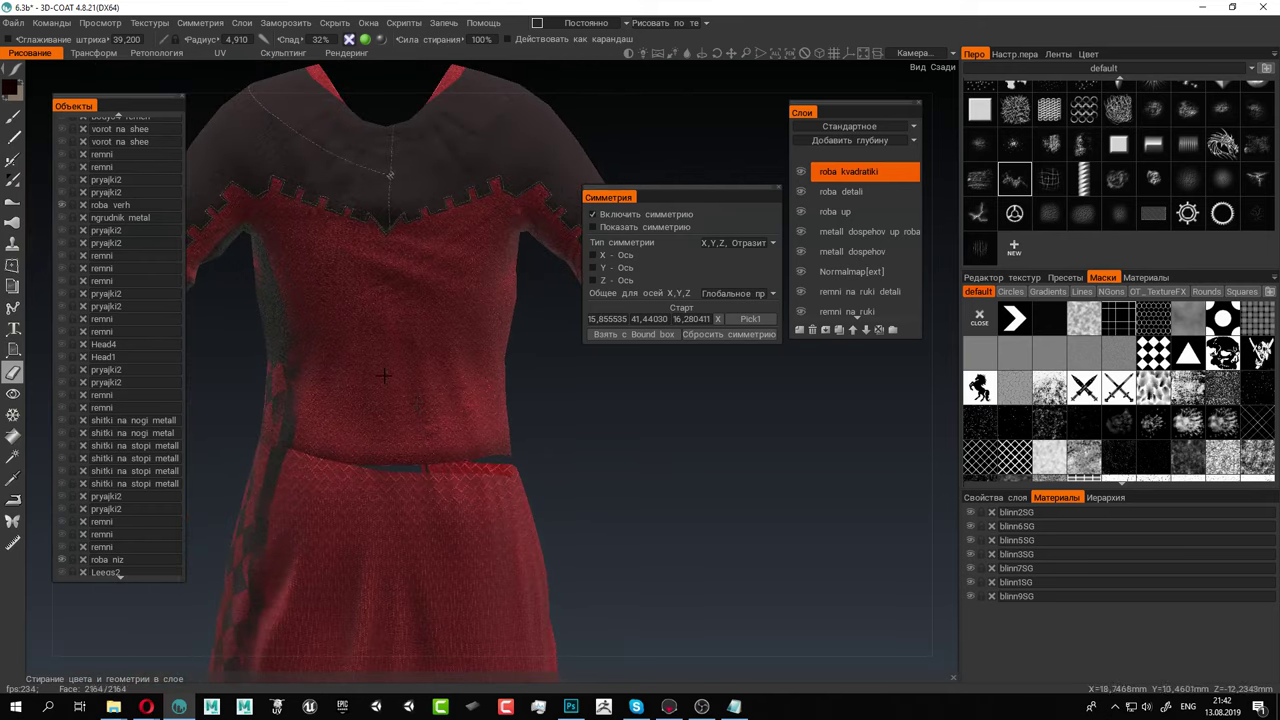
middle_click_drag(443, 415, 439, 347, "alt")
left_click_drag(428, 420, 591, 557, "alt")
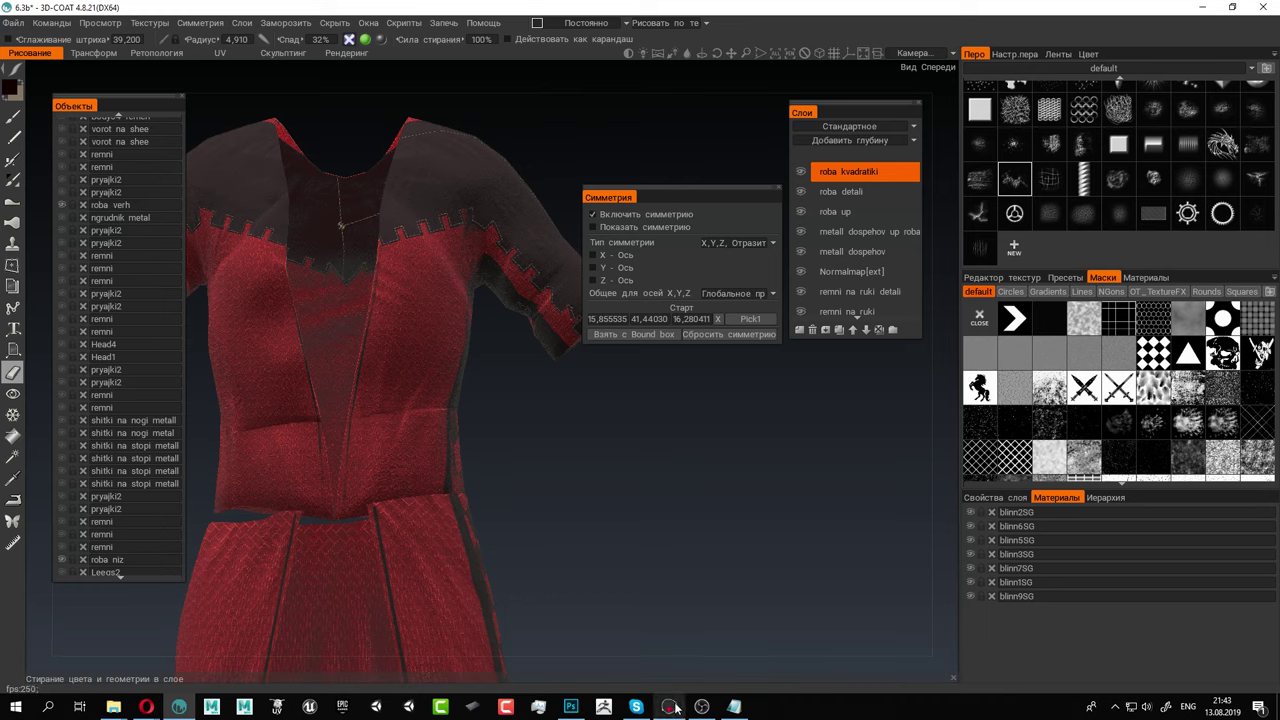
Show all objects and examine the robe on the full armored character from the front and the sword side
left_click(62, 204)
scroll(541, 428, "down", 5)
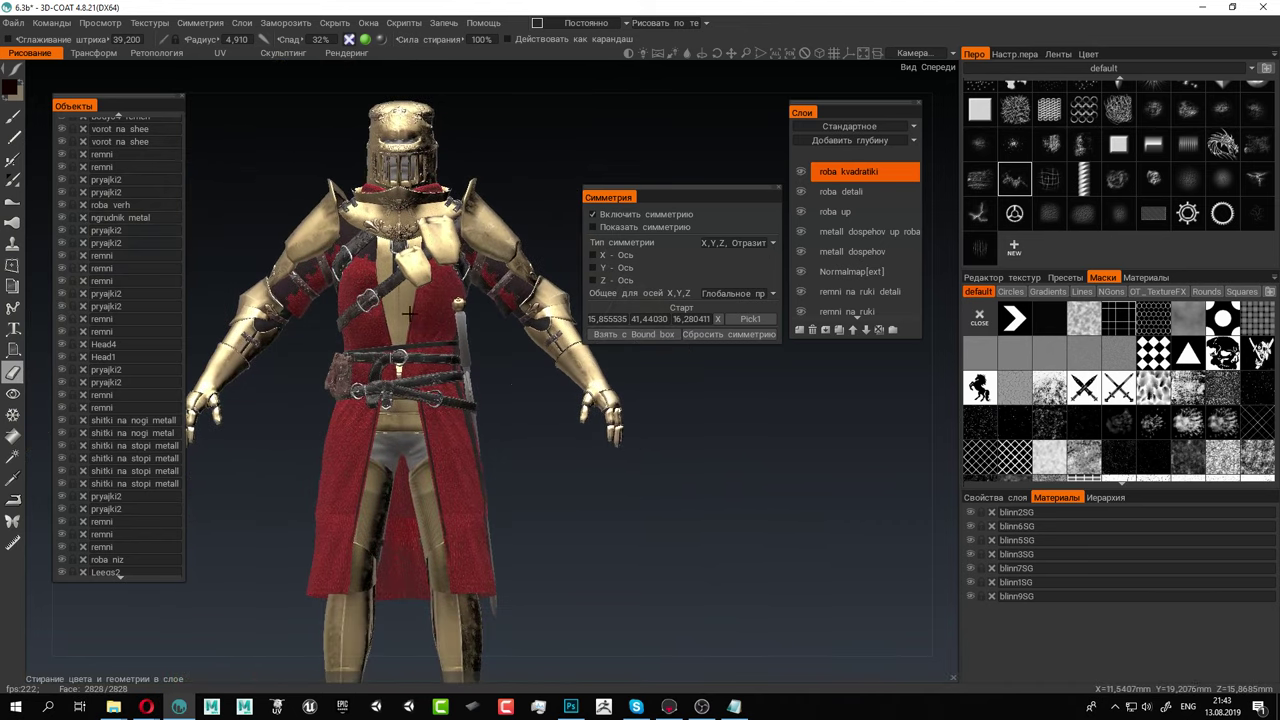
left_click_drag(530, 373, 242, 382)
left_click_drag(540, 410, 728, 429, "alt")
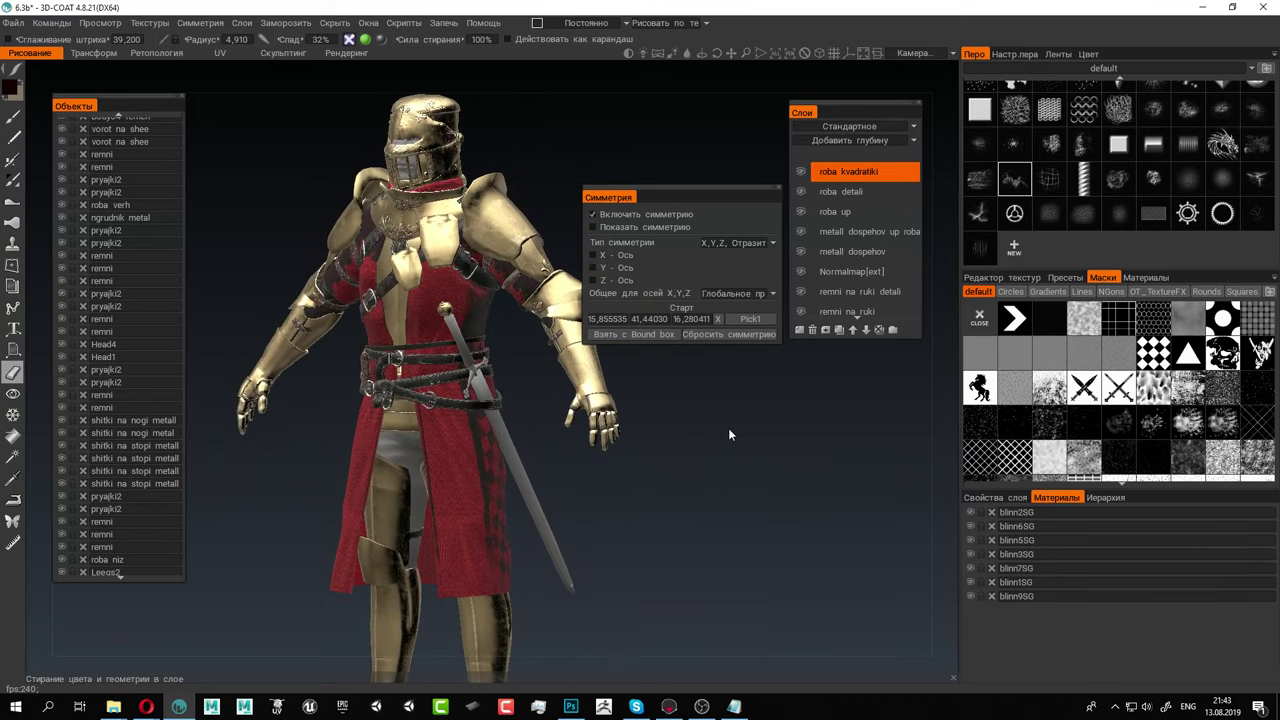
right_click_drag(728, 429, 711, 493)
left_click_drag(711, 493, 585, 465)
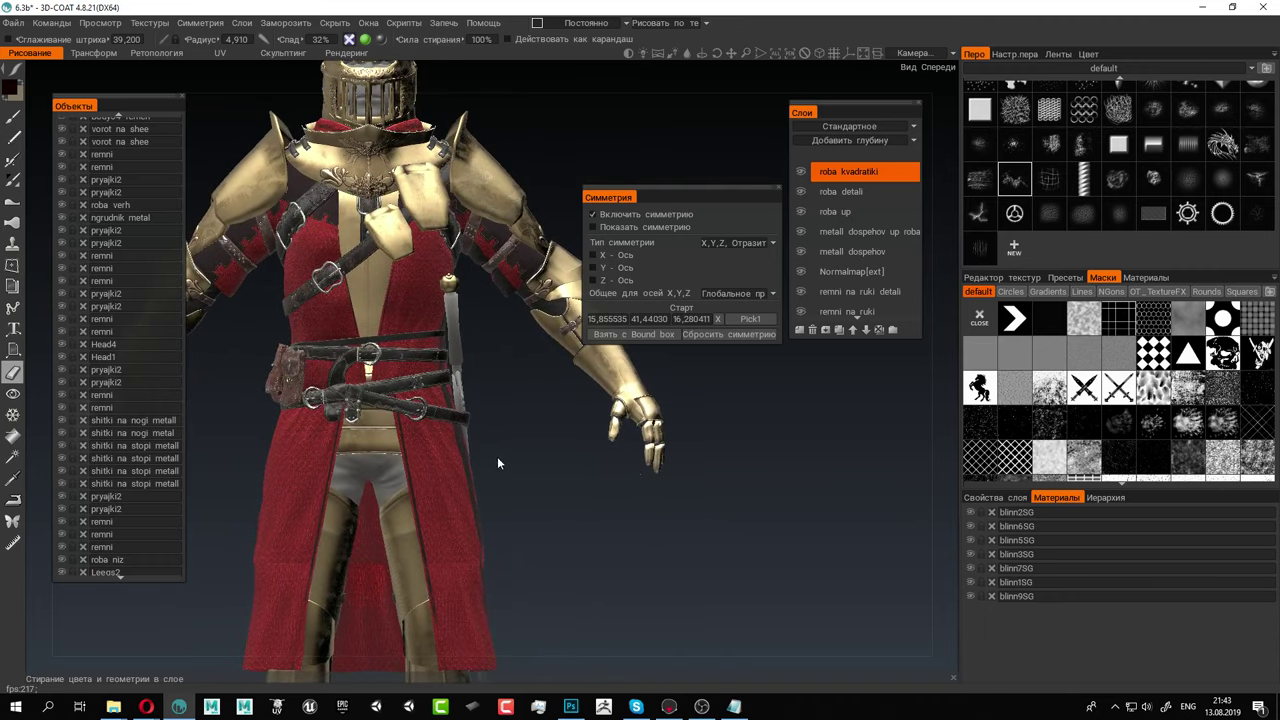
middle_click_drag(497, 458, 448, 387)
left_click_drag(476, 389, 362, 390)
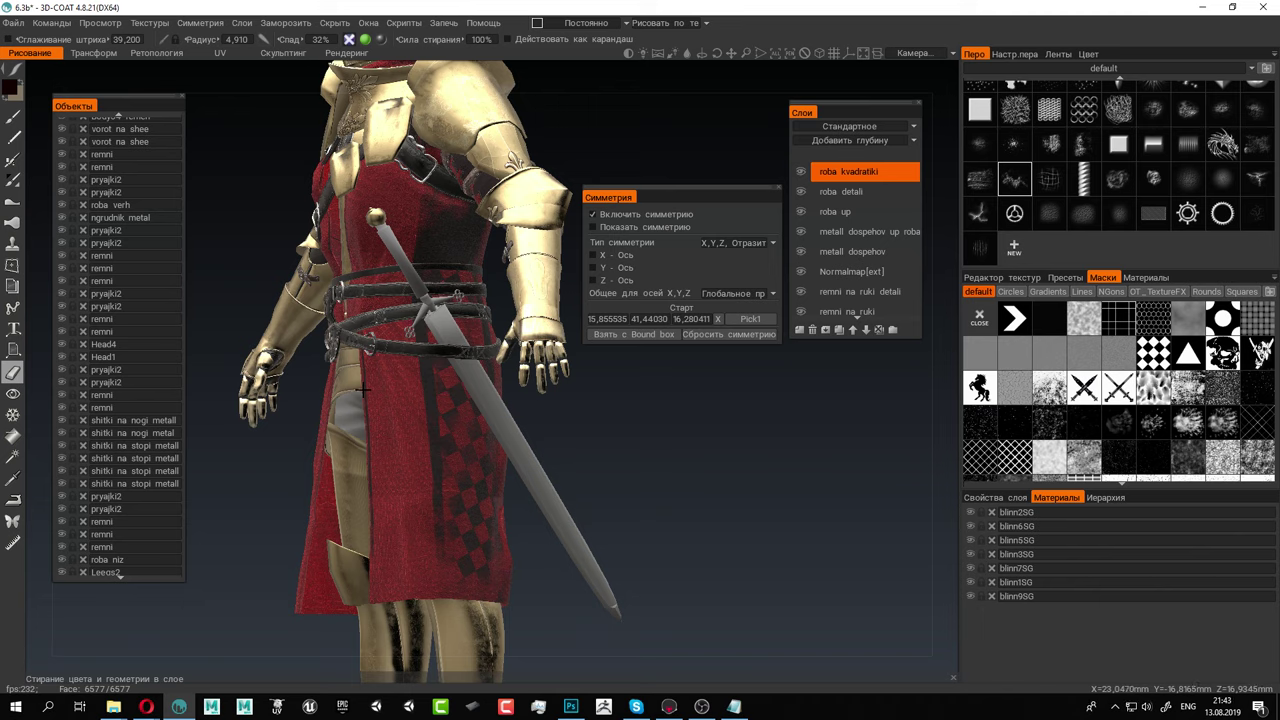
middle_click_drag(362, 388, 476, 390)
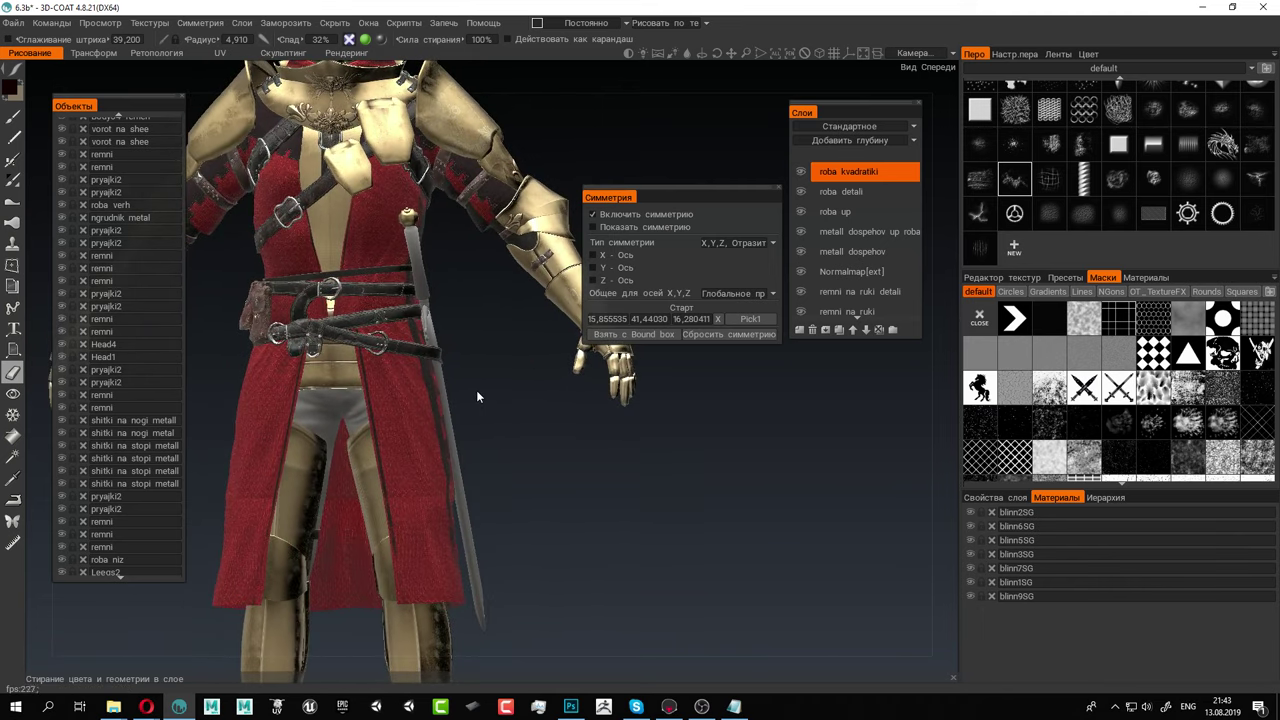
Isolate the roba verh object and show roba niz with it so that only the robe is displayed
left_click(60, 206, "alt")
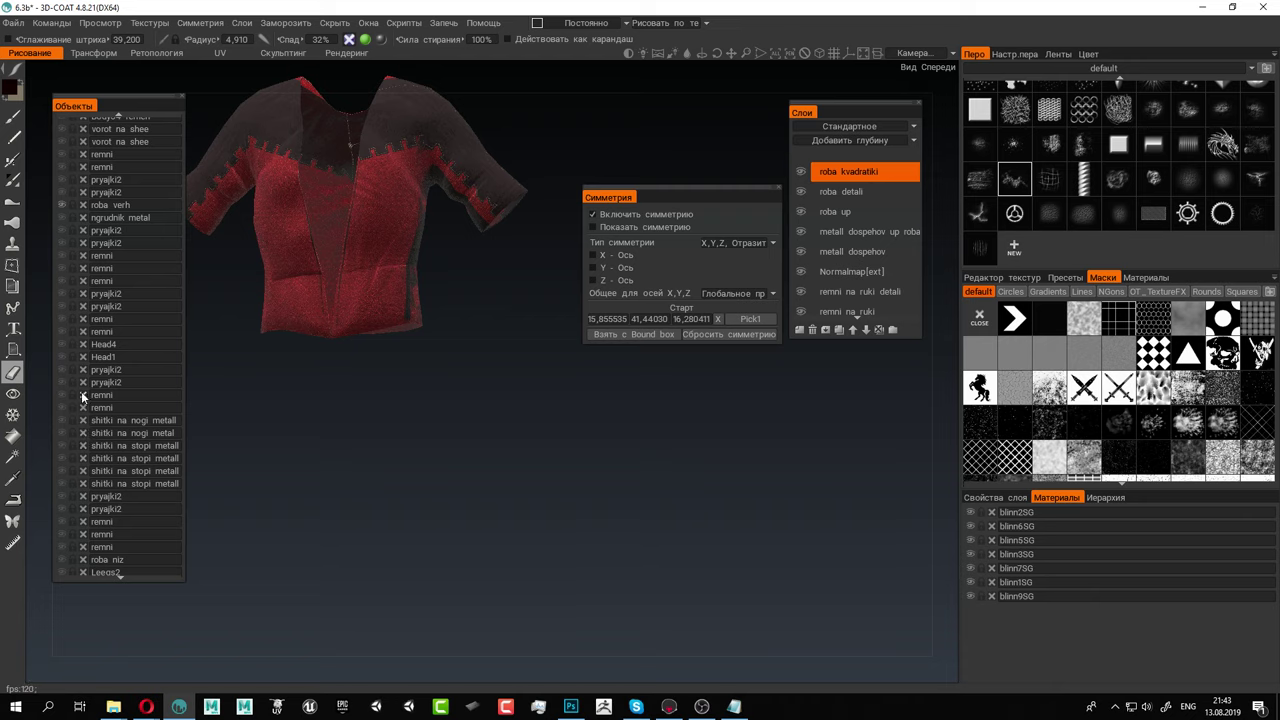
scroll(86, 414, "down", 5)
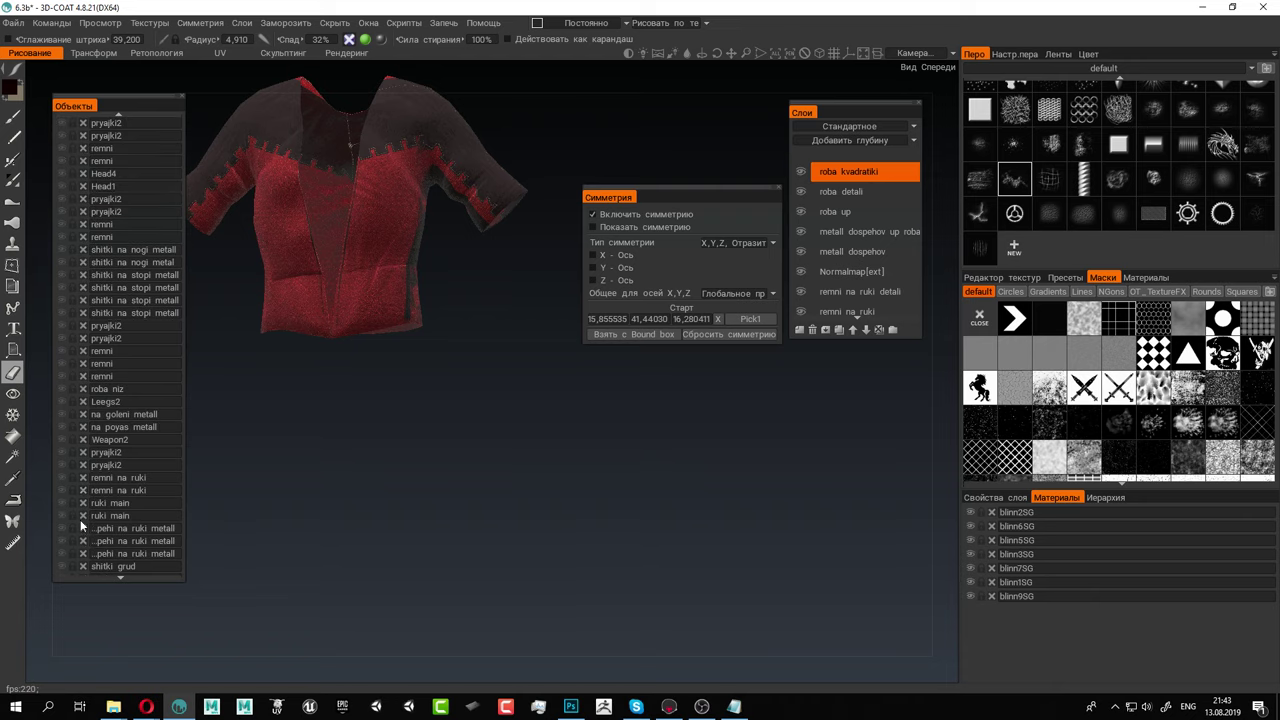
left_click(61, 389)
Paint over the checkered side panel in solid dark from waist to hem, using the irregular brush shape at radius 8.984 and 5.823
mouse_move(492, 444)
left_mouse_down()
mouse_move(294, 432)
mouse_move(307, 377)
mouse_move(309, 391)
left_mouse_up()
mouse_move(38, 65)
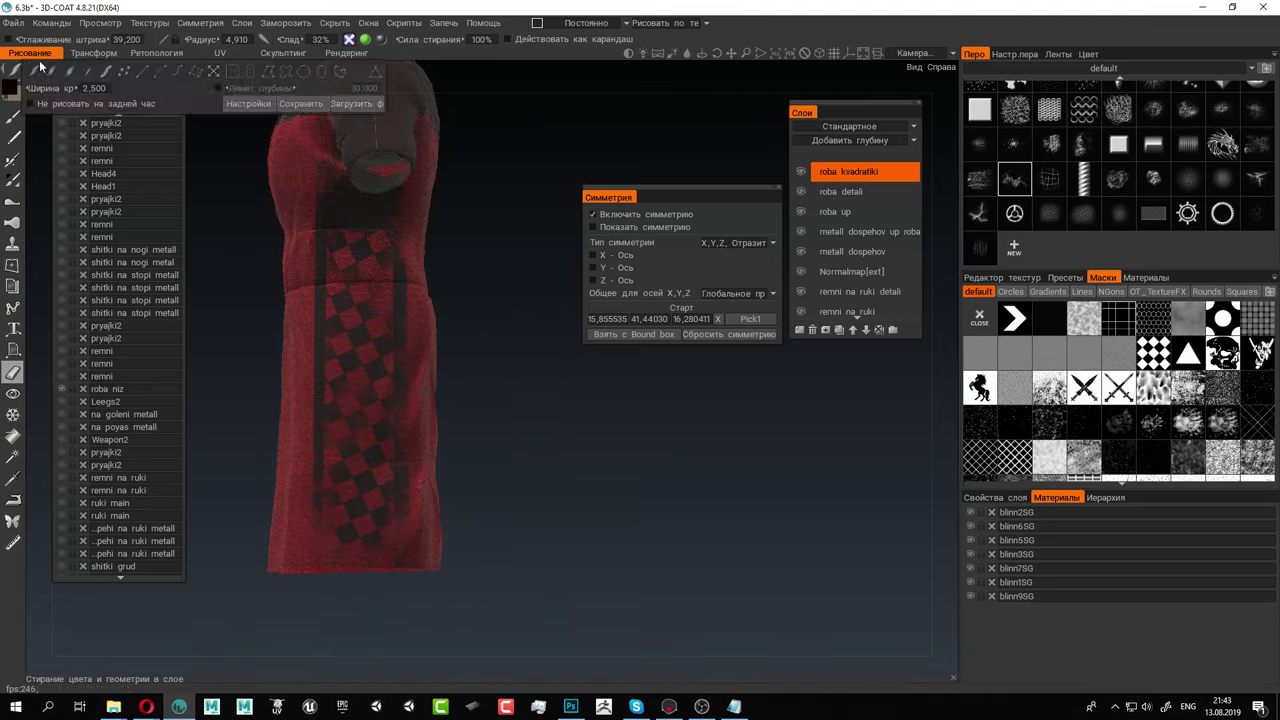
left_click(12, 115)
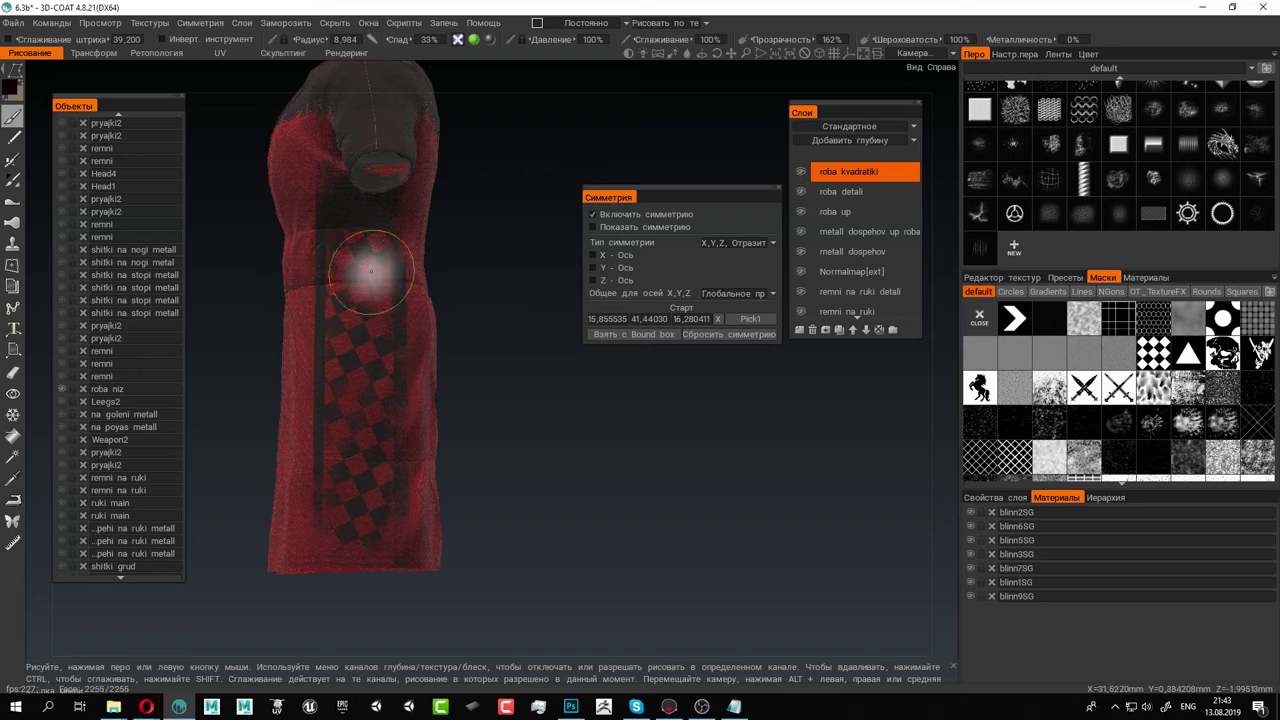
left_click(1016, 179)
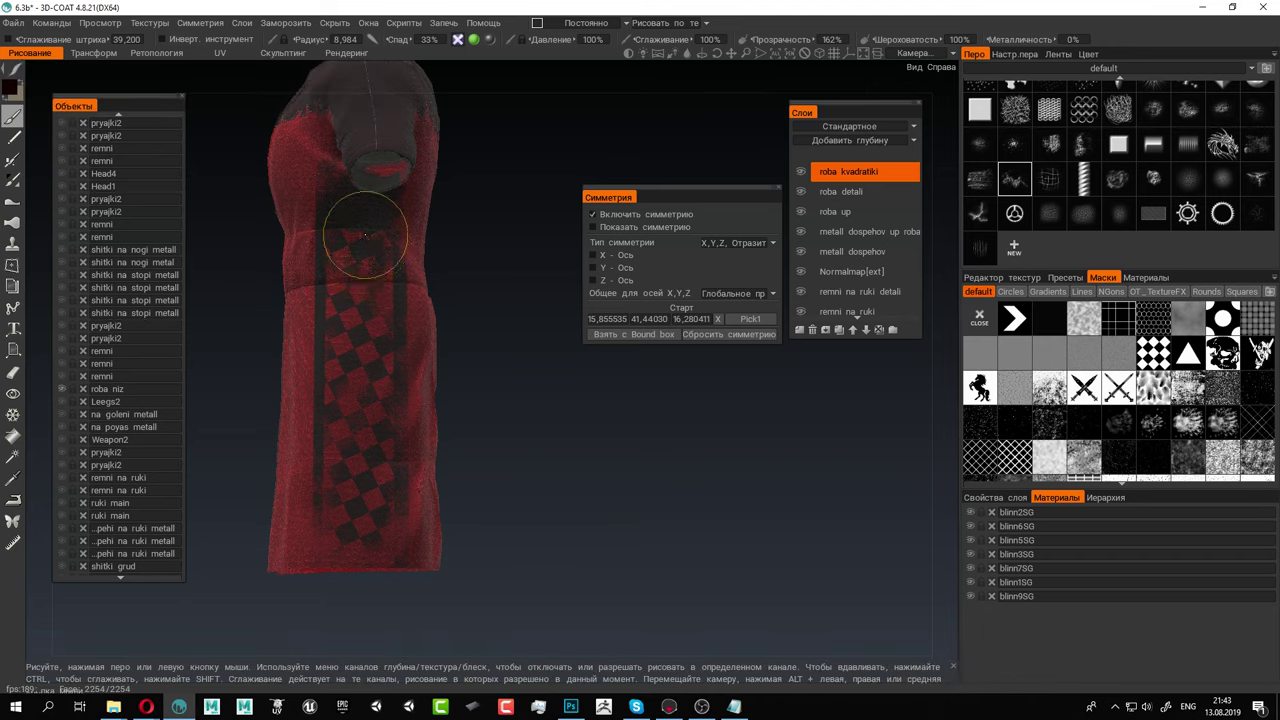
mouse_move(365, 235)
left_mouse_down()
mouse_move(375, 316)
mouse_move(367, 200)
mouse_move(379, 303)
mouse_move(334, 200)
mouse_move(357, 440)
mouse_move(358, 386)
mouse_move(389, 451)
mouse_move(380, 300)
mouse_move(363, 417)
mouse_move(357, 320)
mouse_move(351, 414)
mouse_move(358, 340)
left_mouse_up()
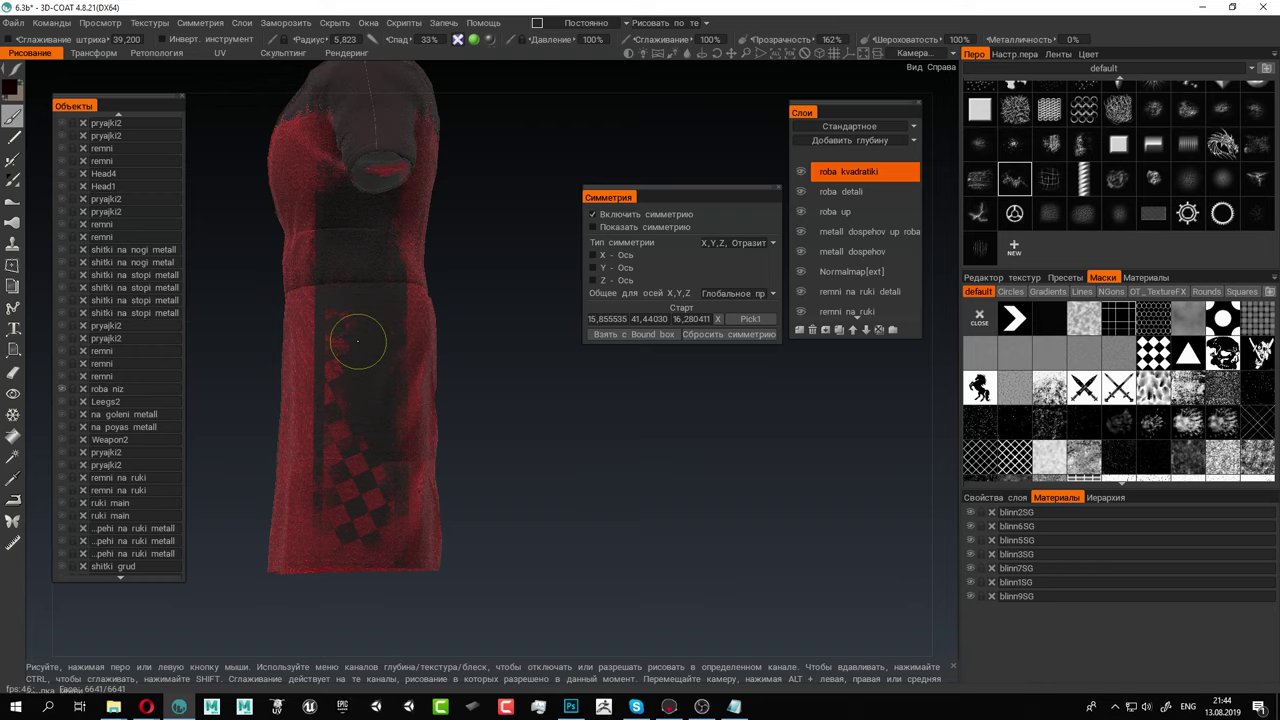
mouse_move(358, 341)
left_mouse_down()
mouse_move(345, 341)
mouse_move(341, 376)
mouse_move(339, 341)
left_mouse_up()
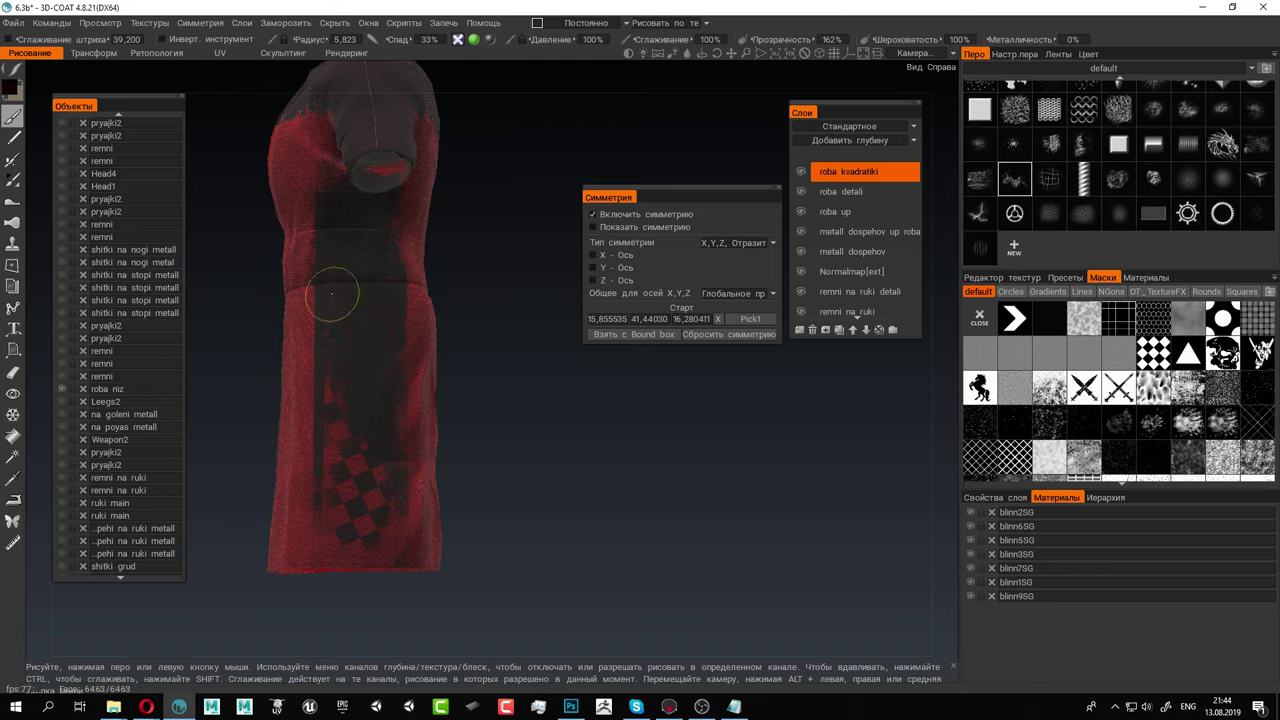
mouse_move(331, 293)
left_mouse_down()
mouse_move(338, 518)
mouse_move(348, 452)
left_mouse_up()
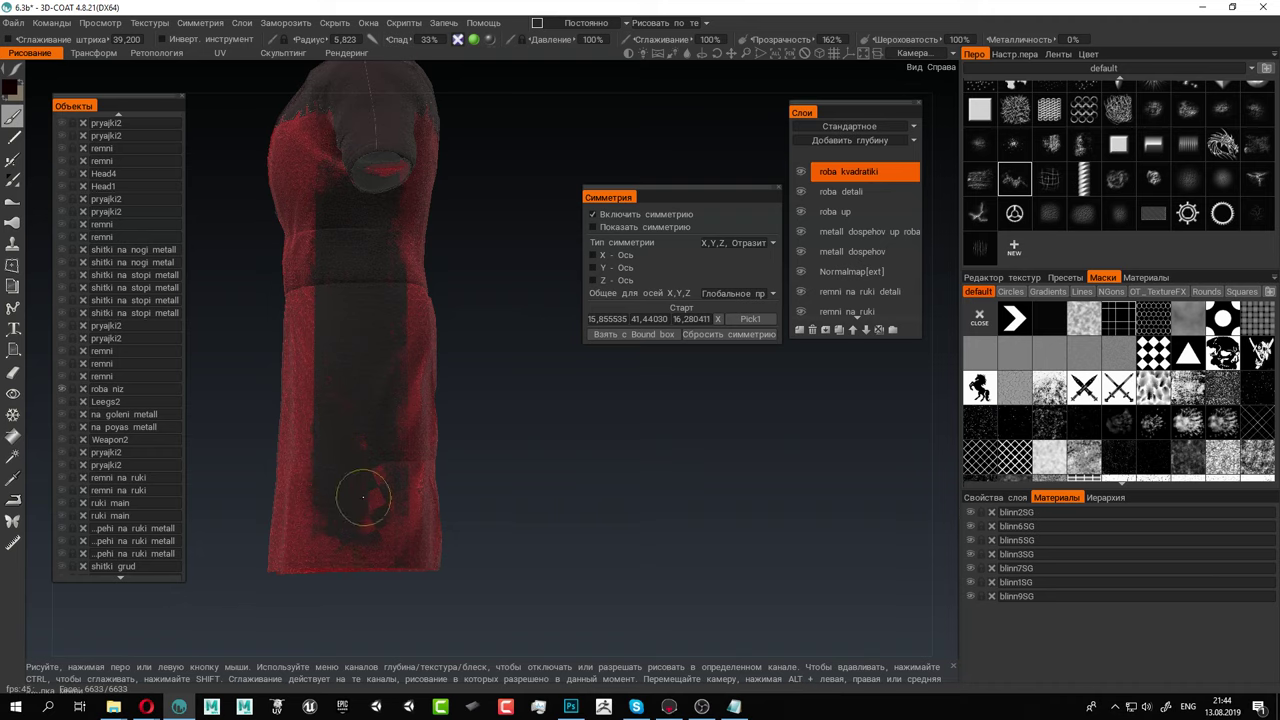
mouse_move(363, 497)
left_mouse_down()
mouse_move(366, 477)
mouse_move(383, 484)
left_mouse_up()
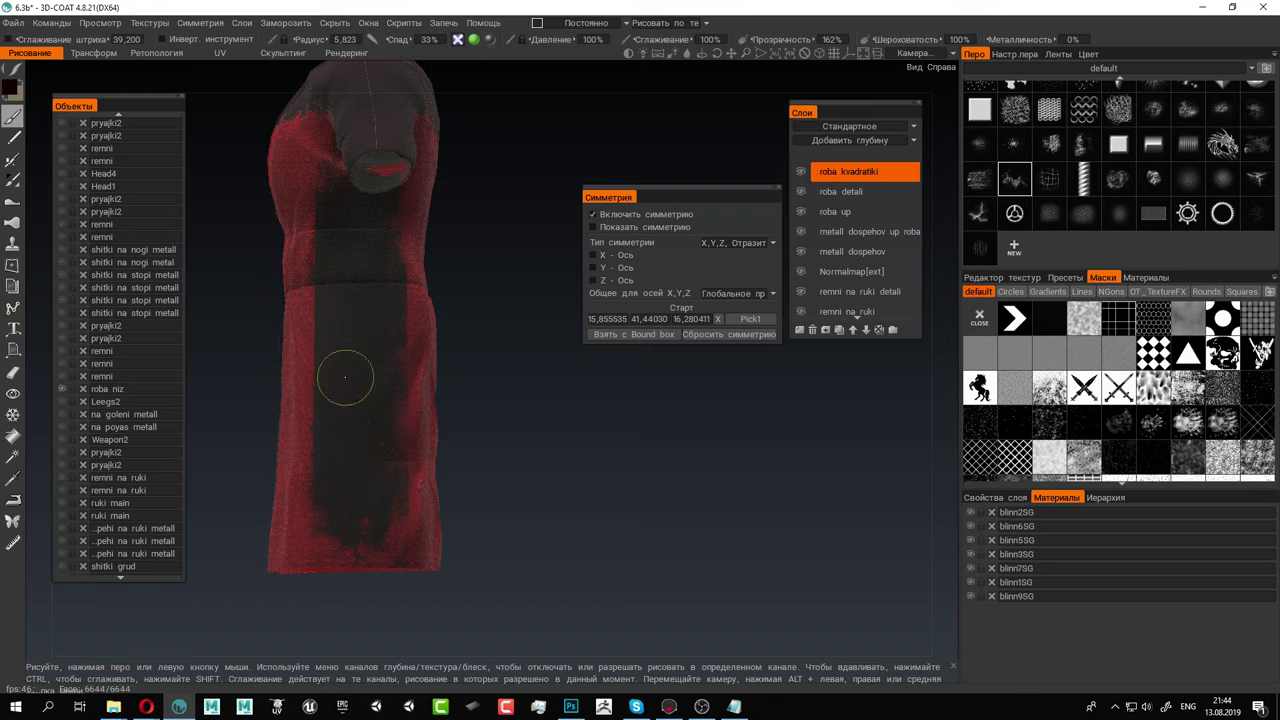
mouse_move(345, 377)
left_mouse_down()
mouse_move(346, 429)
mouse_move(327, 422)
mouse_move(330, 438)
left_mouse_up()
Examine the solid dark side panel from under the sleeve, and the bodice and skirt from the front
middle_click_drag(330, 438, 343, 590, "alt")
left_click_drag(343, 570, 343, 610, "alt")
right_click_drag(343, 560, 349, 391, "alt")
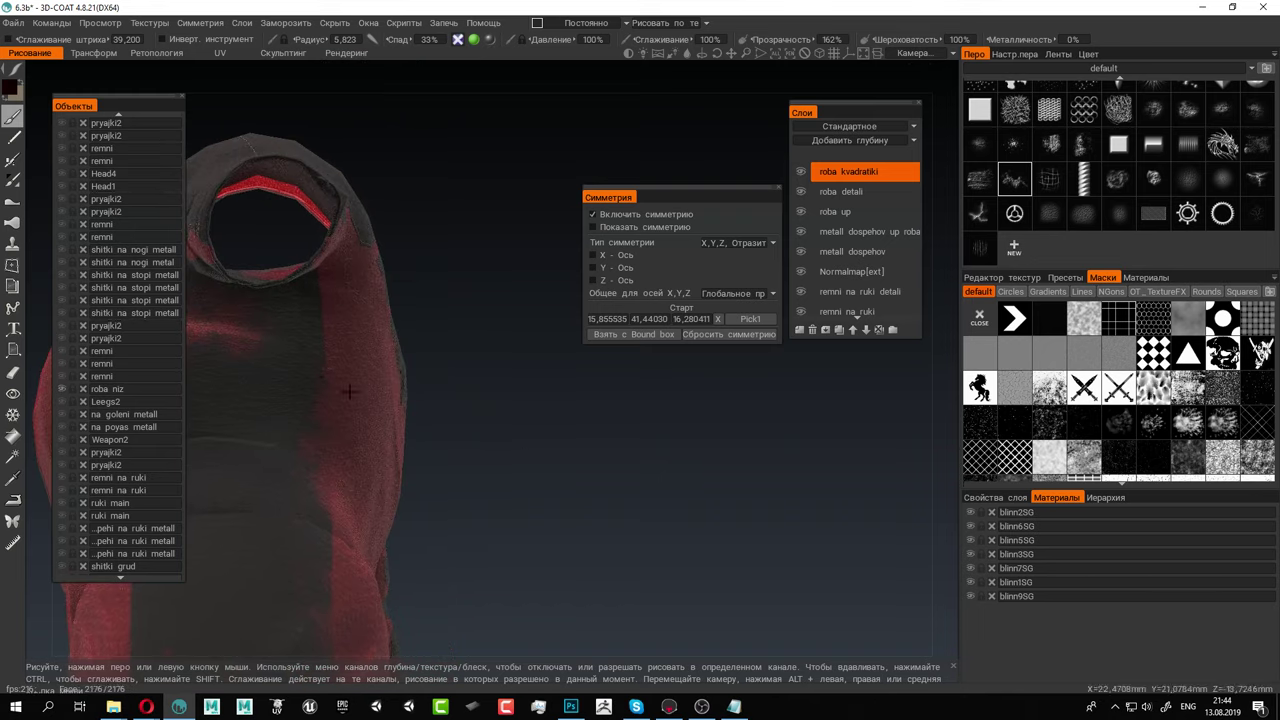
middle_click_drag(349, 391, 484, 418, "alt")
mouse_move(423, 366)
left_mouse_down()
mouse_move(338, 339)
mouse_move(475, 415)
mouse_move(531, 400)
left_mouse_up()
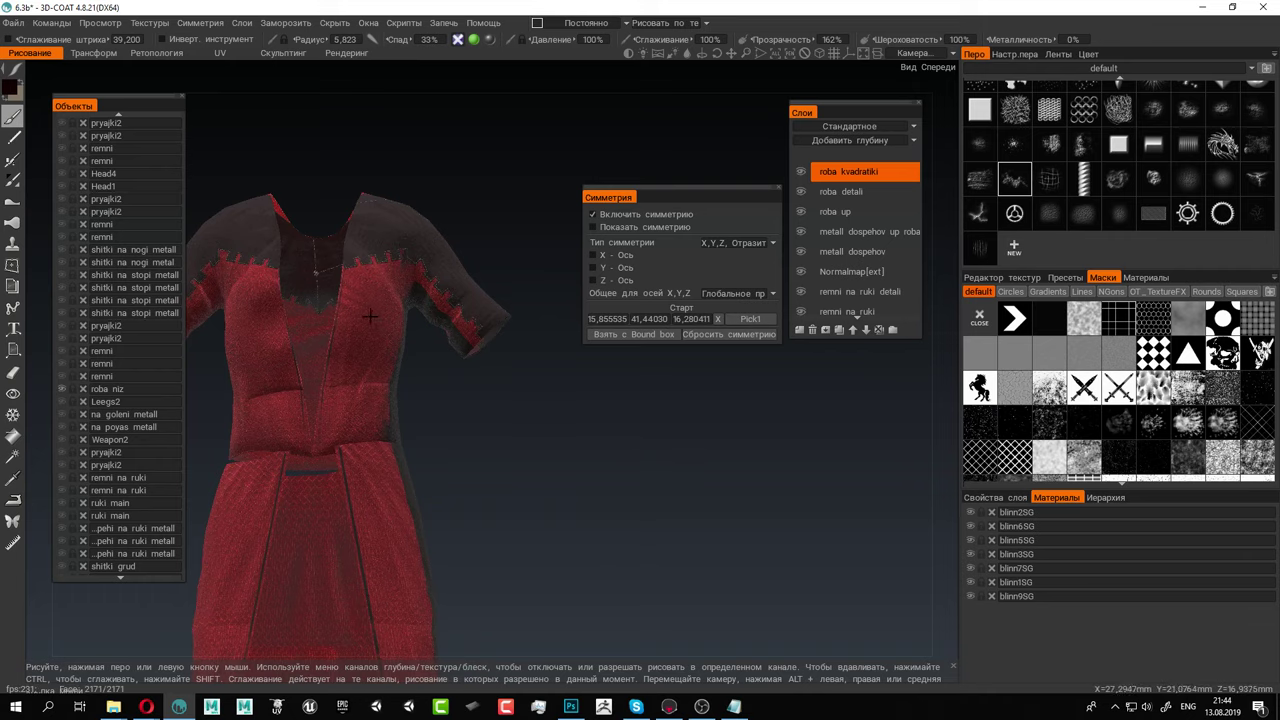
left_click_drag(370, 316, 383, 424, "alt")
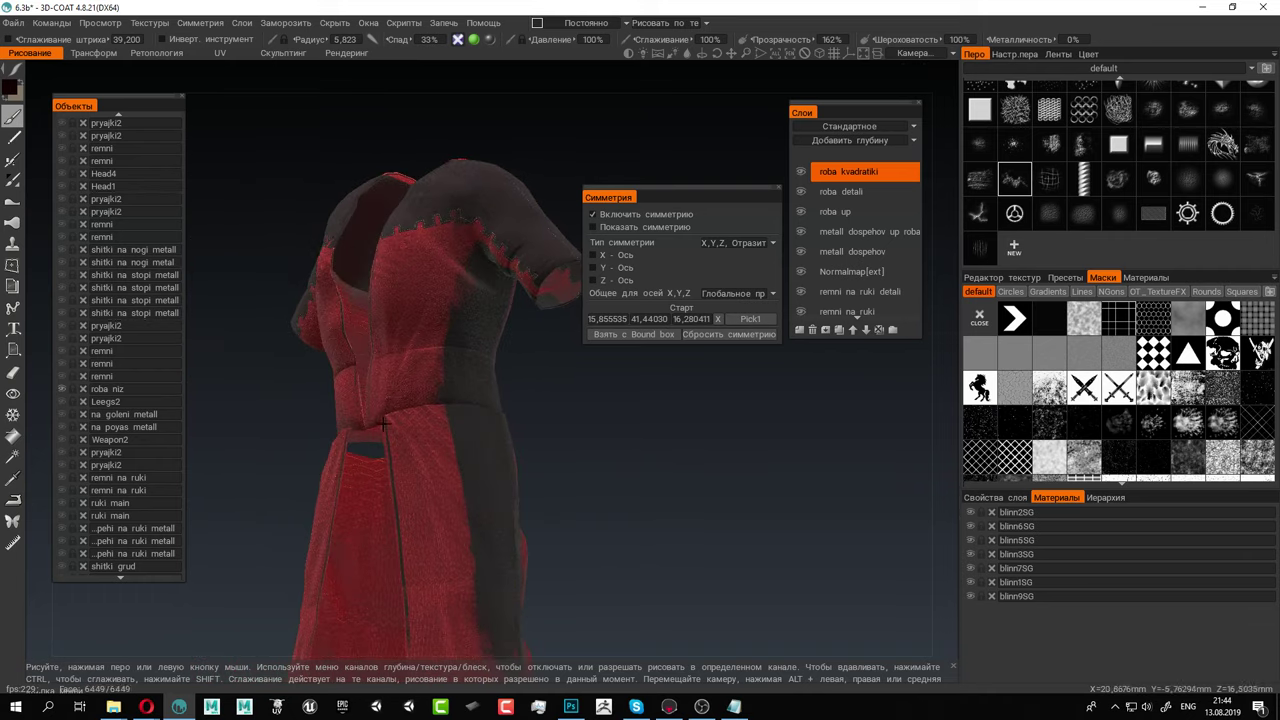
middle_click_drag(384, 424, 370, 220, "alt")
left_click_drag(500, 430, 656, 465, "alt")
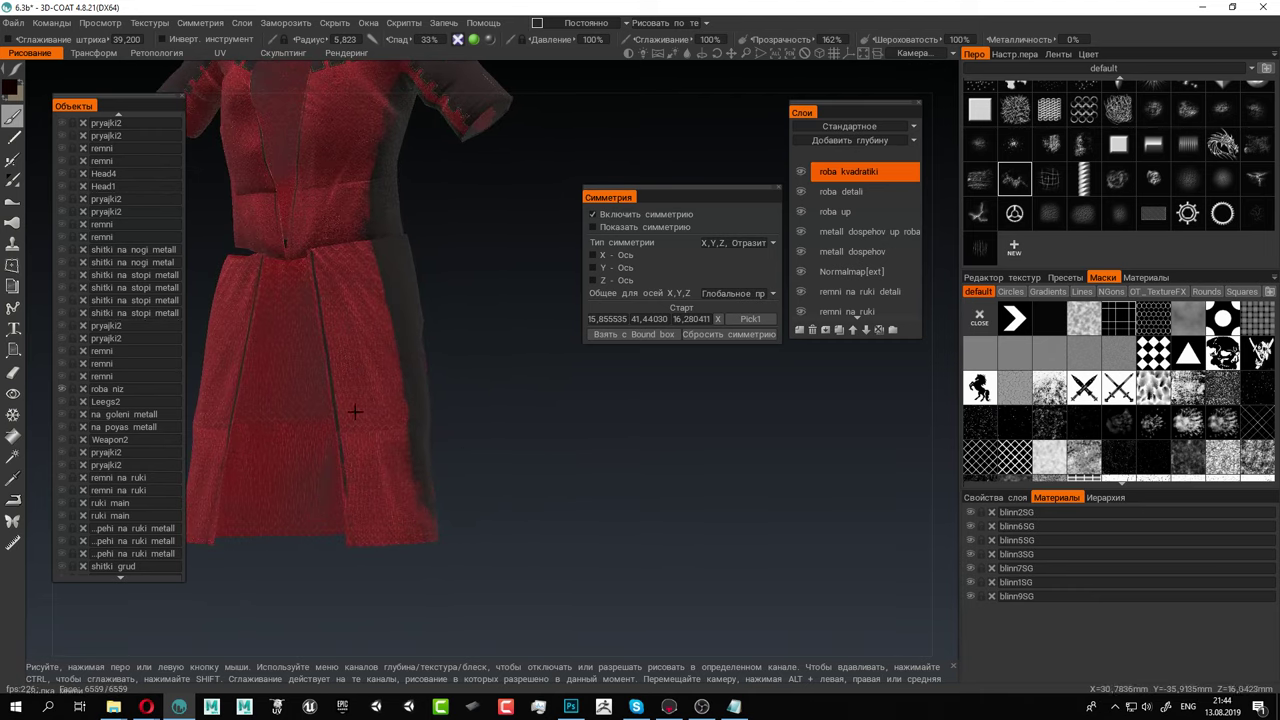
left_click_drag(354, 411, 697, 450, "alt")
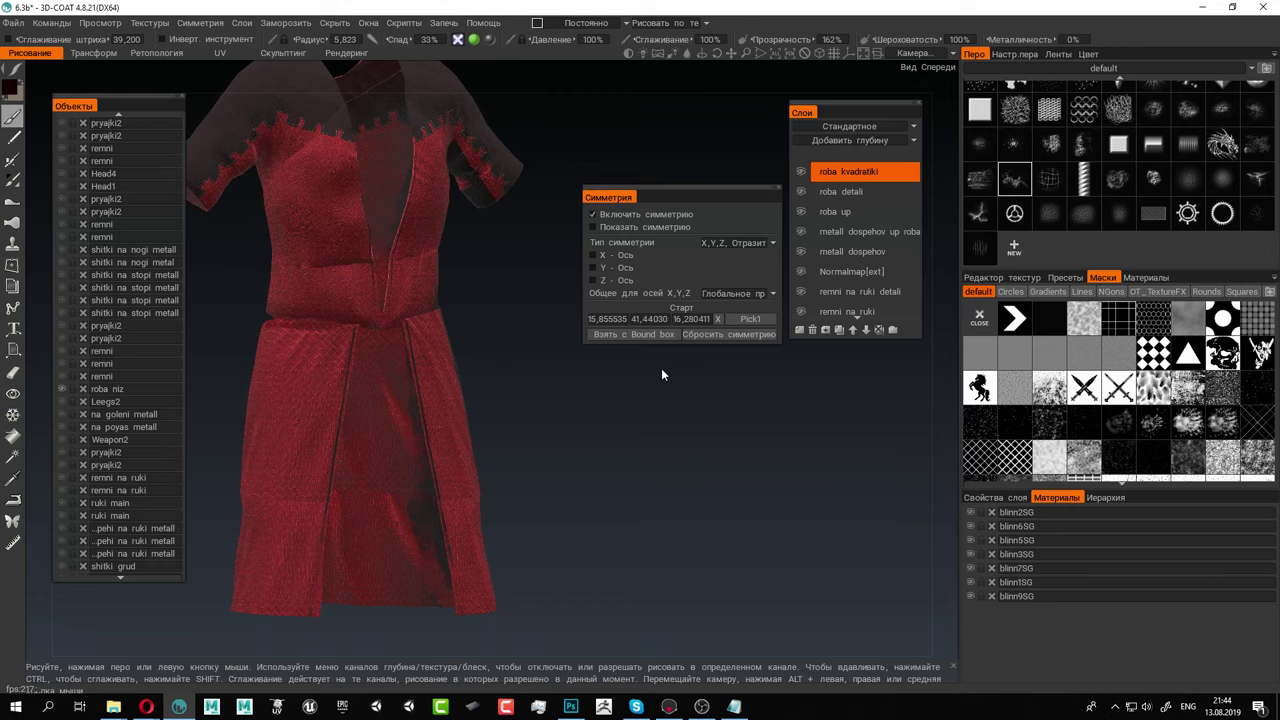
Show all objects and examine the robe under the armor and belts on the full character from the front
left_click(61, 391, "alt")
left_click_drag(614, 426, 538, 408, "alt")
middle_click_drag(450, 275, 446, 402, "alt")
right_click_drag(452, 416, 502, 406, "alt")
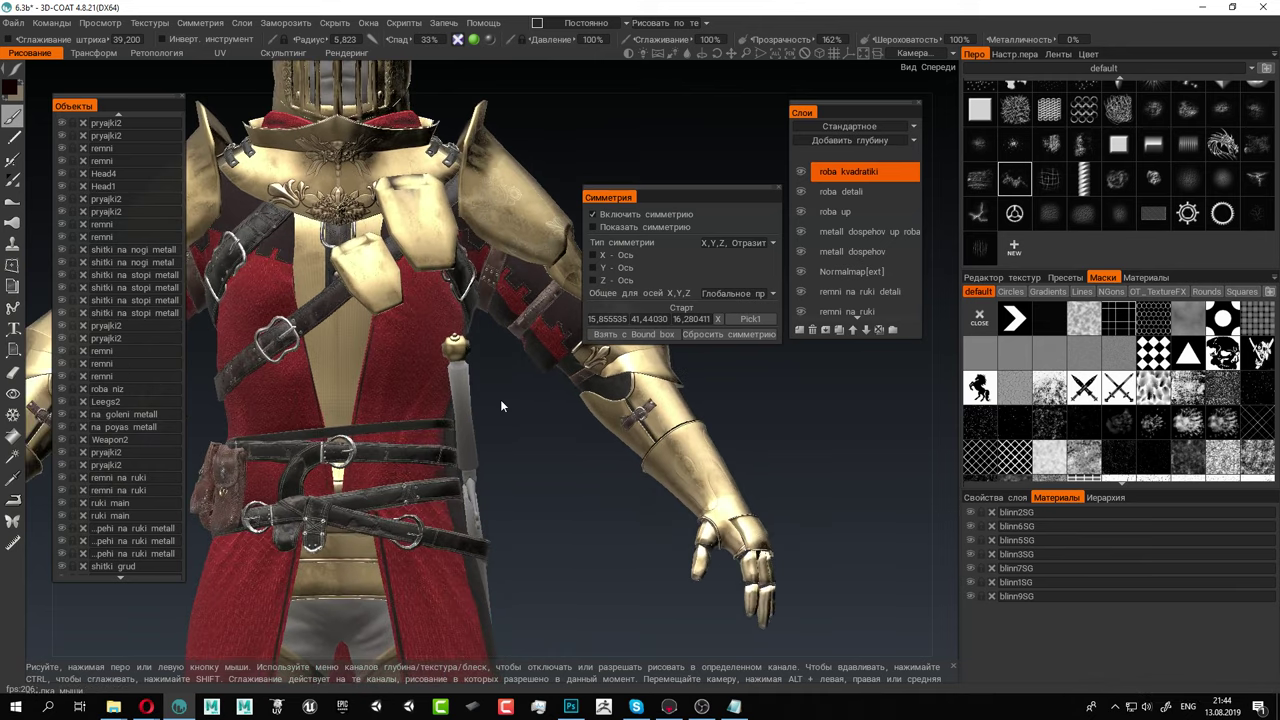
middle_click_drag(450, 315, 476, 372, "alt")
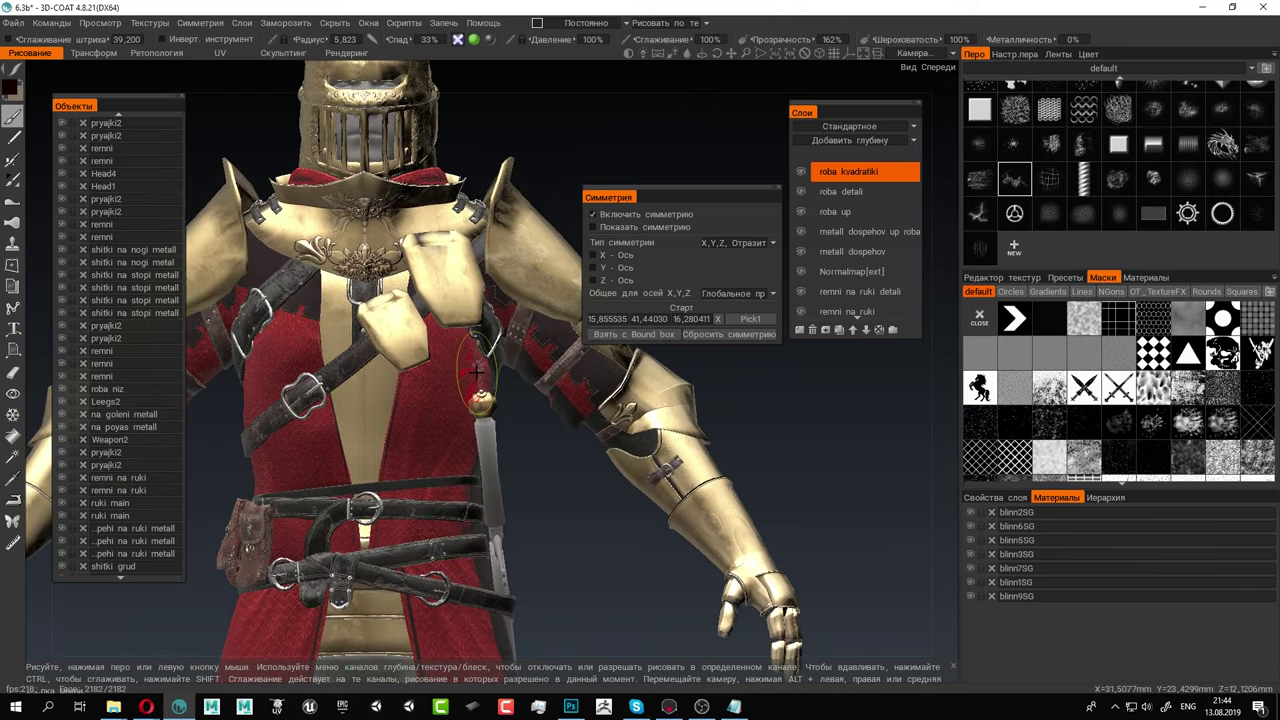
left_click_drag(440, 460, 475, 412, "alt")
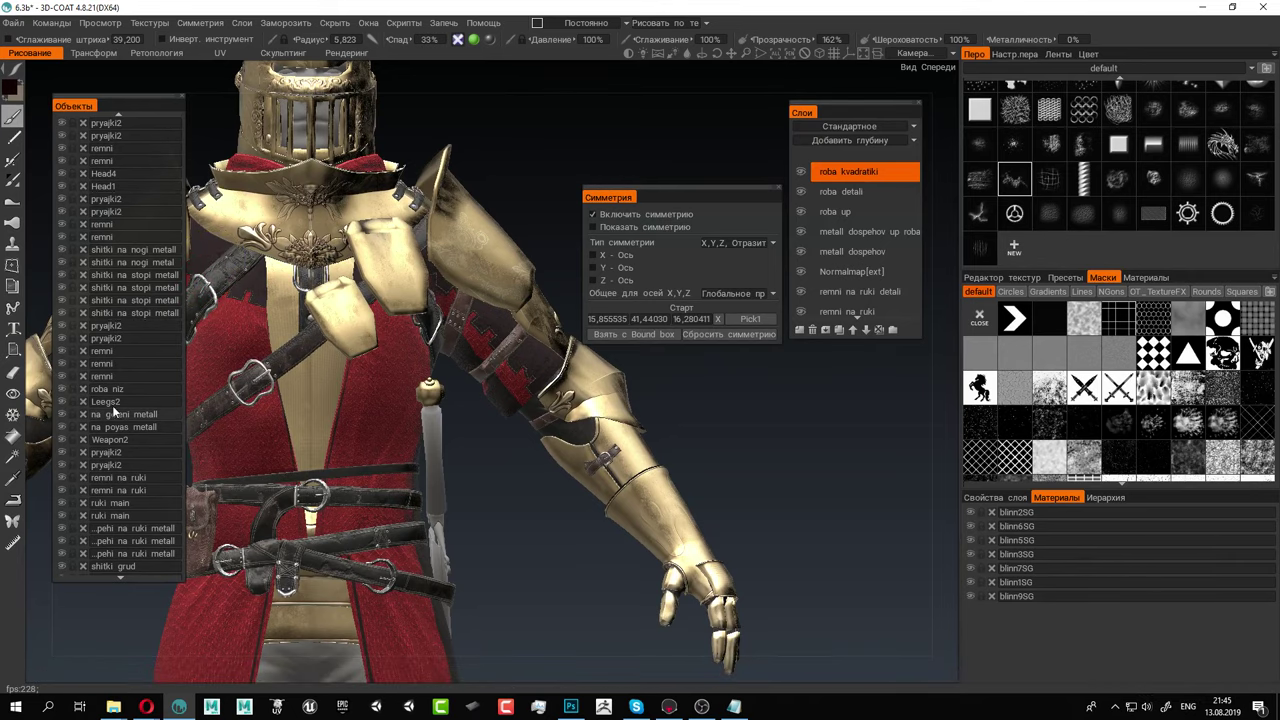
Display only the roba niz and roba verh objects and turn on X-axis symmetry, undoing the stray dab near the shoulder
left_click(63, 387, "alt")
scroll(82, 190, "up", 3)
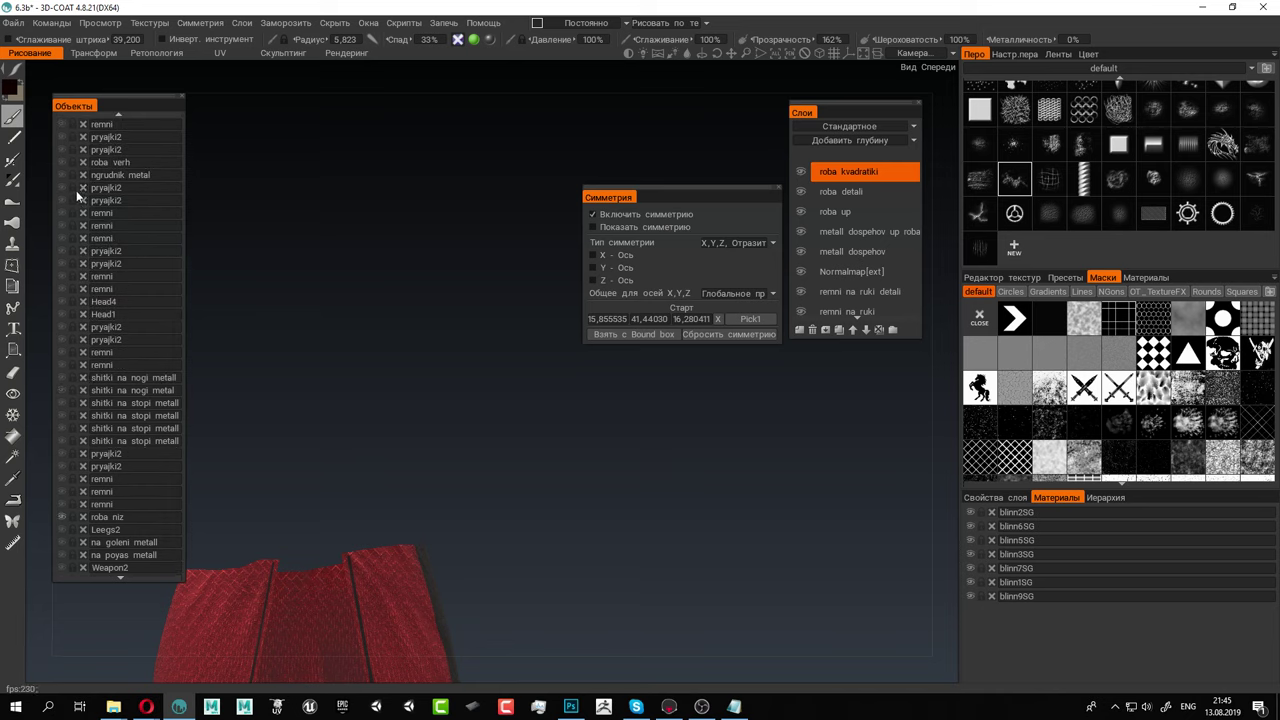
left_click(62, 161)
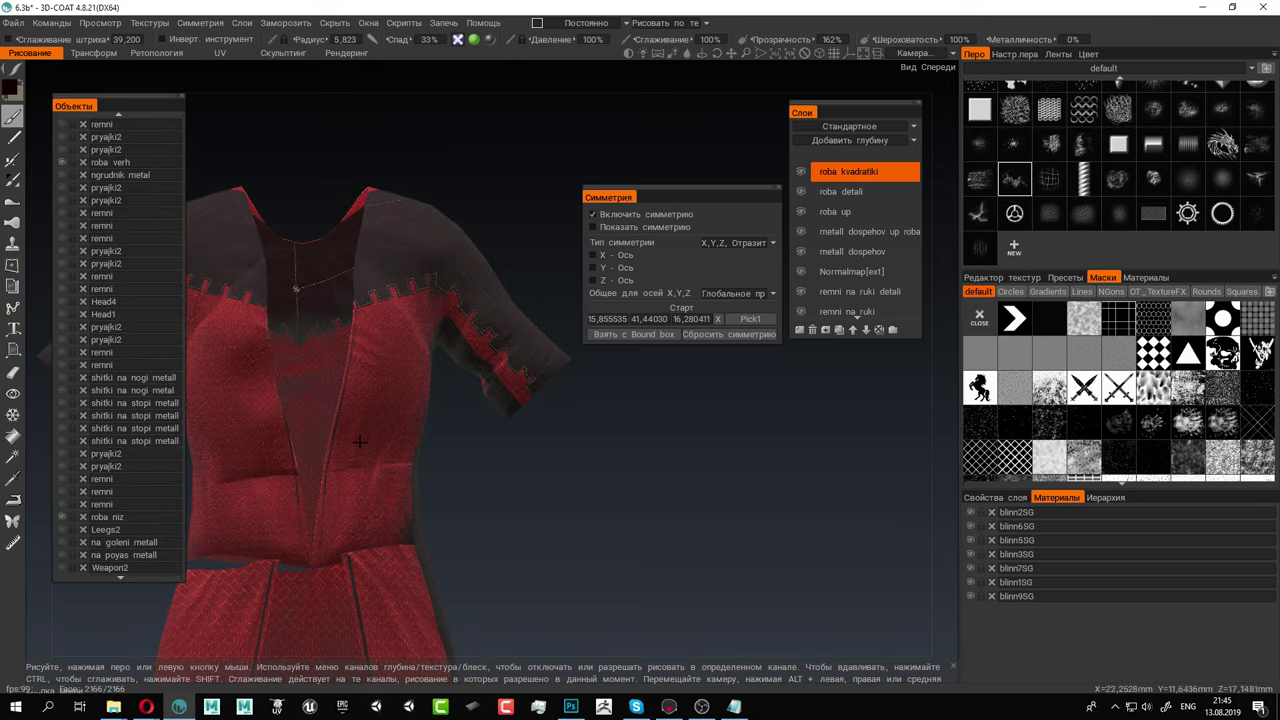
scroll(432, 308, "up", 2)
left_click_drag(232, 84, 244, 74)
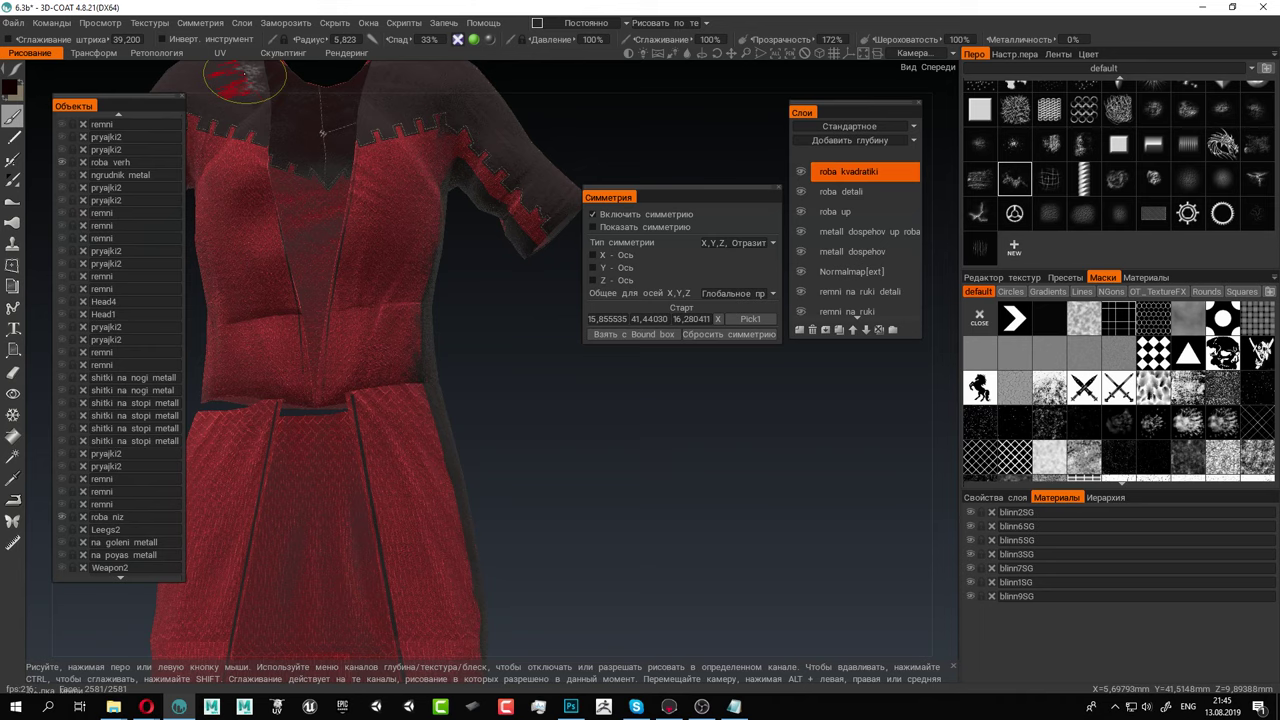
key("ctrl+z")
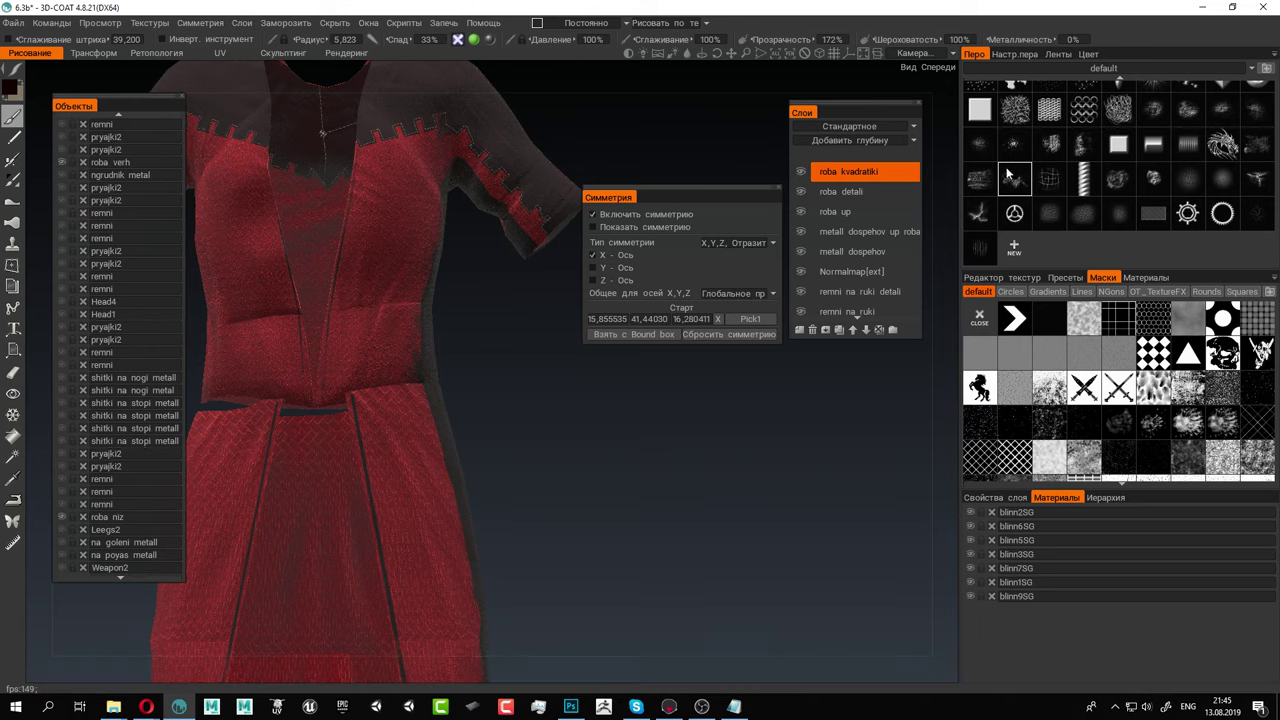
Set up a stitch strip from MB_Stitches_1 with swapped brush colors and radius 0.761, and try a mirrored stitch line across the chest
scroll(1008, 176, "up", 3)
left_click(1059, 54)
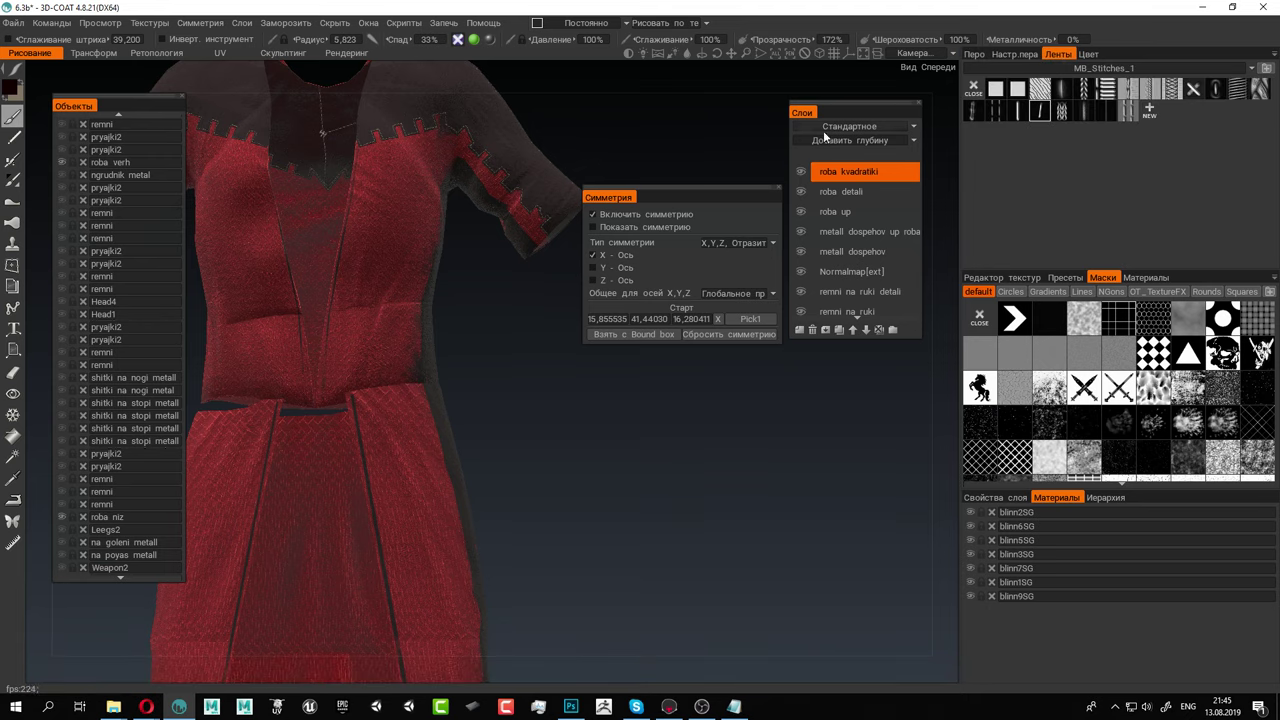
left_click(18, 82)
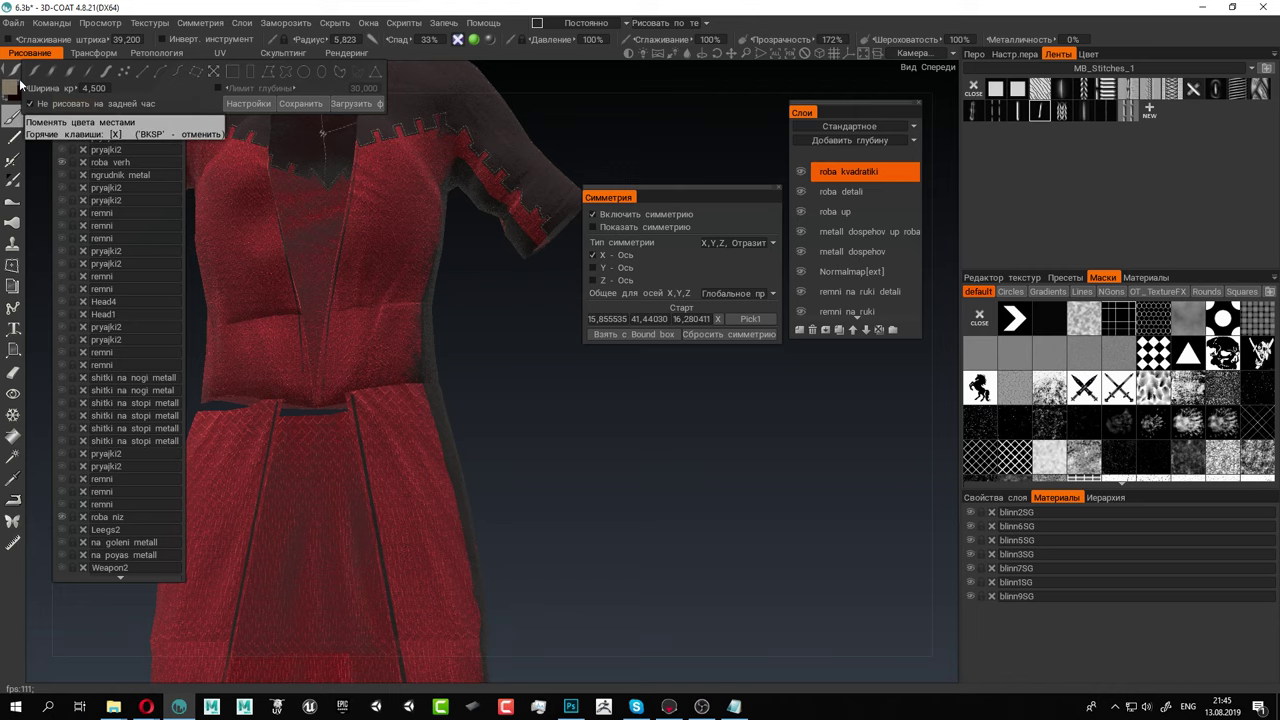
scroll(399, 267, "down", 10)
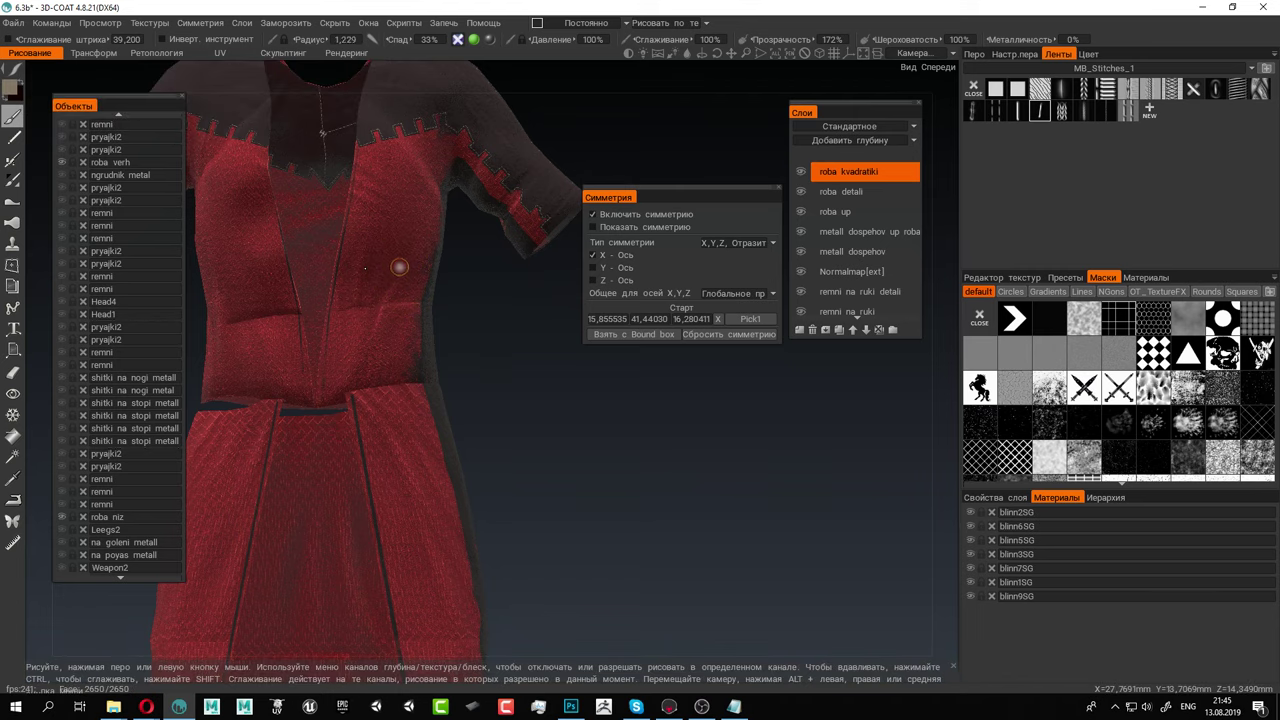
left_click_drag(365, 265, 429, 283, "alt")
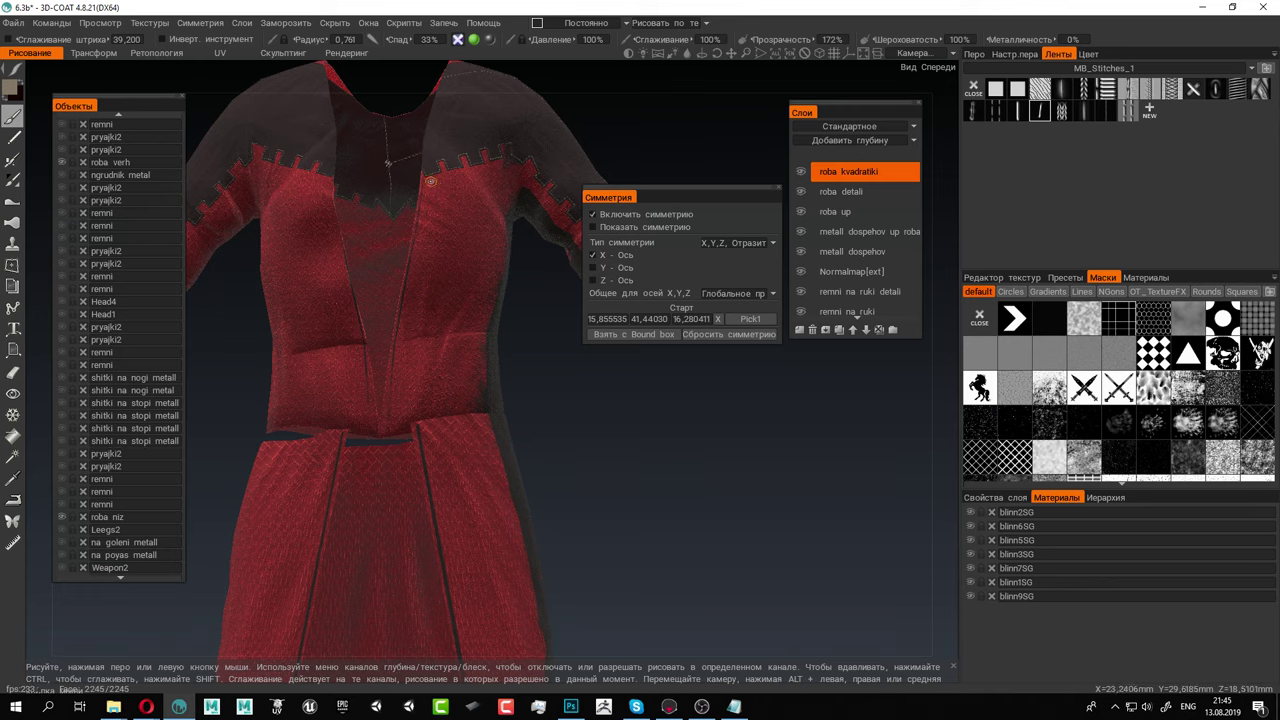
left_click_drag(491, 275, 500, 286)
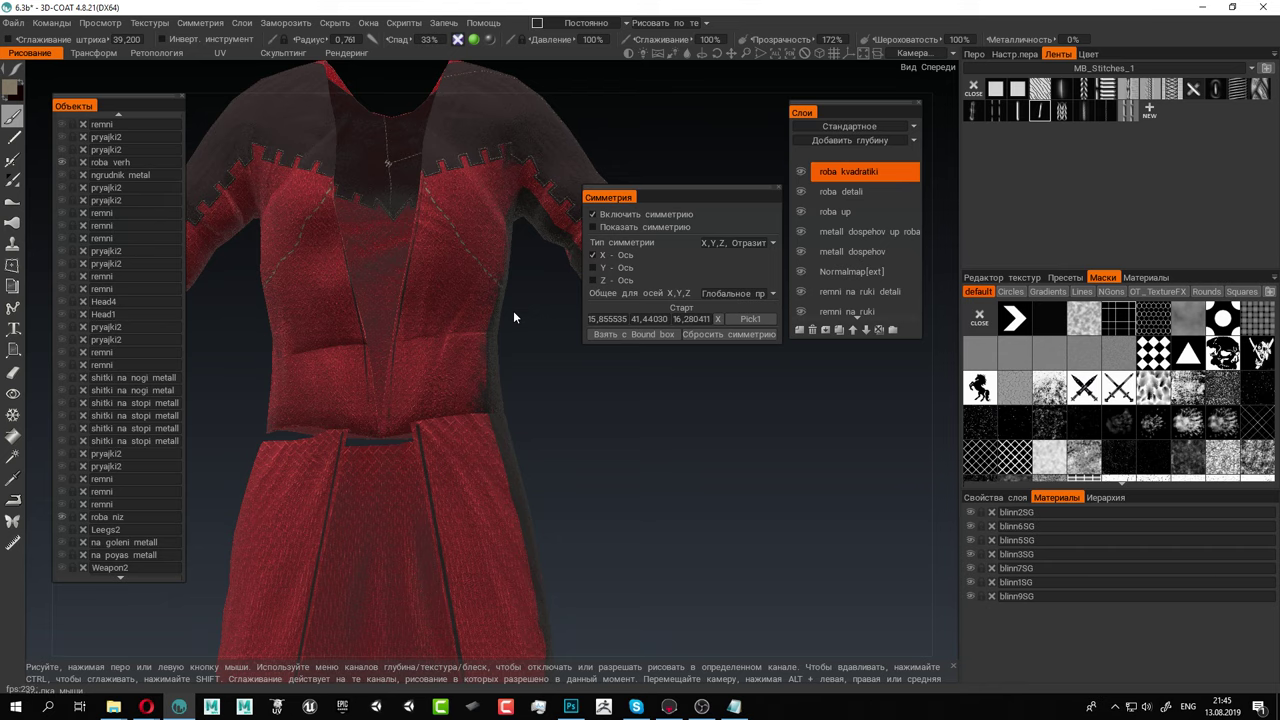
scroll(481, 246, "up", 3)
scroll(481, 246, "up", 1)
Enable depth painting and stroke smoothing, and try mirrored stitch seams along both edges of the V neckline
left_click(459, 42)
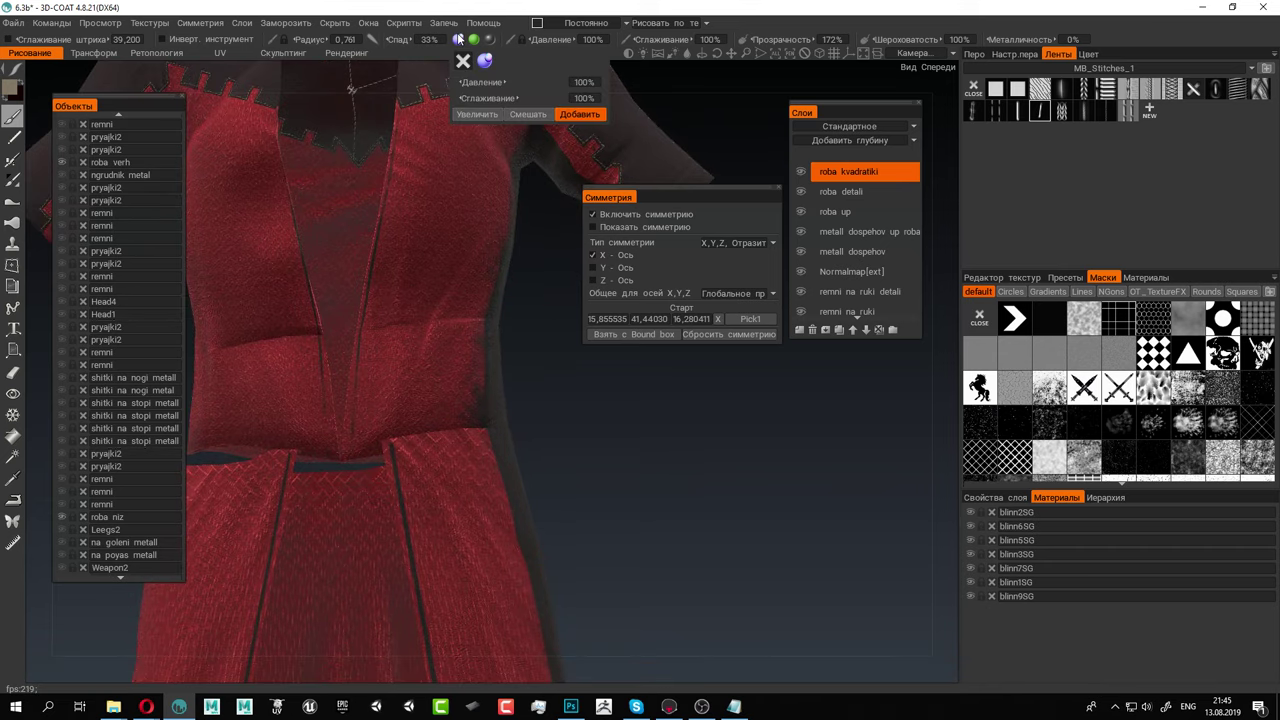
middle_click_drag(417, 162, 447, 186, "alt")
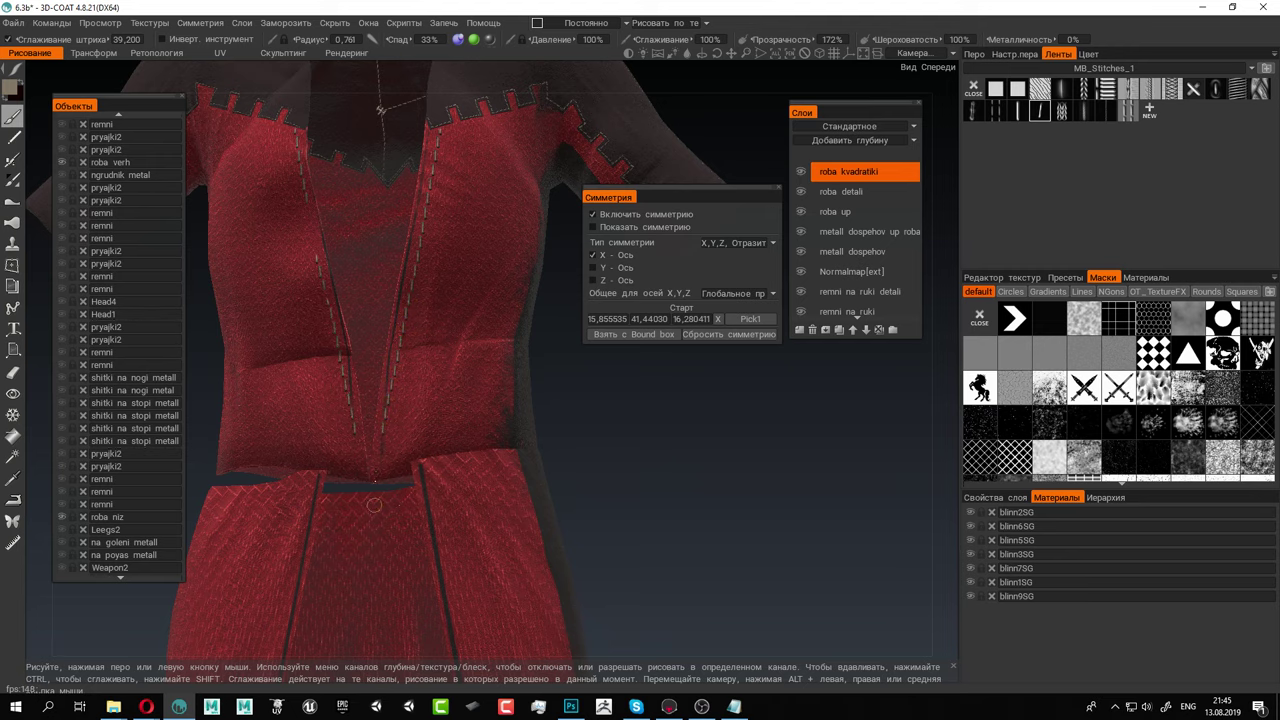
left_click_drag(404, 367, 457, 350, "alt")
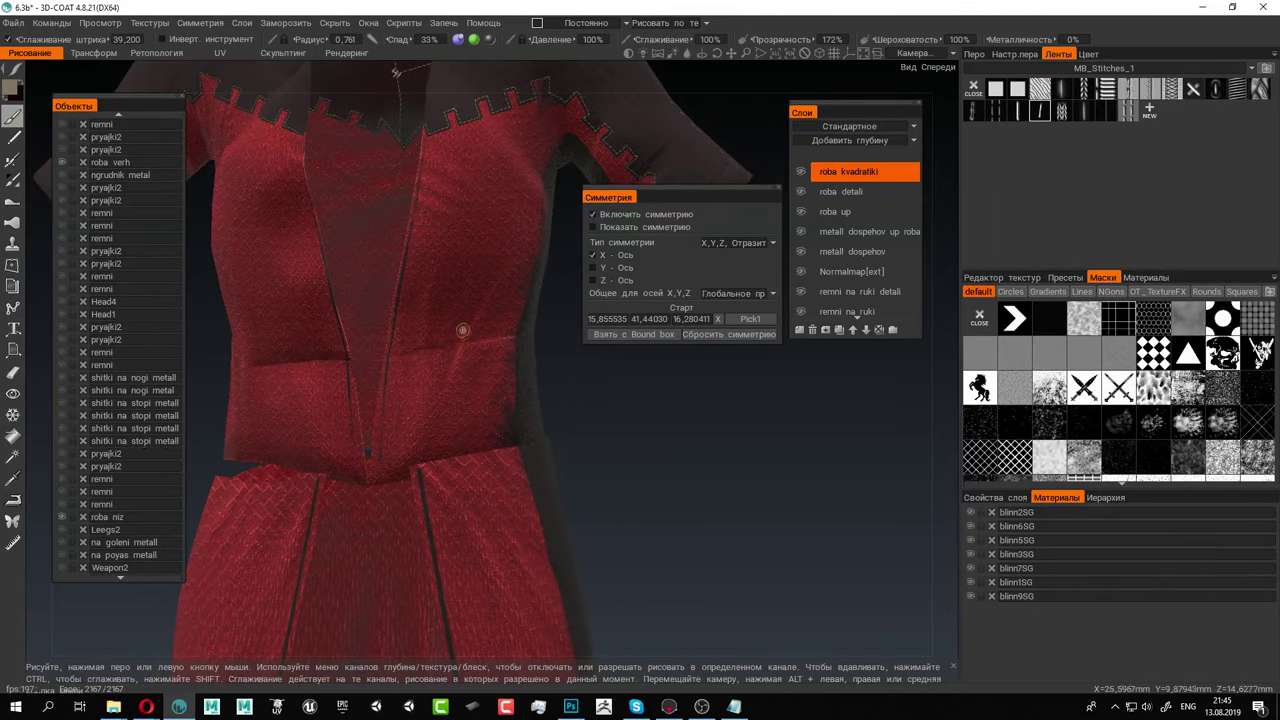
key("ctrl+z")
middle_click_drag(452, 298, 493, 308, "alt")
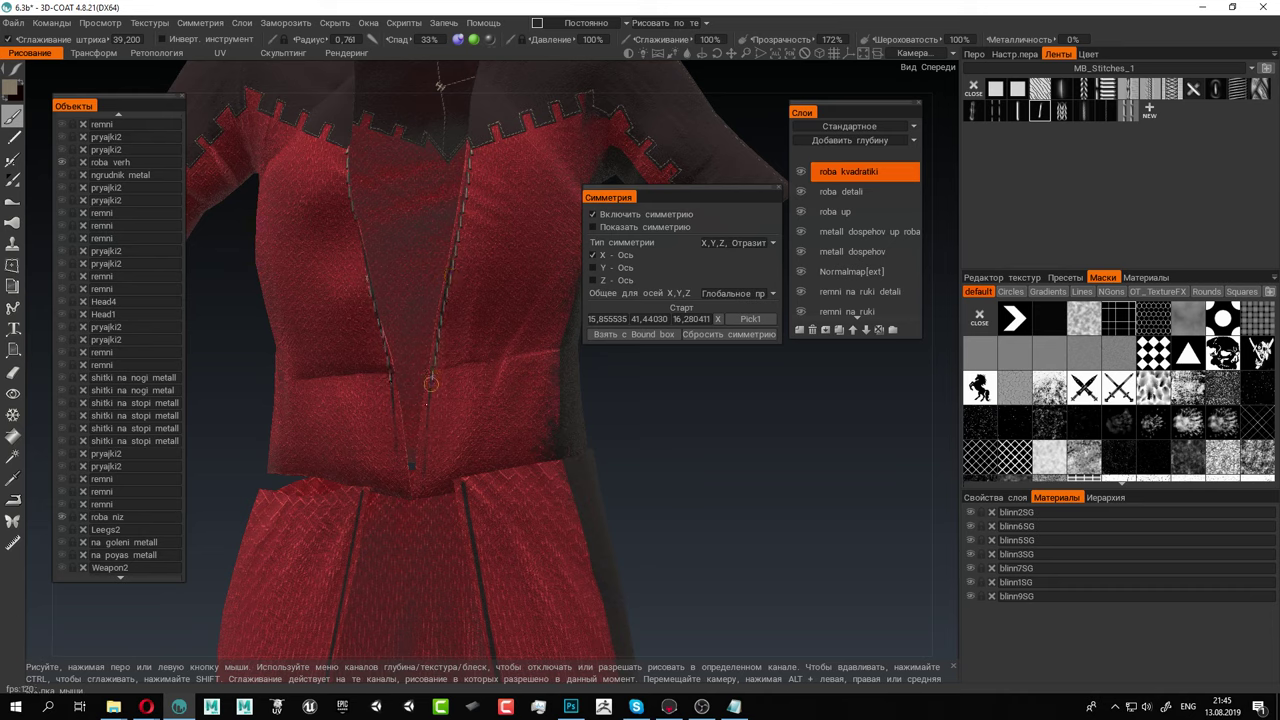
key("ctrl+z")
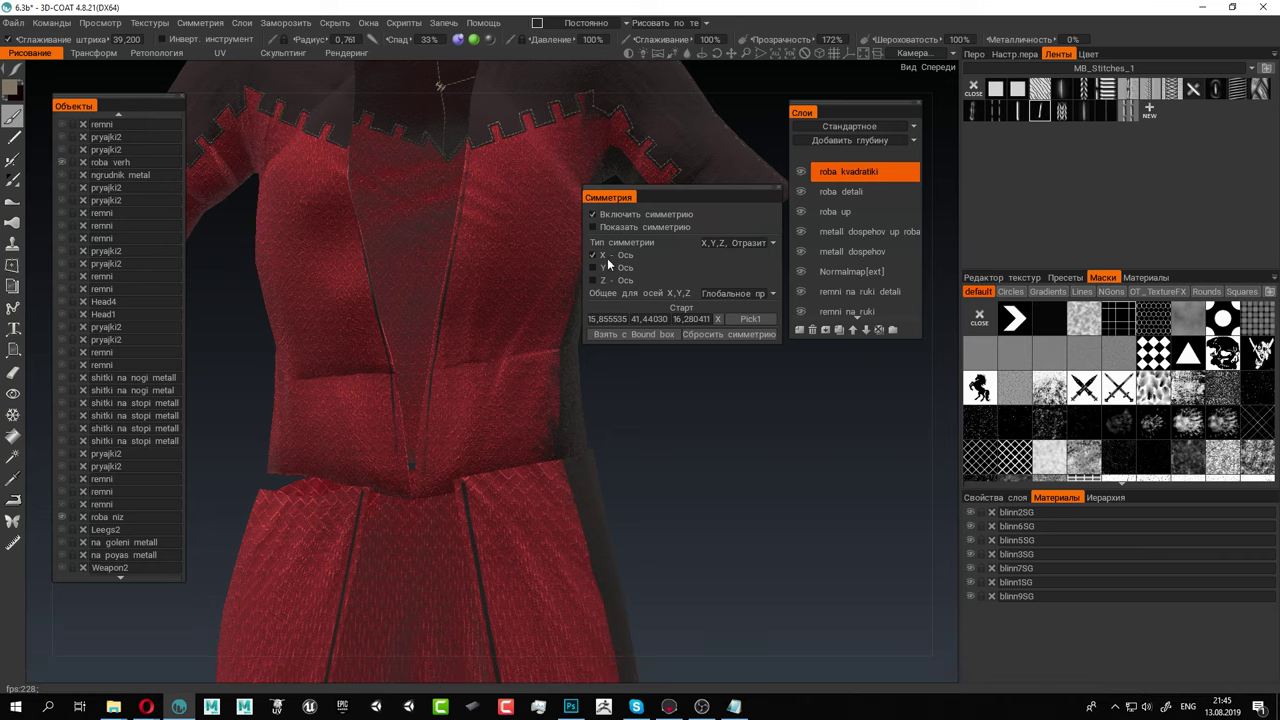
Turn off X-axis symmetry and stitch along the V neckline edge on the character's left, down to the waist
left_click(593, 256)
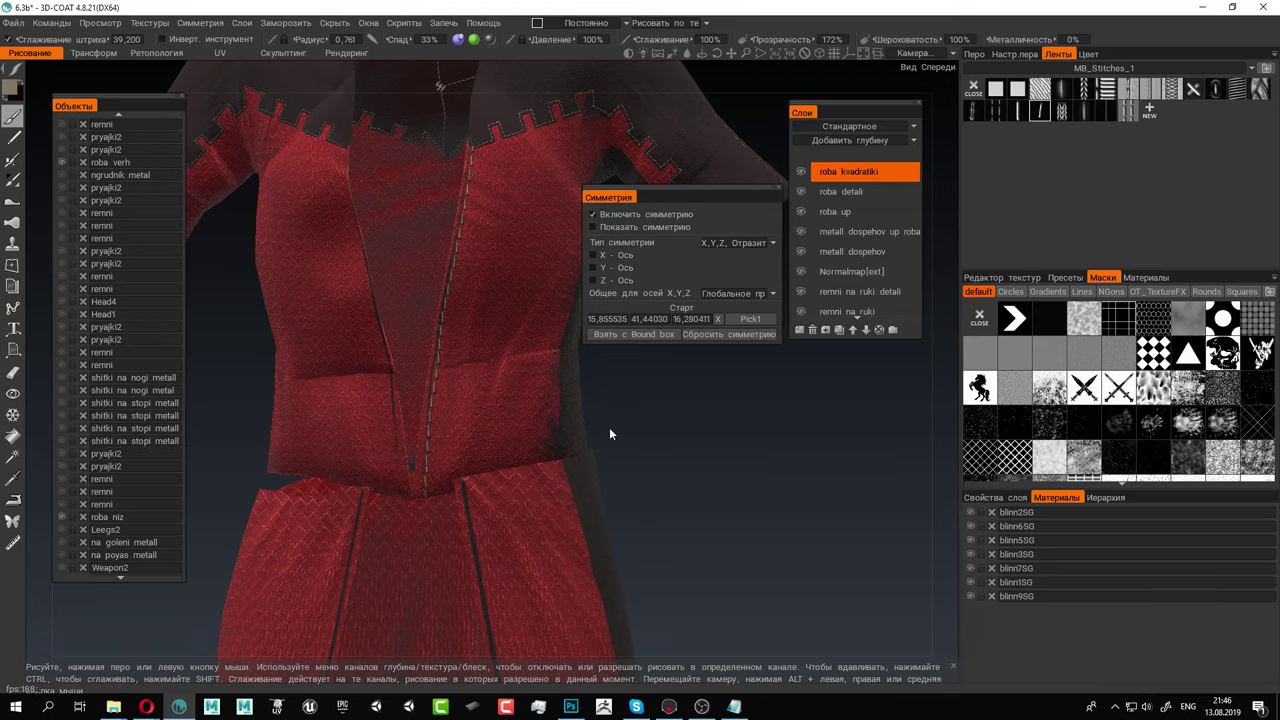
left_click_drag(609, 427, 500, 422)
middle_click_drag(610, 350, 489, 231)
left_click_drag(488, 229, 436, 148, "alt")
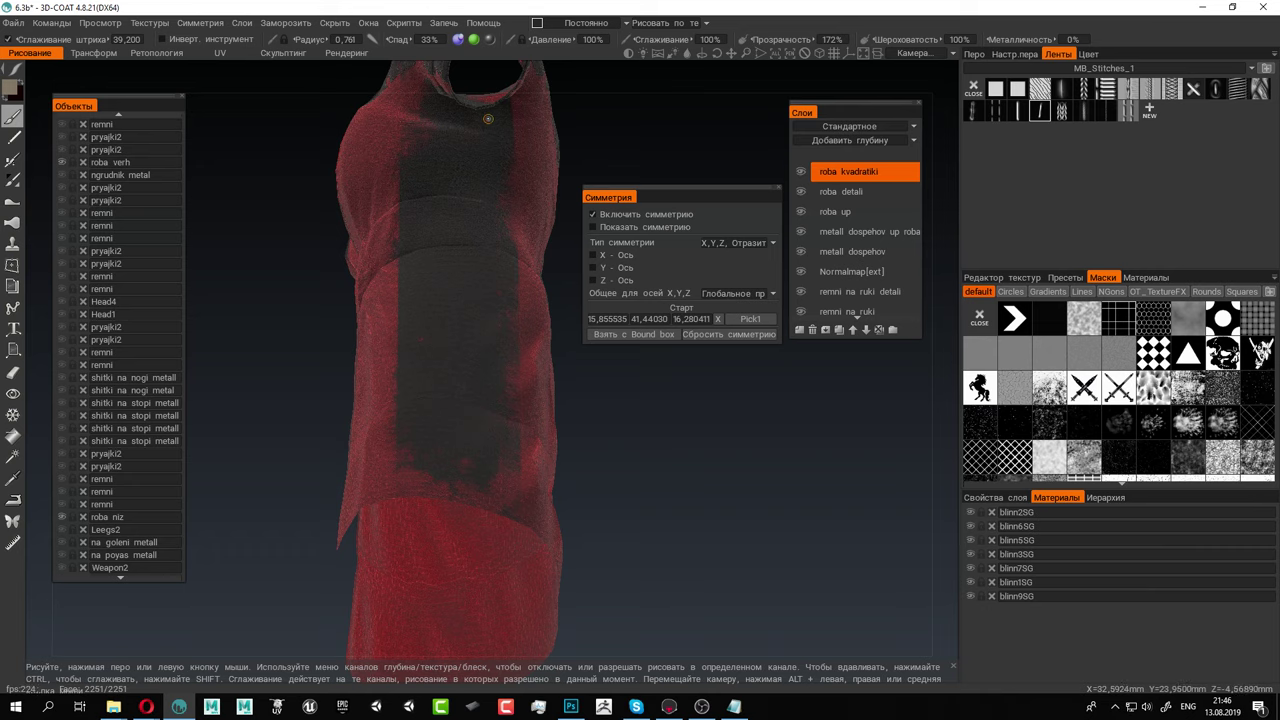
left_click_drag(204, 117, 405, 242, "alt")
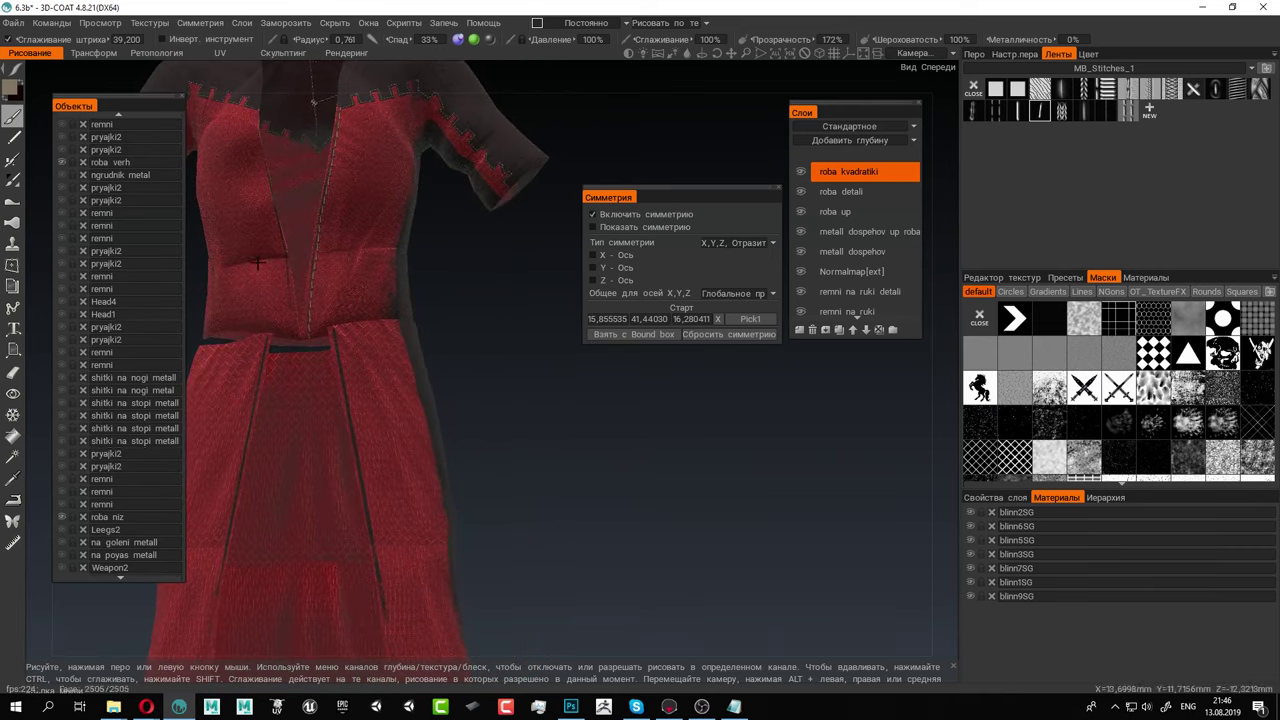
Isolate the roba verh object and stitch along the V neckline edge on the character's right, down to the waist
left_click(62, 162)
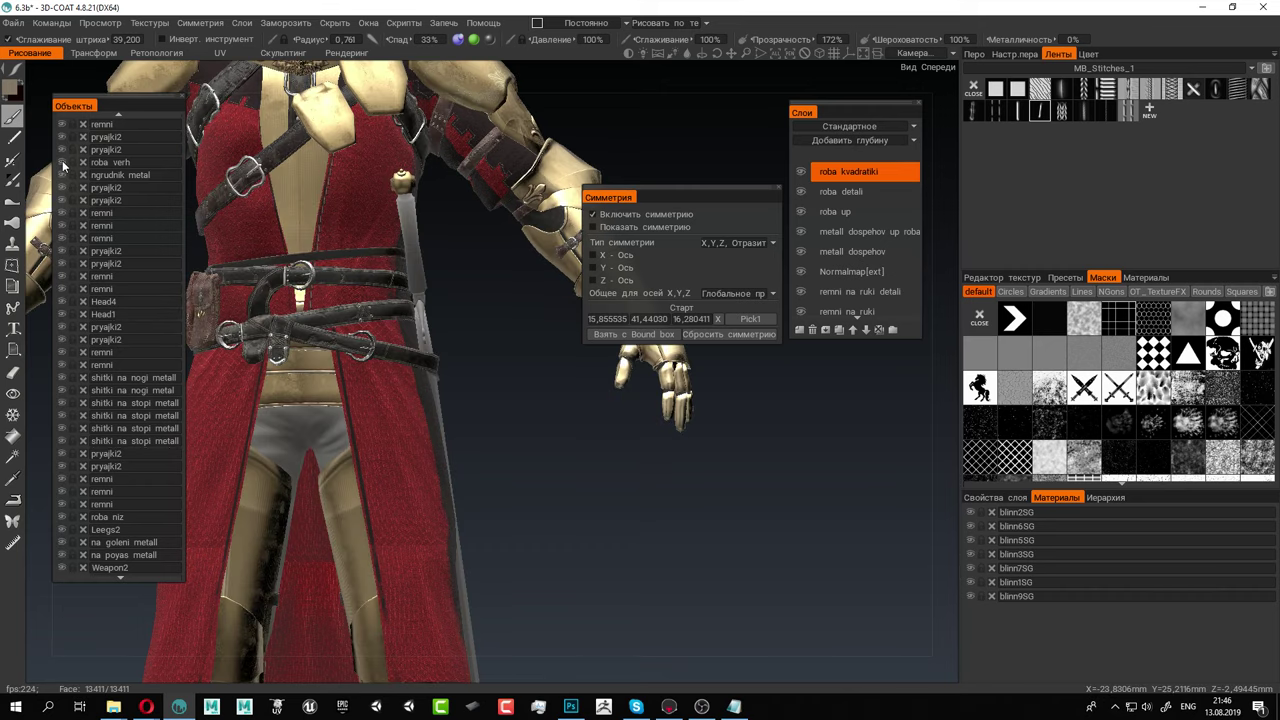
left_click(62, 163, "alt")
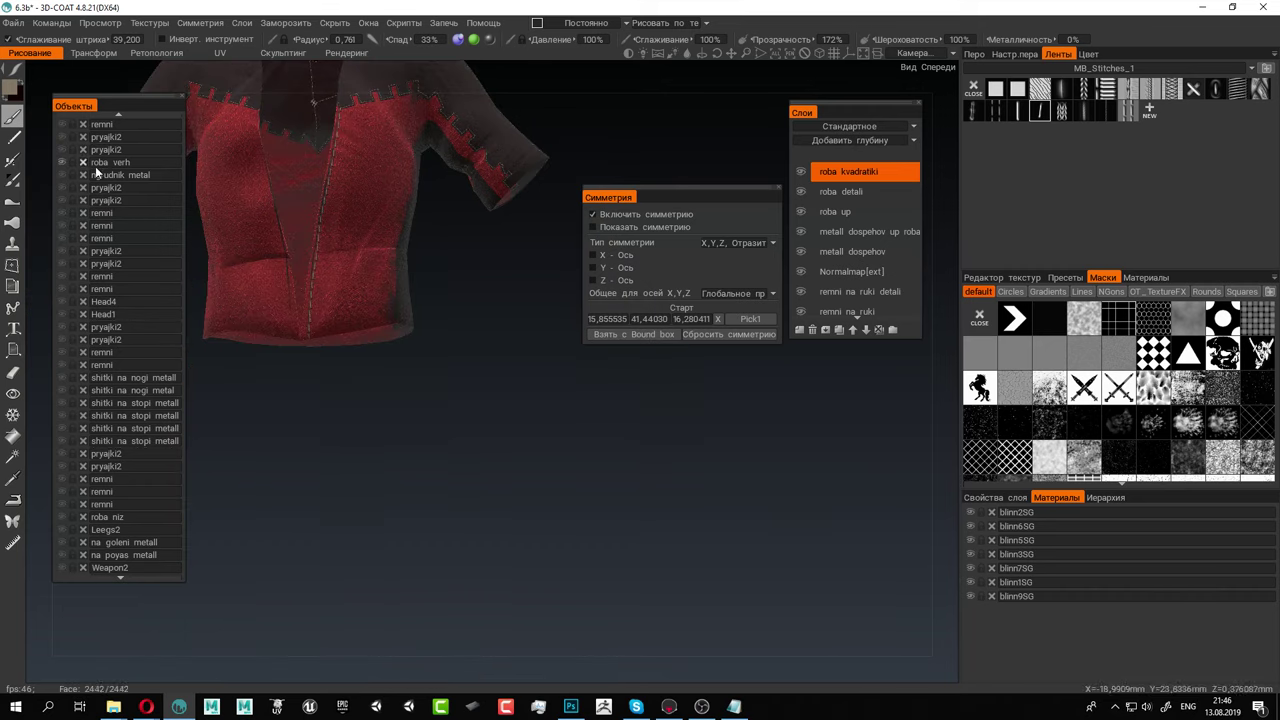
middle_click_drag(290, 110, 300, 205, "alt")
right_click_drag(270, 205, 325, 204, "alt")
middle_click_drag(325, 204, 415, 281, "alt")
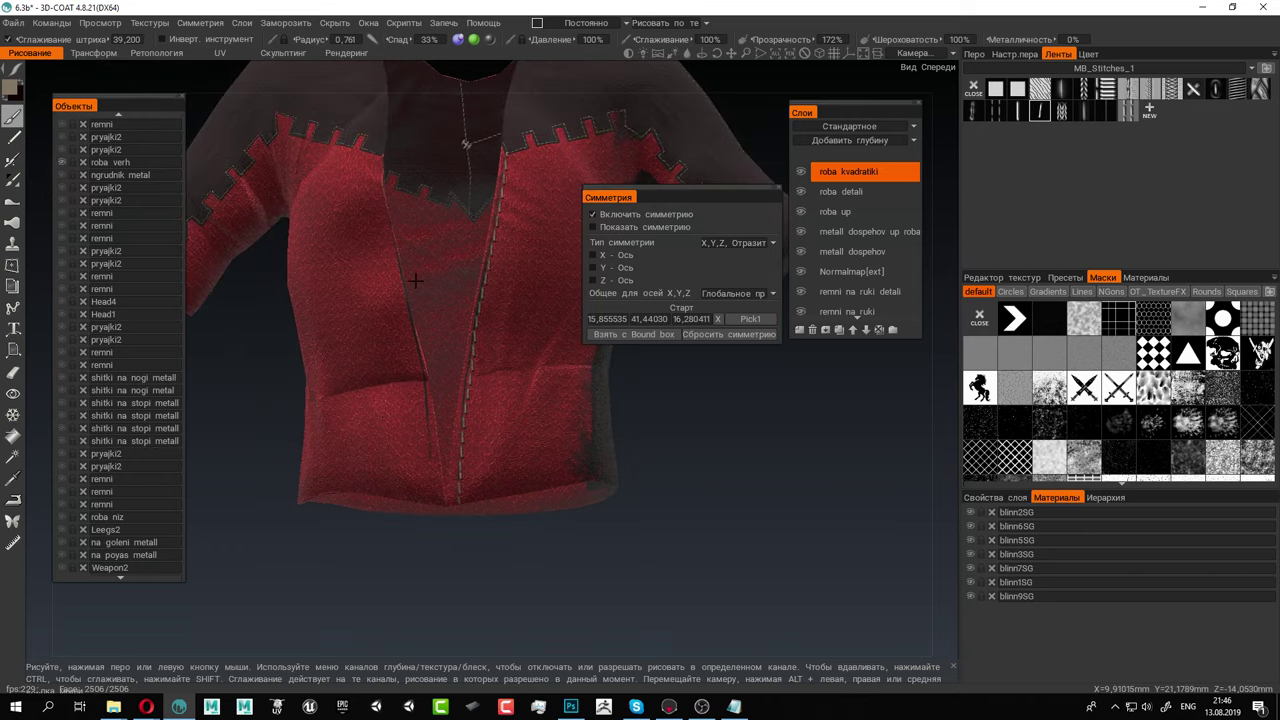
left_click_drag(401, 271, 418, 279, "alt")
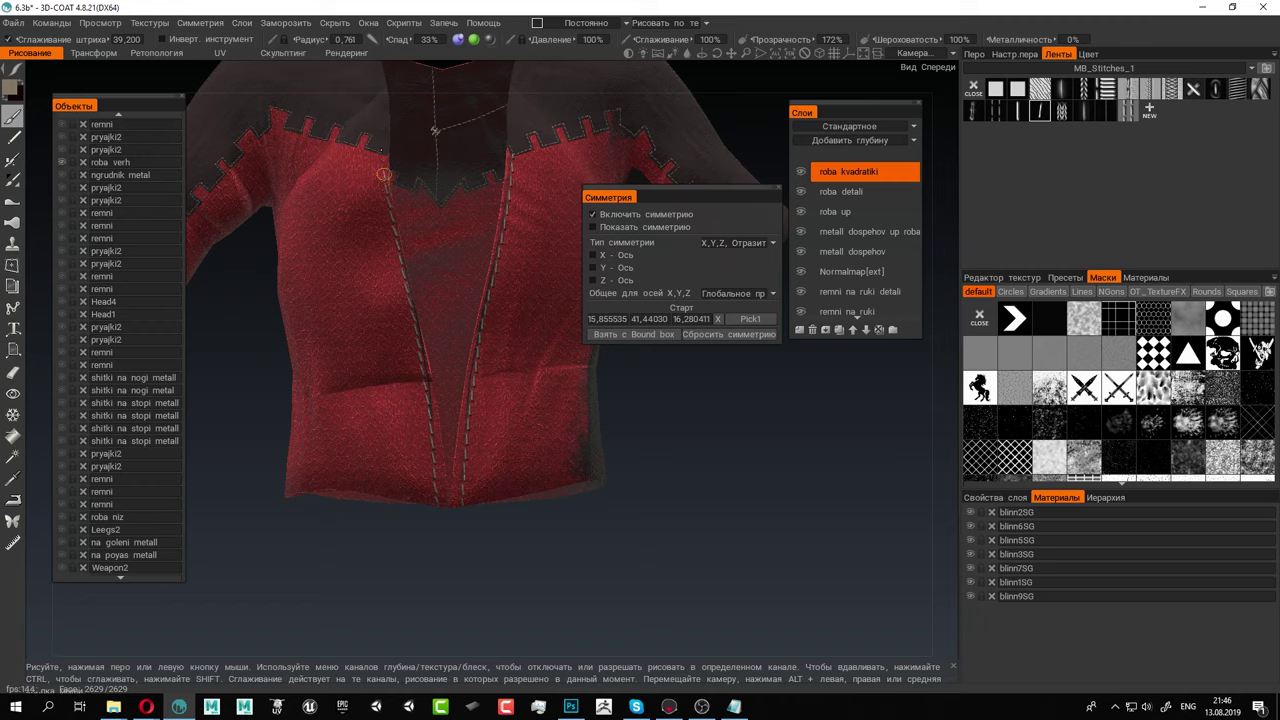
Examine the isolated bodice from the side, under the sleeve and from the front, checking the neckline stitching
right_click_drag(554, 446, 446, 408, "alt")
left_click_drag(446, 408, 596, 346, "alt")
middle_click_drag(478, 304, 477, 368, "alt")
left_click_drag(477, 368, 480, 296, "alt")
right_click_drag(480, 296, 345, 335, "alt")
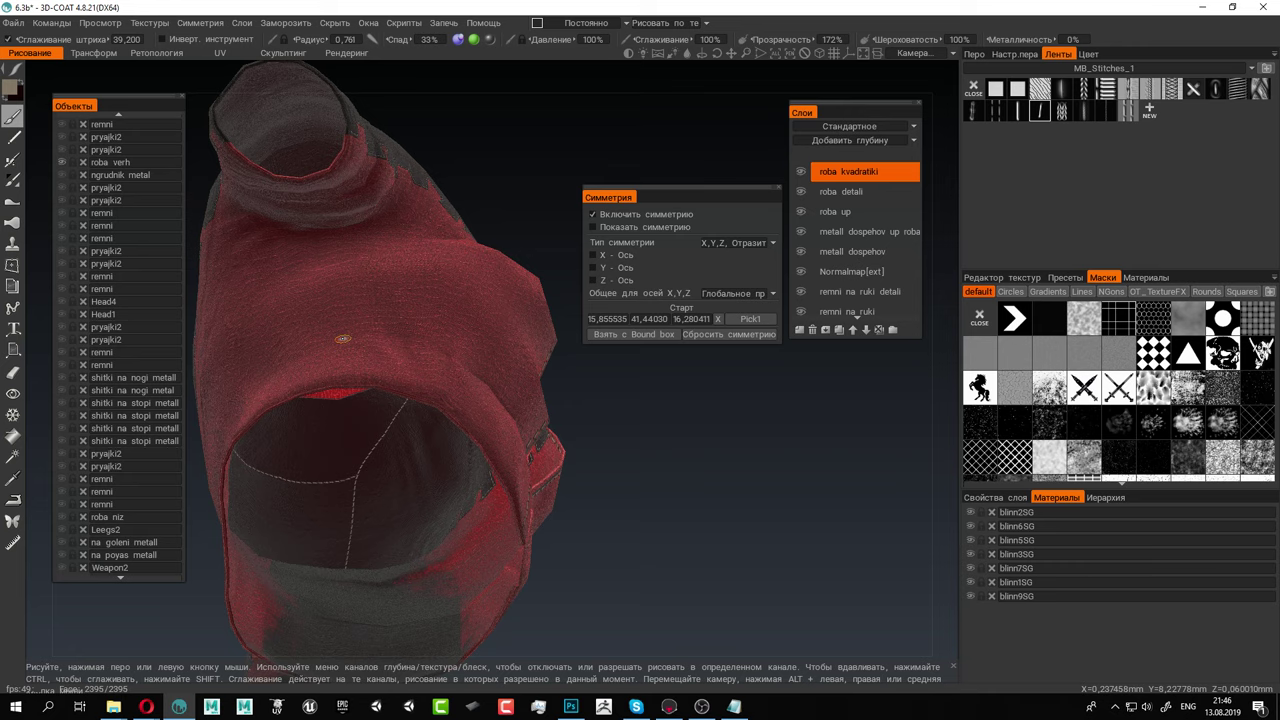
right_click_drag(345, 335, 297, 314, "alt")
left_click_drag(297, 314, 400, 470, "alt")
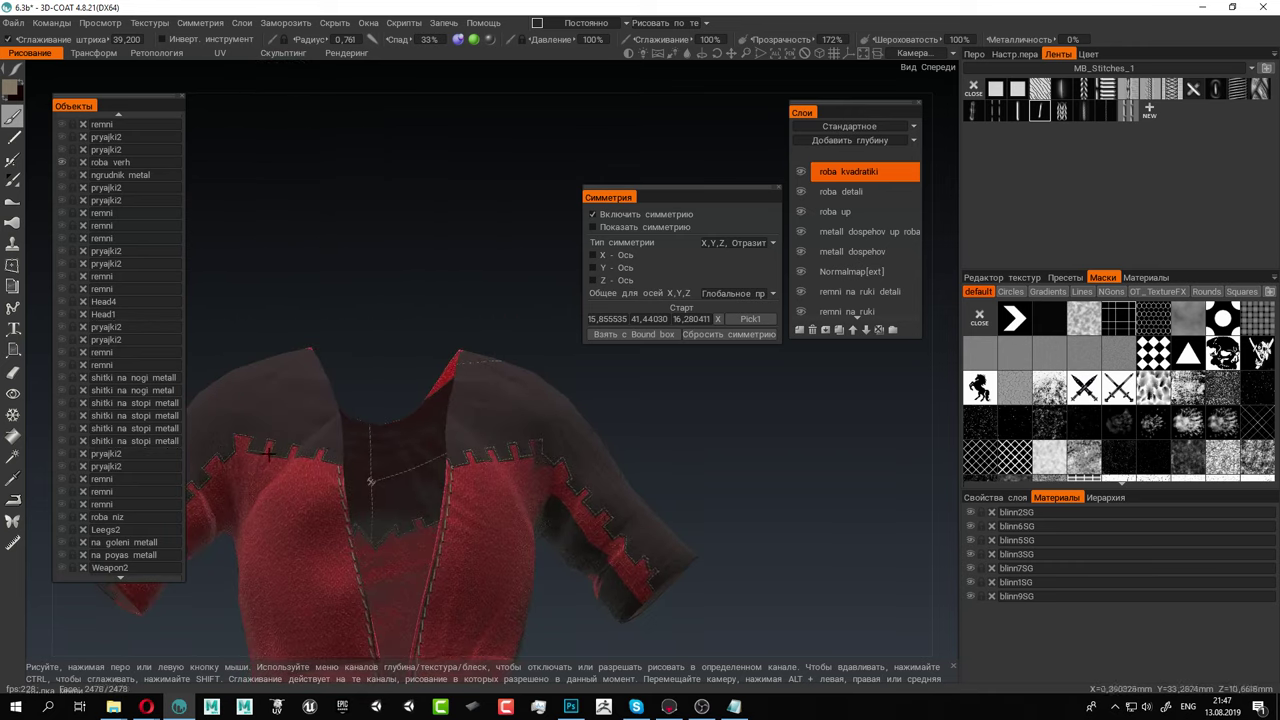
middle_click_drag(400, 470, 398, 343, "alt")
left_click_drag(398, 343, 376, 345, "alt")
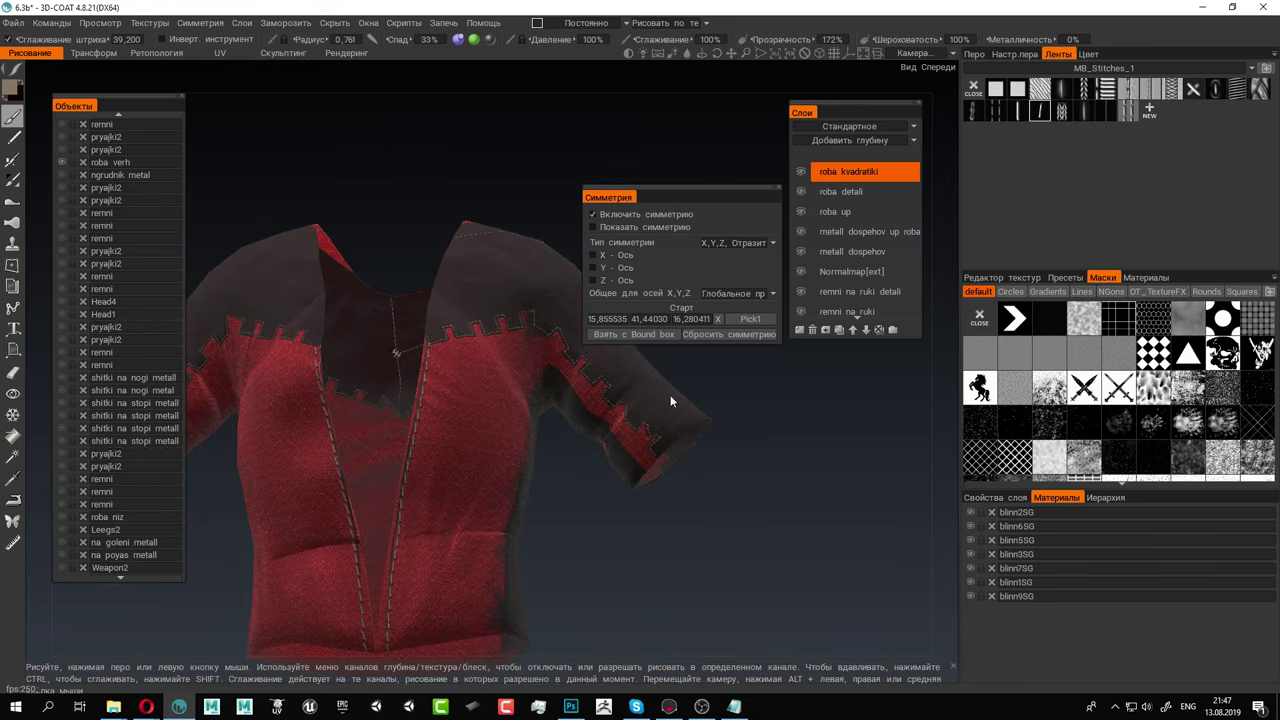
right_click_drag(670, 398, 567, 484, "alt")
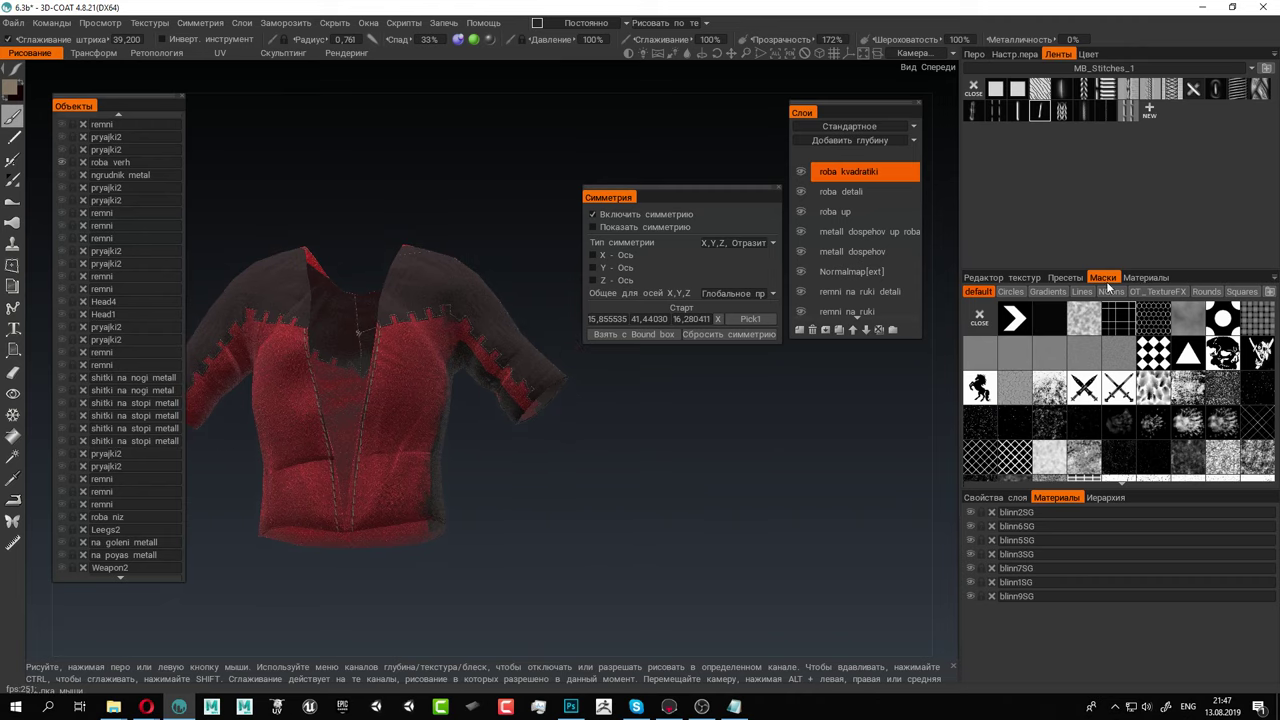
Show the Body texture set in the texture editor and enlarge the editor's view area
left_click(1013, 277)
left_click(1232, 291)
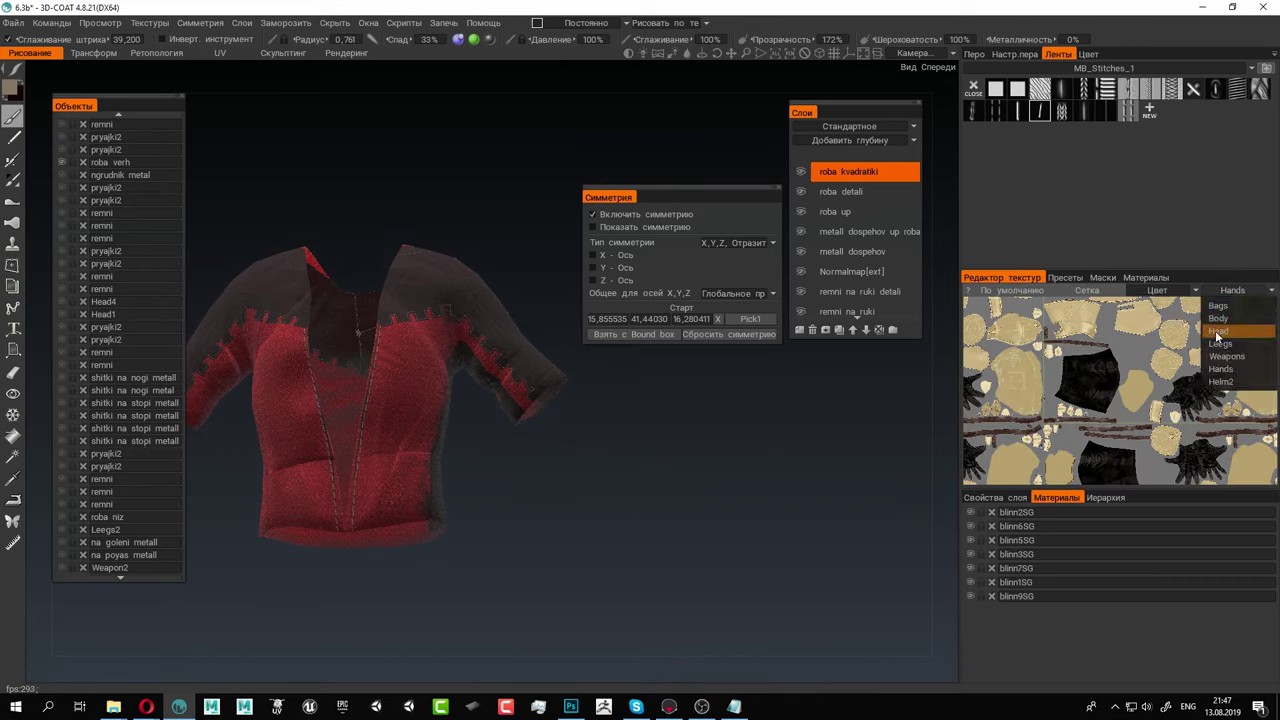
left_click(1219, 318)
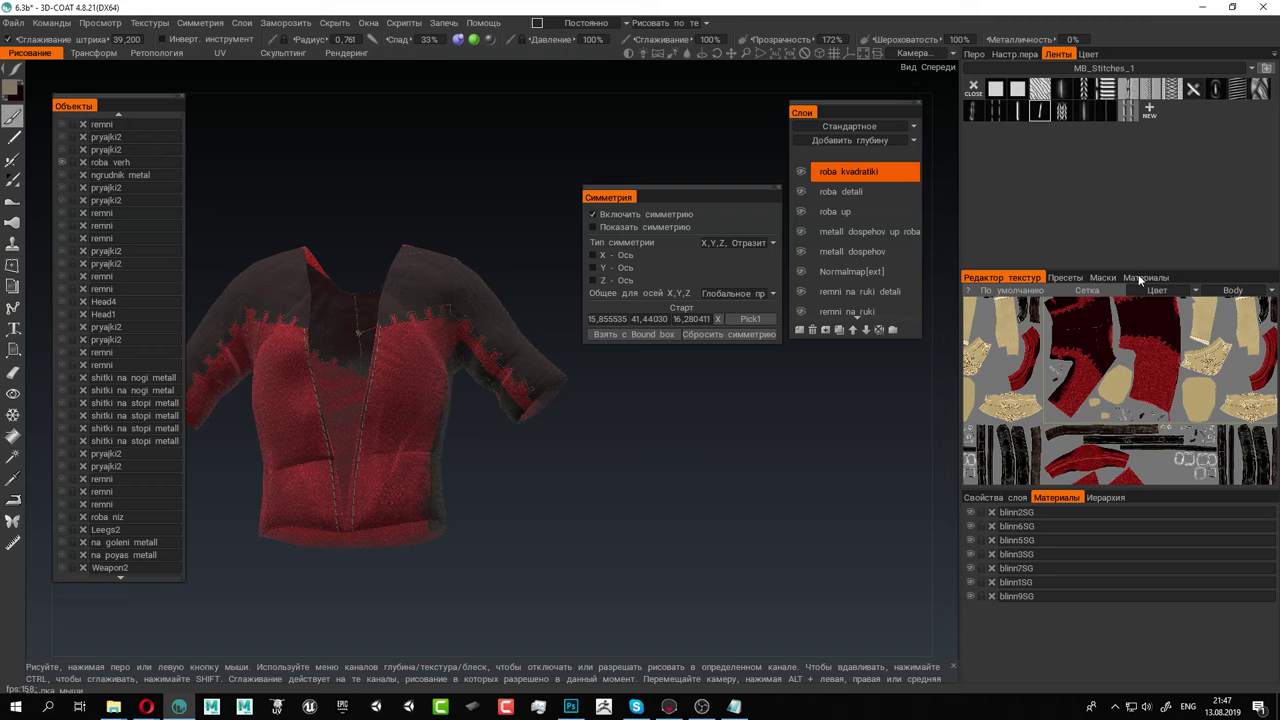
left_click_drag(1125, 268, 1118, 148)
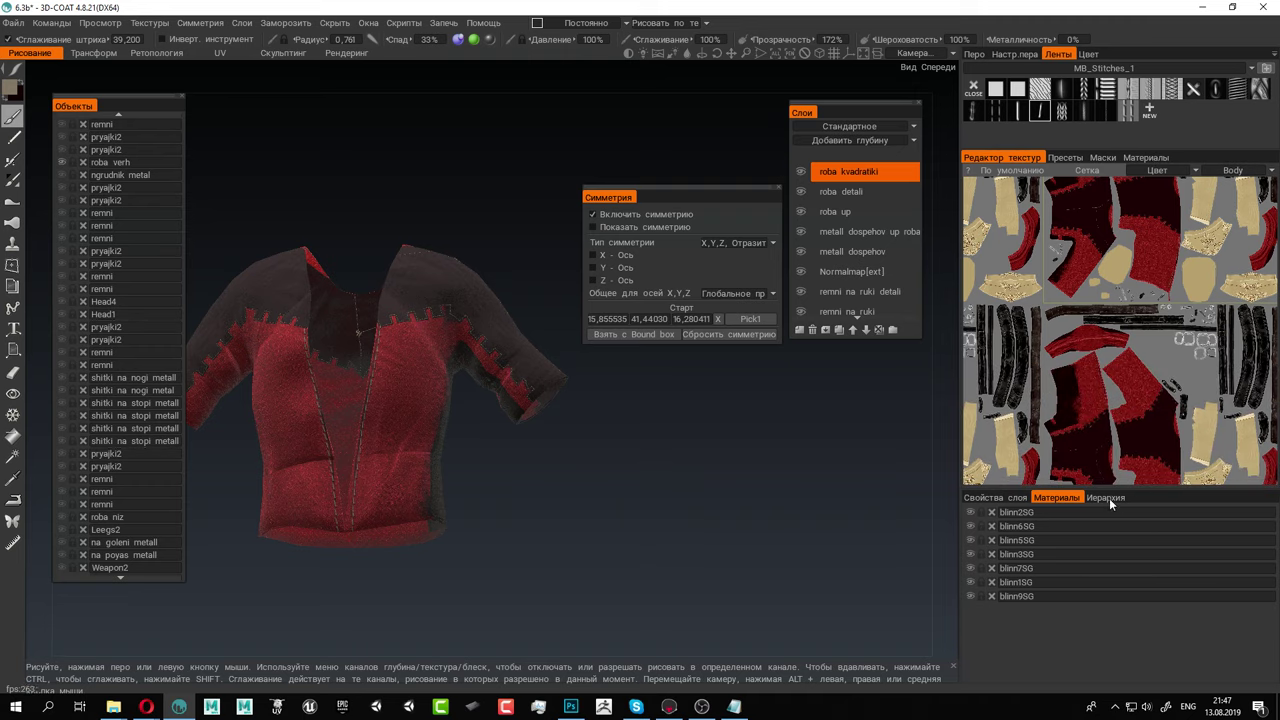
Examine the robe's UV pieces on the Body texture, including the toothed borders and dark shoulder areas
right_click_drag(1089, 308, 1177, 351, "alt")
middle_click_drag(1177, 351, 1223, 474, "alt")
middle_click_drag(1138, 371, 1266, 460, "alt")
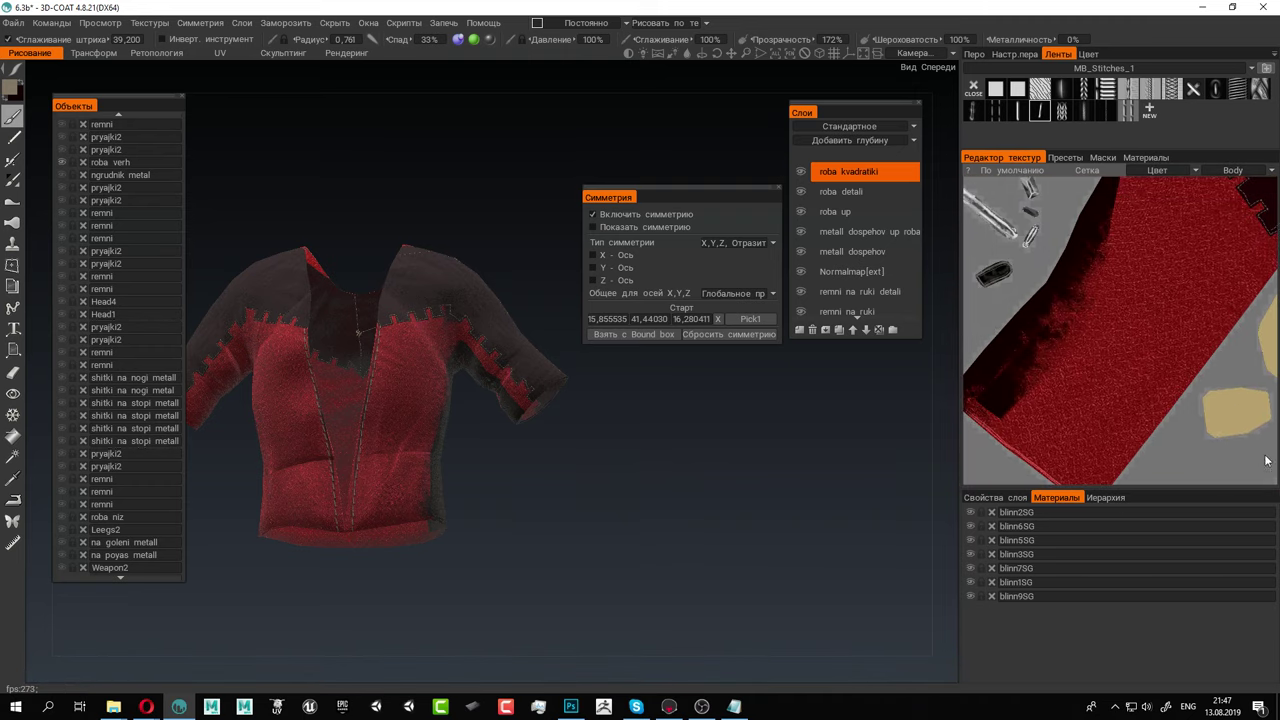
right_click_drag(1177, 351, 1121, 328, "alt")
middle_click_drag(1121, 328, 1102, 407, "alt")
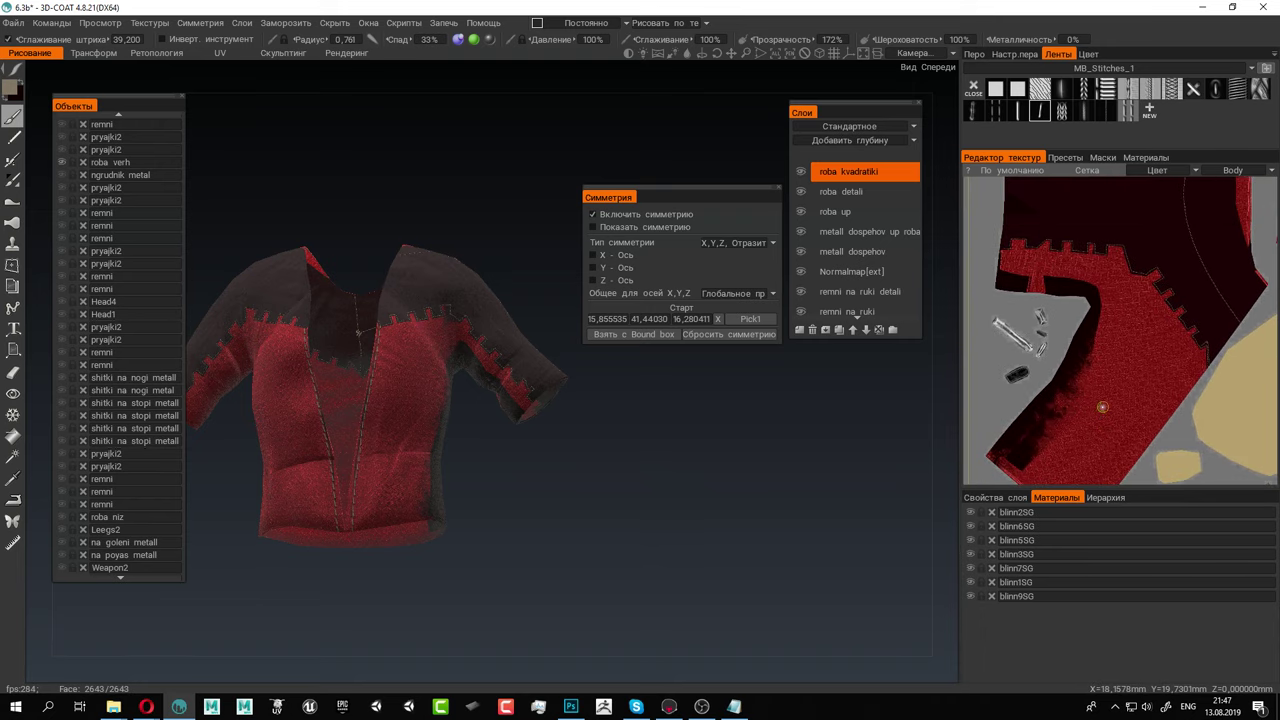
scroll(1102, 407, "down", 3)
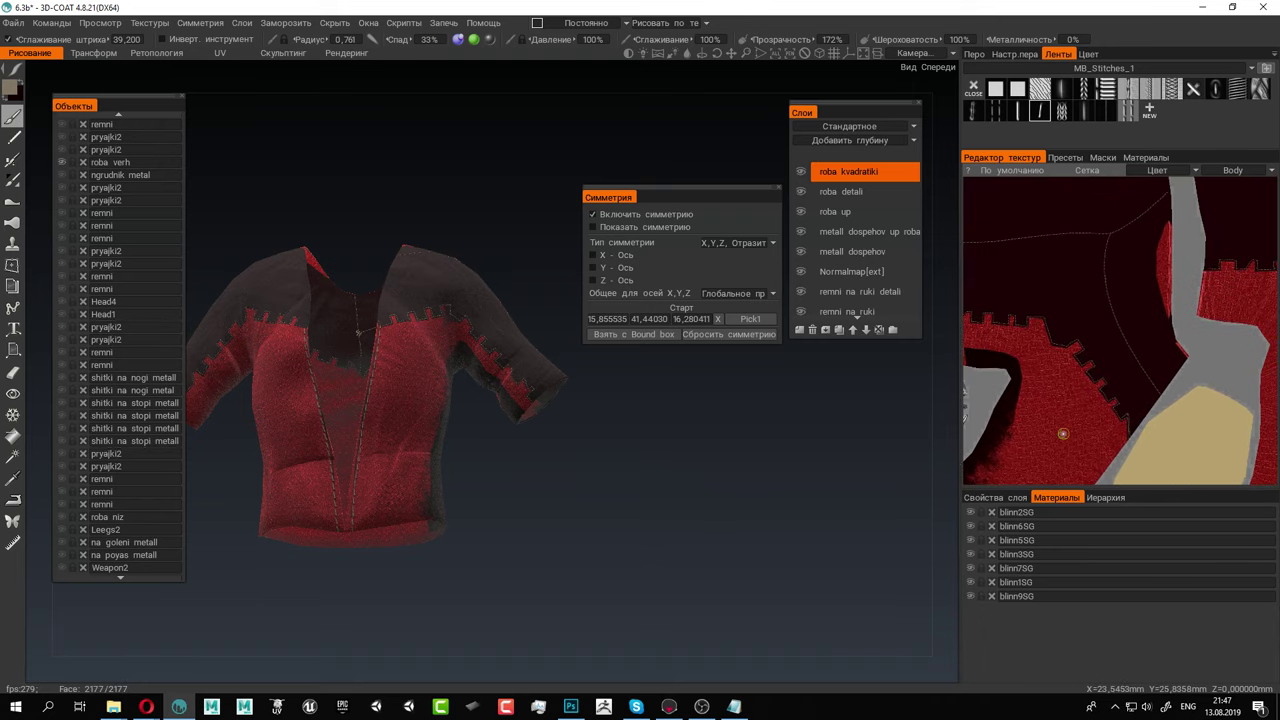
scroll(1116, 318, "up", 2)
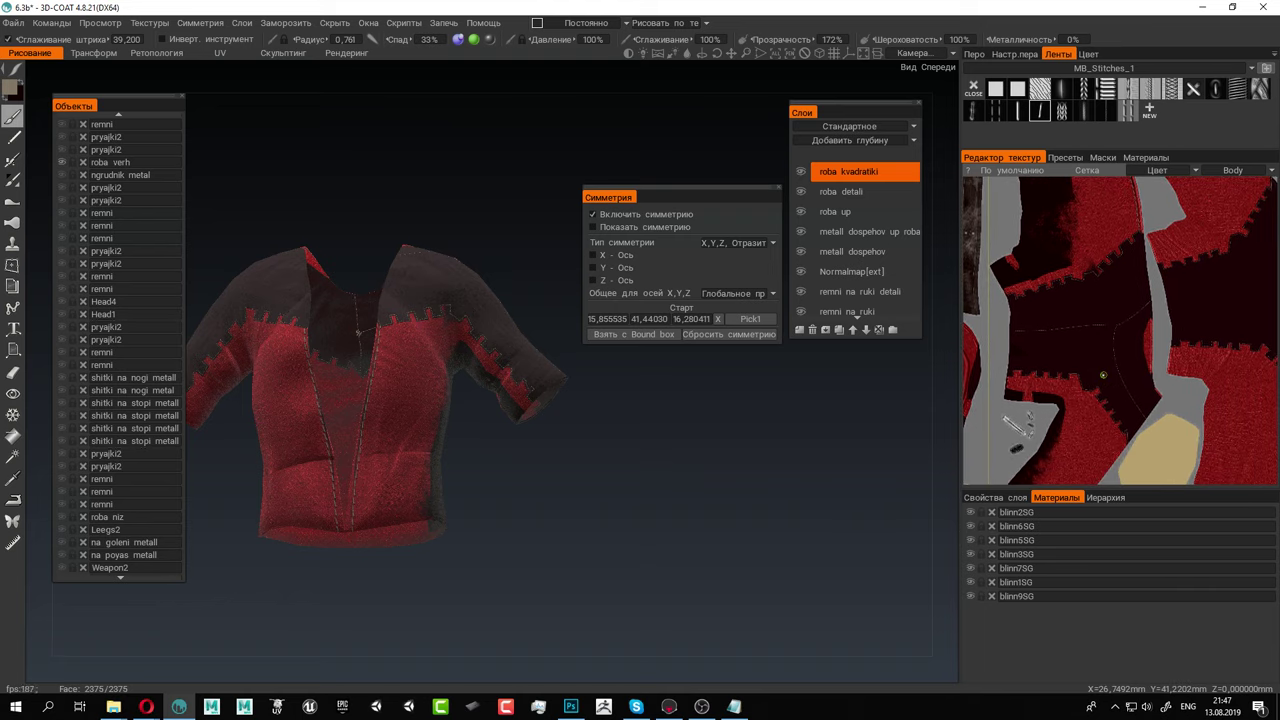
Try a single dashed stitch line along the dark side panel on the Body texture, checking it on the model, and undo it
middle_click_drag(1103, 324, 1097, 443, "alt")
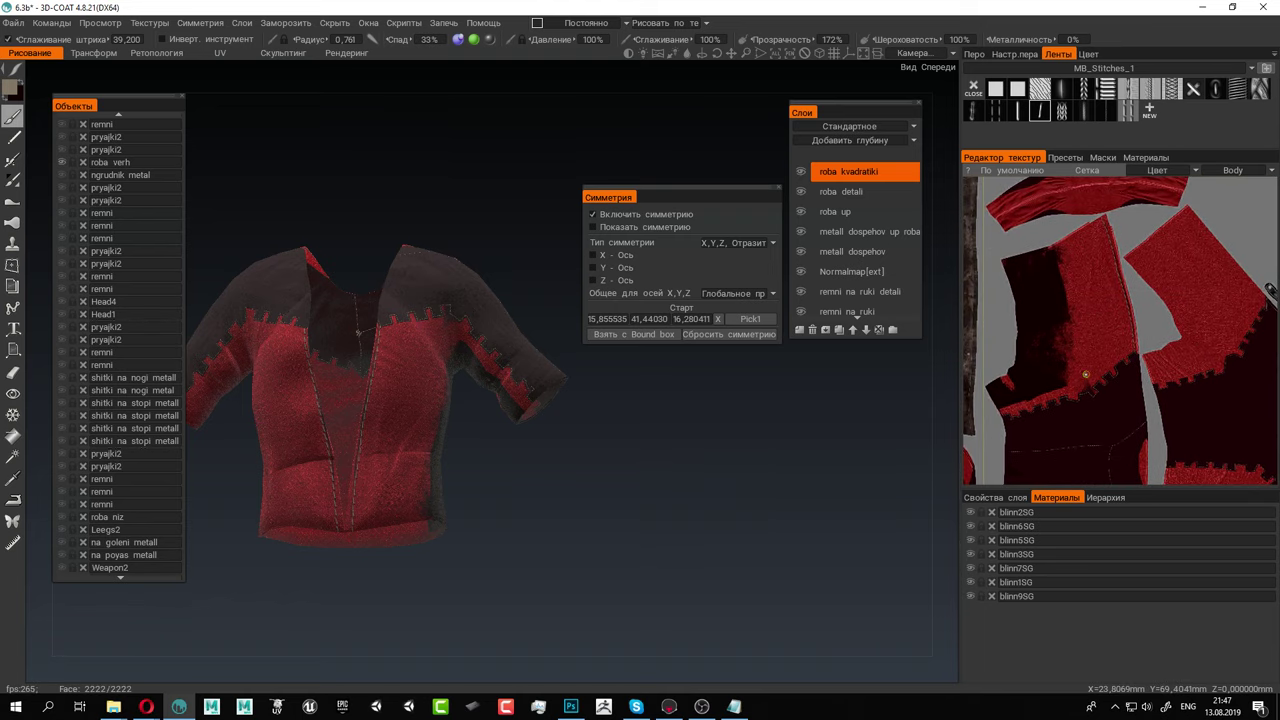
middle_click_drag(1086, 374, 1104, 374, "alt")
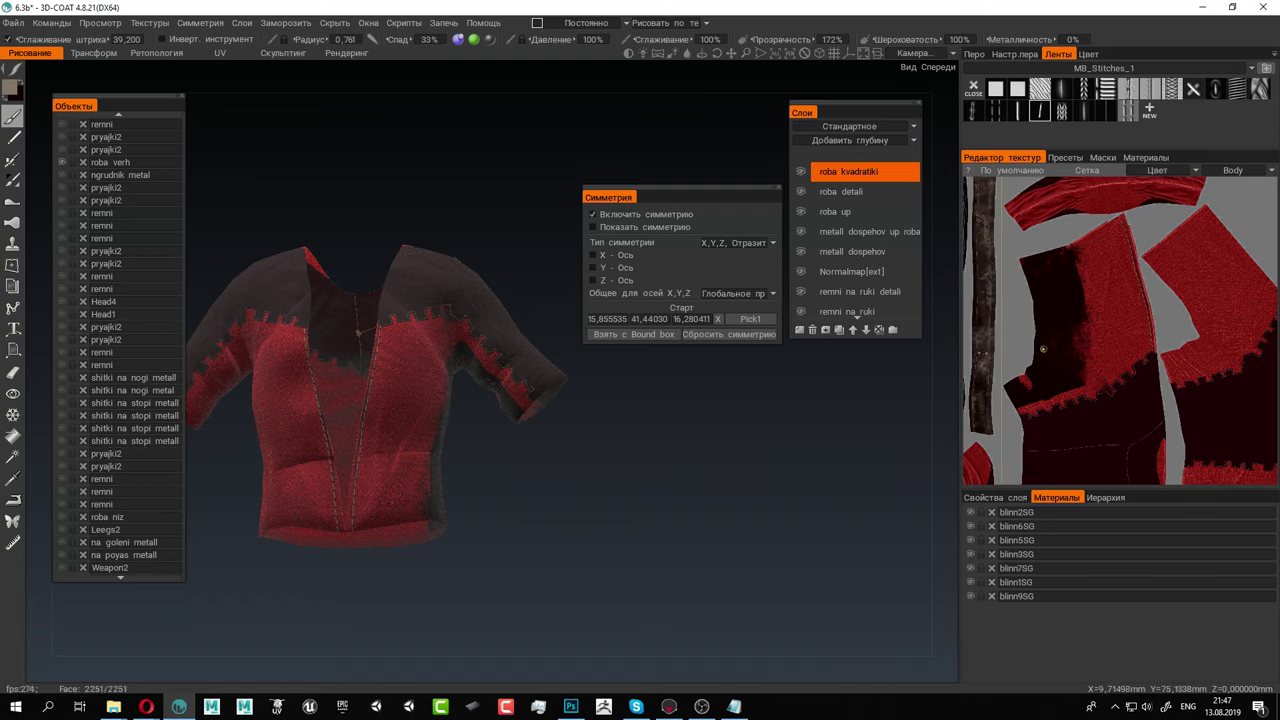
scroll(1110, 352, "up", 4)
middle_click_drag(1123, 400, 1165, 351, "alt")
scroll(1137, 349, "down", 2)
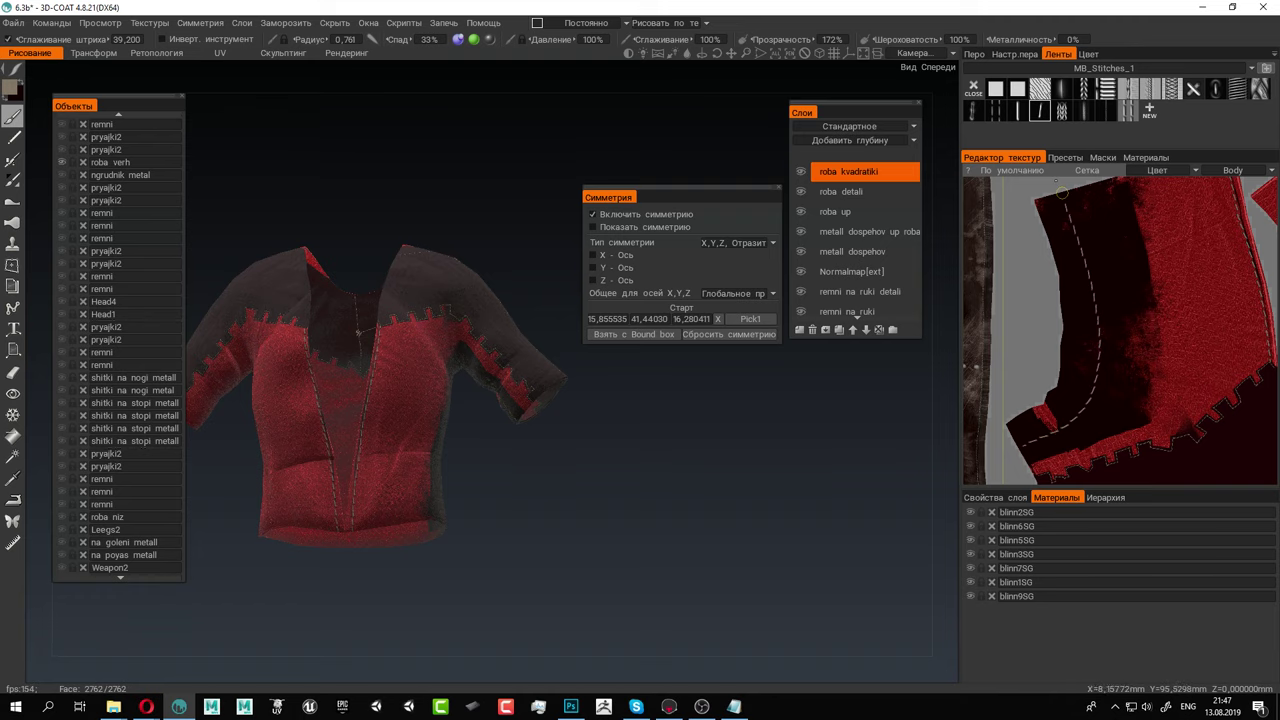
left_click_drag(594, 530, 640, 474)
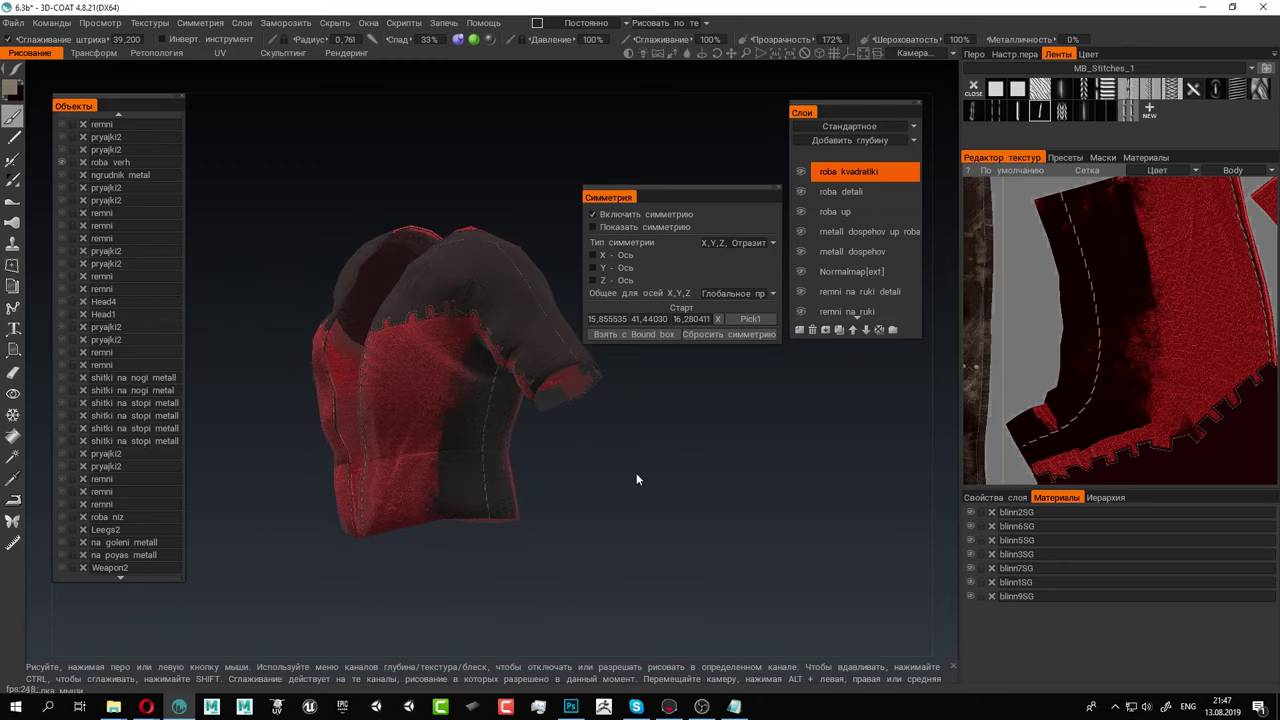
mouse_move(1083, 422)
right_mouse_down()
mouse_move(1123, 434)
mouse_move(1102, 428)
right_mouse_up()
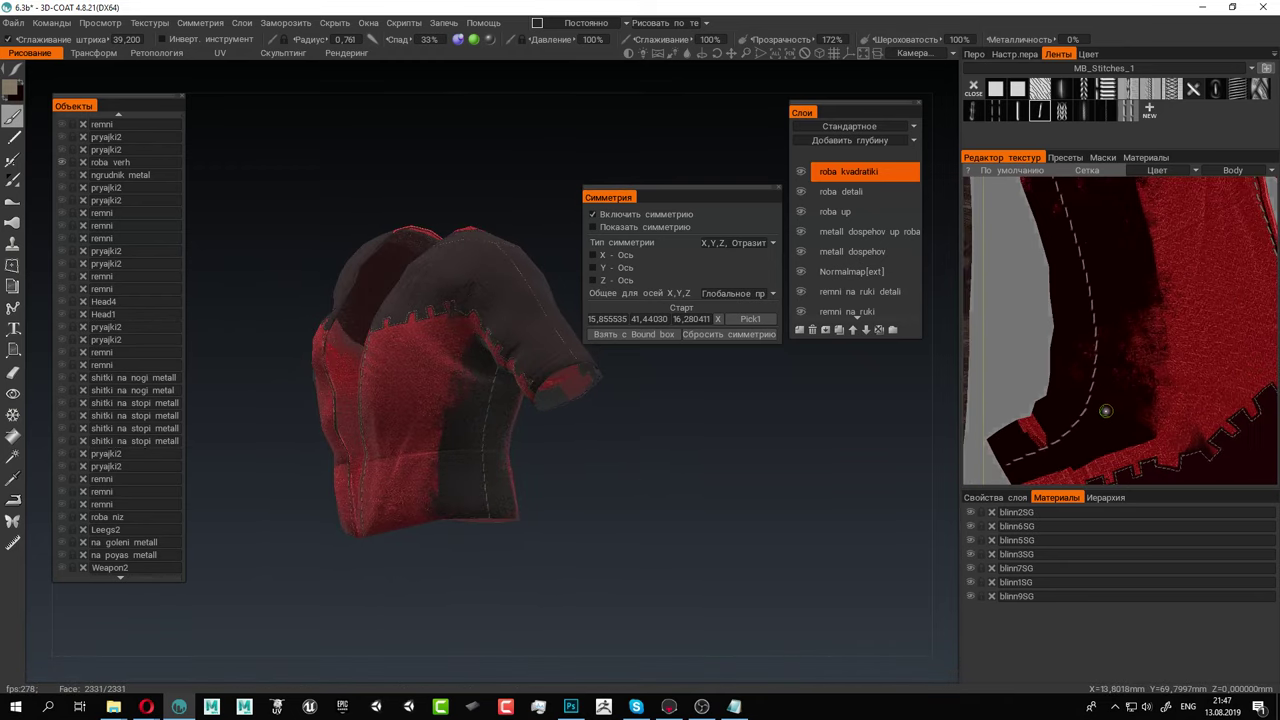
middle_click_drag(1106, 411, 1130, 420)
key("ctrl+z")
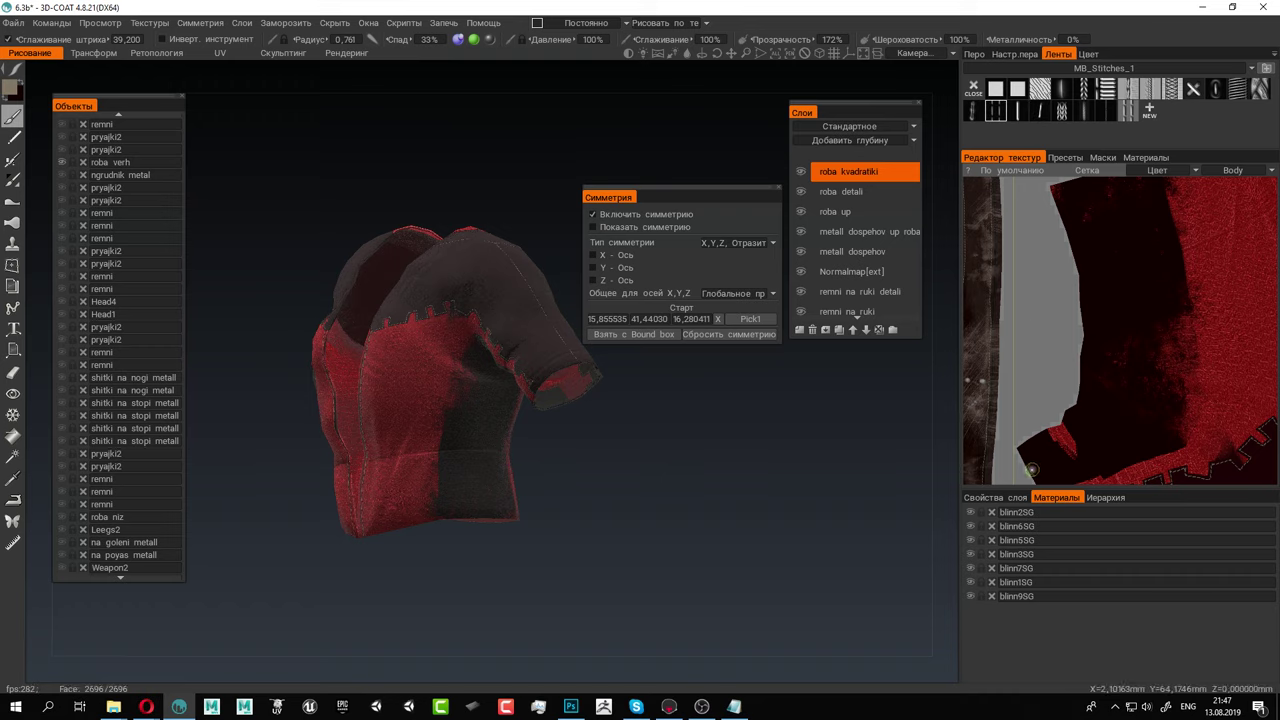
Paint a double stitch line down the dark side panel on the Body texture, from the sleeve underside to the waist edge
left_click_drag(1067, 452, 1088, 441)
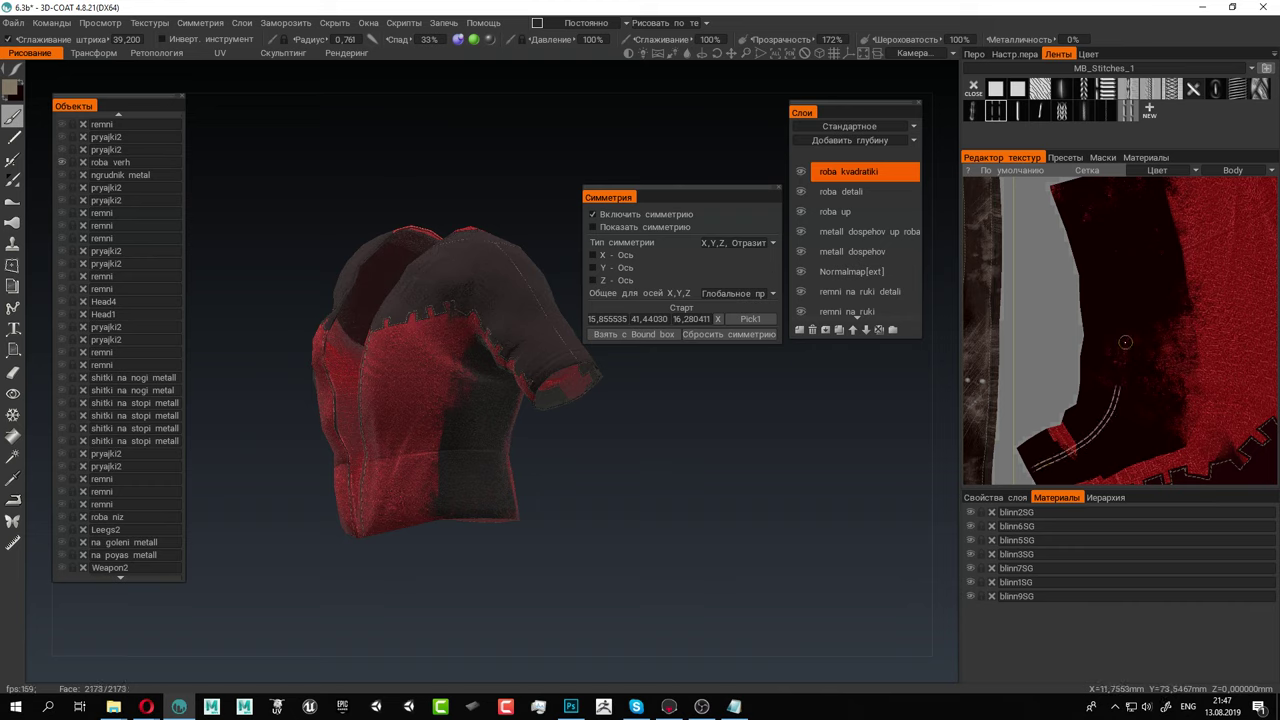
left_click_drag(1125, 342, 1122, 295)
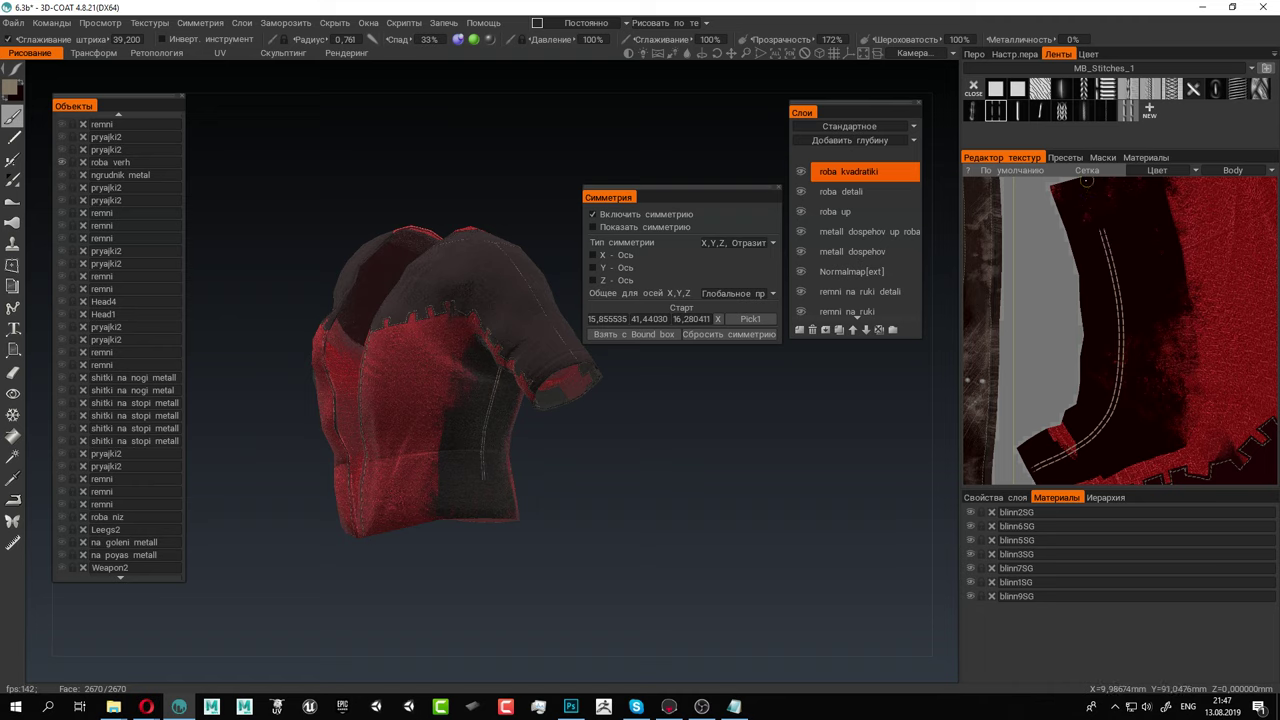
left_click_drag(1087, 181, 1080, 166)
middle_click_drag(1129, 256, 1093, 314)
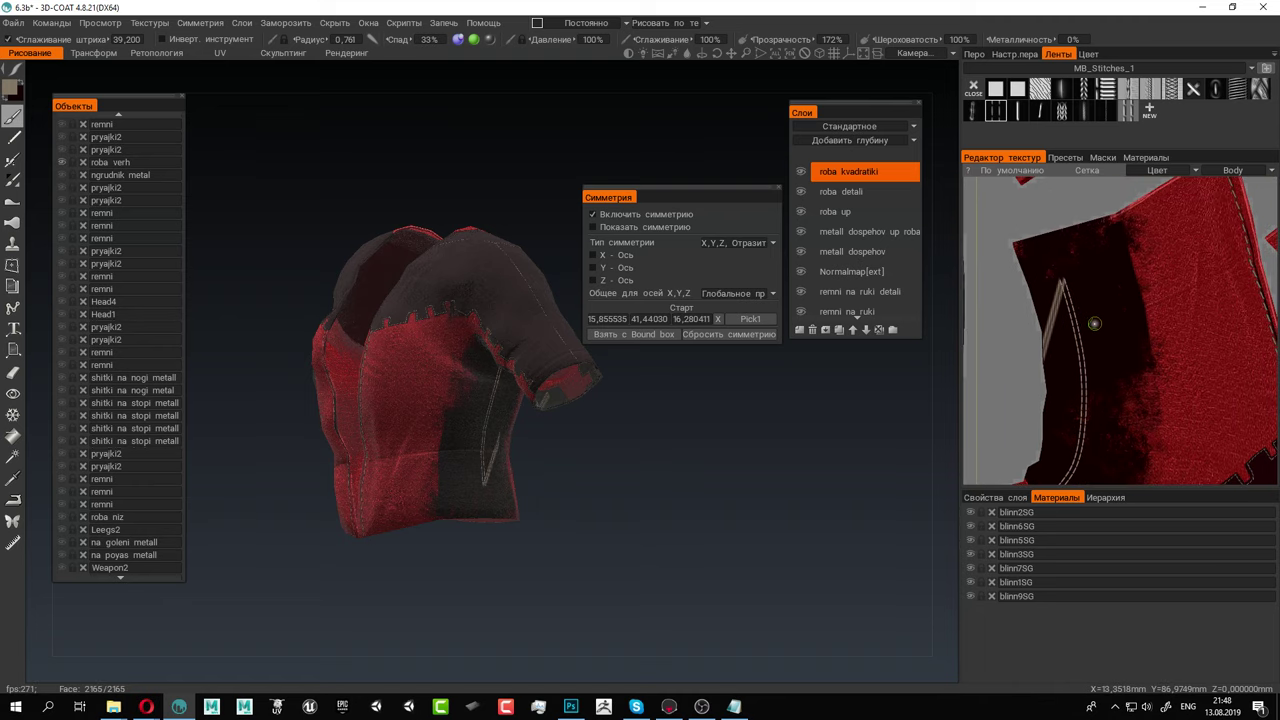
key("ctrl+z")
scroll(1194, 357, "down", 3)
scroll(1180, 350, "up", 1)
mouse_move(1166, 340)
middle_mouse_down()
mouse_move(1141, 382)
mouse_move(1132, 347)
middle_mouse_up()
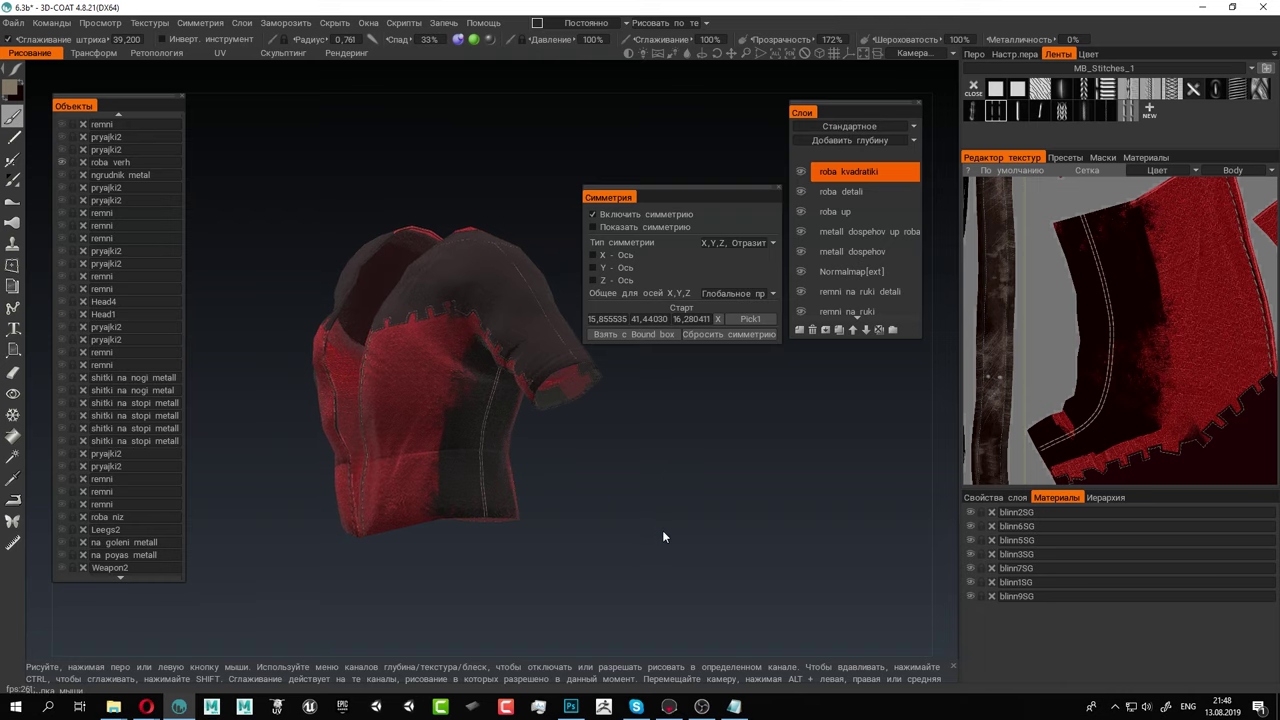
Paint a second double stitch line parallel to the first on the dark side panel, from the sleeve underside to the waist edge
left_click_drag(663, 537, 508, 485)
scroll(1155, 435, "up", 4)
middle_click_drag(1171, 442, 1140, 335)
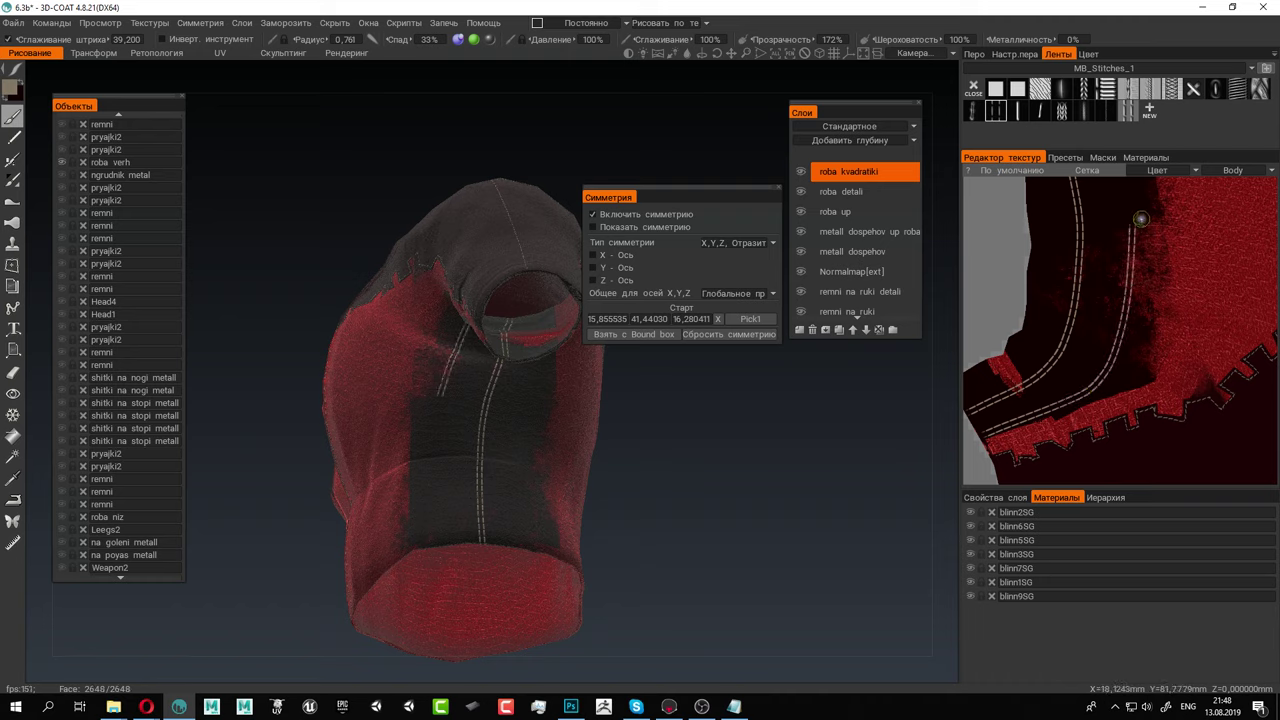
right_click_drag(1140, 218, 1125, 368)
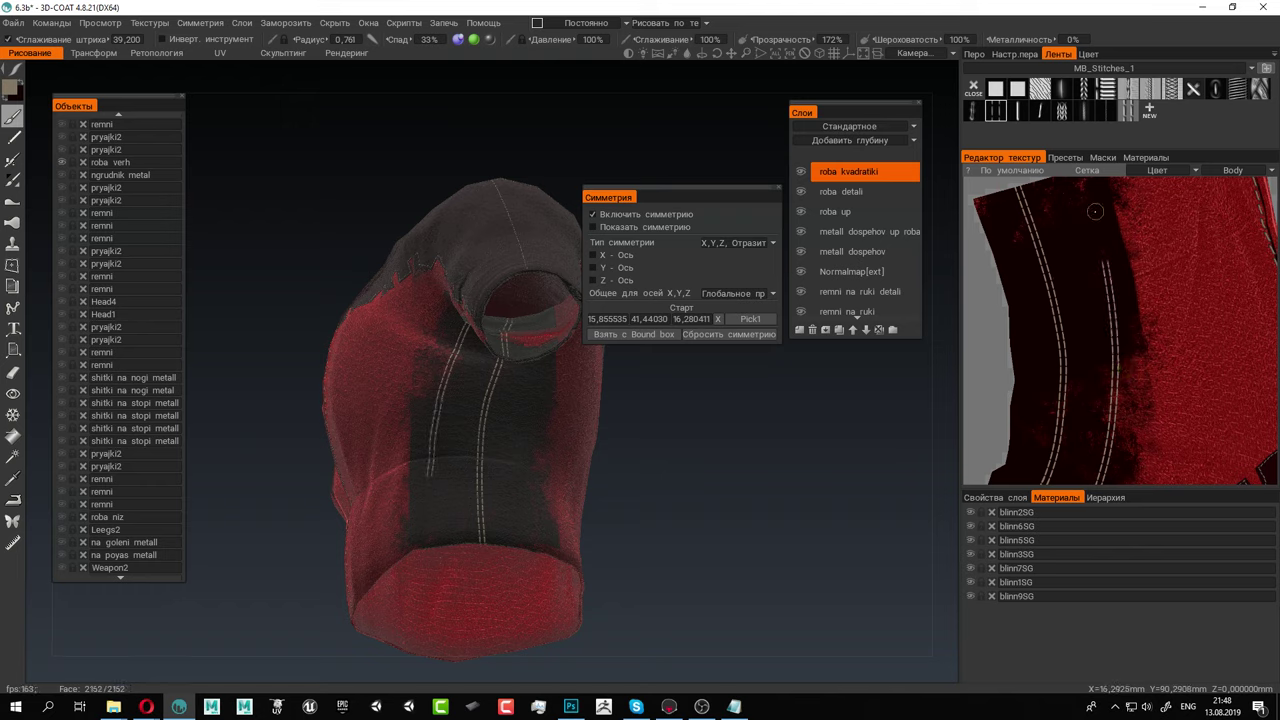
right_click_drag(1108, 246, 1113, 340)
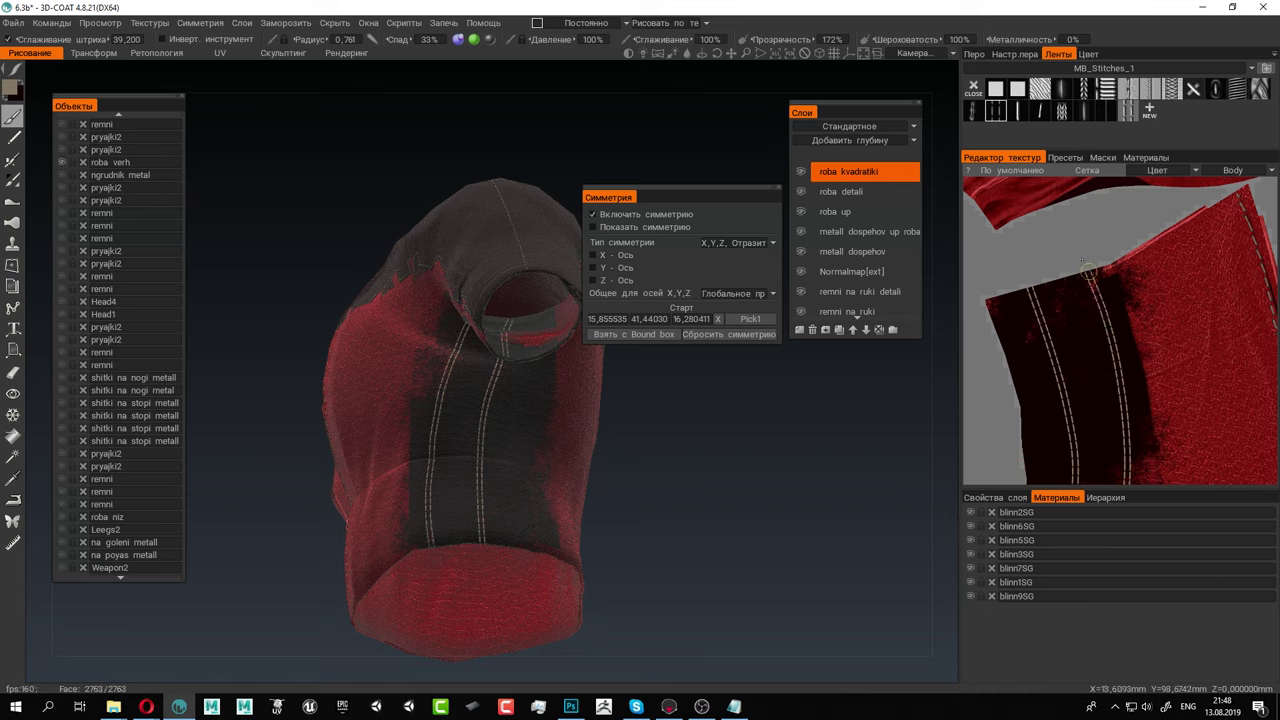
middle_click_drag(1069, 377, 1110, 285, "alt")
Examine the side panel stitching on the bodice and the neighbouring UV pieces on the Body texture
left_click_drag(796, 464, 668, 480, "alt")
scroll(1191, 383, "down", 8)
scroll(1160, 388, "up", 3)
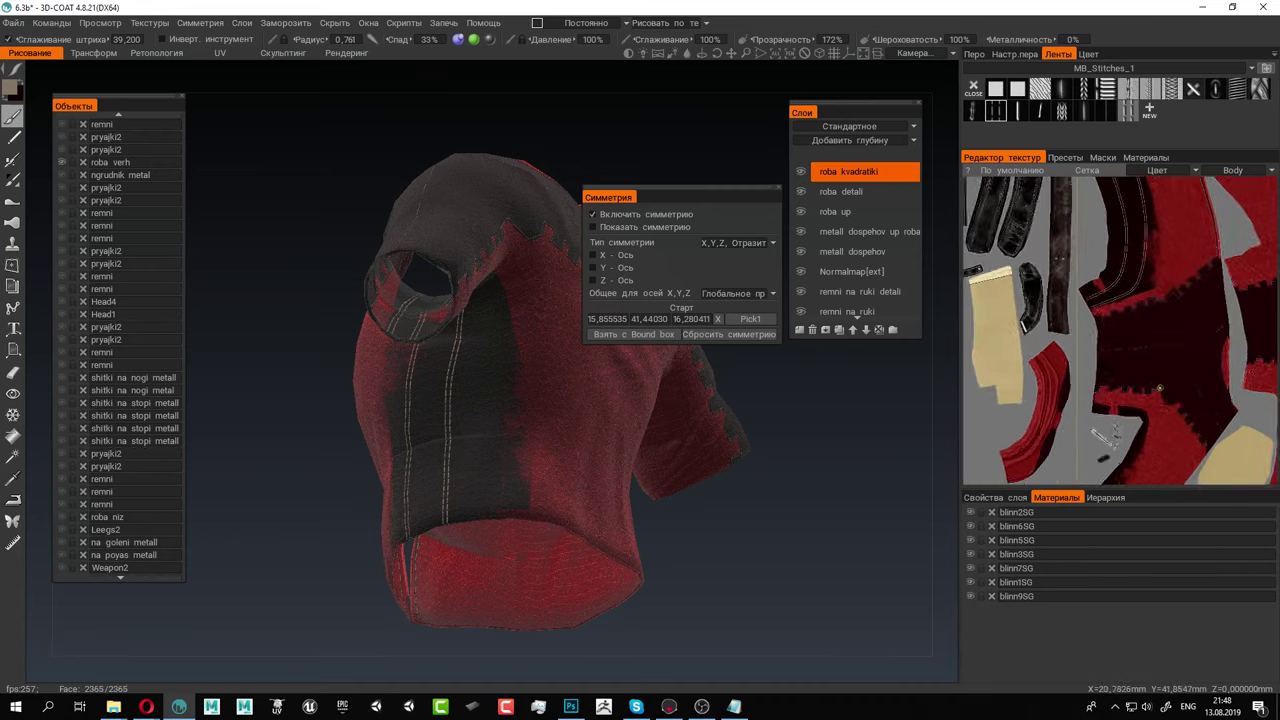
scroll(1160, 388, "up", 3)
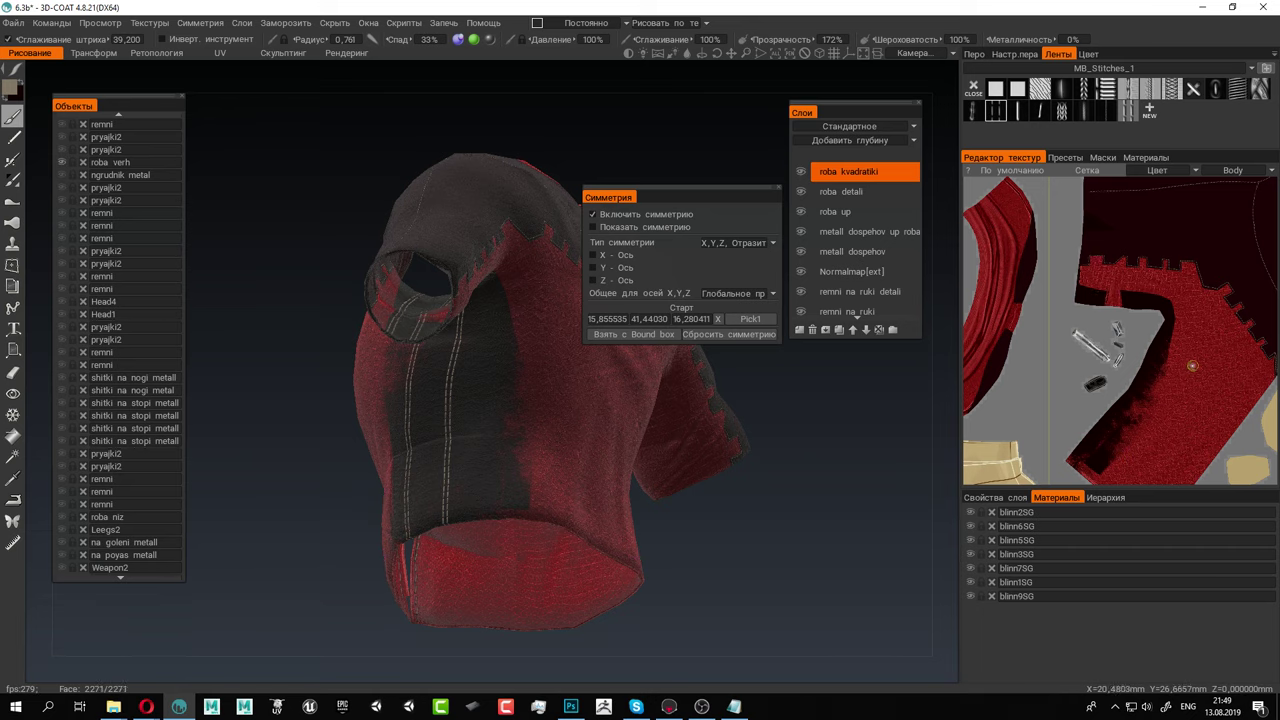
scroll(1192, 366, "down", 5)
mouse_move(1222, 356)
middle_mouse_down("alt")
mouse_move(1180, 388)
mouse_move(1210, 336)
middle_mouse_up("alt")
scroll(1188, 392, "up", 5)
scroll(1188, 393, "down", 3)
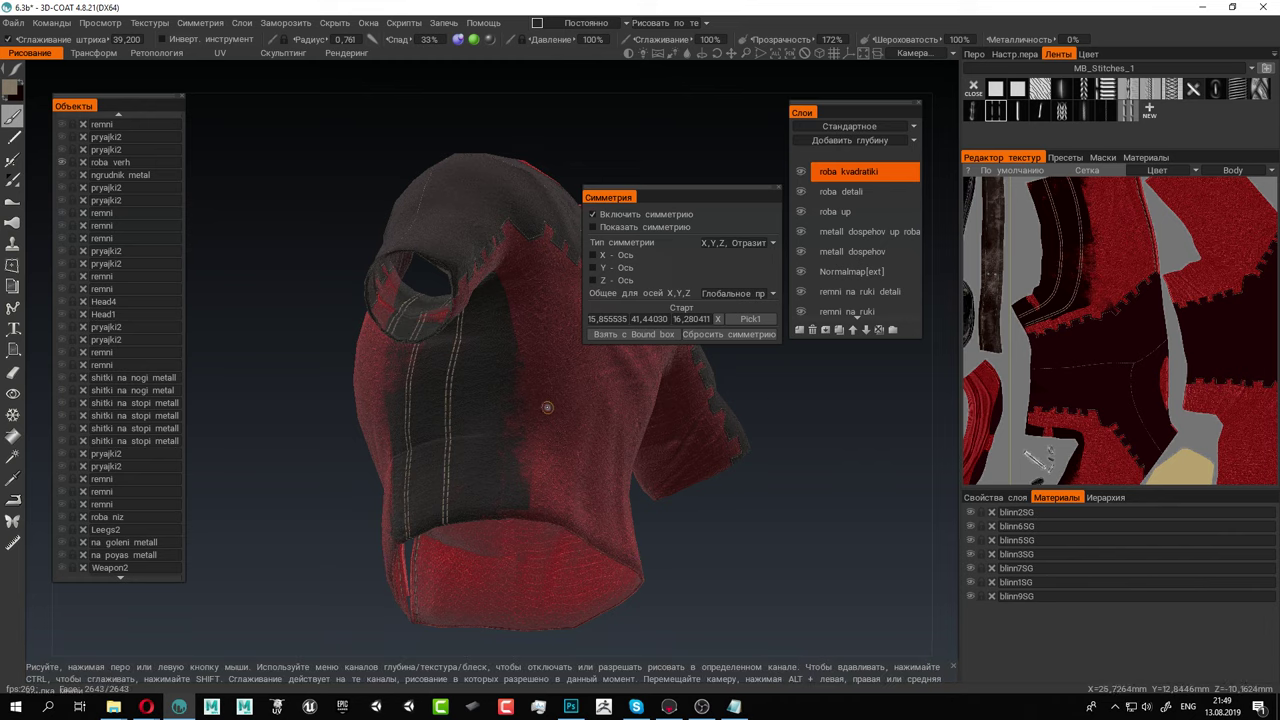
Paint two crossed double stitches between the two seam lines on the model's side panel, just above the waist edge
left_click_drag(548, 407, 604, 411, "alt")
middle_click_drag(460, 448, 491, 375, "alt")
right_click_drag(491, 375, 640, 503, "alt")
middle_click_drag(640, 503, 602, 407, "alt")
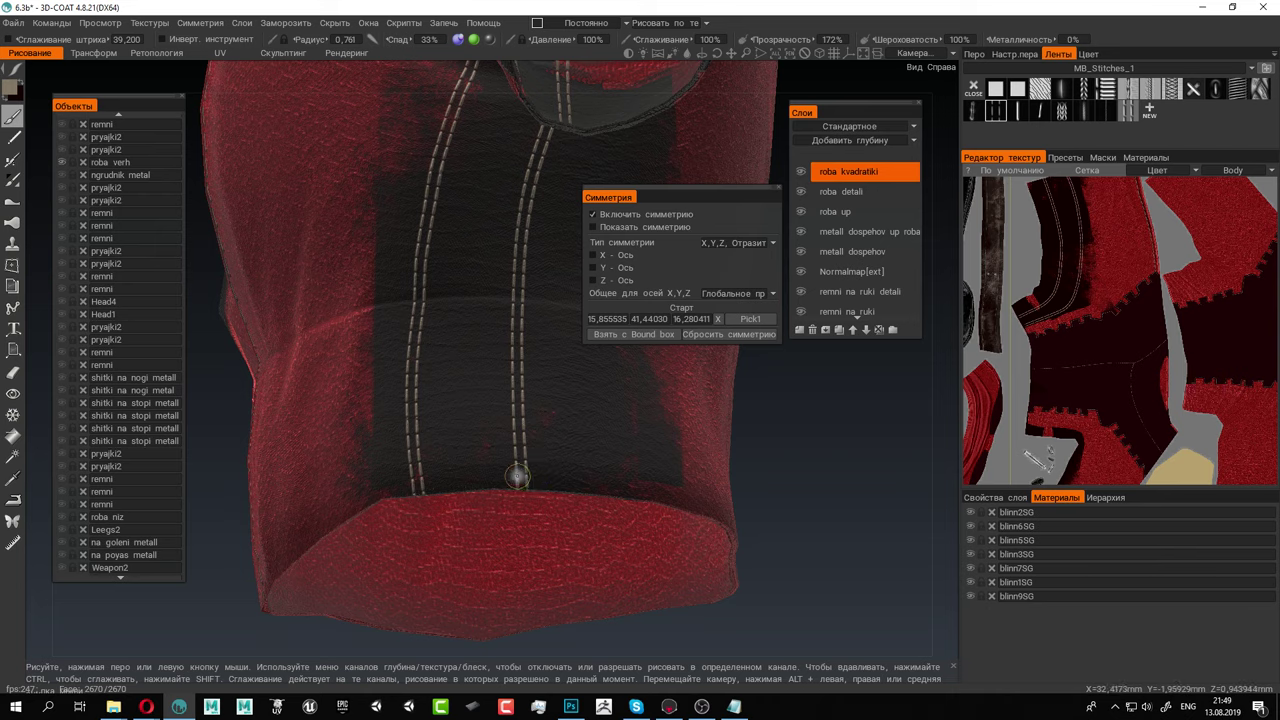
mouse_move(522, 476)
left_mouse_down()
mouse_move(457, 424)
mouse_move(417, 491)
mouse_move(512, 396)
mouse_move(417, 309)
mouse_move(409, 396)
mouse_move(514, 309)
left_mouse_up()
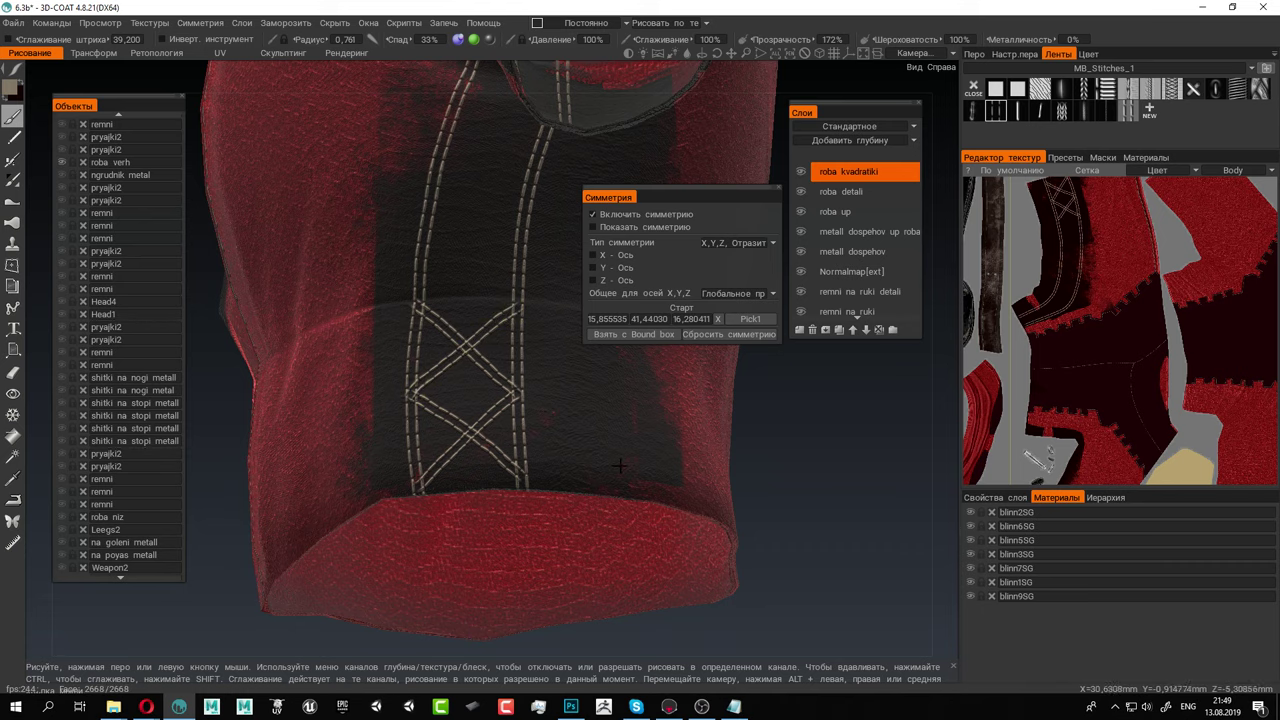
Continue the crossed double stitches between the seam lines up the model's side panel towards the armpit
scroll(397, 342, "down", 5)
left_click_drag(397, 342, 488, 362, "alt")
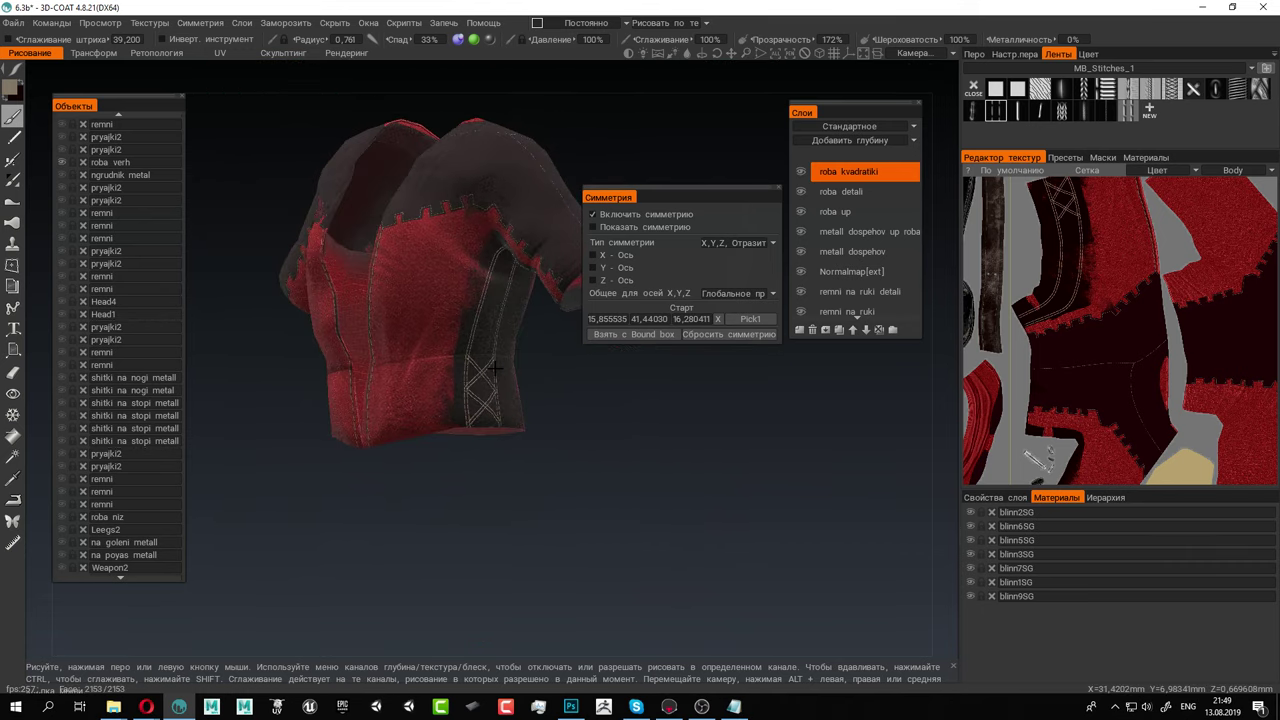
right_click_drag(488, 362, 640, 450, "alt")
middle_click_drag(514, 391, 512, 436, "alt")
left_click_drag(512, 436, 540, 428, "alt")
right_click_drag(500, 420, 526, 440, "alt")
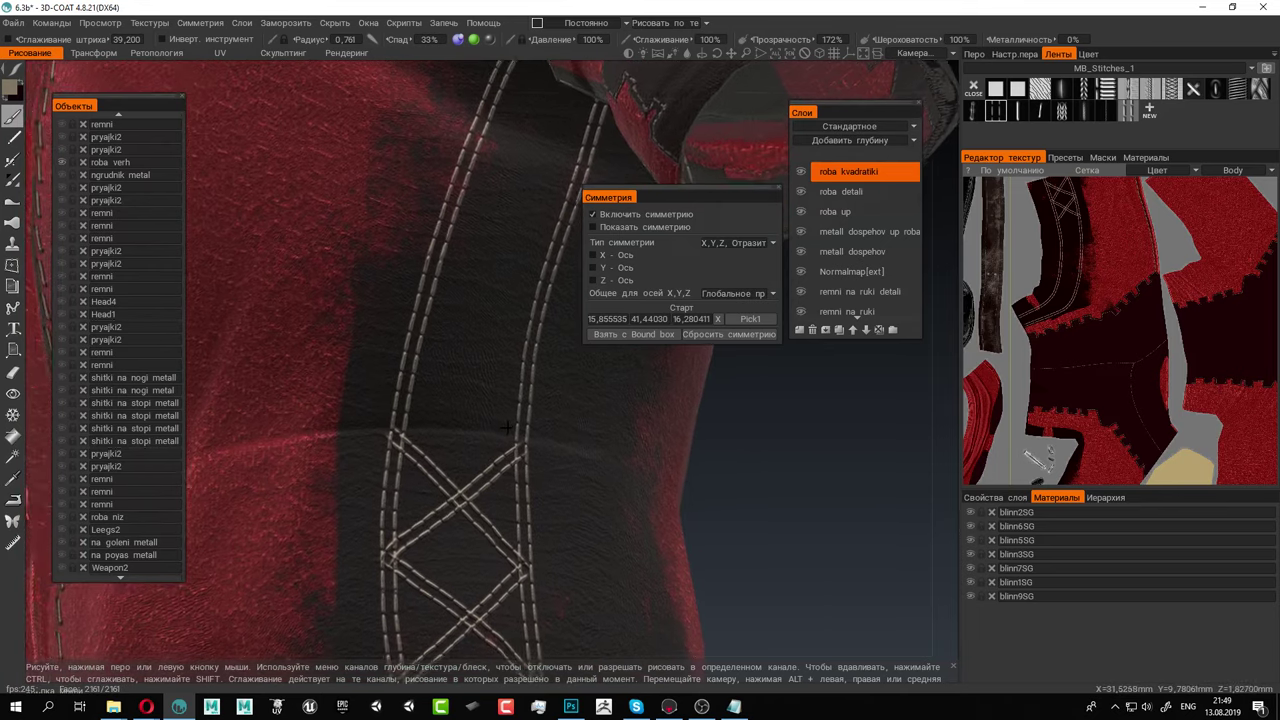
left_click_drag(525, 445, 418, 314)
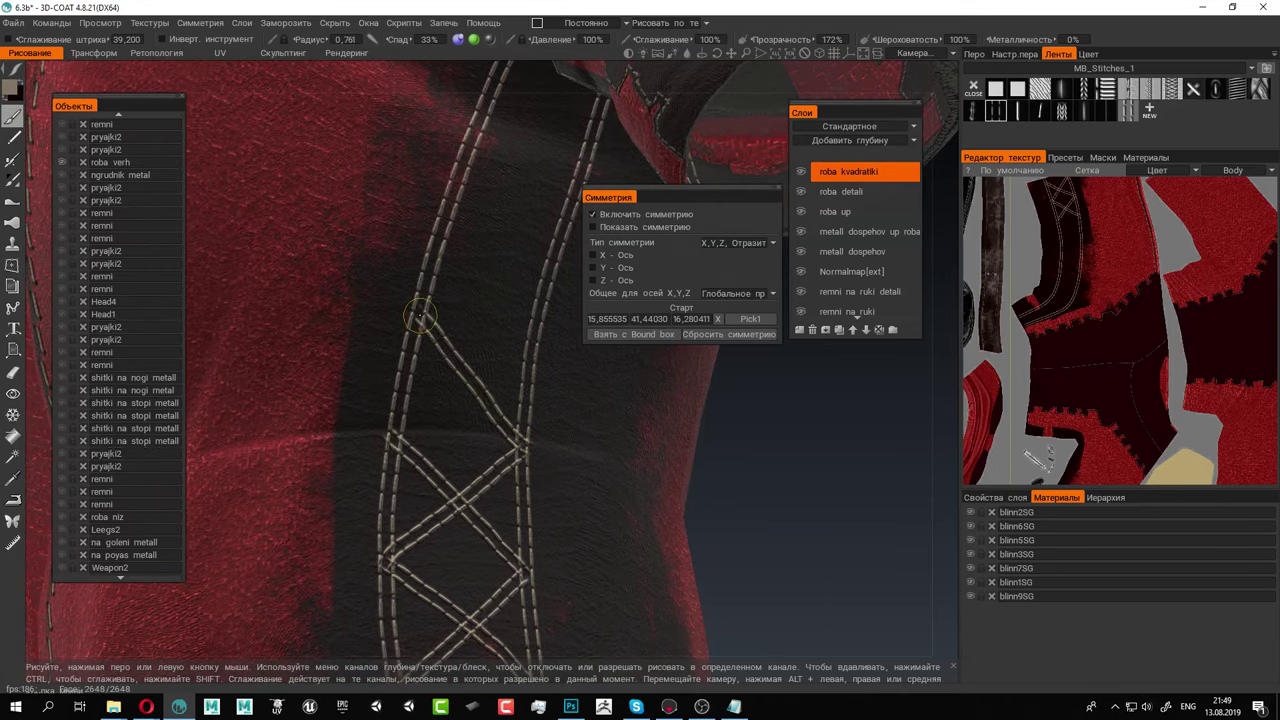
left_click_drag(391, 434, 531, 326)
middle_click_drag(526, 326, 503, 492, "alt")
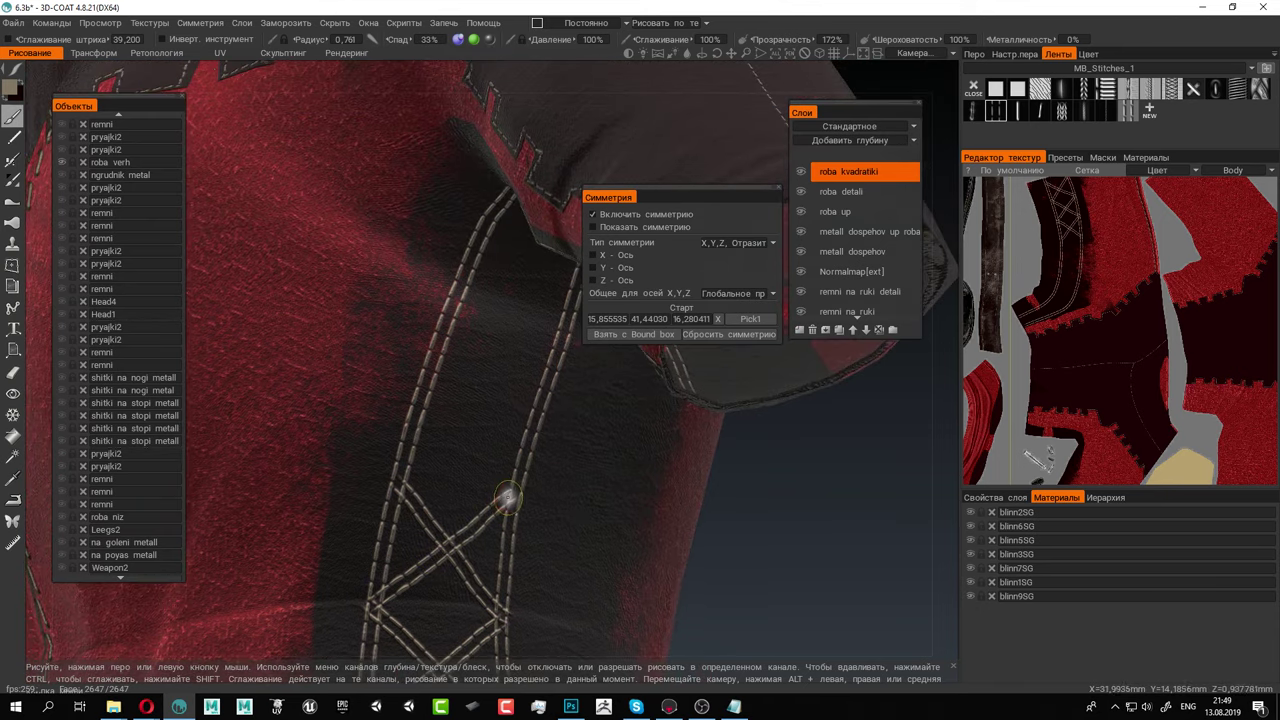
left_click_drag(512, 497, 432, 366)
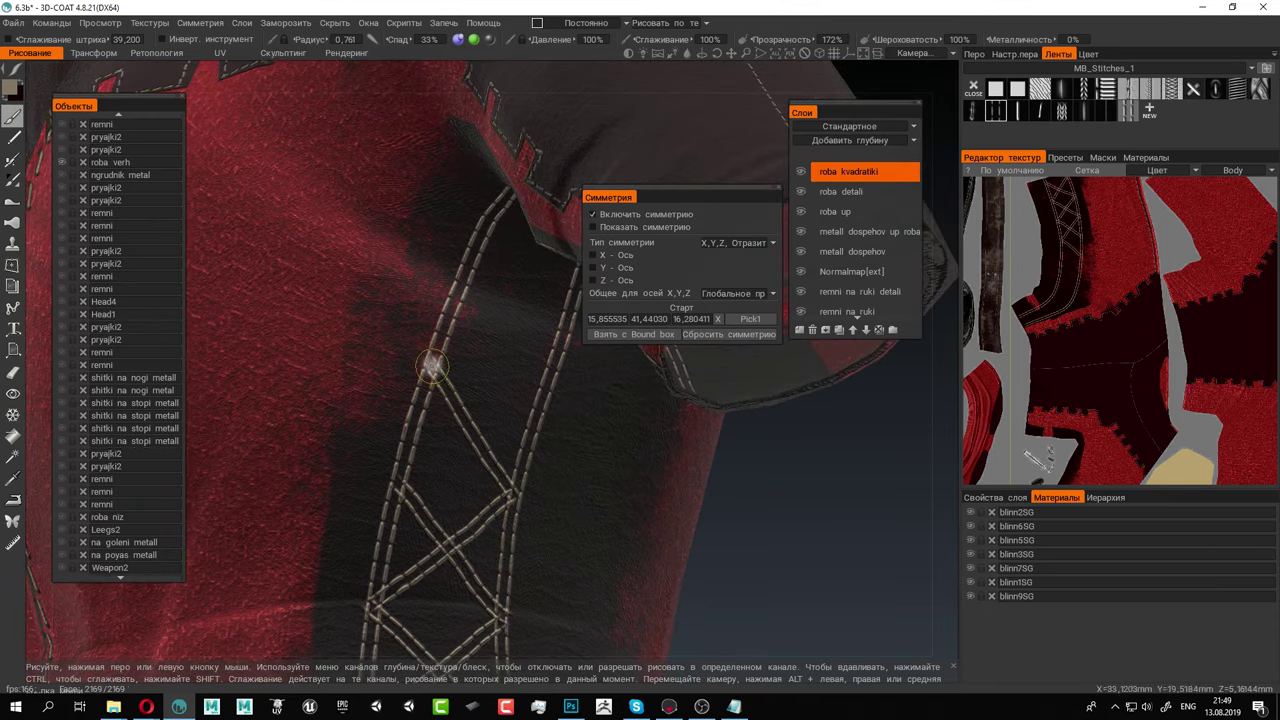
mouse_move(401, 476)
left_mouse_down()
mouse_move(537, 398)
mouse_move(491, 461)
mouse_move(495, 480)
left_mouse_up()
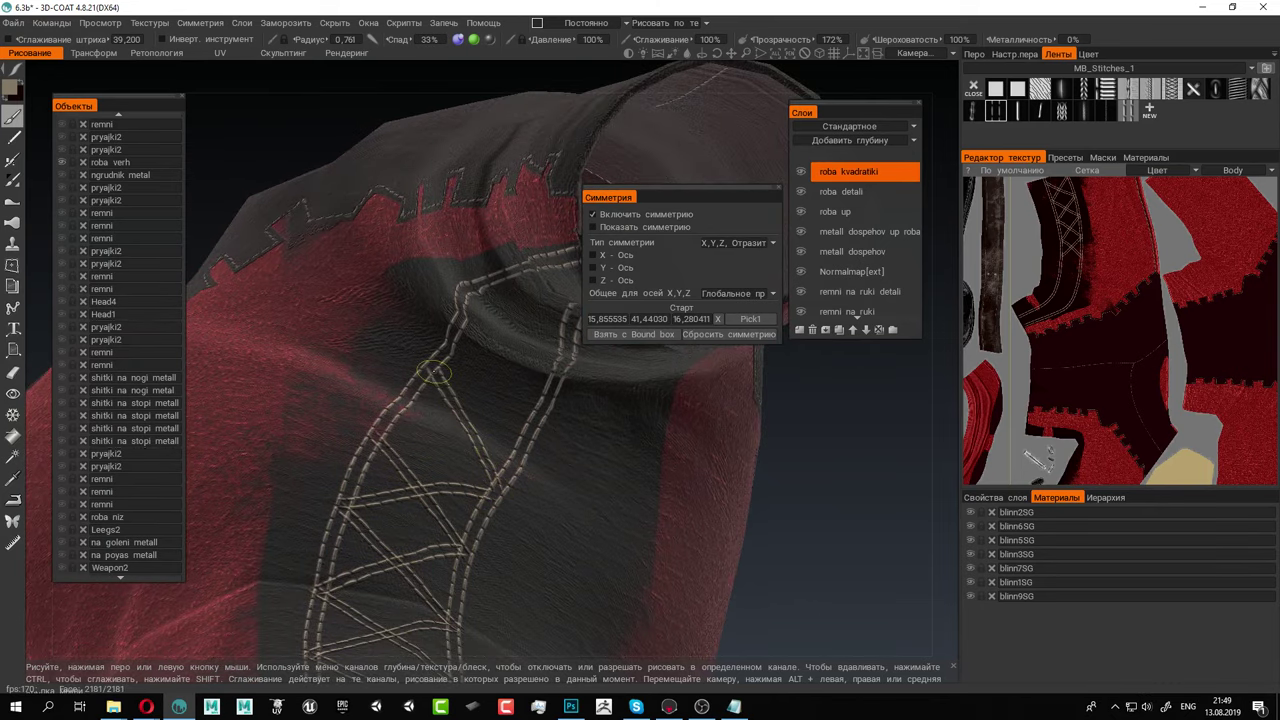
Add the crossed stitches between the seam lines around the armpit bend on the Body texture
left_click(903, 311)
scroll(1140, 280, "up", 8)
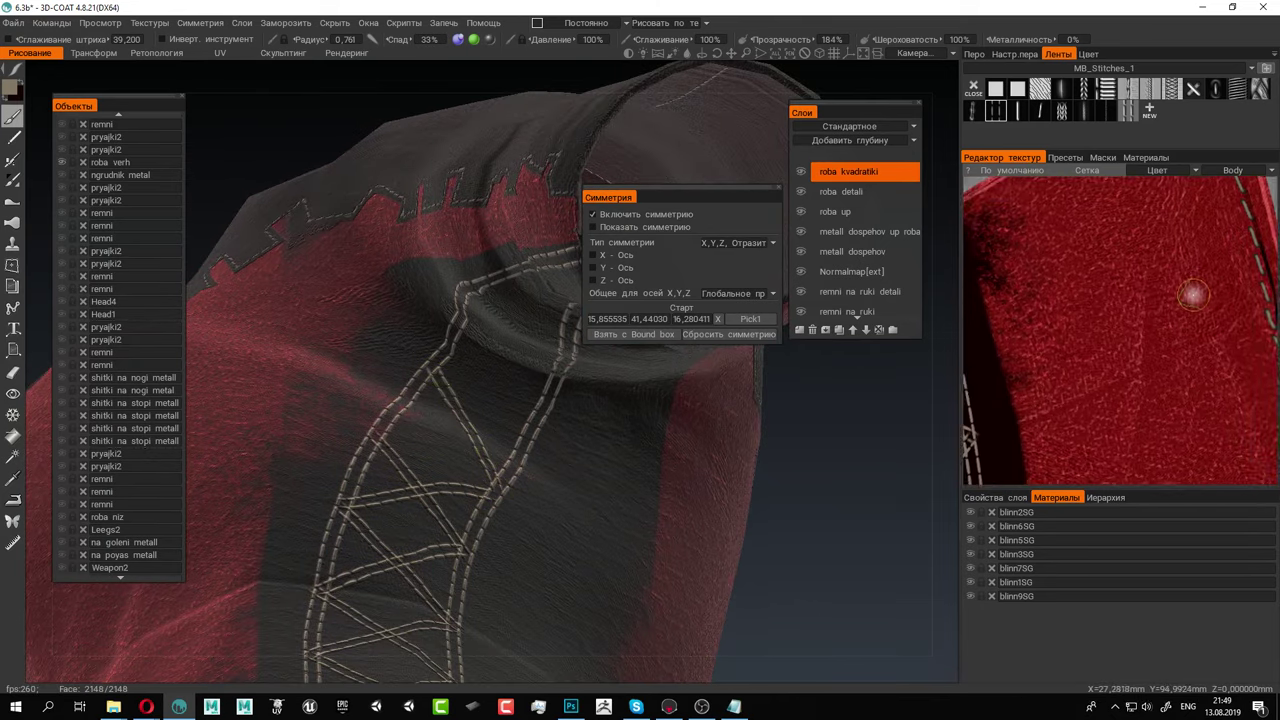
middle_click_drag(1042, 398, 1106, 229, "alt")
middle_click_drag(1092, 401, 1091, 243, "alt")
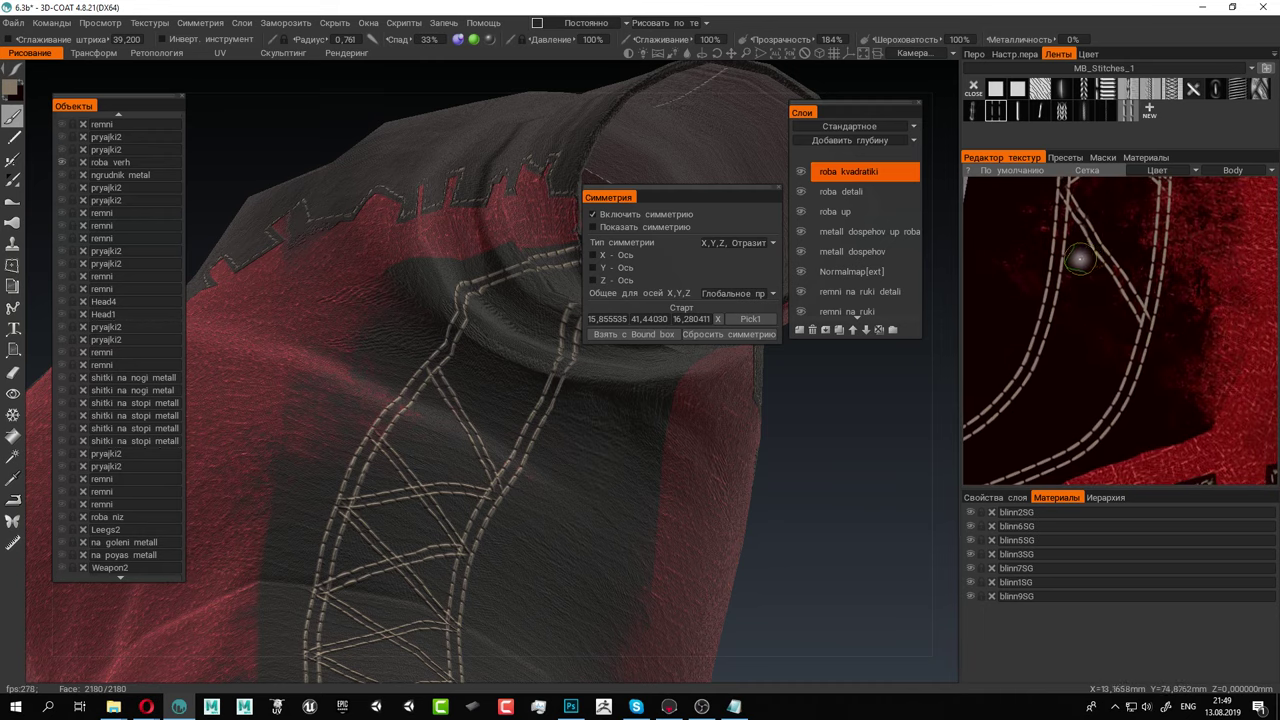
middle_click_drag(1145, 275, 1143, 318, "alt")
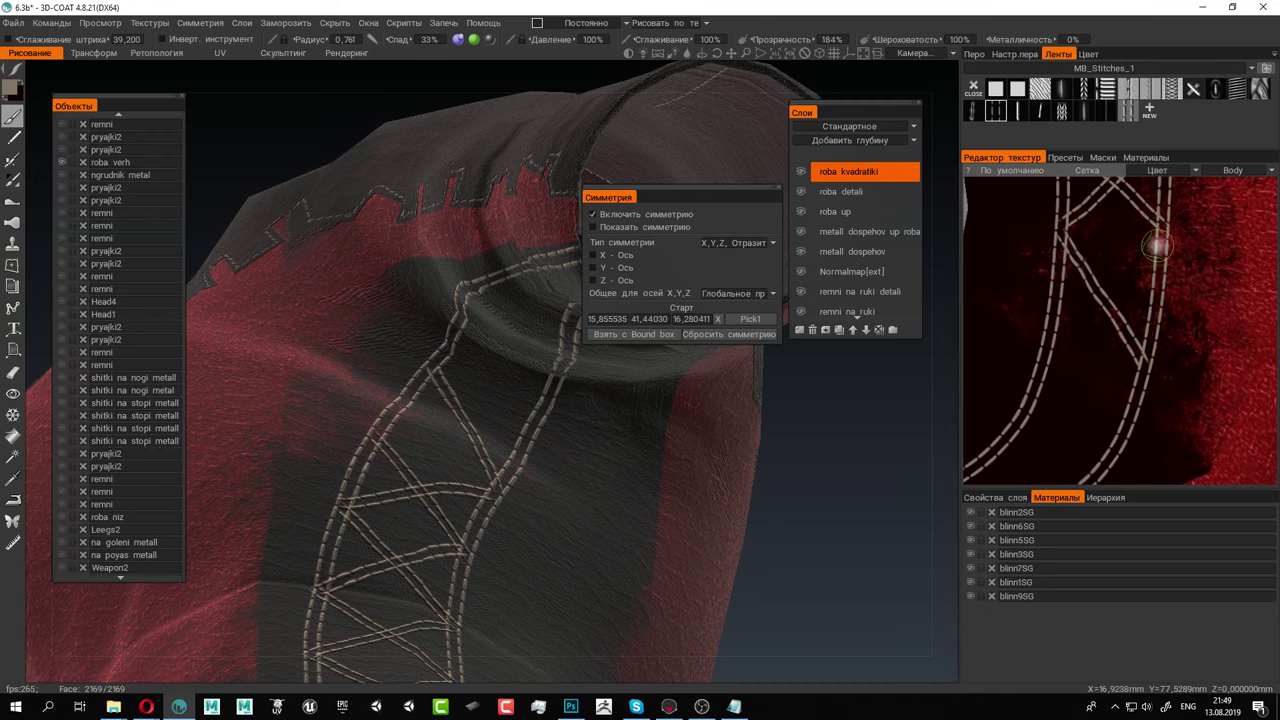
key("ctrl+z")
mouse_move(1158, 245)
left_mouse_down()
mouse_move(1085, 302)
mouse_move(1095, 325)
left_mouse_up()
left_click_drag(1143, 365, 1061, 246)
middle_click_drag(1119, 383, 1139, 291, "alt")
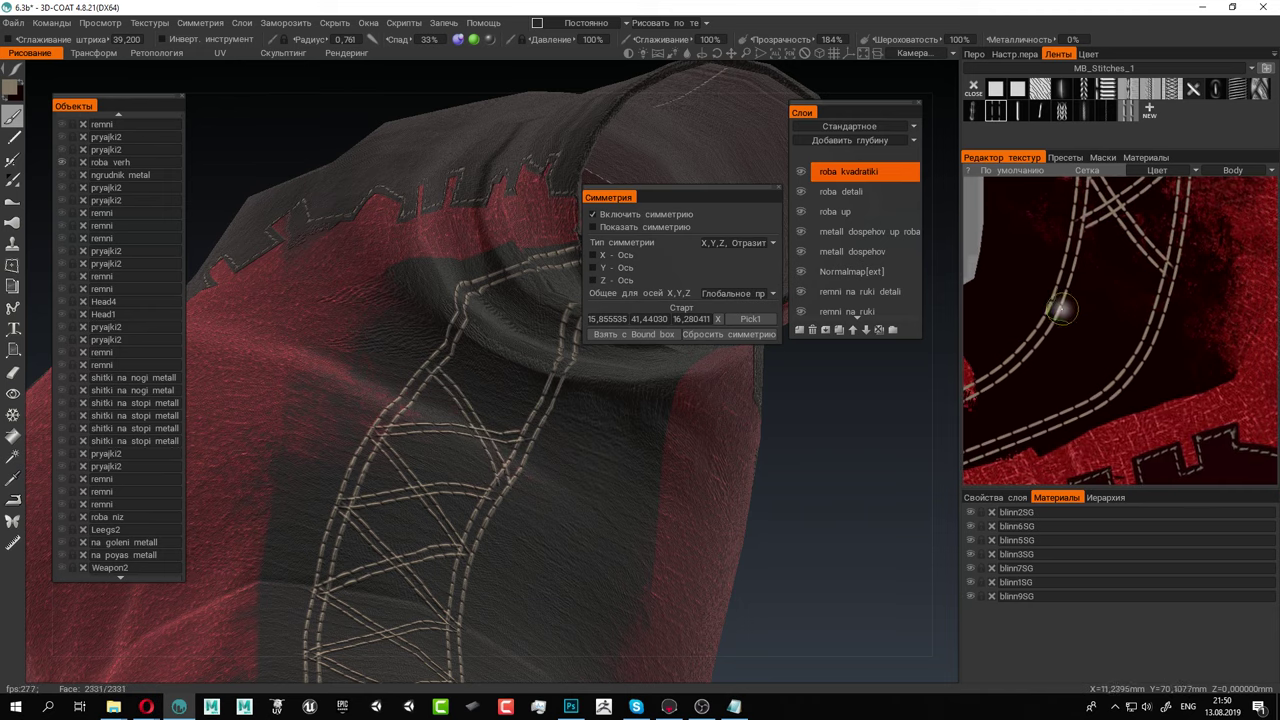
left_click_drag(1061, 300, 1163, 273)
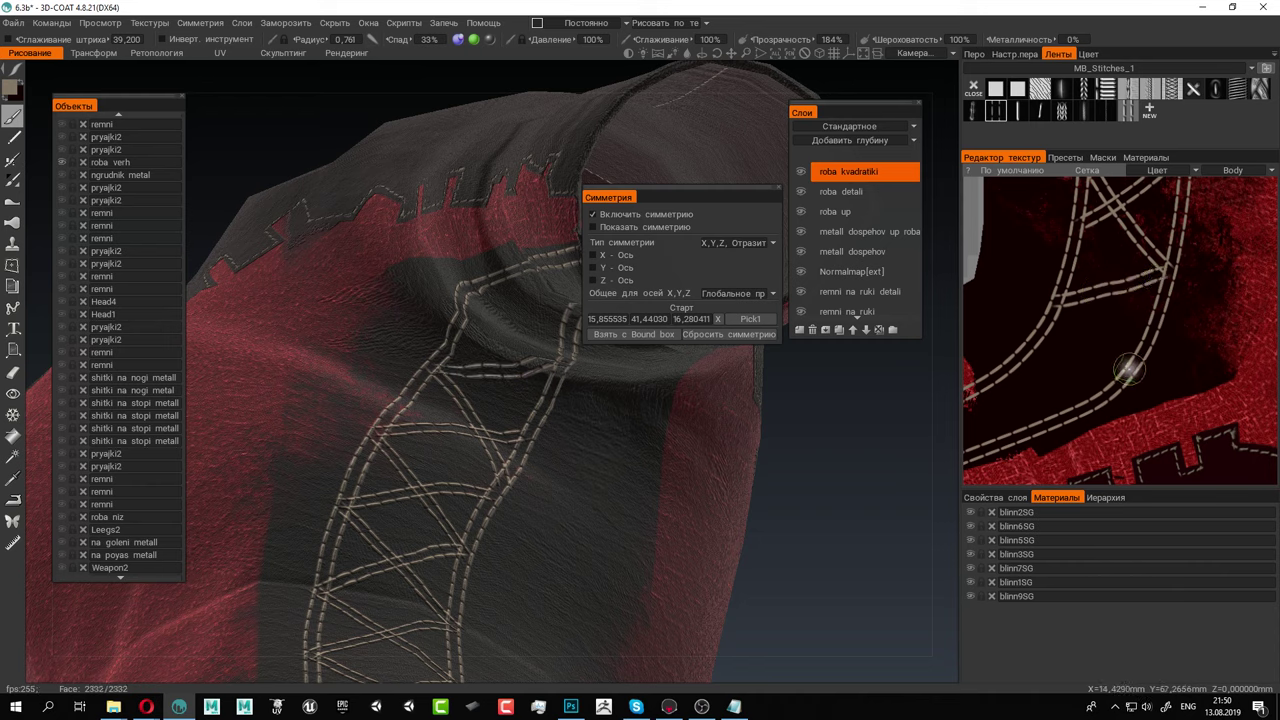
Continue the crossed stitches from the armpit bend along the sleeve underside to the cuff end on the Body texture
mouse_move(1128, 368)
left_mouse_down()
mouse_move(1101, 239)
mouse_move(1088, 246)
mouse_move(1128, 323)
left_mouse_up()
key("ctrl+z")
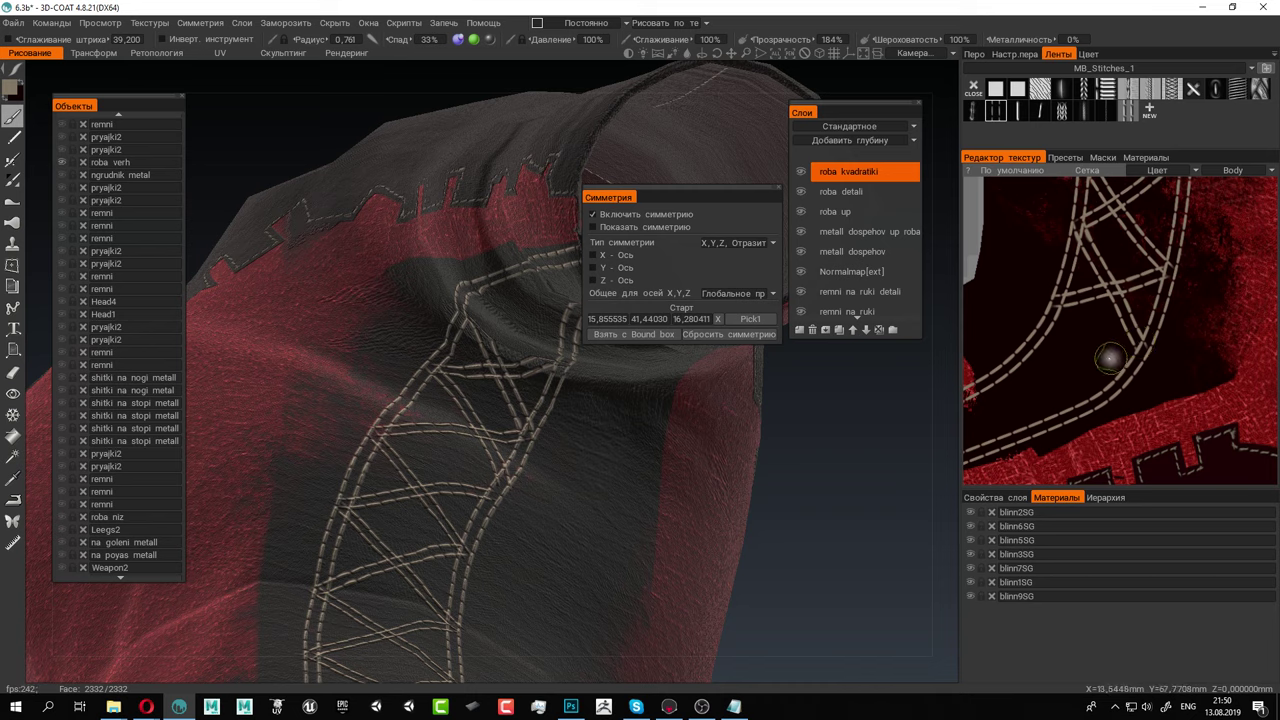
middle_click_drag(1110, 361, 1180, 291, "alt")
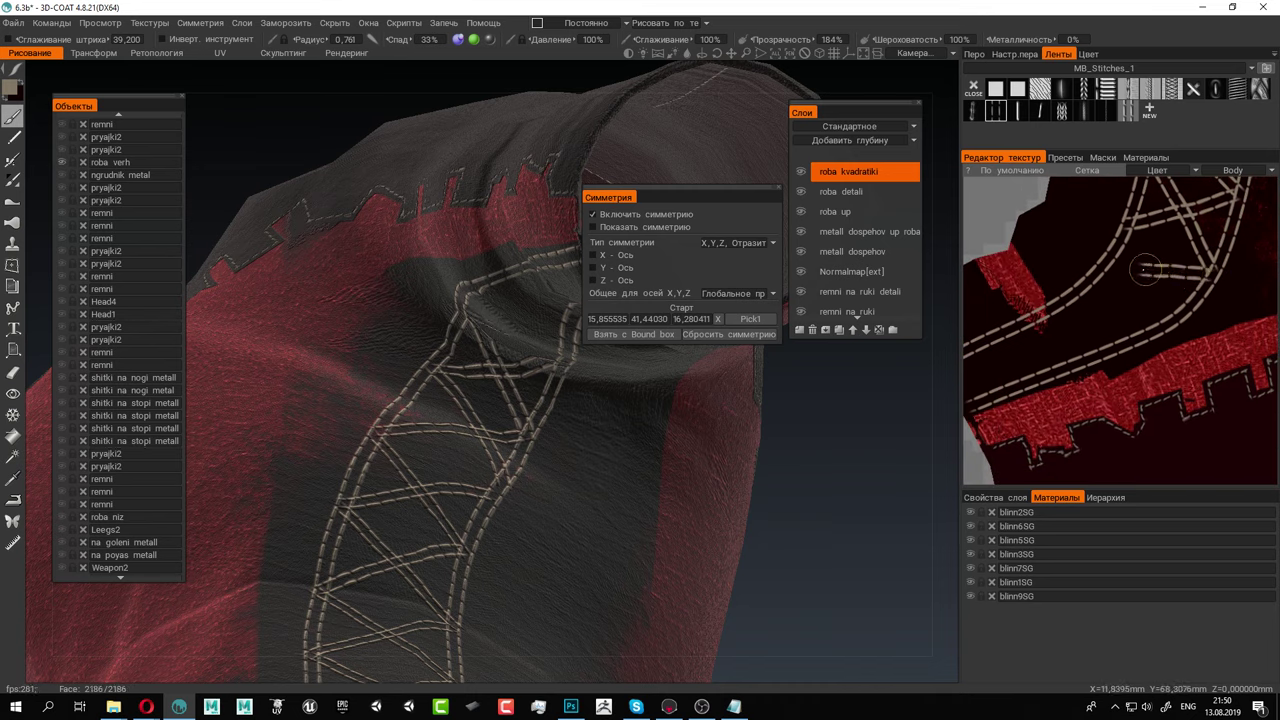
left_click_drag(1107, 265, 1105, 347)
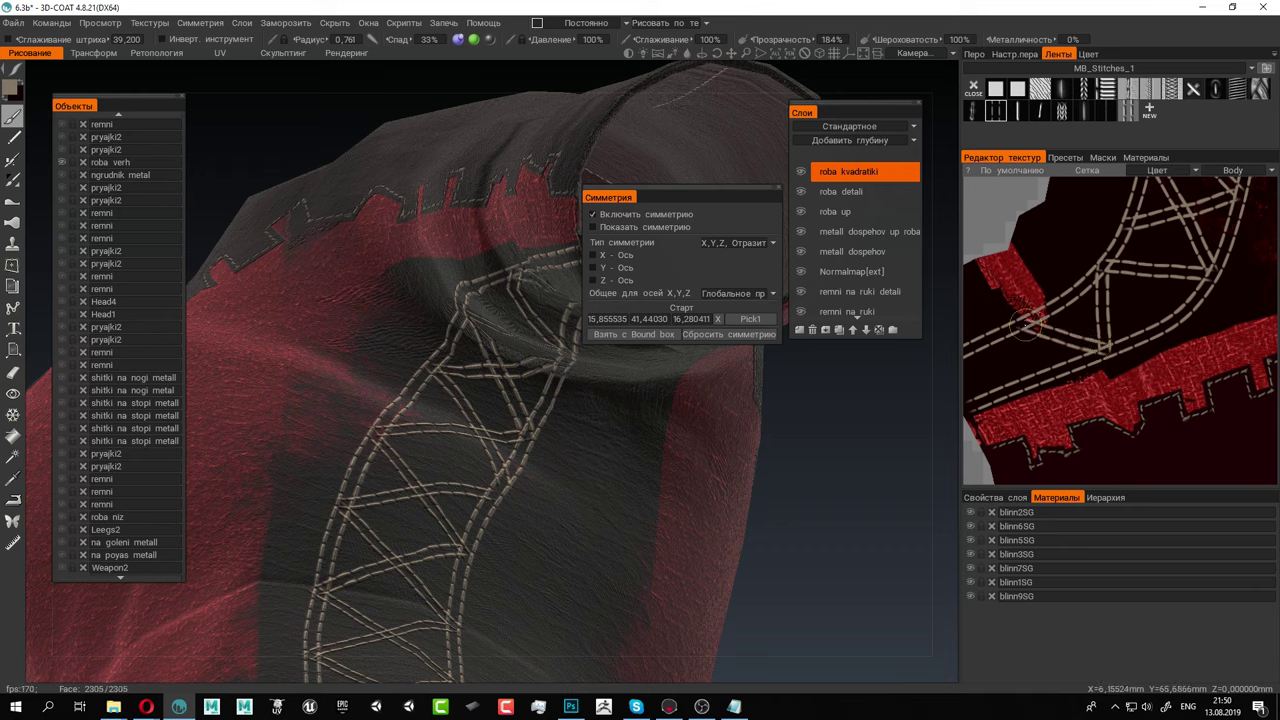
right_click_drag(1024, 326, 1118, 291)
mouse_move(1118, 291)
left_mouse_down()
mouse_move(1084, 353)
mouse_move(1080, 342)
mouse_move(1135, 320)
mouse_move(1156, 275)
mouse_move(1255, 288)
left_mouse_up()
middle_click_drag(1236, 284, 1168, 342)
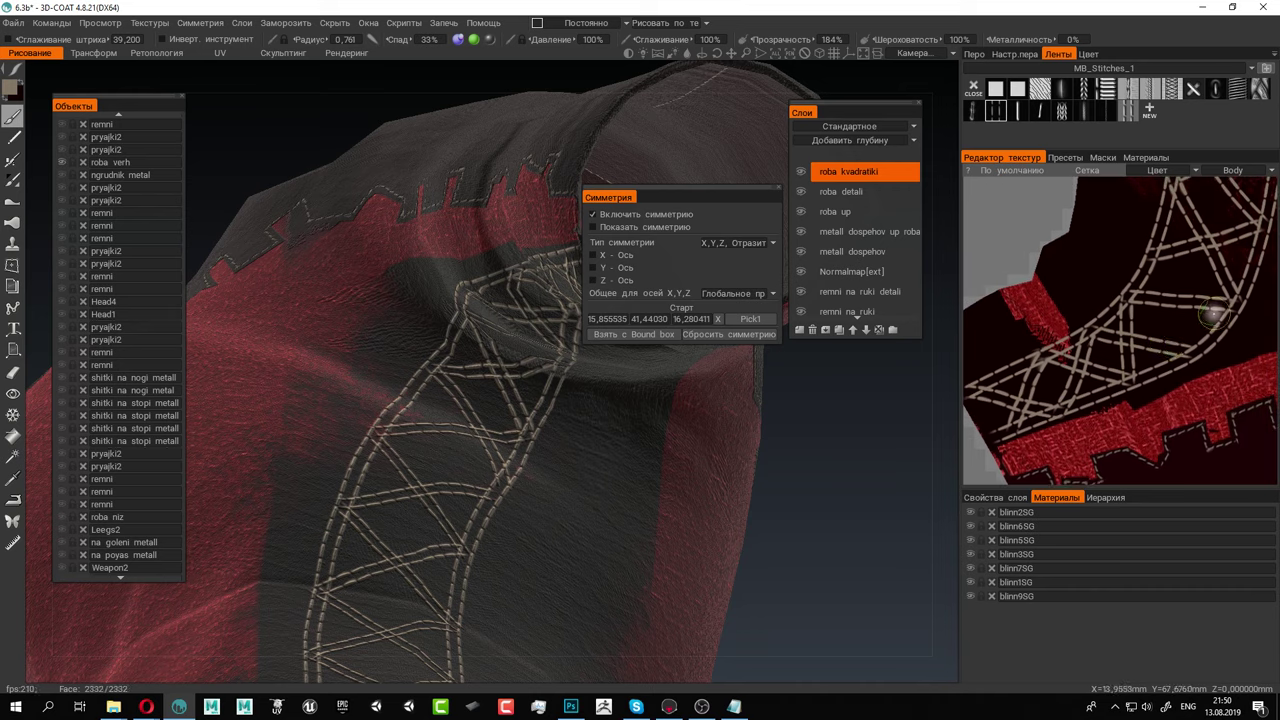
scroll(1171, 317, "up", 4)
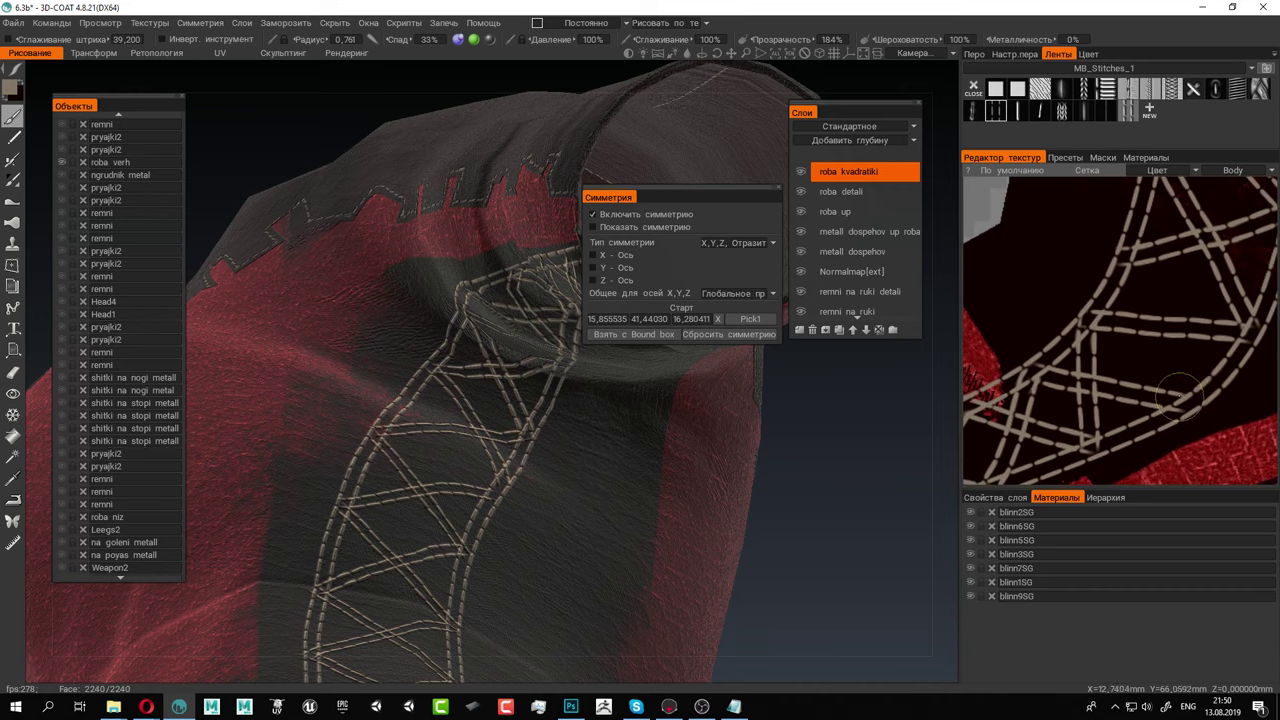
scroll(1149, 291, "down", 5)
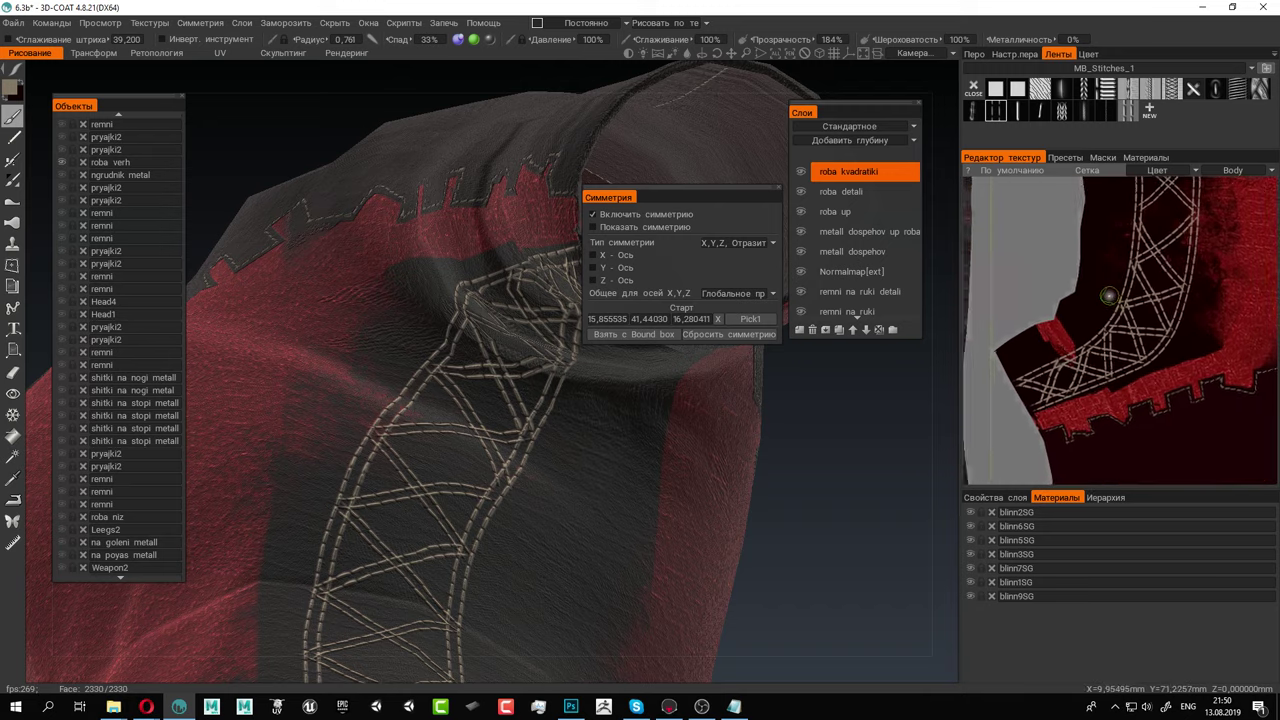
Inspect the crossed stitching on the robe's side panel from the armpit down to the waist edge
scroll(700, 437, "down", 5)
mouse_move(700, 437)
left_mouse_down("alt")
mouse_move(540, 400)
mouse_move(600, 430)
left_mouse_up("alt")
middle_click_drag(600, 430, 560, 368, "alt")
left_click_drag(559, 368, 478, 372, "alt")
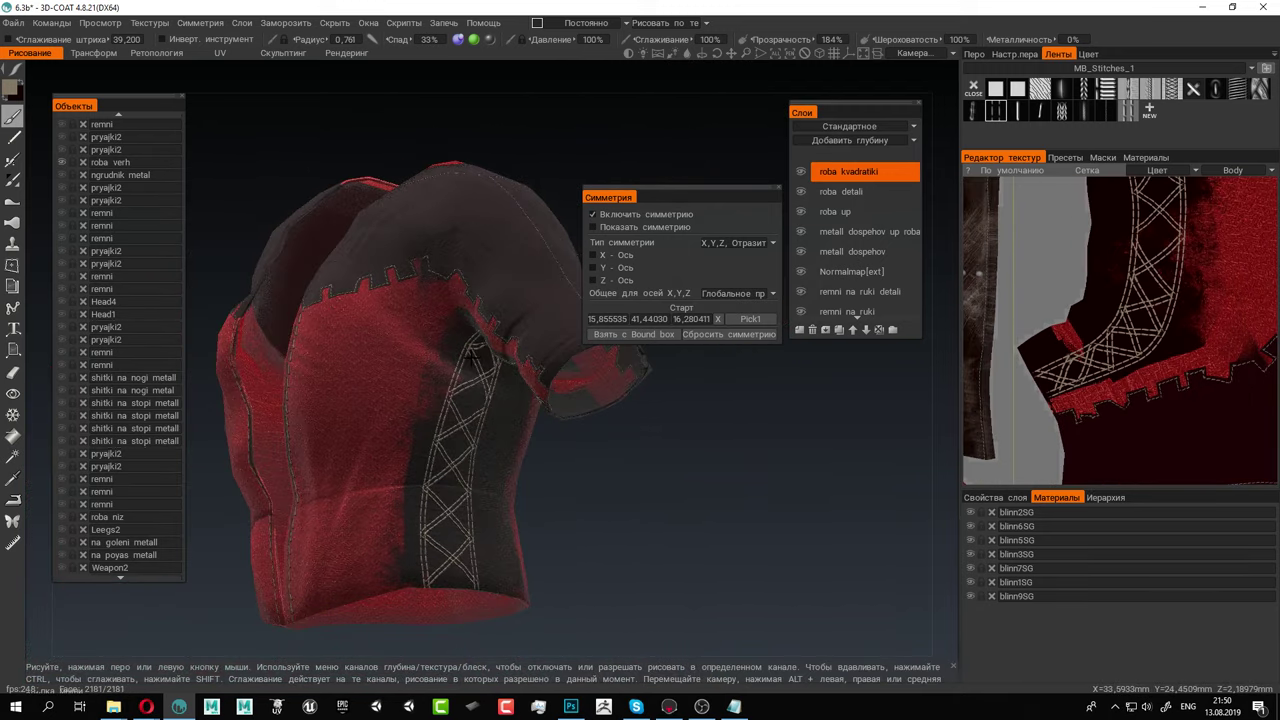
middle_click_drag(478, 372, 475, 245, "alt")
right_click_drag(475, 245, 566, 462, "alt")
middle_click_drag(566, 462, 673, 403, "alt")
left_click_drag(673, 403, 633, 326, "alt")
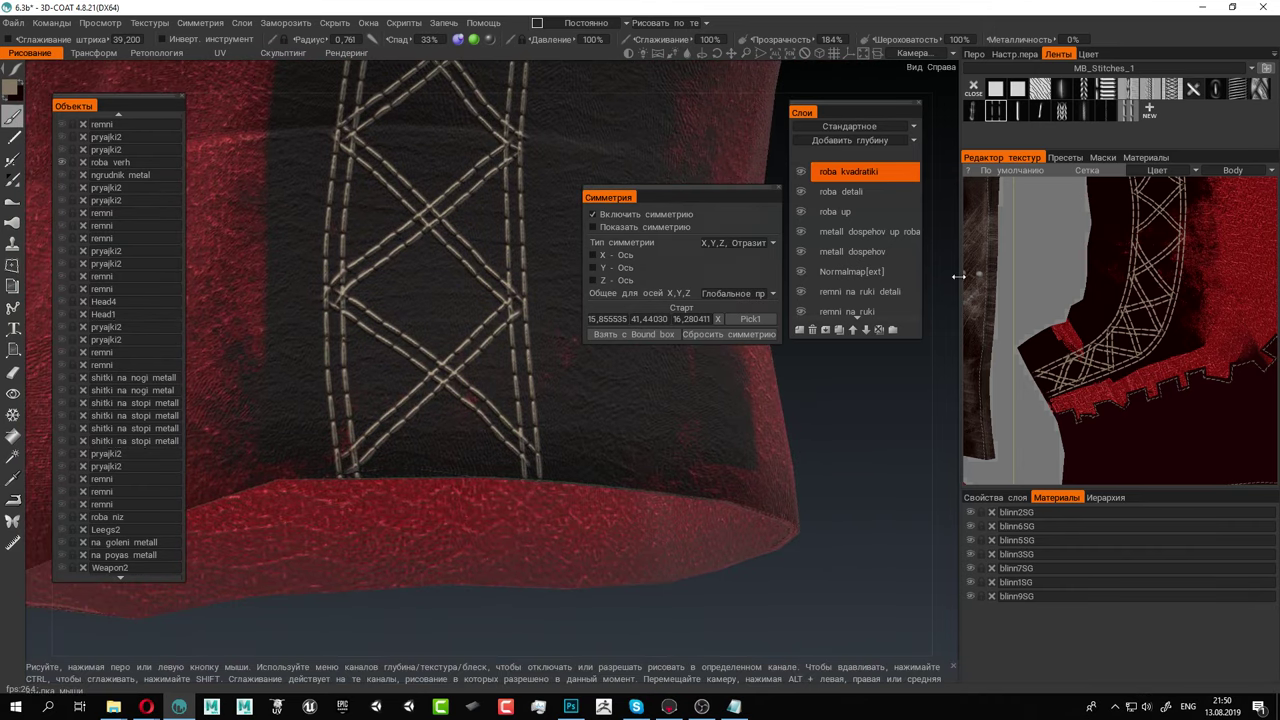
Set up a default round brush with a golden yellow colour, 55% roughness and 93% metalness
left_click(973, 53)
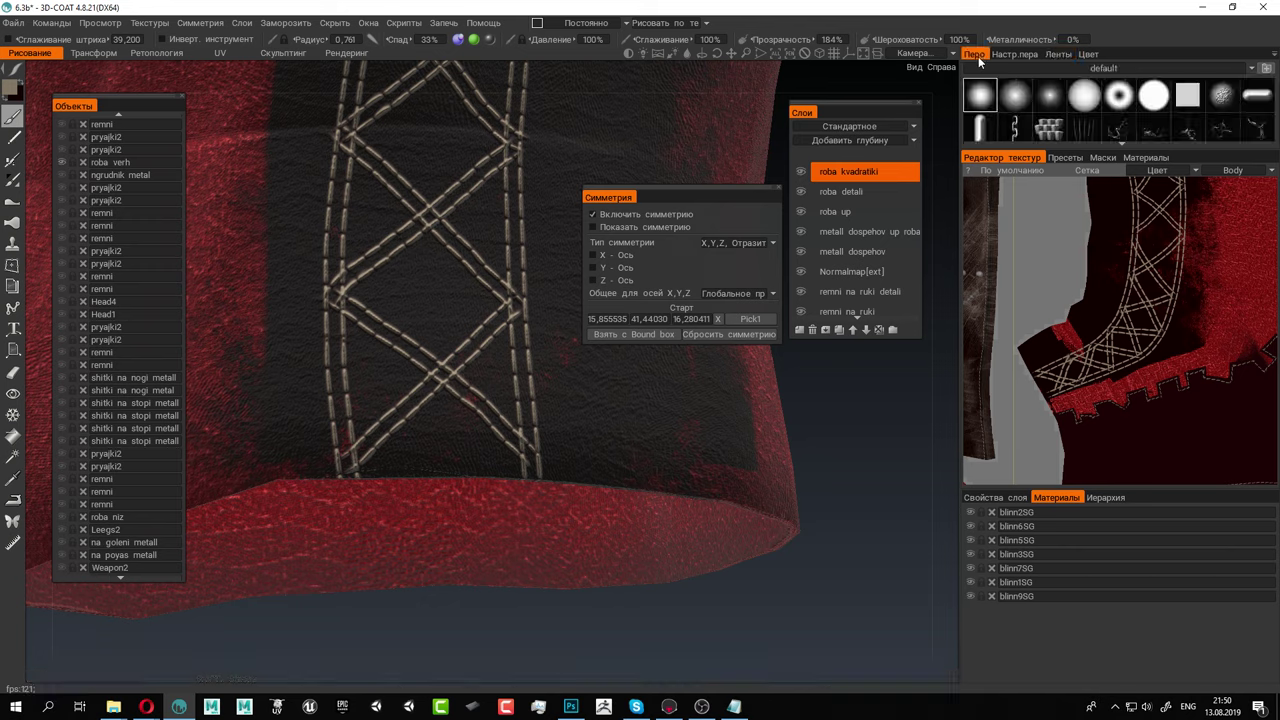
left_click_drag(1098, 150, 1098, 280)
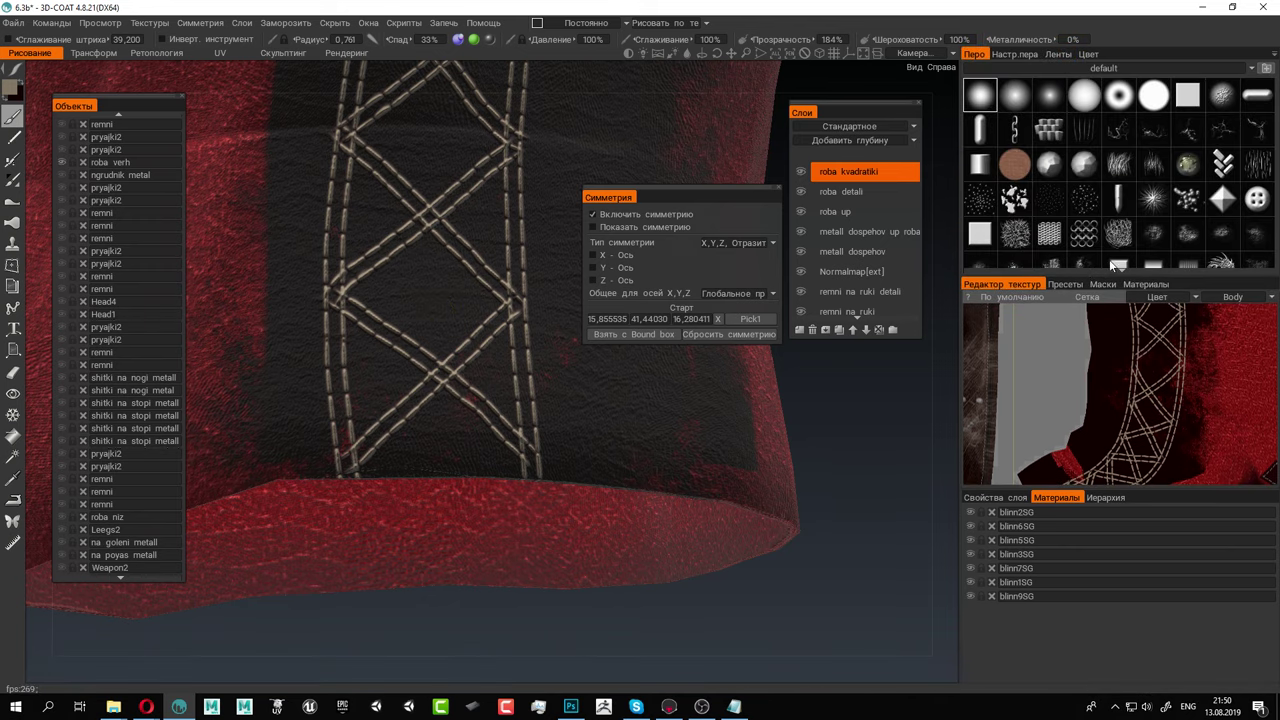
left_click(12, 89)
left_click(404, 346)
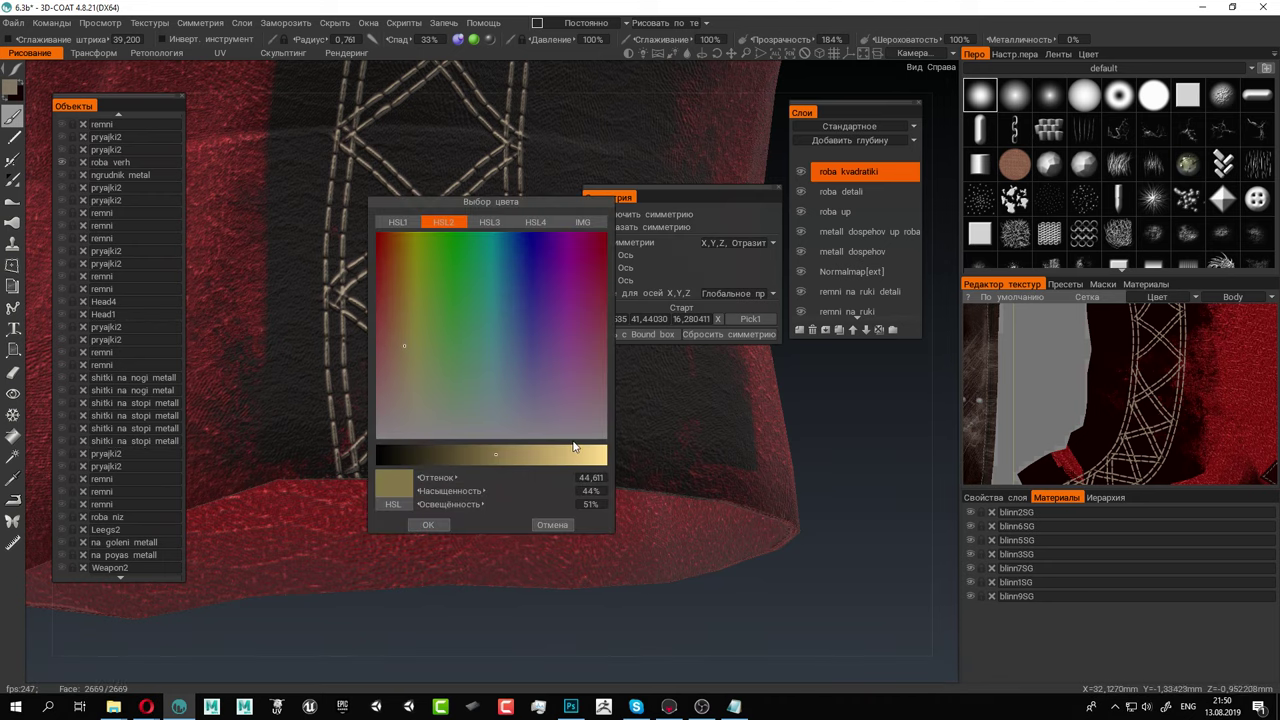
left_click(519, 455)
left_click(428, 525)
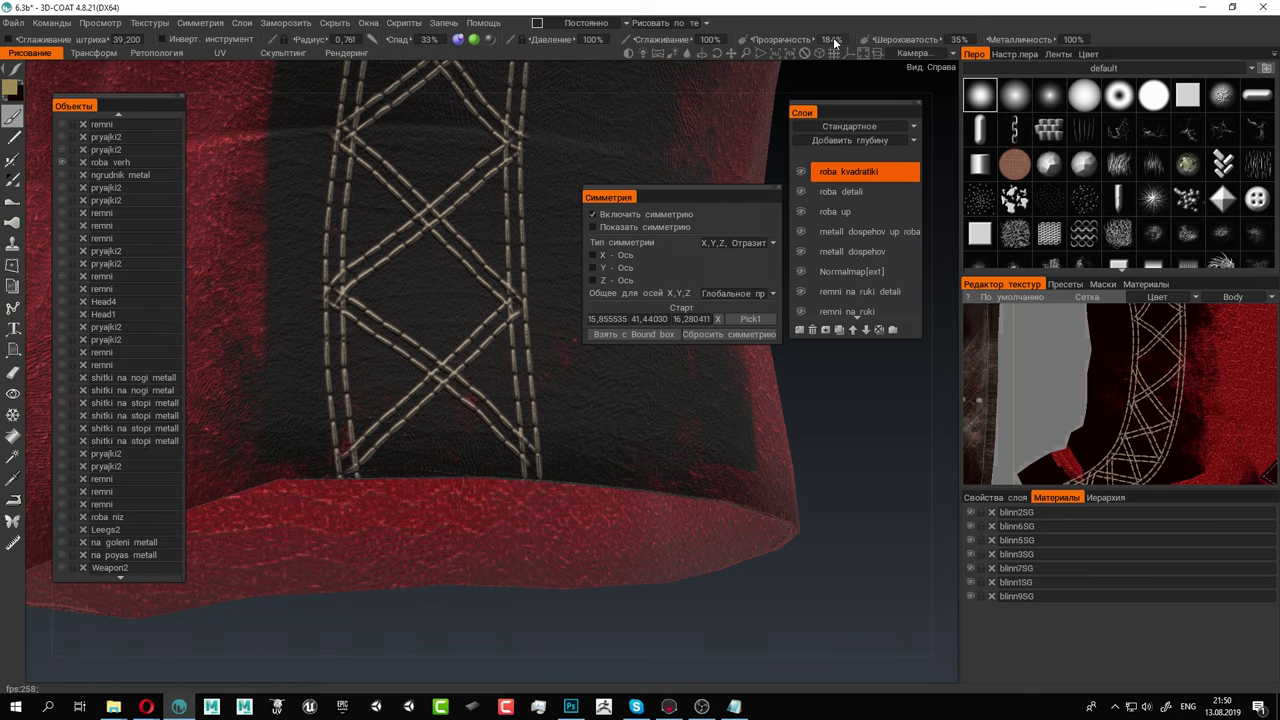
left_click_drag(812, 41, 862, 52)
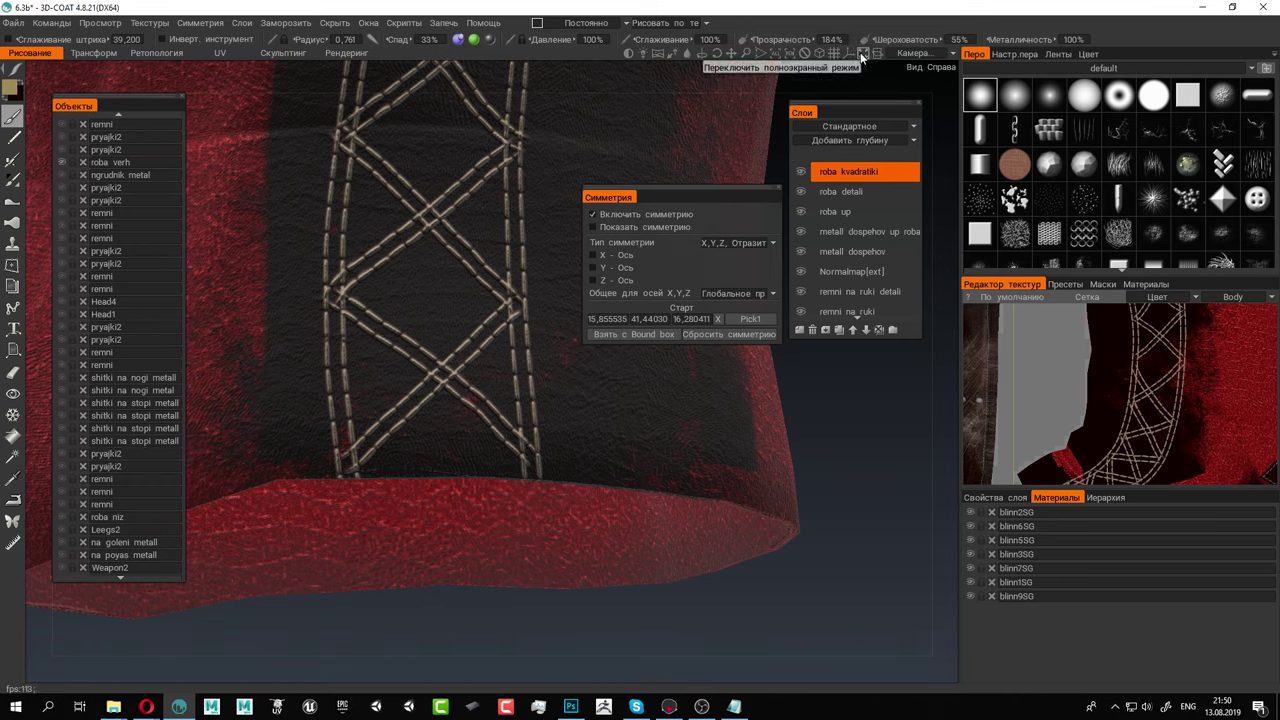
left_click_drag(1008, 45, 1037, 53)
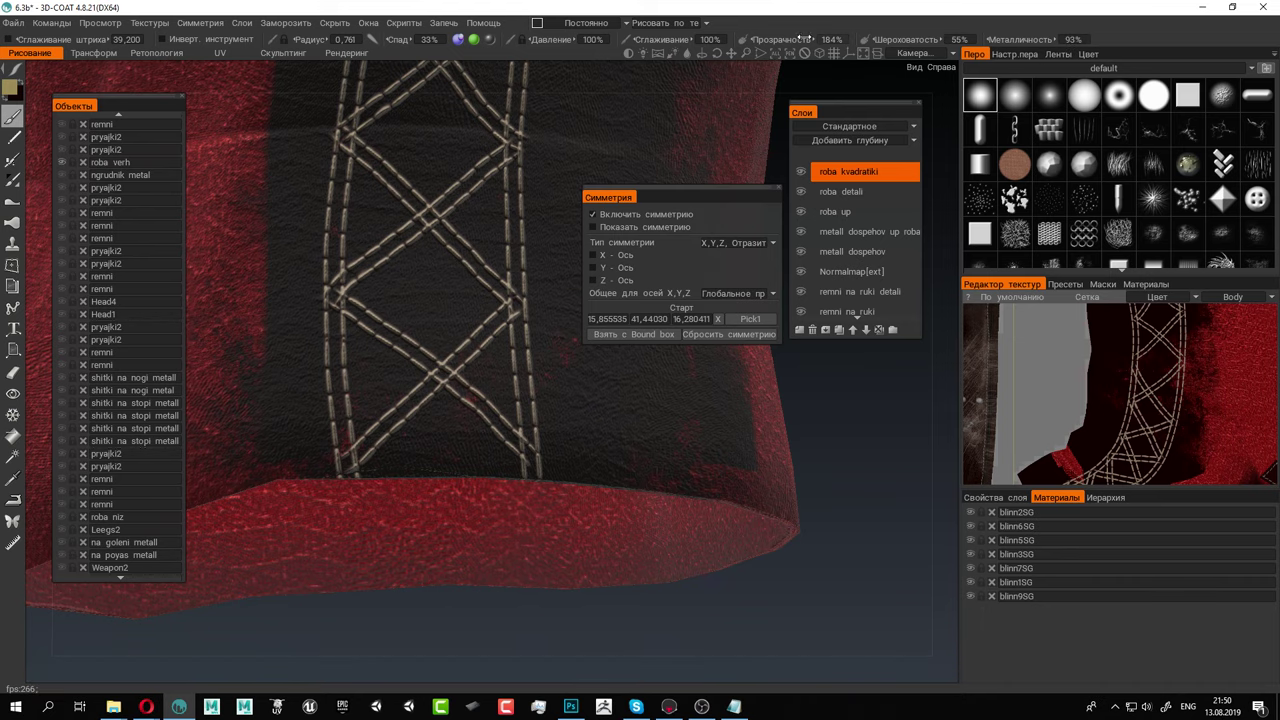
Reduce the brush radius to 0.345 for painting at the lowest stitch crossing above the waist edge
middle_click_drag(524, 413, 590, 288, "alt")
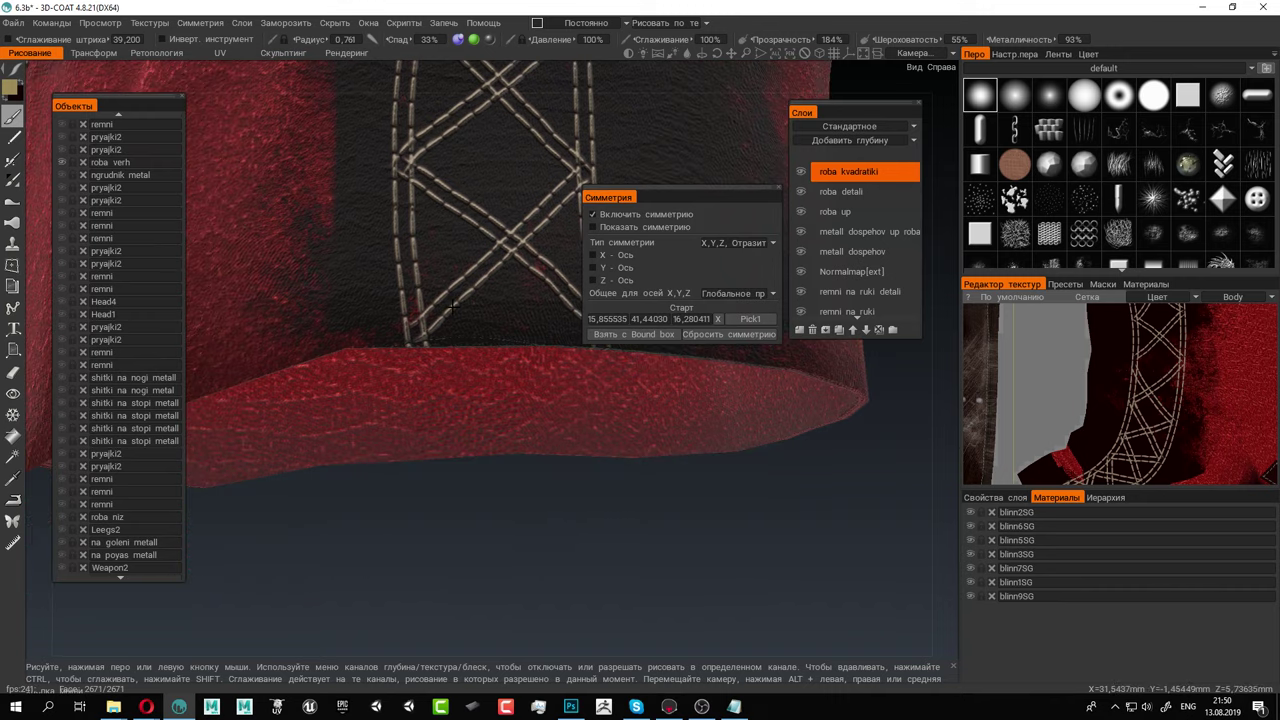
right_click_drag(452, 308, 510, 308, "alt")
left_click_drag(400, 320, 394, 374, "alt")
right_click_drag(394, 374, 350, 385, "alt")
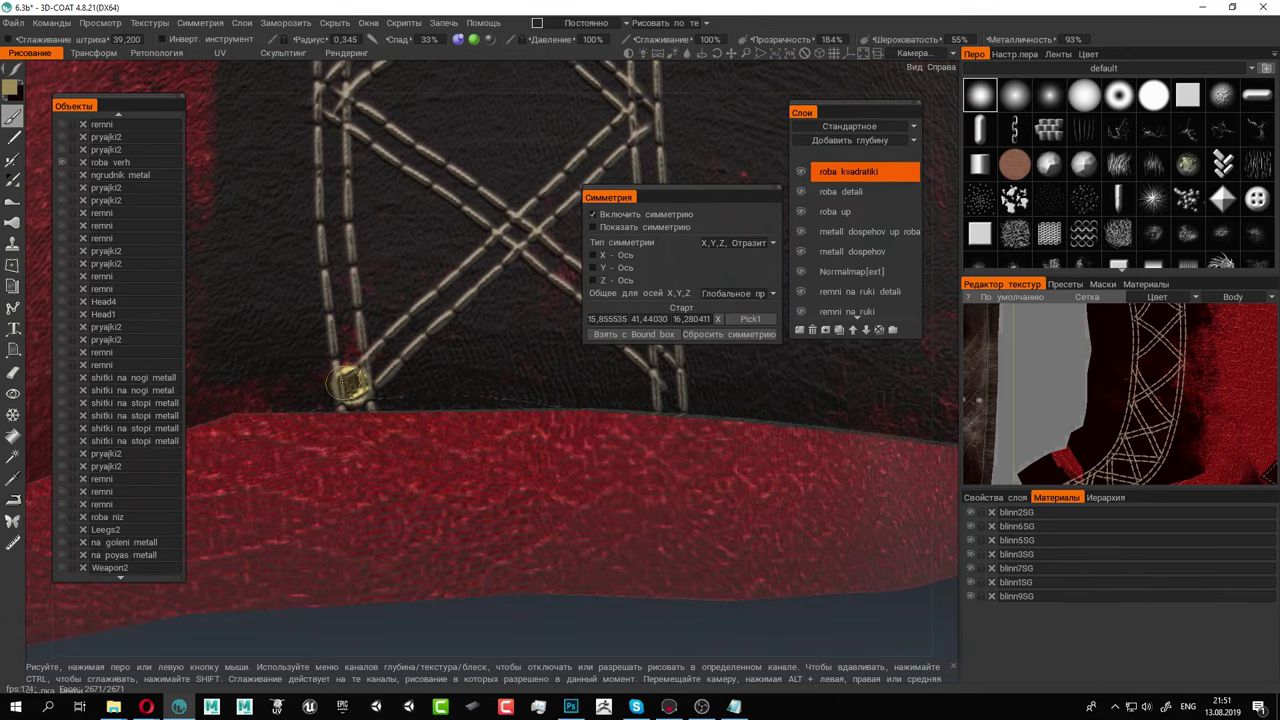
left_click(352, 385)
left_click_drag(337, 380, 320, 251, "alt")
left_click(344, 265)
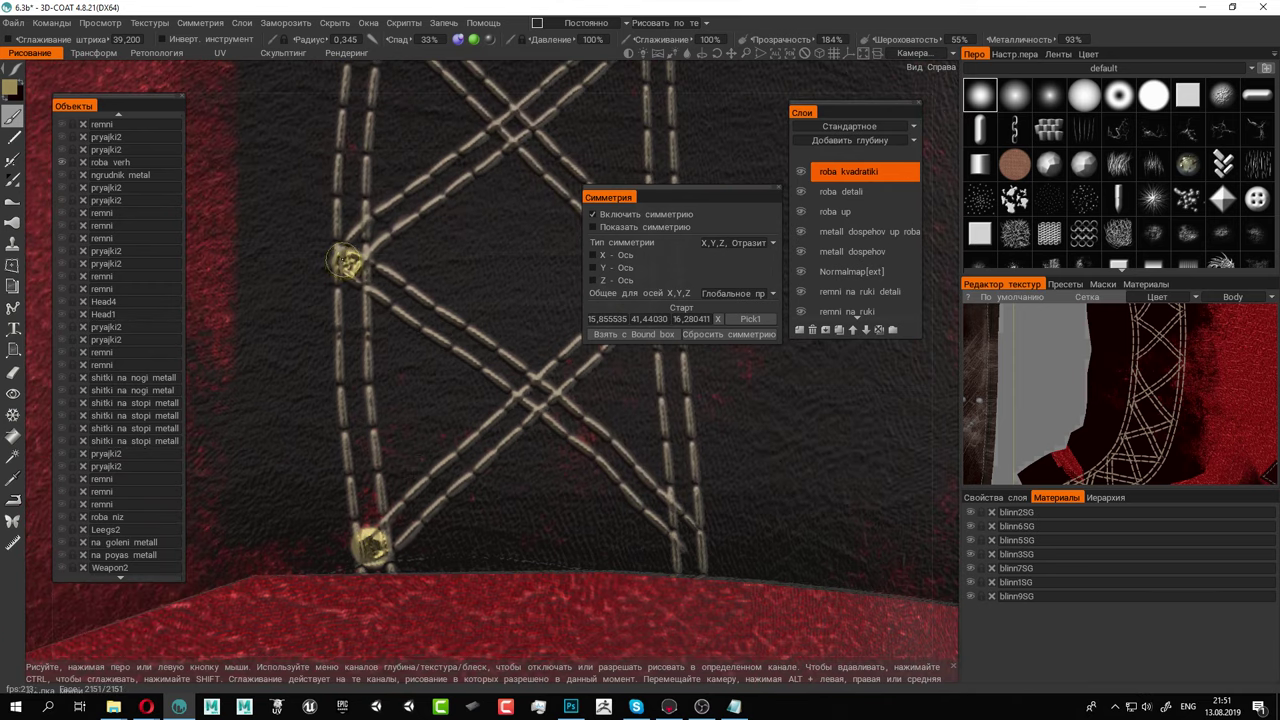
scroll(340, 262, "down", 5)
left_click_drag(339, 259, 397, 260, "alt")
scroll(342, 288, "down", 5)
scroll(397, 260, "up", 8)
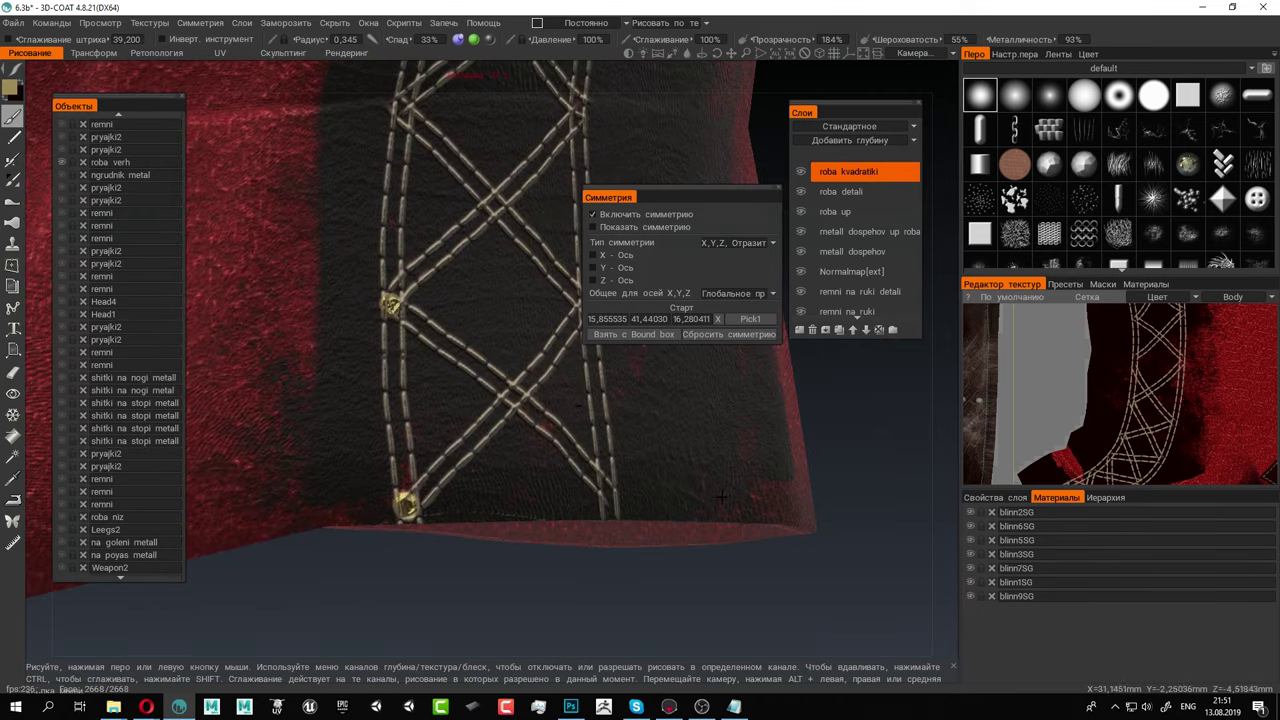
middle_click_drag(362, 236, 393, 423, "alt")
scroll(374, 256, "up", 2)
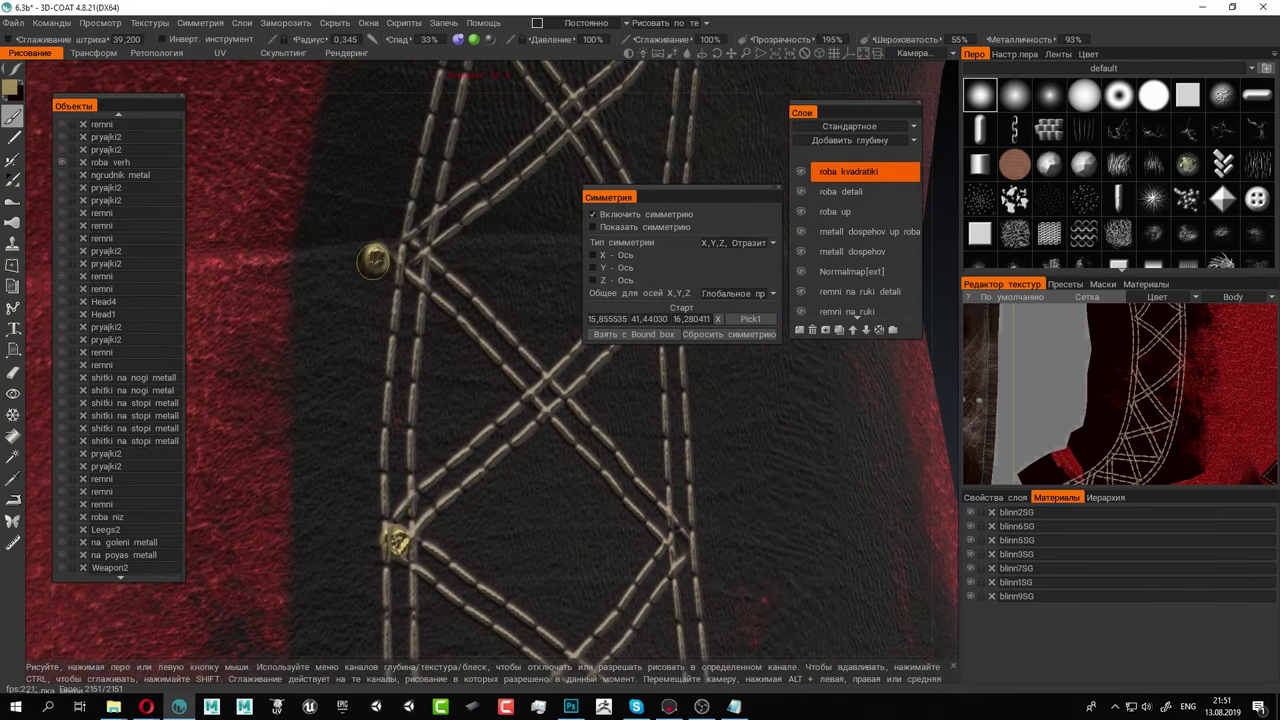
left_click(385, 250)
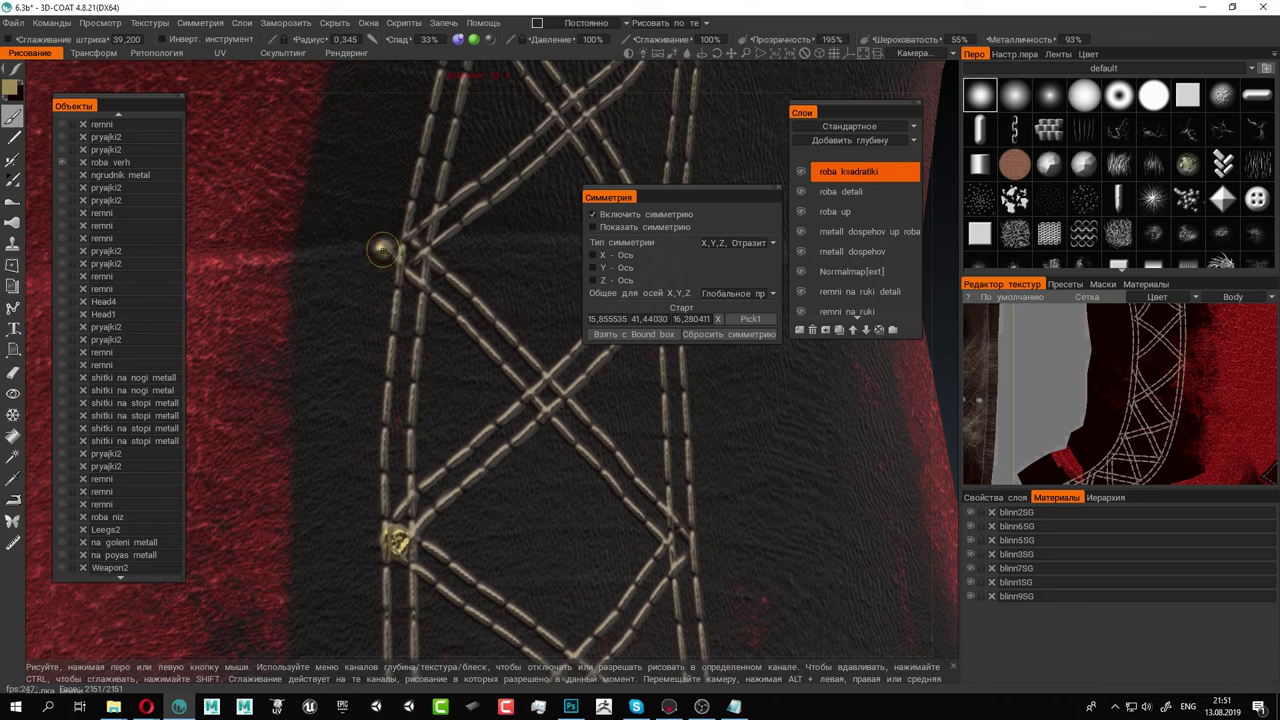
middle_click_drag(460, 392, 466, 238, "alt")
key("ctrl+z")
key("ctrl+z")
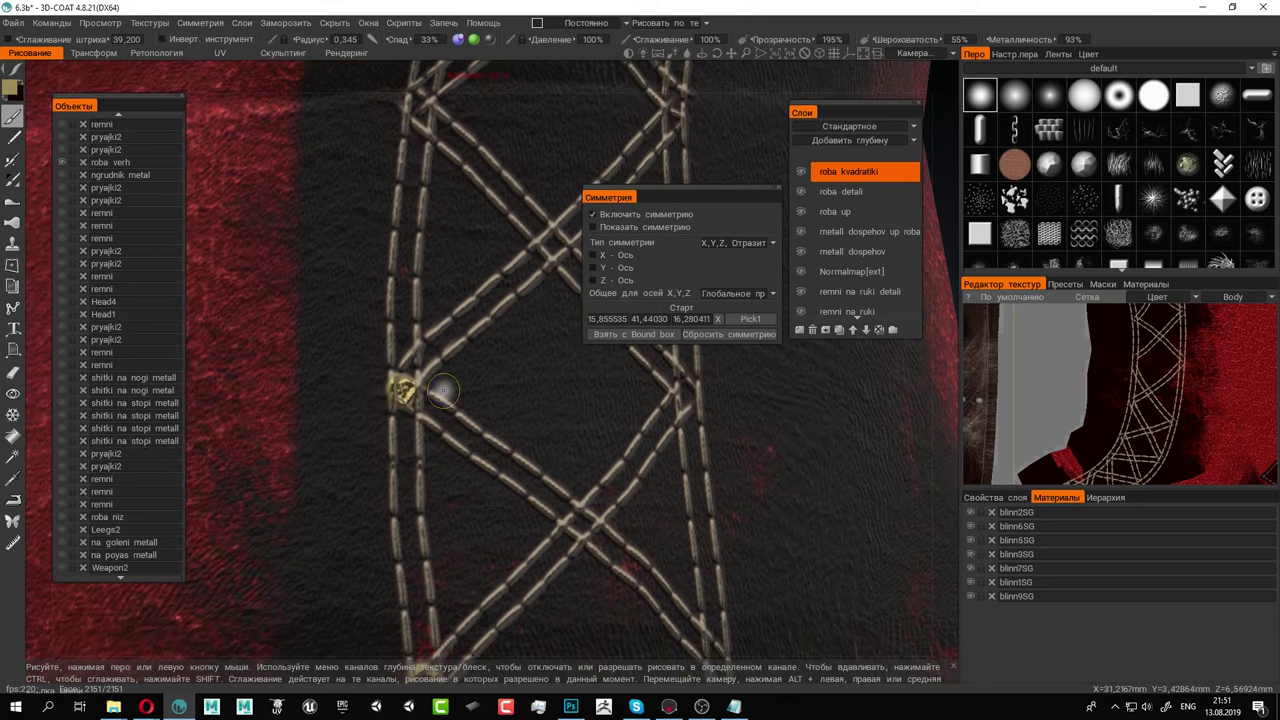
middle_click_drag(479, 480, 472, 321, "alt")
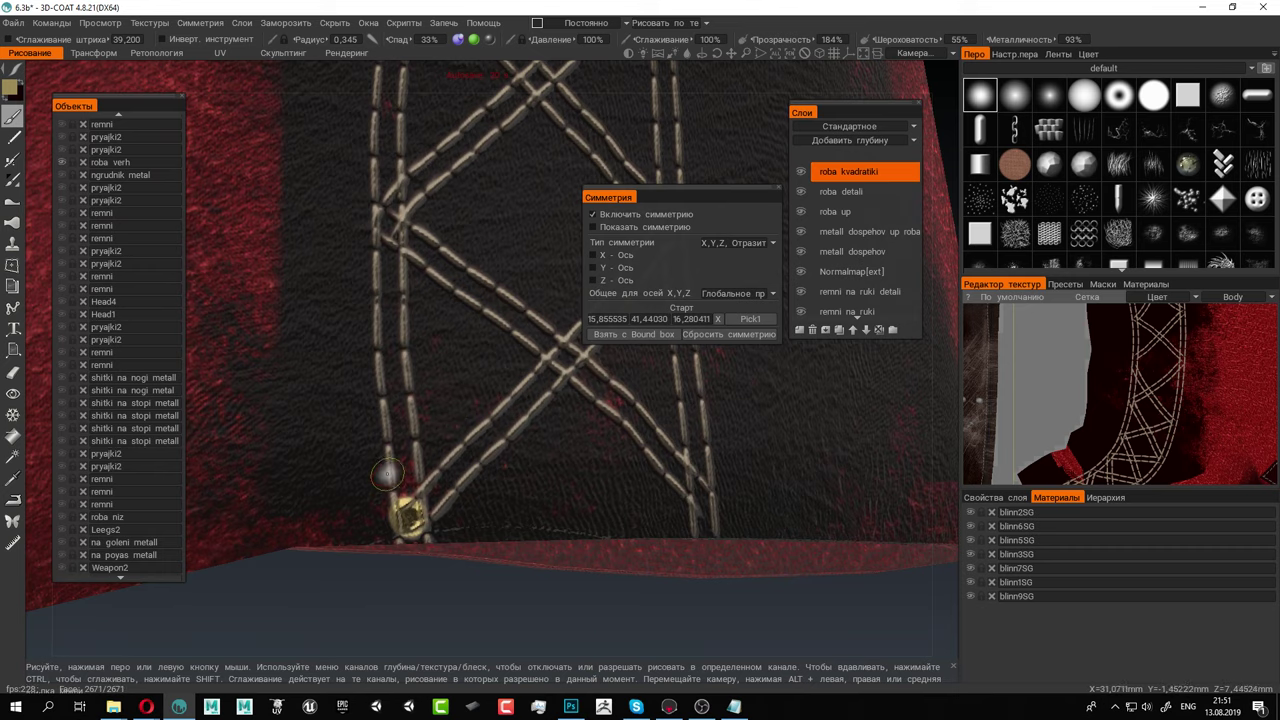
key("ctrl+z")
Paint gold studs just outside the side panel's left-hand seam line at the four lowest stitch crossings
left_click(384, 526)
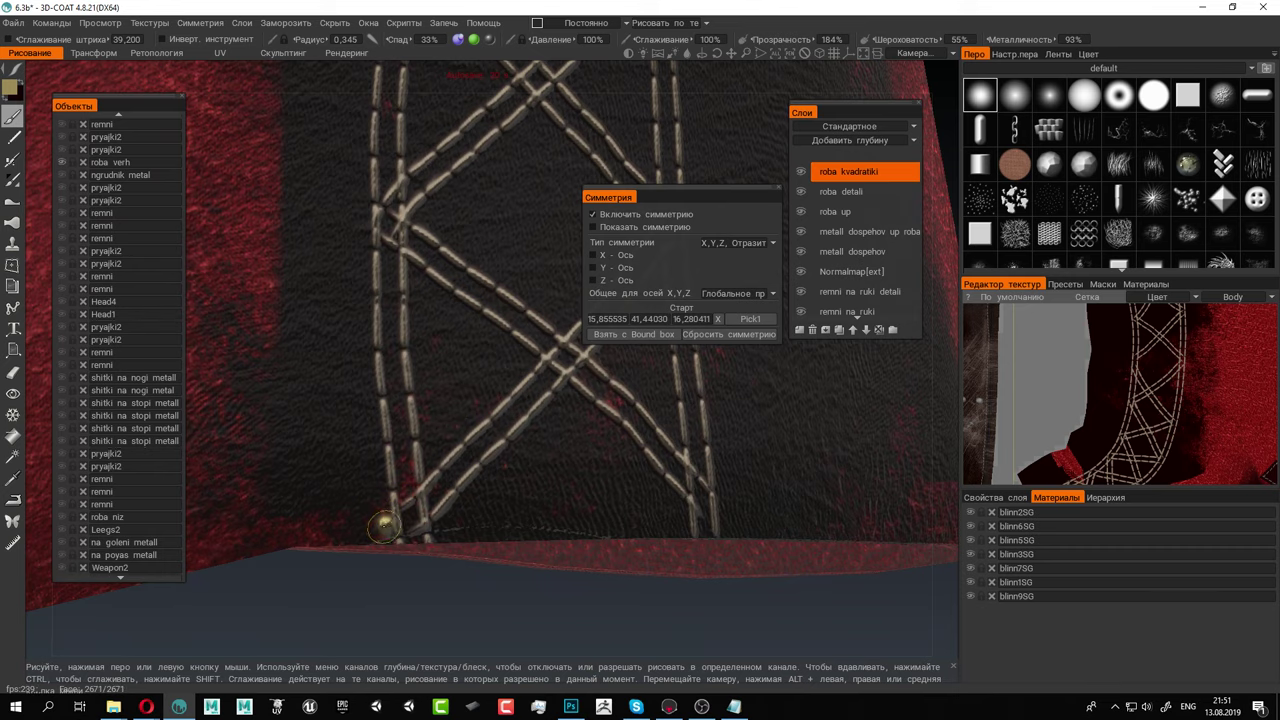
middle_click_drag(397, 292, 424, 389, "alt")
right_click_drag(425, 390, 400, 446)
left_click(391, 437)
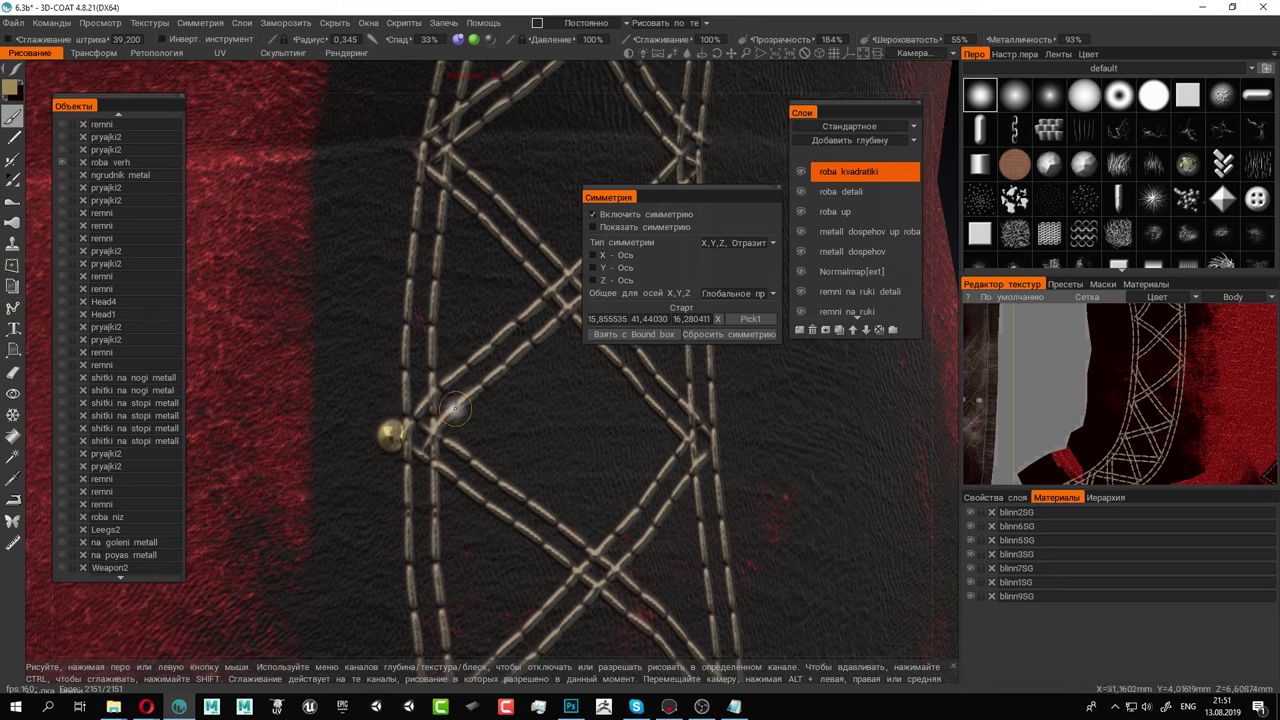
middle_click_drag(458, 409, 448, 618, "alt")
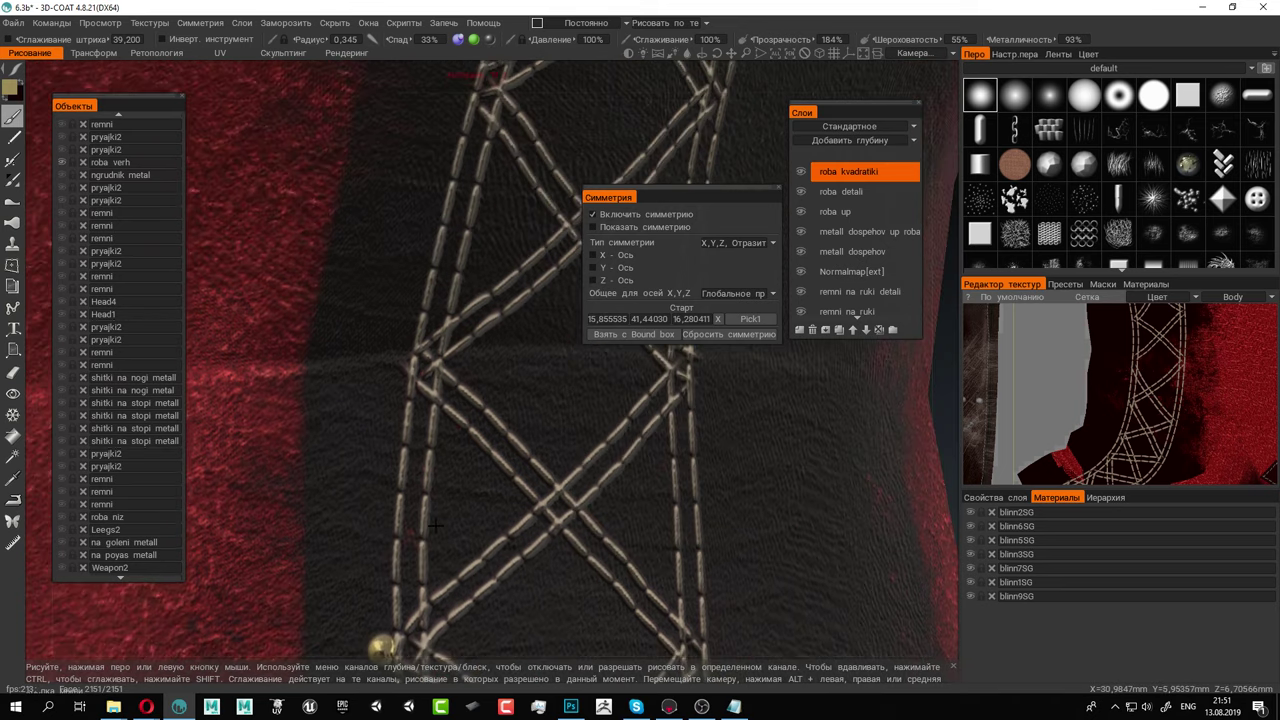
left_click(395, 363)
mouse_move(443, 278)
middle_mouse_down("alt")
mouse_move(420, 486)
mouse_move(403, 526)
middle_mouse_up("alt")
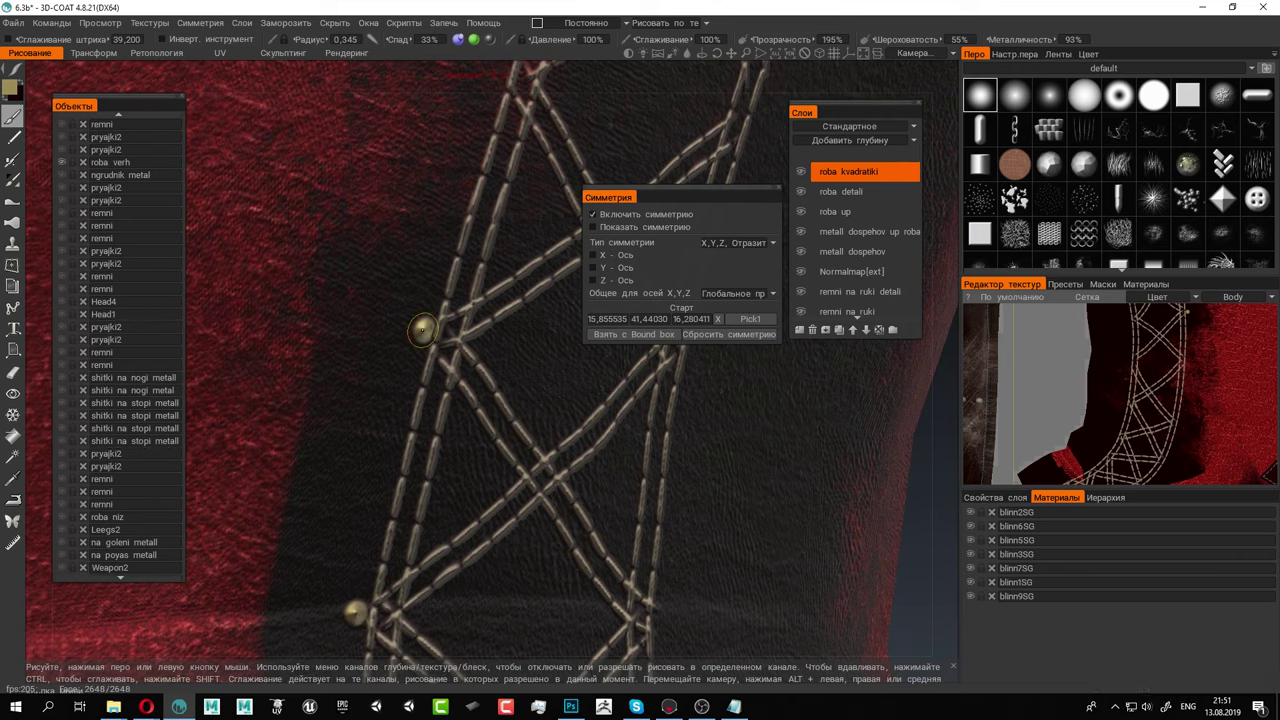
Paint gold studs outside the right-hand seam line at the two lowest crossings, raising the brush radius to 0.544, and save the project
right_click_drag(505, 369, 485, 560, "alt")
middle_click_drag(485, 560, 462, 400, "alt")
left_click_drag(462, 400, 515, 454, "alt")
right_click_drag(512, 452, 529, 500)
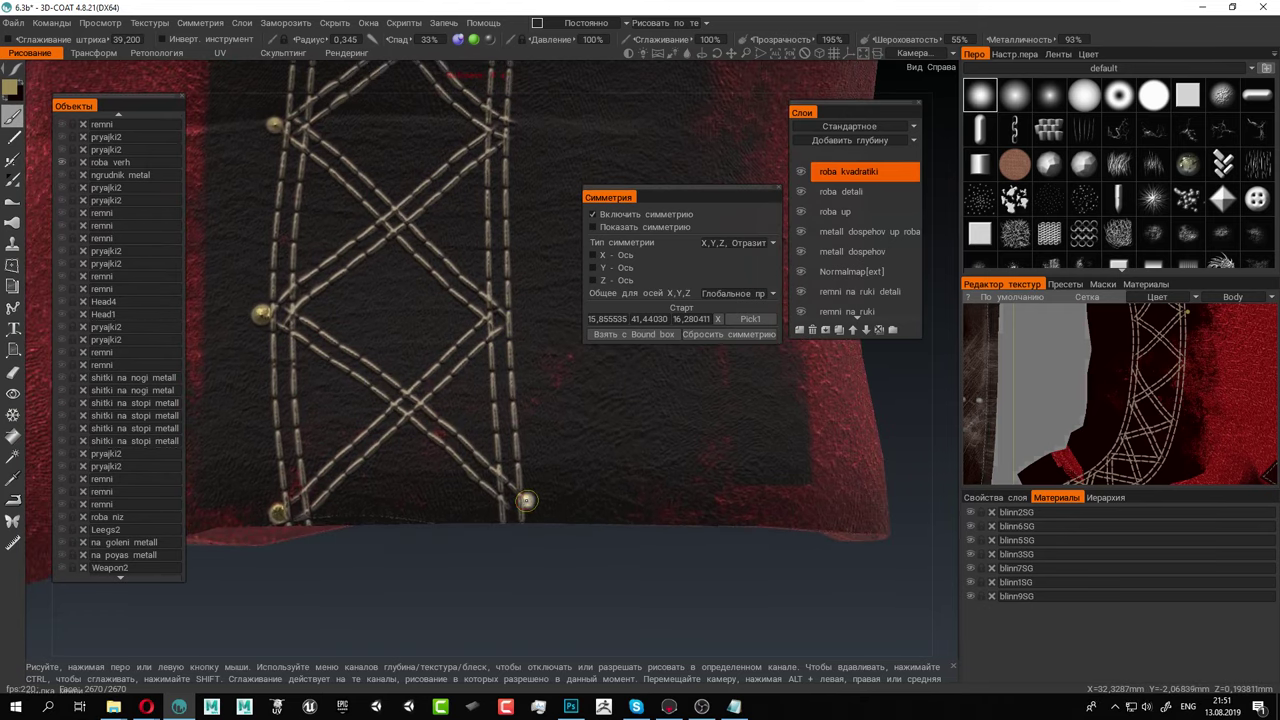
right_click_drag(516, 320, 524, 323)
left_click(517, 321)
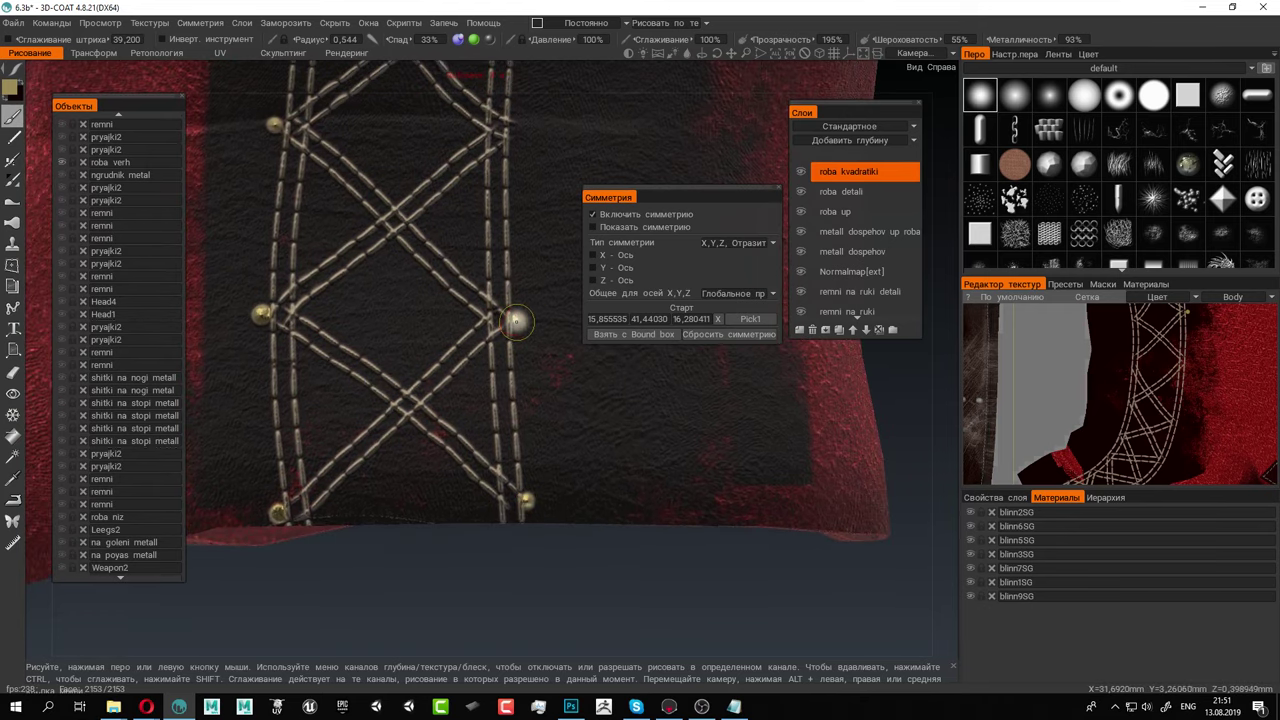
middle_click_drag(516, 322, 499, 502, "alt")
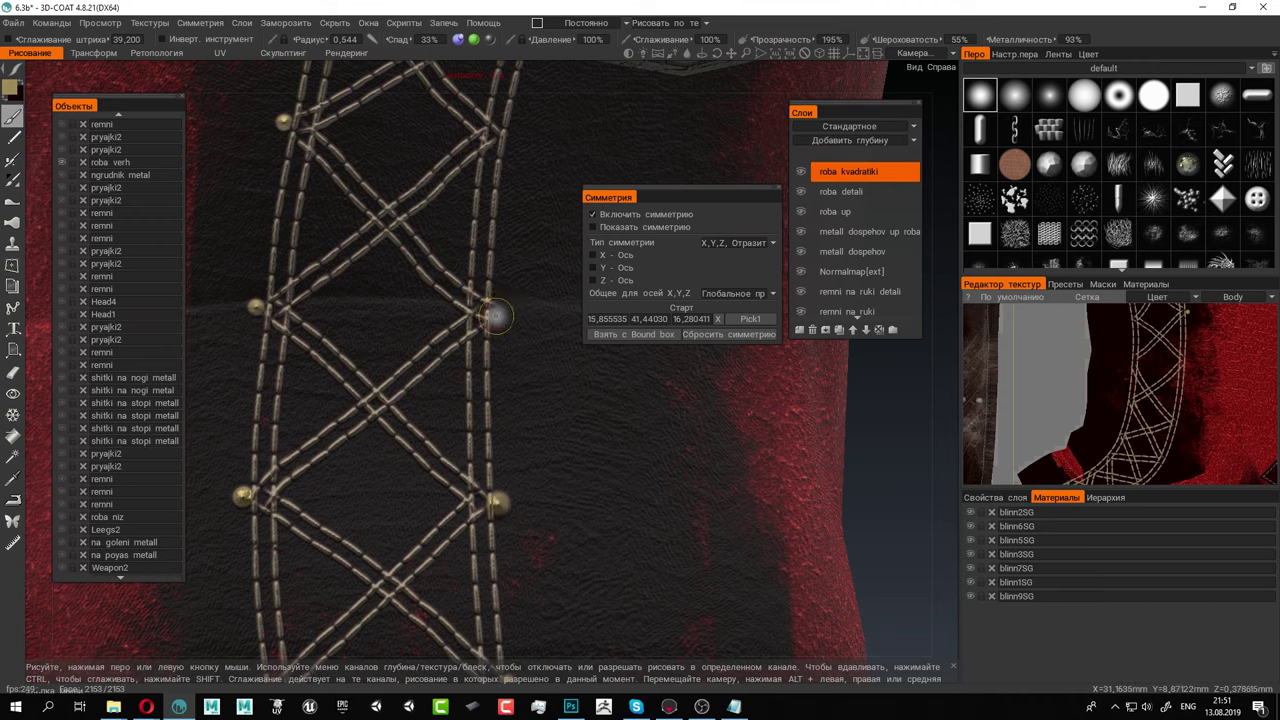
key("ctrl+s")
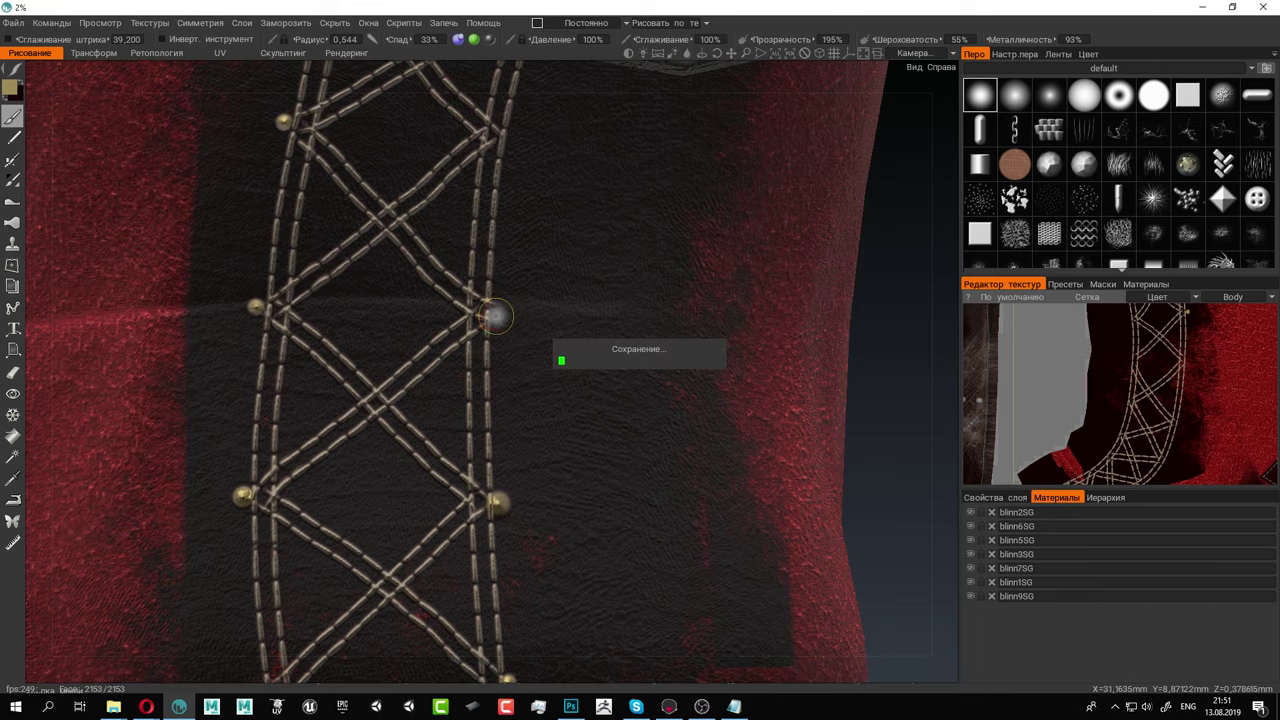
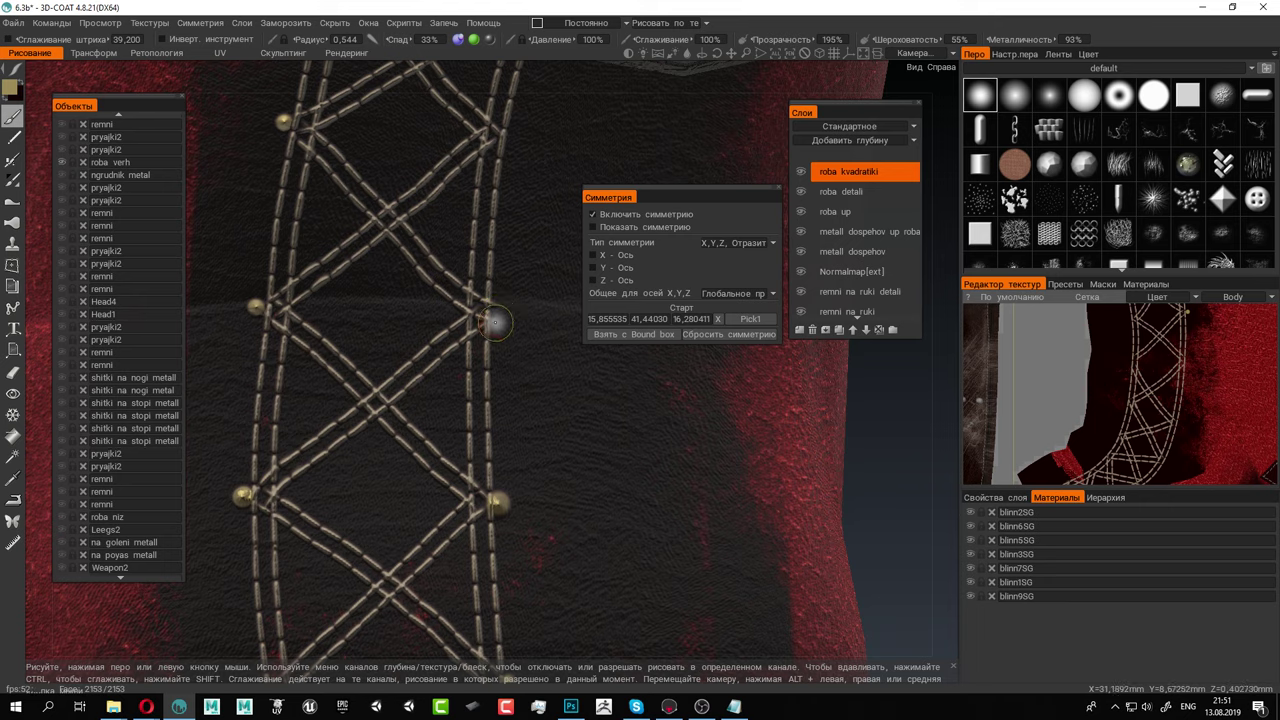
Continue the gold studs up the right-hand seam line at the next two stitch crossings
left_click(495, 317)
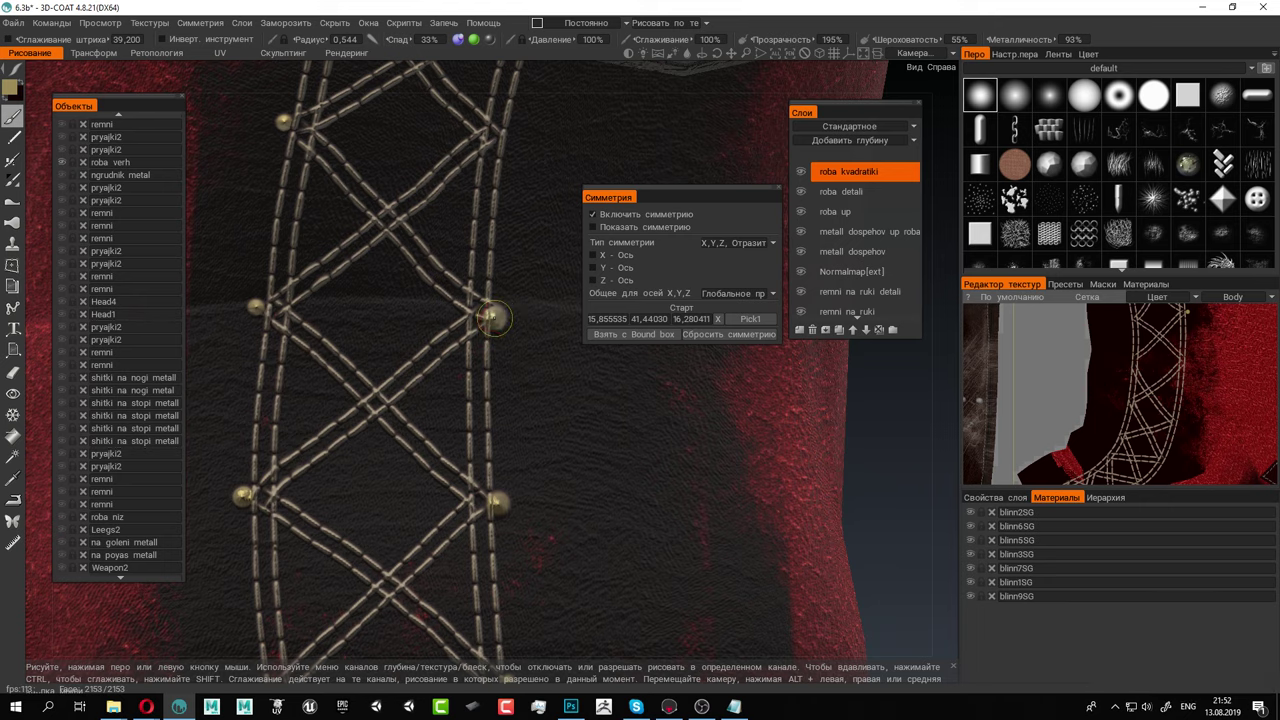
middle_click_drag(495, 317, 460, 432, "alt")
left_click(473, 256)
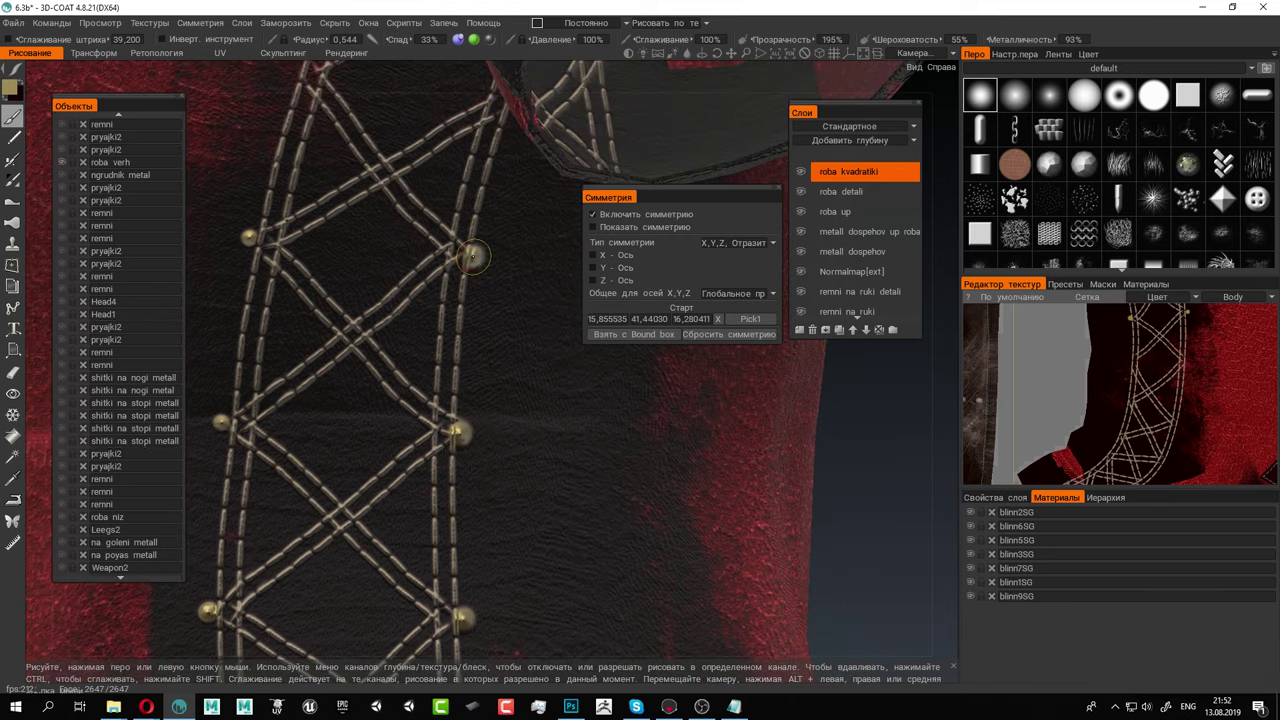
Paint gold studs outside both seam lines at the upper crossings towards the armpit on the Body texture
mouse_move(472, 256)
left_mouse_down("alt")
mouse_move(395, 235)
mouse_move(357, 206)
mouse_move(440, 340)
left_mouse_up("alt")
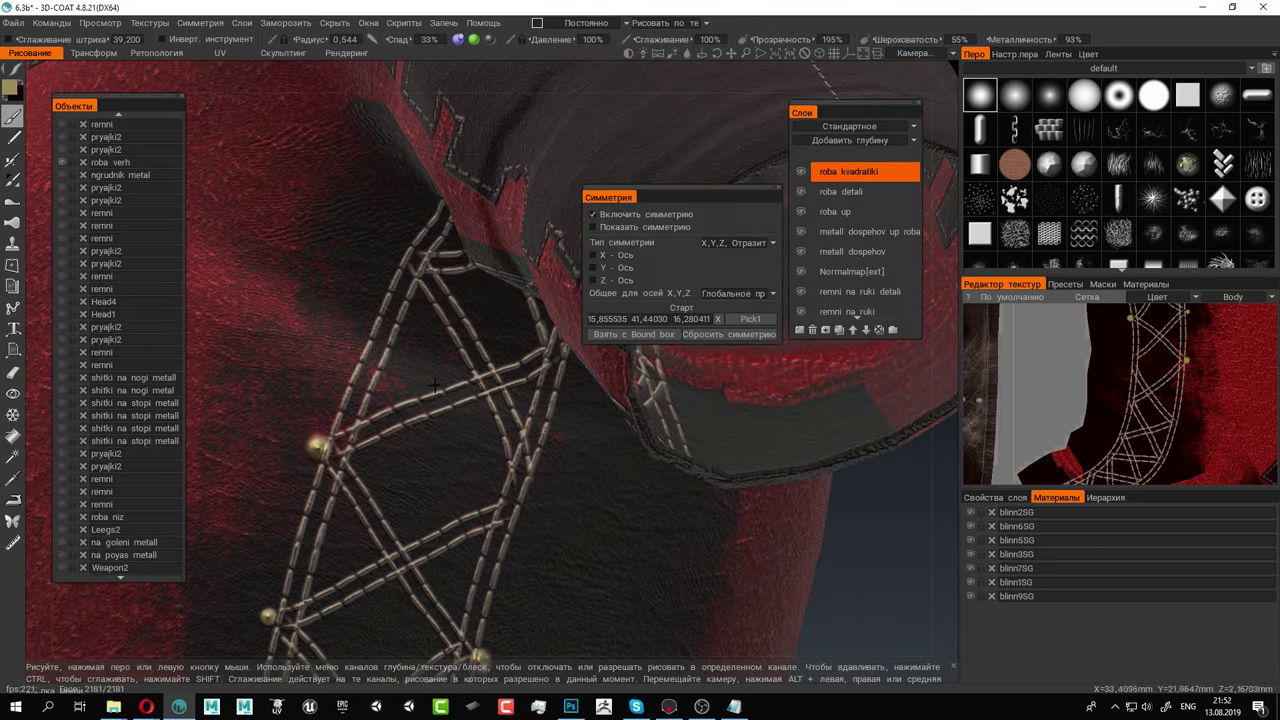
scroll(1135, 370, "up", 3)
middle_click_drag(1142, 322, 1118, 388, "alt")
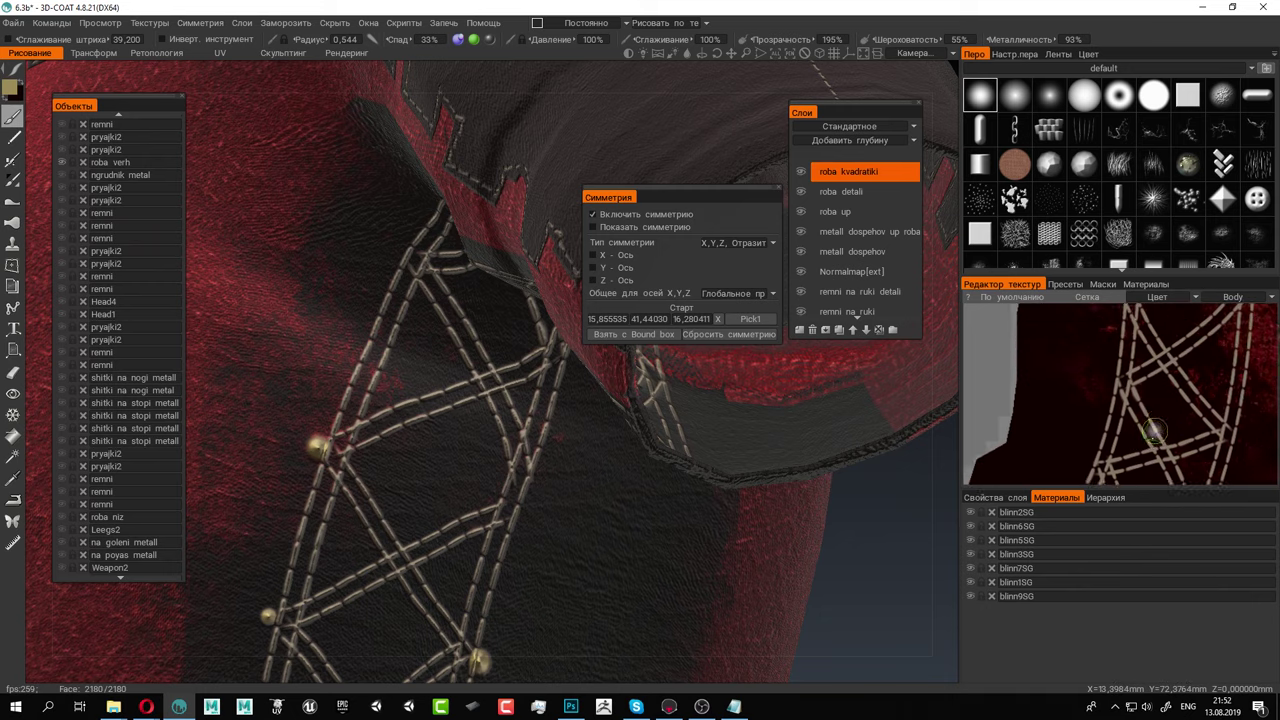
scroll(1118, 389, "up", 2)
left_click(1101, 382)
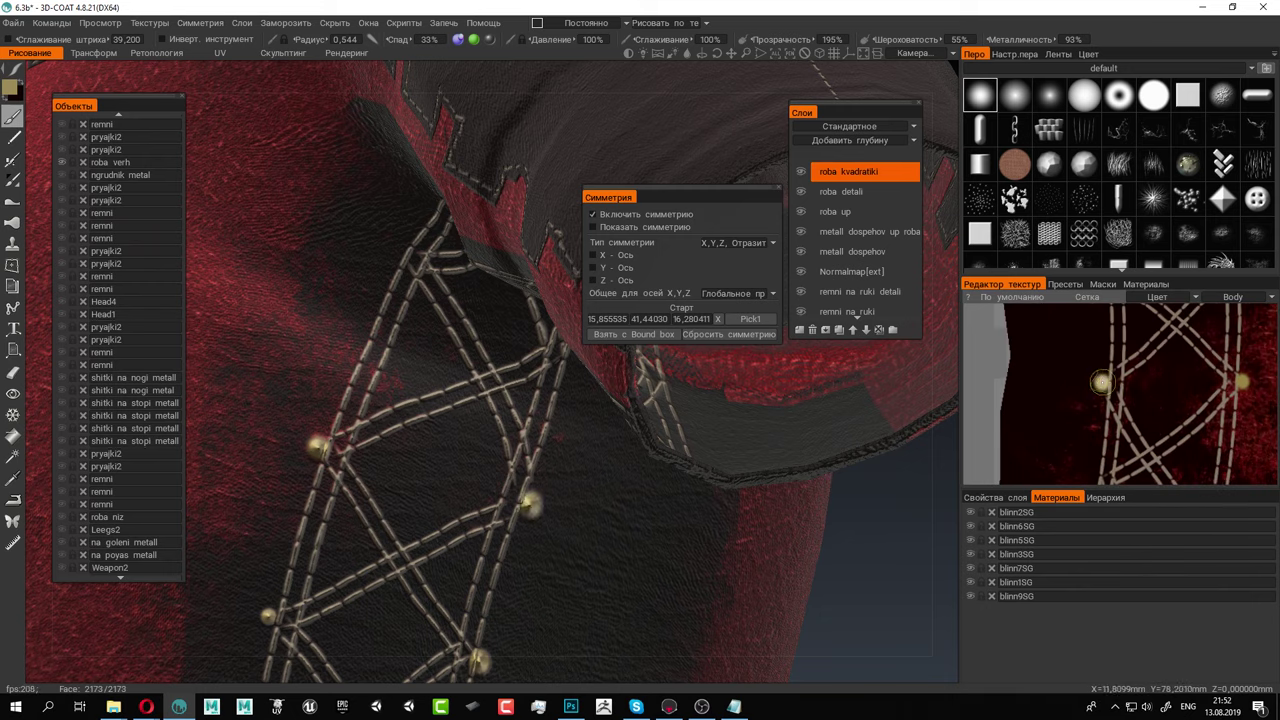
middle_click_drag(1173, 422, 1122, 336, "alt")
left_click(1169, 443)
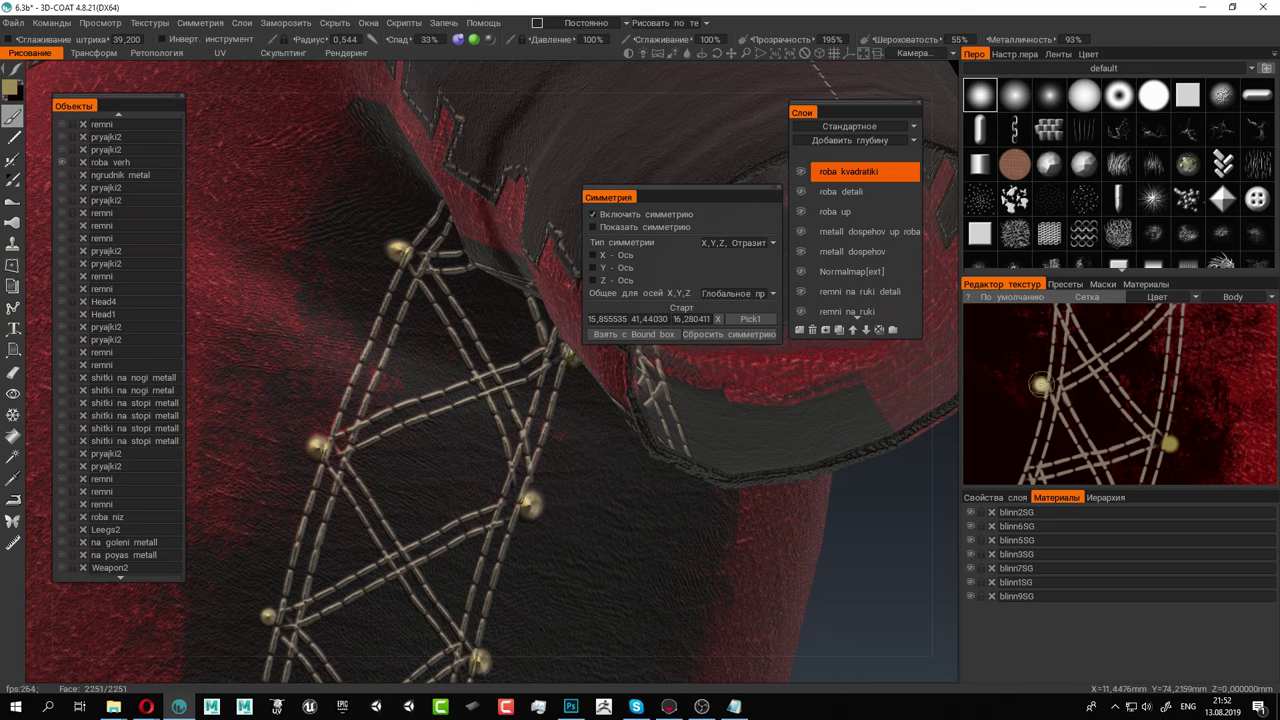
Paint gold studs outside both seam lines at the remaining crossings beneath the sleeve, up to the end of the stitched strip
right_click_drag(1046, 430, 1080, 360)
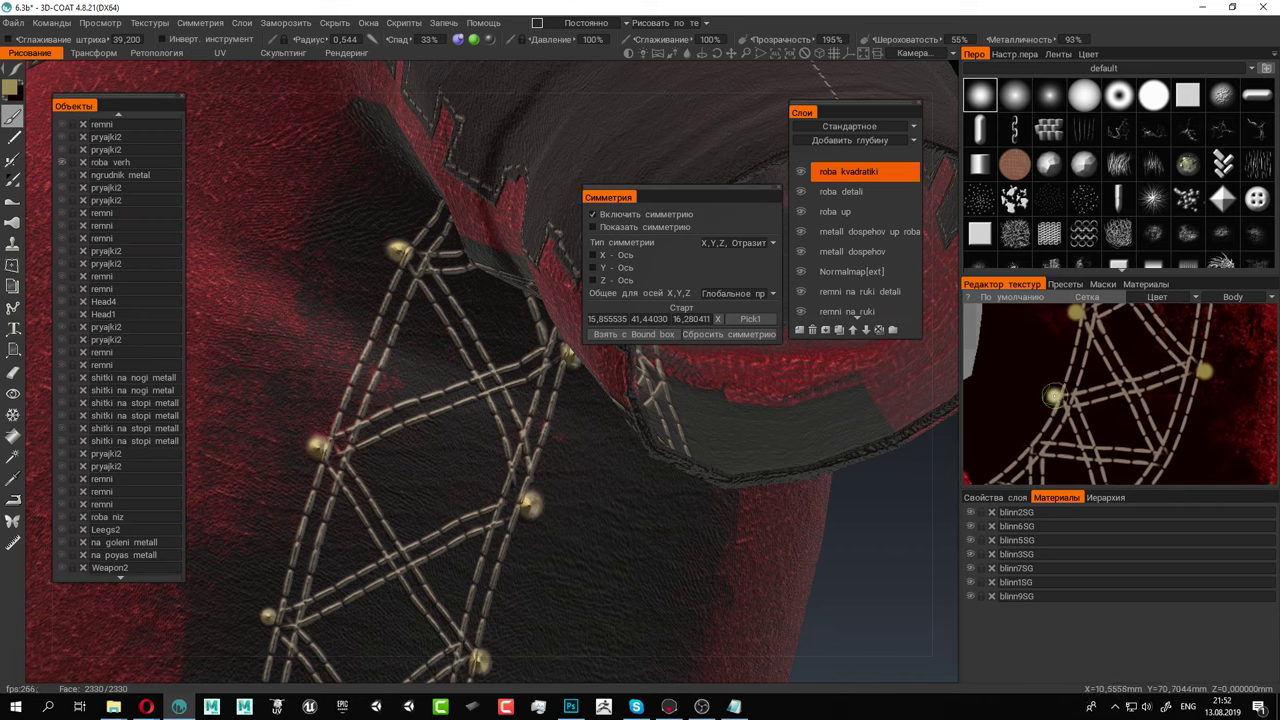
right_click_drag(1060, 405, 1099, 368)
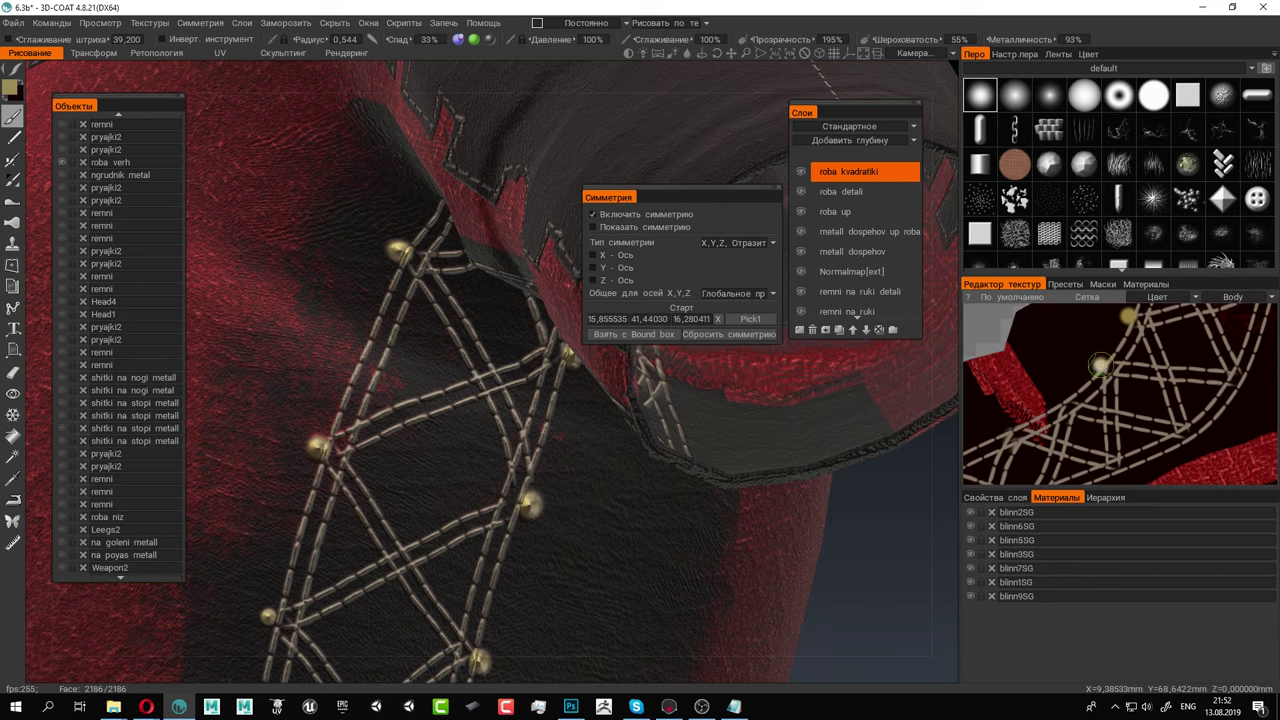
left_click(1100, 366)
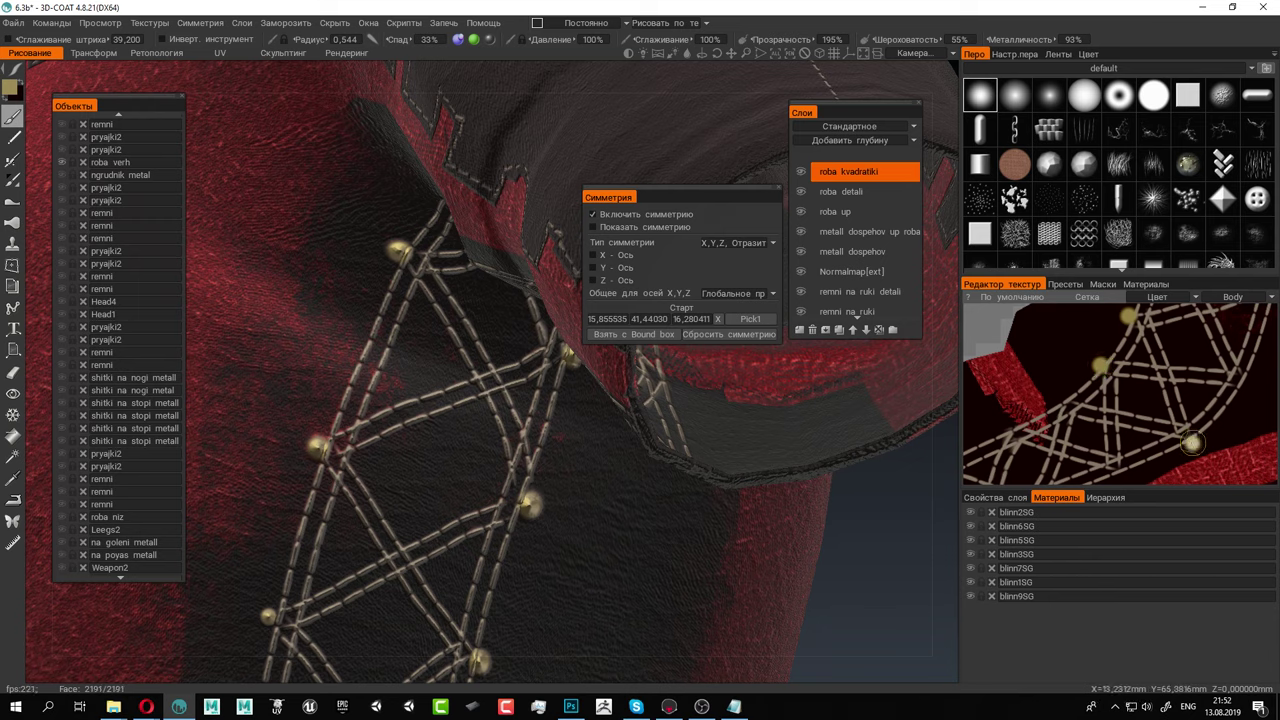
left_click(1192, 443)
mouse_move(1067, 402)
middle_mouse_down()
mouse_move(1200, 320)
mouse_move(1160, 344)
middle_mouse_up()
left_click(1153, 342)
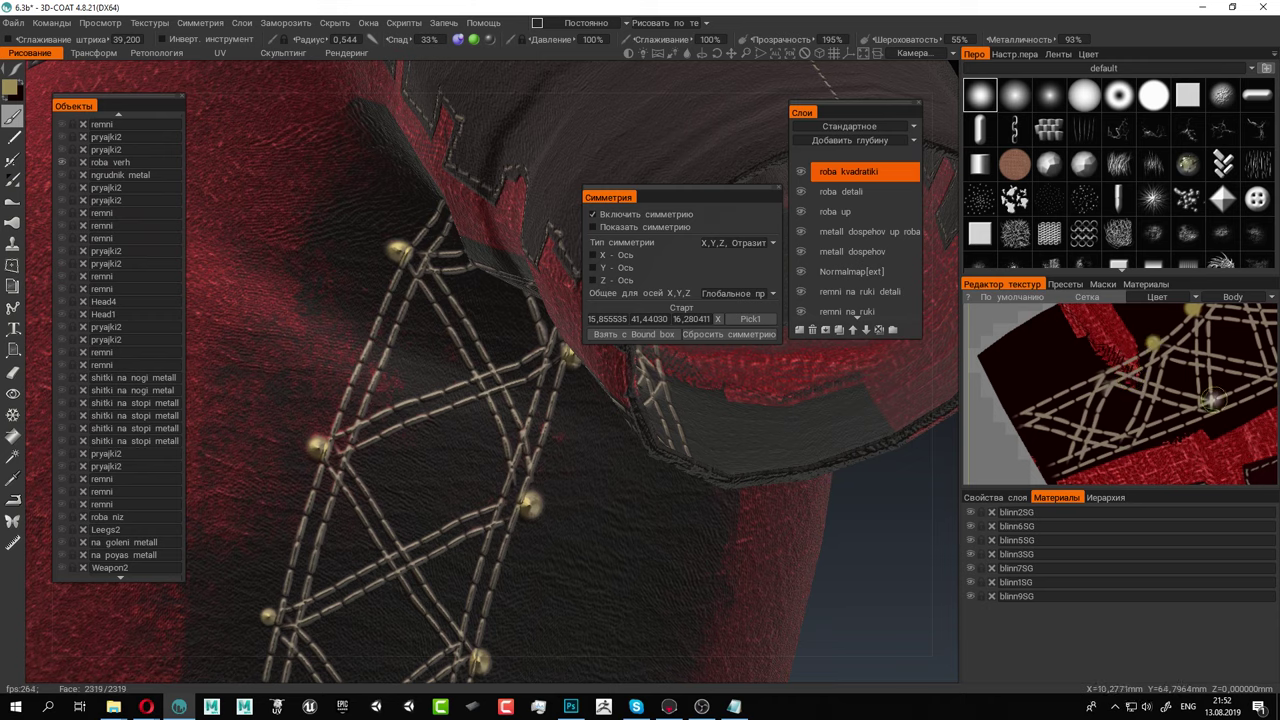
left_click(1215, 412)
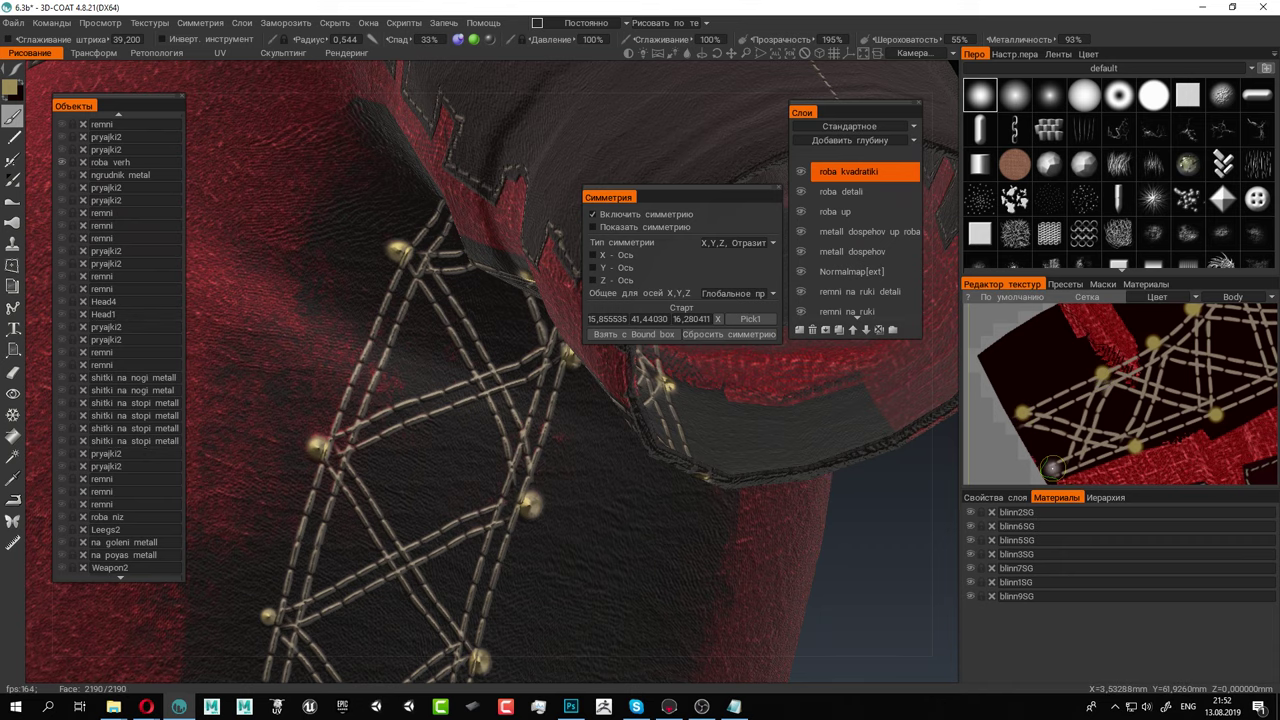
scroll(640, 400, "down", 7)
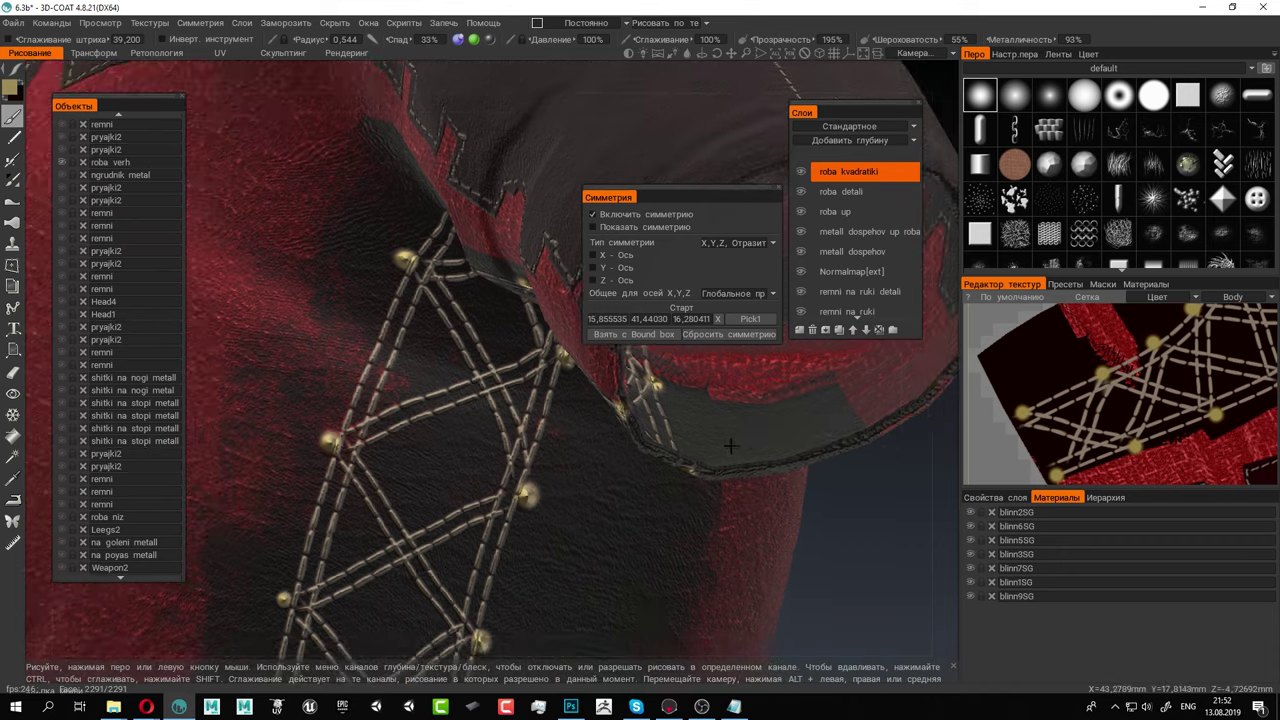
Set the brush metalness to 0% and change the paint colour to a duller beige with hue 37.778 and 33% saturation
mouse_move(520, 376)
left_mouse_down("alt")
mouse_move(620, 386)
mouse_move(532, 371)
mouse_move(495, 380)
mouse_move(515, 398)
left_mouse_up("alt")
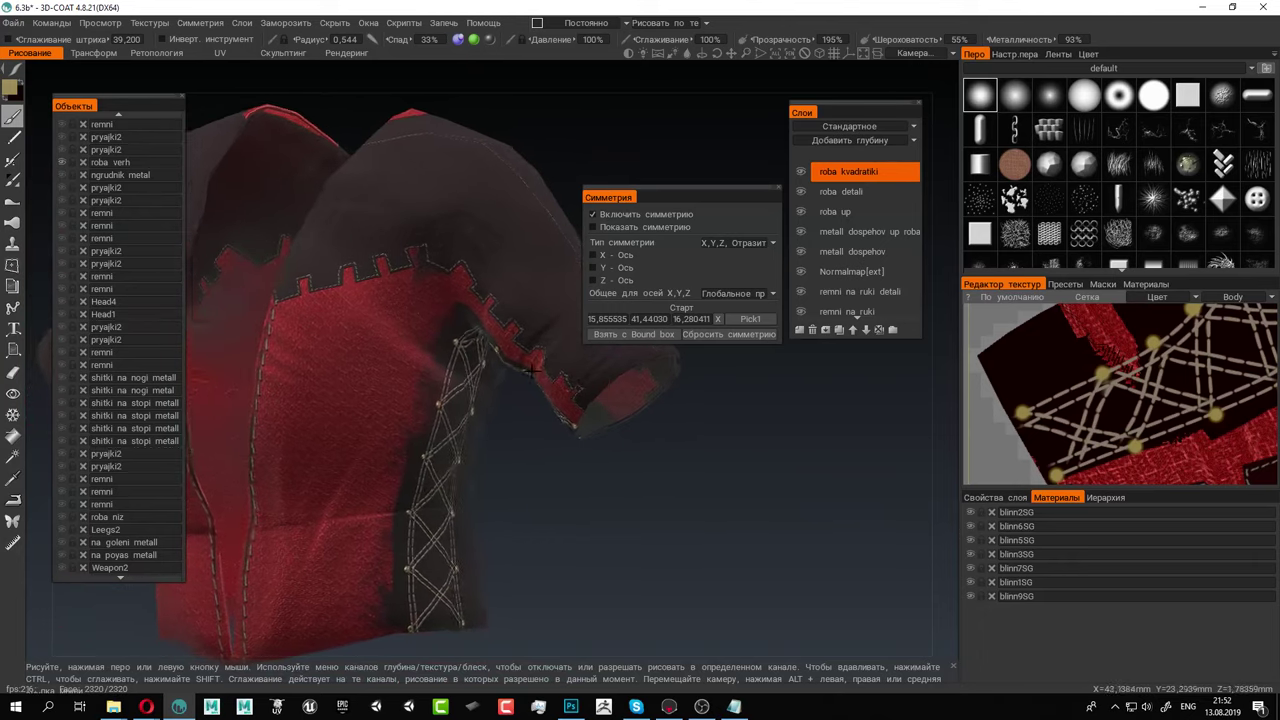
scroll(564, 440, "down", 5)
left_click_drag(350, 368, 325, 408, "alt")
right_click_drag(325, 408, 506, 451, "alt")
middle_click_drag(293, 437, 428, 391, "alt")
left_click_drag(428, 392, 338, 395)
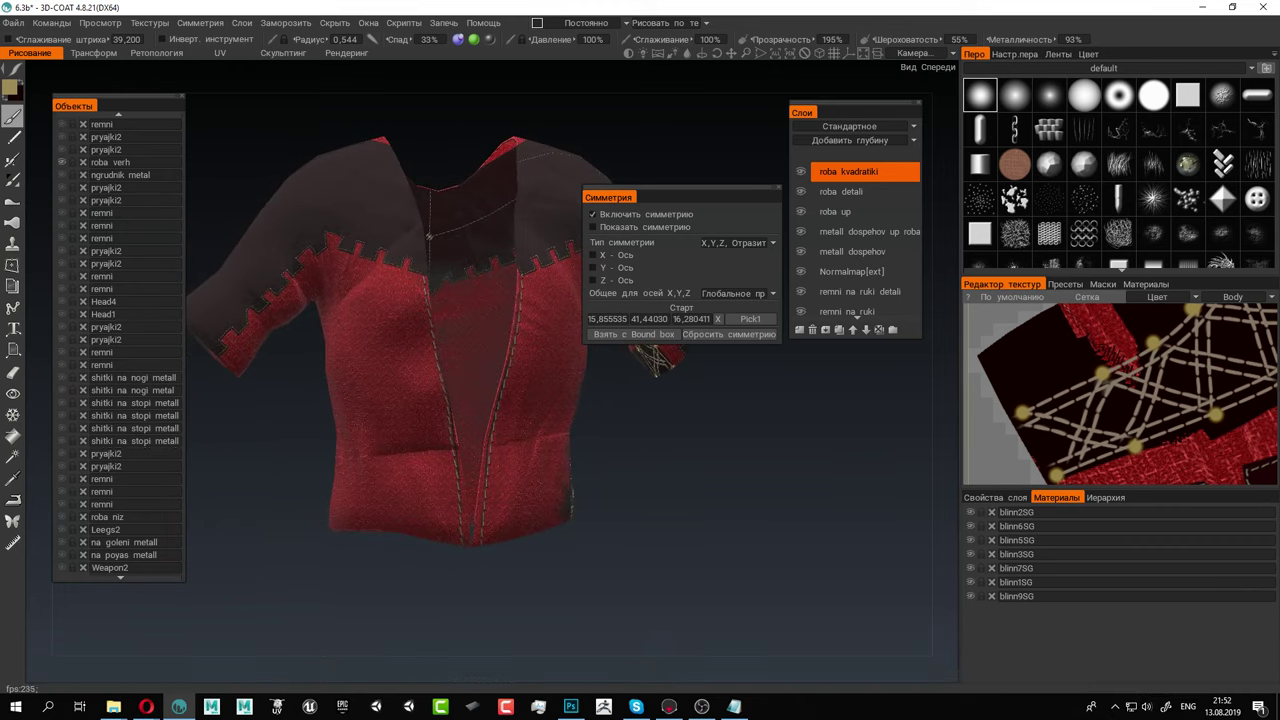
mouse_move(15, 70)
left_click(10, 88)
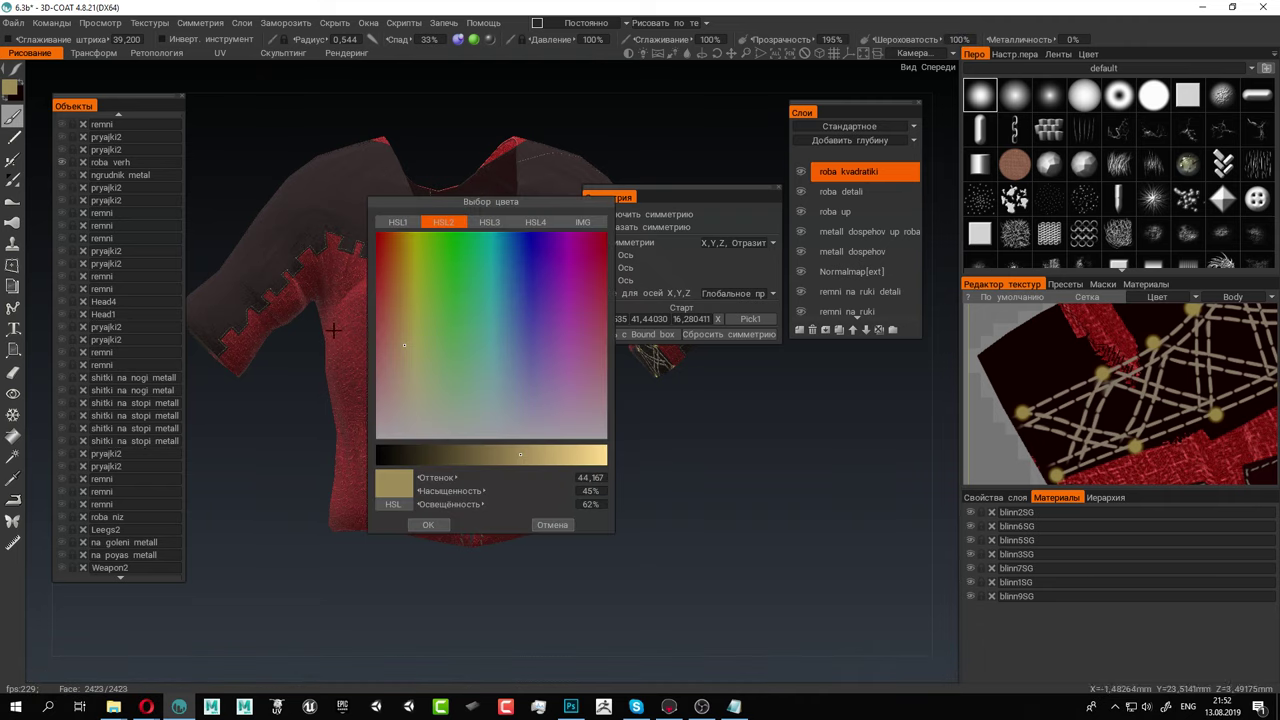
left_click(430, 524)
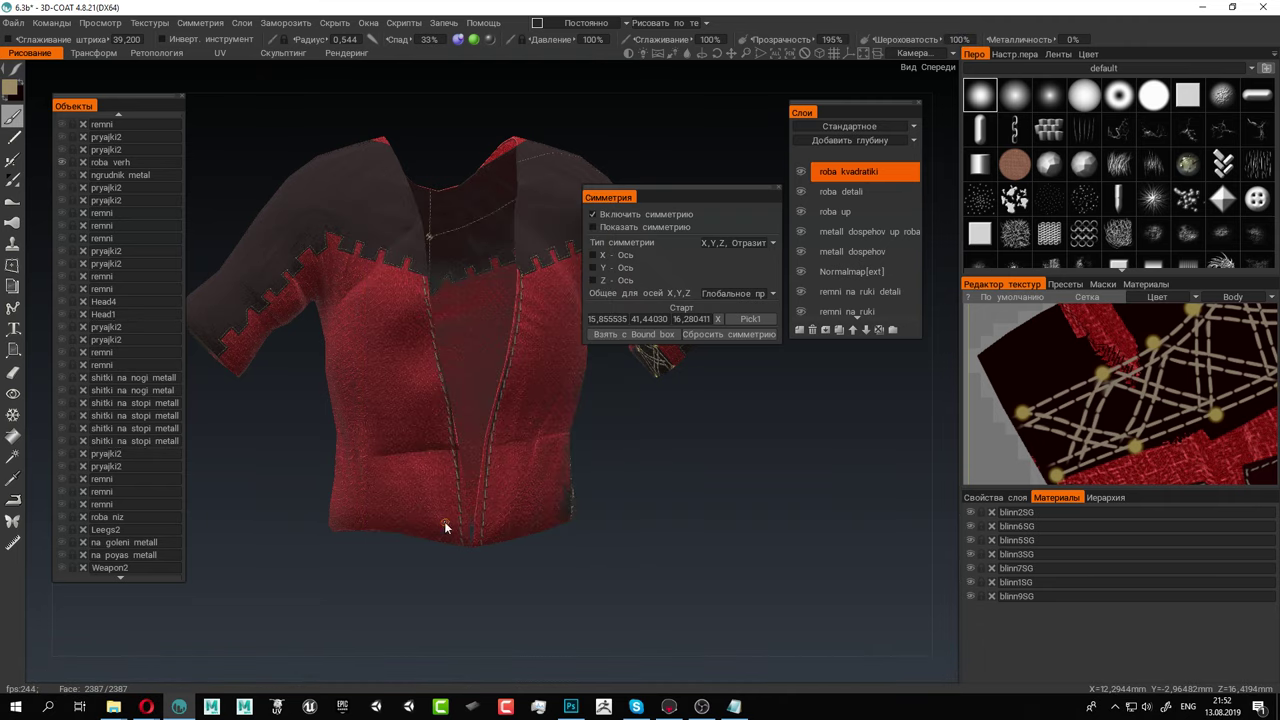
Turn on stroke smoothing, reduce the brush radius to 0.290 and try a short diagonal stroke on the red front panel
scroll(455, 370, "up", 5)
left_click_drag(455, 370, 494, 369, "alt")
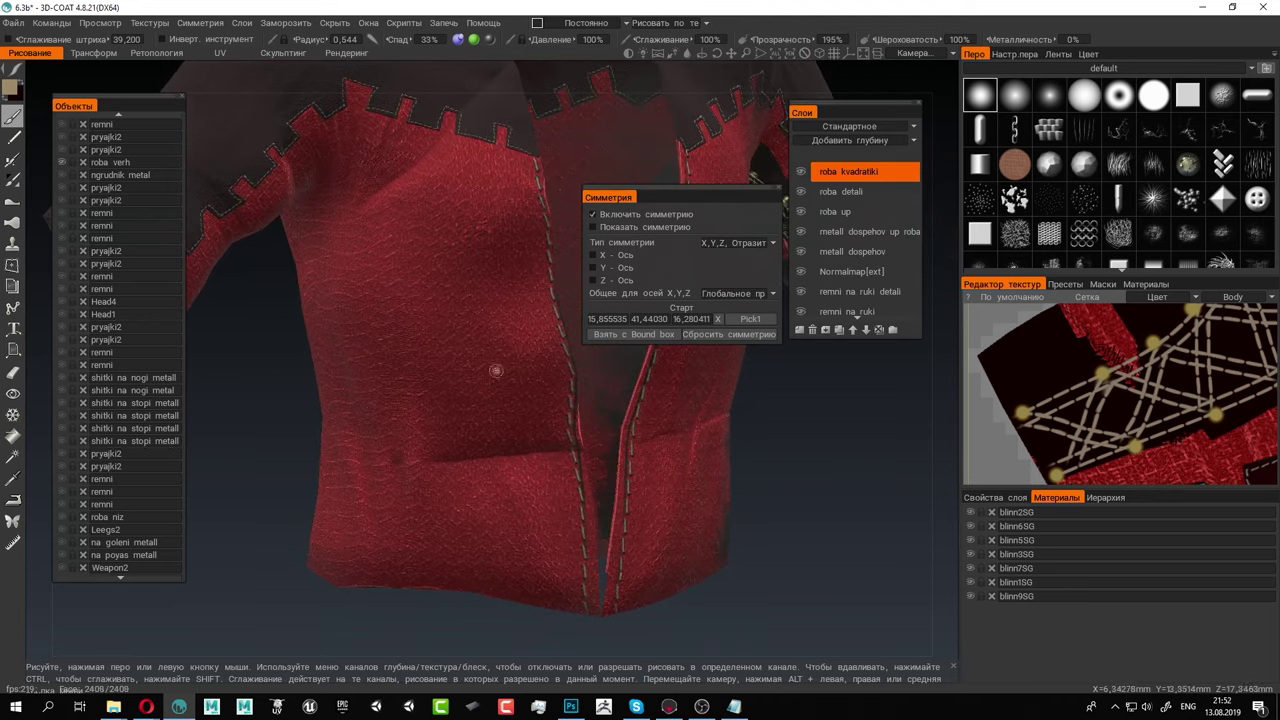
mouse_move(1182, 400)
right_mouse_down("alt")
mouse_move(1078, 370)
mouse_move(1172, 385)
right_mouse_up("alt")
mouse_move(1172, 385)
middle_mouse_down("alt")
mouse_move(1031, 371)
mouse_move(1167, 401)
mouse_move(1069, 473)
mouse_move(1104, 430)
mouse_move(1193, 381)
middle_mouse_up("alt")
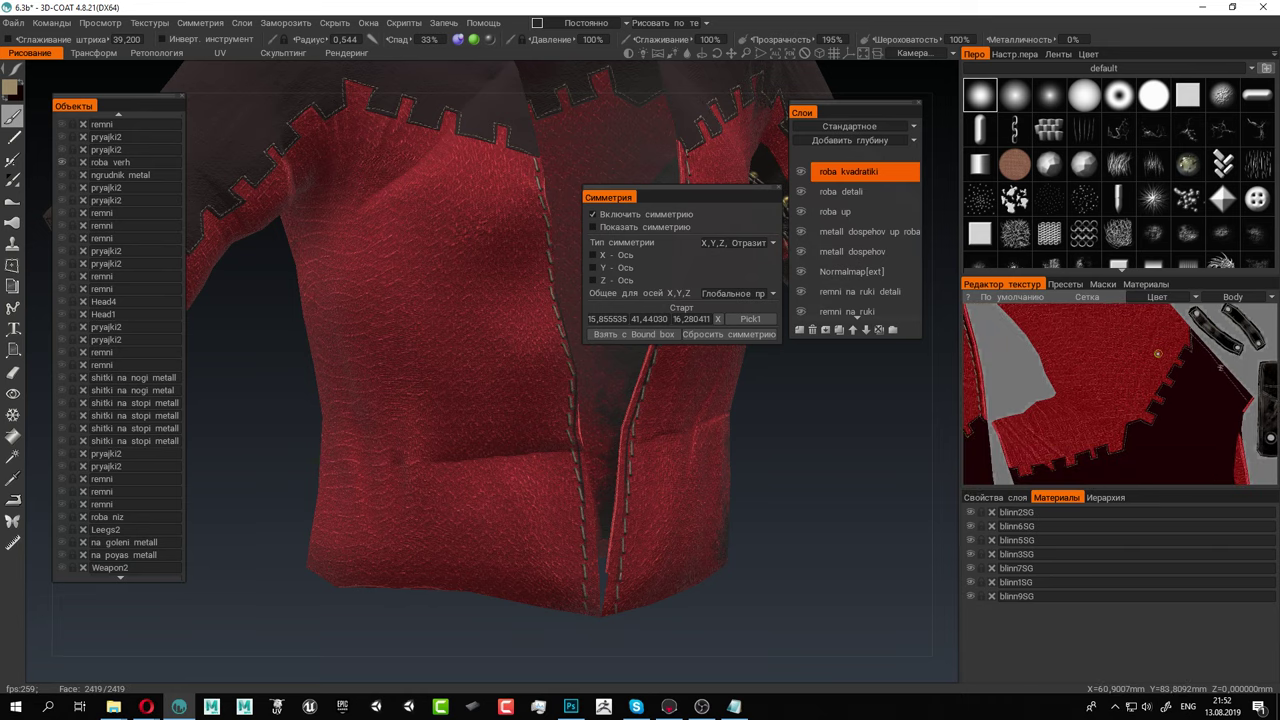
right_click_drag(1193, 381, 1130, 366, "alt")
middle_click_drag(1112, 335, 1086, 378, "alt")
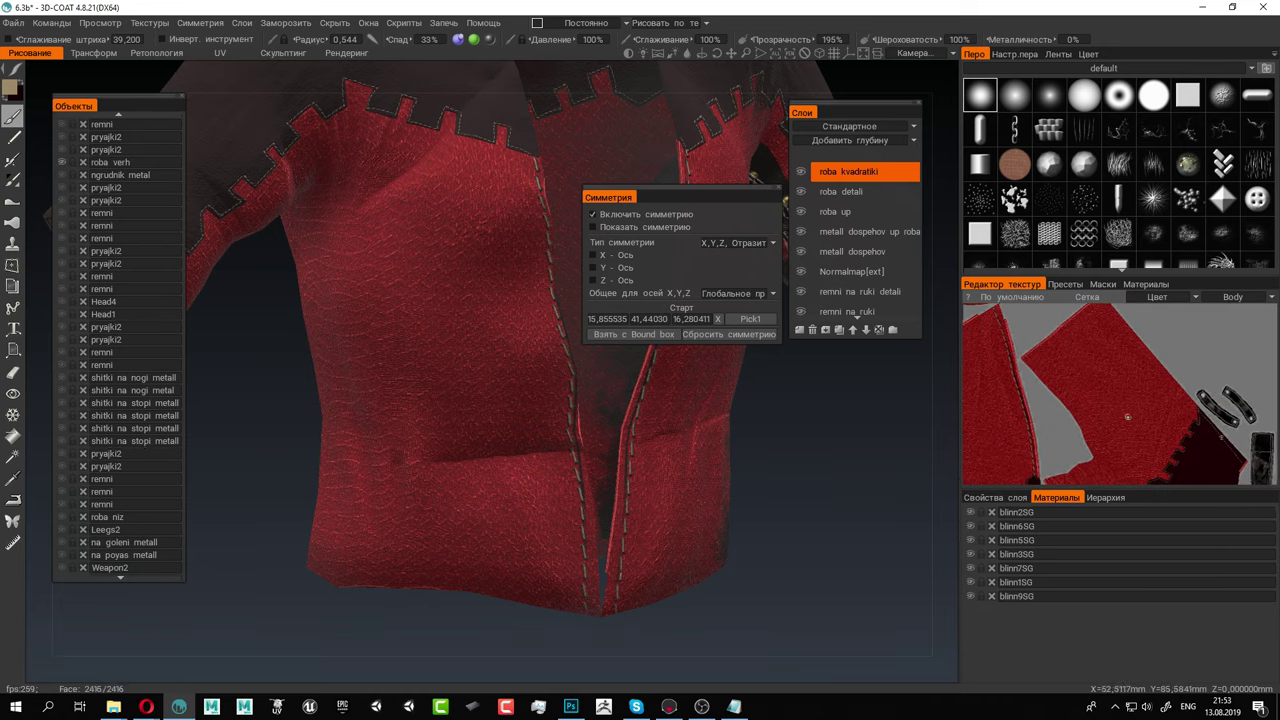
mouse_move(1230, 468)
middle_mouse_down("alt")
mouse_move(1163, 440)
mouse_move(1085, 450)
middle_mouse_up("alt")
middle_click_drag(1158, 470, 1147, 409, "alt")
scroll(1147, 408, "up", 3)
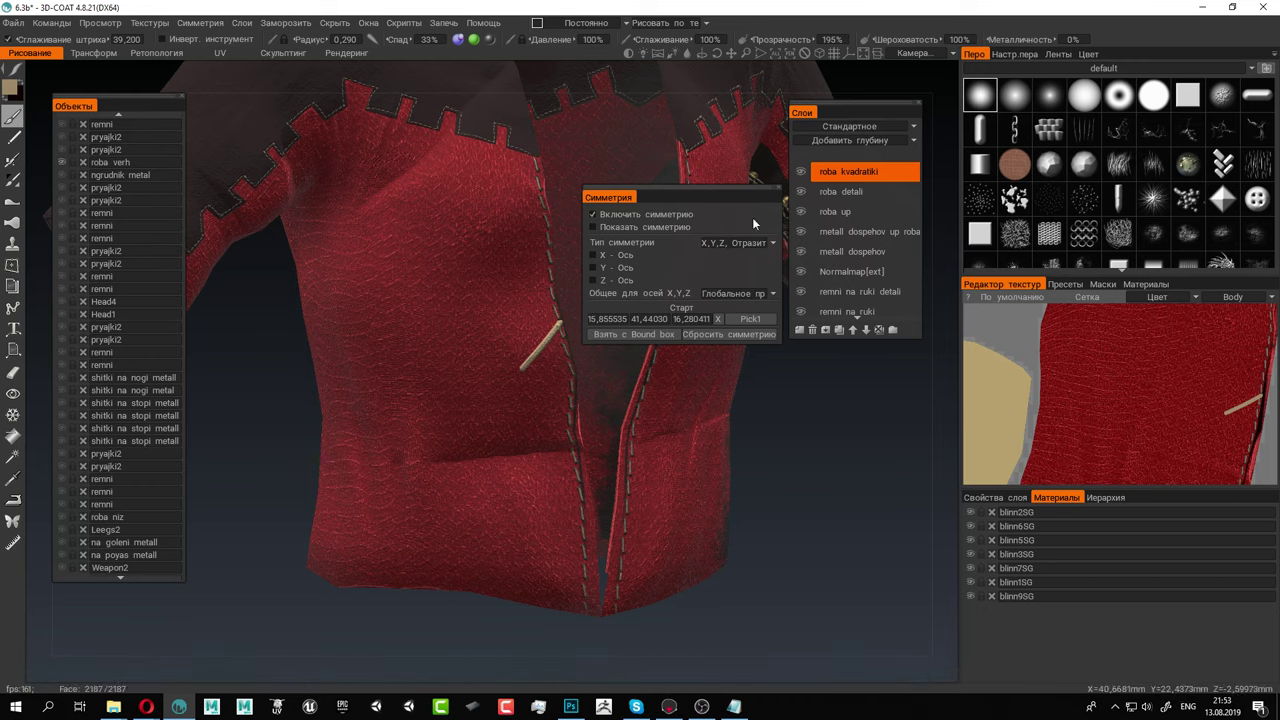
Choose the double-stitch strip from the MB_Stitches_1 set at radius 0.514, and undo the trial line on the front panel
left_click(1058, 54)
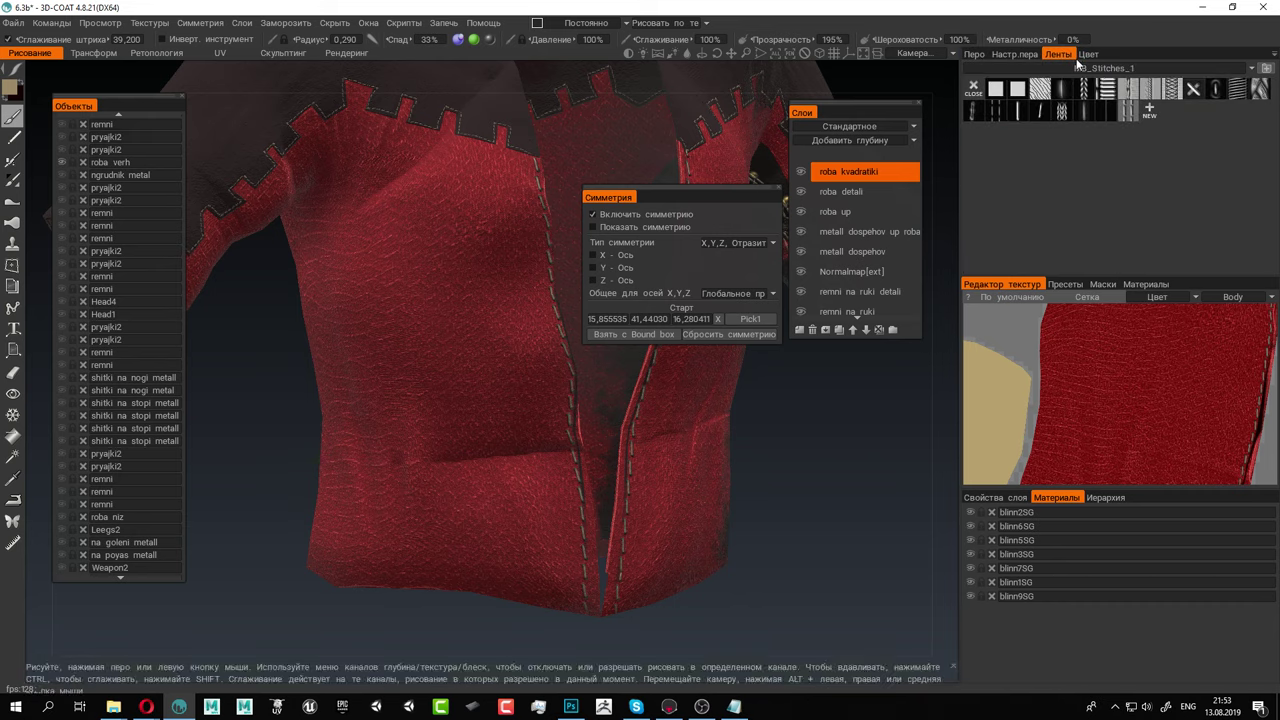
left_click(1037, 110)
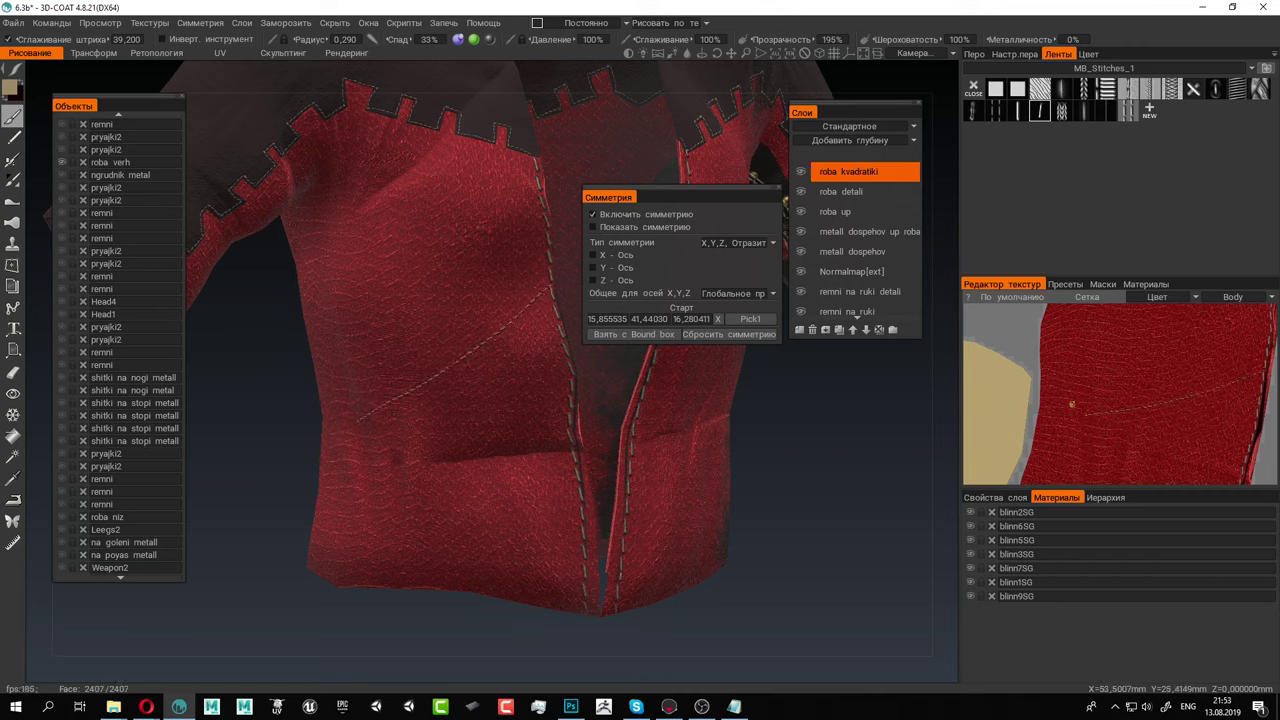
left_click(997, 110)
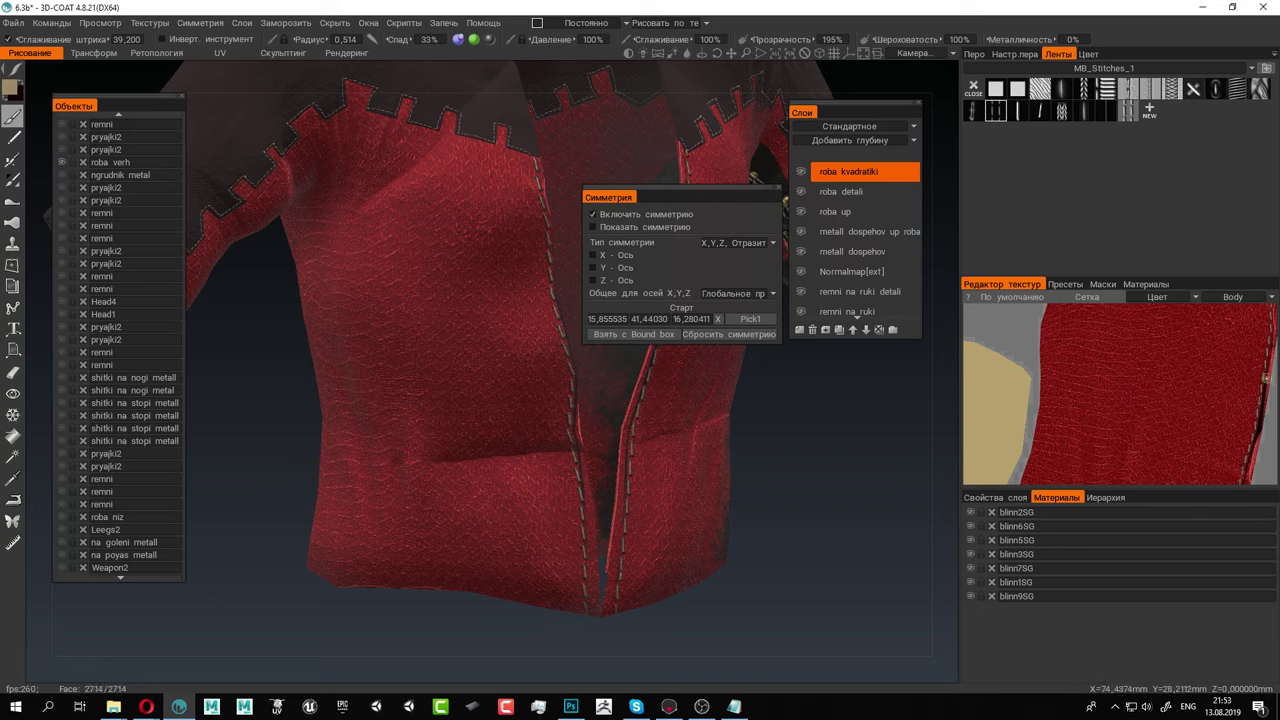
left_click(1249, 387)
left_click_drag(1192, 407, 1083, 420)
key("ctrl+z")
Change the stitch colour to a greyer beige with hue 39.424, 26% saturation and 62% lightness
left_click(11, 88)
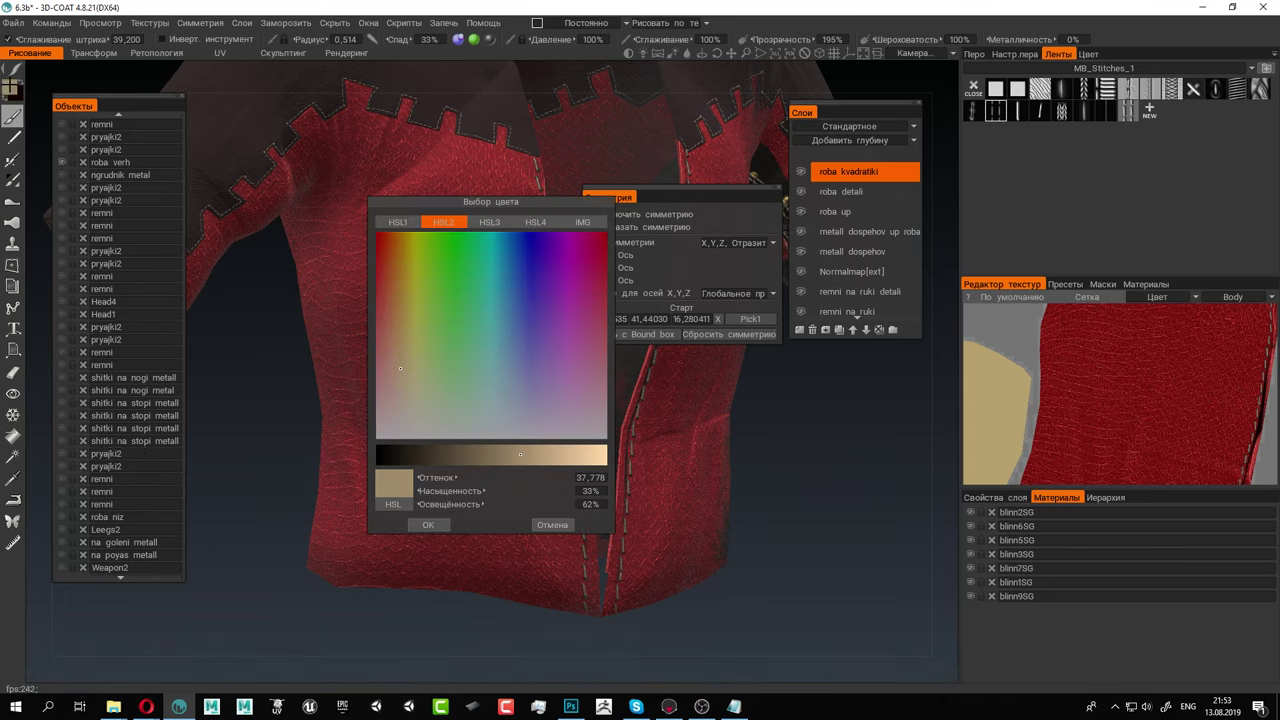
left_click(401, 384)
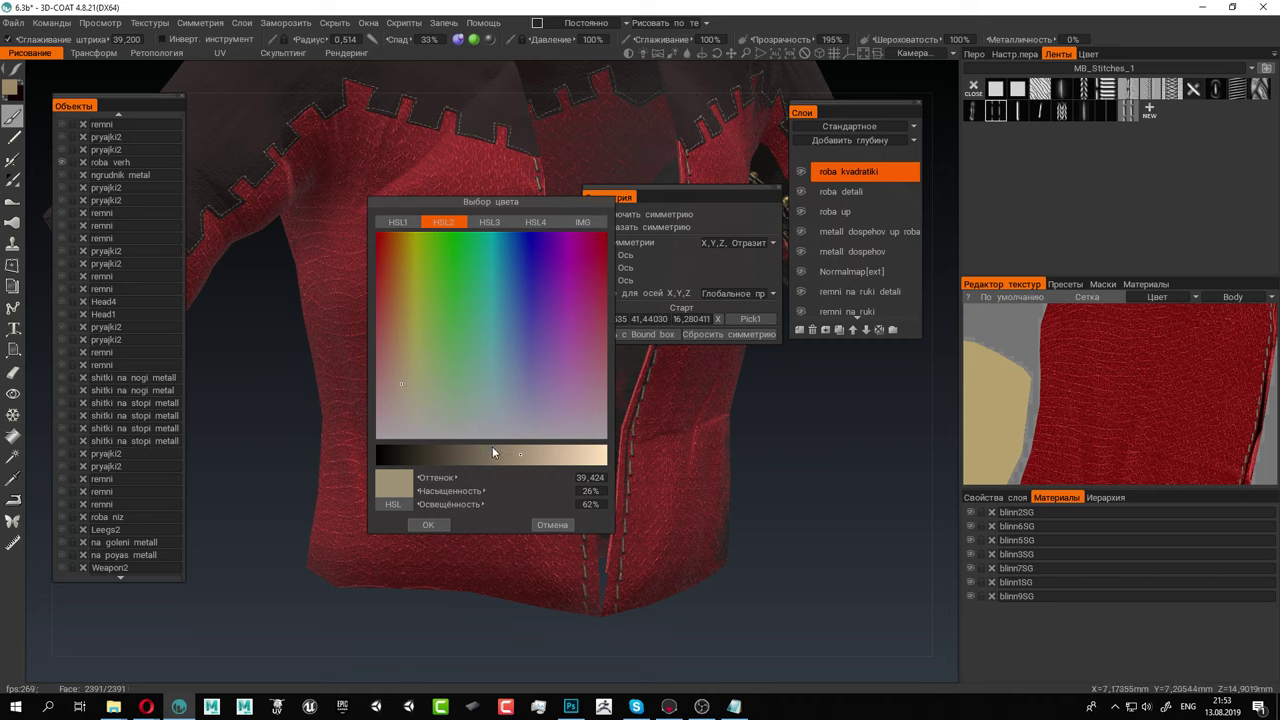
left_click(428, 524)
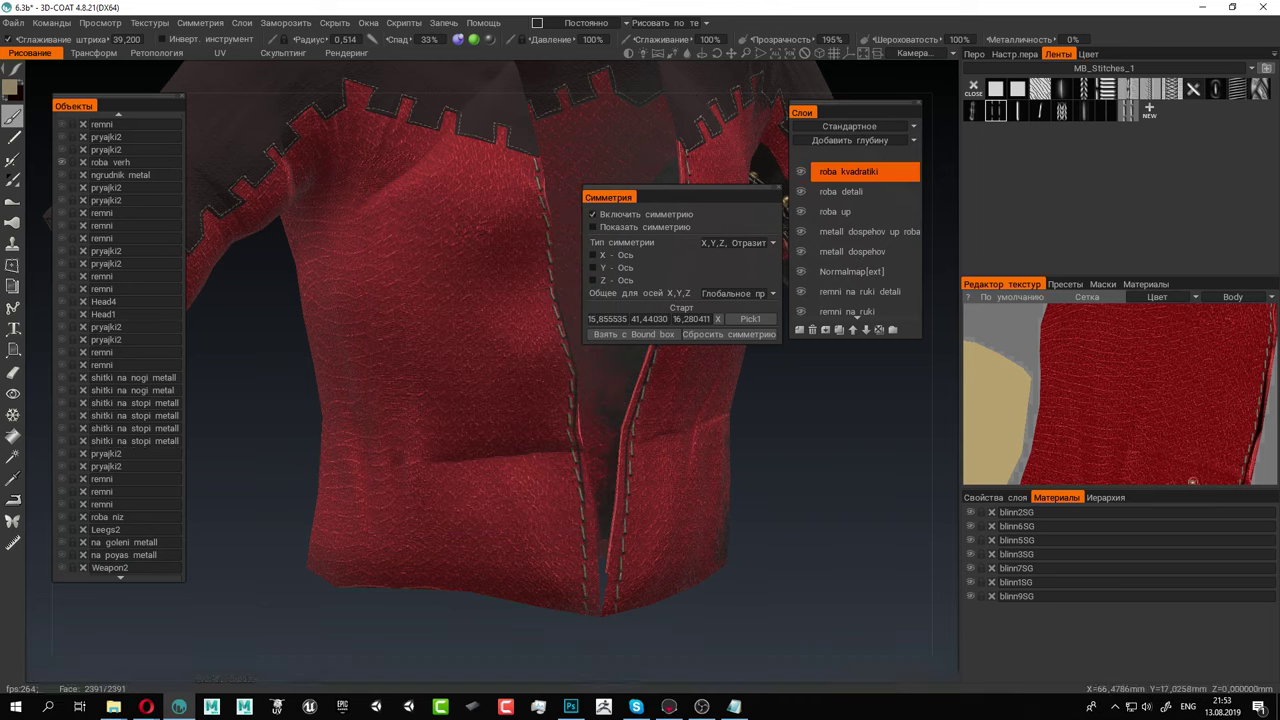
Try two double-stitched lines running from the front opening's seam across the red front panel to the robe's side
middle_click_drag(1207, 392, 1182, 458, "alt")
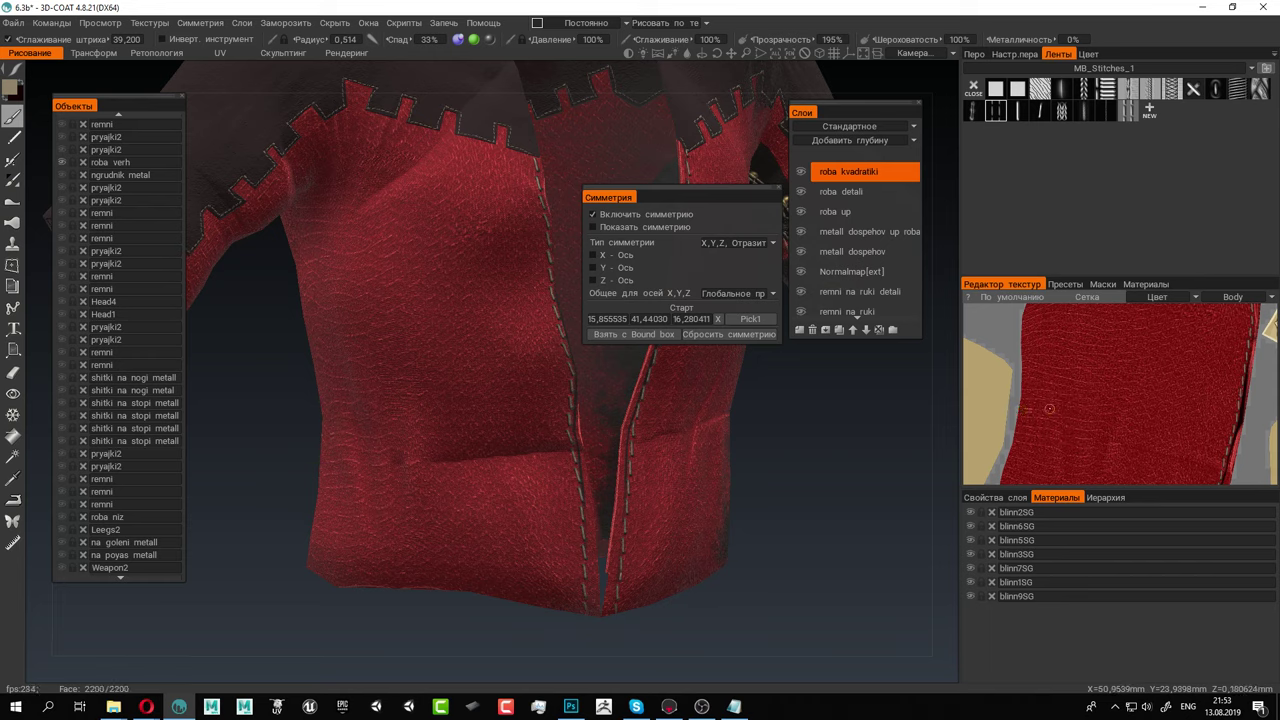
left_click_drag(1068, 406, 1252, 357)
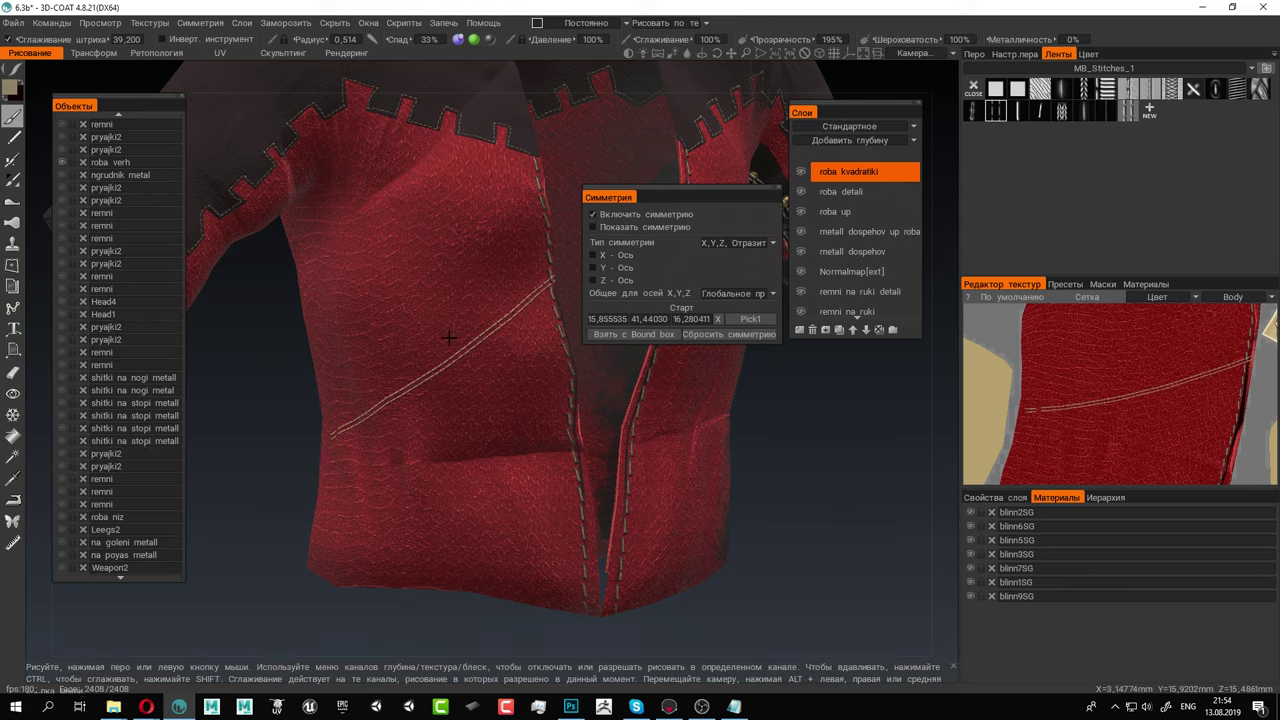
left_click_drag(450, 348, 441, 408, "alt")
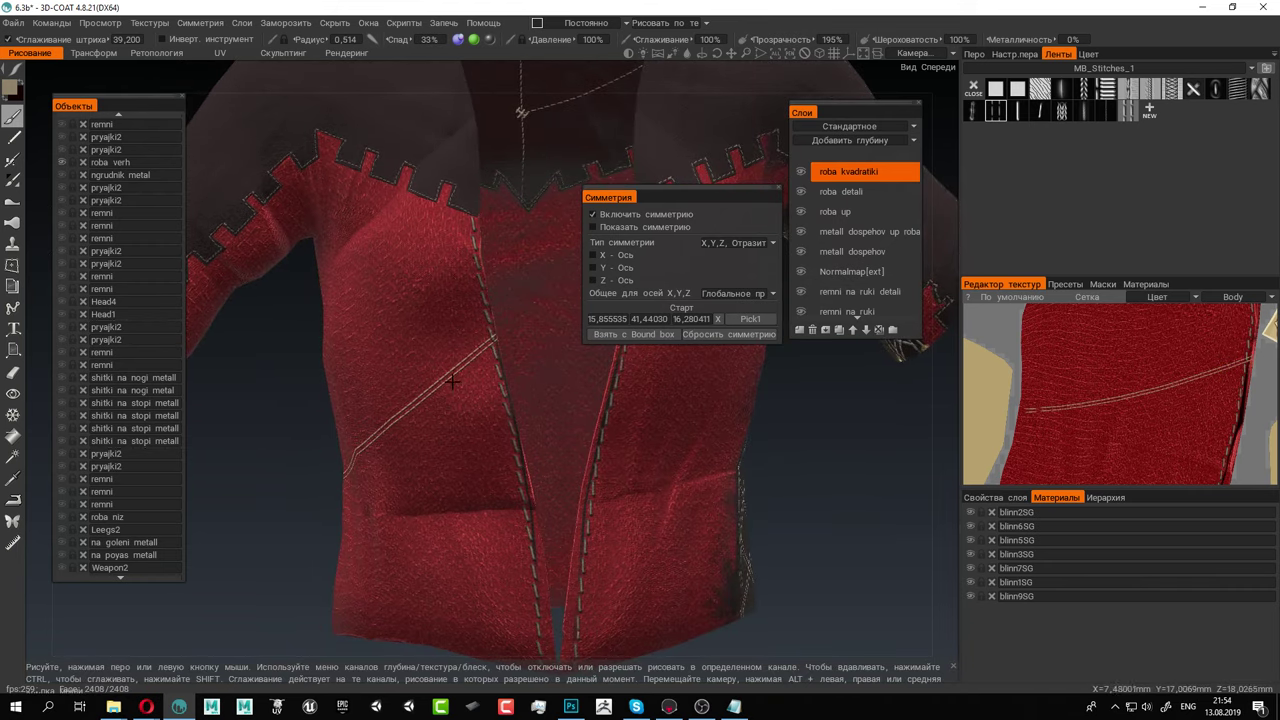
right_click_drag(453, 381, 504, 378)
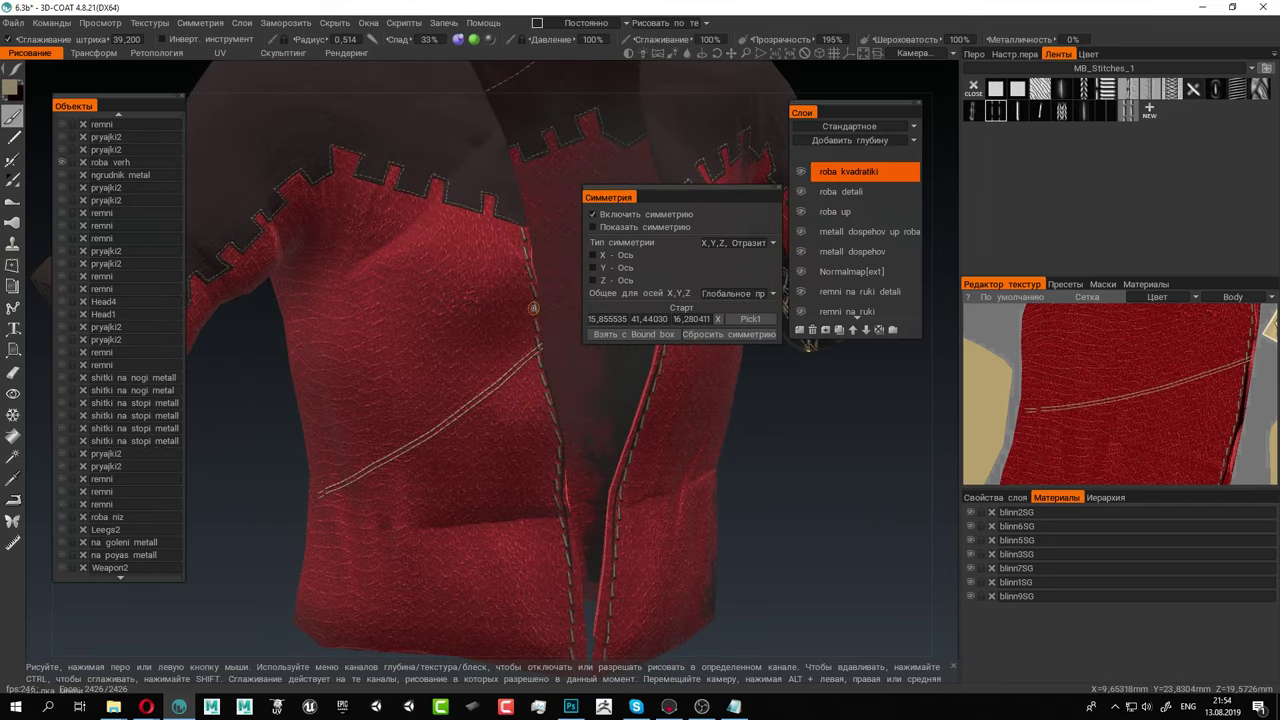
left_click_drag(500, 319, 457, 338)
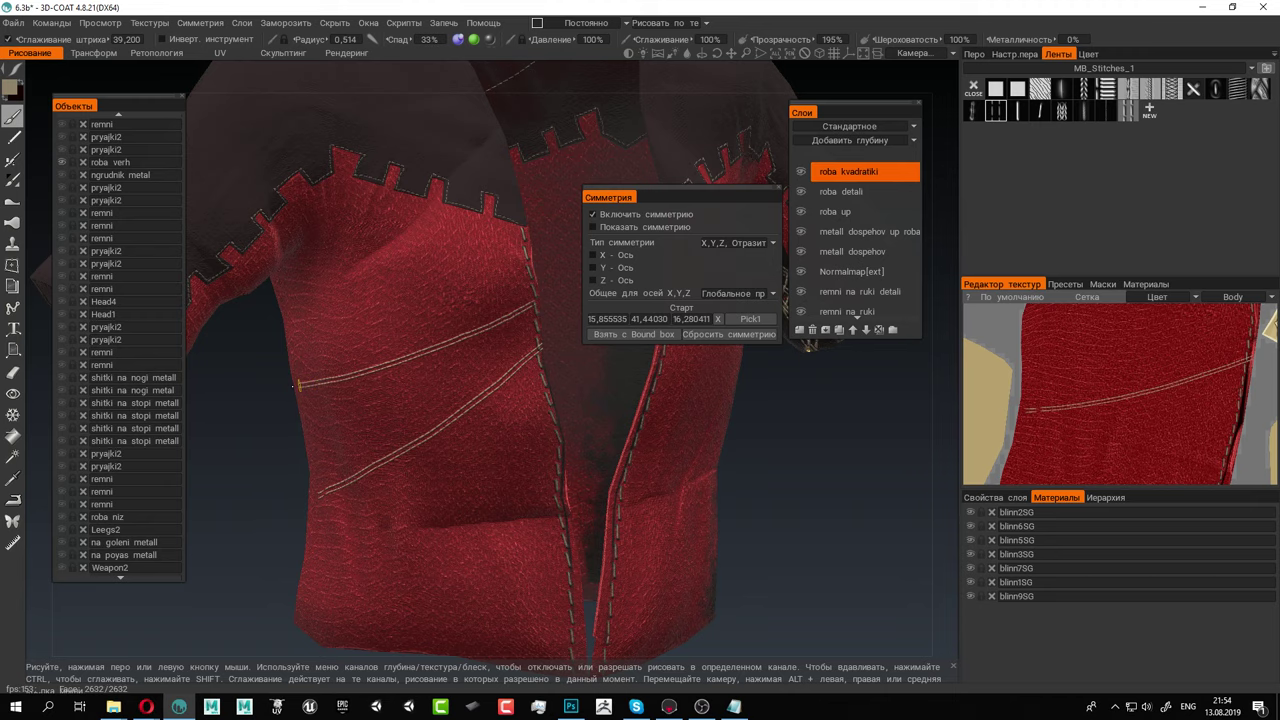
Examine the trial stitching from the robe's front and back, and undo it together with the test stroke on the dark shoulder
scroll(524, 390, "down", 8)
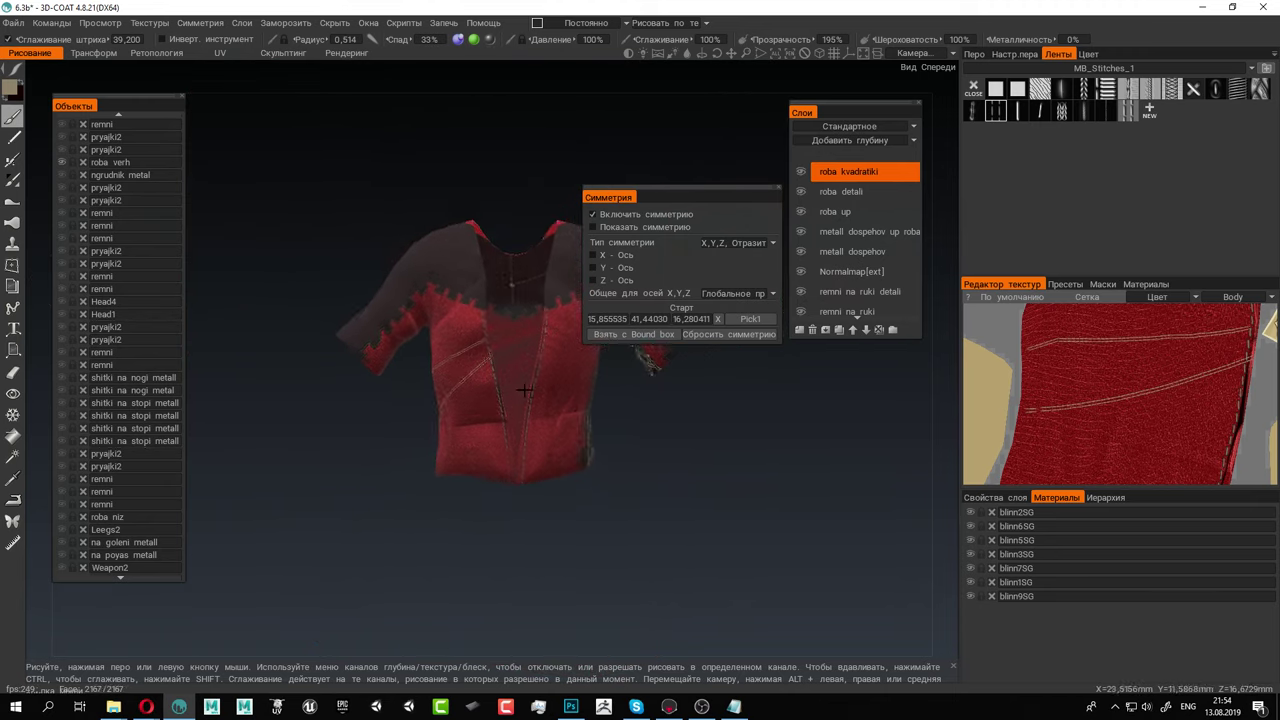
scroll(491, 377, "down", 3)
scroll(491, 377, "up", 5)
left_click_drag(688, 467, 911, 452)
scroll(500, 448, "up", 4)
left_click_drag(480, 451, 363, 365, "alt")
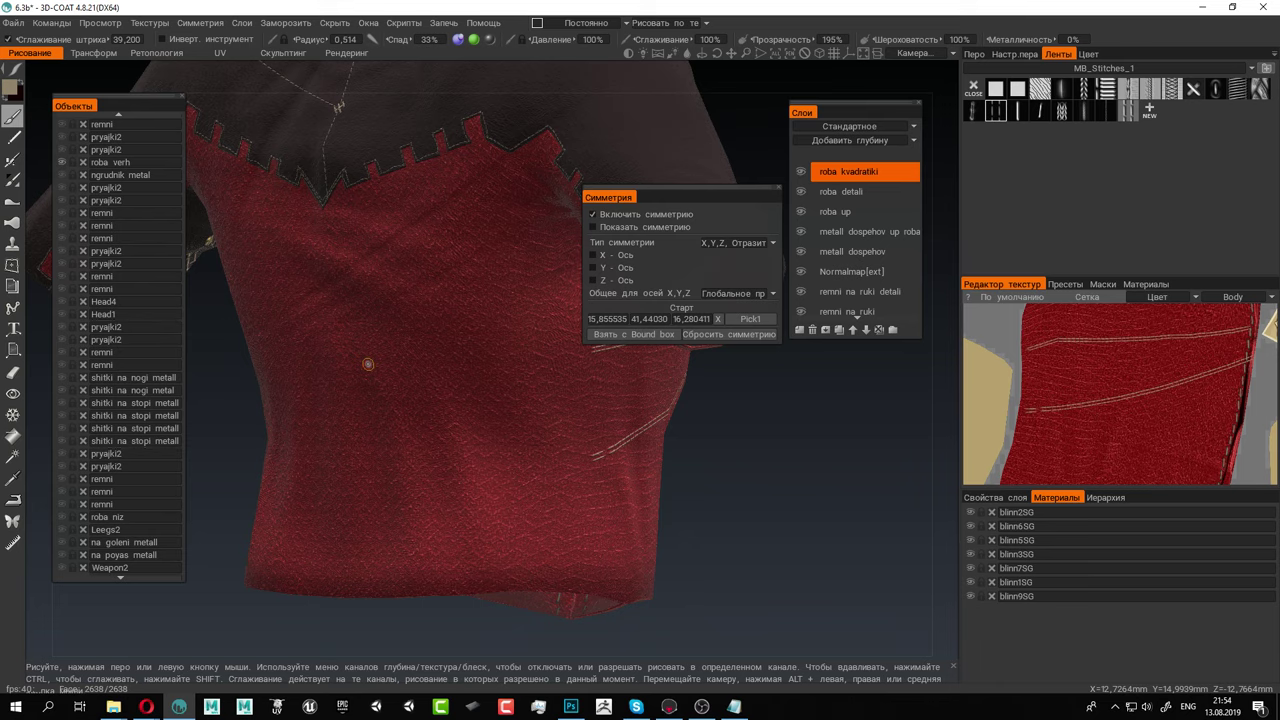
left_click_drag(480, 408, 552, 368, "alt")
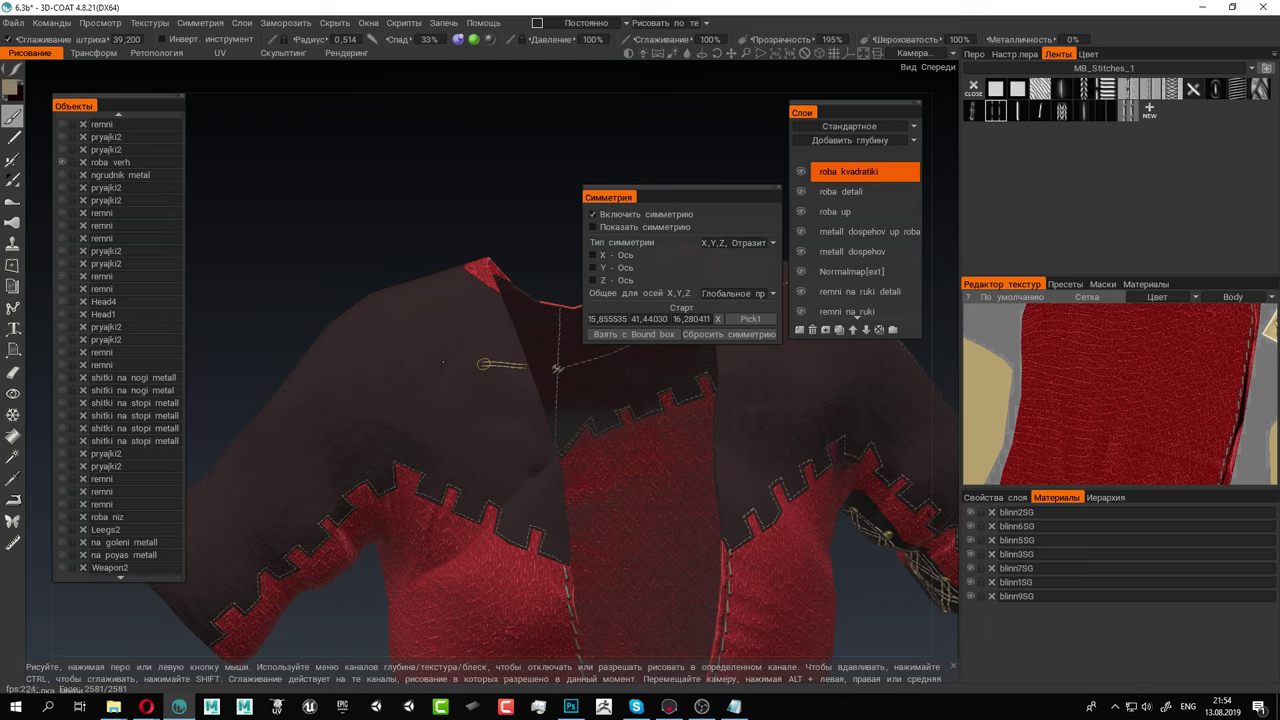
key("ctrl+z")
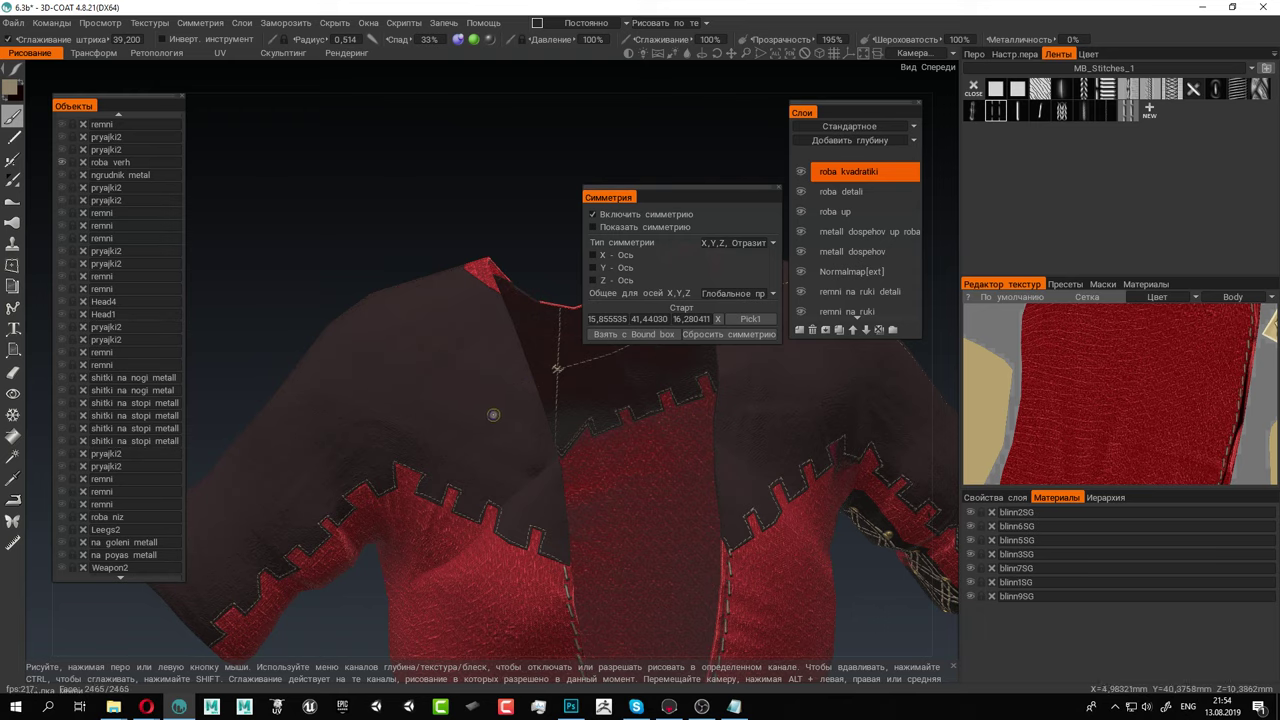
Move the Symmetry window clear of the robe and bring the plain red side below the sleeve into view
right_click_drag(493, 415, 600, 530, "alt")
middle_click_drag(600, 530, 489, 309, "alt")
mouse_move(427, 244)
left_mouse_down("alt")
mouse_move(364, 295)
mouse_move(535, 283)
mouse_move(680, 230)
left_mouse_up("alt")
left_click_drag(711, 189, 873, 443)
left_click_drag(520, 350, 692, 289, "alt")
middle_click_drag(626, 240, 540, 336, "alt")
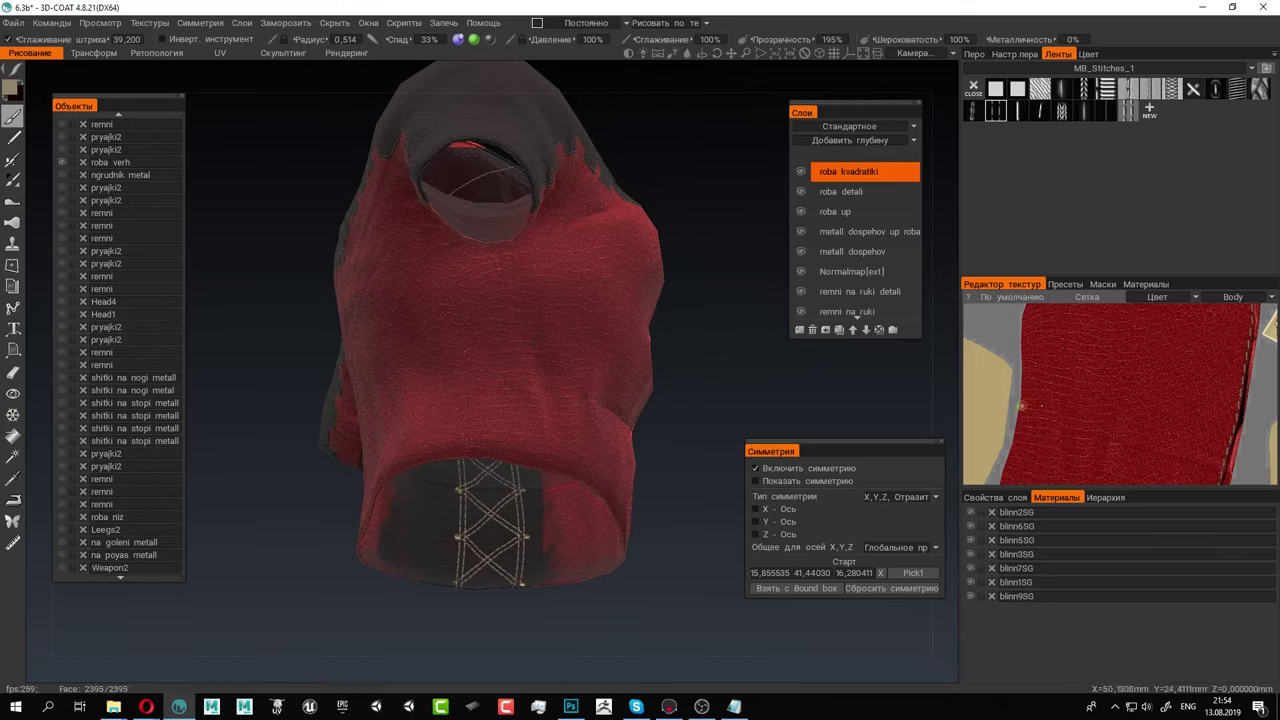
At 152% opacity, paint a double-stitched line curving down from beneath the sleeve, with a leg running diagonally back up the red side
right_click_drag(1162, 401, 1118, 362, "alt")
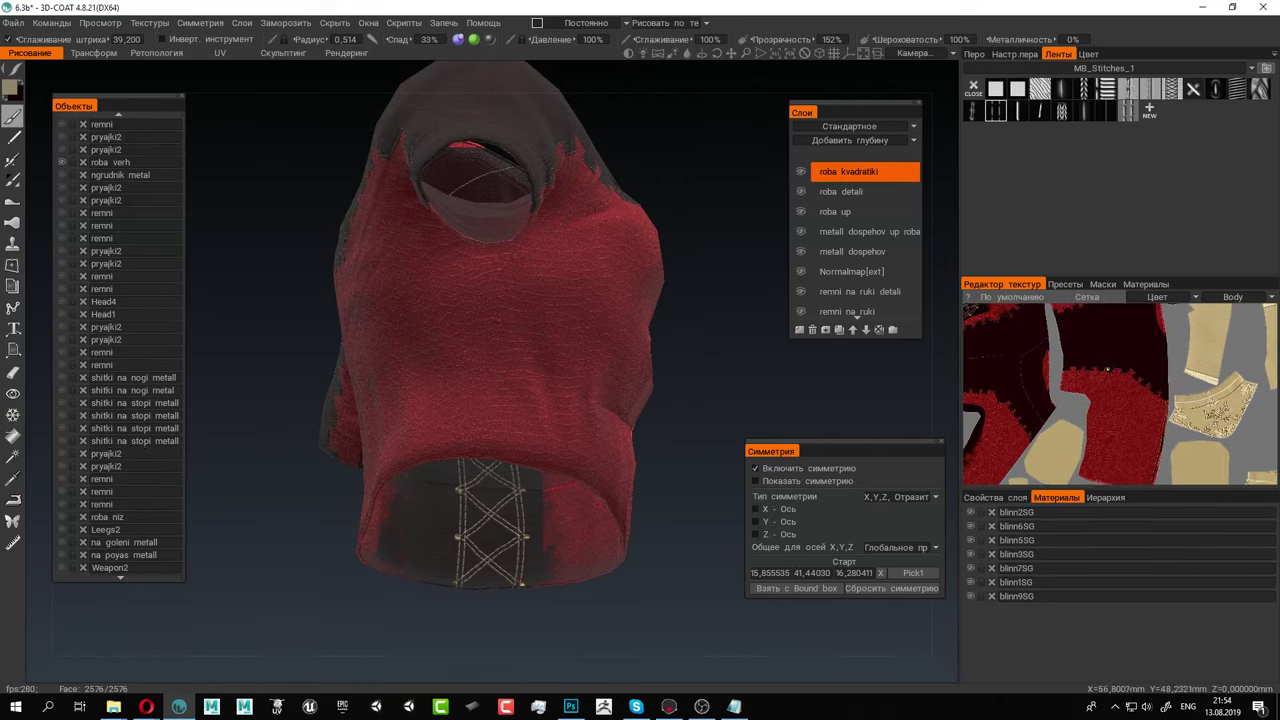
middle_click_drag(1118, 340, 1111, 352, "alt")
scroll(1111, 351, "up", 4)
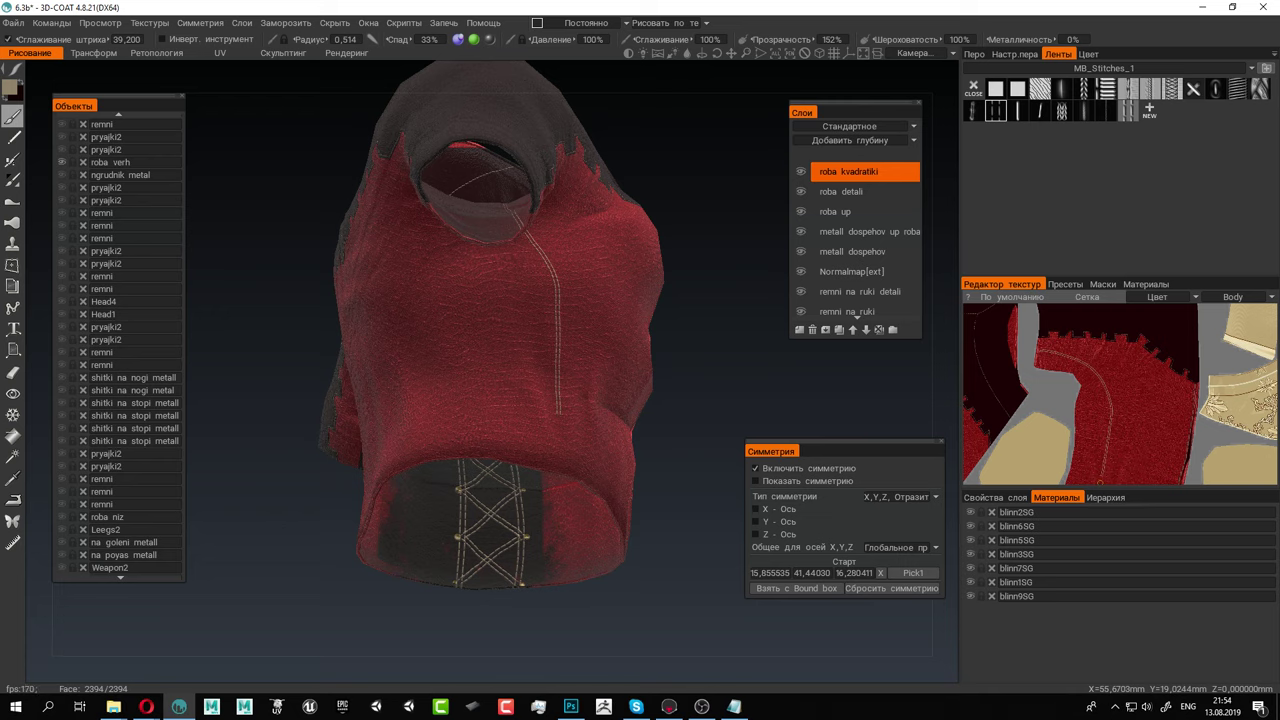
left_click_drag(559, 413, 486, 298)
mouse_move(639, 436)
left_mouse_down()
mouse_move(674, 386)
mouse_move(648, 354)
mouse_move(224, 386)
left_mouse_up()
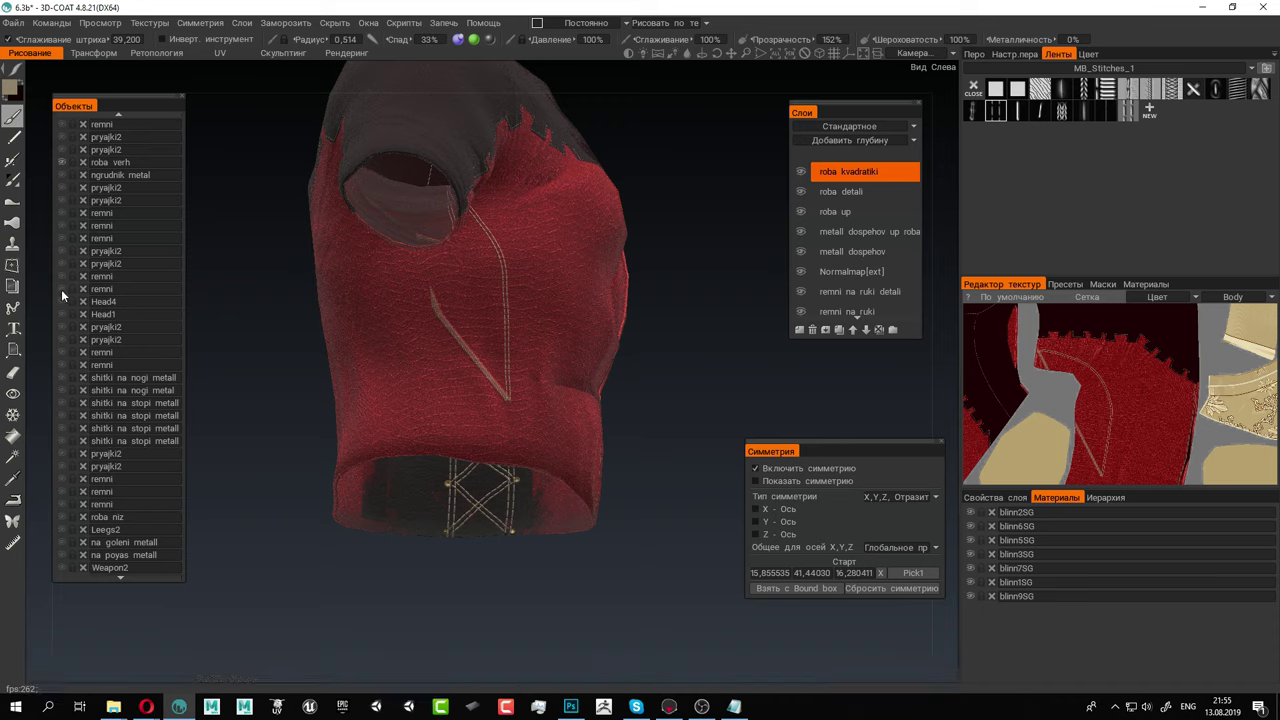
Erase the diagonal leg of stitching from the robe's red side with a soft round brush, reducing the radius to 1,220 near the vertical seam
left_click(12, 372)
left_click_drag(437, 325, 446, 341)
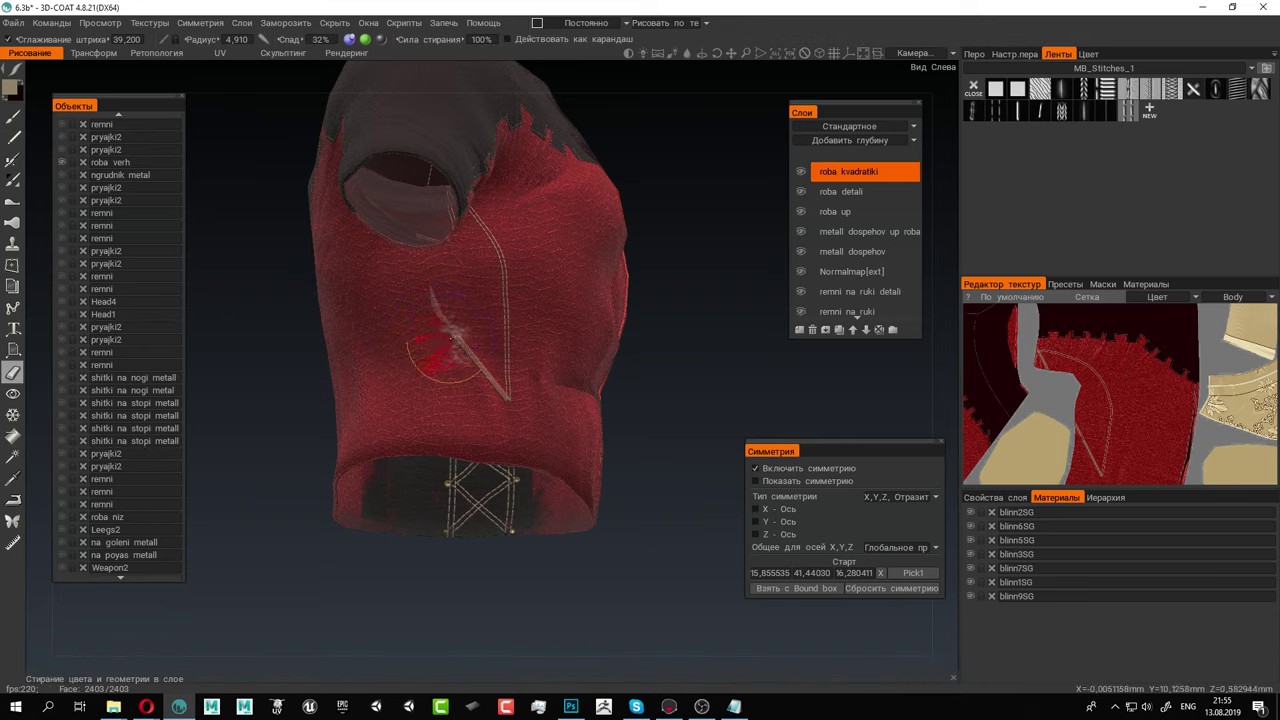
left_click(978, 56)
left_click(981, 93)
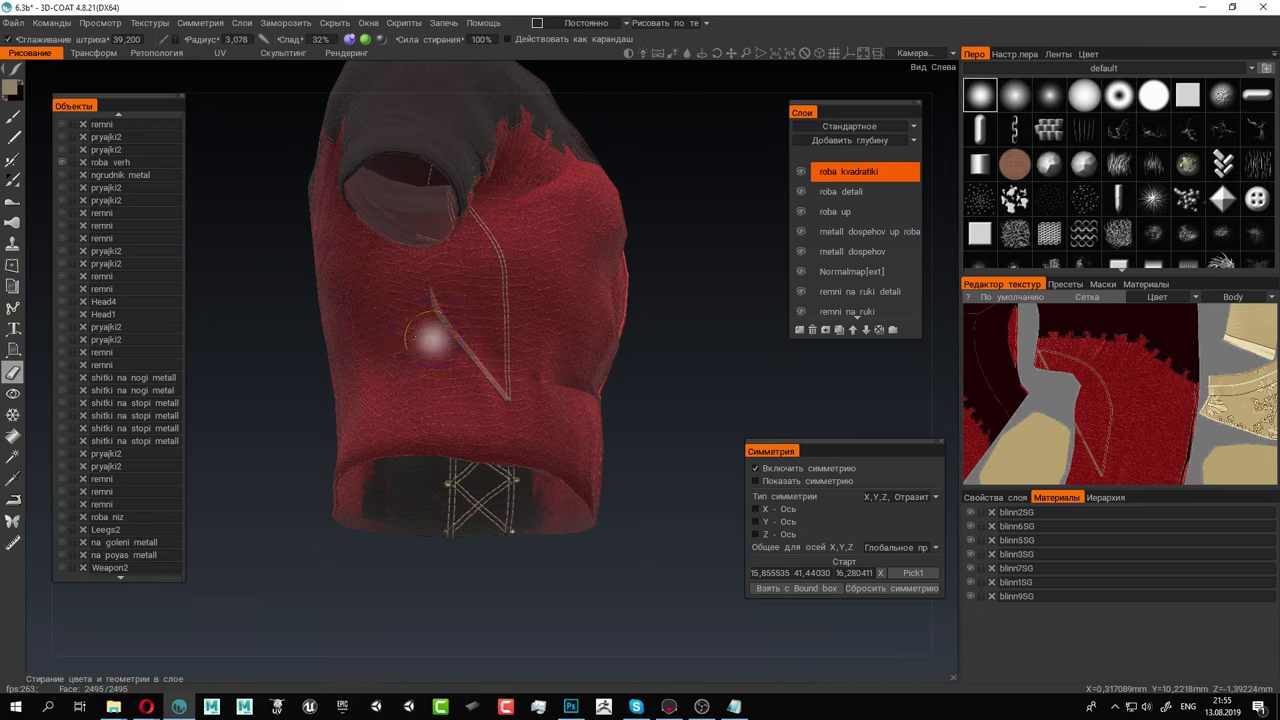
left_click(438, 309)
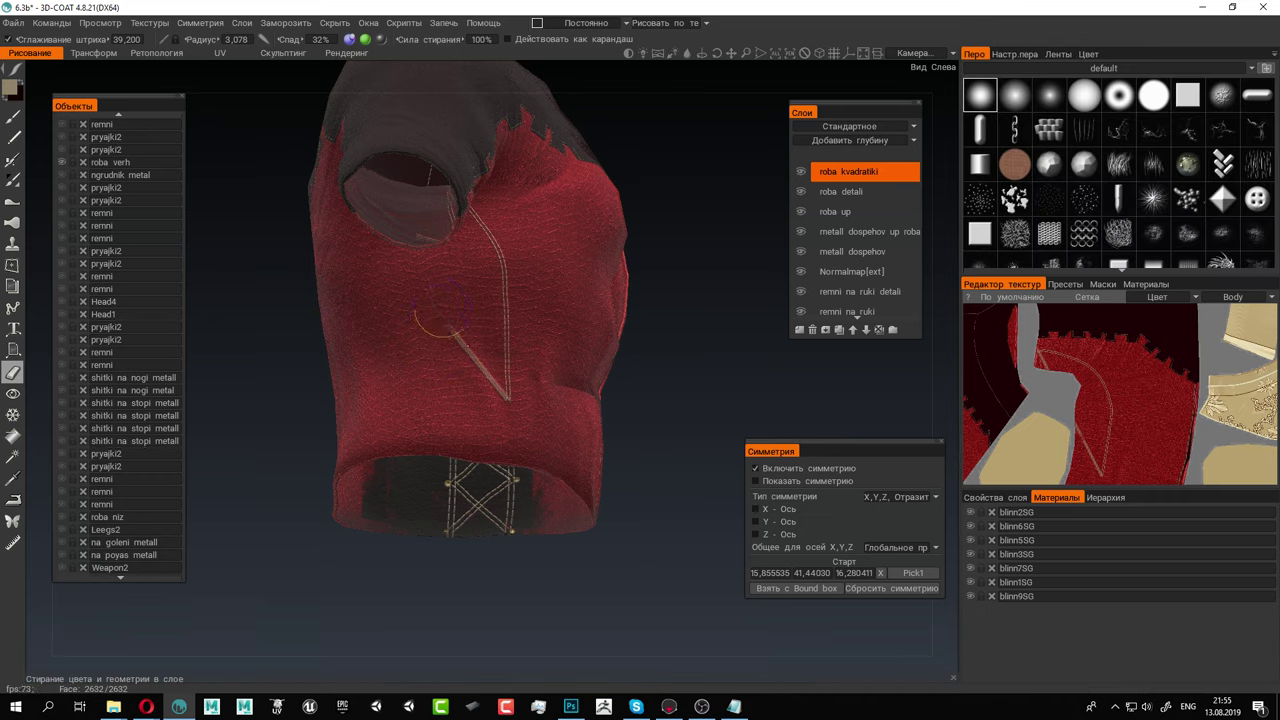
left_click_drag(438, 320, 468, 366)
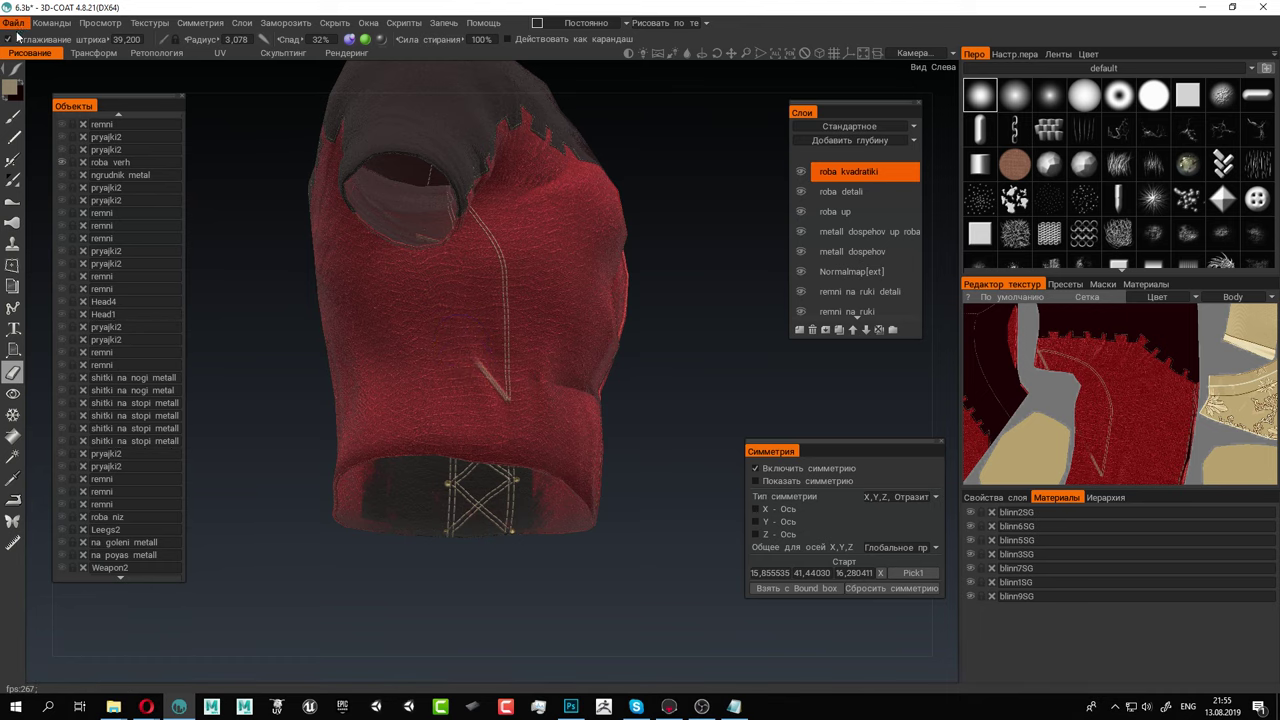
scroll(460, 375, "up", 5)
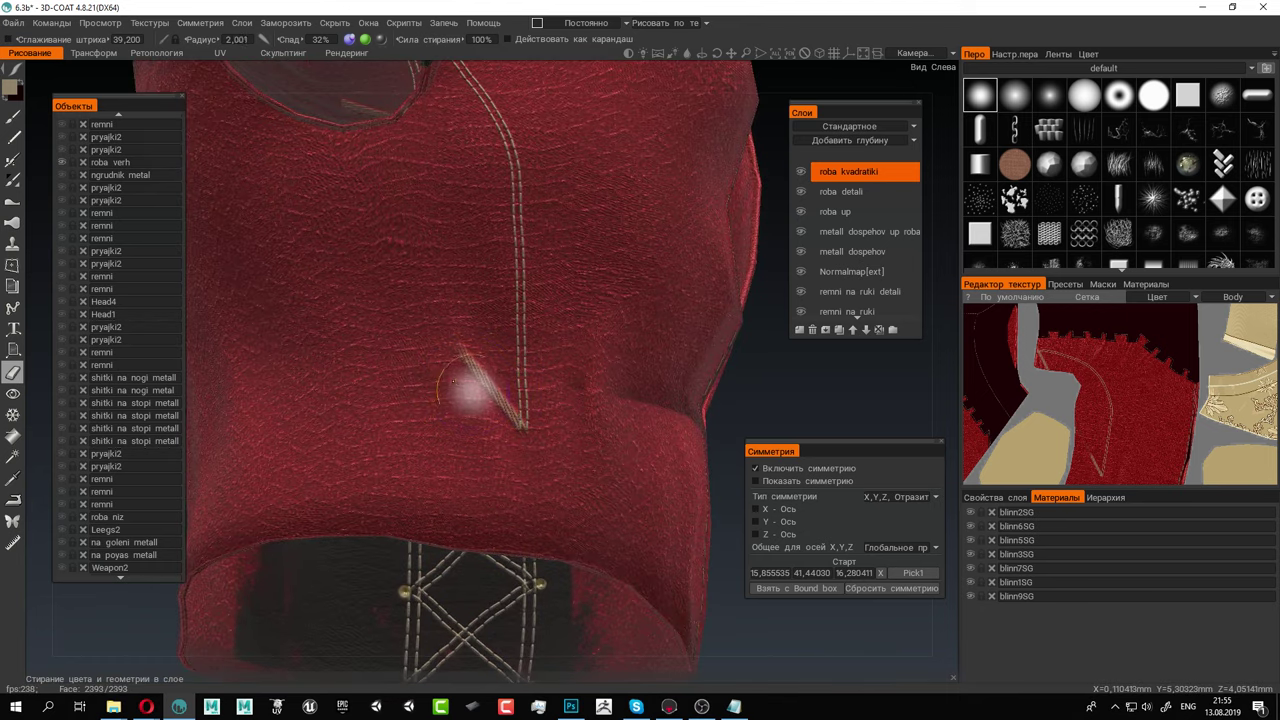
right_click_drag(453, 380, 448, 376)
left_click_drag(454, 365, 521, 441)
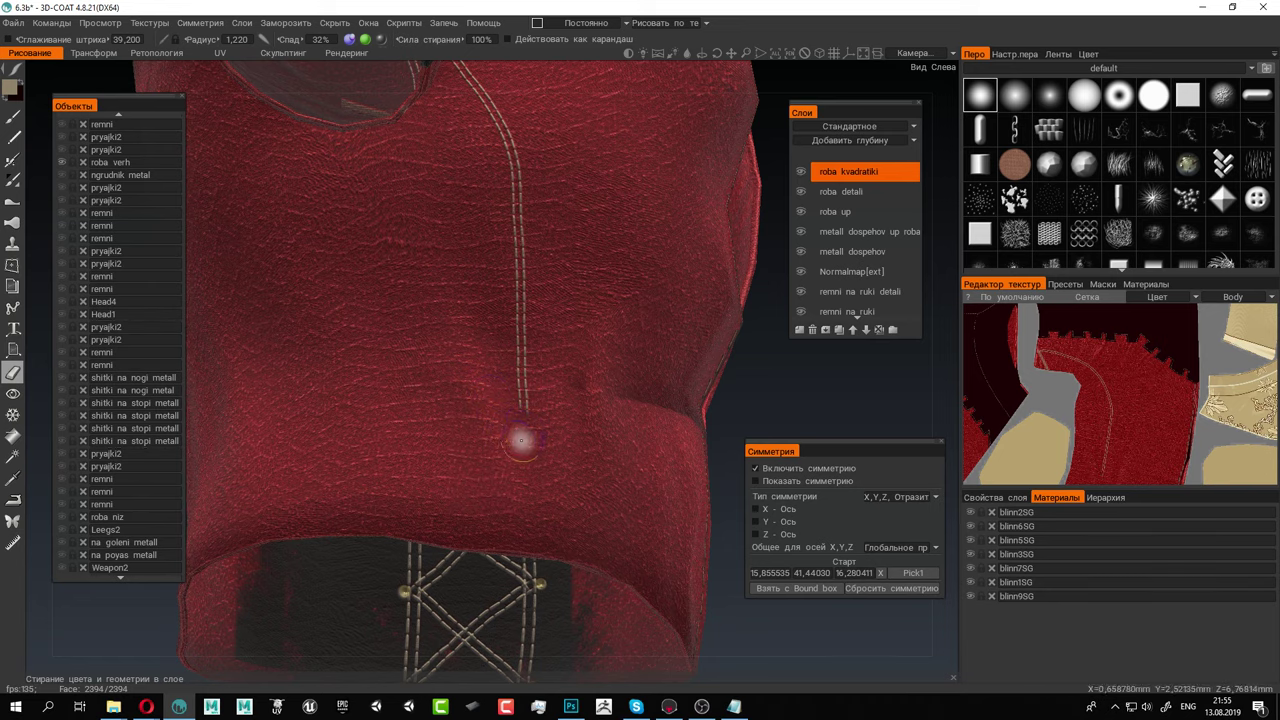
Extend the double-stitched line on the red side straight down to the robe top's lower edge
left_click(17, 118)
left_click_drag(501, 338, 485, 325, "alt")
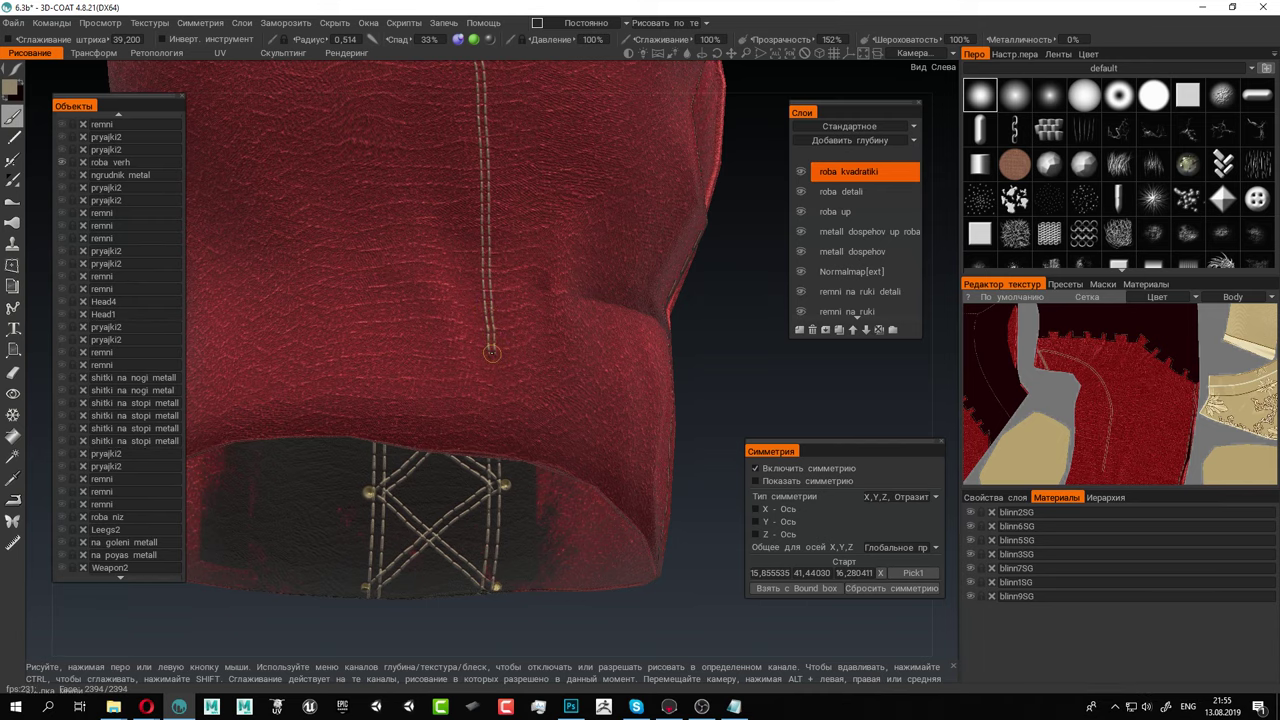
left_click_drag(493, 382, 495, 426)
right_click_drag(634, 406, 431, 297, "alt")
left_click_drag(431, 297, 396, 321, "alt")
Erase the stray stitch fragment beside the seam's end at the edge of the red piece in the texture view
right_click_drag(1142, 388, 1154, 436, "alt")
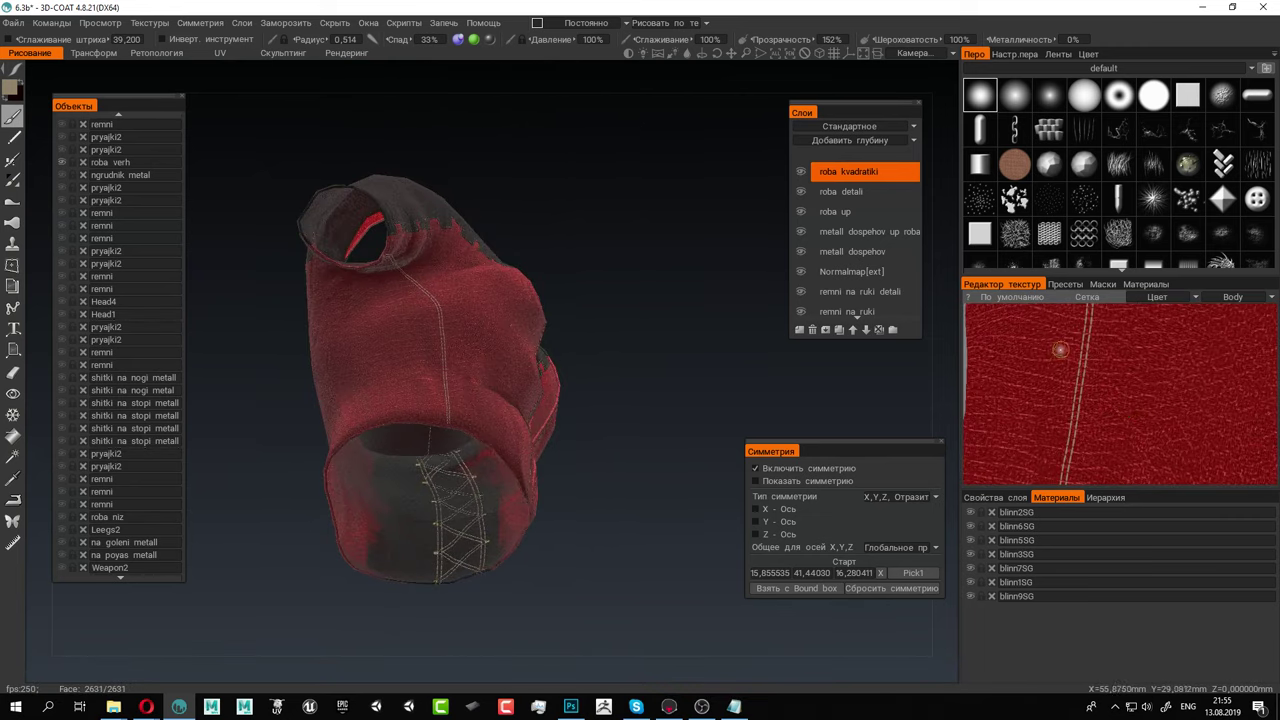
middle_click_drag(1061, 351, 1150, 428, "alt")
right_click_drag(1075, 364, 1190, 421, "alt")
middle_click_drag(1150, 365, 1130, 430, "alt")
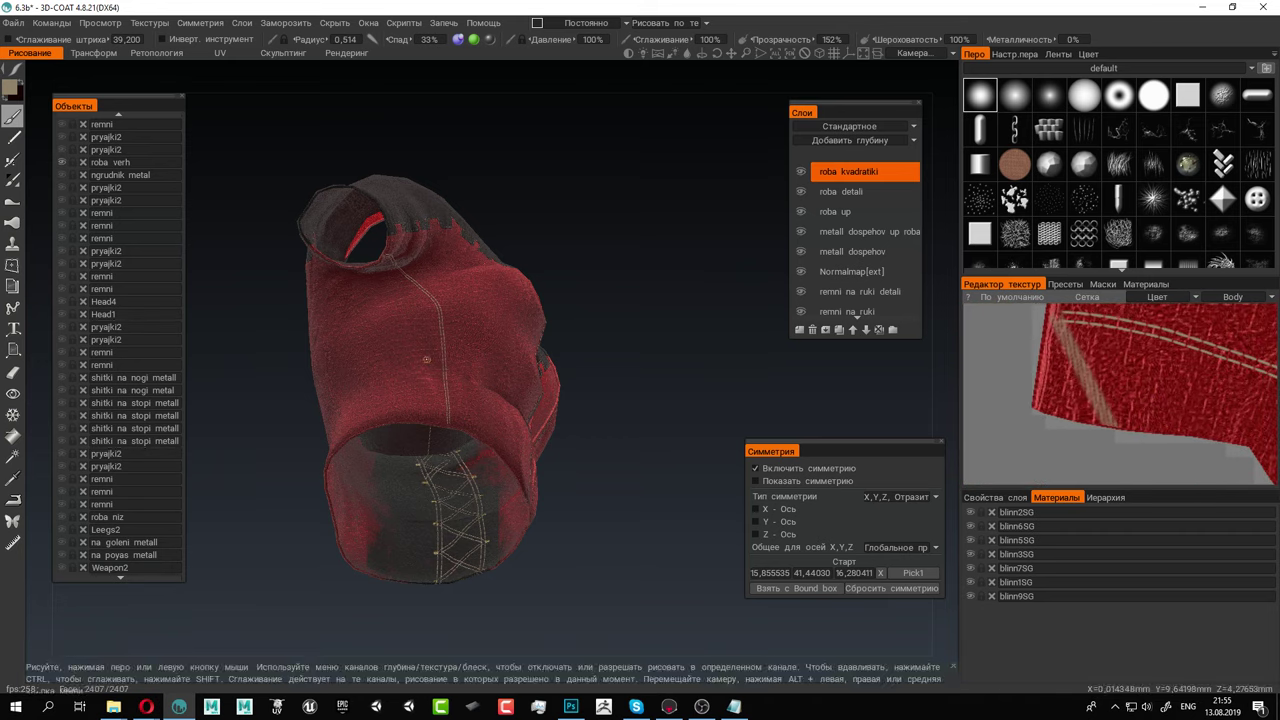
right_click_drag(1109, 406, 1080, 405)
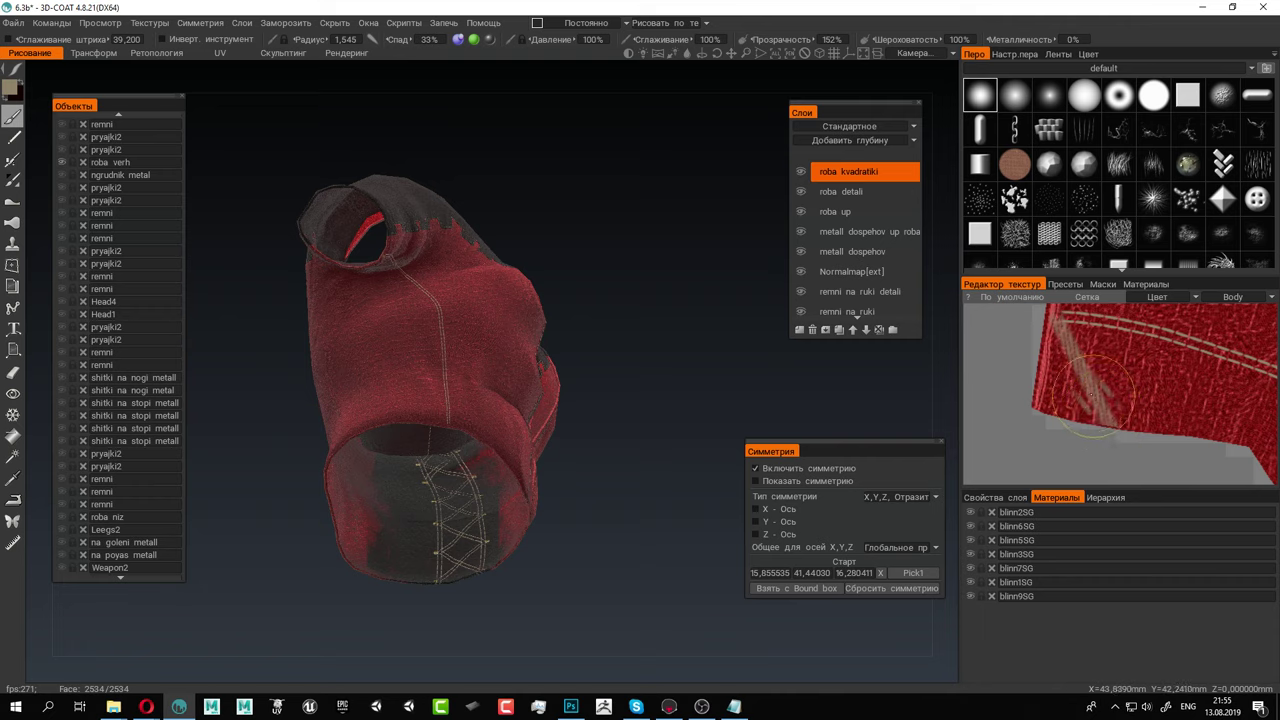
mouse_move(1077, 360)
left_mouse_down()
mouse_move(1112, 403)
mouse_move(1089, 414)
mouse_move(1059, 356)
left_mouse_up()
key("ctrl+z")
left_click(12, 372)
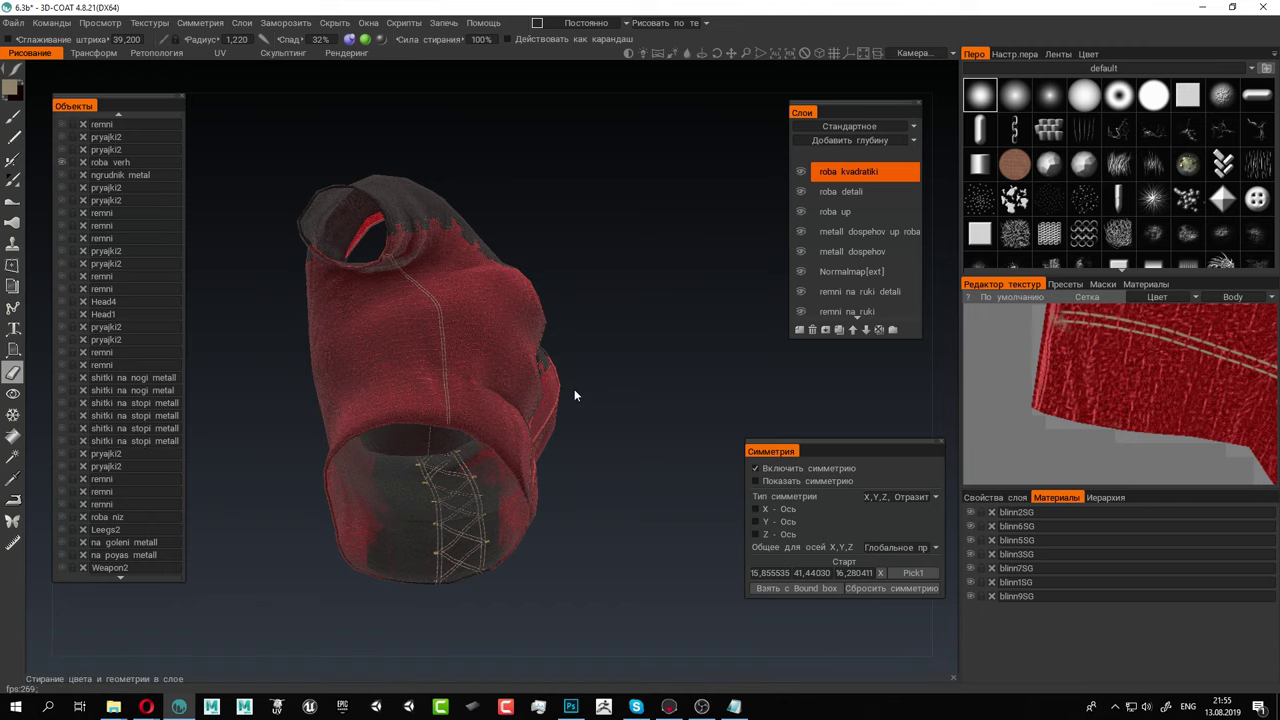
Show the roba niz object together with the robe top and turn to the skirt's dark side panel
left_click_drag(574, 389, 324, 430)
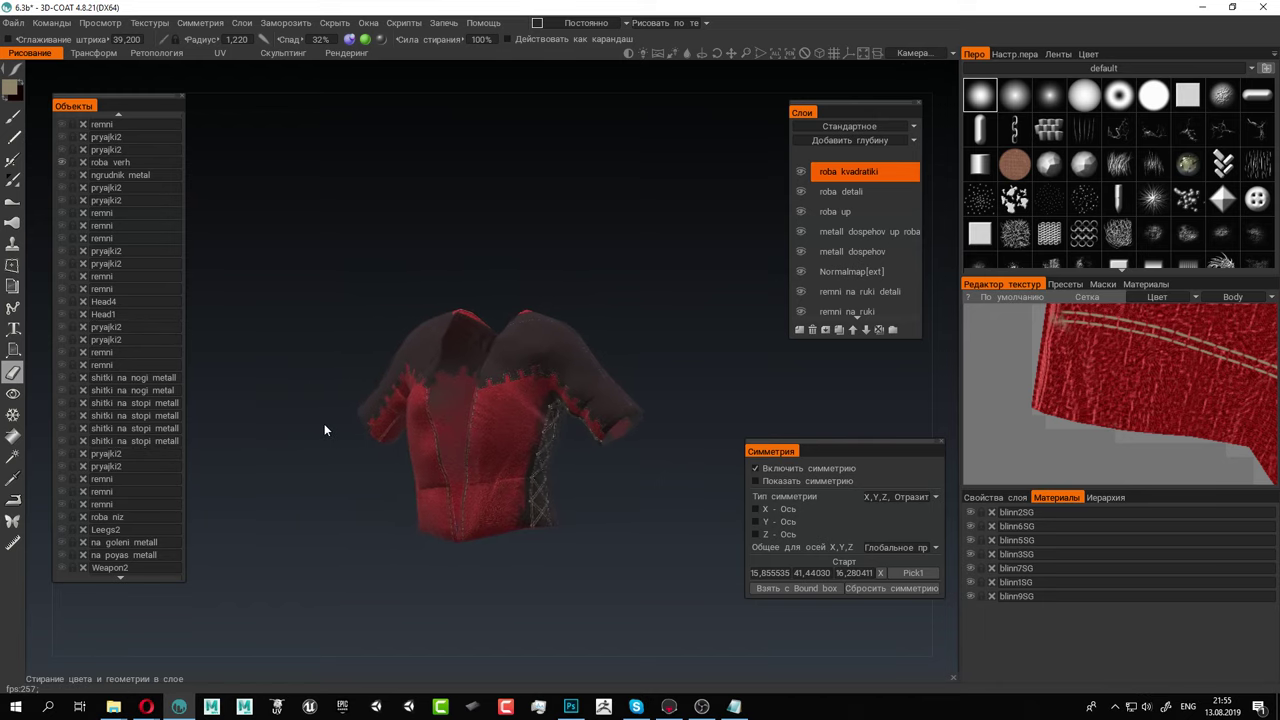
middle_click_drag(349, 422, 345, 286)
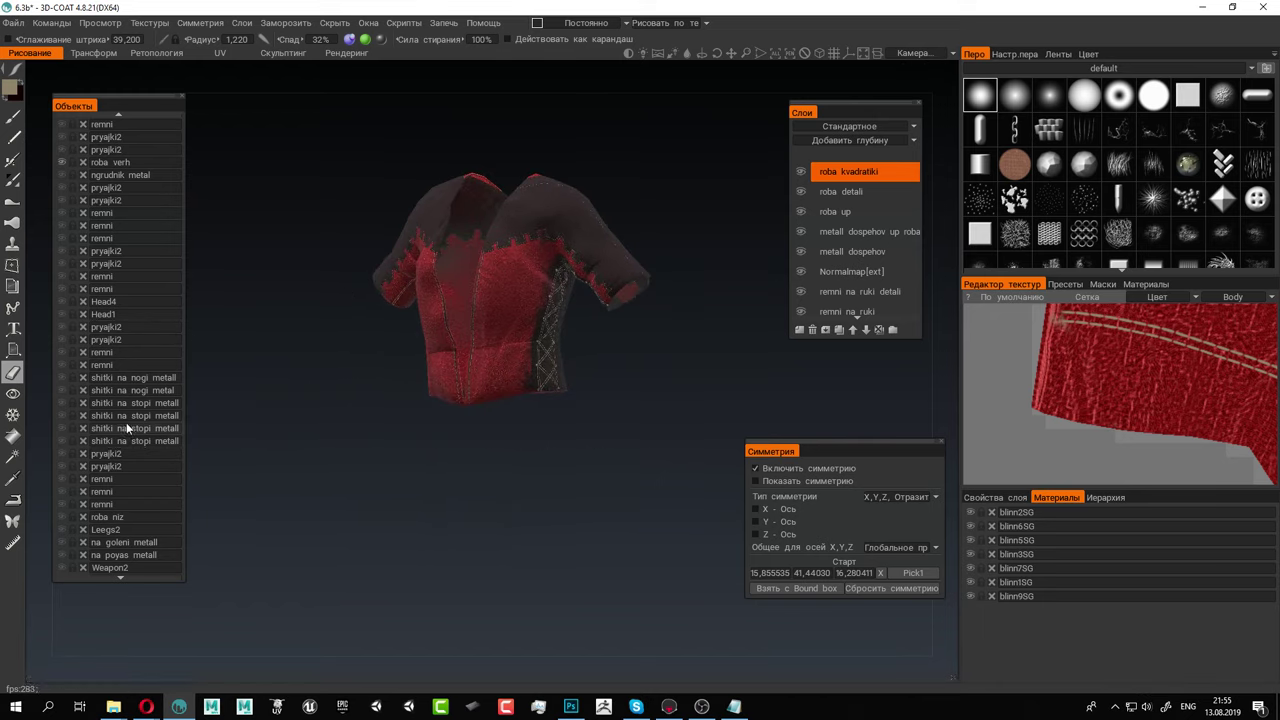
left_click(61, 518)
middle_click_drag(612, 545, 590, 385)
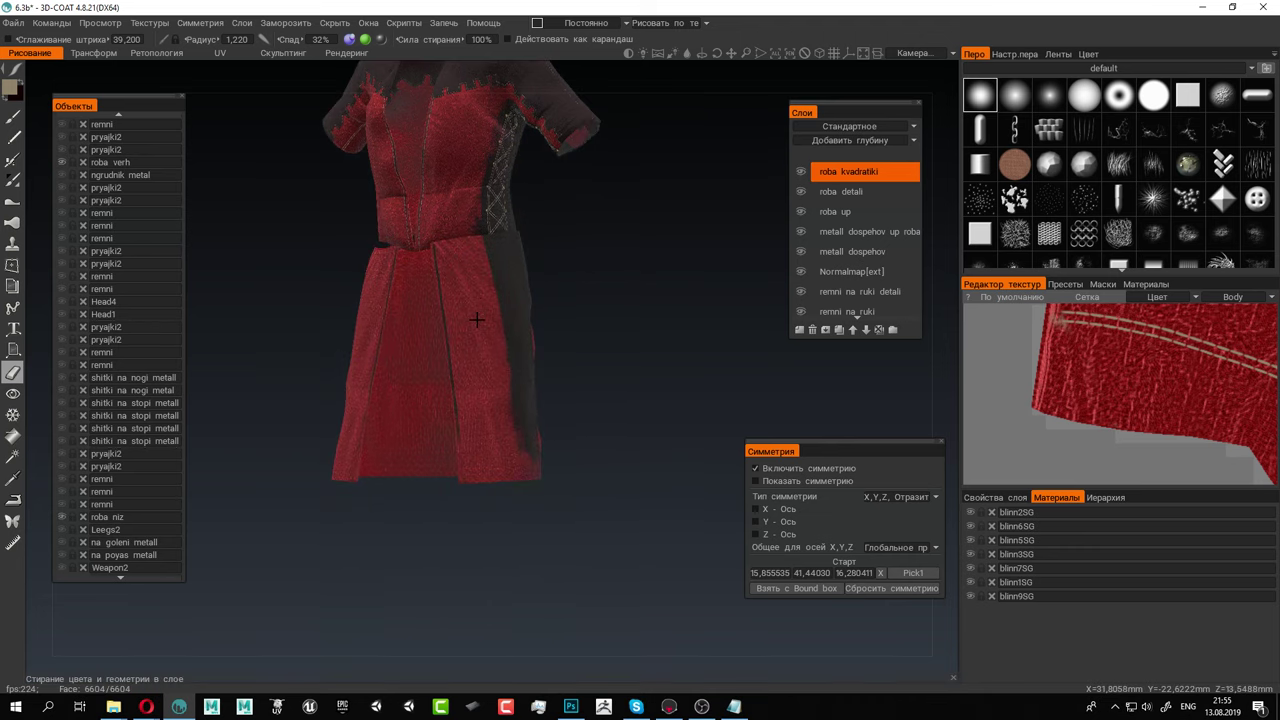
scroll(588, 385, "up", 5)
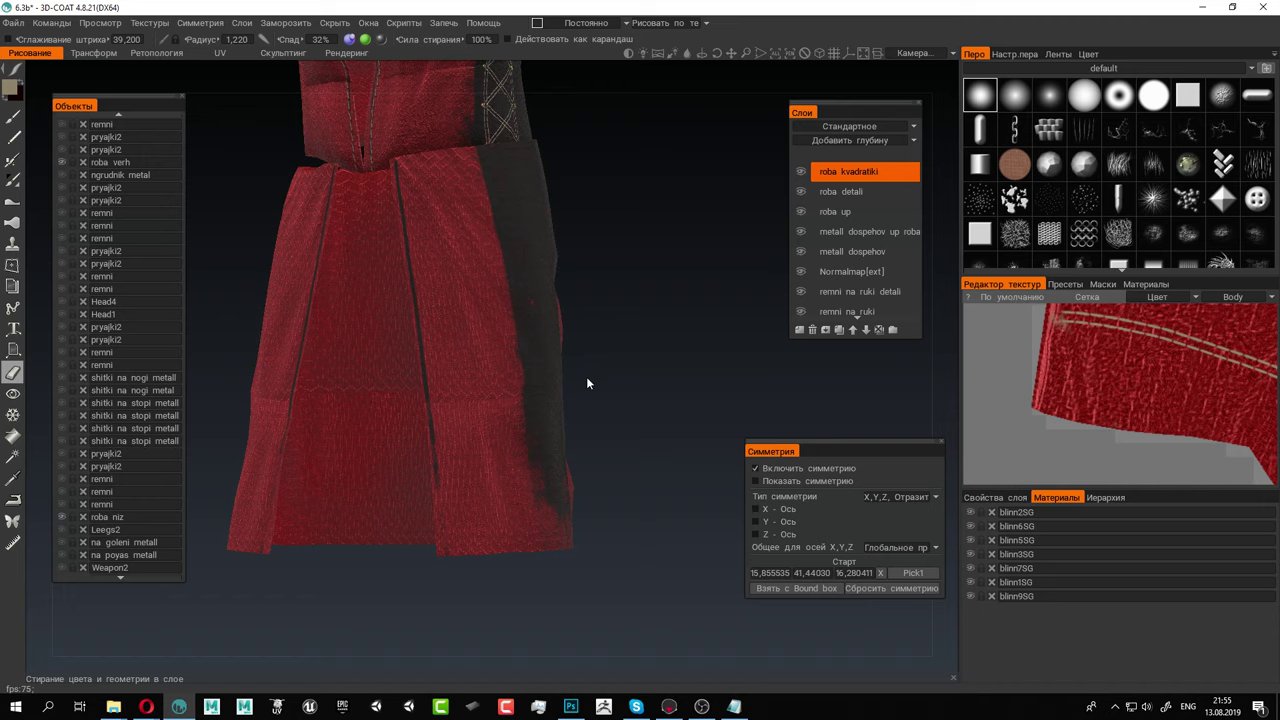
left_click_drag(557, 238, 443, 223, "alt")
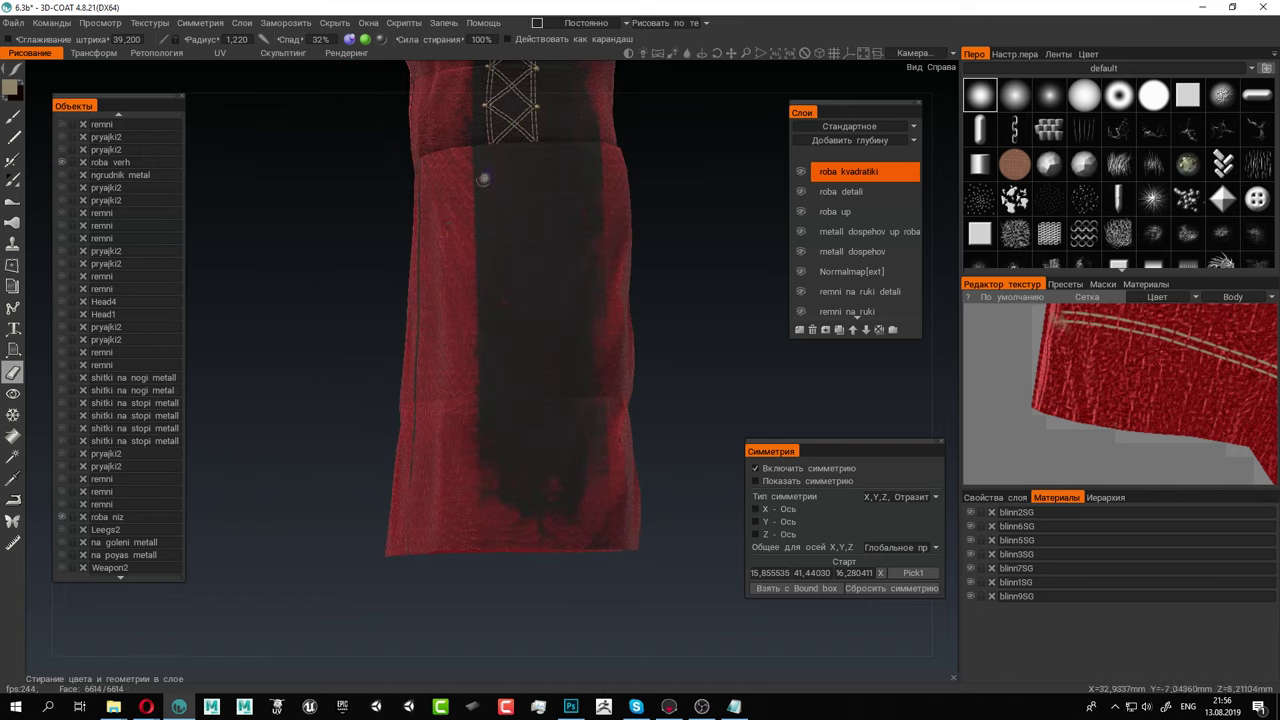
Paint a double-stitched line at radius 1,063 down the skirt's dark side panel, continuing the front edge of the crossed stitching
left_click(12, 116)
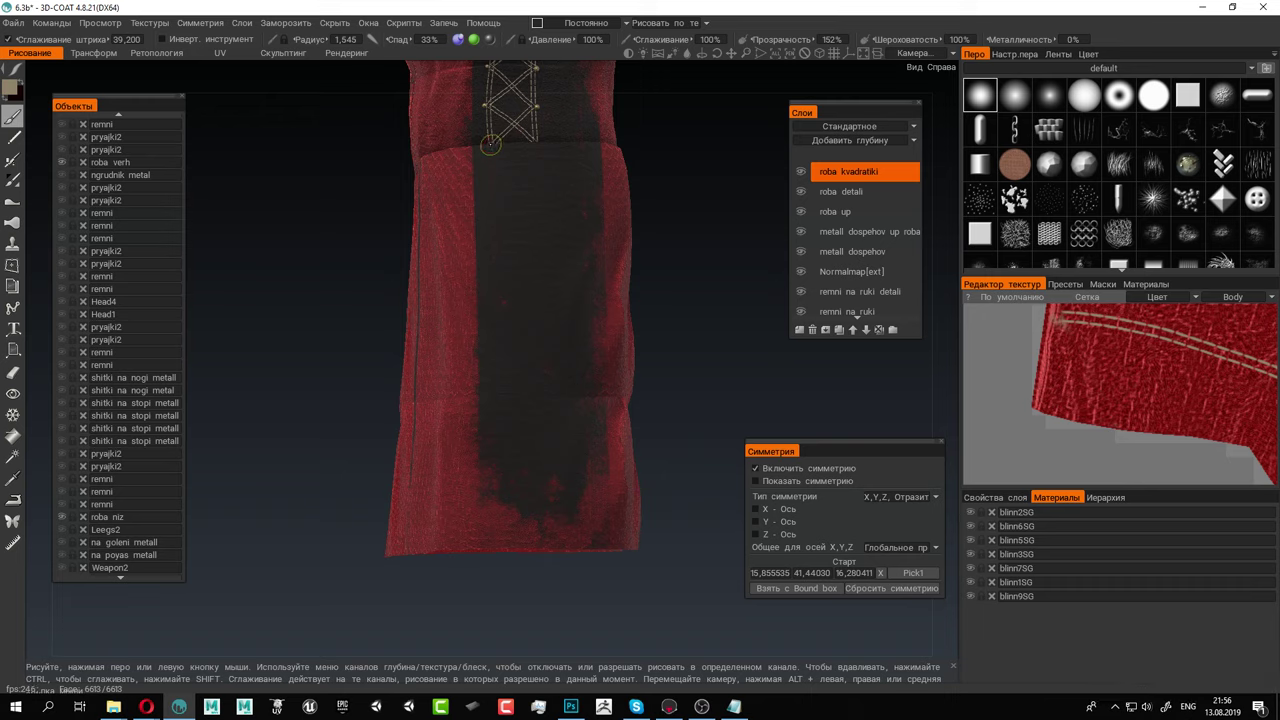
left_click_drag(489, 187, 492, 185)
key("ctrl+z")
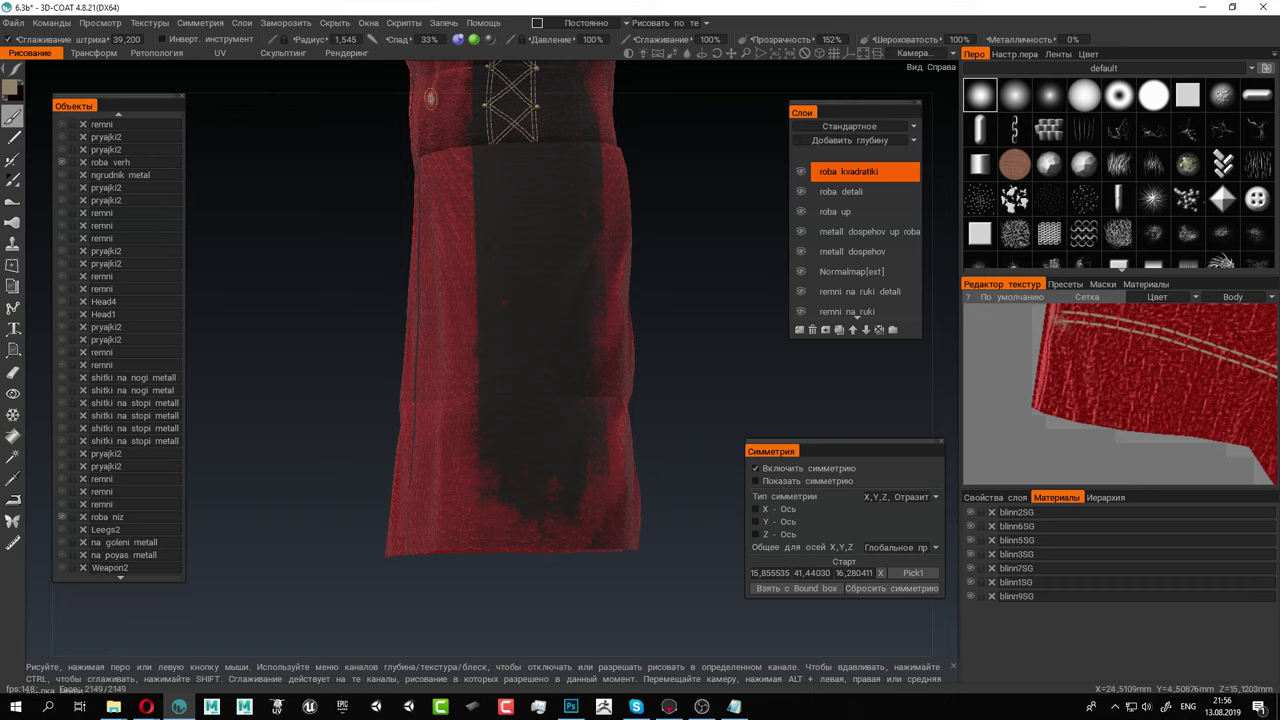
right_click_drag(497, 175, 494, 174)
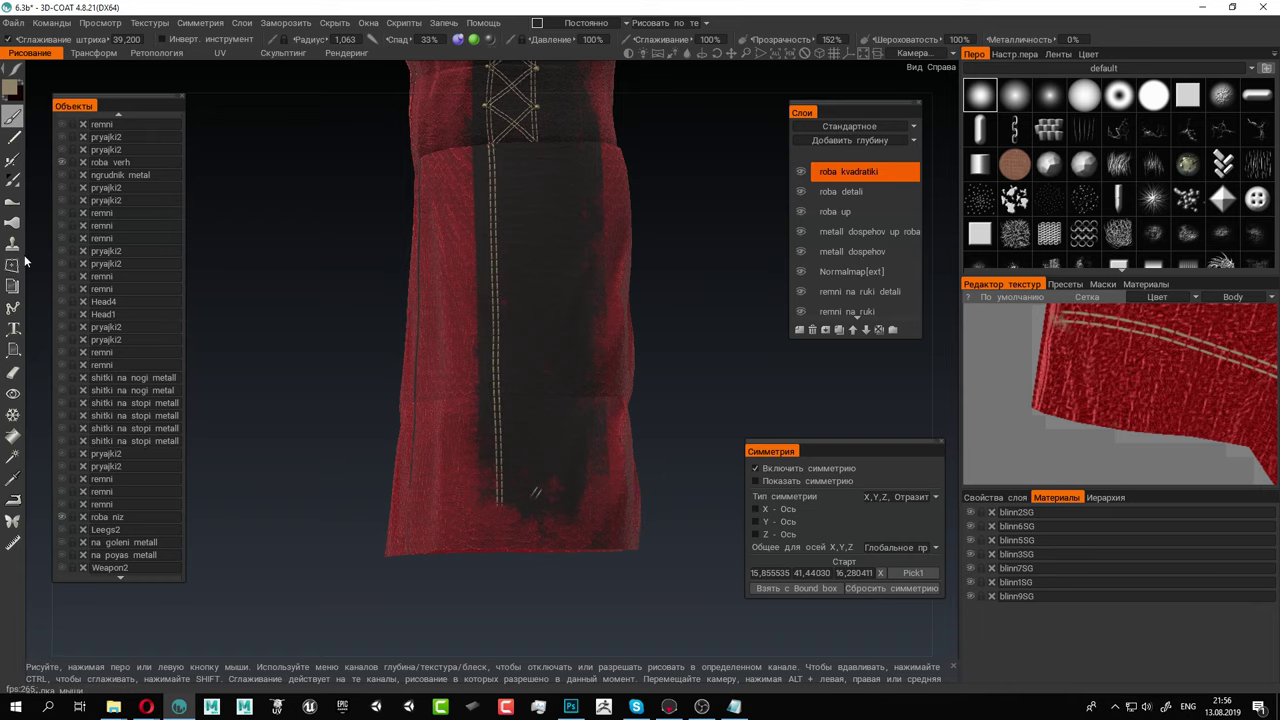
Erase the stray stitch mark and roughen the dark panel's lower edge with a textured brush at radius 6,136
left_click(12, 372)
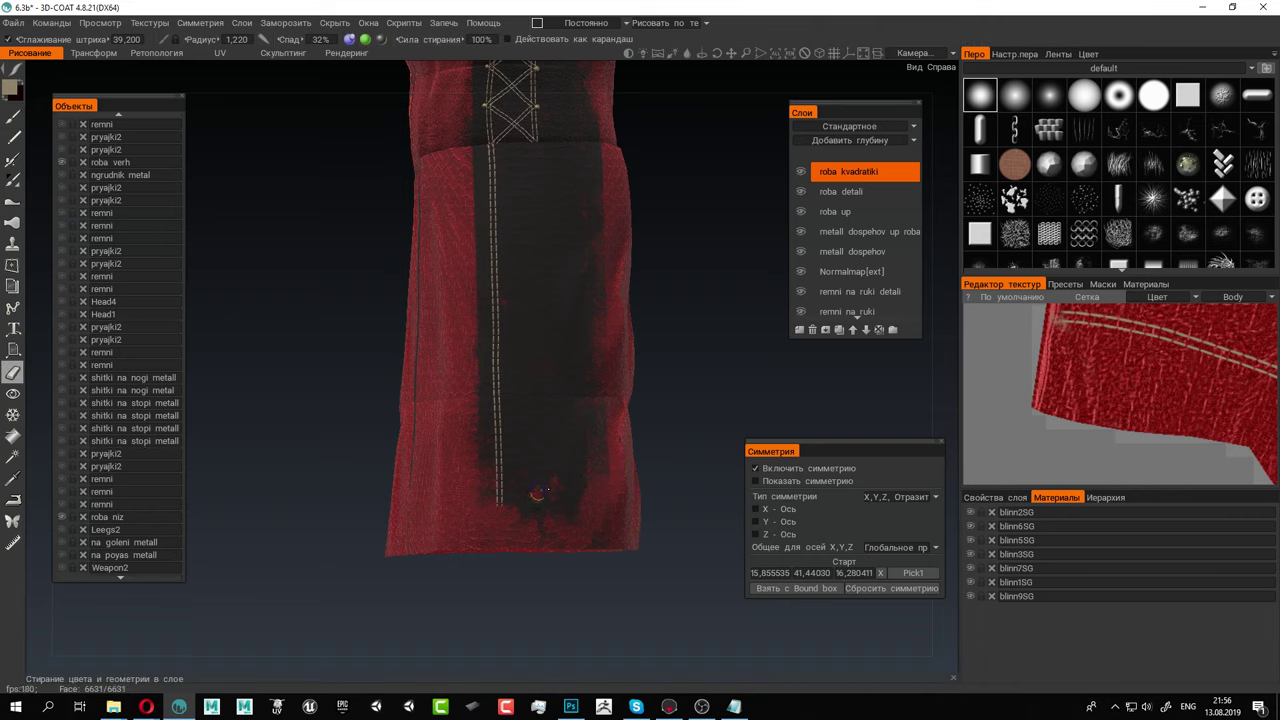
left_click(1222, 233)
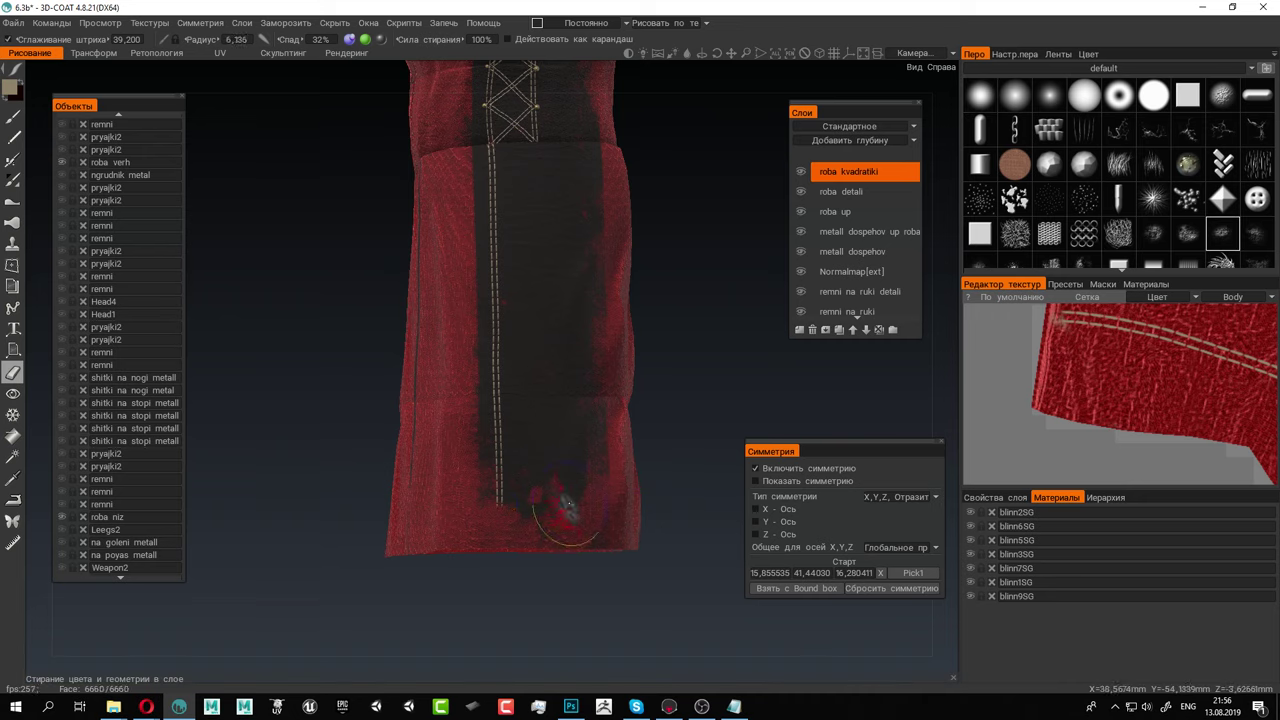
mouse_move(567, 510)
left_mouse_down()
mouse_move(545, 500)
mouse_move(530, 515)
left_mouse_up()
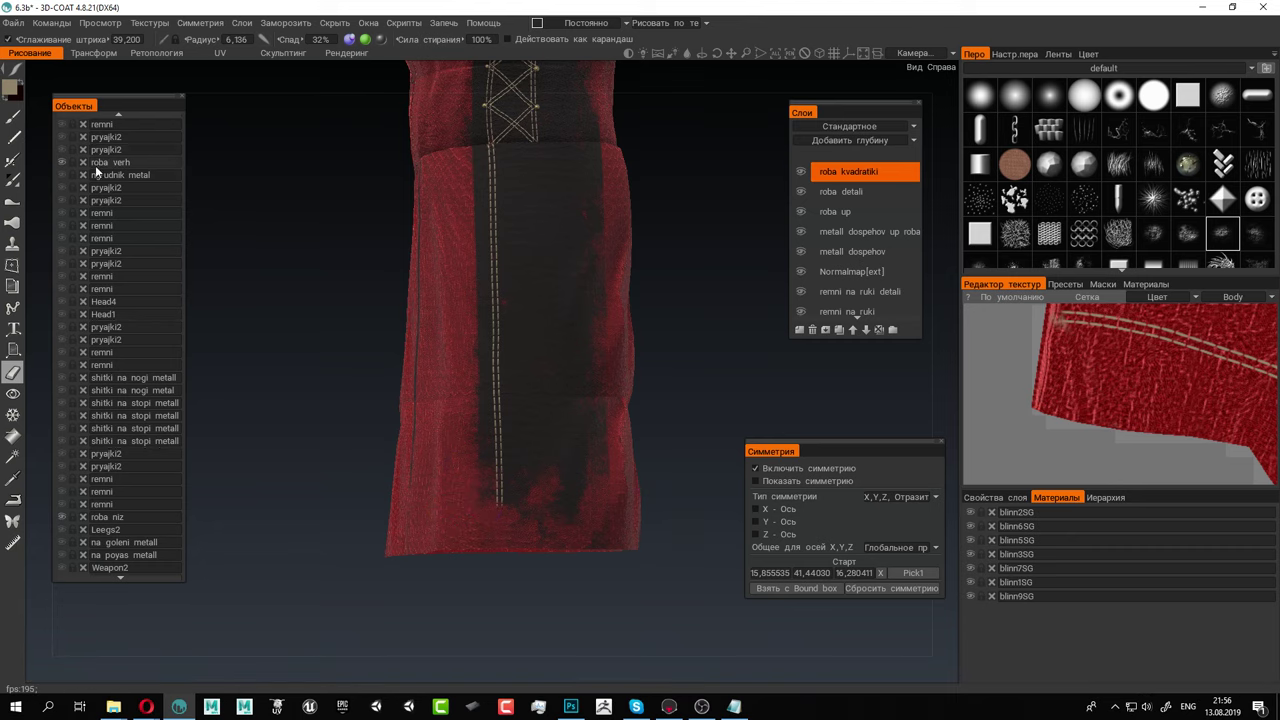
Extend the double-stitched line on the side panel straight down to the skirt's hem, undoing the misplaced diagonal stroke
left_click(12, 118)
middle_click_drag(697, 406, 710, 253, "alt")
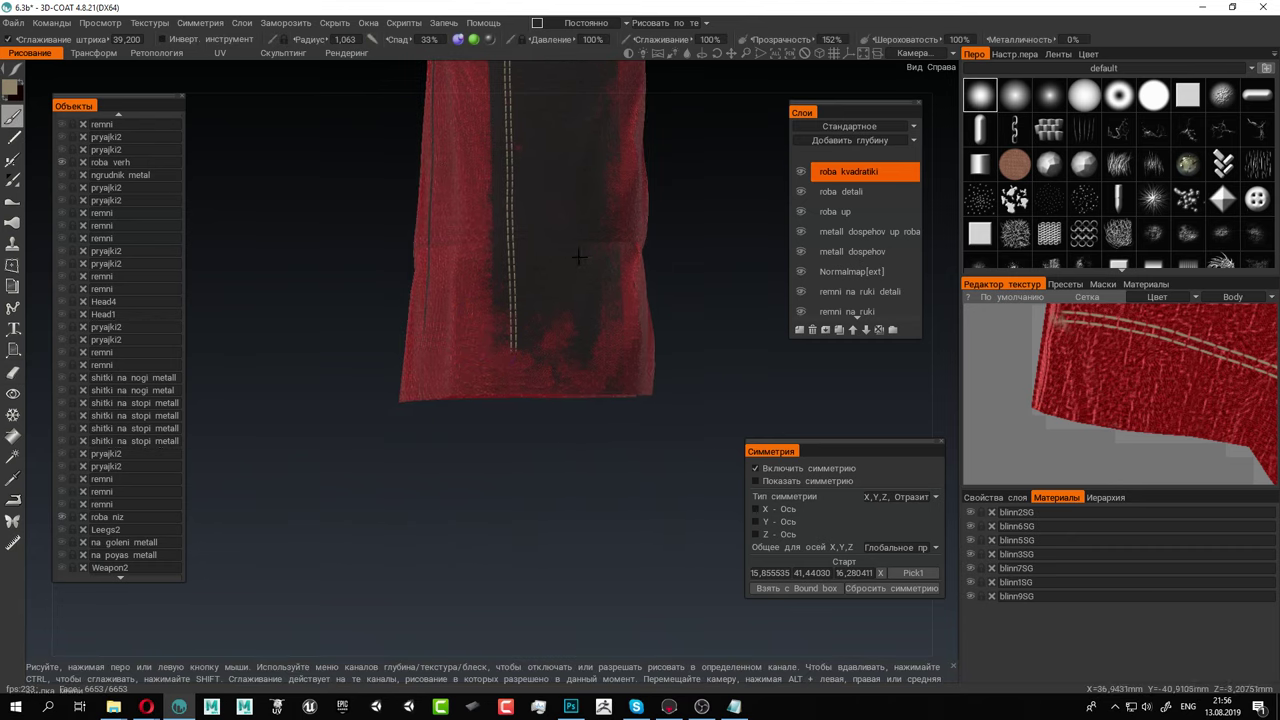
right_click_drag(710, 253, 725, 408, "alt")
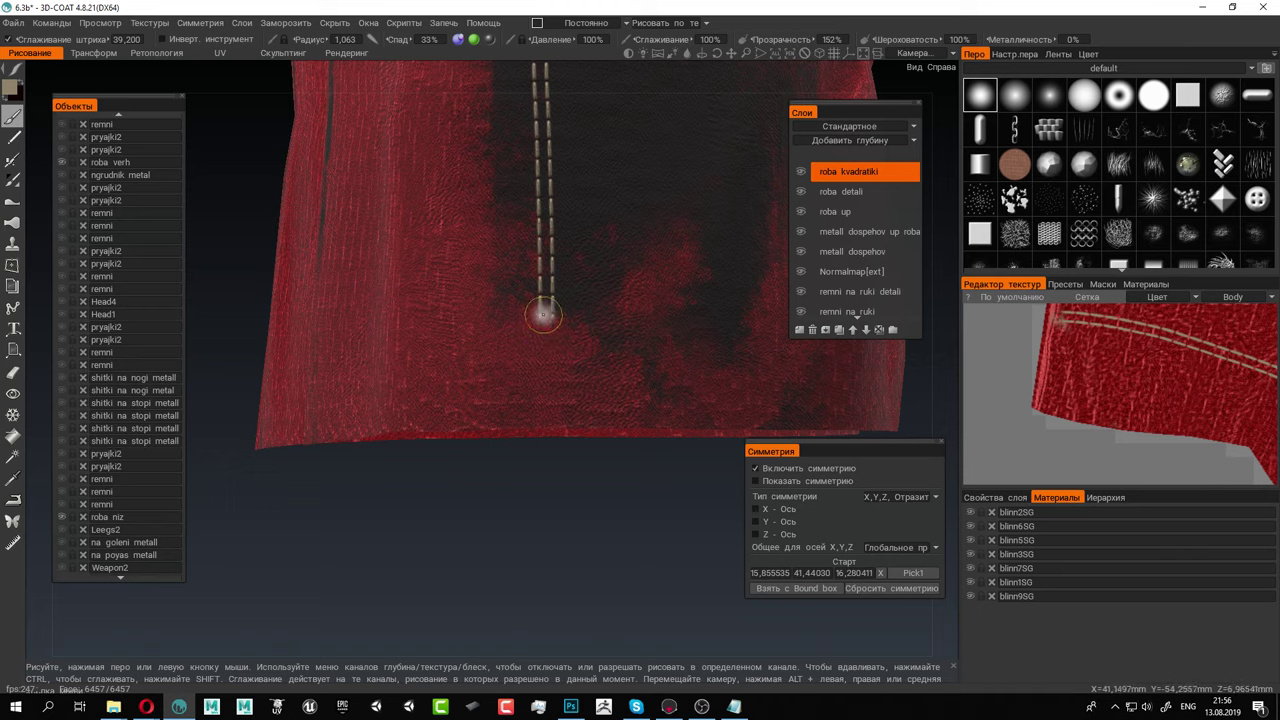
left_click_drag(544, 315, 548, 431)
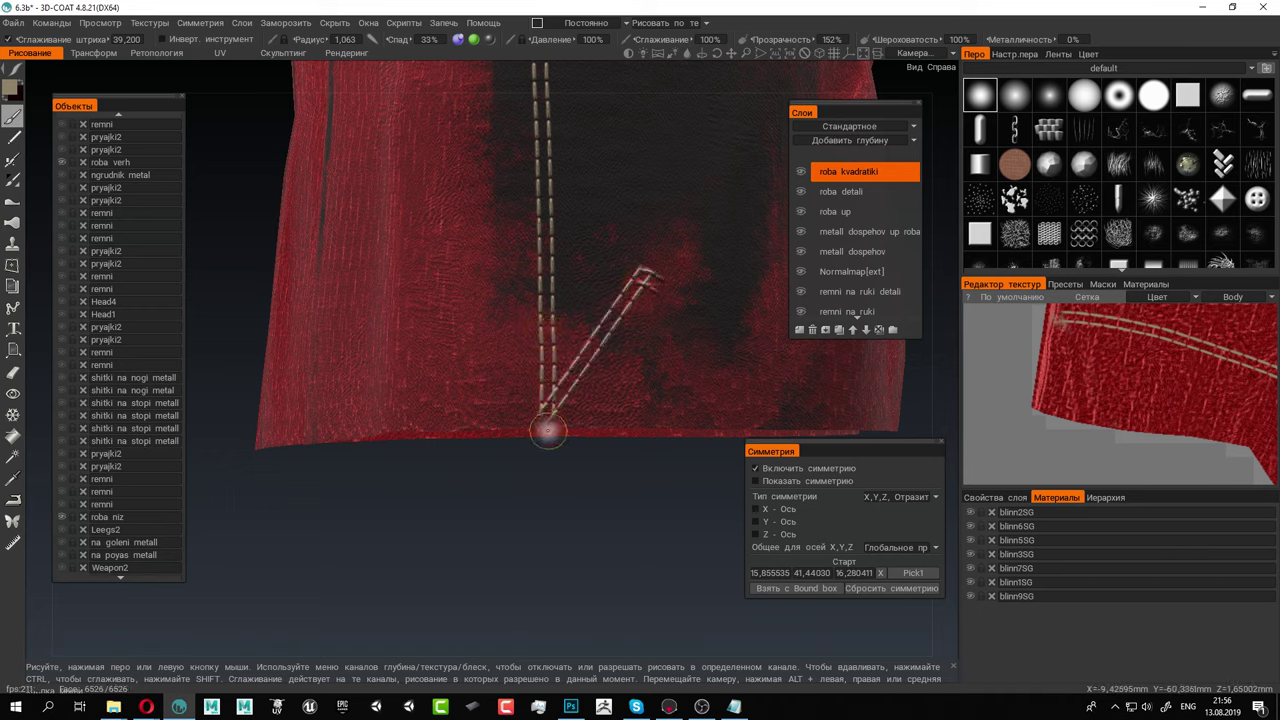
key("ctrl+z")
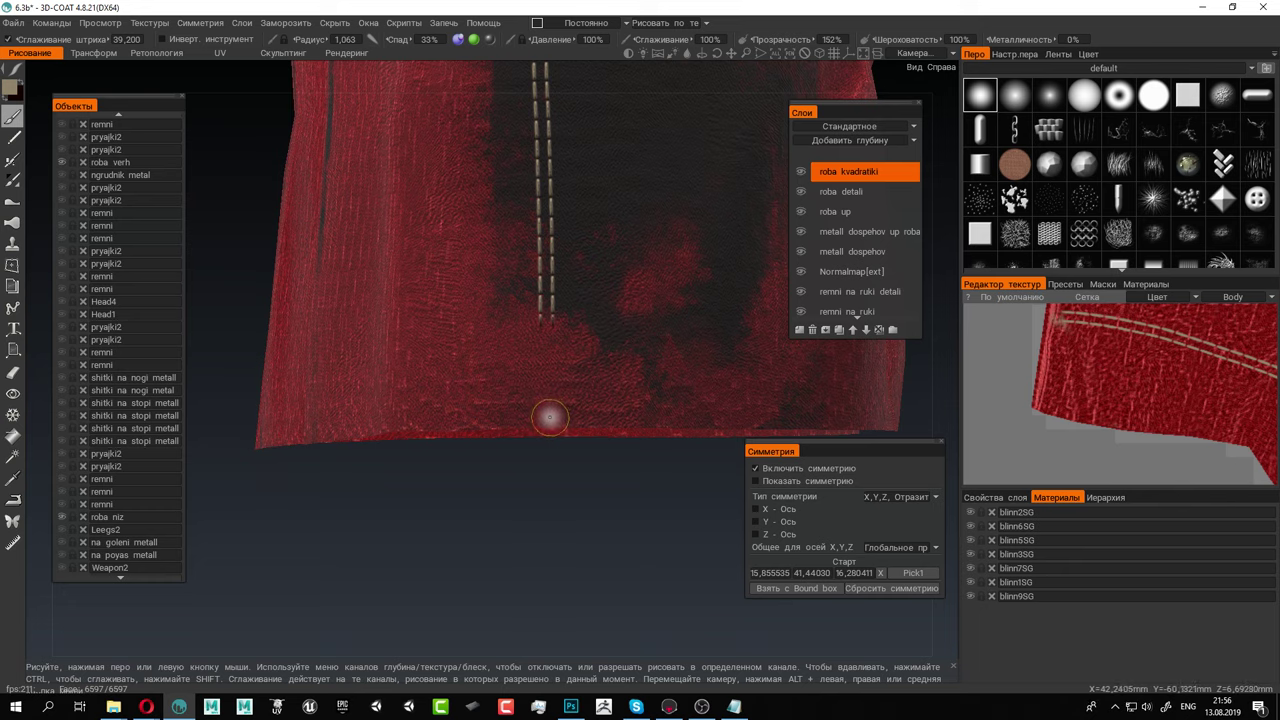
left_click_drag(548, 411, 548, 355)
Paint a second double-stitched line down the dark side panel from the crossed stitching's rear edge to the hem
right_click_drag(677, 443, 370, 262, "alt")
left_click_drag(540, 290, 563, 287, "alt")
scroll(562, 288, "up", 3)
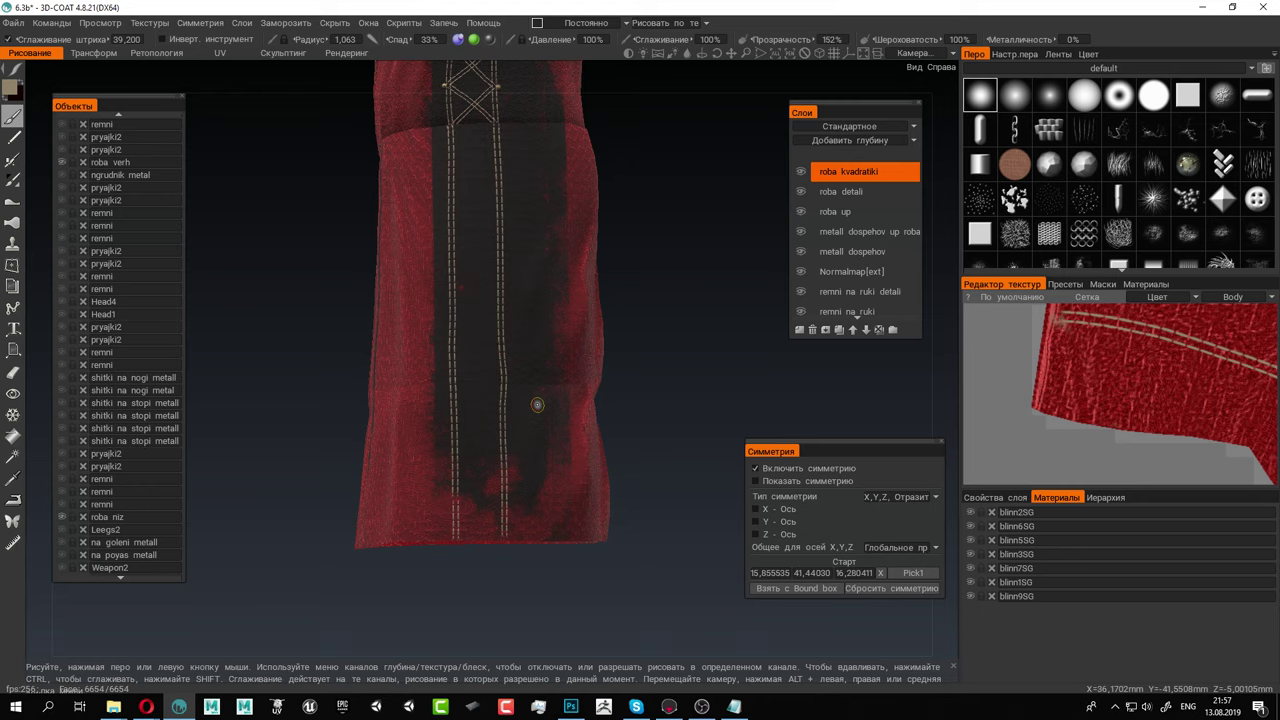
Paint a horizontal double-stitched line around the skirt along its lower crease, across the front, side and back panels
mouse_move(543, 400)
left_mouse_down("alt")
mouse_move(571, 380)
mouse_move(552, 280)
mouse_move(446, 404)
mouse_move(540, 420)
mouse_move(491, 463)
mouse_move(470, 461)
left_mouse_up("alt")
scroll(548, 446, "up", 5)
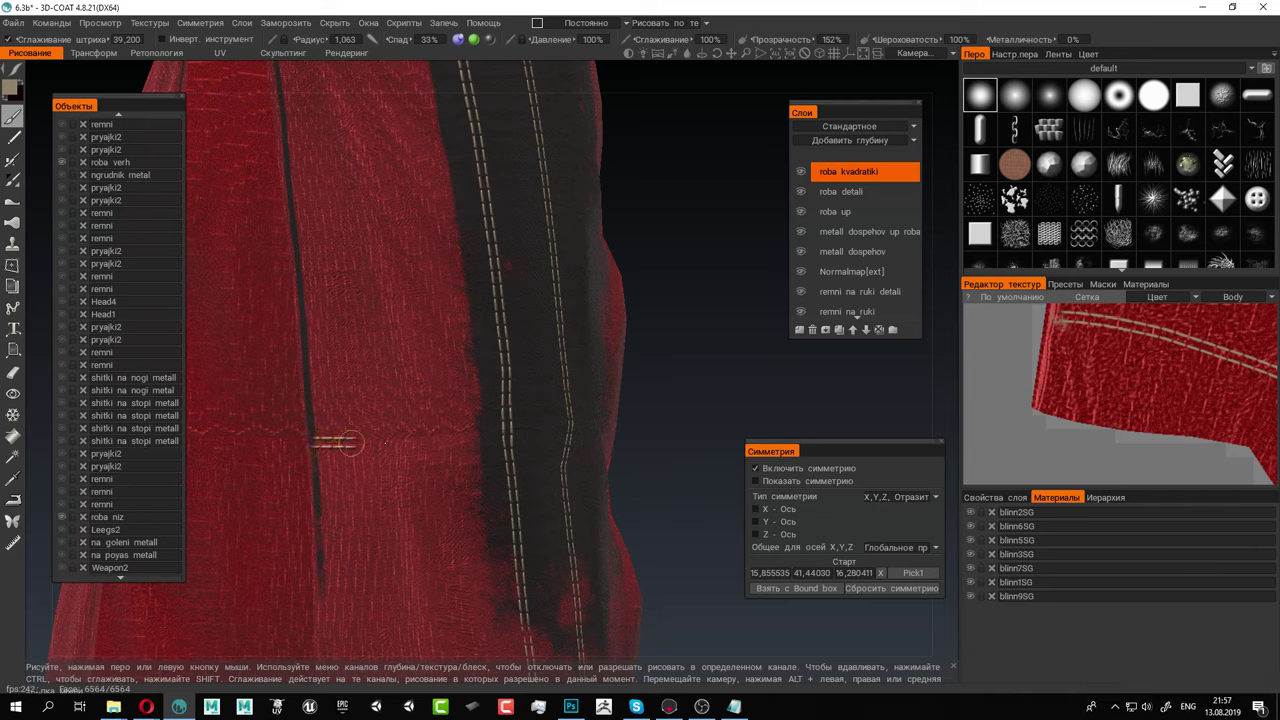
mouse_move(440, 442)
left_mouse_down()
mouse_move(580, 443)
mouse_move(451, 434)
left_mouse_up()
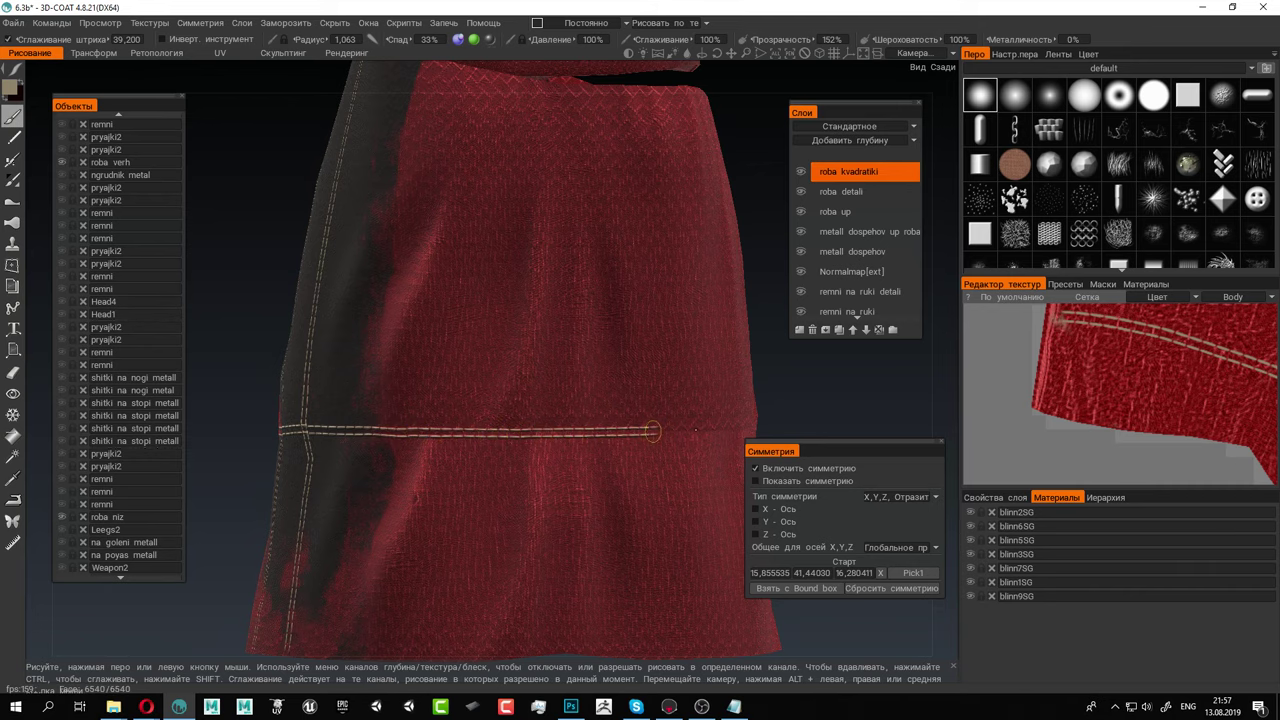
left_click_drag(701, 430, 343, 437, "alt")
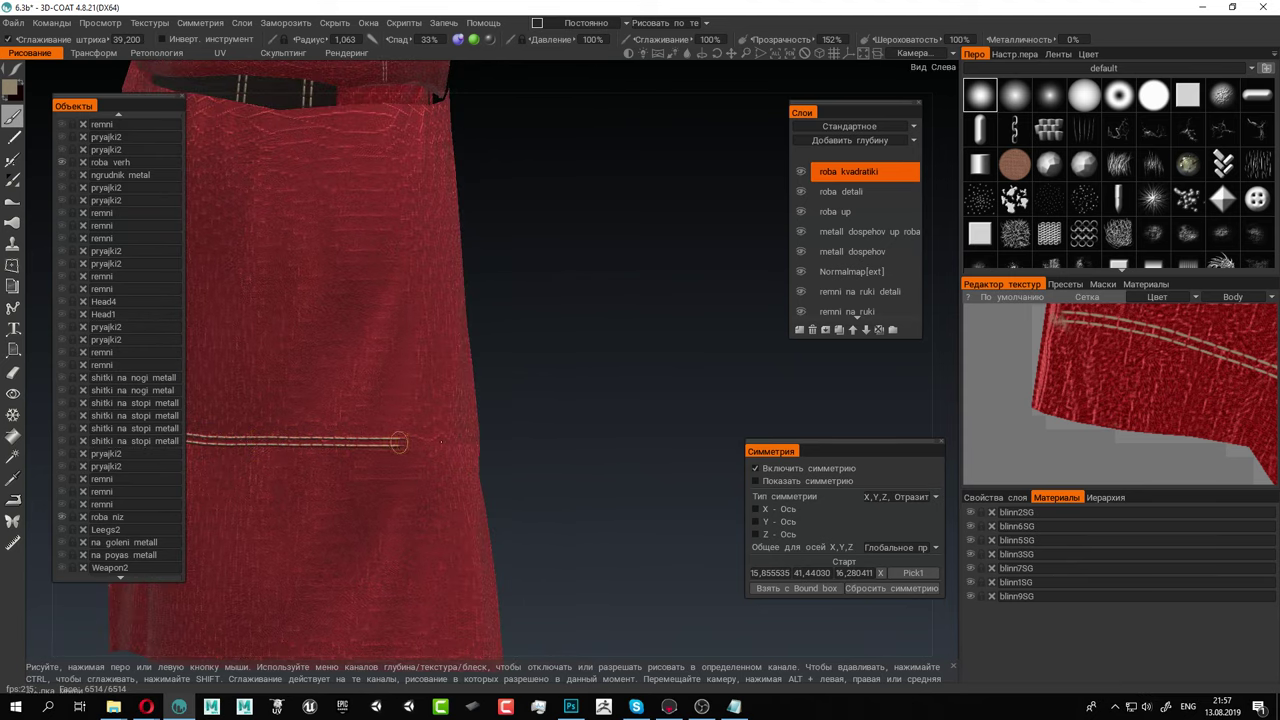
left_click_drag(545, 448, 397, 457, "alt")
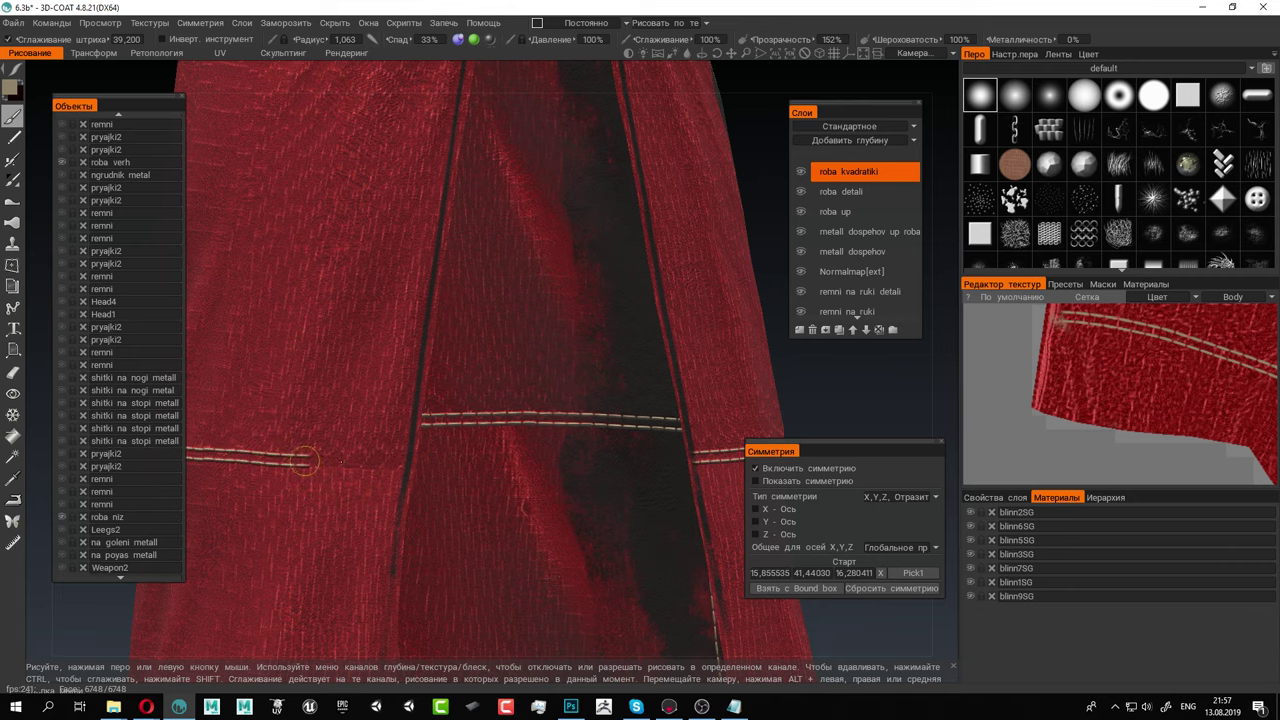
left_click_drag(327, 461, 385, 465)
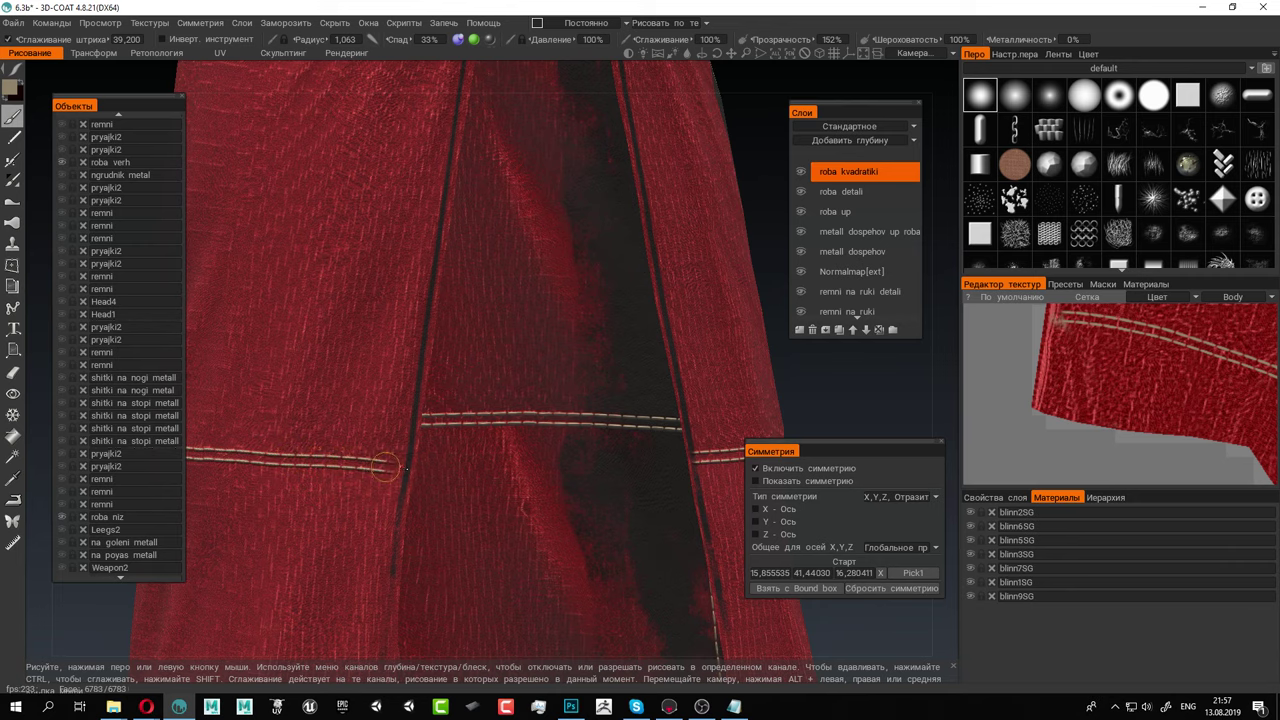
Examine the skirt's stitching from the front and at the crossings of horizontal and vertical lines on the dark side panel
right_click_drag(439, 559, 256, 462, "alt")
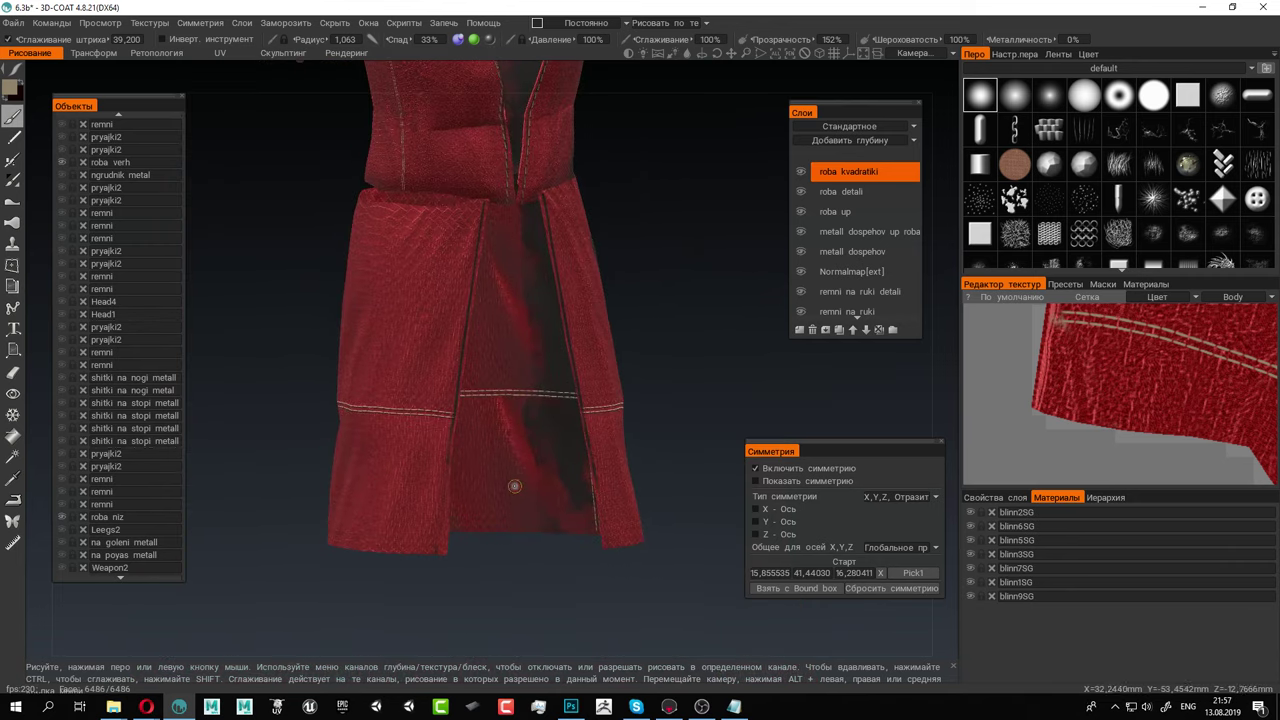
left_click_drag(514, 486, 354, 473, "alt")
middle_click_drag(594, 377, 429, 327, "alt")
right_click_drag(429, 327, 529, 393, "alt")
middle_click_drag(528, 393, 540, 358)
right_click_drag(540, 358, 484, 338, "alt")
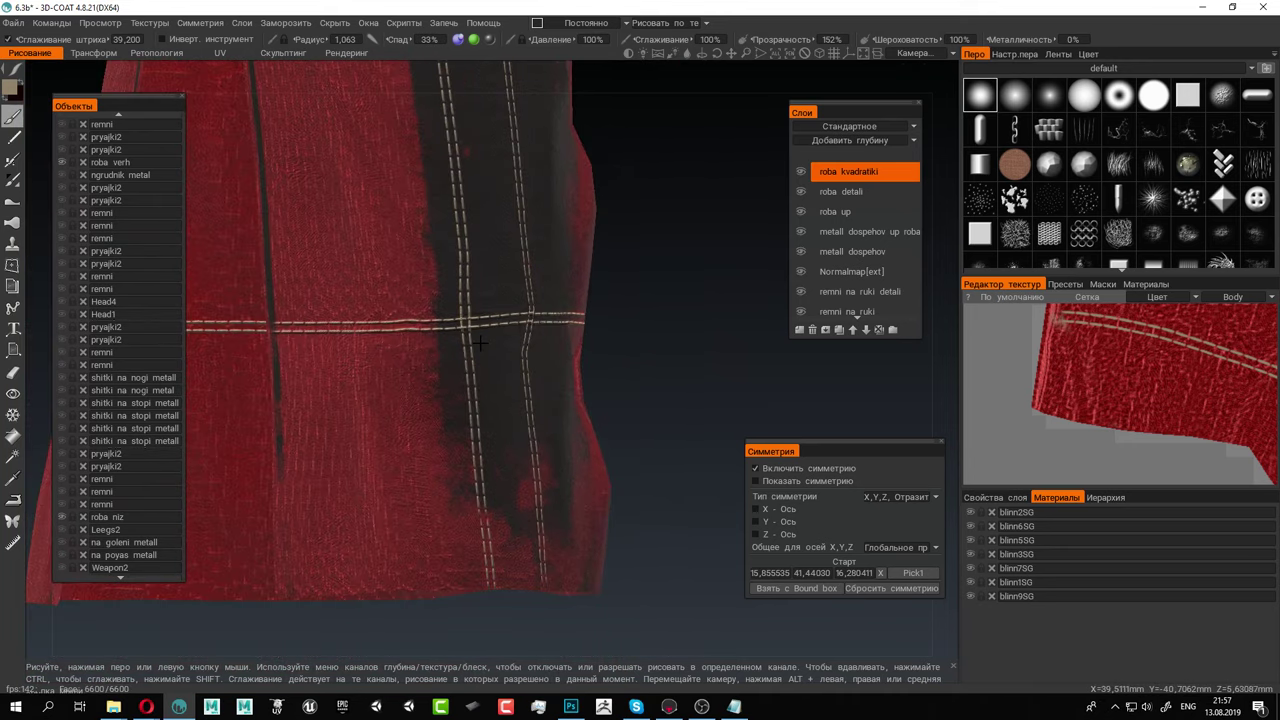
left_click_drag(522, 323, 432, 320, "alt")
right_click_drag(432, 320, 480, 342, "alt")
scroll(480, 342, "up", 3)
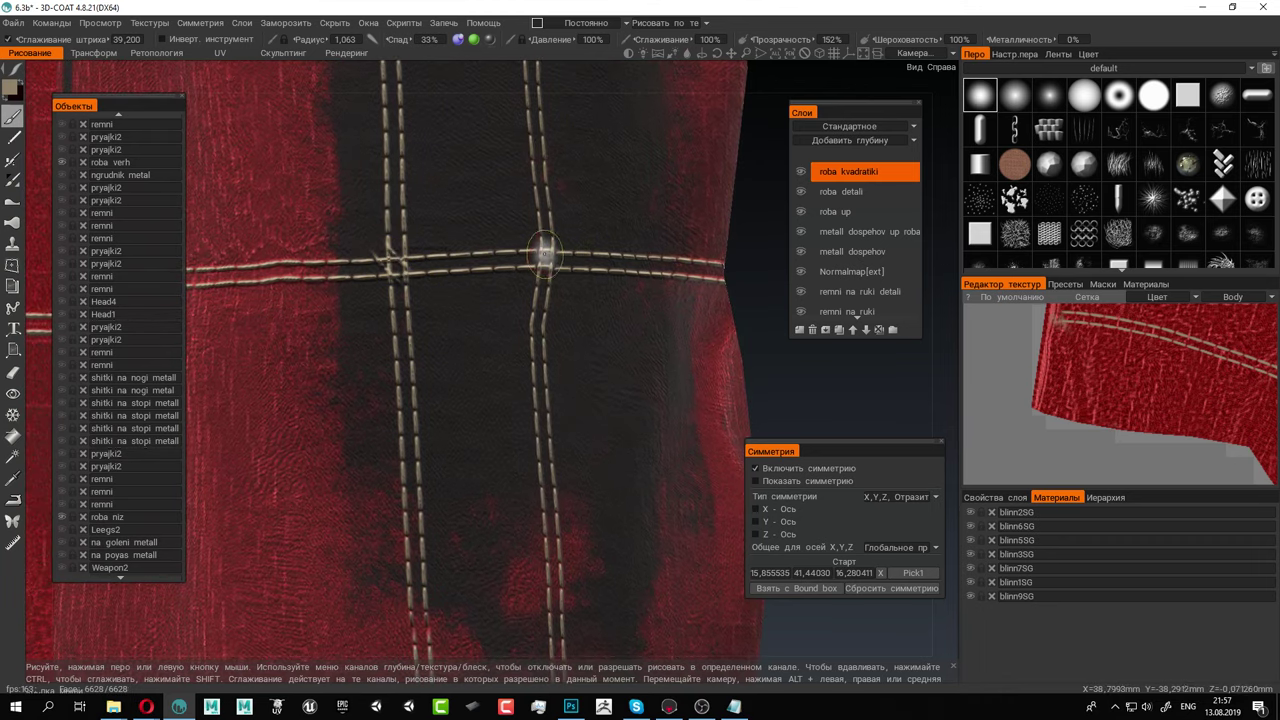
Set the brush radius to 0.609 and paint the first two double-stitched crosses below the waist seam, between the side panel's vertical lines
left_click_drag(554, 246, 545, 265)
right_click_drag(594, 276, 526, 248, "alt")
left_click_drag(527, 248, 413, 342, "alt")
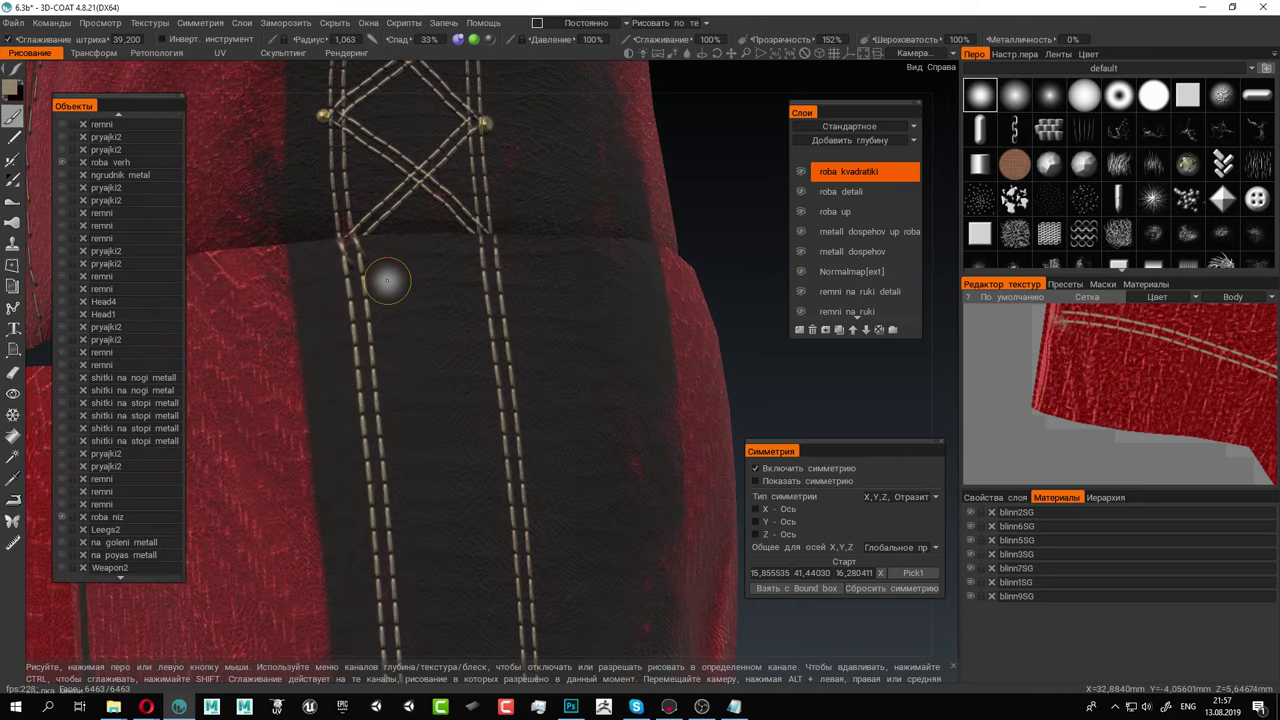
right_click_drag(387, 281, 350, 243)
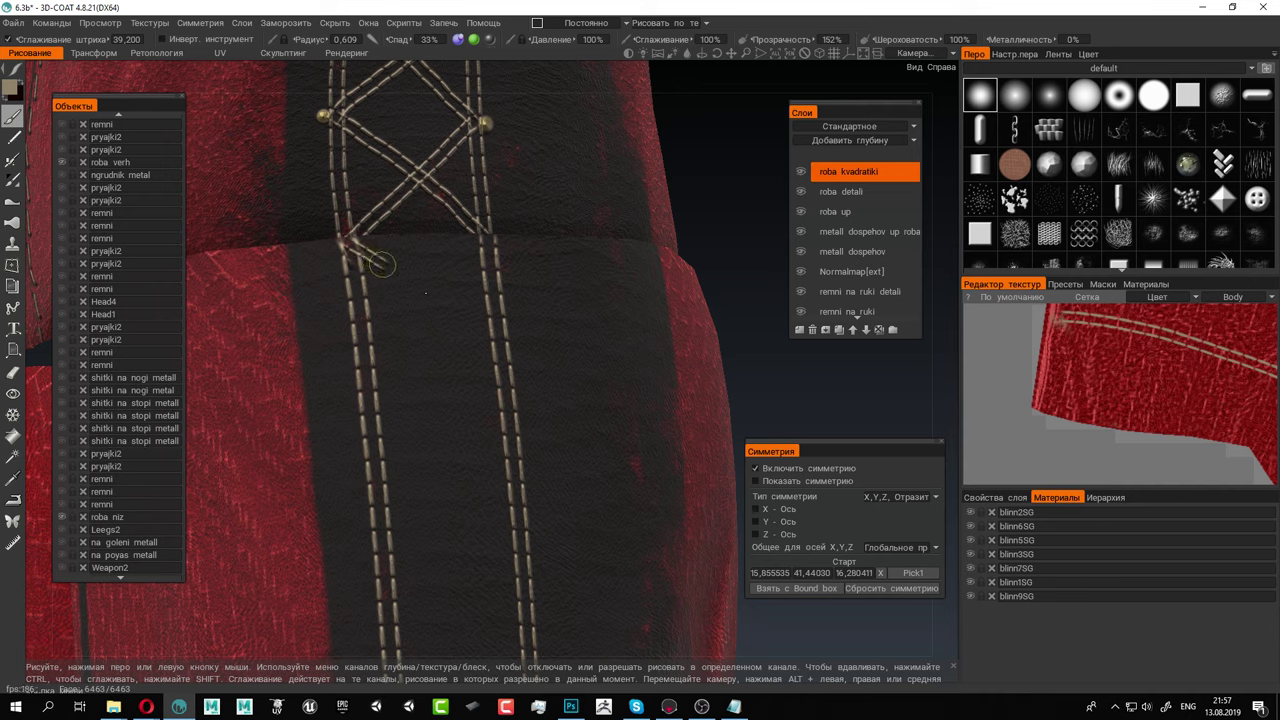
left_click_drag(420, 290, 455, 318)
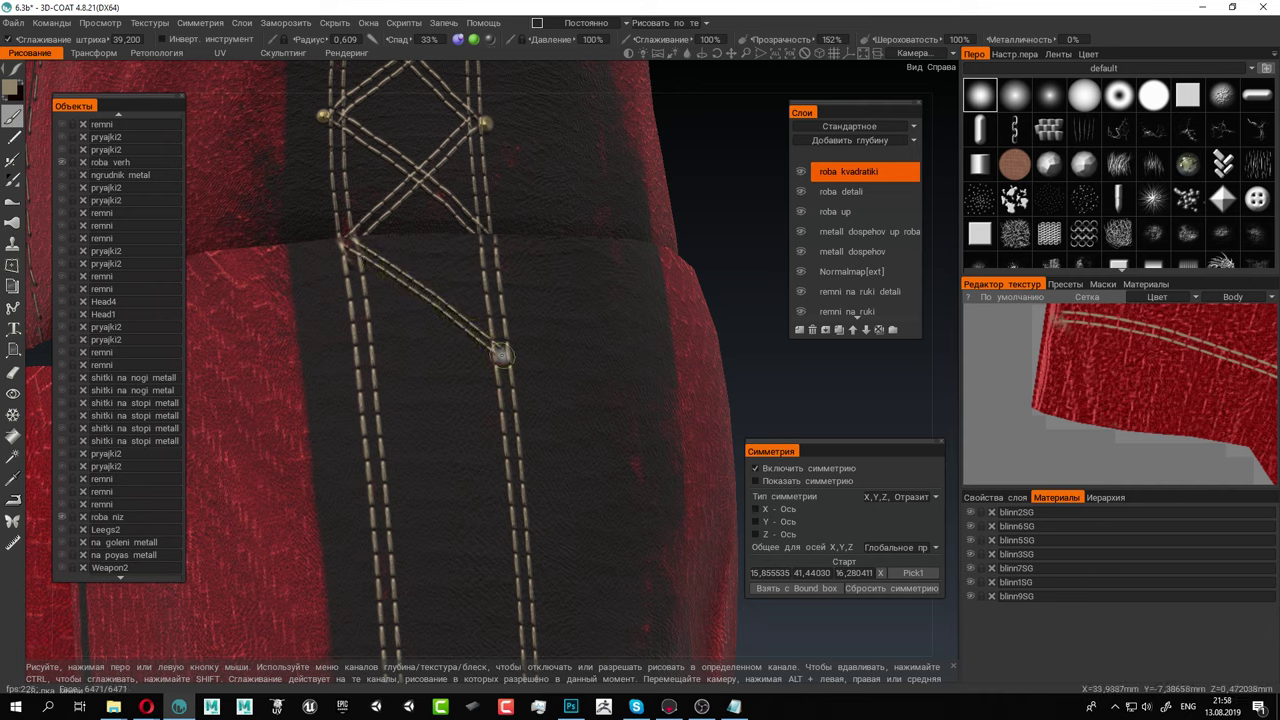
left_click_drag(488, 238, 402, 320)
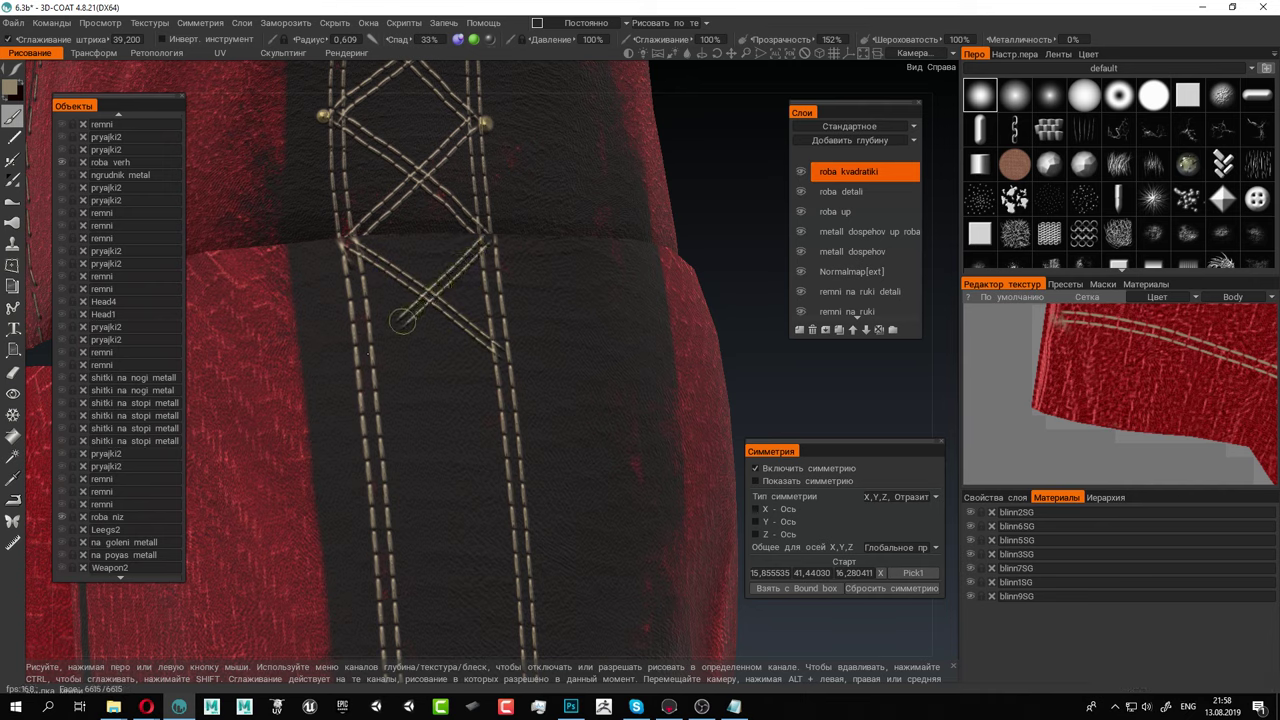
mouse_move(517, 422)
left_mouse_down("alt")
mouse_move(345, 289)
mouse_move(452, 370)
left_mouse_up("alt")
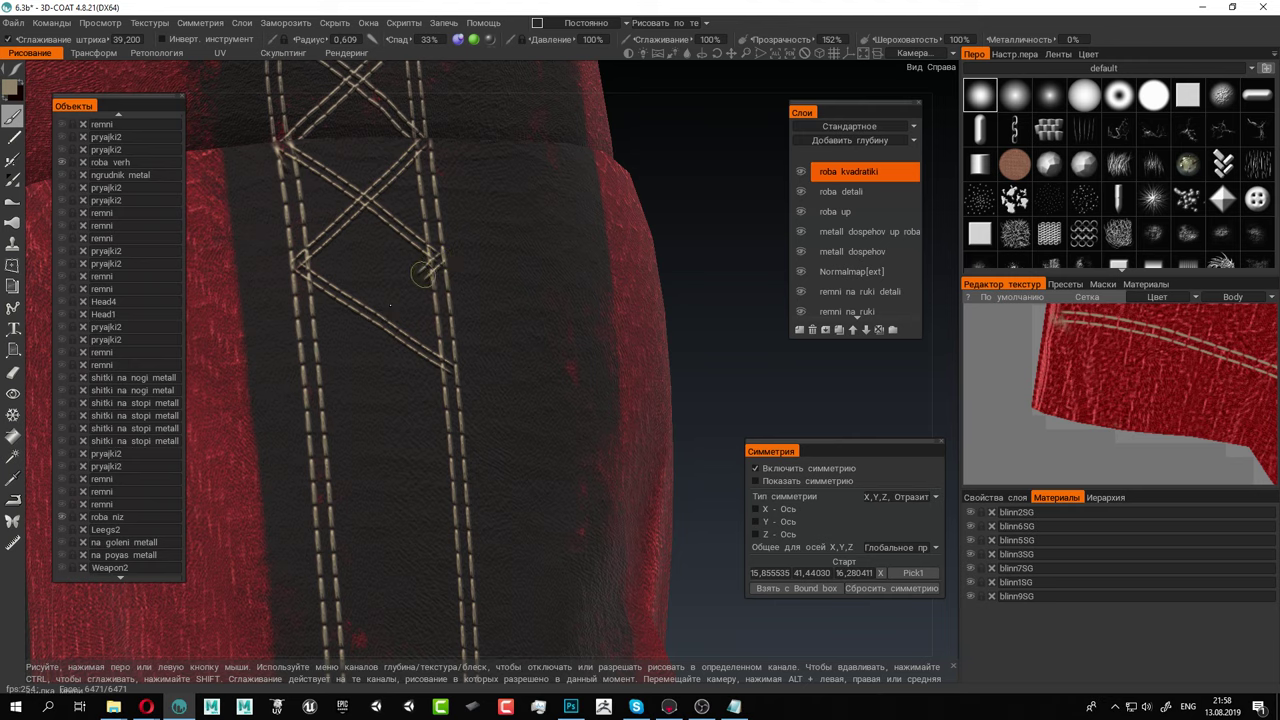
left_click_drag(423, 272, 350, 347)
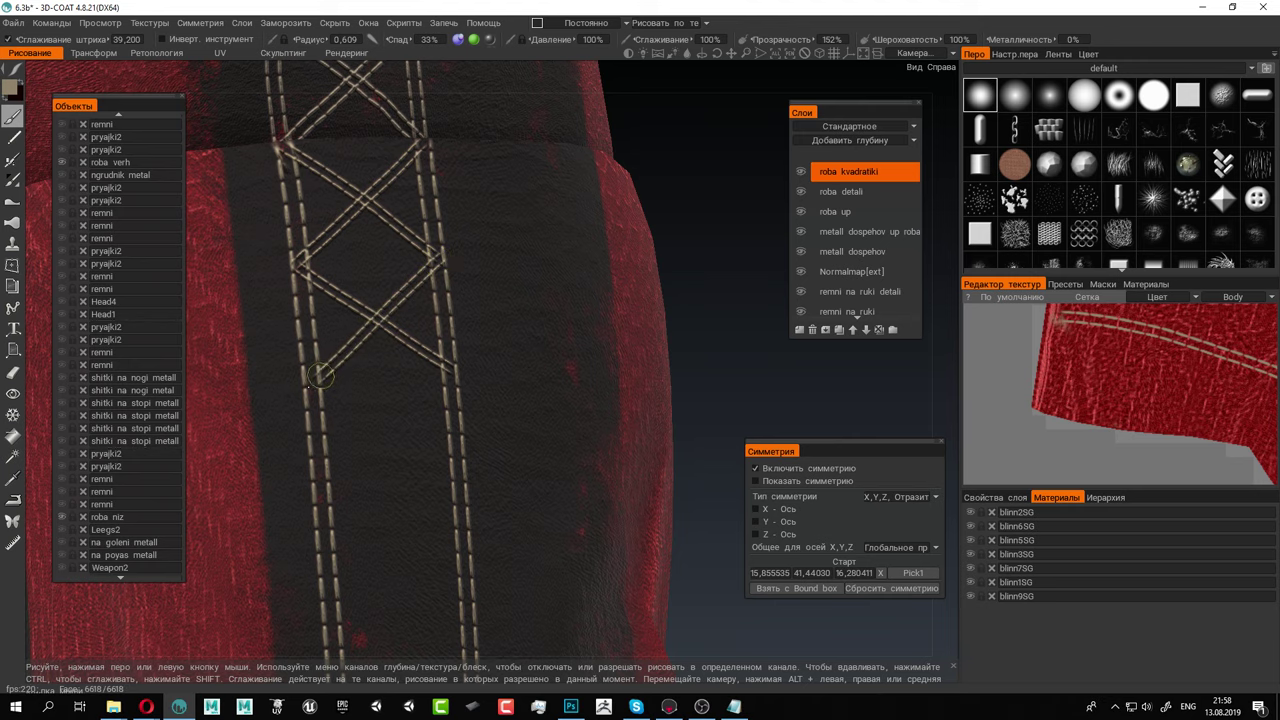
Paint the third and fourth double-stitched crosses down the skirt's side panel, undoing and repainting the misaligned diagonal
right_click_drag(326, 386, 245, 260, "alt")
left_click_drag(539, 366, 518, 348, "alt")
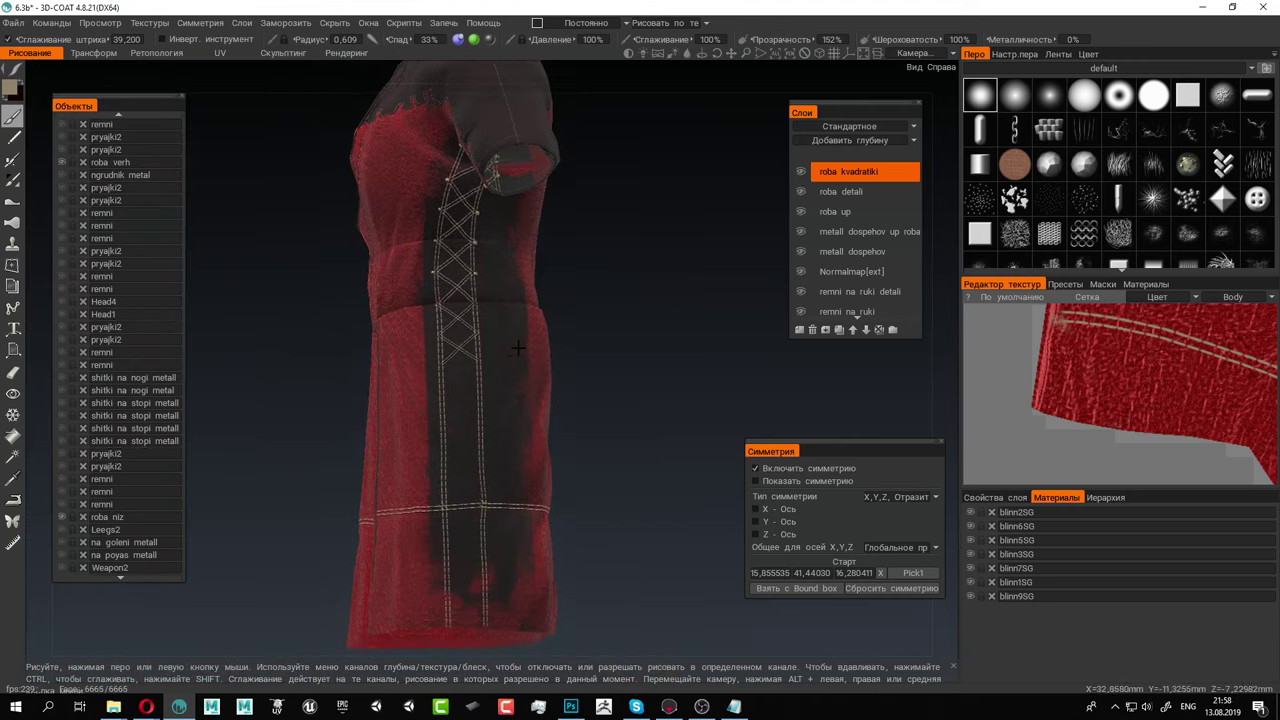
scroll(518, 348, "up", 8)
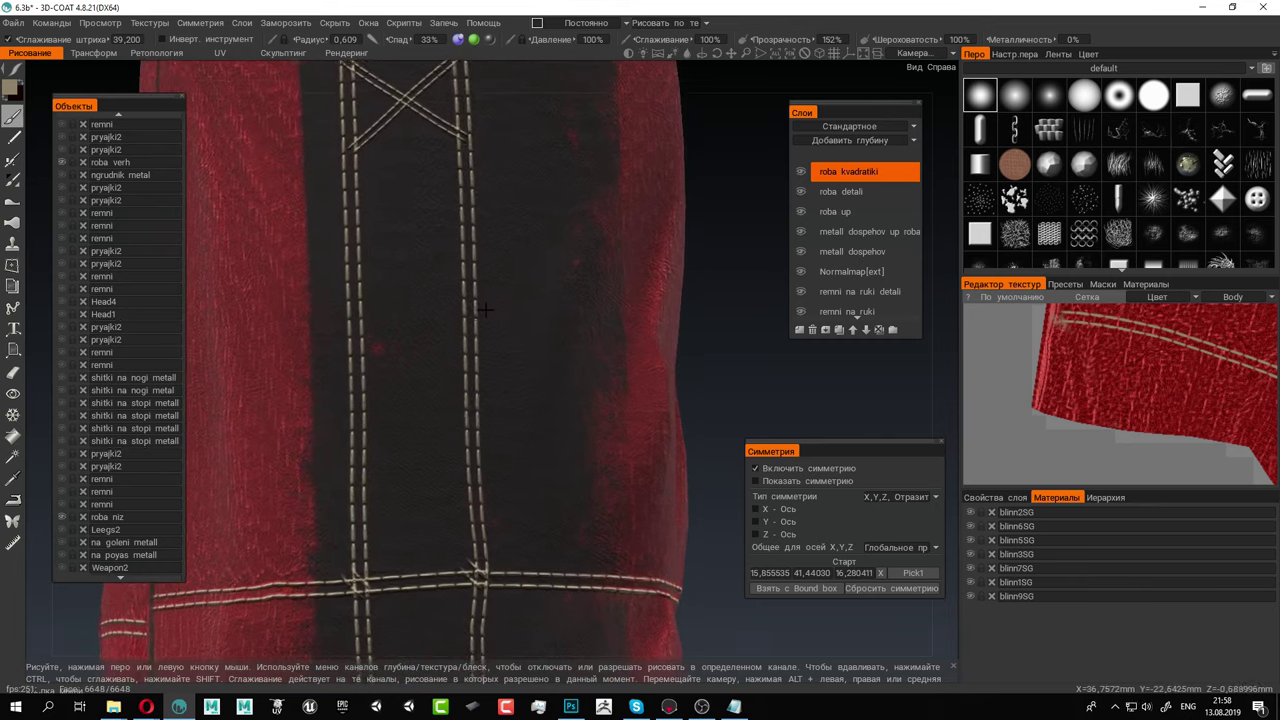
middle_click_drag(485, 310, 506, 384, "alt")
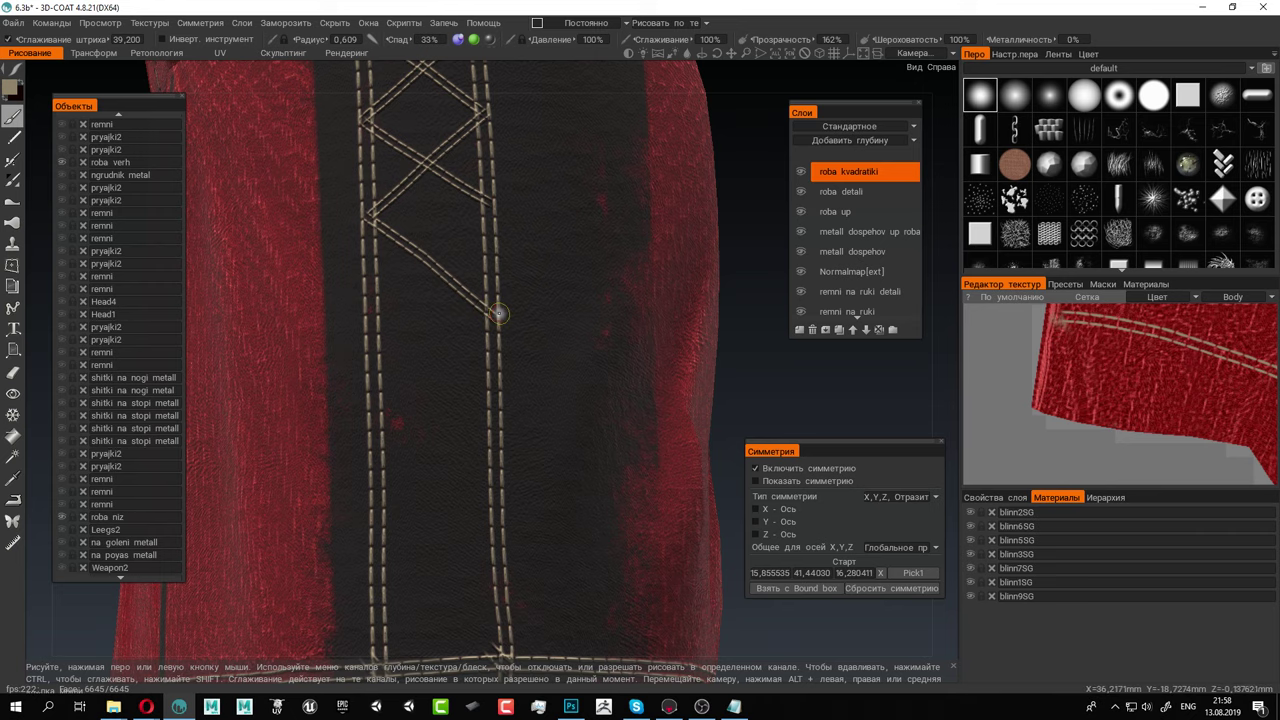
mouse_move(478, 213)
left_mouse_down()
mouse_move(415, 264)
mouse_move(358, 268)
mouse_move(343, 232)
left_mouse_up()
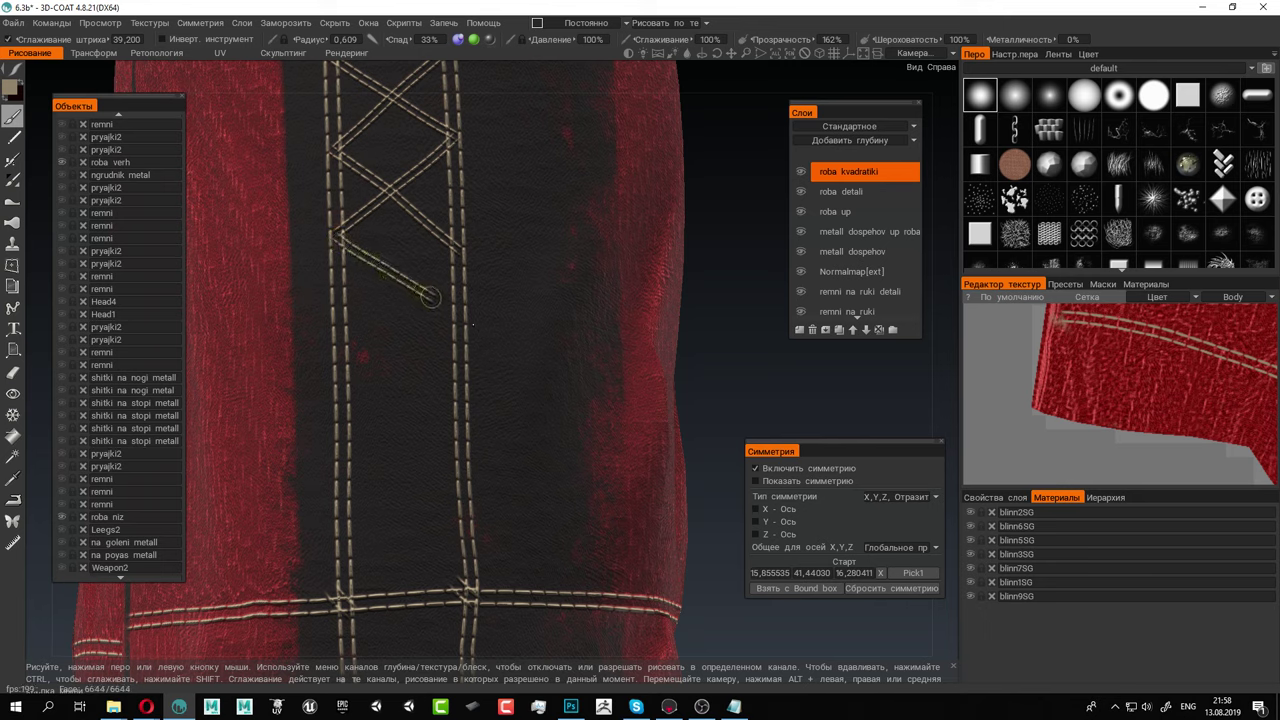
key("ctrl+z")
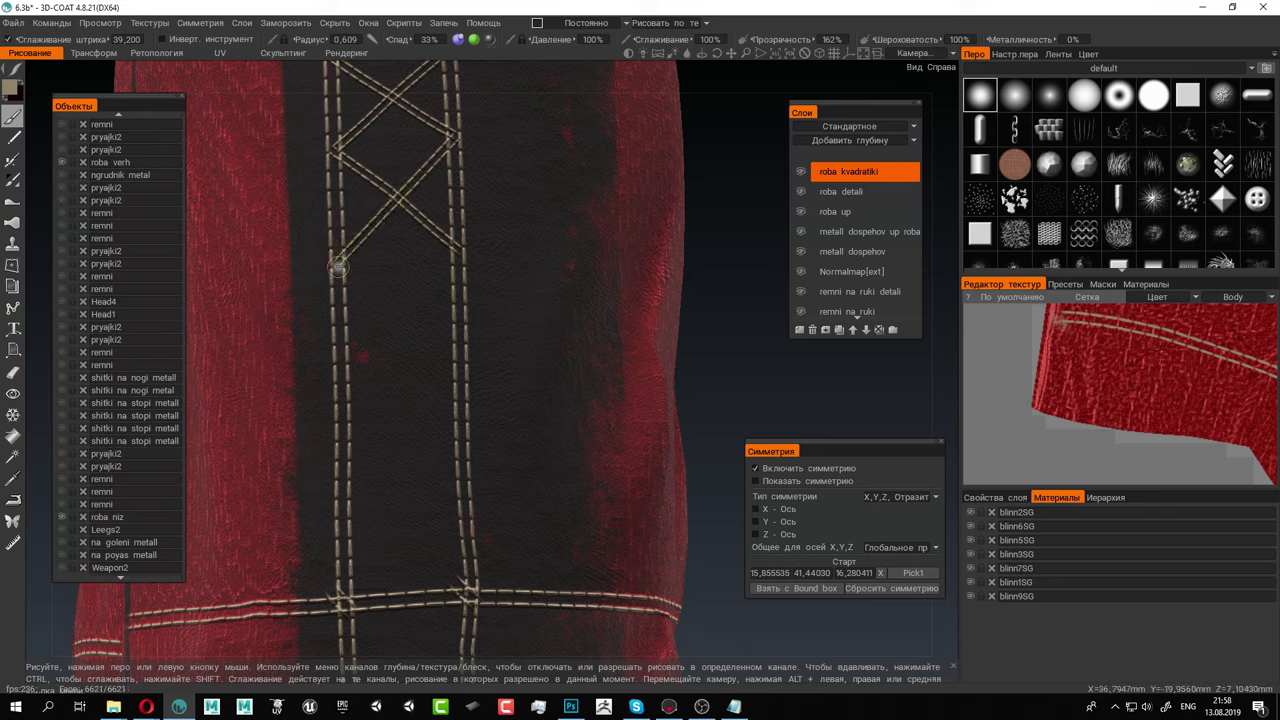
left_click_drag(350, 272, 431, 330)
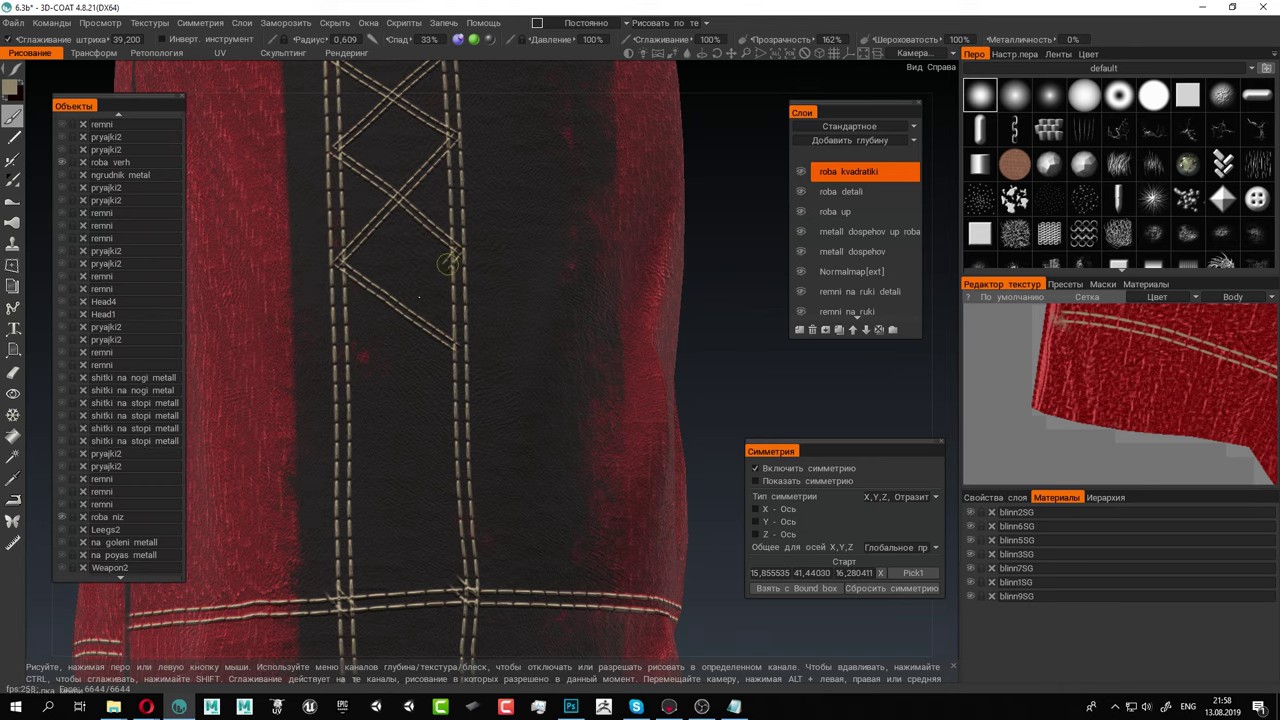
left_click_drag(411, 300, 332, 379)
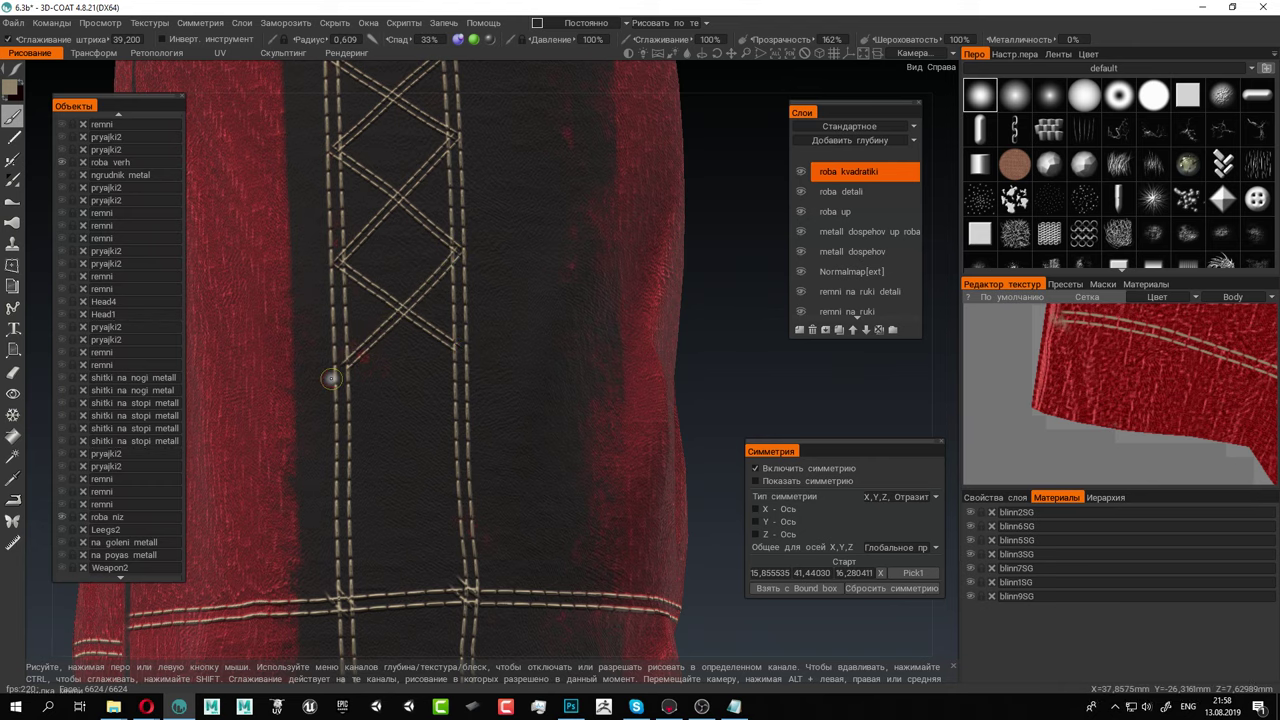
Continue the double-stitched crosses down the side panel until the lattice meets the skirt's horizontal stitch line
middle_click_drag(478, 373, 461, 282, "alt")
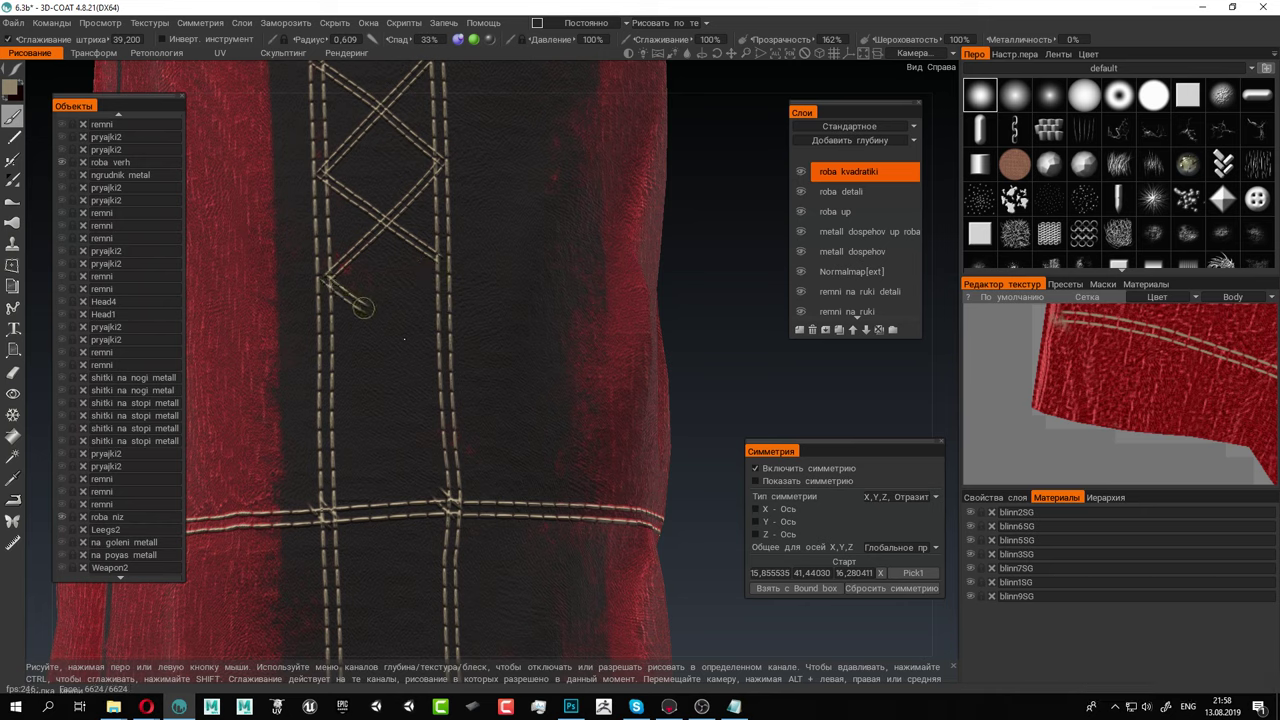
left_click_drag(427, 348, 440, 355)
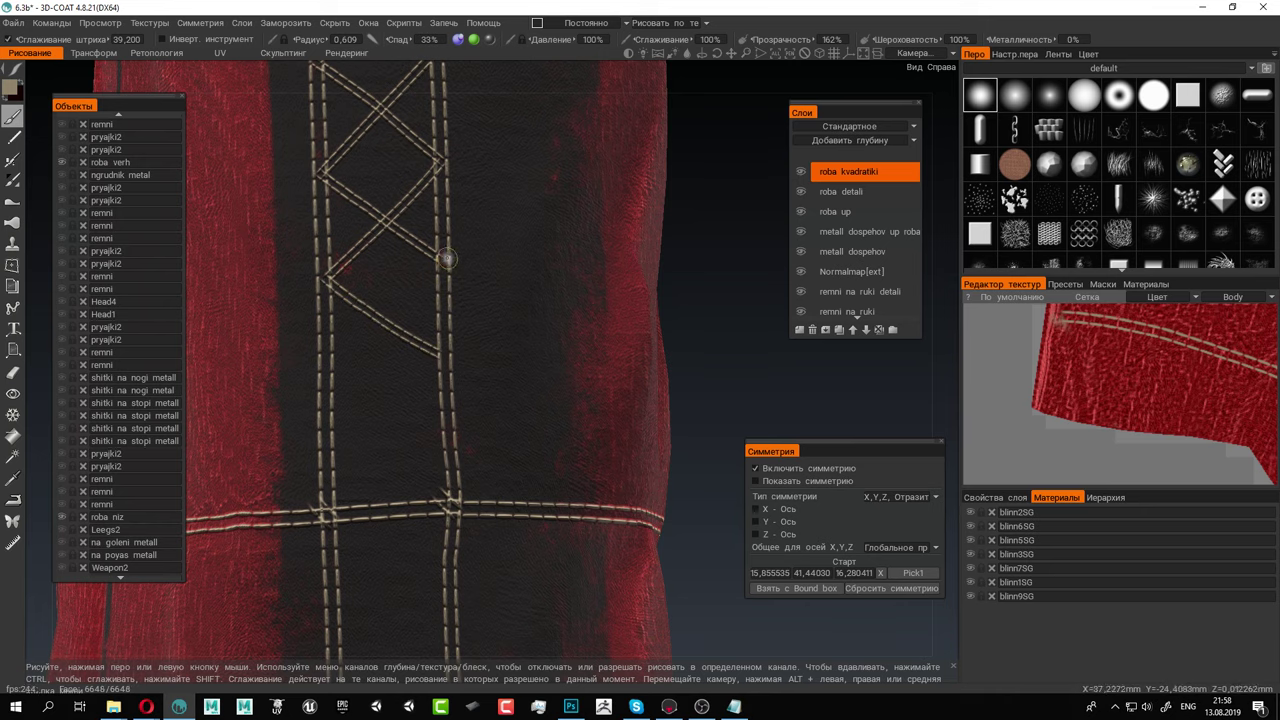
left_click_drag(416, 284, 378, 322)
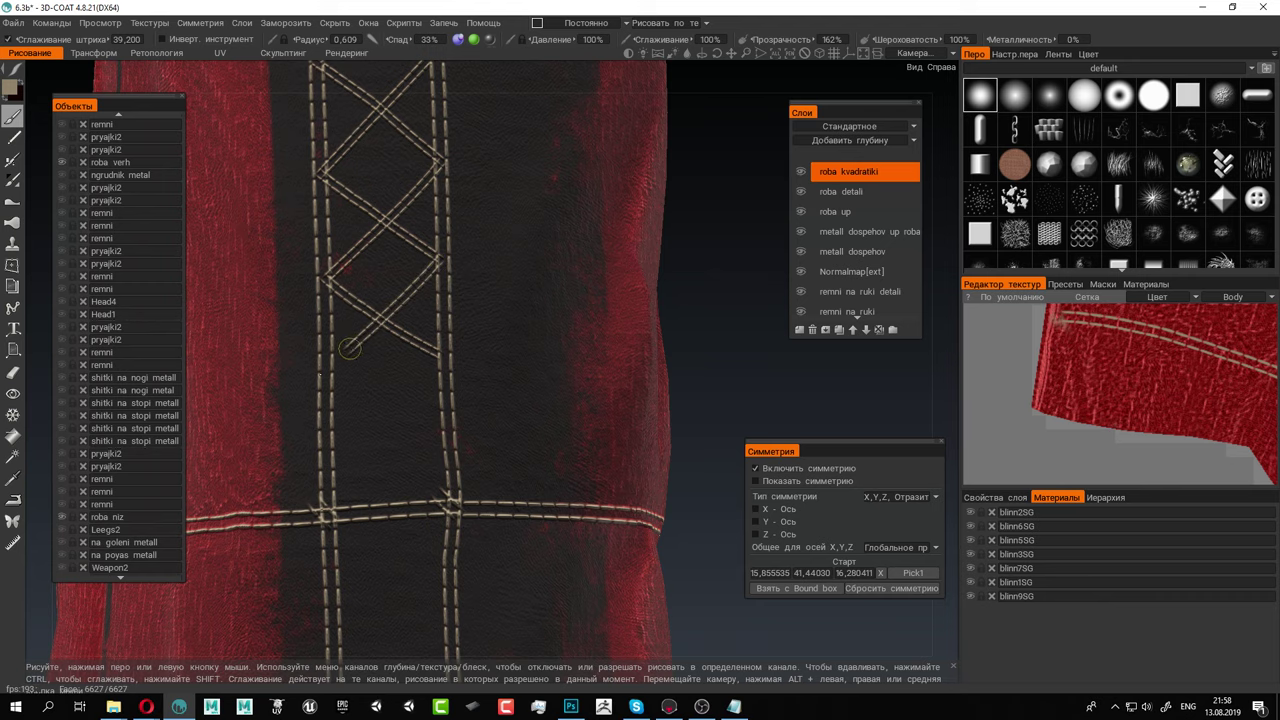
middle_click_drag(371, 363, 334, 236)
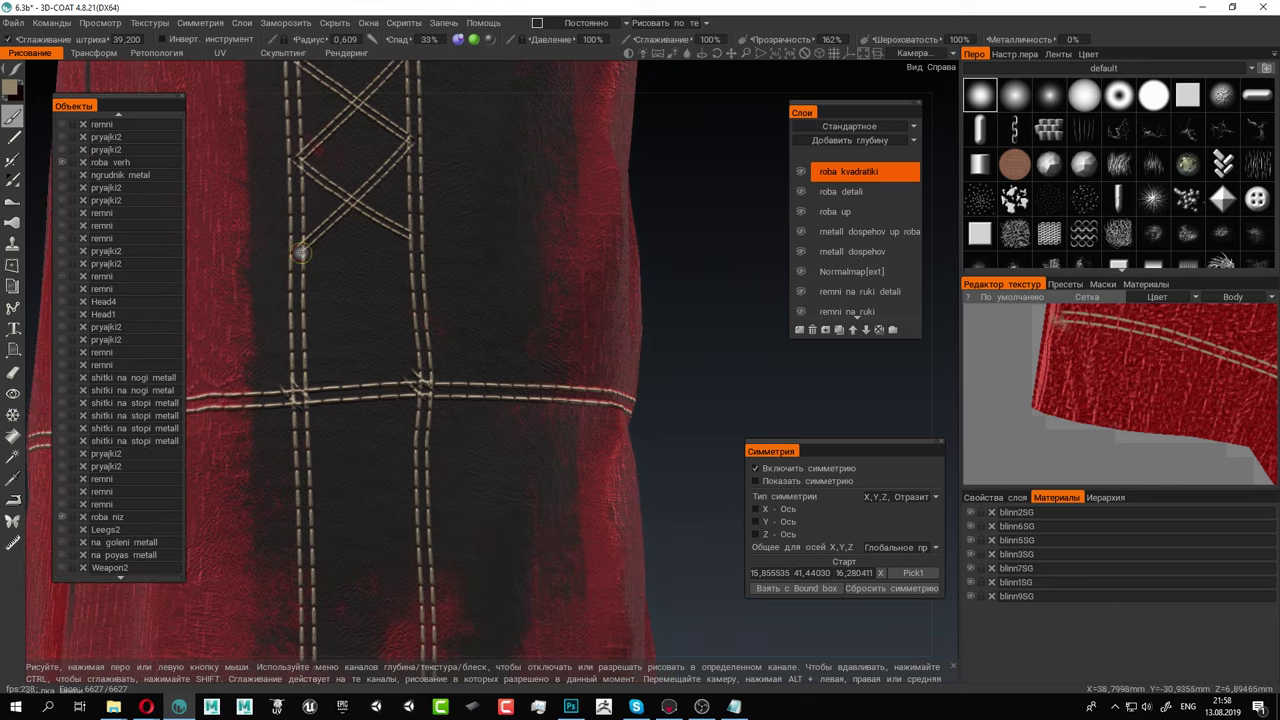
left_click_drag(299, 247, 398, 306)
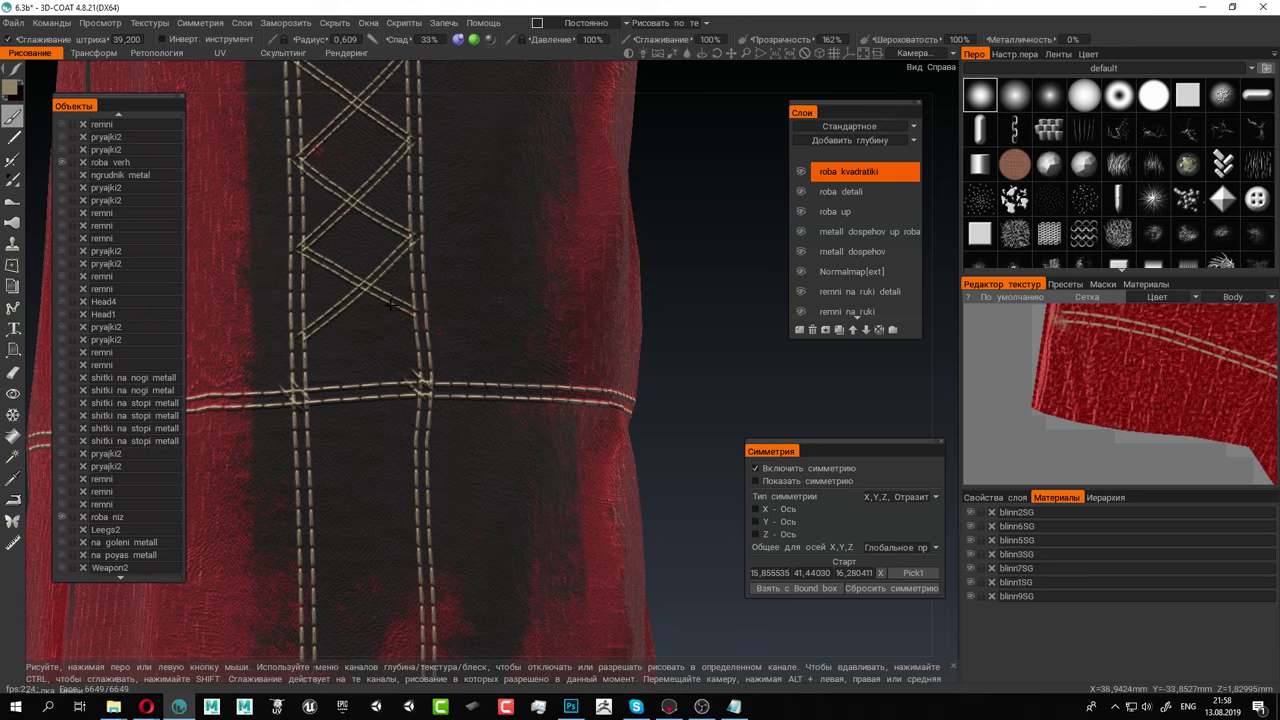
middle_click_drag(390, 305, 343, 251)
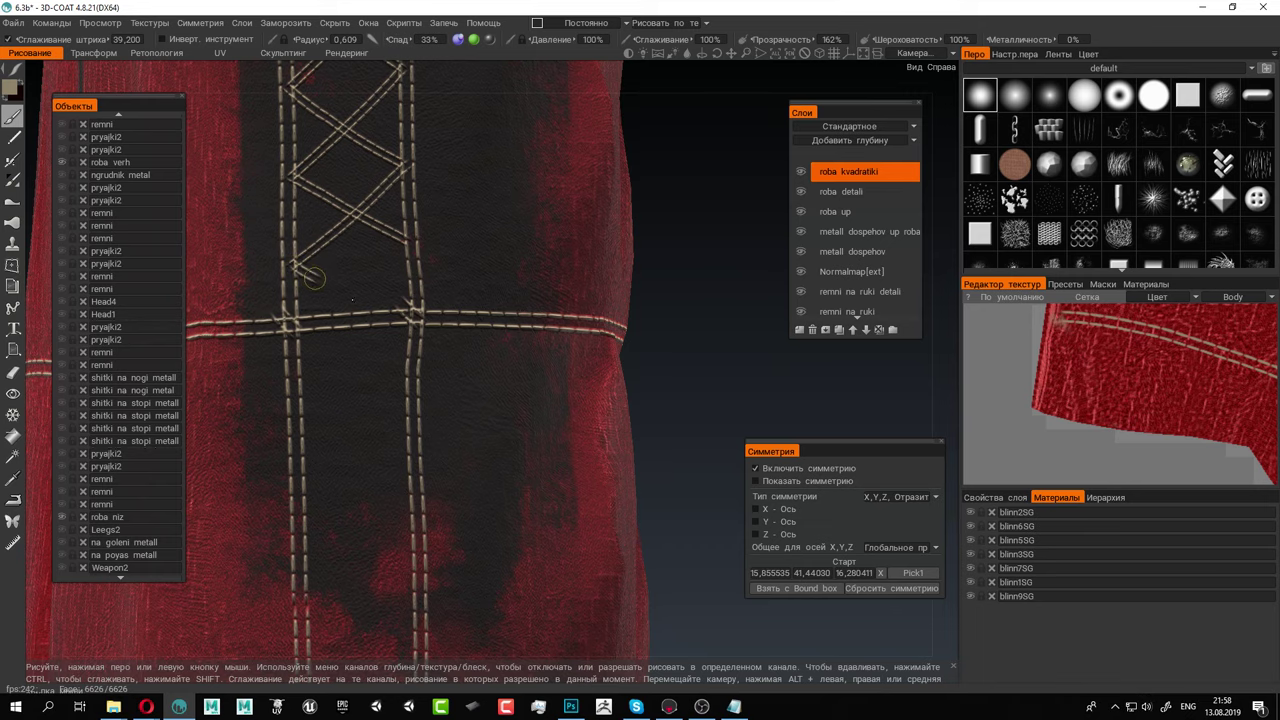
middle_click_drag(458, 229, 473, 294)
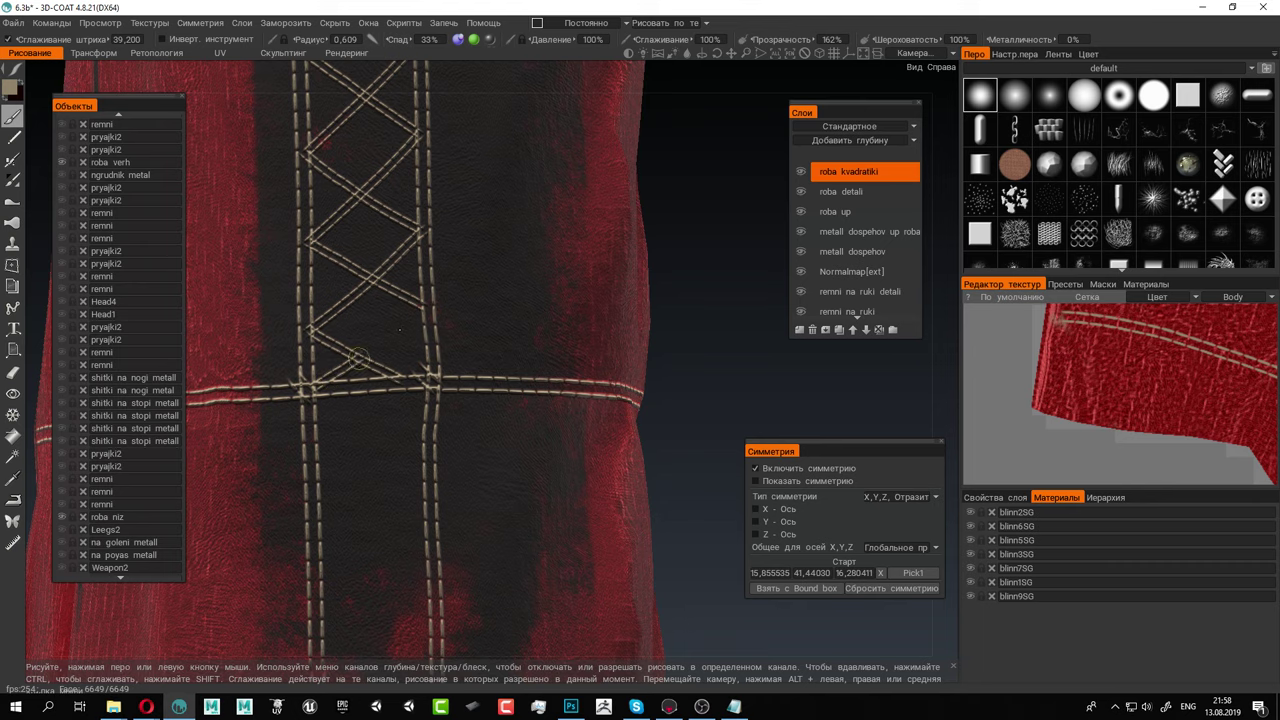
left_click_drag(412, 321, 436, 301)
Examine the crossed stitching along the skirt's side and the area down to the hem
middle_click_drag(478, 368, 416, 306, "alt")
right_click_drag(416, 306, 230, 150, "alt")
left_click_drag(453, 264, 455, 236, "alt")
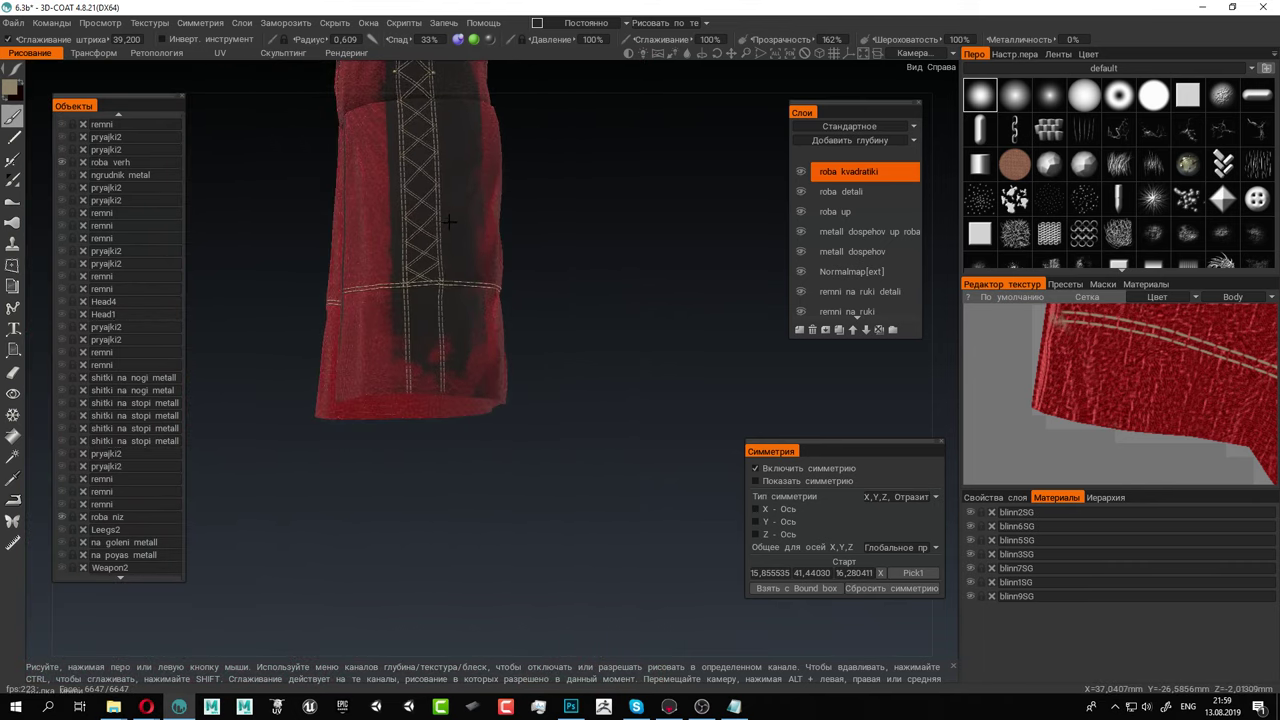
right_click_drag(455, 236, 518, 326, "alt")
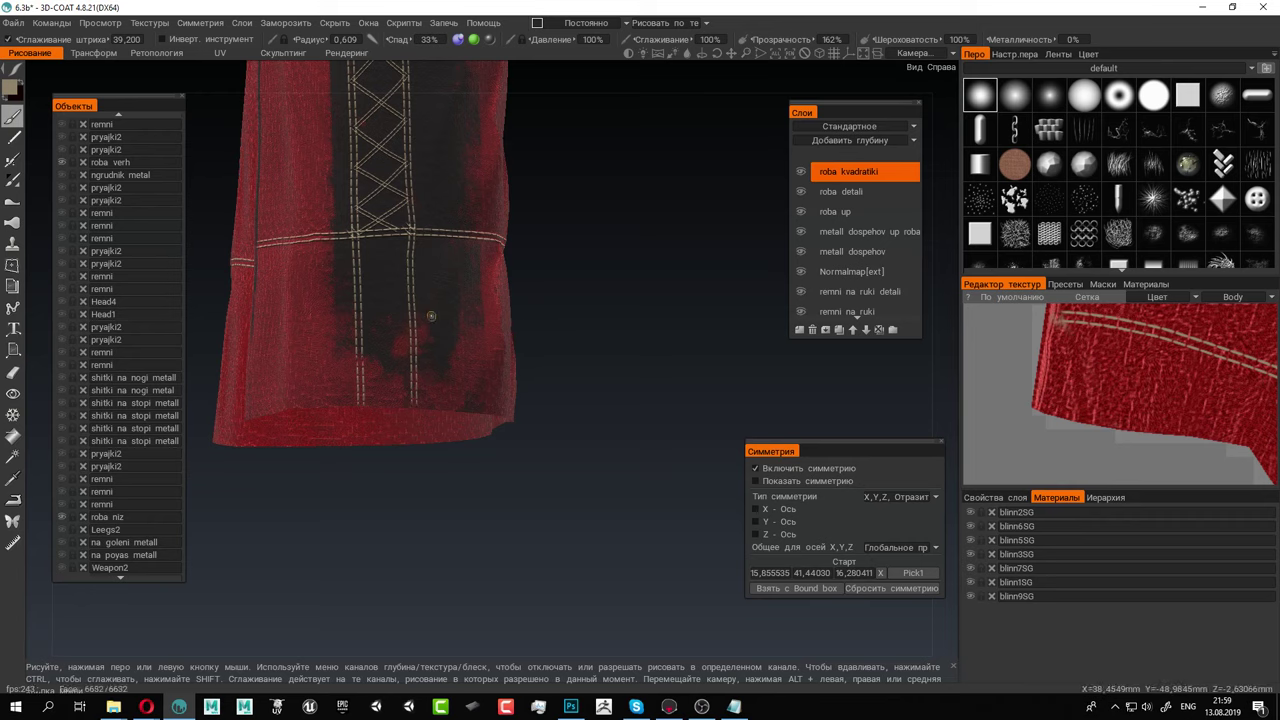
left_click_drag(399, 308, 402, 304, "alt")
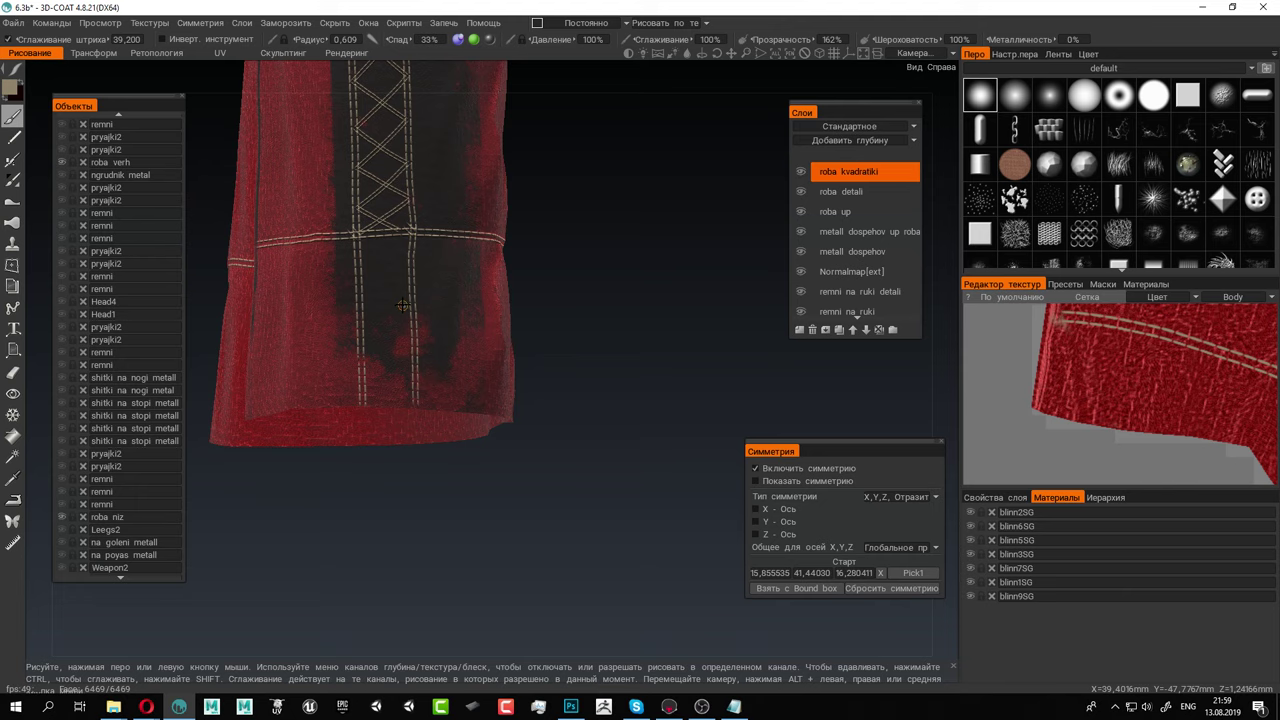
scroll(425, 290, "up", 5)
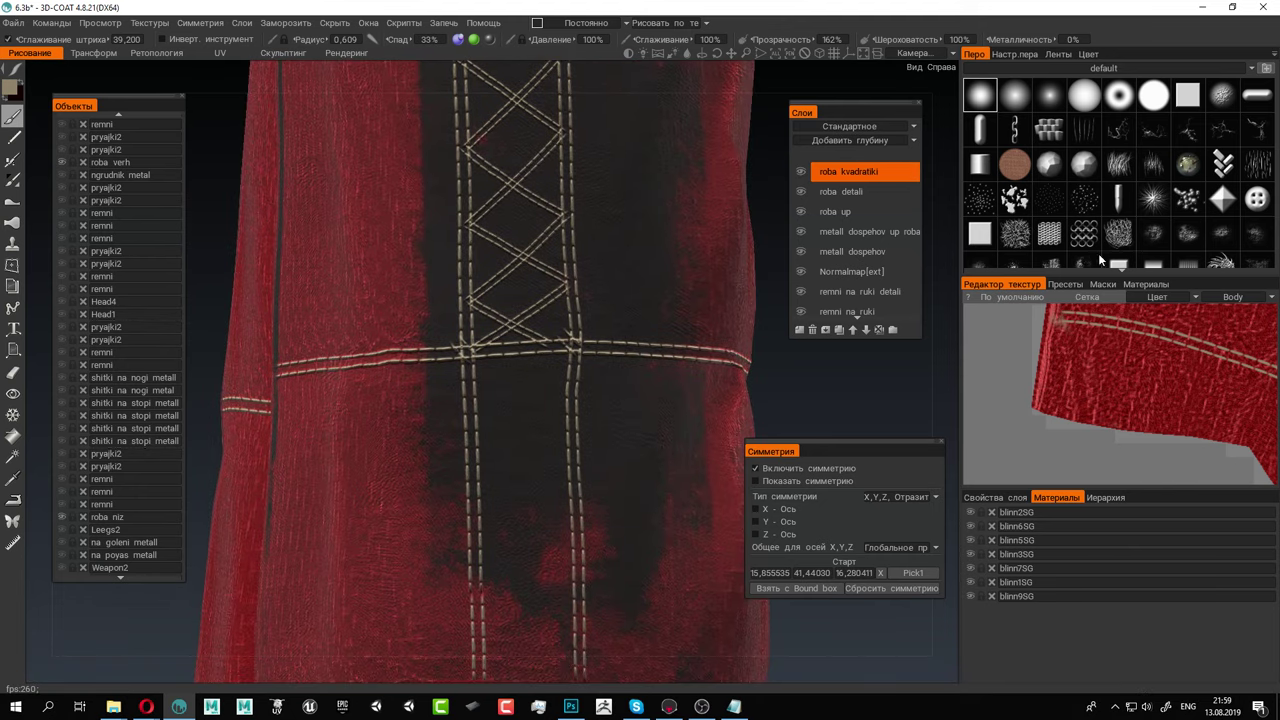
Set the paint colour to gold with hue 39,424, saturation 55% and brightness 76%
left_click(1140, 284)
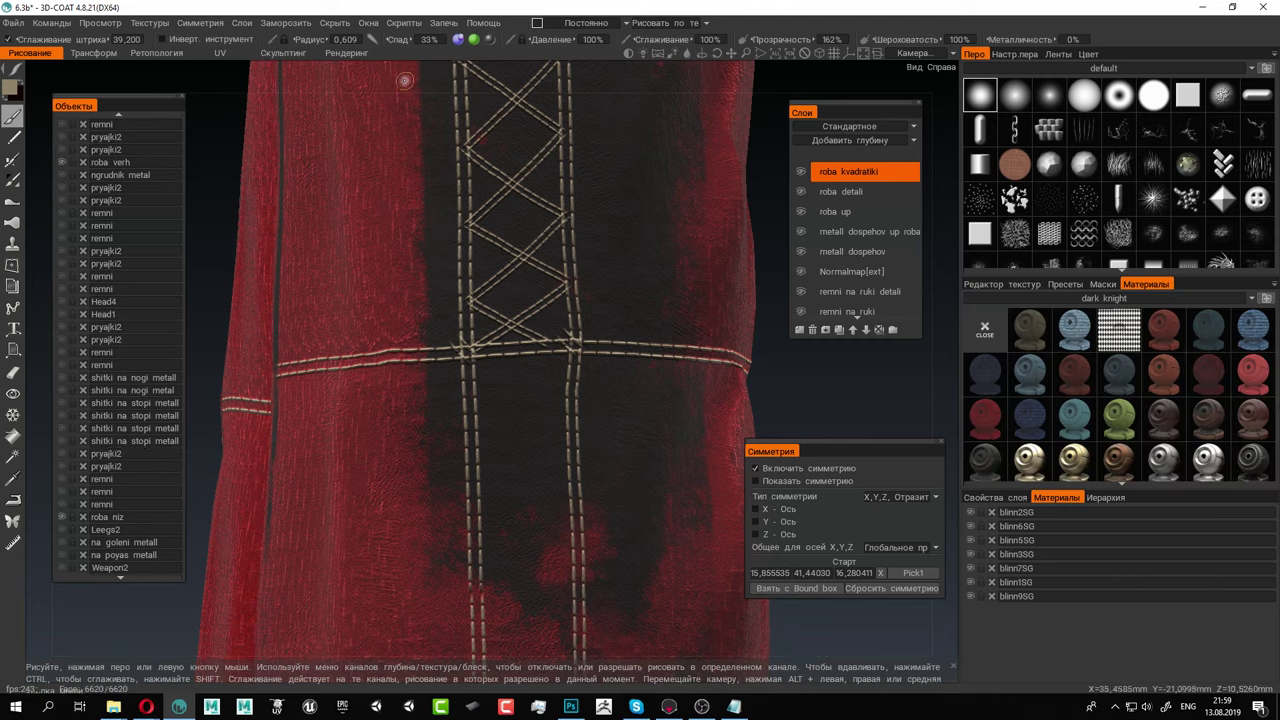
key("e")
left_click(12, 88)
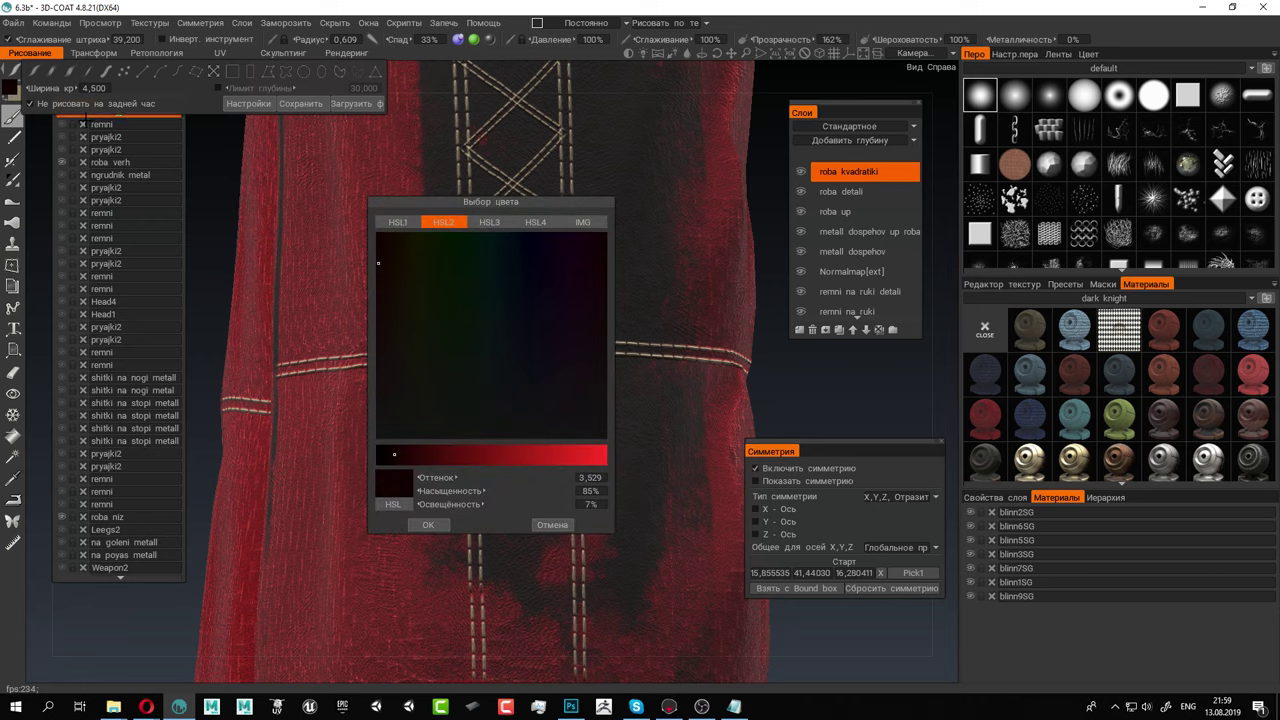
left_click_drag(395, 410, 402, 286)
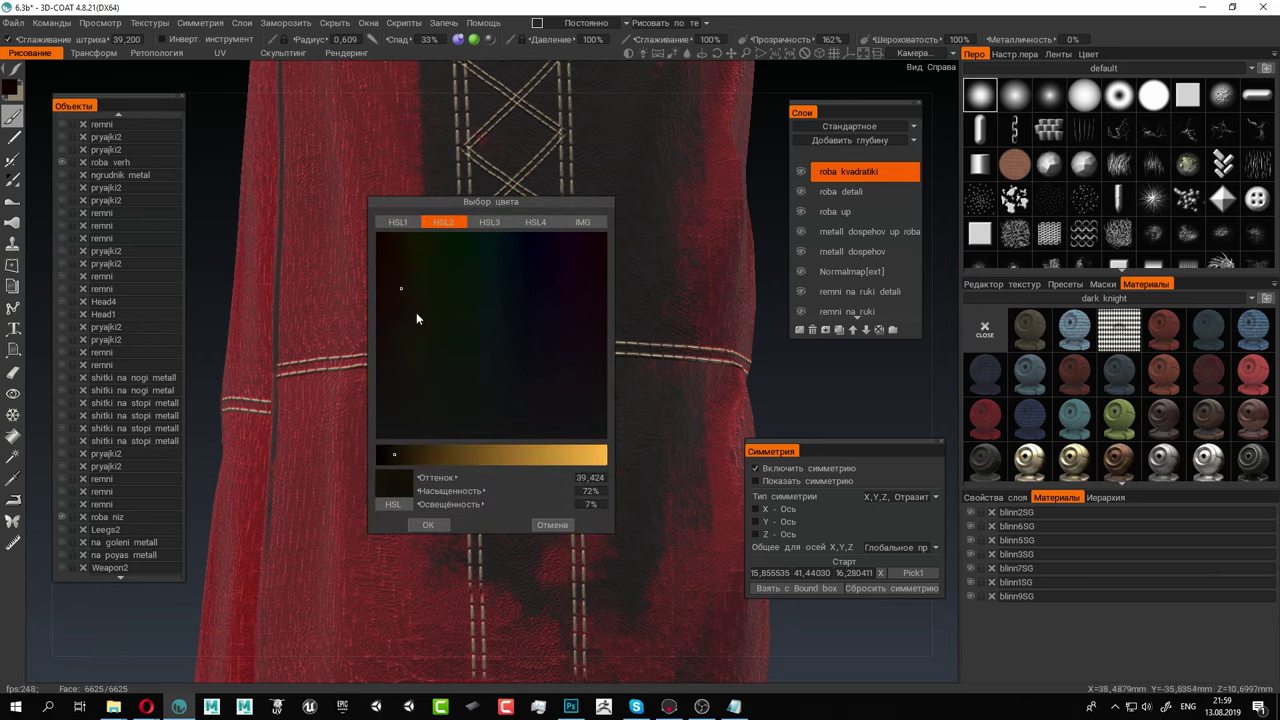
left_click(530, 455)
left_click(401, 323)
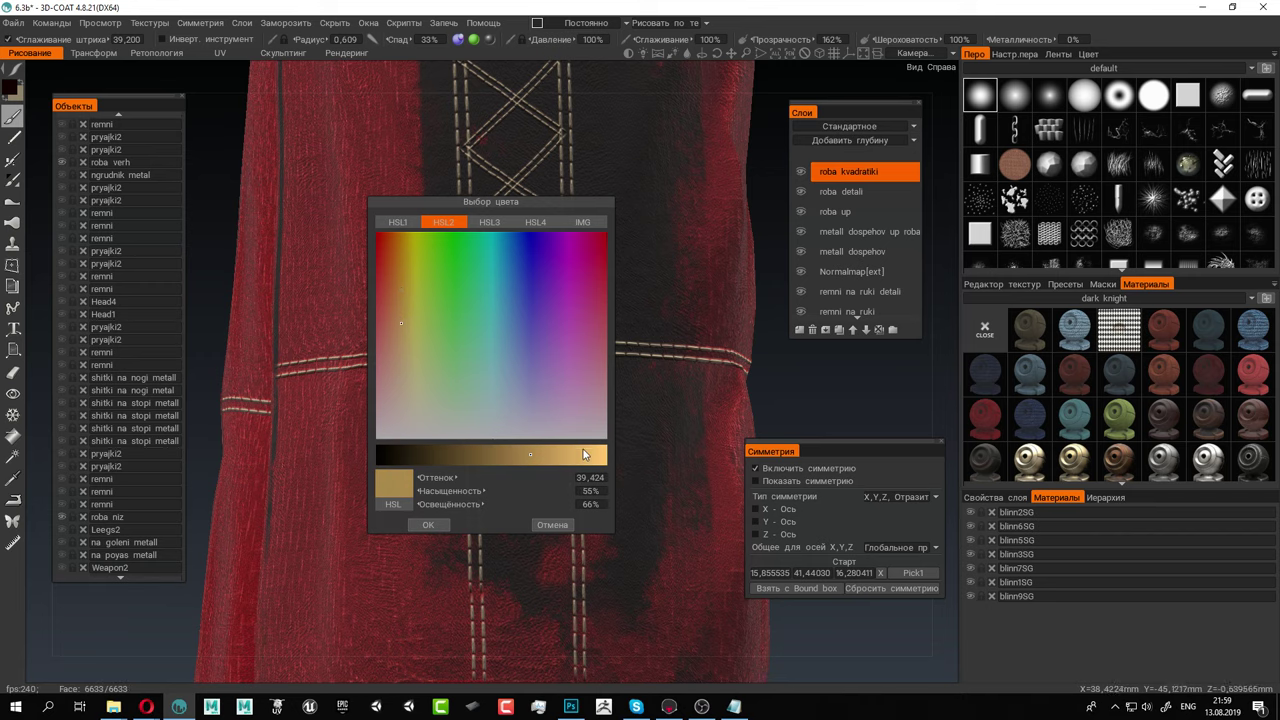
left_click_drag(579, 456, 551, 458)
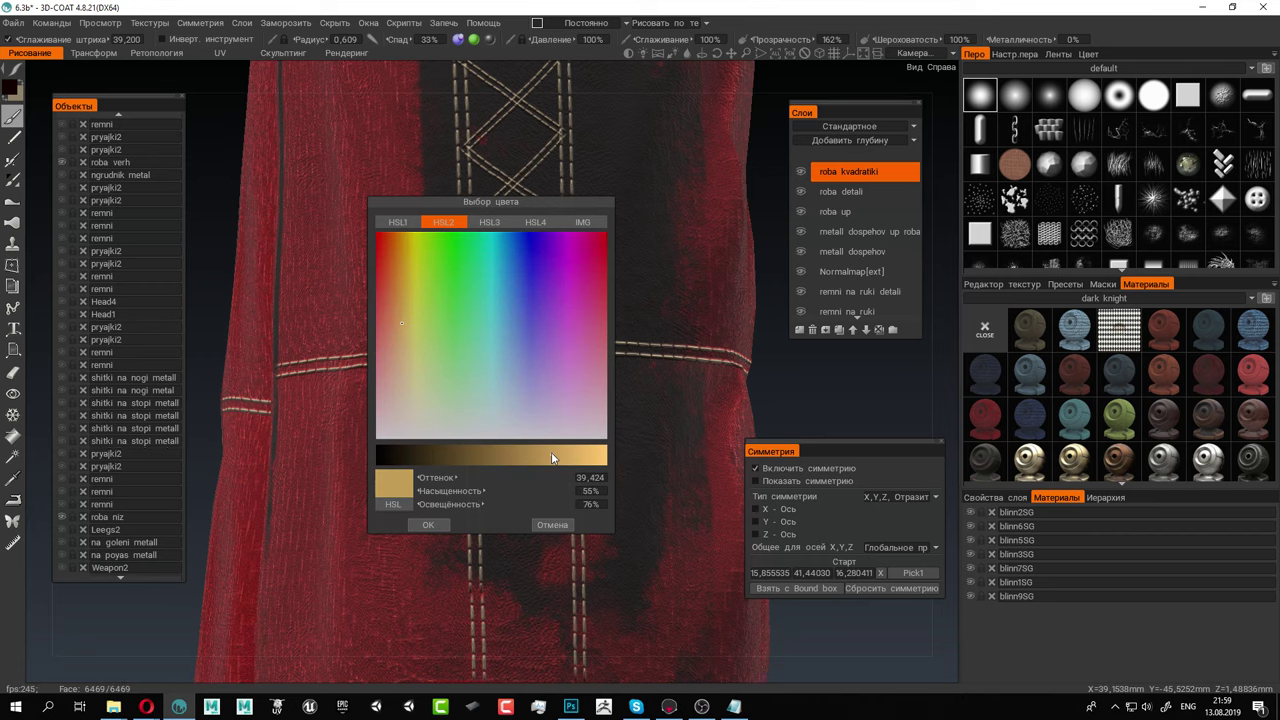
left_click(438, 526)
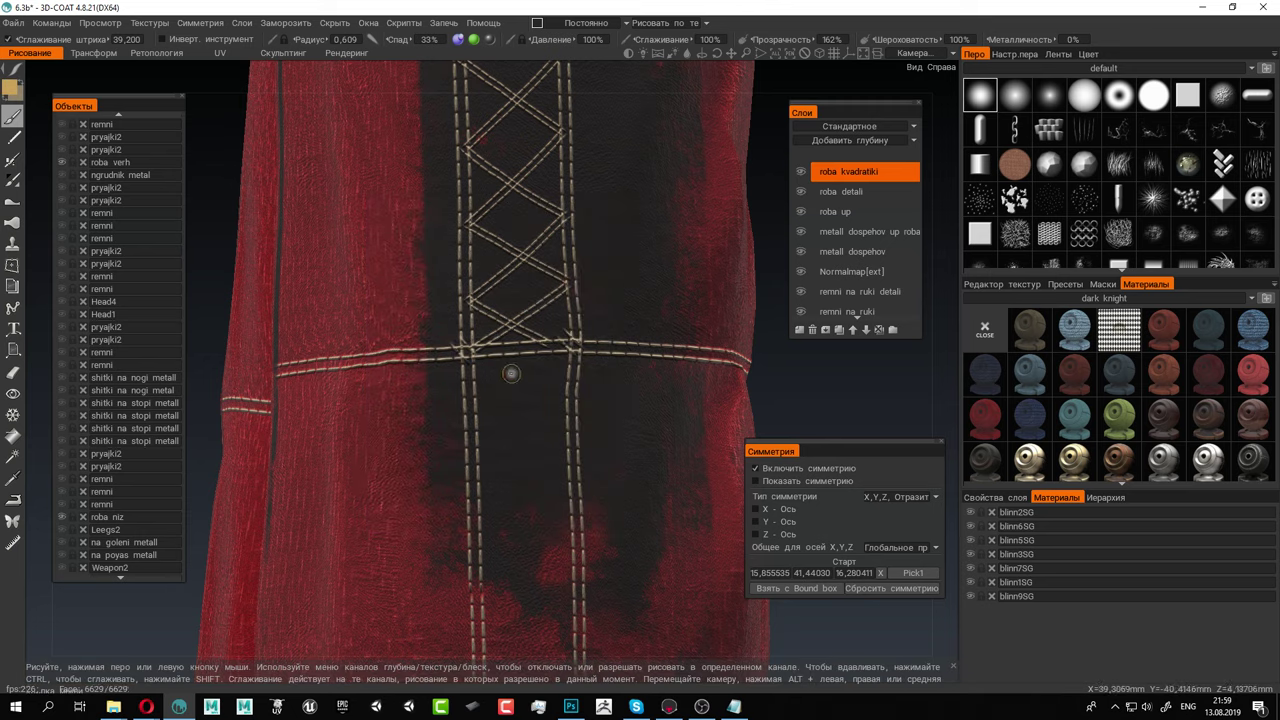
Set the gold paint's roughness to 40% and metalness to 91%, lower its opacity, and enlarge the brush radius to 0,684
left_click(1018, 40)
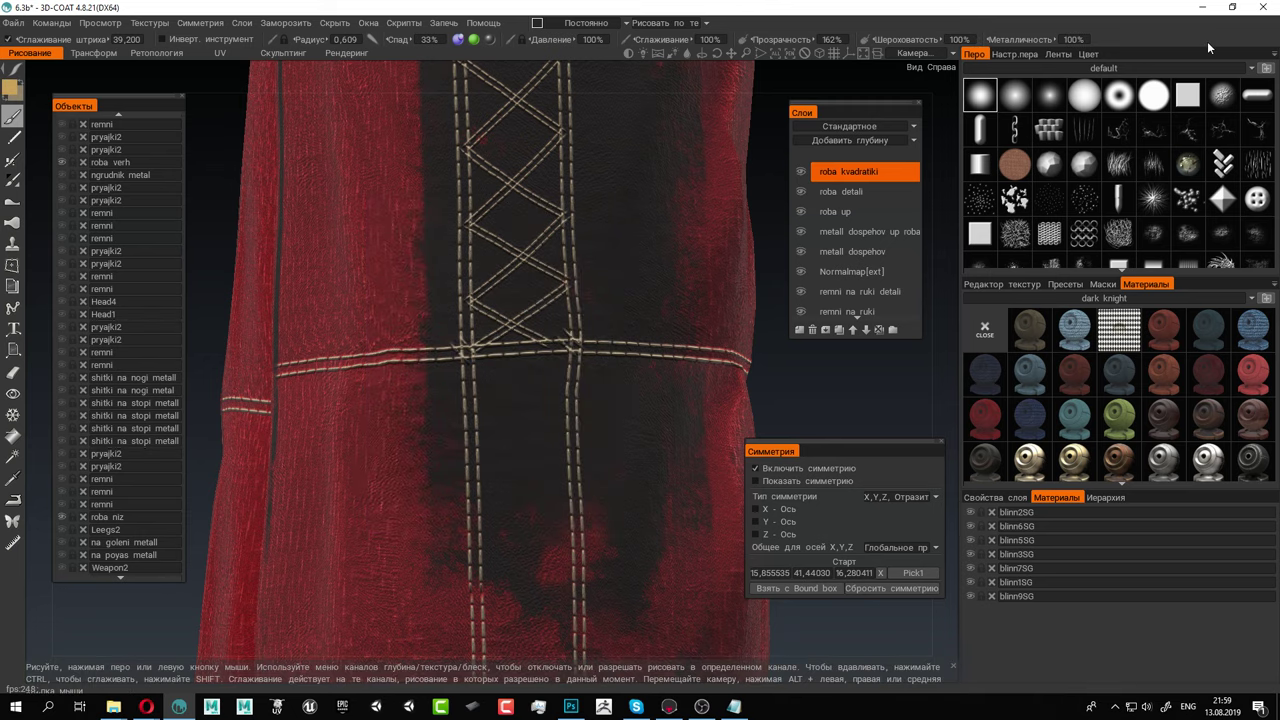
left_click_drag(874, 42, 836, 46)
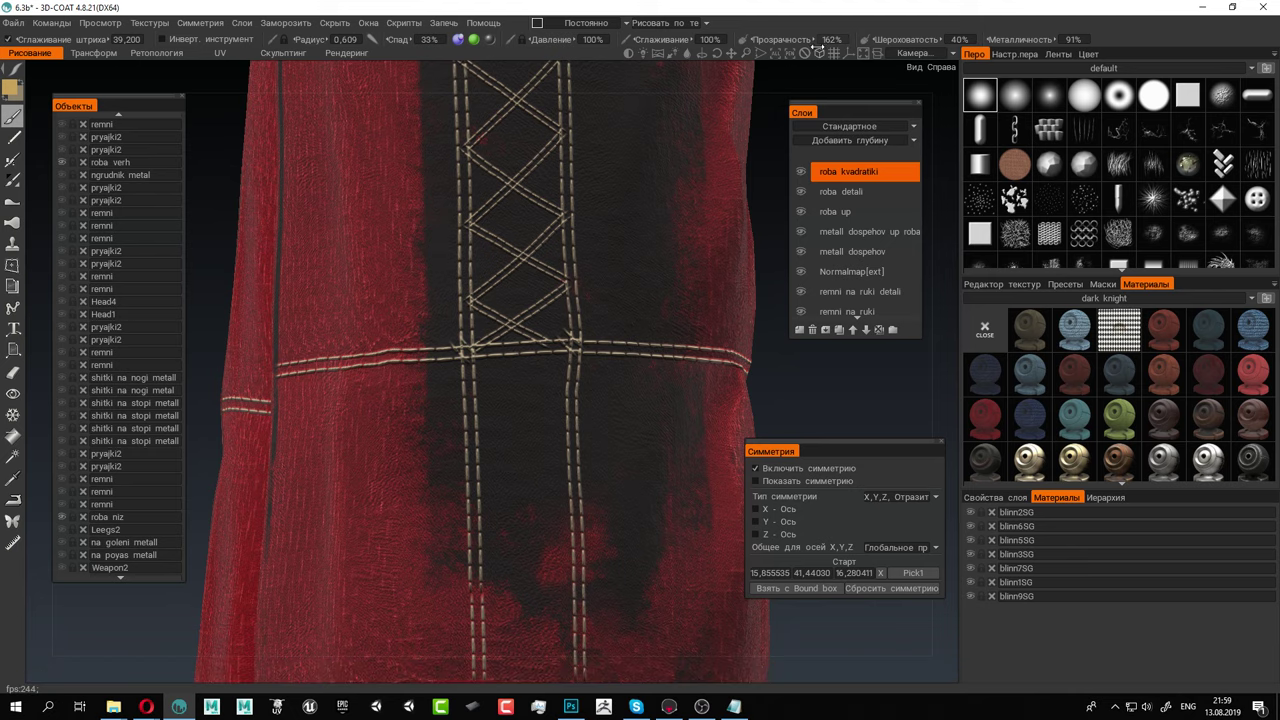
scroll(547, 276, "up", 5)
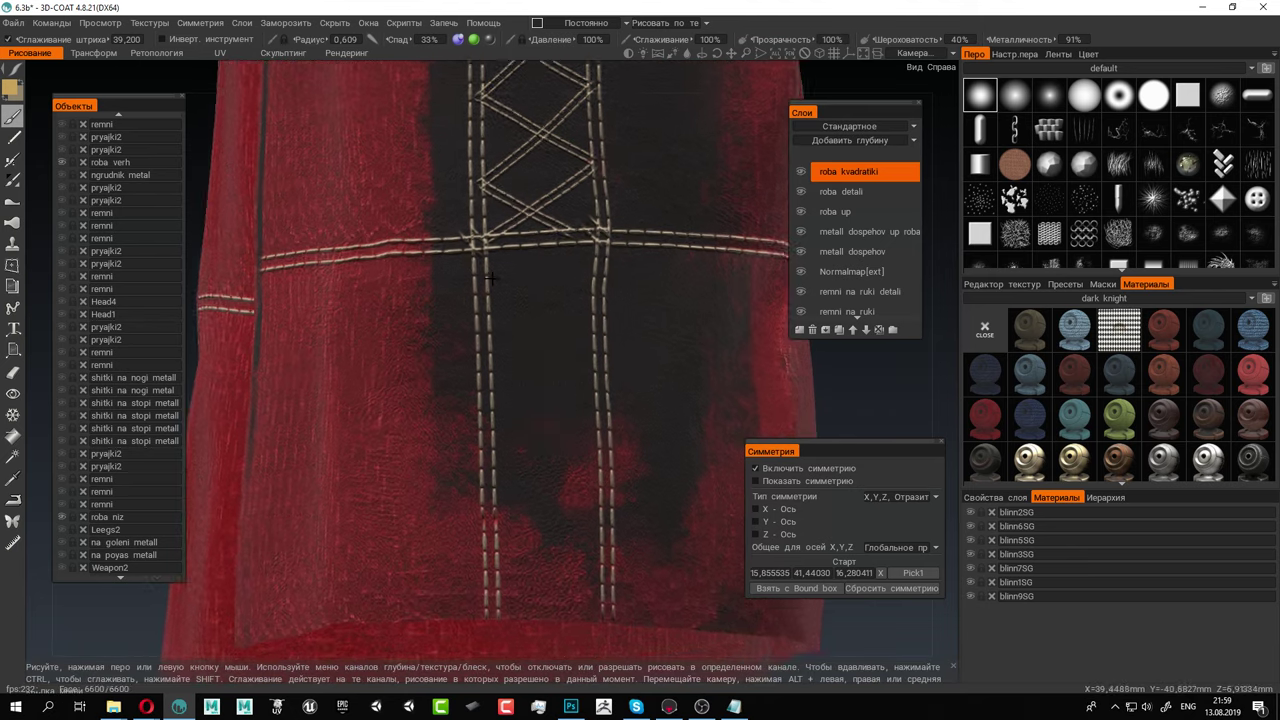
middle_click_drag(547, 276, 514, 363, "alt")
scroll(514, 363, "up", 4)
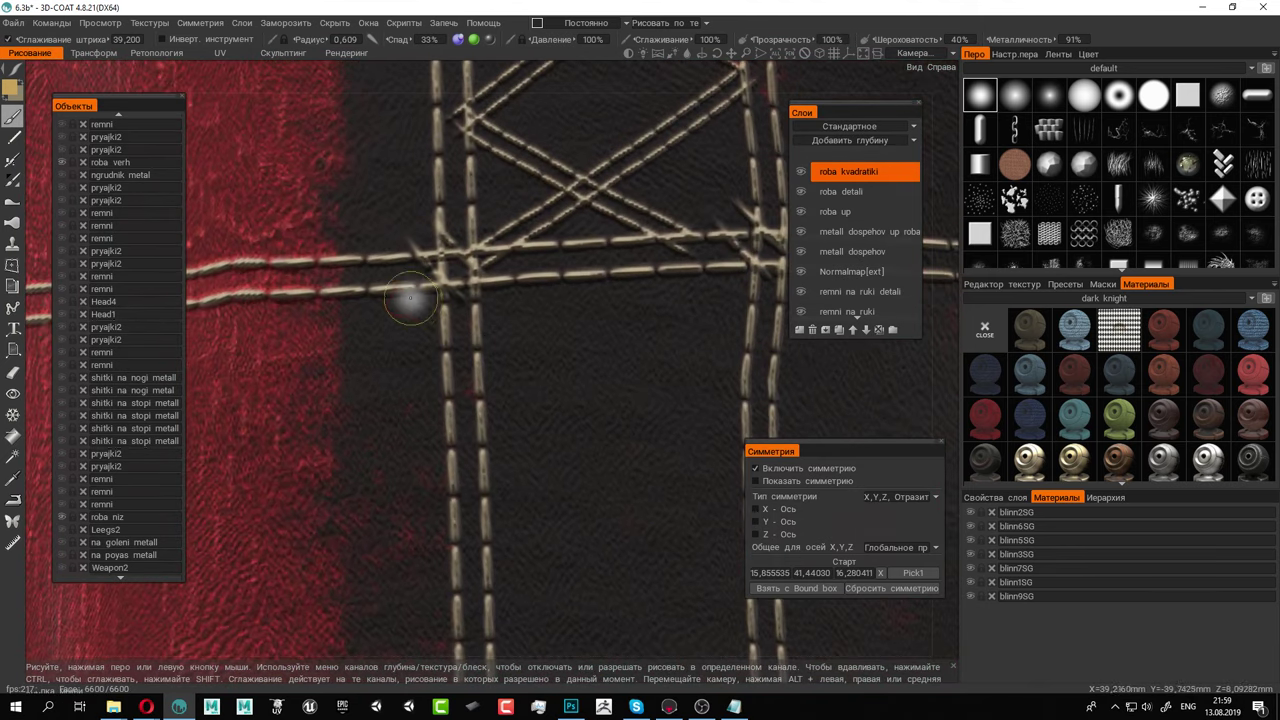
scroll(422, 308, "up", 4)
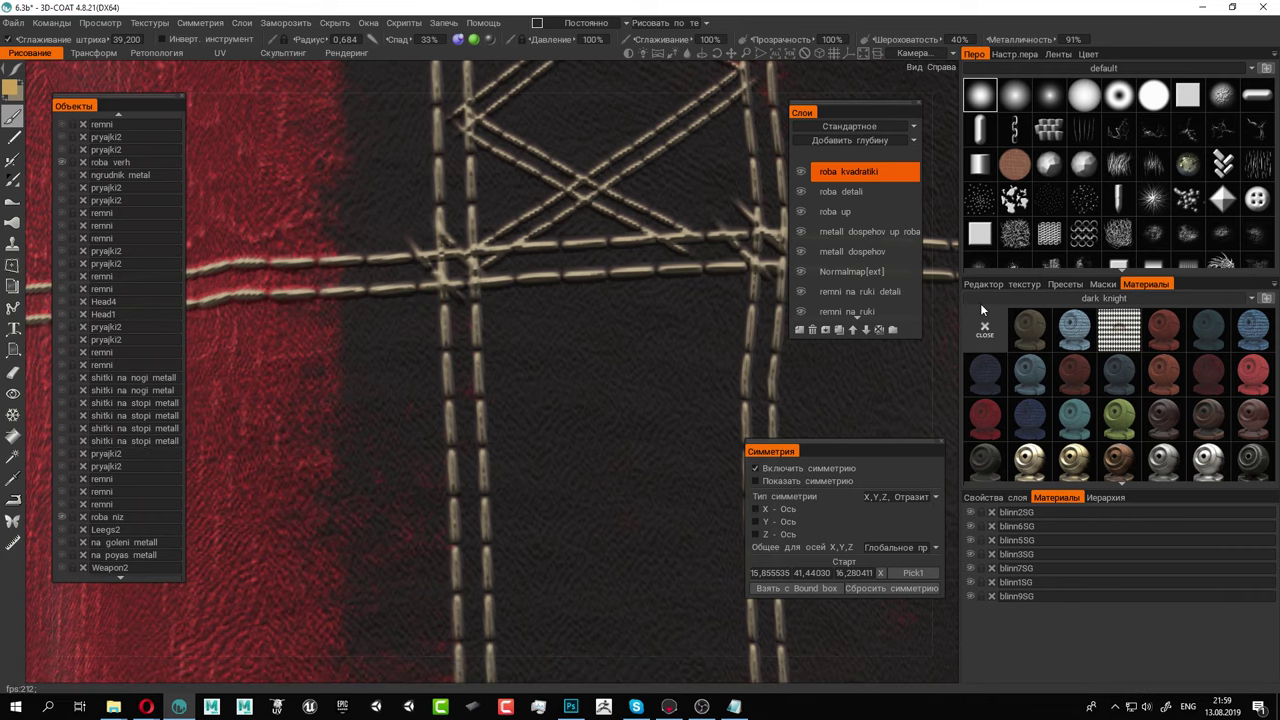
Examine the robe's UV pieces and their painted stitching in the texture editor
left_click(1017, 285)
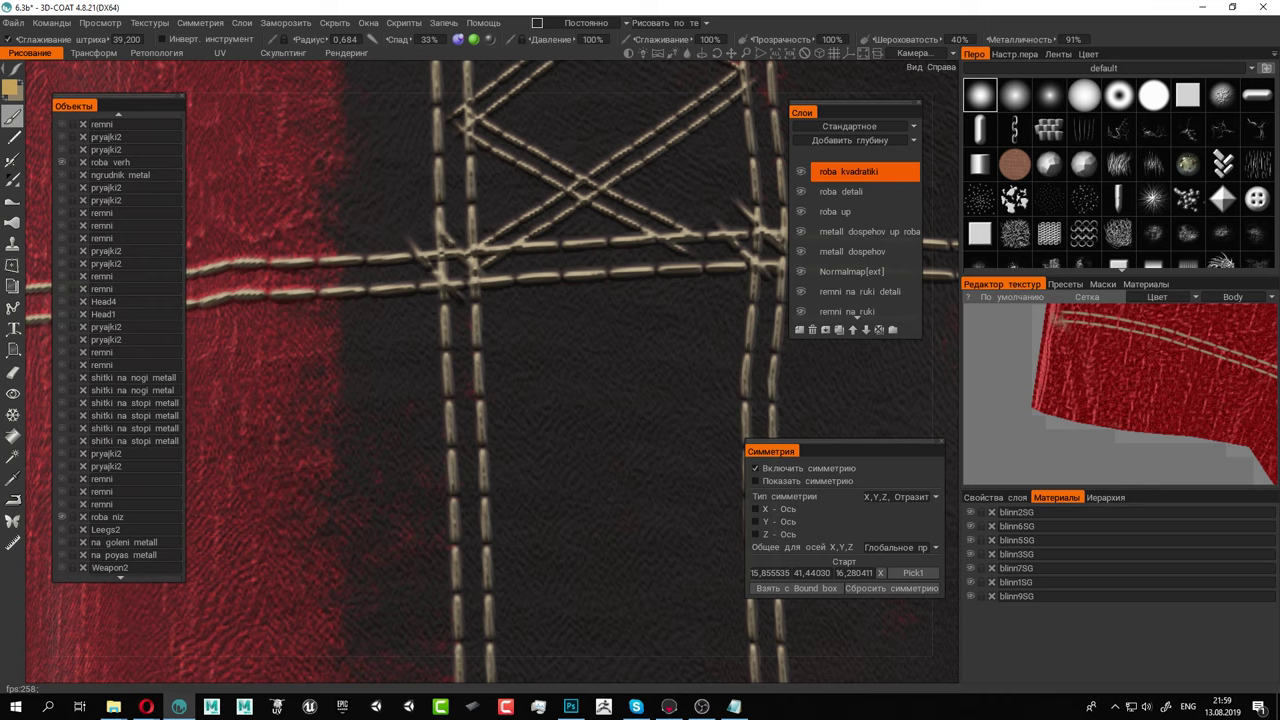
middle_click_drag(1143, 357, 981, 425, "alt")
right_click_drag(1113, 405, 1000, 359, "alt")
middle_click_drag(1000, 359, 1111, 390, "alt")
scroll(1110, 389, "up", 5)
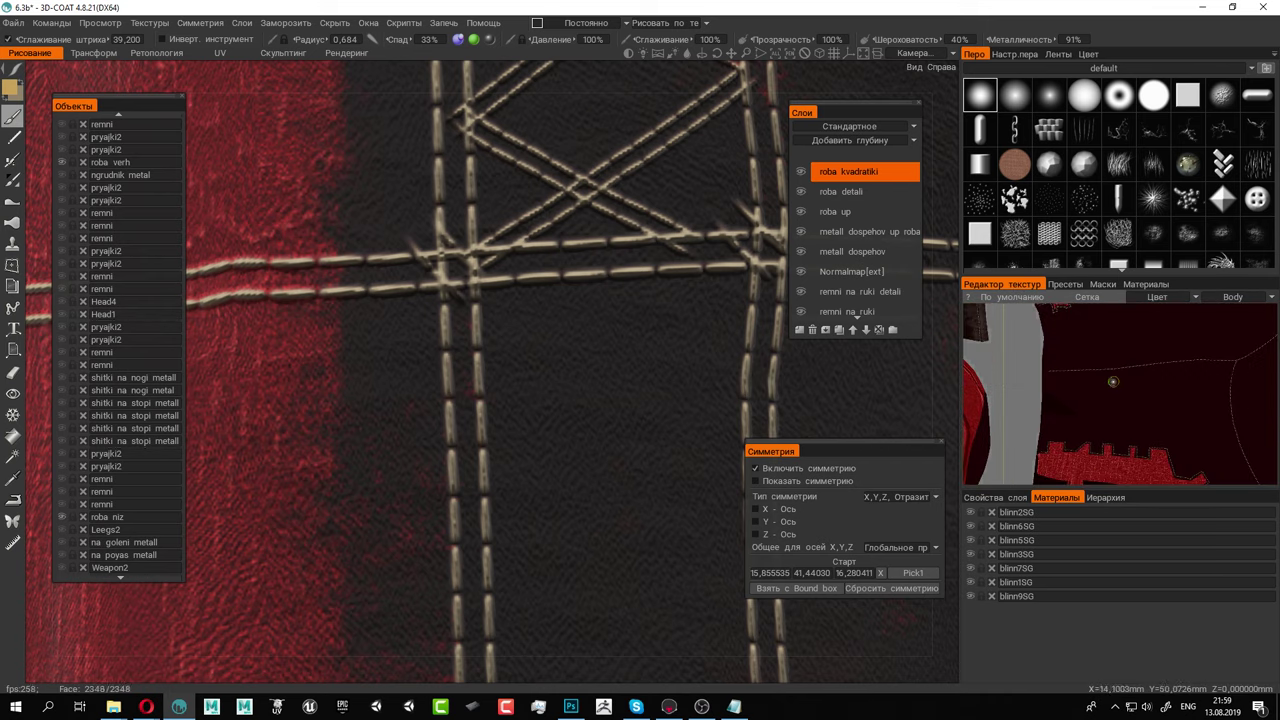
scroll(1077, 394, "down", 5)
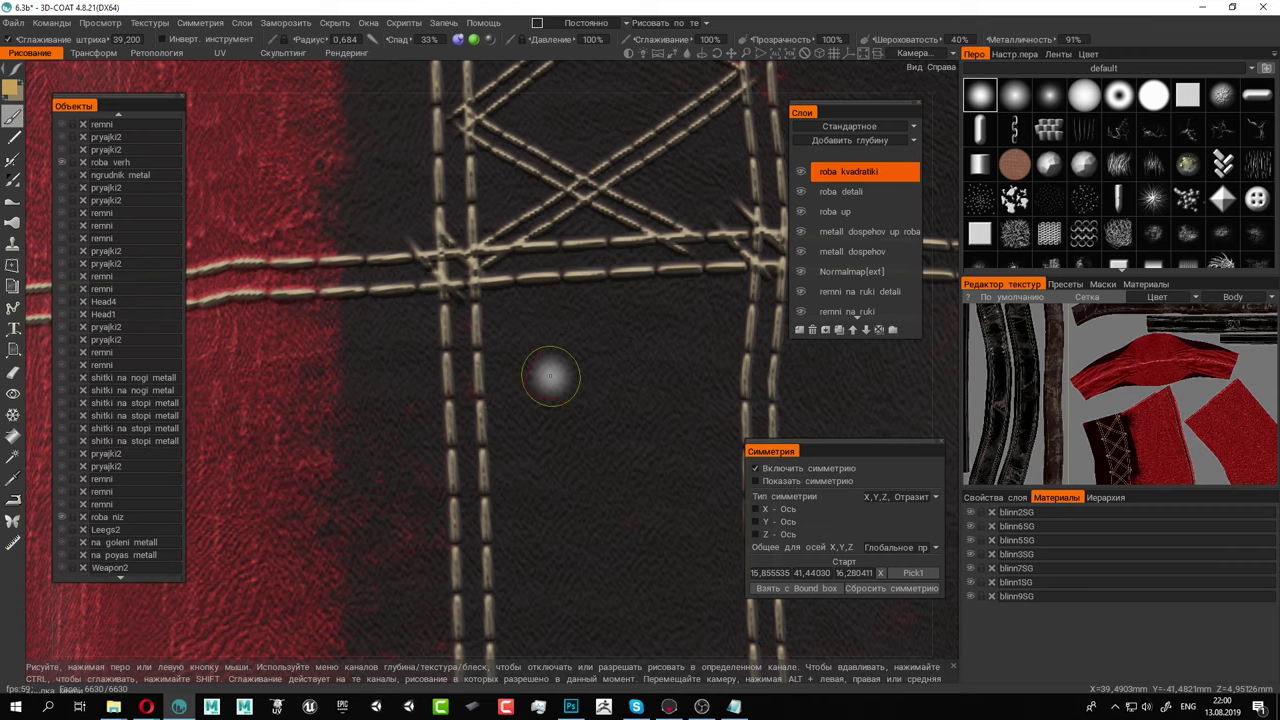
middle_click_drag(550, 376, 585, 515, "alt")
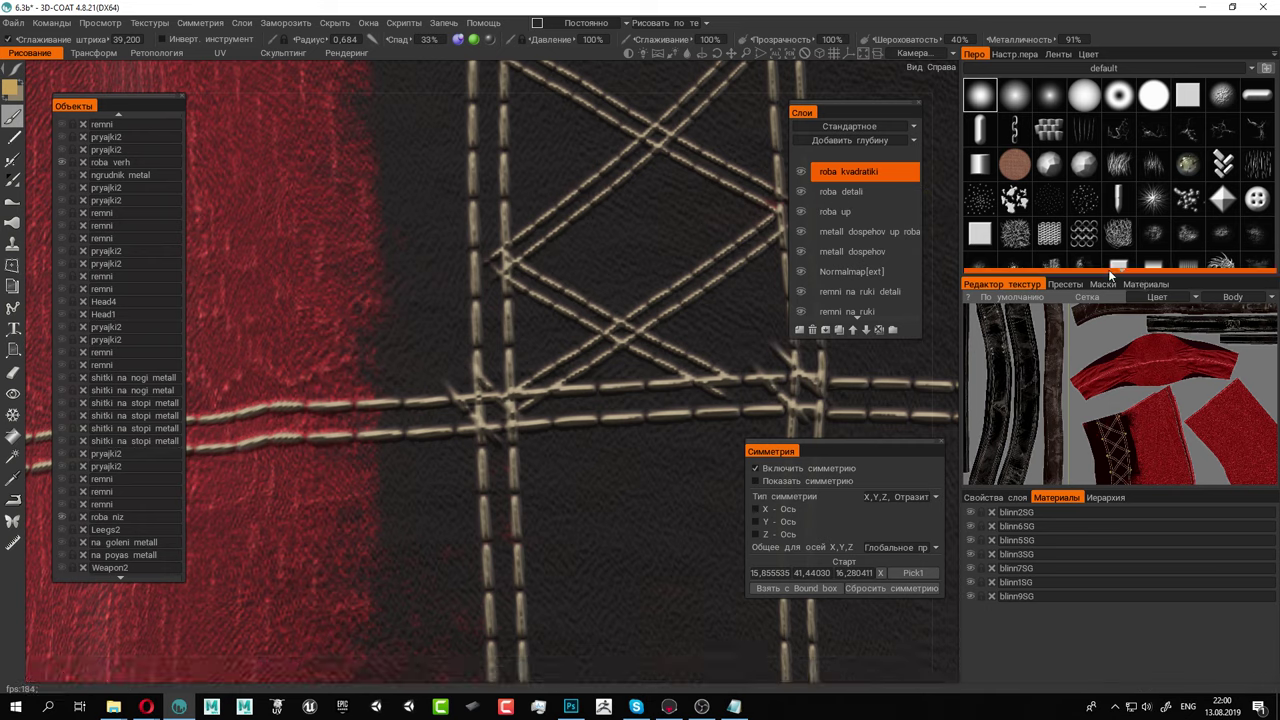
mouse_move(1117, 262)
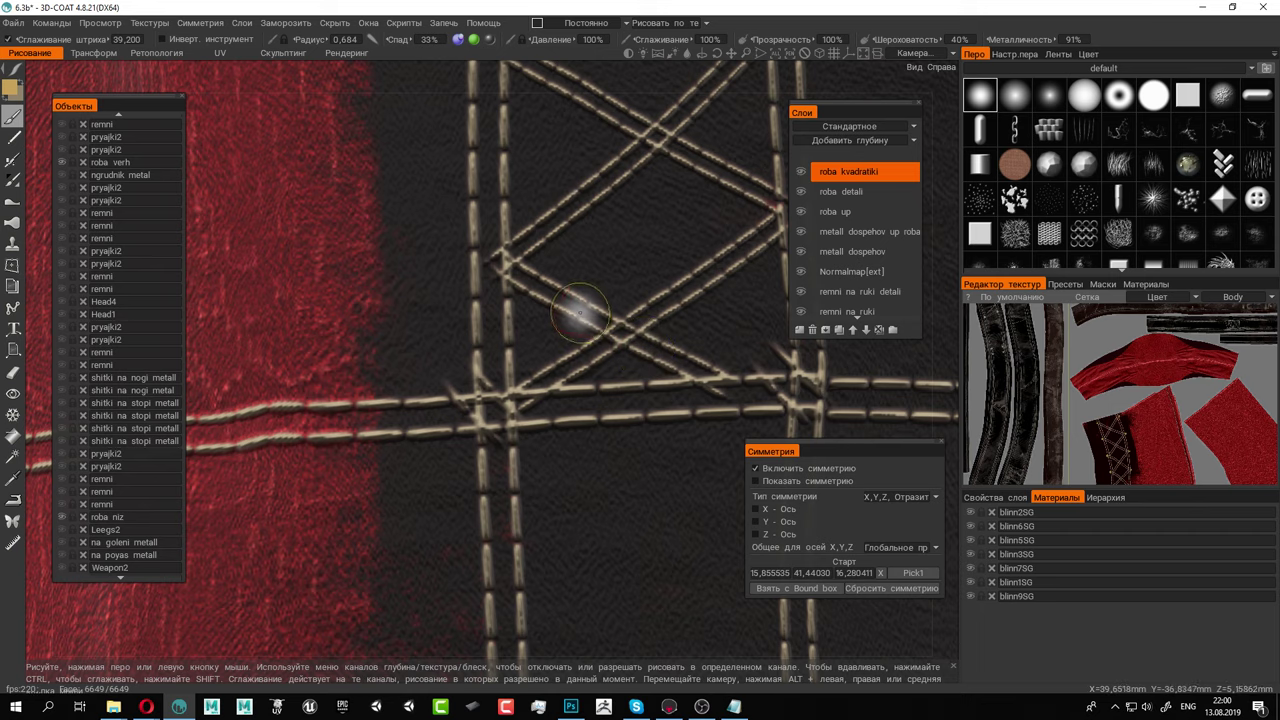
left_click(1147, 284)
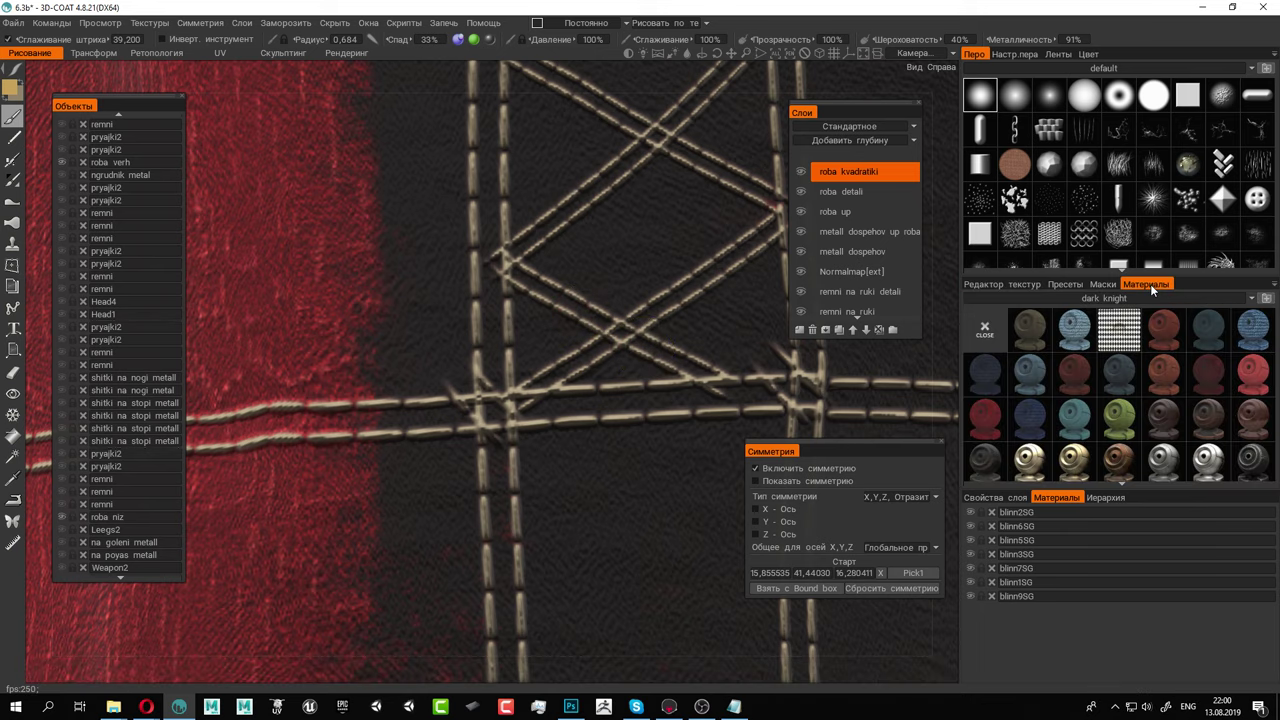
Paint gold studs along the lattice's front edge, from just below the horizontal stitch line up the skirt's side, one per crossing
left_click(1058, 54)
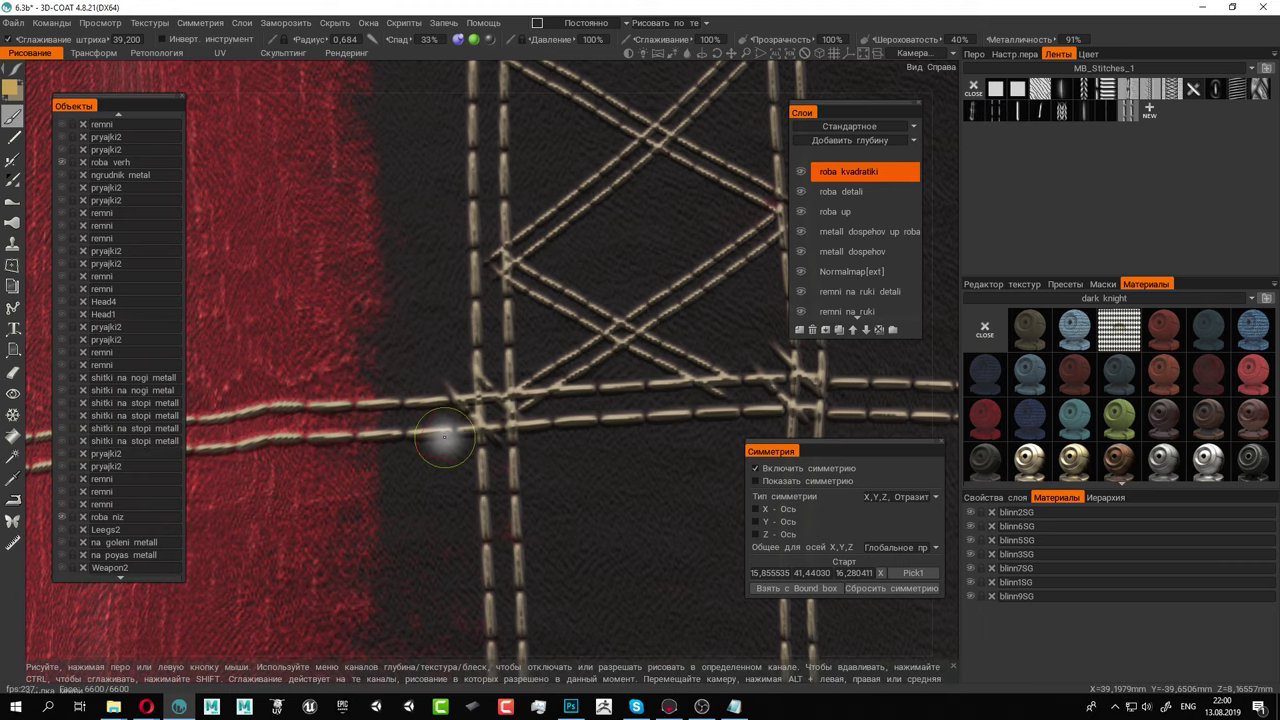
middle_click_drag(464, 429, 469, 461, "alt")
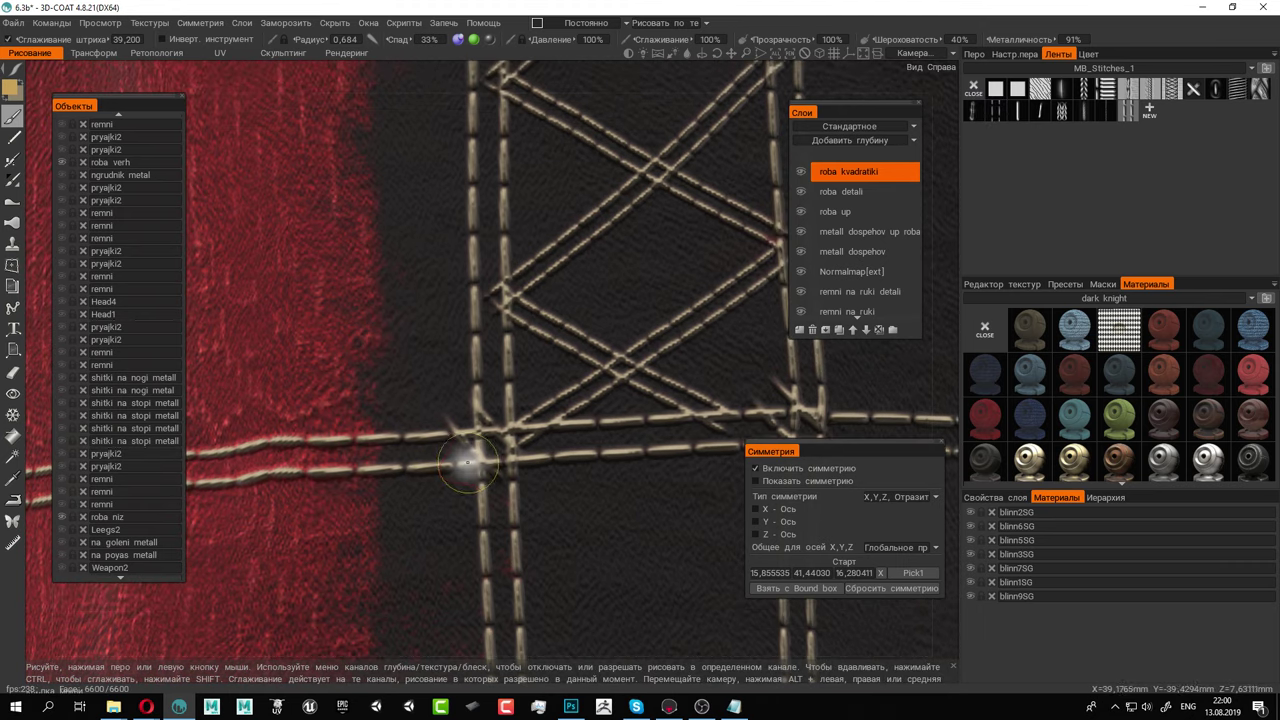
left_click(455, 490)
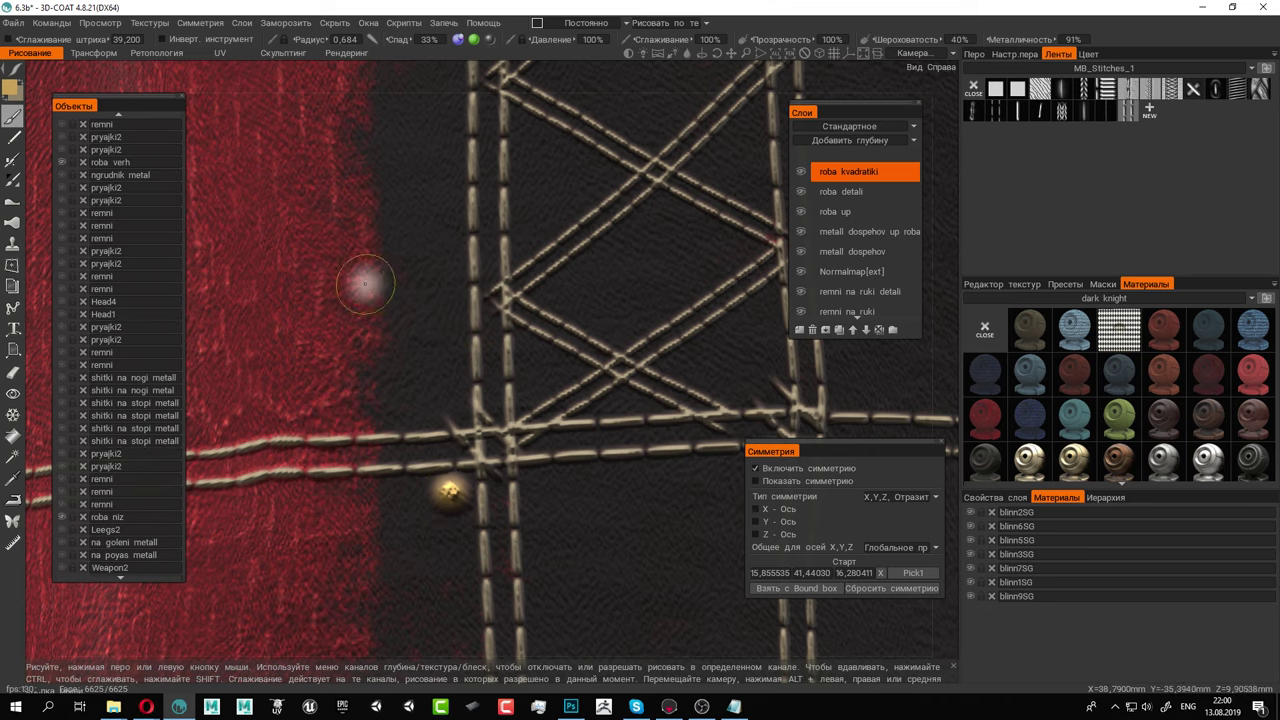
left_click(454, 305)
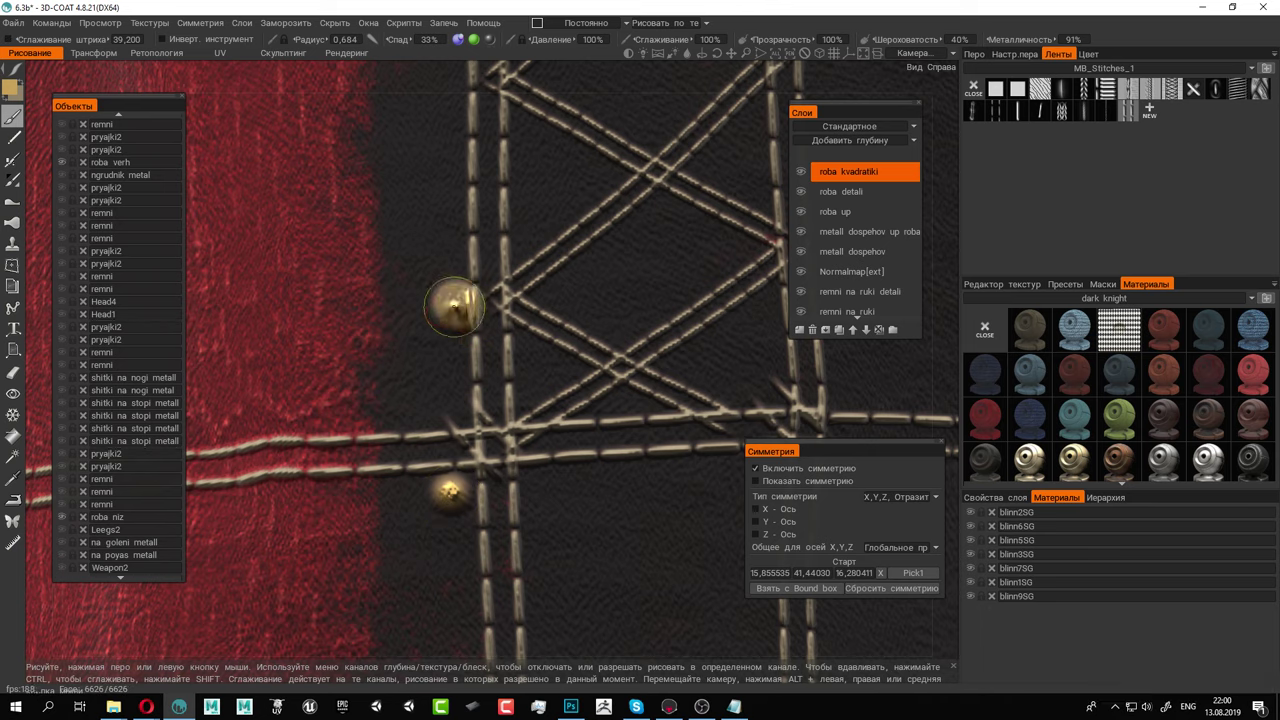
middle_click_drag(461, 219, 452, 388, "alt")
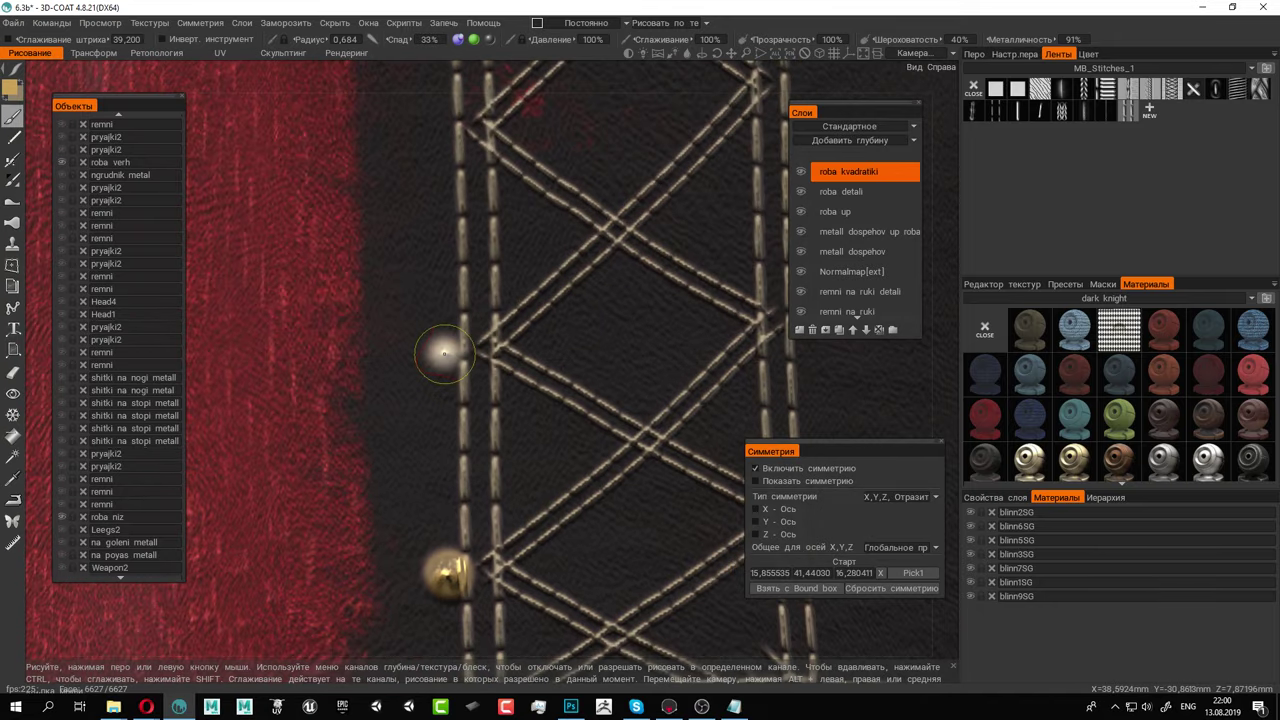
left_click(446, 354)
middle_click_drag(443, 205, 428, 463, "alt")
left_click(422, 348)
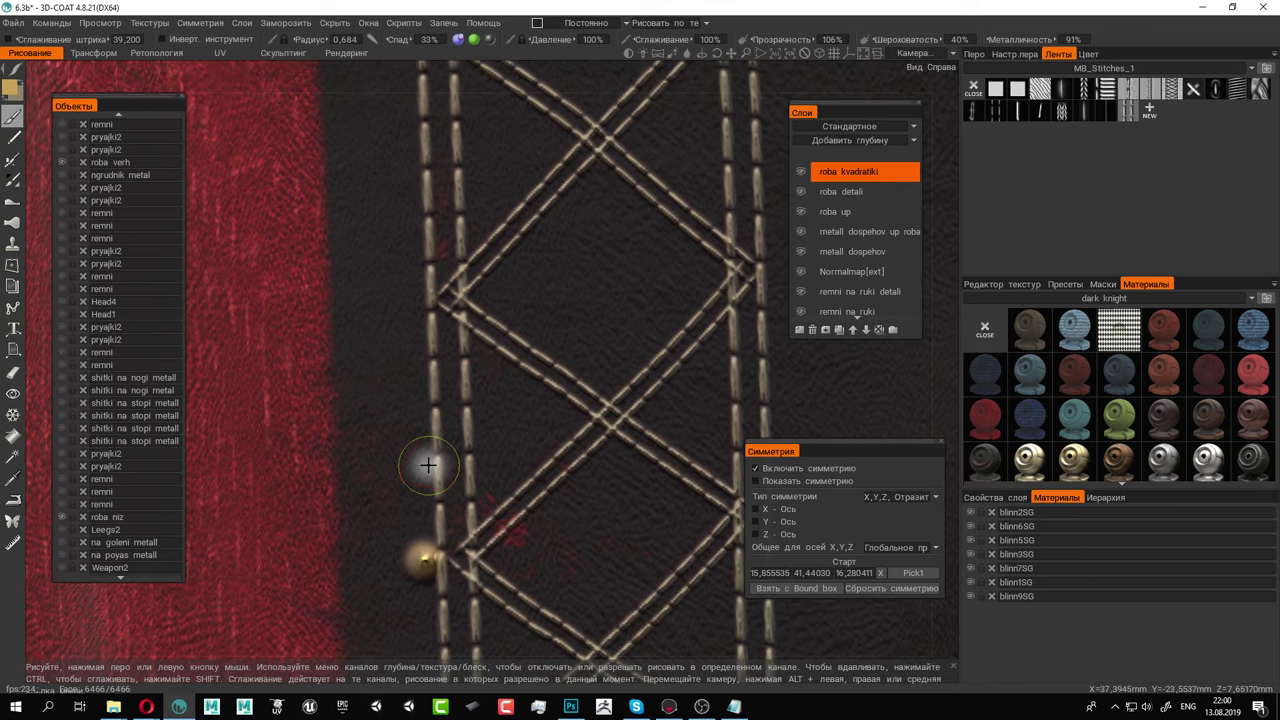
Continue the gold studs up the lattice's front edge to the waist, placing one at each remaining crossing
middle_click_drag(443, 337, 436, 400)
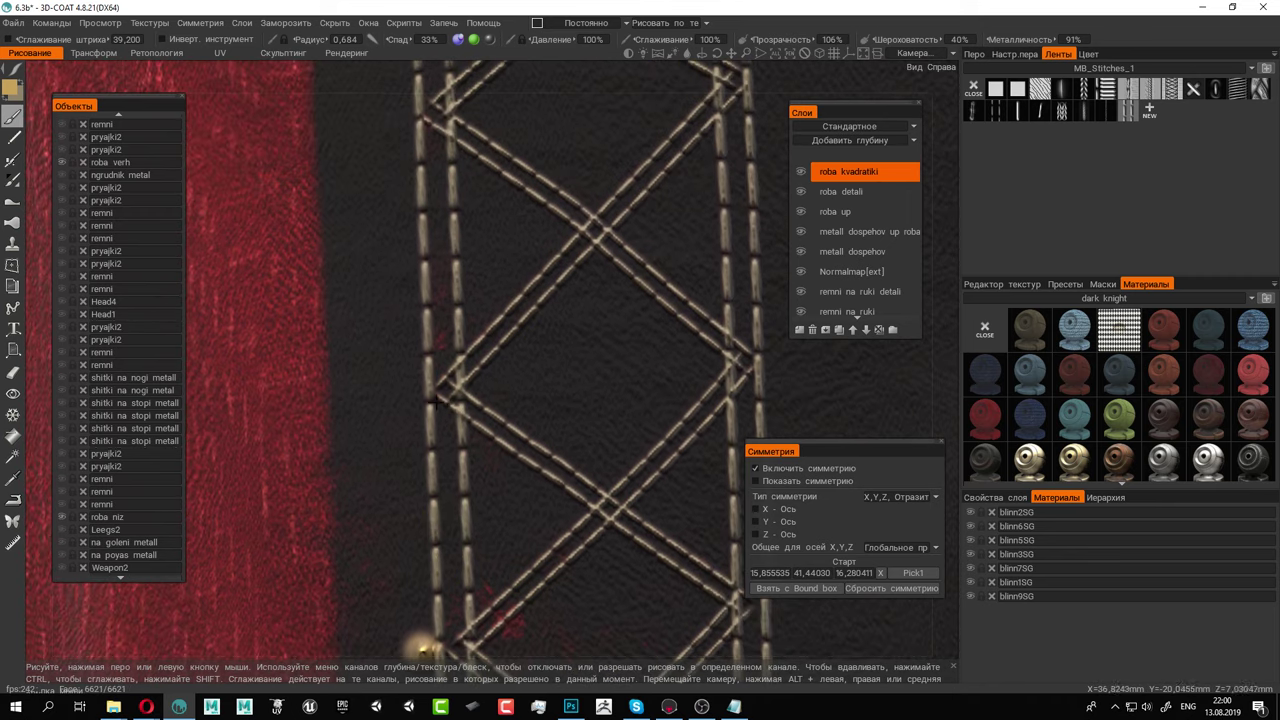
left_click(428, 396)
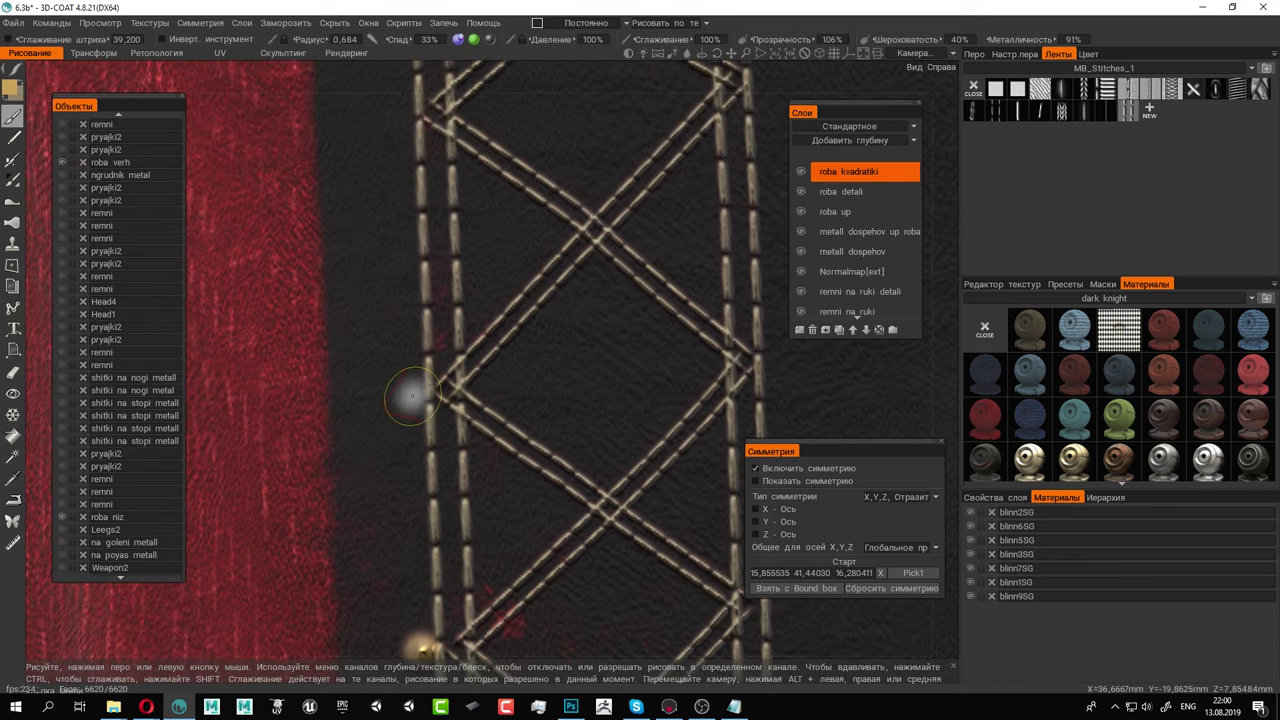
middle_click_drag(412, 240, 403, 397)
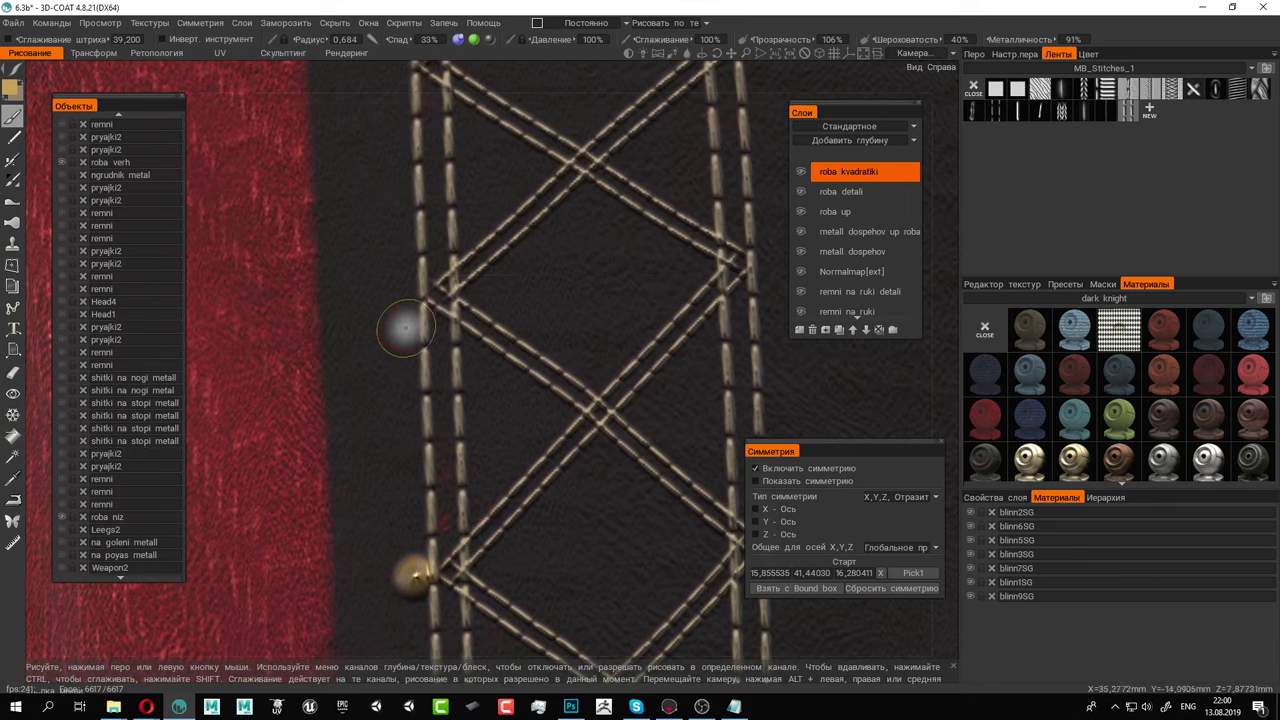
left_click_drag(403, 297, 406, 260, "alt")
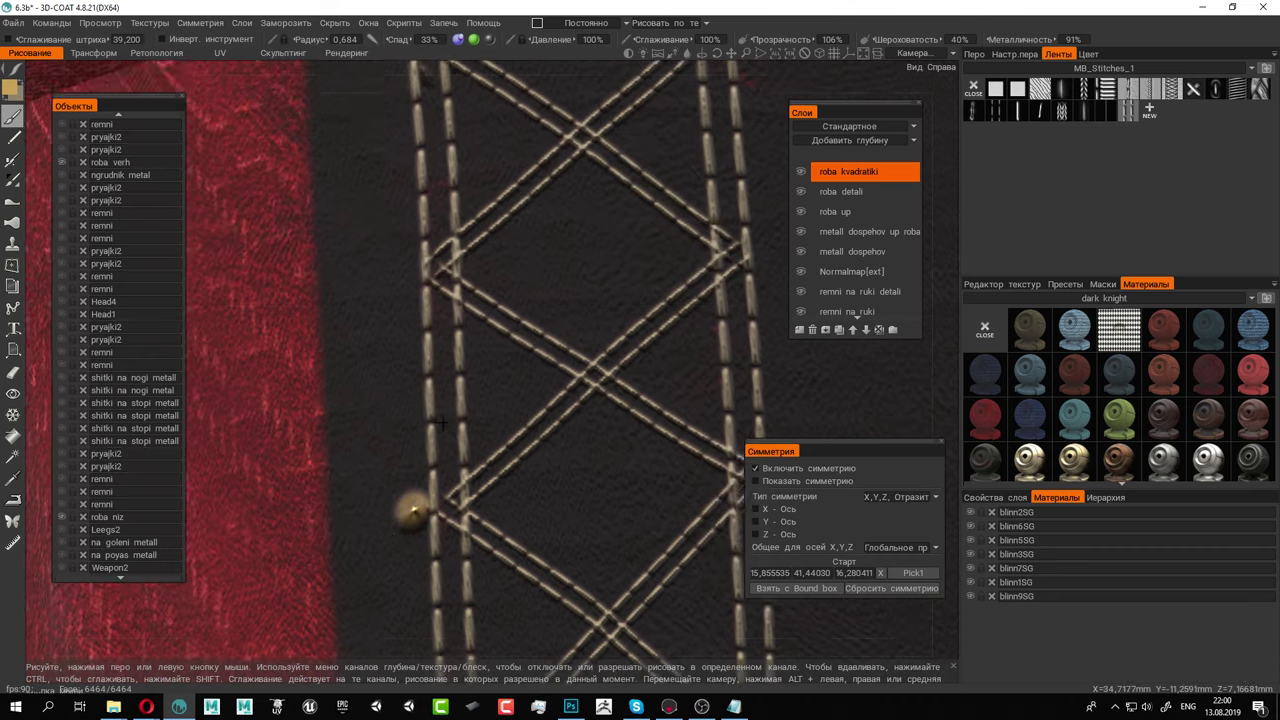
middle_click_drag(406, 260, 399, 572)
left_click(403, 290)
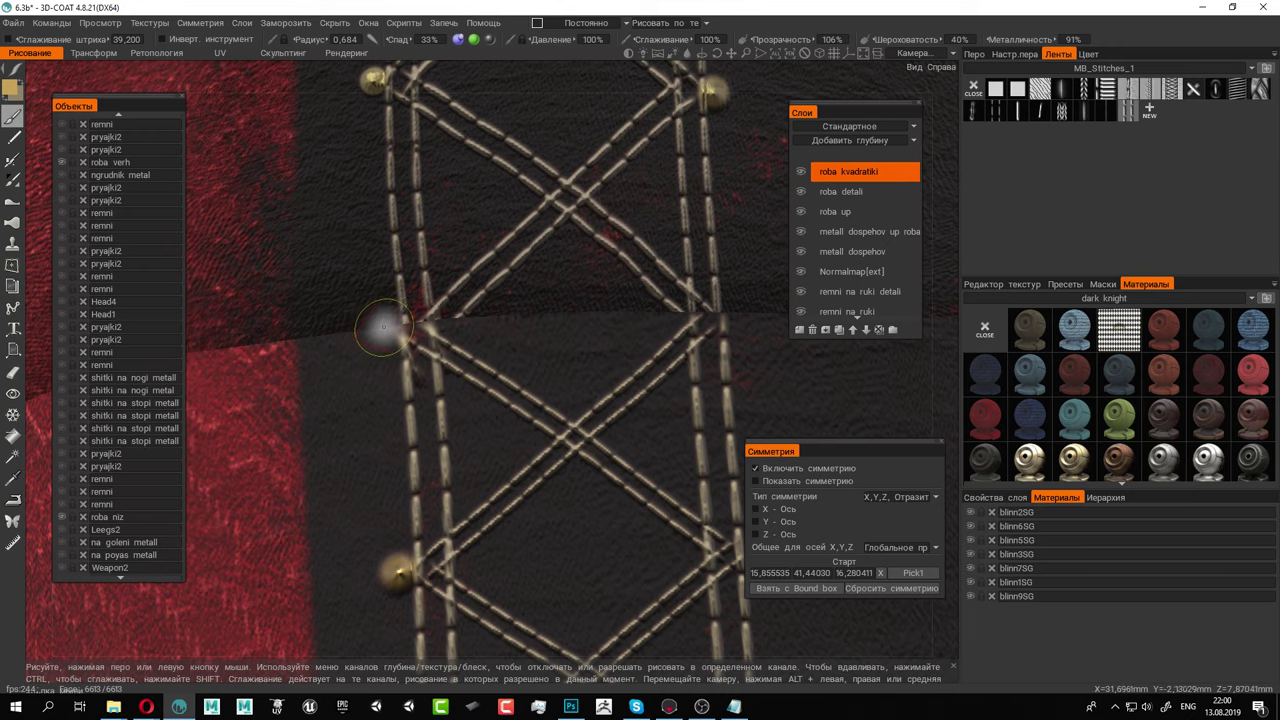
left_click(383, 322)
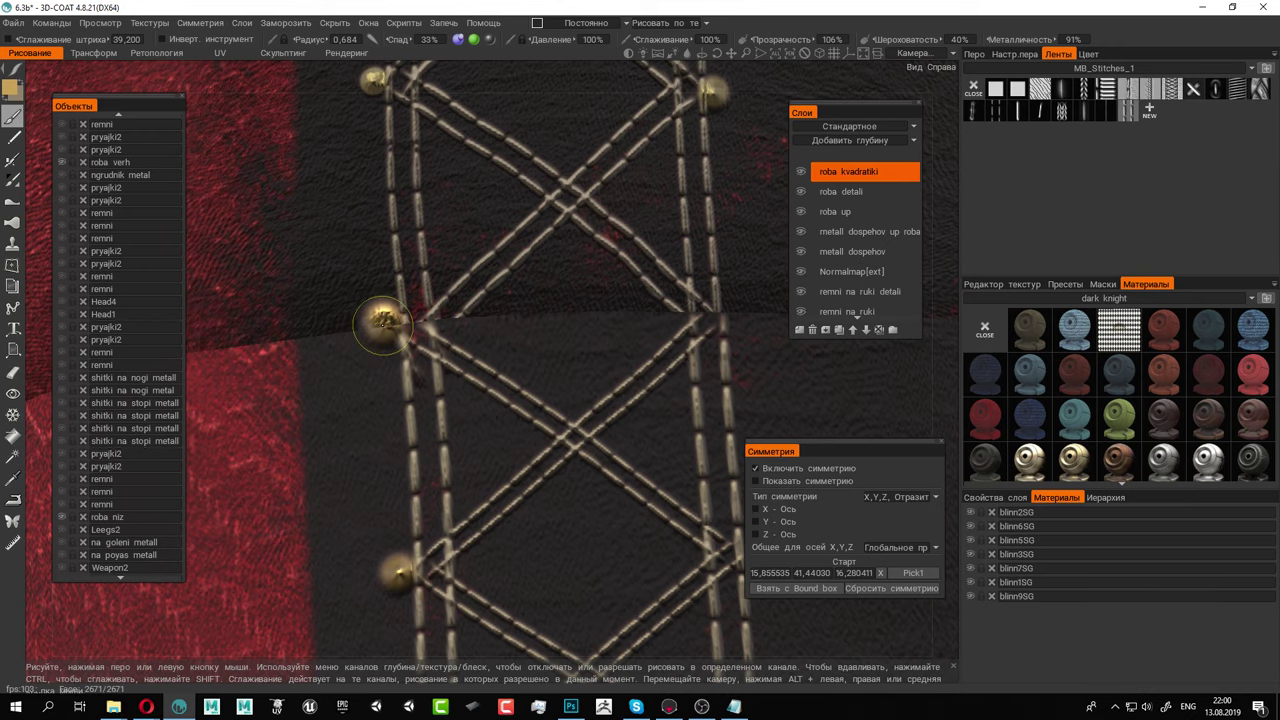
Paint the first gold studs along the lattice's rear edge, from the waist down to the second crossing below it
right_click_drag(383, 322, 581, 337, "alt")
middle_click_drag(581, 337, 424, 300, "alt")
right_click_drag(424, 300, 594, 382, "alt")
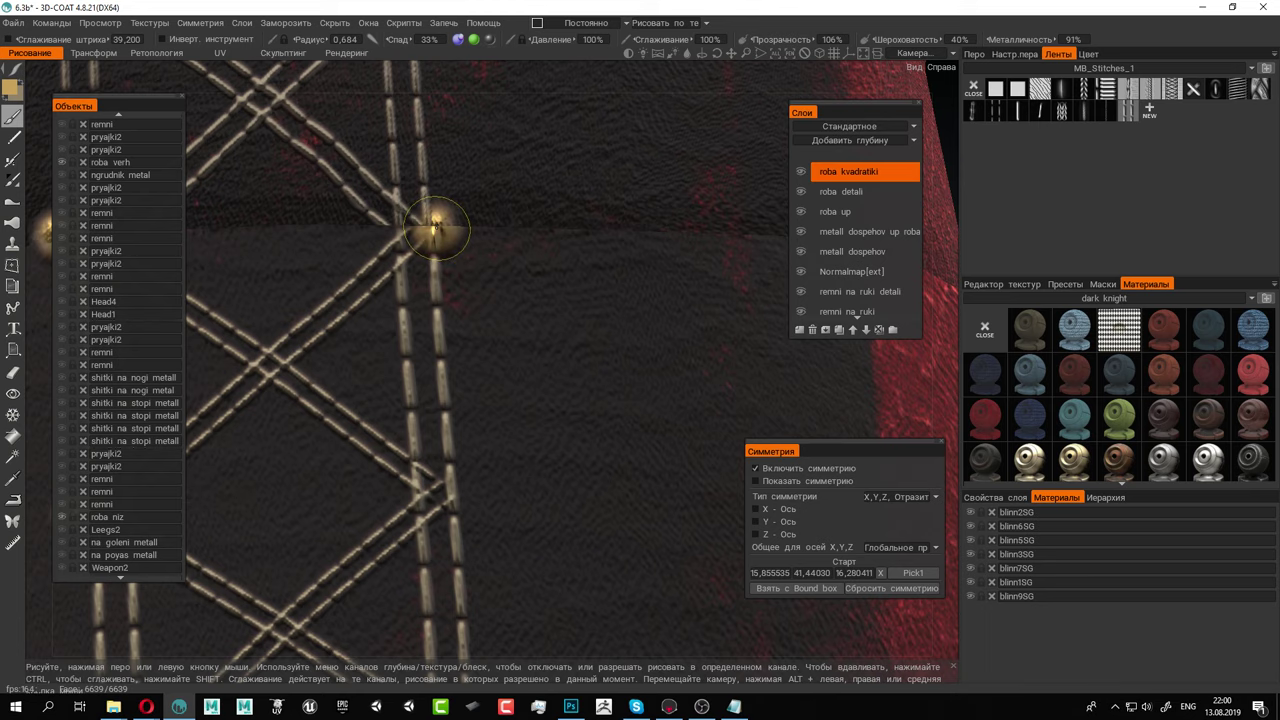
left_click(465, 487)
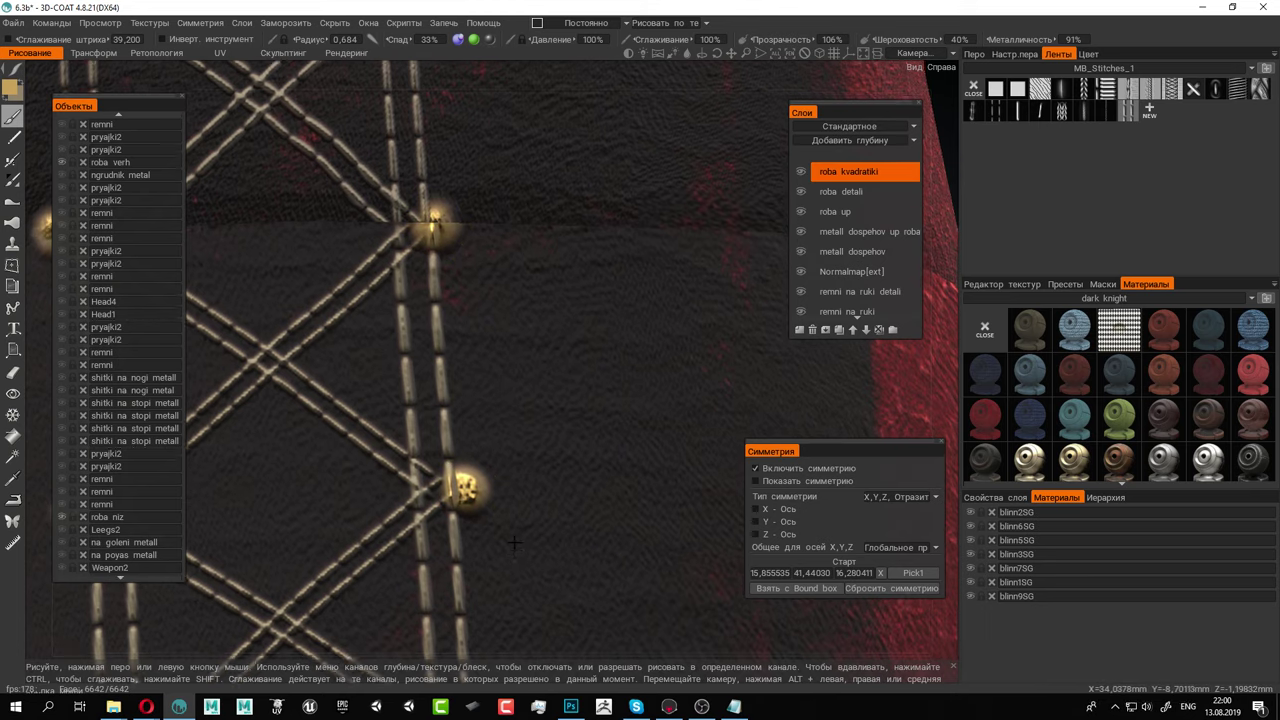
middle_click_drag(513, 543, 502, 368, "alt")
mouse_move(528, 424)
left_mouse_down("alt")
mouse_move(515, 404)
mouse_move(543, 406)
left_mouse_up("alt")
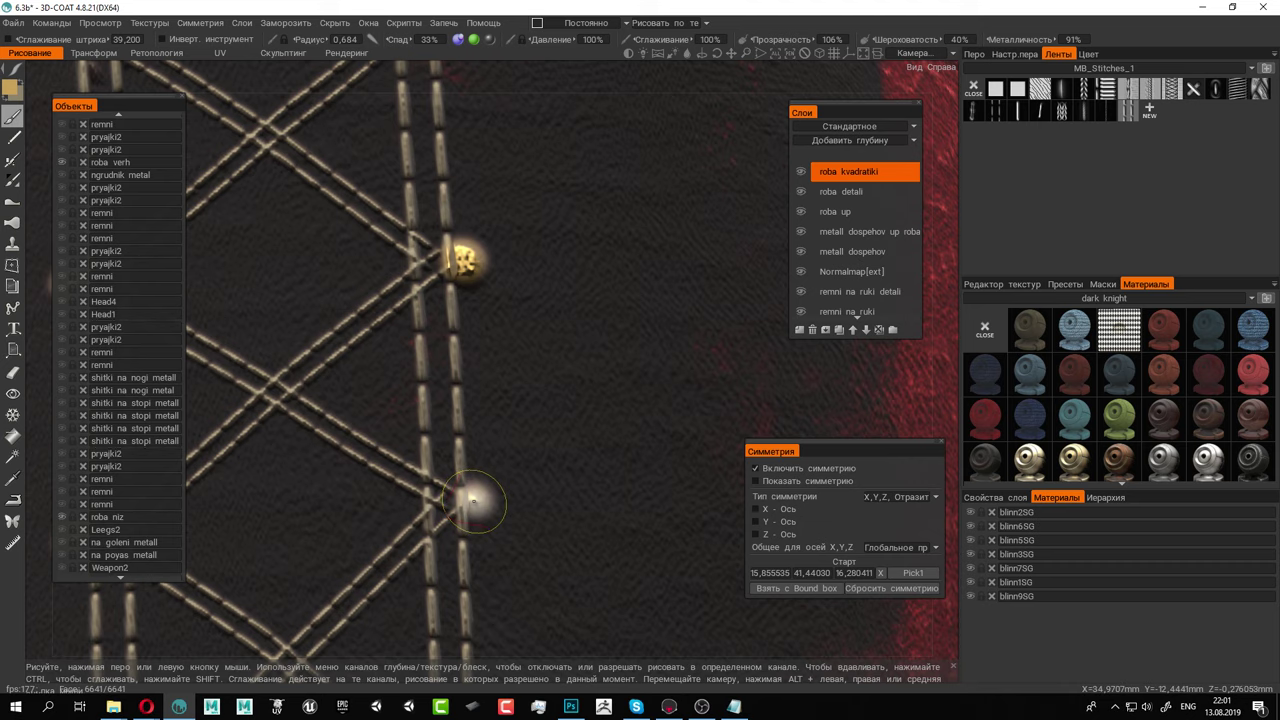
left_click(474, 502)
Continue the gold studs down the lattice's rear edge, ending just below the skirt's horizontal stitch line
middle_click_drag(474, 502, 458, 188, "alt")
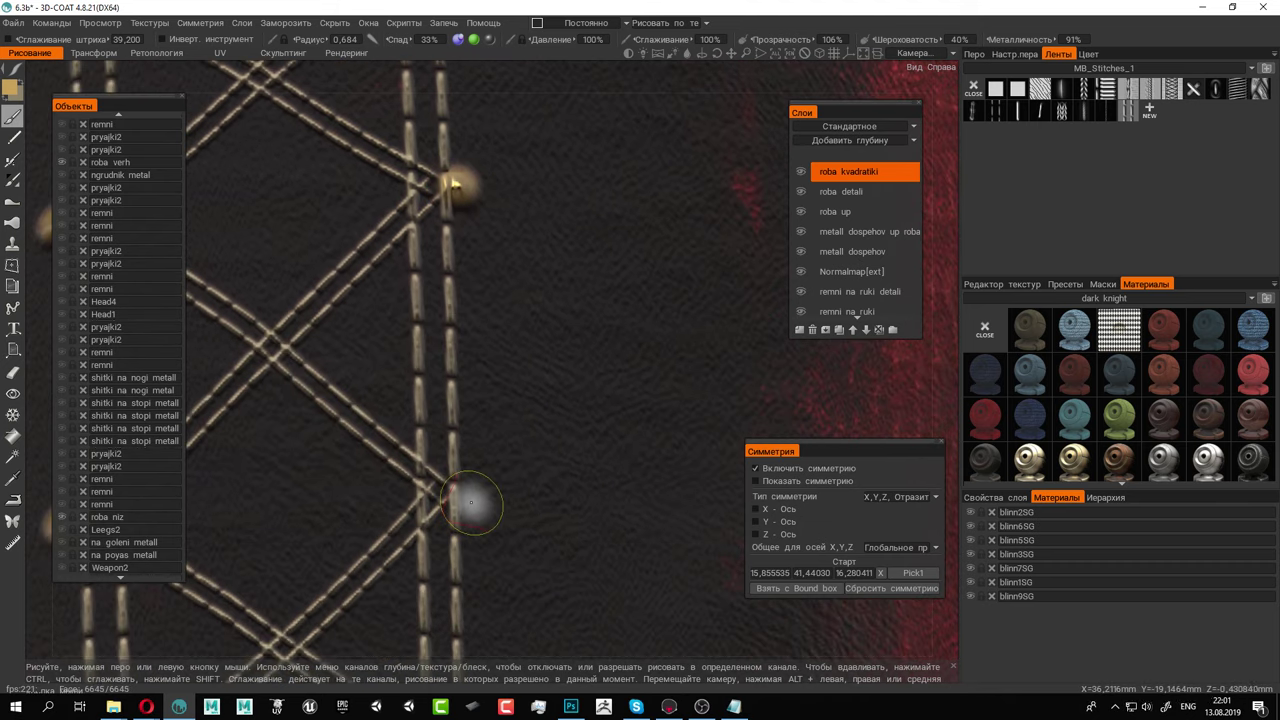
left_click(474, 501)
middle_click_drag(474, 501, 466, 292, "alt")
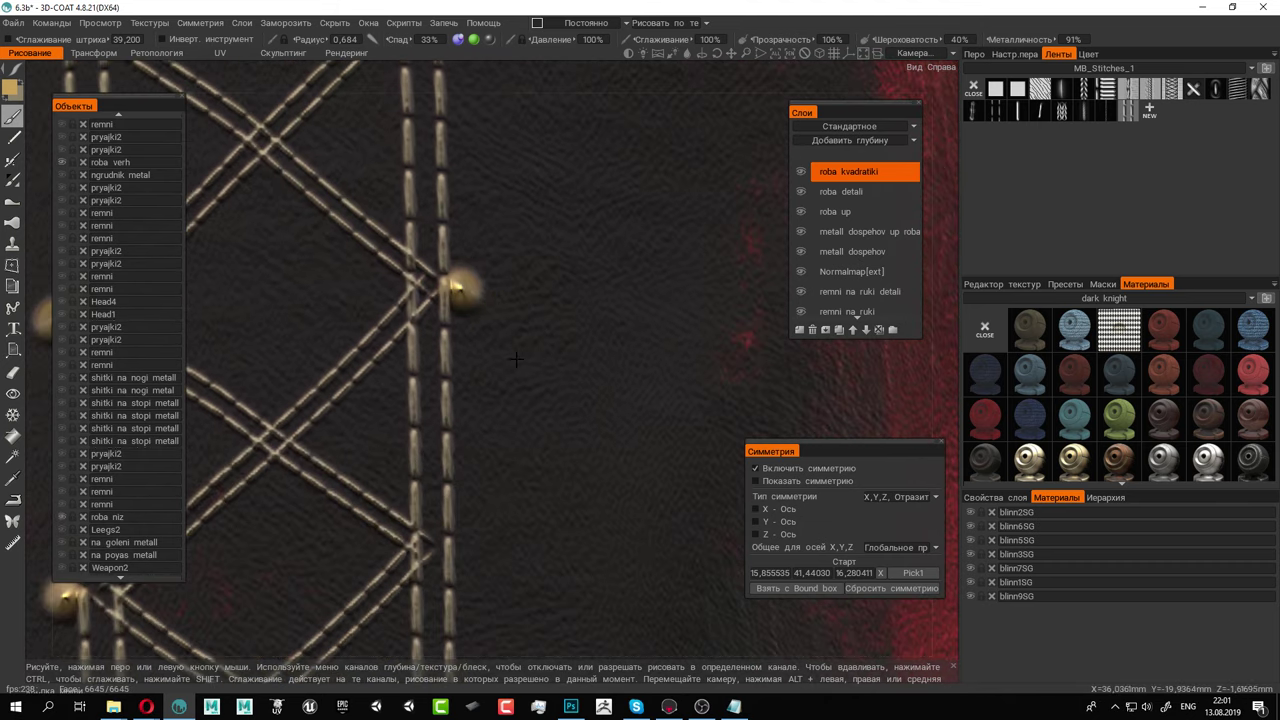
left_click(470, 548)
mouse_move(470, 547)
middle_mouse_down()
mouse_move(496, 586)
mouse_move(558, 312)
middle_mouse_up()
left_click(499, 586)
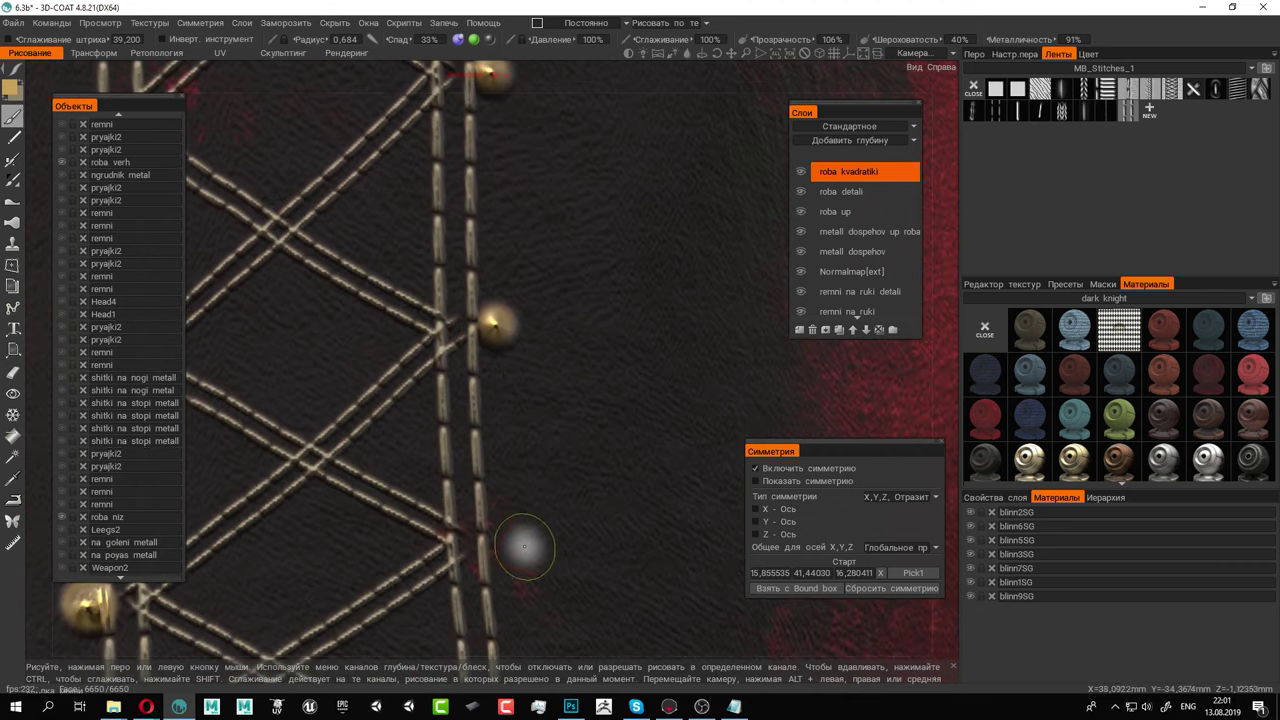
middle_click_drag(553, 521, 541, 275, "alt")
middle_click_drag(503, 467, 542, 411, "alt")
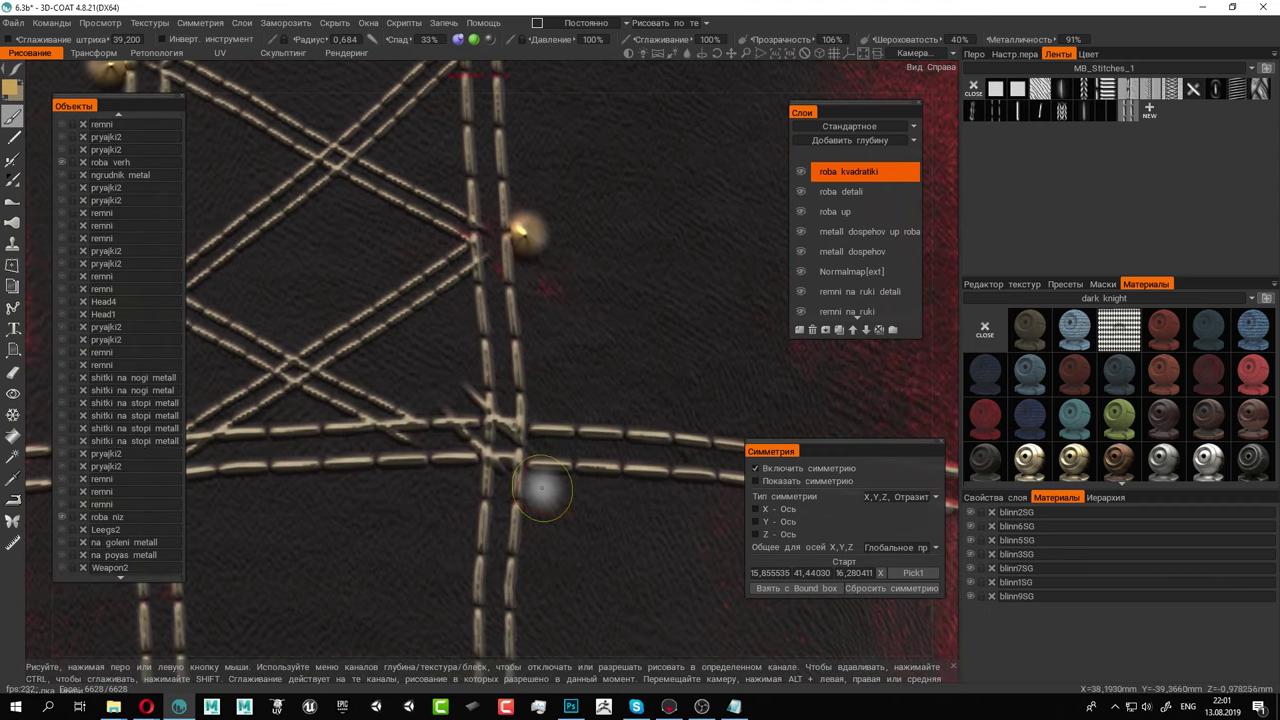
left_click(543, 486)
Enable X-axis symmetry and paint a gold stud below the skirt's horizontal stitch line, beside the dark strip of the front panel
right_click_drag(600, 539, 420, 311, "alt")
left_click_drag(420, 311, 463, 318, "alt")
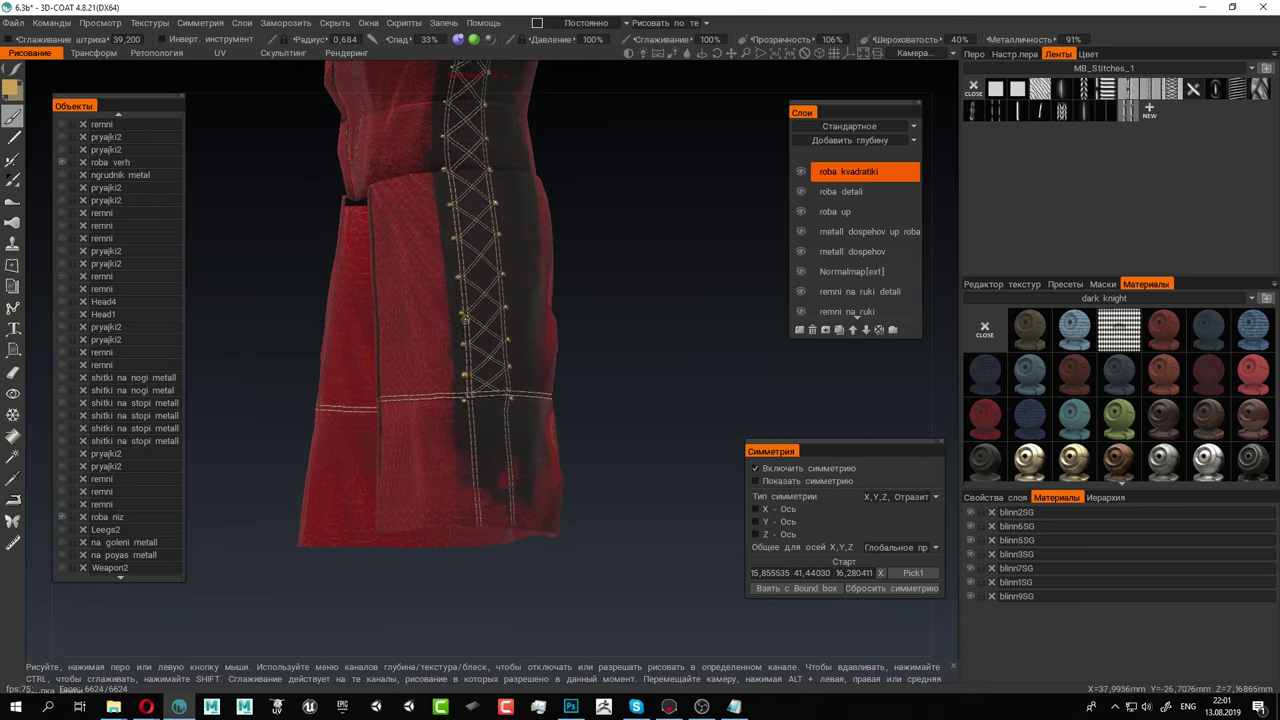
left_click_drag(436, 319, 562, 345, "alt")
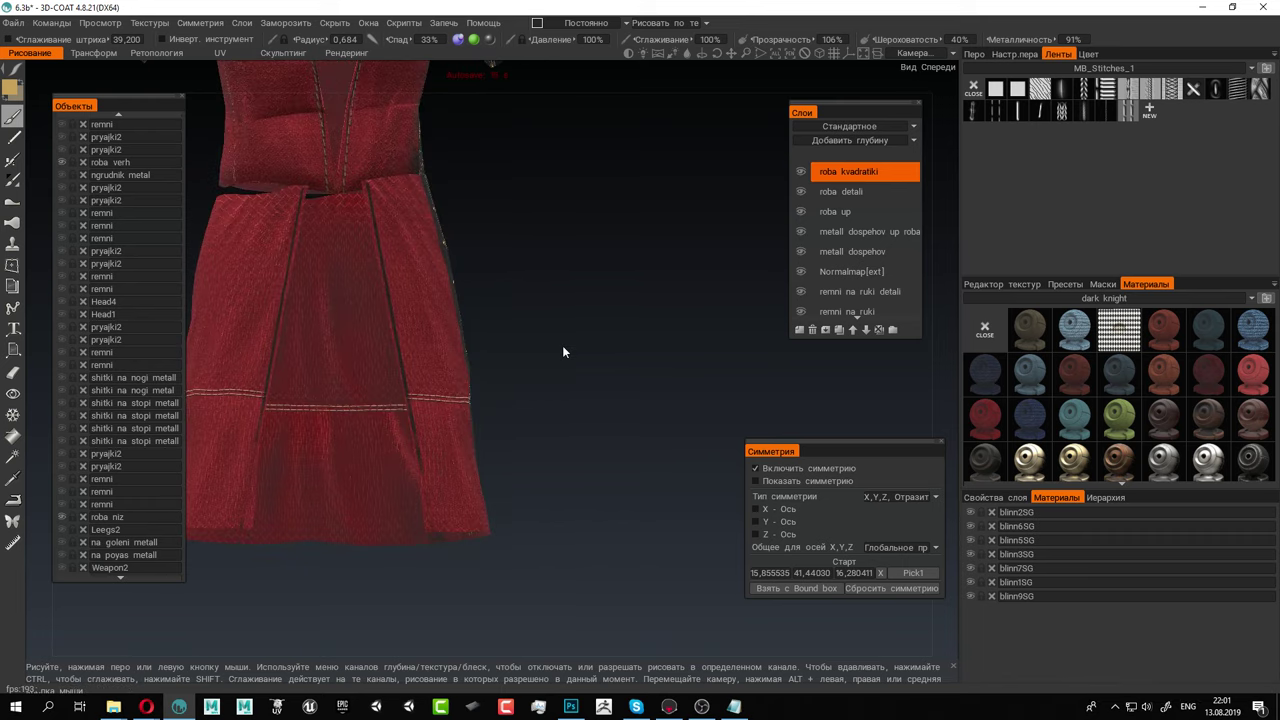
left_click(756, 509)
scroll(645, 450, "up", 6)
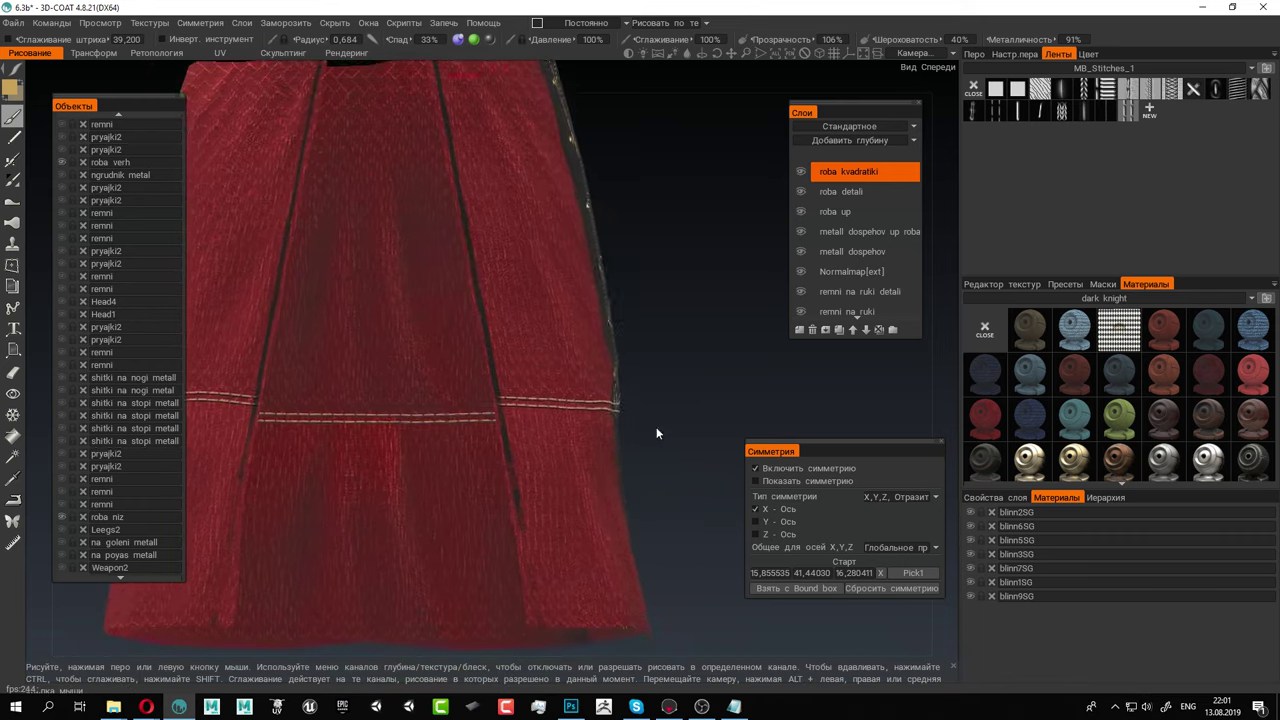
left_click_drag(636, 461, 604, 463, "alt")
scroll(600, 470, "up", 3)
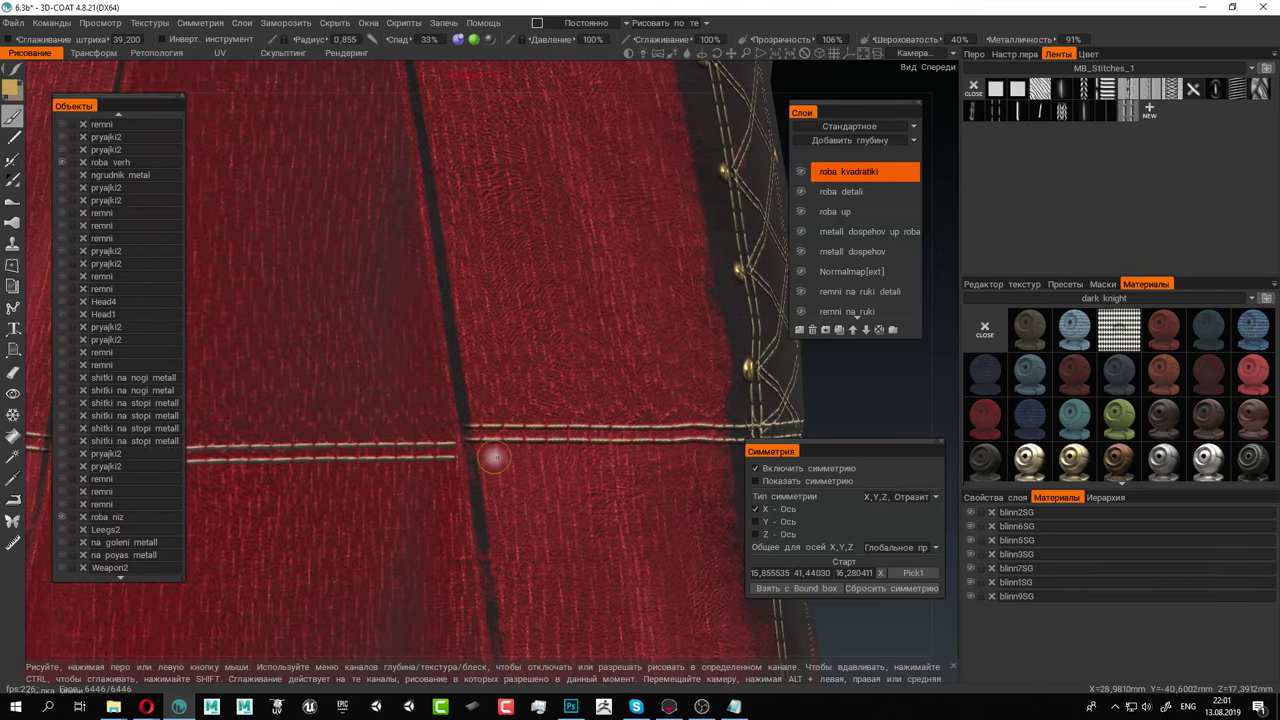
left_click(490, 457)
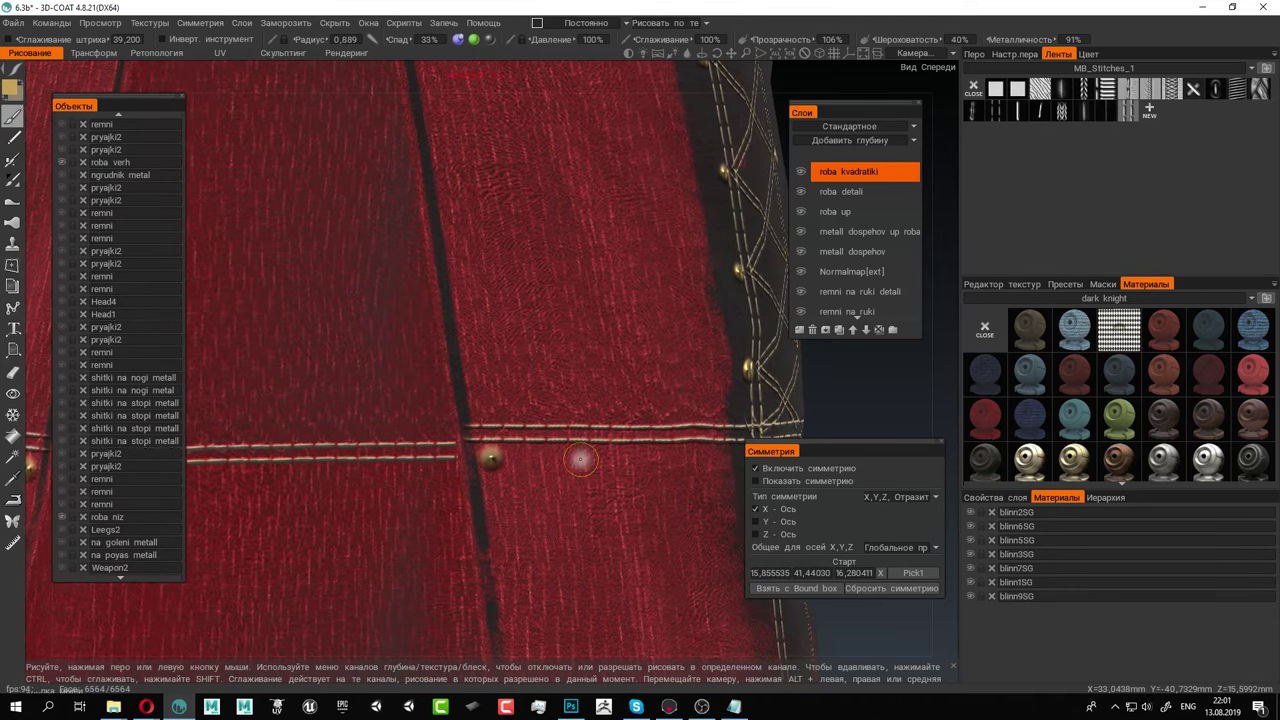
Paint three more gold studs below the skirt's horizontal stitch line, continuing from the dark strip toward the side lattice
left_click(580, 457)
left_click(666, 457)
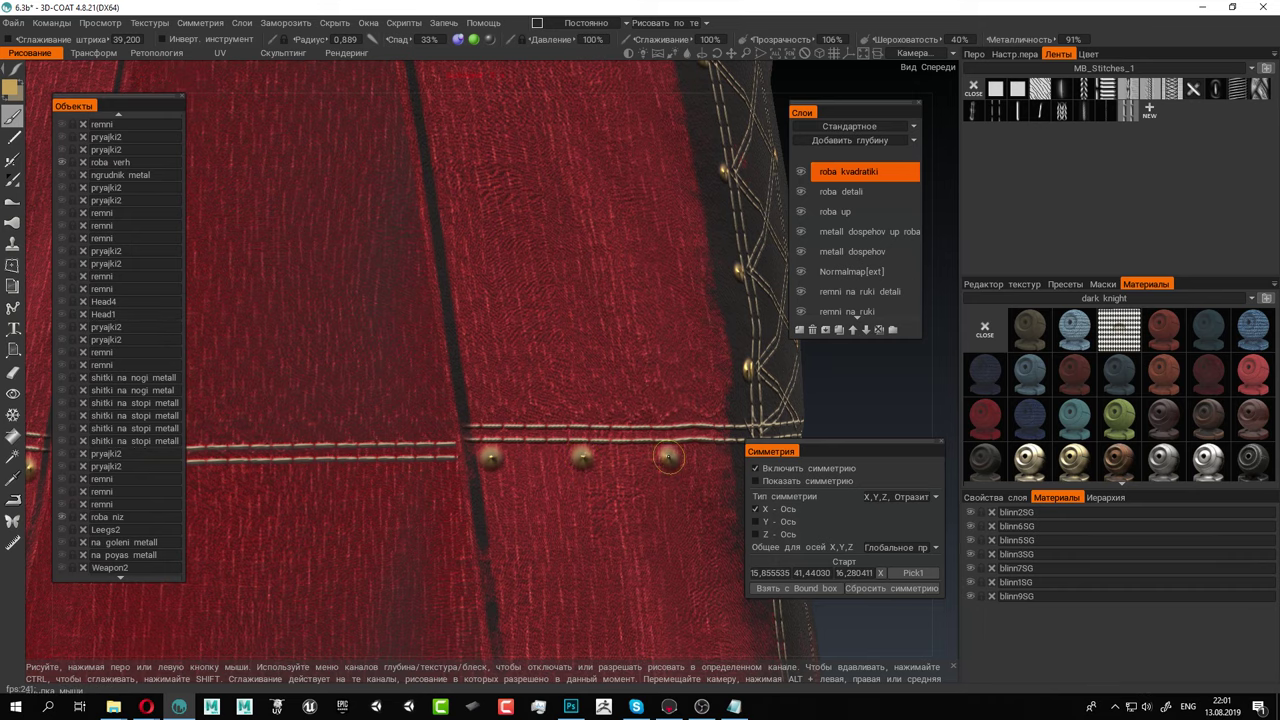
mouse_move(666, 457)
left_mouse_down("alt")
mouse_move(678, 457)
mouse_move(668, 445)
left_mouse_up("alt")
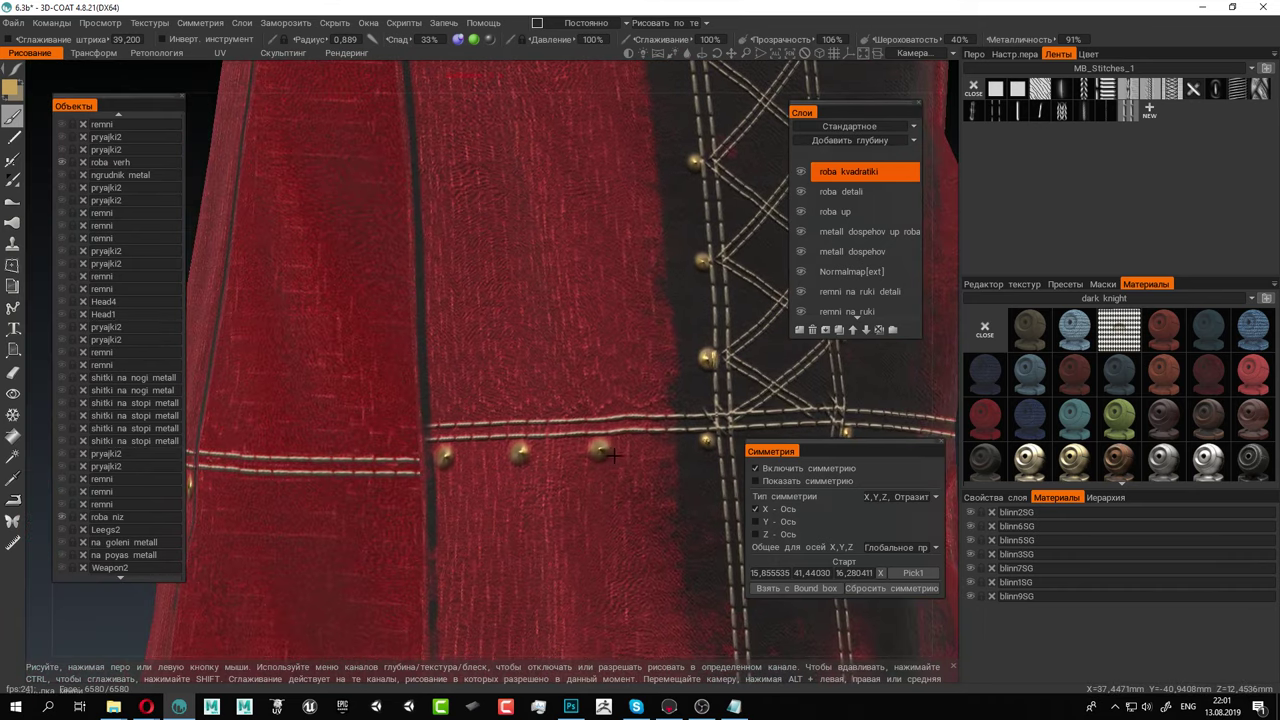
left_click(668, 445)
Paint a matching row of four gold studs above the same stitch line and save the project
left_click(663, 396)
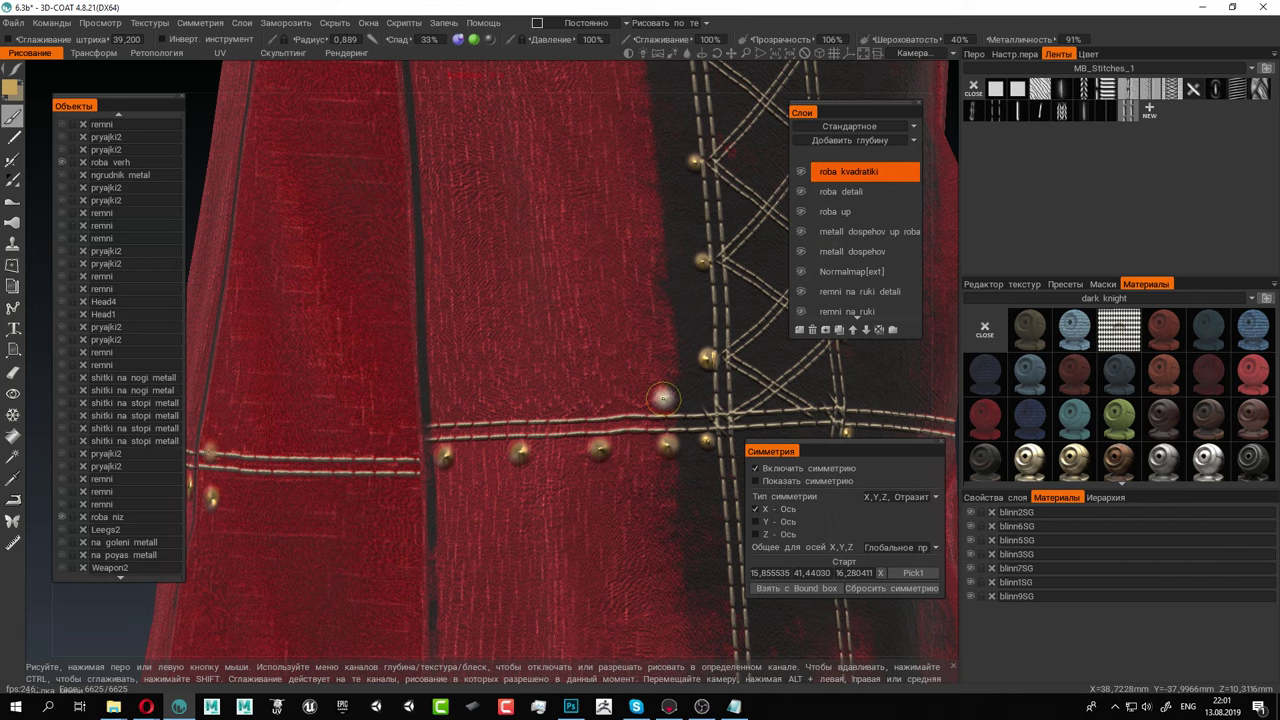
key("ctrl+s")
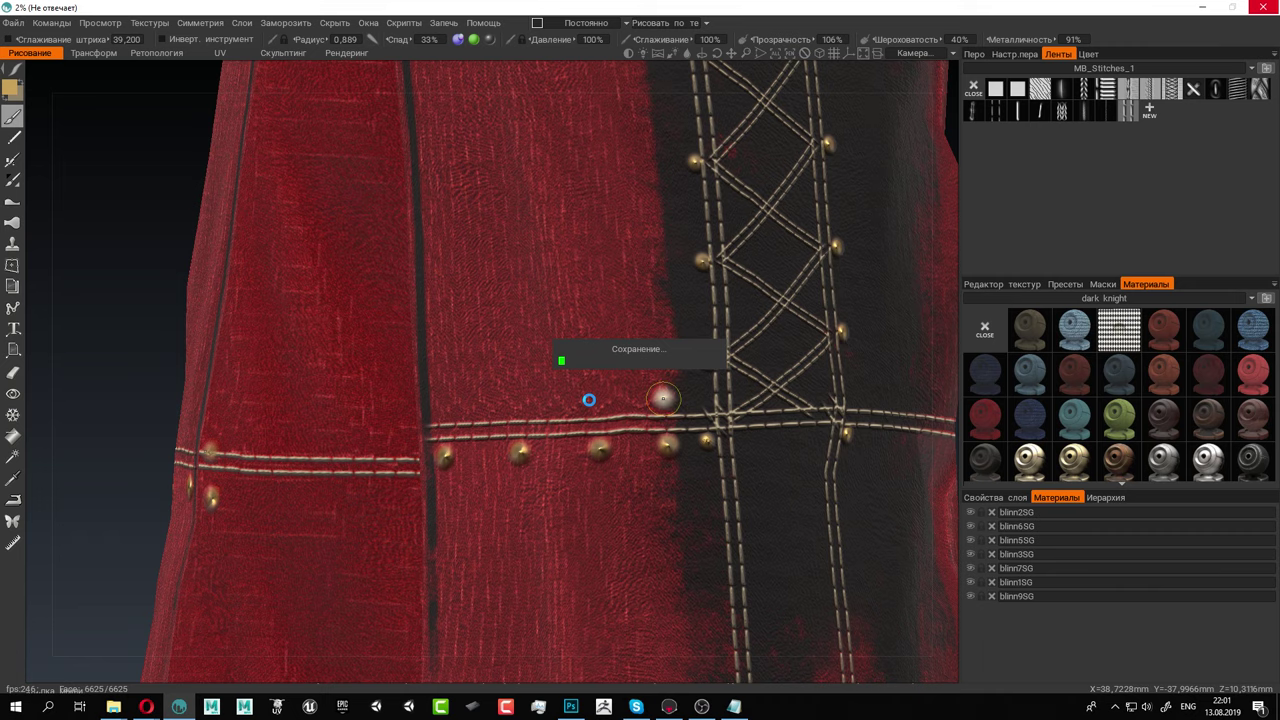
left_click(596, 403)
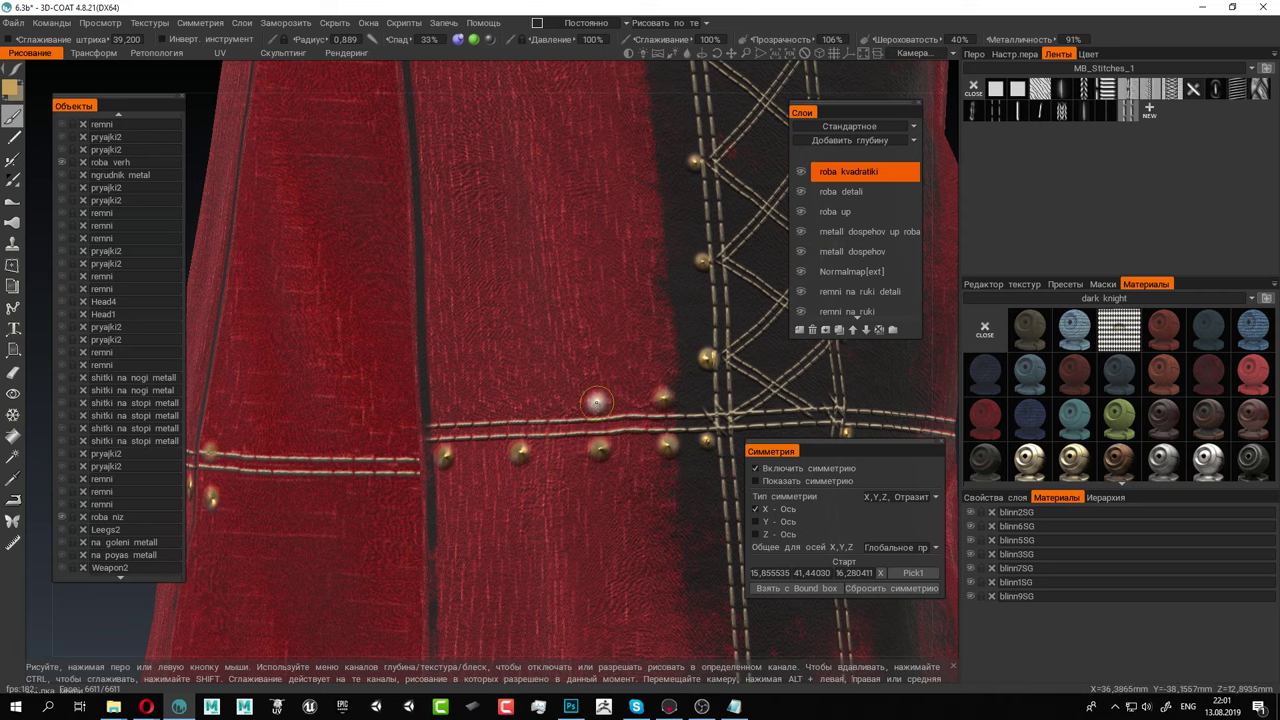
left_click(520, 405)
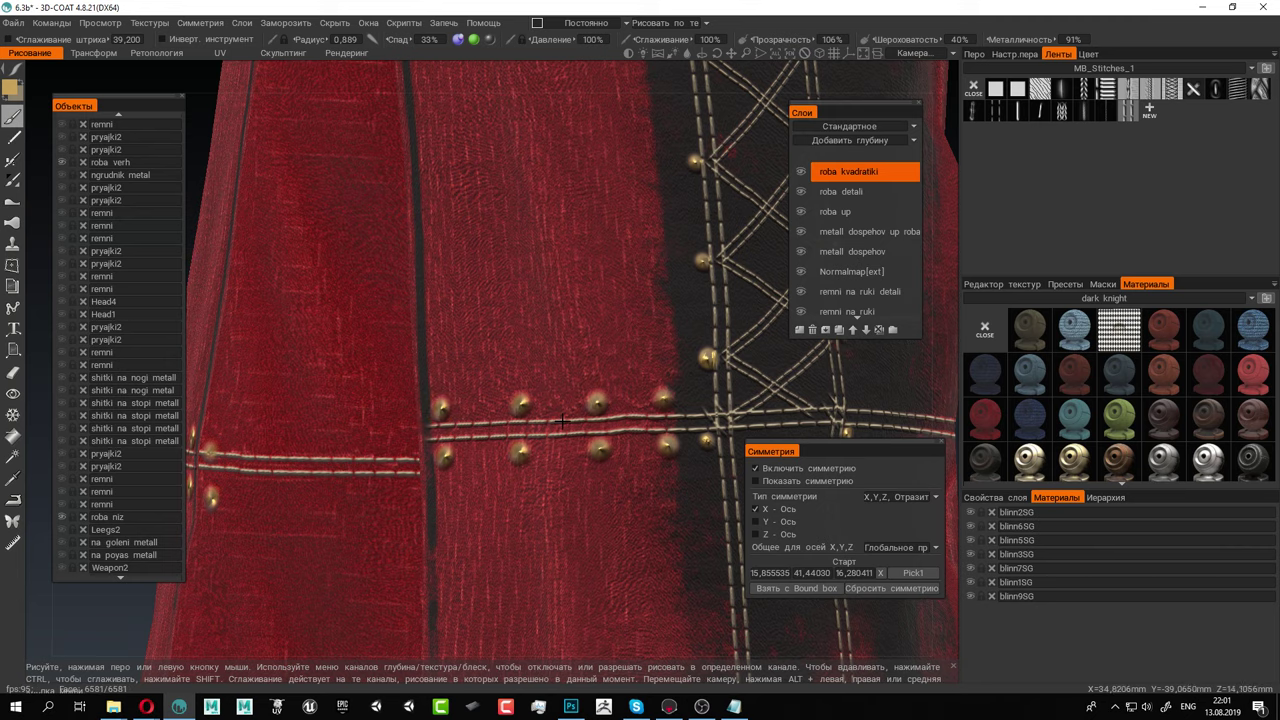
right_click_drag(562, 421, 443, 400, "alt")
left_click_drag(464, 400, 475, 403, "alt")
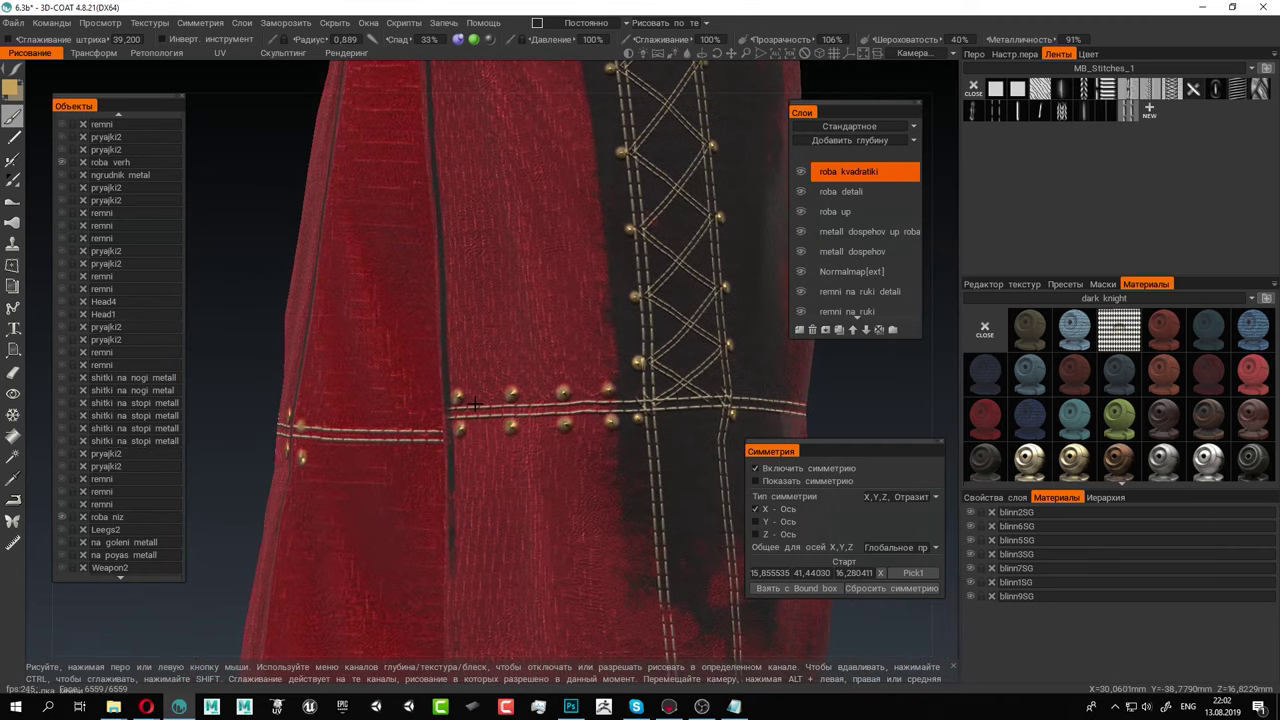
Erase the gold studs along the horizontal stitch line, working from the skirt's opposite front side with symmetry on
right_click_drag(674, 425, 446, 350, "alt")
left_click_drag(446, 350, 613, 365, "alt")
middle_click_drag(472, 382, 578, 383, "alt")
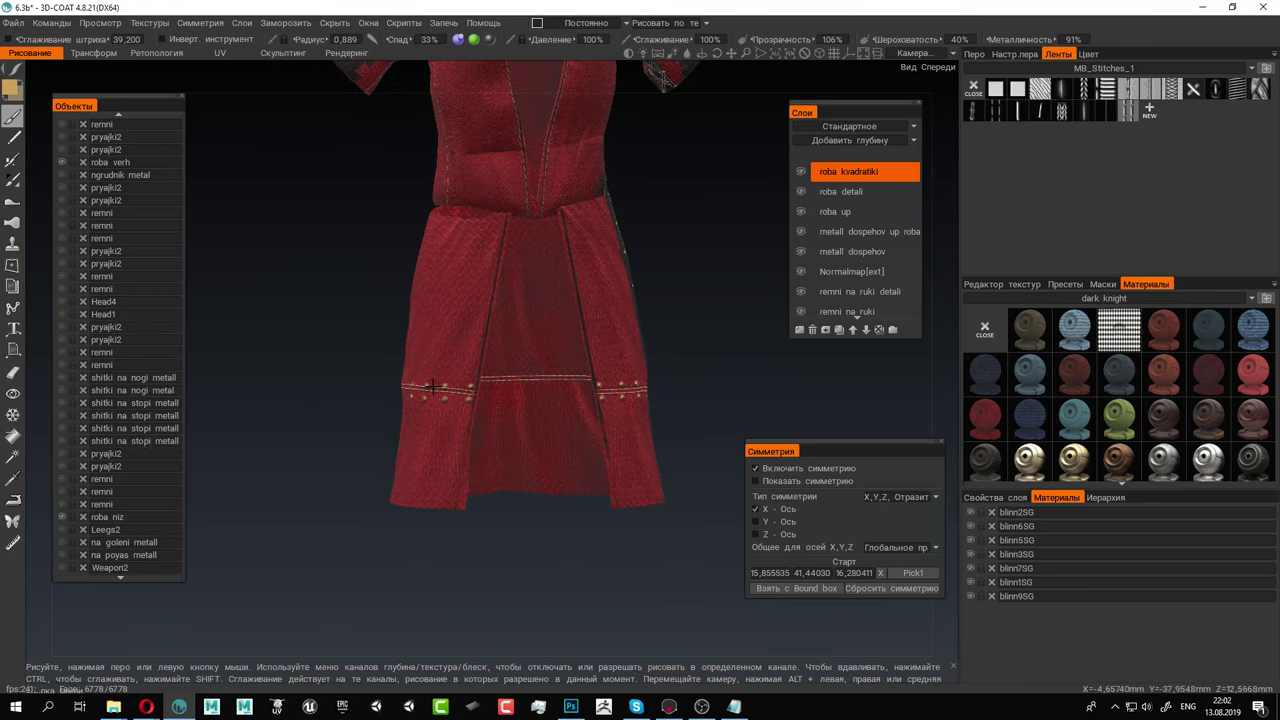
right_click_drag(578, 383, 662, 470, "alt")
left_click_drag(478, 444, 545, 446, "alt")
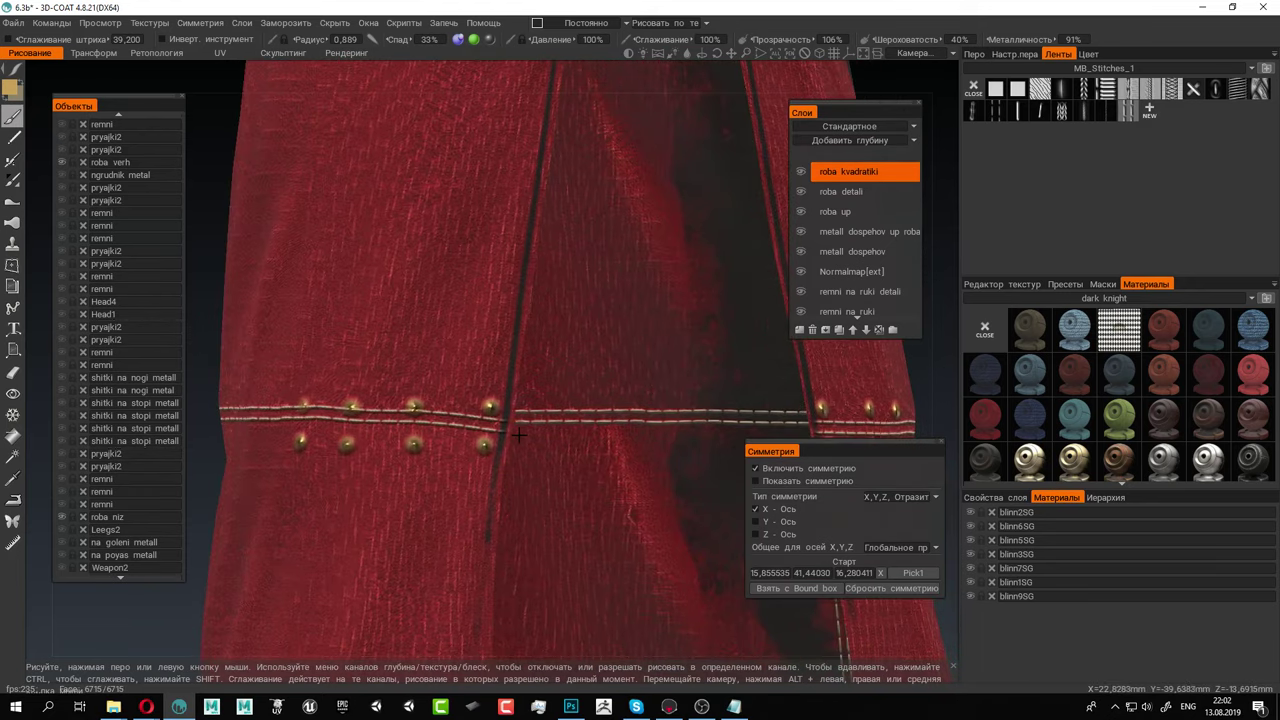
left_click(13, 376)
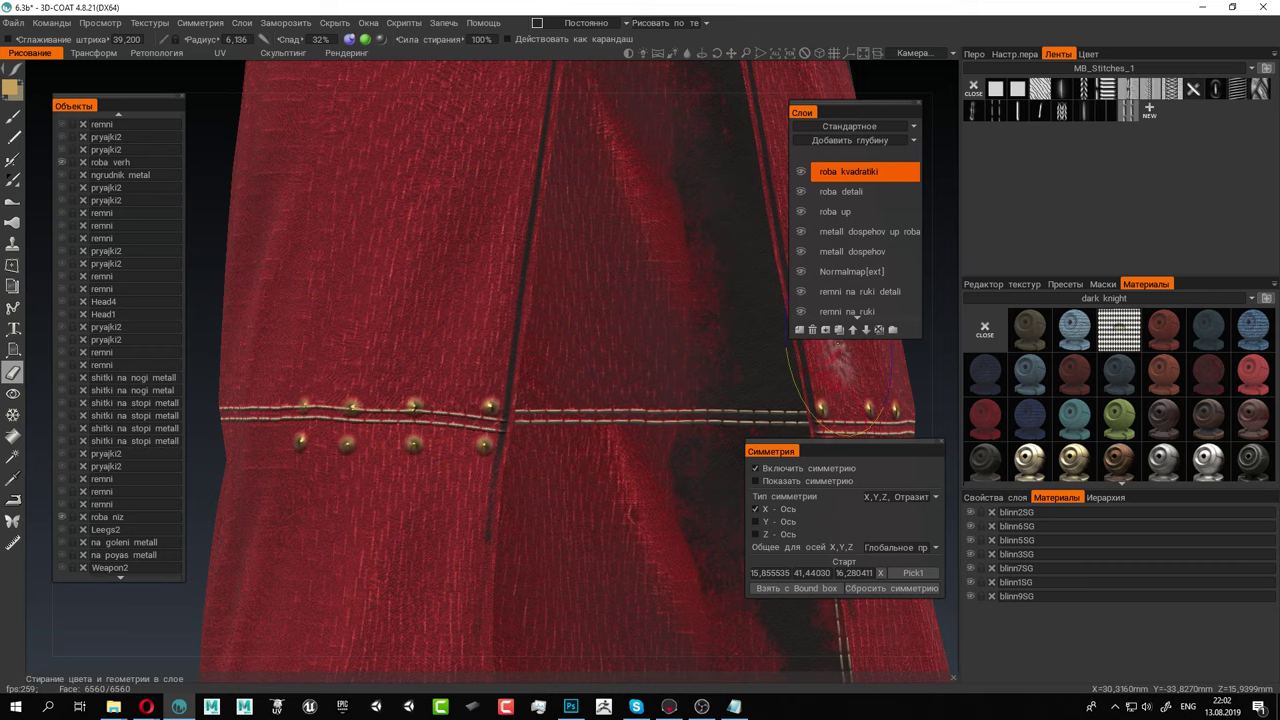
left_click_drag(693, 343, 676, 343)
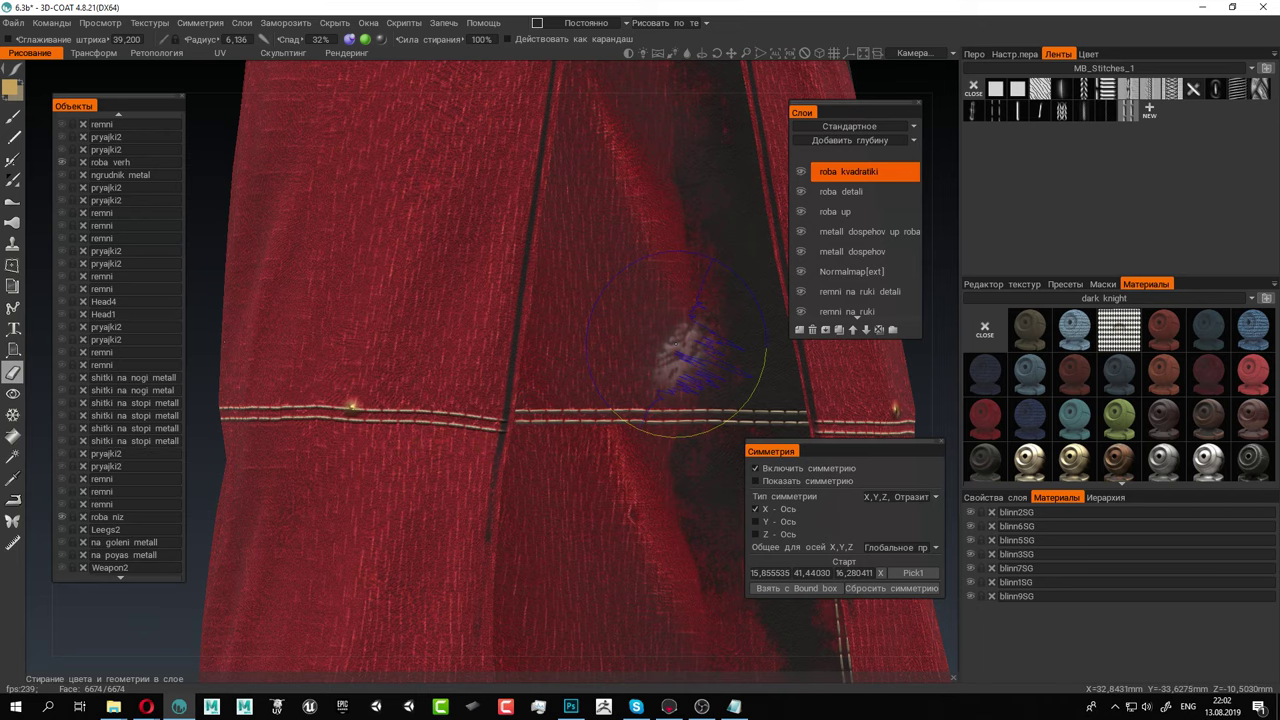
Repaint the two missing gold studs at the lowest crossings on the lattice's rear edge, above the horizontal stitch line
left_click_drag(708, 363, 646, 360, "alt")
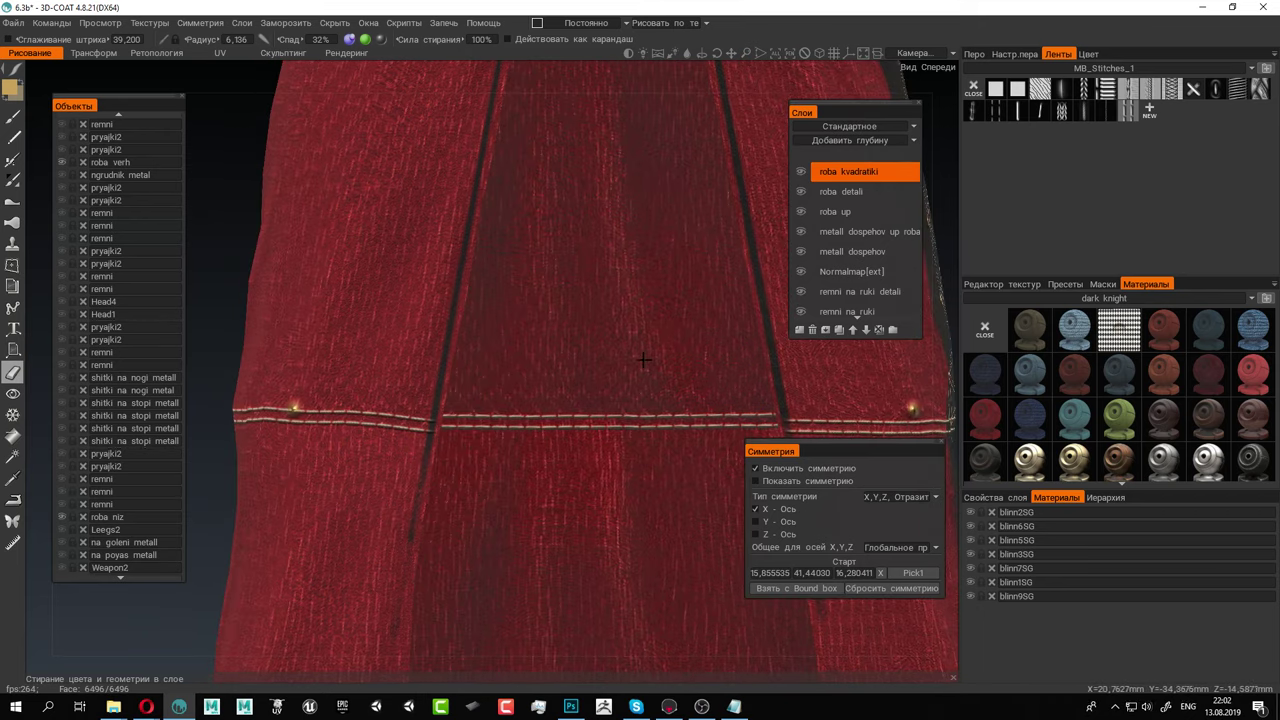
middle_click_drag(646, 360, 460, 346, "alt")
left_click_drag(507, 353, 481, 355, "alt")
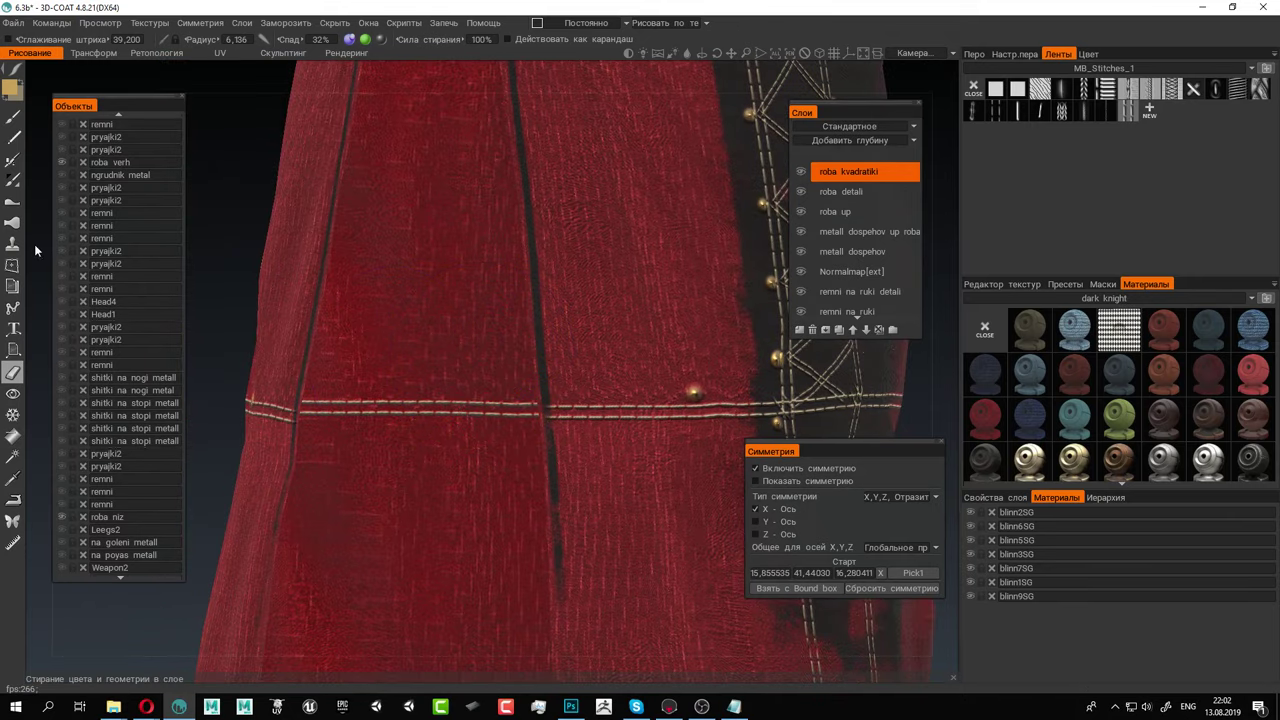
left_click_drag(471, 350, 446, 352, "alt")
middle_click_drag(446, 352, 294, 360, "alt")
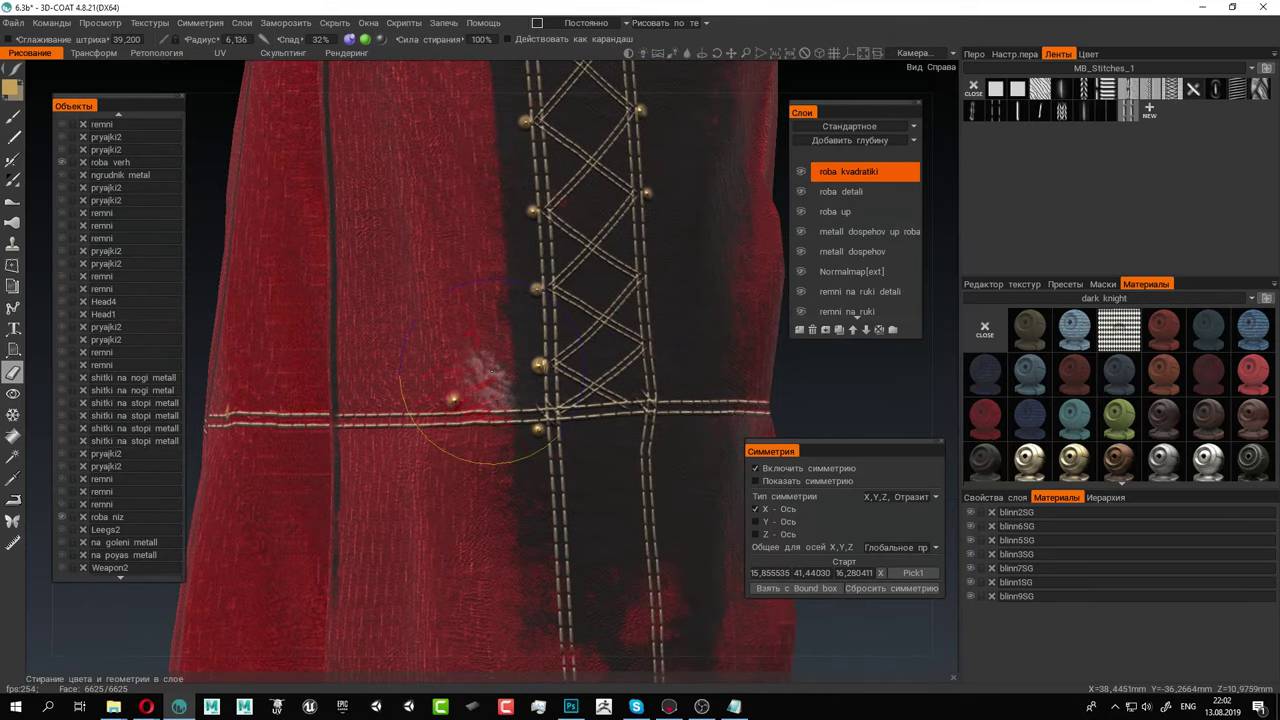
left_click(13, 117)
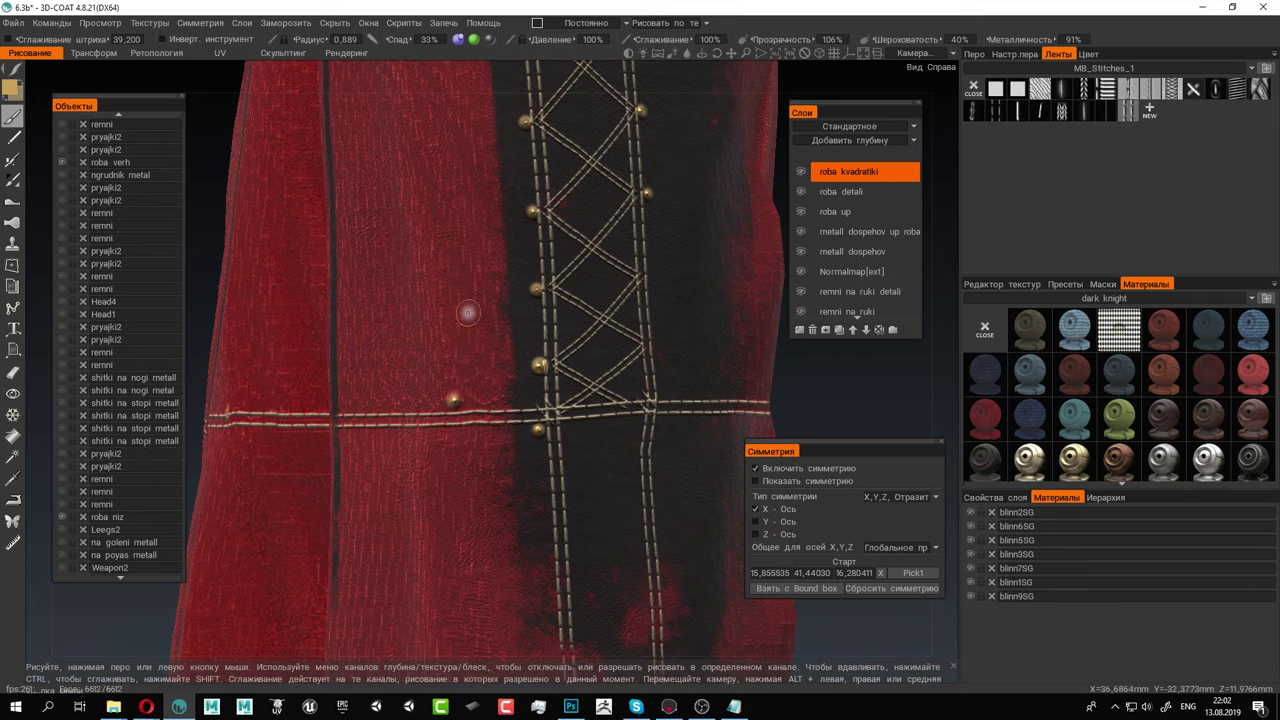
mouse_move(469, 313)
right_mouse_down("alt")
mouse_move(537, 388)
mouse_move(515, 440)
right_mouse_up("alt")
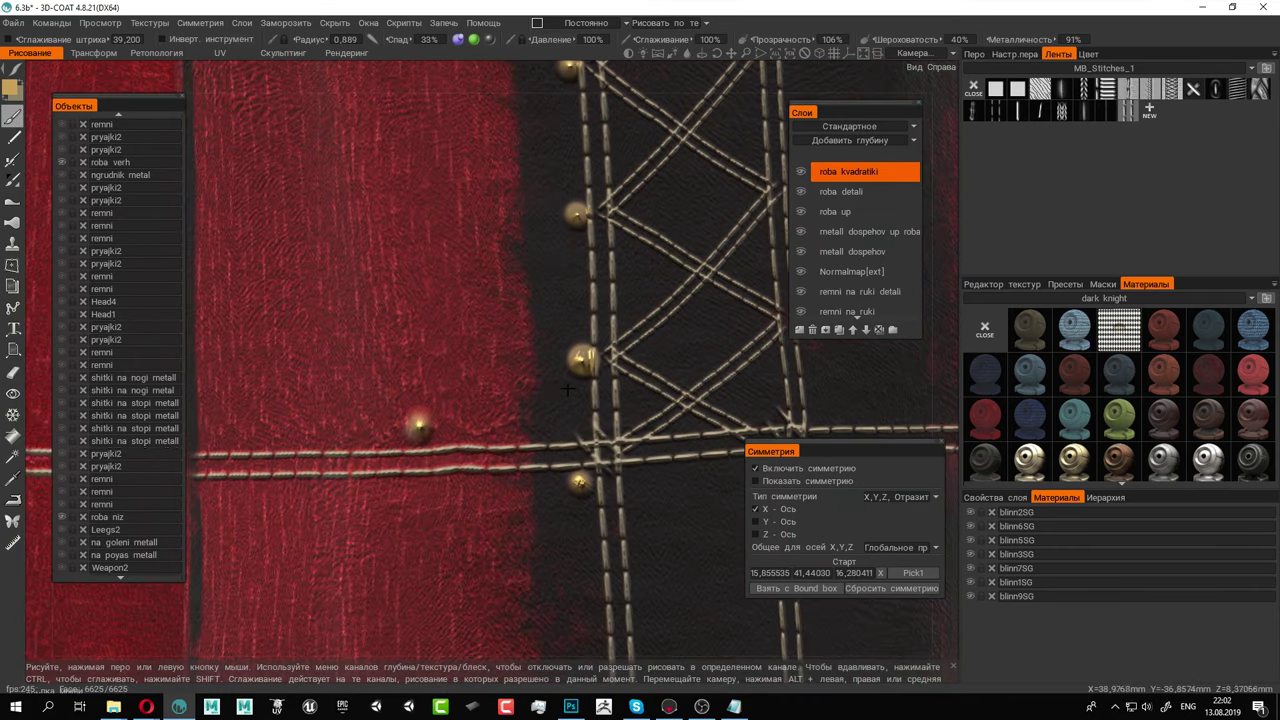
middle_click_drag(644, 357, 335, 480, "alt")
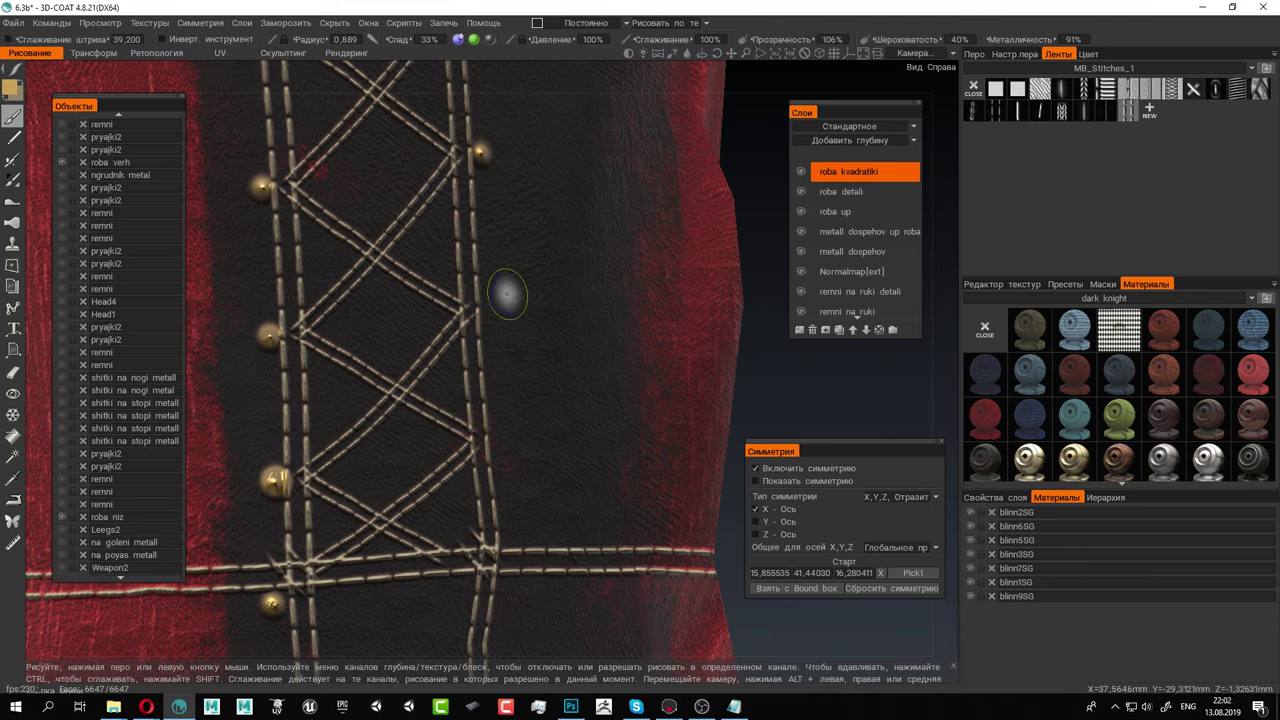
left_click(495, 303)
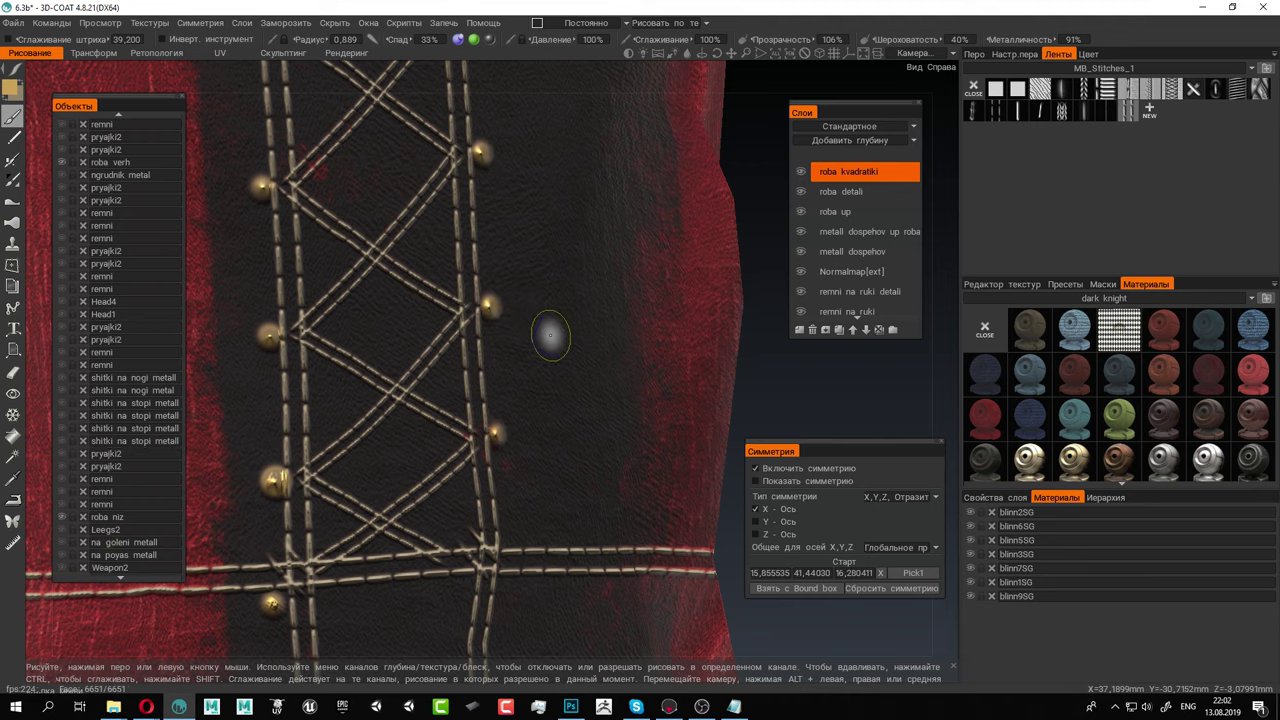
Erase the leftover stud above the horizontal stitch line using the soft round brush at radius 1,200
middle_click_drag(385, 477, 735, 296, "alt")
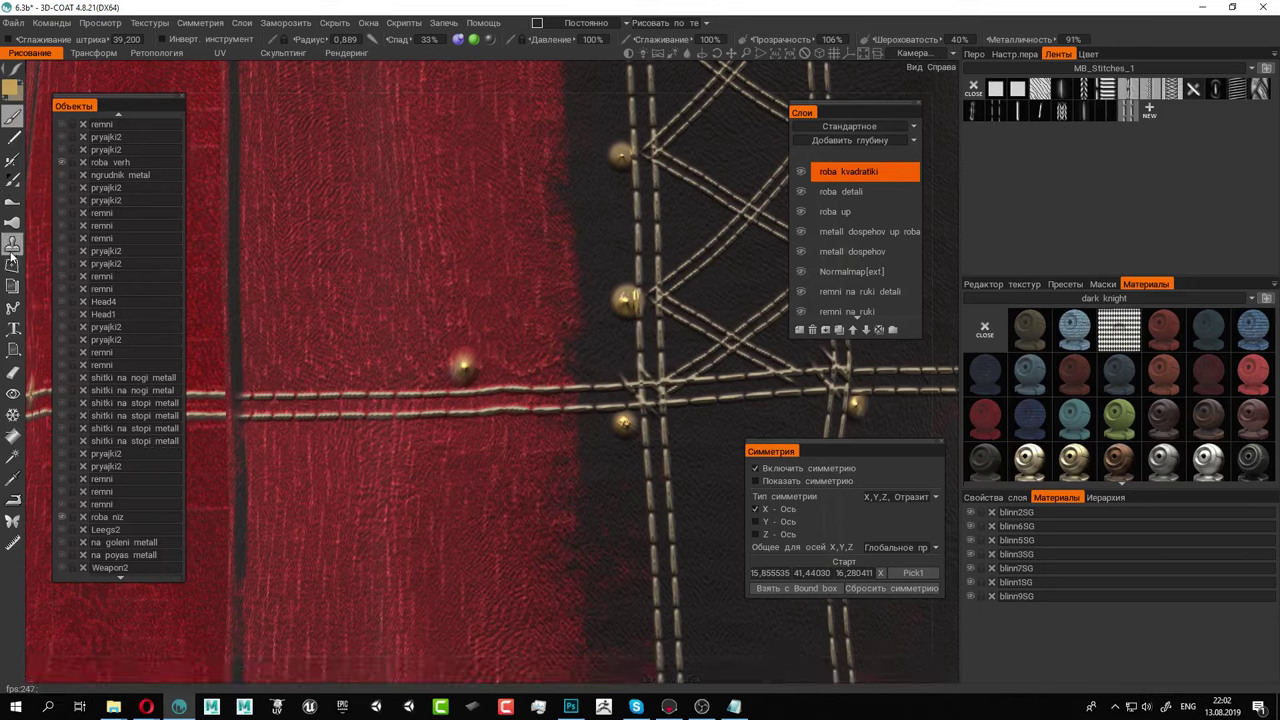
left_click(13, 375)
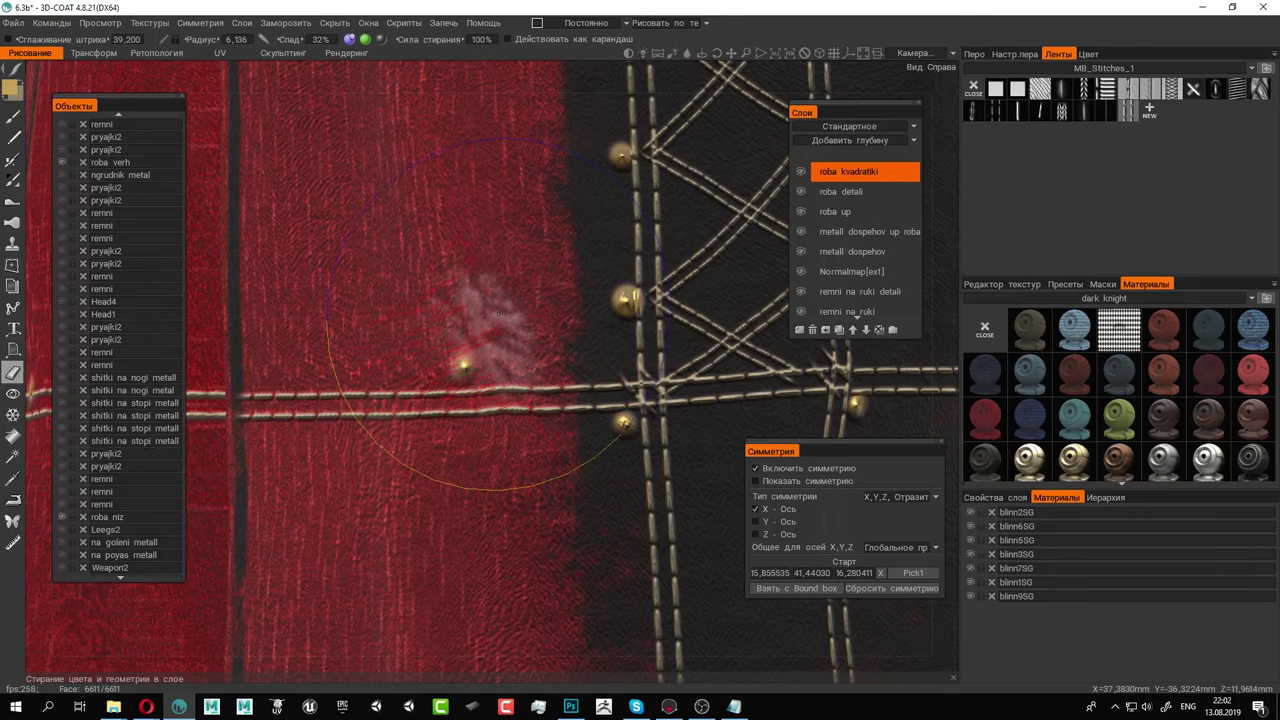
left_click(975, 54)
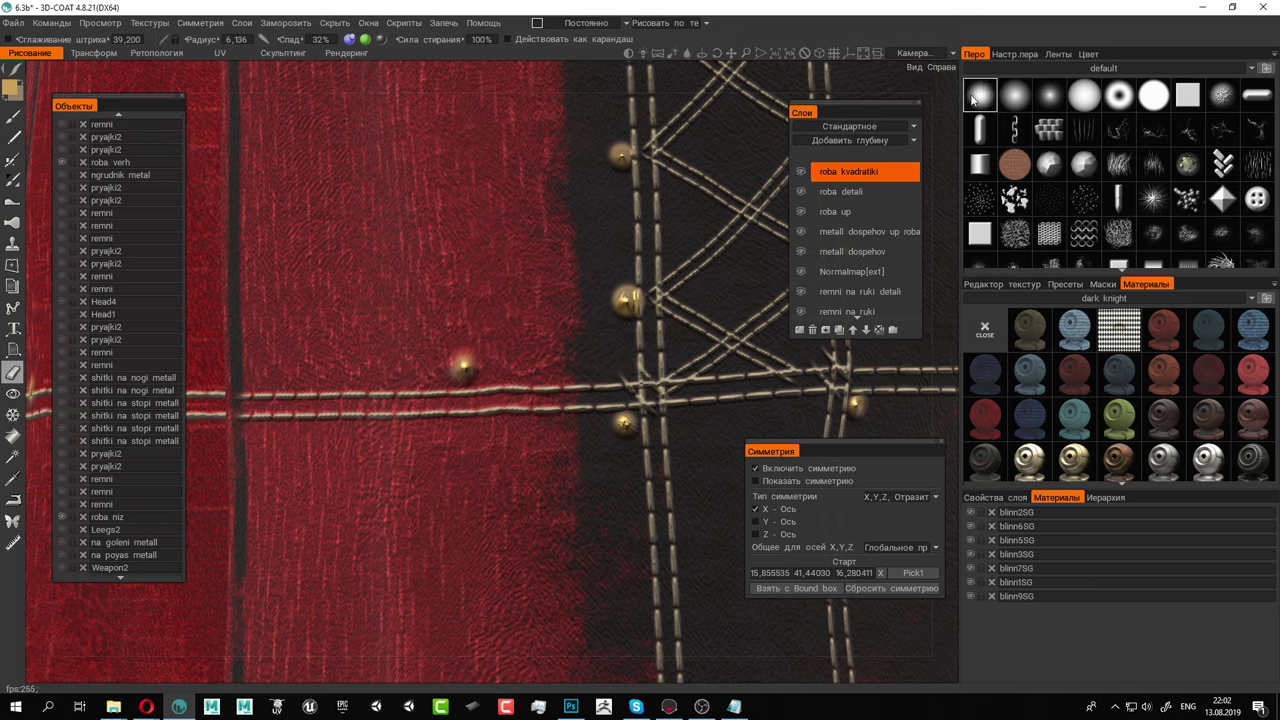
right_click_drag(427, 325, 409, 325)
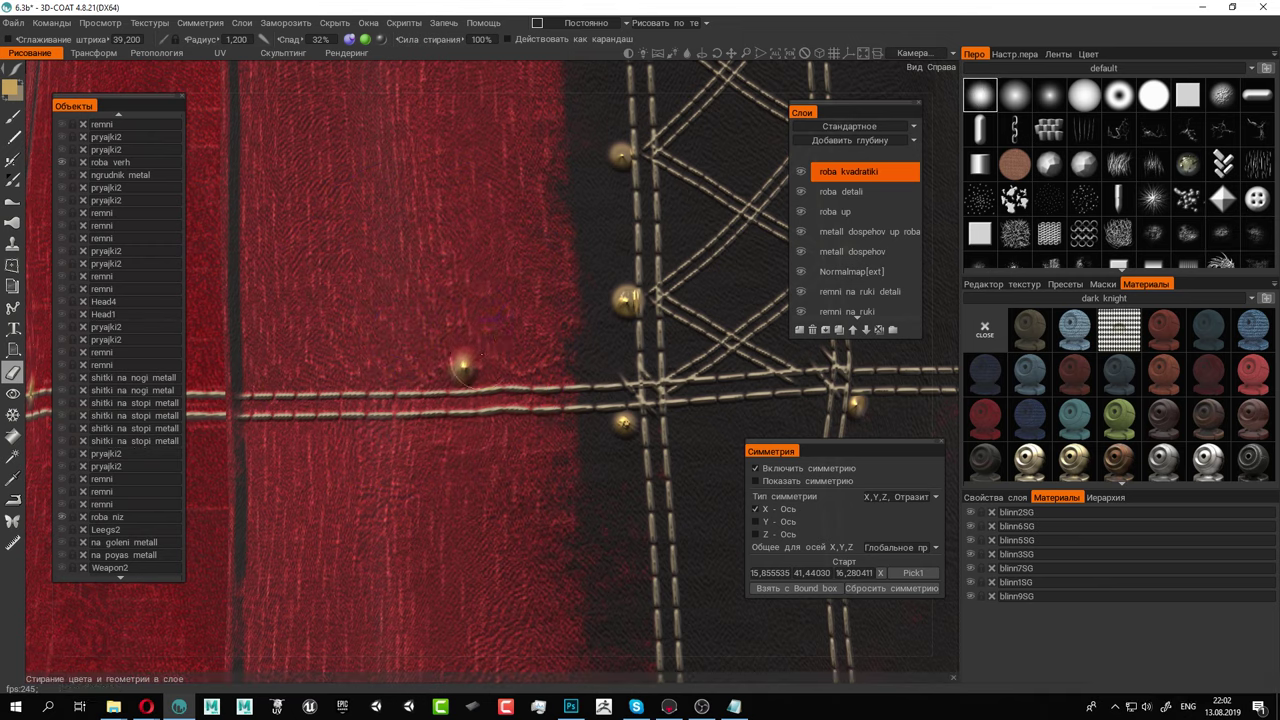
left_click_drag(478, 355, 463, 360)
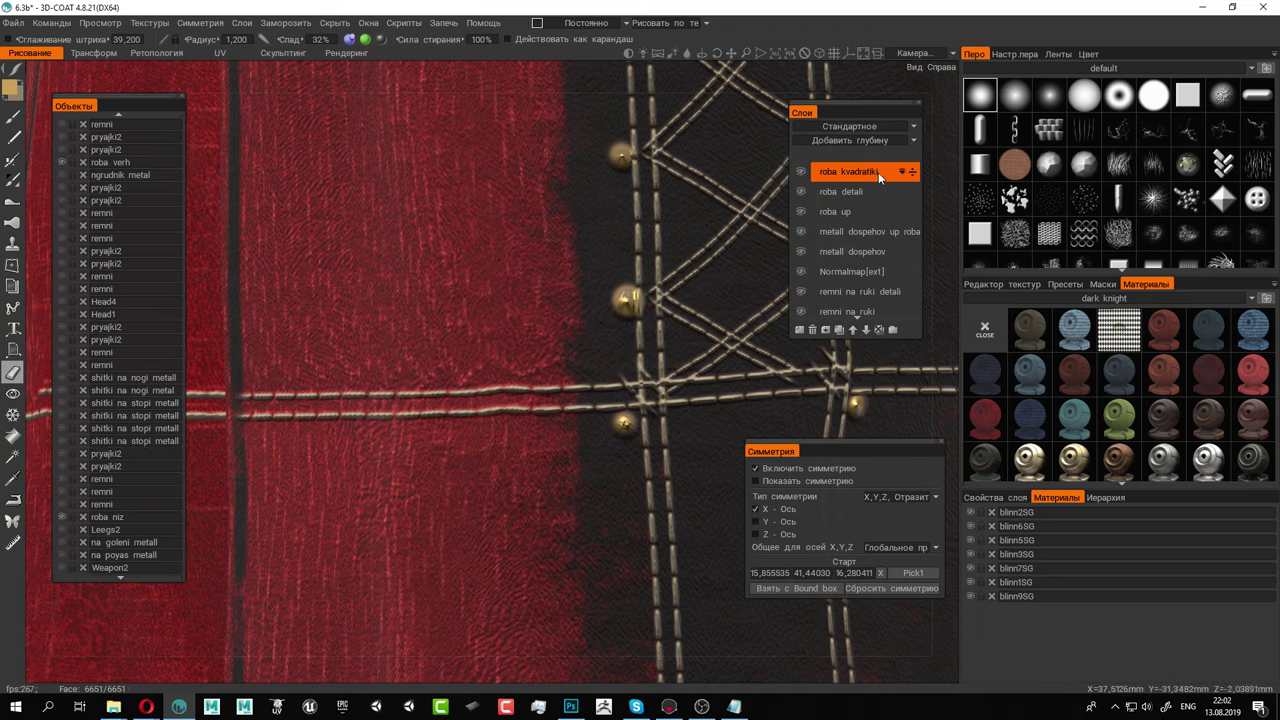
Rename the roba kvadratiki layer to robashvi i klepki 1 and add a new layer named roba shvi i klepki
double_click(878, 172)
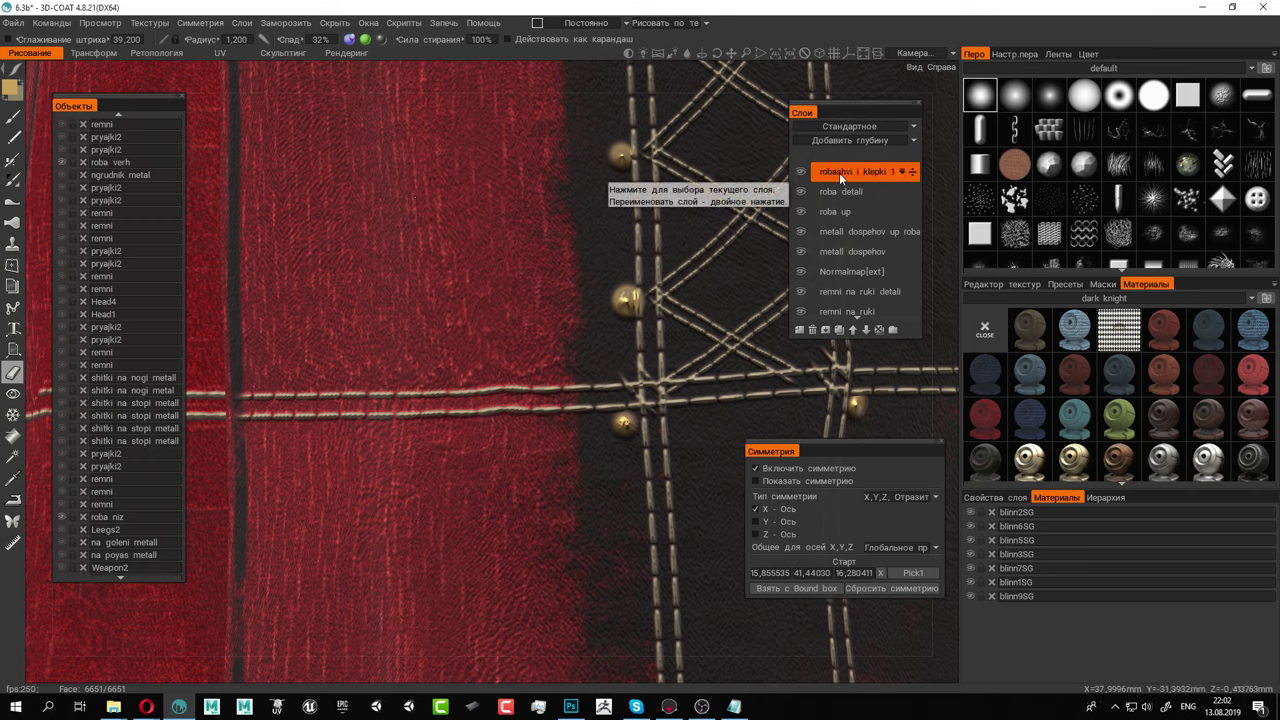
key("Return")
left_click(799, 330)
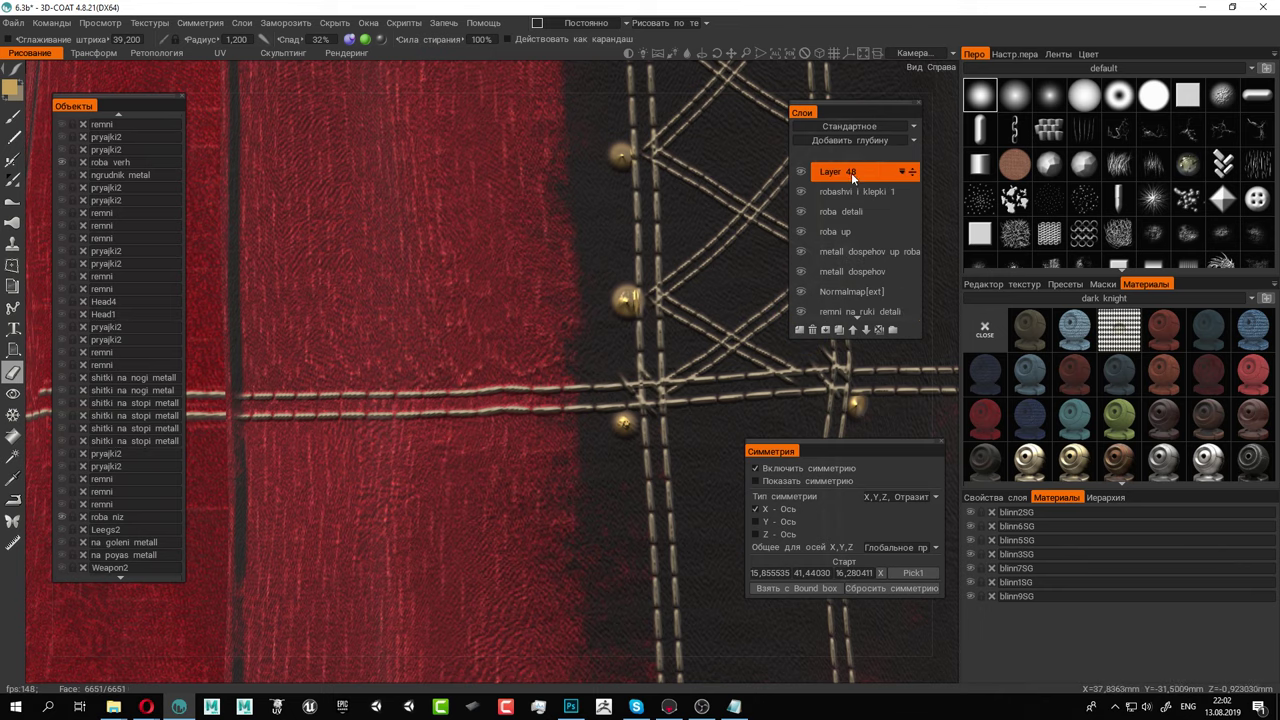
double_click(849, 171)
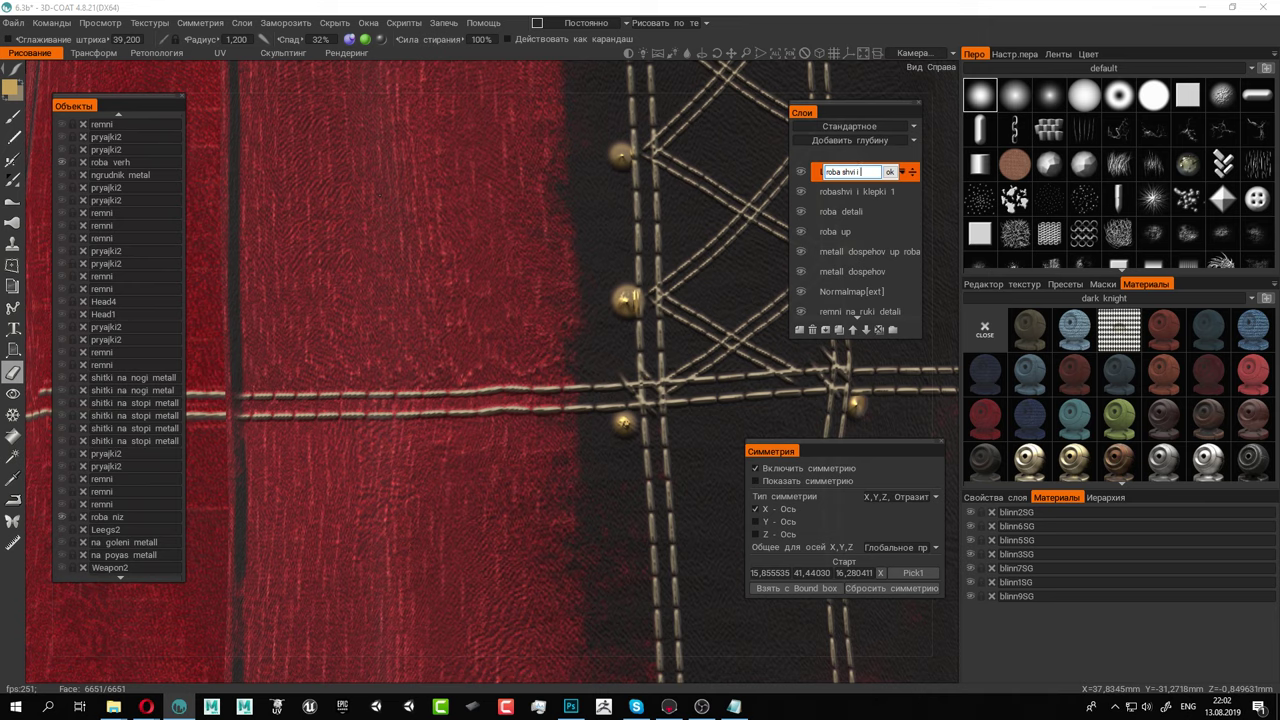
key("Return")
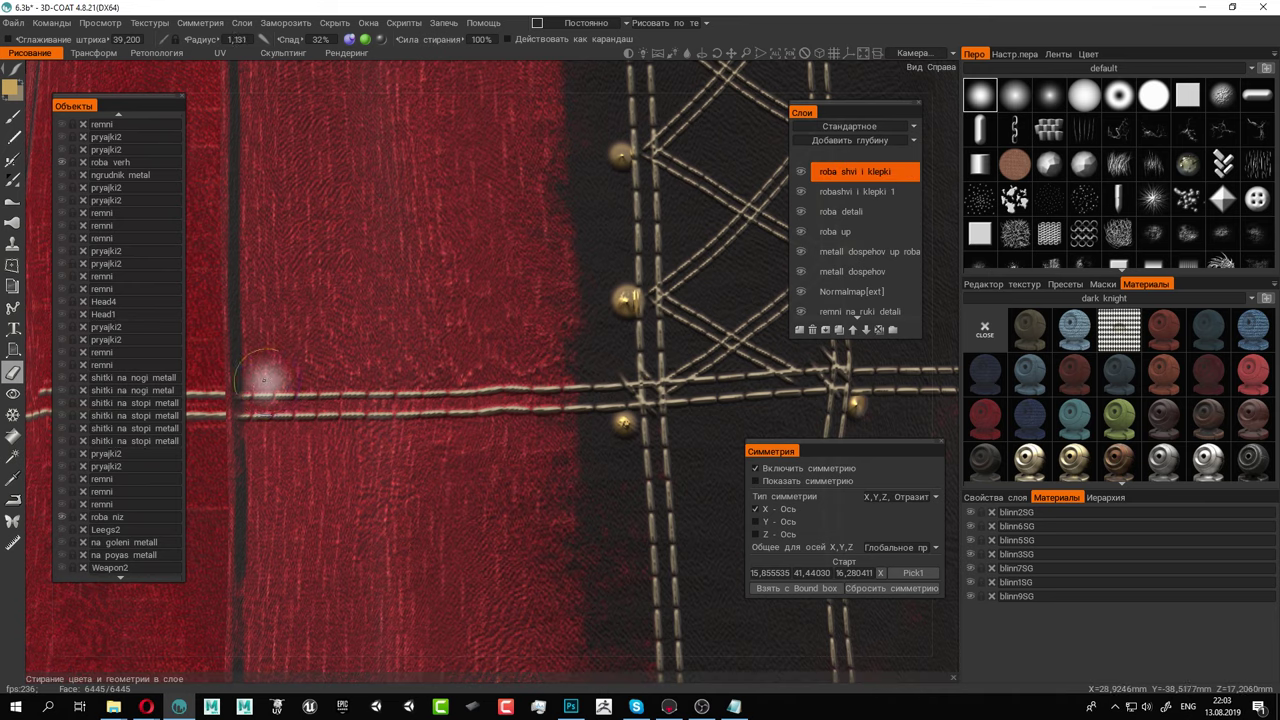
Paint a gold stud with brush radius 0,636 above the horizontal stitch line, beside the dark strip
scroll(264, 380, "down", 2)
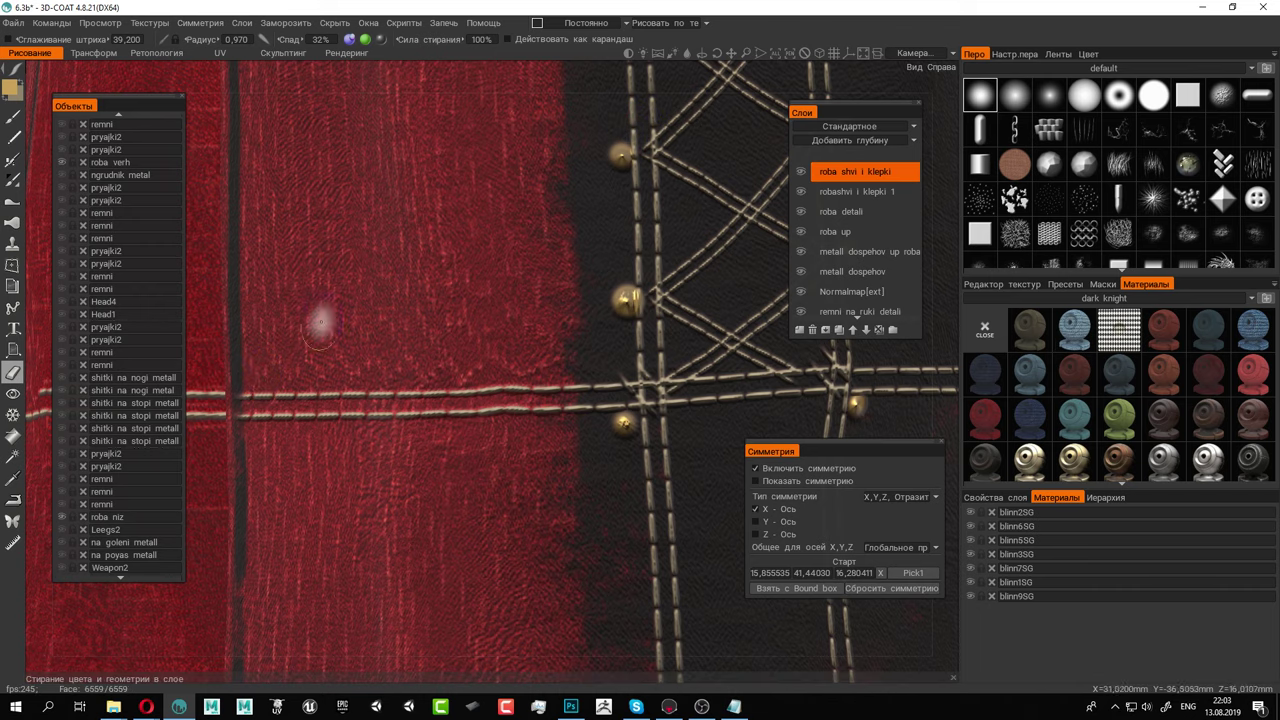
left_click(11, 118)
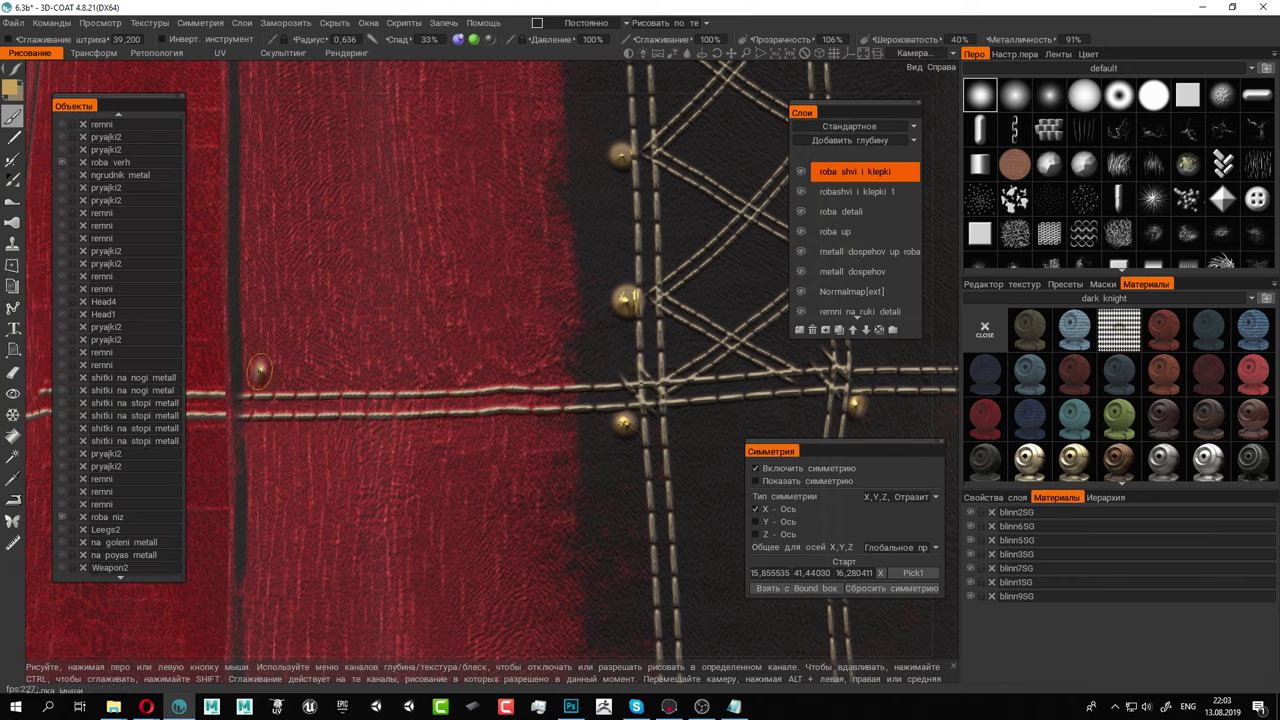
left_click(260, 371)
Turn off X-axis symmetry and paint the remaining studs between dark strip and lattice, making rows of four above and below the stitch line
right_click_drag(261, 372, 331, 420, "alt")
mouse_move(331, 420)
left_mouse_down("alt")
mouse_move(453, 408)
mouse_move(630, 416)
mouse_move(799, 537)
left_mouse_up("alt")
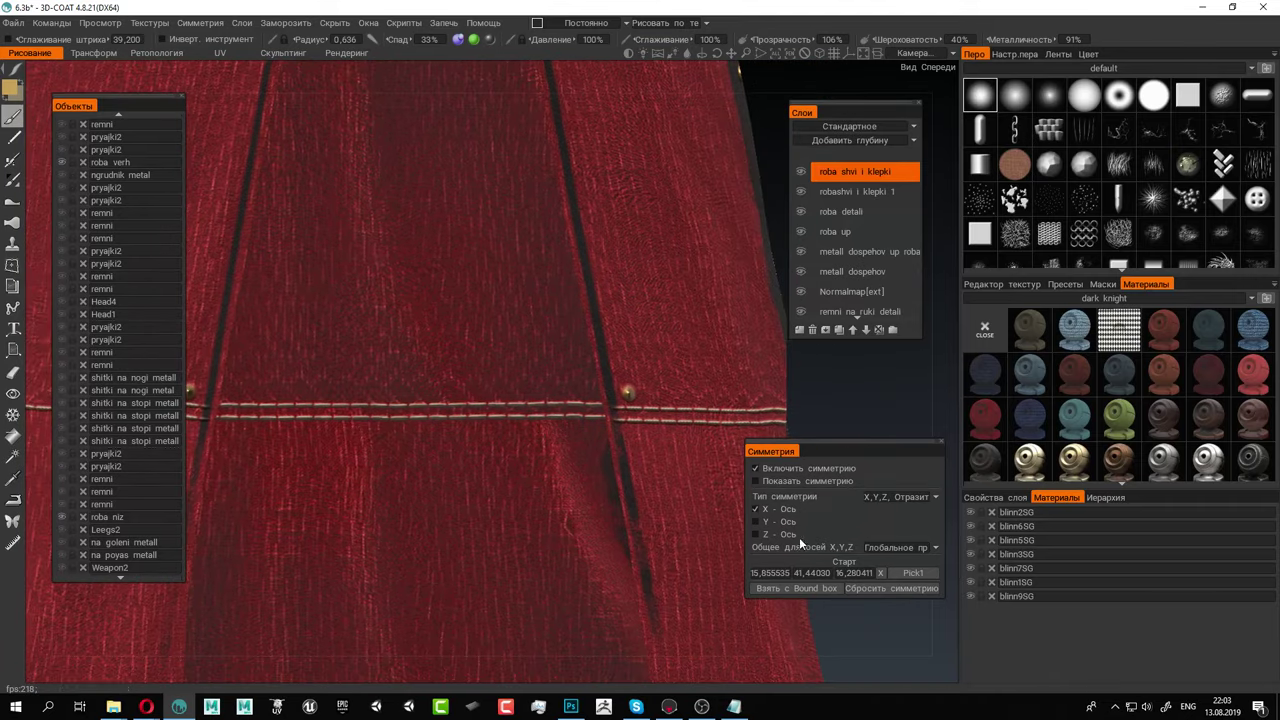
left_click(756, 509)
mouse_move(686, 451)
left_mouse_down("alt")
mouse_move(491, 423)
mouse_move(532, 416)
mouse_move(515, 385)
mouse_move(535, 385)
left_mouse_up("alt")
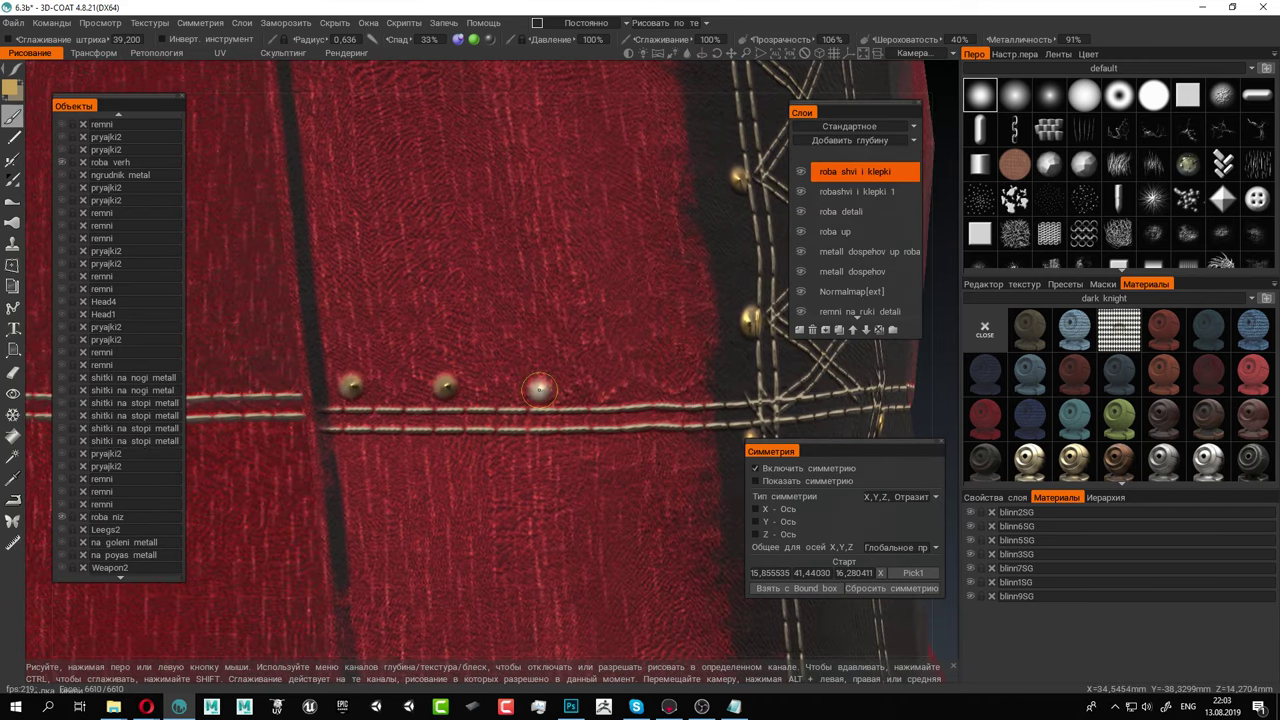
left_click(656, 384)
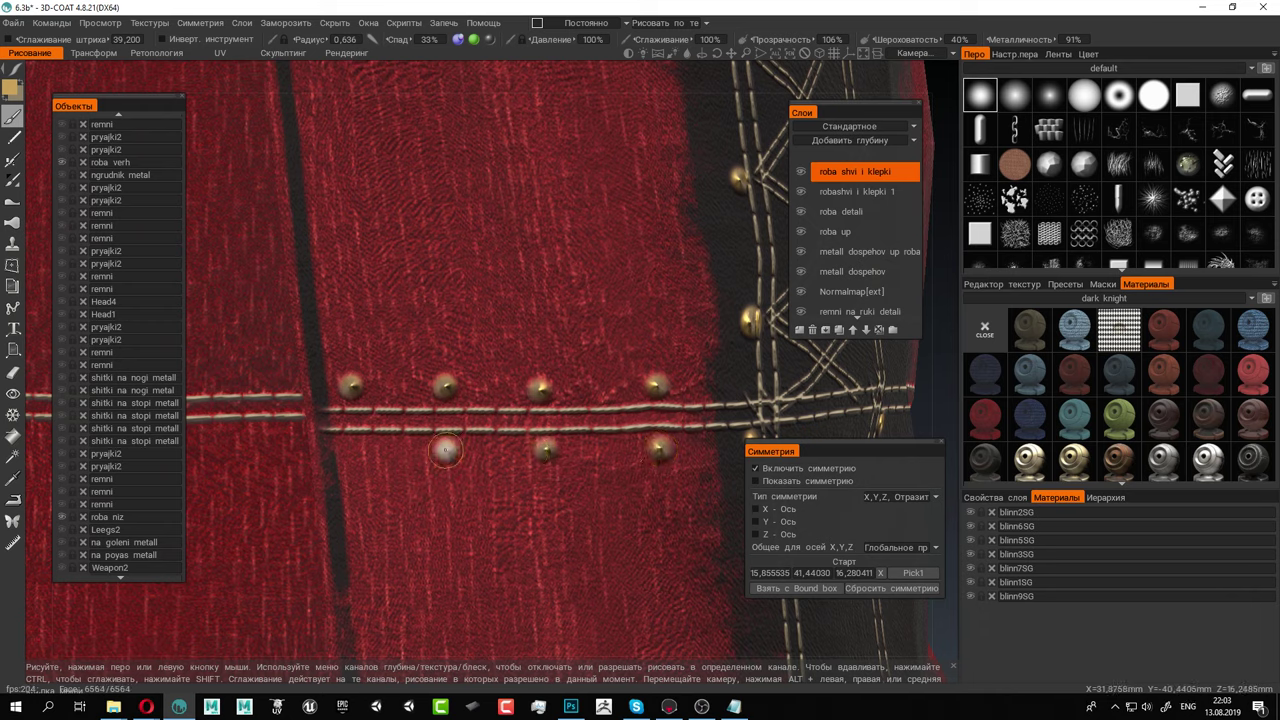
Paint two gold studs at brush radius 0,636 above the horizontal stitch line, on the wide red panel beside the dark strip
scroll(380, 445, "down", 4)
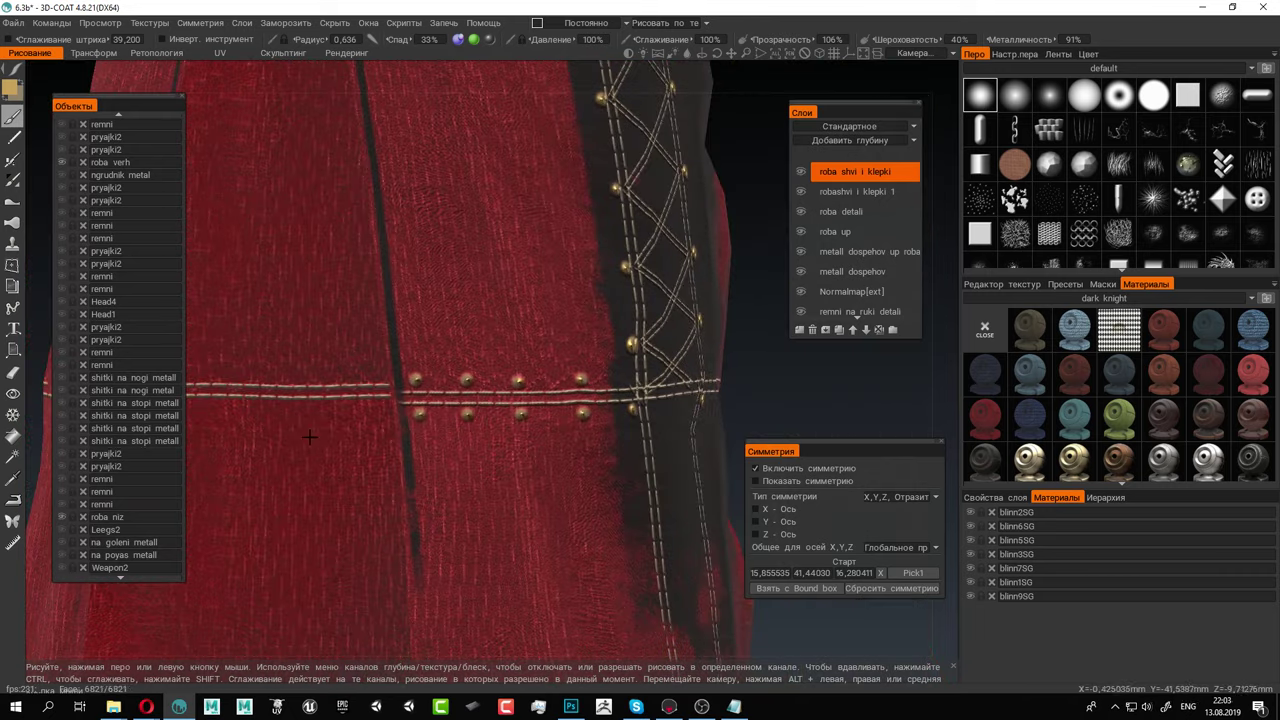
left_click_drag(380, 445, 508, 416, "alt")
scroll(483, 421, "up", 4)
scroll(510, 415, "up", 1)
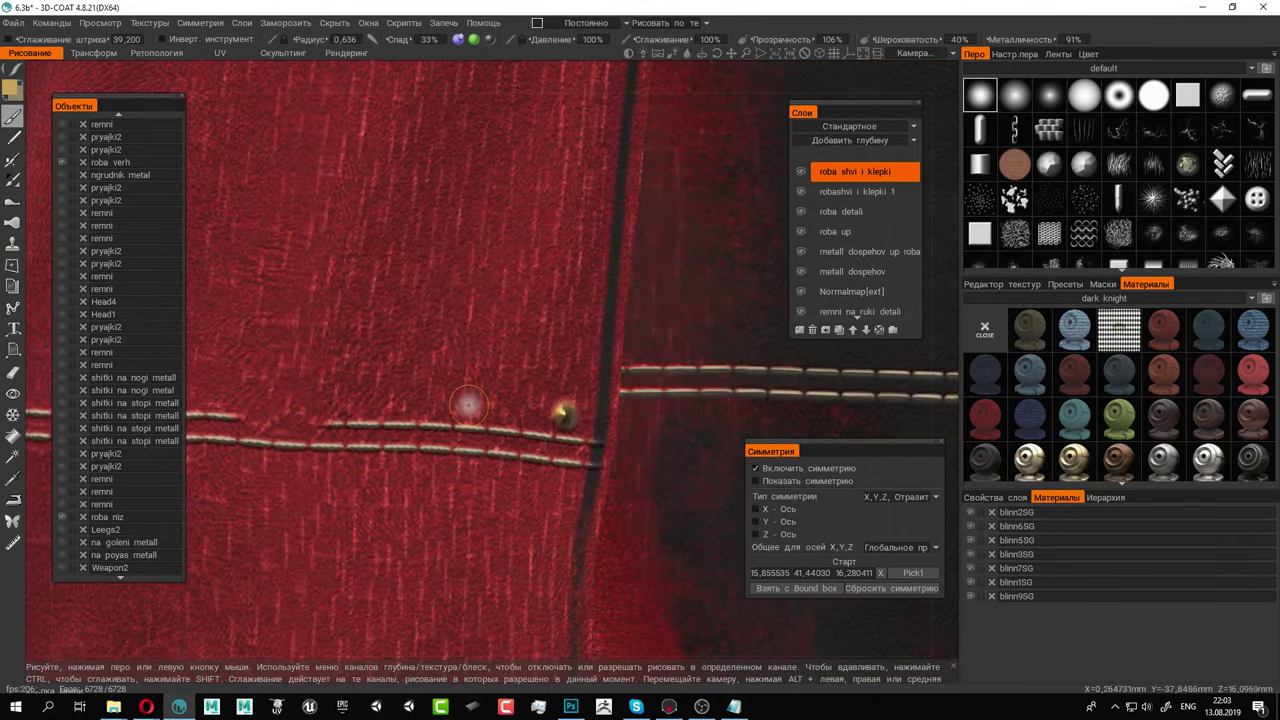
left_click(450, 404)
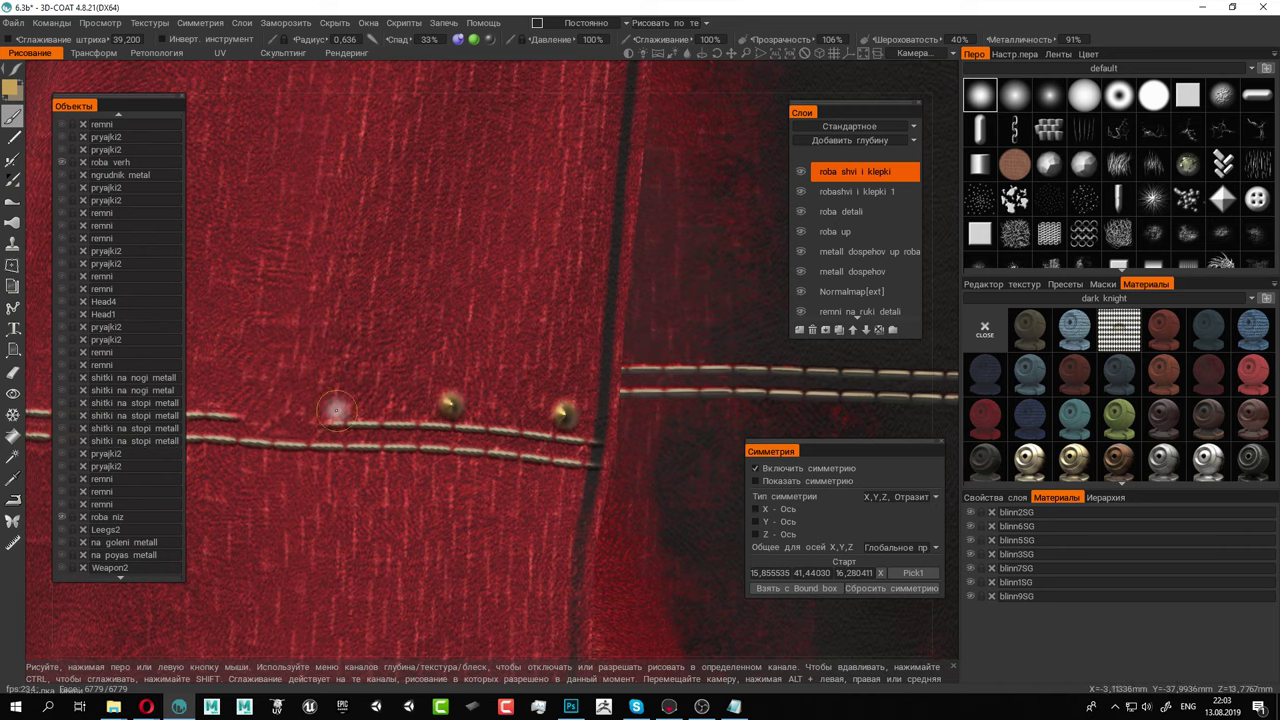
Paint a gold U-shaped clasp over the gap in the upper stitch line and add a small stud on each prong
left_click_drag(334, 409, 481, 499, "alt")
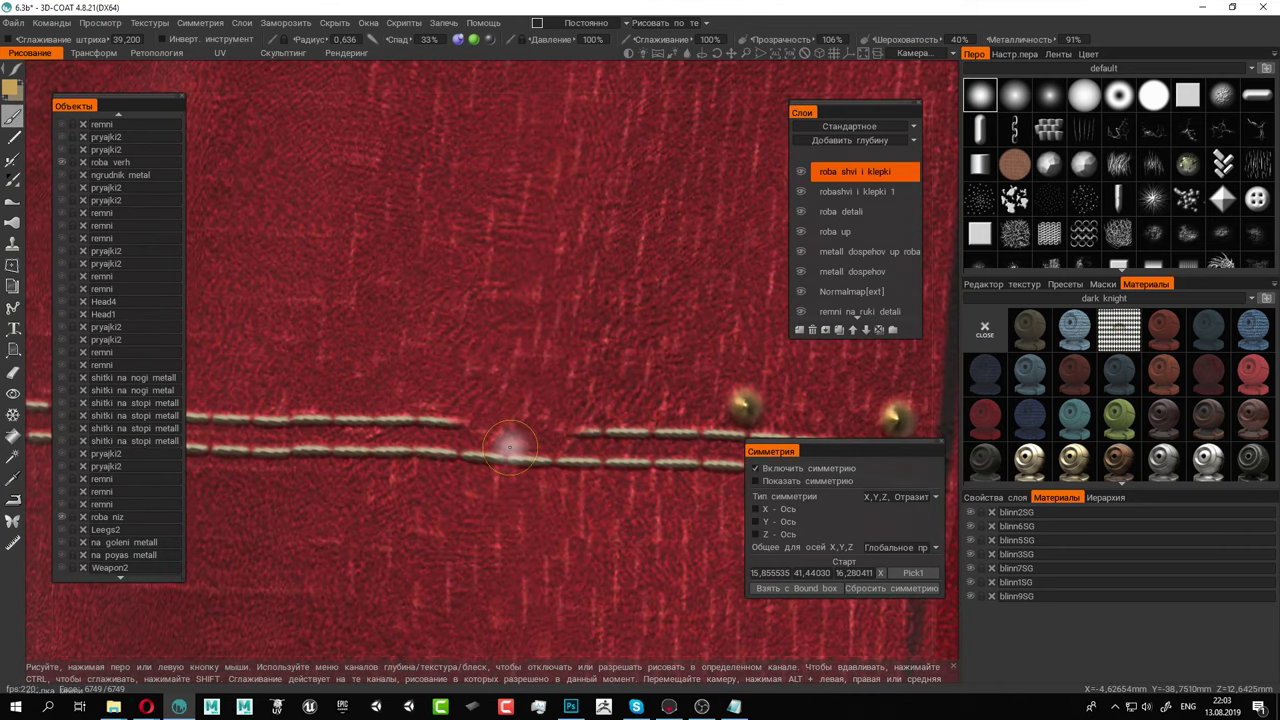
left_click(553, 415)
mouse_move(553, 437)
left_mouse_down()
mouse_move(478, 424)
mouse_move(463, 415)
mouse_move(465, 390)
left_mouse_up()
right_click_drag(531, 400, 514, 398)
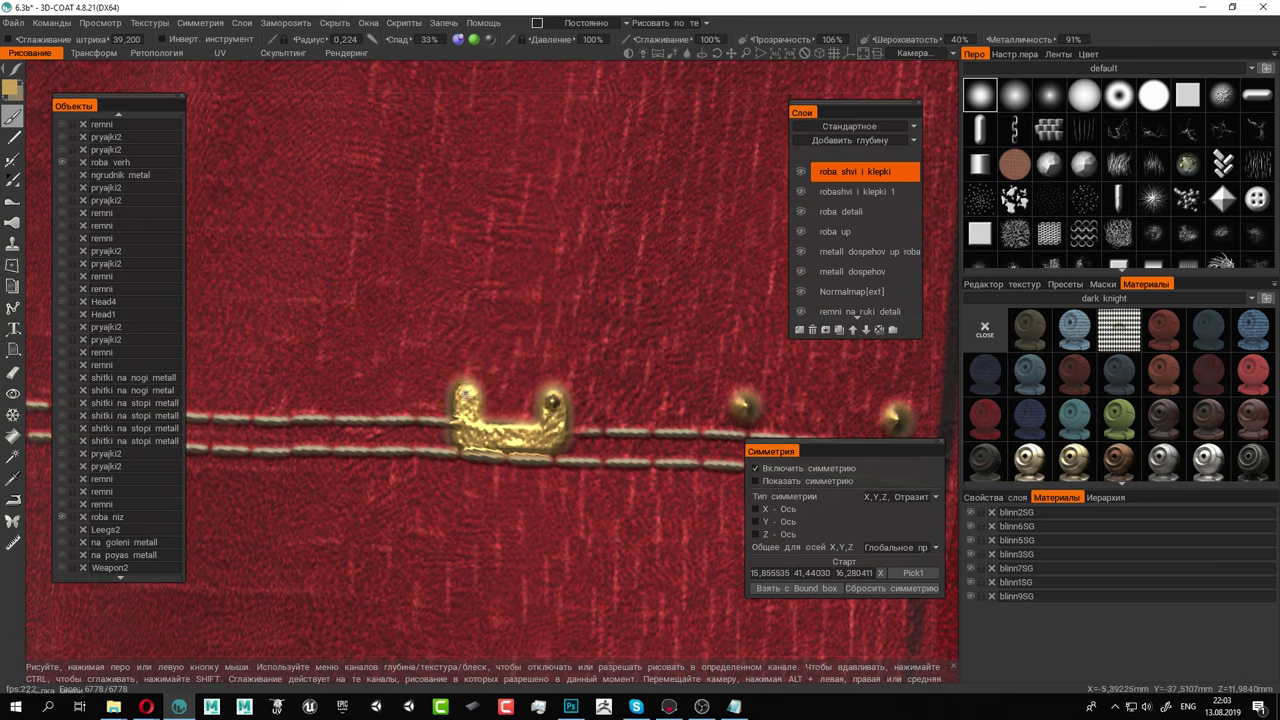
right_click_drag(492, 409, 496, 409)
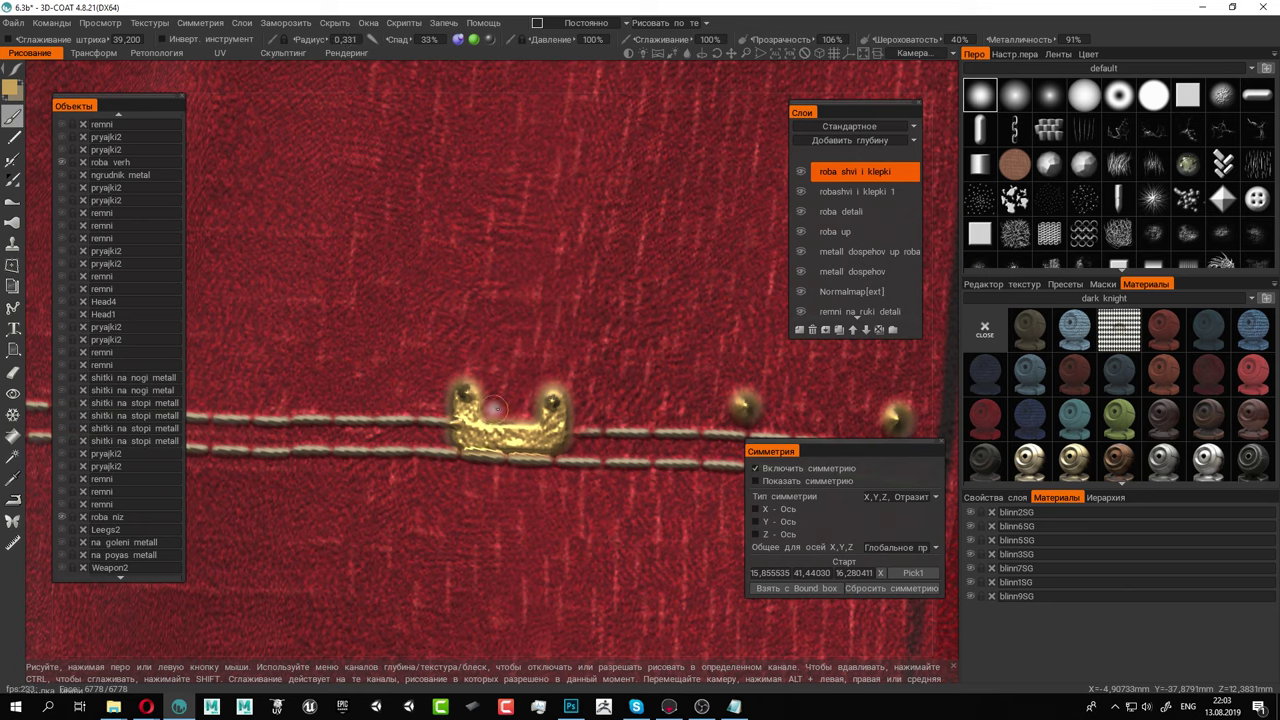
Paint two small studs at radius 0,270 between the clasp's prongs and one larger stud at radius 0,514 outside each prong
left_click(492, 408)
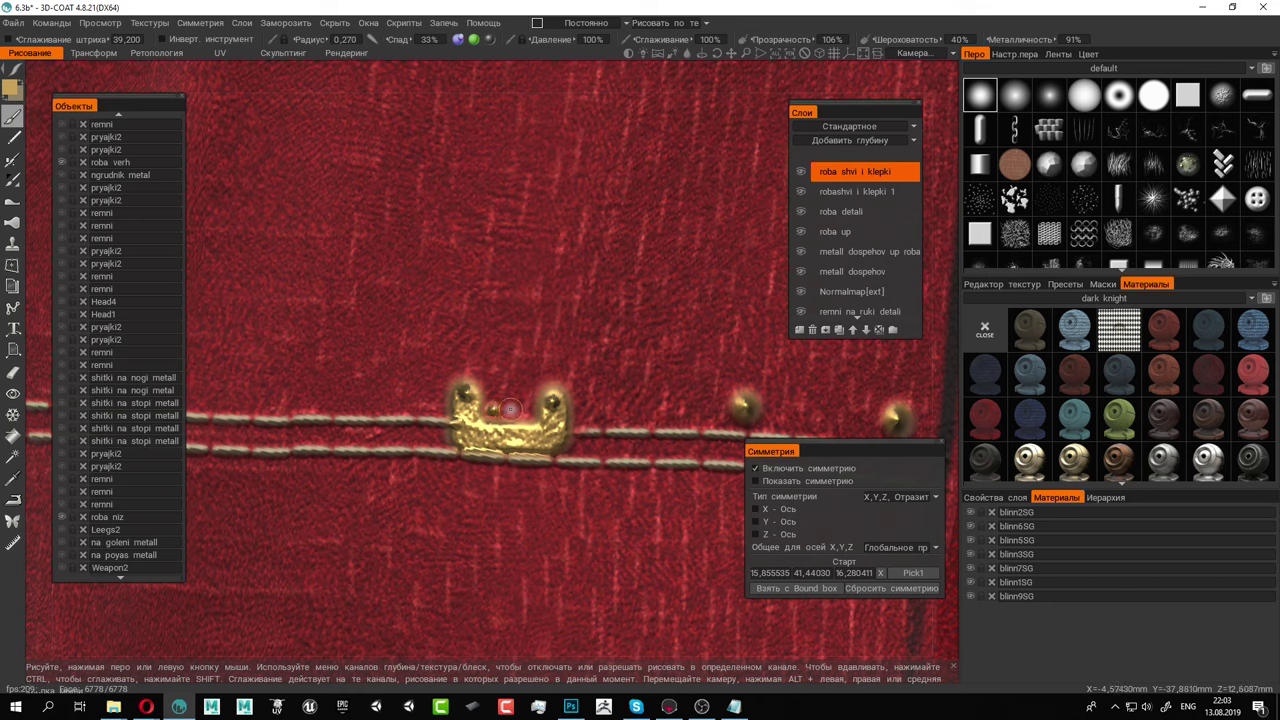
right_click_drag(586, 408, 594, 405)
left_click(592, 405)
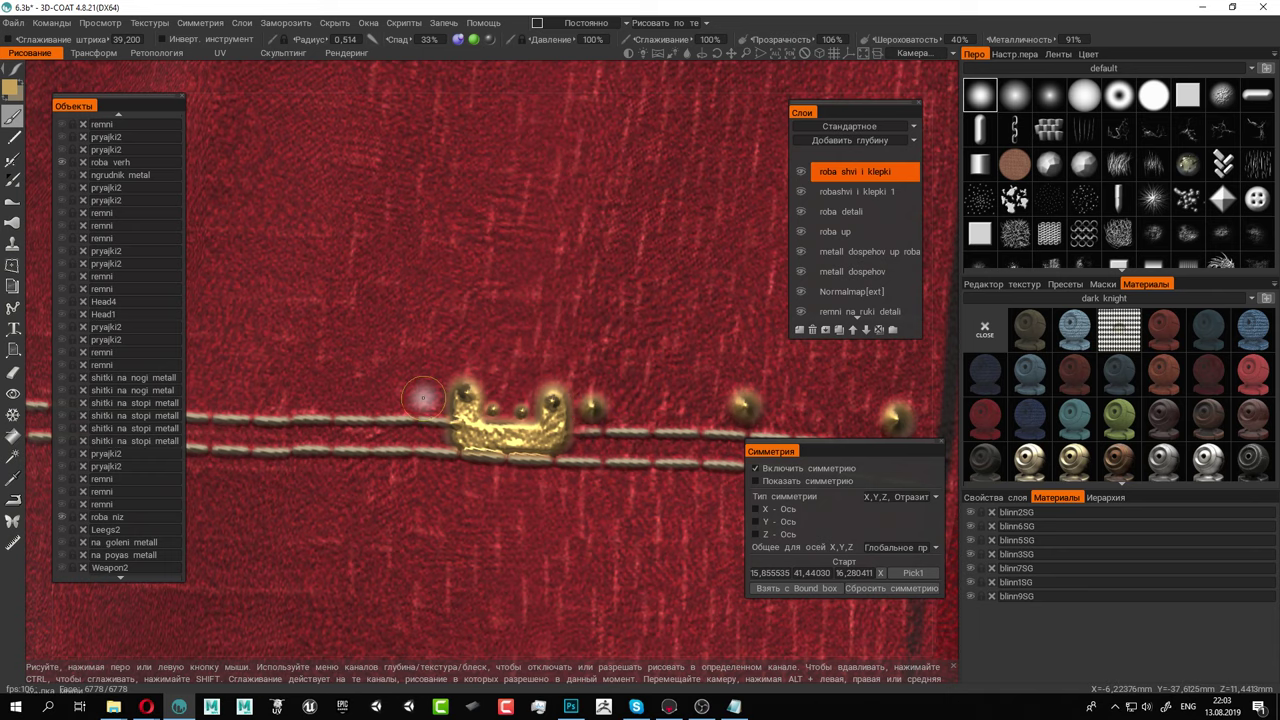
left_click(432, 400)
Paint a rectangular gold plate below the stitch line under the clasp and stamp its centre with brush radius 0,453
mouse_move(527, 480)
left_mouse_down()
mouse_move(525, 507)
mouse_move(503, 510)
mouse_move(482, 503)
mouse_move(478, 470)
mouse_move(515, 470)
mouse_move(491, 499)
left_mouse_up()
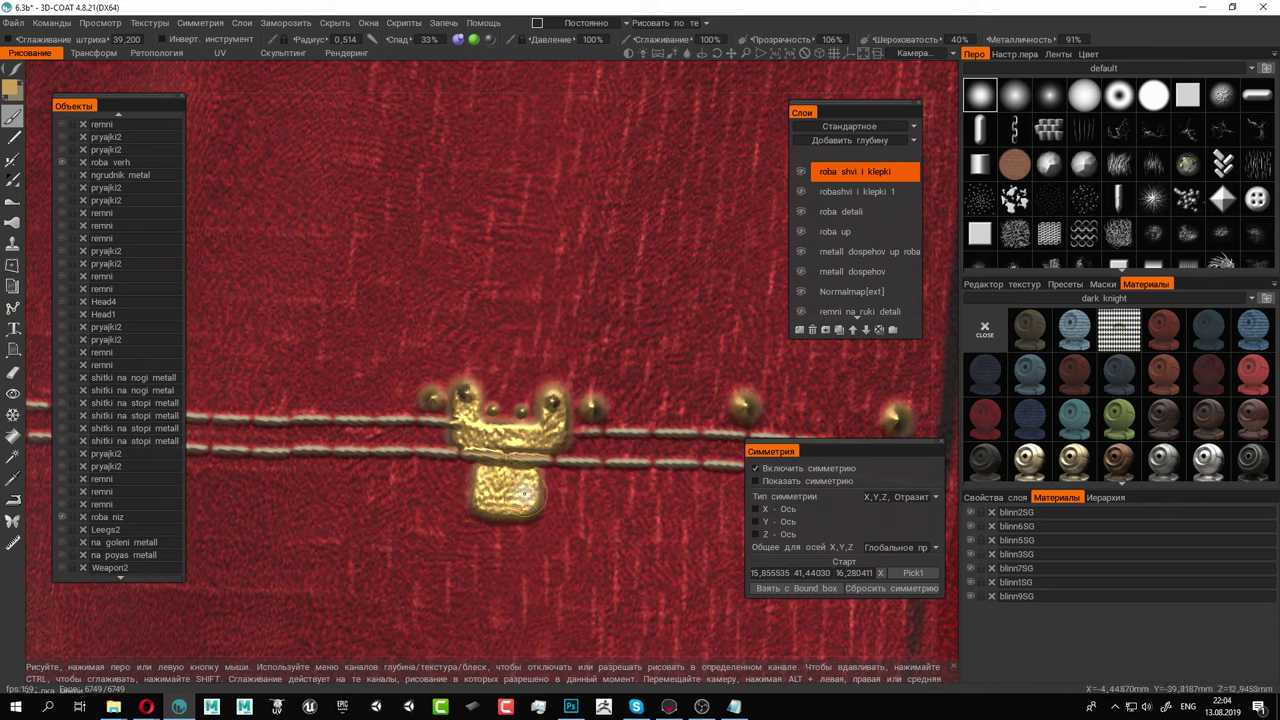
right_click_drag(524, 496, 517, 491)
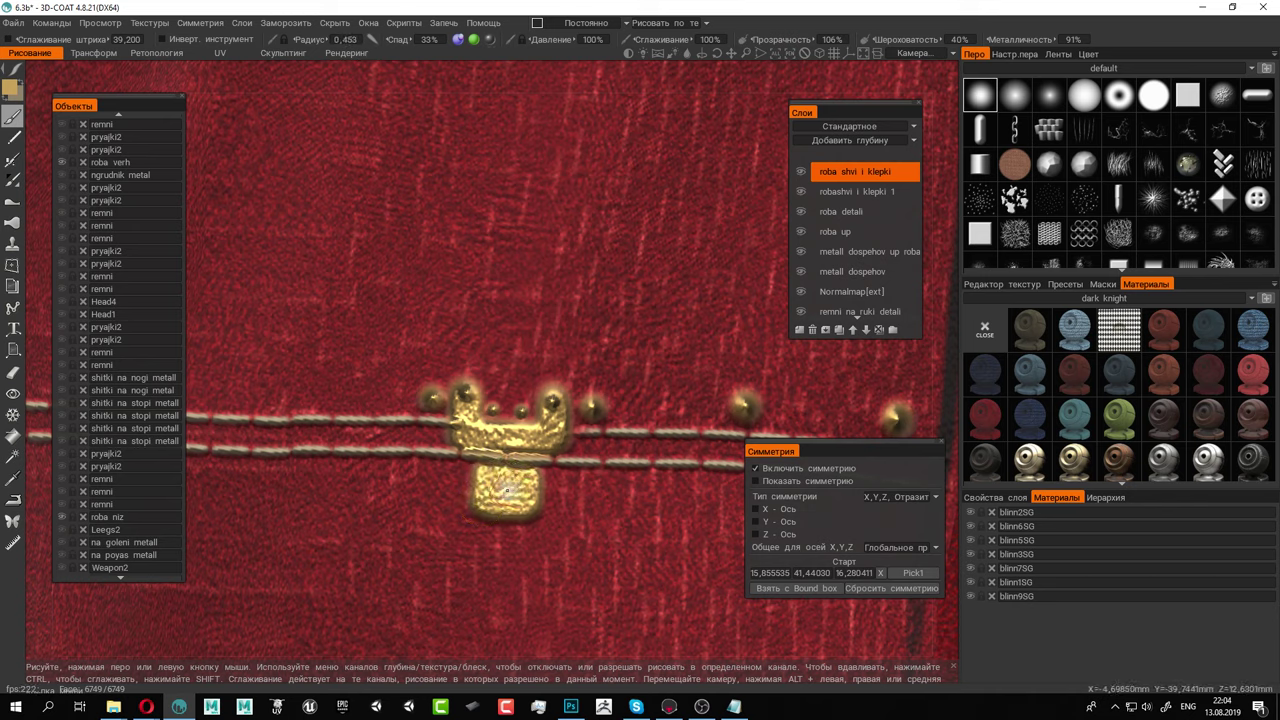
left_click(505, 489)
left_click(505, 489)
Try a single gold stud without symmetry in a notch of the sleeve's dark stitched trim
right_click_drag(524, 408, 205, 306, "alt")
left_click_drag(630, 392, 532, 401, "alt")
middle_click_drag(526, 270, 507, 418, "alt")
left_click_drag(506, 417, 386, 422, "alt")
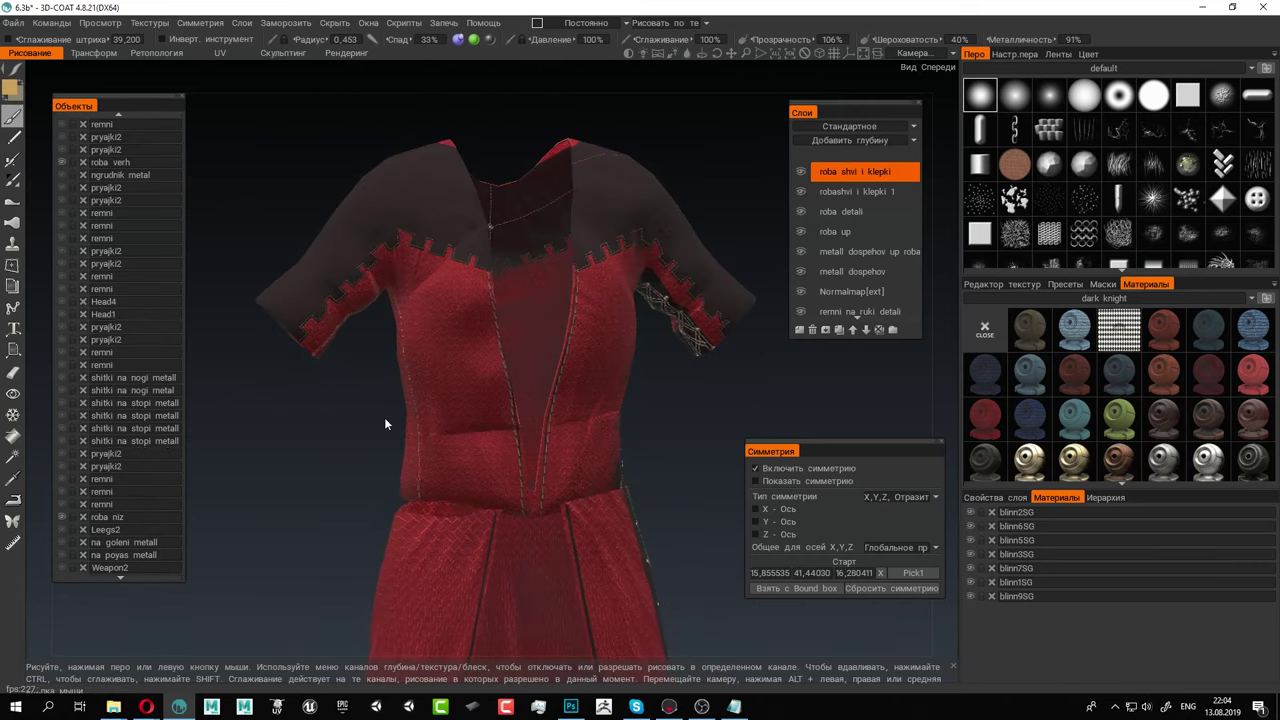
right_click_drag(404, 272, 411, 334, "alt")
middle_click_drag(242, 316, 396, 393, "alt")
scroll(395, 392, "up", 6)
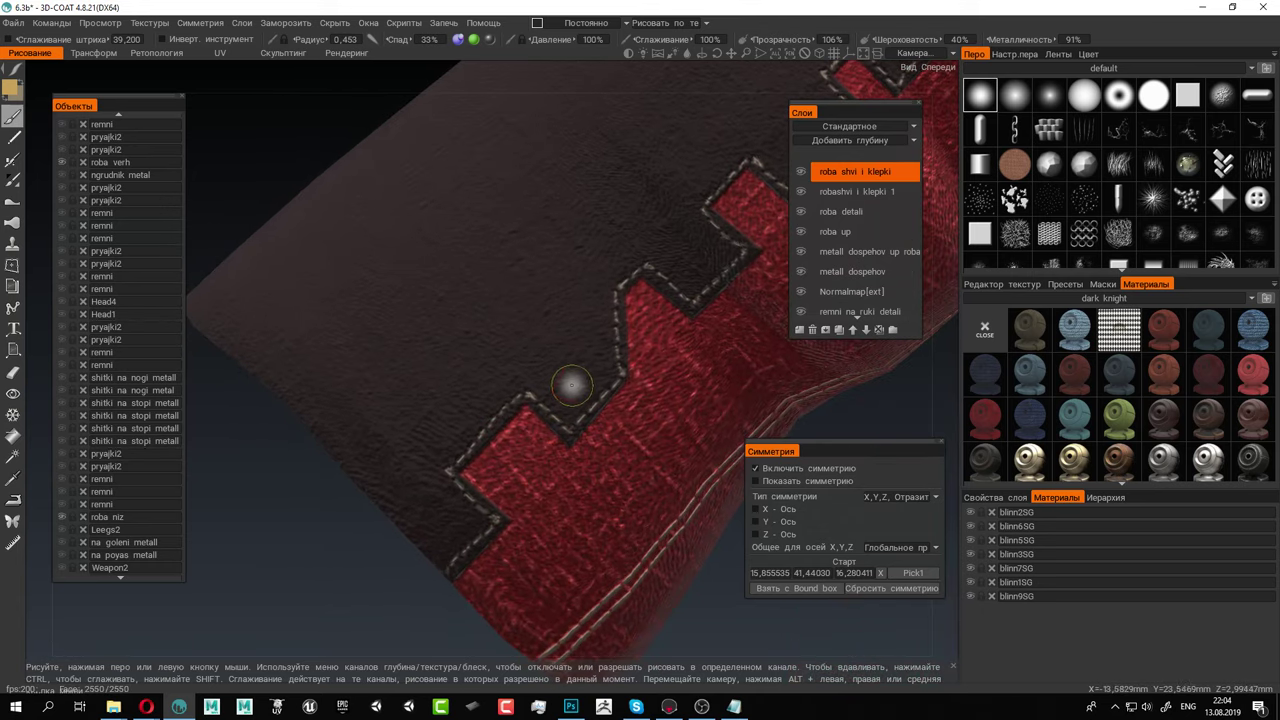
left_click(566, 392)
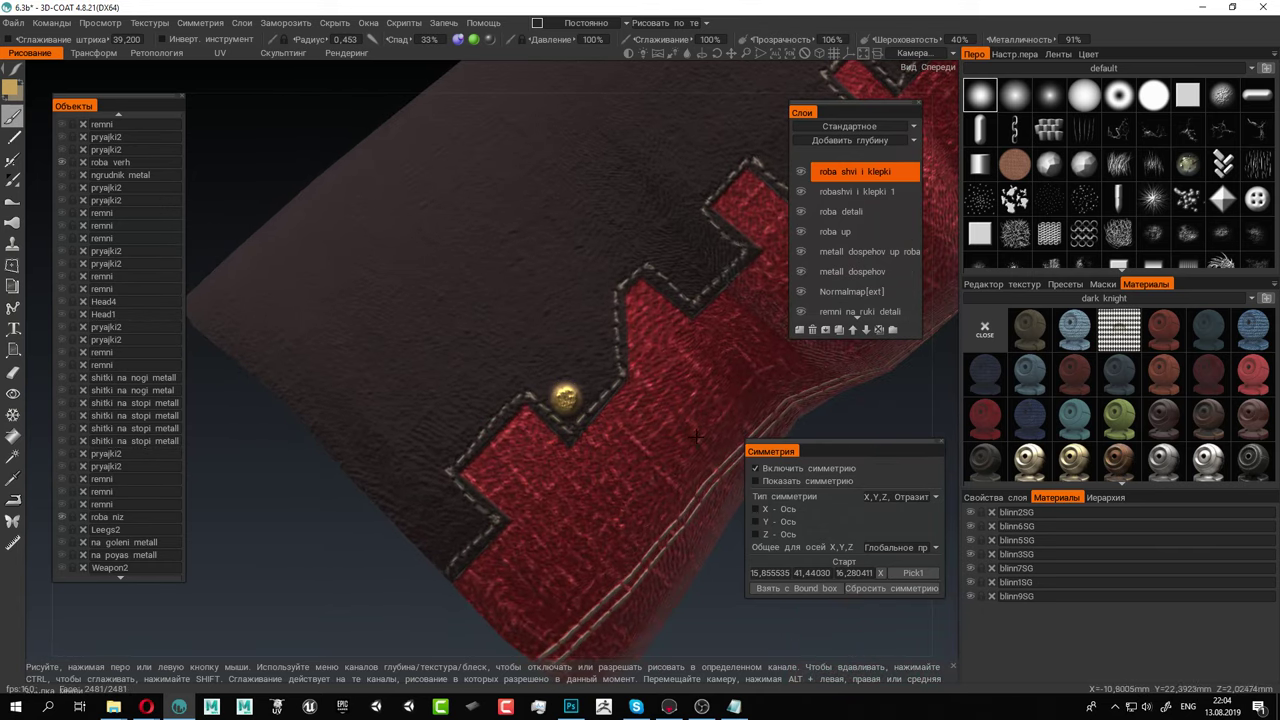
scroll(697, 437, "down", 5)
middle_click_drag(549, 328, 326, 251, "alt")
scroll(326, 251, "down", 3)
scroll(409, 285, "up", 1)
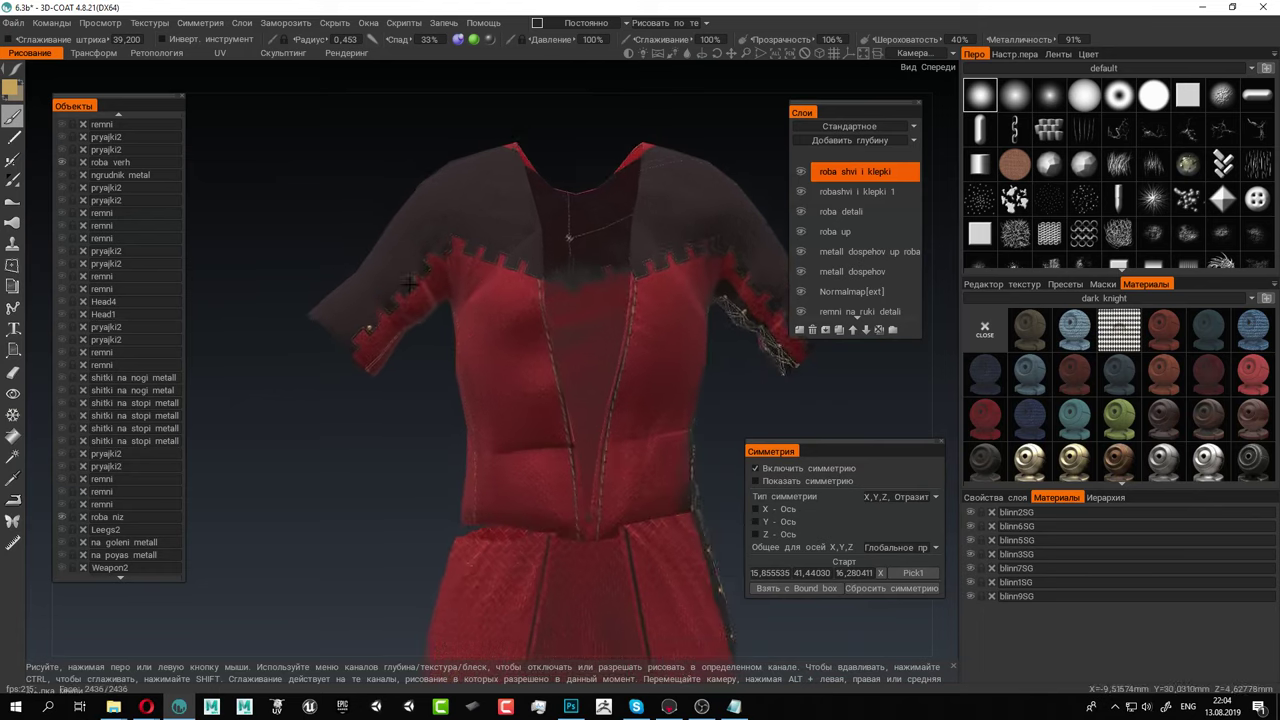
Turn on X-axis symmetry and paint gold studs at brush radius 0,453 in the first three notches of the sleeve's dark trim
scroll(409, 285, "up", 4)
middle_click_drag(409, 285, 615, 320, "alt")
scroll(549, 366, "up", 3)
middle_click_drag(489, 326, 551, 356, "alt")
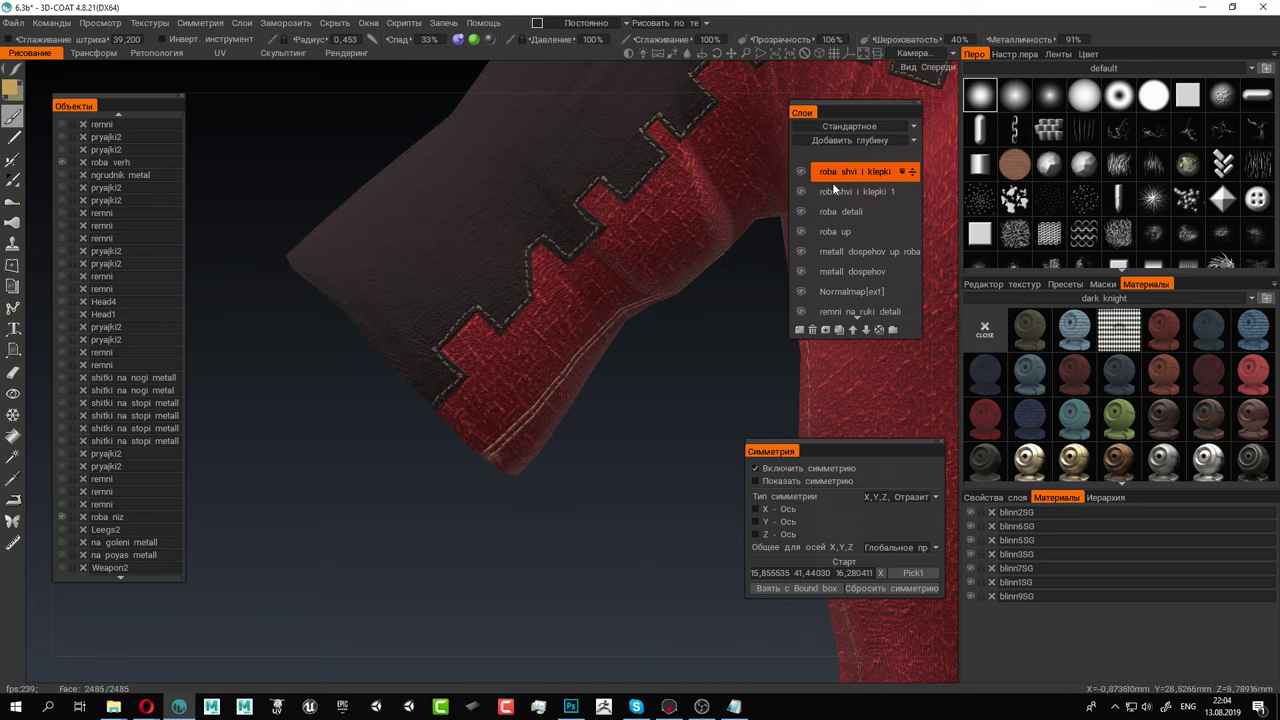
left_click(755, 509)
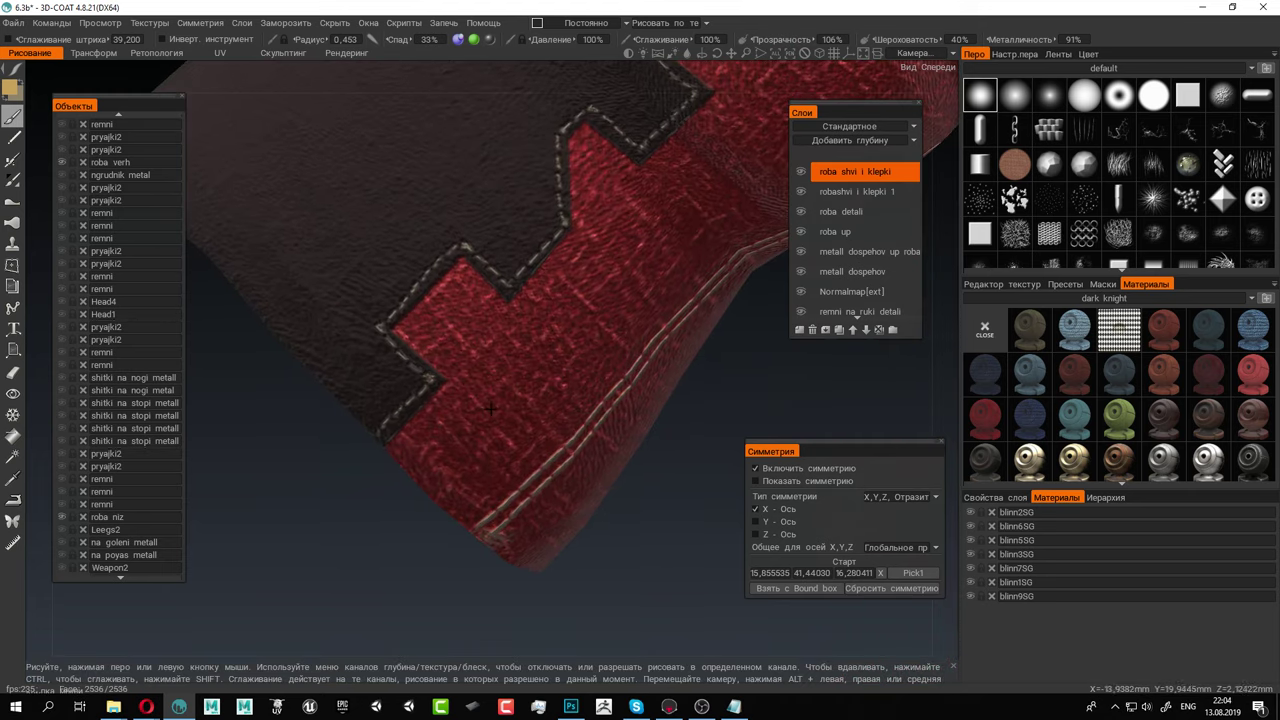
left_click(482, 419)
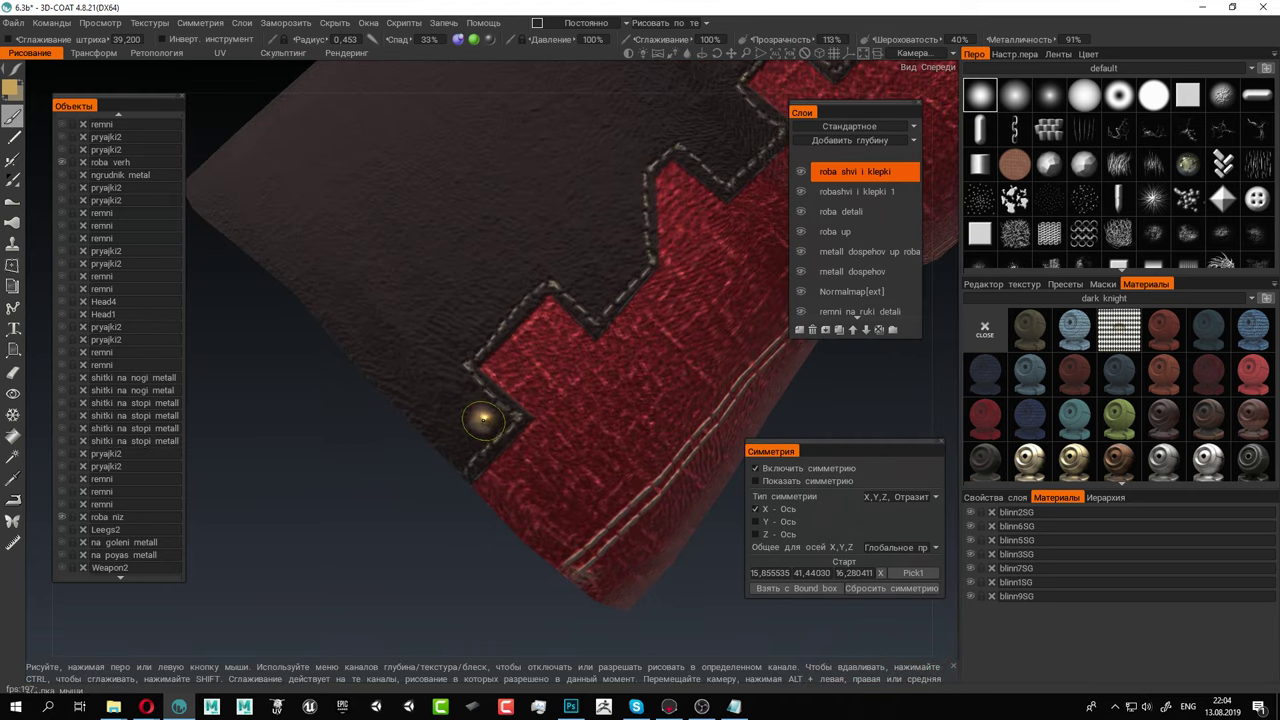
left_click(593, 298)
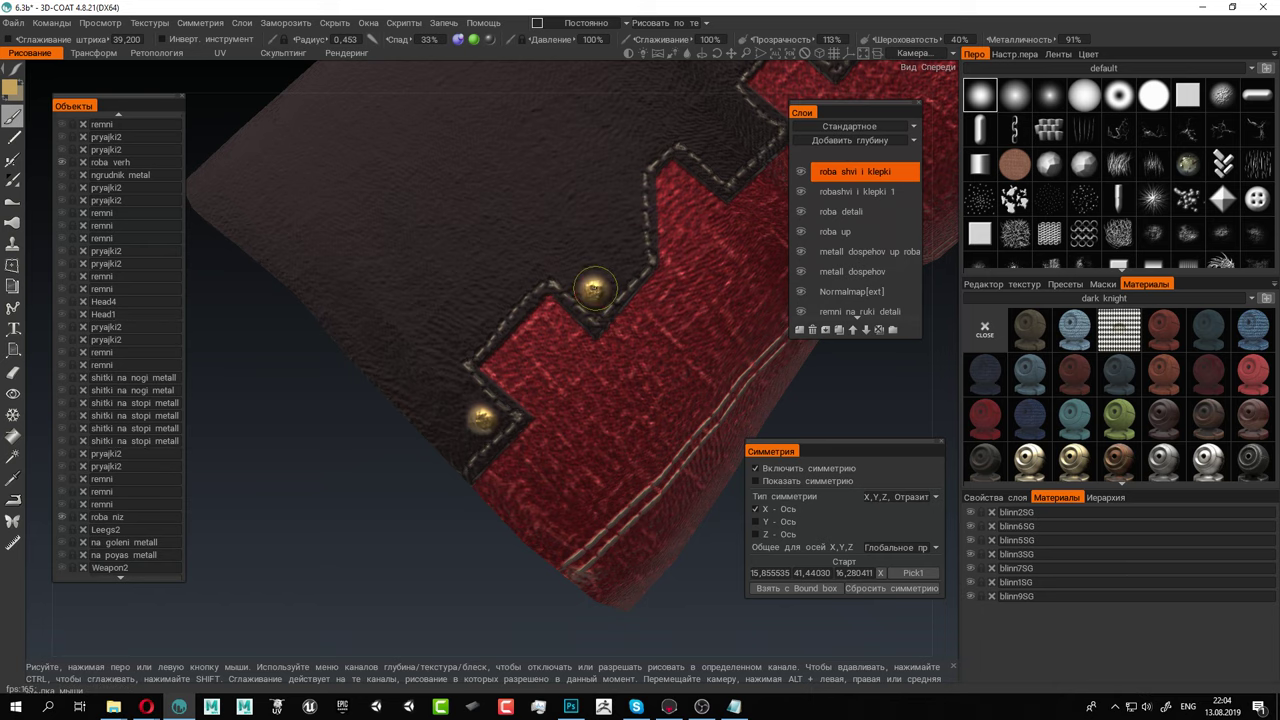
mouse_move(618, 278)
left_mouse_down("alt")
mouse_move(634, 262)
mouse_move(575, 266)
mouse_move(440, 345)
left_mouse_up("alt")
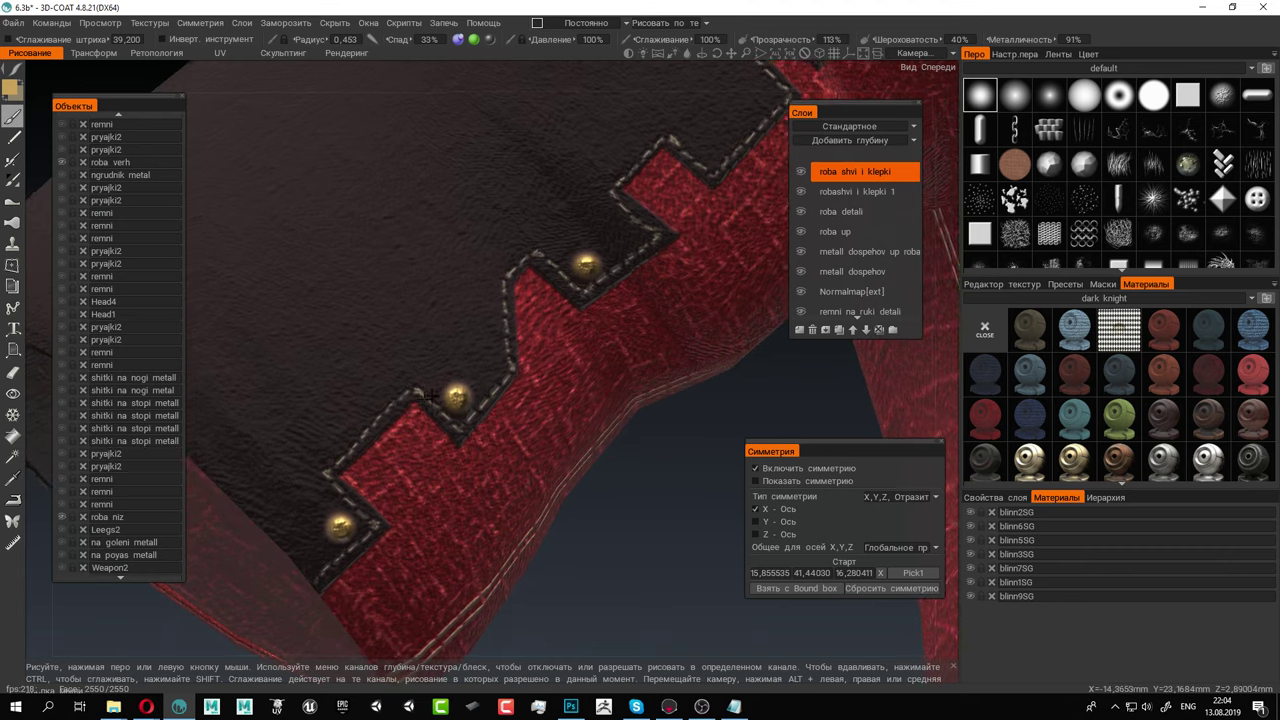
Stamp gold rivets along the dark leather trim of the sleeve, continuing the row around the cuff opening
middle_click_drag(256, 440, 412, 413, "alt")
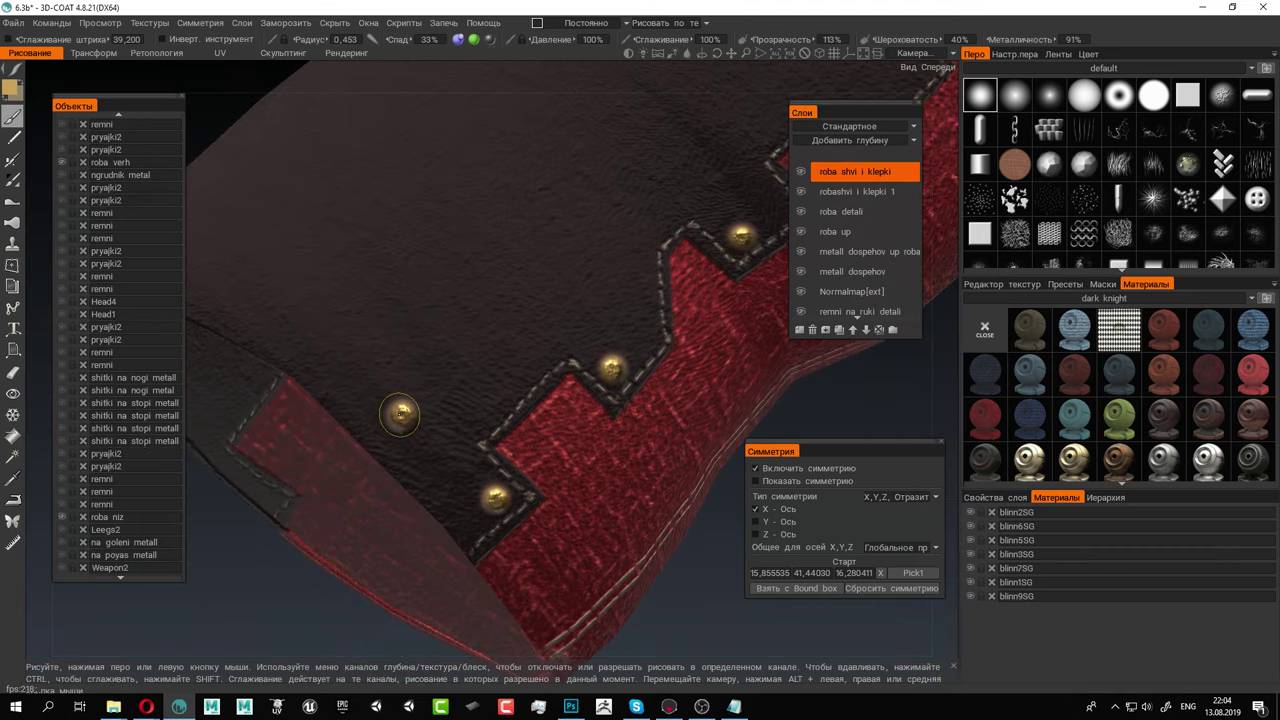
left_click(402, 414)
left_click(307, 323)
left_click_drag(307, 323, 480, 356, "alt")
mouse_move(404, 344)
left_mouse_down("alt")
mouse_move(503, 371)
mouse_move(506, 354)
mouse_move(563, 354)
left_mouse_up("alt")
left_click(400, 344)
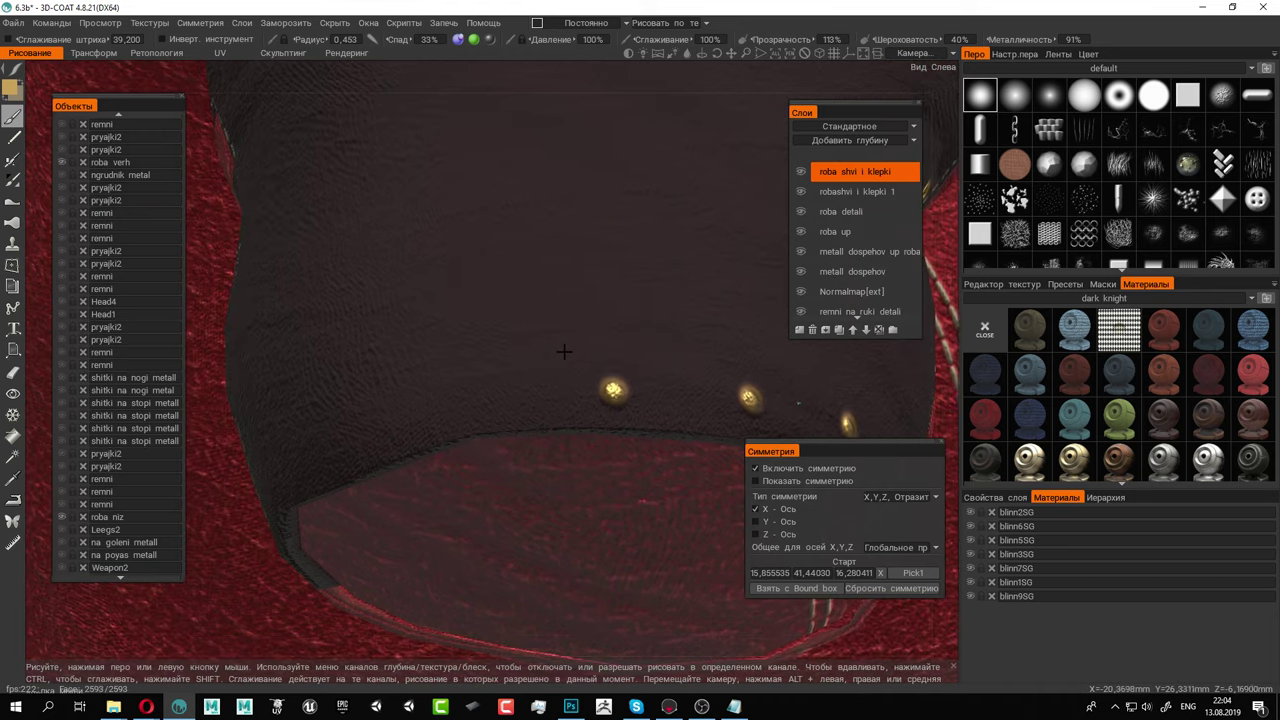
left_click(494, 393)
mouse_move(494, 393)
left_mouse_down("alt")
mouse_move(546, 400)
mouse_move(524, 423)
mouse_move(606, 428)
mouse_move(594, 369)
mouse_move(595, 418)
mouse_move(509, 434)
mouse_move(421, 388)
mouse_move(494, 388)
left_mouse_up("alt")
left_click(530, 429)
left_click(606, 428)
Inspect the robe's front from the sleeves down to the stitched and riveted band on the skirt
scroll(603, 368, "down", 5)
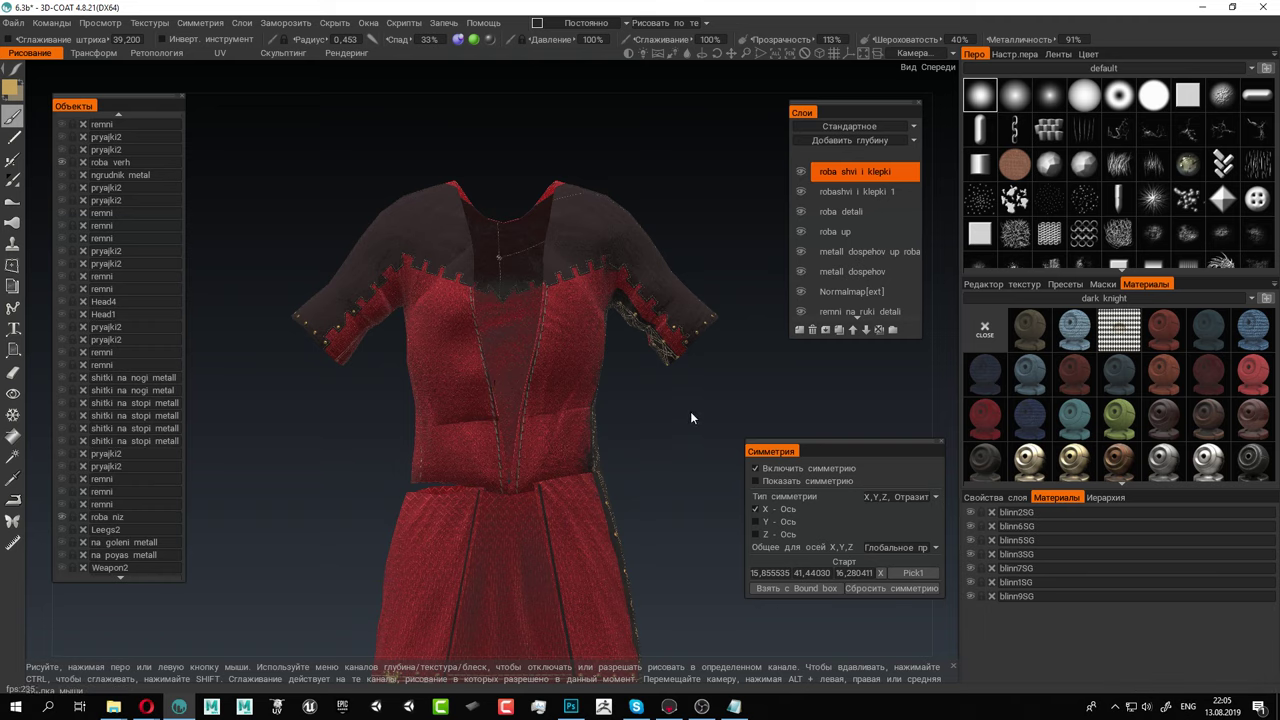
mouse_move(690, 411)
left_mouse_down()
mouse_move(523, 404)
mouse_move(665, 406)
left_mouse_up()
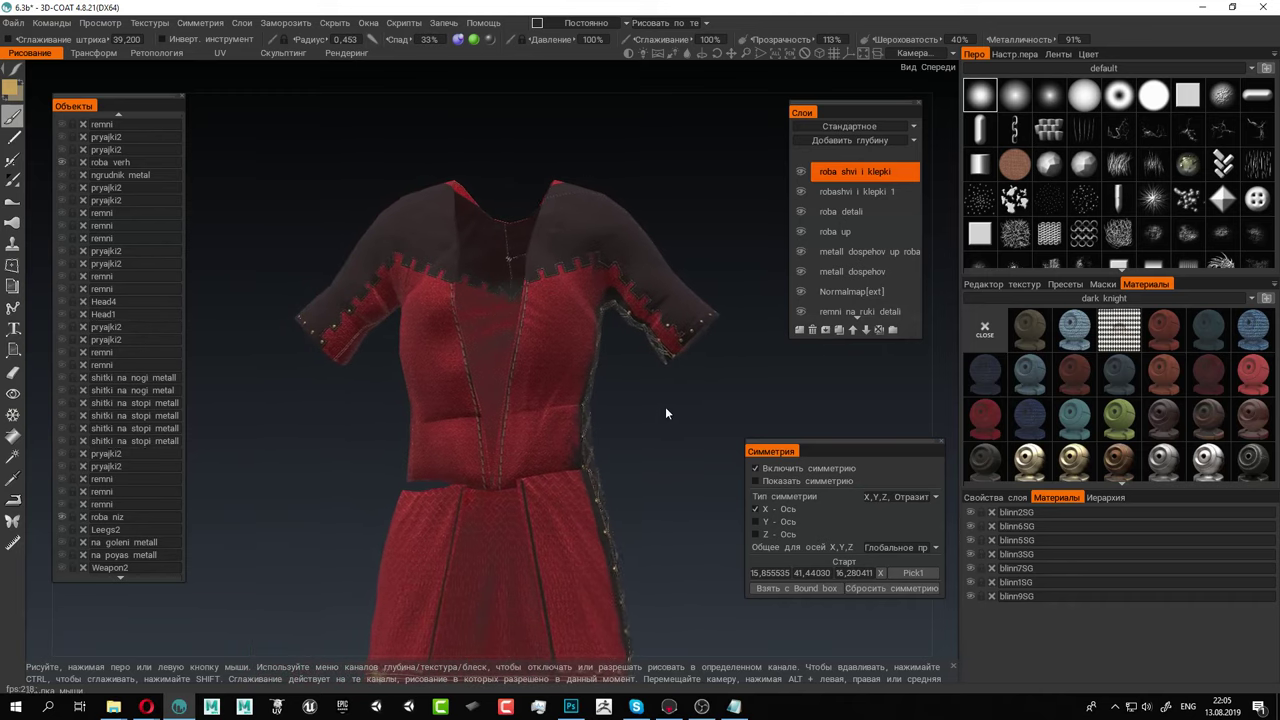
right_click_drag(668, 406, 571, 364, "alt")
middle_click_drag(571, 364, 573, 245, "alt")
right_click_drag(573, 245, 656, 456, "alt")
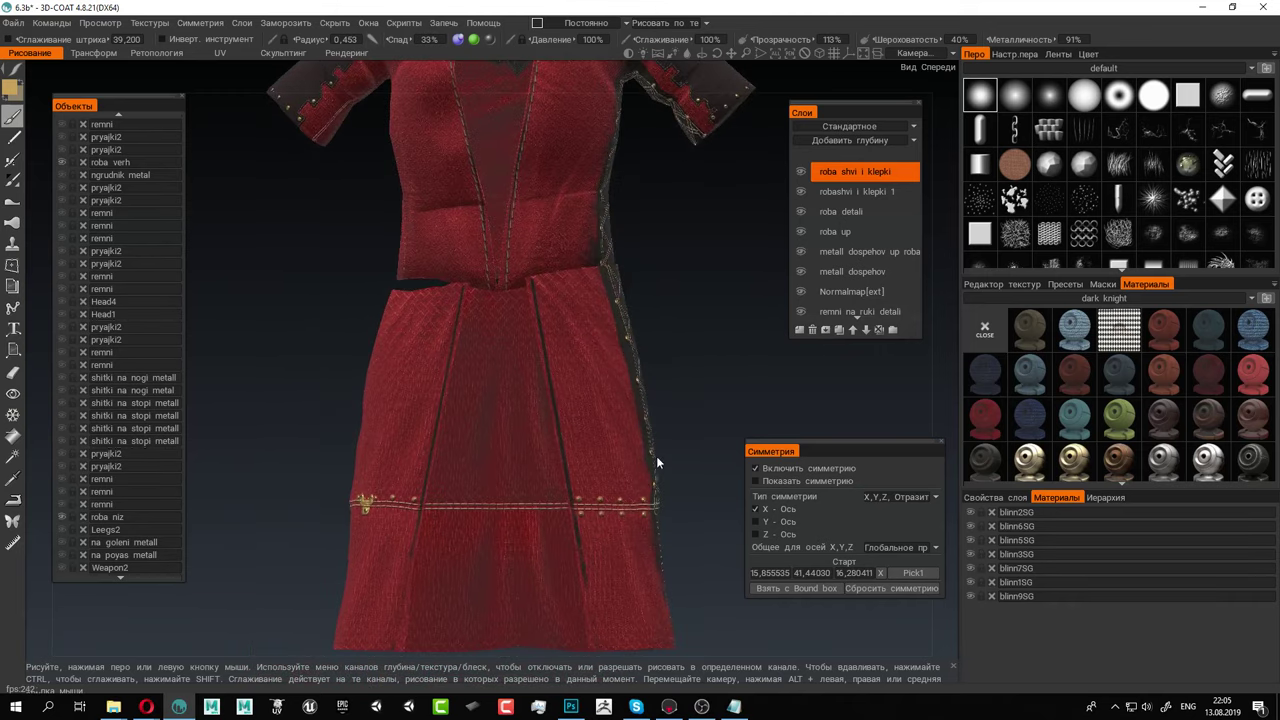
middle_click_drag(656, 456, 573, 380, "alt")
mouse_move(573, 380)
left_mouse_down("alt")
mouse_move(442, 381)
mouse_move(562, 388)
left_mouse_up("alt")
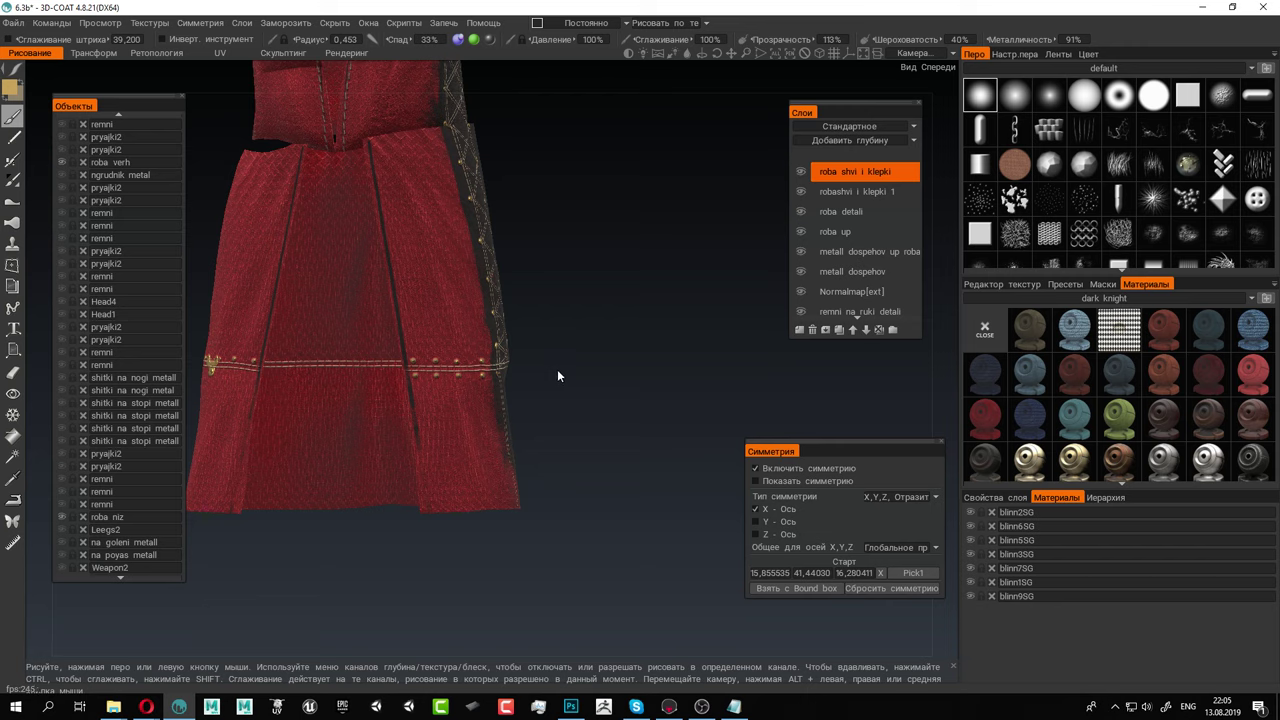
mouse_move(557, 369)
left_mouse_down()
mouse_move(604, 342)
mouse_move(580, 371)
left_mouse_up()
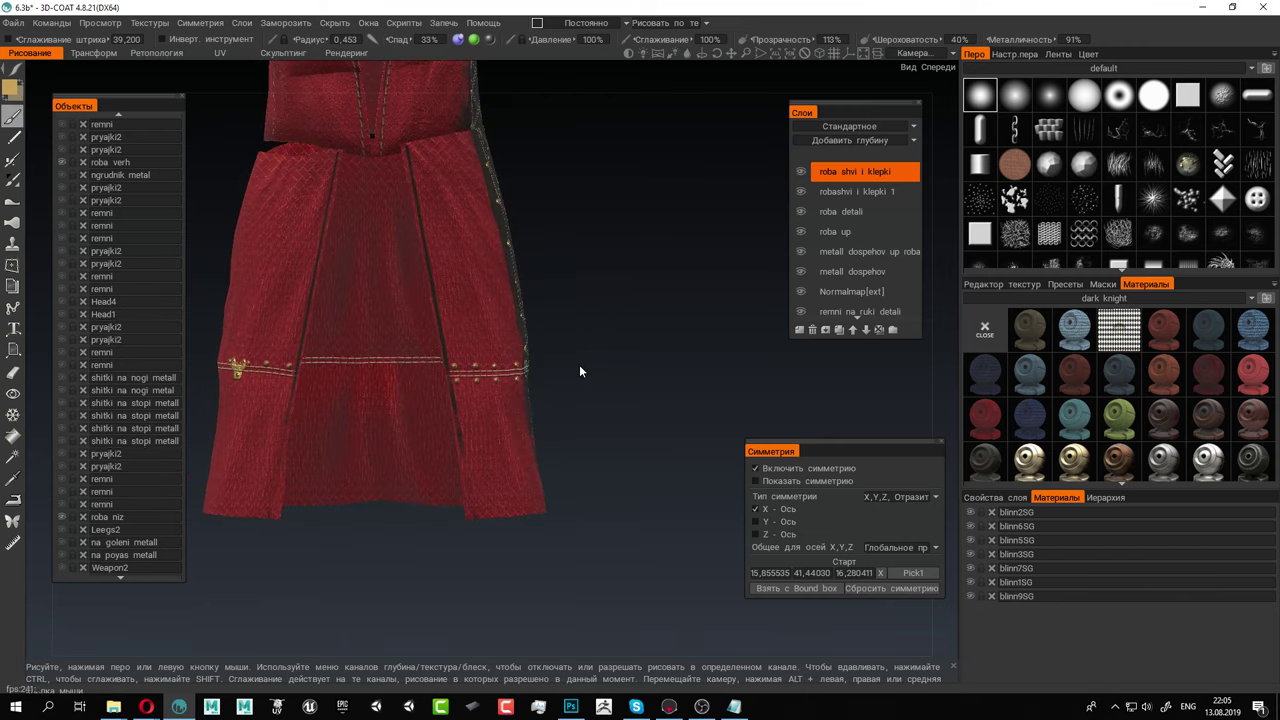
Switch the brush library to the ornaments2 set
left_click(1059, 69)
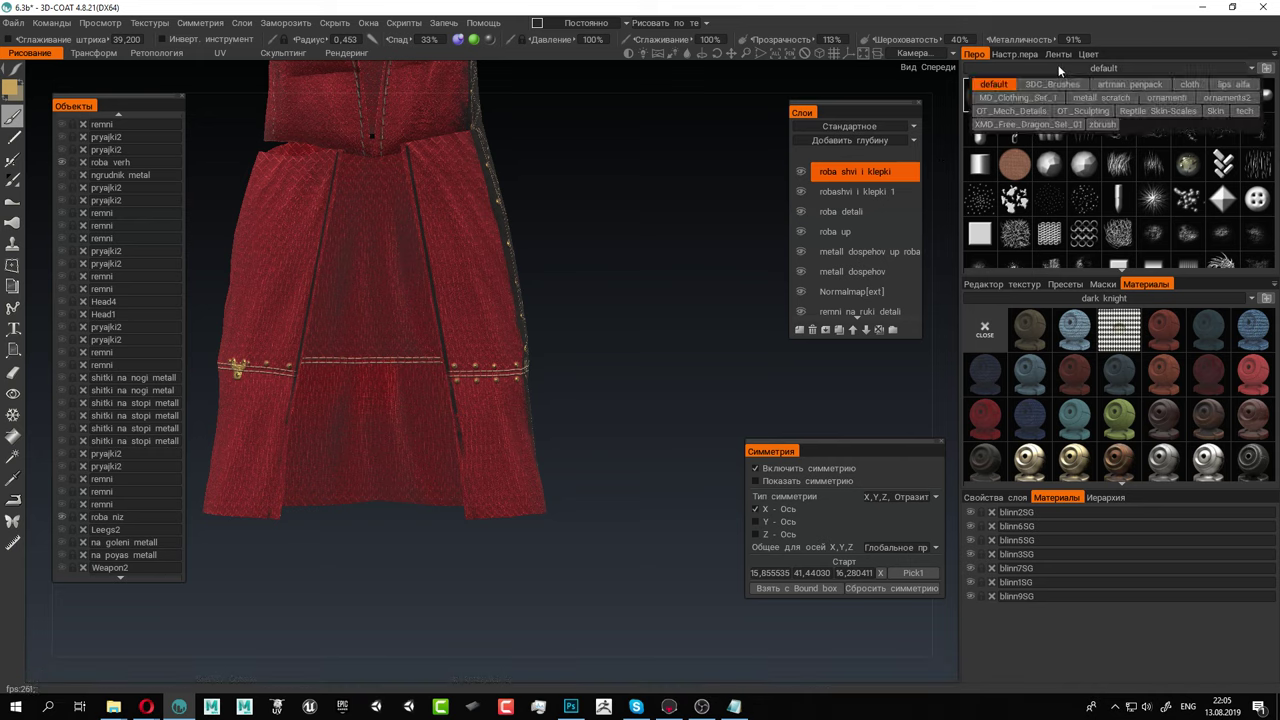
left_click(1020, 56)
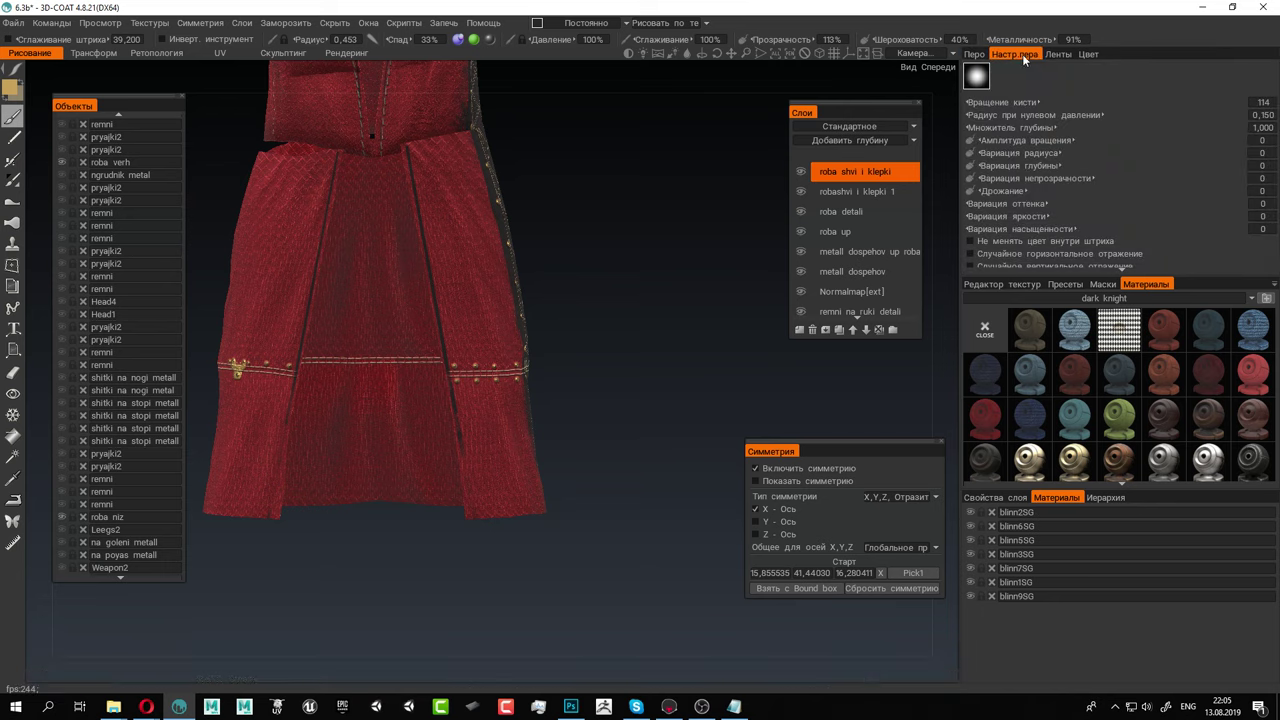
left_click(975, 55)
left_click(1091, 67)
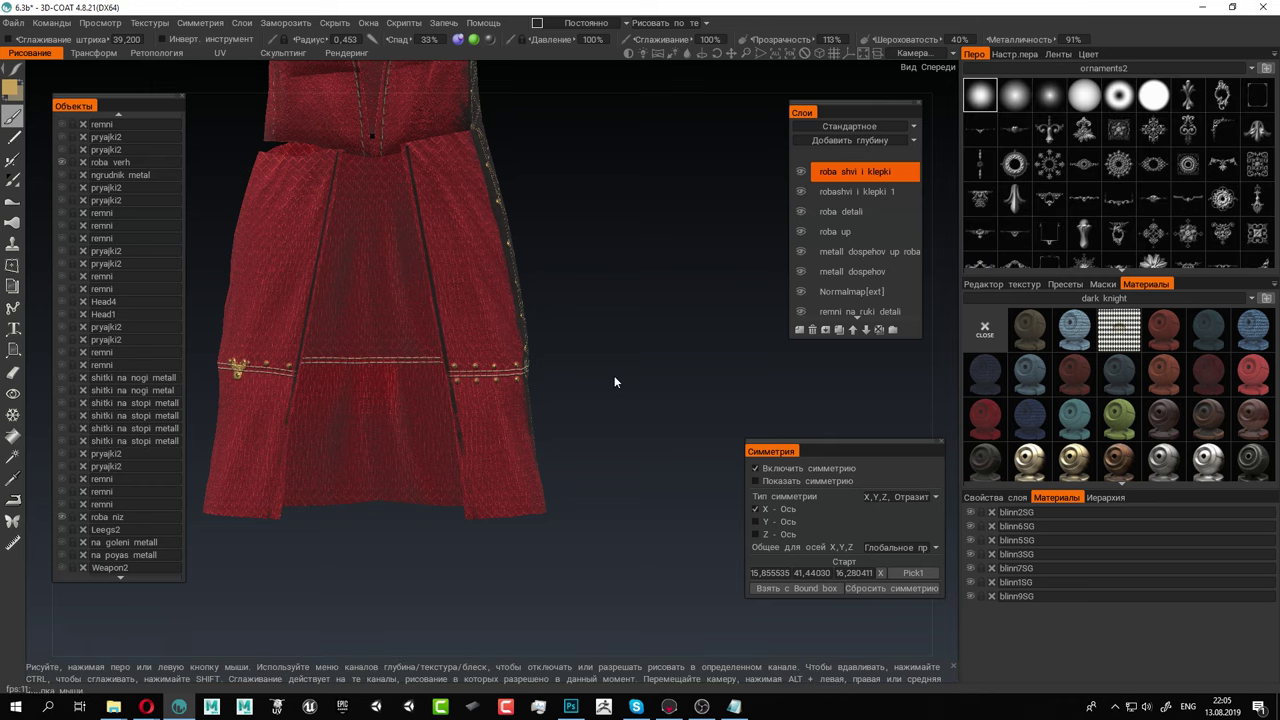
Stamp a mirrored fleur-de-lis floral ornament at the front skirt panel's lower corner with a brush radius of about 5,791
left_click_drag(636, 307, 574, 317)
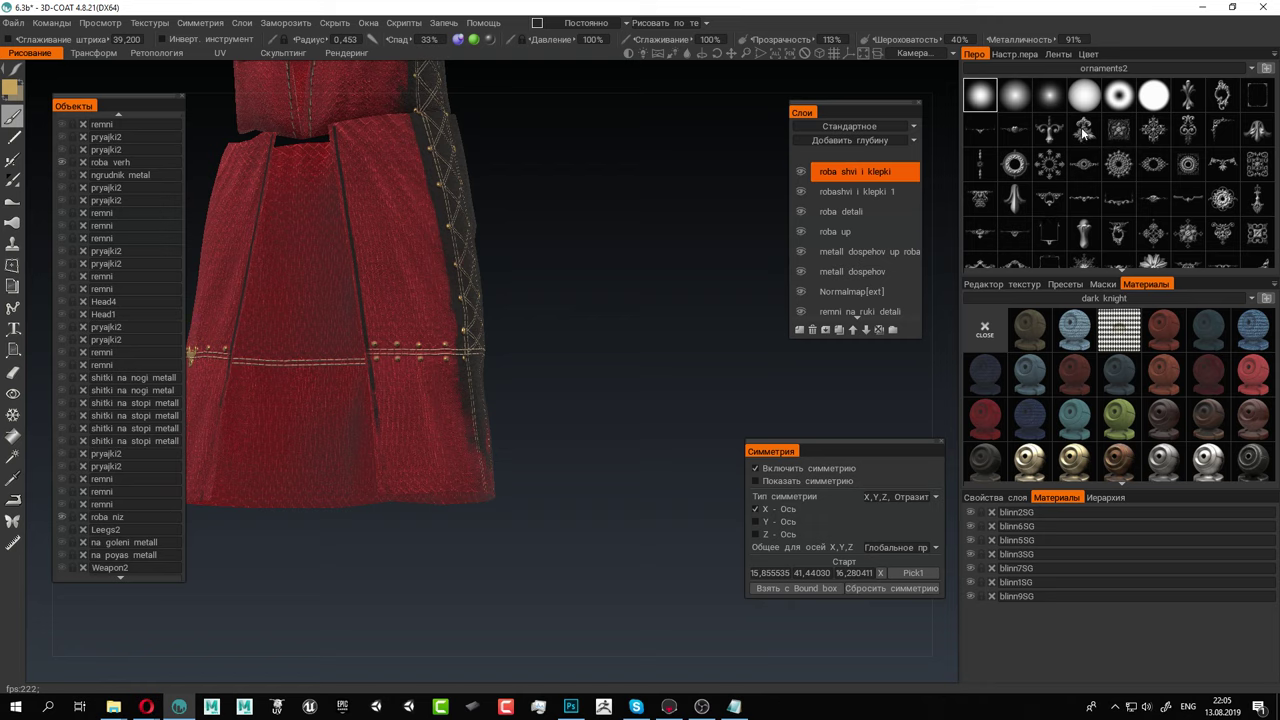
mouse_move(1083, 133)
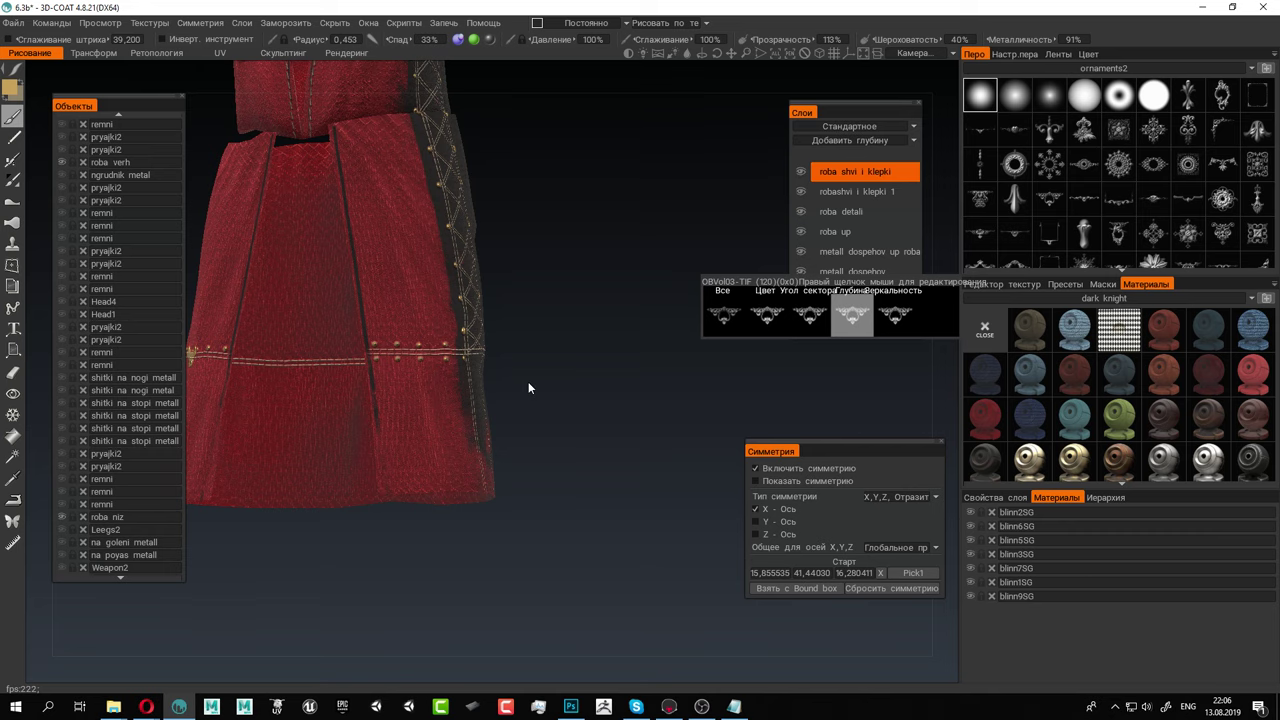
middle_click_drag(524, 384, 608, 270, "alt")
mouse_move(608, 270)
right_mouse_down("alt")
mouse_move(616, 338)
mouse_move(746, 415)
right_mouse_up("alt")
right_click_drag(453, 348, 520, 351)
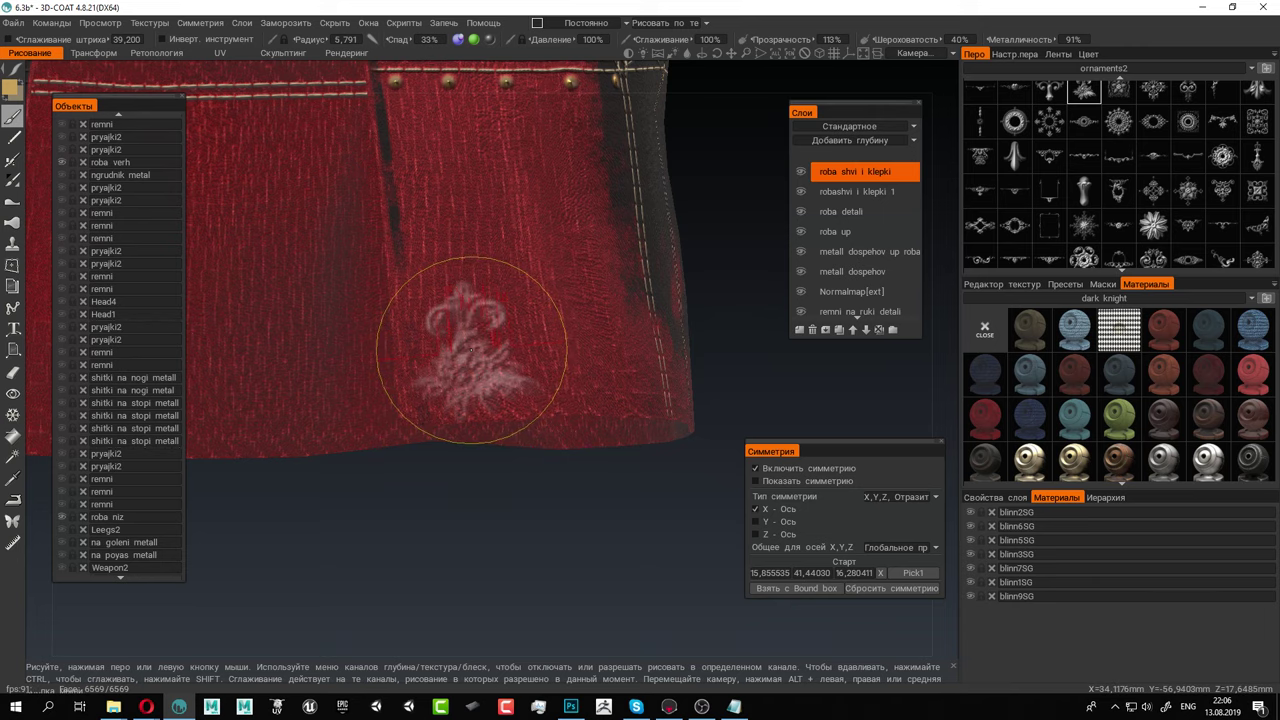
key("4")
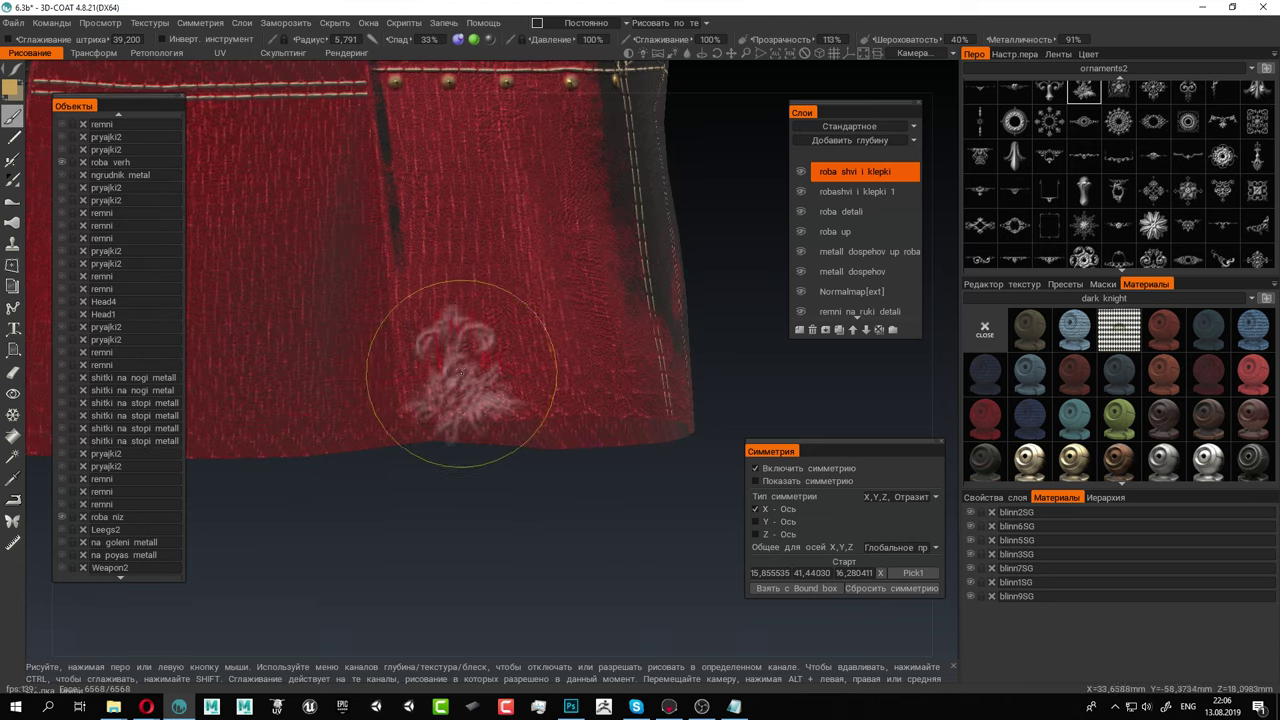
left_click(453, 355)
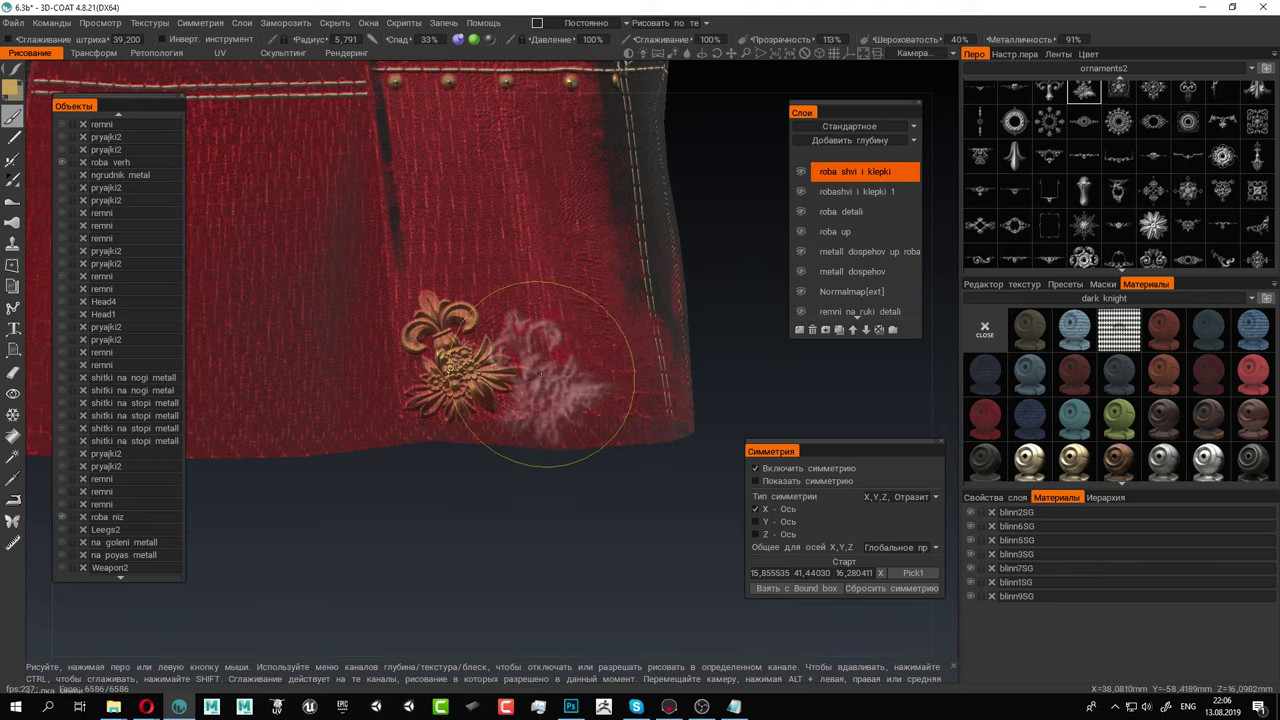
Show all of the character's objects again alongside the robe parts
right_click_drag(653, 401, 339, 256, "alt")
left_click_drag(448, 288, 384, 316, "alt")
middle_click_drag(384, 316, 496, 392, "alt")
left_click_drag(496, 392, 656, 268, "alt")
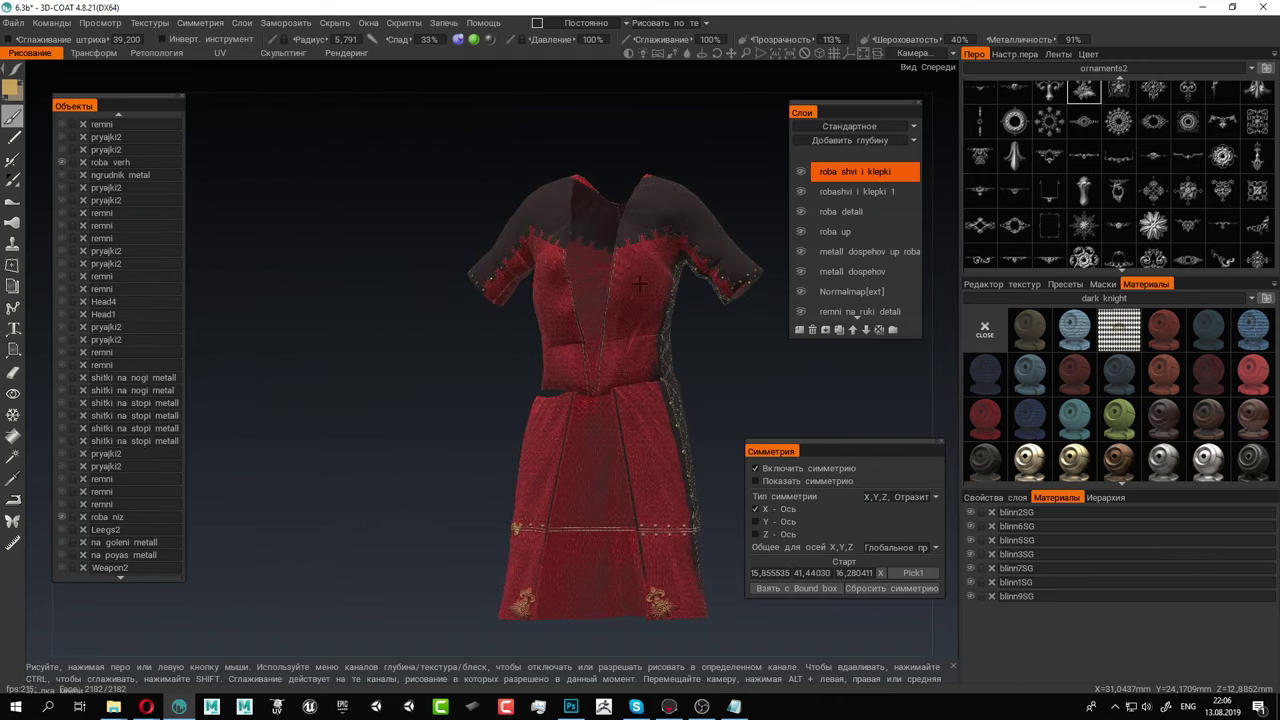
middle_click_drag(656, 268, 476, 414, "alt")
left_click_drag(476, 414, 440, 418, "alt")
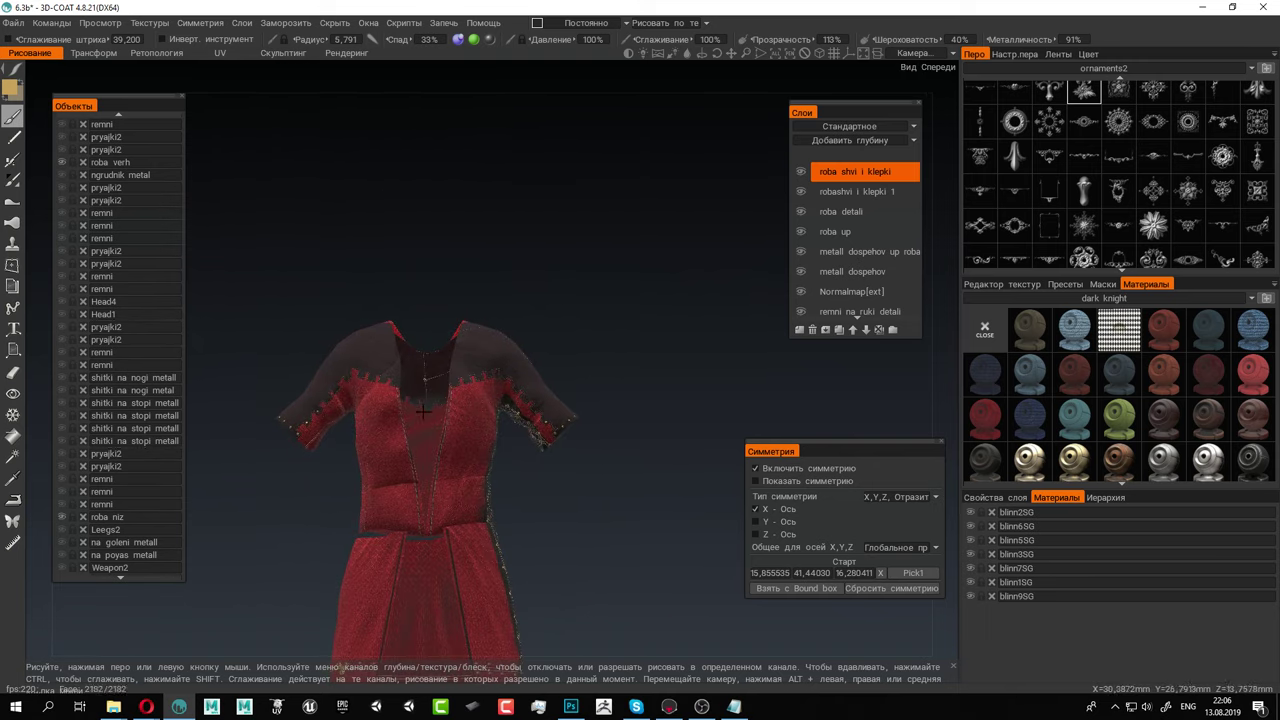
left_click(60, 517, "alt")
Examine the fleur-de-lis ornaments on the skirt hem from several angles against the leg armour
middle_click_drag(456, 524, 448, 254, "alt")
left_click_drag(556, 373, 560, 306, "alt")
scroll(567, 372, "up", 2)
left_click_drag(377, 304, 507, 275, "alt")
right_click_drag(507, 275, 674, 349, "alt")
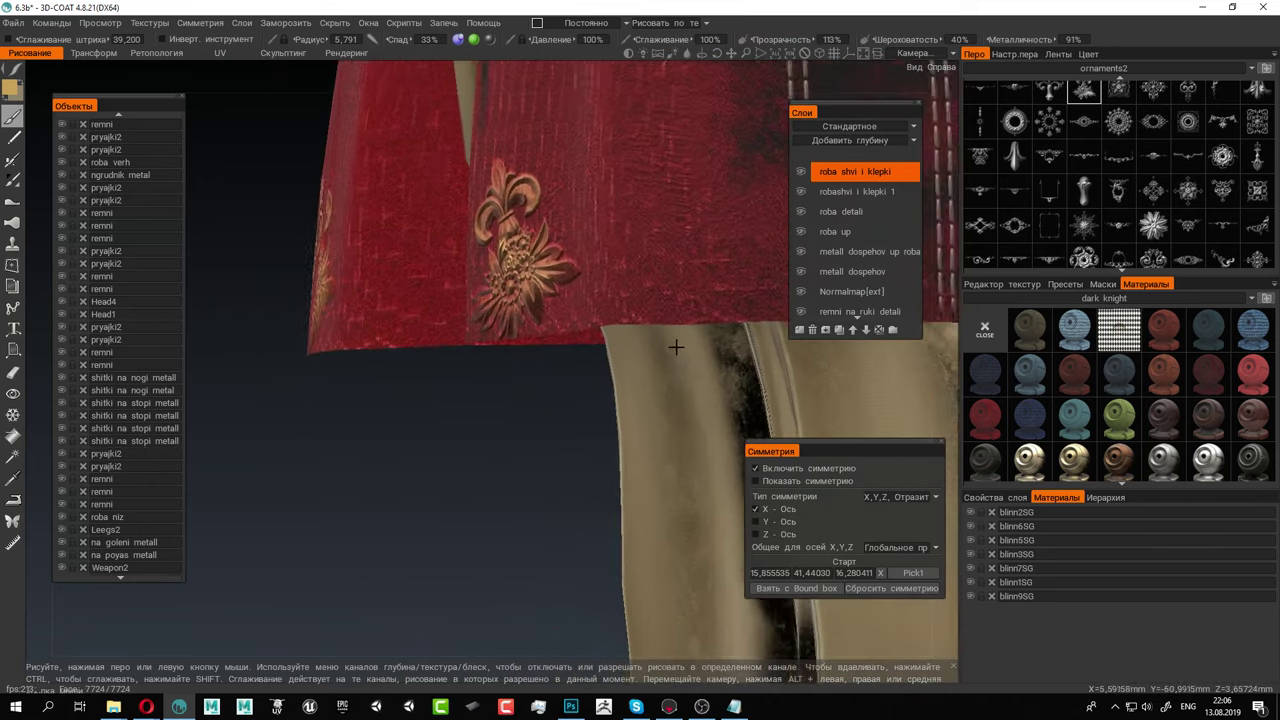
left_click_drag(530, 270, 576, 260, "alt")
middle_click_drag(576, 260, 378, 372, "alt")
left_click_drag(378, 372, 640, 325, "alt")
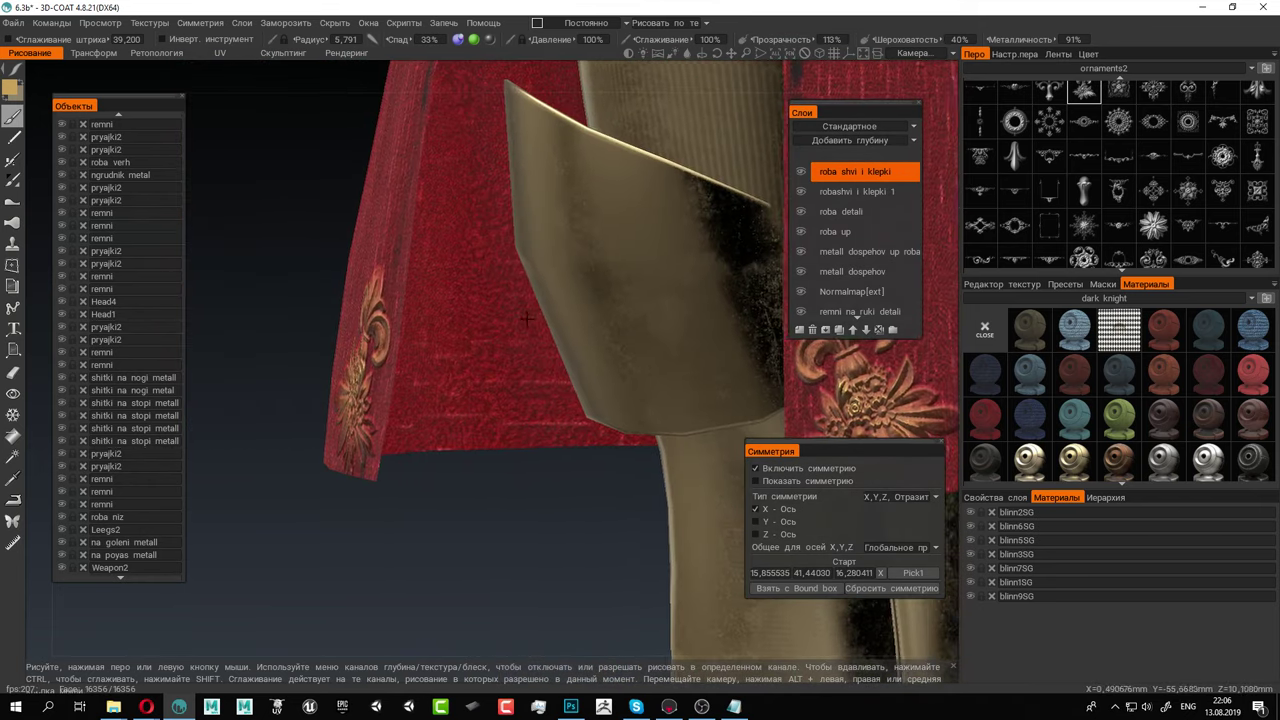
middle_click_drag(640, 325, 385, 285, "alt")
left_click_drag(385, 285, 611, 275, "alt")
middle_click_drag(611, 275, 429, 267, "alt")
right_click_drag(429, 267, 660, 300, "alt")
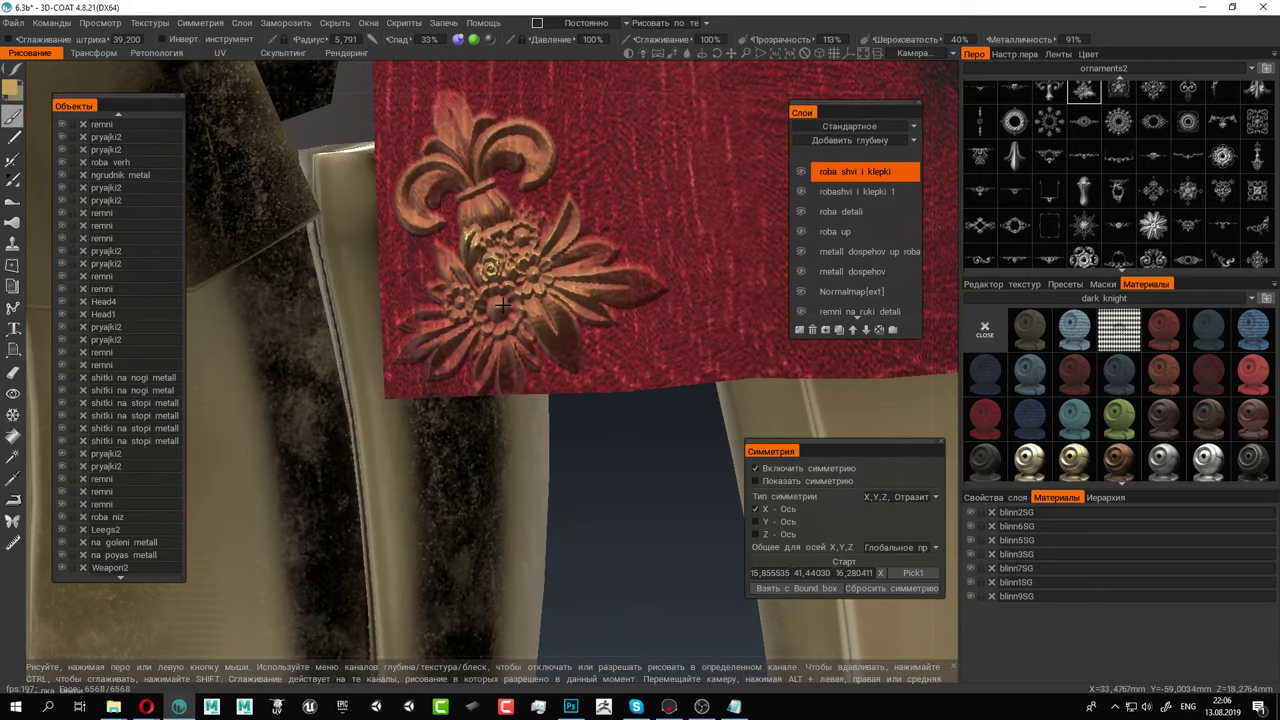
Choose the metal_dark material with the soft round brush and turn off depth painting
mouse_move(1075, 462)
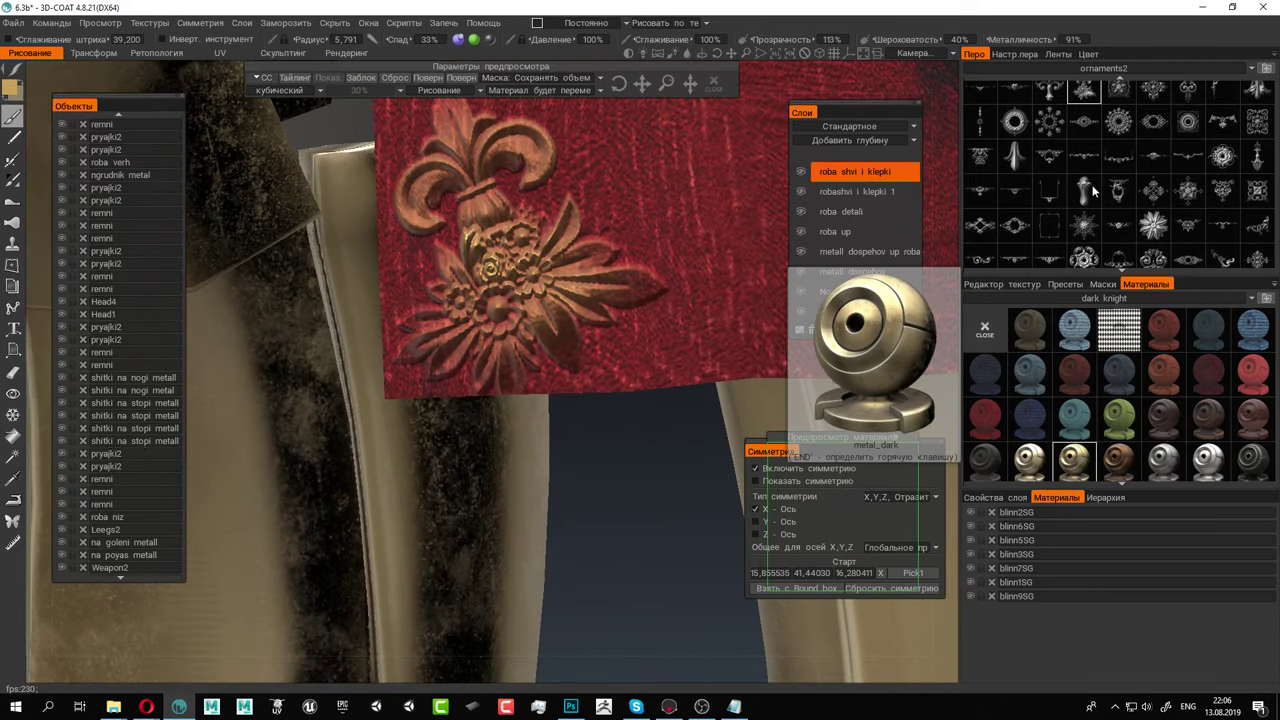
scroll(1060, 138, "up", 1)
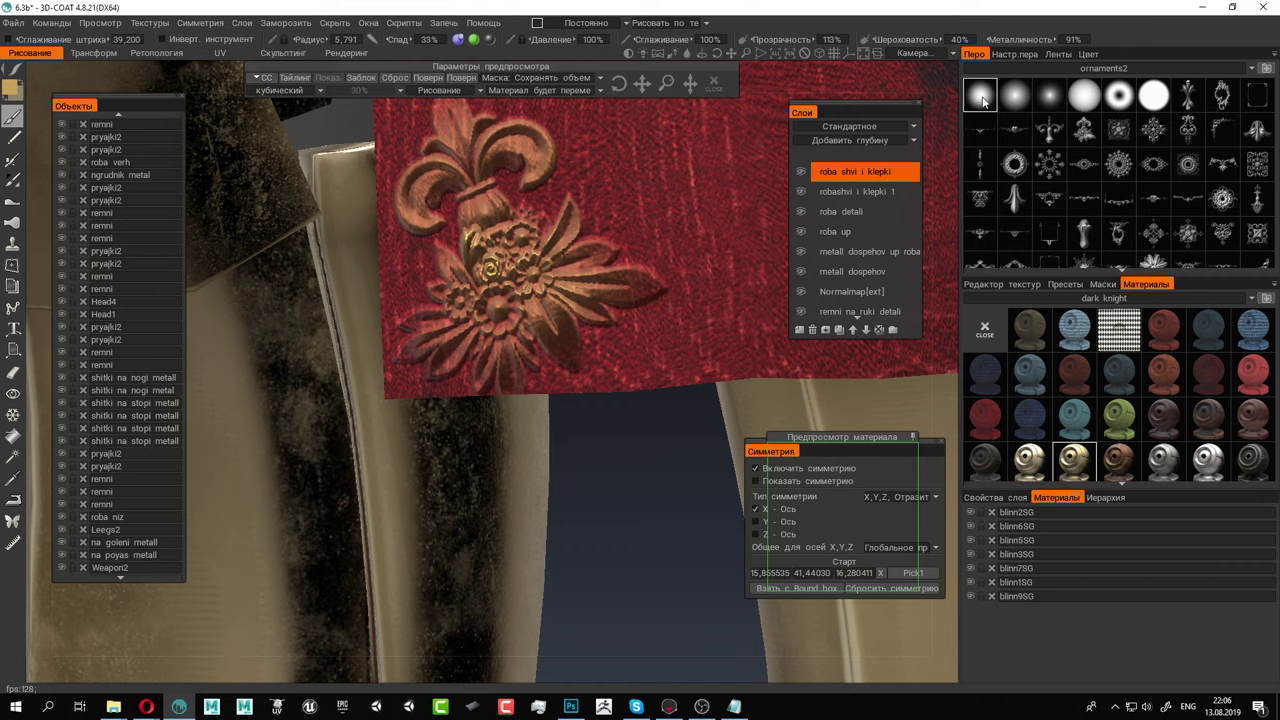
left_click(982, 97)
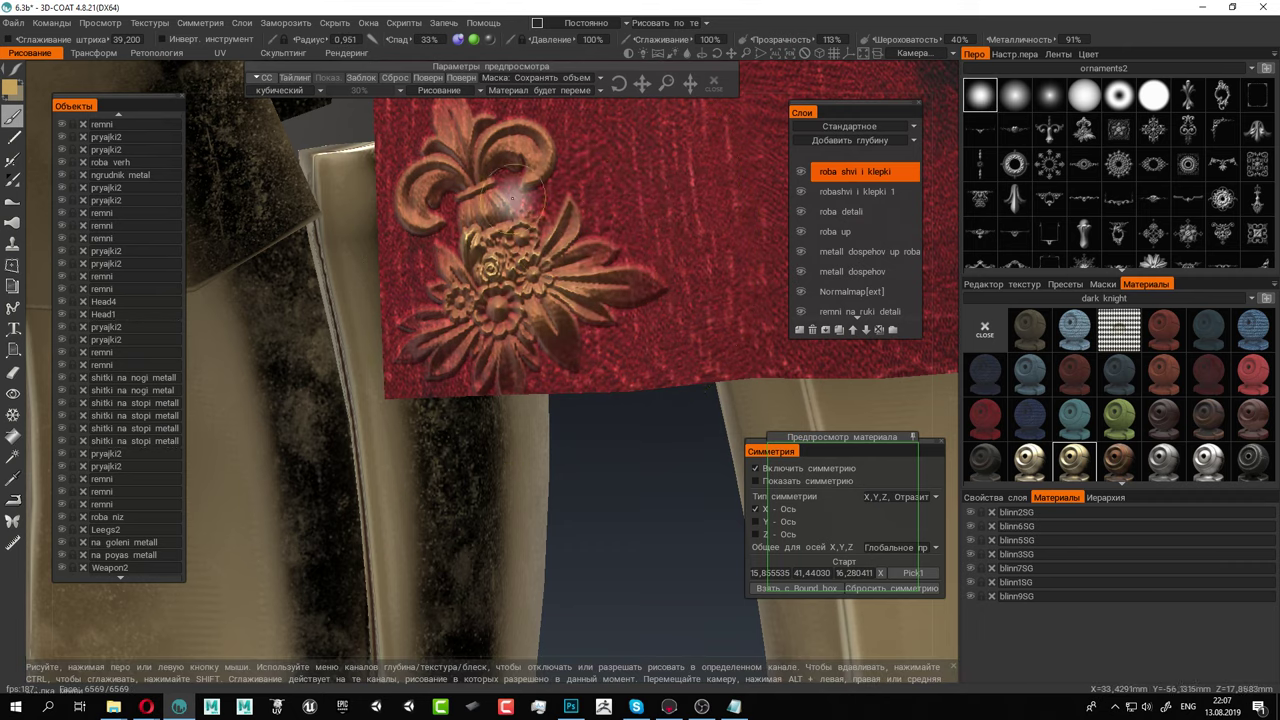
left_click(460, 39)
left_click(458, 43)
Paint metal_dark over the ornament's lower leaves and flowers with a brush radius of 0,554 and 51% opacity
middle_click_drag(633, 259, 581, 294, "alt")
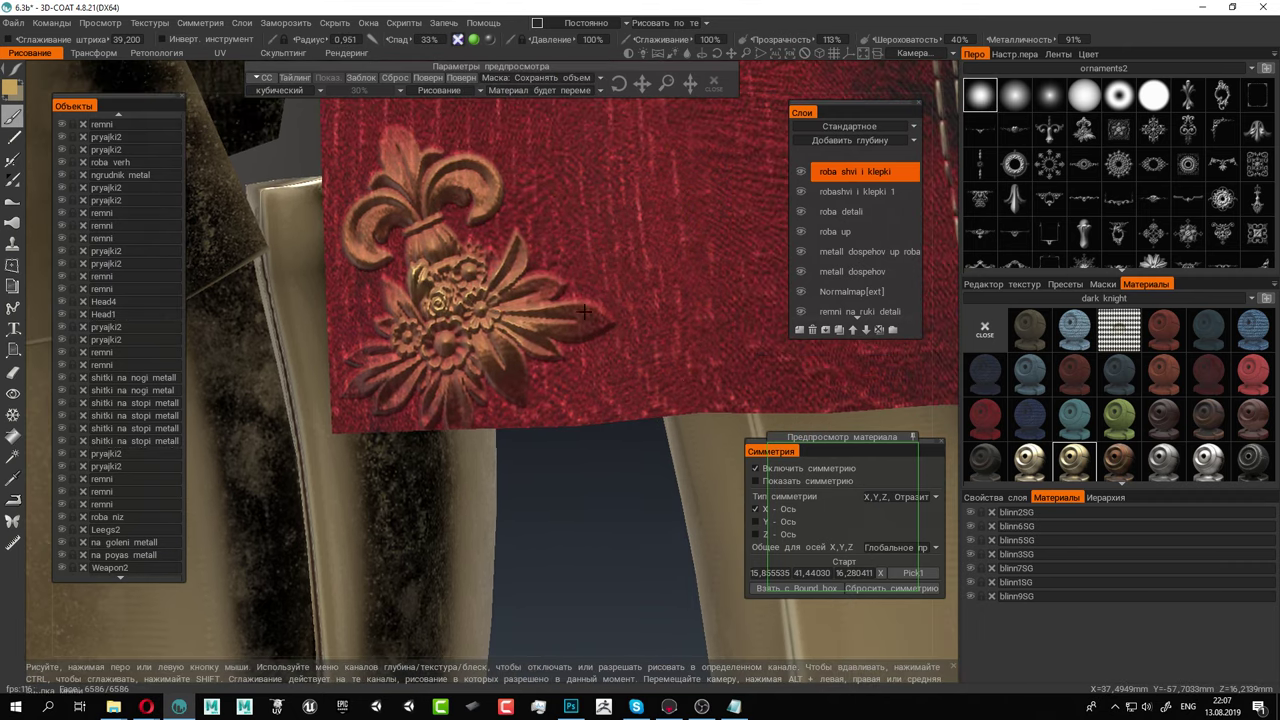
left_click_drag(548, 310, 535, 285, "alt")
right_click_drag(535, 285, 500, 150, "alt")
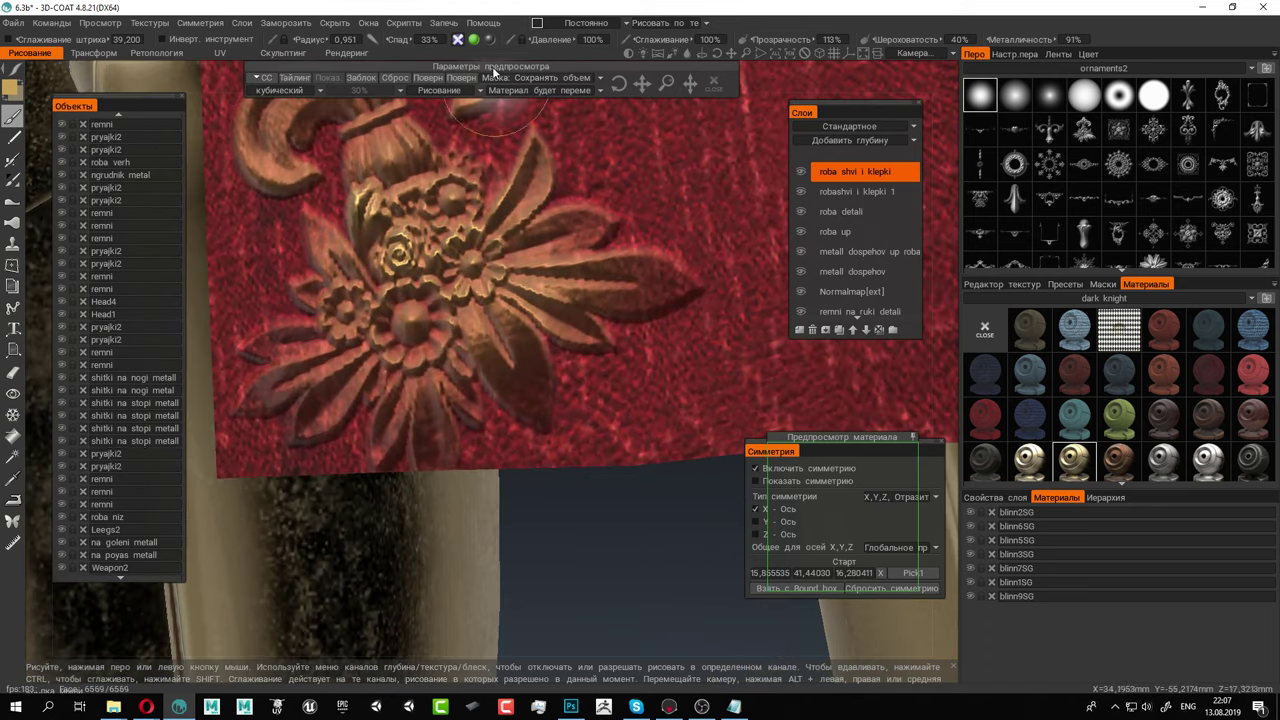
right_click_drag(664, 279, 630, 279)
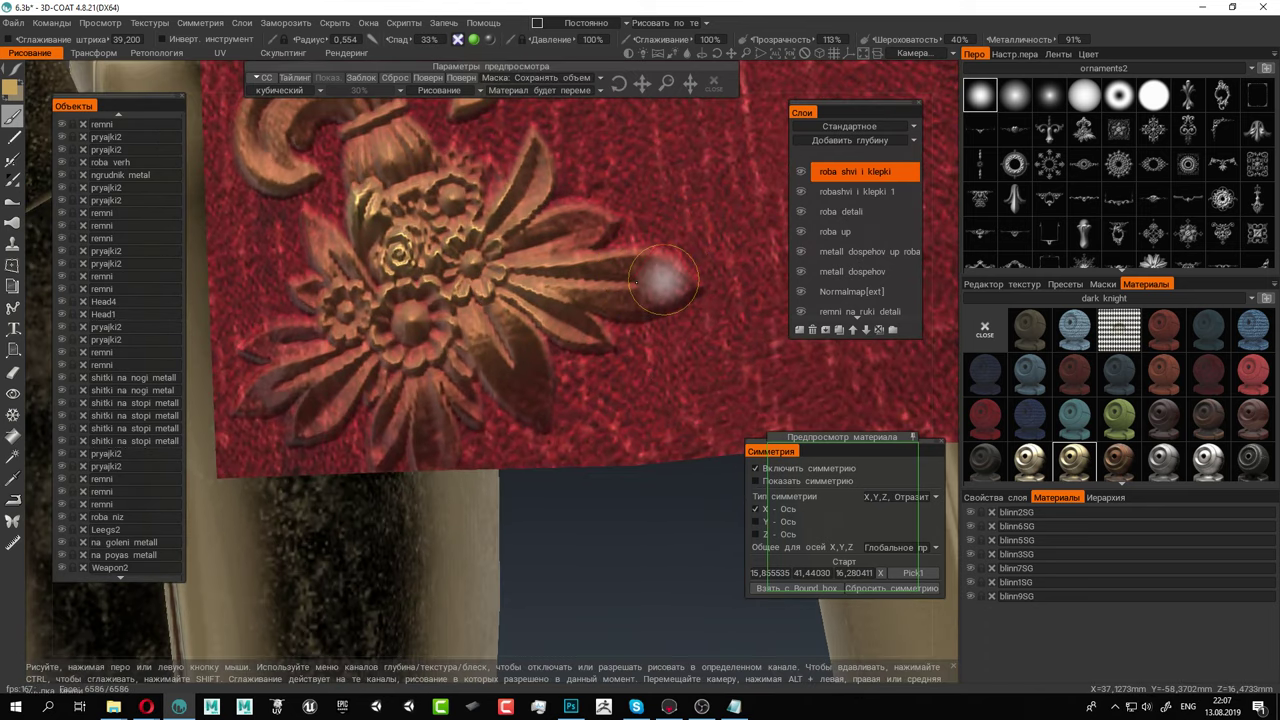
left_click_drag(670, 285, 643, 297)
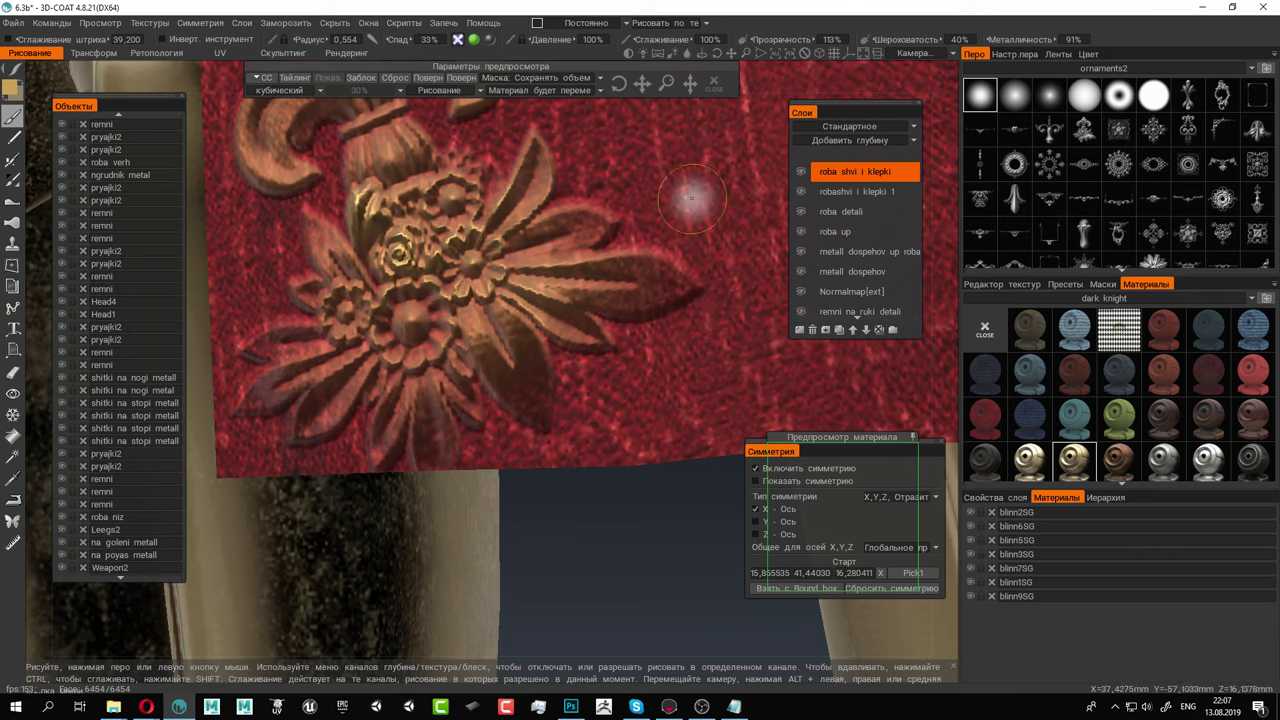
left_click_drag(751, 41, 741, 41)
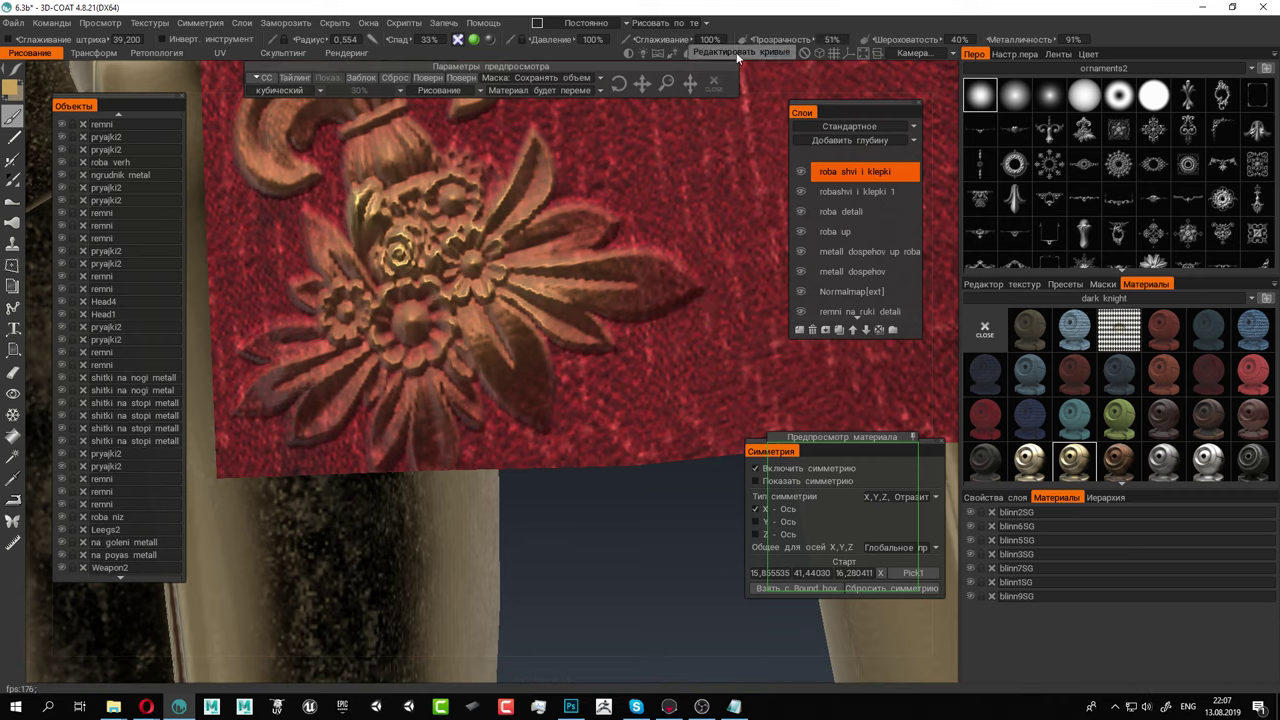
mouse_move(662, 290)
left_mouse_down()
mouse_move(629, 293)
mouse_move(658, 284)
mouse_move(645, 270)
mouse_move(540, 262)
mouse_move(633, 245)
mouse_move(597, 224)
mouse_move(529, 242)
mouse_move(548, 236)
mouse_move(525, 281)
mouse_move(609, 291)
mouse_move(592, 298)
mouse_move(606, 302)
left_mouse_up()
mouse_move(542, 463)
left_mouse_down()
mouse_move(530, 391)
mouse_move(538, 450)
mouse_move(491, 415)
mouse_move(516, 460)
mouse_move(465, 395)
mouse_move(385, 375)
mouse_move(440, 405)
mouse_move(425, 355)
mouse_move(457, 250)
mouse_move(396, 265)
mouse_move(358, 365)
mouse_move(326, 292)
mouse_move(317, 298)
mouse_move(330, 398)
mouse_move(258, 424)
mouse_move(340, 400)
mouse_move(262, 460)
mouse_move(332, 488)
mouse_move(440, 422)
mouse_move(414, 443)
mouse_move(388, 522)
mouse_move(482, 458)
mouse_move(471, 440)
left_mouse_up()
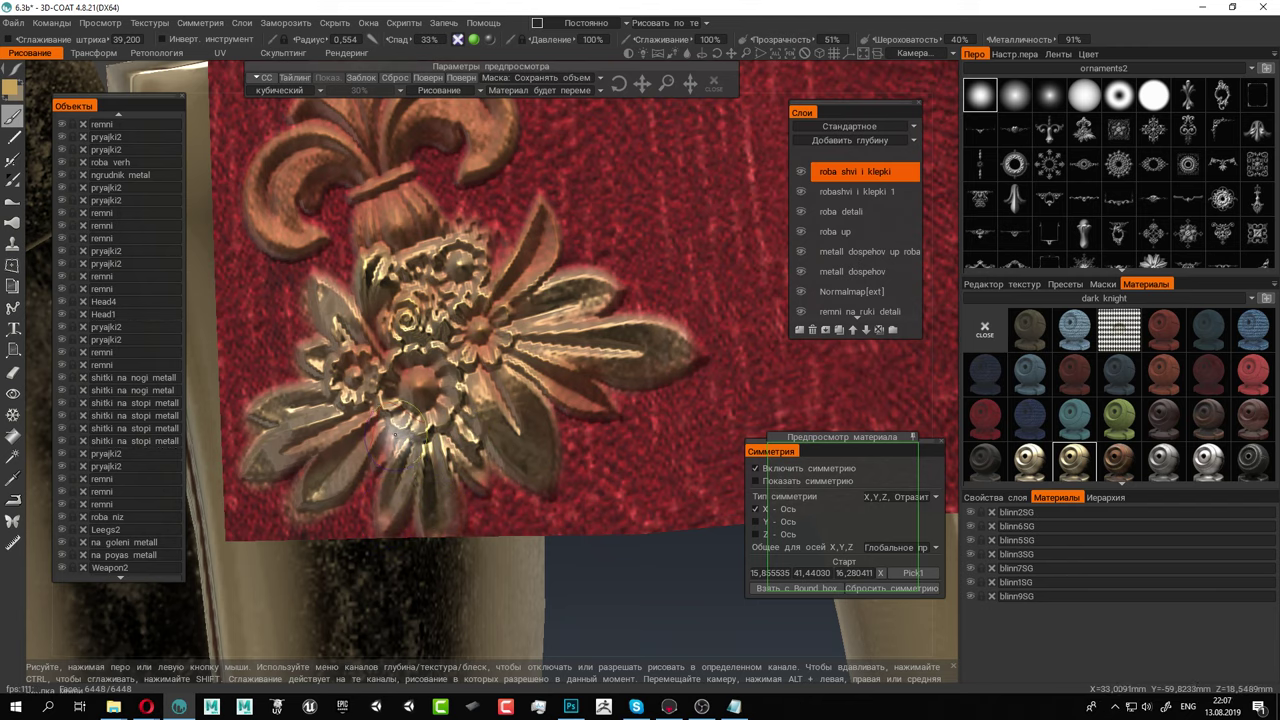
Paint metal_dark over the ornament's upper leaf, stem, and the fleur-de-lis's right curl, starting with a brush radius of 0,271
middle_click_drag(531, 292, 510, 404, "alt")
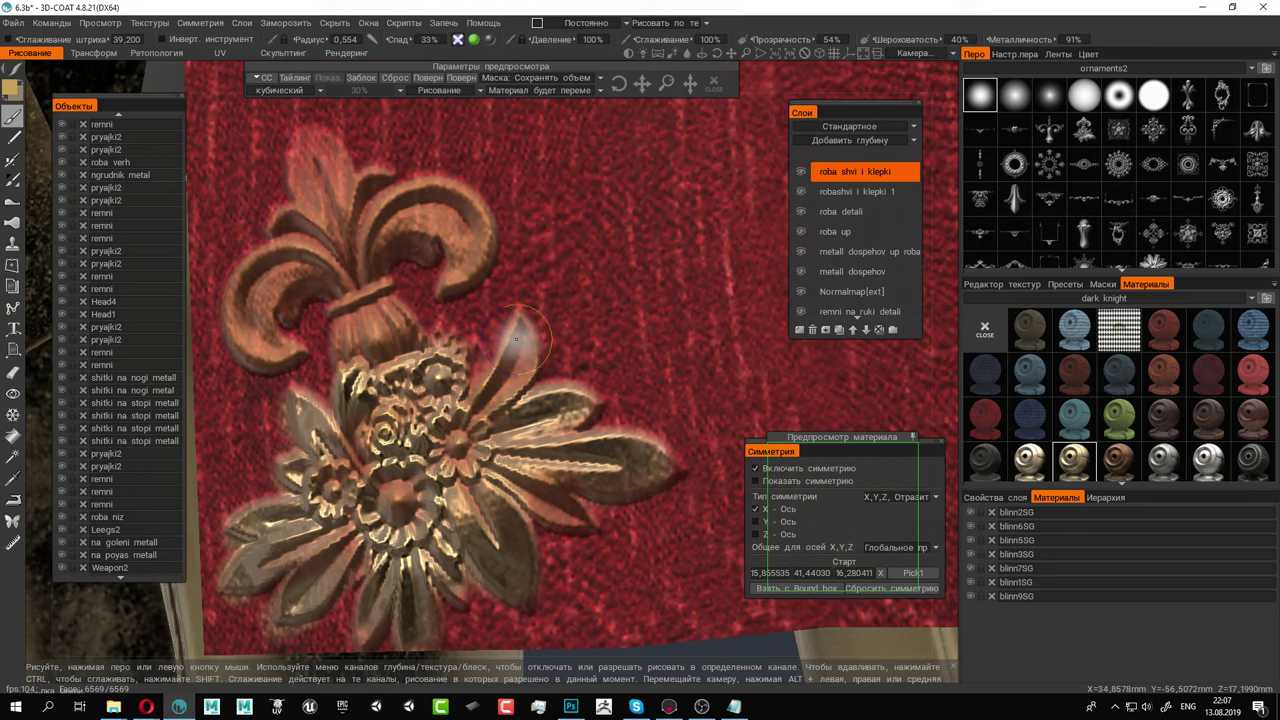
right_click_drag(516, 339, 499, 336)
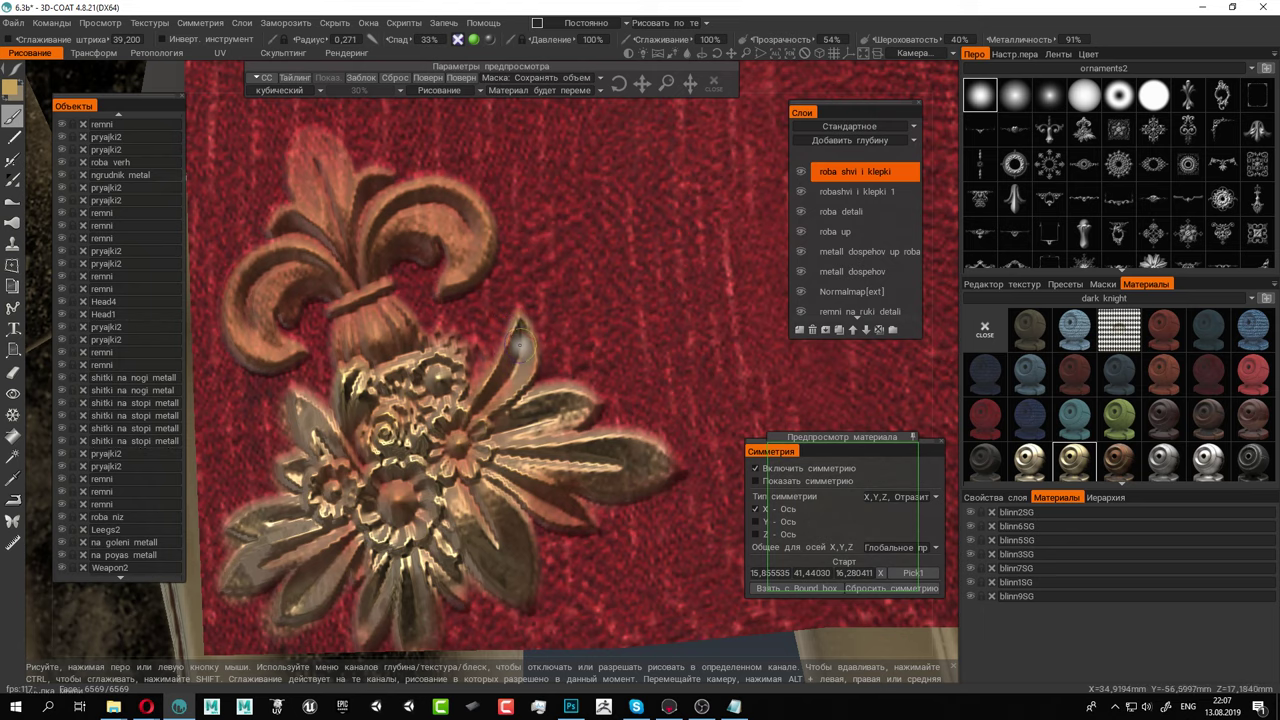
left_click_drag(488, 386, 486, 412)
mouse_move(424, 367)
middle_mouse_down("alt")
mouse_move(496, 391)
mouse_move(506, 446)
middle_mouse_up("alt")
mouse_move(490, 420)
left_mouse_down()
mouse_move(471, 414)
mouse_move(455, 318)
mouse_move(505, 272)
mouse_move(560, 300)
mouse_move(537, 350)
mouse_move(510, 287)
mouse_move(402, 282)
mouse_move(405, 227)
mouse_move(402, 240)
left_mouse_up()
Paint metal_dark over the fleur-de-lis's left curl and its narrow inner edges with brush radii of 0,124 and 0,281
right_click_drag(418, 365, 388, 348)
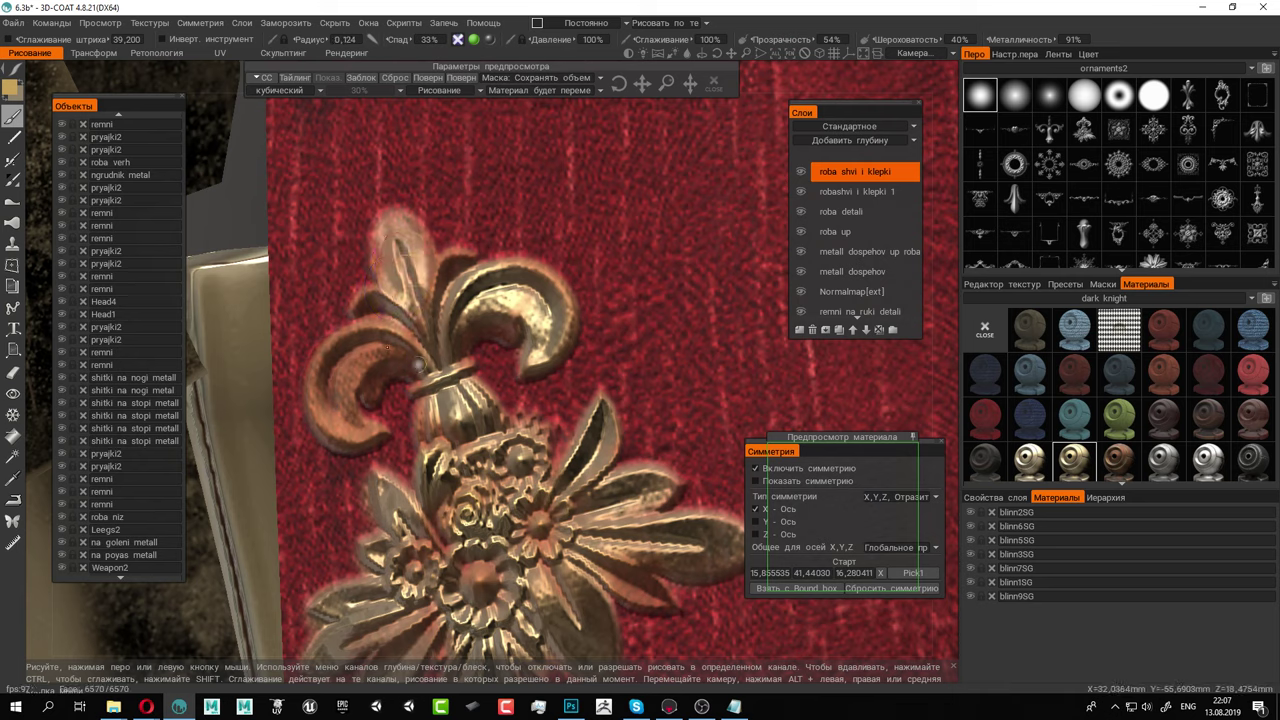
mouse_move(398, 350)
left_mouse_down()
mouse_move(392, 328)
mouse_move(316, 357)
left_mouse_up()
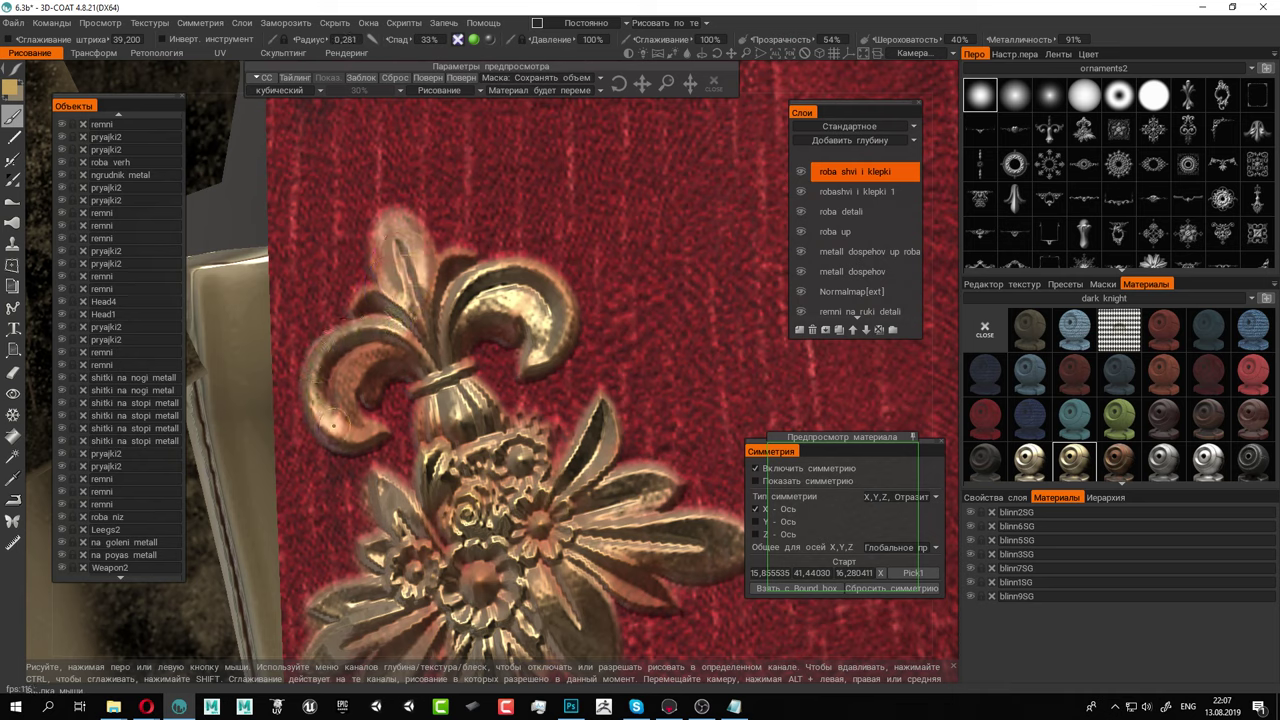
mouse_move(377, 434)
left_mouse_down()
mouse_move(397, 346)
mouse_move(360, 400)
mouse_move(381, 420)
left_mouse_up()
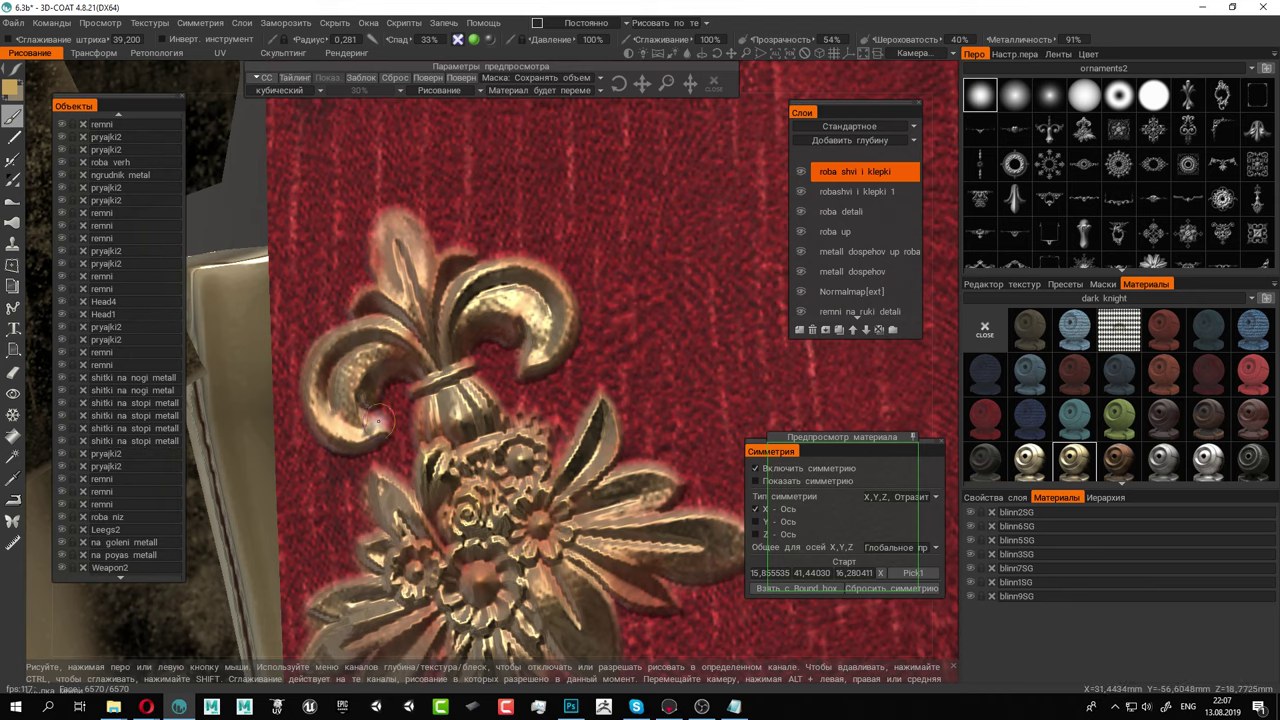
mouse_move(540, 473)
right_mouse_down("alt")
mouse_move(221, 281)
mouse_move(190, 190)
right_mouse_up("alt")
left_click_drag(350, 325, 521, 350, "alt")
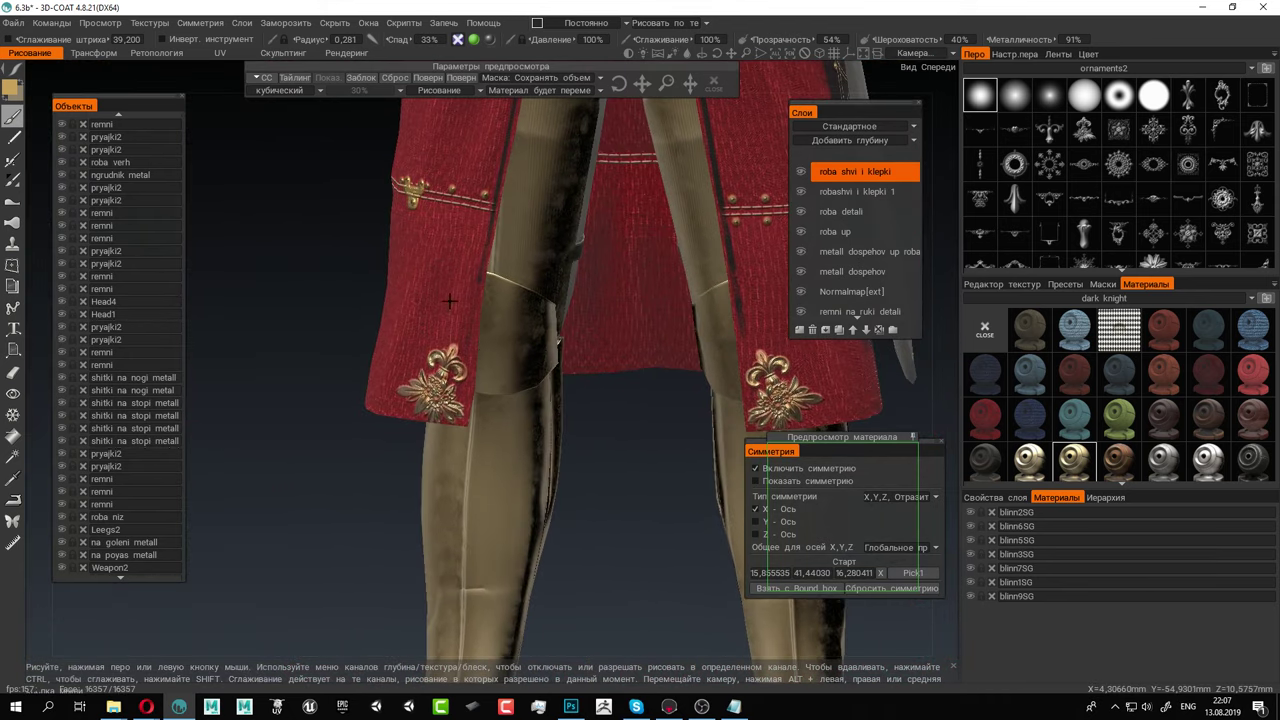
Examine the finished hem ornaments against the whole robe front, the chest and the sleeve
right_click_drag(450, 302, 589, 268, "alt")
left_click_drag(589, 268, 520, 266, "alt")
right_click_drag(583, 266, 470, 220, "alt")
middle_click_drag(470, 225, 462, 305, "alt")
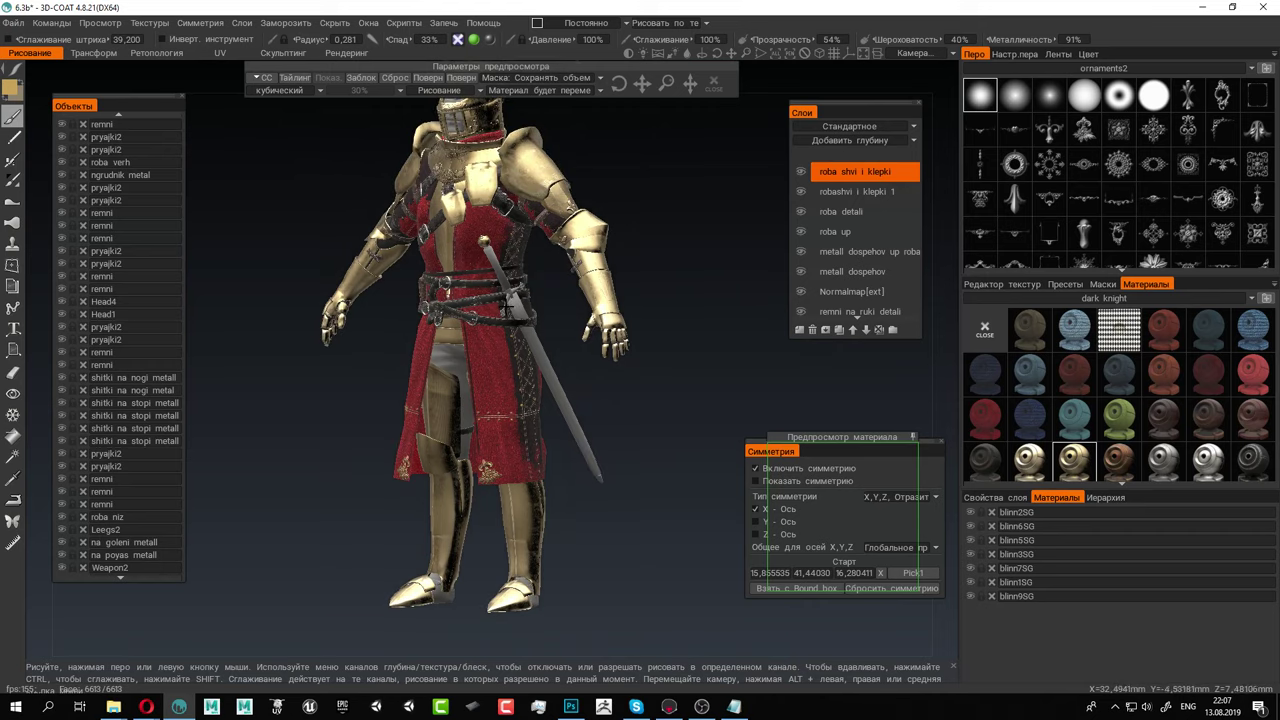
left_click_drag(462, 305, 562, 310, "alt")
scroll(562, 310, "up", 4)
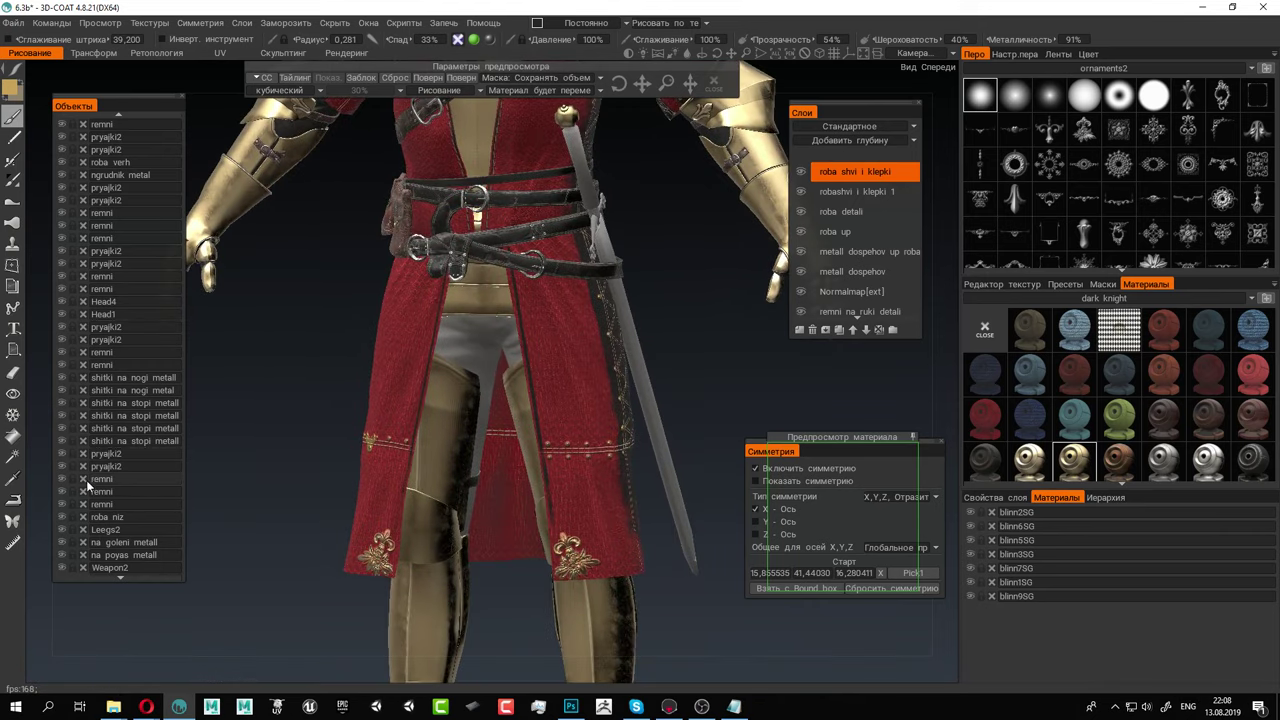
left_click_drag(465, 215, 485, 215, "alt")
middle_click_drag(485, 215, 440, 450, "alt")
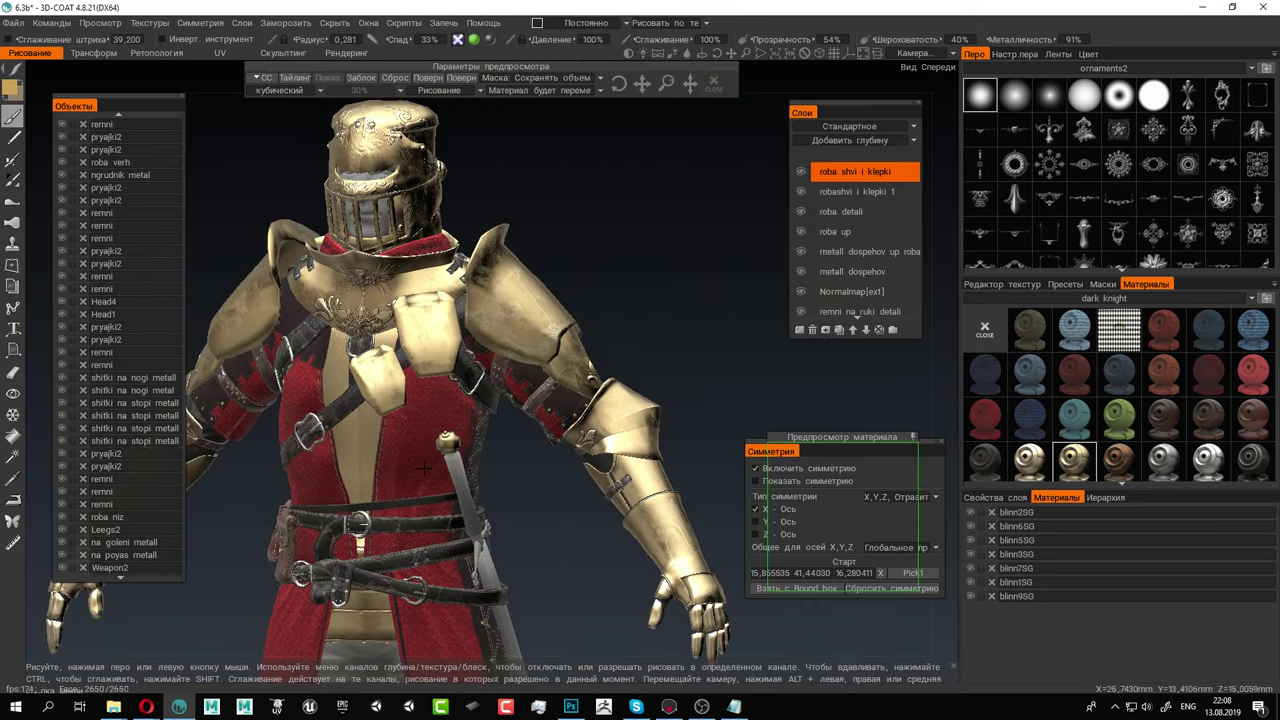
left_click_drag(440, 450, 475, 455, "alt")
scroll(470, 452, "up", 5)
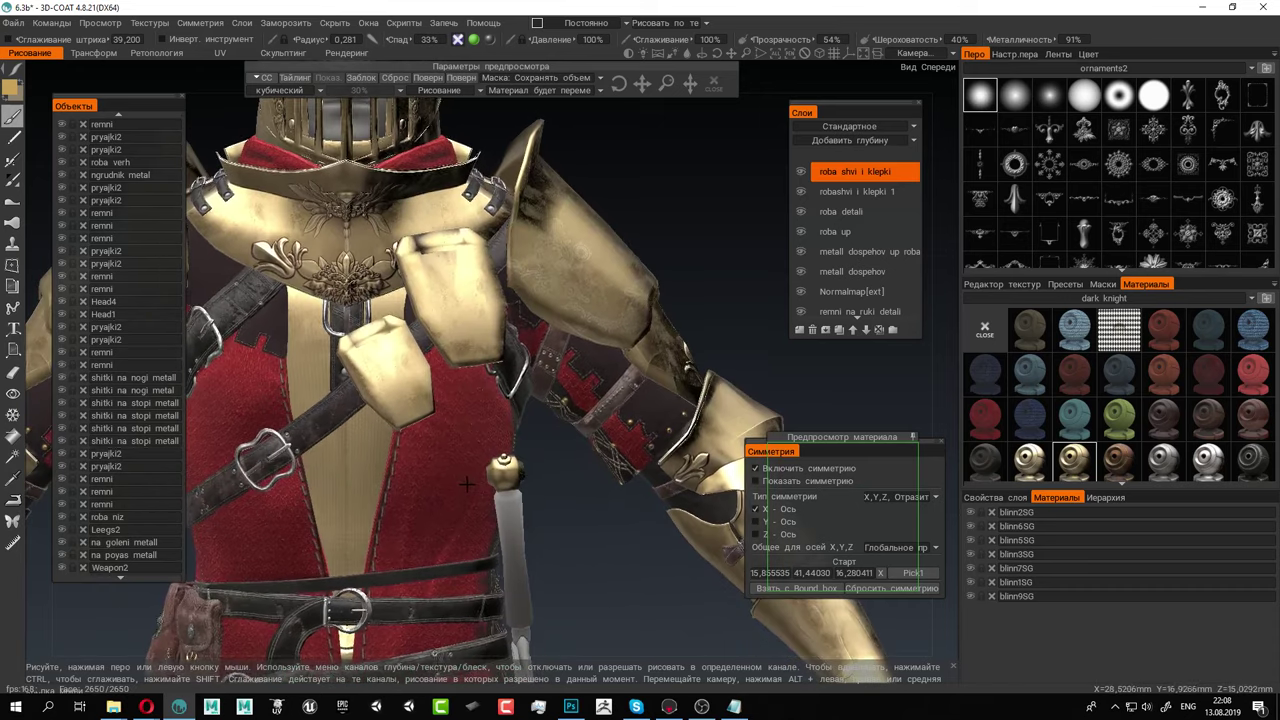
scroll(425, 446, "up", 2)
left_click_drag(472, 477, 446, 472, "alt")
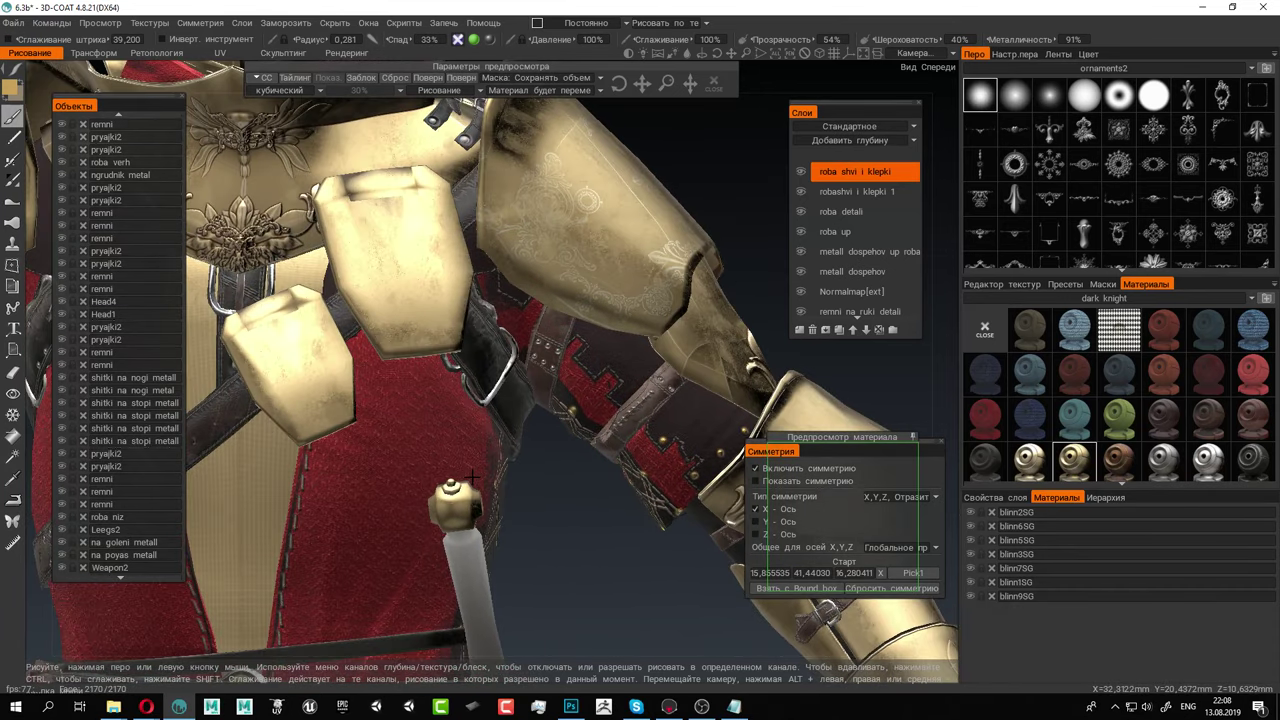
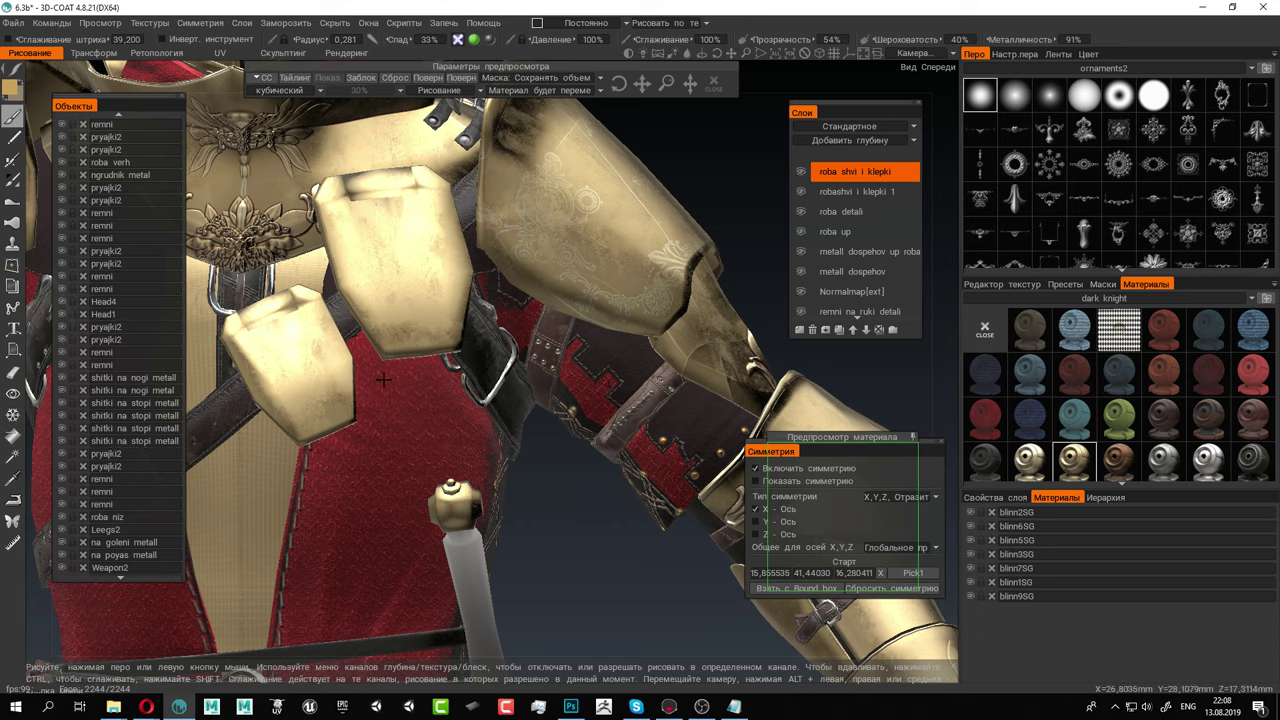
Stamp the cross-shaped ornament from ornaments2 on the robe's chest above the sword hilt, with depth painting on and a brush radius of 3,658
left_click_drag(383, 379, 474, 376, "alt")
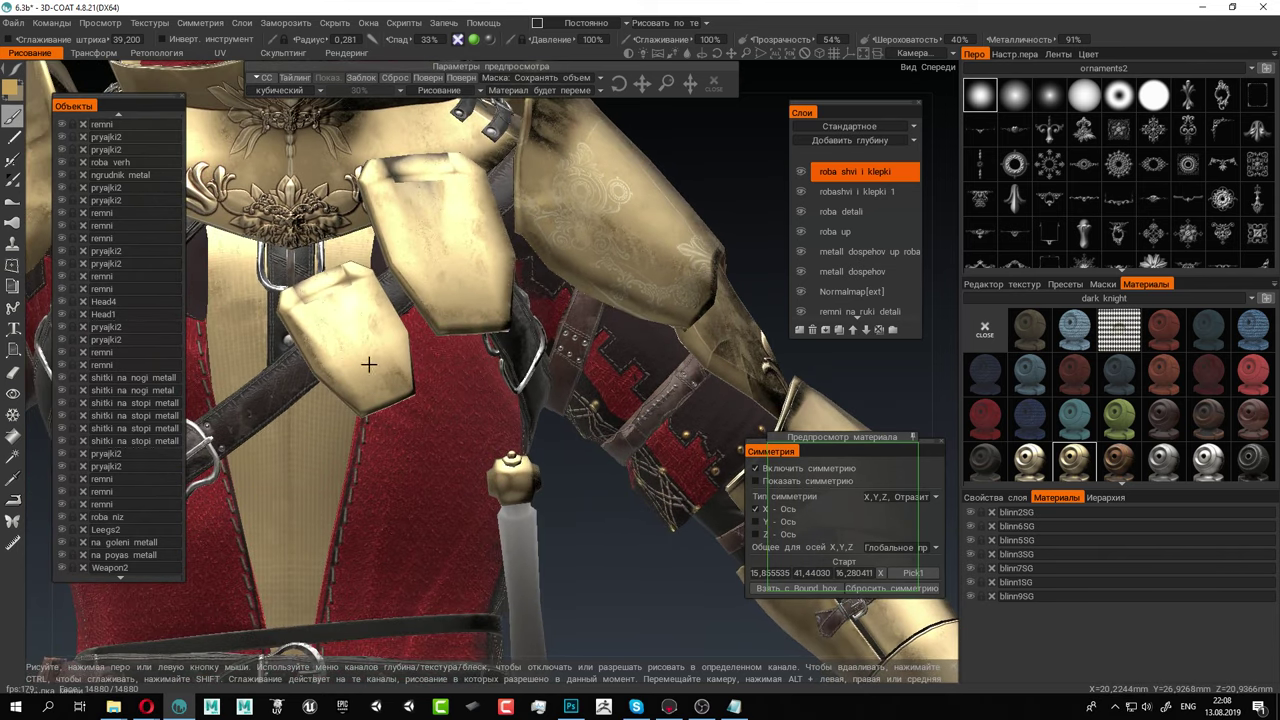
middle_click_drag(369, 364, 262, 292, "alt")
right_click_drag(262, 292, 420, 469, "alt")
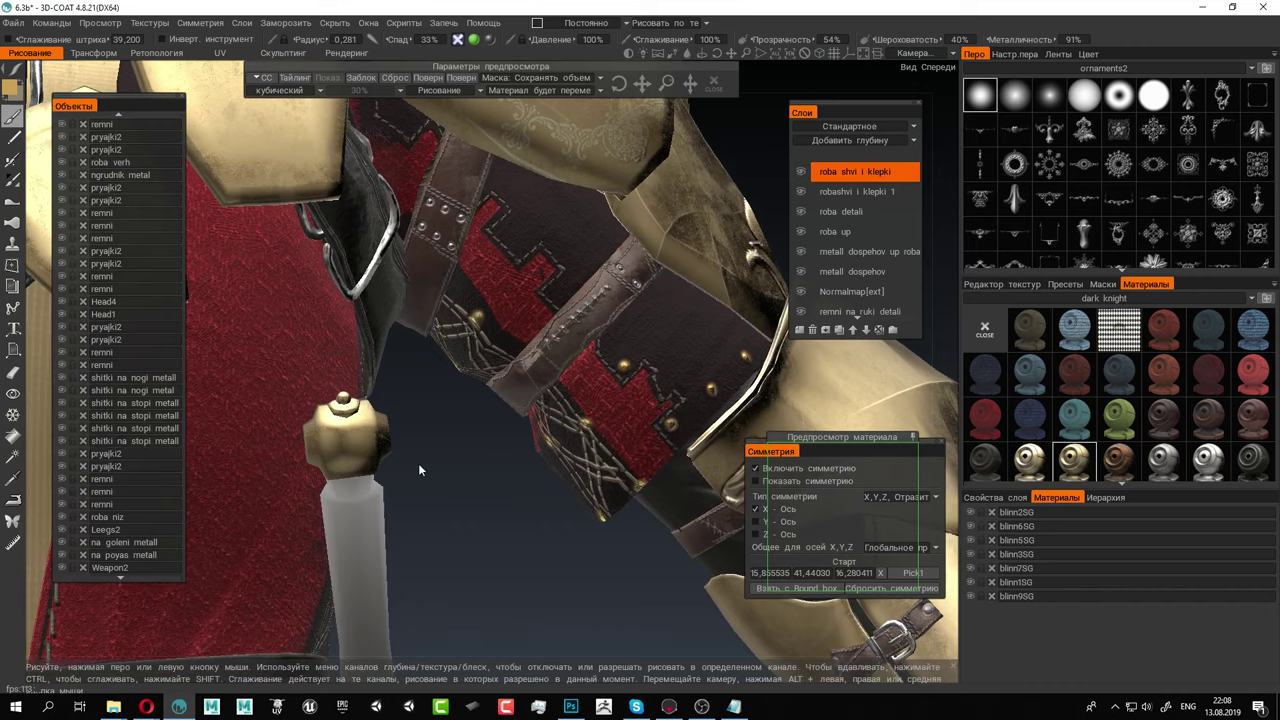
left_click_drag(432, 466, 443, 469, "alt")
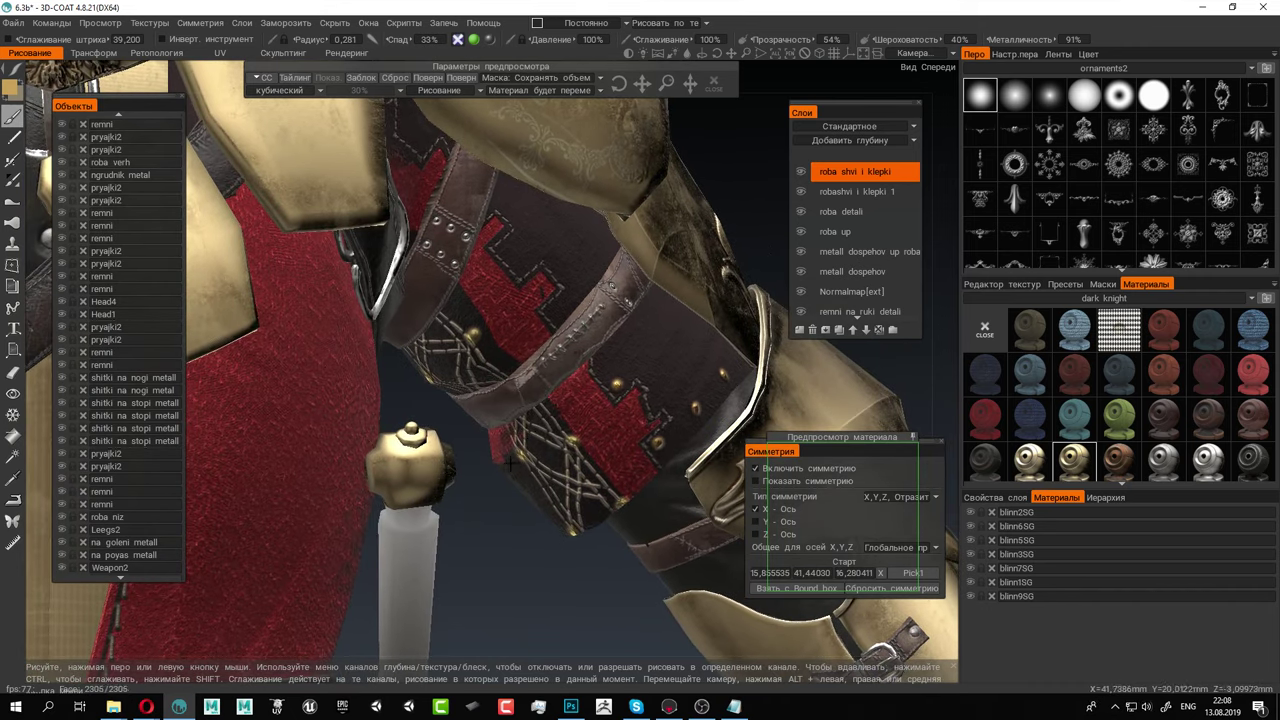
left_click_drag(475, 465, 371, 362, "alt")
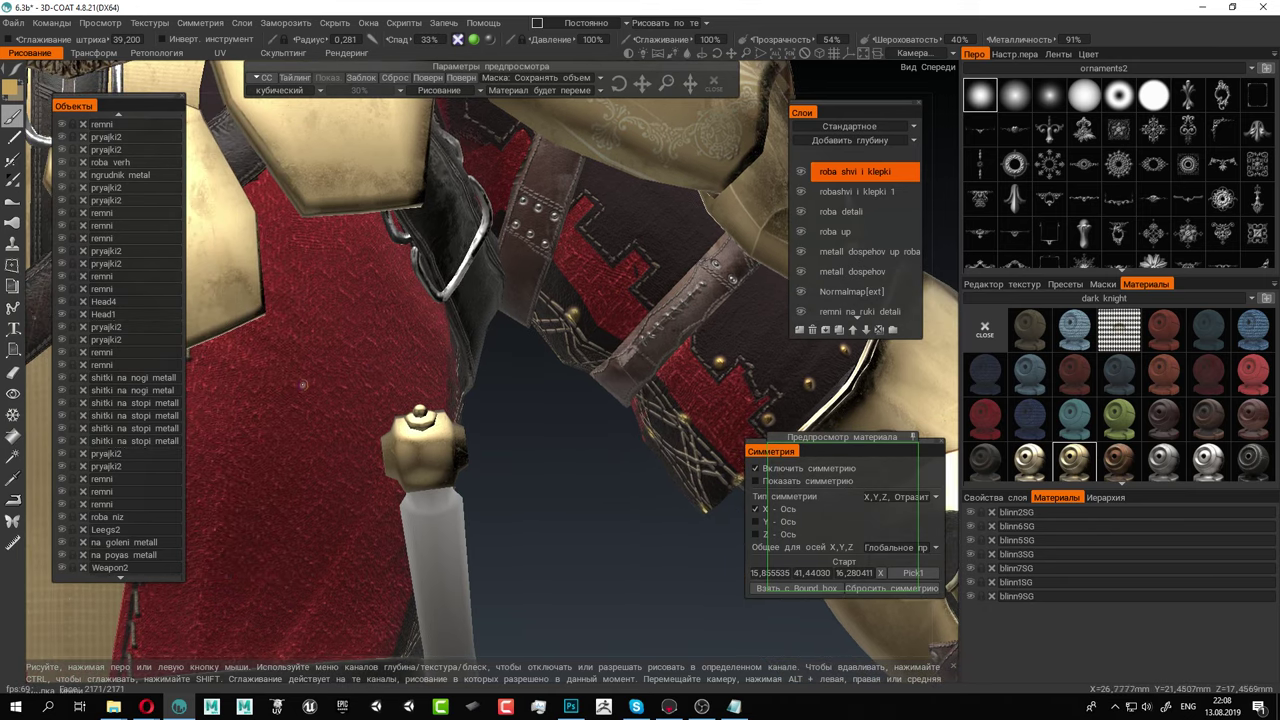
right_click_drag(303, 384, 366, 386)
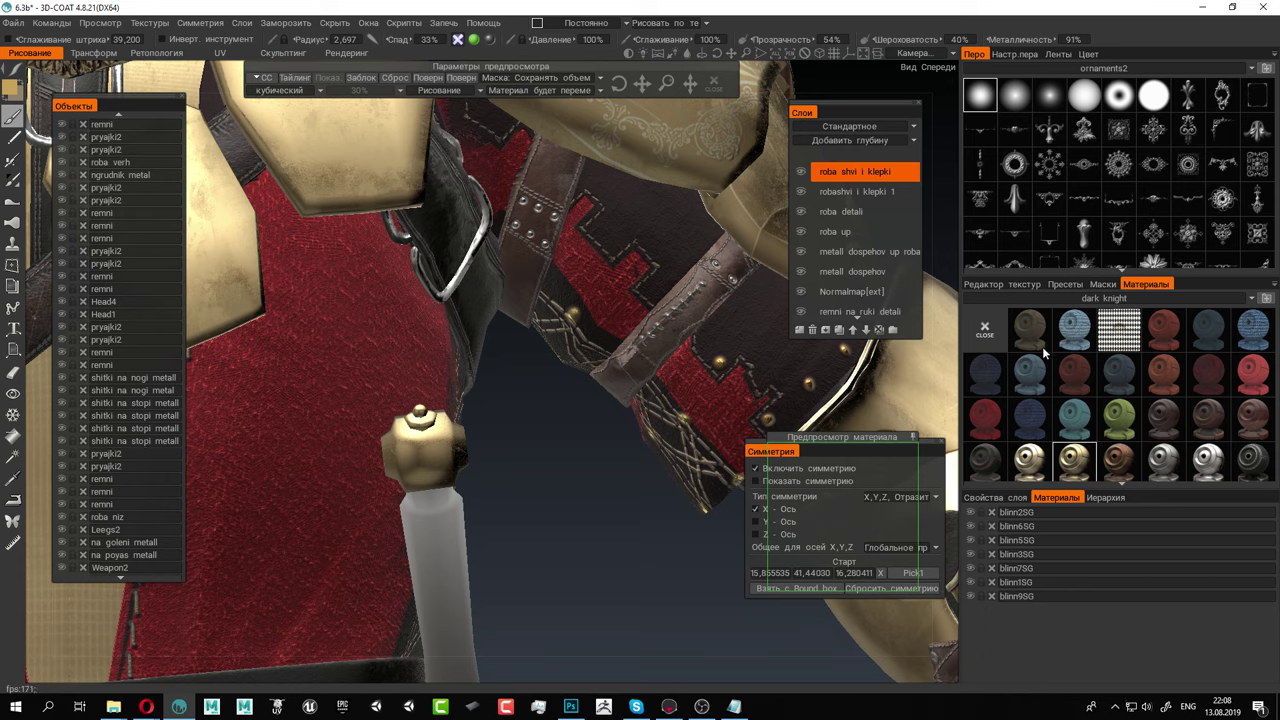
mouse_move(1042, 346)
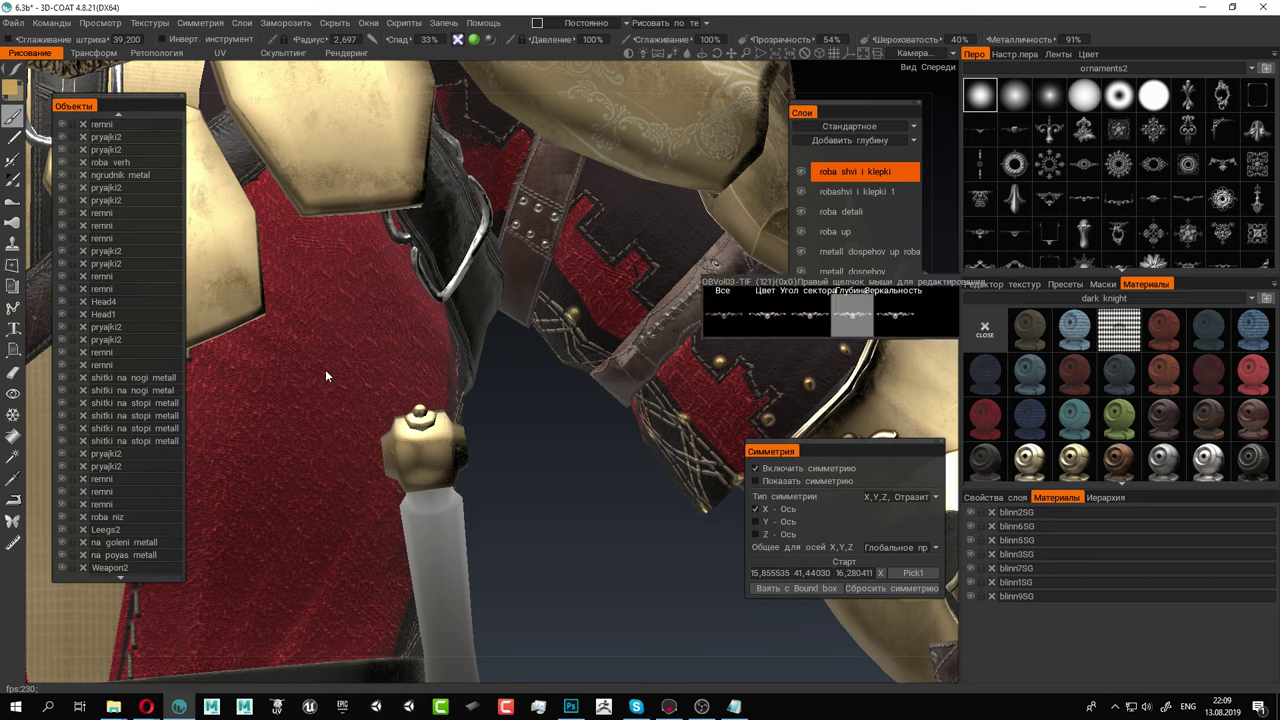
mouse_move(337, 368)
left_mouse_down()
mouse_move(350, 372)
mouse_move(319, 374)
left_mouse_up()
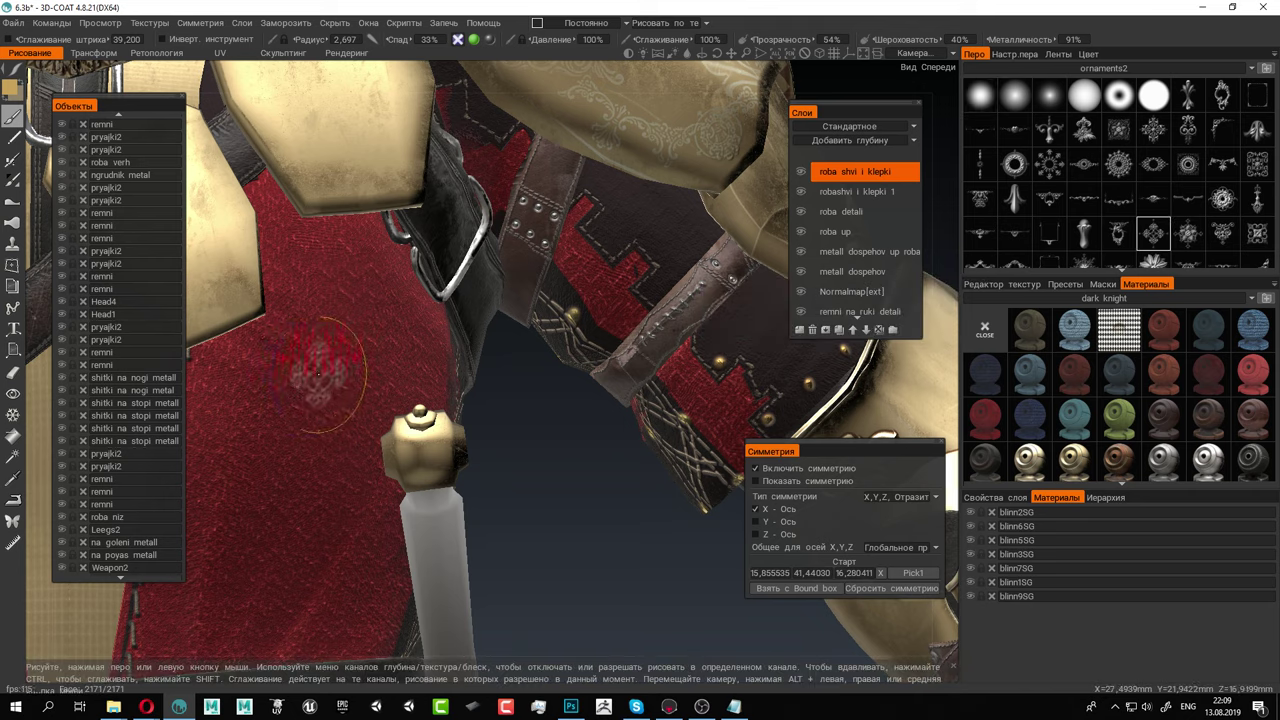
right_click_drag(318, 374, 329, 369)
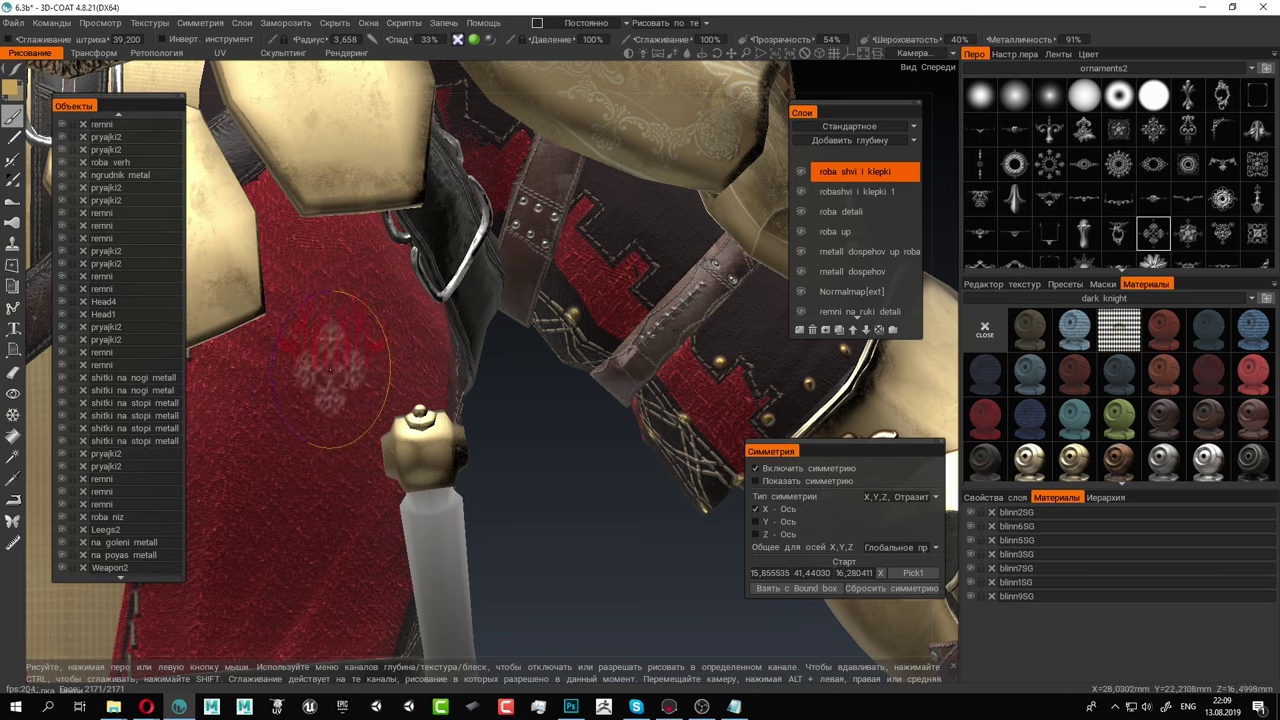
left_click(457, 42)
left_click(336, 376)
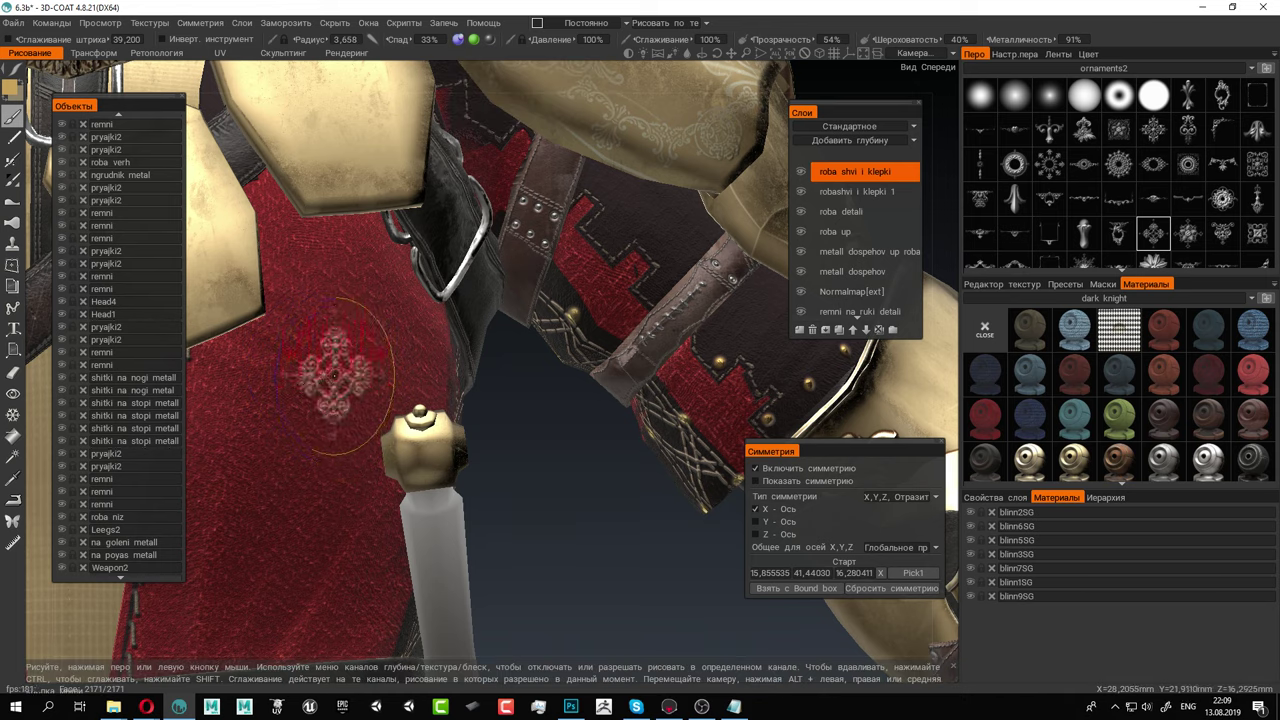
left_click_drag(336, 375, 336, 375)
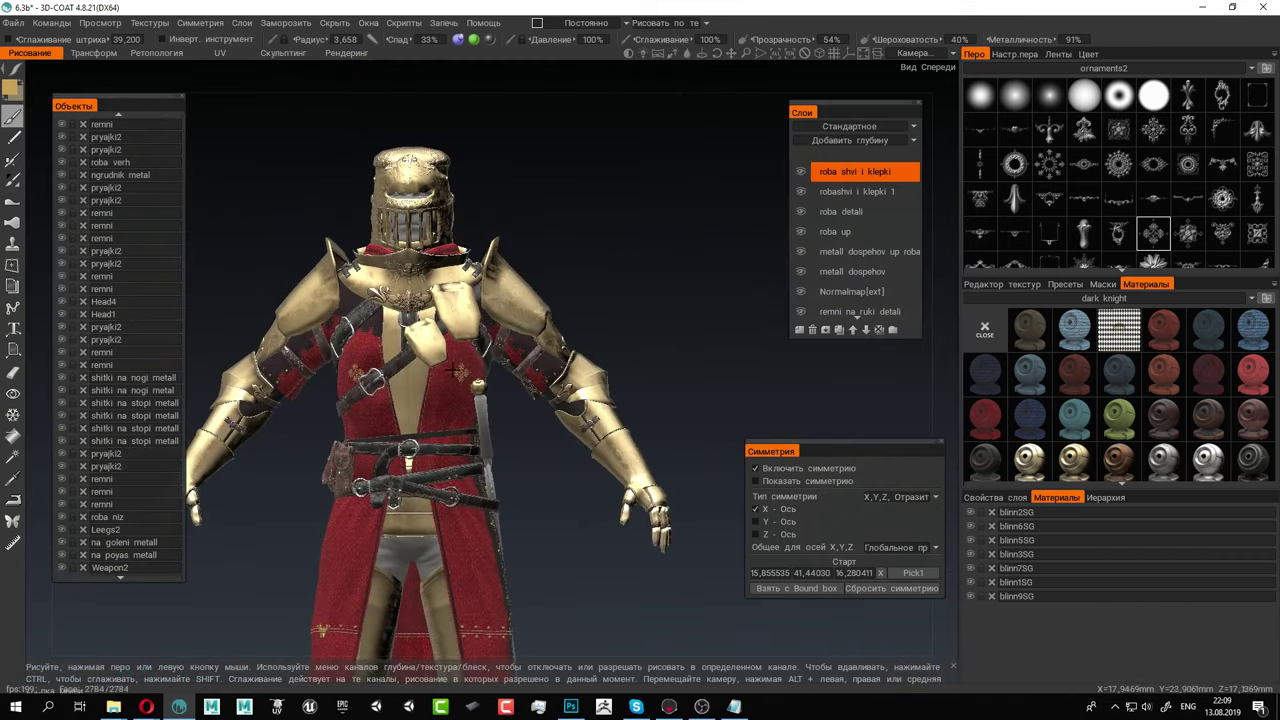
Stamp a second cross-shaped ornament on the robe front, below the first and just above the belts
left_click_drag(720, 300, 800, 300)
scroll(400, 367, "up", 8)
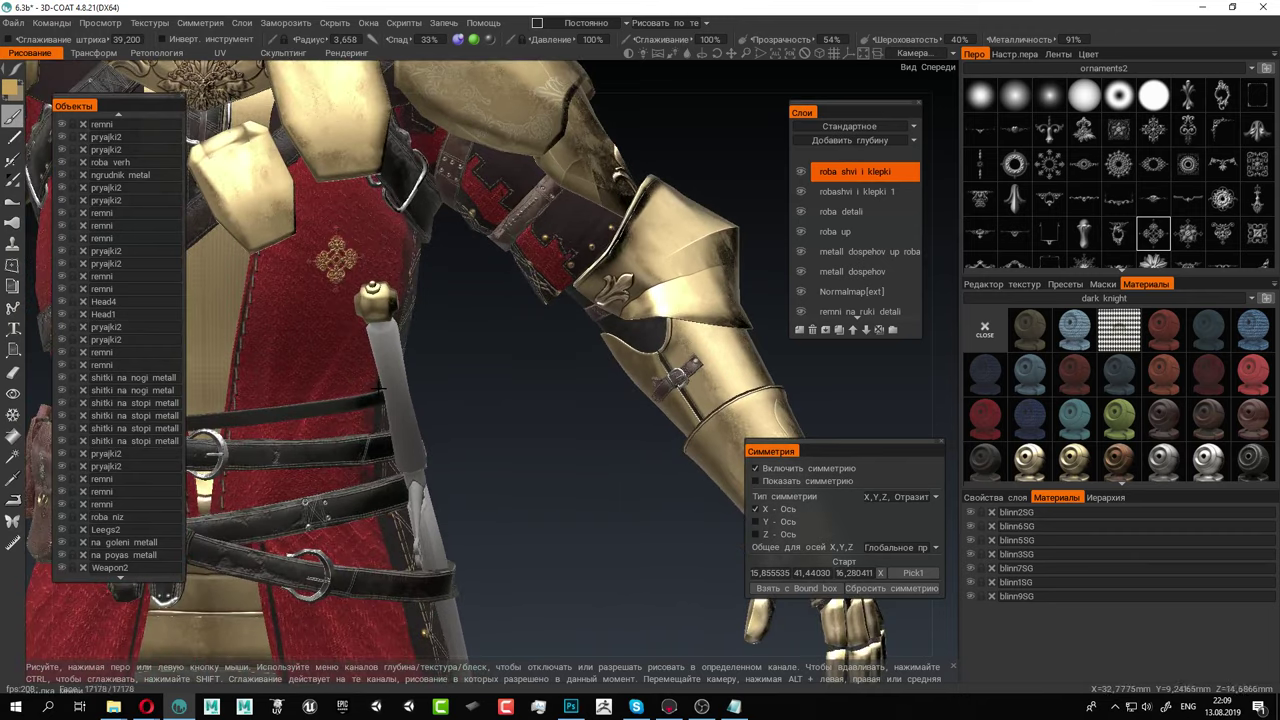
left_click_drag(367, 333, 368, 332)
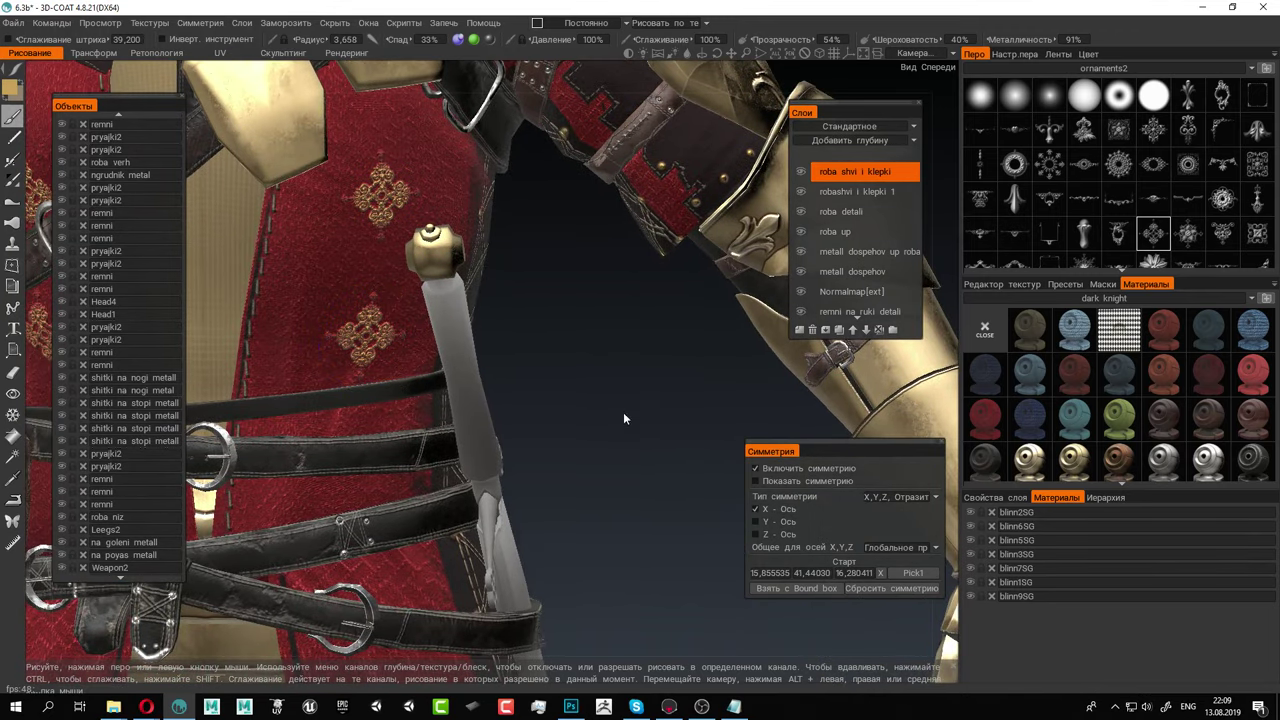
Stamp two mirrored pairs of the cross ornament on the robe's back, one above the belts and one below the shoulder straps
scroll(623, 412, "down", 6)
left_click_drag(623, 412, 600, 410)
left_click_drag(468, 349, 493, 339, "alt")
scroll(493, 339, "up", 6)
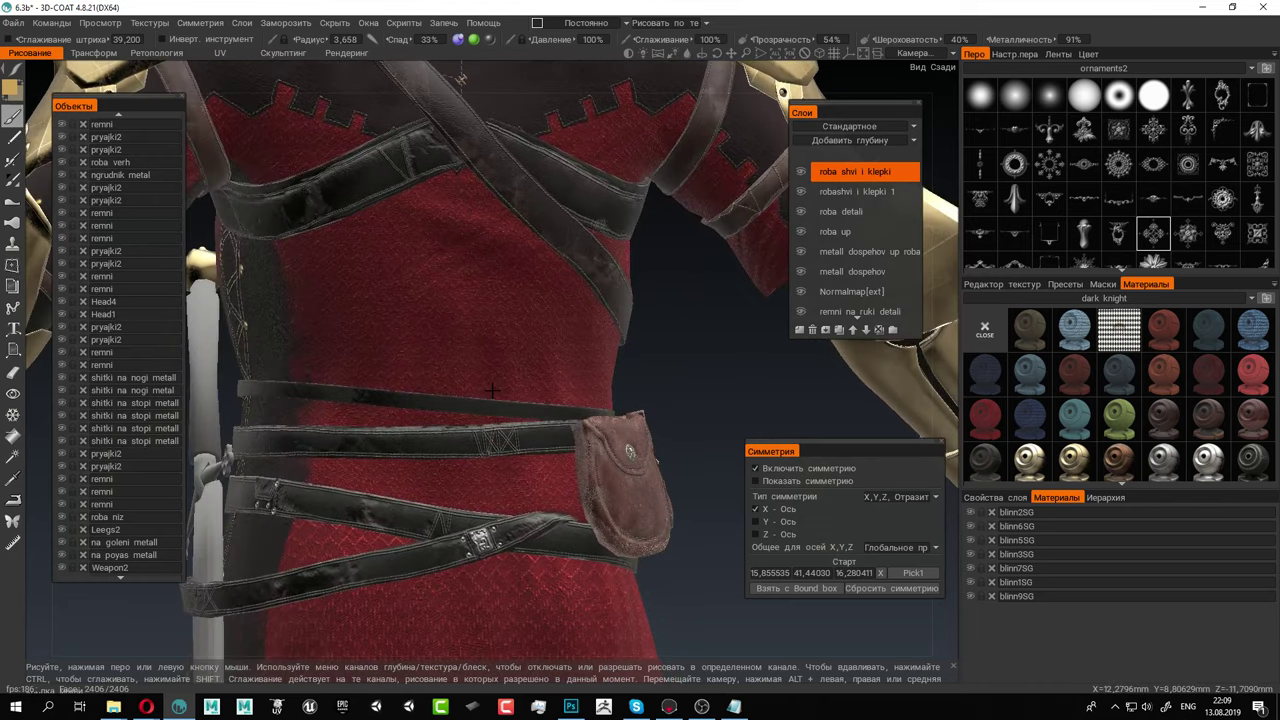
left_click(347, 345)
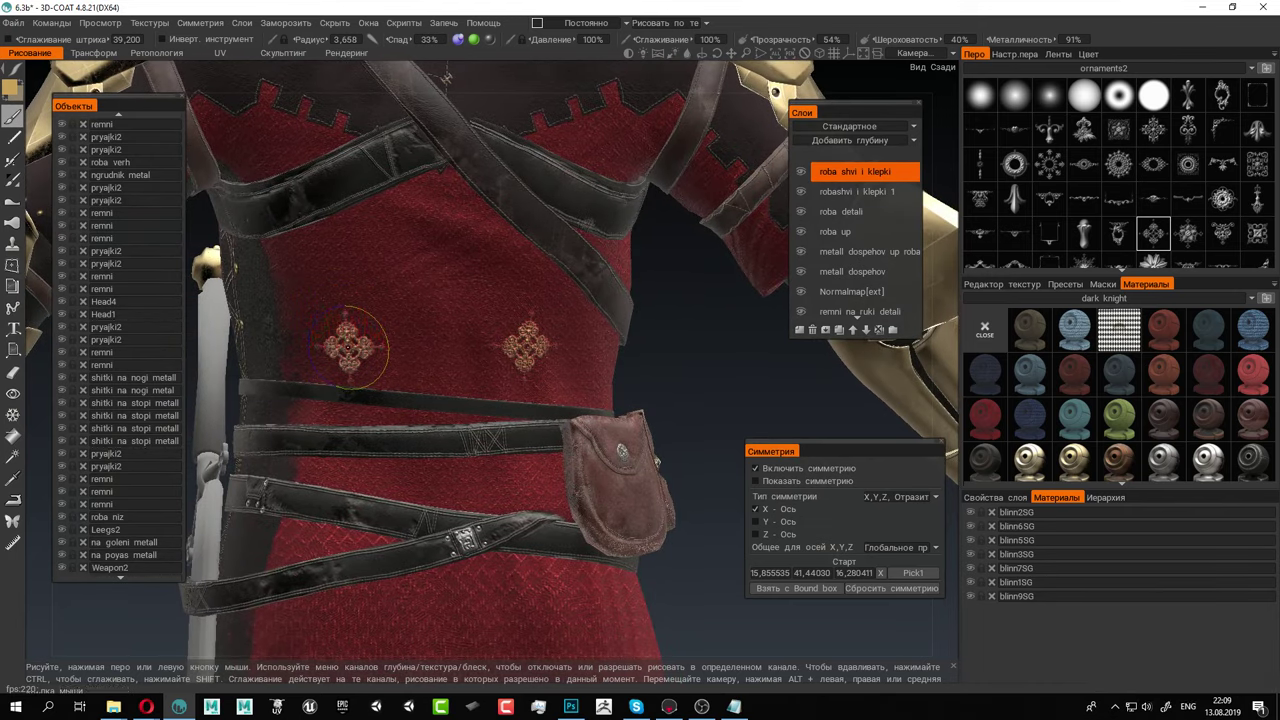
left_click(339, 240)
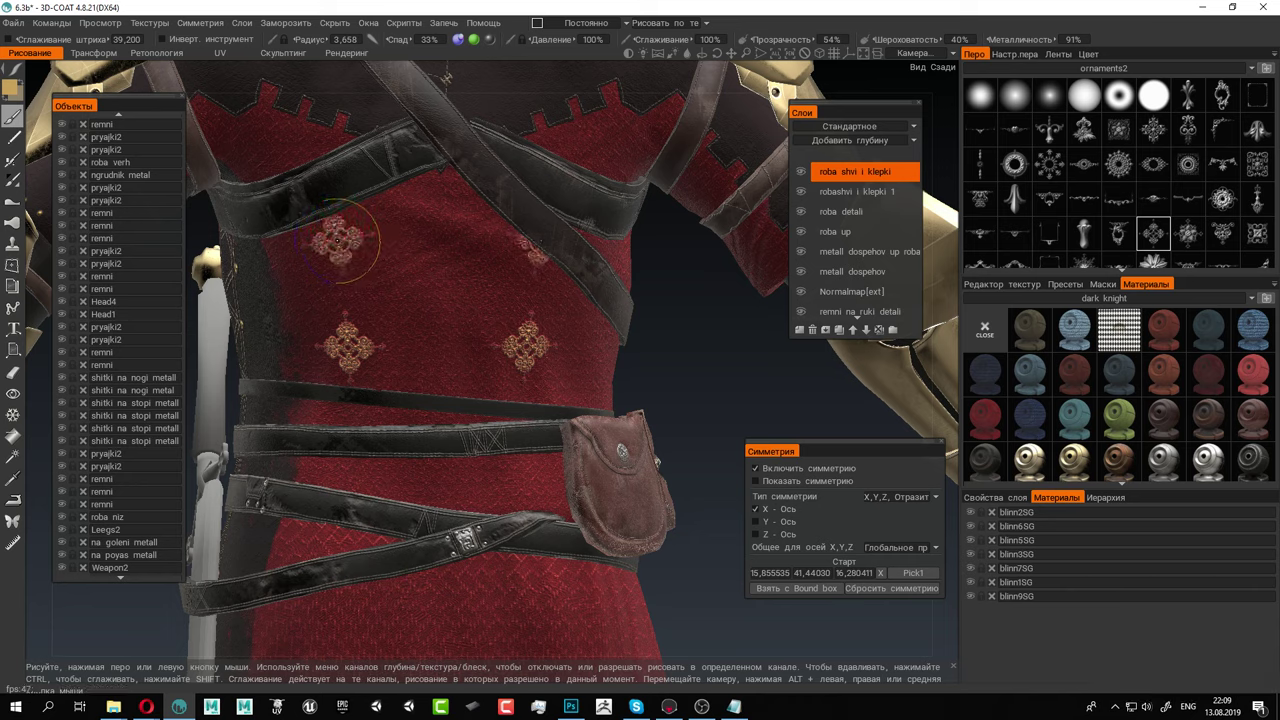
Stamp two mirrored pairs of the cross ornament on the skirt's back, between the lowest belt and the horizontal stitching
right_click_drag(668, 407, 596, 345)
middle_click_drag(596, 345, 546, 146)
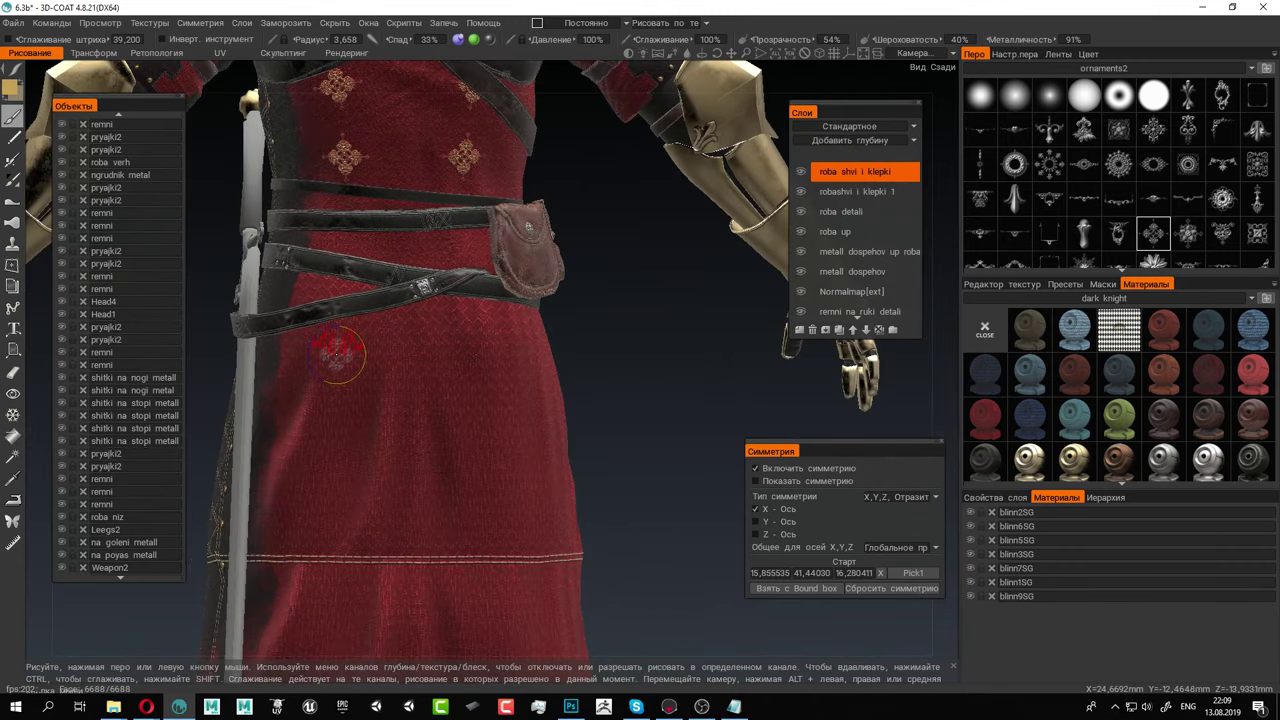
left_click(337, 352)
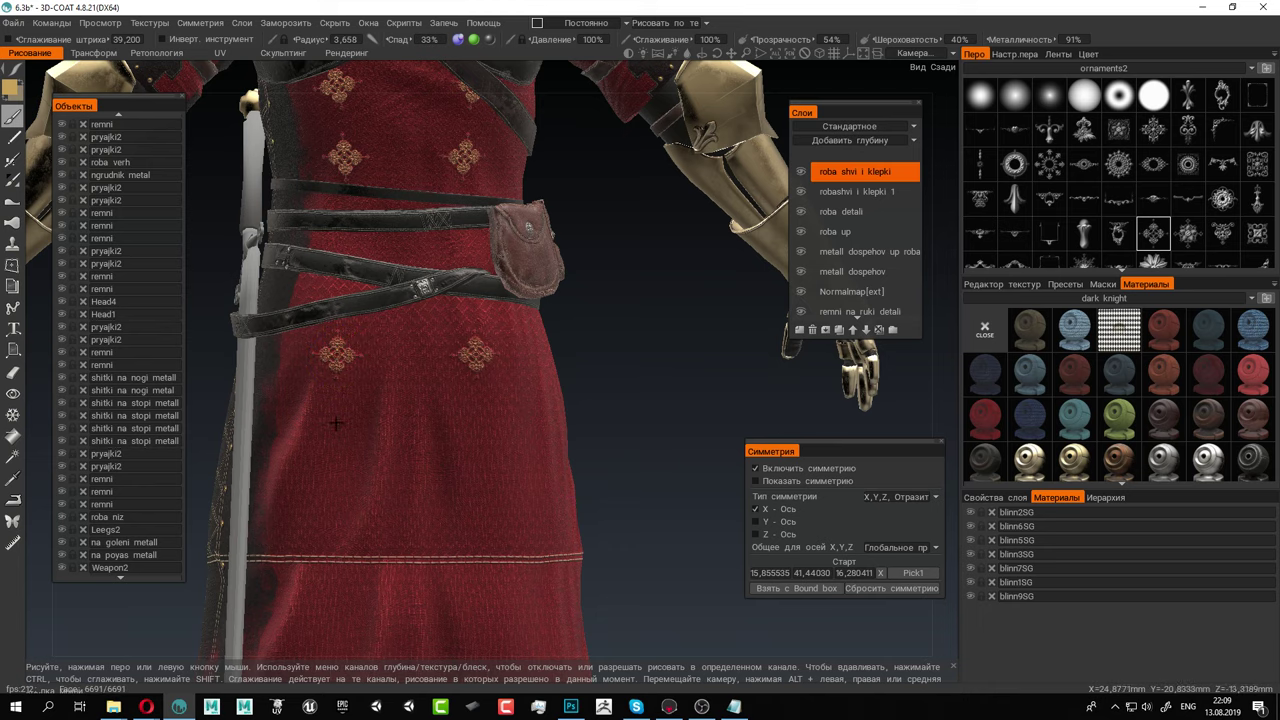
middle_click_drag(337, 423, 351, 361, "alt")
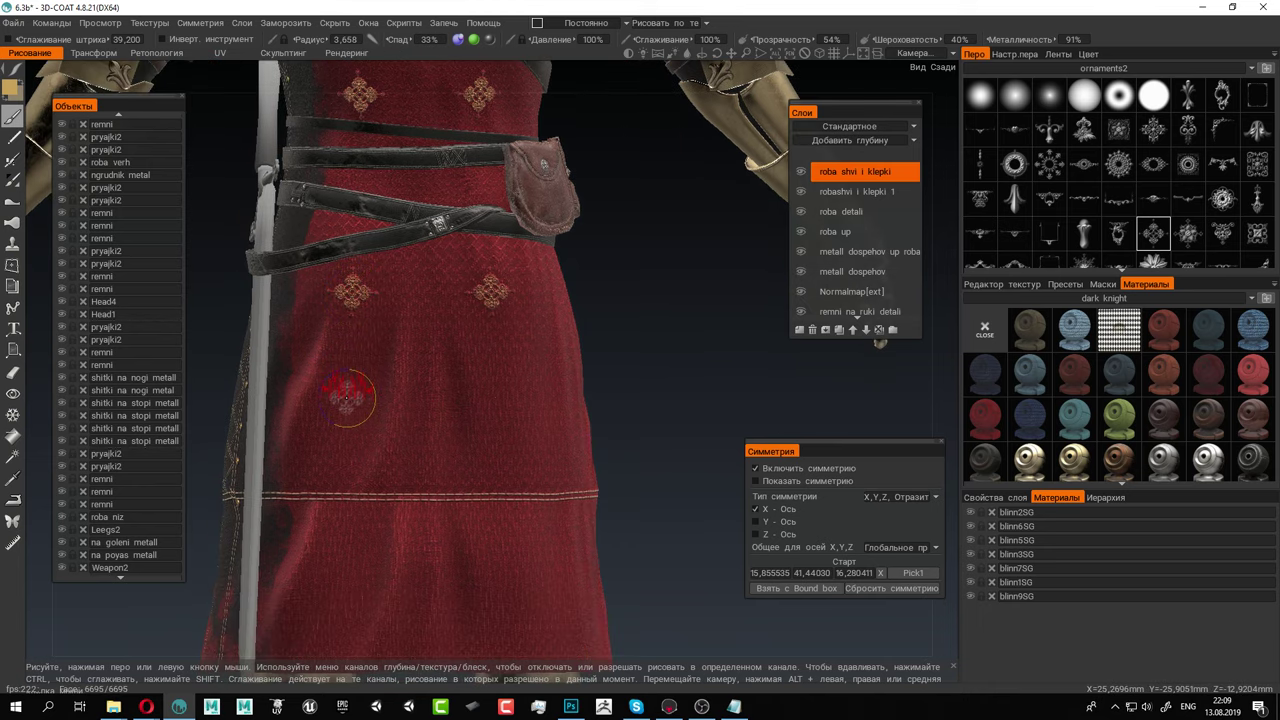
left_click(347, 397)
Stamp the cross ornament on the front skirt panel directly above the hem's fleur-de-lis
middle_click_drag(385, 466, 403, 331, "alt")
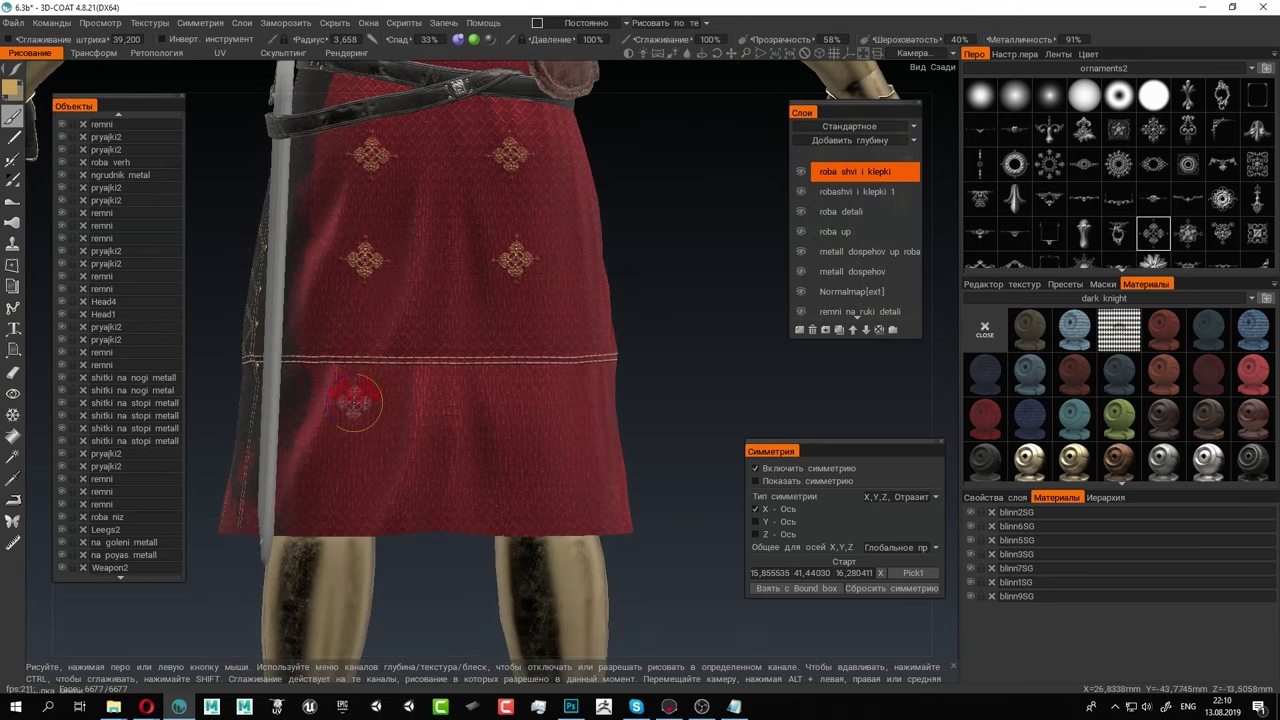
left_click_drag(356, 405, 390, 402, "alt")
right_click_drag(390, 402, 378, 348, "alt")
left_click_drag(378, 348, 682, 340, "alt")
middle_click_drag(682, 340, 290, 320, "alt")
left_click_drag(400, 325, 440, 328, "alt")
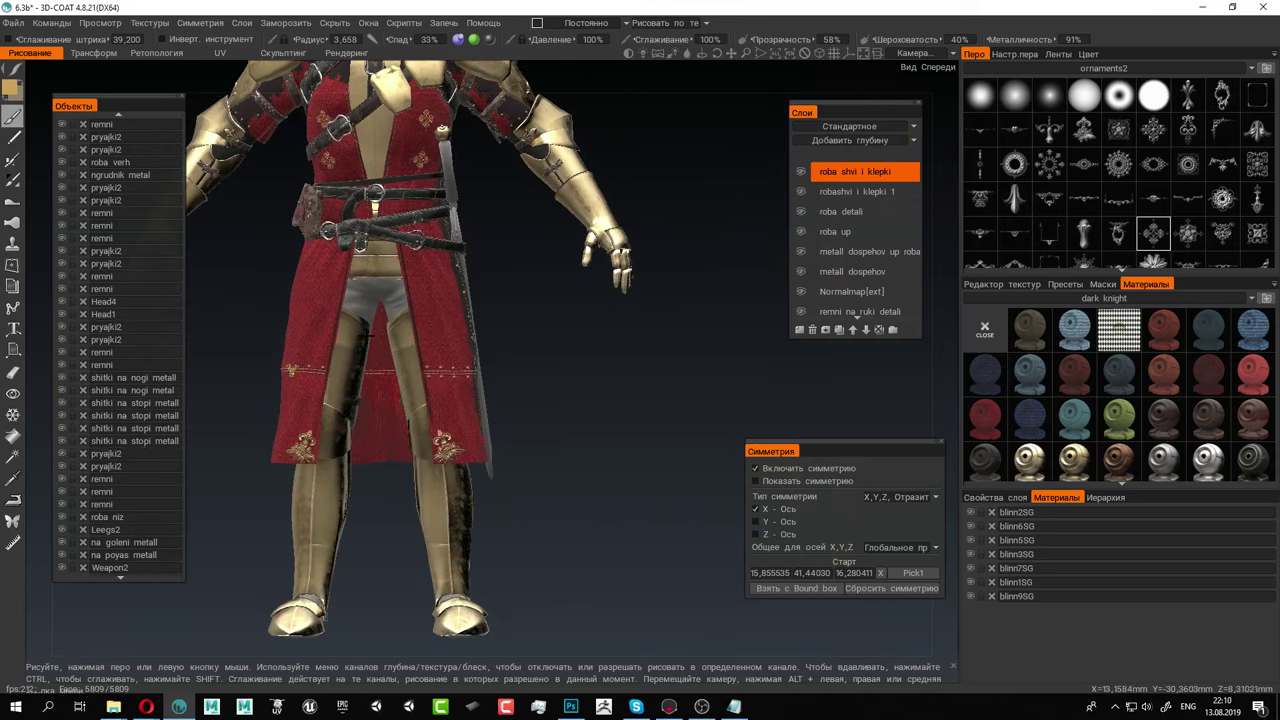
mouse_move(490, 335)
right_mouse_down("alt")
mouse_move(520, 414)
mouse_move(528, 510)
right_mouse_up("alt")
middle_click_drag(360, 569, 424, 432, "alt")
right_click_drag(424, 250, 423, 331, "alt")
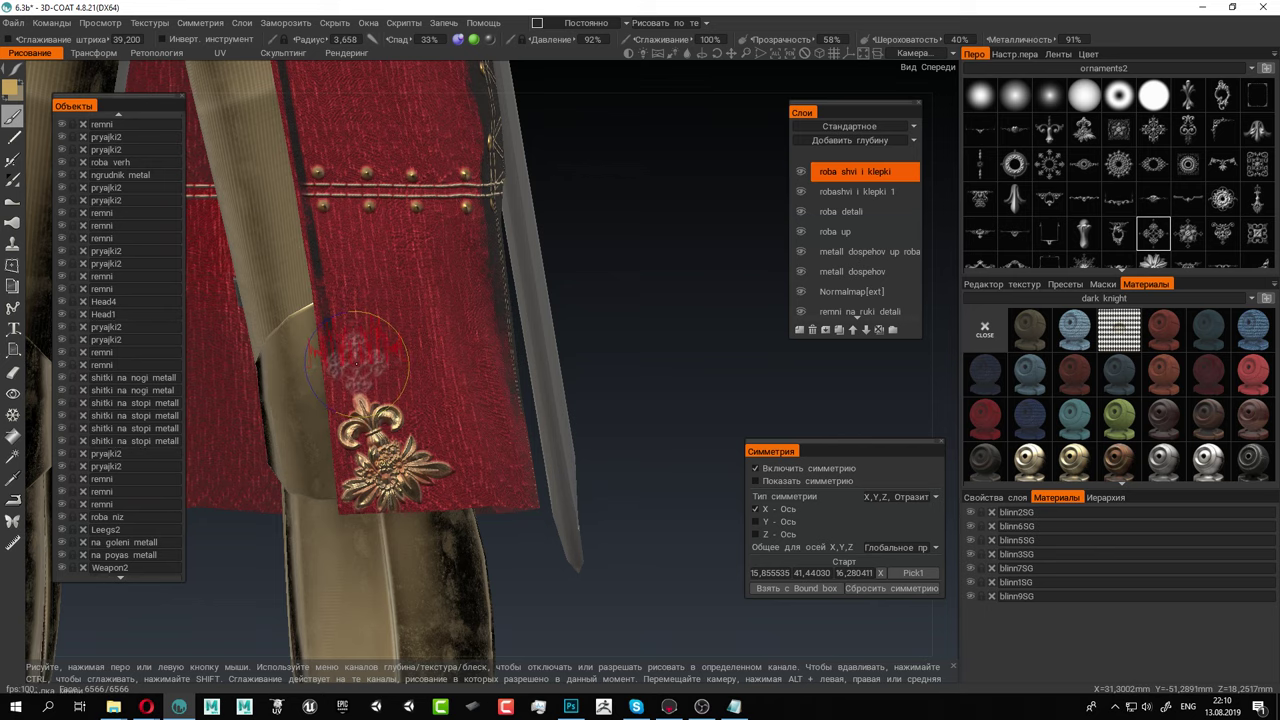
left_click(353, 362)
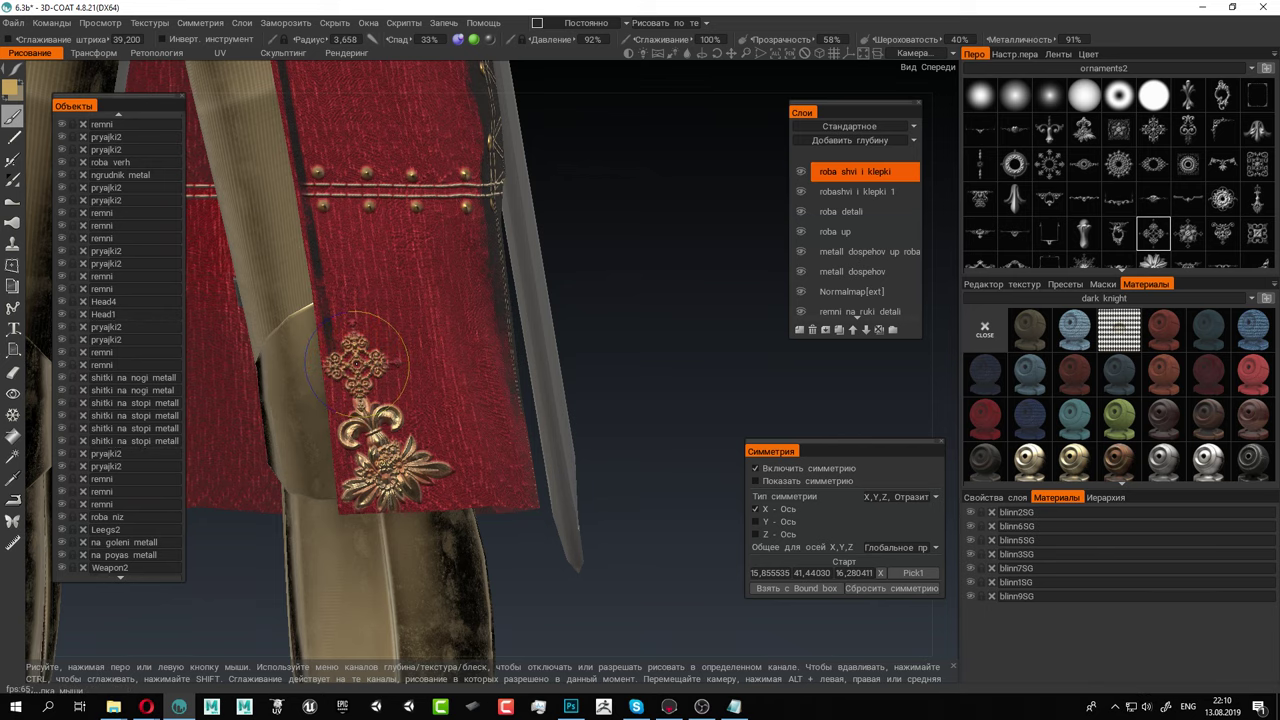
Examine the ornaments over the robe's front and the laced side panel of the skirt
right_click_drag(476, 444, 382, 366, "alt")
scroll(382, 367, "down", 3)
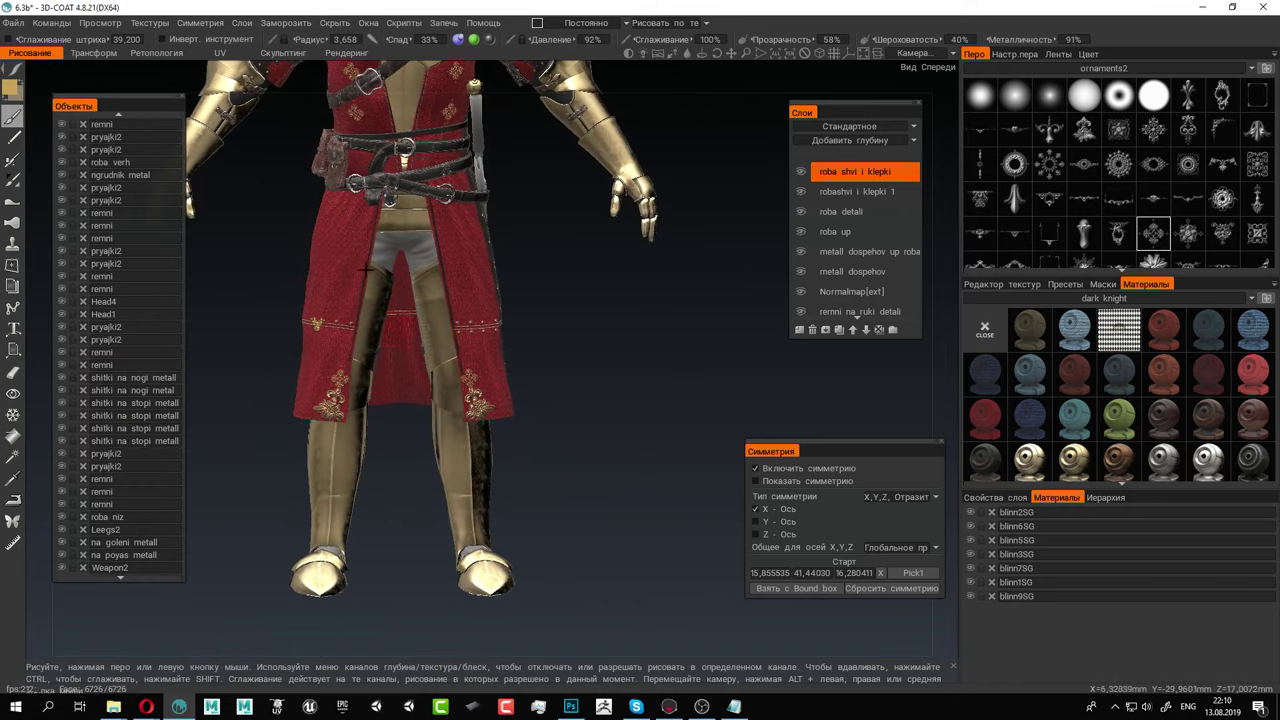
middle_click_drag(366, 270, 385, 458, "alt")
mouse_move(440, 428)
left_mouse_down("alt")
mouse_move(391, 409)
mouse_move(600, 407)
mouse_move(417, 413)
left_mouse_up("alt")
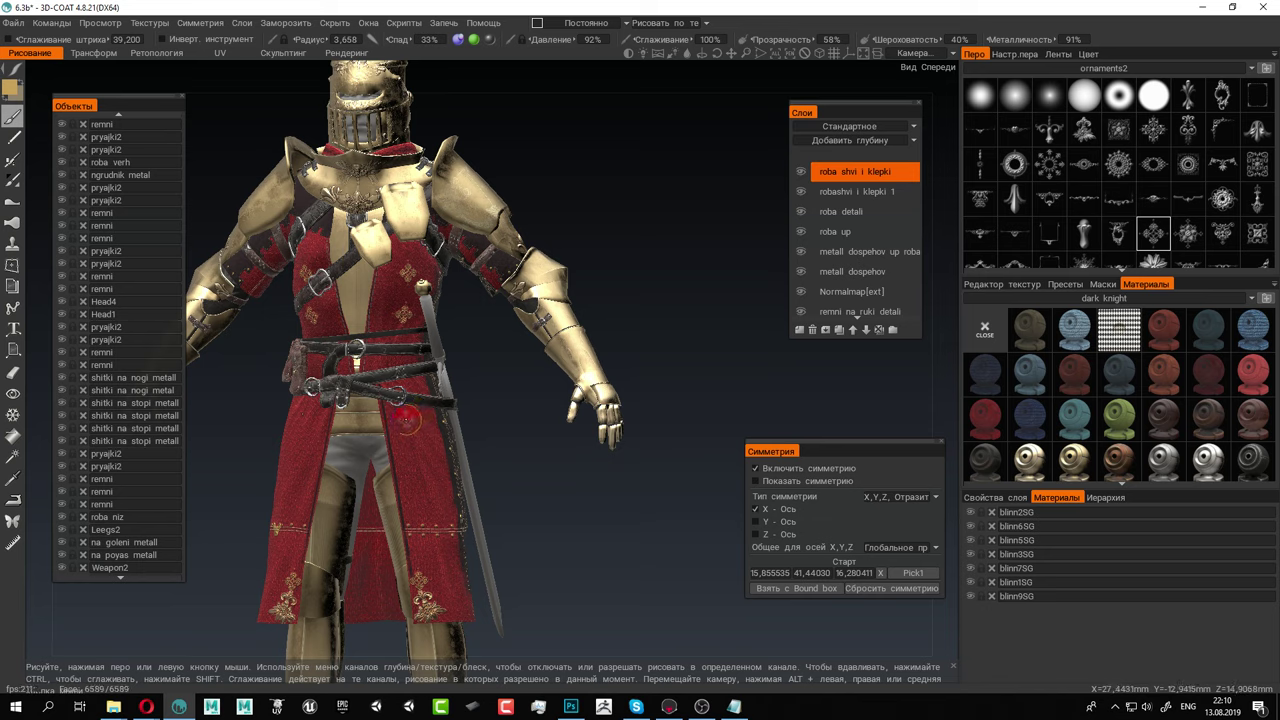
middle_click_drag(405, 422, 416, 333, "alt")
right_click_drag(416, 333, 520, 439, "alt")
middle_click_drag(520, 439, 600, 283, "alt")
left_click_drag(600, 283, 465, 299, "alt")
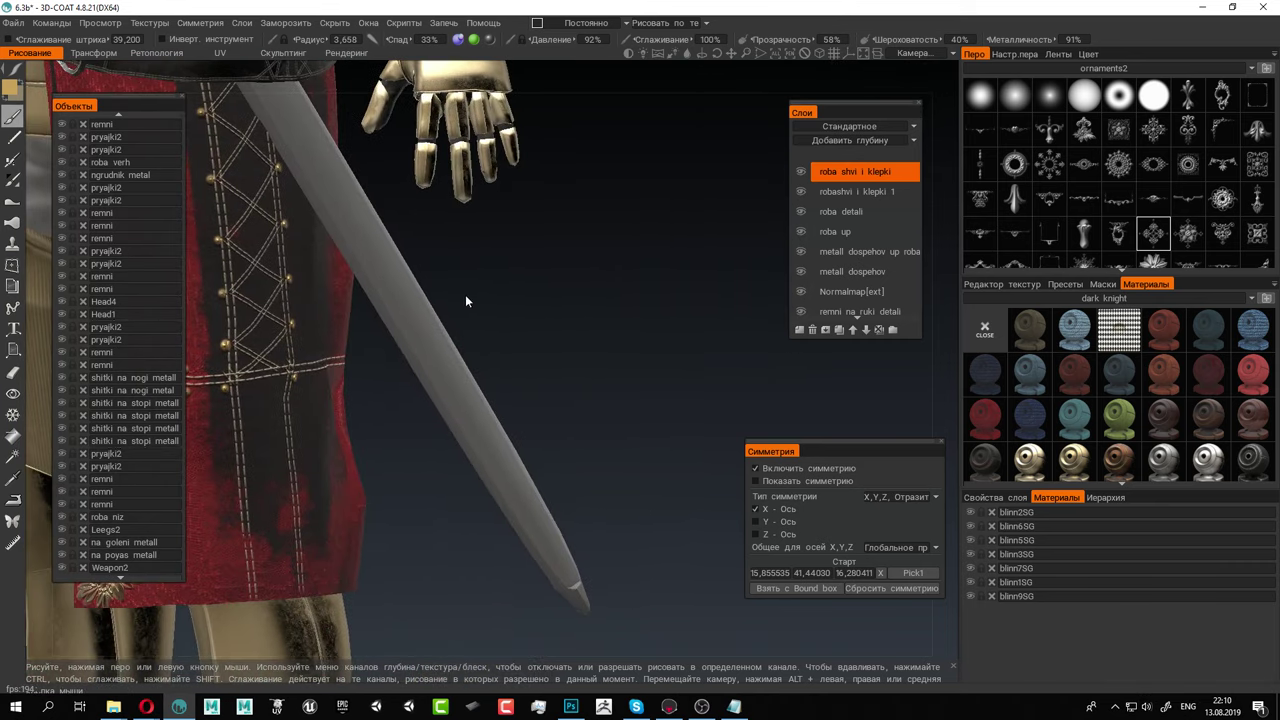
middle_click_drag(465, 299, 489, 313, "alt")
right_click_drag(489, 313, 495, 315, "alt")
Look through the ornaments2 brushes for a motif for the skirt's stitched side panel, previewing one there, and view the whole figure
right_click_drag(379, 282, 414, 290)
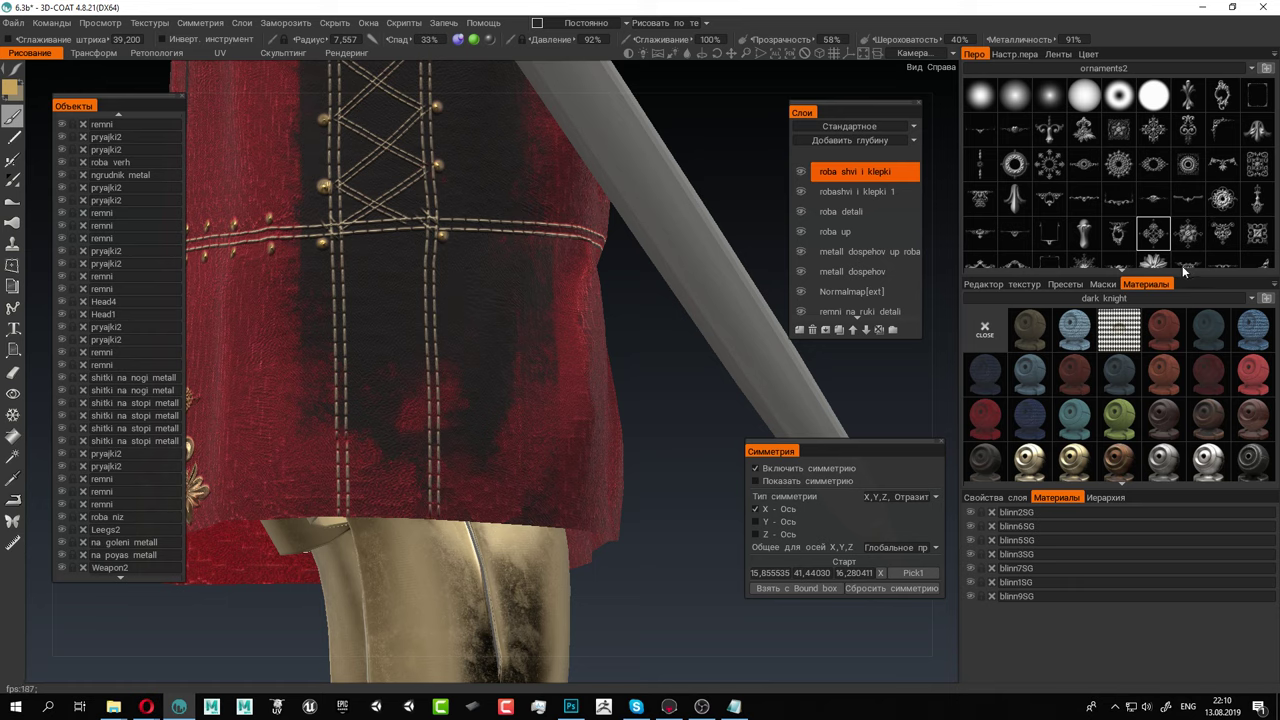
left_click(1141, 244)
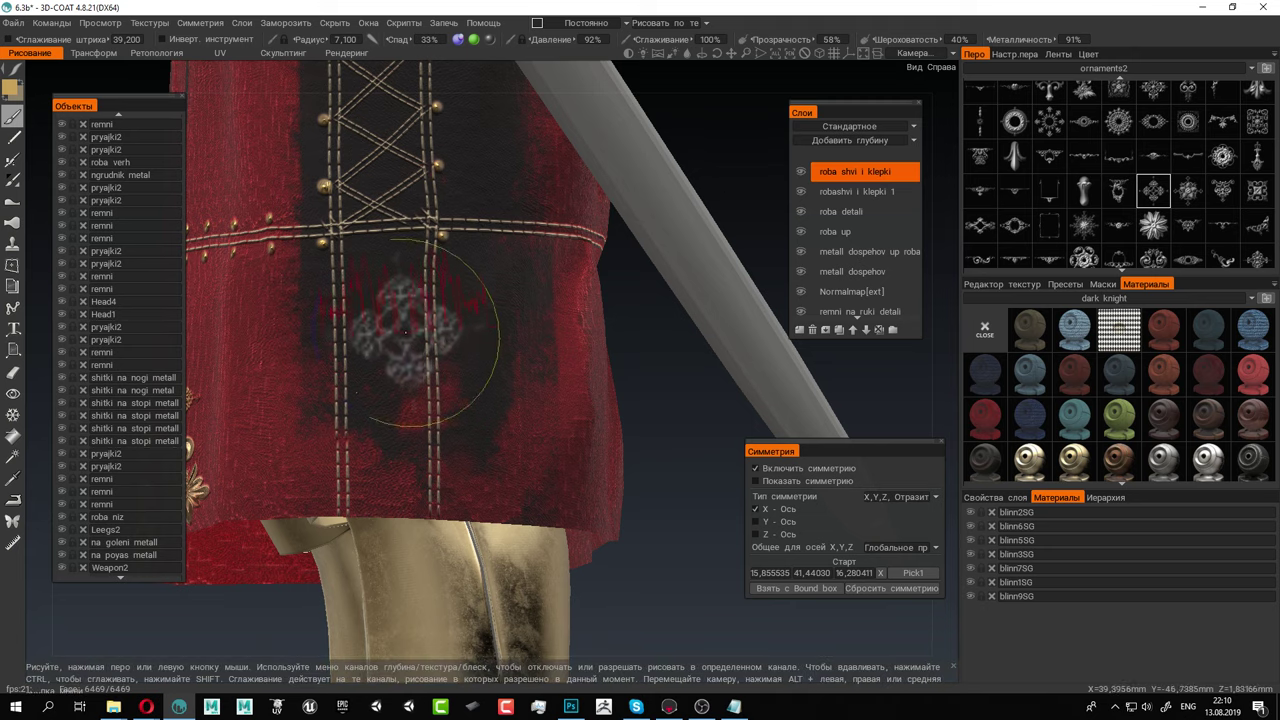
scroll(1073, 266, "down", 5)
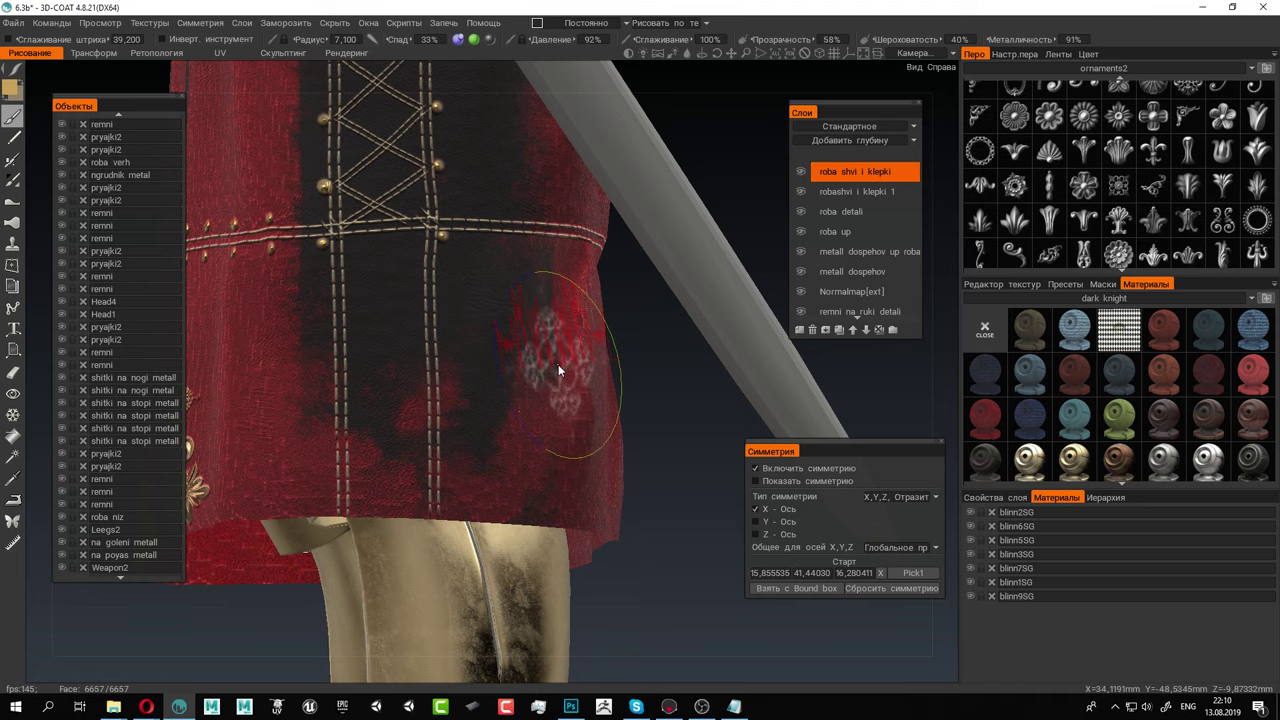
scroll(1112, 185, "down", 3)
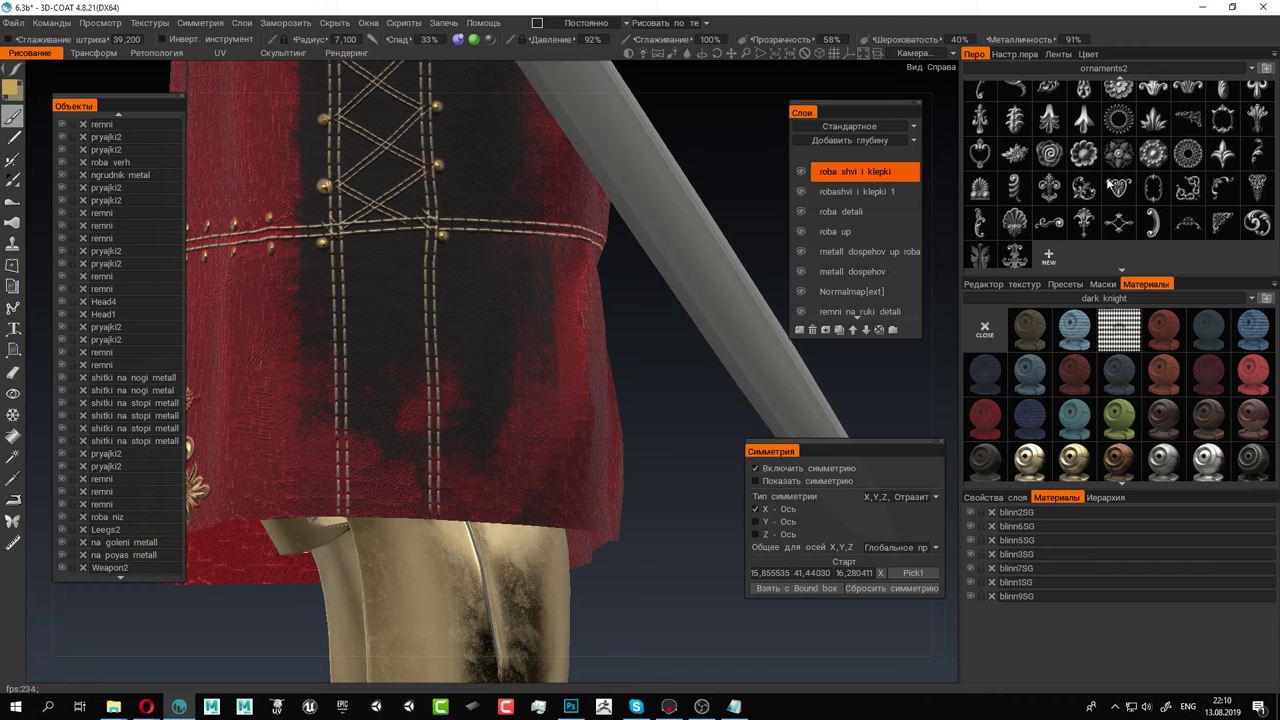
mouse_move(1095, 180)
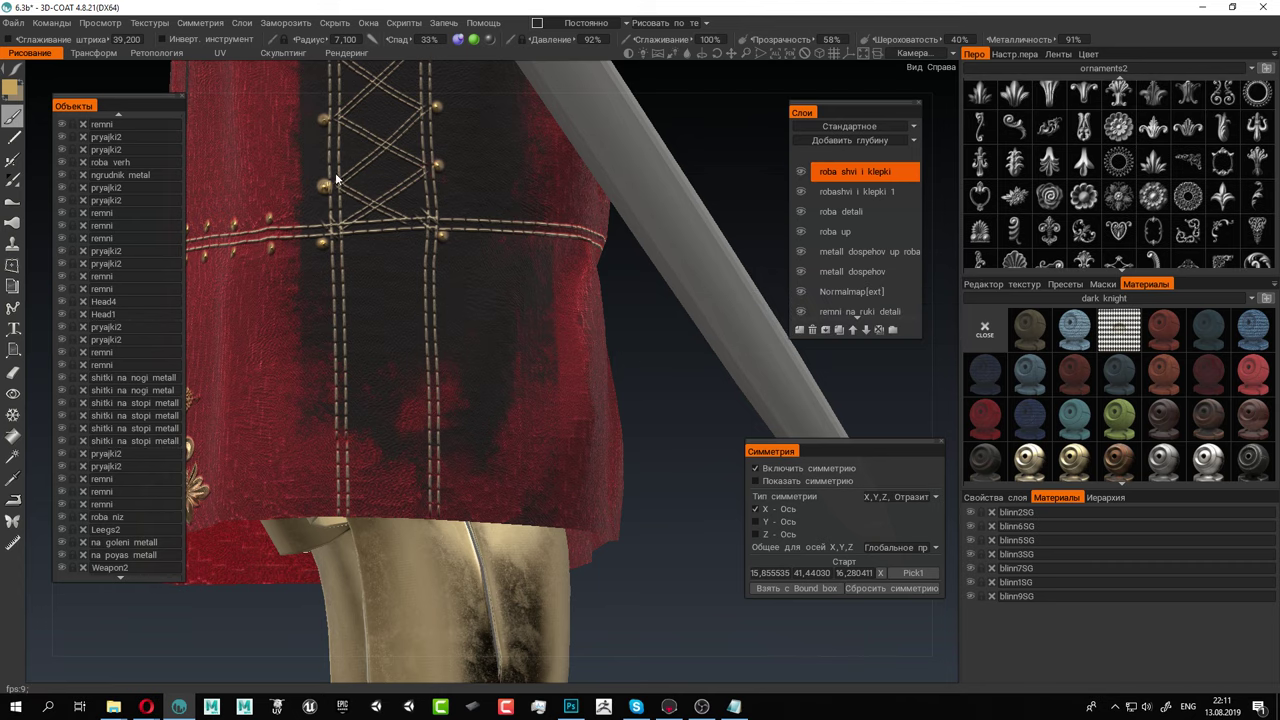
right_click_drag(336, 180, 520, 258, "alt")
left_click_drag(692, 371, 658, 424, "alt")
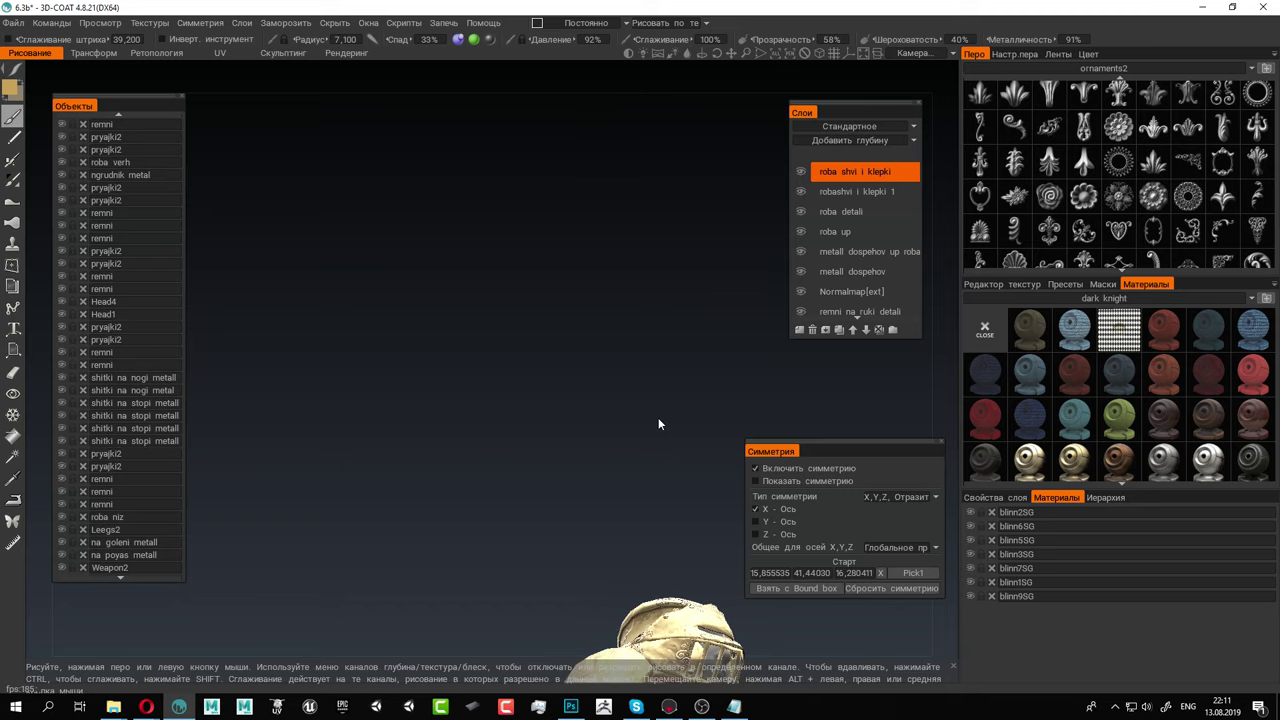
middle_click_drag(658, 419, 632, 353)
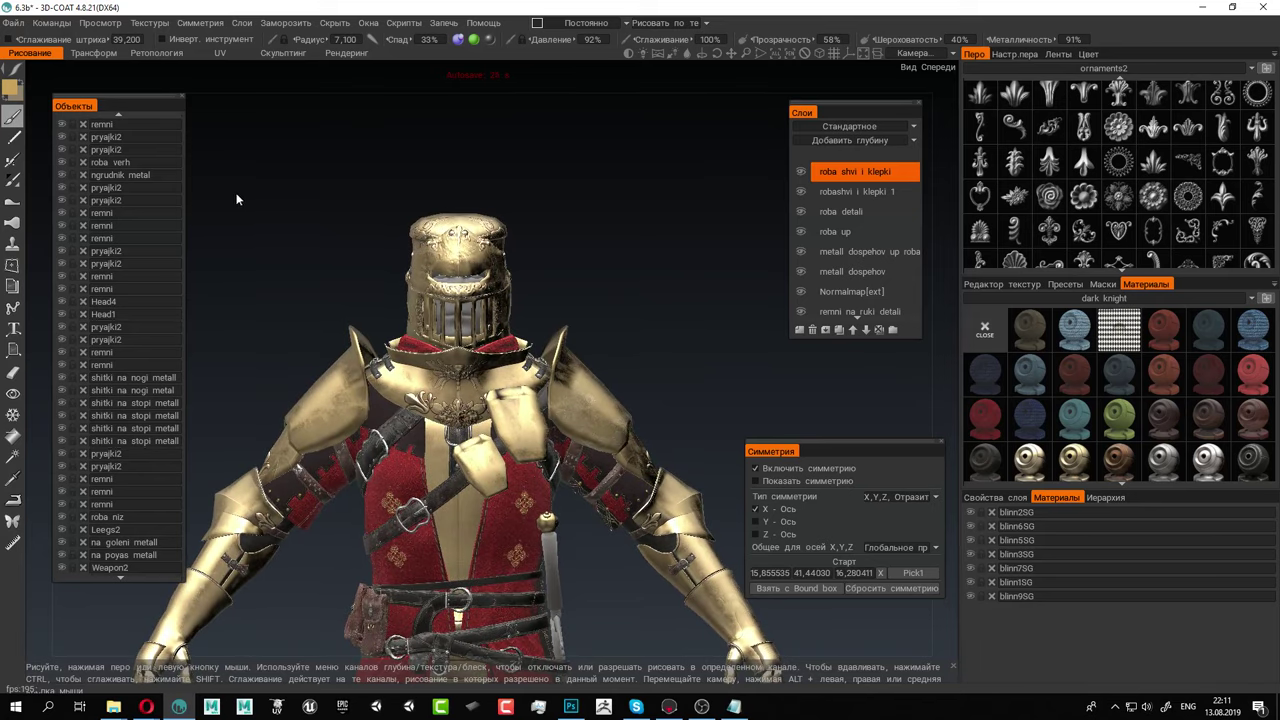
Save the scene as a new file named 7.3b in the for 3d coat color folder
left_click(13, 22)
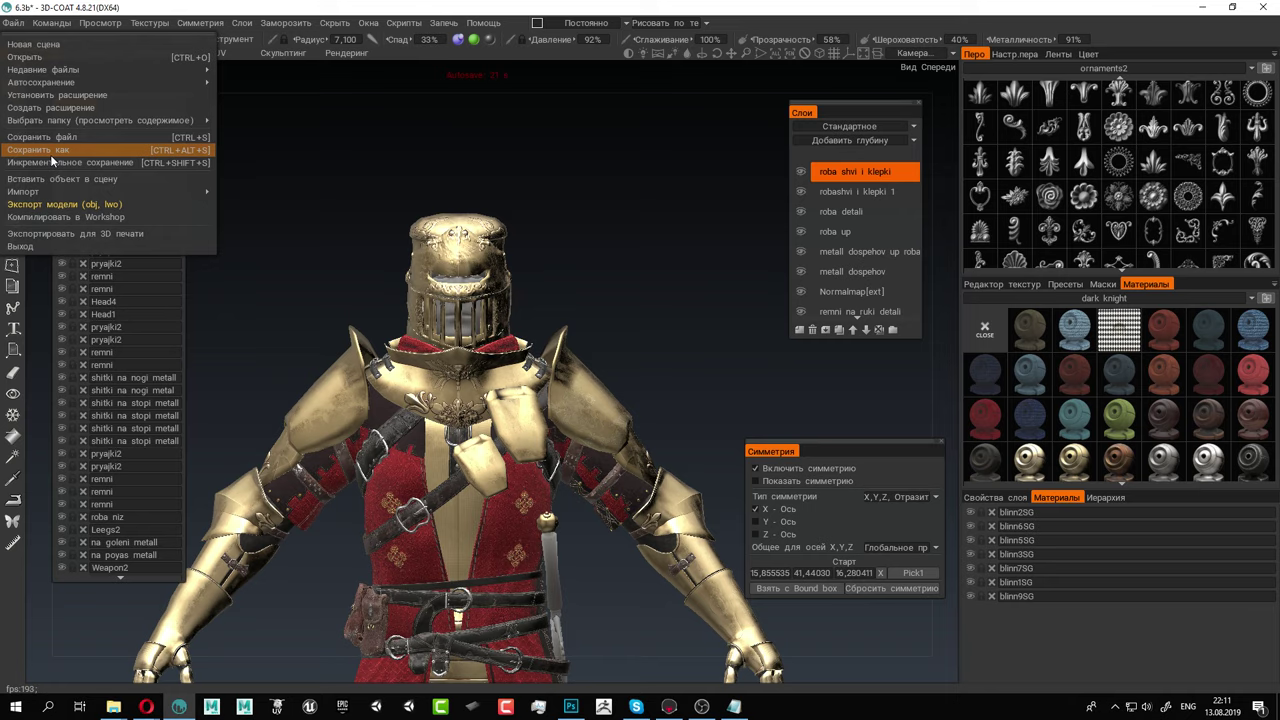
left_click(50, 154)
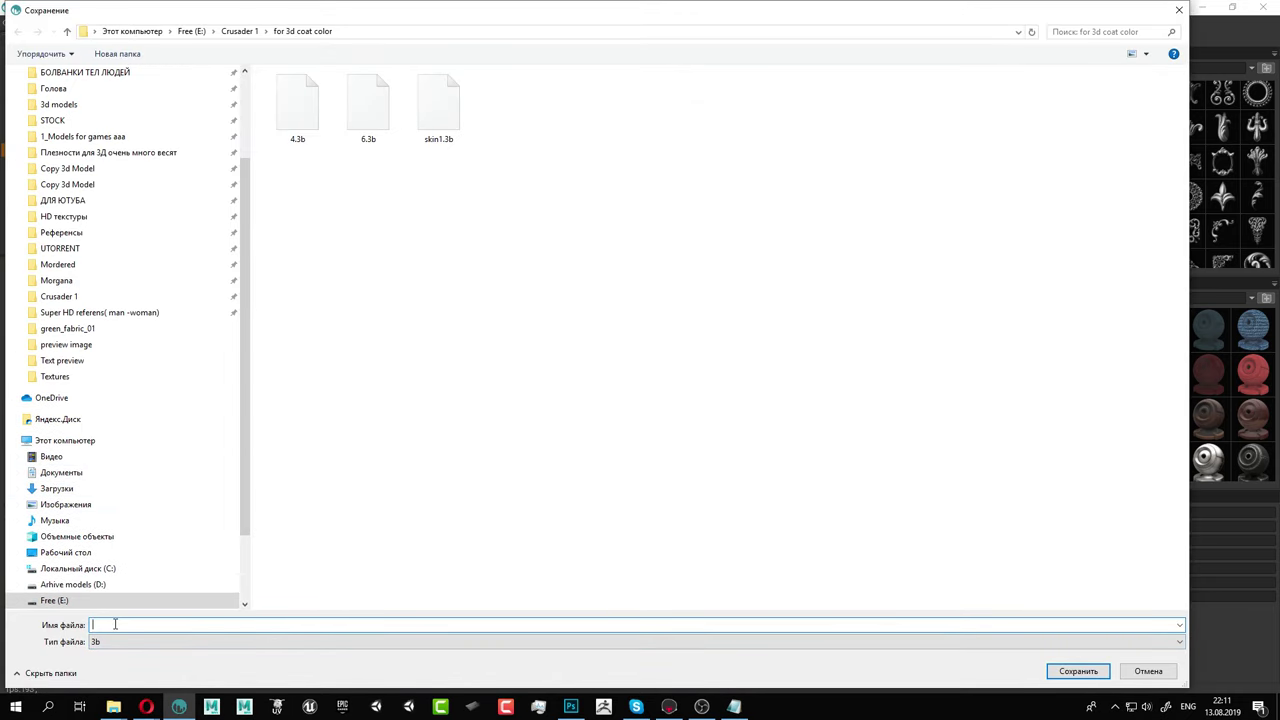
left_click(1068, 672)
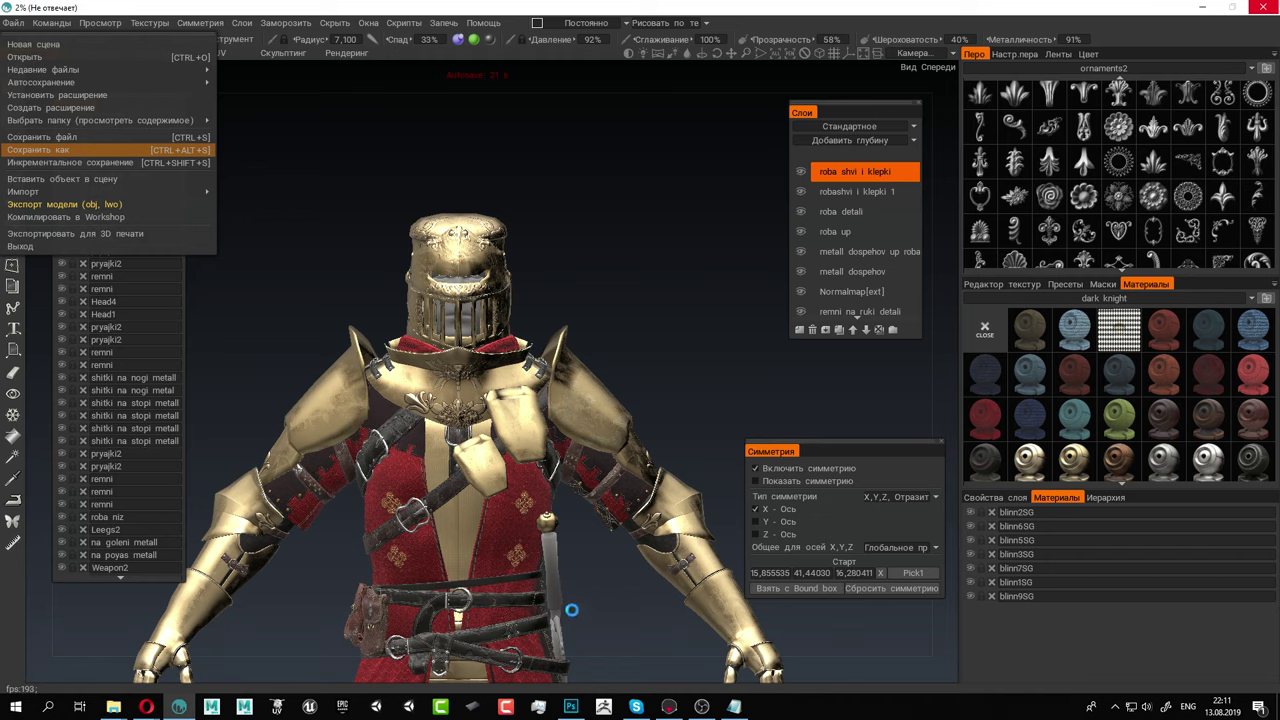
Isolate the ngrudnik metal breastplate from the other objects and enlarge the ornament brush to a radius of 16,223
scroll(95, 146, "up", 3)
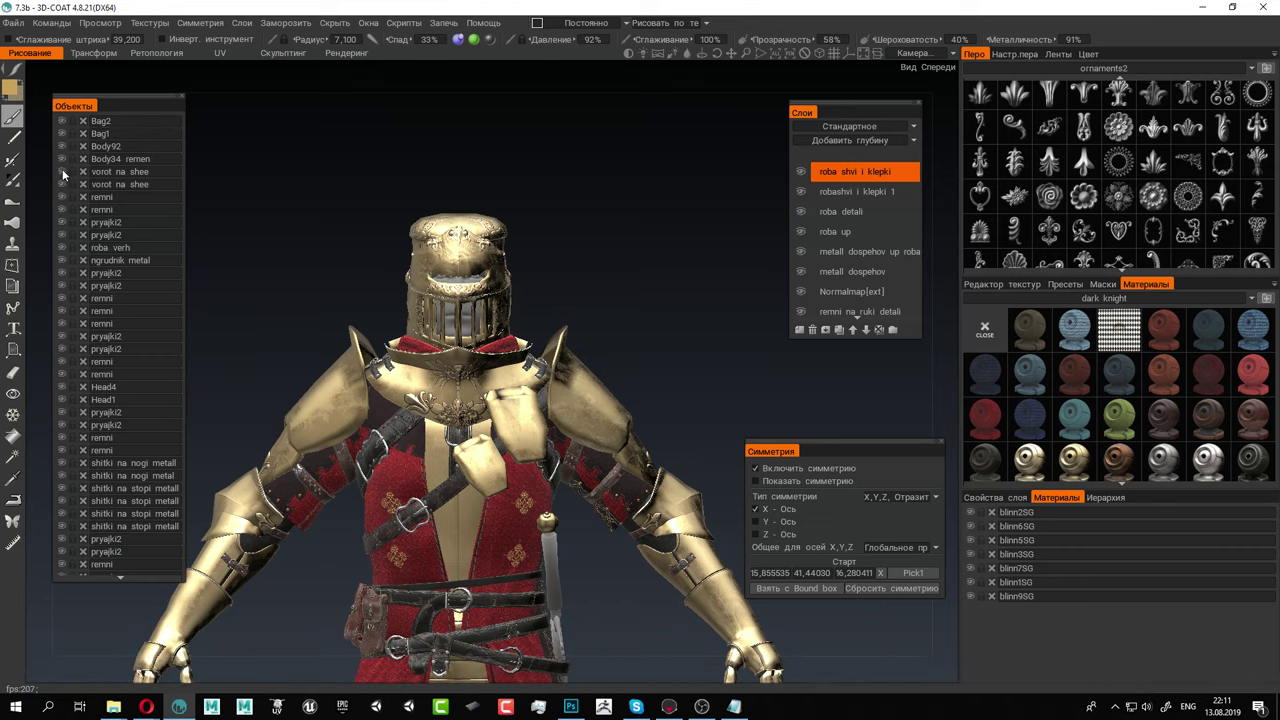
scroll(692, 408, "up", 5)
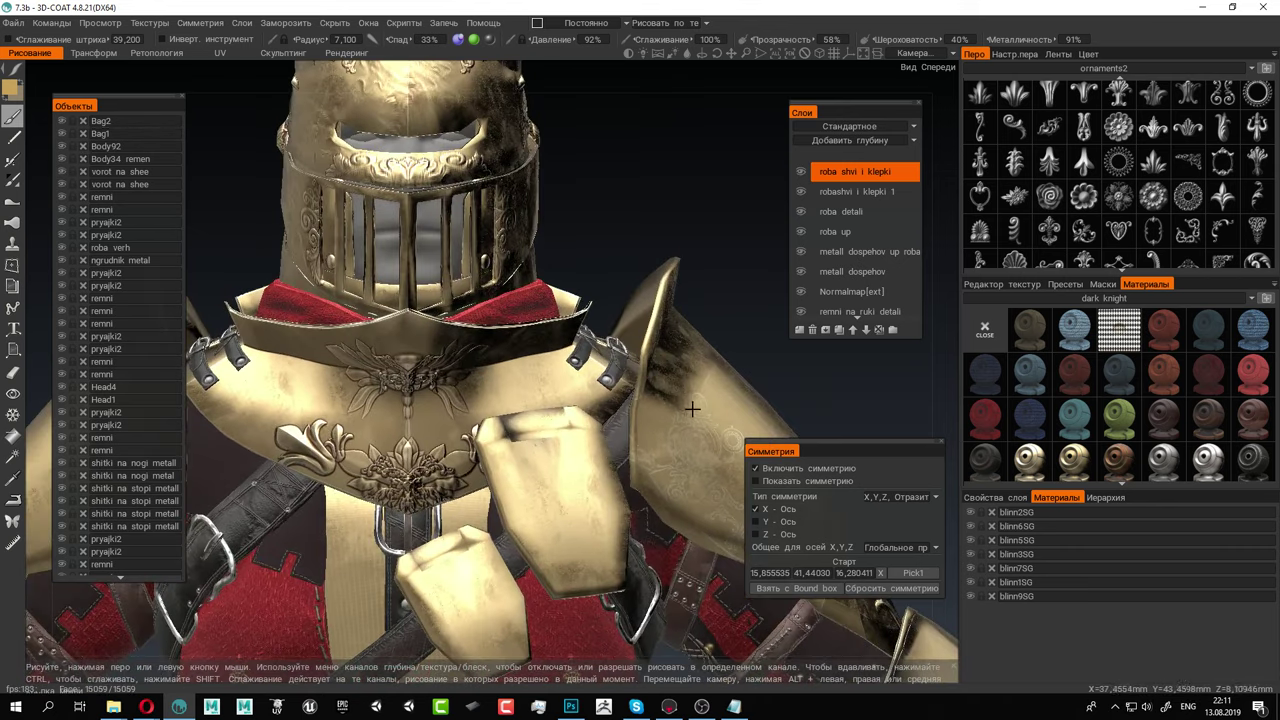
middle_click_drag(692, 408, 556, 247, "alt")
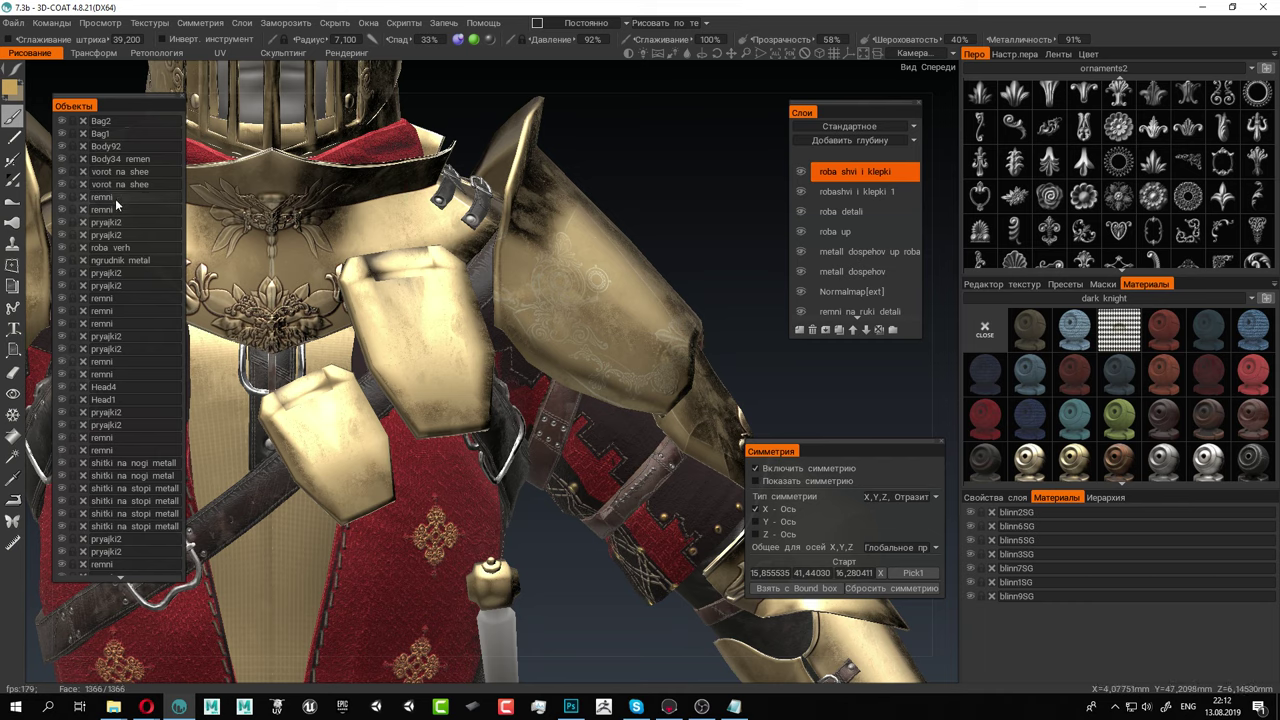
left_click(62, 260)
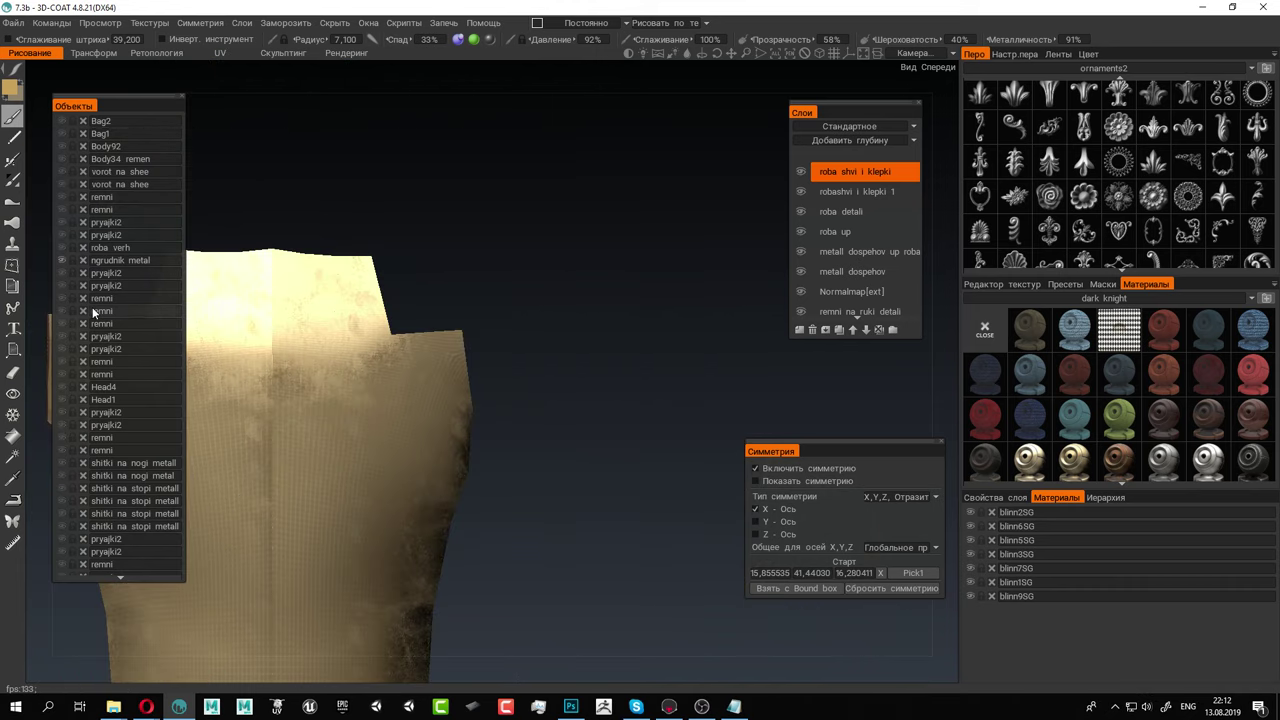
scroll(95, 313, "down", 1)
middle_click_drag(294, 314, 391, 200)
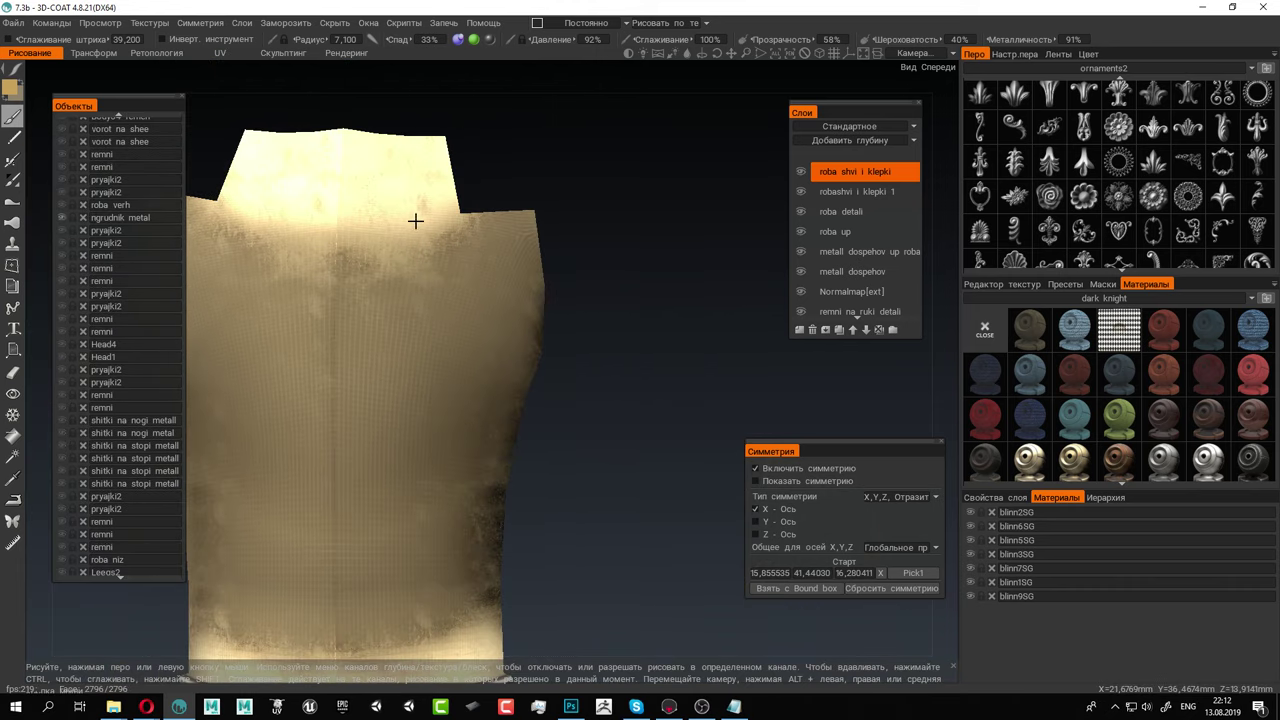
left_click(61, 215)
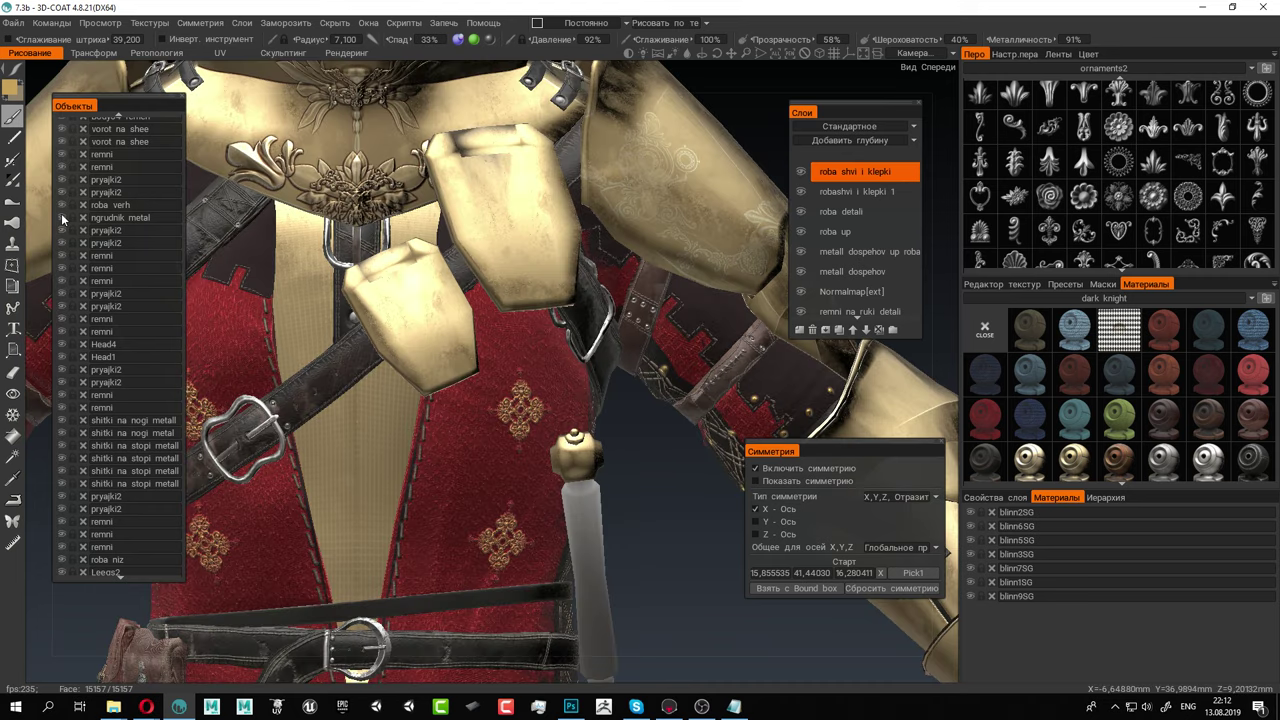
left_click(61, 215)
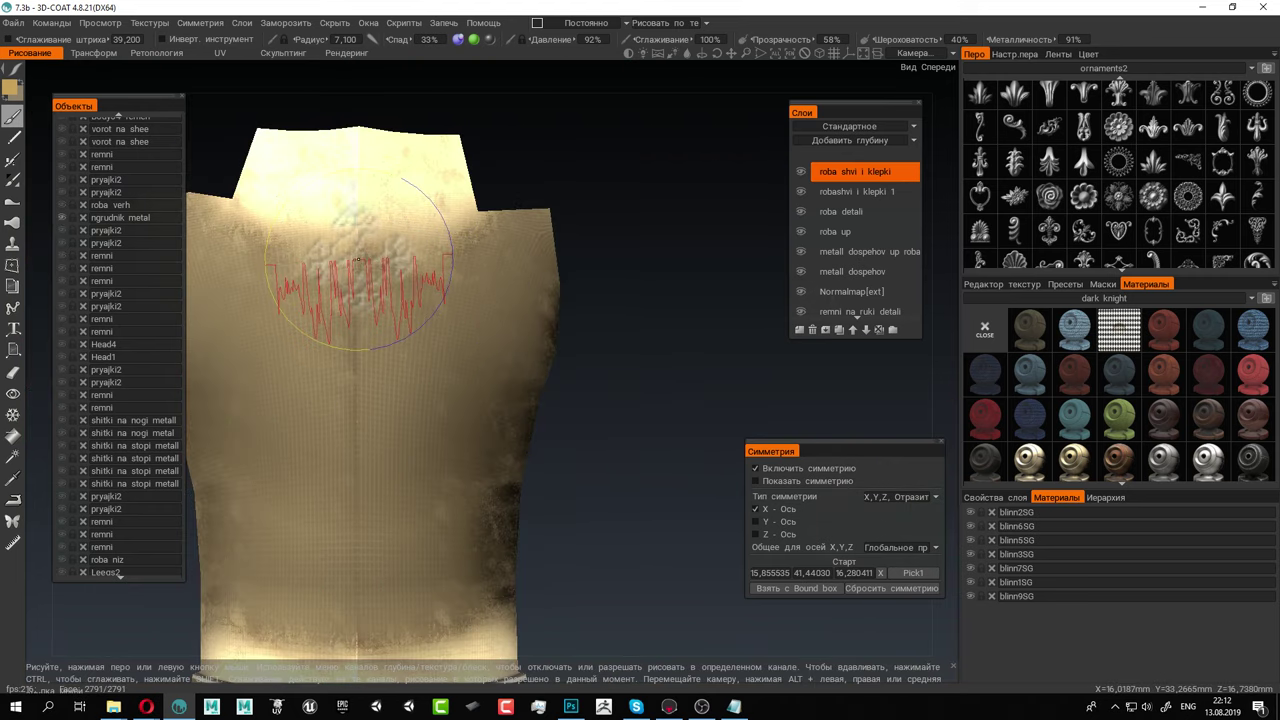
right_click_drag(356, 313, 452, 338)
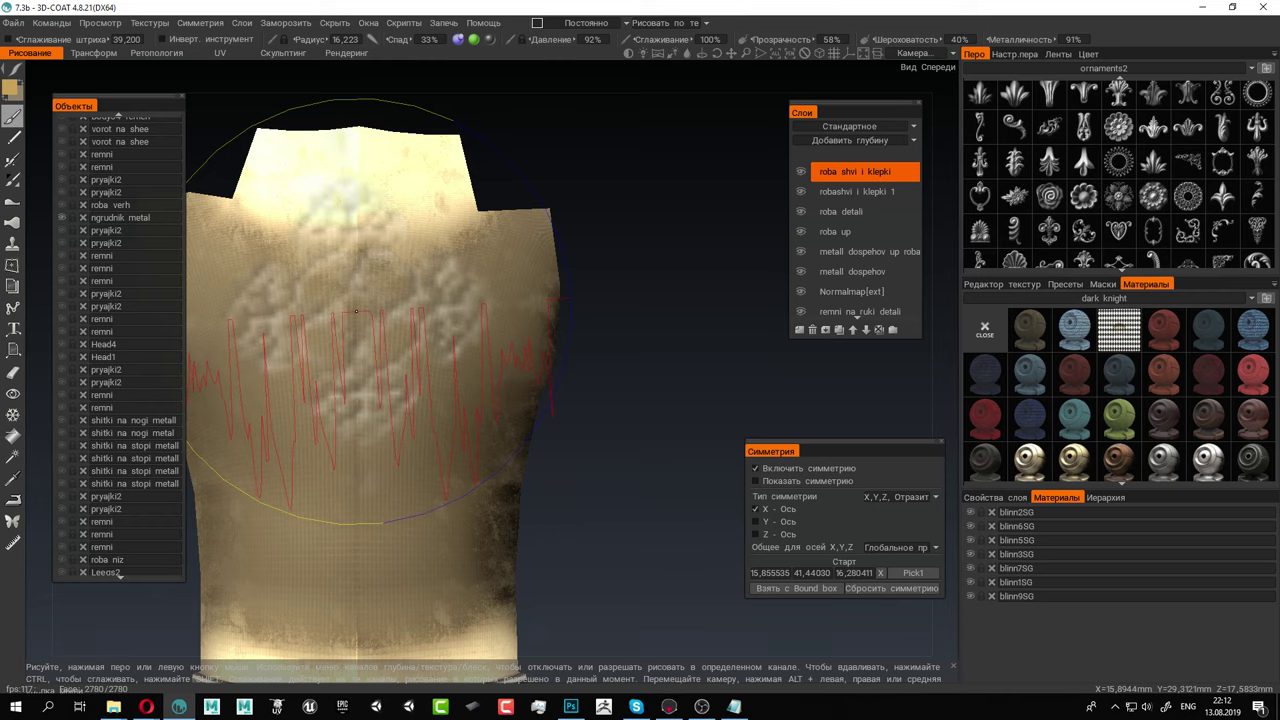
Try stamping the large cross ornament on the centre of the breastplate, inspect it up close and undo the stamp
left_click_drag(355, 311, 355, 311)
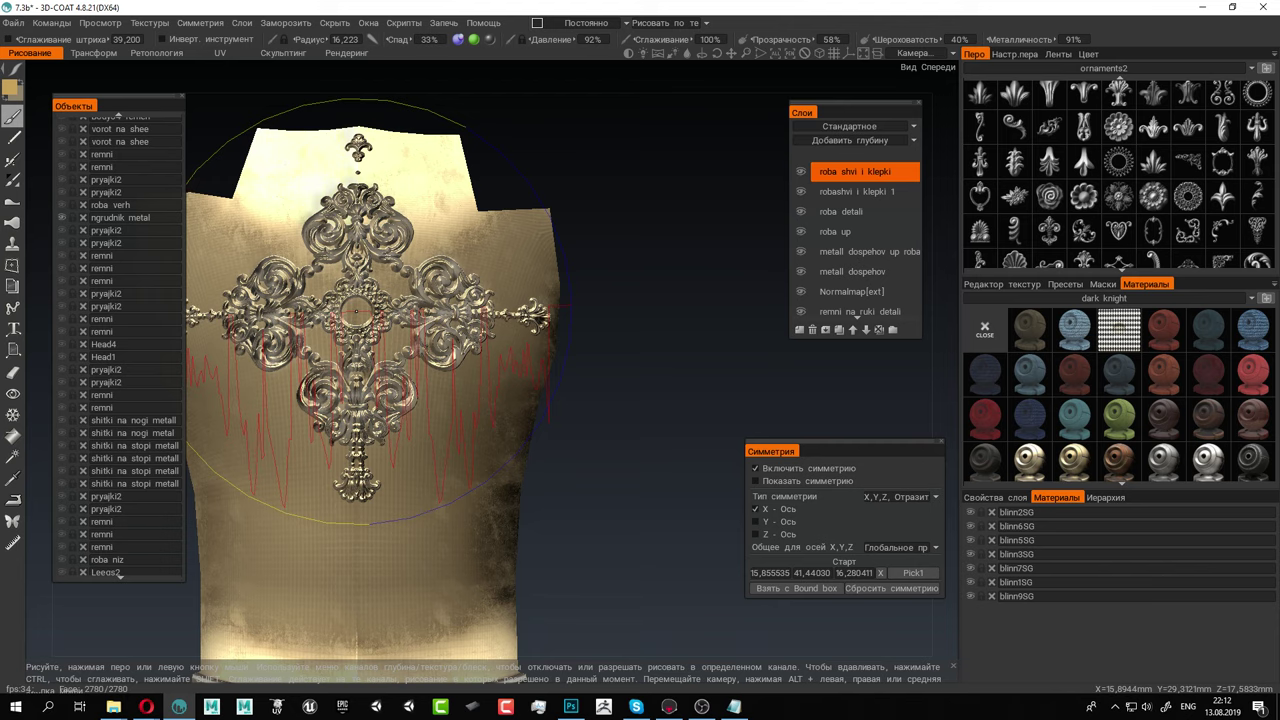
scroll(446, 312, "down", 3)
right_click_drag(446, 312, 758, 400, "alt")
middle_click_drag(466, 308, 551, 305, "alt")
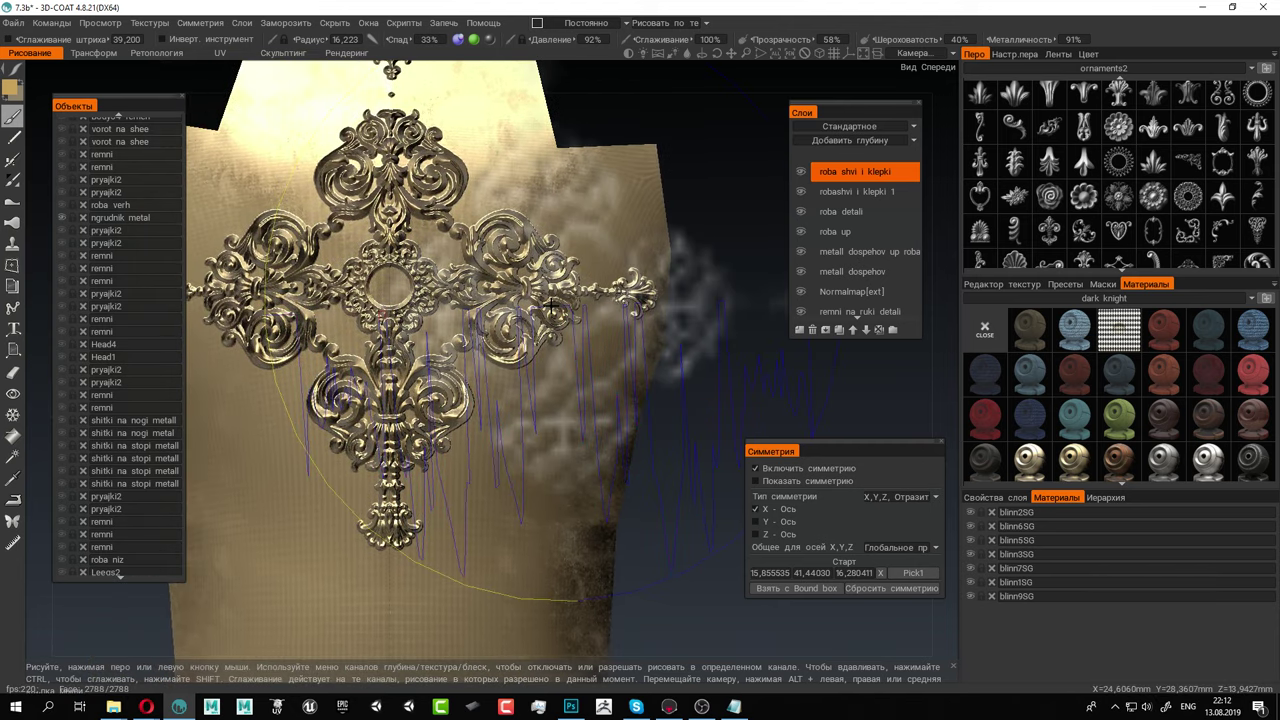
key("ctrl+z")
Set the brush pressure to 18%, try the cross ornament on the breastplate's centre again and undo it
left_click_drag(551, 39, 448, 54)
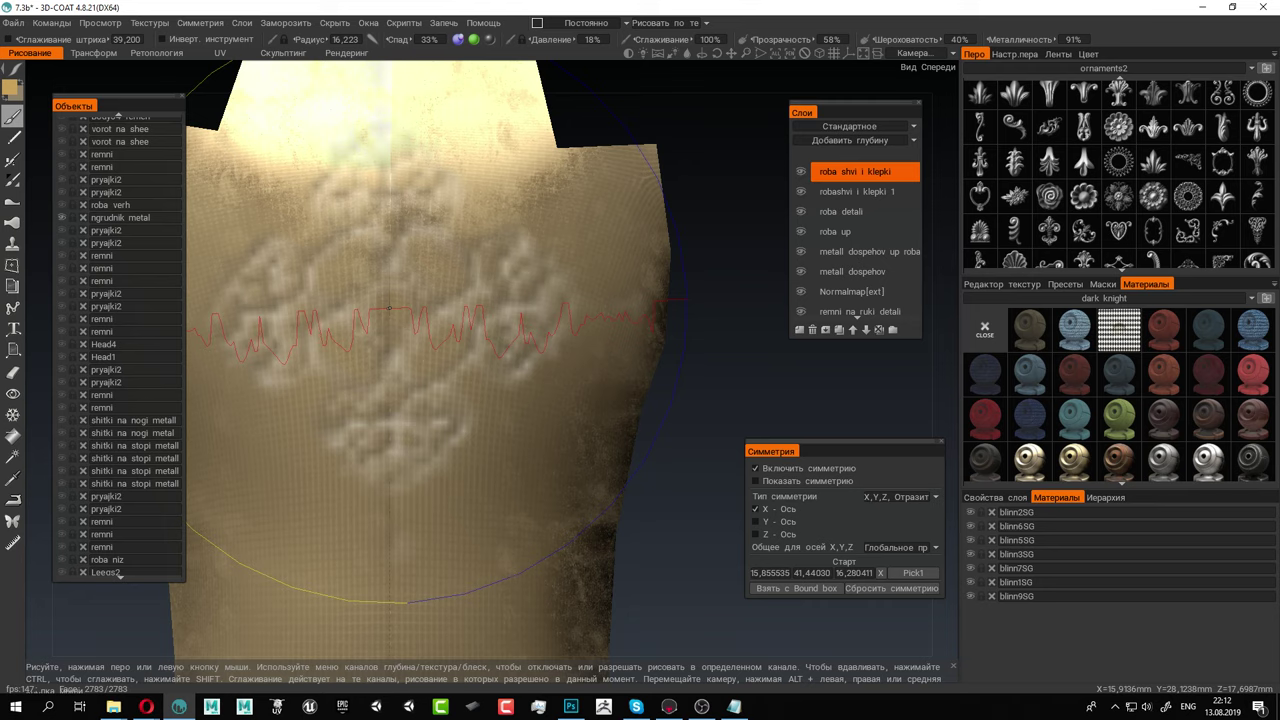
left_click(389, 309)
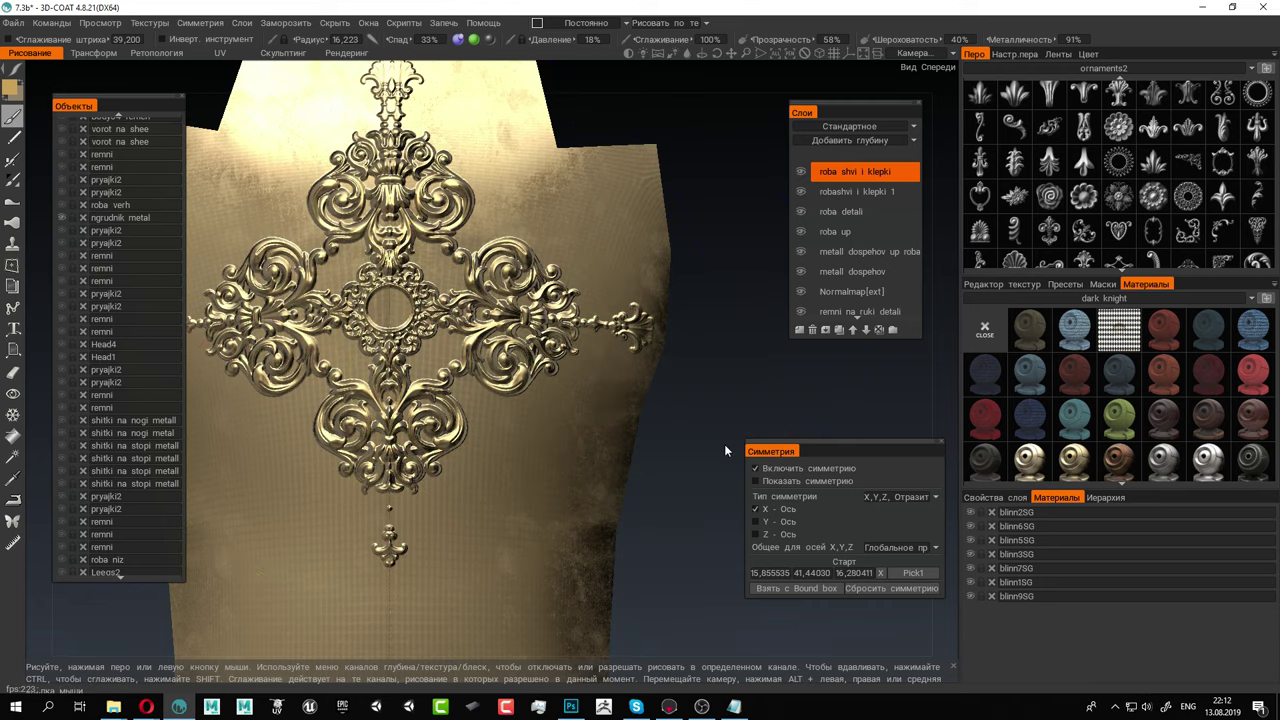
right_click_drag(610, 405, 495, 365, "alt")
key("ctrl+z")
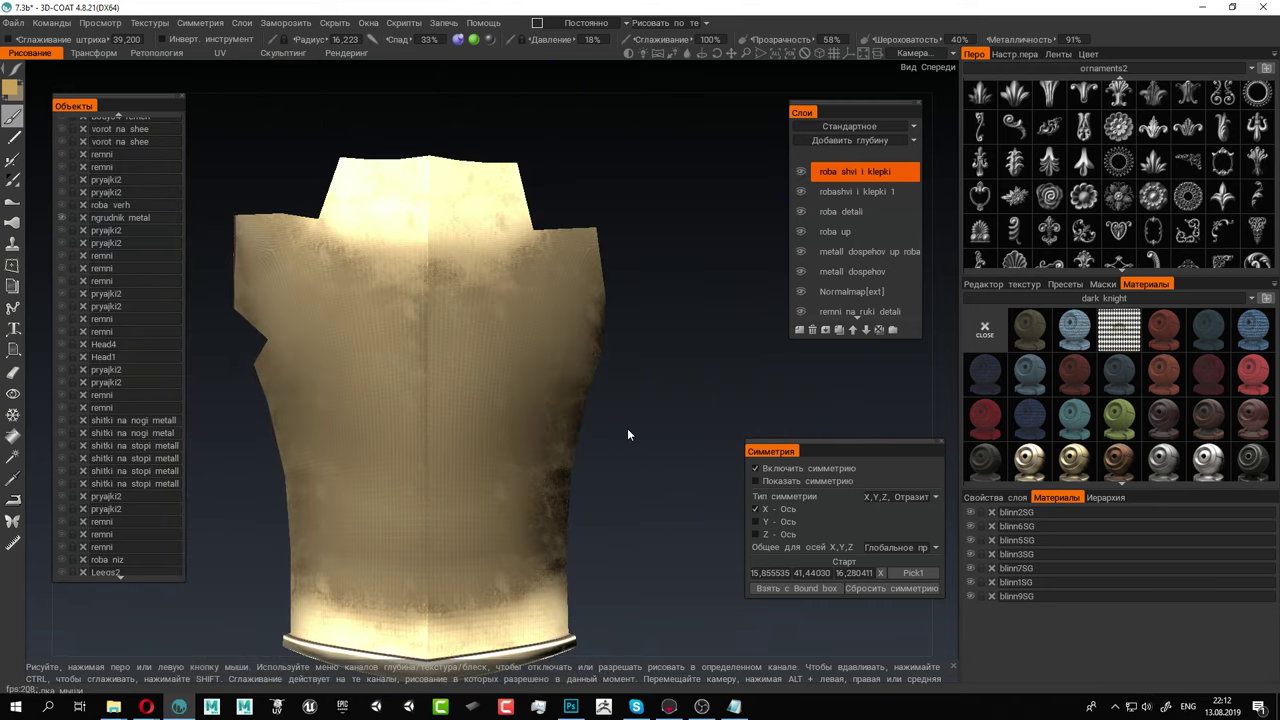
key("ctrl+y")
key("ctrl+z")
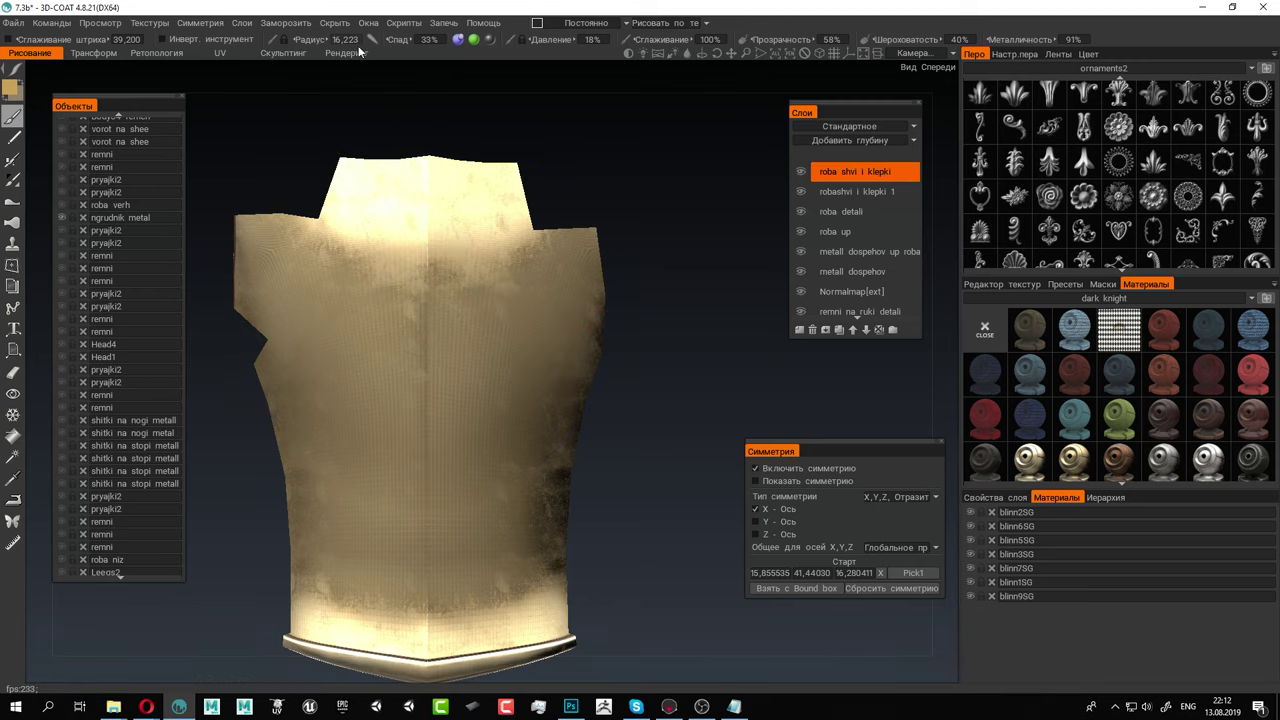
Set the brush falloff to 64% and stamp the large cross ornament on the centre line of the upper breastplate
left_click_drag(399, 38, 442, 45)
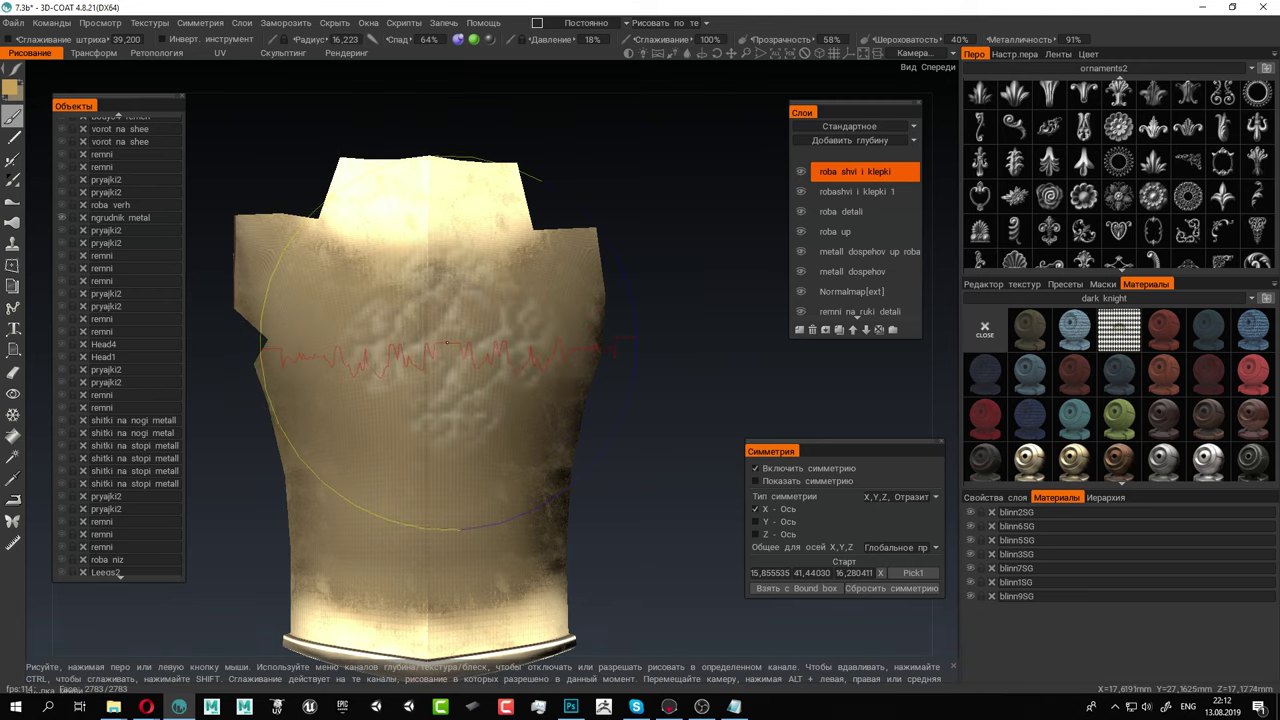
left_click(422, 341)
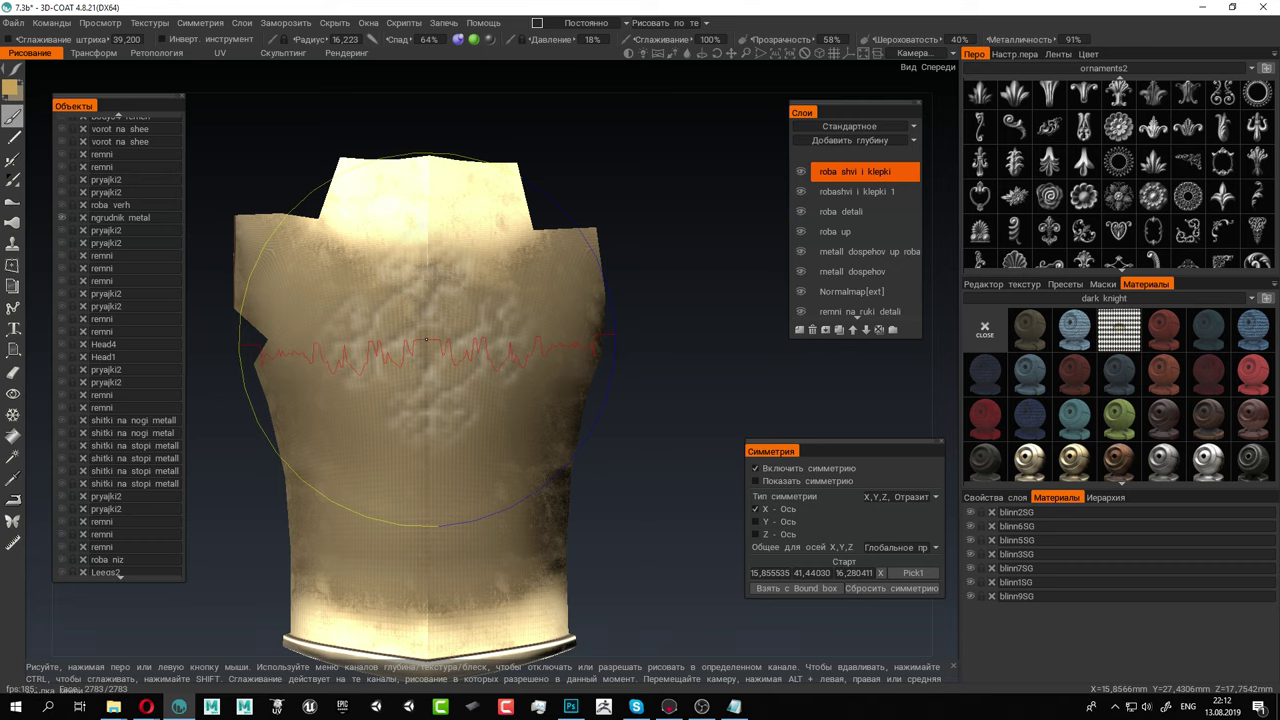
left_click(427, 340)
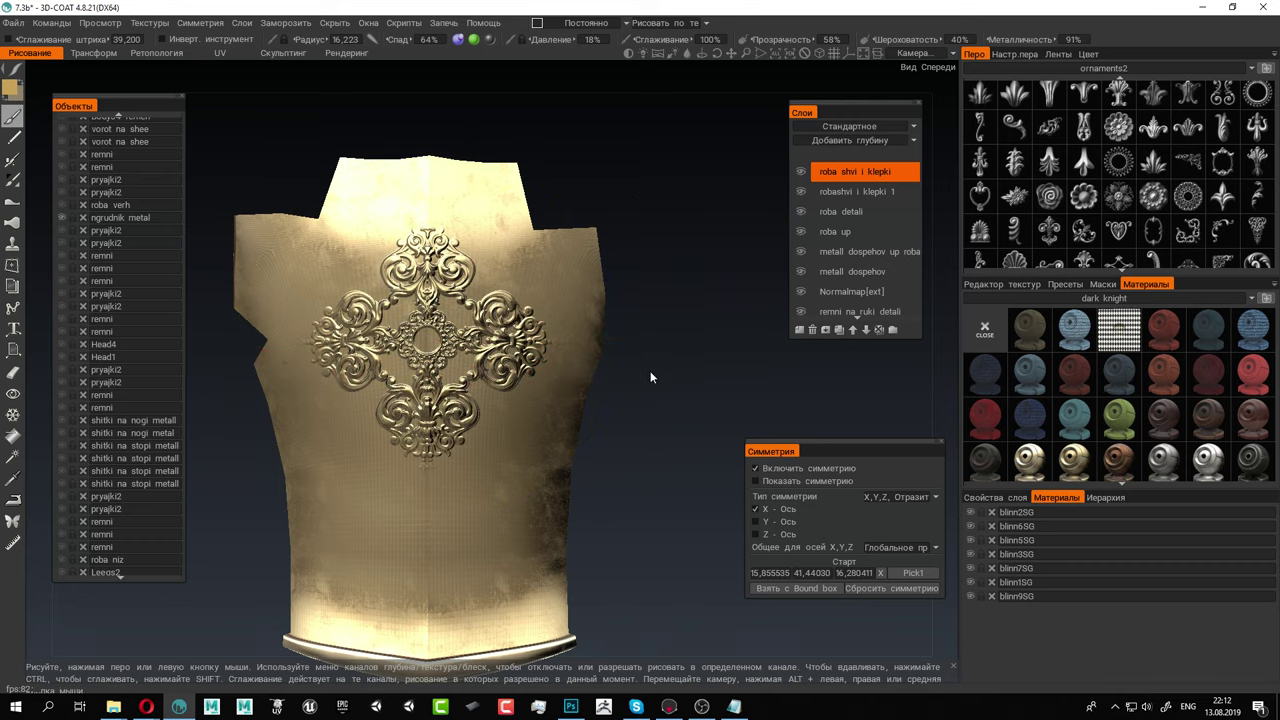
Stamp the round rosette ornament inside the central ring of the breastplate's cross with a brush radius of 3,092
right_click_drag(651, 377, 549, 330)
scroll(708, 434, "up", 4)
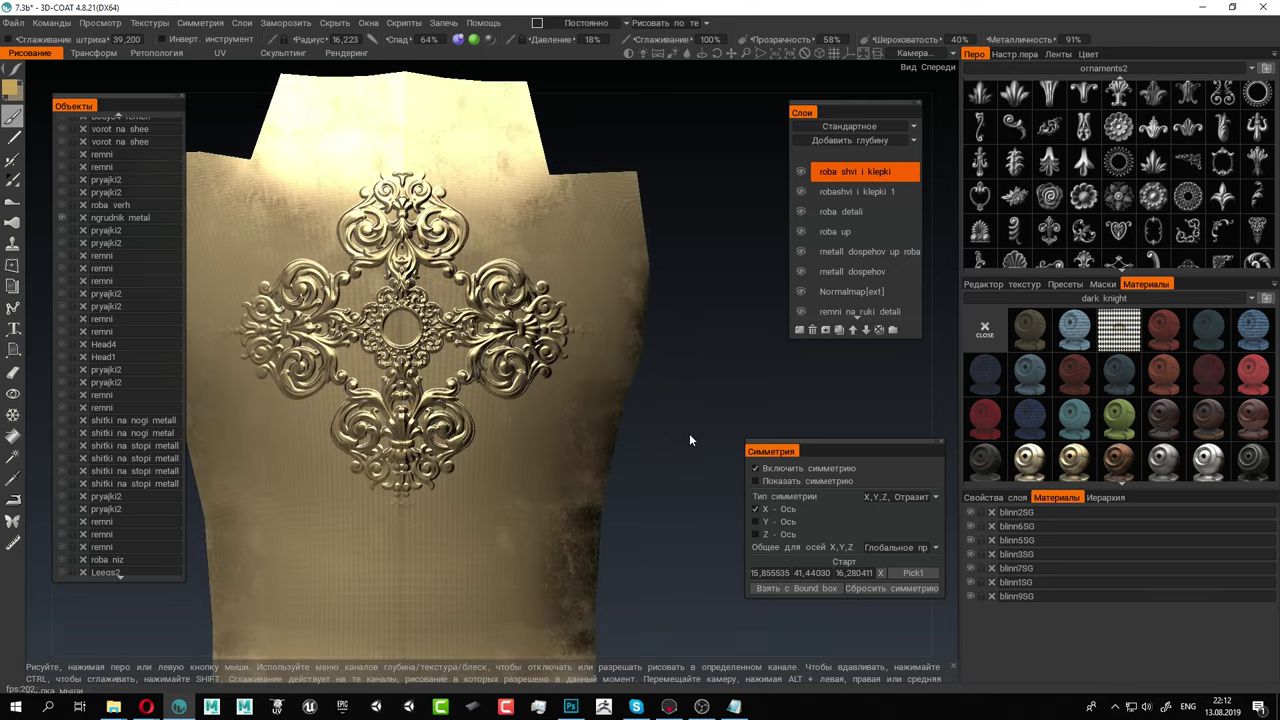
left_click(1150, 199)
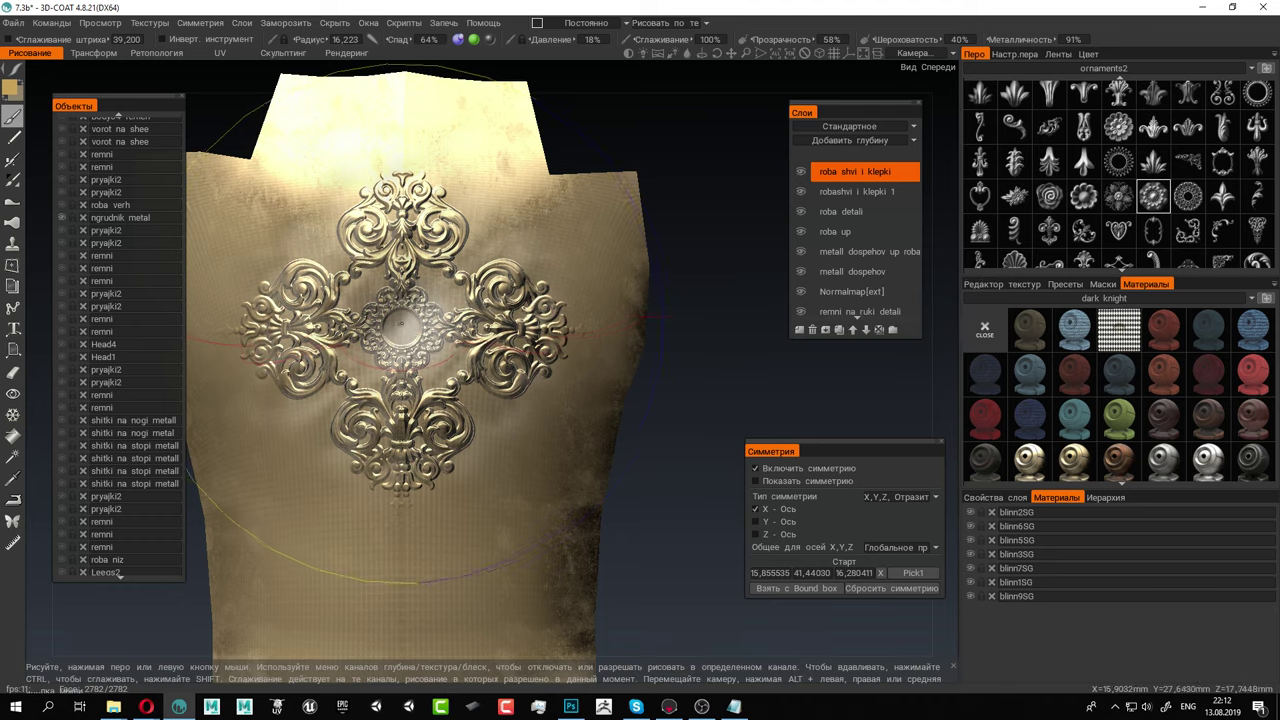
right_click_drag(403, 328, 201, 334)
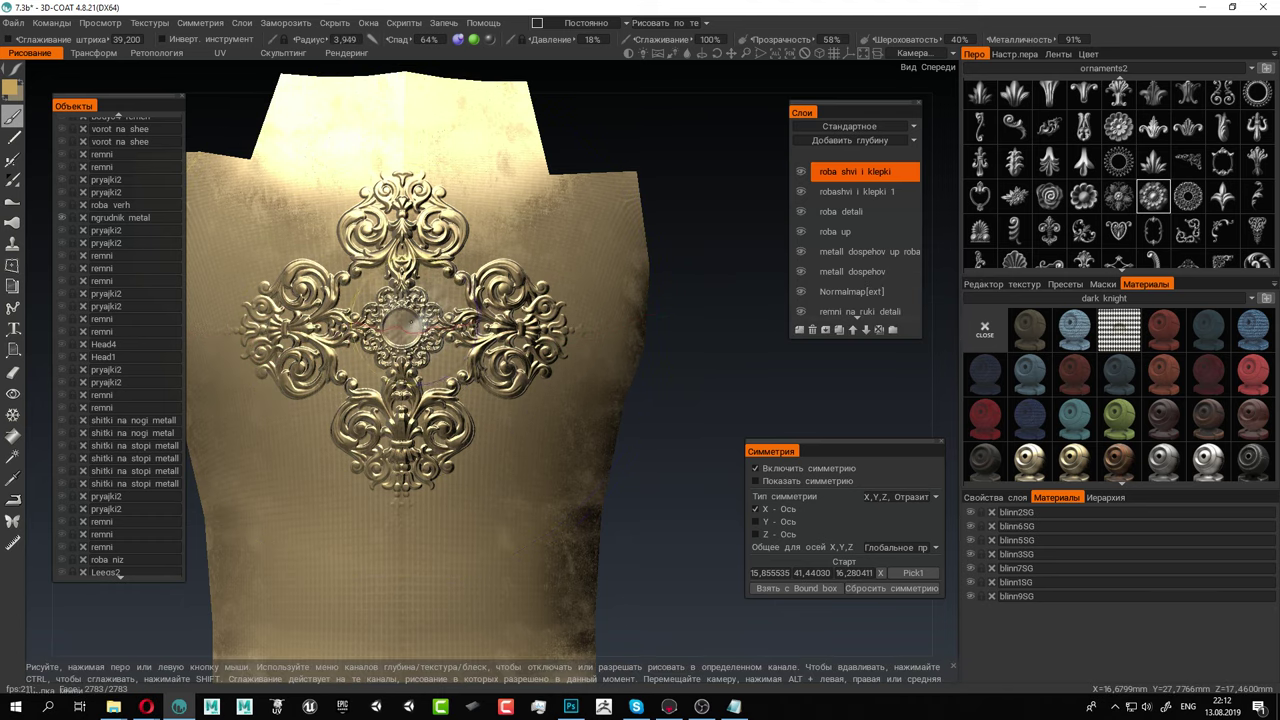
scroll(490, 362, "up", 3)
scroll(504, 373, "up", 2)
middle_click_drag(332, 293, 461, 314, "alt")
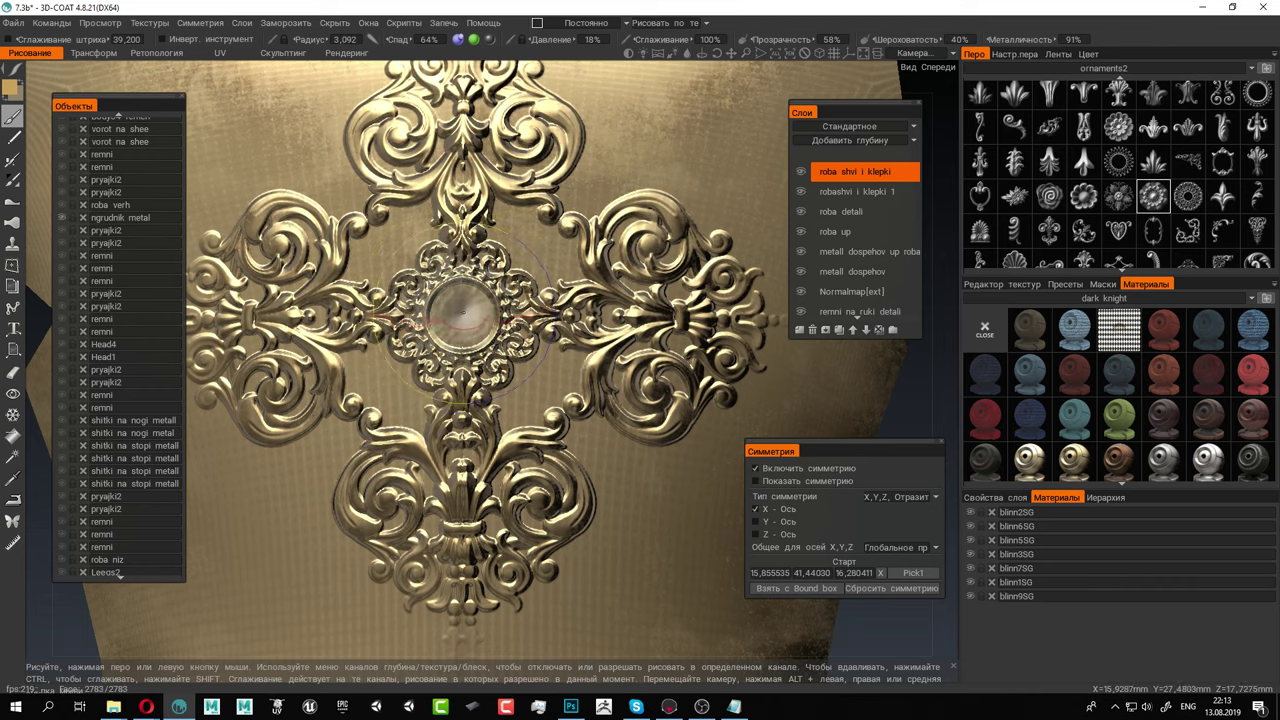
key("bracketleft")
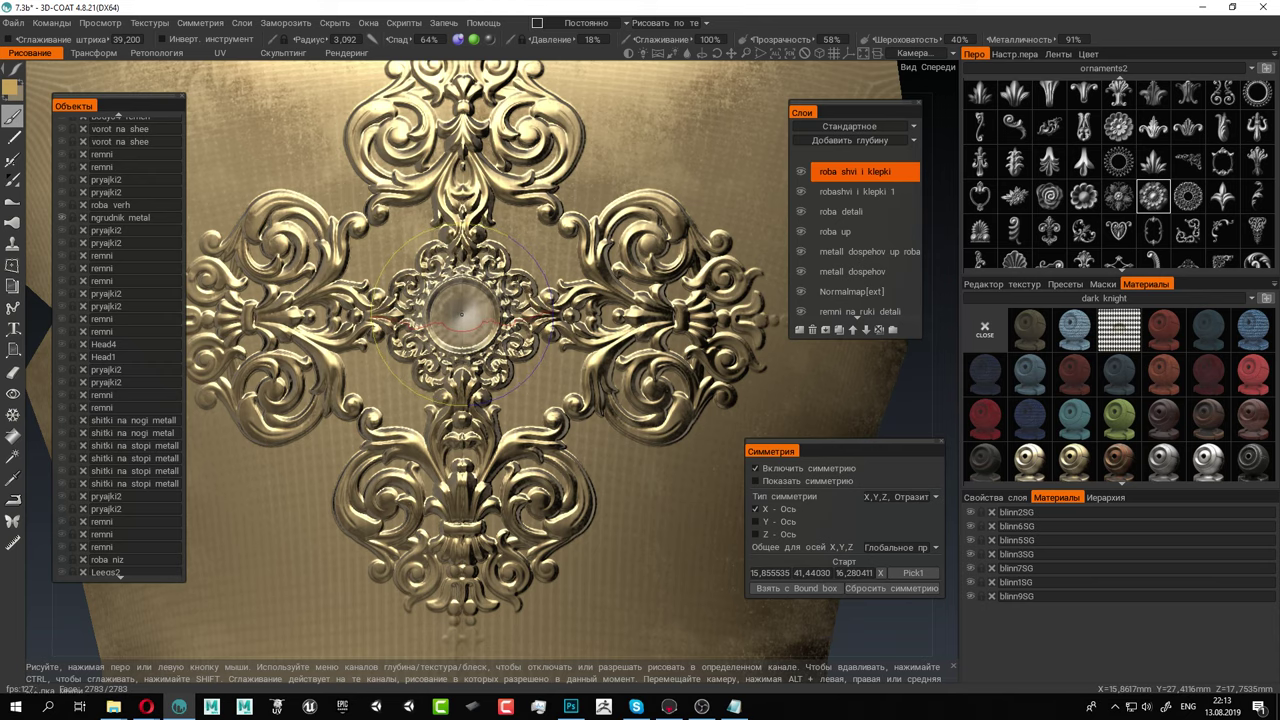
left_click(461, 314)
Stamp two mirrored pairs of the rosette as studs between the cross's arms, one above and one below its centre
right_click_drag(624, 318, 530, 290, "alt")
left_click_drag(530, 290, 509, 354, "alt")
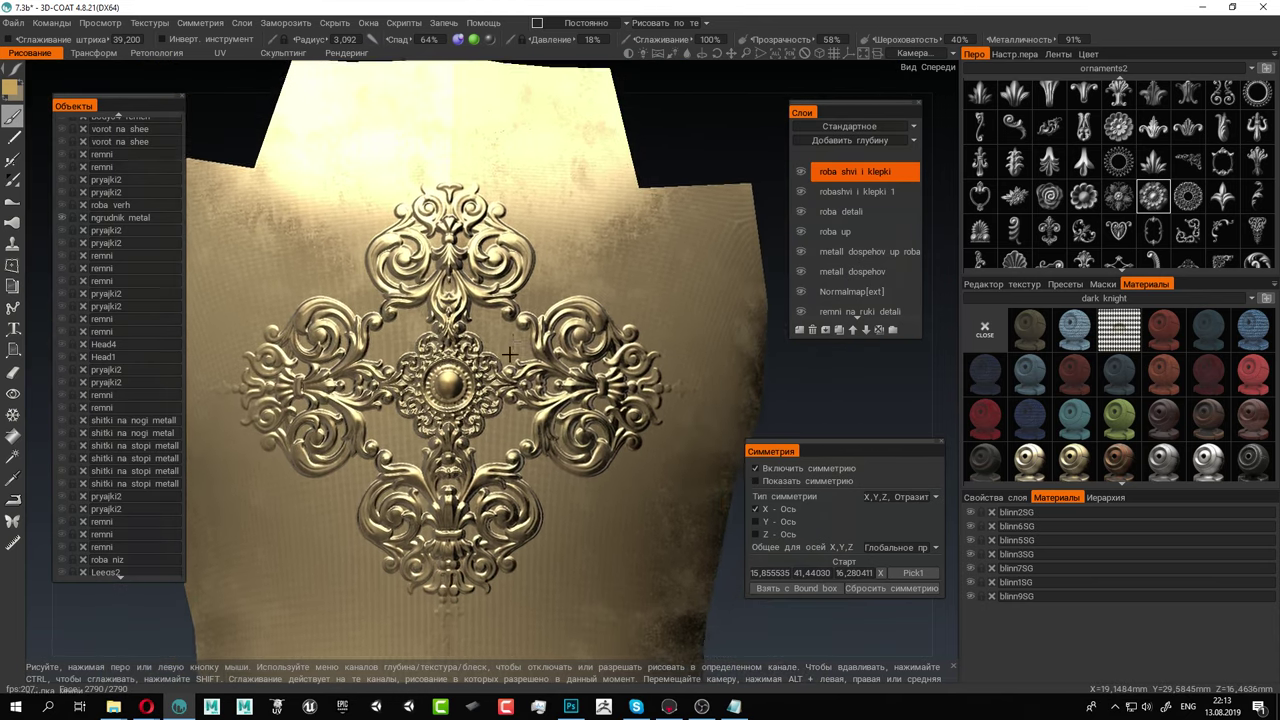
middle_click_drag(509, 354, 484, 385, "alt")
left_click(472, 368)
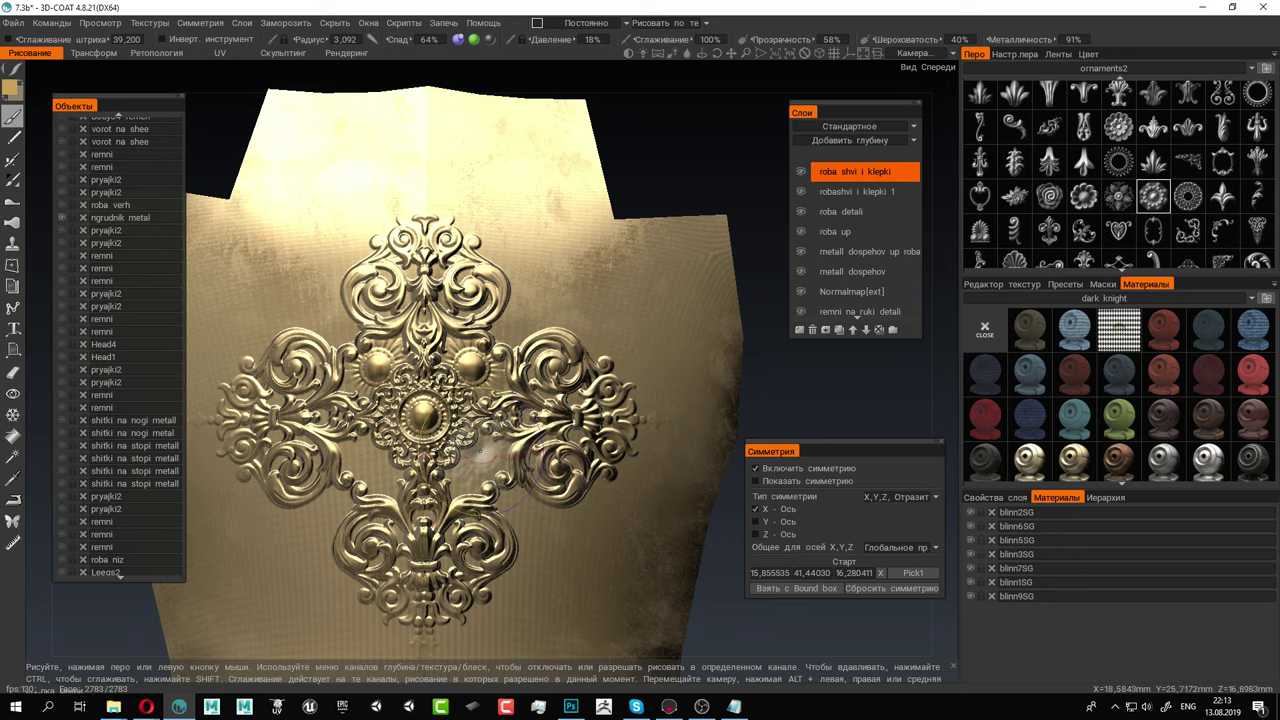
left_click(476, 464)
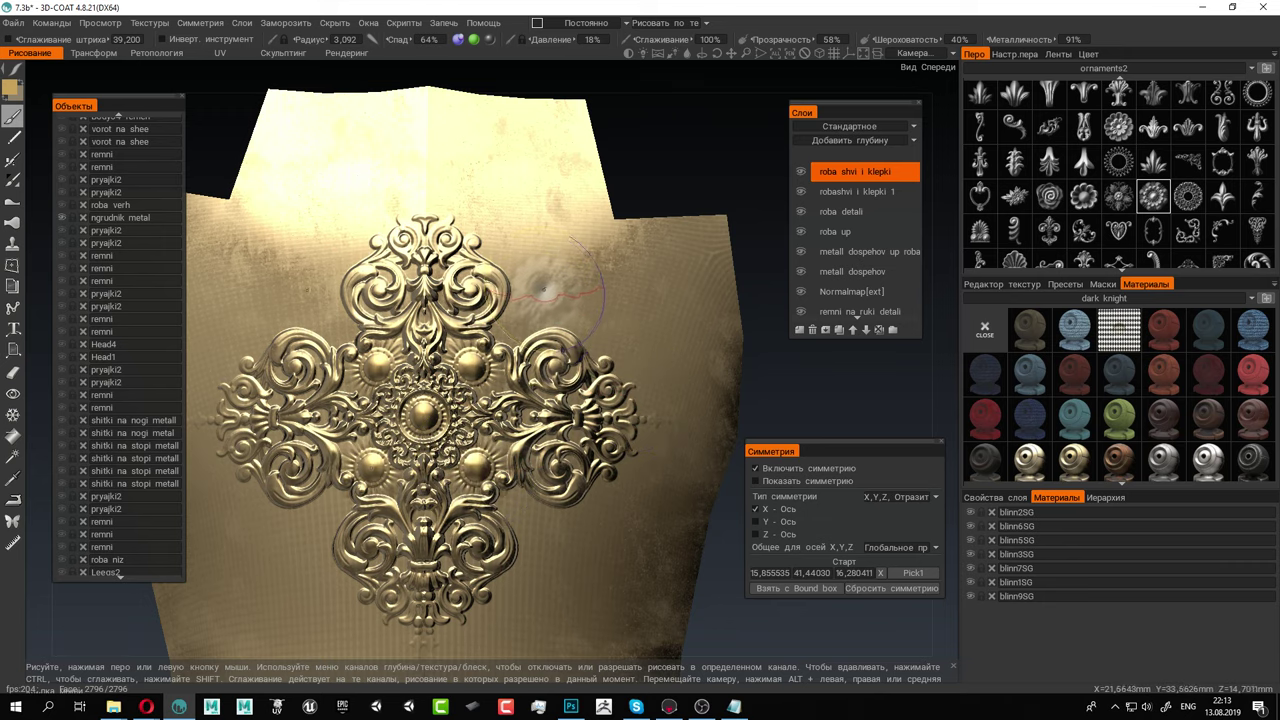
Stamp two more mirrored pairs of the rosette on the breastplate, outside the cross between its arms
left_click(545, 288)
left_click(553, 545)
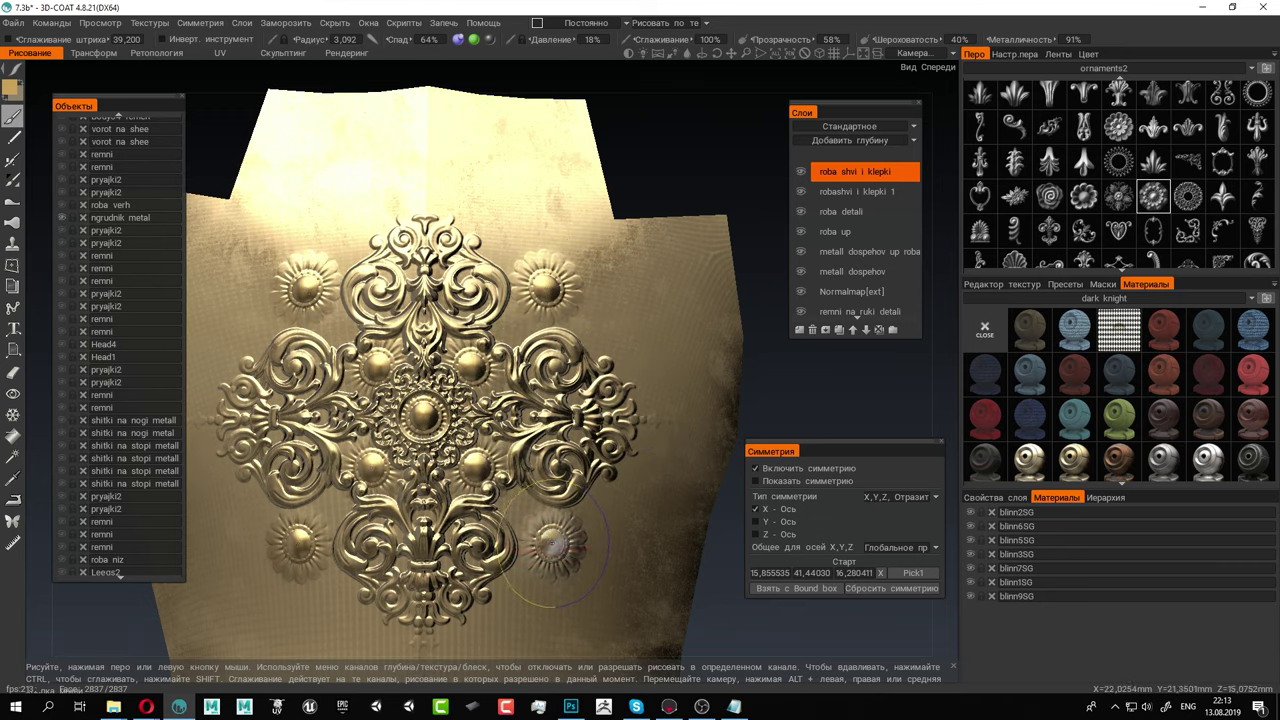
scroll(553, 545, "down", 5)
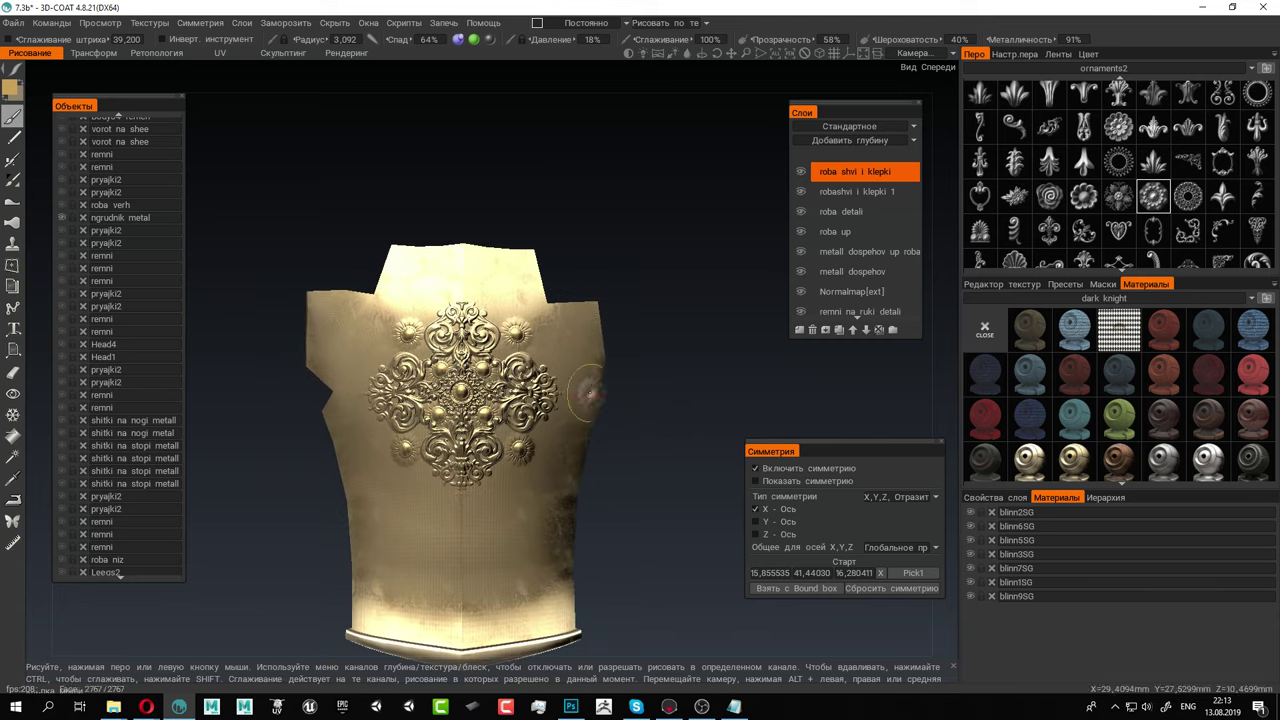
Unhide all the other objects around the breastplate and check the ornament on the whole character
left_click(61, 216)
scroll(545, 340, "down", 4)
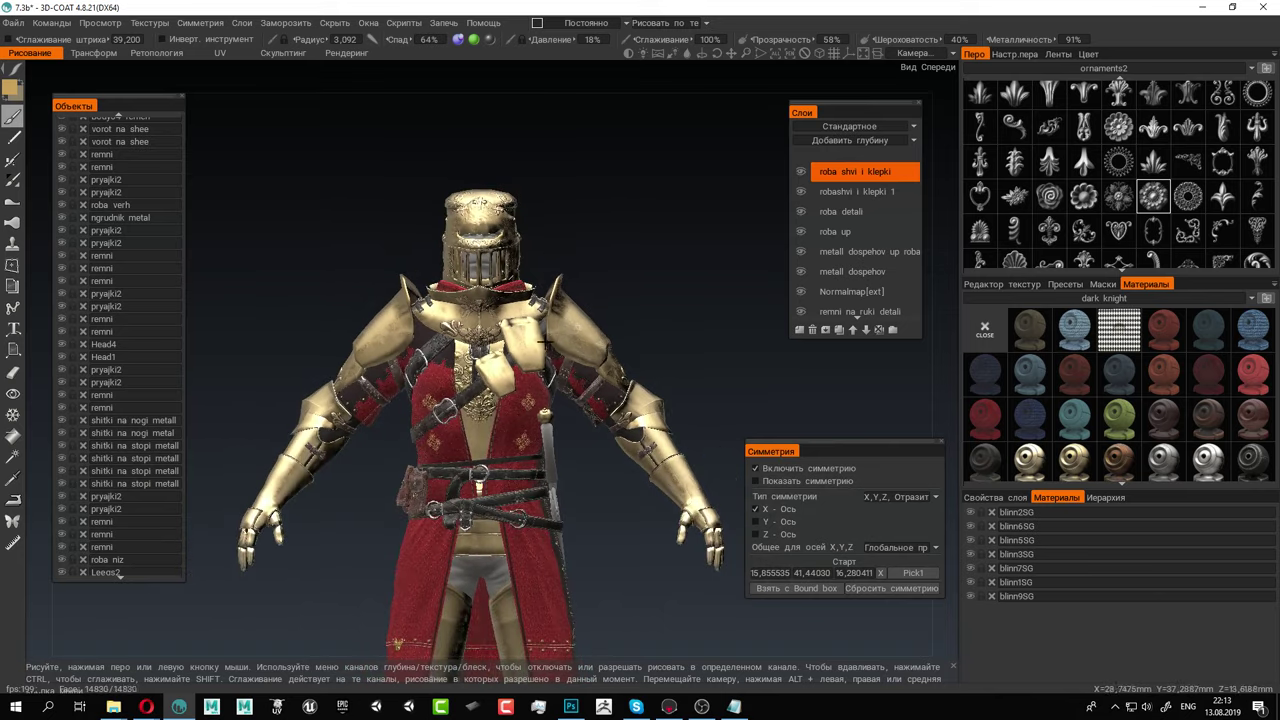
left_click_drag(545, 342, 553, 311, "alt")
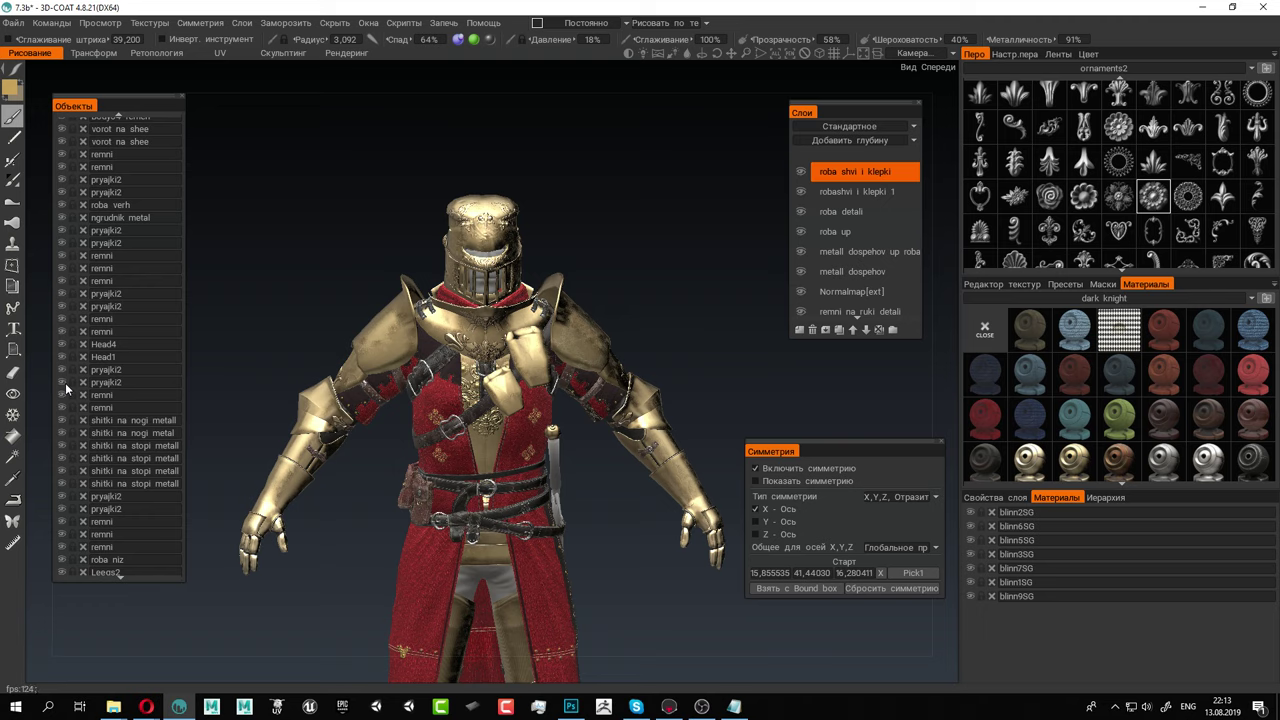
Isolate the two leg plates, shitki na nogi metall and shitki na nogi metal, and frame them from the front
left_click(61, 420, "ctrl")
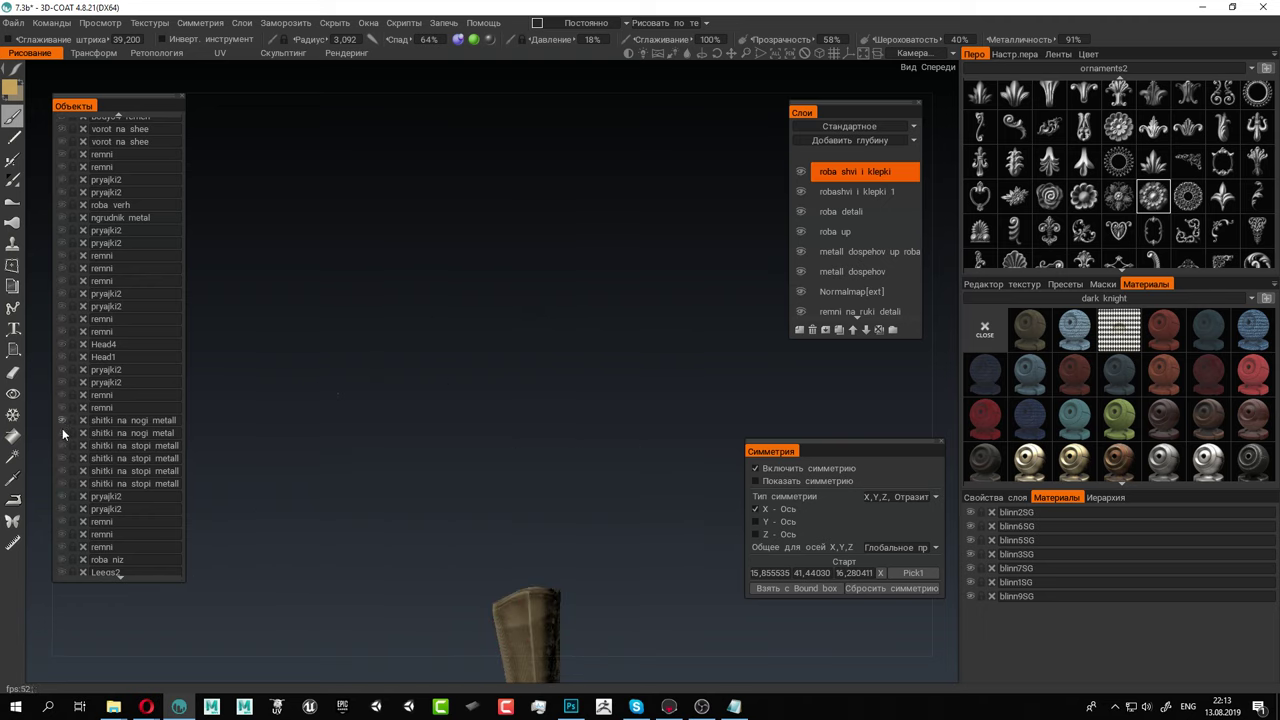
left_click(62, 432)
middle_click_drag(570, 438, 545, 141, "alt")
right_click_drag(585, 330, 600, 470, "alt")
mouse_move(585, 360)
left_mouse_down("alt")
mouse_move(573, 368)
mouse_move(583, 422)
mouse_move(590, 404)
mouse_move(566, 420)
left_mouse_up("alt")
middle_click_drag(566, 420, 580, 525, "alt")
mouse_move(580, 525)
left_mouse_down("alt")
mouse_move(584, 538)
mouse_move(594, 512)
left_mouse_up("alt")
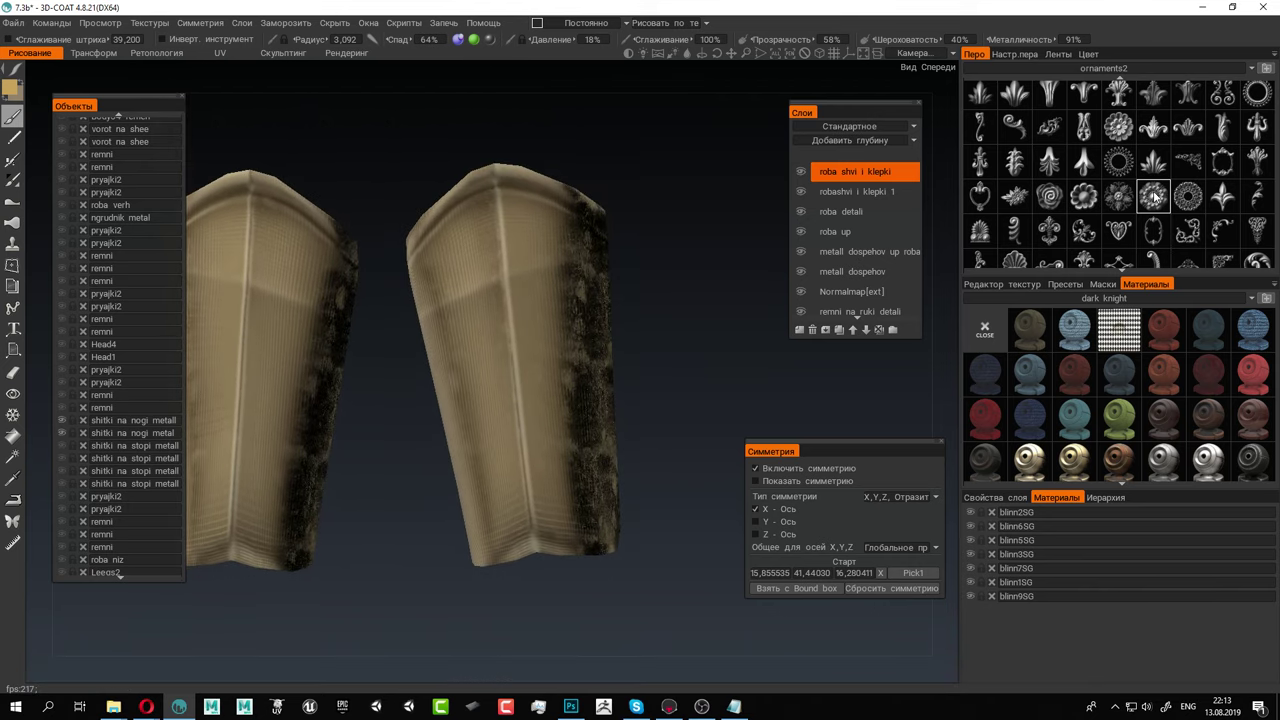
Stamp the fan-shaped leaf ornament at the upper end of the leg plates' centre ridge with a brush radius of 5,872
scroll(1117, 180, "up", 1)
scroll(1116, 182, "up", 2)
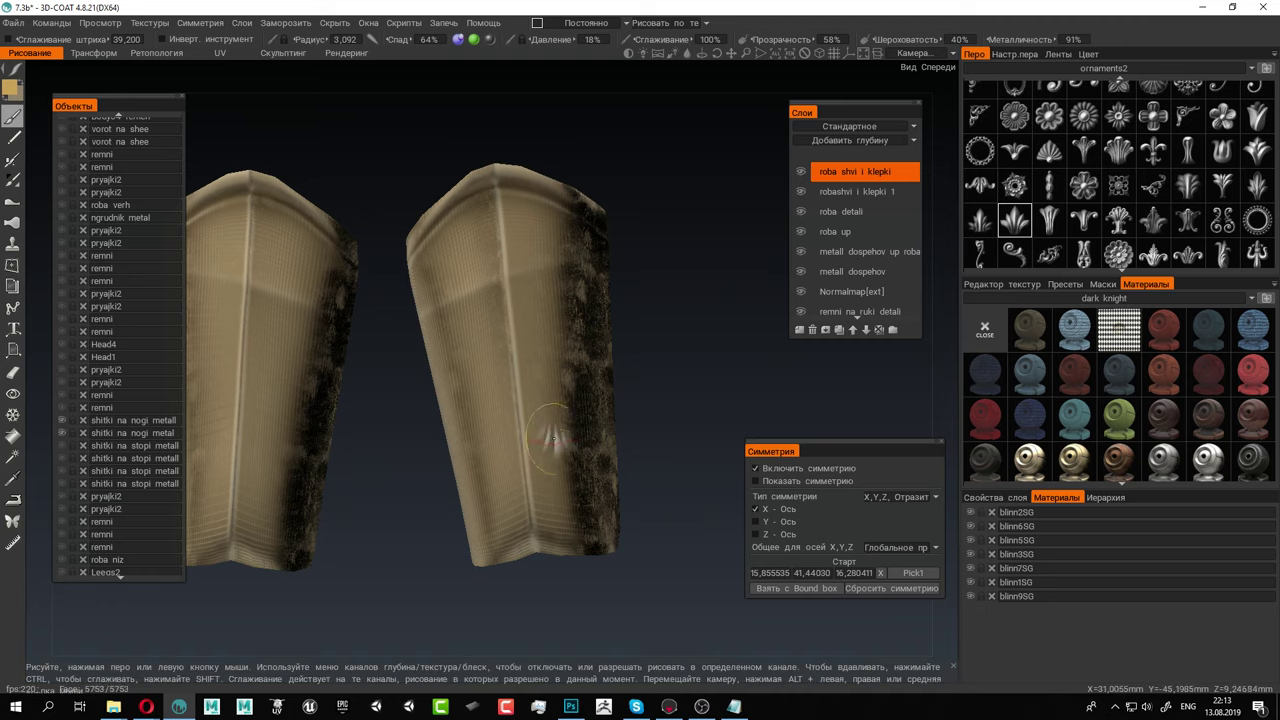
right_click_drag(552, 514, 620, 514)
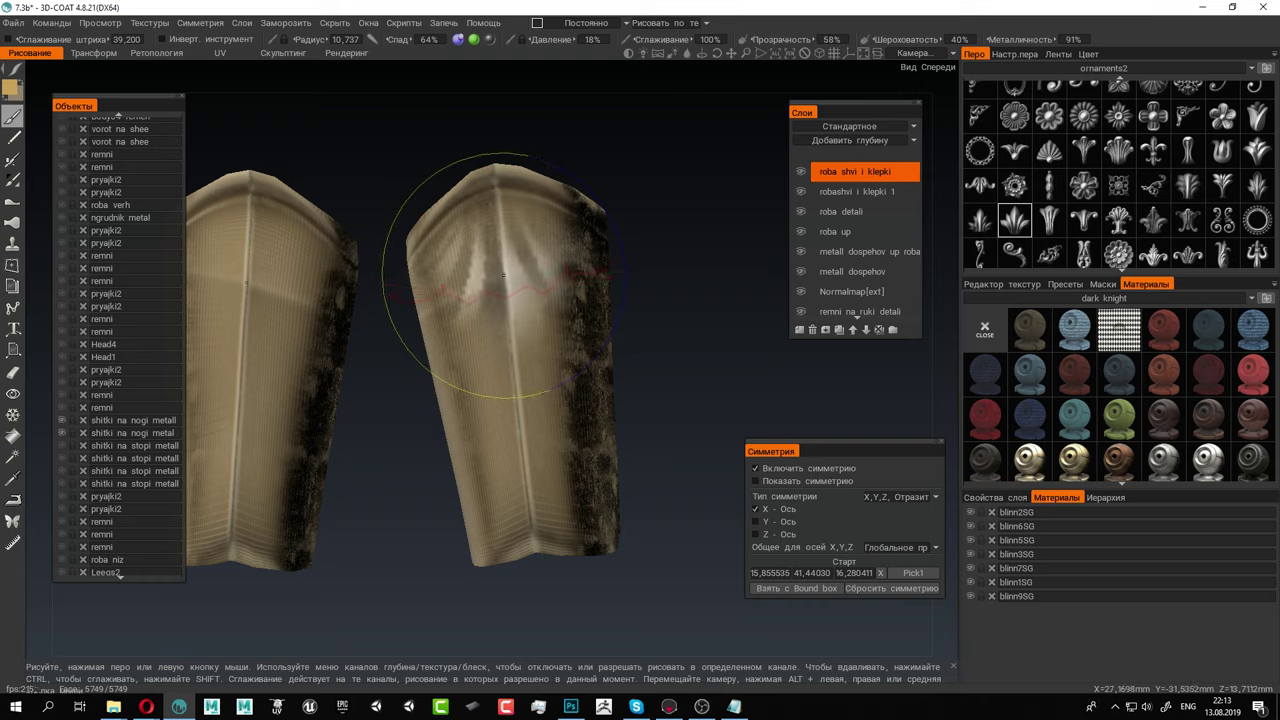
right_click_drag(505, 276, 449, 276)
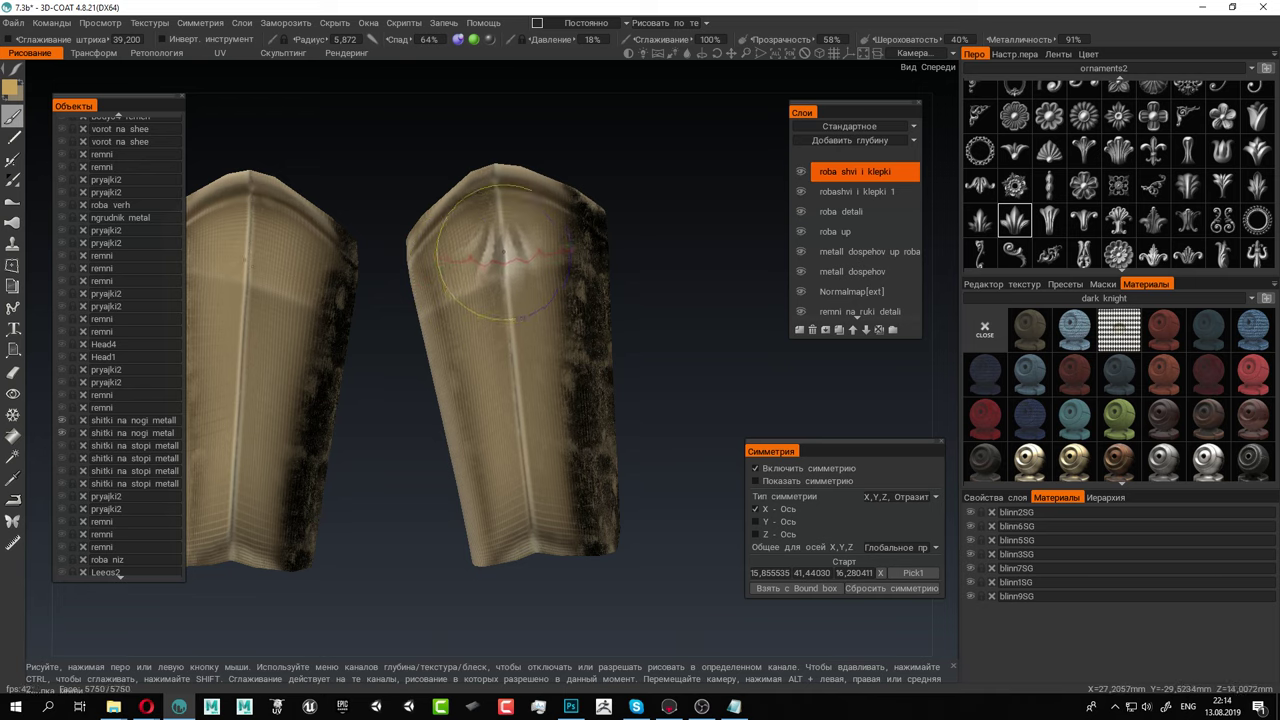
left_click(500, 229)
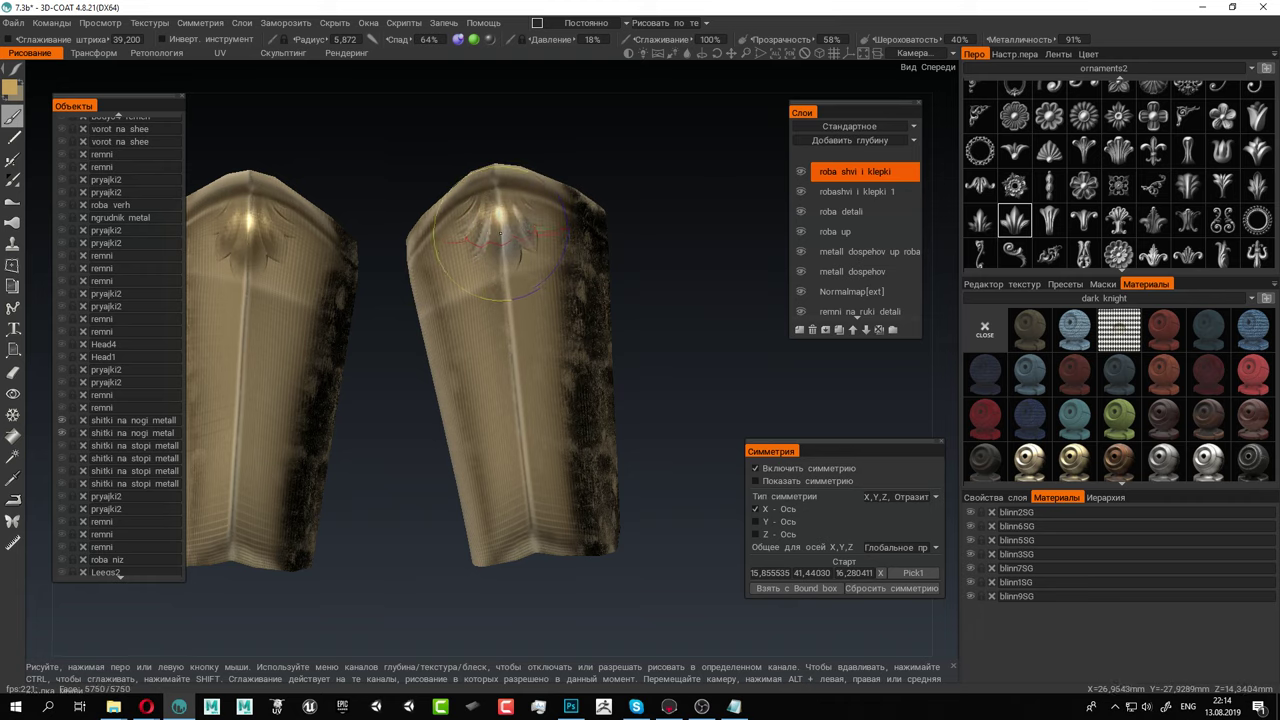
Rotate the leaf ornament and stamp it at the lower end of the leg plates' centre ridge, undoing the misplaced tries
right_click_drag(650, 395, 586, 363)
middle_click_drag(586, 363, 606, 300)
right_click_drag(606, 300, 662, 362)
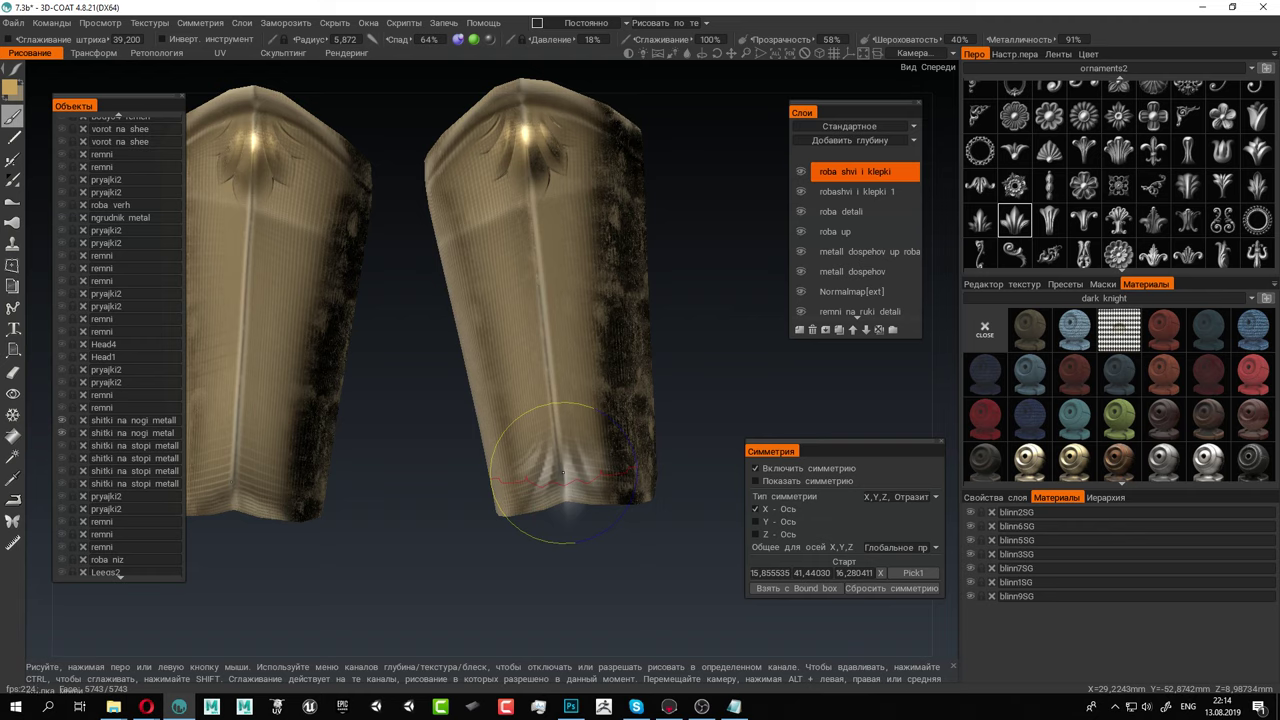
key("0")
key("0")
key("0")
key("0")
key("0")
left_click_drag(560, 466, 557, 460)
key("0")
key("0")
key("0")
key("0")
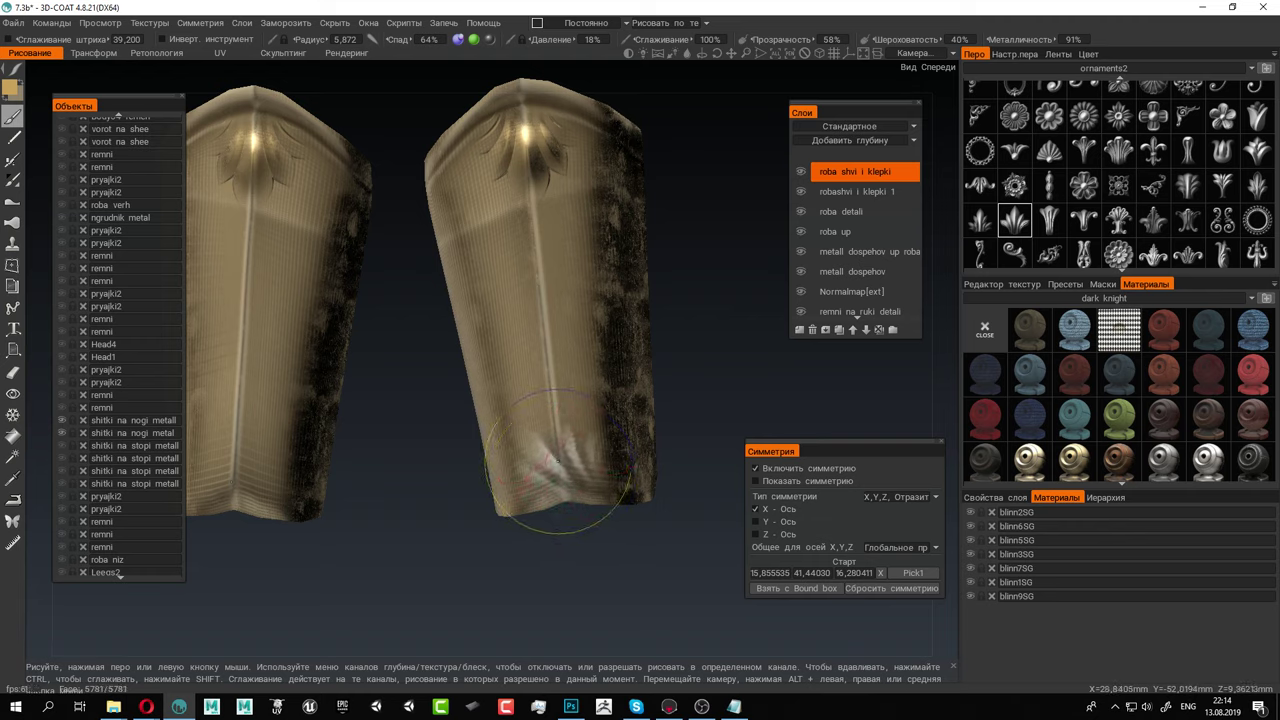
key("ctrl+z")
key("ctrl+z")
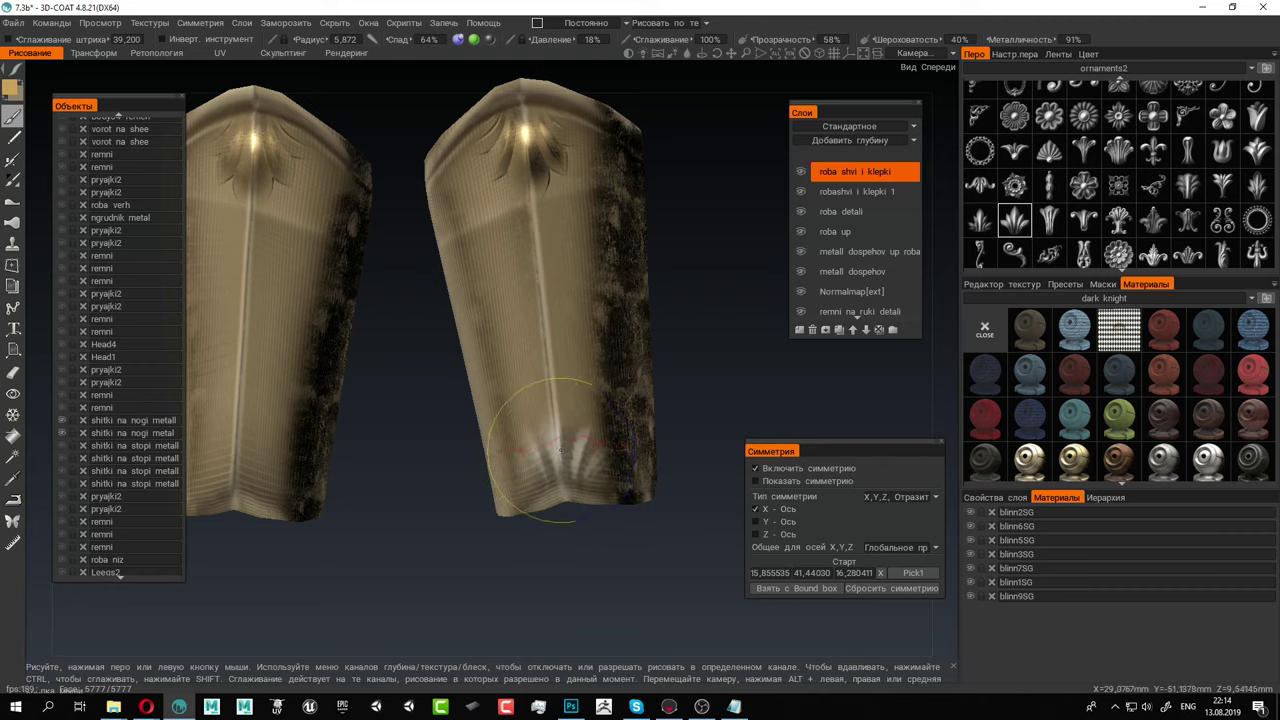
key("ctrl+z")
key("ctrl+z")
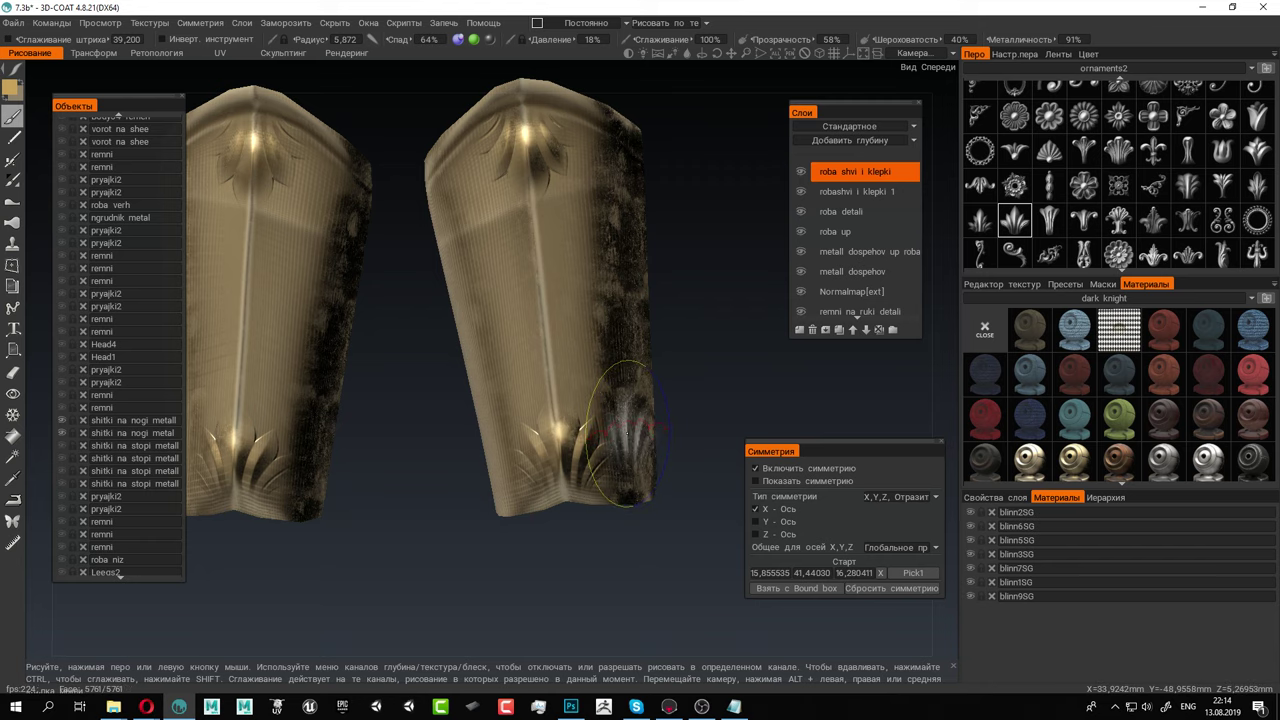
Enlarge the brush alpha palette so that more rows of ornaments are shown at once
left_click_drag(616, 358, 594, 300, "alt")
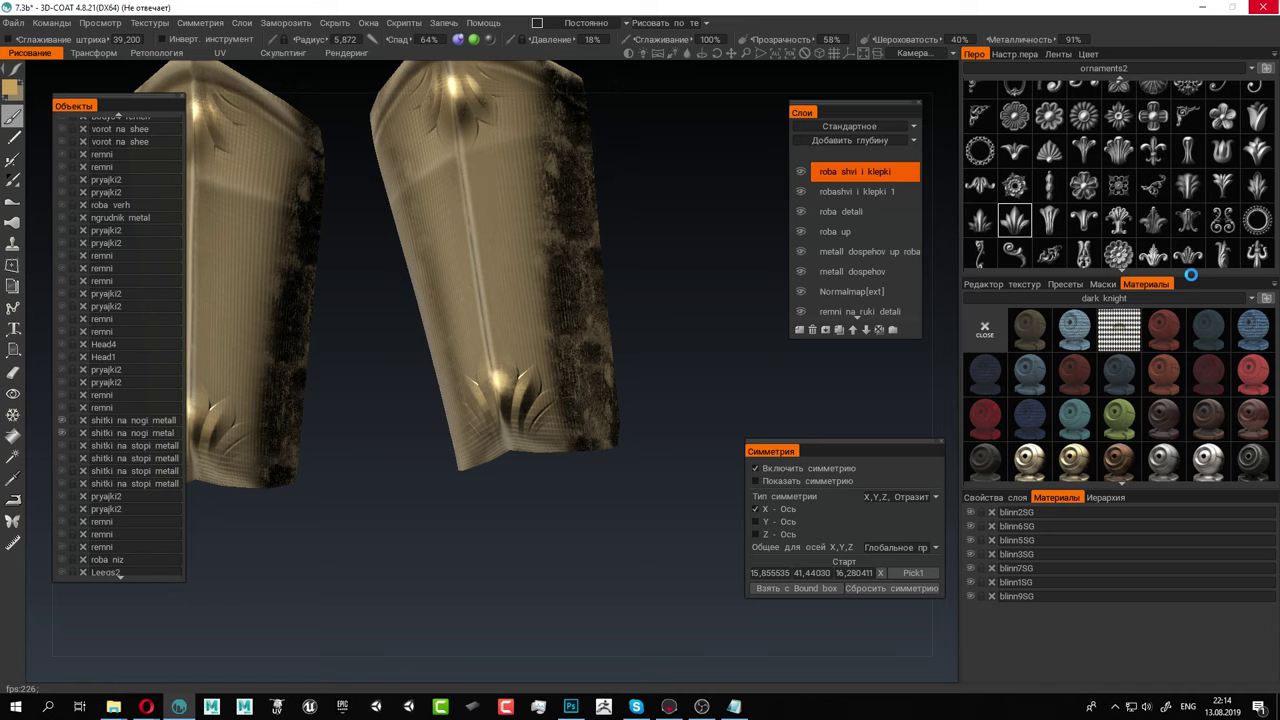
left_click_drag(1188, 278, 1125, 630)
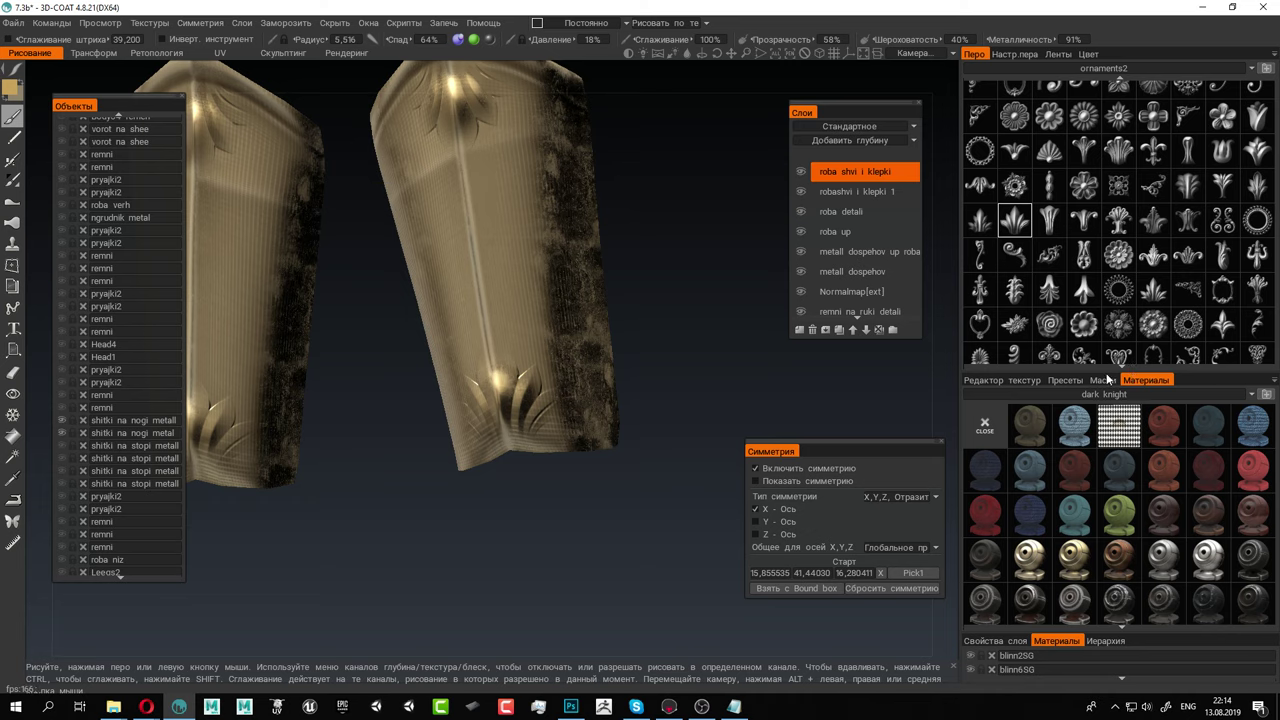
left_click_drag(1103, 366, 1092, 432)
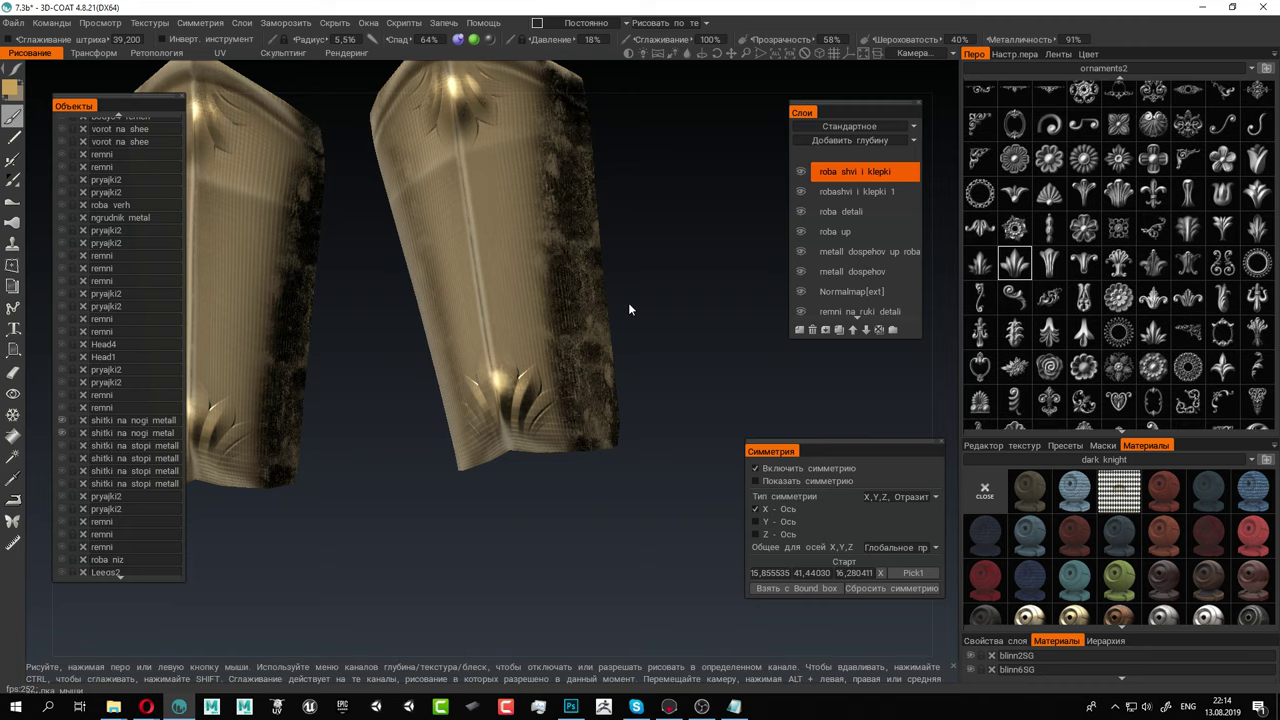
Stamp the round petalled rosette with a domed centre on the leg plates' outer lower corner, with a brush radius of 2,226
left_click_drag(620, 300, 480, 200, "alt")
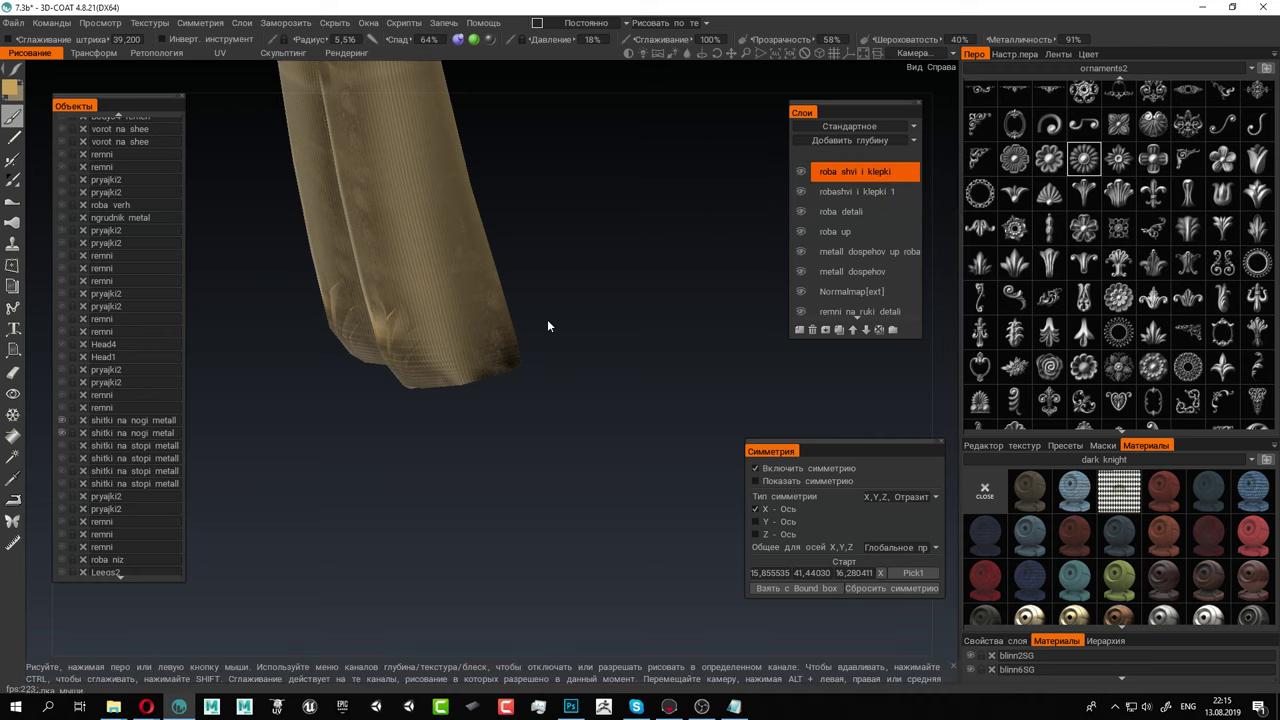
mouse_move(547, 319)
right_mouse_down()
mouse_move(586, 336)
mouse_move(445, 321)
right_mouse_up()
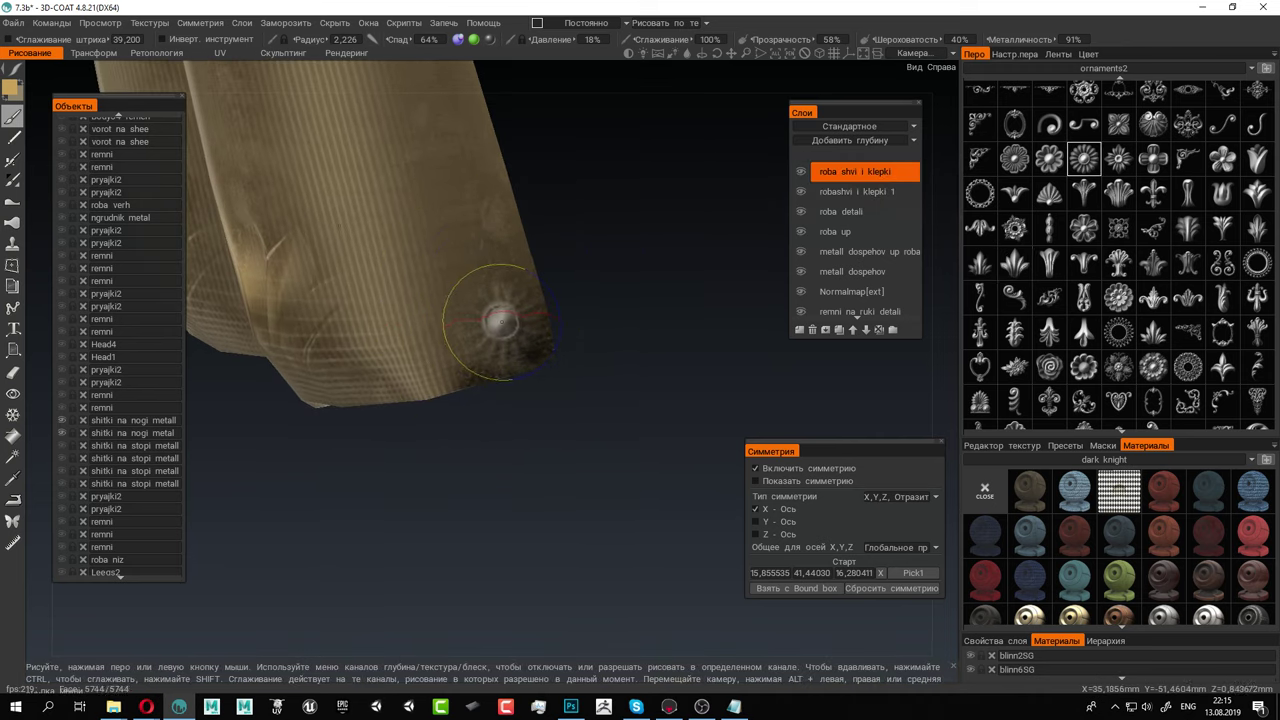
left_click(500, 320)
left_click(502, 322)
Stamp the same rosette on the leg plates' outer upper corner and on both inner corners
right_click_drag(645, 368, 455, 345)
mouse_move(414, 350)
left_mouse_down("alt")
mouse_move(528, 193)
mouse_move(542, 477)
mouse_move(668, 474)
mouse_move(749, 397)
mouse_move(697, 430)
mouse_move(679, 418)
left_mouse_up("alt")
left_click_drag(583, 514, 419, 548, "alt")
left_click_drag(242, 521, 281, 524, "alt")
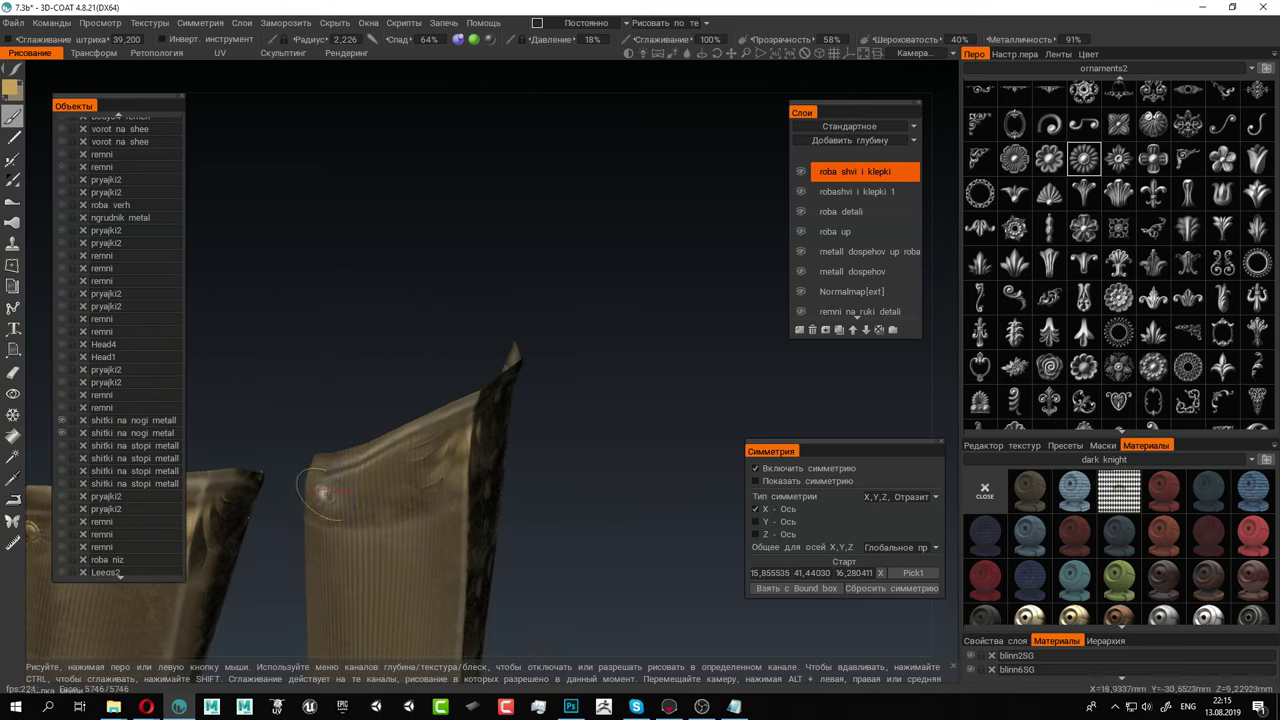
mouse_move(562, 600)
left_mouse_down("alt")
mouse_move(608, 432)
mouse_move(530, 395)
mouse_move(531, 360)
mouse_move(517, 480)
mouse_move(437, 508)
mouse_move(551, 514)
left_mouse_up("alt")
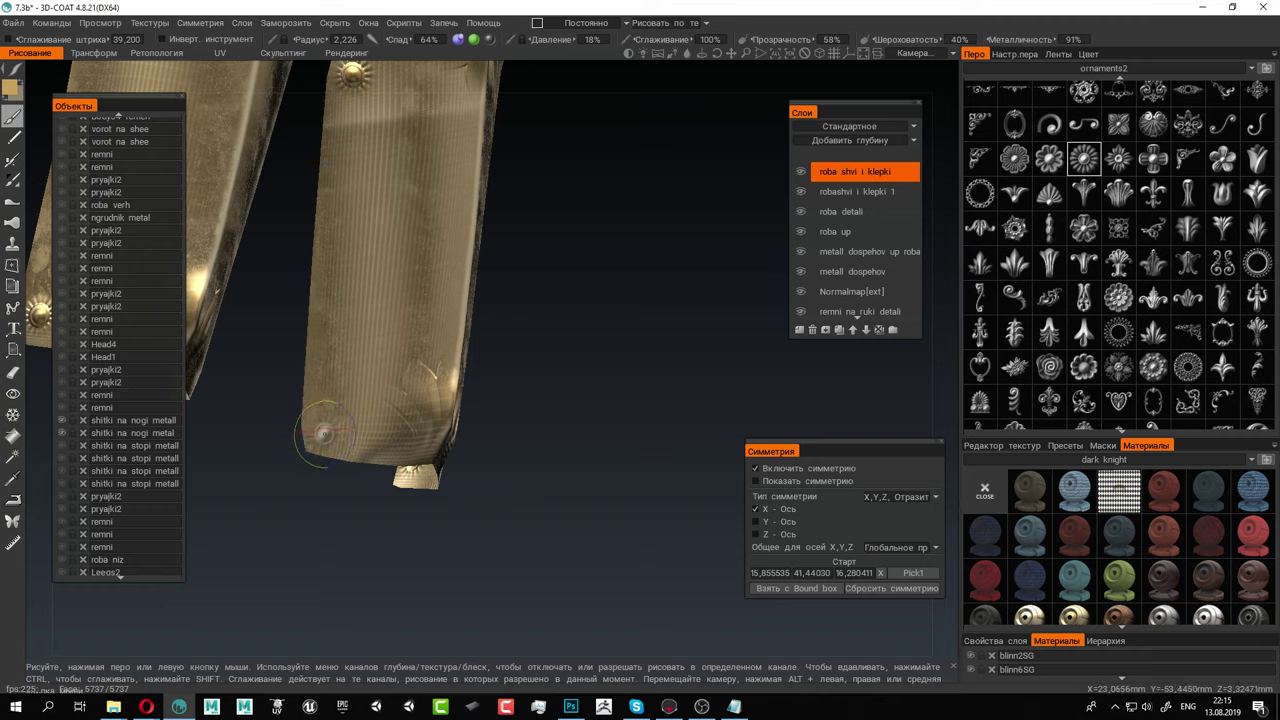
mouse_move(383, 440)
left_mouse_down("alt")
mouse_move(650, 464)
mouse_move(590, 470)
mouse_move(469, 554)
mouse_move(469, 352)
mouse_move(494, 531)
mouse_move(483, 440)
mouse_move(557, 483)
left_mouse_up("alt")
left_click_drag(517, 383, 672, 482, "alt")
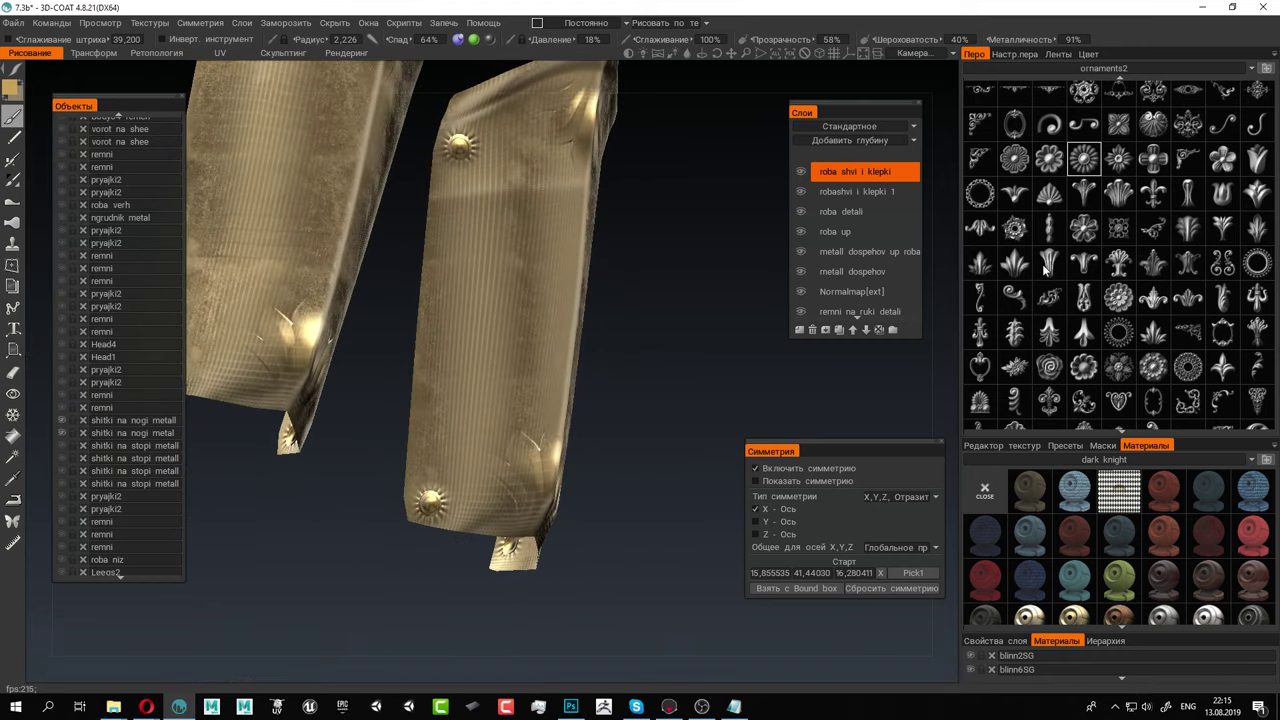
Choose the first plain round brush from the ornaments2 set and set the brush opacity to 57%
scroll(1057, 323, "up", 5)
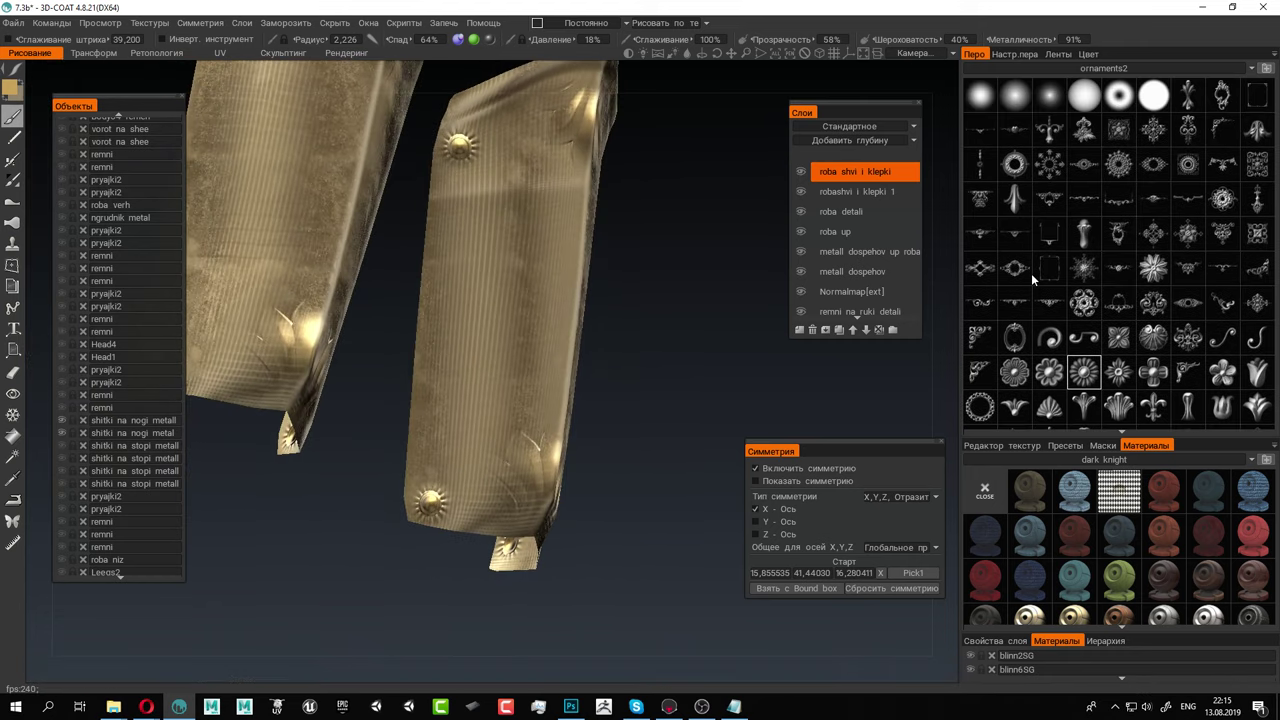
left_click(980, 97)
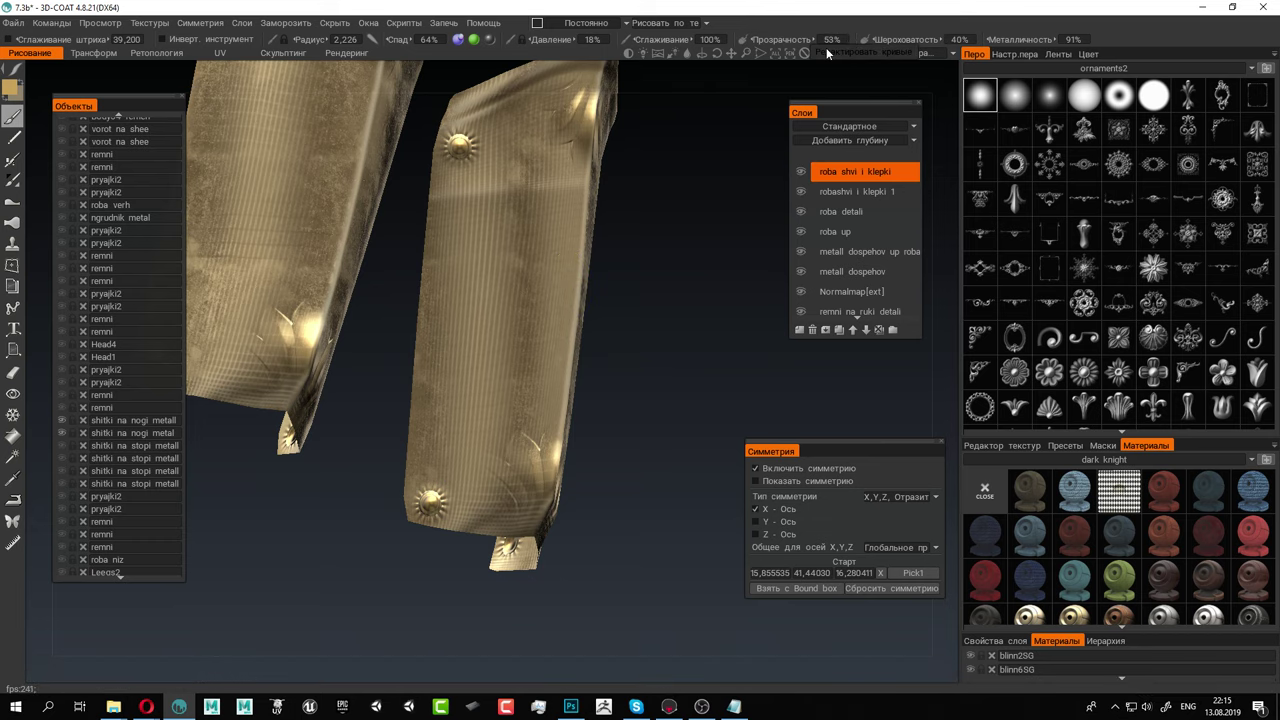
left_click_drag(837, 44, 865, 45)
left_click_drag(622, 326, 652, 318, "alt")
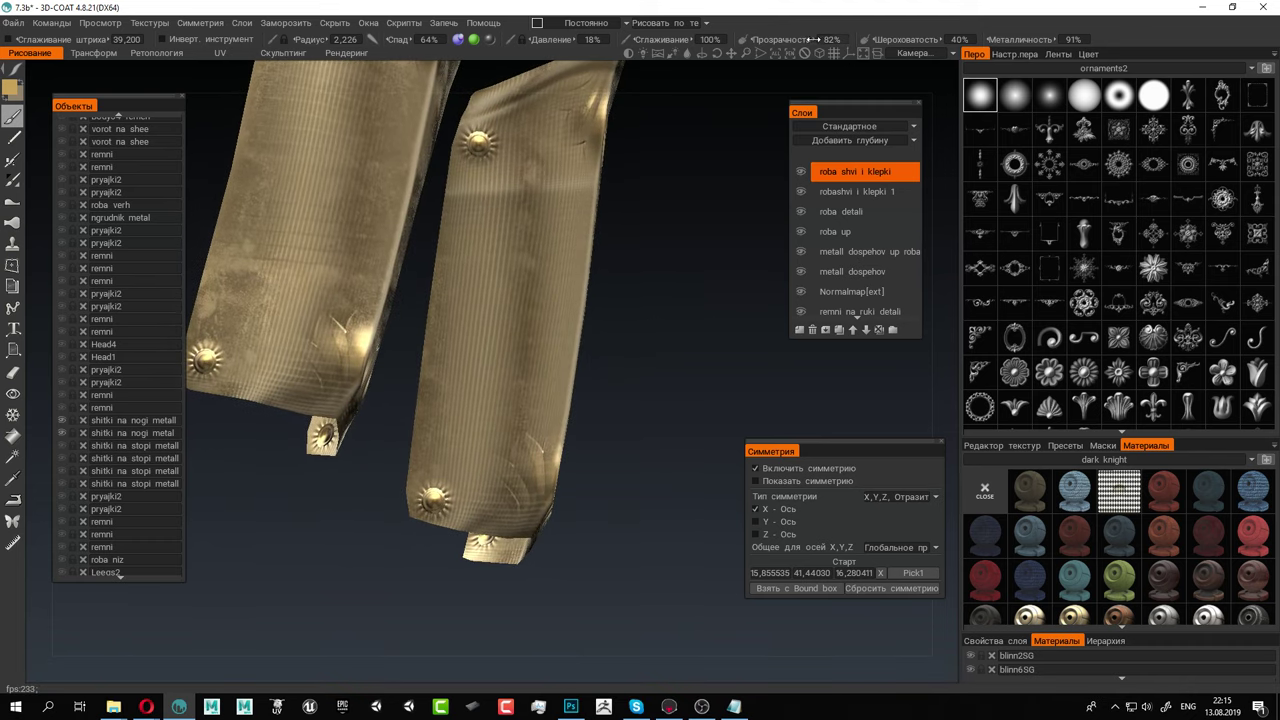
left_click_drag(752, 39, 736, 40)
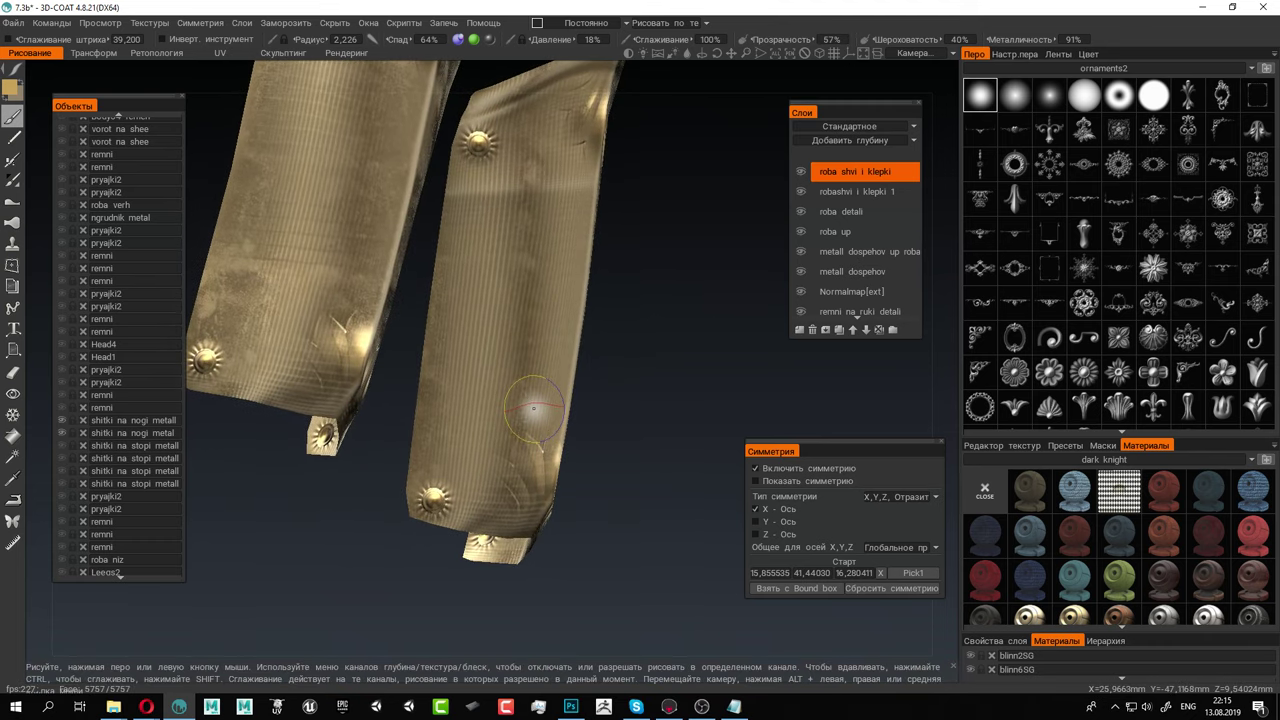
Stamp a row of small studs along the leg plates' inner side edge between the two rosettes, with a brush radius of 0,542
right_click_drag(437, 444, 407, 449)
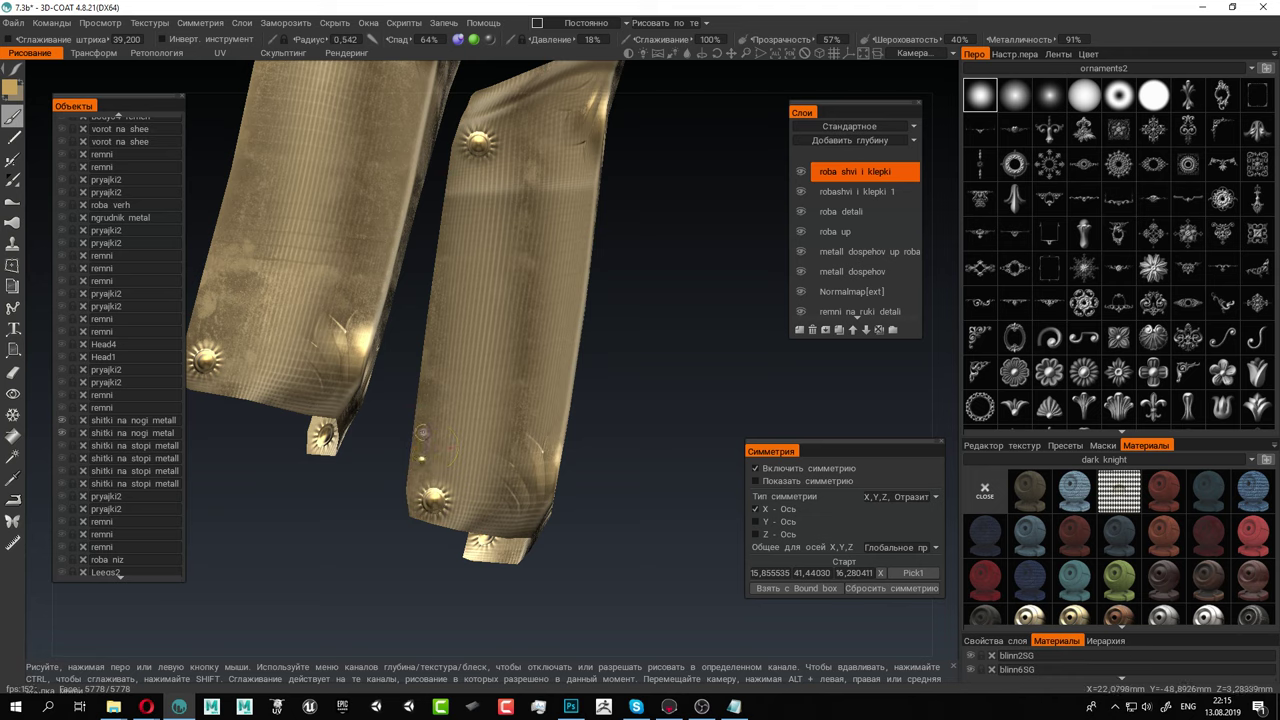
left_click(422, 432)
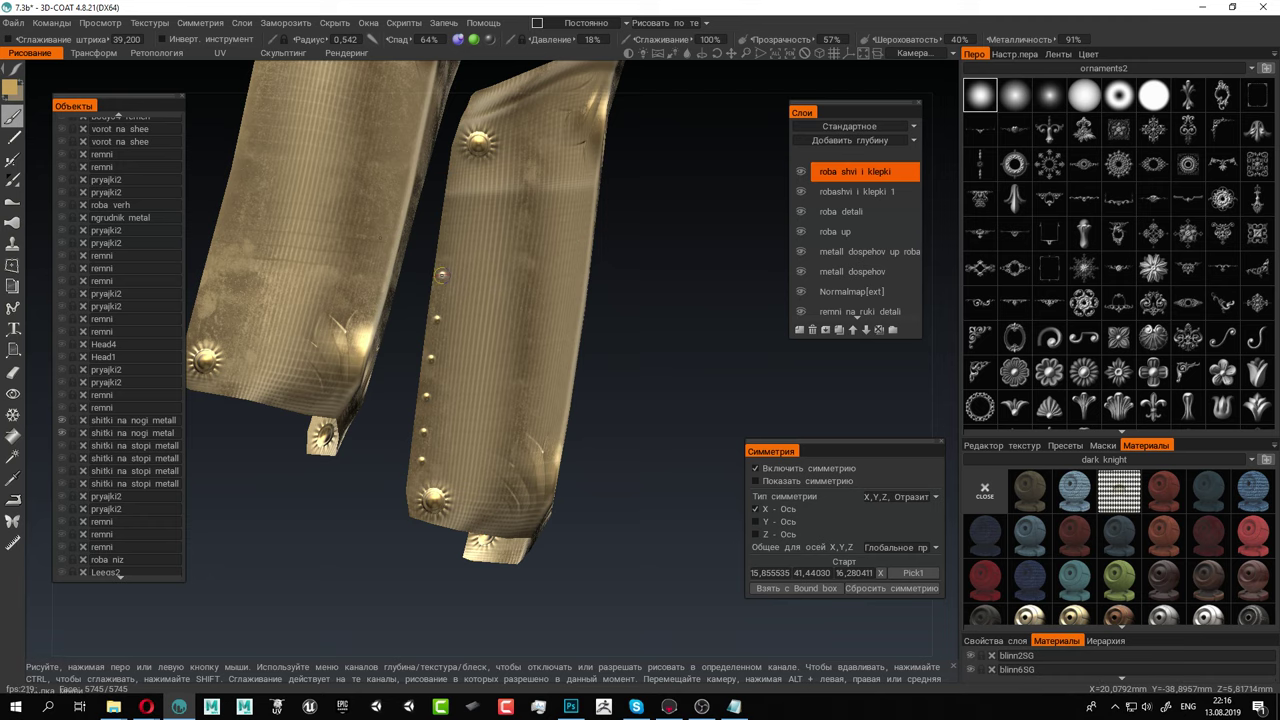
left_click_drag(509, 261, 559, 398, "alt")
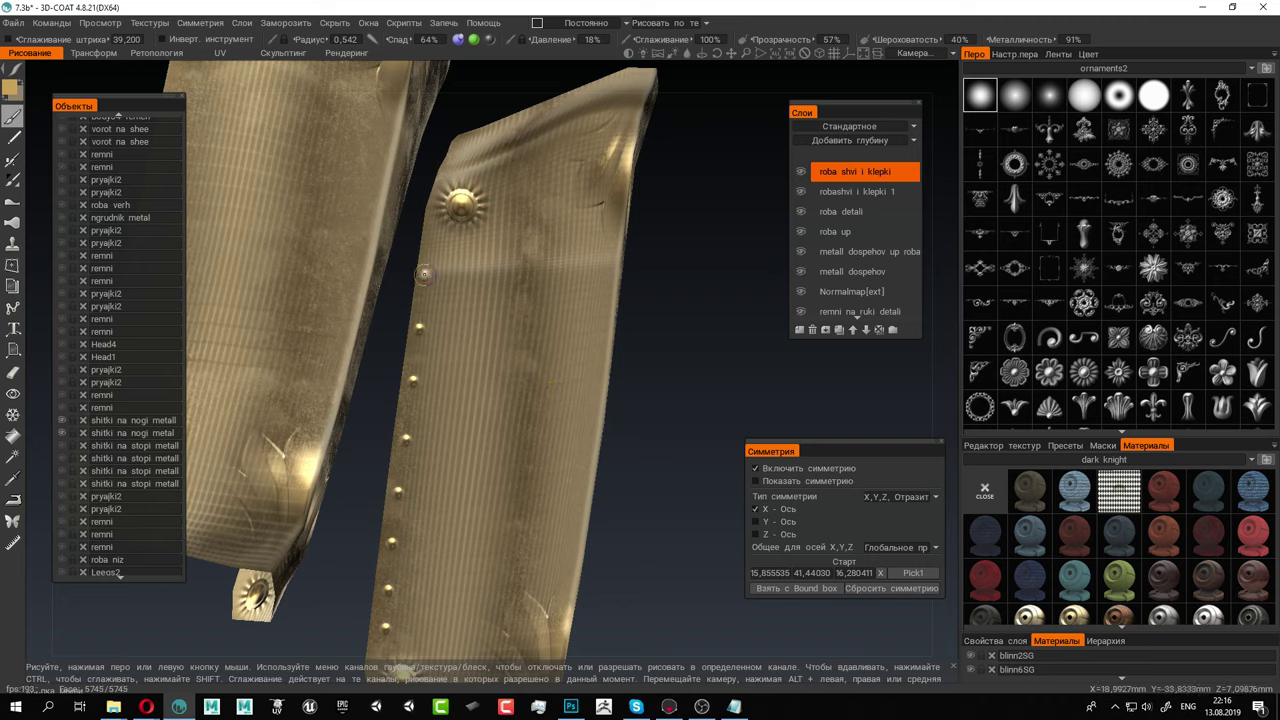
left_click_drag(432, 228, 467, 322, "alt")
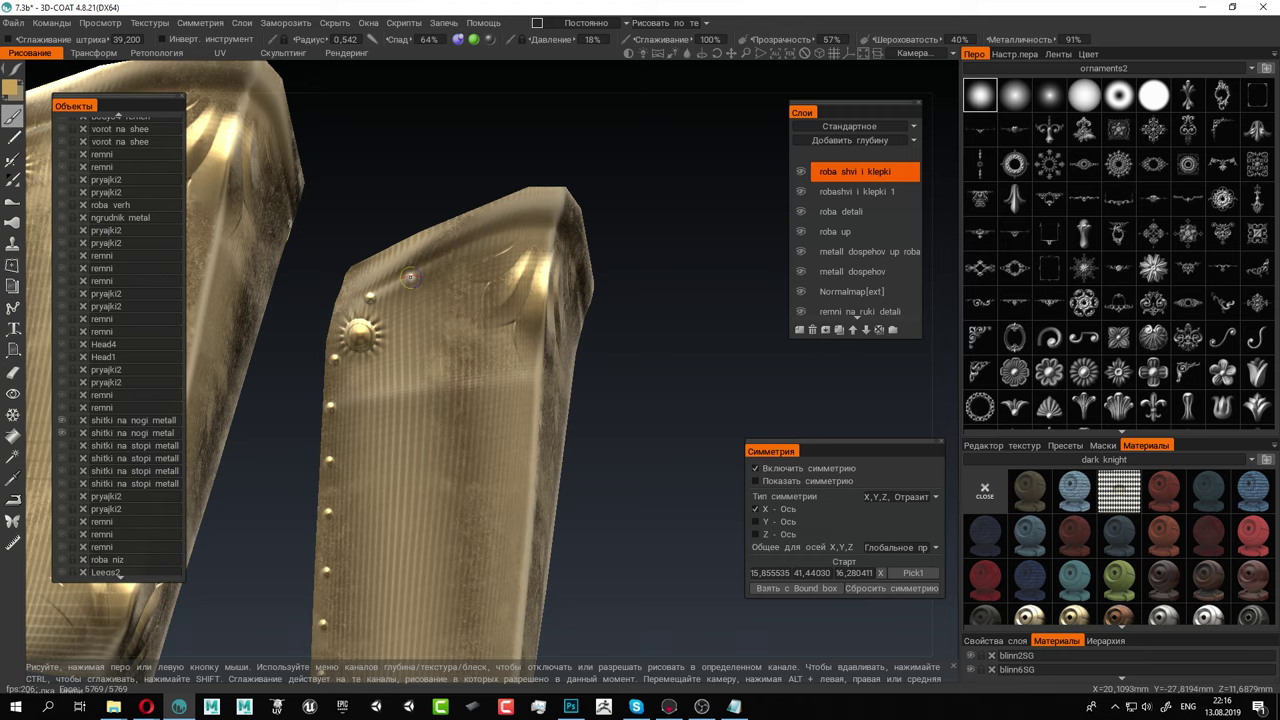
Continue the small studs along the leg plates' upper rim, from the inner rosette over the ridge to the outer rosette
middle_click_drag(492, 269, 465, 352)
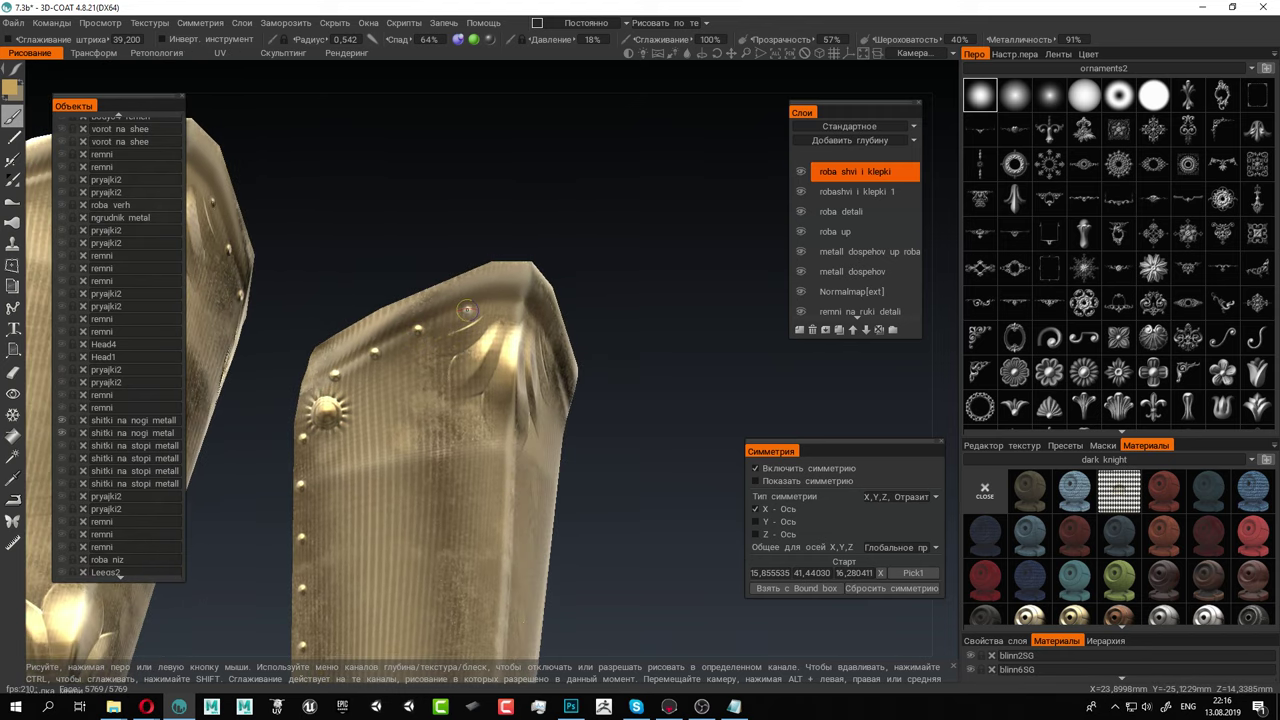
left_click_drag(512, 281, 576, 250, "alt")
middle_click_drag(576, 255, 412, 228)
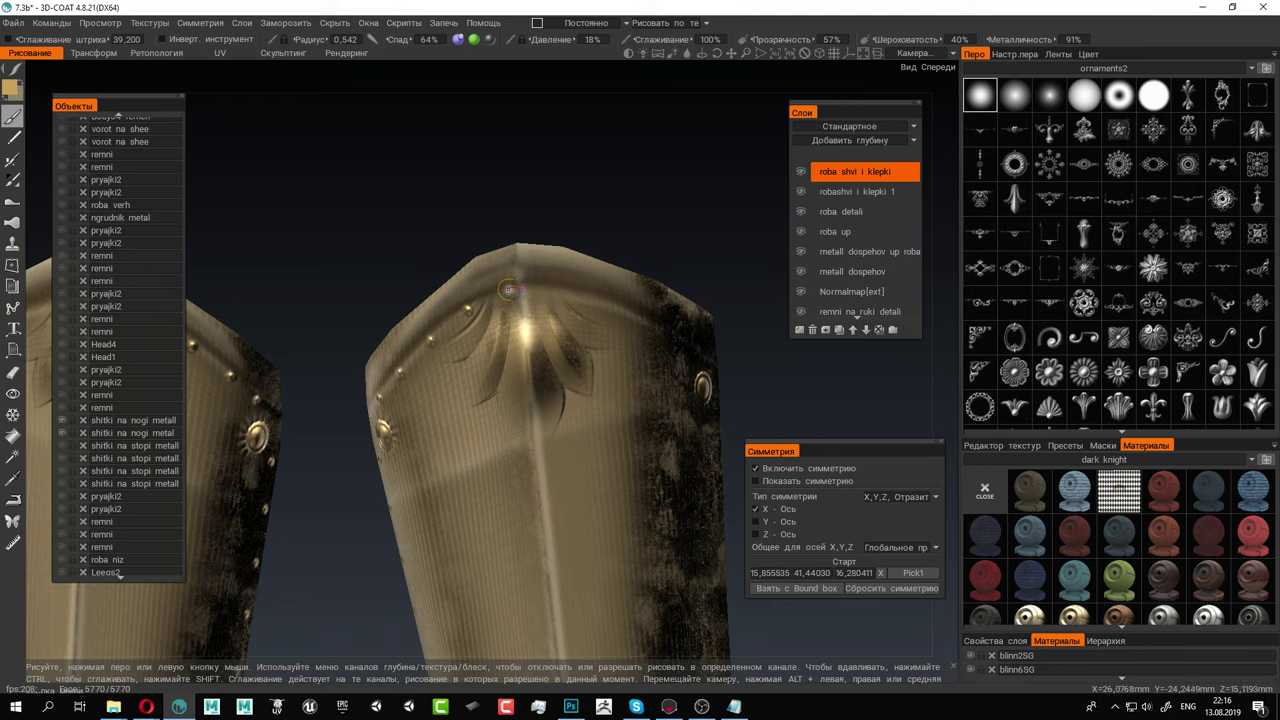
middle_click_drag(511, 289, 548, 275)
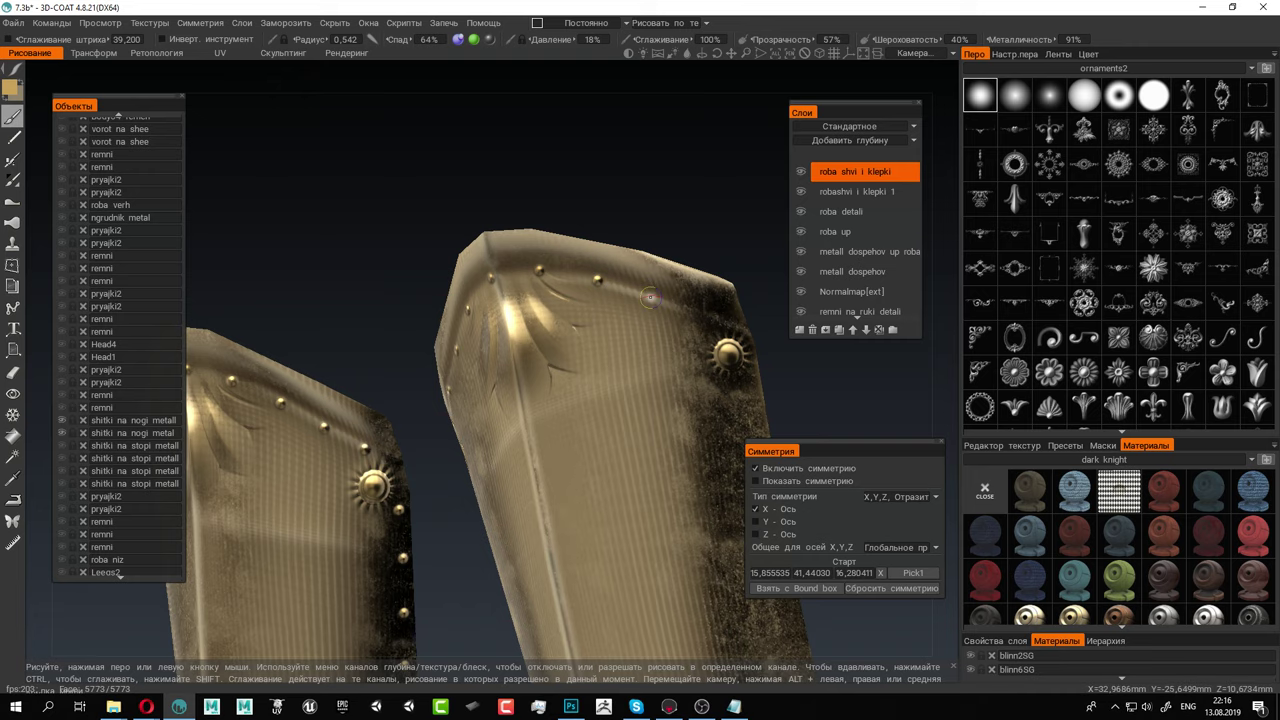
left_click_drag(633, 293, 591, 271, "alt")
middle_click_drag(591, 271, 505, 406, "alt")
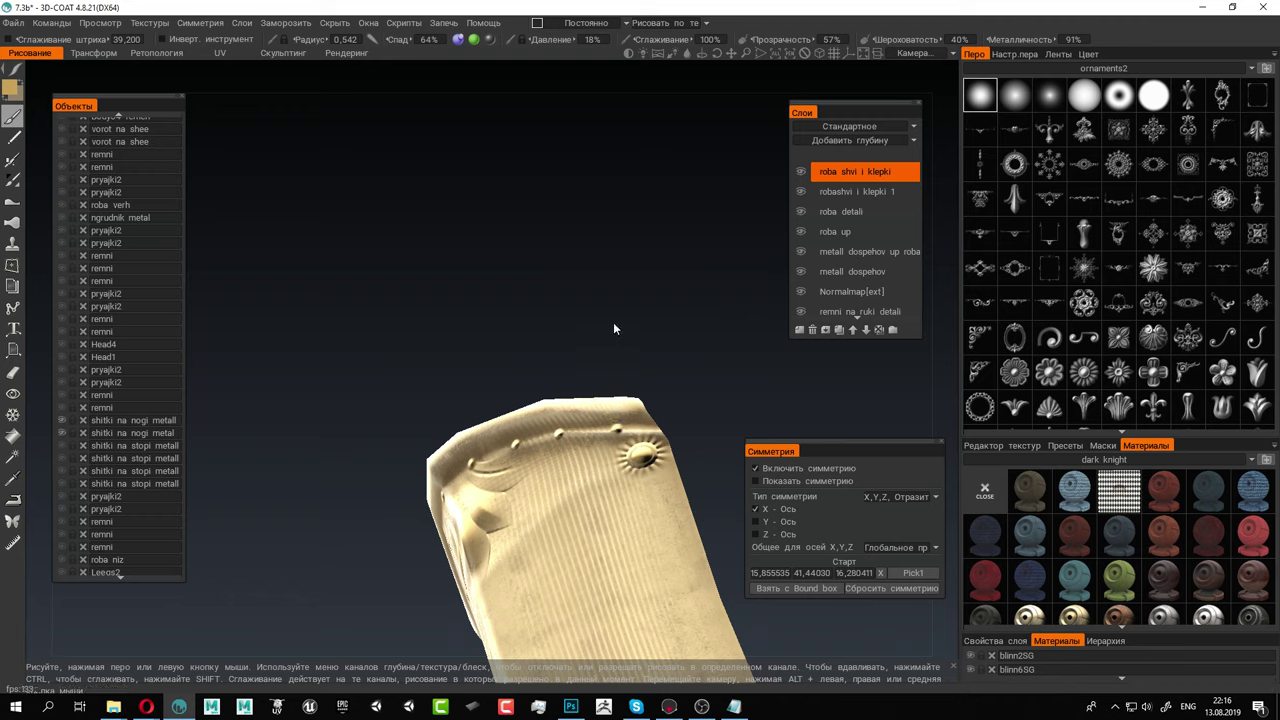
left_click_drag(613, 322, 530, 260, "alt")
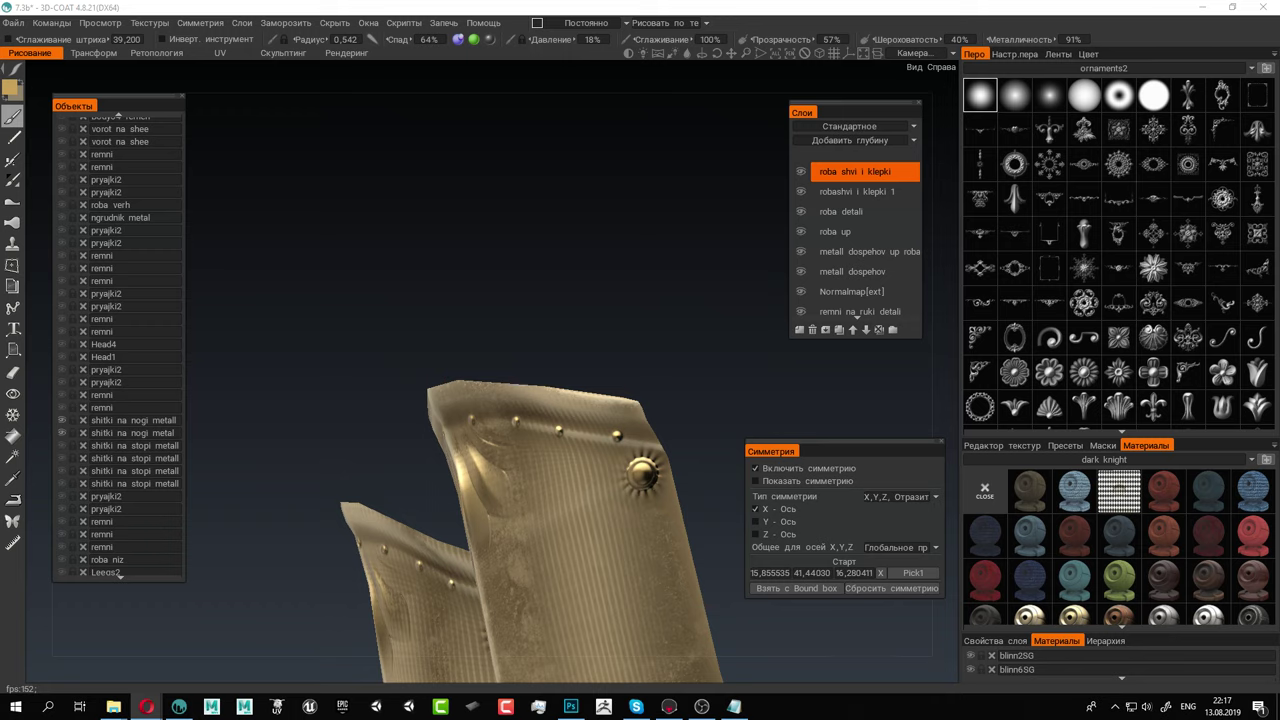
Switch to the Opera browser, maximize it, and view the bearded shield-bearing warrior photo on the 3D artist's VK community page
left_click_drag(0, 300, 510, 211)
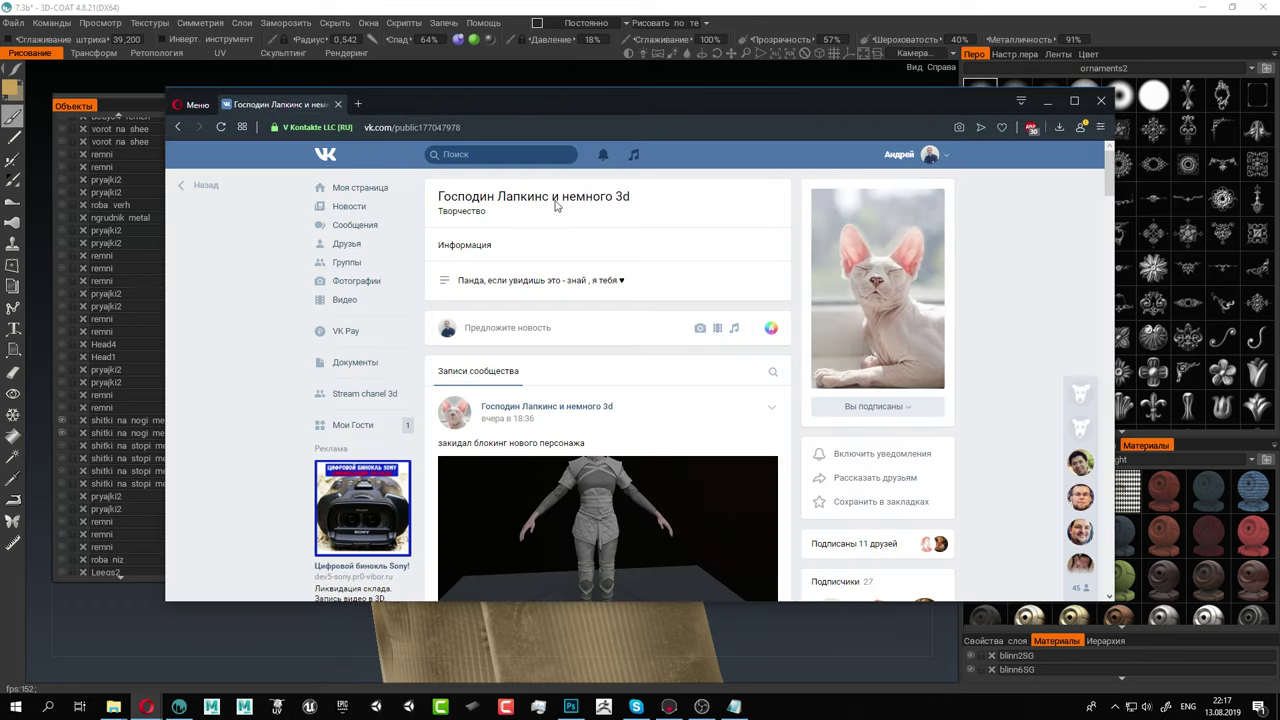
left_click(1074, 103)
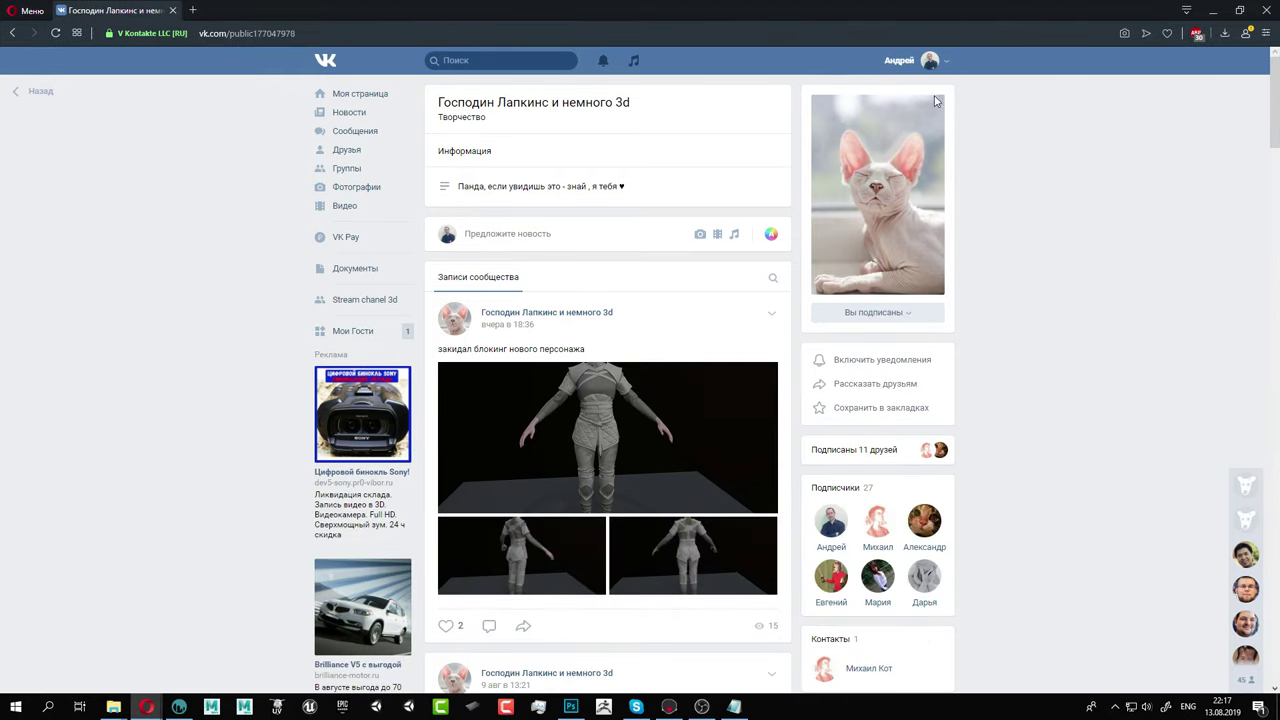
scroll(645, 311, "down", 10)
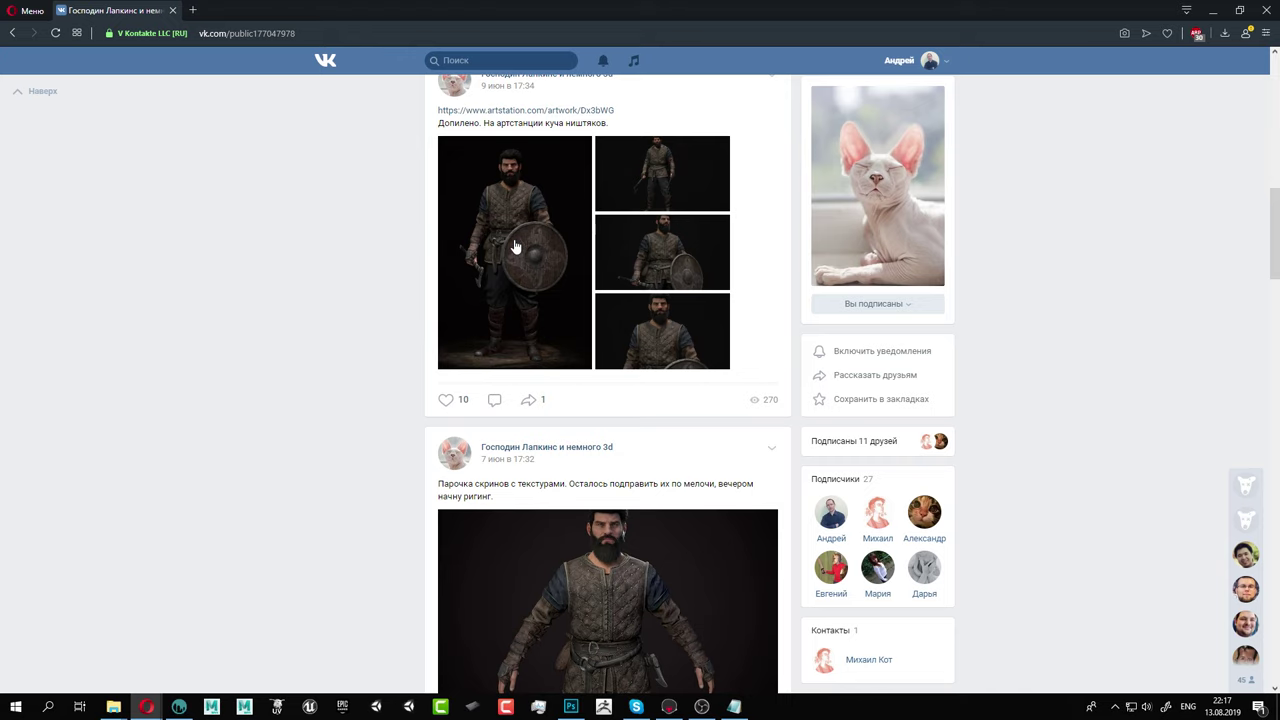
left_click(515, 247)
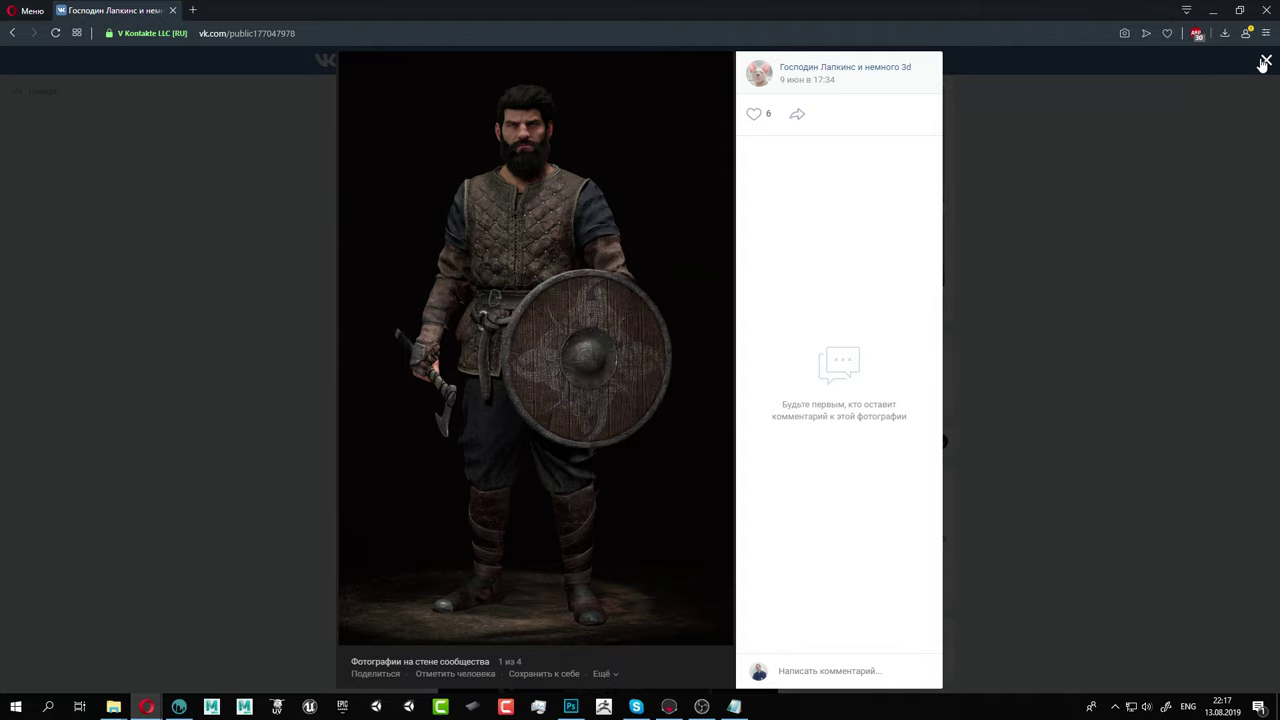
left_click(1265, 62)
Look through the community's older character posts for reference, close the page and return to 3D-Coat
scroll(690, 452, "down", 5)
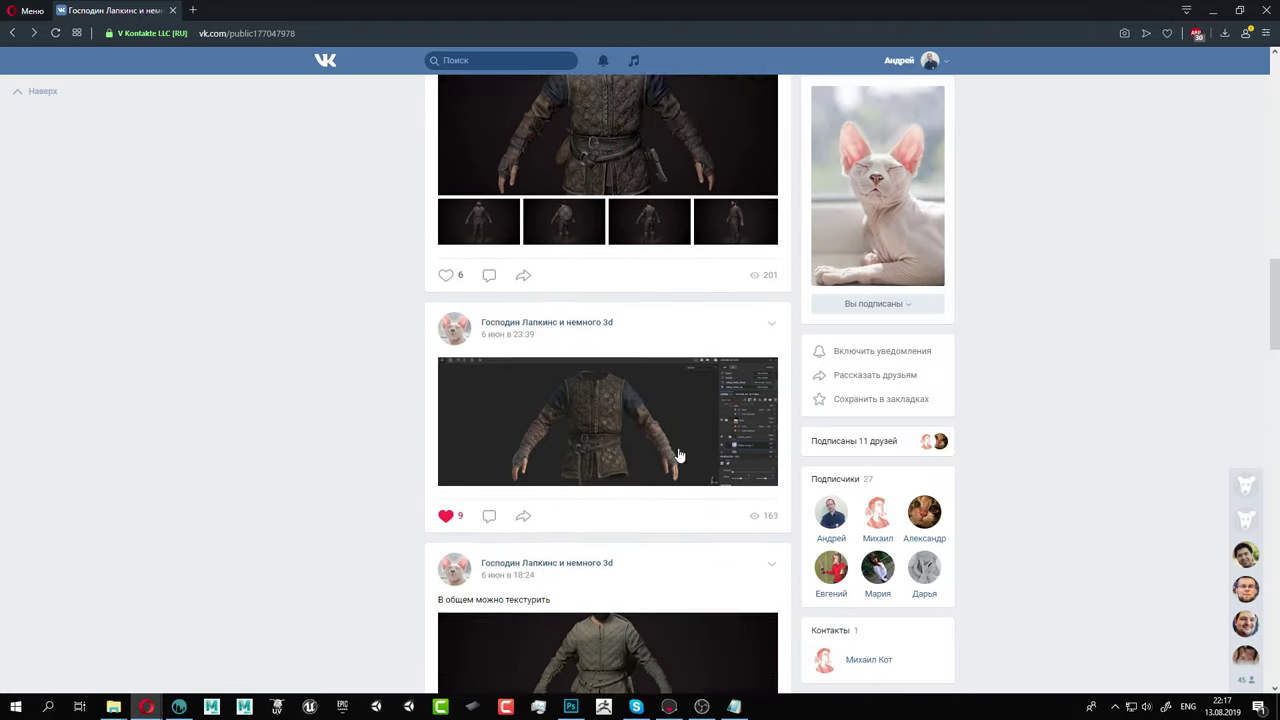
scroll(678, 456, "down", 18)
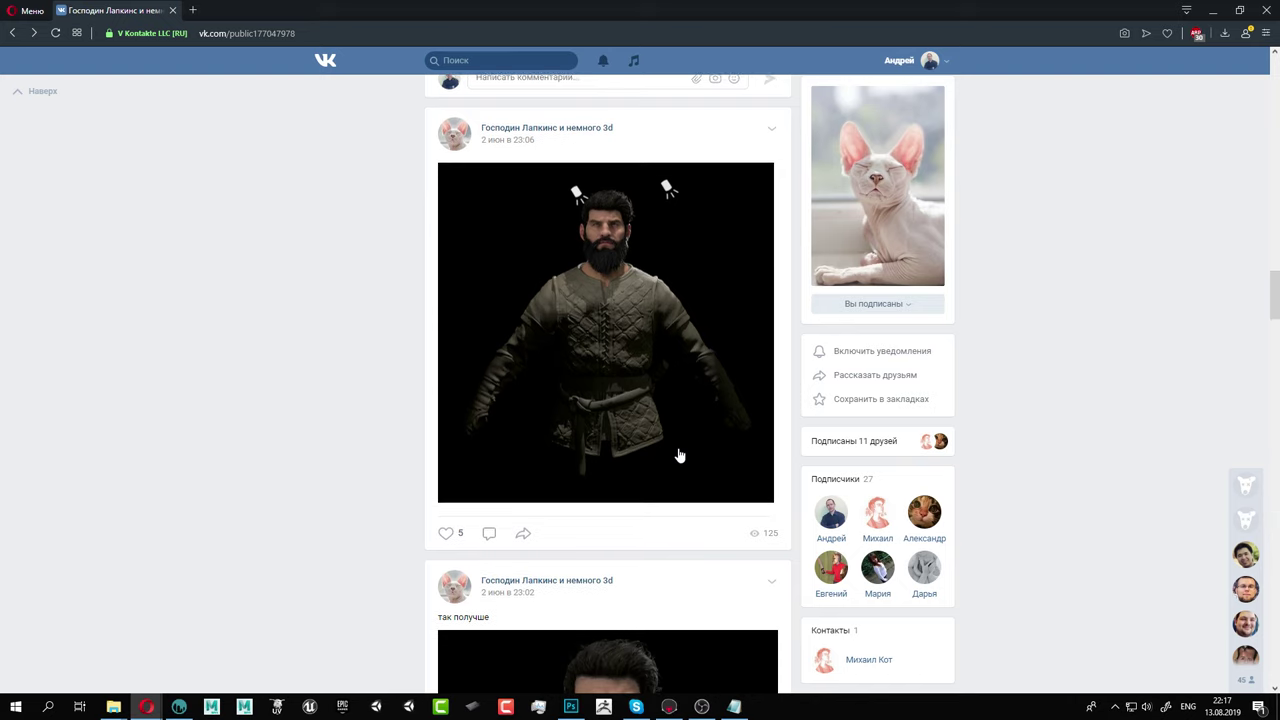
scroll(678, 456, "down", 16)
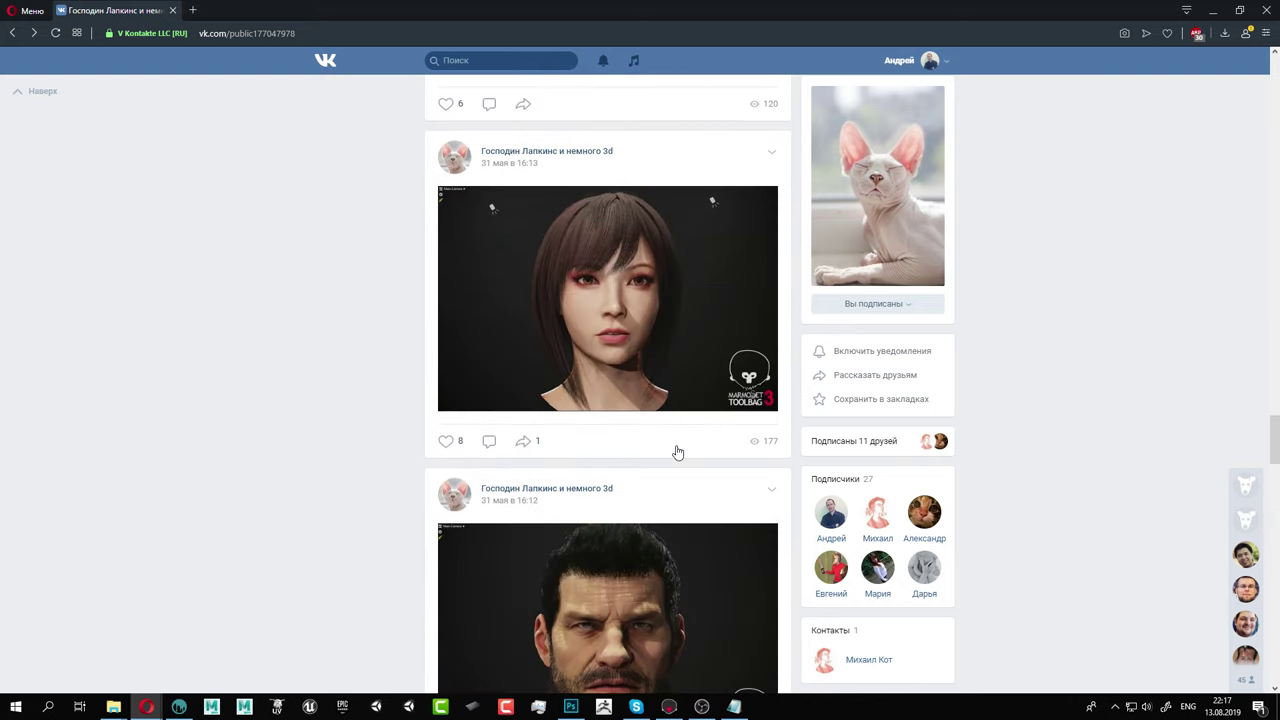
scroll(676, 451, "down", 3)
scroll(677, 452, "up", 2)
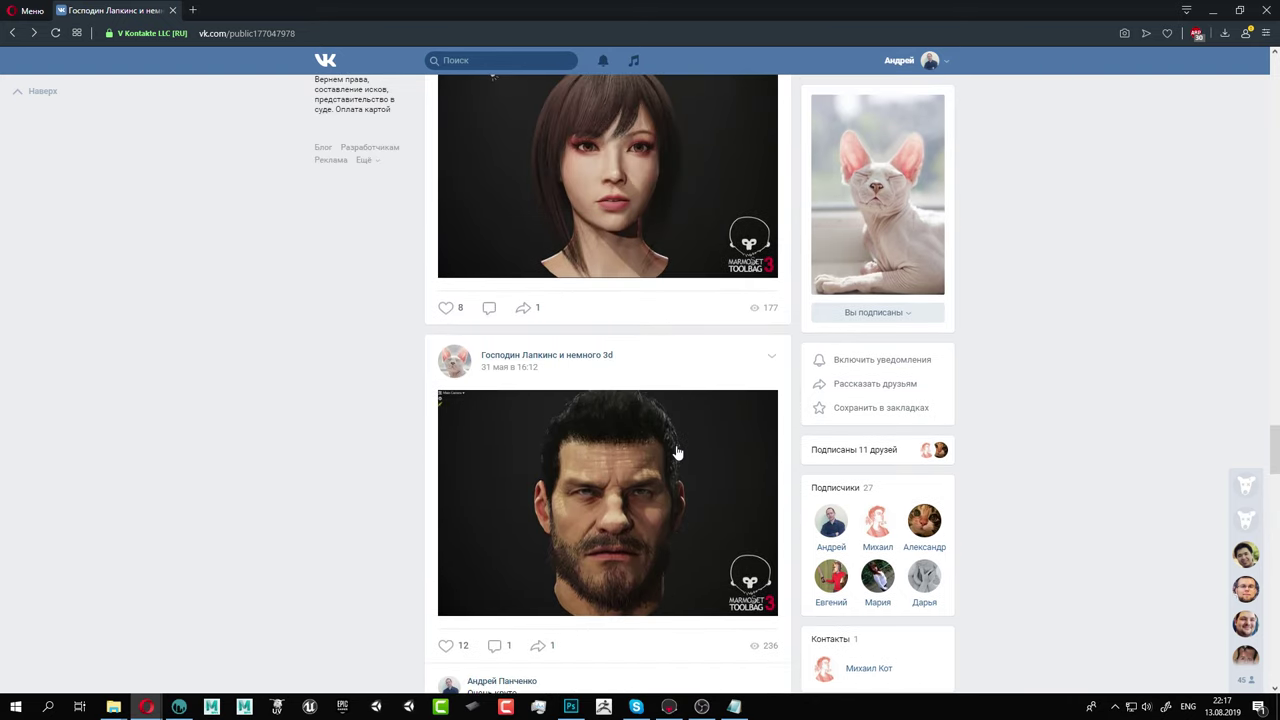
scroll(677, 453, "down", 14)
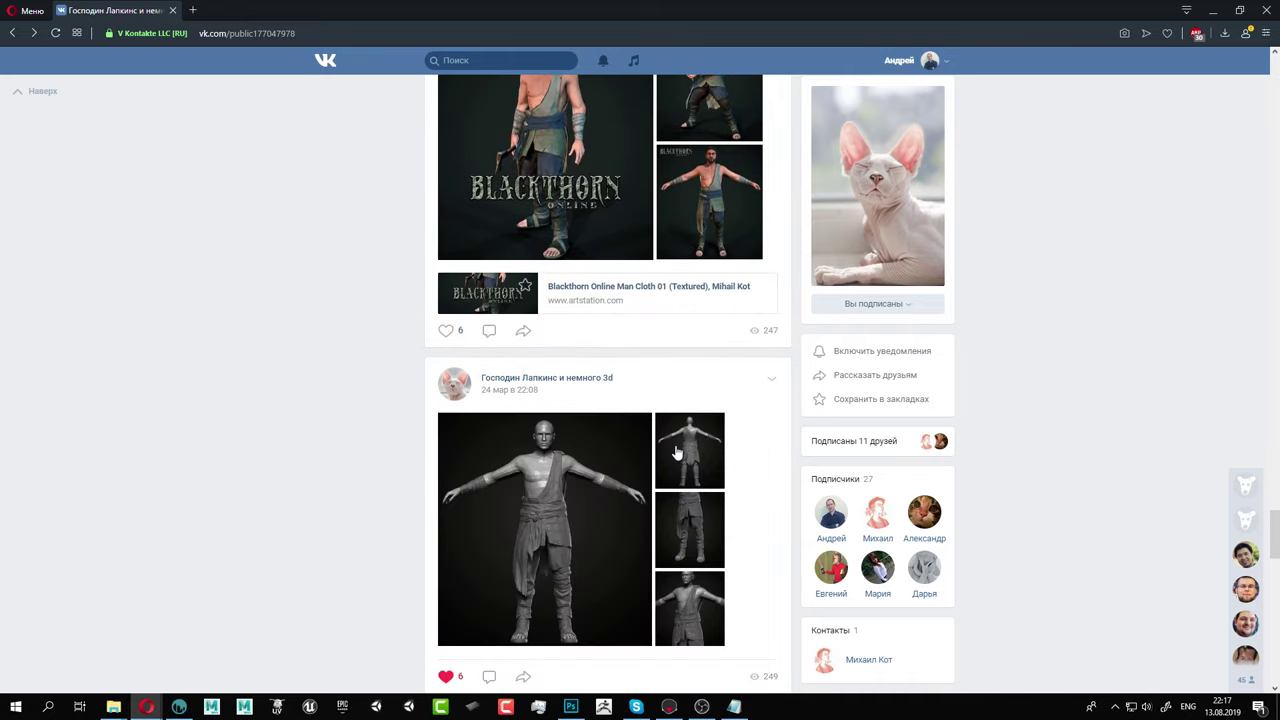
scroll(676, 453, "down", 5)
scroll(676, 453, "down", 7)
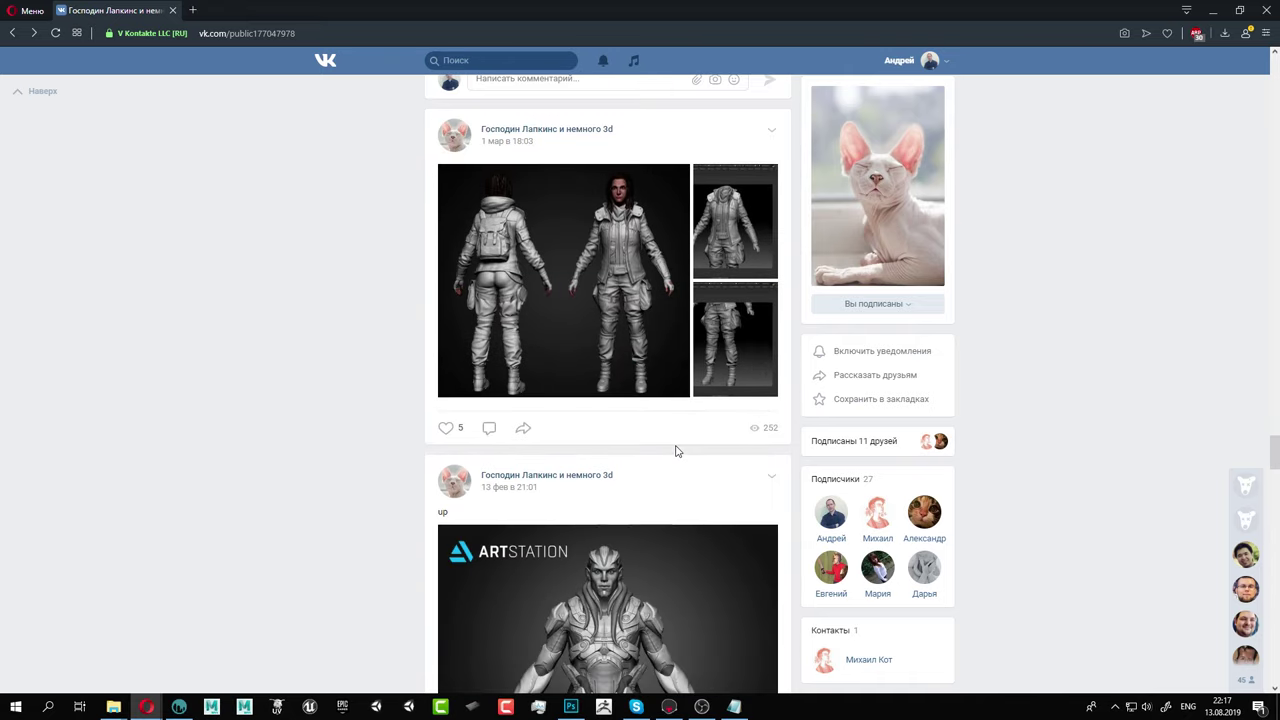
left_click(172, 12)
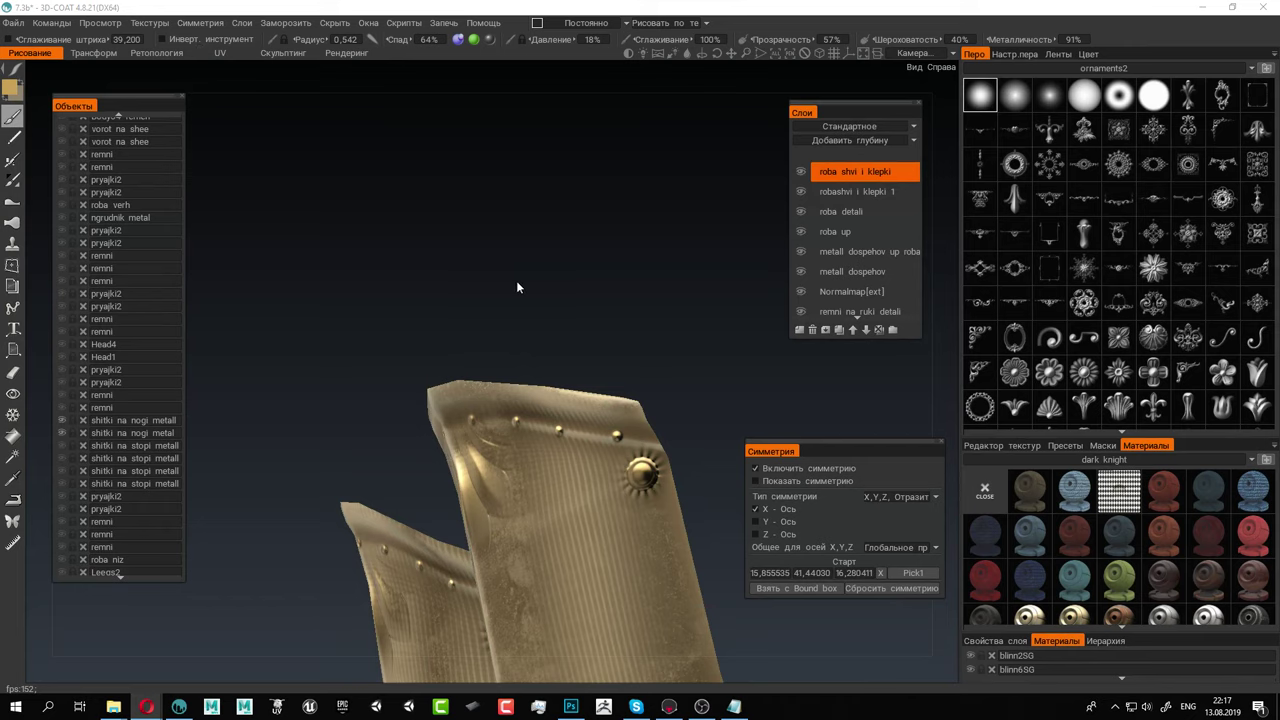
Stamp a row of small studs along the leg plates' outer side edge, from the upper rosette to the lower one
middle_click_drag(596, 365, 504, 180, "alt")
middle_click_drag(594, 262, 560, 196, "alt")
mouse_move(653, 272)
left_mouse_down("alt")
mouse_move(664, 278)
mouse_move(648, 281)
left_mouse_up("alt")
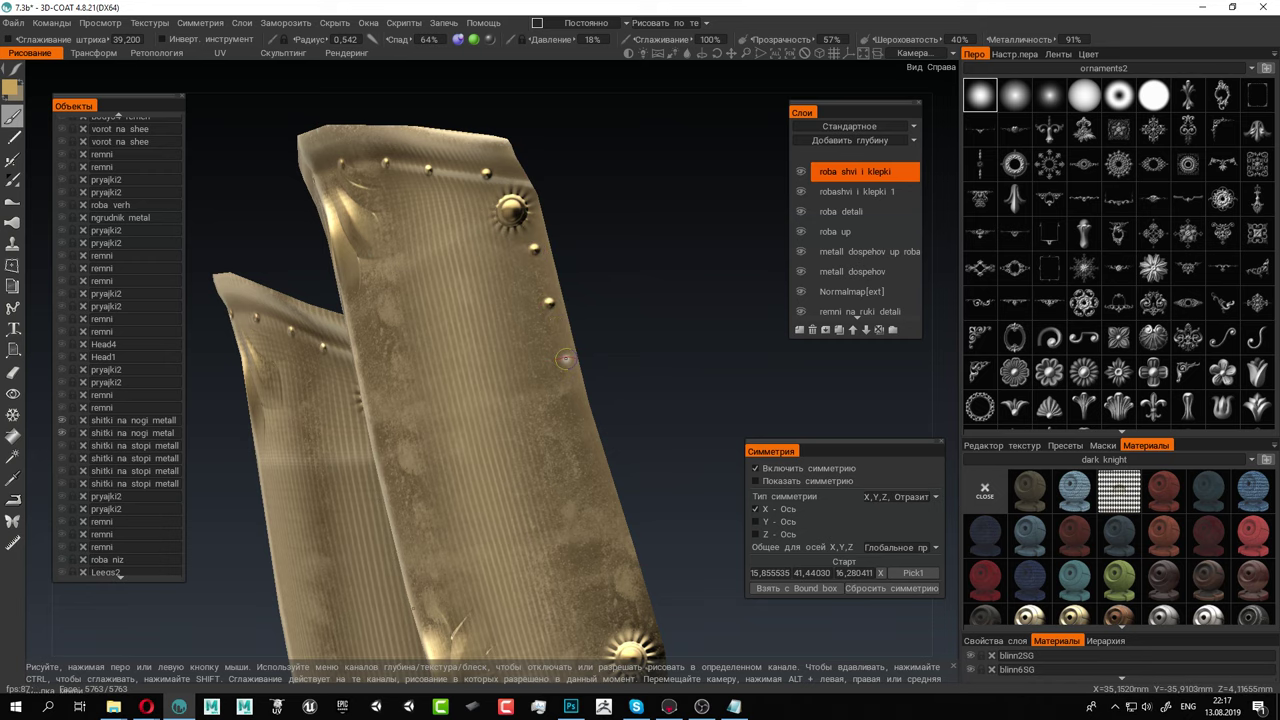
mouse_move(565, 358)
left_mouse_down("alt")
mouse_move(597, 372)
mouse_move(538, 302)
left_mouse_up("alt")
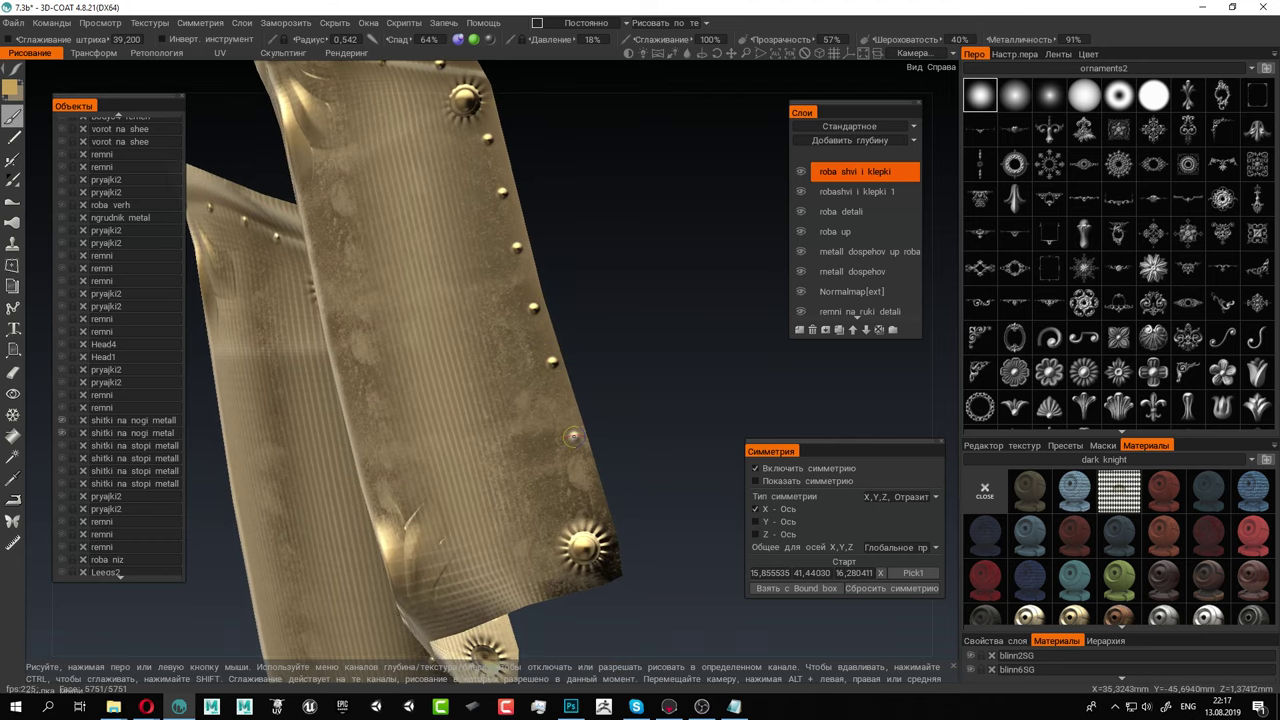
left_click(573, 436)
mouse_move(591, 498)
left_mouse_down("alt")
mouse_move(543, 380)
mouse_move(598, 407)
left_mouse_up("alt")
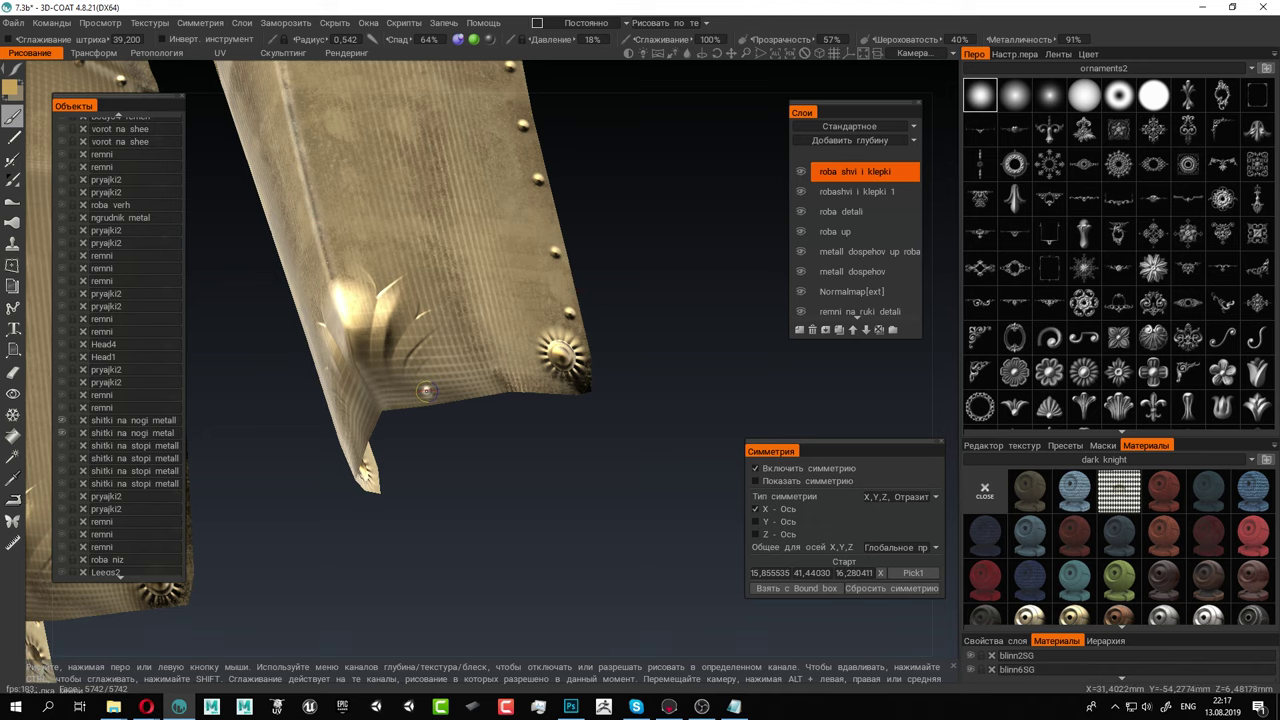
Continue the small studs along the leg plates' lower rim, from one corner rosette past the central ridge to the other
left_click(481, 385)
mouse_move(574, 428)
left_mouse_down()
mouse_move(569, 397)
mouse_move(573, 422)
mouse_move(546, 376)
left_mouse_up()
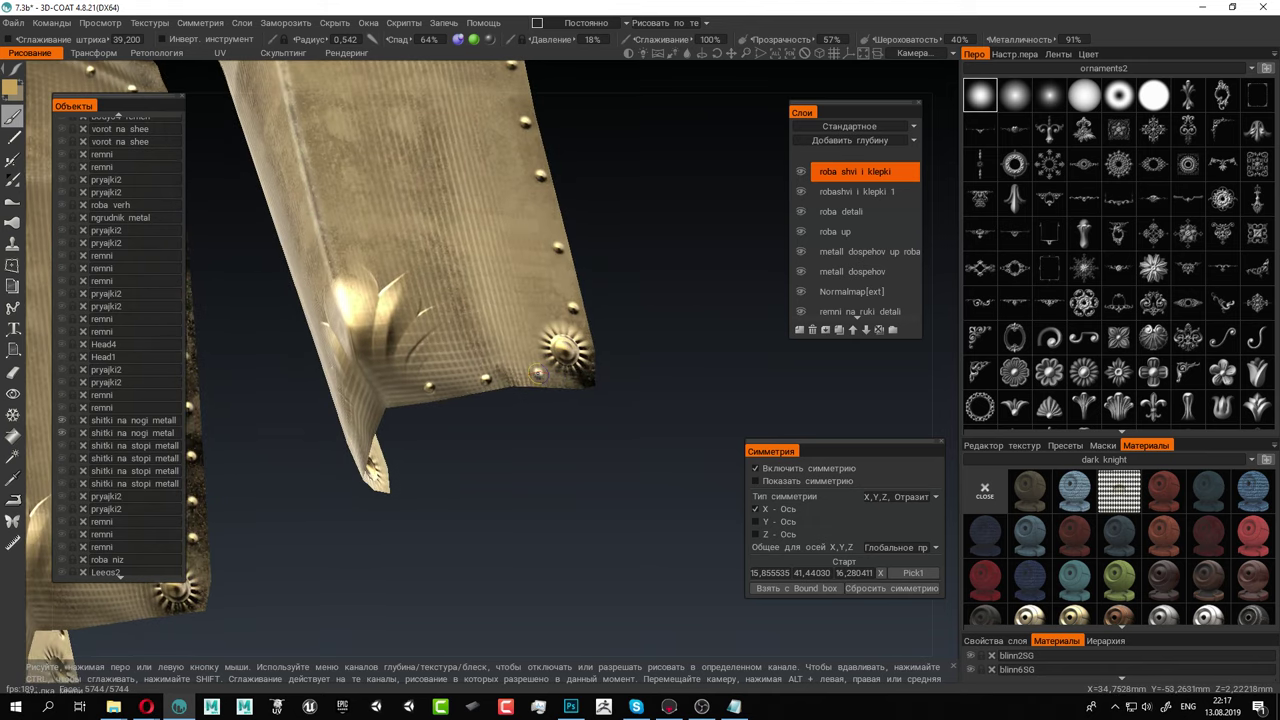
left_click_drag(289, 394, 395, 358, "alt")
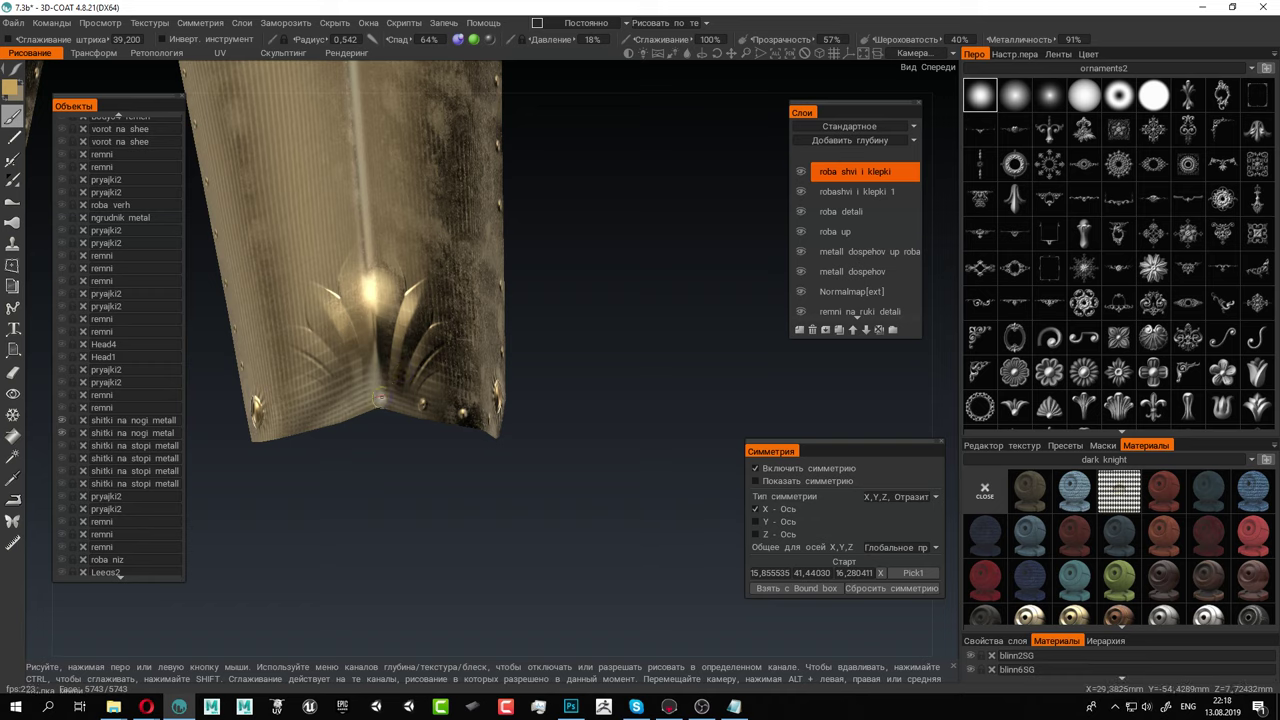
mouse_move(380, 398)
left_mouse_down("alt")
mouse_move(381, 424)
mouse_move(361, 398)
left_mouse_up("alt")
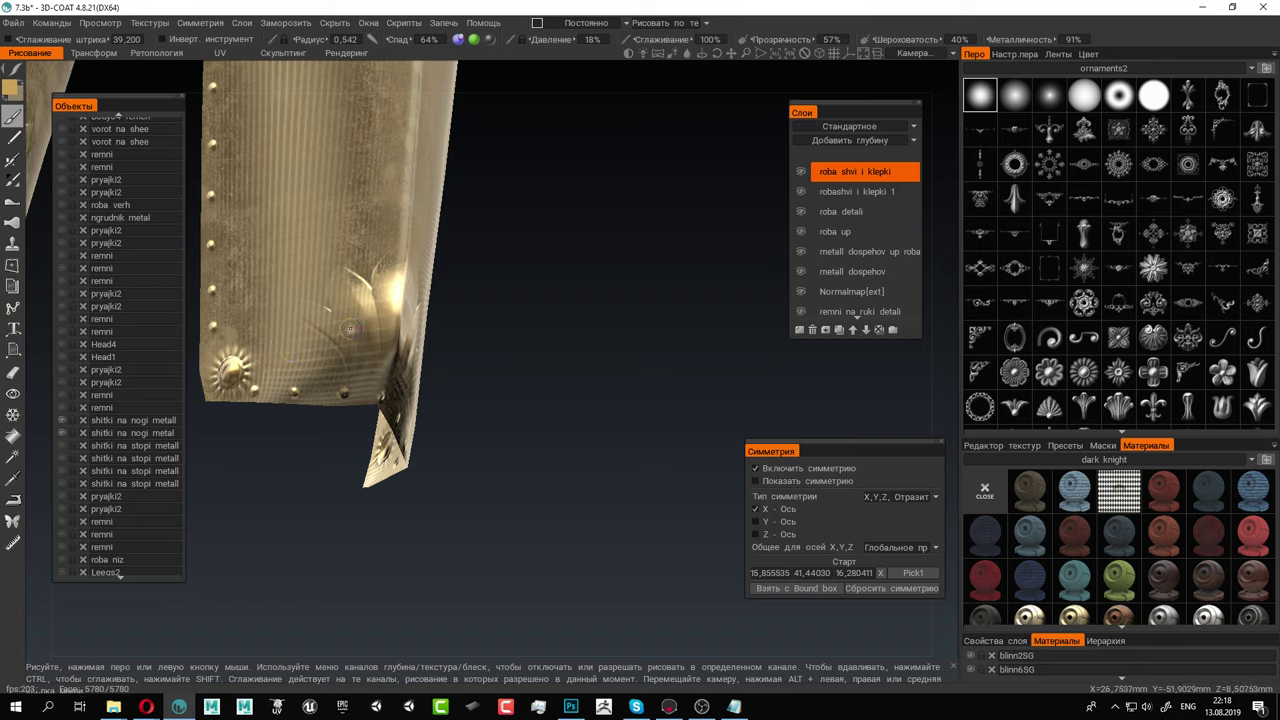
mouse_move(349, 329)
left_mouse_down("alt")
mouse_move(400, 280)
mouse_move(369, 265)
left_mouse_up("alt")
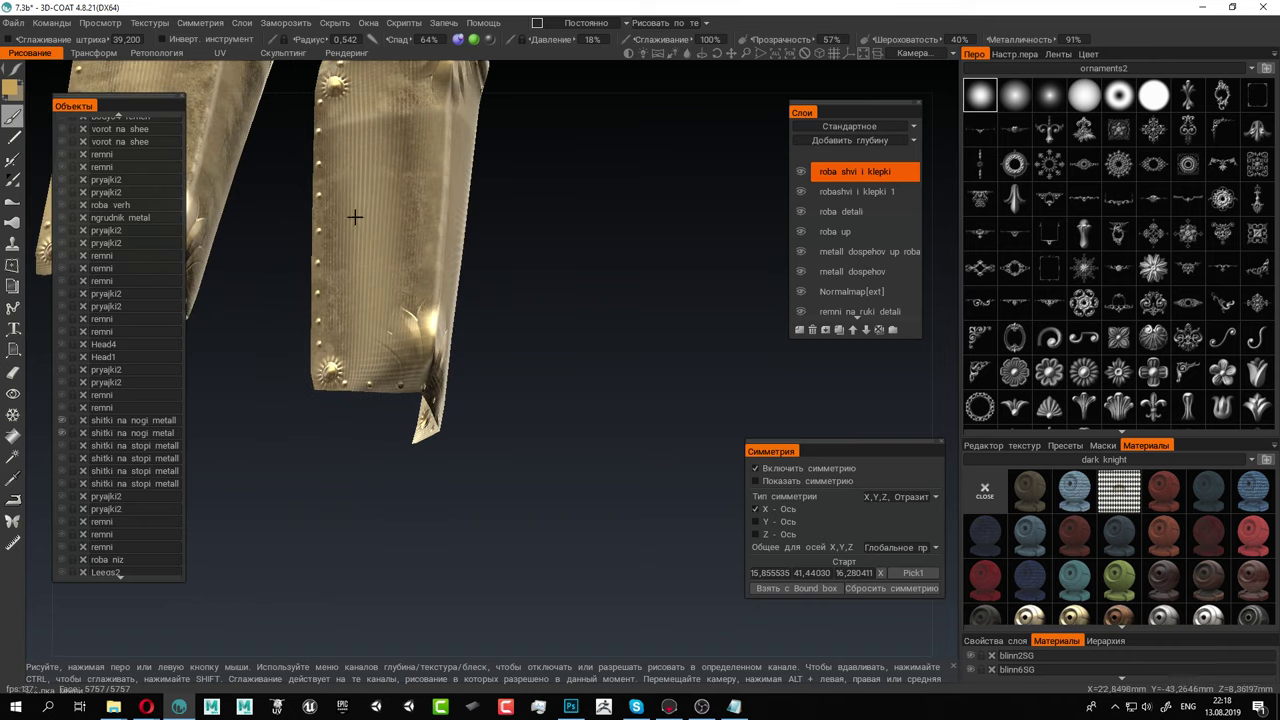
Show the four "shitki na stopi metall" foot plates and hide both leg plate objects
mouse_move(354, 216)
left_mouse_down("alt")
mouse_move(360, 246)
mouse_move(383, 100)
mouse_move(426, 138)
mouse_move(514, 320)
mouse_move(496, 290)
mouse_move(338, 355)
mouse_move(357, 331)
mouse_move(380, 440)
mouse_move(377, 234)
mouse_move(397, 323)
mouse_move(290, 303)
mouse_move(338, 311)
mouse_move(635, 273)
mouse_move(637, 527)
mouse_move(616, 301)
mouse_move(596, 256)
mouse_move(578, 252)
mouse_move(639, 256)
mouse_move(654, 271)
left_mouse_up("alt")
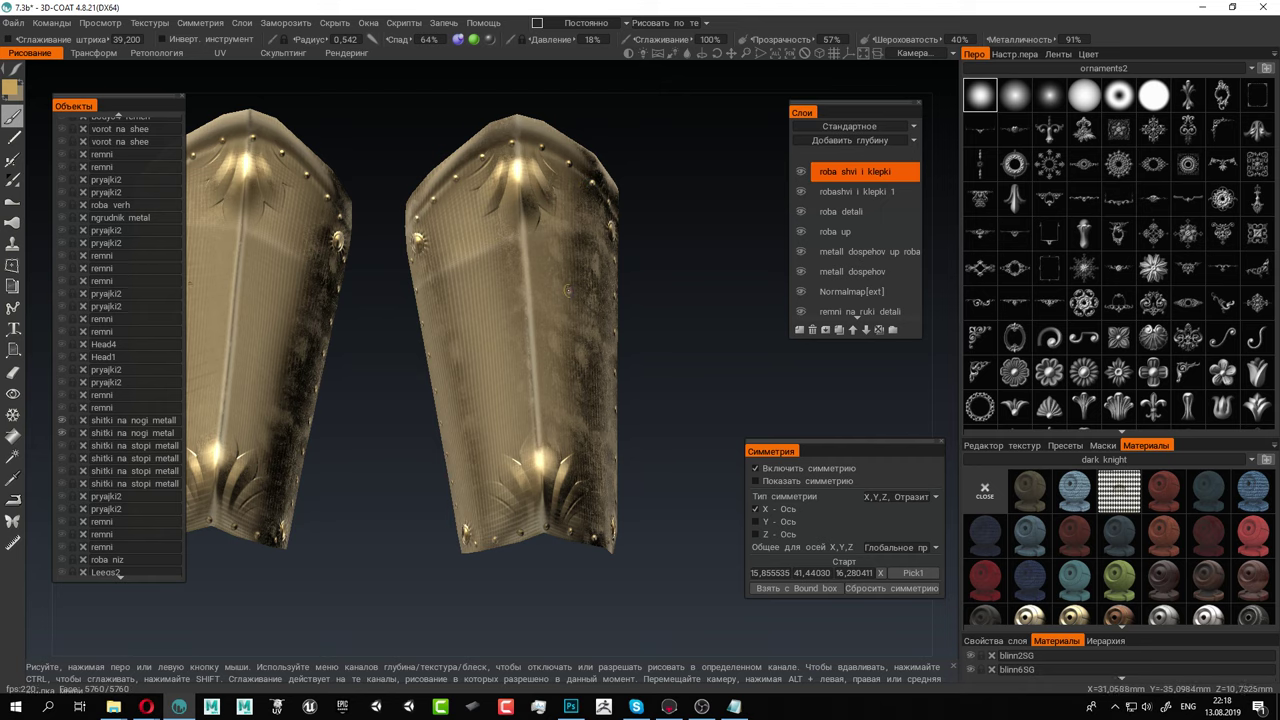
mouse_move(553, 280)
left_mouse_down("alt")
mouse_move(551, 329)
mouse_move(551, 285)
mouse_move(562, 285)
mouse_move(532, 284)
left_mouse_up("alt")
scroll(659, 340, "down", 3)
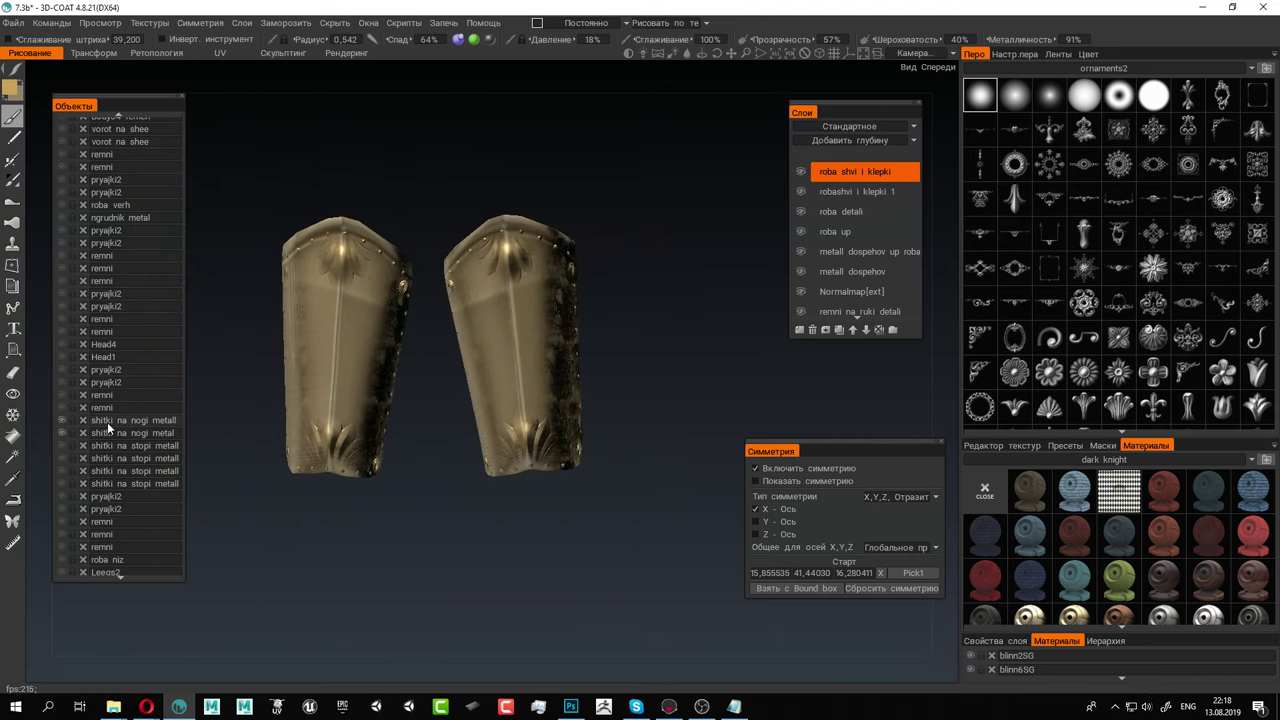
left_click(61, 444)
scroll(235, 367, "down", 5)
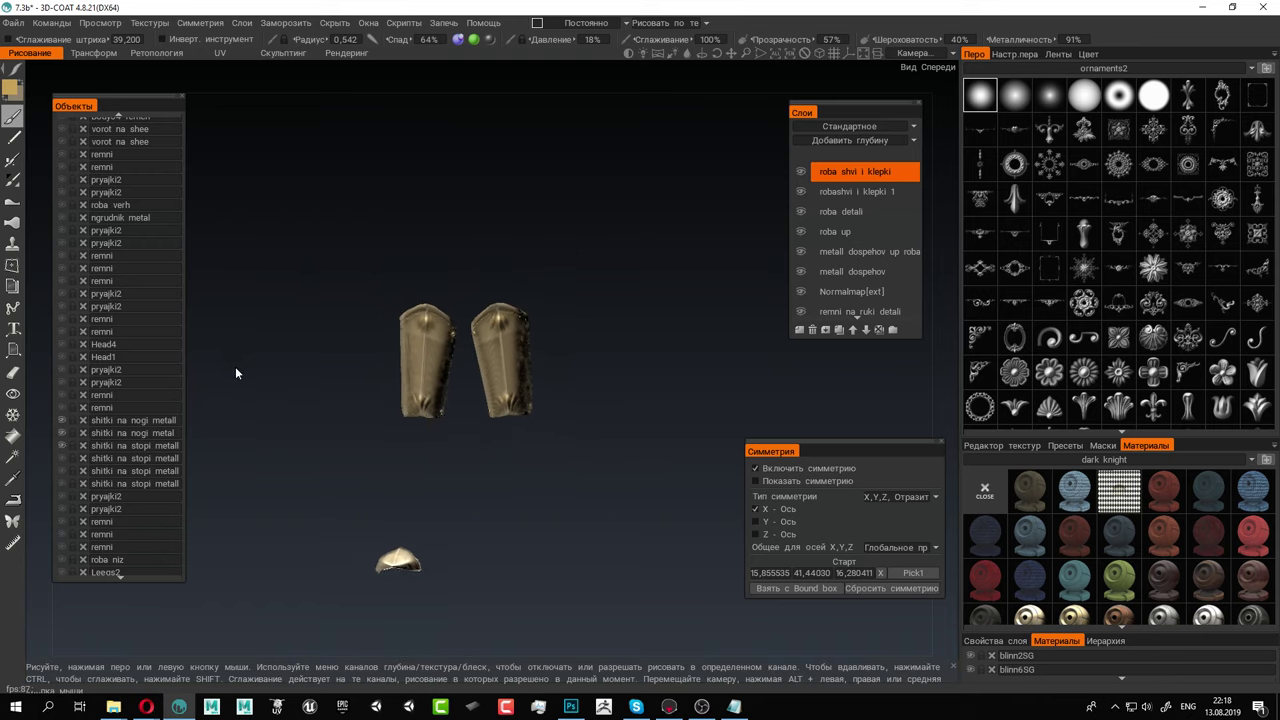
scroll(276, 391, "up", 1)
left_click(61, 458)
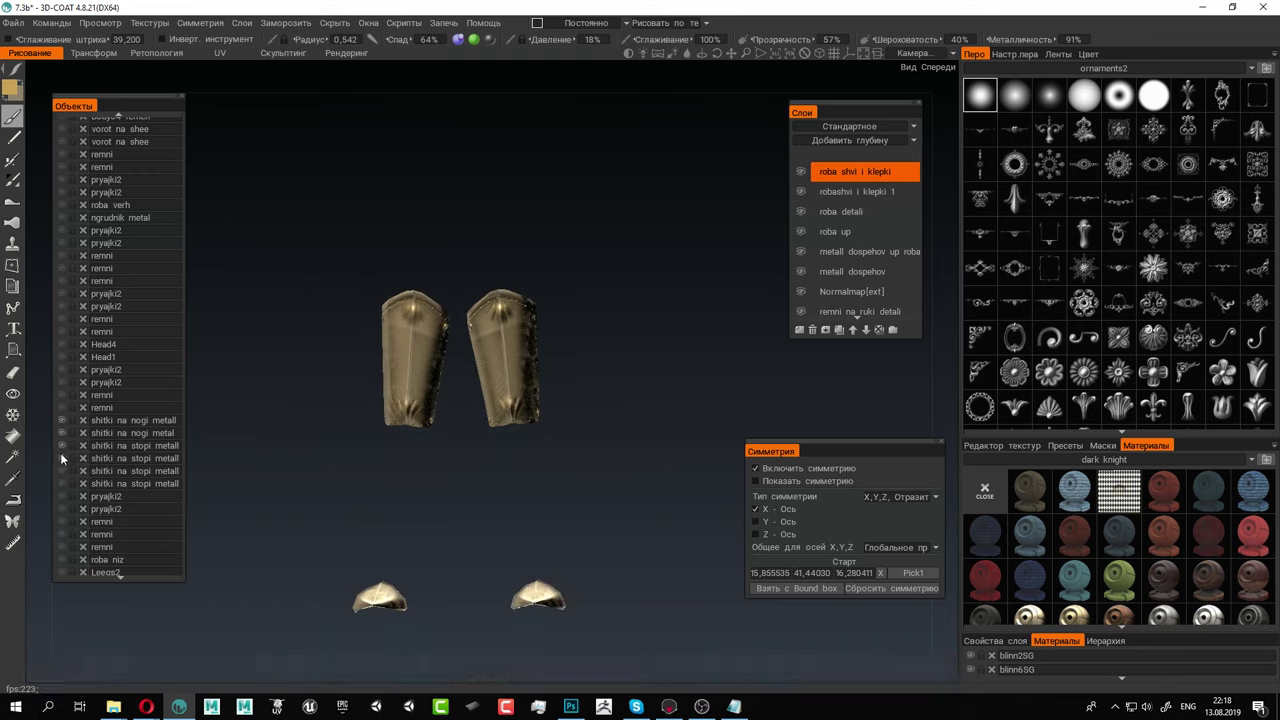
left_click(62, 420)
left_click(62, 433)
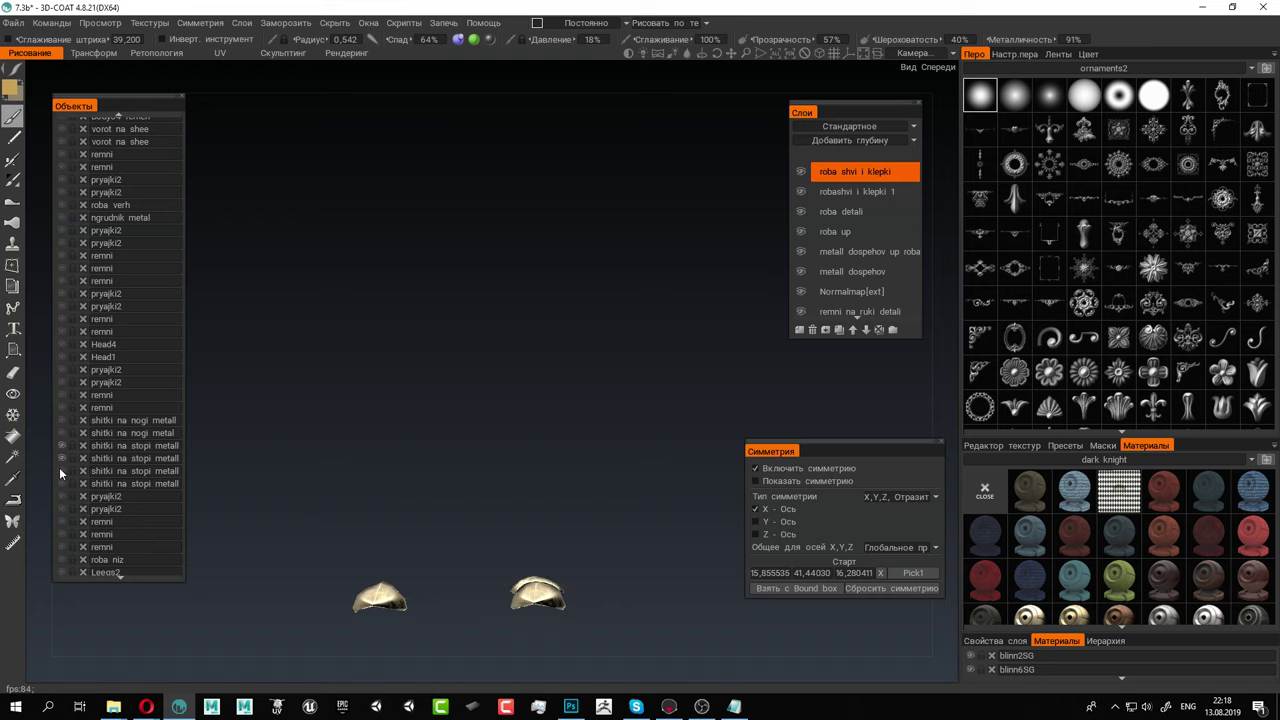
left_click(61, 471)
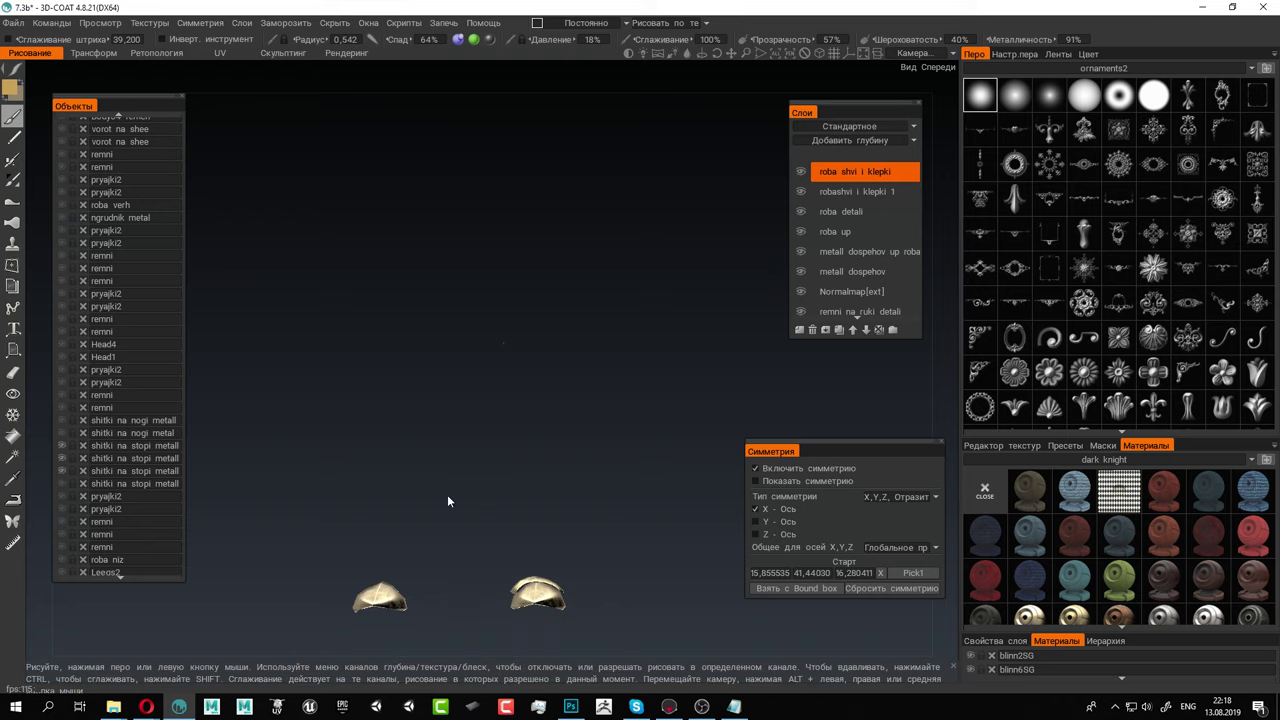
left_click(62, 483)
Frame one pair of foot plates from above, set the drawing mode to closed polygon and the pressure to 27%
middle_click_drag(457, 481, 456, 298)
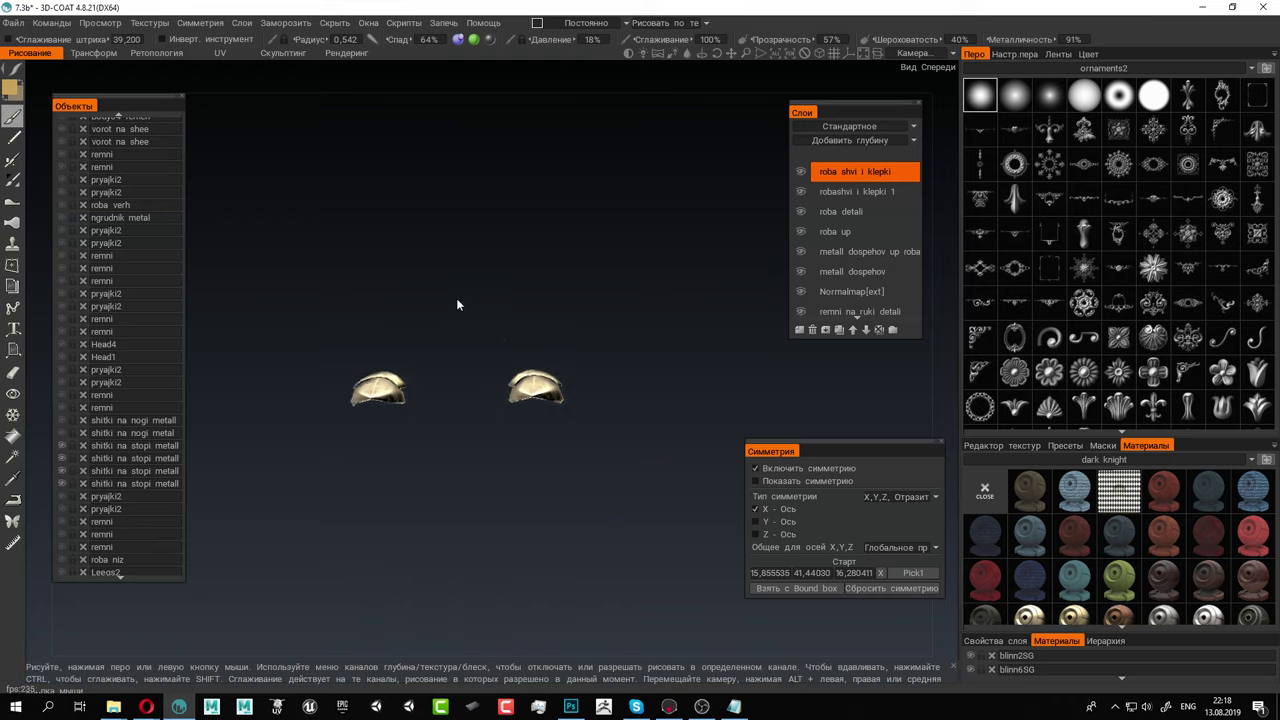
left_click_drag(447, 450, 486, 212)
right_click_drag(486, 212, 611, 206, "alt")
middle_click_drag(611, 206, 431, 429, "alt")
right_click_drag(431, 429, 536, 502, "alt")
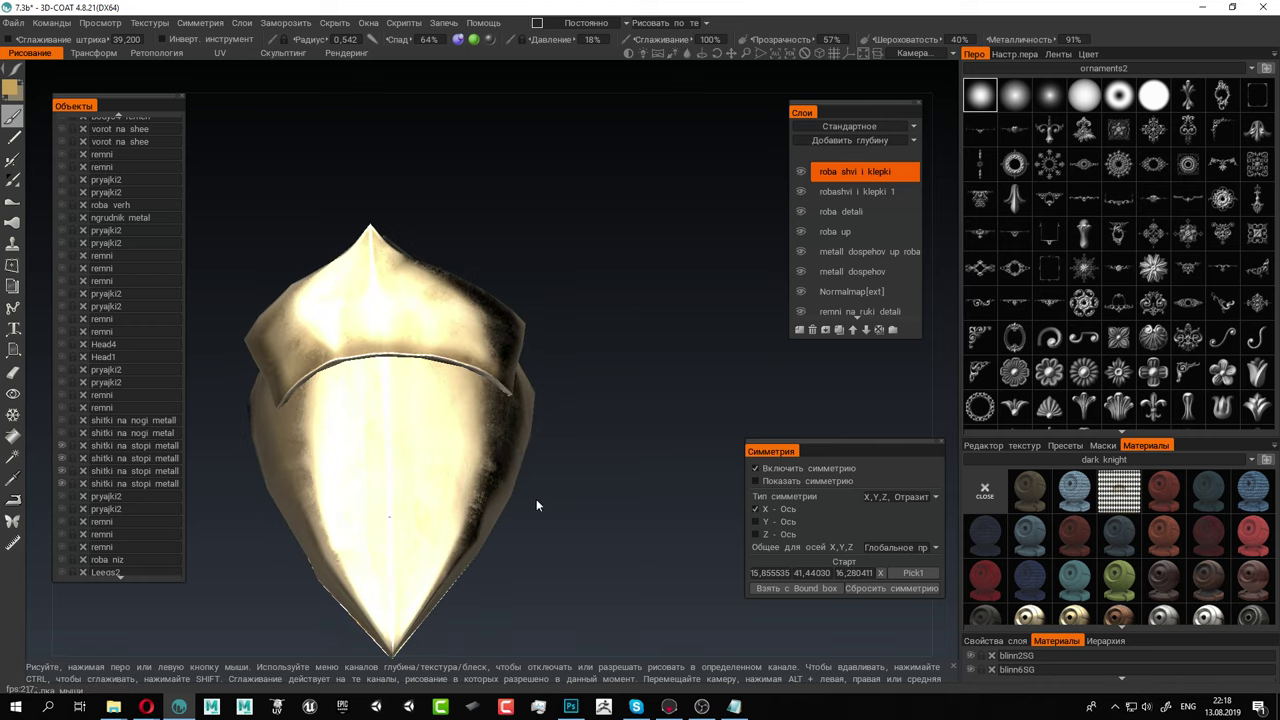
middle_click_drag(474, 491, 528, 420, "alt")
left_click_drag(528, 420, 449, 454, "alt")
left_click(855, 271)
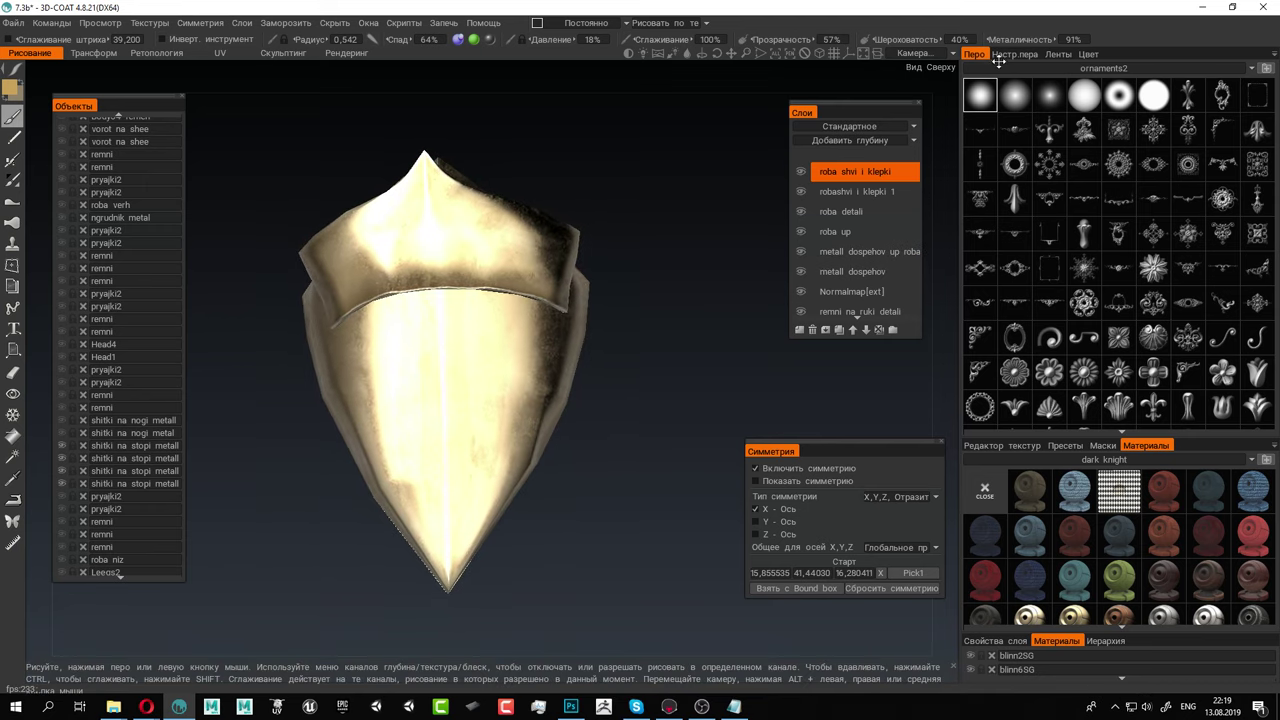
mouse_move(17, 72)
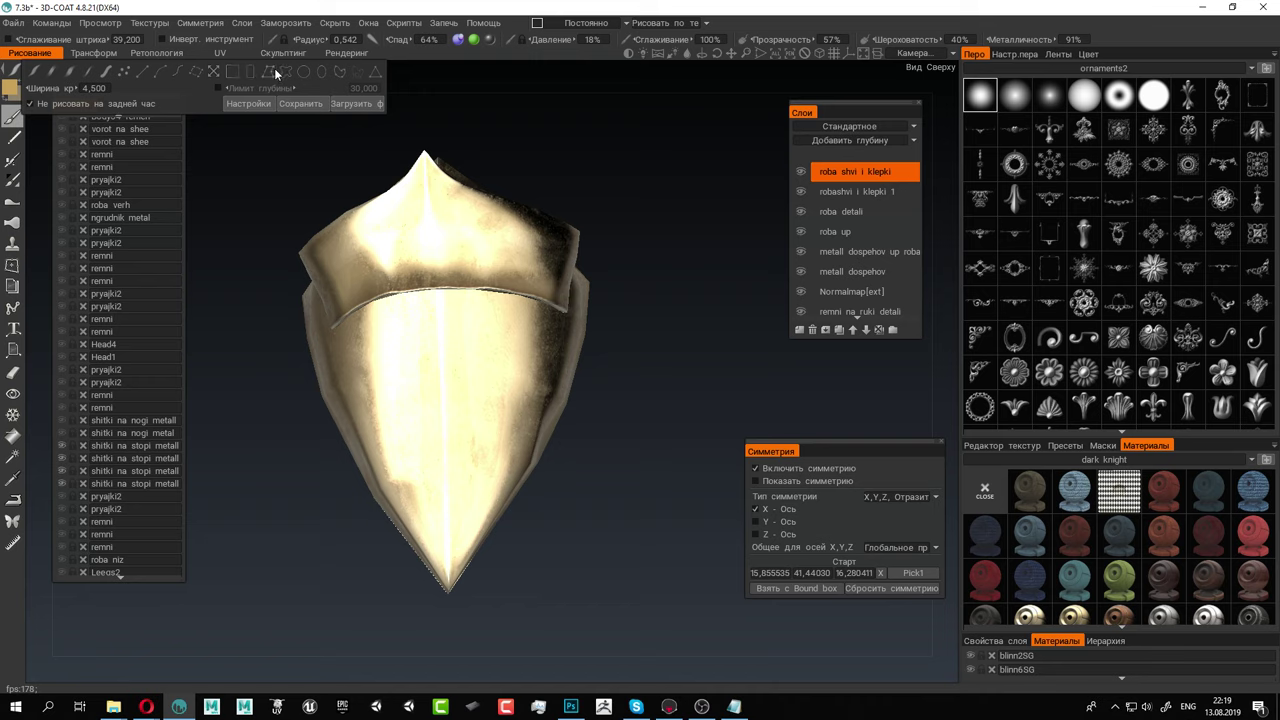
left_click(51, 22)
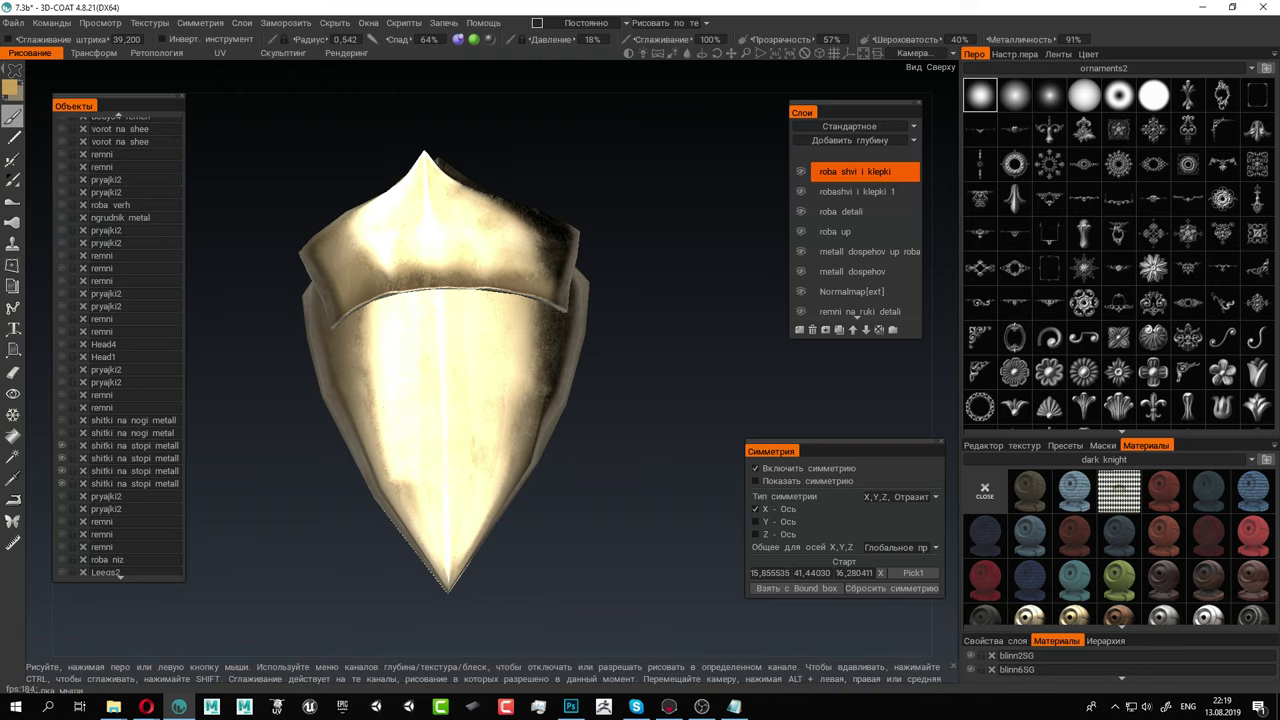
mouse_move(20, 72)
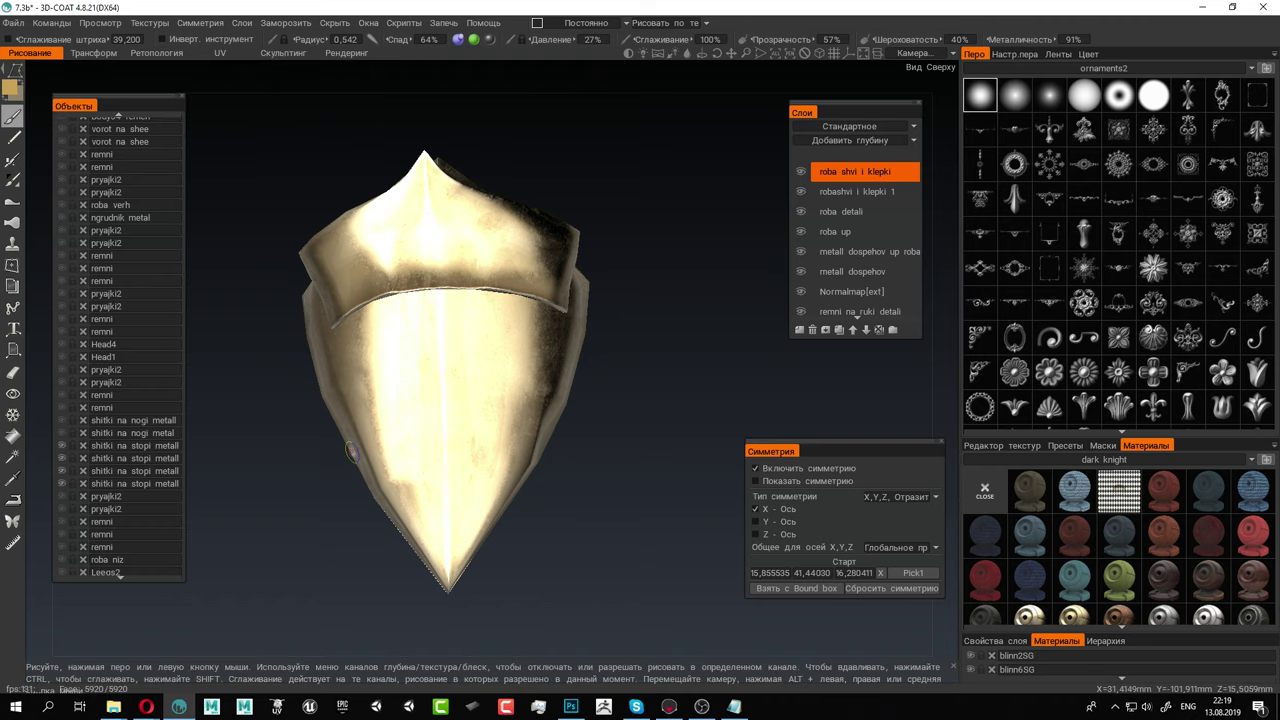
Emboss a polygonal panel on the long foot plate, narrow below the upper plate and widening to cover the whole pointed toe
left_click(407, 409)
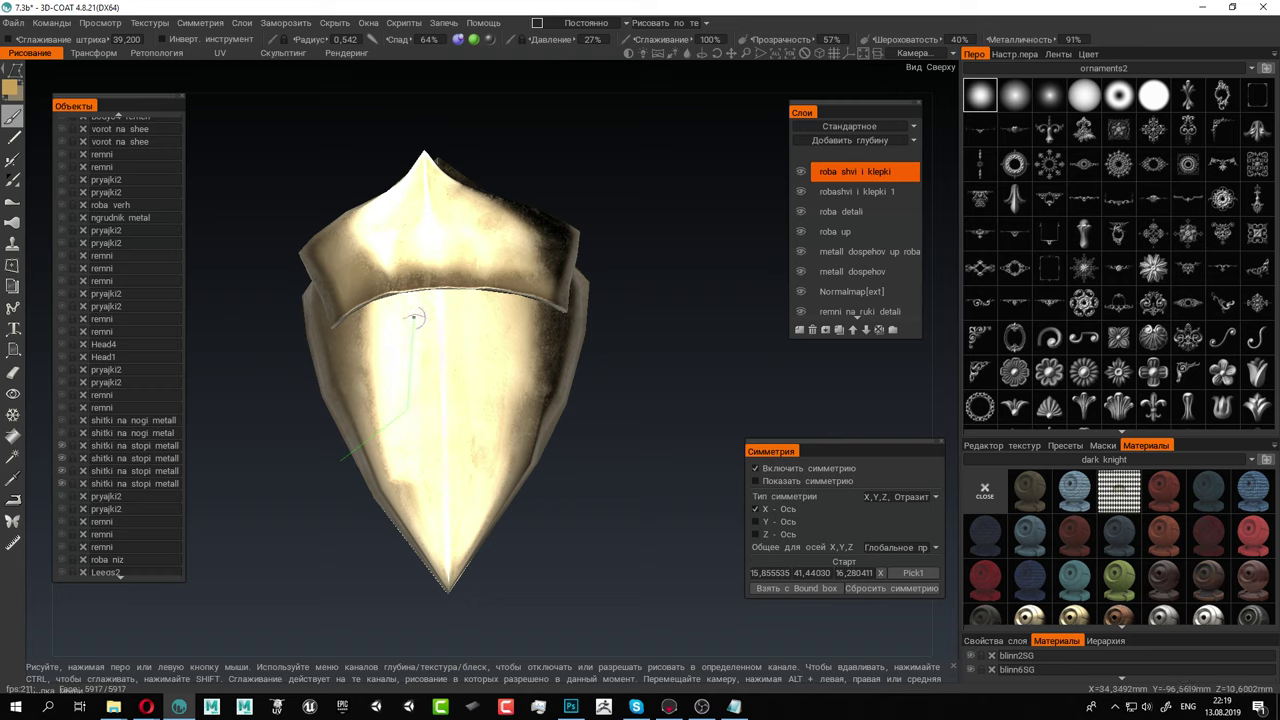
left_click(407, 322)
mouse_move(424, 296)
left_mouse_down()
mouse_move(465, 292)
mouse_move(488, 317)
mouse_move(487, 410)
mouse_move(564, 467)
left_mouse_up()
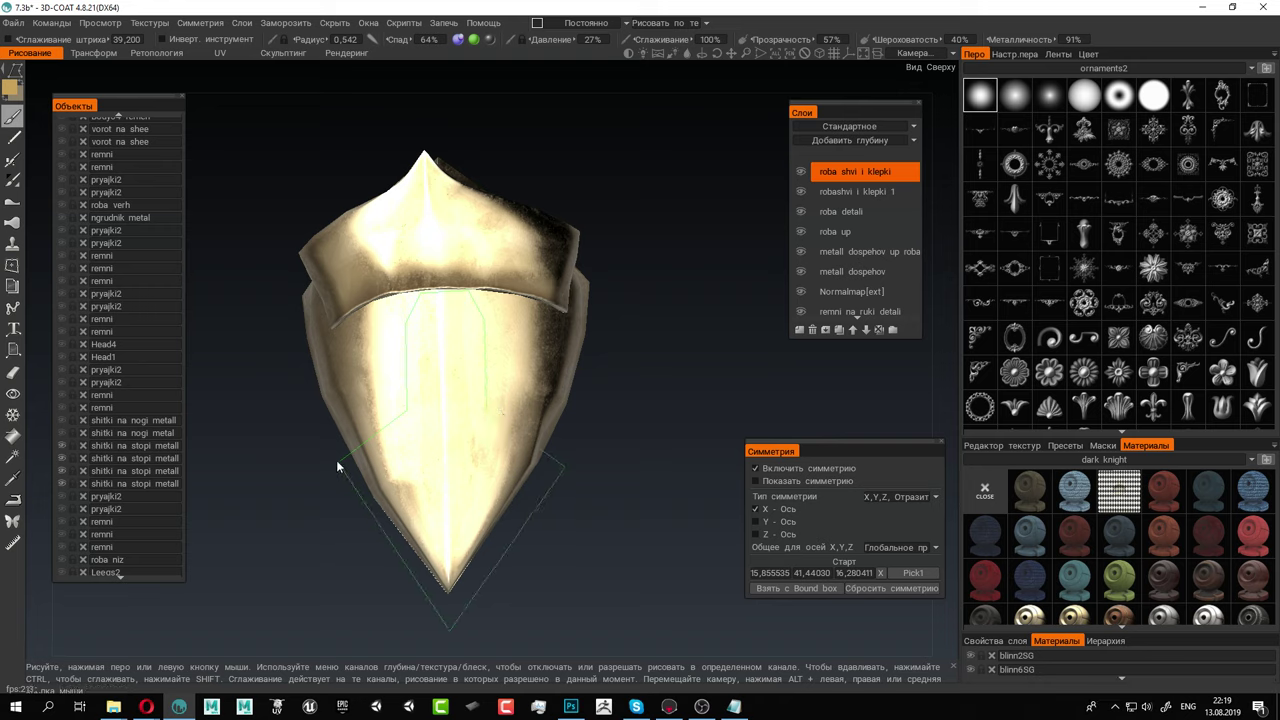
left_click(14, 68)
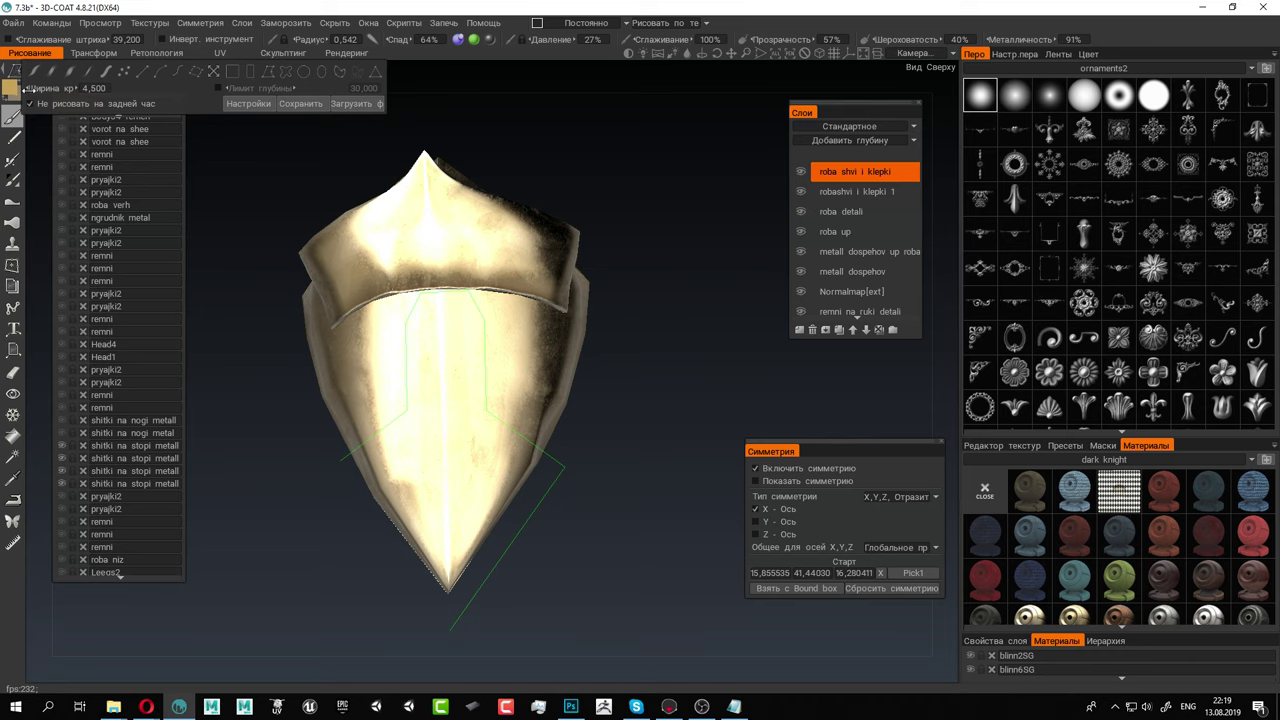
left_click(340, 463)
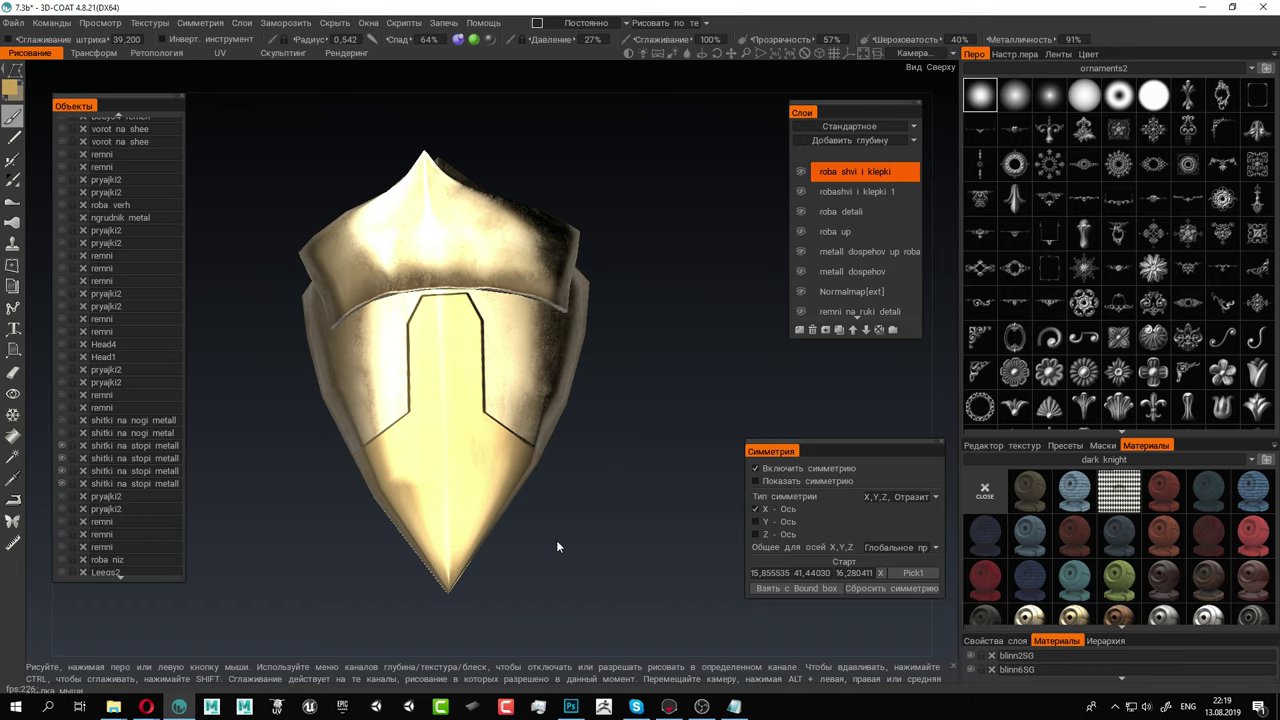
right_click_drag(557, 546, 536, 325)
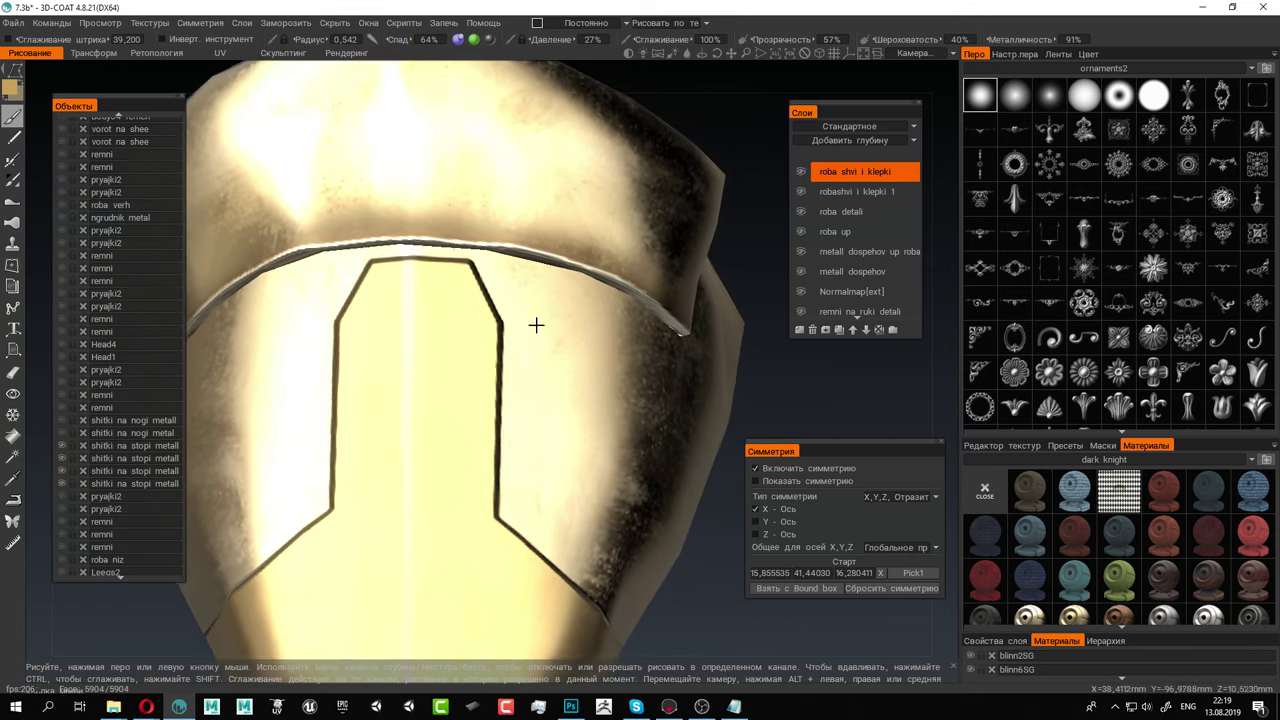
Switch from the polygon mode back to brush strokes and stamp a large round rivet base at both narrow-end corners of the foot plate's panel
left_click_drag(536, 325, 527, 327, "alt")
left_click(34, 73)
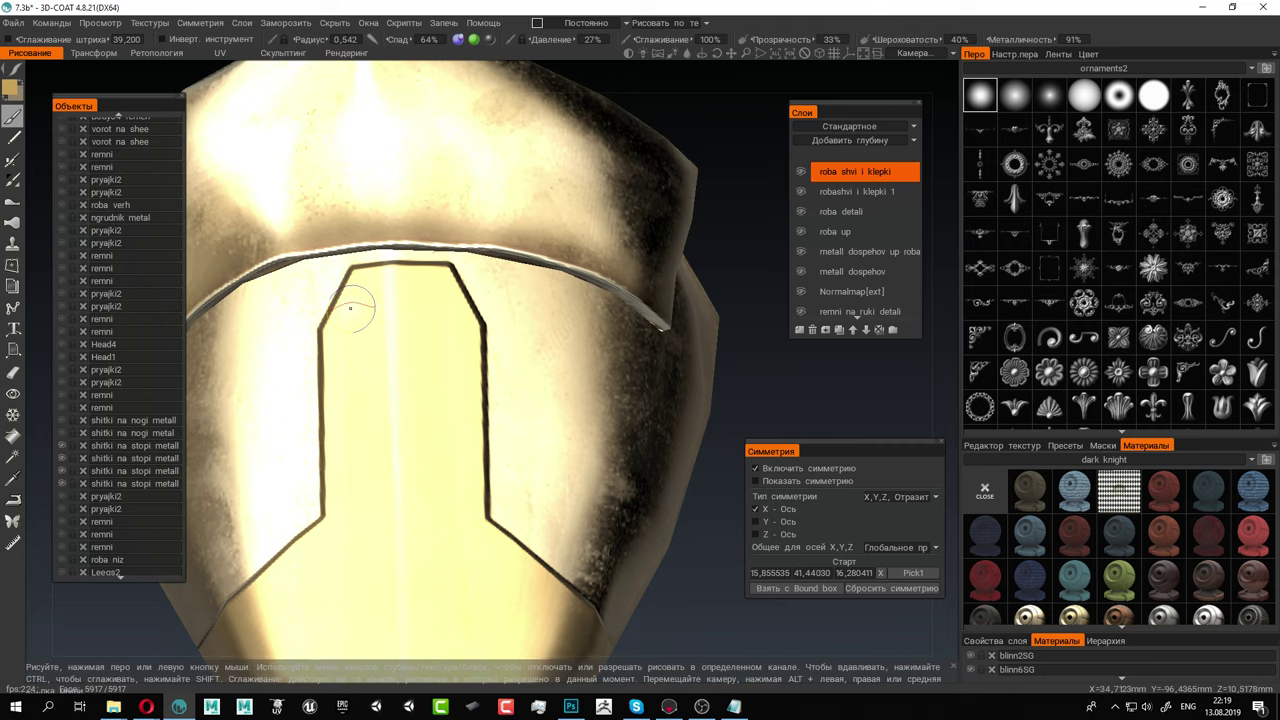
right_click_drag(371, 296, 365, 298)
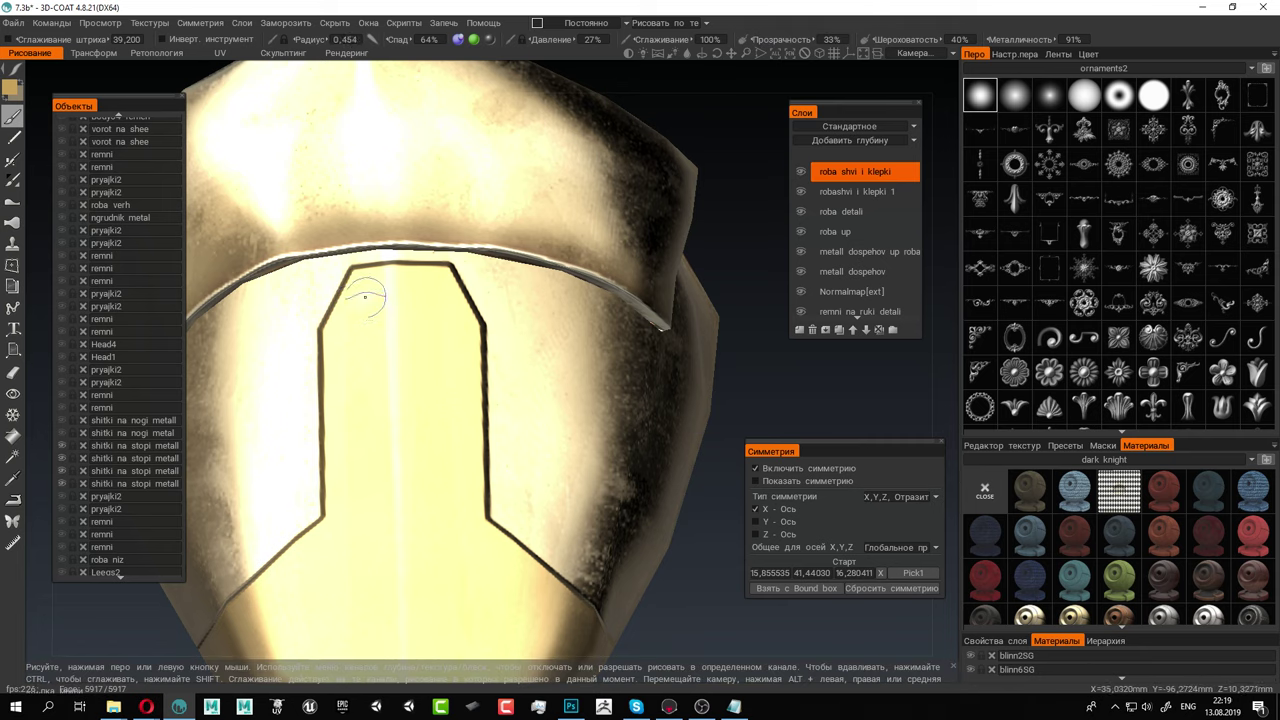
left_click(365, 298)
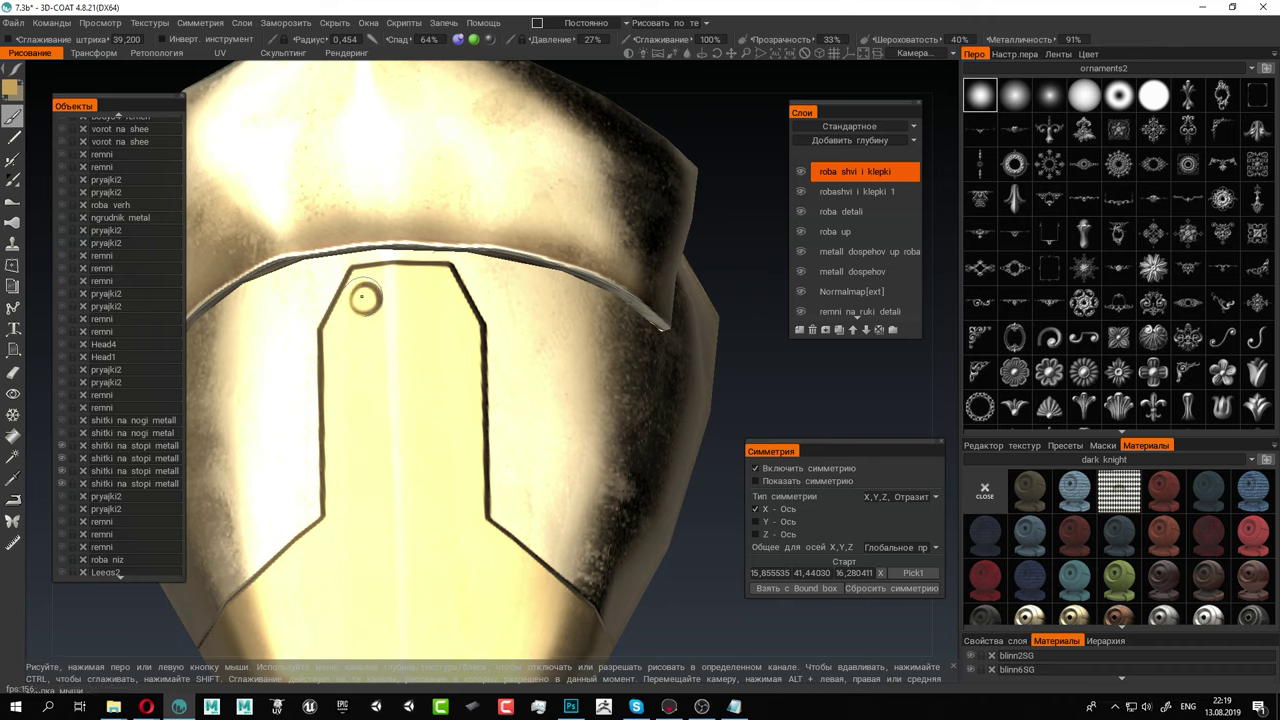
left_click(434, 297)
key("ctrl+z")
left_click(434, 292)
key("ctrl+z")
scroll(438, 298, "up", 2)
left_click(434, 296)
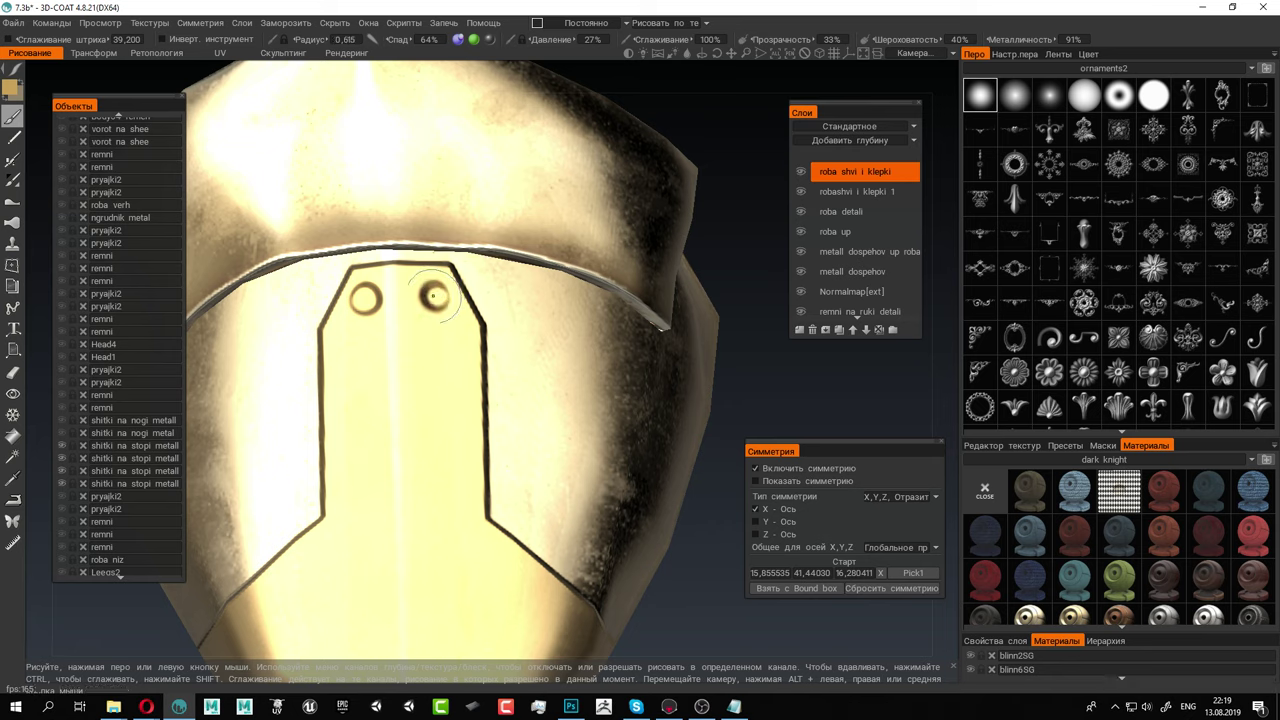
Reduce the brush radius to 0.337 and stamp a smaller centre inside each of the two large rivets
right_click_drag(436, 296, 364, 299)
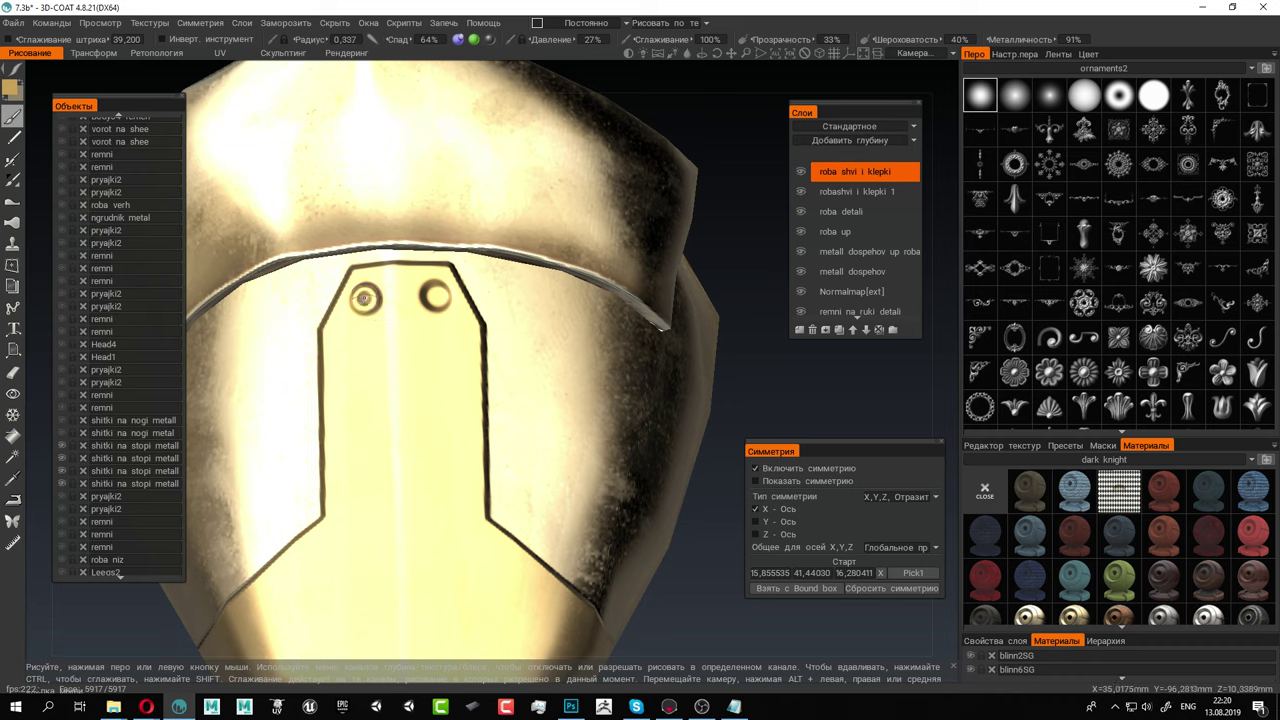
left_click(364, 298)
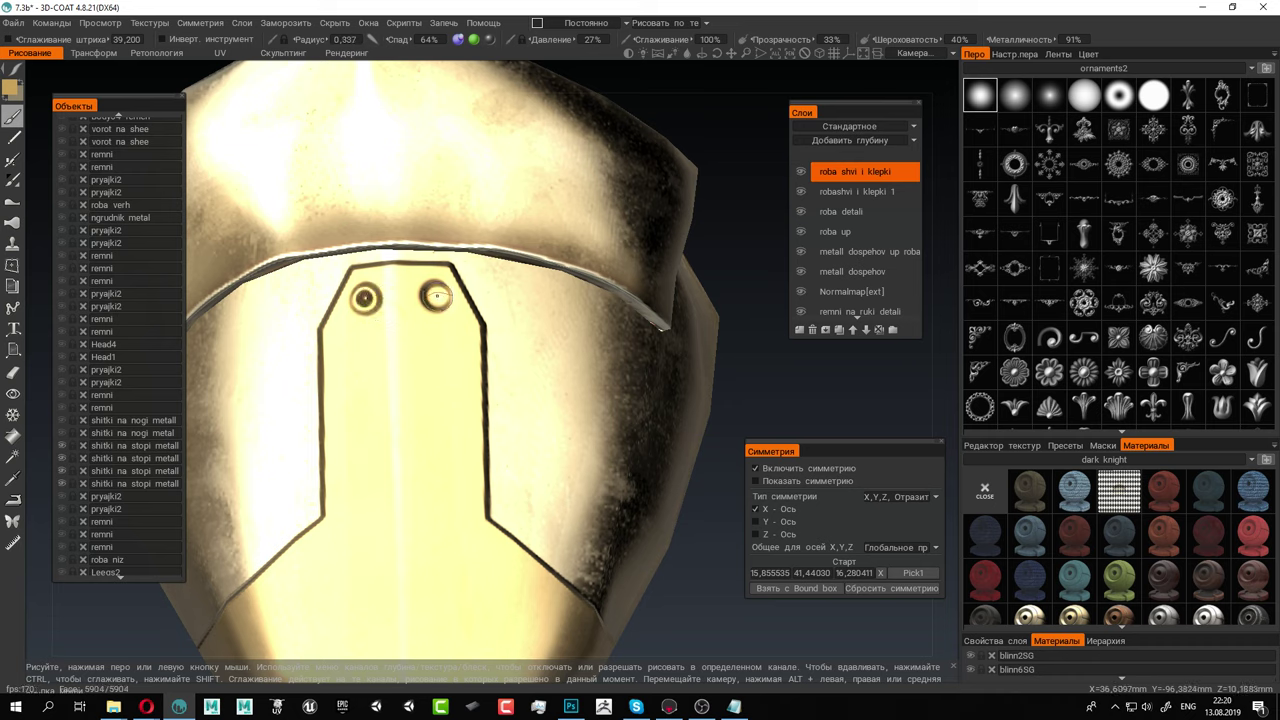
left_click(436, 295)
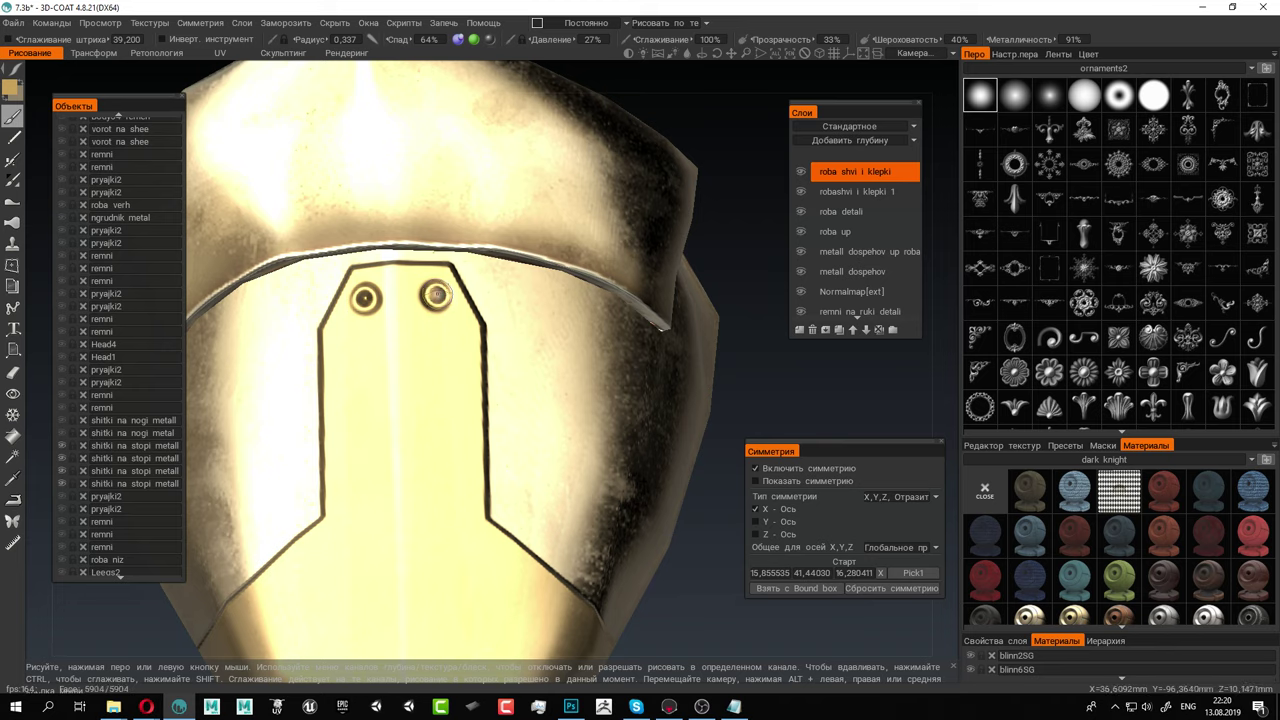
Set the pressure to 32% and place small studs along both straight edges of the panel's narrow section
scroll(610, 408, "down", 6)
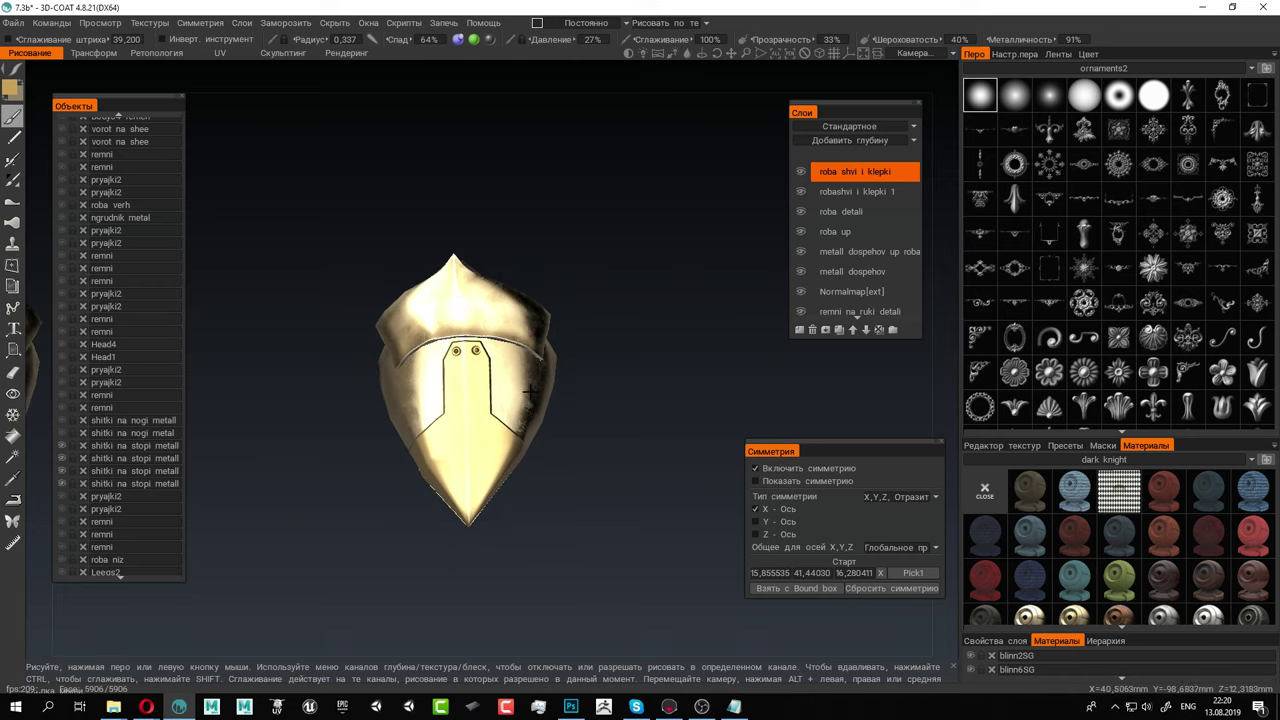
left_click_drag(545, 390, 503, 423, "alt")
scroll(503, 423, "up", 6)
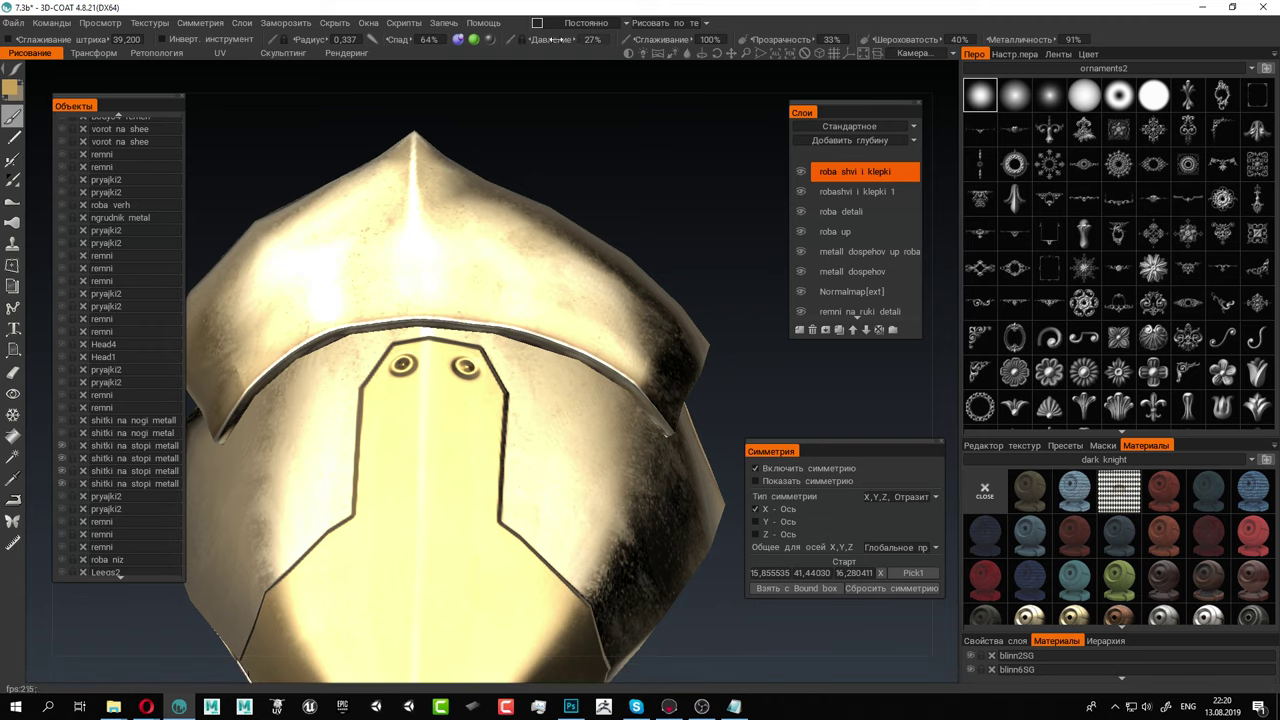
left_click(484, 513)
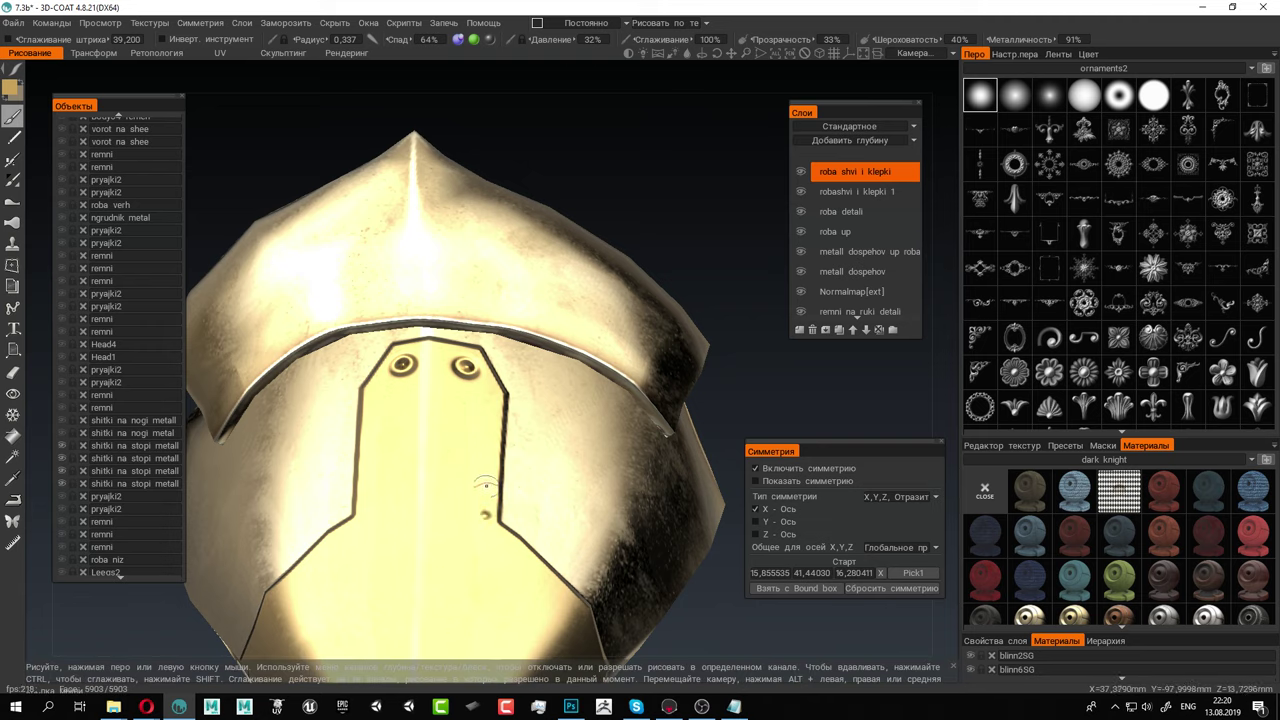
left_click(488, 474)
left_click(491, 394)
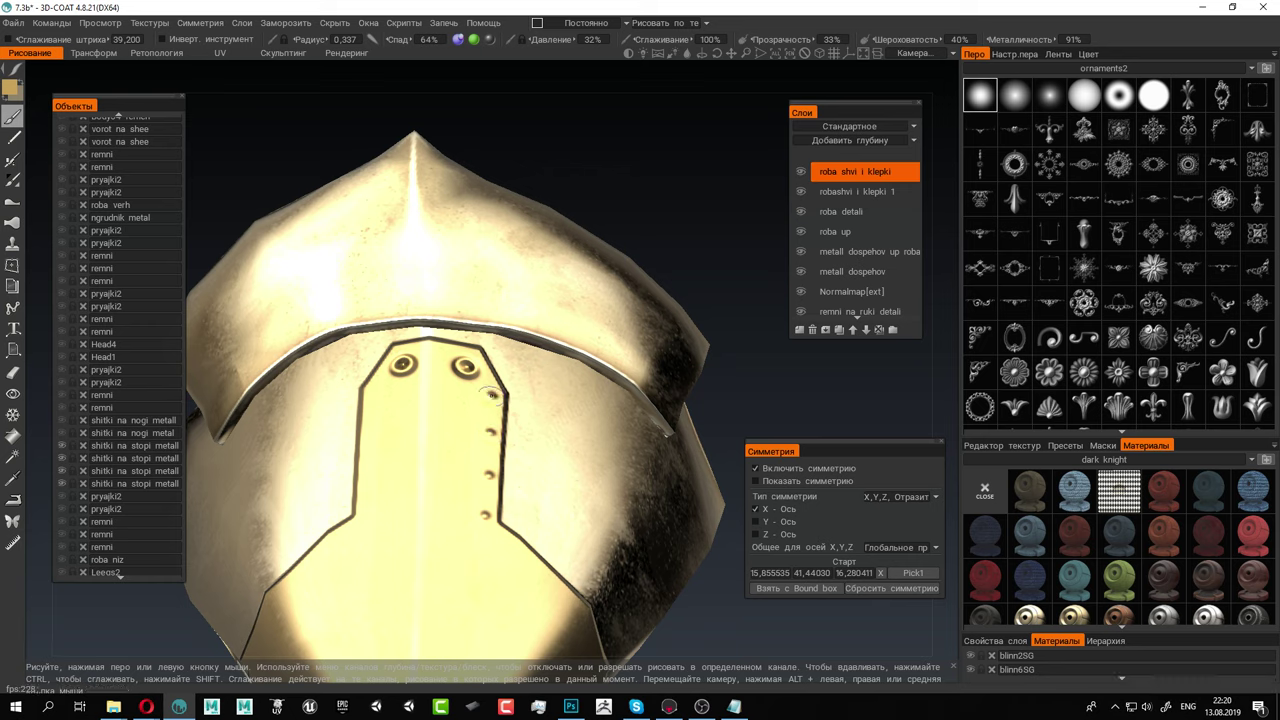
left_click(370, 426)
left_click(370, 462)
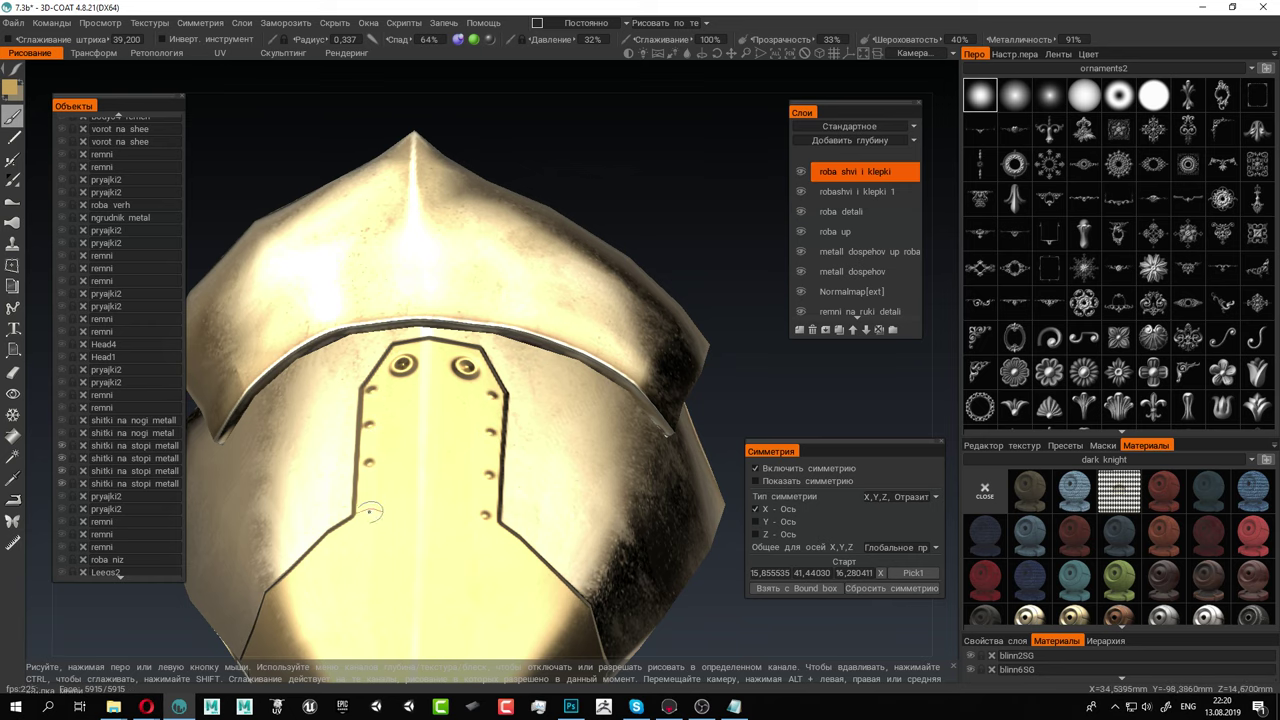
Continue the small studs along one flared edge of the toe panel and down onto the plate's side
left_click_drag(528, 509, 509, 371, "alt")
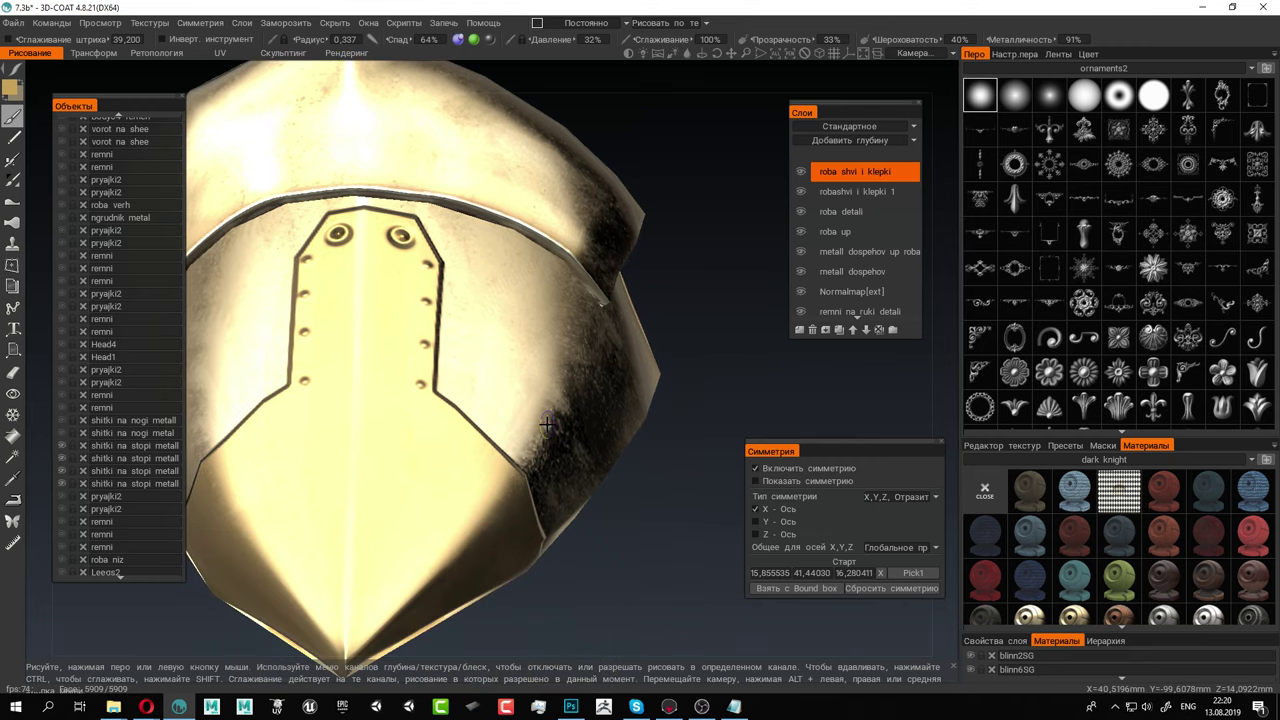
left_click_drag(546, 425, 492, 414, "alt")
left_click(499, 410)
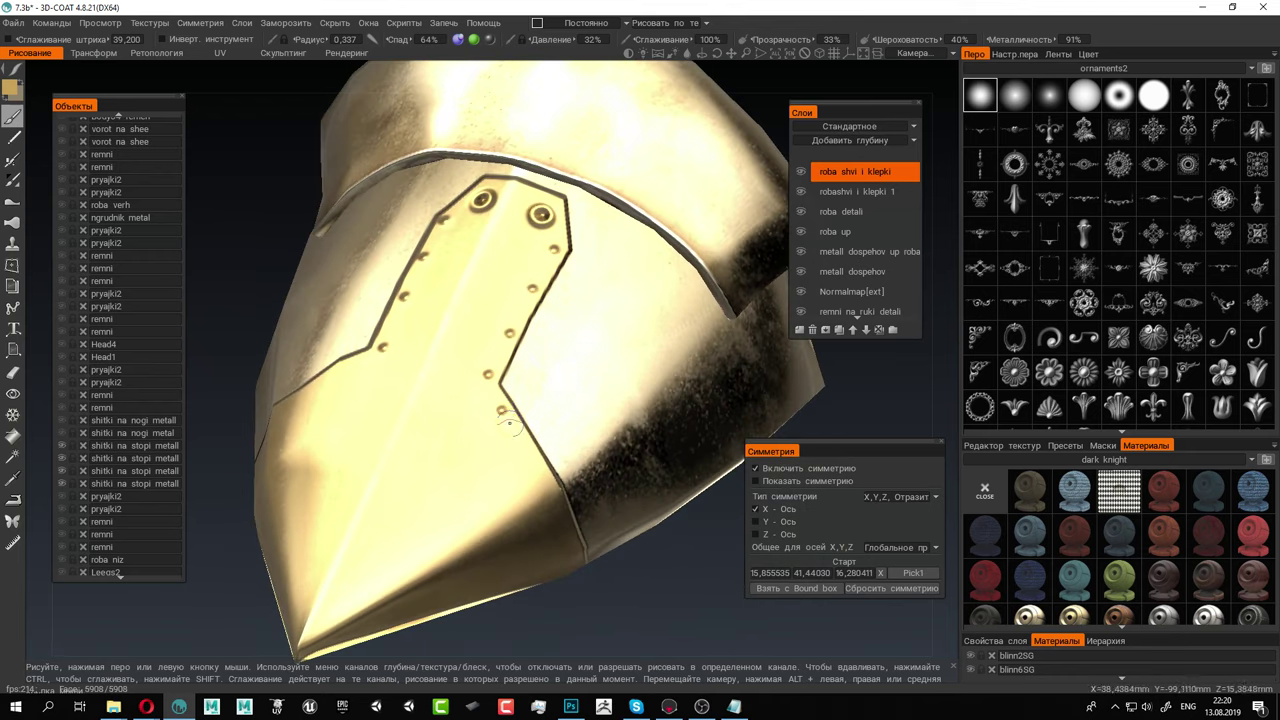
left_click(524, 449)
left_click(543, 486)
mouse_move(610, 583)
left_mouse_down("alt")
mouse_move(566, 514)
mouse_move(632, 608)
mouse_move(568, 589)
mouse_move(597, 640)
mouse_move(567, 528)
left_mouse_up("alt")
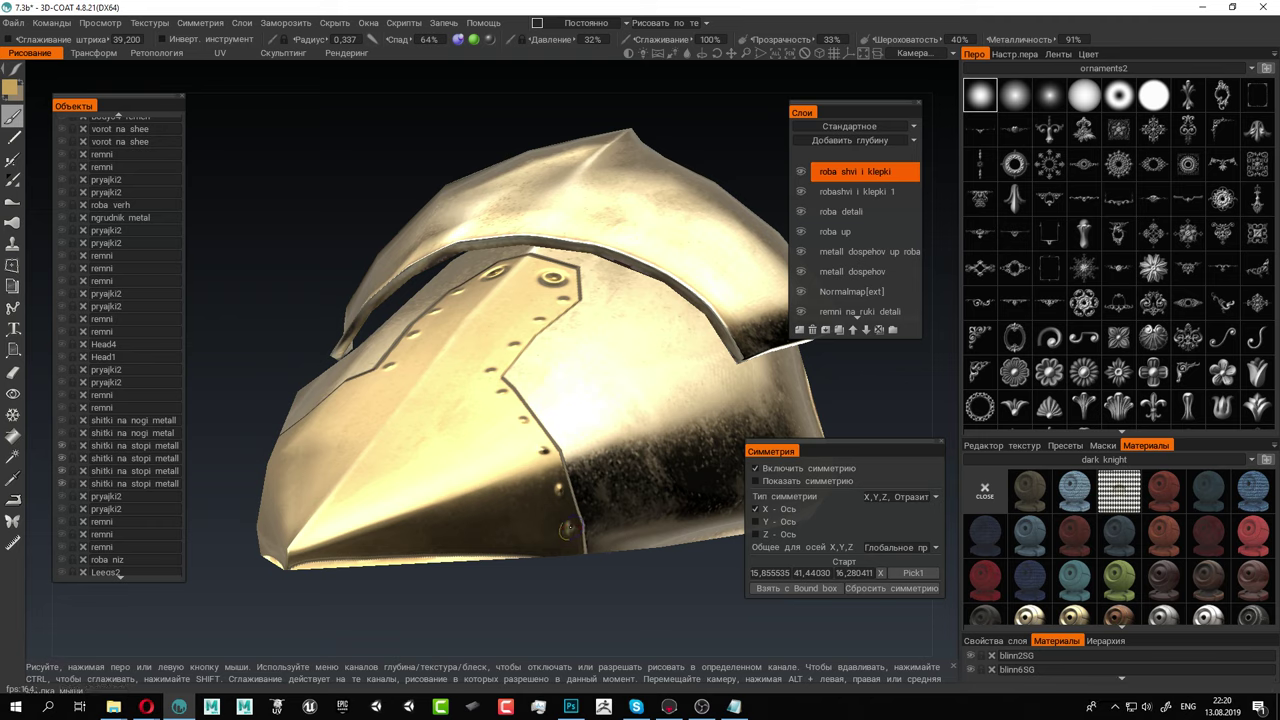
Add matching small studs along the opposite flared edge of the toe panel, including its side section
left_click_drag(337, 465, 530, 484, "alt")
left_click(323, 475)
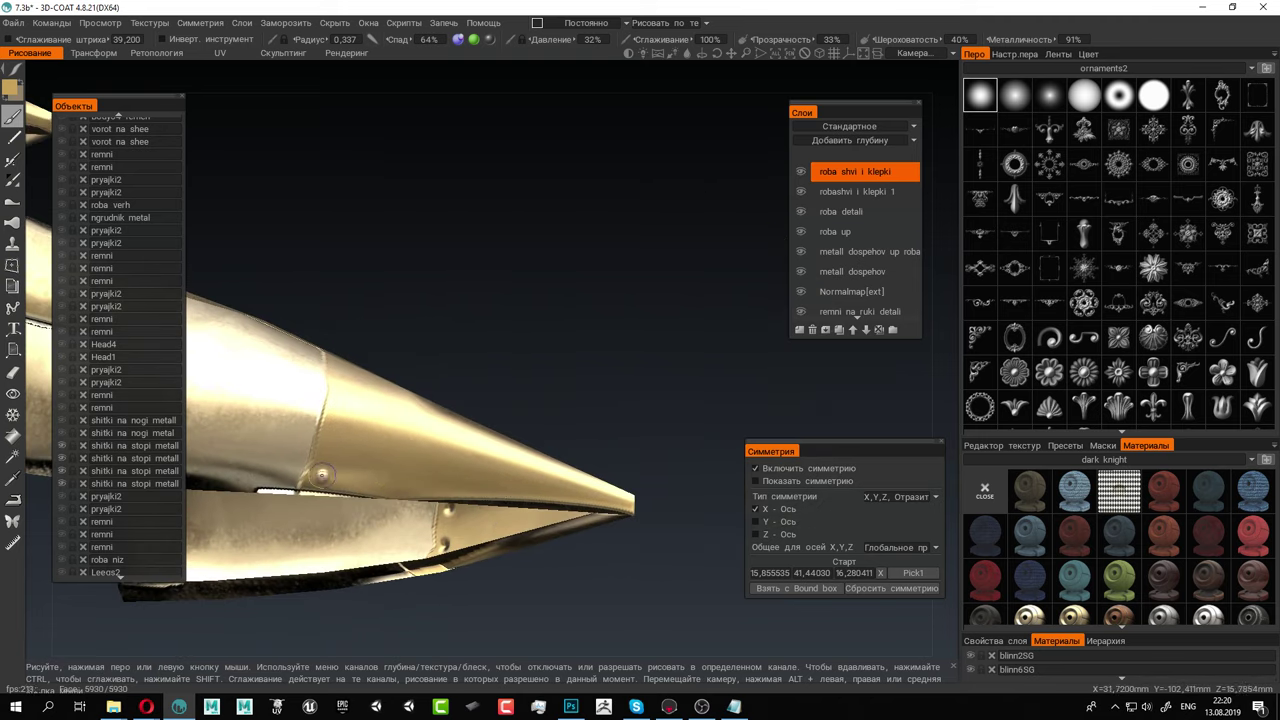
left_click(334, 431)
mouse_move(368, 383)
left_mouse_down("alt")
mouse_move(370, 316)
mouse_move(347, 558)
left_mouse_up("alt")
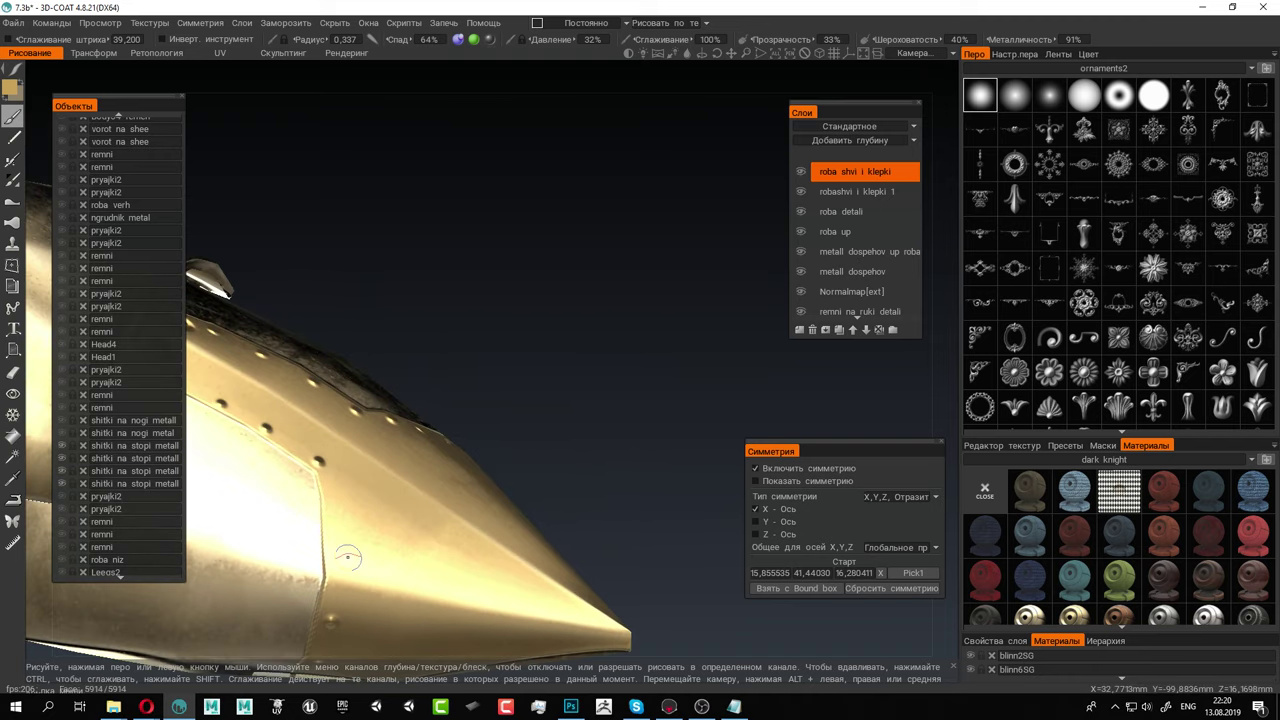
left_click(335, 504)
Place studs on the upper foot plate along the first stretch of its front rim and across the adjoining short side edge
right_click_drag(555, 543, 482, 403, "alt")
left_click_drag(481, 403, 354, 331, "alt")
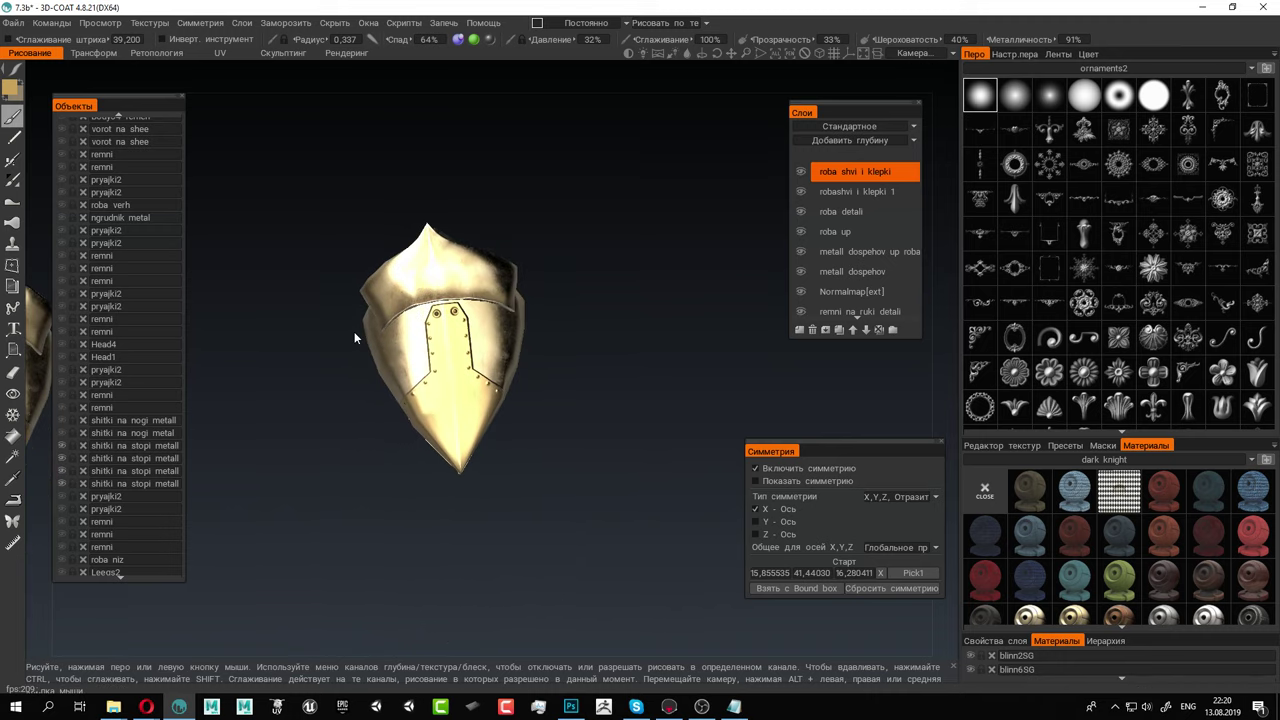
middle_click_drag(354, 331, 496, 494, "alt")
right_click_drag(496, 494, 657, 494, "alt")
middle_click_drag(612, 473, 458, 330, "alt")
right_click_drag(458, 330, 484, 453, "alt")
left_click_drag(409, 451, 449, 491, "alt")
left_click(468, 538)
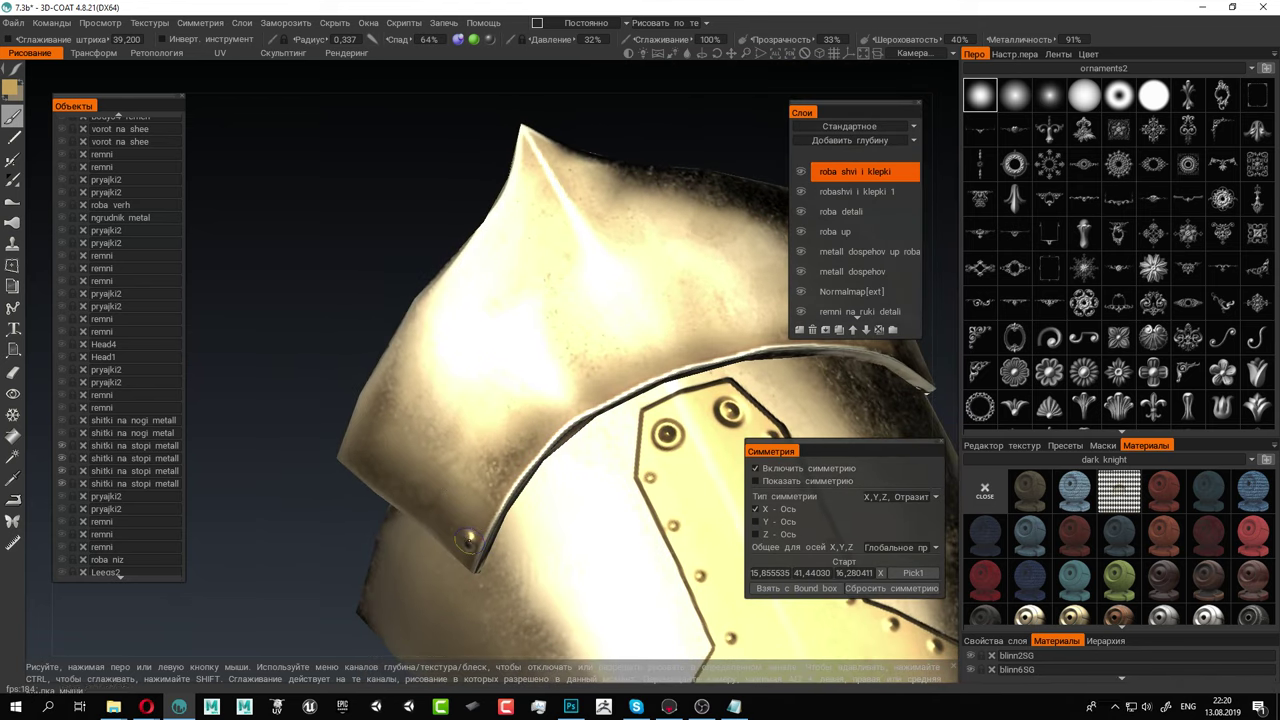
left_click(498, 476)
left_click(553, 418)
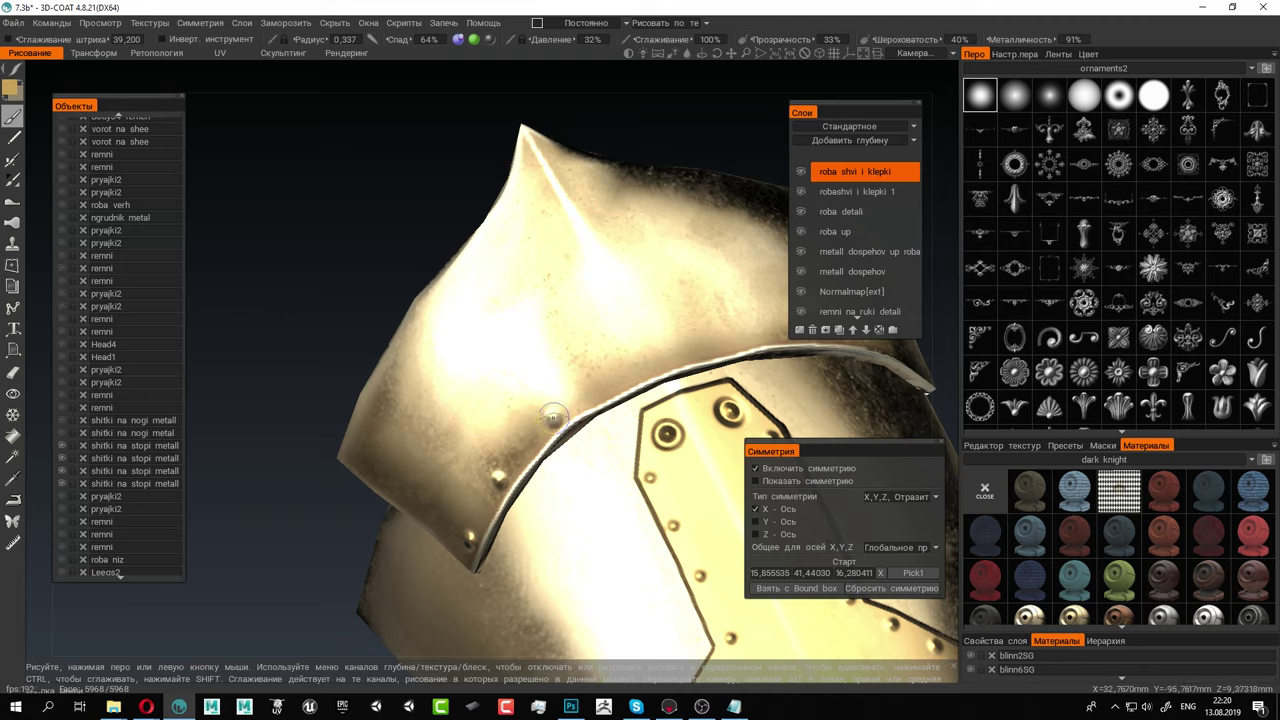
left_click(429, 511)
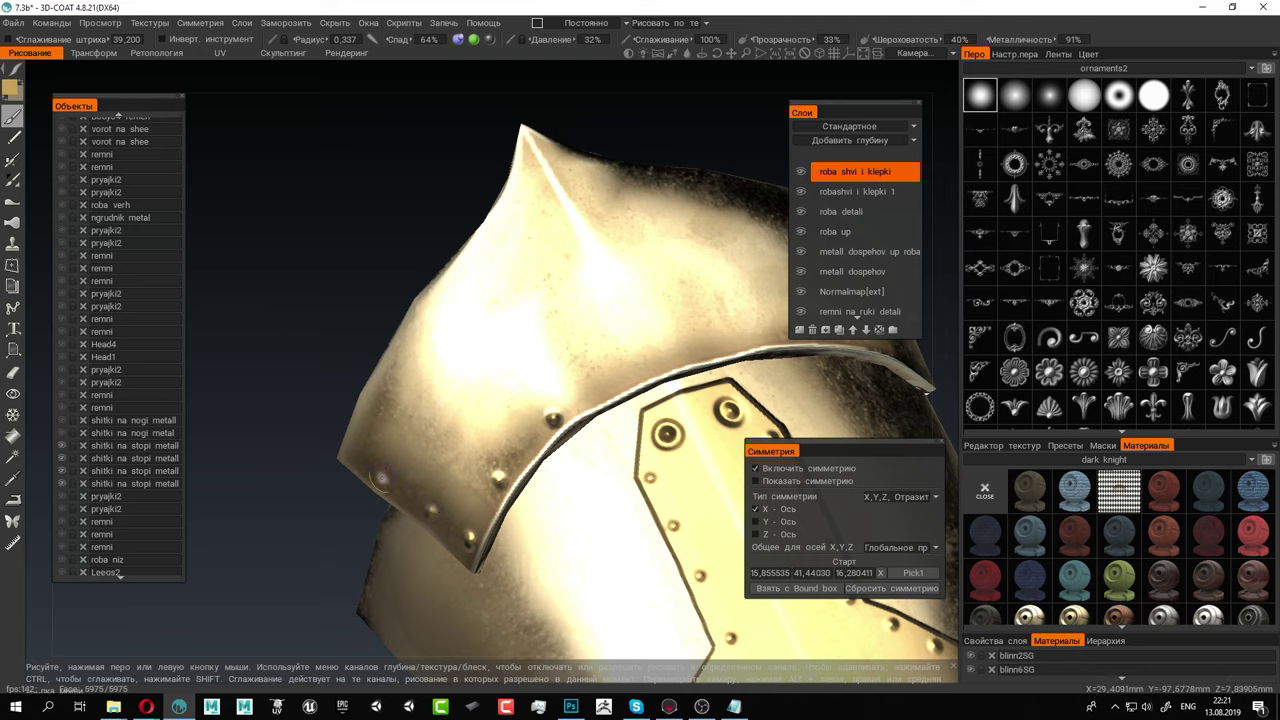
left_click(382, 477)
left_click(347, 456)
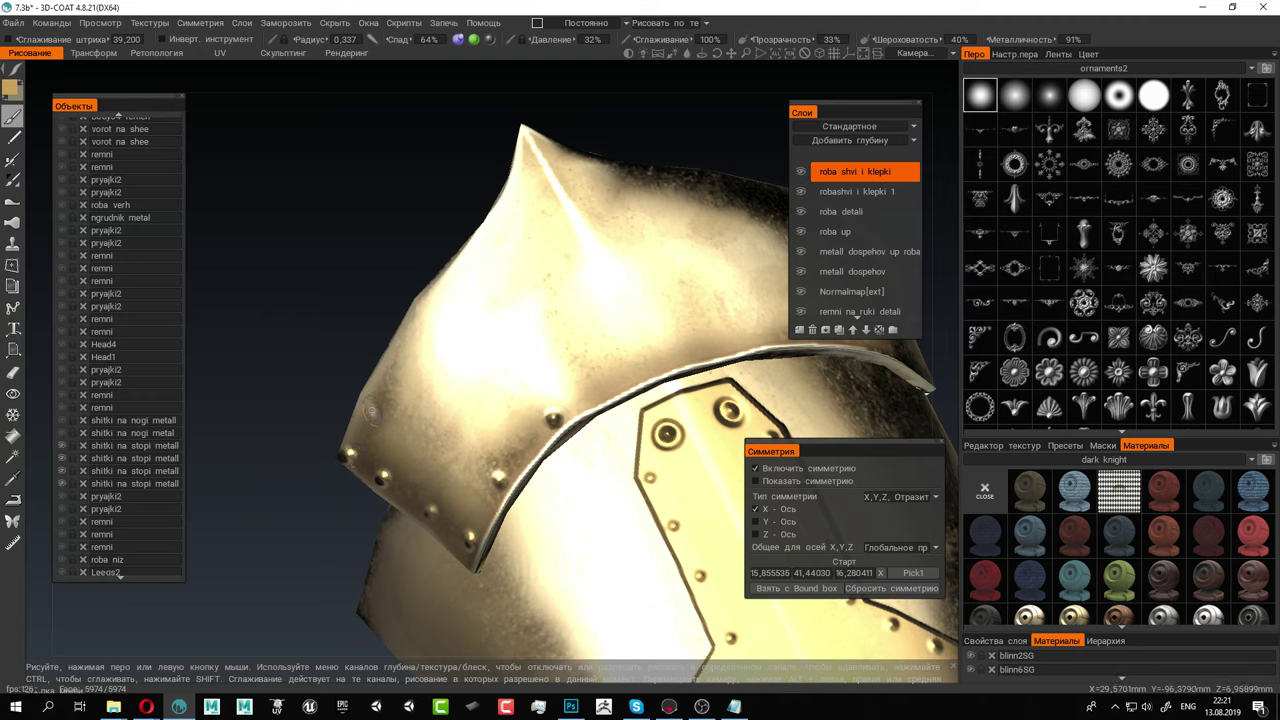
Run the studs along the upper foot plate's rear edge toward its pointed tip and extend the row on the front rim
right_click_drag(372, 393, 469, 313)
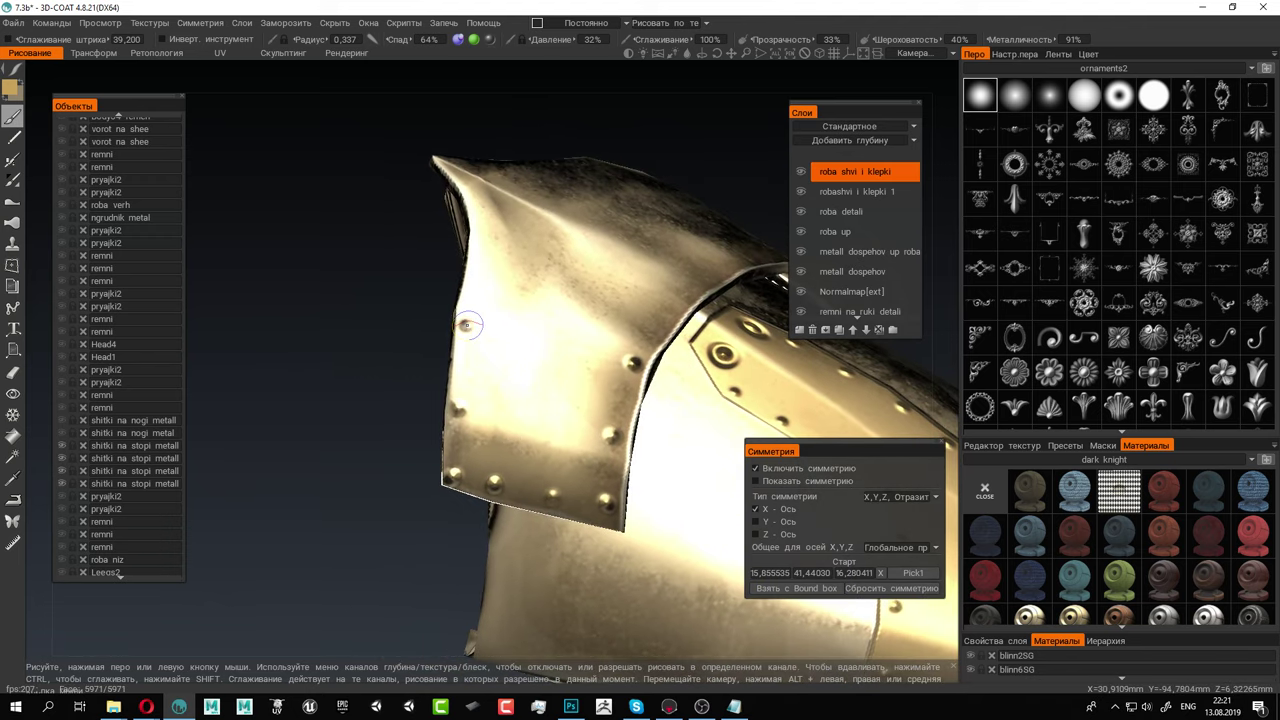
right_click_drag(531, 280, 542, 360)
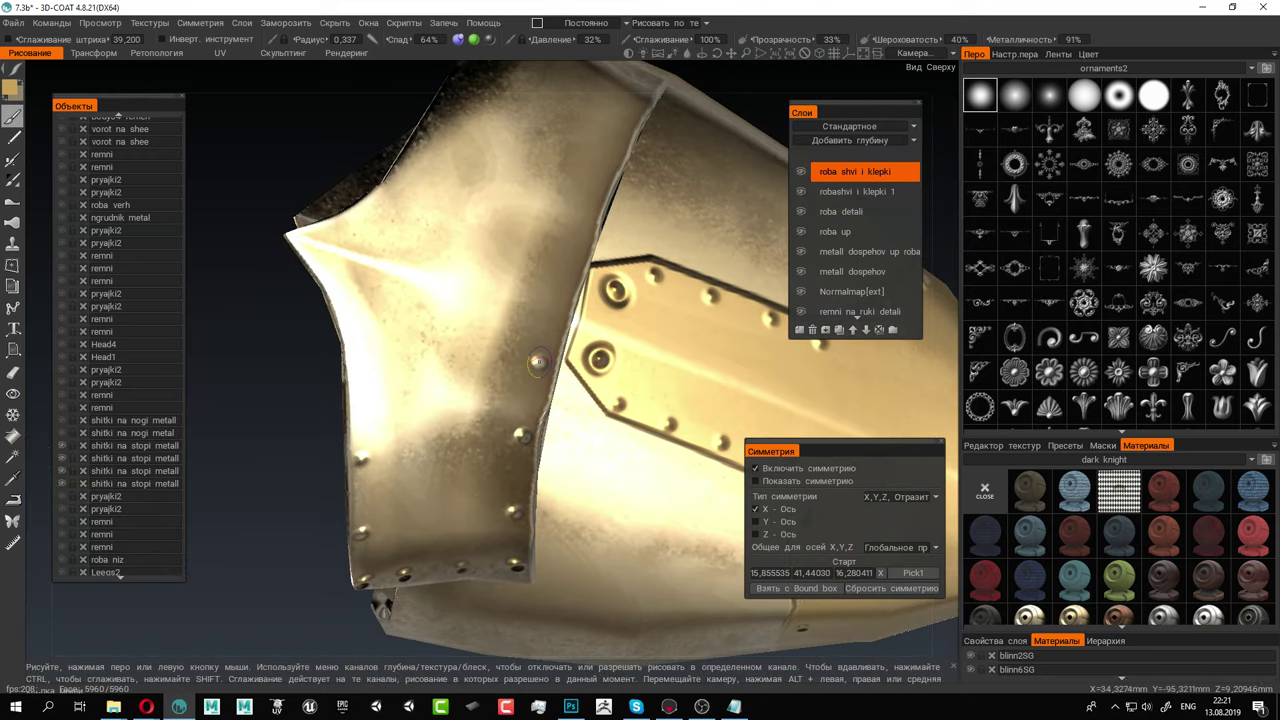
left_click(357, 374)
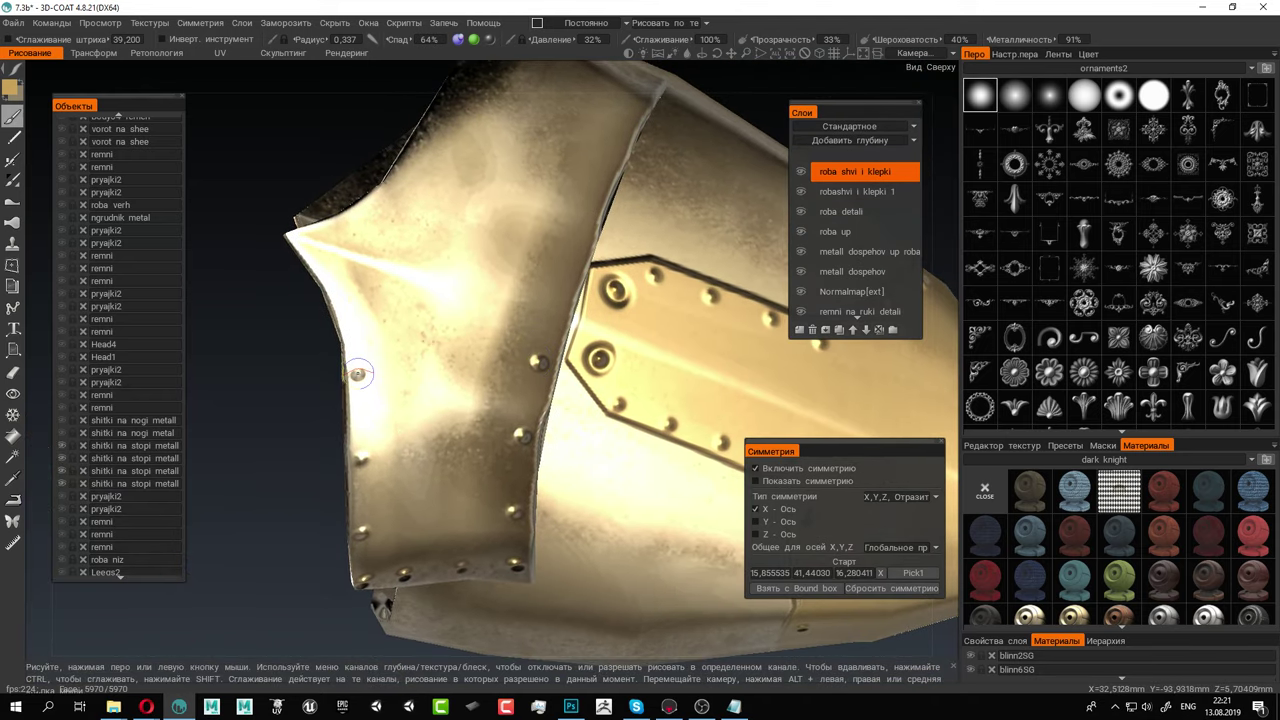
left_click(345, 309)
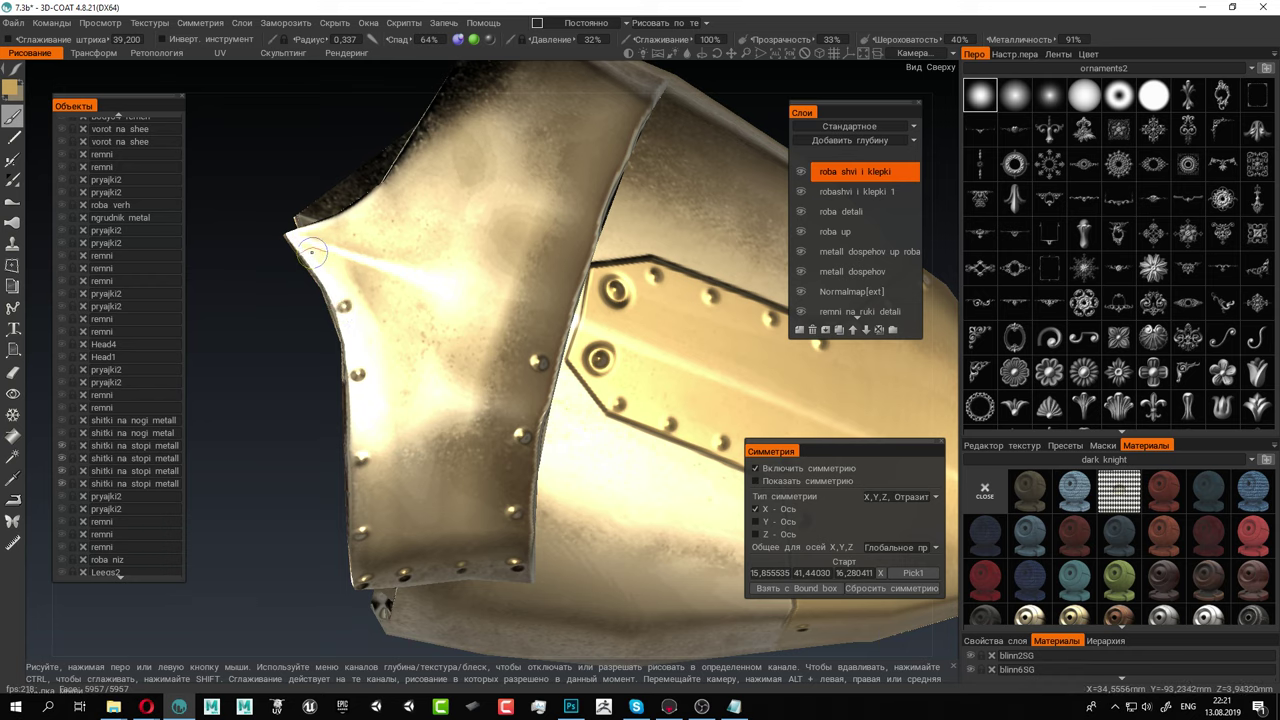
Carry the stud rows past the upper foot plate's central ridge on both the front rim and the rear edge
right_click_drag(312, 250, 325, 490)
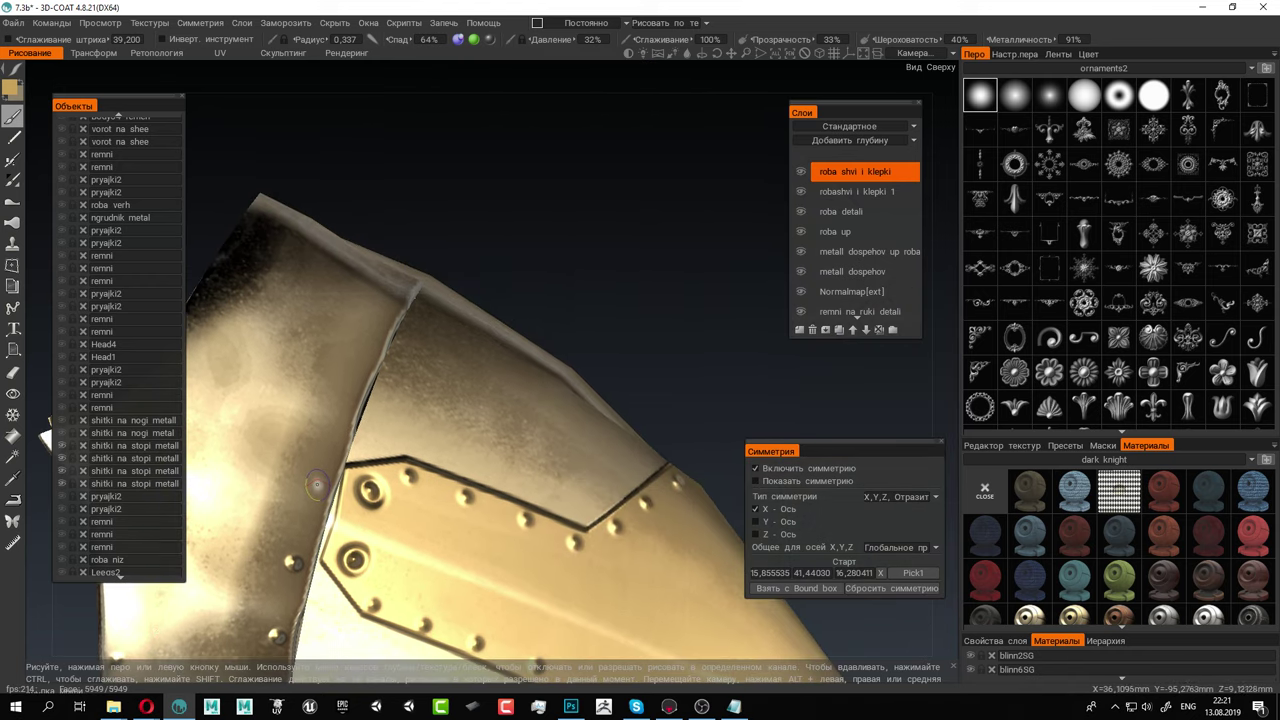
left_click(316, 485)
right_click_drag(341, 408, 474, 451)
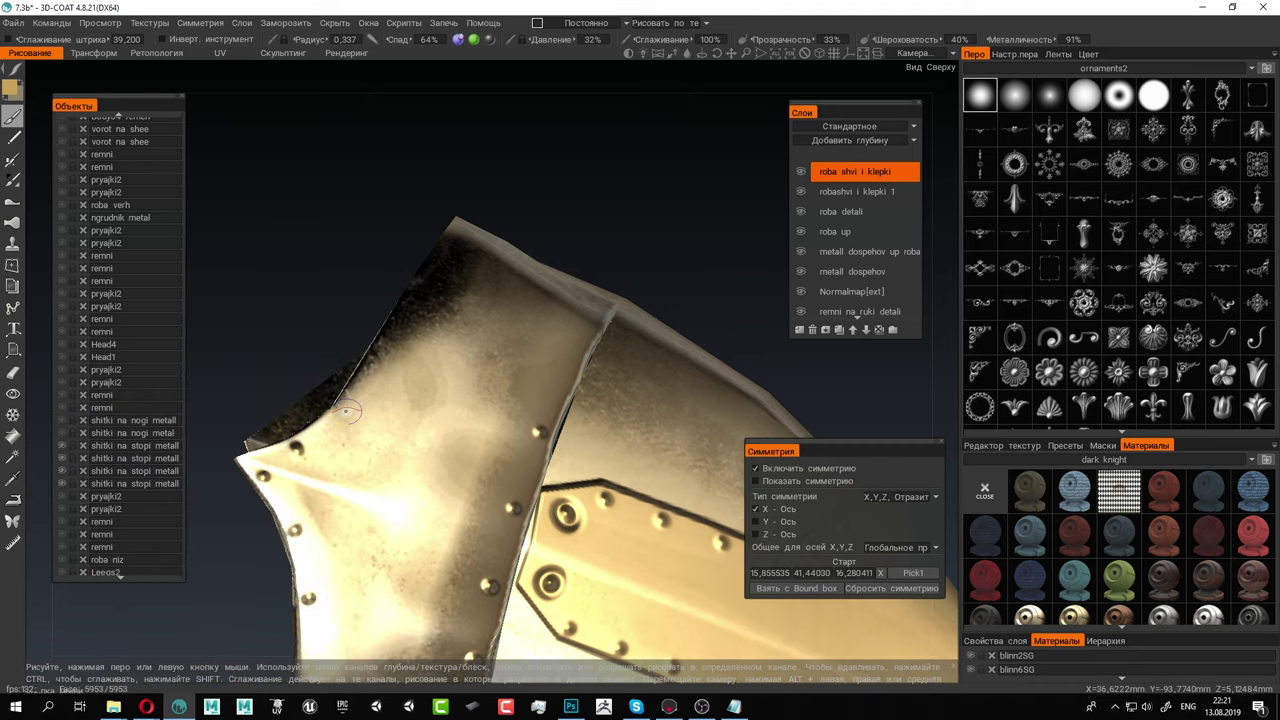
right_click_drag(346, 410, 438, 441)
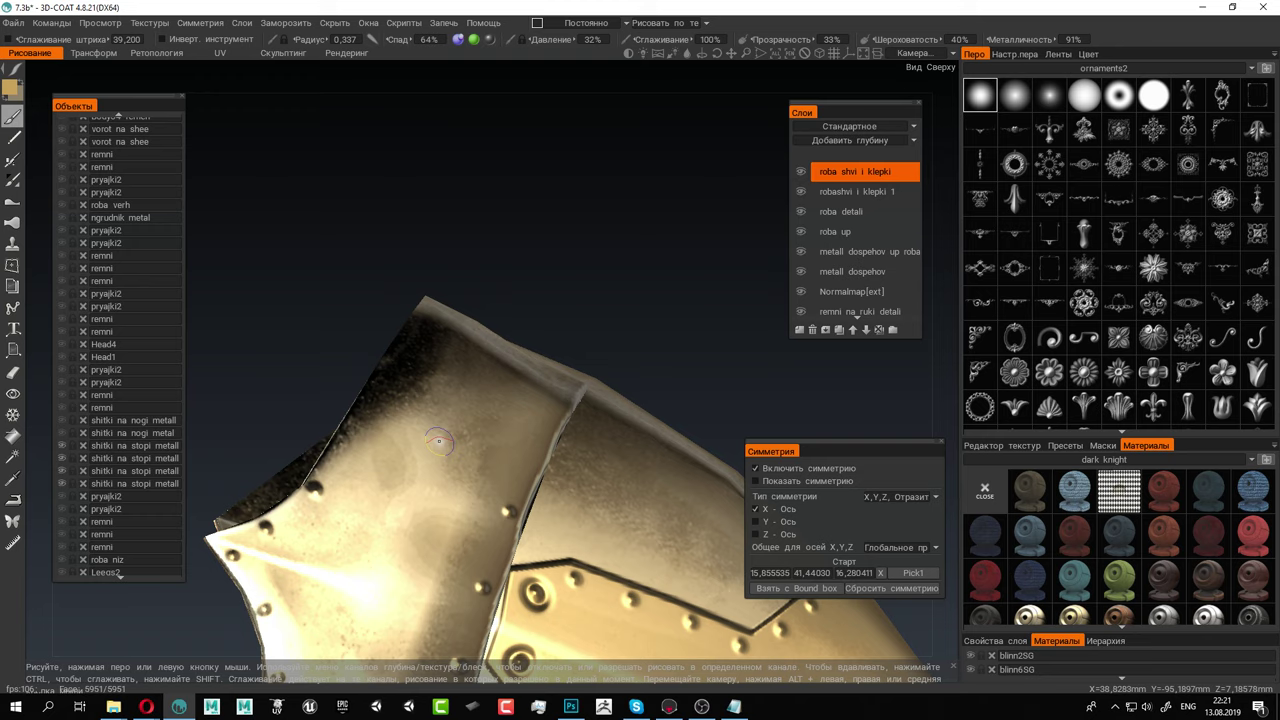
left_click(354, 434)
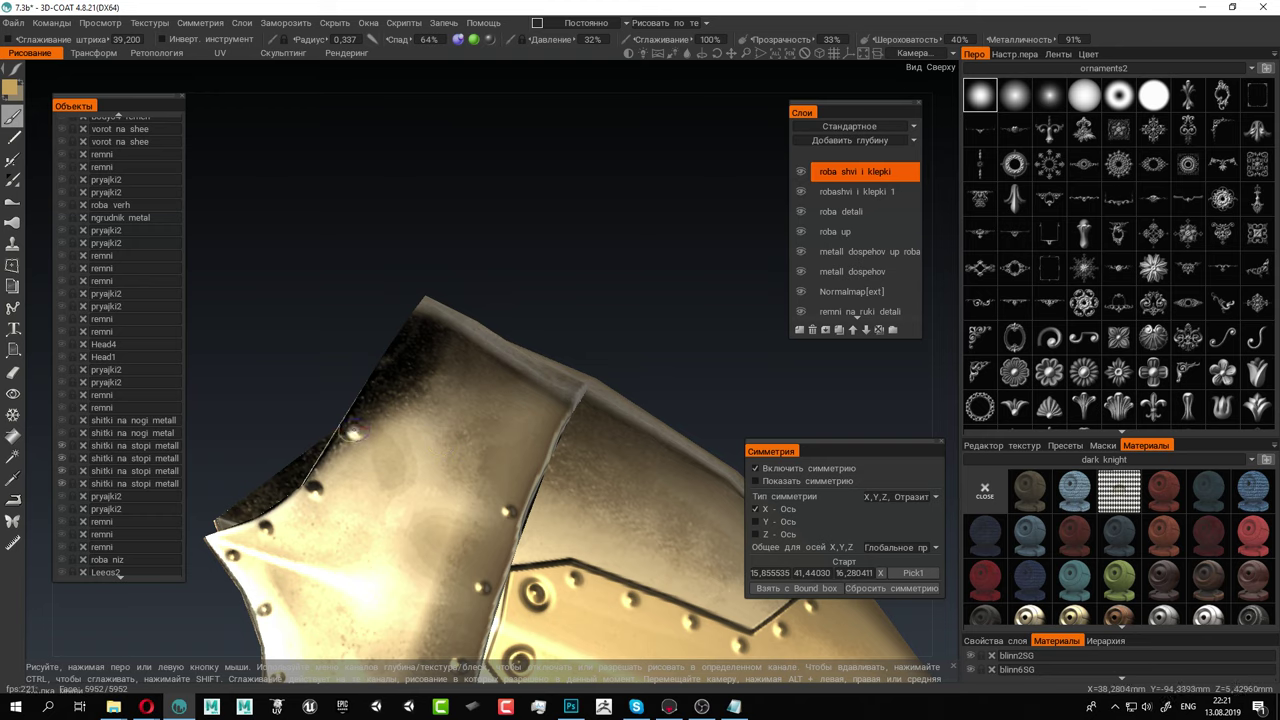
left_click(387, 374)
Complete the upper foot plate's studs at the end of its rear edge and across the remaining short side edge
mouse_move(513, 404)
right_mouse_down()
mouse_move(520, 430)
mouse_move(555, 400)
mouse_move(596, 322)
mouse_move(606, 331)
mouse_move(571, 343)
right_mouse_up()
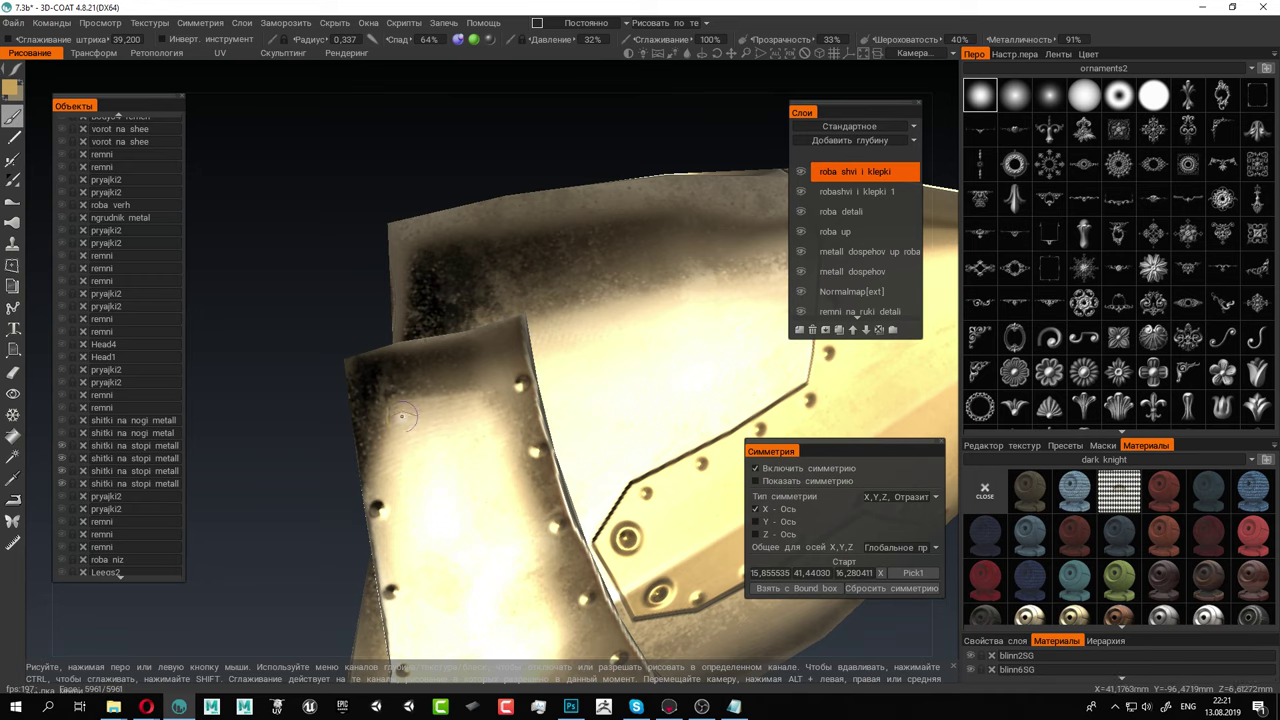
left_click(368, 430)
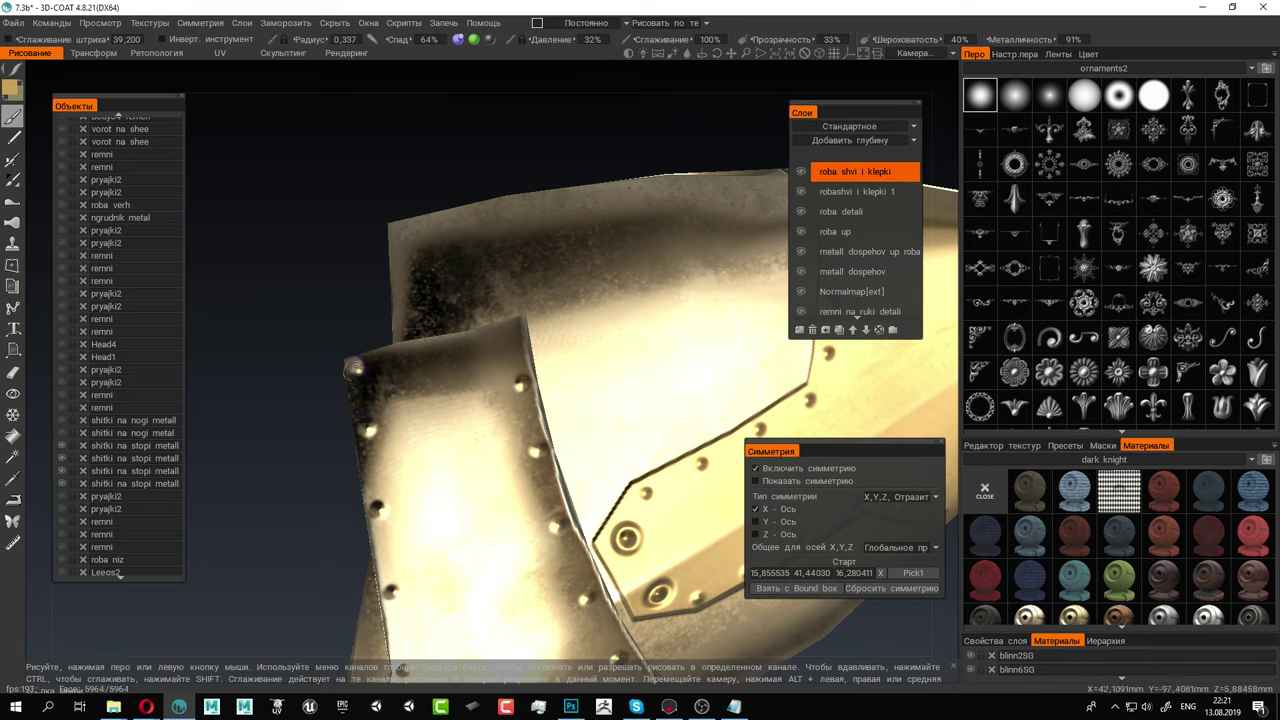
left_click(515, 336)
left_click(463, 348)
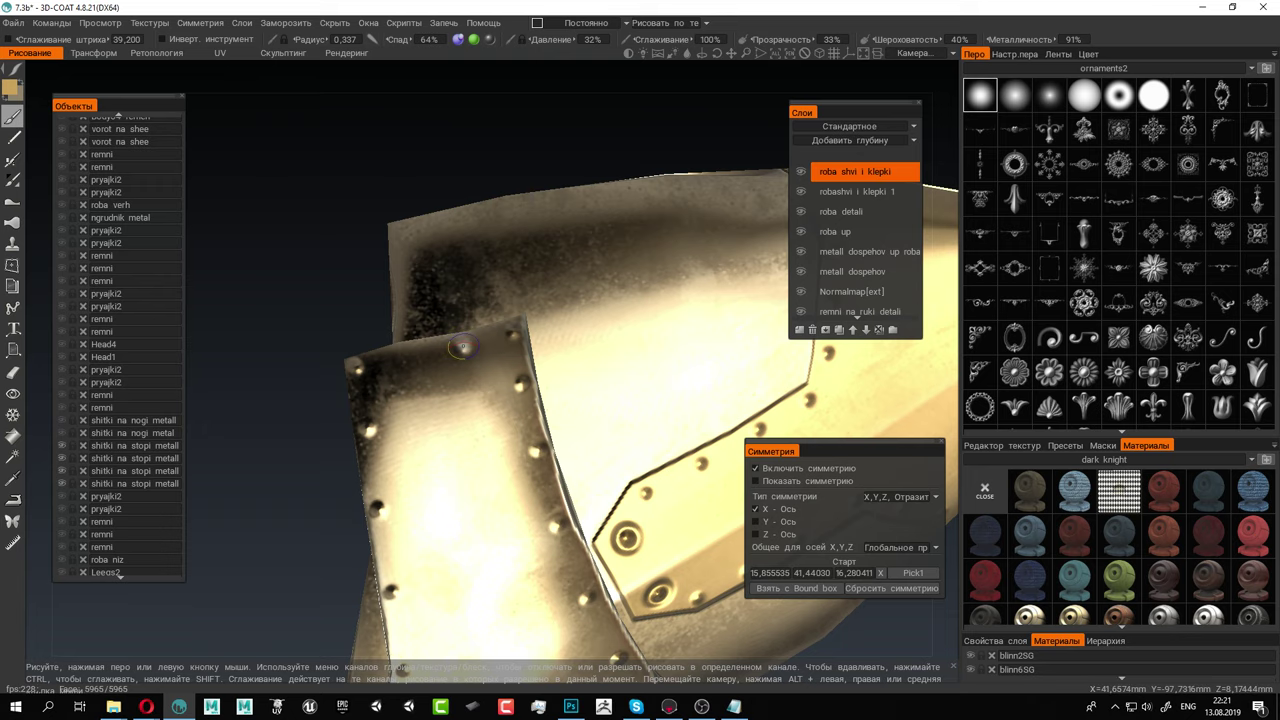
scroll(554, 519, "down", 5)
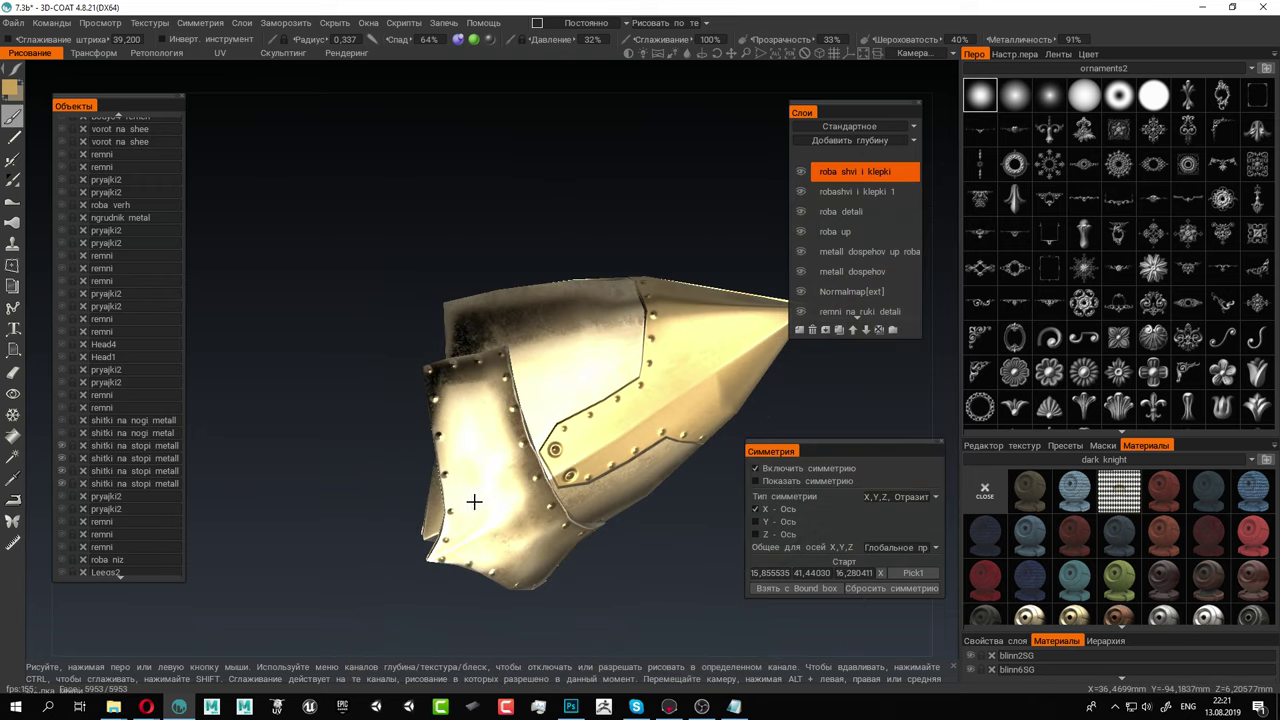
left_click_drag(474, 500, 600, 482, "alt")
left_click_drag(680, 640, 492, 692, "alt")
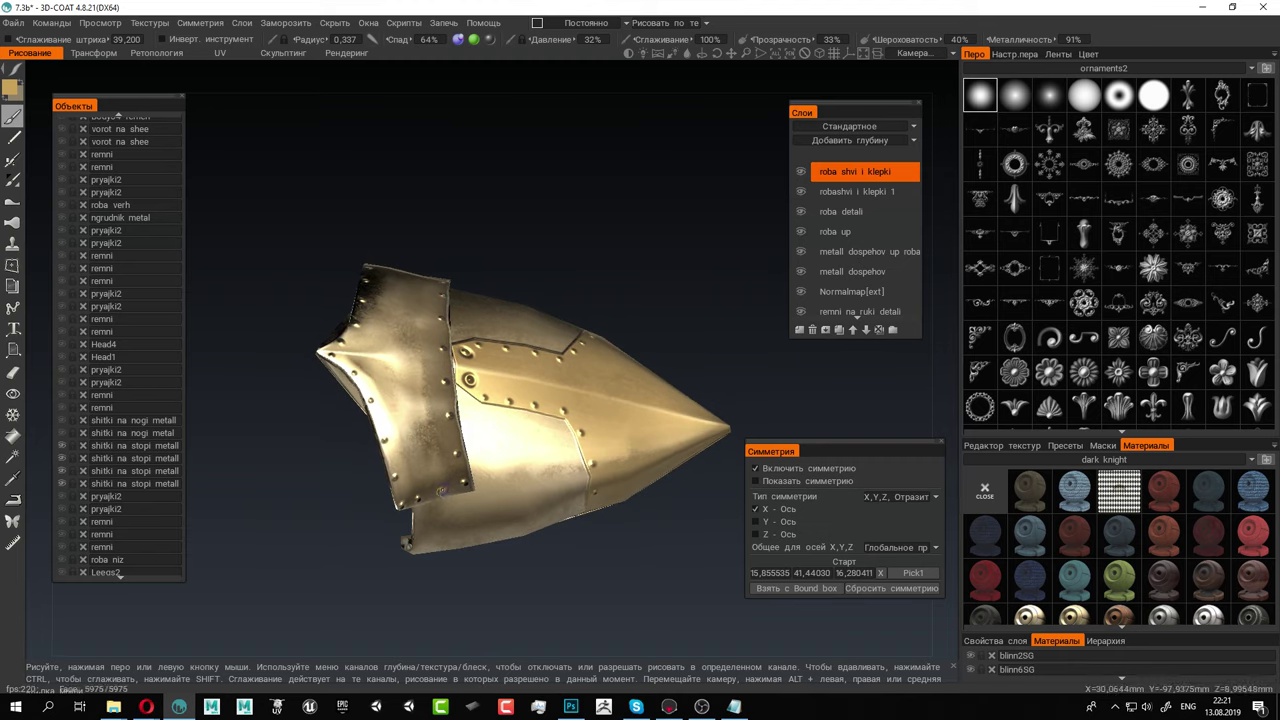
Emboss the double-scroll ornament below the upper foot plate's pointed tip, using a 3,393 brush radius and 19% pressure
left_click_drag(528, 491, 515, 503, "alt")
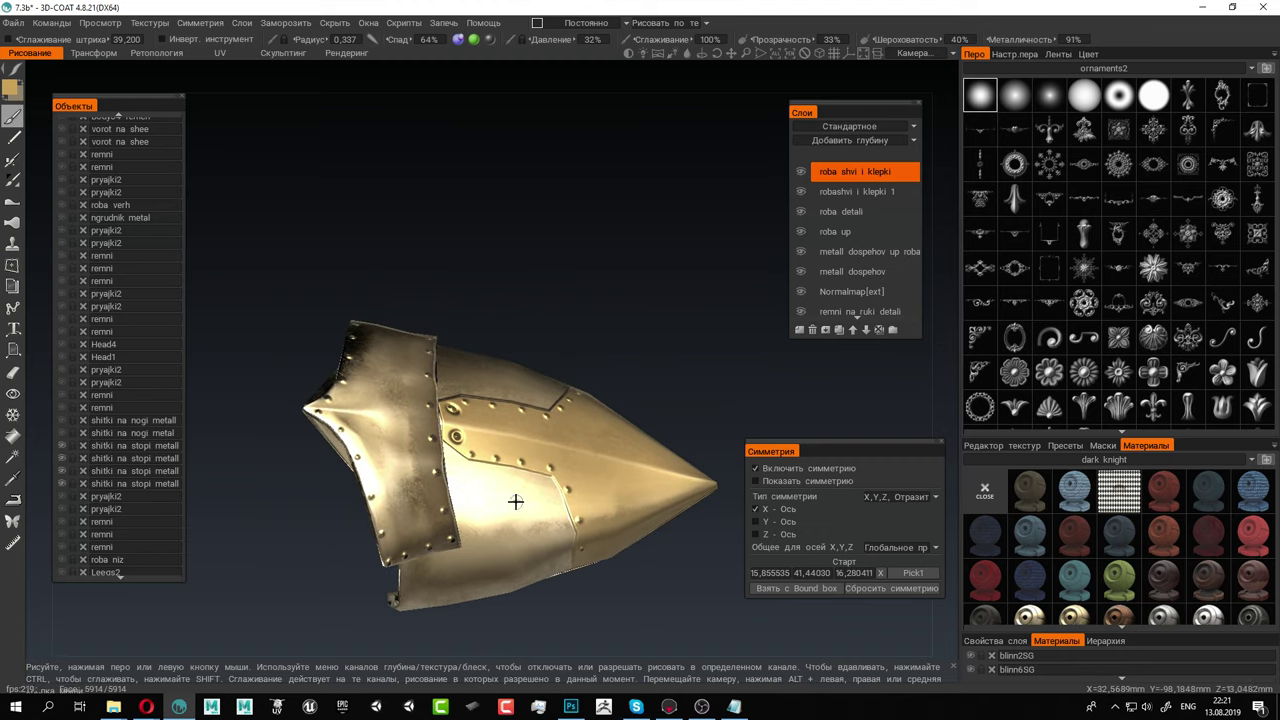
left_click_drag(485, 440, 320, 371, "alt")
middle_click_drag(335, 297, 423, 394, "alt")
right_click_drag(423, 394, 546, 471, "alt")
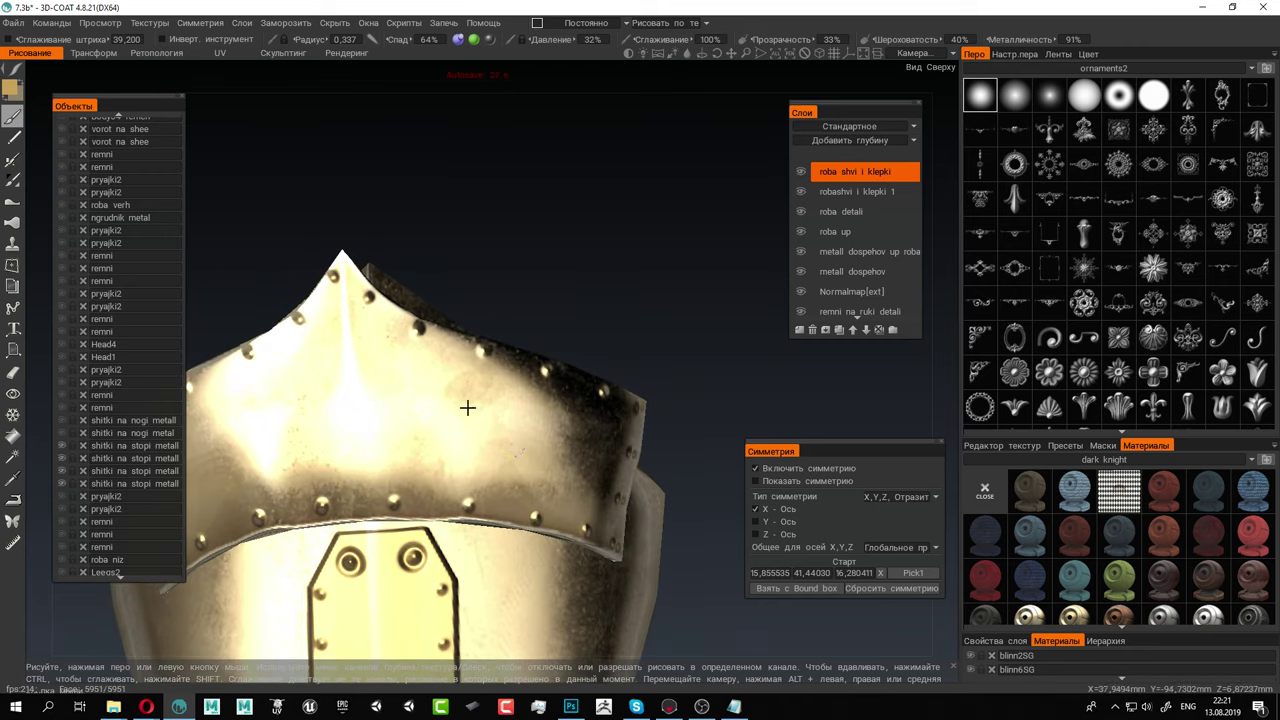
middle_click_drag(469, 407, 606, 407, "alt")
left_click_drag(605, 406, 551, 394, "alt")
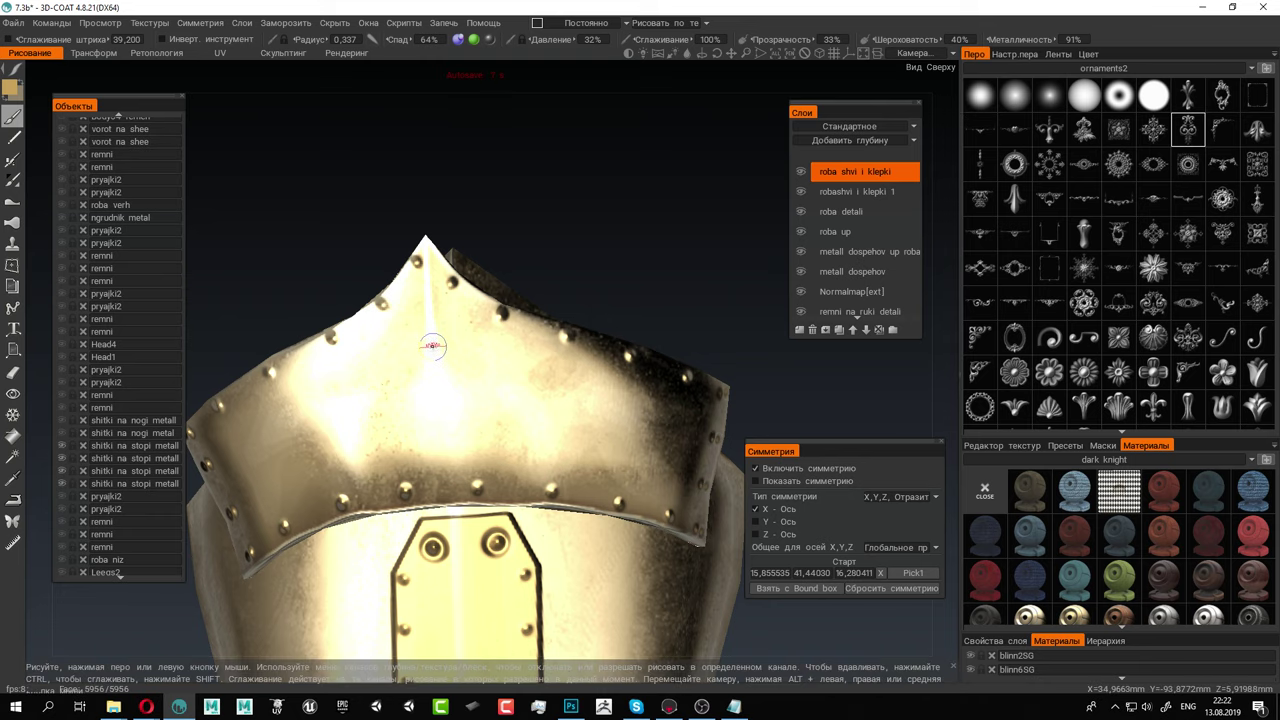
scroll(431, 357, "up", 12)
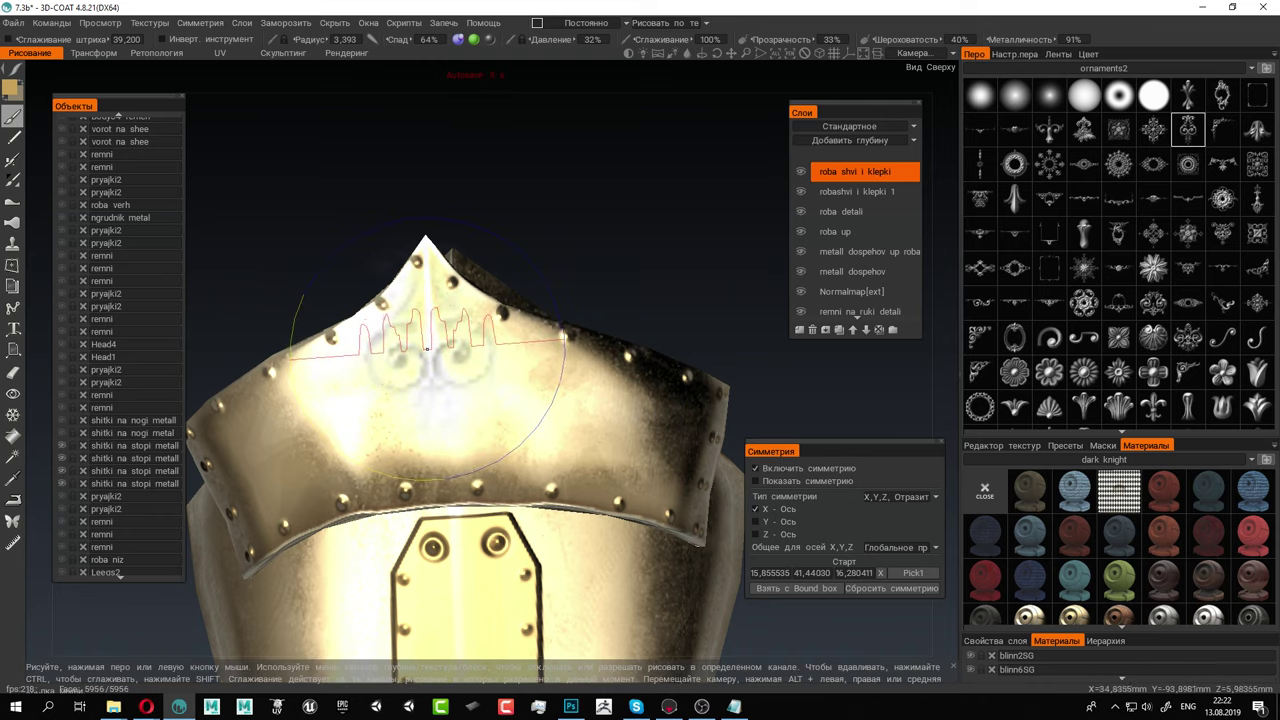
left_click(429, 343)
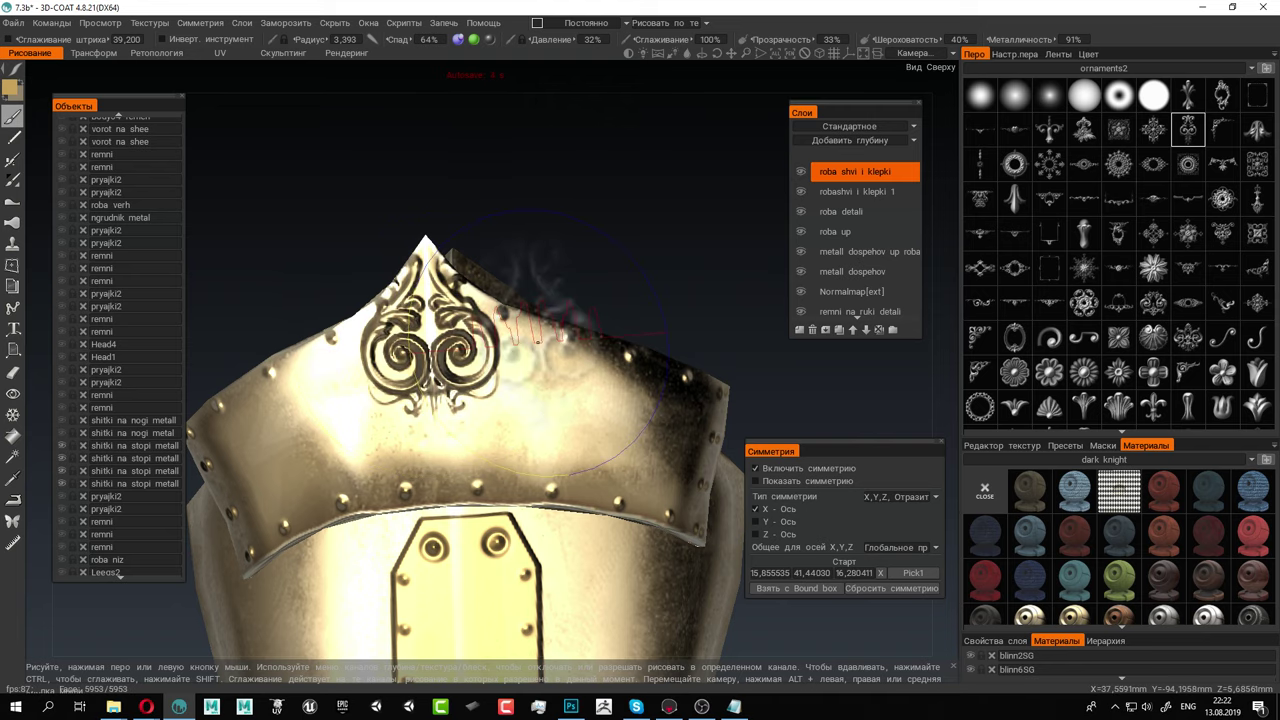
key("ctrl+z")
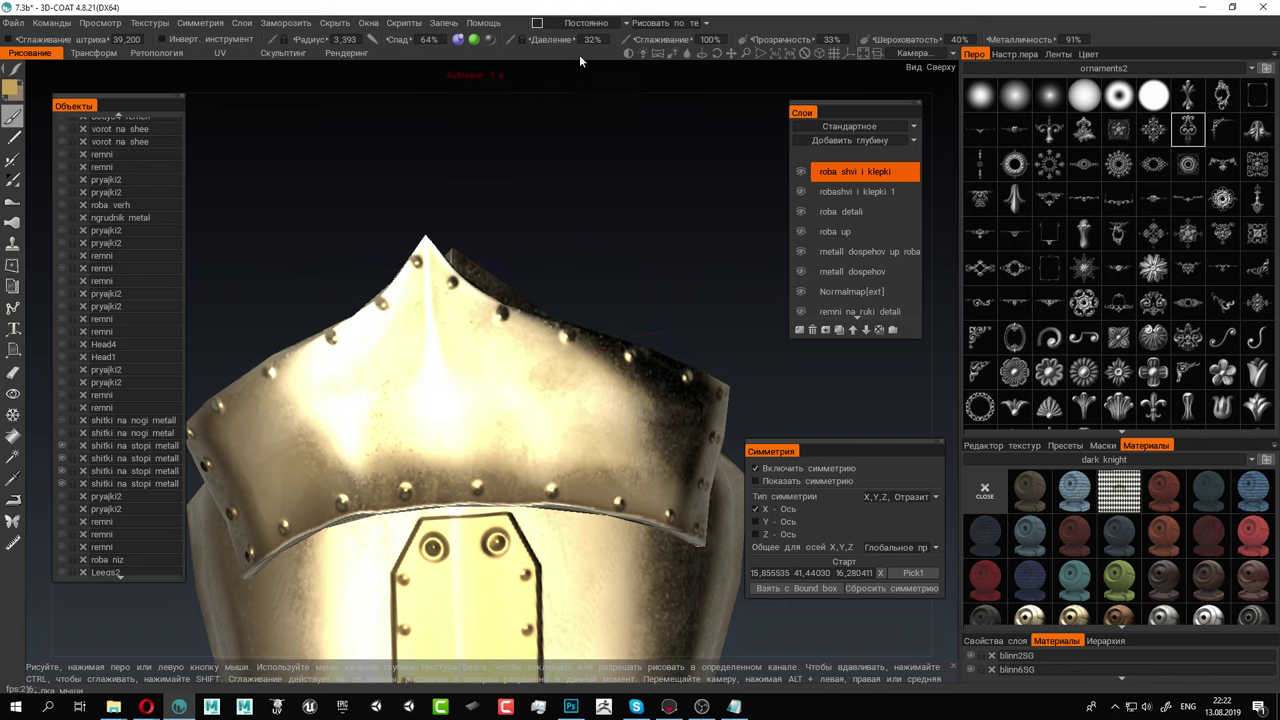
key("ctrl+s")
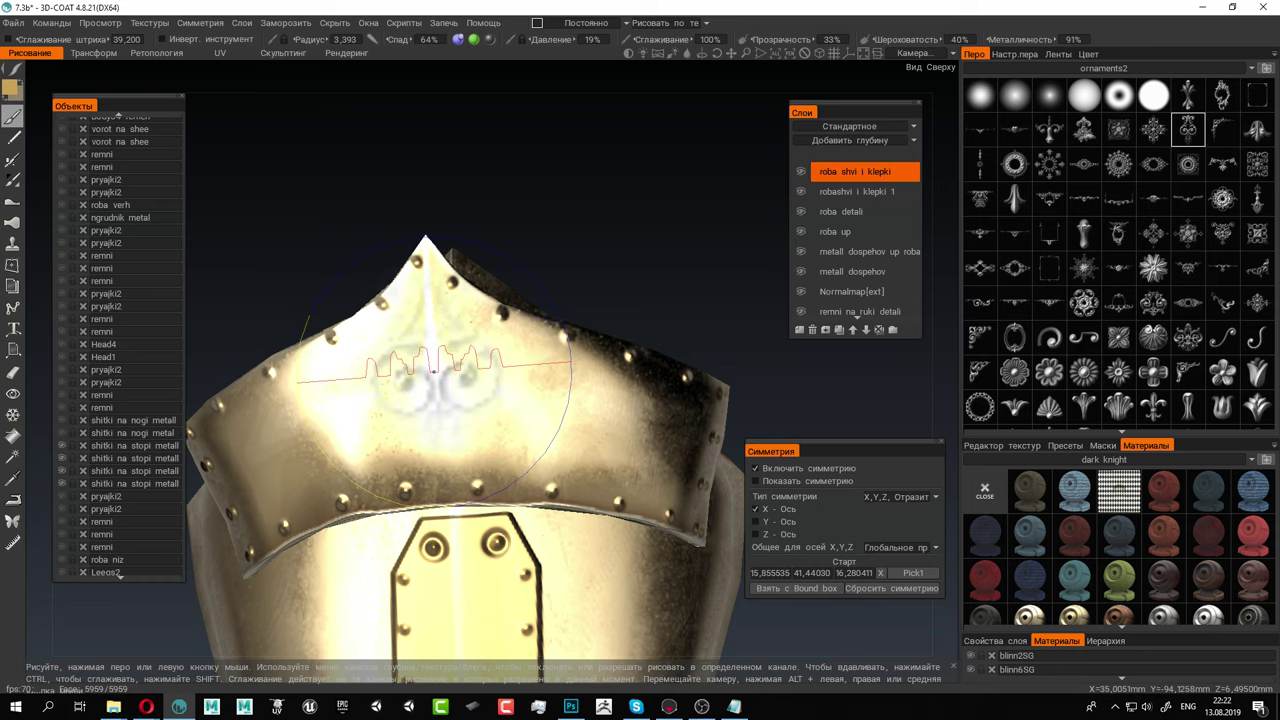
left_click(433, 372)
Stamp the same scroll ornament, turned diagonally with radius 2,015, in the front lower corner of the upper plate's side flap
right_click_drag(583, 418, 258, 302, "alt")
middle_click_drag(458, 358, 505, 320, "alt")
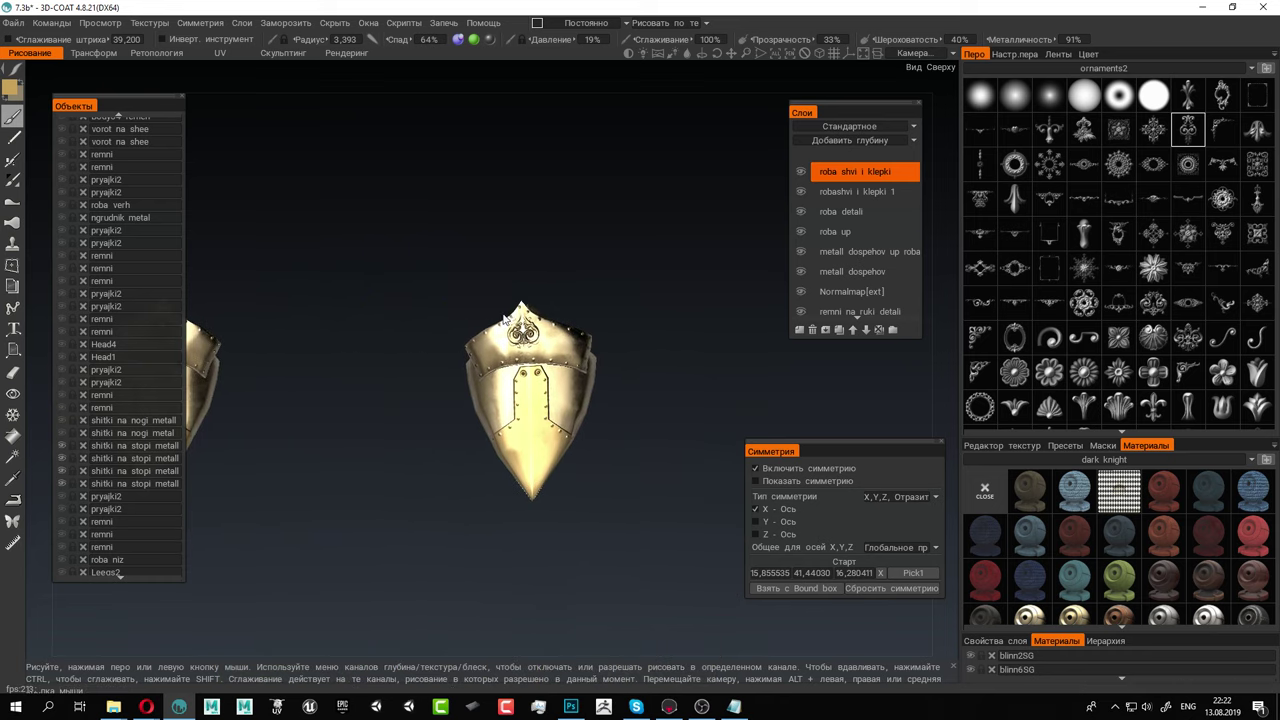
mouse_move(505, 320)
left_mouse_down("alt")
mouse_move(613, 304)
mouse_move(604, 299)
left_mouse_up("alt")
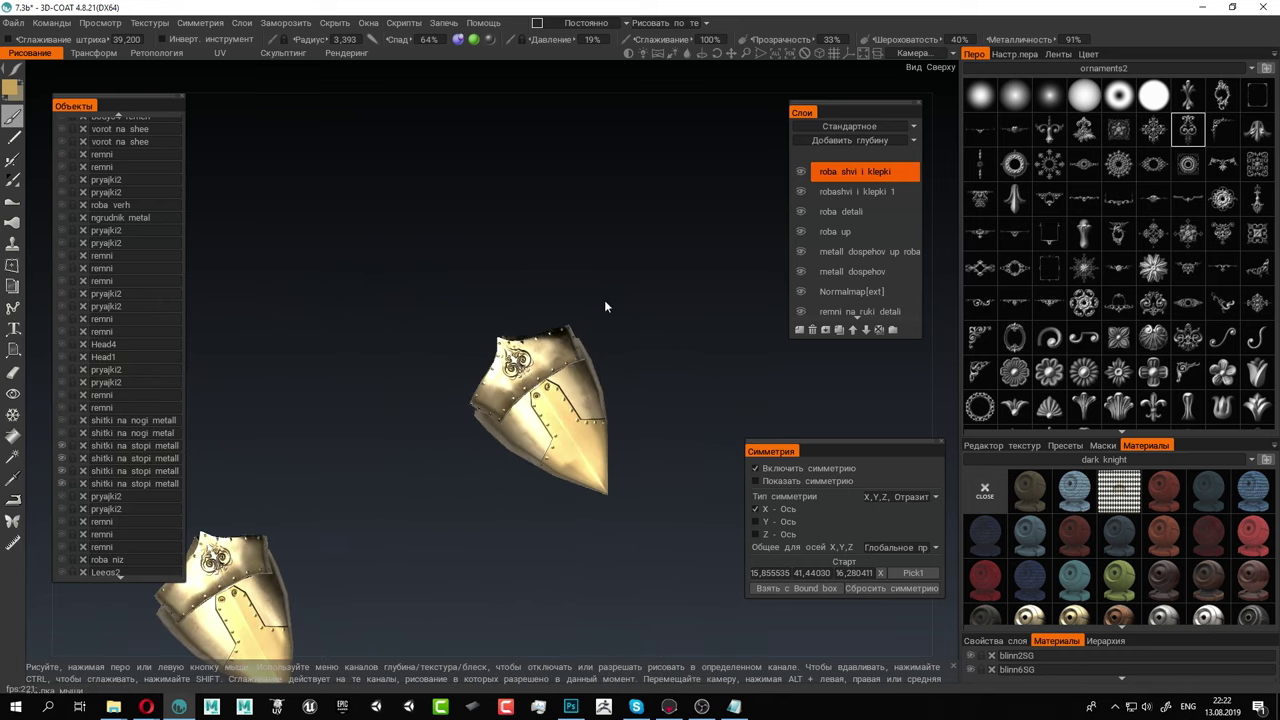
right_click_drag(382, 320, 552, 450, "alt")
mouse_move(505, 457)
left_mouse_down("alt")
mouse_move(563, 423)
mouse_move(507, 530)
mouse_move(515, 636)
mouse_move(600, 610)
left_mouse_up("alt")
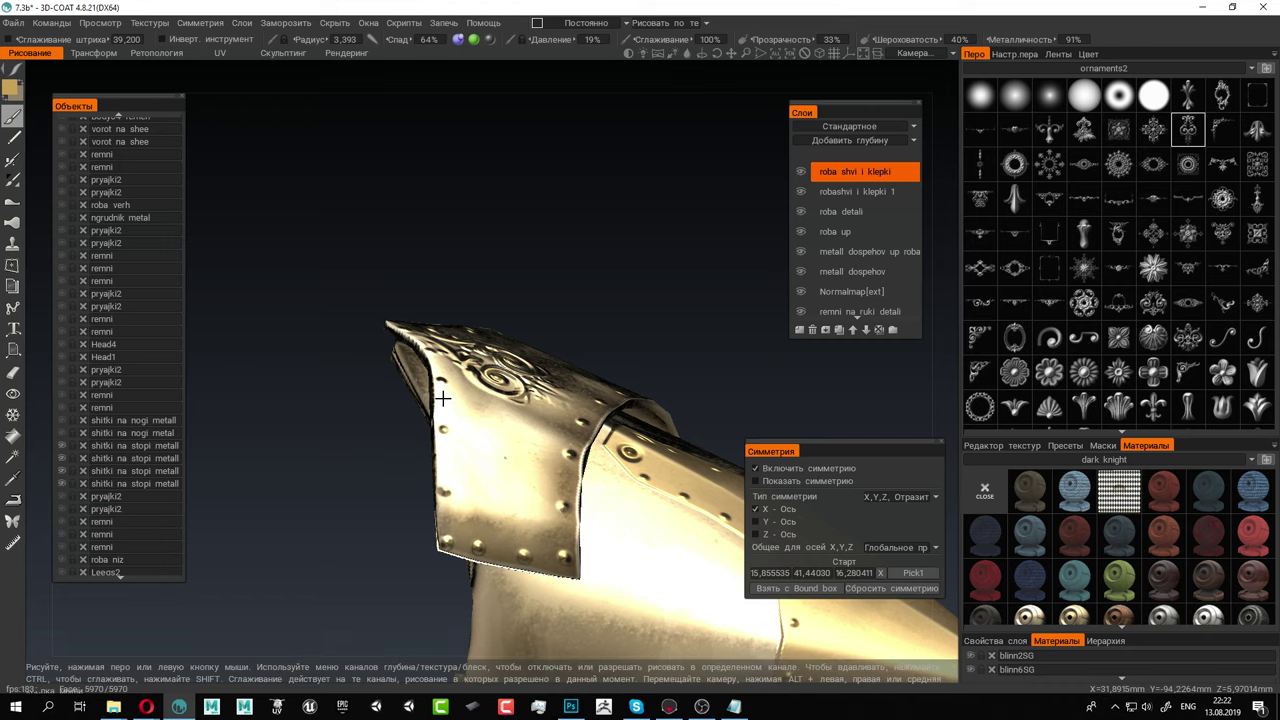
right_click_drag(441, 397, 529, 437, "alt")
middle_click_drag(529, 437, 438, 281, "alt")
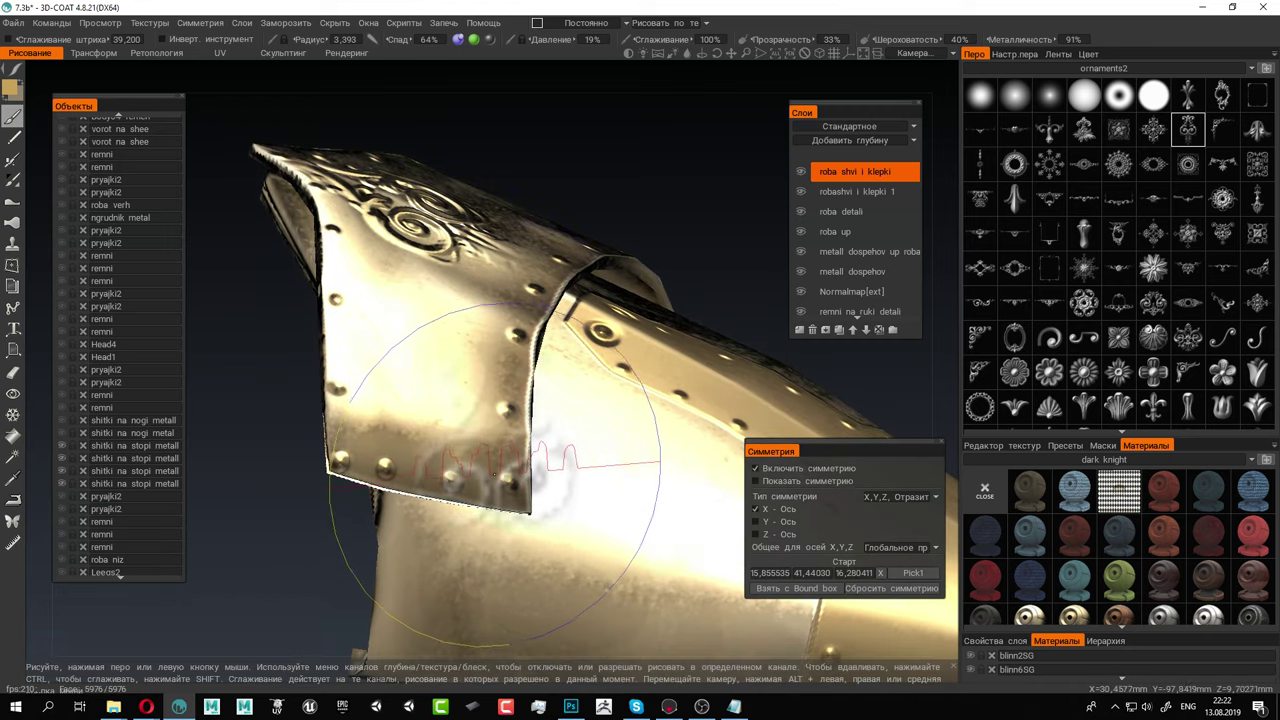
right_click_drag(457, 449, 386, 437)
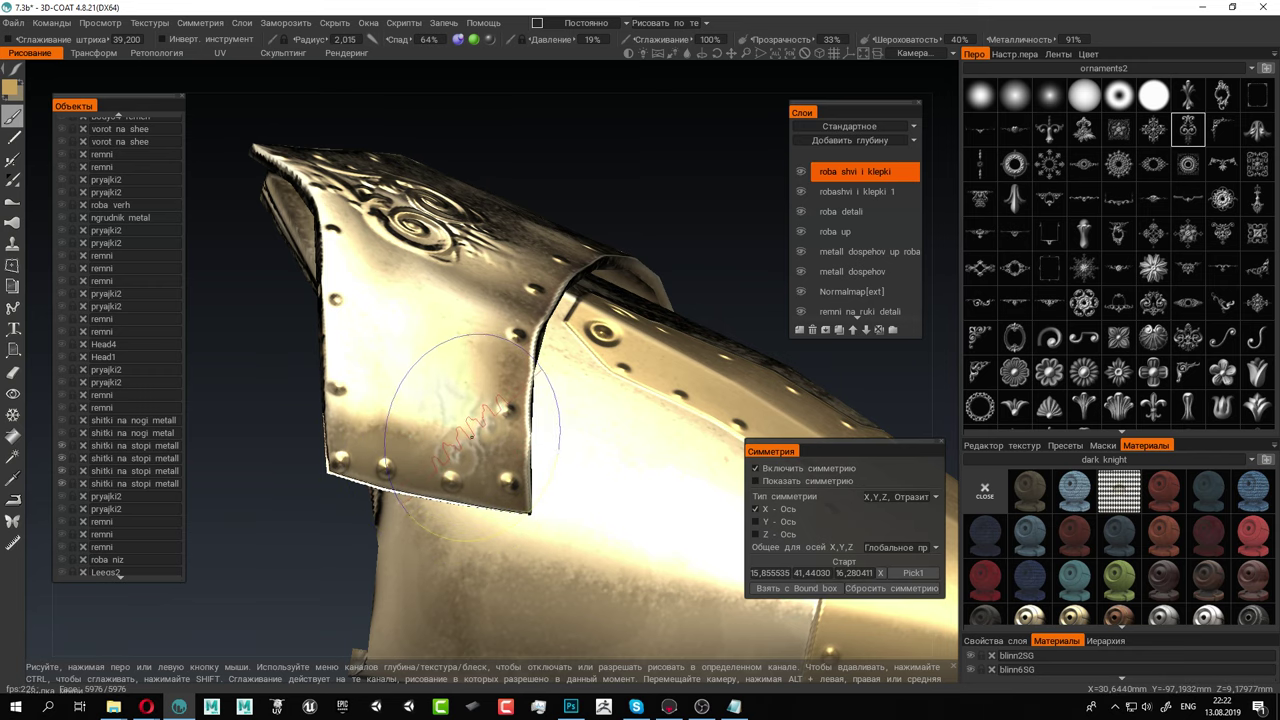
left_click(474, 440)
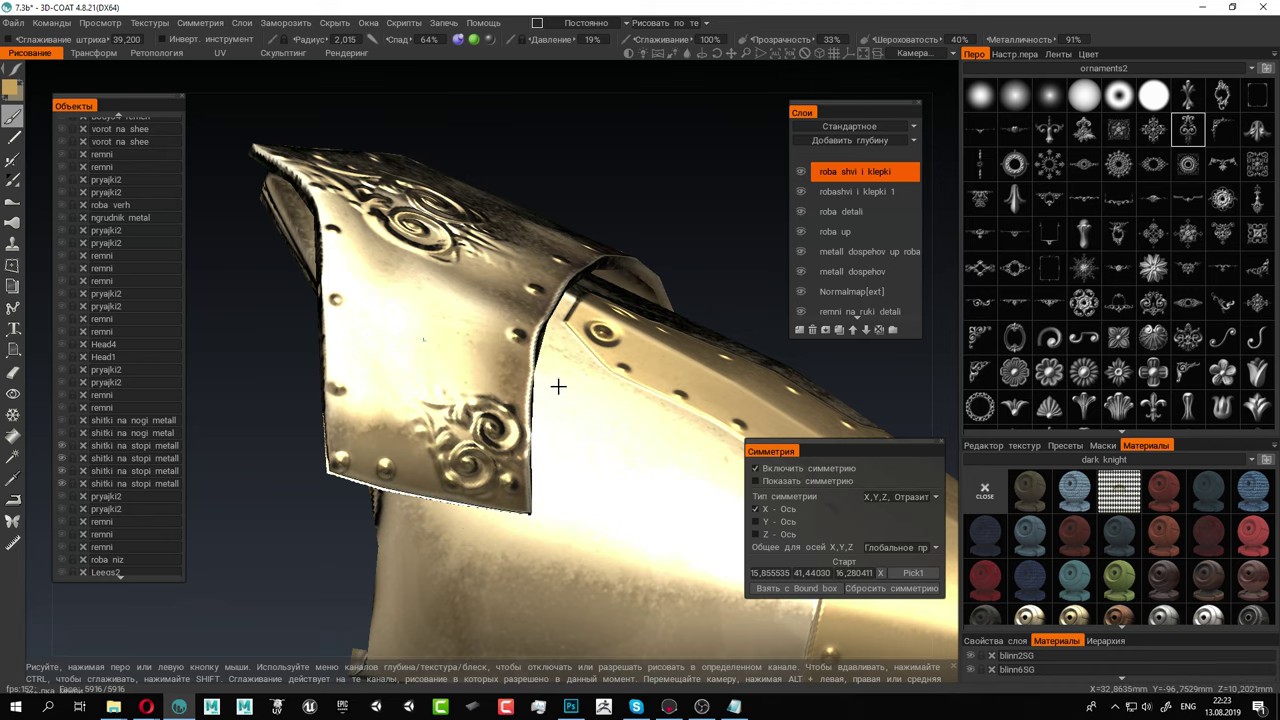
Stamp the matching diagonal scroll ornament in the front lower corner of the upper plate's opposite side flap
mouse_move(558, 386)
middle_mouse_down()
mouse_move(266, 357)
mouse_move(484, 427)
mouse_move(506, 463)
middle_mouse_up()
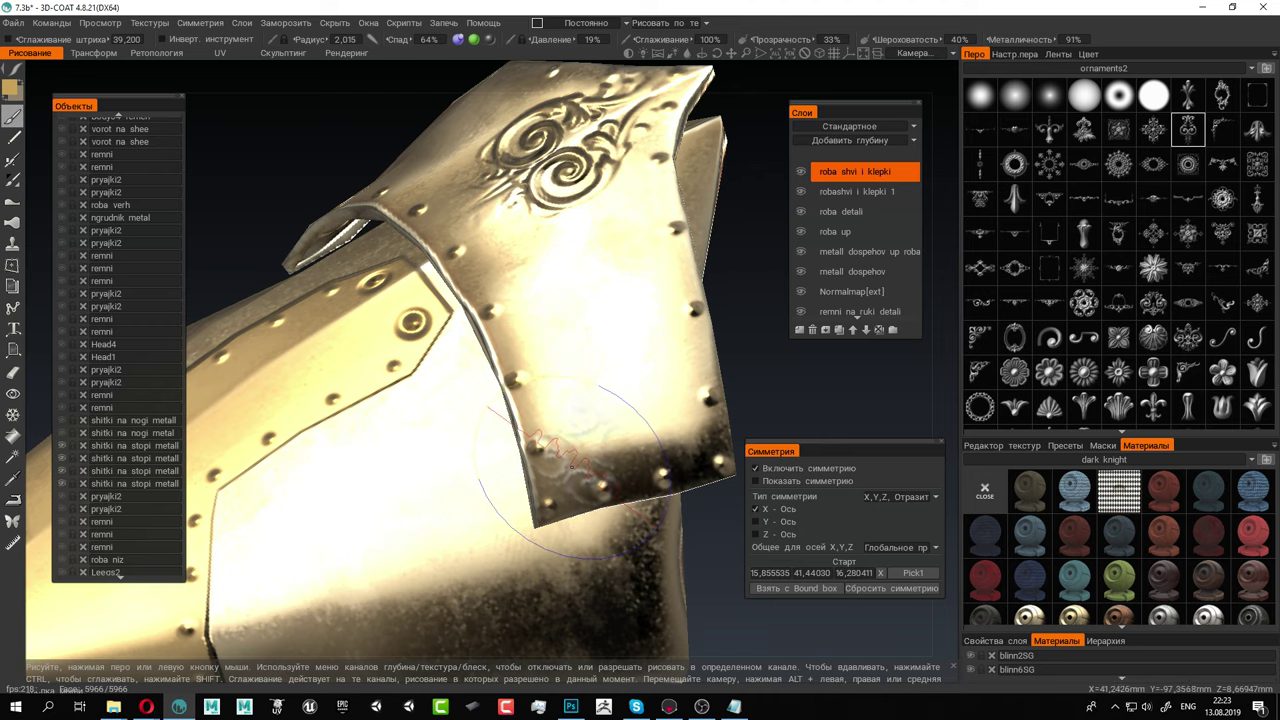
left_click(572, 467)
right_click_drag(648, 453, 502, 398, "alt")
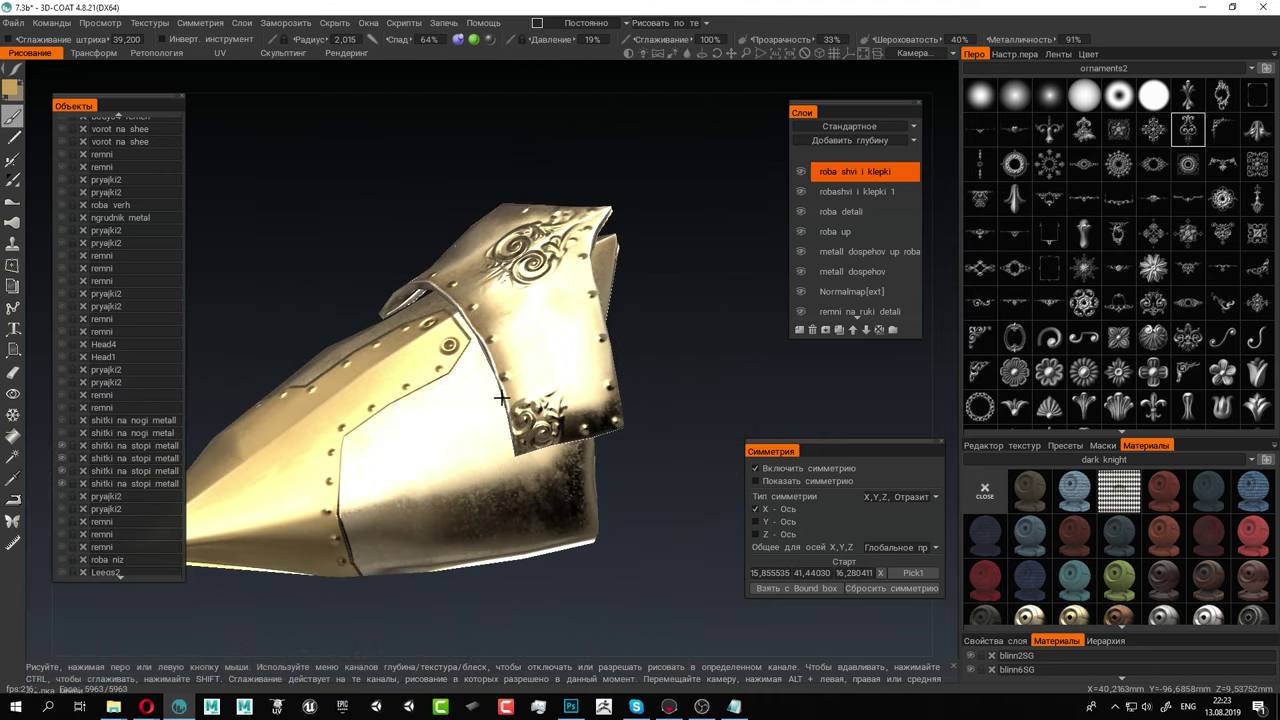
middle_click_drag(500, 398, 557, 469)
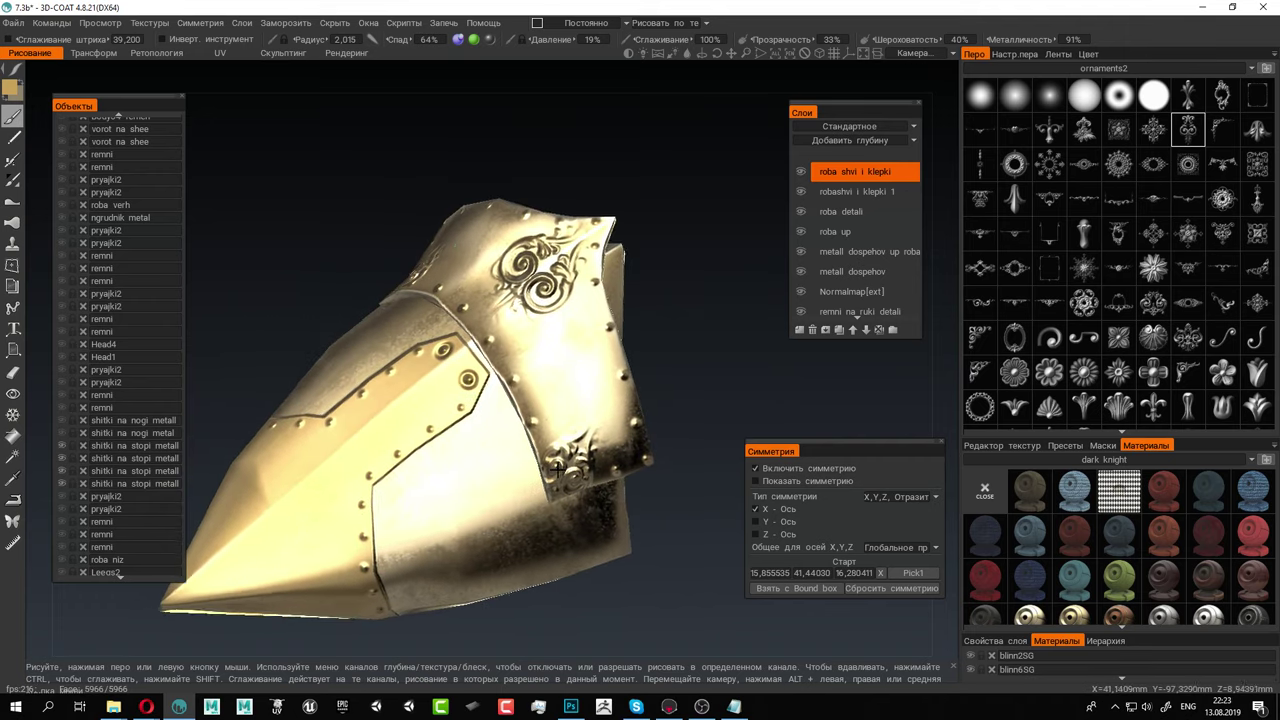
left_click_drag(557, 469, 532, 456, "alt")
right_click_drag(530, 456, 602, 468, "alt")
left_click_drag(602, 468, 558, 466, "alt")
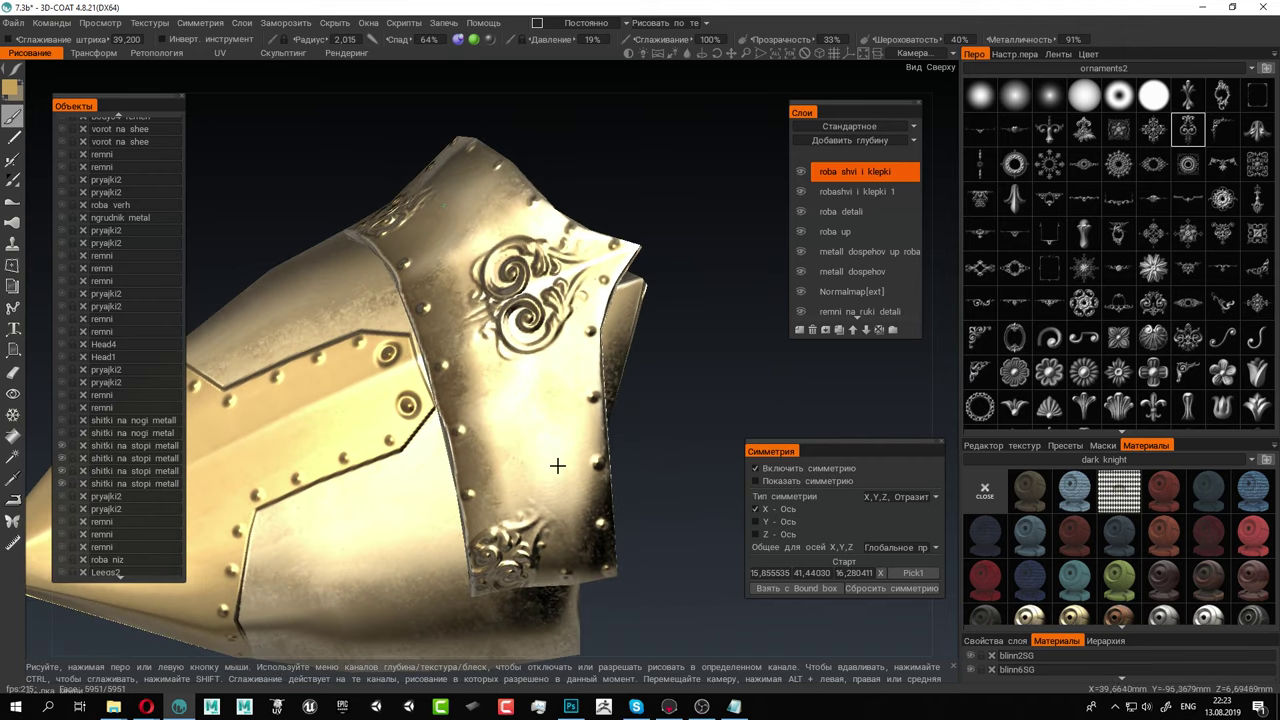
Place a small stud beside the corner ornament on each side flap of the upper plate, using the soft round brush at radius 0,330
mouse_move(557, 465)
middle_mouse_down()
mouse_move(536, 541)
mouse_move(544, 560)
middle_mouse_up()
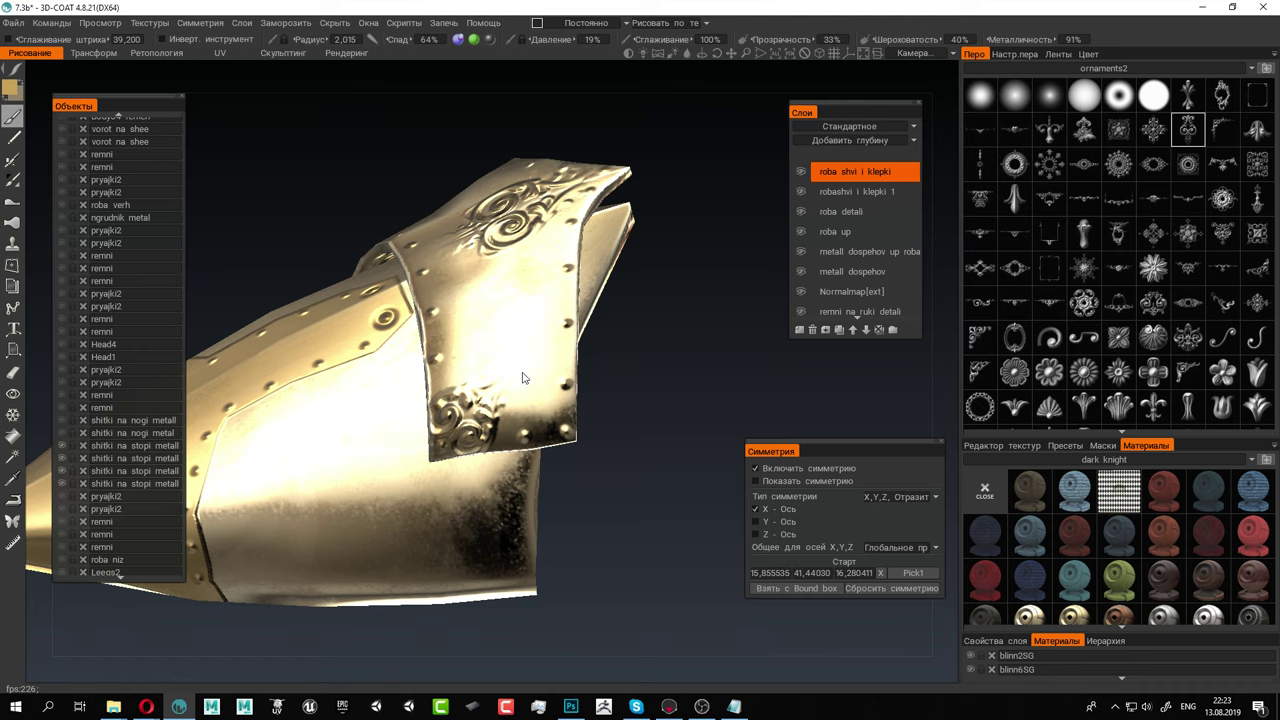
scroll(543, 380, "up", 5)
mouse_move(626, 452)
left_mouse_down("alt")
mouse_move(680, 440)
mouse_move(566, 451)
mouse_move(594, 351)
left_mouse_up("alt")
mouse_move(593, 343)
left_mouse_down("alt")
mouse_move(583, 230)
mouse_move(602, 482)
mouse_move(586, 266)
left_mouse_up("alt")
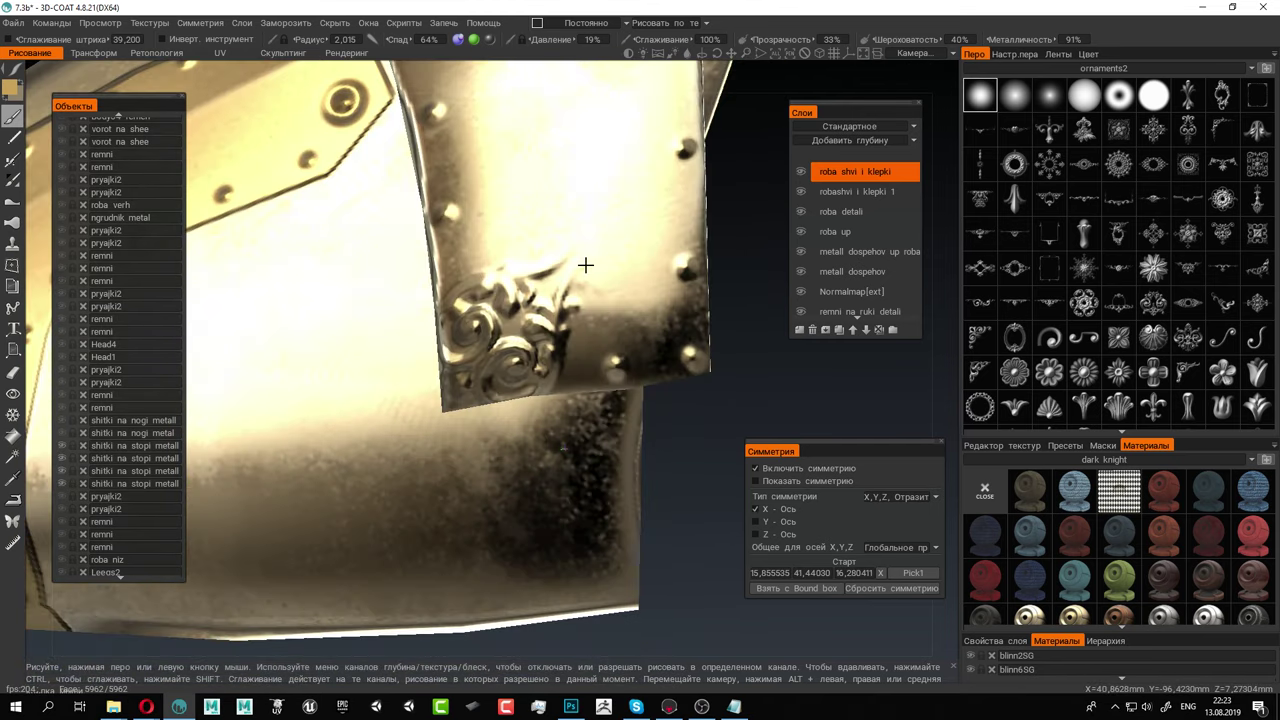
right_click_drag(514, 279, 482, 277)
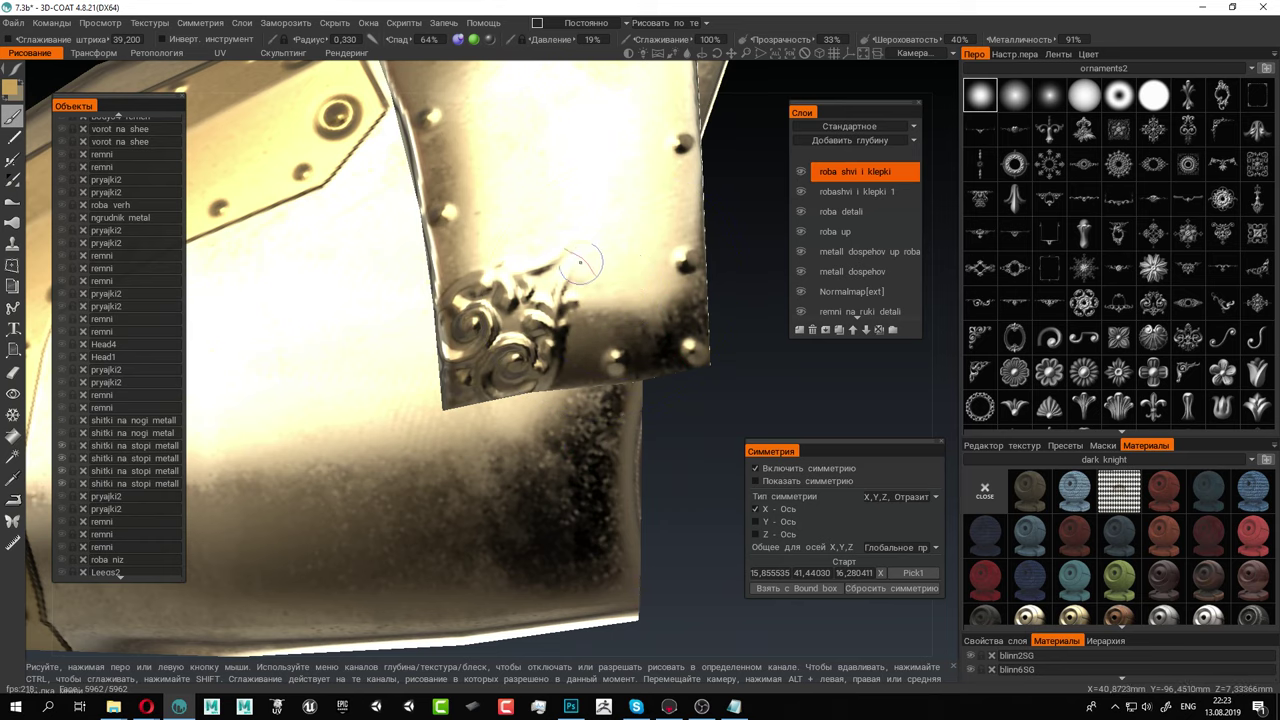
left_click(600, 271)
right_click_drag(597, 321, 386, 275, "alt")
left_click_drag(386, 275, 712, 352, "alt")
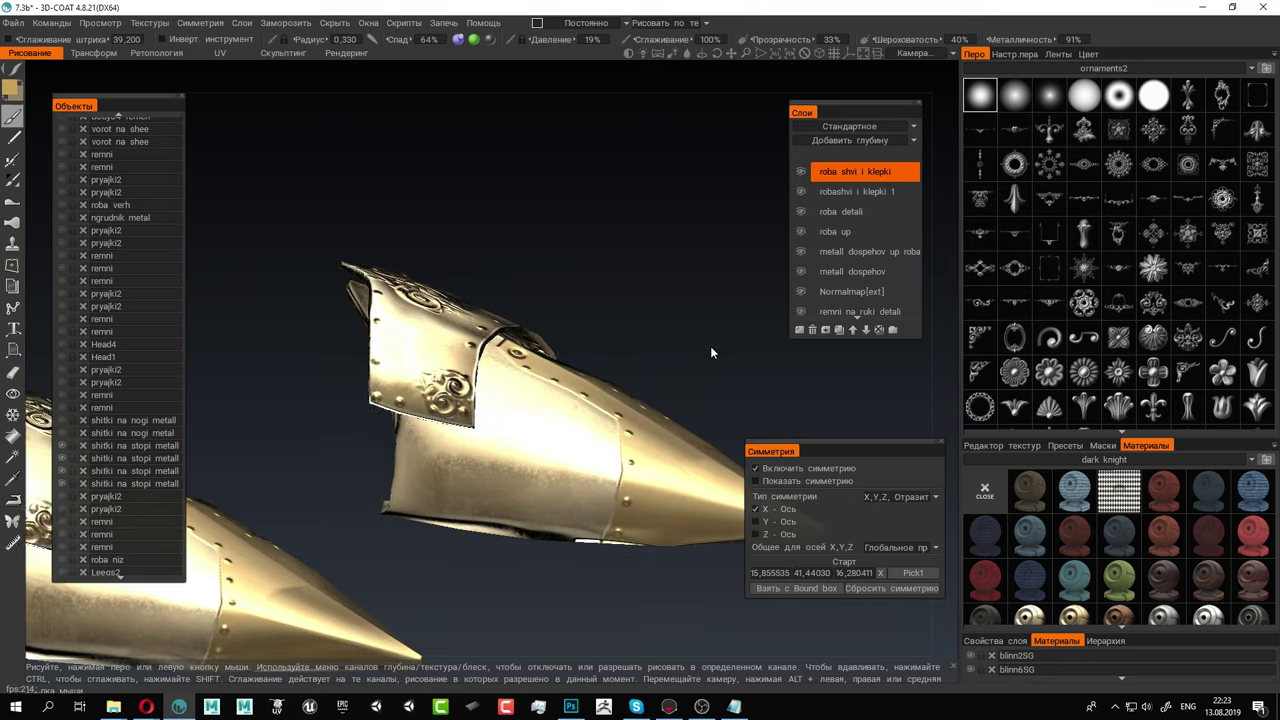
right_click_drag(712, 352, 397, 377, "alt")
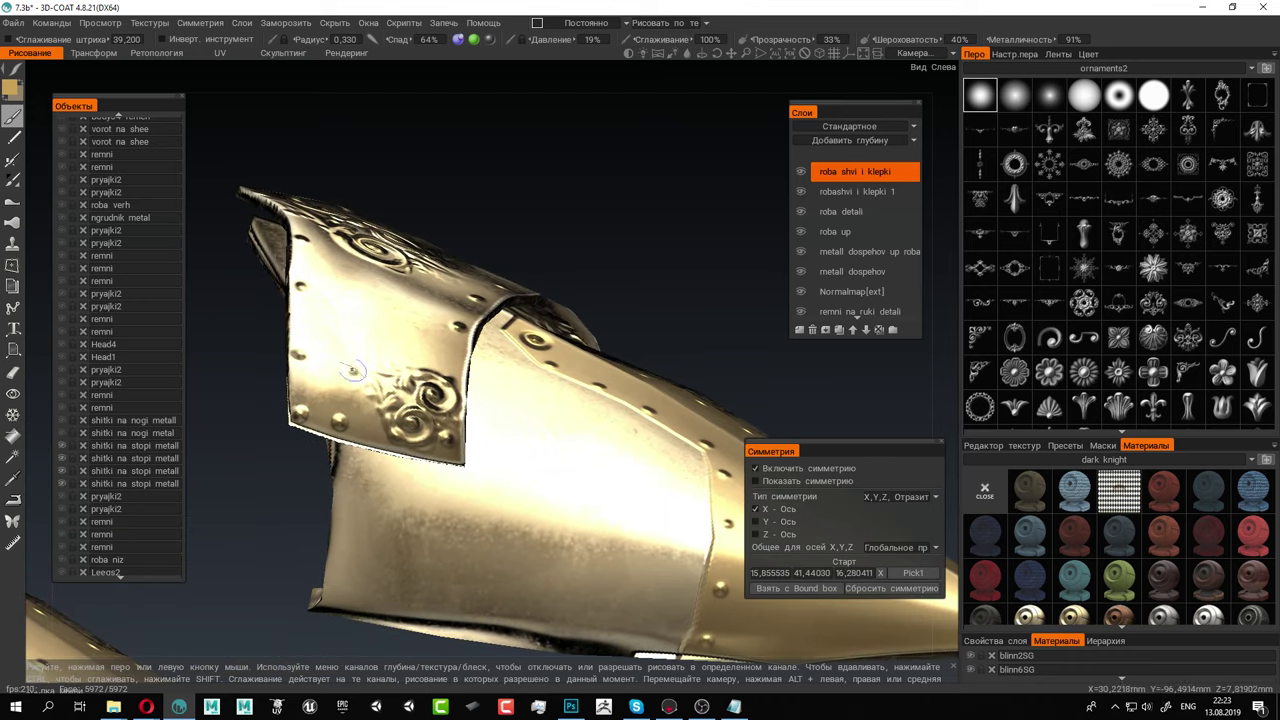
Place a row of studs on the main foot plate just outside the raised toe panel's seam, along its first side
left_click_drag(543, 439, 481, 456, "alt")
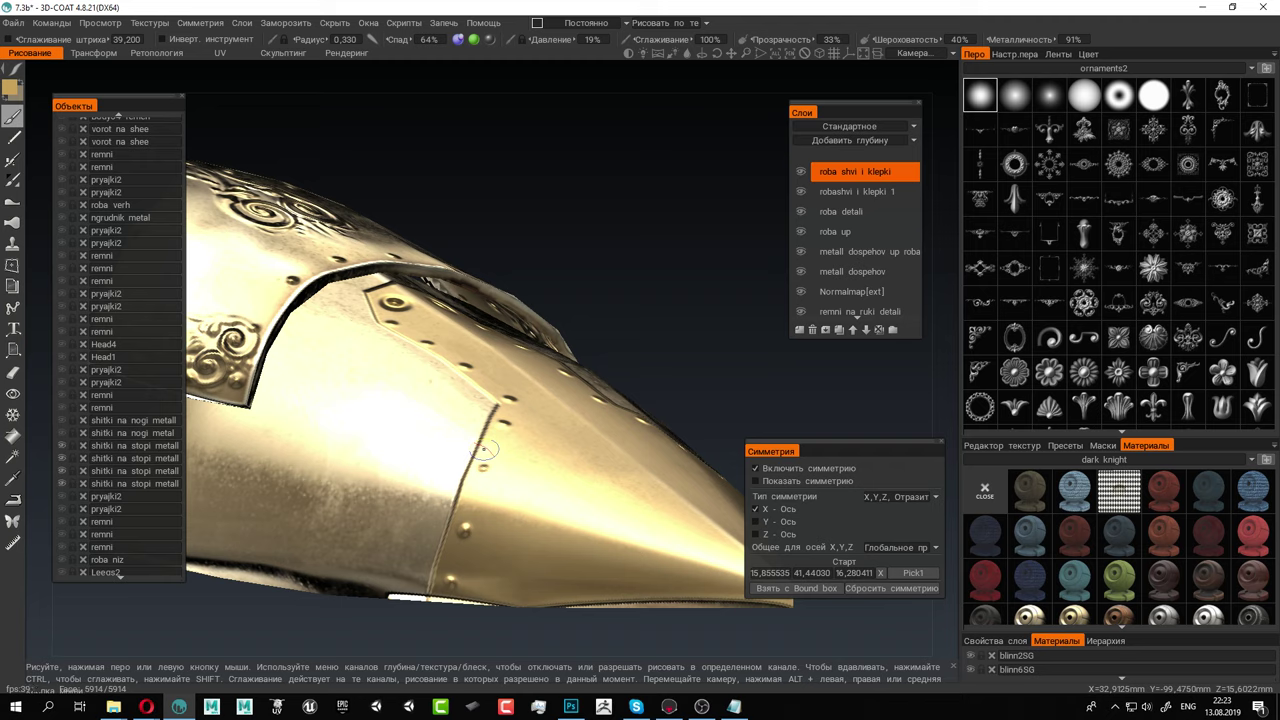
left_click_drag(609, 399, 562, 383, "alt")
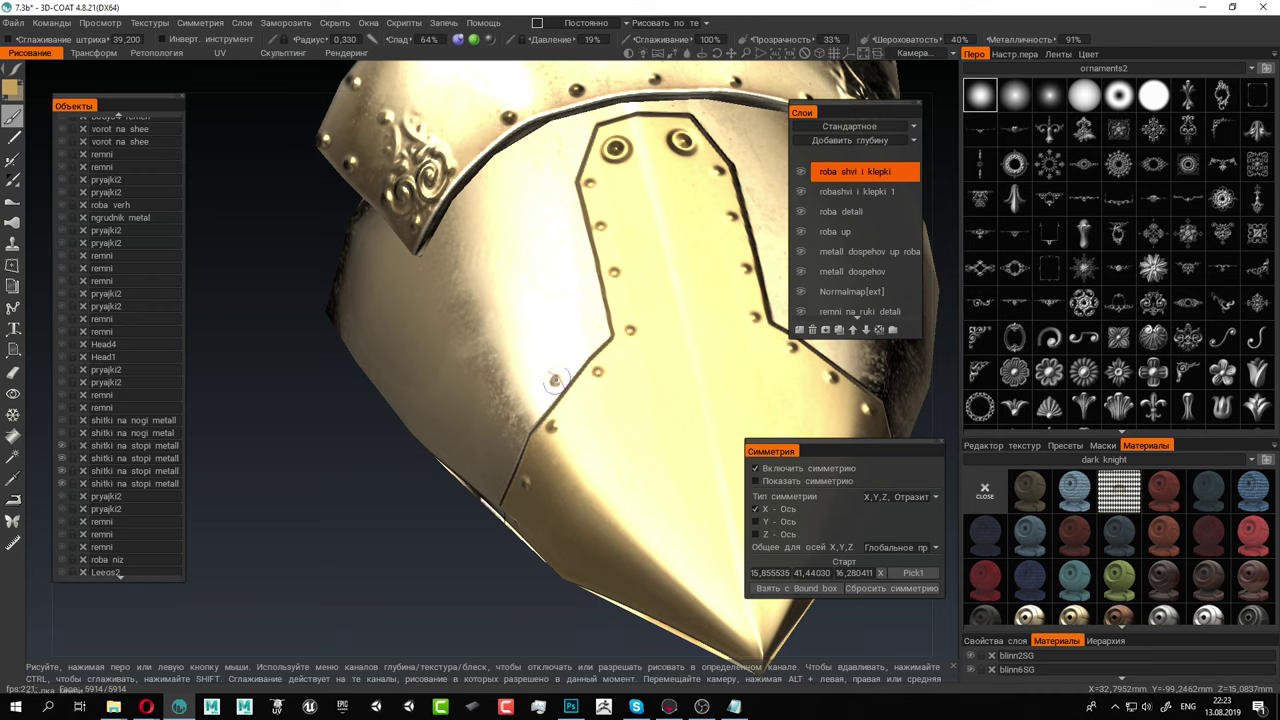
left_click_drag(512, 446, 532, 601, "alt")
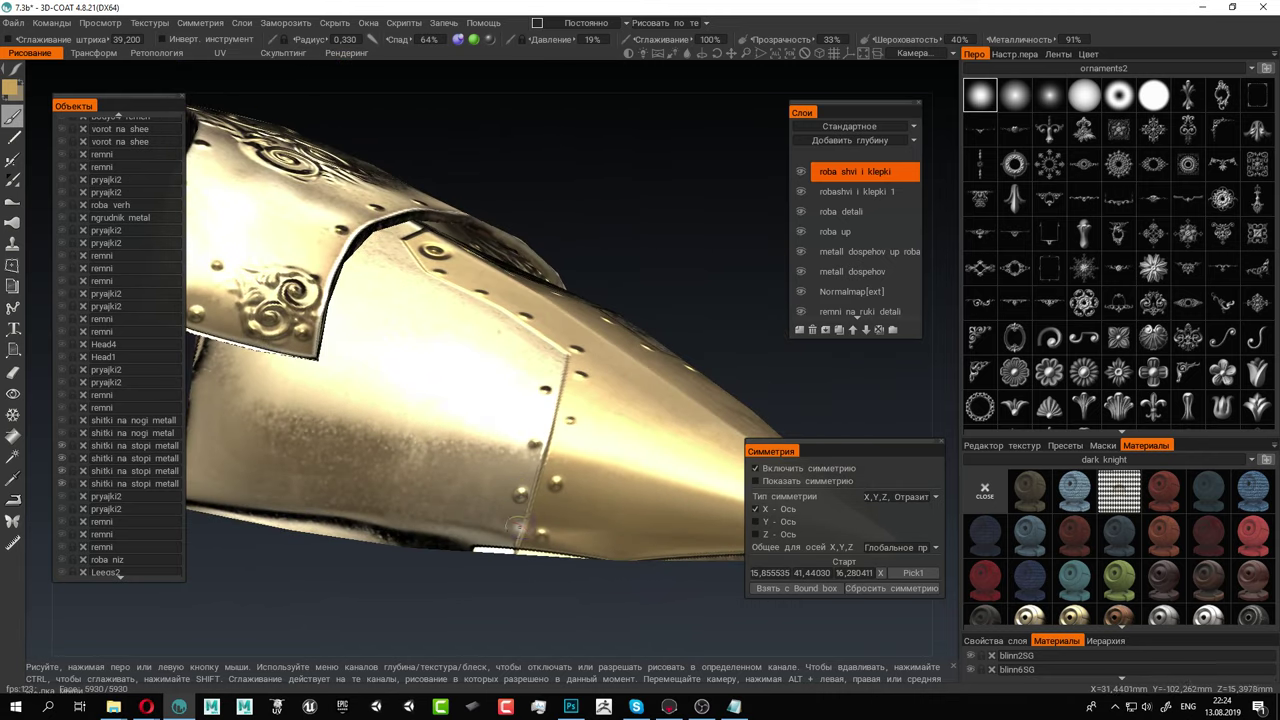
left_click_drag(543, 425, 434, 470, "alt")
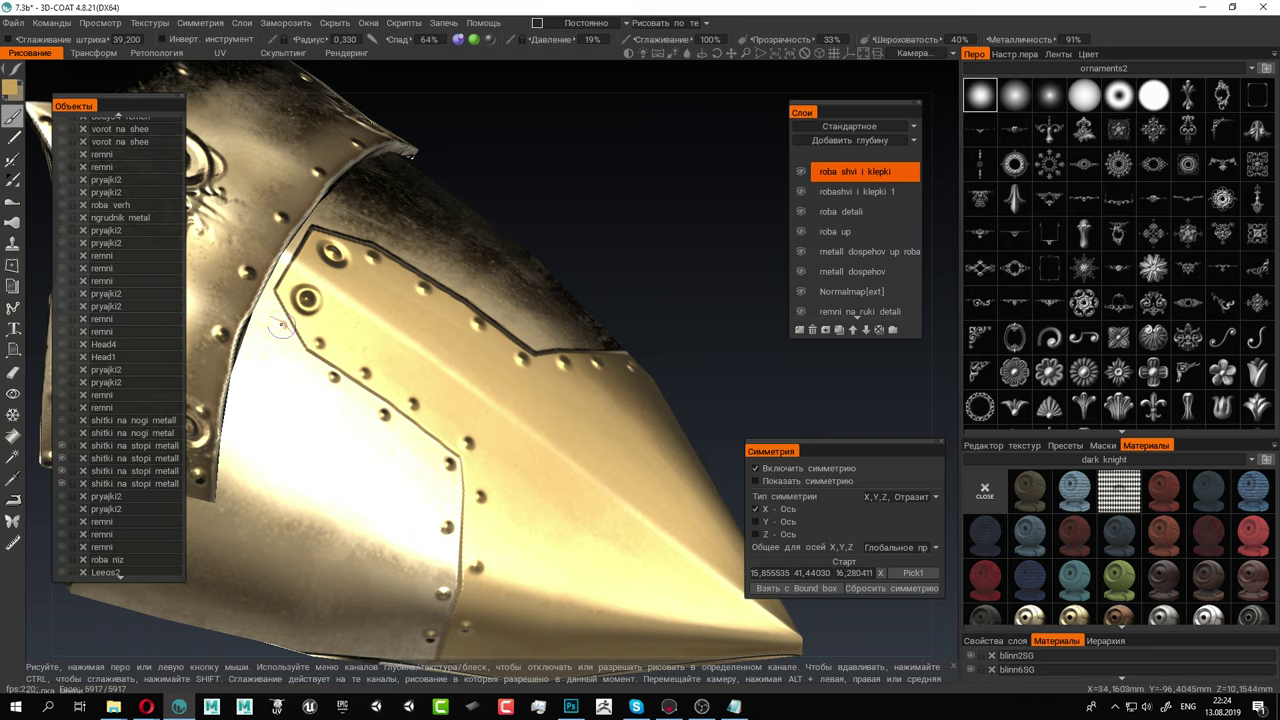
Repeat the row of studs outside the raised toe panel's seam on the opposite side, down to the plate's lower edge
right_click_drag(541, 450, 398, 370, "alt")
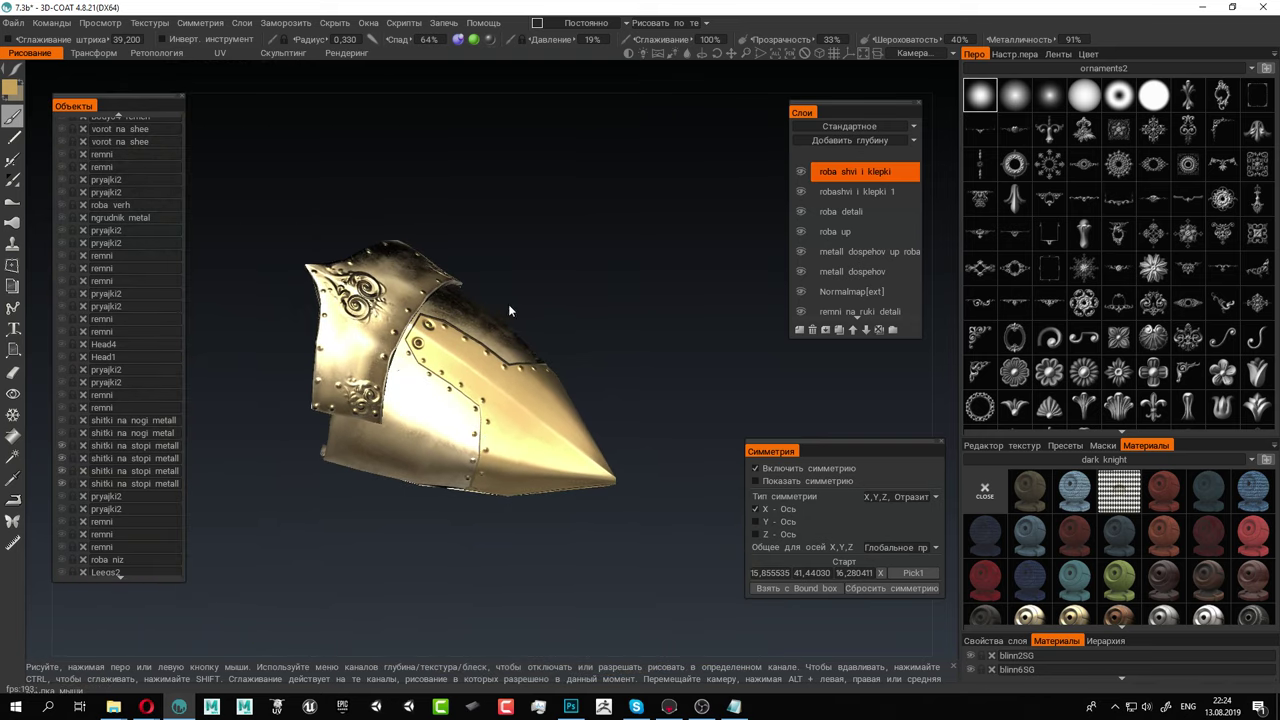
left_click_drag(508, 304, 609, 207, "alt")
middle_click_drag(556, 268, 549, 363, "alt")
right_click_drag(549, 363, 636, 508, "alt")
middle_click_drag(310, 441, 440, 373, "alt")
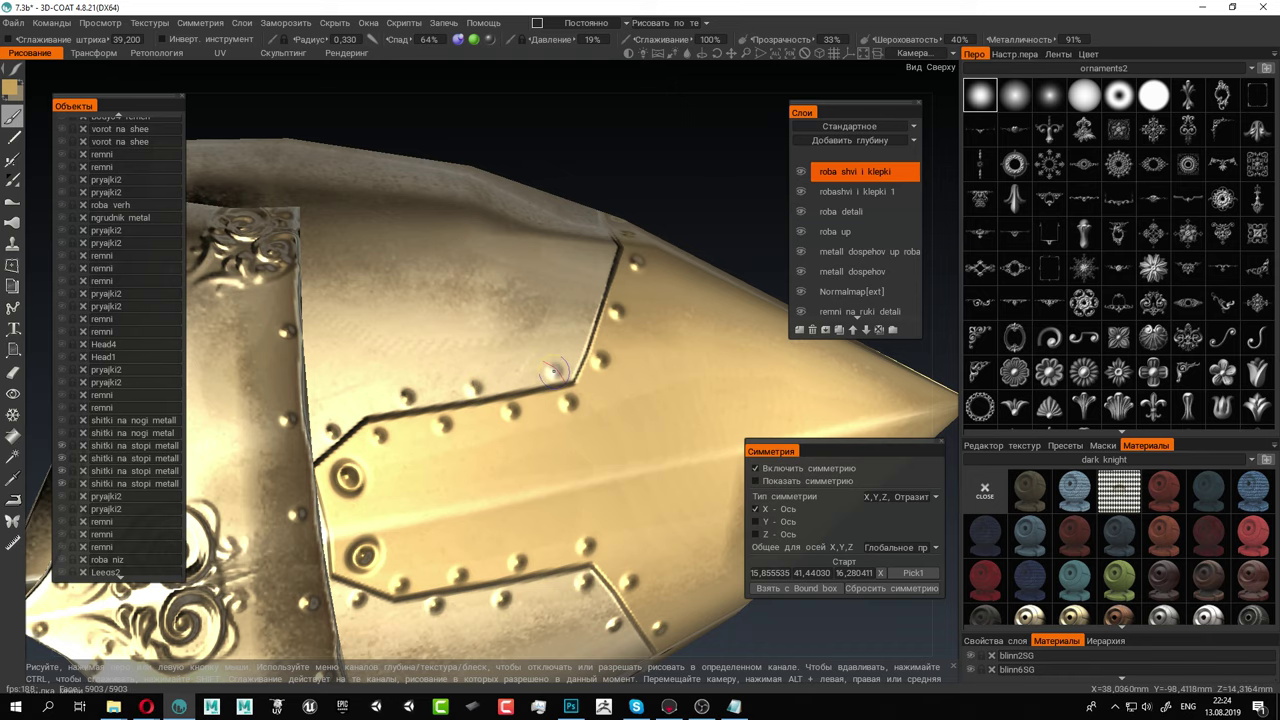
left_click_drag(583, 320, 382, 429, "alt")
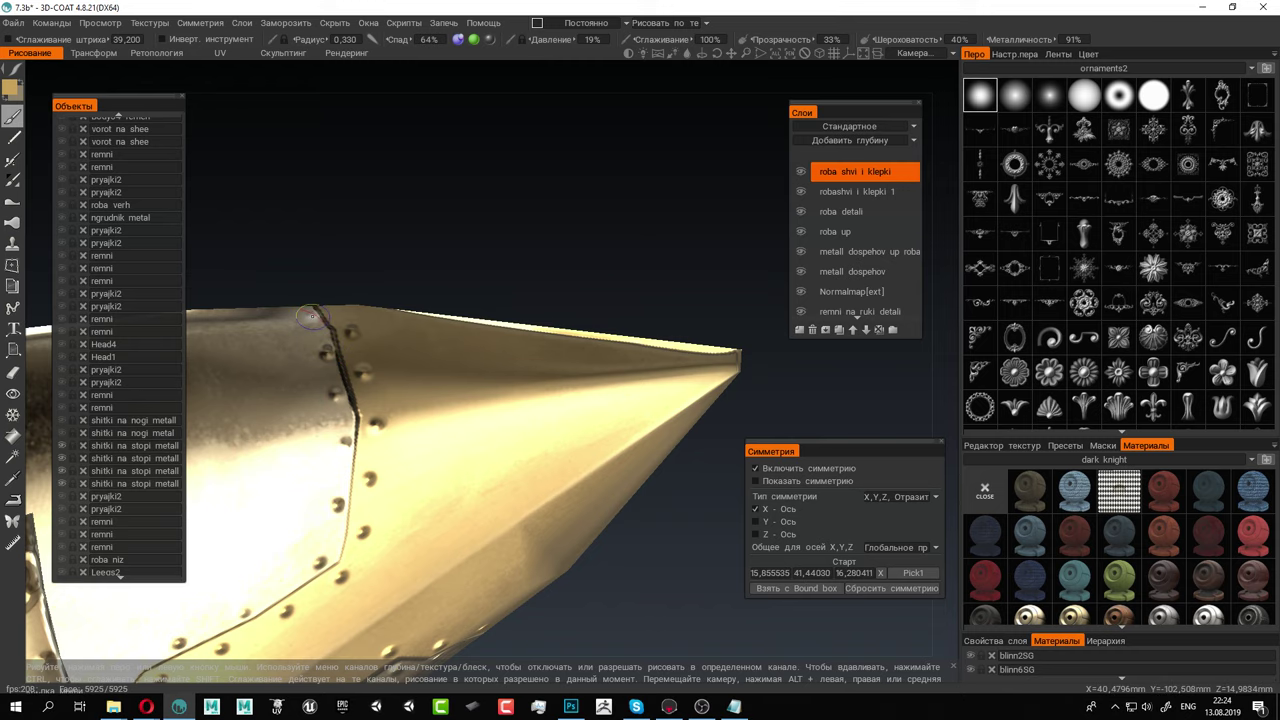
Place a small stud between the two large round rivets at the narrow end of the raised toe panel
left_click_drag(330, 505, 378, 340, "alt")
middle_click_drag(428, 506, 317, 394, "alt")
right_click_drag(349, 426, 482, 486, "alt")
middle_click_drag(396, 453, 468, 434, "alt")
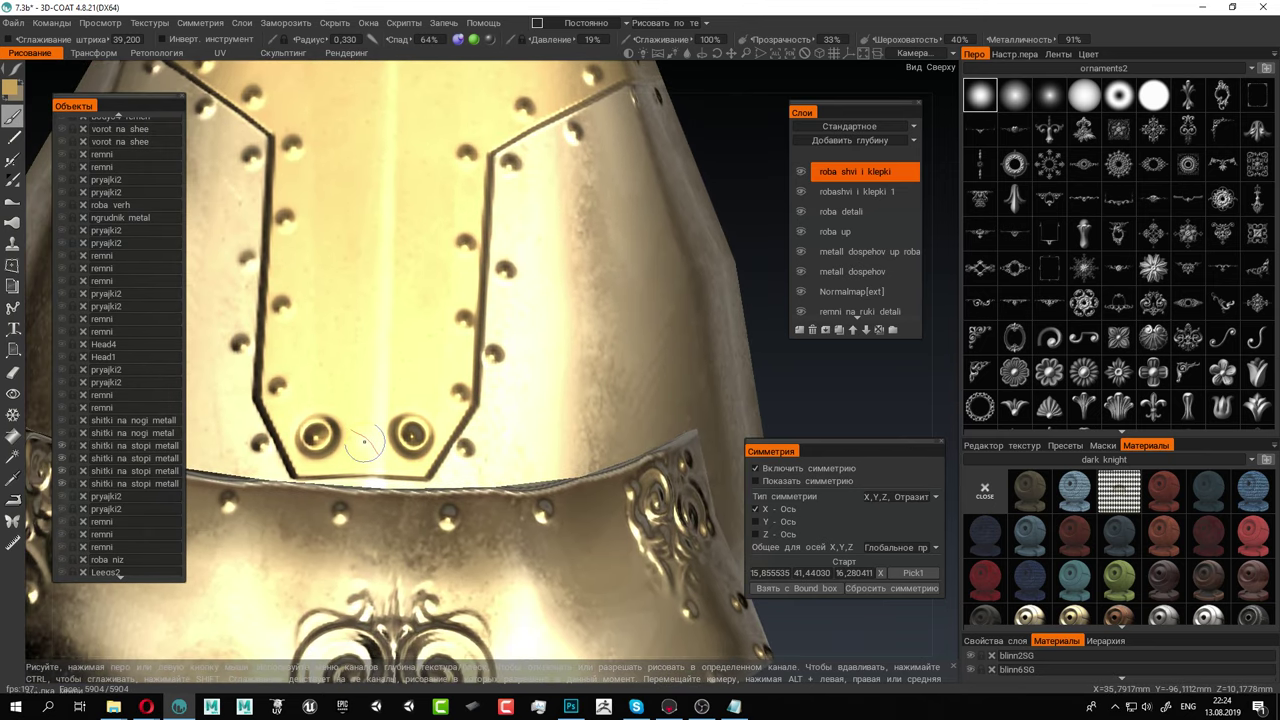
right_click_drag(365, 438, 351, 363, "alt")
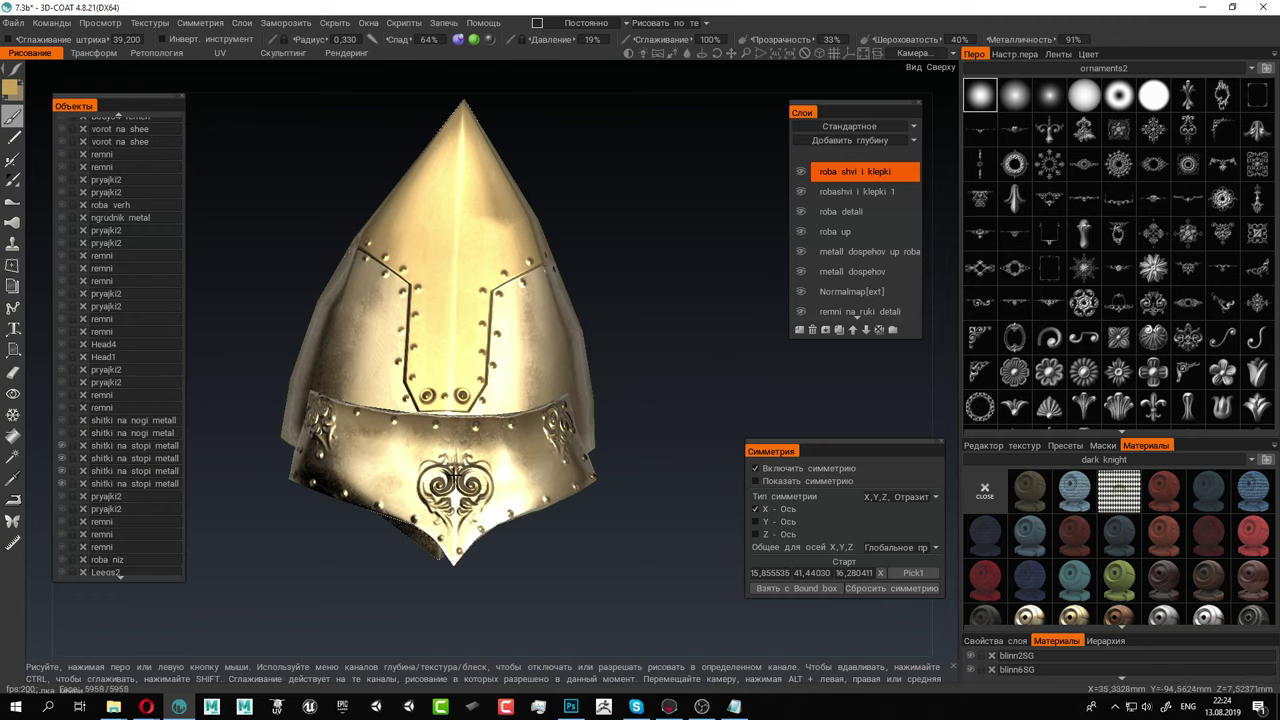
Examine the studded and ornamented foot plates from several angles and preview the wide scroll ornament OBVol03-TIF (121) among the brushes
left_click_drag(455, 476, 106, 424, "alt")
left_click_drag(402, 440, 430, 673, "alt")
middle_click_drag(418, 388, 636, 588, "alt")
left_click_drag(572, 565, 566, 461, "alt")
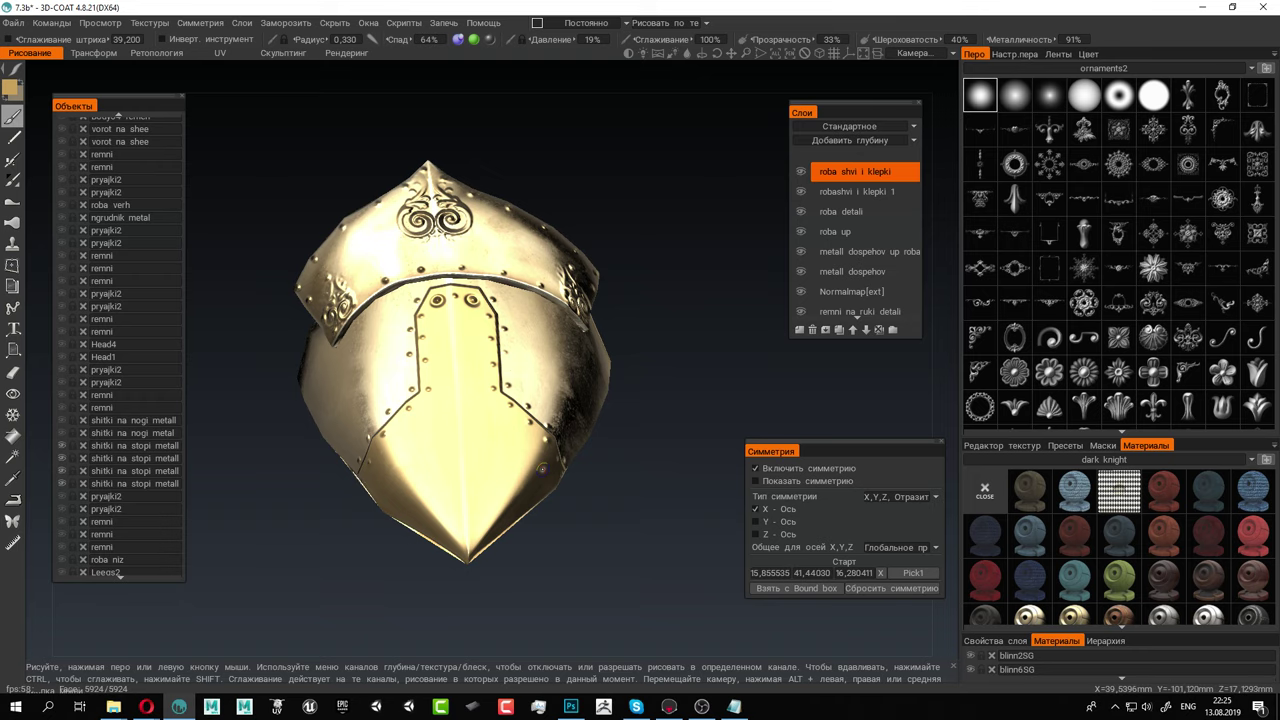
right_click_drag(477, 388, 574, 383, "alt")
left_click_drag(574, 383, 494, 404, "alt")
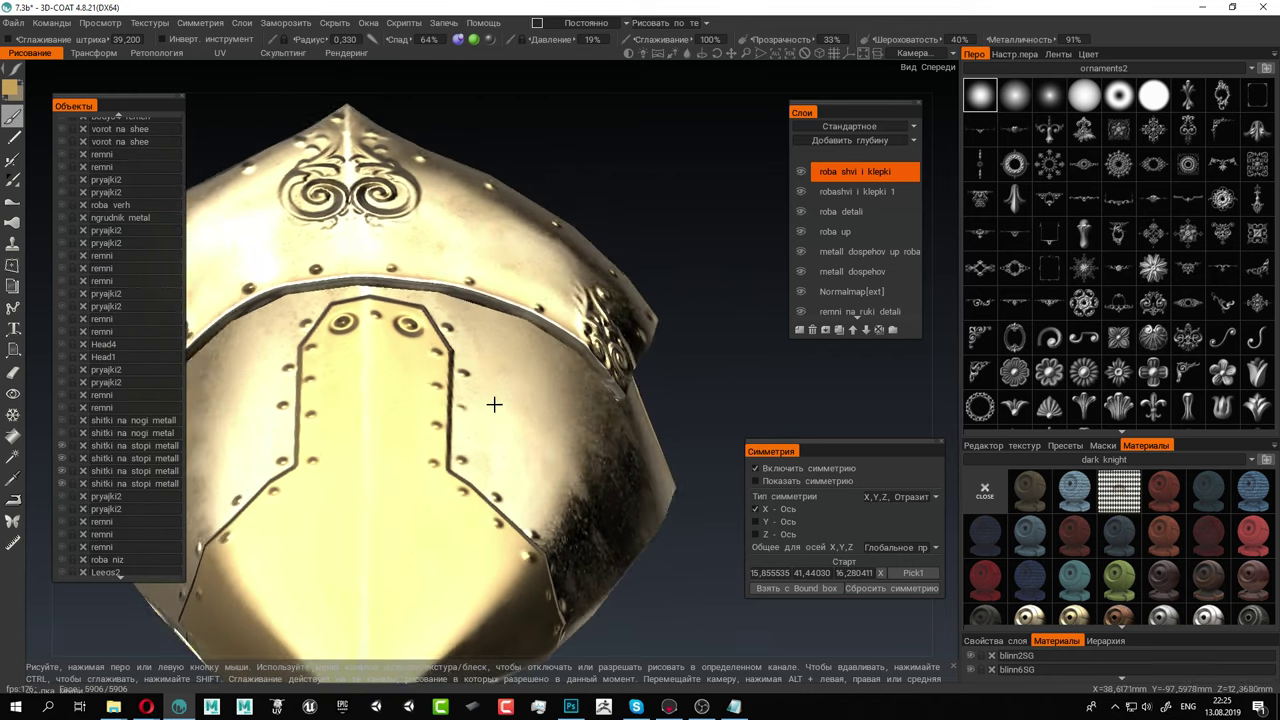
mouse_move(494, 404)
right_mouse_down()
mouse_move(491, 414)
mouse_move(491, 379)
right_mouse_up()
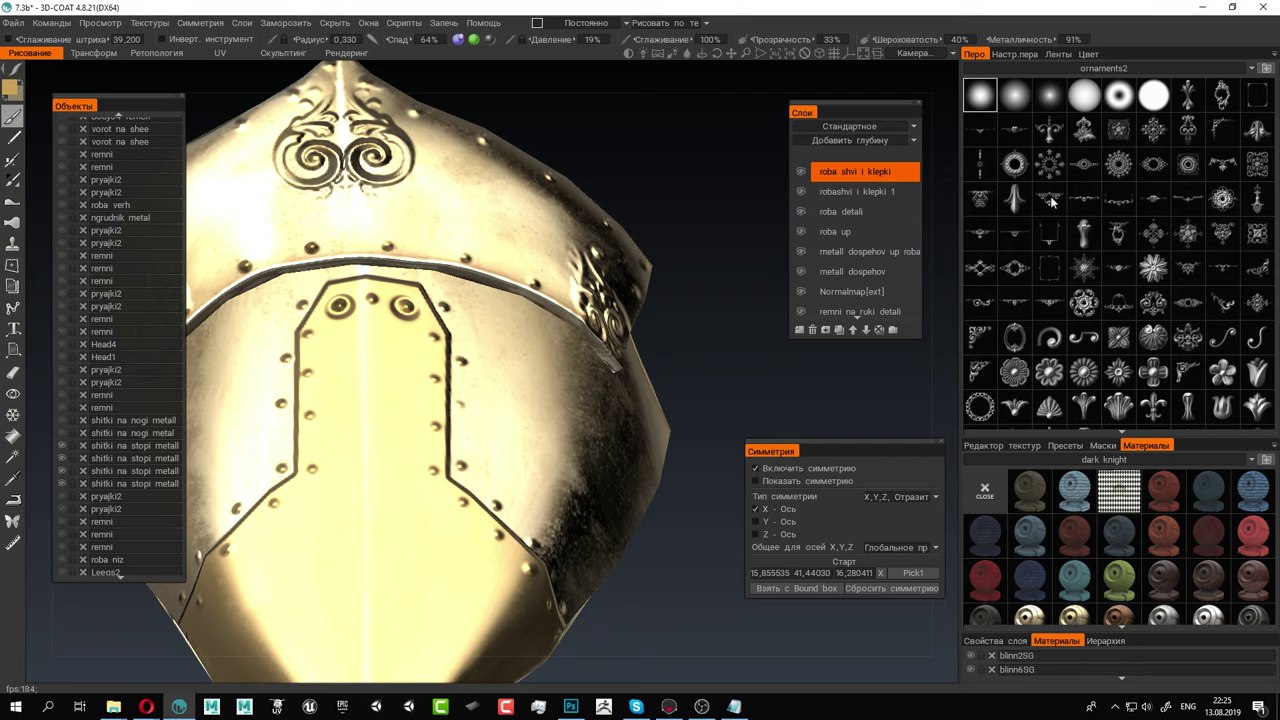
mouse_move(1050, 202)
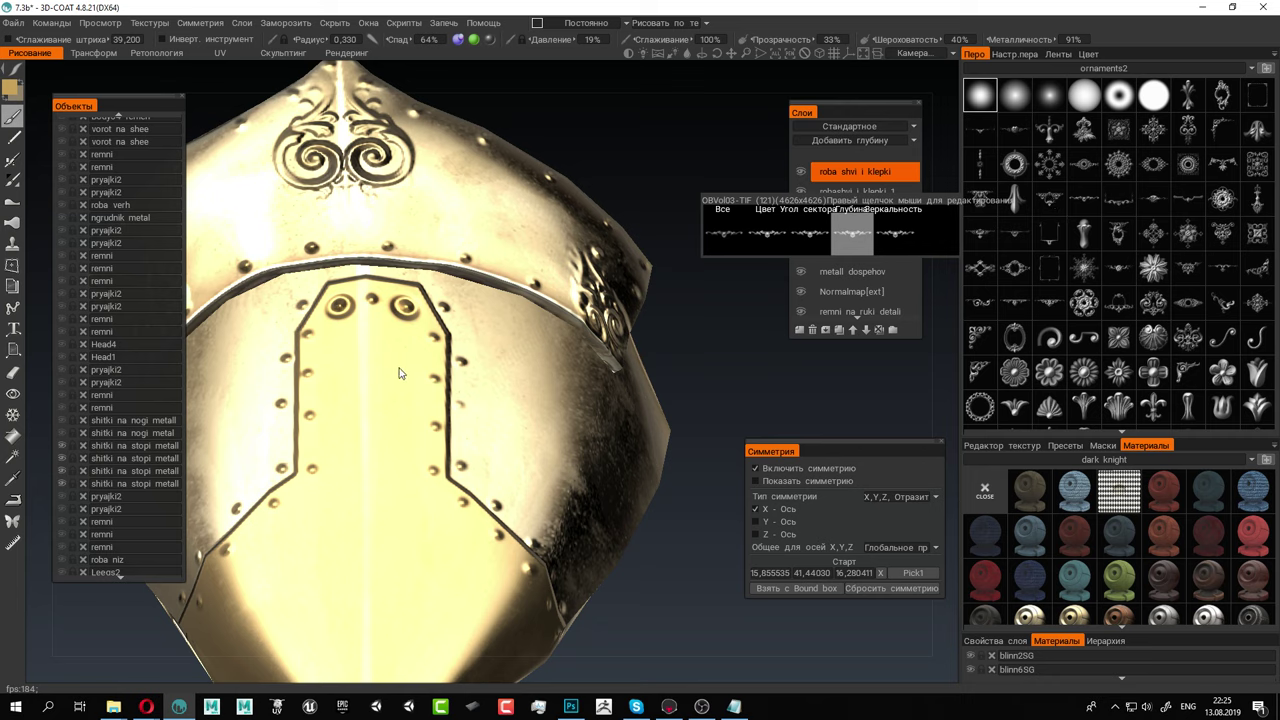
Emboss the heart-shaped scroll ornament with brush radius 3.129 on the raised toe panel, centred just below its two large round rivets
right_click_drag(353, 357, 435, 350)
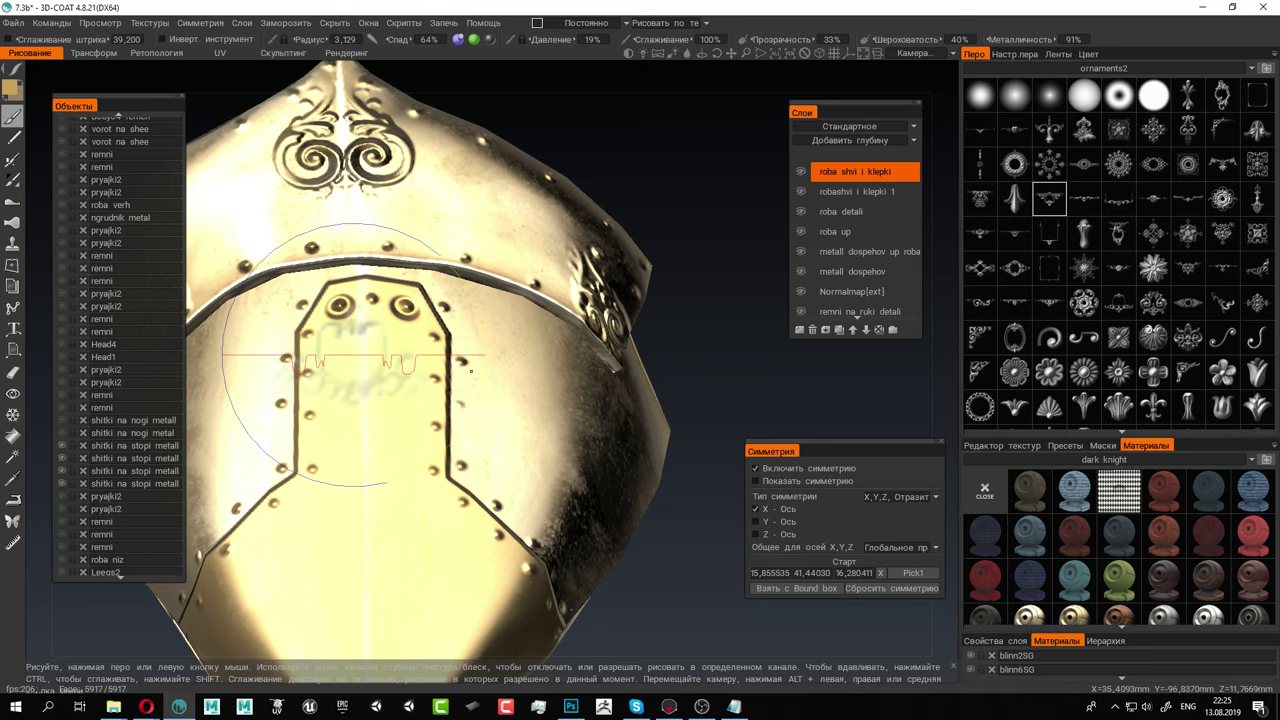
mouse_move(446, 408)
right_mouse_down()
mouse_move(420, 440)
mouse_move(331, 448)
mouse_move(308, 438)
mouse_move(298, 386)
mouse_move(234, 357)
right_mouse_up()
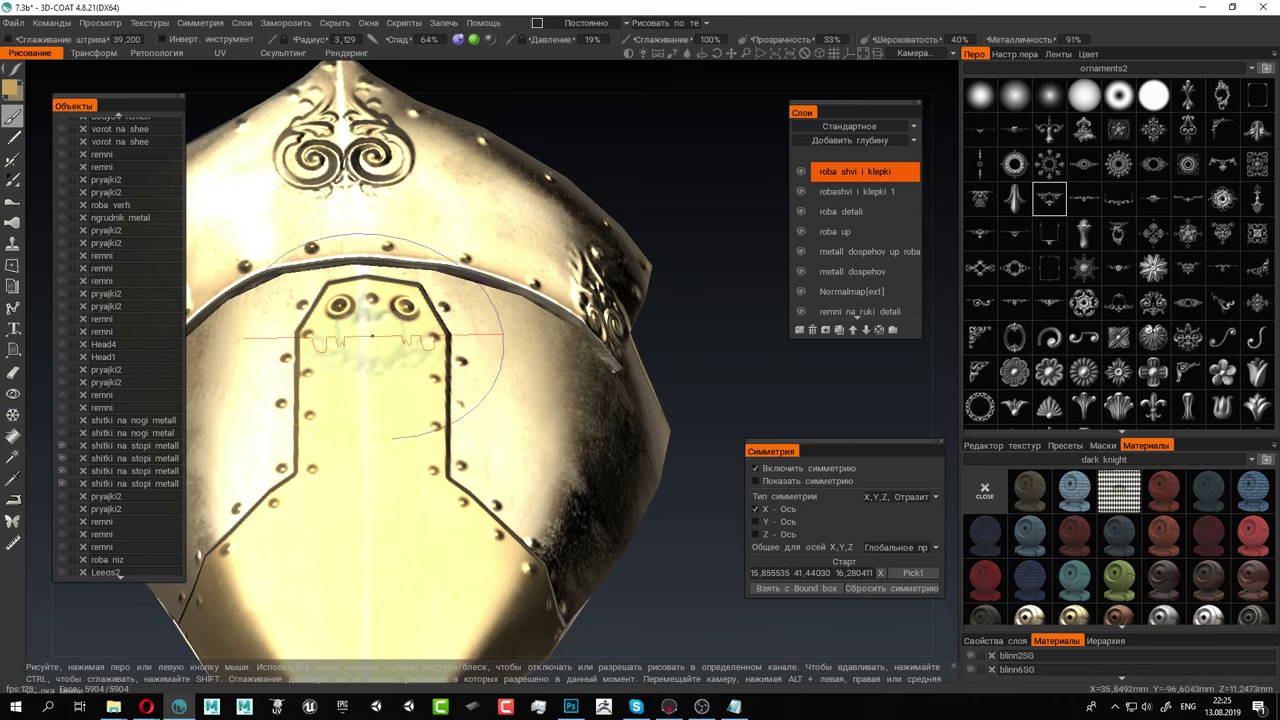
left_click(366, 336)
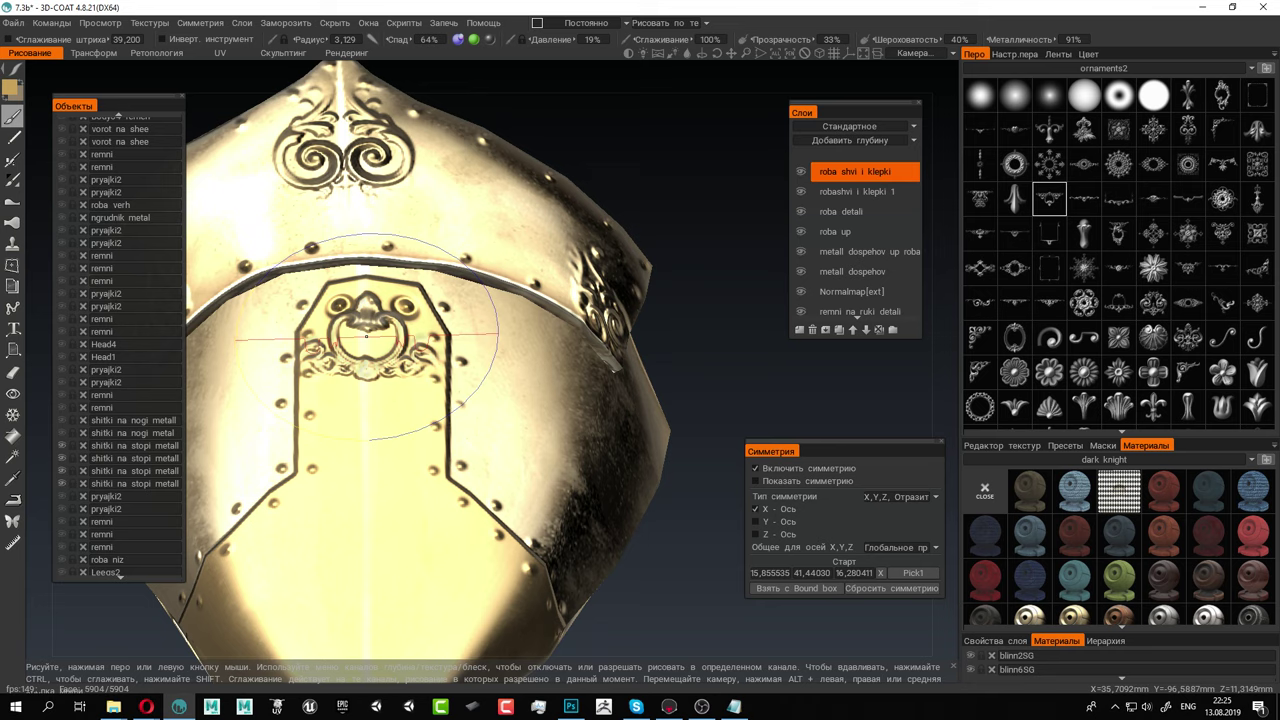
key("ctrl+z")
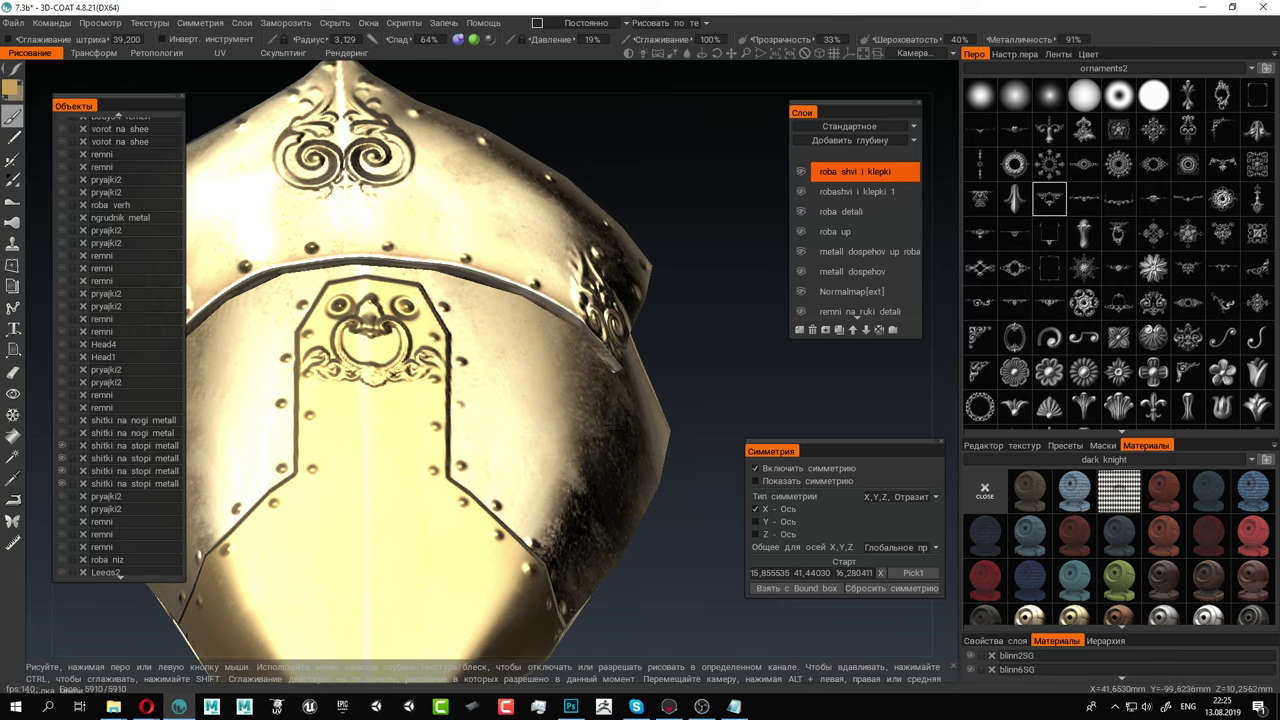
scroll(612, 424, "down", 7)
left_click_drag(612, 424, 474, 314, "alt")
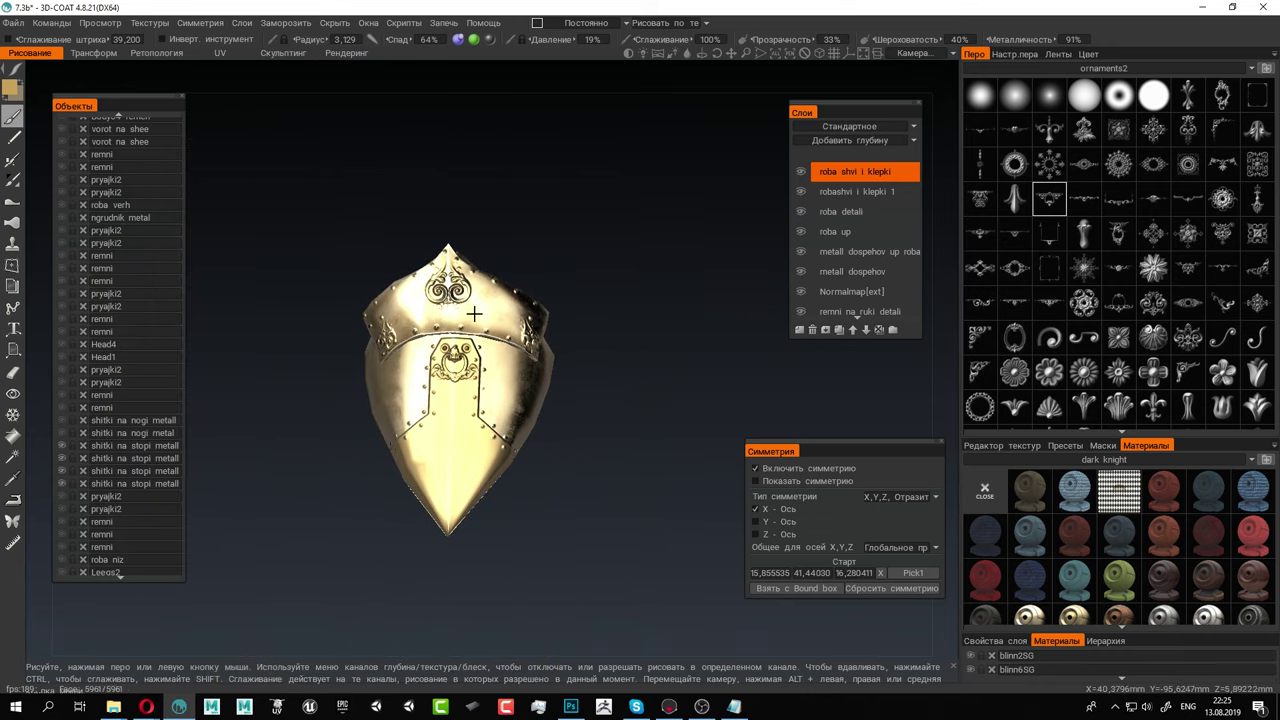
scroll(474, 313, "up", 10)
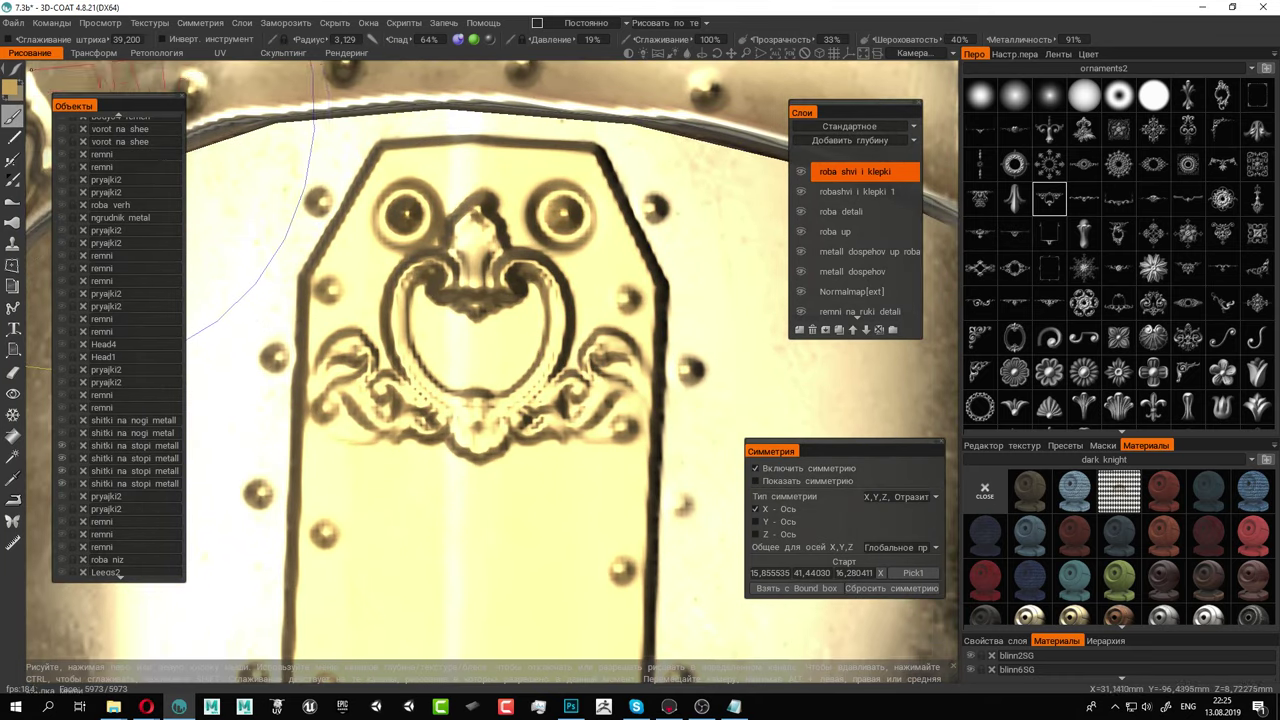
Add short diagonal raised bars across both upper curves of the heart ornament with the soft round brush, radius 0.145 and pressure 54%
right_click_drag(517, 401, 428, 392)
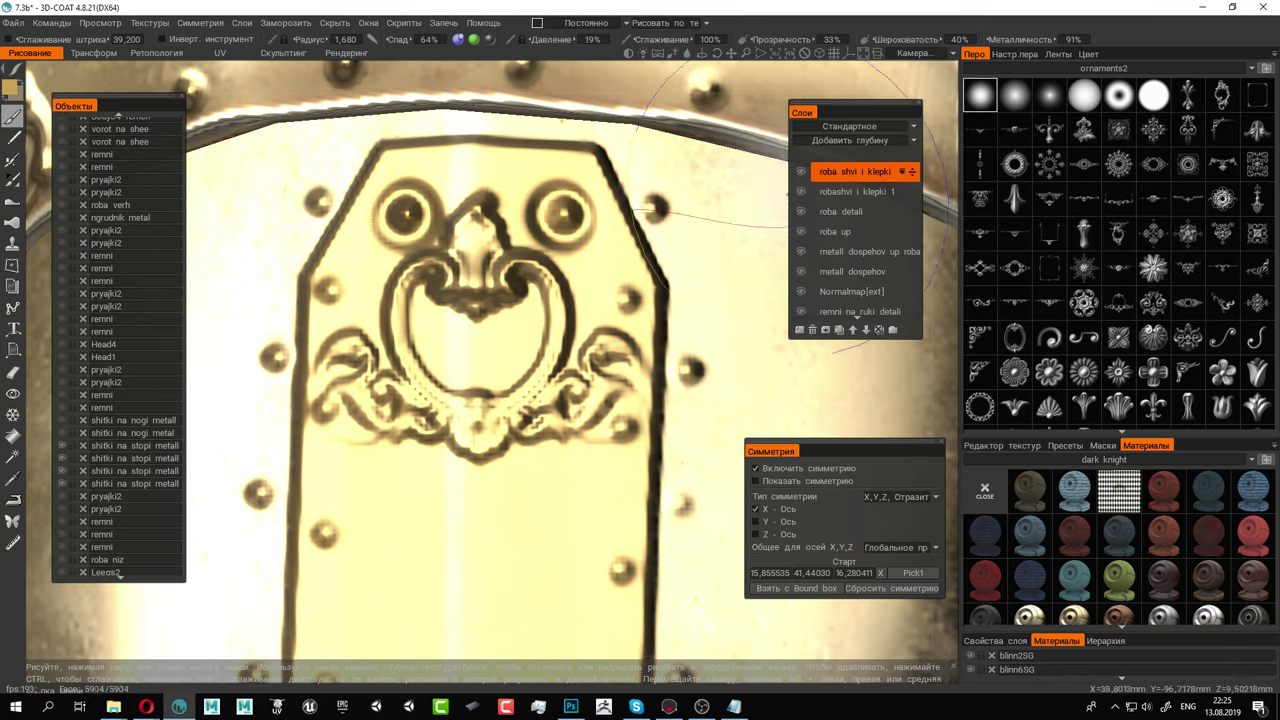
scroll(527, 405, "up", 2)
scroll(527, 406, "up", 3)
right_click_drag(596, 266, 340, 286)
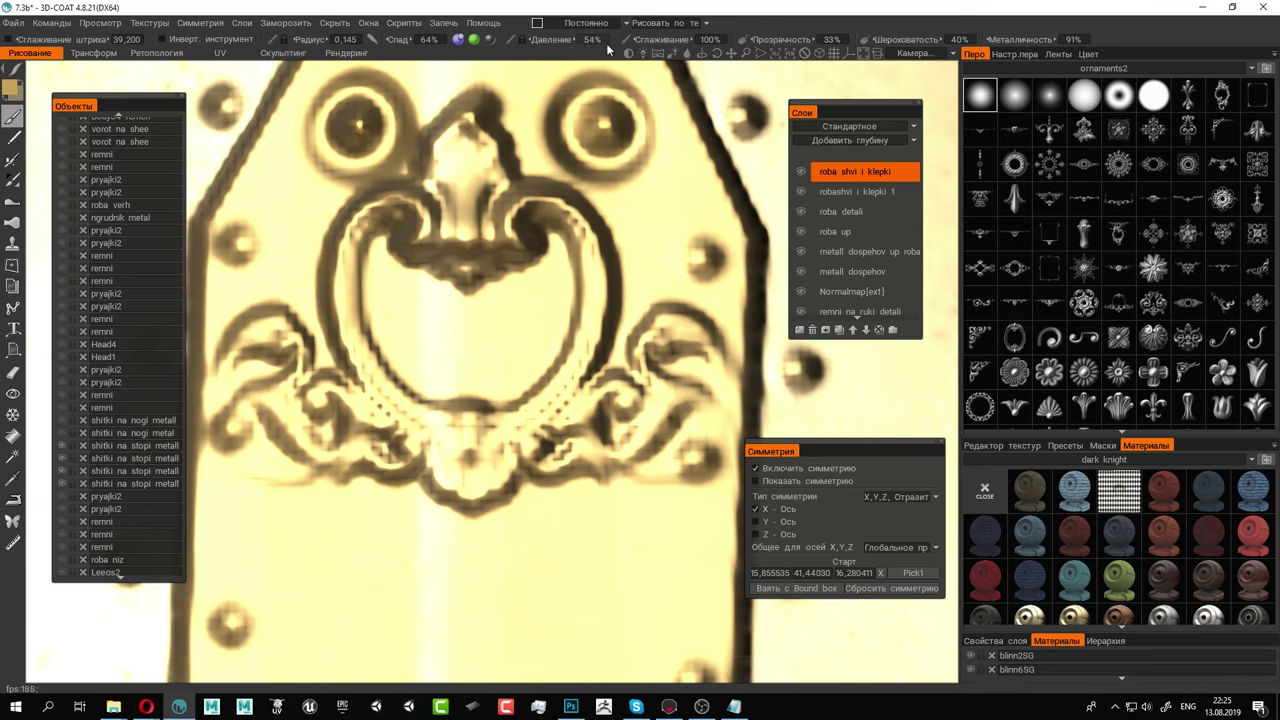
mouse_move(549, 275)
left_mouse_down()
mouse_move(652, 228)
mouse_move(551, 278)
mouse_move(635, 228)
mouse_move(600, 250)
mouse_move(570, 303)
left_mouse_up()
mouse_move(360, 245)
left_mouse_down()
mouse_move(305, 205)
mouse_move(404, 283)
mouse_move(300, 200)
mouse_move(380, 299)
left_mouse_up()
Place three small studs along the narrow end of the raised toe panel, one in each corner and one in the middle
scroll(570, 261, "down", 3)
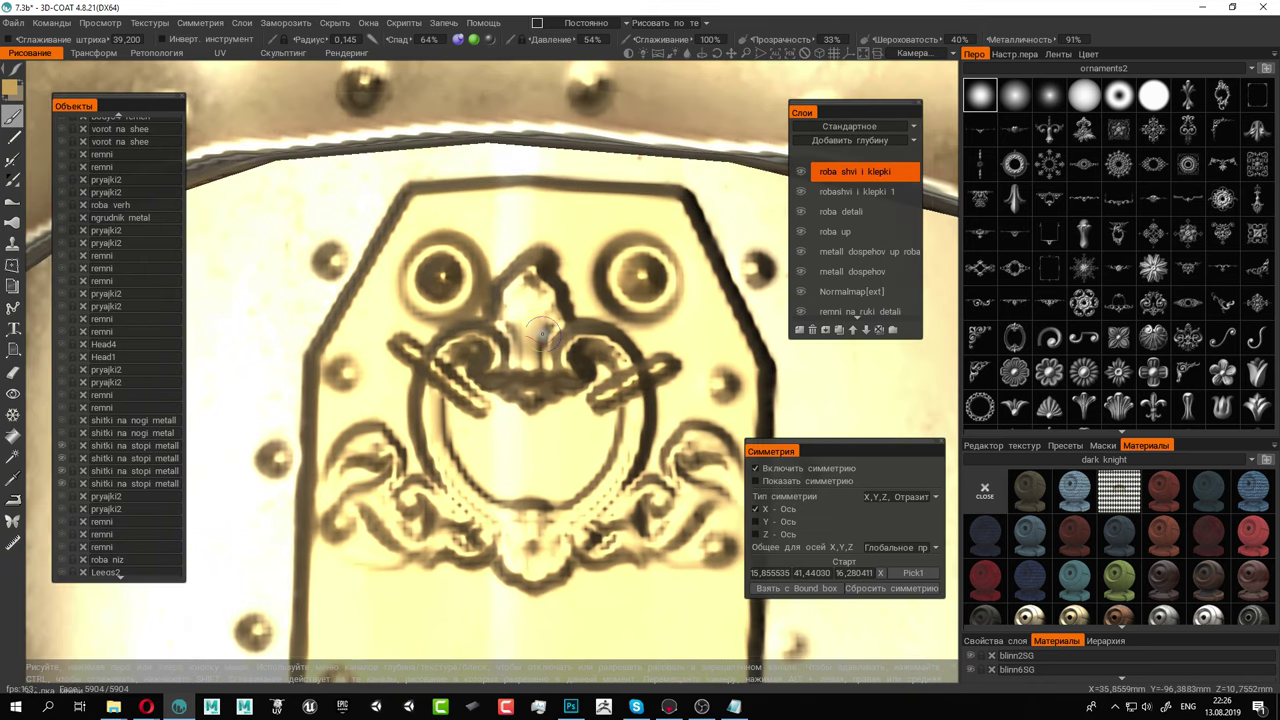
left_click(423, 212)
left_click(422, 212)
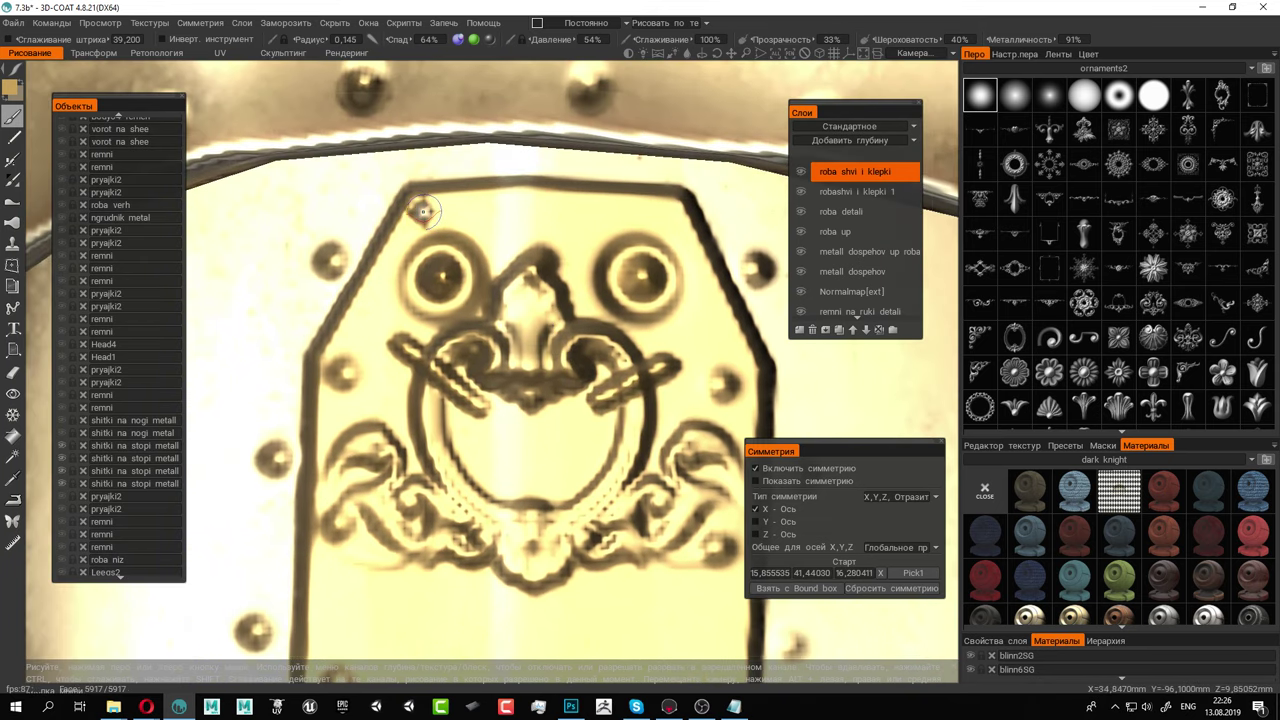
left_click(657, 213)
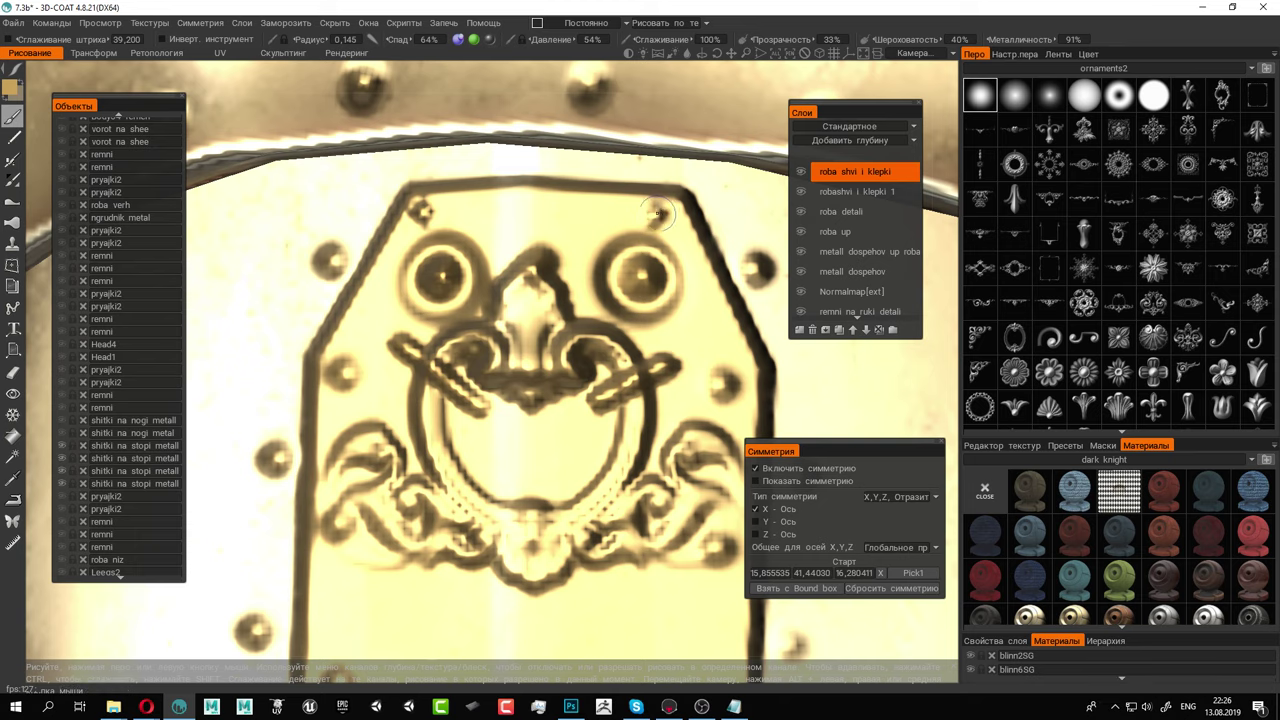
left_click(537, 211)
Examine the decorated foot plates from the front and from the side
right_click_drag(689, 414, 390, 259, "alt")
right_click_drag(603, 426, 433, 335, "alt")
left_click_drag(495, 398, 469, 374, "alt")
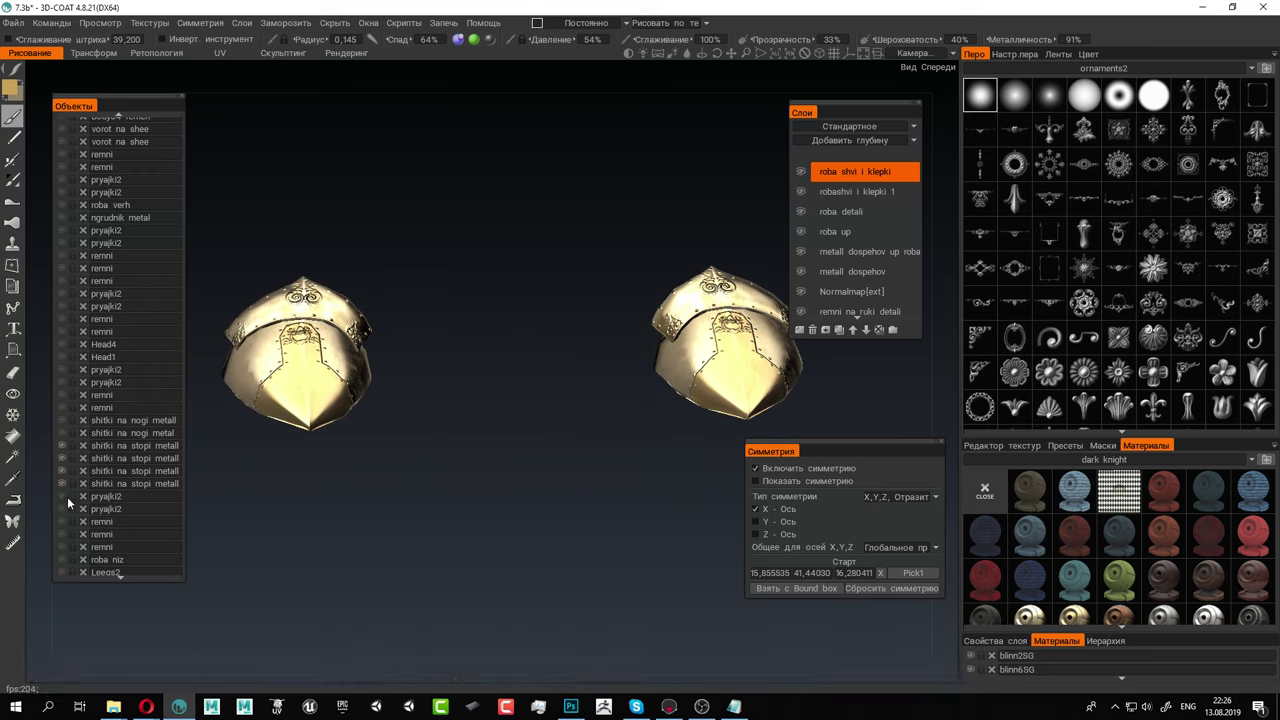
left_click_drag(364, 421, 456, 386)
scroll(454, 386, "up", 6)
middle_click_drag(383, 428, 375, 381)
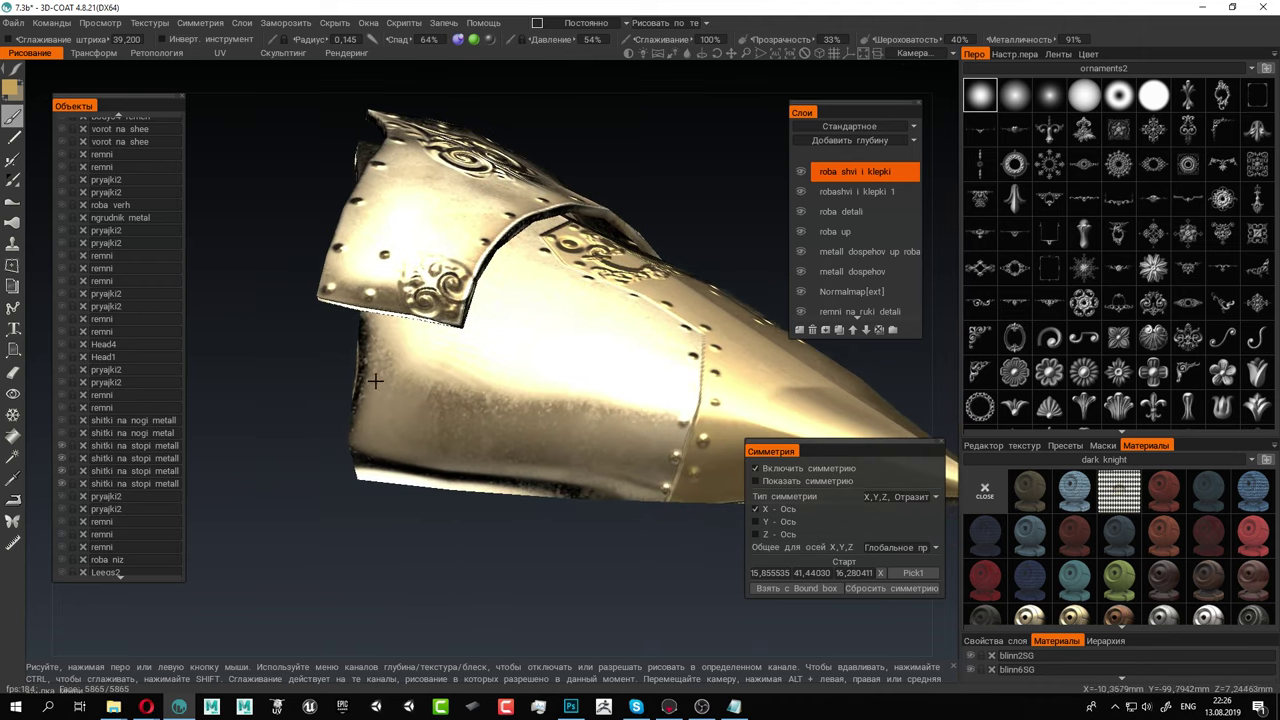
left_click_drag(375, 381, 391, 380, "alt")
middle_click_drag(391, 380, 114, 338)
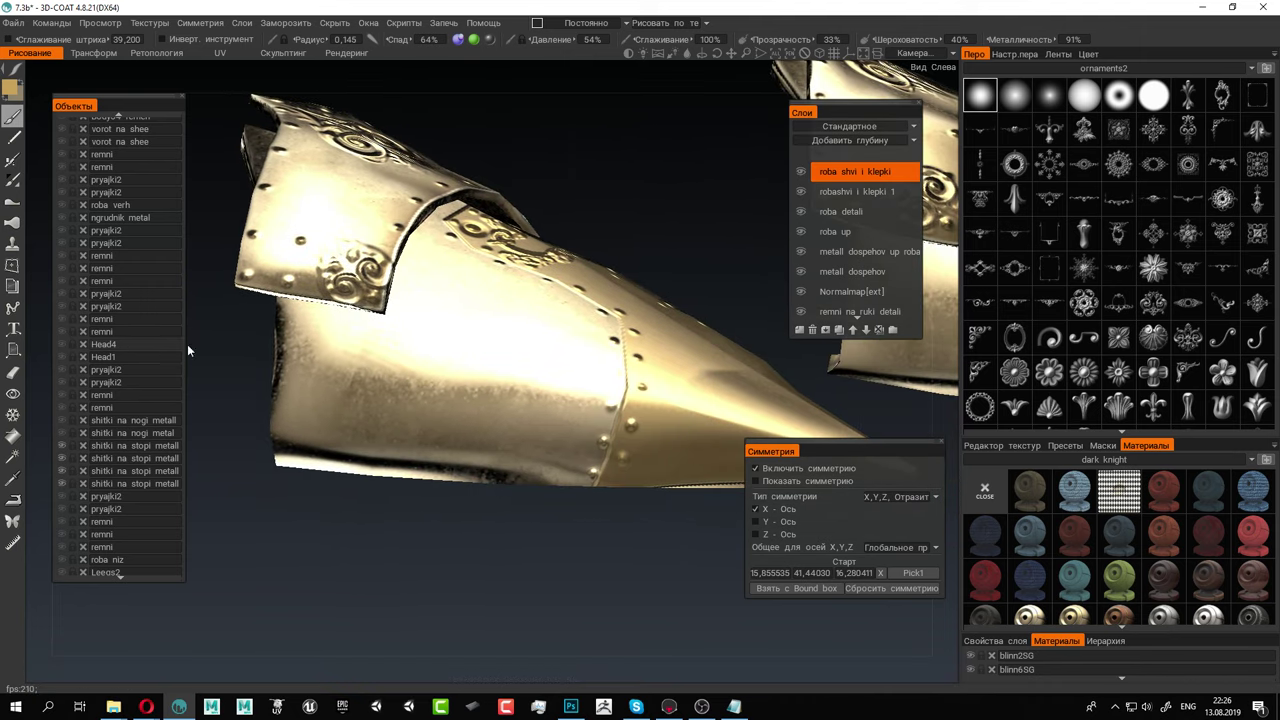
Place three rivets up the heel edge of the main foot plate's side, using brush radius 0.344 for the uppermost one
left_click_drag(205, 348, 289, 360)
scroll(345, 364, "up", 1)
middle_click_drag(351, 366, 400, 392)
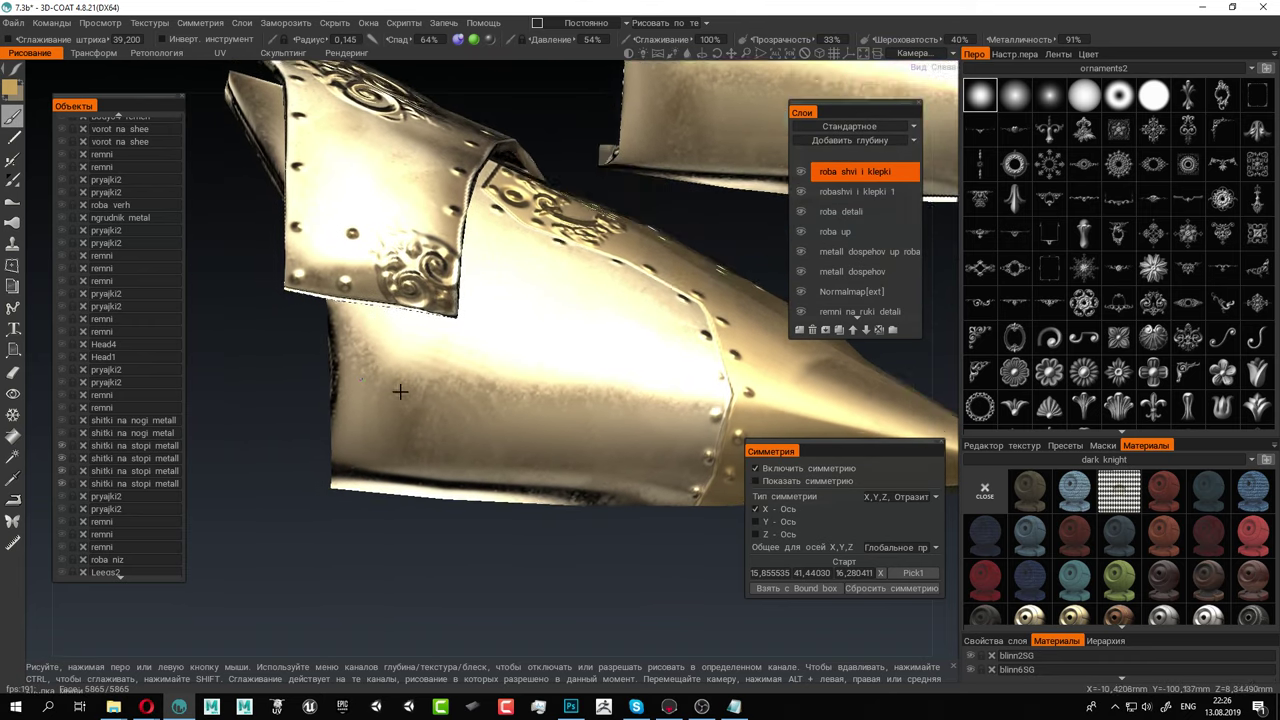
mouse_move(400, 392)
right_mouse_down()
mouse_move(374, 414)
mouse_move(393, 415)
right_mouse_up()
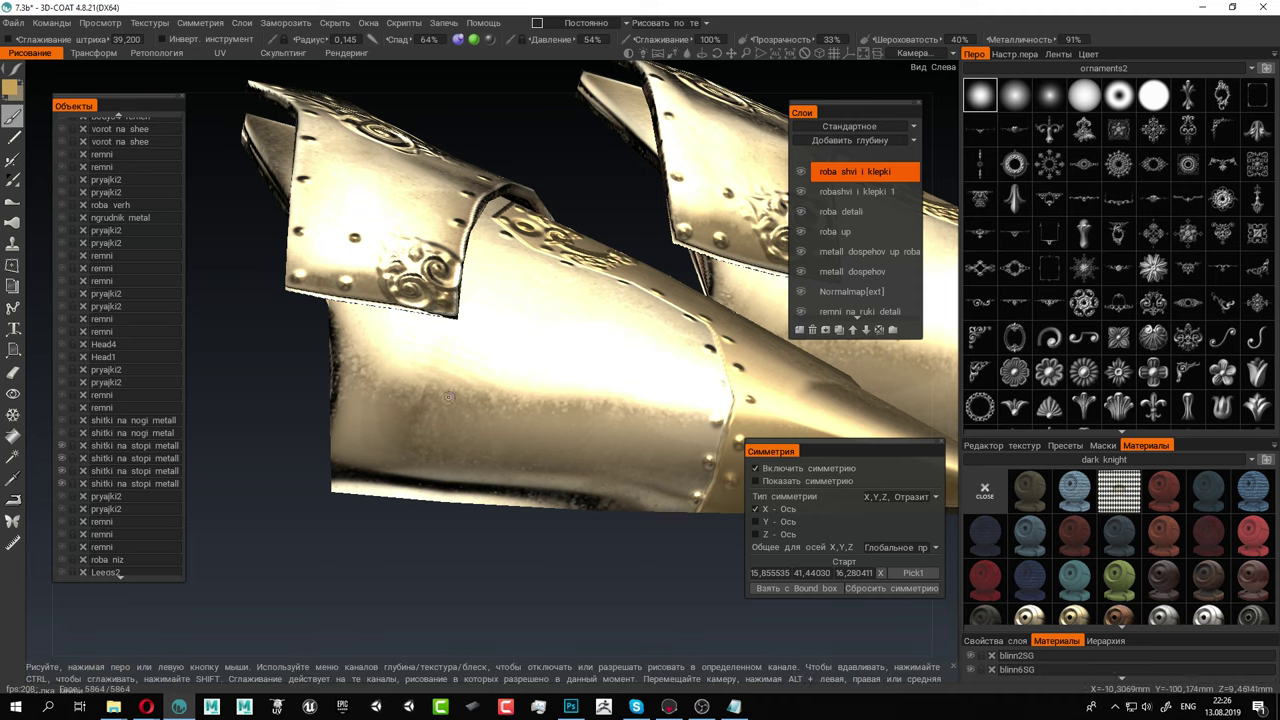
mouse_move(355, 439)
right_mouse_down()
mouse_move(345, 455)
mouse_move(365, 450)
mouse_move(356, 459)
right_mouse_up()
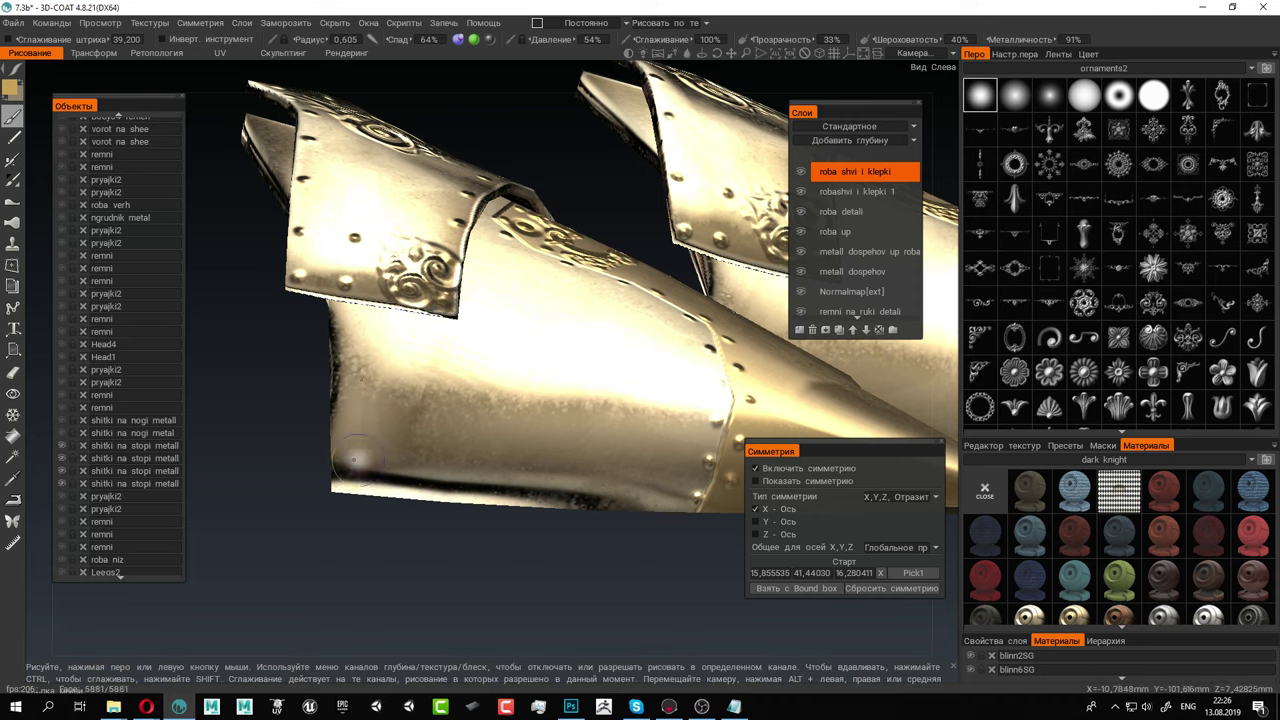
left_click(354, 465)
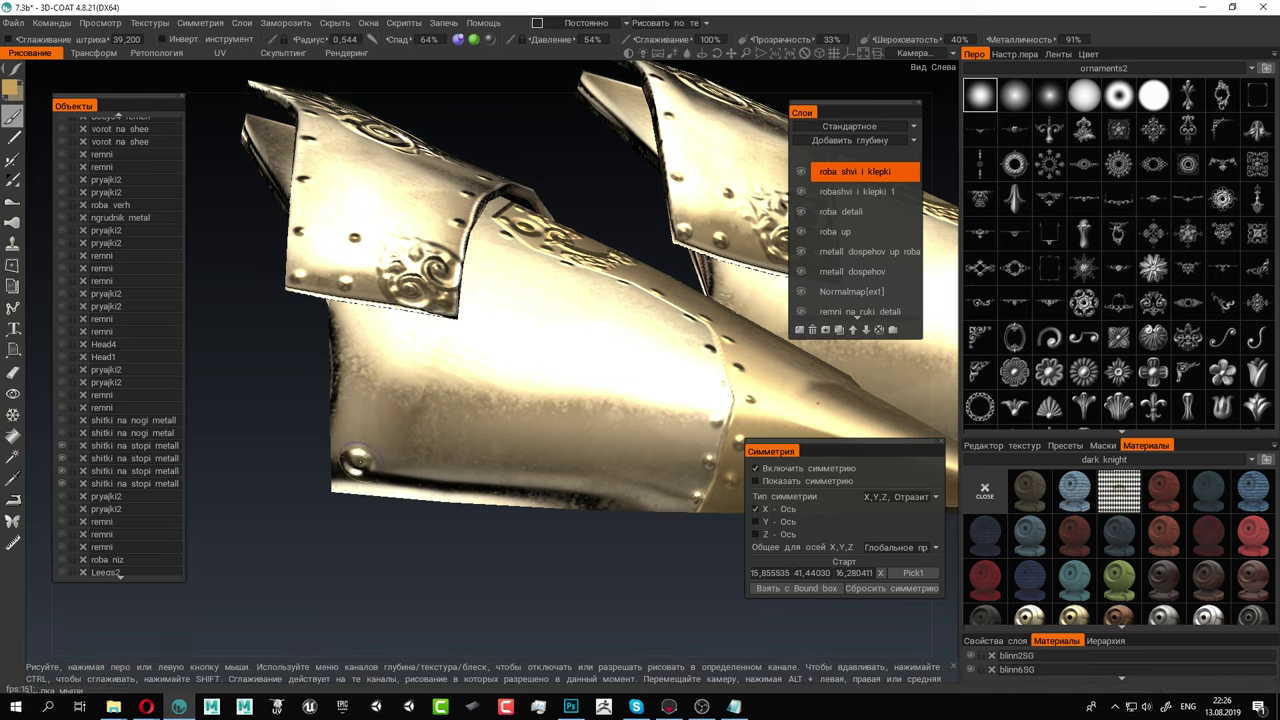
left_click(354, 397)
right_click_drag(355, 322, 346, 323)
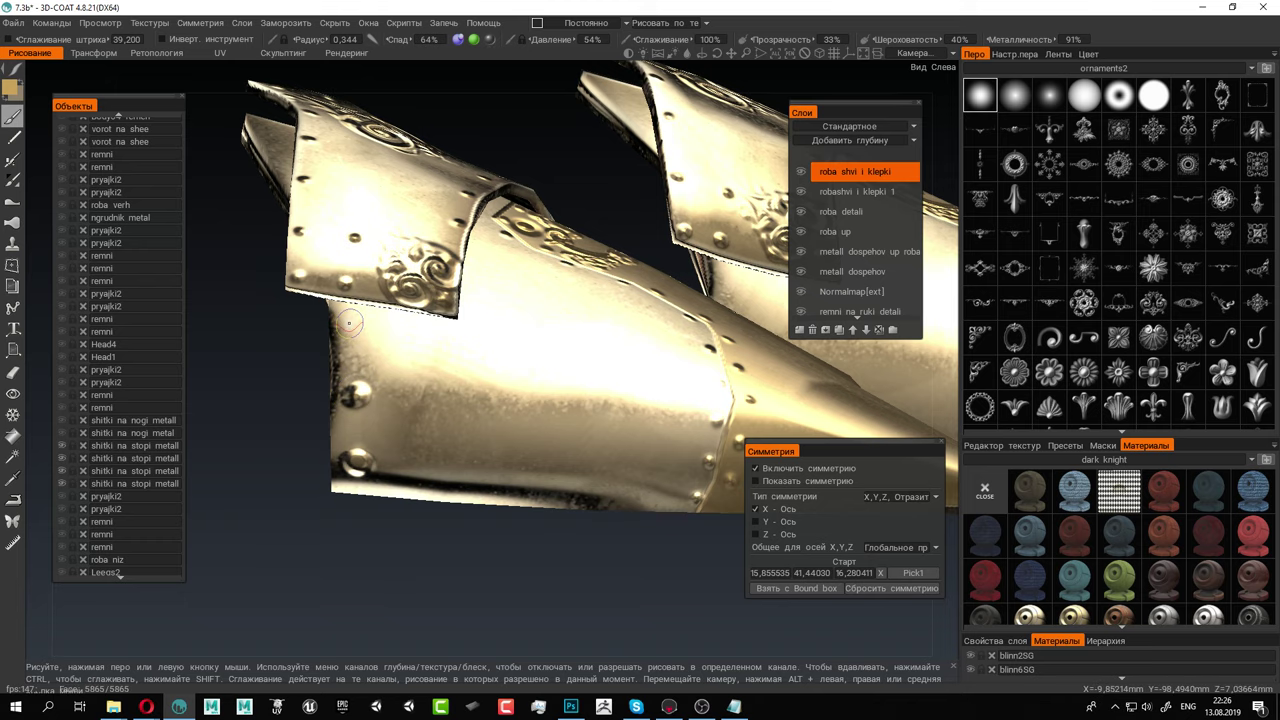
left_click(349, 322)
Repeat the row of three rivets along the heel edge on the foot plate's opposite side with brush radius 0.344
scroll(420, 374, "down", 5)
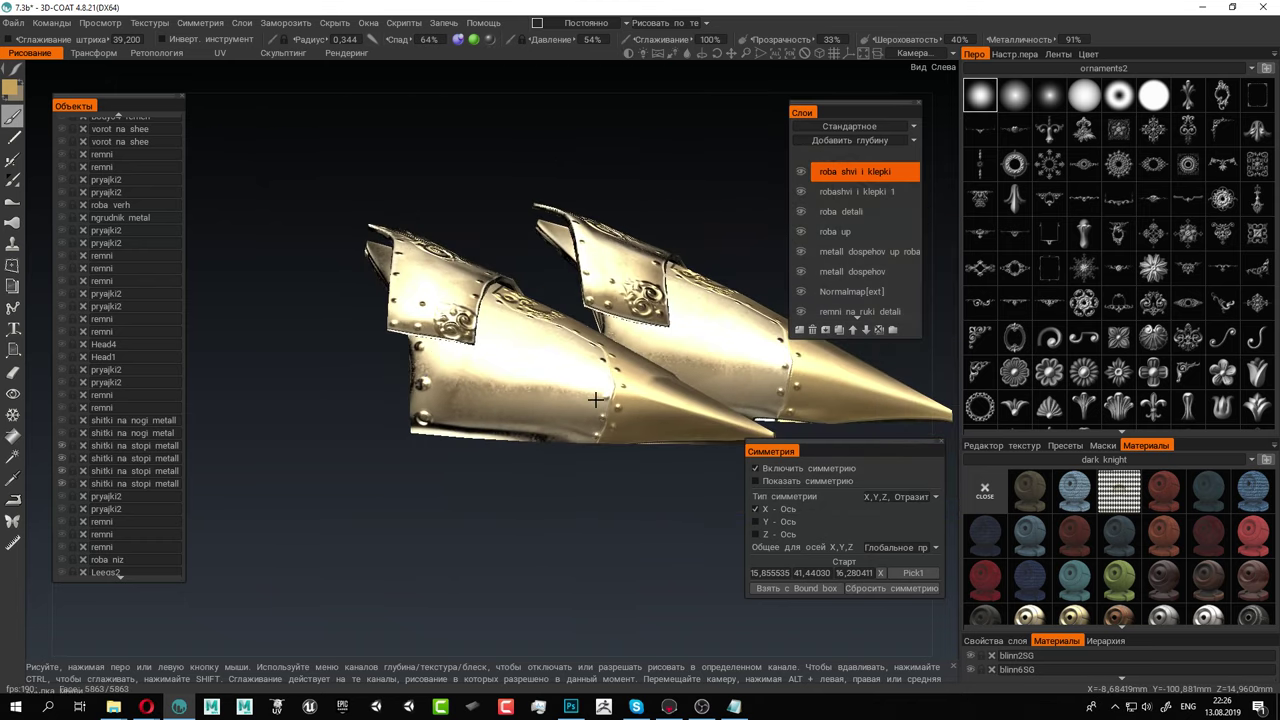
left_click_drag(646, 370, 339, 593, "alt")
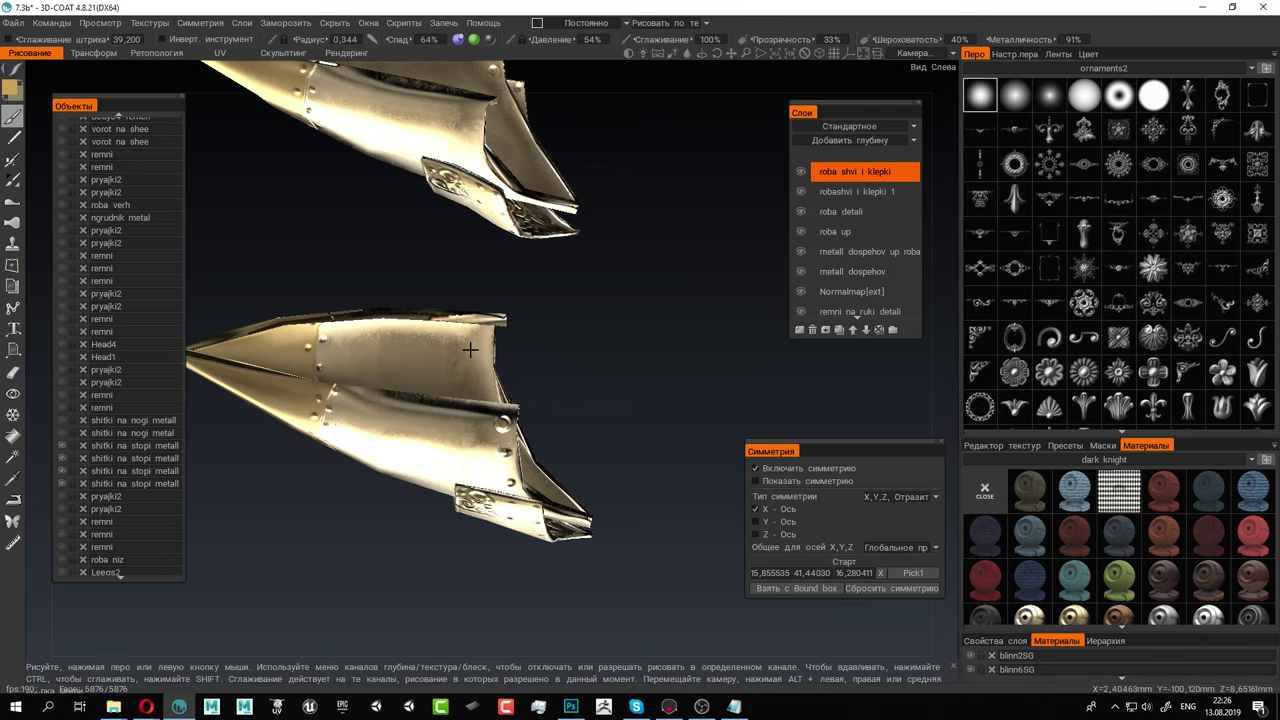
right_click_drag(471, 346, 634, 444, "alt")
left_click_drag(526, 348, 540, 462, "alt")
right_click_drag(540, 462, 462, 343, "alt")
left_click_drag(462, 343, 569, 580, "alt")
mouse_move(489, 484)
left_mouse_down()
mouse_move(491, 531)
mouse_move(471, 549)
mouse_move(503, 534)
mouse_move(514, 580)
mouse_move(529, 543)
mouse_move(528, 557)
mouse_move(559, 521)
mouse_move(534, 422)
mouse_move(560, 413)
mouse_move(543, 415)
mouse_move(551, 475)
left_mouse_up()
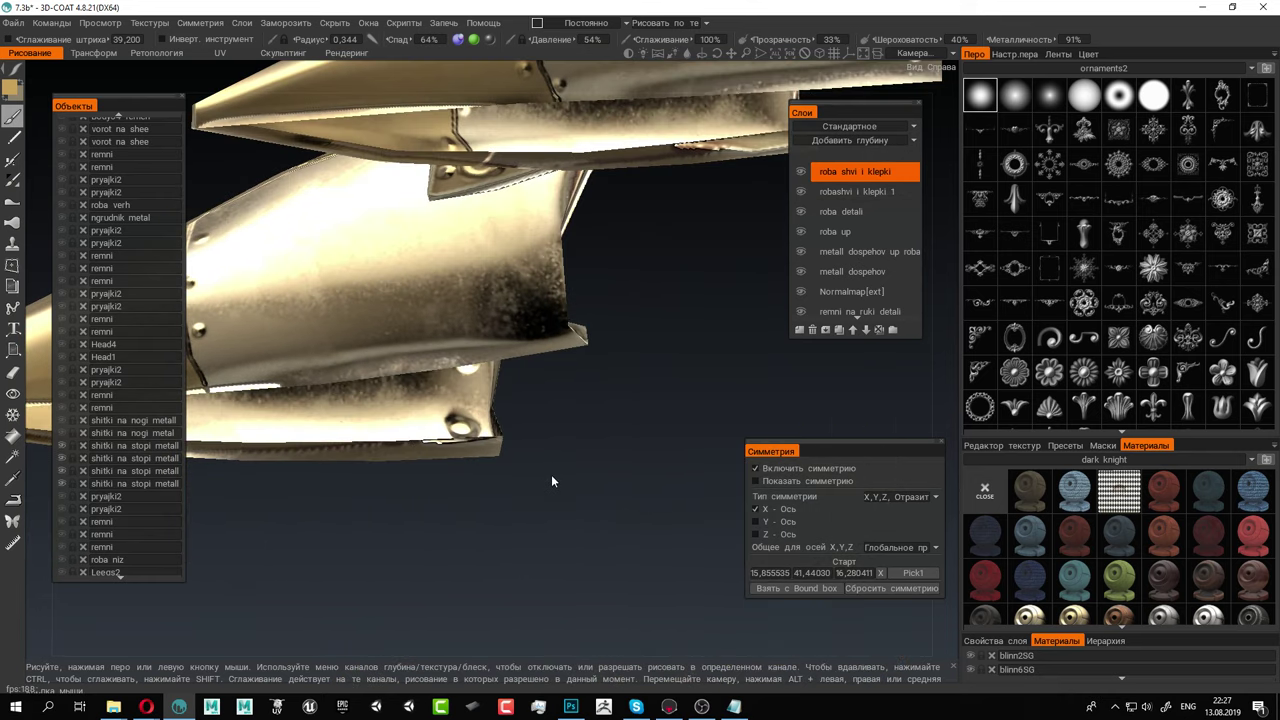
mouse_move(547, 328)
left_mouse_down()
mouse_move(563, 345)
mouse_move(541, 387)
mouse_move(510, 360)
left_mouse_up()
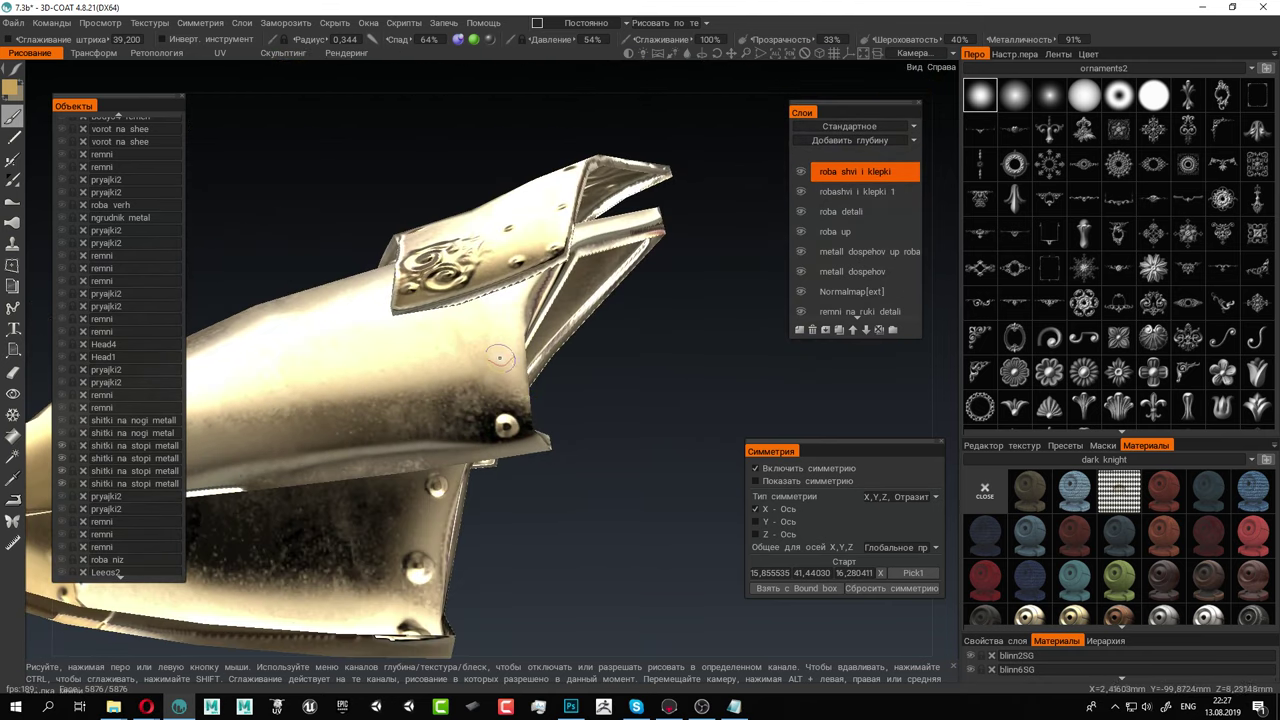
left_click(505, 304)
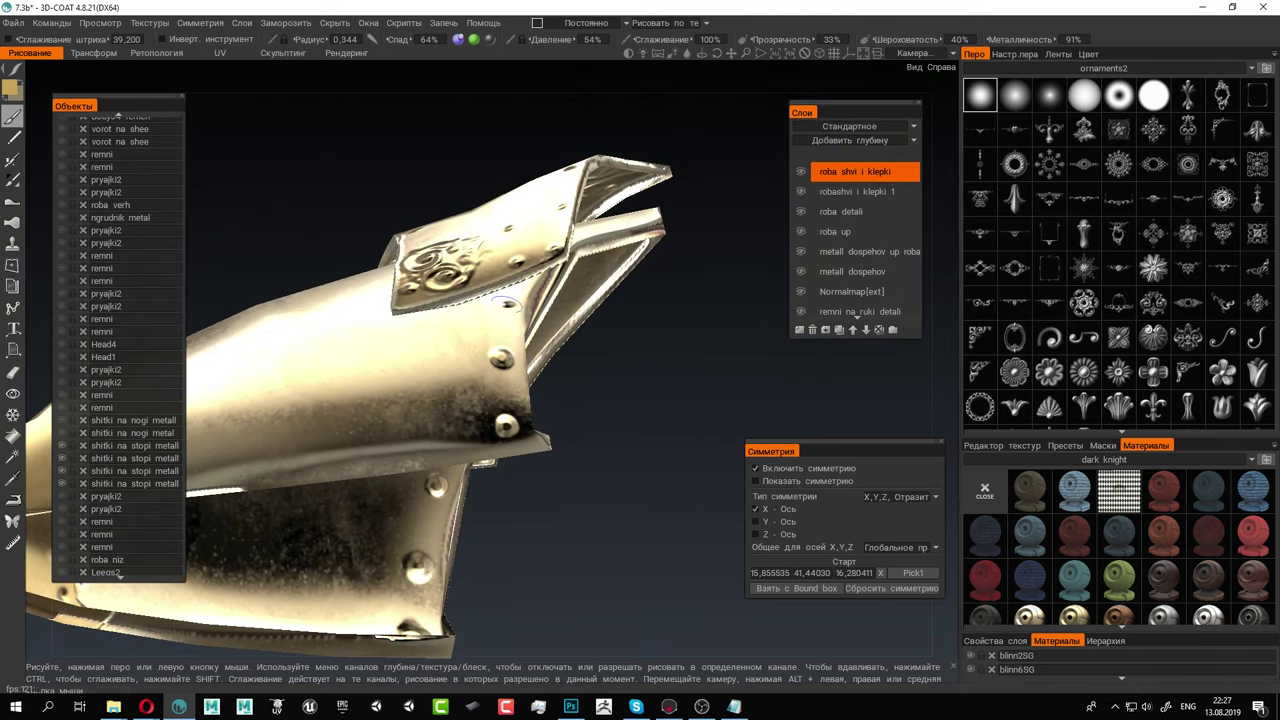
Return to a front view of both foot plates and save the scene to its existing file 7.3b
right_click_drag(664, 402, 320, 186)
left_click_drag(320, 186, 470, 290)
left_click(13, 22)
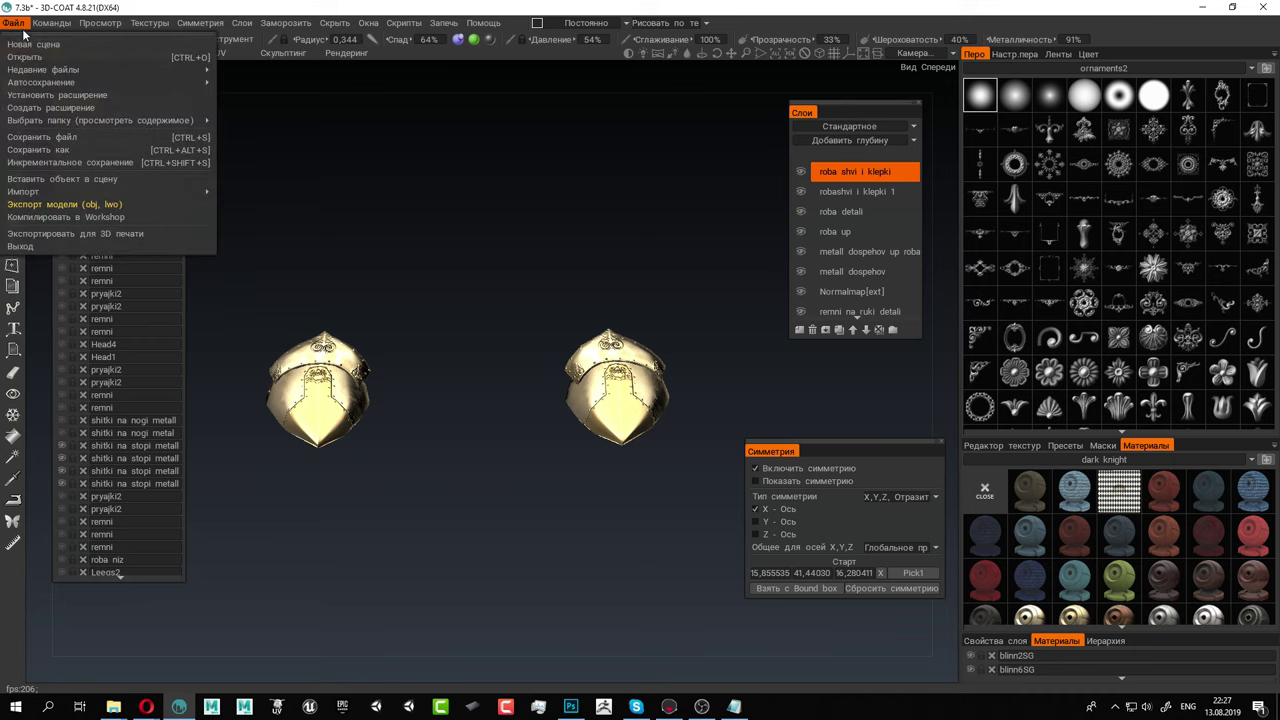
mouse_move(72, 87)
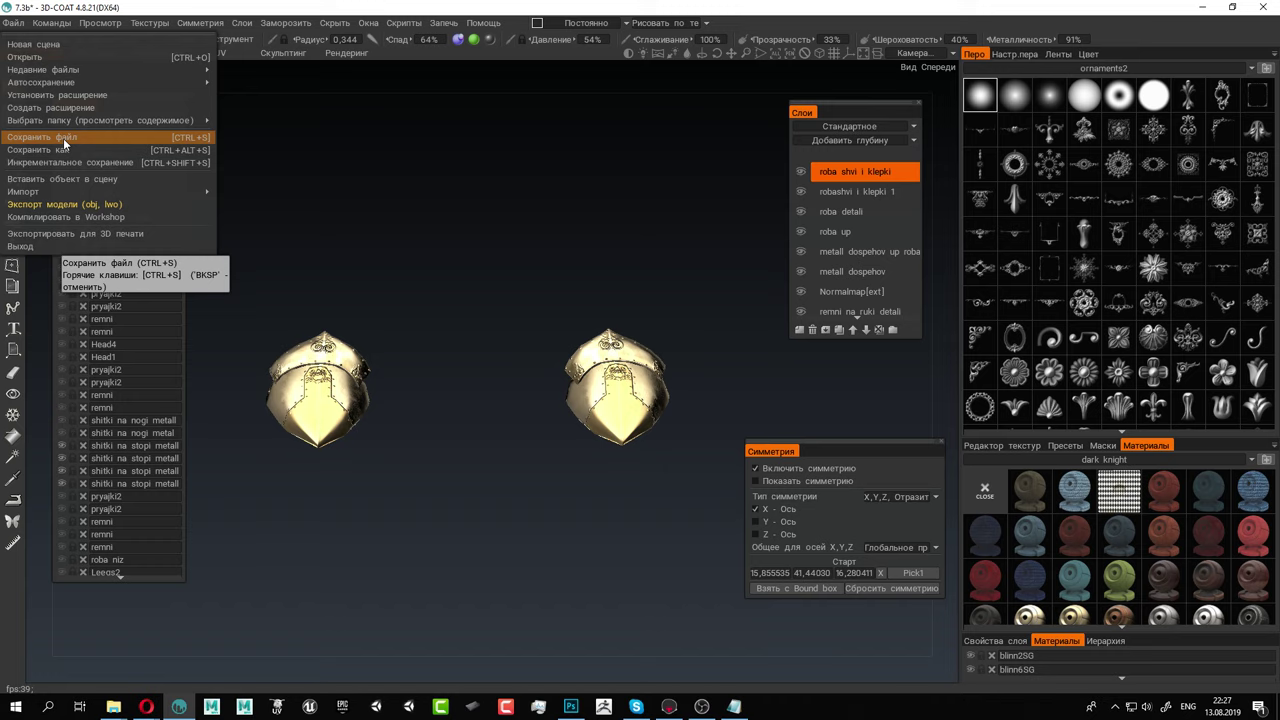
left_click(63, 138)
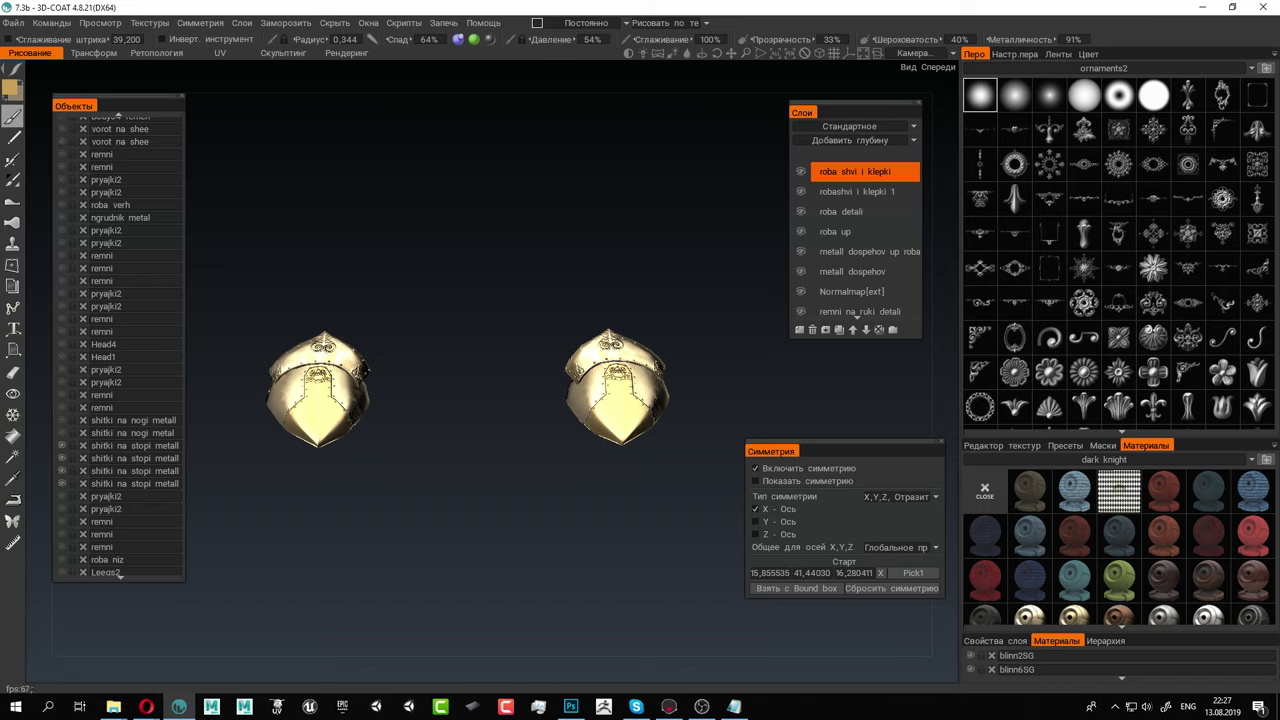
Export the textures without geometry as TGA maps in roughness/metalness mode, using the Unity (Standard) preset
left_click(13, 22)
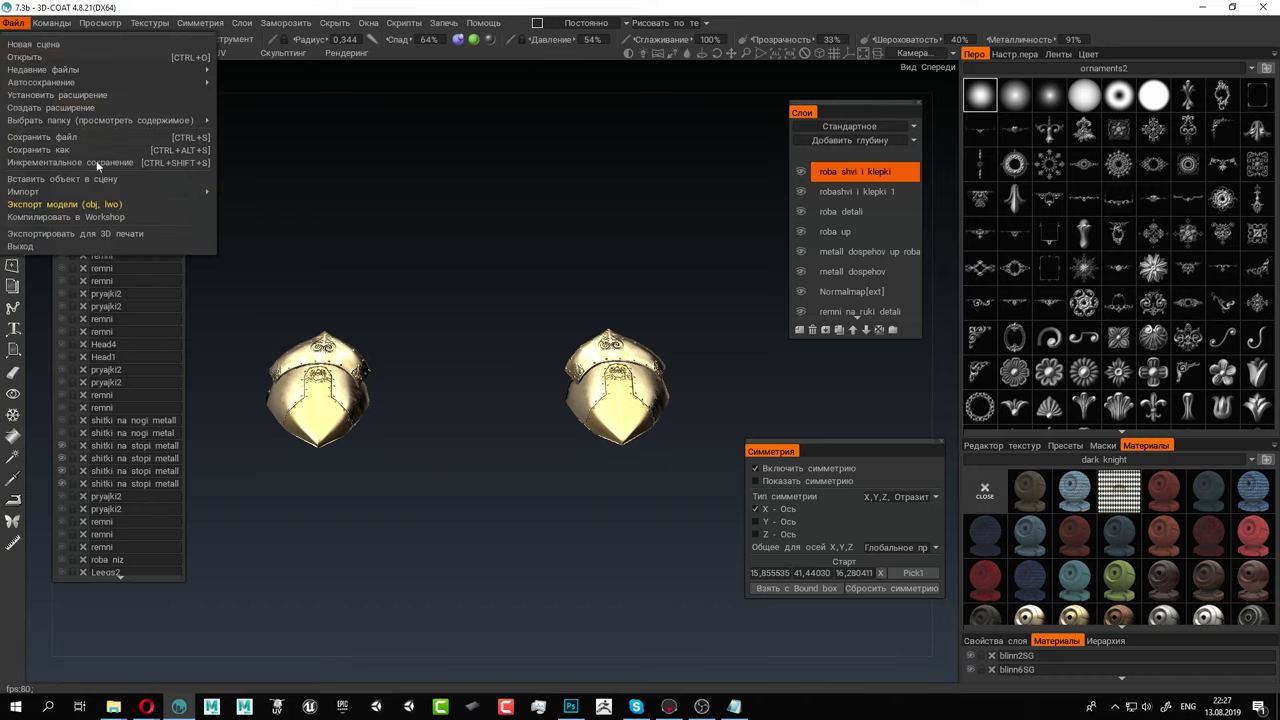
left_click(63, 205)
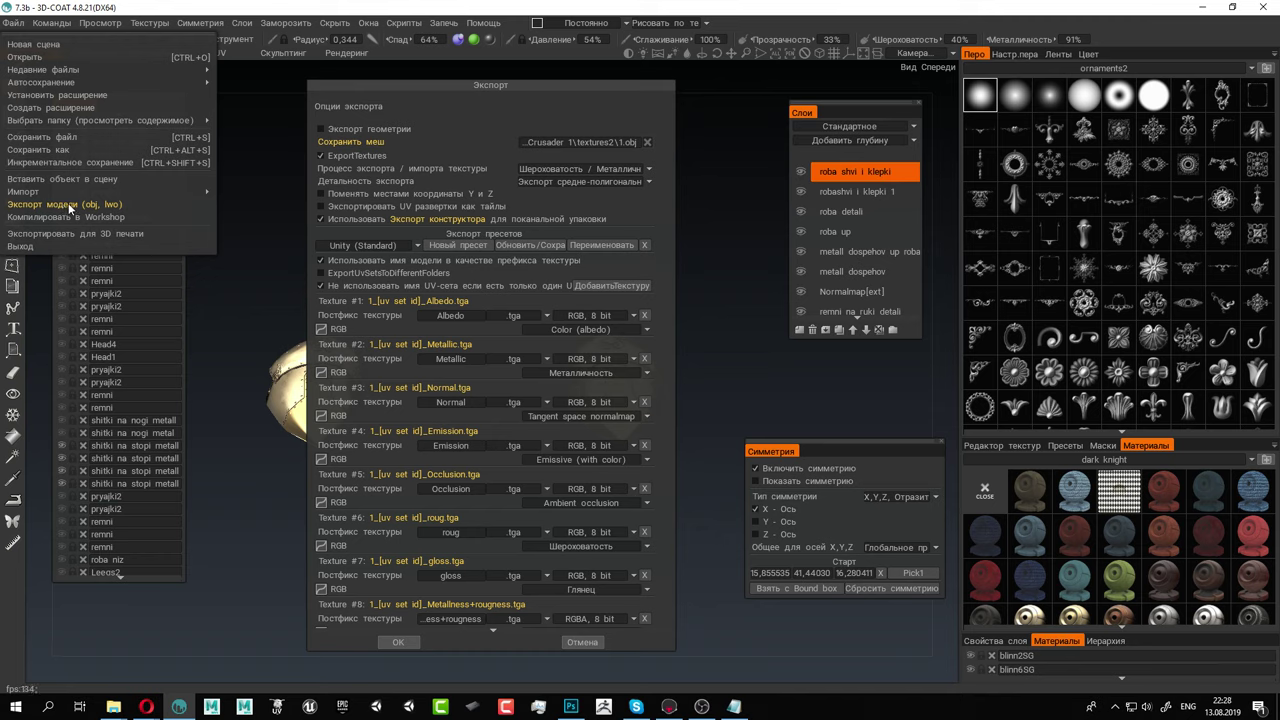
left_click(398, 642)
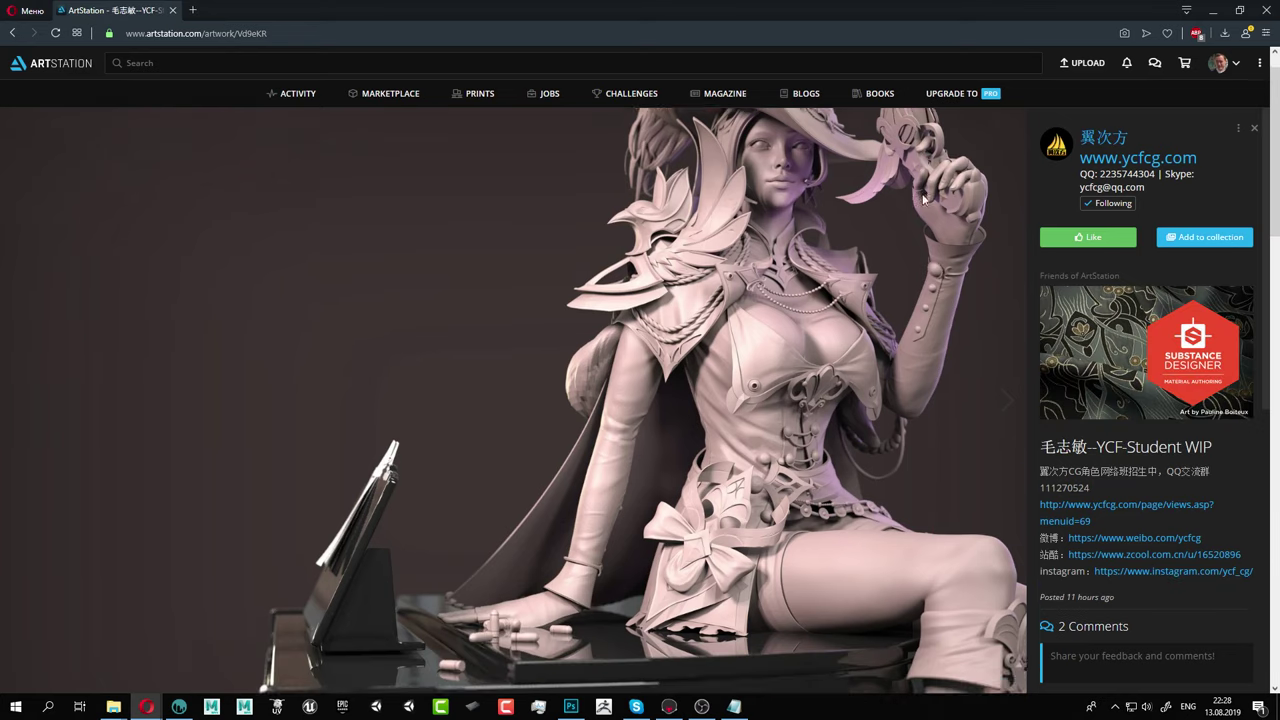
Switch to Opera and examine YCF-Student WIP sculpts on ArtStation, opening the armoured boar character from the same artist's portfolio
scroll(906, 189, "down", 5)
scroll(842, 222, "down", 4)
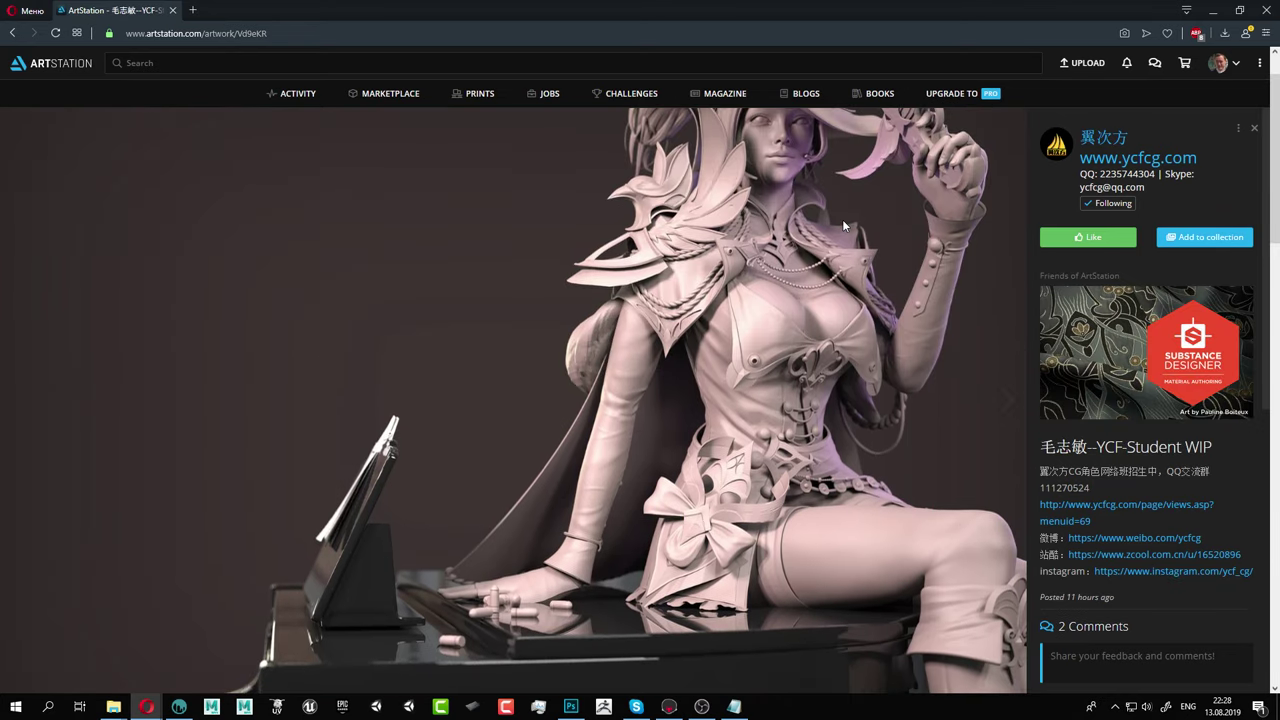
scroll(842, 219, "up", 1)
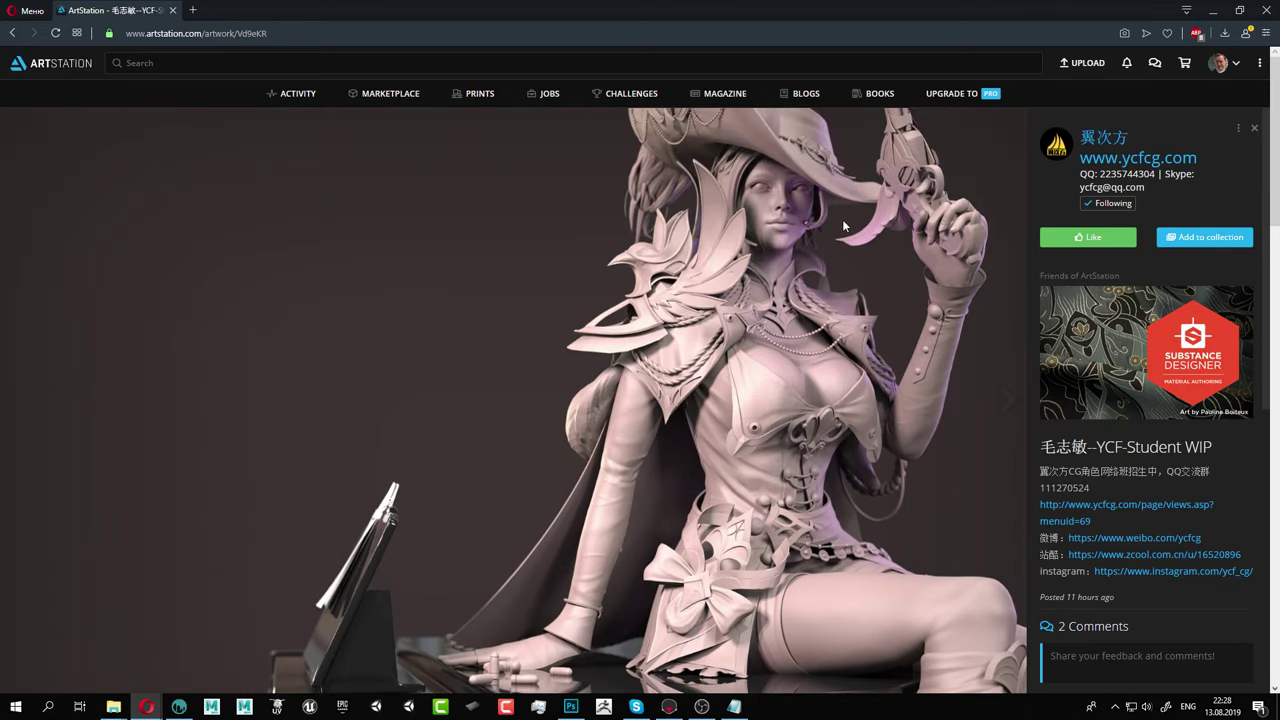
left_click(1113, 138)
left_click(309, 469)
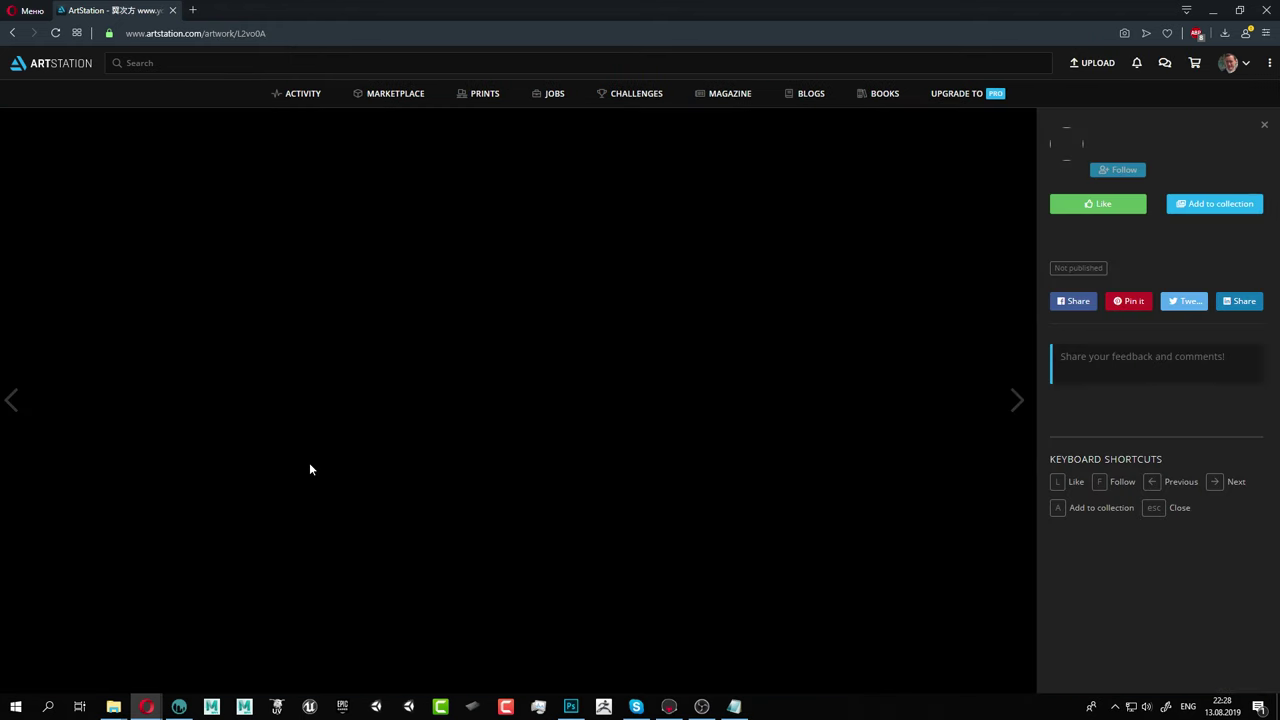
scroll(576, 266, "down", 3)
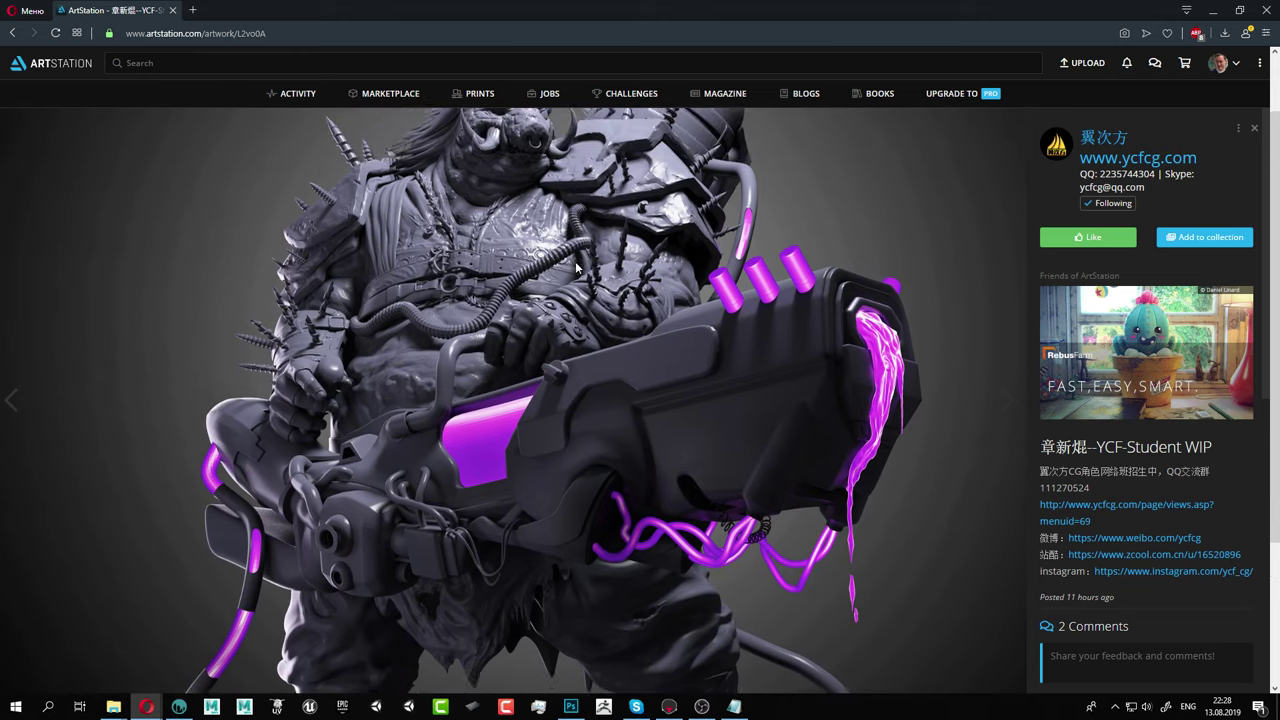
scroll(576, 266, "up", 1)
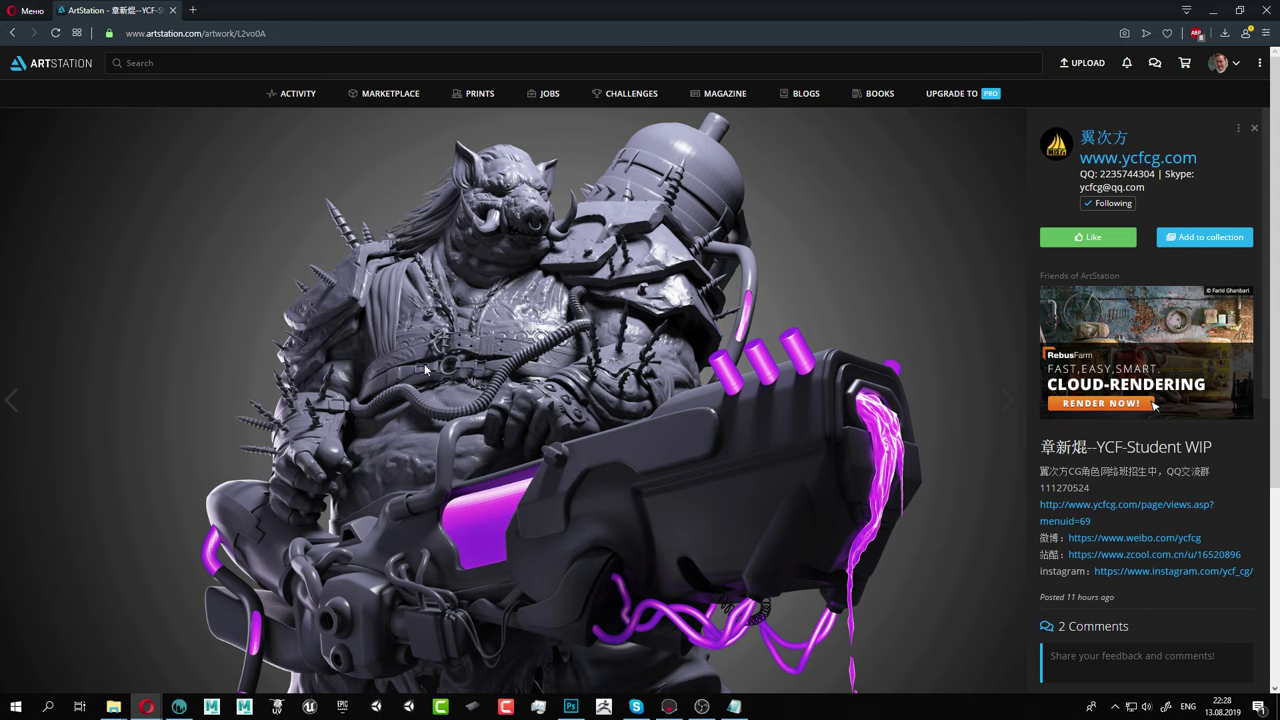
Examine the rest of the boar character, and open and inspect the horned warrior with the polearm from the same artist's portfolio
scroll(636, 262, "down", 3)
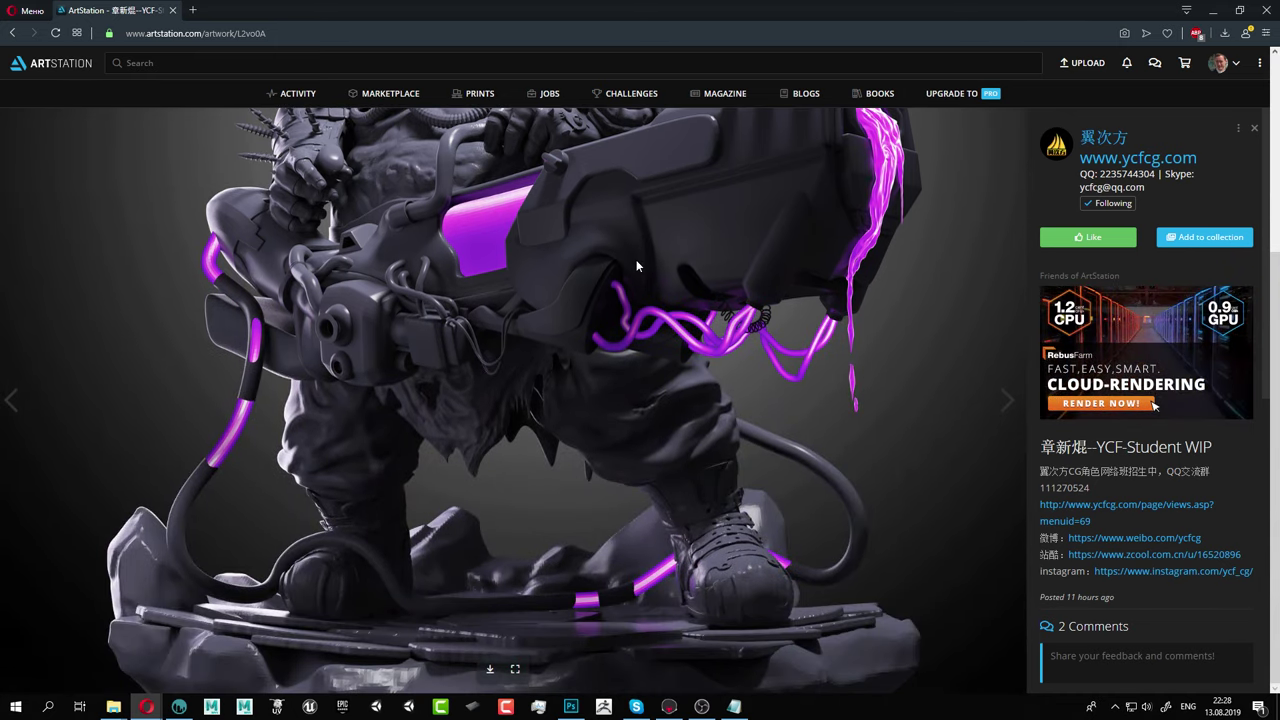
scroll(636, 259, "up", 3)
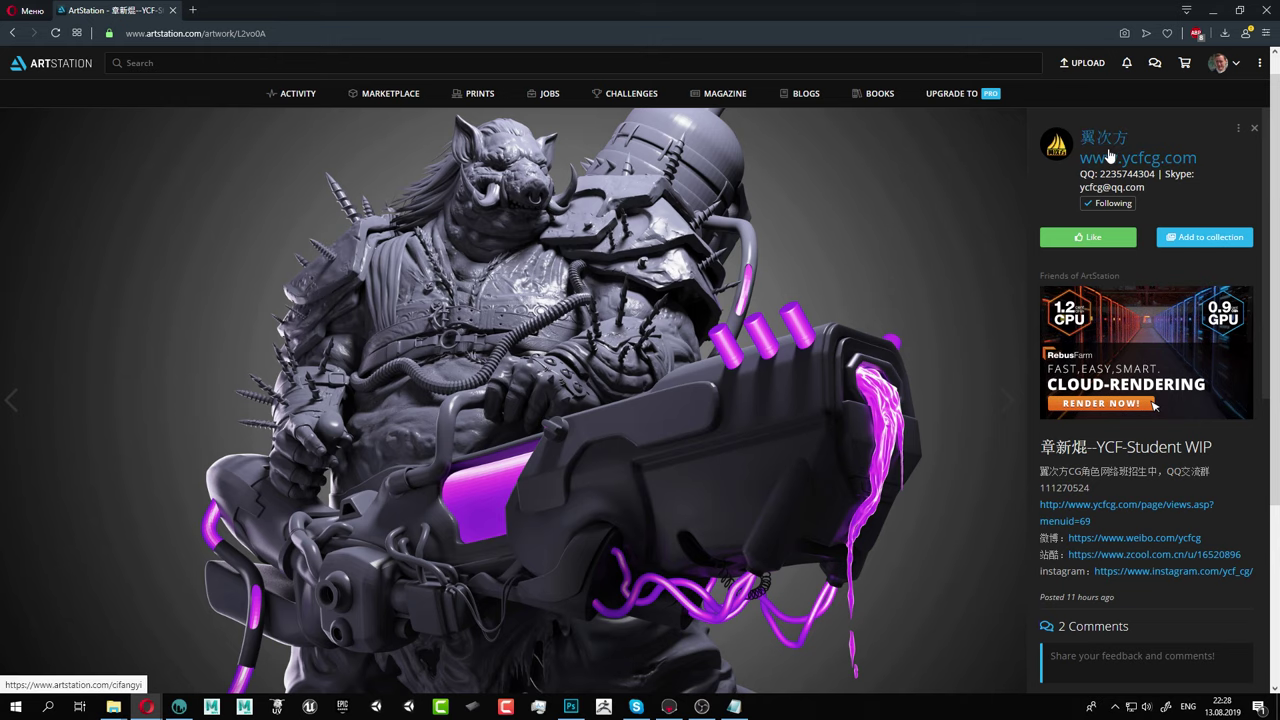
left_click(1106, 146)
left_click(446, 432)
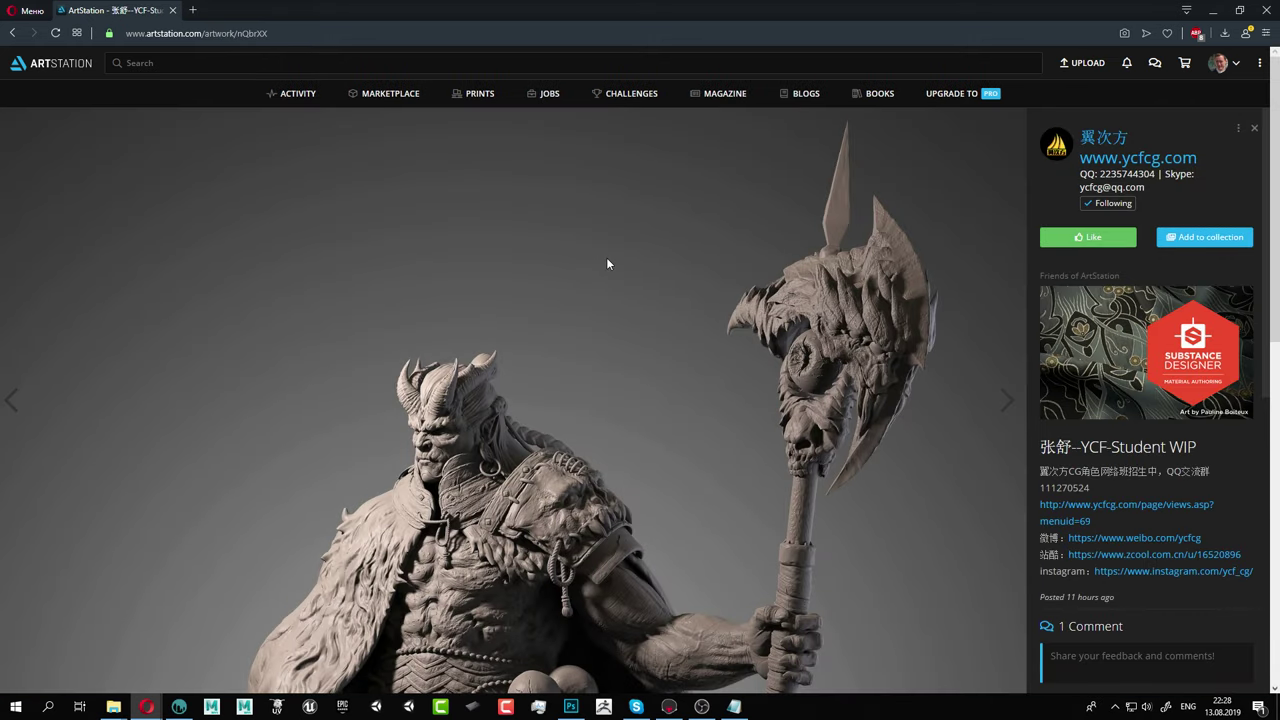
scroll(607, 263, "down", 3)
scroll(607, 263, "down", 5)
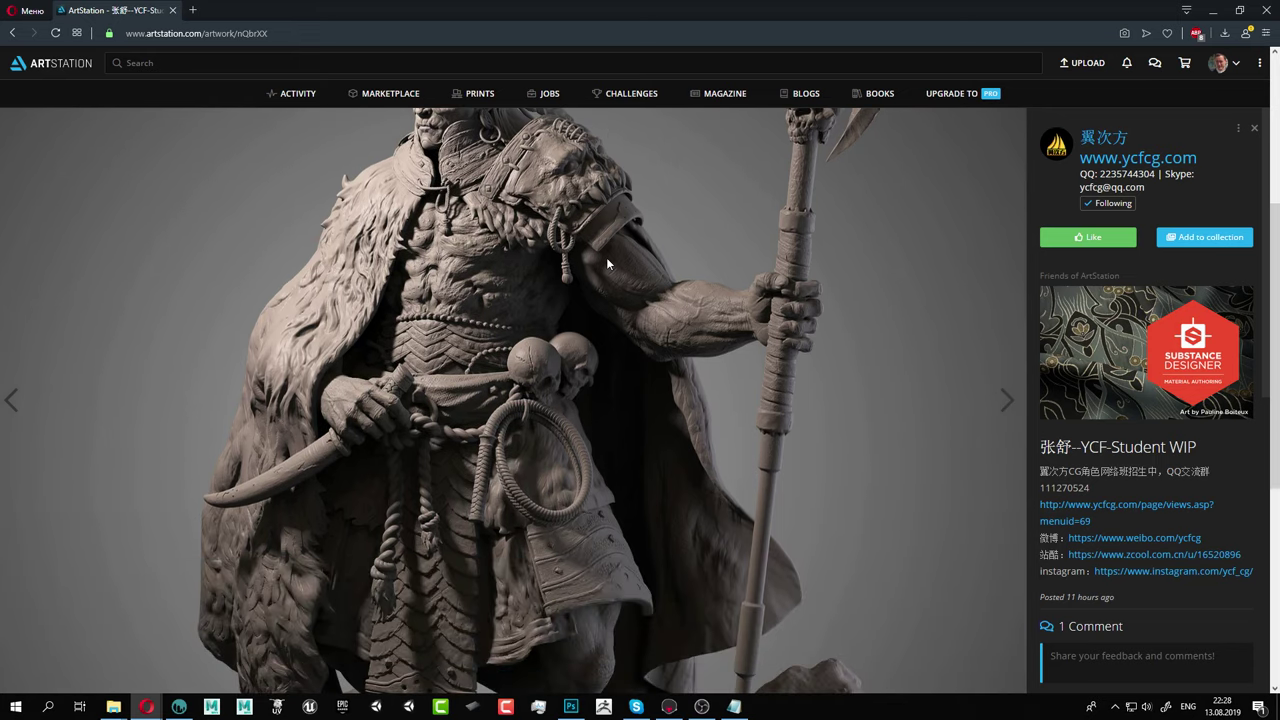
scroll(606, 257, "down", 3)
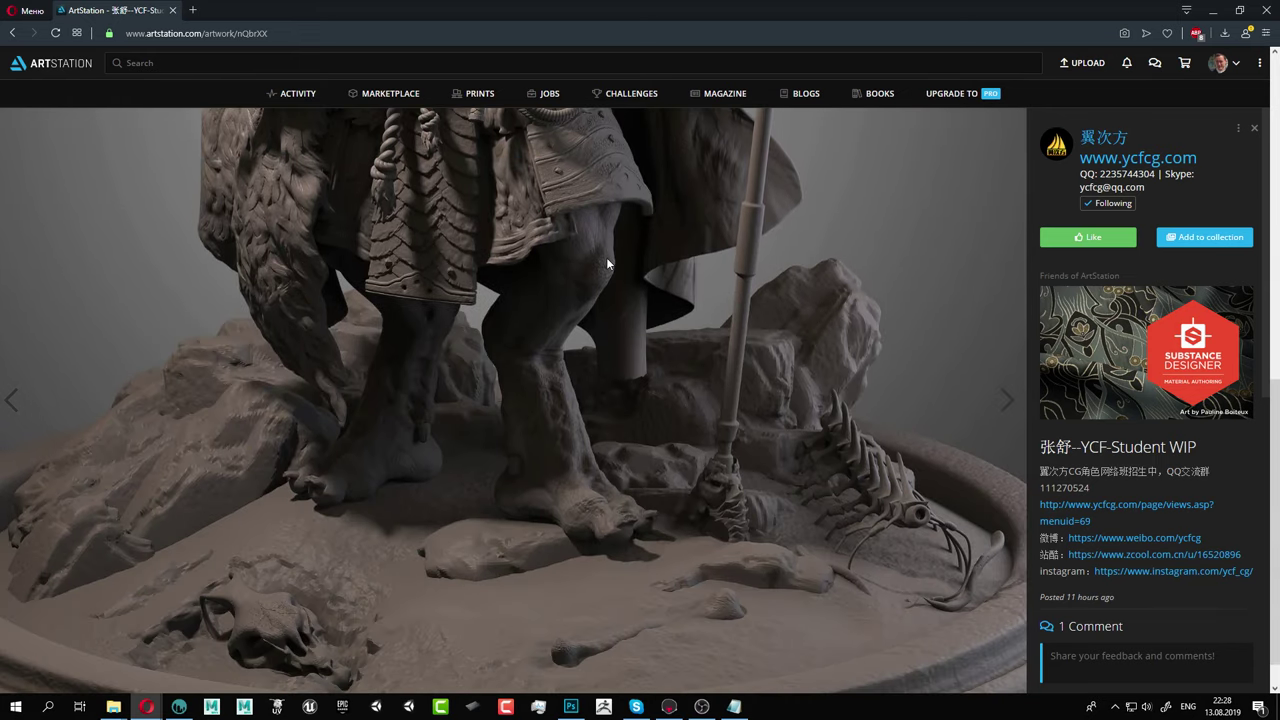
scroll(606, 257, "down", 1)
scroll(606, 257, "up", 10)
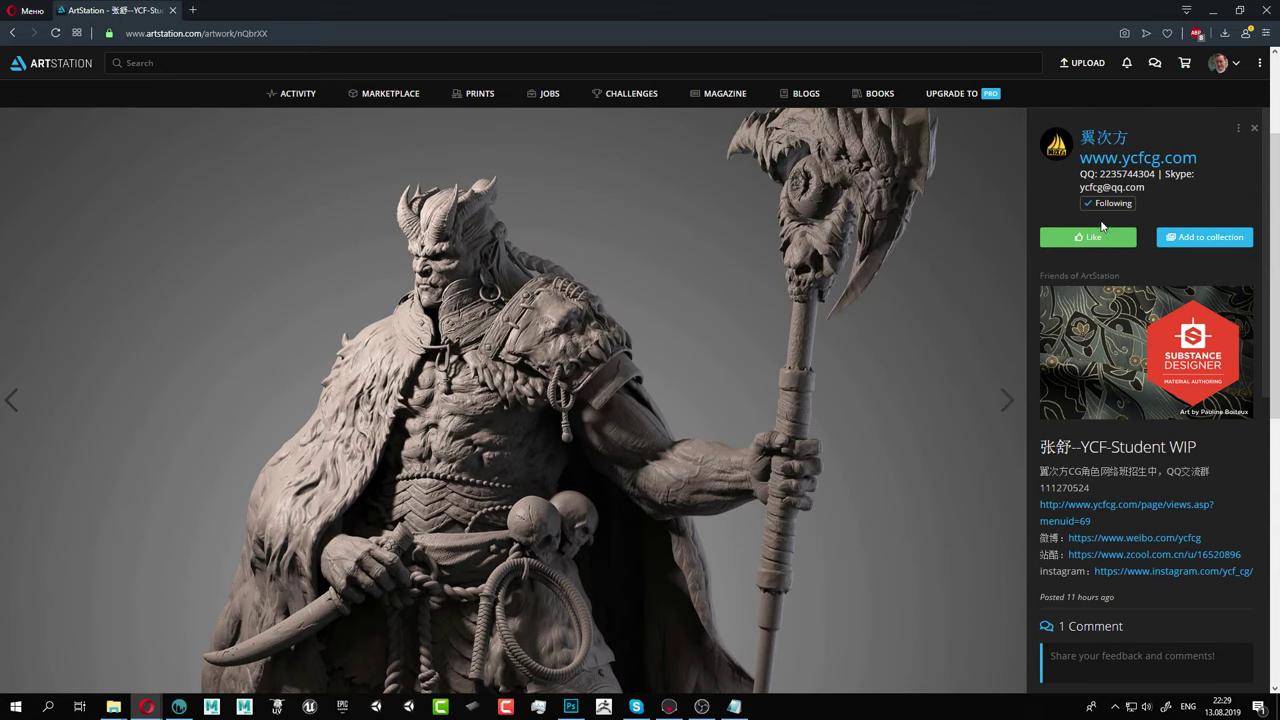
Open the YCF artist's portfolio and browse its gallery of character sculpts
left_click(1116, 159)
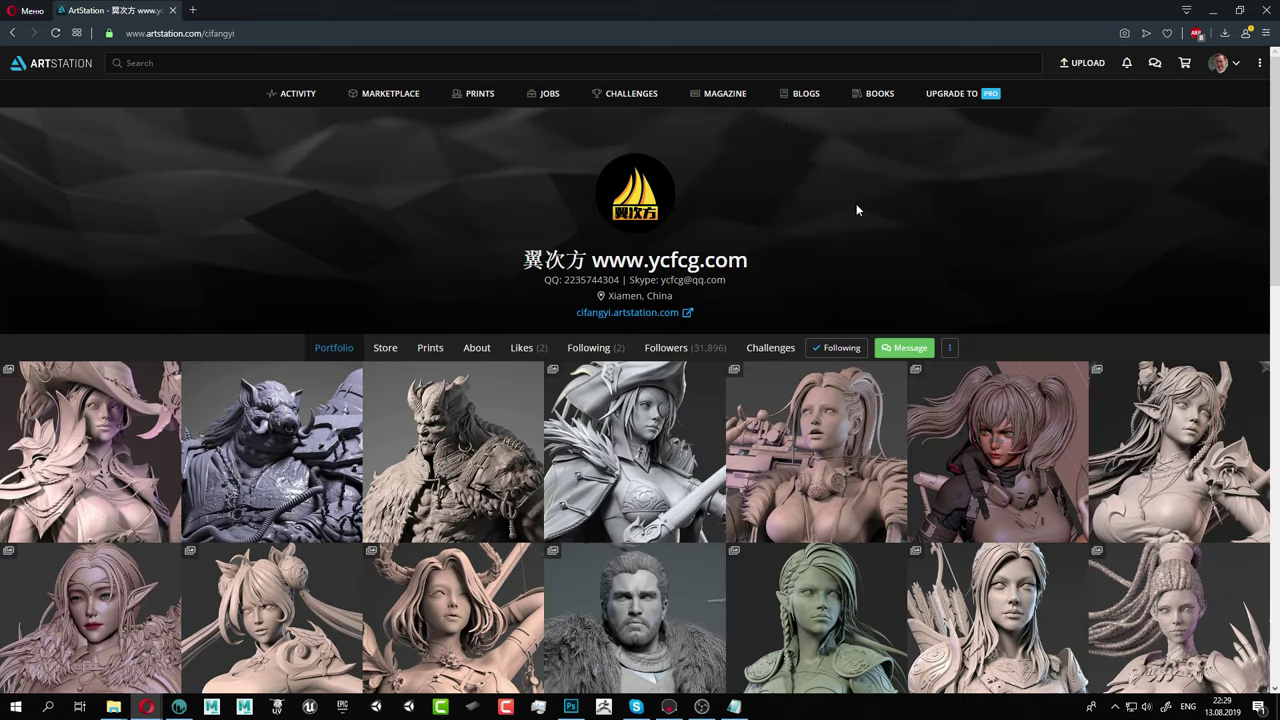
scroll(856, 210, "down", 1)
scroll(856, 210, "down", 1)
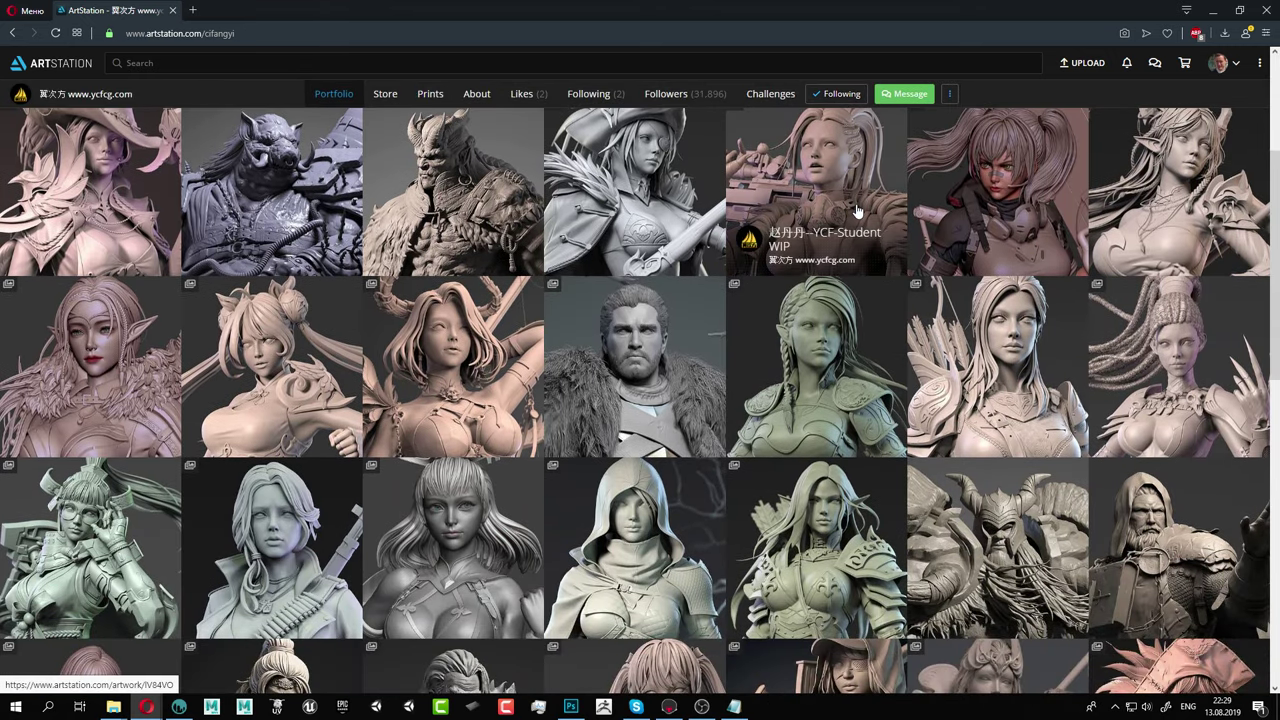
scroll(856, 210, "down", 1)
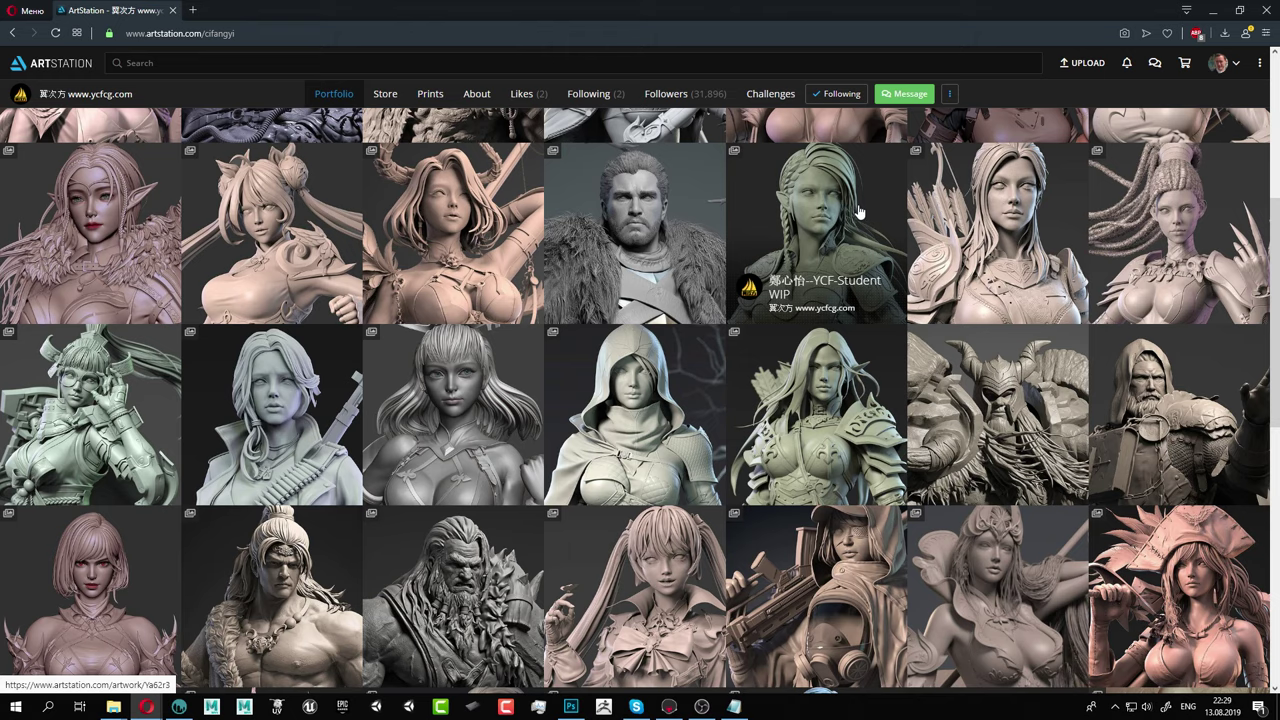
scroll(859, 211, "down", 3)
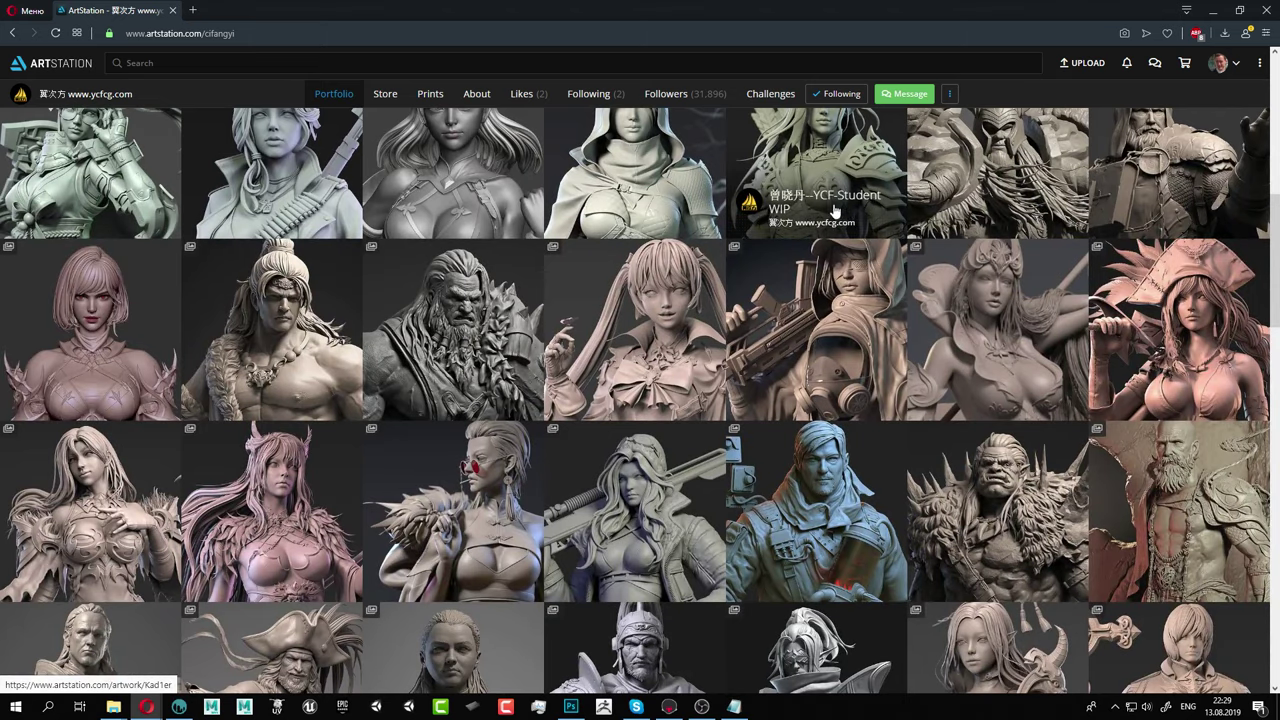
scroll(774, 240, "down", 1)
scroll(774, 240, "down", 2)
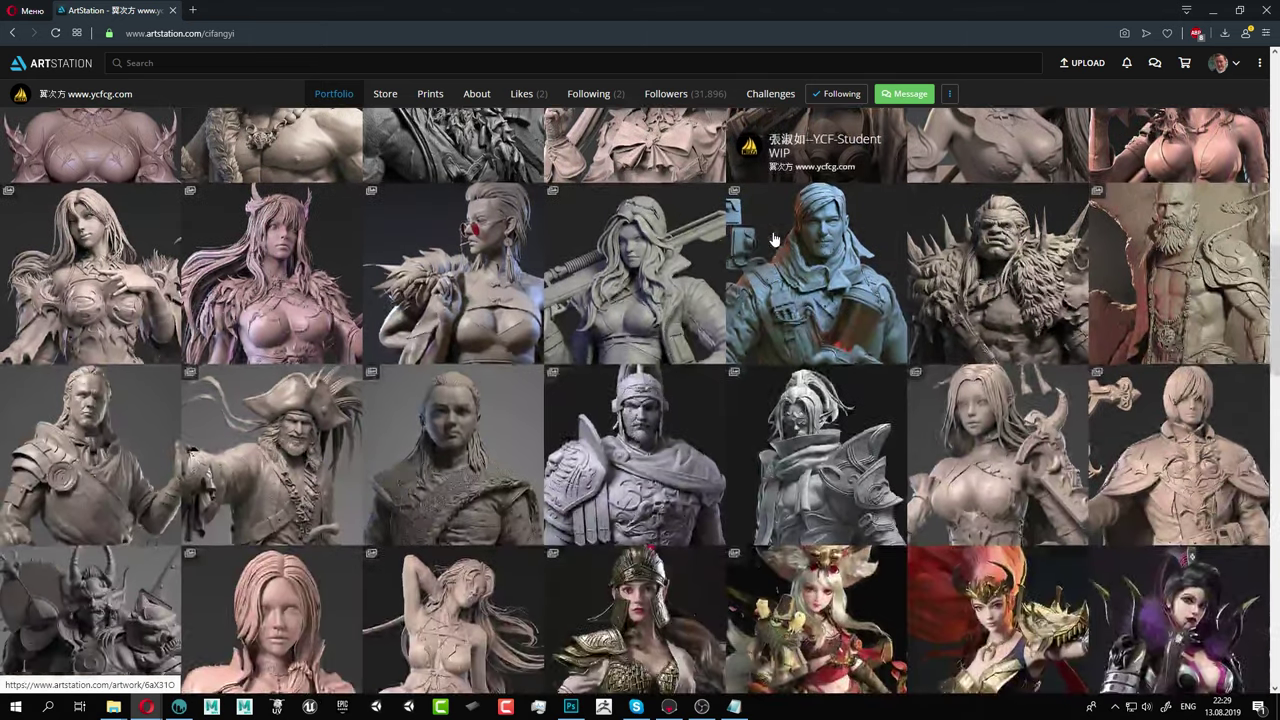
scroll(774, 240, "down", 2)
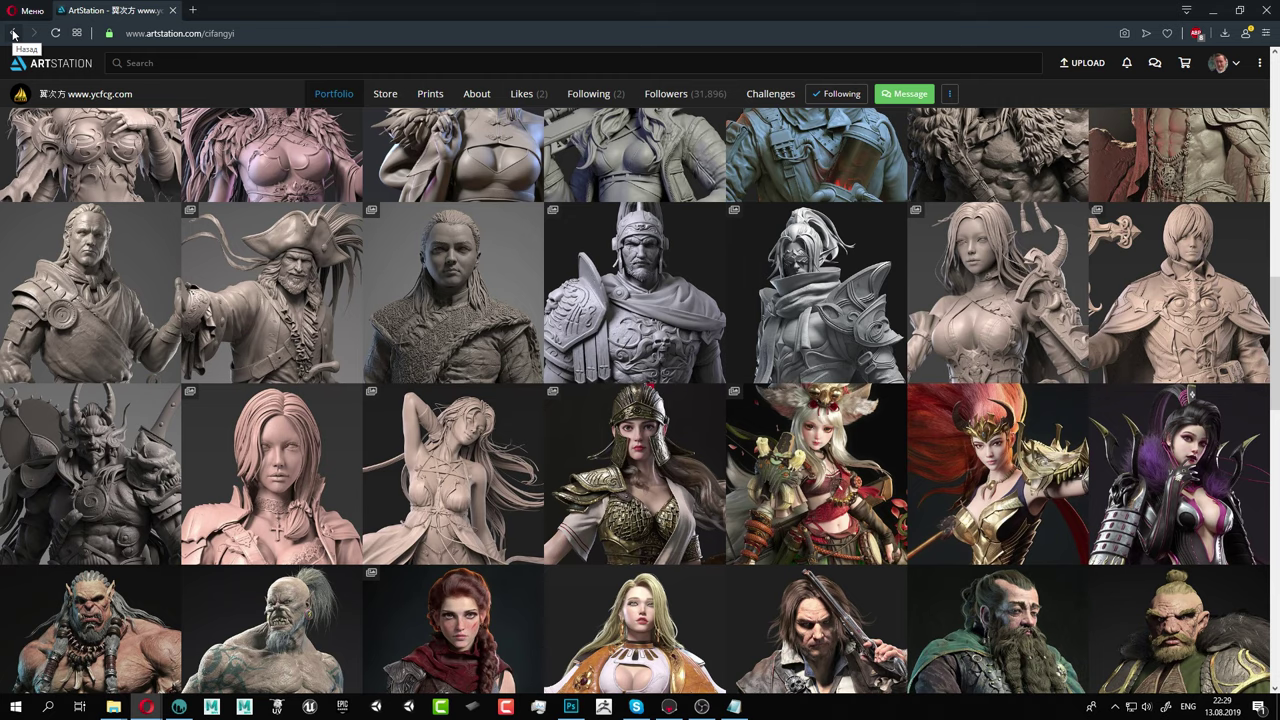
Close the ArtStation page in Opera and quit 3D-Coat
left_click(13, 33)
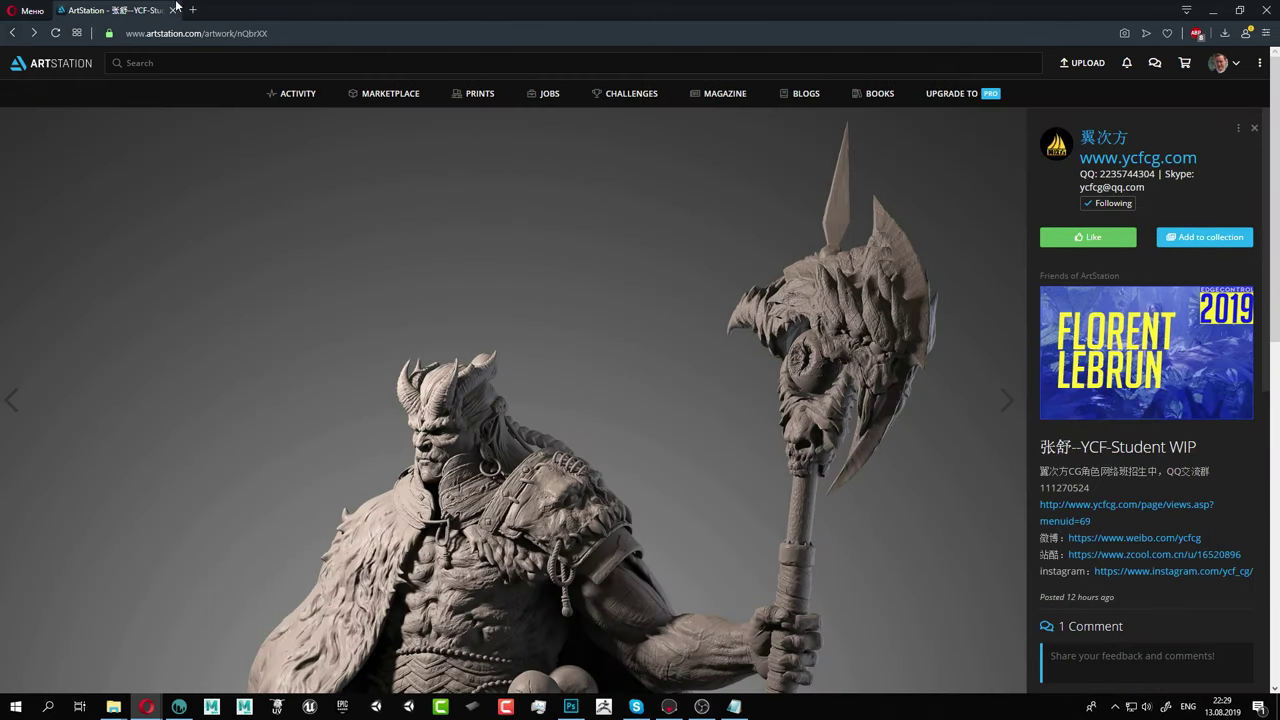
left_click(173, 11)
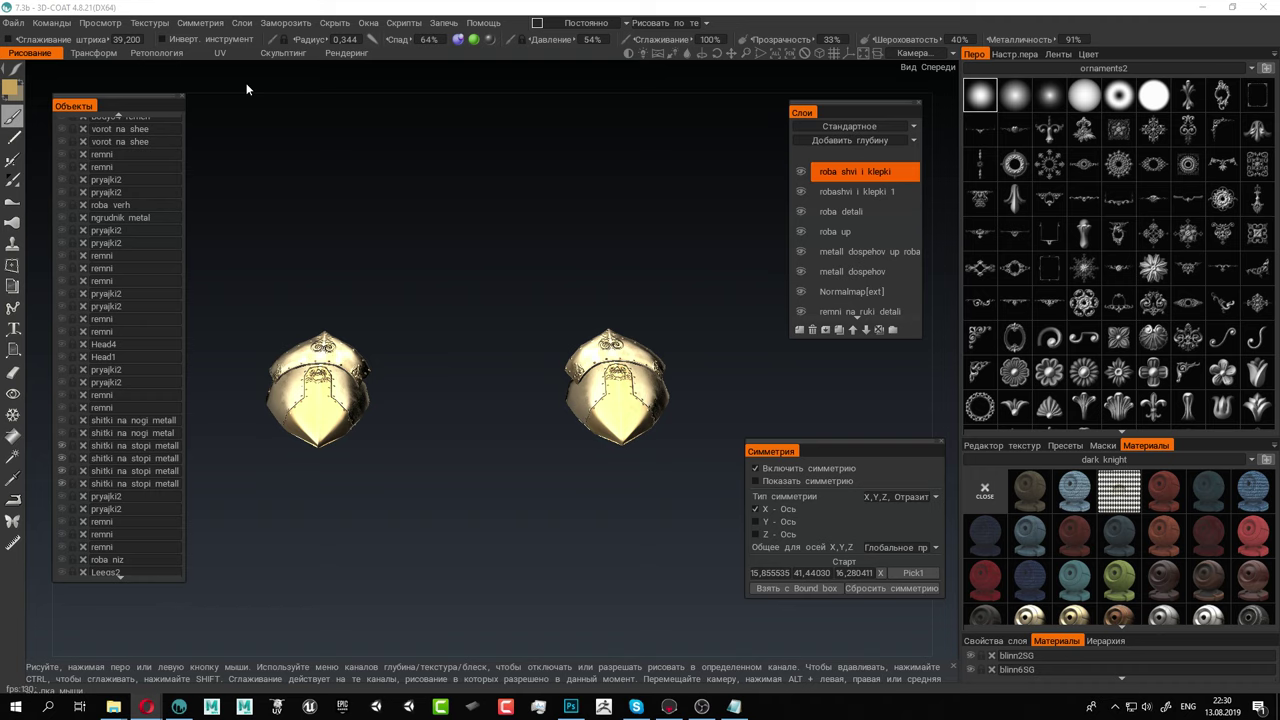
left_click(1263, 7)
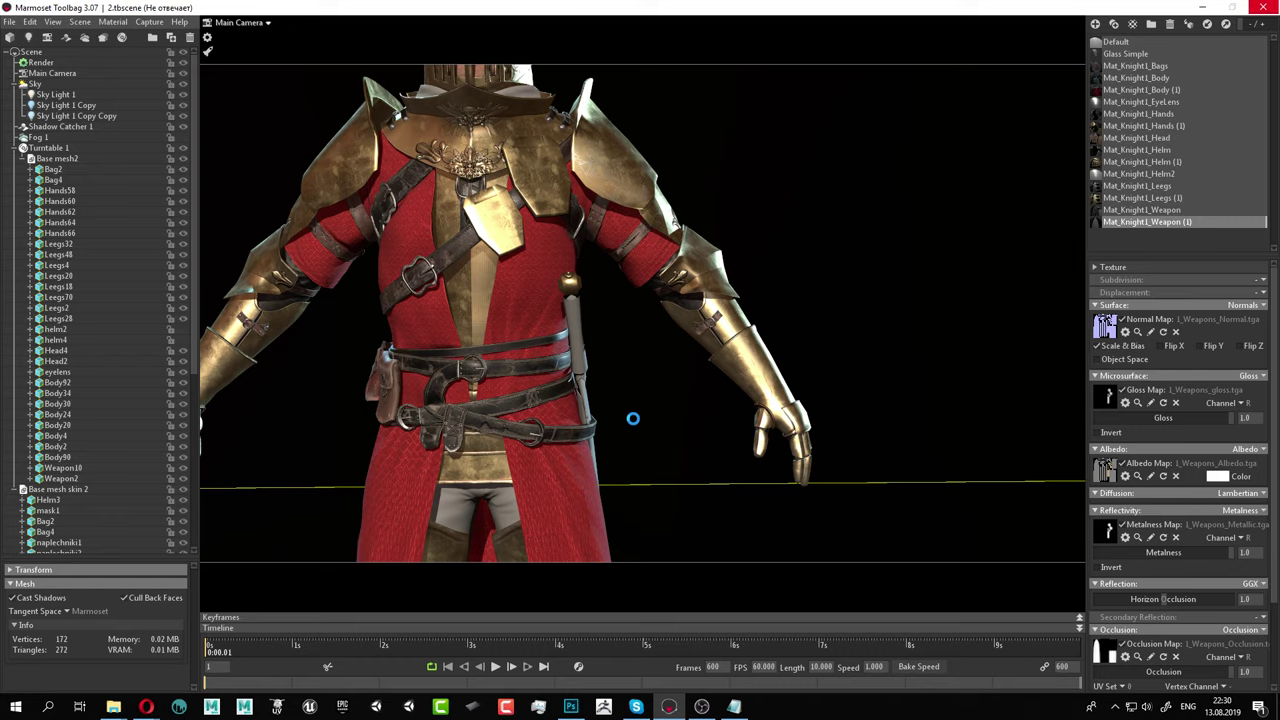
In Marmoset Toolbag, inspect the red-and-gold knight's outfit from several sides, including the skirt, sword, helmet and shoulder armour
left_click(633, 422)
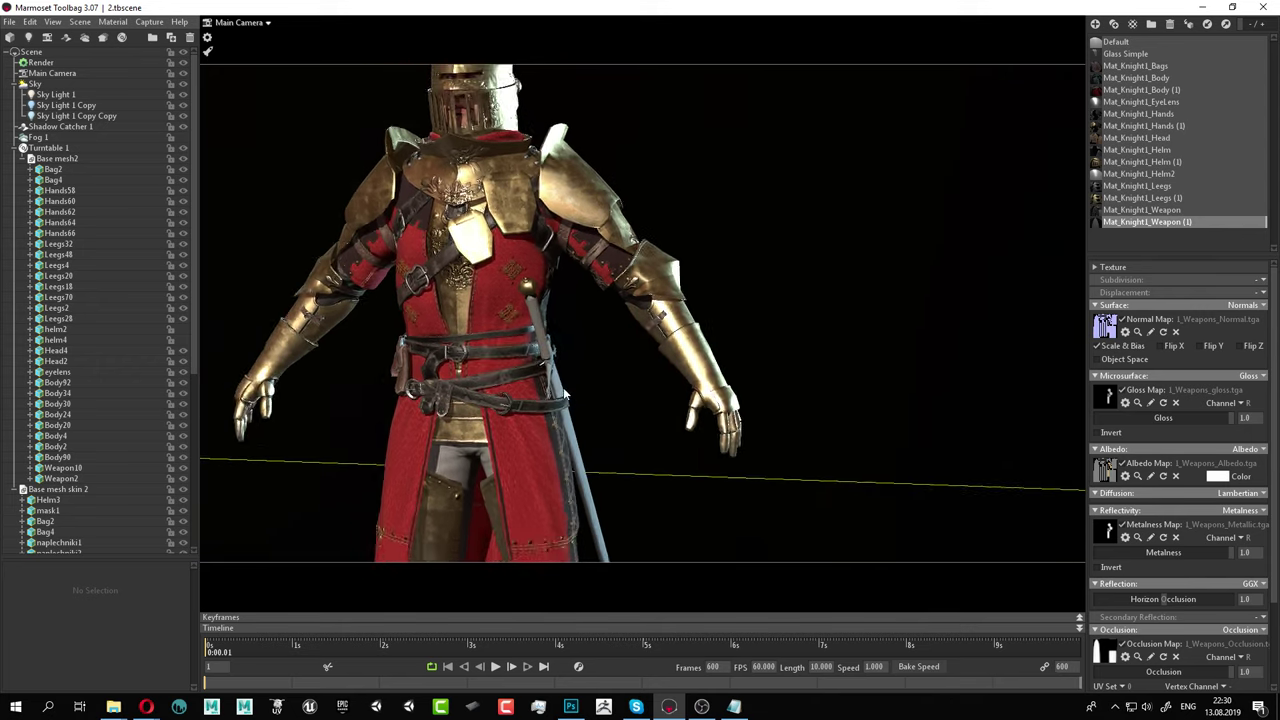
mouse_move(648, 375)
left_mouse_down()
mouse_move(619, 376)
mouse_move(664, 376)
left_mouse_up()
middle_click_drag(614, 308, 678, 362)
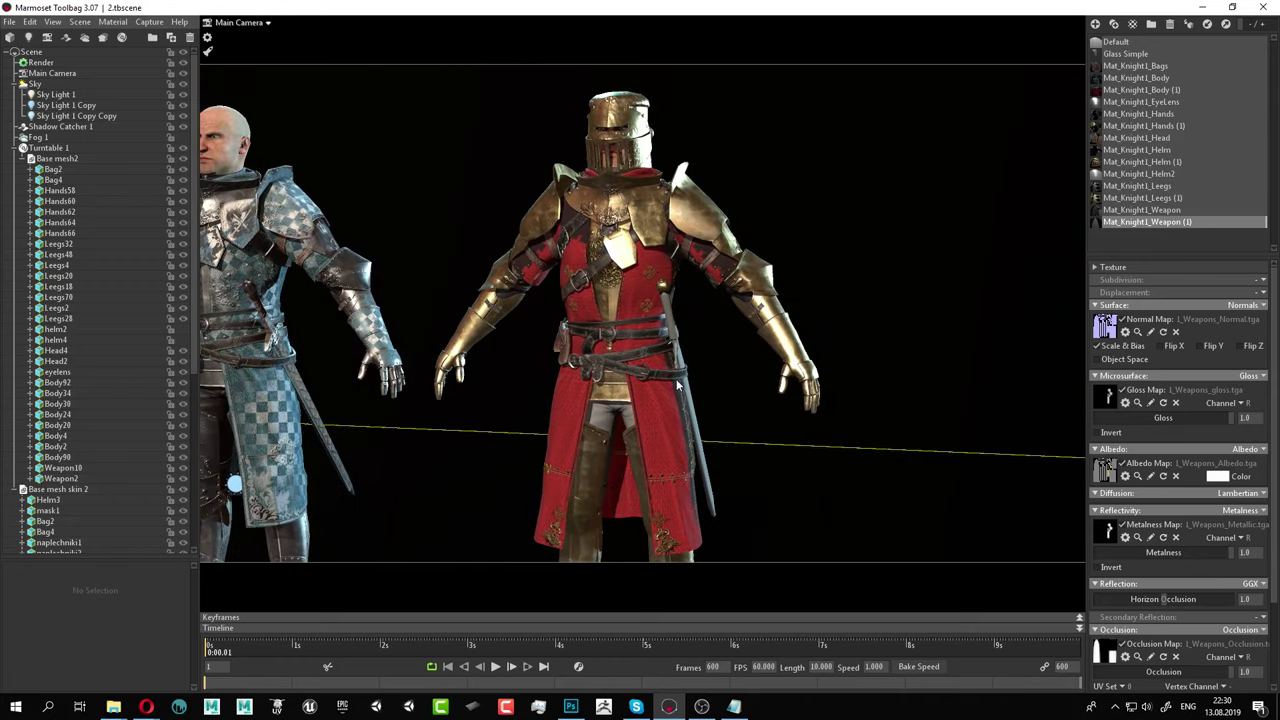
scroll(707, 364, "up", 3)
mouse_move(707, 366)
left_mouse_down()
mouse_move(669, 349)
mouse_move(696, 354)
left_mouse_up()
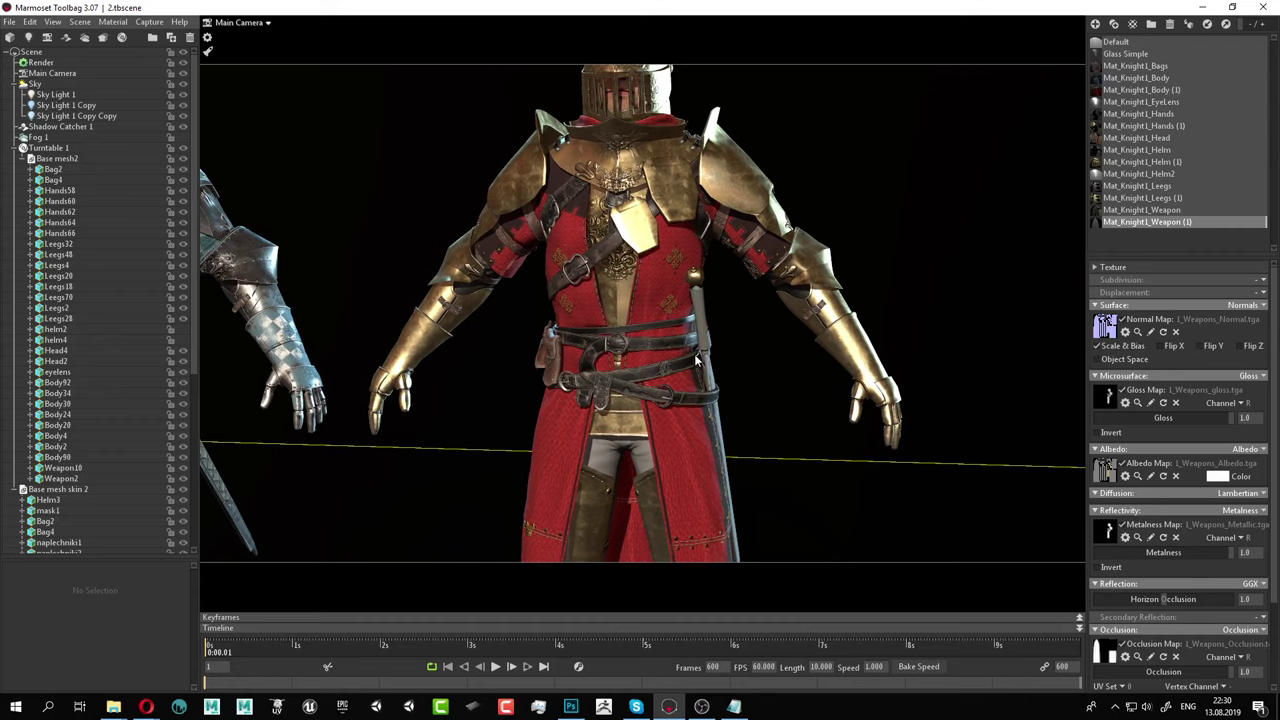
middle_click_drag(696, 354, 677, 303)
left_click_drag(677, 303, 648, 300)
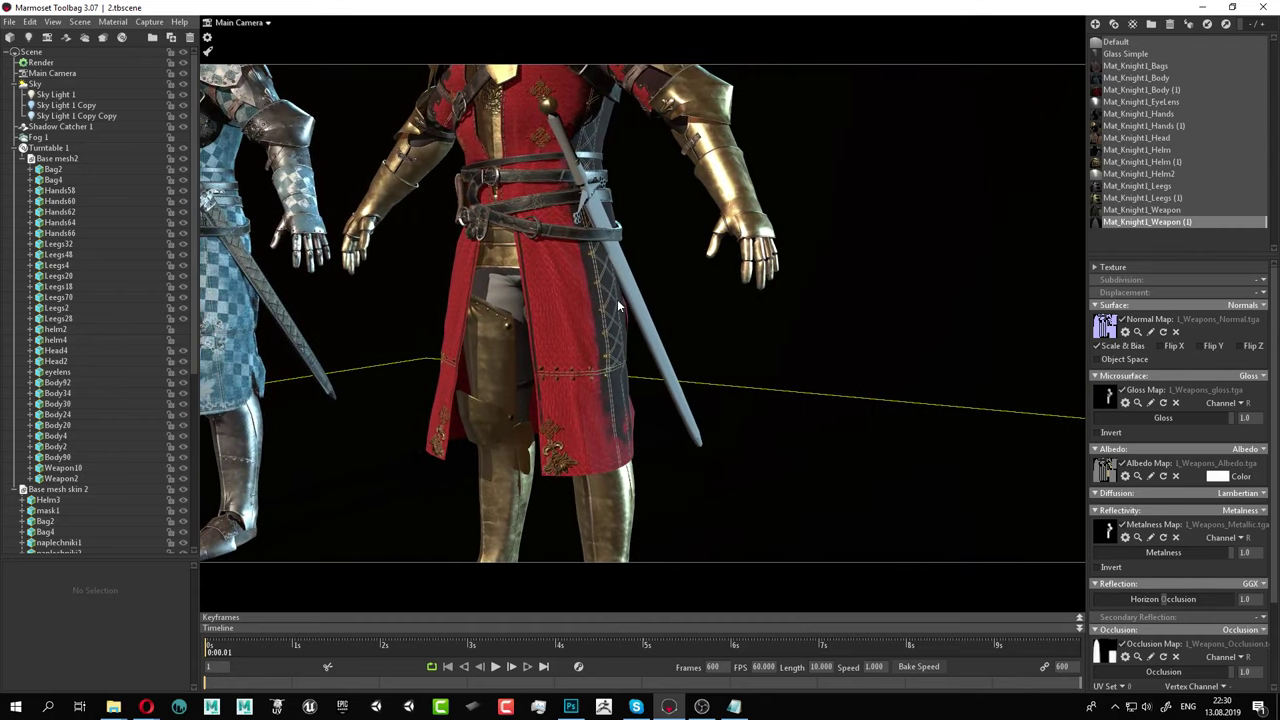
middle_click_drag(628, 281, 673, 174)
left_click_drag(674, 278, 817, 395)
middle_click_drag(724, 238, 634, 378)
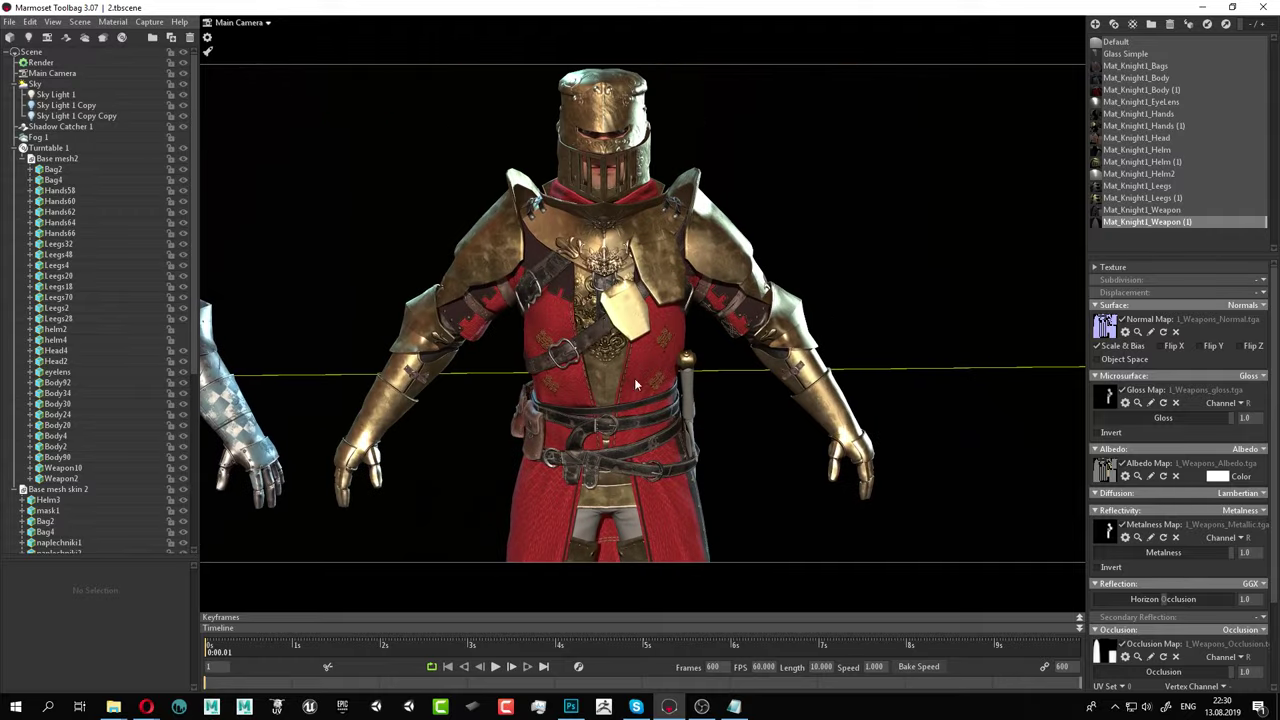
Inspect the red knight's chest ornaments, sleeve stitching and back up close, ending with a full view of both knights
right_click_drag(634, 378, 852, 400)
middle_click_drag(852, 400, 790, 360)
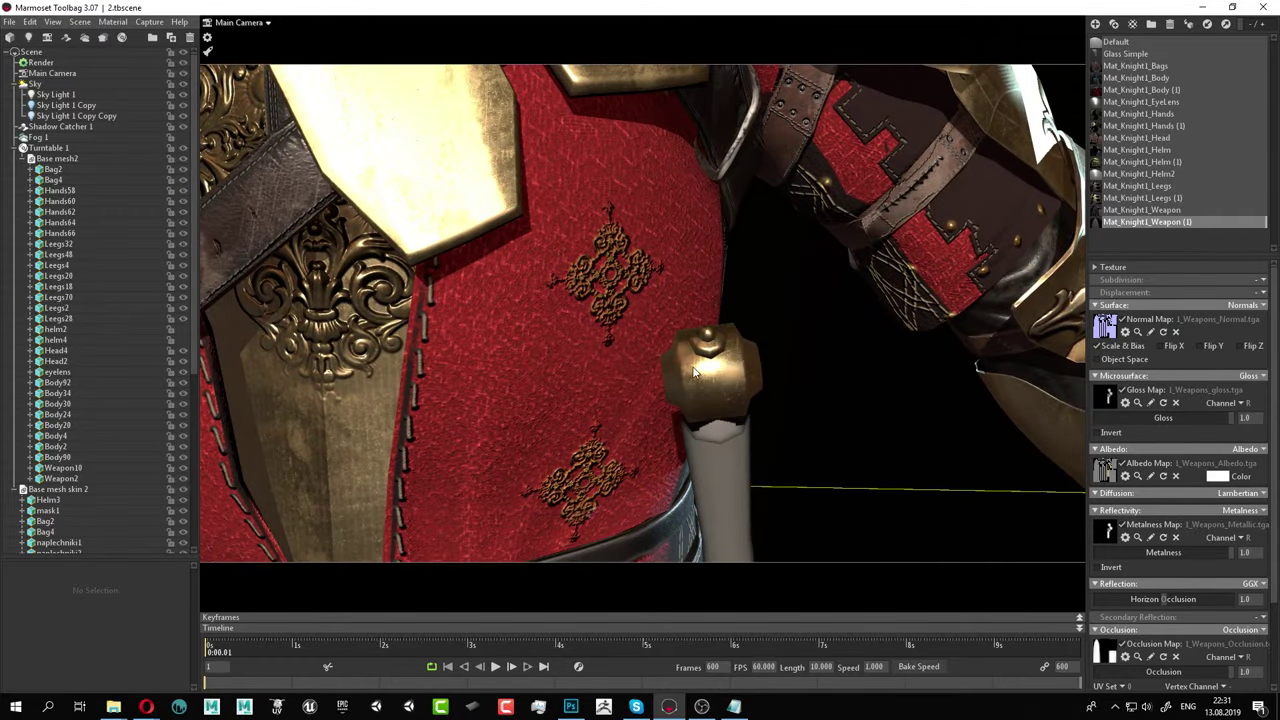
scroll(597, 277, "down", 4)
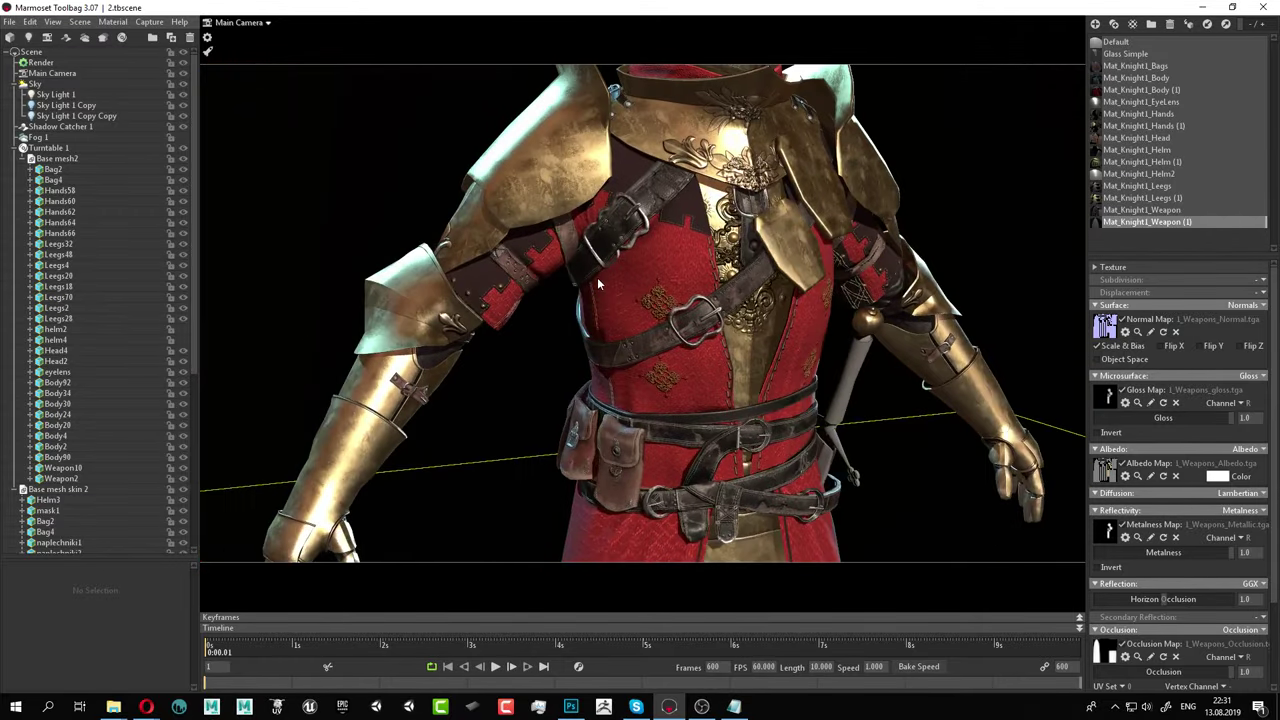
scroll(597, 277, "down", 2)
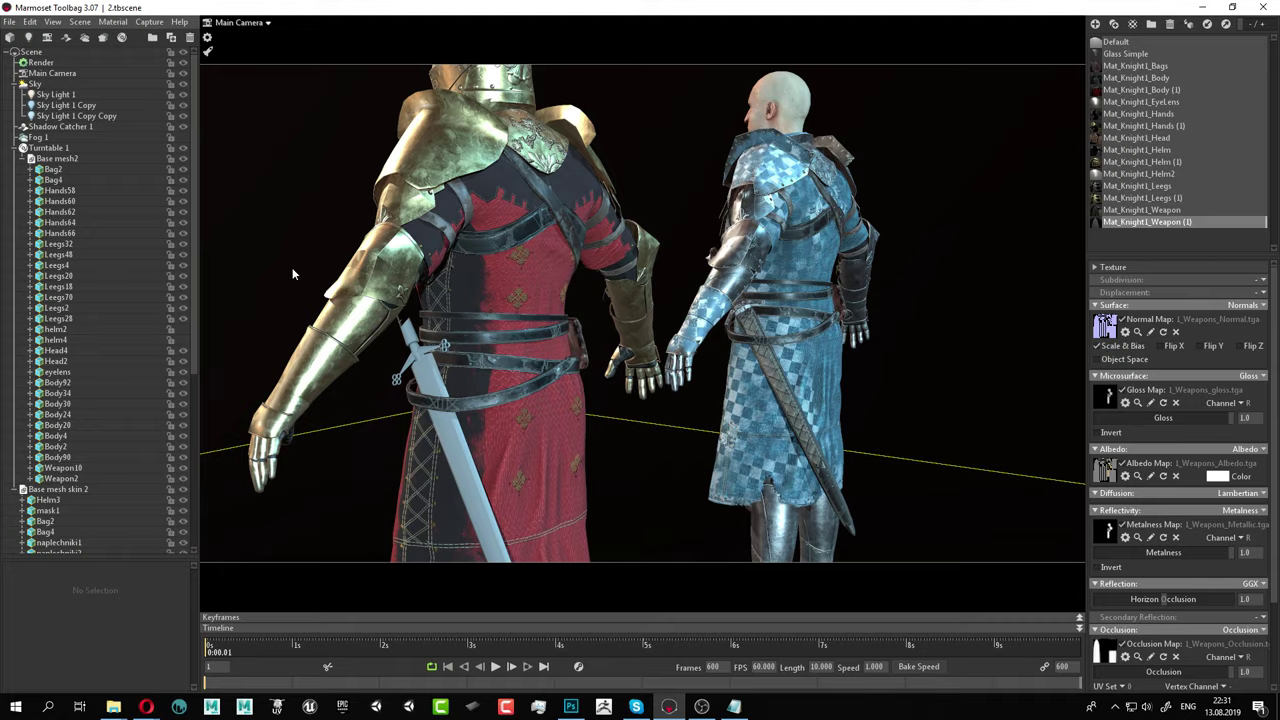
left_click_drag(294, 274, 436, 299)
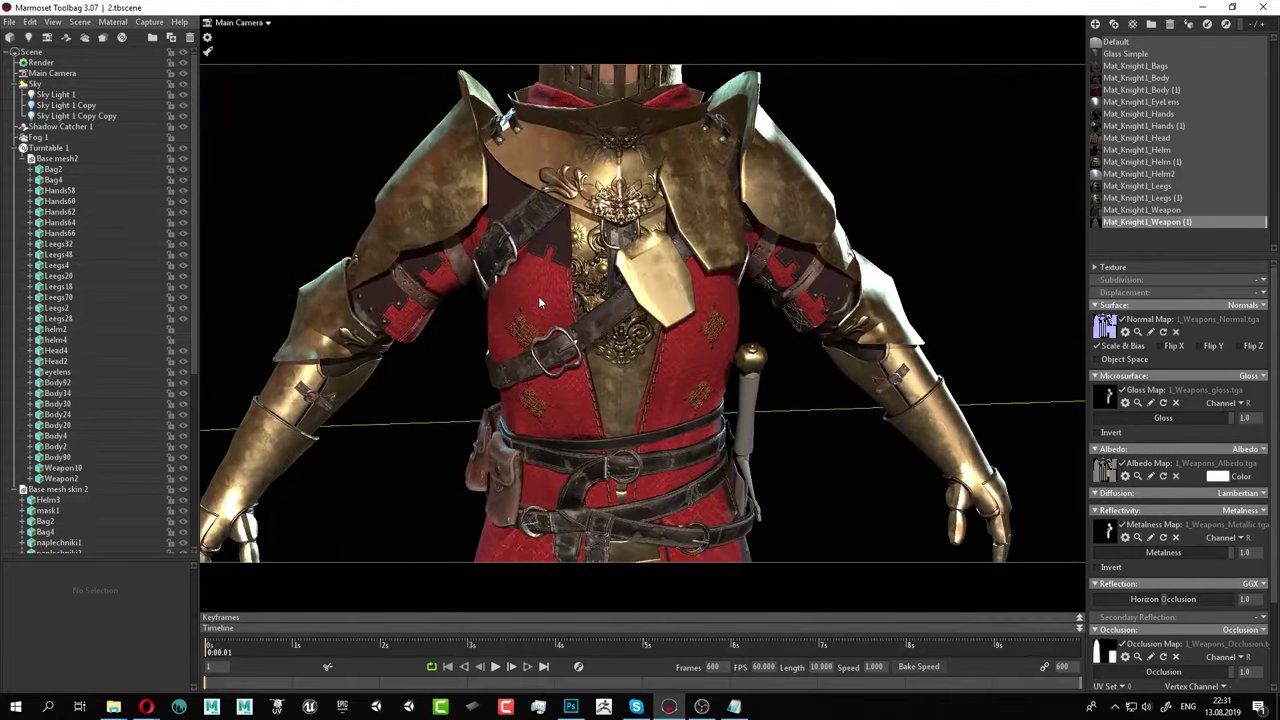
scroll(530, 275, "down", 5)
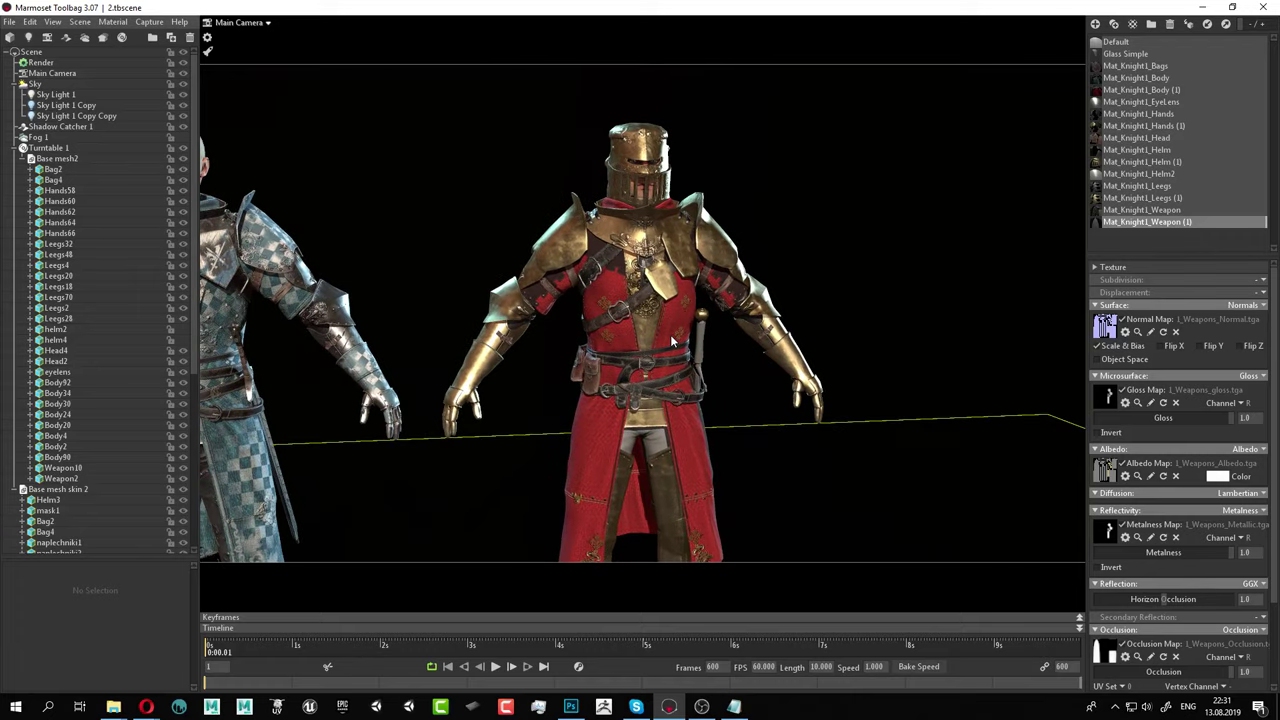
scroll(760, 285, "down", 4)
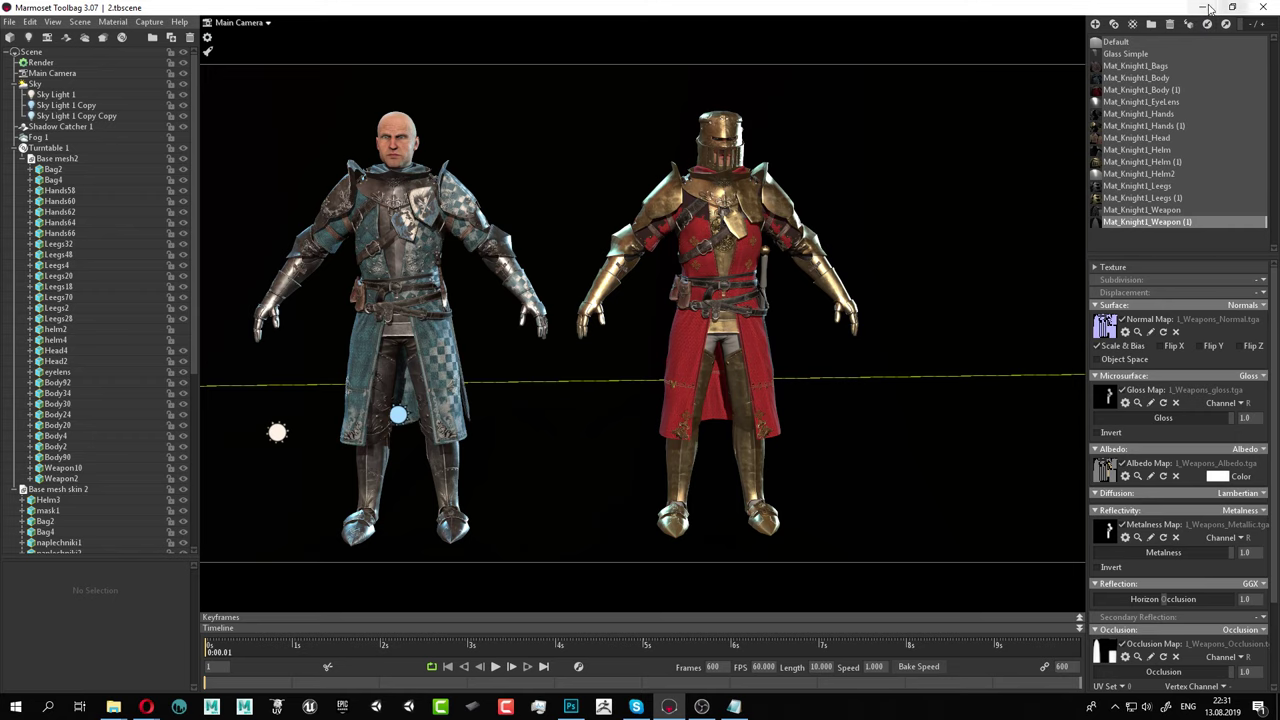
Minimize Marmoset Toolbag and close the open Notepad keywords file and the file explorer window
left_click(1202, 8)
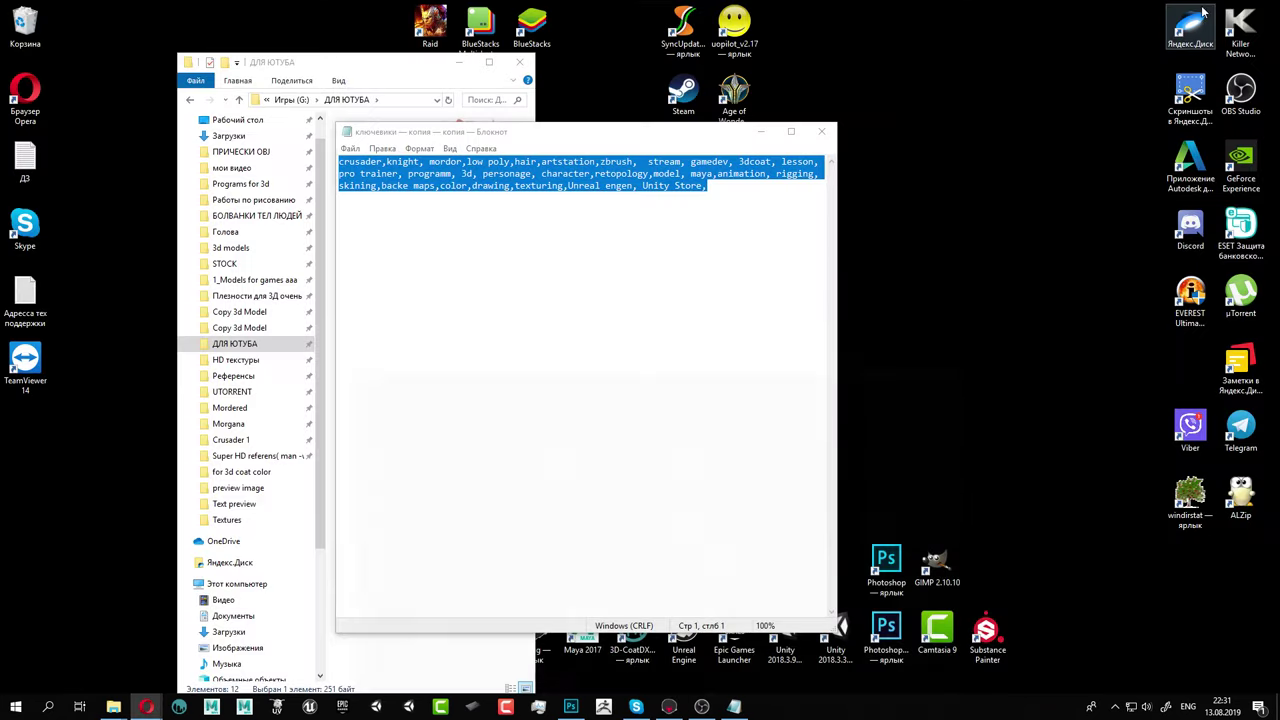
left_click(821, 131)
left_click(519, 62)
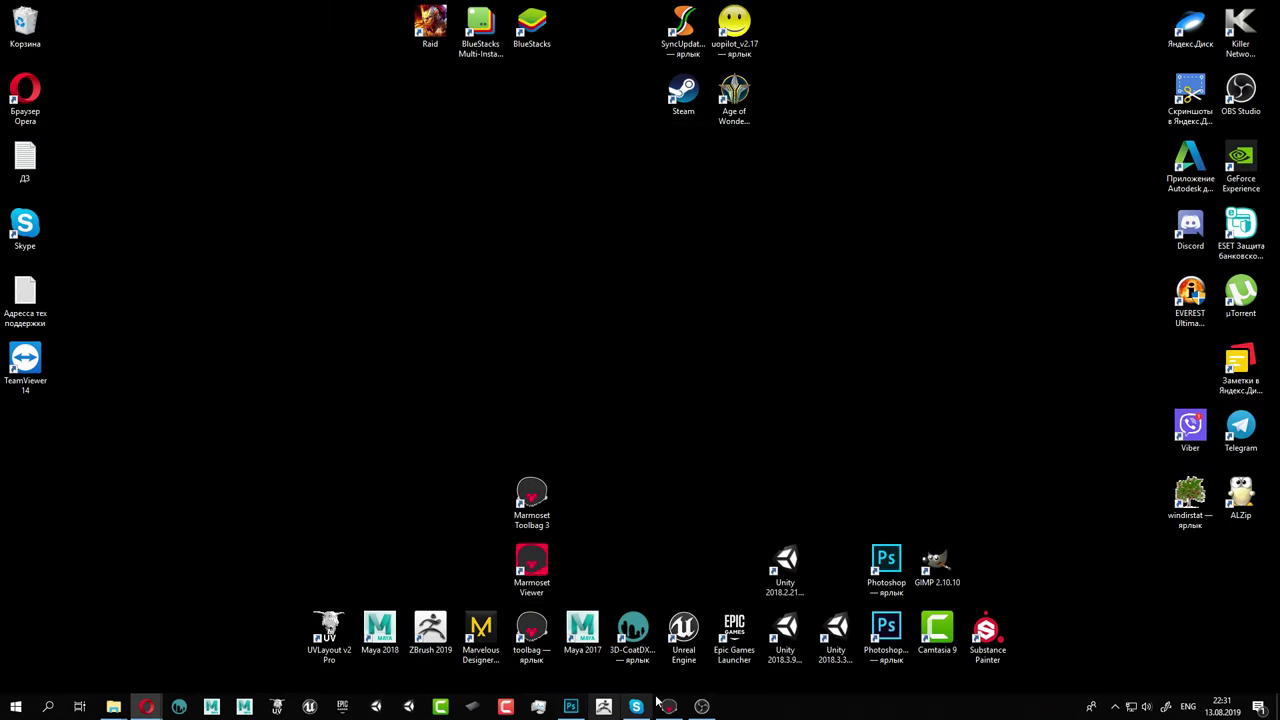
Launch 3D-Coat and choose to paint on a UV-mapped model loaded from a file
left_click(179, 710)
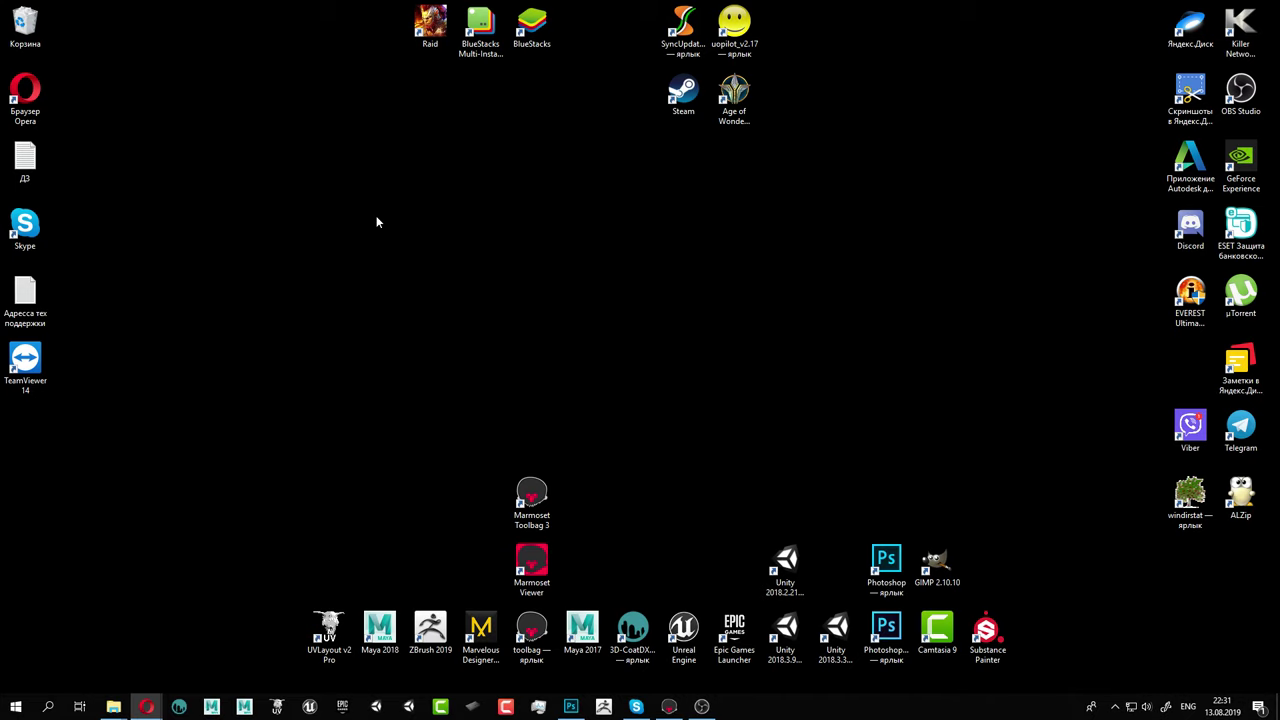
left_click(733, 95)
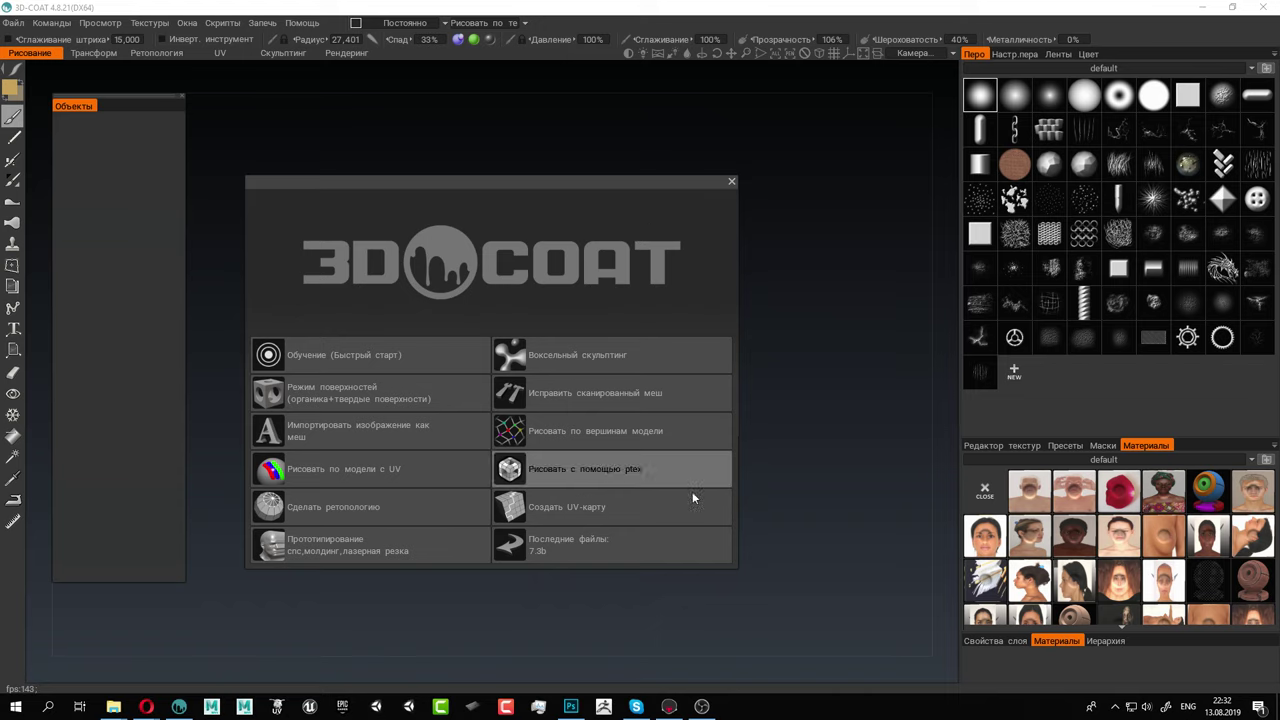
left_click(374, 466)
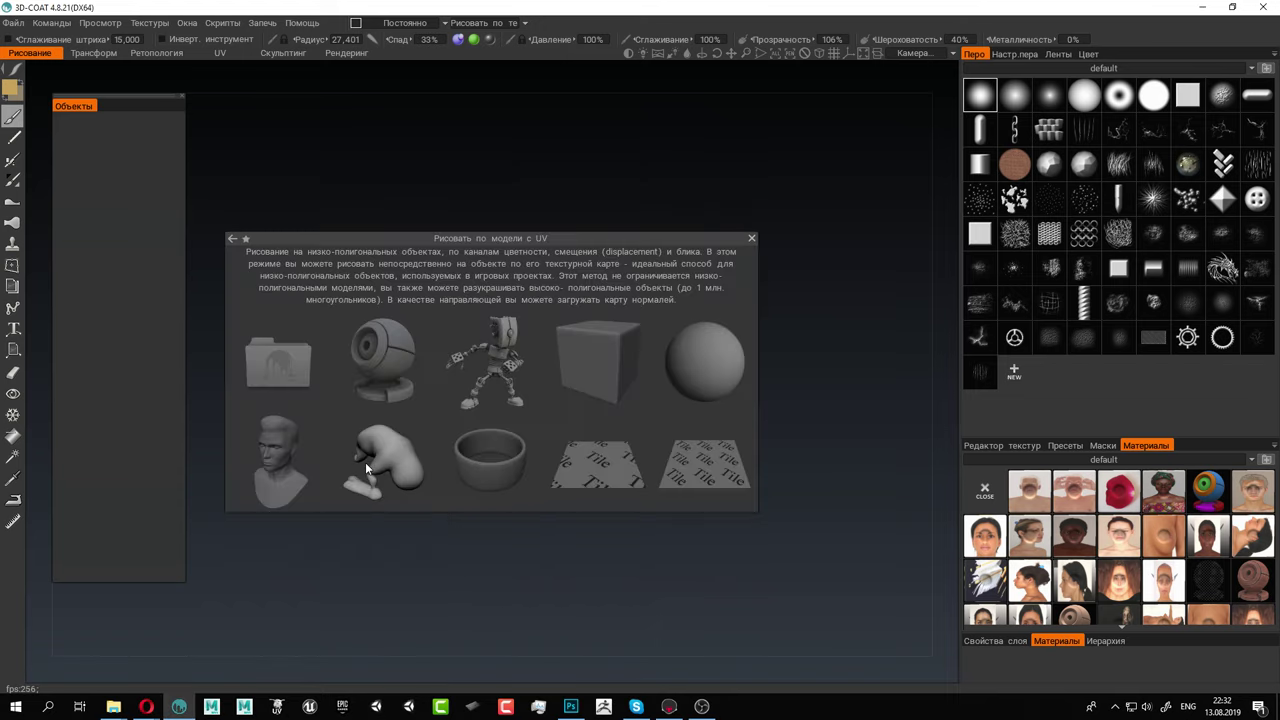
left_click(277, 372)
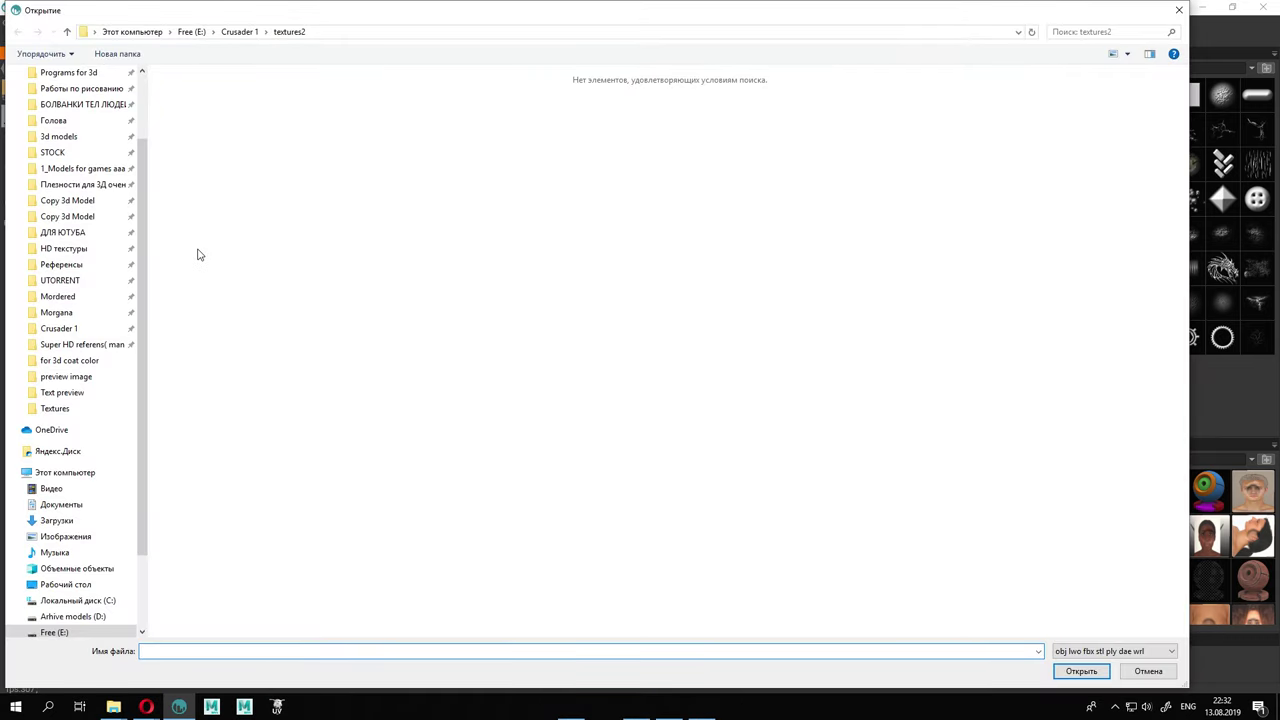
left_click_drag(147, 257, 142, 192)
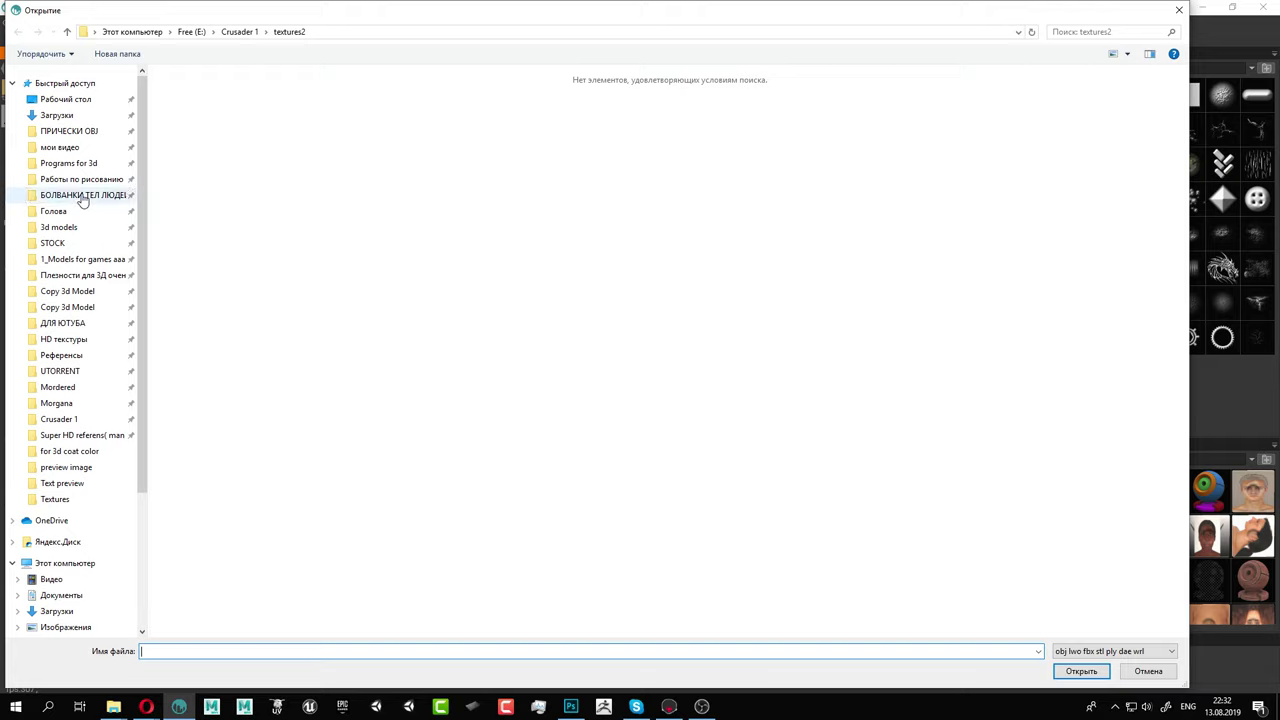
left_click(60, 419)
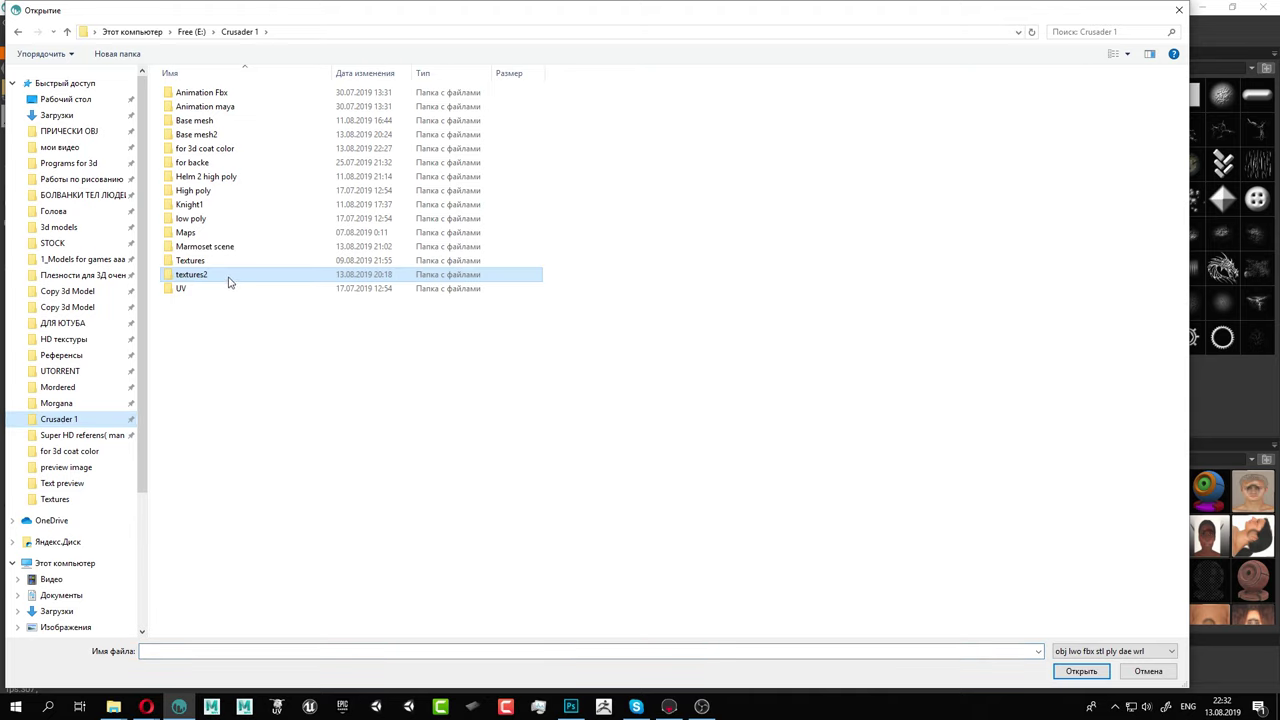
left_click(210, 149)
double_click(210, 149)
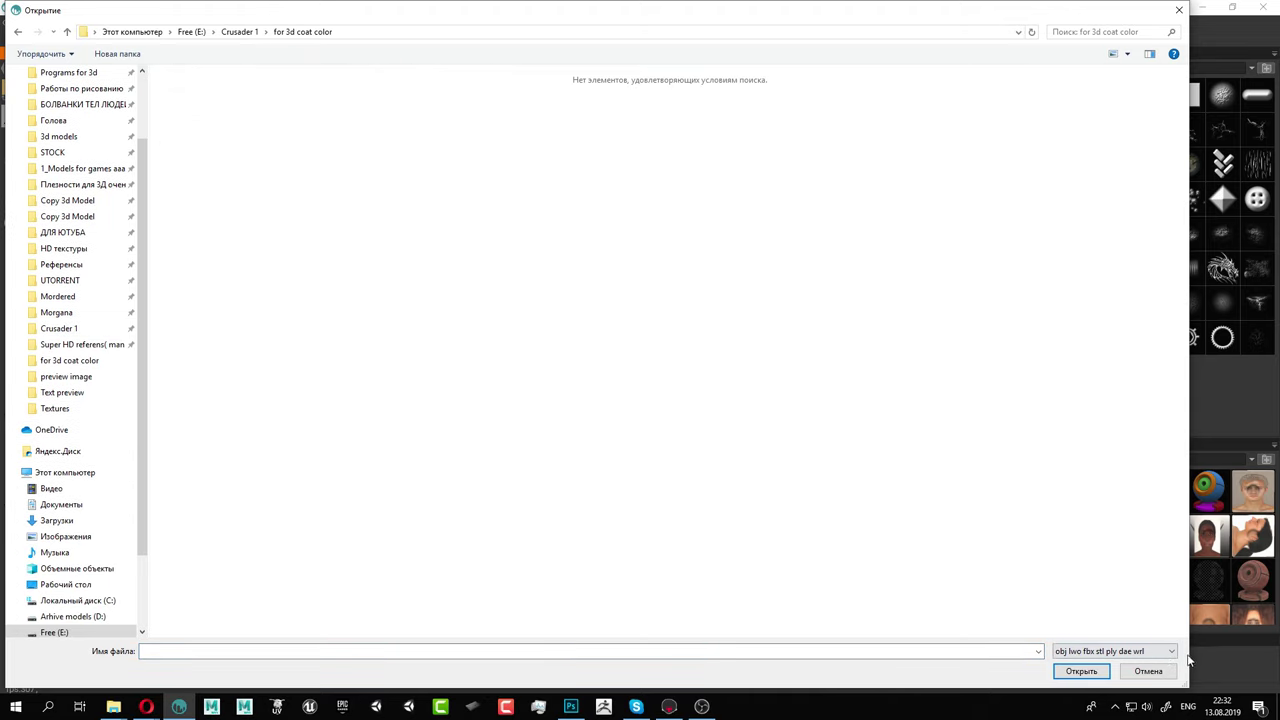
left_click(1152, 676)
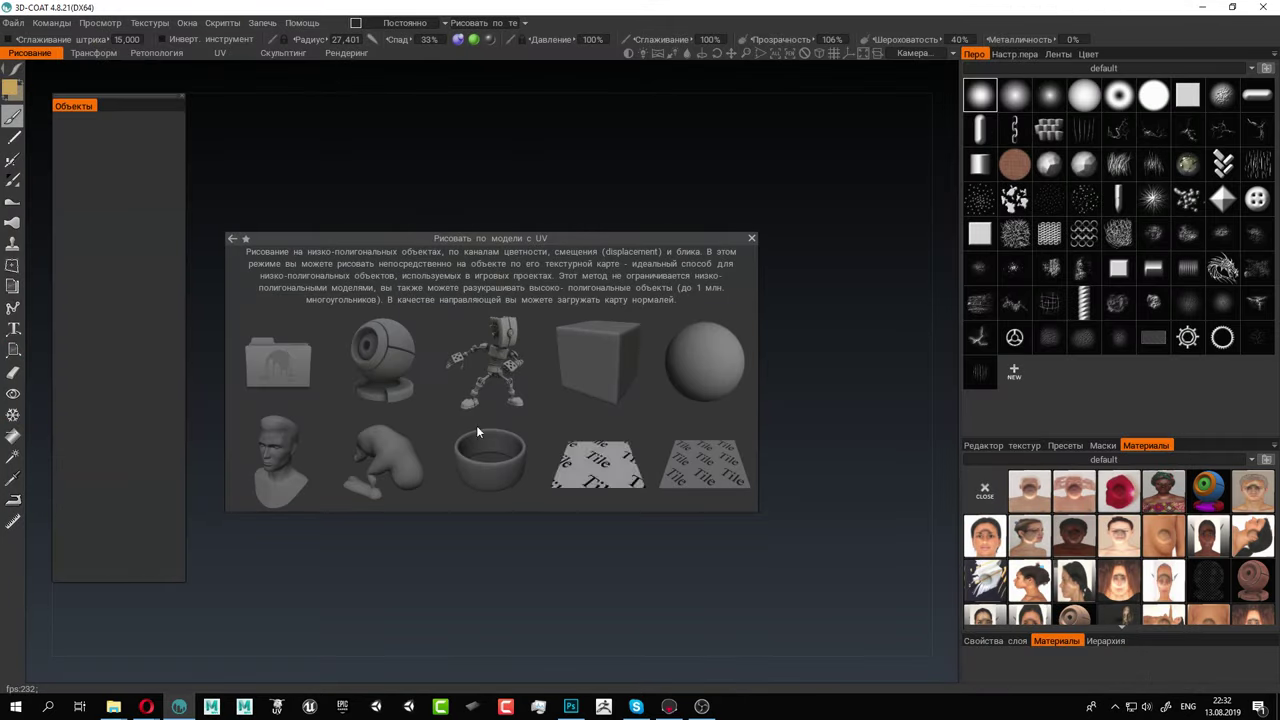
Open the saved scene 7.3b from the "for 3d coat color" folder and switch to the Paint workspace
left_click(16, 22)
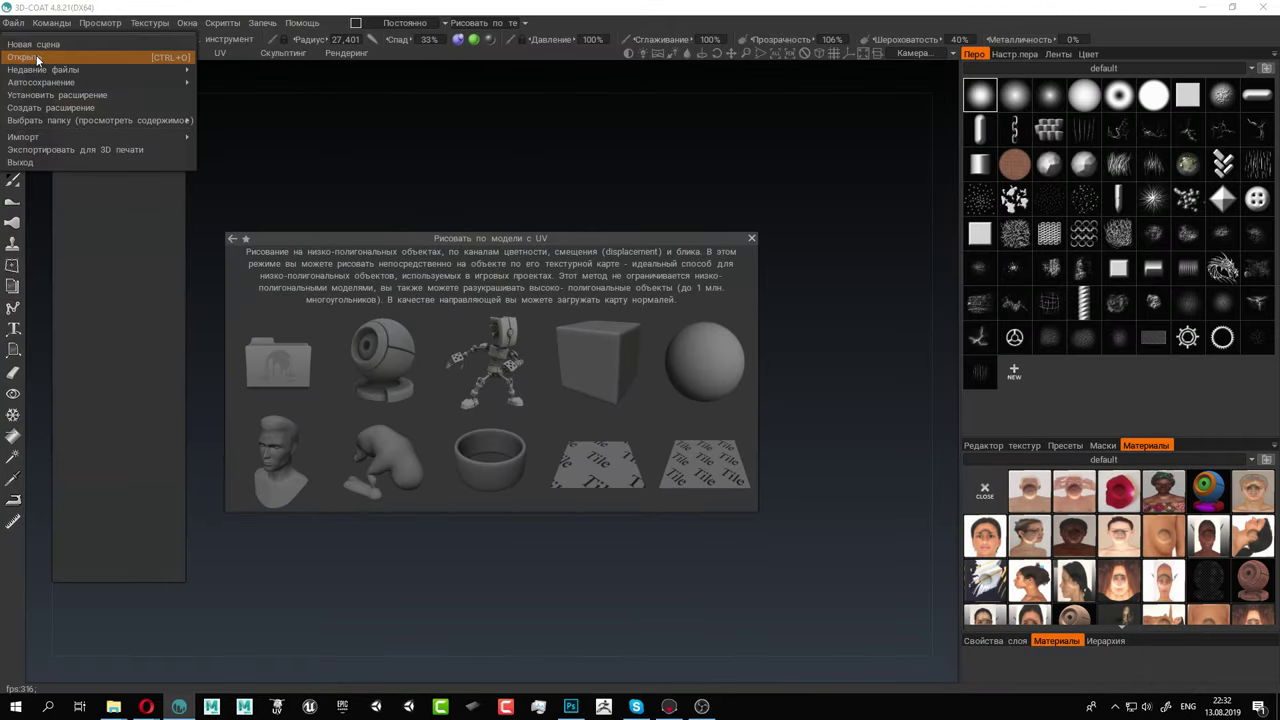
left_click(36, 55)
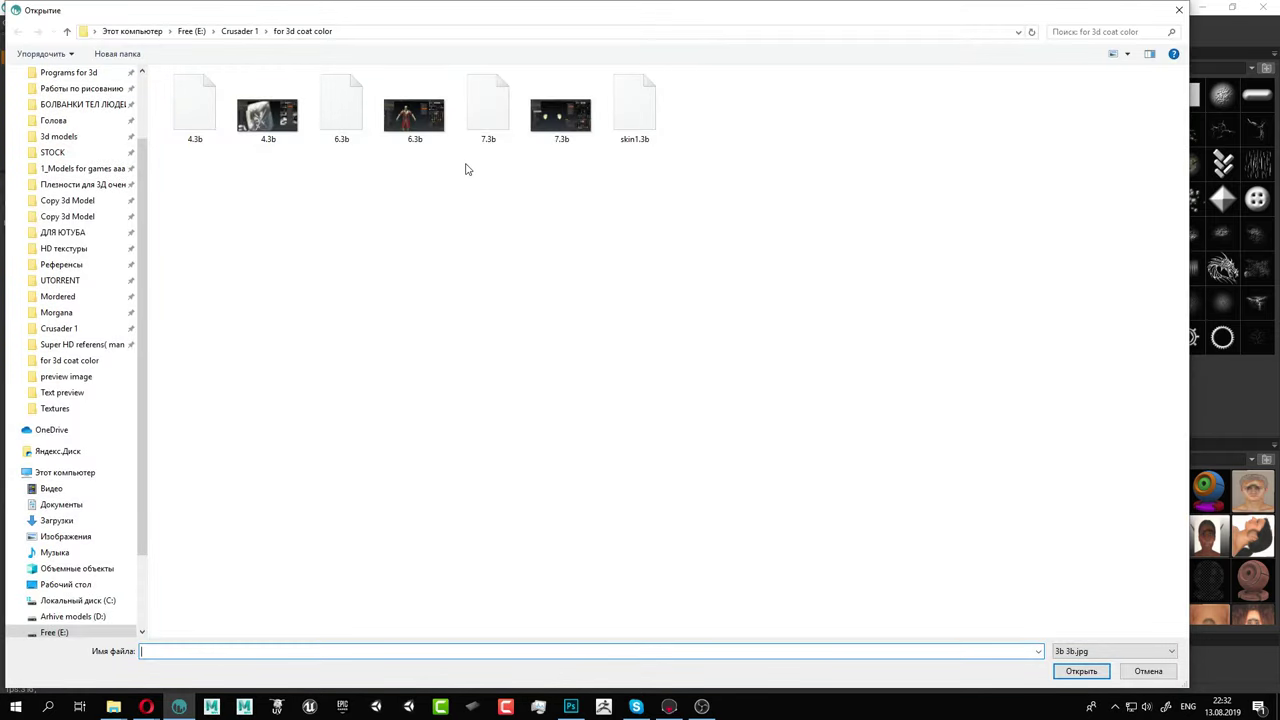
double_click(487, 108)
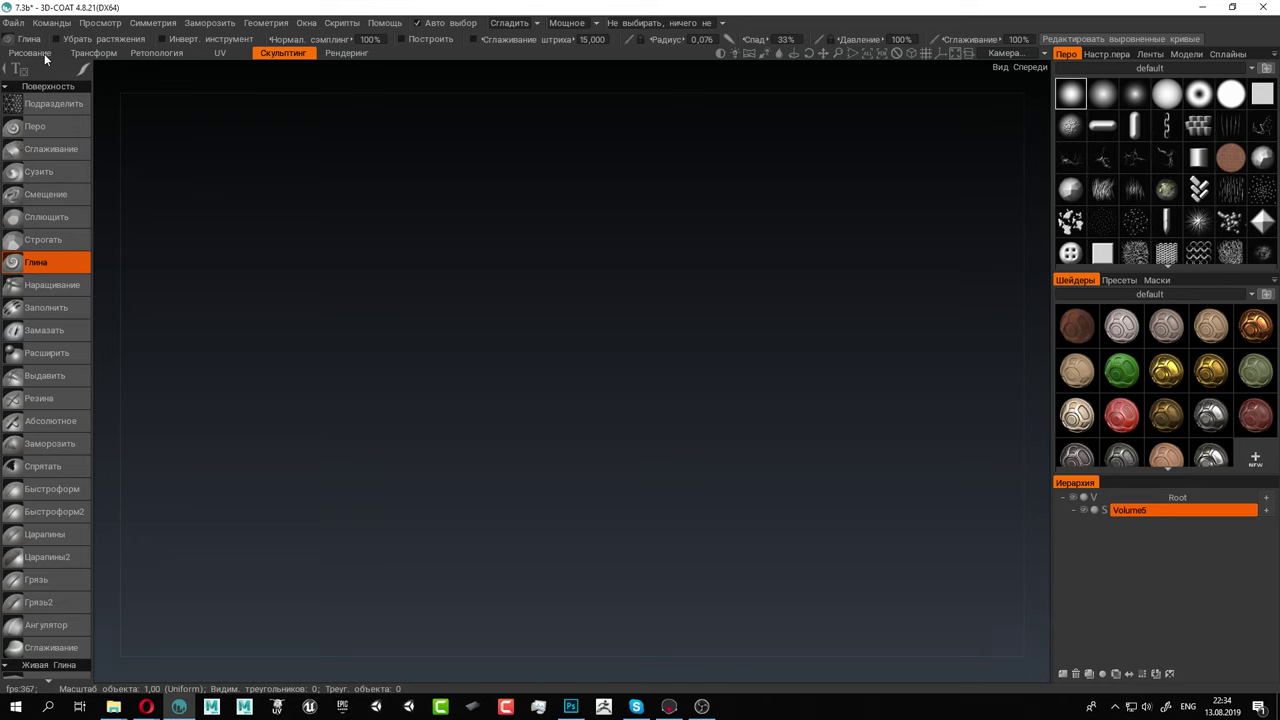
left_click(44, 53)
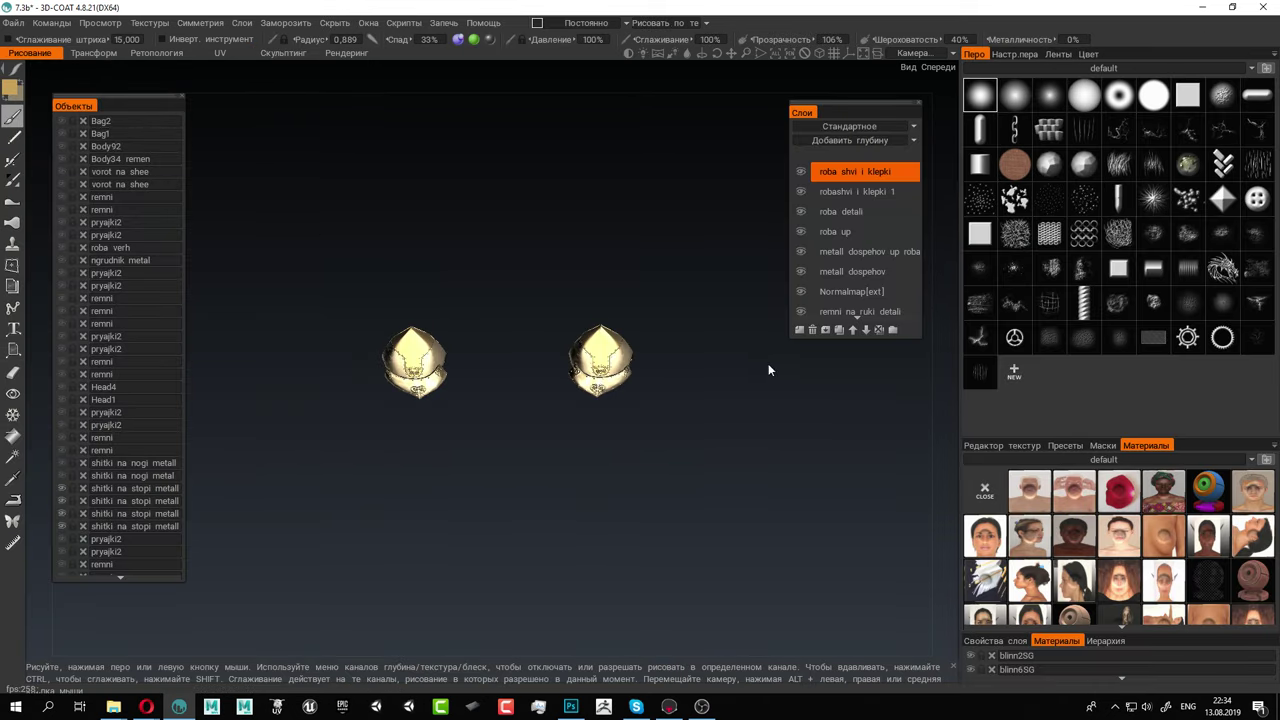
Make the two shin guard objects, shitki na nogi metal and shitki na nogi metall, visible along with the foot armour
left_click_drag(520, 317, 565, 418)
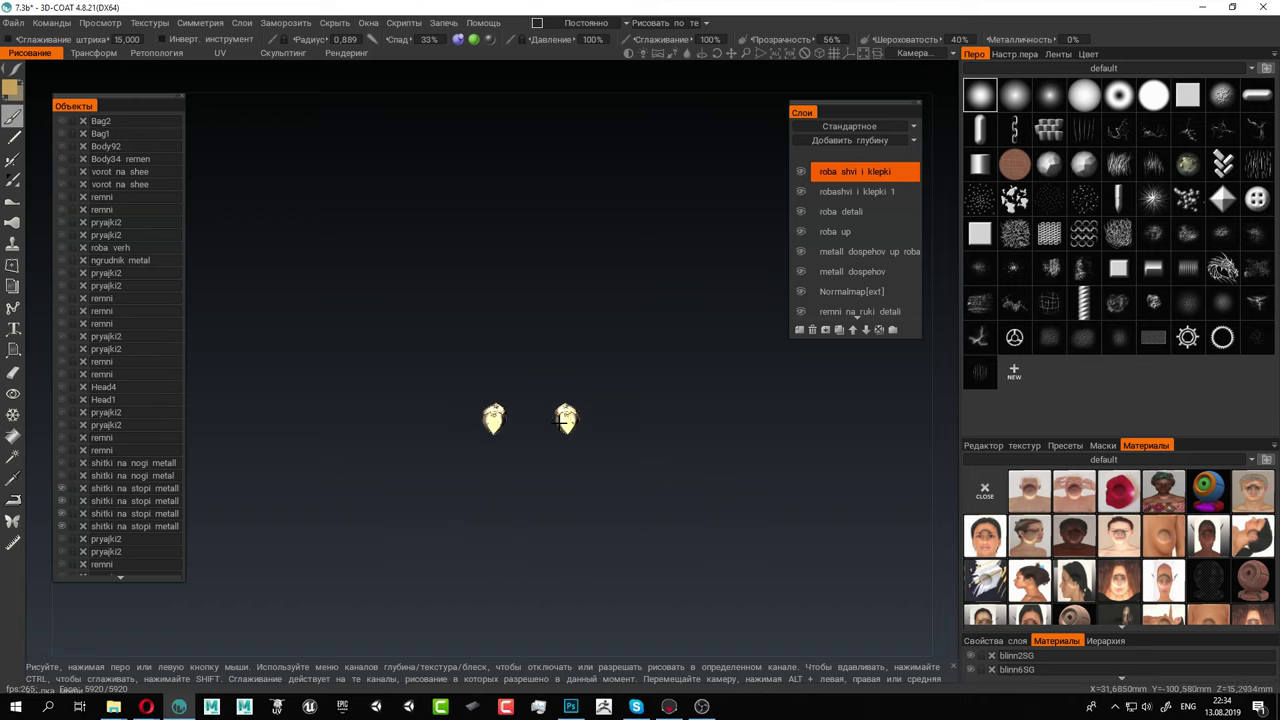
right_click_drag(560, 423, 700, 582, "alt")
middle_click_drag(664, 540, 520, 426, "alt")
right_click_drag(520, 426, 545, 450, "alt")
mouse_move(545, 450)
left_mouse_down("alt")
mouse_move(558, 408)
mouse_move(558, 453)
mouse_move(555, 402)
mouse_move(544, 440)
left_mouse_up("alt")
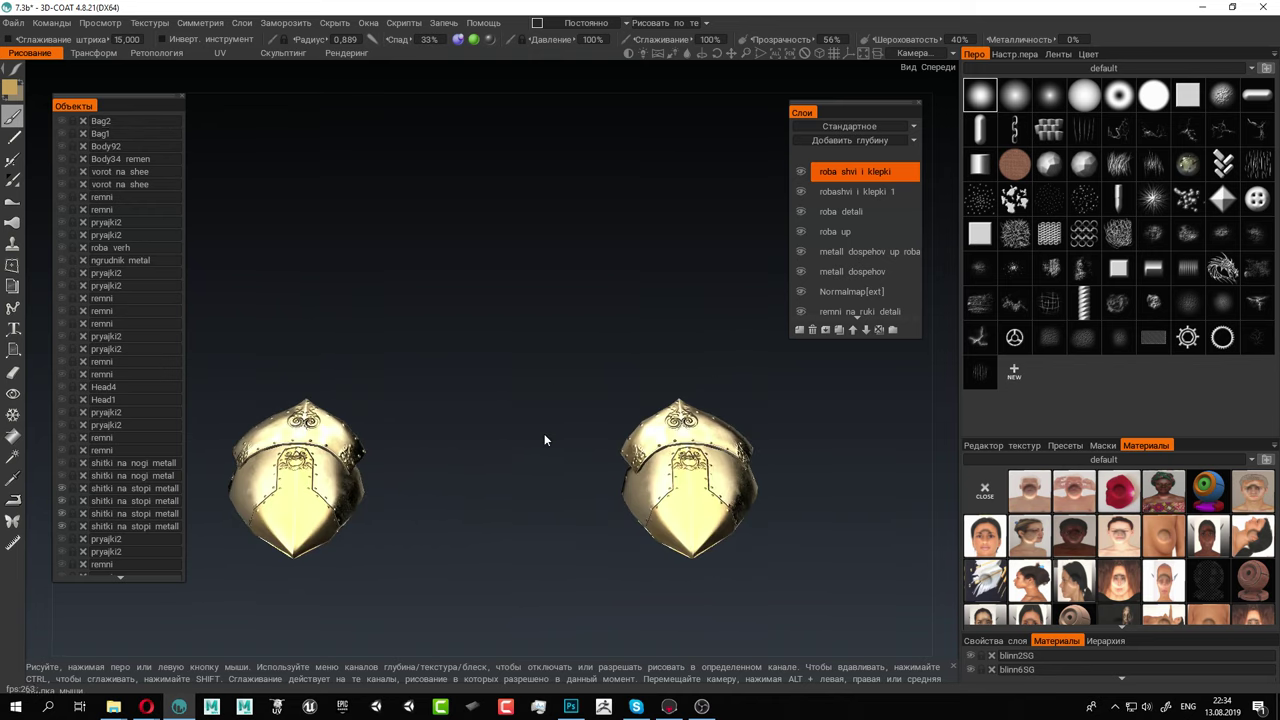
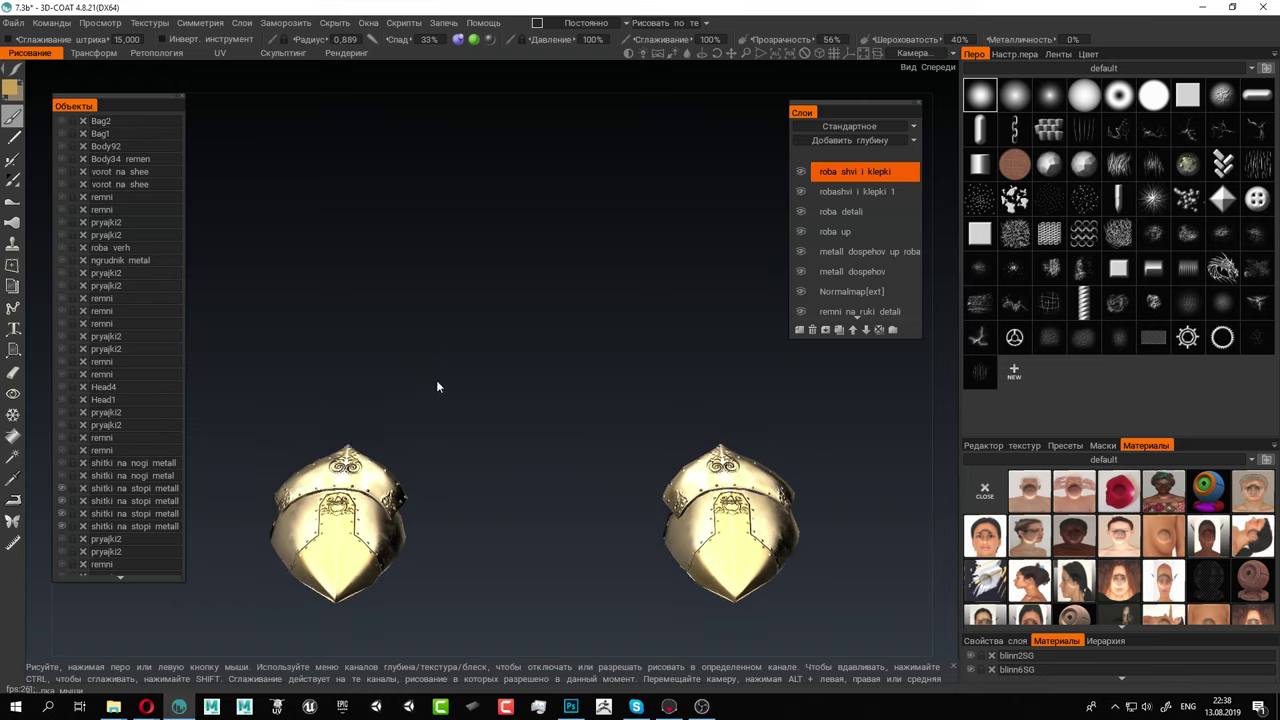
left_click_drag(436, 347, 434, 396, "alt")
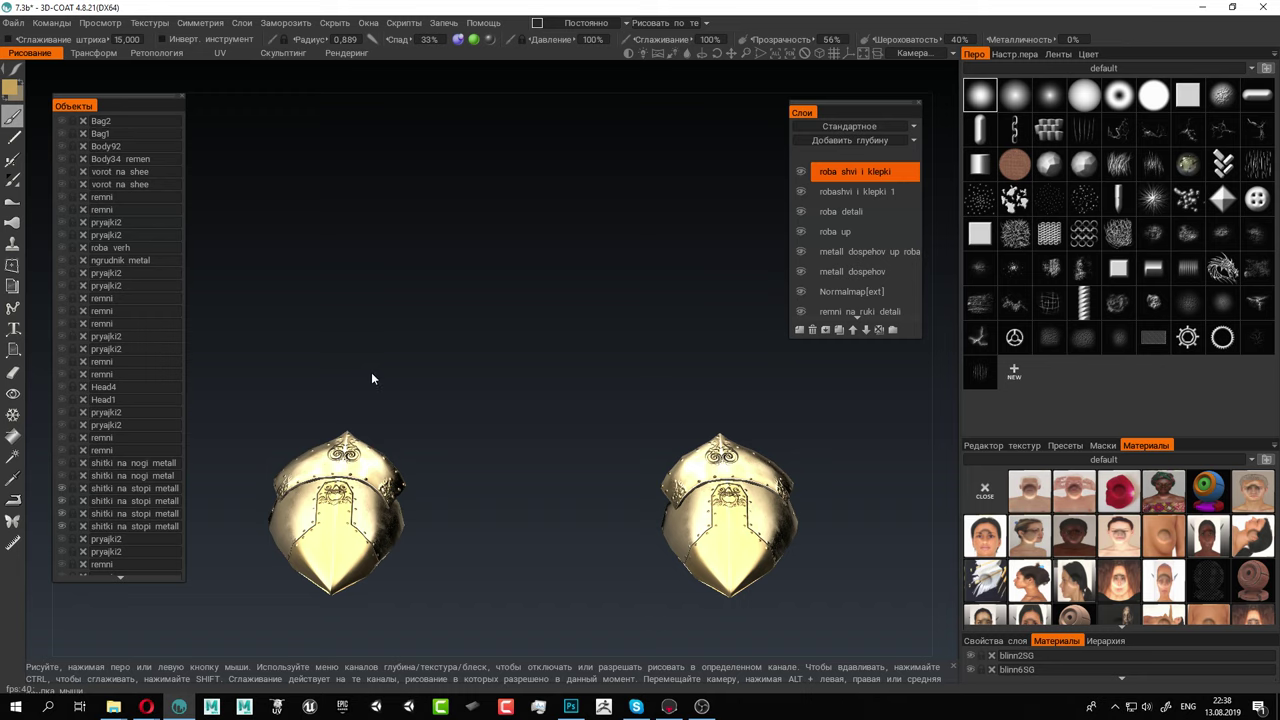
left_click(61, 475)
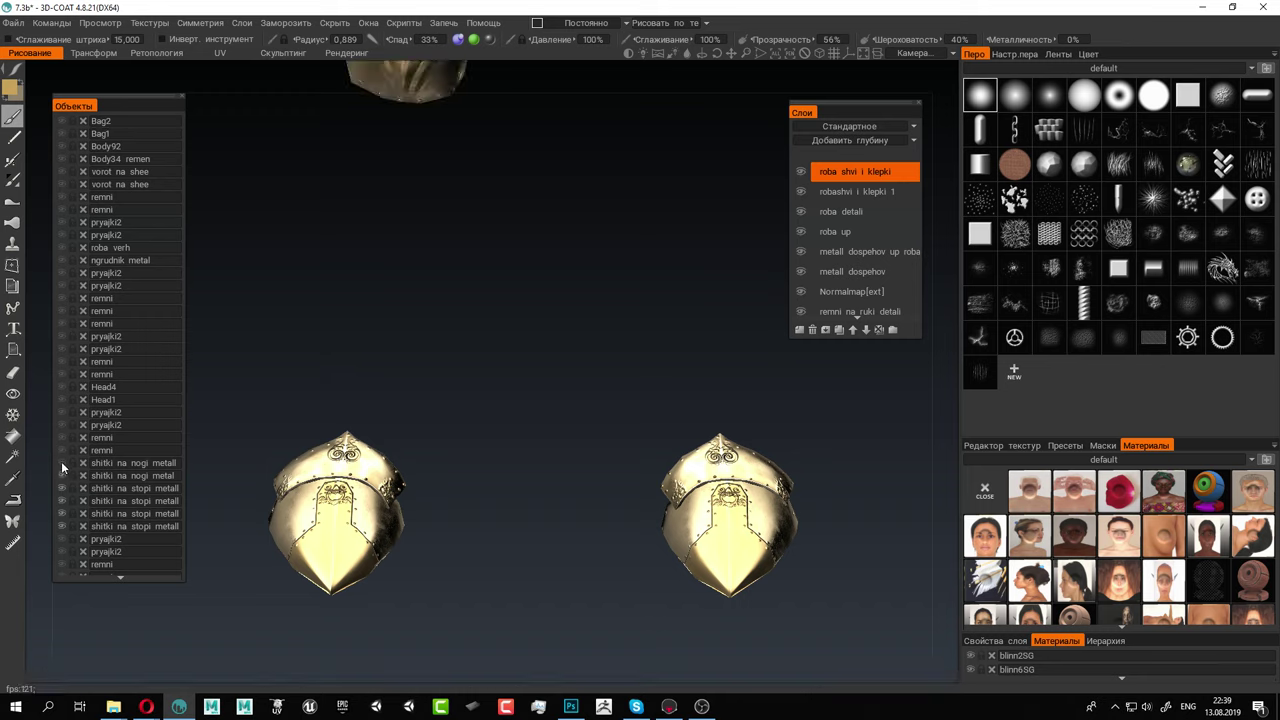
left_click(61, 462)
Choose the leaf ornament brush from the ornaments2 set and set its radius to 2.430 for the shin guard's lower corner
scroll(494, 490, "up", 6)
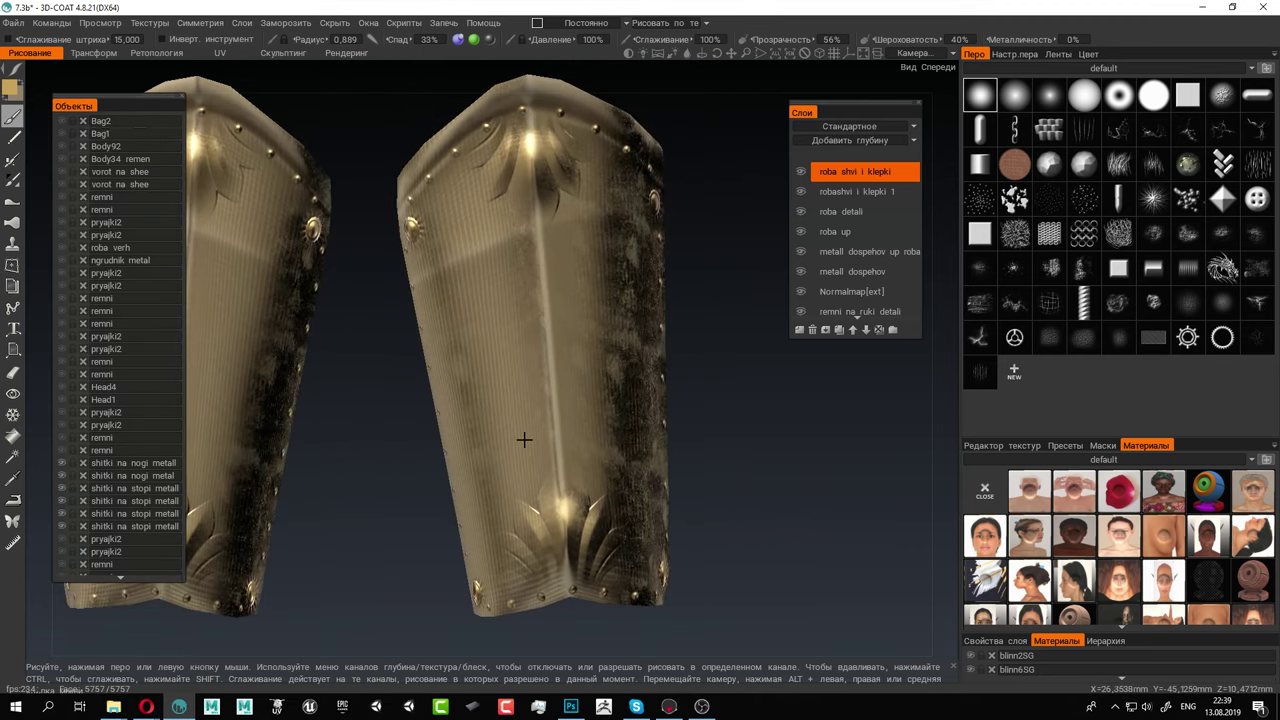
scroll(524, 440, "up", 6)
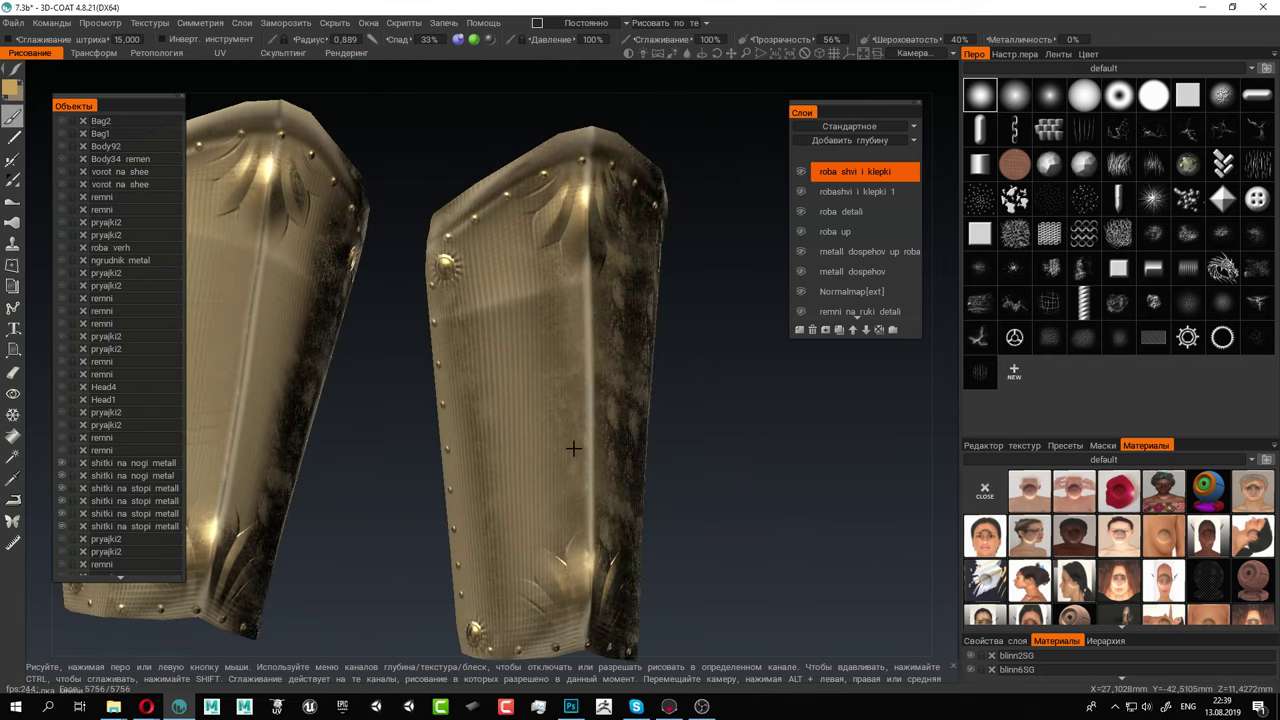
mouse_move(569, 428)
right_mouse_down()
mouse_move(549, 411)
mouse_move(535, 459)
mouse_move(556, 387)
mouse_move(537, 380)
mouse_move(553, 371)
mouse_move(520, 434)
mouse_move(474, 449)
mouse_move(508, 425)
mouse_move(464, 403)
right_mouse_up()
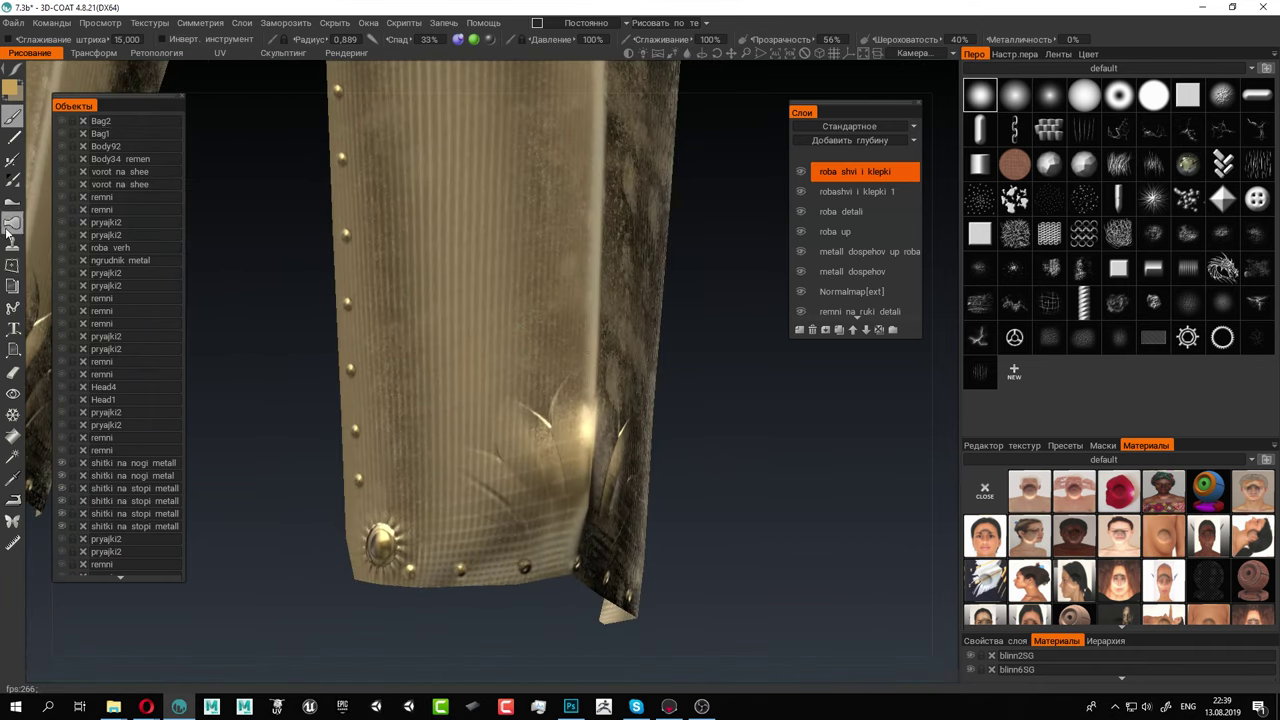
left_click(1107, 72)
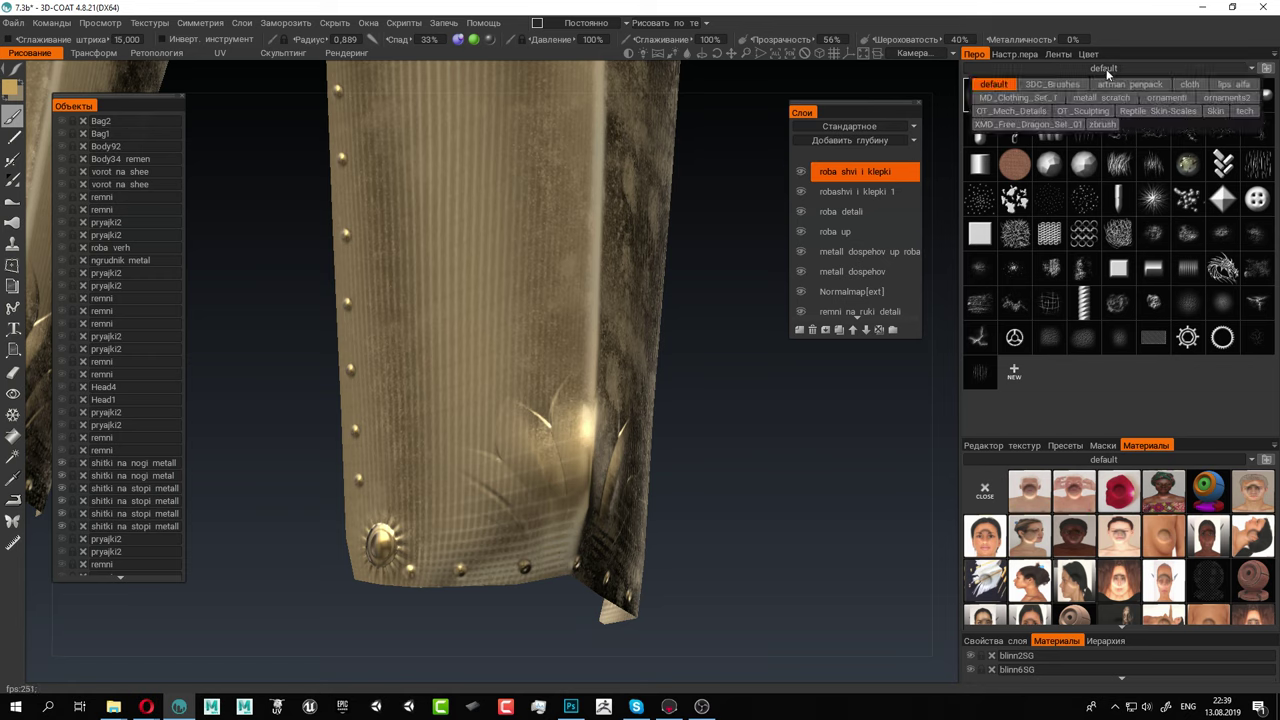
left_click(1227, 100)
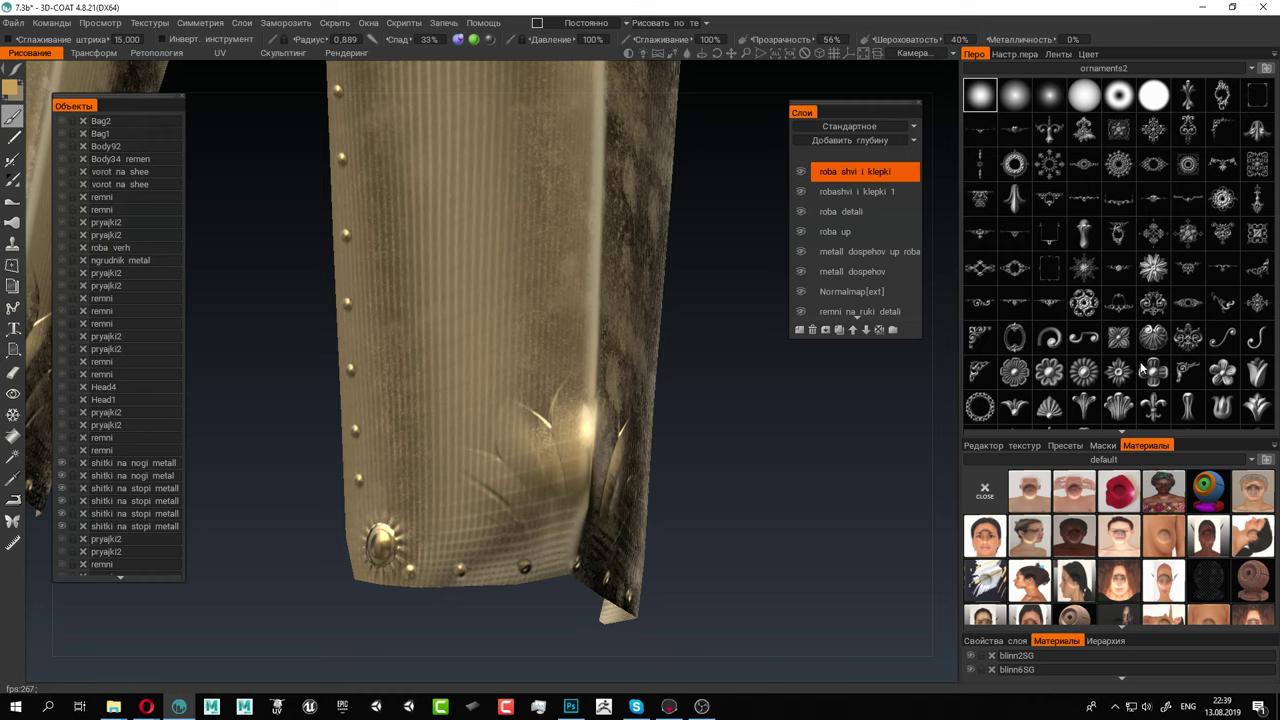
scroll(1141, 369, "down", 1)
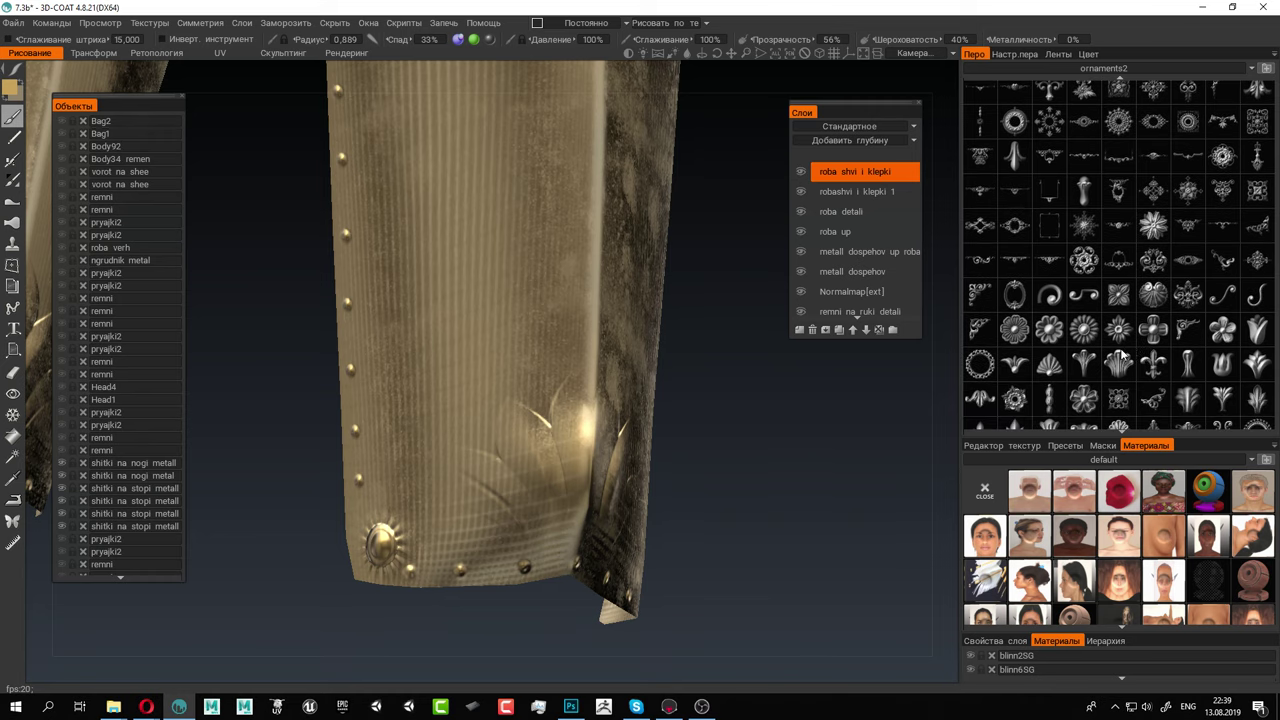
scroll(1122, 357, "down", 1)
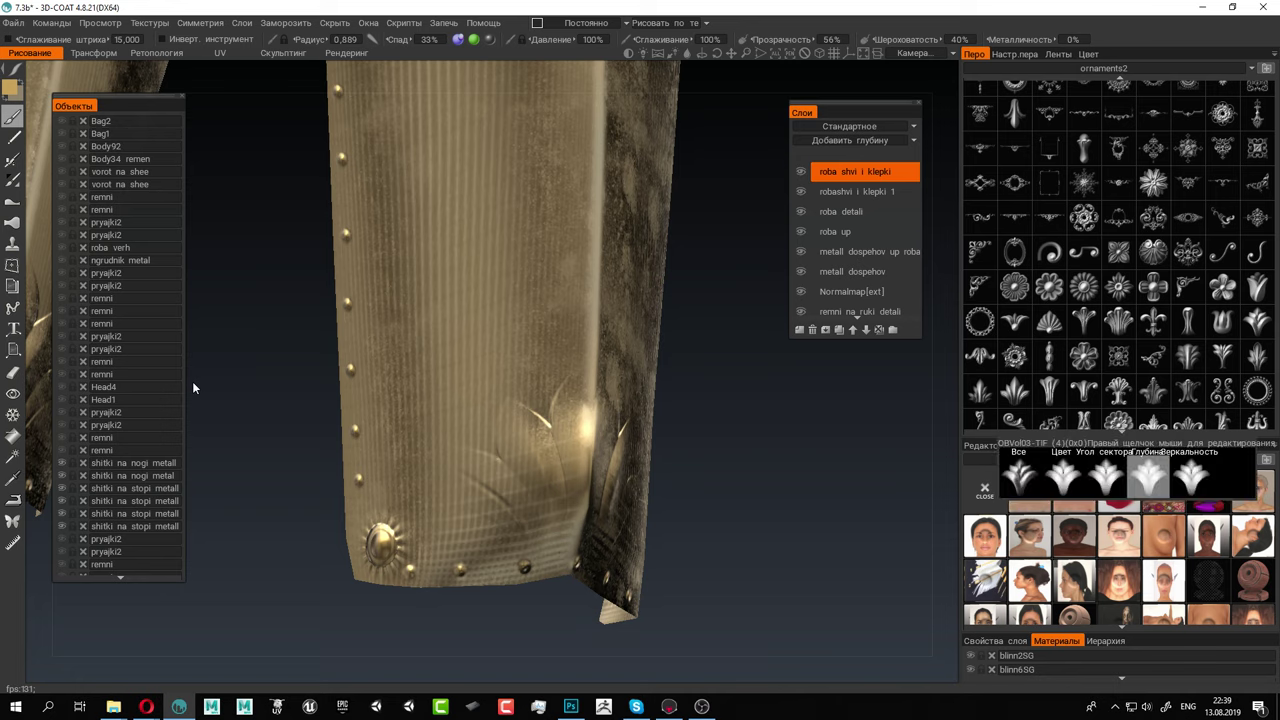
left_click(1257, 321)
right_click_drag(421, 508, 457, 506)
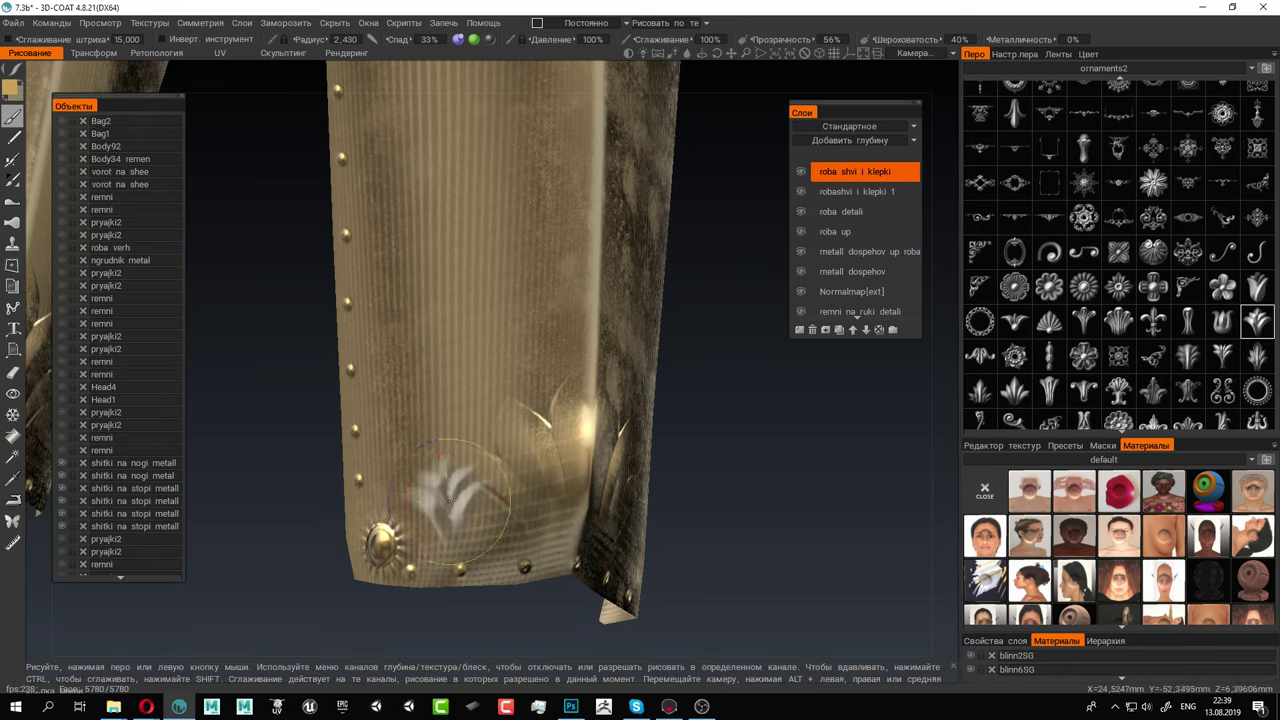
Rotate the leaf ornament and try stamping it beside the rosette at the shin guard's lower corner, undoing the stamp
key("0")
key("0")
key("0")
left_click_drag(411, 506, 409, 505)
left_click(410, 505)
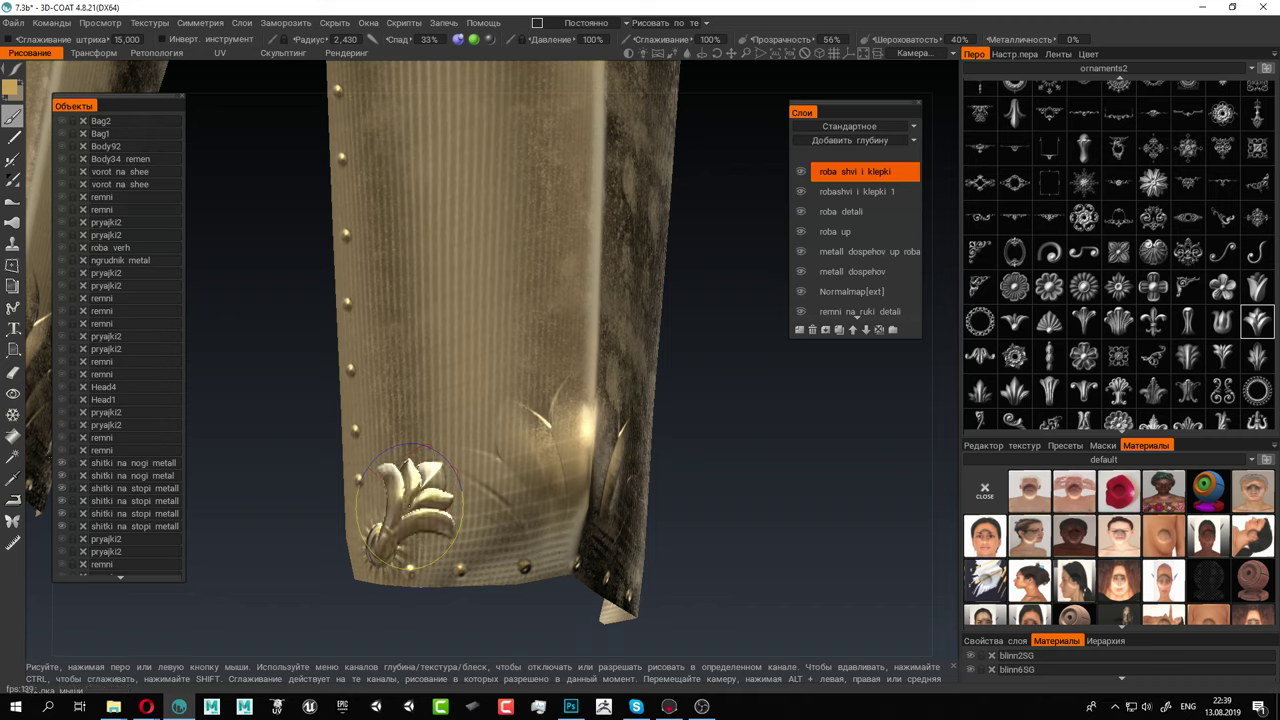
key("ctrl+z")
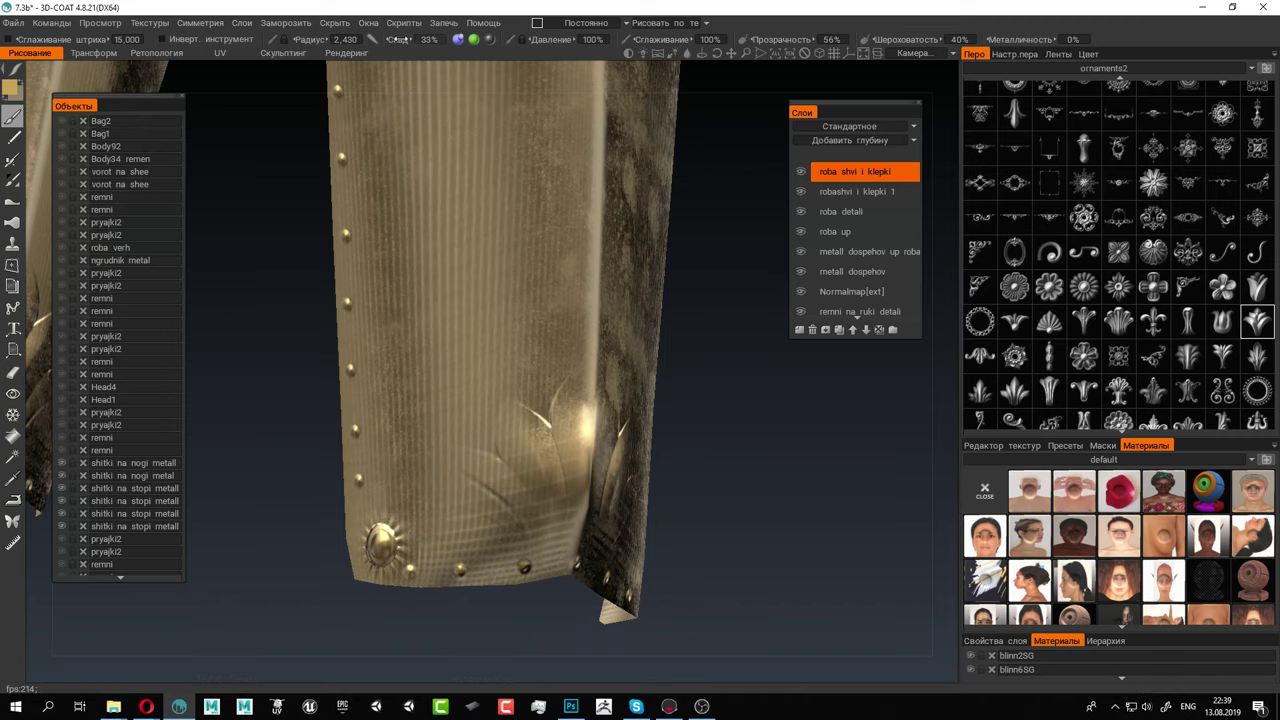
Set the brush falloff to 60%, undo another trial stamp beside the rosette, and set the pressure to 22%
left_click_drag(435, 41, 439, 44)
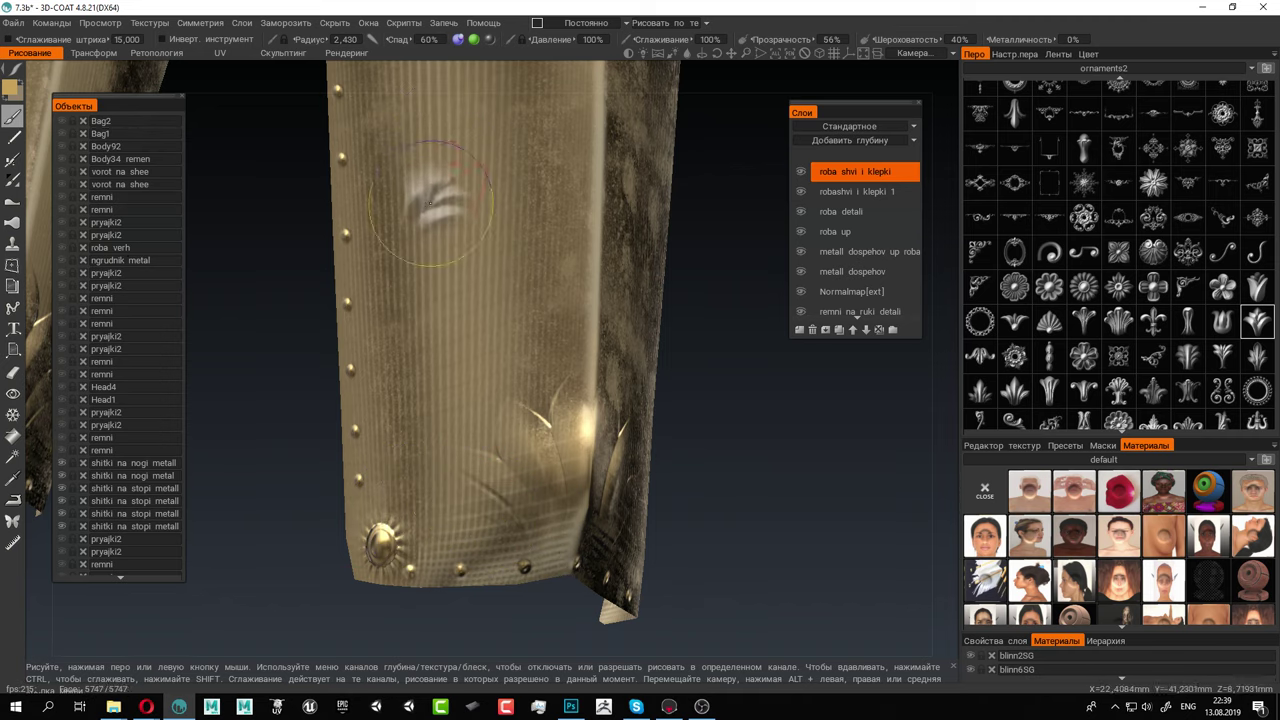
left_click(409, 502)
key("ctrl+z")
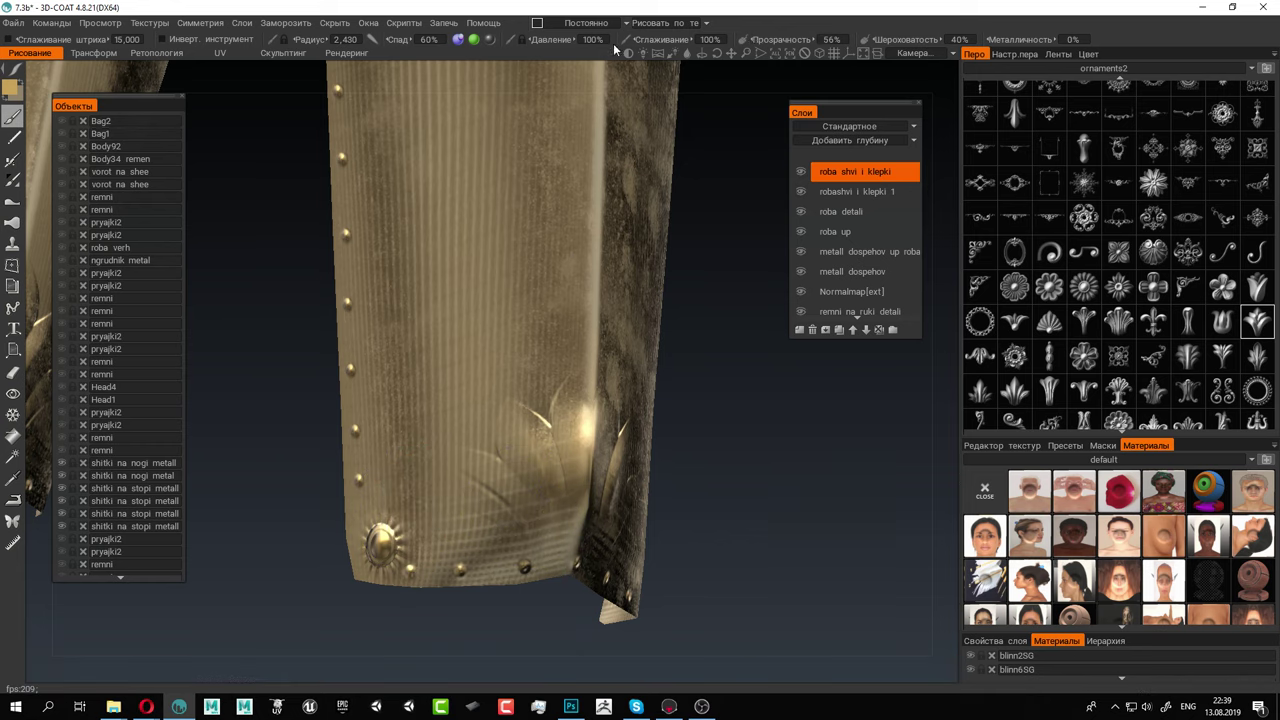
left_click_drag(519, 39, 459, 39)
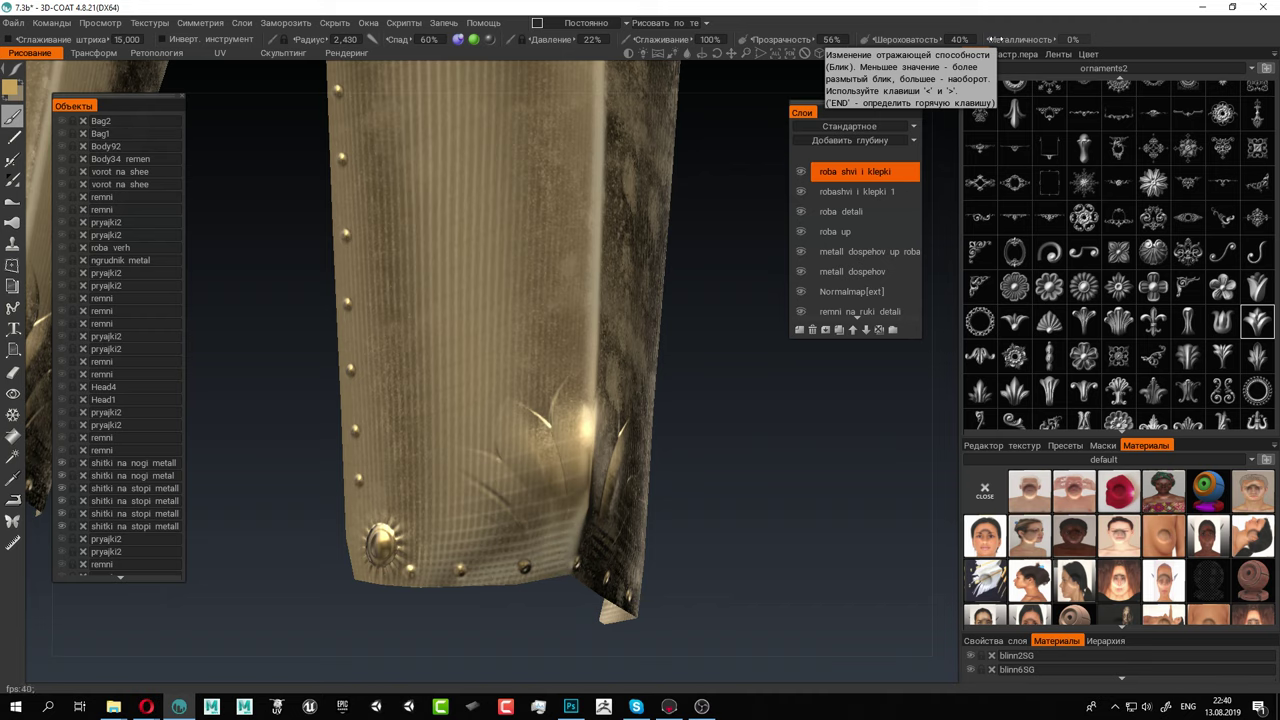
Stamp the leaf ornament next to the rosette at the shin guard's lower corner
mouse_move(528, 442)
left_mouse_down("alt")
mouse_move(471, 460)
mouse_move(515, 422)
left_mouse_up("alt")
middle_click_drag(515, 422, 586, 386, "alt")
right_click_drag(586, 386, 648, 454, "alt")
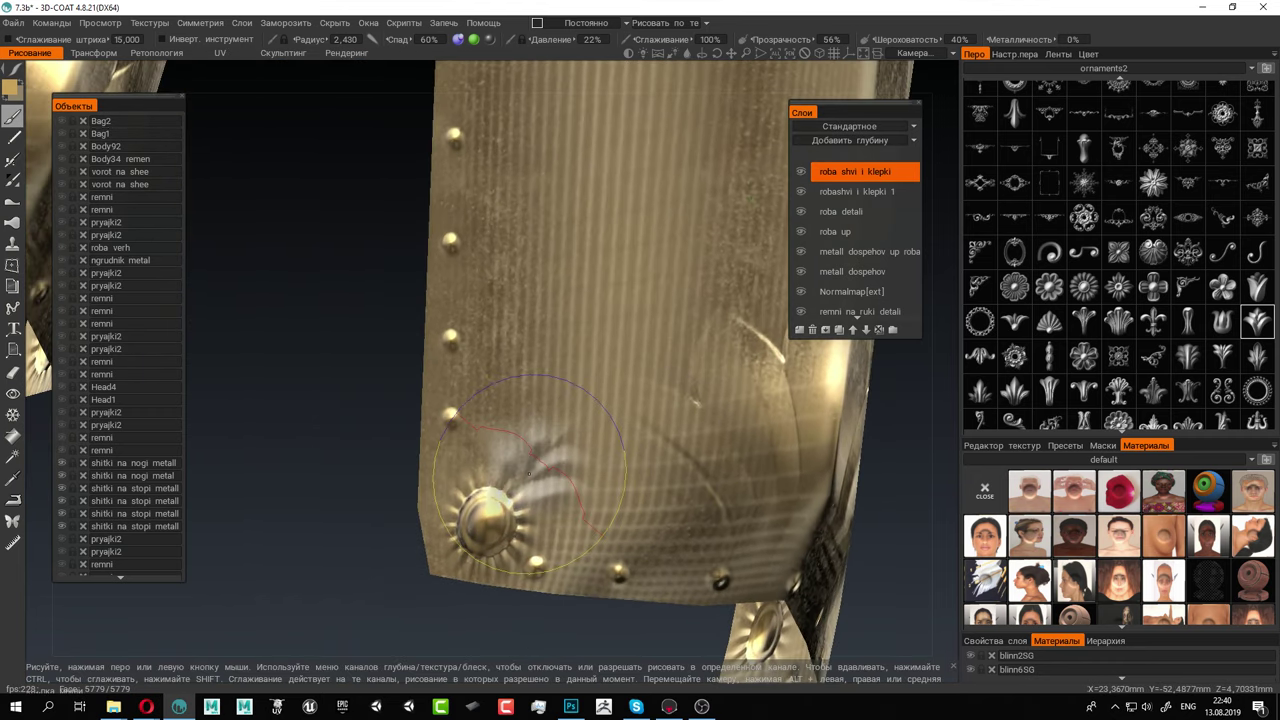
left_click_drag(537, 465, 644, 476)
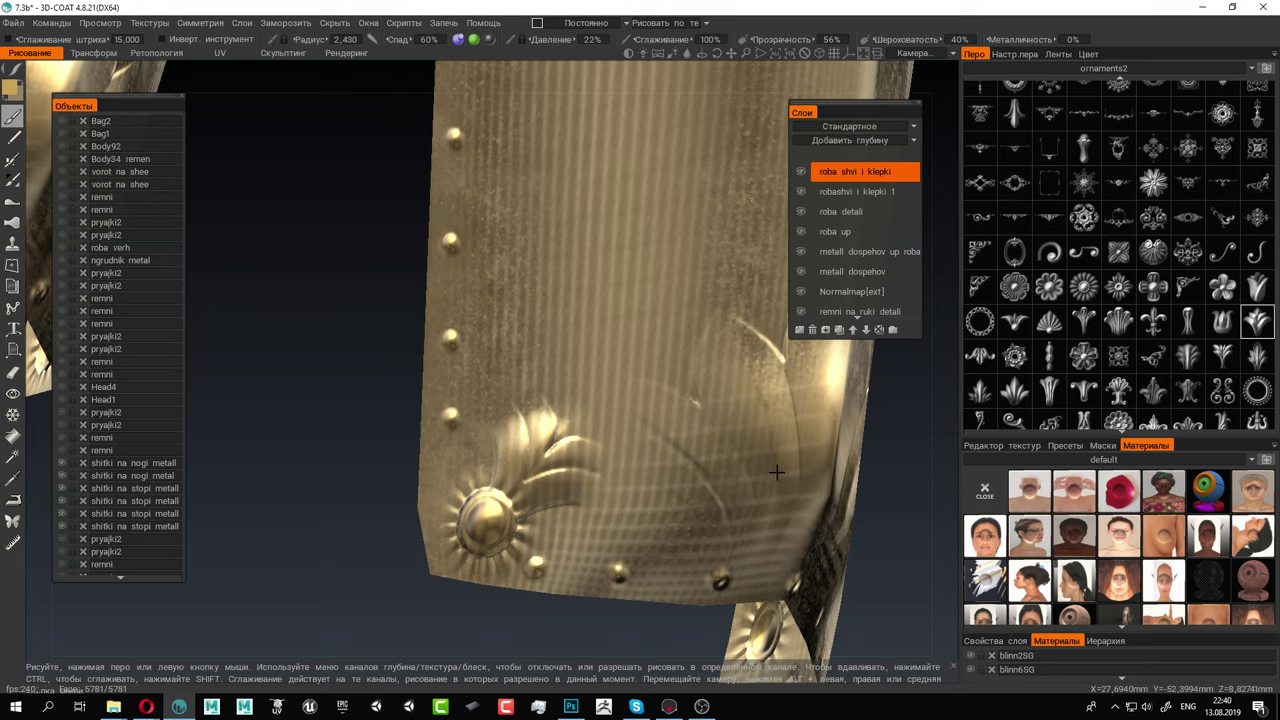
Stamp an upright leaf ornament on the shin guard's centre ridge, just above the middle rivet of its lower edge
right_click_drag(777, 472, 699, 460, "alt")
mouse_move(699, 460)
left_mouse_down("alt")
mouse_move(623, 460)
mouse_move(646, 471)
mouse_move(437, 504)
mouse_move(420, 460)
mouse_move(450, 440)
mouse_move(420, 410)
mouse_move(429, 425)
mouse_move(455, 410)
mouse_move(450, 395)
mouse_move(437, 433)
mouse_move(410, 420)
mouse_move(445, 400)
mouse_move(420, 395)
mouse_move(432, 421)
left_mouse_up("alt")
right_click_drag(638, 434, 374, 363, "alt")
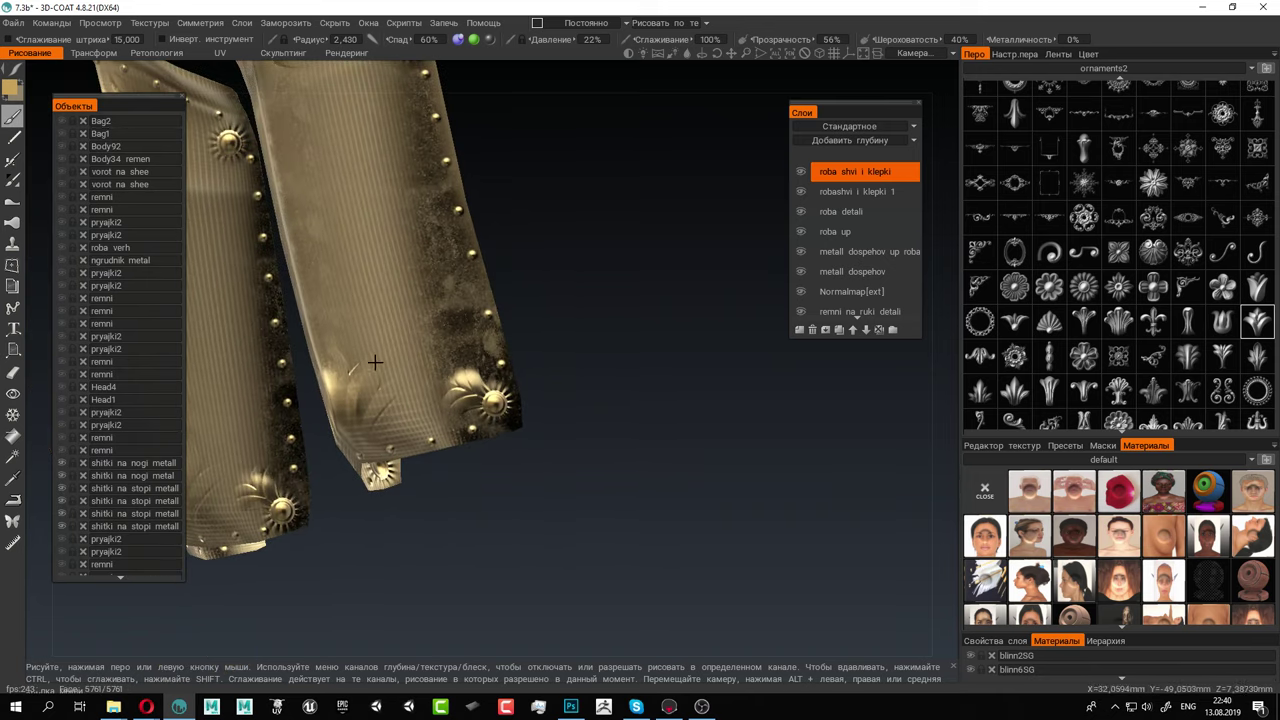
left_click_drag(374, 363, 500, 362, "alt")
middle_click_drag(500, 362, 540, 292, "alt")
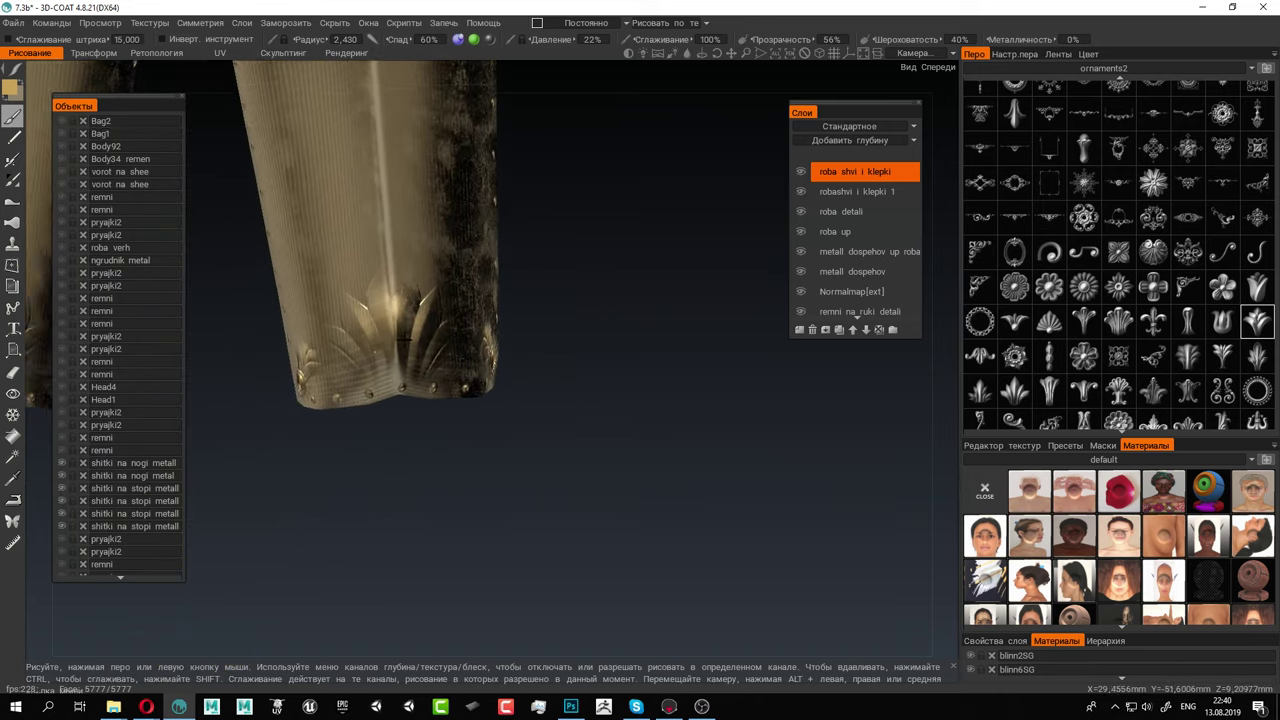
right_click_drag(540, 292, 290, 360, "alt")
middle_click_drag(290, 360, 540, 392, "alt")
right_click_drag(540, 392, 550, 412, "alt")
left_click_drag(550, 412, 538, 398)
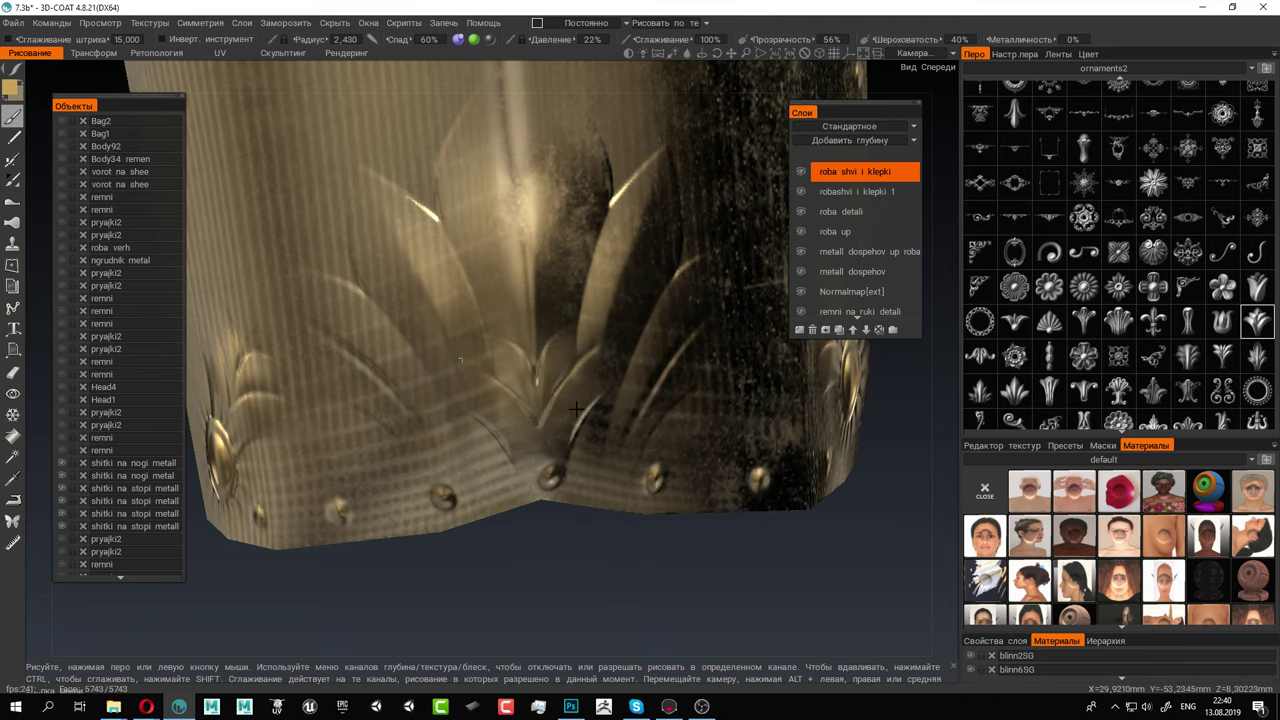
Set the brush radius to 3.450 and try stamping a downward-pointing leaf at the centre of the shin guard's upper edge, undoing the trial stamps
right_click_drag(580, 399, 370, 325, "alt")
middle_click_drag(455, 215, 470, 606, "alt")
middle_click_drag(454, 351, 477, 565, "alt")
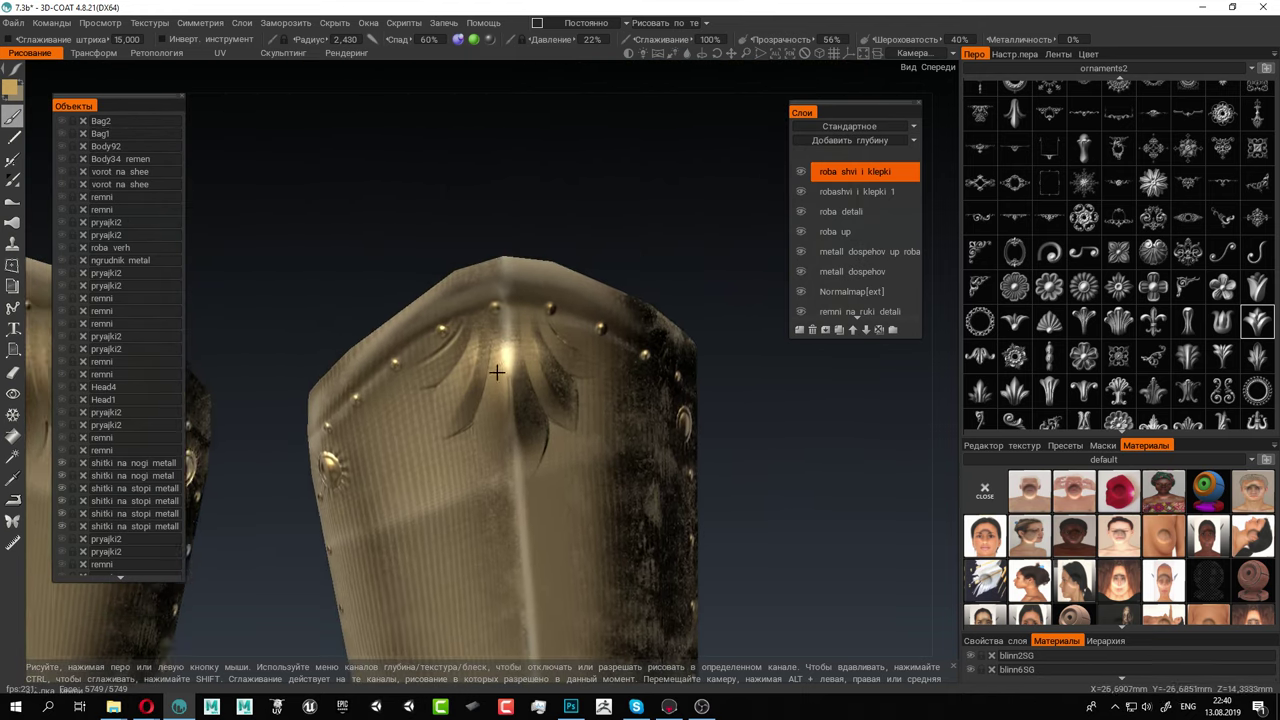
right_click_drag(497, 369, 616, 452, "alt")
left_click_drag(512, 280, 513, 293)
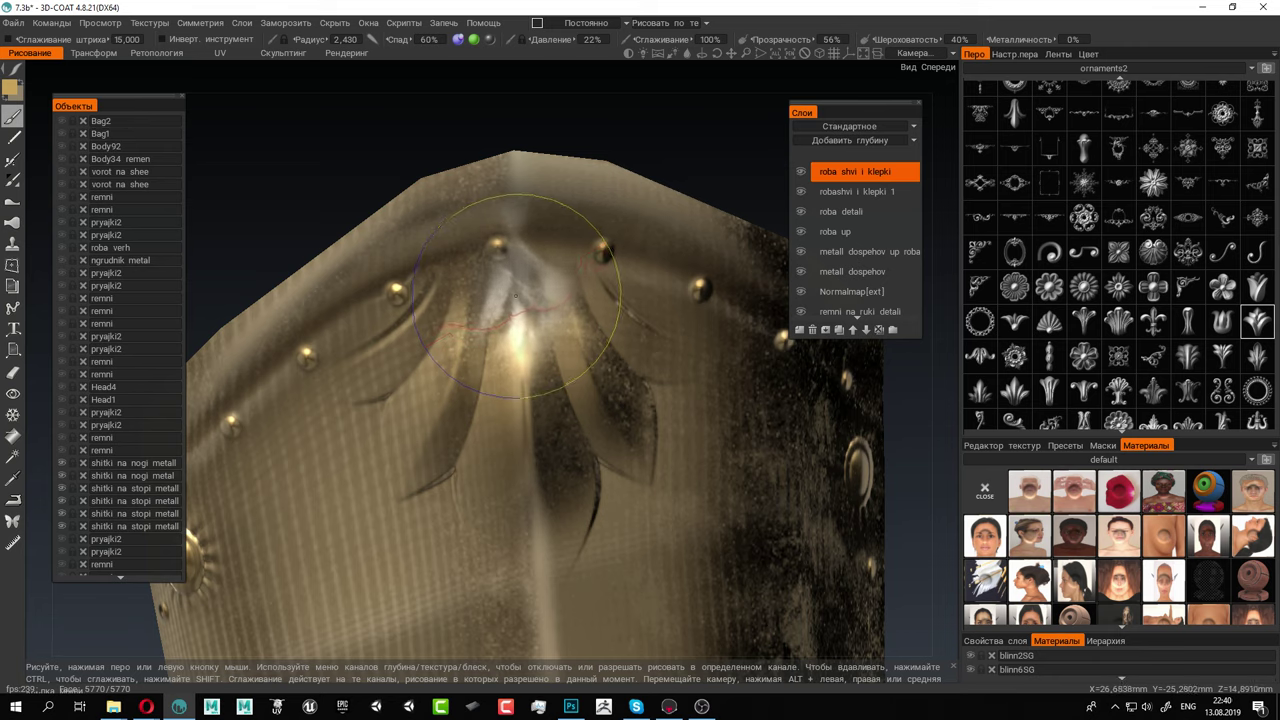
right_click_drag(516, 296, 560, 317)
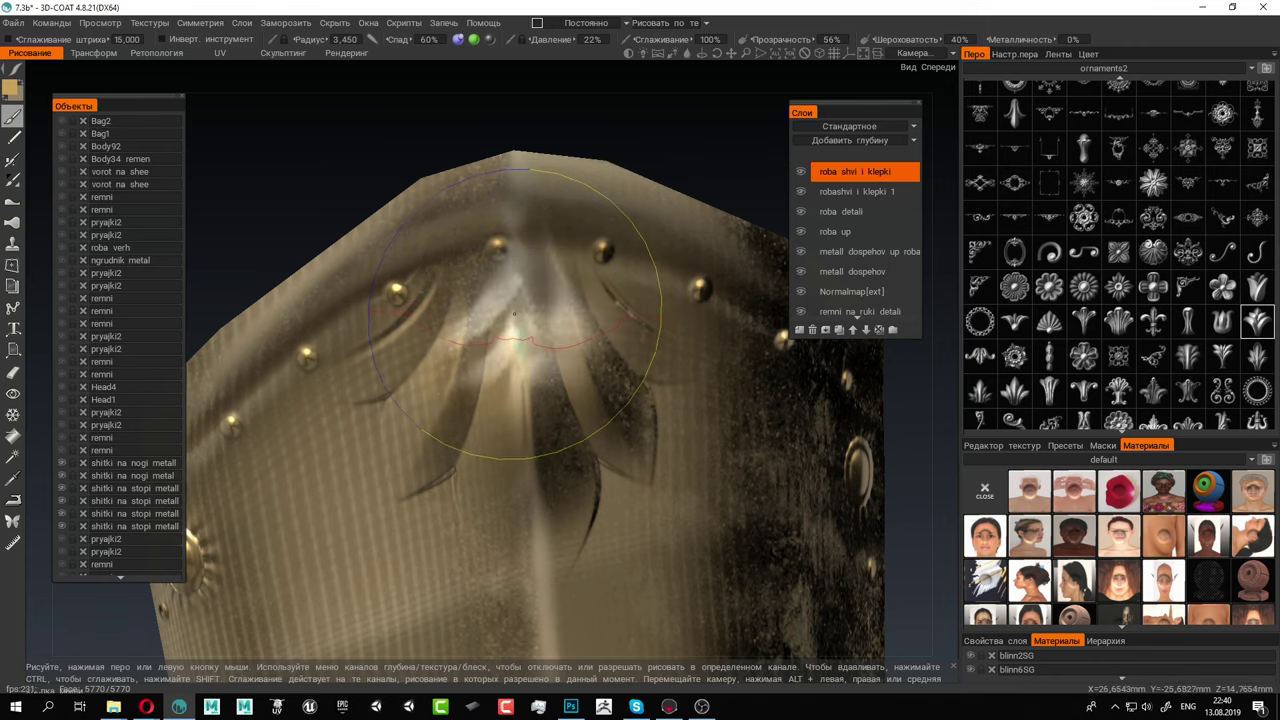
left_click_drag(508, 328, 506, 289)
key("ctrl+z")
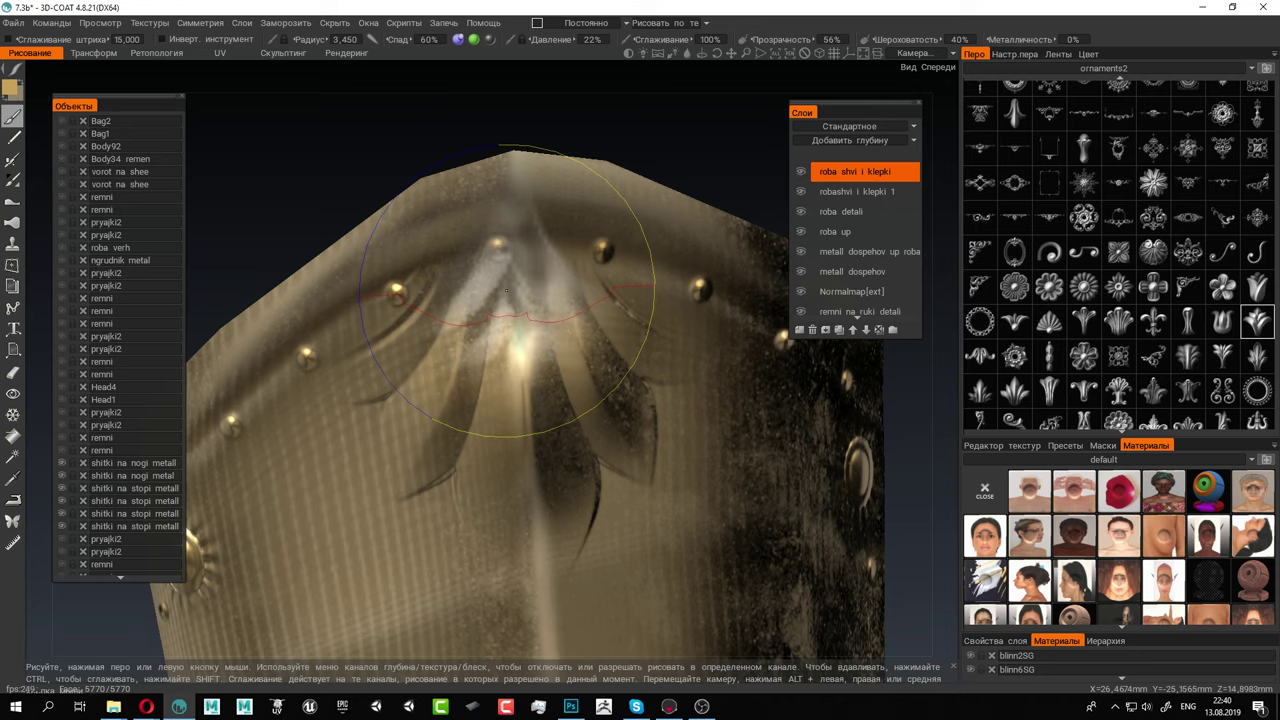
key("ctrl+z")
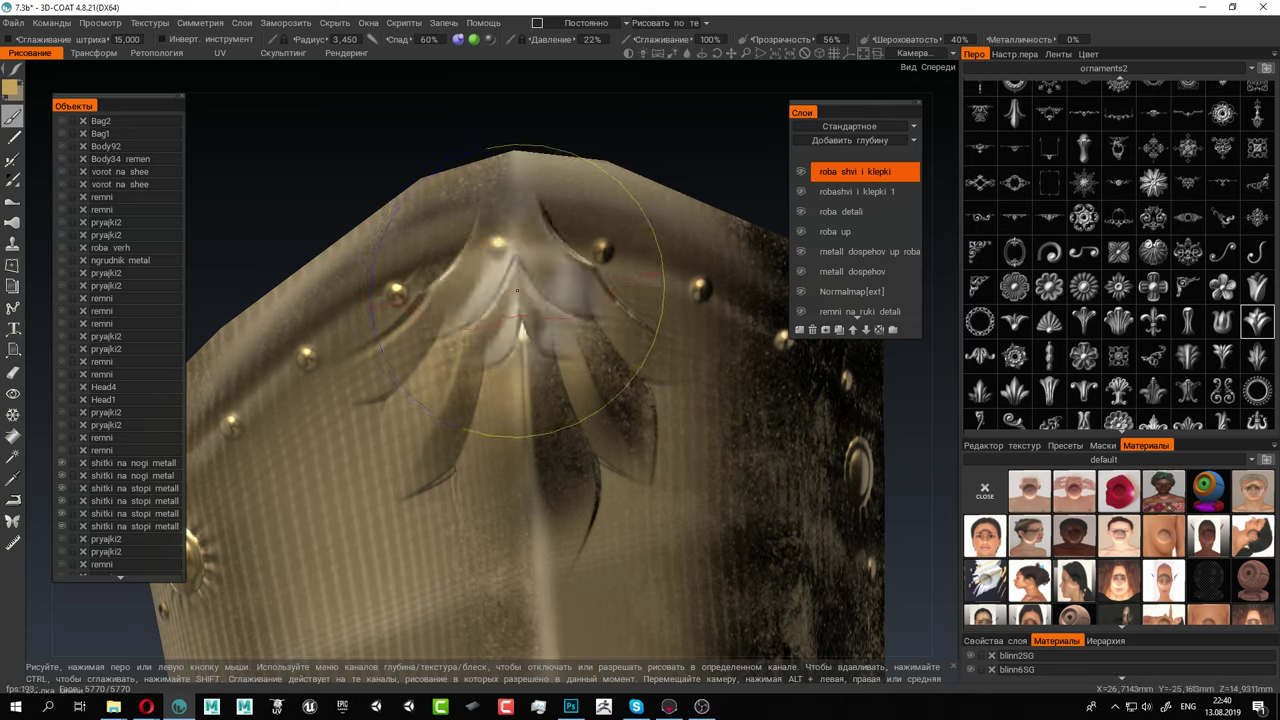
Stamp the leaf ornament on the centre ridge just below the upper edge, overlapping the base of the existing leaf
left_click_drag(517, 291, 517, 295)
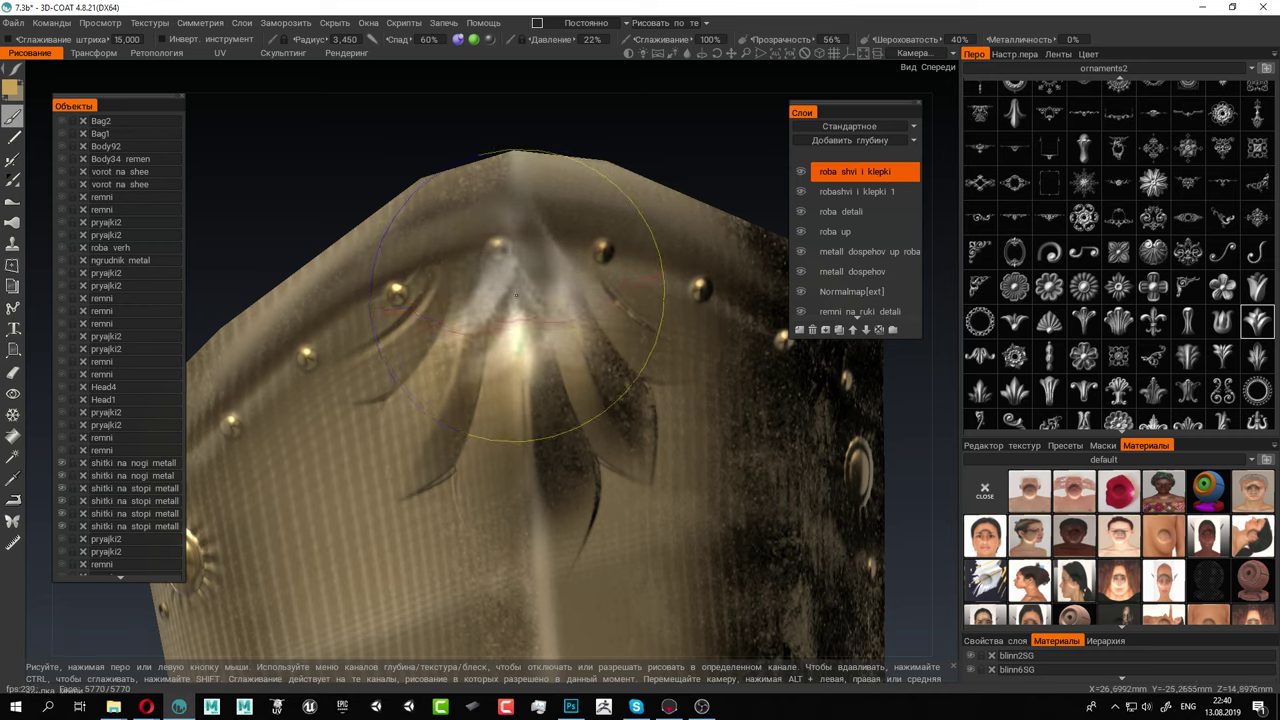
key("ctrl+z")
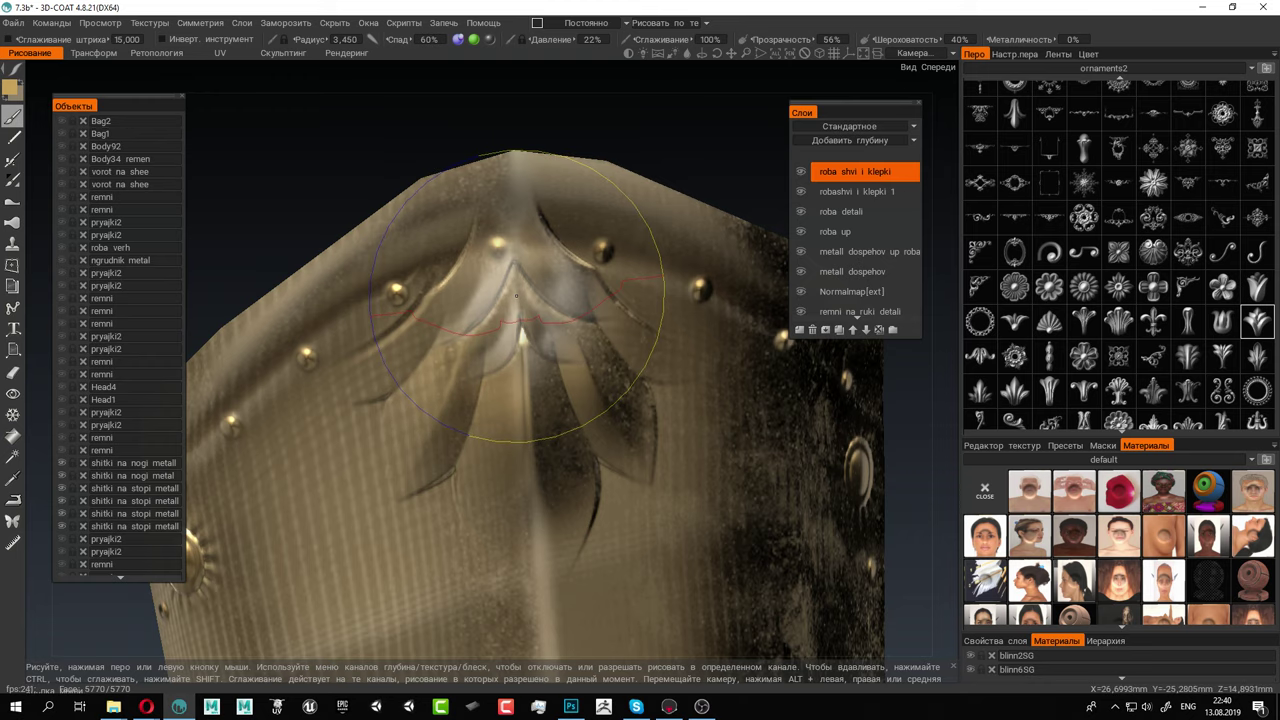
left_click_drag(517, 295, 517, 296)
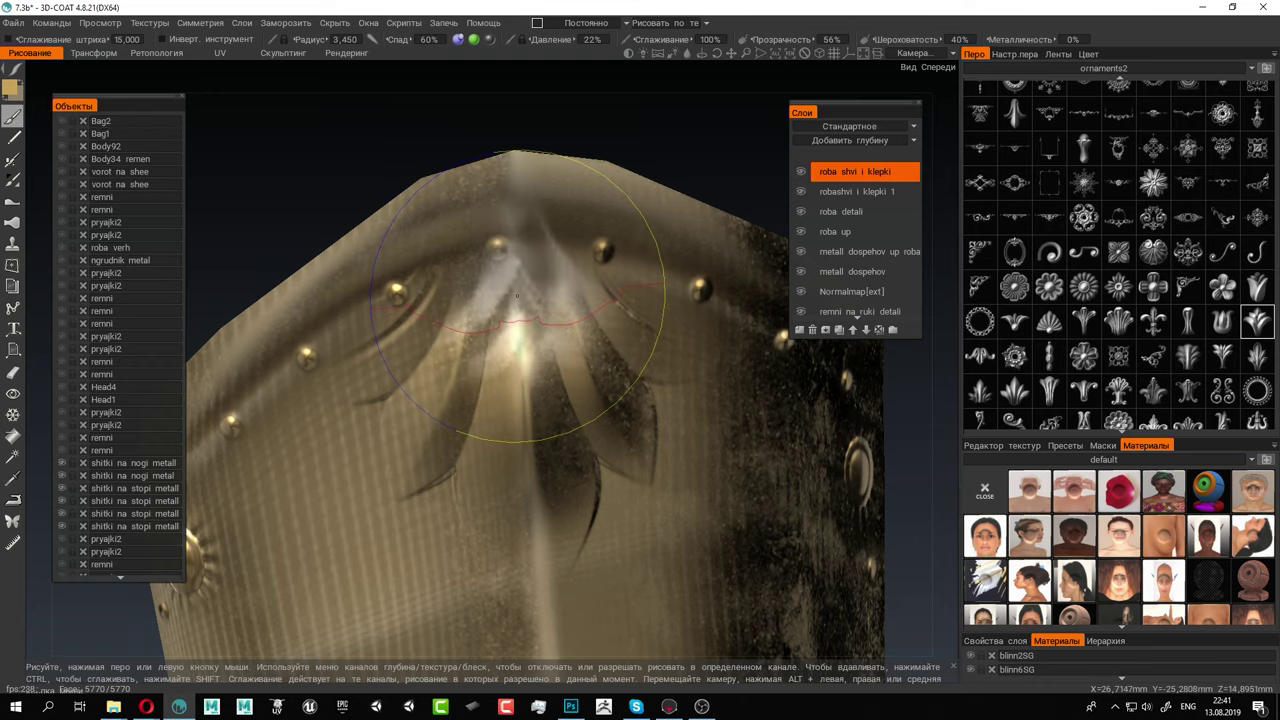
key("ctrl+z")
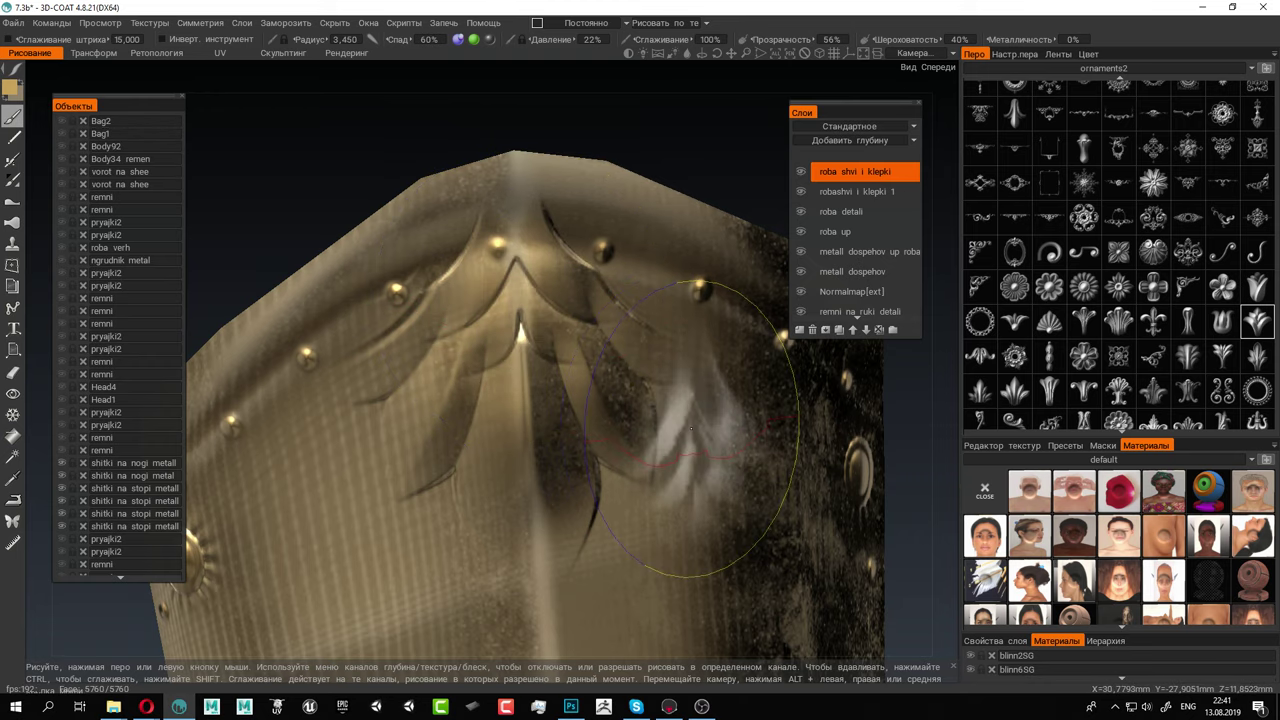
Rotate the leaf ornament diagonally and stamp it beside the rosette at the shin guard's upper corner
right_click_drag(690, 428, 569, 383, "alt")
left_click_drag(501, 265, 496, 336, "alt")
right_click_drag(496, 336, 466, 304, "alt")
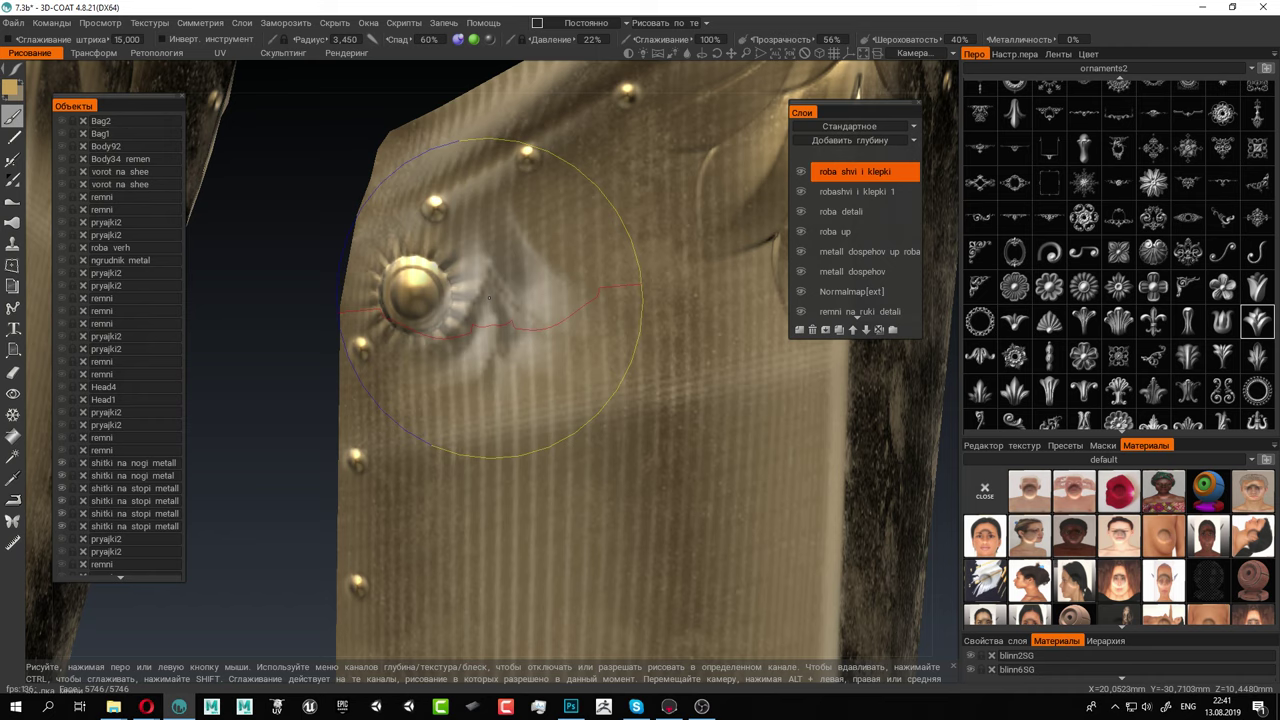
mouse_move(489, 297)
left_mouse_down()
mouse_move(507, 270)
mouse_move(495, 271)
left_mouse_up()
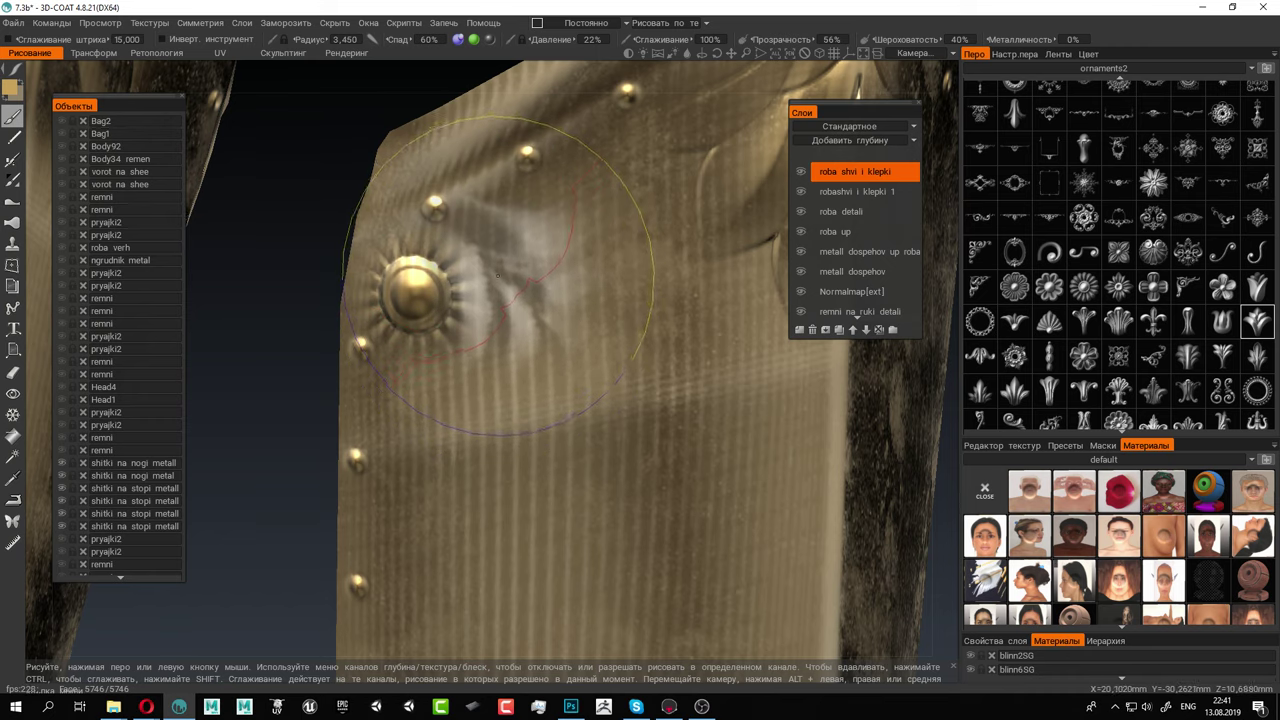
left_click(497, 270)
Reduce the brush radius to 2.560 and stamp a rotated leaf over the second side rivet above the lower corner's rosette
right_click_drag(596, 368, 517, 371, "alt")
mouse_move(517, 370)
left_mouse_down("alt")
mouse_move(571, 400)
mouse_move(600, 294)
mouse_move(532, 207)
mouse_move(491, 383)
mouse_move(543, 400)
mouse_move(543, 382)
mouse_move(623, 466)
left_mouse_up("alt")
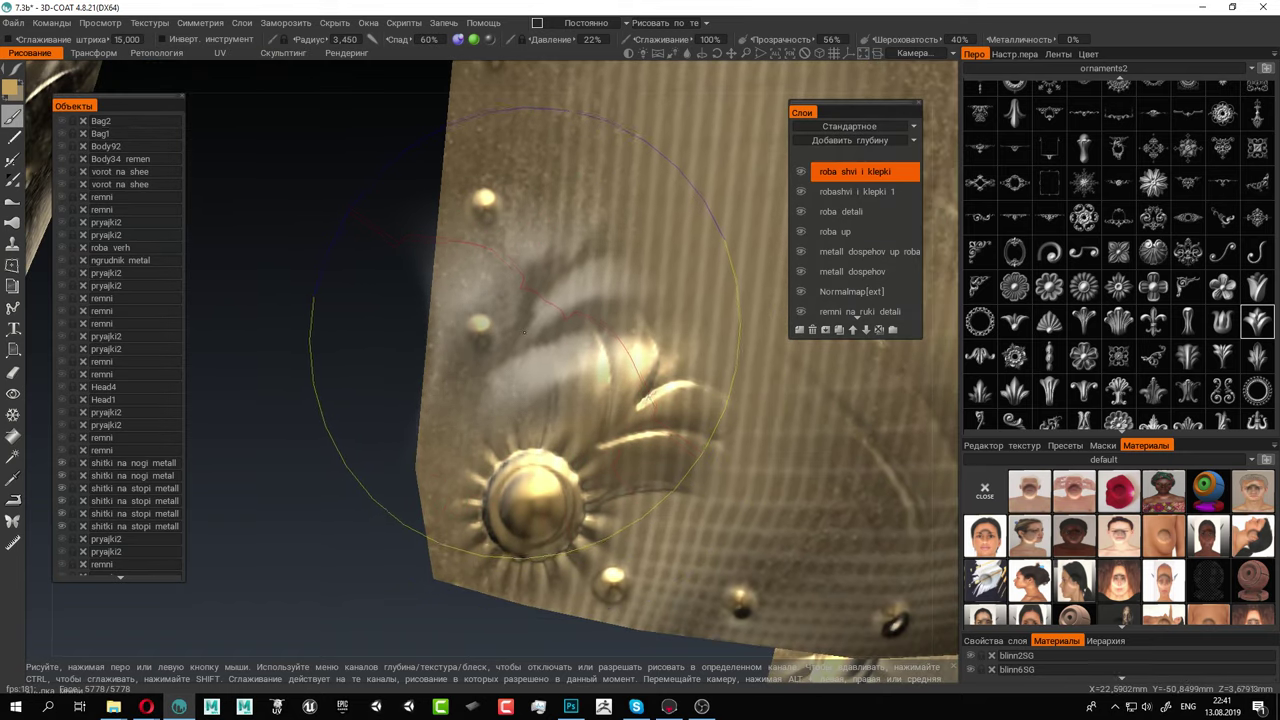
key("bracketleft")
key("bracketleft")
key("bracketleft")
mouse_move(494, 301)
left_mouse_down()
mouse_move(516, 251)
mouse_move(548, 248)
mouse_move(506, 247)
mouse_move(536, 230)
left_mouse_up()
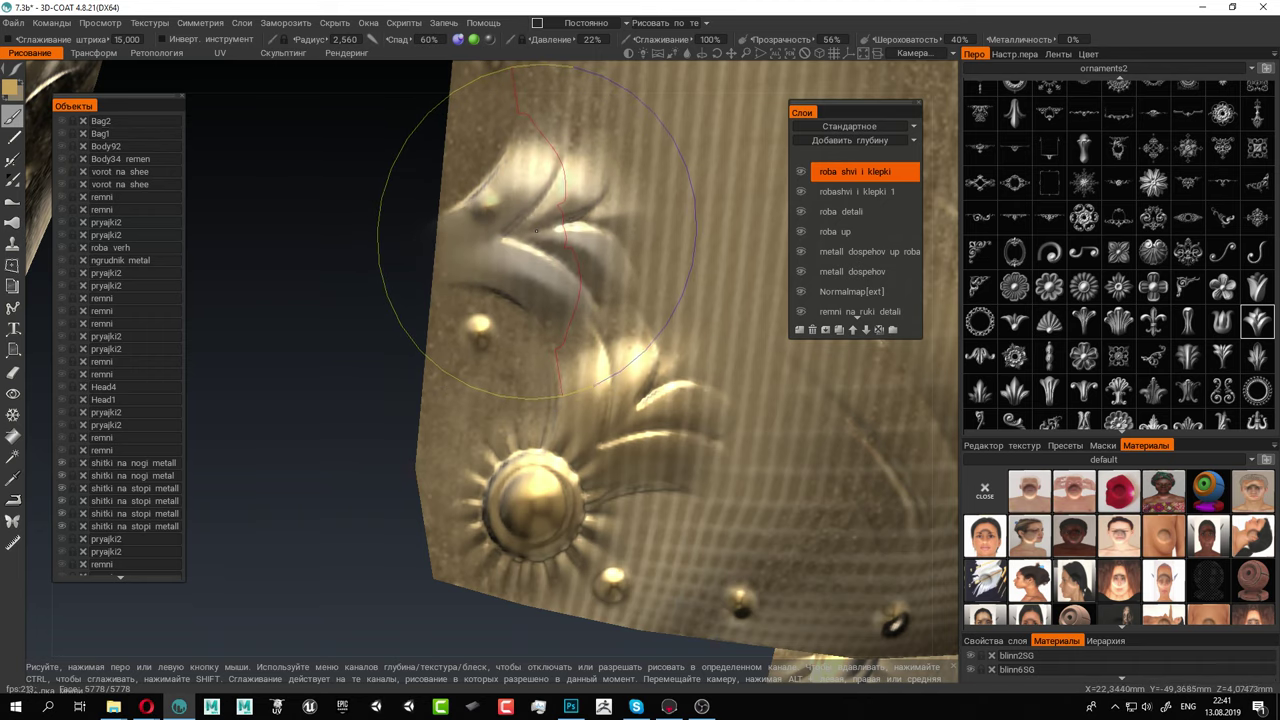
key("ctrl+z")
left_click(528, 239)
Switch to the fan-shaped leaf ornament with several narrow petals and set its radius to 2.204 for a stamp above the side leaf
right_click_drag(600, 255, 580, 320, "alt")
middle_click_drag(520, 245, 480, 338, "alt")
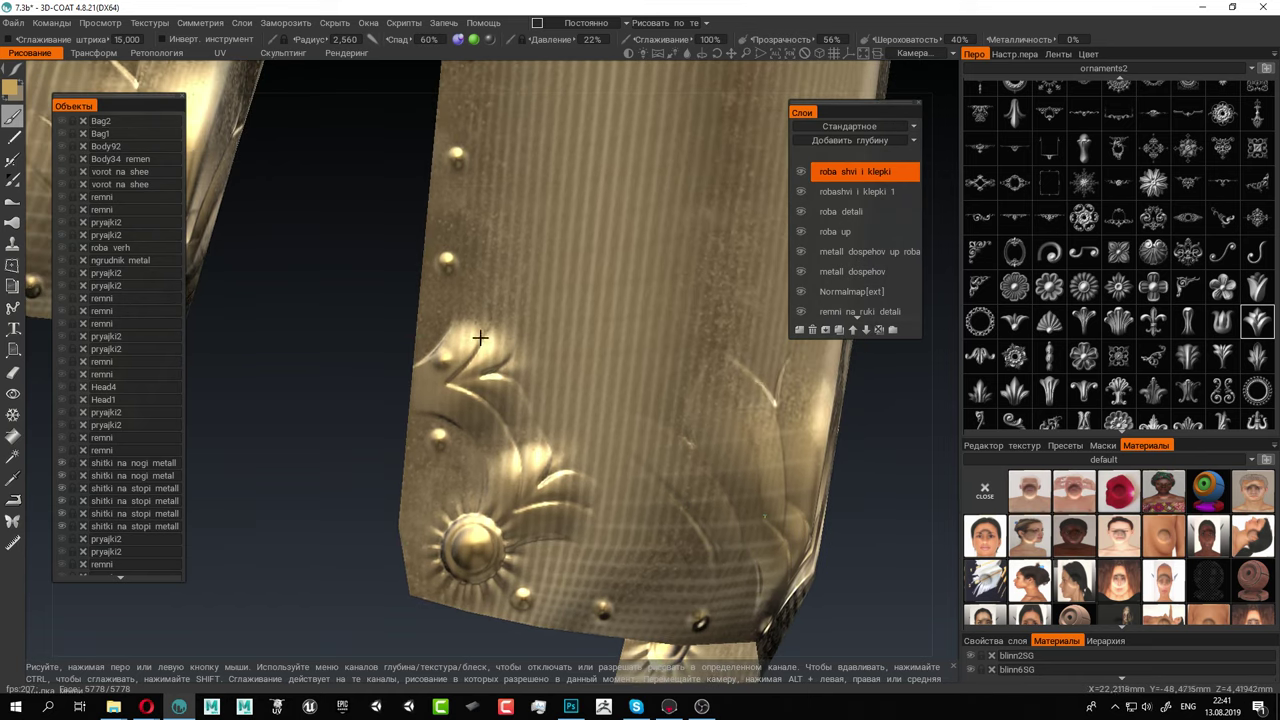
right_click_drag(480, 338, 551, 363, "alt")
middle_click_drag(551, 363, 511, 311, "alt")
left_click_drag(511, 311, 557, 330, "alt")
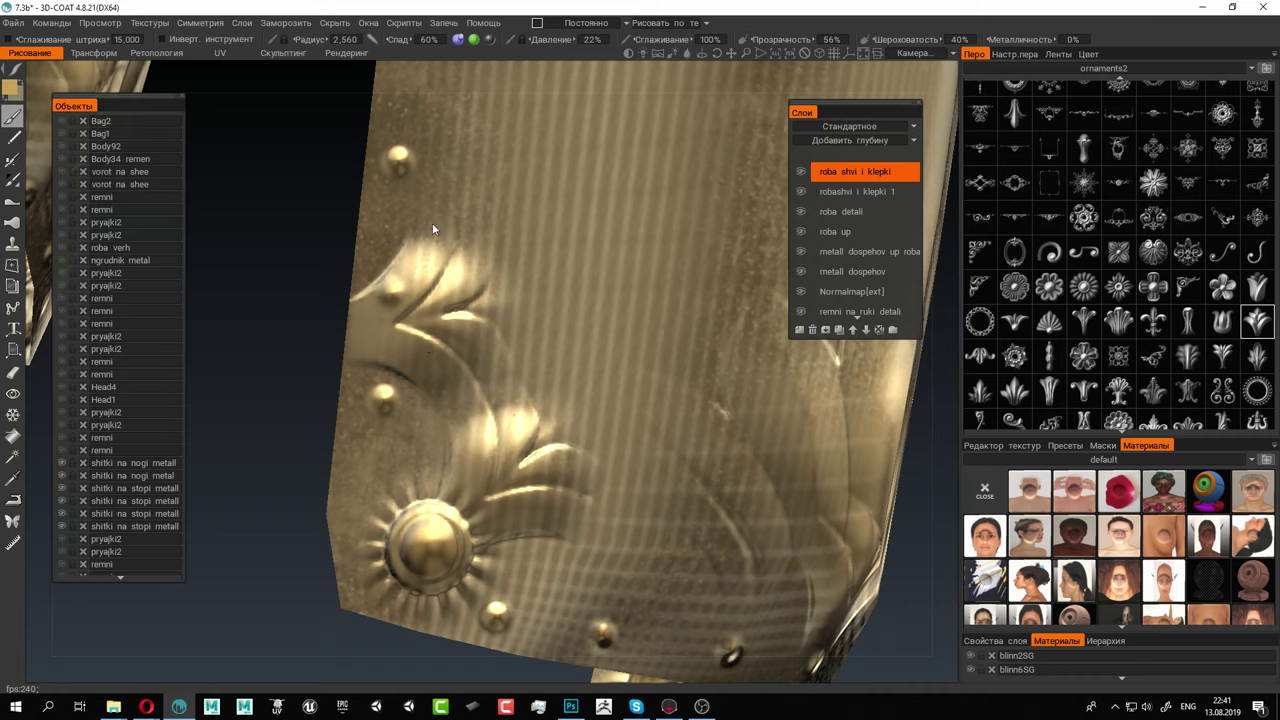
left_click_drag(432, 228, 461, 219)
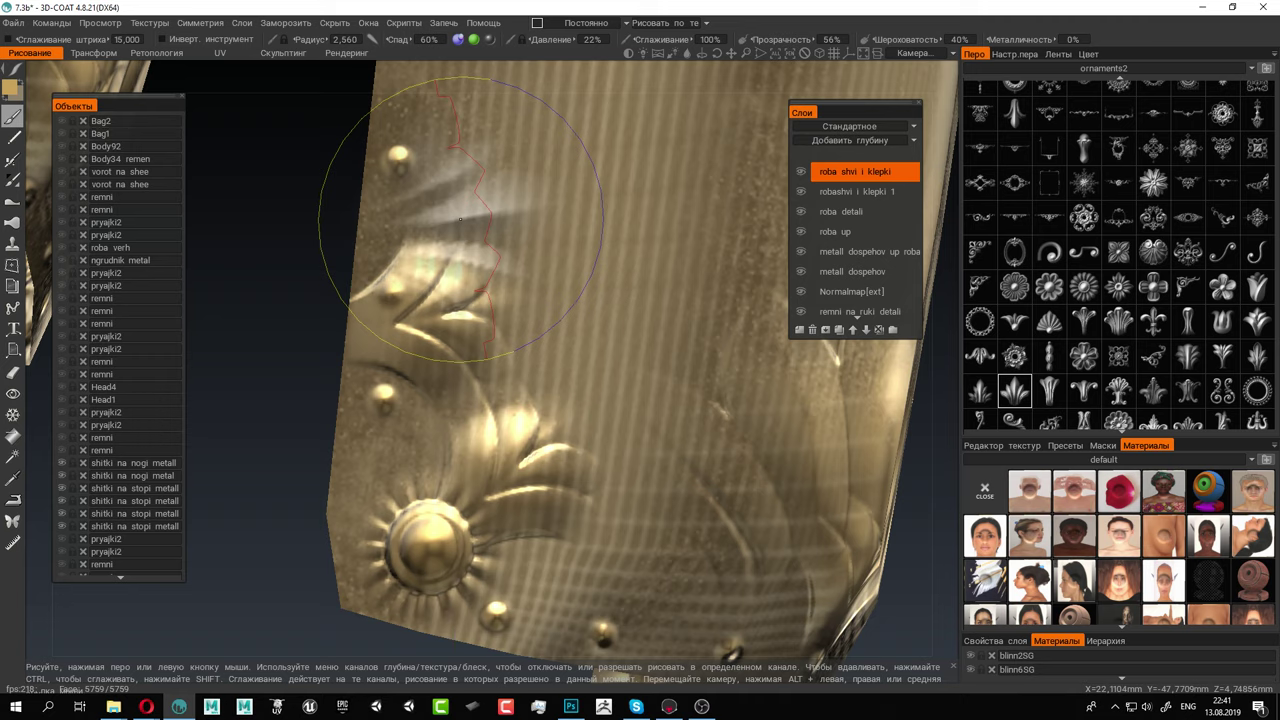
key("9")
right_click_drag(478, 204, 458, 204)
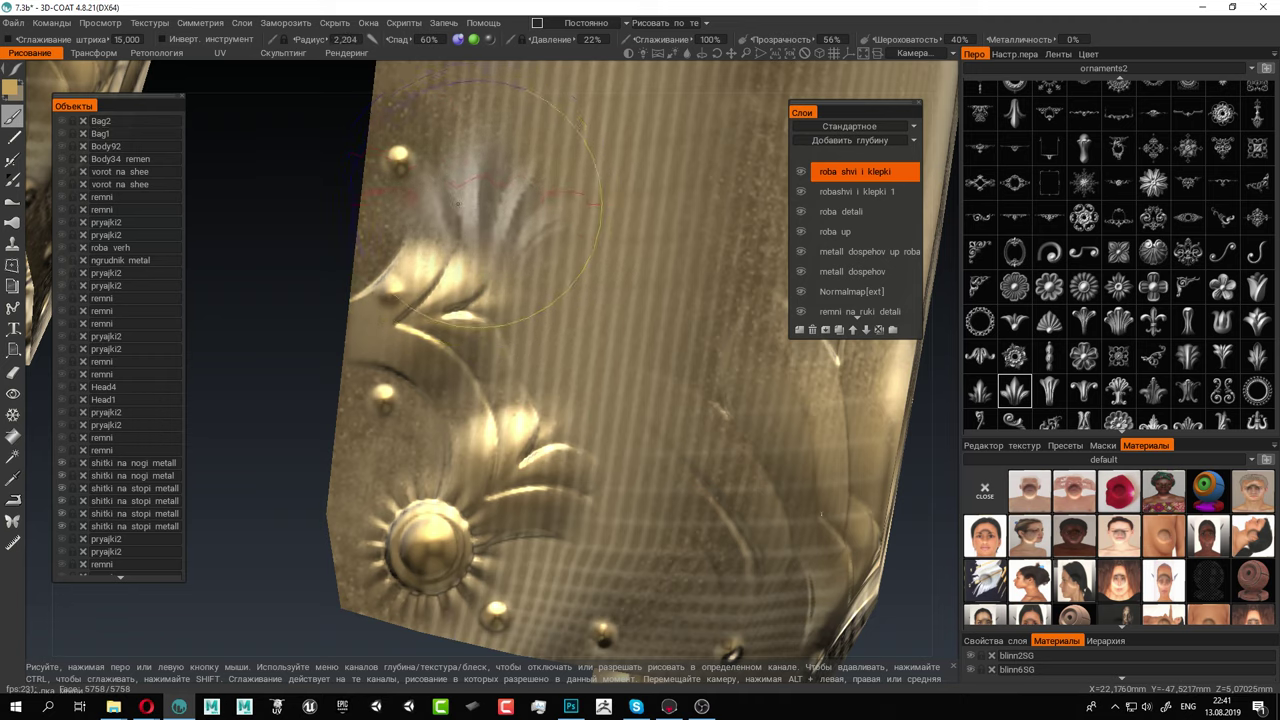
Stamp three leaf ornaments at radius 2,049 above and beside the rosette in the leg shield's lower corner
left_click_drag(458, 204, 492, 209)
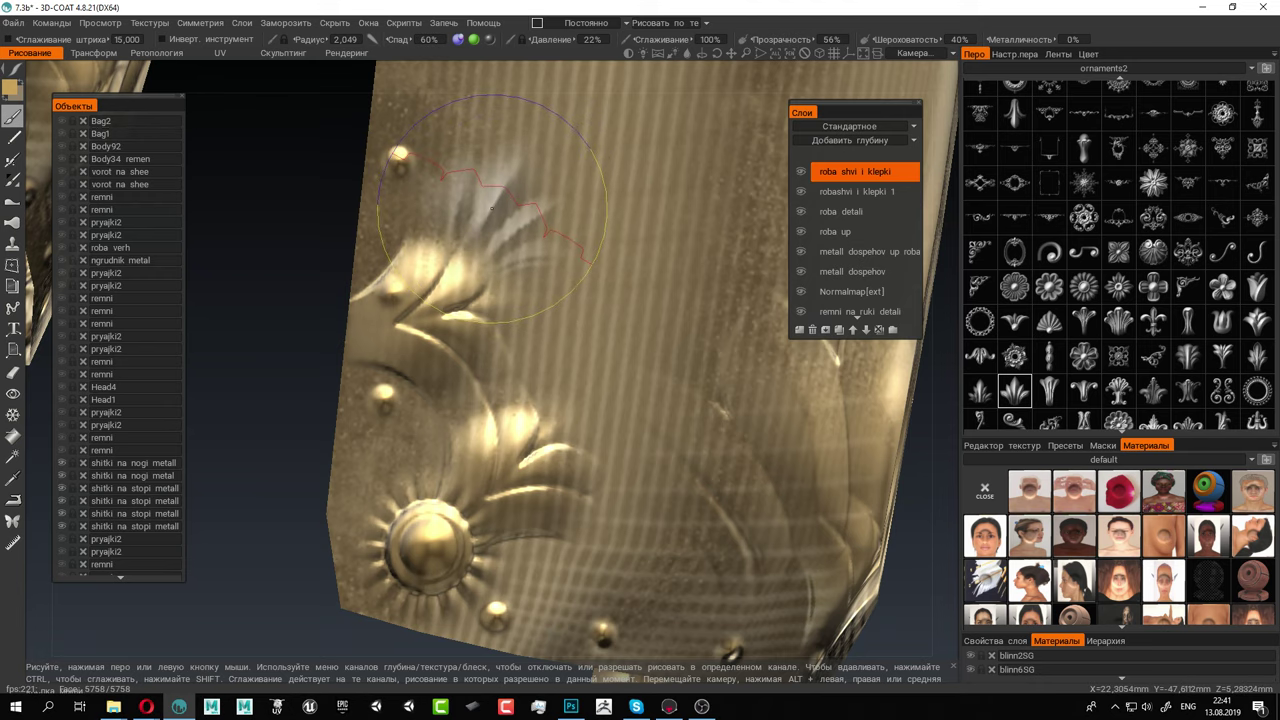
left_click(492, 209)
middle_click_drag(671, 387, 618, 314, "alt")
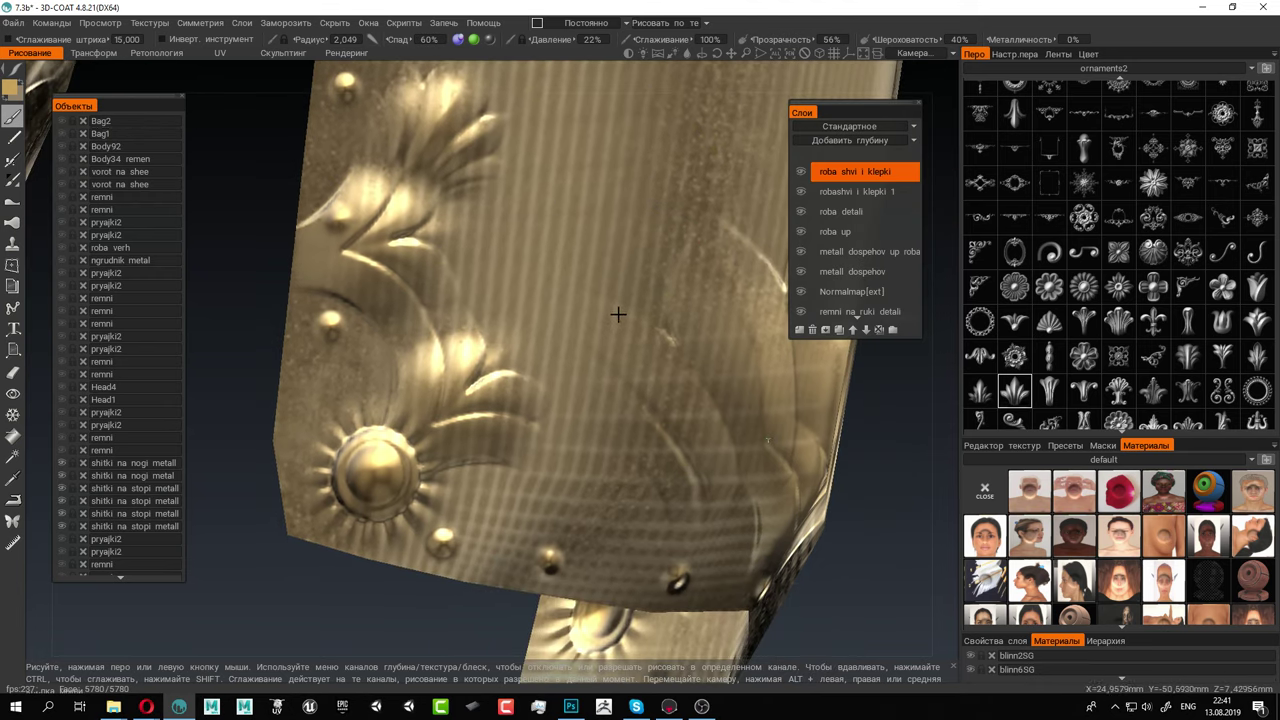
left_click_drag(618, 314, 580, 356, "alt")
mouse_move(543, 433)
left_mouse_down()
mouse_move(585, 440)
mouse_move(565, 405)
mouse_move(525, 460)
mouse_move(565, 420)
mouse_move(540, 460)
mouse_move(570, 440)
mouse_move(627, 332)
mouse_move(531, 309)
mouse_move(520, 335)
mouse_move(495, 325)
mouse_move(525, 311)
mouse_move(510, 305)
left_mouse_up()
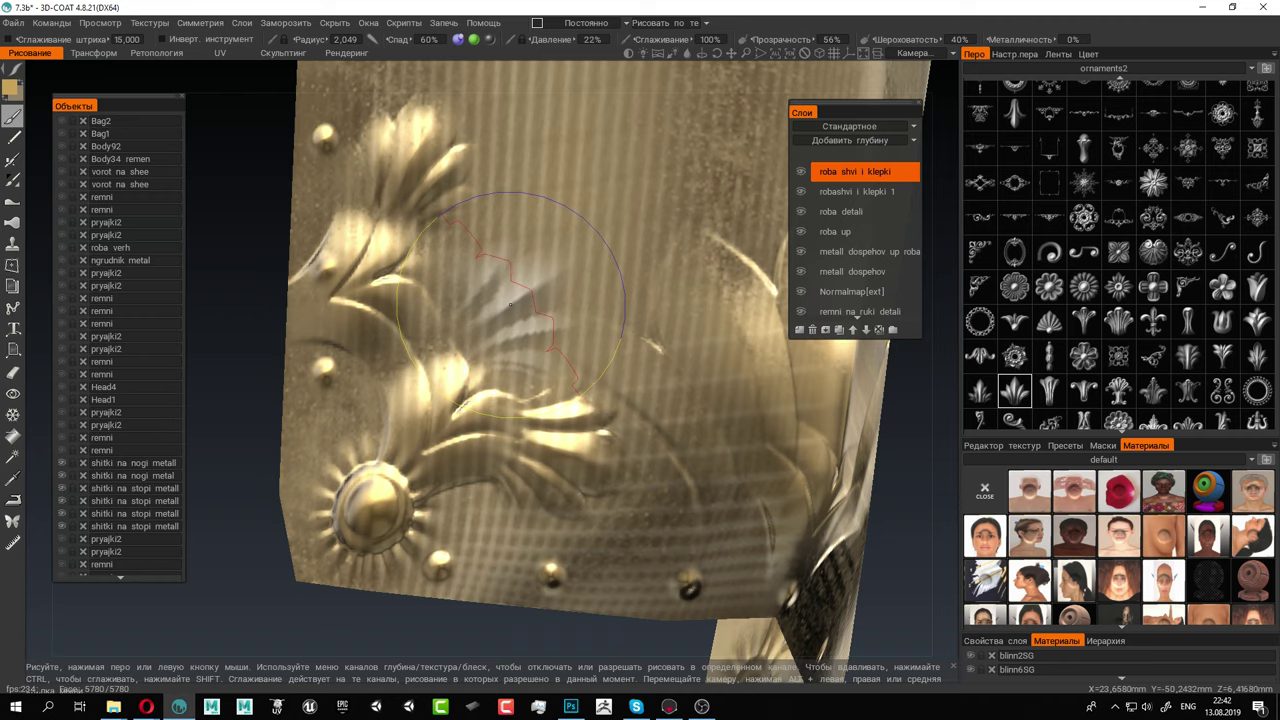
left_click_drag(510, 304, 485, 306)
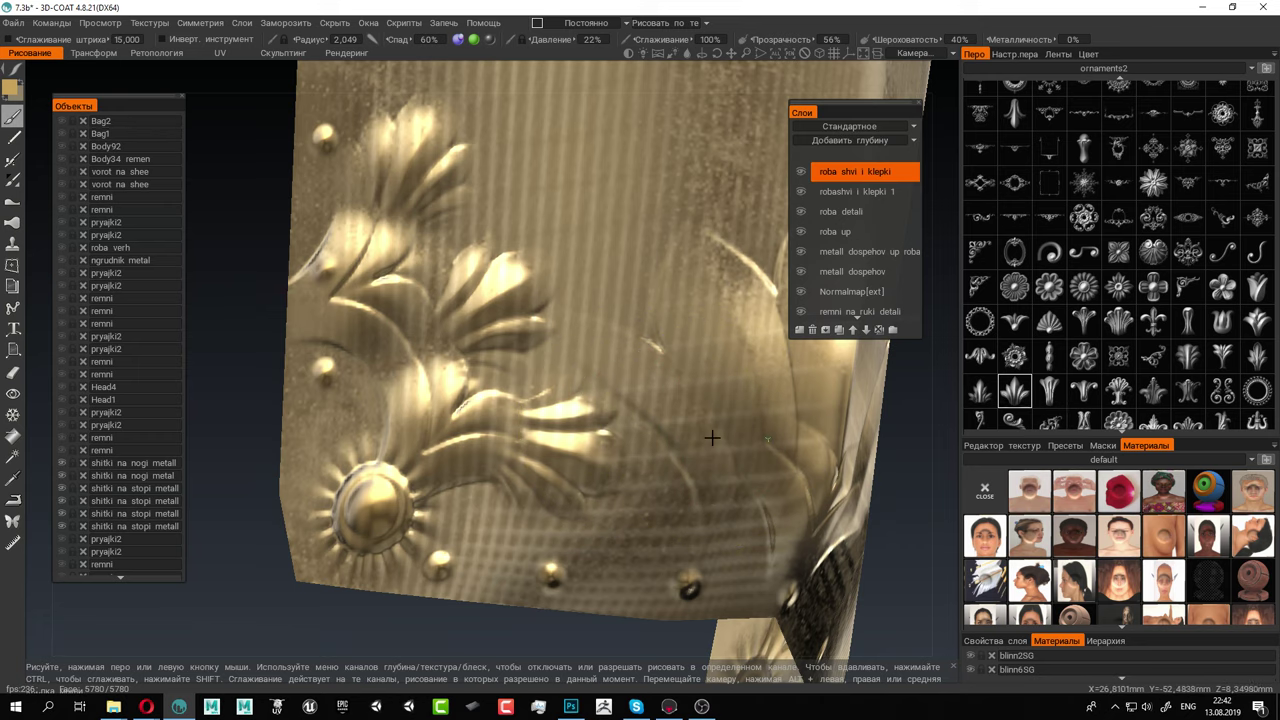
Stamp a large leaf ornament at radius 5,102 on the leg shield's central ridge, above the existing front leaf ornament
right_click_drag(712, 438, 654, 380, "alt")
left_click_drag(654, 380, 544, 416, "alt")
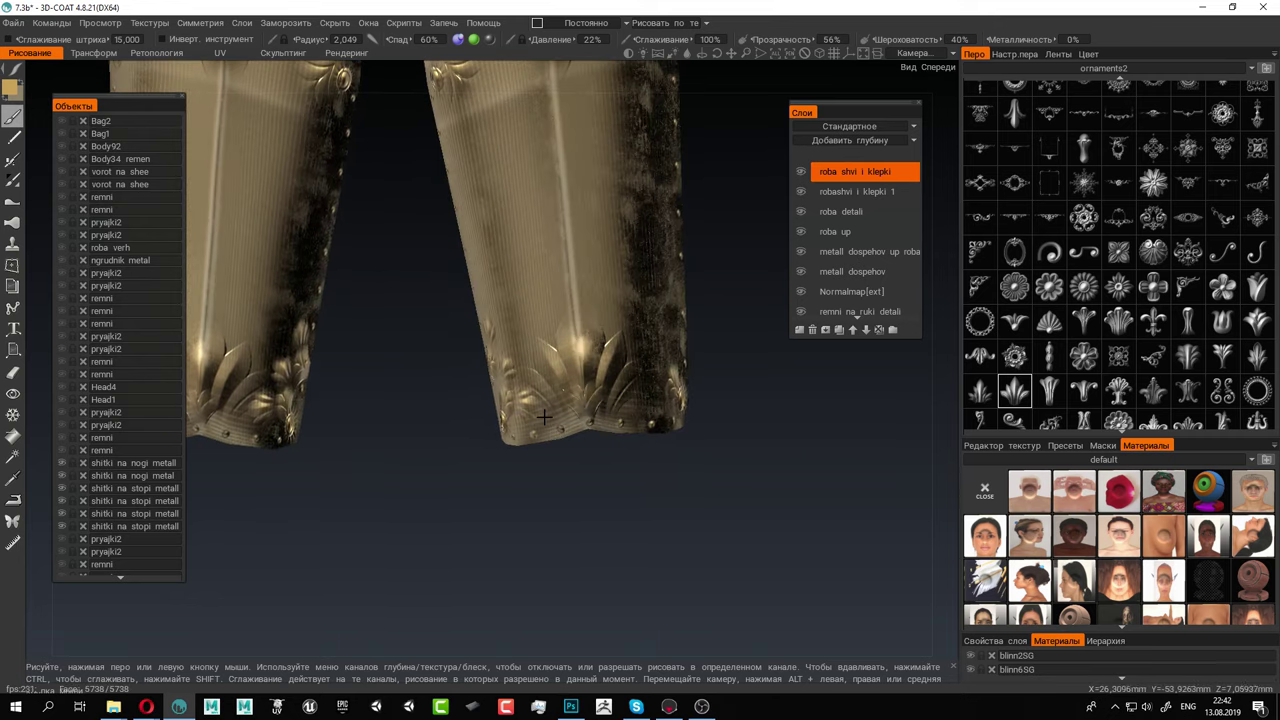
middle_click_drag(544, 416, 490, 488, "alt")
right_click_drag(490, 488, 580, 390, "alt")
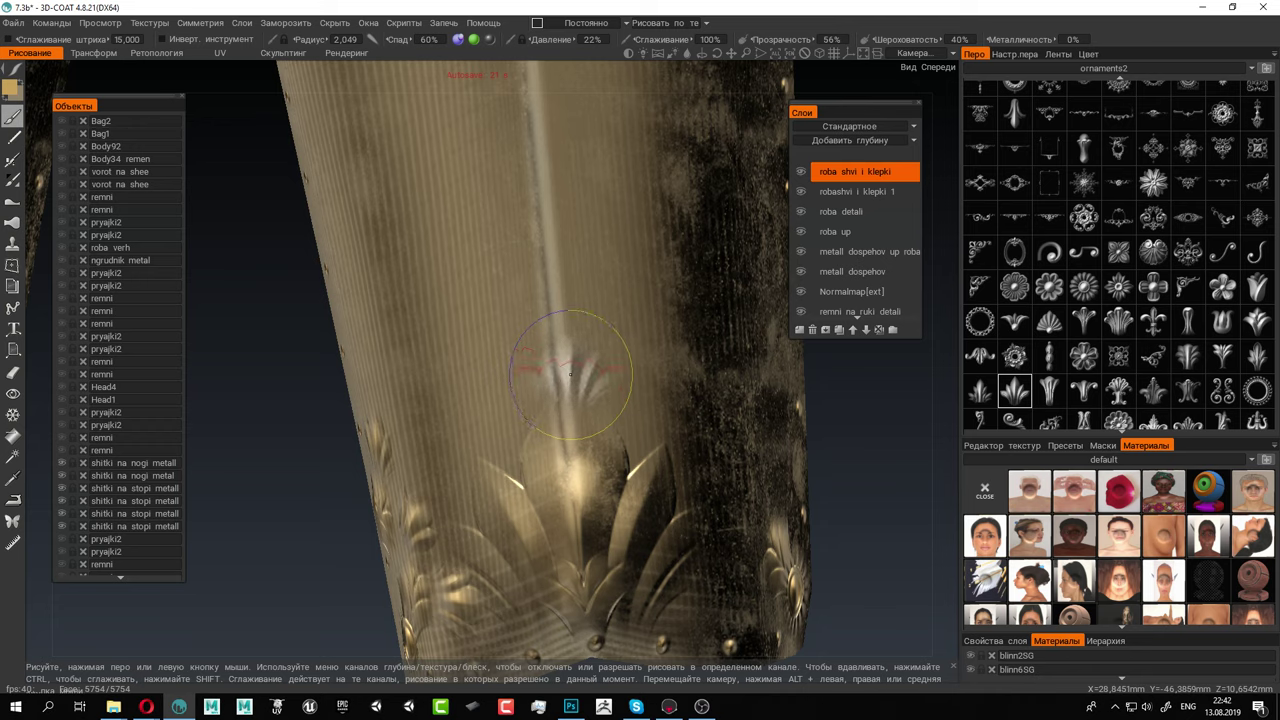
right_click_drag(562, 375, 656, 386)
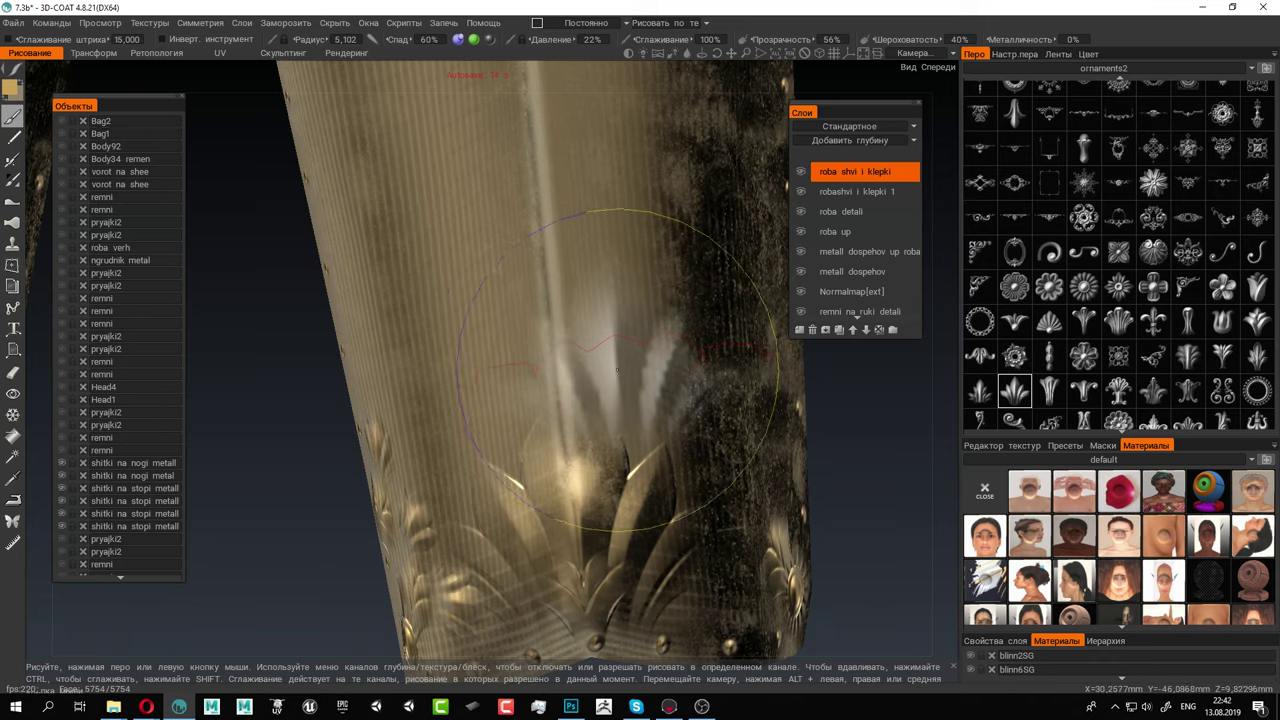
left_click(559, 350)
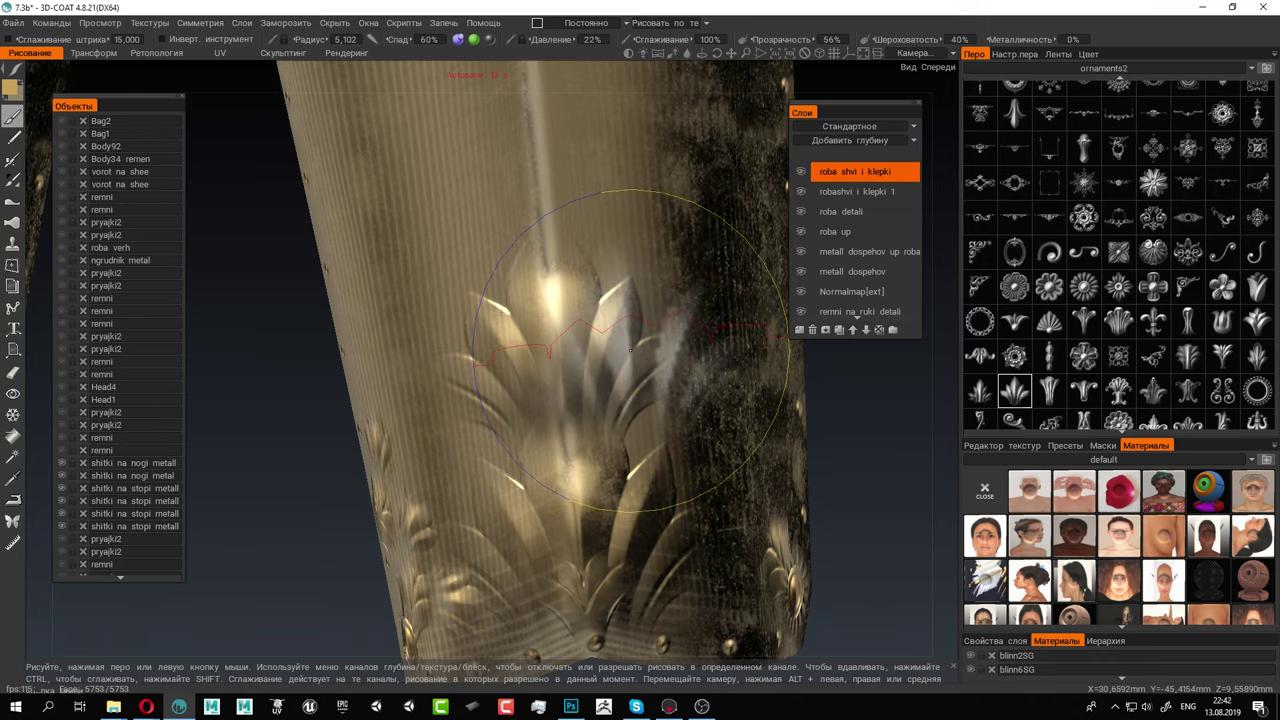
Save the project
right_click_drag(609, 331, 494, 229, "alt")
middle_click_drag(494, 229, 557, 394, "alt")
left_click_drag(557, 394, 569, 384, "alt")
middle_click_drag(568, 383, 440, 240)
right_click_drag(440, 240, 446, 526, "alt")
middle_click_drag(446, 526, 243, 423, "alt")
left_click_drag(243, 423, 400, 375, "alt")
right_click_drag(560, 335, 608, 430, "alt")
middle_click_drag(470, 320, 485, 330)
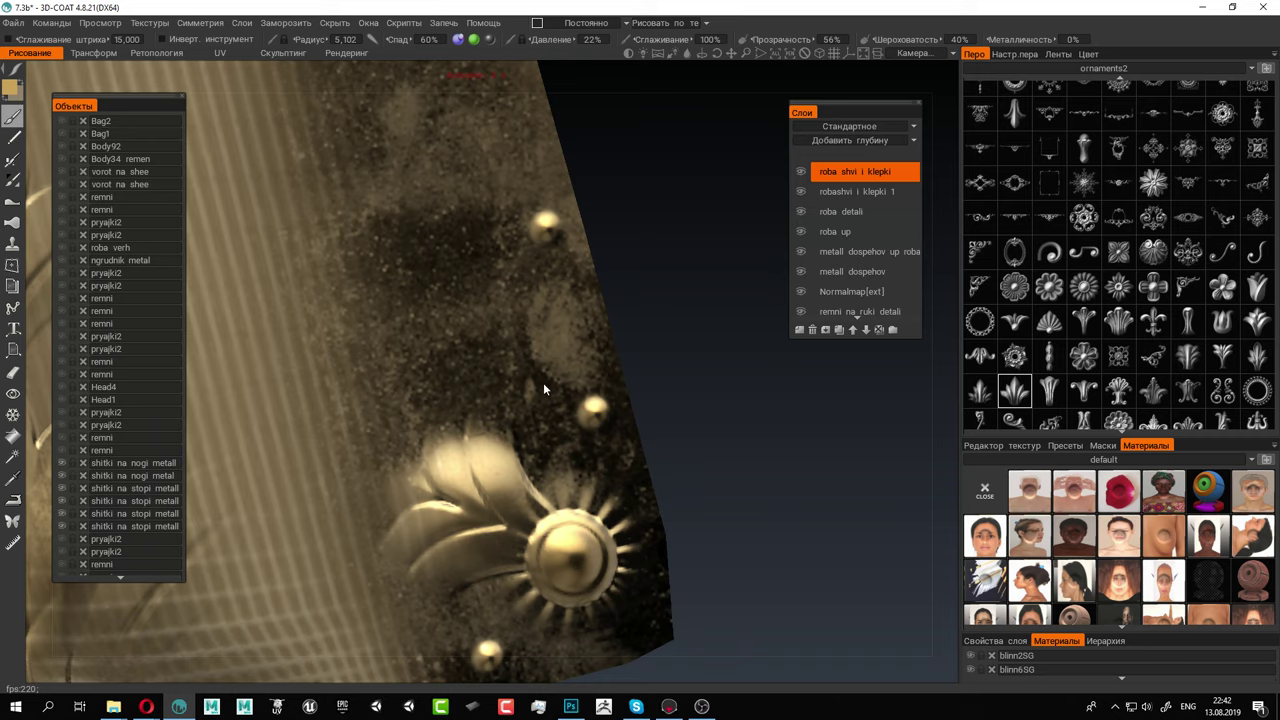
key("ctrl+s")
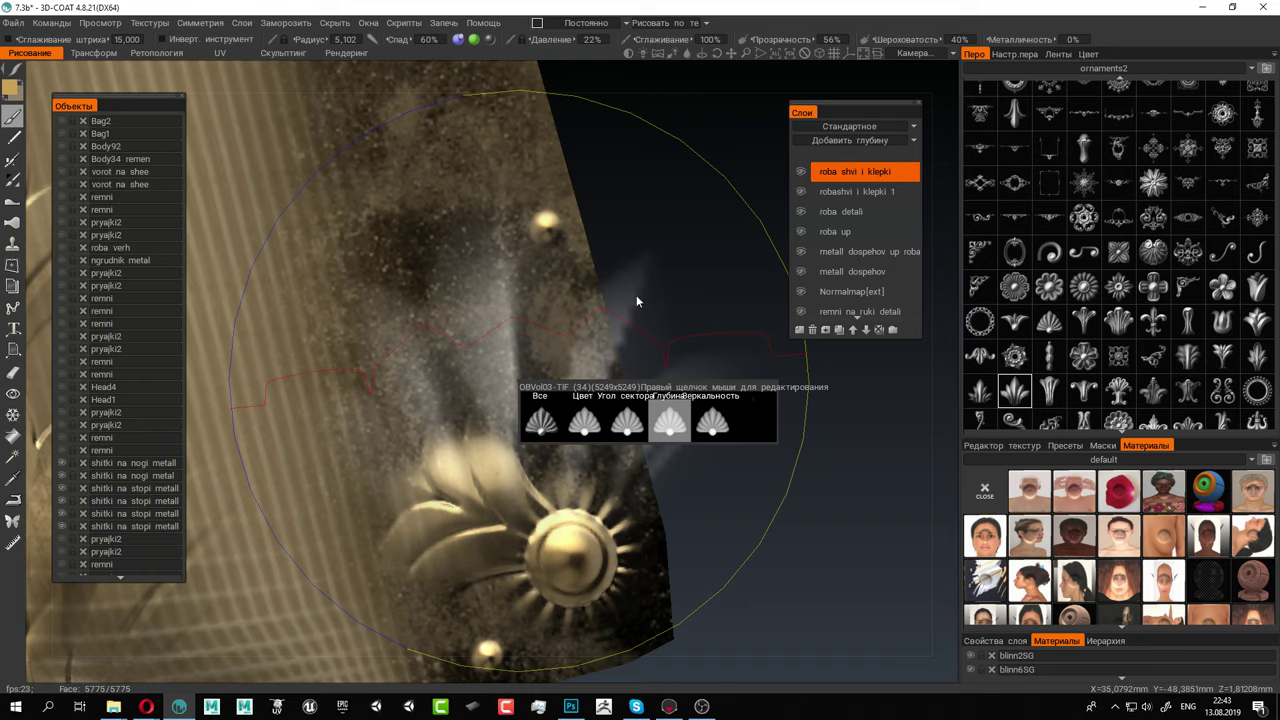
Stamp the spiral scroll ornament from the ornaments2 set at radius 2,671 between the edge rivets above the outer-corner rosette
left_click(1049, 251)
left_click(518, 318)
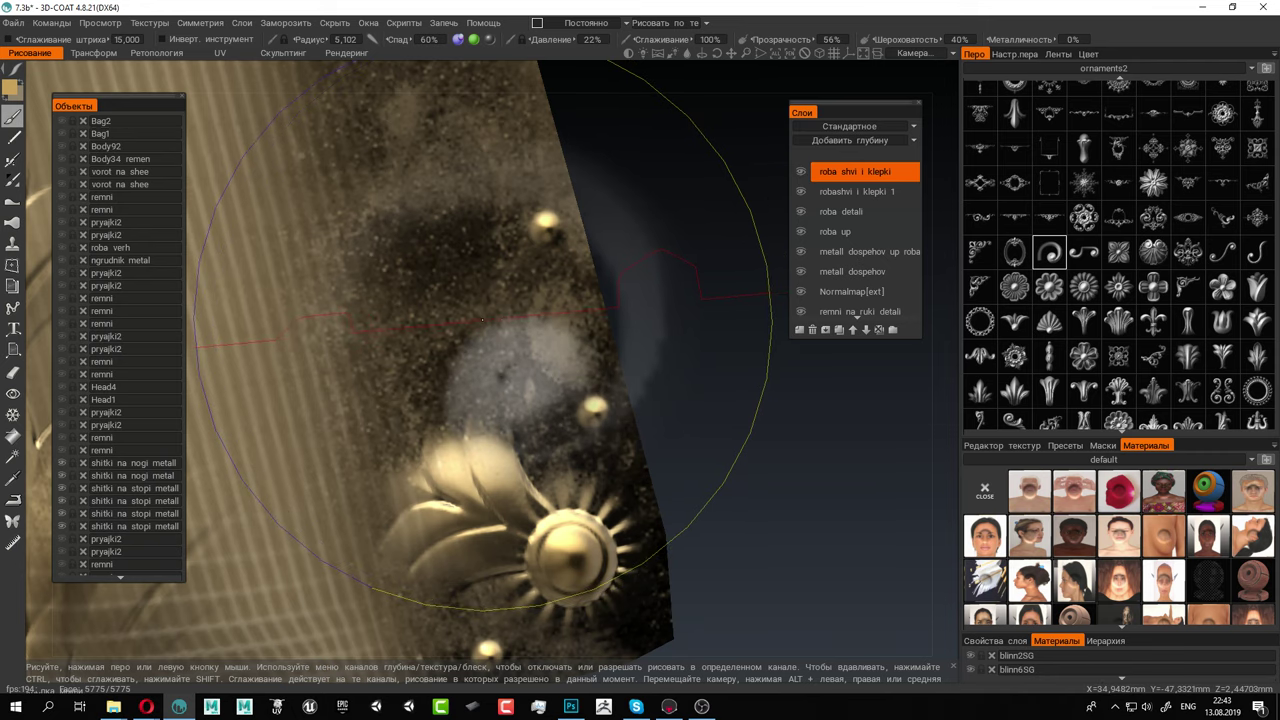
key("9")
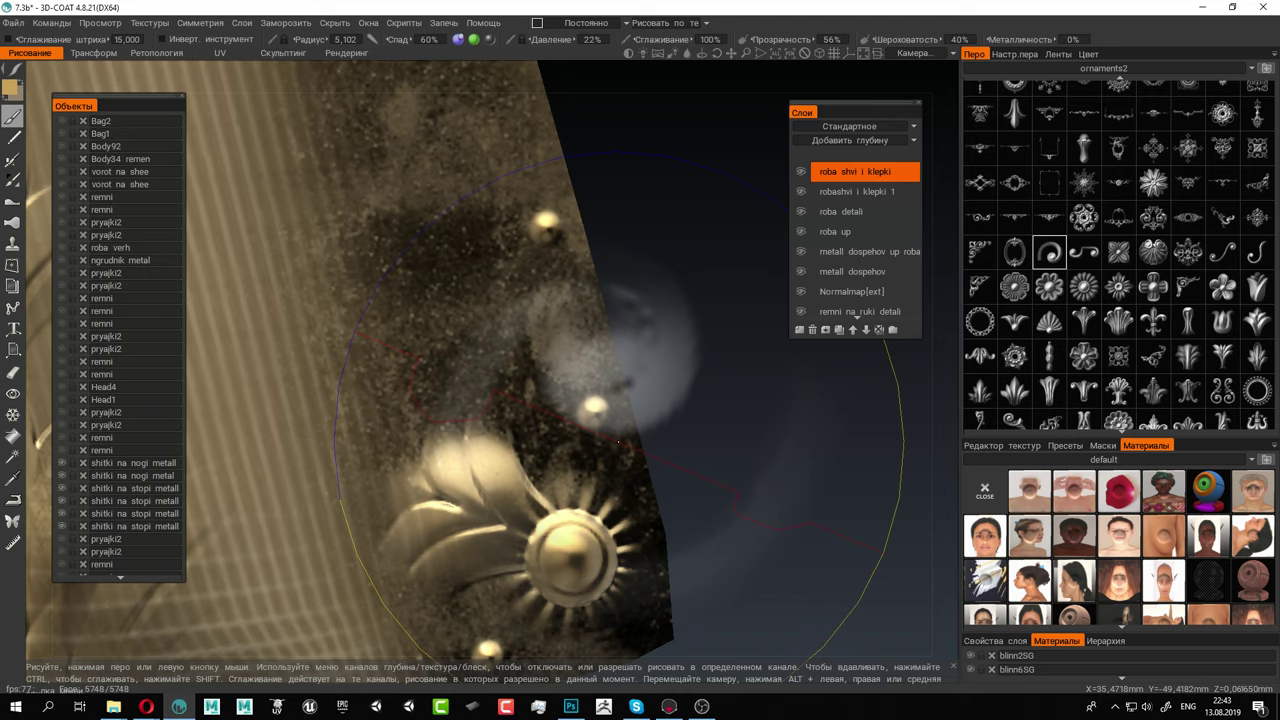
right_click_drag(640, 470, 560, 465)
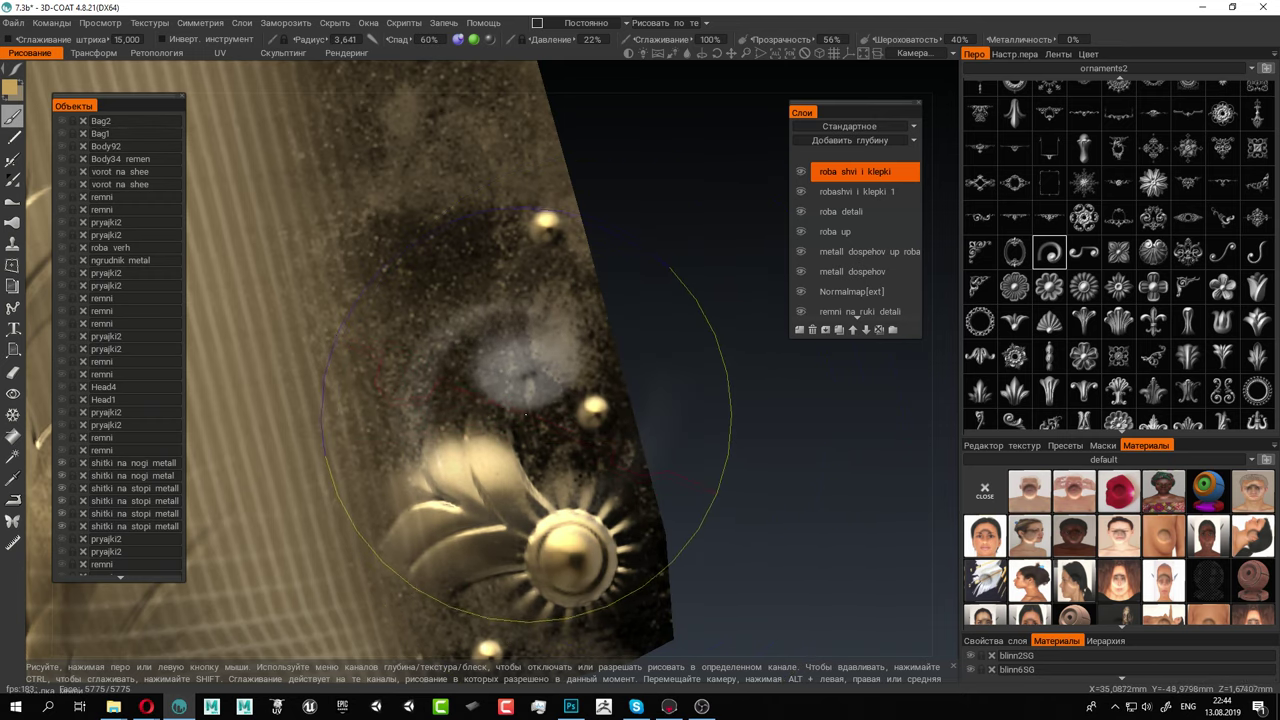
right_click_drag(578, 410, 537, 423)
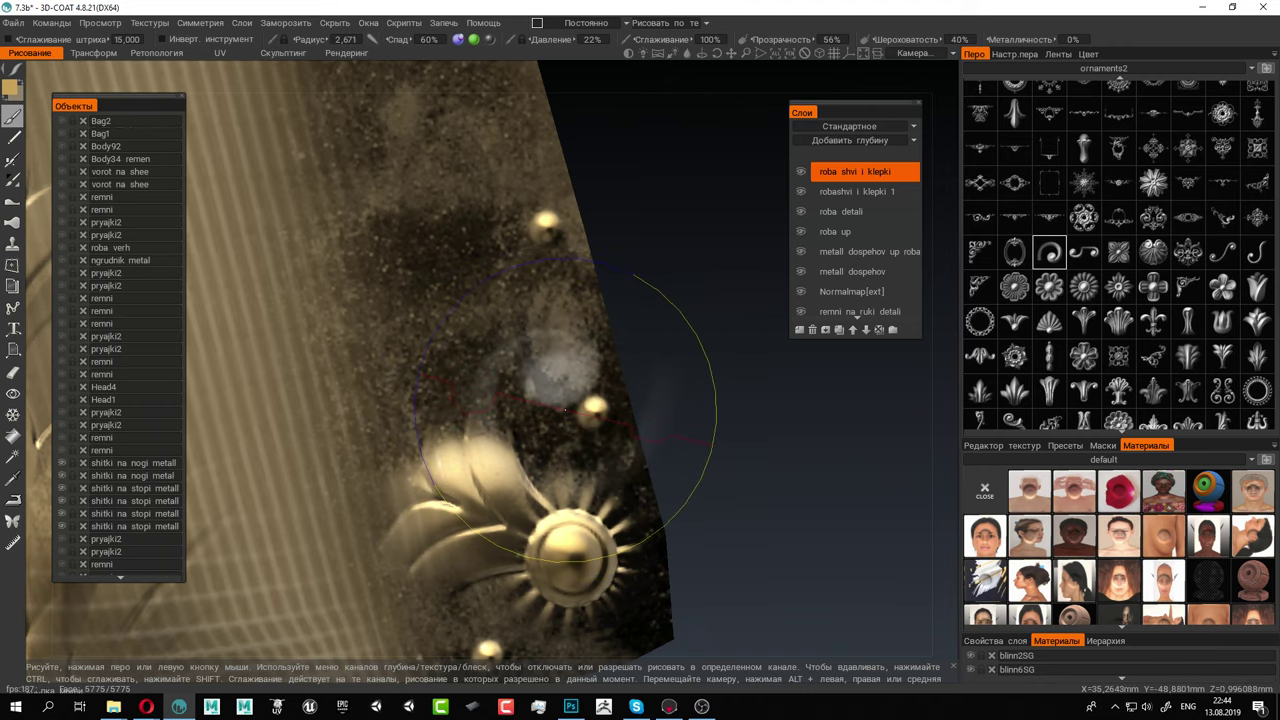
left_click(571, 390)
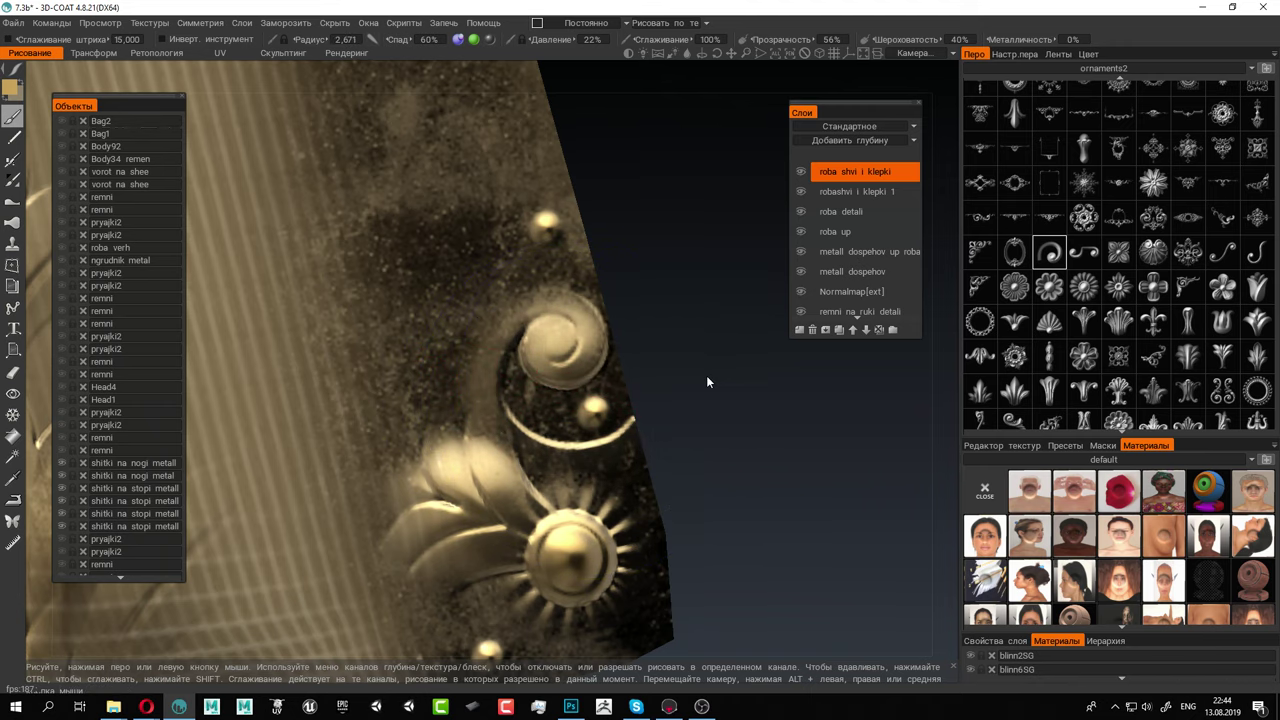
Try a larger spiral scroll at radius 4,739 overlapping the small scroll, and undo it
middle_click_drag(653, 420, 649, 328)
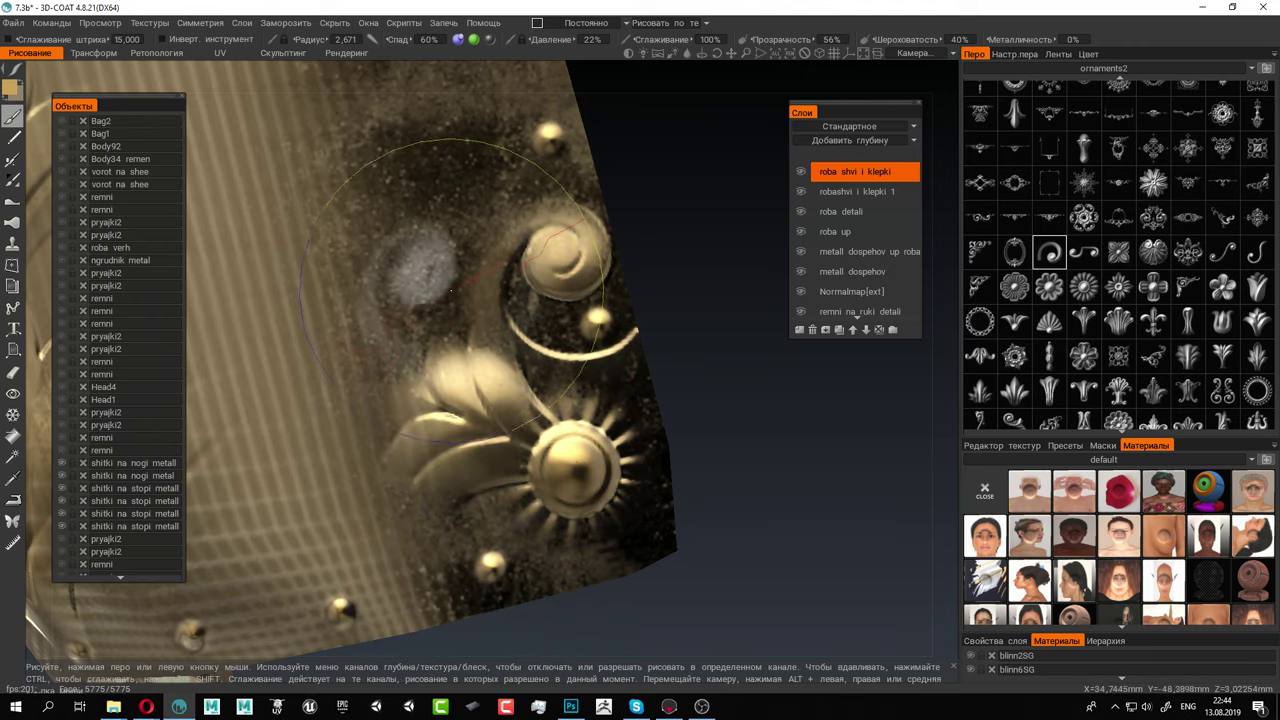
scroll(510, 300, "up", 4)
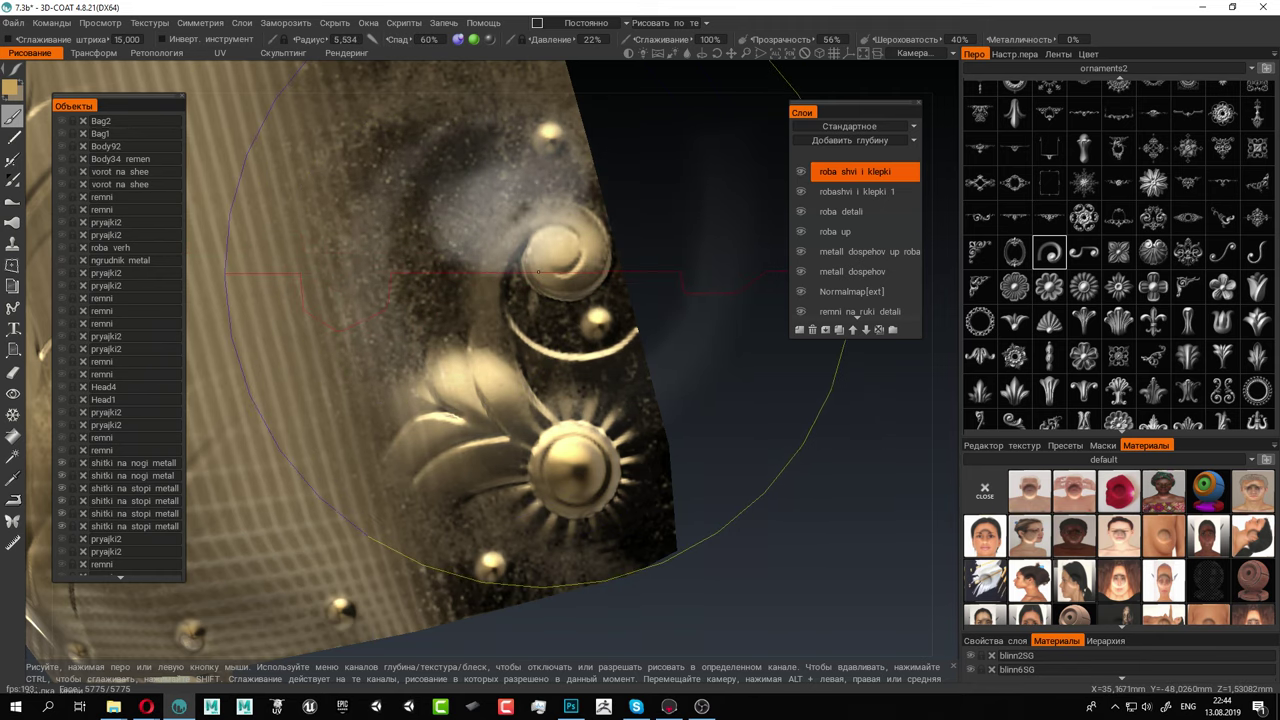
scroll(560, 252, "down", 1)
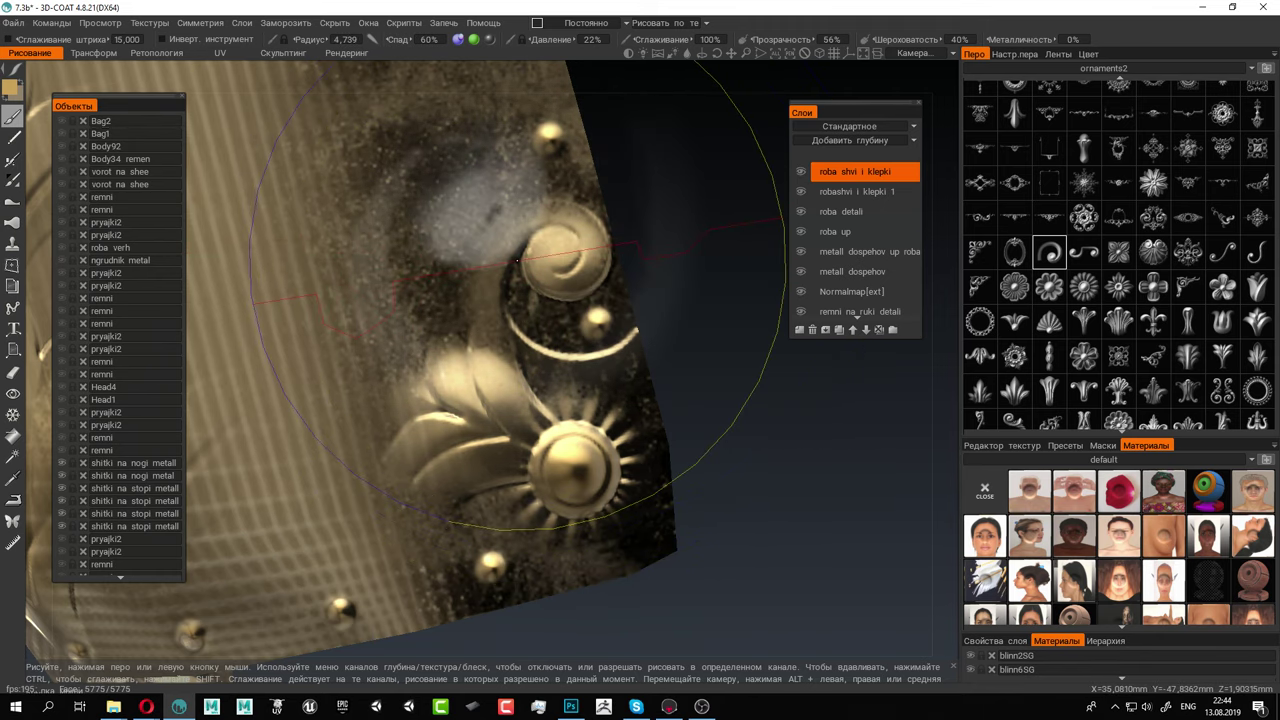
left_click(554, 262)
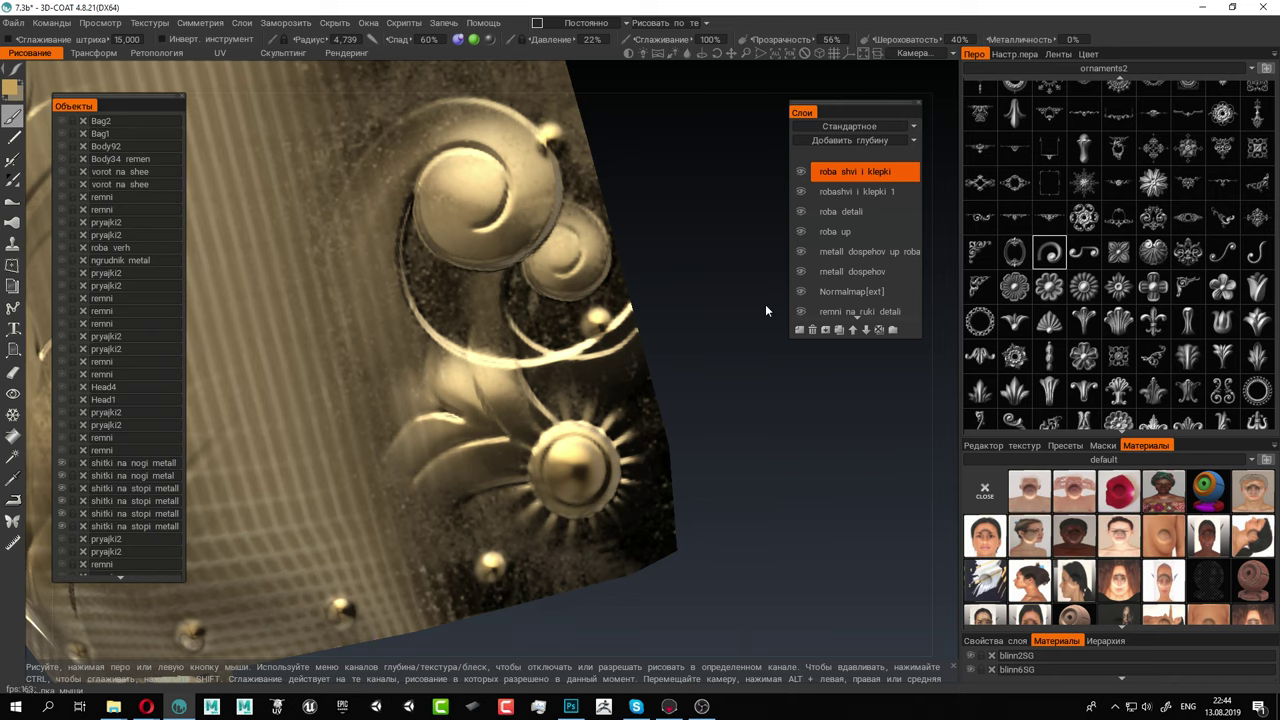
key("ctrl+z")
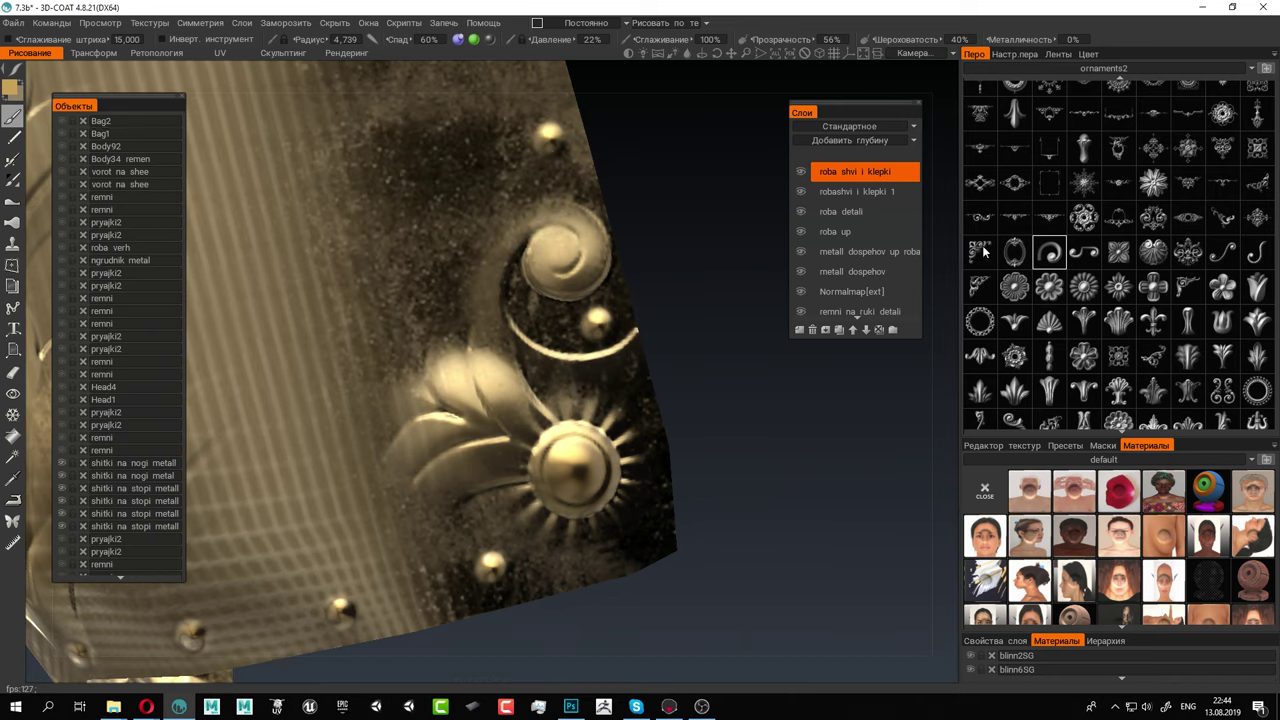
Stamp a curled leaf ornament from the ornaments2 set at radius 2,145 between the small scroll and the leaf beside the rosette
scroll(1208, 221, "down", 5)
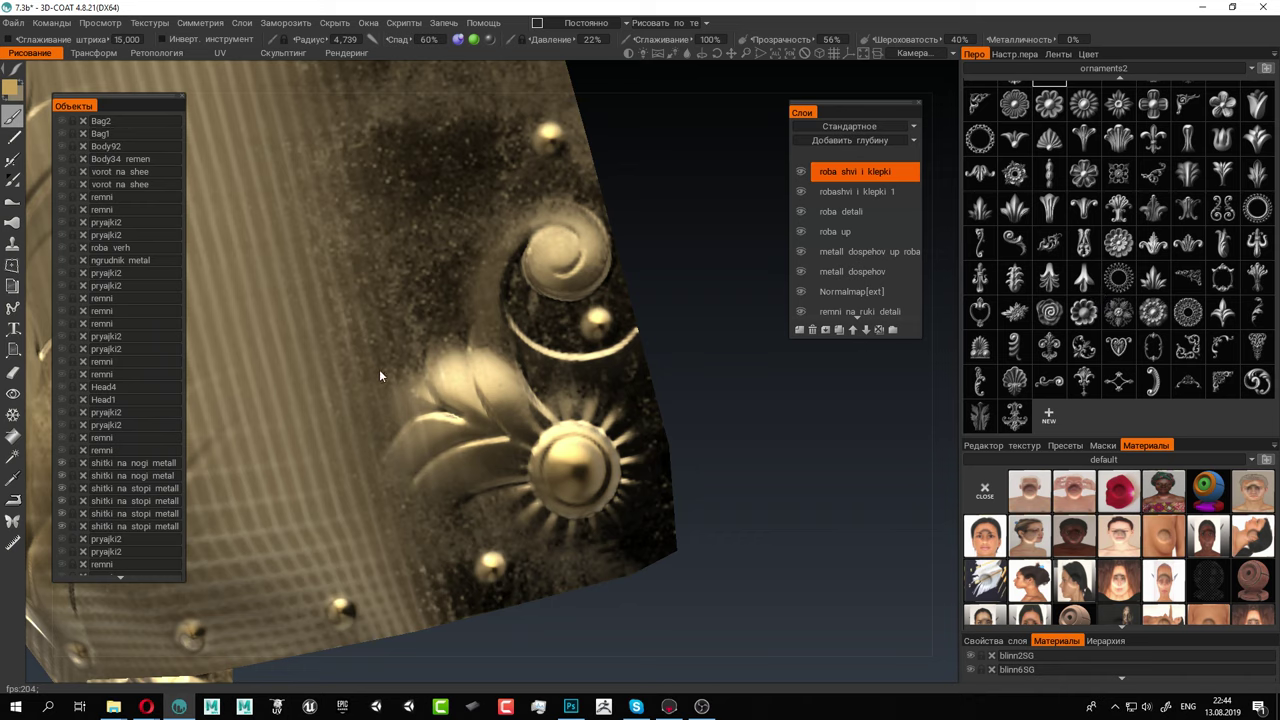
key("space")
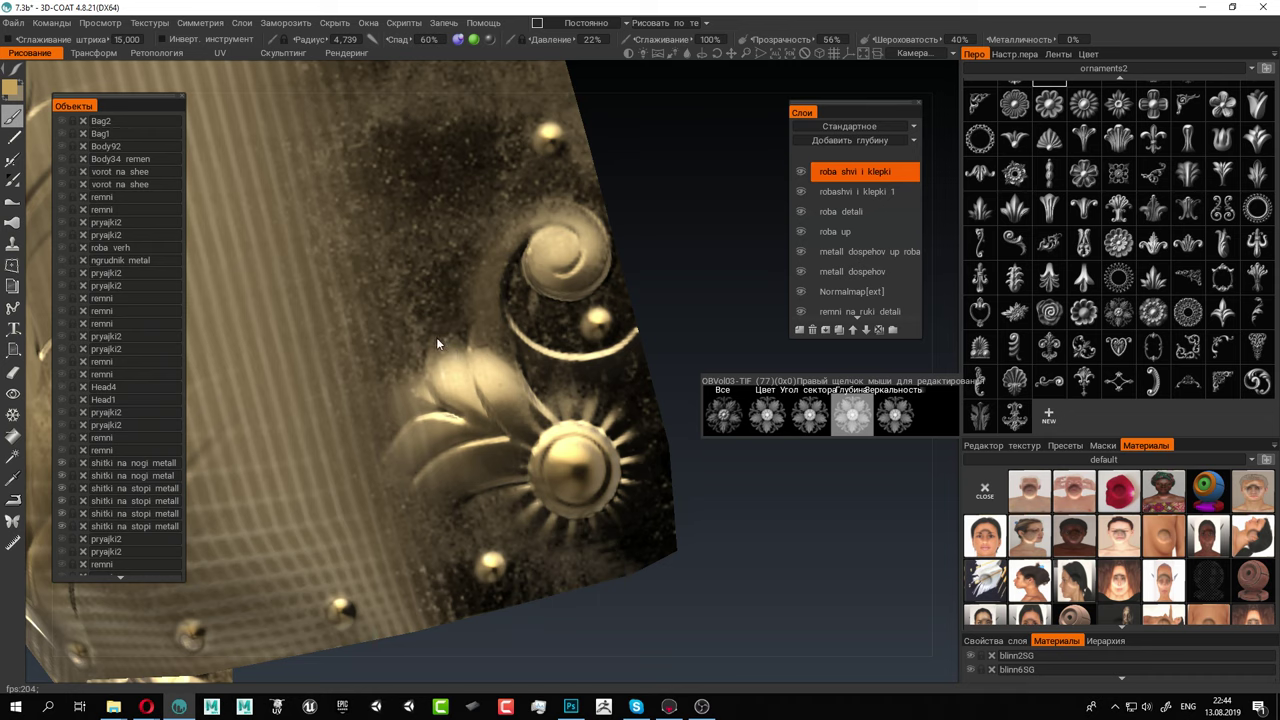
left_click(436, 337)
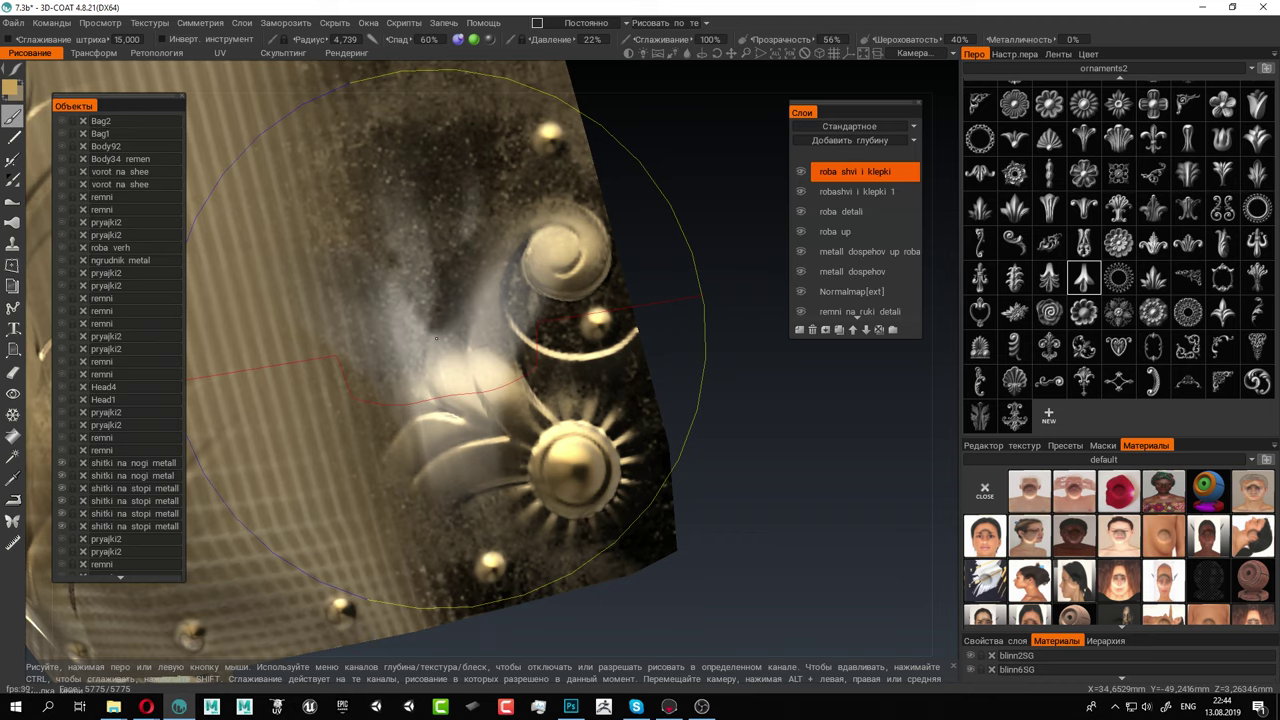
scroll(432, 310, "down", 7)
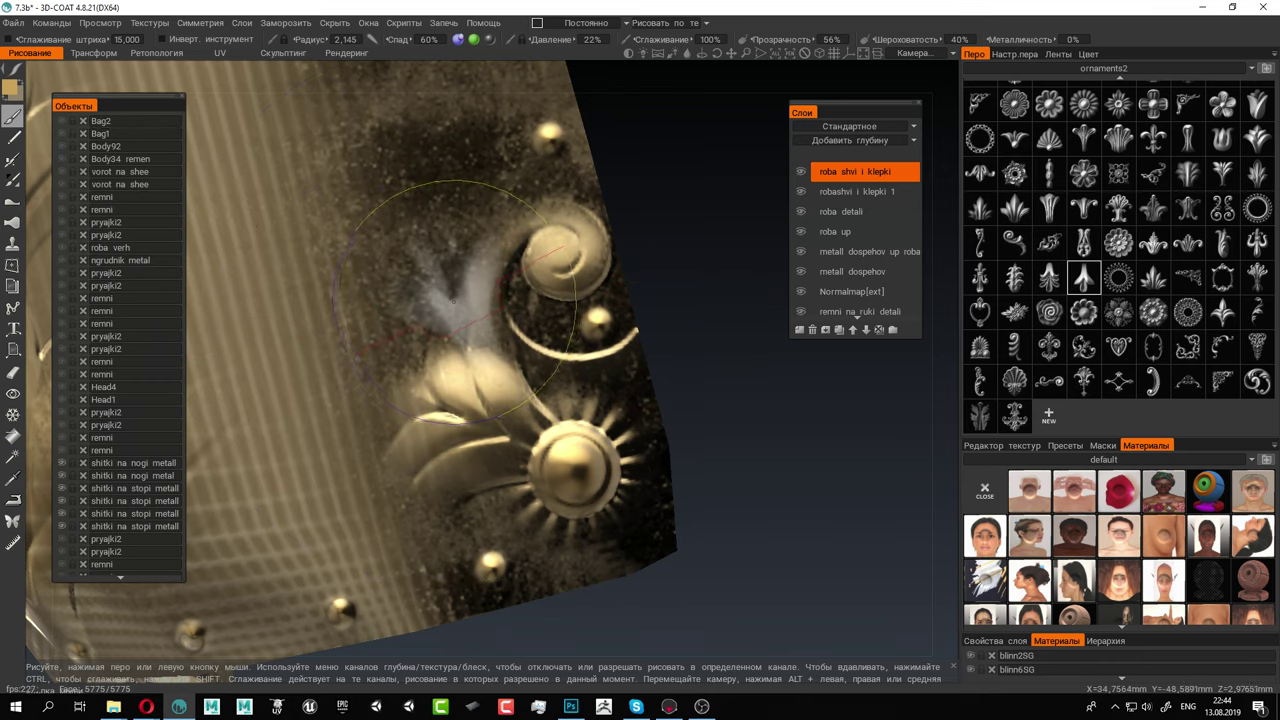
key("ctrl+z")
left_click(598, 358)
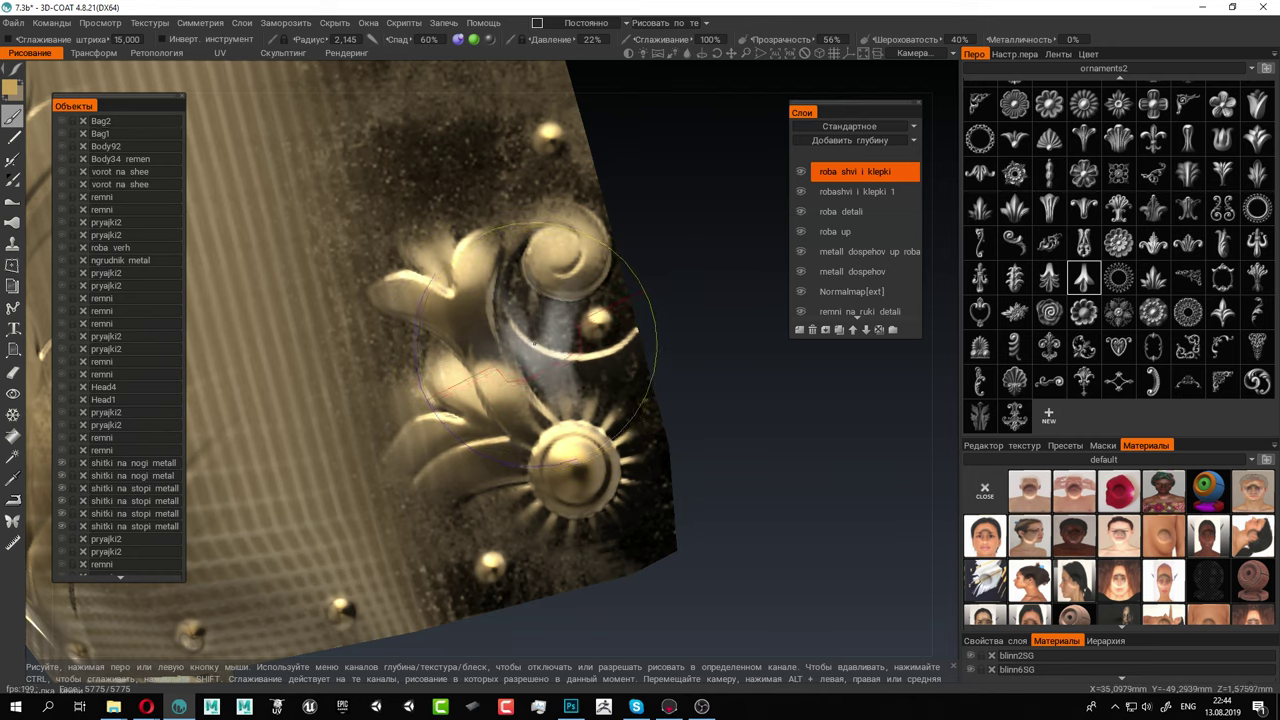
key("ctrl+z")
left_click(455, 314)
key("ctrl+z")
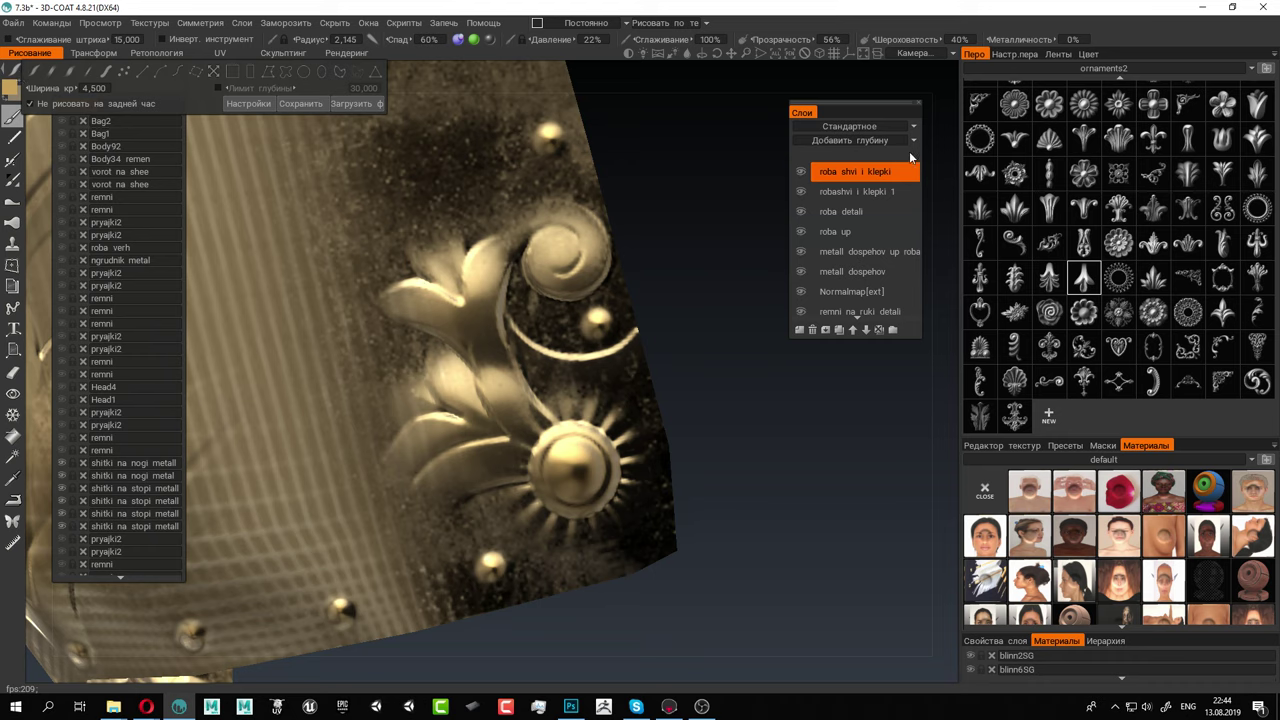
Stamp a round bead where the two leaf ornaments join, using the soft round brush at radius 0,451 and 0,341
scroll(1016, 166, "up", 5)
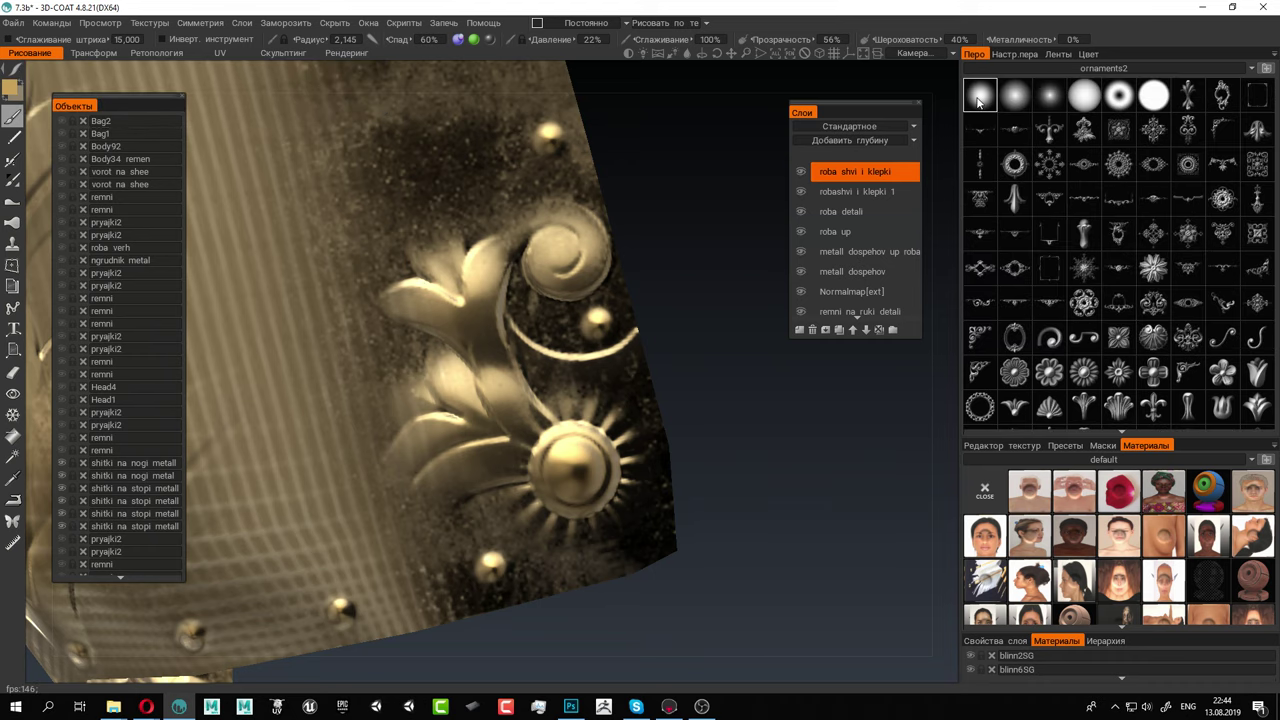
left_click(979, 97)
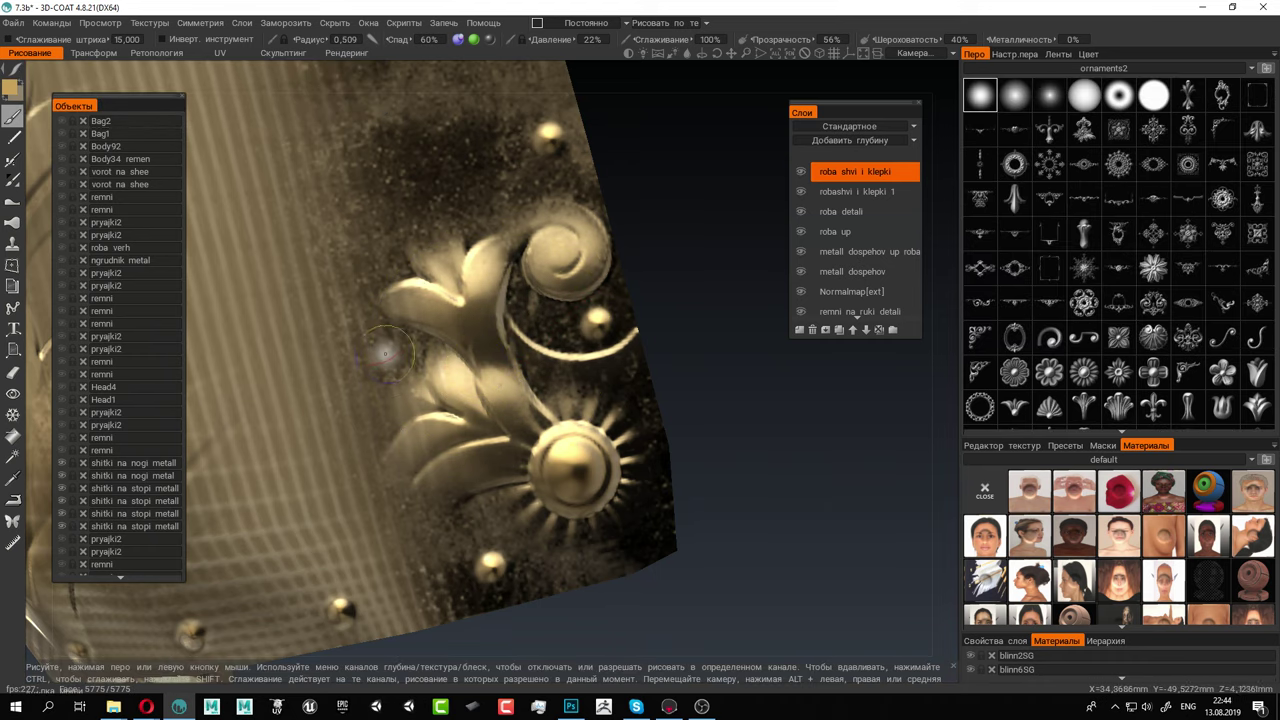
scroll(384, 352, "up", 5)
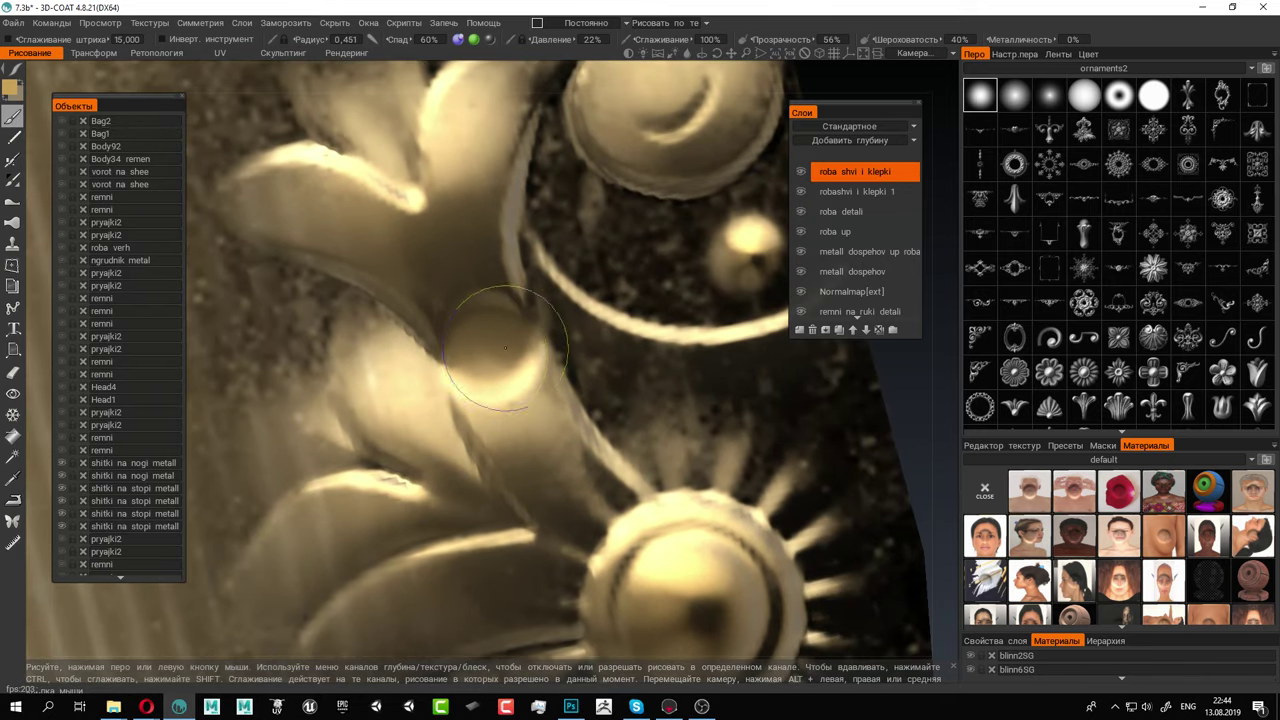
key("bracketleft")
key("bracketleft")
key("bracketleft")
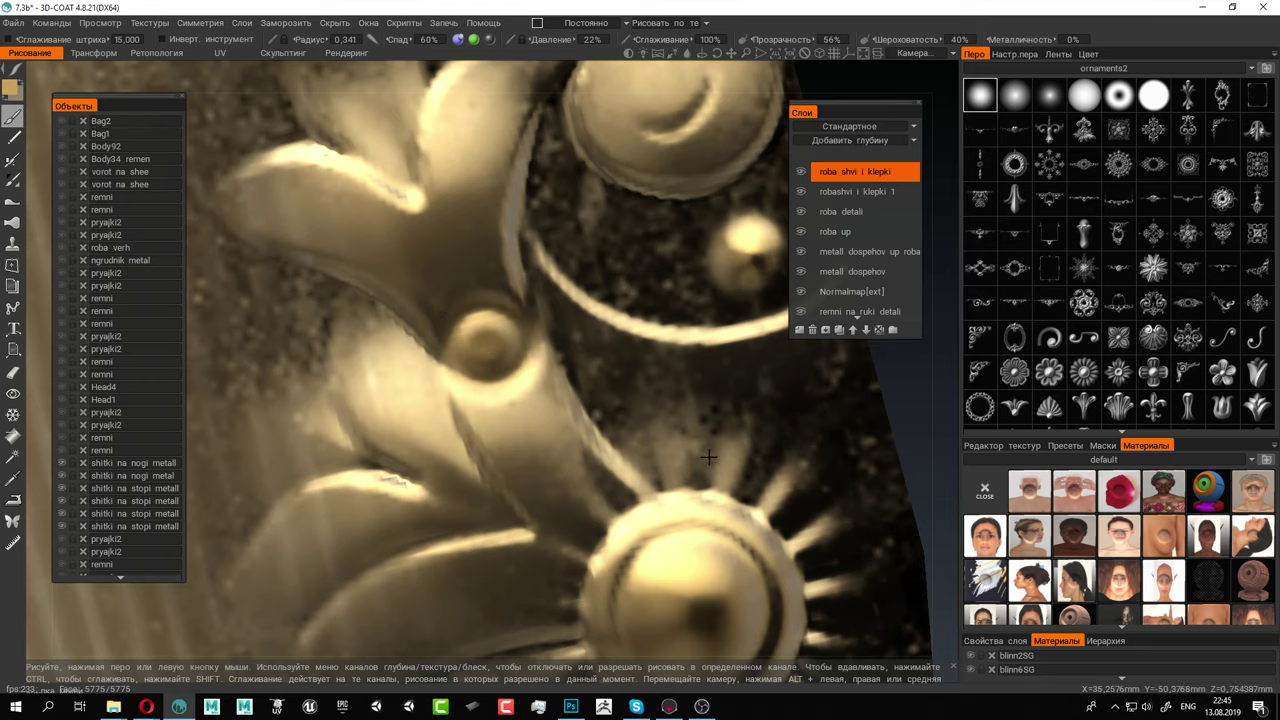
Stamp round beads at radius 0,441 on the middle rivet at the front edge and above the small central leaf tip
right_click_drag(708, 457, 460, 325, "alt")
mouse_move(460, 325)
left_mouse_down("alt")
mouse_move(551, 311)
mouse_move(521, 316)
left_mouse_up("alt")
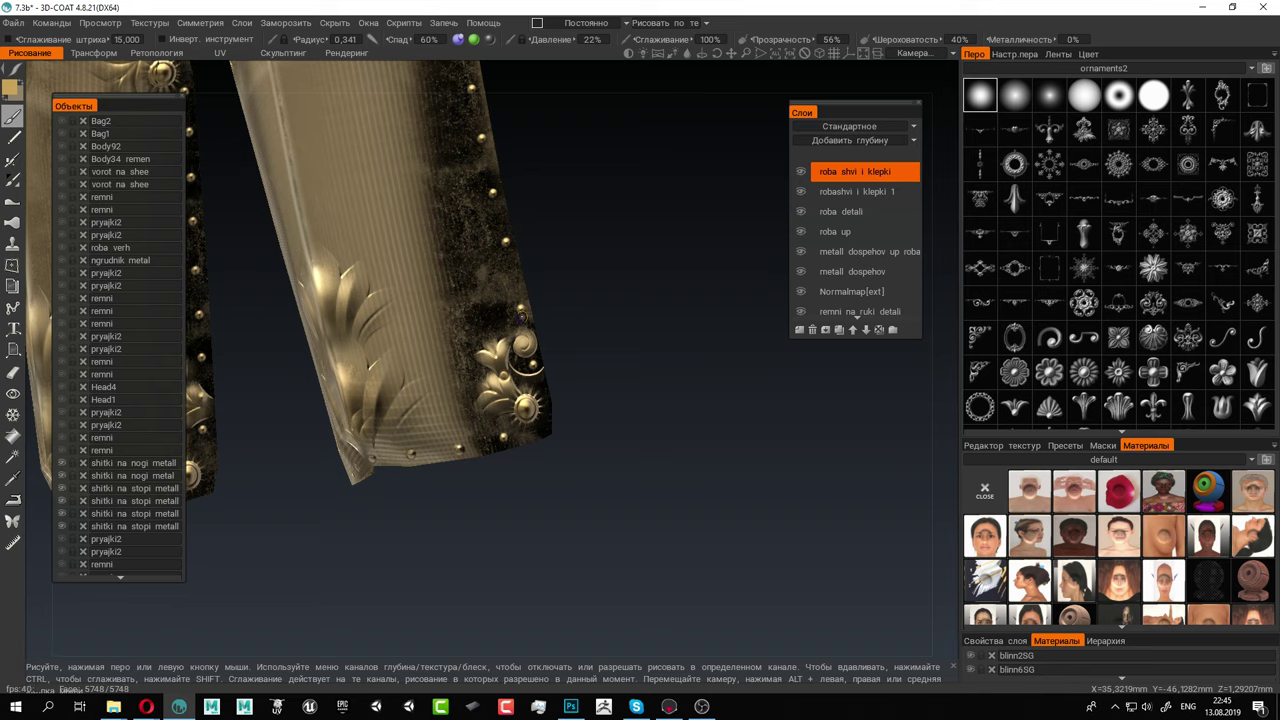
left_click_drag(362, 340, 462, 340, "alt")
middle_click_drag(445, 320, 470, 250, "alt")
right_click_drag(470, 250, 306, 347, "alt")
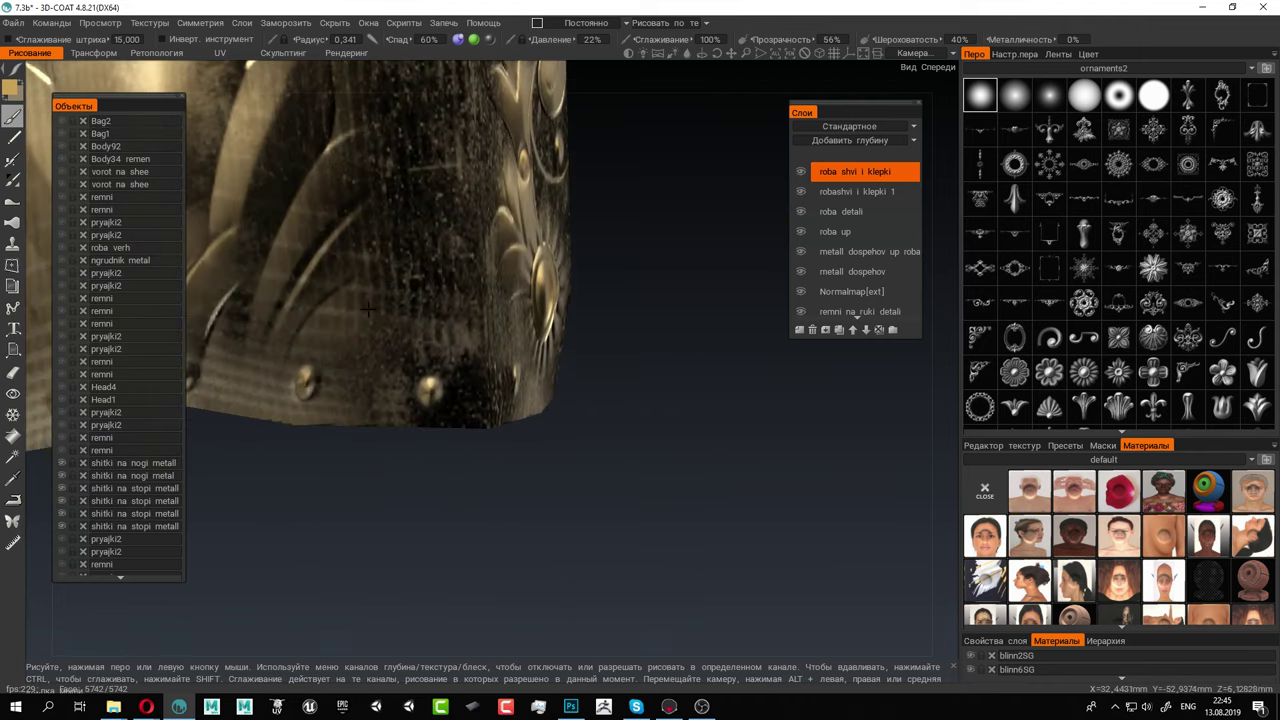
middle_click_drag(306, 347, 578, 395, "alt")
key("bracketright")
key("bracketright")
left_click(443, 418)
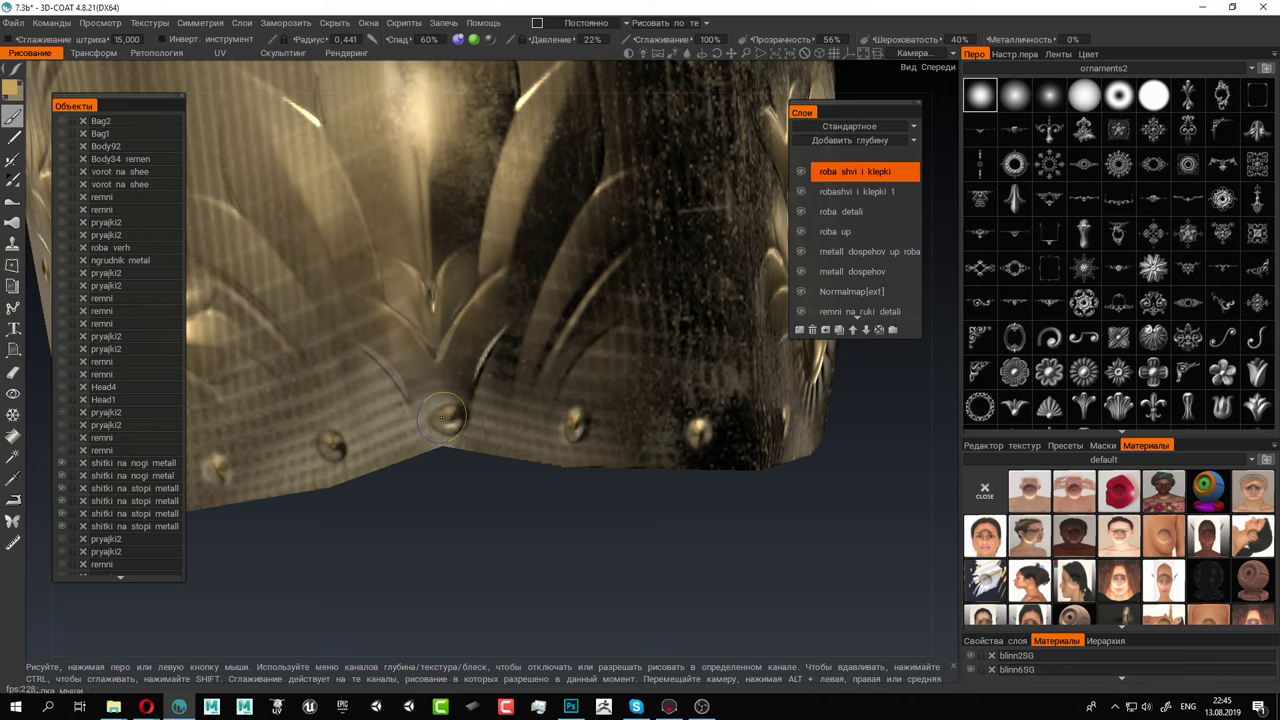
middle_click_drag(446, 312, 458, 427, "alt")
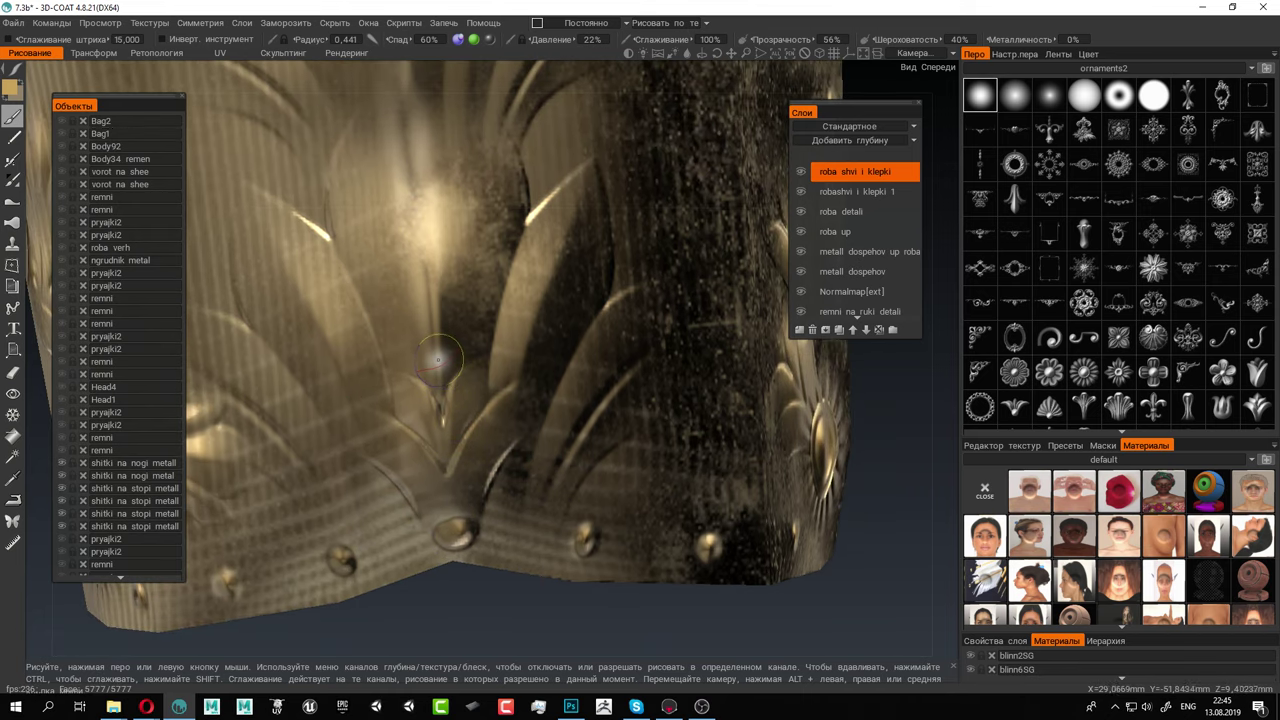
left_click(438, 355)
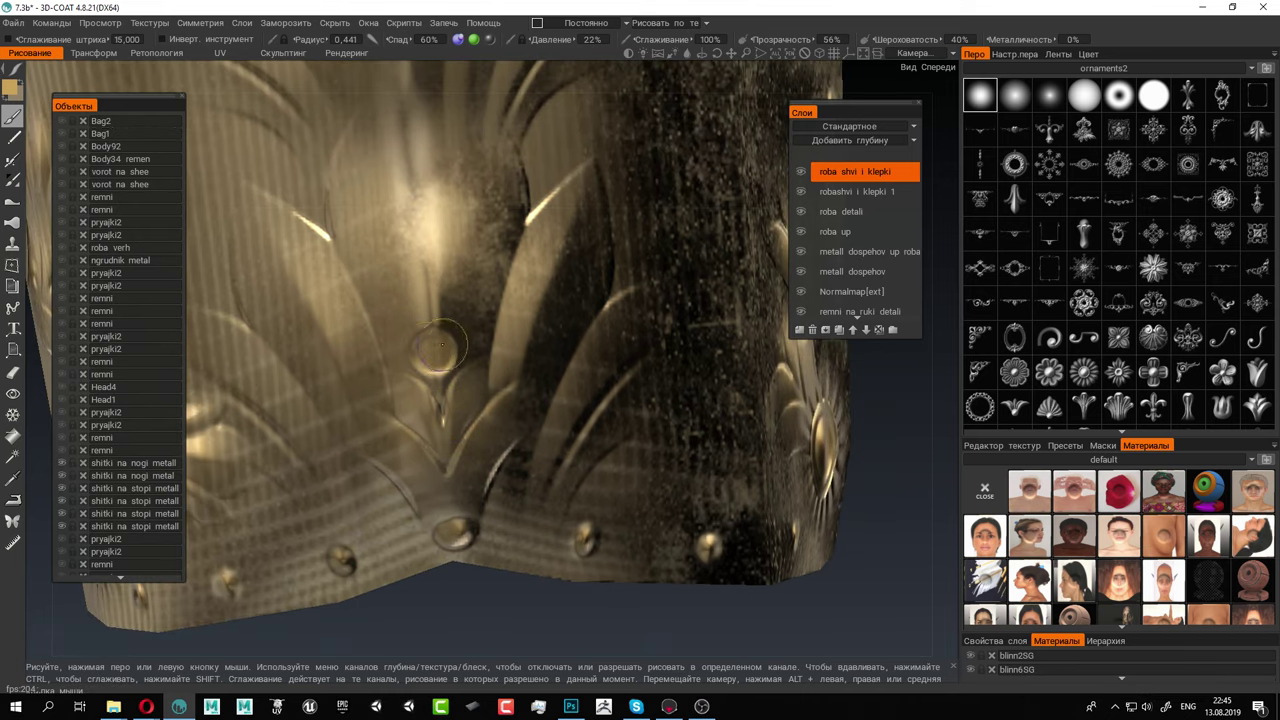
Stamp a smaller round bead at radius 0,308 onto the bead above the small central leaf tip
key("bracketleft")
key("bracketleft")
key("bracketleft")
left_click(435, 354)
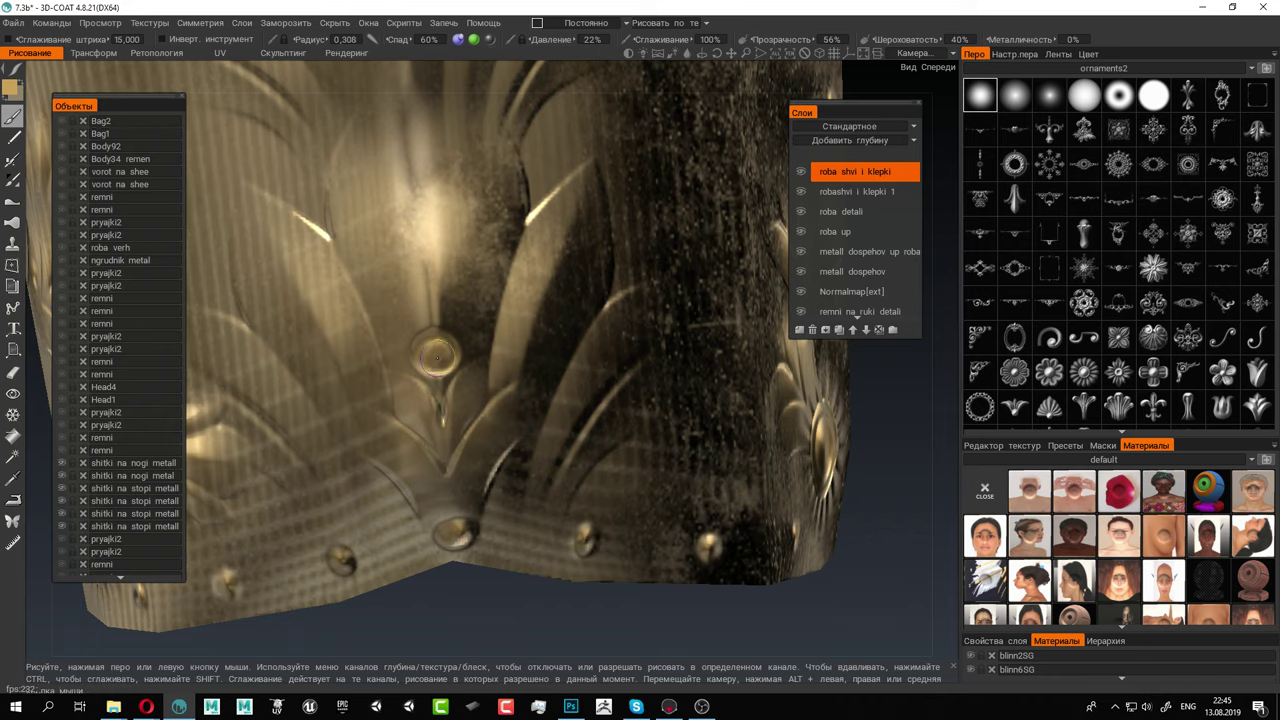
Stamp a round bead at radius 0,308 on the corner rivet above the rosette at the shield's upper edge
right_click_drag(437, 354, 312, 271, "alt")
middle_click_drag(312, 271, 434, 358, "alt")
scroll(435, 360, "up", 6)
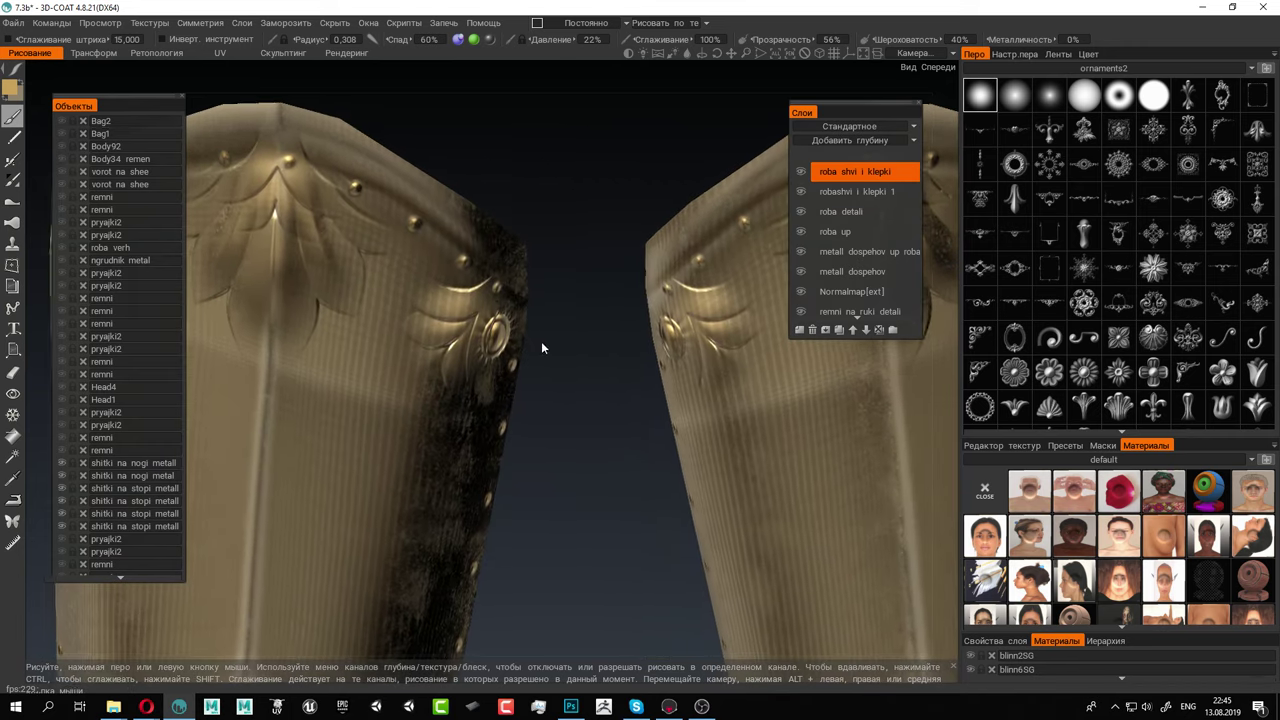
middle_click_drag(240, 177, 383, 306, "alt")
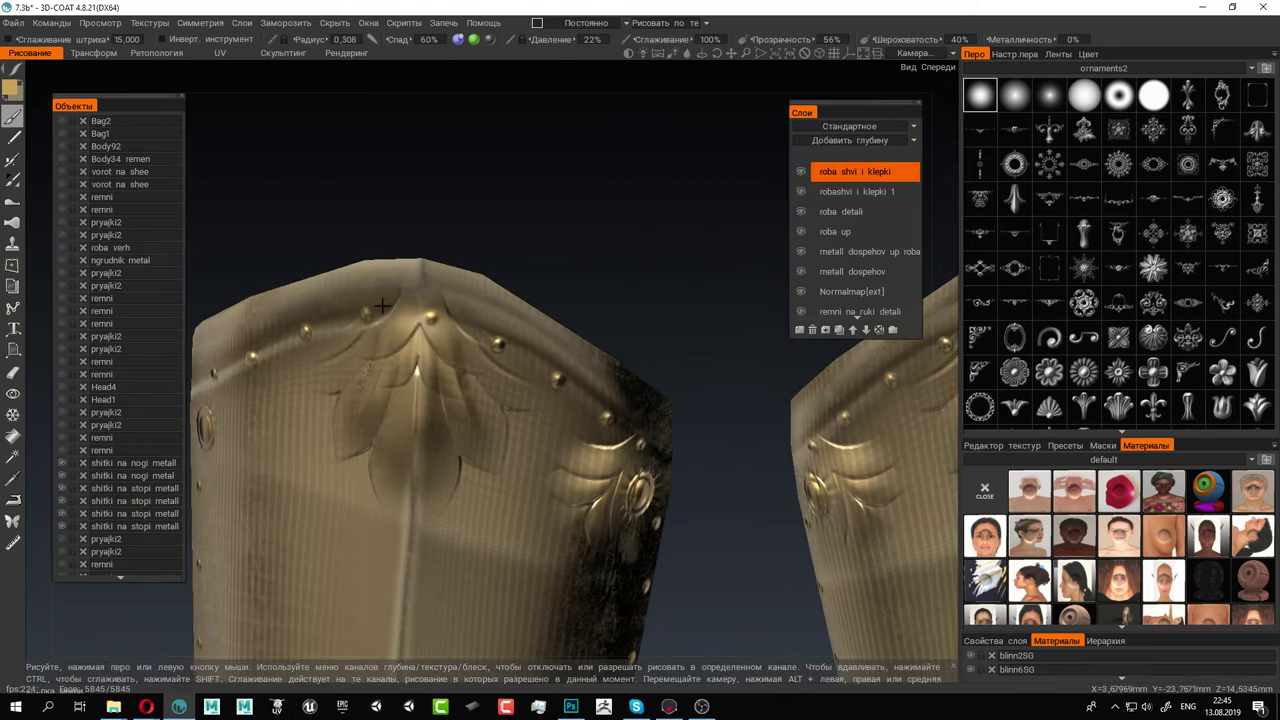
left_click_drag(383, 306, 496, 317, "alt")
right_click_drag(496, 317, 549, 332, "alt")
left_click_drag(549, 332, 332, 386)
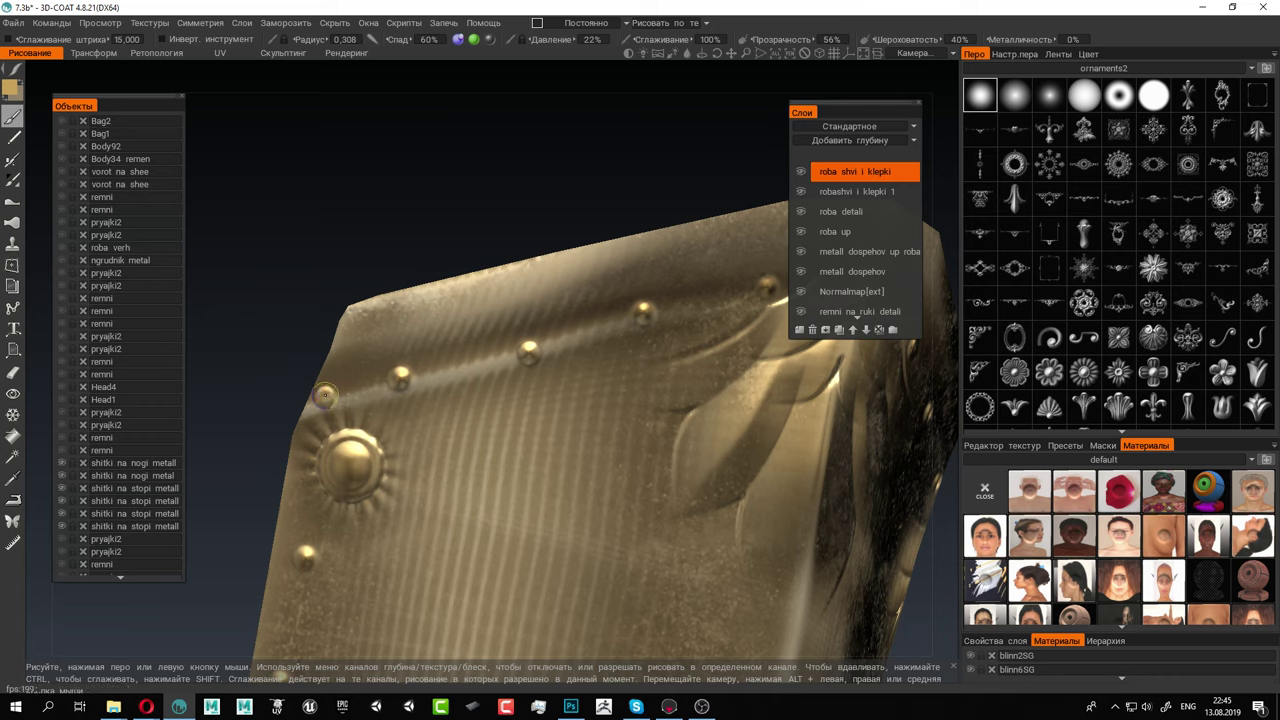
left_click(324, 395)
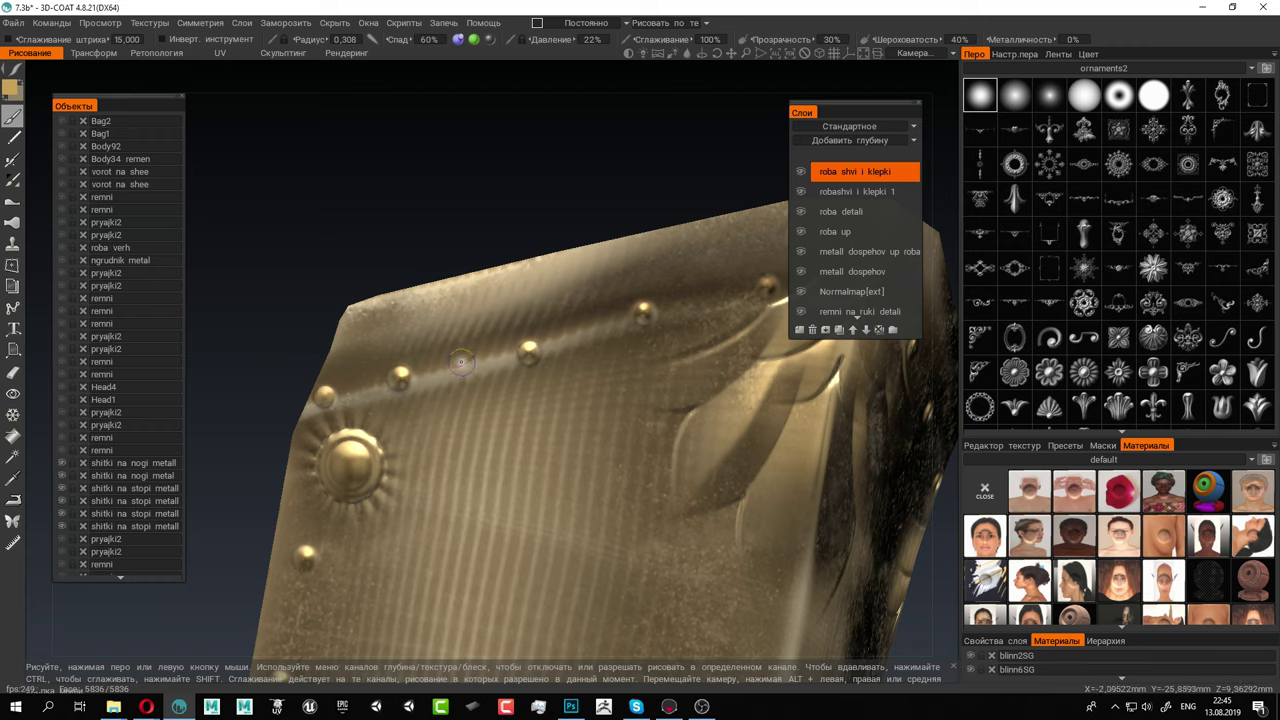
Try an extra round bead between two rivets of the upper row, and undo it
right_click_drag(460, 361, 464, 362)
right_click_drag(462, 361, 464, 363)
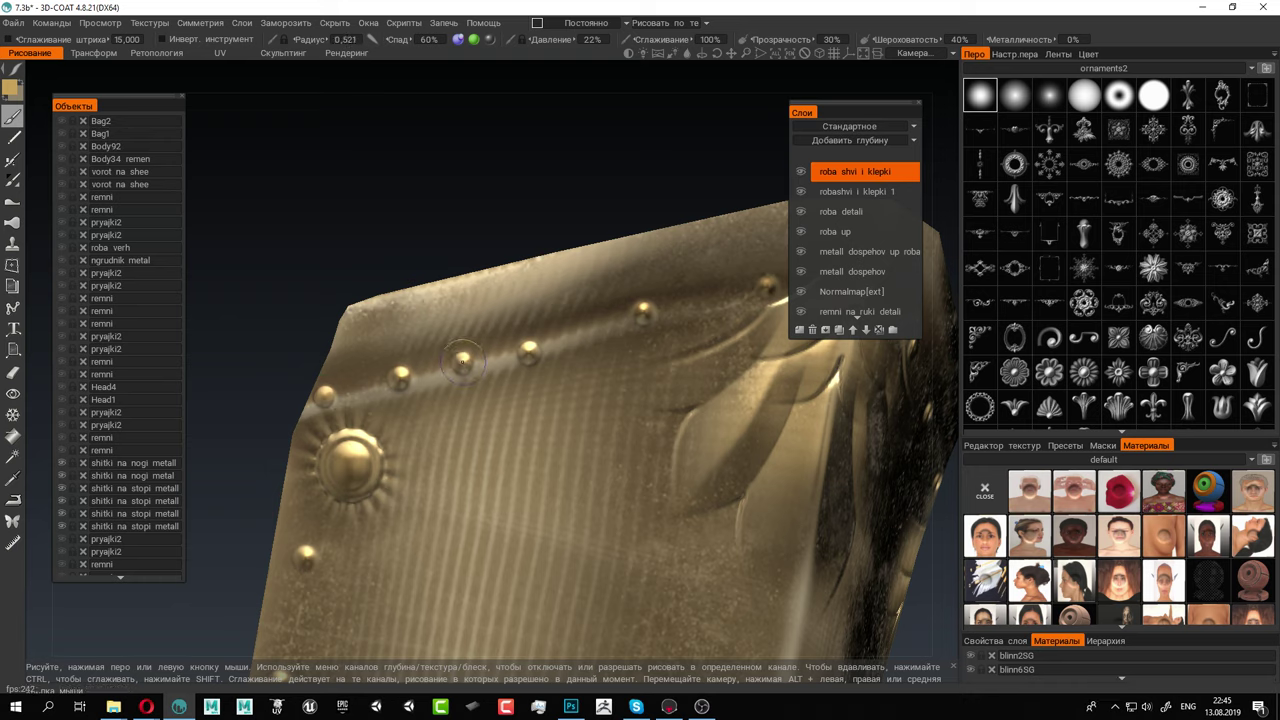
key("ctrl+z")
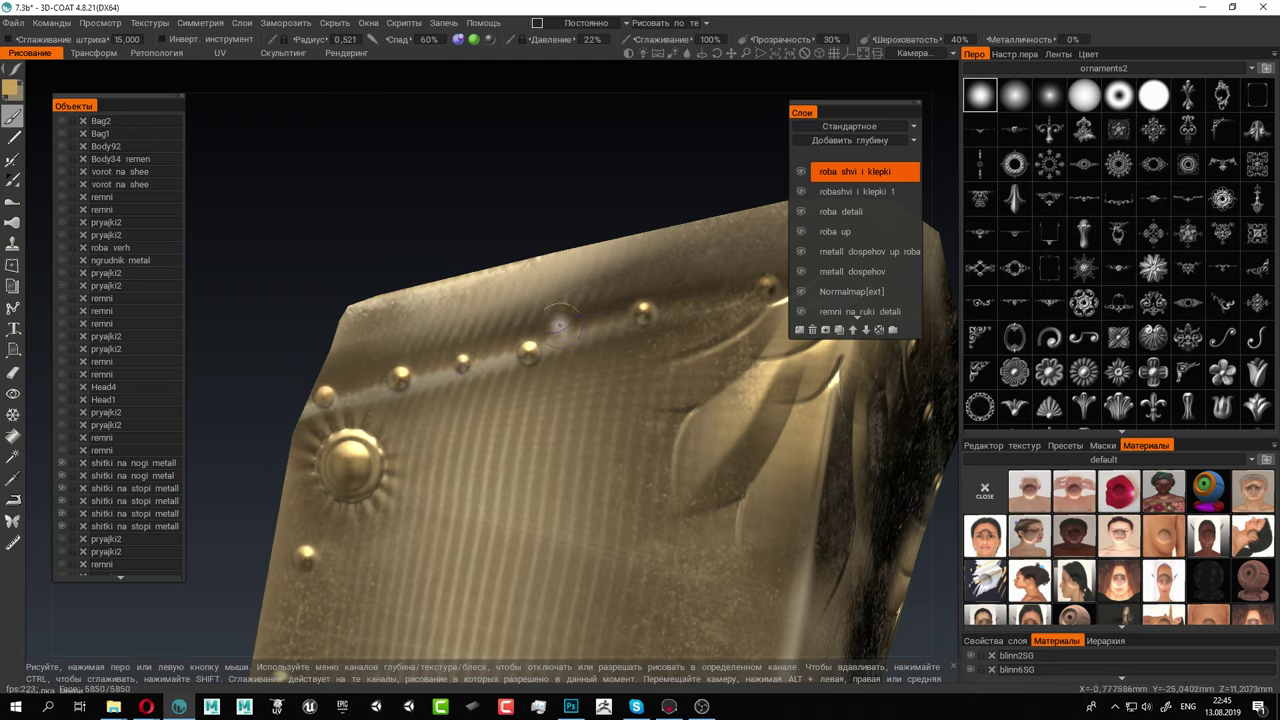
Enable stroke smoothing at 25,000 and paint a raised rim at radius 0,521 along the shield's upper edge from the rosette corner to the peak
mouse_move(472, 302)
left_mouse_down("alt")
mouse_move(354, 329)
mouse_move(494, 331)
left_mouse_up("alt")
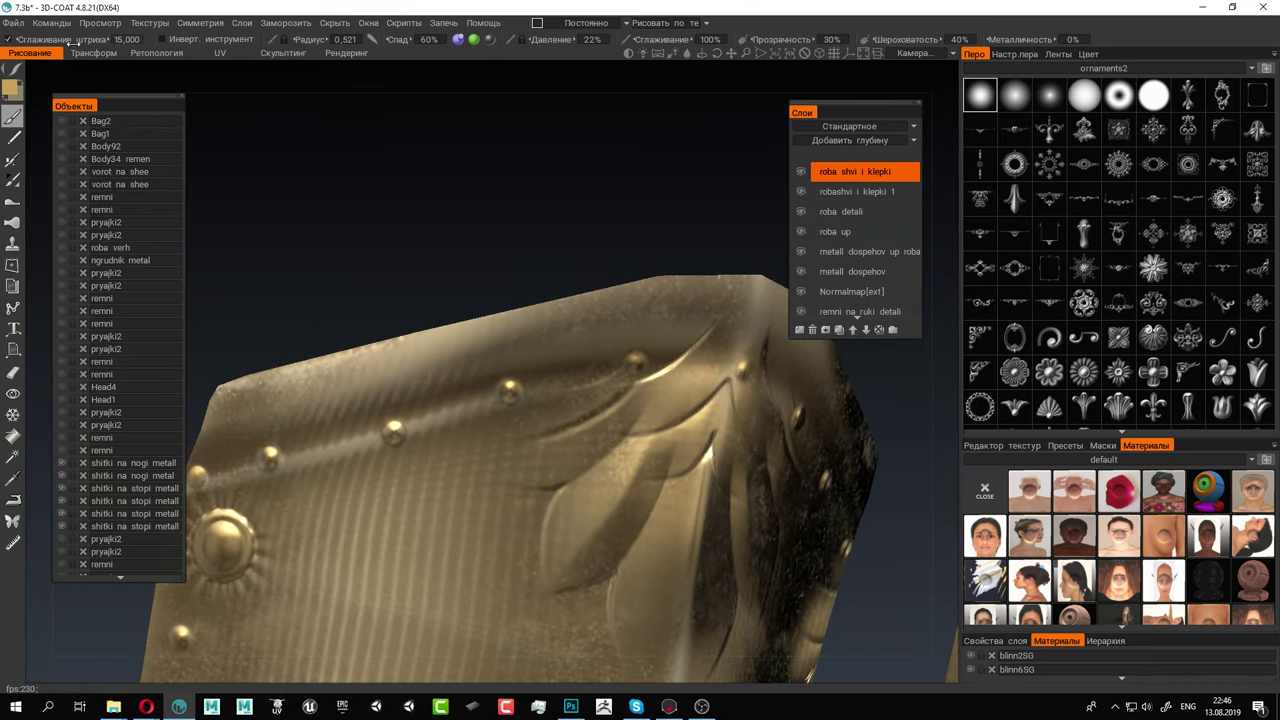
left_click_drag(91, 45, 98, 45)
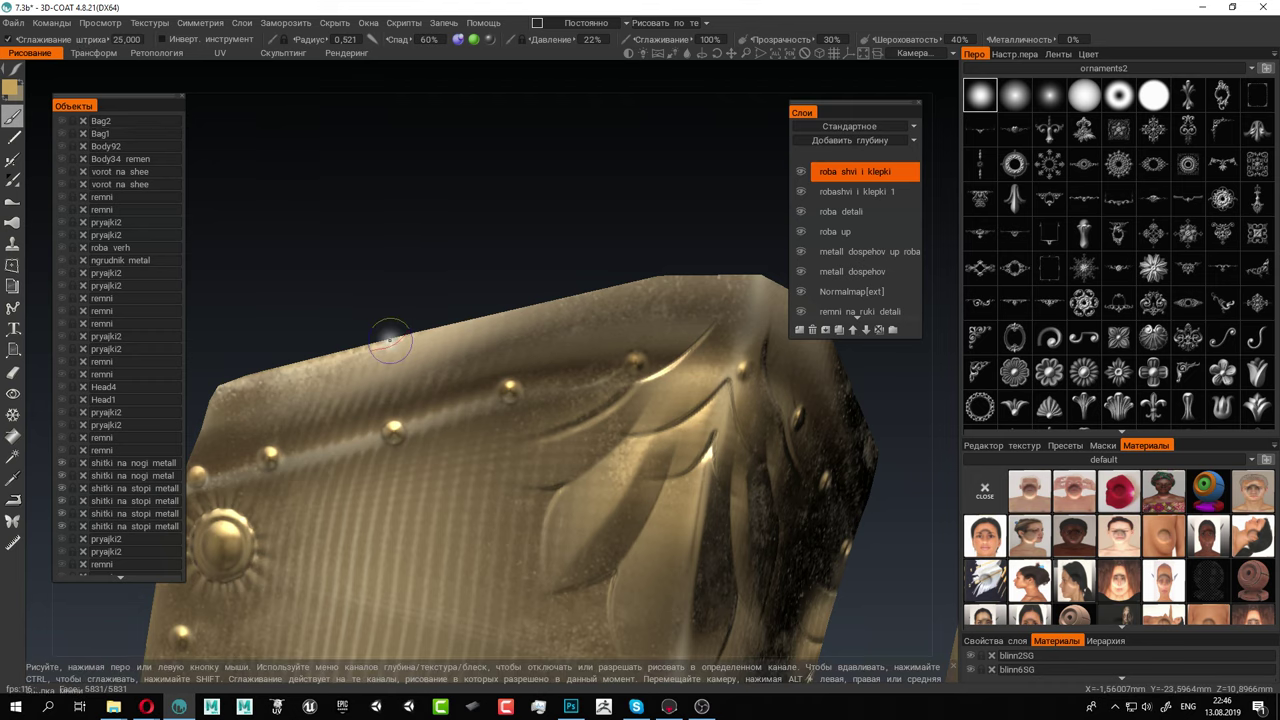
middle_click_drag(386, 343, 429, 341, "alt")
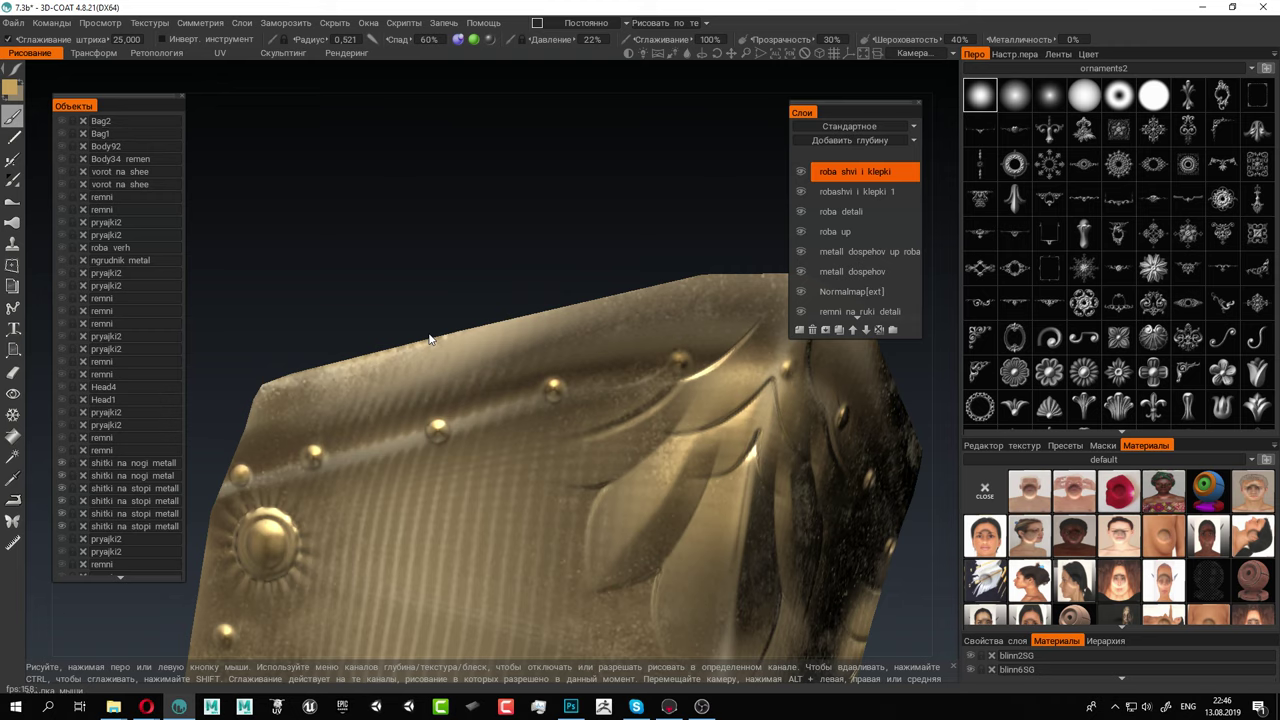
right_click_drag(543, 360, 580, 403, "alt")
middle_click_drag(580, 403, 551, 426, "alt")
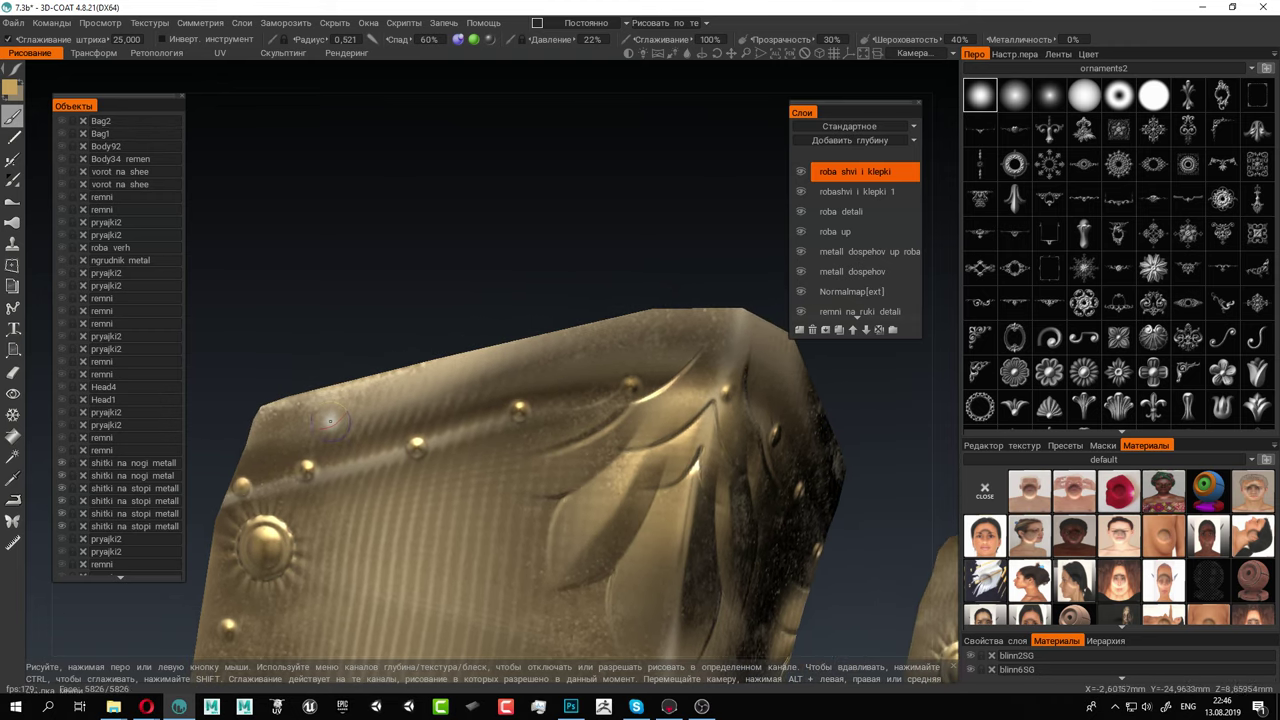
left_click(264, 425)
mouse_move(268, 424)
left_mouse_down()
mouse_move(606, 335)
mouse_move(736, 318)
mouse_move(768, 336)
left_mouse_up()
Continue the raised rim at radius 0,521 from the peak down to the opposite upper corner
left_click_drag(860, 402, 668, 390, "alt")
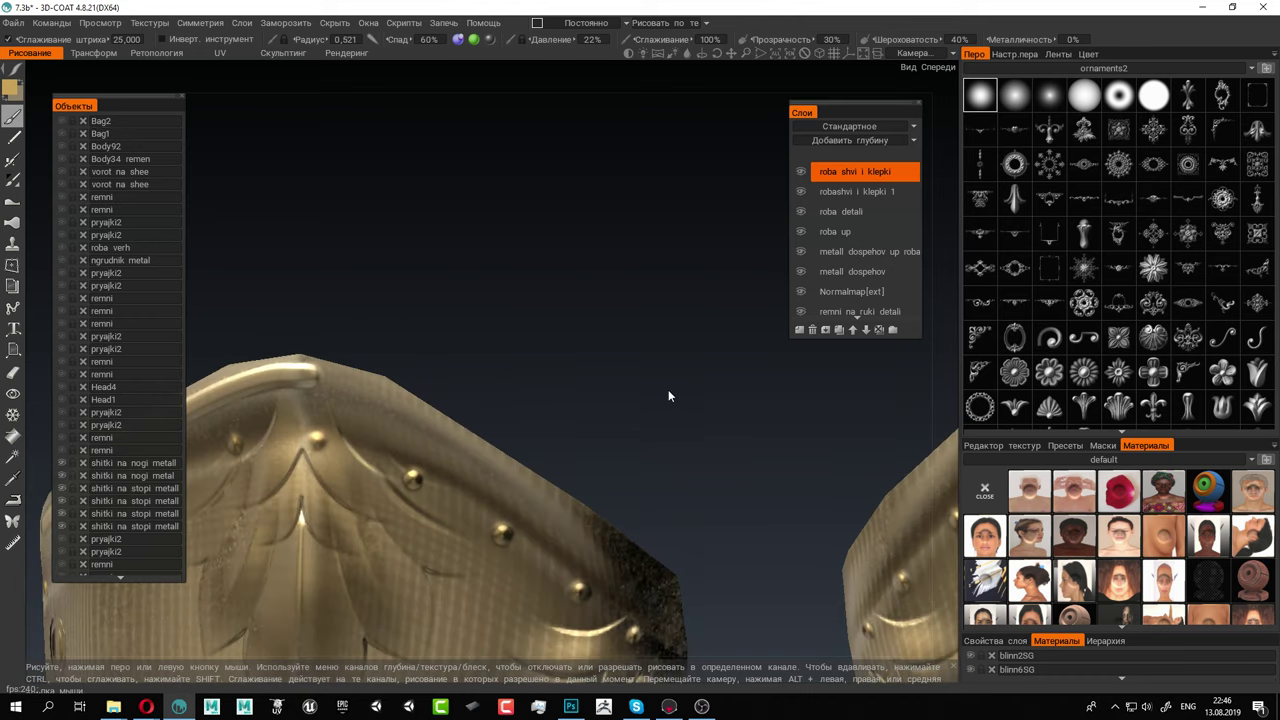
middle_click_drag(605, 367, 634, 291, "alt")
right_click_drag(634, 291, 355, 182, "alt")
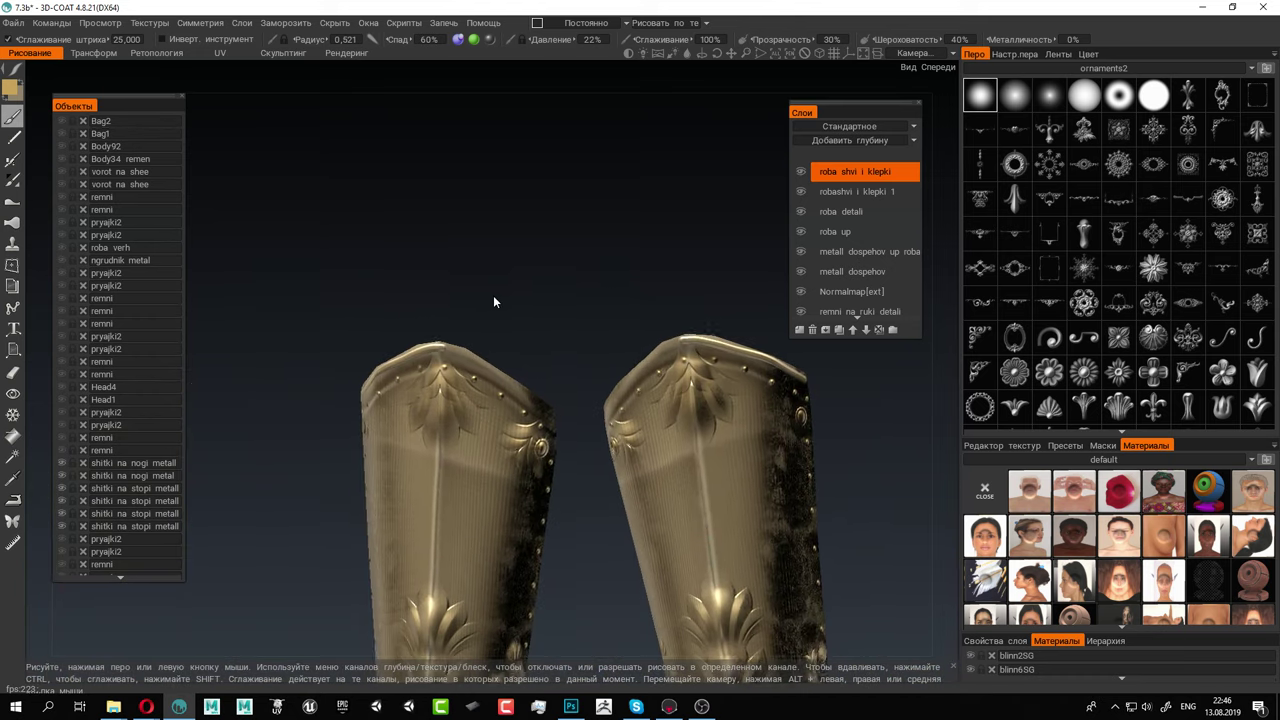
right_click_drag(493, 295, 633, 387, "alt")
mouse_move(633, 387)
left_mouse_down("alt")
mouse_move(509, 370)
mouse_move(530, 402)
mouse_move(607, 452)
mouse_move(681, 478)
left_mouse_up("alt")
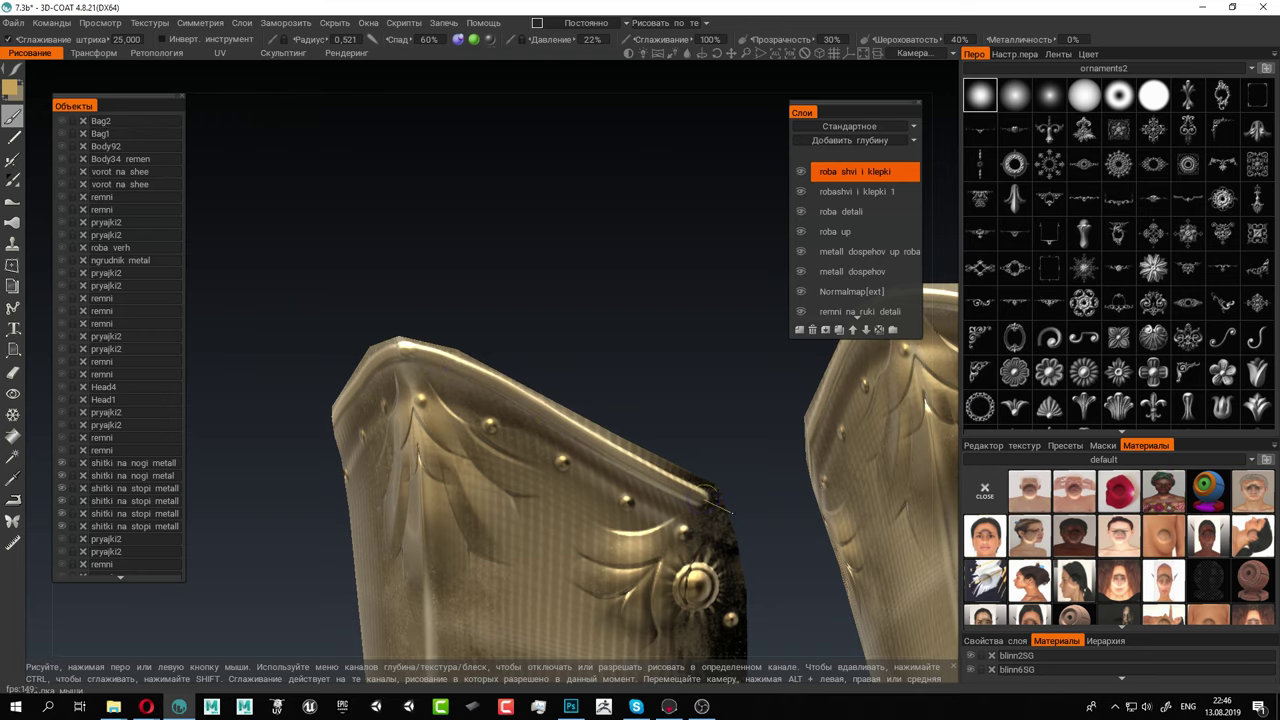
left_click_drag(404, 256, 478, 259)
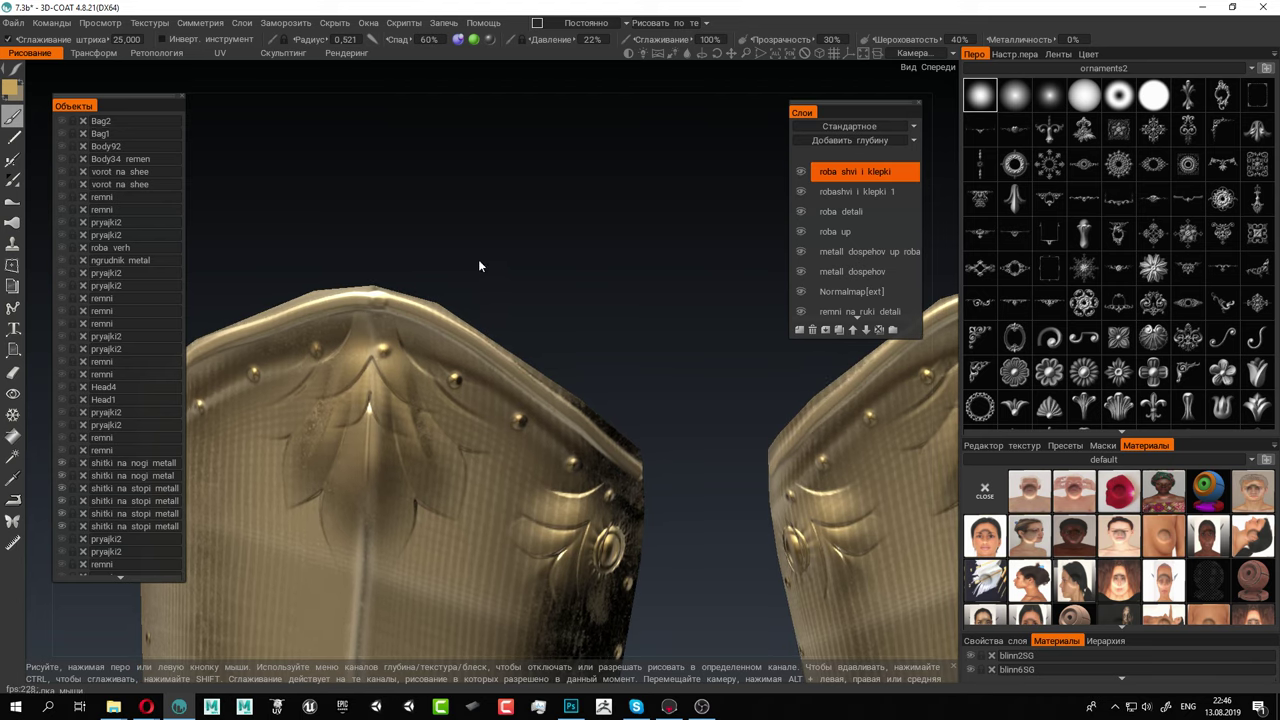
Stamp a round bead on the rim's peak at radius 0,521 and another just beneath it at radius 0,430
middle_click_drag(478, 259, 530, 288)
right_click_drag(530, 288, 651, 357)
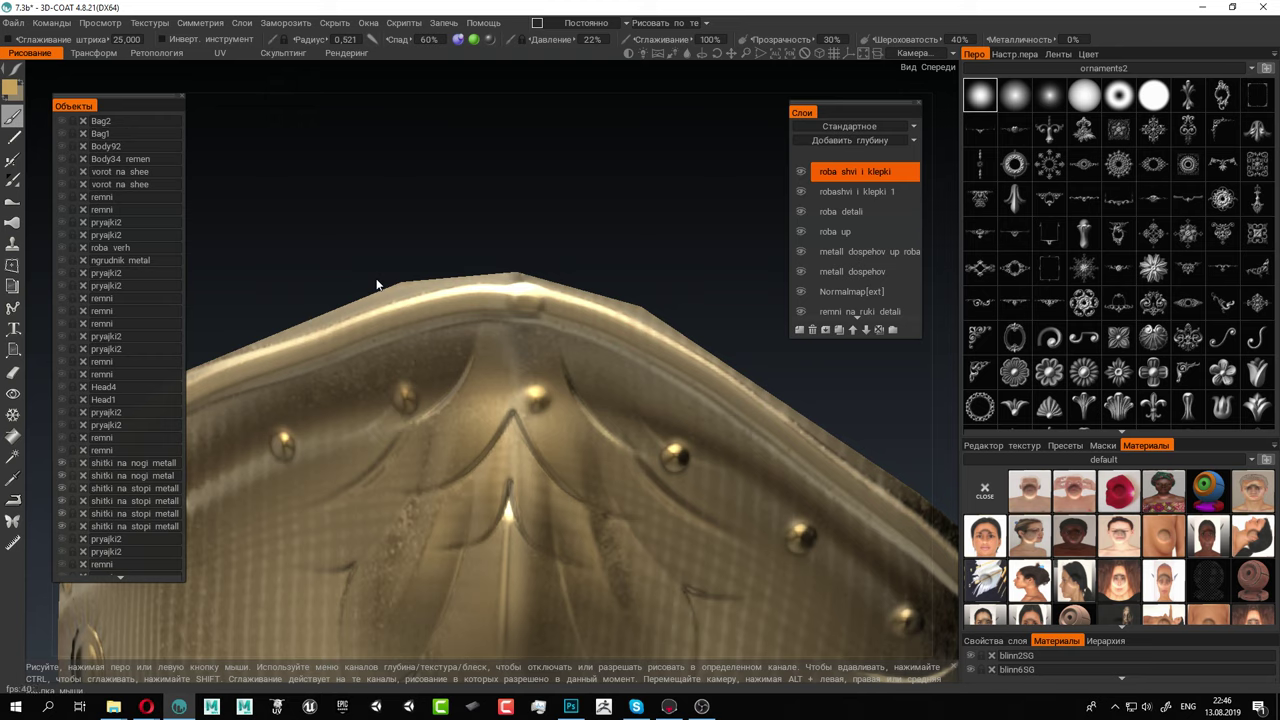
left_click_drag(394, 281, 366, 277, "alt")
right_click_drag(366, 277, 406, 286, "alt")
middle_click_drag(406, 286, 440, 285, "alt")
left_click_drag(434, 259, 432, 282)
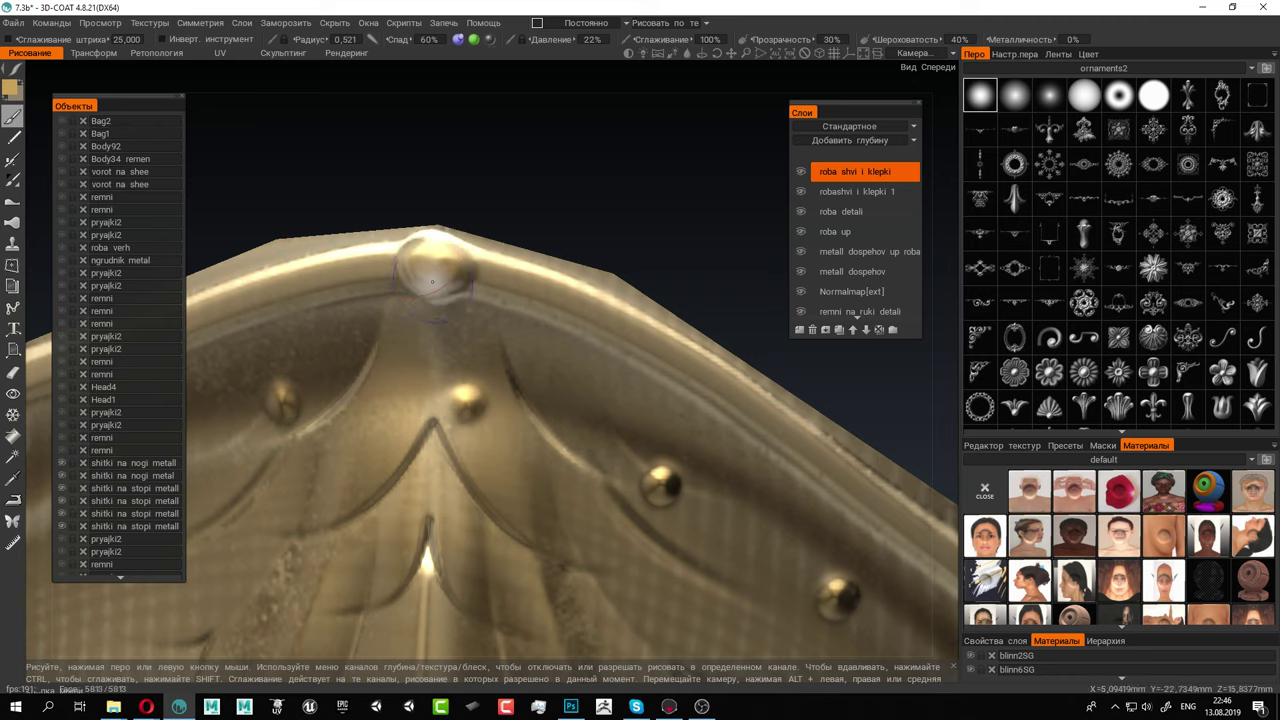
scroll(436, 350, "down", 6)
scroll(423, 340, "up", 4)
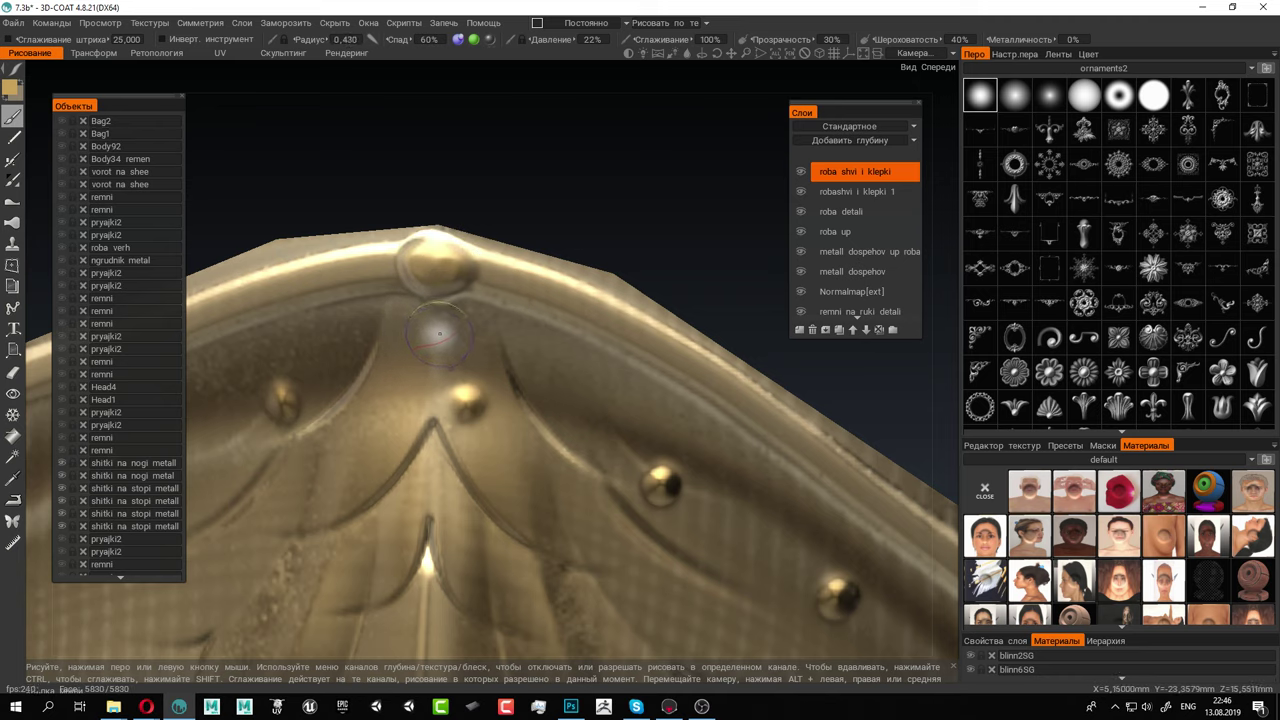
left_click_drag(438, 333, 434, 330)
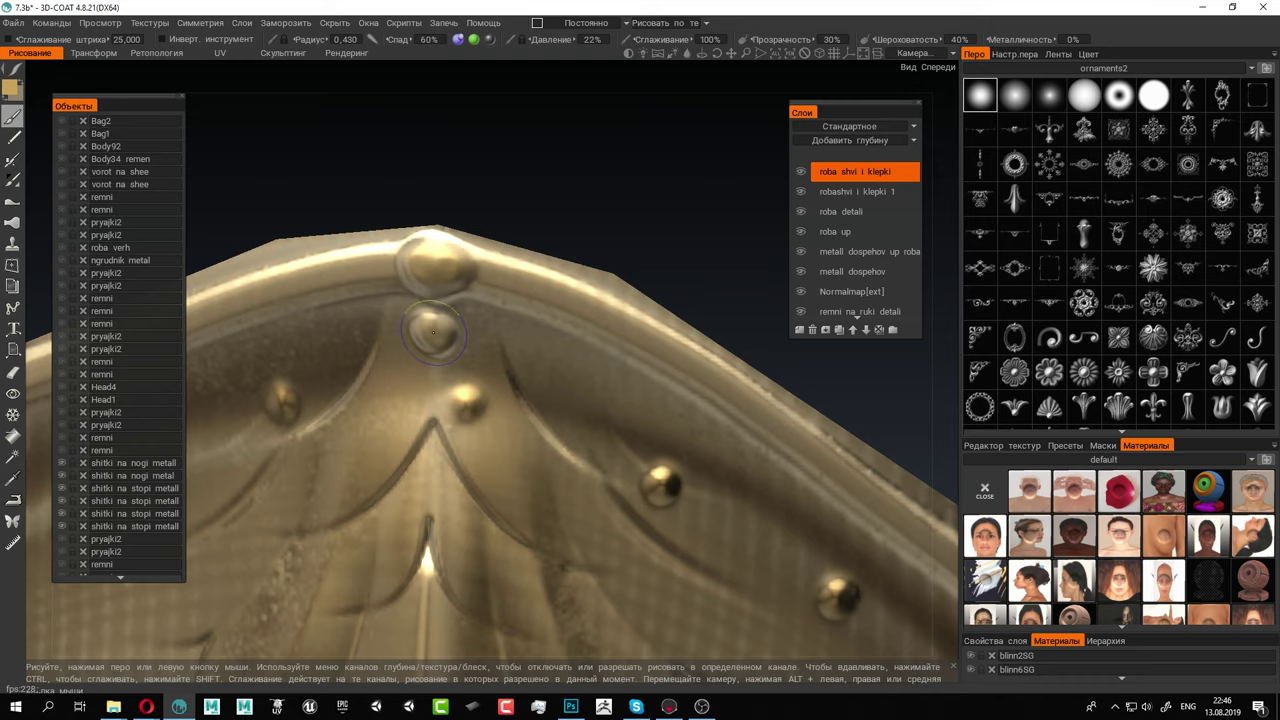
Stamp a small round bead on the rim's end above the plain rosette, finishing it at radius 0,176
right_click_drag(597, 354, 368, 256, "alt")
middle_click_drag(368, 256, 444, 193, "alt")
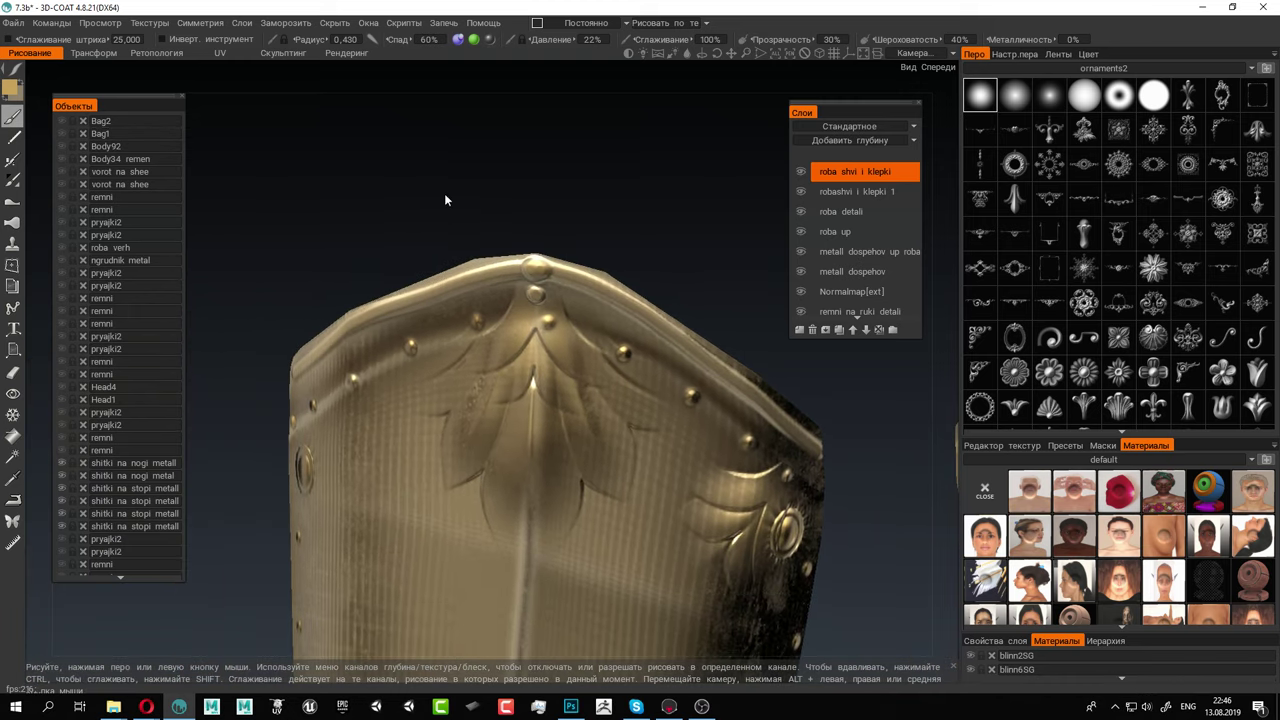
left_click_drag(444, 193, 626, 354, "alt")
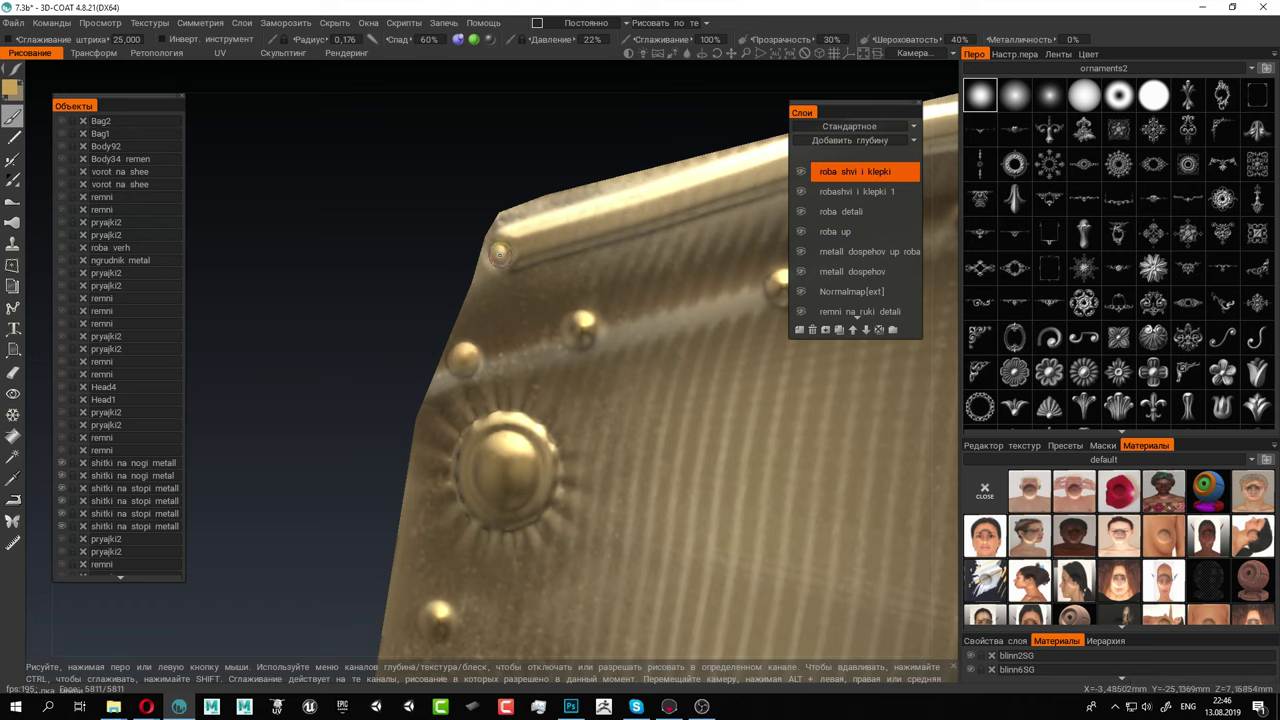
Finish the rim's opposite end, above the rosette with leaves, with a small round bead using radius 0,113 for its centre
left_click_drag(697, 363, 396, 321, "alt")
right_click_drag(396, 322, 574, 380, "alt")
middle_click_drag(574, 380, 302, 334, "alt")
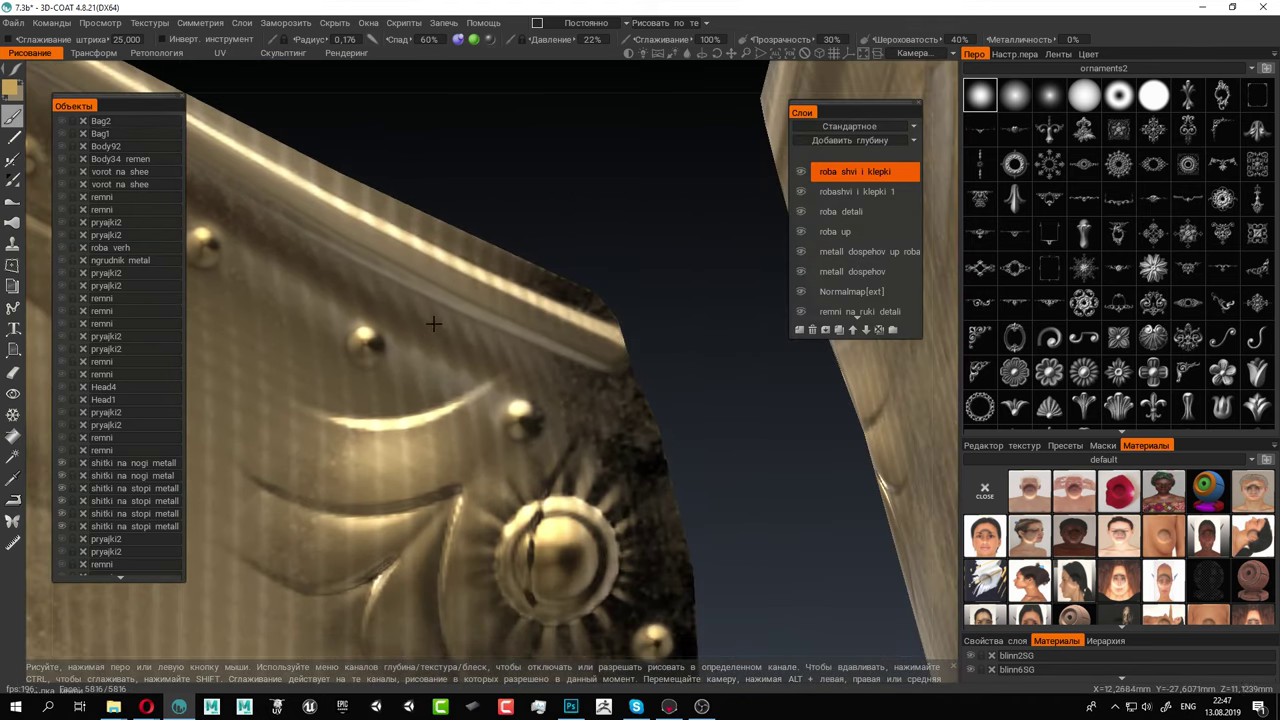
right_click_drag(434, 324, 626, 324, "alt")
middle_click_drag(626, 324, 453, 325, "alt")
right_click_drag(453, 325, 564, 356, "alt")
mouse_move(511, 323)
right_mouse_down()
mouse_move(540, 325)
mouse_move(478, 330)
right_mouse_up()
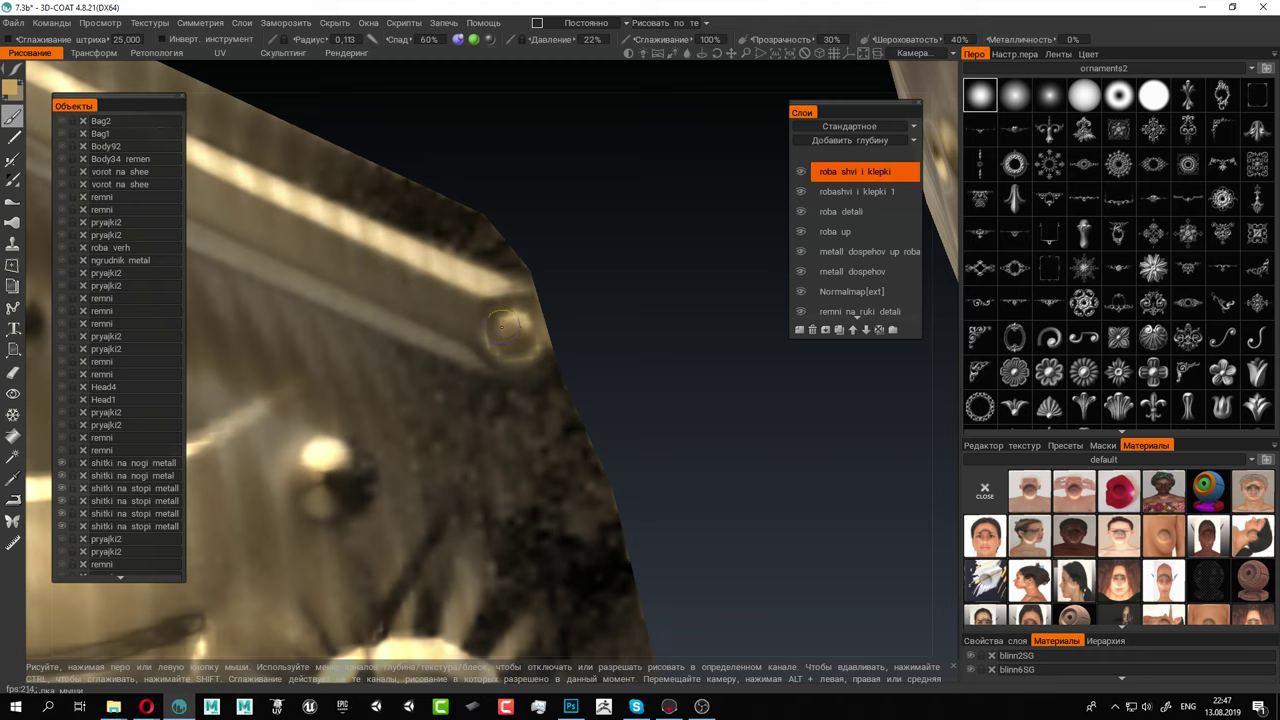
Stamp round beads at radius 0,343 around the lower corner rosette beside the spiral scroll
right_click_drag(708, 494, 408, 326, "alt")
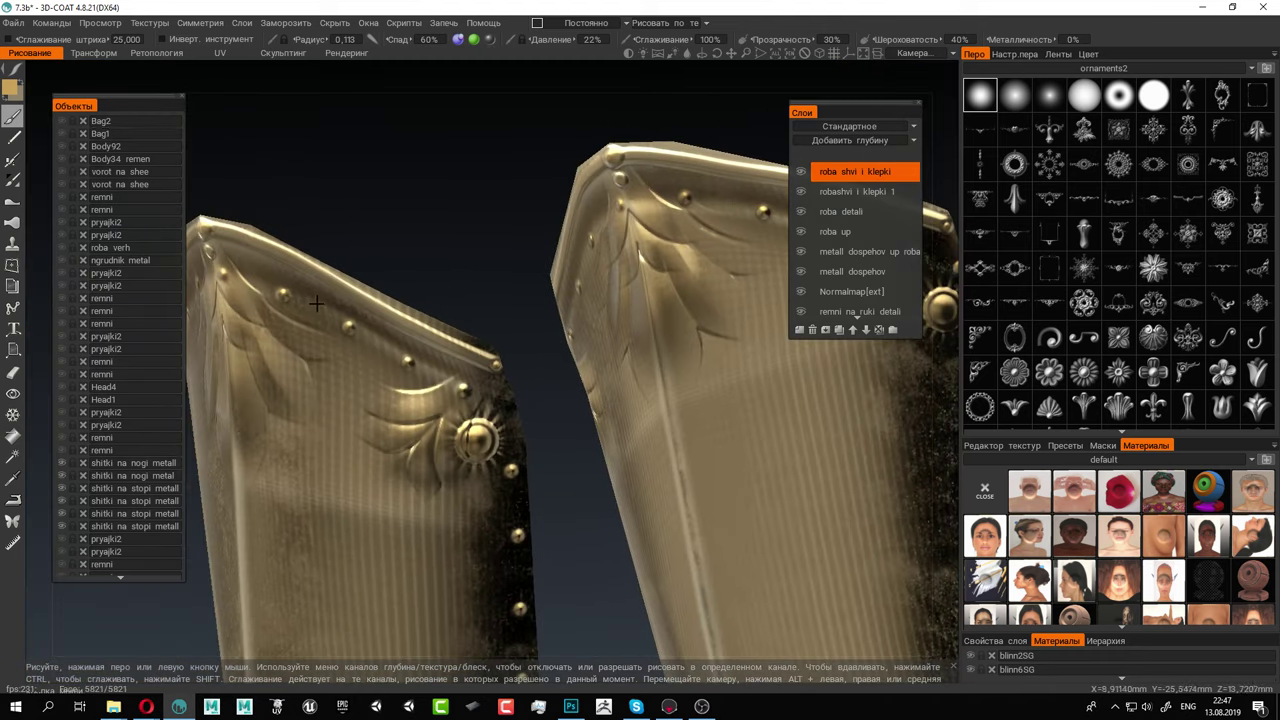
left_click_drag(408, 326, 422, 292, "alt")
right_click_drag(565, 355, 452, 313, "alt")
left_click_drag(453, 318, 376, 418, "alt")
middle_click_drag(376, 418, 448, 302, "alt")
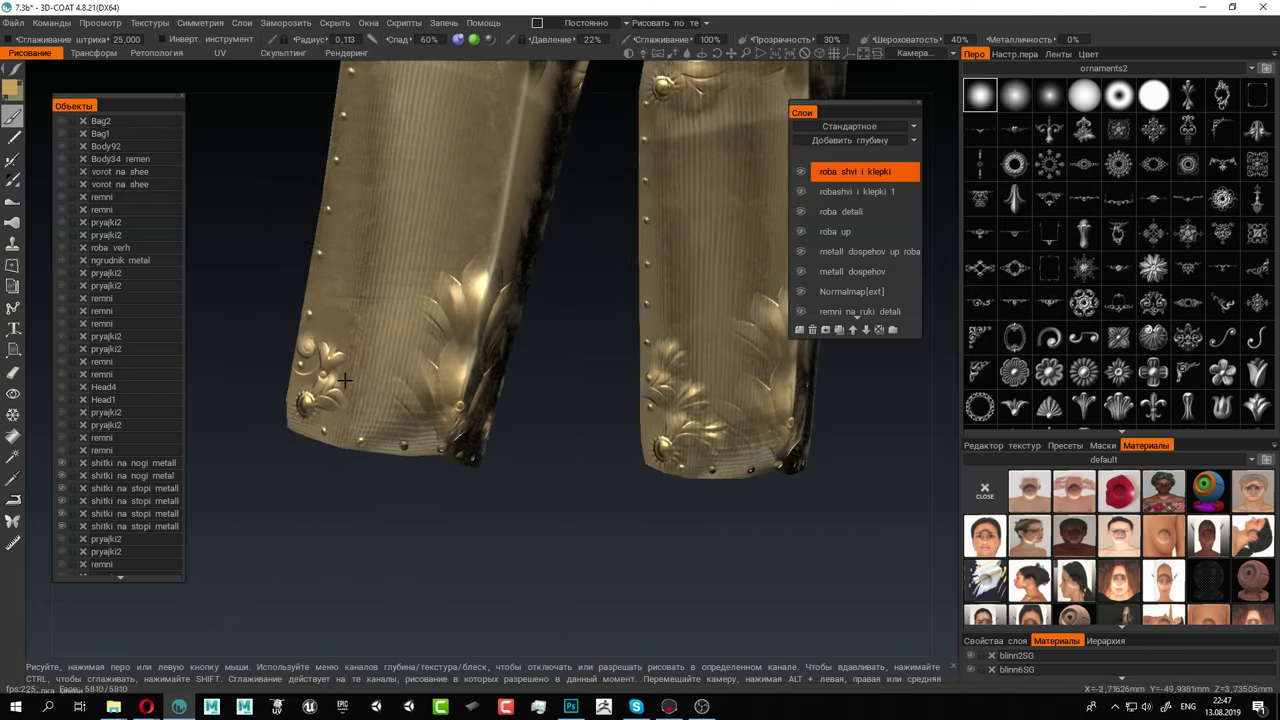
right_click_drag(448, 302, 530, 350, "alt")
left_click_drag(350, 420, 468, 451, "alt")
scroll(467, 451, "up", 6)
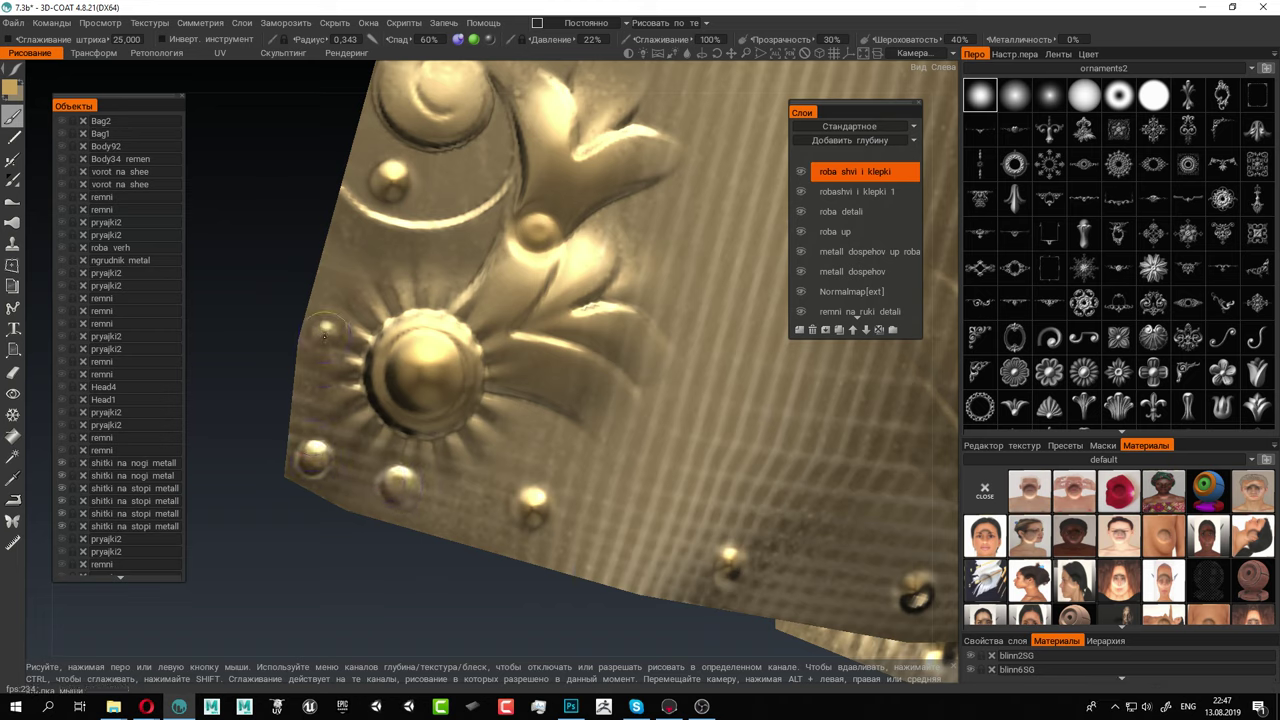
Stamp round beads at radius 0,343 around the rosette at the shield's opposite lower corner
right_click_drag(735, 493, 577, 377, "alt")
middle_click_drag(577, 377, 437, 373, "alt")
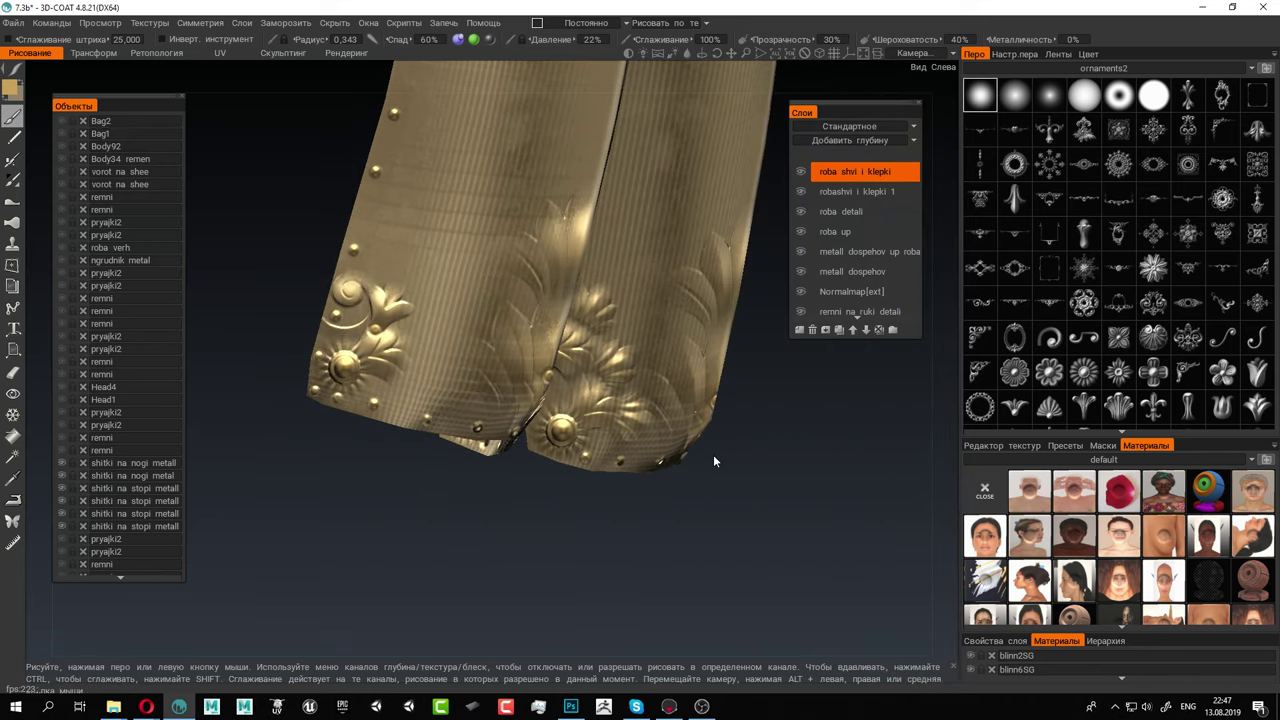
left_click_drag(713, 454, 450, 465, "alt")
middle_click_drag(450, 465, 461, 443, "alt")
right_click_drag(461, 443, 842, 568, "alt")
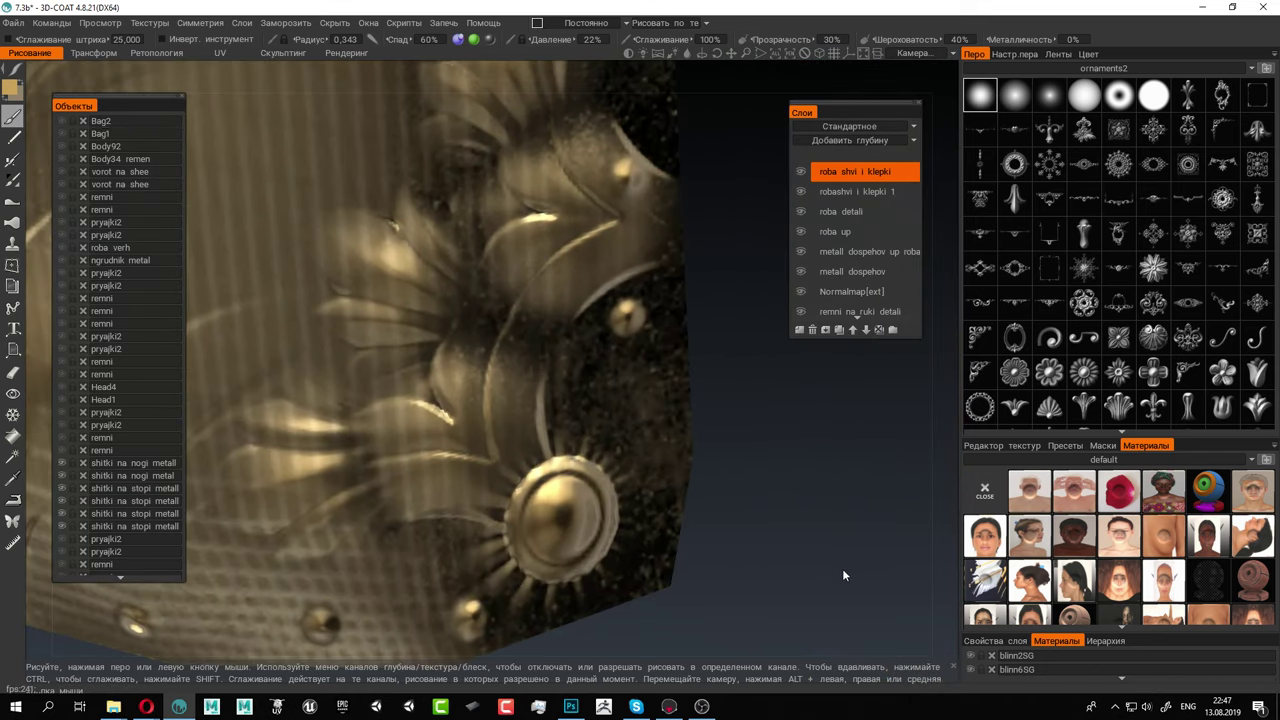
middle_click_drag(400, 440, 151, 226, "alt")
middle_click_drag(500, 400, 363, 266, "alt")
mouse_move(363, 266)
left_mouse_down("alt")
mouse_move(540, 360)
mouse_move(366, 268)
left_mouse_up("alt")
left_click(515, 335)
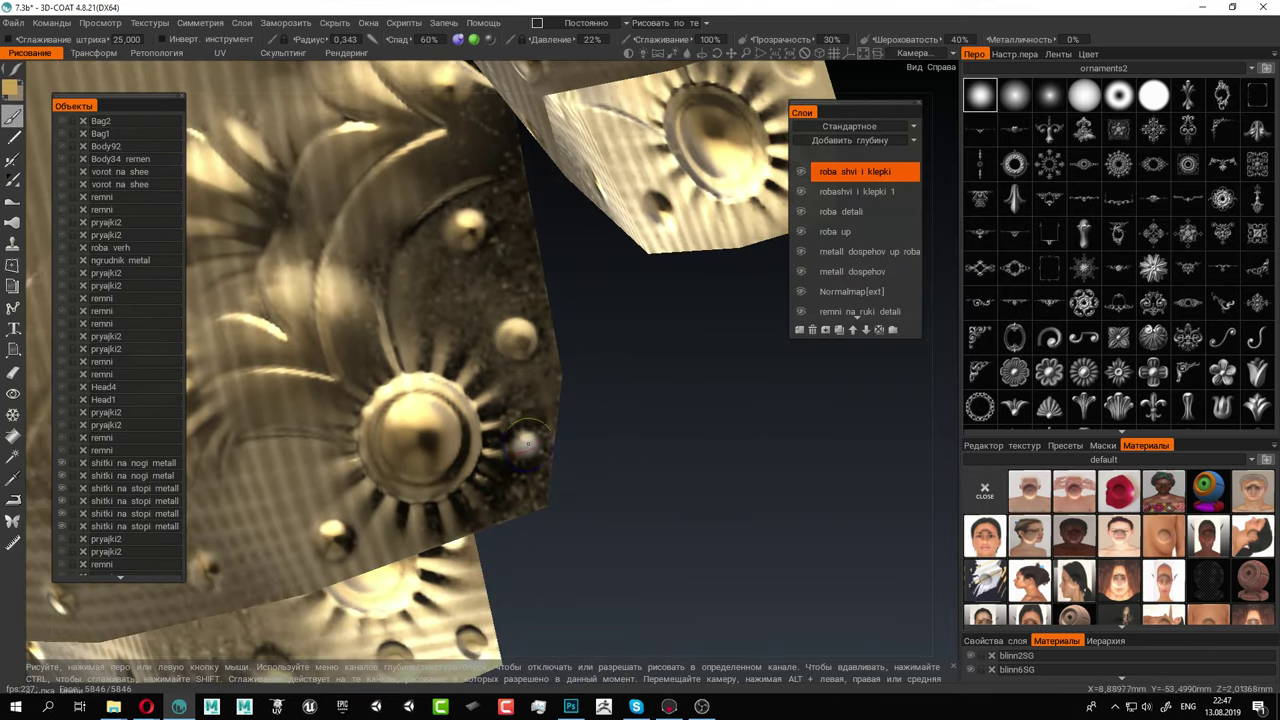
left_click(478, 511)
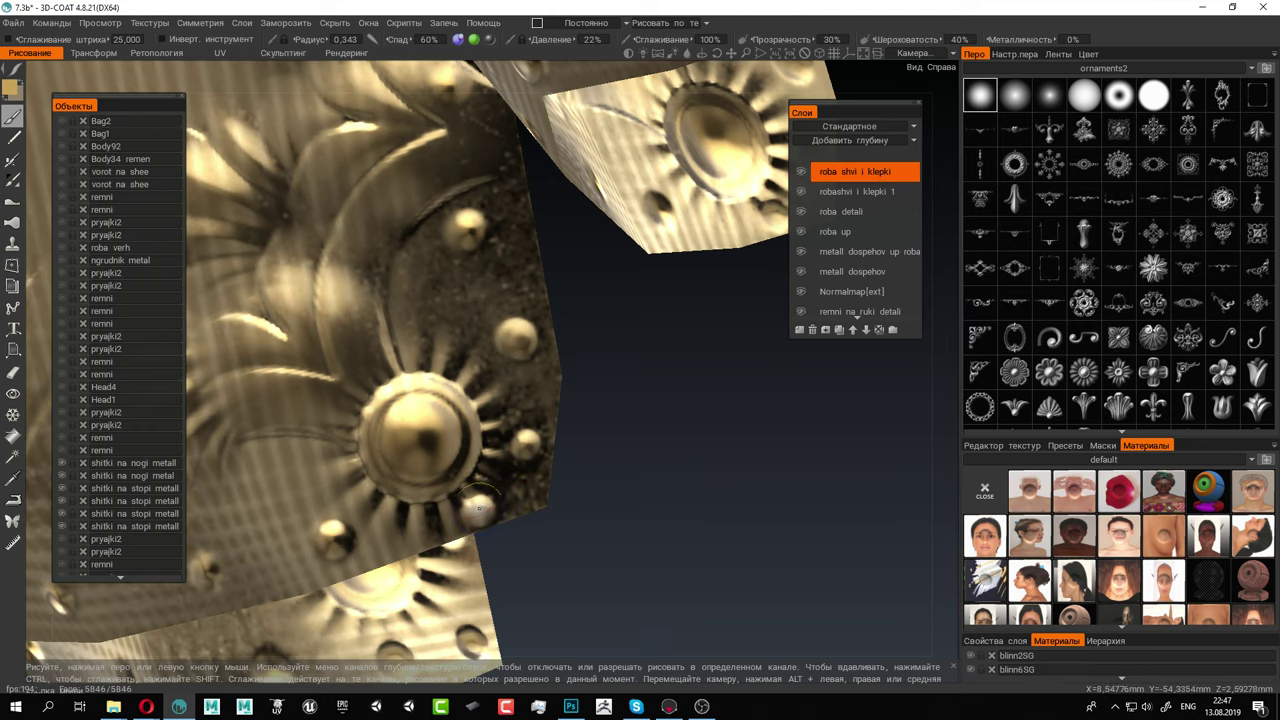
Stamp a two-tier round bead at the base of the middle fan leaf above the rosette, using radius 0,343 and 0,256
middle_click_drag(489, 362, 557, 421, "alt")
mouse_move(555, 420)
left_mouse_down("alt")
mouse_move(423, 376)
mouse_move(409, 356)
mouse_move(666, 411)
mouse_move(640, 400)
left_mouse_up("alt")
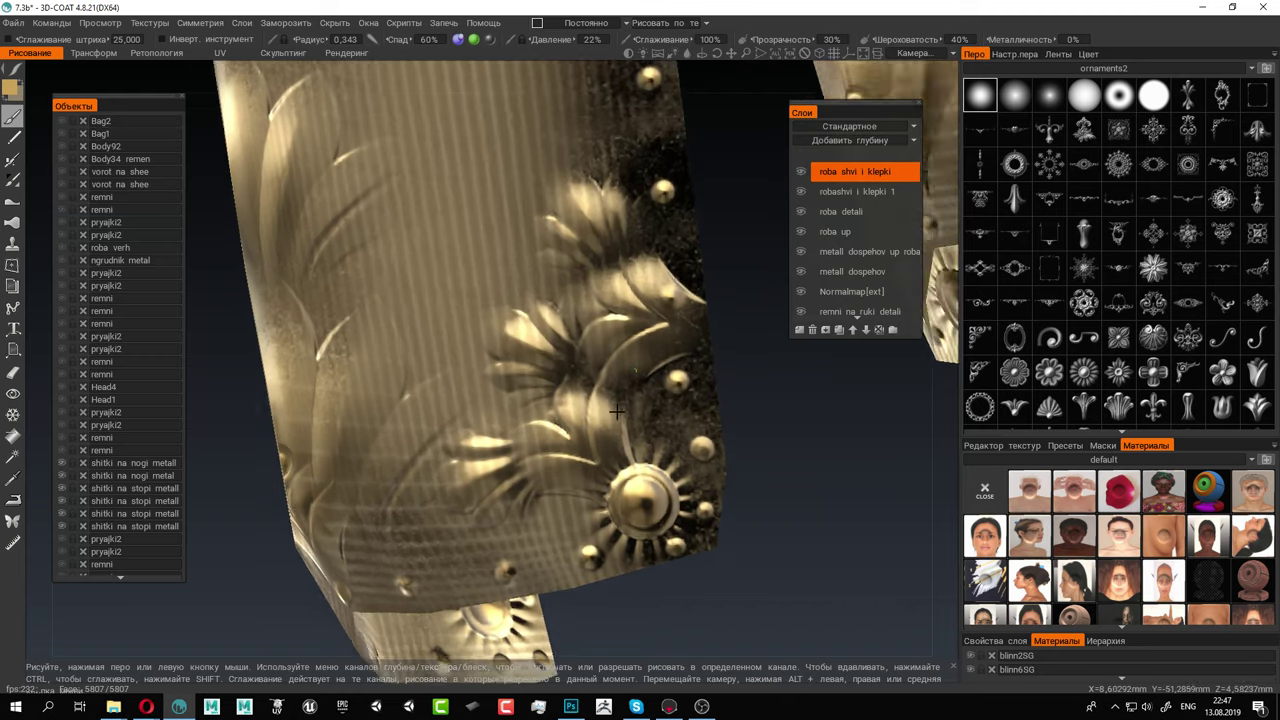
right_click_drag(640, 400, 677, 400, "alt")
middle_click_drag(677, 400, 560, 374, "alt")
left_click(562, 375)
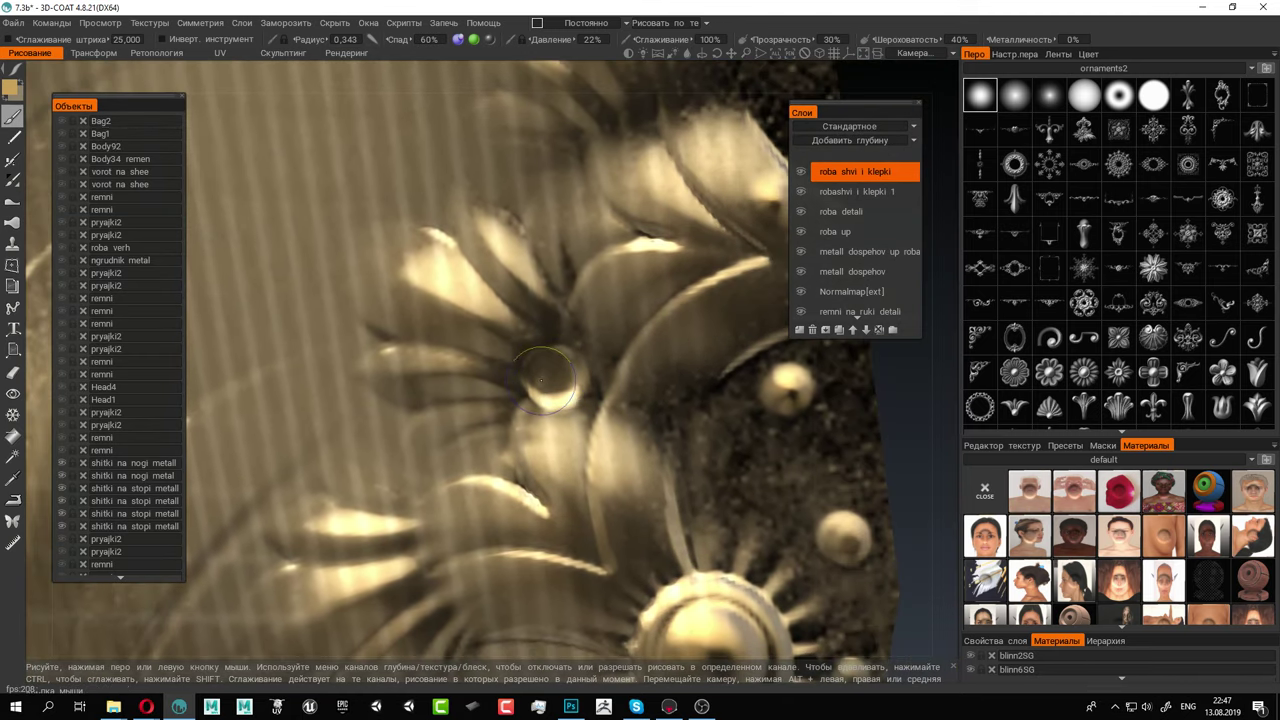
left_click(553, 379)
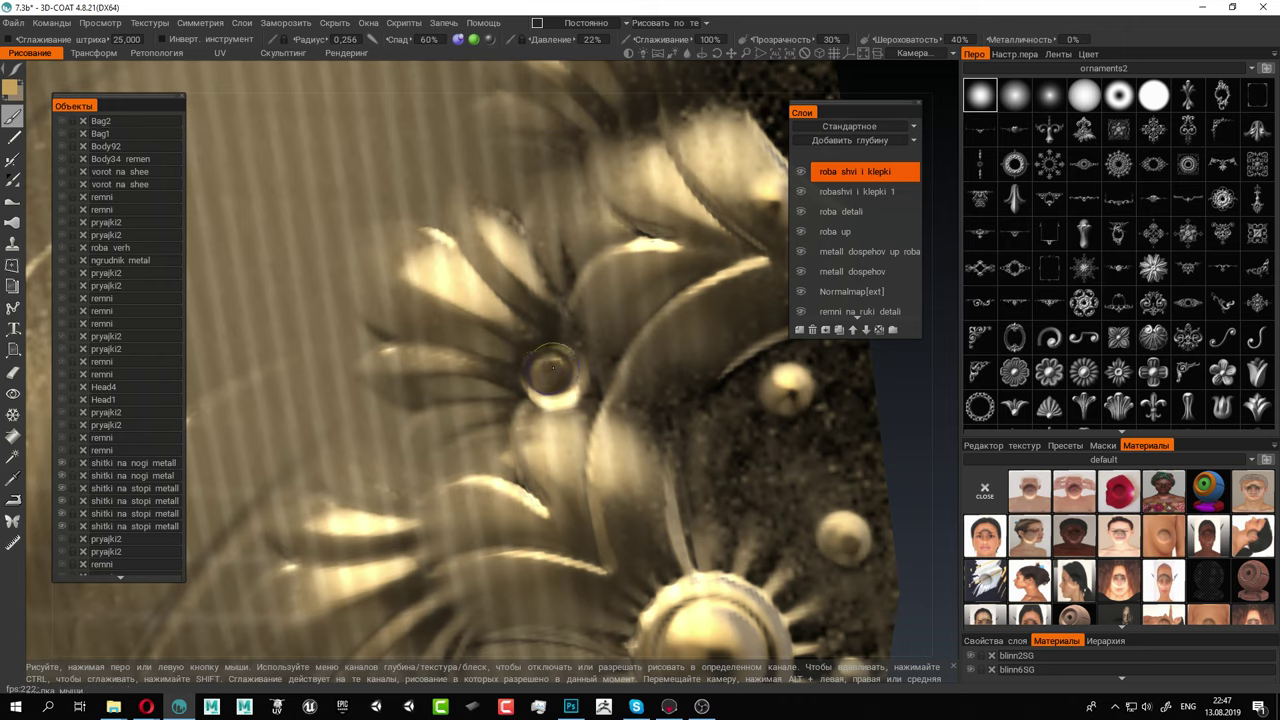
Examine both decorated leg shields as a whole from the front
left_click_drag(592, 408, 606, 366, "alt")
right_click_drag(606, 366, 271, 302, "alt")
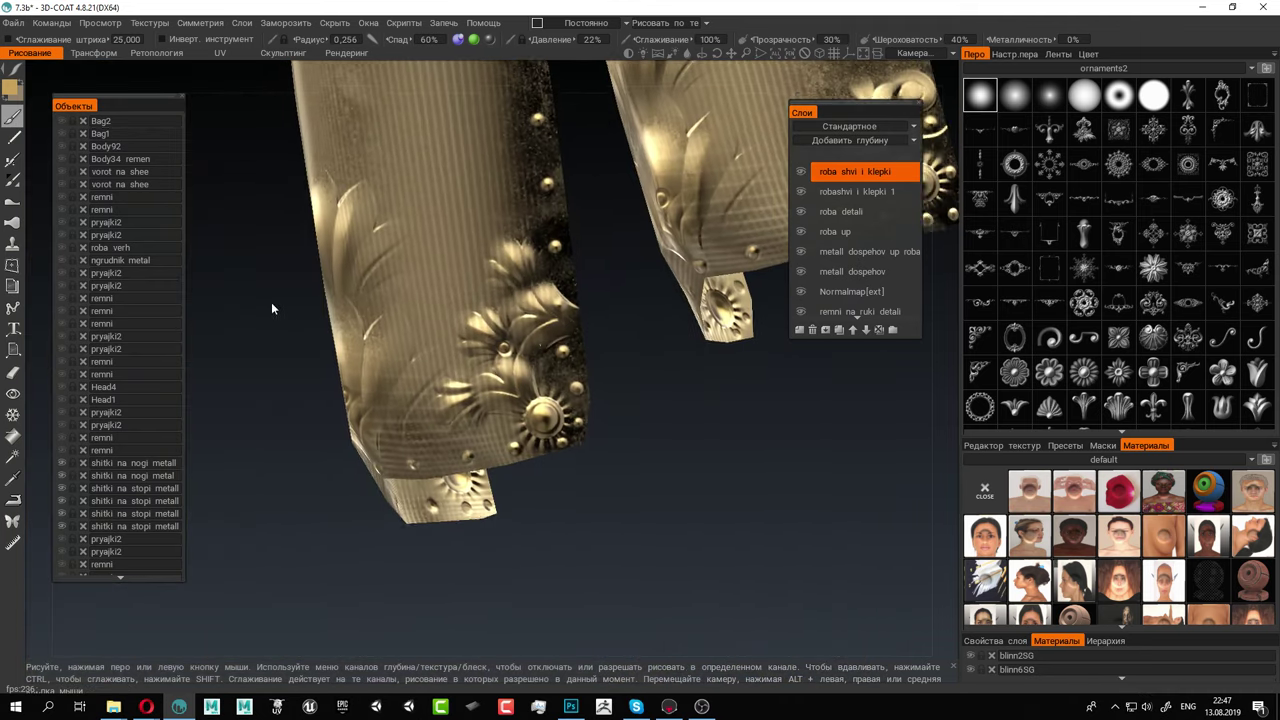
left_click_drag(340, 430, 627, 405, "alt")
right_click_drag(627, 405, 520, 315, "alt")
middle_click_drag(520, 315, 430, 410, "alt")
mouse_move(430, 410)
left_mouse_down("alt")
mouse_move(526, 427)
mouse_move(374, 423)
mouse_move(455, 405)
left_mouse_up("alt")
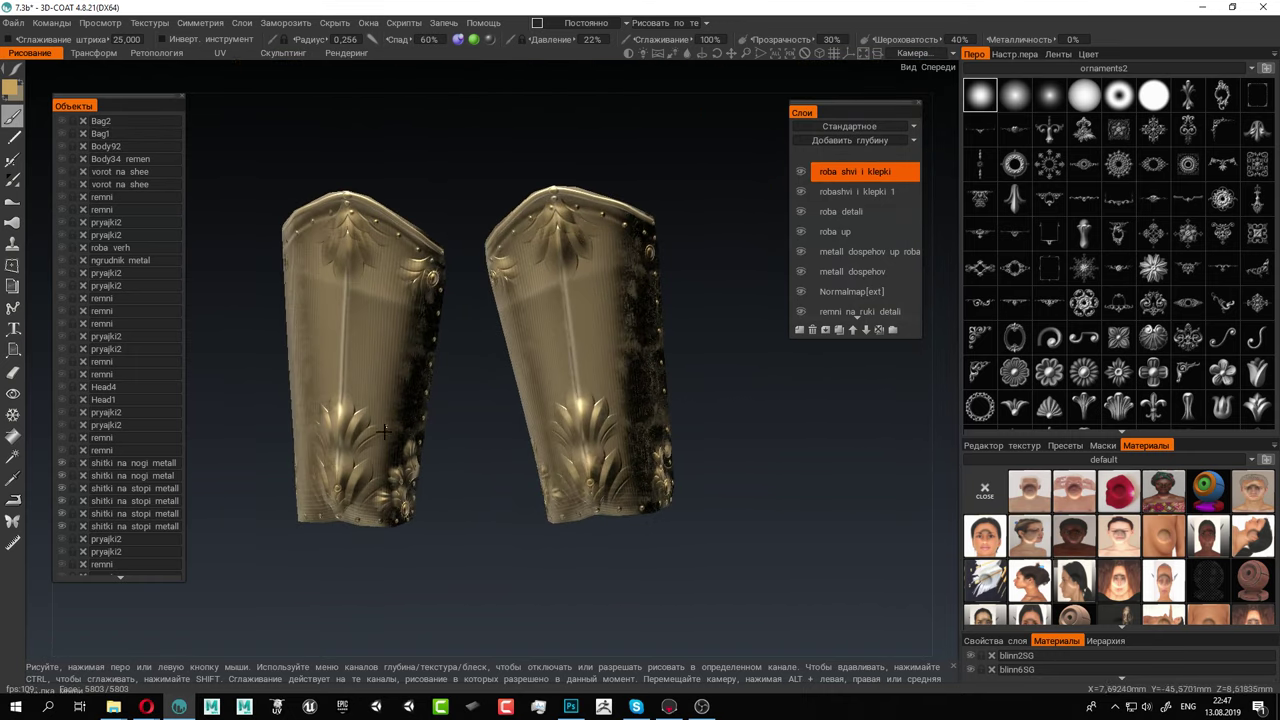
Stamp a round bead at radius 0,348 in the centre of the ring ornament on the foot shield's front plate
left_click_drag(383, 430, 522, 401)
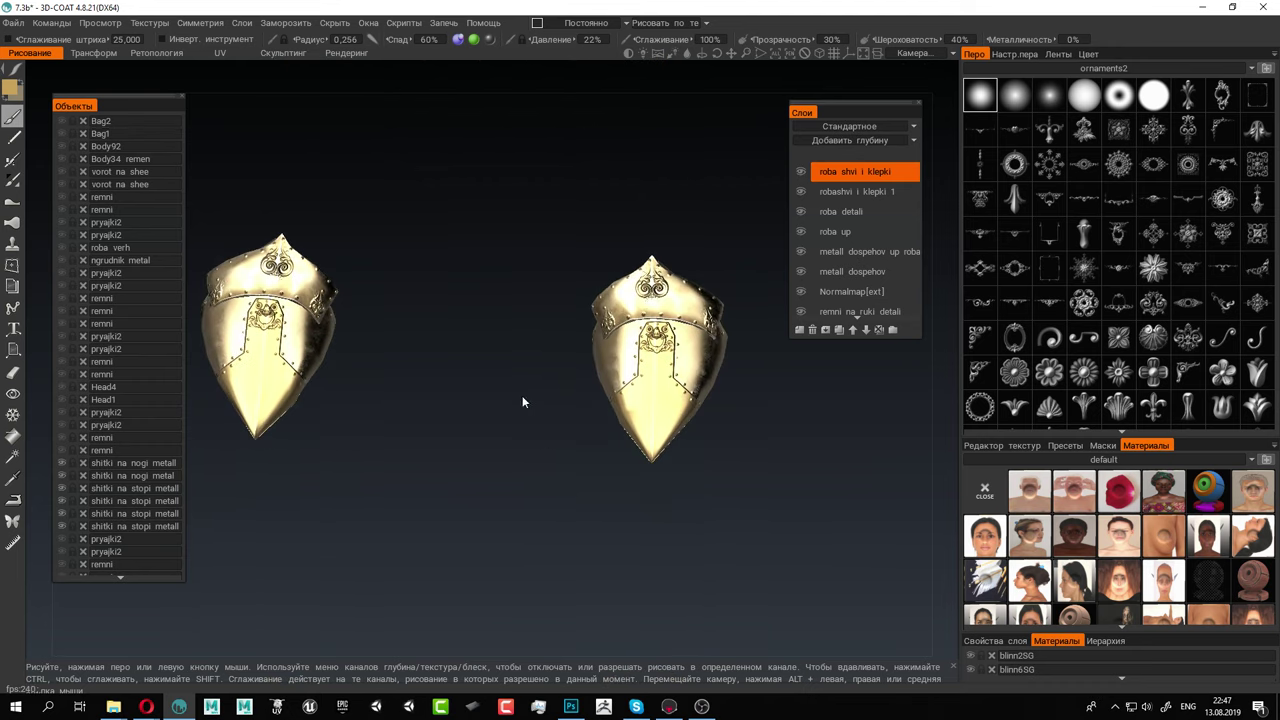
middle_click_drag(522, 397, 644, 337, "alt")
right_click_drag(644, 337, 800, 548, "alt")
middle_click_drag(457, 277, 470, 395, "alt")
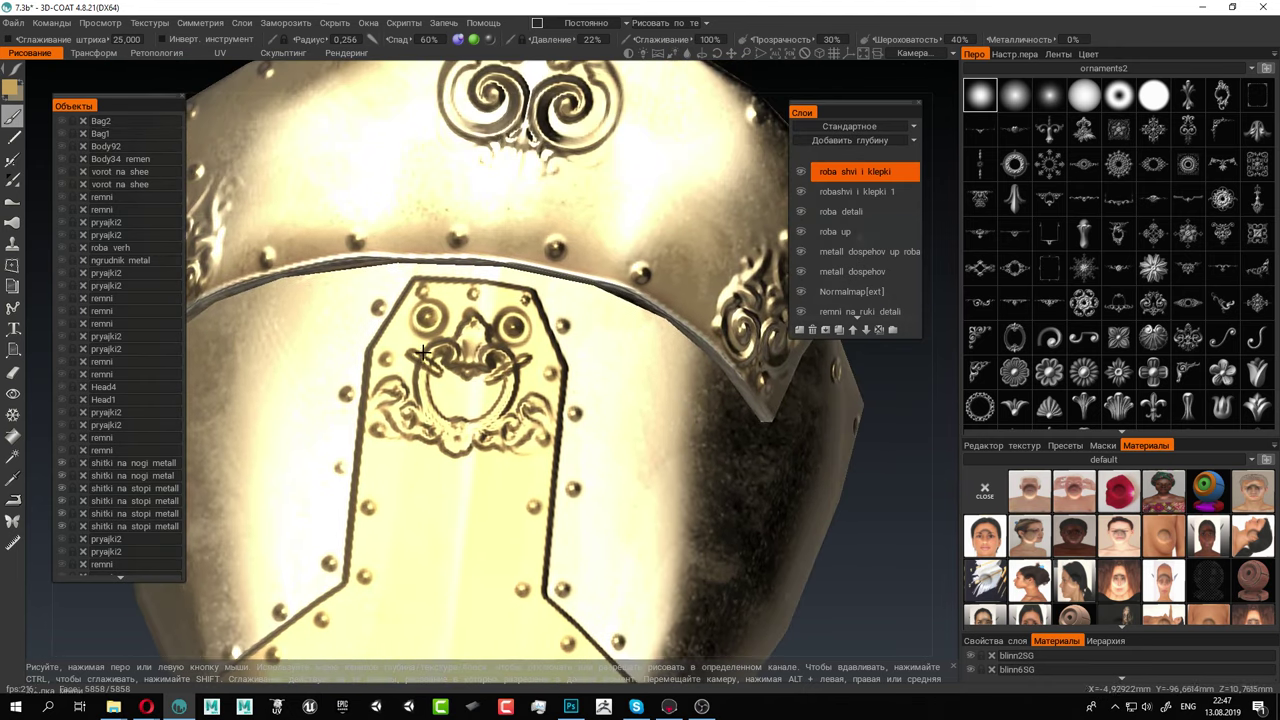
scroll(480, 405, "up", 3)
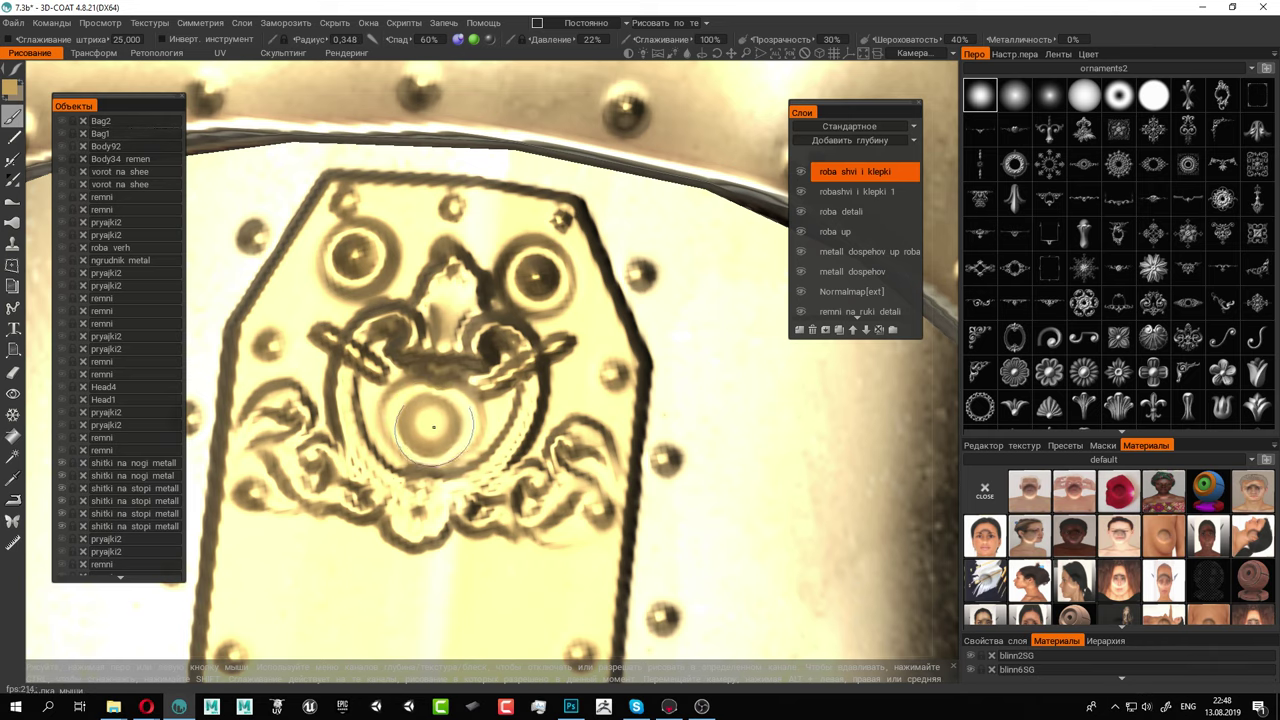
Stamp a round bead at radius 0,266 between the spiral scroll and the curved edge at the foot shield's side corner
right_click_drag(510, 399, 354, 329, "alt")
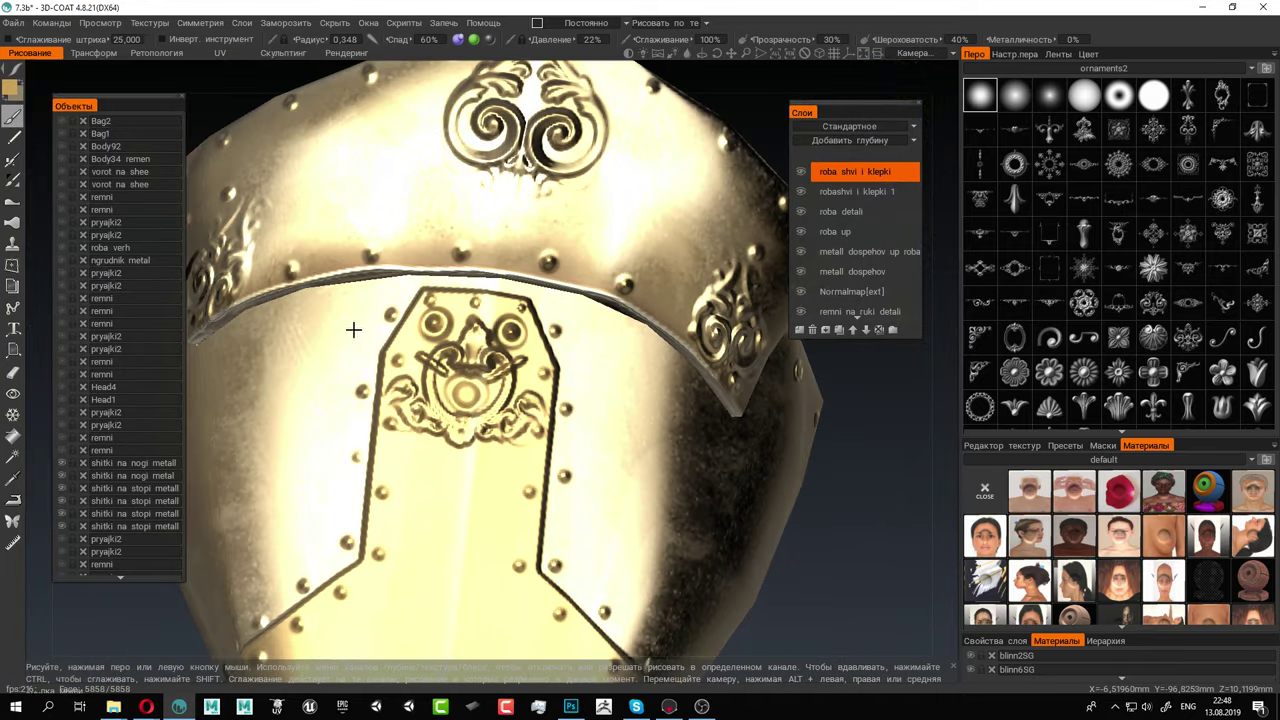
mouse_move(604, 436)
middle_mouse_down("alt")
mouse_move(606, 366)
mouse_move(609, 454)
mouse_move(613, 428)
middle_mouse_up("alt")
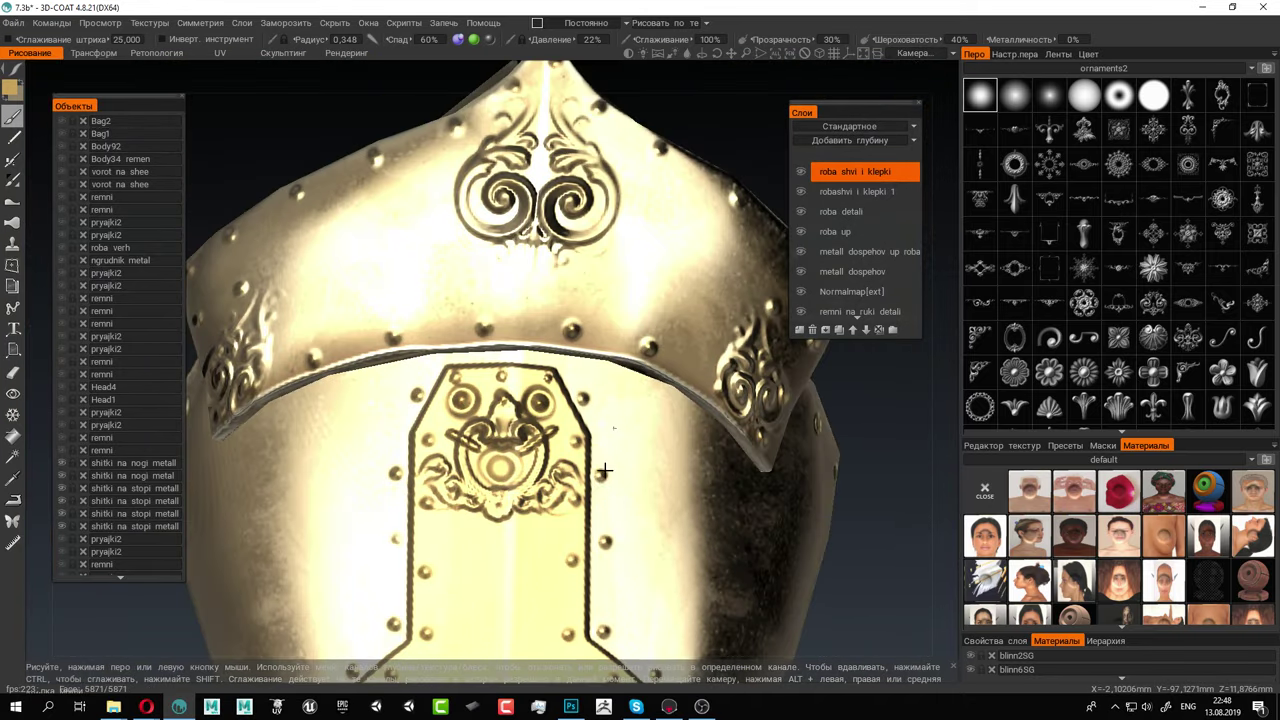
right_click_drag(604, 470, 648, 404)
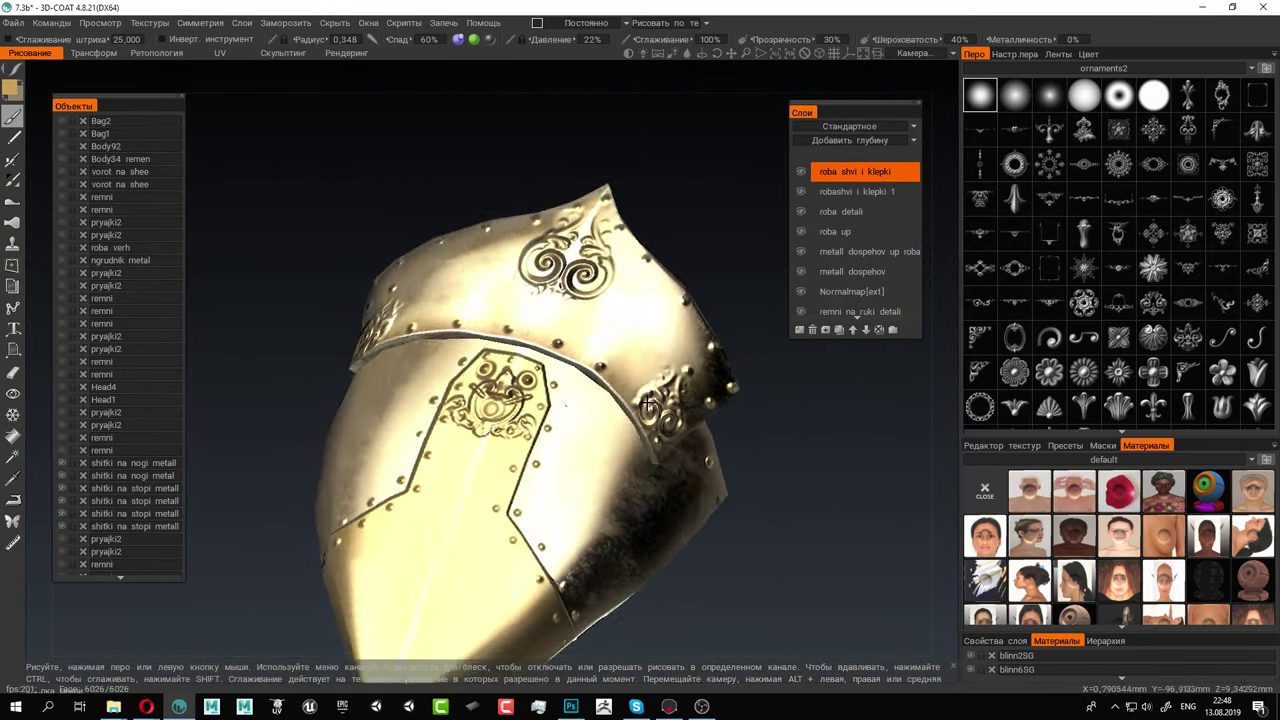
left_click_drag(648, 404, 566, 395, "alt")
right_click_drag(566, 395, 543, 383, "alt")
left_click_drag(543, 383, 565, 410, "alt")
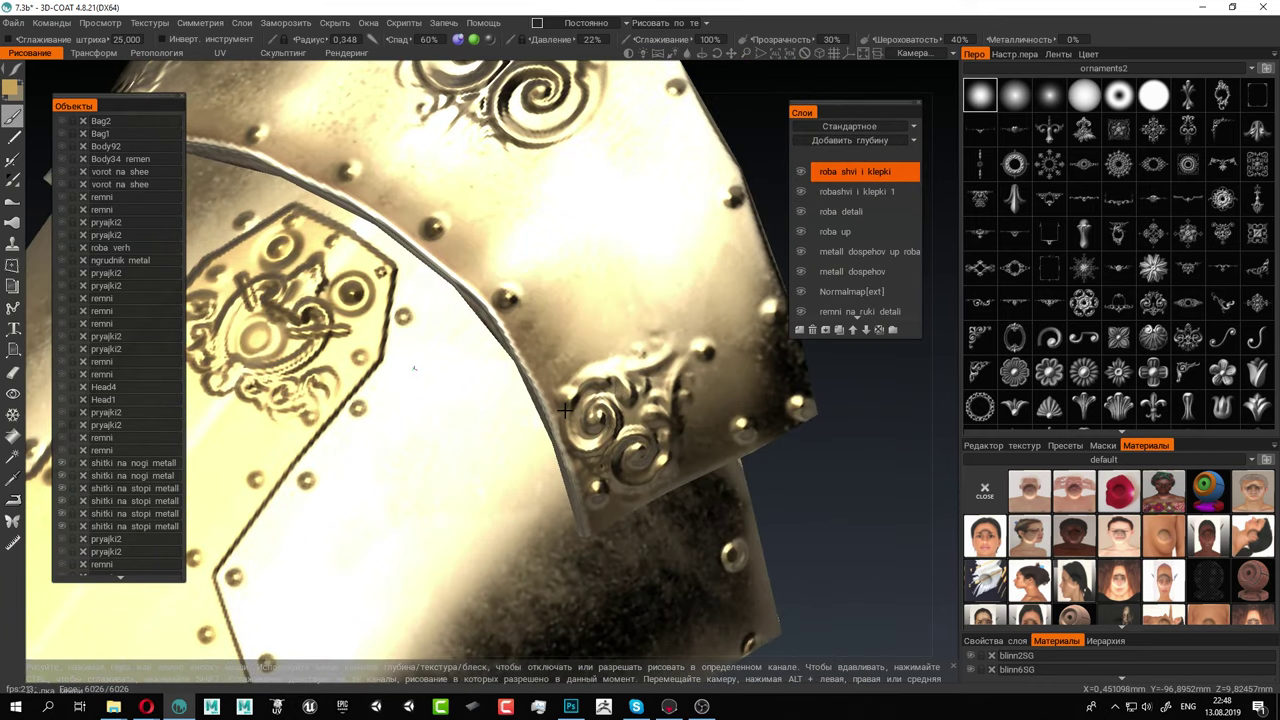
right_click_drag(565, 383, 598, 384, "alt")
left_click(599, 379)
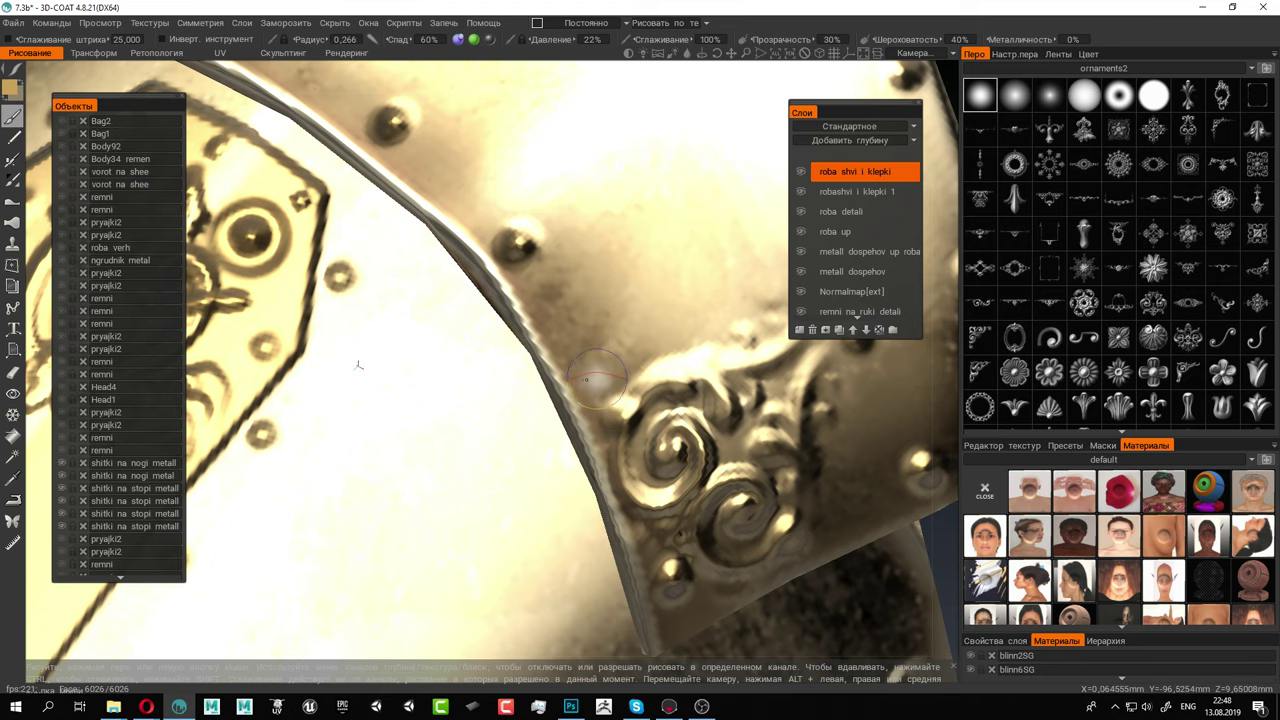
left_click(598, 377)
Examine the ornaments and rivets on both foot shields from the front and the sides
right_click_drag(700, 425, 480, 375, "alt")
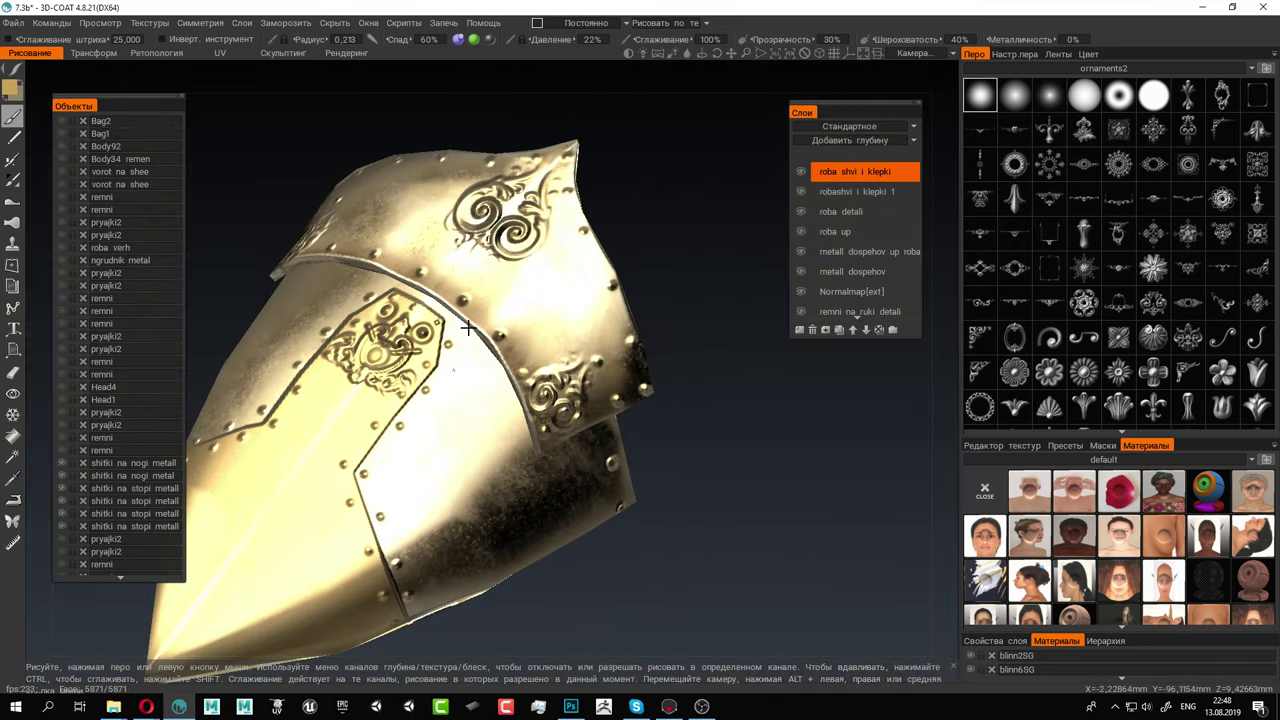
left_click_drag(480, 375, 665, 370, "alt")
right_click_drag(665, 370, 547, 330, "alt")
left_click_drag(628, 361, 511, 374, "alt")
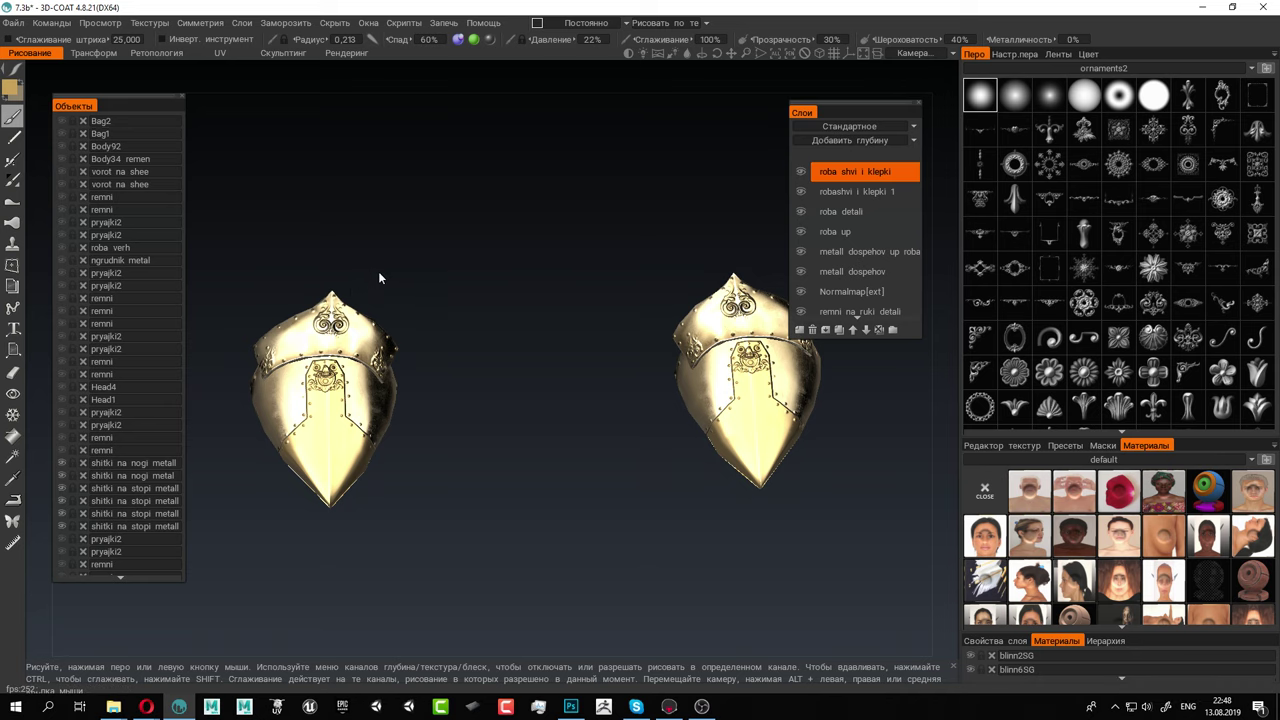
left_click_drag(378, 271, 373, 273)
middle_click_drag(373, 273, 356, 351)
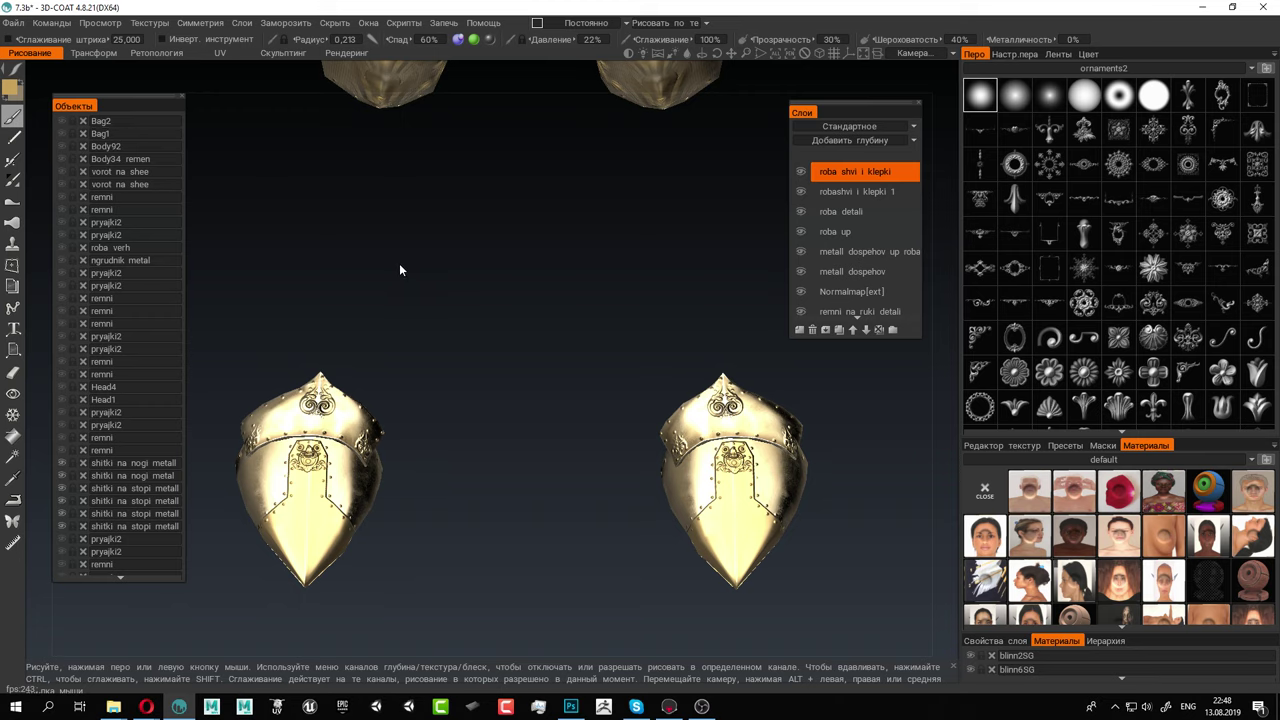
left_click_drag(371, 423, 400, 424)
middle_click_drag(400, 422, 510, 352, "alt")
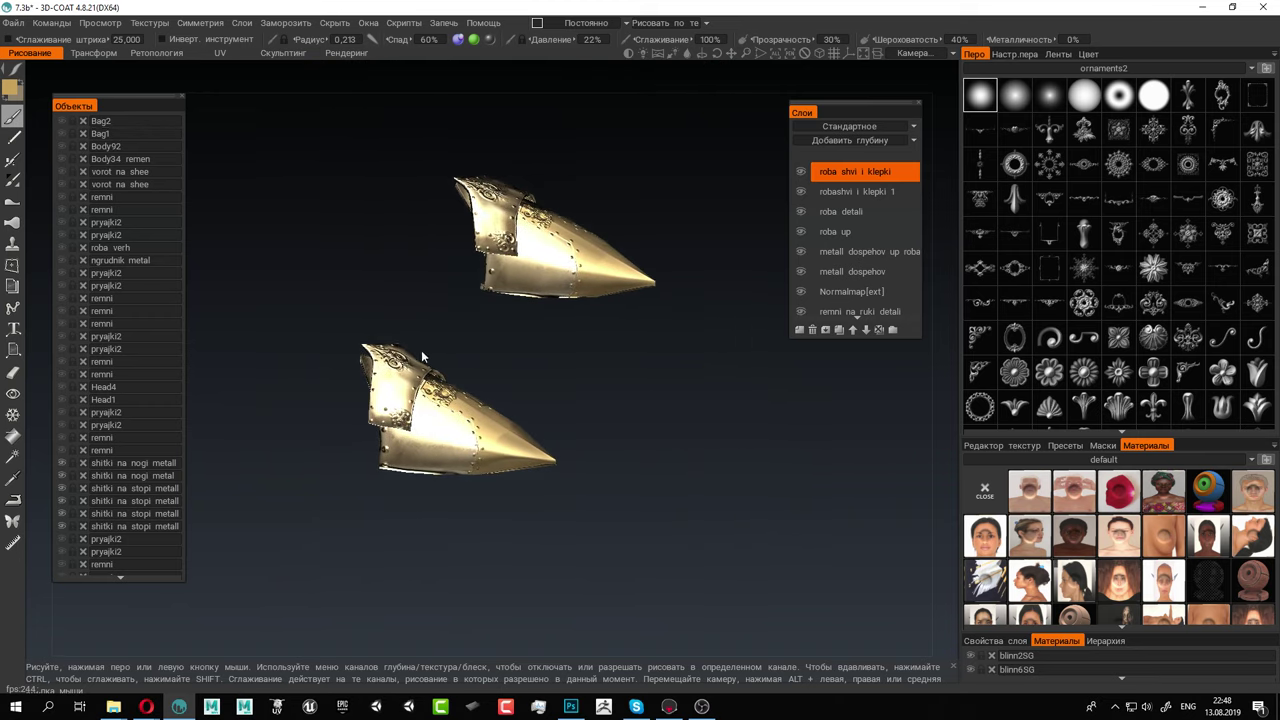
right_click_drag(421, 350, 580, 426, "alt")
middle_click_drag(400, 408, 566, 344, "alt")
right_click_drag(454, 408, 468, 417, "alt")
scroll(468, 417, "up", 10)
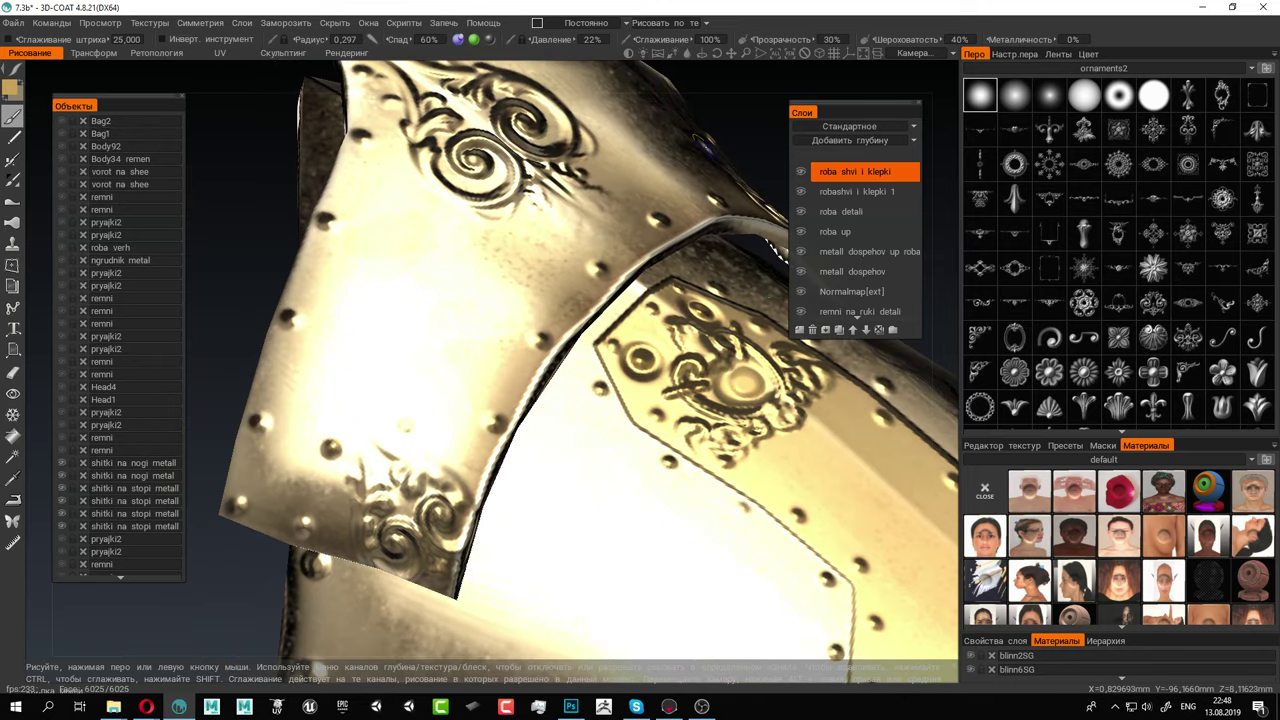
scroll(601, 357, "down", 8)
left_click_drag(601, 357, 451, 354, "alt")
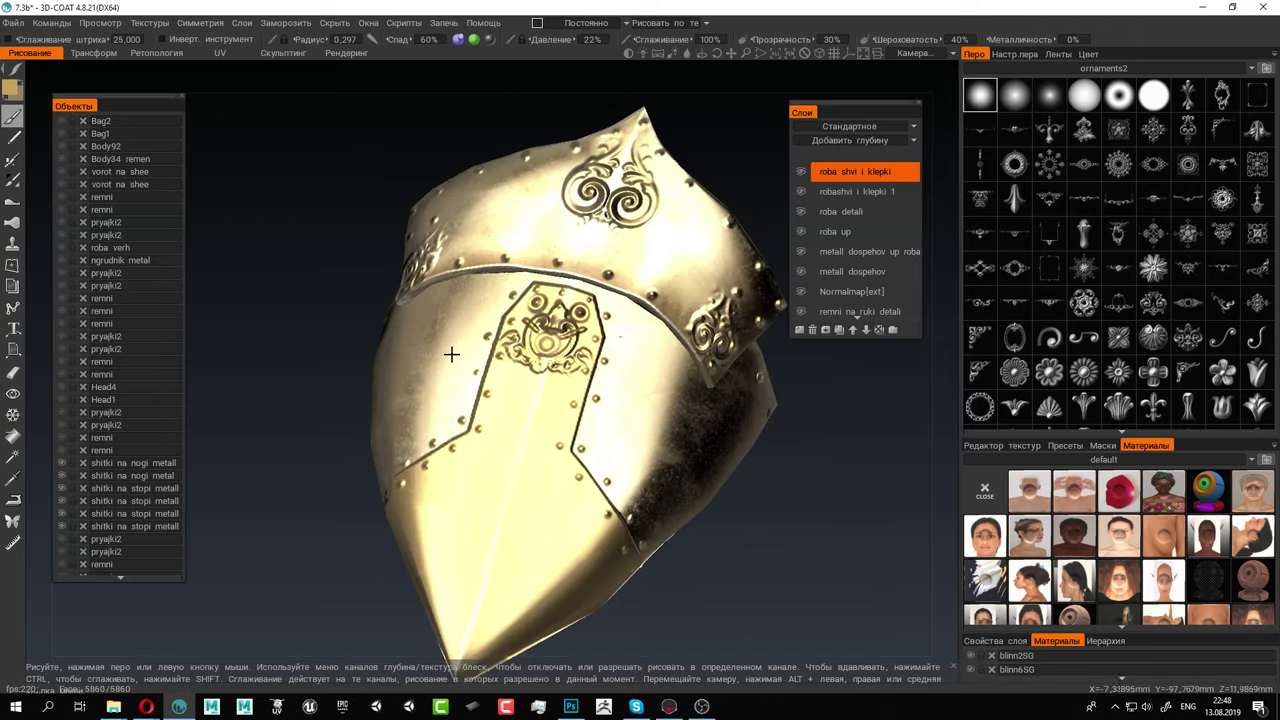
middle_click_drag(451, 354, 290, 466, "alt")
left_click_drag(300, 466, 397, 446, "alt")
scroll(396, 446, "down", 10)
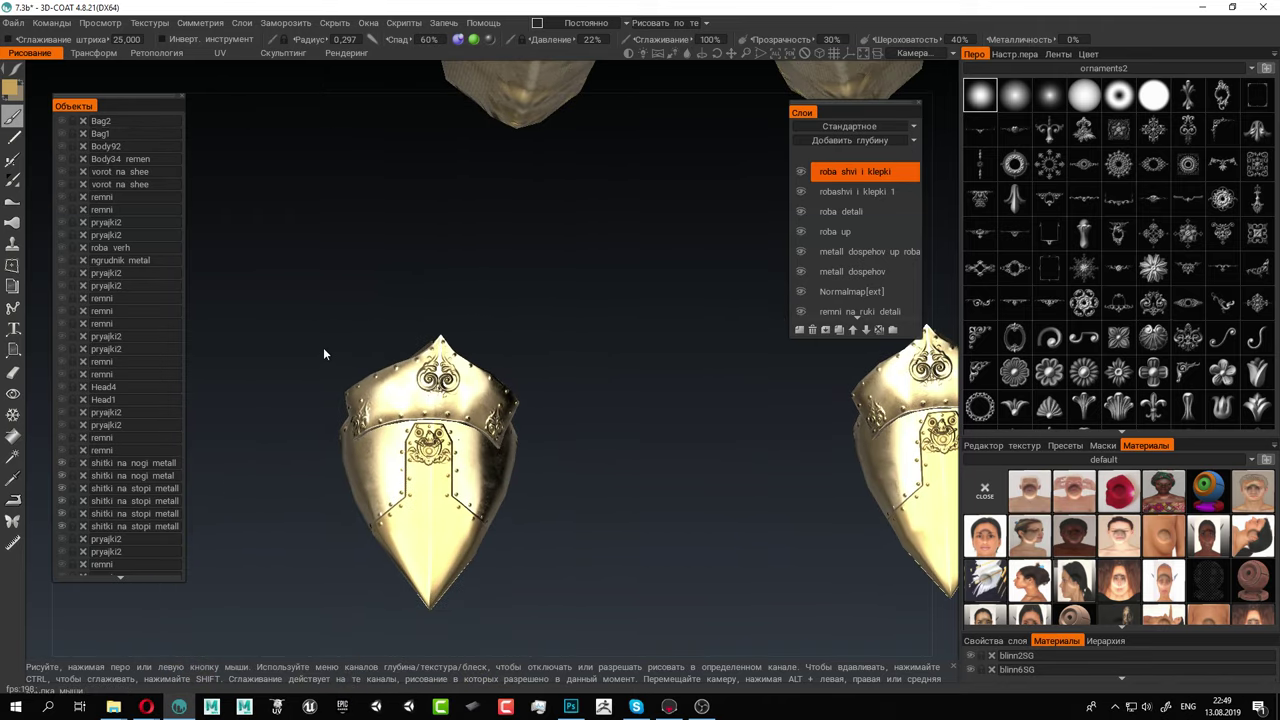
left_click_drag(413, 310, 489, 391)
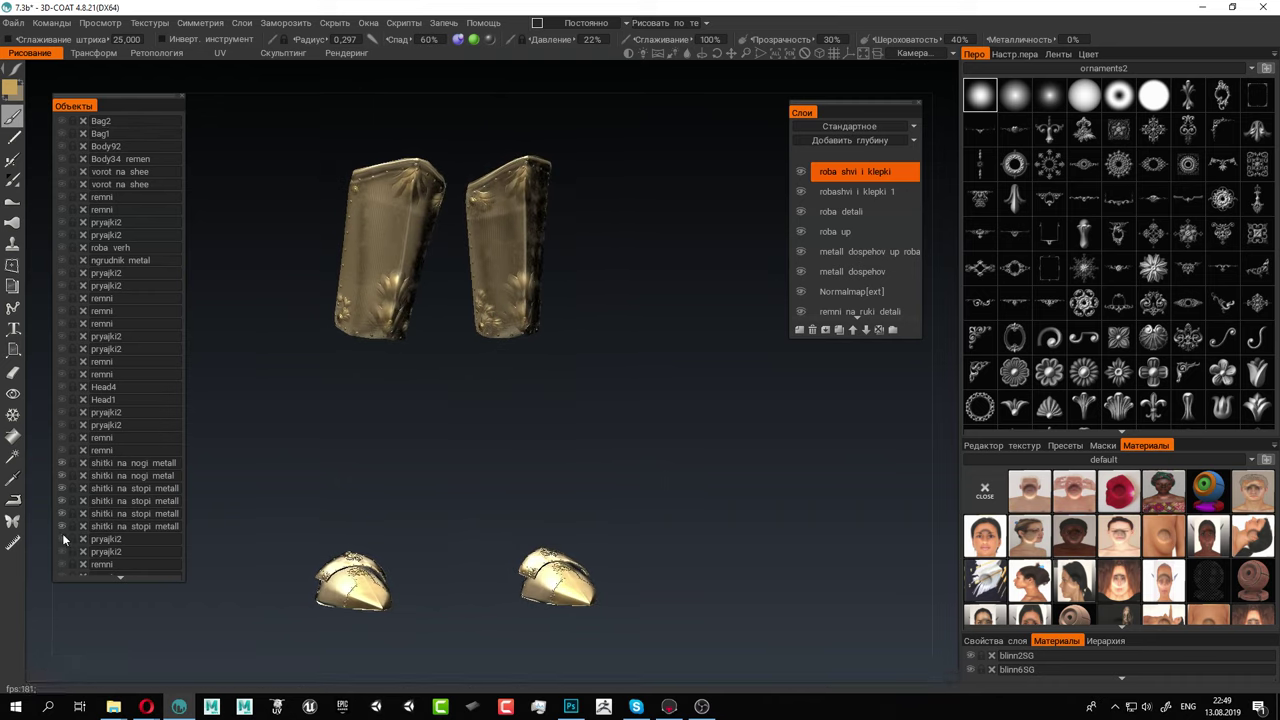
Show the shin and belt armor objects "na goleni metall" and "na poyas metall"
scroll(68, 528, "down", 5)
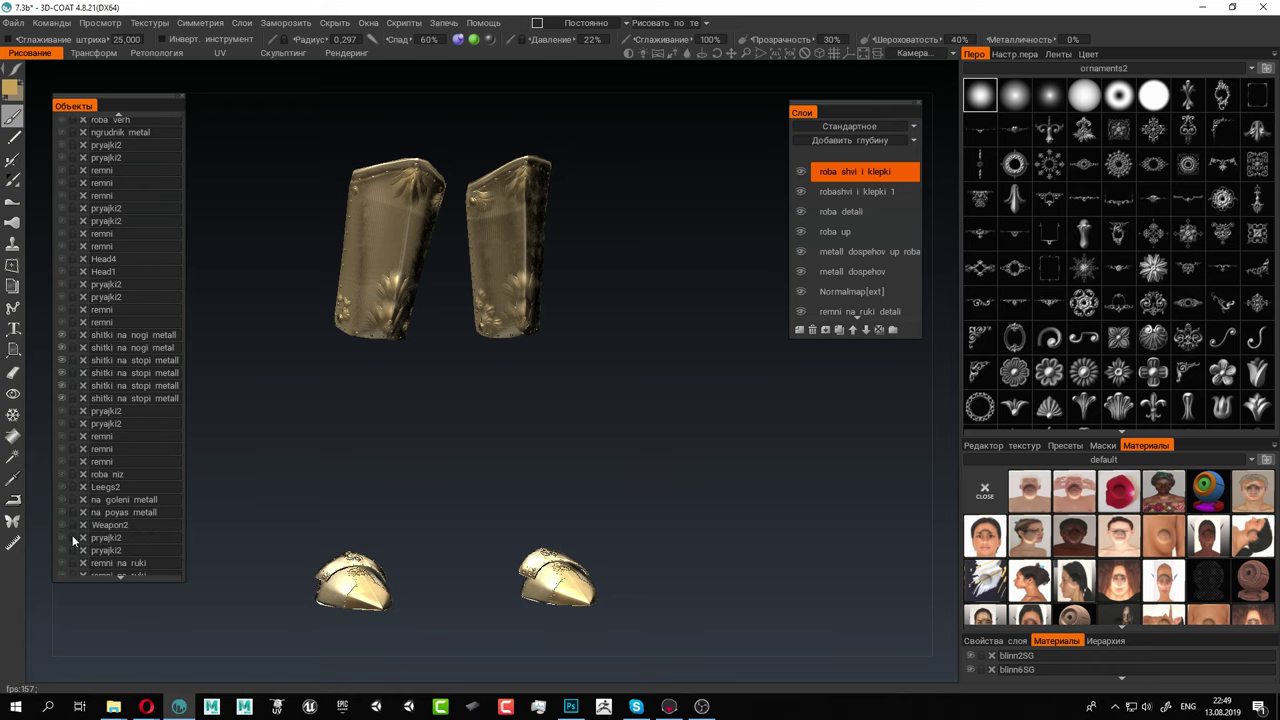
left_click(62, 499)
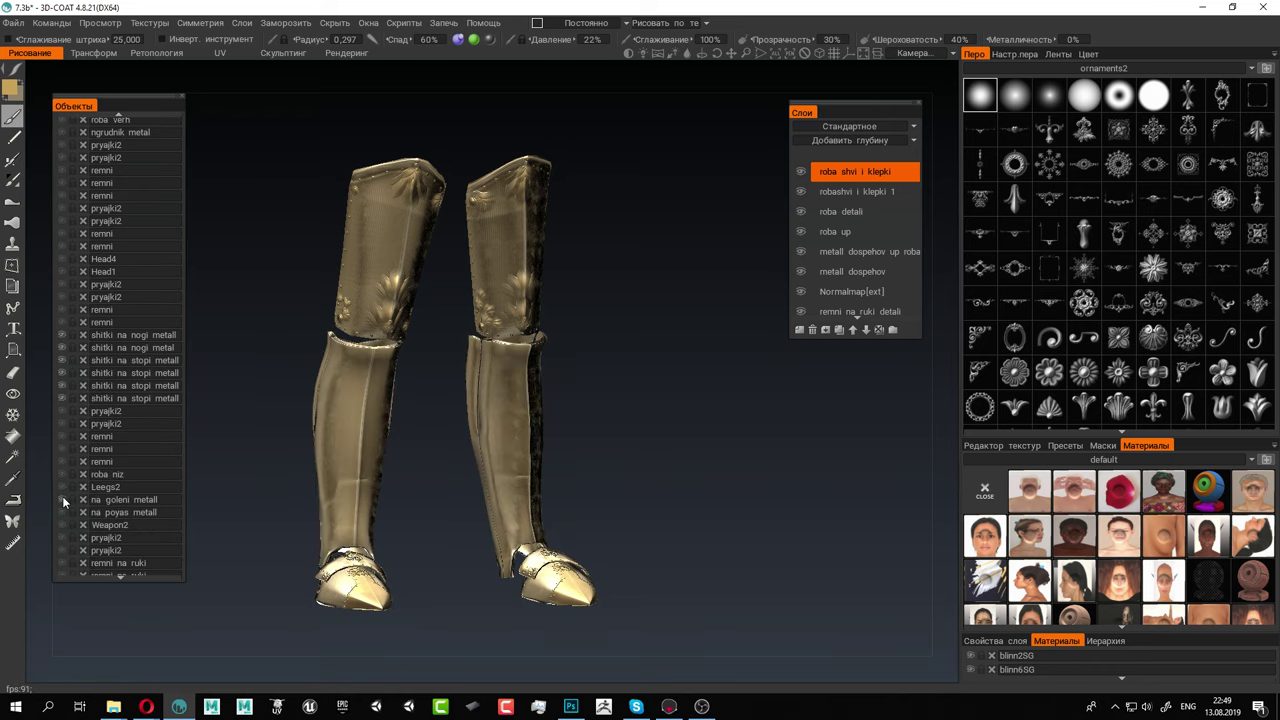
left_click(62, 510)
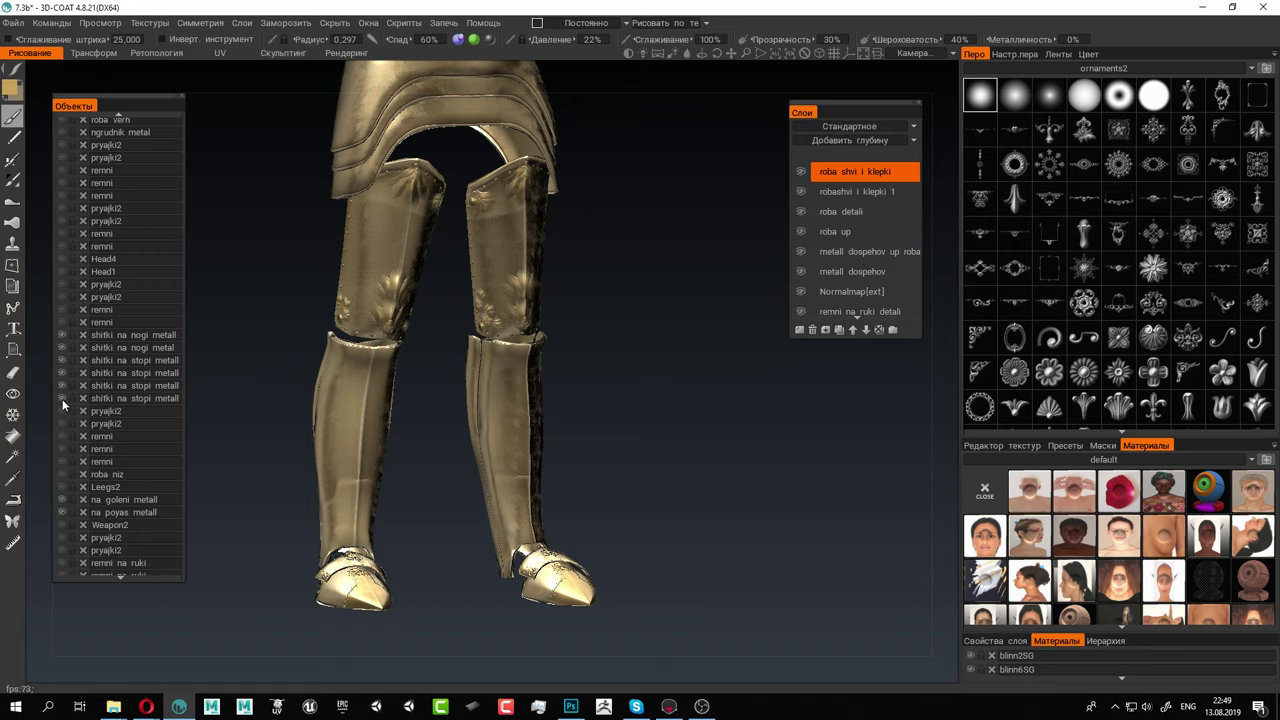
Hide all "shitki na stopi metall" foot shield and "shitki na nogi" leg shield objects
left_click(61, 372)
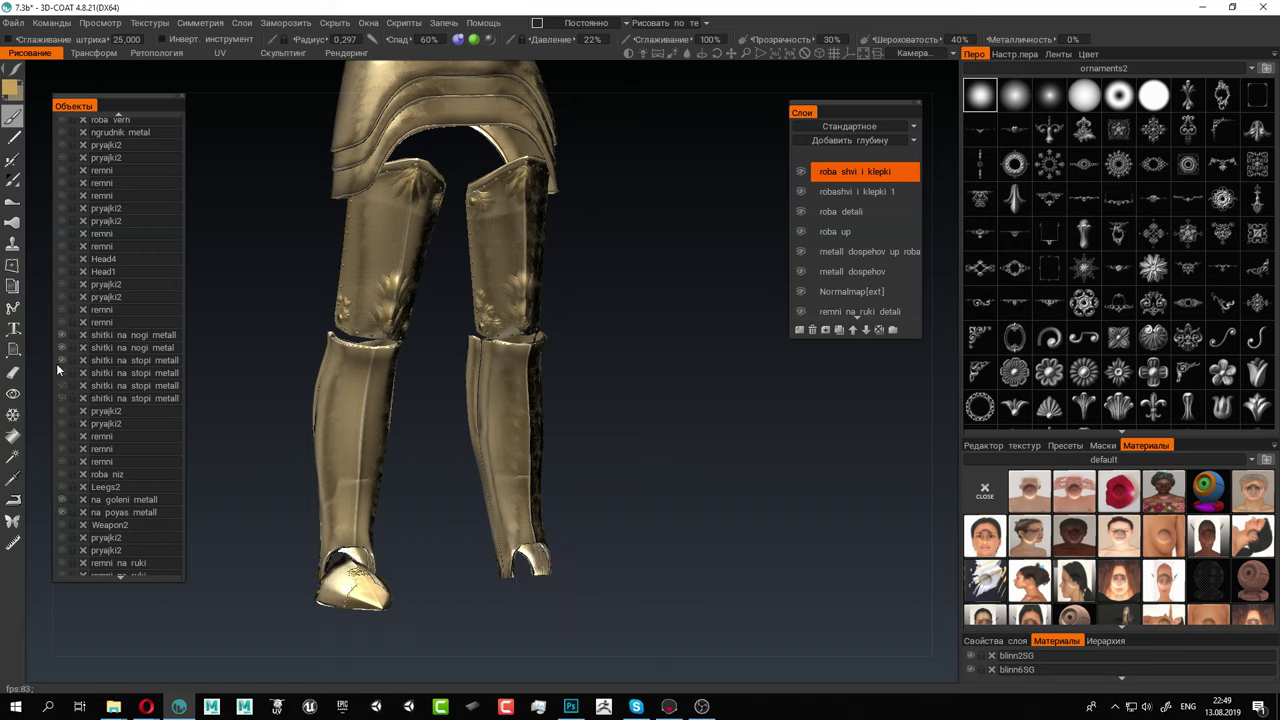
left_click(61, 360)
left_click(62, 347)
left_click(61, 336)
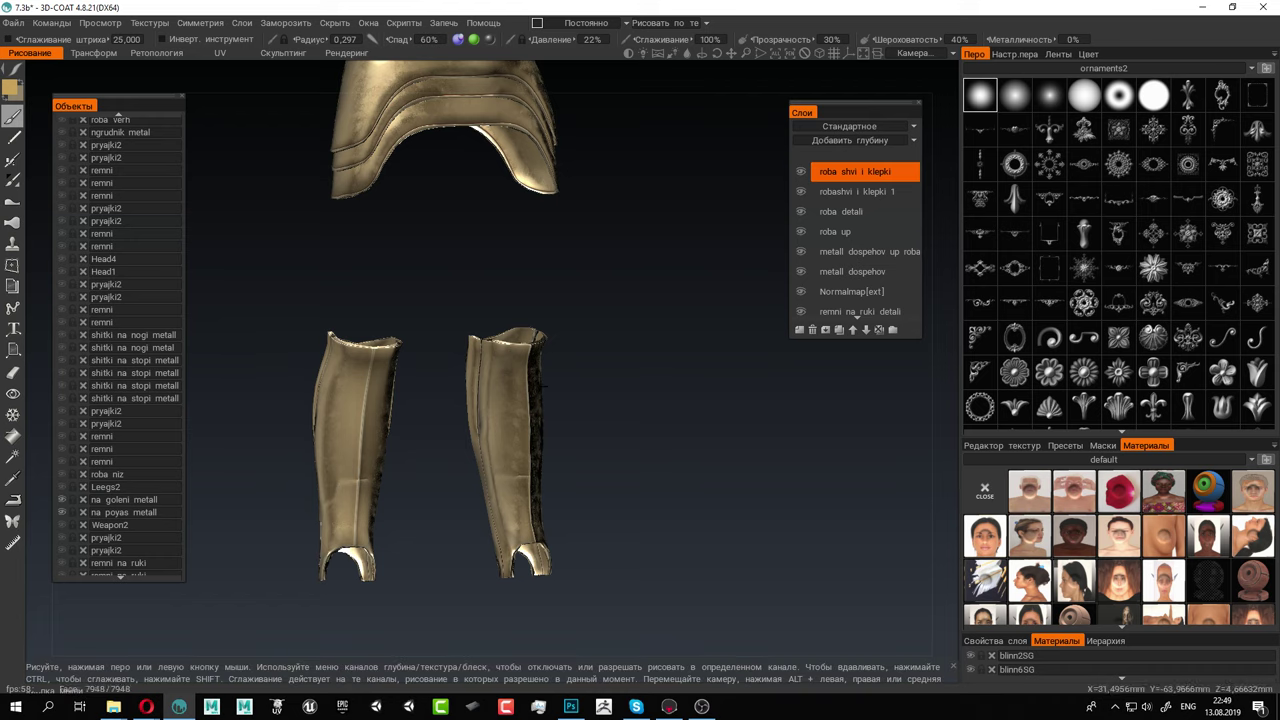
Examine the lower shin guard around the ankle opening from the front and the side
left_click_drag(556, 382, 516, 406, "alt")
middle_click_drag(516, 410, 467, 325, "alt")
right_click_drag(467, 328, 720, 445, "alt")
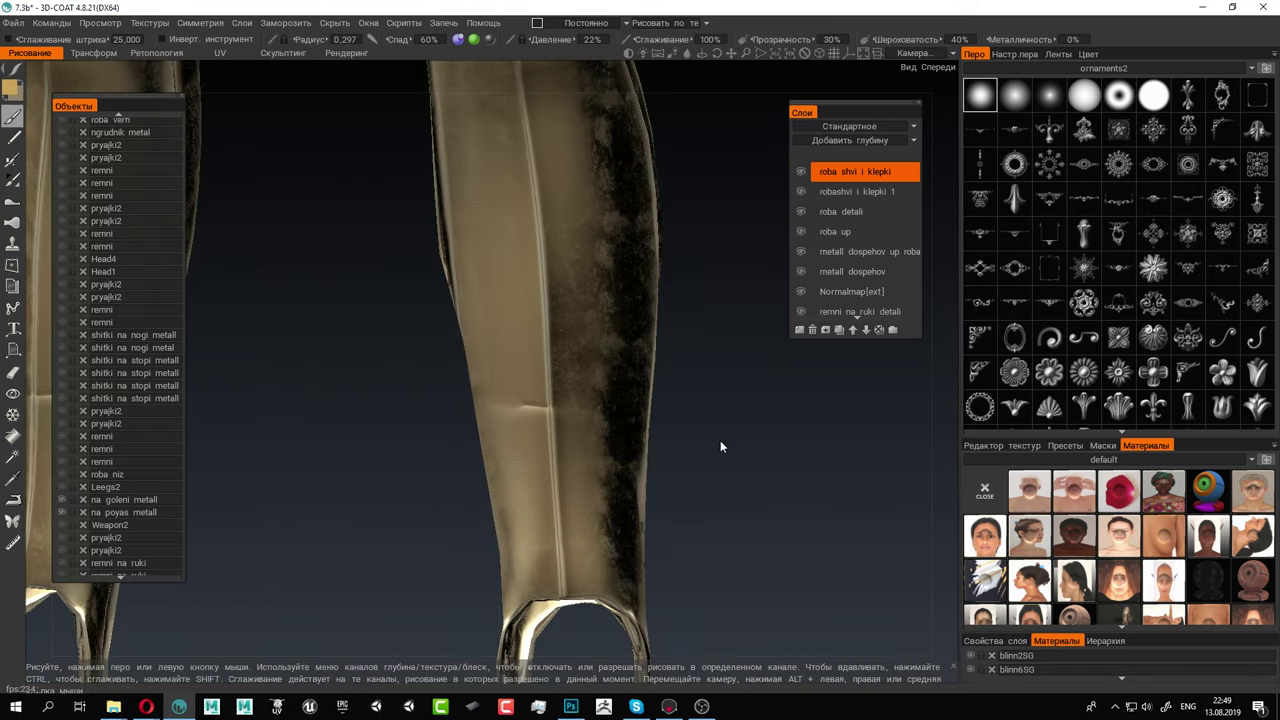
middle_click_drag(720, 445, 650, 373, "alt")
left_click_drag(650, 373, 490, 440, "alt")
middle_click_drag(490, 440, 559, 350, "alt")
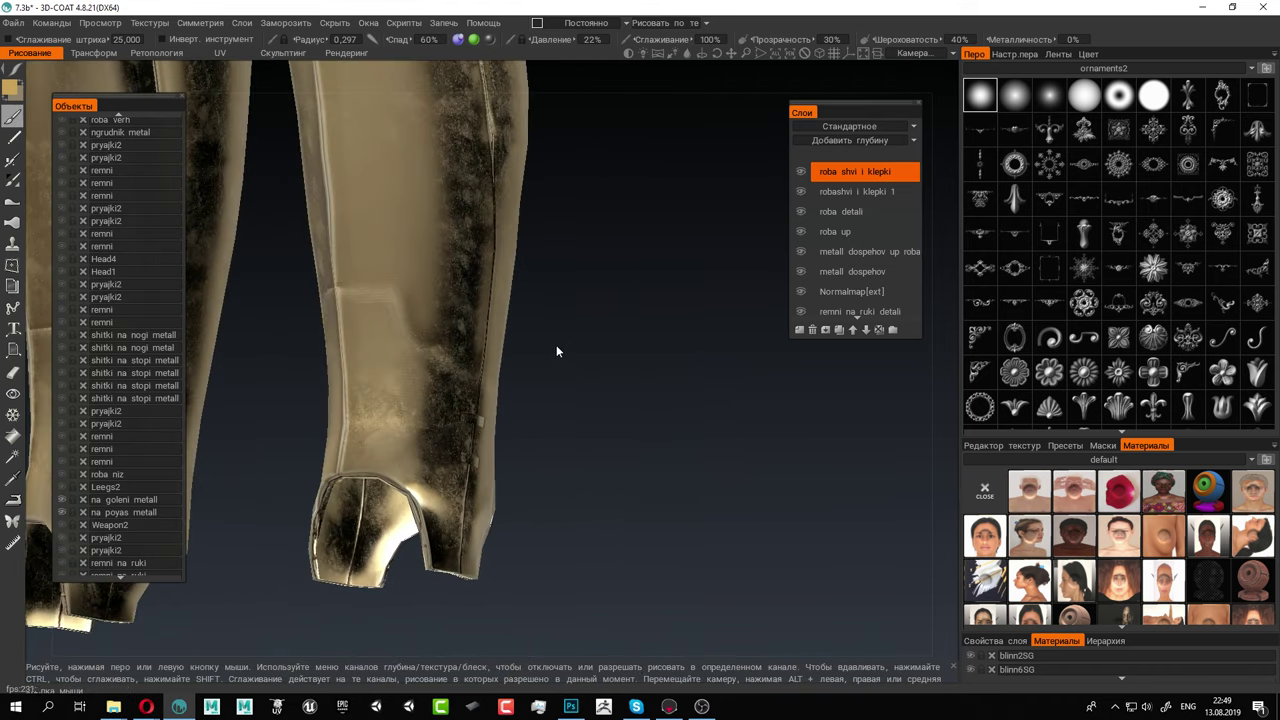
left_click_drag(557, 350, 683, 411)
right_click_drag(445, 368, 500, 388, "alt")
middle_click_drag(345, 300, 432, 364, "alt")
left_click_drag(432, 364, 492, 358, "alt")
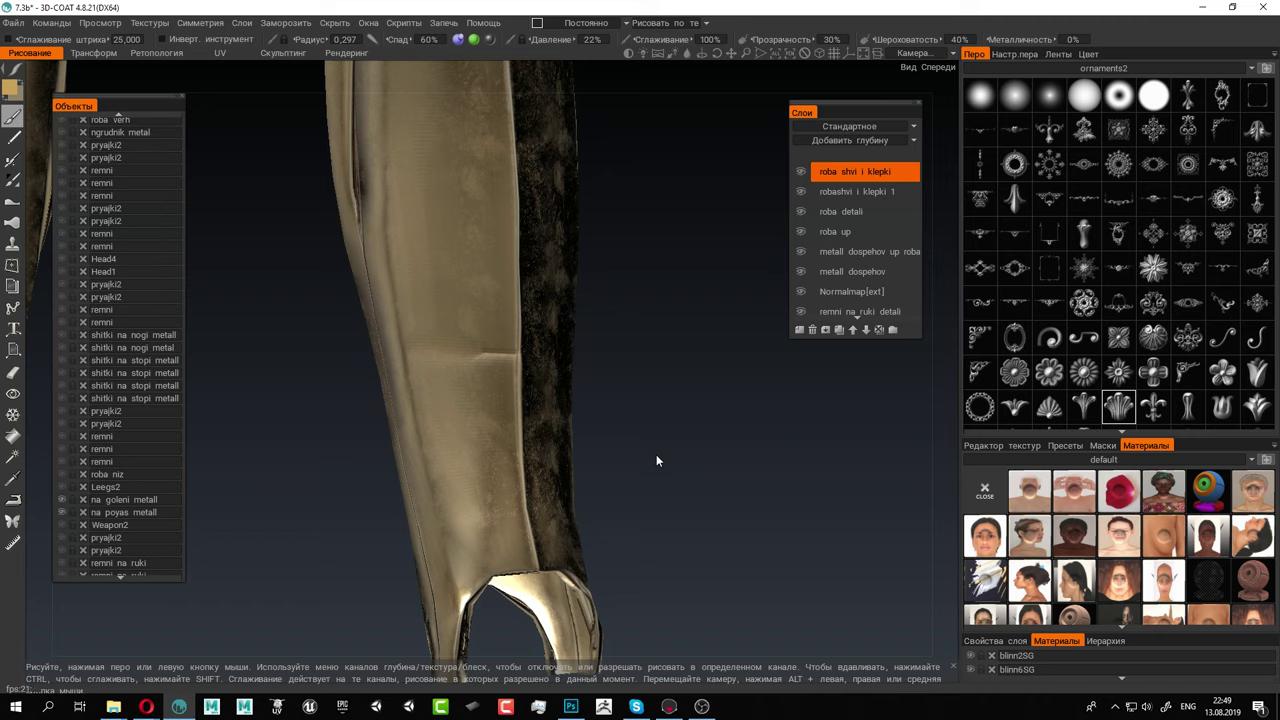
Stamp the fan leaf ornament at radius 5,835 on the shin guard's centre ridge, just above the ankle opening
mouse_move(656, 456)
left_mouse_down()
mouse_move(626, 463)
mouse_move(593, 394)
left_mouse_up()
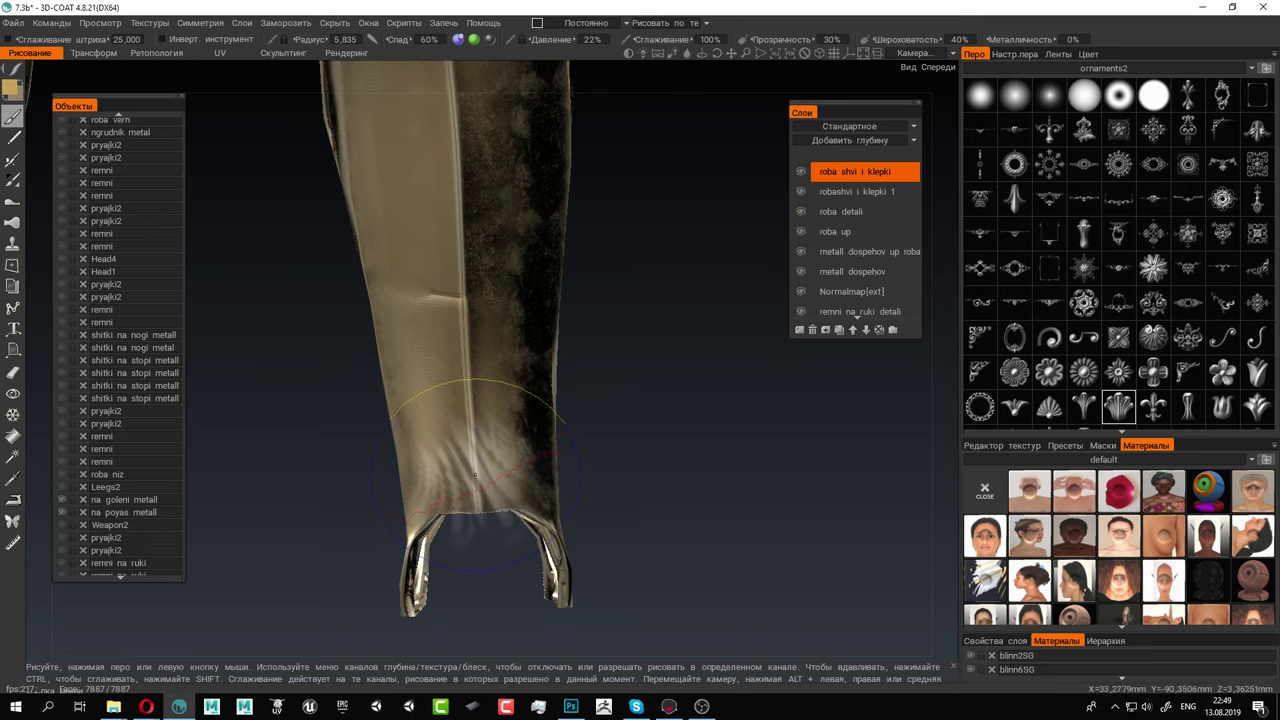
left_click_drag(476, 474, 475, 487)
left_click(476, 488)
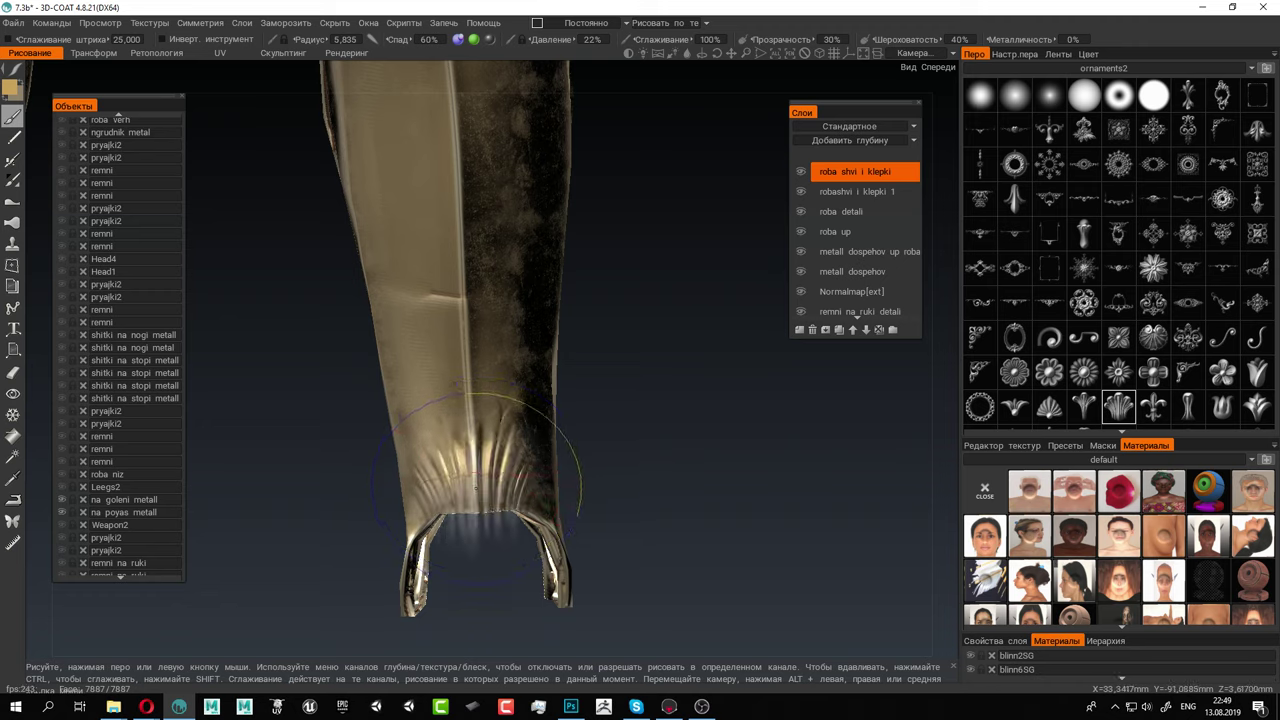
Try stamping the fan leaf ornament at radius 11,283 across the upper part of the shin guard
right_click_drag(648, 547, 420, 424, "alt")
middle_click_drag(420, 424, 421, 533, "alt")
right_click_drag(421, 533, 660, 460, "alt")
mouse_move(470, 455)
left_mouse_down("alt")
mouse_move(494, 360)
mouse_move(463, 315)
left_mouse_up("alt")
right_click_drag(453, 260, 550, 260)
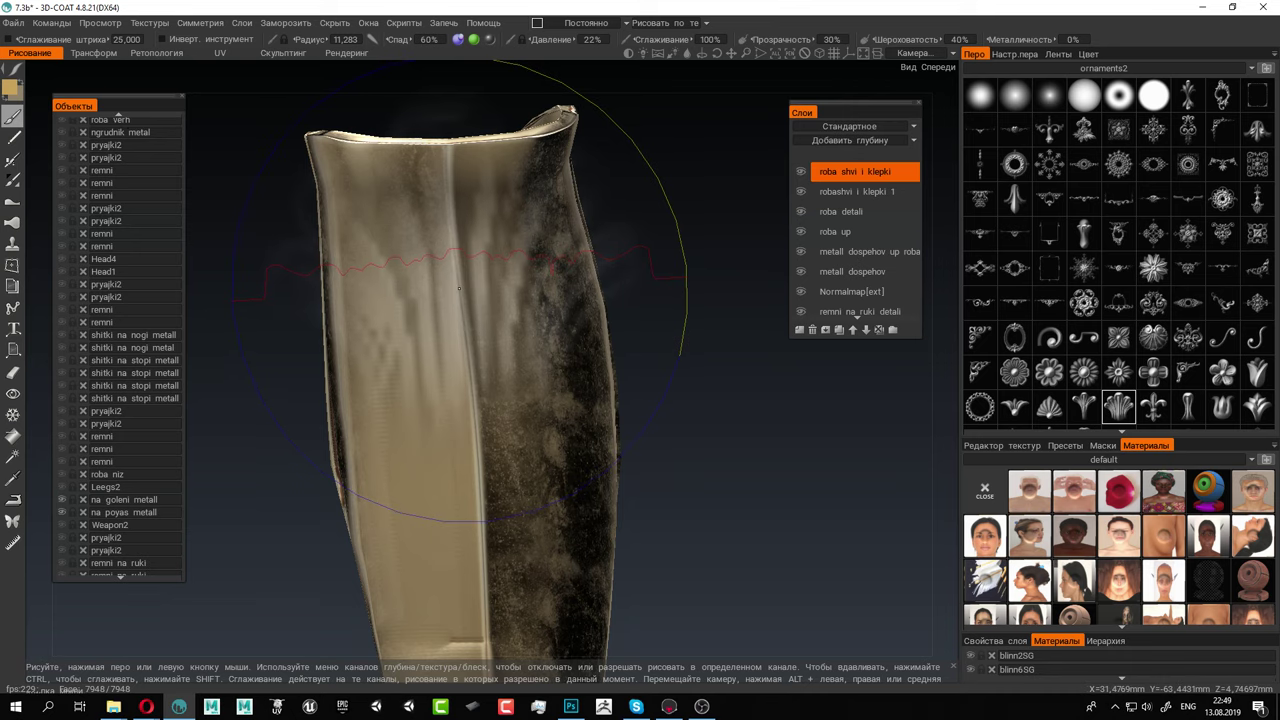
left_click_drag(459, 288, 487, 305)
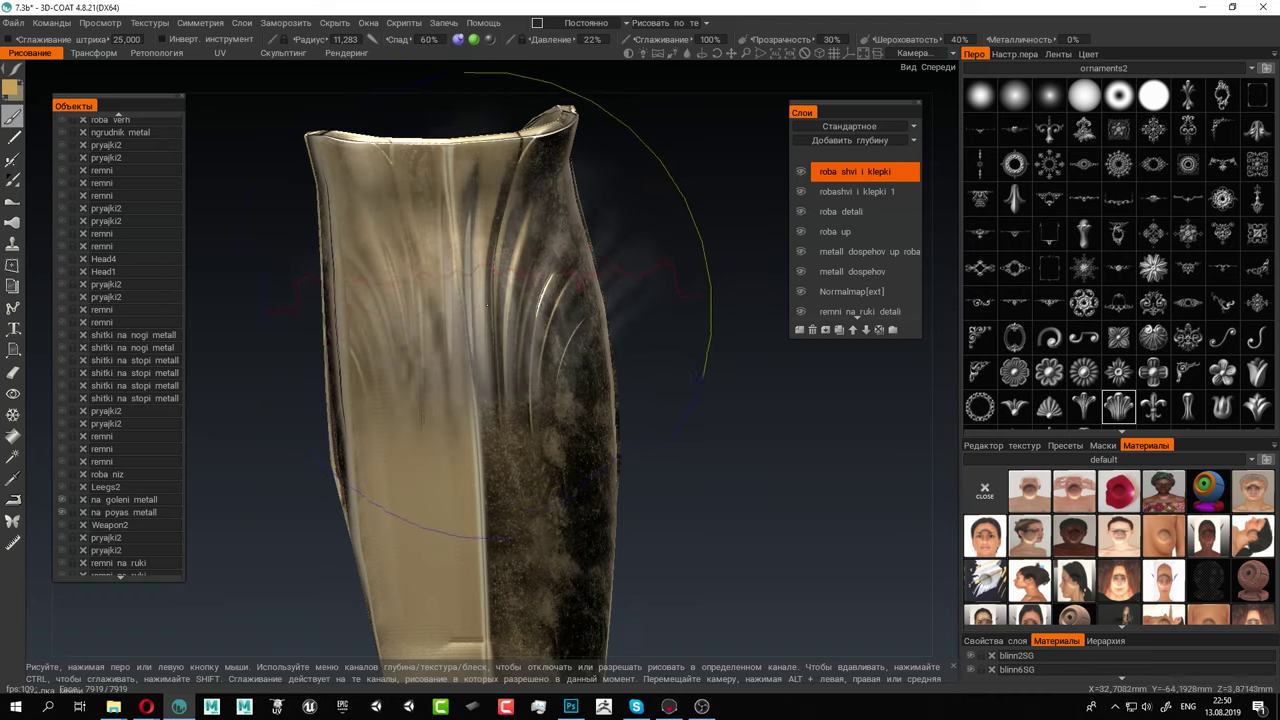
key("ctrl+z")
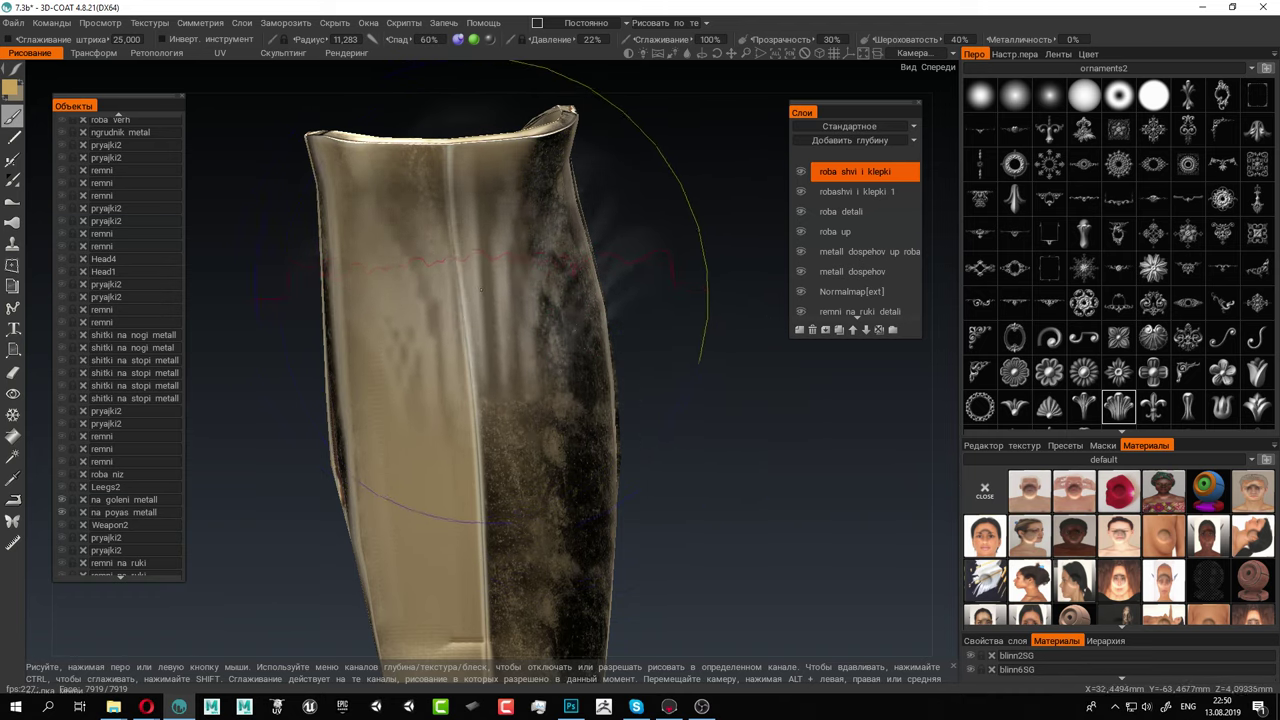
Try stamping the fan leaf ornament at radius 8,719 close below the shin guard's upper rim
right_click_drag(481, 290, 454, 288)
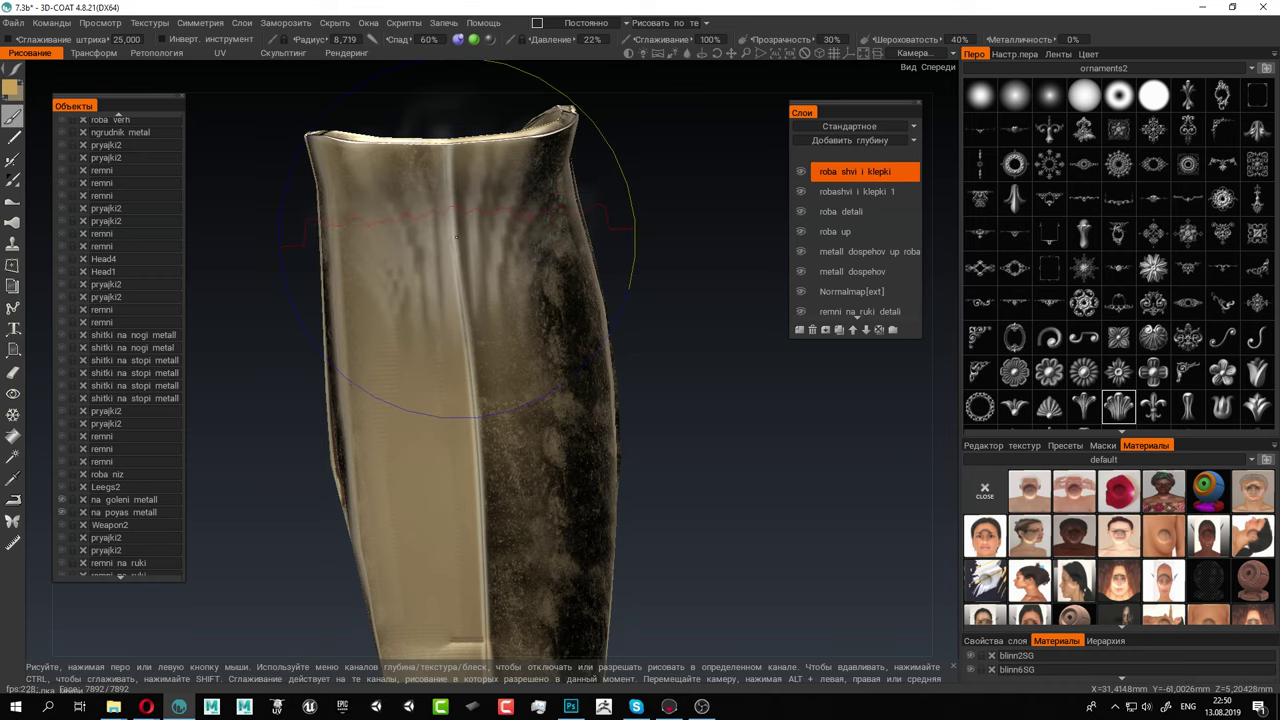
left_click(456, 237)
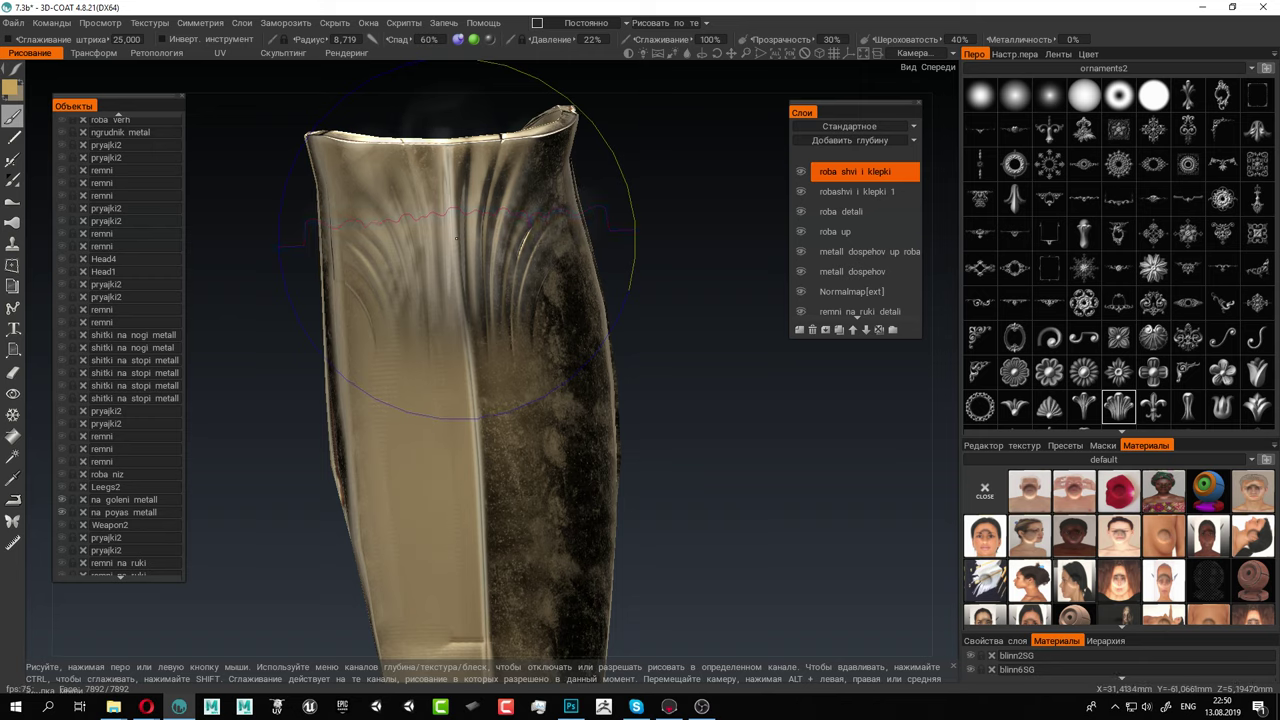
left_click(457, 238)
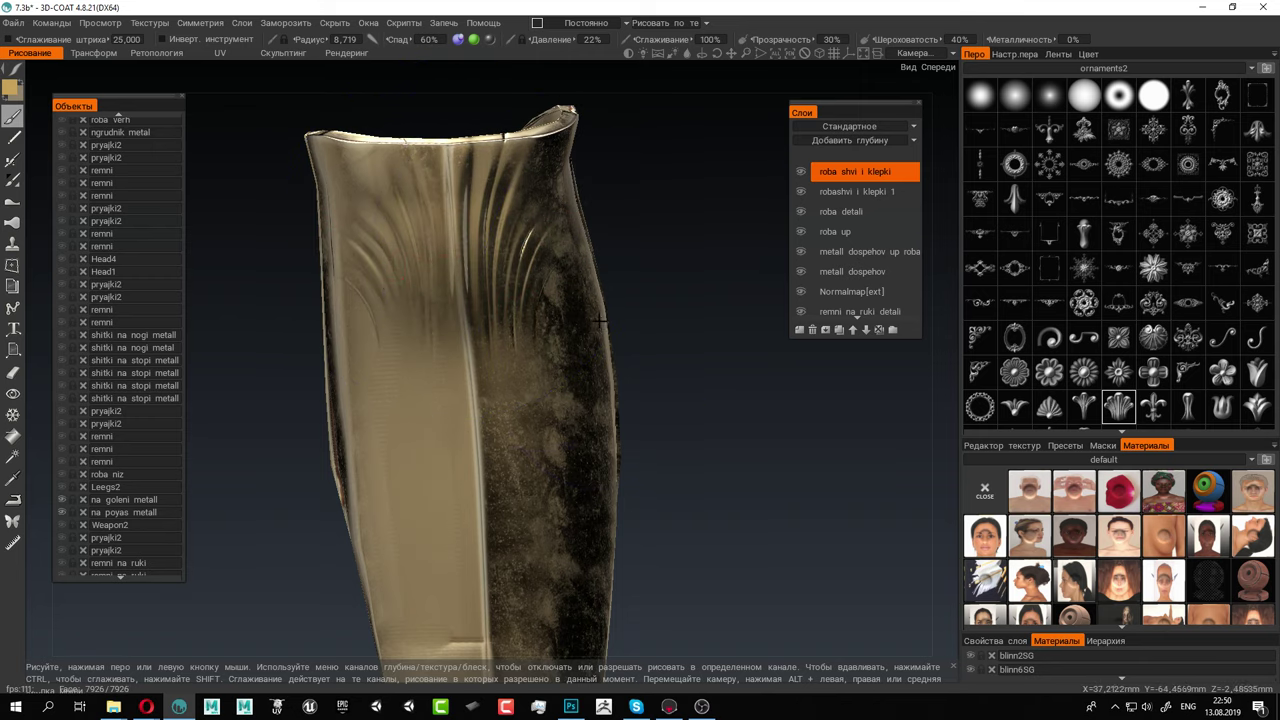
left_click_drag(600, 321, 586, 323, "alt")
key("ctrl+z")
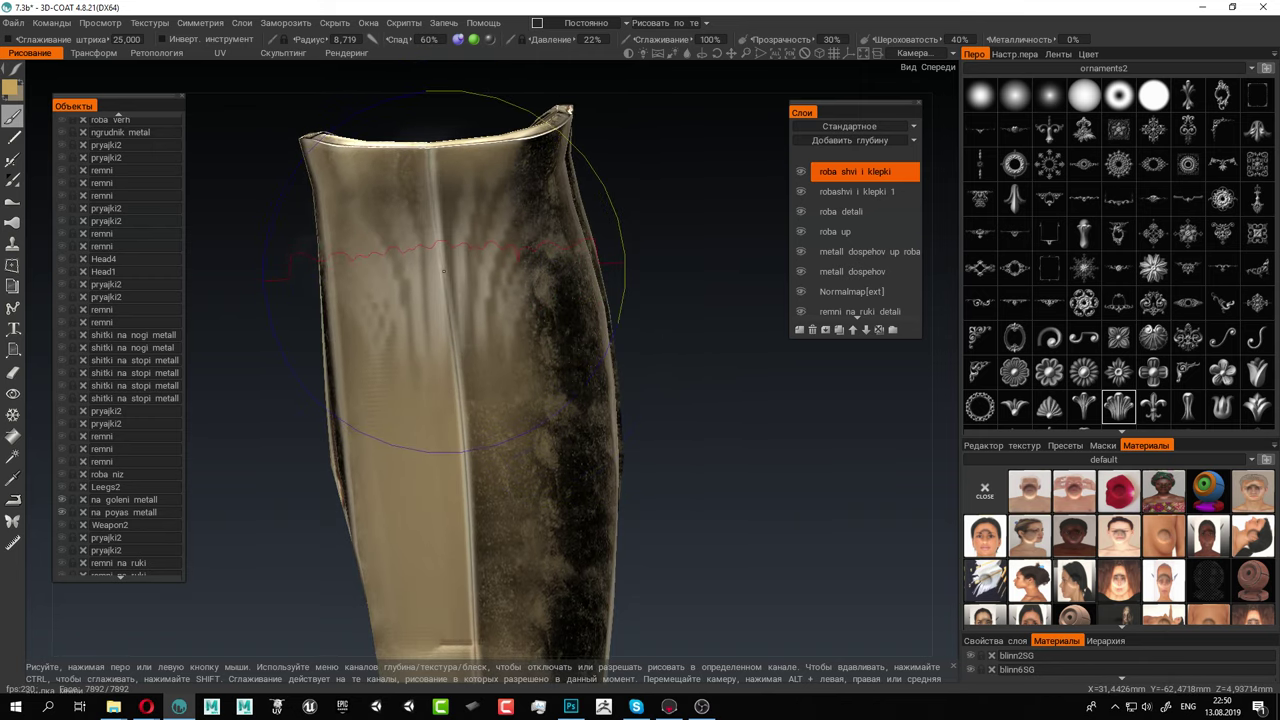
Stamp the fan leaf at radius 8,719 on the upper shin guard's centre ridge, slightly rotated to align with it
key("9")
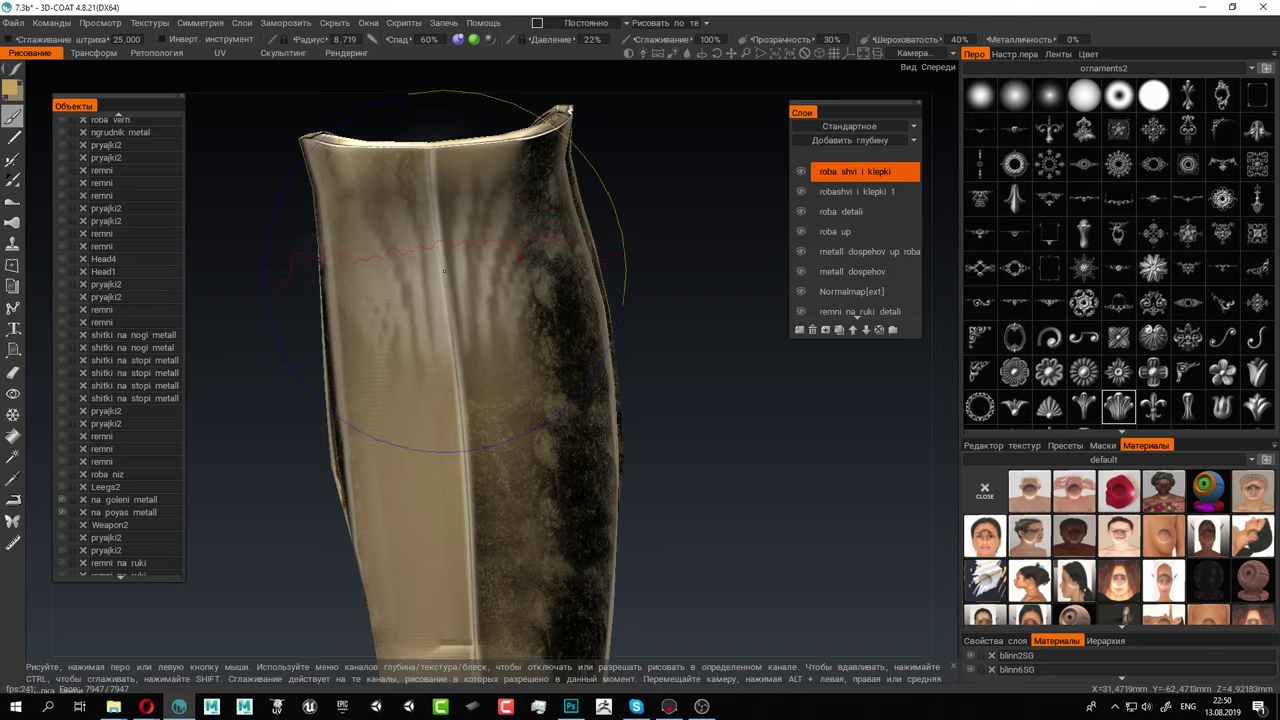
left_click_drag(444, 270, 444, 270)
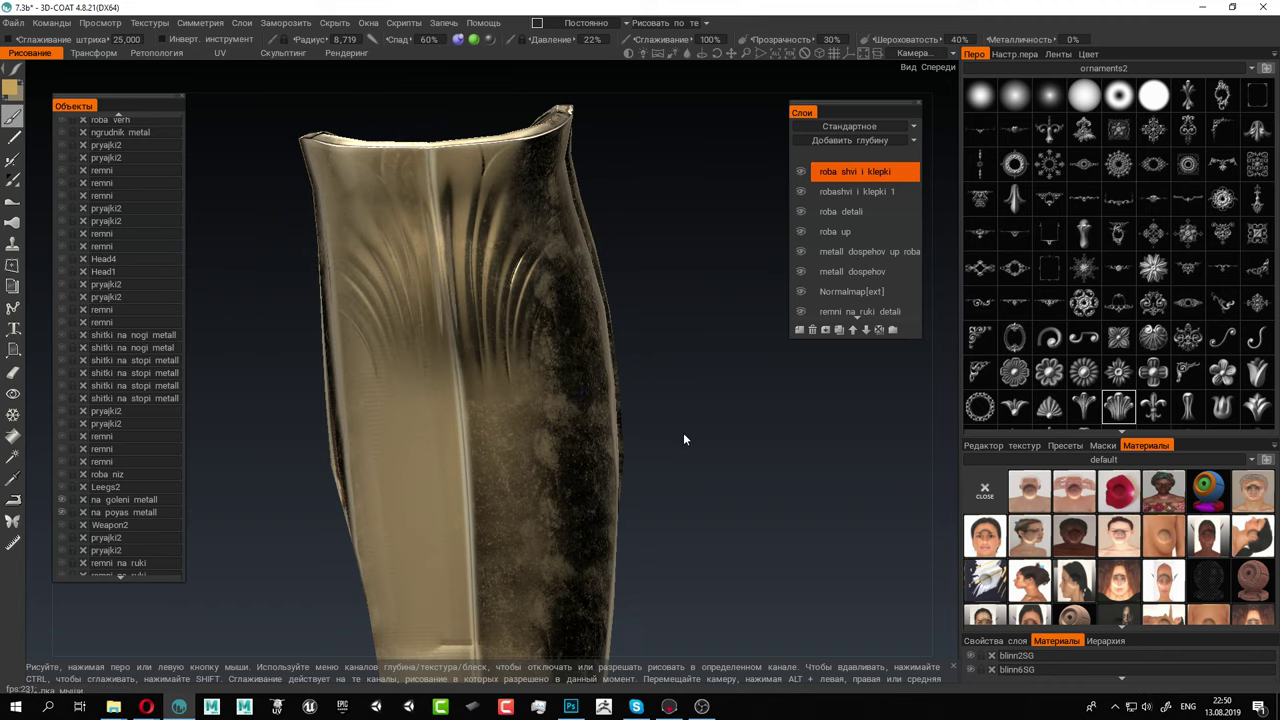
Stamp the fan leaf ornament at radius 8,719 on the back of the shin guard, just above the heel opening
right_click_drag(684, 434, 556, 404, "alt")
middle_click_drag(556, 404, 554, 341, "alt")
left_click_drag(554, 341, 540, 317, "alt")
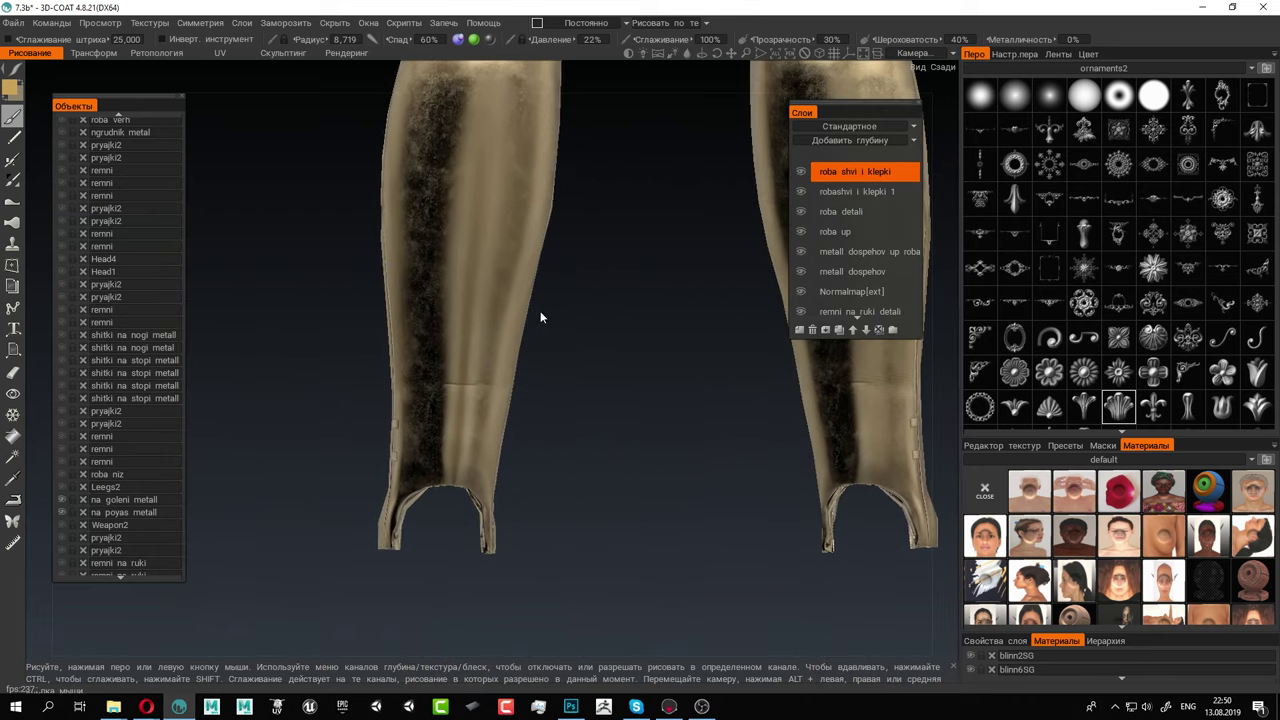
left_click_drag(489, 399, 445, 432)
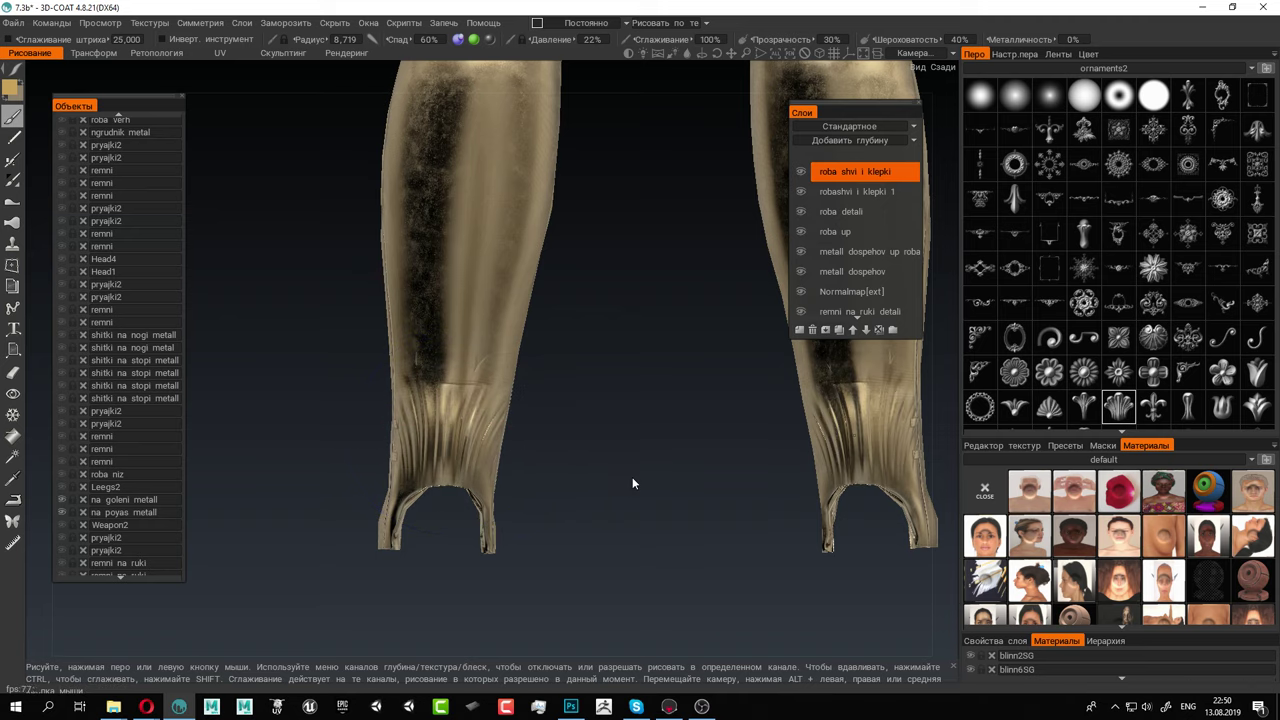
Stamp a round rosette ornament at radius 2,404 on the front plate, beside the side seam and below the upper rim
left_click_drag(632, 483, 437, 397)
right_click_drag(437, 397, 460, 388, "alt")
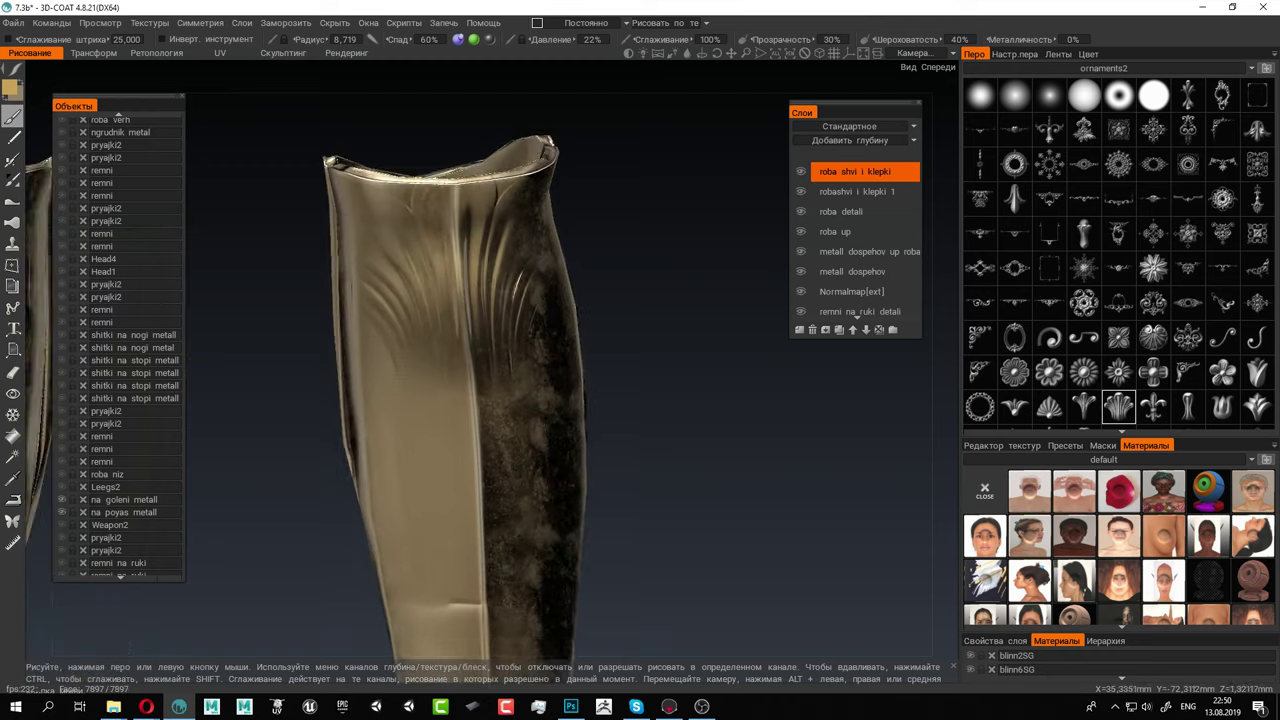
left_click_drag(460, 388, 497, 411, "alt")
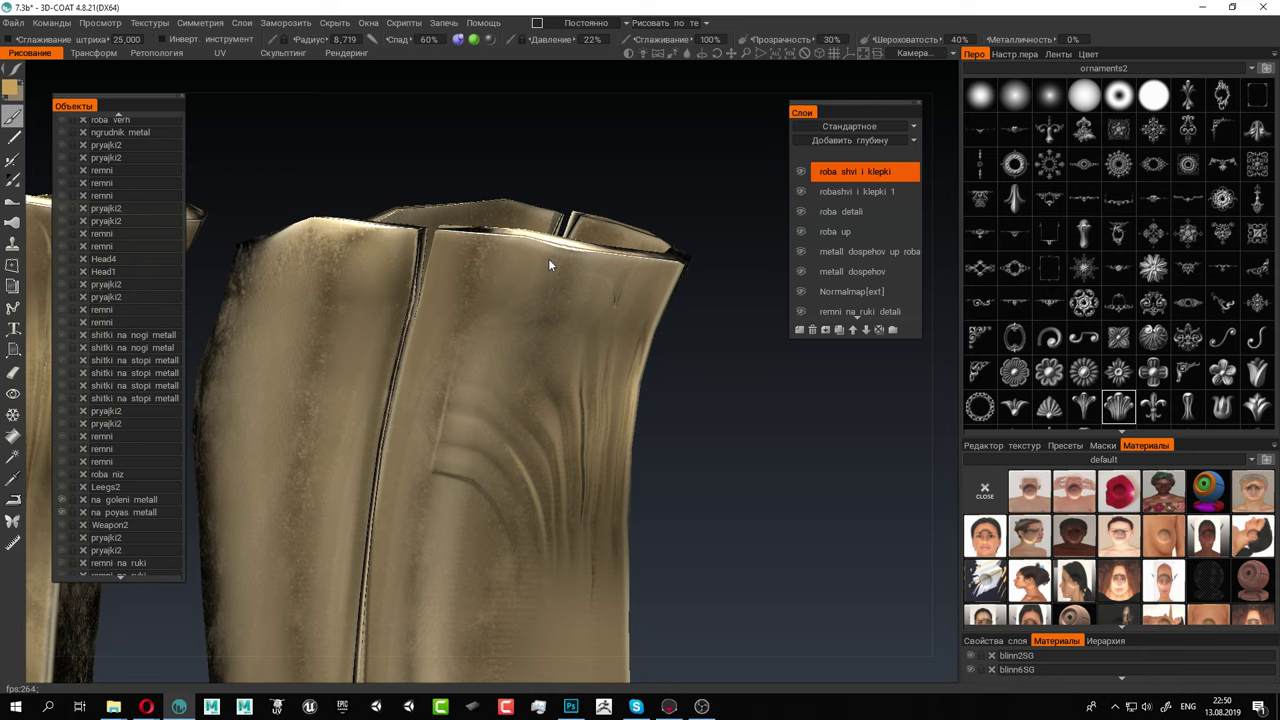
right_click_drag(492, 276, 273, 296)
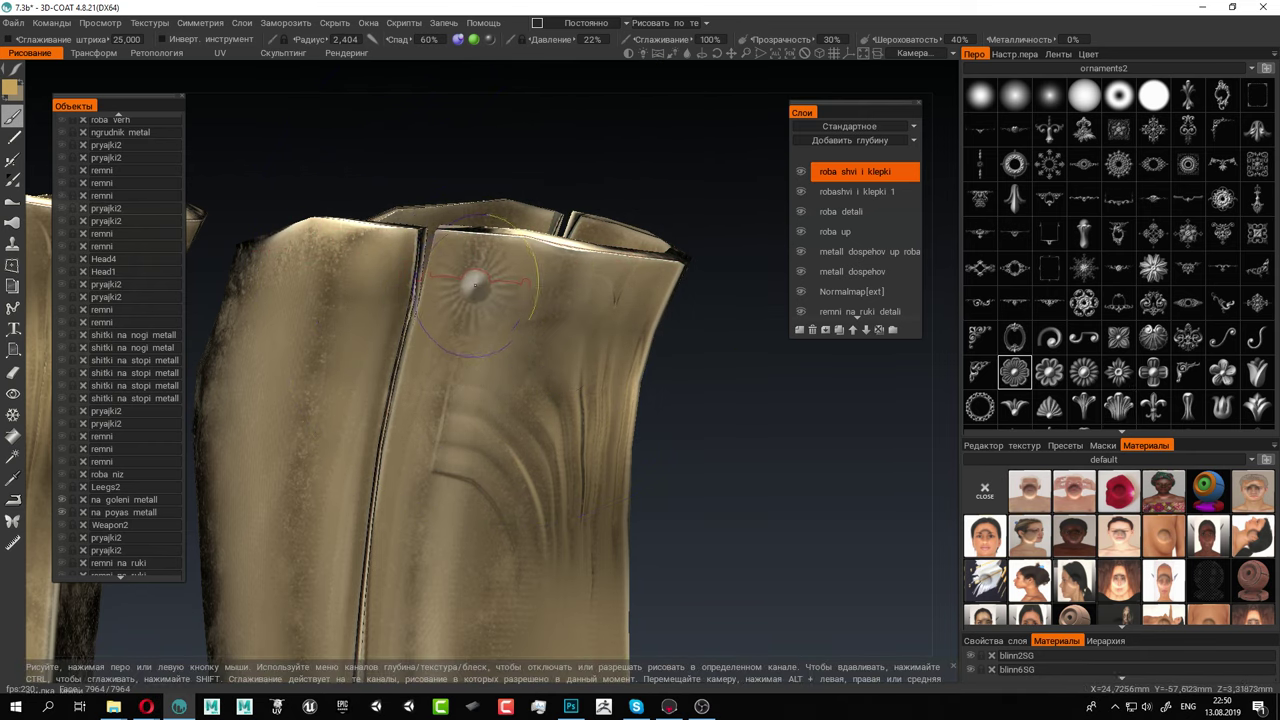
left_click(475, 285)
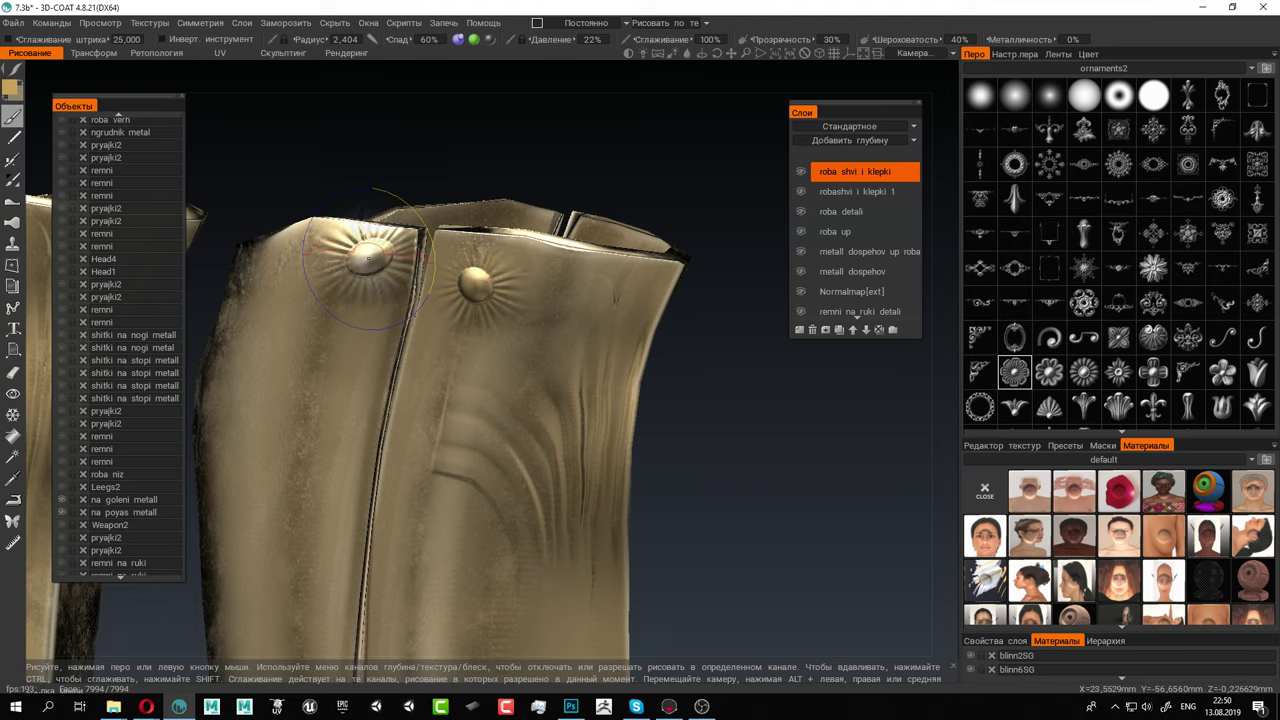
Stamp a matching rosette at radius 2,004 on the rear plate across the side seam, just below the rim
left_click_drag(360, 268, 395, 278, "alt")
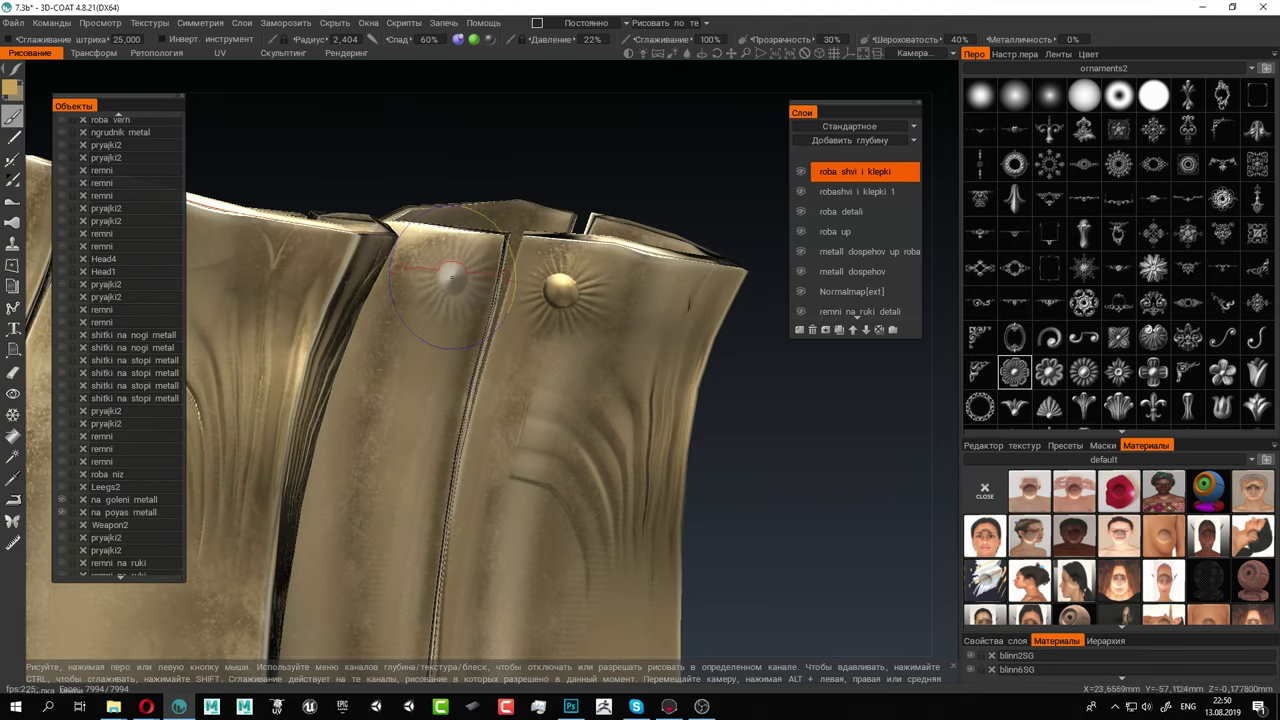
left_click(446, 276)
left_click(445, 276)
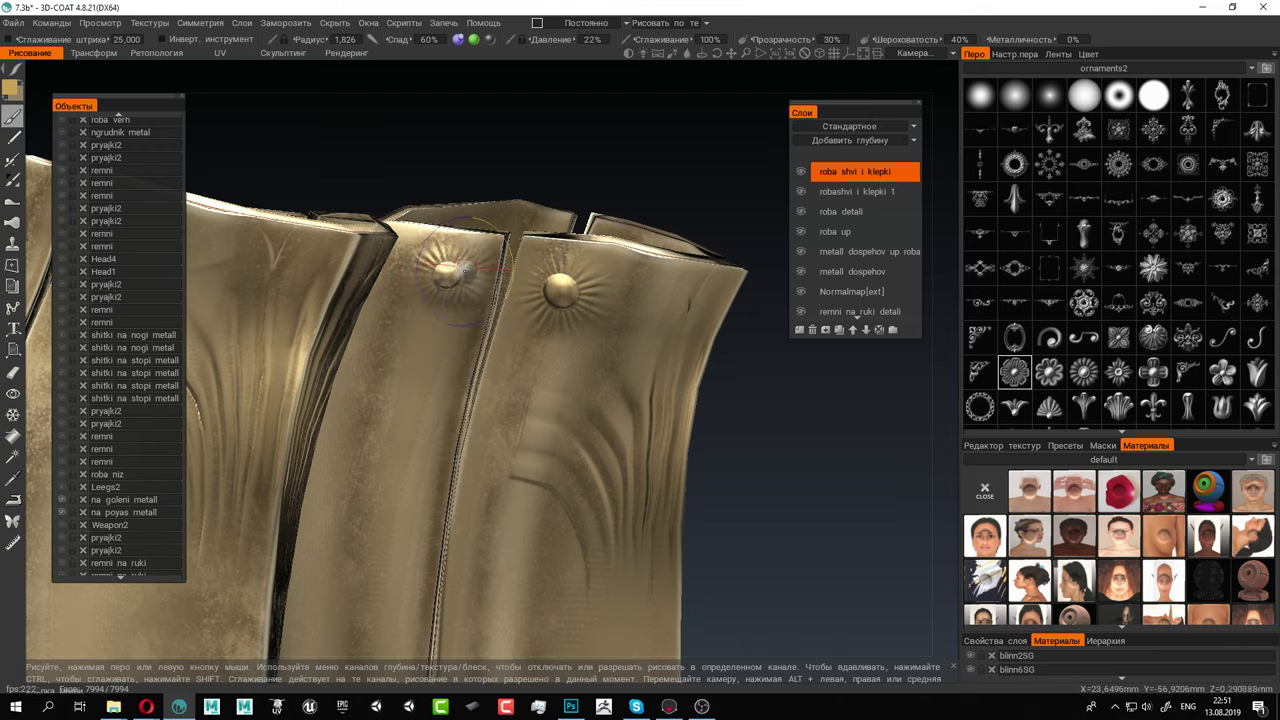
scroll(451, 270, "up", 1)
left_click(454, 272)
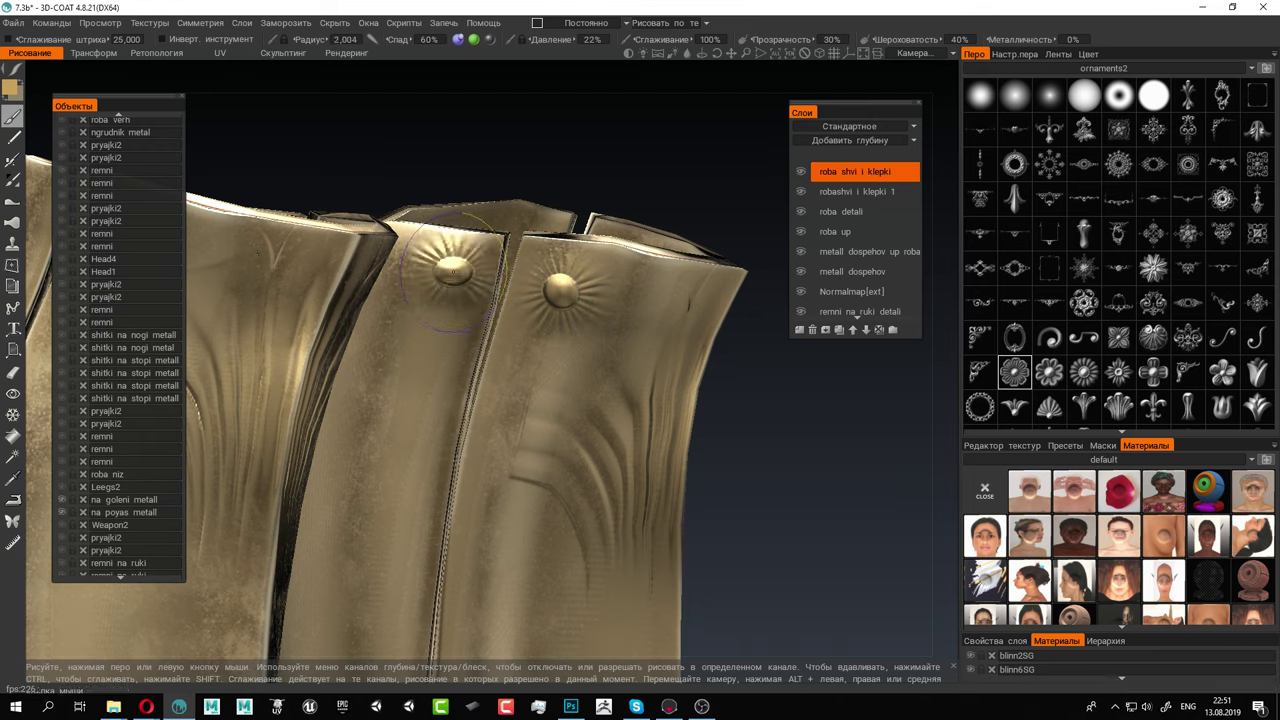
Try stamping the rosette near the upper rim of the bare plate, seen from the left side of the shin guards
right_click_drag(455, 272, 545, 350, "alt")
middle_click_drag(545, 350, 551, 201, "alt")
mouse_move(551, 201)
left_mouse_down("alt")
mouse_move(600, 229)
mouse_move(543, 274)
mouse_move(543, 294)
mouse_move(507, 188)
mouse_move(428, 215)
mouse_move(509, 260)
mouse_move(449, 251)
mouse_move(443, 277)
left_mouse_up("alt")
left_click(507, 188)
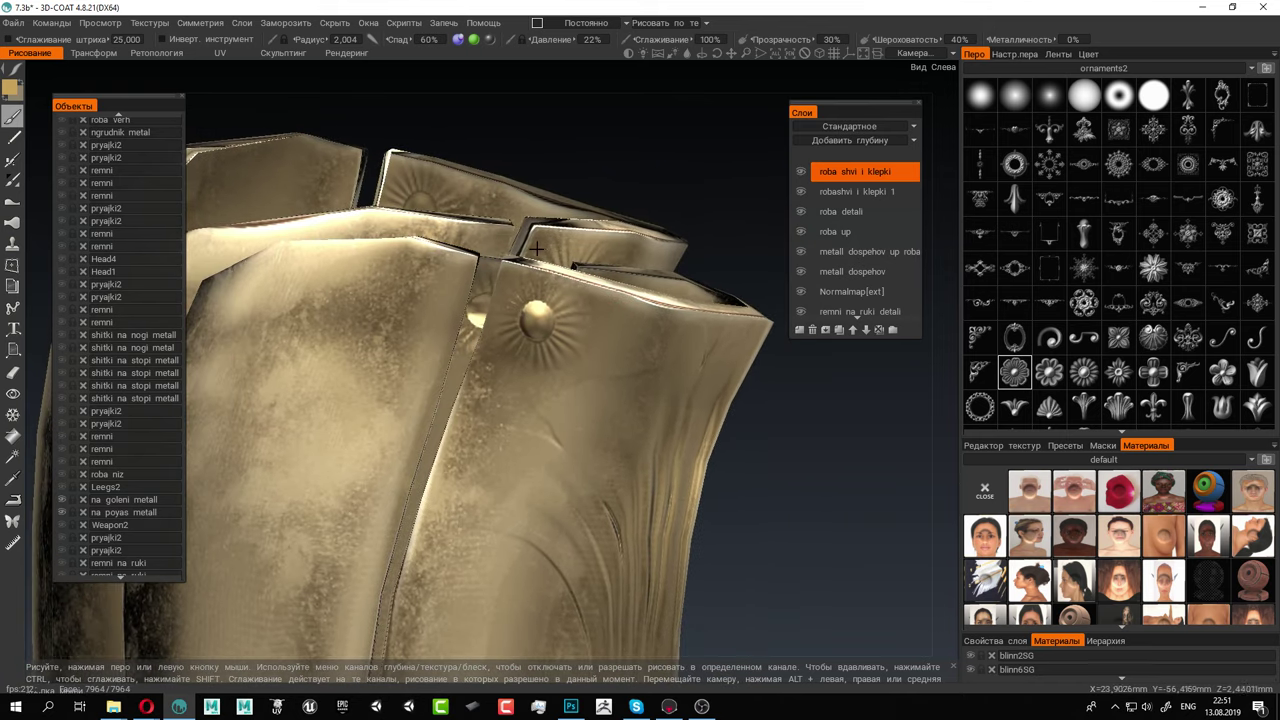
left_click(427, 286)
key("ctrl+z")
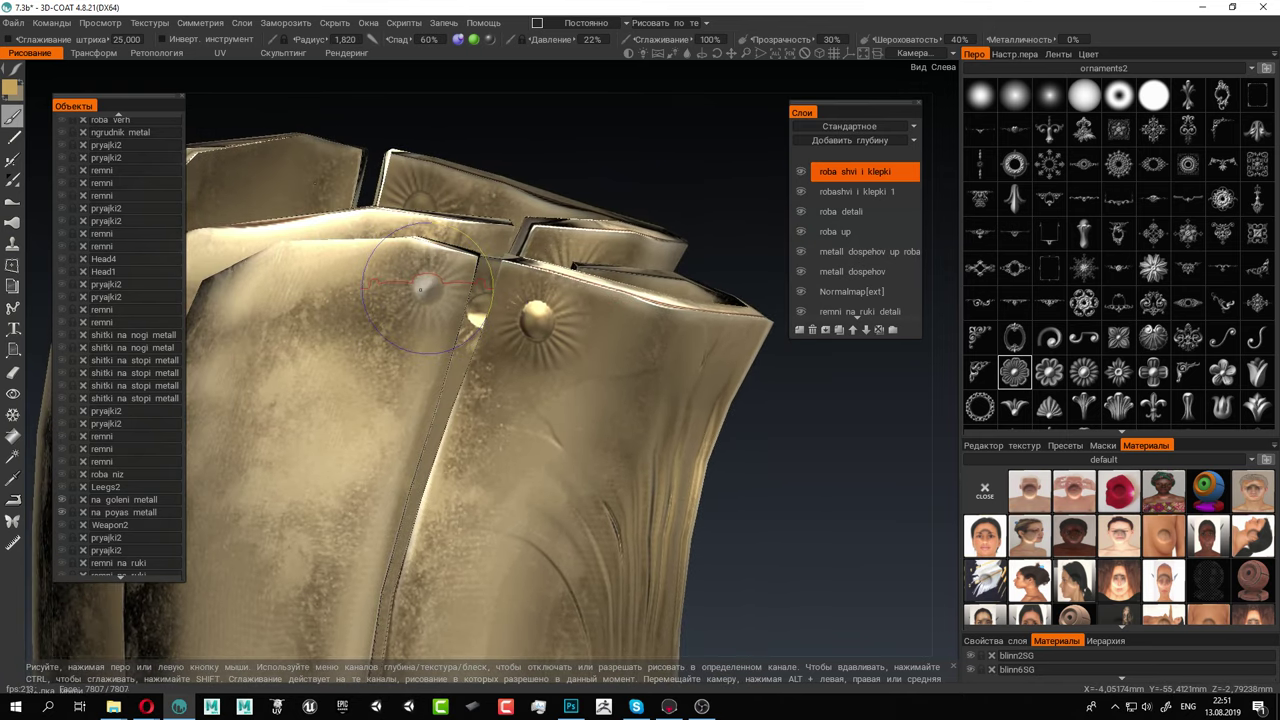
left_click(305, 183)
Examine the shin guards' ankle plates, side seams and existing ornaments from several sides
right_click_drag(616, 356, 312, 202, "alt")
middle_click_drag(596, 300, 592, 128, "alt")
left_click_drag(660, 236, 590, 200, "alt")
right_click_drag(487, 316, 410, 530, "alt")
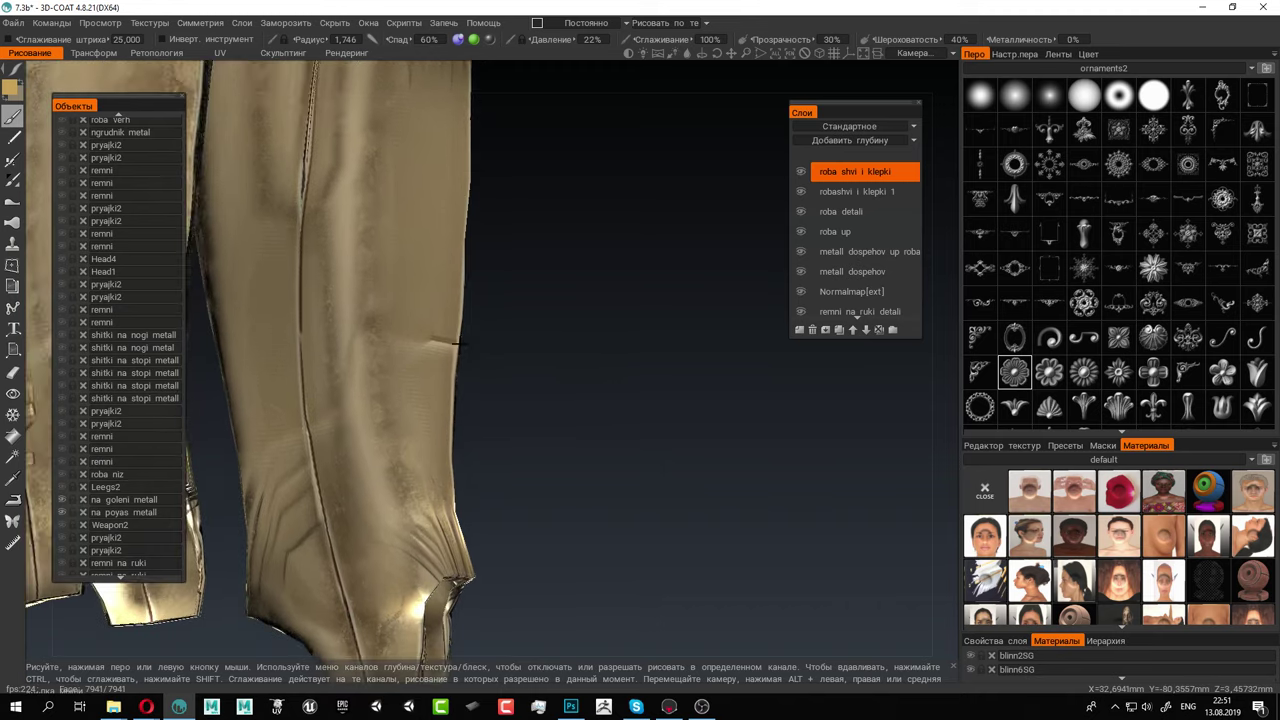
middle_click_drag(410, 560, 446, 366, "alt")
right_click_drag(446, 366, 480, 430, "alt")
left_click_drag(470, 430, 550, 412, "alt")
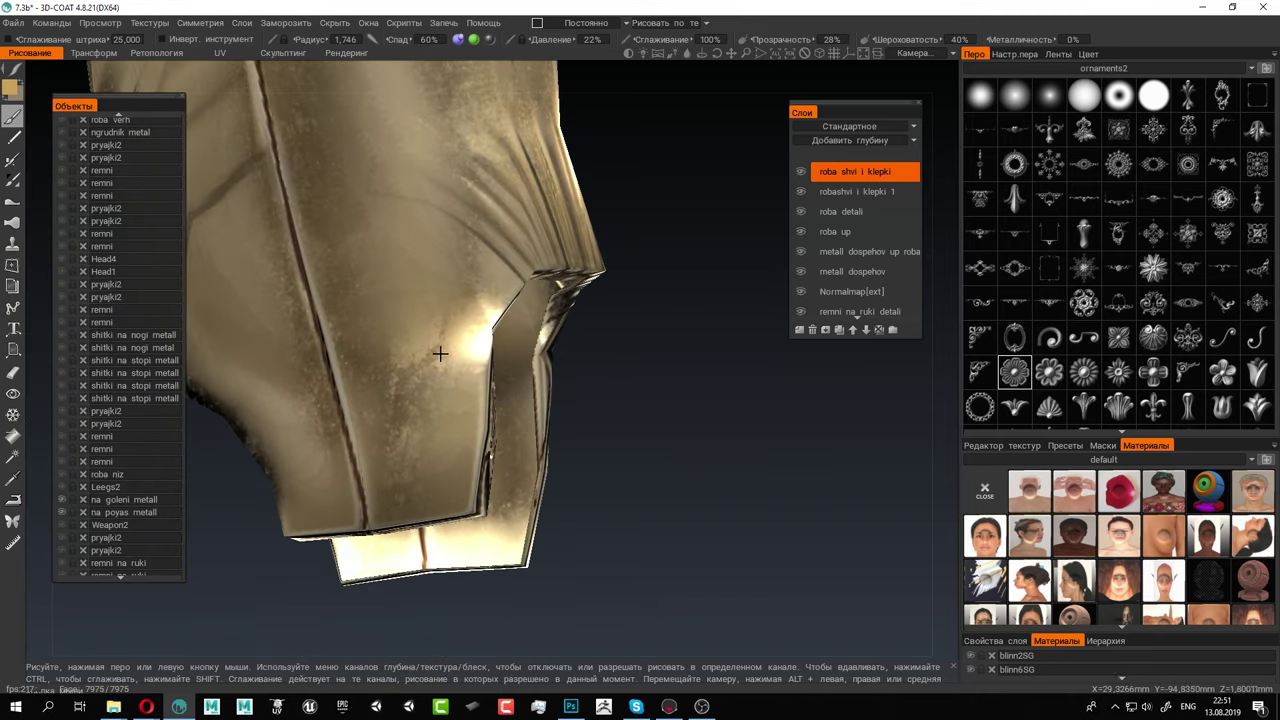
mouse_move(22, 72)
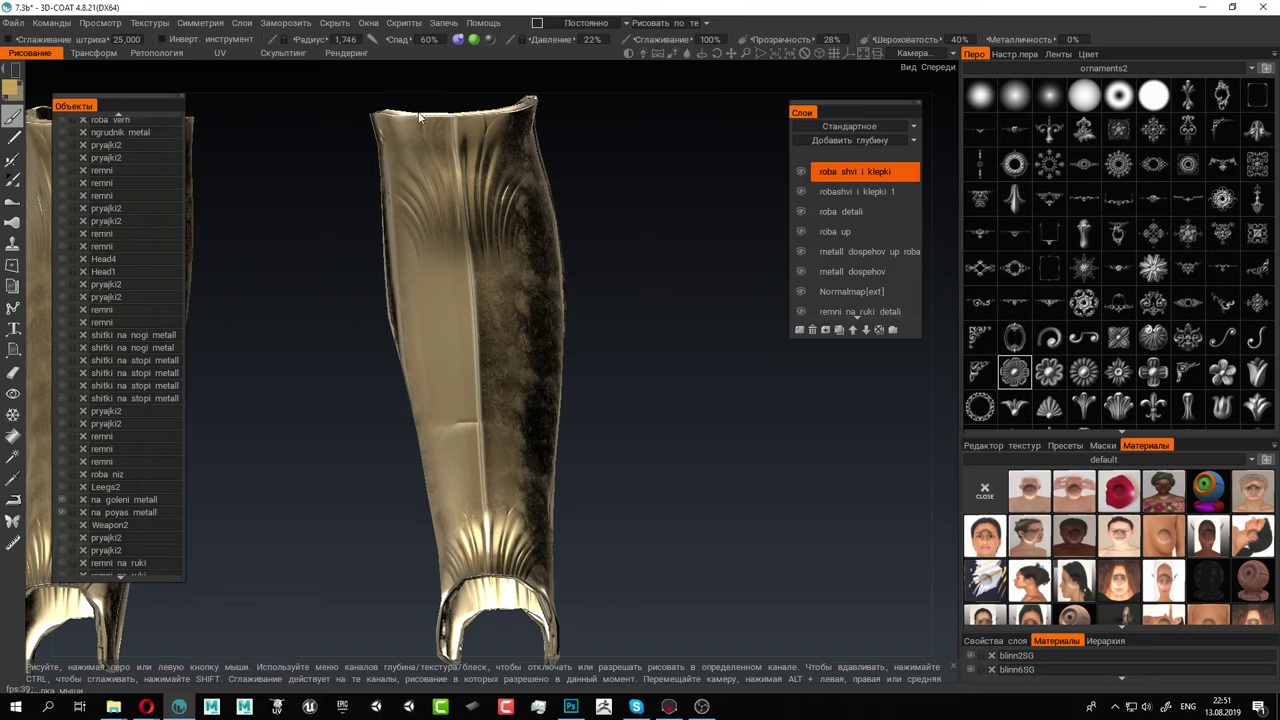
left_click_drag(565, 350, 439, 356, "alt")
middle_click_drag(439, 356, 491, 95, "alt")
right_click_drag(491, 95, 734, 406, "alt")
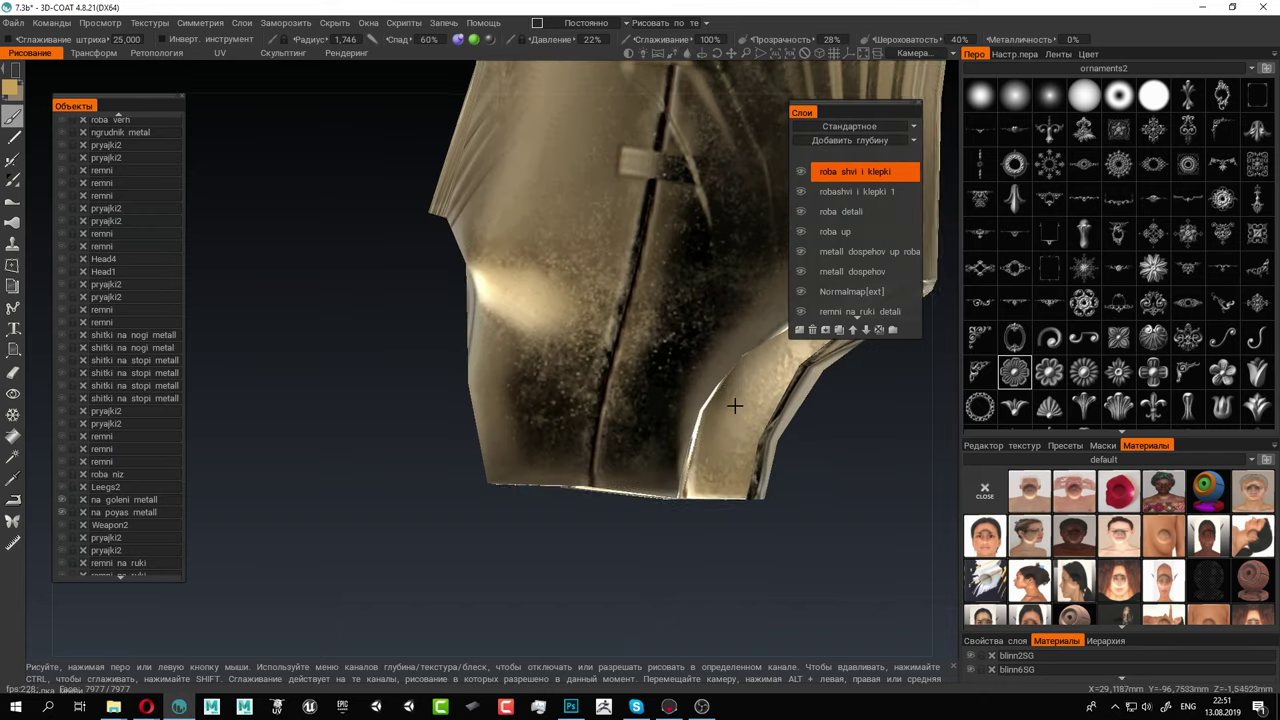
middle_click_drag(734, 406, 560, 520, "alt")
scroll(280, 191, "down", 5)
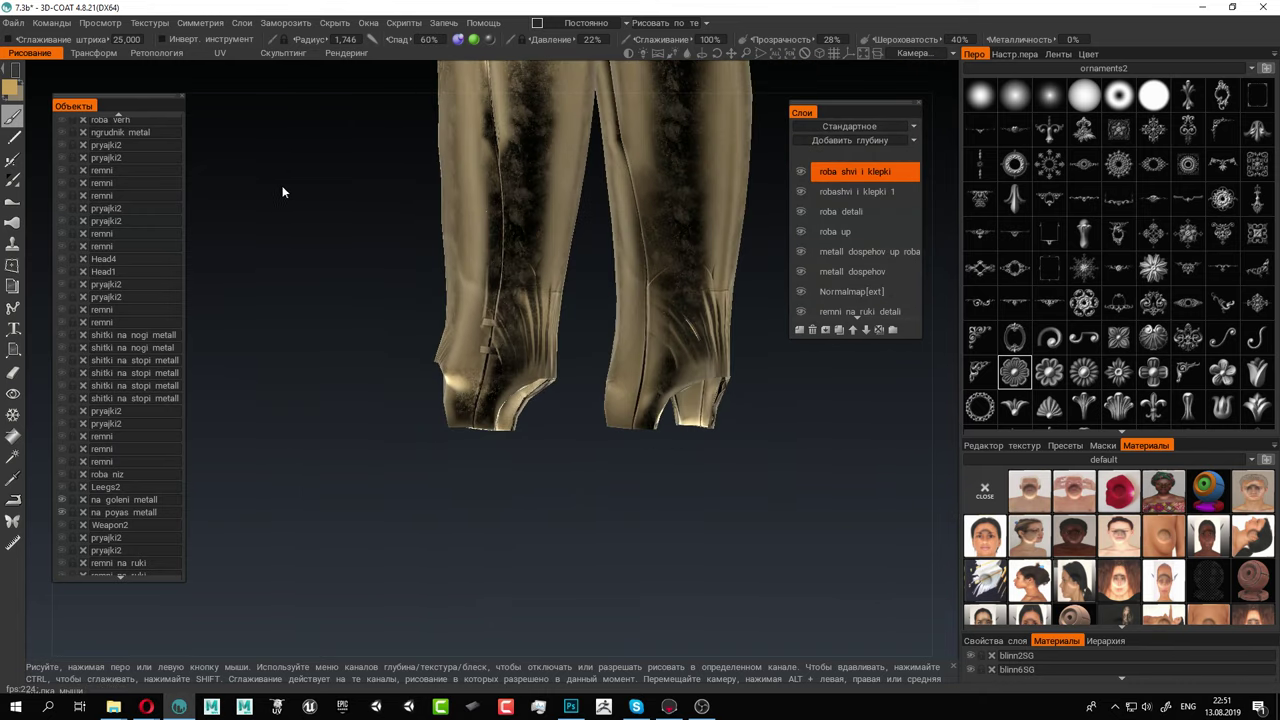
left_click_drag(280, 191, 480, 386, "alt")
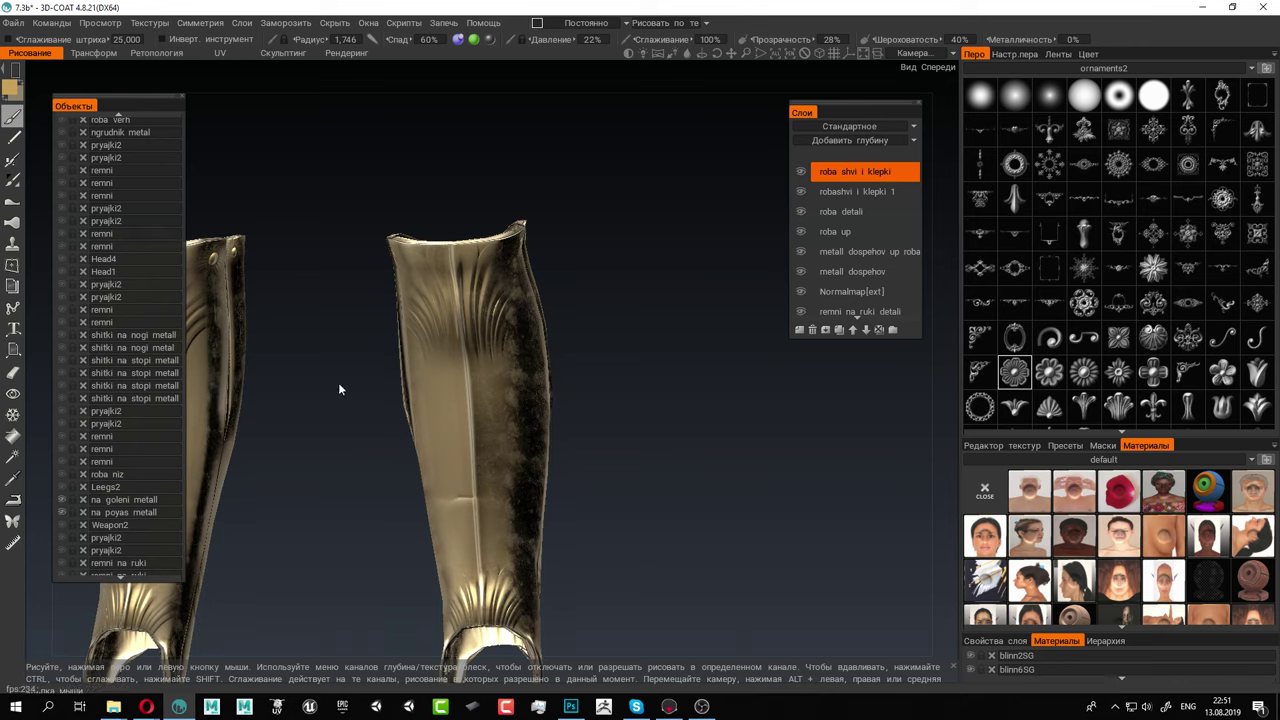
Try drawing a rectangular band across the middle of the shin guard with the soft round brush
left_click(970, 96)
mouse_move(360, 516)
left_mouse_down()
mouse_move(462, 455)
mouse_move(588, 407)
left_mouse_up()
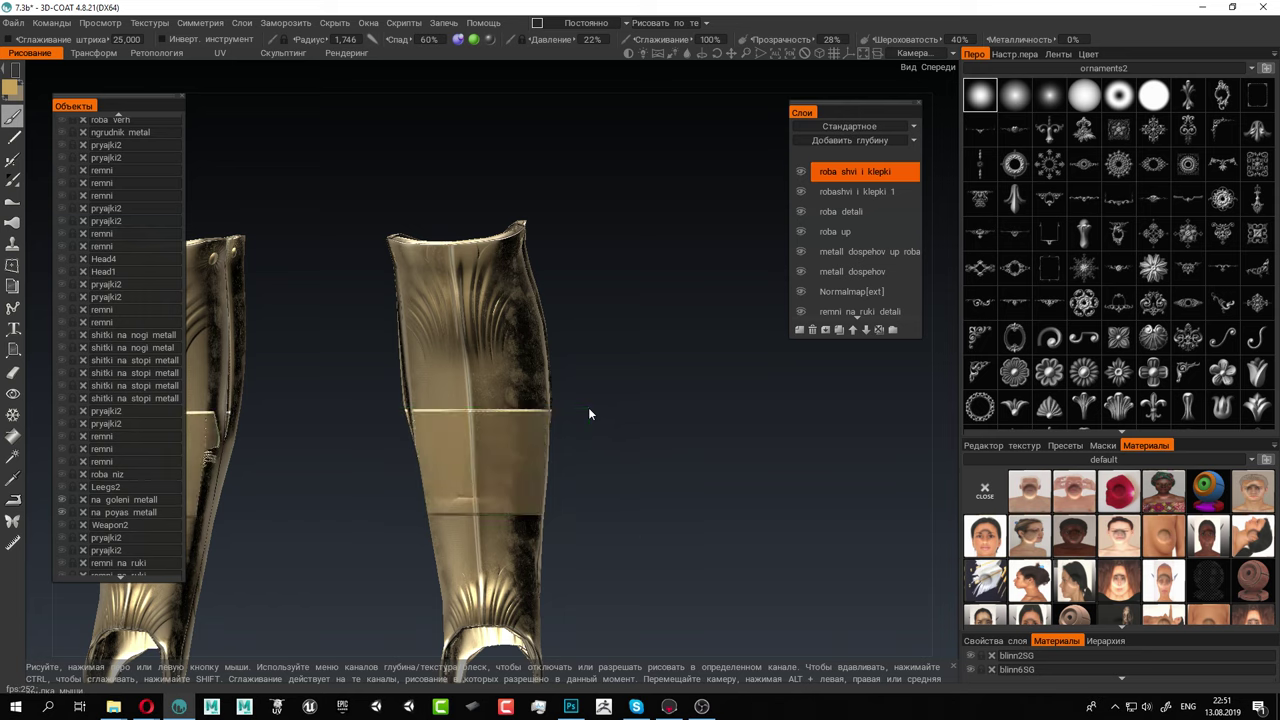
key("ctrl+z")
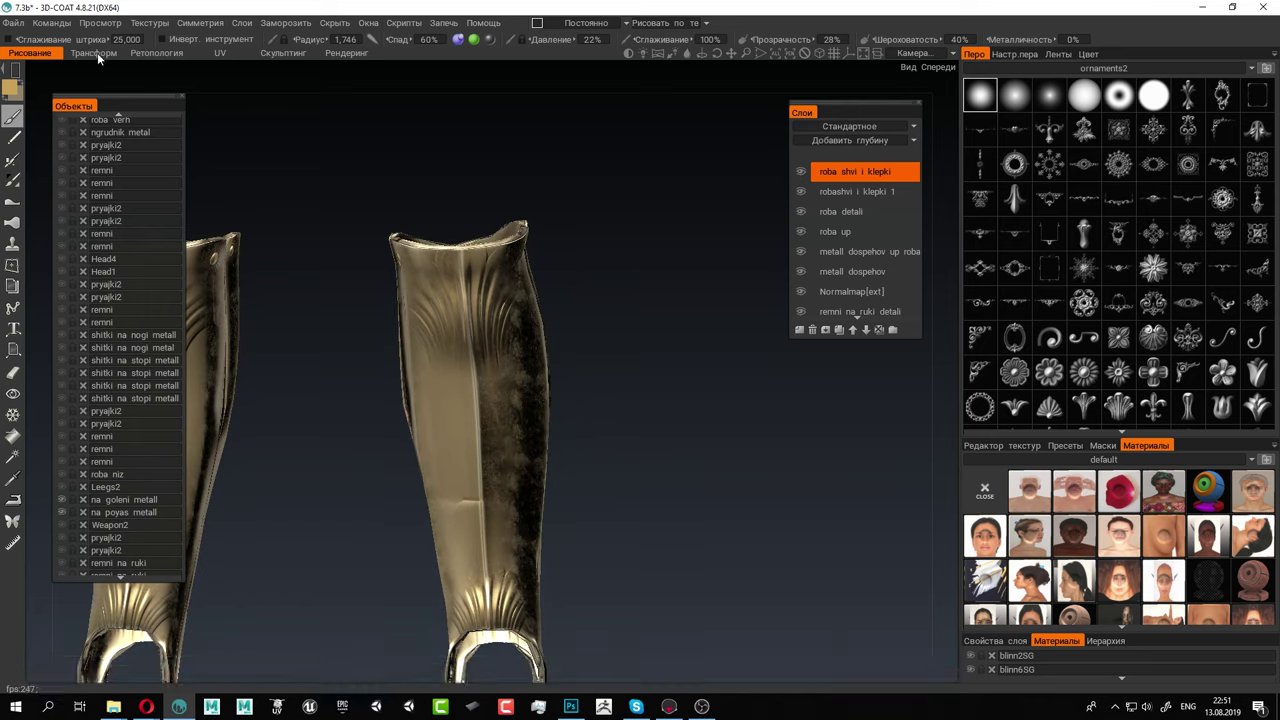
Outline an angled polygonal band around the shin guard below the upper fan leaf, using the soft round brush at radius 1,746
left_click(14, 74)
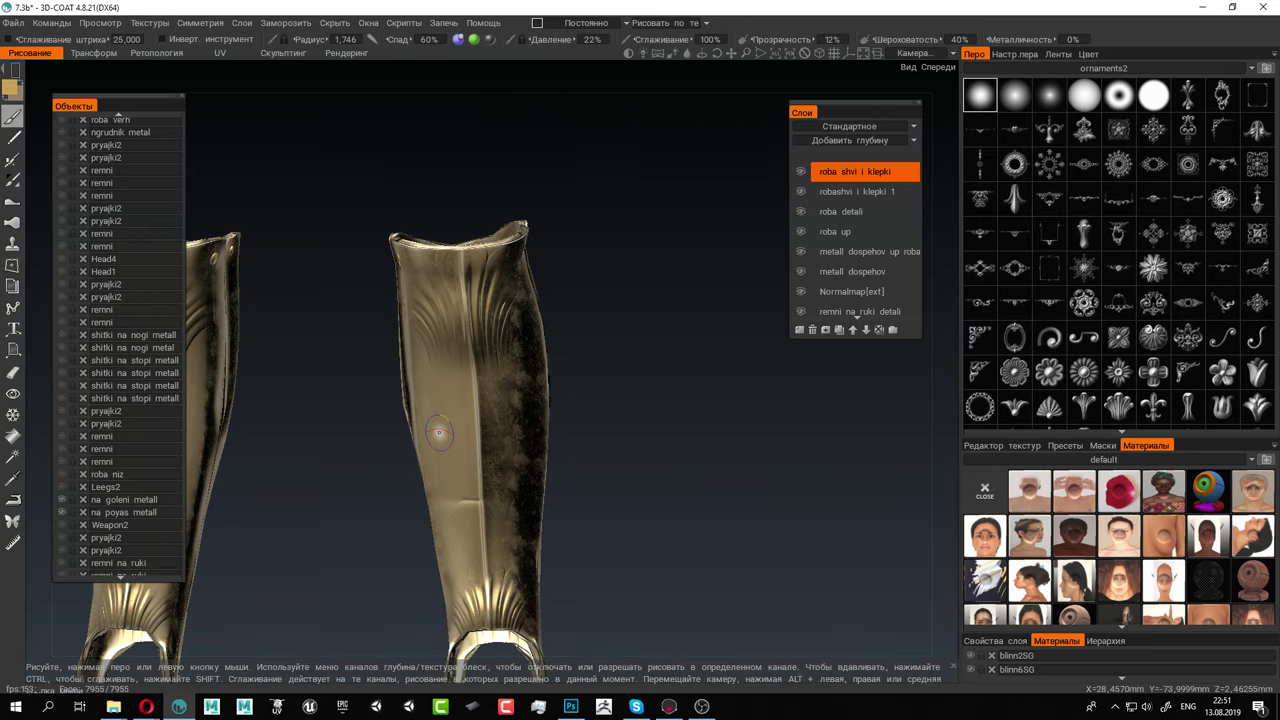
mouse_move(20, 76)
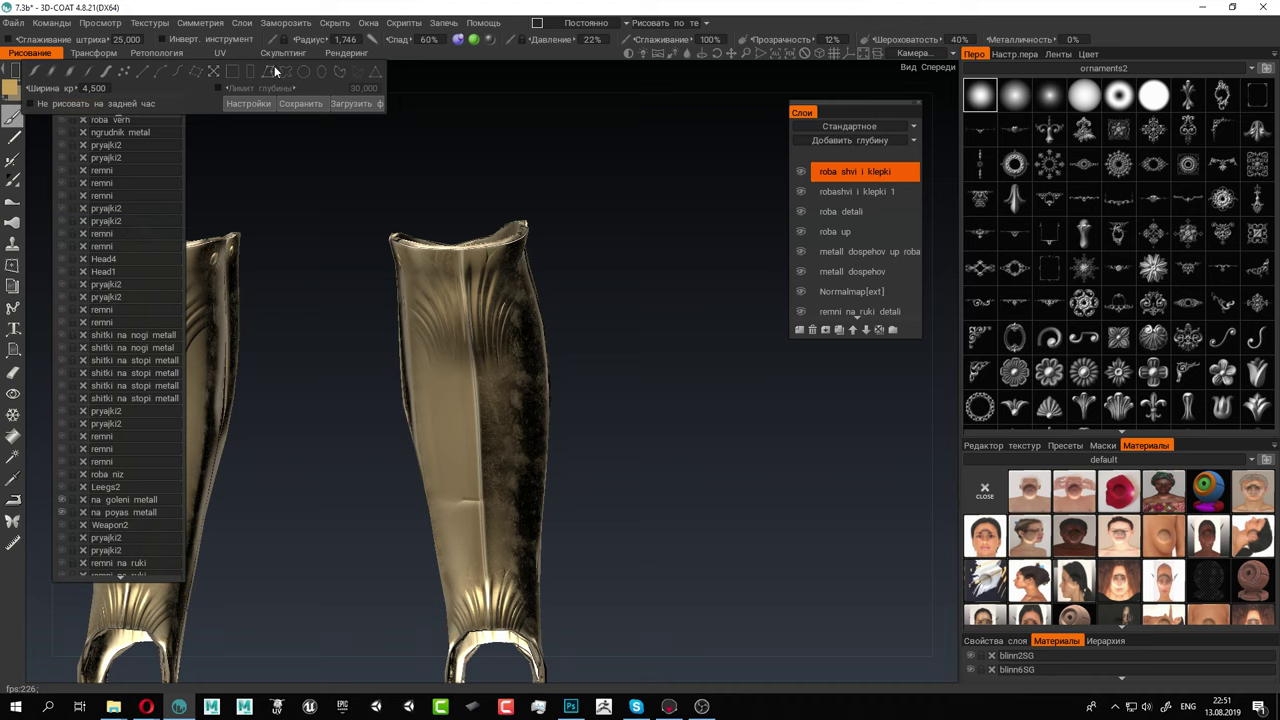
left_click(270, 71)
middle_click_drag(426, 297, 388, 150, "alt")
right_click_drag(388, 150, 455, 320, "alt")
middle_click_drag(455, 320, 478, 382, "alt")
mouse_move(478, 382)
left_mouse_down("alt")
mouse_move(484, 323)
mouse_move(540, 307)
mouse_move(523, 406)
mouse_move(186, 423)
mouse_move(197, 415)
left_mouse_up("alt")
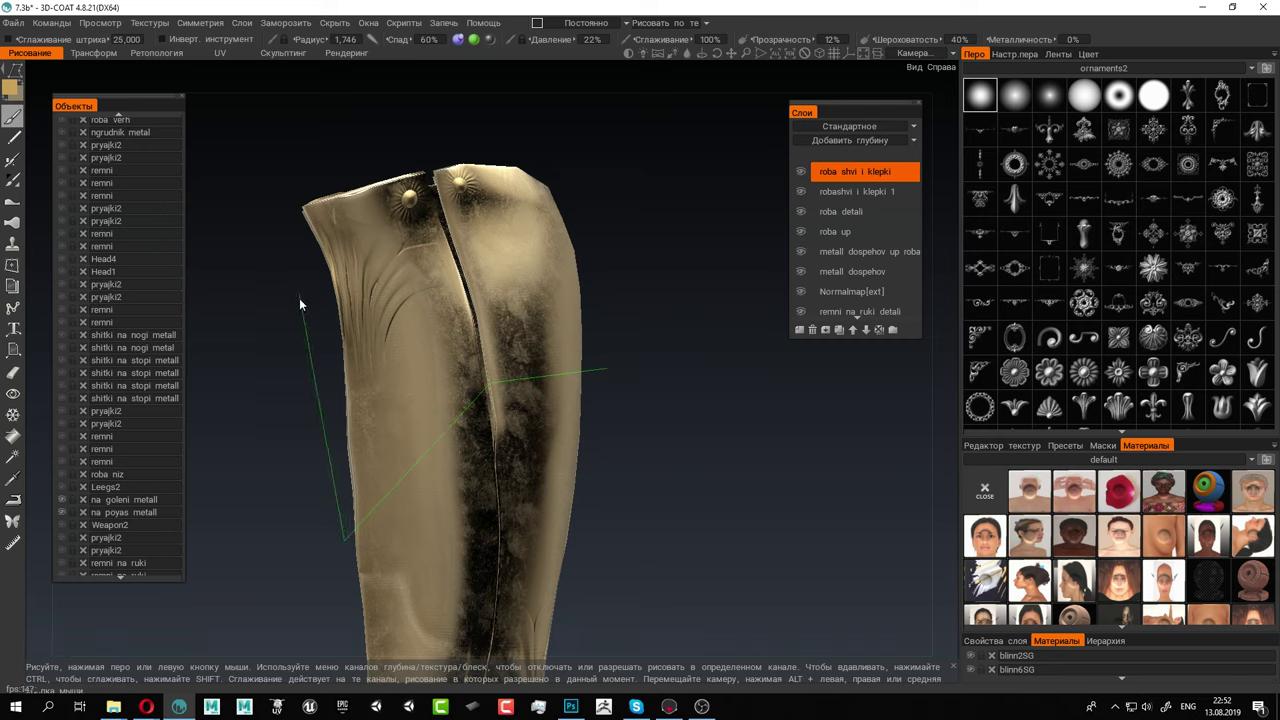
left_click(606, 368)
right_click_drag(616, 381, 588, 362)
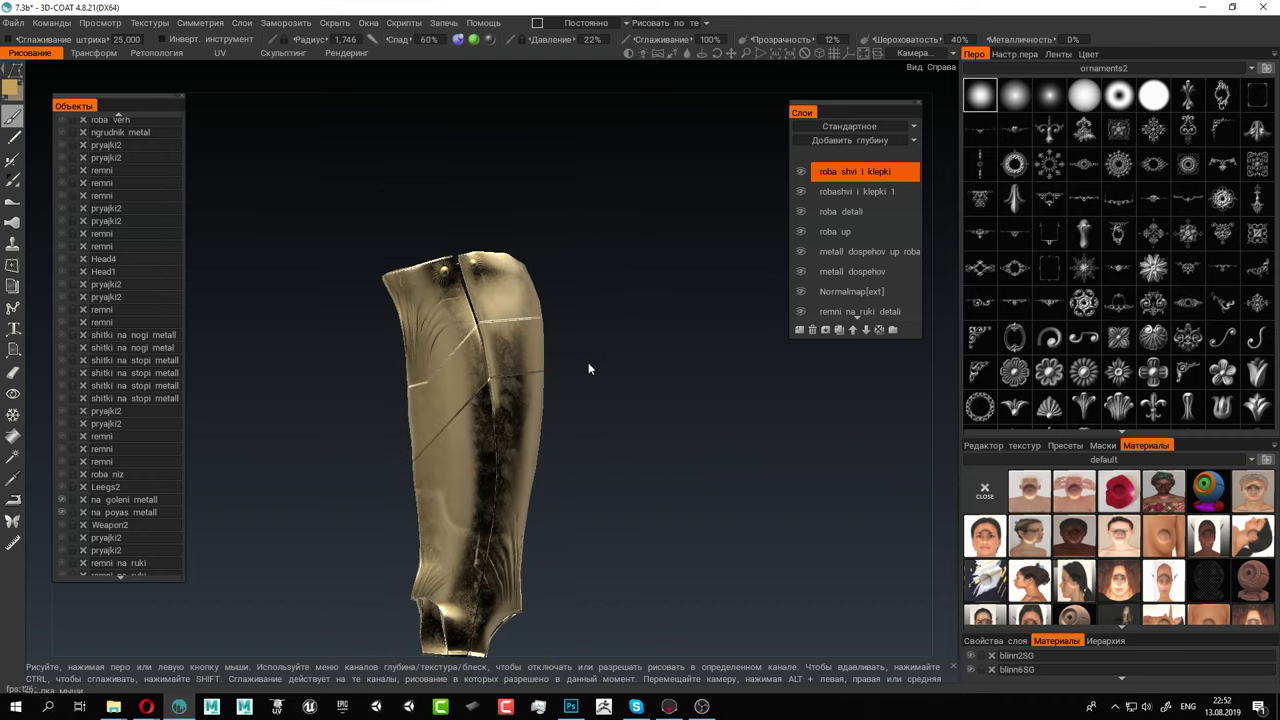
Stamp three round rivets in a row along the side seam inside the band, at radius 0,492 and 50% pressure
left_click_drag(588, 362, 531, 359)
middle_click_drag(531, 359, 634, 335)
right_click_drag(634, 335, 669, 408)
middle_click_drag(669, 408, 500, 390)
mouse_move(440, 388)
left_mouse_down("alt")
mouse_move(505, 383)
mouse_move(377, 377)
mouse_move(523, 377)
mouse_move(545, 350)
left_mouse_up("alt")
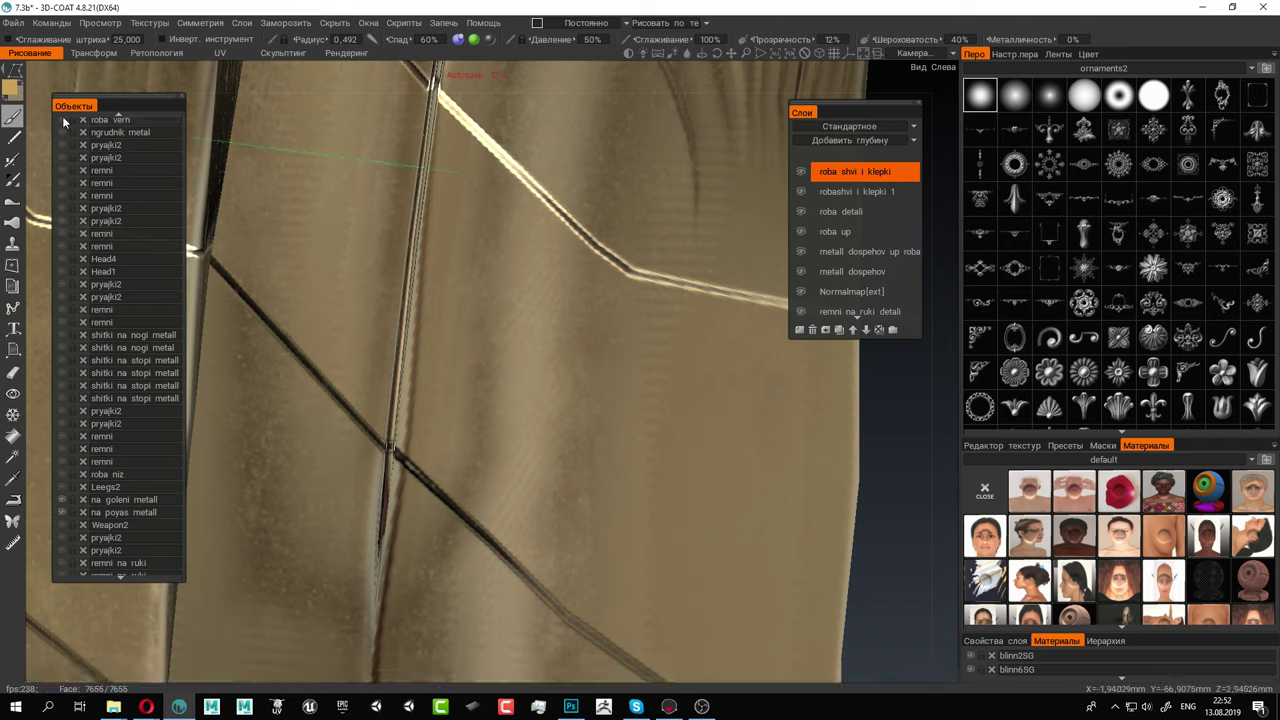
mouse_move(16, 73)
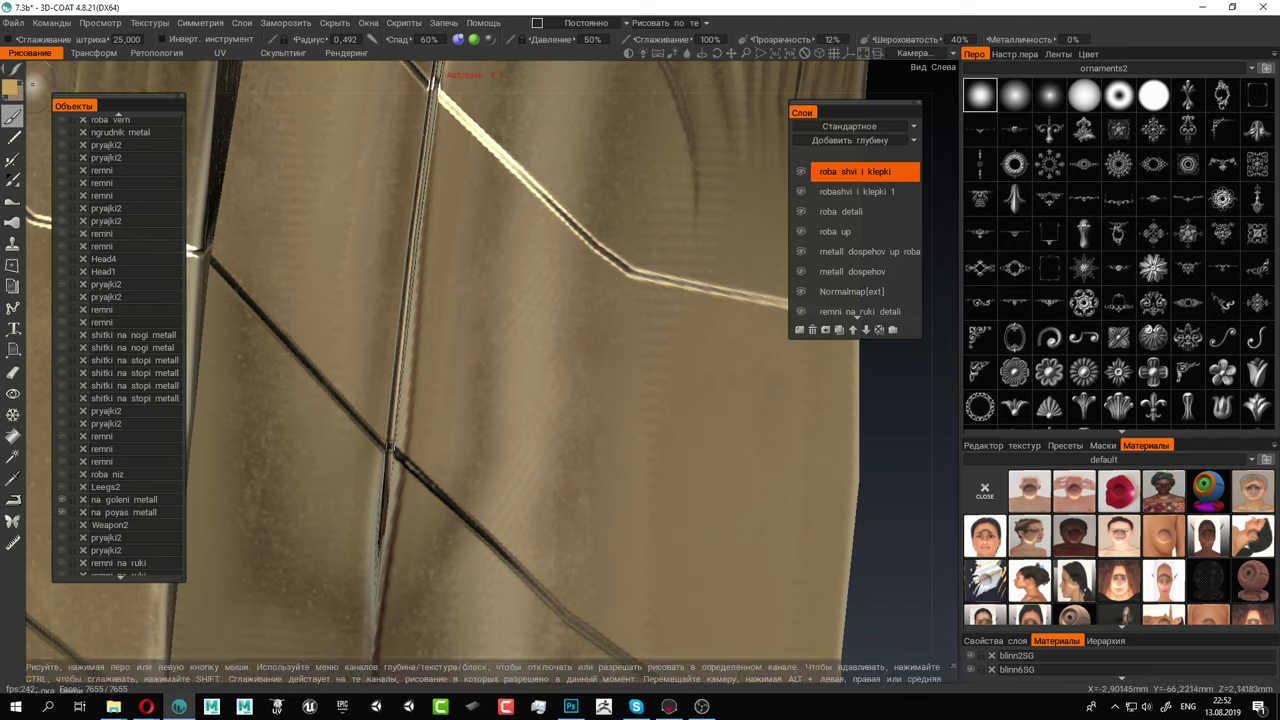
left_click(455, 166)
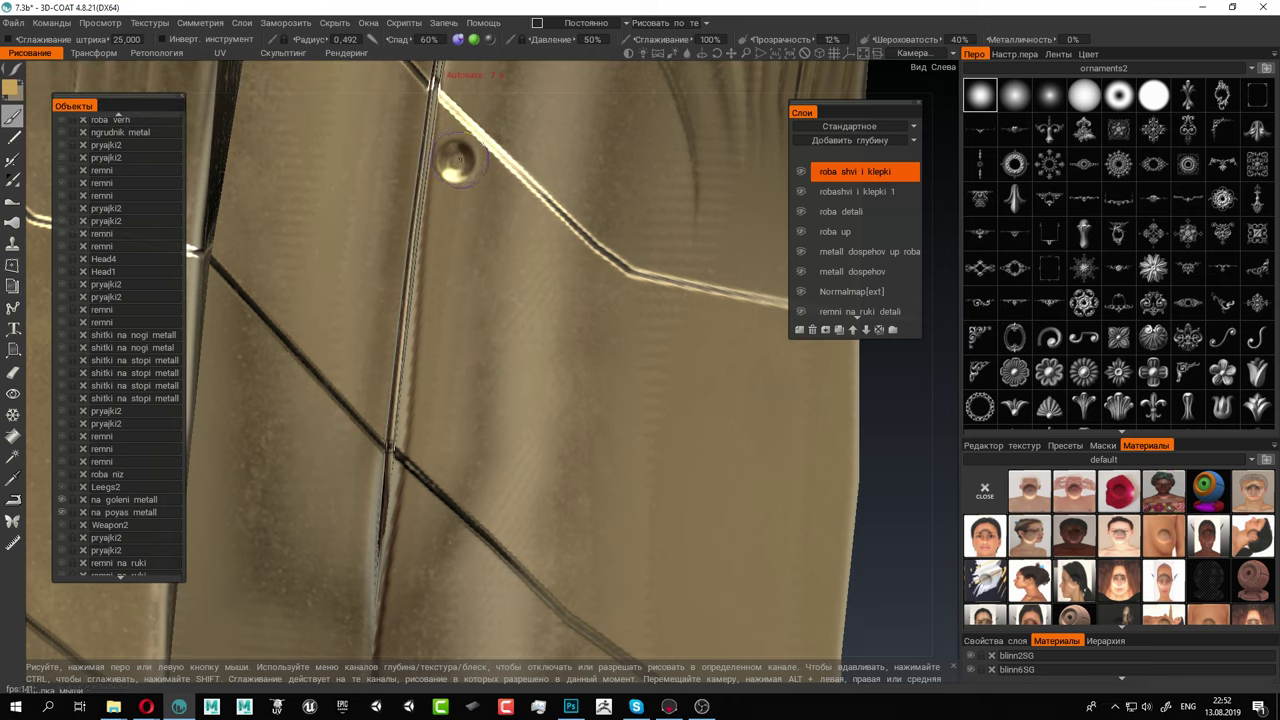
left_click(429, 435)
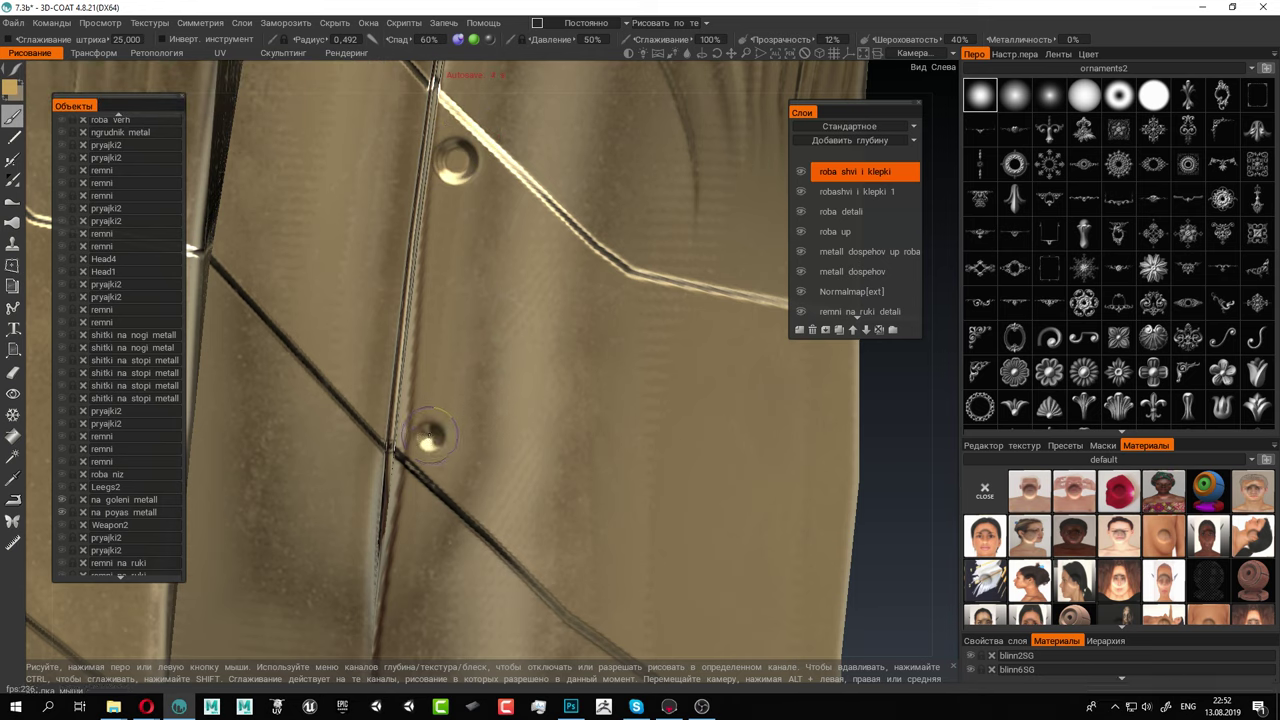
left_click(443, 288)
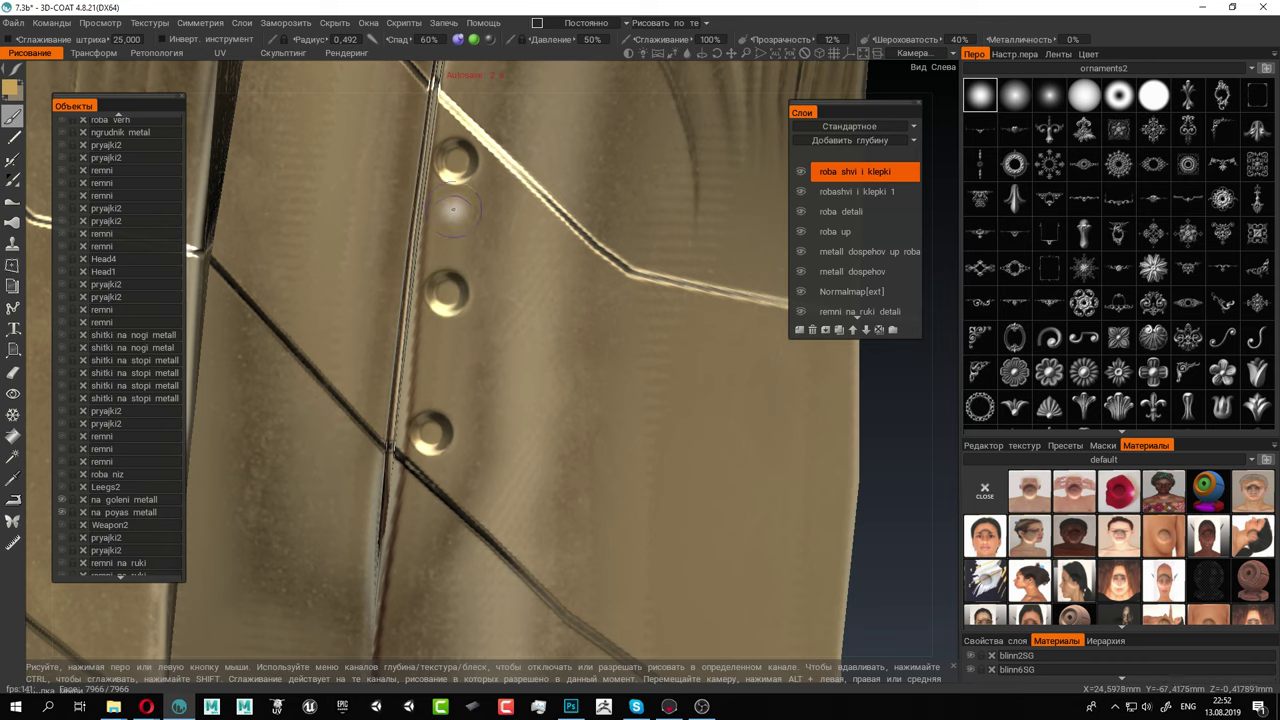
key("ctrl+s")
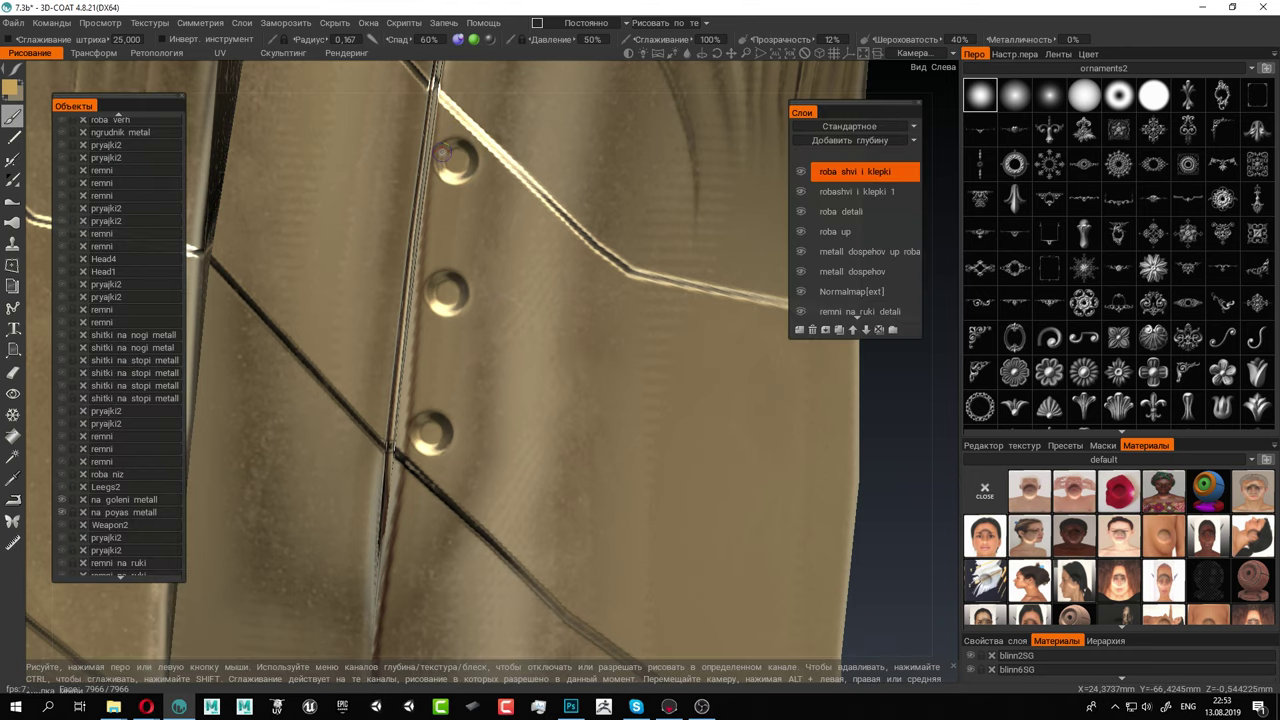
Stamp a smaller dot at radius 0,292 in the centre of each of the three rivets along the seam
right_click_drag(375, 149, 491, 217, "alt")
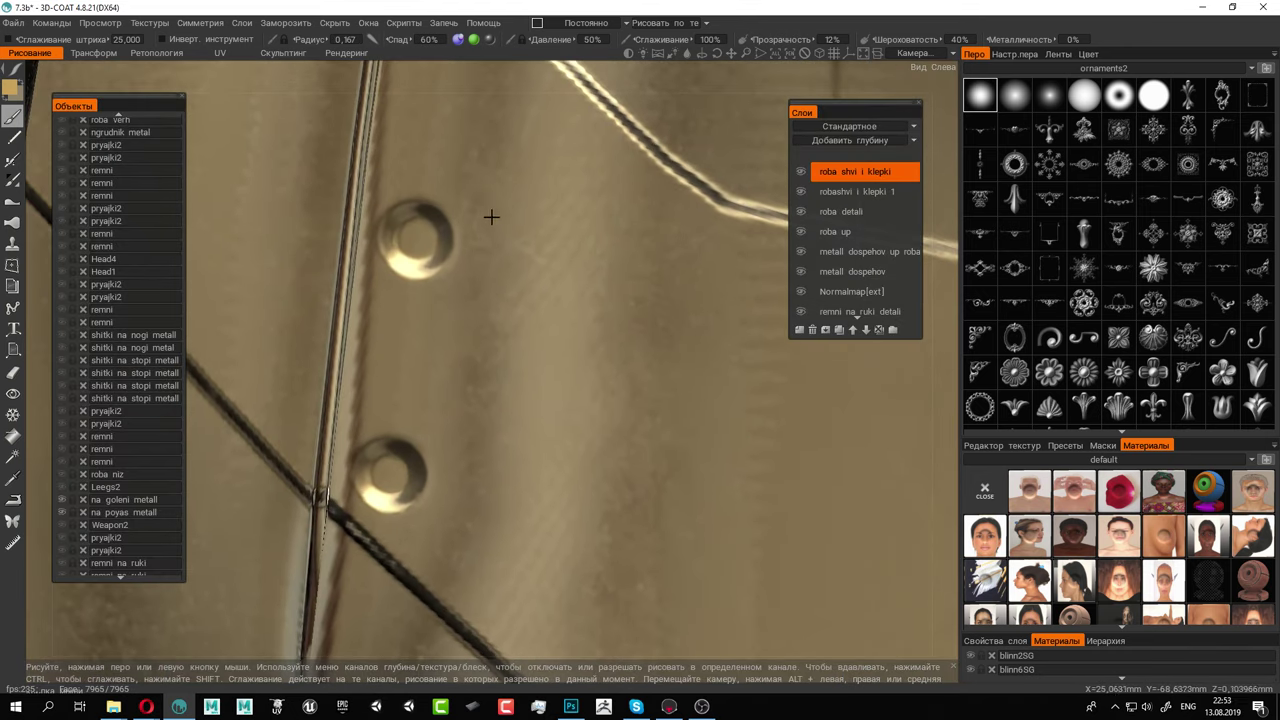
middle_click_drag(491, 217, 519, 430, "alt")
right_click_drag(462, 244, 467, 243)
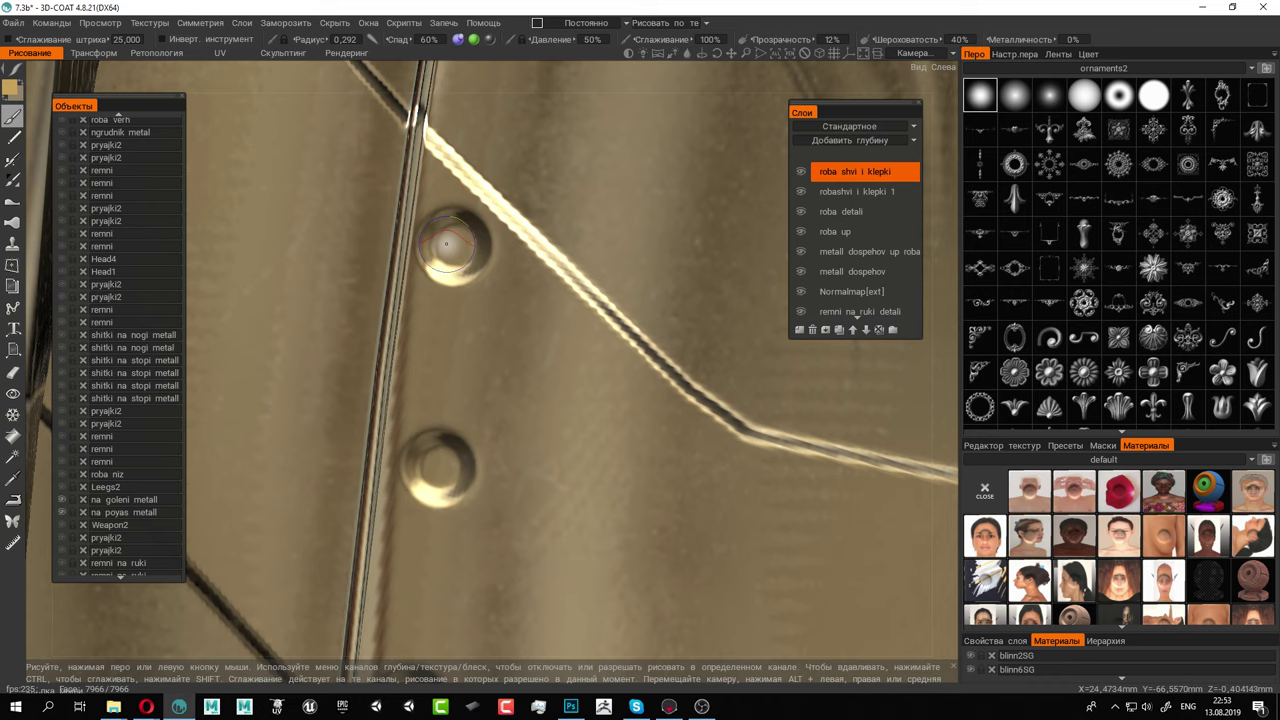
left_click(459, 240)
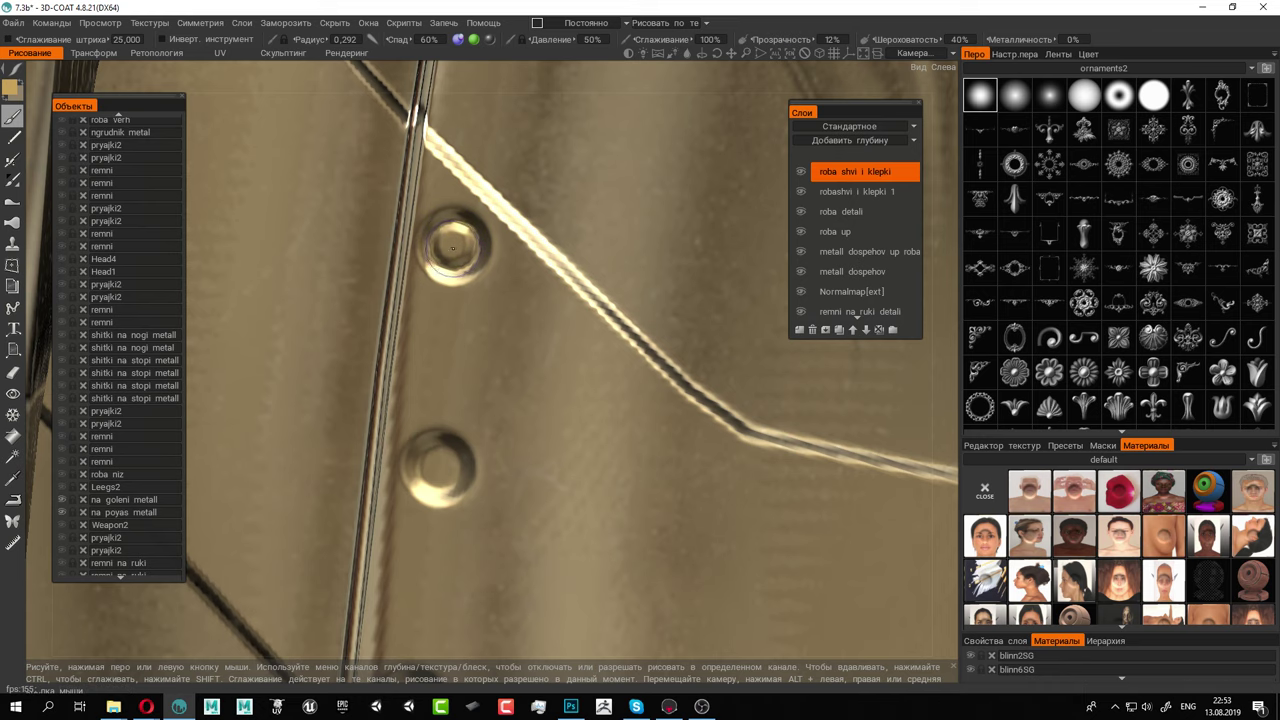
left_click(453, 248)
middle_click_drag(460, 351, 475, 251, "alt")
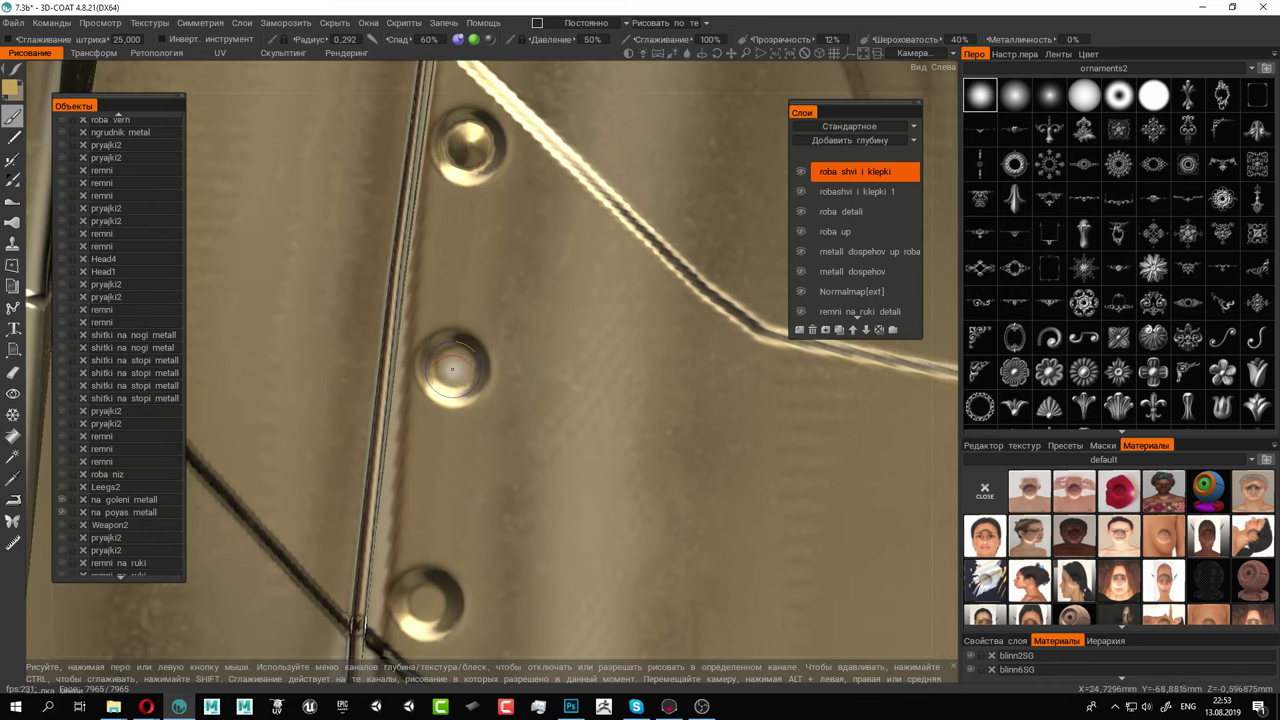
left_click_drag(452, 369, 480, 450)
mouse_move(470, 470)
middle_mouse_down("alt")
mouse_move(451, 377)
mouse_move(460, 356)
middle_mouse_up("alt")
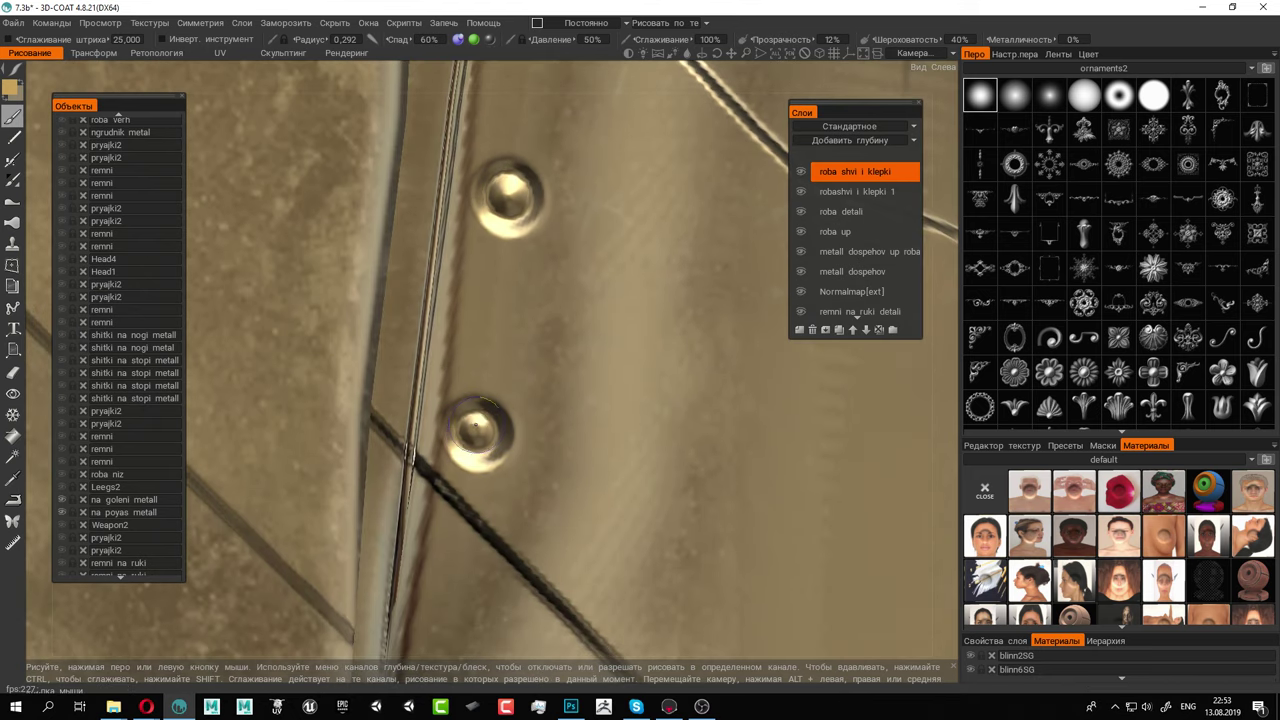
mouse_move(476, 425)
left_mouse_down("alt")
mouse_move(543, 408)
mouse_move(520, 396)
left_mouse_up("alt")
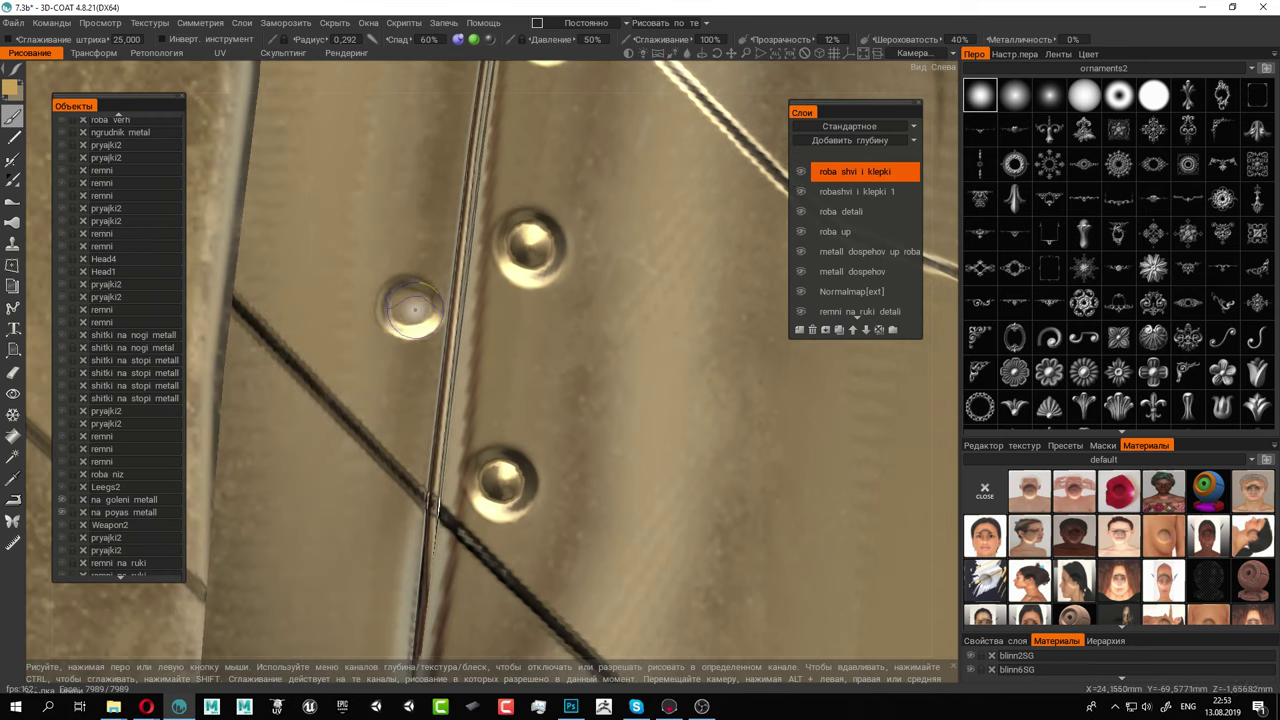
Stamp the remaining centre dots at radius 0,292 in the rivets on the other side of the seam
mouse_move(427, 245)
left_mouse_down("alt")
mouse_move(400, 360)
mouse_move(404, 291)
left_mouse_up("alt")
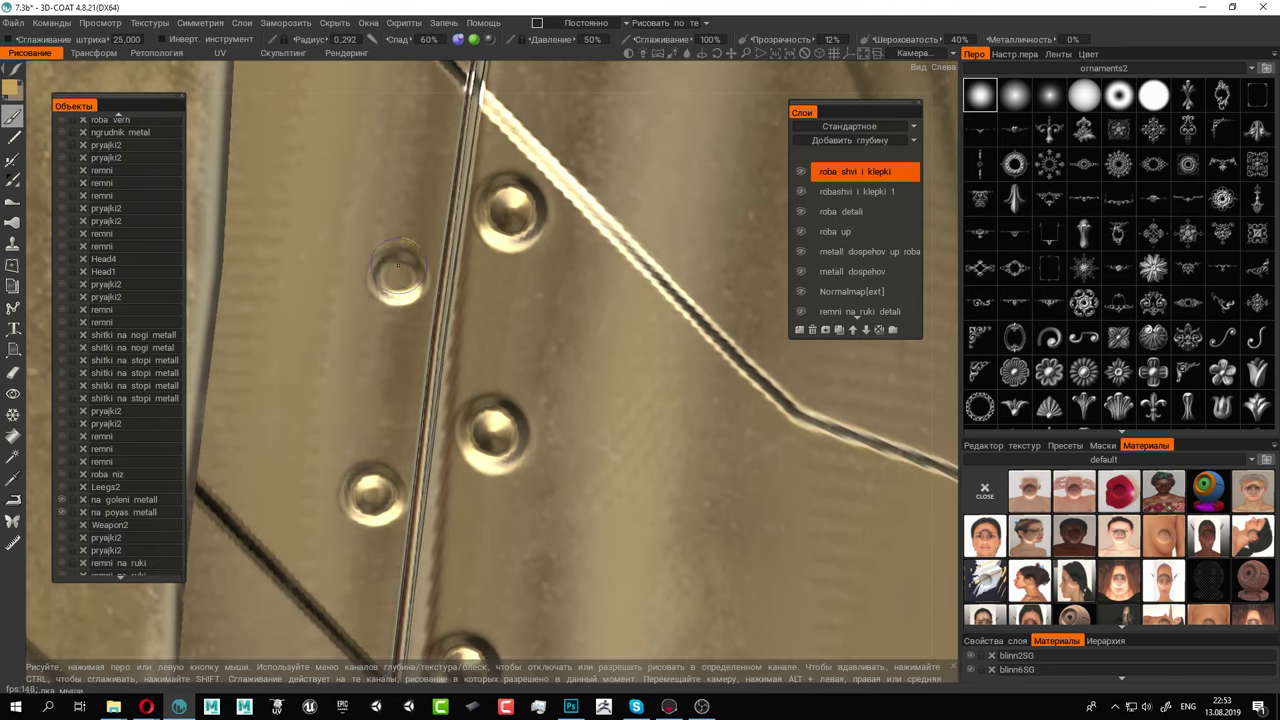
left_click_drag(400, 279, 399, 268)
right_click_drag(544, 308, 549, 397, "alt")
mouse_move(549, 397)
left_mouse_down("alt")
mouse_move(471, 391)
mouse_move(564, 398)
left_mouse_up("alt")
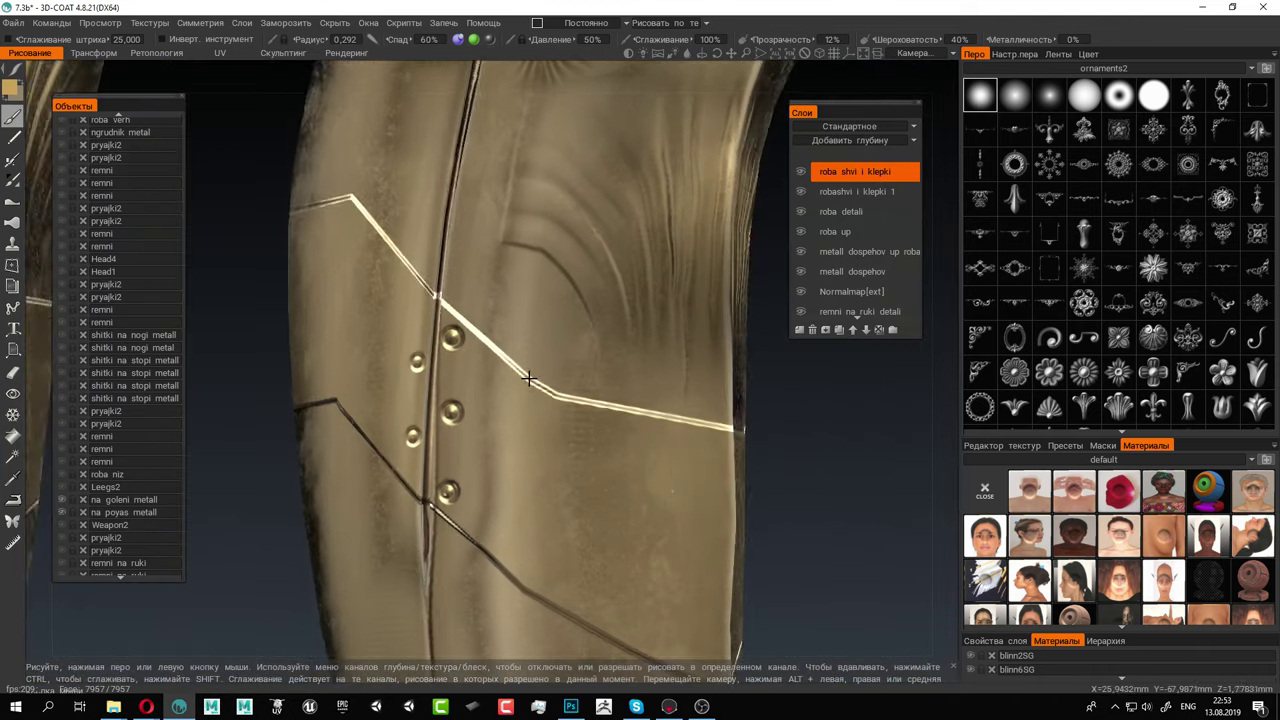
Stamp small round studs at radius 0,182 between and above the upper rivets on both sides of the seam
scroll(564, 398, "up", 5)
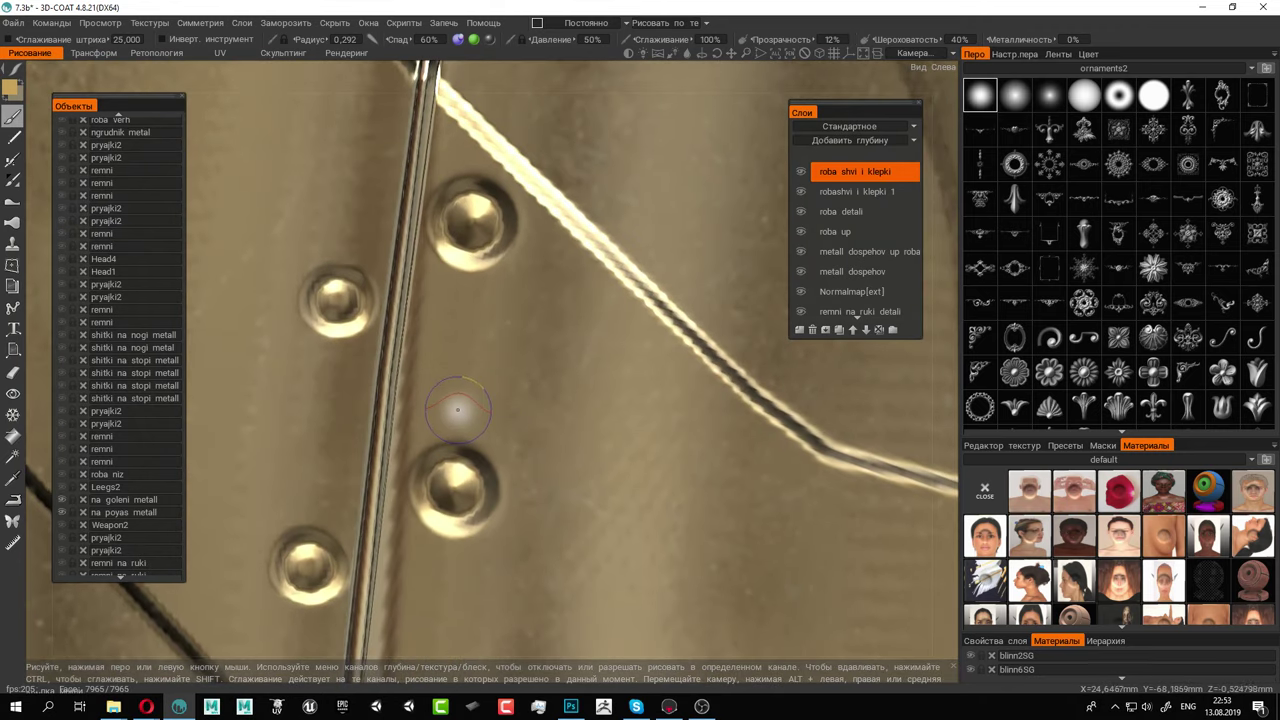
right_click_drag(458, 410, 436, 403)
left_click(436, 402)
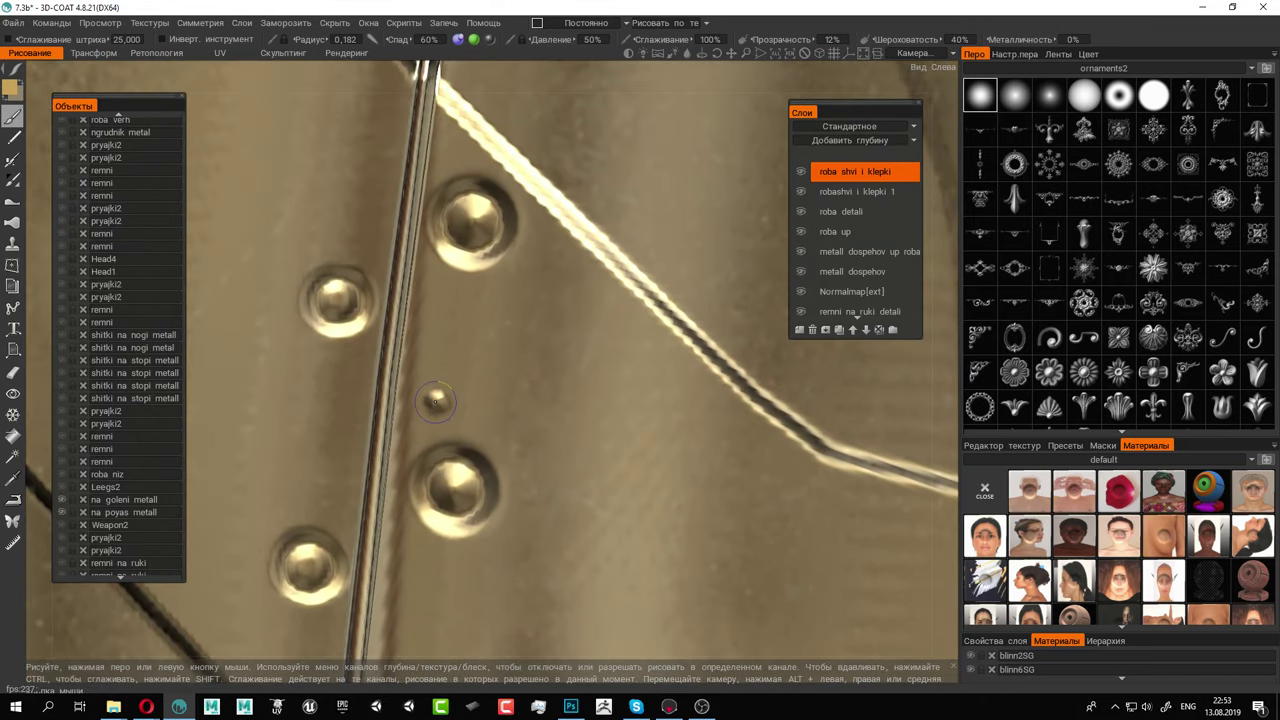
left_click(442, 323)
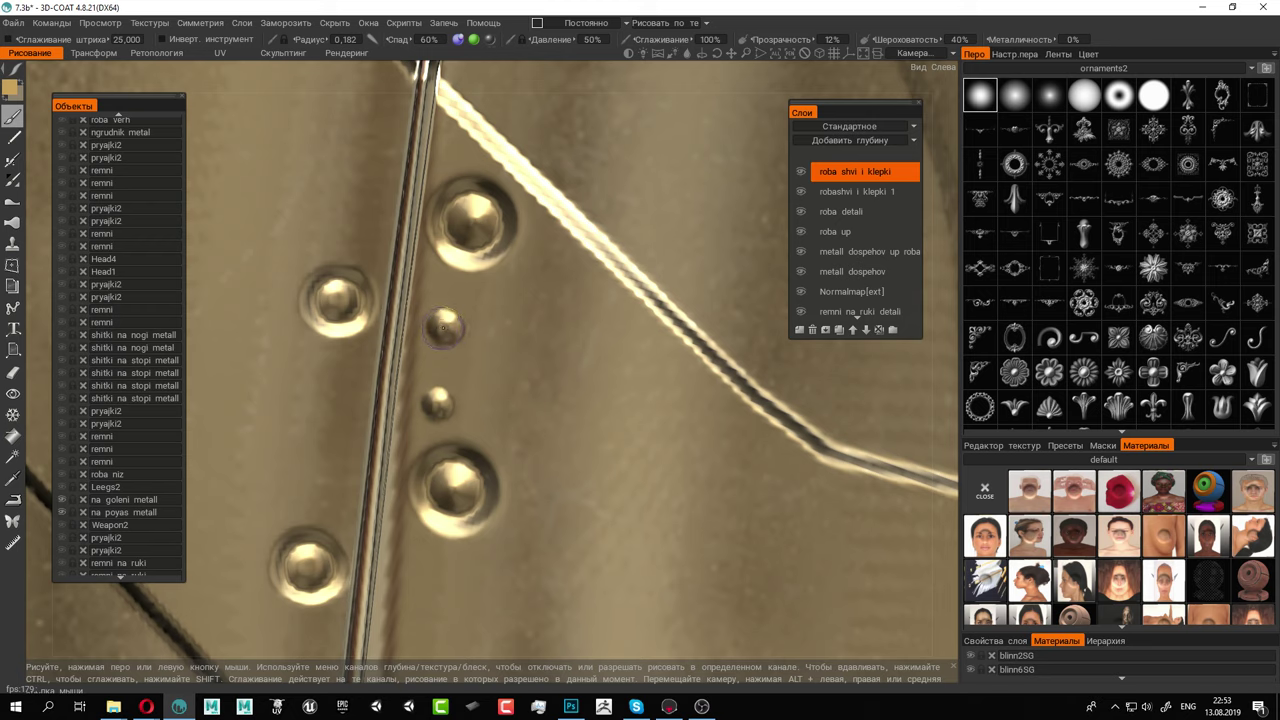
left_click(333, 374)
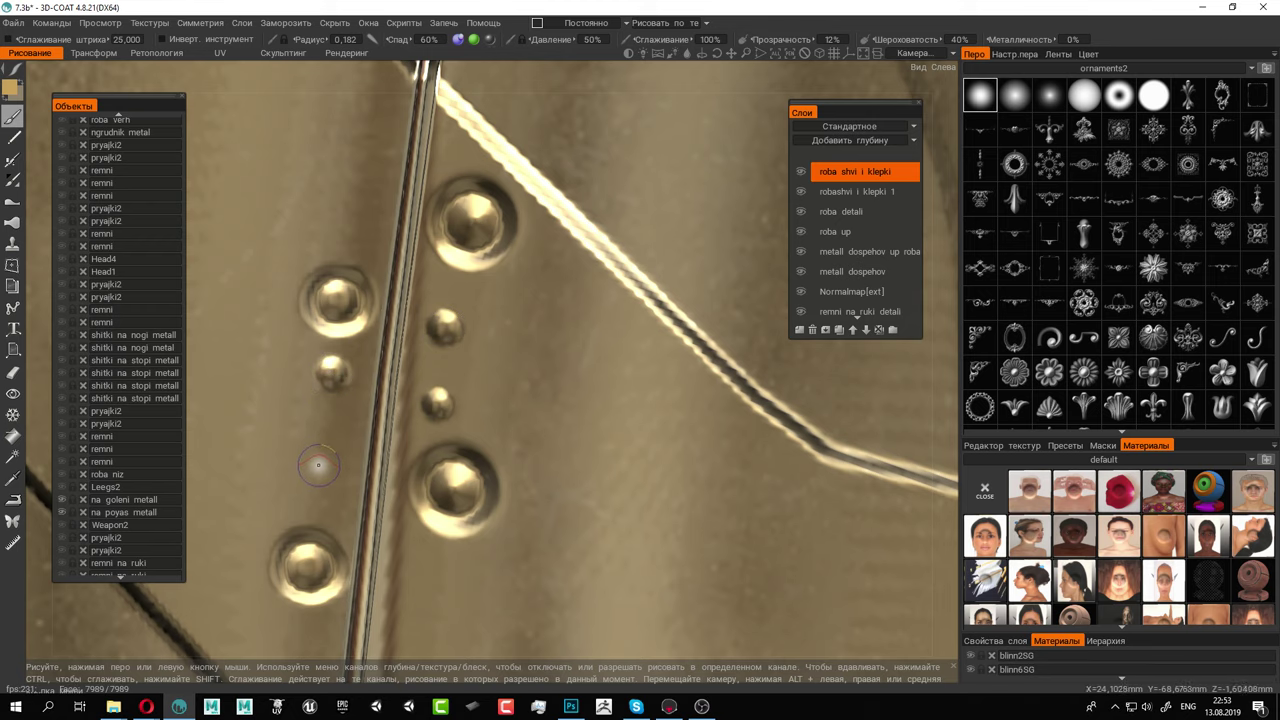
middle_click_drag(380, 222, 369, 281)
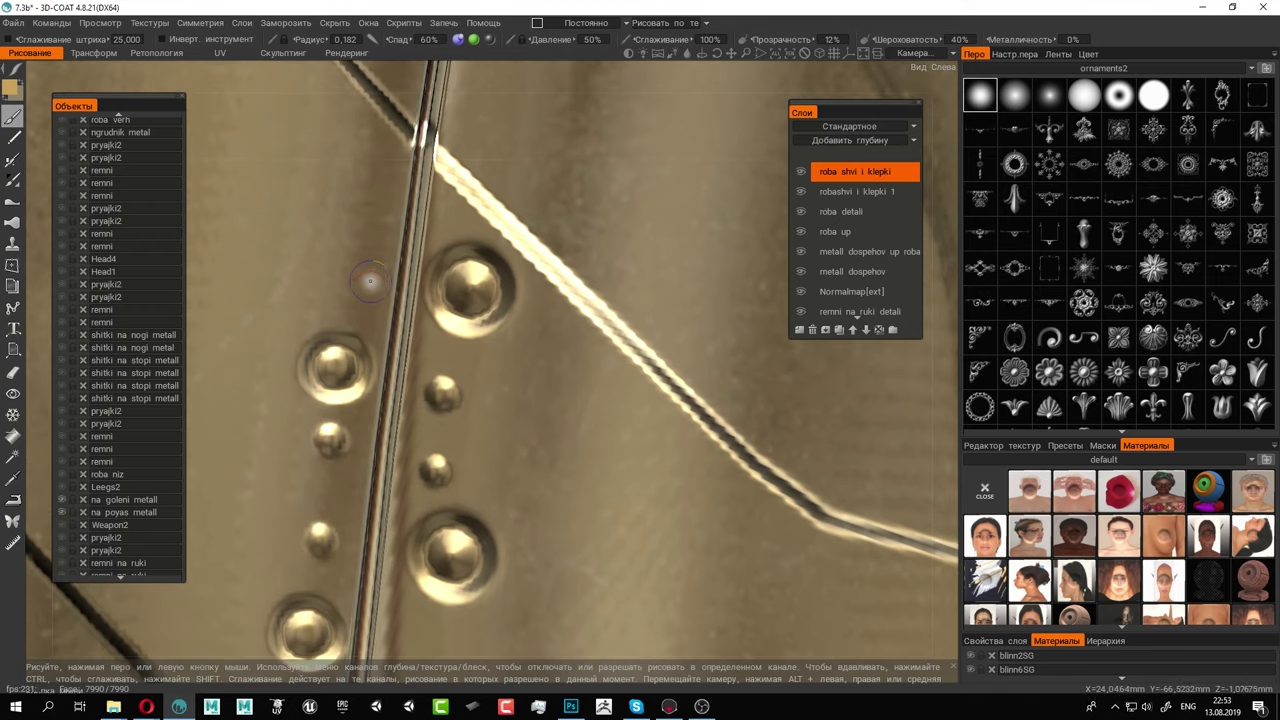
left_click(354, 275)
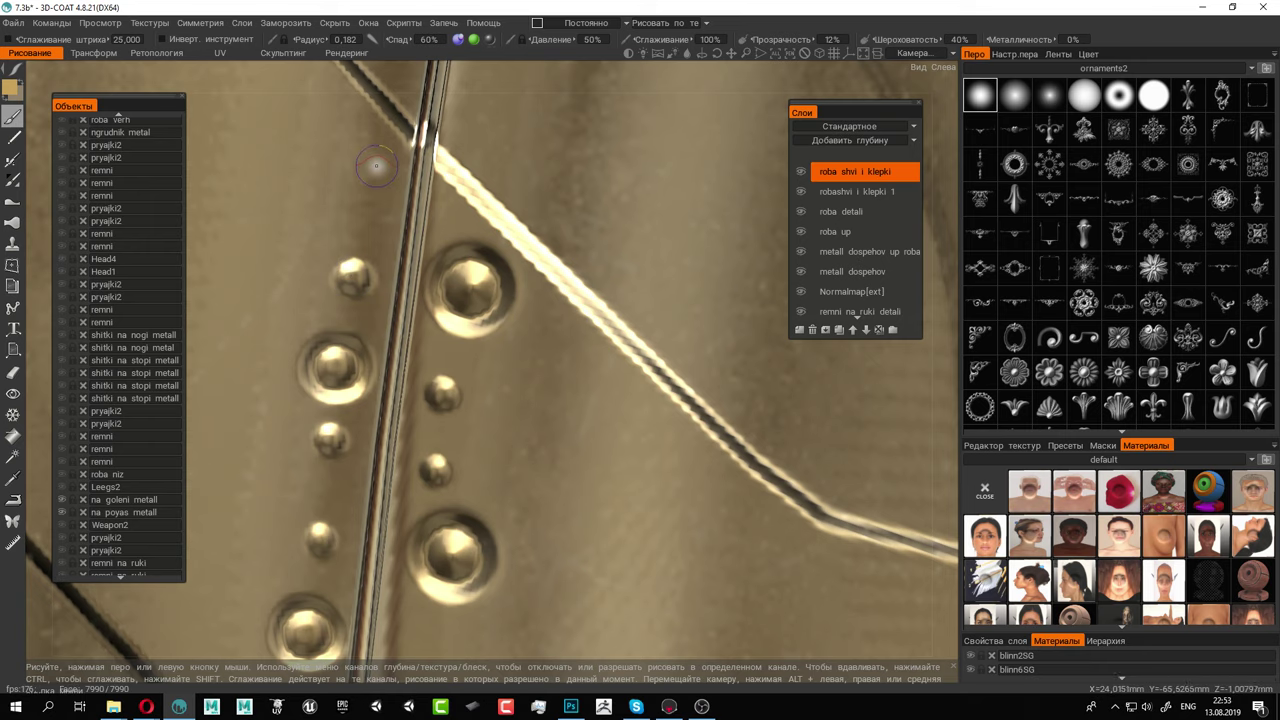
Add matching small studs at radius 0,182 between and below the lower rivets on both sides of the seam
middle_click_drag(503, 546, 511, 363, "alt")
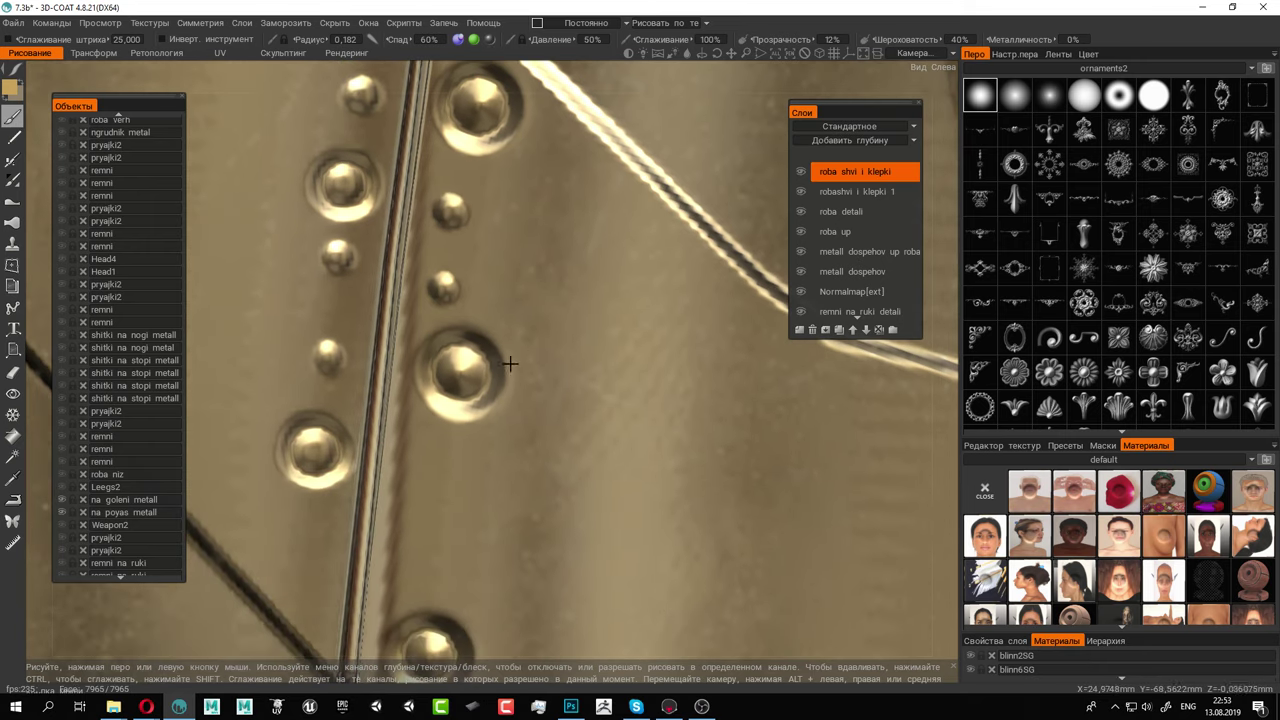
middle_click_drag(484, 413, 516, 365, "alt")
right_click_drag(534, 376, 560, 394, "alt")
middle_click_drag(560, 394, 592, 343, "alt")
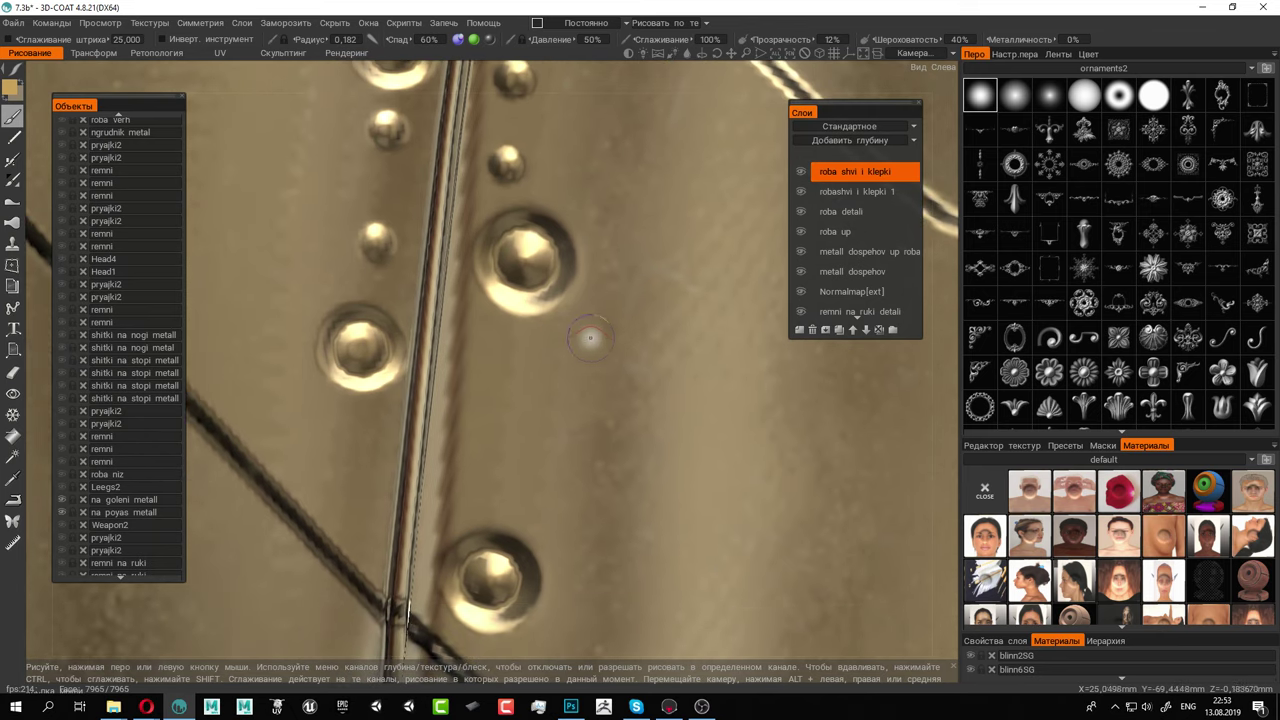
left_click(487, 354)
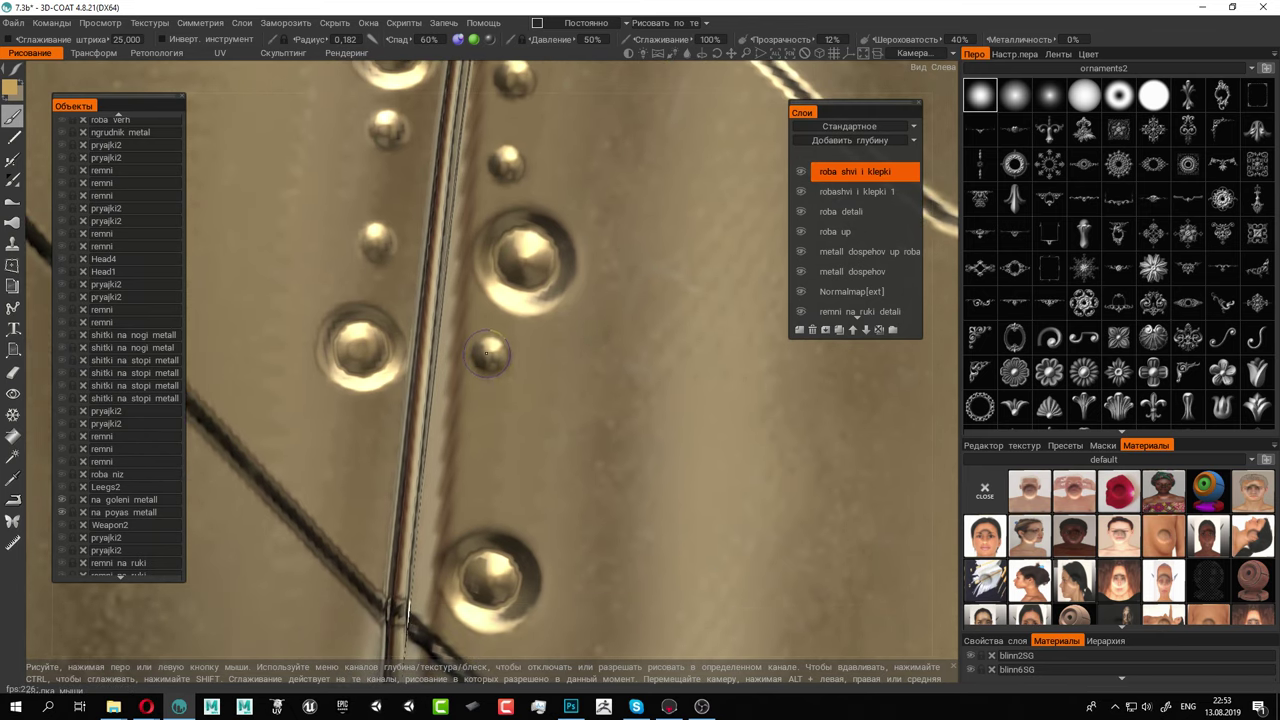
left_click(477, 466)
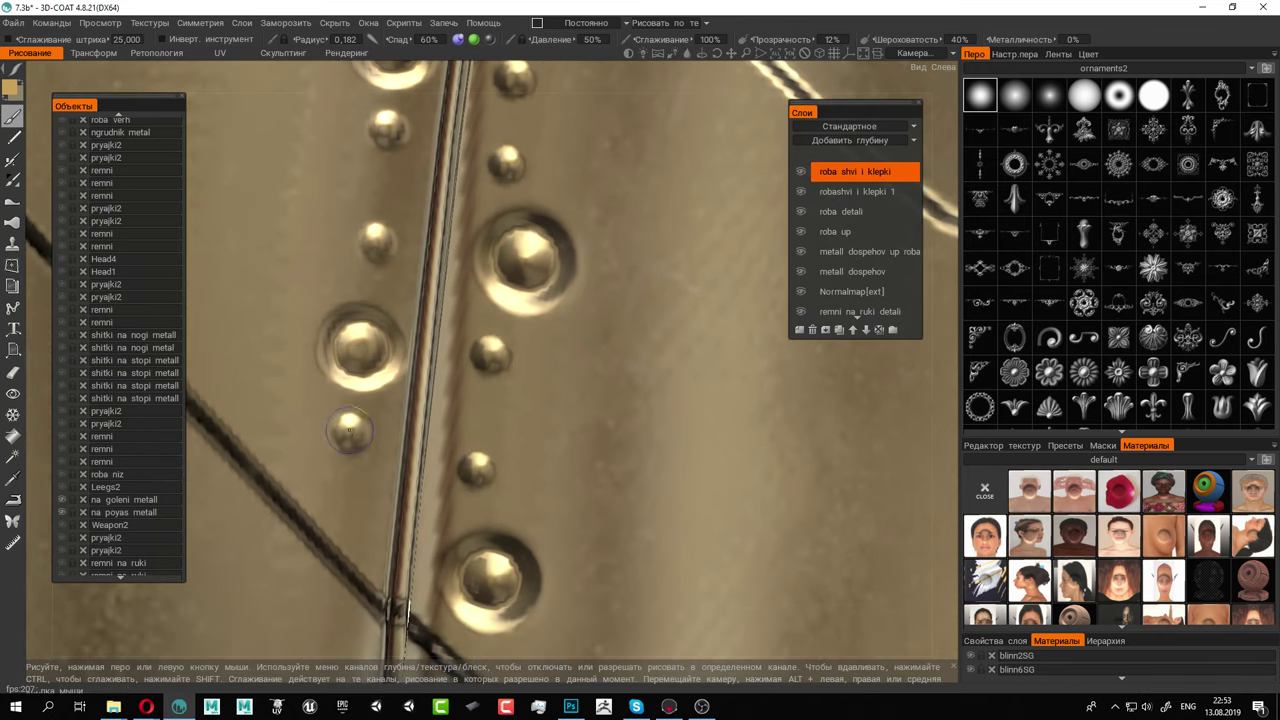
left_click(357, 441)
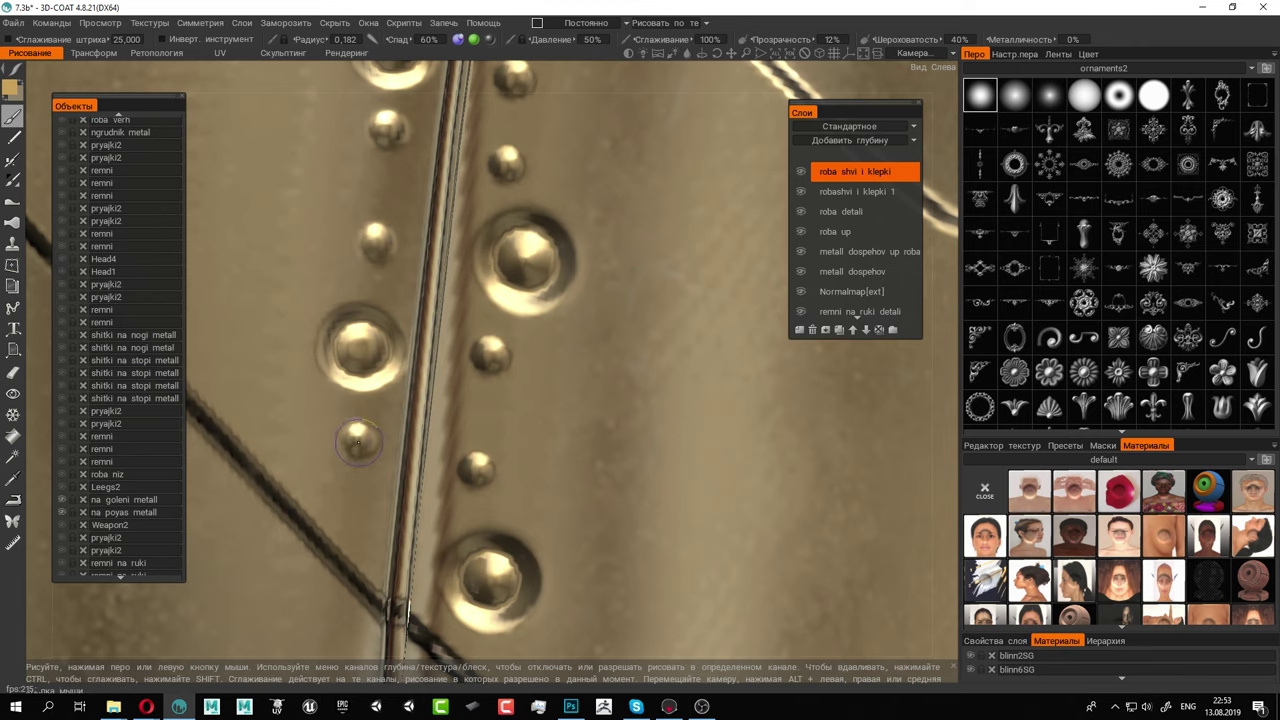
left_click(354, 516)
Stamp four round rivets at radius 0,630 inside the band, two on each side of the seam on the shin guard's opposite side
right_click_drag(667, 533, 526, 465, "alt")
scroll(540, 440, "down", 10)
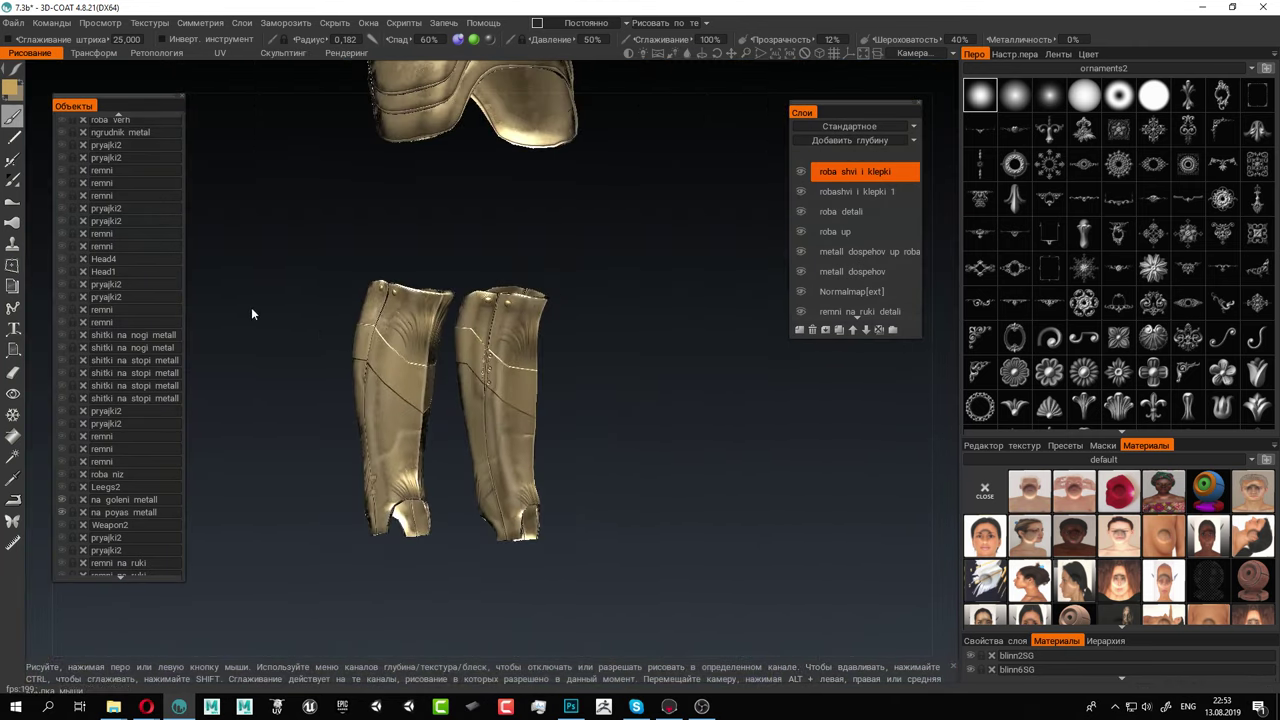
left_click_drag(251, 313, 120, 315, "alt")
right_click_drag(480, 375, 740, 435, "alt")
left_click_drag(740, 435, 655, 437, "alt")
middle_click_drag(655, 437, 450, 440, "alt")
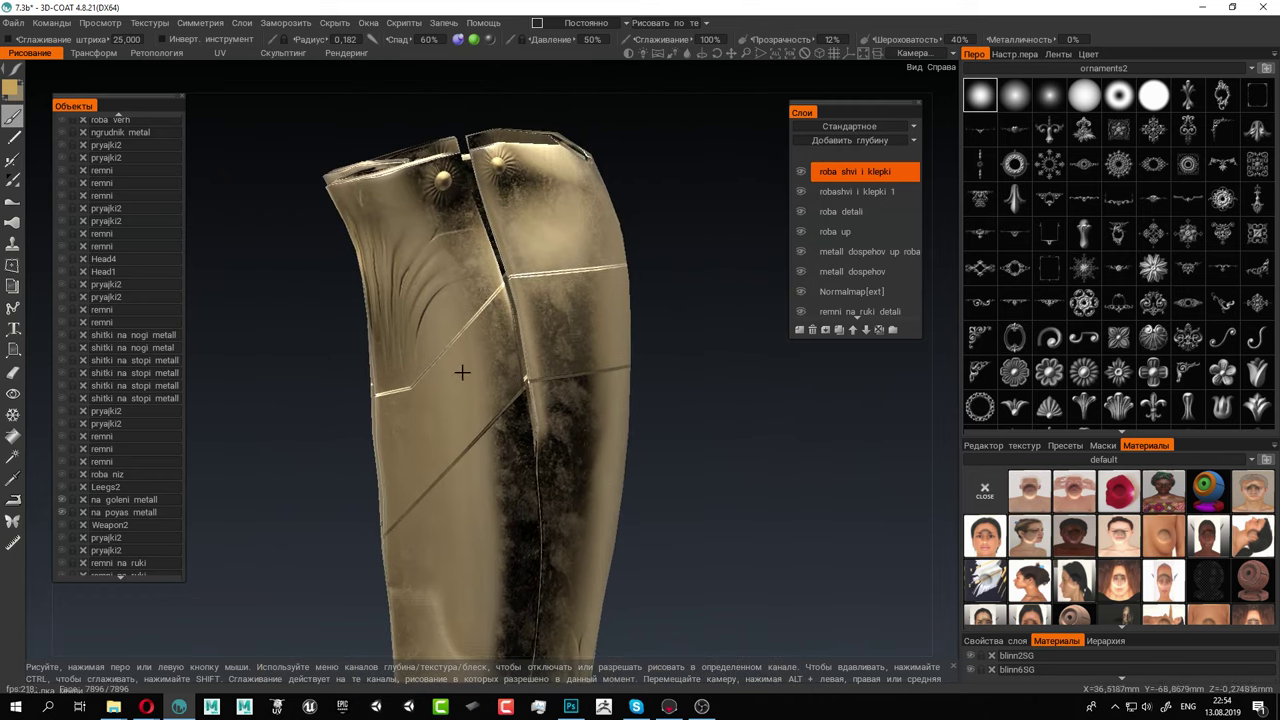
right_click_drag(463, 371, 591, 391, "alt")
left_click_drag(591, 391, 514, 288, "alt")
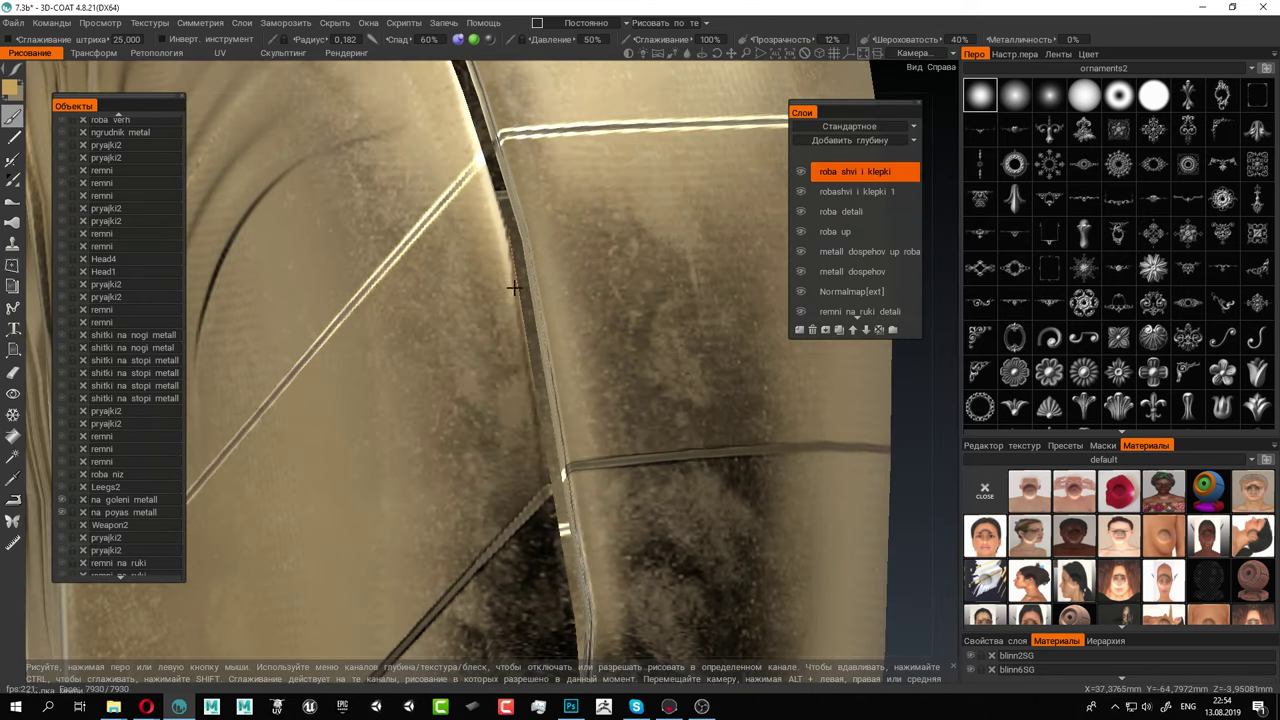
right_click_drag(477, 215, 530, 230, "alt")
left_click_drag(530, 230, 450, 222, "alt")
middle_click_drag(432, 216, 425, 274, "alt")
mouse_move(424, 274)
right_mouse_down()
mouse_move(414, 271)
mouse_move(427, 256)
right_mouse_up()
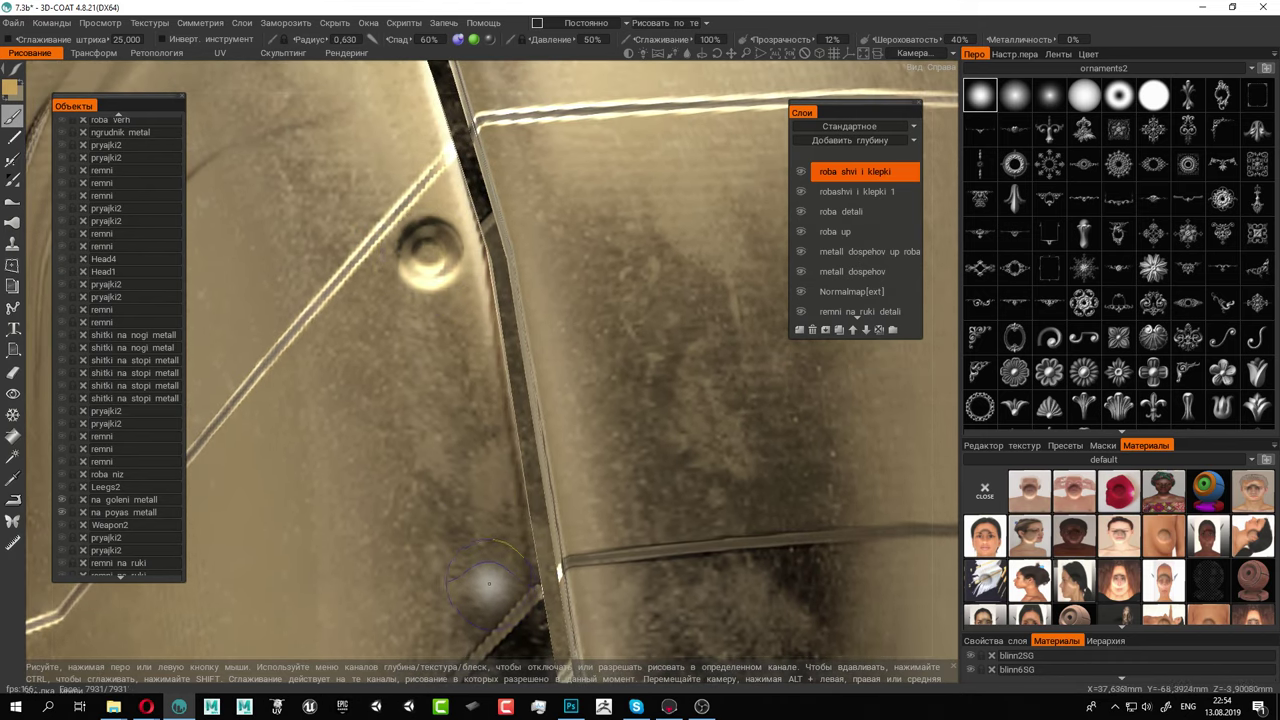
left_click(481, 545)
left_click(612, 490)
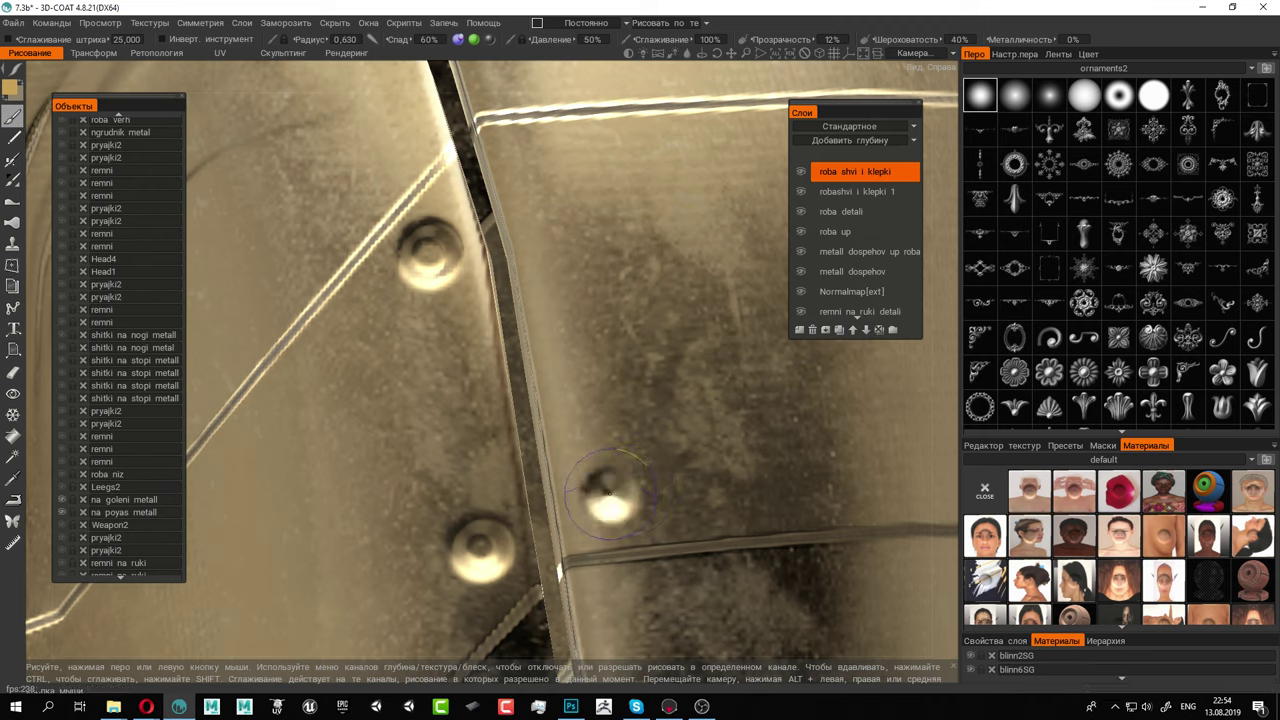
left_click(538, 170)
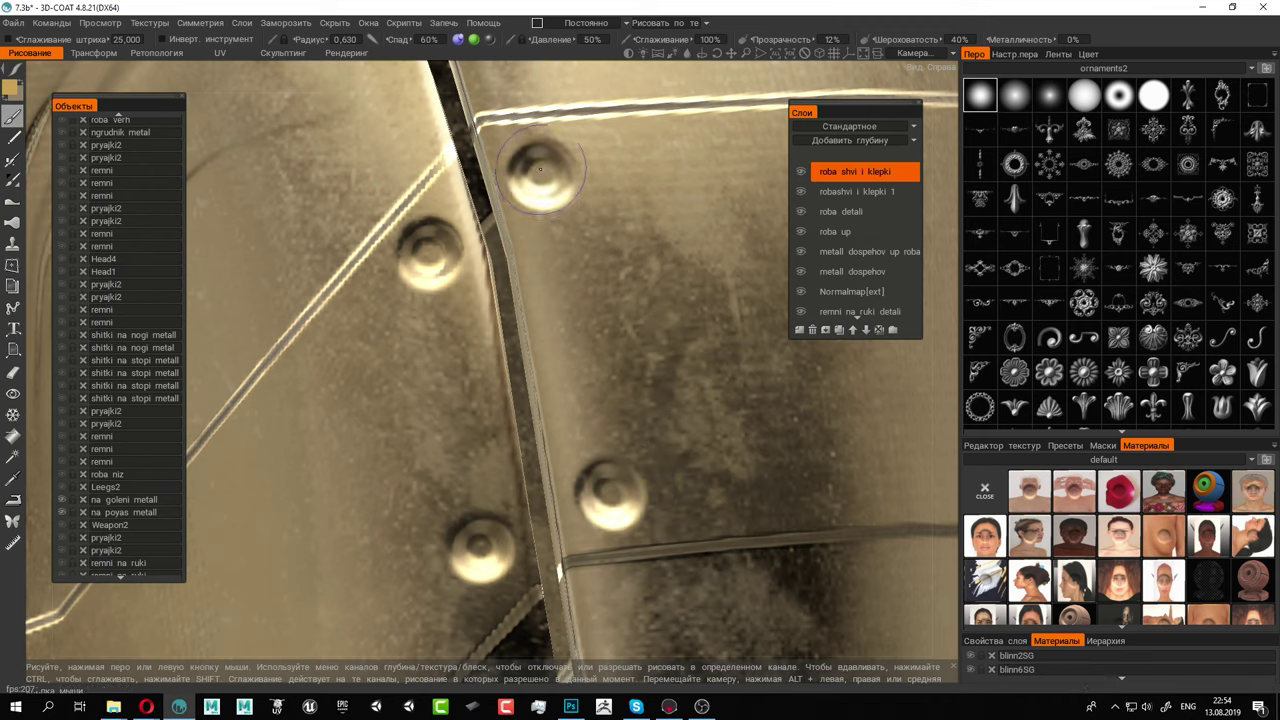
Stamp a centre dot at radius 0,319 in each of the four rivets and rows of small studs at radius 0,264 between them
right_click_drag(538, 170, 536, 166)
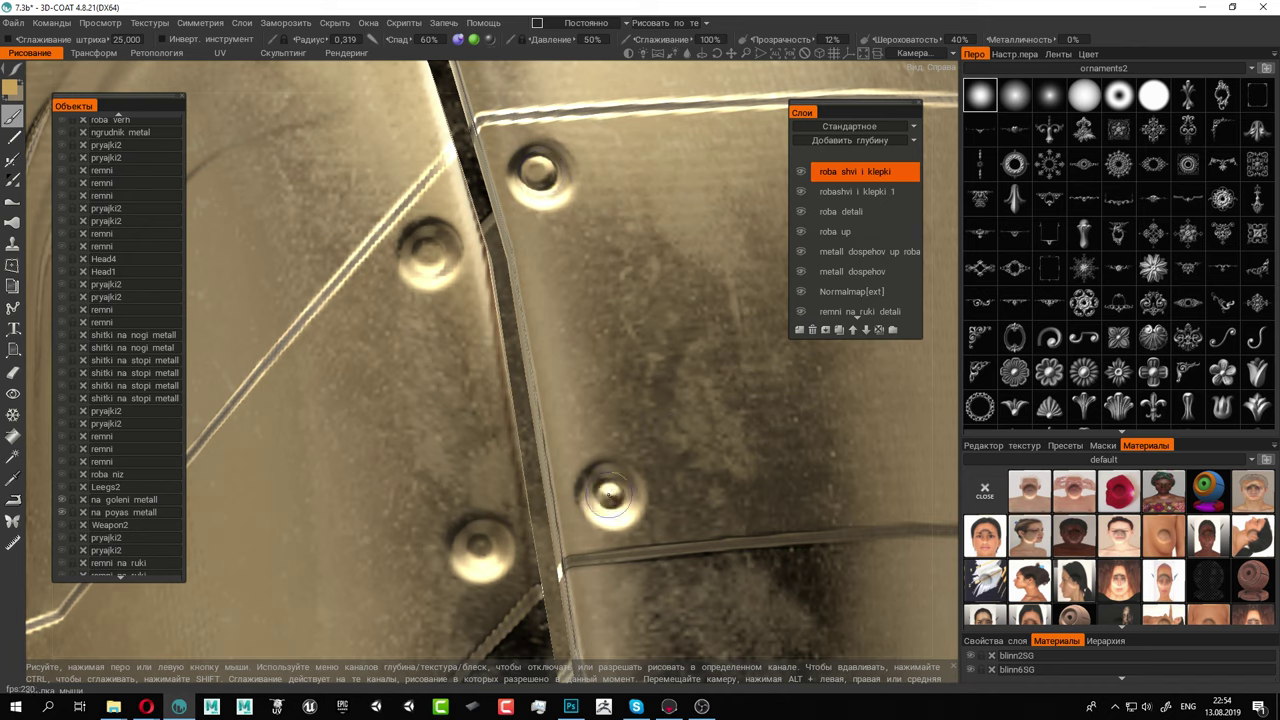
left_click(477, 549)
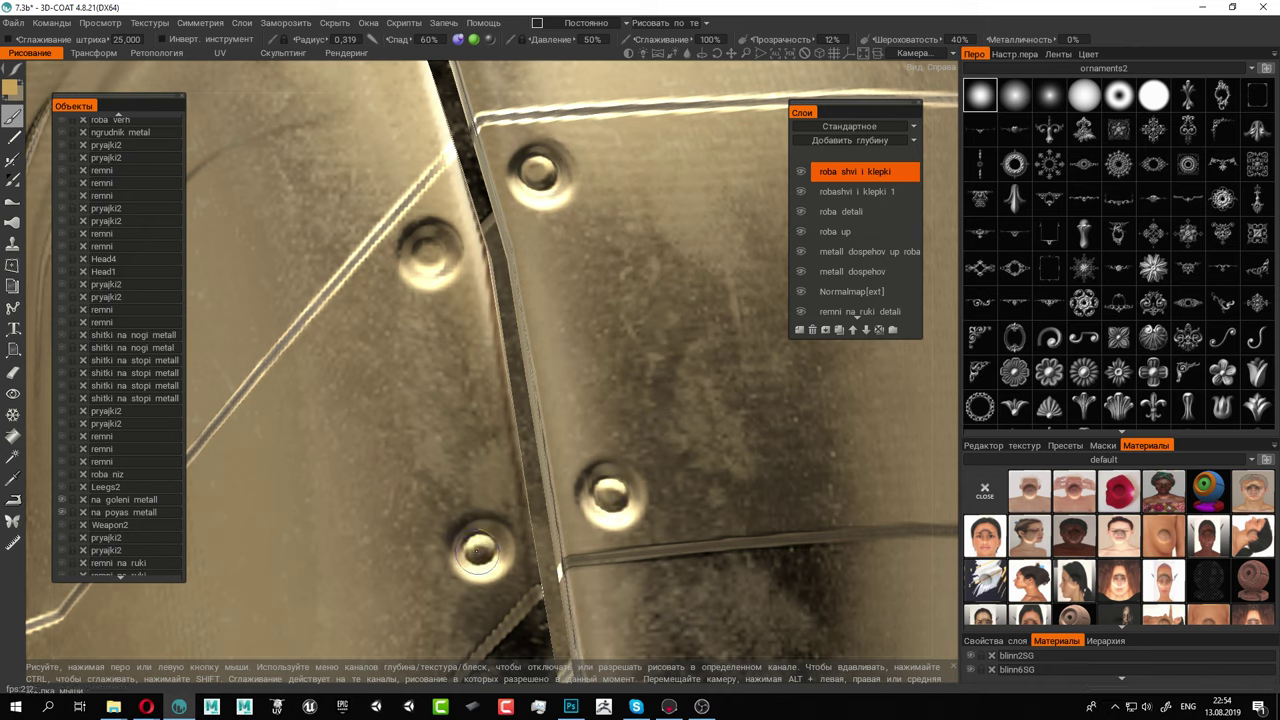
left_click(424, 250)
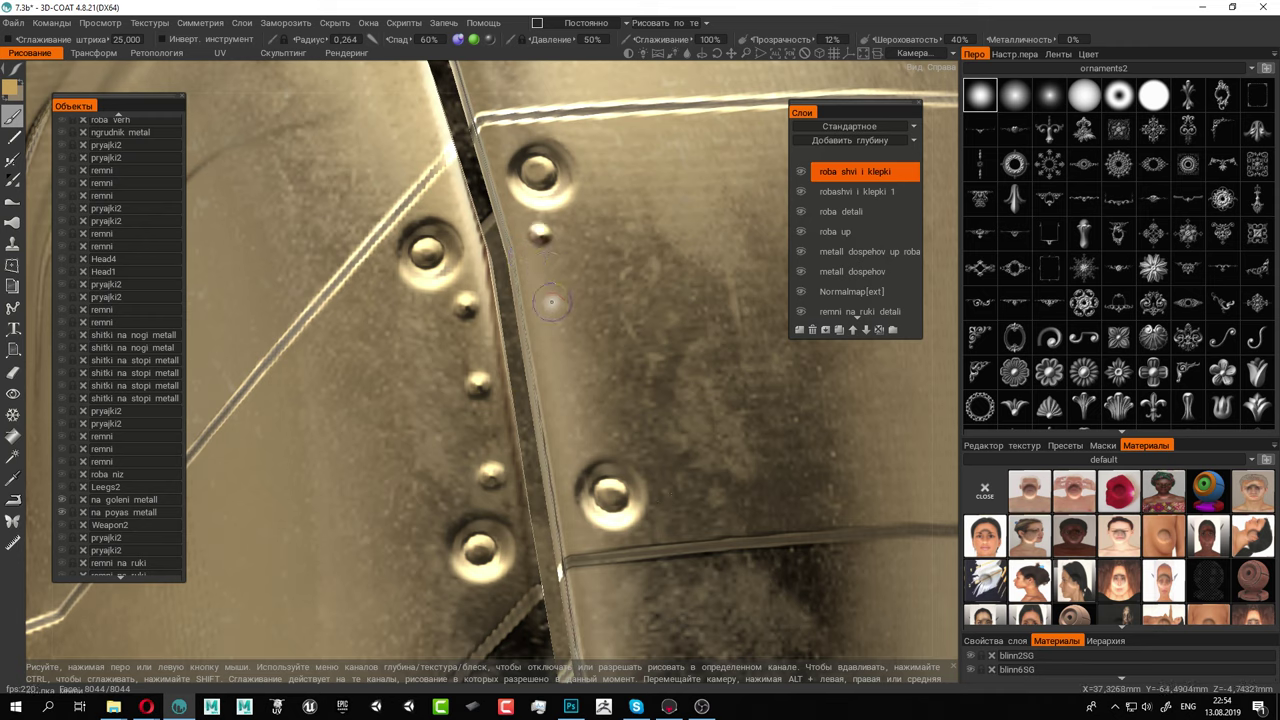
left_click(565, 385)
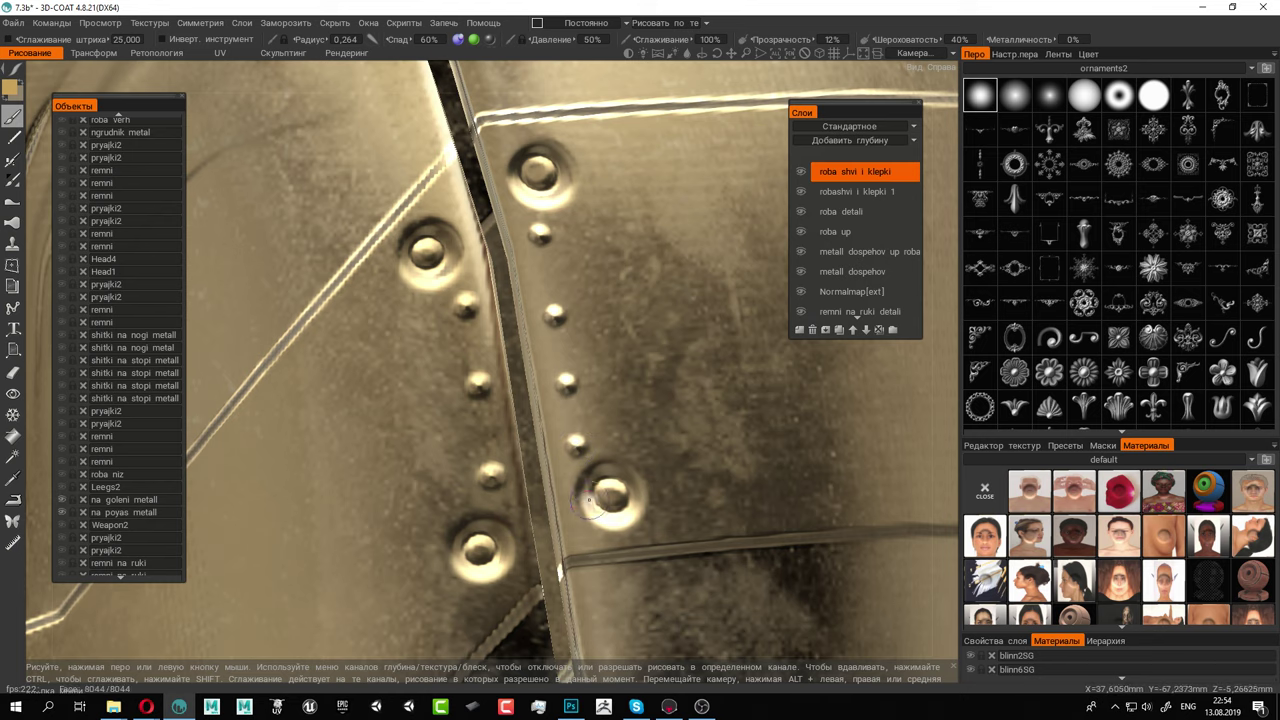
Stamp three evenly spaced studs at radius 0,368 under the band's upper edge, from the front ridge to the bend
right_click_drag(671, 468, 567, 418, "alt")
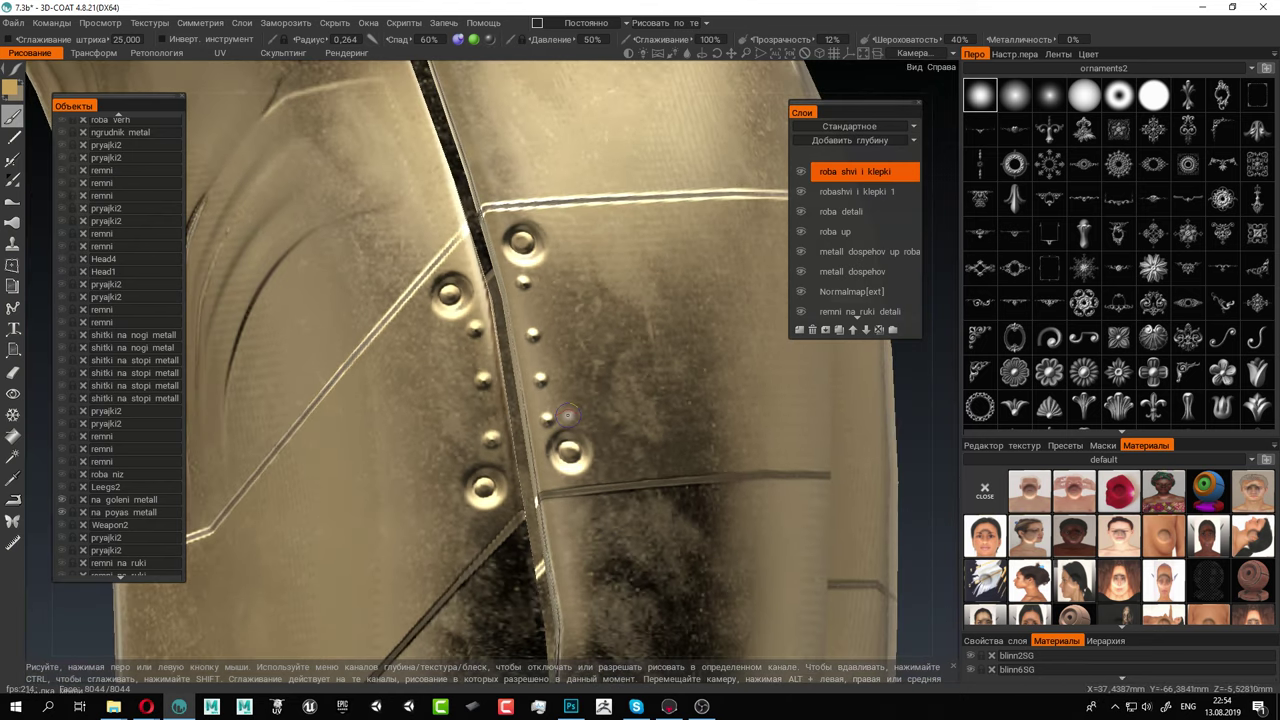
left_click_drag(428, 284, 520, 300, "alt")
right_click_drag(520, 300, 440, 262, "alt")
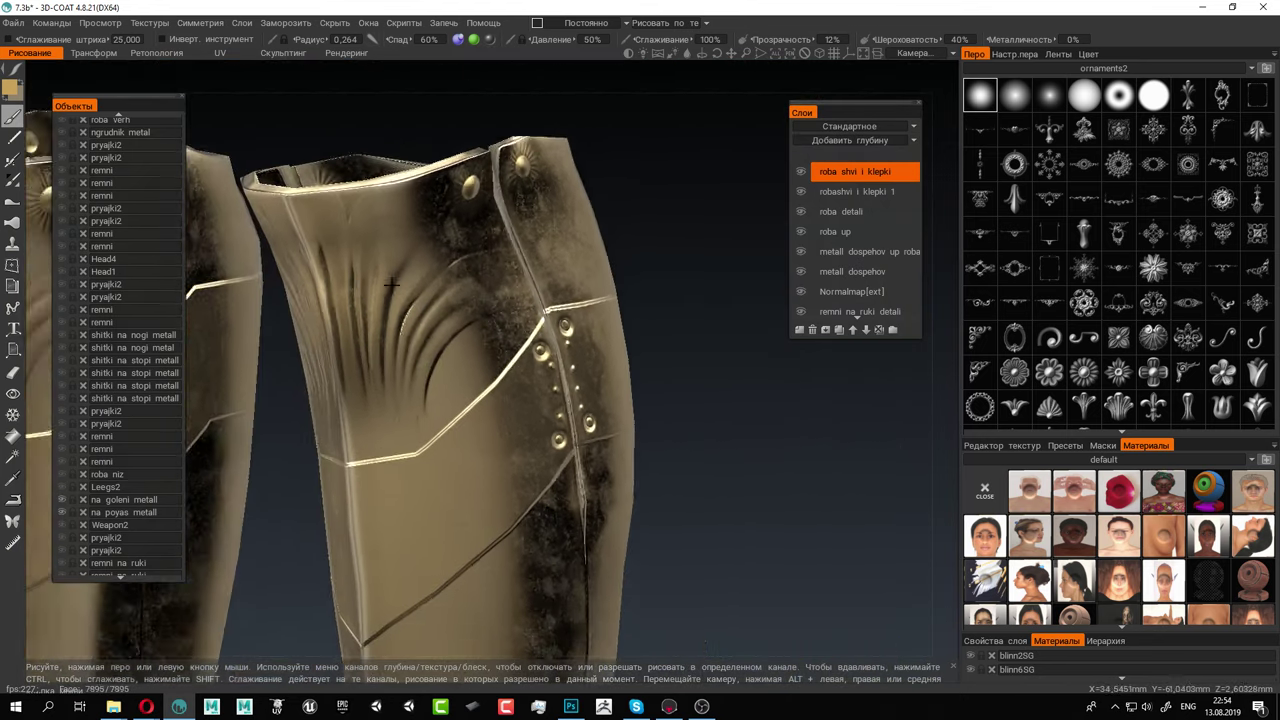
left_click_drag(440, 262, 532, 268, "alt")
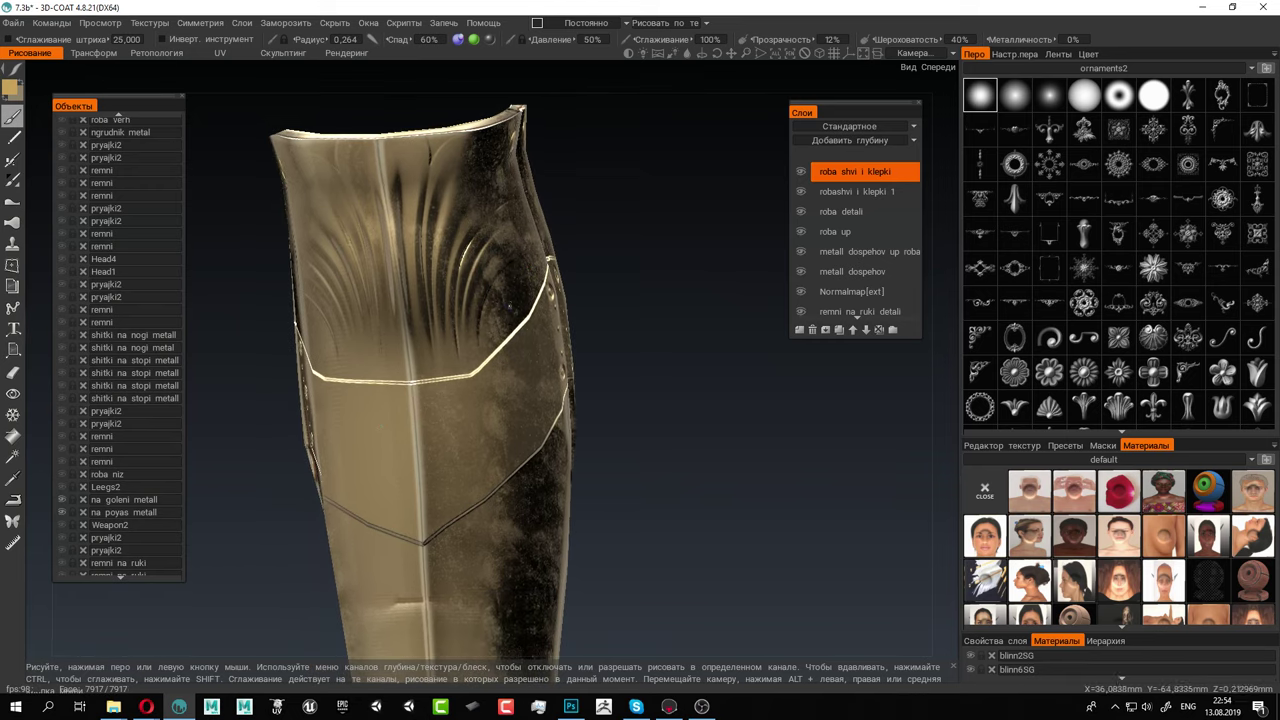
scroll(377, 443, "up", 10)
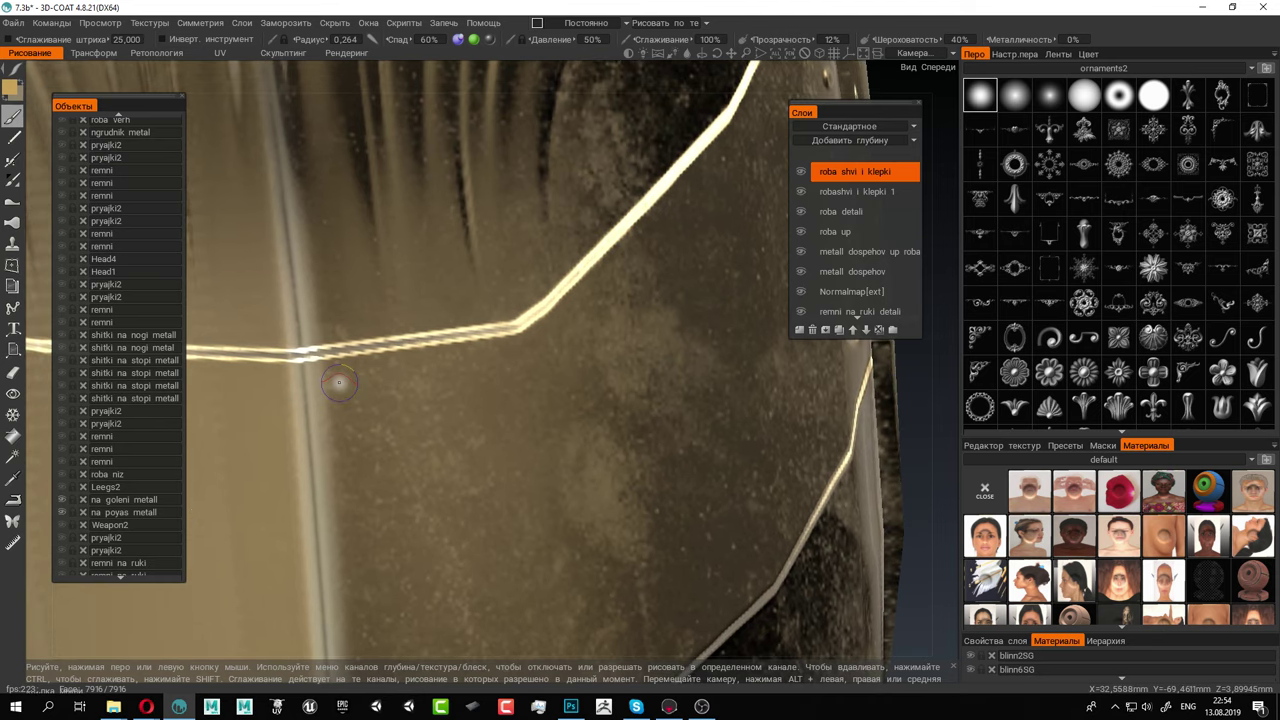
left_click(344, 387)
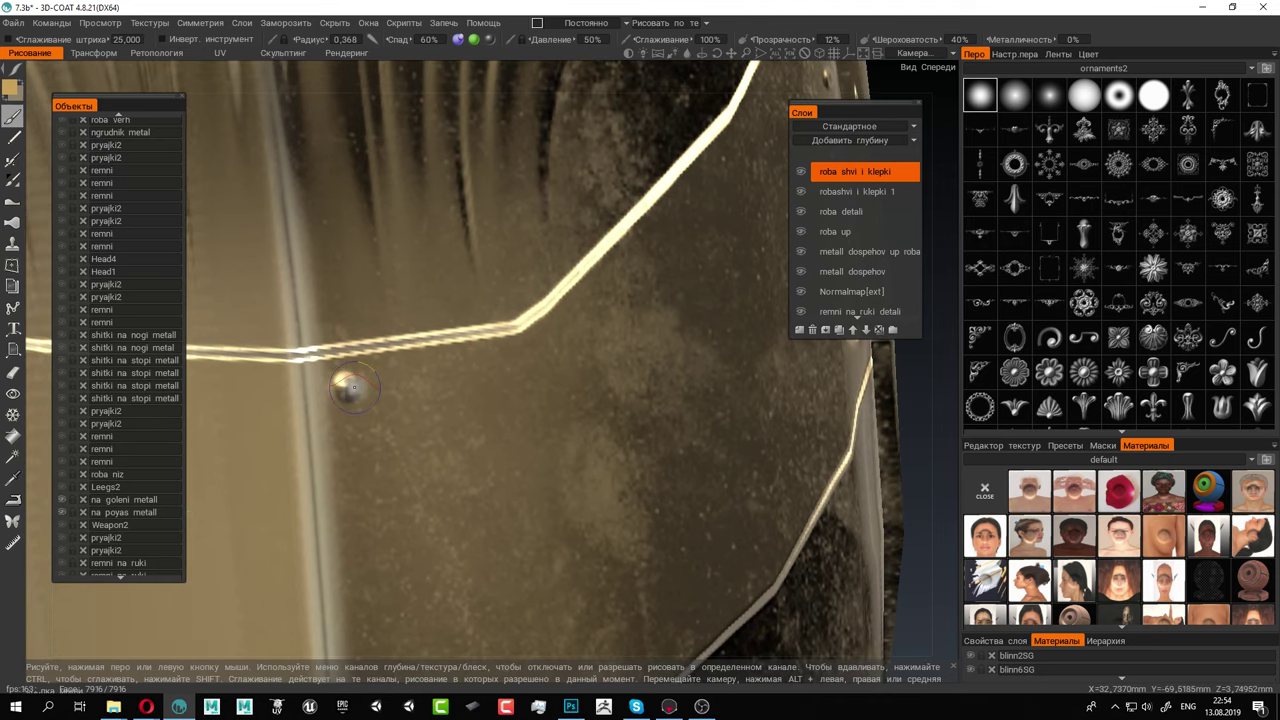
left_click(452, 369)
left_click(534, 356)
left_click_drag(645, 314, 580, 312, "alt")
key("ctrl+z")
left_click(383, 360)
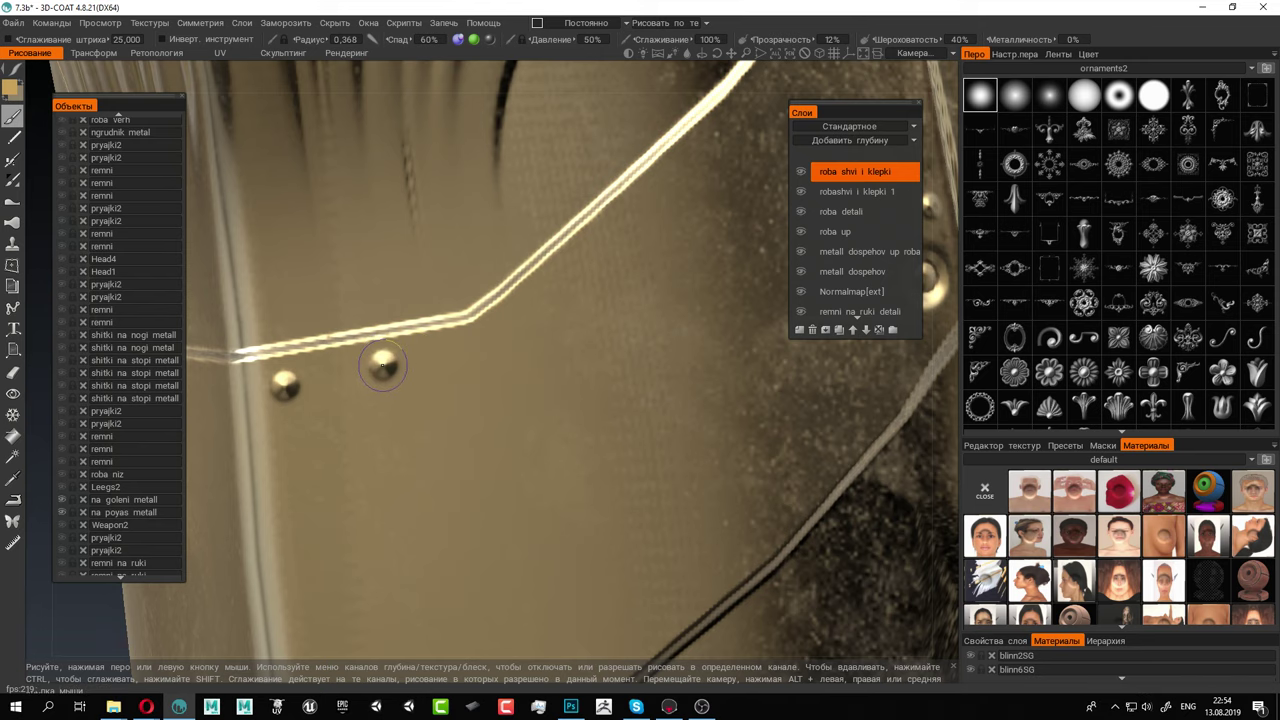
left_click(487, 336)
Continue the stud row at radius 0,368 under the band's diagonal upper edge up to the rivet beside the seam
left_click_drag(487, 336, 423, 400, "alt")
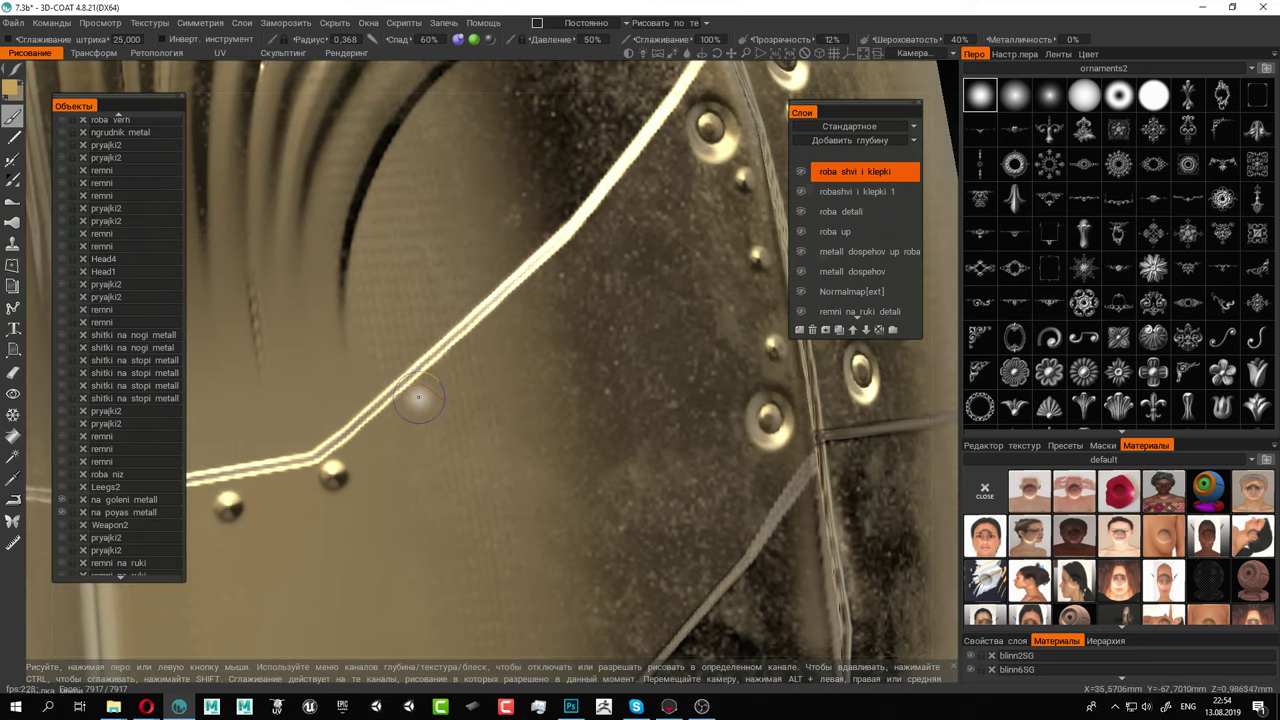
left_click(423, 398)
left_click_drag(503, 321, 551, 354, "alt")
left_click(430, 320)
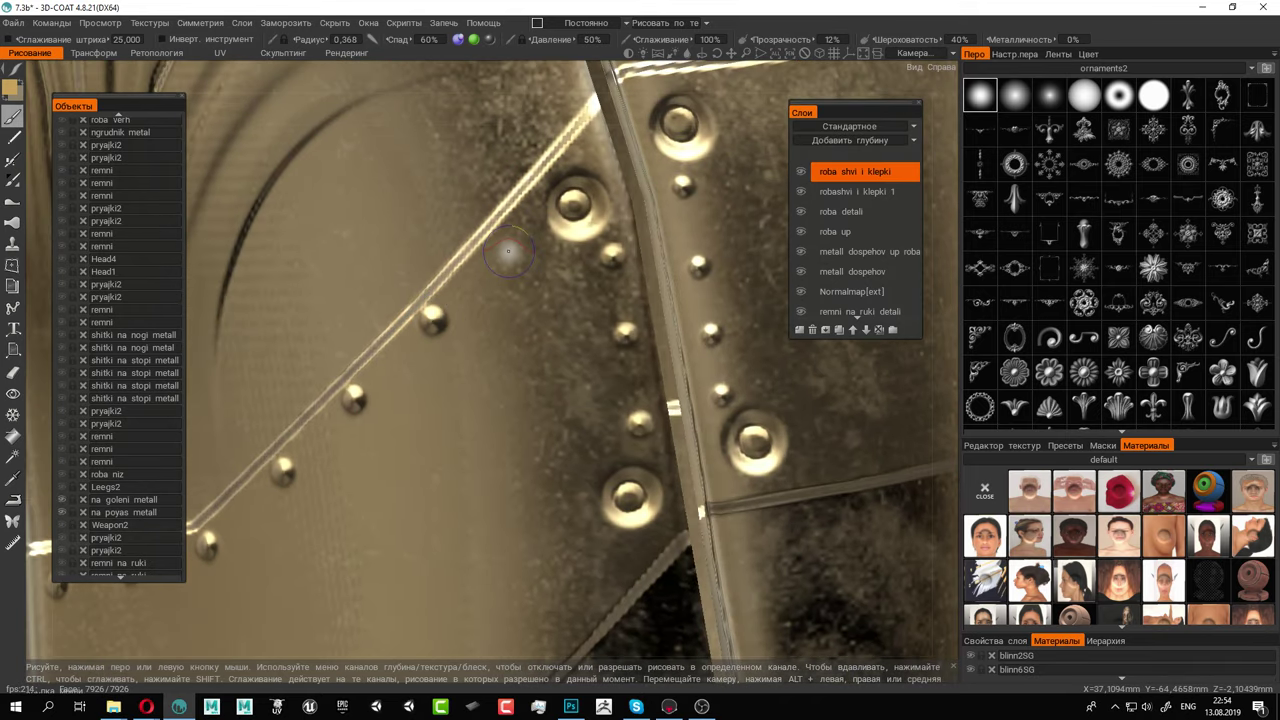
left_click(517, 232)
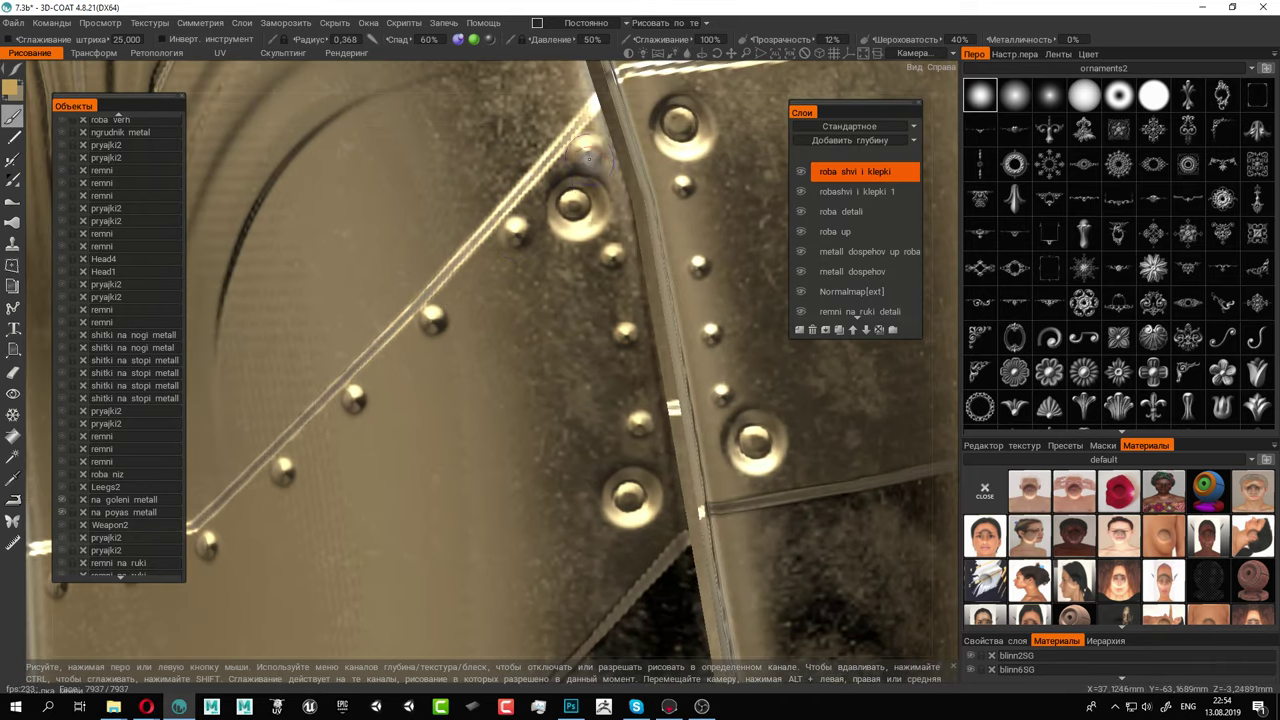
Stamp evenly spaced studs at radius 0,368 above the band's lower edge, from the front ridge up to the side seam's rivet
right_click_drag(590, 165, 612, 330, "alt")
middle_click_drag(618, 369, 620, 220, "alt")
right_click_drag(620, 220, 612, 224, "alt")
middle_click_drag(572, 384, 717, 180, "alt")
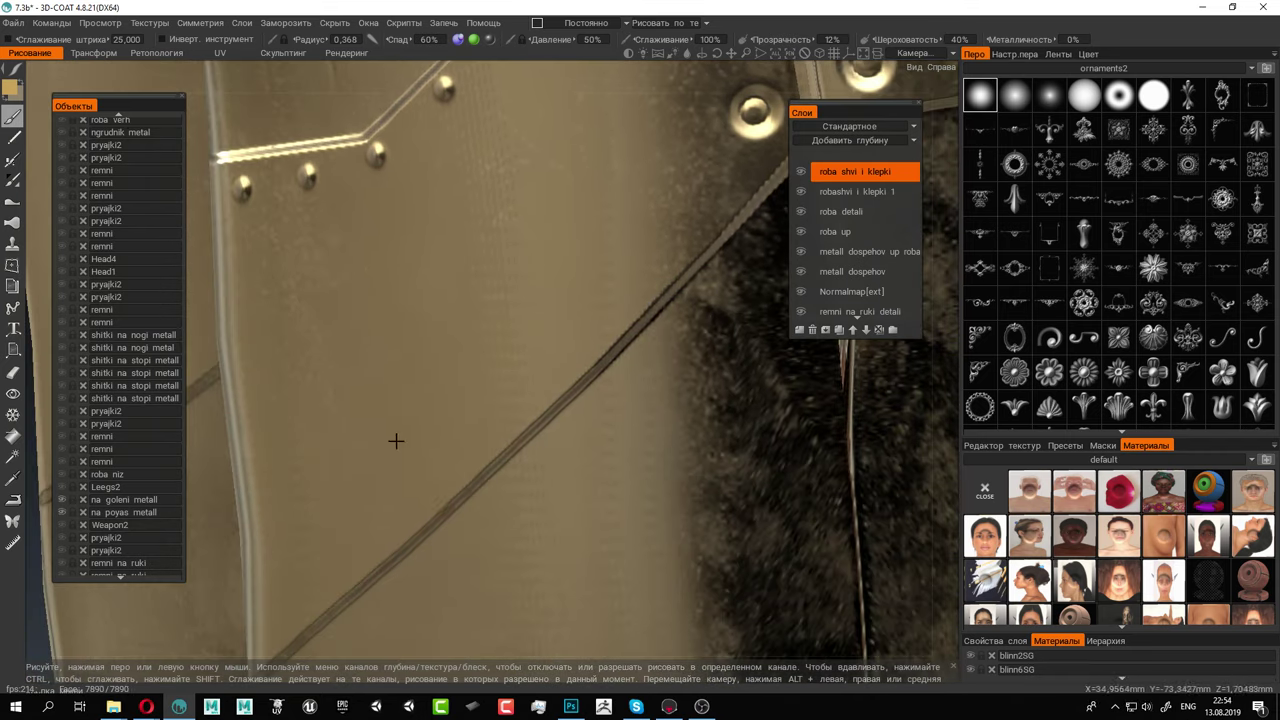
left_click_drag(397, 441, 566, 383, "alt")
middle_click_drag(505, 425, 467, 326, "alt")
left_click_drag(466, 326, 440, 330, "alt")
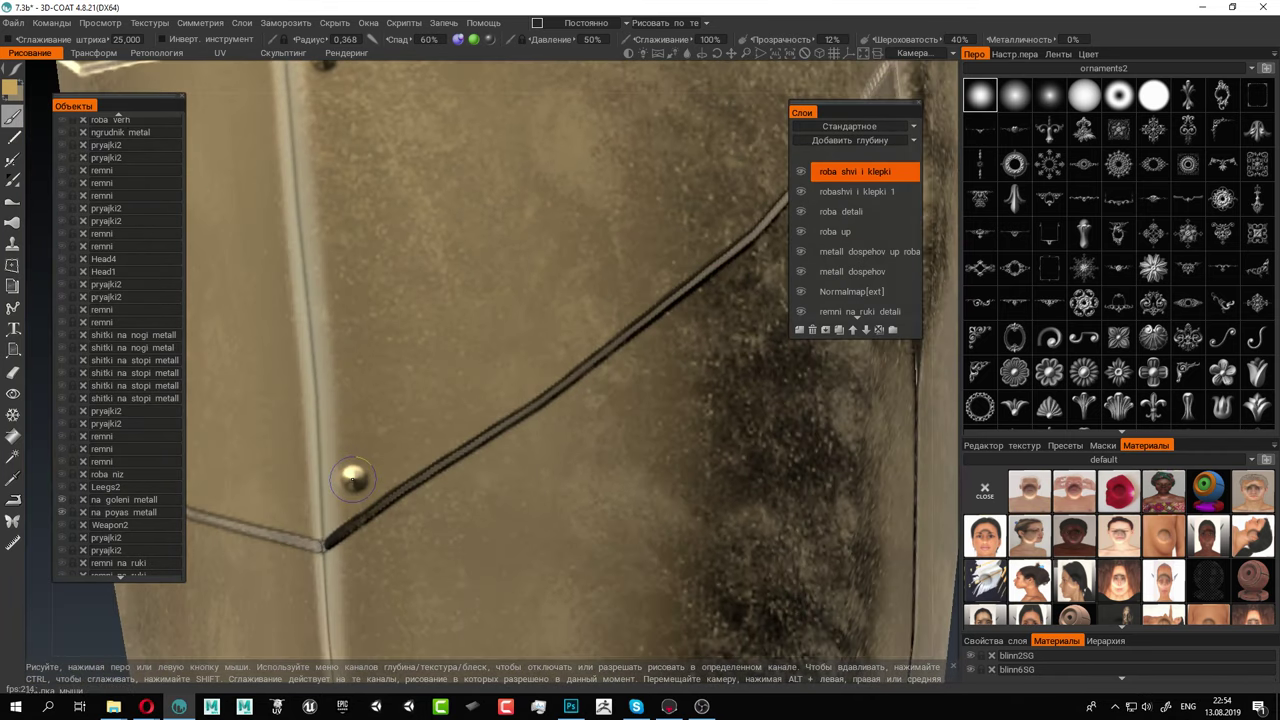
left_click(464, 411)
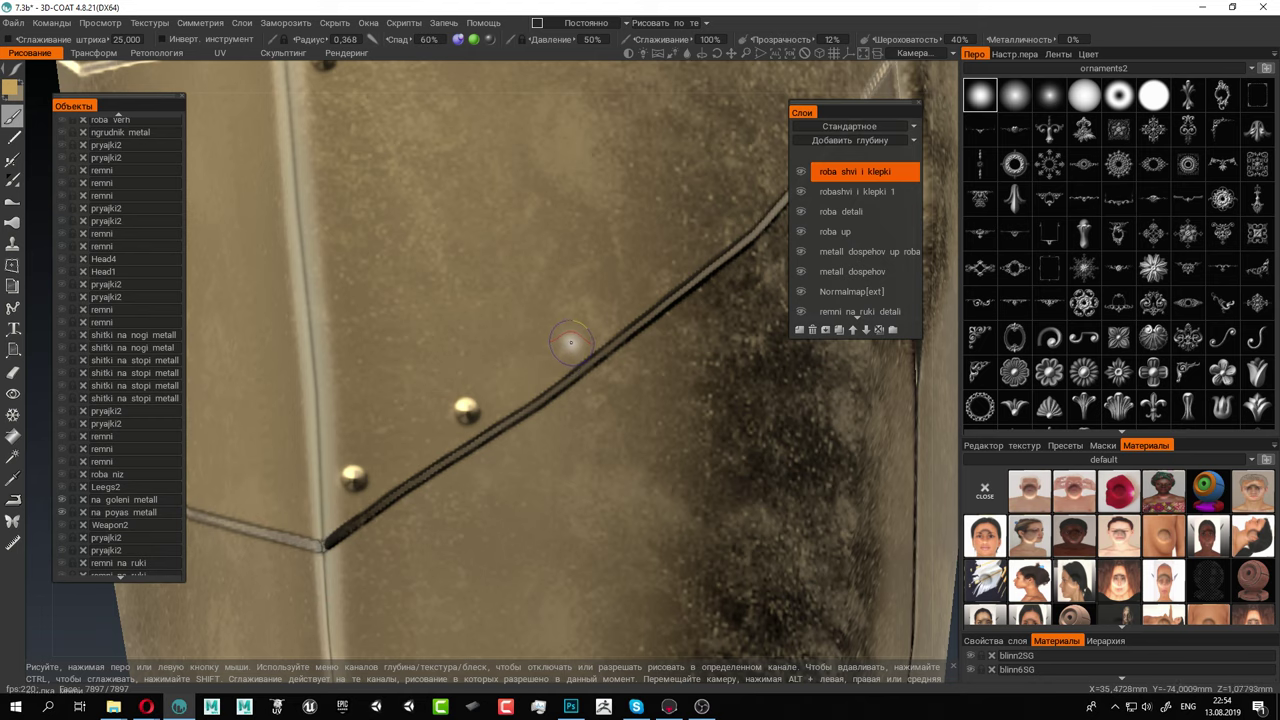
left_click_drag(570, 343, 403, 455, "alt")
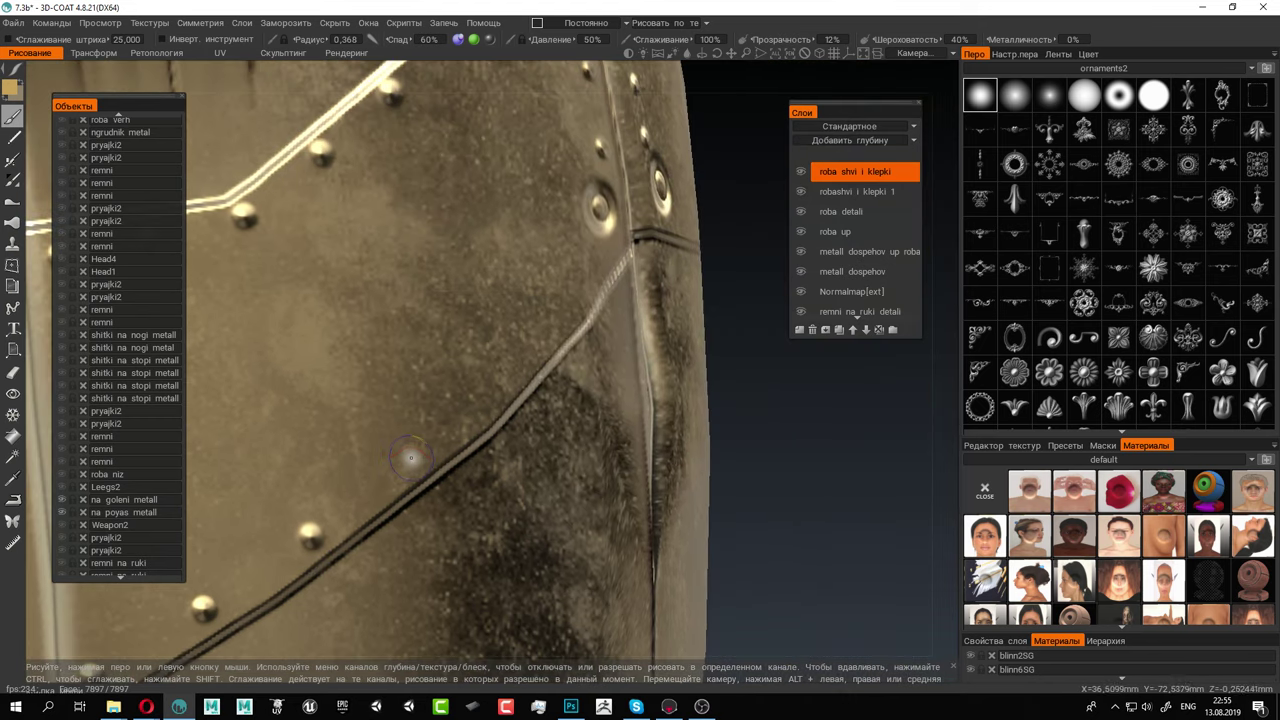
left_click(410, 457)
left_click(492, 388)
mouse_move(560, 372)
left_mouse_down("alt")
mouse_move(484, 402)
mouse_move(508, 420)
left_mouse_up("alt")
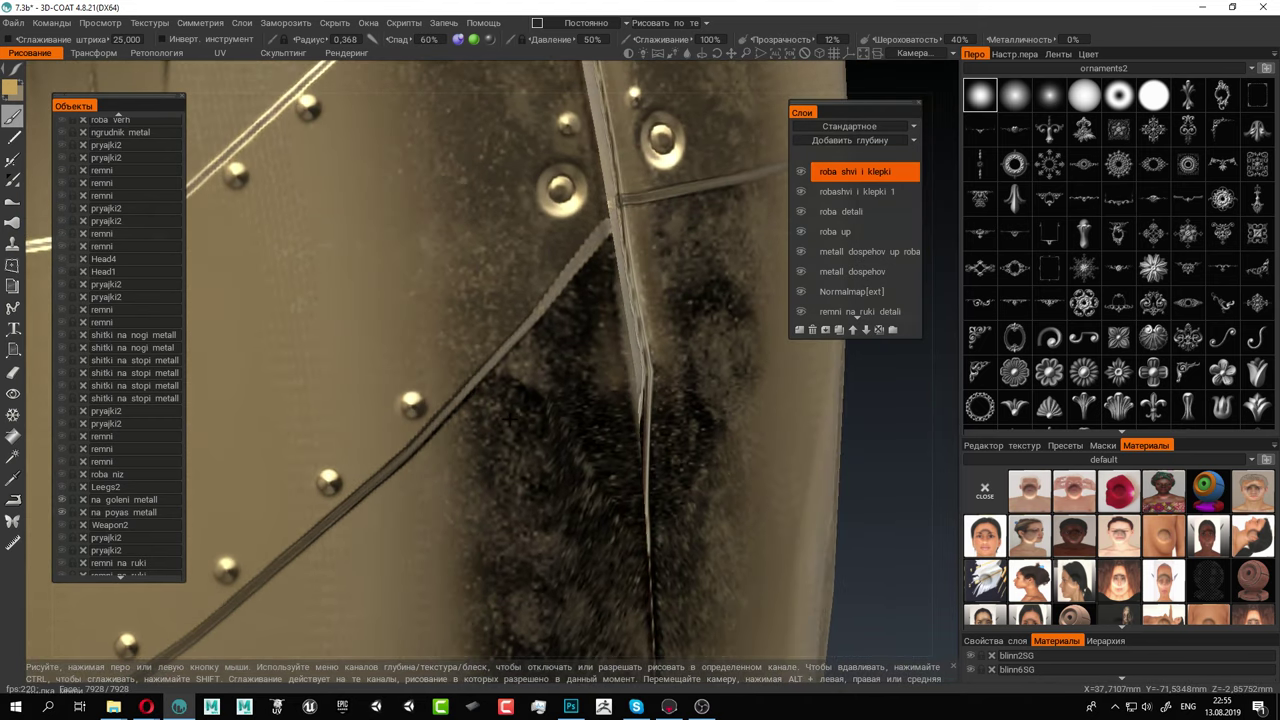
left_click(502, 312)
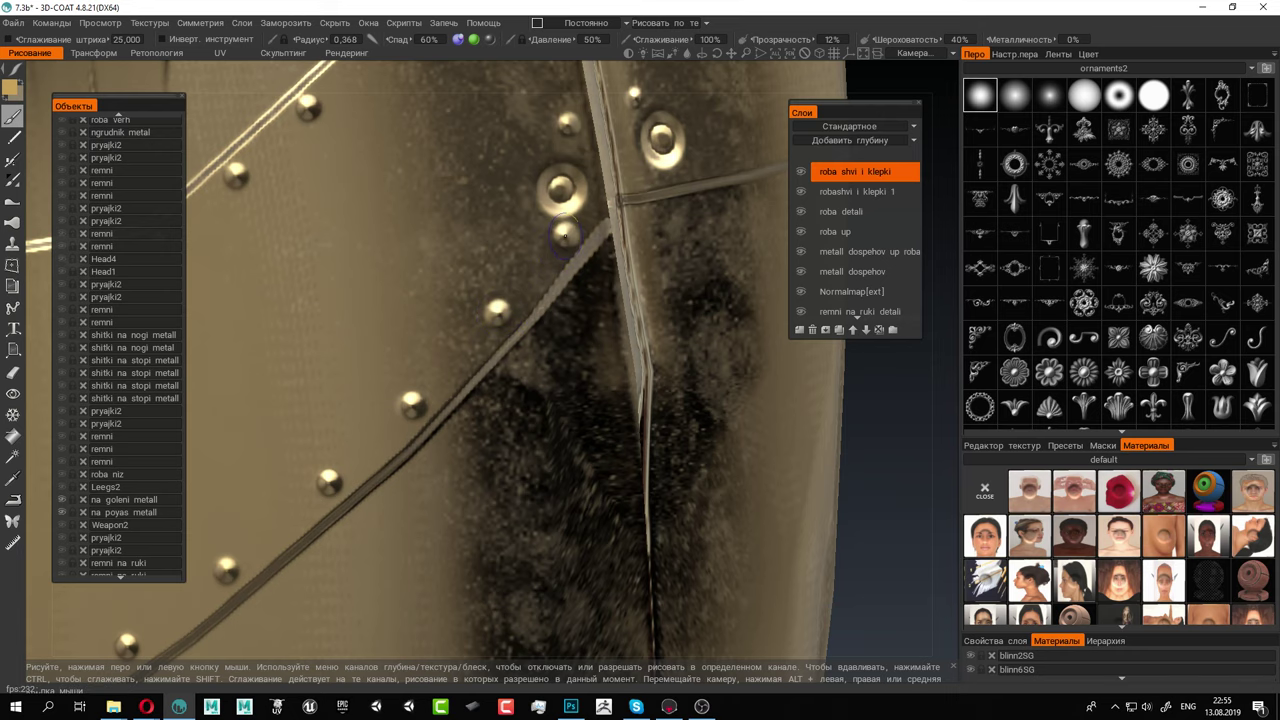
Stamp a matching stud row at radius 0,368 above the band's lower edge on the ridge's other side, up to that side's seam
left_click_drag(565, 235, 470, 456, "alt")
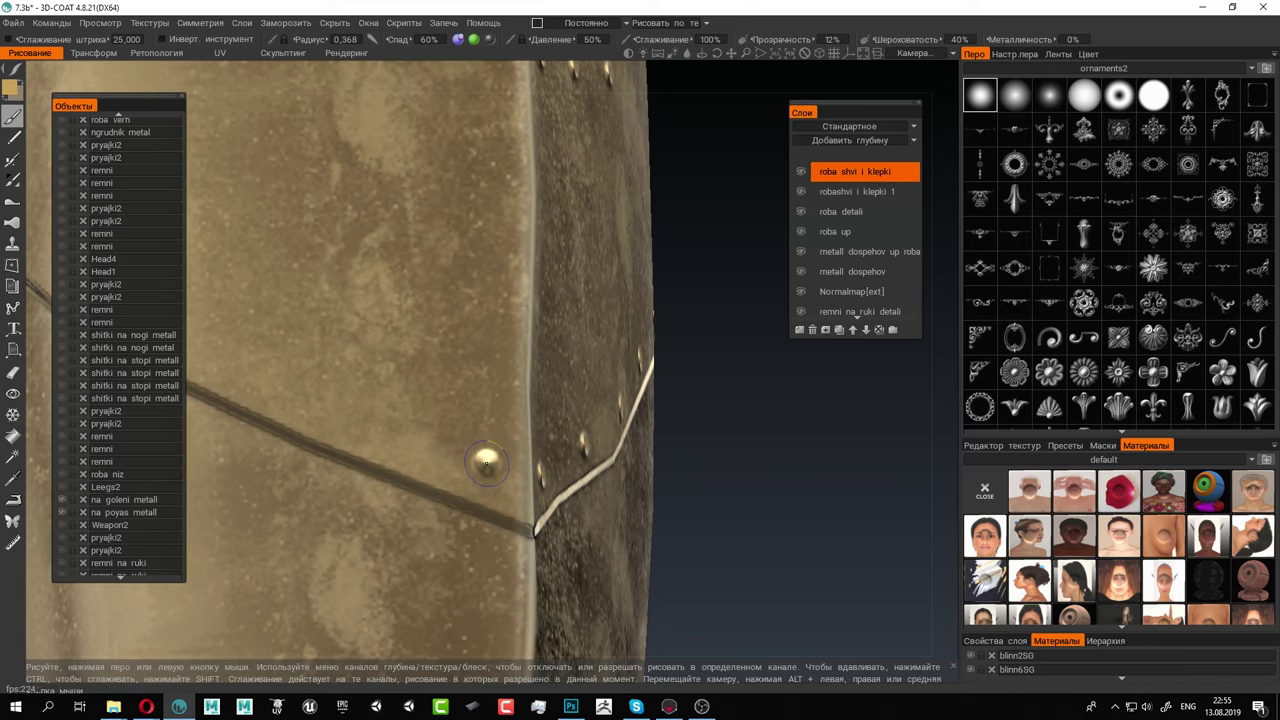
middle_click_drag(354, 417, 534, 500, "alt")
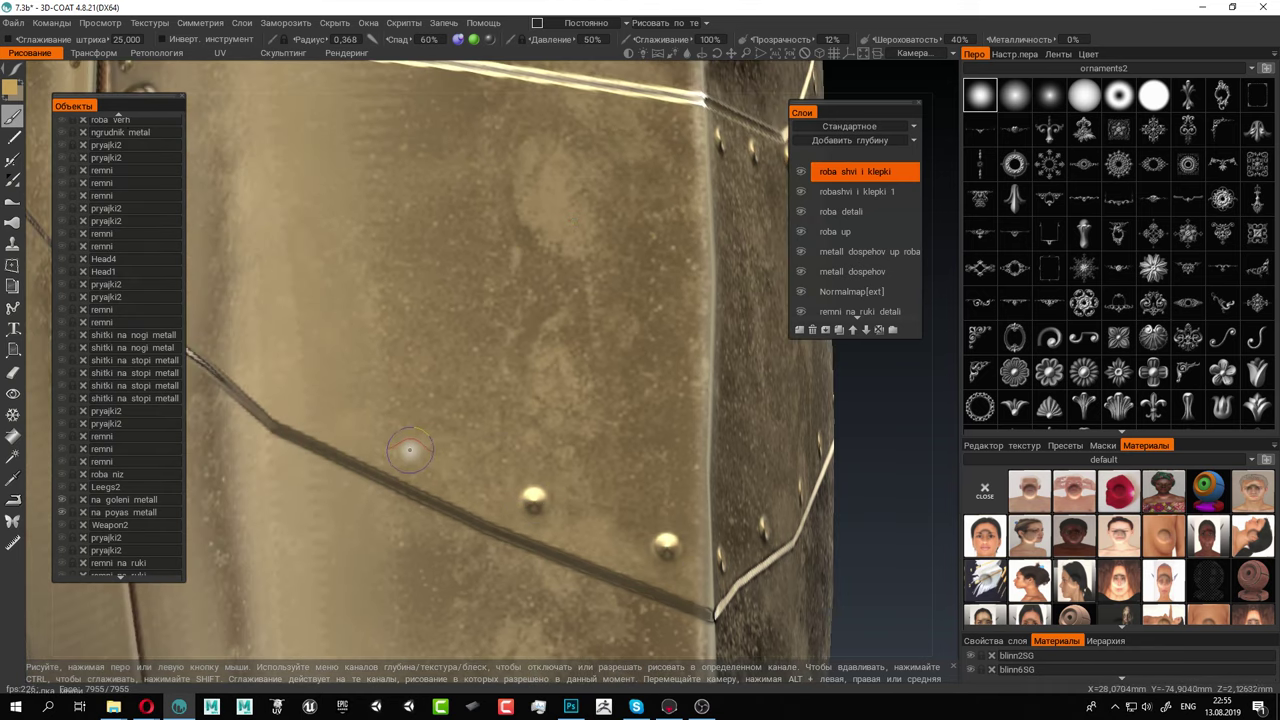
left_click_drag(413, 449, 483, 484, "alt")
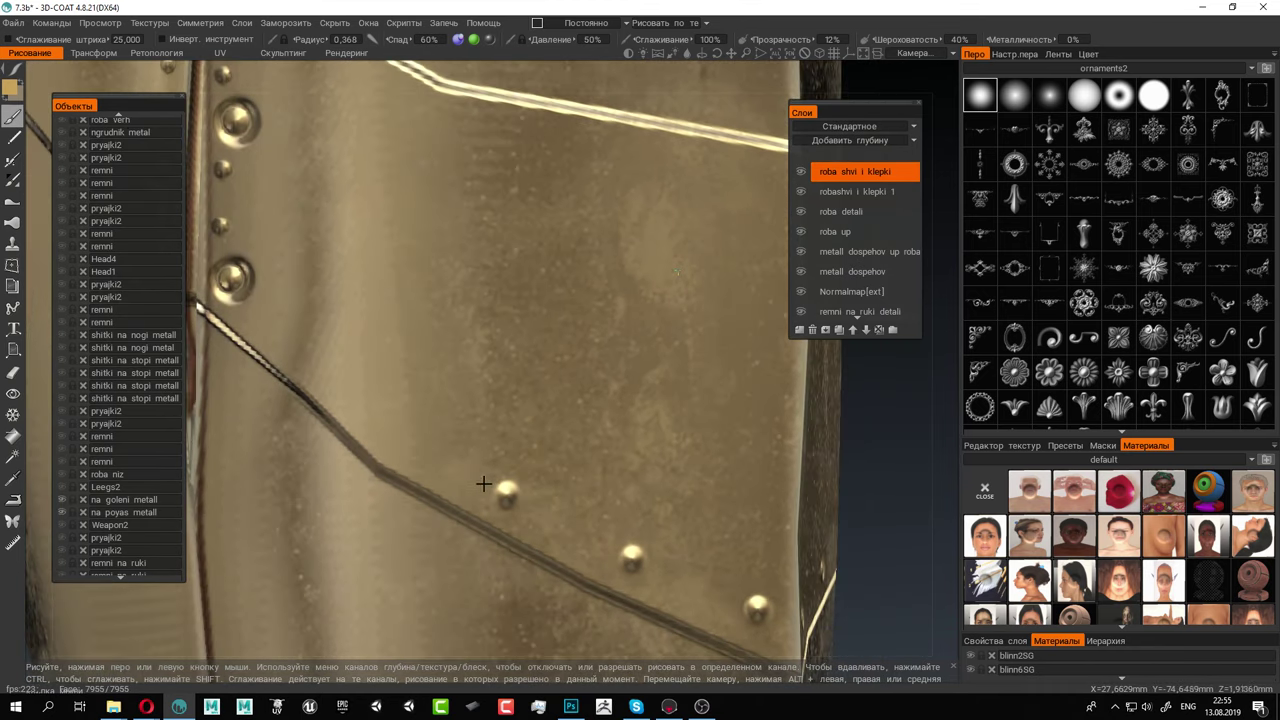
left_click_drag(391, 428, 398, 387, "alt")
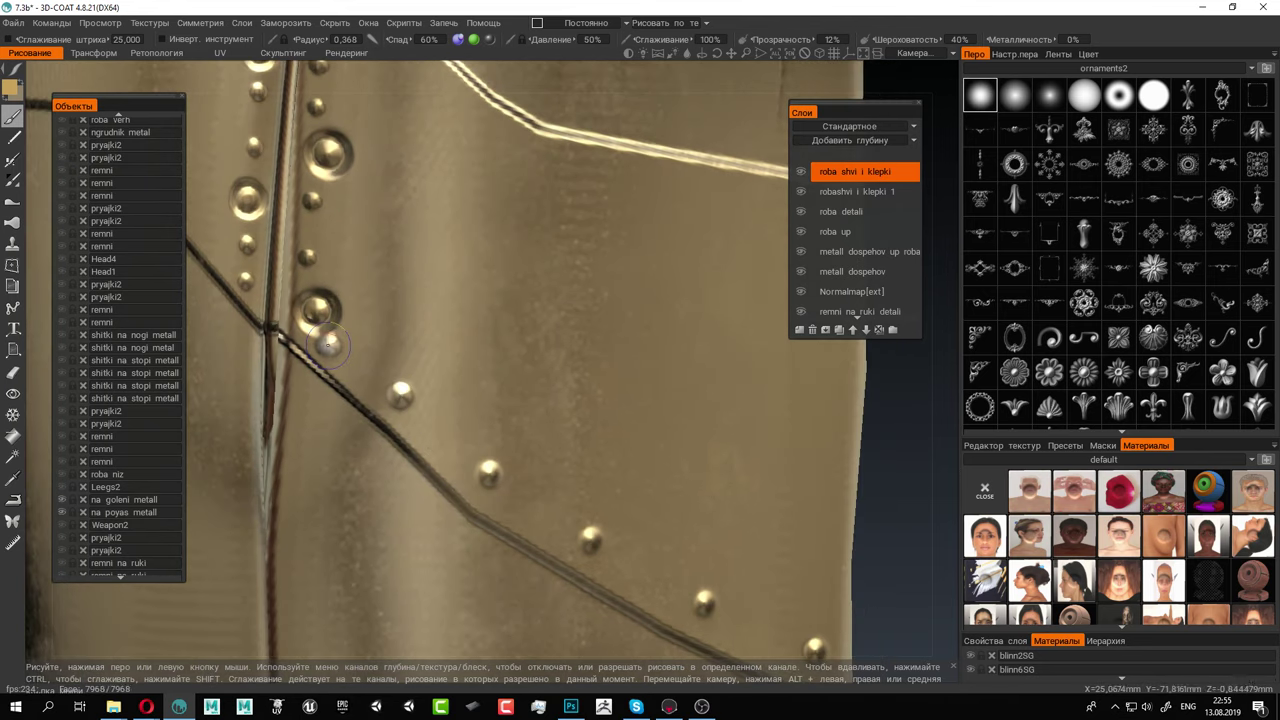
Stamp studs at radius 0,368 beneath the band's upper edge on this side, from the seam to the front ridge
left_click_drag(328, 344, 338, 488, "alt")
left_click(369, 287)
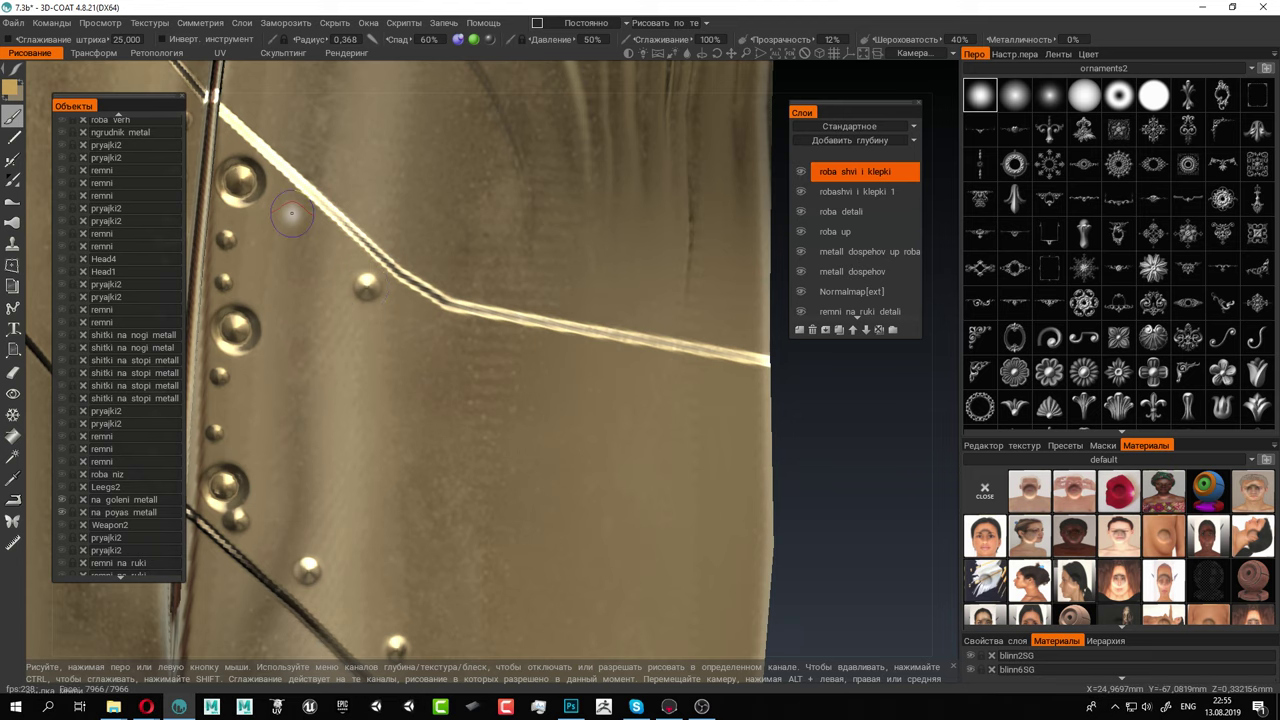
left_click_drag(577, 389, 431, 352, "alt")
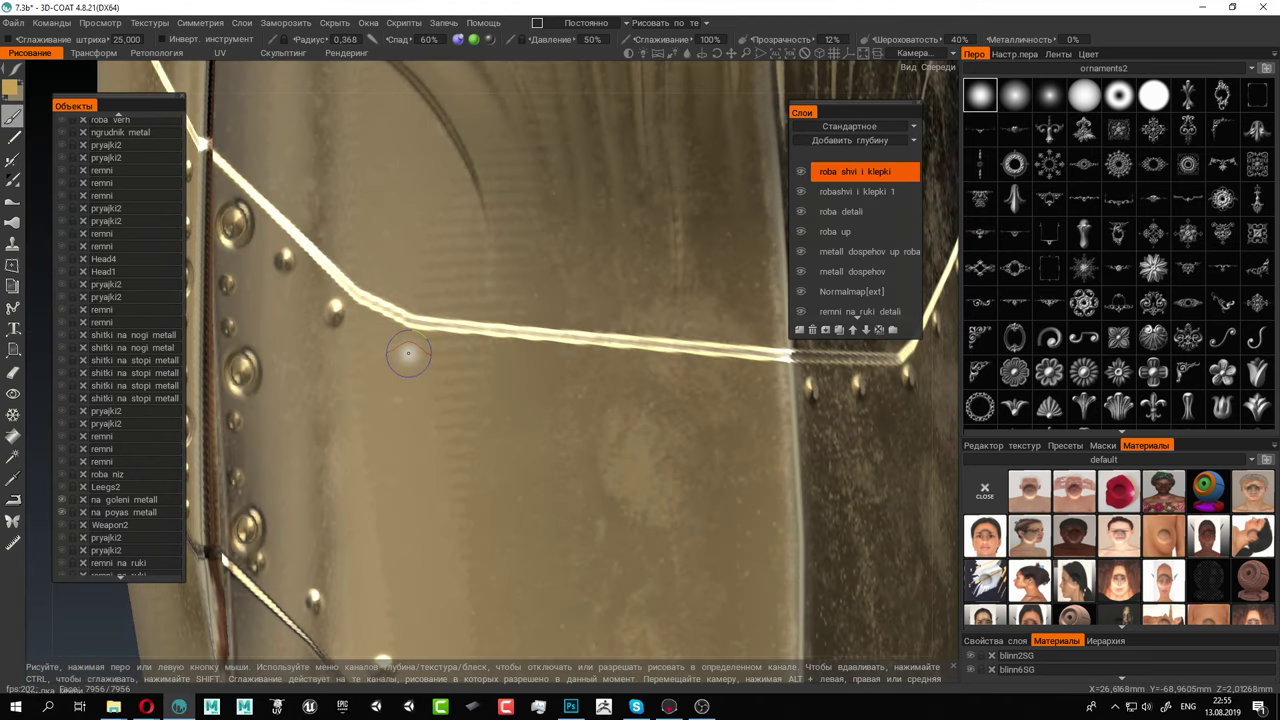
left_click(410, 353)
left_click(540, 362)
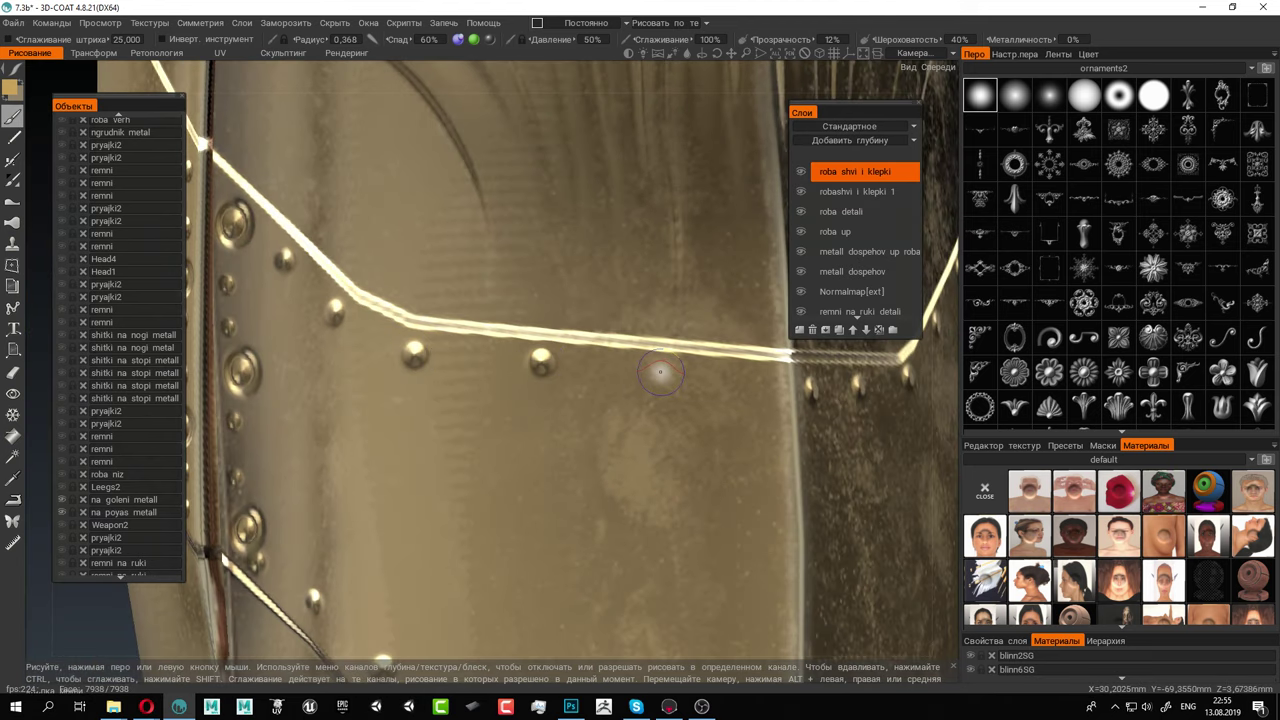
left_click(760, 381)
Examine the stud rows on the shin guard's band from a distance and up close at the front
right_click_drag(808, 474, 855, 314, "alt")
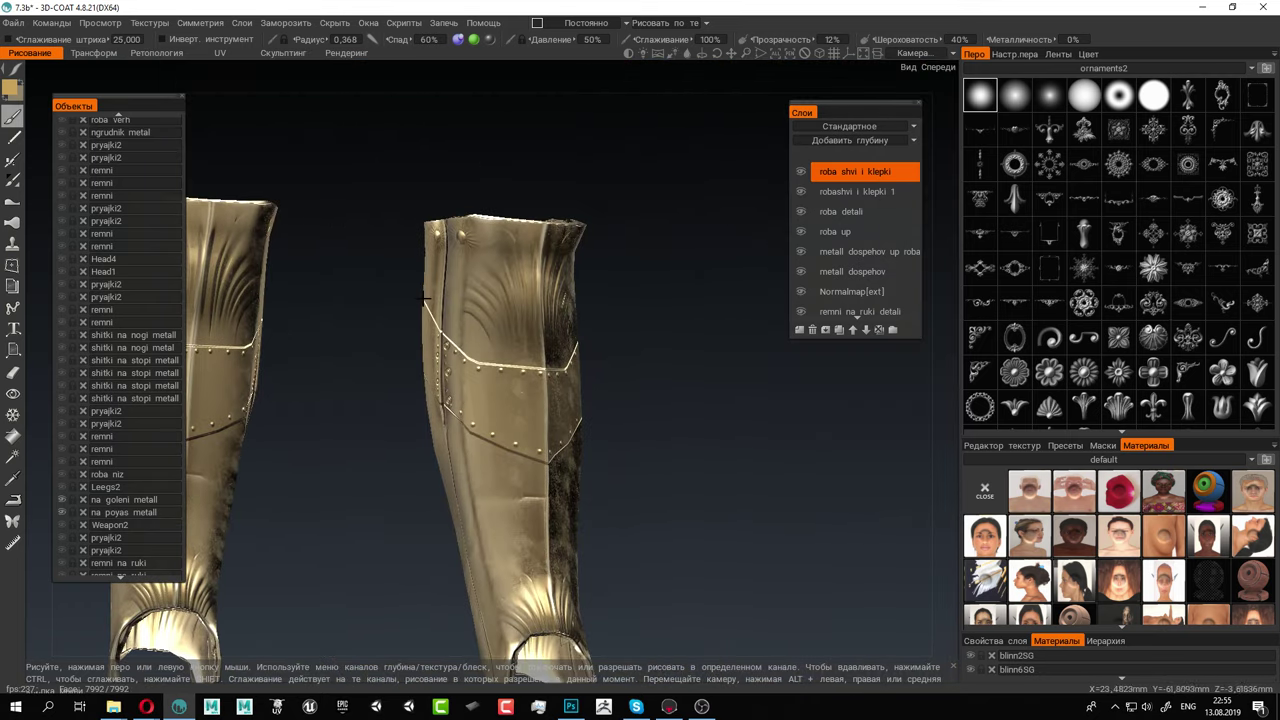
left_click_drag(700, 430, 646, 437, "alt")
scroll(326, 347, "down", 10)
left_click_drag(326, 341, 356, 326, "alt")
right_click_drag(356, 326, 852, 549, "alt")
left_click_drag(510, 428, 554, 414, "alt")
mouse_move(554, 414)
right_mouse_down("alt")
mouse_move(610, 432)
mouse_move(603, 412)
right_mouse_up("alt")
left_click_drag(603, 412, 565, 409, "alt")
left_click_drag(685, 375, 470, 375, "alt")
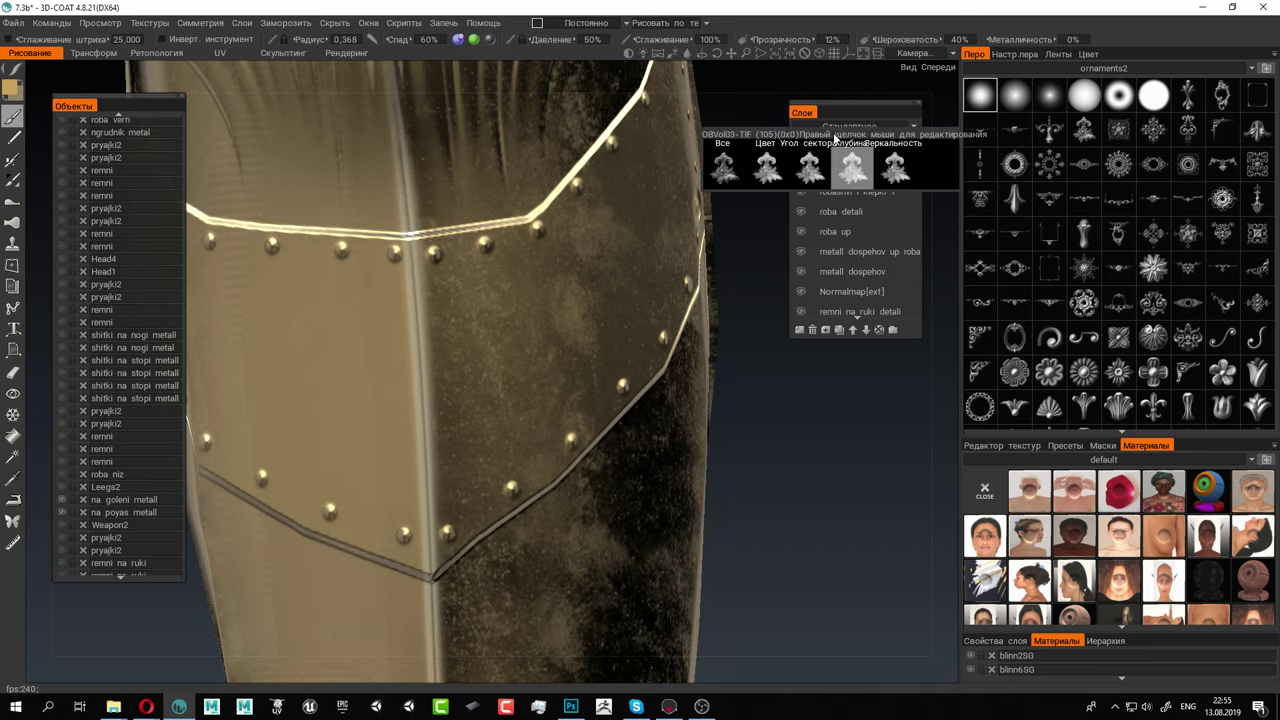
Stamp the scroll-and-bell ornament at radius 4,967 over the band's front ridge, with the brush pressure set to 28%
left_click(835, 136)
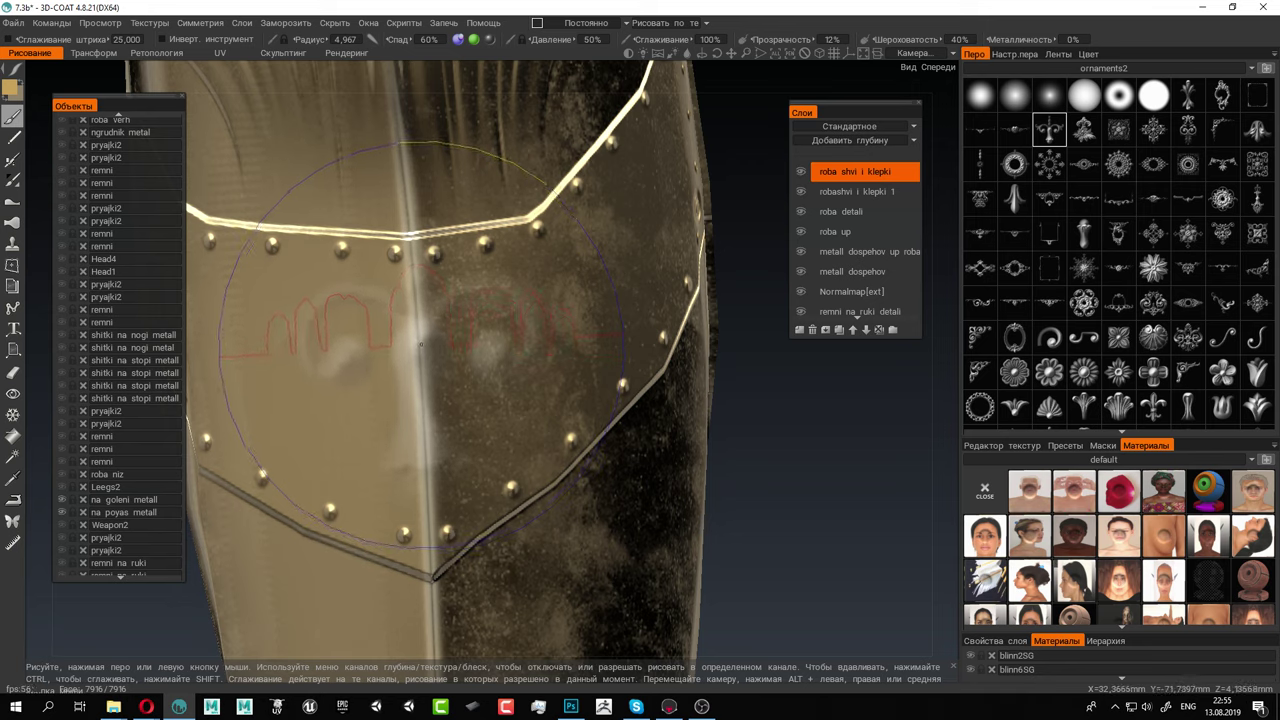
left_click(420, 345)
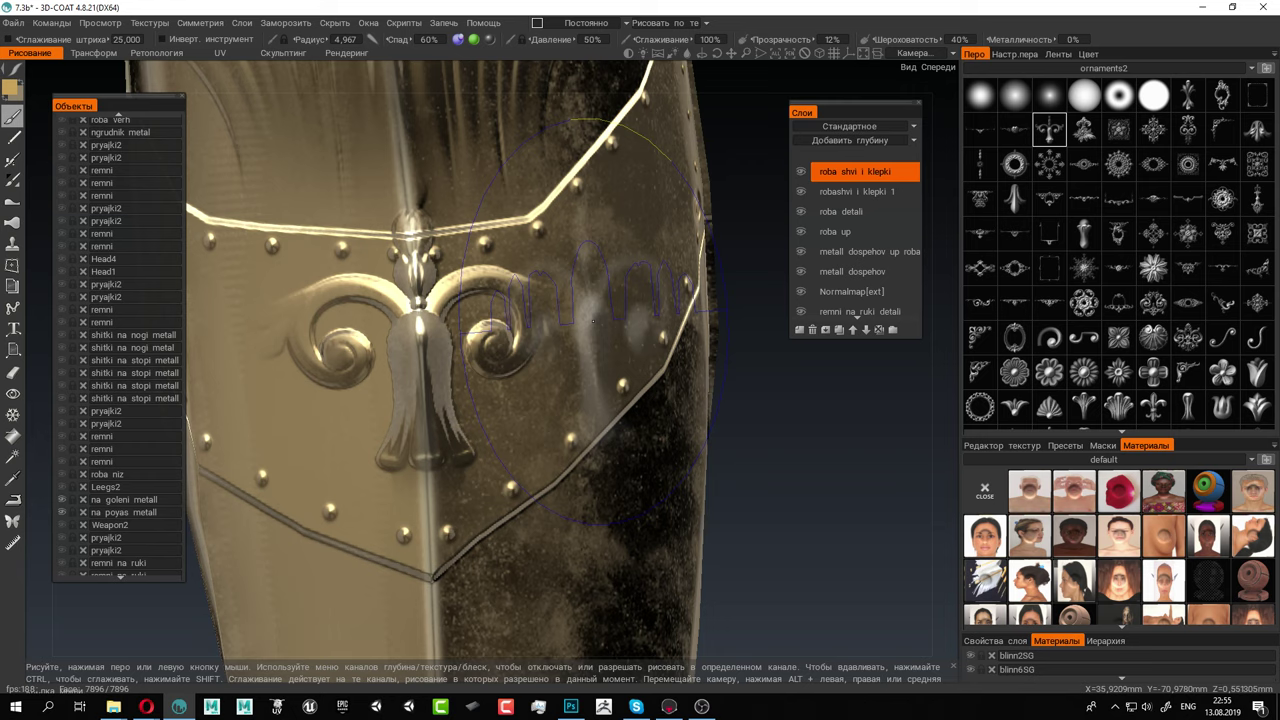
key("ctrl+z")
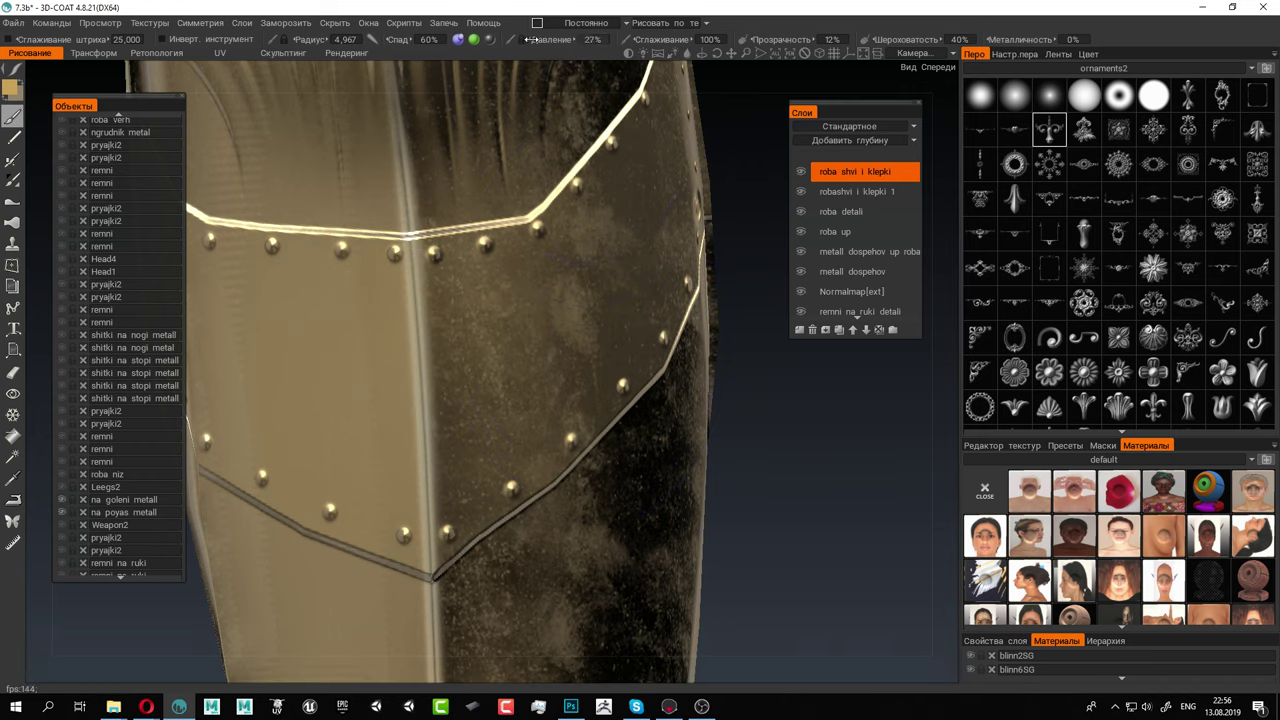
left_click_drag(528, 39, 532, 39)
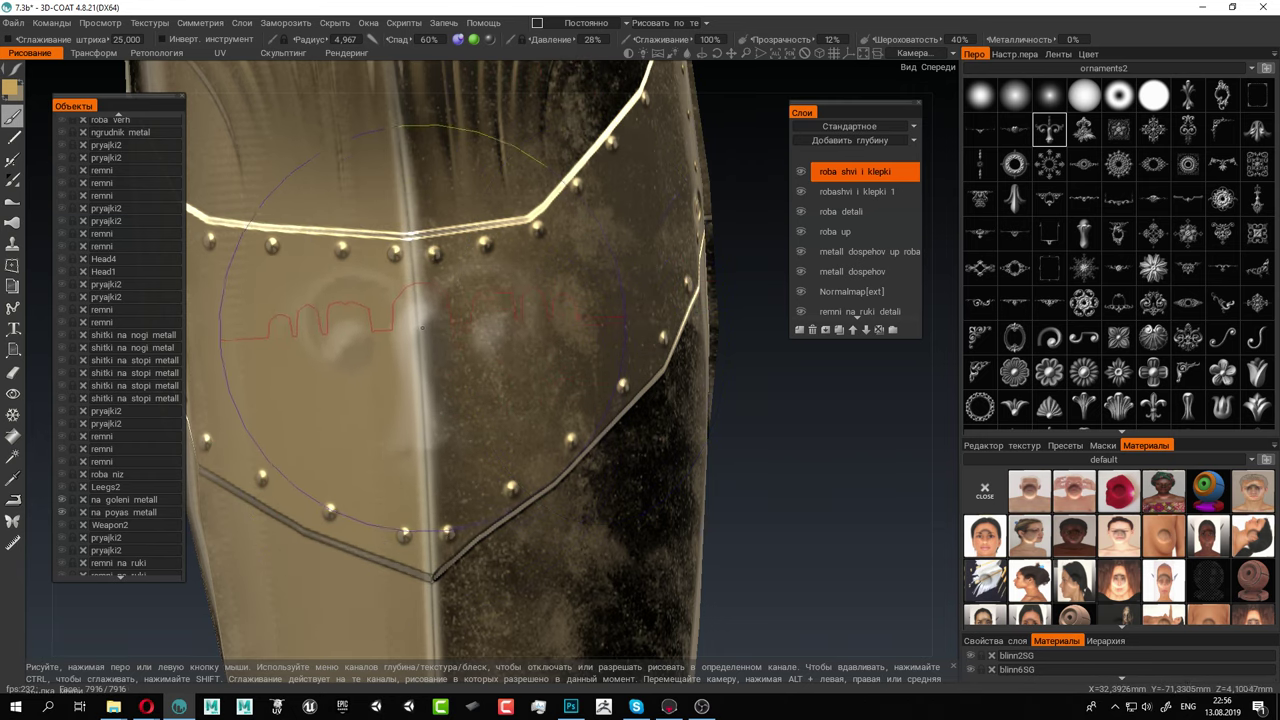
left_click(428, 330)
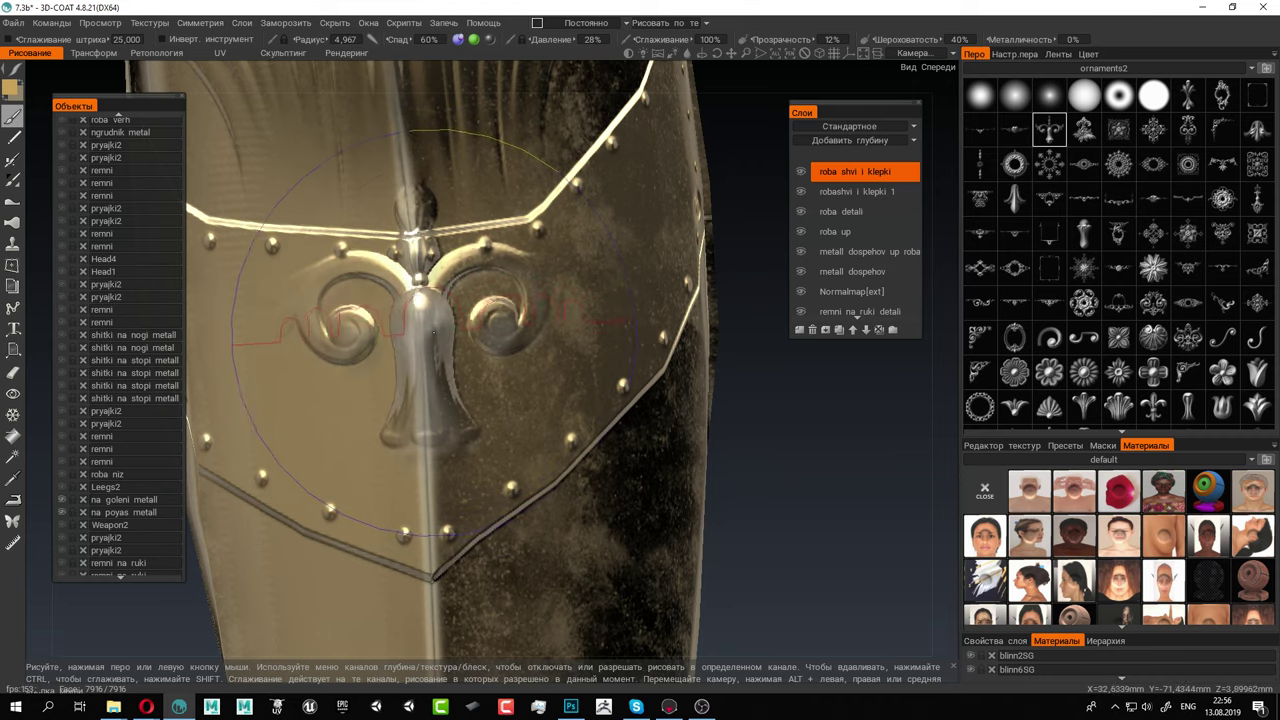
Stamp a downward-facing shell ornament at radius 2,109 on the front ridge, directly beneath the bell shape
right_click_drag(550, 385, 240, 225, "alt")
left_click_drag(400, 300, 448, 328, "alt")
right_click_drag(460, 335, 840, 545, "alt")
left_click_drag(450, 330, 480, 332, "alt")
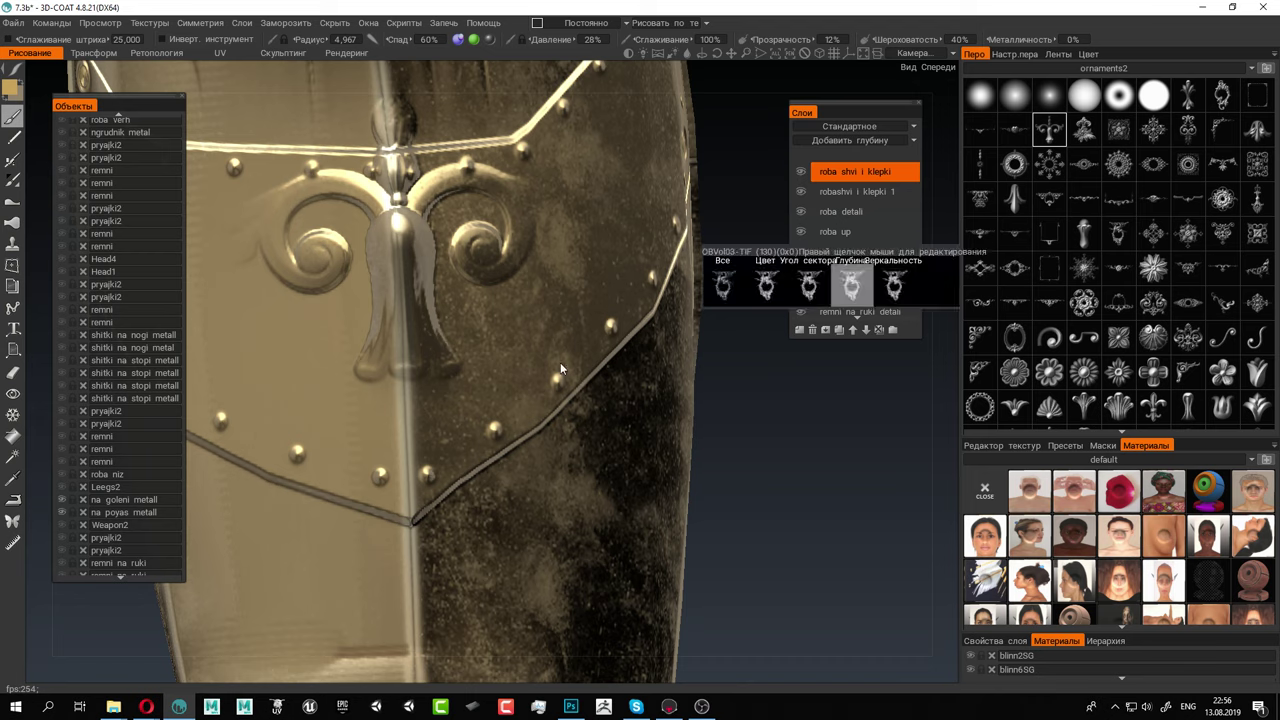
left_click(1049, 407)
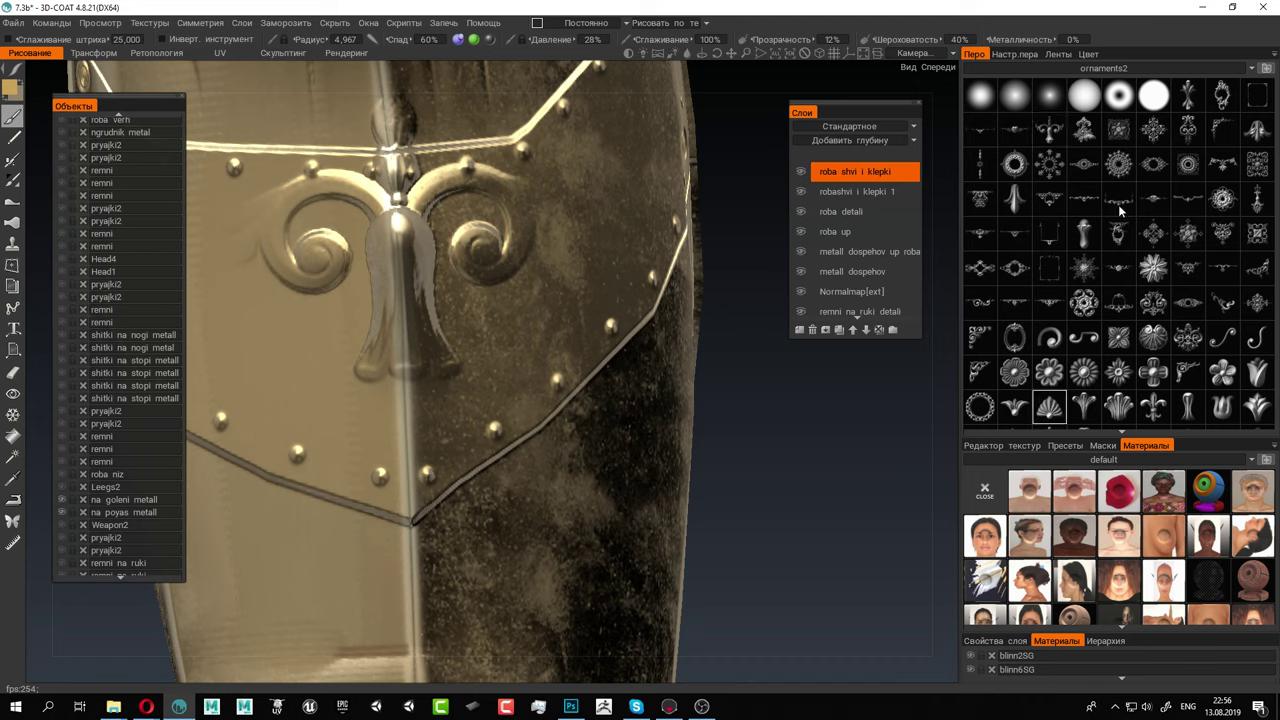
right_click_drag(418, 401, 286, 400)
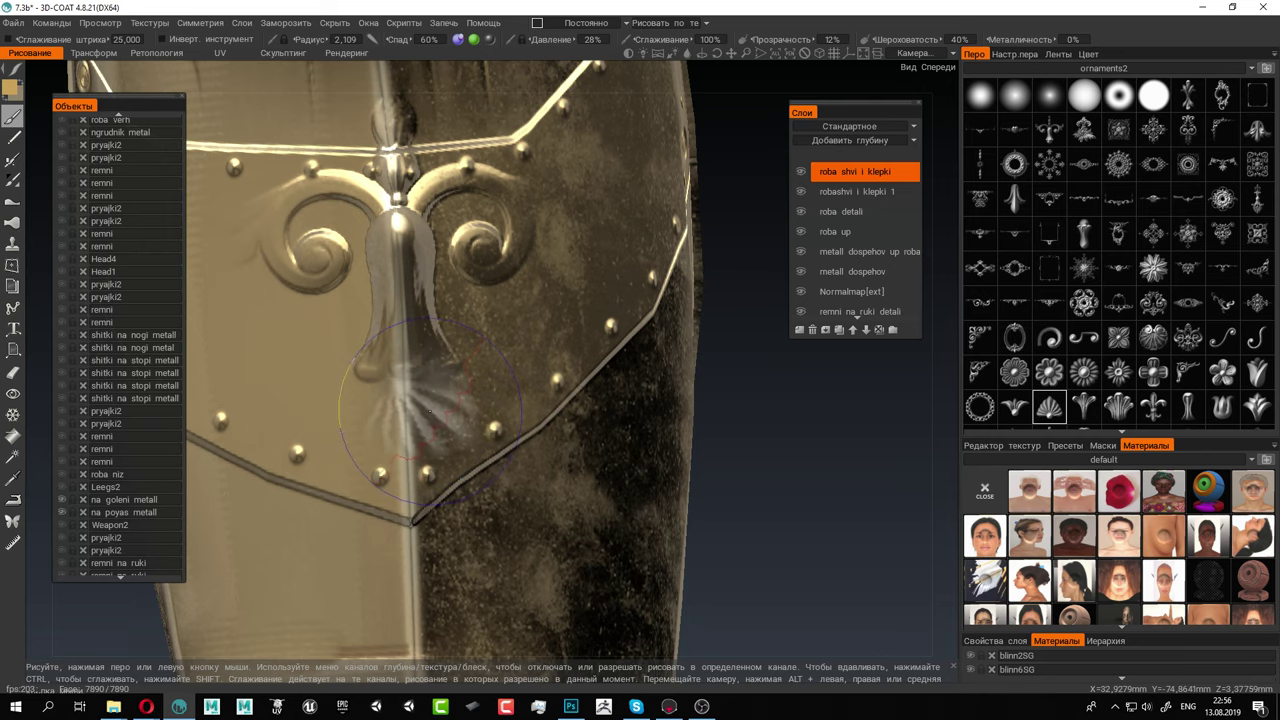
left_click_drag(407, 418, 406, 421)
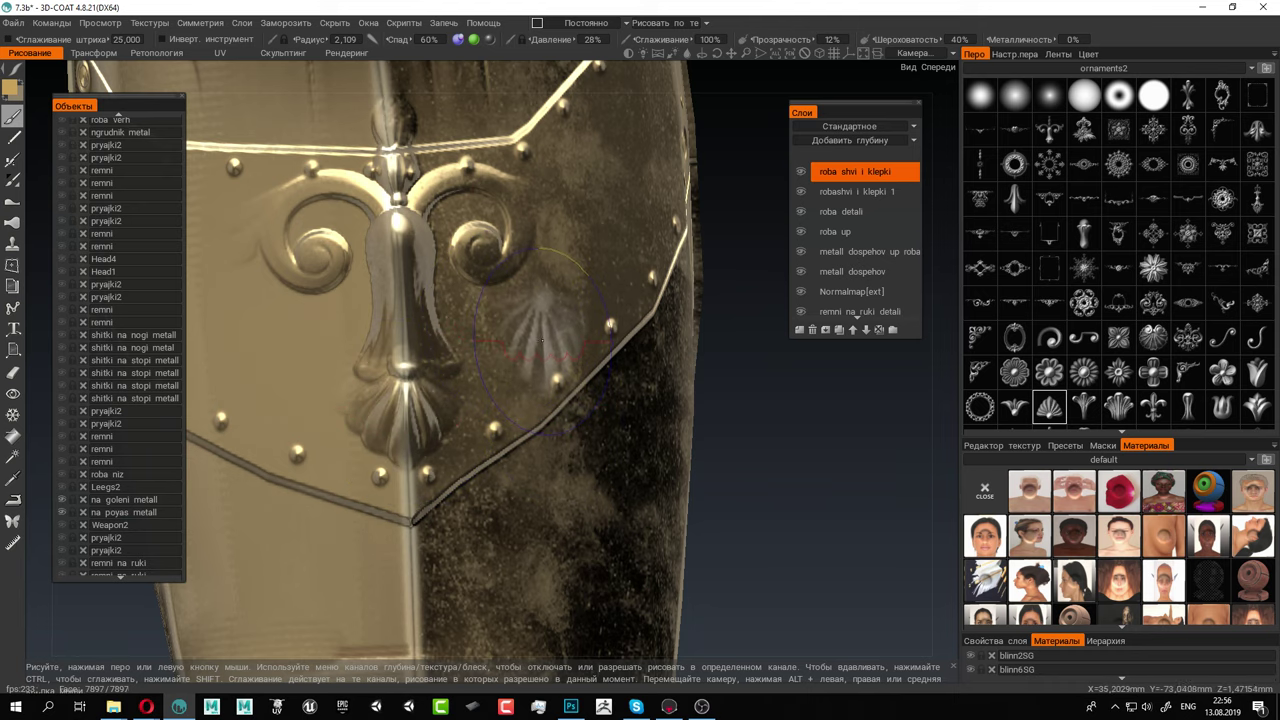
Stamp sideways shell ornaments at radius 2,109 on the outer sides of both scrolls, fanning away from the ridge
left_click_drag(543, 345, 507, 348, "alt")
right_click_drag(506, 347, 522, 300)
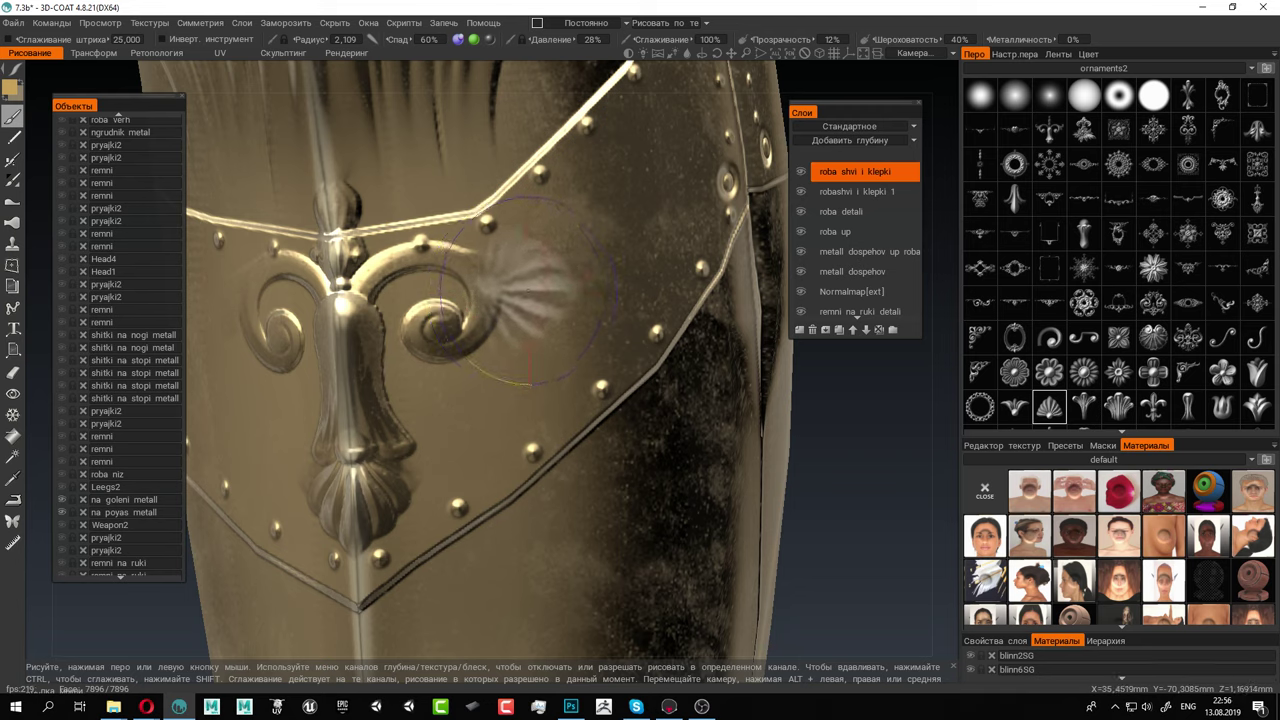
left_click(528, 291)
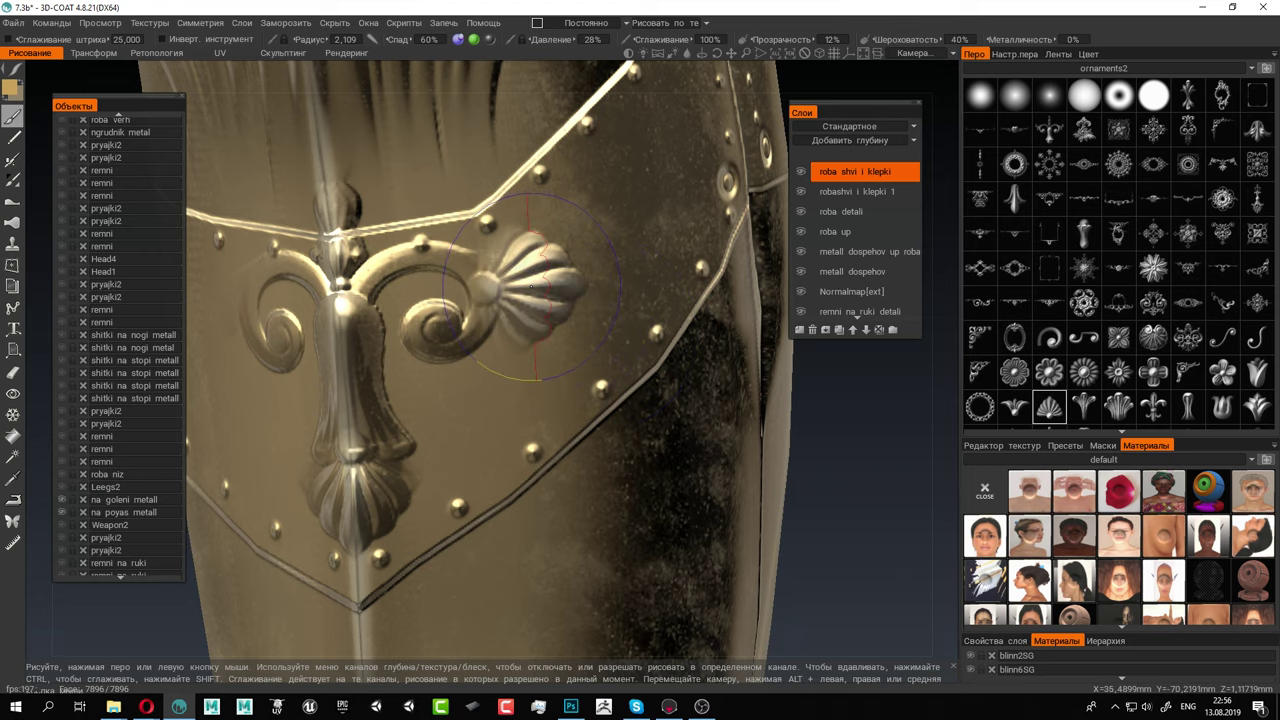
left_click_drag(468, 347, 484, 356, "alt")
left_click_drag(295, 330, 373, 327, "alt")
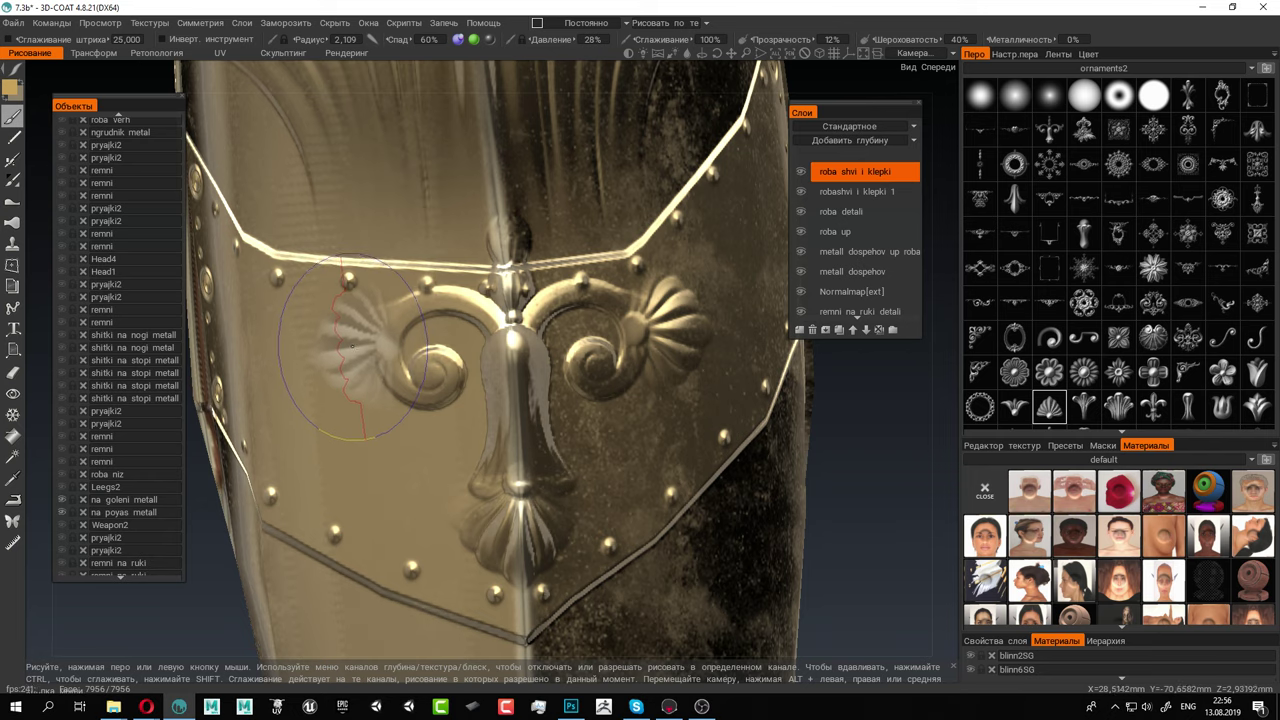
key("ctrl+z")
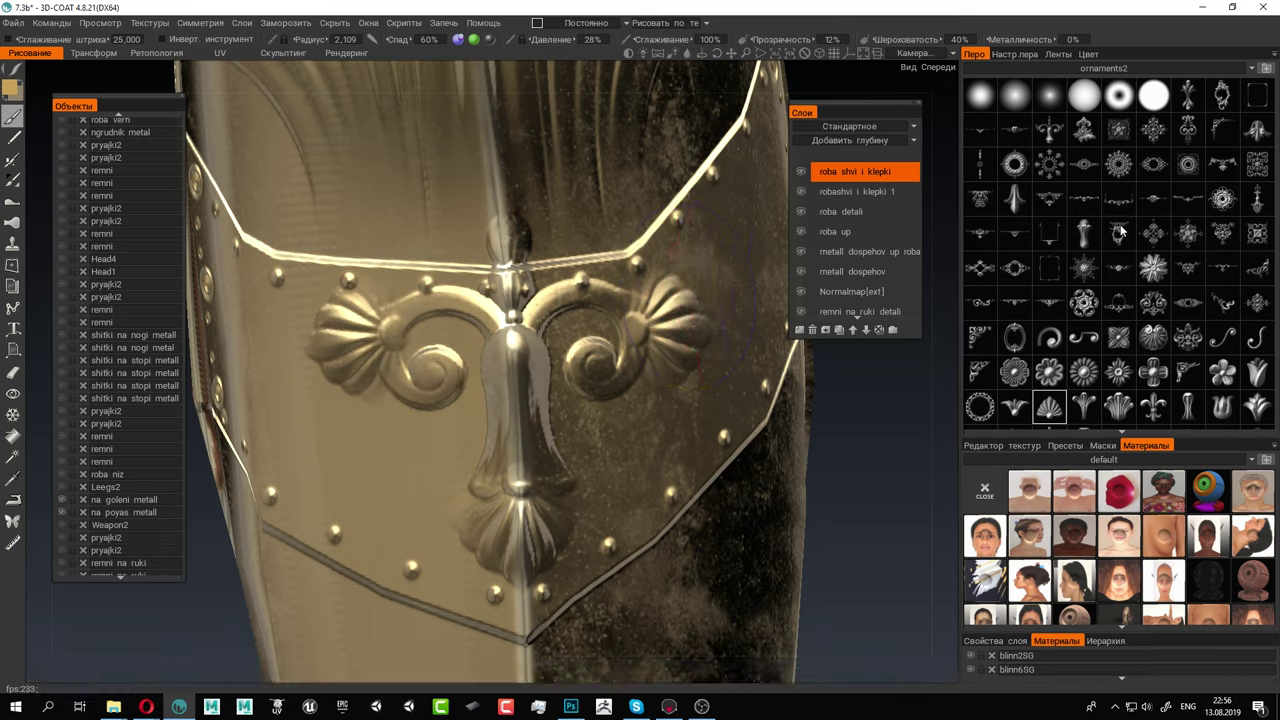
Examine the scroll and shell ornament on the shin band from a distance and up close
right_click_drag(668, 450, 408, 360, "alt")
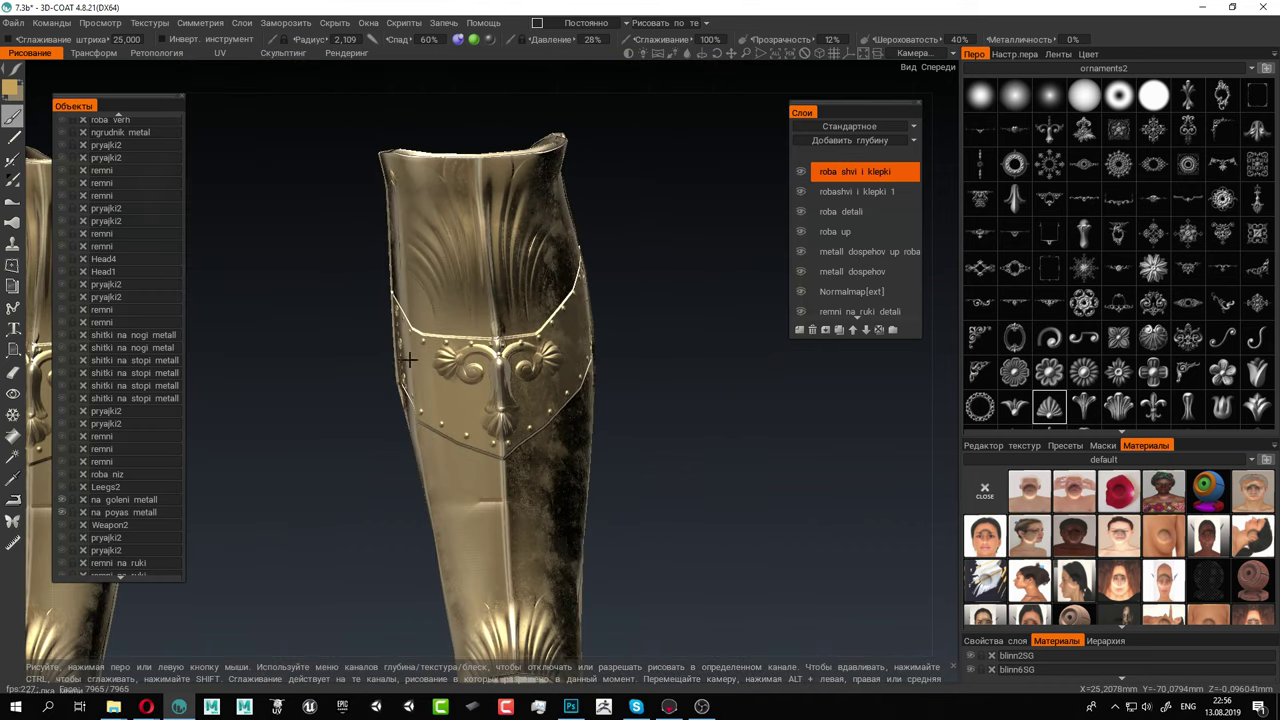
mouse_move(408, 360)
left_mouse_down("alt")
mouse_move(500, 361)
mouse_move(440, 366)
left_mouse_up("alt")
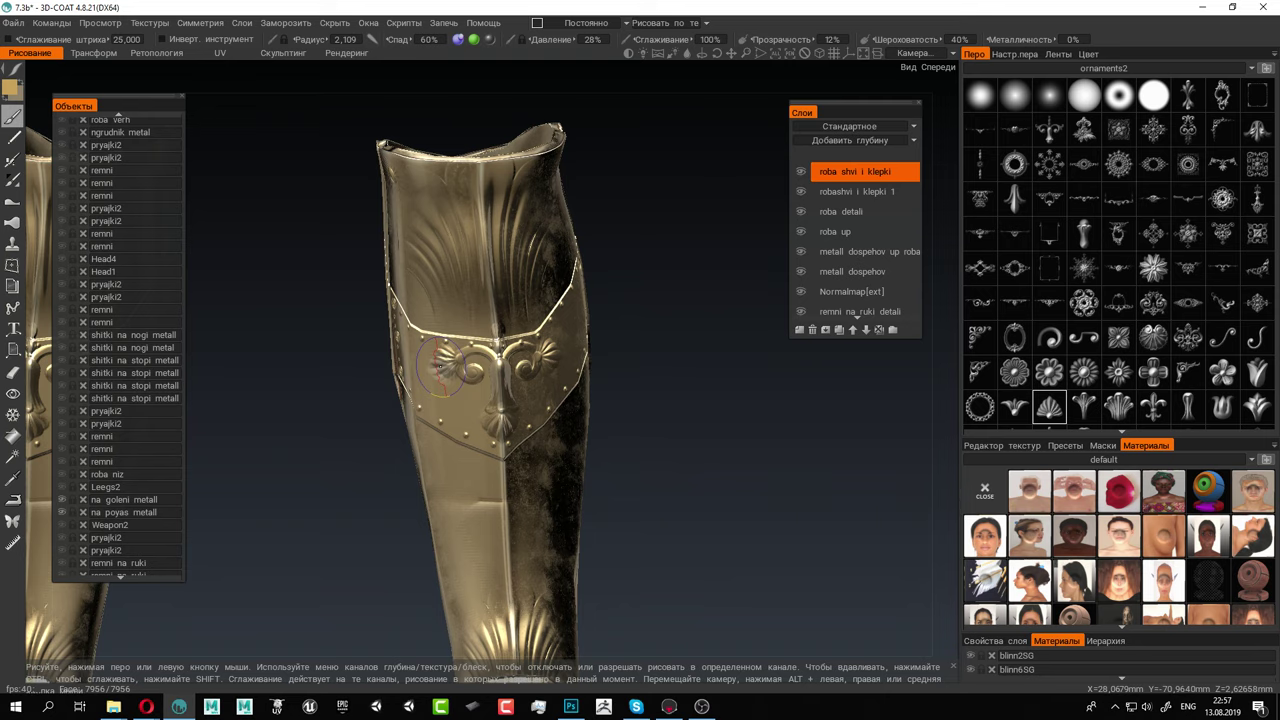
right_click_drag(449, 362, 672, 408, "alt")
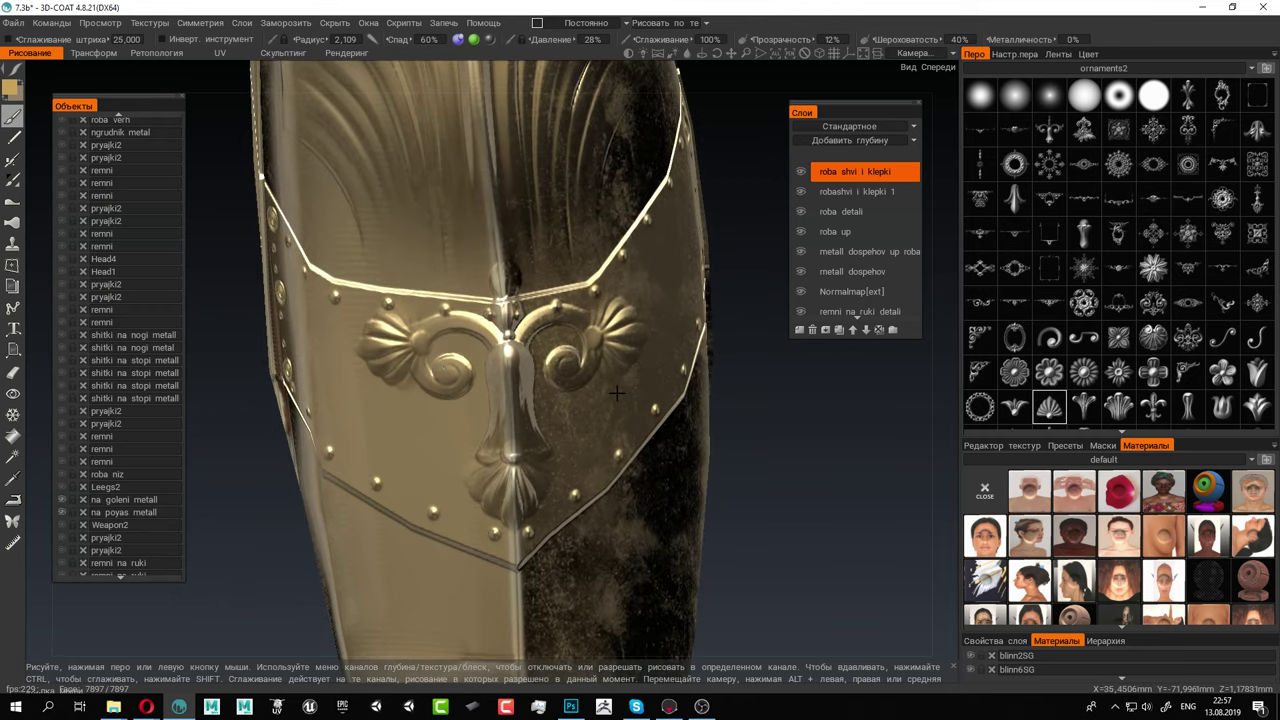
middle_click_drag(547, 331, 526, 440, "alt")
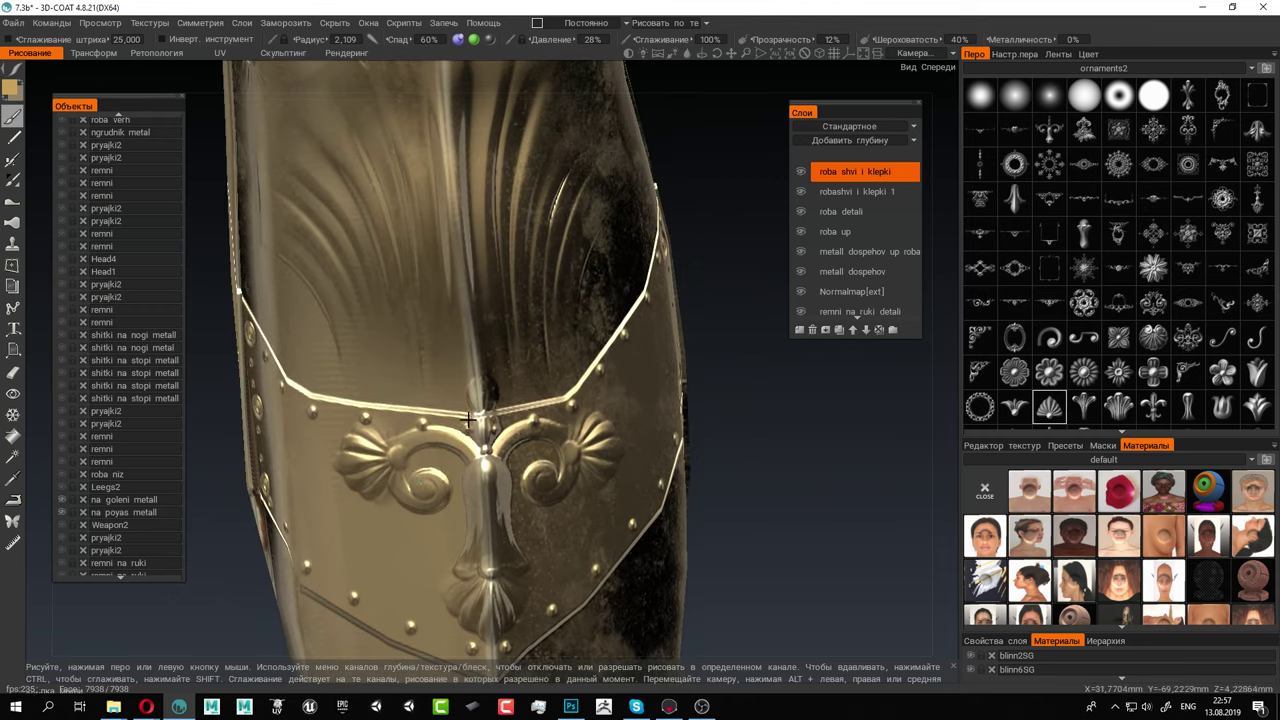
left_click_drag(526, 440, 526, 382, "alt")
middle_click_drag(526, 382, 500, 305, "alt")
scroll(500, 305, "up", 3)
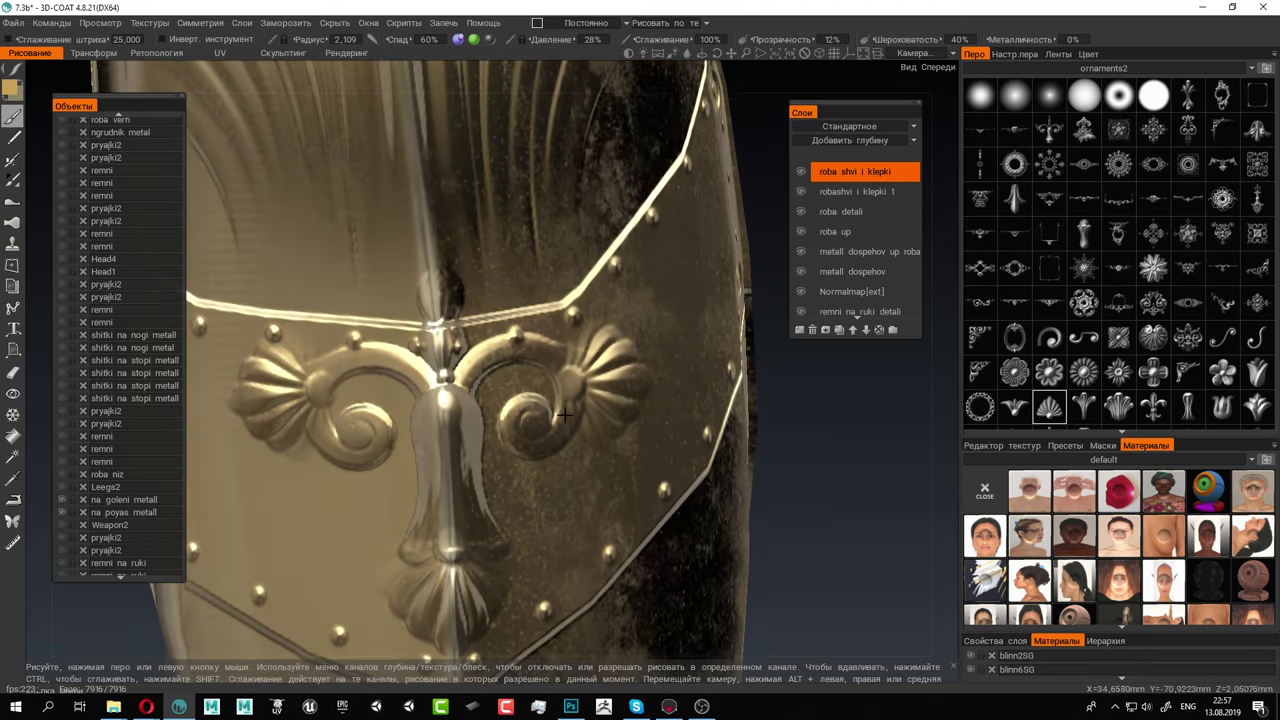
Stamp a round stud at radius 0,394 in the center of each scroll spiral, using the soft round brush
mouse_move(15, 68)
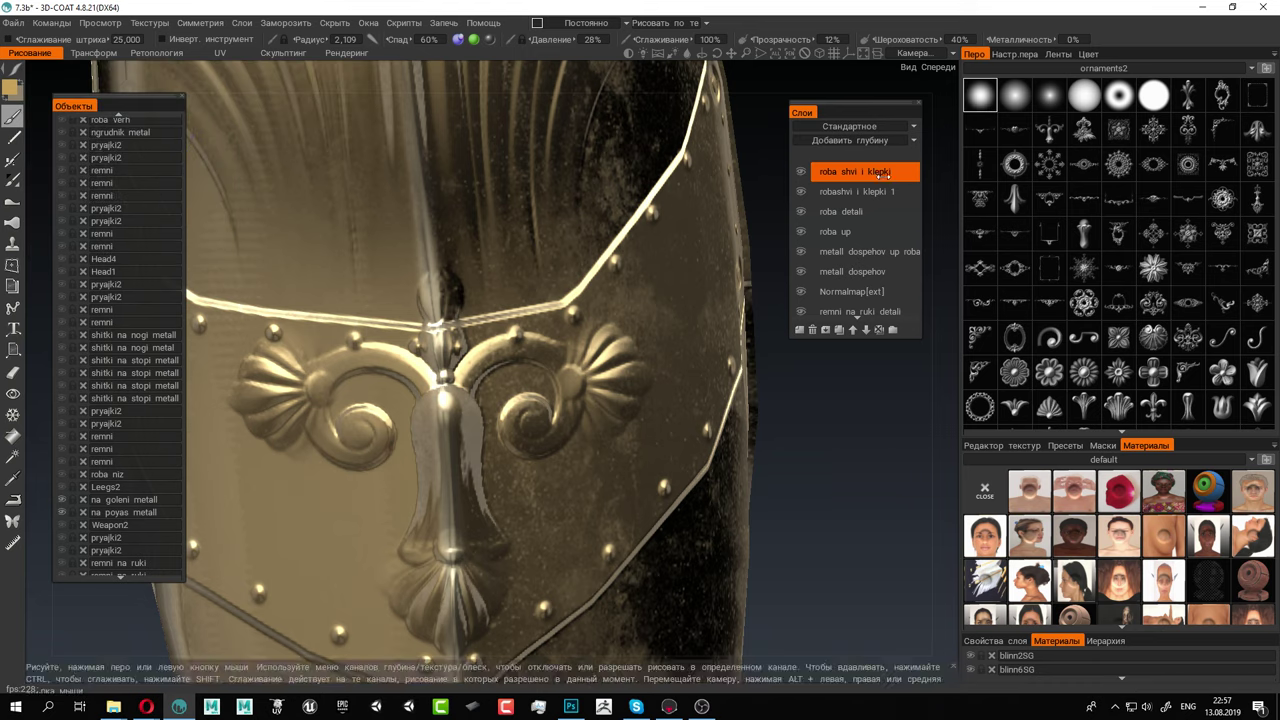
scroll(542, 377, "up", 1)
scroll(542, 377, "up", 2)
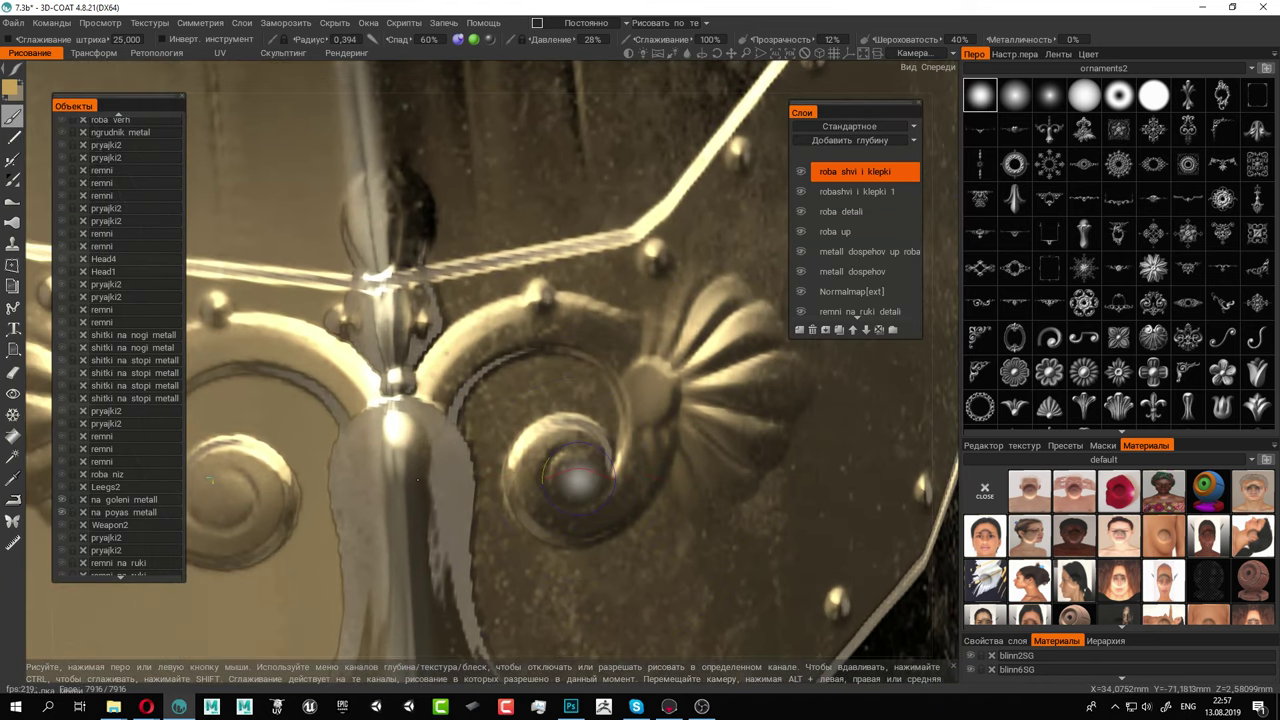
scroll(607, 479, "up", 1)
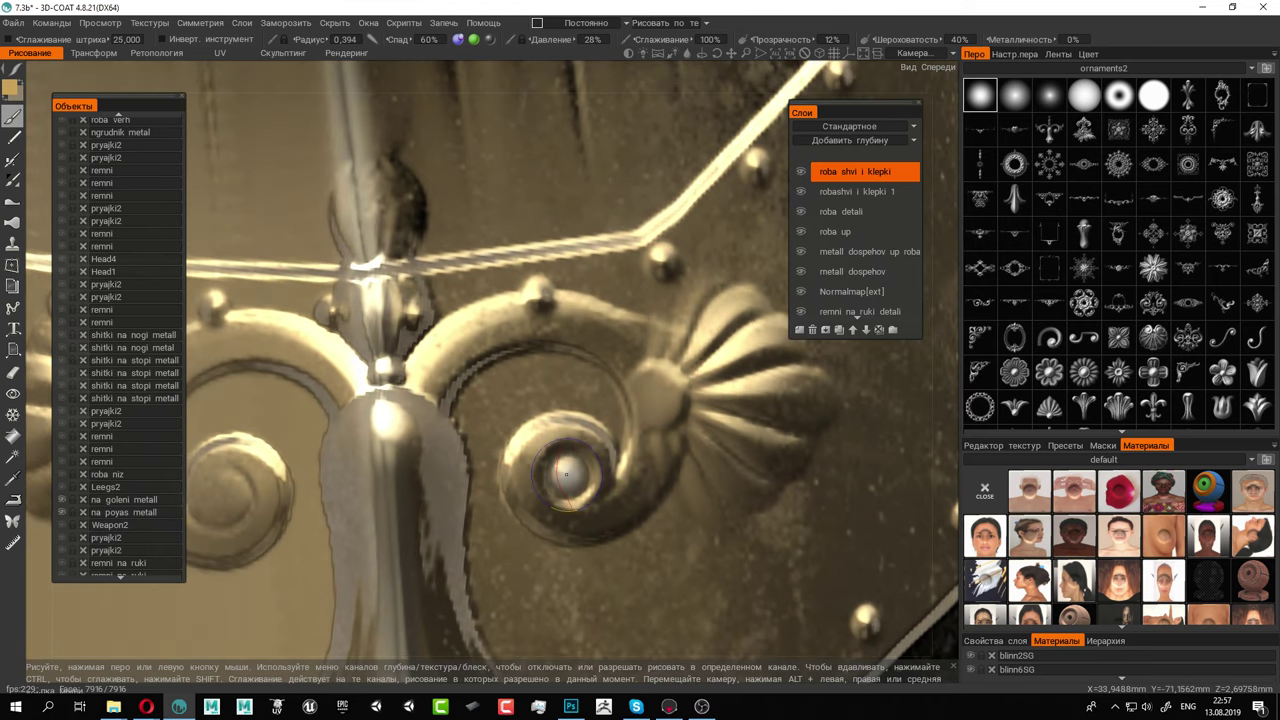
middle_click_drag(572, 476, 651, 448)
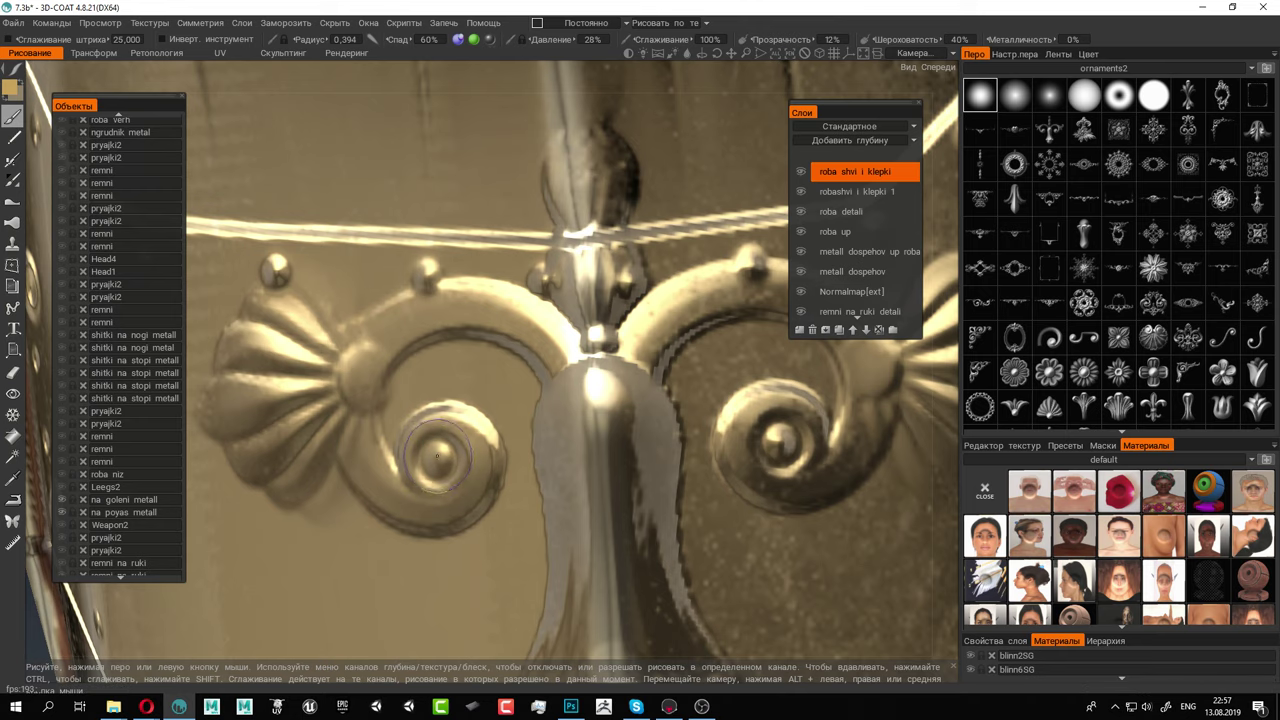
scroll(462, 460, "down", 6)
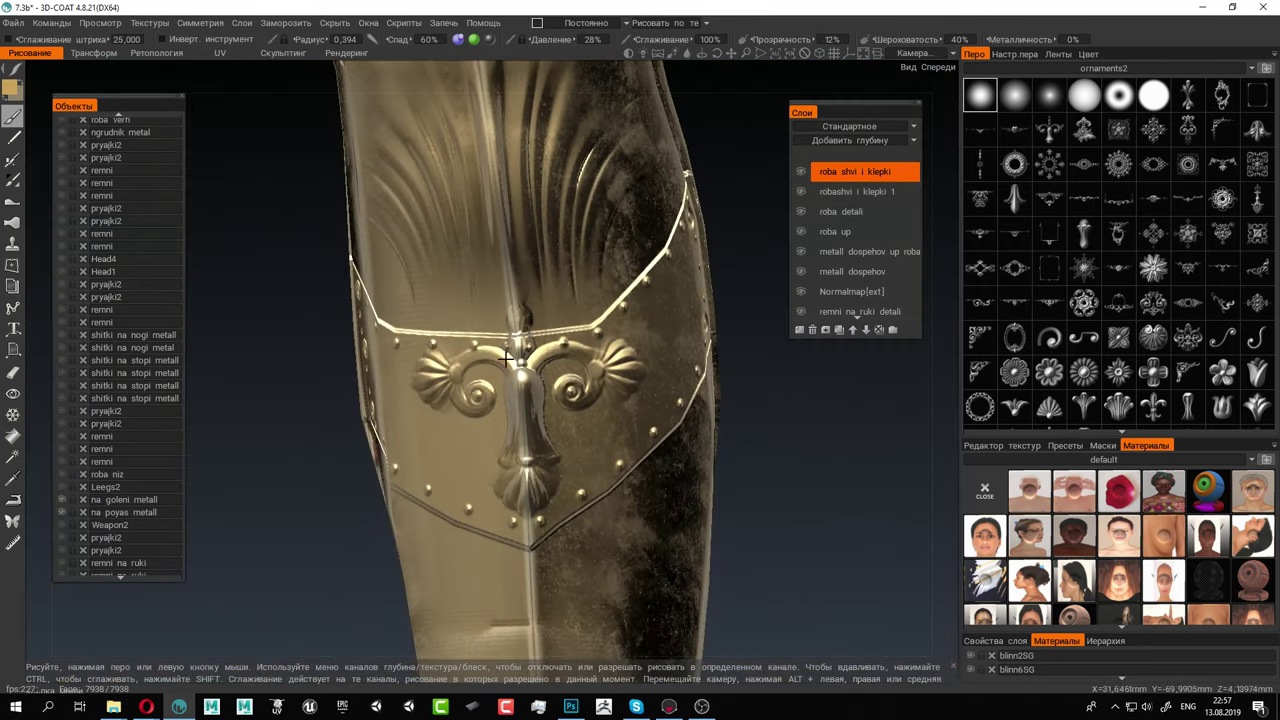
Emboss a curved relief at radius 0,186 inside the left scroll and add a small stud at radius 0,131 on it
left_click_drag(466, 420, 646, 372, "alt")
scroll(371, 325, "up", 6)
middle_click_drag(328, 310, 477, 371, "alt")
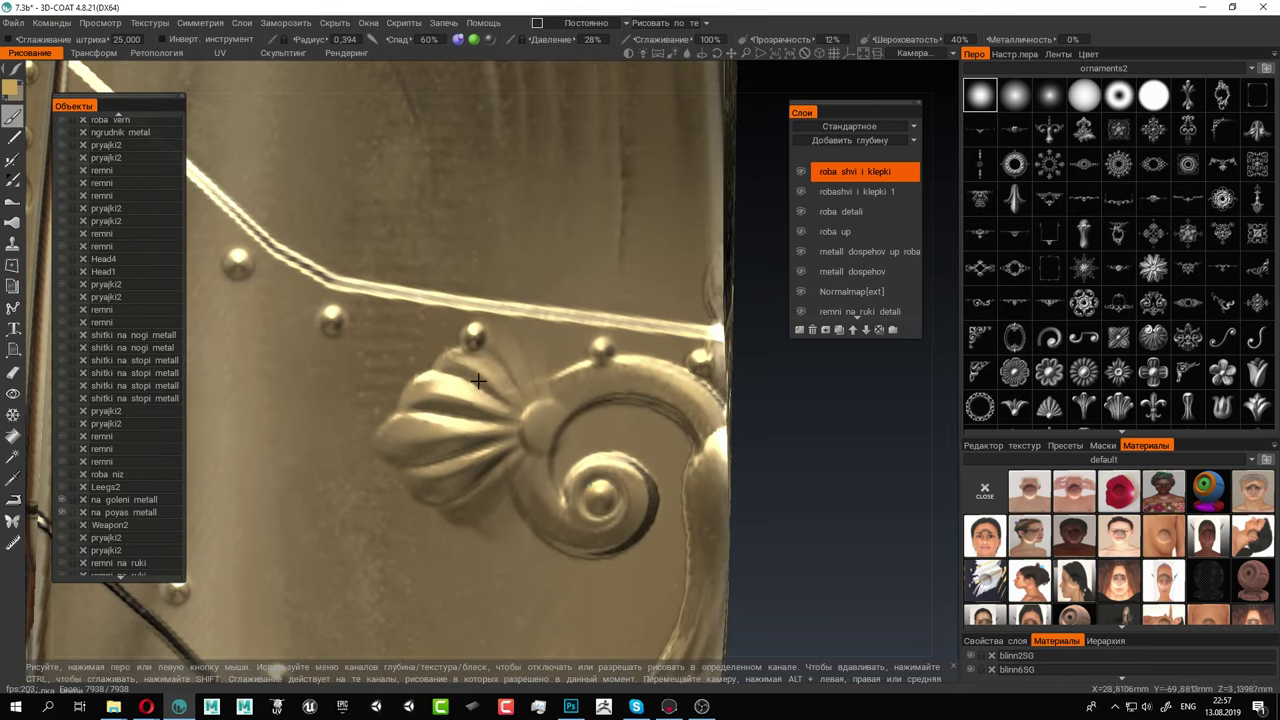
left_click_drag(477, 371, 341, 372, "alt")
right_click_drag(341, 372, 381, 386, "alt")
middle_click_drag(381, 386, 409, 375, "alt")
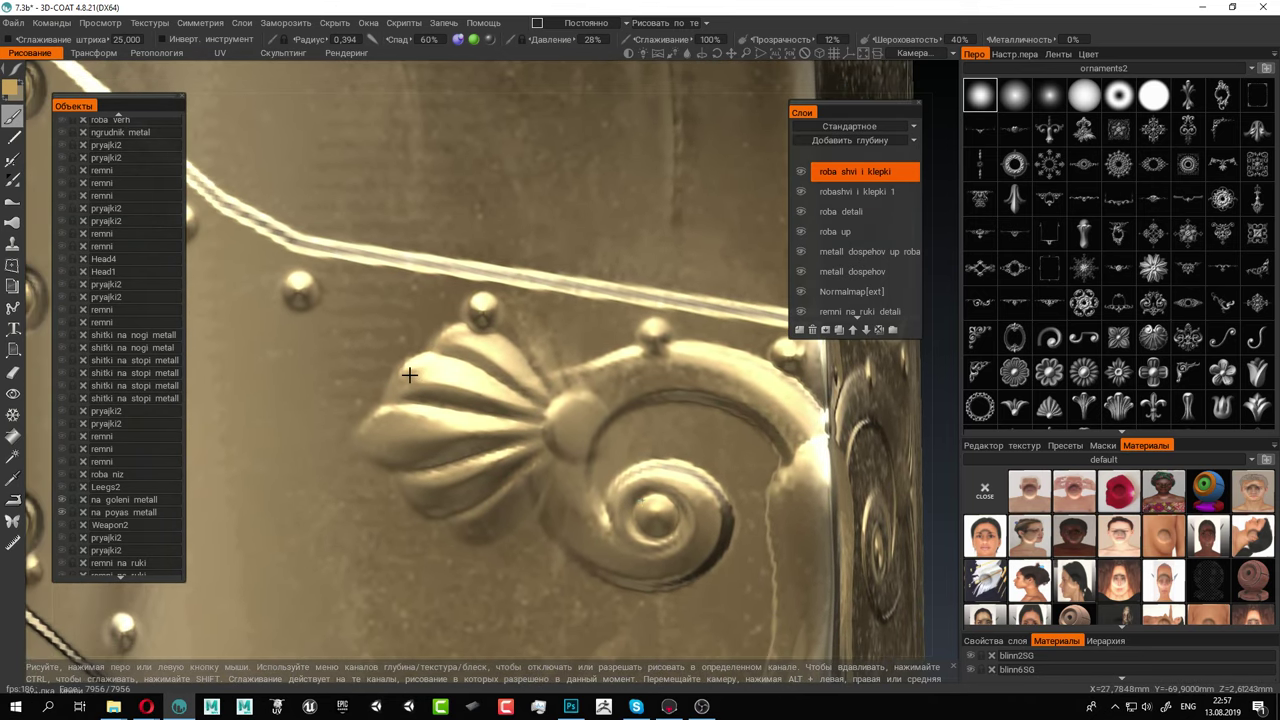
right_click_drag(479, 380, 406, 354, "alt")
middle_click_drag(508, 355, 357, 286, "alt")
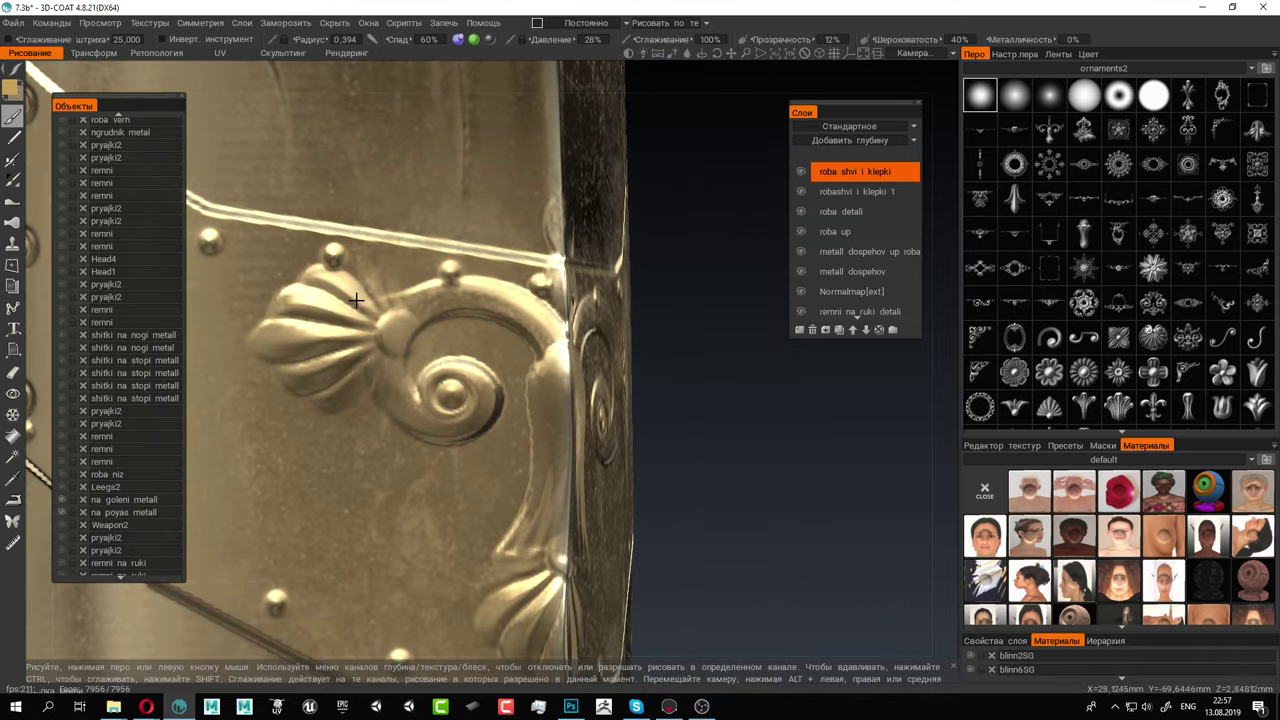
mouse_move(535, 385)
right_mouse_down("alt")
mouse_move(513, 376)
mouse_move(640, 423)
right_mouse_up("alt")
middle_click_drag(557, 349, 590, 392, "alt")
right_click_drag(537, 363, 581, 384, "alt")
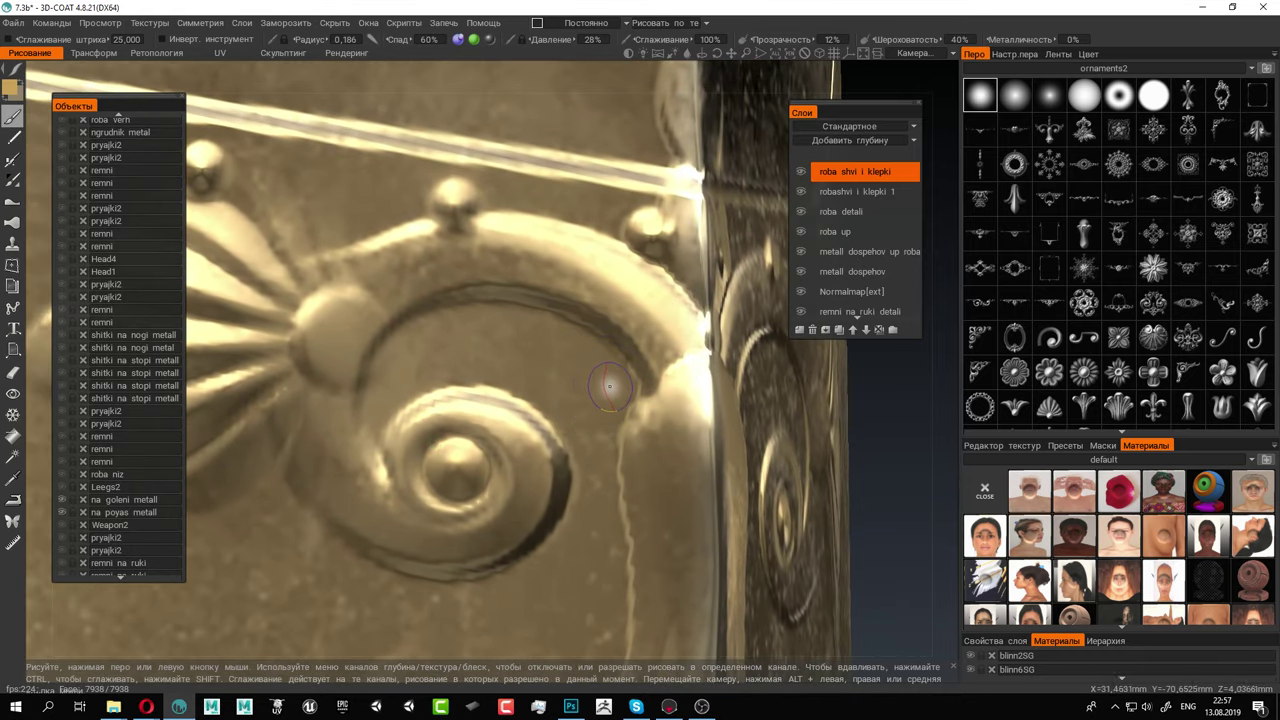
mouse_move(609, 386)
left_mouse_down()
mouse_move(530, 325)
mouse_move(478, 318)
mouse_move(432, 340)
mouse_move(382, 393)
mouse_move(410, 358)
mouse_move(508, 372)
mouse_move(564, 418)
mouse_move(598, 510)
mouse_move(594, 412)
mouse_move(456, 338)
mouse_move(557, 377)
left_mouse_up()
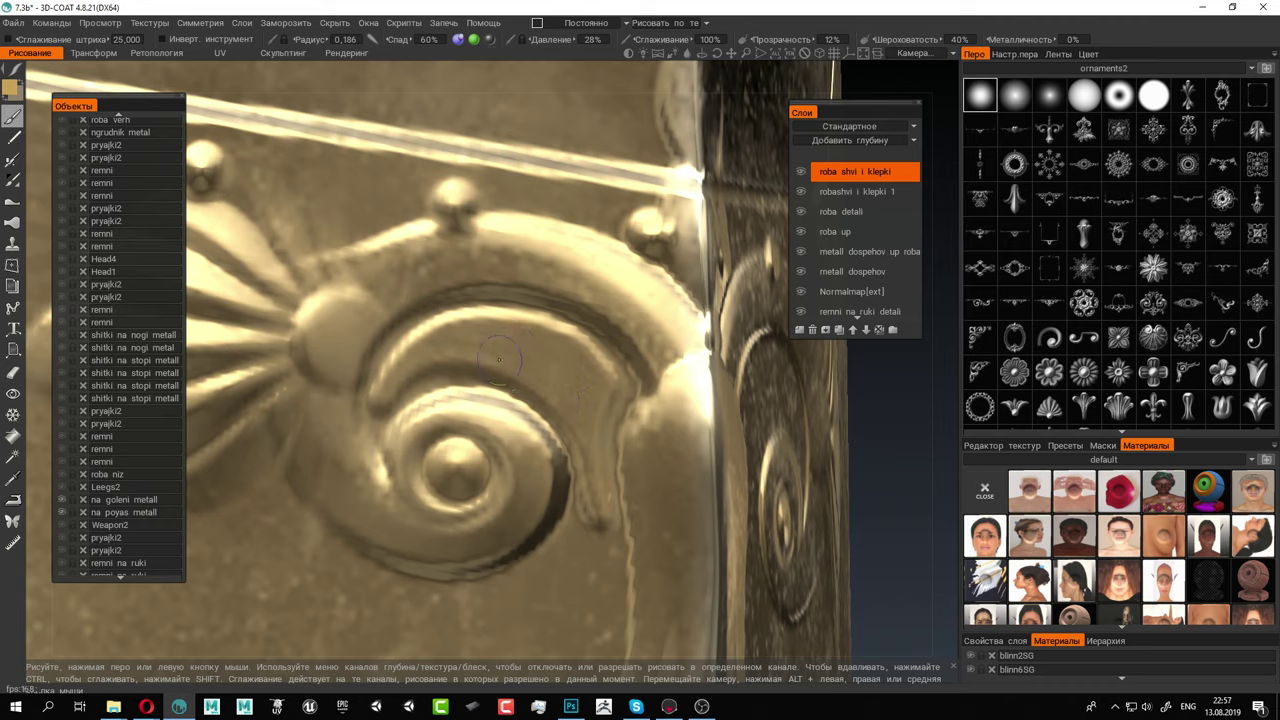
left_click_drag(415, 363, 393, 384)
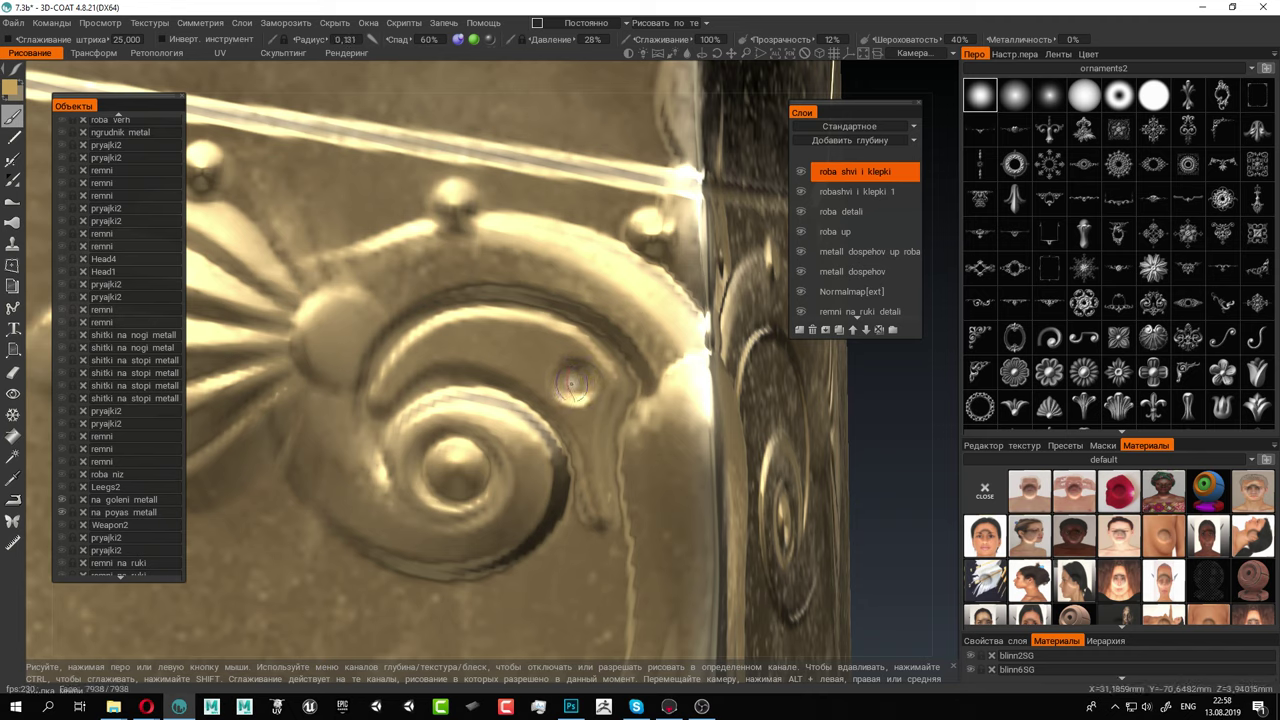
Emboss a matching curved relief at radius 0,230 inside the right scroll and add a small stud at radius 0,155 on it
scroll(667, 487, "down", 6)
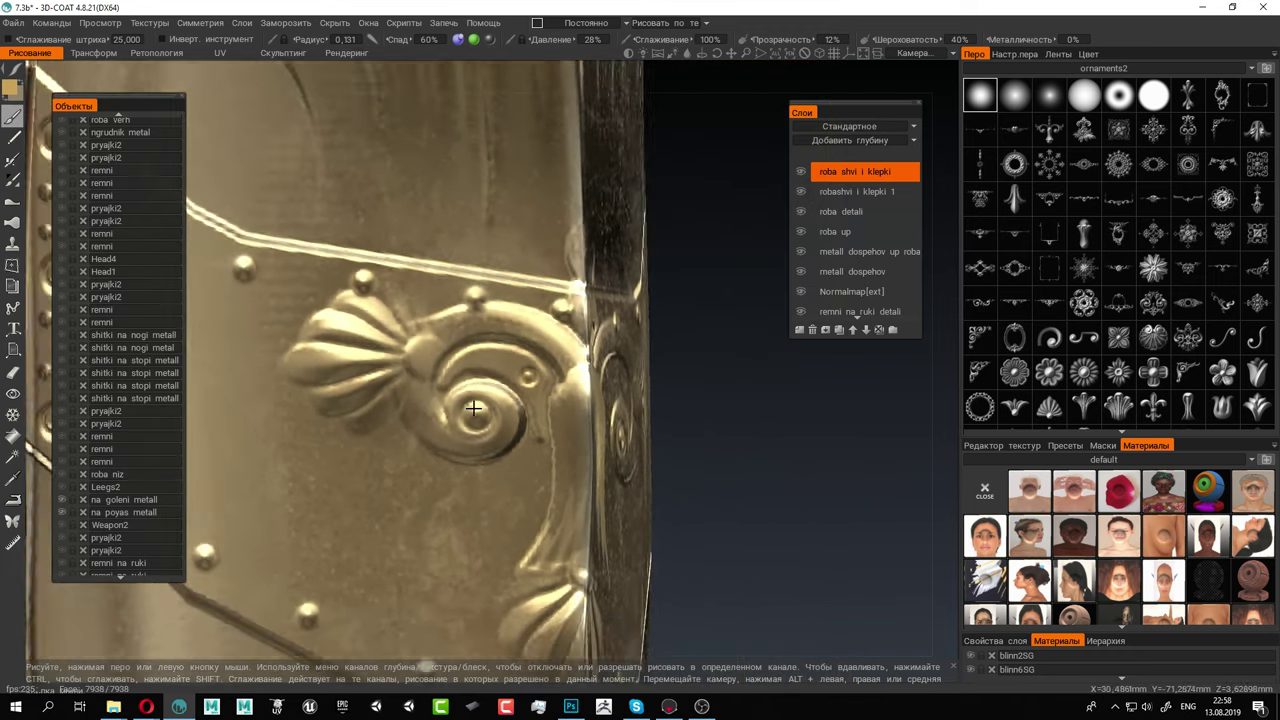
left_click_drag(665, 482, 606, 494, "alt")
middle_click_drag(742, 412, 642, 422, "alt")
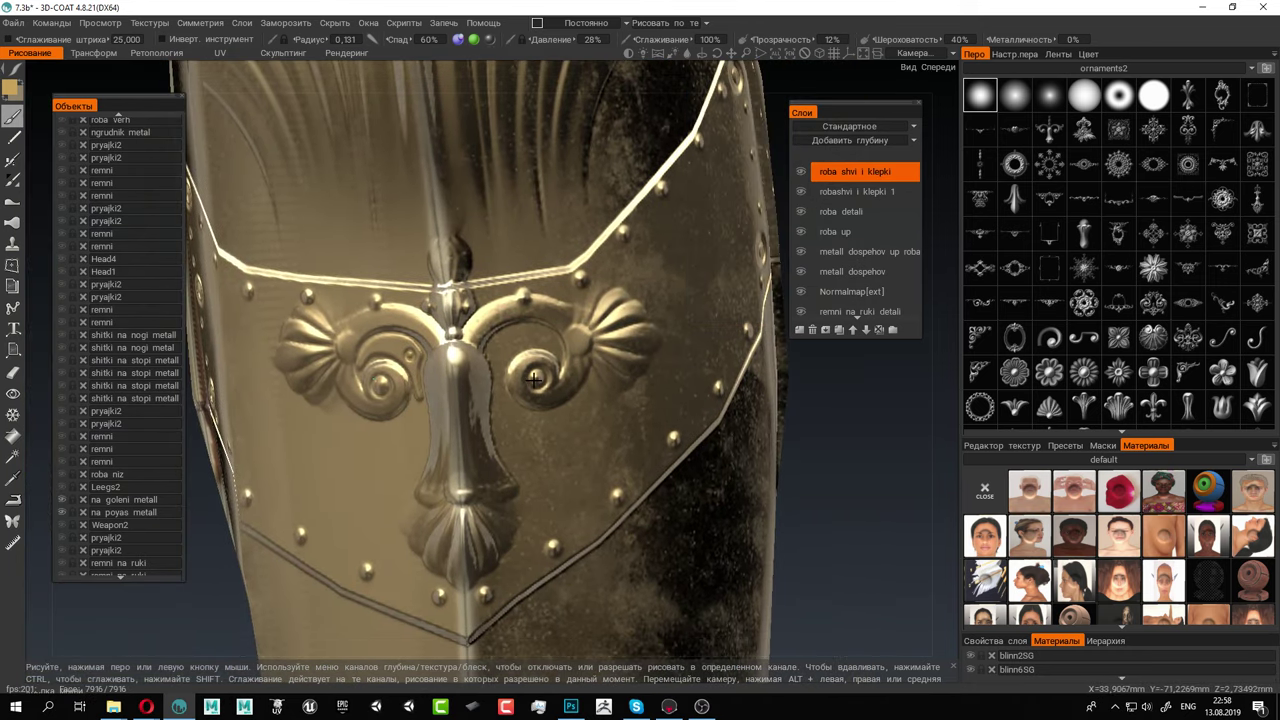
scroll(643, 420, "up", 5)
left_click_drag(650, 429, 615, 438, "alt")
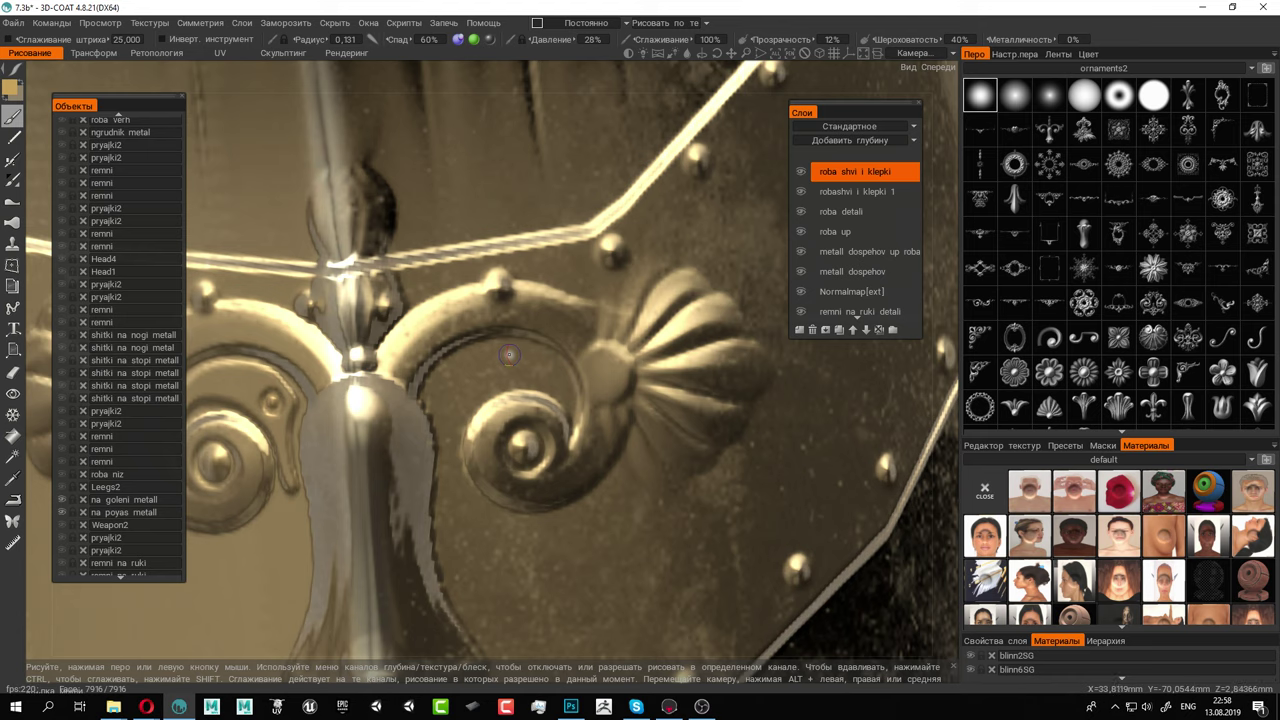
scroll(508, 354, "up", 5)
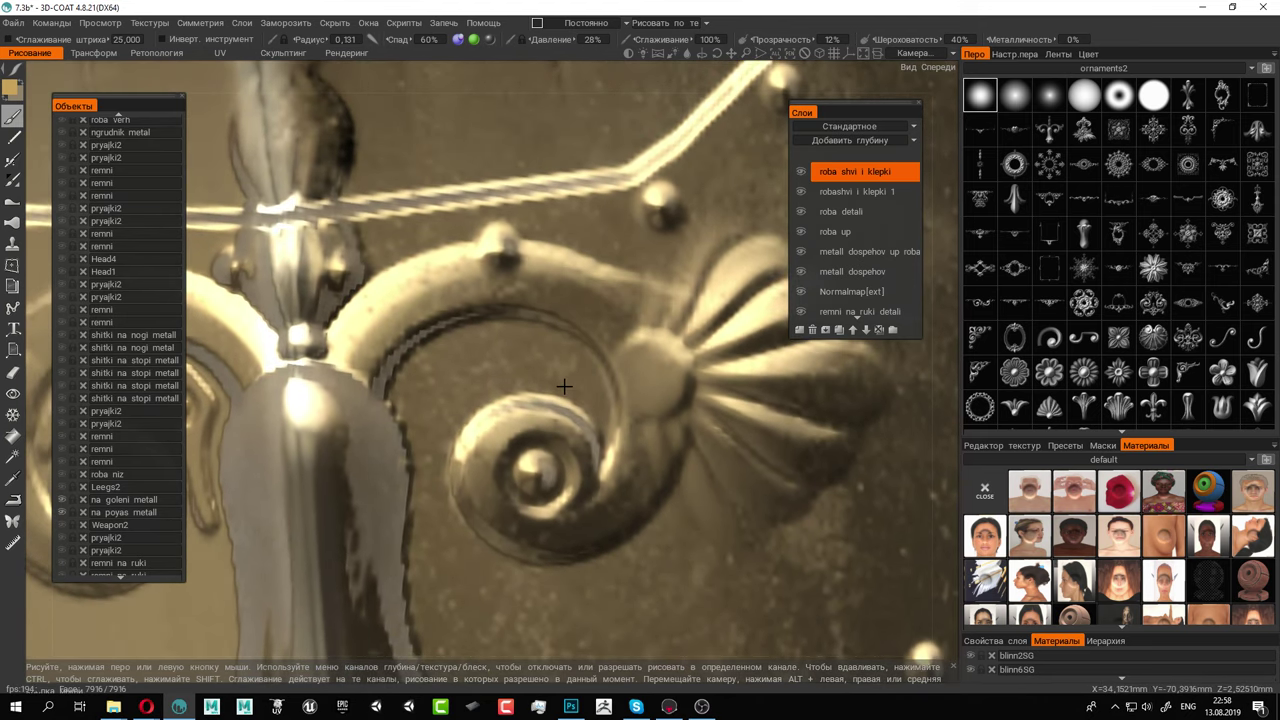
scroll(560, 385, "up", 3)
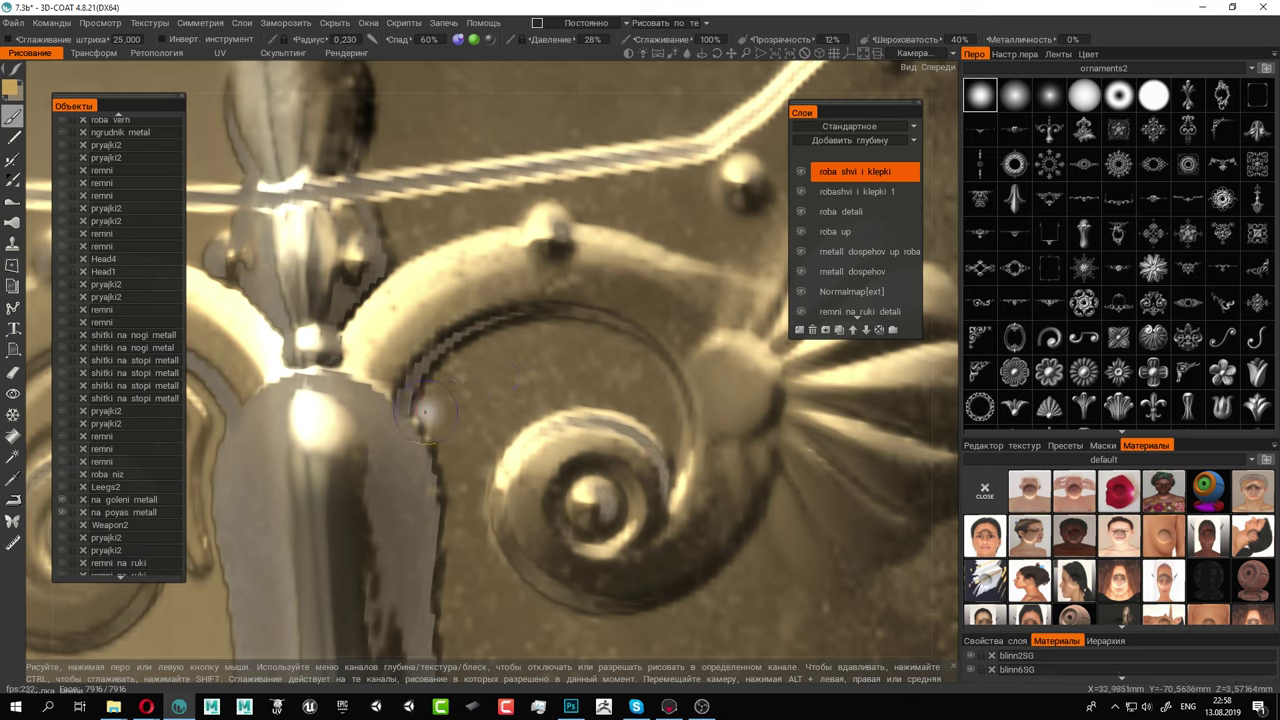
mouse_move(428, 410)
left_mouse_down()
mouse_move(466, 368)
mouse_move(545, 340)
mouse_move(610, 358)
mouse_move(648, 402)
mouse_move(635, 420)
mouse_move(535, 395)
mouse_move(460, 474)
mouse_move(500, 380)
mouse_move(460, 425)
mouse_move(540, 353)
mouse_move(495, 400)
mouse_move(585, 371)
mouse_move(650, 390)
mouse_move(662, 430)
left_mouse_up()
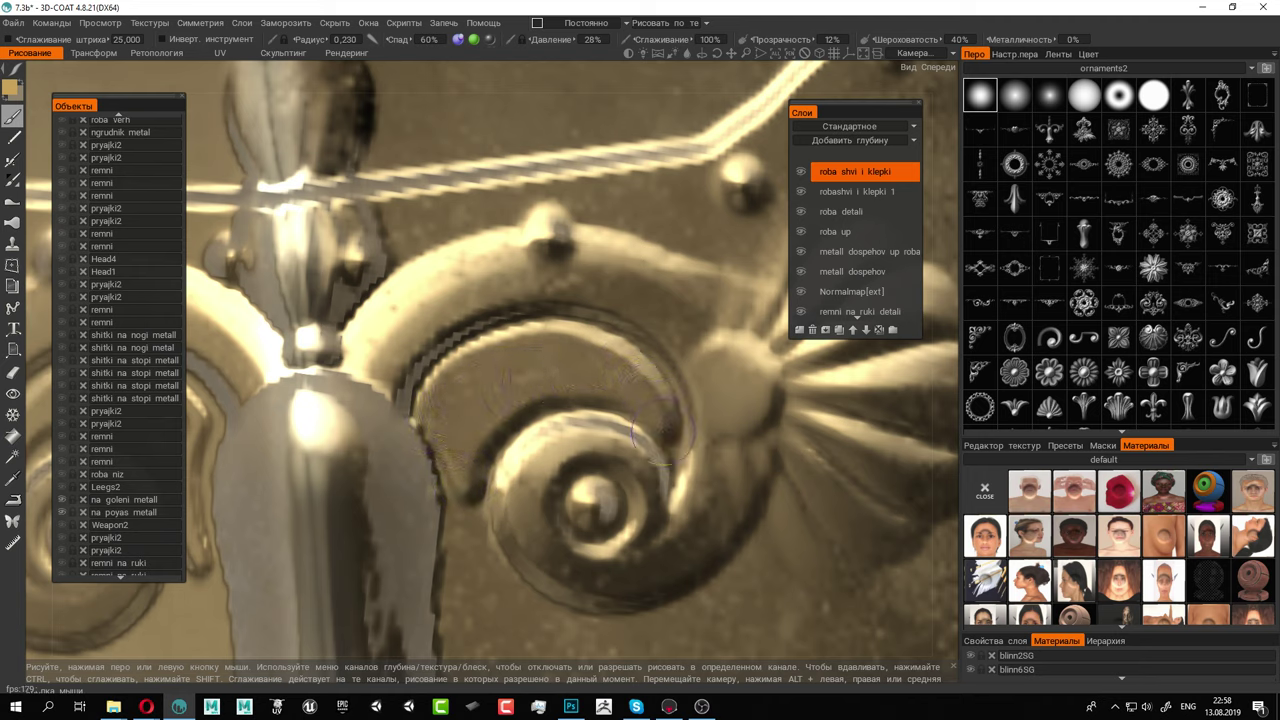
middle_click_drag(480, 434, 627, 394, "alt")
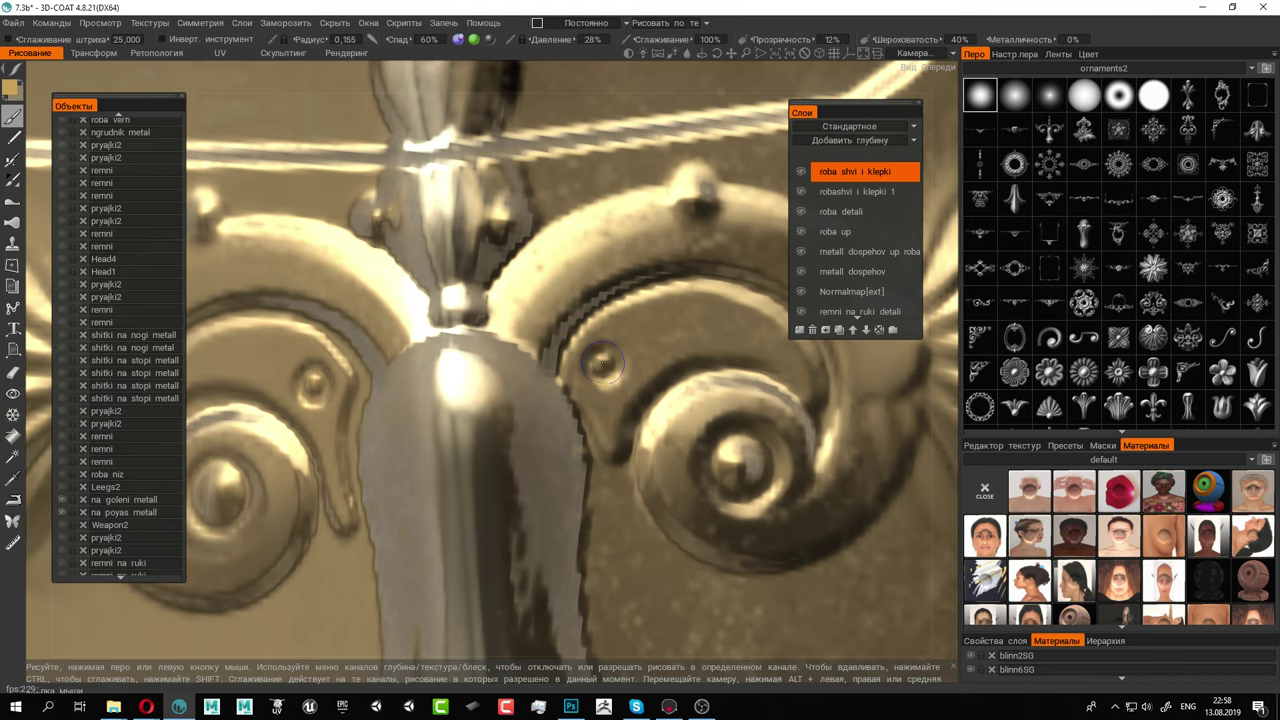
right_click_drag(602, 362, 539, 345, "alt")
left_click_drag(539, 345, 565, 339, "alt")
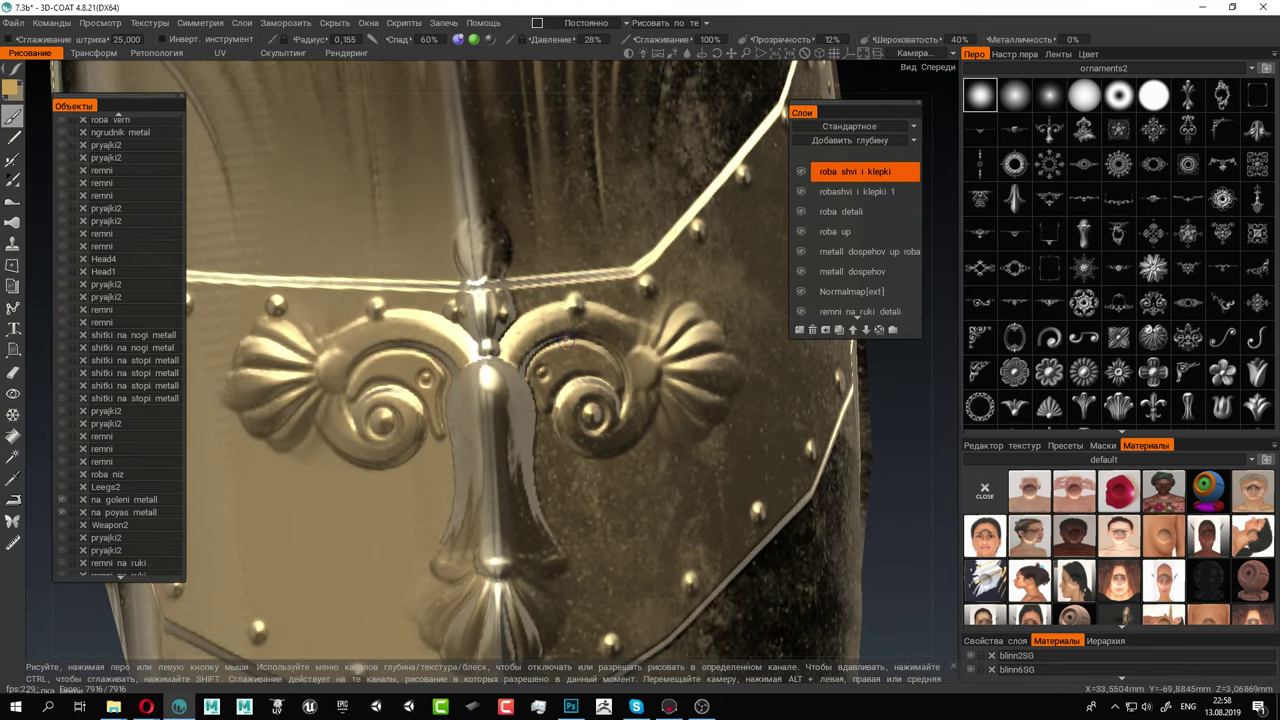
Stamp a small stud at radius 0,186 in the corner between the side seam and the band's upper edge, above the large ringed rivet
right_click_drag(565, 330, 297, 260, "alt")
left_click_drag(297, 260, 528, 262, "alt")
middle_click_drag(390, 248, 455, 272, "alt")
scroll(454, 271, "up", 5)
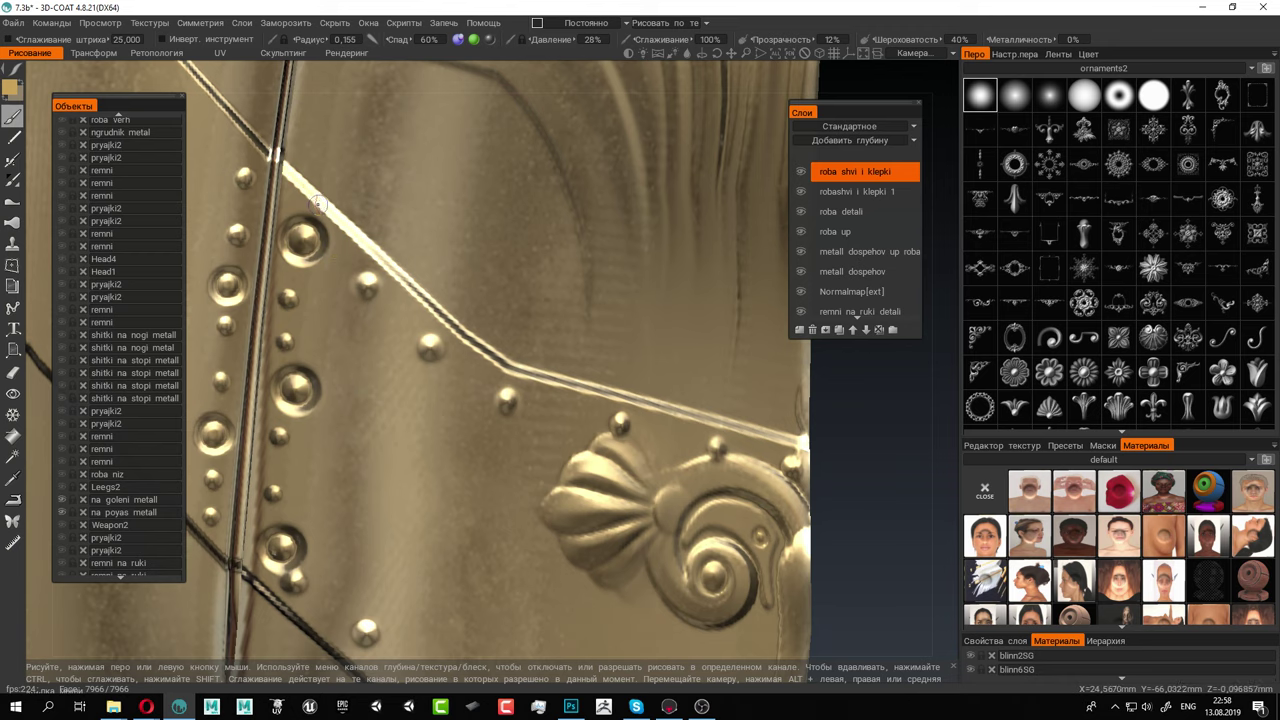
middle_click_drag(319, 204, 418, 280)
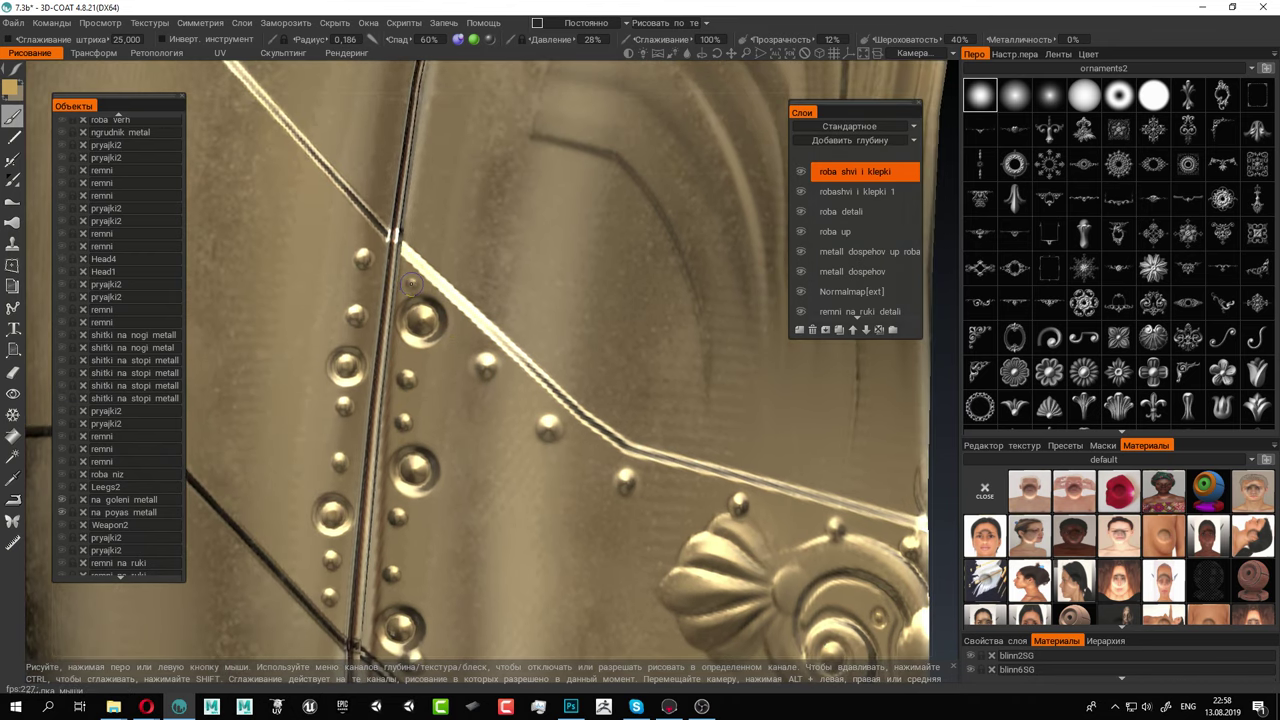
middle_click_drag(482, 440, 506, 329, "alt")
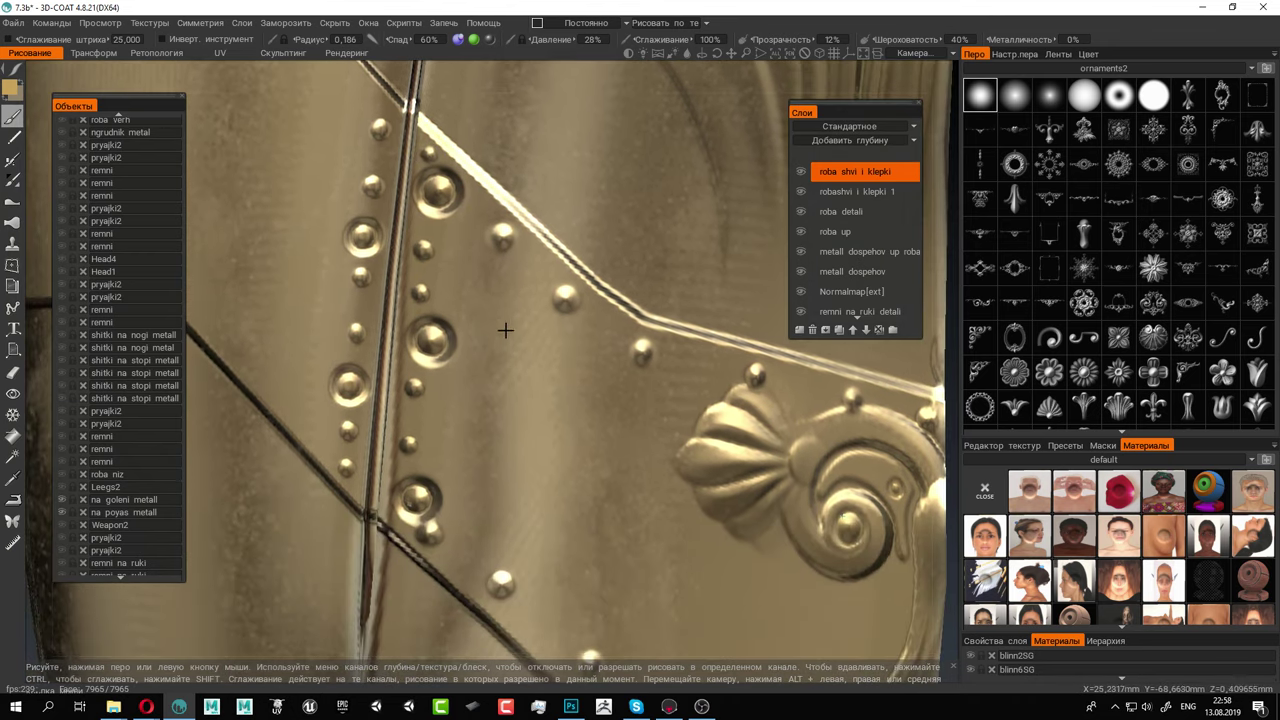
Stamp round rivets at radius 0,486 along the shin guard's upper back rim, from one side rosette toward the central dip
right_click_drag(506, 329, 362, 289, "alt")
left_click_drag(512, 289, 577, 358, "alt")
right_click_drag(577, 358, 465, 323, "alt")
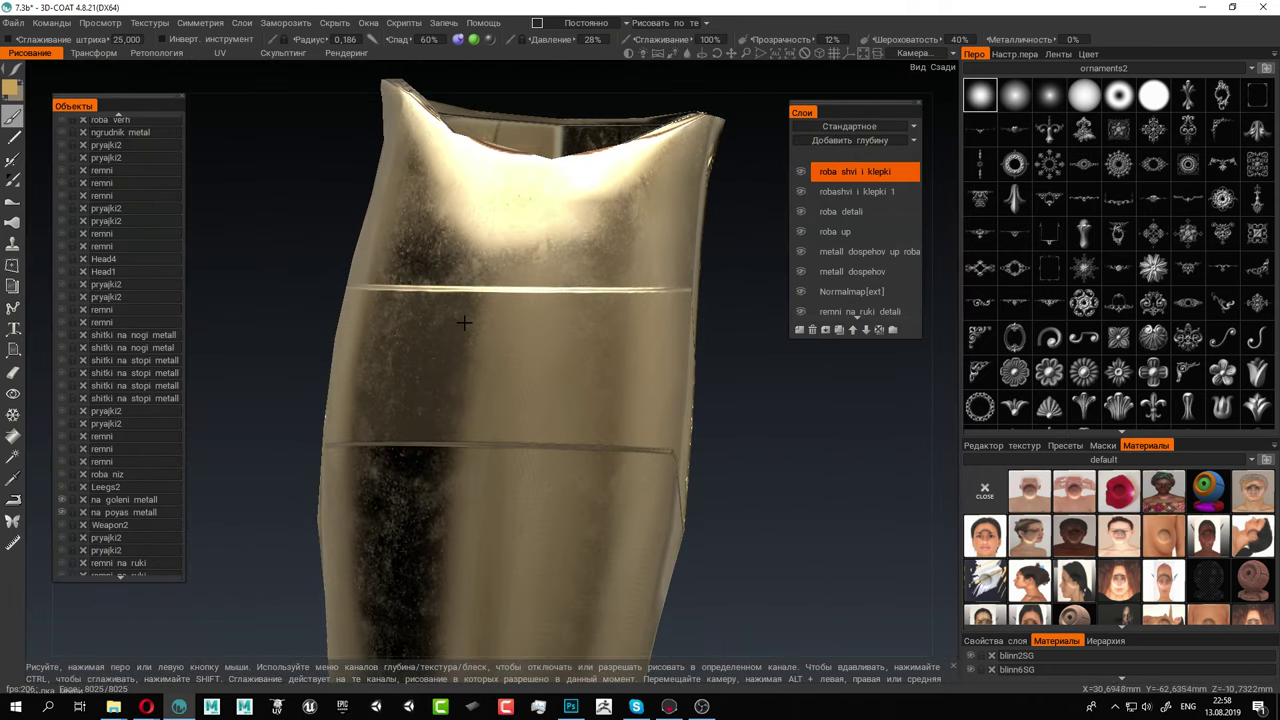
middle_click_drag(515, 323, 434, 300, "alt")
left_click_drag(434, 300, 434, 177, "alt")
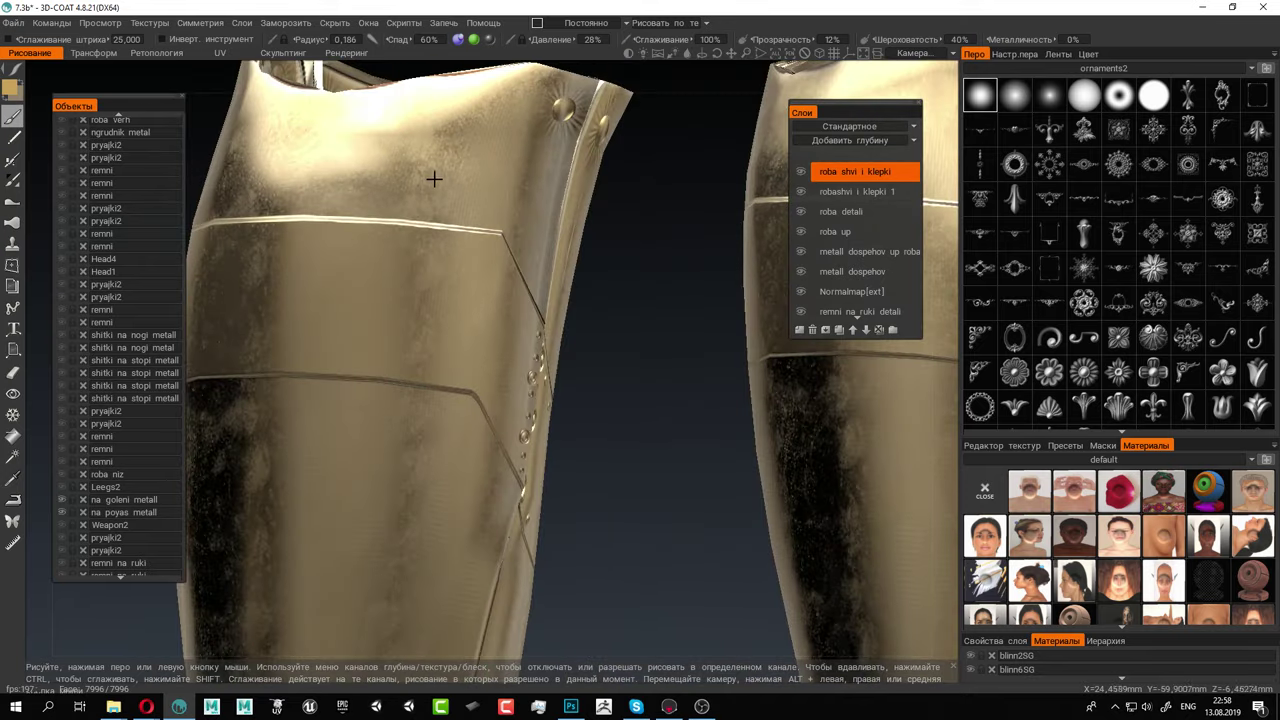
middle_click_drag(434, 177, 514, 243, "alt")
right_click_drag(514, 243, 597, 209, "alt")
middle_click_drag(597, 209, 526, 318, "alt")
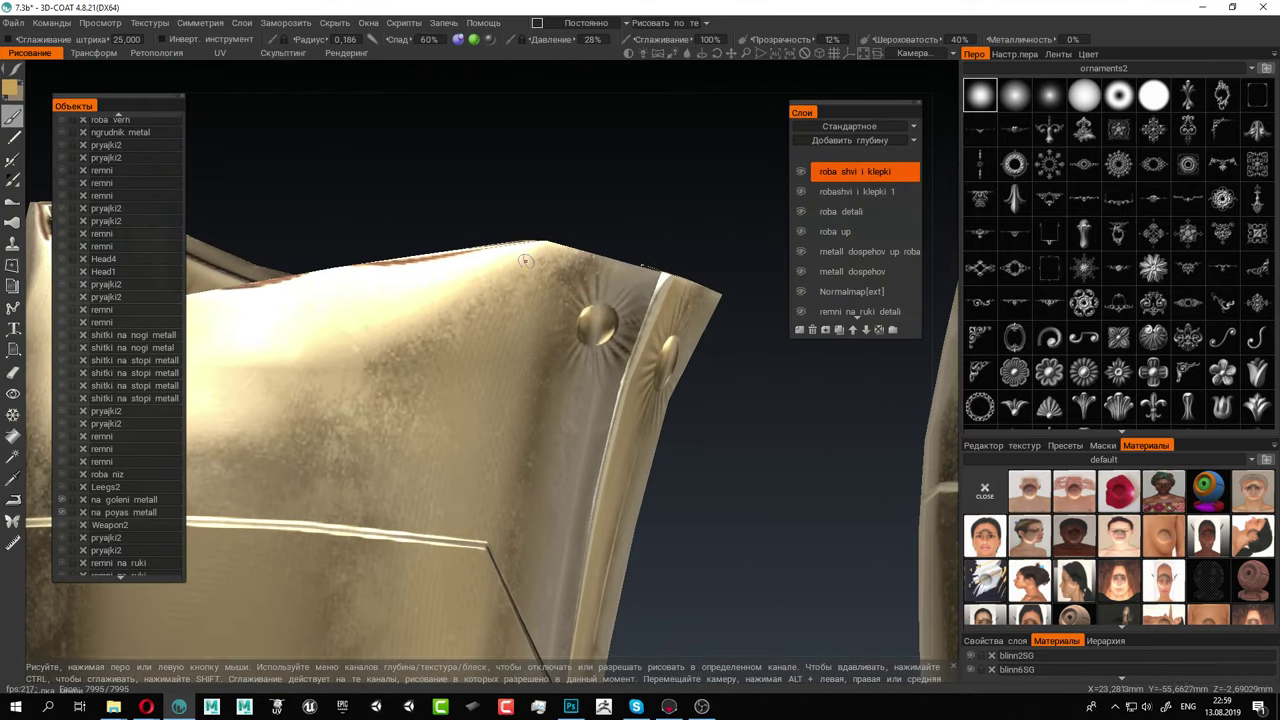
right_click_drag(536, 271, 528, 270)
left_click(527, 269)
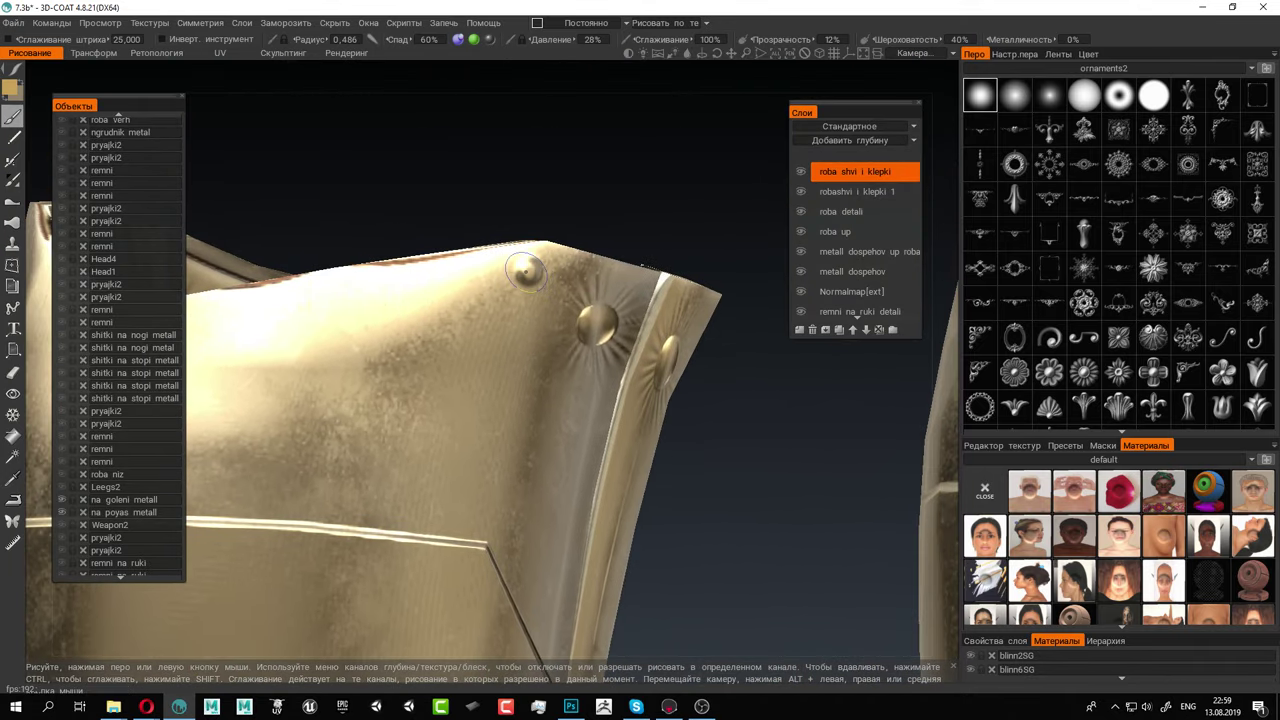
left_click_drag(404, 291, 528, 302, "alt")
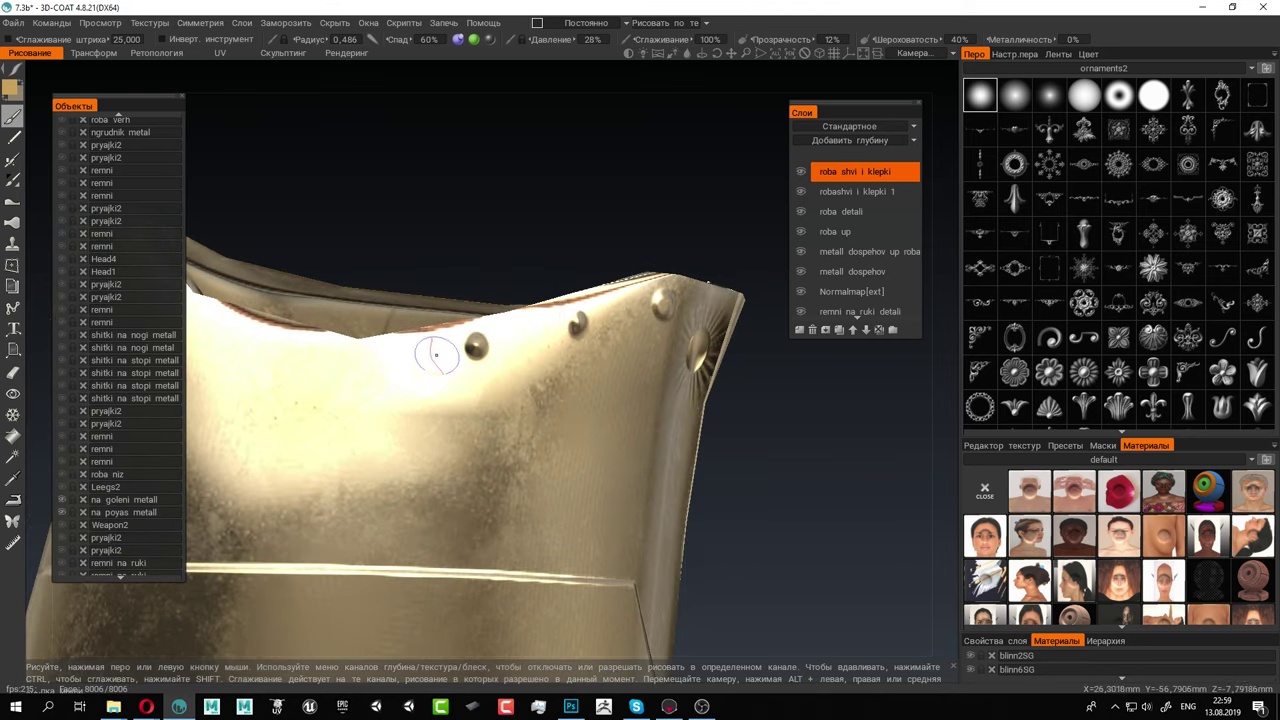
Continue the rivet row at radius 0,486 across the back rim's central dip and up to the opposite rosette
left_click_drag(366, 364, 529, 383, "alt")
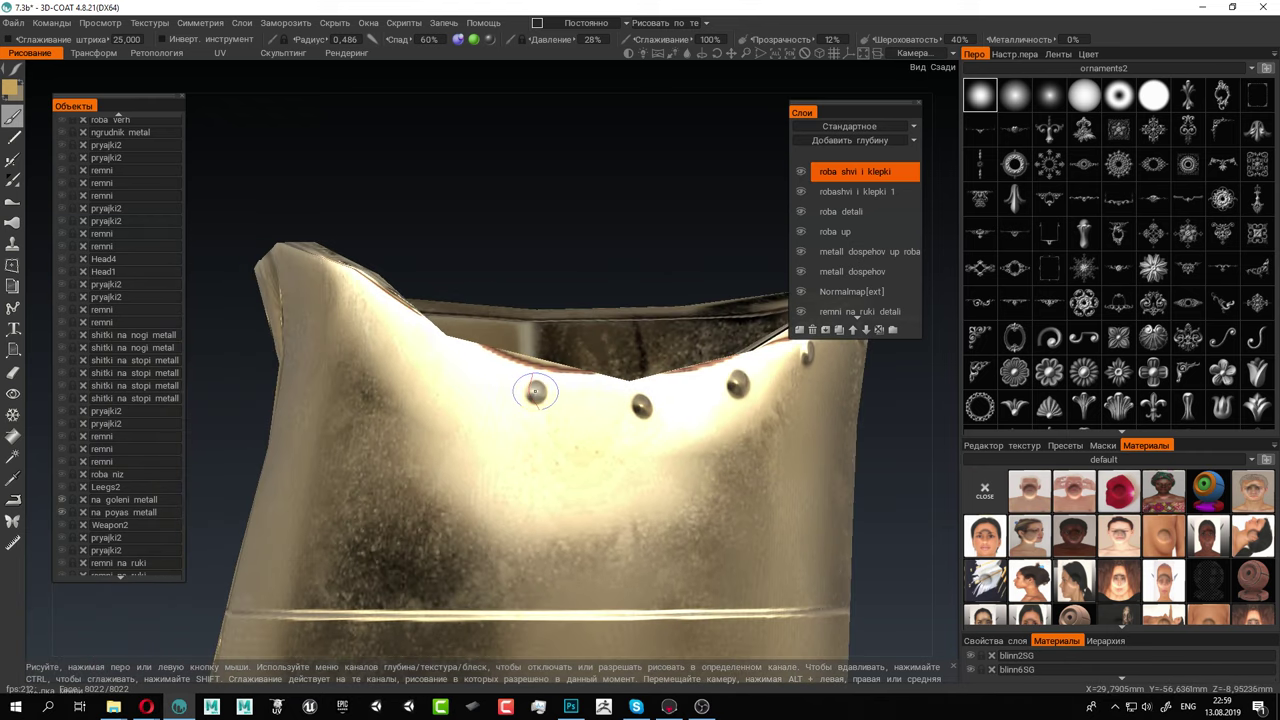
left_click(435, 363)
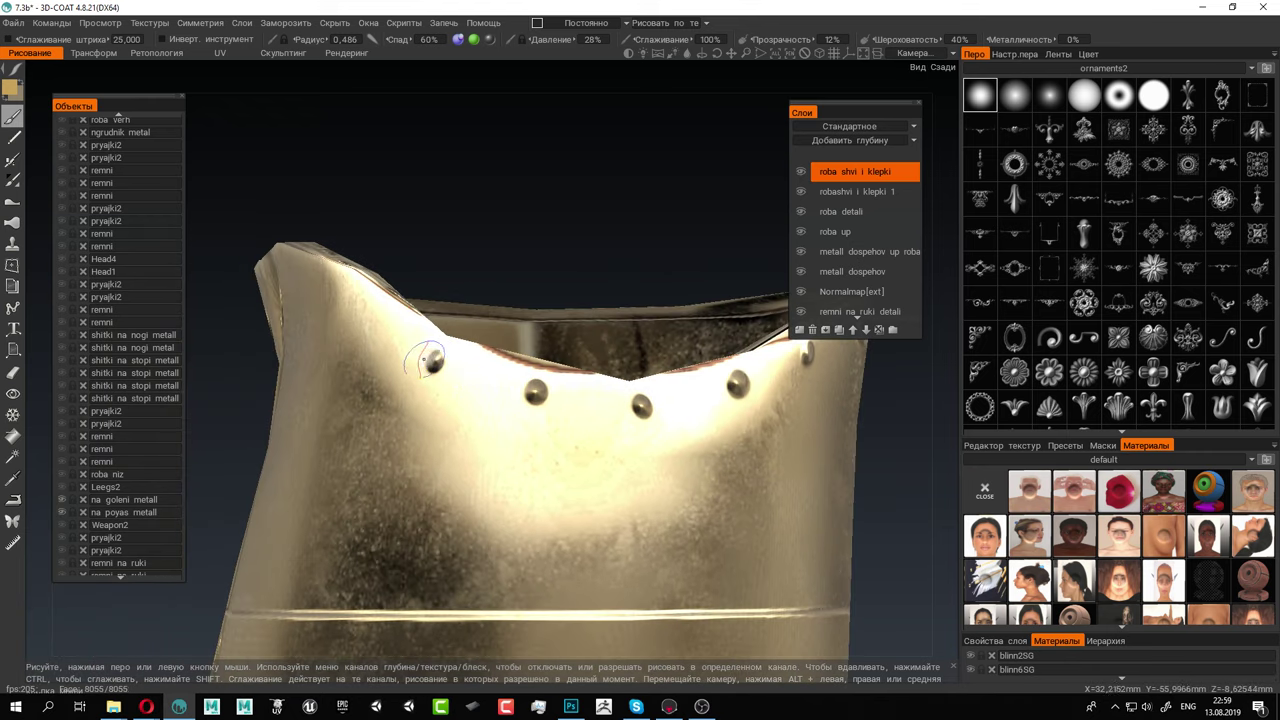
left_click_drag(355, 338, 453, 357, "alt")
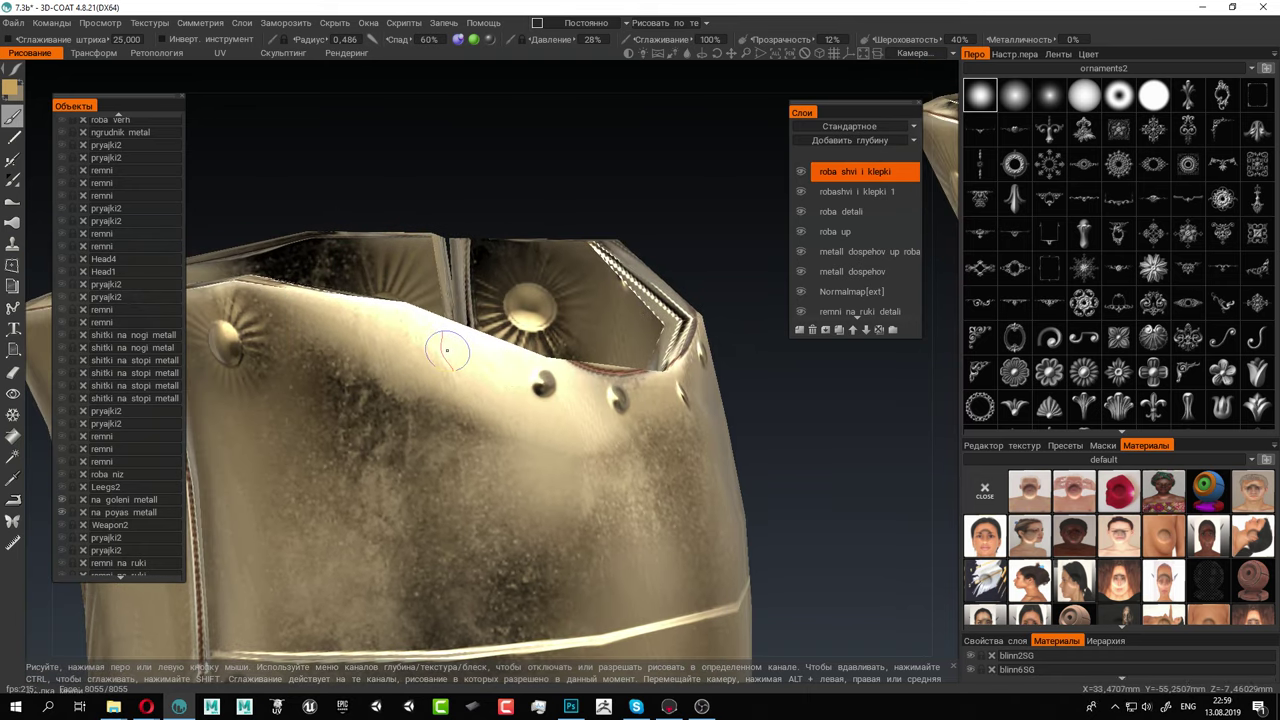
left_click(334, 322)
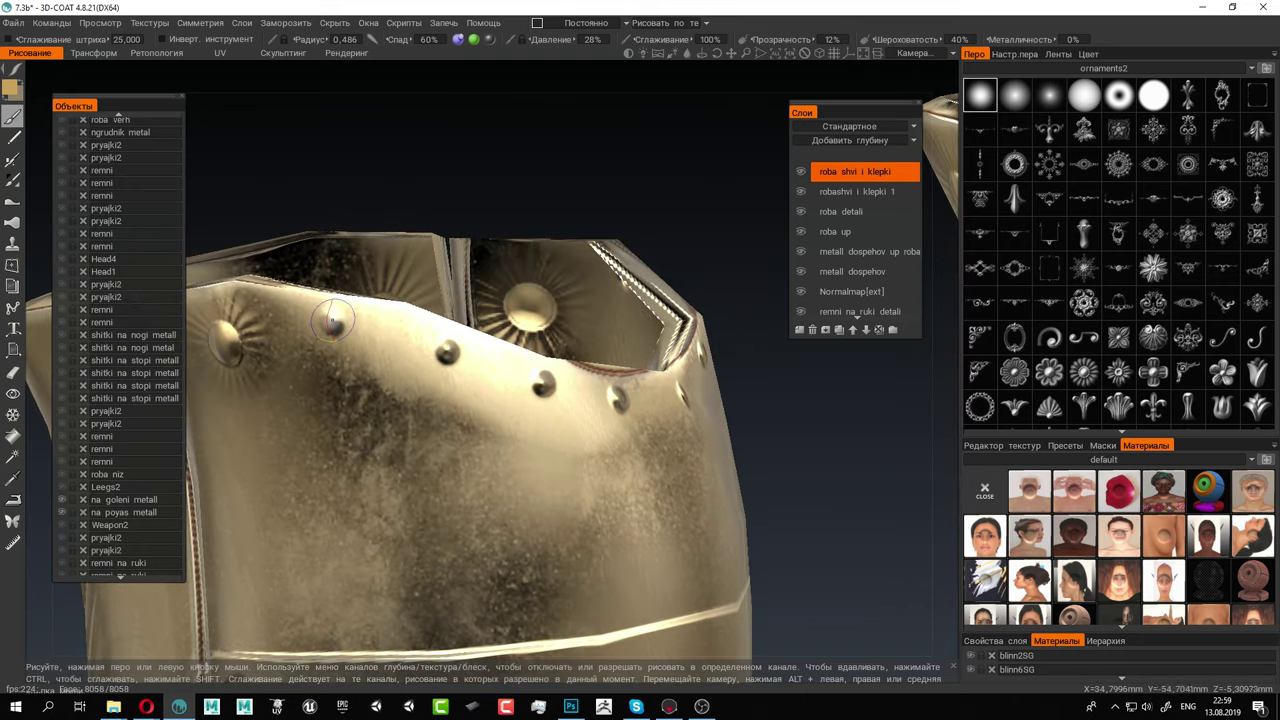
Stamp three rivets at radius 0,486 down the back plate's side edge, between the rosette and the band line
left_click_drag(334, 322, 413, 268, "alt")
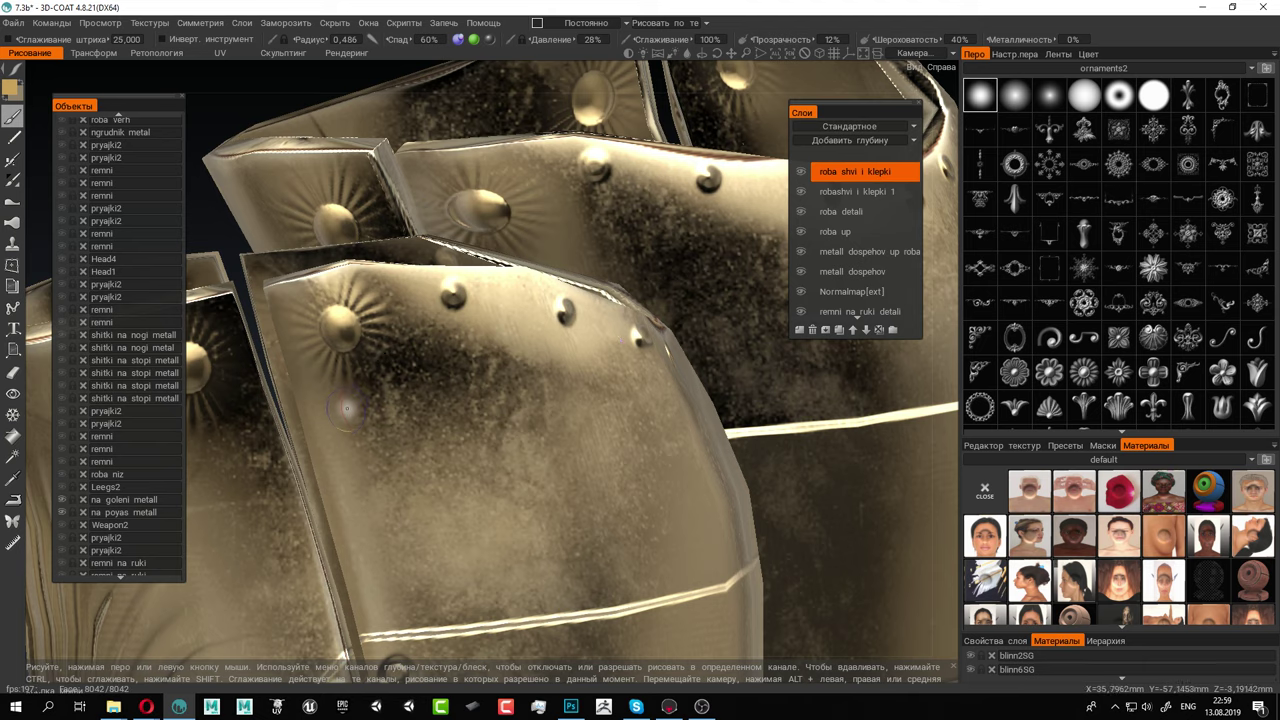
left_click(331, 419)
middle_click_drag(346, 431, 345, 315, "alt")
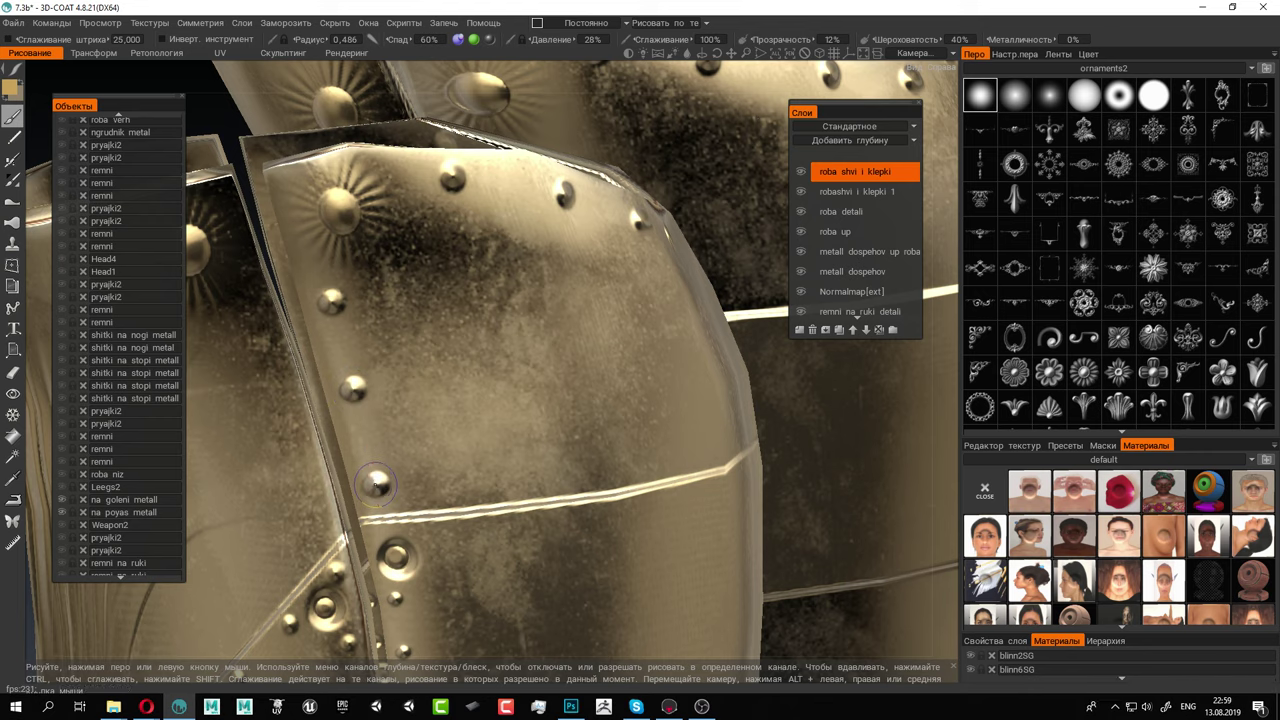
Stamp three matching rivets at radius 0,486 down the front plate's edge across the seam, from below its rosette to the band
middle_click_drag(343, 419, 431, 368, "alt")
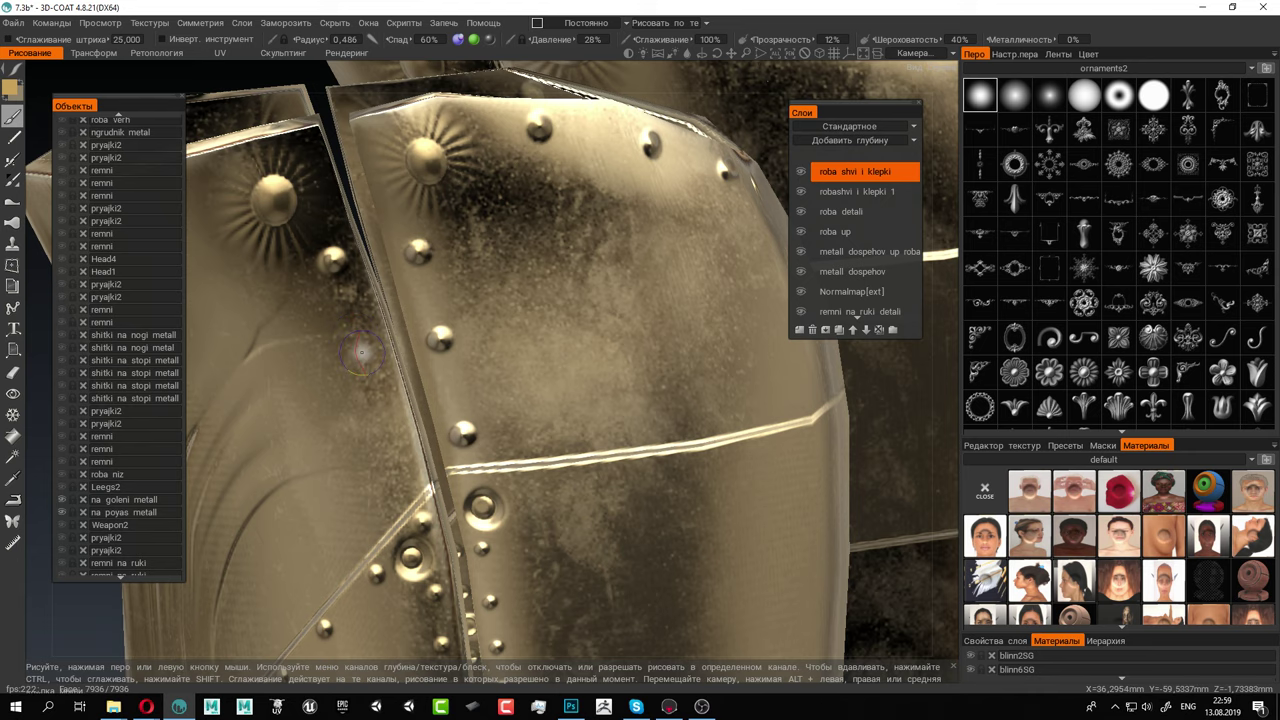
left_click(362, 352)
left_click(395, 450)
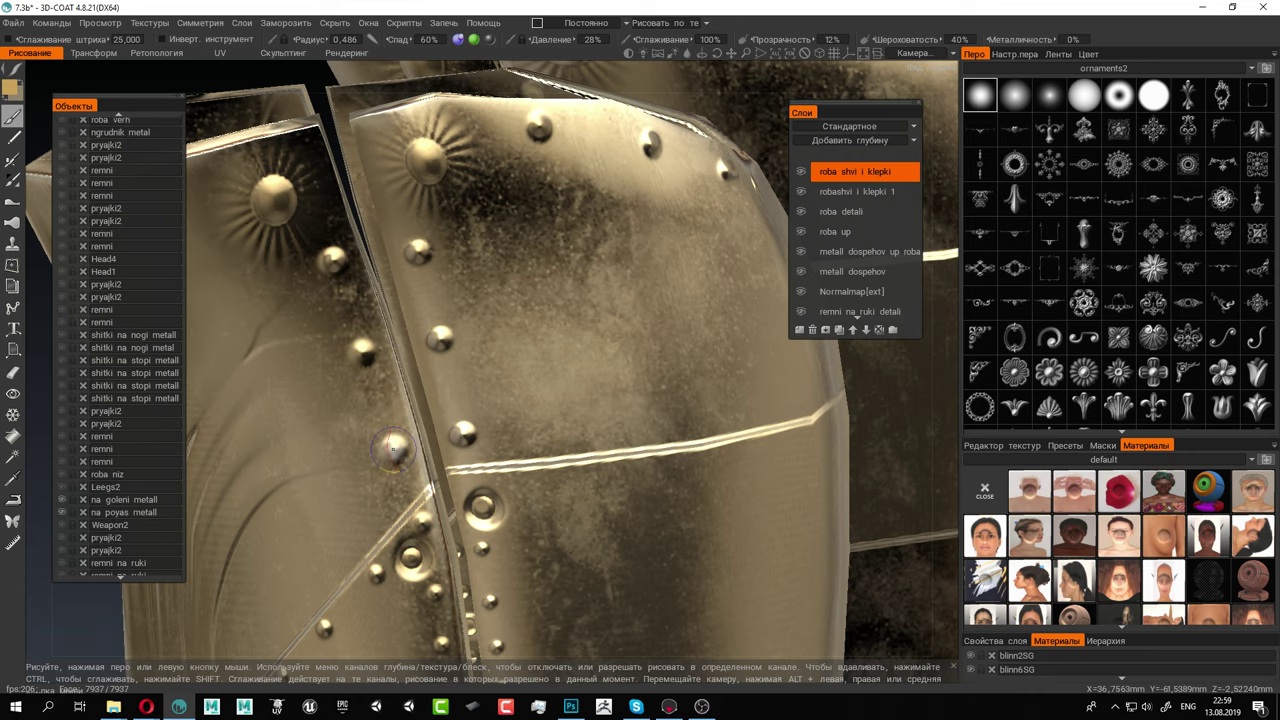
Stamp round rivets at radius 0,486 along the front plate's top rim, from the side rosette across the central ridge
left_click_drag(351, 309, 536, 245, "alt")
middle_click_drag(391, 215, 400, 290, "alt")
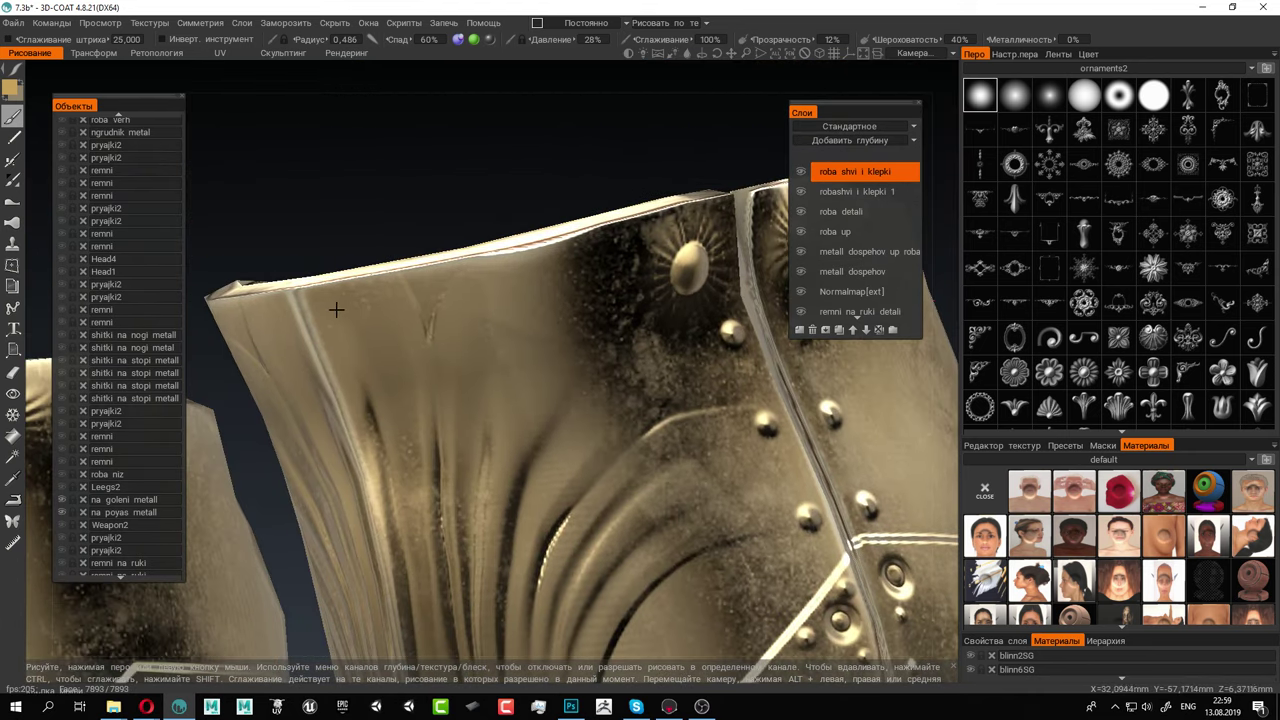
left_click_drag(336, 310, 345, 295, "alt")
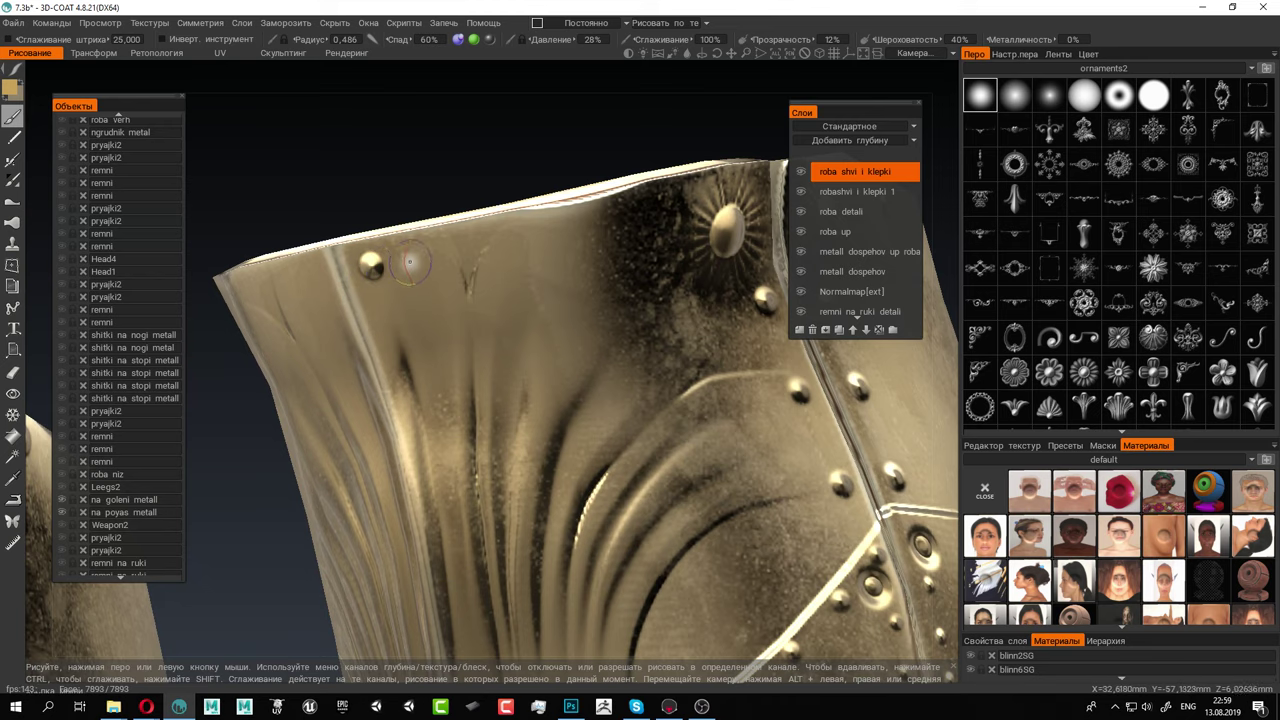
mouse_move(485, 252)
left_mouse_down("alt")
mouse_move(469, 268)
mouse_move(327, 300)
left_mouse_up("alt")
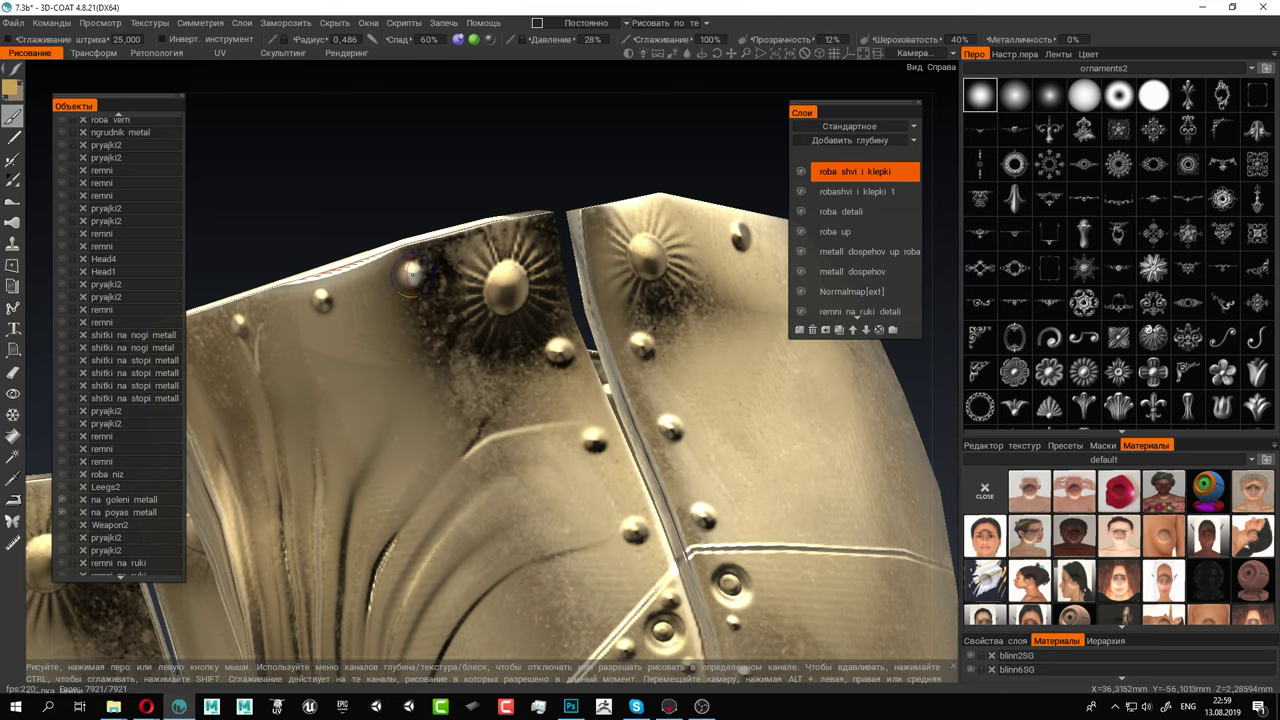
mouse_move(531, 238)
left_mouse_down("alt")
mouse_move(538, 286)
mouse_move(436, 285)
mouse_move(574, 233)
left_mouse_up("alt")
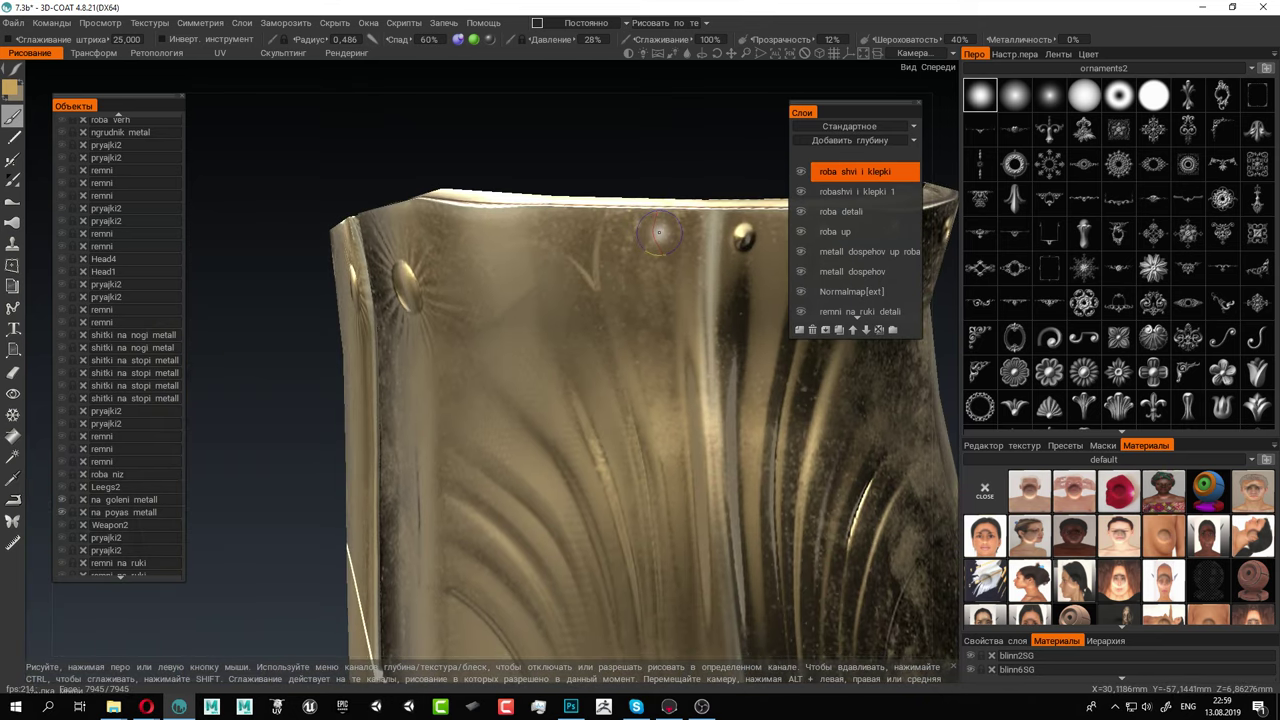
left_click(560, 230)
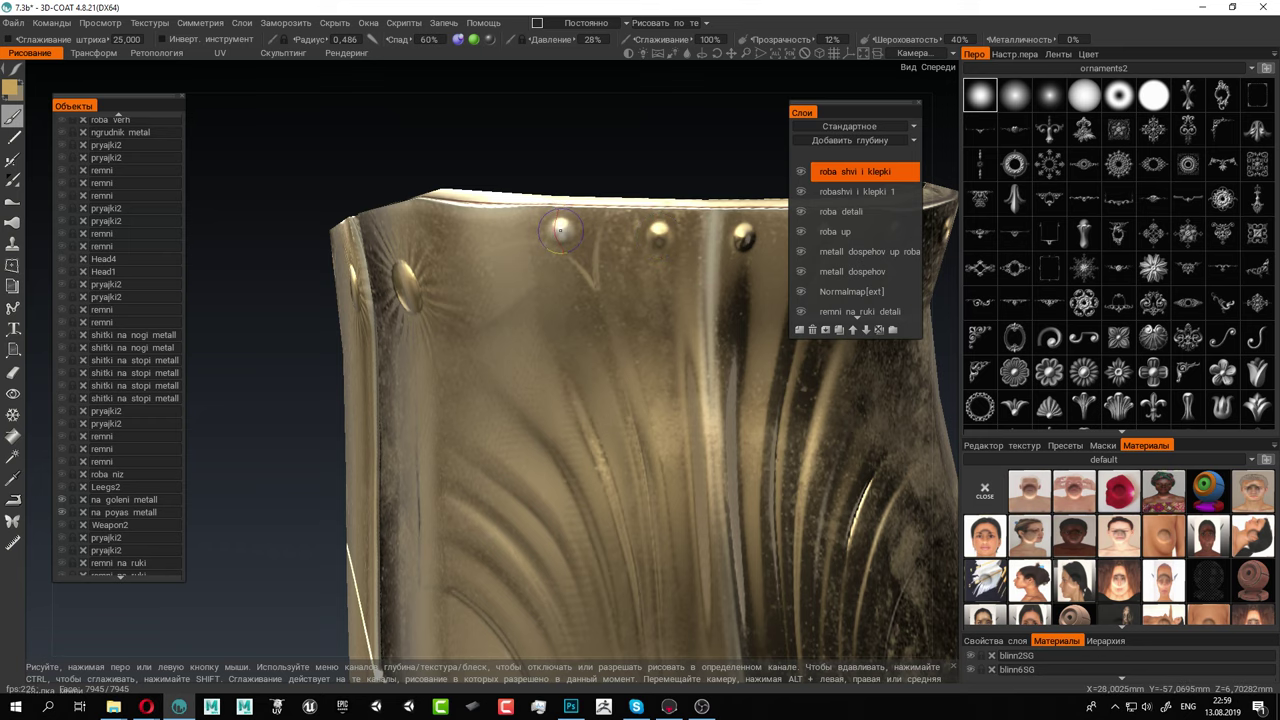
Continue the rivet row at radius 0,486 along the front plate's rim to the corner above the opposite rosette
mouse_move(397, 241)
left_mouse_down("alt")
mouse_move(529, 263)
mouse_move(510, 244)
left_mouse_up("alt")
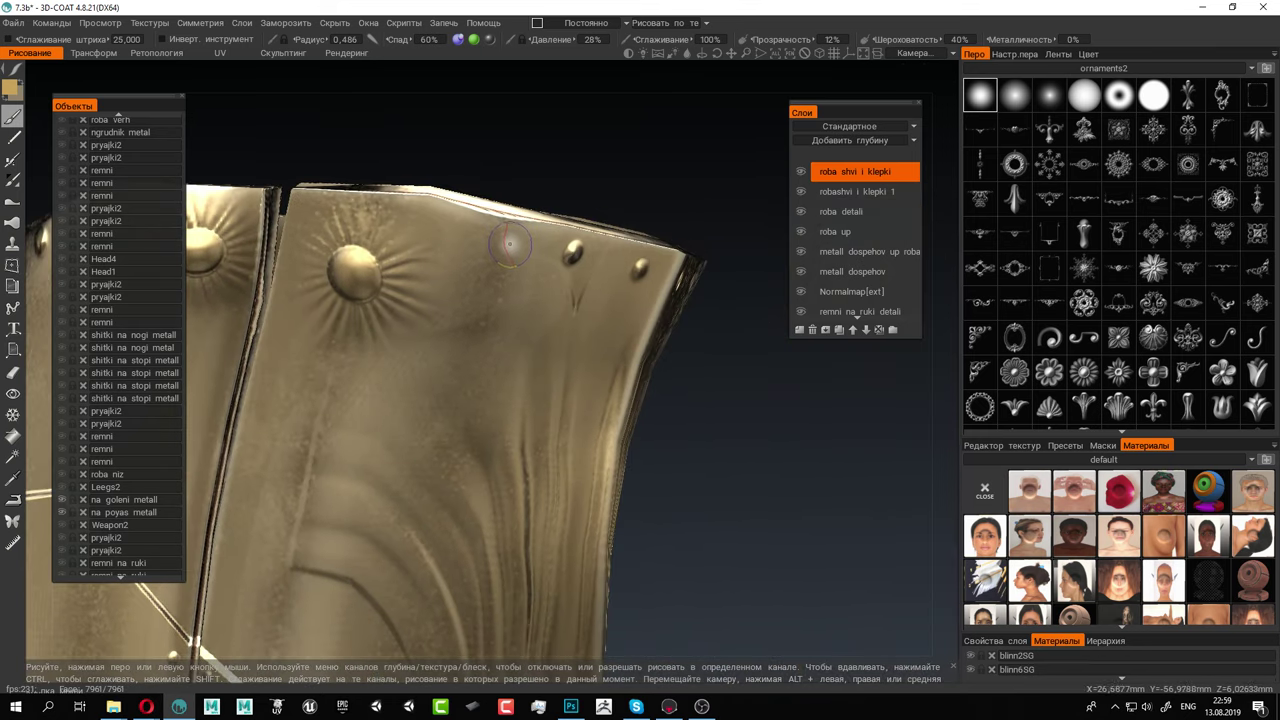
left_click(492, 232)
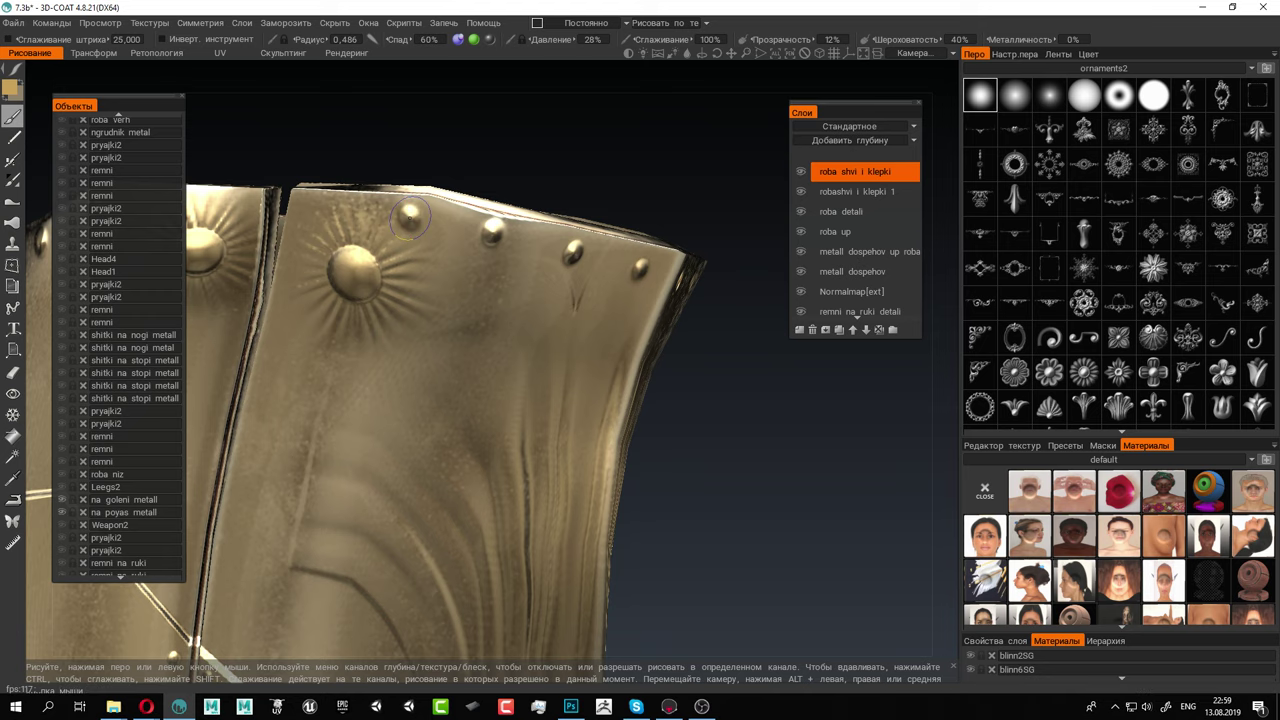
left_click_drag(407, 217, 437, 232, "alt")
middle_click_drag(437, 232, 589, 268, "alt")
left_click_drag(589, 268, 464, 227, "alt")
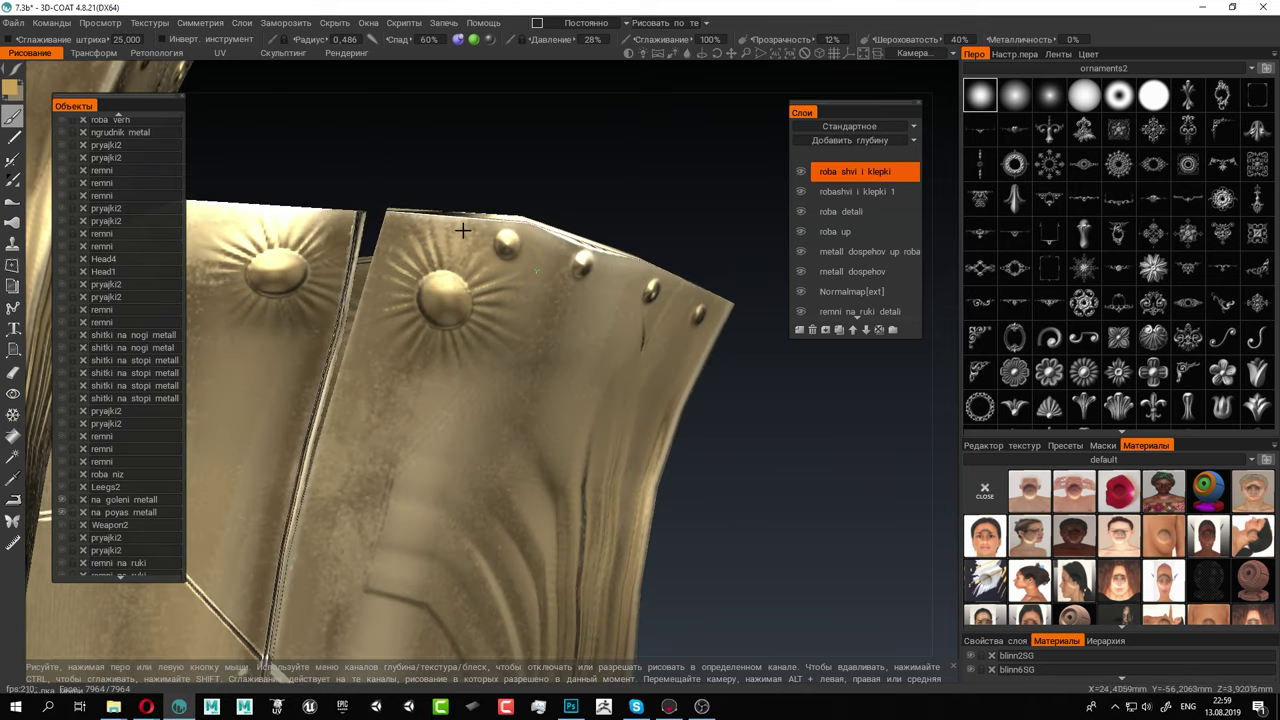
right_click_drag(464, 227, 413, 222, "alt")
middle_click_drag(413, 222, 465, 241, "alt")
left_click(425, 210)
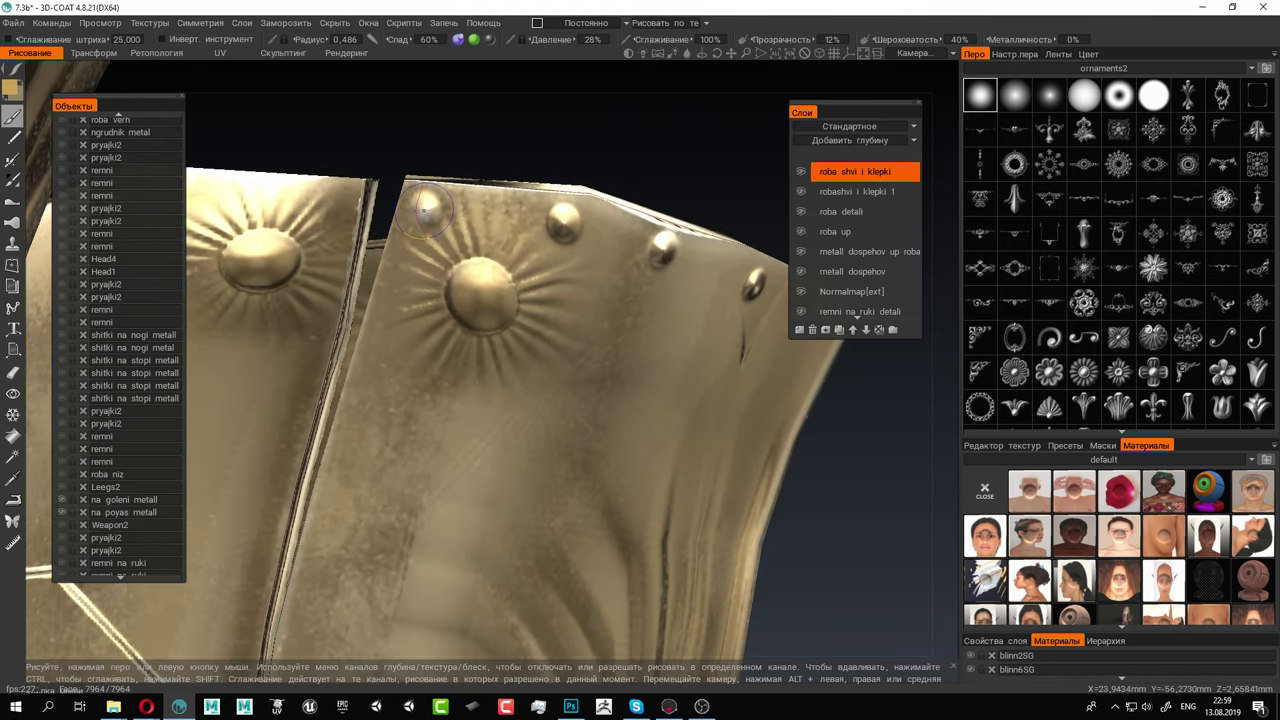
Stamp five rivets at radius 0,486 down the front plate's side edge, from below the rosette to the band line
left_click_drag(423, 270, 416, 242, "alt")
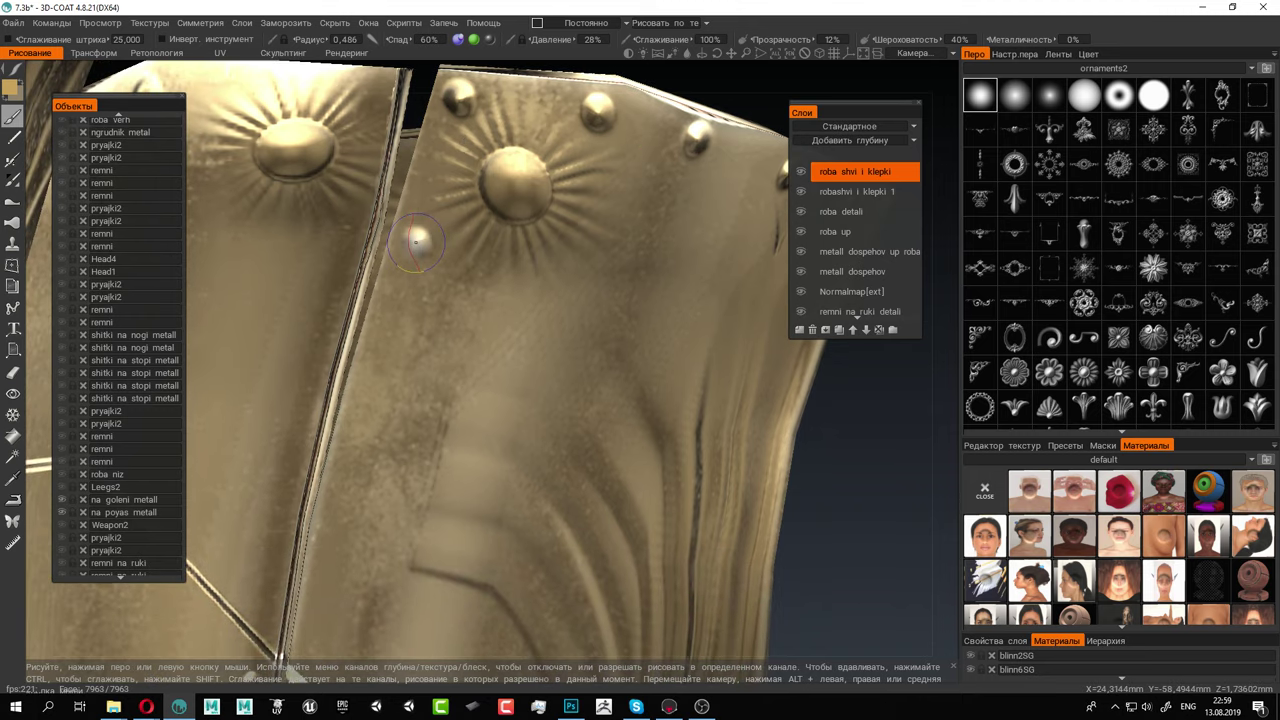
left_click(384, 343)
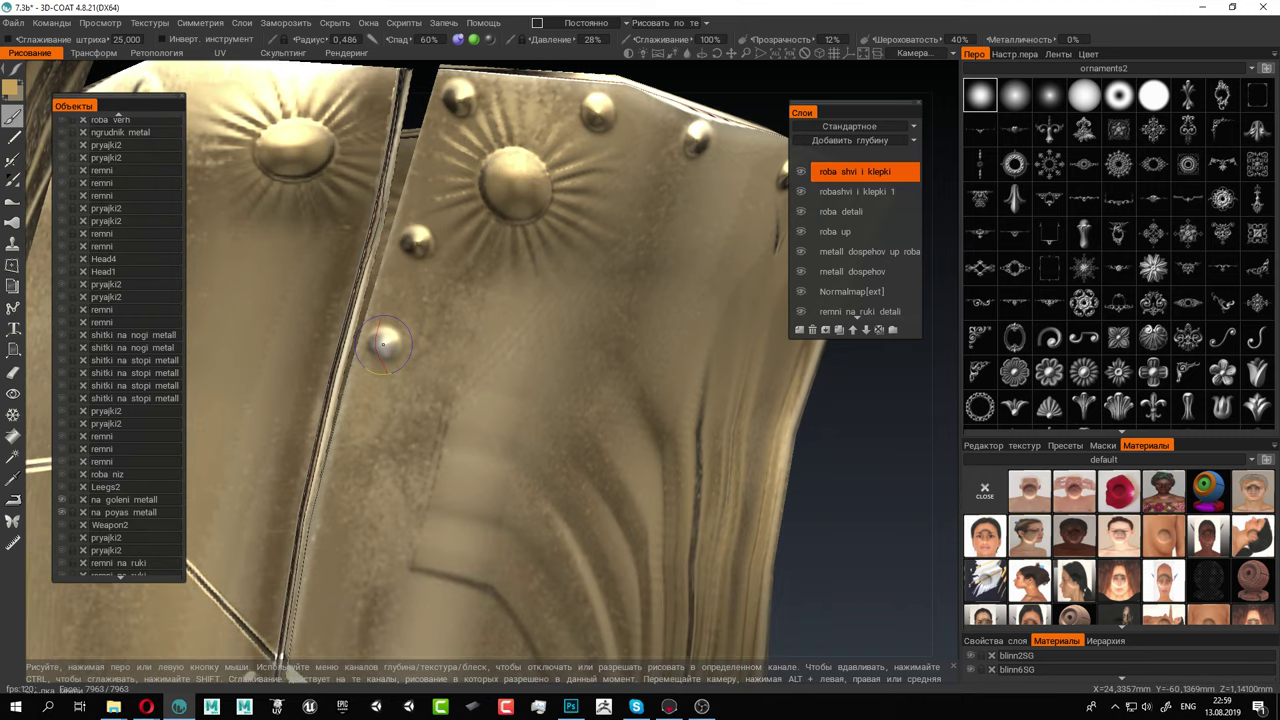
middle_click_drag(421, 340, 447, 200, "alt")
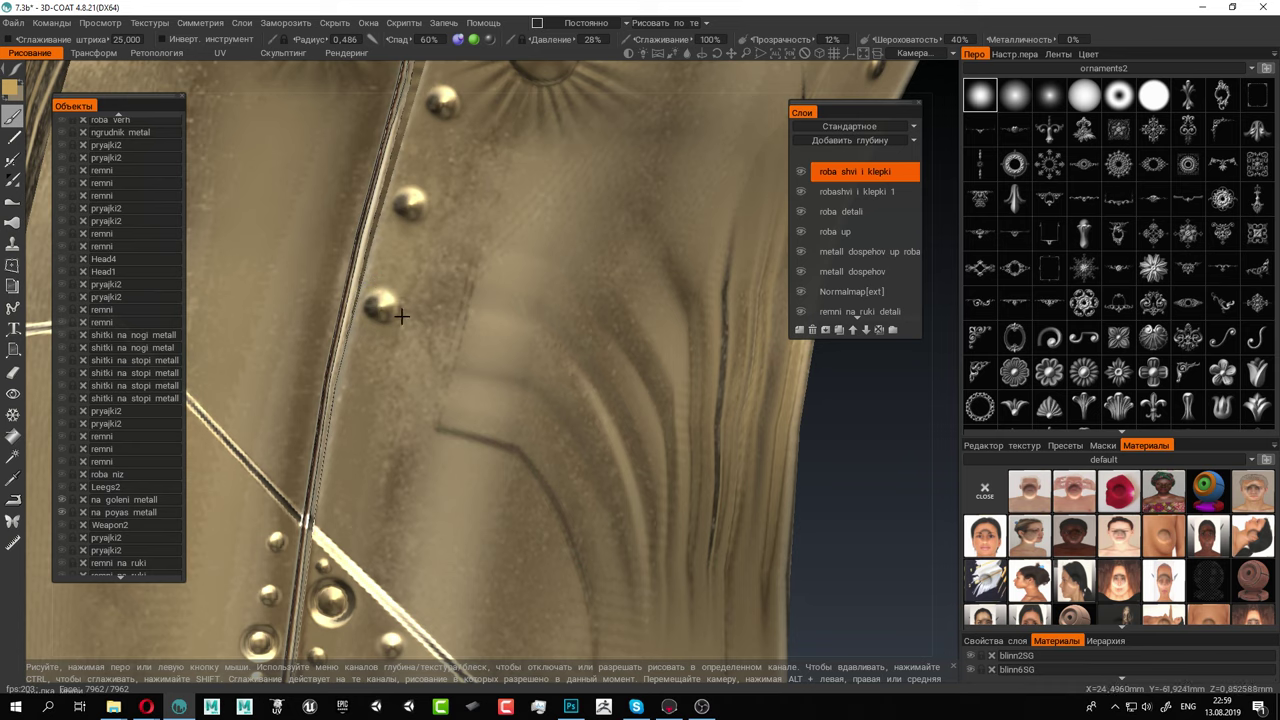
left_click_drag(380, 306, 383, 291, "alt")
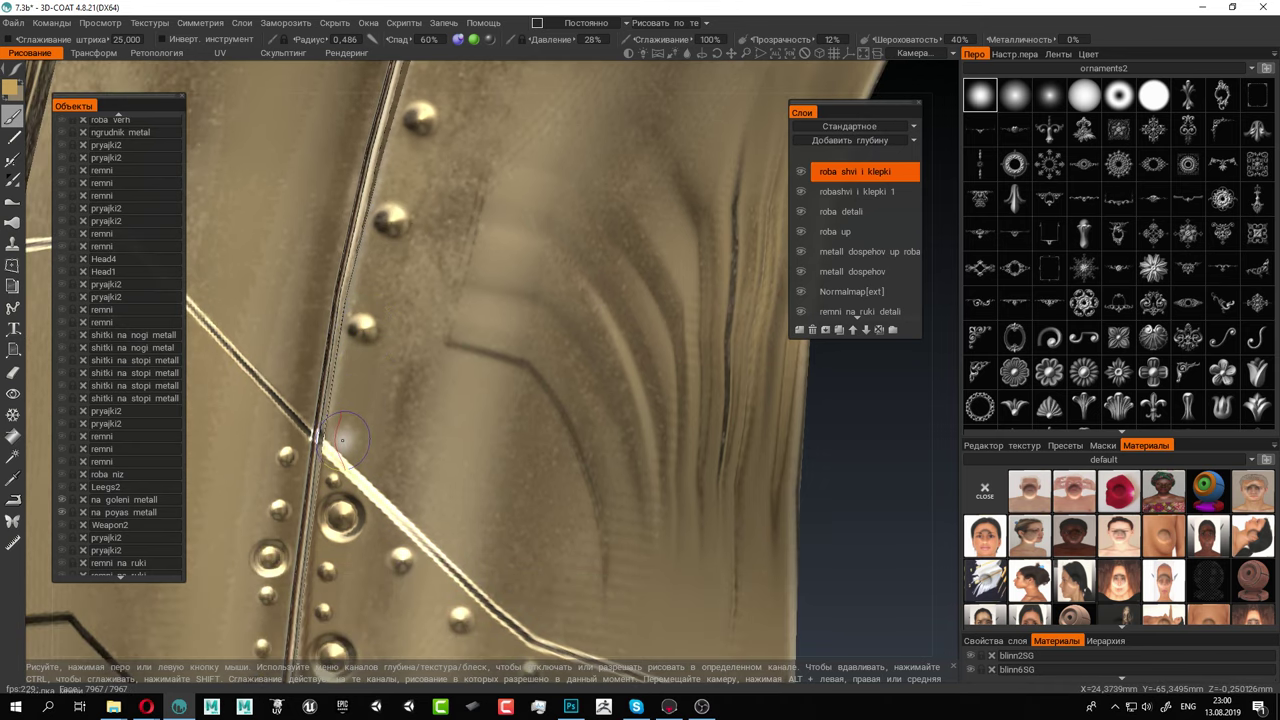
left_click_drag(345, 440, 356, 449, "alt")
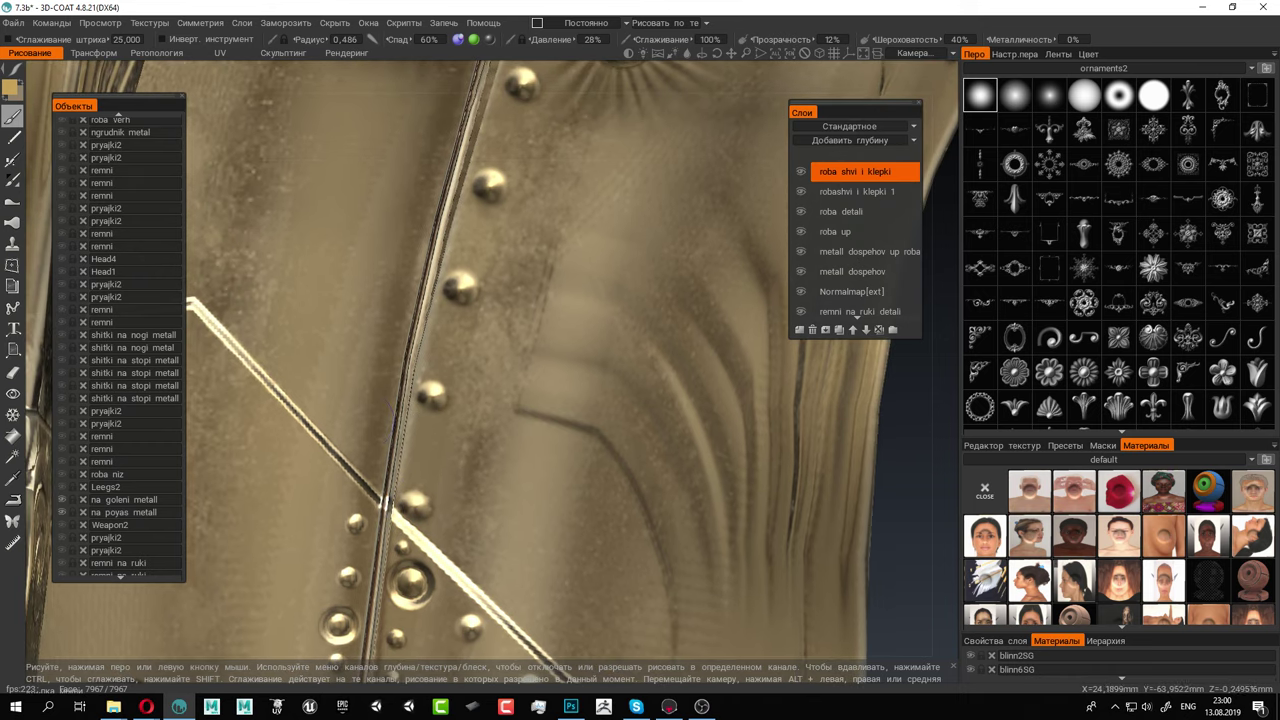
Stamp five matching rivets up the back plate's edge from the band to its rosette, plus two above the rosette
left_click(361, 446)
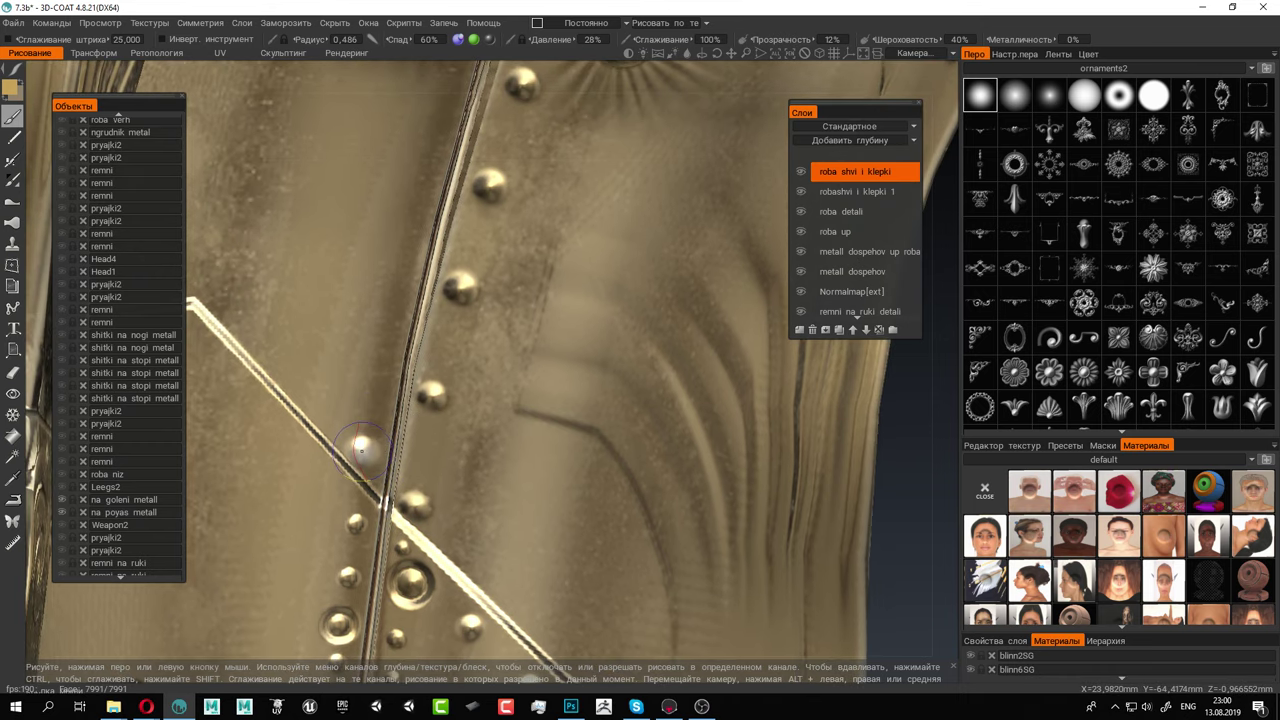
left_click(378, 366)
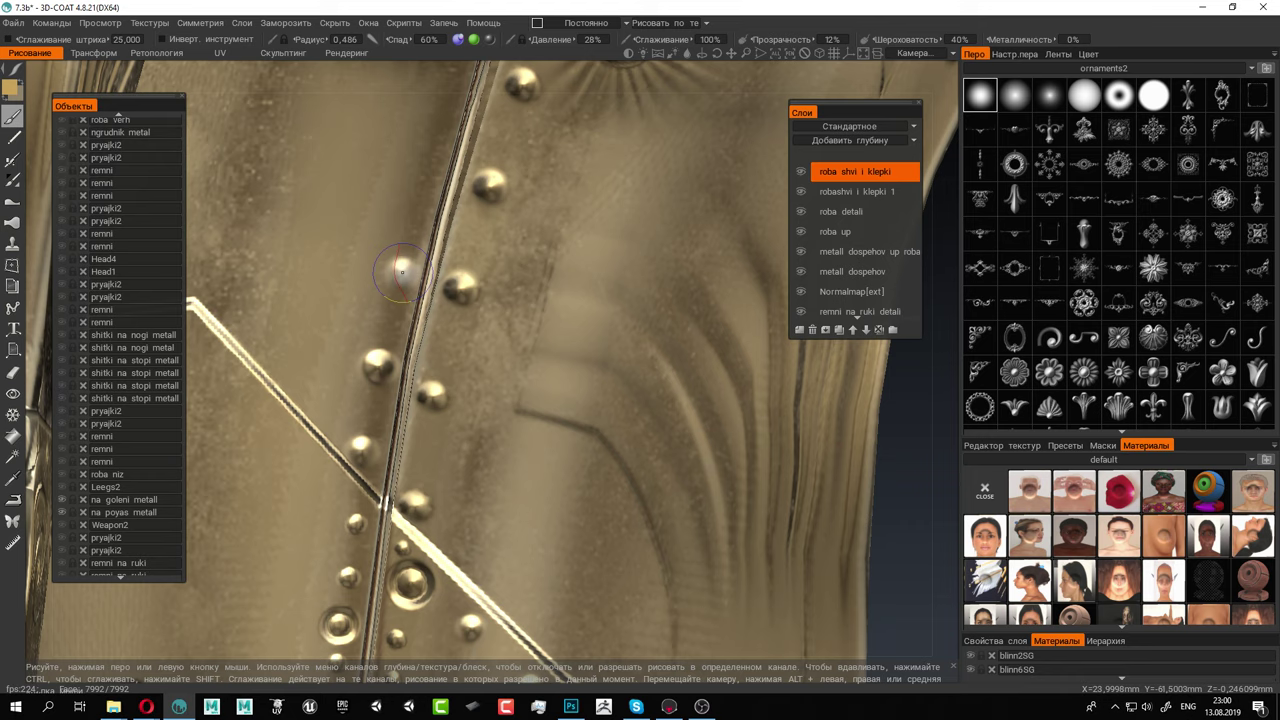
scroll(404, 275, "down", 5)
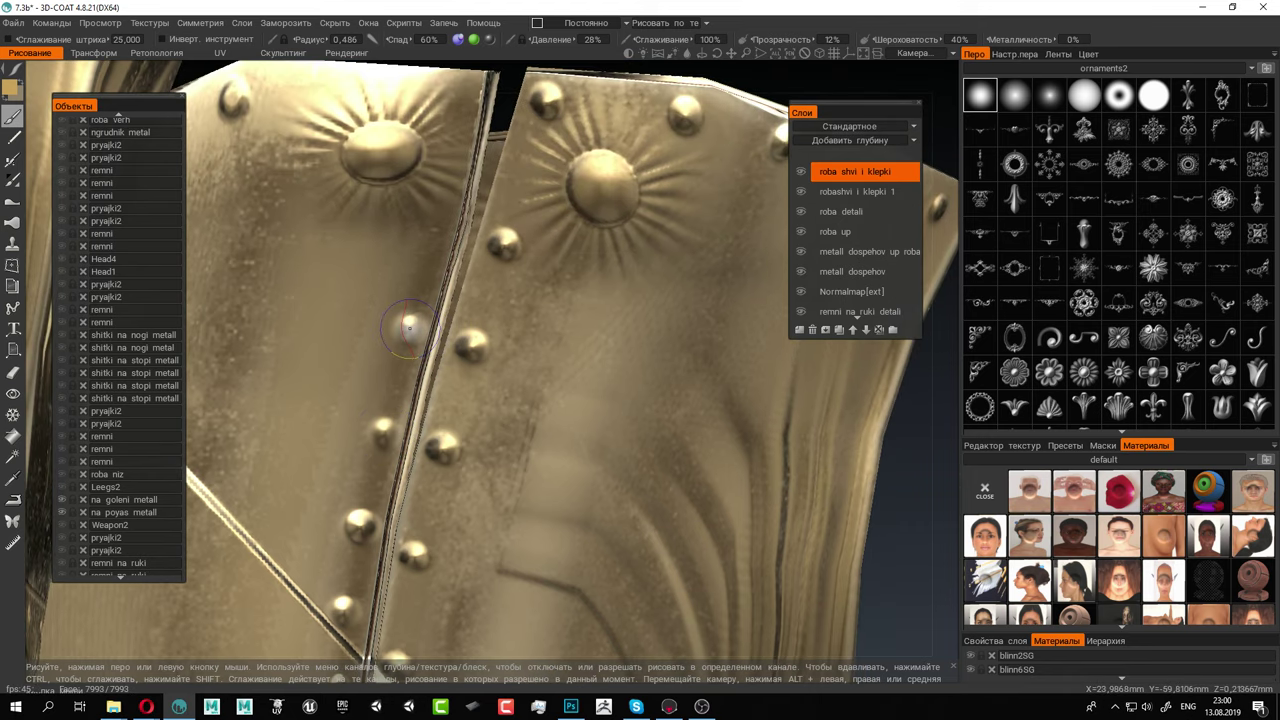
middle_click_drag(428, 268, 412, 399, "alt")
left_click(415, 356)
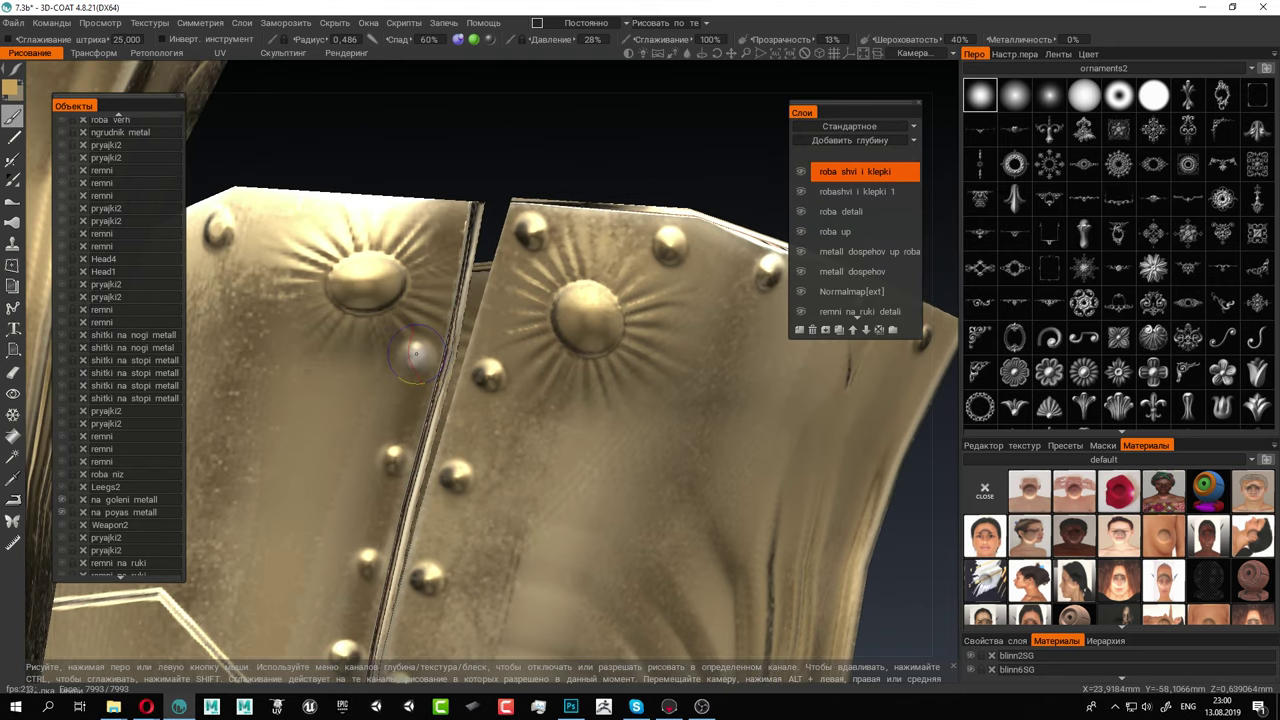
left_click(439, 224)
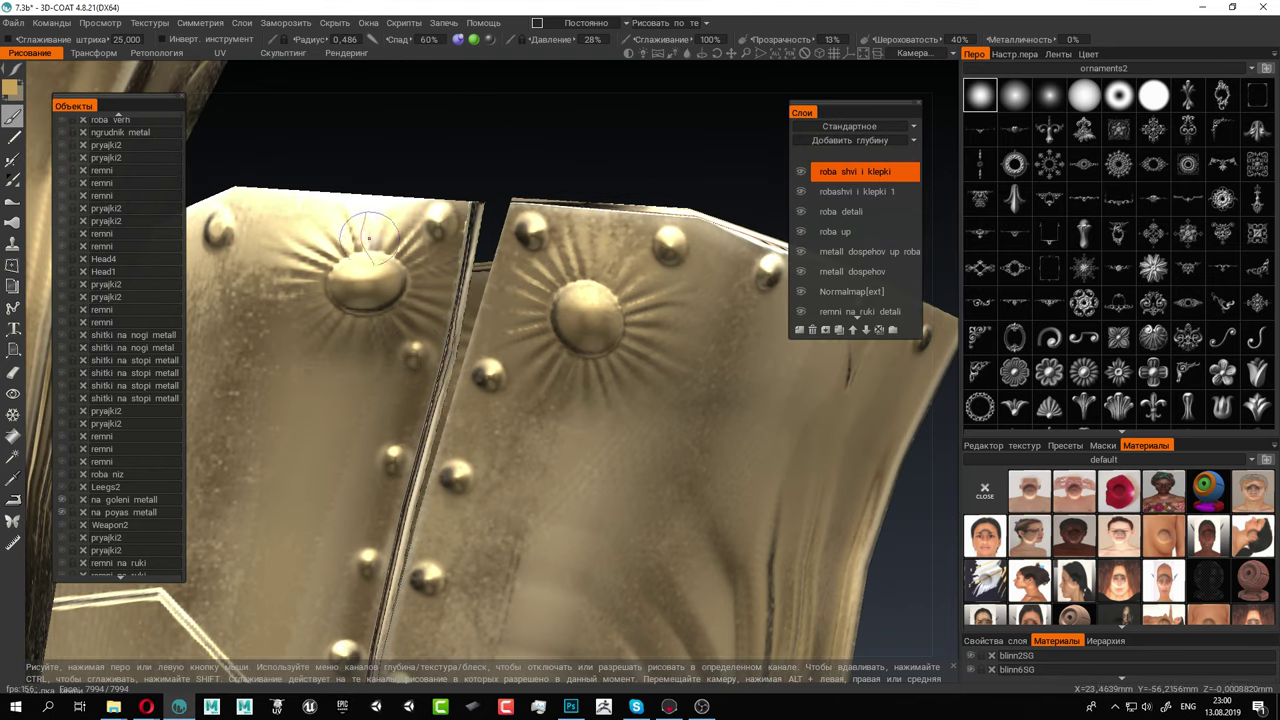
left_click(333, 212)
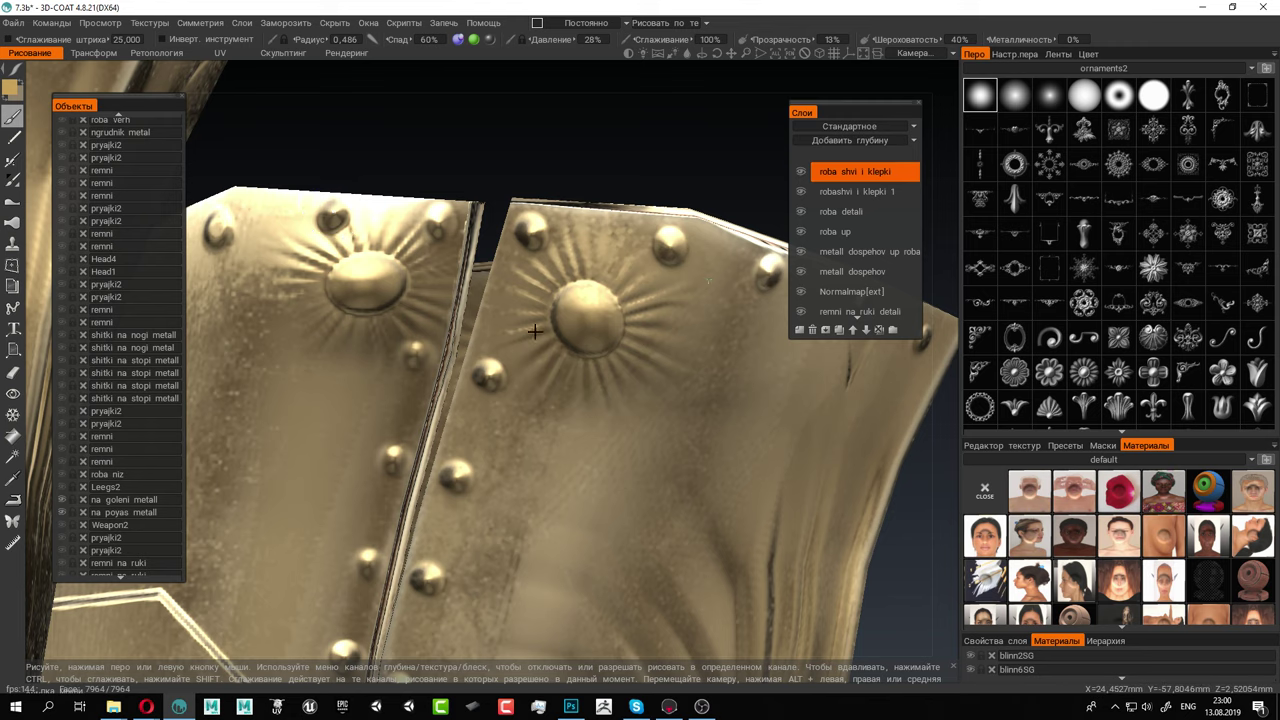
Inspect the lower half of the shin guard down to the small straps crossing the side seam near the ankle
scroll(534, 333, "down", 6)
middle_click_drag(615, 405, 604, 255, "alt")
mouse_move(600, 350)
left_mouse_down("alt")
mouse_move(209, 374)
mouse_move(251, 374)
mouse_move(441, 300)
left_mouse_up("alt")
right_click_drag(469, 315, 542, 348, "alt")
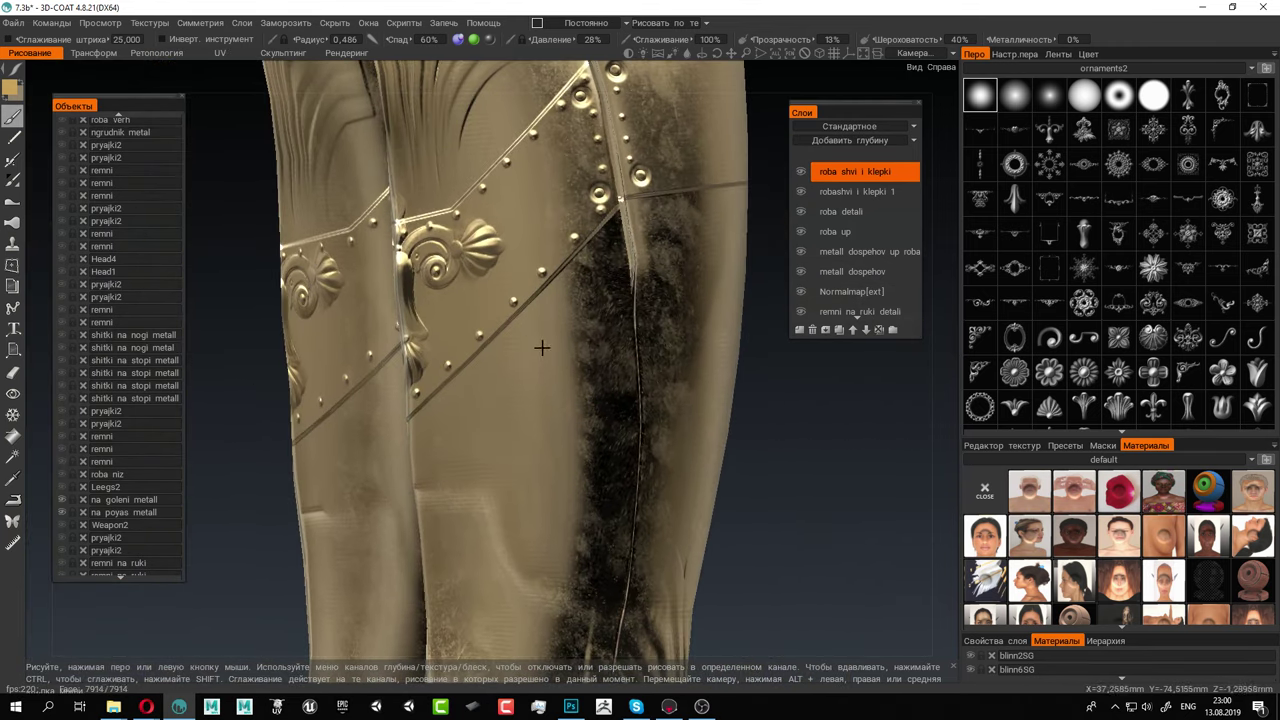
left_click_drag(600, 345, 548, 328, "alt")
middle_click_drag(548, 328, 522, 210, "alt")
left_click_drag(520, 208, 404, 284, "alt")
right_click_drag(404, 284, 490, 326, "alt")
left_click_drag(490, 326, 452, 322, "alt")
right_click_drag(452, 322, 497, 346, "alt")
left_click_drag(495, 345, 645, 420, "alt")
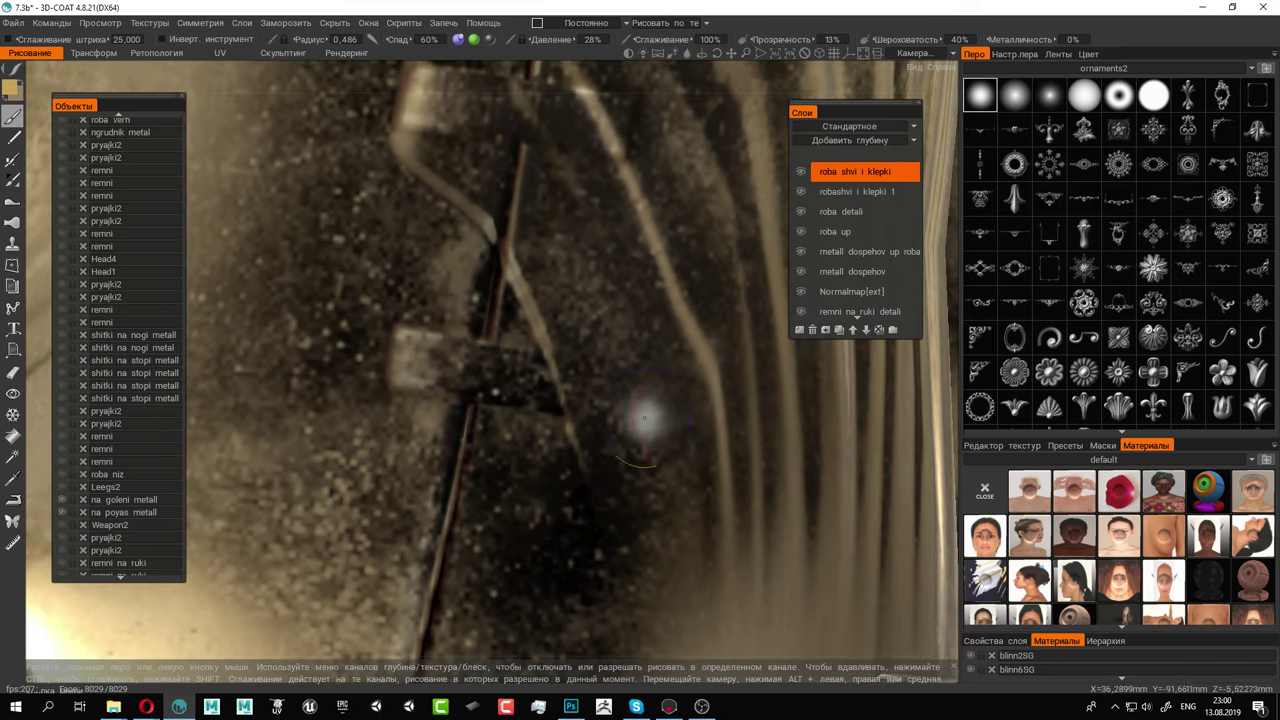
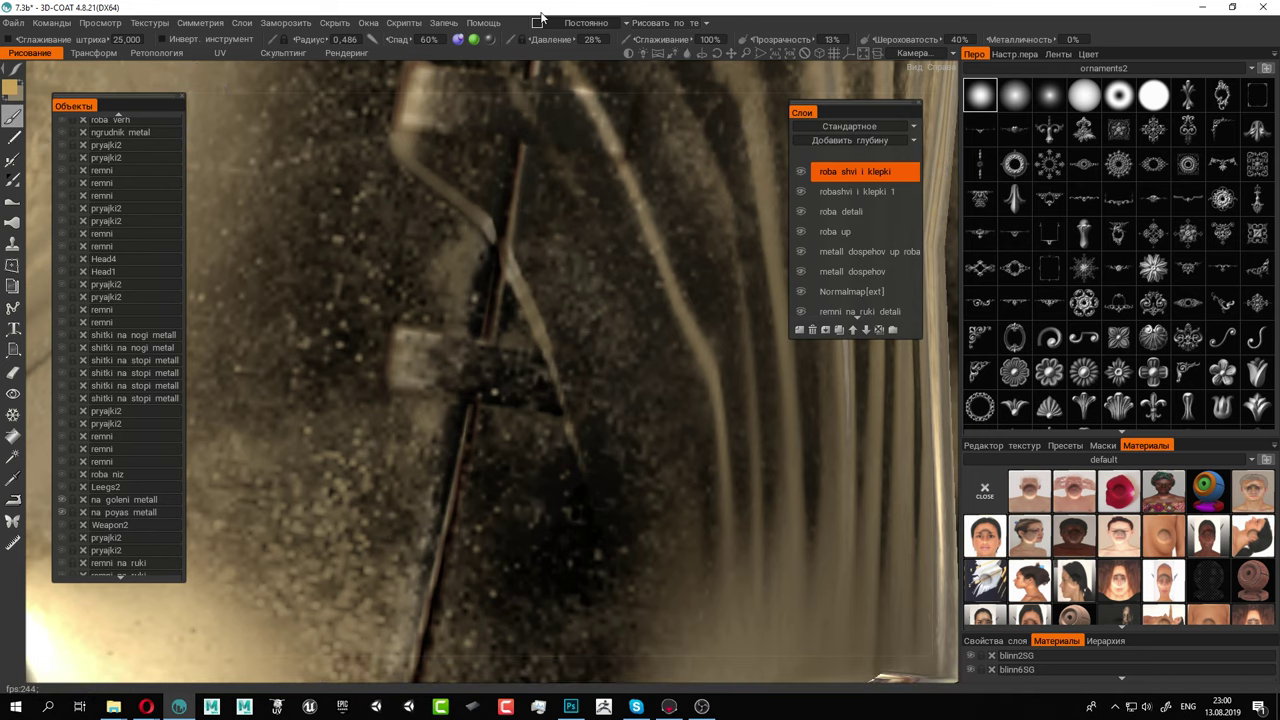
mouse_move(15, 75)
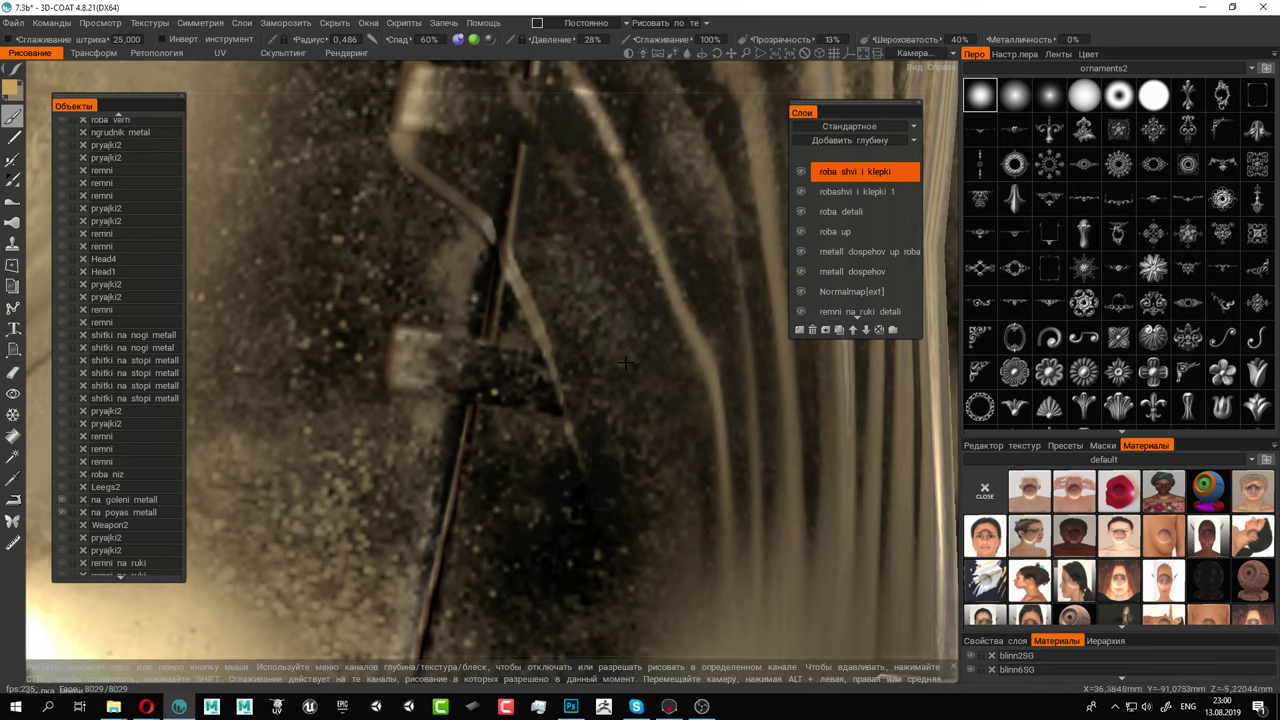
right_click_drag(583, 334, 528, 331, "alt")
left_click_drag(528, 332, 634, 350, "alt")
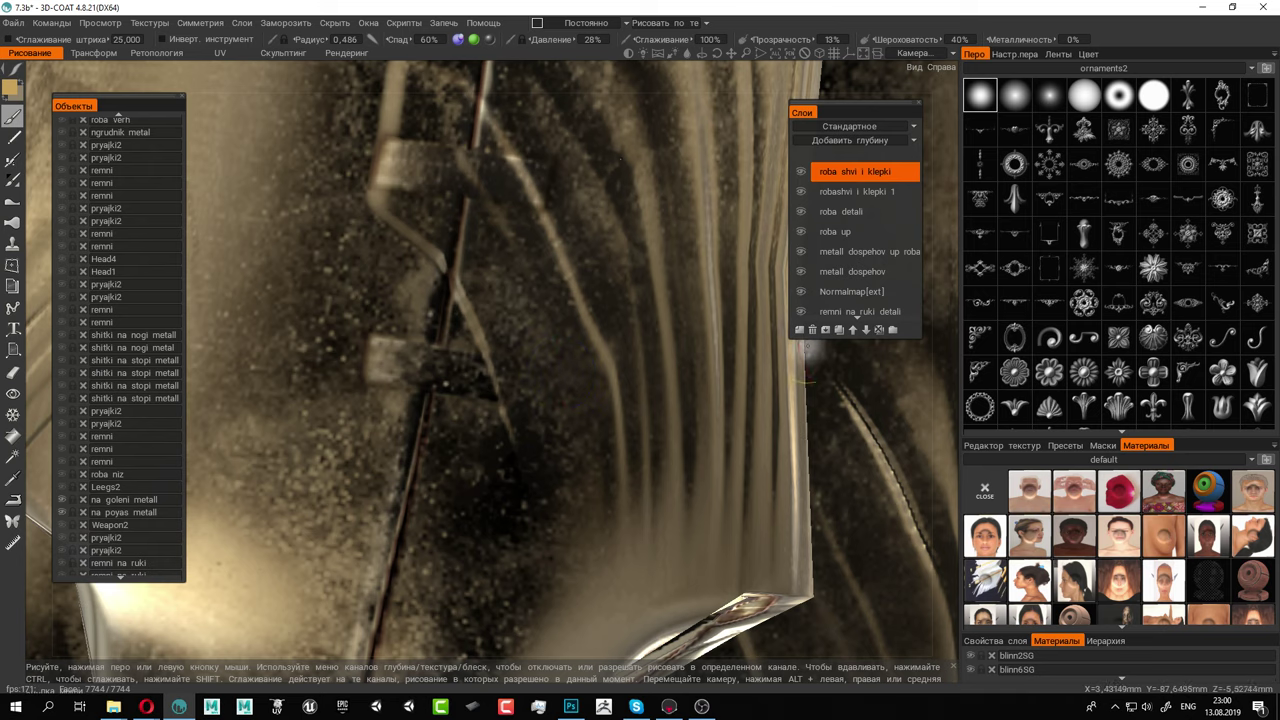
Create a new paint layer above the rivet layer and name it "remeshki na goleni"
left_click(800, 331)
double_click(855, 172)
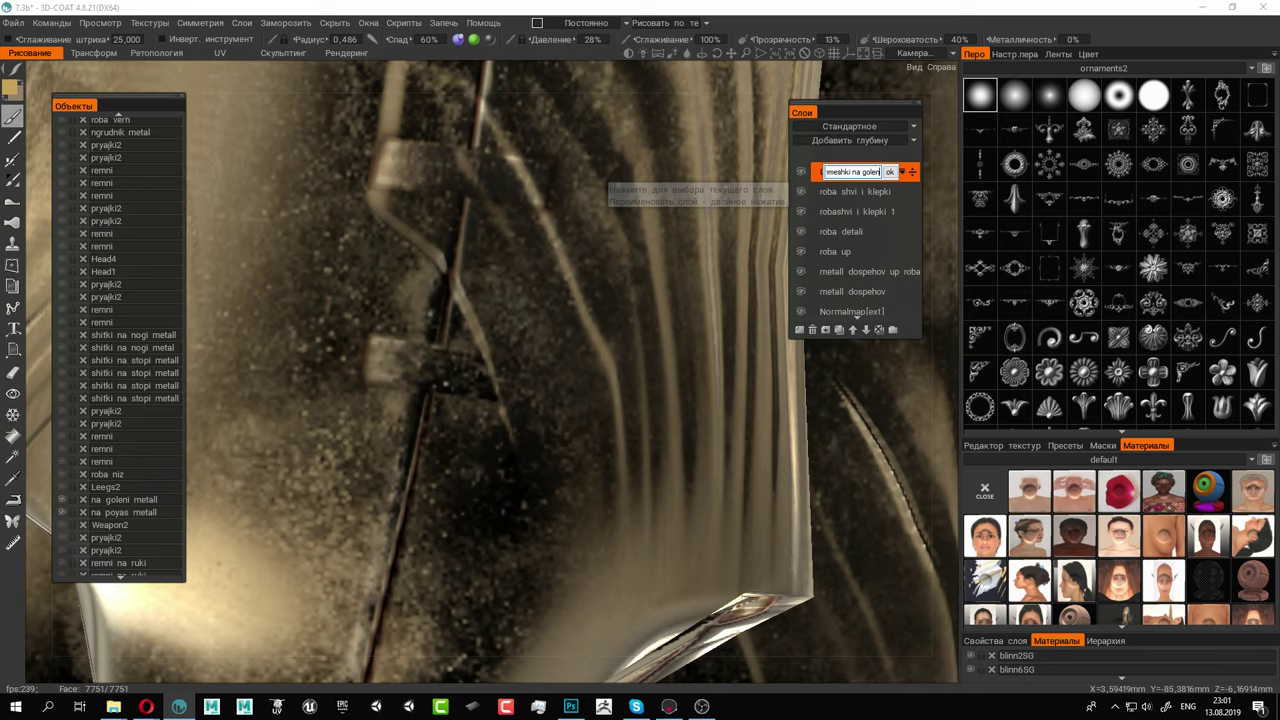
key("Return")
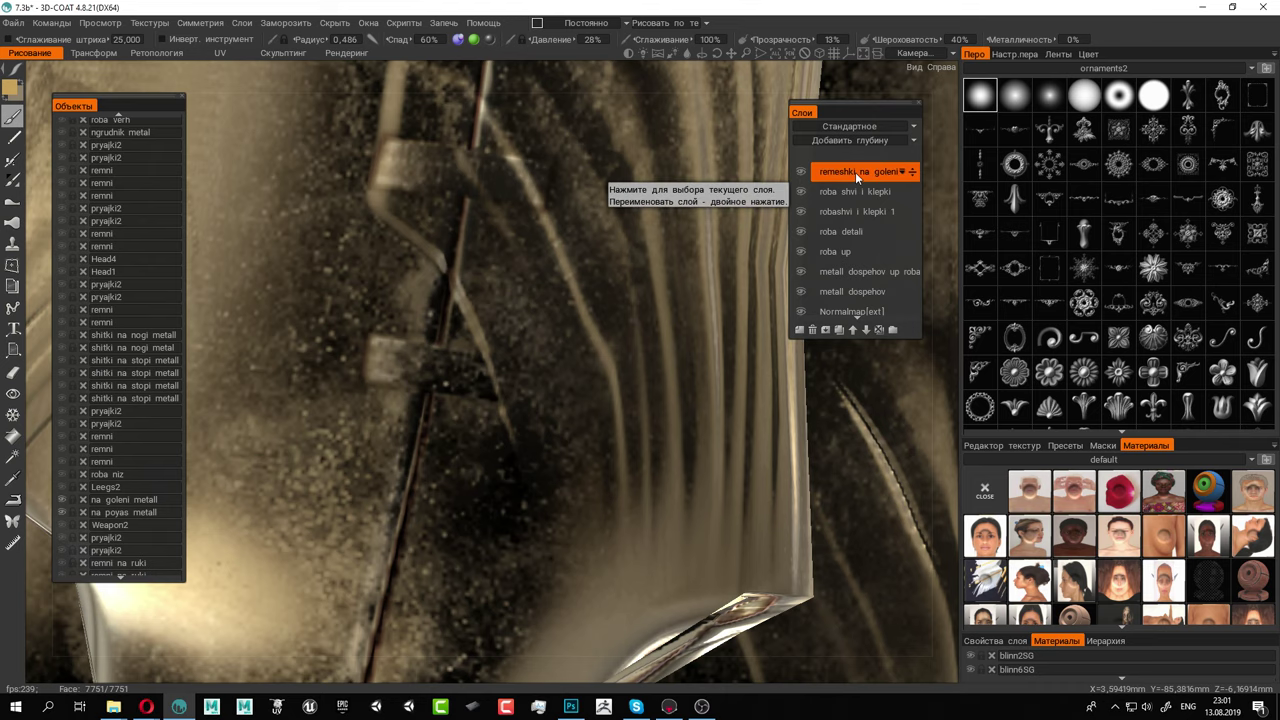
Choose the dark brown leather smart material from the "dark knight" material set for painting the shin straps
scroll(568, 405, "up", 4)
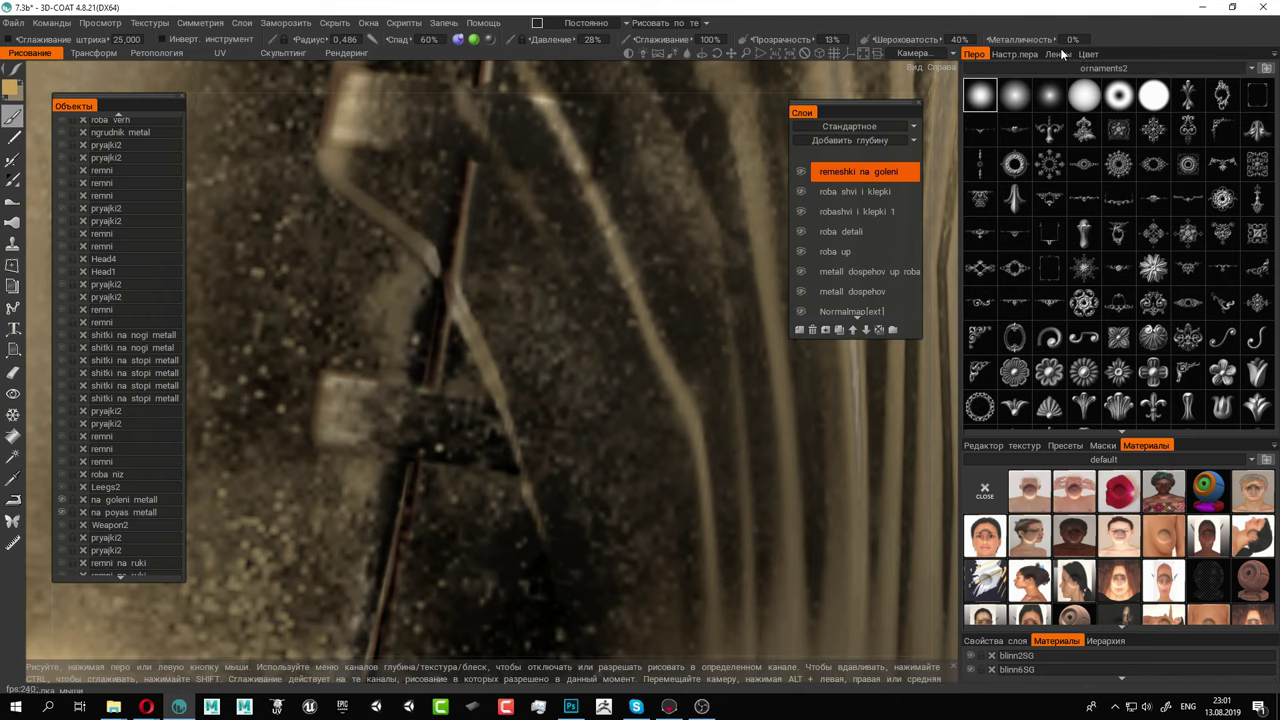
left_click(1105, 460)
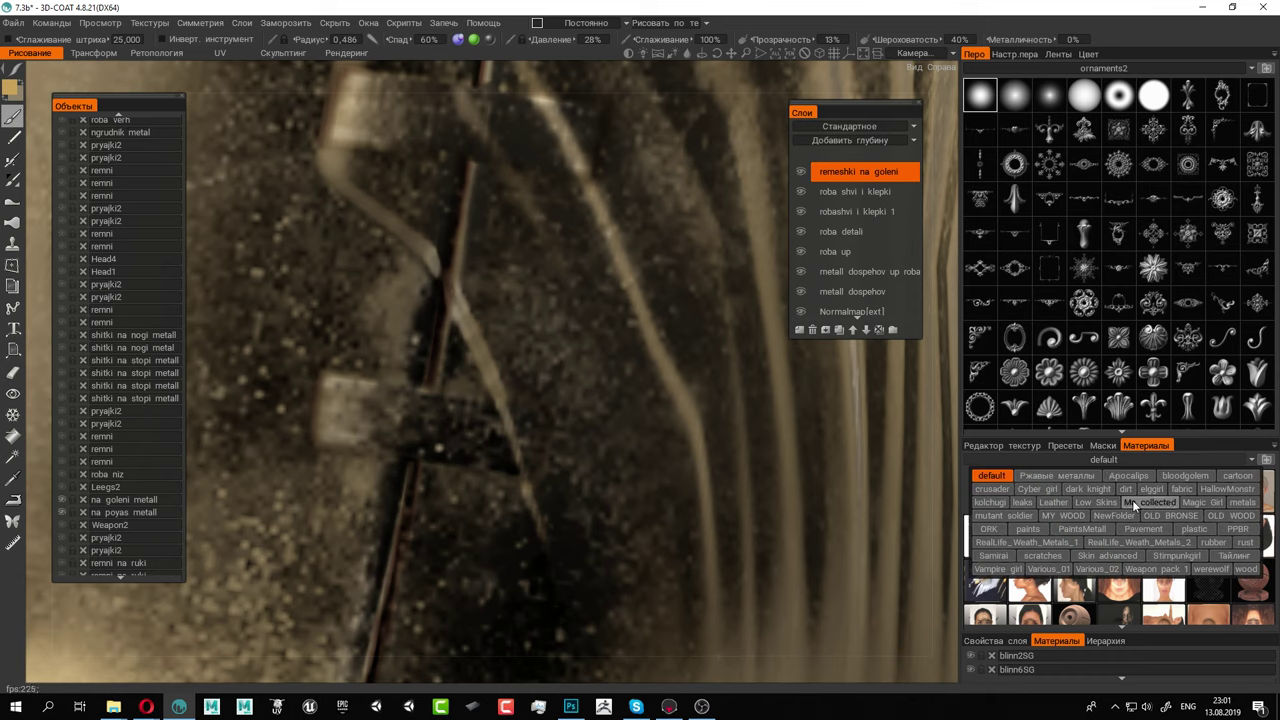
left_click(1081, 487)
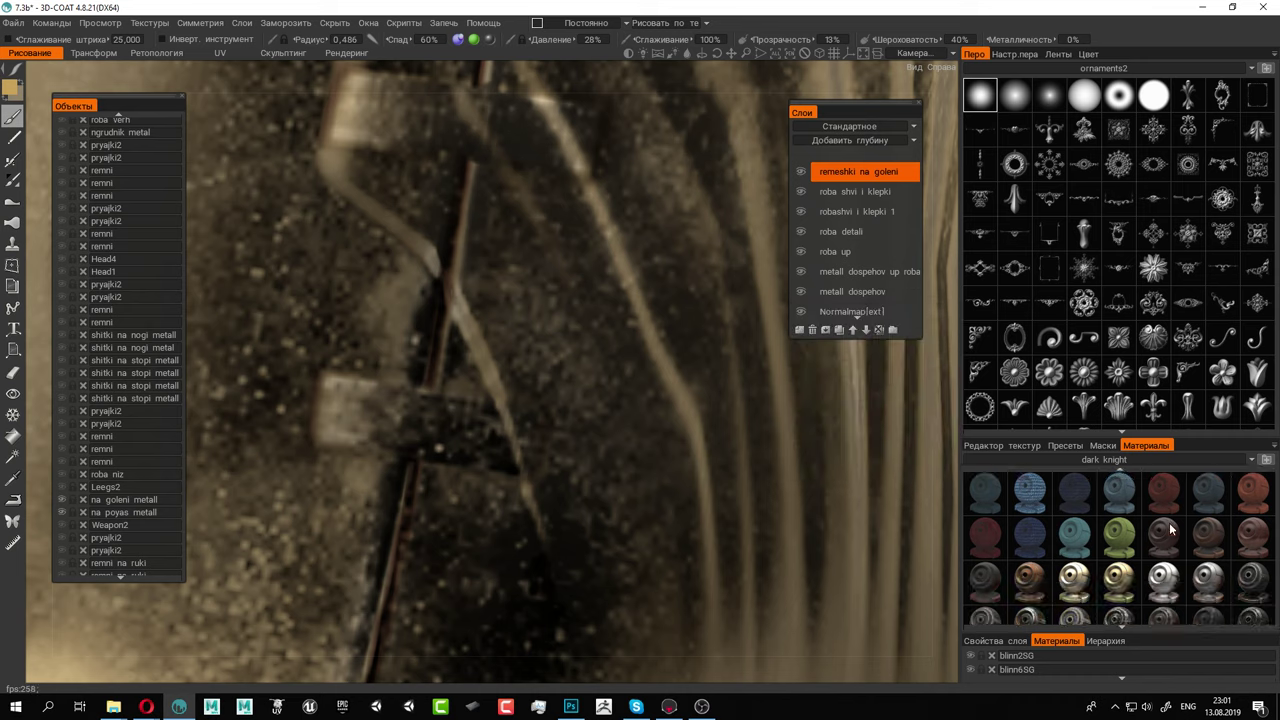
mouse_move(1170, 530)
scroll(1170, 529, "up", 1)
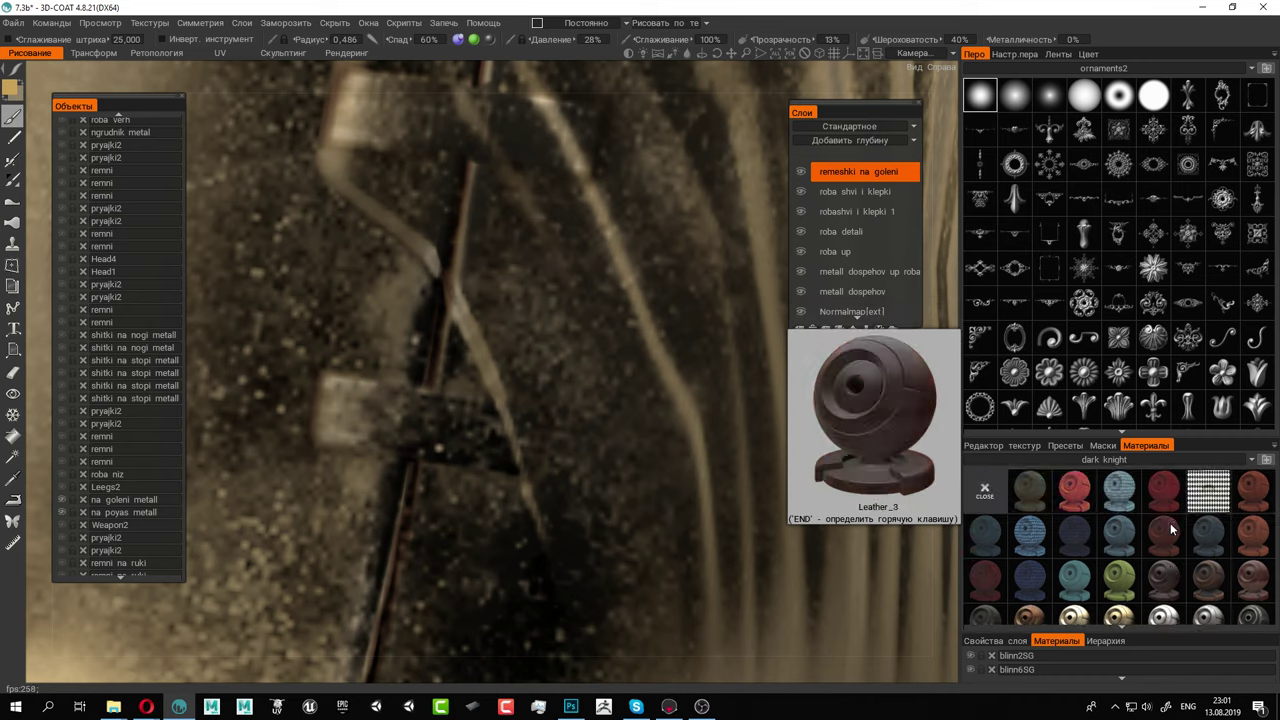
left_click_drag(1182, 437, 1182, 352)
mouse_move(1210, 484)
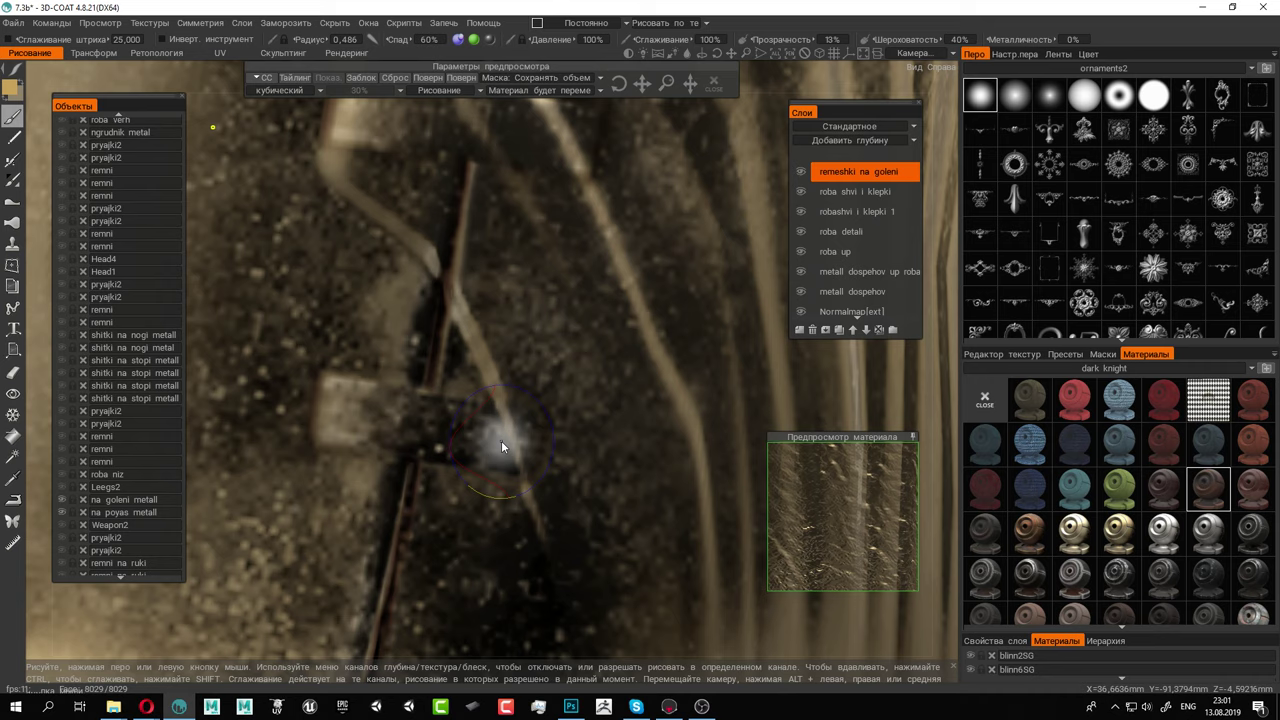
Set the brush radius to 0,332 and opacity to 100%, and paint the leather onto the lower strap across the side seam
scroll(501, 442, "down", 4)
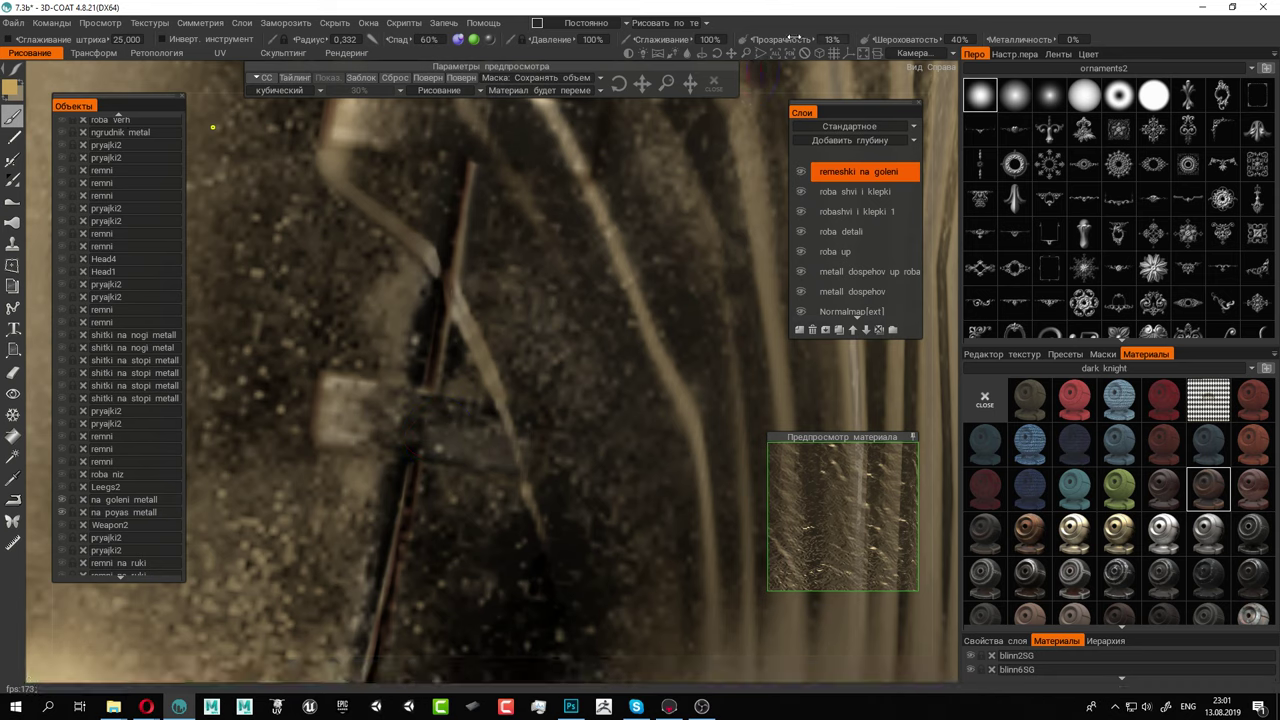
left_click_drag(795, 40, 1031, 56)
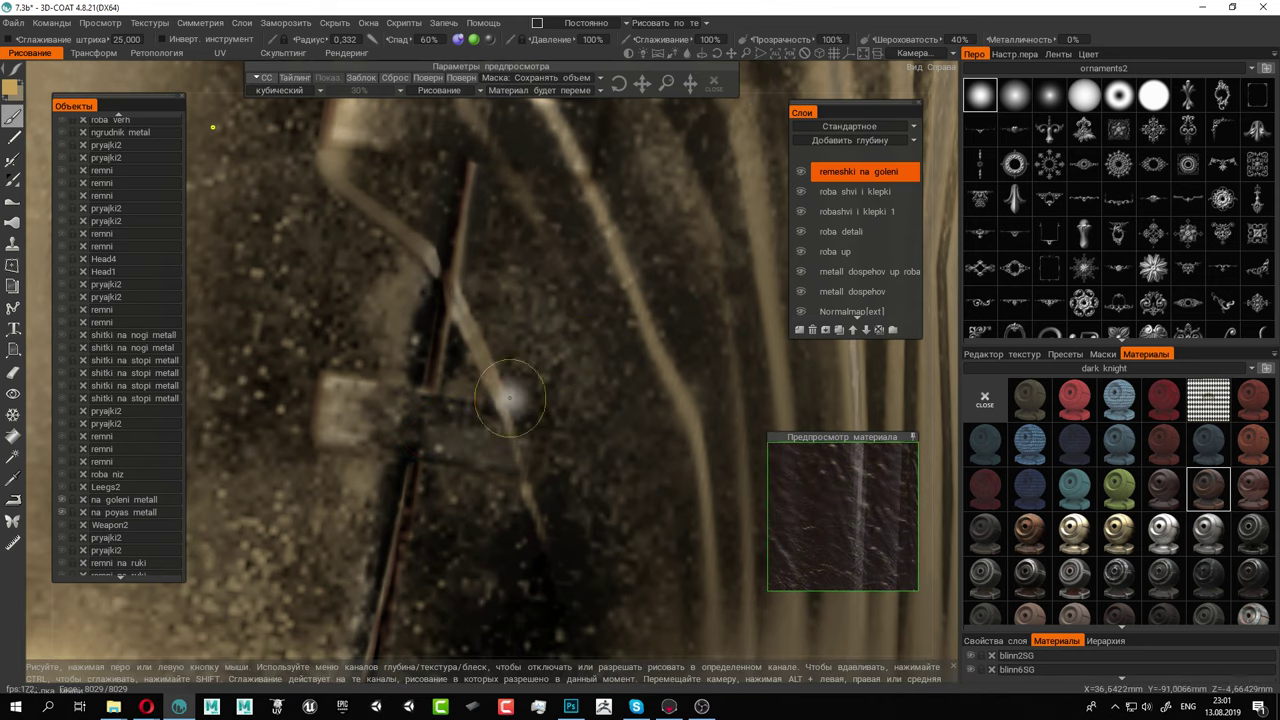
mouse_move(516, 453)
left_mouse_down()
mouse_move(310, 435)
mouse_move(318, 380)
mouse_move(502, 408)
mouse_move(510, 438)
mouse_move(330, 404)
left_mouse_up()
right_click_drag(526, 434, 468, 368, "alt")
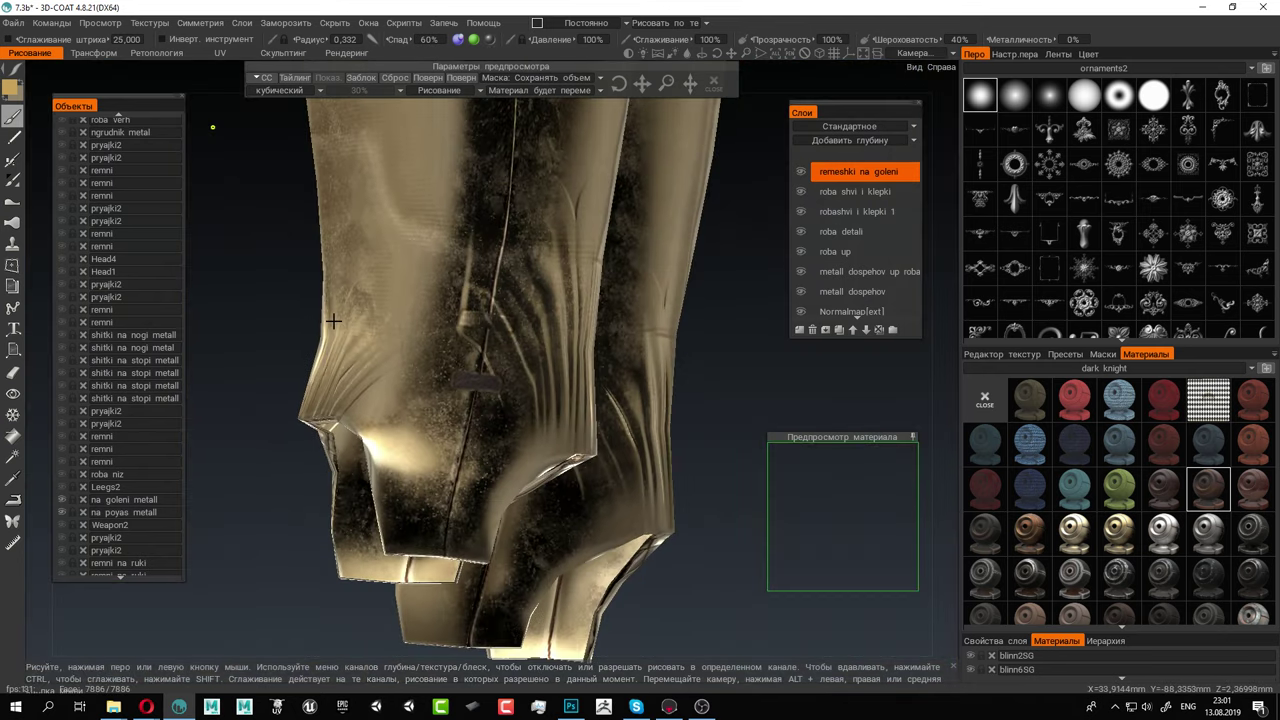
Paint the dark brown leather over the upper strap across the shin seam with a 0,332 radius brush
left_click_drag(468, 368, 517, 316, "alt")
scroll(517, 316, "up", 6)
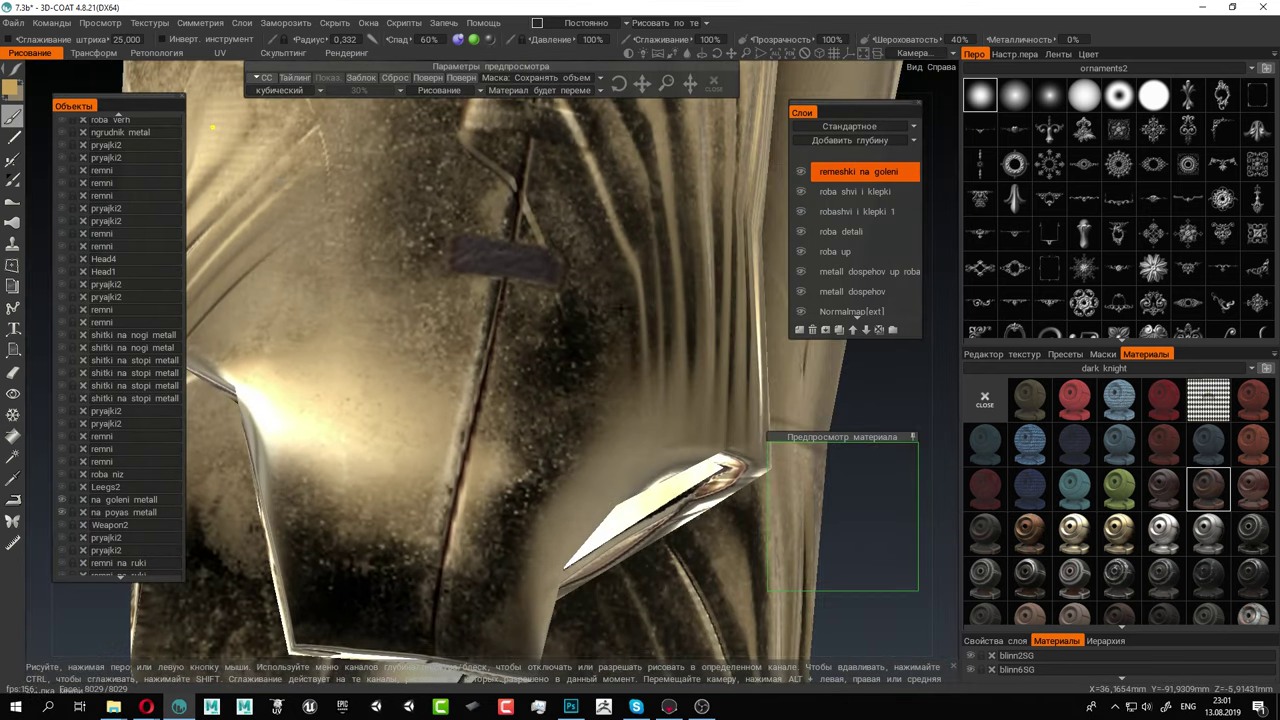
scroll(578, 318, "up", 2)
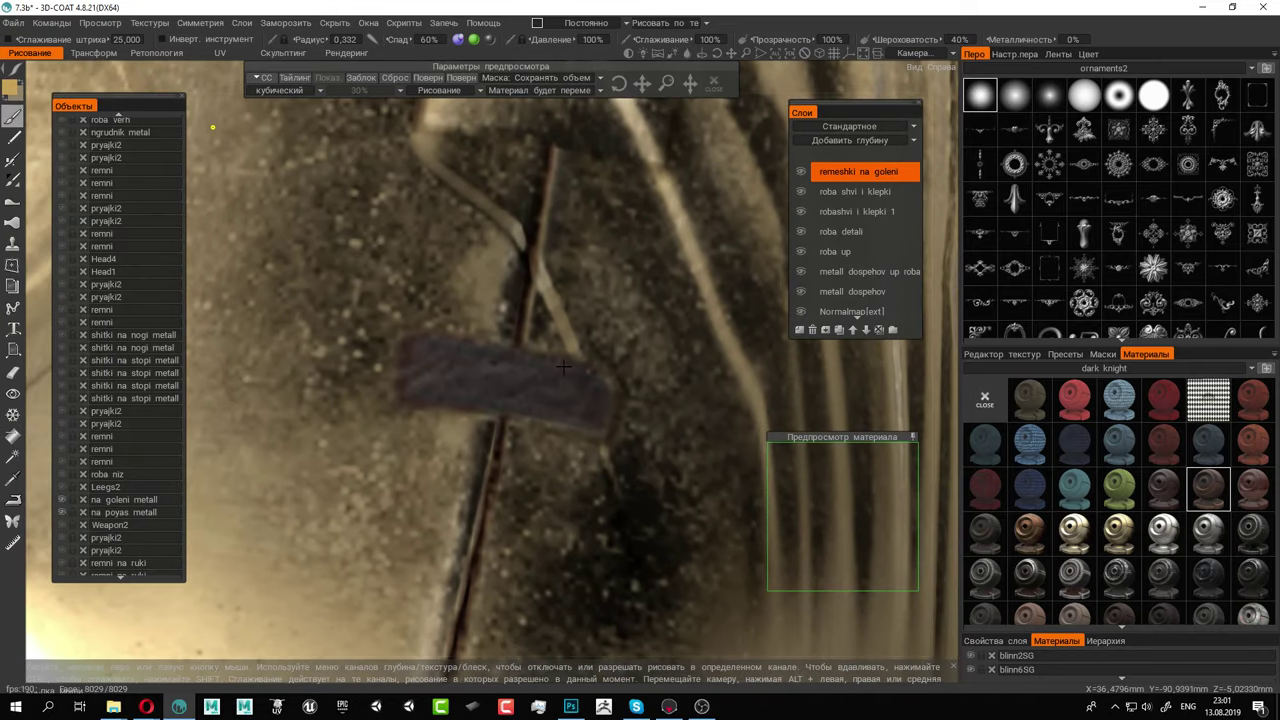
middle_click_drag(616, 269, 564, 436, "alt")
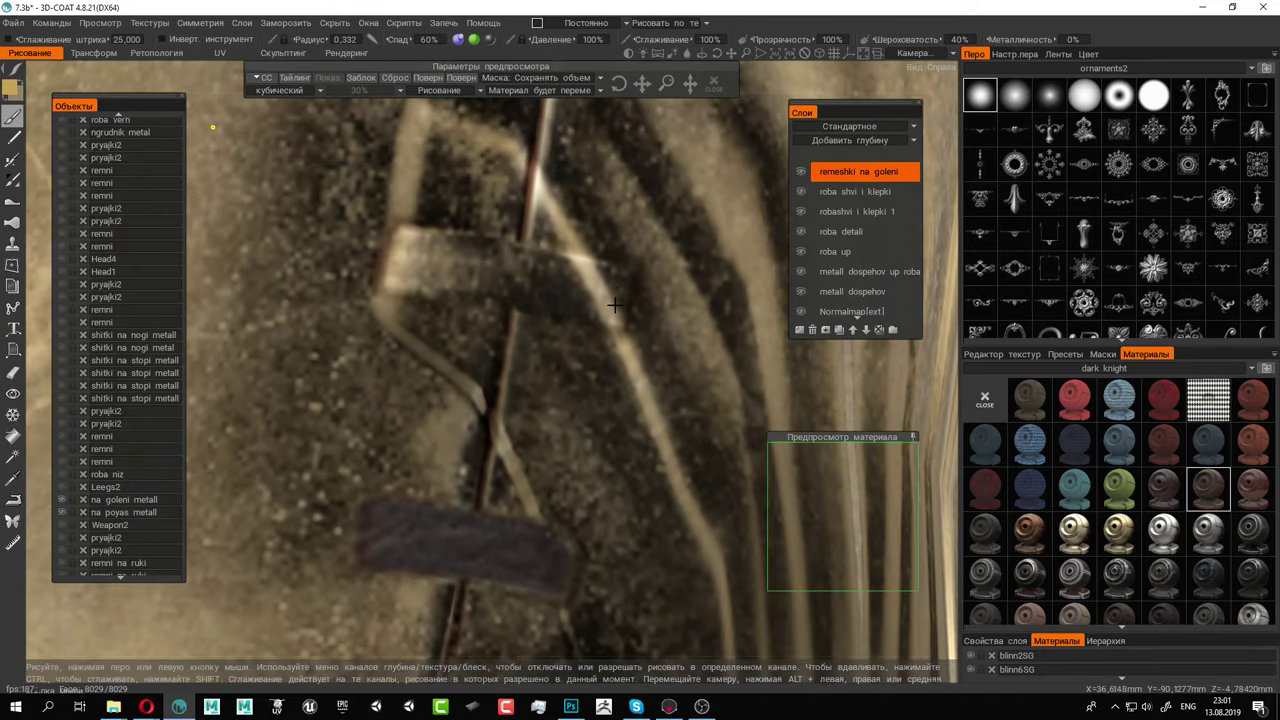
mouse_move(614, 305)
left_mouse_down()
mouse_move(385, 282)
mouse_move(395, 252)
mouse_move(428, 238)
mouse_move(600, 268)
mouse_move(612, 300)
mouse_move(548, 272)
mouse_move(414, 260)
left_mouse_up()
left_click_drag(504, 278, 427, 271)
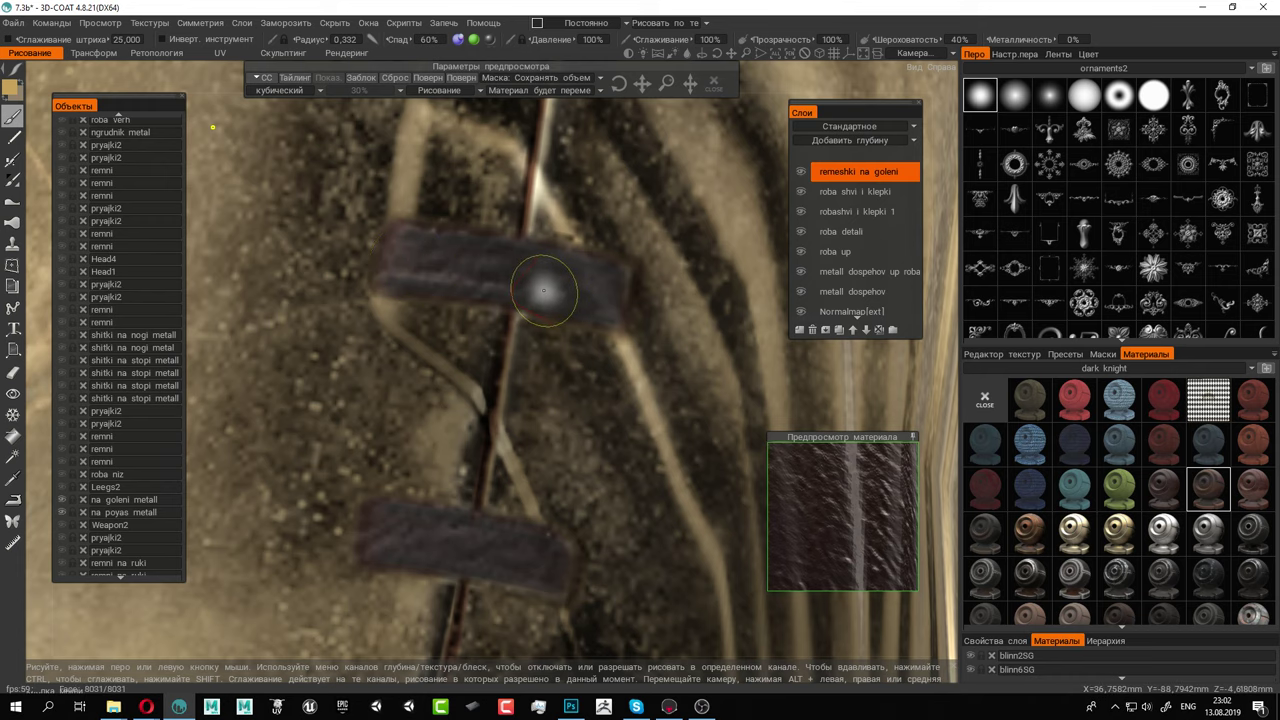
Clear the active smart material and choose the rough scratch alpha from the "default" brush set
middle_click_drag(532, 325, 511, 304, "alt")
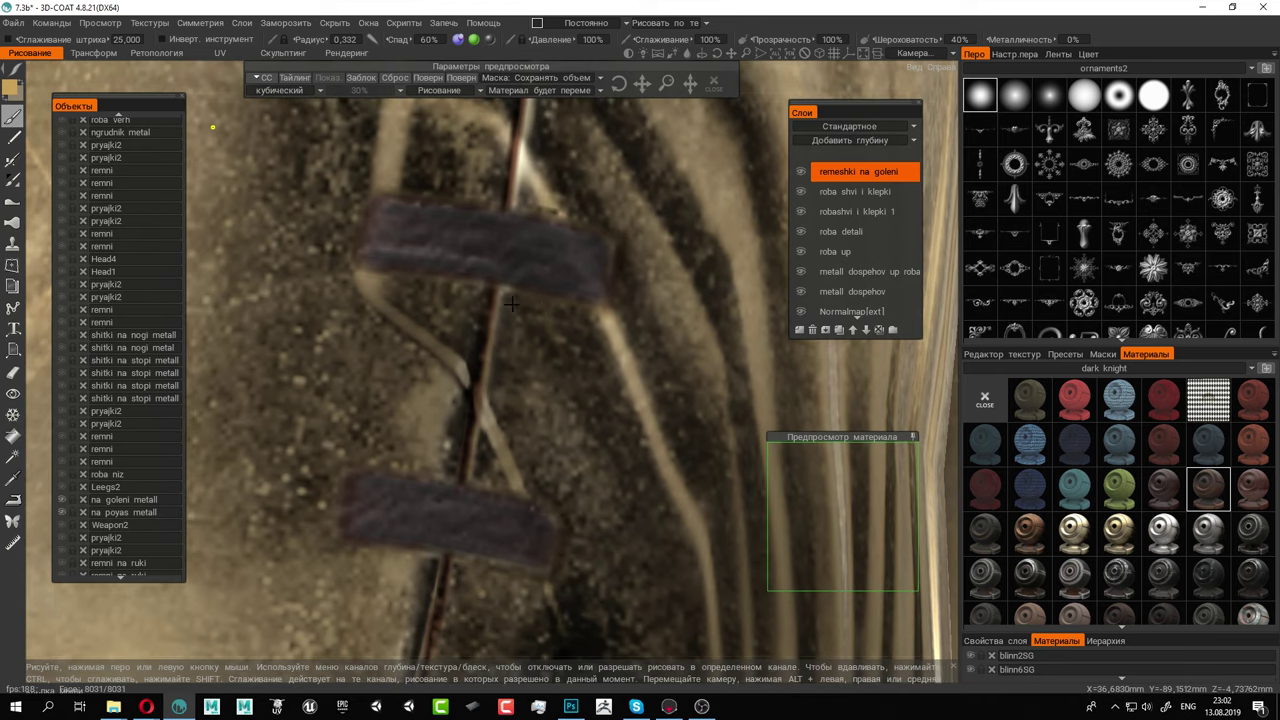
middle_click_drag(485, 403, 435, 303, "alt")
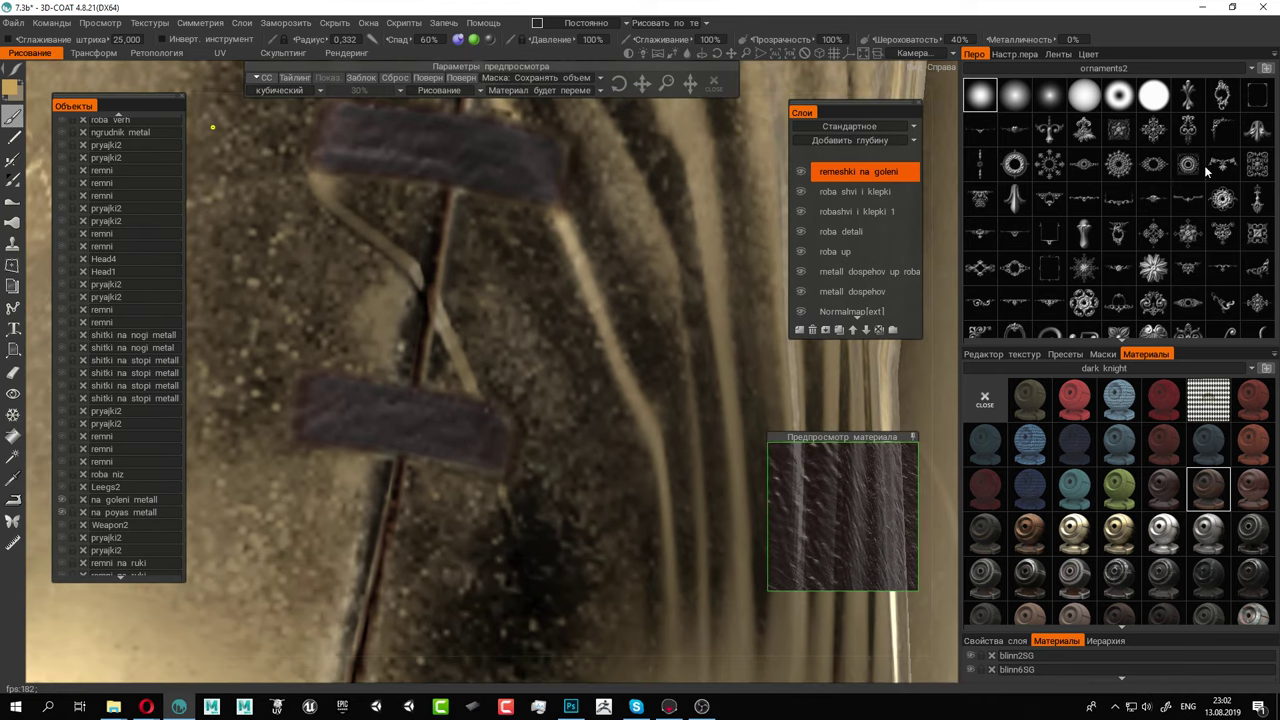
left_click(1068, 67)
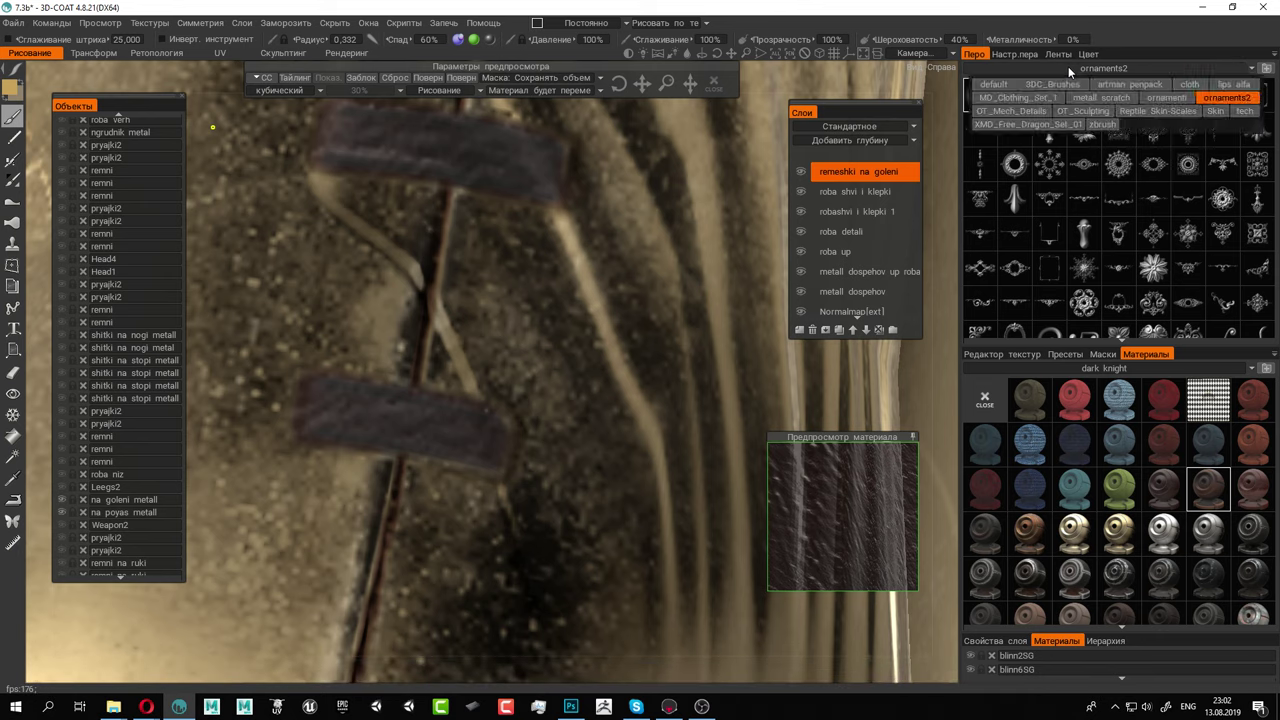
left_click(990, 85)
left_click(985, 400)
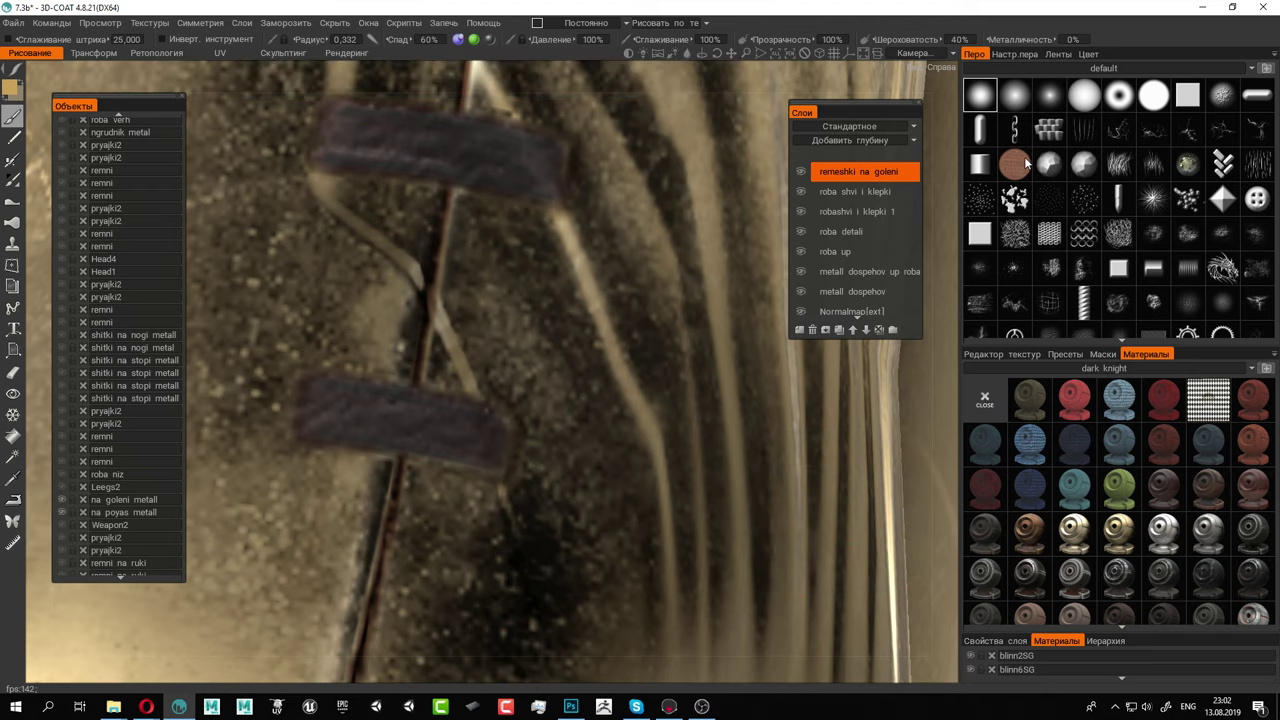
scroll(1043, 300, "down", 1)
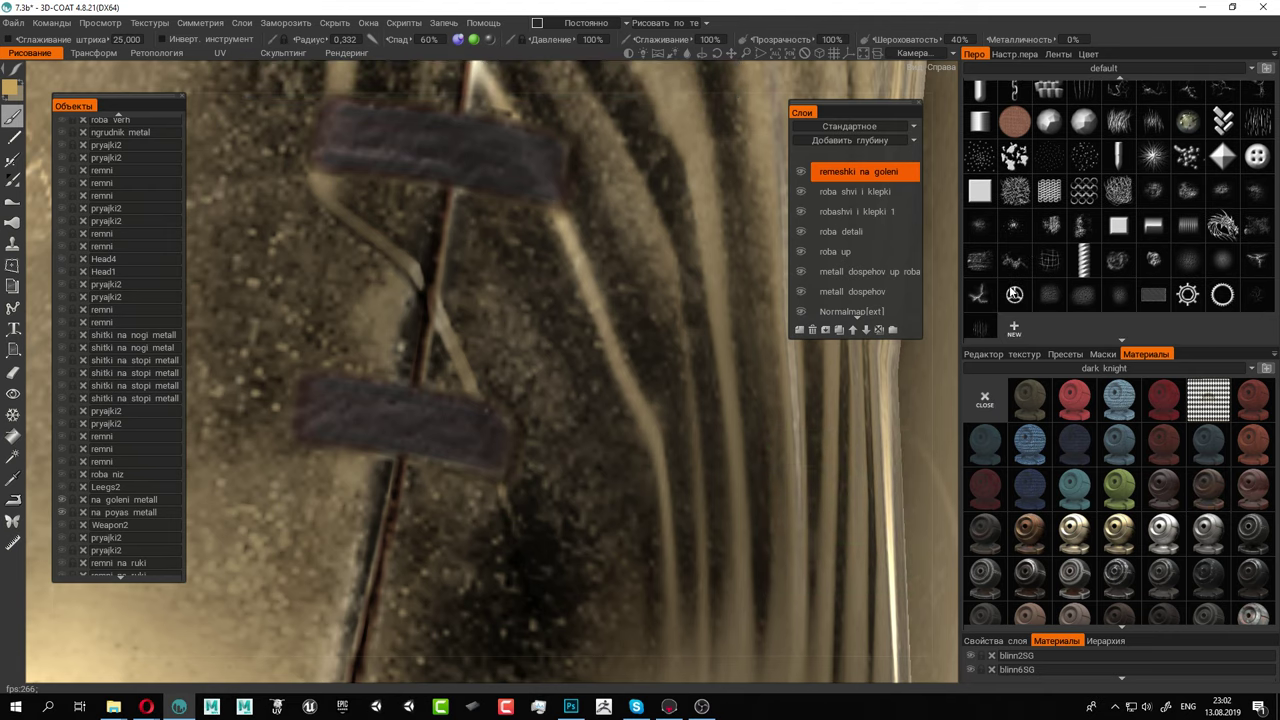
left_click(980, 262)
Choose the gray-brown grained leather smart material and adjust the scale of its texture in the material preview
scroll(676, 372, "up", 5)
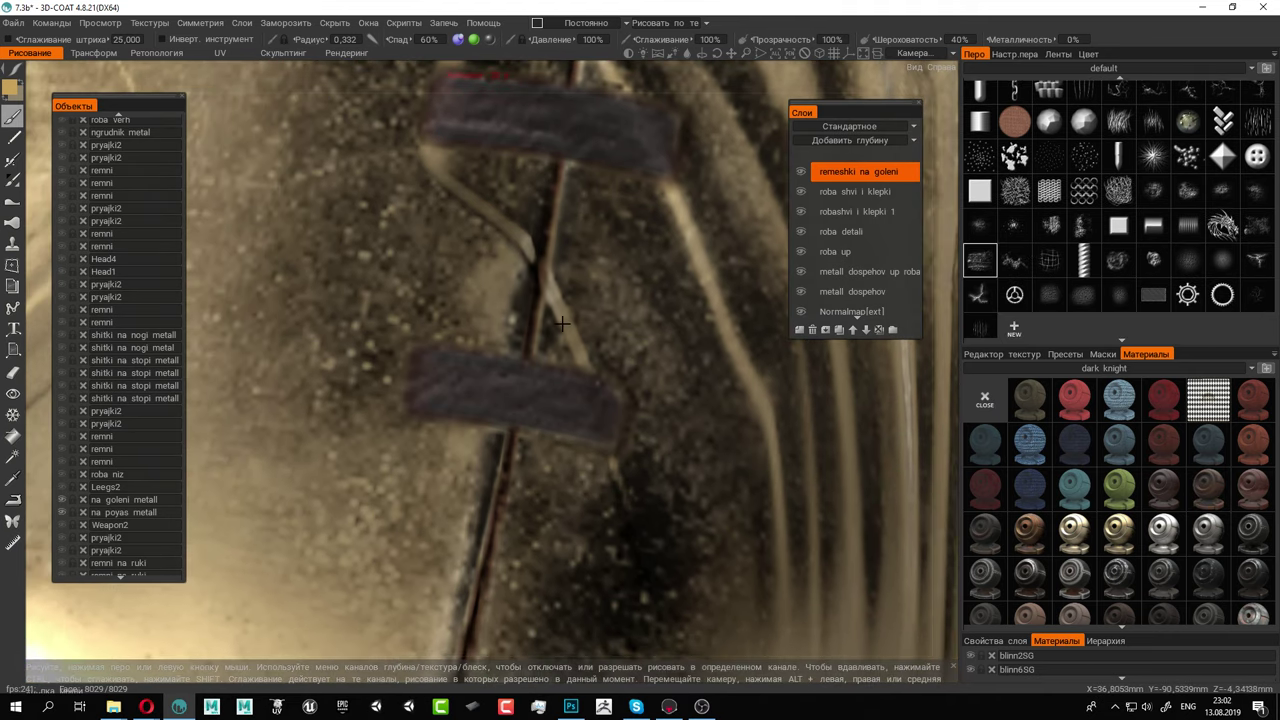
scroll(676, 372, "up", 2)
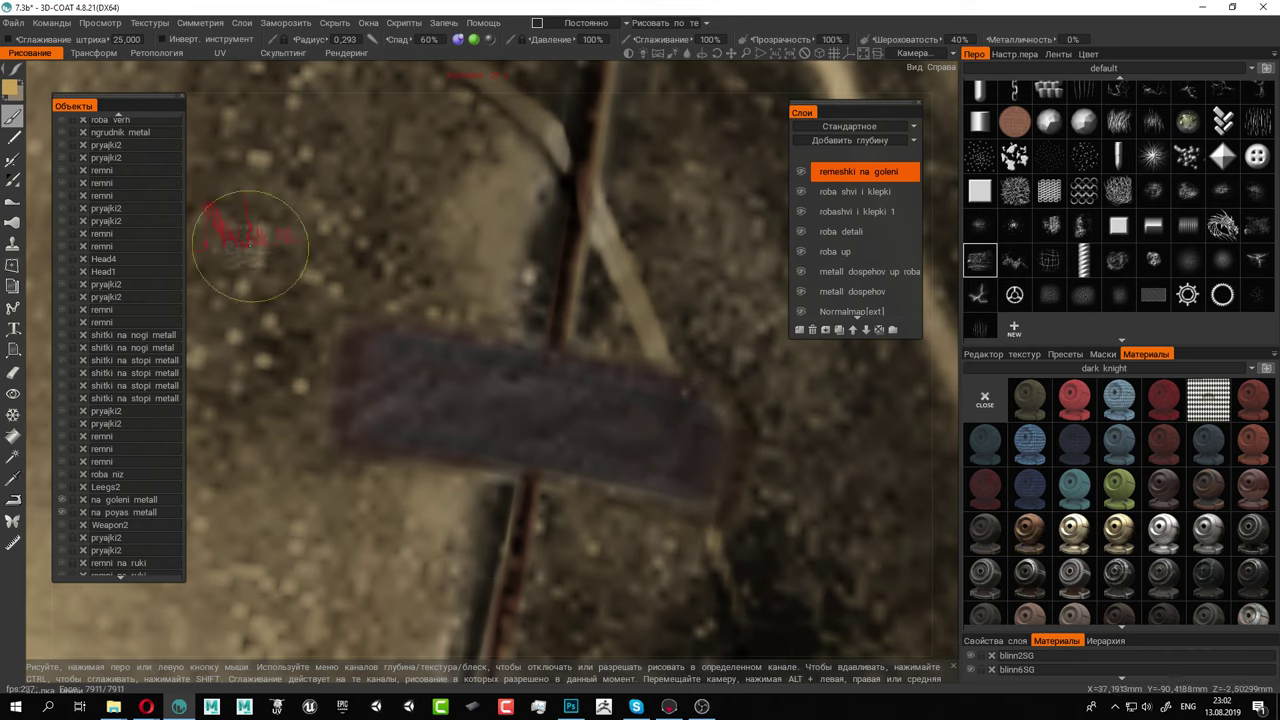
left_click(19, 84)
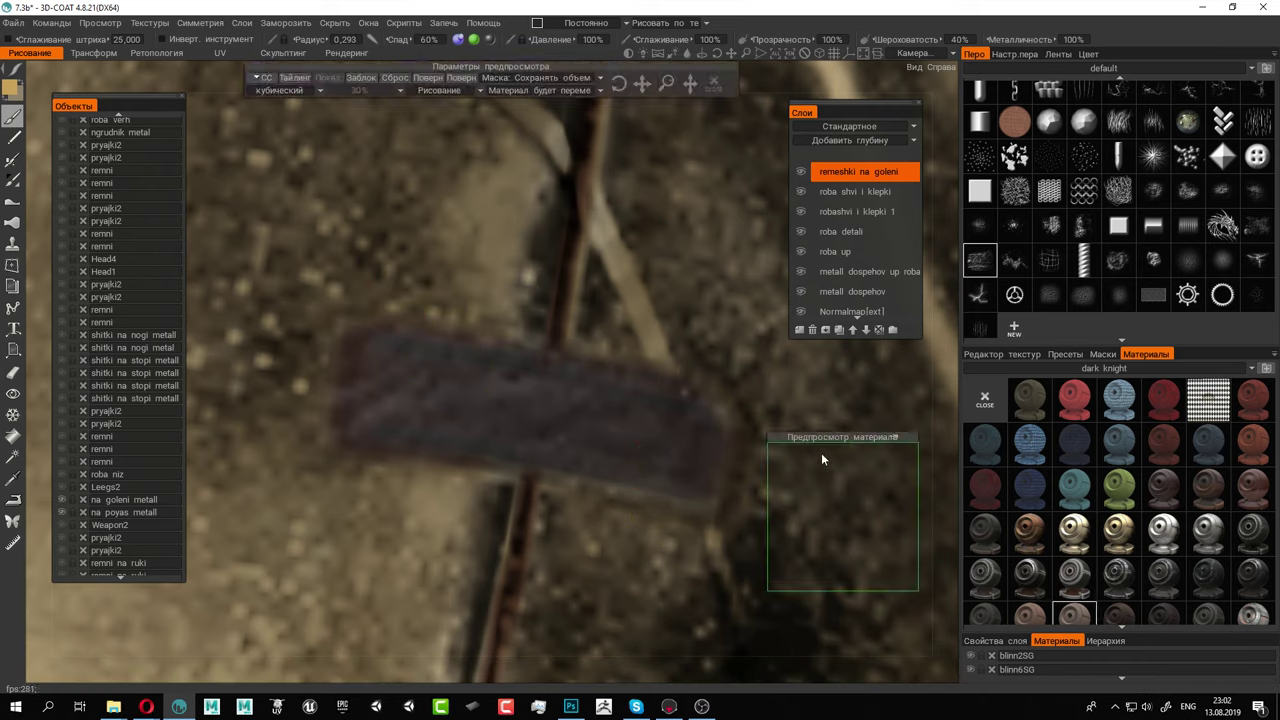
left_click_drag(823, 438, 836, 445)
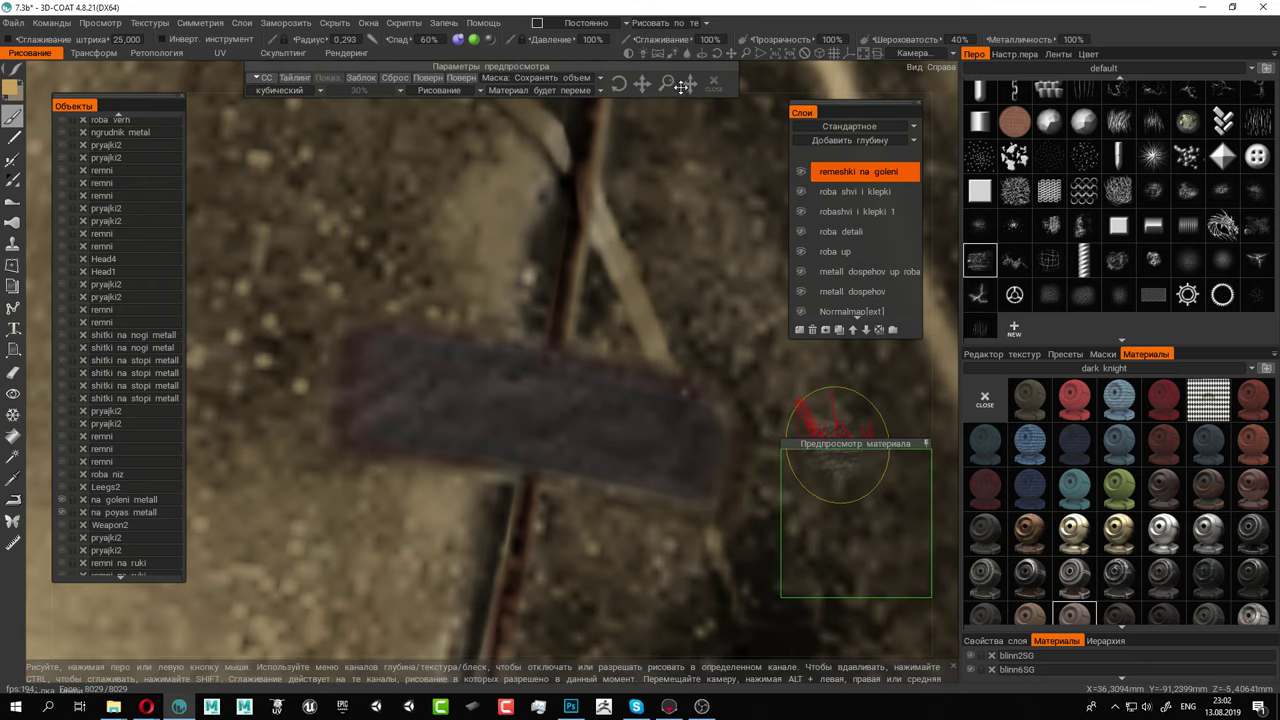
left_click_drag(667, 84, 654, 84)
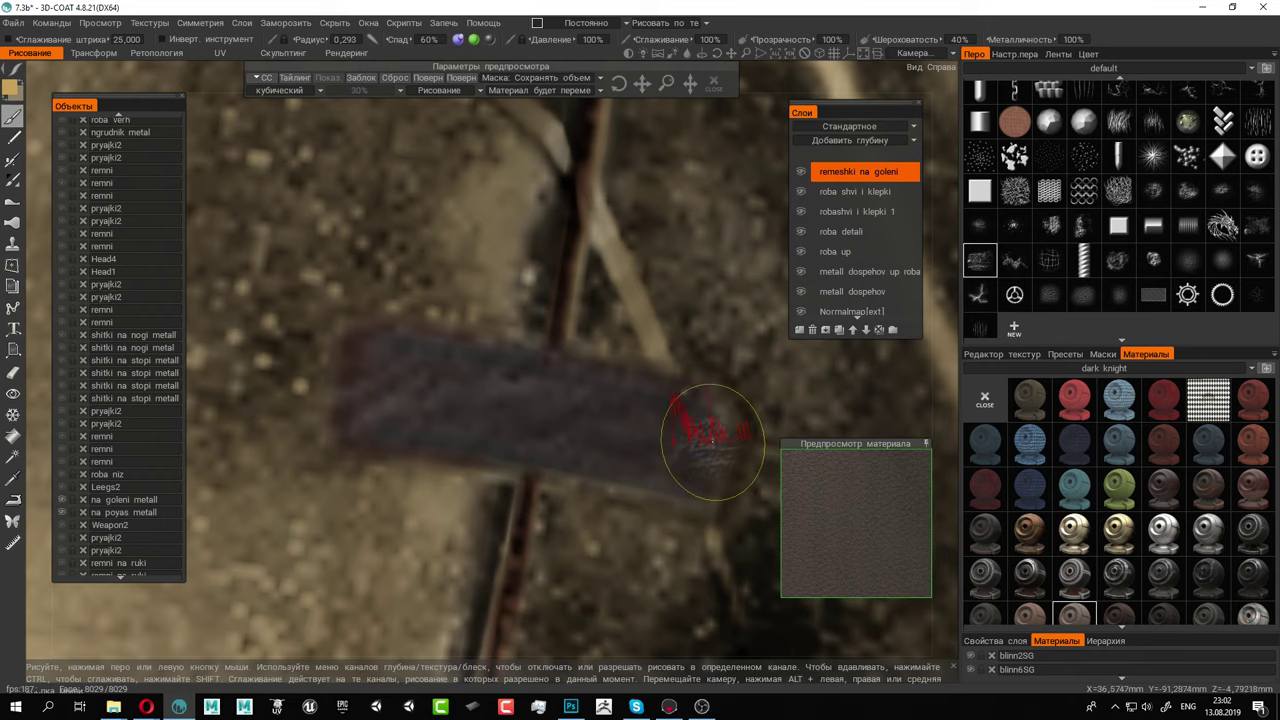
Paint lighter leather wear over the lower strap with the scratch alpha, using brush radii of 0,176 and 0,342, and save the scene
mouse_move(712, 441)
left_mouse_down()
mouse_move(717, 406)
mouse_move(707, 465)
mouse_move(546, 455)
left_mouse_up()
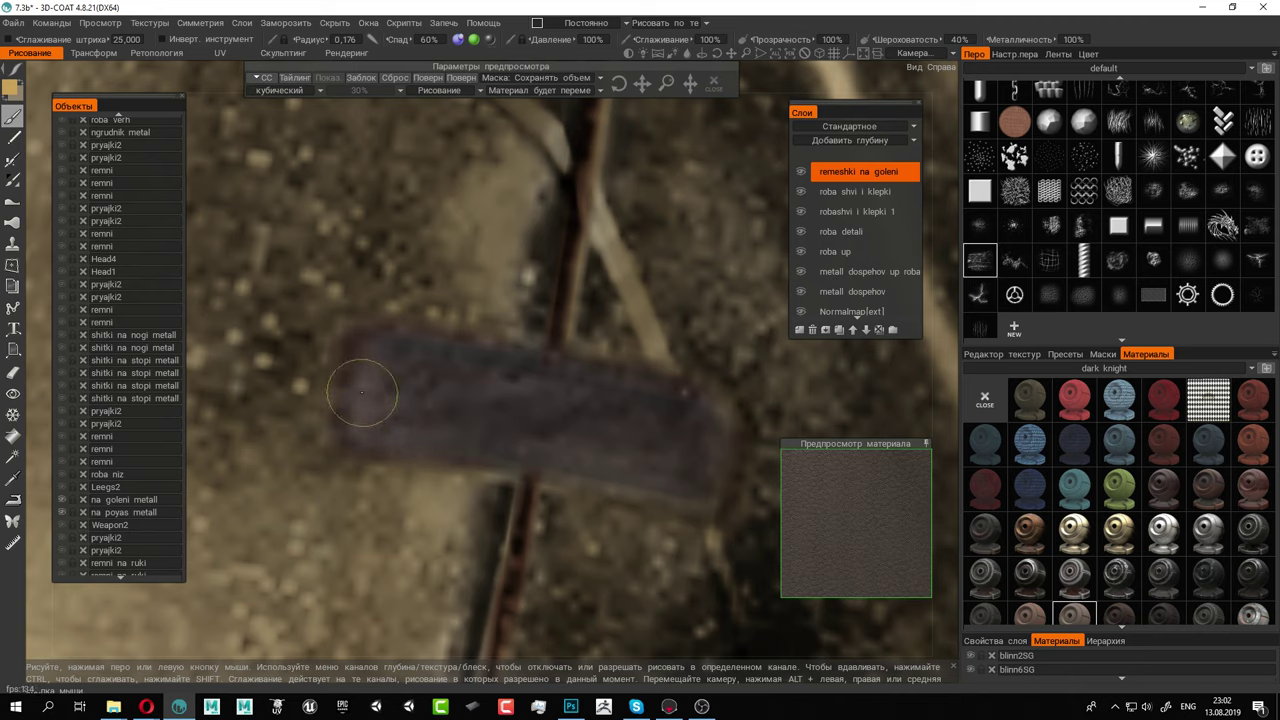
left_click_drag(351, 406, 388, 351)
mouse_move(372, 367)
right_mouse_down()
mouse_move(405, 369)
mouse_move(394, 371)
right_mouse_up()
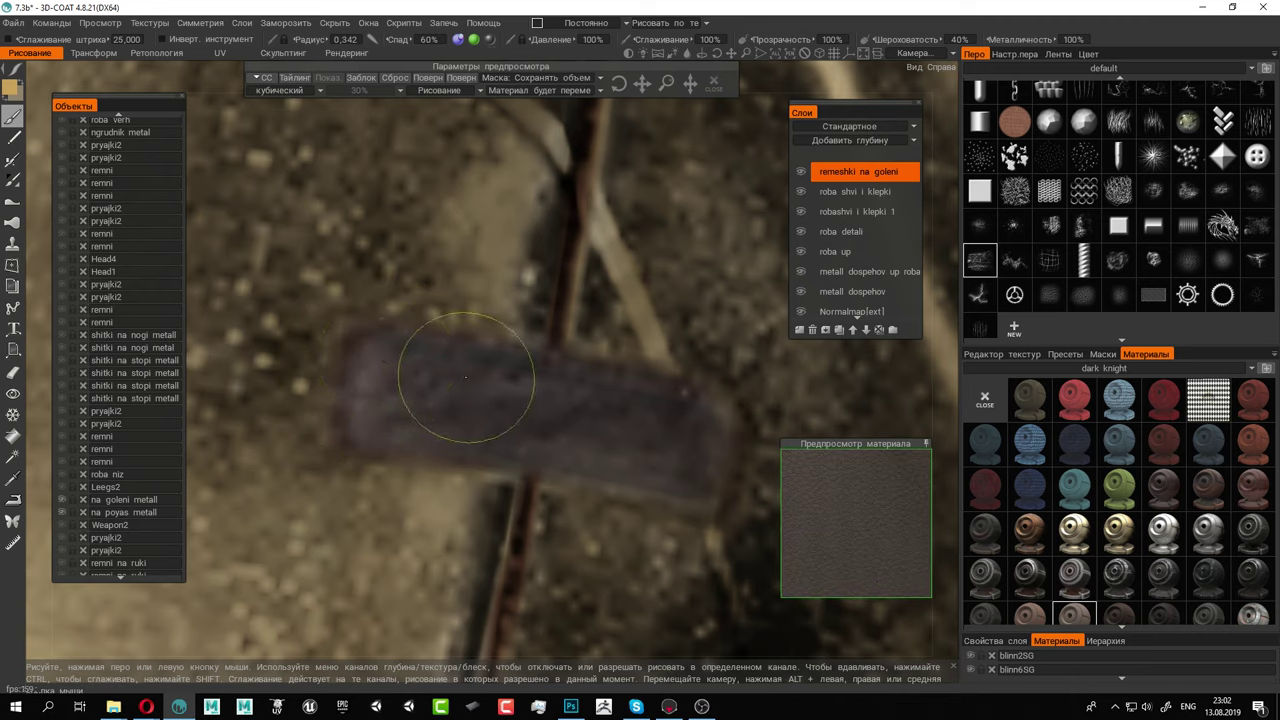
left_click_drag(548, 398, 605, 400)
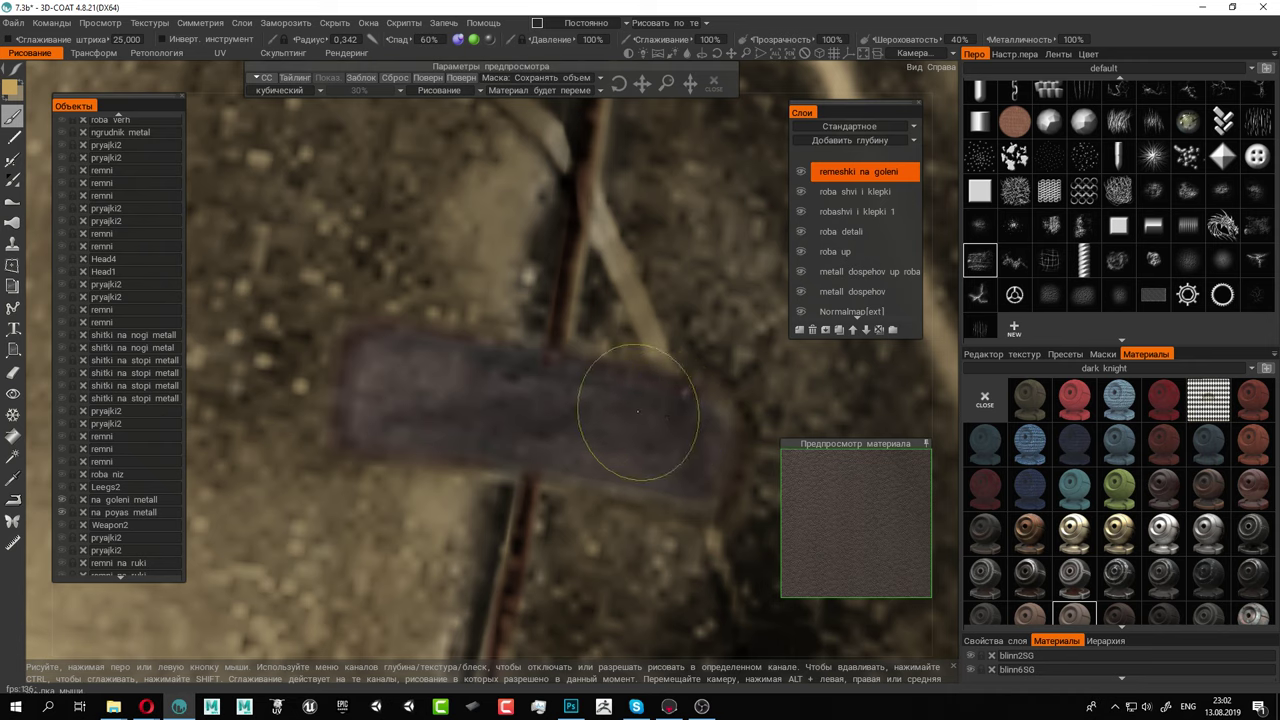
left_click_drag(688, 410, 614, 400)
mouse_move(572, 222)
left_mouse_down()
mouse_move(586, 229)
mouse_move(586, 214)
mouse_move(583, 238)
left_mouse_up()
key("ctrl+s")
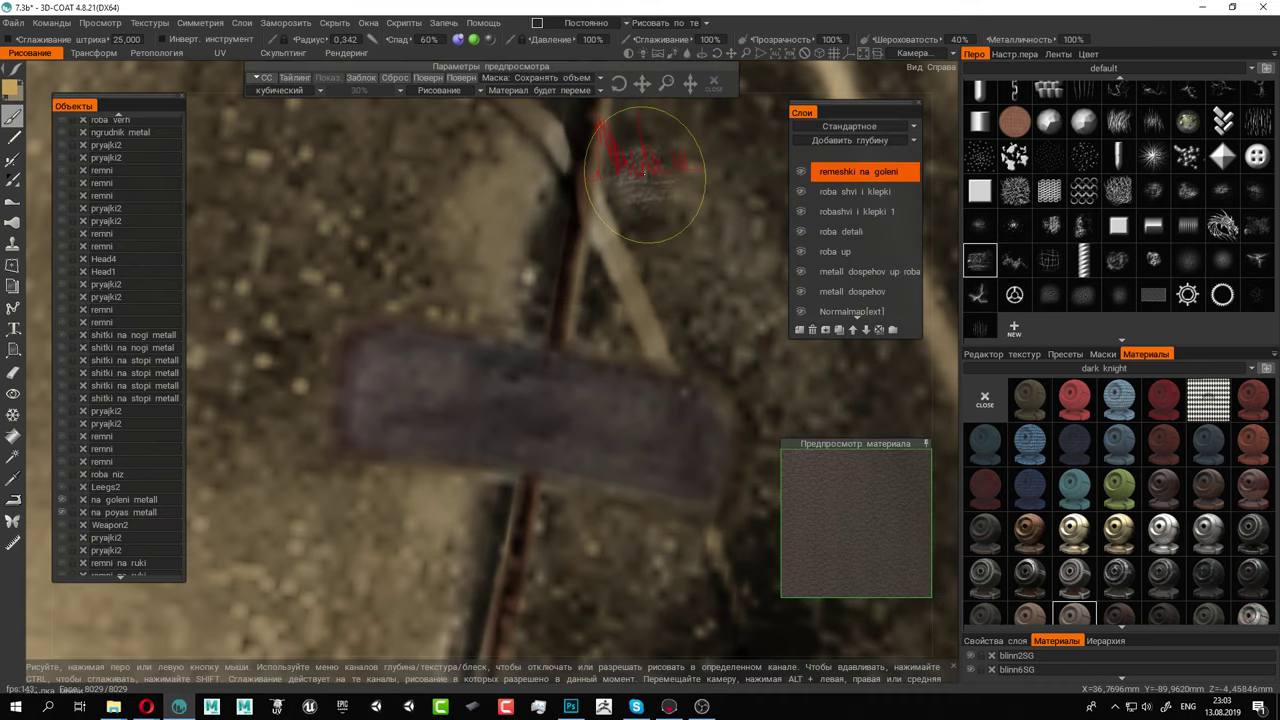
Paint the same lighter leather wear along the upper strap with a 0,342 radius brush
middle_click_drag(652, 170, 598, 557, "alt")
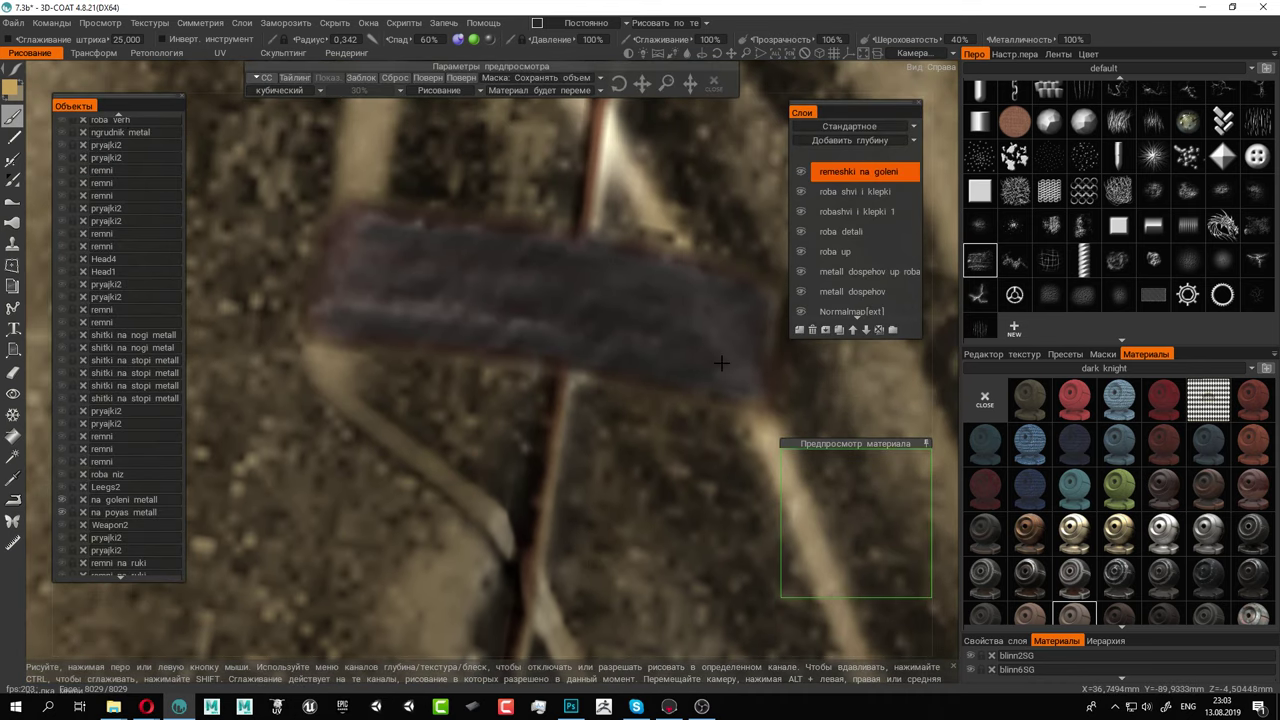
mouse_move(719, 362)
left_mouse_down()
mouse_move(320, 314)
mouse_move(366, 280)
mouse_move(357, 263)
mouse_move(425, 238)
left_mouse_up()
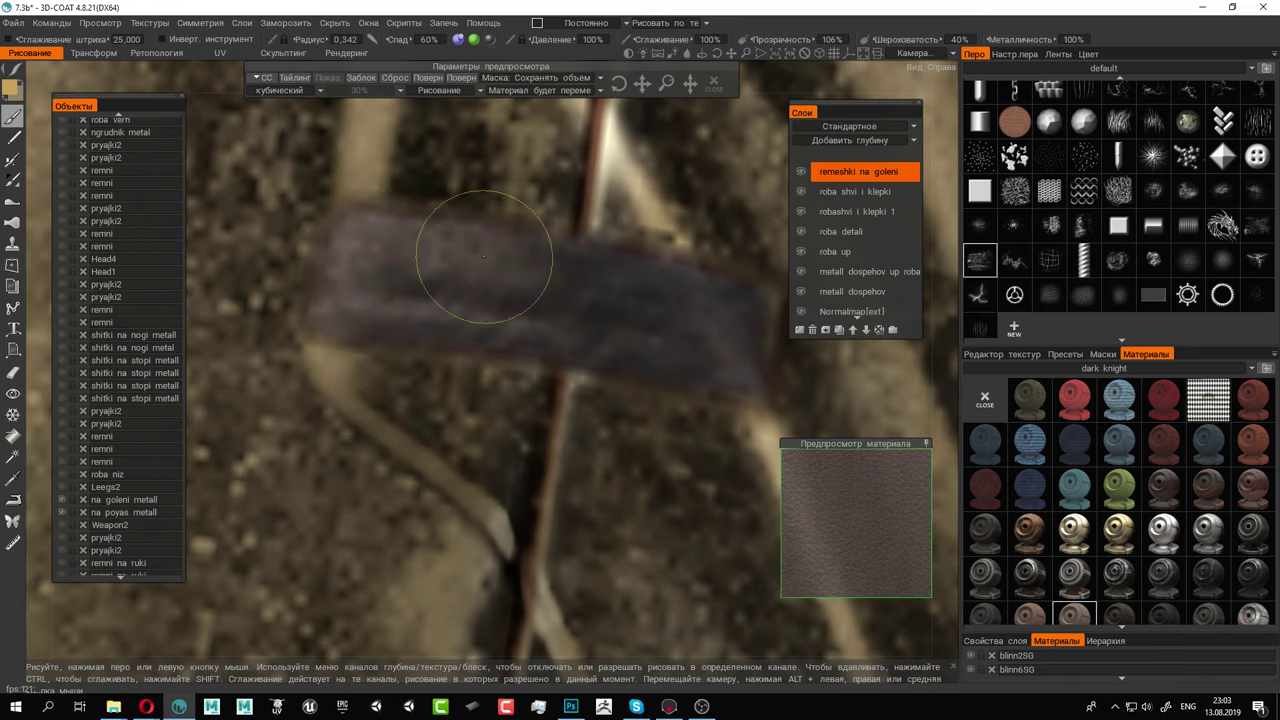
mouse_move(712, 292)
left_mouse_down()
mouse_move(749, 294)
mouse_move(737, 314)
mouse_move(687, 294)
mouse_move(727, 326)
left_mouse_up()
Clear the smart material, choose the soft round alpha, and set a pale gold paint color with 44% saturation and 79% lightness
mouse_move(729, 389)
right_mouse_down("alt")
mouse_move(393, 214)
mouse_move(674, 363)
mouse_move(500, 270)
right_mouse_up("alt")
left_click_drag(500, 270, 520, 290, "alt")
right_click_drag(520, 290, 700, 385, "alt")
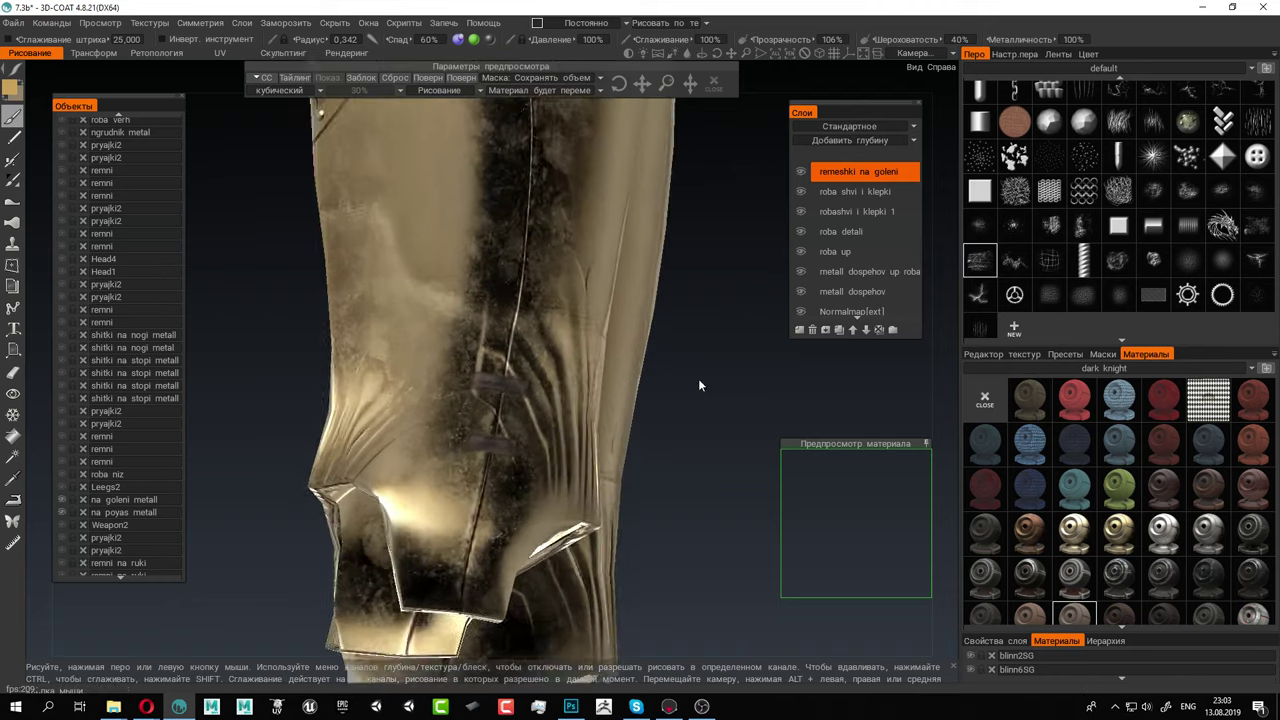
scroll(475, 380, "up", 8)
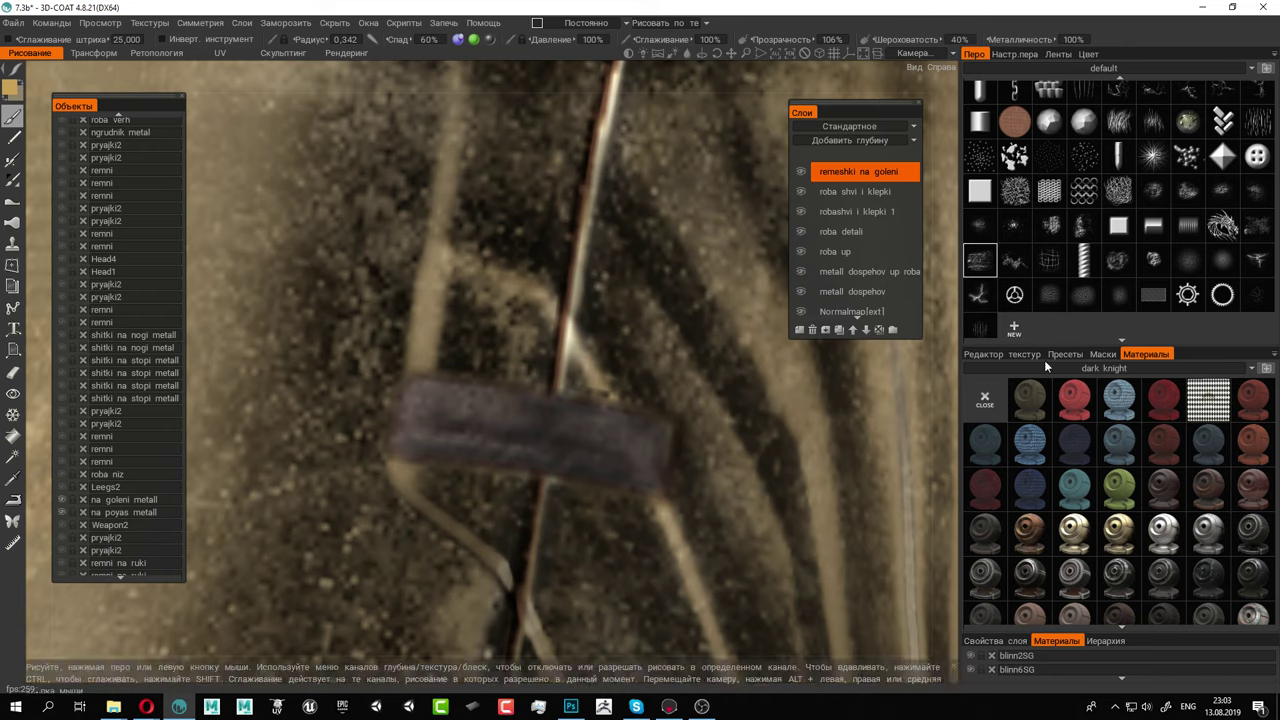
scroll(997, 162, "up", 1)
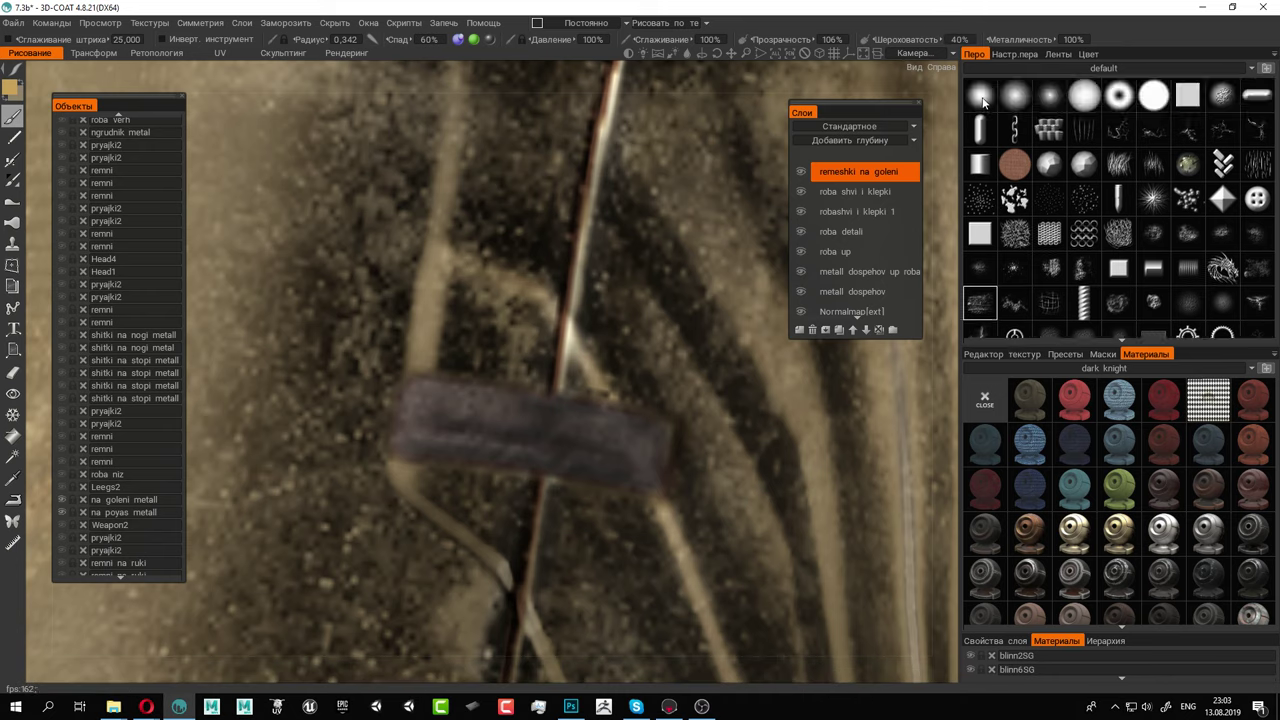
left_click(982, 96)
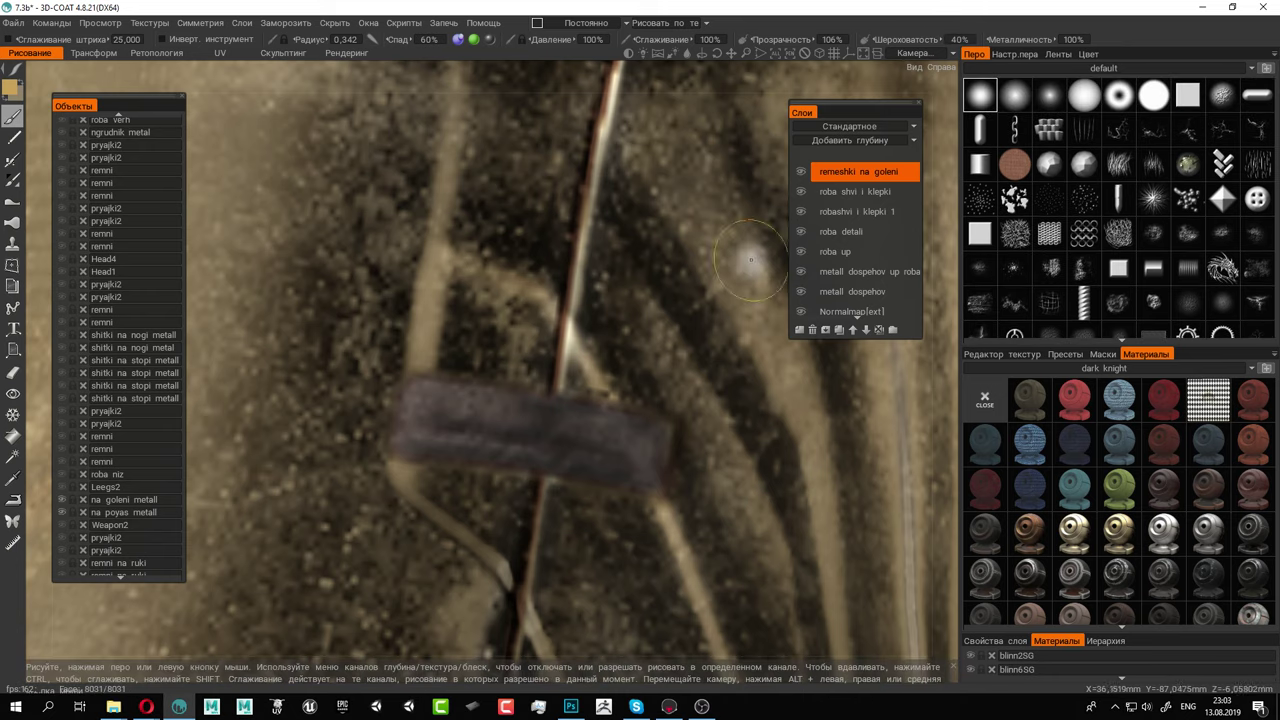
left_click(12, 90)
left_click(405, 353)
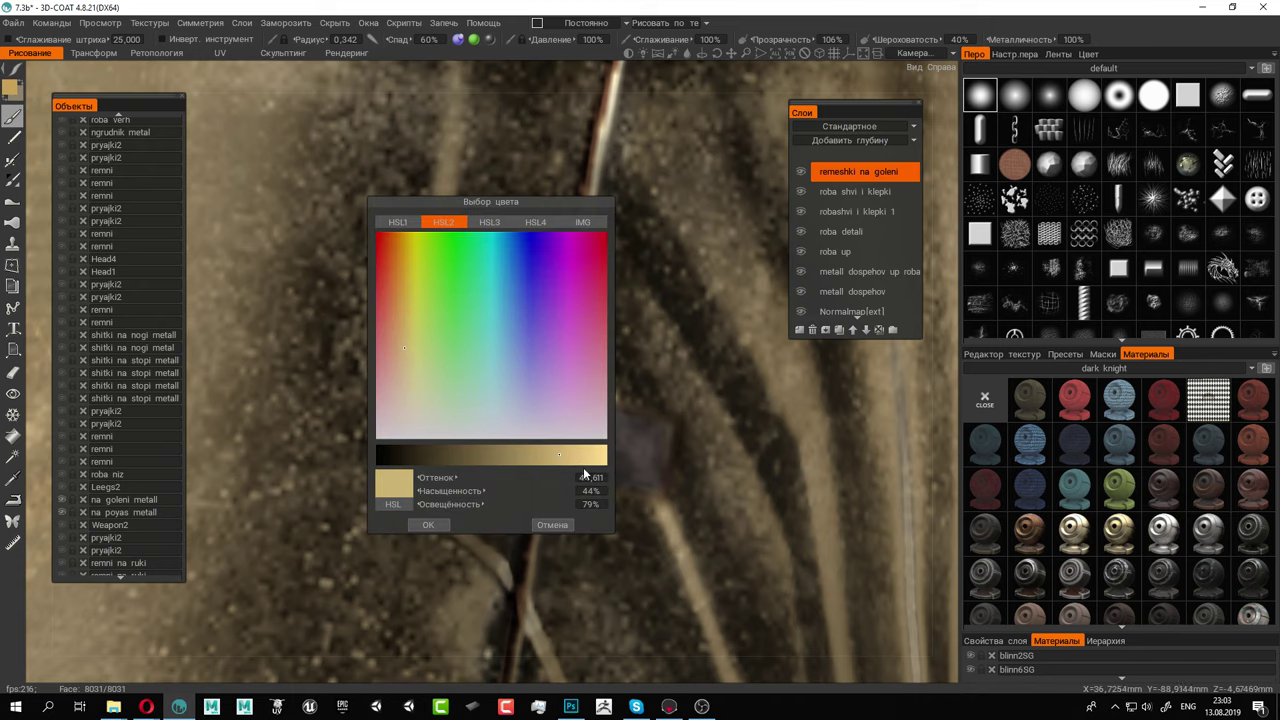
left_click(438, 527)
Stamp four gold rivets on the upper strap, two at each end, with a brush radius of 0,153
right_click_drag(458, 526, 566, 514, "alt")
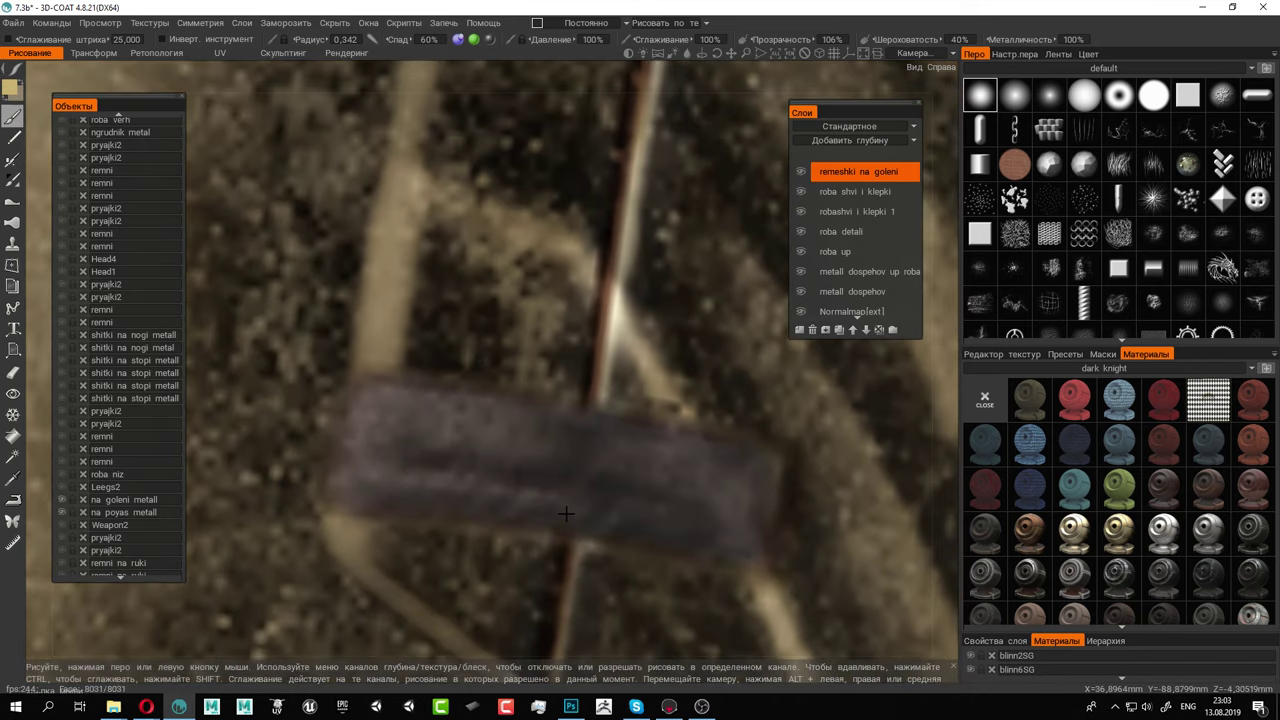
right_click_drag(356, 466, 335, 466)
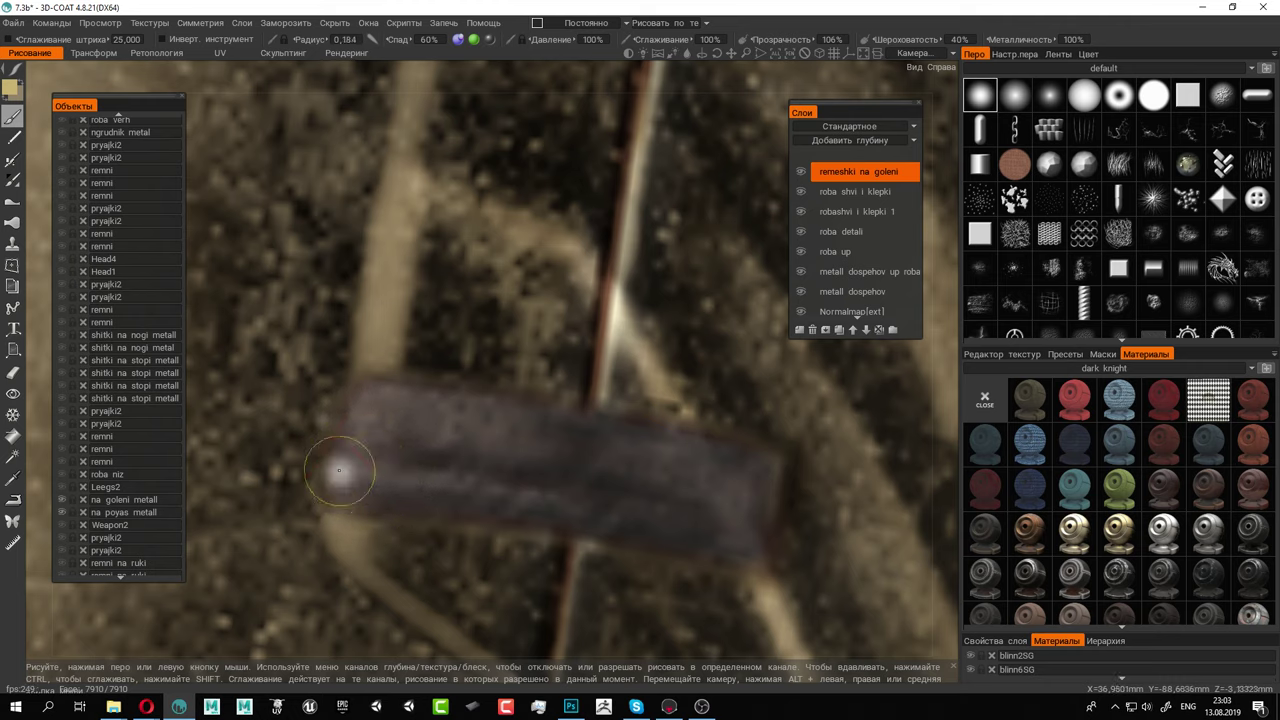
key("[")
left_click(390, 409)
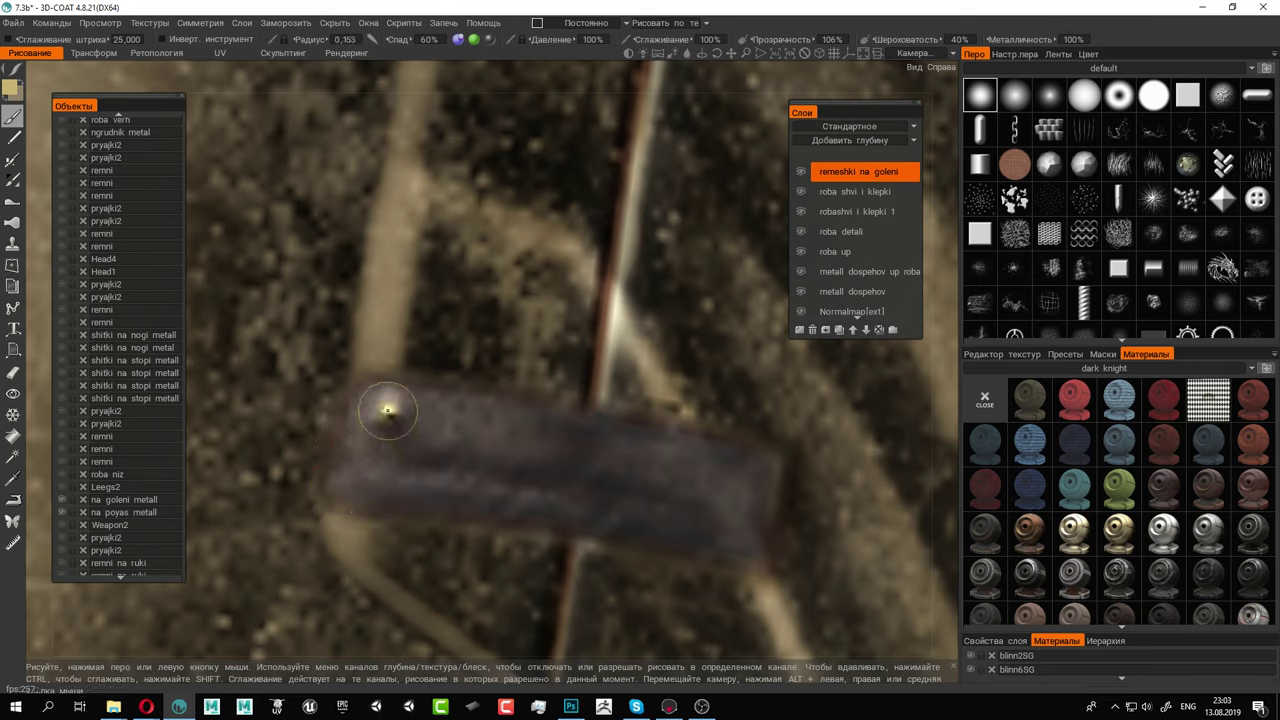
left_click(389, 465)
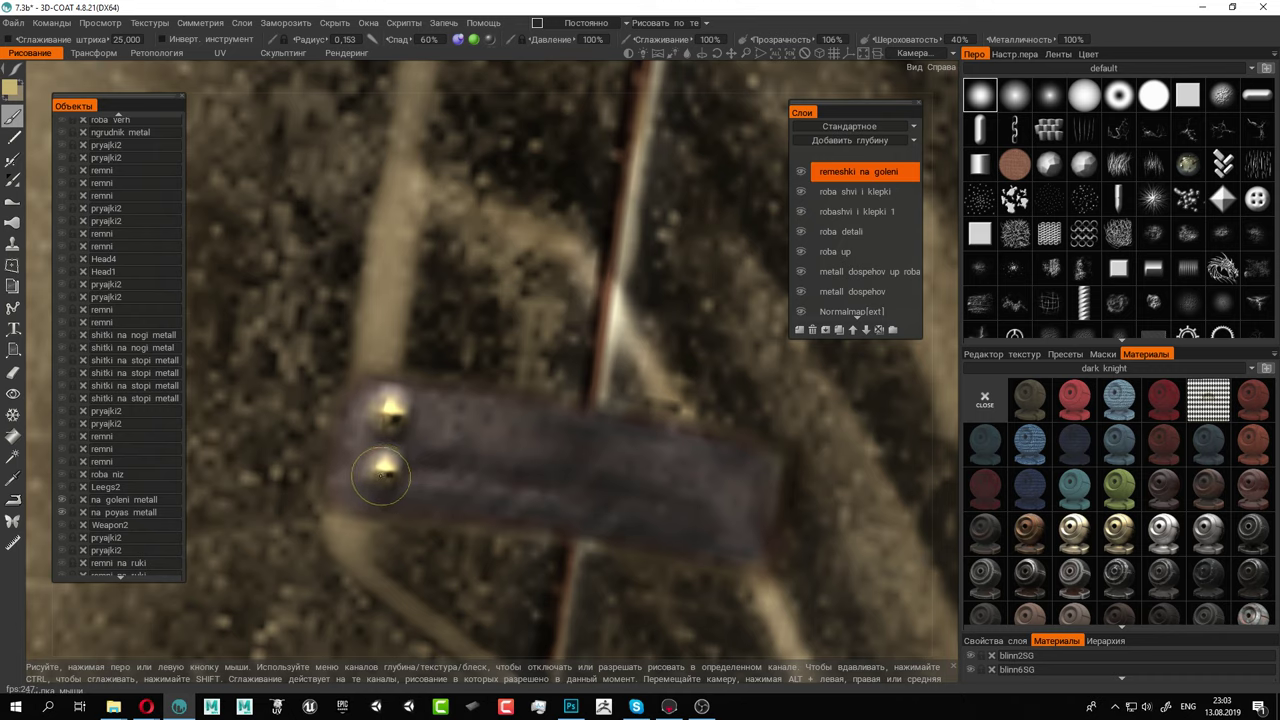
left_click(745, 468)
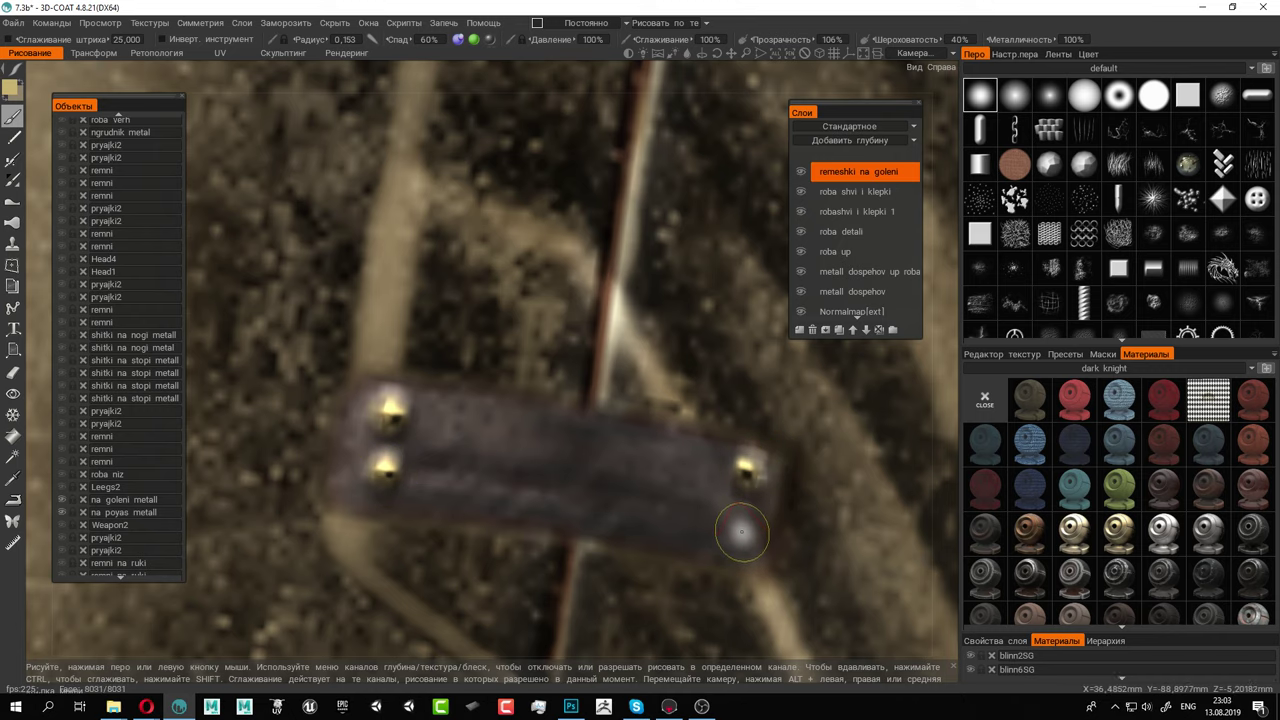
left_click(734, 530)
Draw three raised gold brackets on the upper strap, one beside the seam and one around each end, with a 0,112 radius brush
middle_click_drag(623, 500, 536, 427)
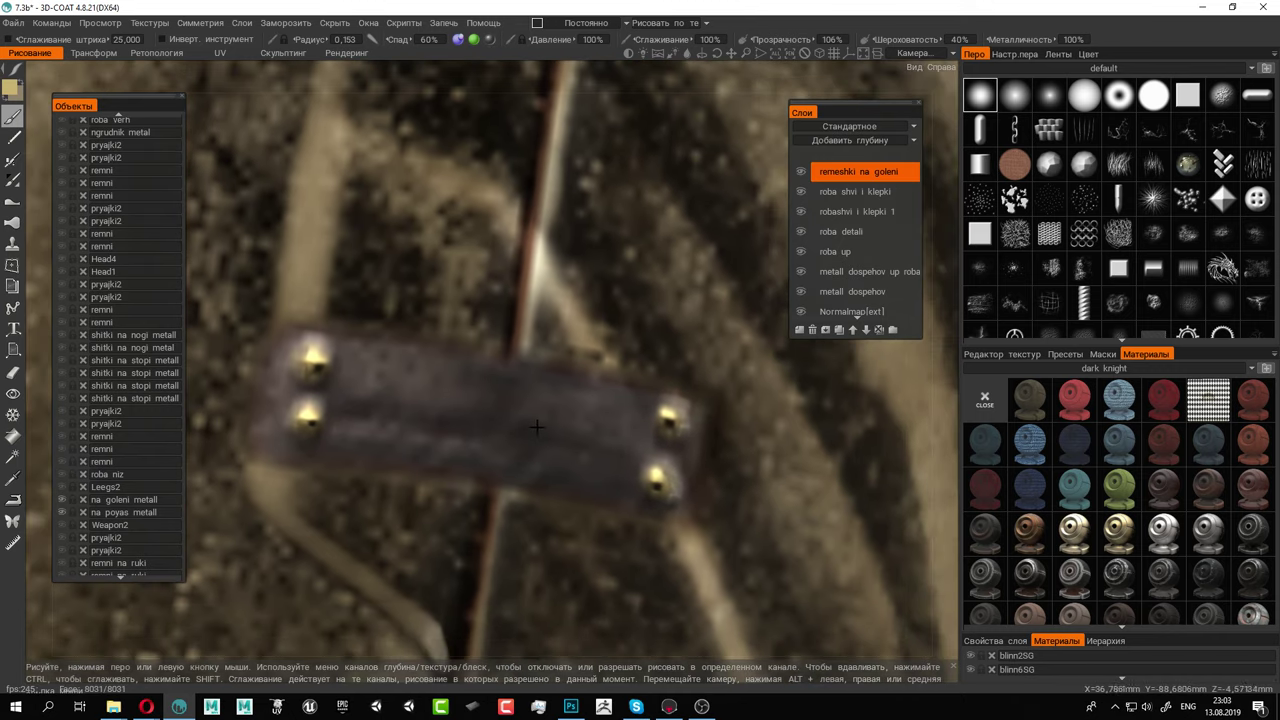
mouse_move(565, 518)
left_mouse_down()
mouse_move(582, 521)
mouse_move(530, 514)
mouse_move(548, 365)
mouse_move(575, 350)
mouse_move(603, 370)
left_mouse_up()
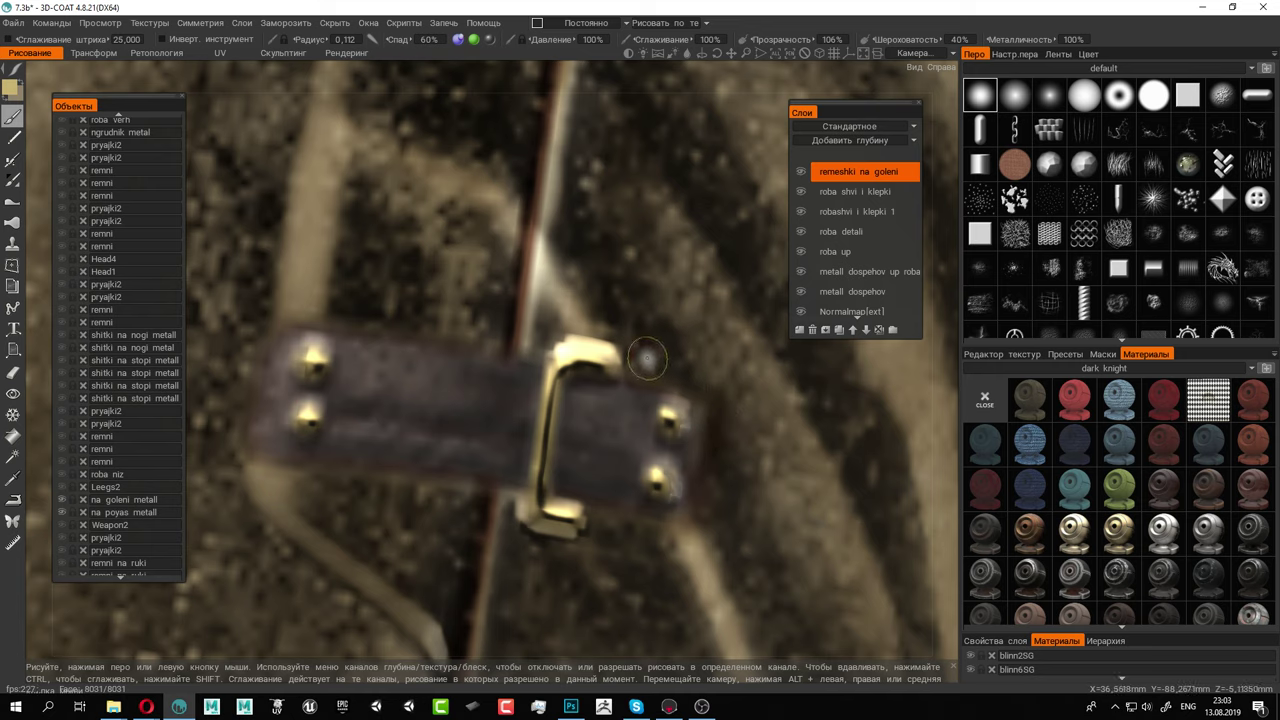
left_click(692, 376)
left_click(668, 535)
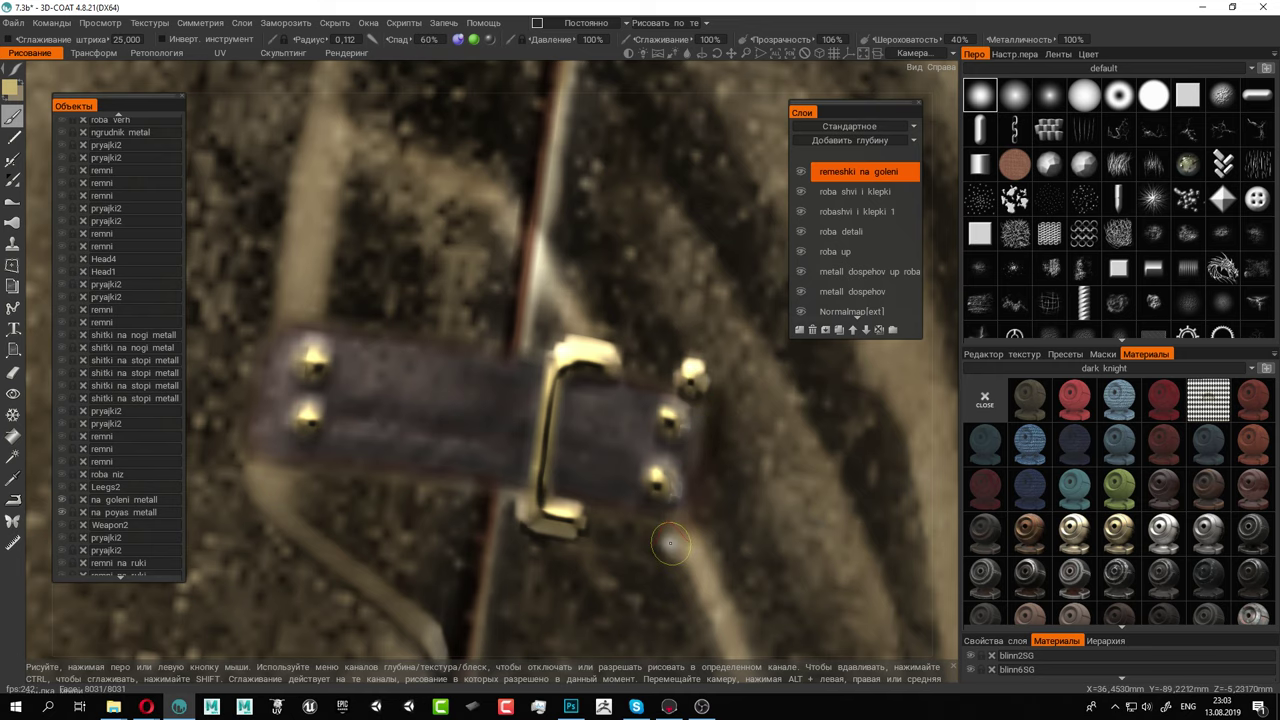
mouse_move(670, 537)
left_mouse_down()
mouse_move(710, 535)
mouse_move(726, 410)
mouse_move(705, 391)
left_mouse_up()
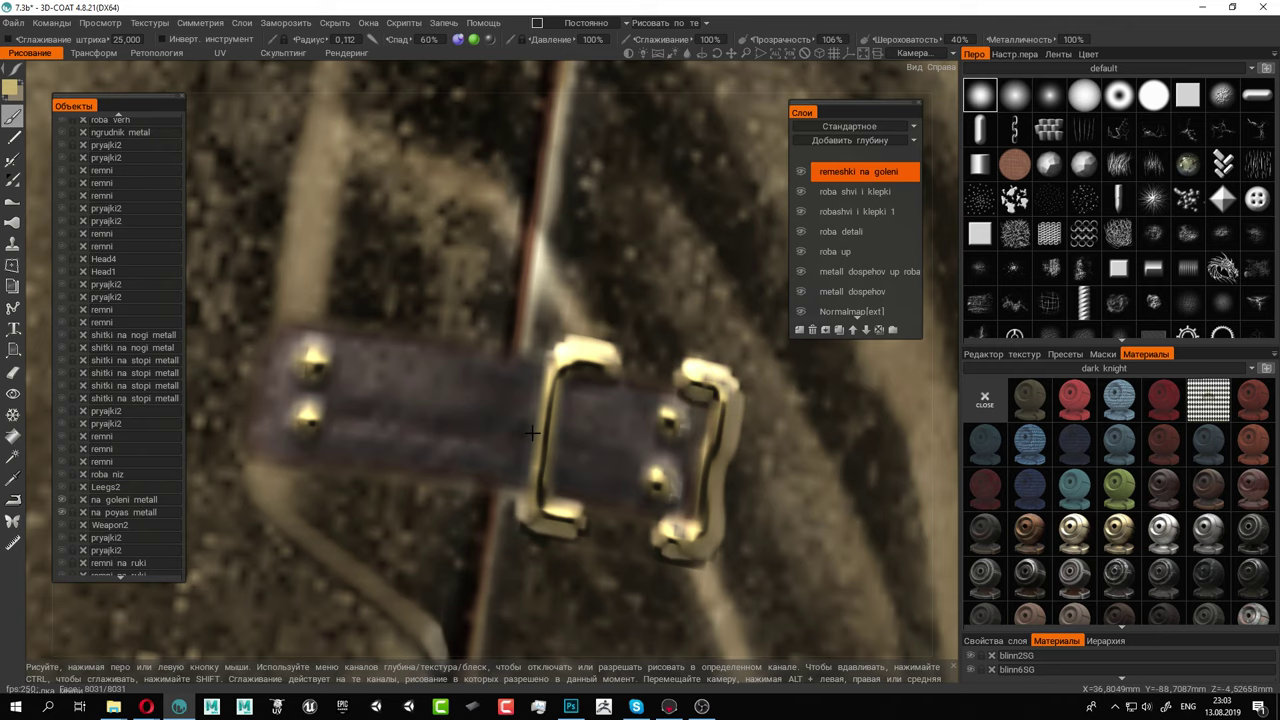
middle_click_drag(532, 433, 731, 492, "alt")
mouse_move(531, 376)
left_mouse_down()
mouse_move(465, 373)
mouse_move(440, 512)
mouse_move(442, 540)
mouse_move(522, 540)
left_mouse_up()
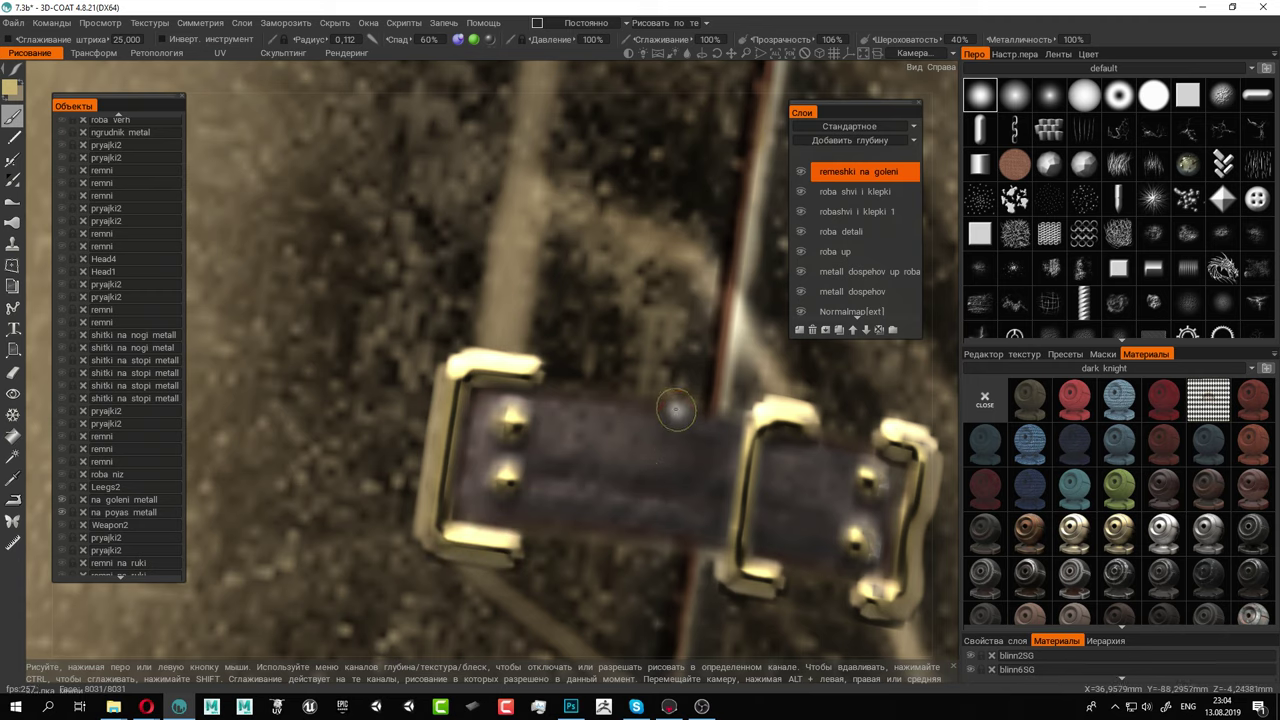
Draw a fourth raised gold bracket on the upper strap, facing the existing one across the seam
mouse_move(676, 397)
left_mouse_down()
mouse_move(666, 555)
mouse_move(655, 568)
mouse_move(592, 558)
left_mouse_up()
left_click_drag(692, 376, 633, 382)
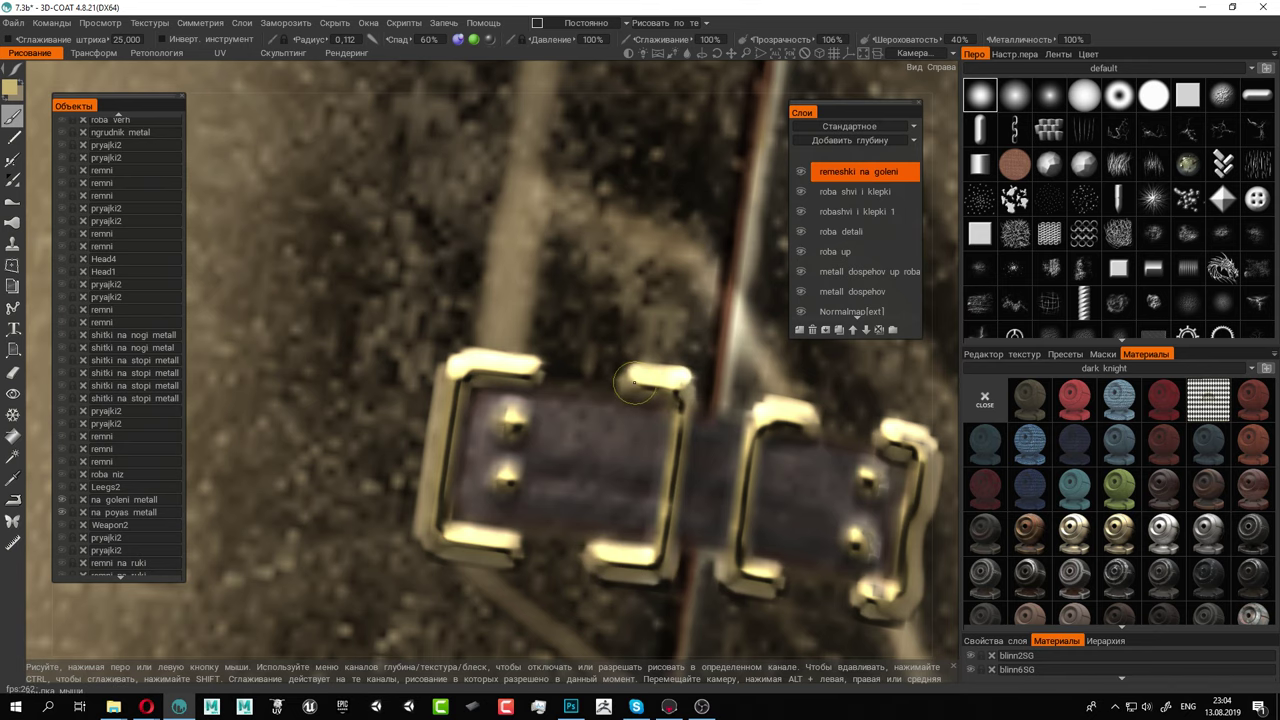
right_click_drag(632, 382, 560, 380, "alt")
mouse_move(562, 378)
left_mouse_down("alt")
mouse_move(638, 371)
mouse_move(550, 345)
left_mouse_up("alt")
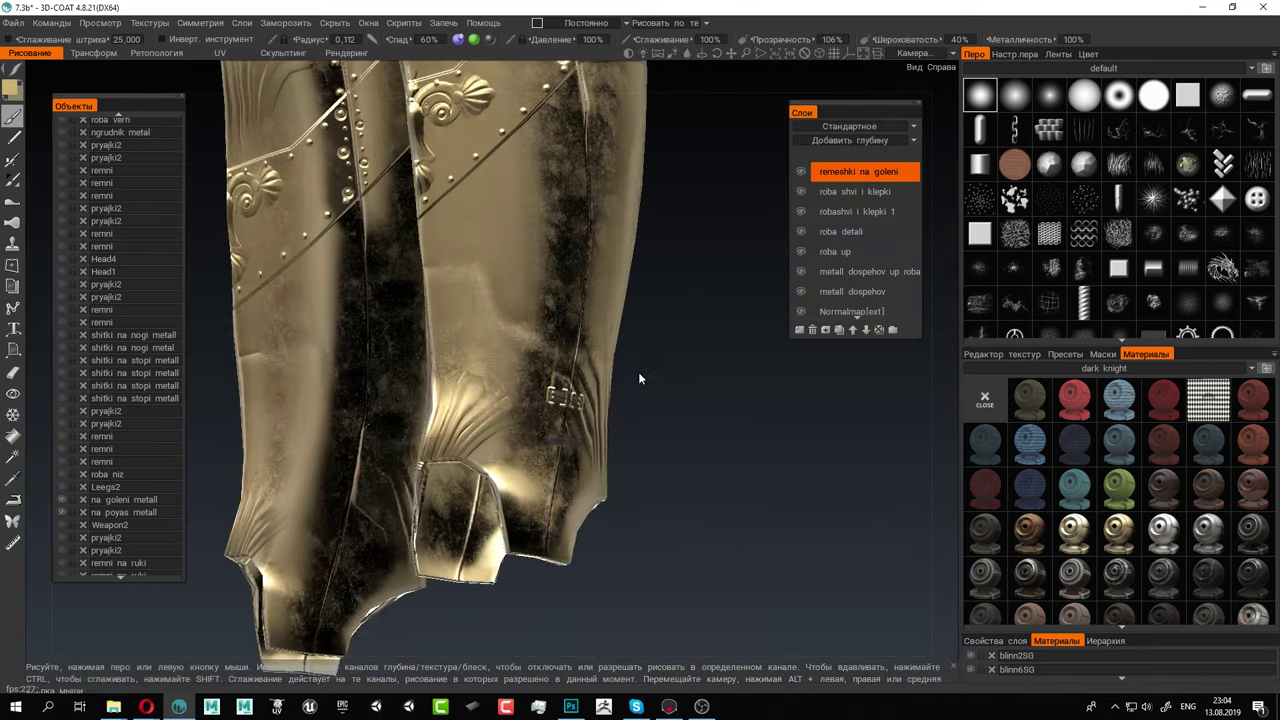
Stamp four gold rivets on the lower shin strap, two at each end, with a 0,112 radius brush
scroll(638, 371, "up", 10)
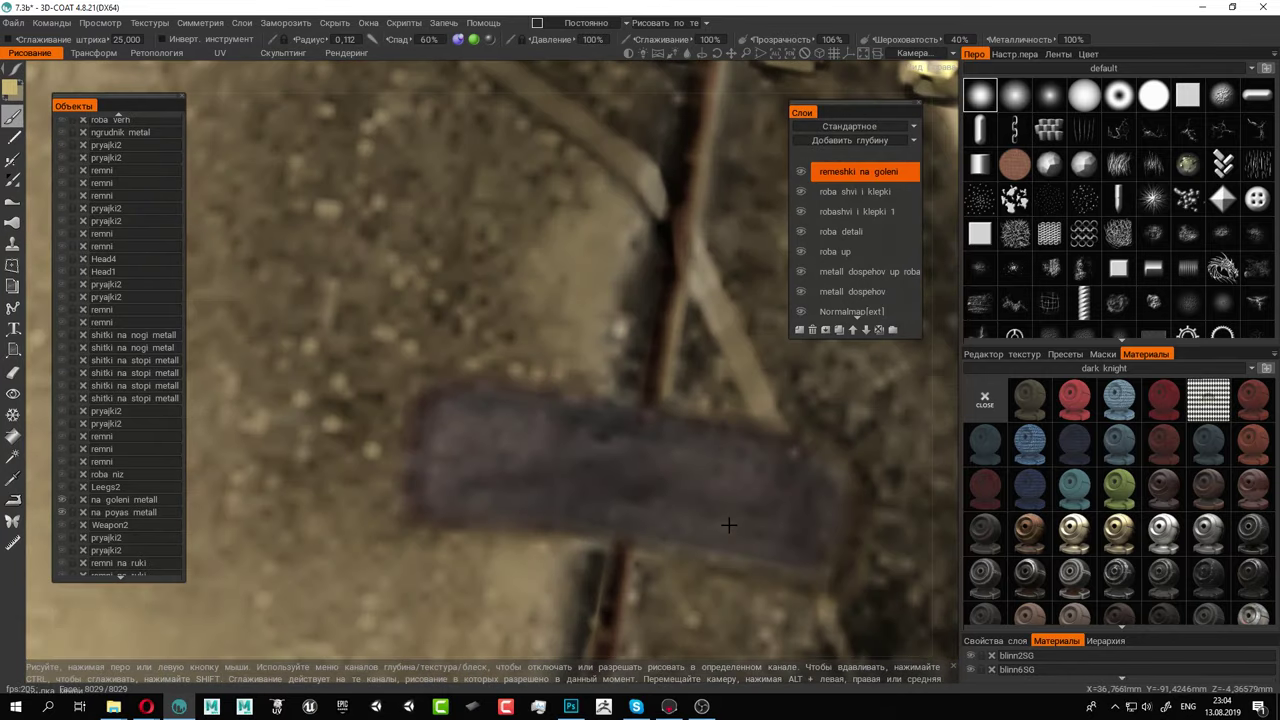
right_click_drag(729, 525, 703, 515, "alt")
middle_click_drag(765, 400, 569, 418, "alt")
right_click_drag(426, 366, 440, 370, "alt")
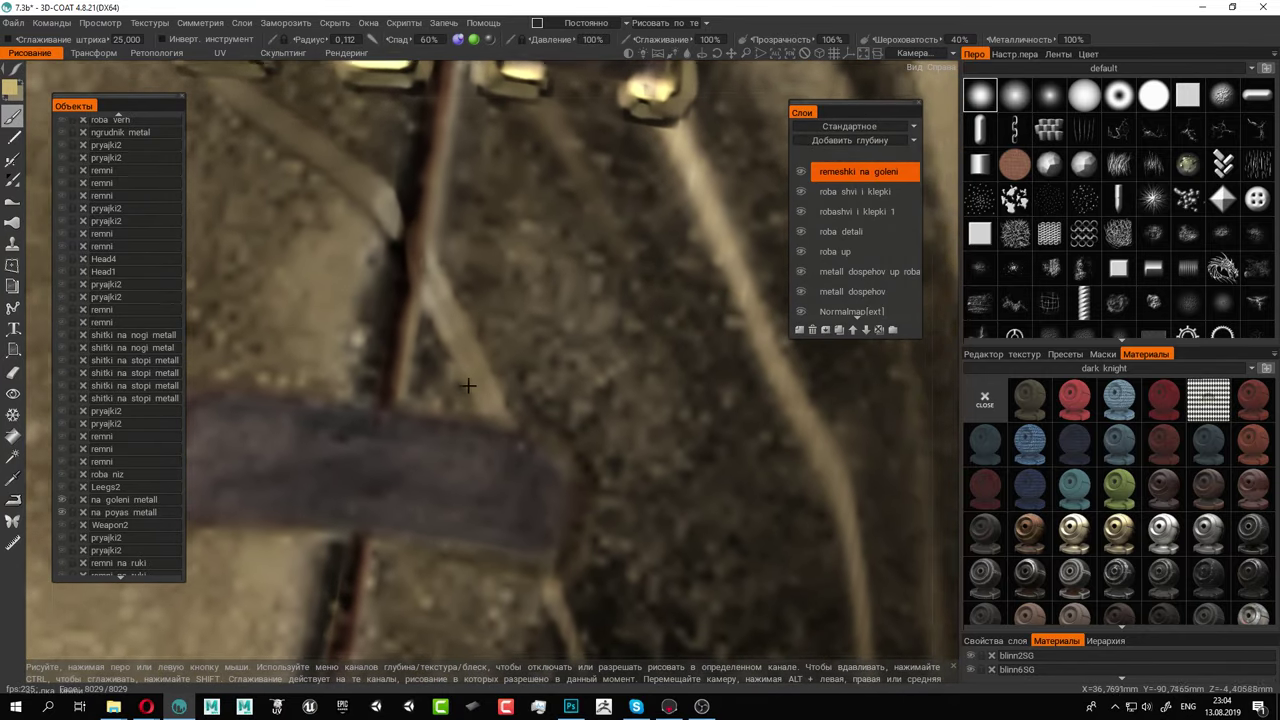
middle_click_drag(432, 372, 483, 379, "alt")
left_click_drag(483, 380, 446, 397, "alt")
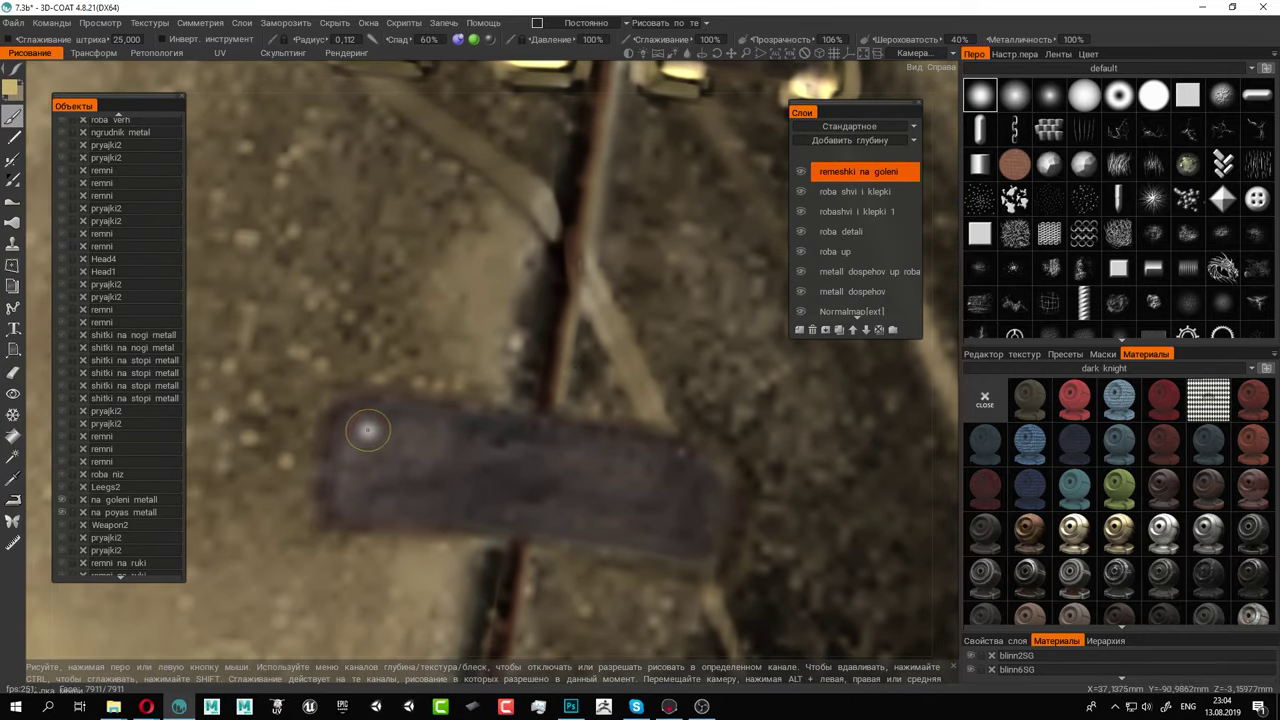
left_click(367, 430)
left_click(360, 489)
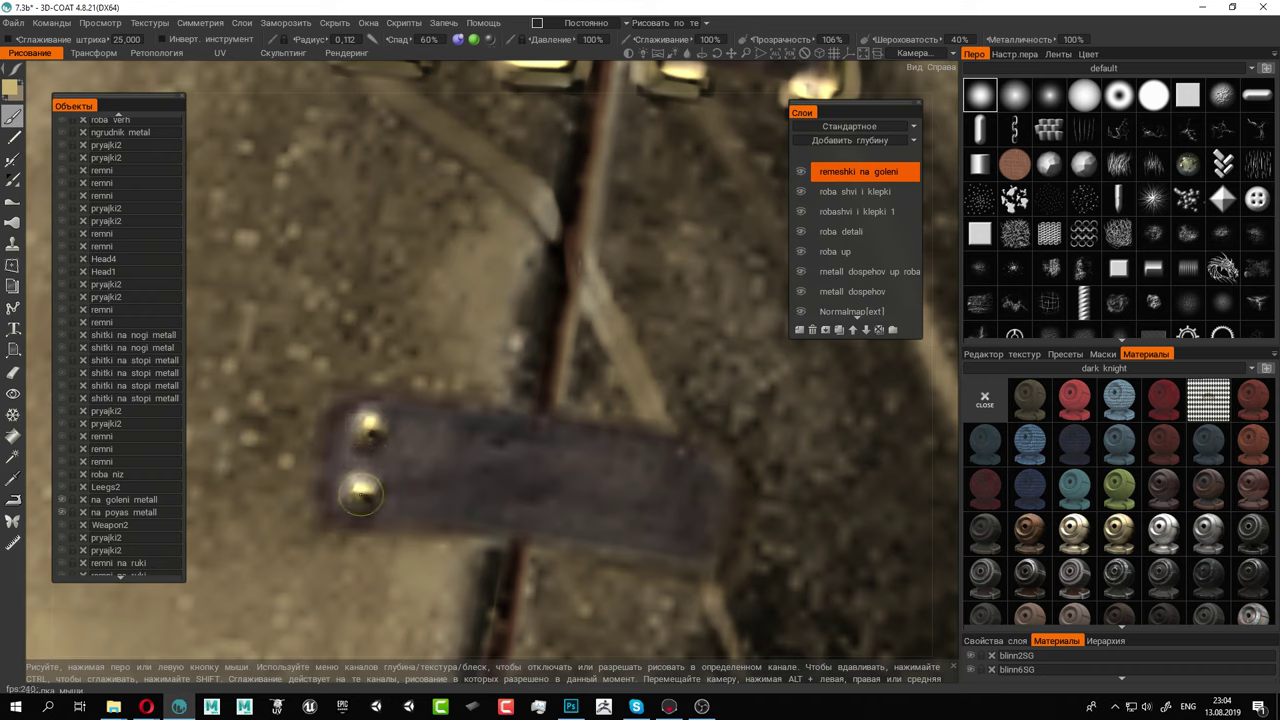
left_click(682, 530)
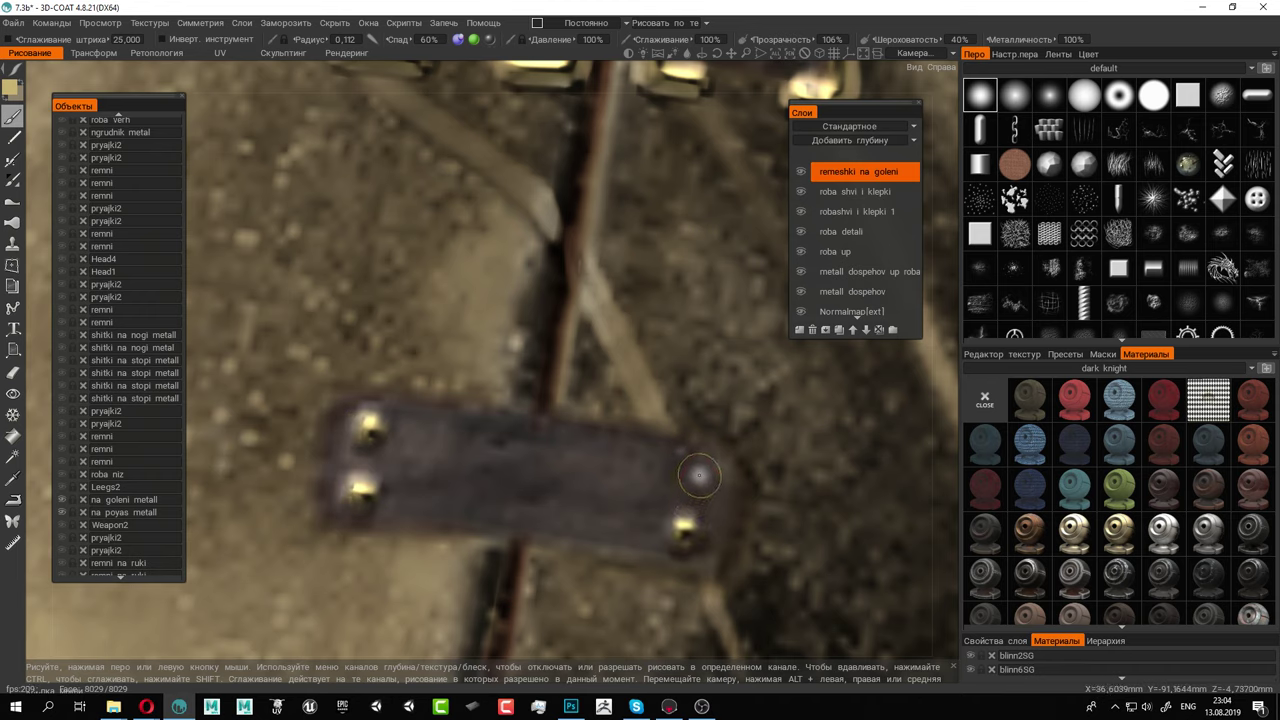
left_click(693, 465)
Draw raised gold brackets around the lower strap's outer end and beside the seam, and stamp two rivets next to the seam bracket
left_click(691, 425)
mouse_move(697, 433)
left_mouse_down()
mouse_move(768, 468)
mouse_move(735, 605)
mouse_move(676, 589)
left_mouse_up()
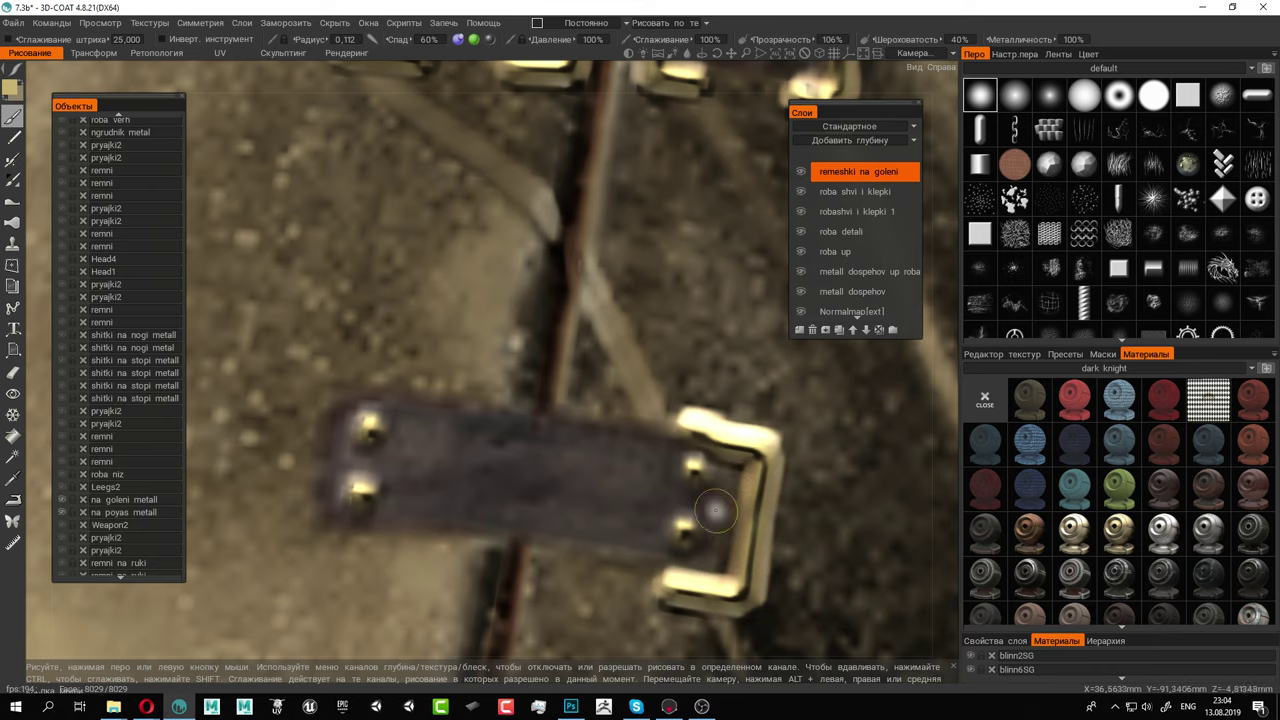
mouse_move(612, 402)
left_mouse_down()
mouse_move(630, 392)
mouse_move(582, 382)
mouse_move(565, 548)
mouse_move(545, 572)
mouse_move(600, 578)
left_mouse_up()
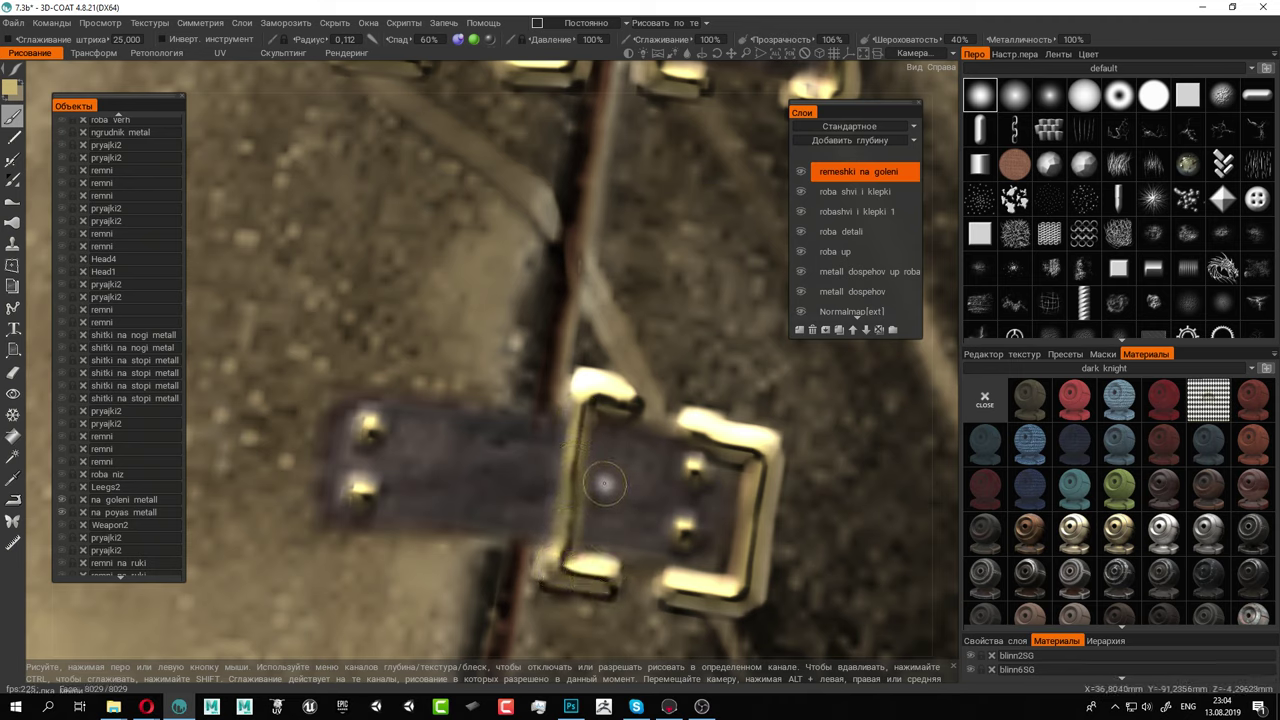
left_click(602, 518)
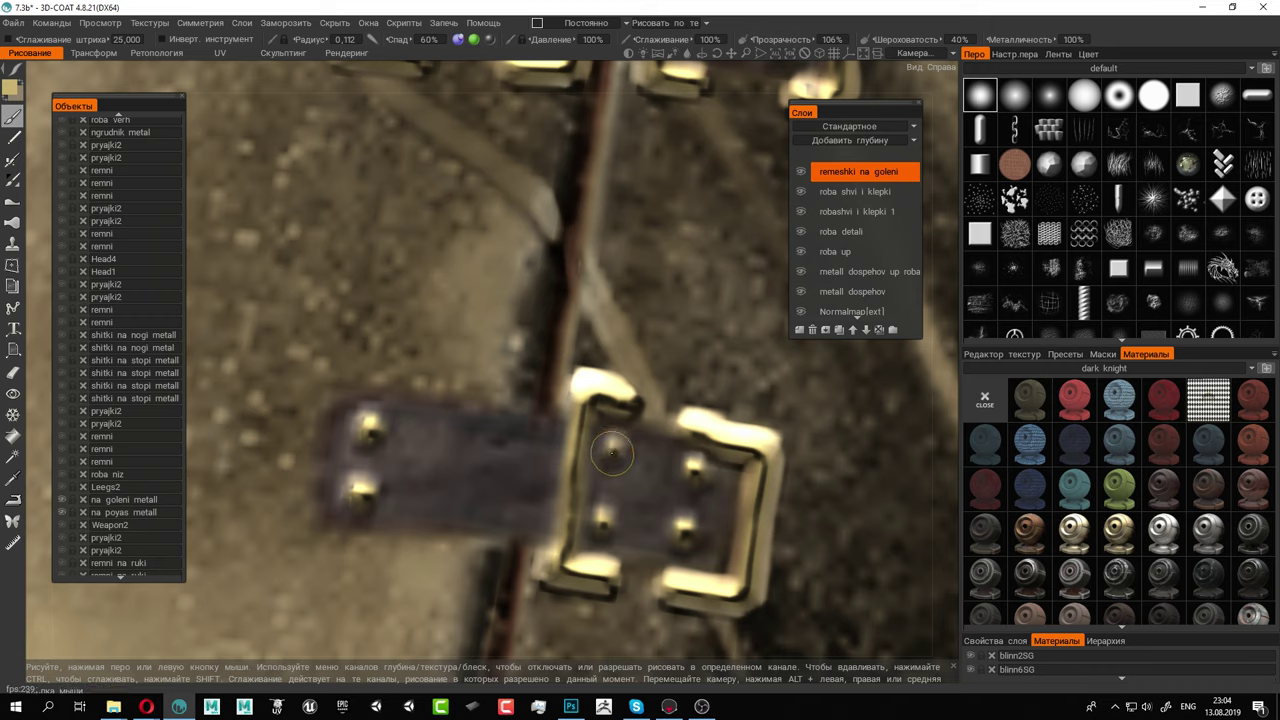
left_click(612, 455)
Draw two matching gold brackets on the other half of the lower strap and stamp two rivets beside the inner one
mouse_move(491, 384)
left_mouse_down()
mouse_move(474, 547)
mouse_move(420, 548)
left_mouse_up()
mouse_move(505, 376)
left_mouse_down()
mouse_move(328, 362)
mouse_move(312, 535)
mouse_move(347, 543)
left_mouse_up()
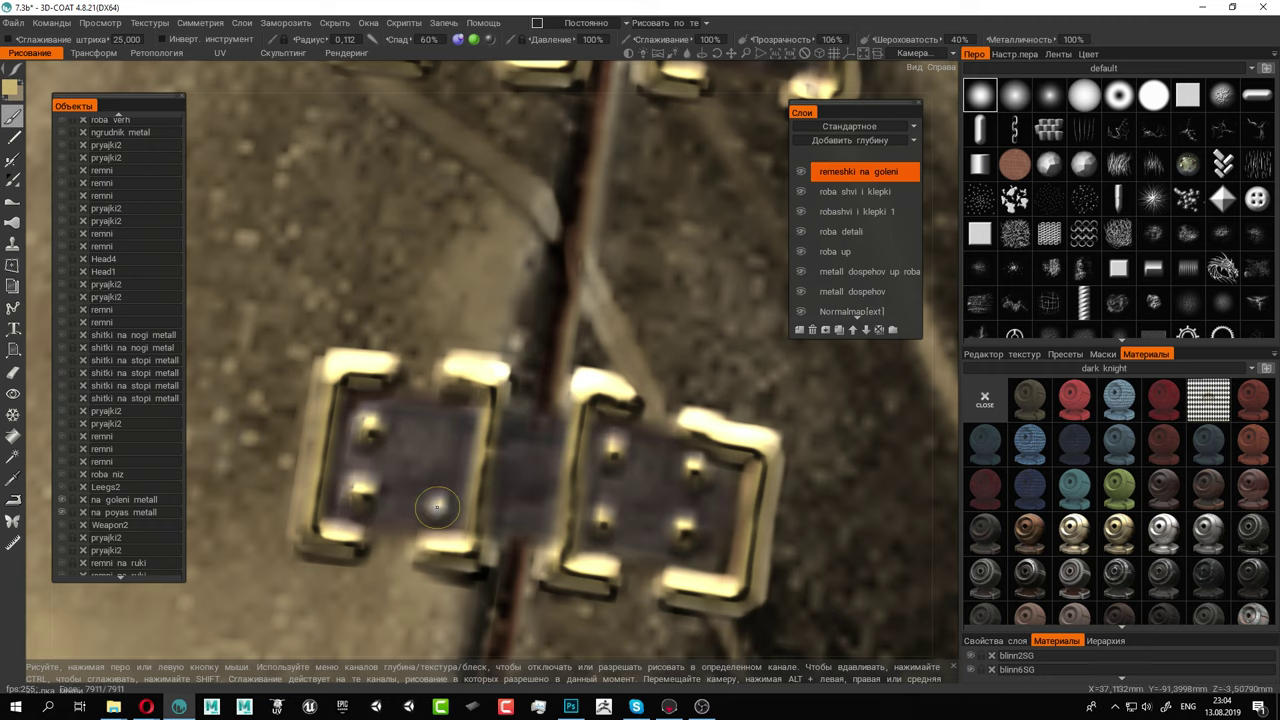
left_click(445, 428)
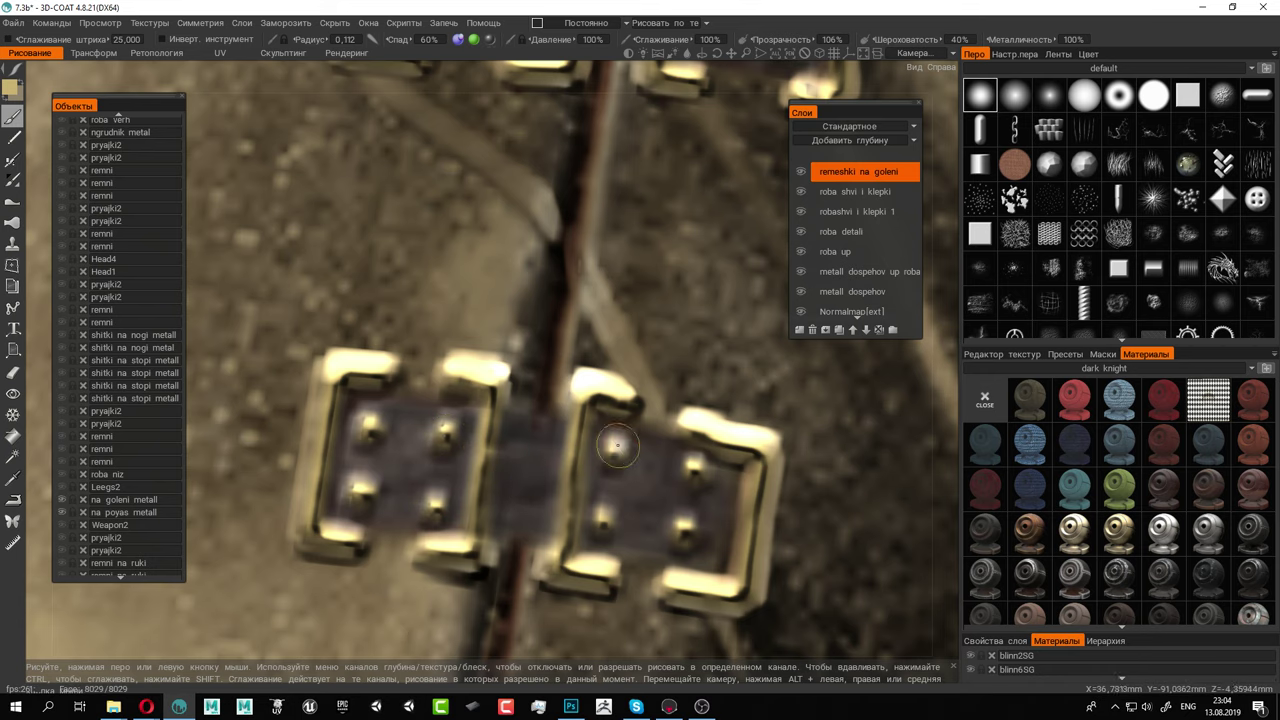
Paint raised leather edging between the lower strap's fittings with a 0,054 radius brush at 100% roughness and 0% metallicity
right_click_drag(618, 445, 547, 416, "alt")
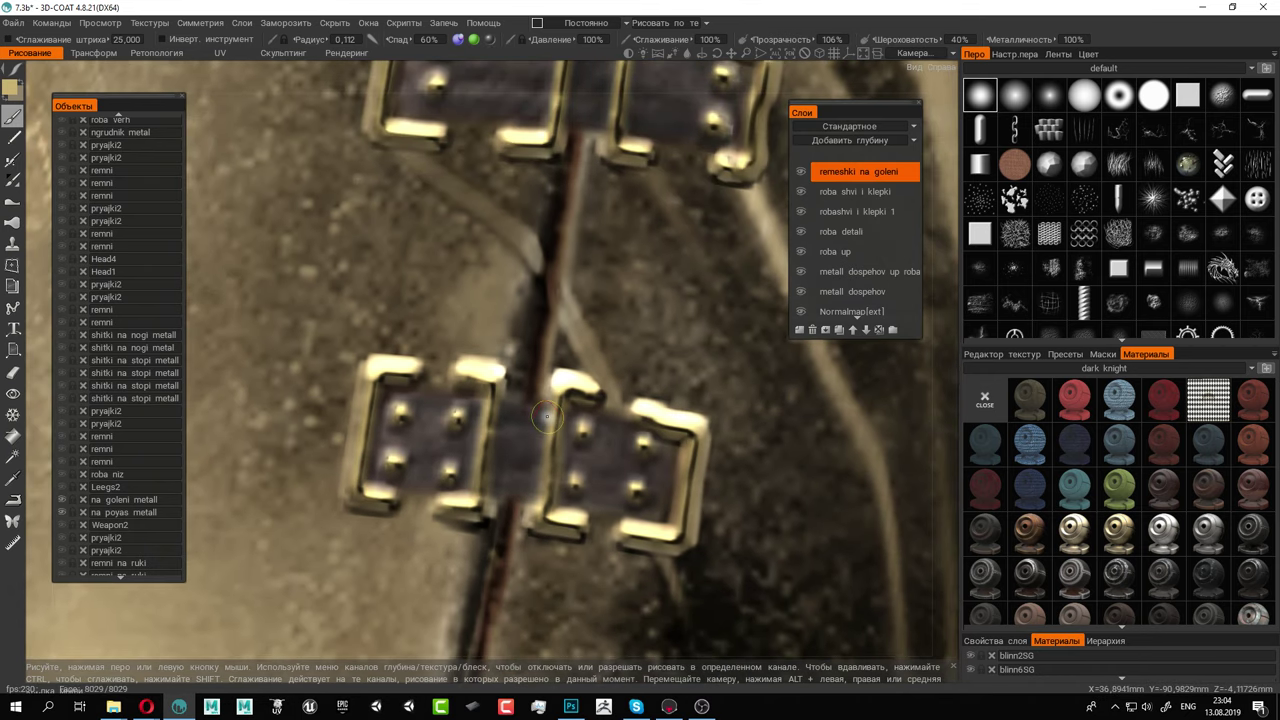
scroll(393, 381, "up", 3)
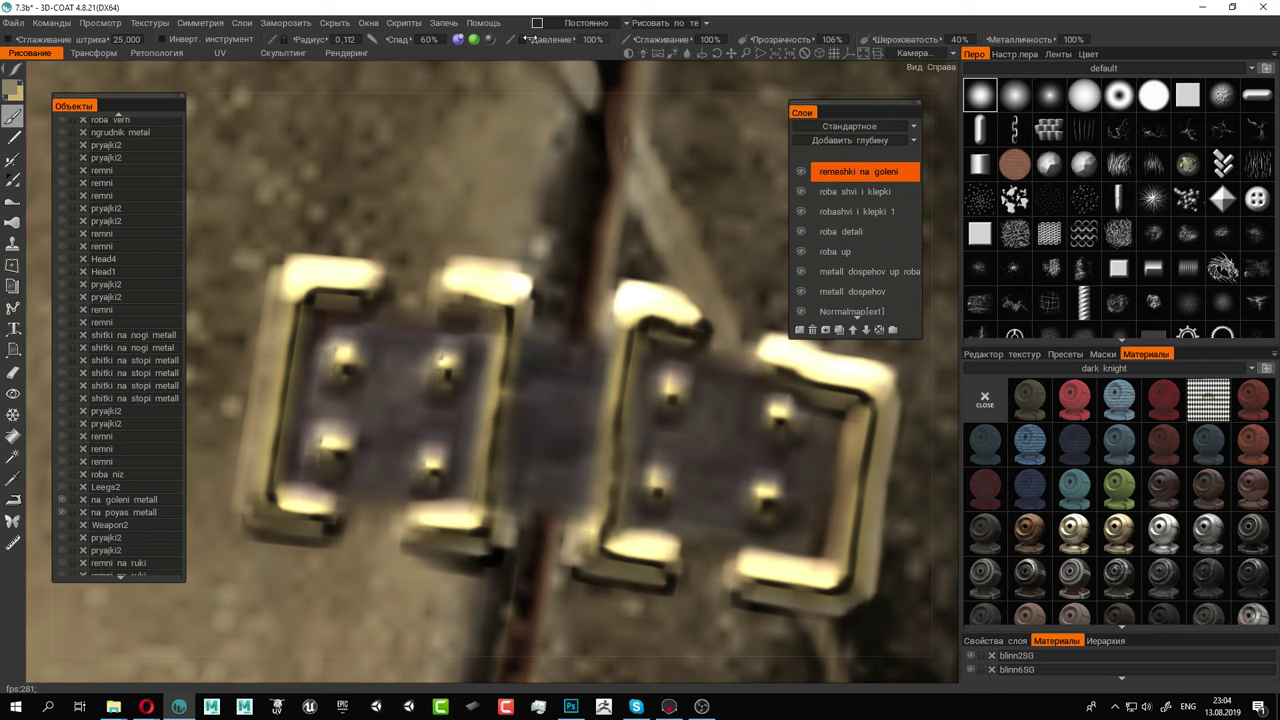
middle_click_drag(720, 374, 626, 346, "alt")
right_click_drag(626, 346, 650, 359, "alt")
middle_click_drag(650, 359, 617, 397, "alt")
right_click_drag(747, 430, 730, 429)
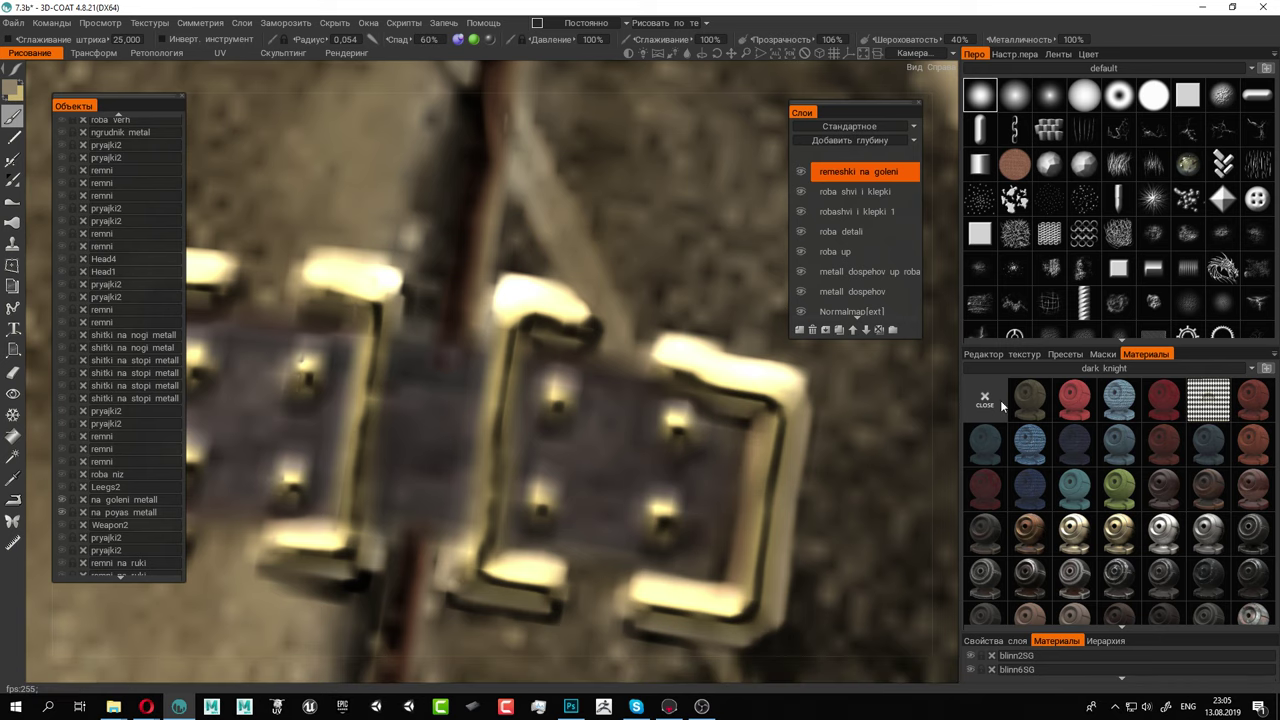
mouse_move(19, 84)
left_click_drag(893, 38, 1130, 55)
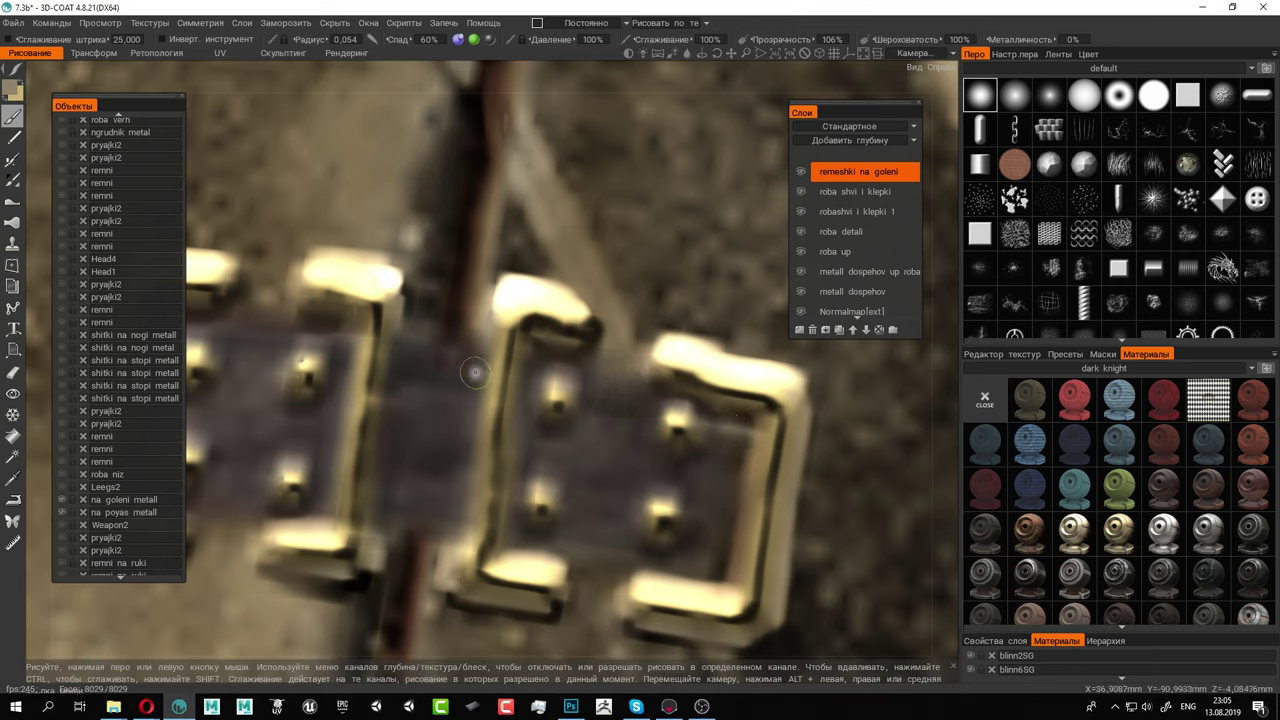
middle_click_drag(409, 355, 542, 344, "alt")
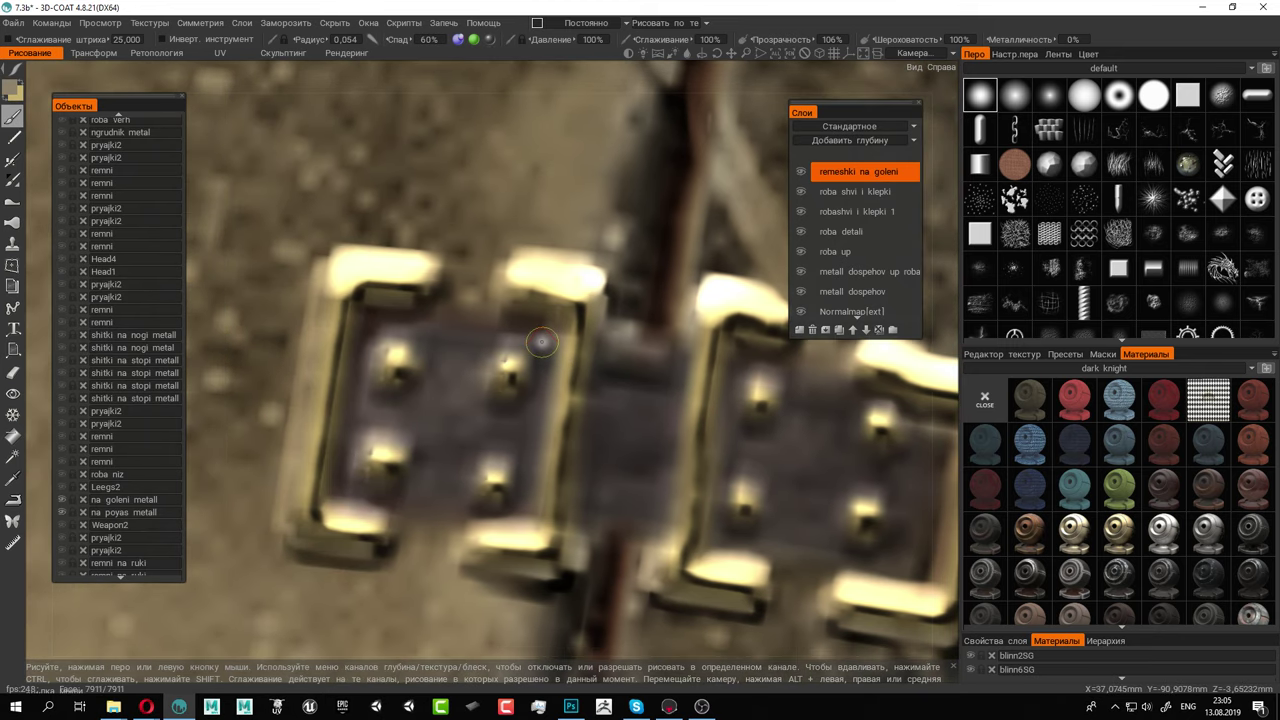
mouse_move(480, 318)
left_mouse_down()
mouse_move(384, 329)
mouse_move(352, 455)
mouse_move(367, 497)
left_mouse_up()
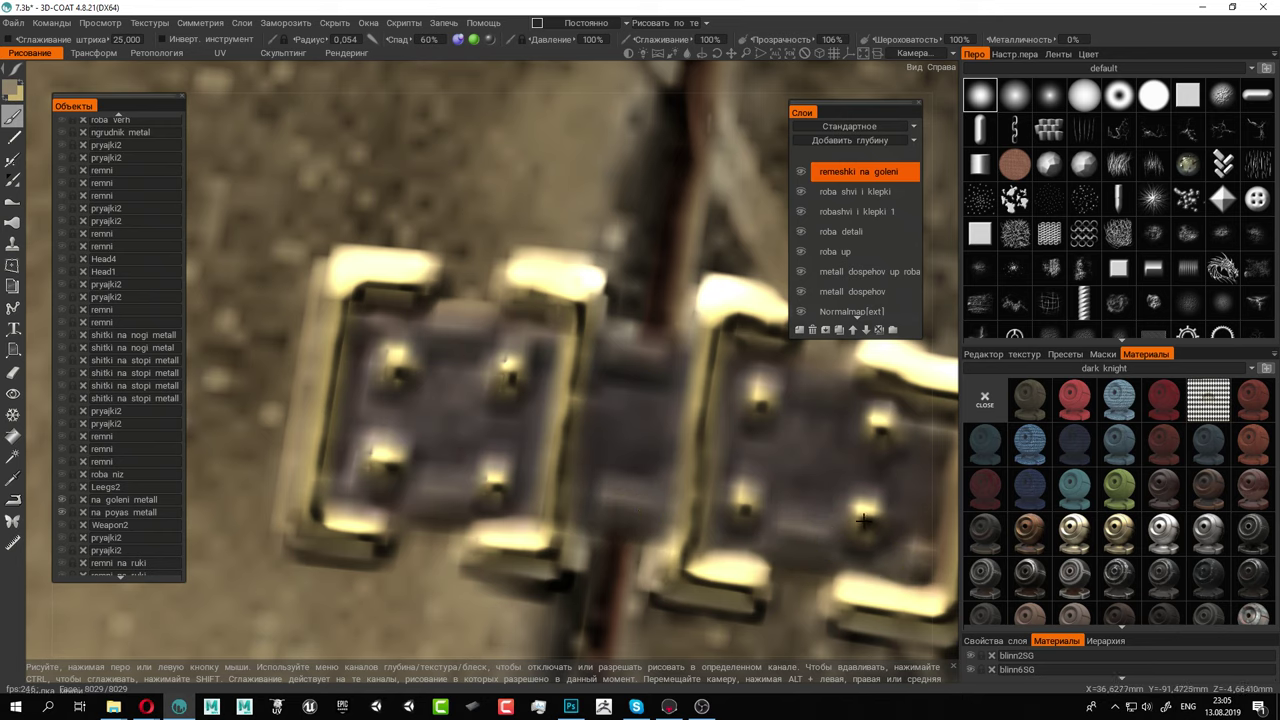
Paint the same raised leather edging along the upper strap between its gold brackets
right_click_drag(920, 565, 466, 344, "alt")
scroll(549, 205, "up", 10)
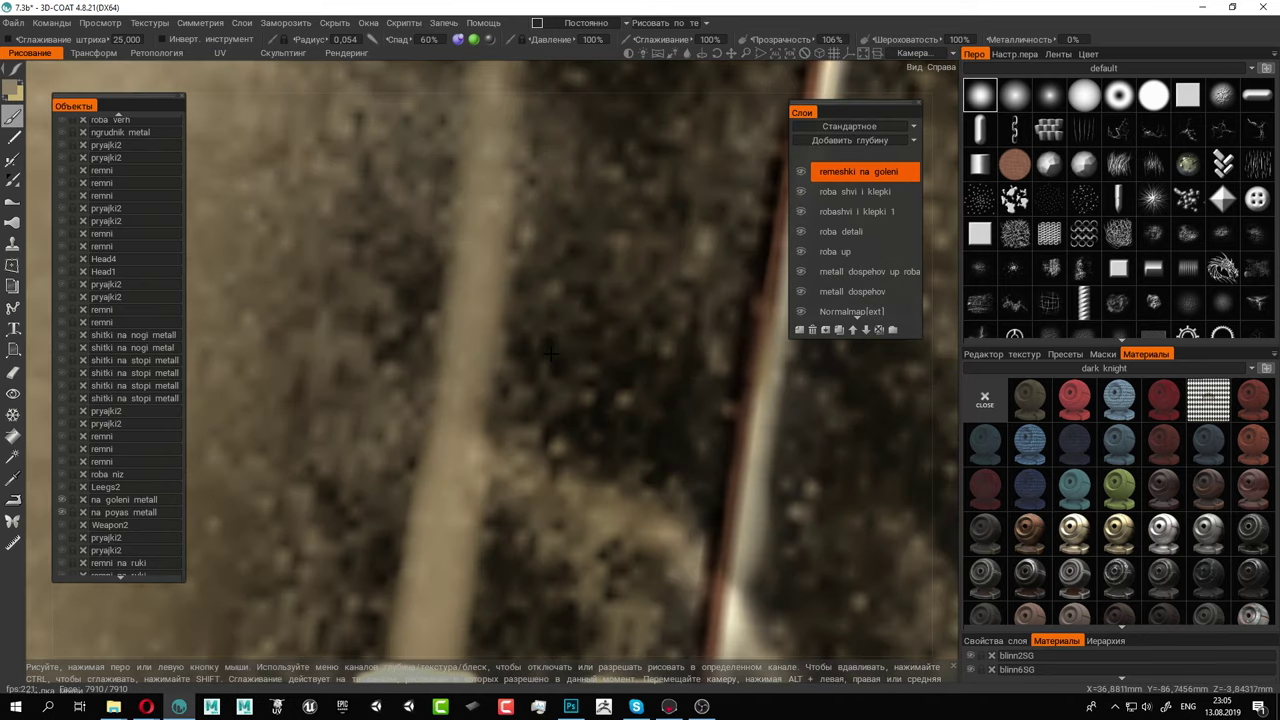
middle_click_drag(551, 354, 520, 117, "alt")
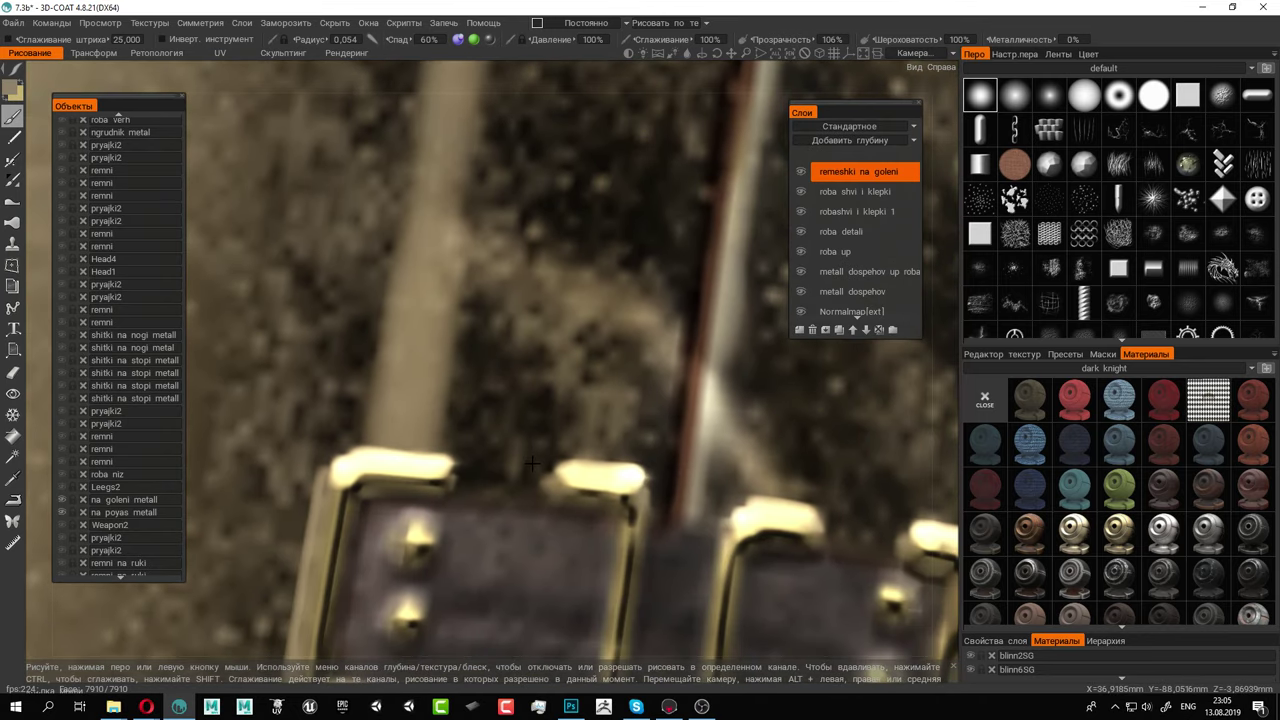
middle_click_drag(533, 464, 527, 313, "alt")
right_click_drag(501, 429, 527, 477, "alt")
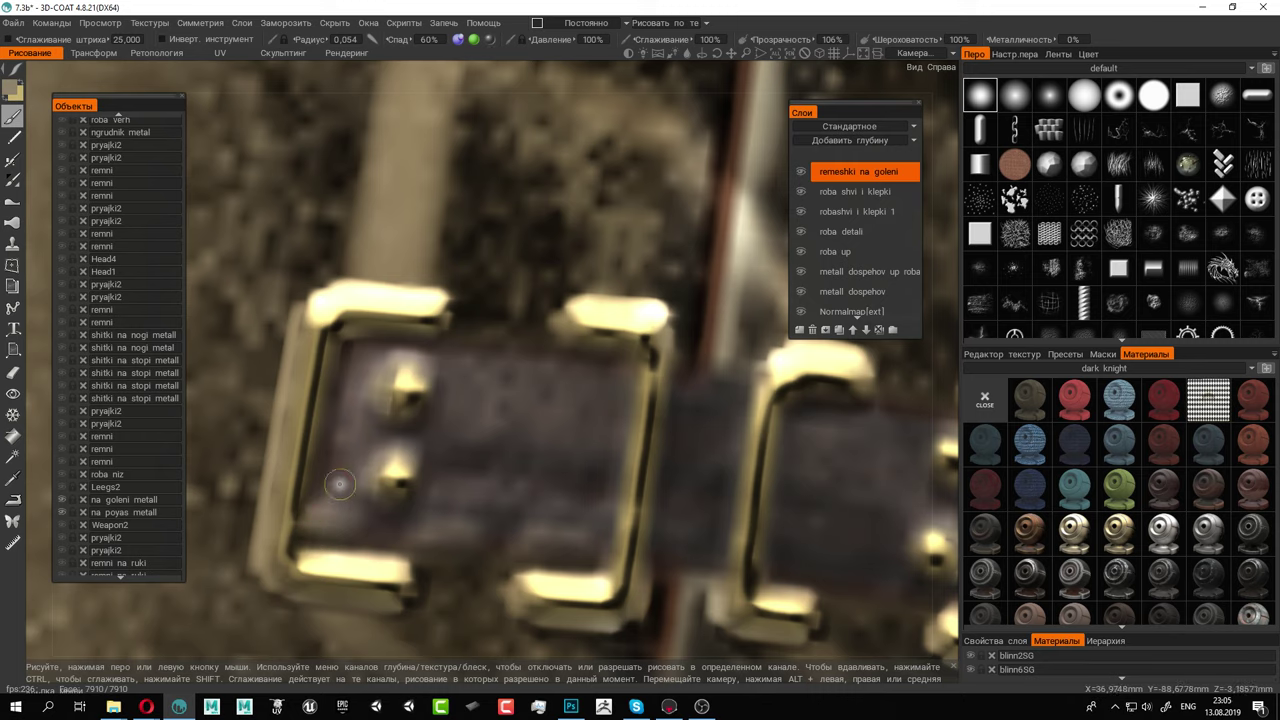
left_click_drag(355, 341, 622, 369)
middle_click_drag(758, 456, 420, 401, "alt")
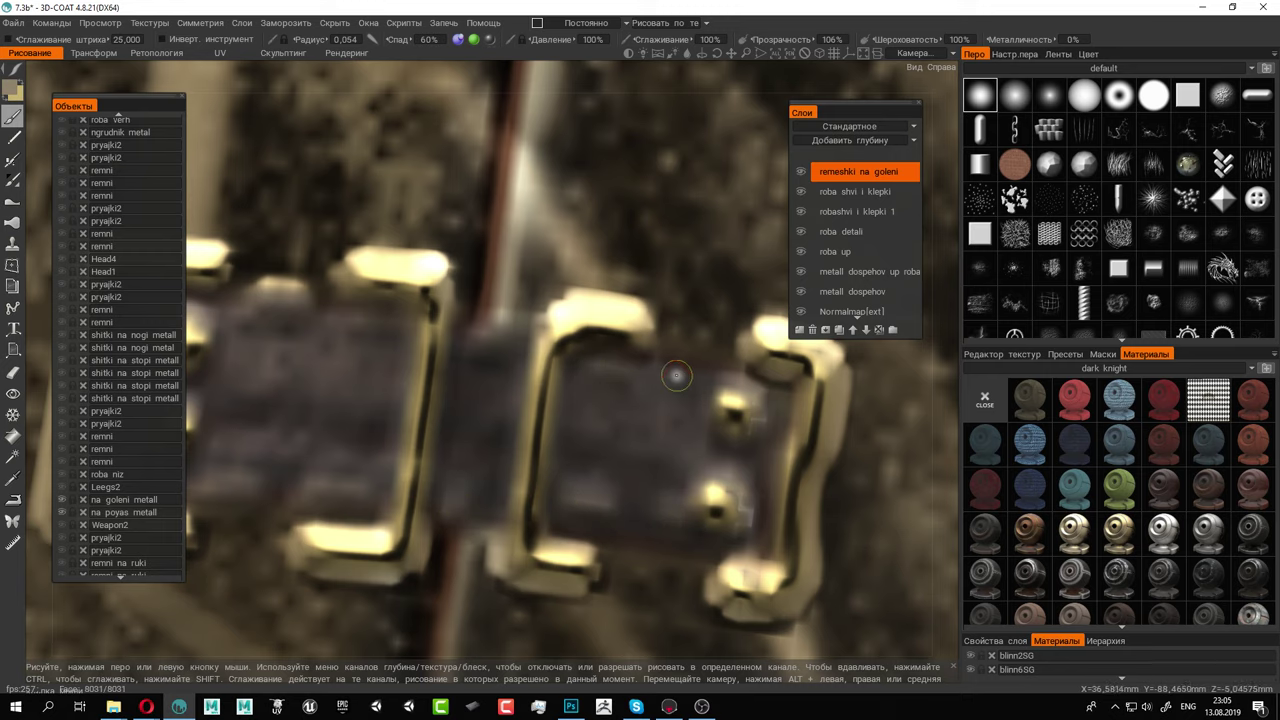
Make the three metal arm armor objects visible together with the shin and waist armor
right_click_drag(863, 549, 383, 286, "alt")
left_click_drag(383, 286, 574, 269, "alt")
right_click_drag(574, 269, 447, 220, "alt")
left_click_drag(447, 222, 596, 382, "alt")
scroll(544, 309, "up", 3)
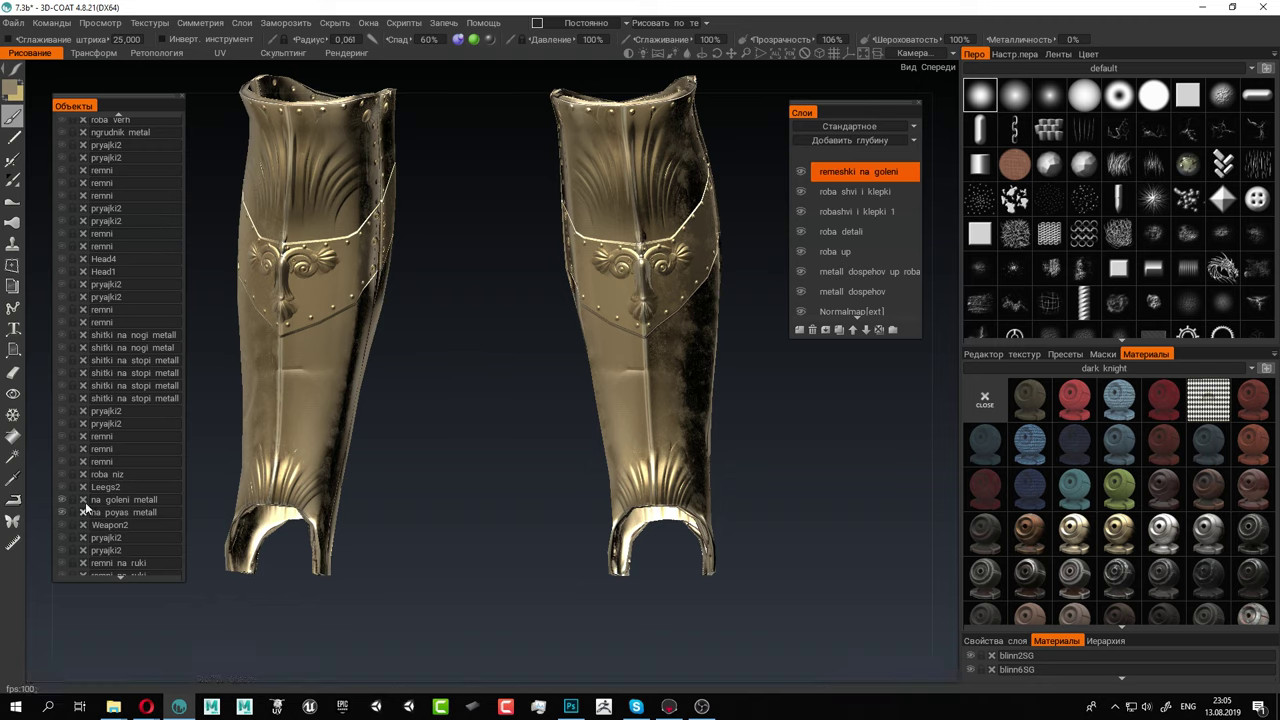
scroll(85, 507, "down", 5)
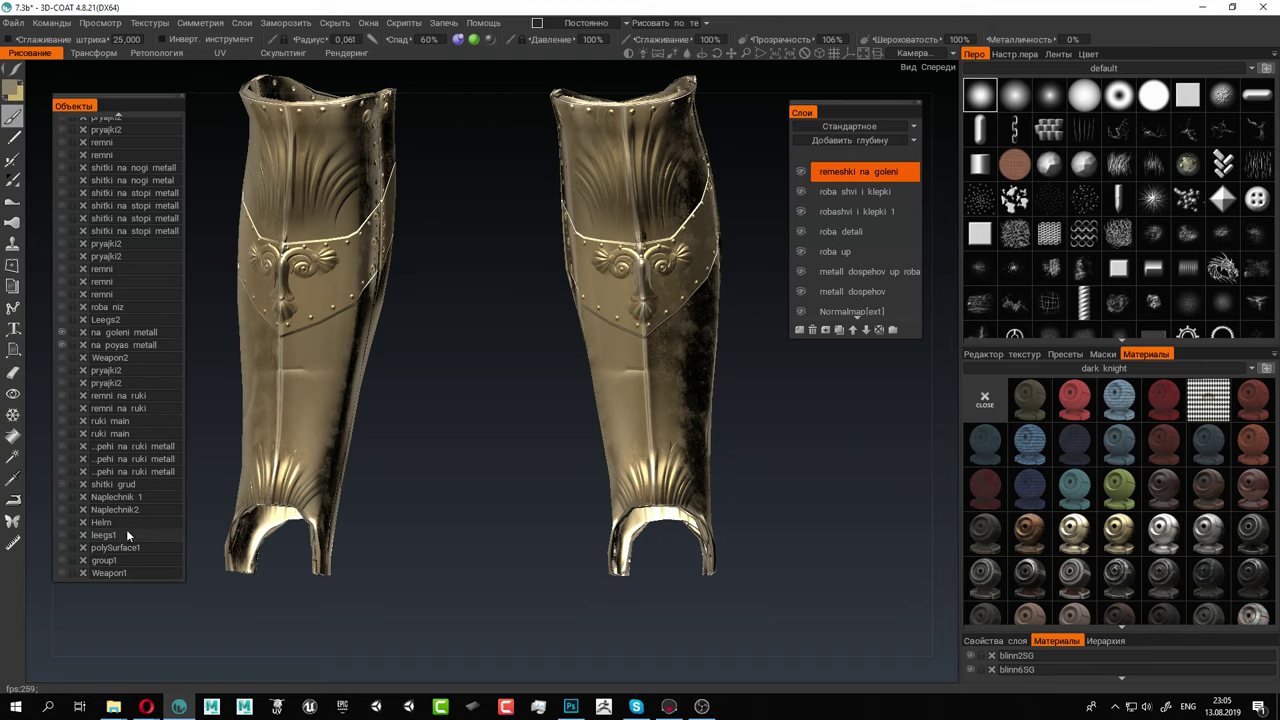
left_click(61, 470)
scroll(435, 424, "down", 5)
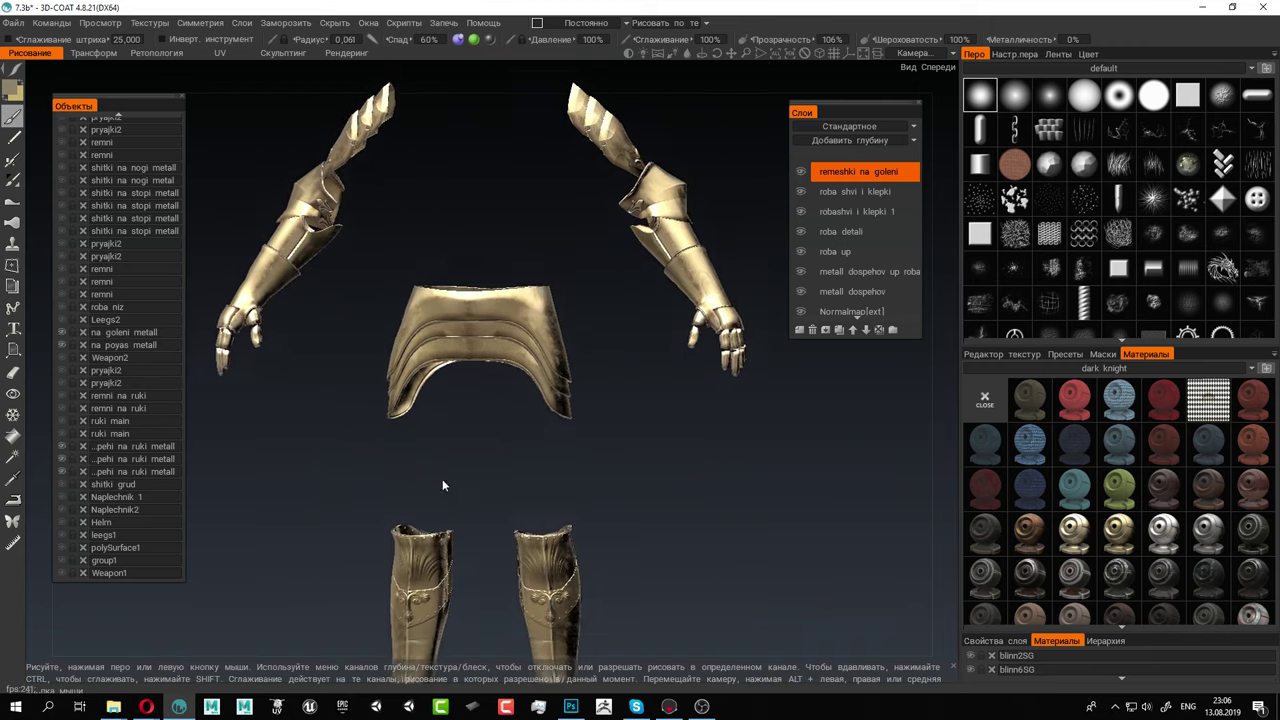
Choose a closed-outline drawing mode for the waist armor and make "roba shvi i klepki" the active layer
scroll(442, 479, "up", 5)
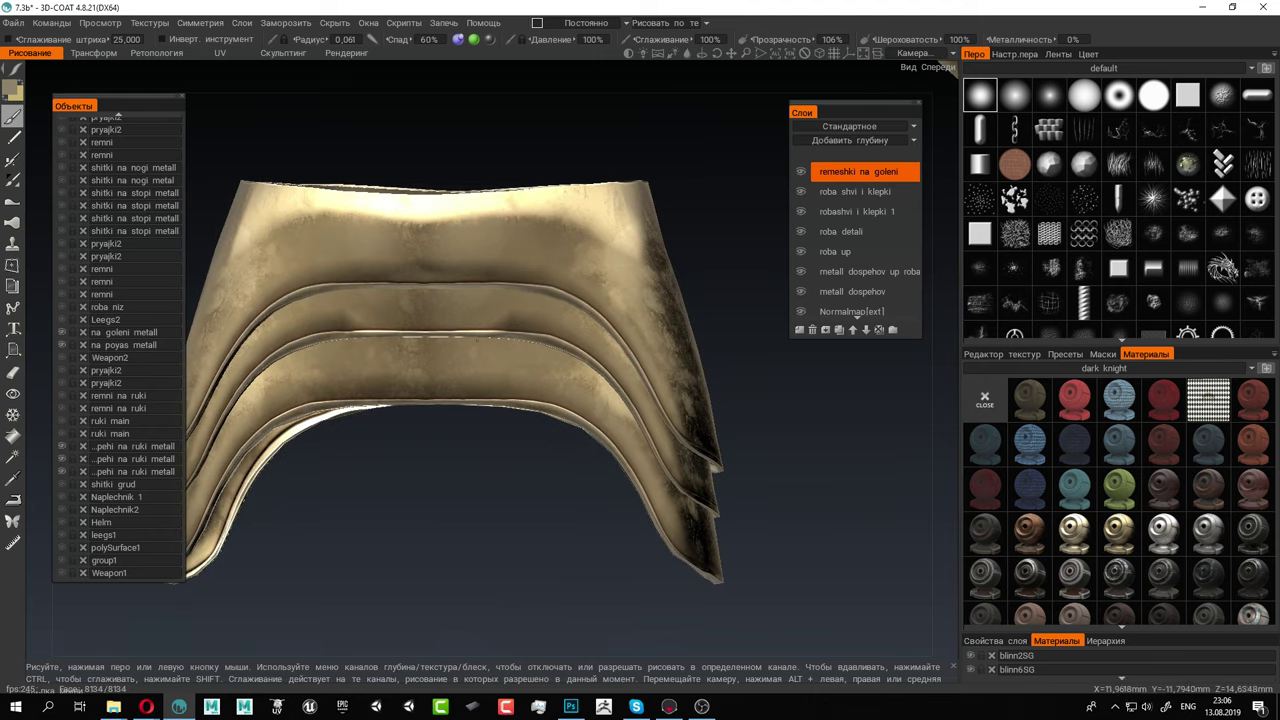
left_click_drag(438, 324, 482, 372, "alt")
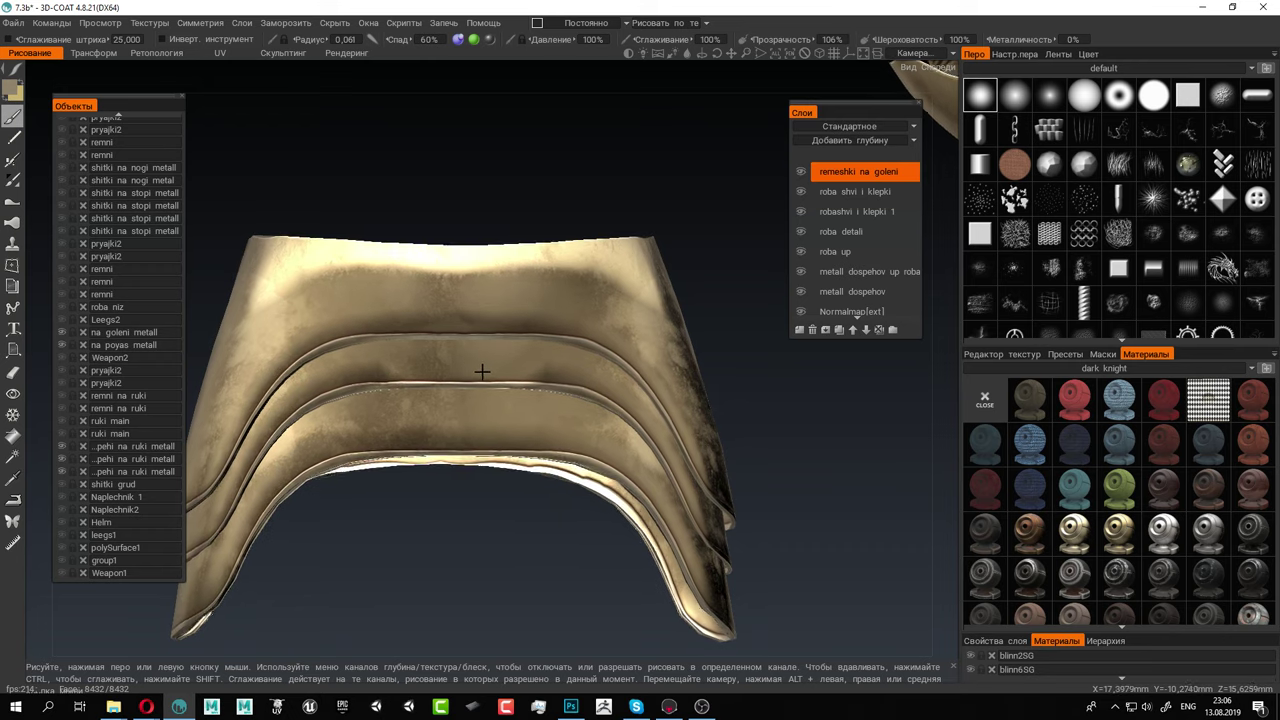
scroll(520, 390, "up", 3)
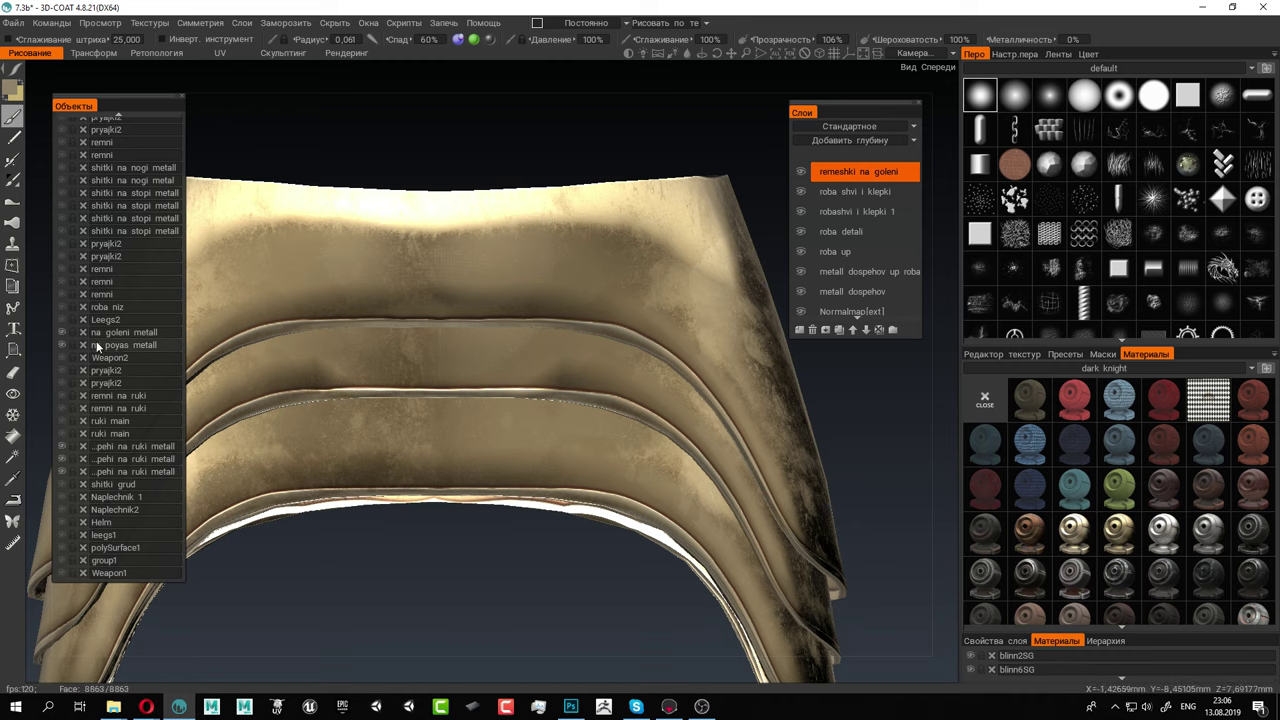
mouse_move(13, 75)
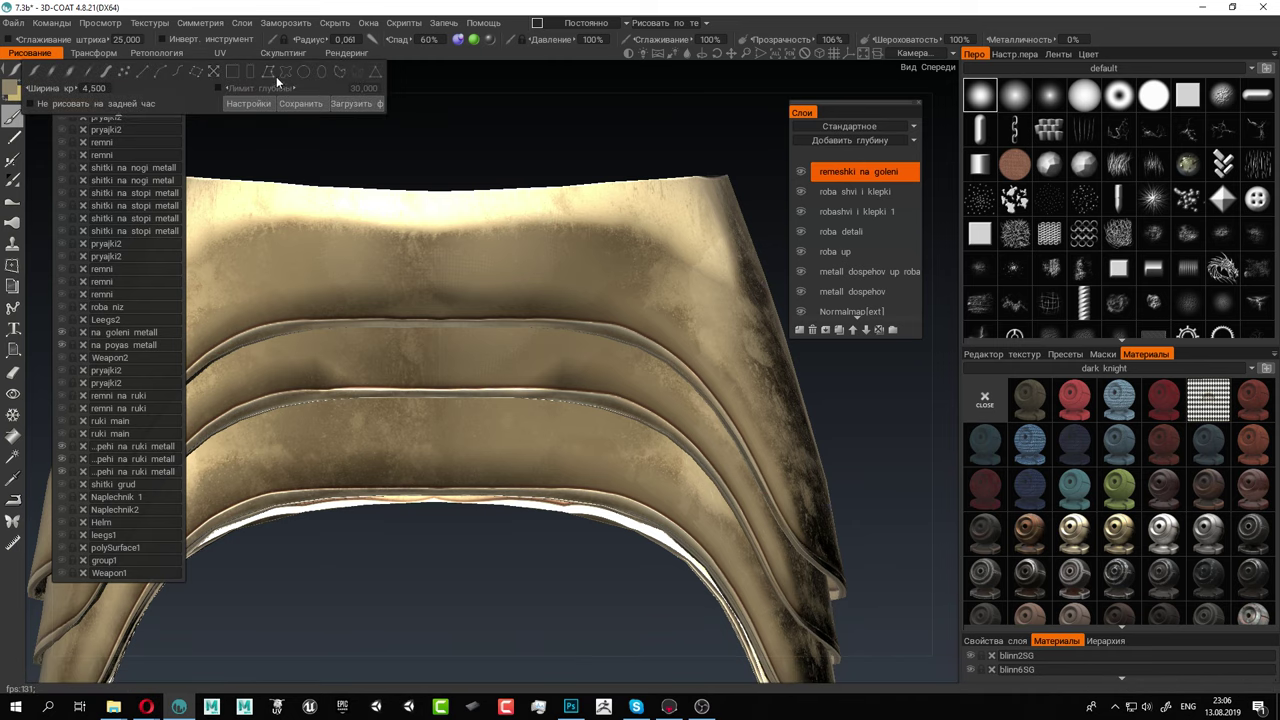
left_click(839, 194)
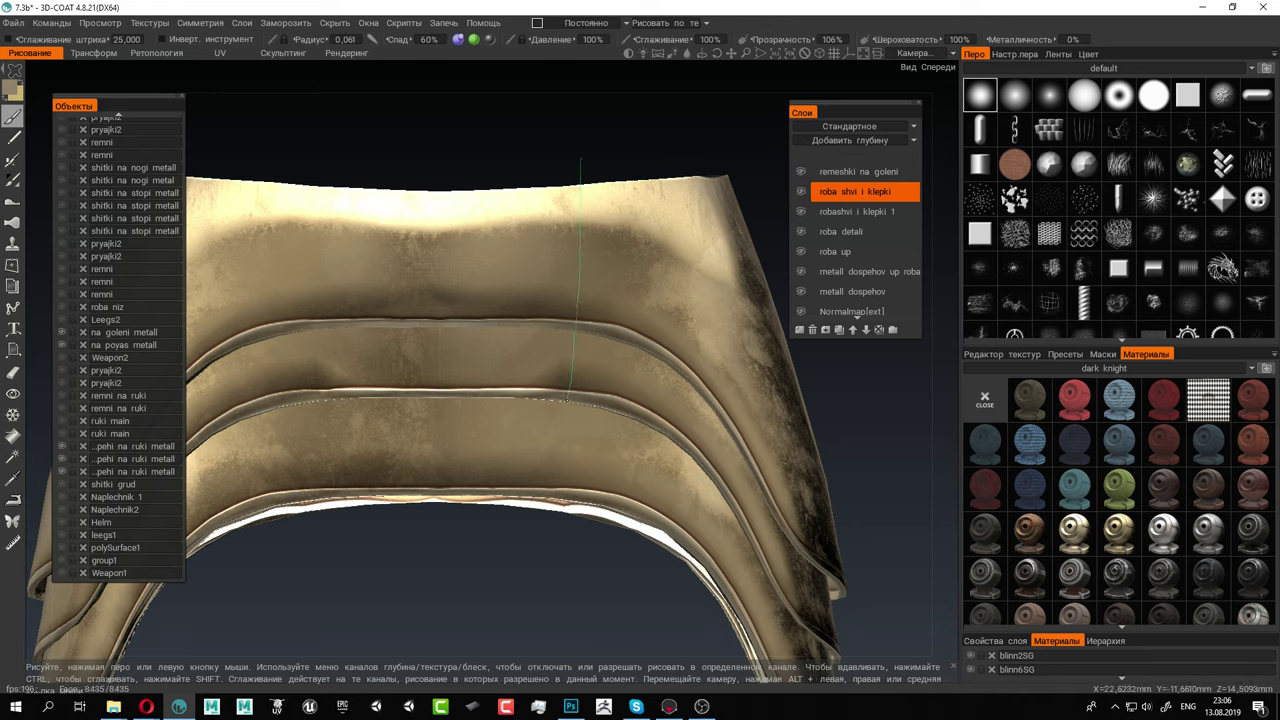
Try to fill a vertical band down the middle of the waist armor
left_click_drag(400, 192, 403, 157)
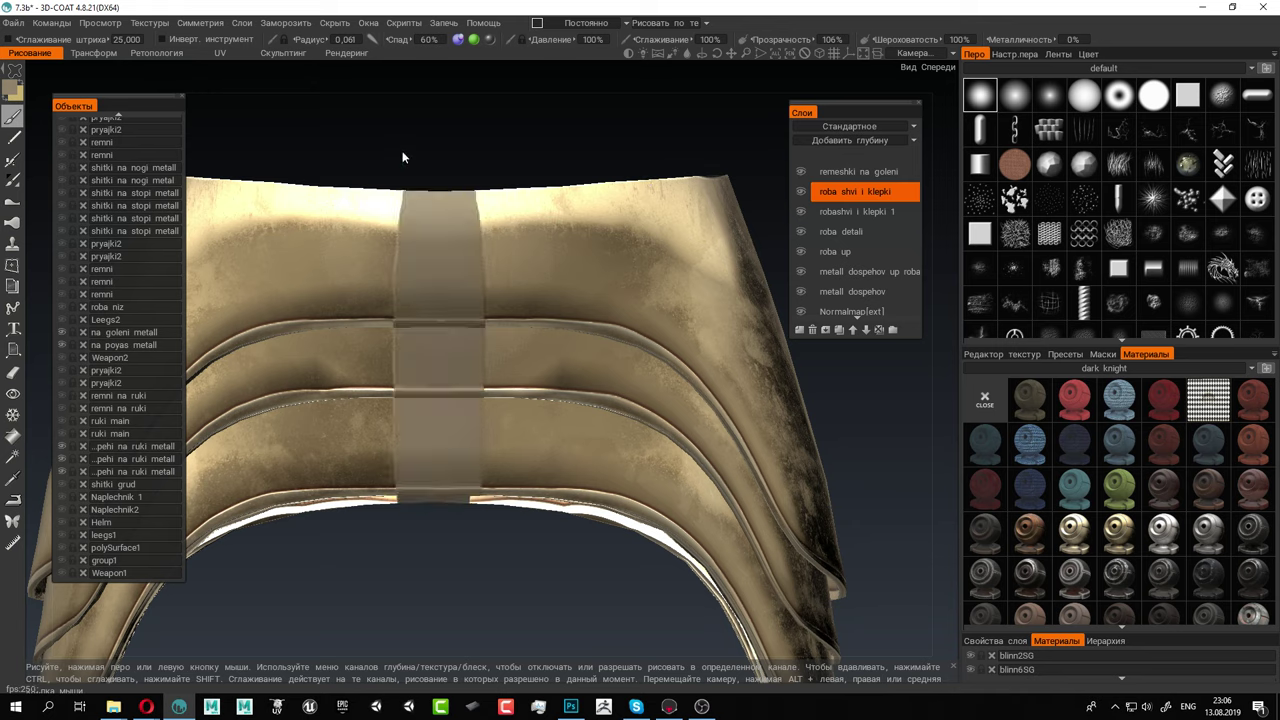
key("ctrl+z")
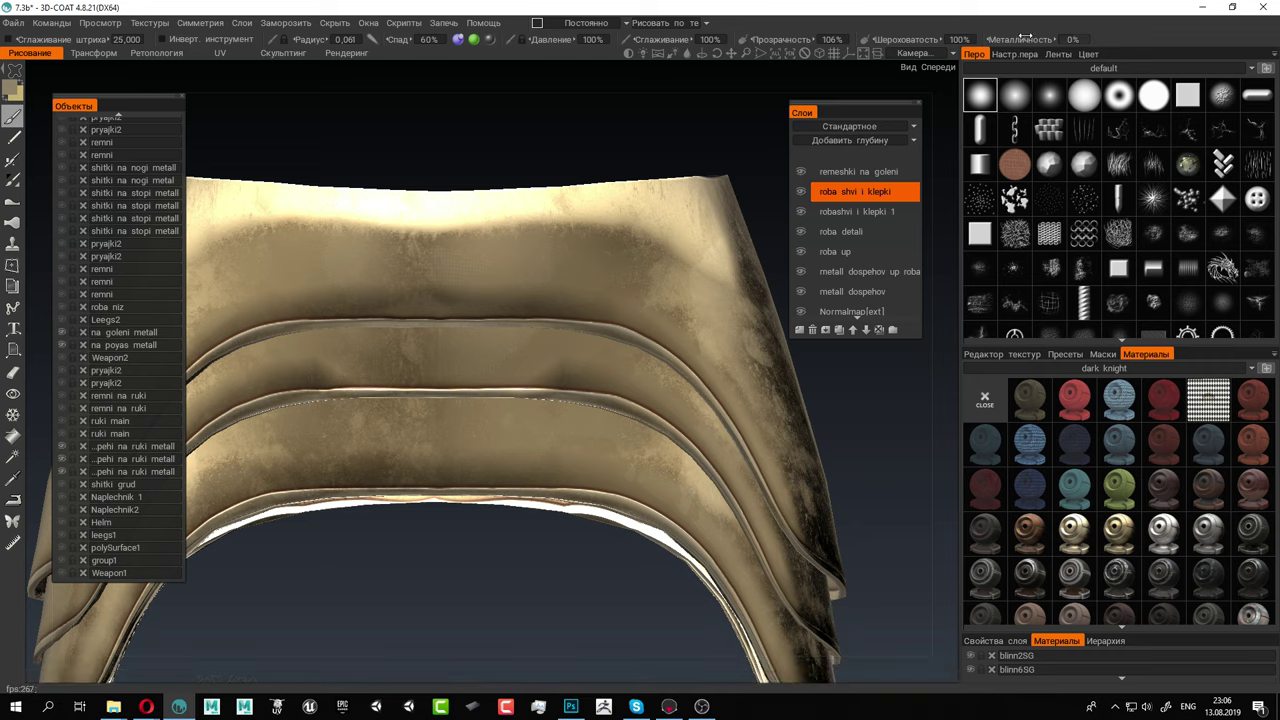
Set the brush to 24% pressure, 15% opacity, 44% roughness and 83% metallicity, and move the object list clear of the waist armor
left_click_drag(1030, 40, 1238, 40)
left_click_drag(1116, 45, 1043, 39)
left_click_drag(922, 39, 707, 44)
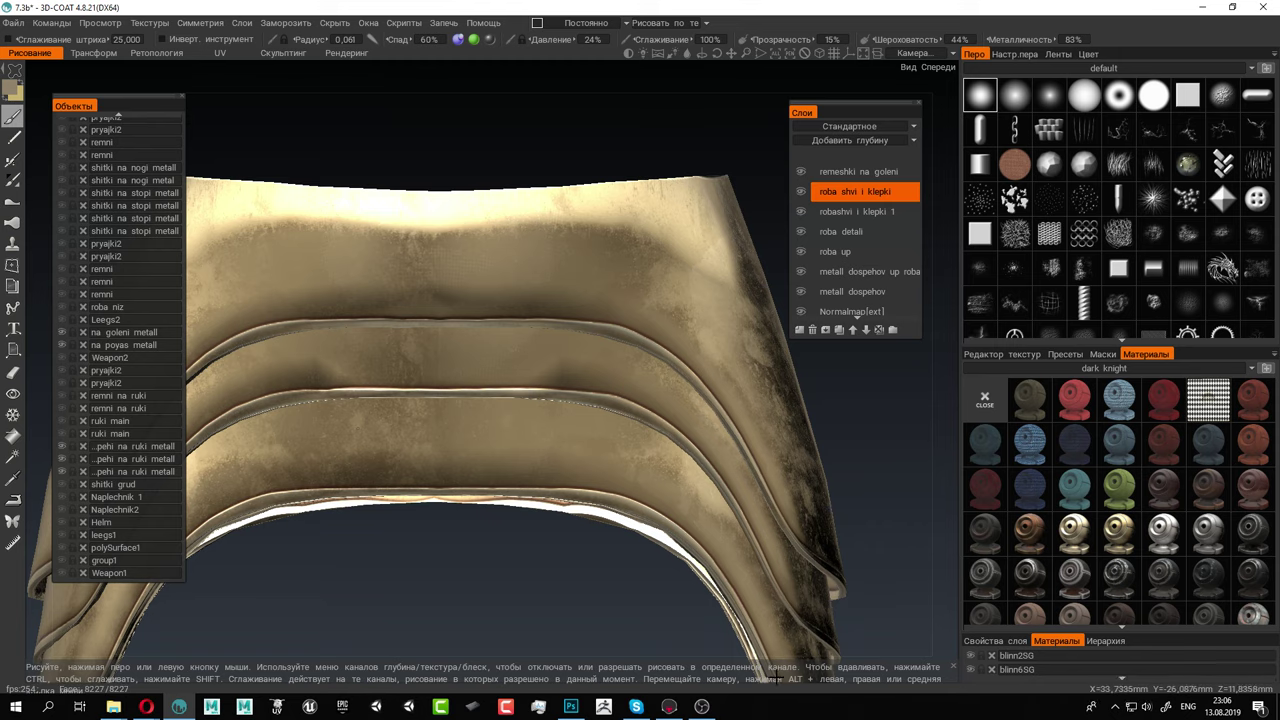
middle_click_drag(577, 543, 603, 537, "alt")
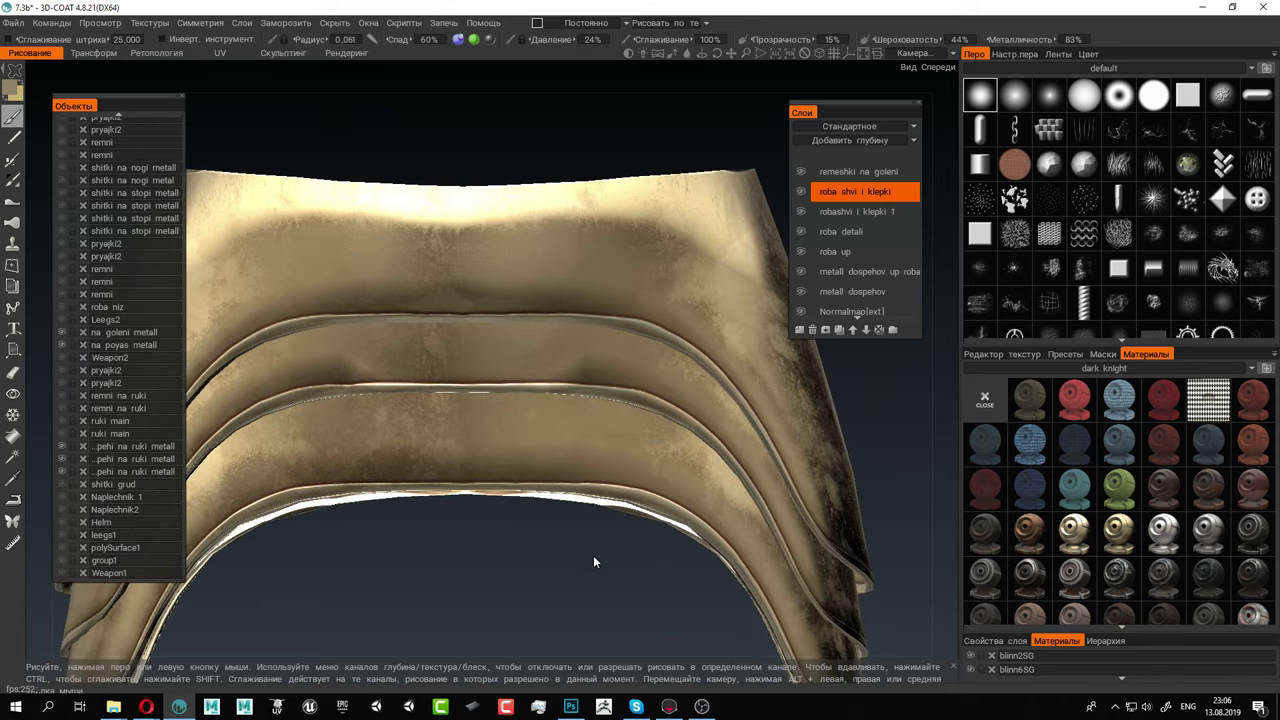
left_click_drag(131, 106, 111, 94)
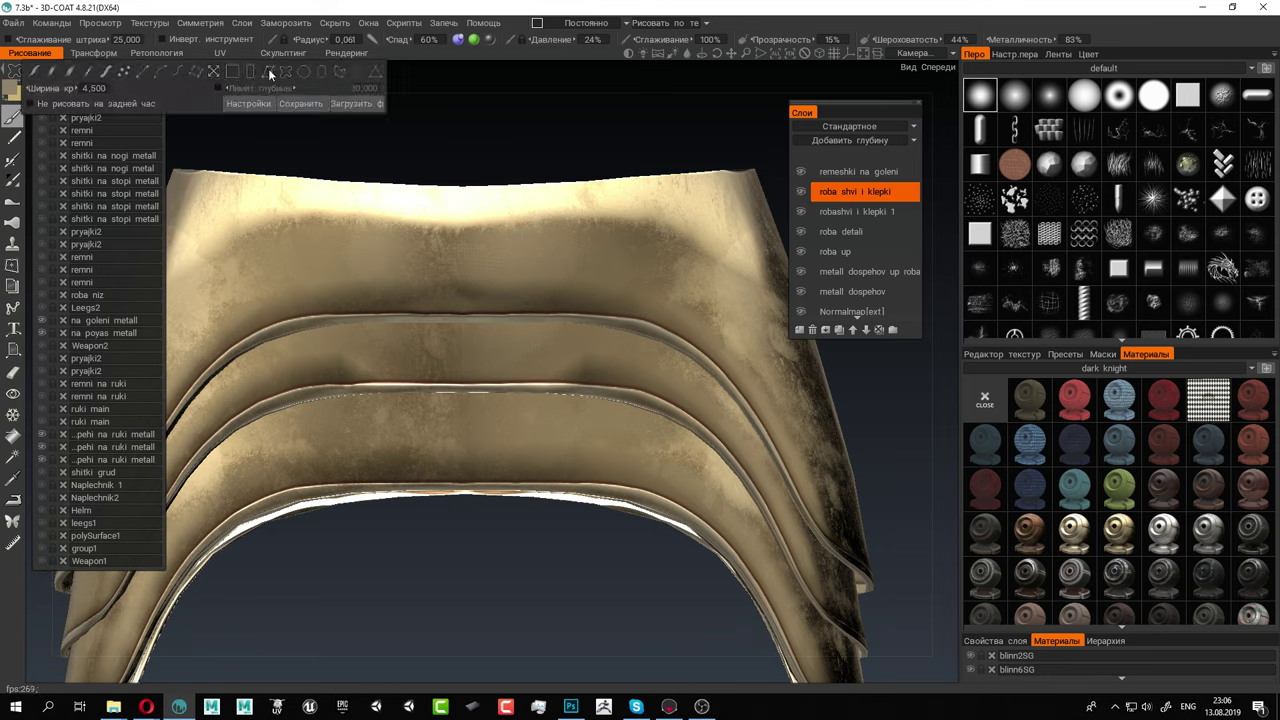
Try to fill a tapering vertical band across the waist armor plates using a straight-edged closed outline
left_click(269, 73)
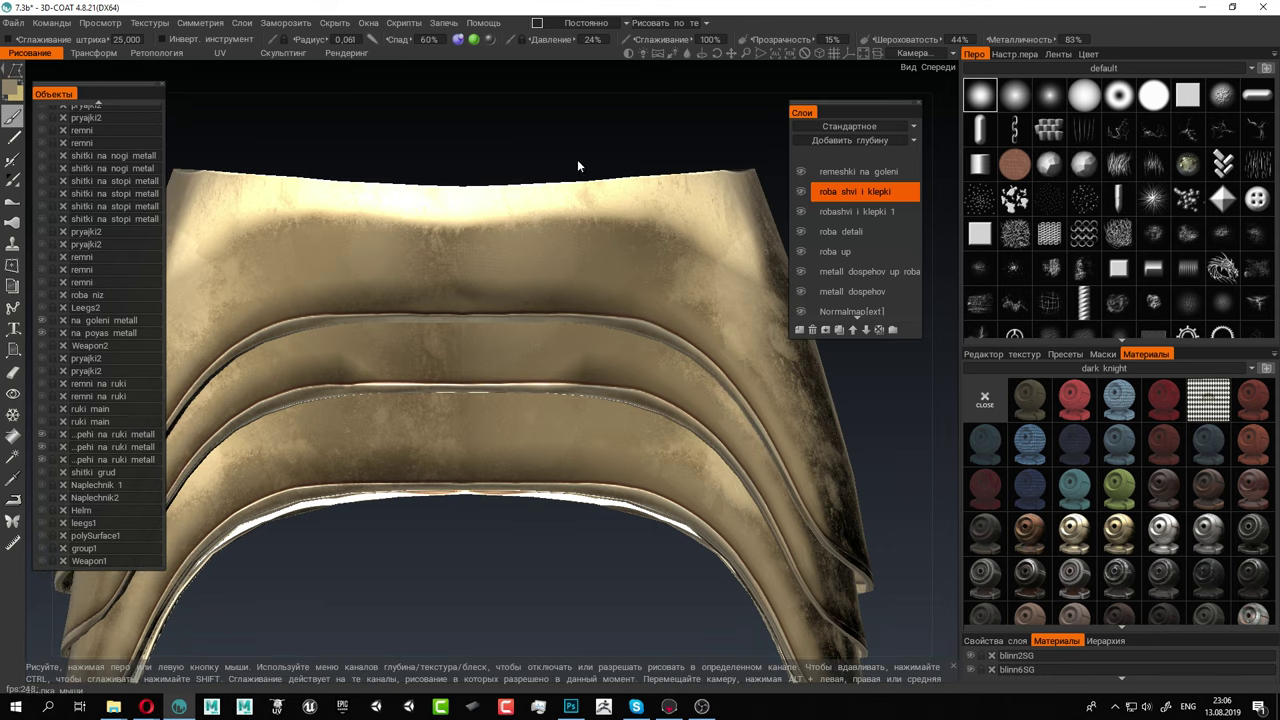
left_click(523, 531)
left_click(405, 528)
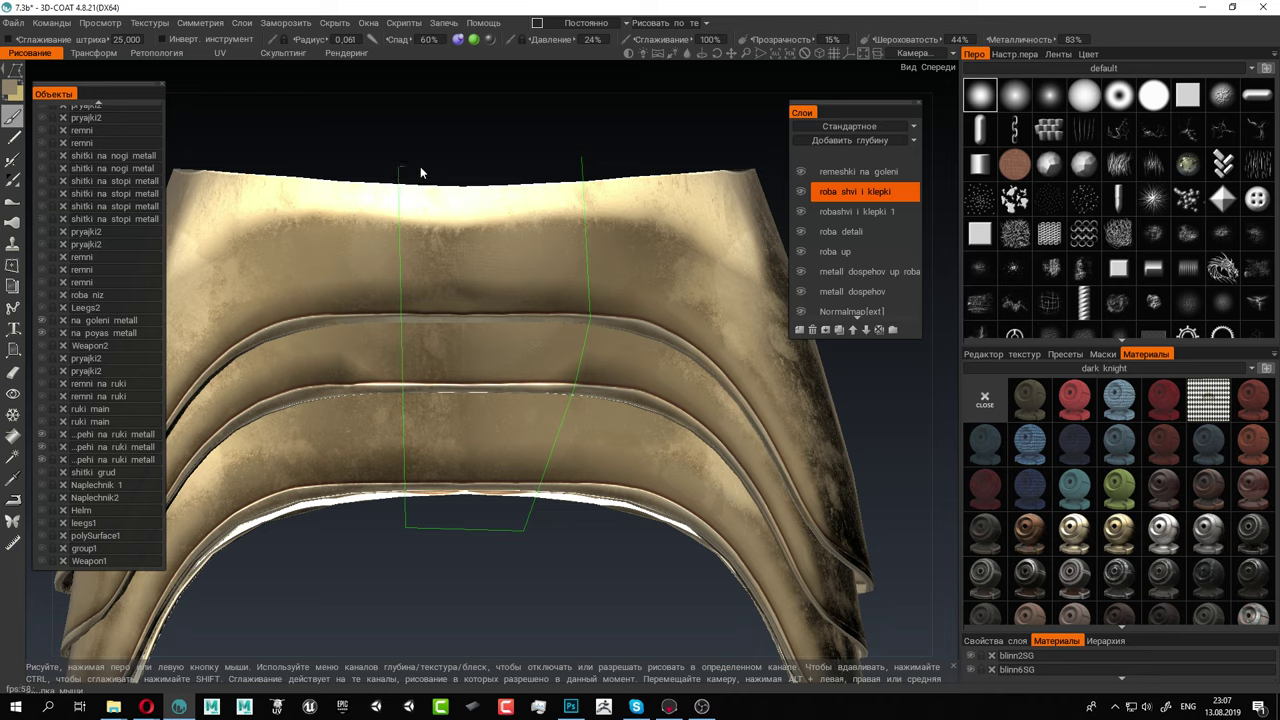
left_click(580, 156)
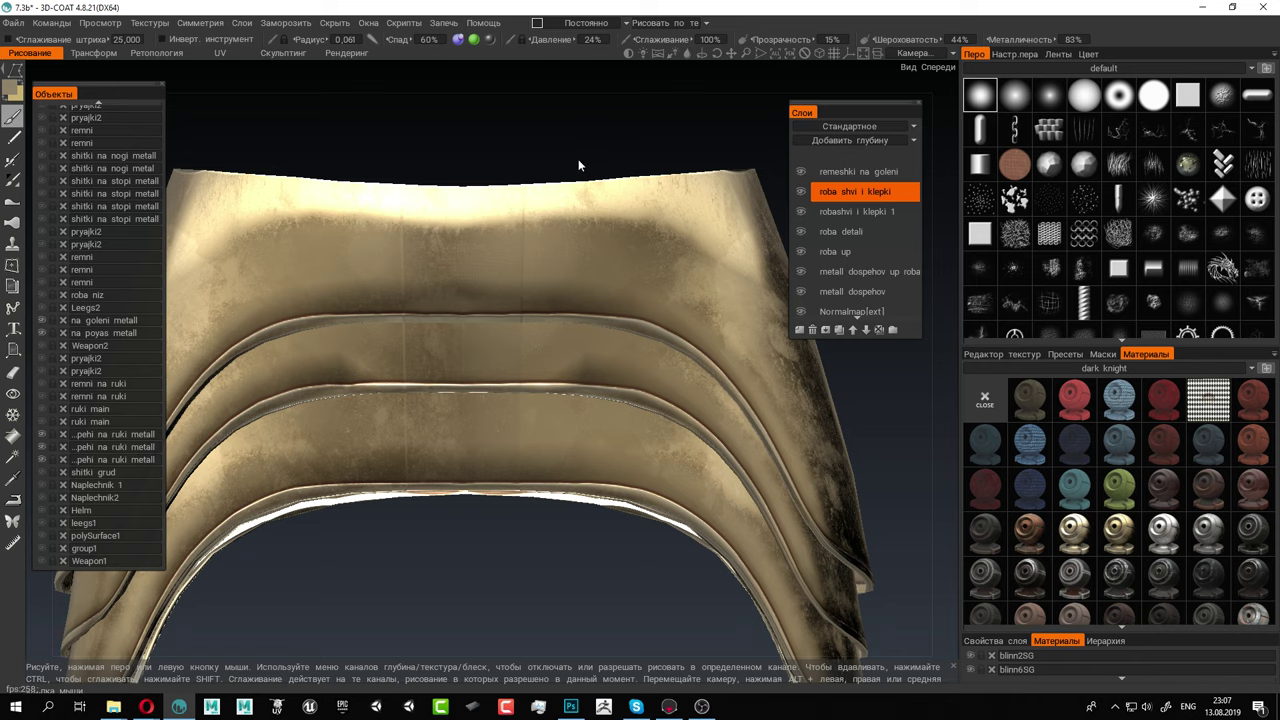
Set the brush pressure to 37%, try a wider outlined band on the waist armor, and undo the fill
left_click_drag(558, 41, 572, 40)
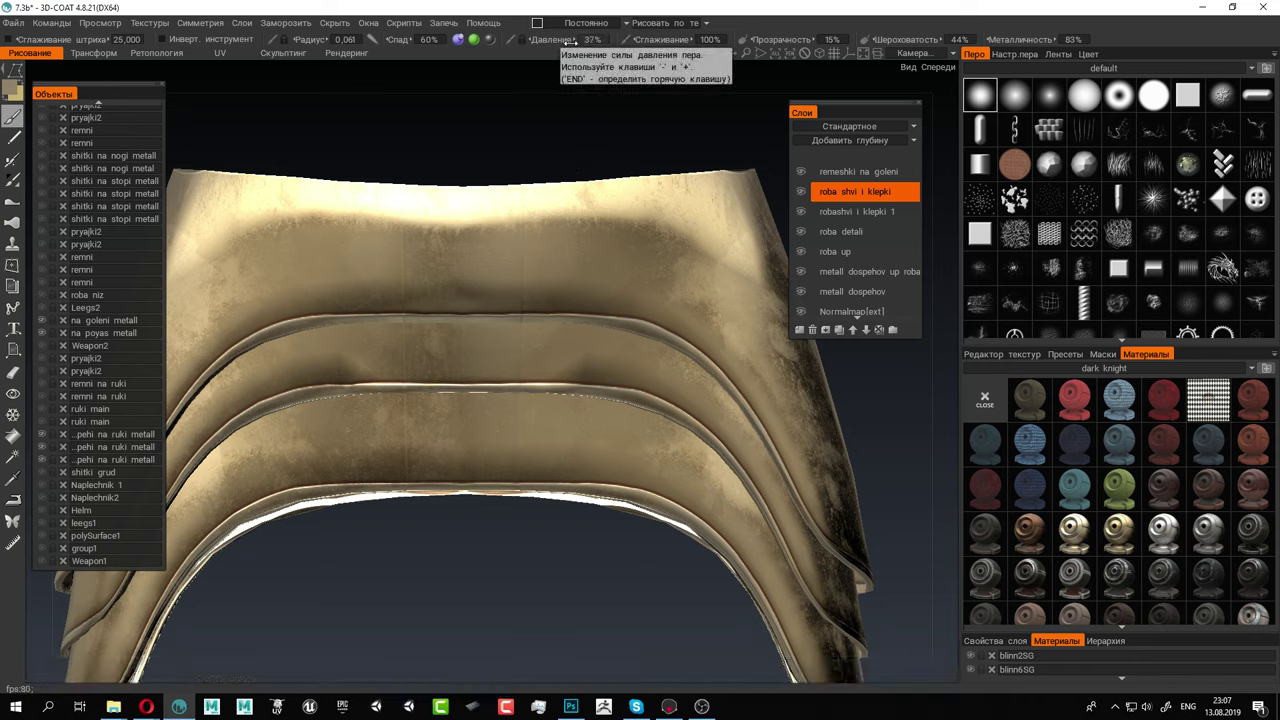
mouse_move(625, 388)
left_mouse_down()
mouse_move(620, 153)
mouse_move(358, 157)
mouse_move(334, 551)
mouse_move(530, 535)
left_mouse_up()
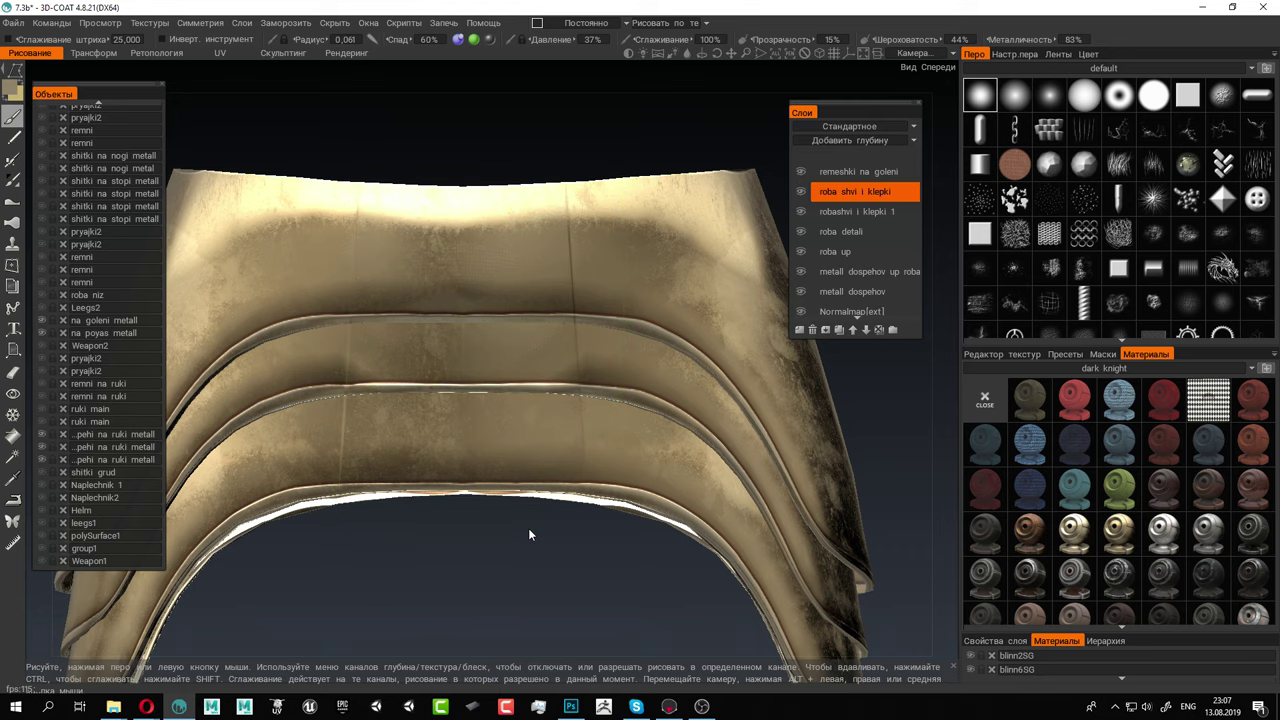
key("ctrl+z")
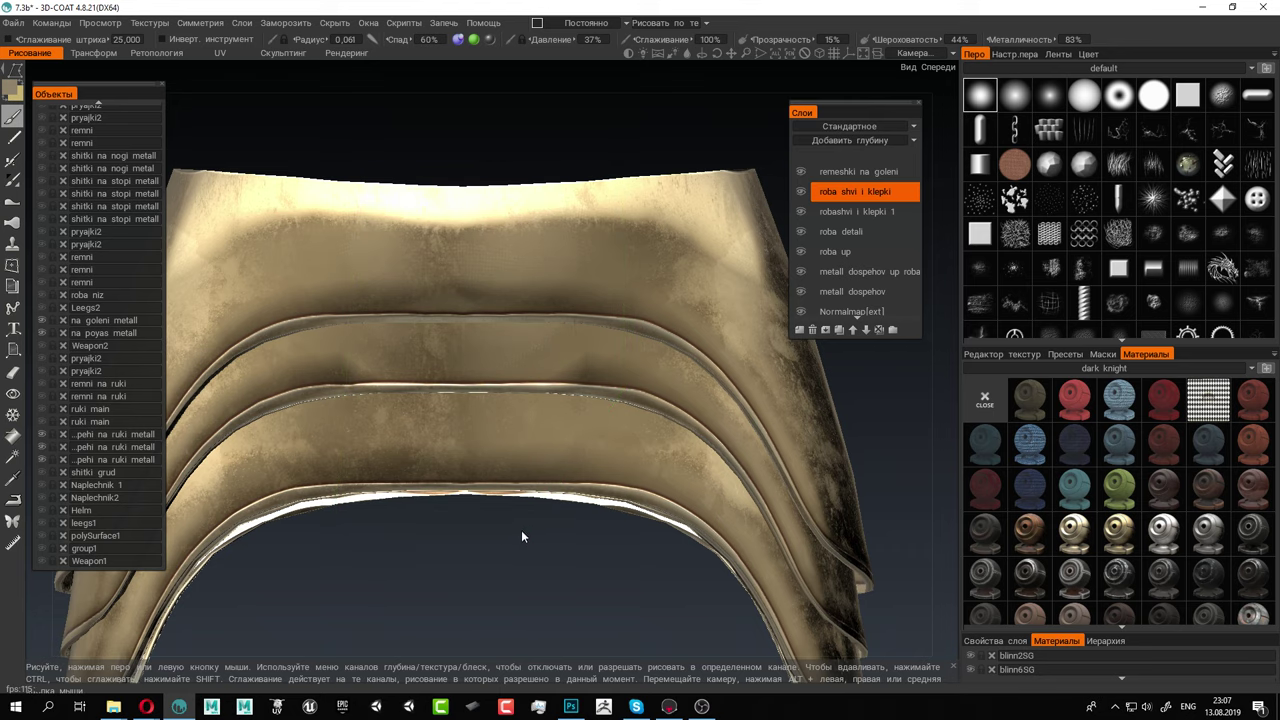
Set the brush opacity to 32%, try another closed, downward-narrowing band over the waist armor's middle, and undo the fill
right_click_drag(523, 534, 530, 554, "alt")
middle_click_drag(532, 494, 508, 512, "alt")
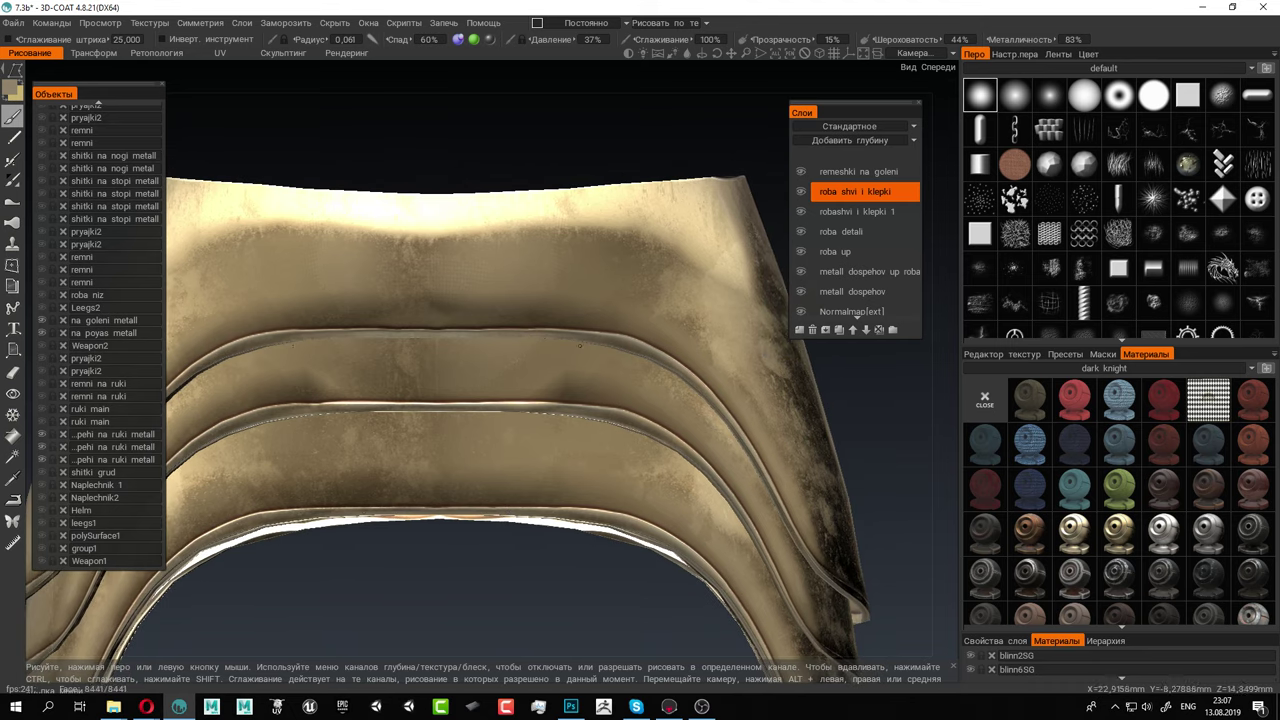
left_click_drag(785, 41, 802, 41)
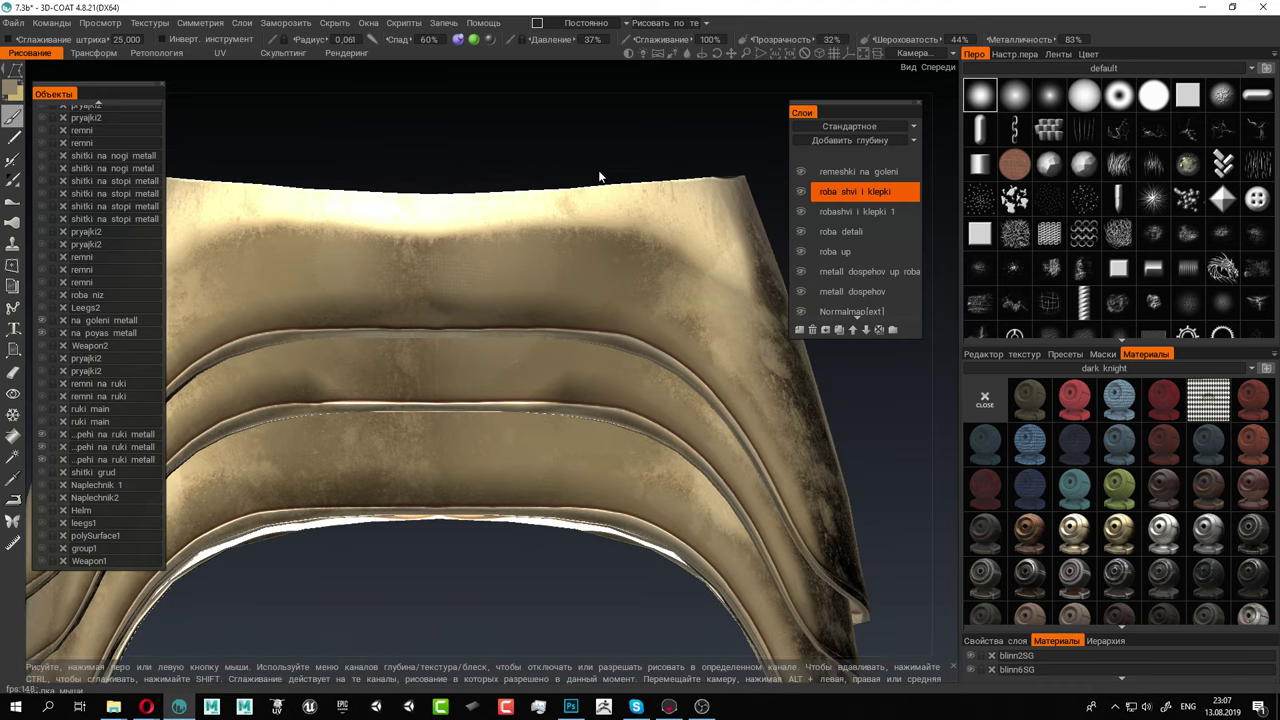
mouse_move(604, 166)
left_mouse_down()
mouse_move(603, 346)
mouse_move(500, 510)
left_mouse_up()
left_click(482, 560)
left_click(363, 556)
left_click(357, 157)
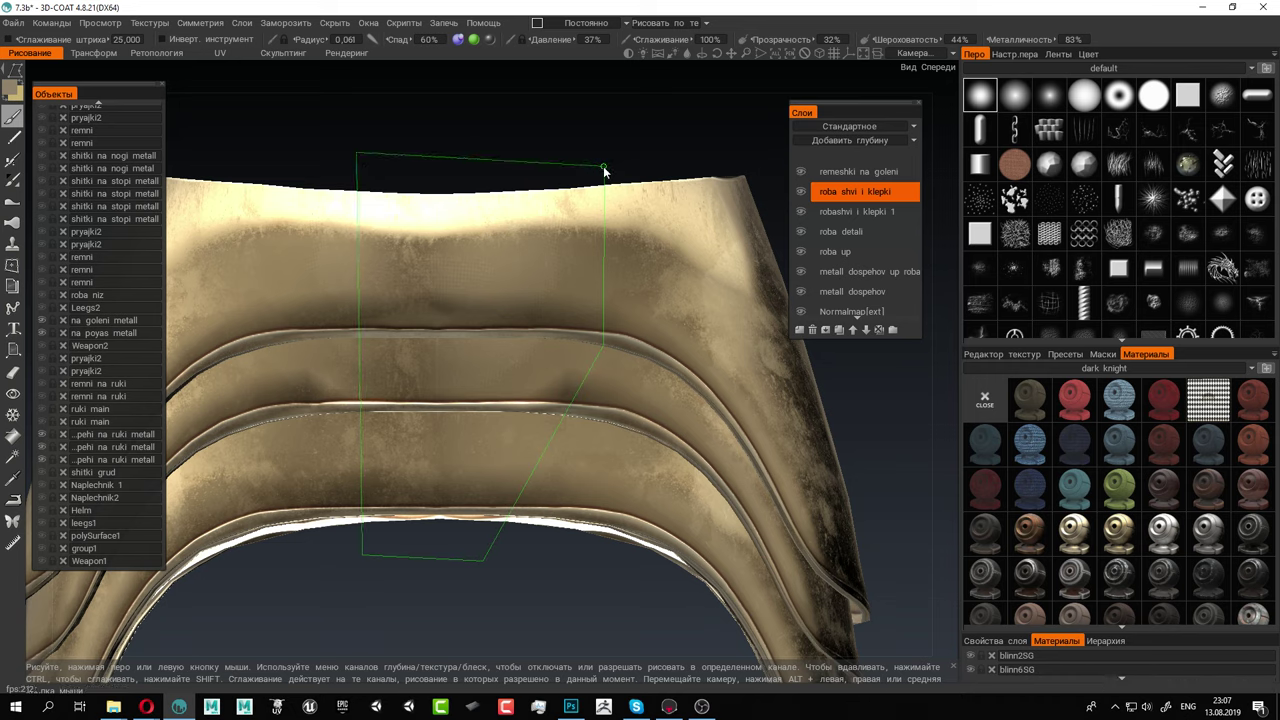
left_click(603, 170)
key("ctrl+z")
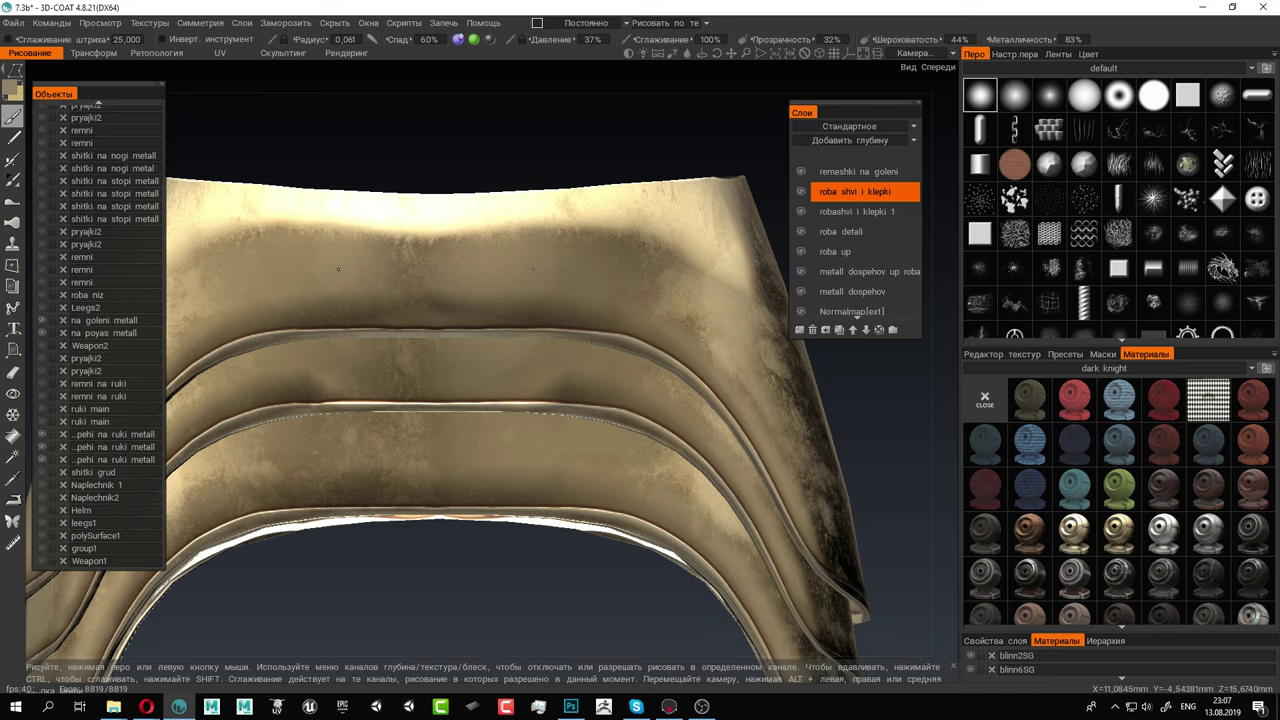
Display the available texture commands
left_click(159, 25)
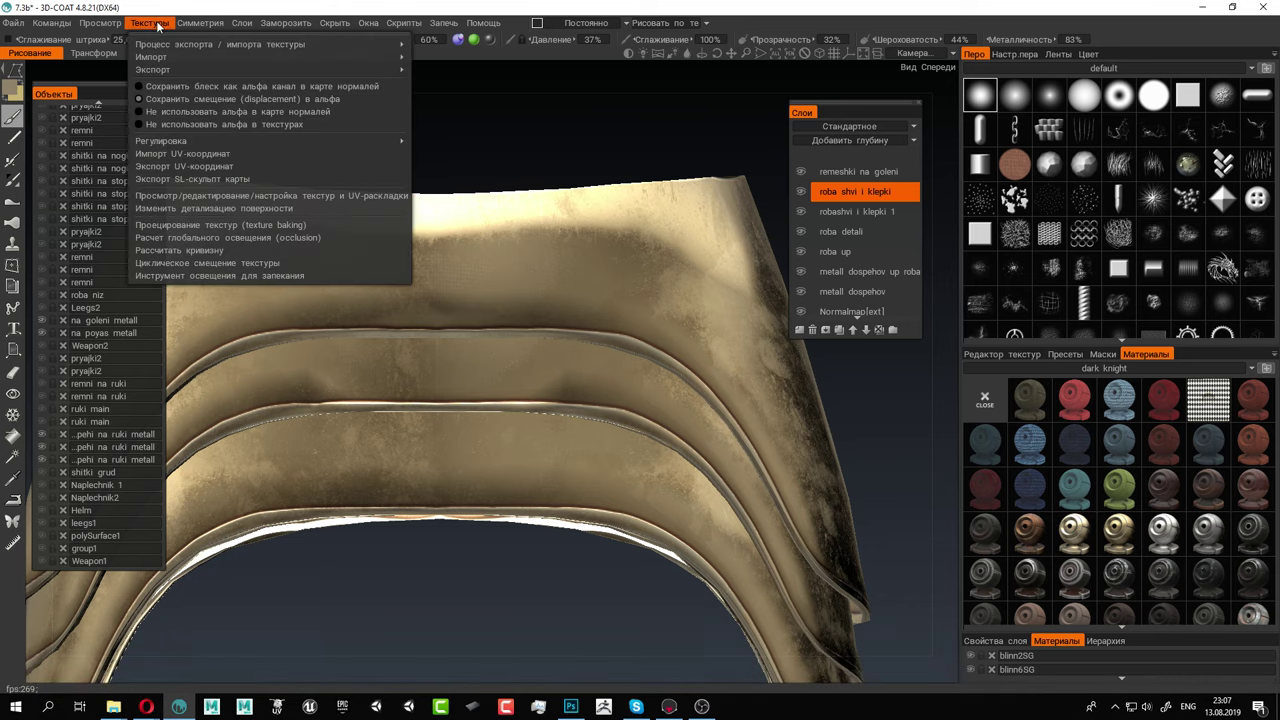
Open the symmetry settings and display the X-axis symmetry plane on the armour
left_click(157, 27)
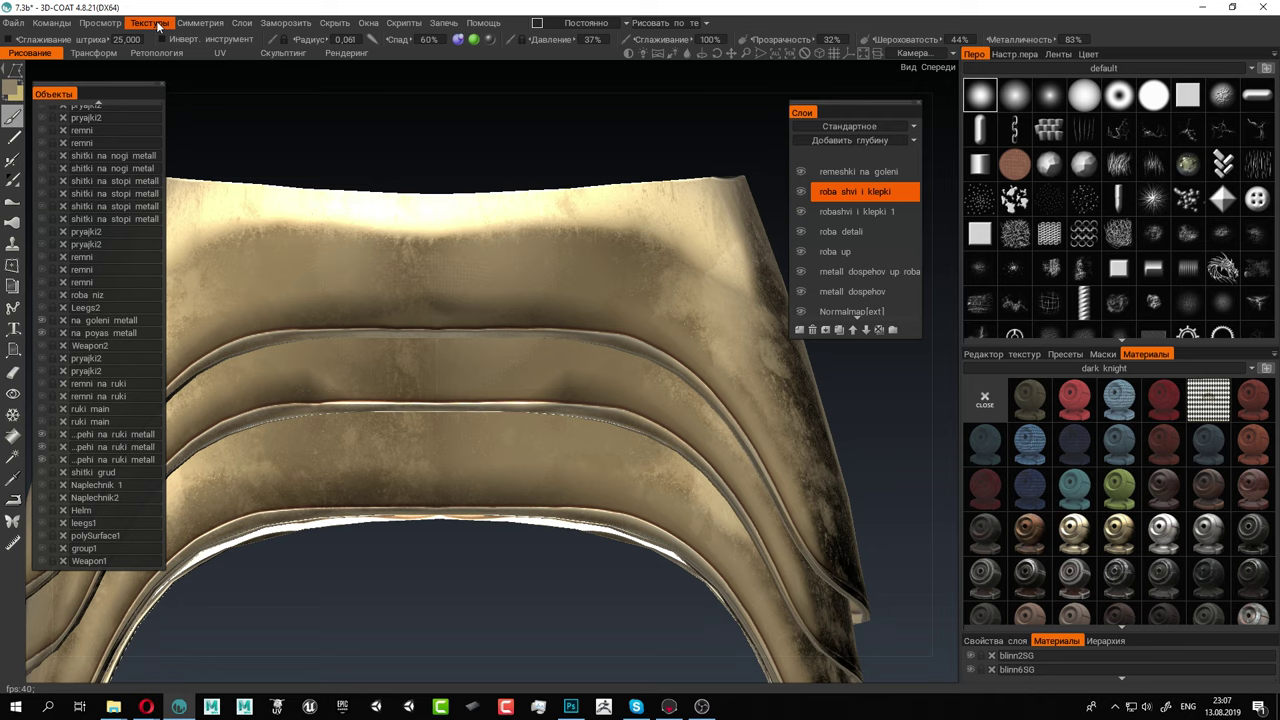
left_click(157, 26)
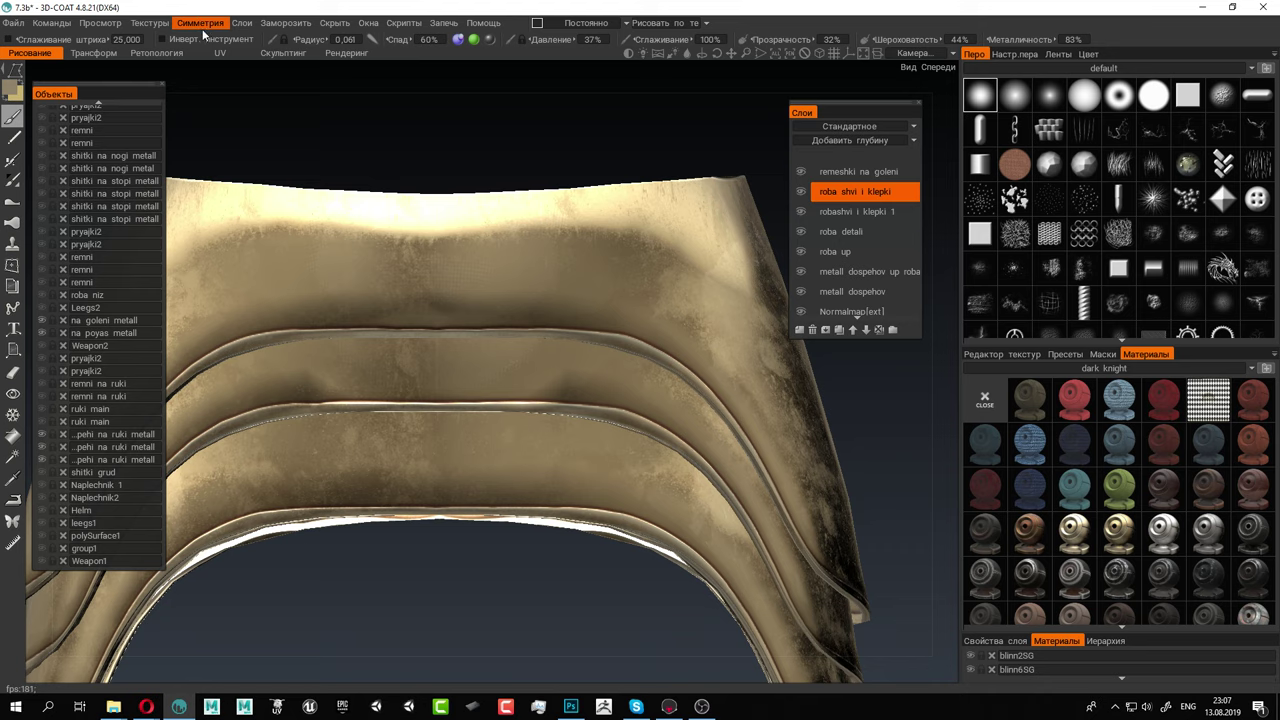
left_click(213, 68)
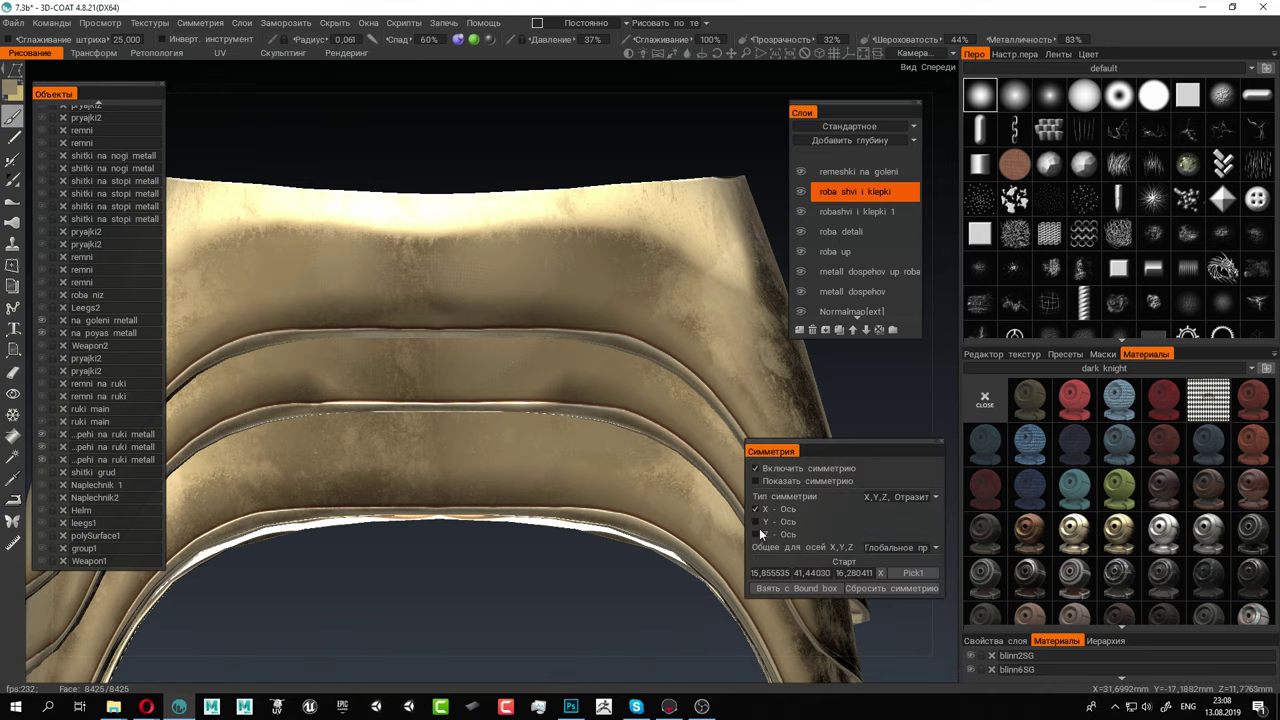
left_click(757, 482)
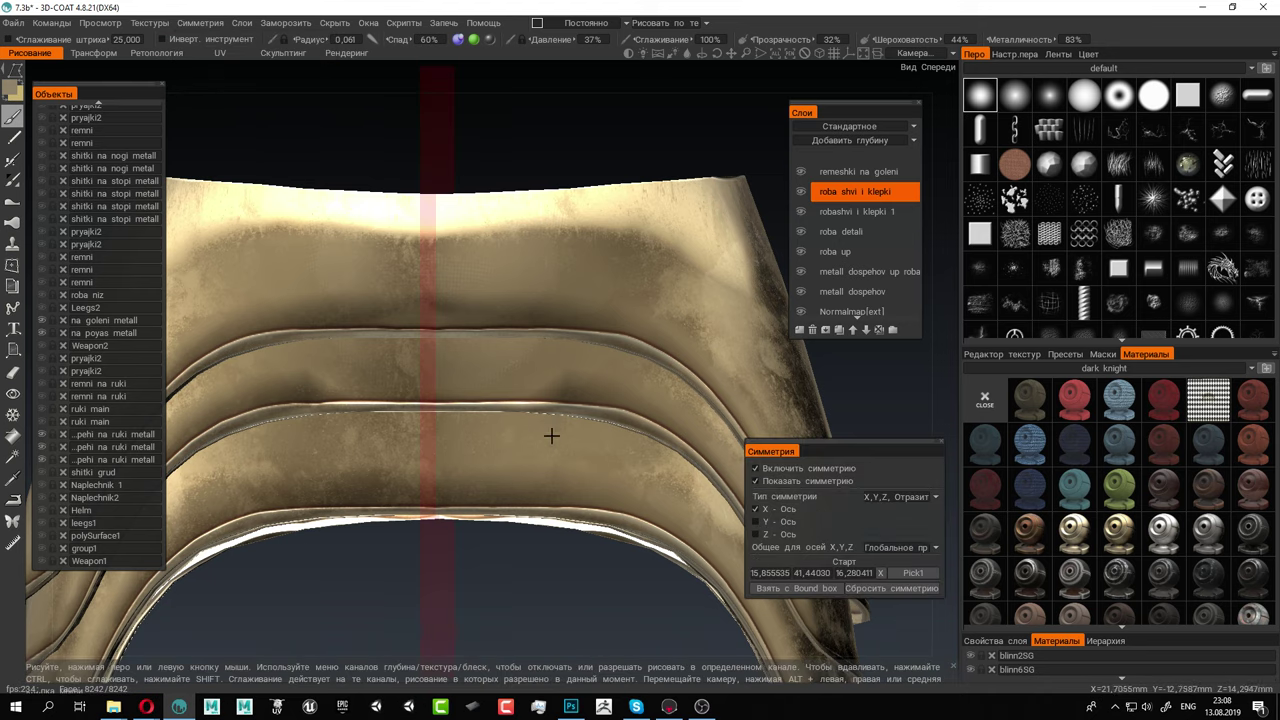
Try to engrave a closed polygonal seam on the front plates, from the upper edge down to the bottom band and back along the centre
left_click_drag(552, 434, 474, 412, "alt")
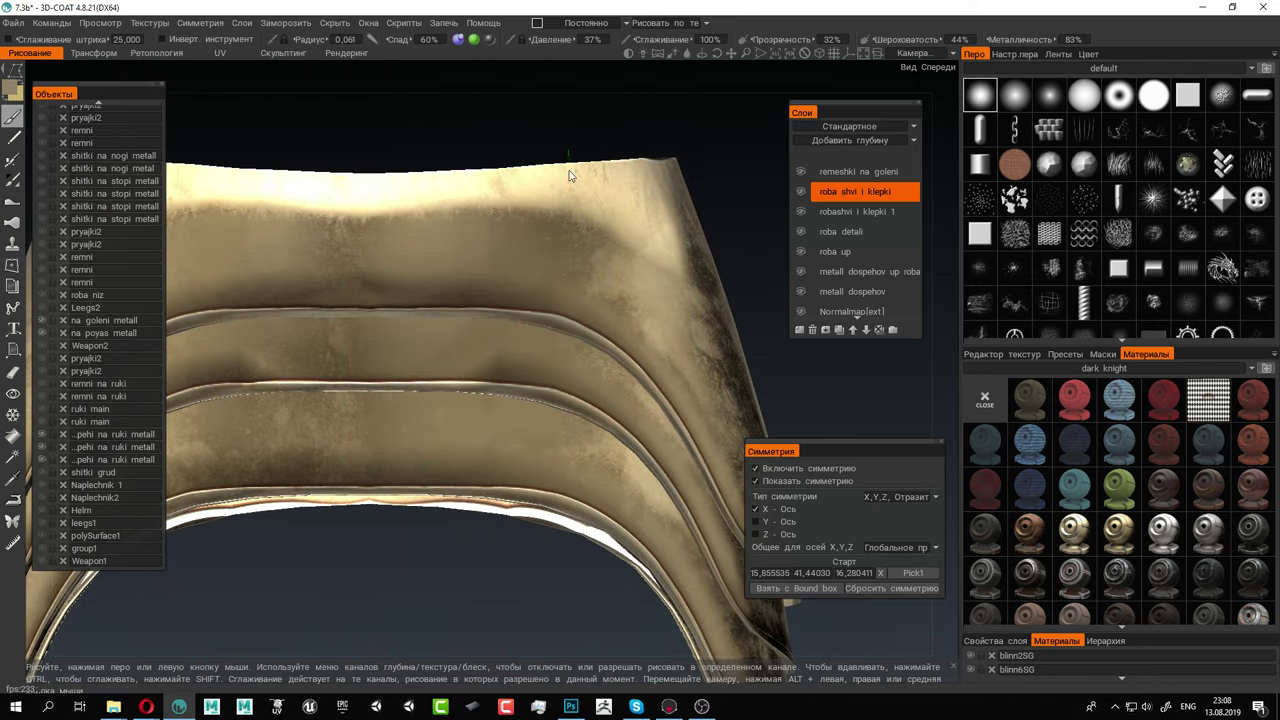
left_click(360, 546)
left_click(352, 136)
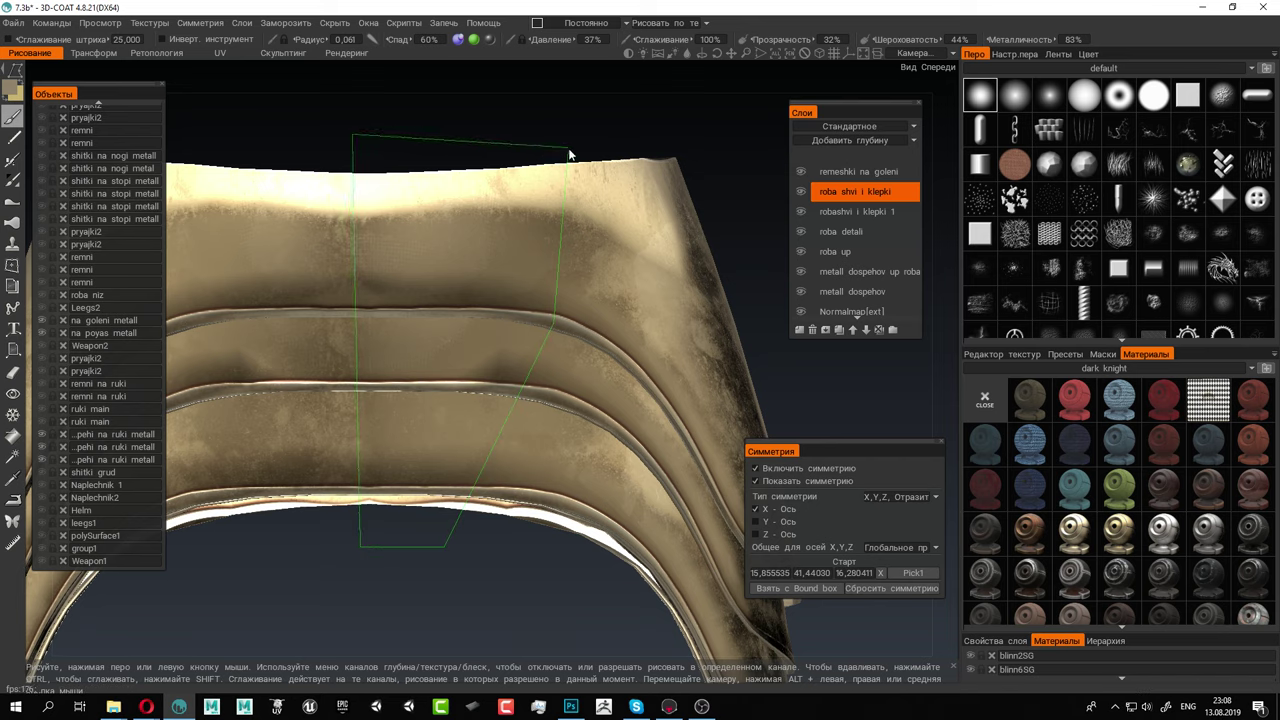
left_click(568, 155)
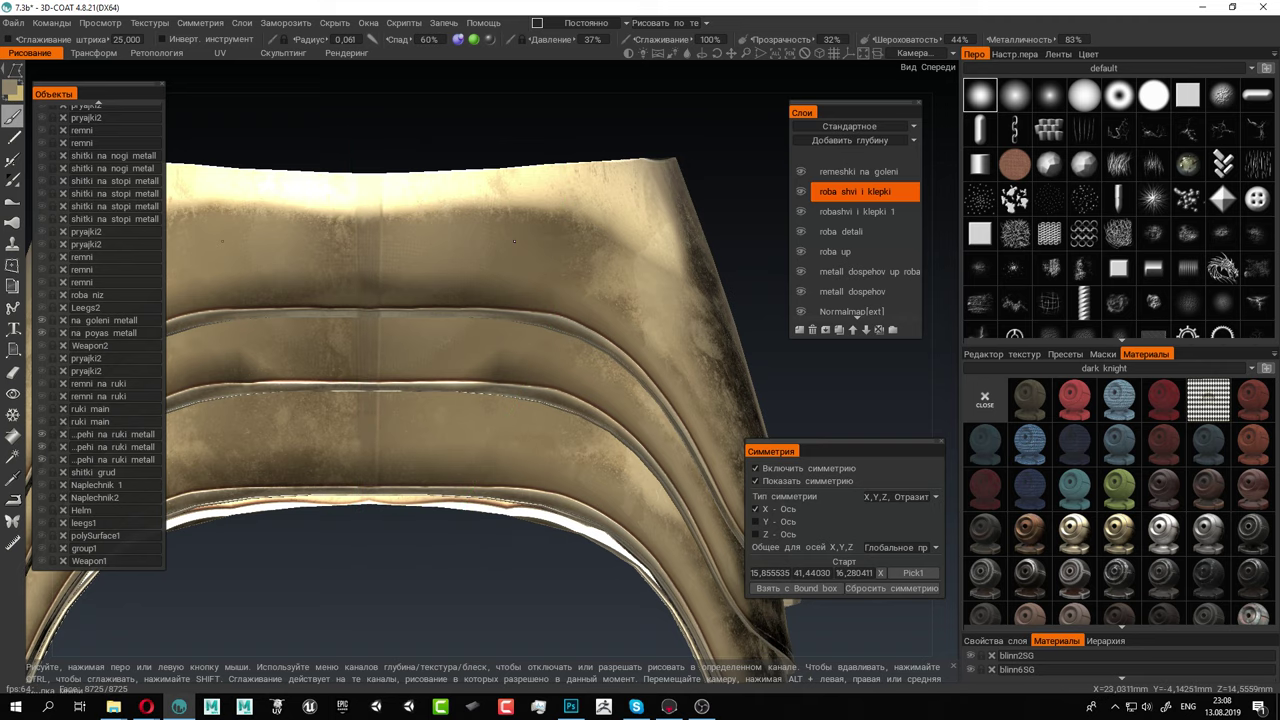
key("ctrl+z")
Engrave a mirrored panel seam from the upper edge down across the bands, closing its outline just past the symmetry plane
left_click(544, 150)
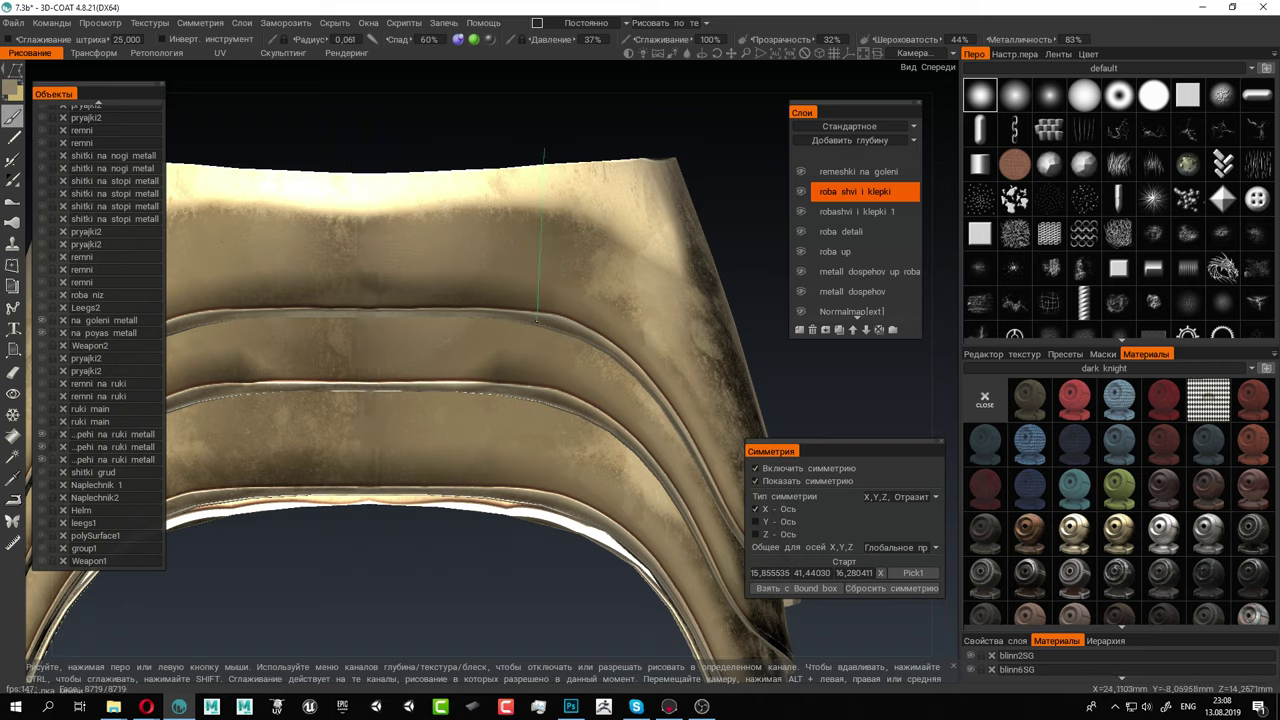
left_click(535, 322)
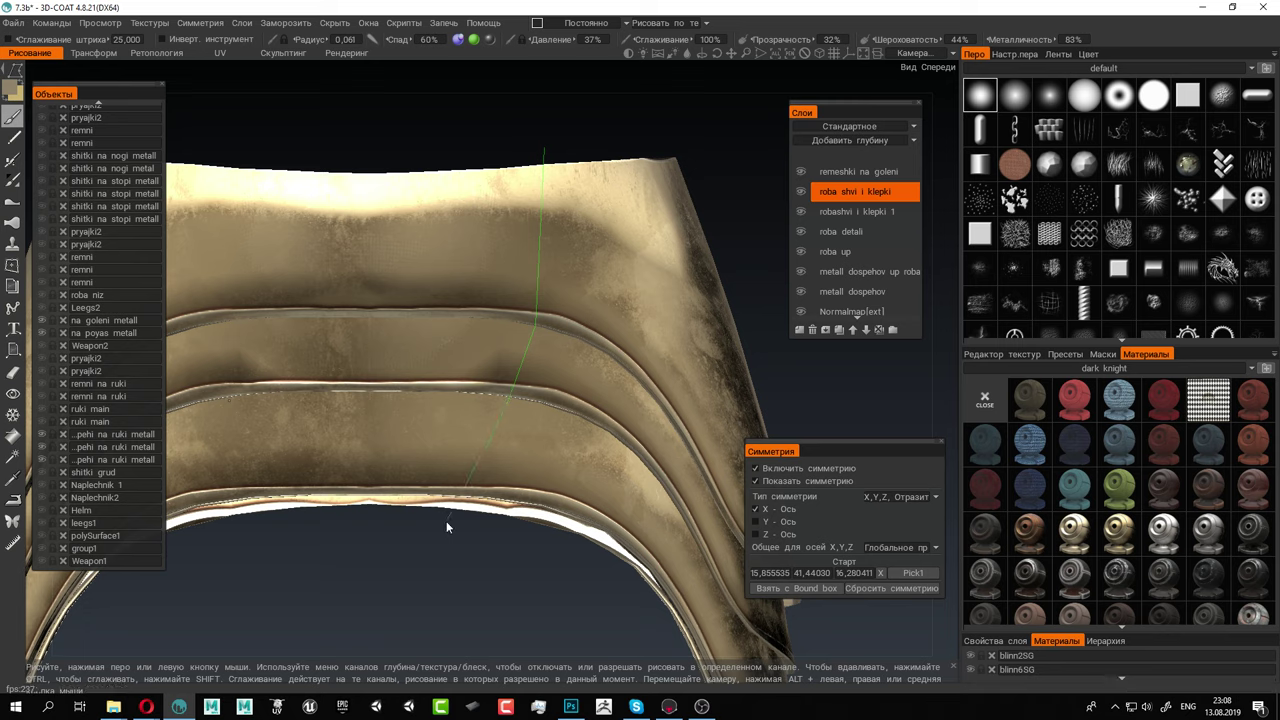
left_click(365, 517)
left_click(361, 148)
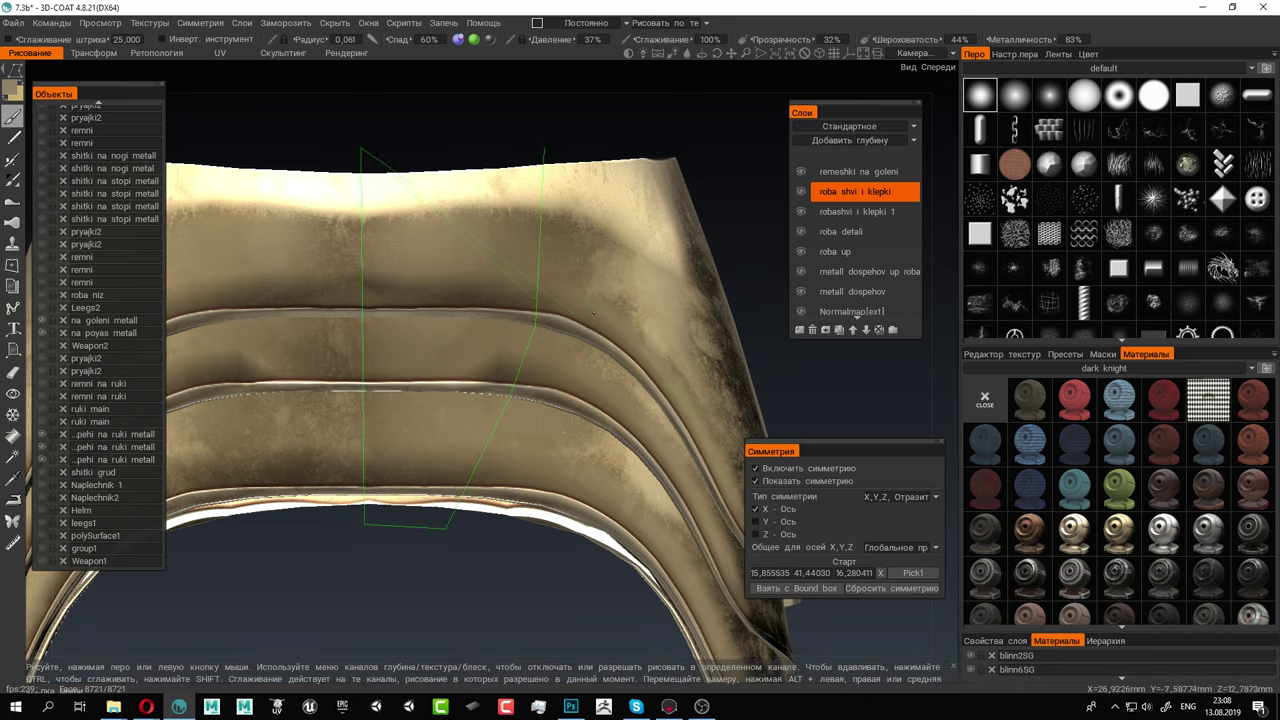
left_click_drag(384, 156, 416, 157, "alt")
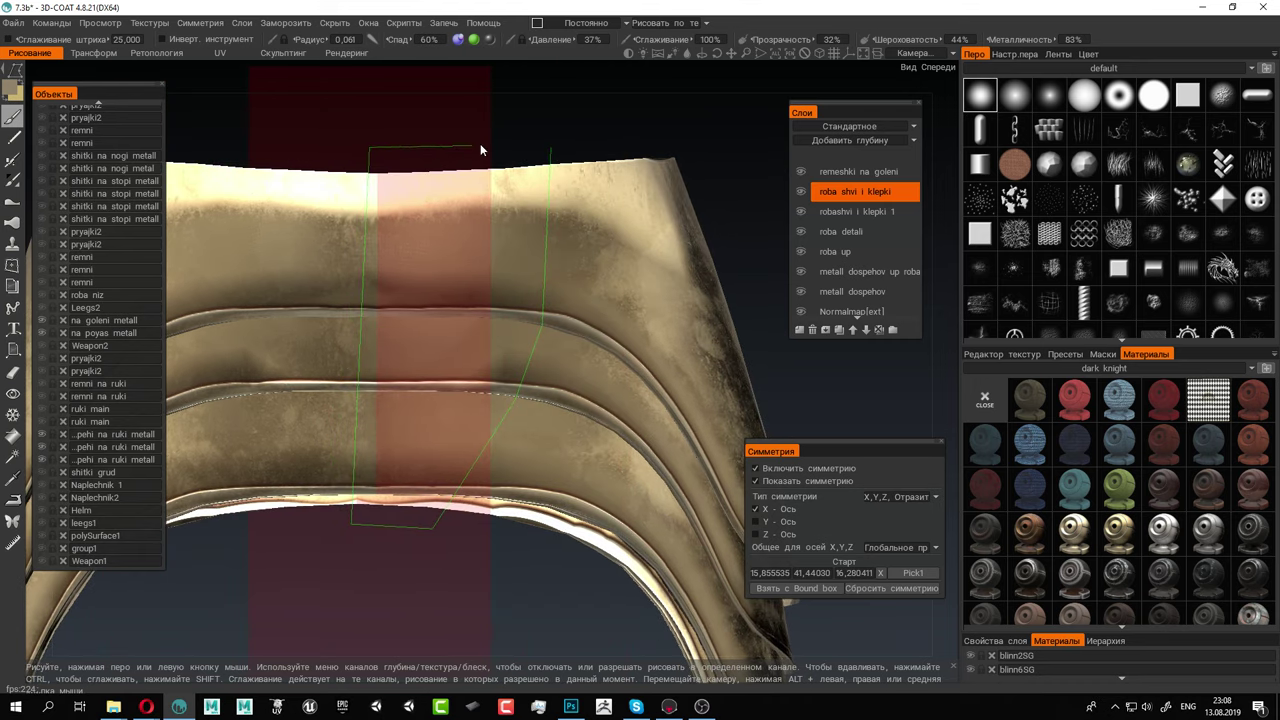
left_click(549, 149)
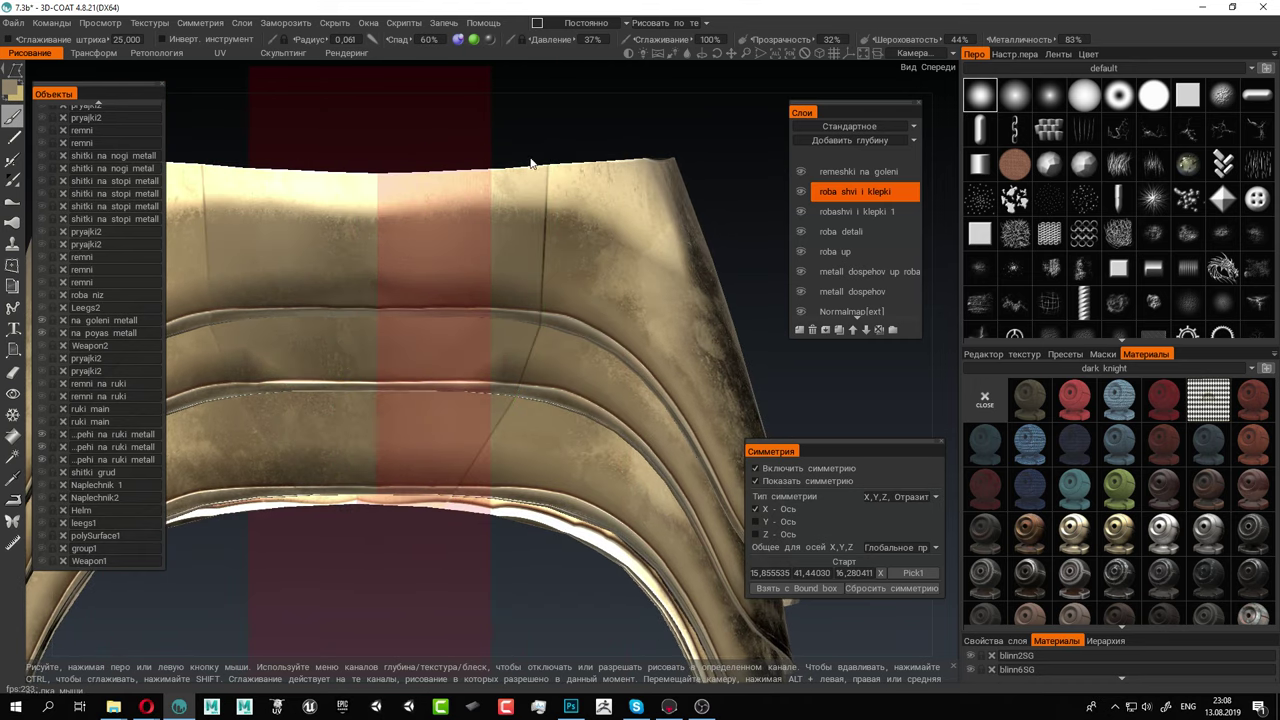
left_click_drag(534, 163, 503, 180, "alt")
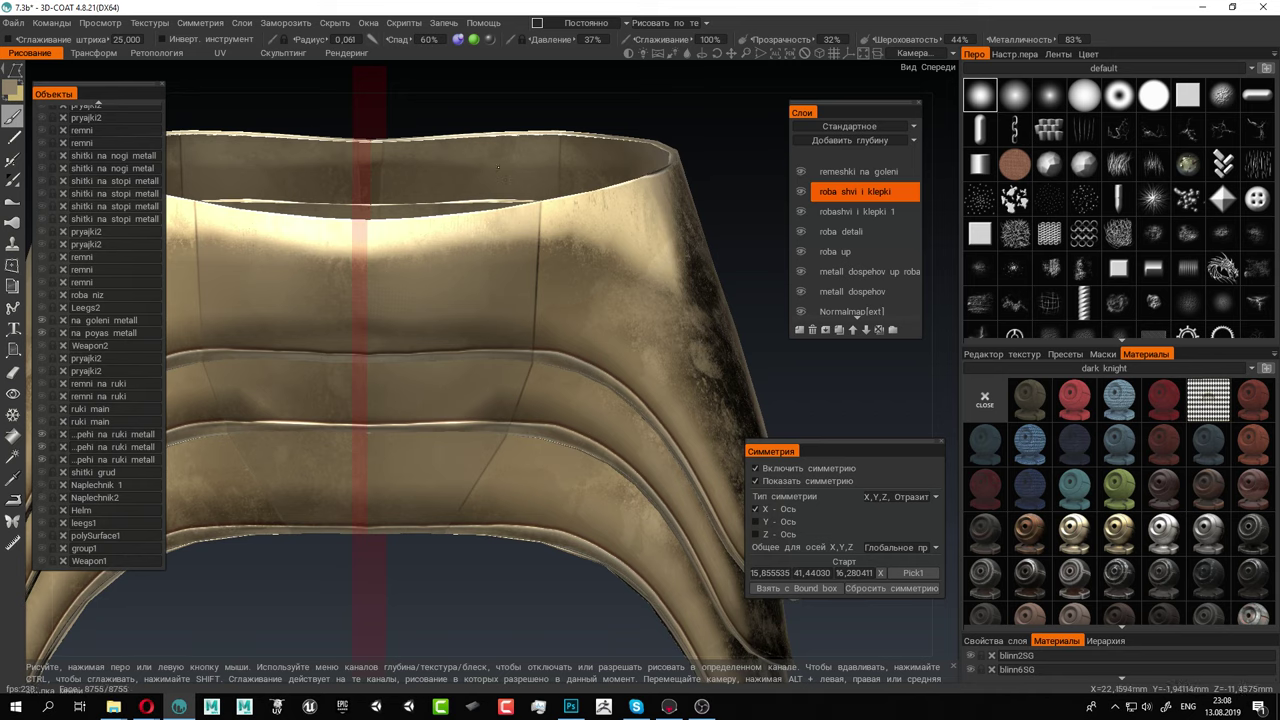
Switch to single brush stamps with radius 0.389 and place three rivets along the bottom band's lower rim, from the seam to the centre
left_click(36, 70)
mouse_move(520, 346)
left_mouse_down("alt")
mouse_move(518, 298)
mouse_move(440, 417)
left_mouse_up("alt")
right_click_drag(440, 417, 520, 466, "alt")
left_click_drag(520, 466, 458, 344, "alt")
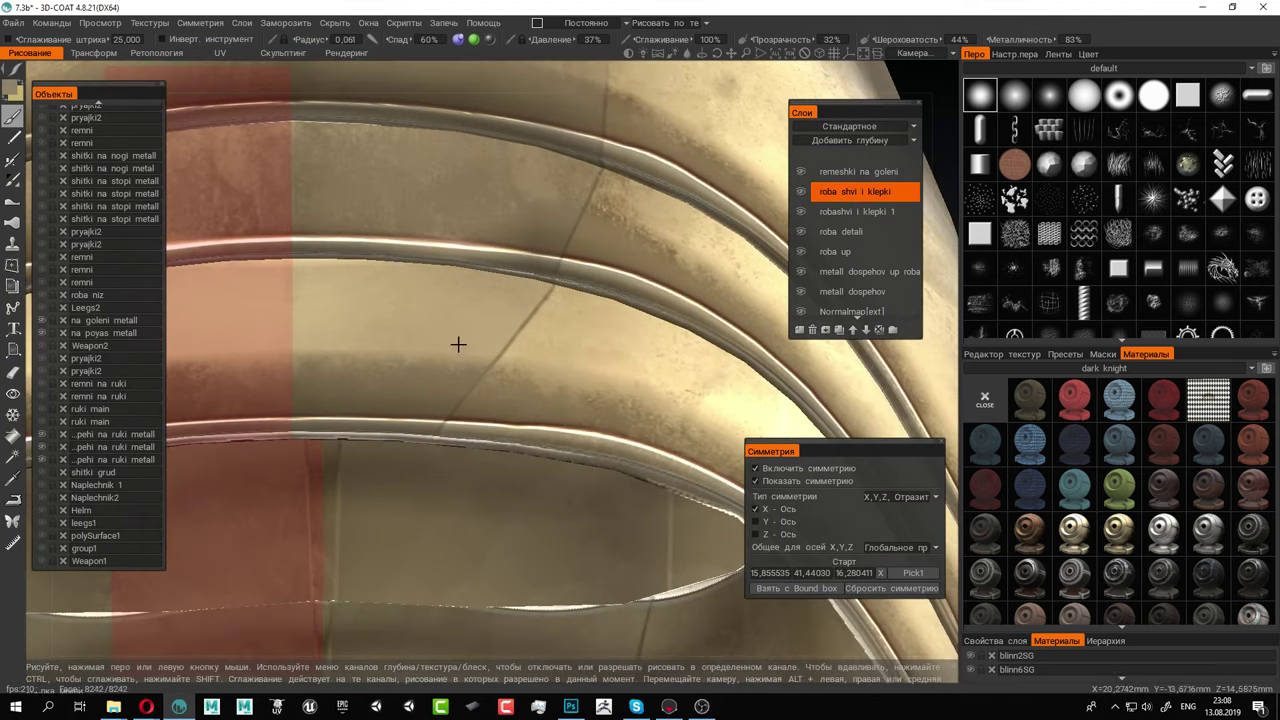
mouse_move(428, 412)
right_mouse_down("alt")
mouse_move(501, 463)
mouse_move(422, 418)
right_mouse_up("alt")
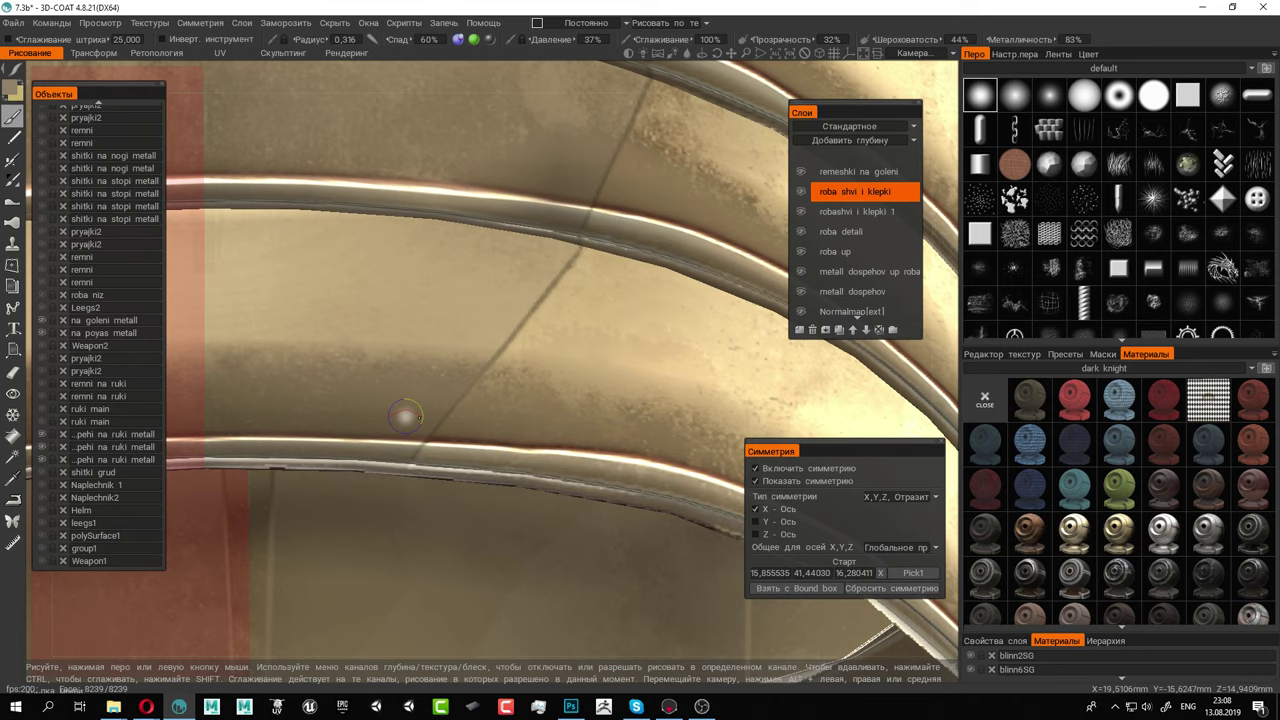
left_click(407, 415)
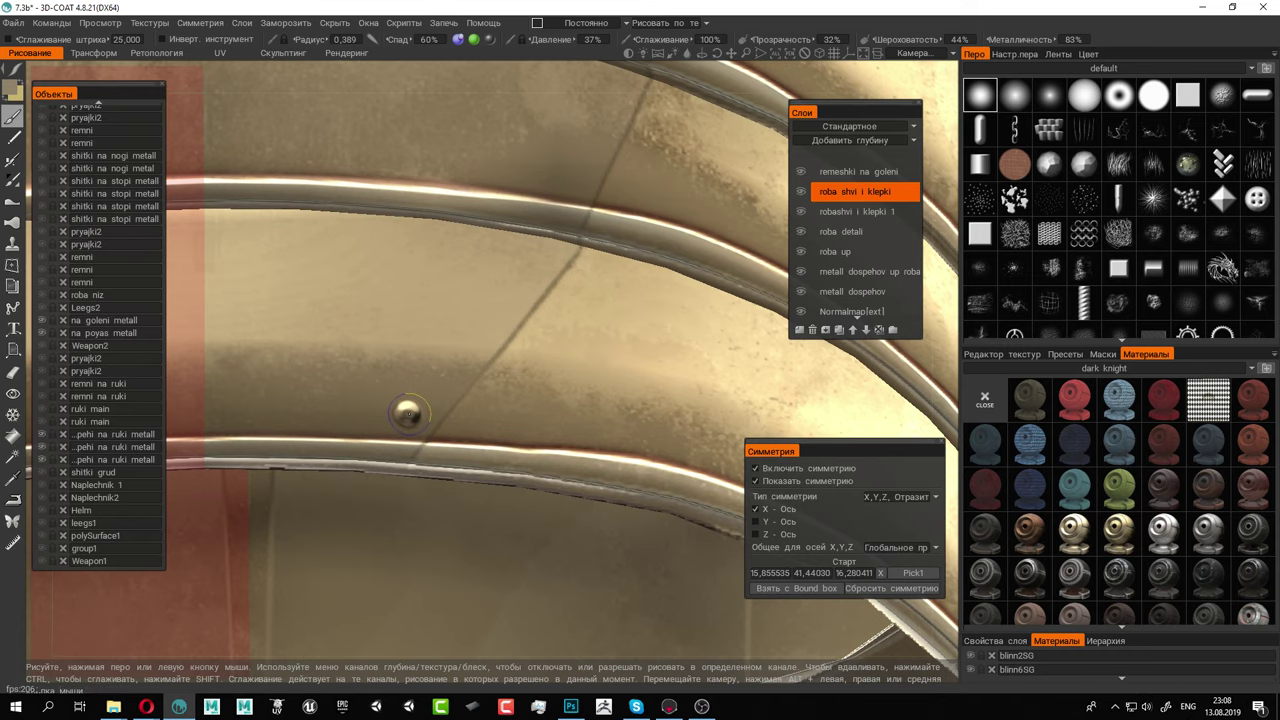
middle_click_drag(359, 390, 437, 396, "alt")
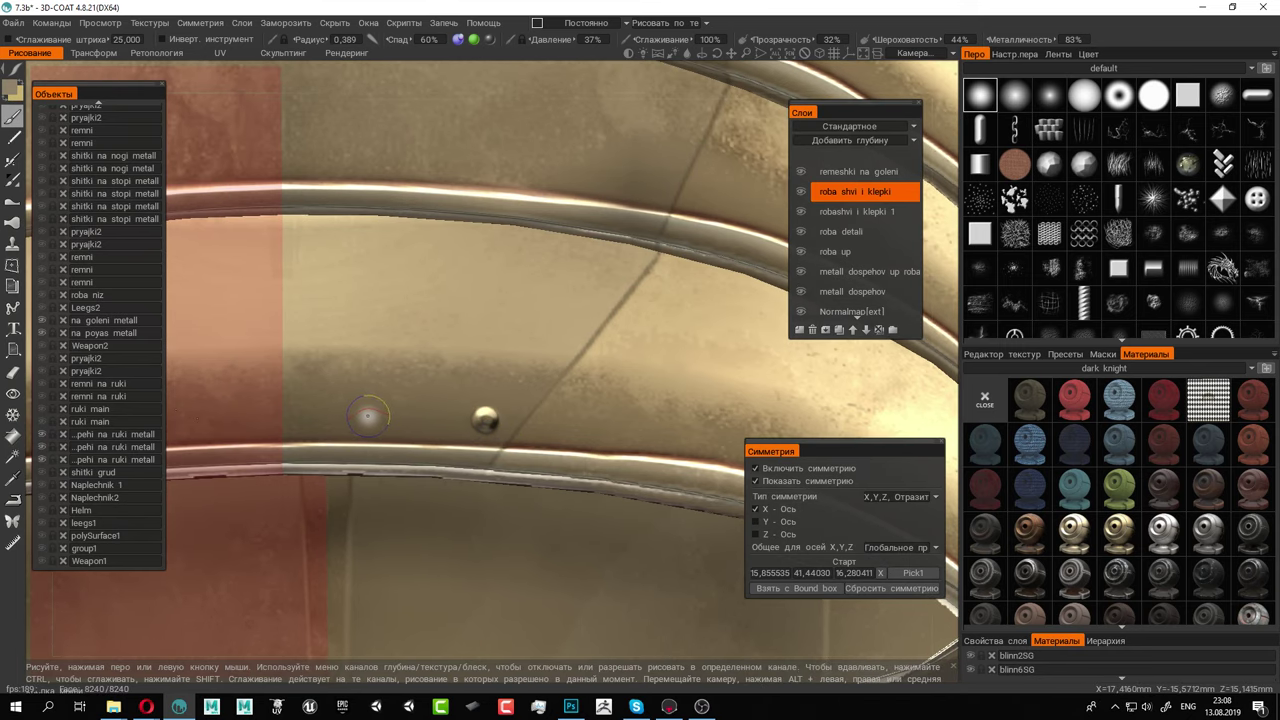
left_click(368, 416)
left_click(282, 418)
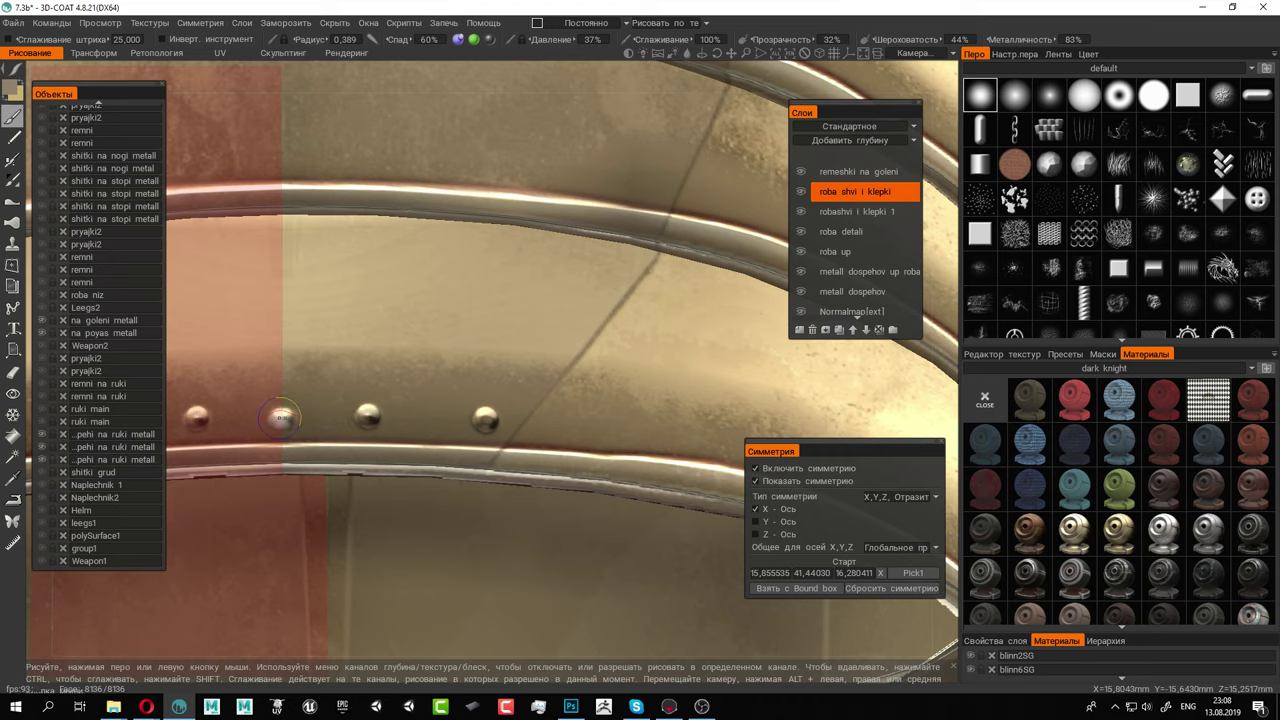
Place rivets along the inner side of the diagonal seam, one on the bottom band and two on the middle band
mouse_move(529, 343)
left_mouse_down("alt")
mouse_move(451, 409)
mouse_move(447, 432)
left_mouse_up("alt")
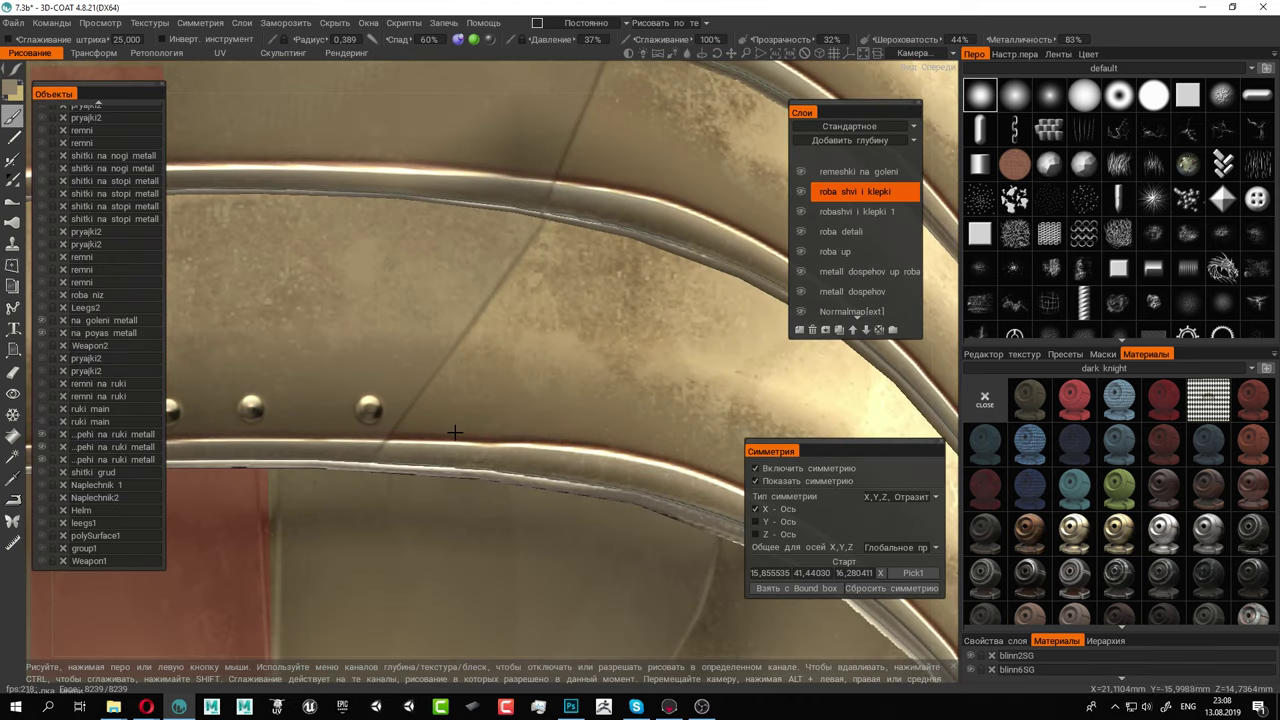
left_click(426, 332)
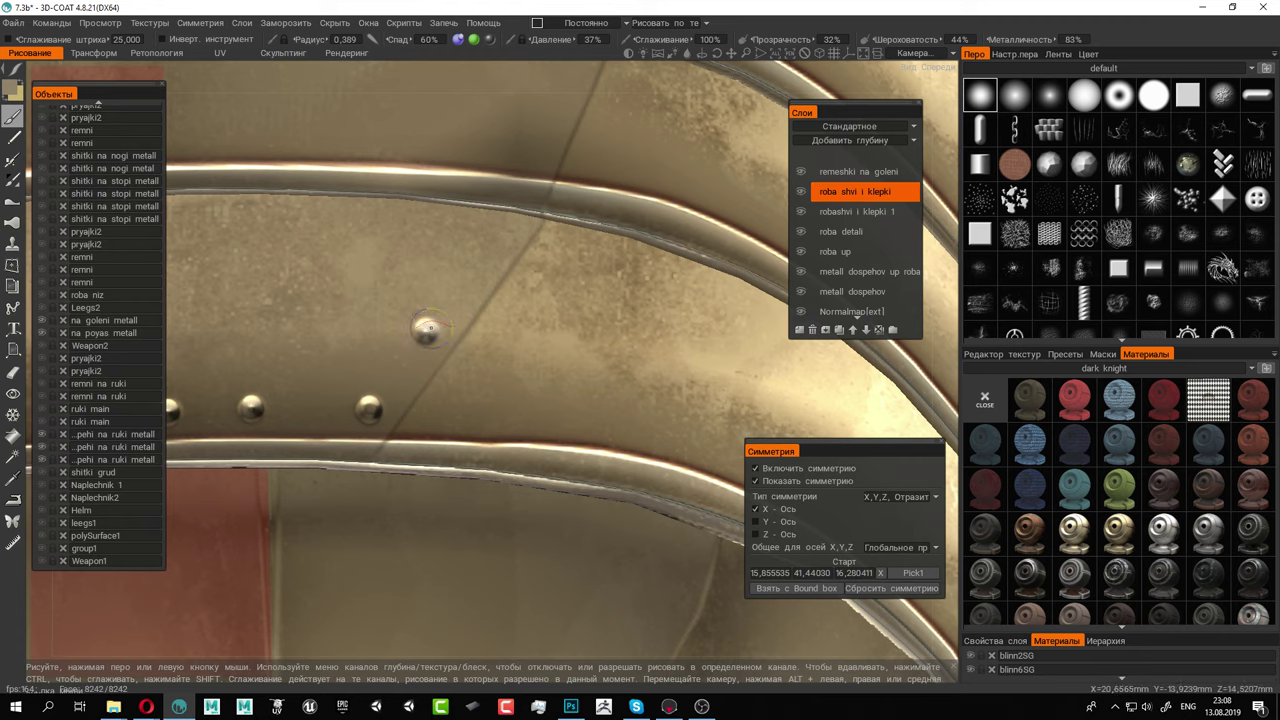
mouse_move(505, 242)
left_mouse_down("alt")
mouse_move(531, 194)
mouse_move(491, 398)
left_mouse_up("alt")
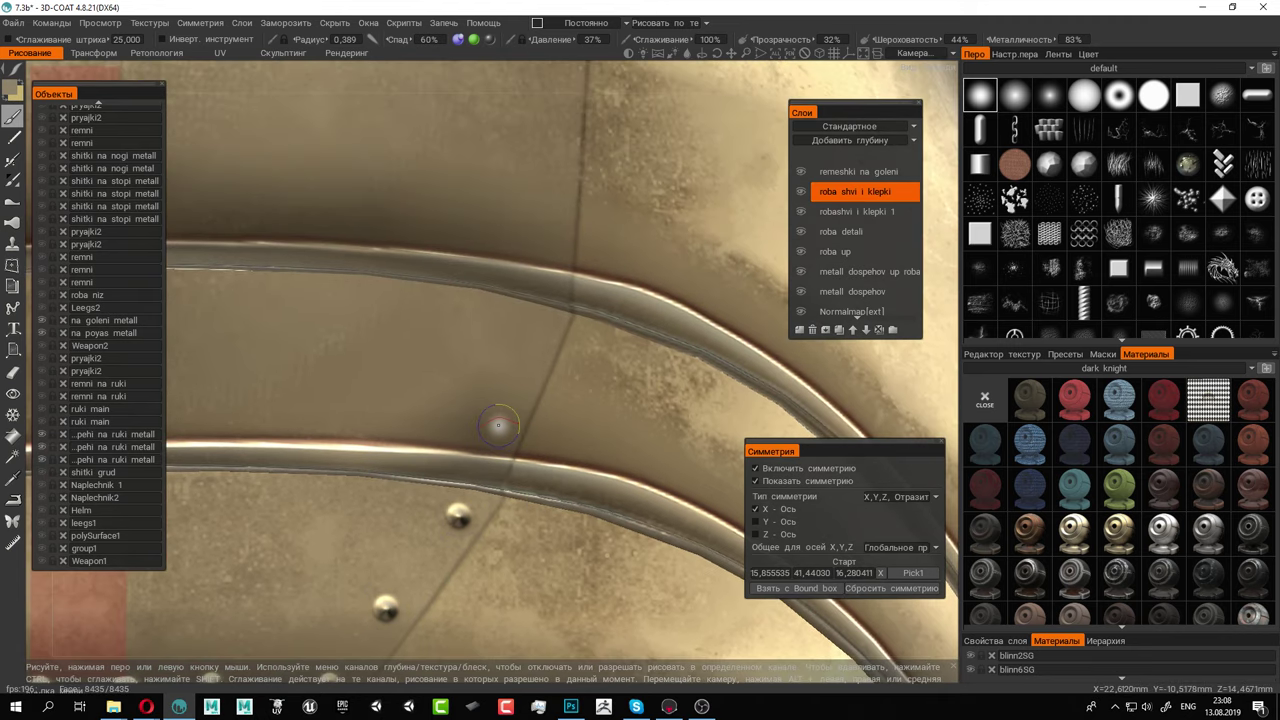
left_click(500, 420)
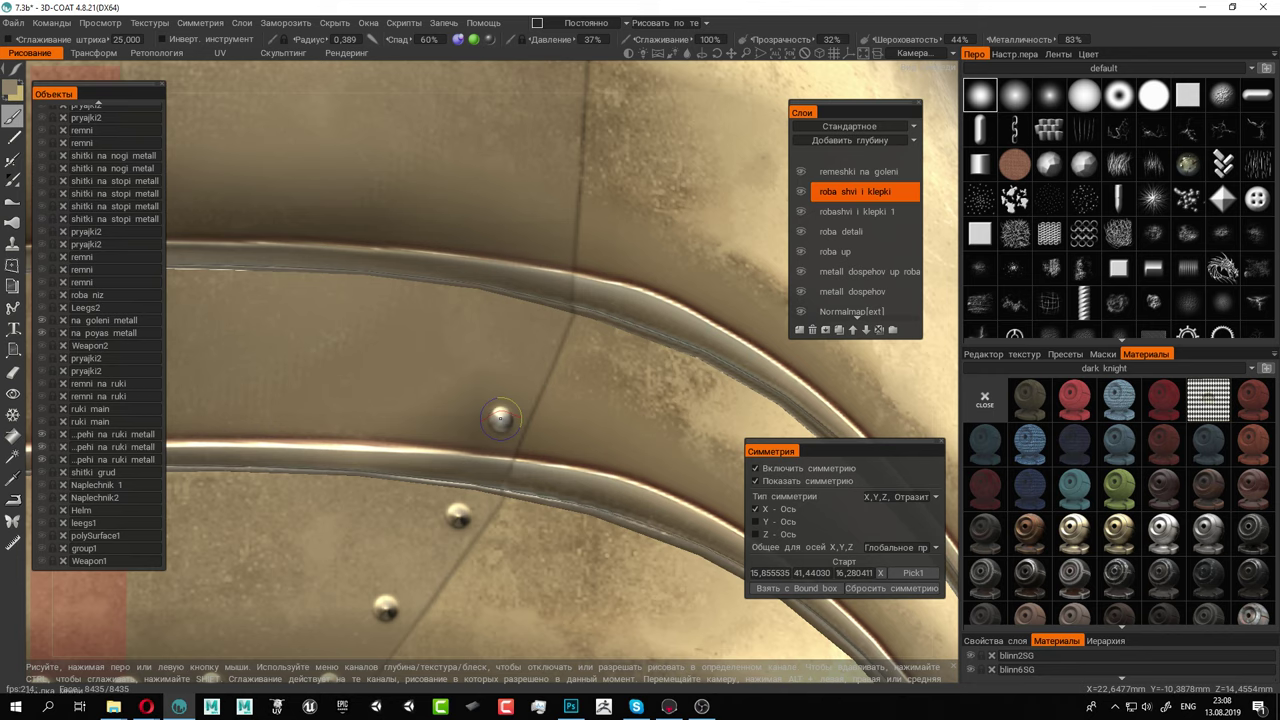
left_click(543, 323)
Place three rivets along the inner side of the seam on the top plate, ending at its upper edge
left_click_drag(594, 220, 537, 446, "alt")
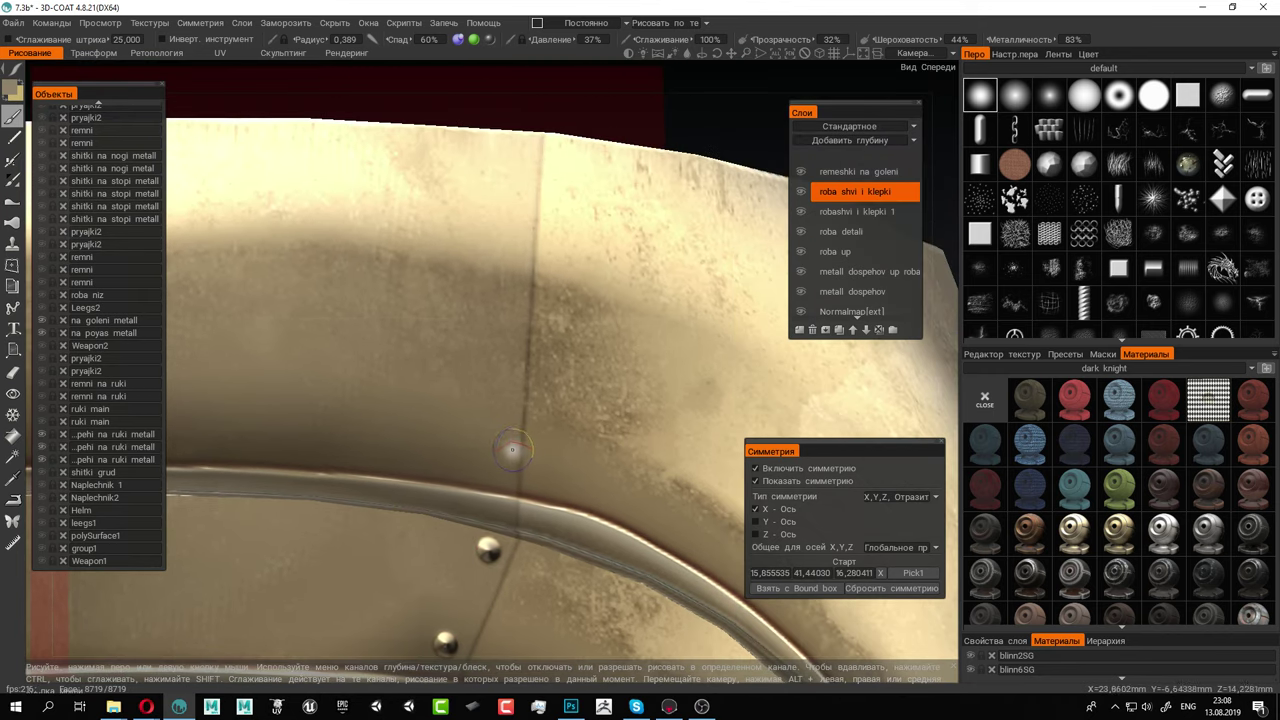
left_click(496, 443)
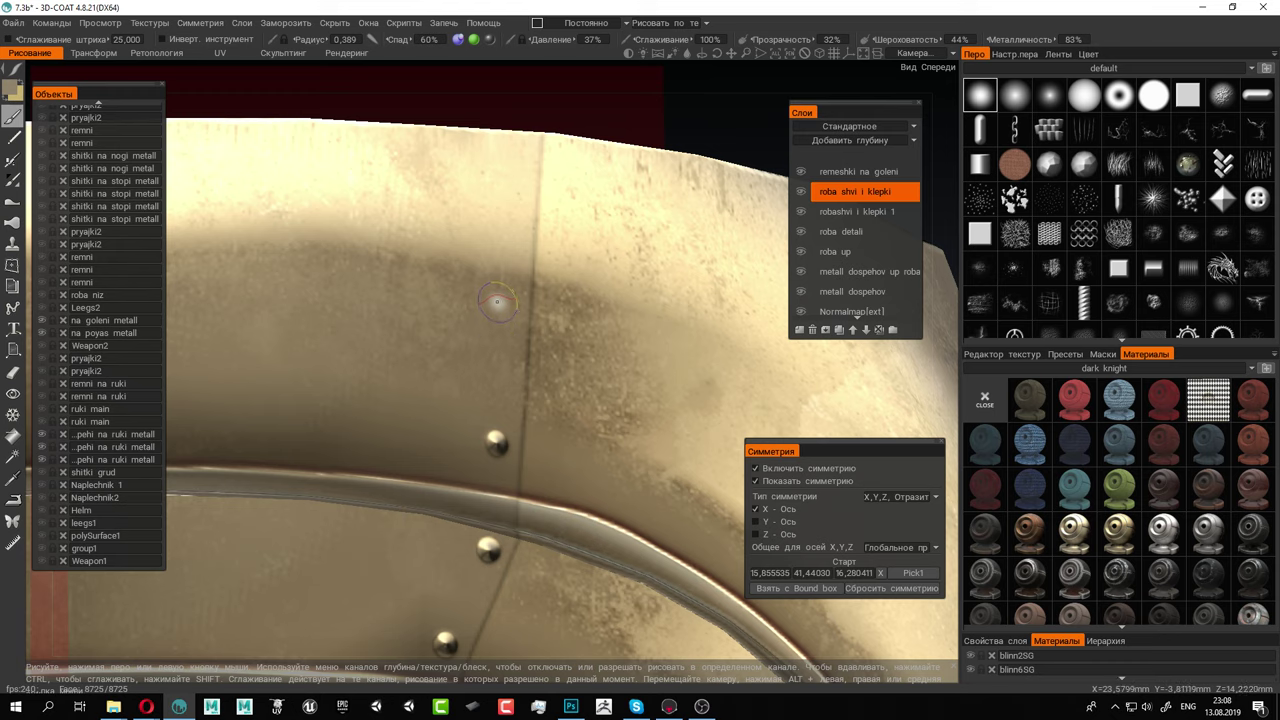
left_click(501, 309)
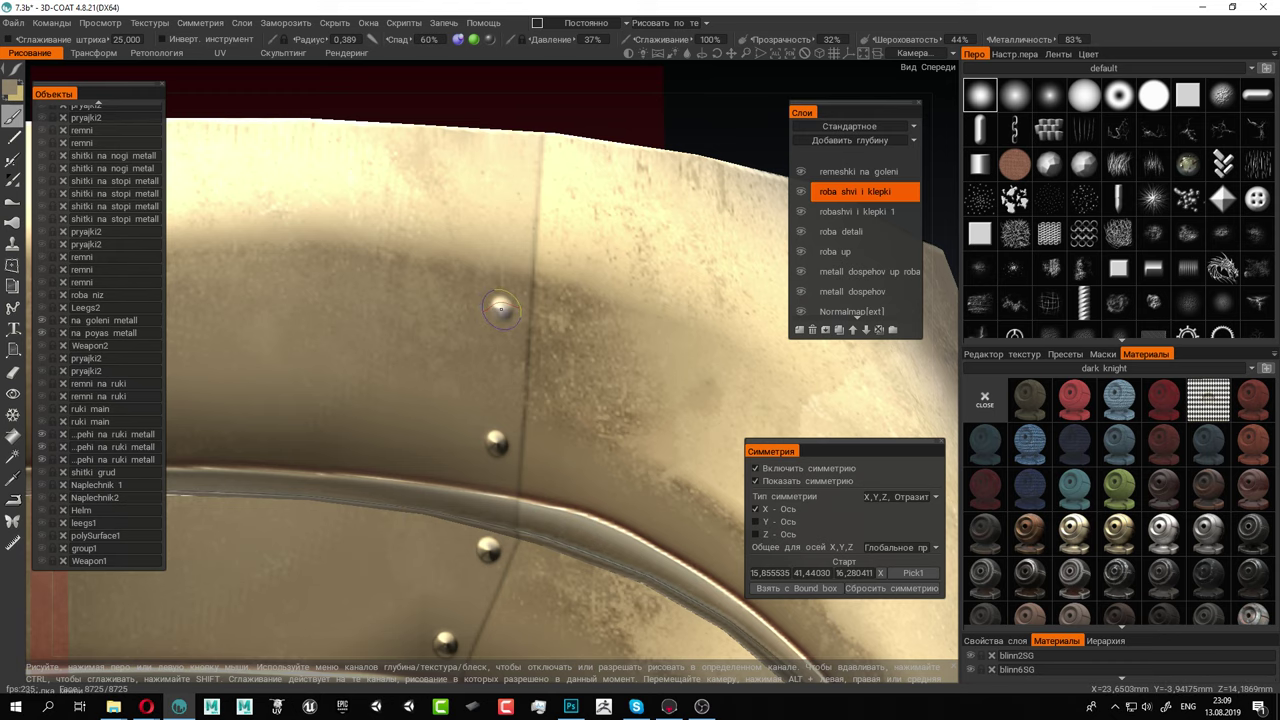
left_click(511, 161)
Place three evenly spaced rivets along the top plate's upper edge, between the symmetry plane and the corner rivet
left_click_drag(511, 161, 459, 315, "alt")
right_click_drag(484, 279, 586, 337, "alt")
middle_click_drag(586, 337, 627, 367, "alt")
left_click(278, 276)
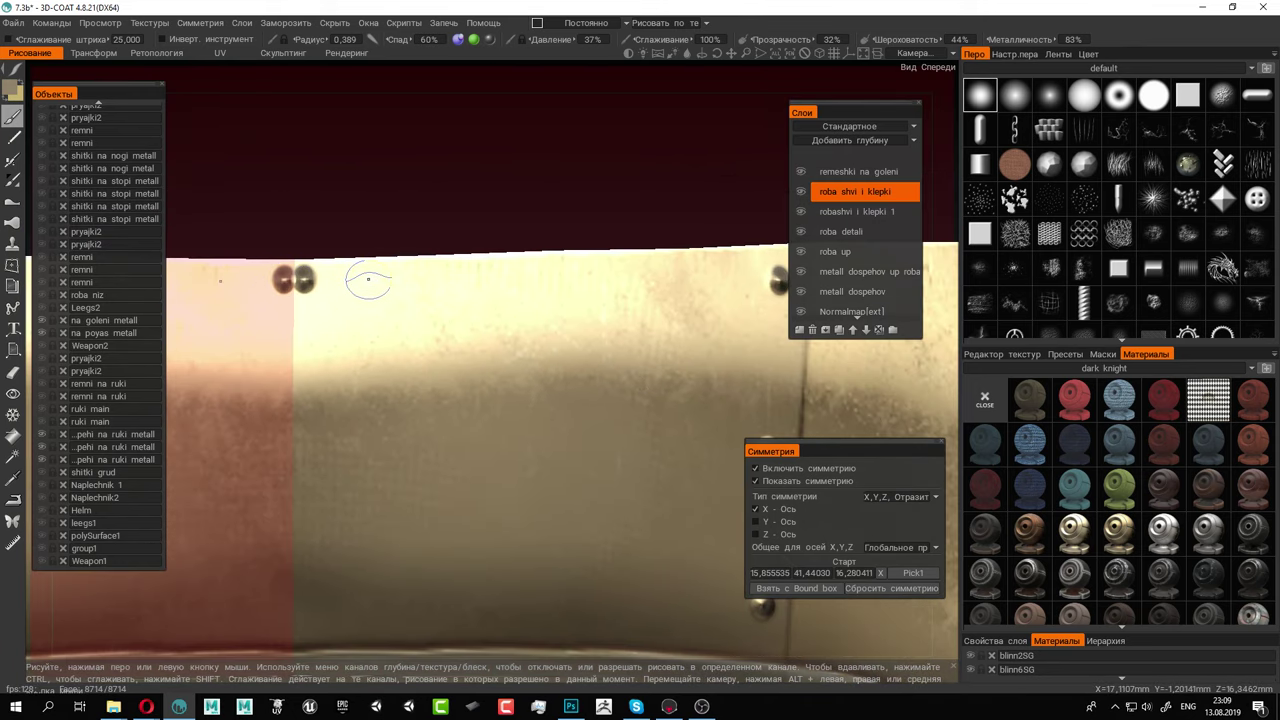
key("ctrl+z")
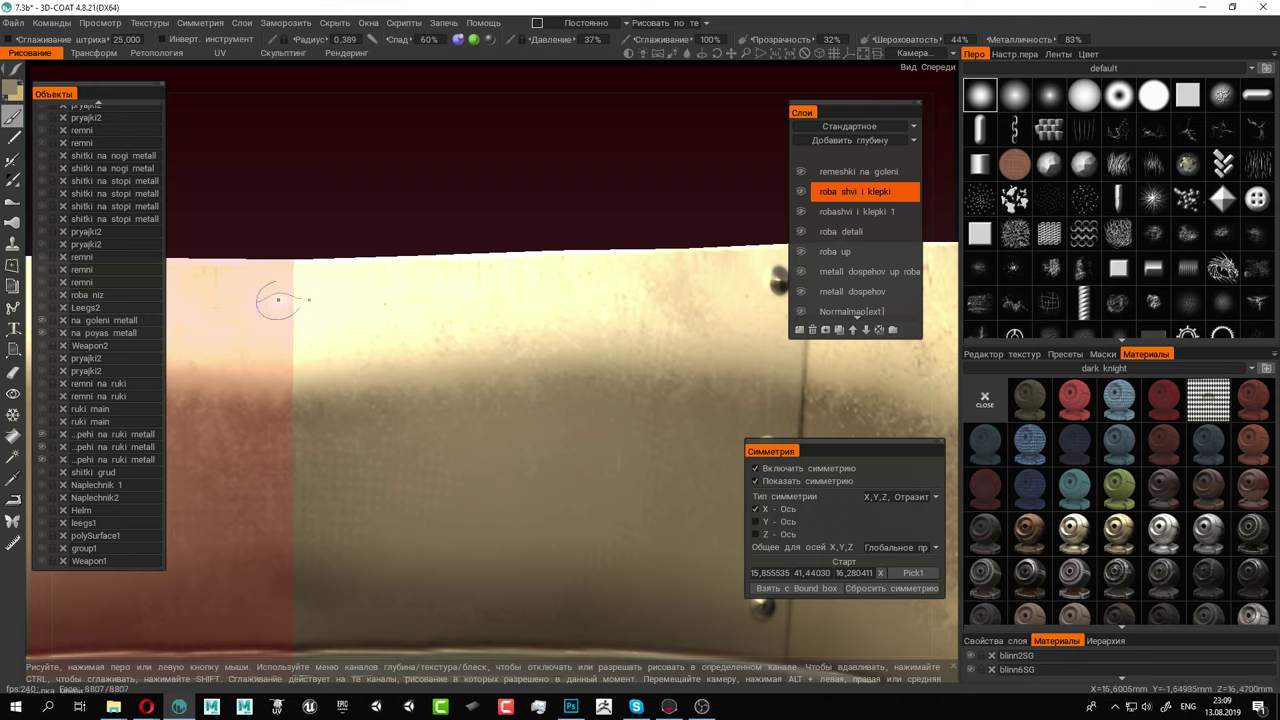
left_click(333, 286)
left_click(333, 286)
left_click(333, 286)
middle_click_drag(420, 279, 305, 288, "alt")
left_click(379, 289)
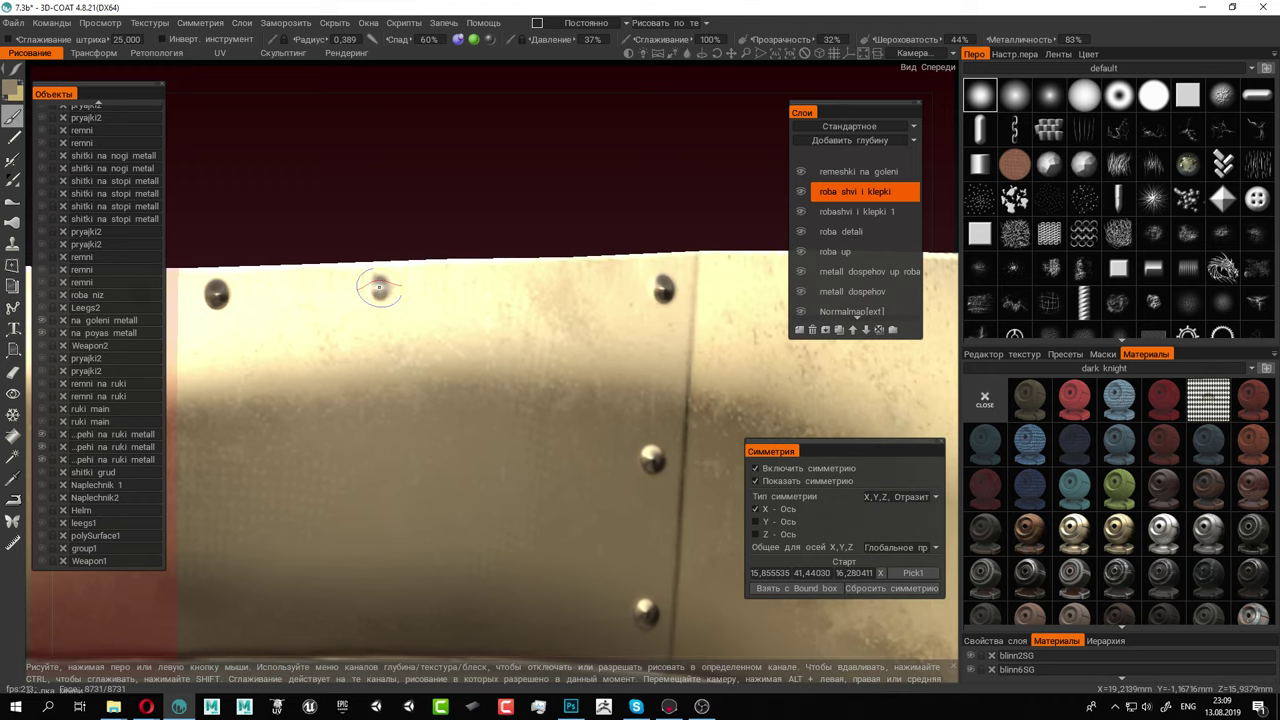
left_click(541, 283)
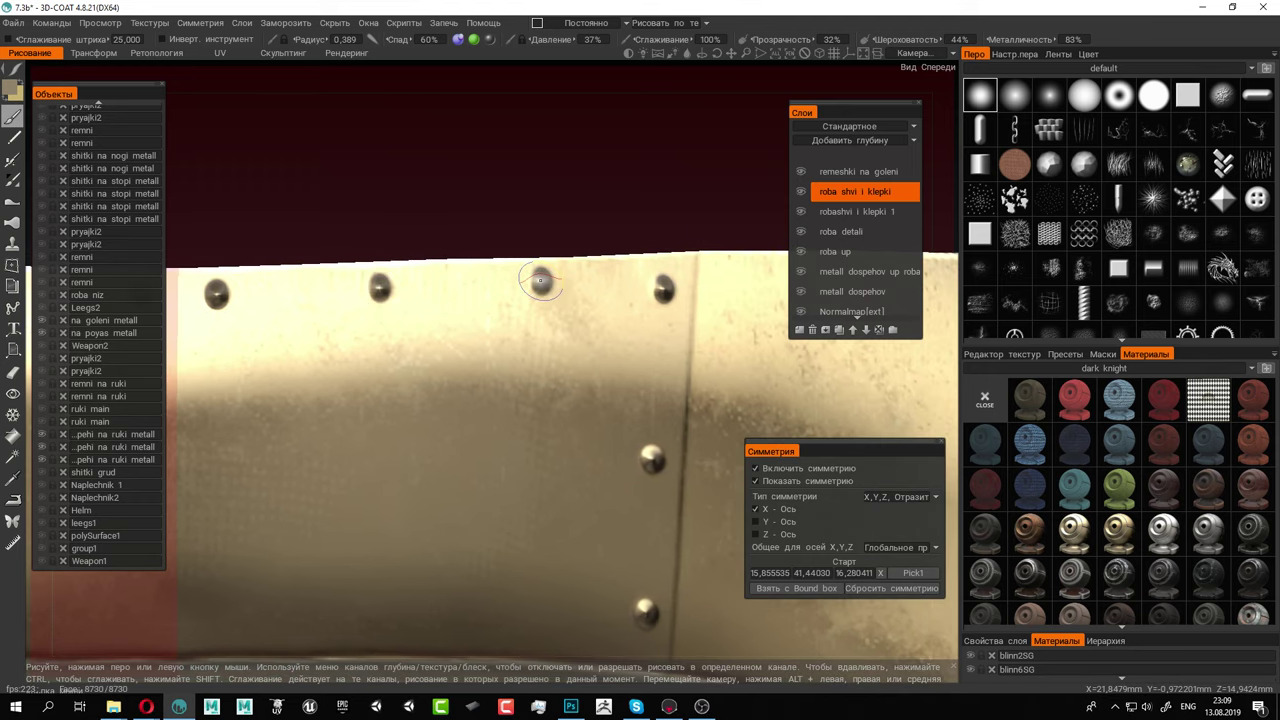
Load the ornaments2 brush set and choose the curled scroll ornament OBVol03-TIF (16) as the brush
right_click_drag(668, 387, 356, 258, "alt")
middle_click_drag(356, 258, 357, 137, "alt")
left_click_drag(357, 137, 430, 250, "alt")
right_click_drag(521, 291, 654, 354, "alt")
left_click_drag(654, 354, 526, 276, "alt")
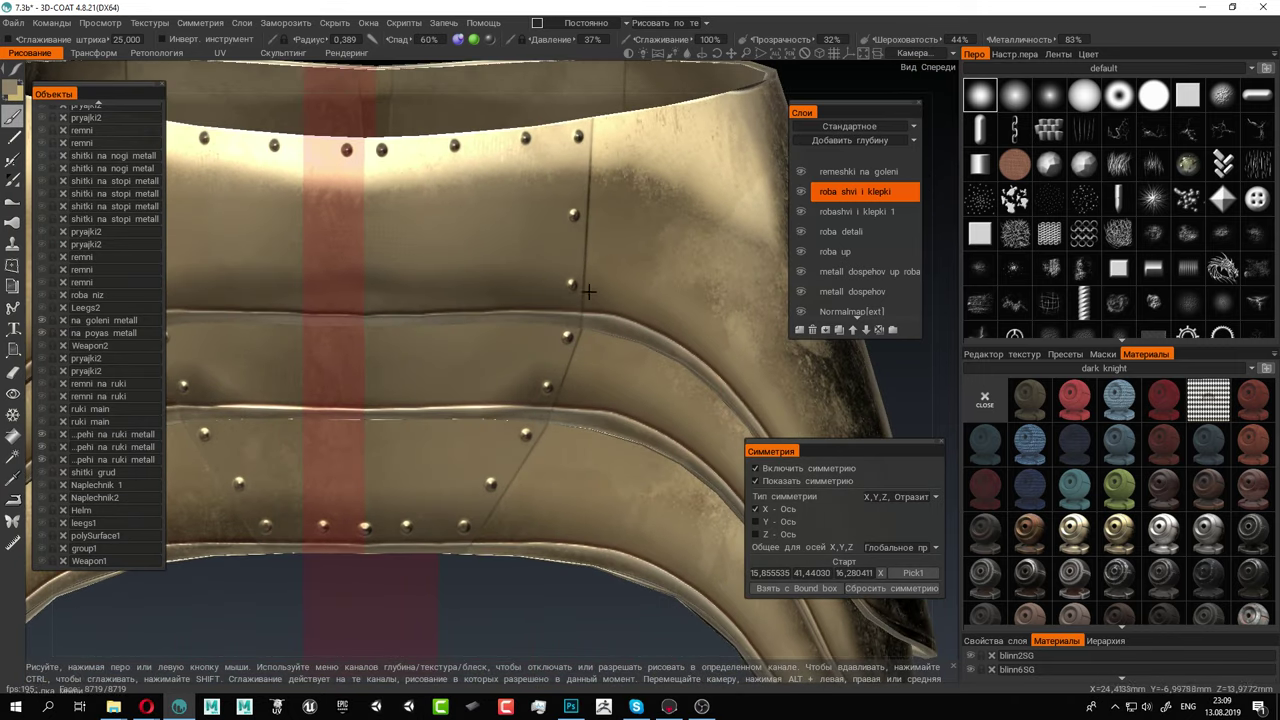
middle_click_drag(522, 256, 540, 320, "alt")
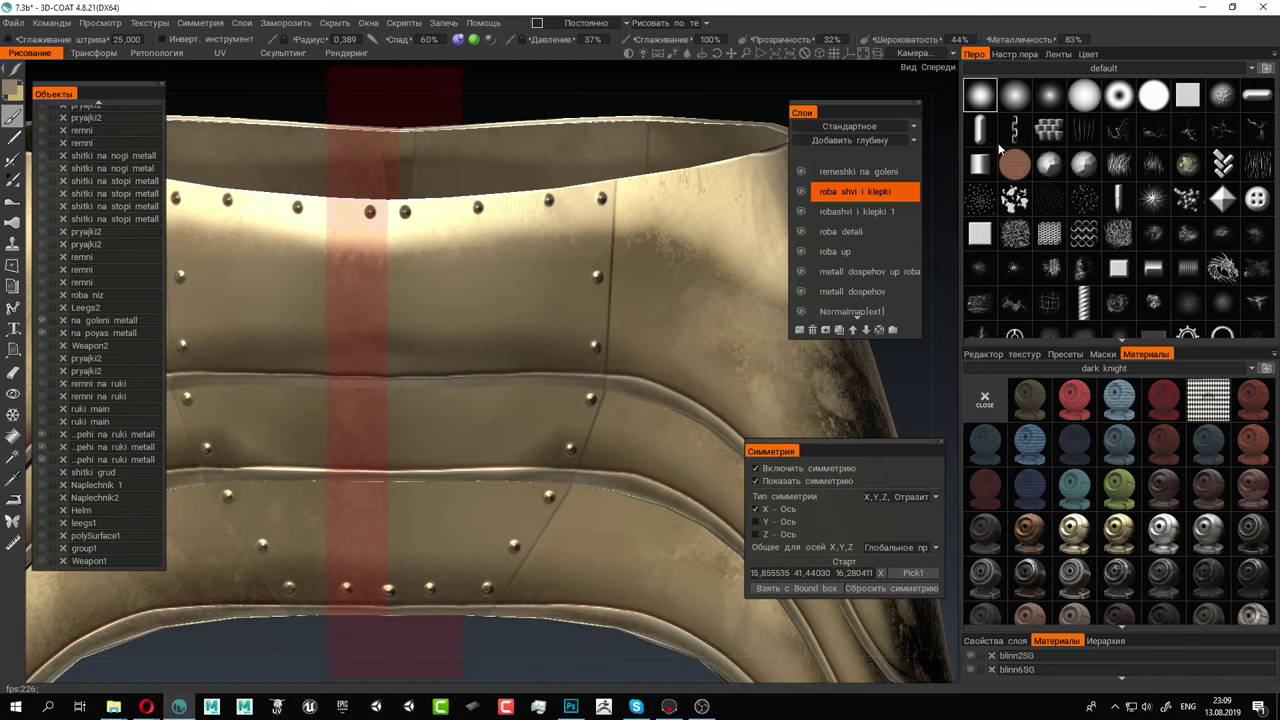
left_click(1020, 55)
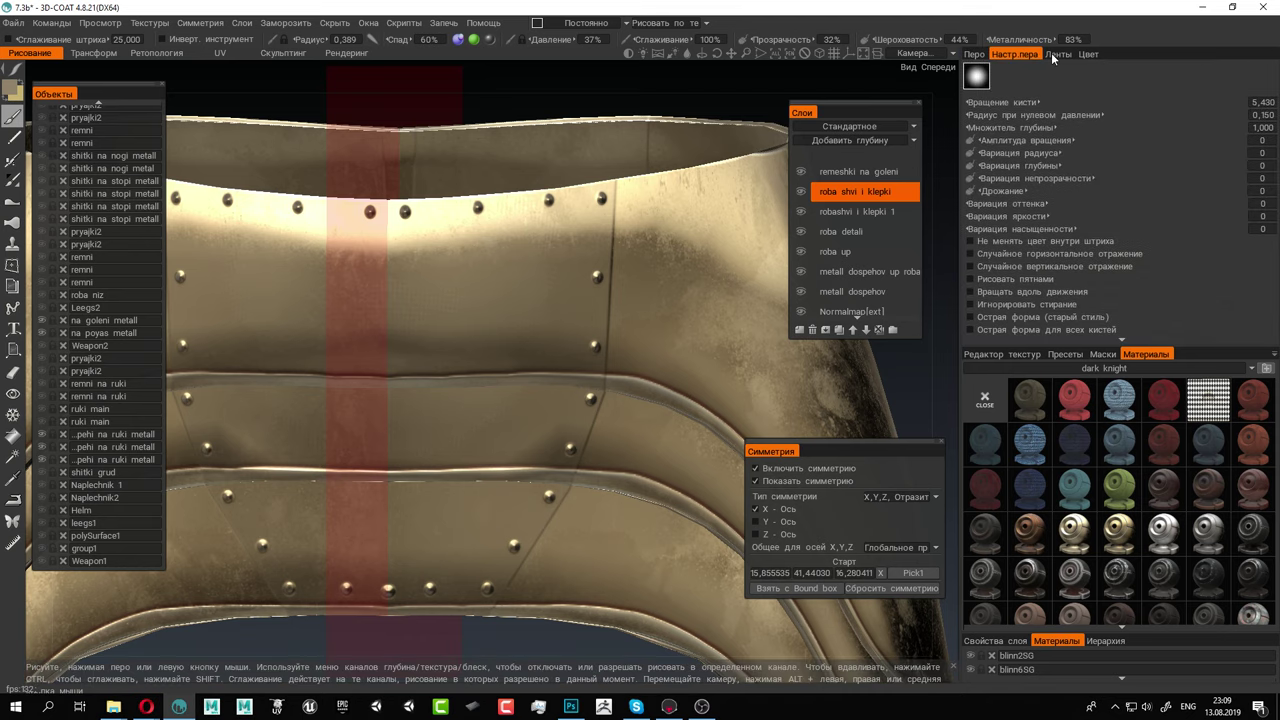
left_click(977, 55)
scroll(1075, 180, "down", 2)
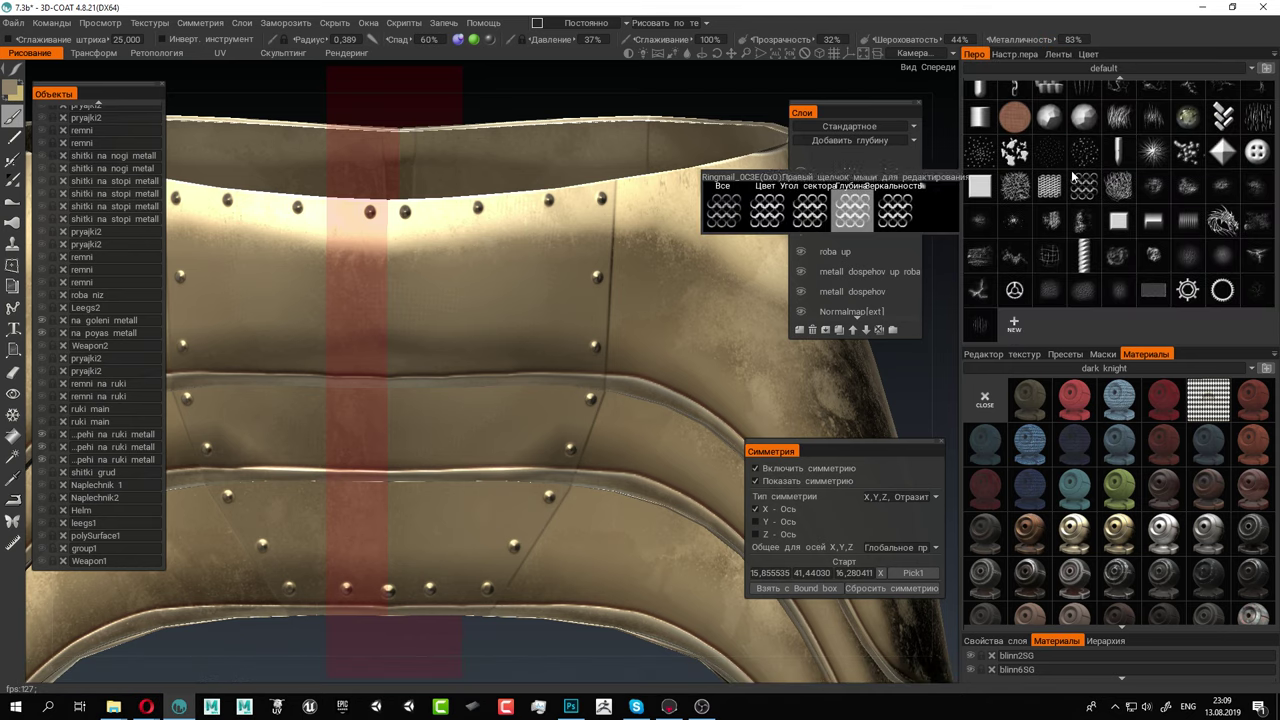
left_click(1100, 70)
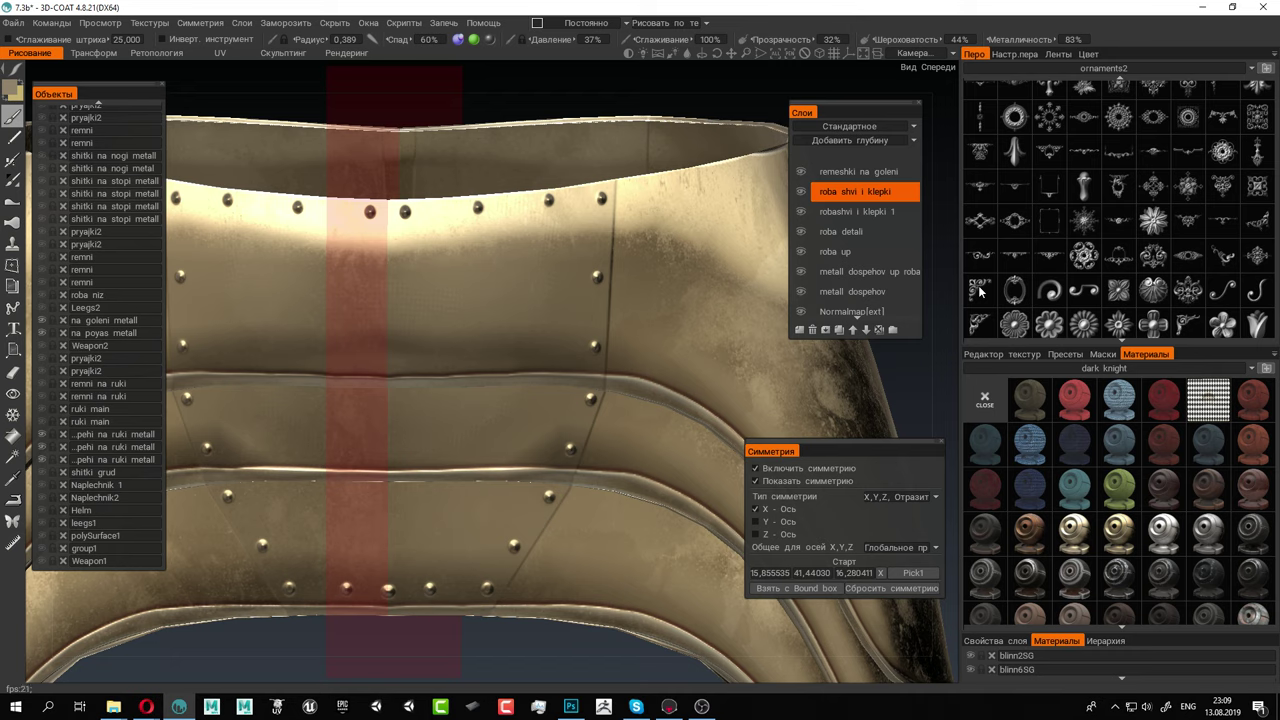
mouse_move(979, 290)
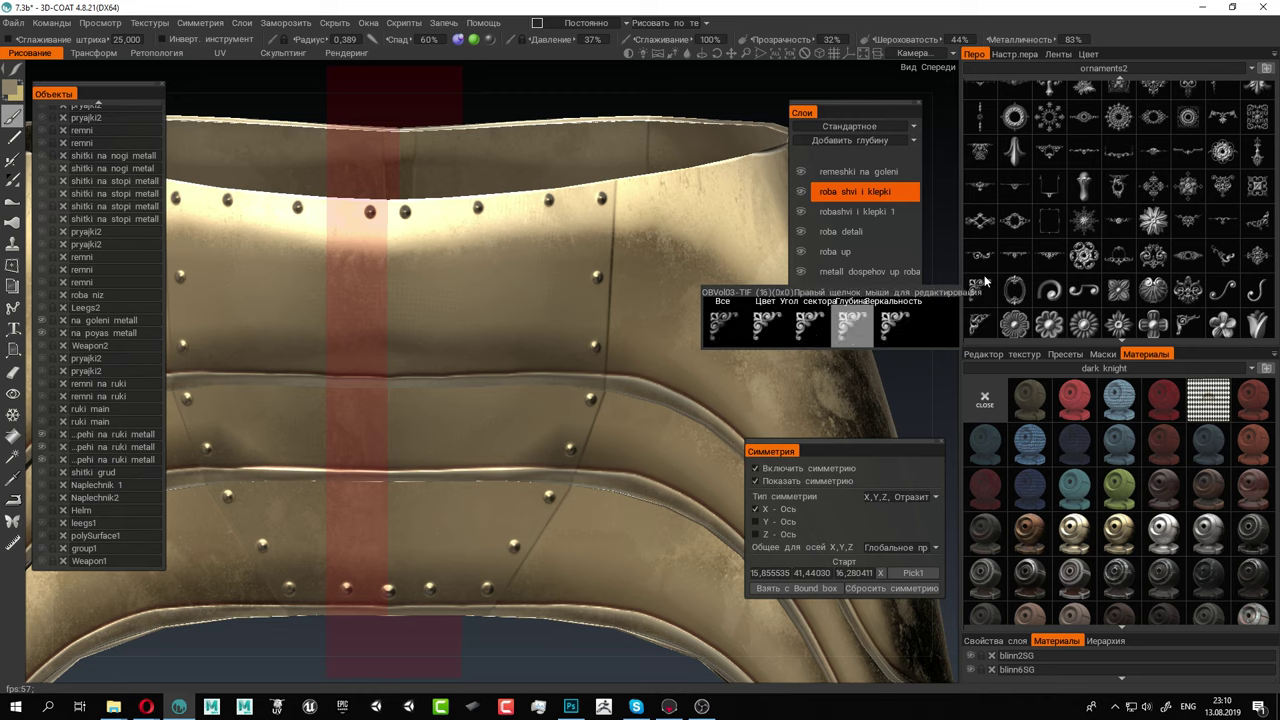
left_click(985, 281)
left_click(982, 287)
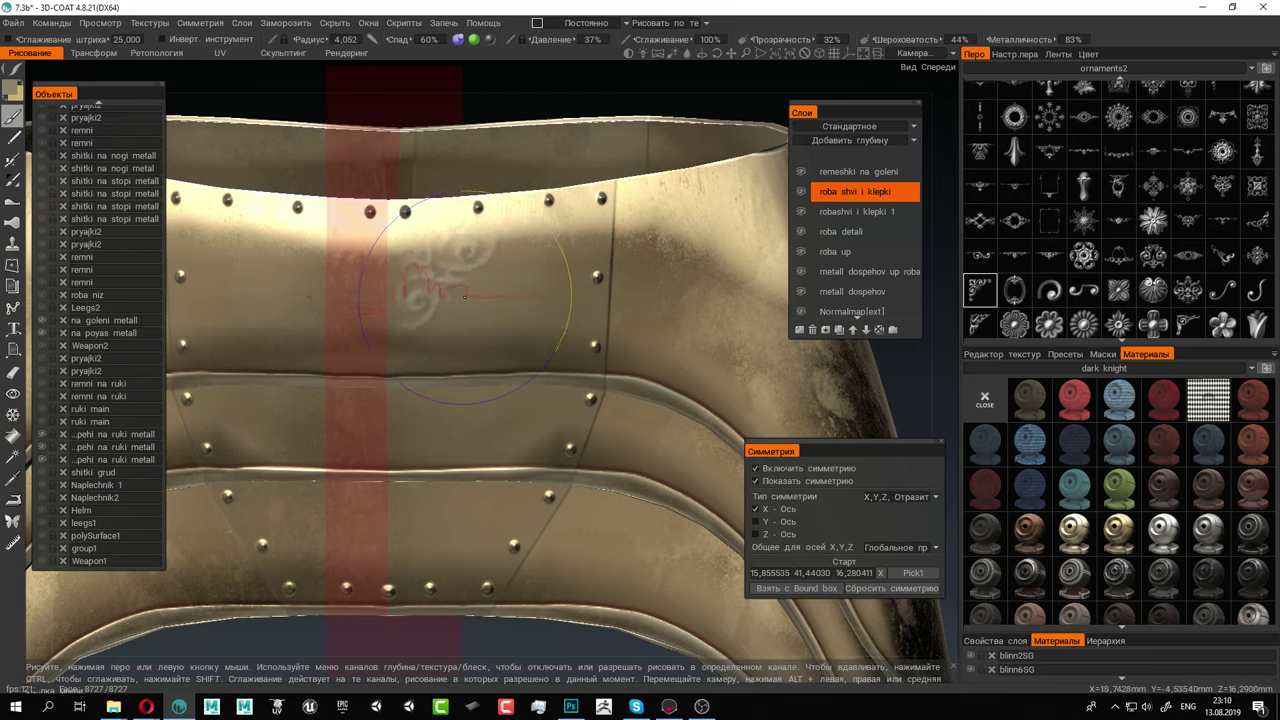
Try a mirrored scroll stamp with radius 4.052 and 37% pressure on the top plate beside the symmetry plane, and undo it
left_click_drag(465, 296, 466, 293)
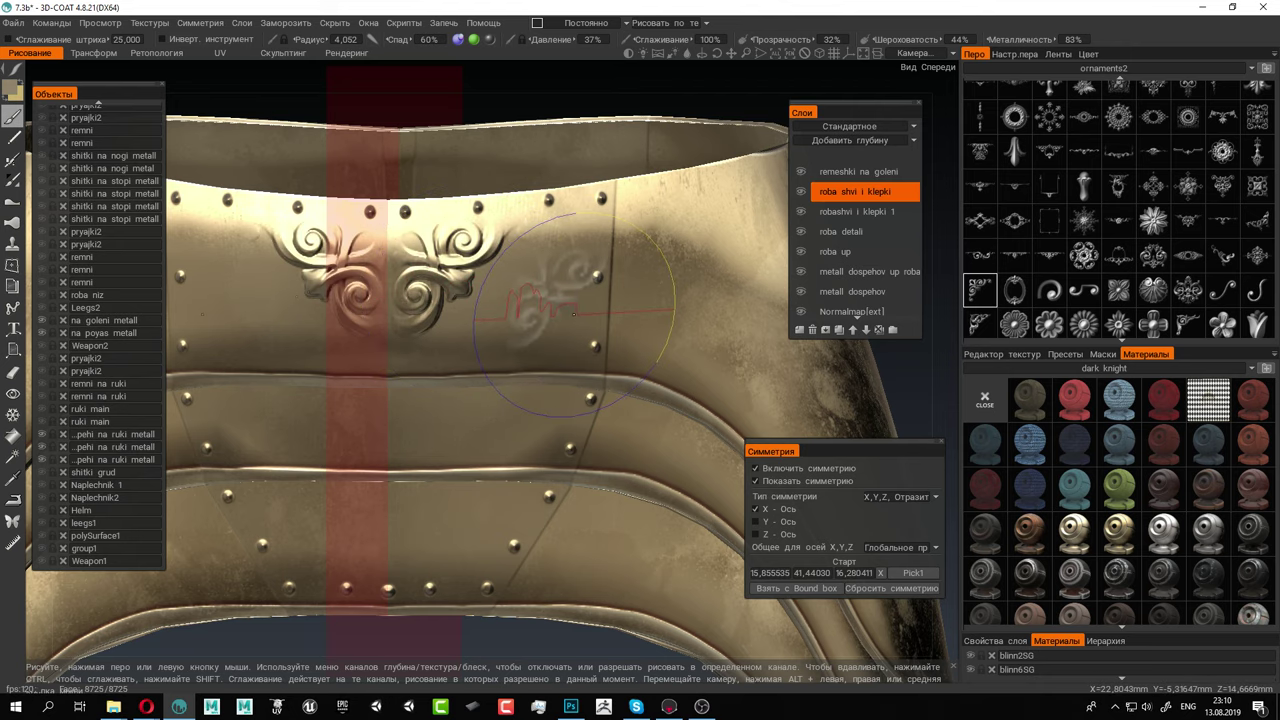
scroll(496, 297, "down", 4)
mouse_move(497, 299)
left_mouse_down("alt")
mouse_move(516, 299)
mouse_move(504, 298)
left_mouse_up("alt")
key("ctrl+z")
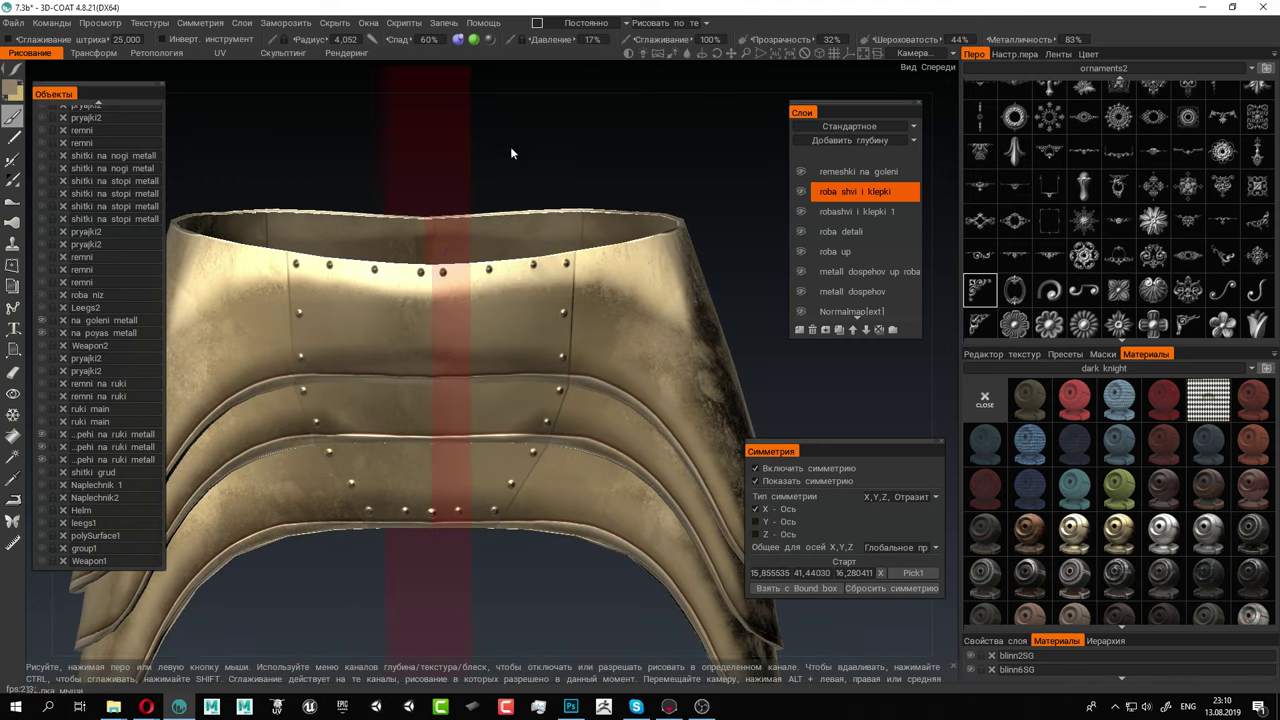
Stamp the mirrored scroll ornament with radius 4.052 and 17% pressure at the top plate's centre, just below the rivet row
scroll(557, 293, "up", 3)
left_click_drag(558, 293, 562, 292, "alt")
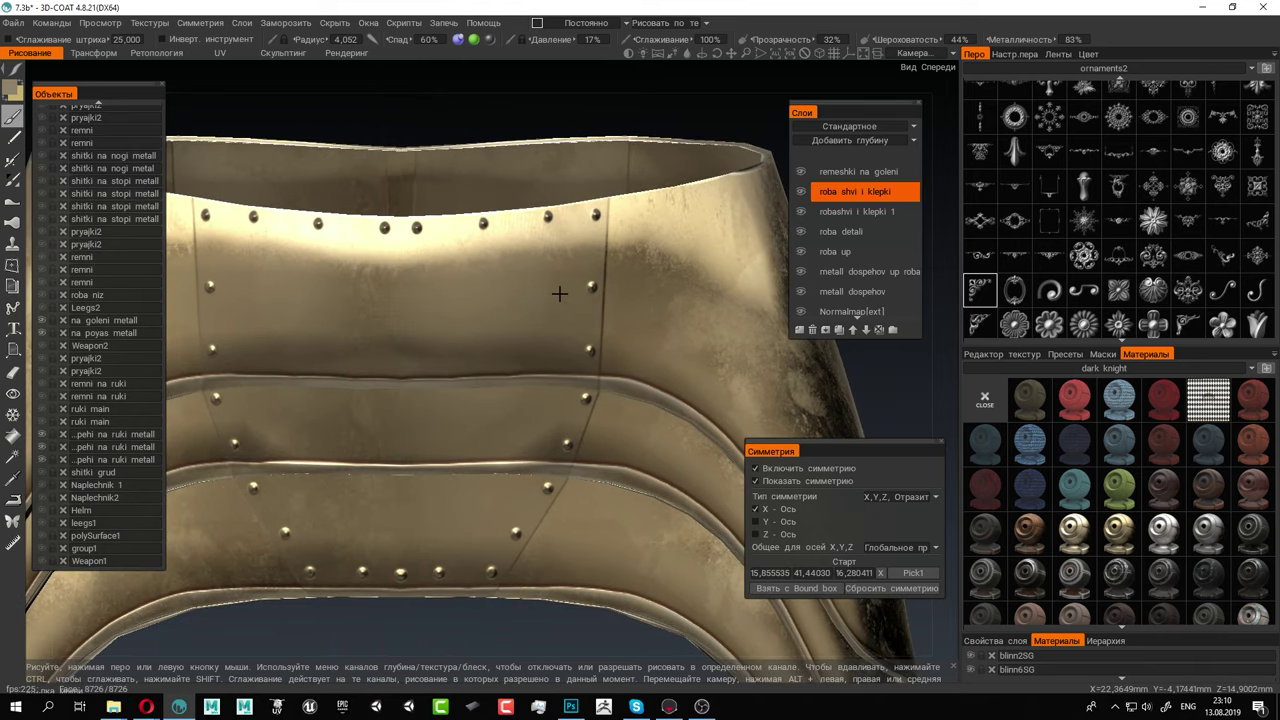
left_click(468, 287)
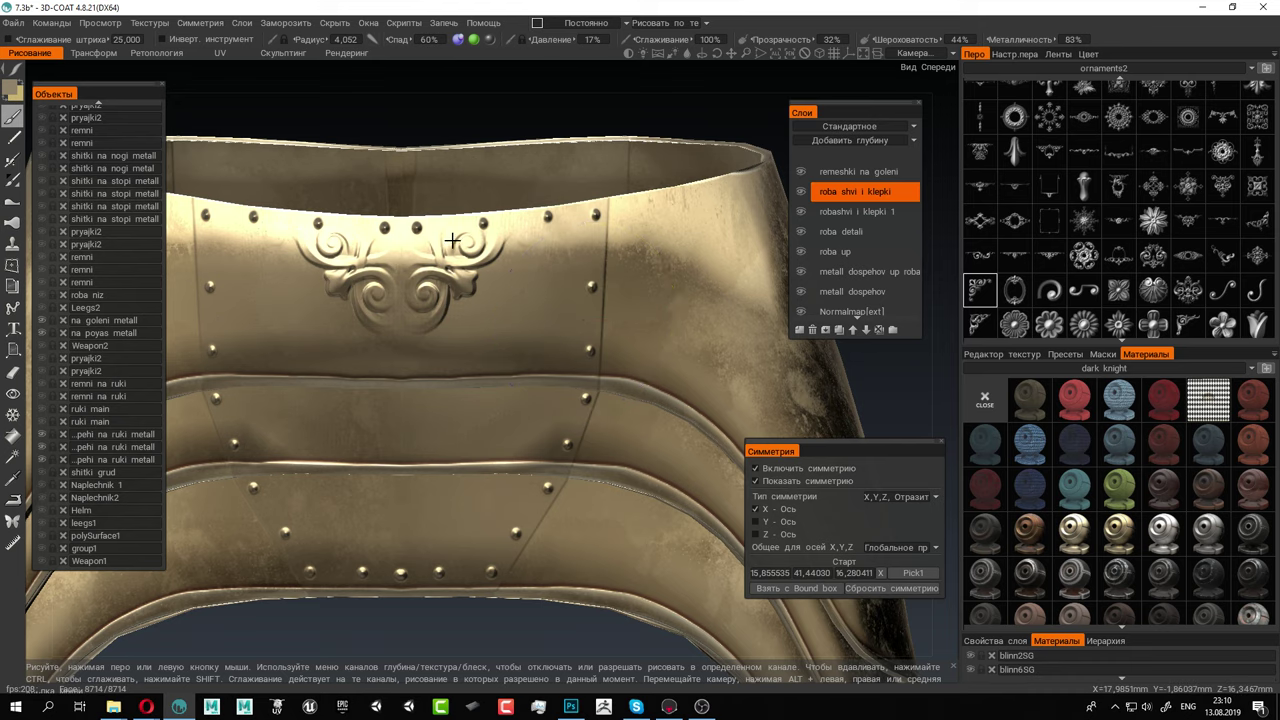
Choose the flower ornament OBVol03-TIF (27), set radius 1.324, and stamp rosettes on the centre line between the upper and lower scrolls
scroll(584, 305, "up", 5)
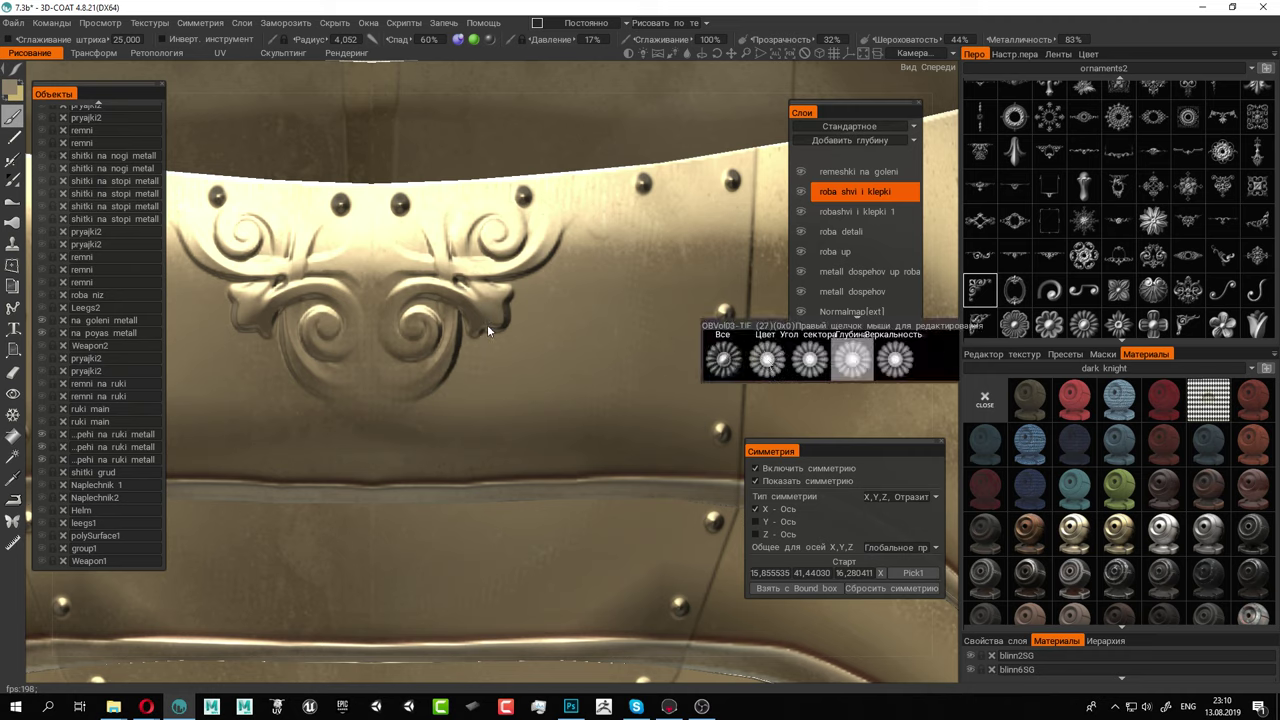
left_click(883, 368)
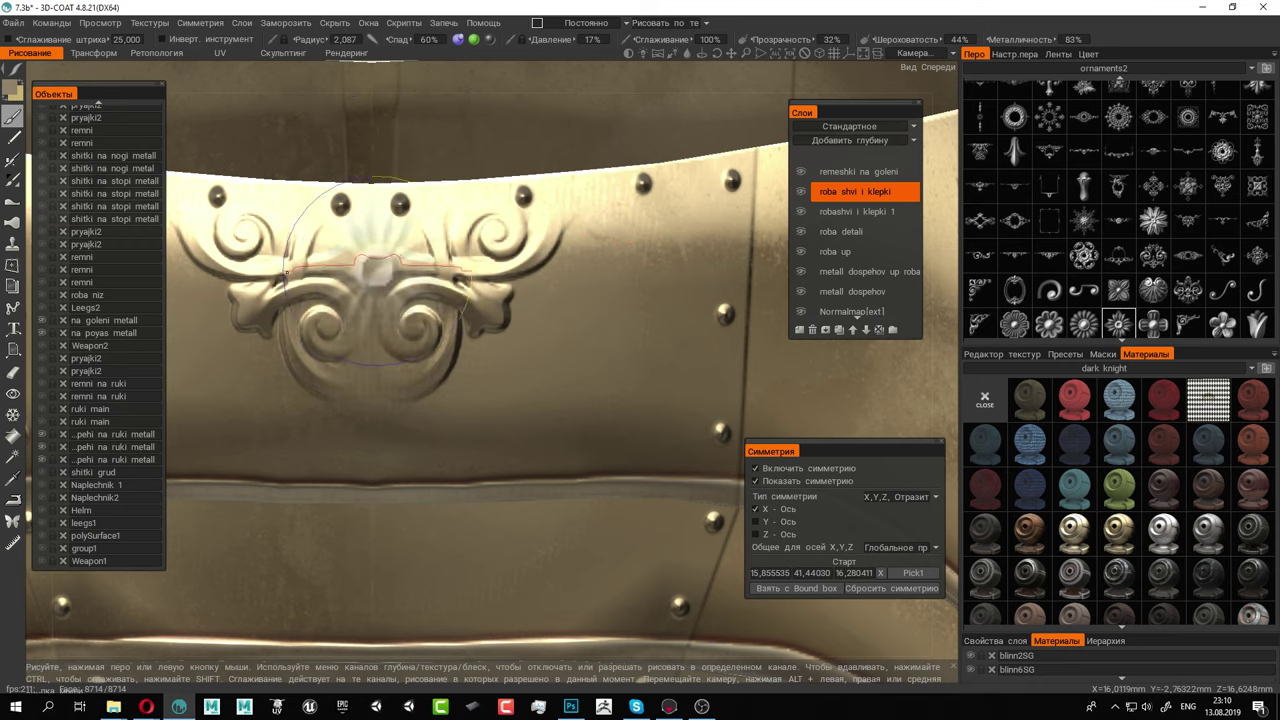
right_click_drag(286, 272, 252, 262)
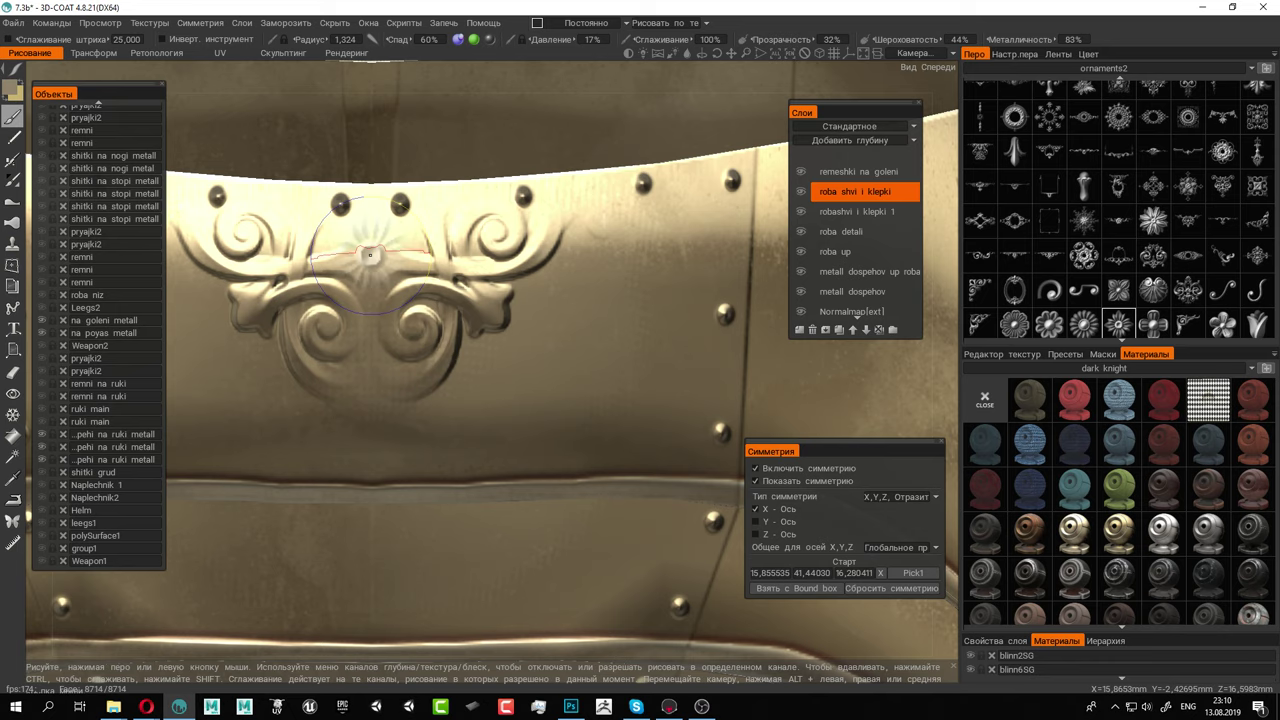
left_click(370, 254)
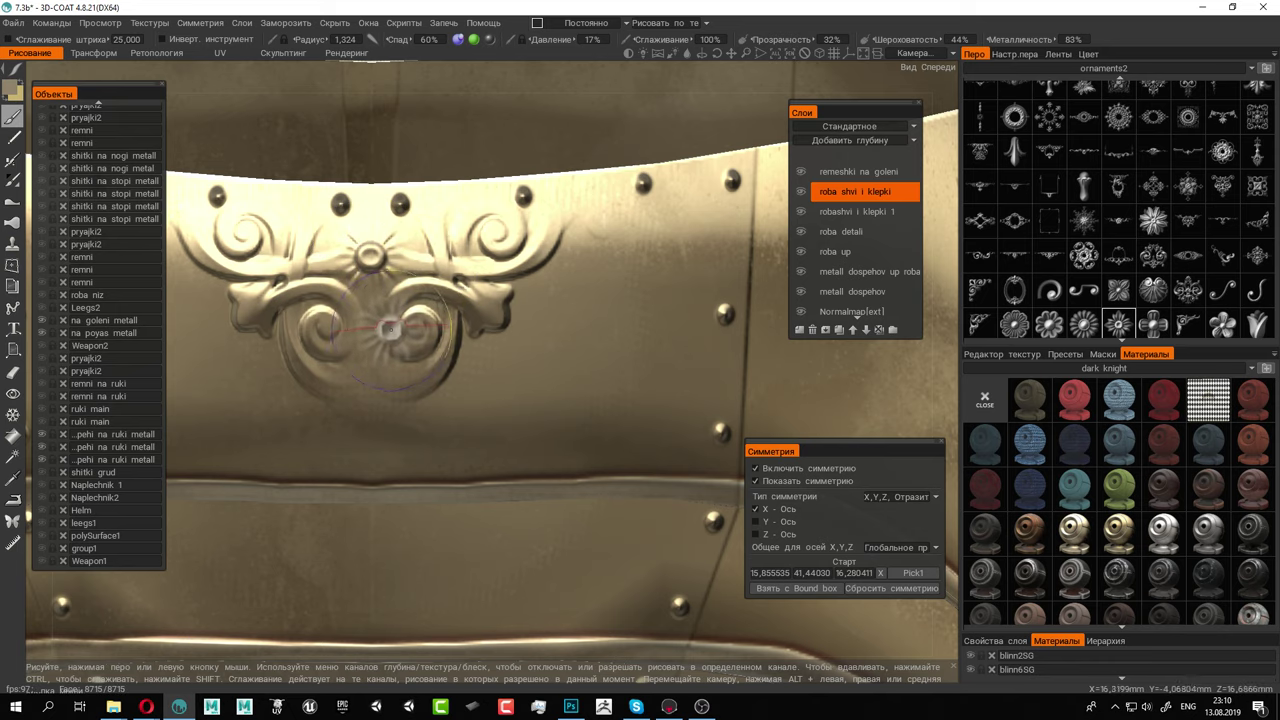
left_click(368, 358)
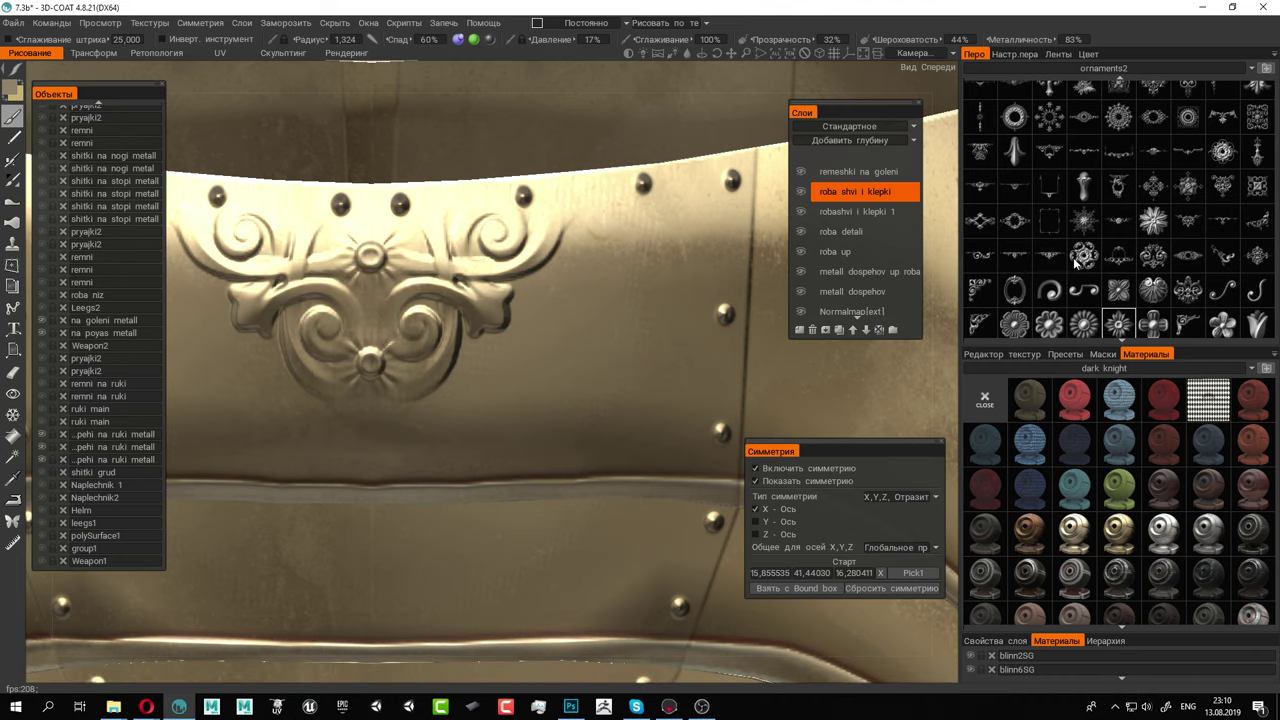
Switch to the soft round brush with radius 0.224 and place beads on the centre line, two between the rosettes and one above them
scroll(1040, 158, "up", 2)
left_click(980, 95)
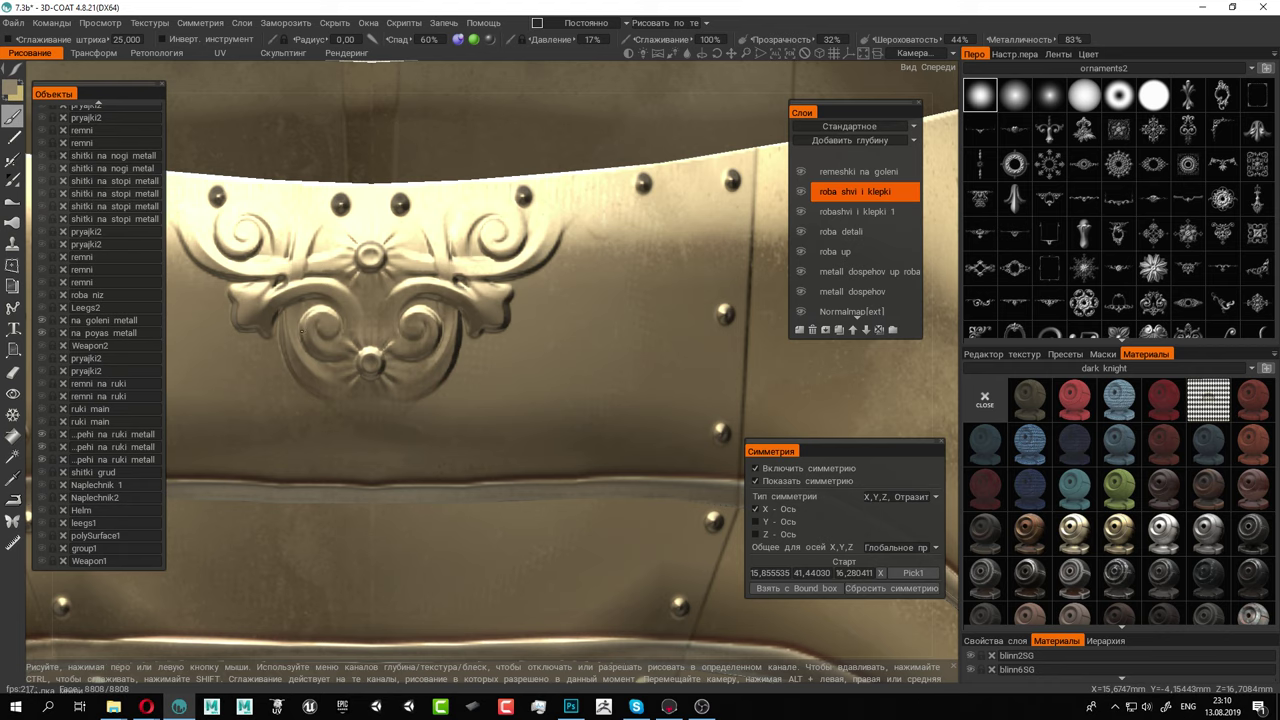
right_click_drag(288, 256, 429, 286, "alt")
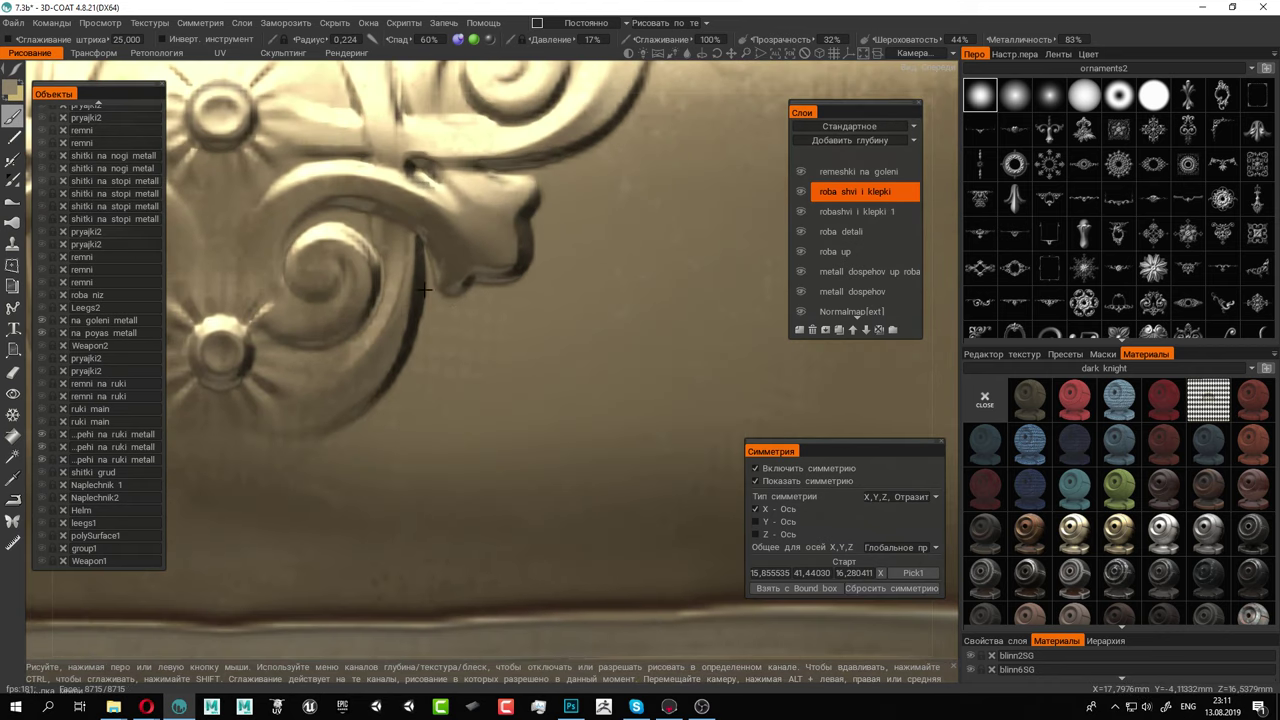
middle_click_drag(429, 286, 598, 361, "alt")
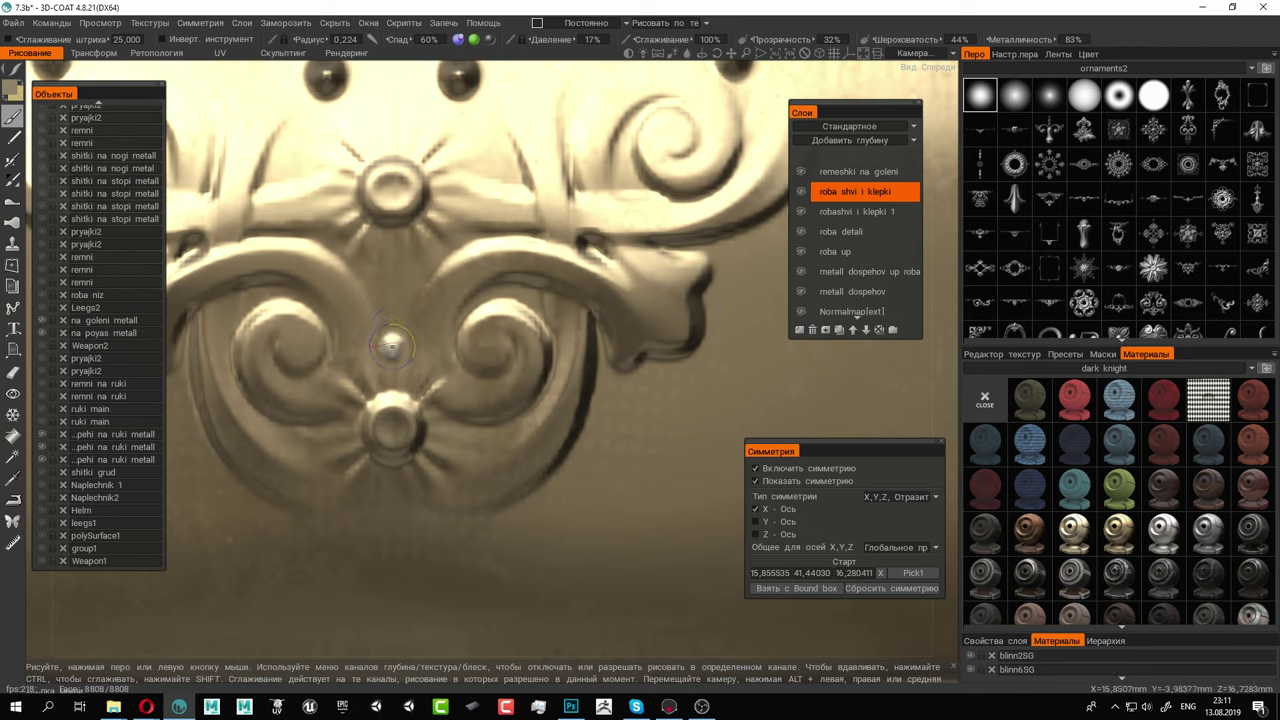
left_click(391, 346)
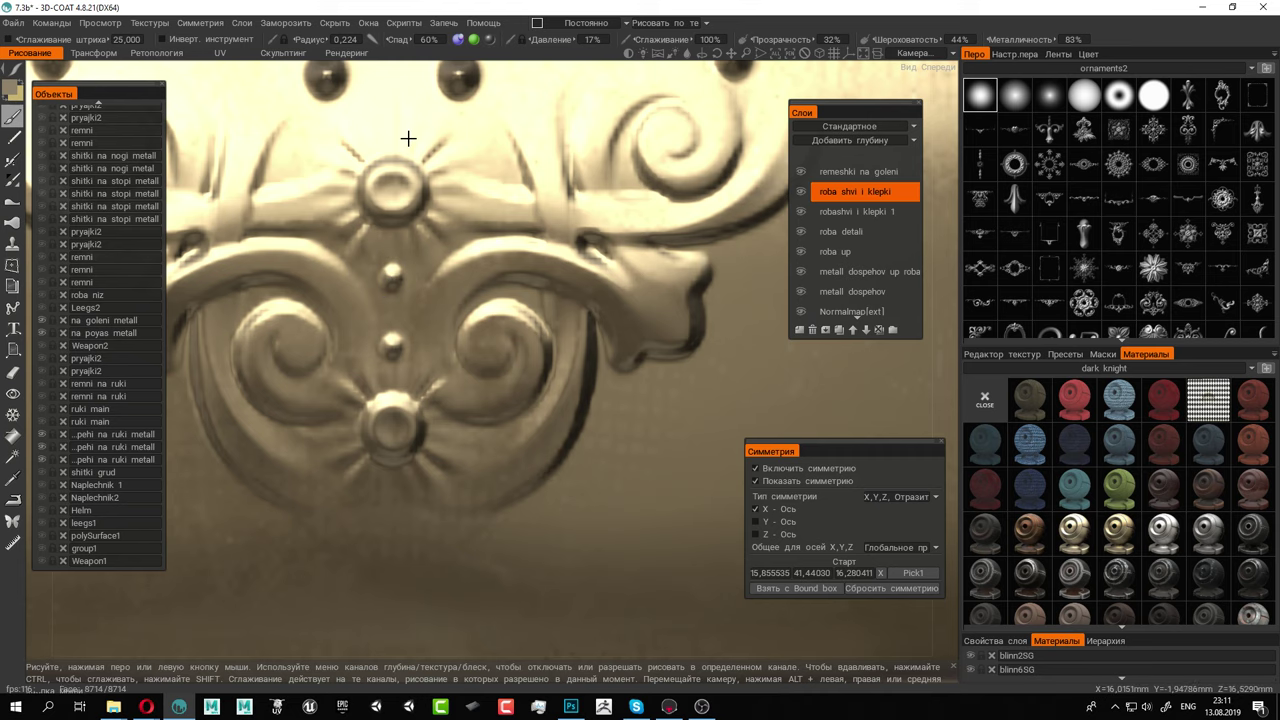
middle_click_drag(409, 137, 400, 357)
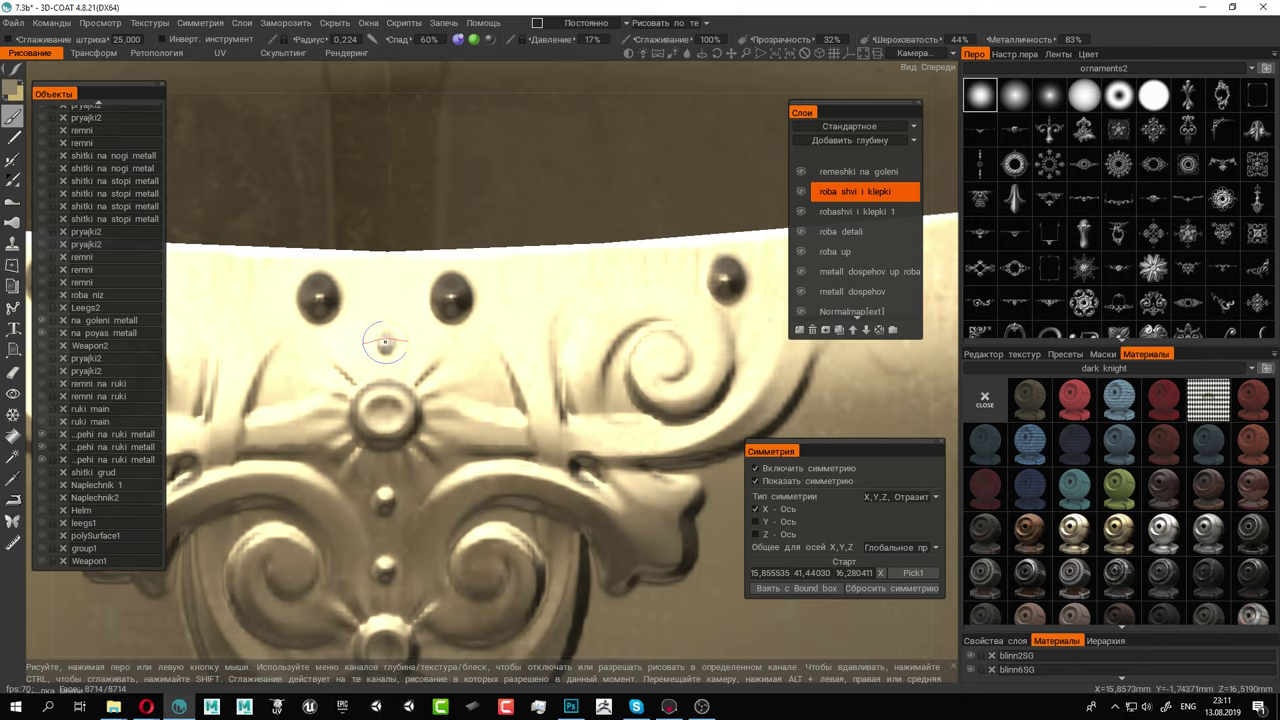
left_click(387, 344)
Place two more beads on the centre line between the lower rosette and the top plate's bottom rim
right_click_drag(534, 397, 422, 355, "alt")
middle_click_drag(470, 376, 438, 233, "alt")
right_click_drag(491, 346, 425, 313, "alt")
middle_click_drag(440, 335, 404, 255, "alt")
right_click_drag(370, 345, 446, 386, "alt")
middle_click_drag(446, 386, 515, 369, "alt")
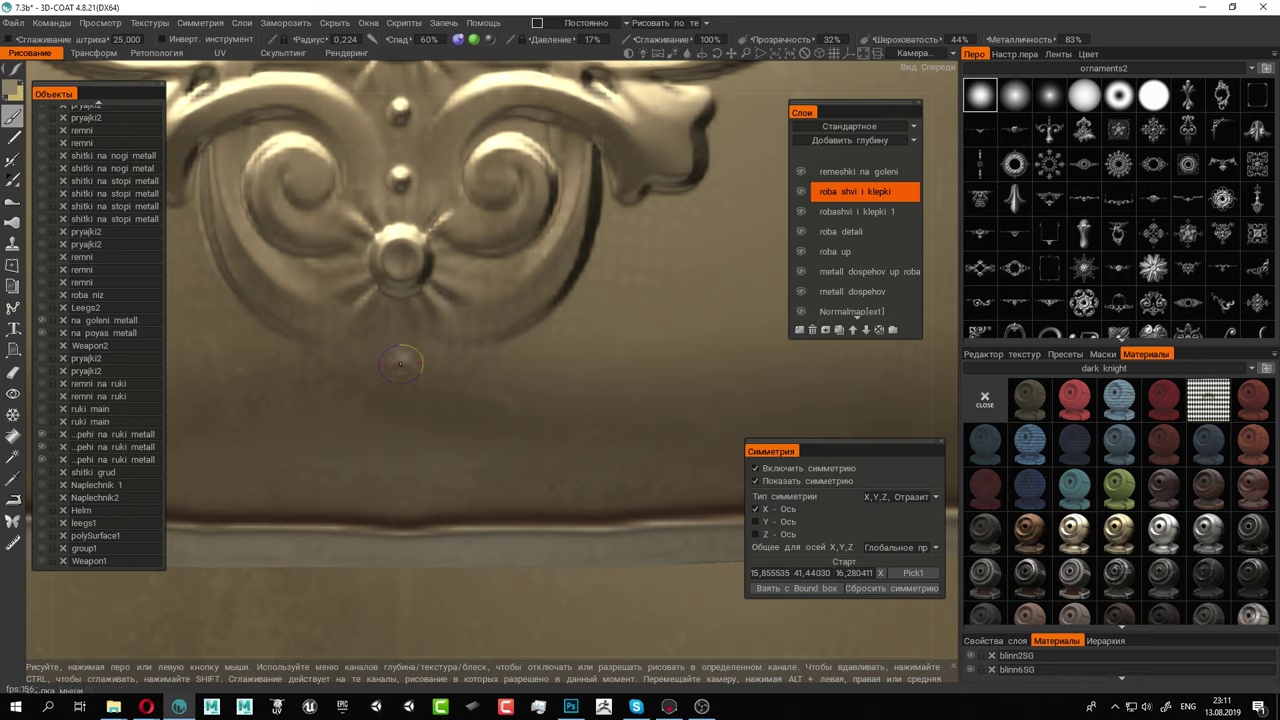
left_click(400, 363)
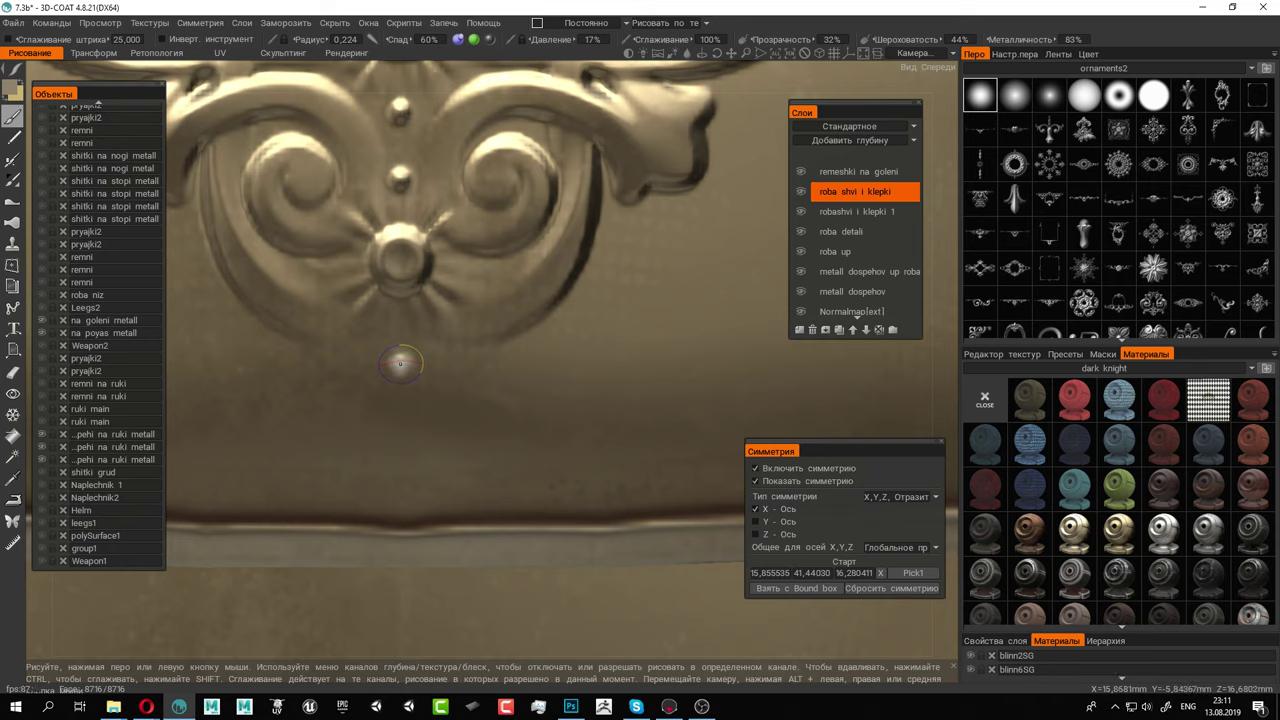
left_click(400, 459)
left_click(401, 460)
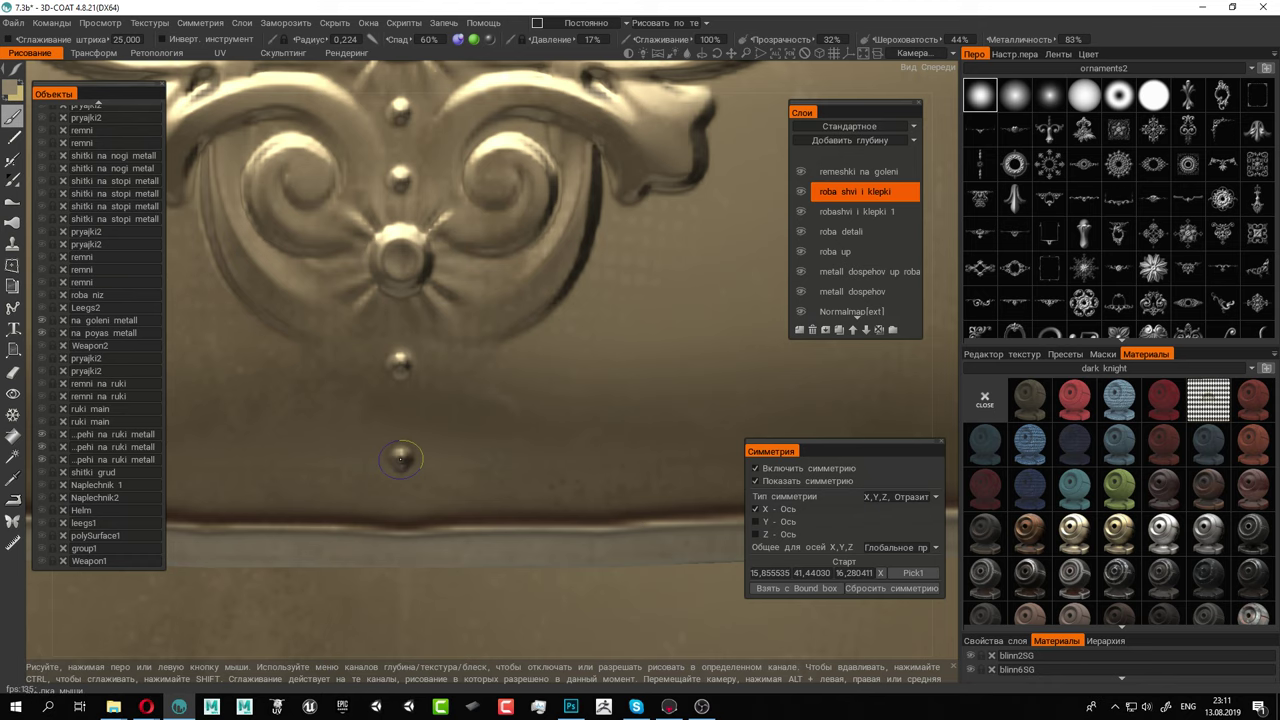
Choose the fan-shaped shell ornament from the ornaments2 brush set as the brush
right_click_drag(534, 457, 350, 354, "alt")
left_click_drag(492, 424, 477, 349, "alt")
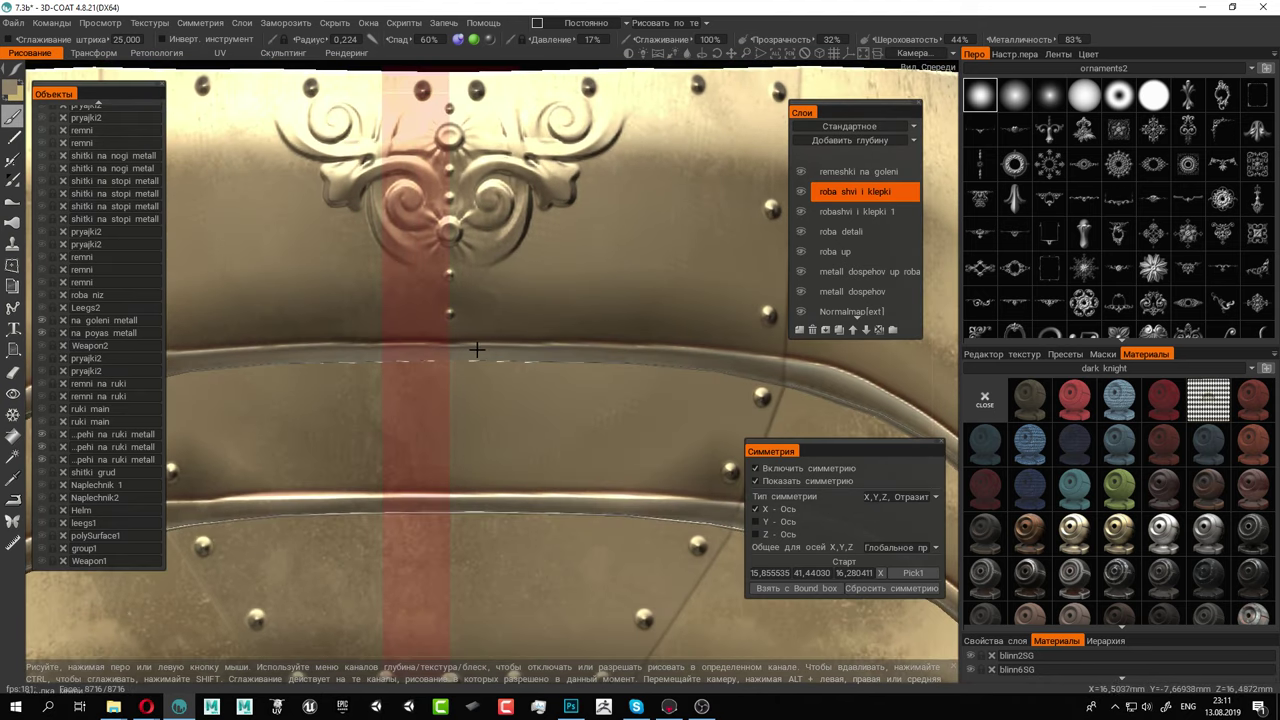
middle_click_drag(477, 349, 457, 433, "alt")
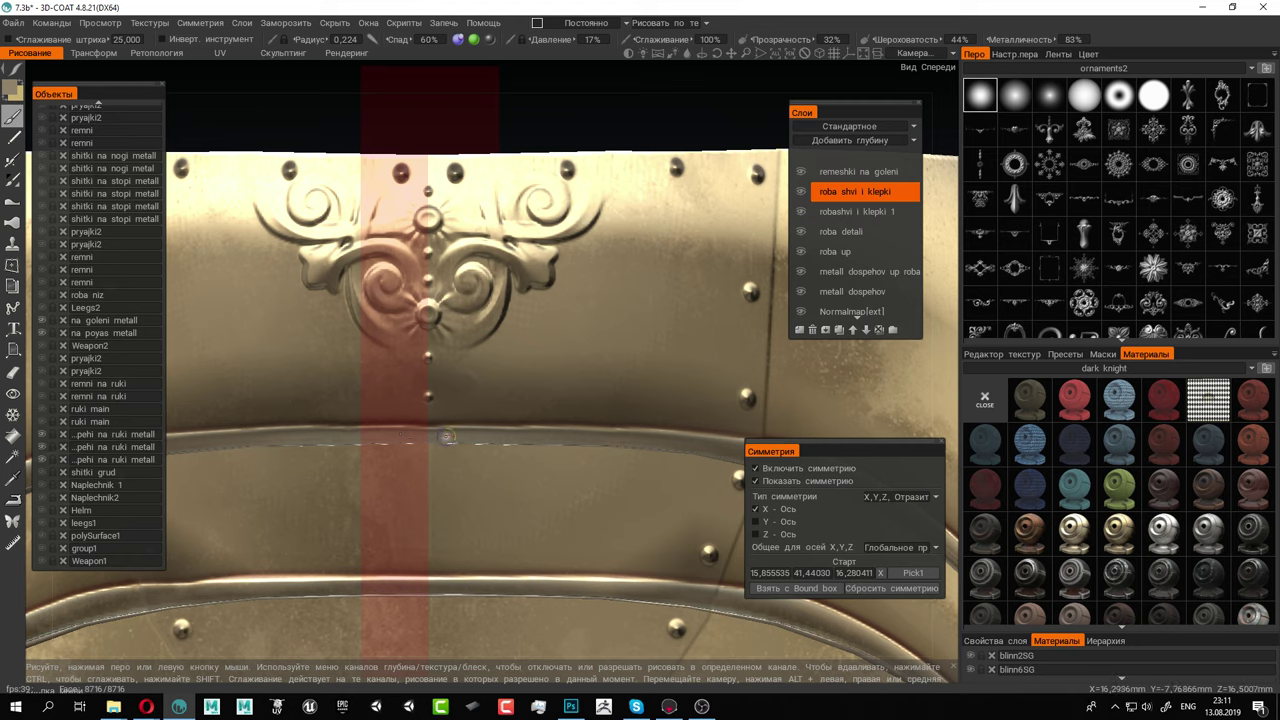
left_click_drag(419, 446, 420, 437, "alt")
right_click_drag(420, 437, 455, 409)
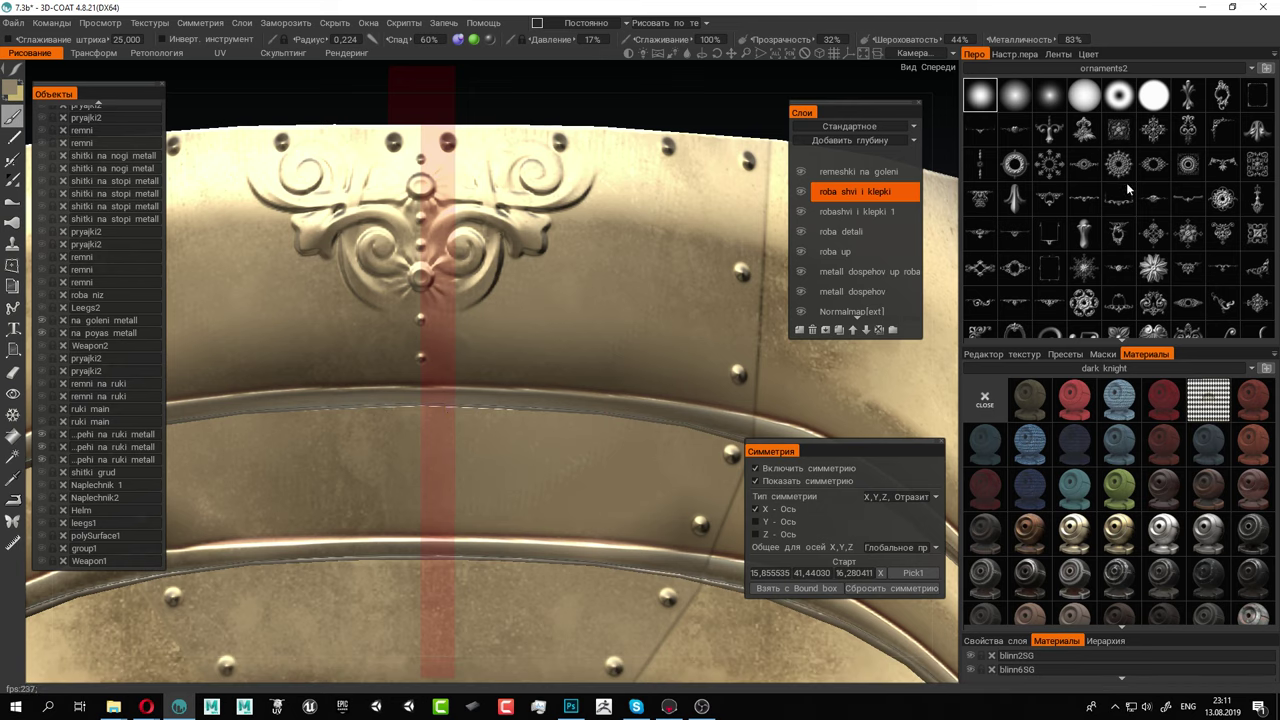
scroll(1156, 283, "down", 1)
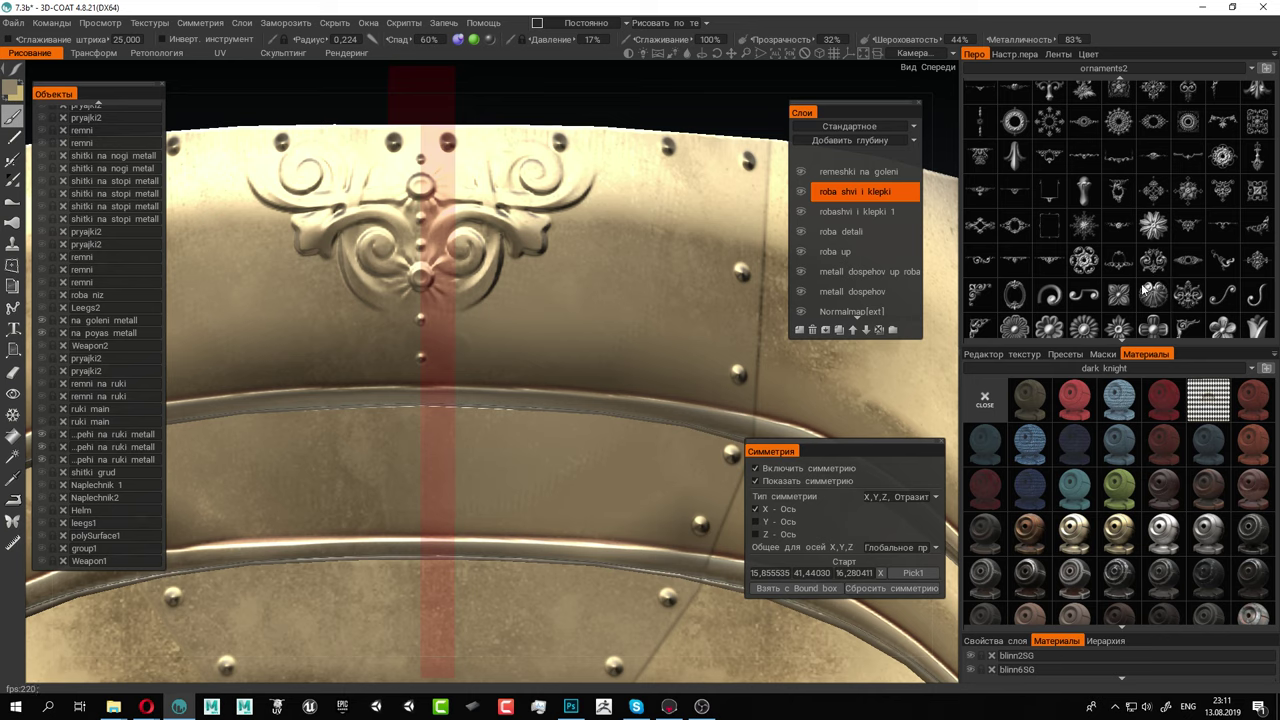
scroll(1160, 262, "down", 1)
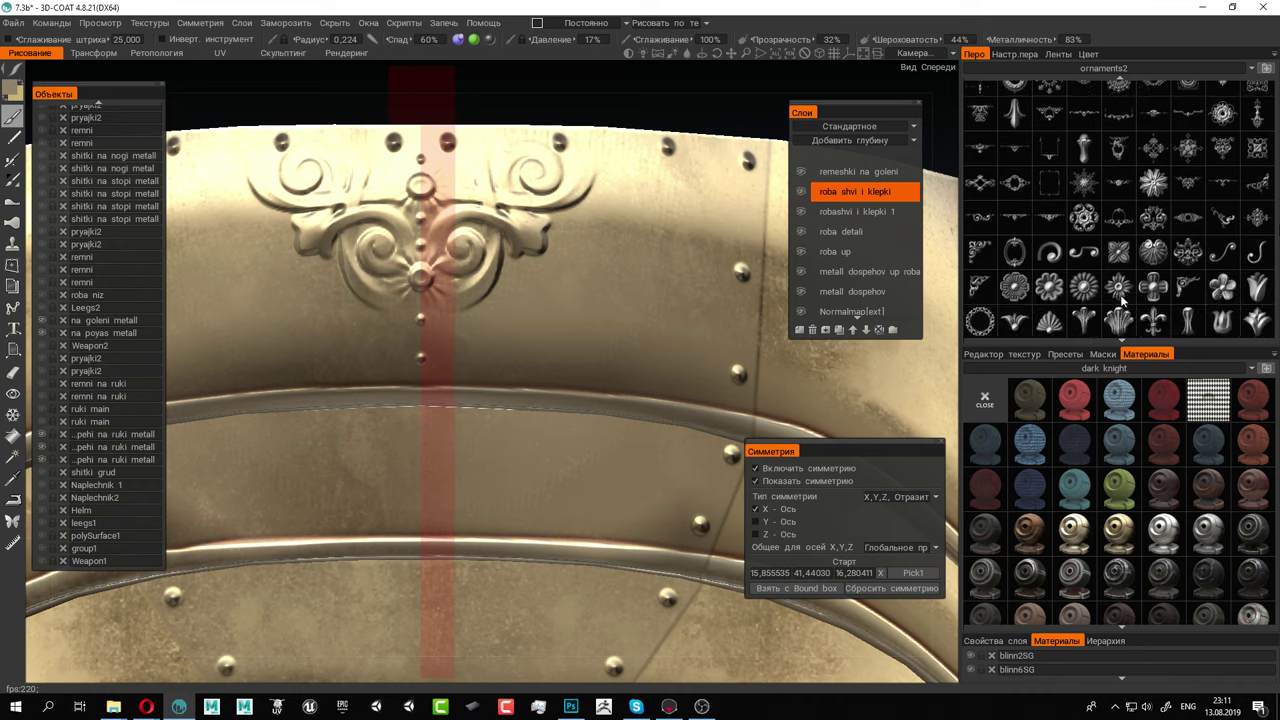
left_click(1124, 322)
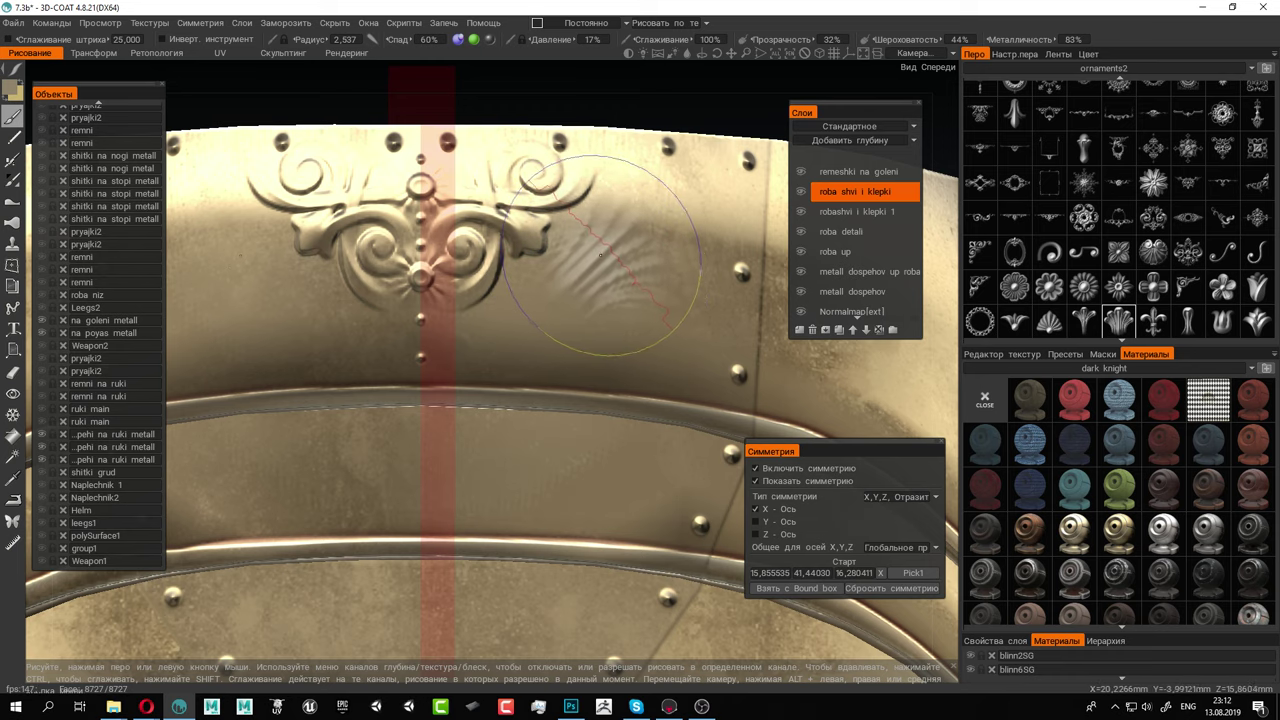
Set the brush radius to 2.132 and stamp mirrored, outward-pointing fans beside the lower and upper scrolls of the centre ornament
scroll(585, 266, "down", 5)
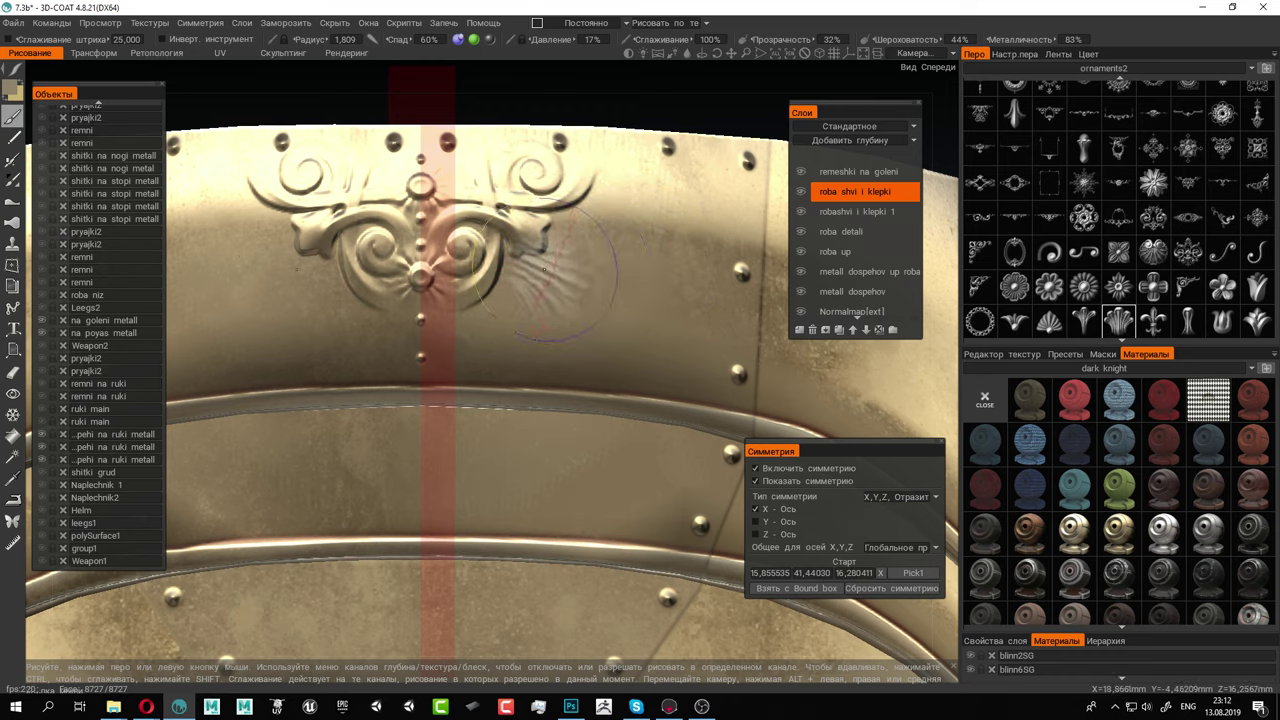
right_click_drag(584, 276, 576, 284)
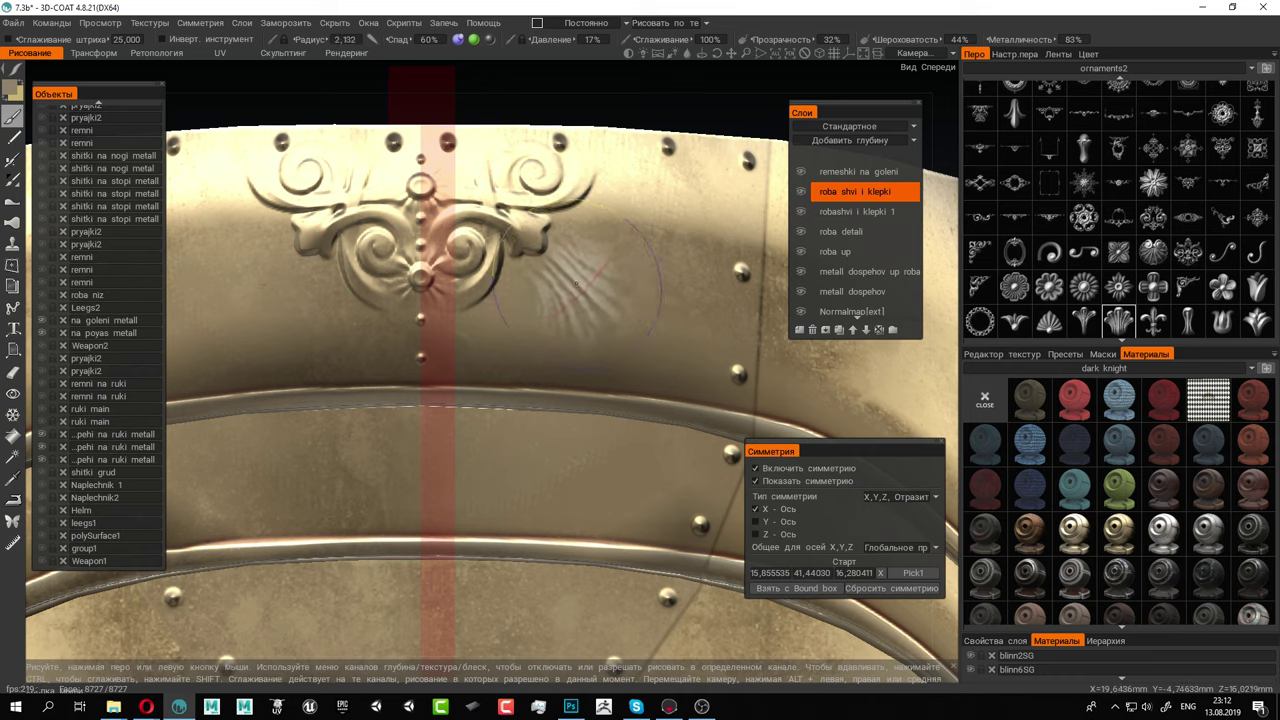
left_click(576, 288)
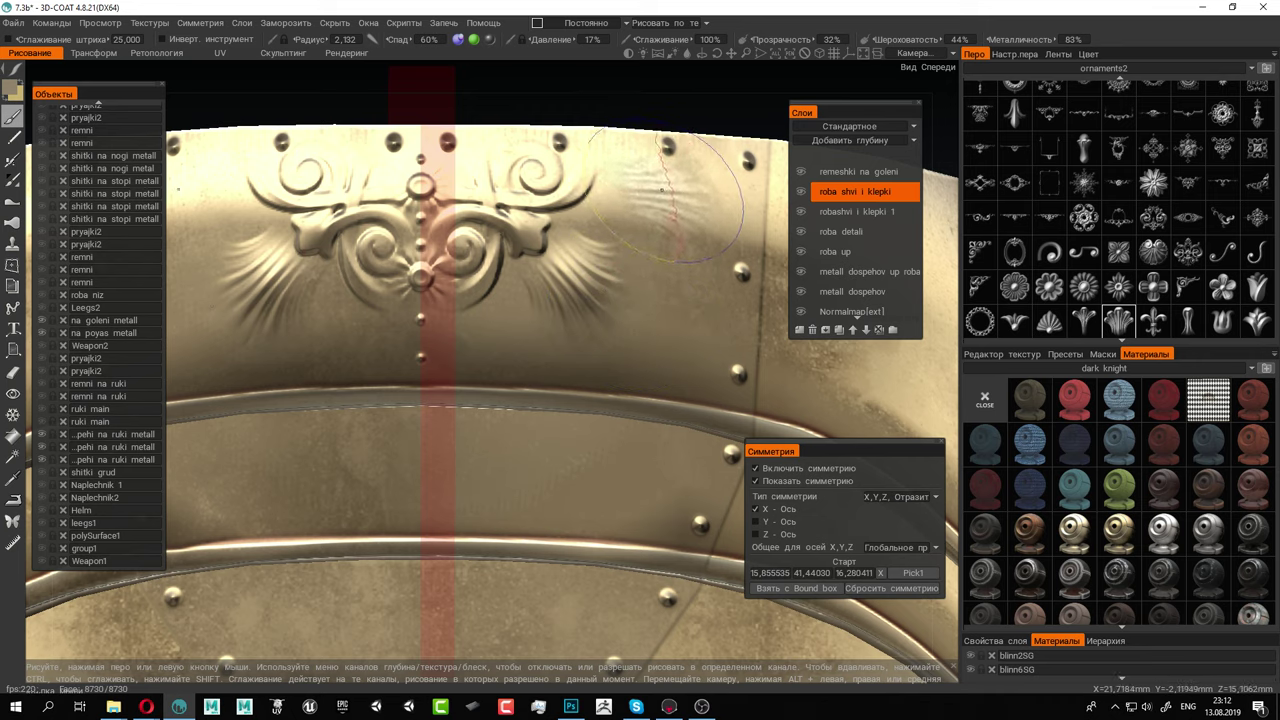
left_click(662, 186)
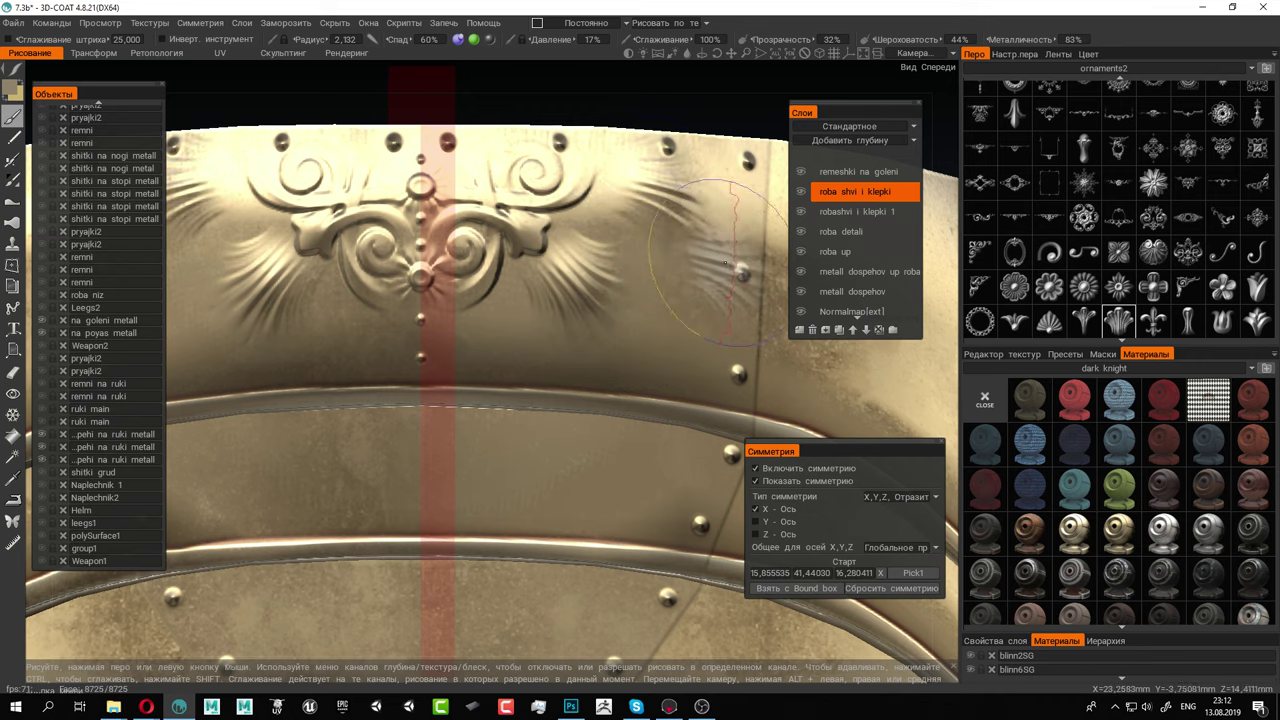
right_click_drag(678, 380, 554, 317, "alt")
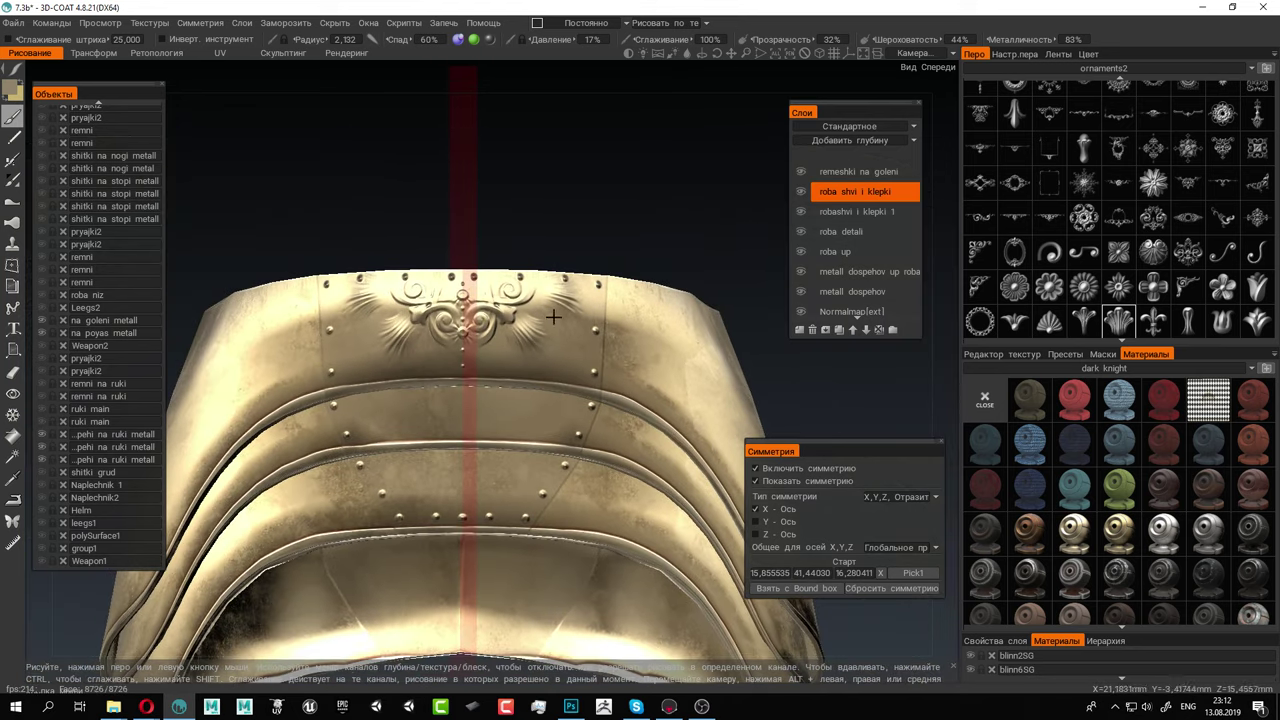
Set the fan brush radius to 4.790 and stamp an upright fan on the centre line of the lowest belt plate
mouse_move(554, 317)
left_mouse_down("alt")
mouse_move(557, 354)
mouse_move(561, 343)
left_mouse_up("alt")
middle_click_drag(561, 341, 518, 226, "alt")
right_click_drag(518, 226, 523, 334, "alt")
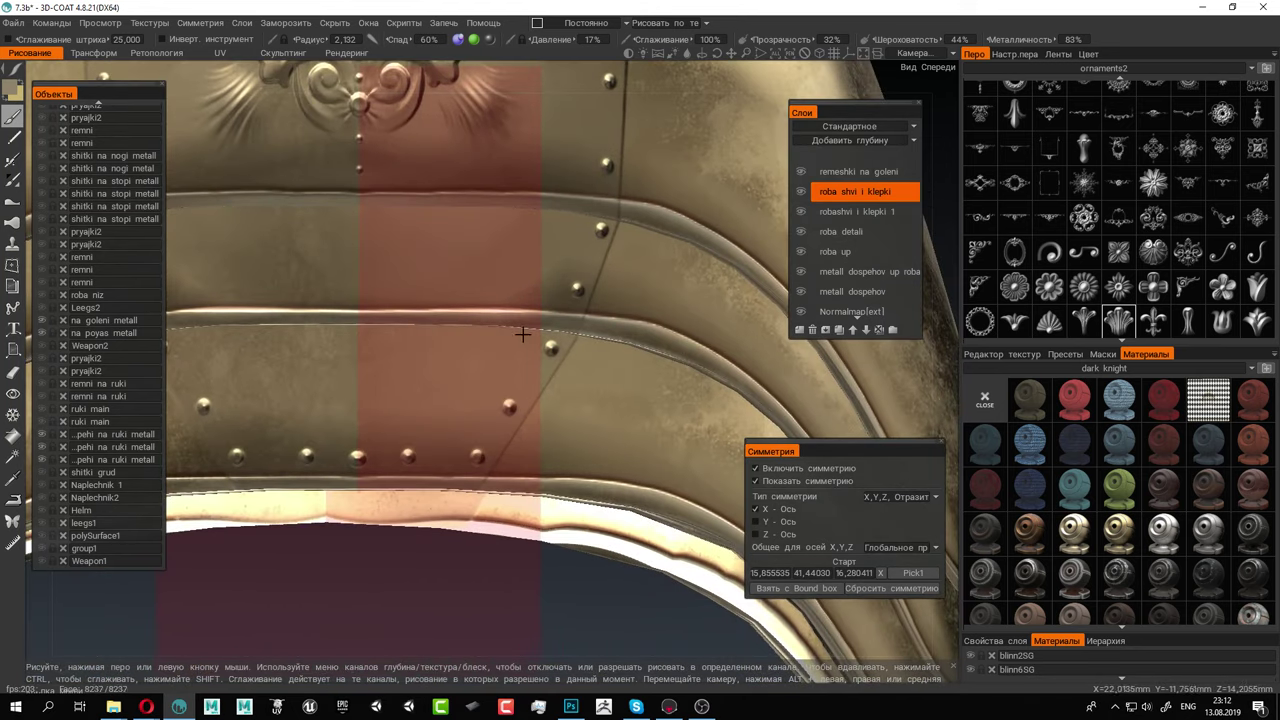
mouse_move(408, 375)
left_mouse_down("alt")
mouse_move(434, 372)
mouse_move(446, 334)
mouse_move(471, 329)
mouse_move(430, 343)
left_mouse_up("alt")
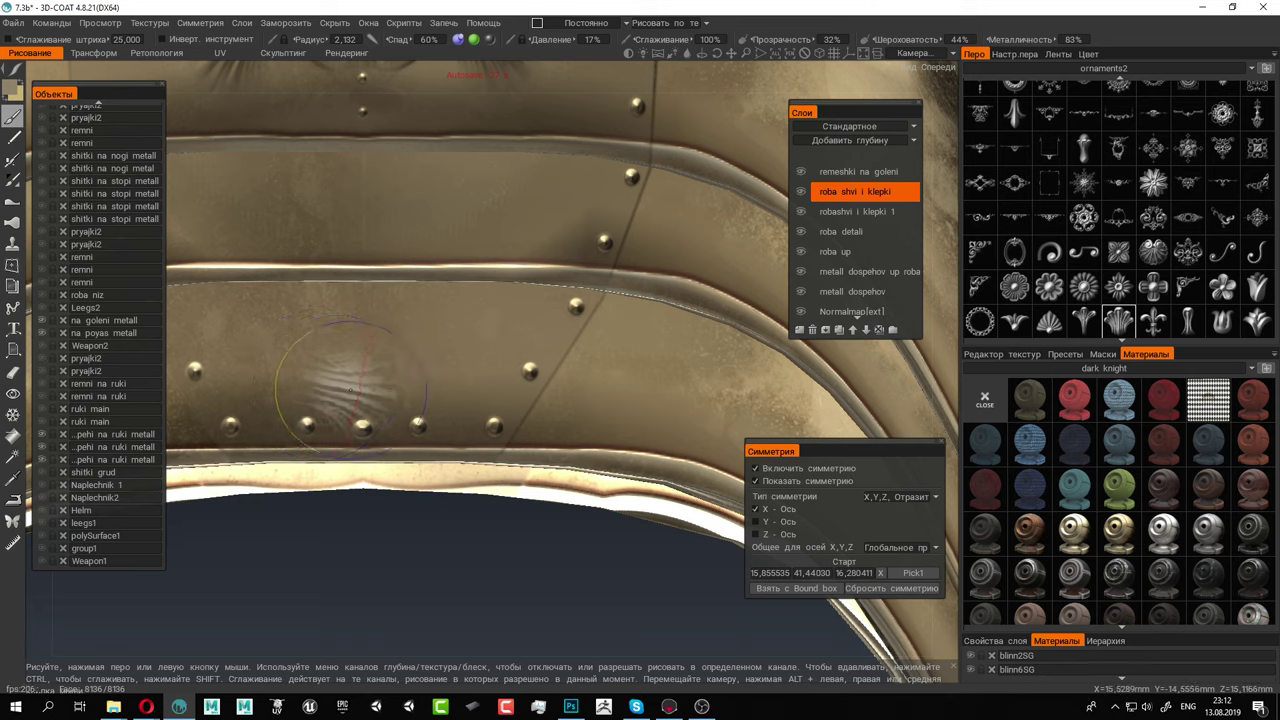
left_click_drag(350, 389, 349, 391)
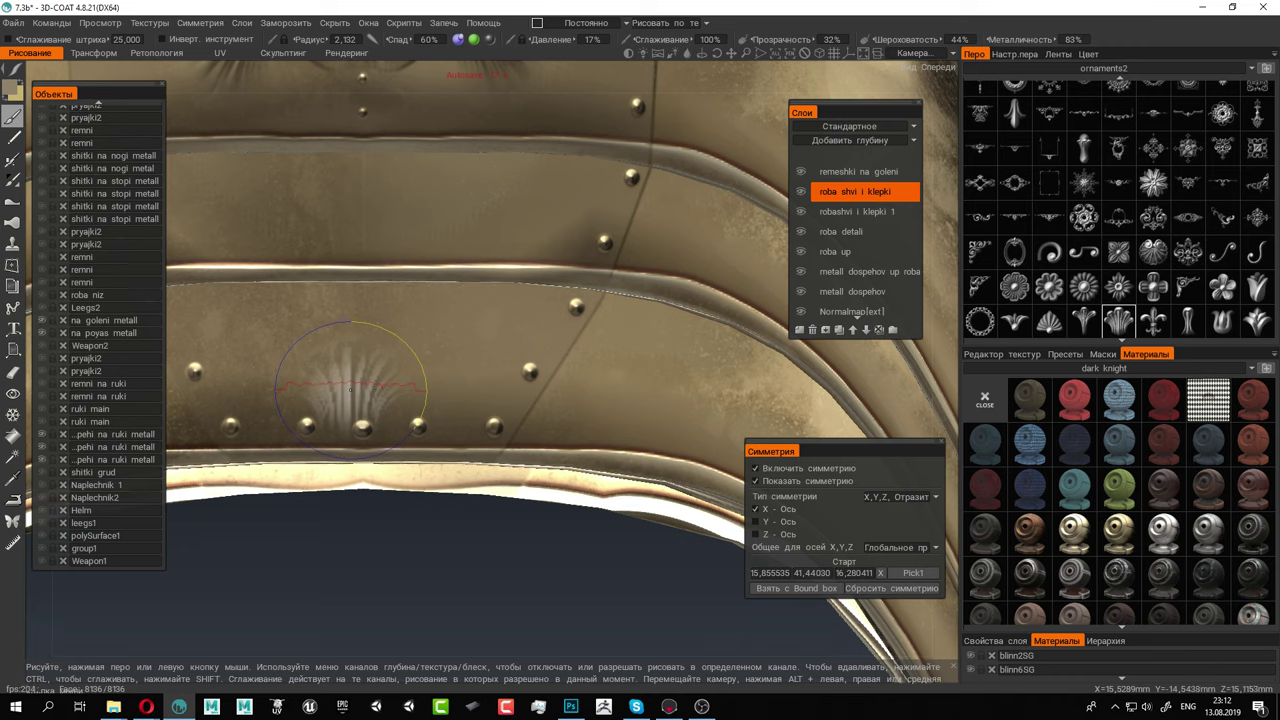
right_click_drag(356, 378, 432, 378)
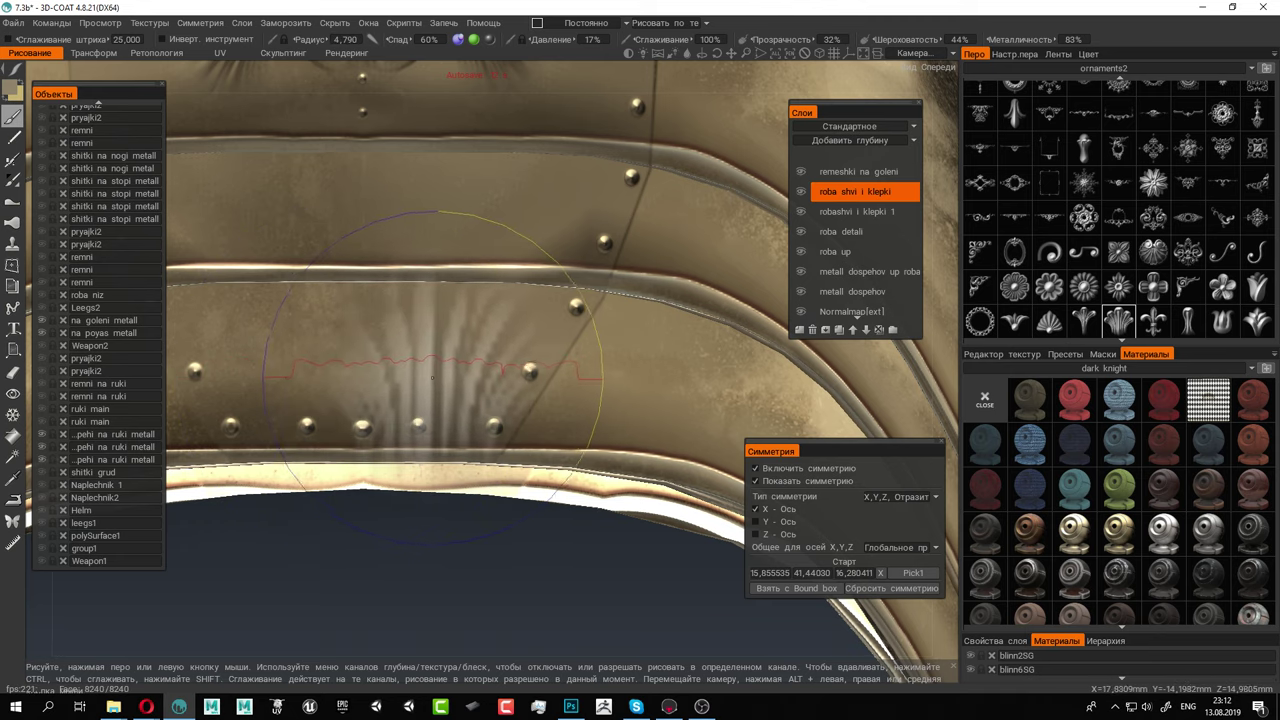
left_click(362, 392)
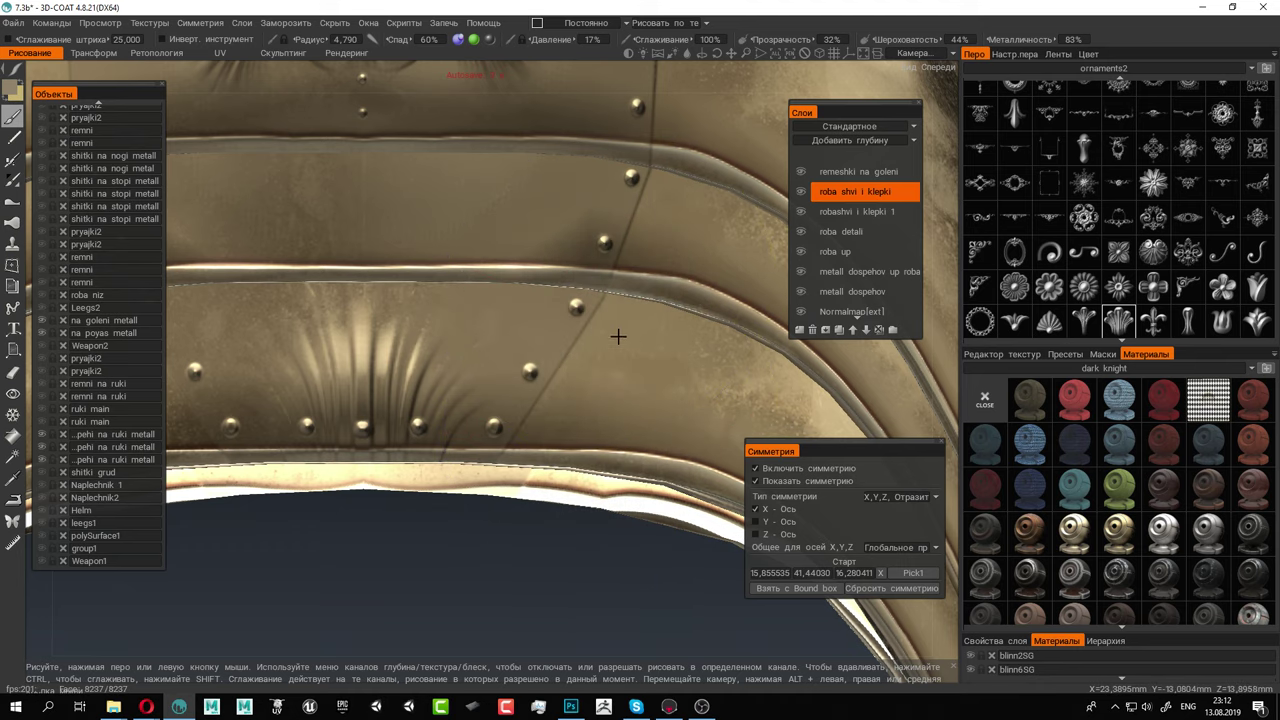
Stamp a mirrored pair of tilted fans on the lowest plate, just outside the slanted rivet rows, and save the project
right_click_drag(617, 334, 603, 354, "alt")
left_click_drag(603, 354, 583, 357, "alt")
right_click_drag(583, 357, 714, 450, "alt")
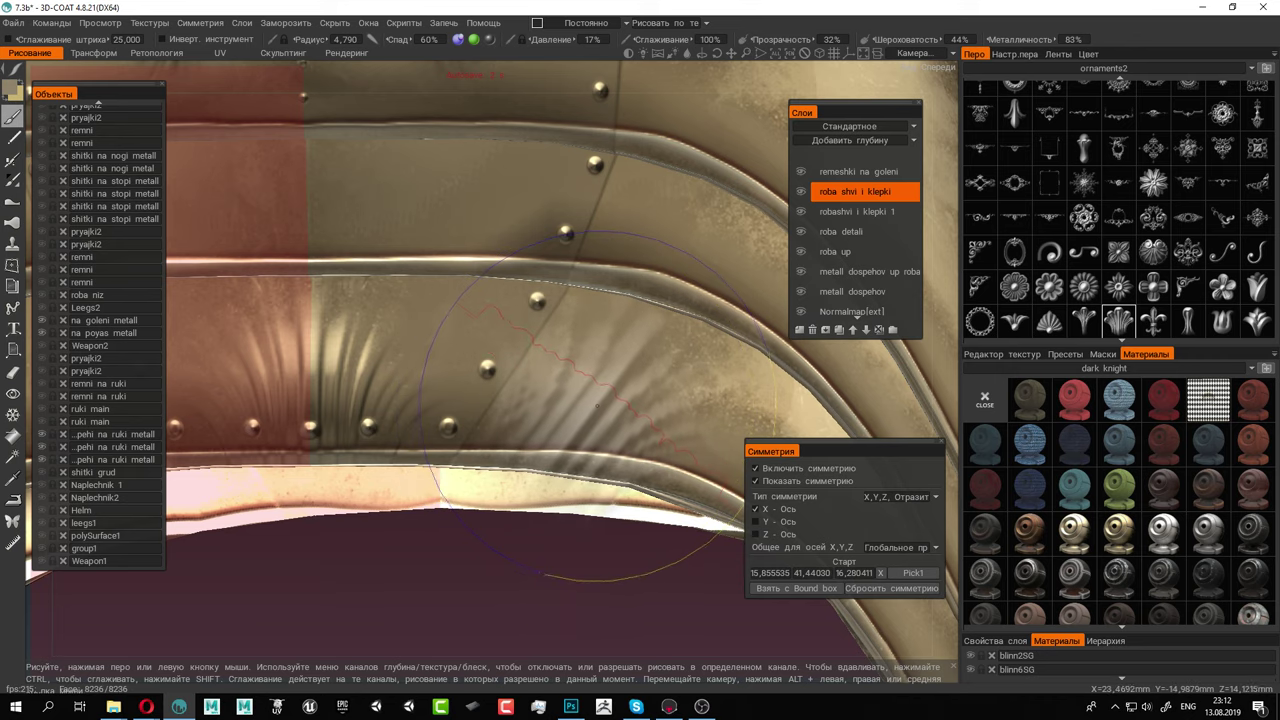
left_click(608, 404)
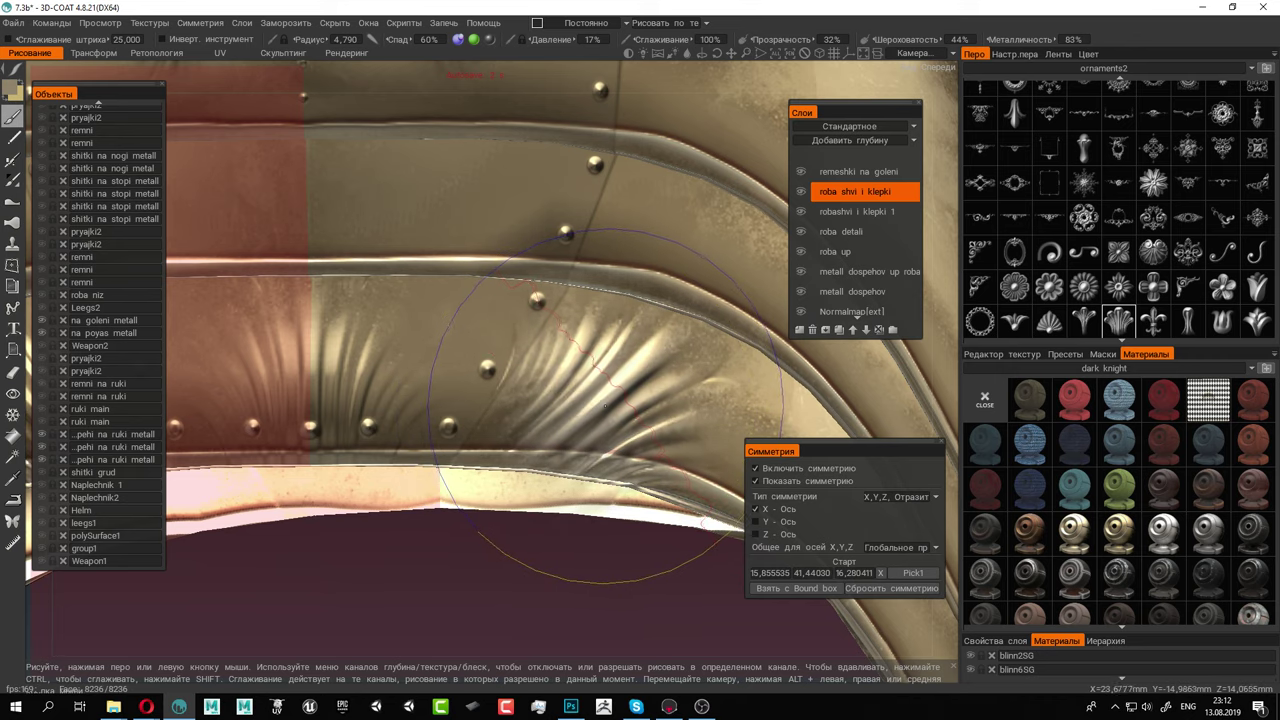
key("ctrl+s")
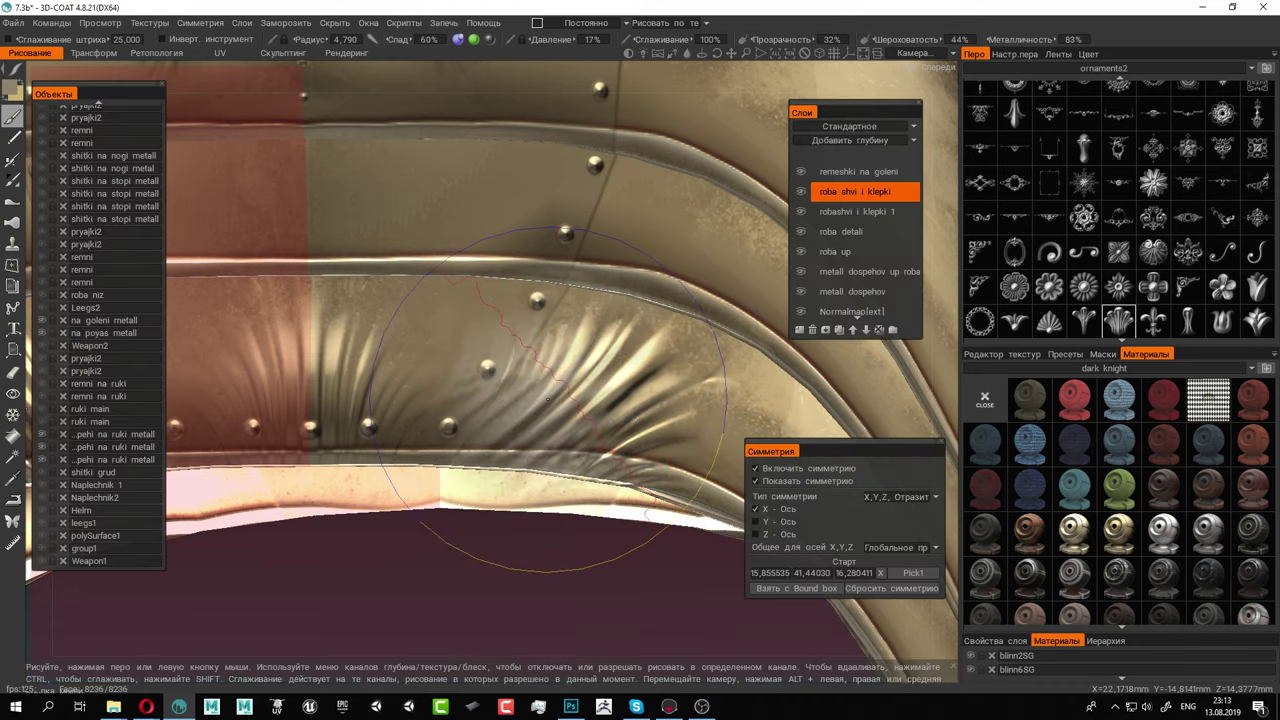
Stamp mirrored, outward-pointing fans on the top plate just outside the side seams, near the upper edge
right_click_drag(525, 340, 425, 302, "alt")
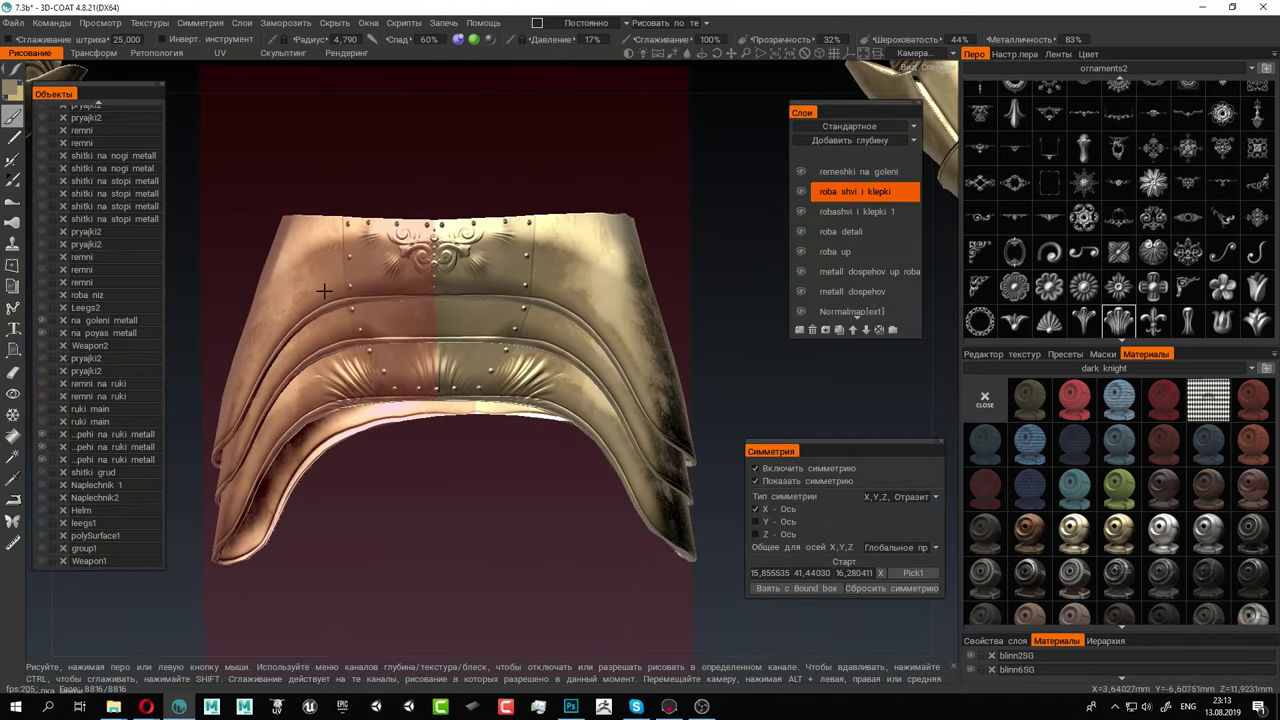
mouse_move(425, 302)
left_mouse_down("alt")
mouse_move(489, 311)
mouse_move(454, 329)
left_mouse_up("alt")
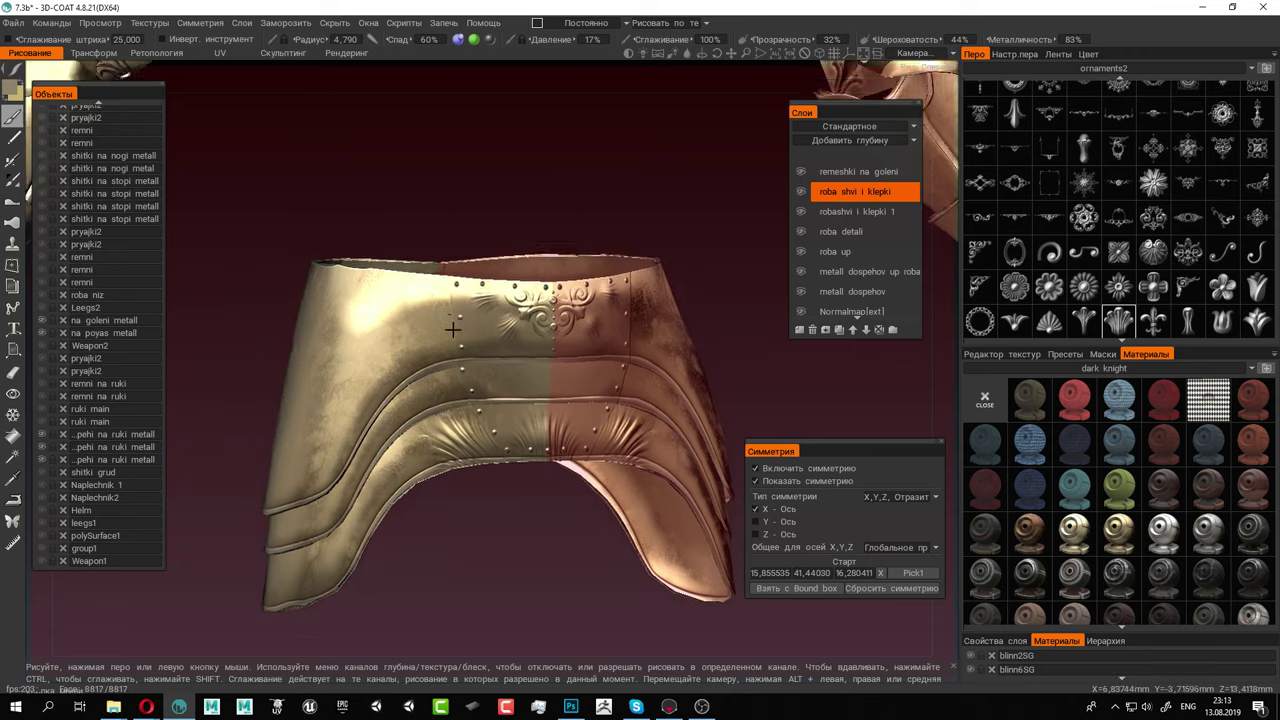
right_click_drag(454, 329, 612, 430, "alt")
scroll(611, 430, "up", 4)
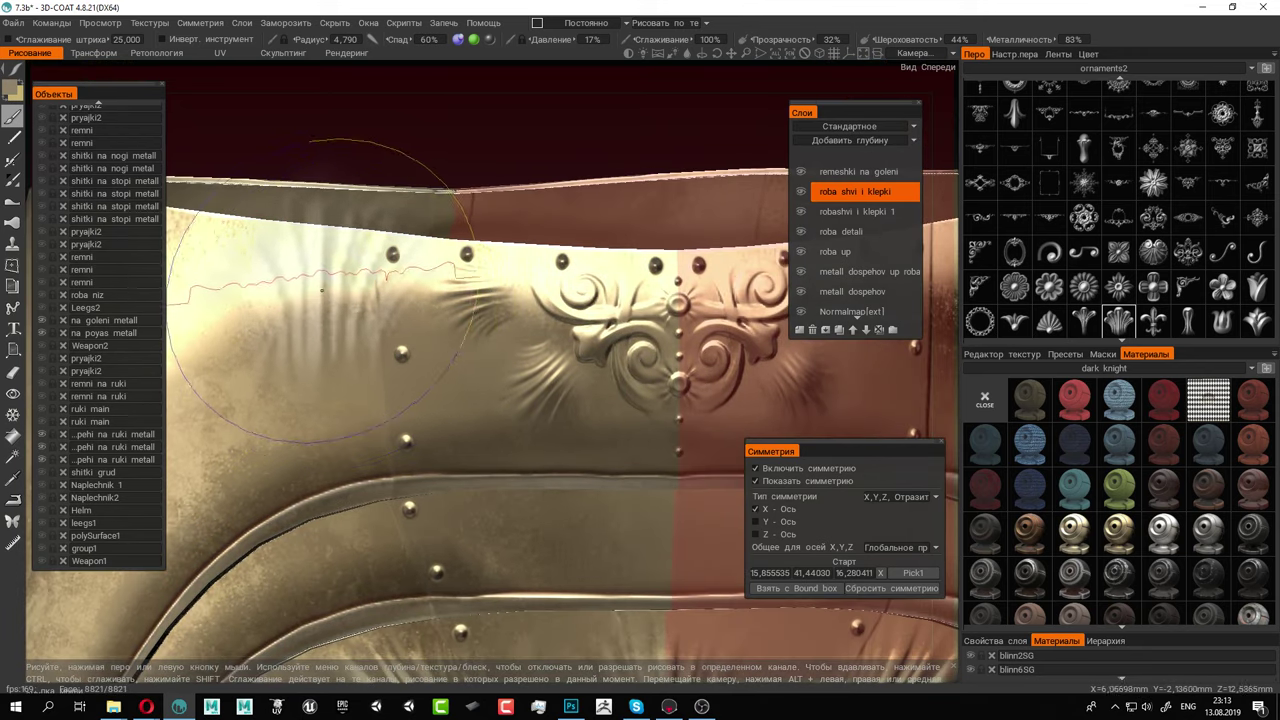
mouse_move(306, 272)
left_mouse_down()
mouse_move(268, 185)
mouse_move(285, 430)
mouse_move(281, 300)
left_mouse_up()
left_click(277, 303)
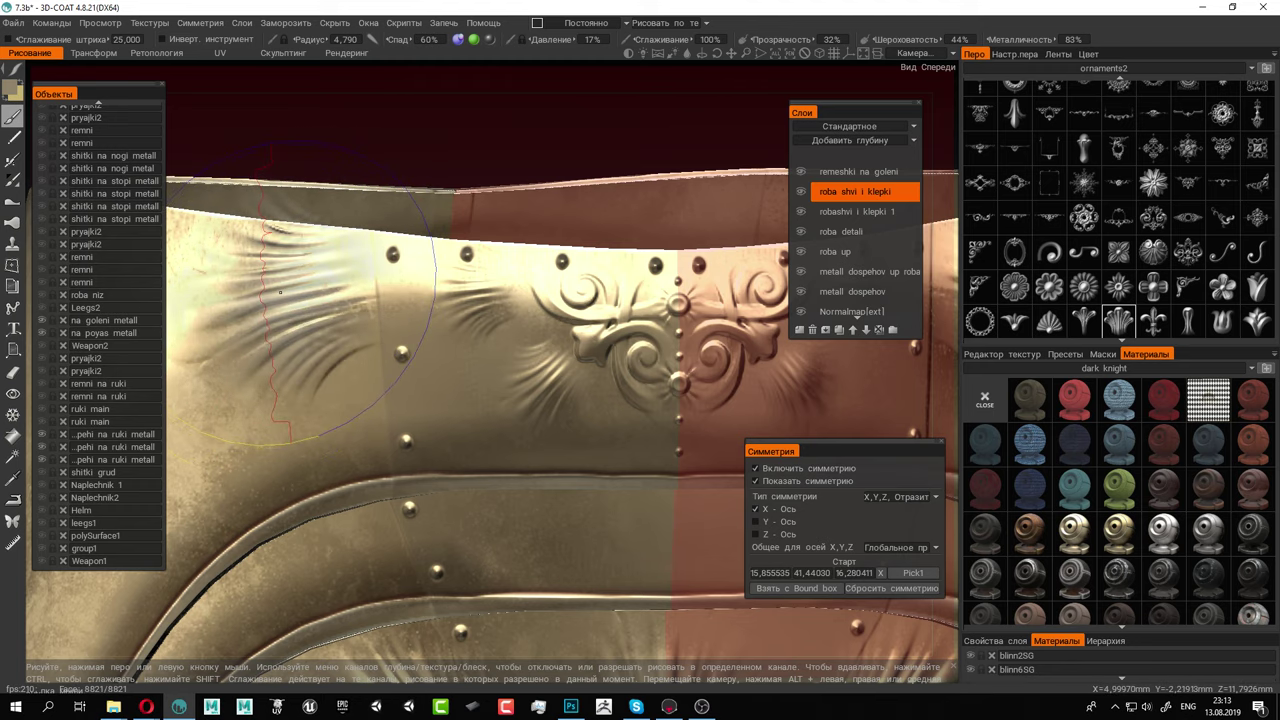
Choose the drooping leaf ornament from the ornaments2 set and stamp it on the centre line below the scrolls, extending onto the middle plate
right_click_drag(447, 334, 240, 208, "alt")
mouse_move(240, 208)
left_mouse_down("alt")
mouse_move(461, 300)
mouse_move(103, 286)
mouse_move(446, 312)
mouse_move(454, 278)
mouse_move(520, 328)
left_mouse_up("alt")
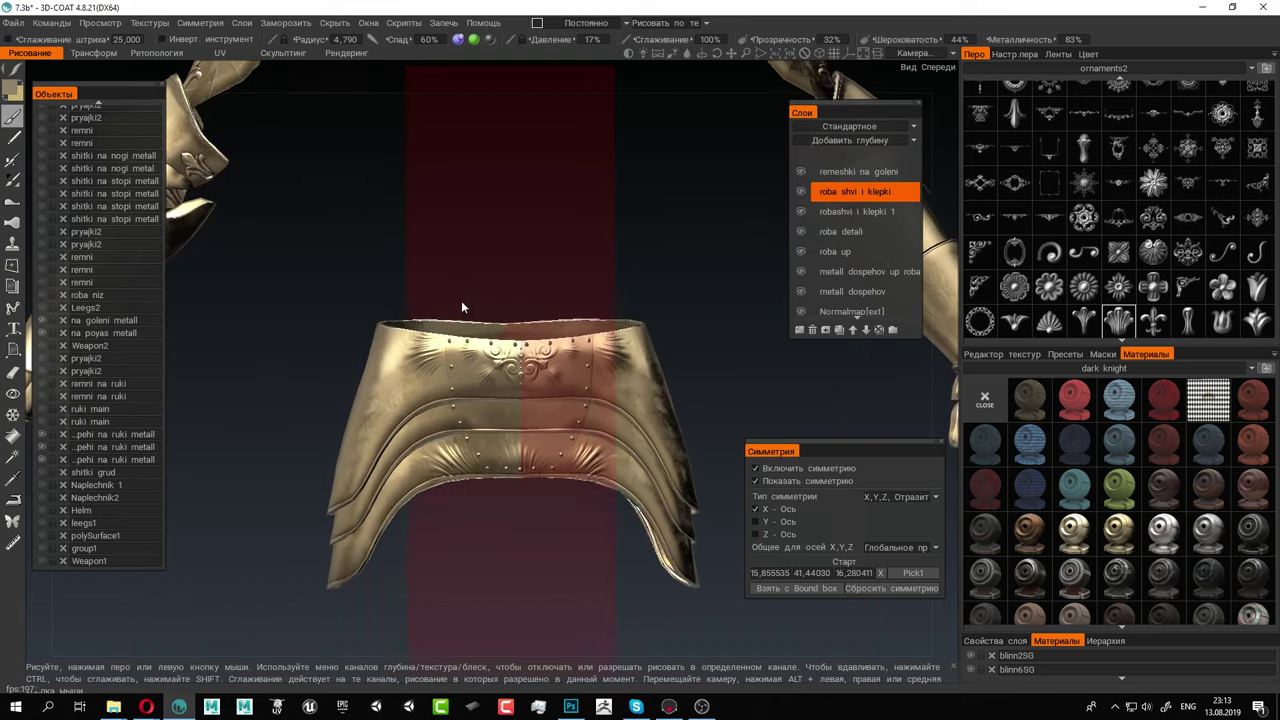
scroll(520, 328, "up", 8)
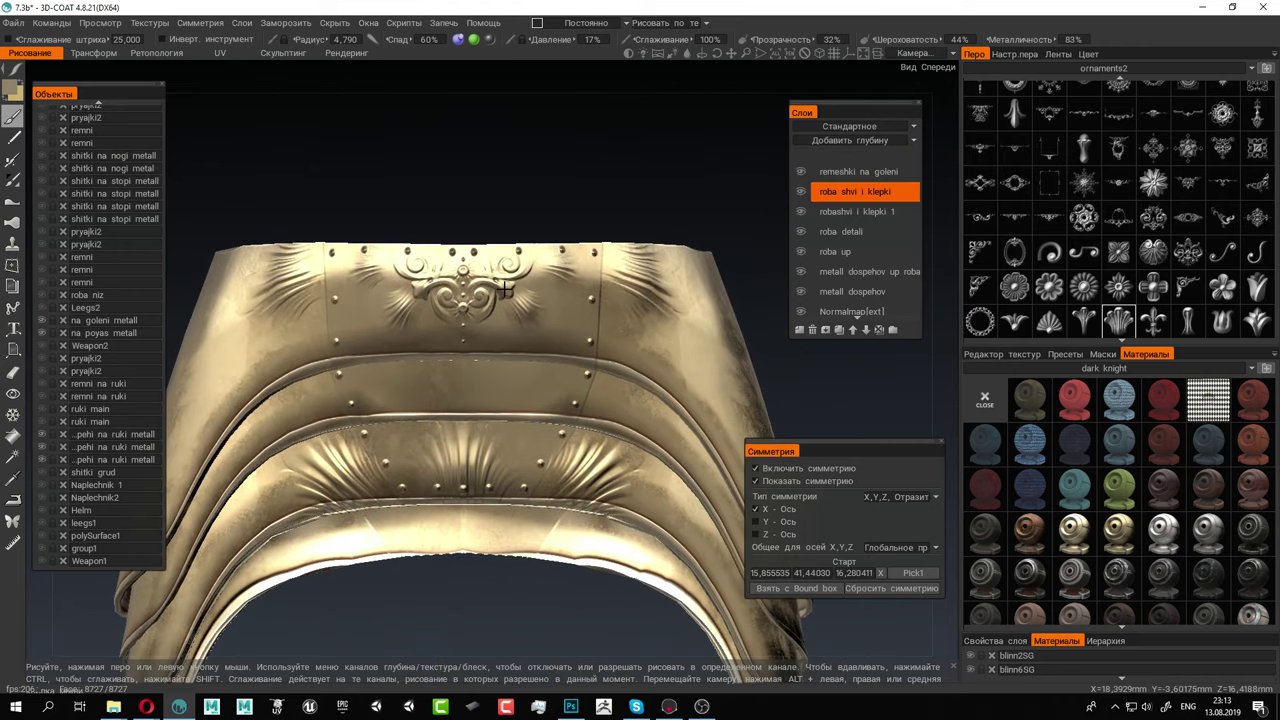
scroll(1123, 220, "up", 1)
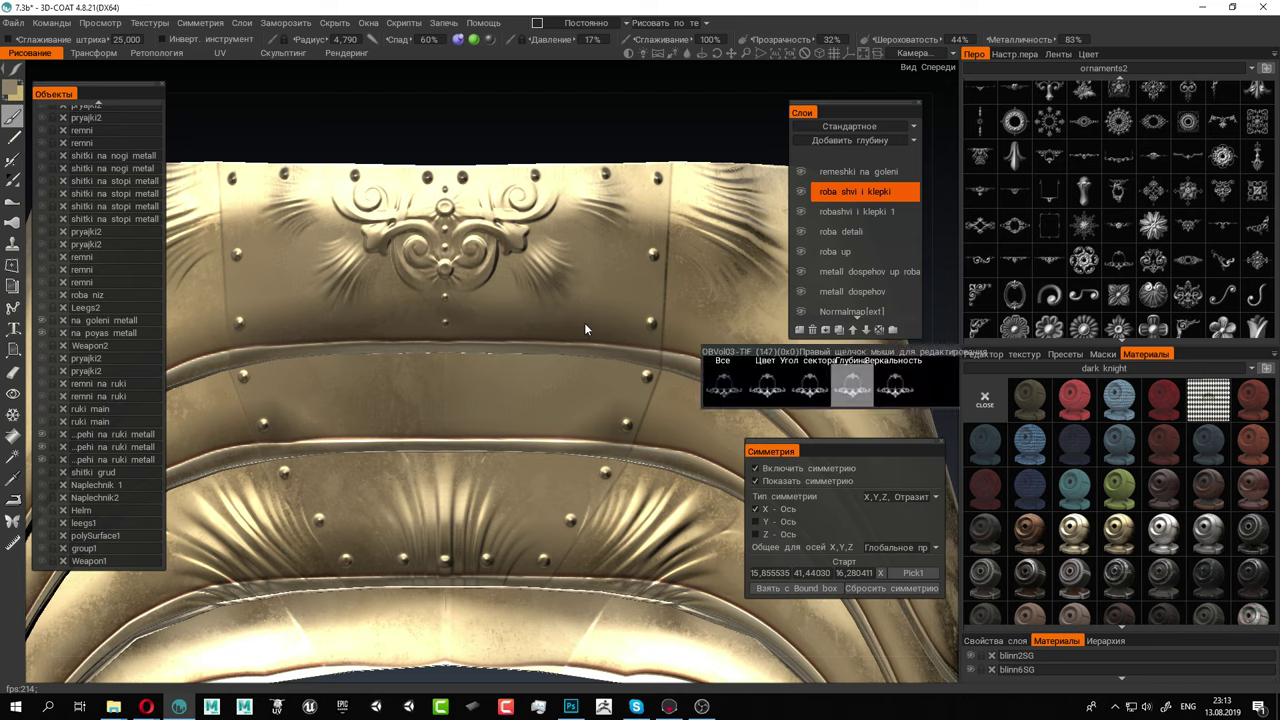
left_click(1014, 156)
mouse_move(452, 353)
left_mouse_down()
mouse_move(448, 342)
mouse_move(458, 362)
mouse_move(444, 363)
left_mouse_up()
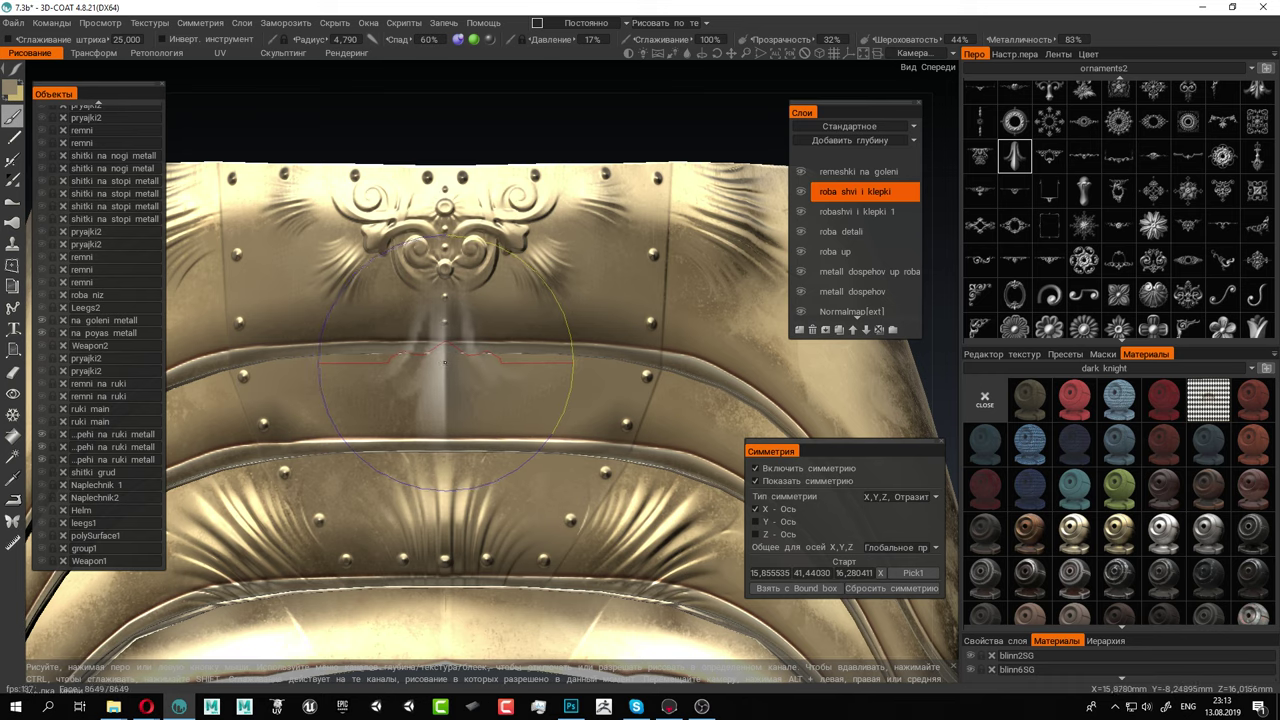
left_click_drag(444, 354, 444, 333)
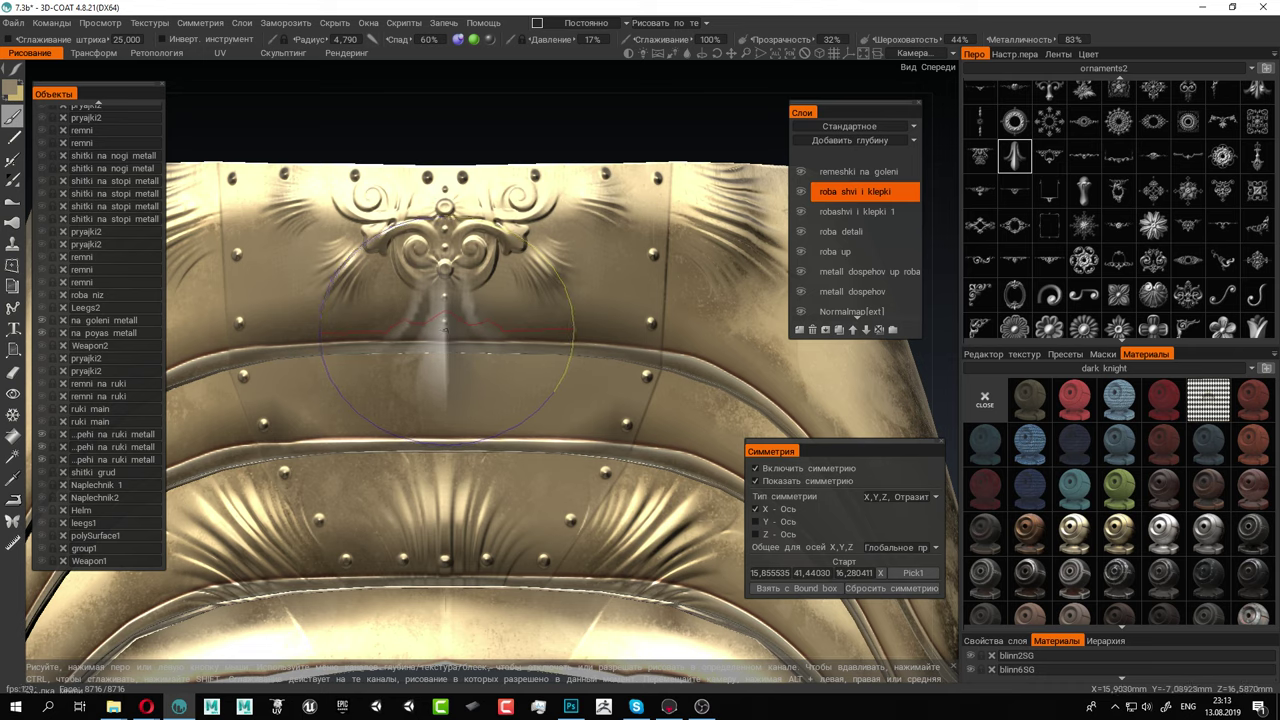
left_click(445, 329)
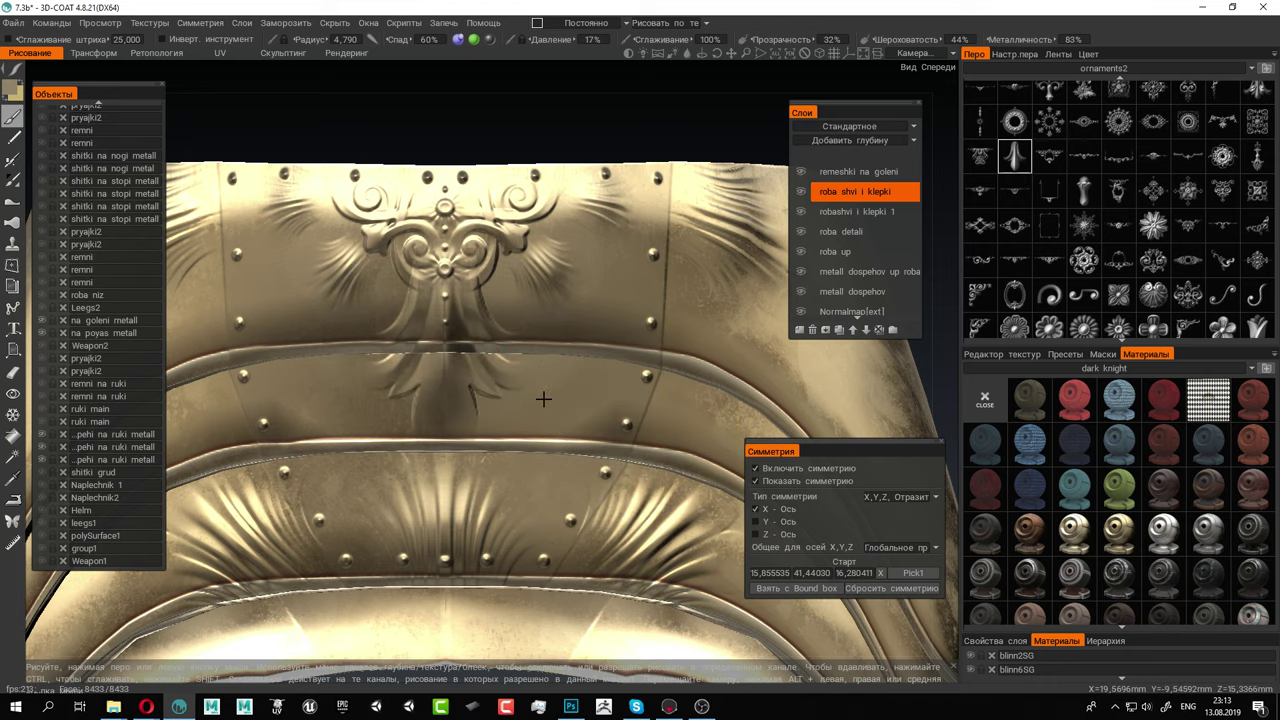
Reduce the leaf brush radius to 1.741 and stamp mirrored leaves between the upper fans of the centre ornament and the side seams
right_click_drag(543, 397, 557, 370, "alt")
middle_click_drag(557, 370, 460, 410, "alt")
left_click_drag(548, 423, 540, 429, "alt")
middle_click_drag(647, 355, 532, 434, "alt")
left_click_drag(531, 434, 485, 412, "alt")
right_click_drag(486, 412, 488, 414, "alt")
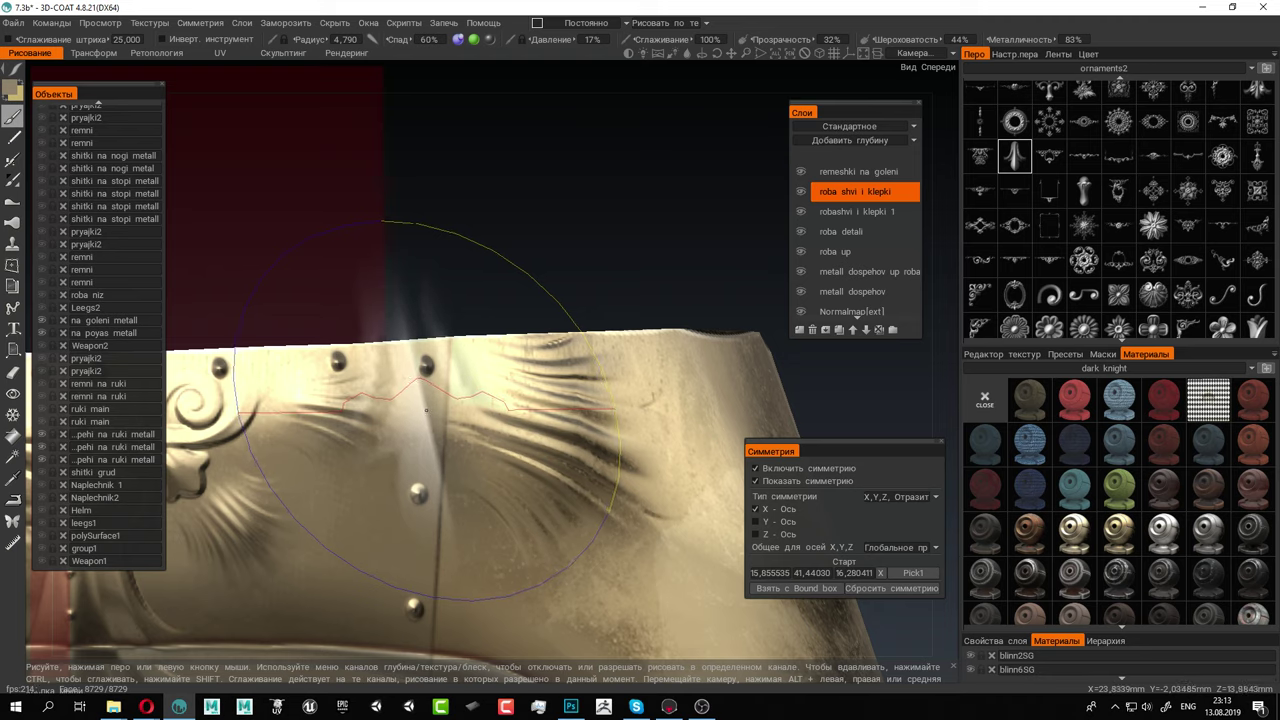
scroll(440, 410, "down", 5)
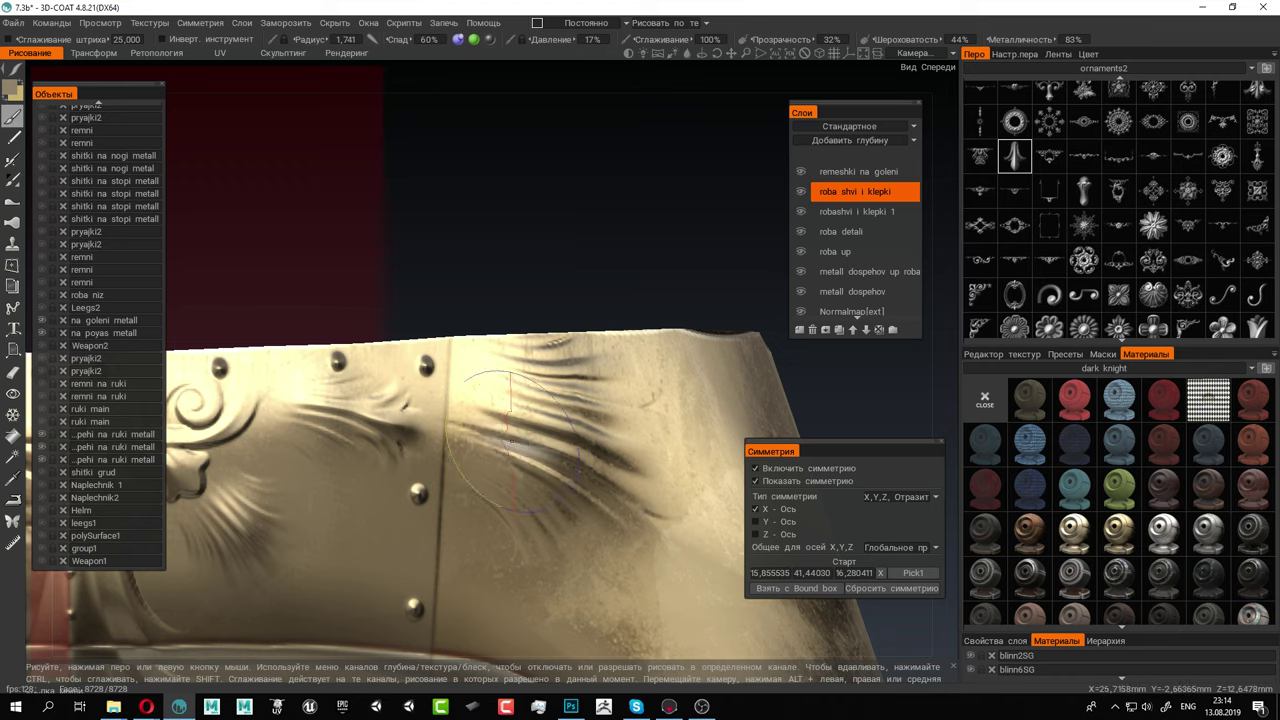
middle_click_drag(425, 465, 671, 477, "alt")
middle_click_drag(465, 480, 590, 457, "alt")
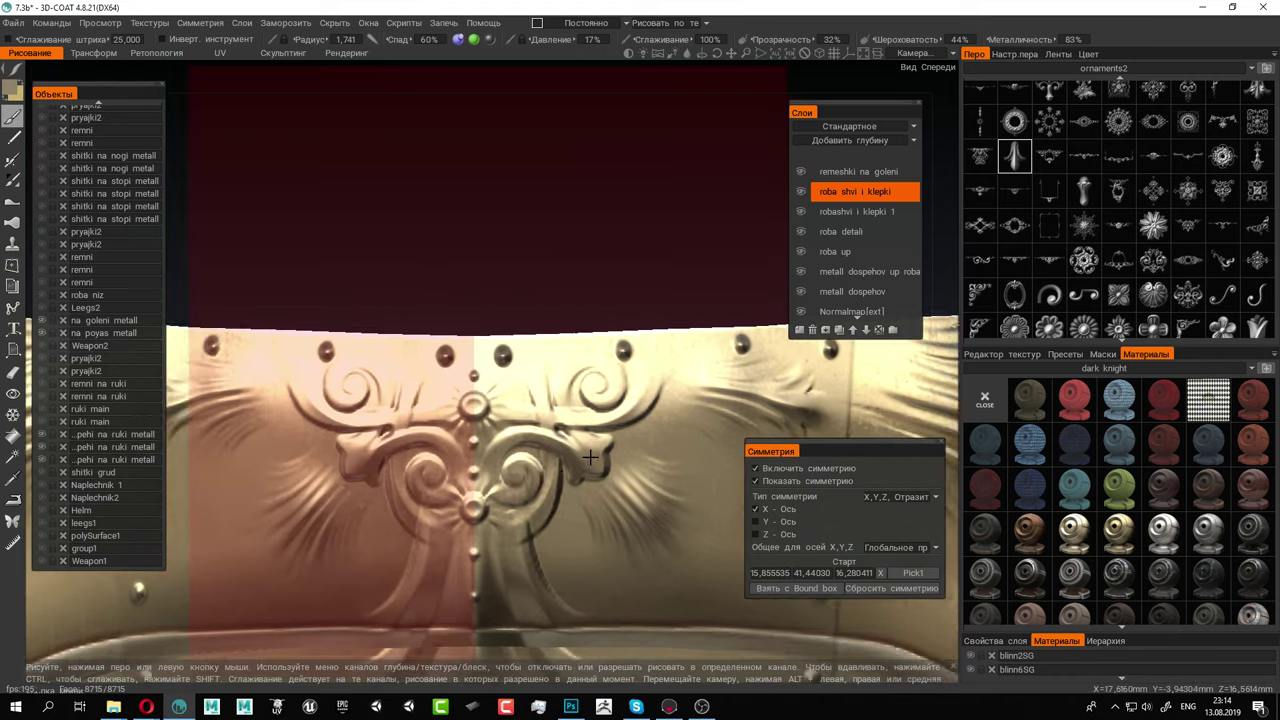
middle_click_drag(356, 508, 560, 498, "alt")
right_click_drag(517, 446, 335, 365, "alt")
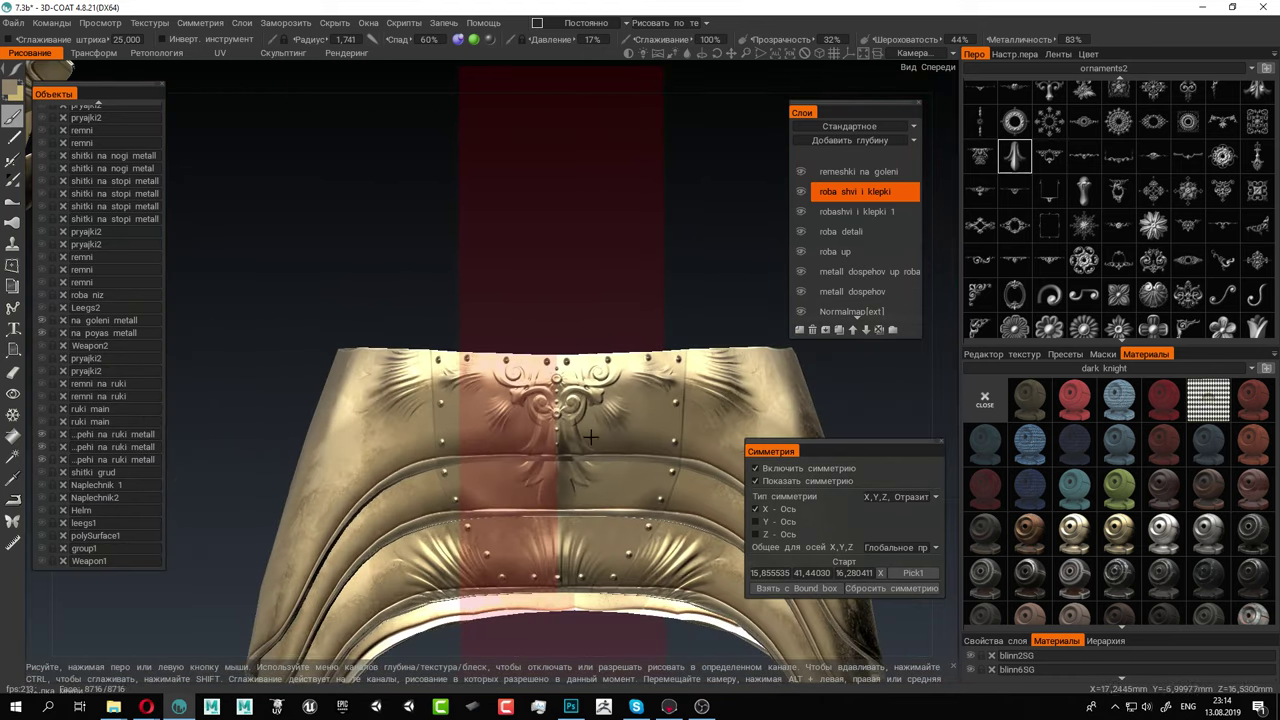
left_click_drag(590, 437, 573, 377, "alt")
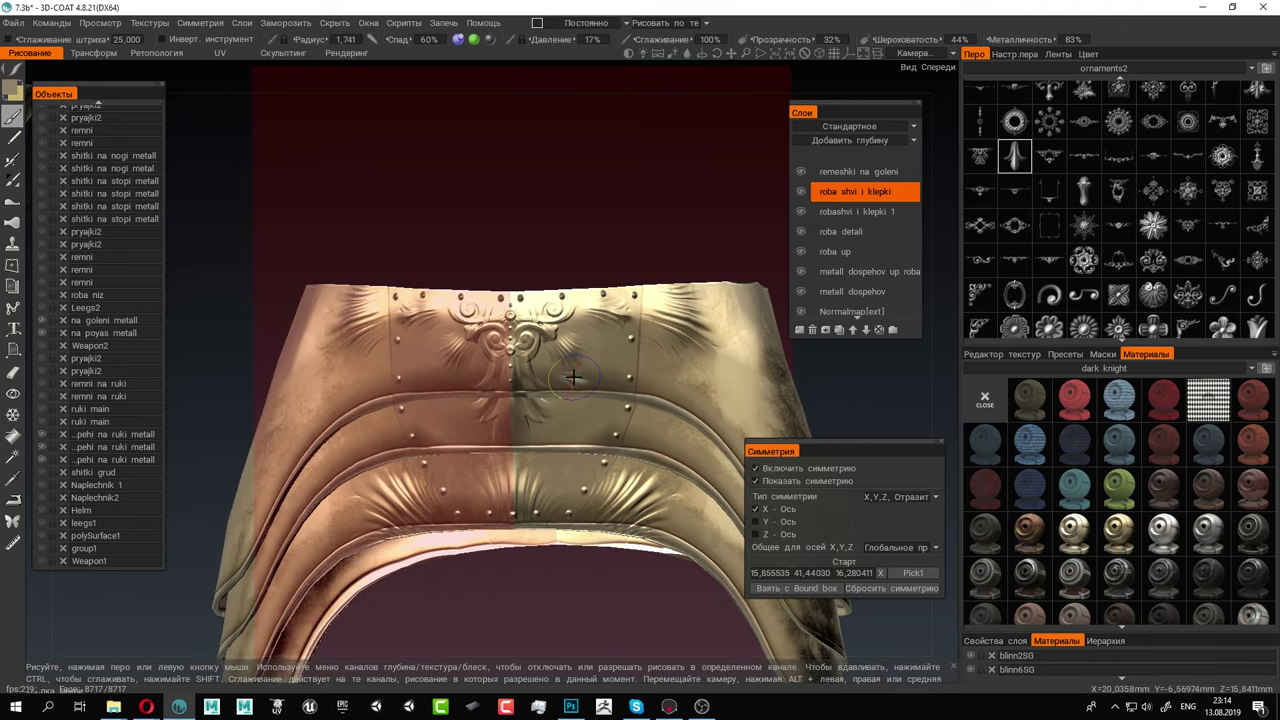
middle_click_drag(578, 467, 486, 357, "alt")
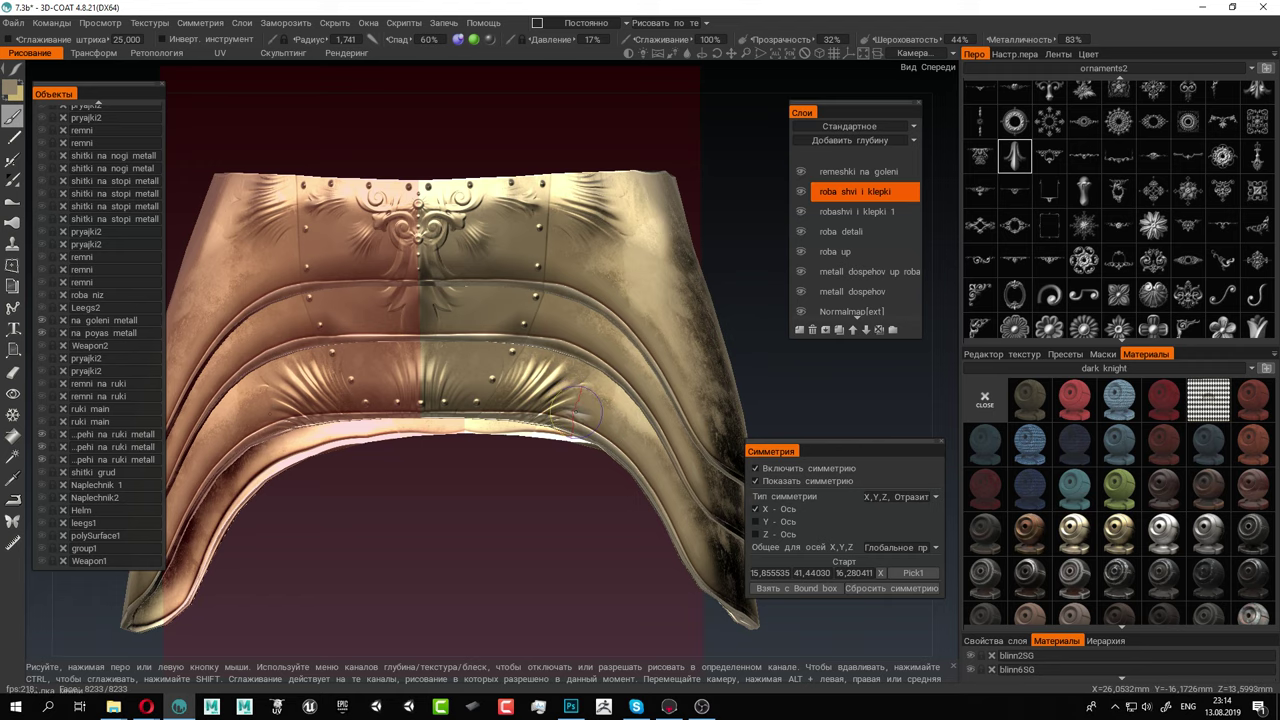
Switch to the soft round brush with radius 0.434 and pressure 31%, and place two mirrored rivets on the middle plate outside the seam
right_click_drag(487, 350, 651, 434, "alt")
middle_click_drag(651, 434, 482, 486, "alt")
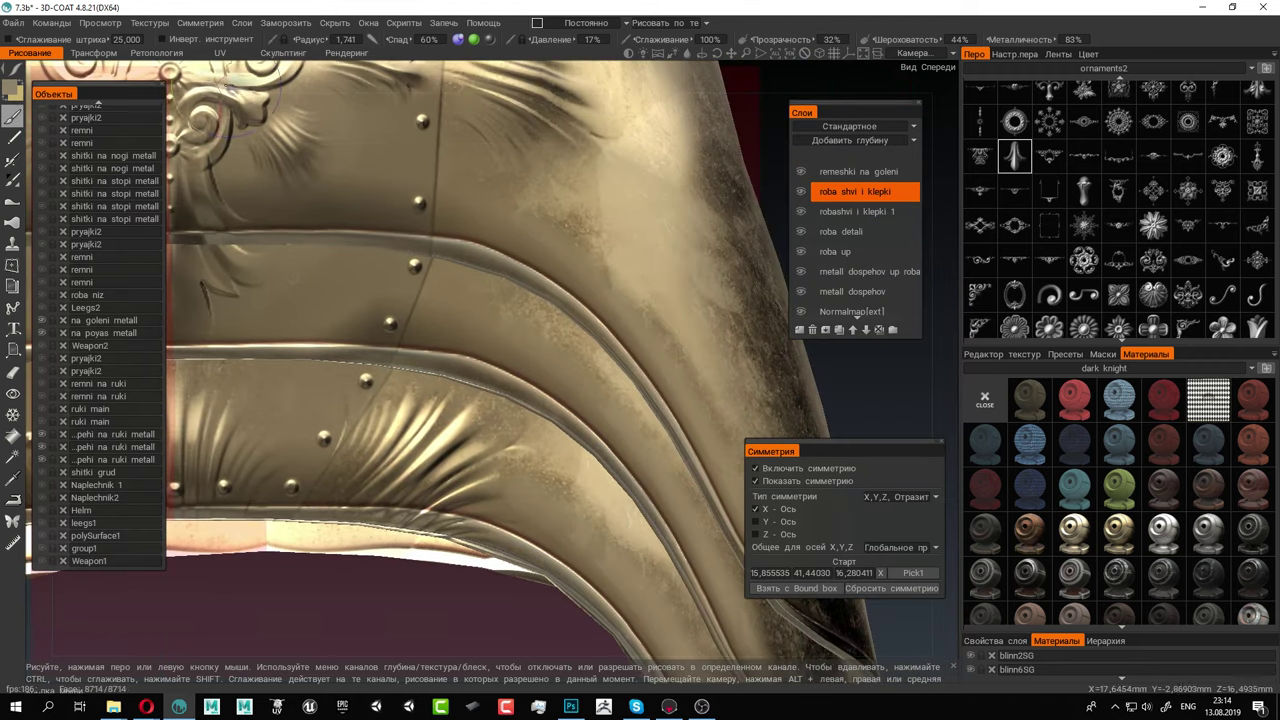
scroll(1013, 120, "up", 1)
left_click(980, 97)
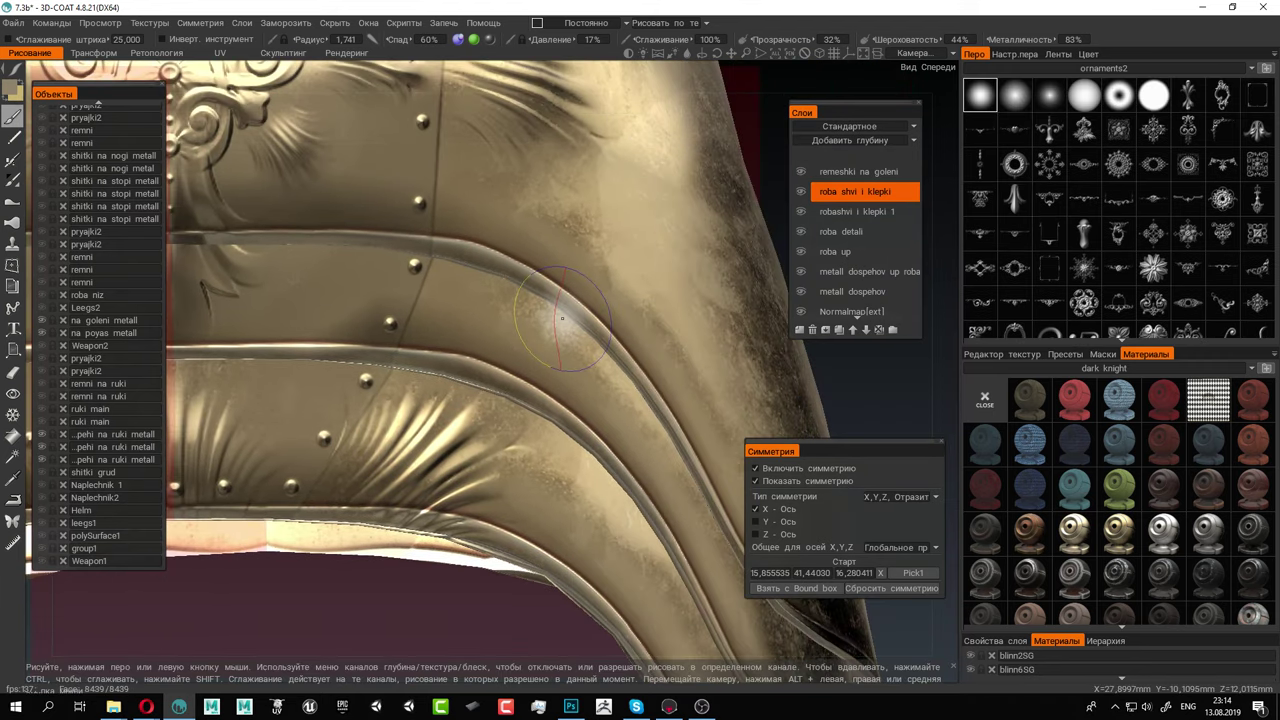
right_click_drag(437, 335, 406, 337)
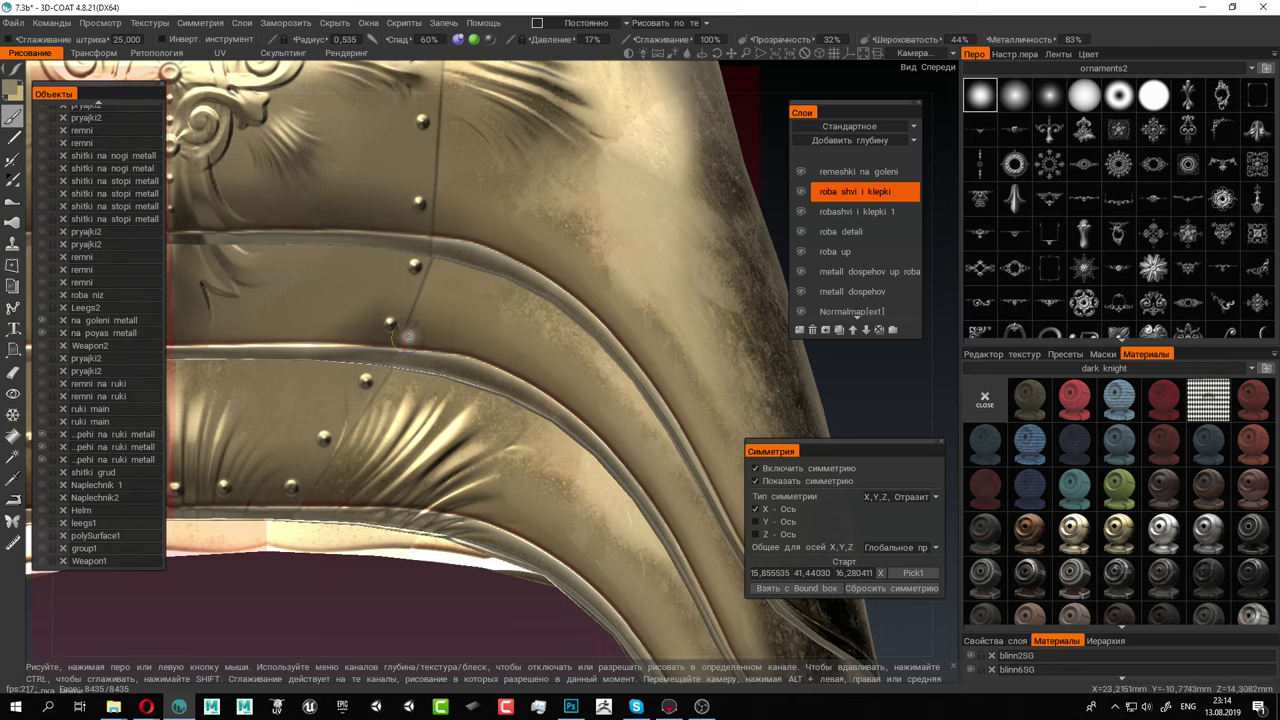
right_click_drag(488, 338, 498, 340, "alt")
scroll(498, 340, "up", 2)
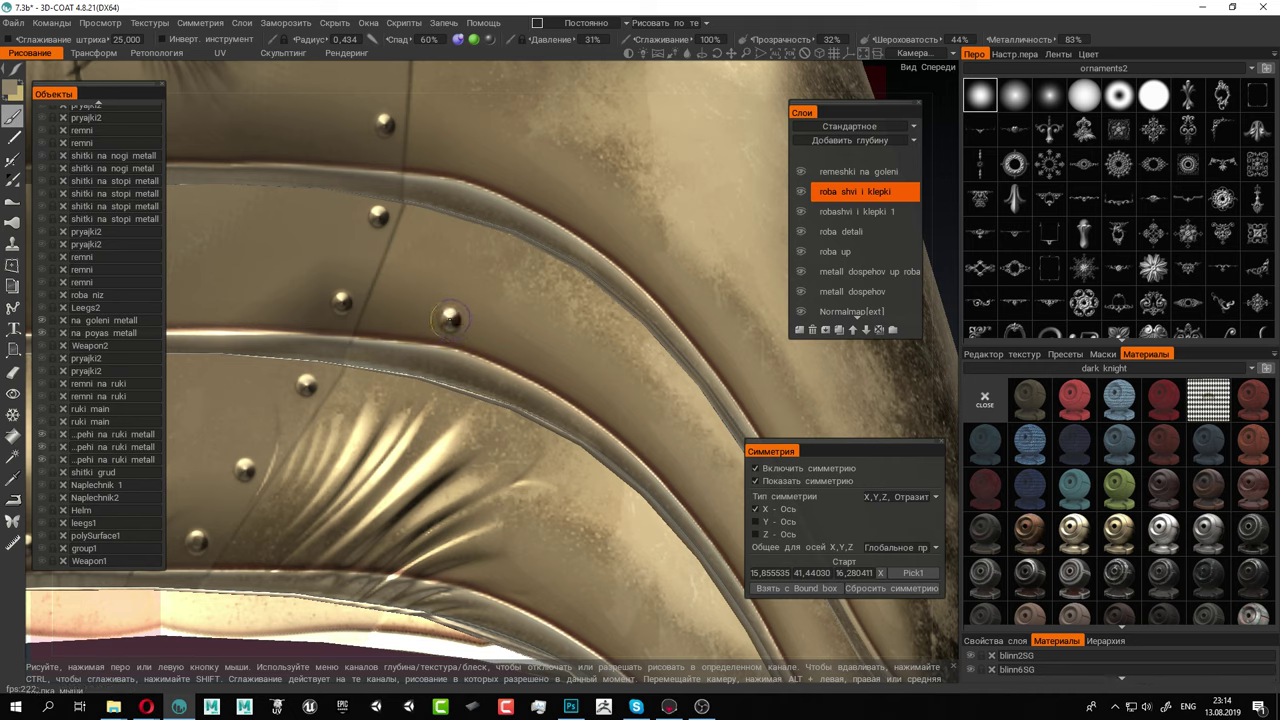
left_click(560, 369)
Add three more mirrored rivets along the curved lower rim of the middle plate
middle_click_drag(595, 380, 498, 254, "alt")
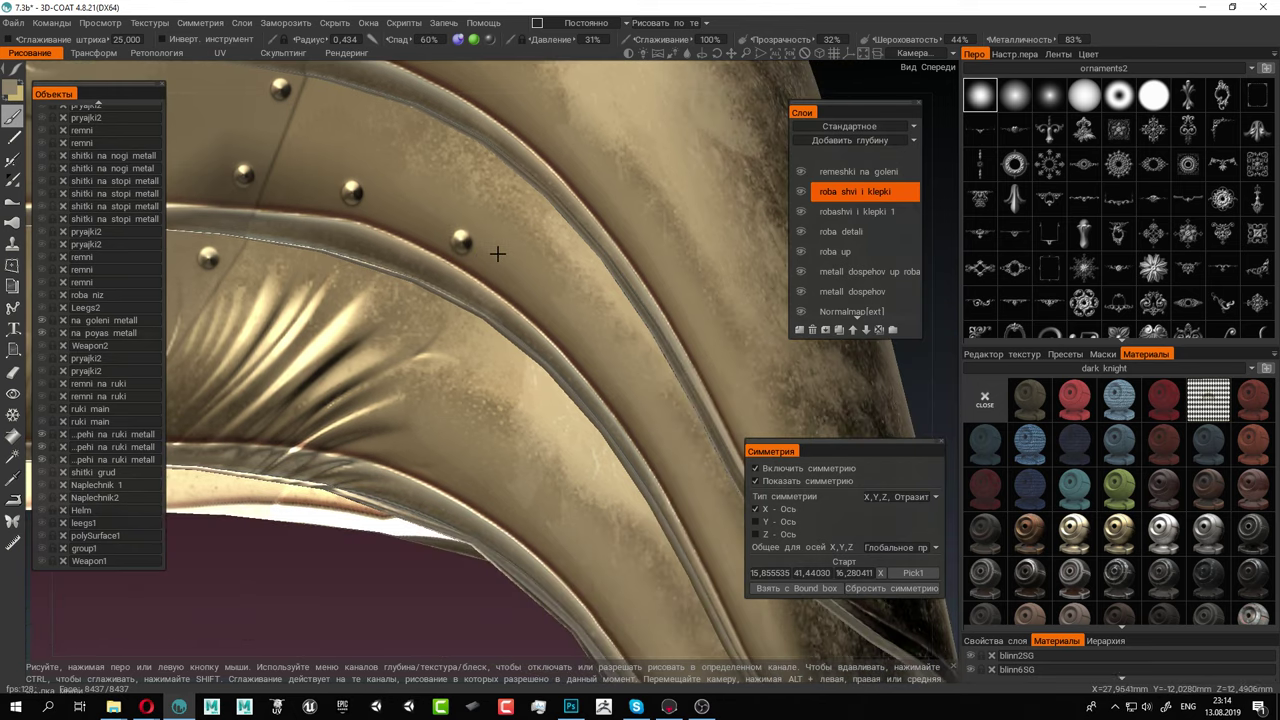
left_click_drag(543, 294, 566, 322, "alt")
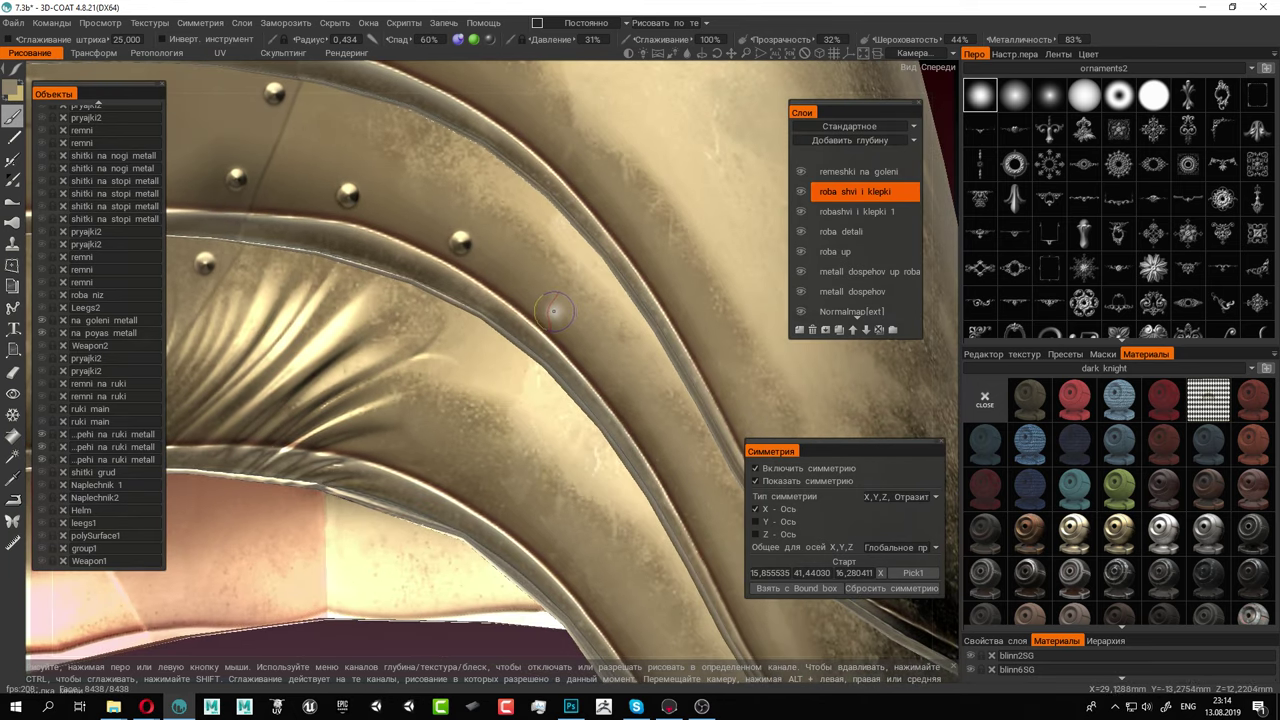
left_click(548, 303)
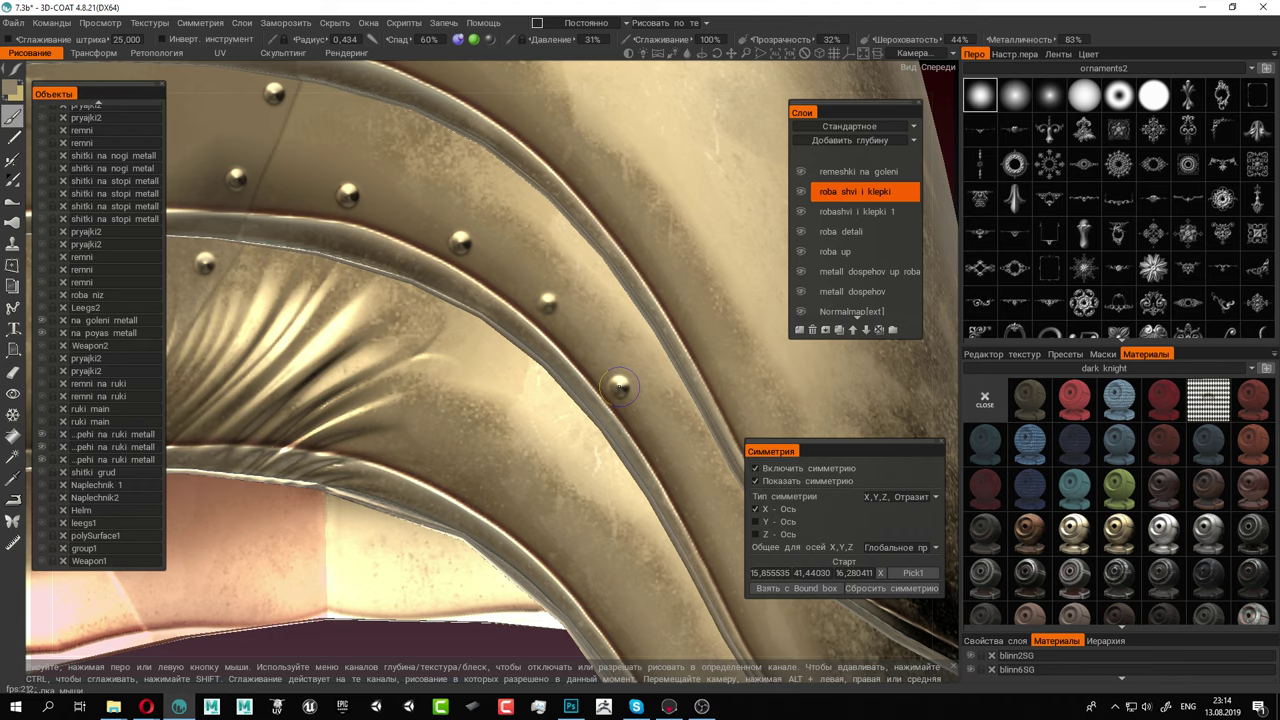
middle_click_drag(620, 385, 509, 270)
left_click_drag(510, 271, 450, 232, "alt")
left_click(514, 333)
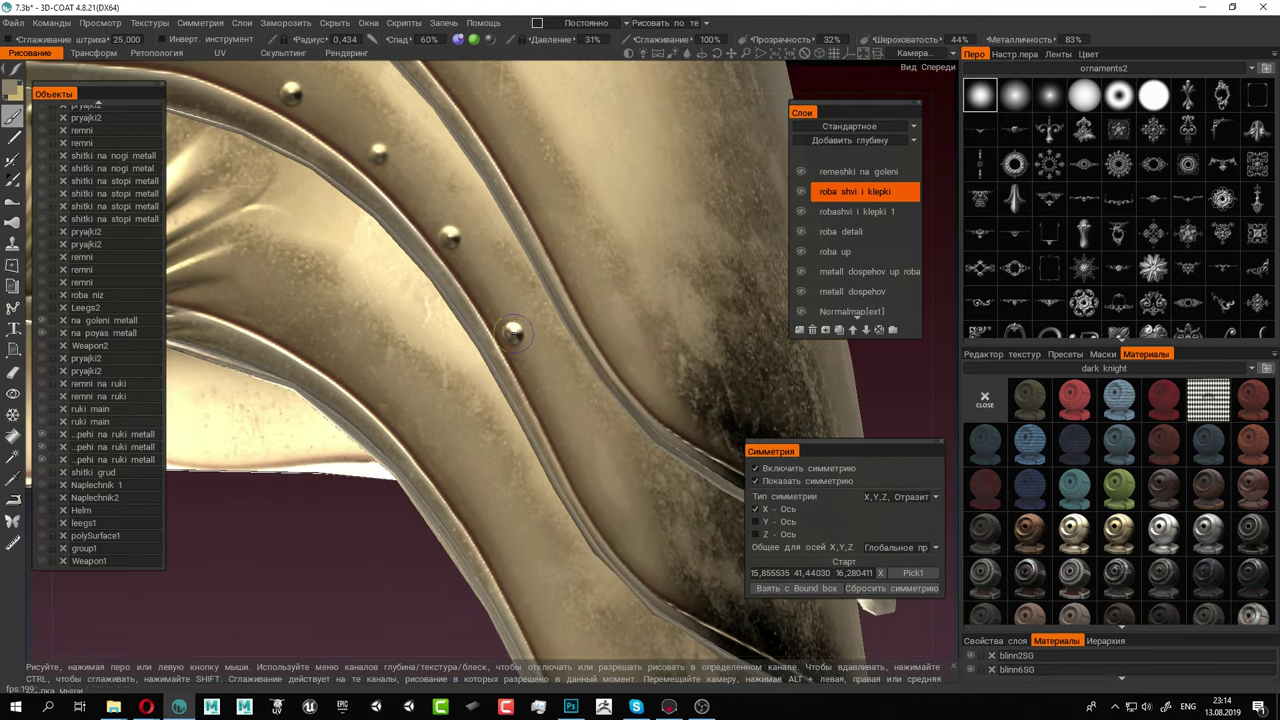
Continue the mirrored rivet row along the middle plate's lower rim, down the slope and around to the darkened side of the hip
left_click_drag(606, 390, 600, 381, "alt")
middle_click_drag(600, 380, 506, 283)
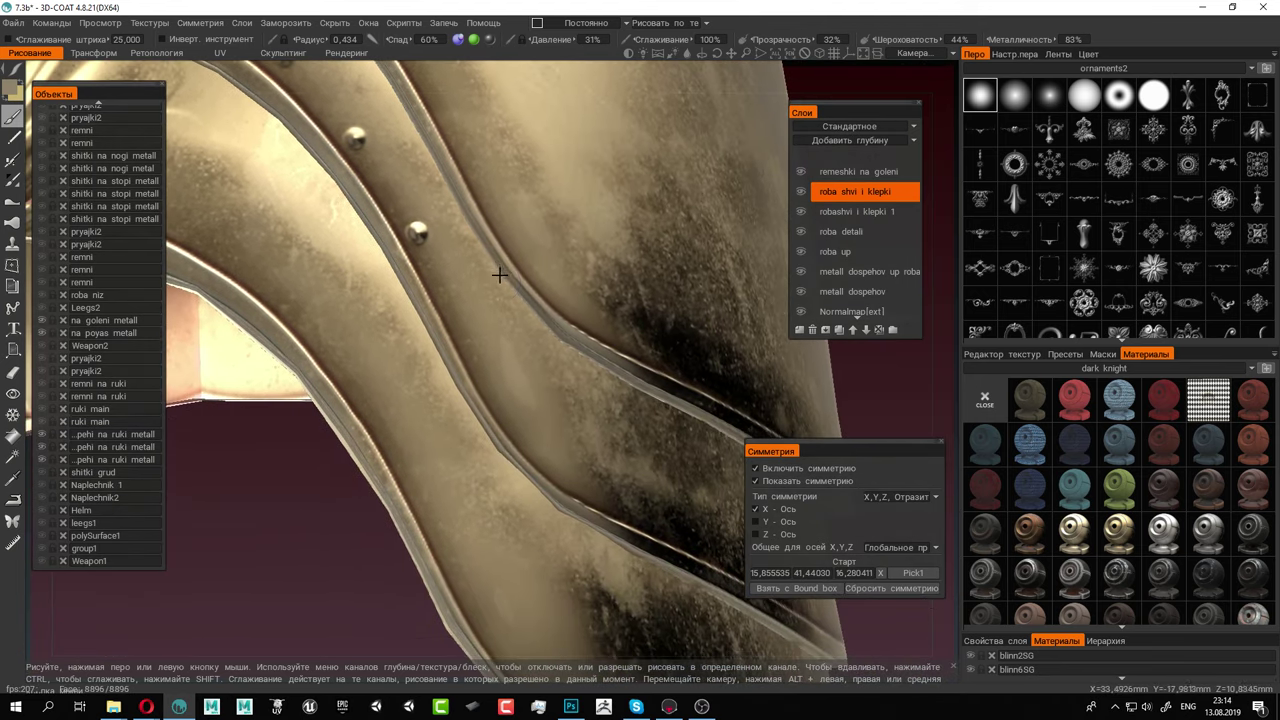
left_click(472, 339)
middle_click_drag(545, 437, 490, 378)
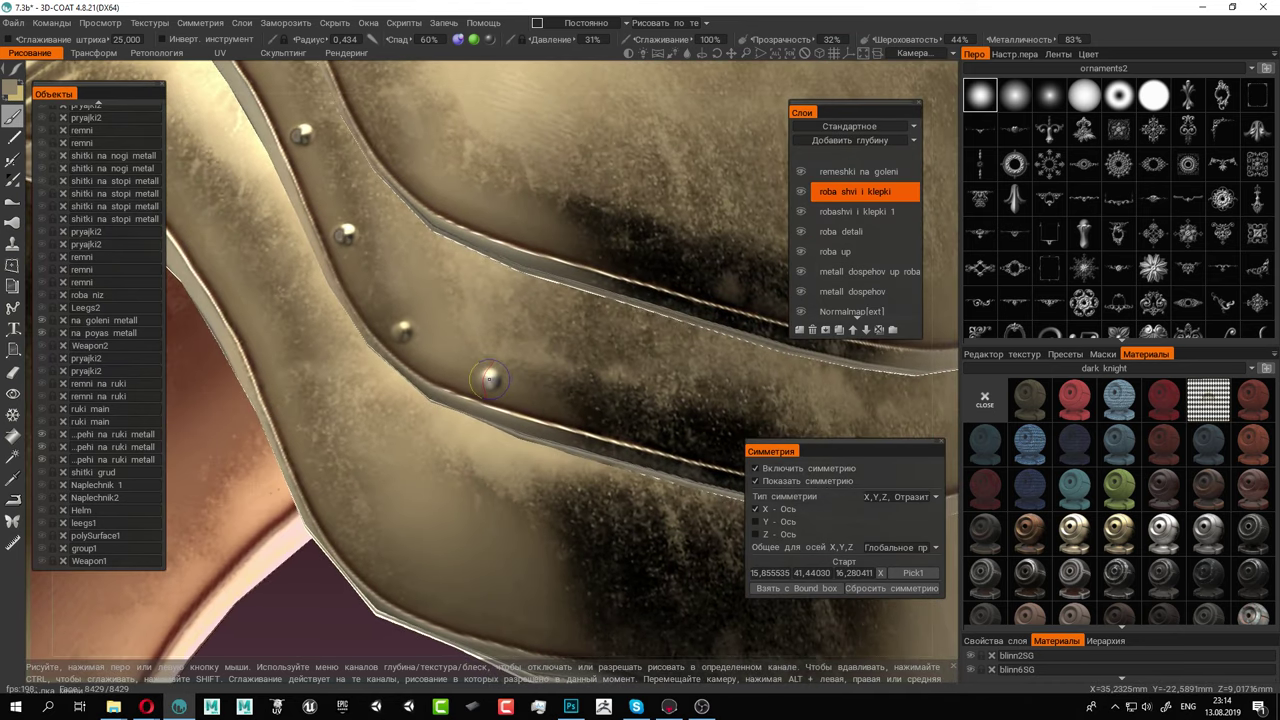
left_click(490, 379)
left_click_drag(629, 418, 434, 330, "alt")
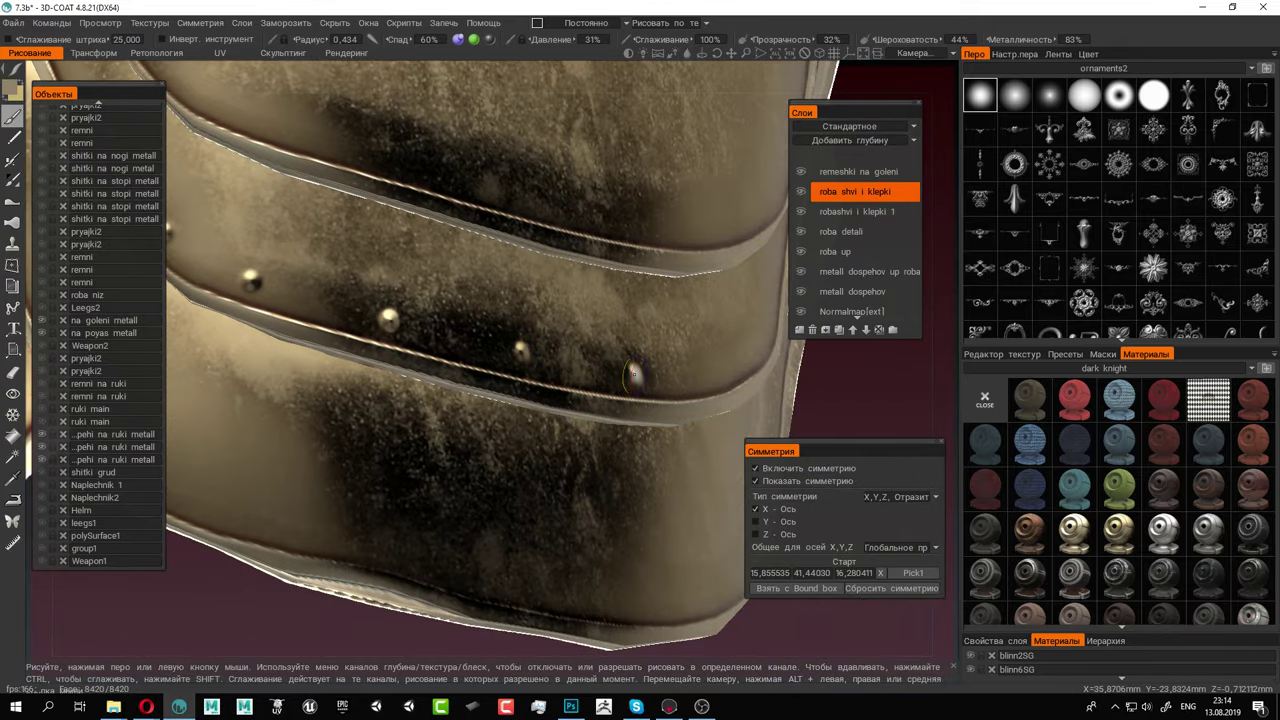
Continue the mirrored rivet row along the middle plate's lower rim, around the hip's side to the foot of the rear slope
left_click_drag(724, 379, 358, 397, "alt")
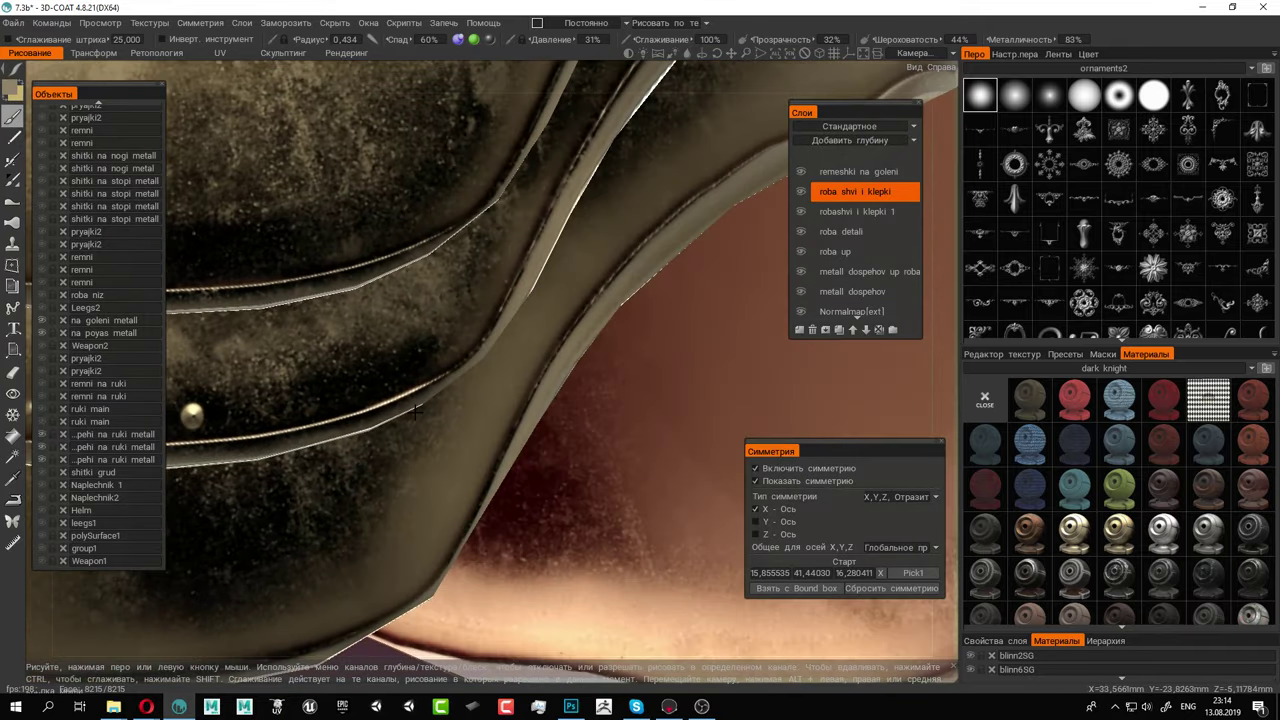
left_click(443, 348)
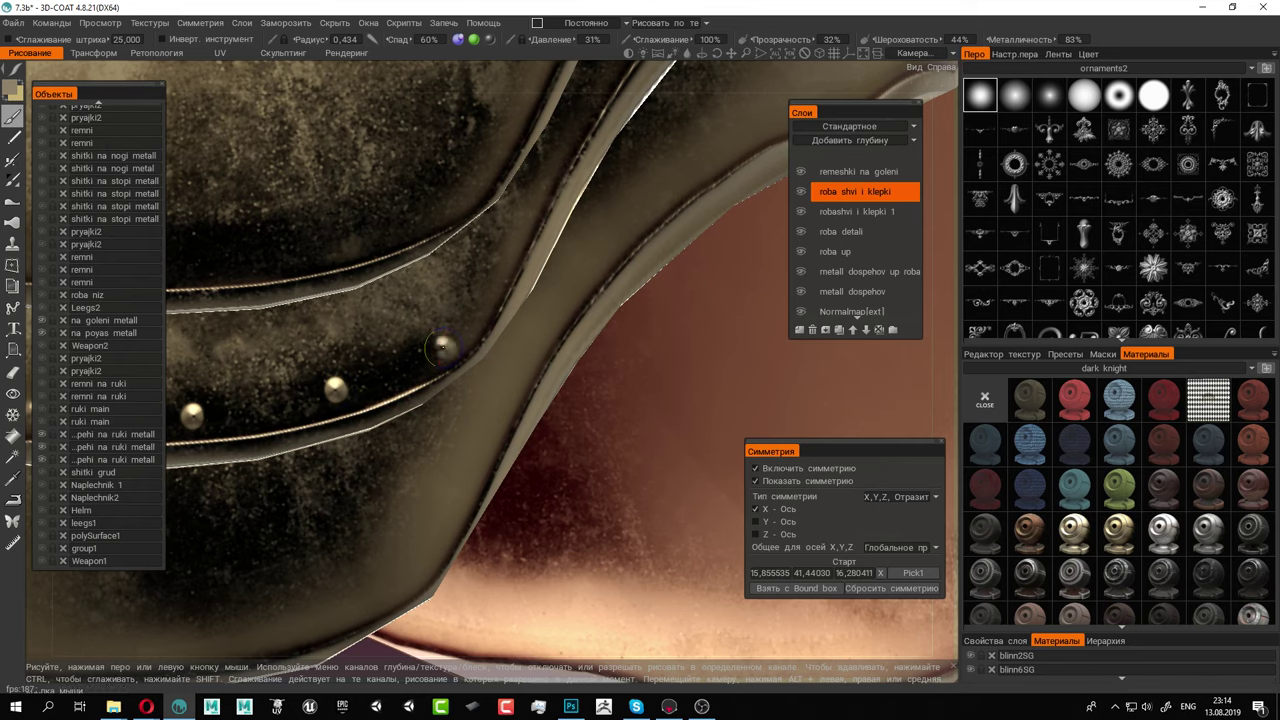
mouse_move(538, 347)
left_mouse_down("alt")
mouse_move(503, 363)
mouse_move(589, 380)
mouse_move(541, 358)
mouse_move(325, 383)
left_mouse_up("alt")
left_click(299, 361)
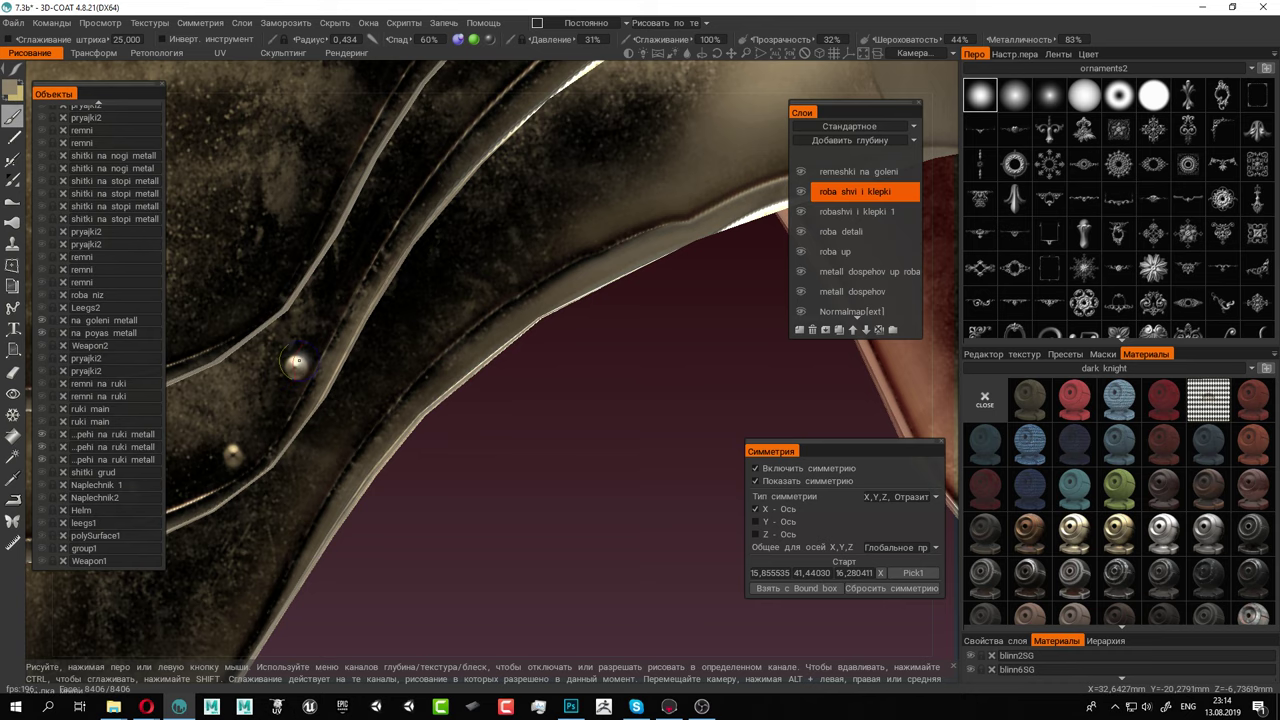
Extend the middle plate's mirrored rivet row up the rear slope along its lower rim as far as the back seam
left_click_drag(386, 343, 304, 357, "alt")
middle_click_drag(304, 357, 381, 405, "alt")
left_click_drag(381, 405, 476, 309, "alt")
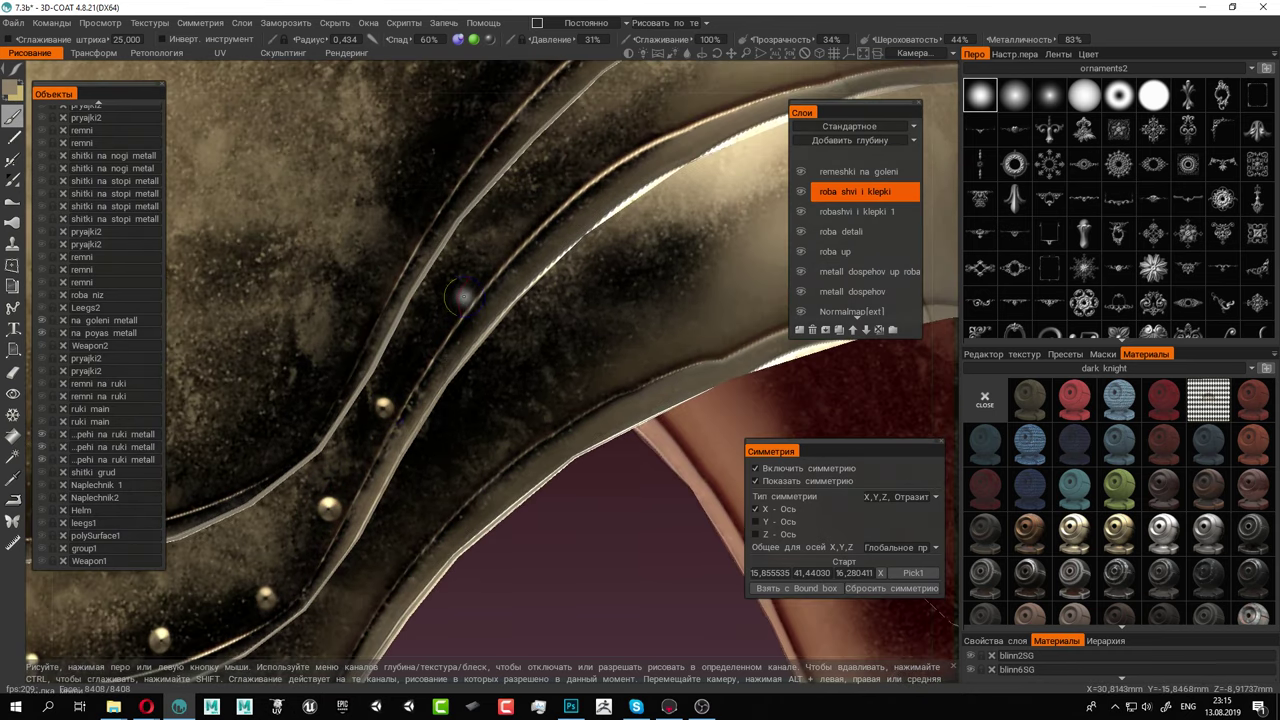
left_click(520, 213)
mouse_move(619, 214)
left_mouse_down("alt")
mouse_move(603, 331)
mouse_move(623, 300)
mouse_move(523, 391)
left_mouse_up("alt")
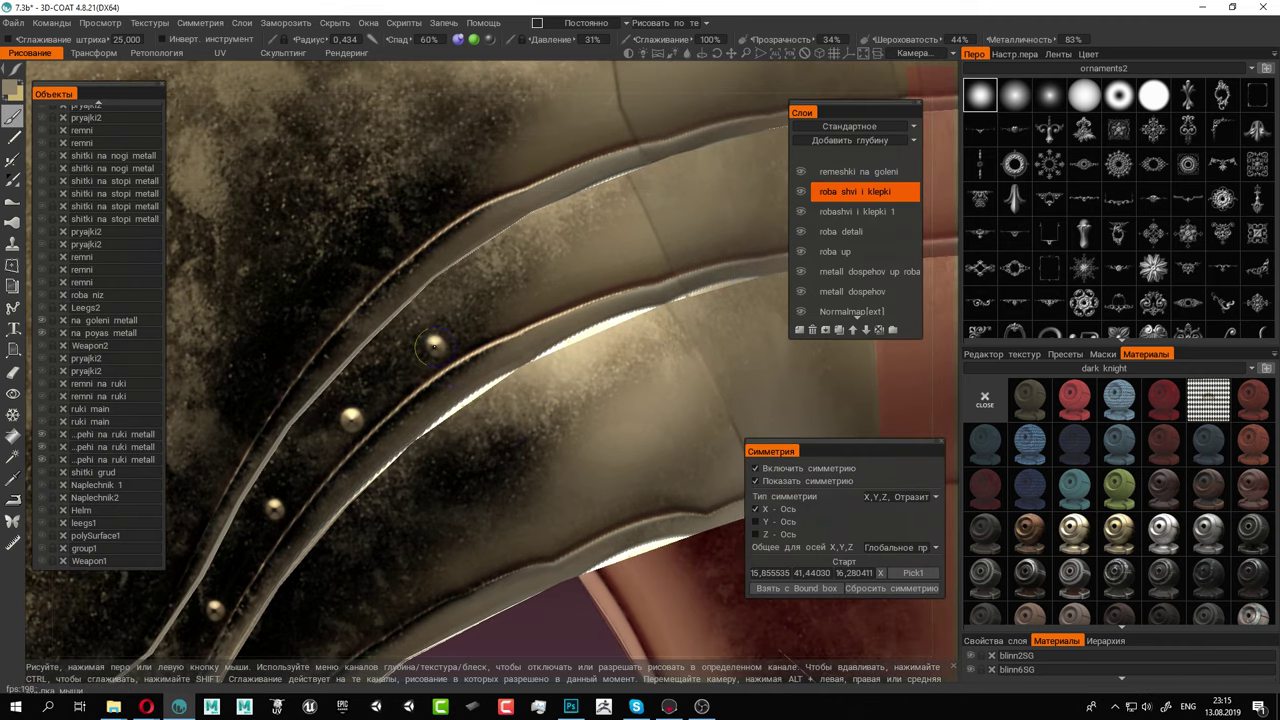
mouse_move(445, 347)
left_mouse_down("alt")
mouse_move(554, 300)
mouse_move(463, 354)
mouse_move(486, 354)
left_mouse_up("alt")
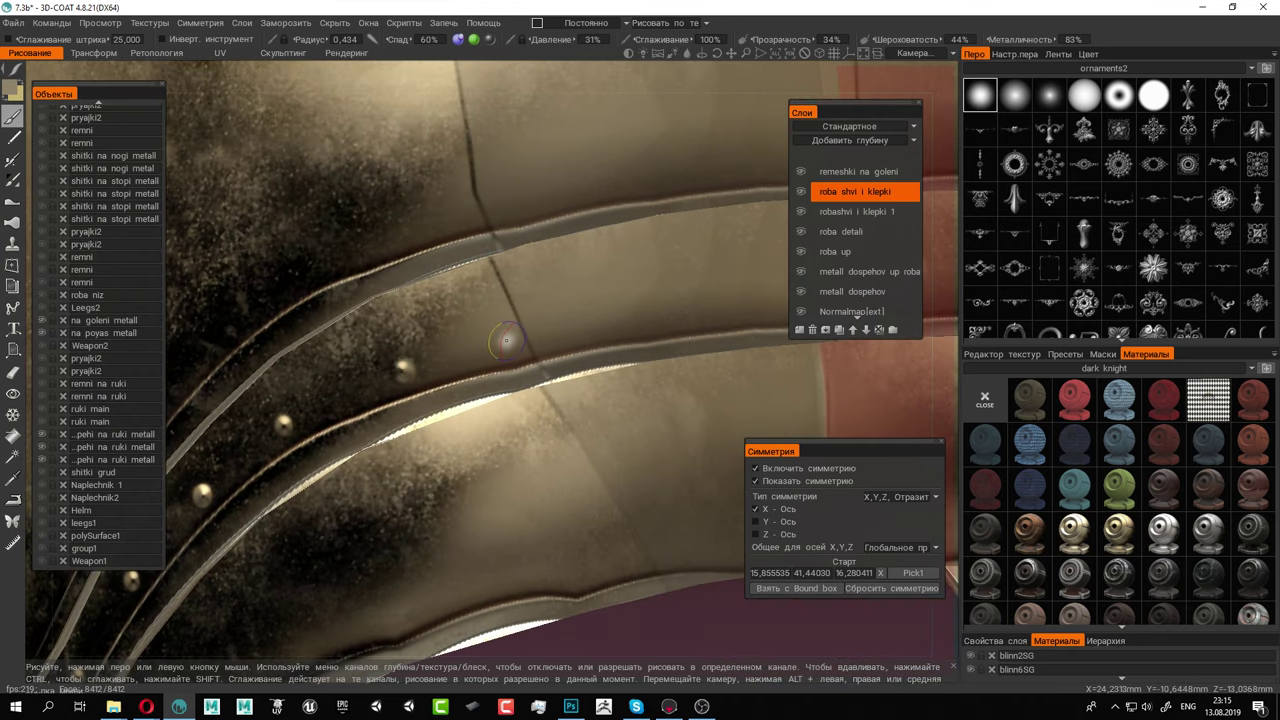
left_click(506, 340)
Place mirrored rivets down the inner side of the lower plate's back seam, from its upper edge to the bottom rim
mouse_move(609, 337)
left_mouse_down("alt")
mouse_move(640, 380)
mouse_move(666, 466)
mouse_move(543, 409)
left_mouse_up("alt")
left_click(467, 357)
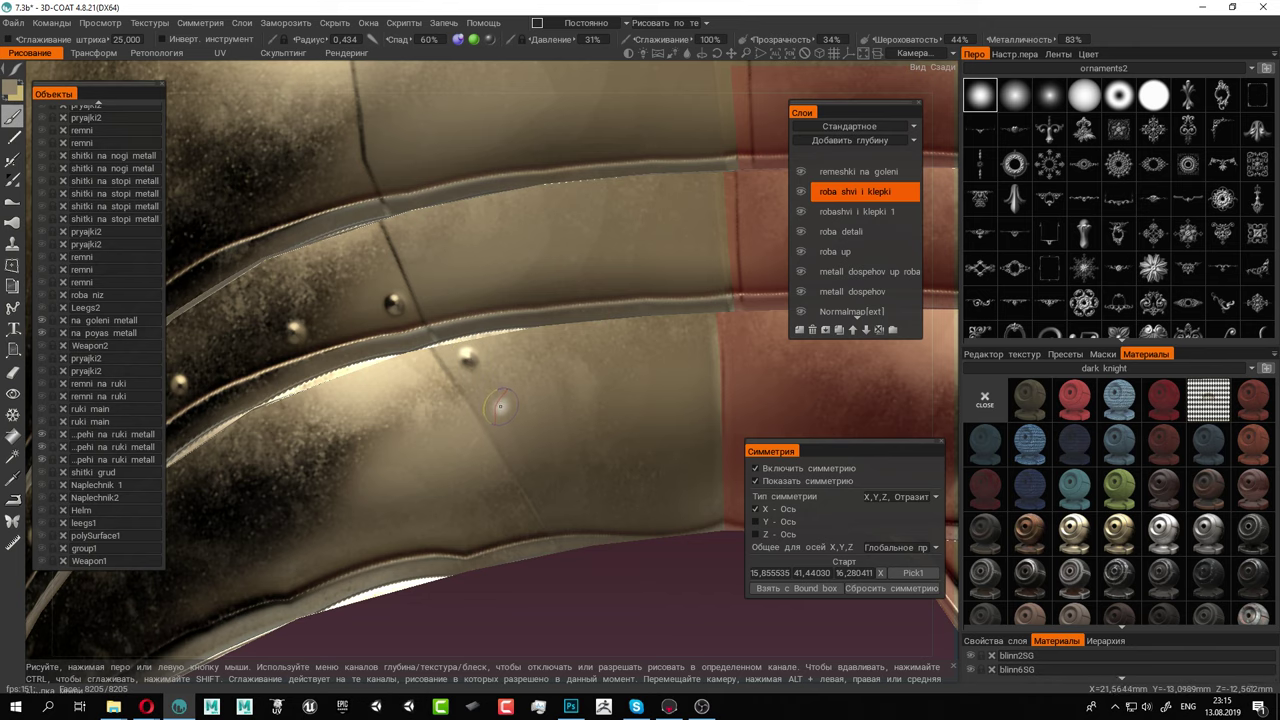
left_click(540, 489)
left_click_drag(543, 457, 470, 390, "alt")
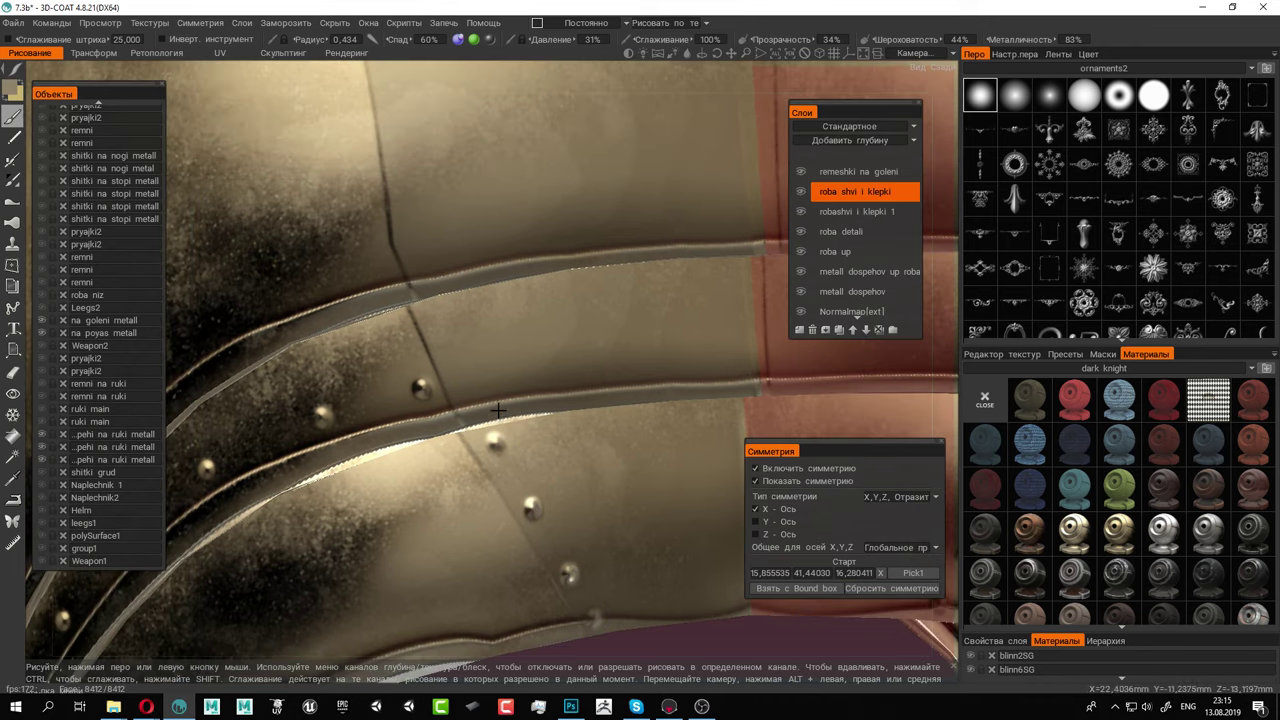
Carry the mirrored rivets up the inner side of the back seam across the middle and upper plates to the belt's top edge
left_click(438, 318)
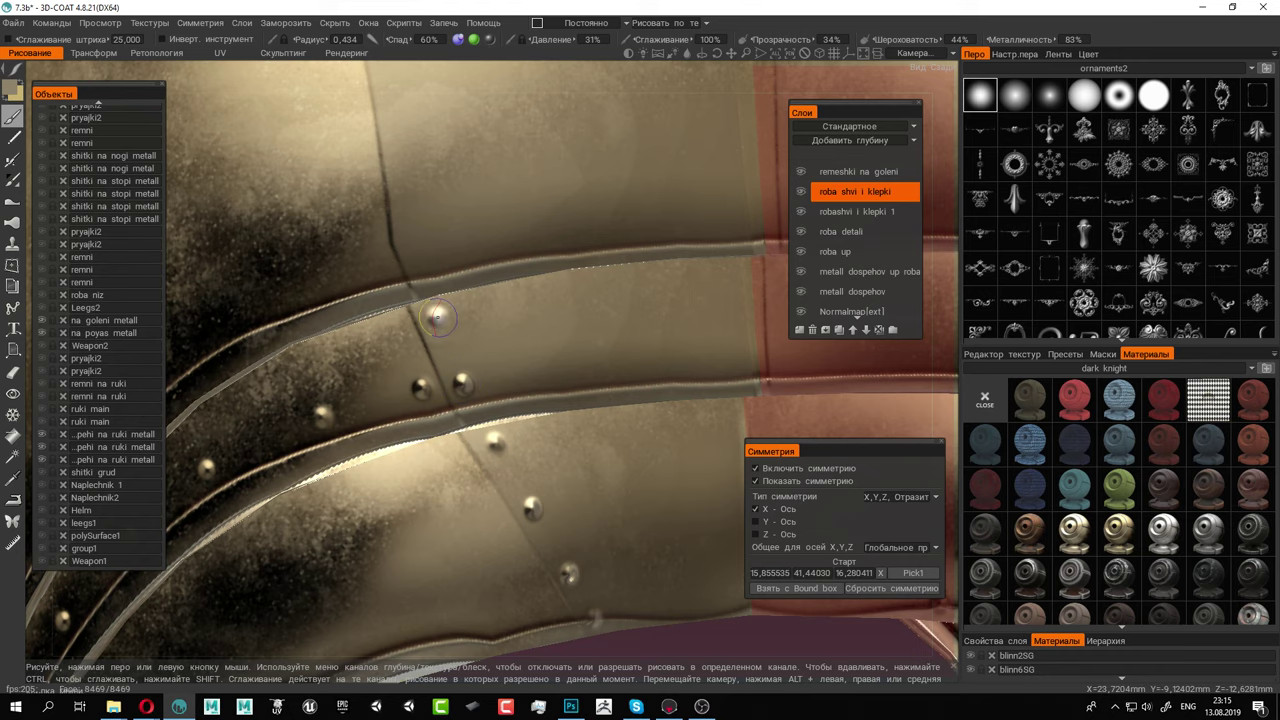
middle_click_drag(438, 318, 480, 417, "alt")
left_click(472, 431)
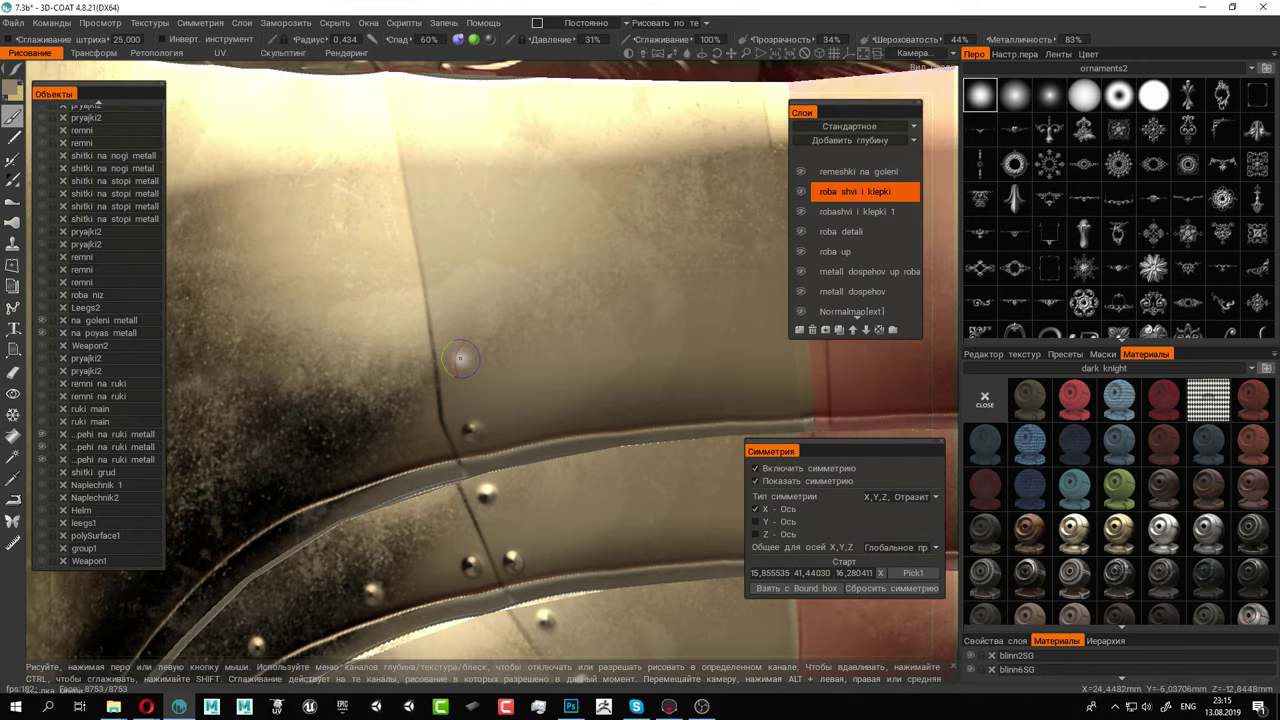
left_click(449, 335)
middle_click_drag(449, 330, 449, 437, "alt")
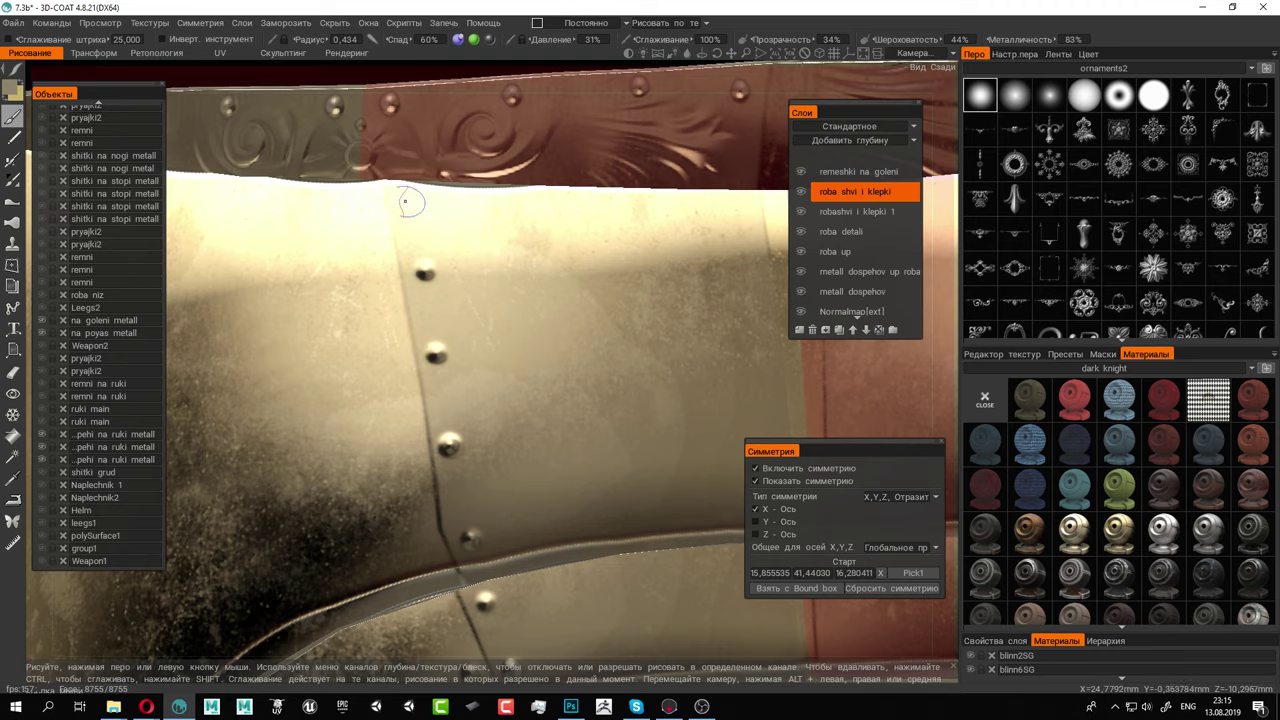
Add three mirrored rivets along the middle plate's lower rim between the back seam and the back centre line
right_click_drag(580, 432, 490, 400, "alt")
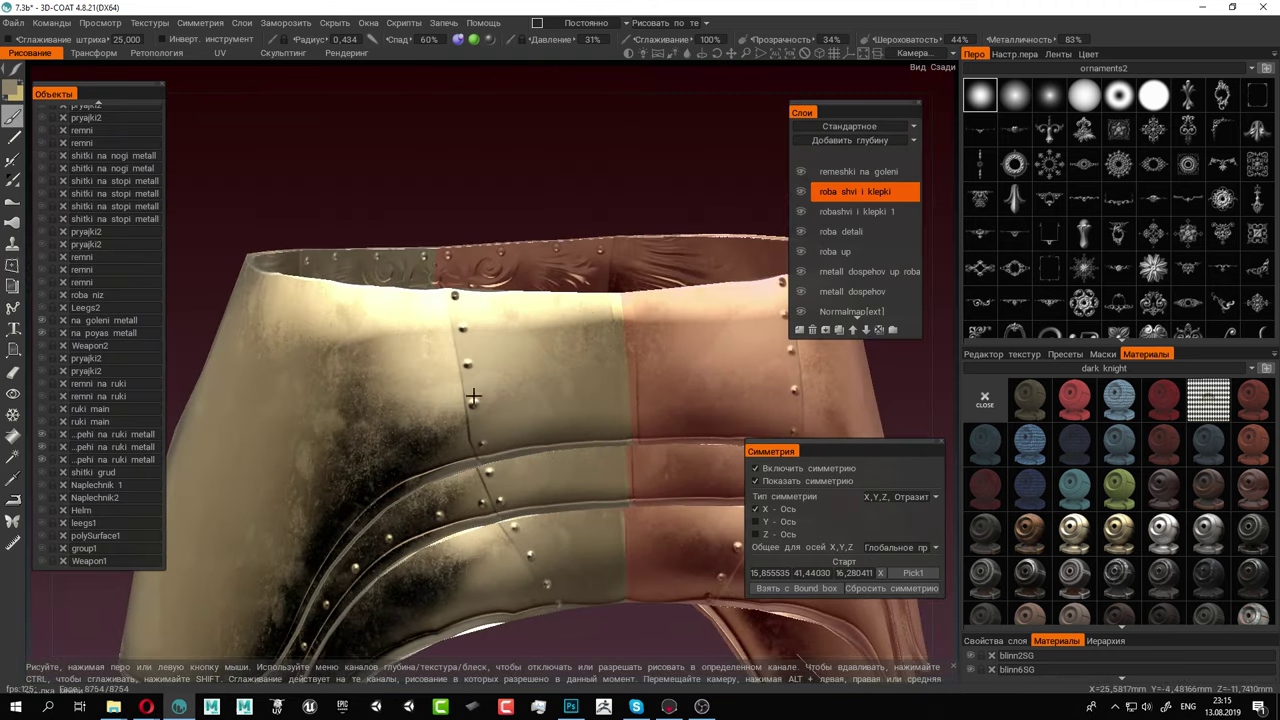
left_click_drag(500, 440, 503, 400, "alt")
middle_click_drag(510, 460, 504, 346, "alt")
right_click_drag(535, 400, 651, 479, "alt")
left_click_drag(651, 479, 409, 334, "alt")
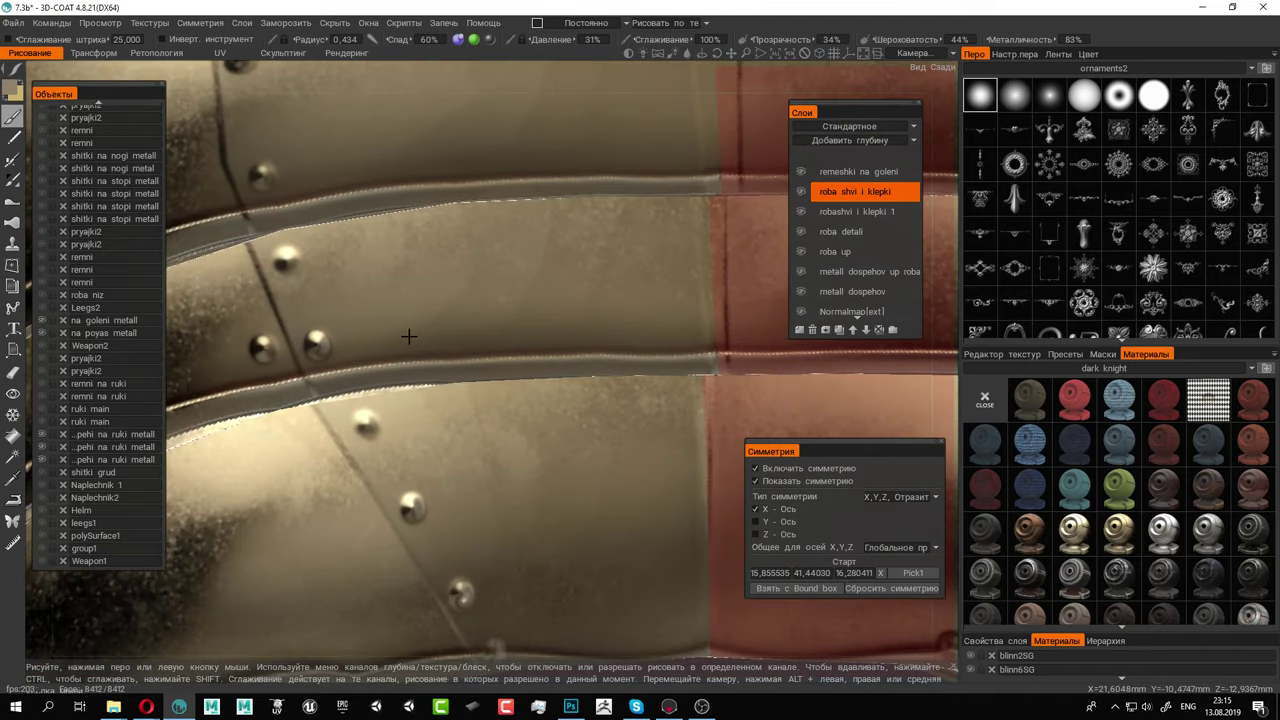
left_click(420, 331)
left_click(557, 330)
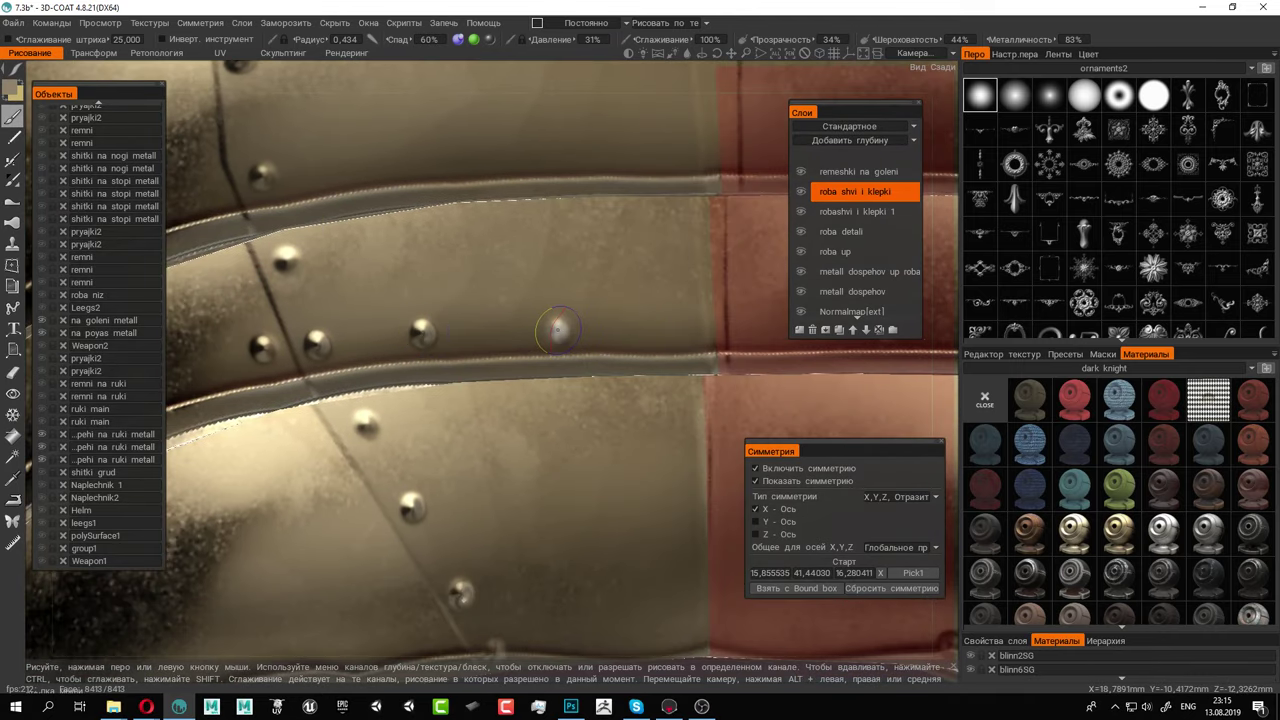
left_click(739, 320)
left_click(690, 325)
Place mirrored rivets along the lower plate's bottom rim from the back seam to the back centre
middle_click_drag(600, 432, 493, 313, "alt")
left_click_drag(428, 520, 434, 455, "alt")
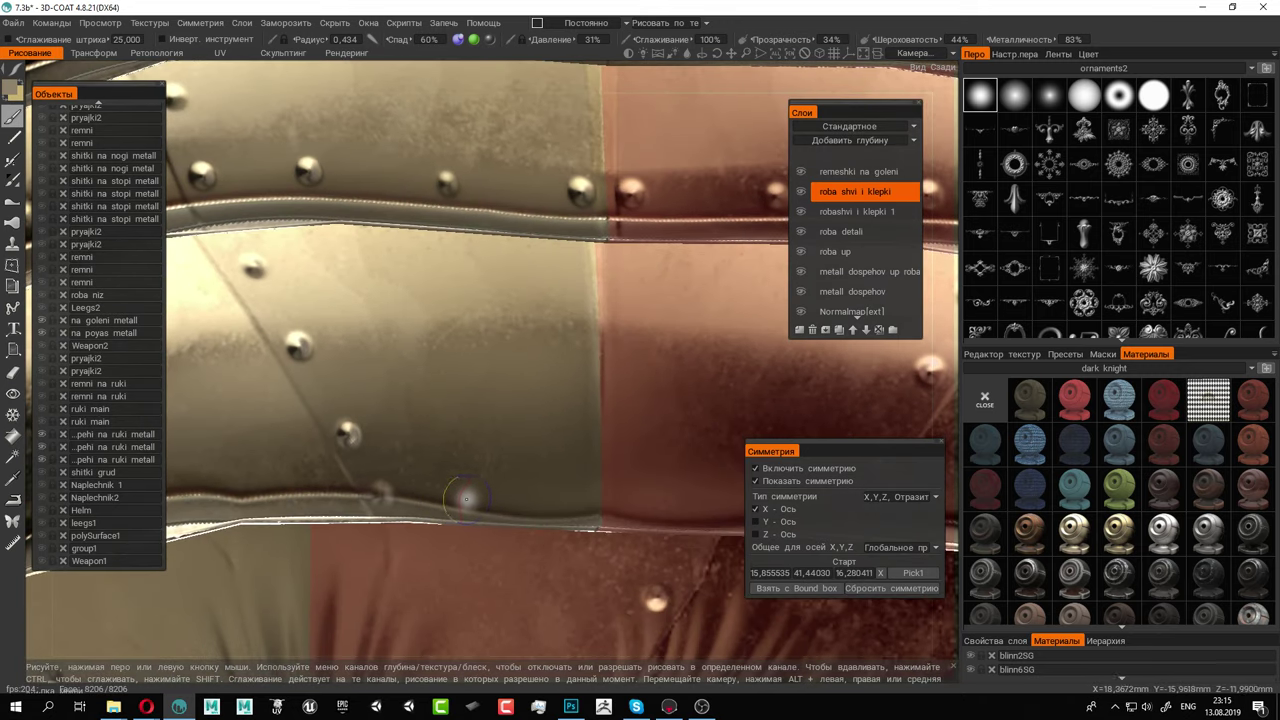
left_click(485, 494)
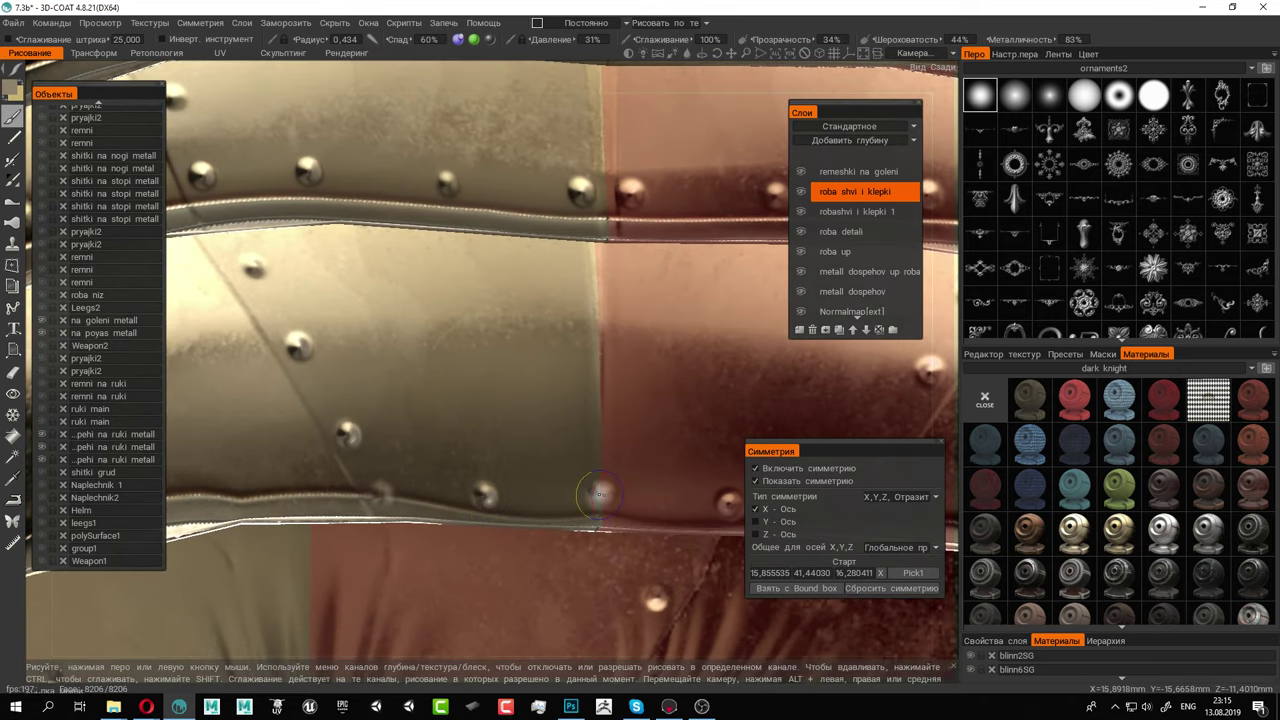
Add rivets along the upper plate's lower rim from the back seam inward, ending with one centred on the back's symmetry line
right_click_drag(583, 416, 514, 398, "alt")
middle_click_drag(520, 311, 529, 423, "alt")
left_click_drag(529, 423, 500, 340, "alt")
middle_click_drag(384, 289, 471, 390, "alt")
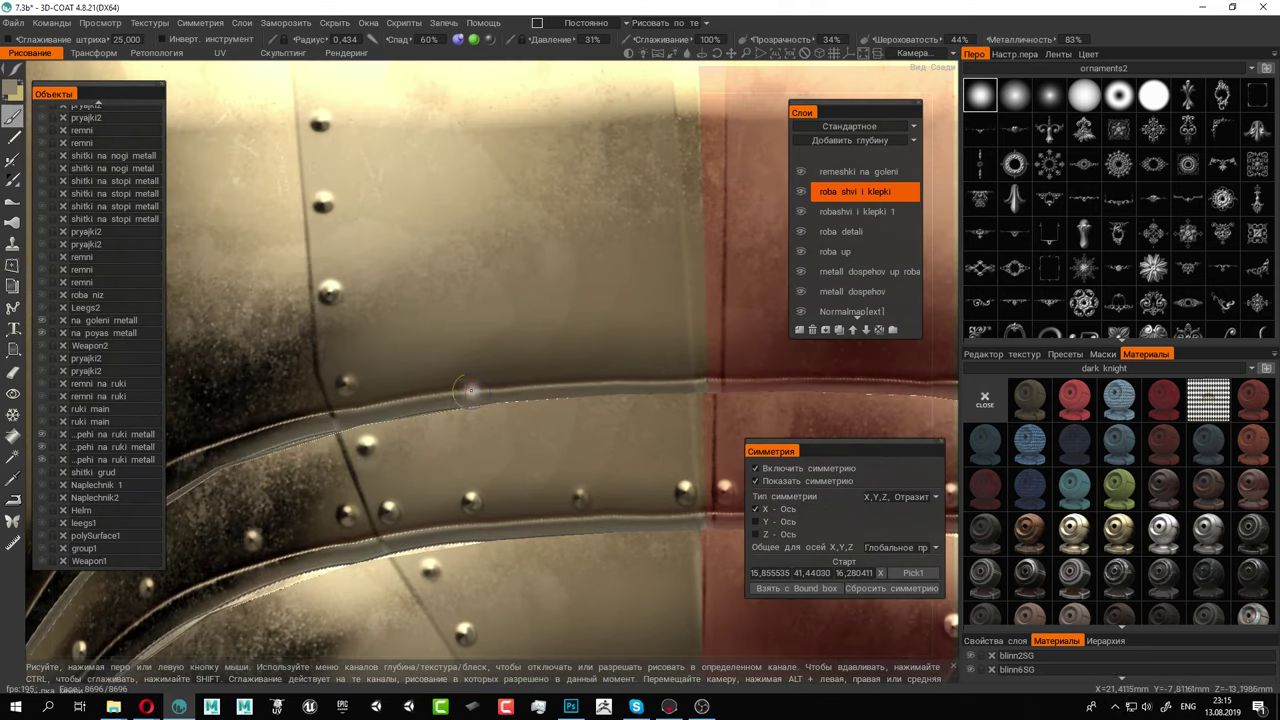
left_click(579, 356)
left_click(703, 357)
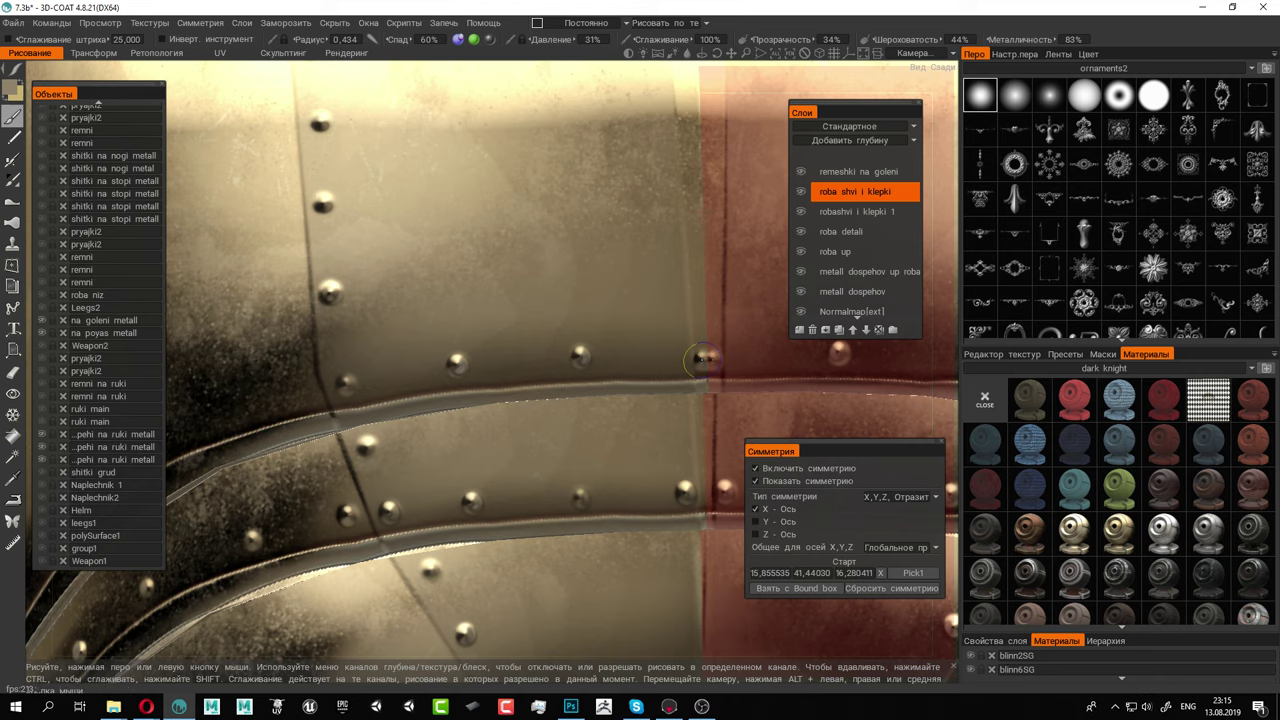
key("ctrl+z")
left_click(704, 355)
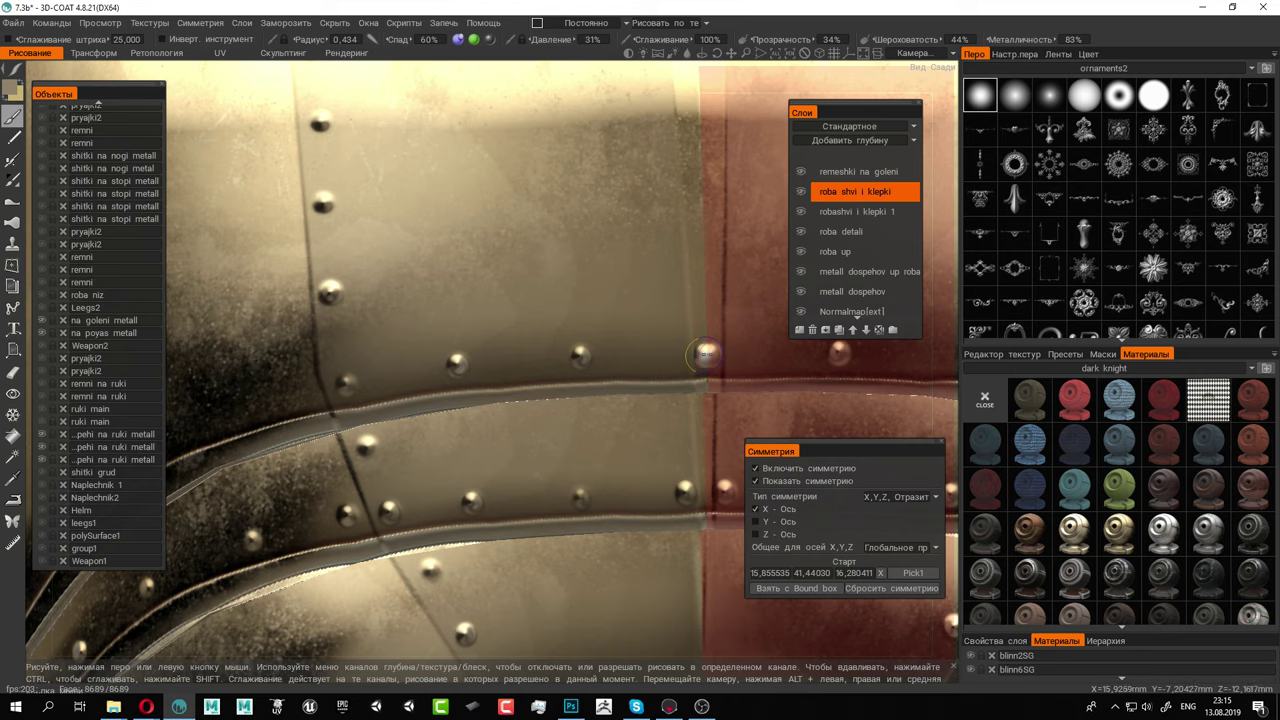
Place a mirrored rivet row along the upper plate's lower rim, from outside the back seam down the rear slope
mouse_move(576, 437)
left_mouse_down("alt")
mouse_move(600, 376)
mouse_move(597, 275)
left_mouse_up("alt")
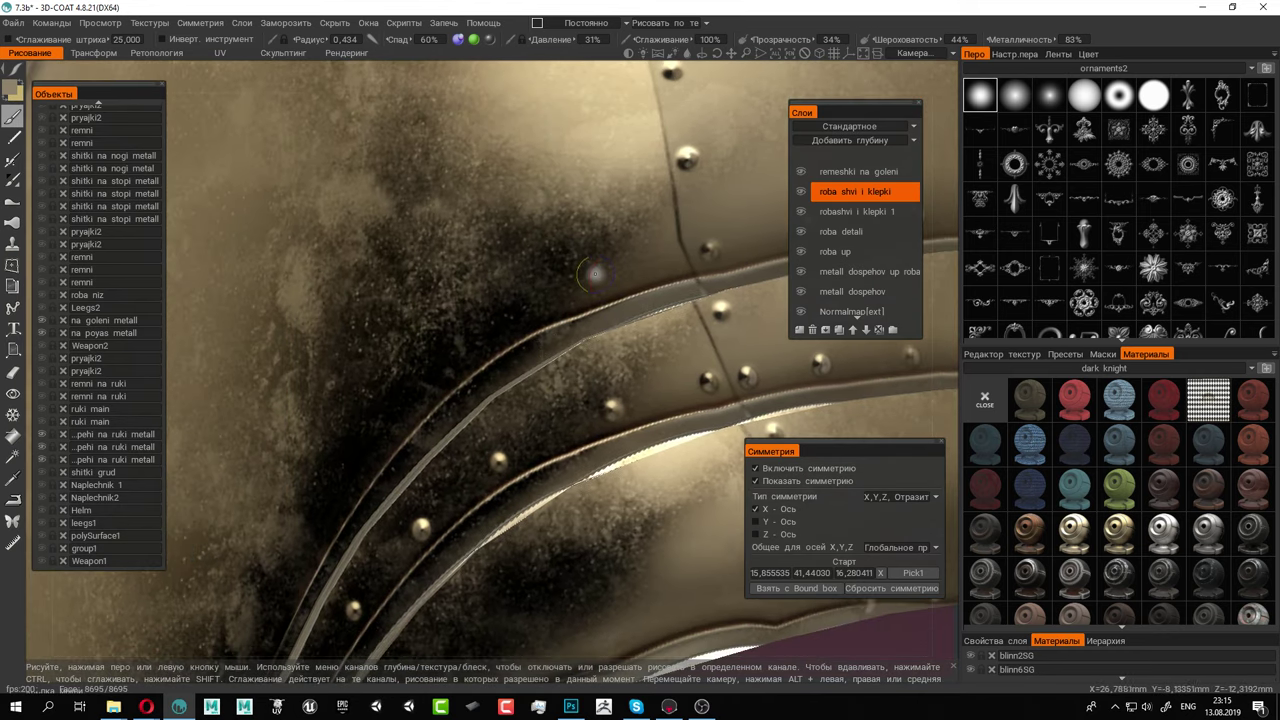
left_click(457, 345)
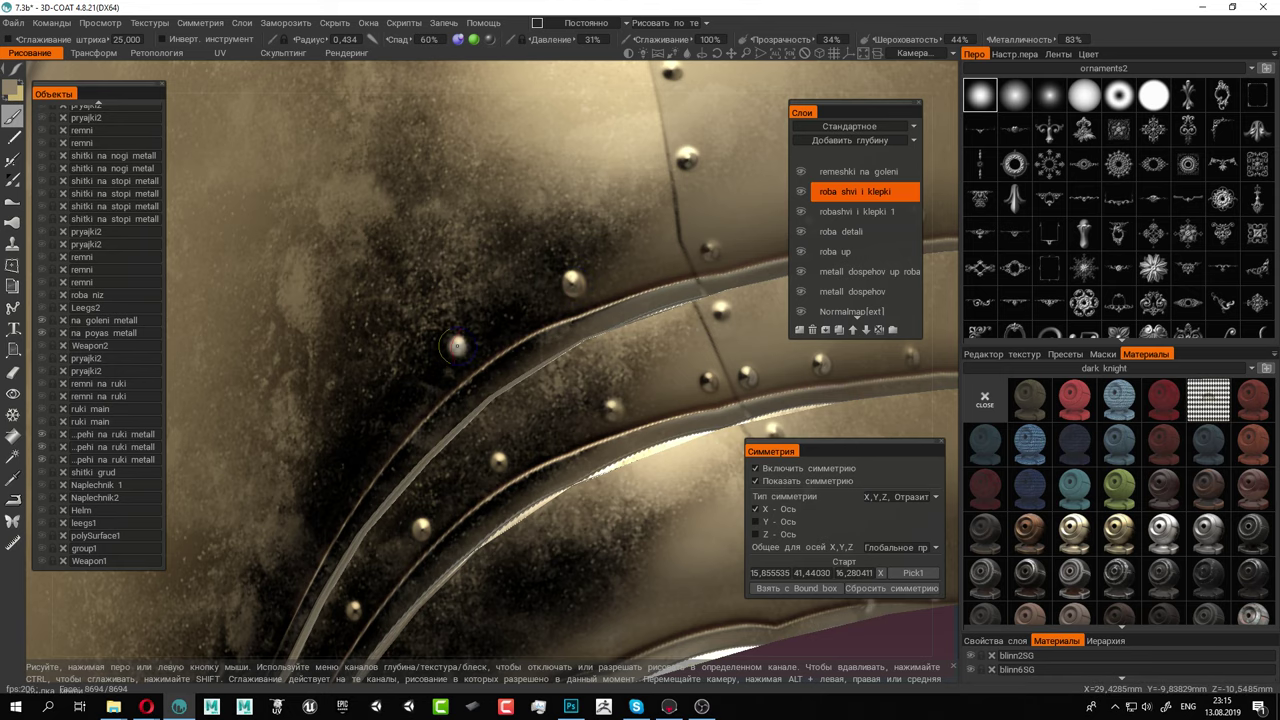
left_click(363, 447)
left_click_drag(363, 447, 428, 354, "alt")
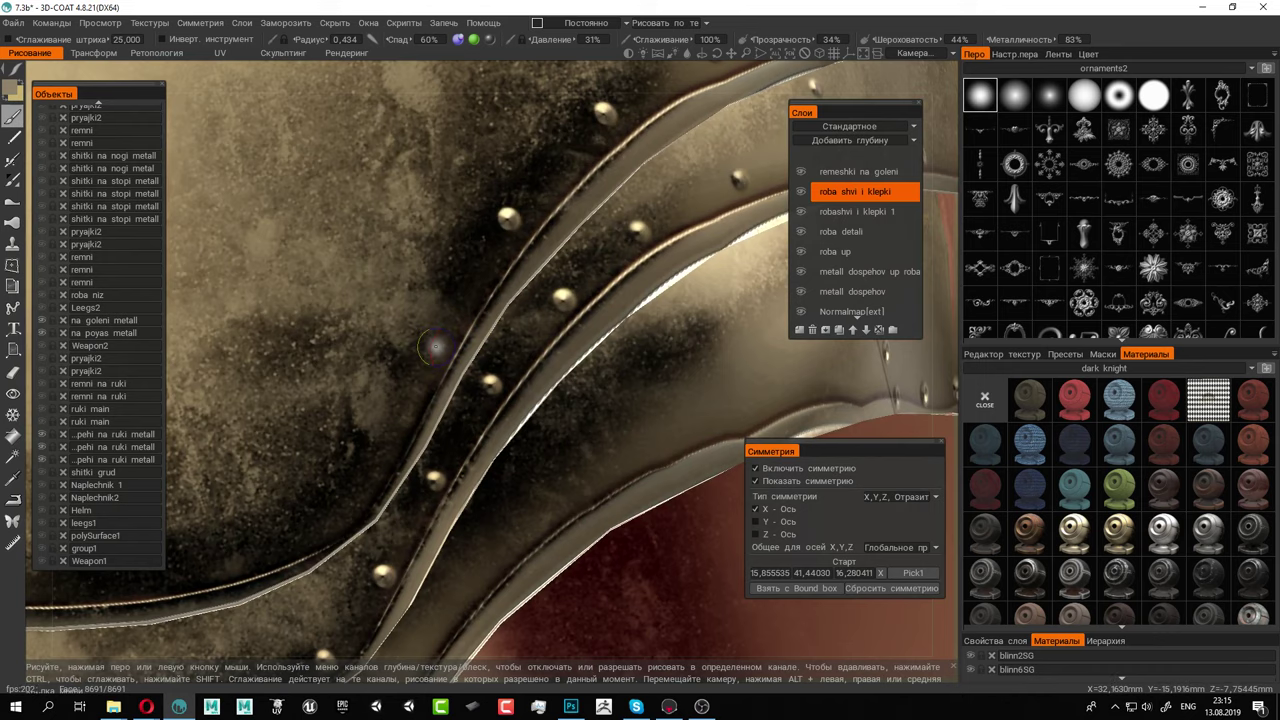
left_click(436, 342)
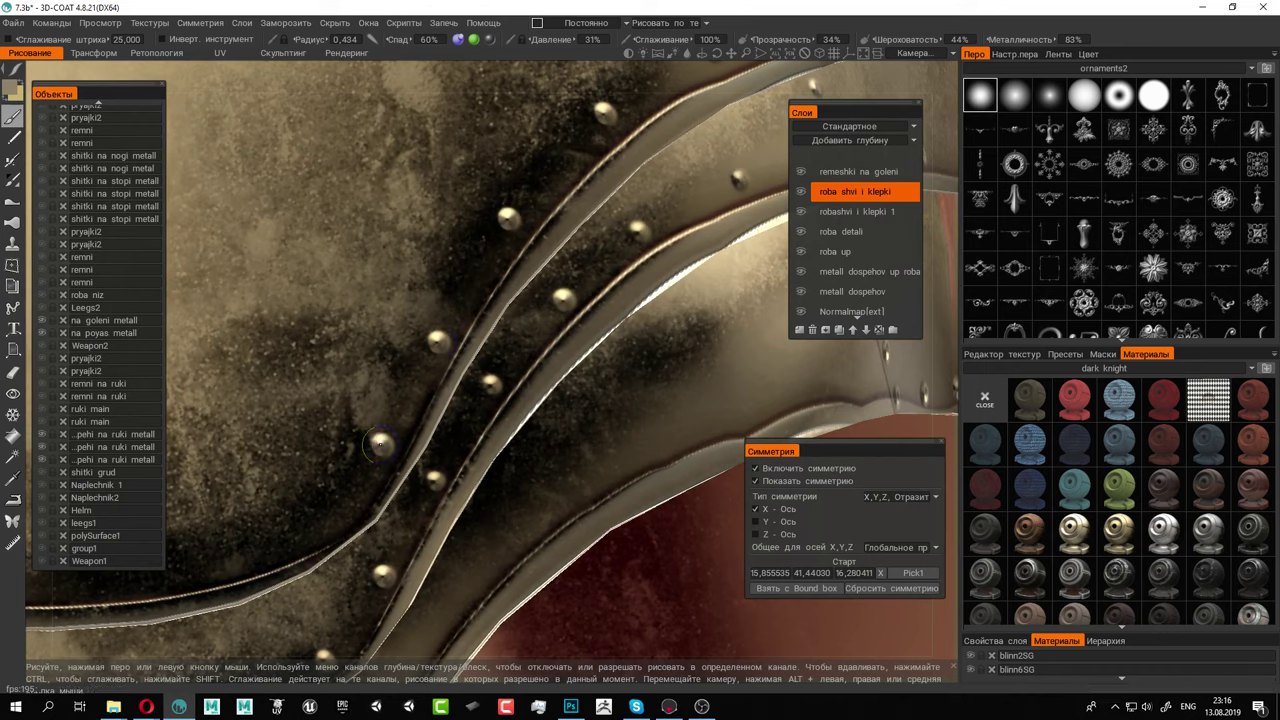
middle_click_drag(380, 445, 531, 332, "alt")
left_click(448, 421)
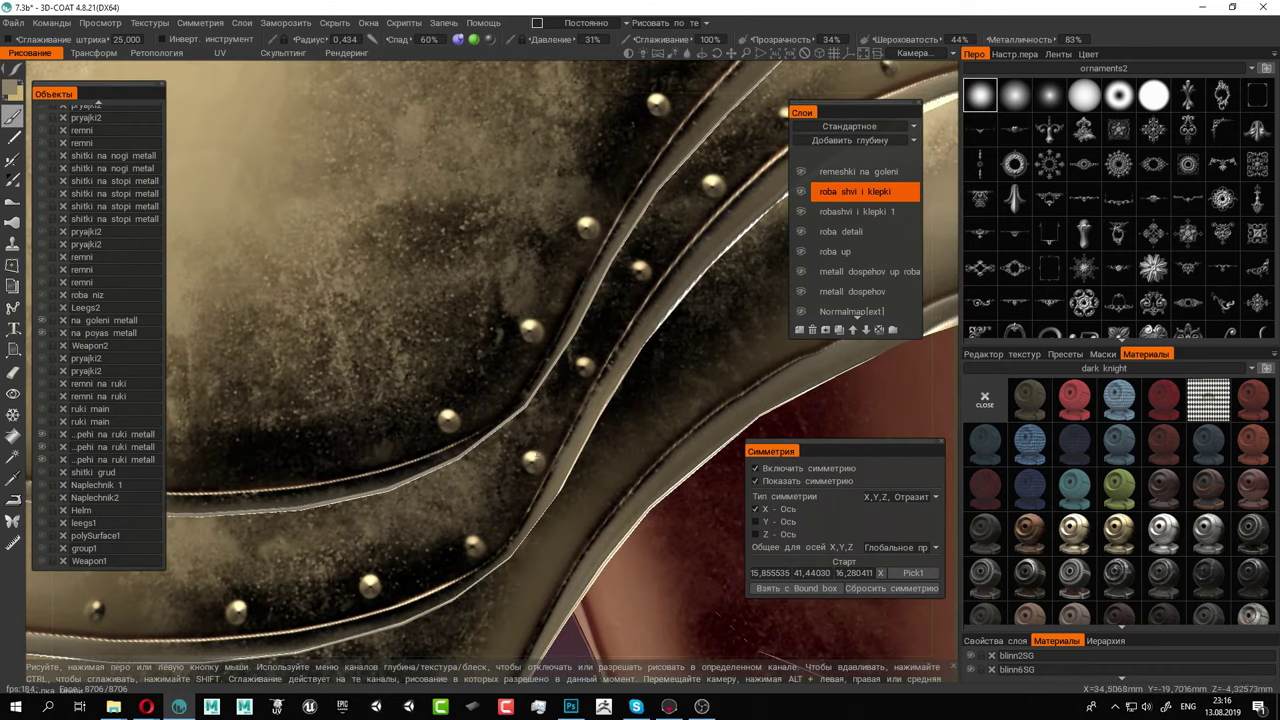
Continue the upper plate's mirrored rivet row along its lower rim around the side of the hip
left_click_drag(448, 420, 541, 363, "alt")
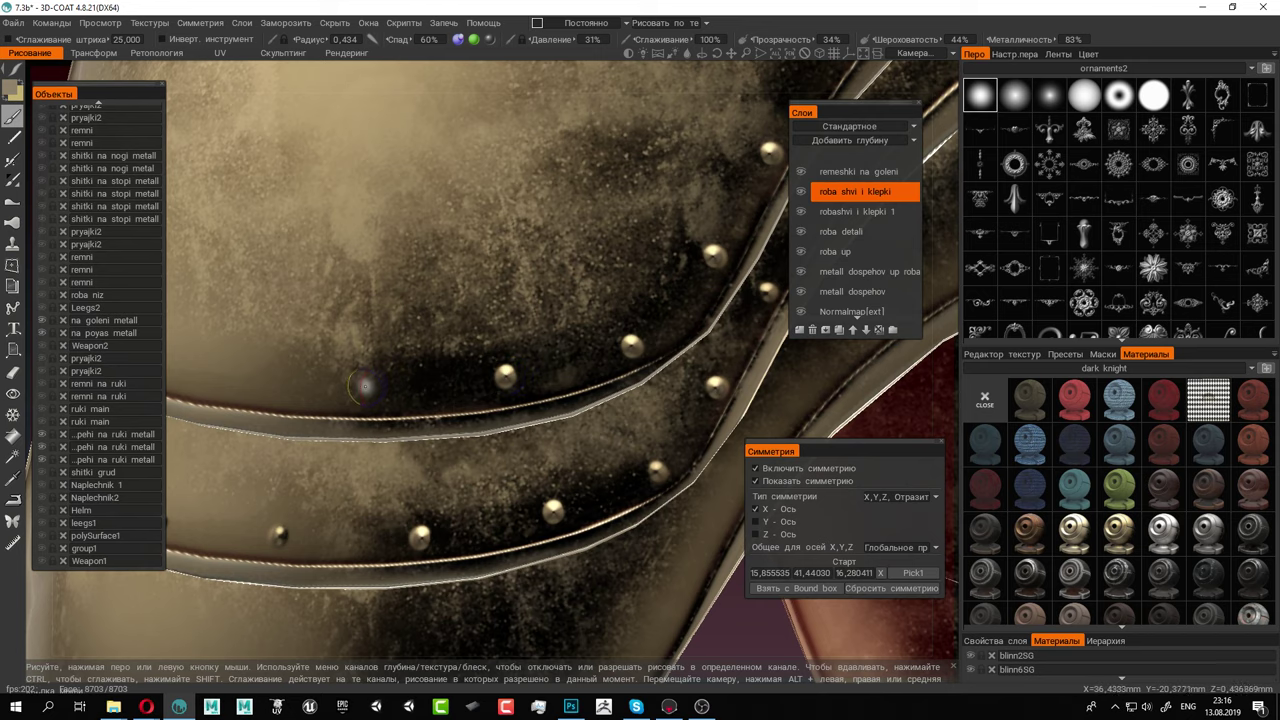
left_click_drag(363, 386, 518, 386, "alt")
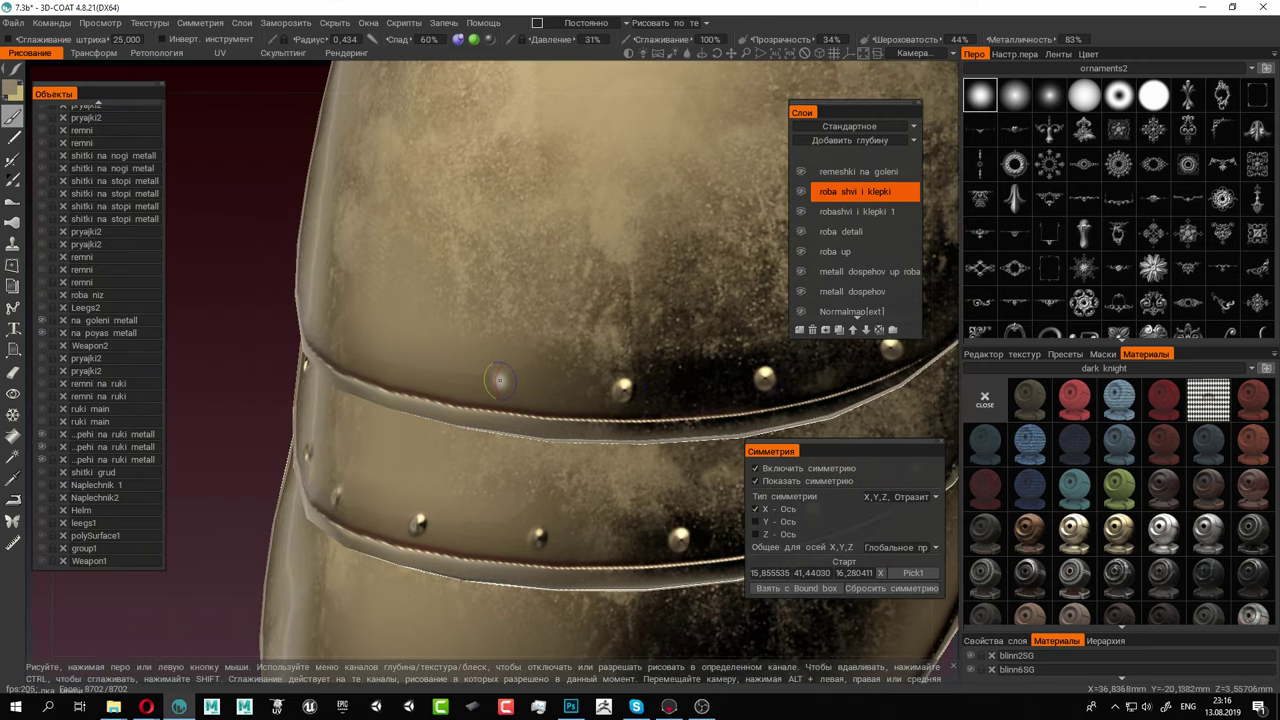
left_click_drag(396, 385, 508, 380, "alt")
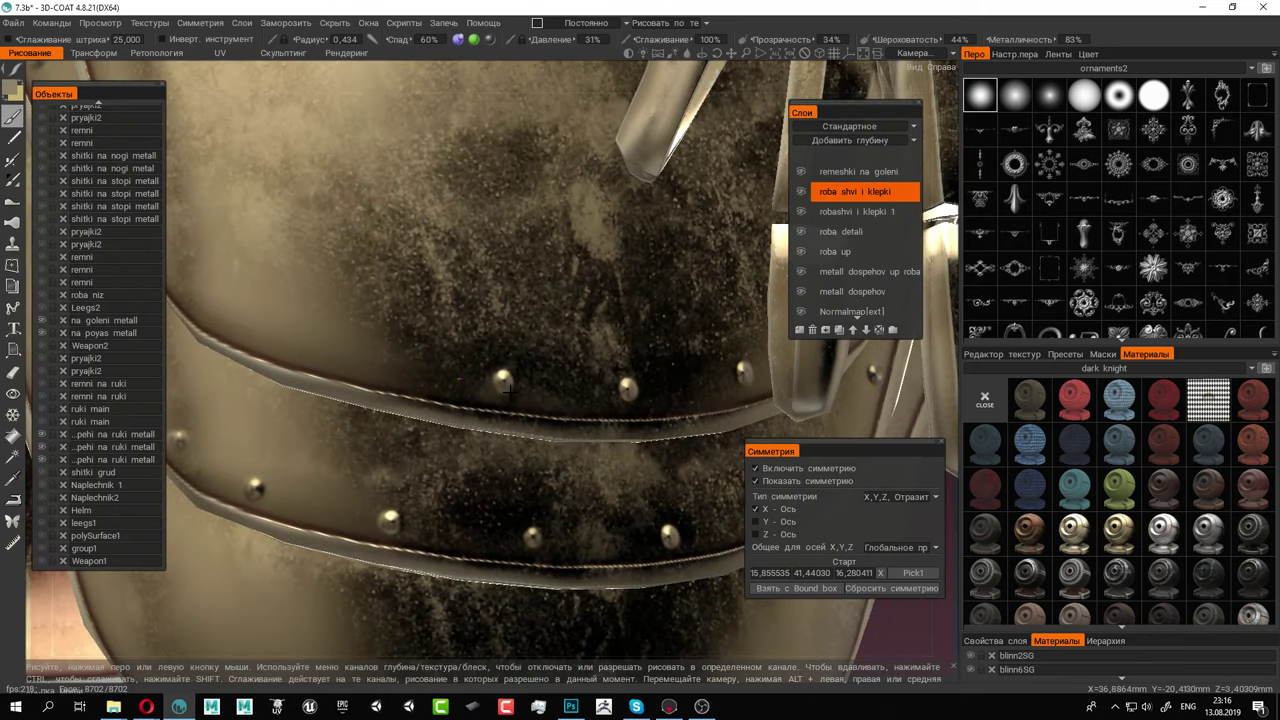
left_click_drag(387, 364, 737, 435, "alt")
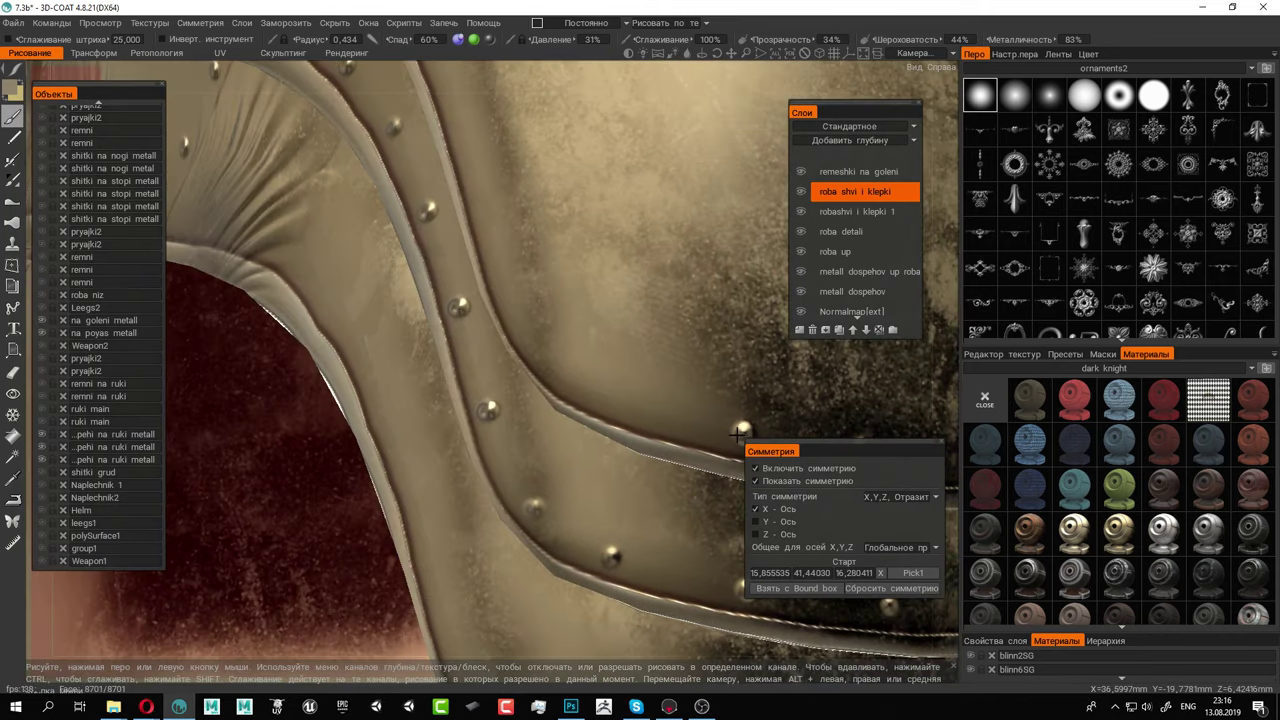
Extend the upper plate's mirrored rivets from the hip up the steep front slope of its lower rim
left_click_drag(641, 423, 690, 420, "alt")
left_click(646, 404)
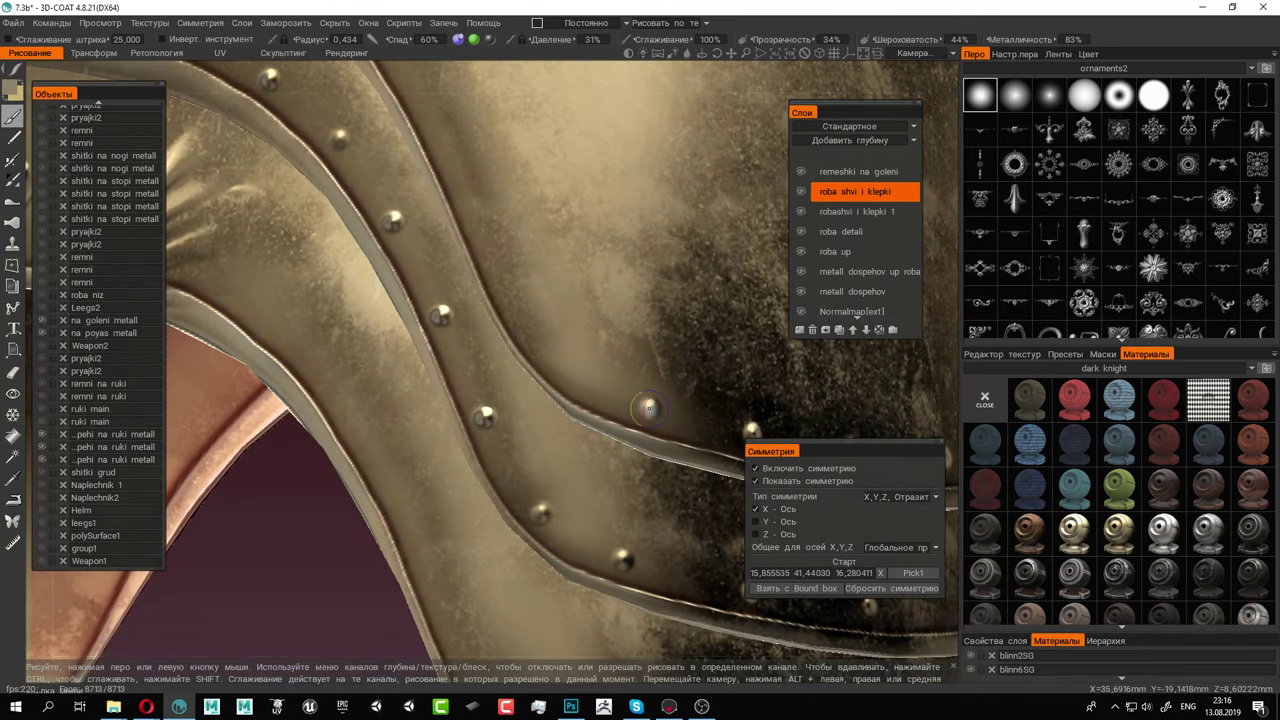
left_click(560, 356)
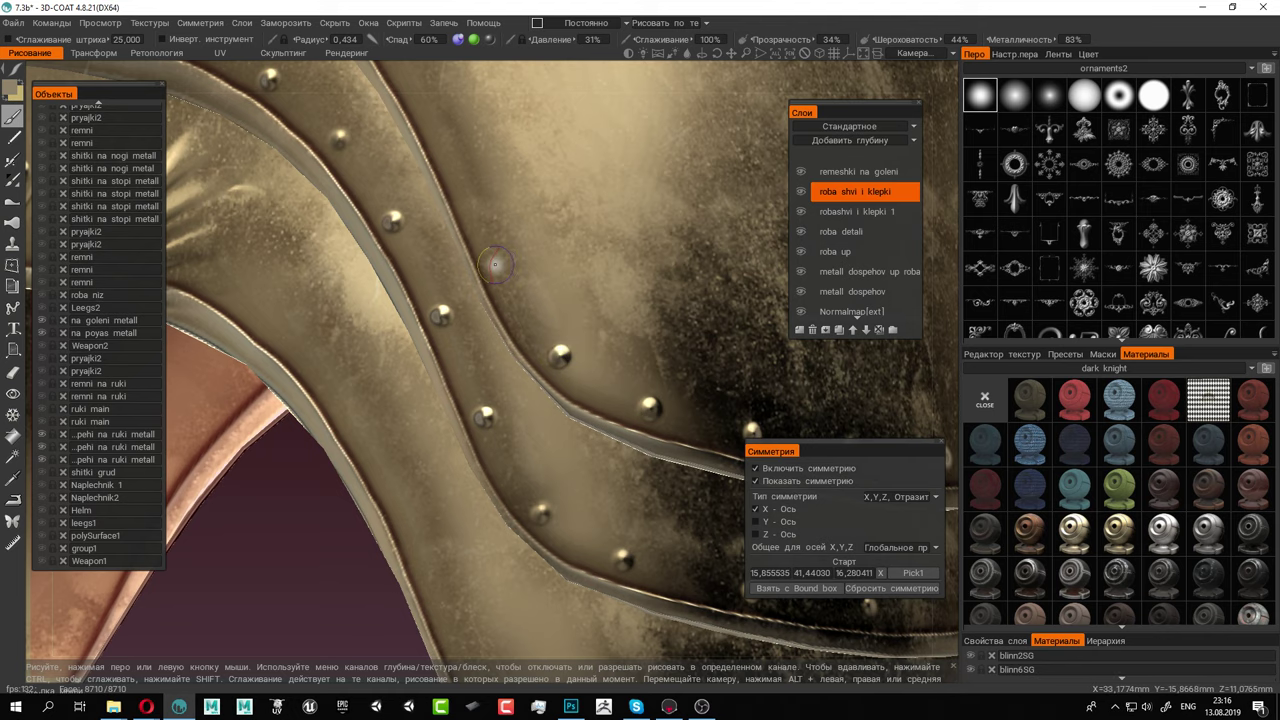
middle_click_drag(495, 264, 594, 441, "alt")
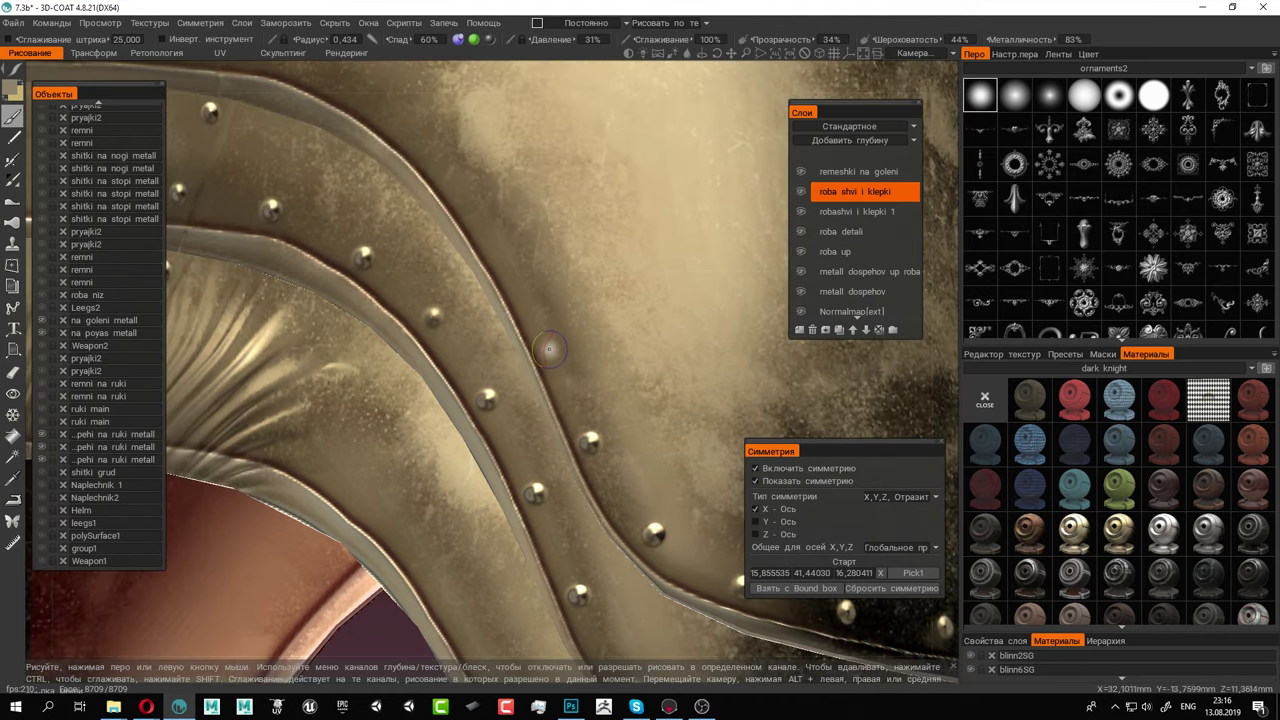
left_click(550, 348)
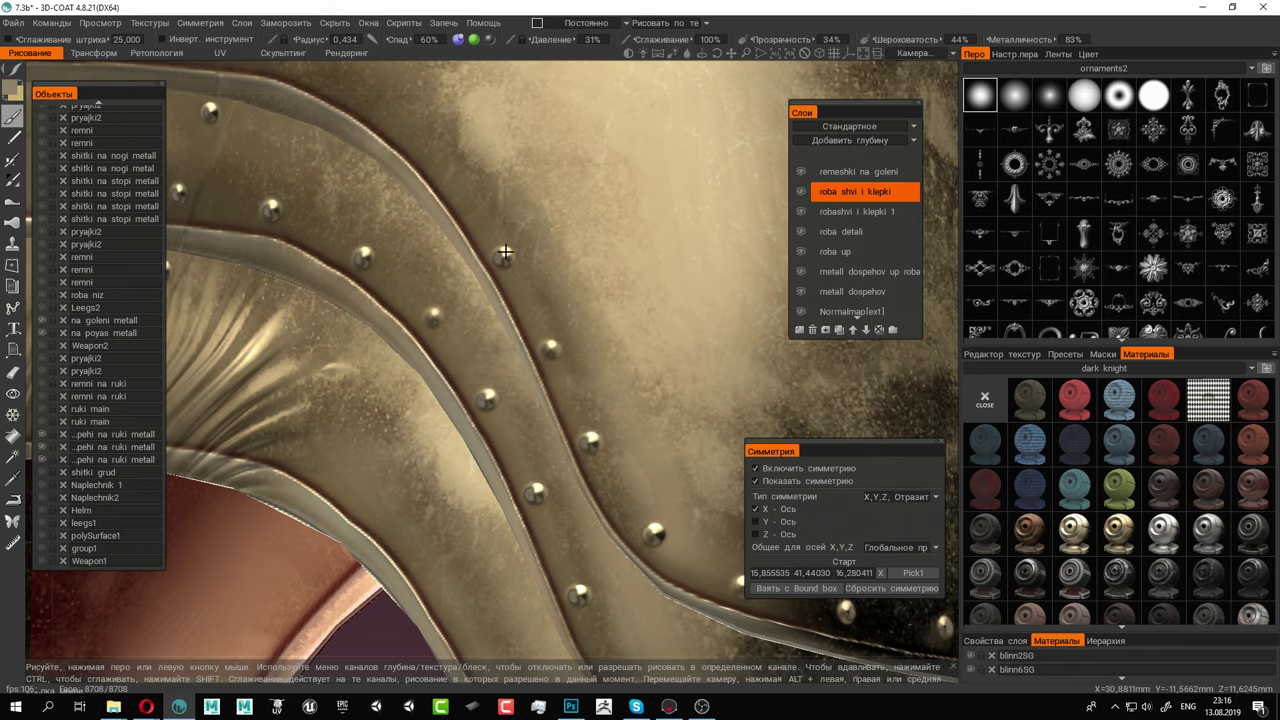
Complete the upper plate's mirrored rivet row with three more rivets over the front curve up to the front seam
left_click_drag(505, 253, 574, 386, "alt")
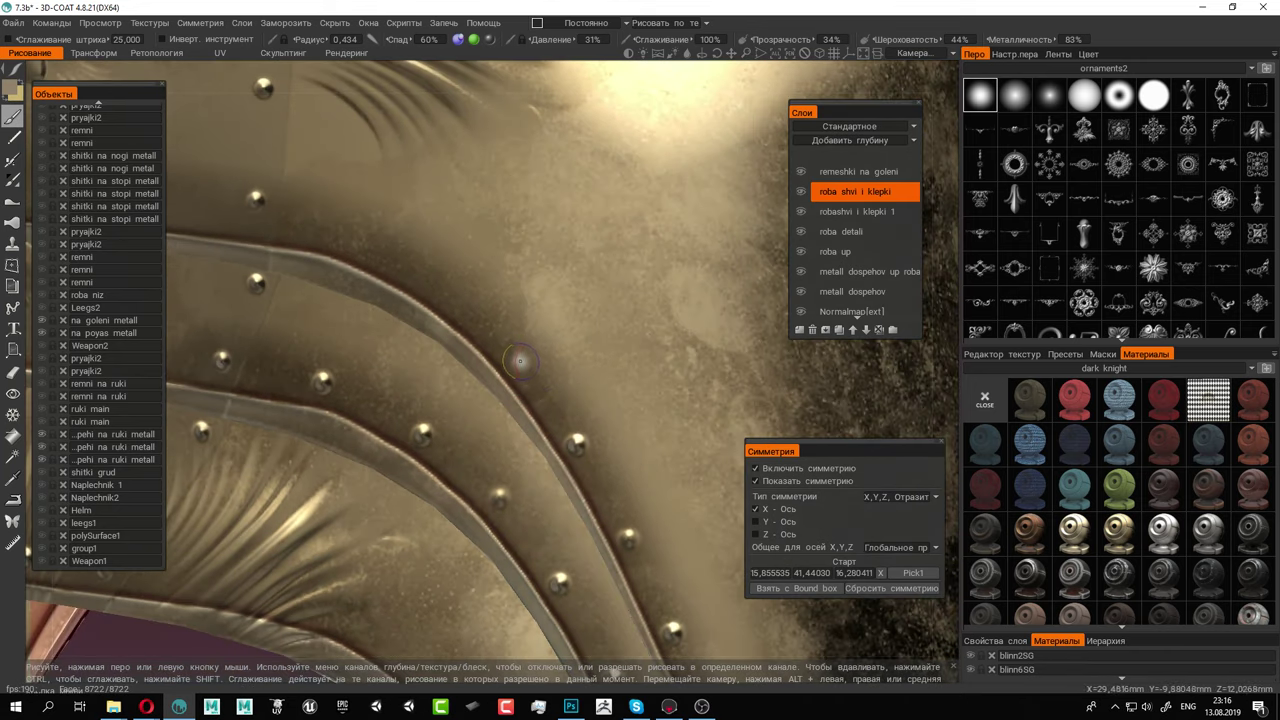
left_click(521, 361)
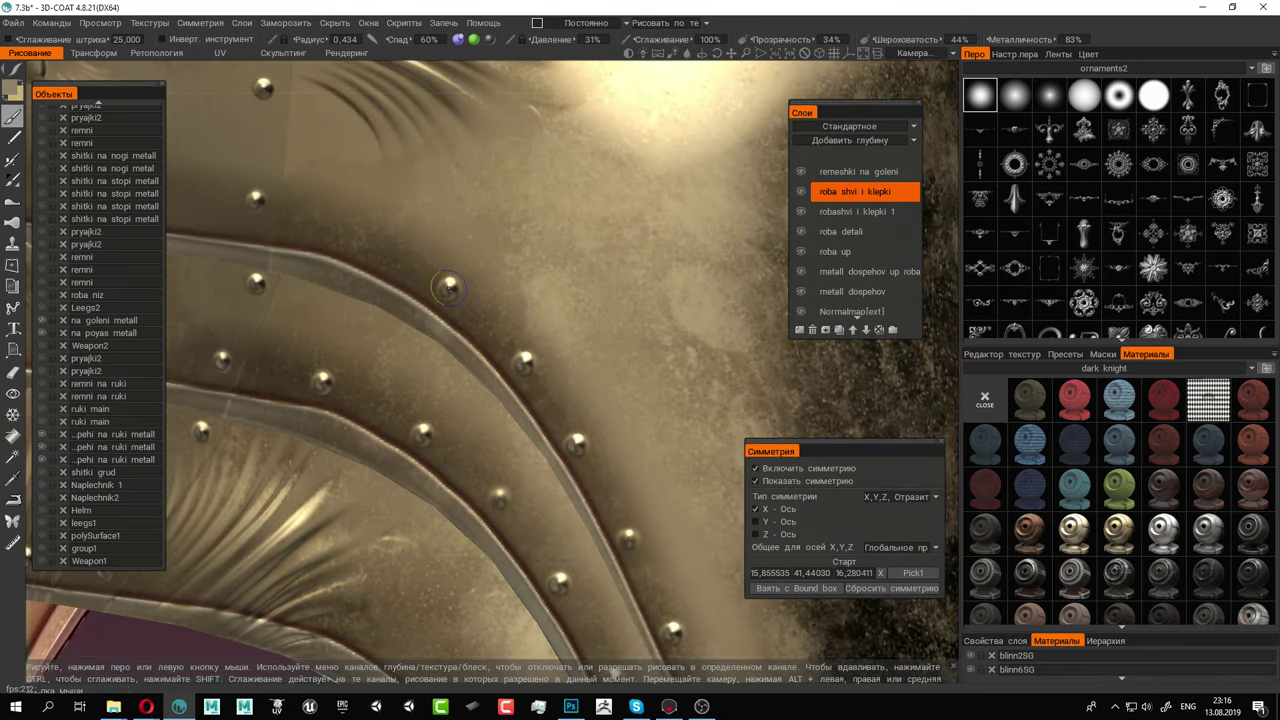
left_click(350, 232)
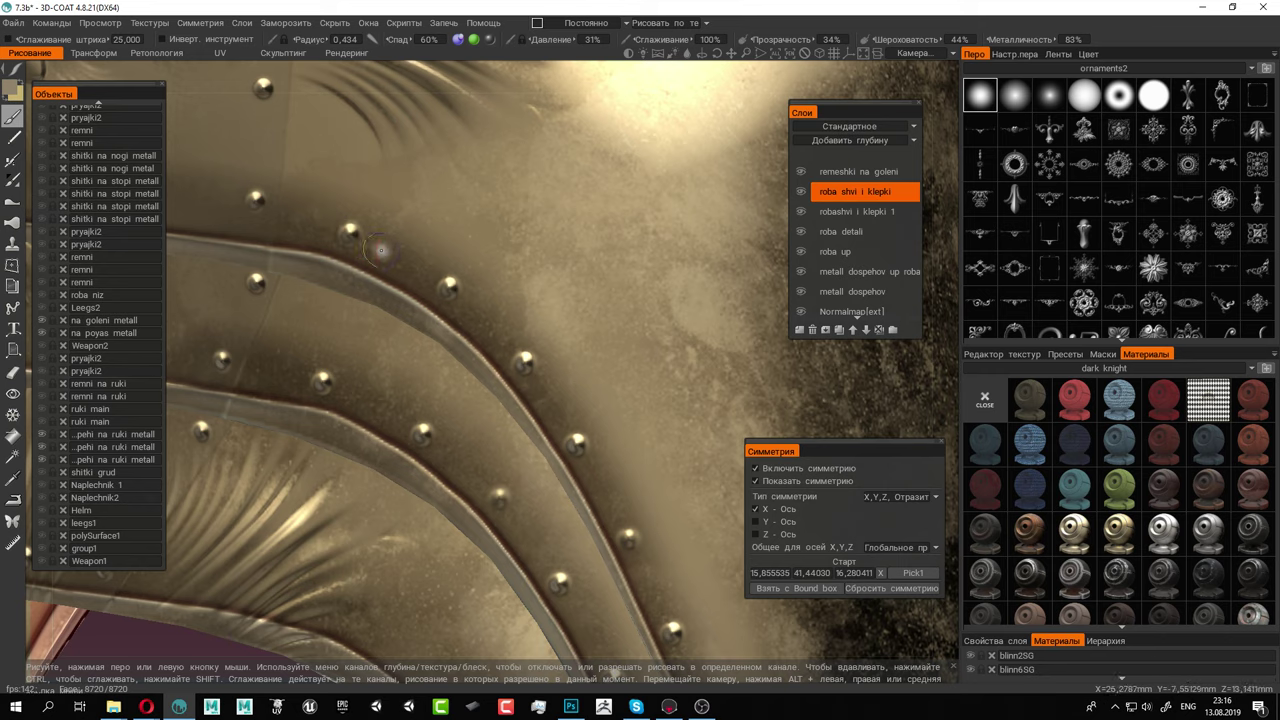
Place two mirrored rivets along the lowest belt plate's lower rim, starting just outside the front fluted ornament
right_click_drag(633, 390, 216, 243, "alt")
left_click_drag(595, 380, 589, 337, "alt")
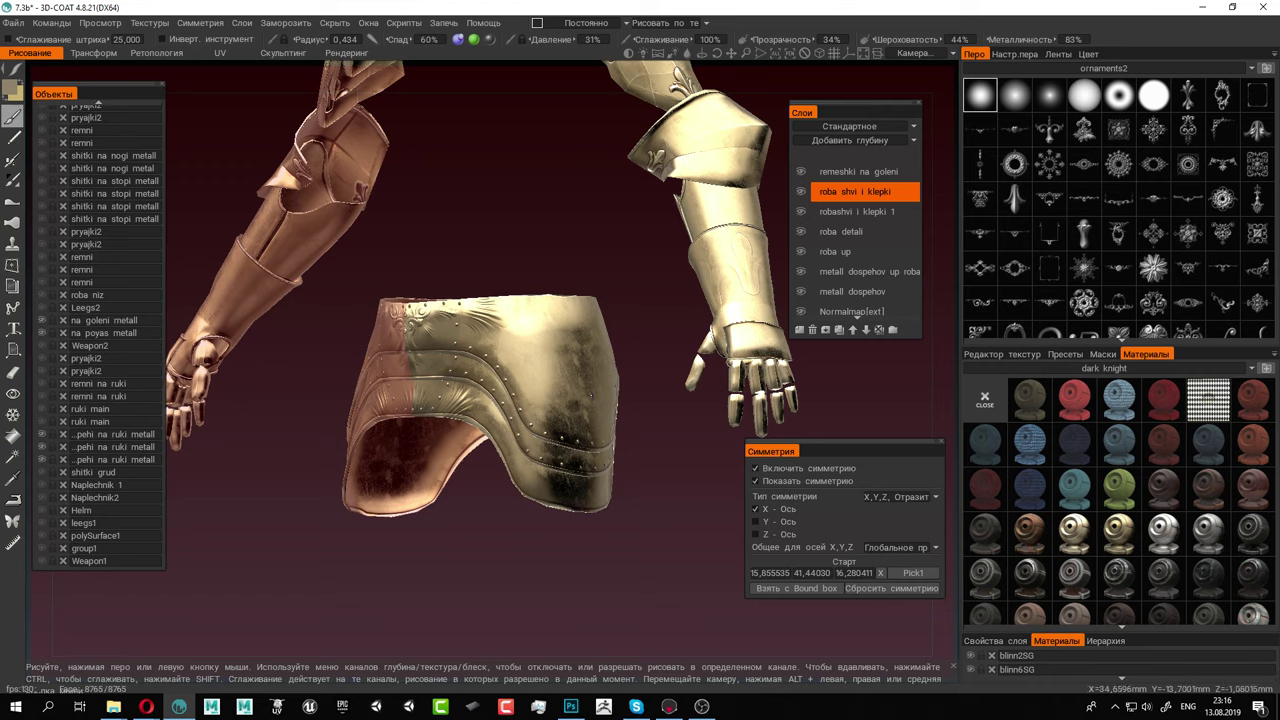
scroll(624, 430, "up", 5)
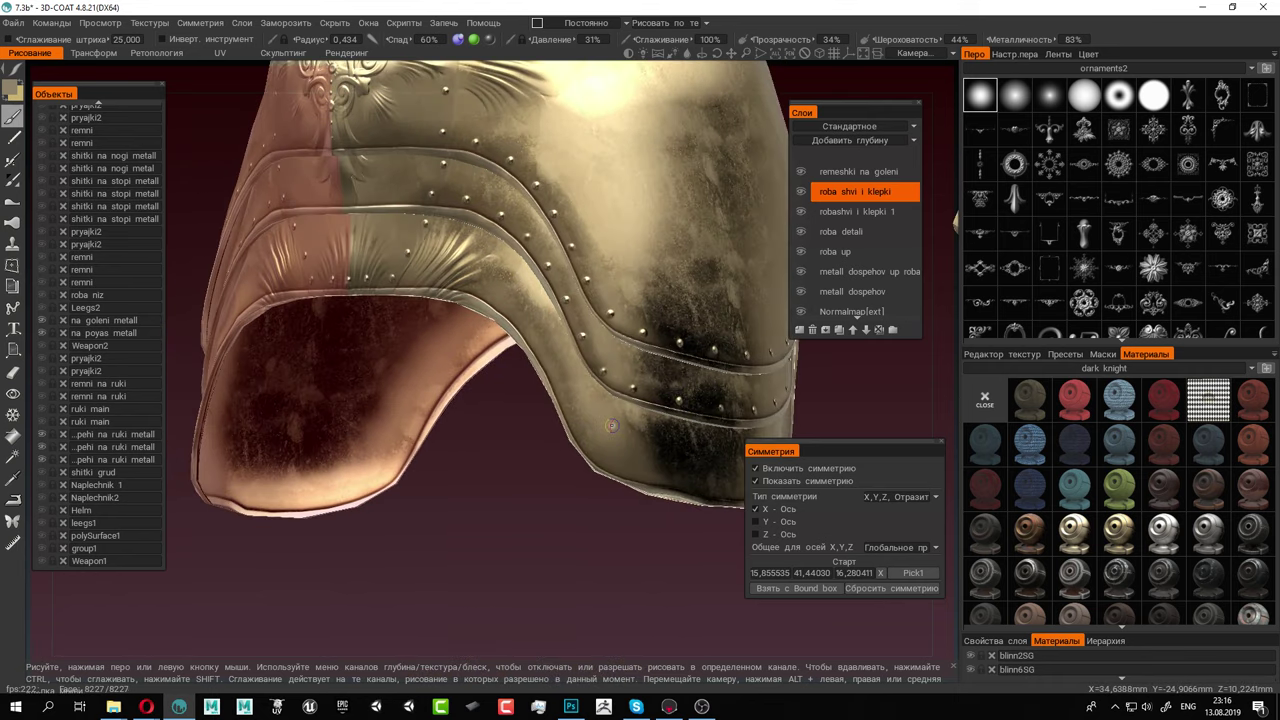
left_click_drag(530, 386, 577, 371, "alt")
middle_click_drag(577, 371, 580, 465, "alt")
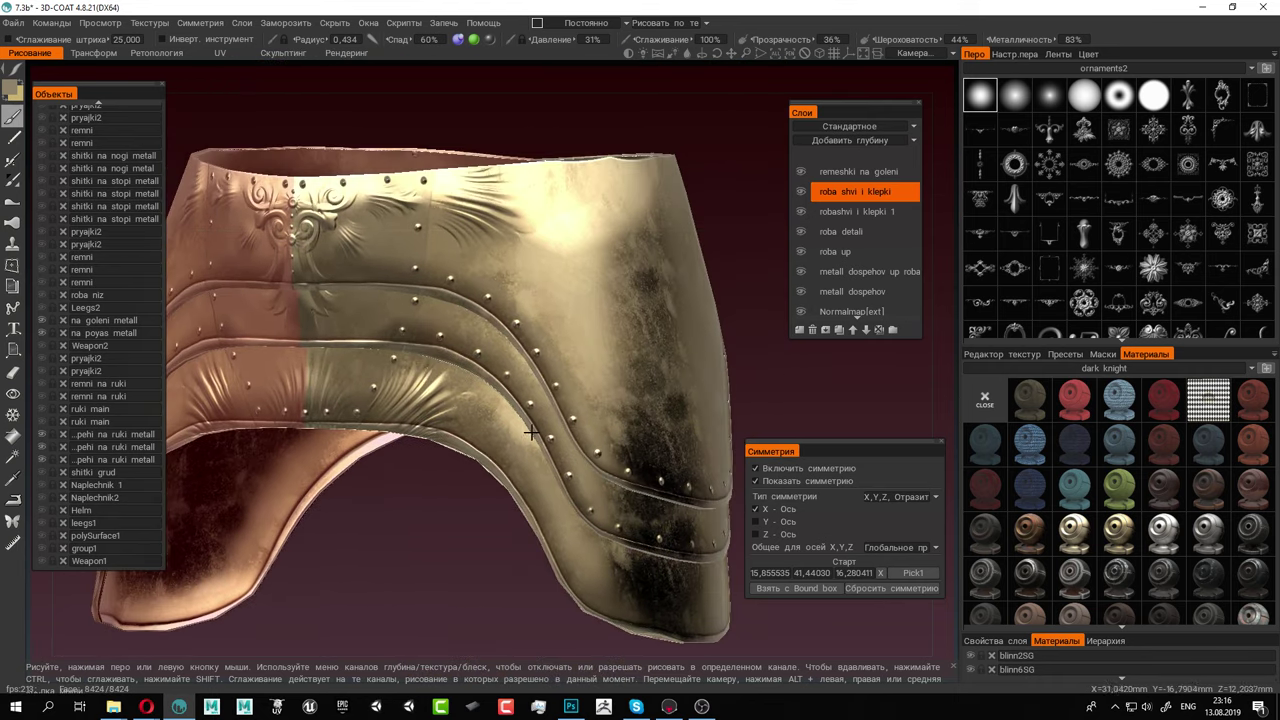
right_click_drag(580, 465, 640, 455, "alt")
left_click_drag(640, 455, 605, 460, "alt")
middle_click_drag(605, 460, 526, 352, "alt")
right_click_drag(526, 352, 458, 383, "alt")
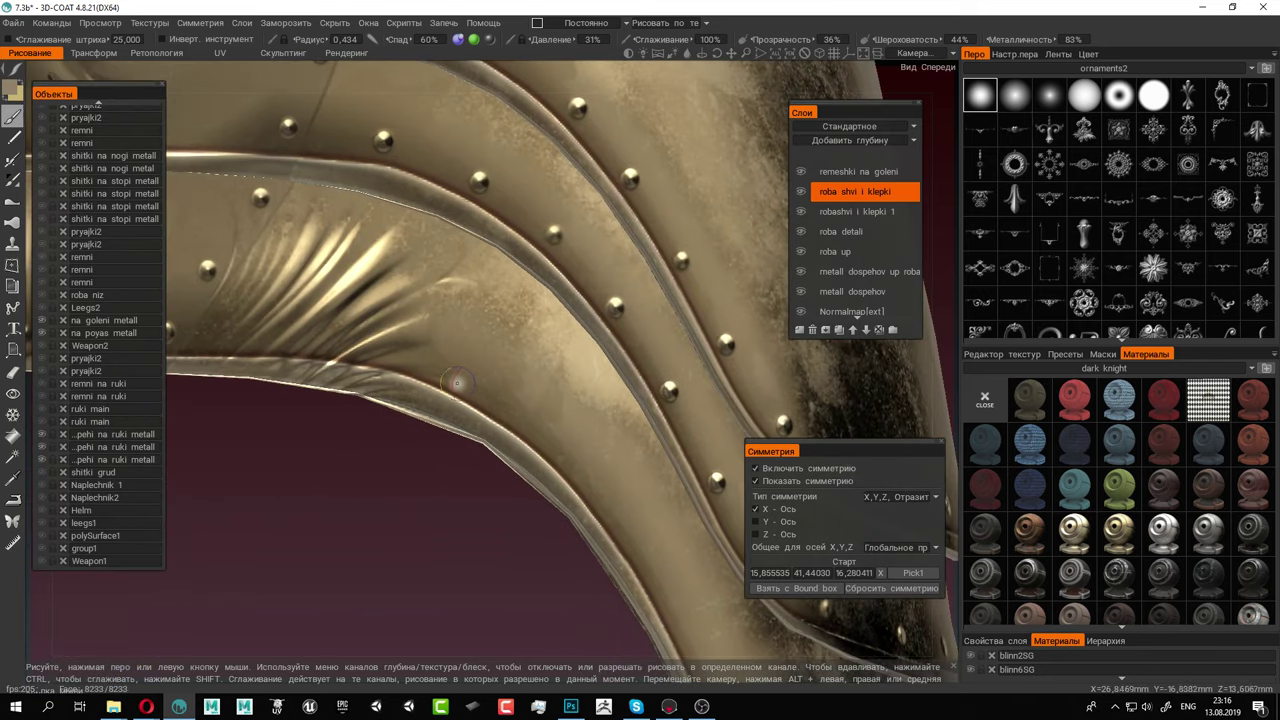
left_click(434, 363)
left_click(528, 418)
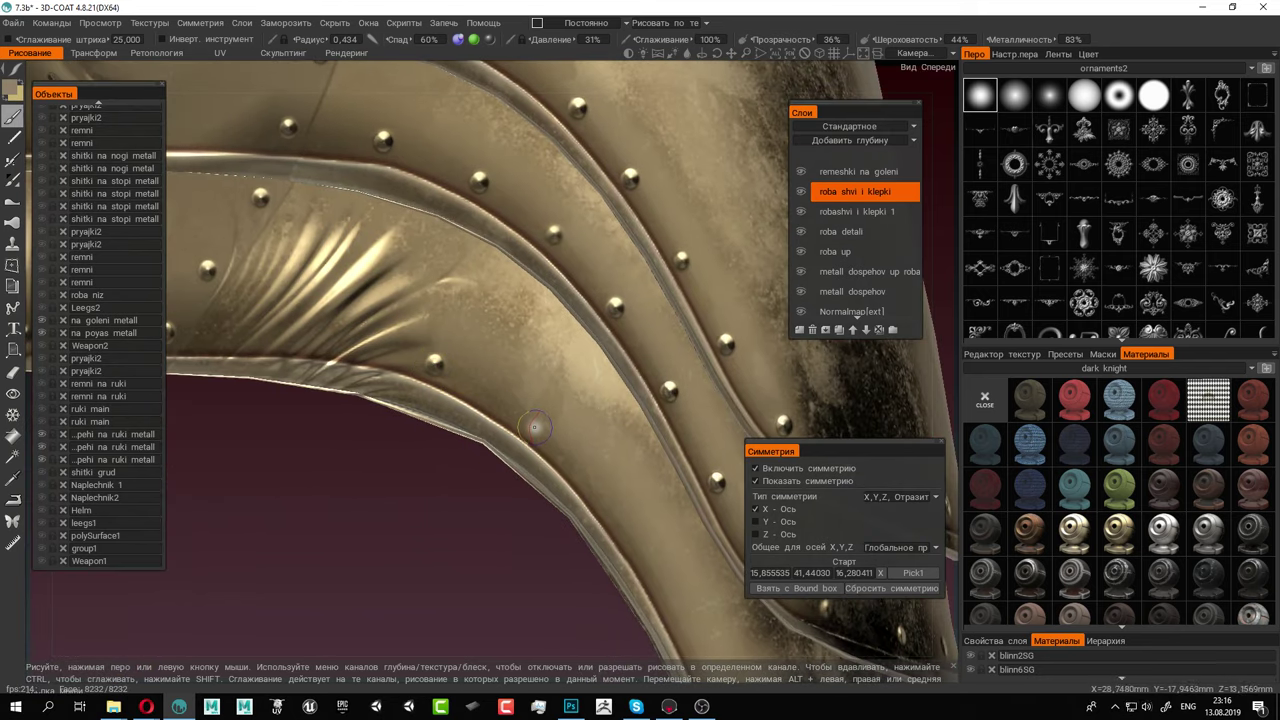
Continue the lowest plate's mirrored rivet row down the steep front slope of its lower rim to the bottom bend
mouse_move(528, 418)
right_mouse_down()
mouse_move(571, 449)
mouse_move(466, 380)
mouse_move(480, 391)
right_mouse_up()
left_click(464, 380)
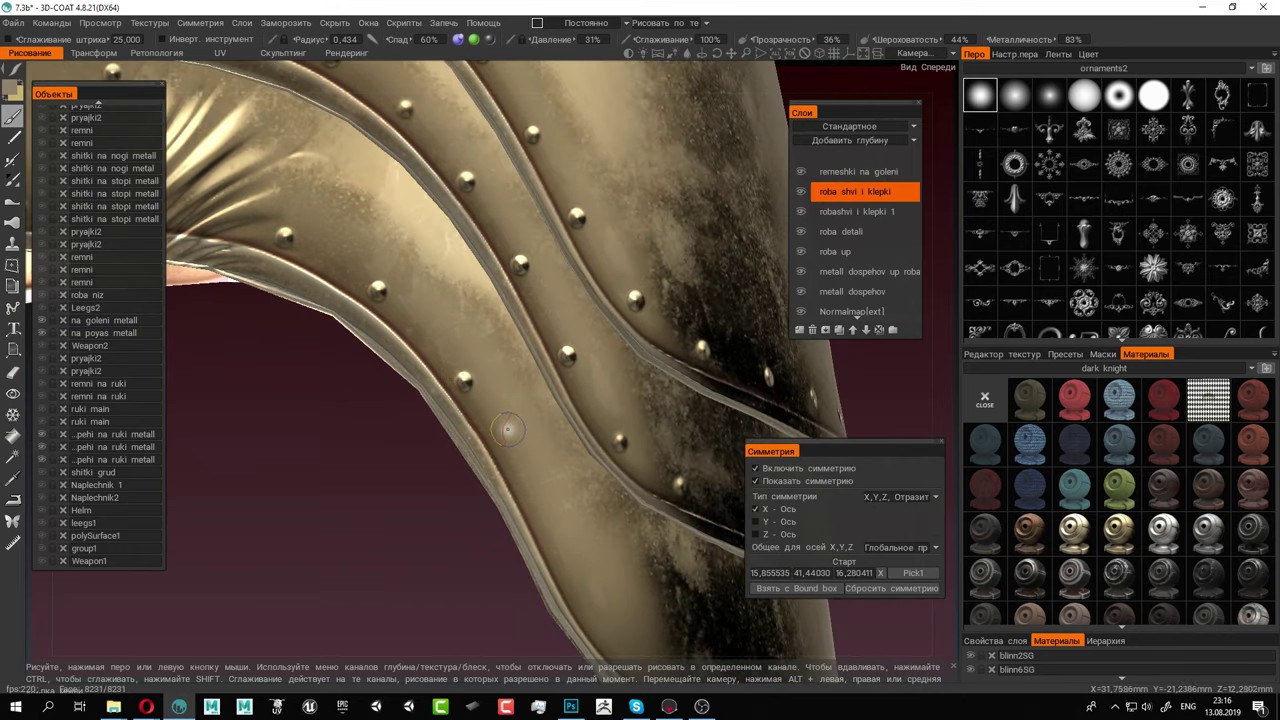
mouse_move(577, 521)
right_mouse_down()
mouse_move(529, 451)
mouse_move(526, 476)
right_mouse_up()
left_click(519, 478)
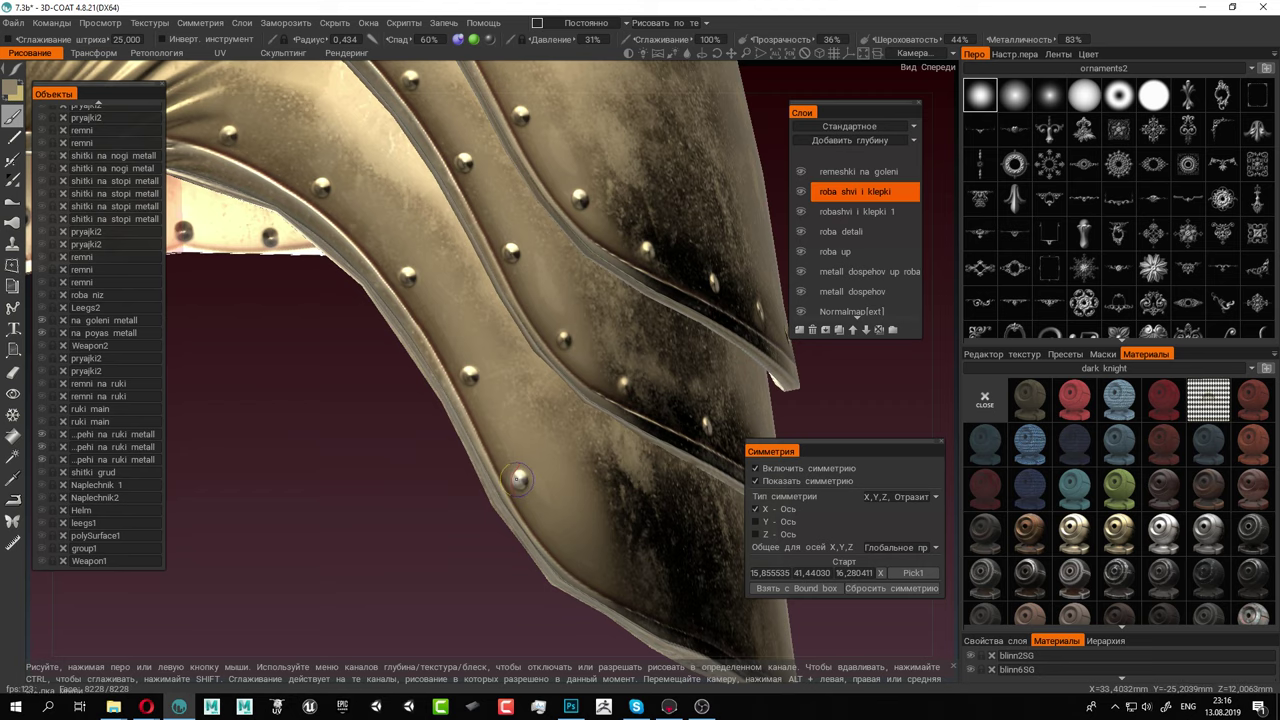
mouse_move(530, 482)
right_mouse_down()
mouse_move(514, 423)
mouse_move(506, 445)
mouse_move(496, 439)
right_mouse_up()
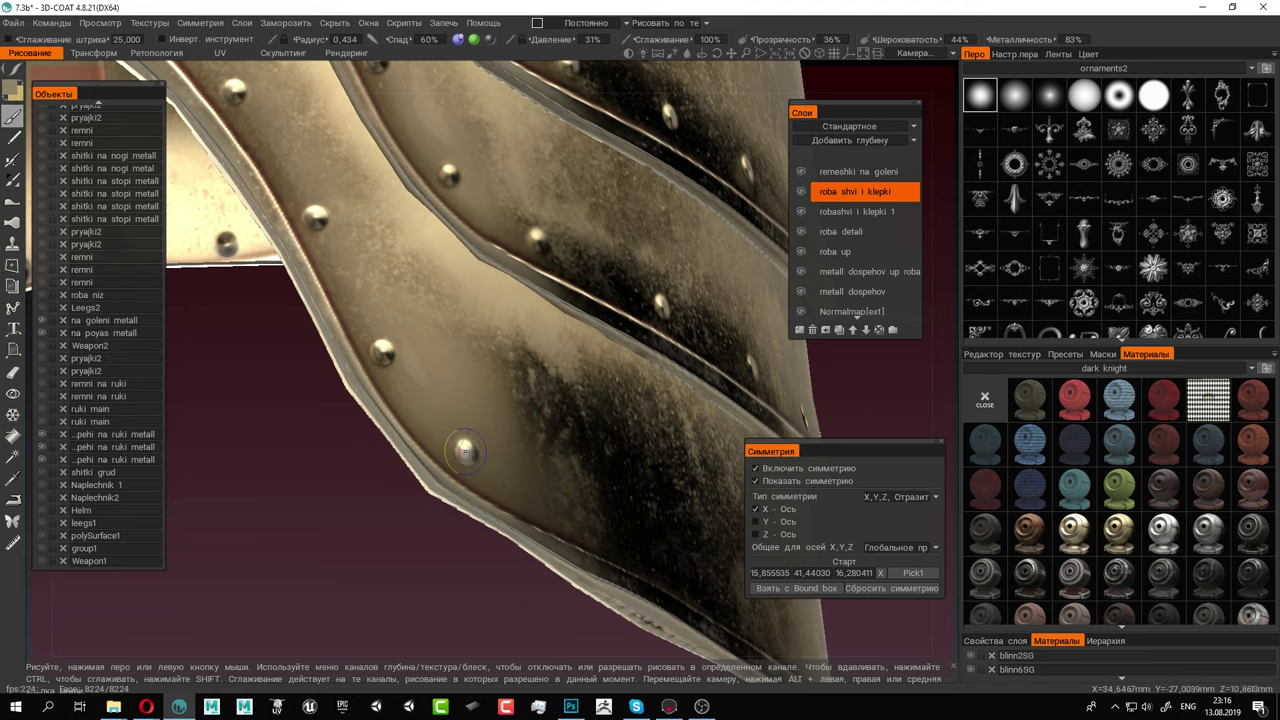
Extend the lowest plate's mirrored rivets along its lower rim around the side of the hip
left_click_drag(465, 451, 375, 480, "alt")
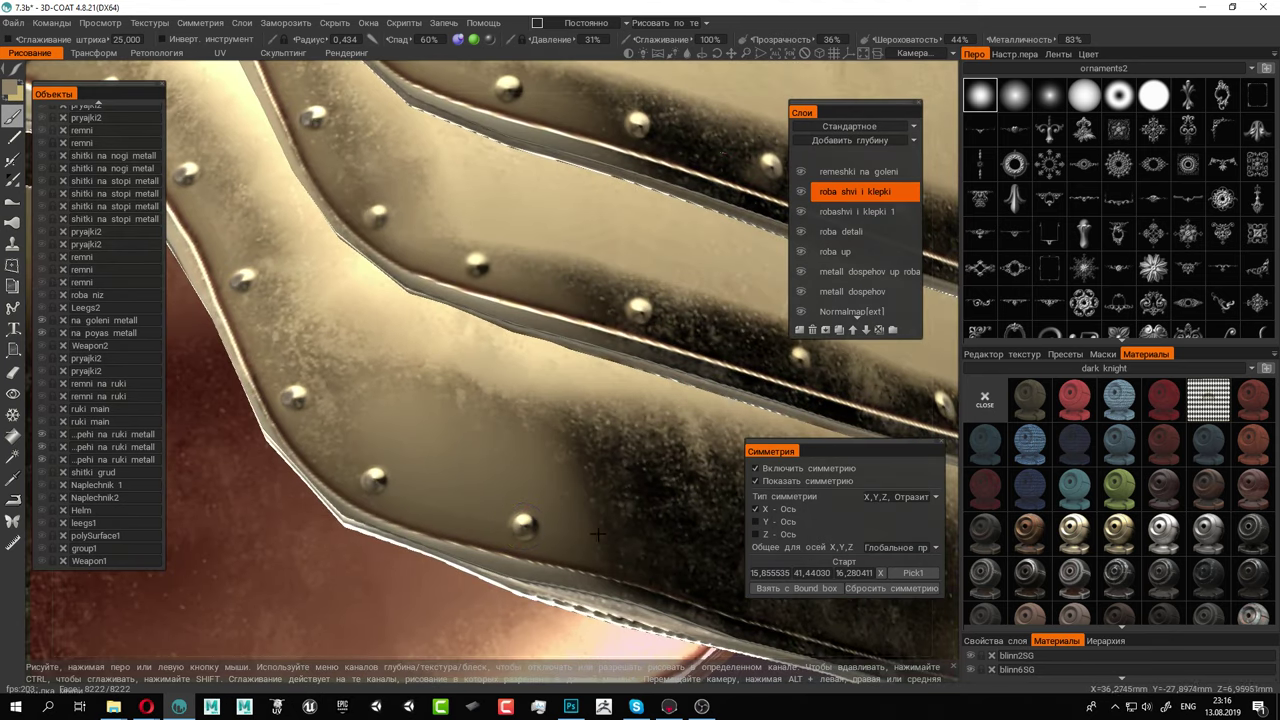
left_click_drag(597, 535, 508, 465, "alt")
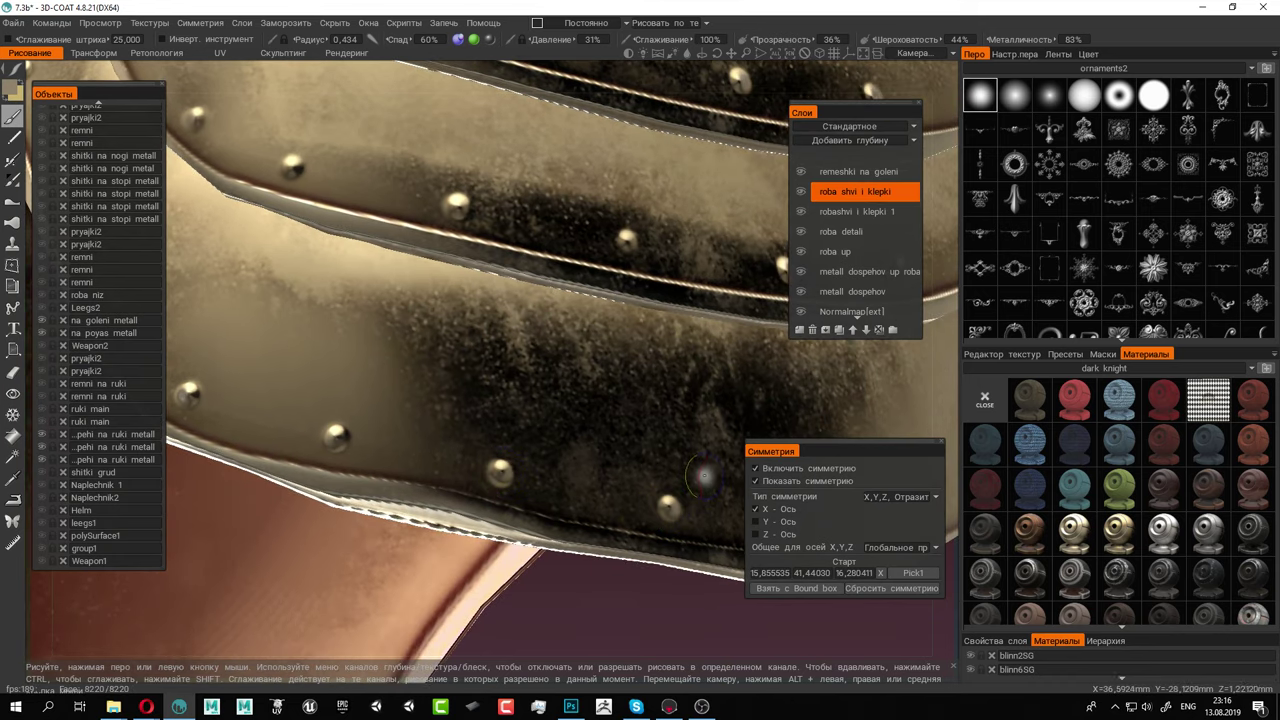
left_click_drag(700, 478, 502, 463, "alt")
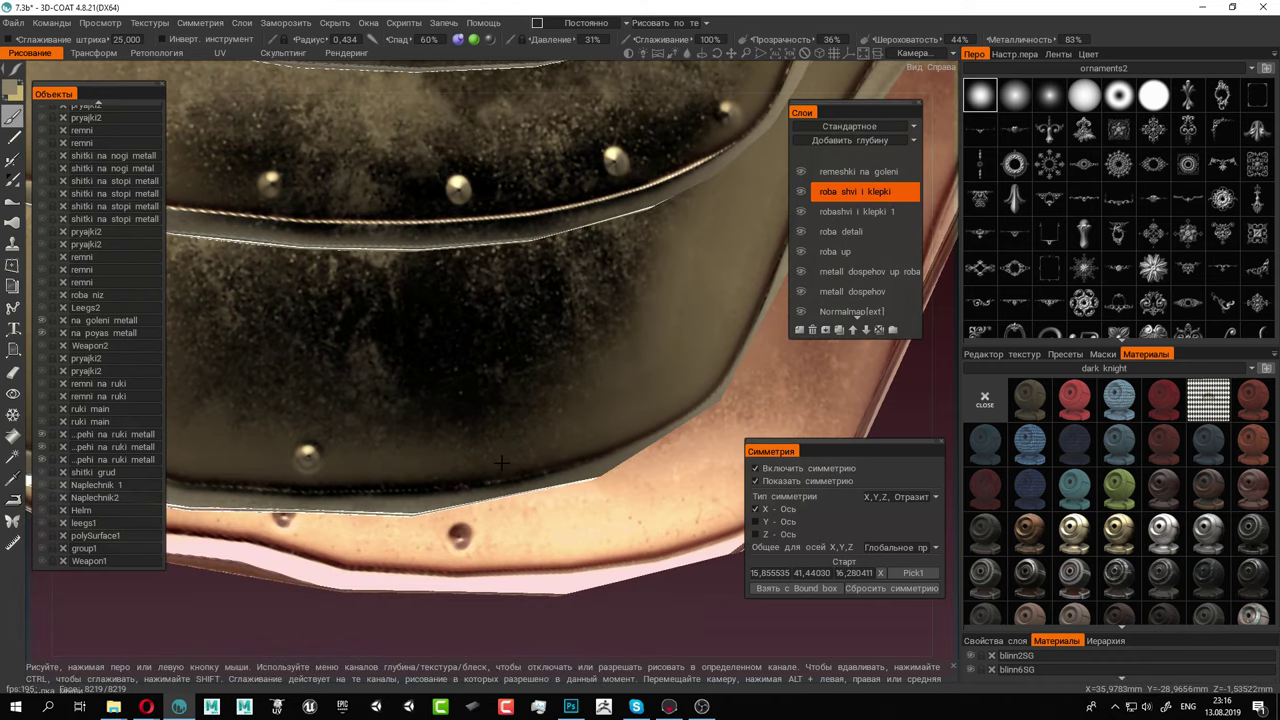
left_click(492, 449)
left_click(640, 398)
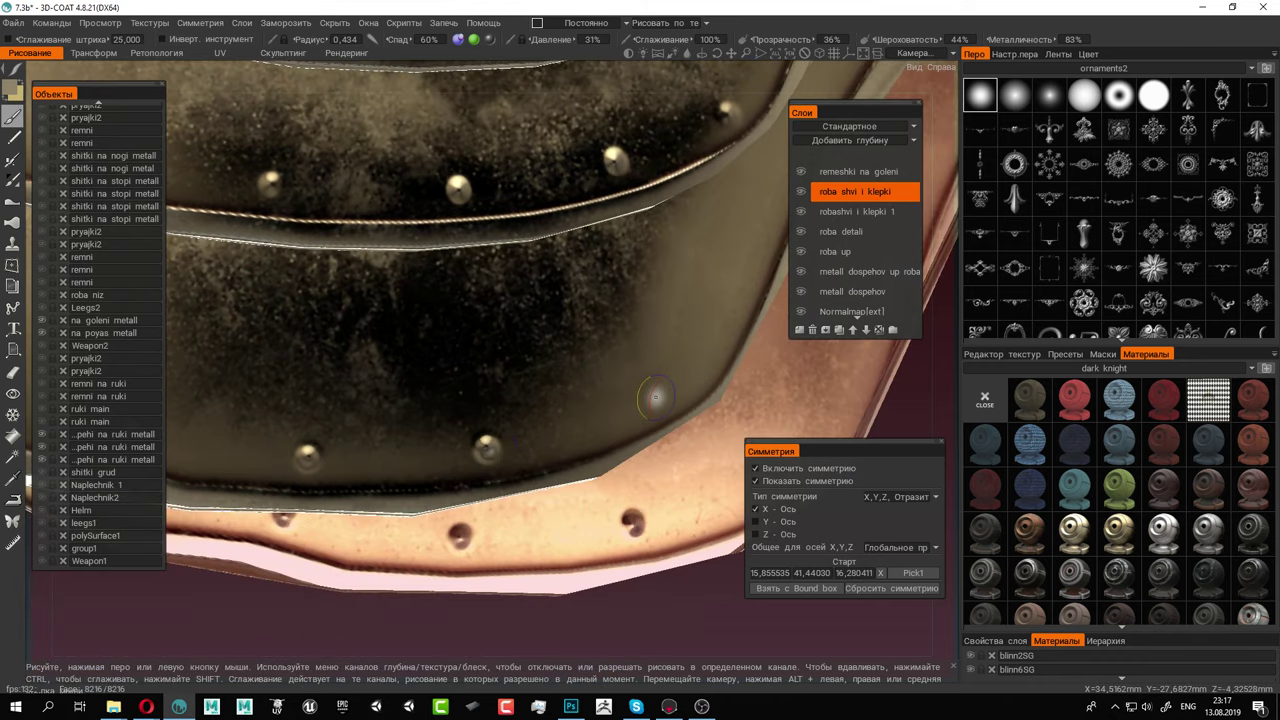
Carry the lowest plate's mirrored rivet row around the rear bend and onto the rear slope of its rim
left_click_drag(705, 380, 637, 463, "alt")
left_click_drag(682, 408, 648, 406, "alt")
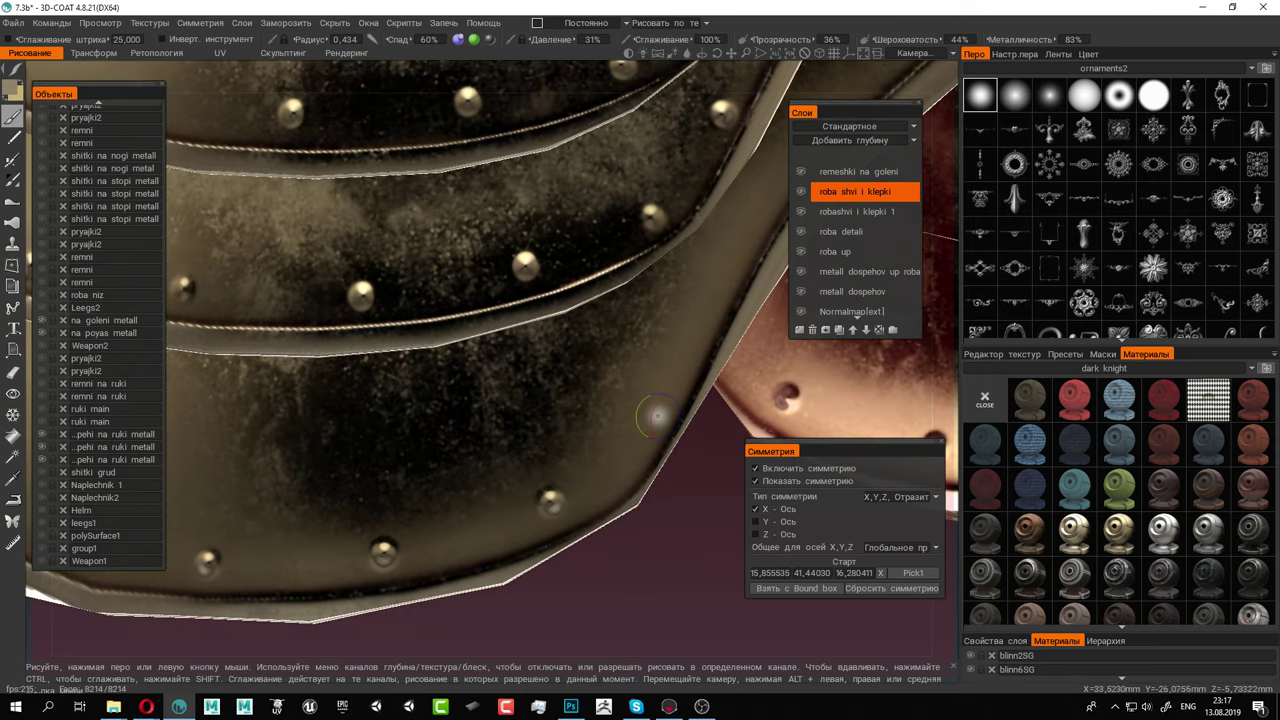
left_click(650, 407)
middle_click_drag(655, 410, 605, 519, "alt")
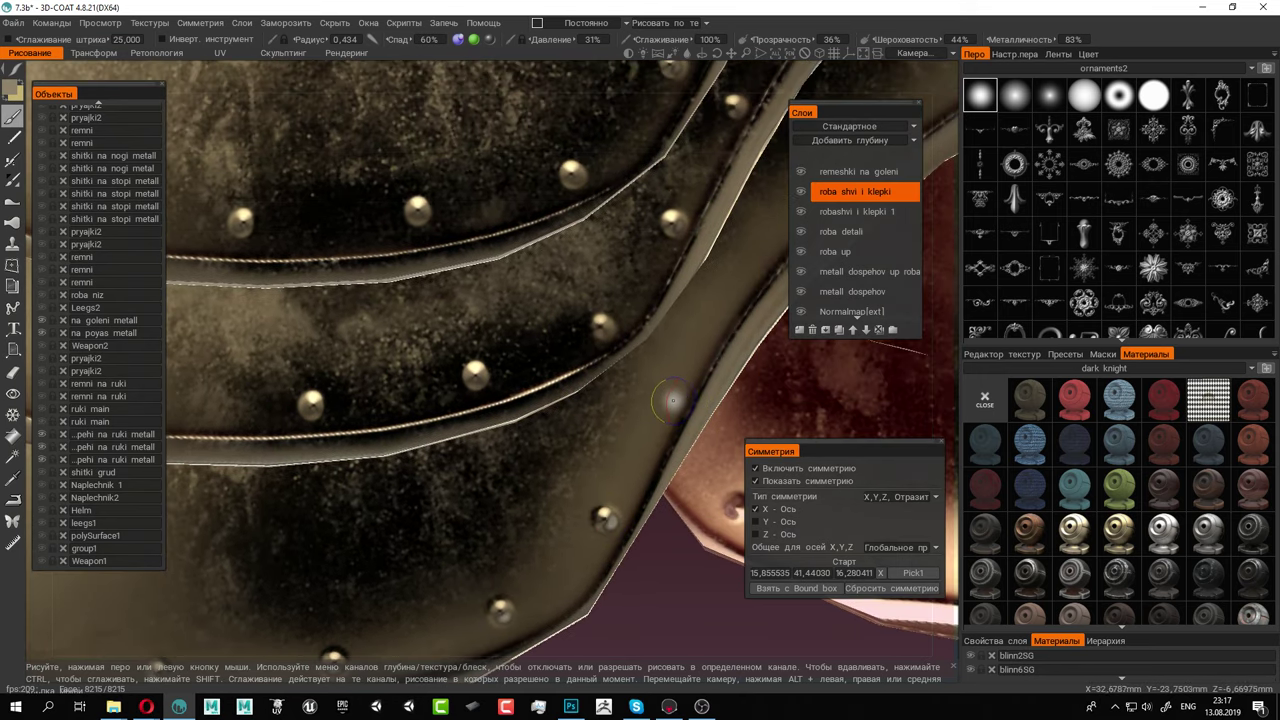
left_click_drag(671, 400, 592, 402, "alt")
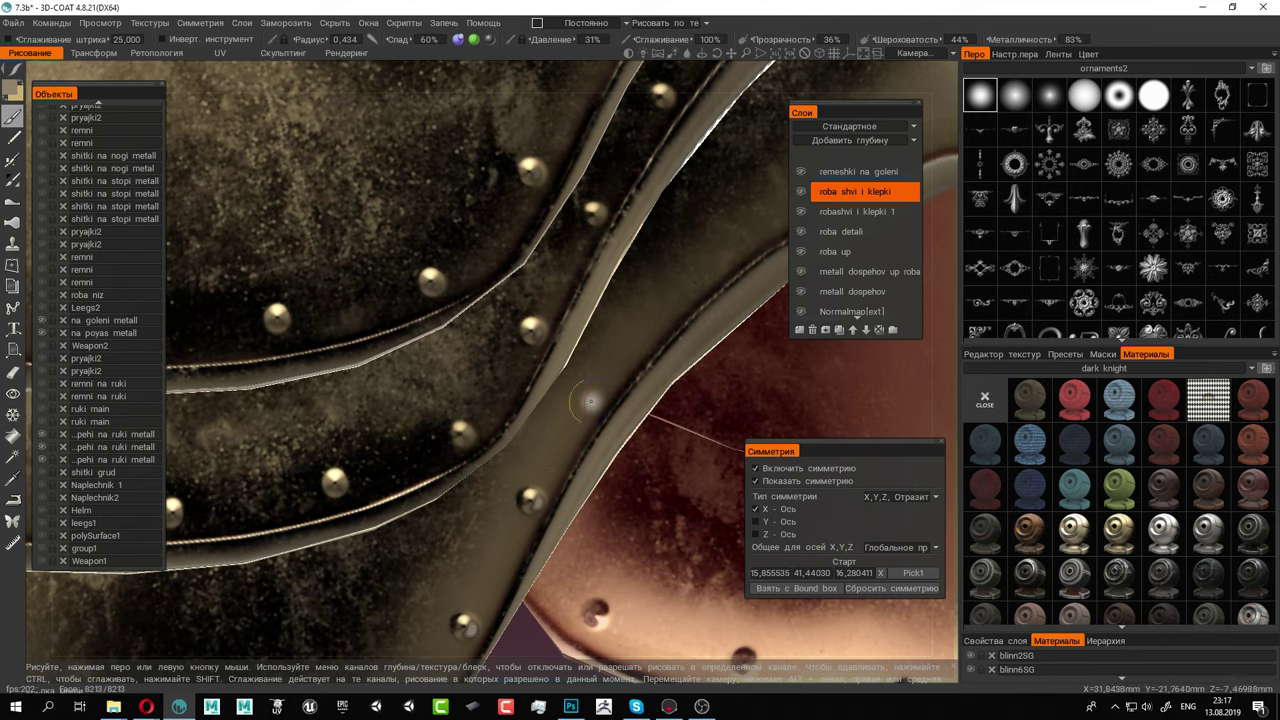
Complete the lowest plate's mirrored rivet row up the rear slope to the back seam
left_click_drag(686, 303, 500, 474, "alt")
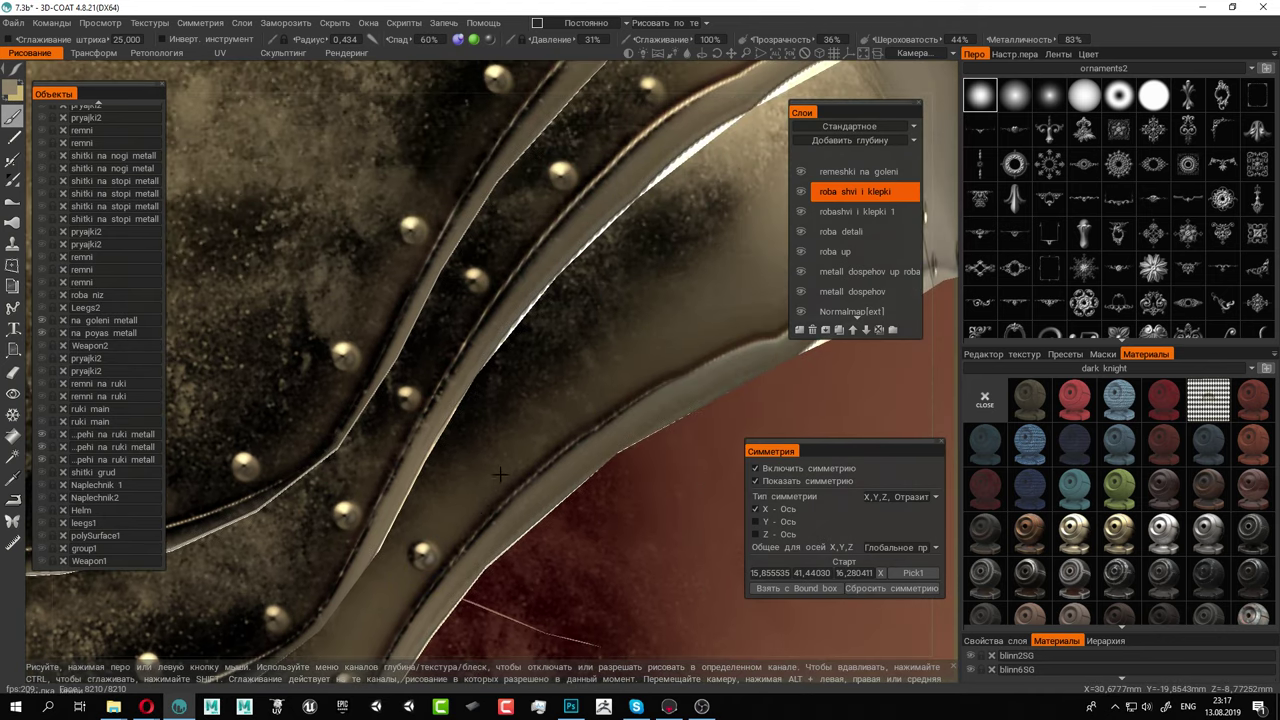
left_click_drag(628, 383, 540, 430, "alt")
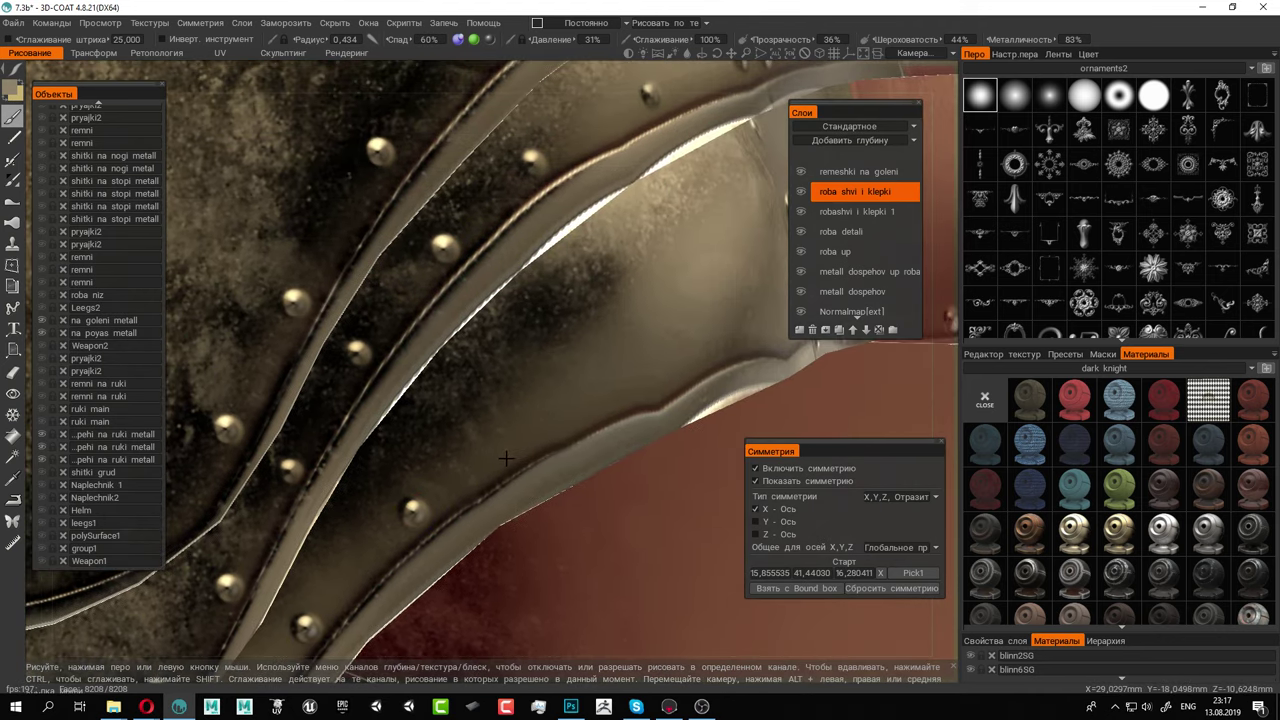
left_click_drag(634, 408, 517, 423, "alt")
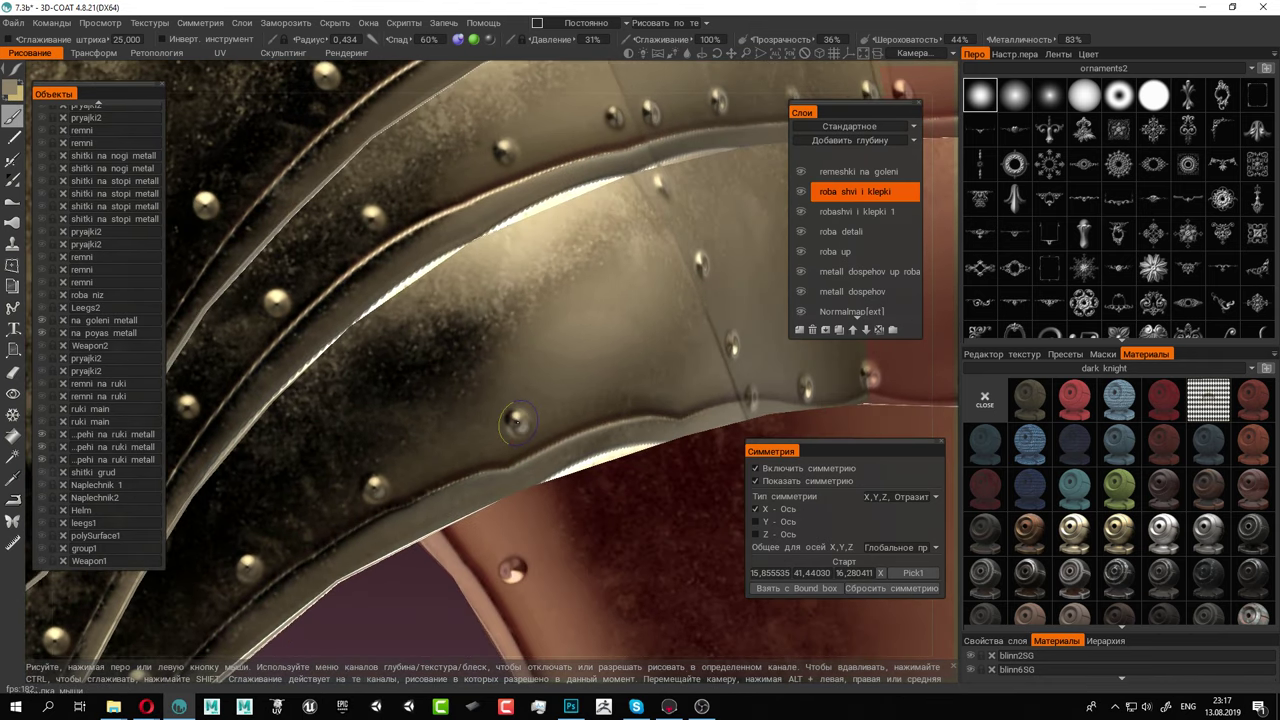
left_click_drag(643, 390, 590, 398, "alt")
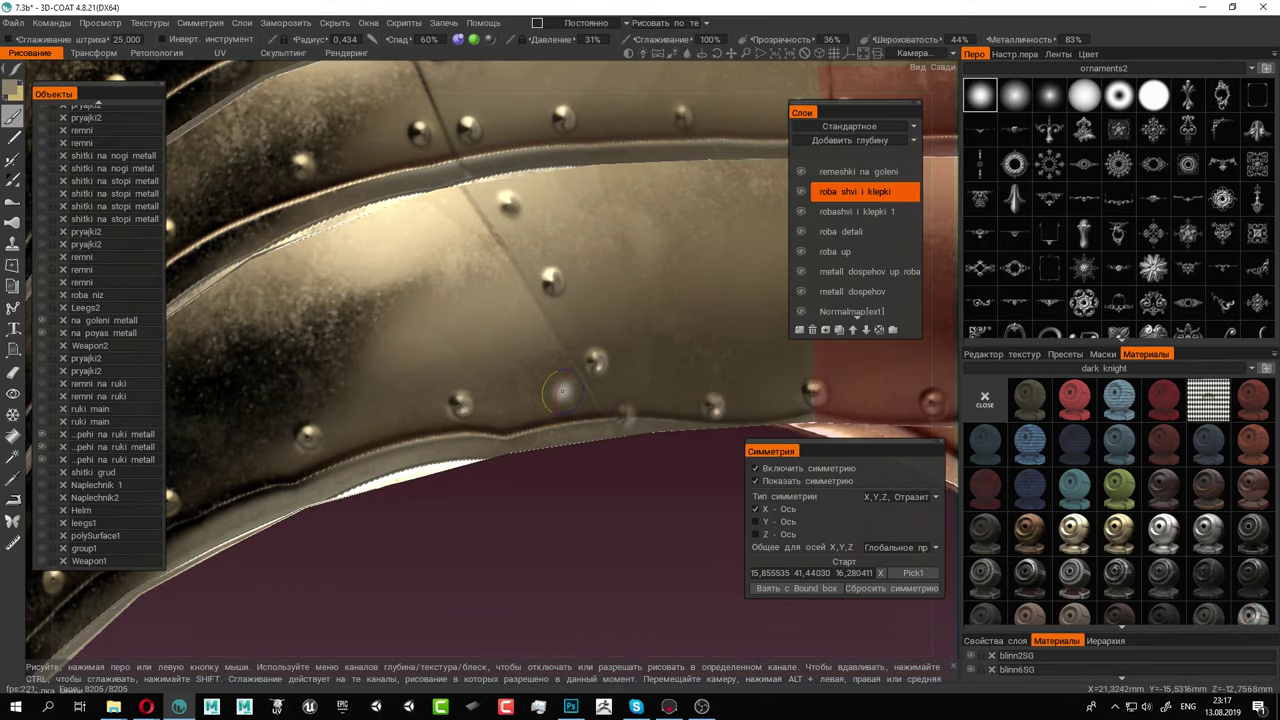
Start a mirrored rivet row on the innermost overlapping shoulder plate with three rivets up the front of its inner edge
left_click_drag(555, 395, 440, 437, "alt")
right_click_drag(440, 437, 405, 357, "alt")
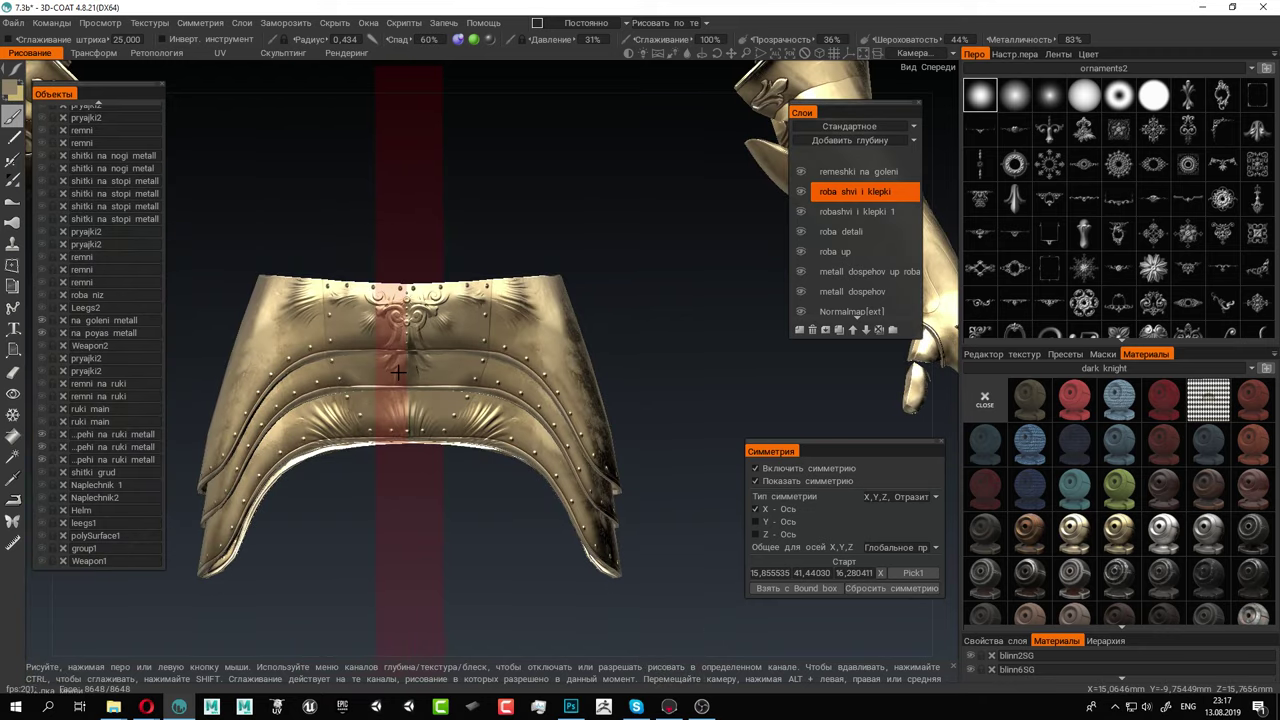
middle_click_drag(405, 357, 503, 527, "alt")
middle_click_drag(466, 331, 270, 583, "alt")
right_click_drag(620, 420, 703, 508, "alt")
middle_click_drag(540, 340, 410, 390, "alt")
right_click_drag(410, 390, 516, 453, "alt")
mouse_move(515, 453)
left_mouse_down("alt")
mouse_move(397, 417)
mouse_move(468, 421)
left_mouse_up("alt")
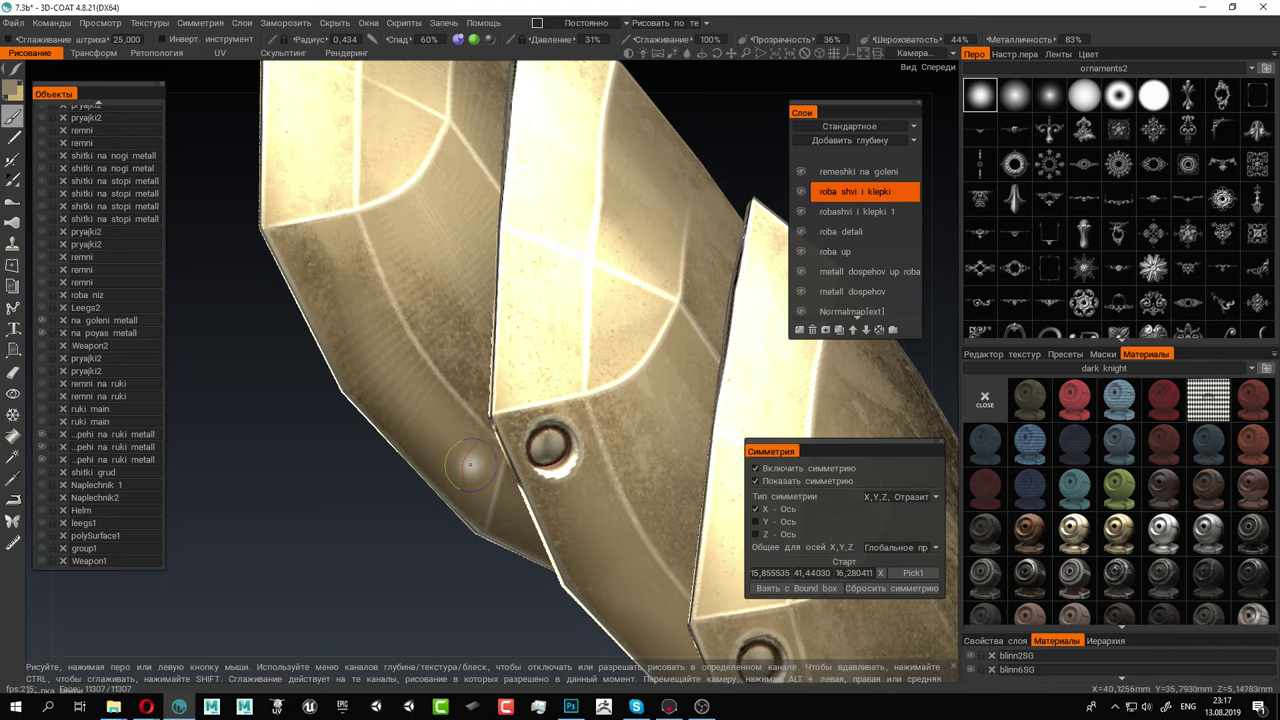
left_click(469, 462)
left_click(377, 373)
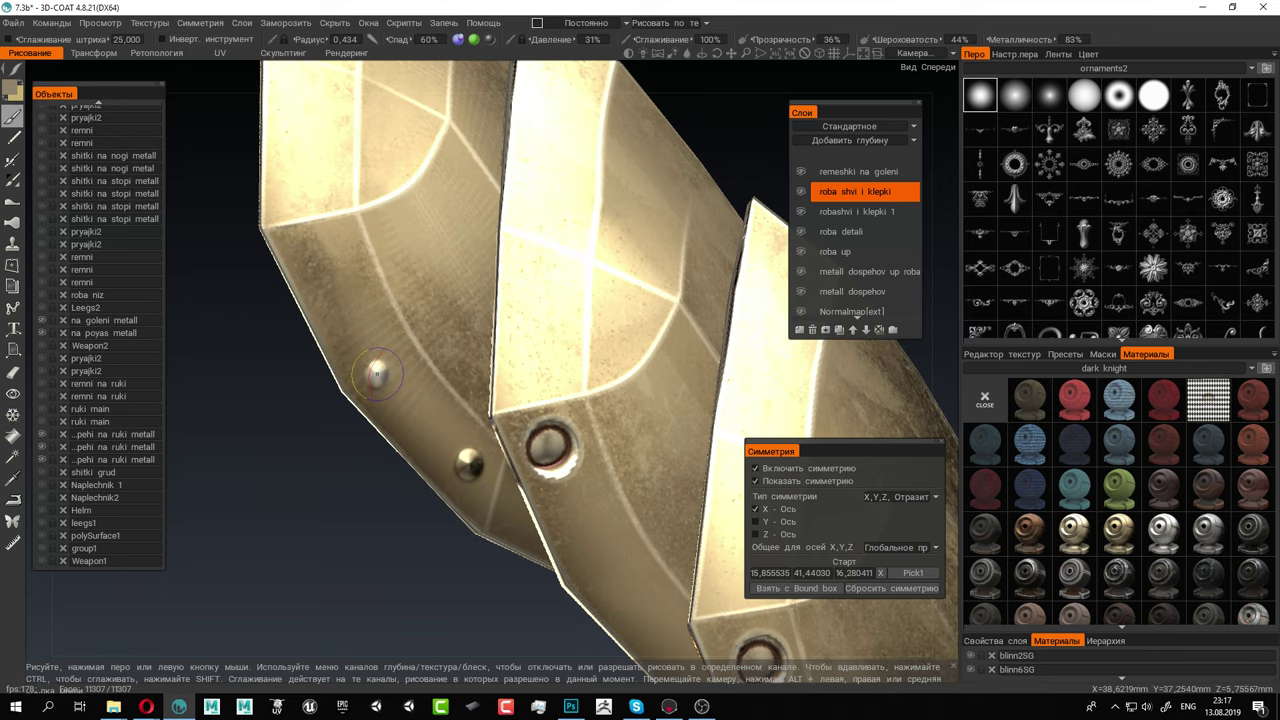
left_click(322, 258)
Add five more mirrored rivets up the front face of the innermost shoulder plate, along its inner edge
left_click_drag(367, 172, 390, 362, "alt")
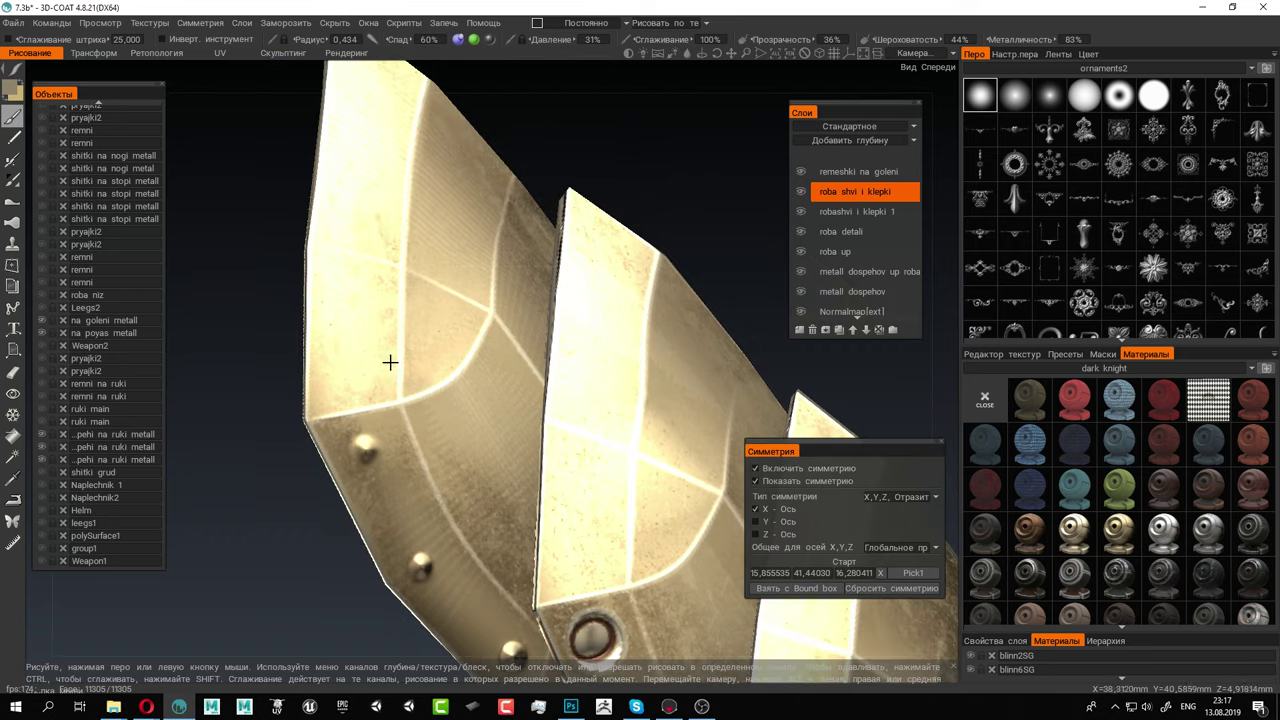
left_click(341, 368)
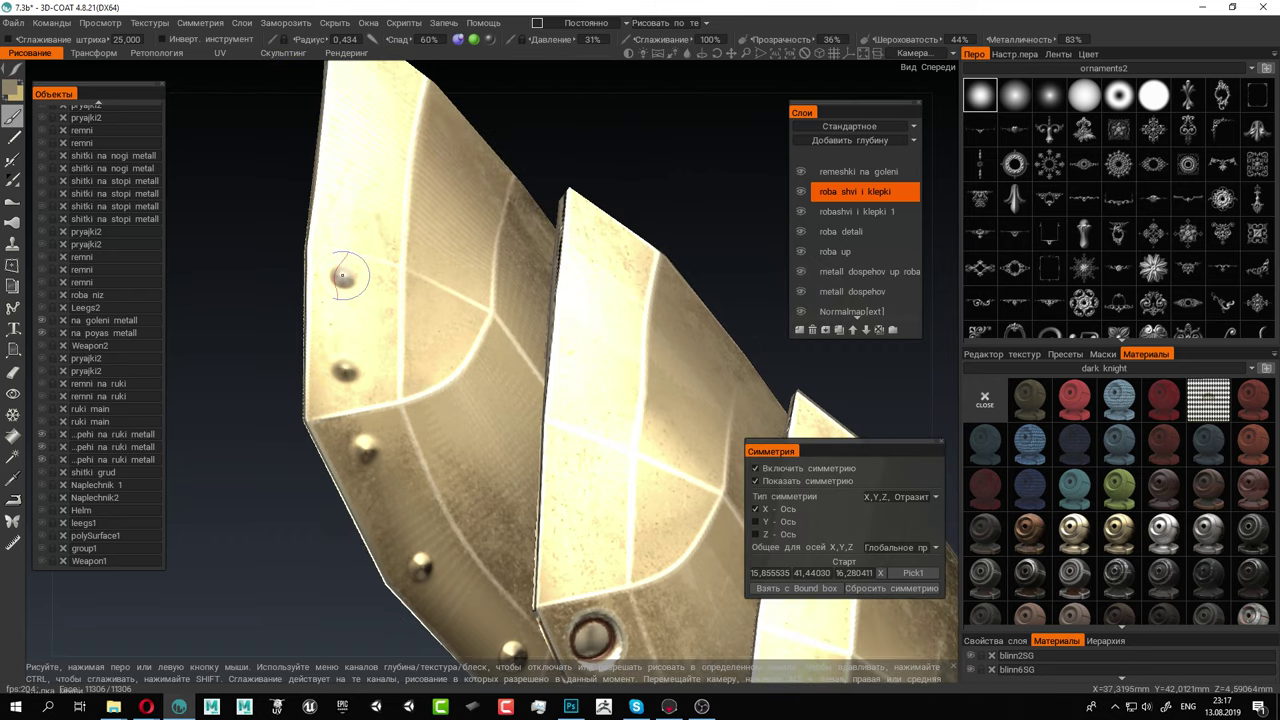
mouse_move(379, 251)
left_mouse_down("alt")
mouse_move(380, 206)
mouse_move(371, 380)
mouse_move(335, 383)
left_mouse_up("alt")
left_click(333, 383)
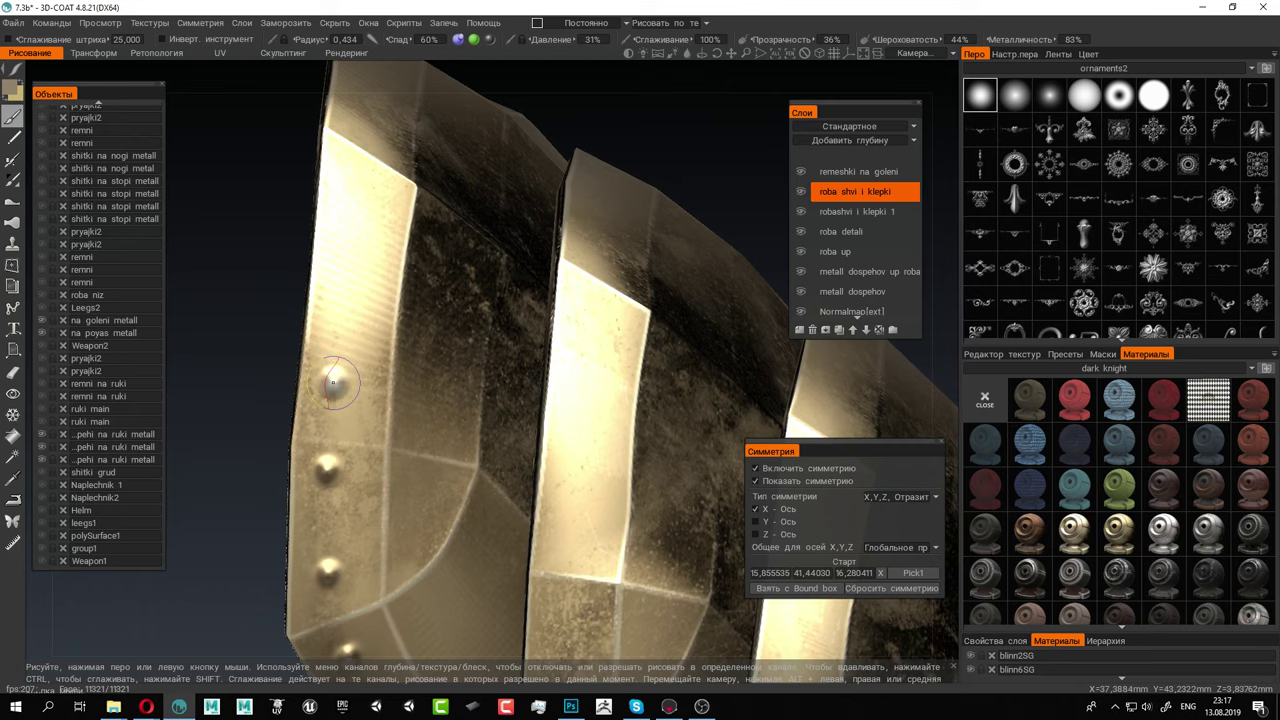
left_click(341, 269)
left_click(351, 175)
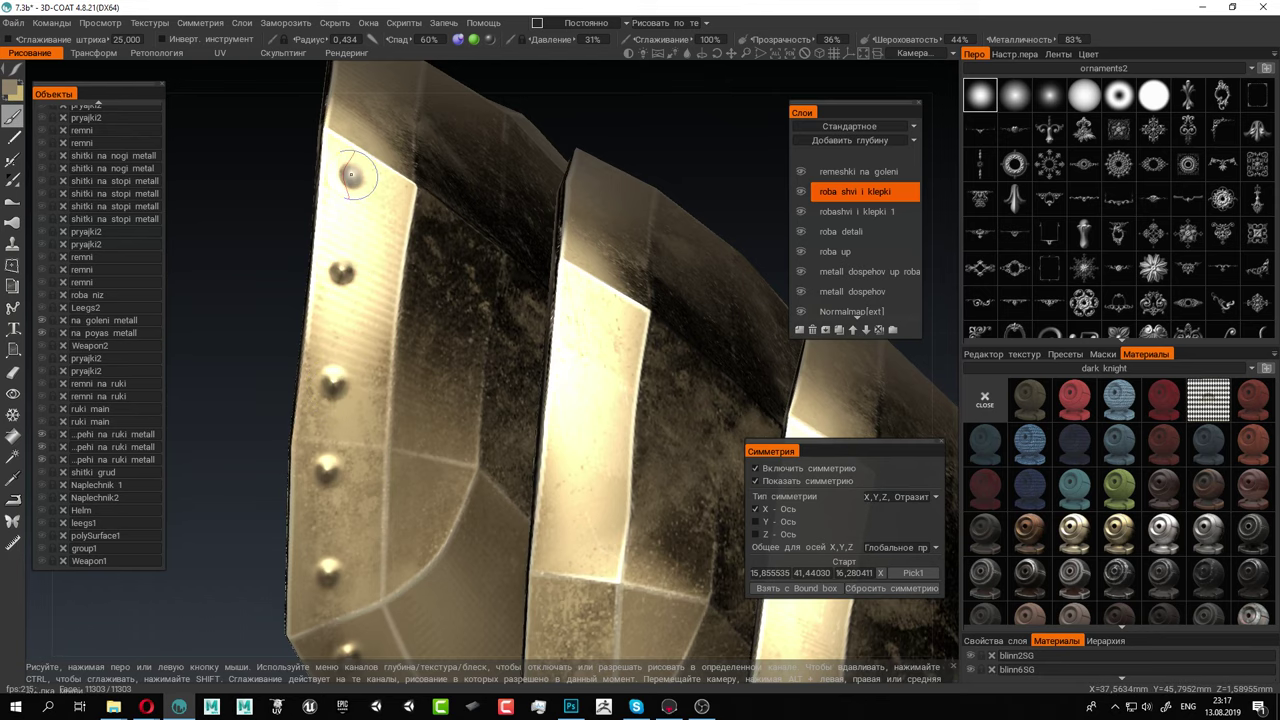
Continue the innermost shoulder plate's mirrored rivet row over the top of the shoulder along its inner edge
left_click_drag(415, 162, 280, 430, "alt")
left_click(258, 432)
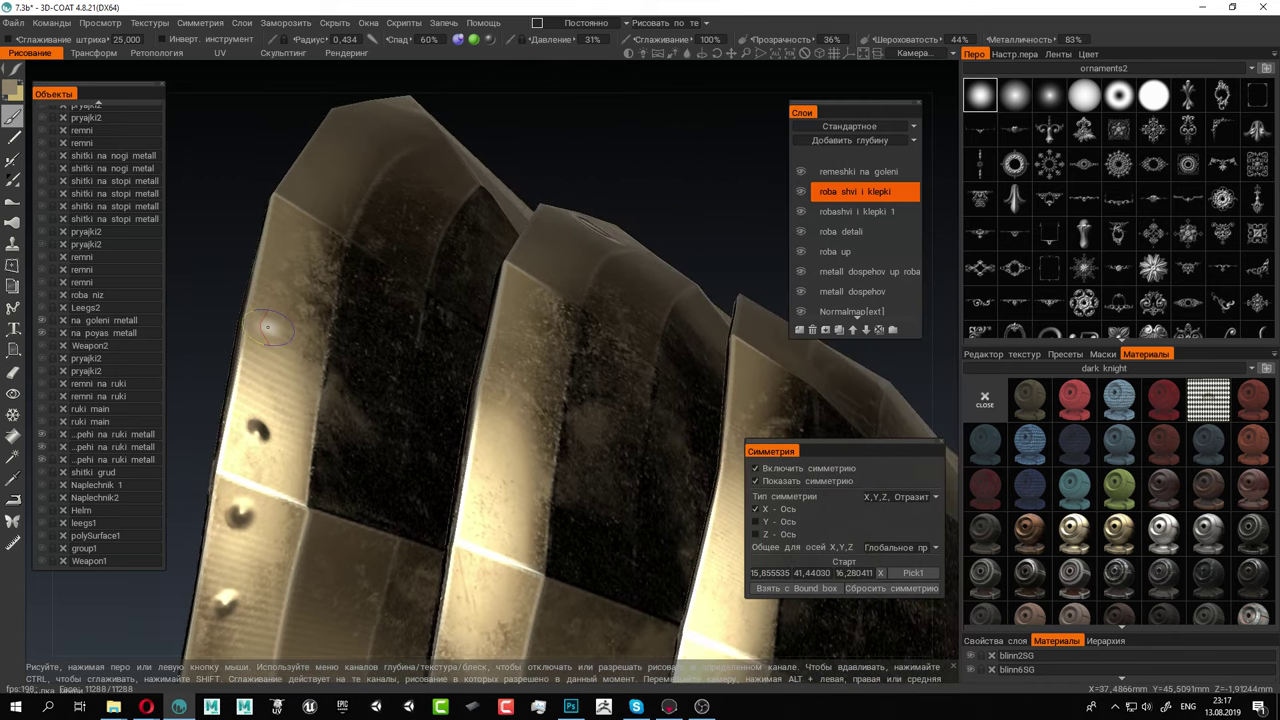
left_click(272, 322)
mouse_move(332, 252)
left_mouse_down("alt")
mouse_move(400, 351)
mouse_move(356, 404)
left_mouse_up("alt")
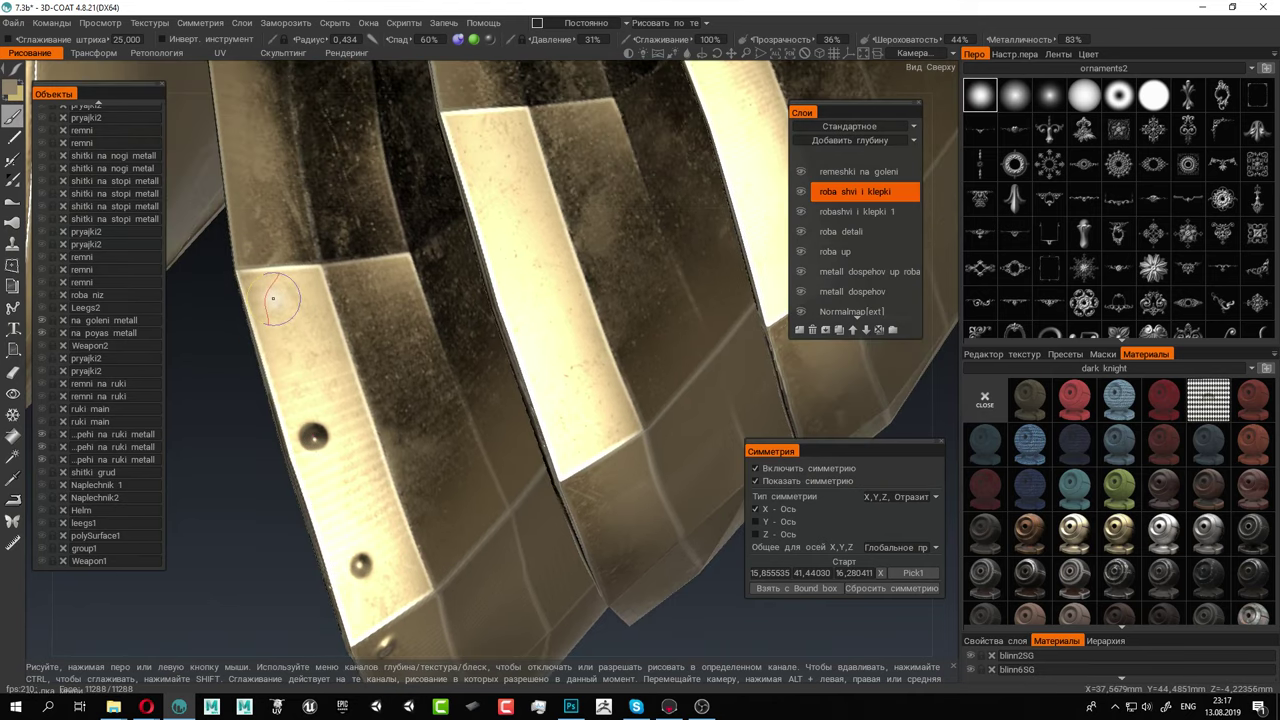
left_click(275, 298)
Finish the innermost shoulder plate's mirrored rivet row down the back of its inner edge and along its end rim
middle_click_drag(301, 264, 362, 474, "alt")
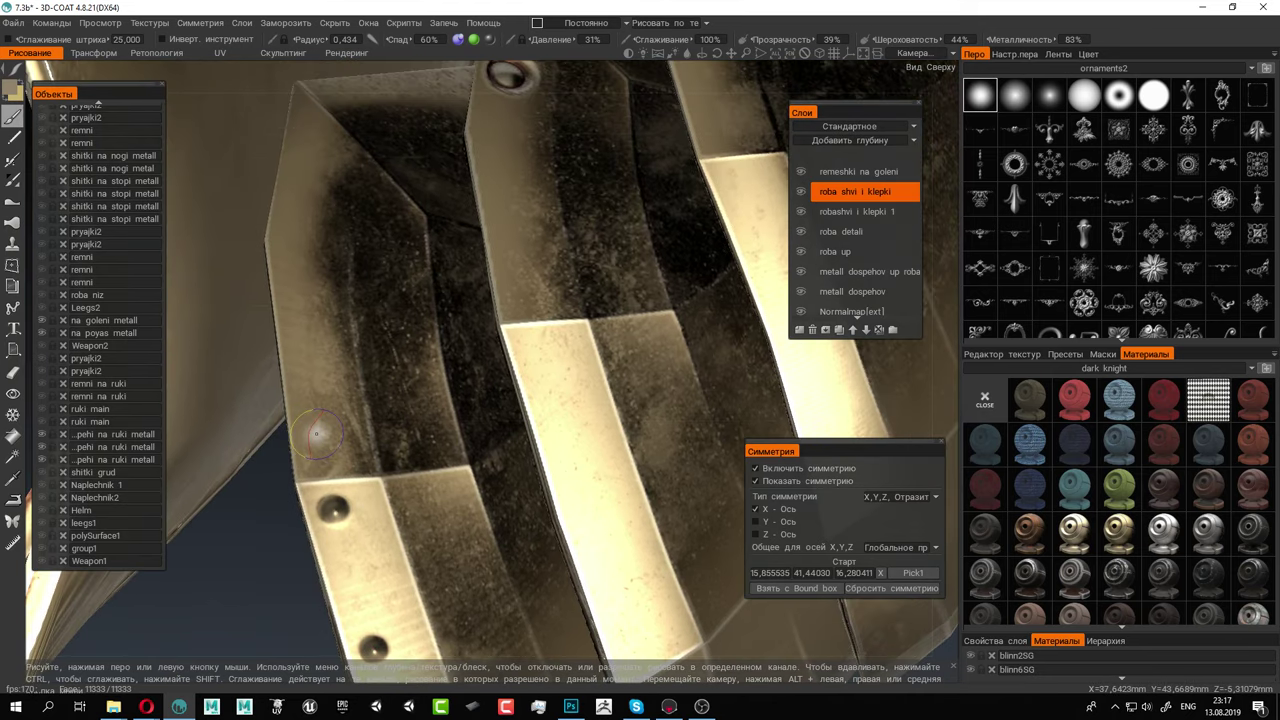
left_click(310, 434)
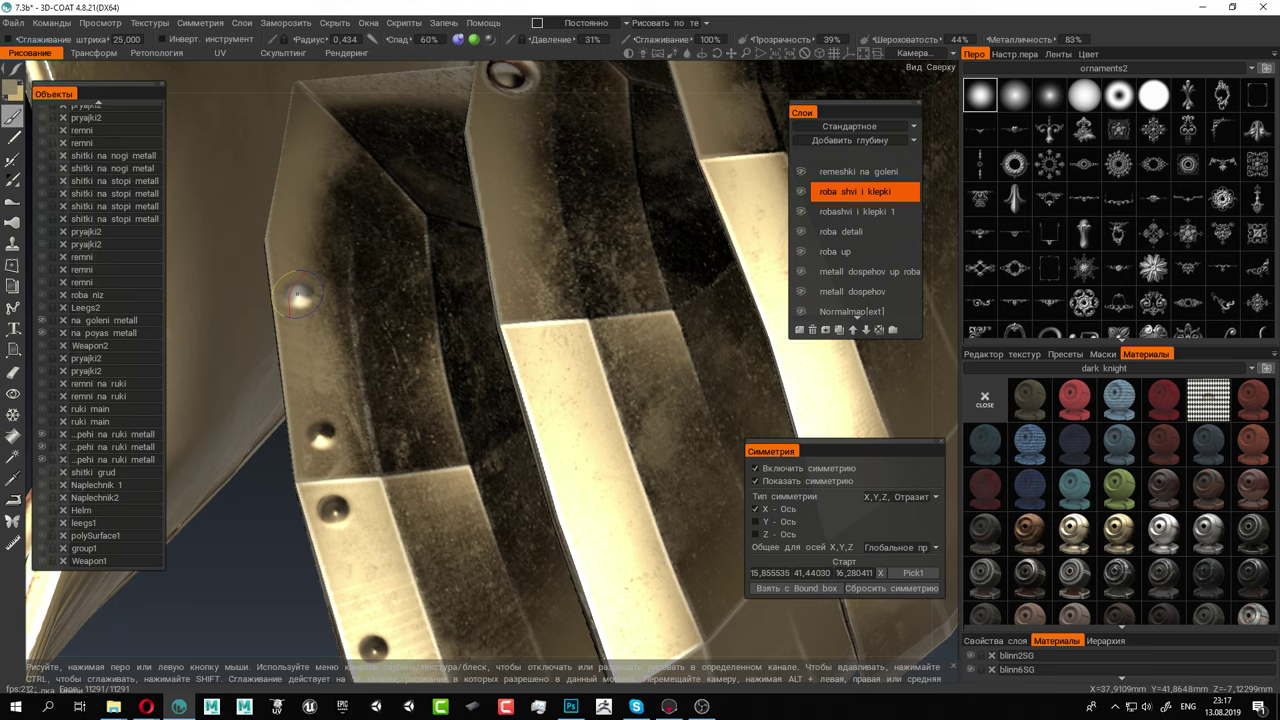
left_click_drag(299, 298, 333, 384, "alt")
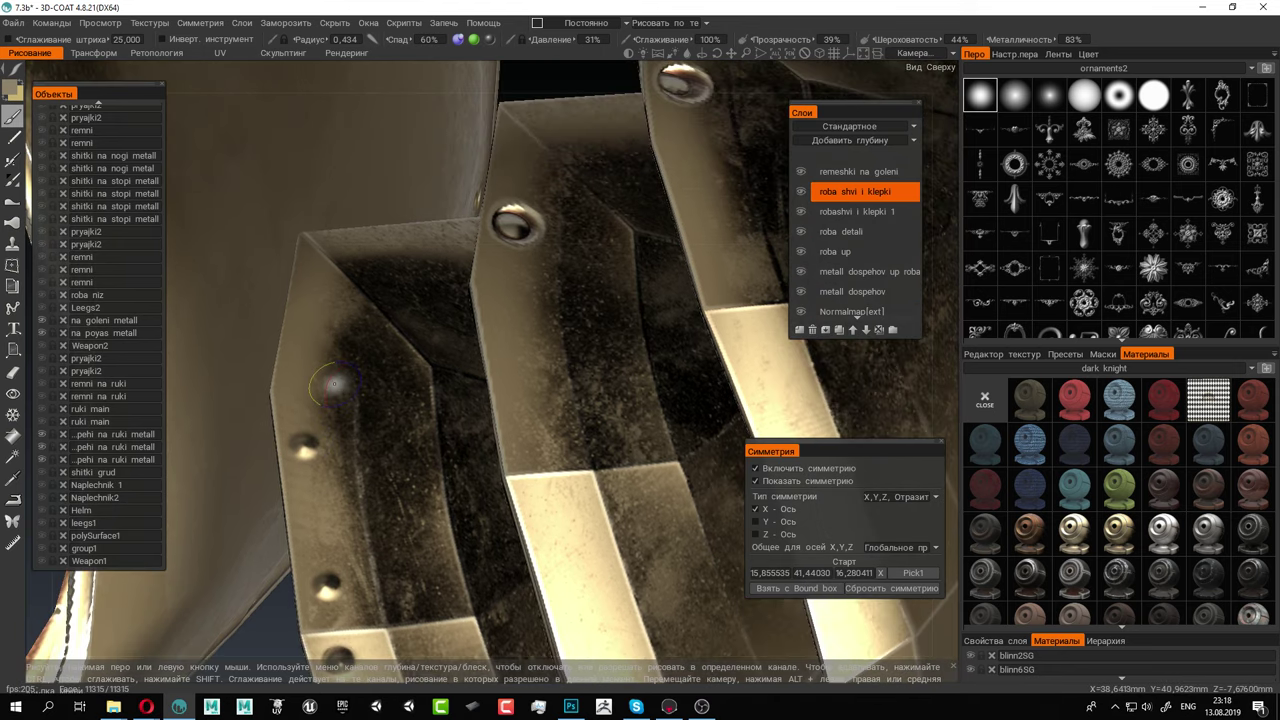
left_click(316, 304)
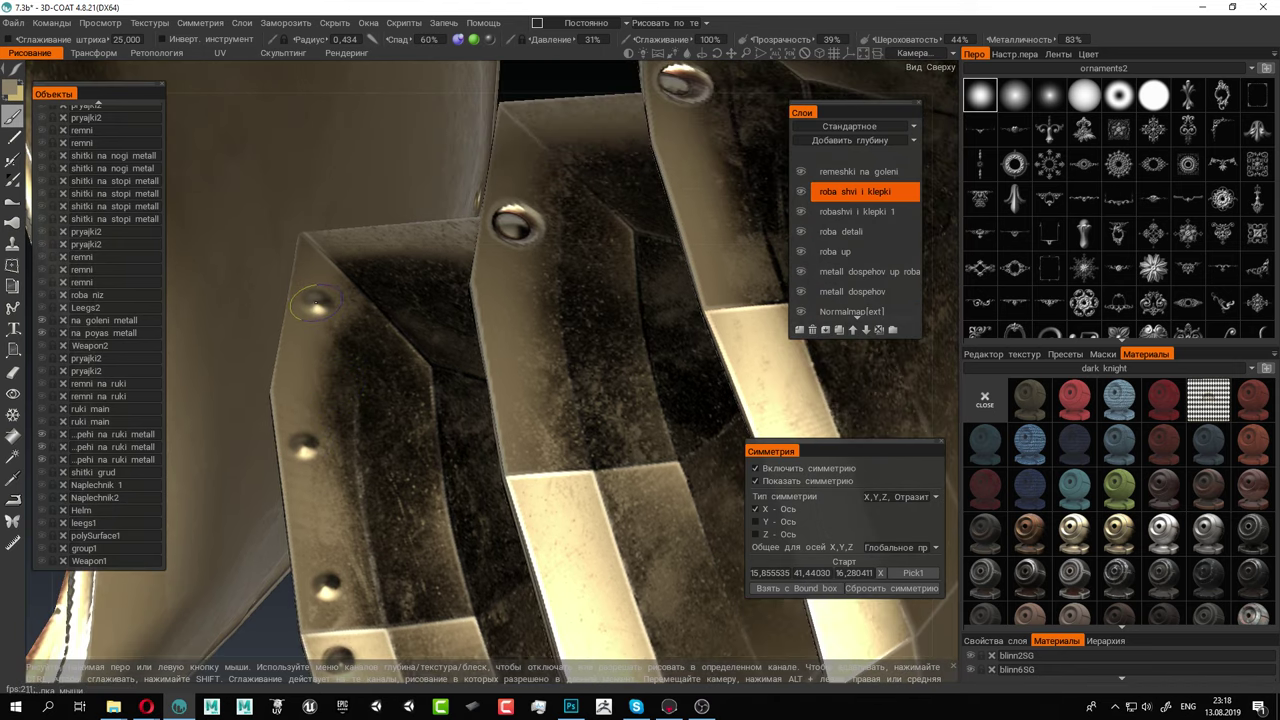
left_click_drag(388, 278, 280, 415, "alt")
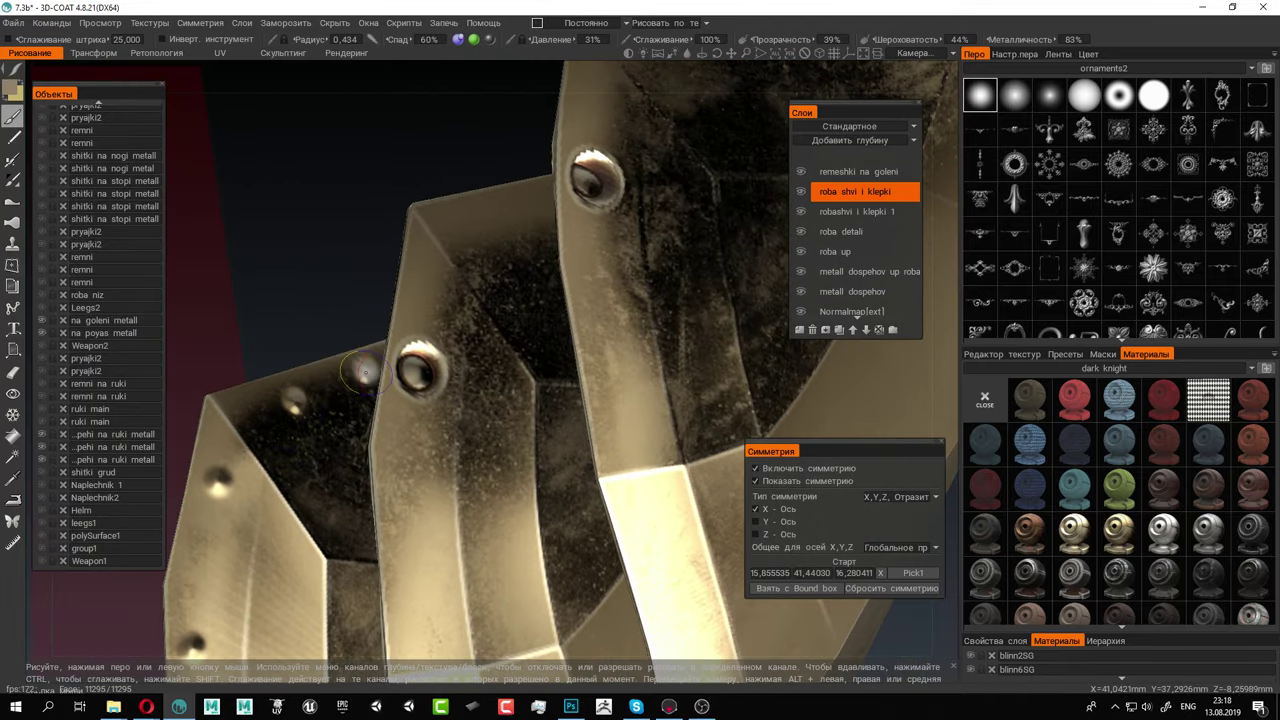
Place mirrored rivets along the back of the middle shoulder plate's inner edge, from beside the large round stud up onto the shoulder
mouse_move(430, 296)
left_mouse_down("alt")
mouse_move(443, 176)
mouse_move(400, 304)
mouse_move(577, 297)
mouse_move(388, 394)
left_mouse_up("alt")
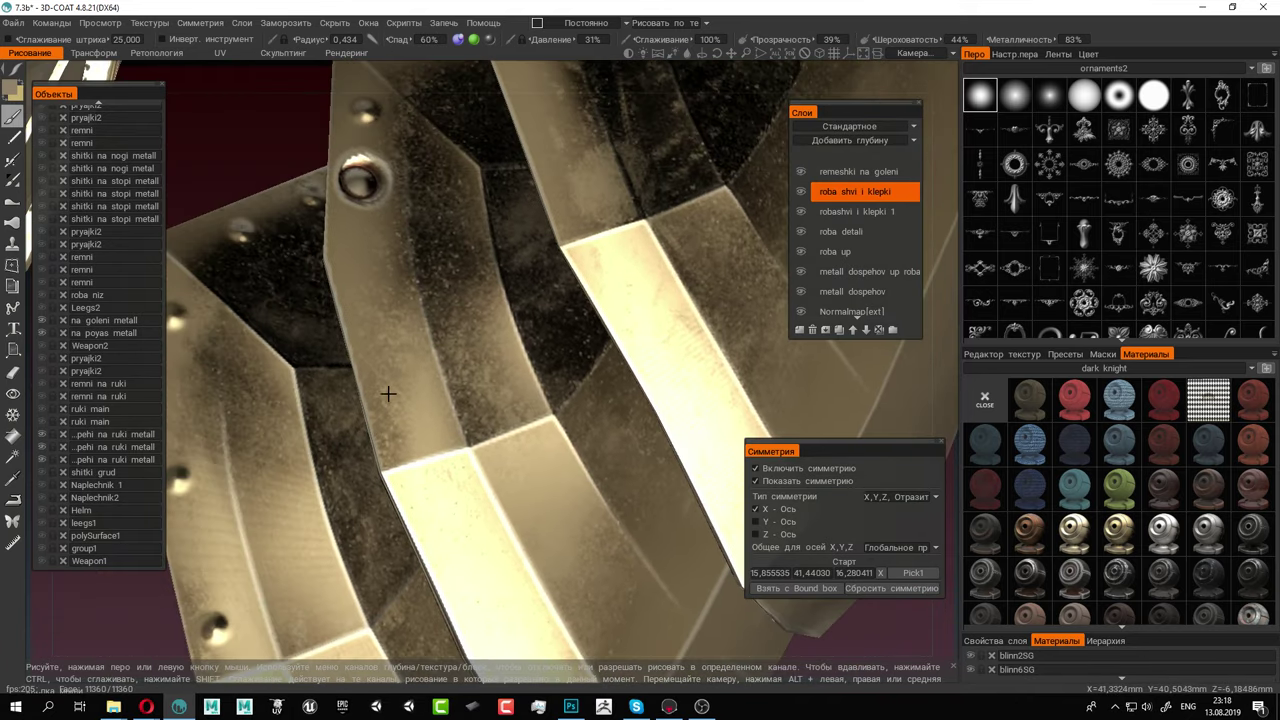
left_click(368, 270)
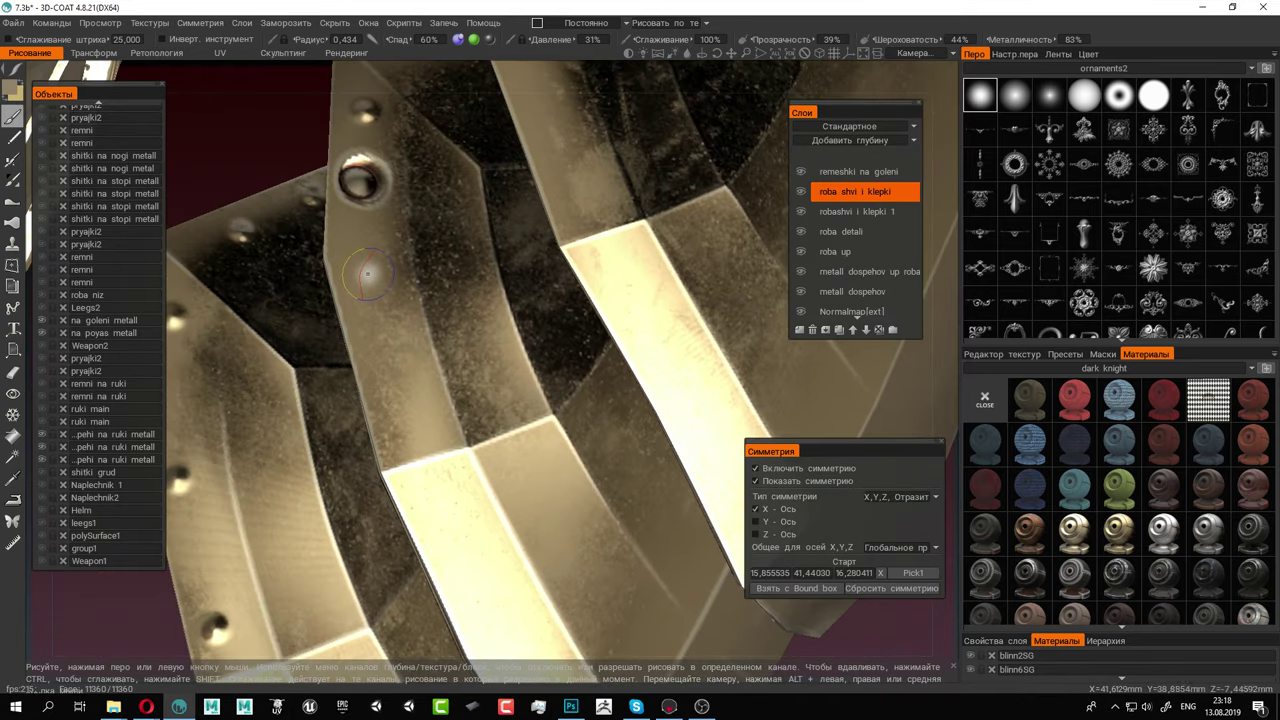
left_click(404, 405)
mouse_move(457, 480)
left_mouse_down("alt")
mouse_move(380, 329)
mouse_move(359, 369)
left_mouse_up("alt")
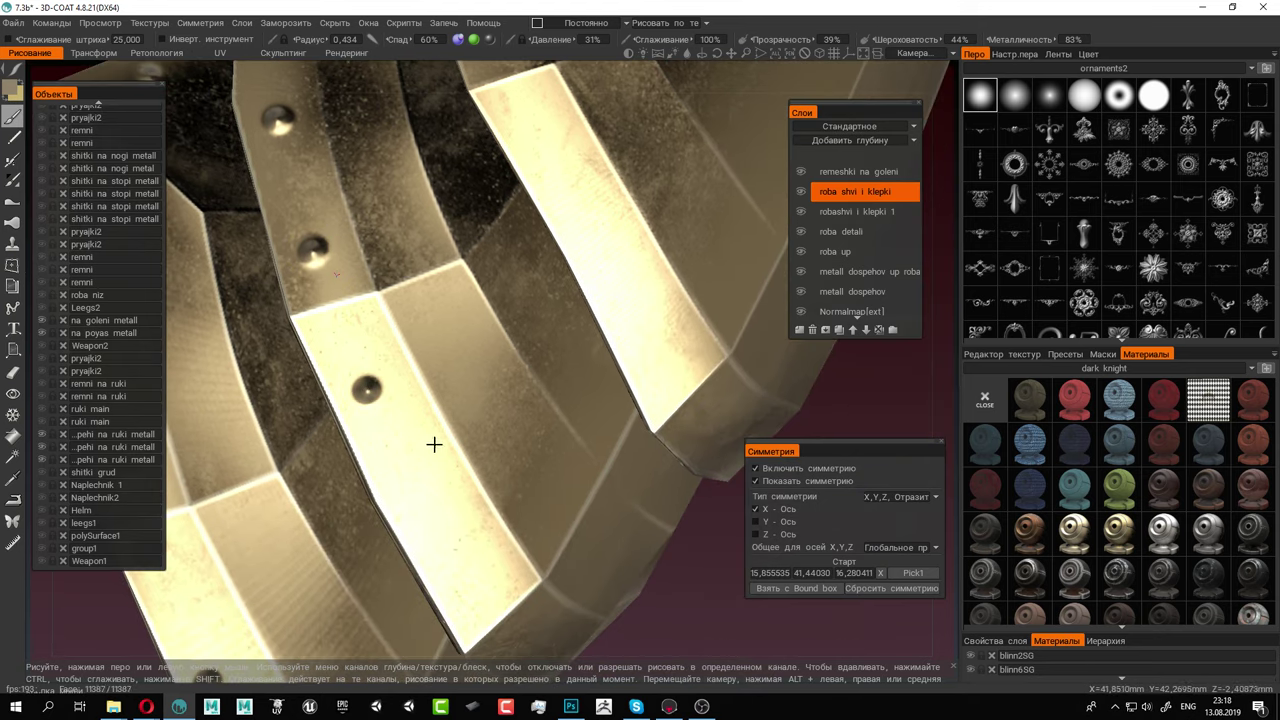
left_click_drag(434, 444, 495, 314, "alt")
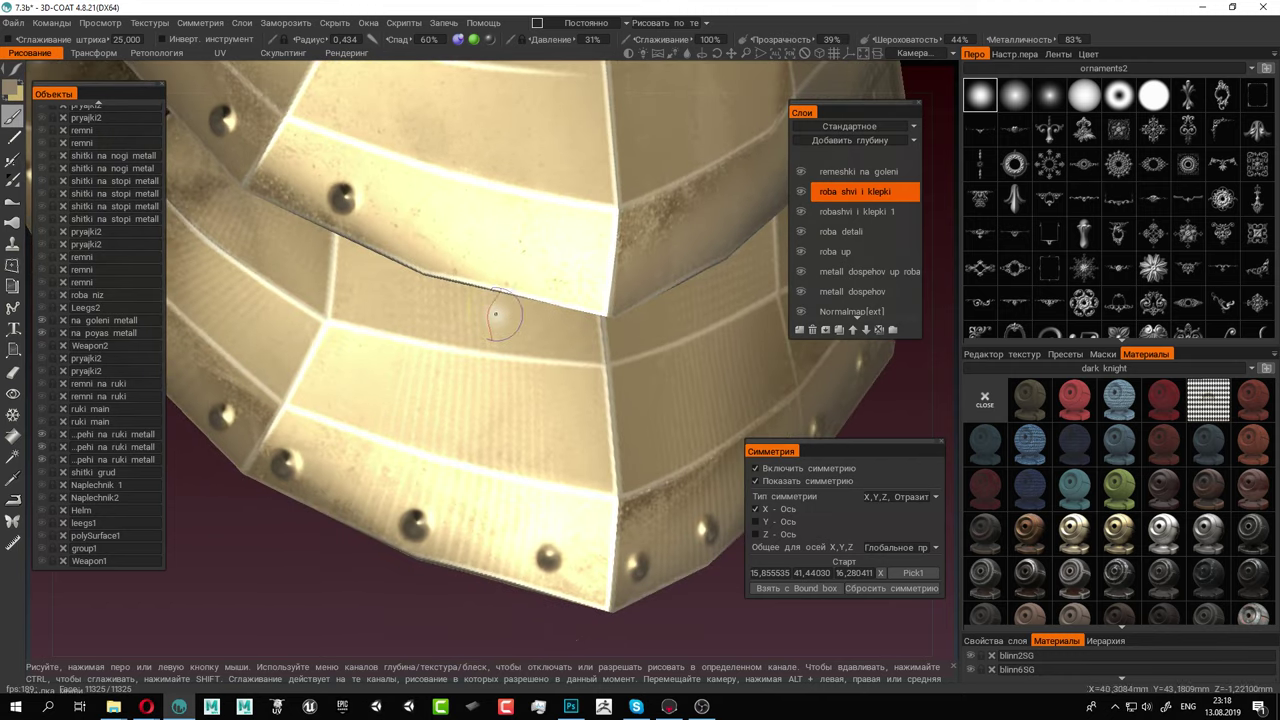
Continue the middle shoulder plate's mirrored rivet row down the front of its inner edge and past the large stud onto the rim
mouse_move(480, 231)
left_mouse_down("alt")
mouse_move(386, 306)
mouse_move(443, 354)
mouse_move(512, 363)
mouse_move(457, 237)
mouse_move(341, 331)
left_mouse_up("alt")
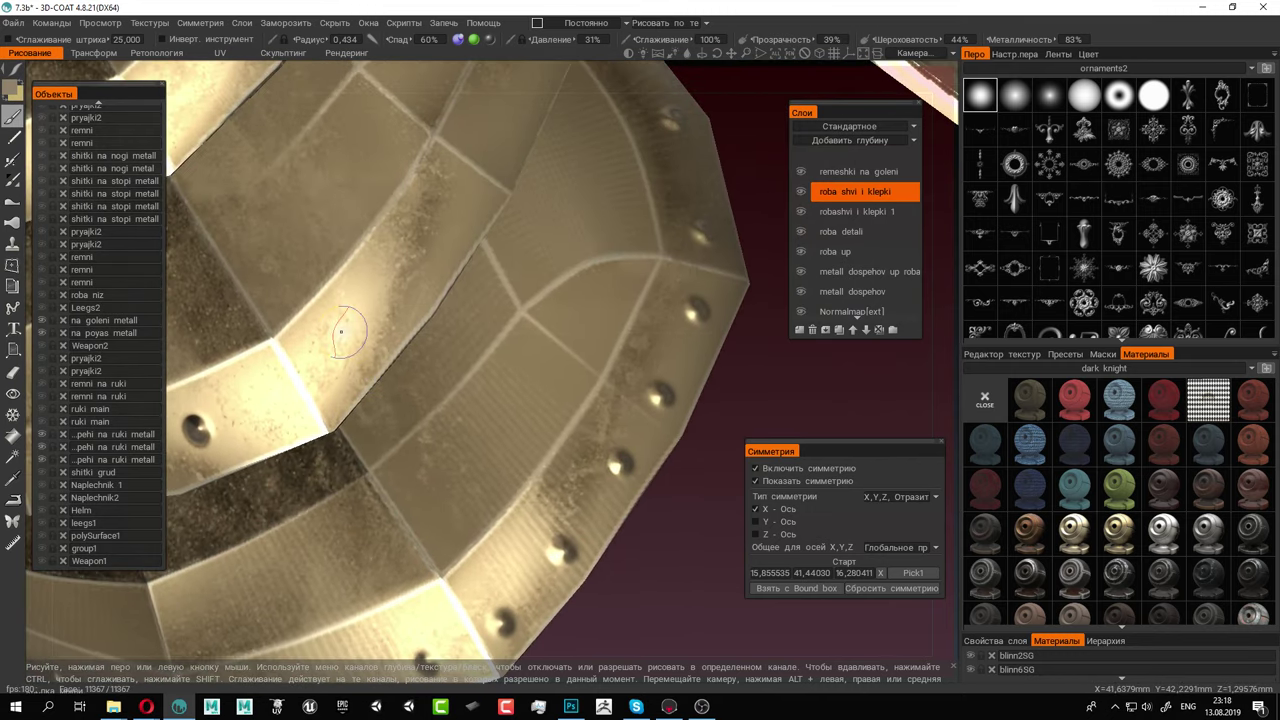
left_click_drag(453, 236, 378, 345, "alt")
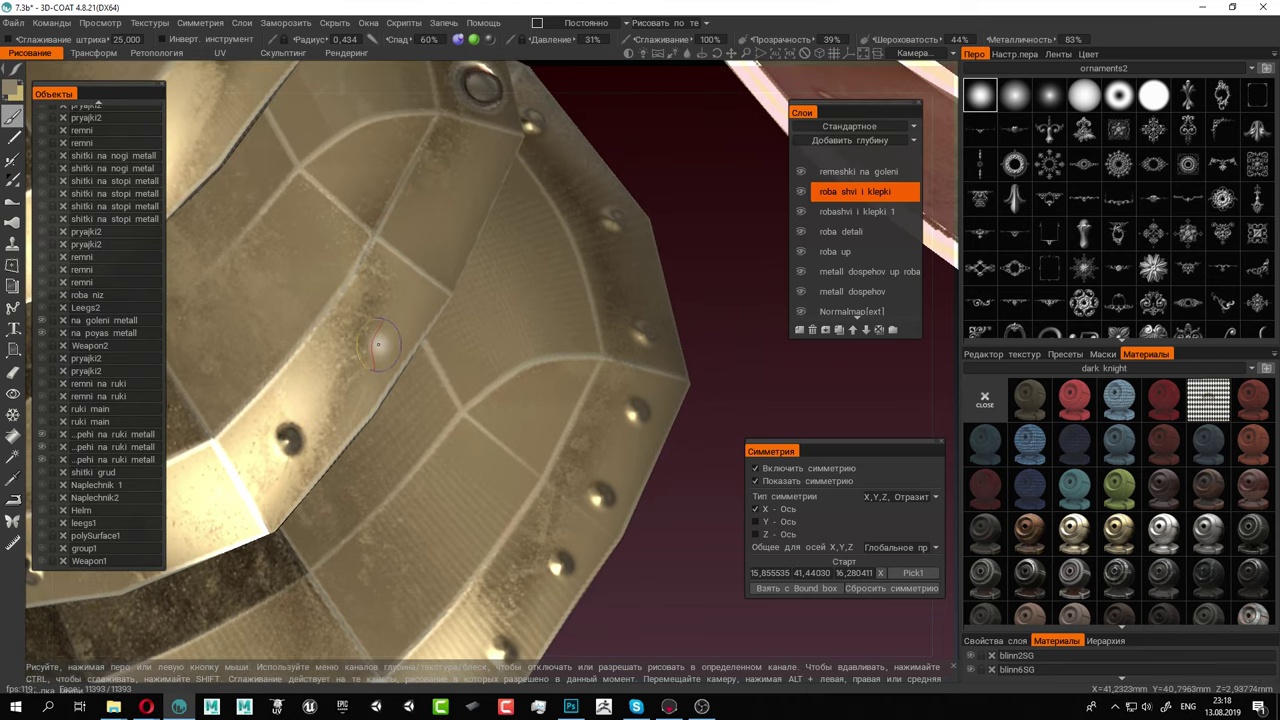
left_click_drag(420, 271, 334, 420, "alt")
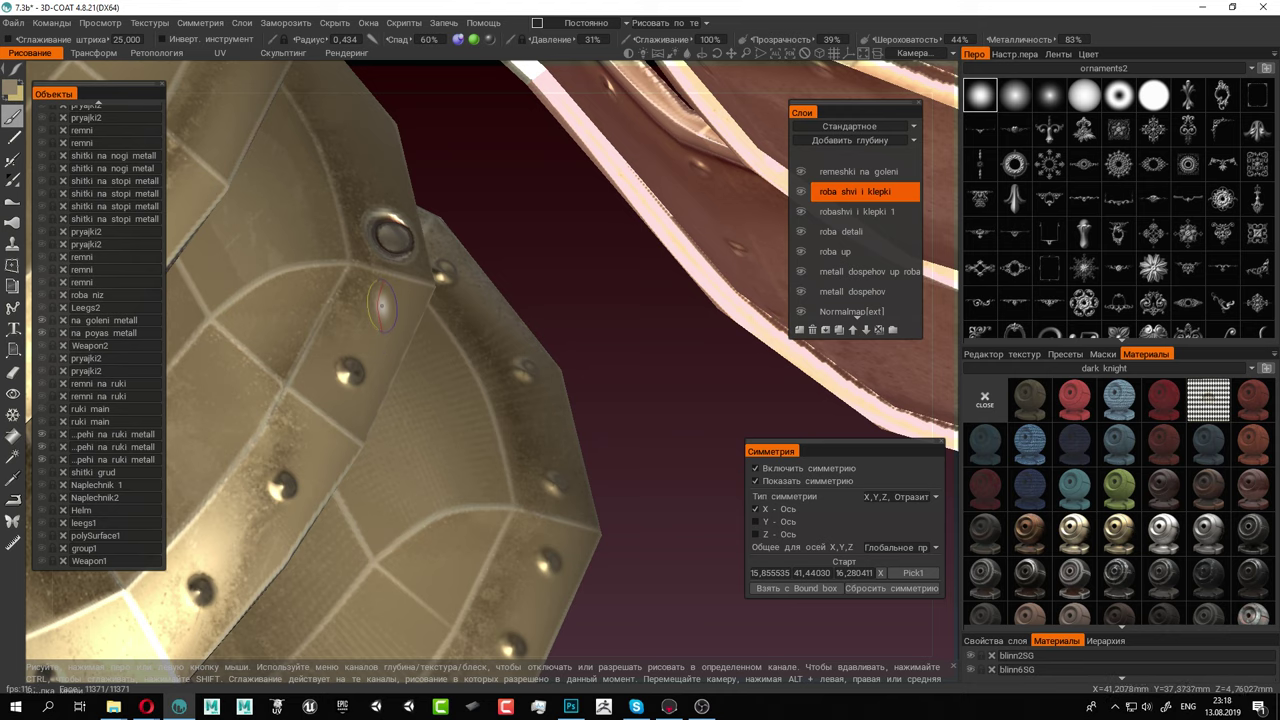
left_click_drag(400, 280, 370, 435, "alt")
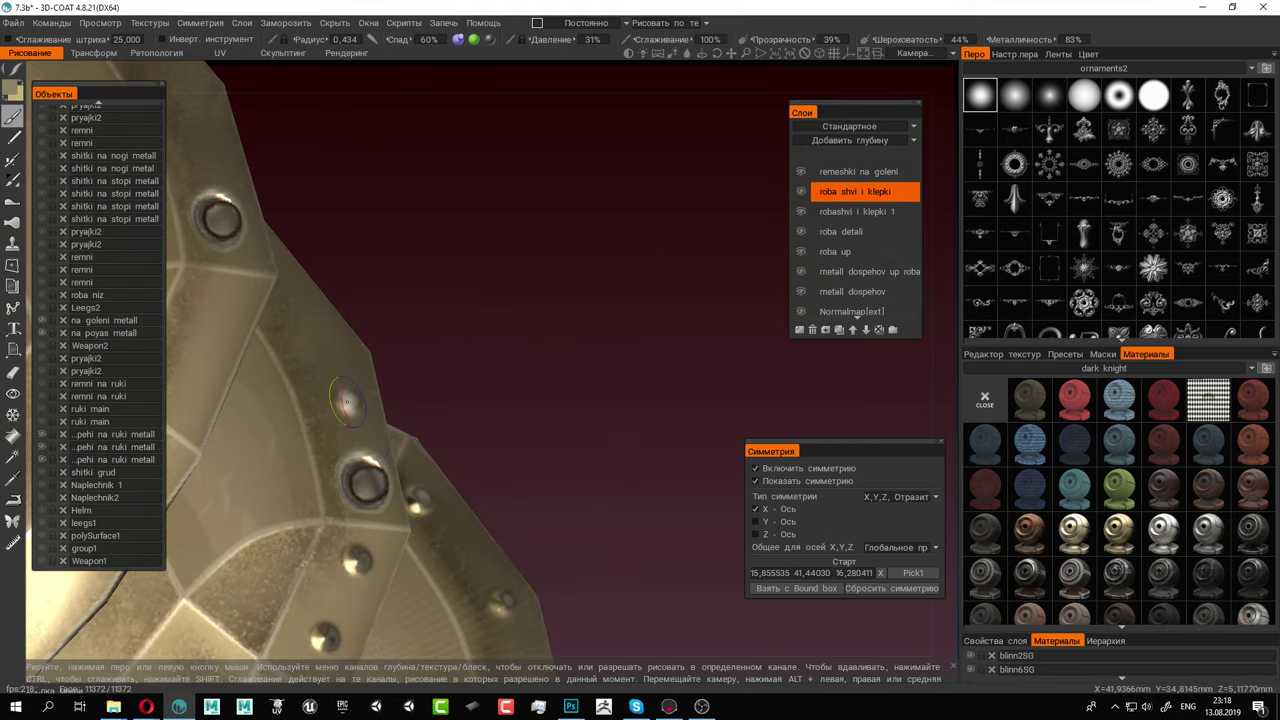
left_click(344, 401)
middle_click_drag(297, 320, 472, 338, "alt")
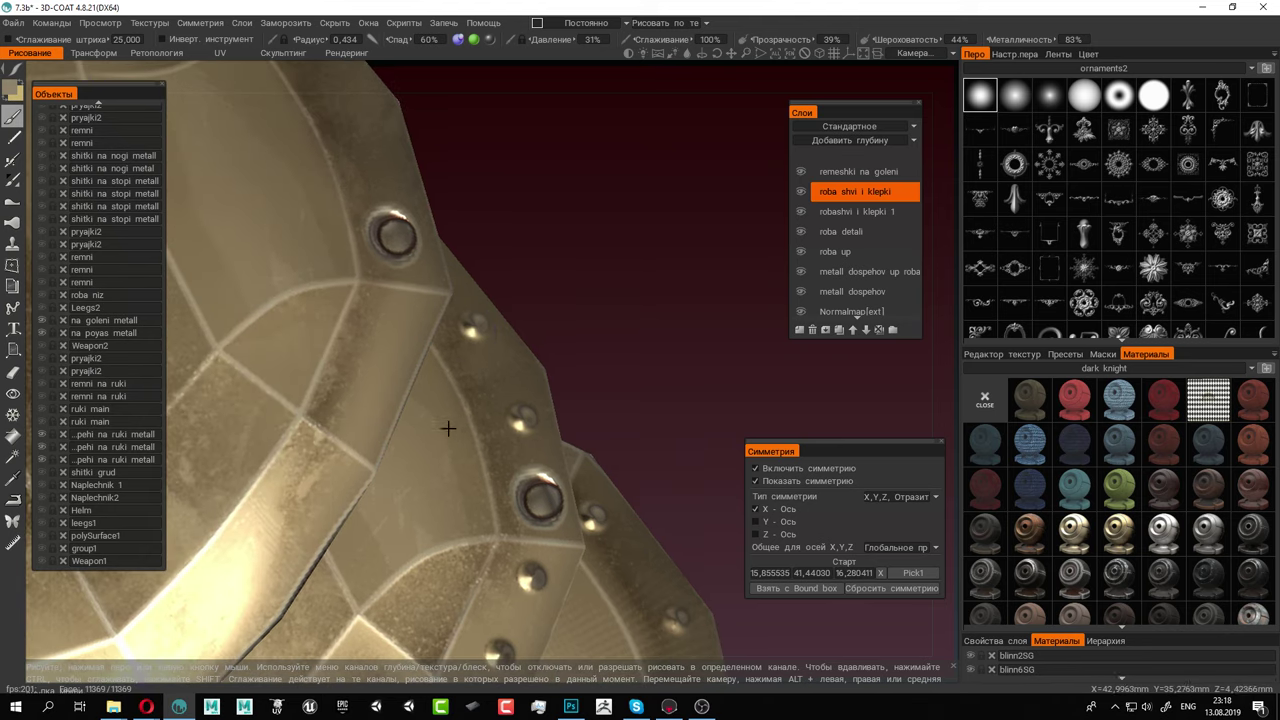
Add five mirrored rivets up the front of the outermost shoulder plate's inner edge, starting beside its large round stud
left_click(350, 412)
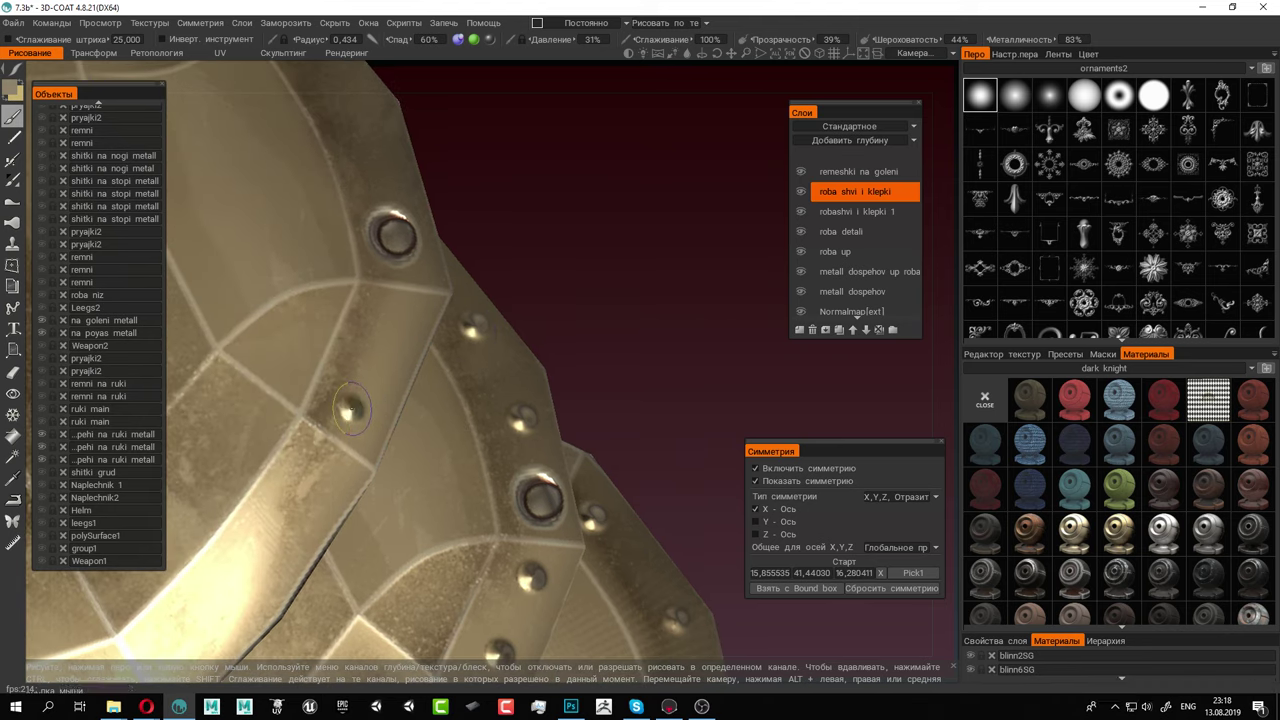
left_click(390, 318)
mouse_move(264, 507)
left_mouse_down("alt")
mouse_move(424, 333)
mouse_move(314, 491)
mouse_move(291, 486)
mouse_move(344, 488)
left_mouse_up("alt")
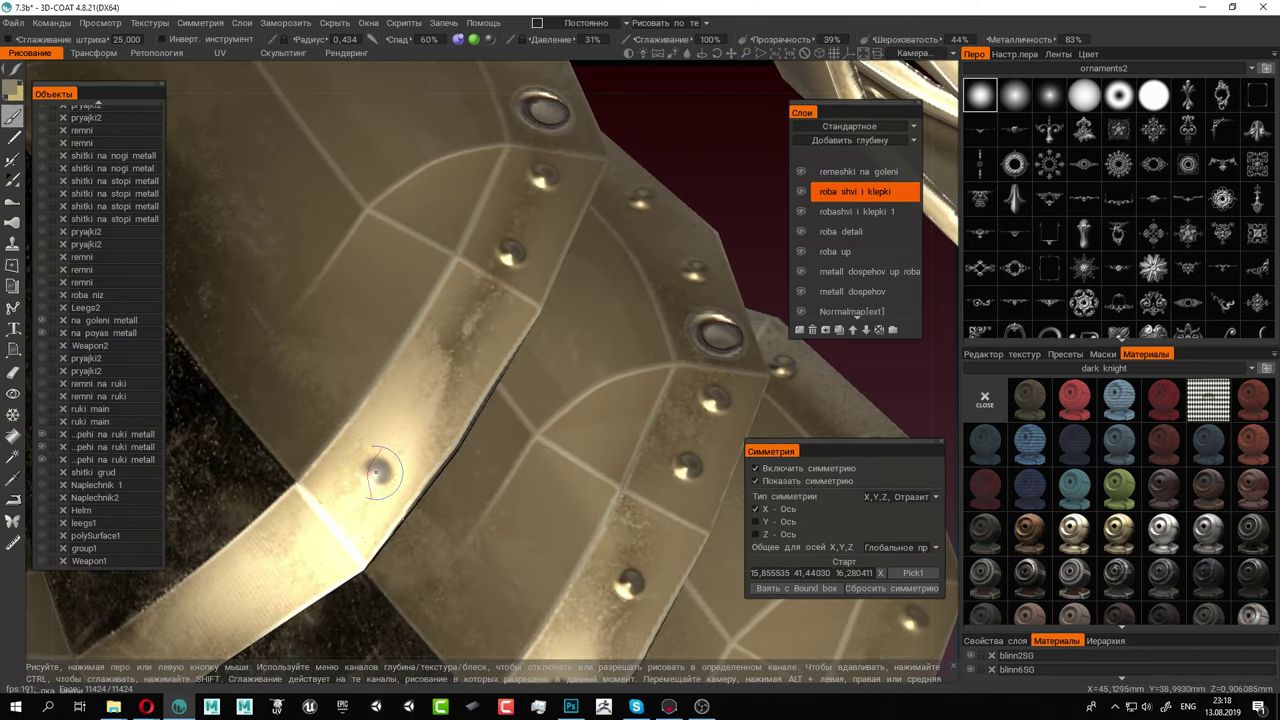
left_click(377, 471)
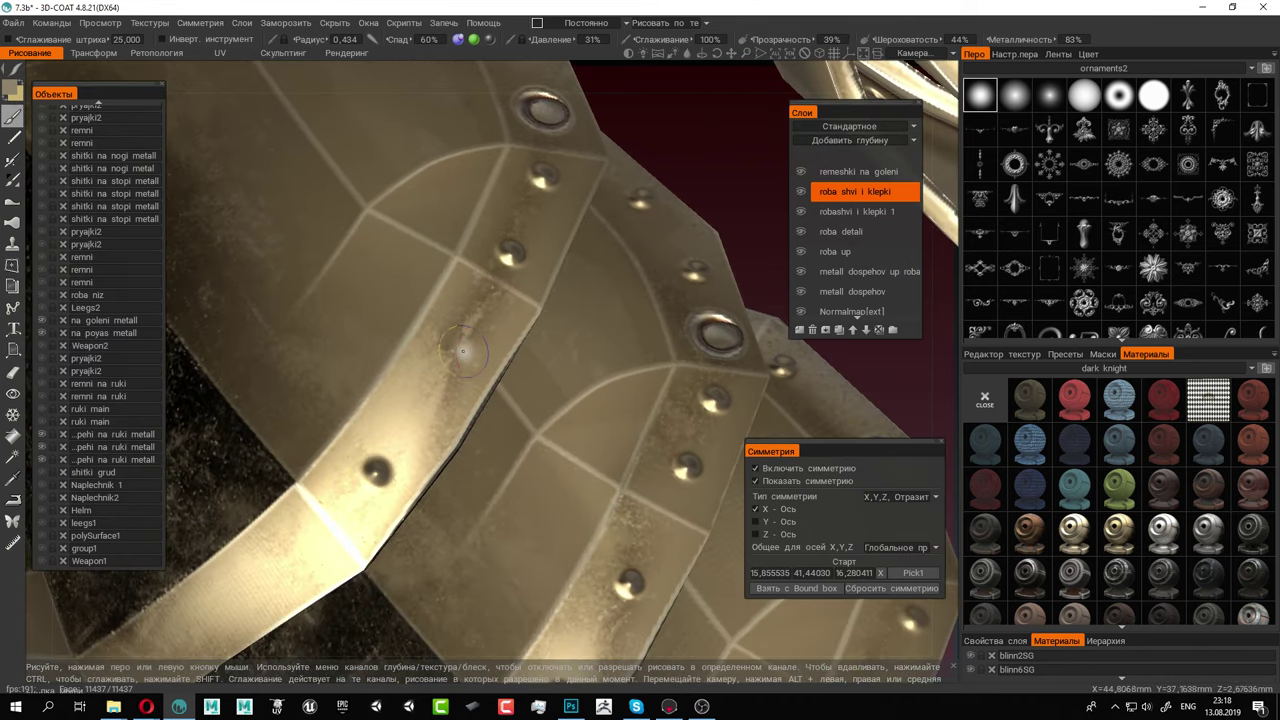
left_click(423, 402)
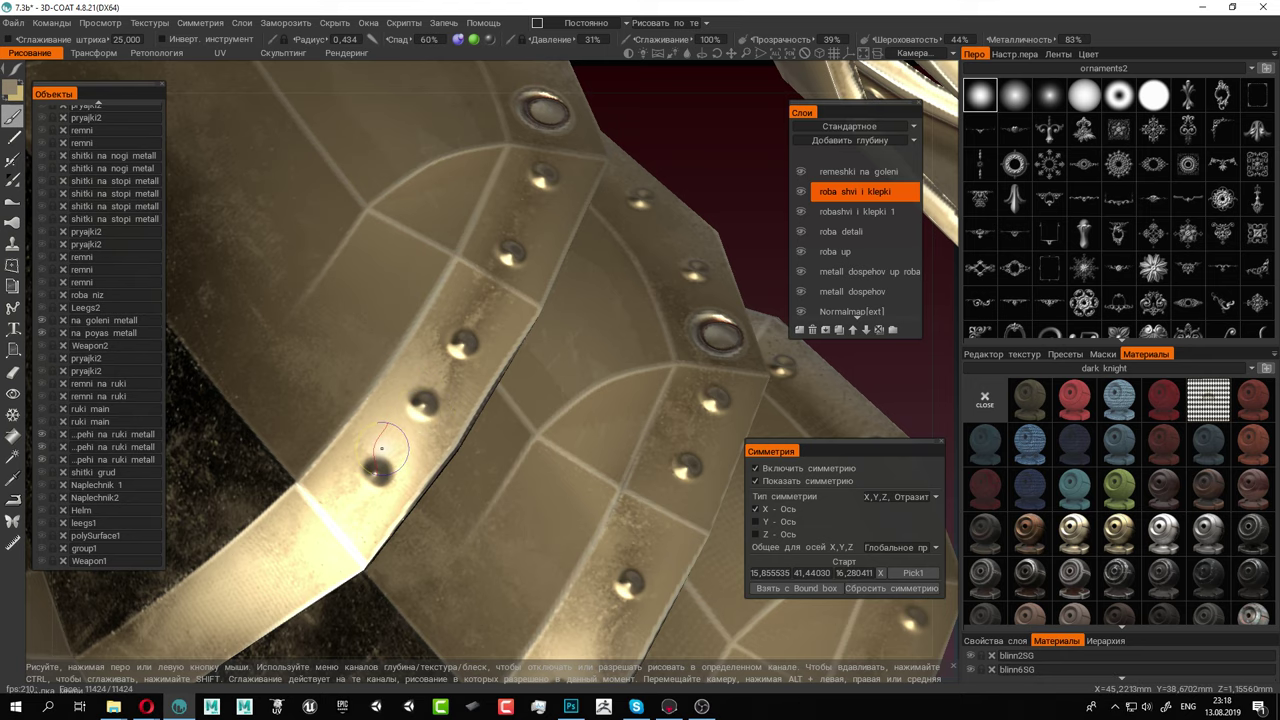
Place three evenly spaced mirrored rivets across the top section of the outermost shoulder plate's inner edge
left_click_drag(381, 448, 492, 304, "alt")
middle_click_drag(492, 304, 343, 438, "alt")
left_click(311, 372)
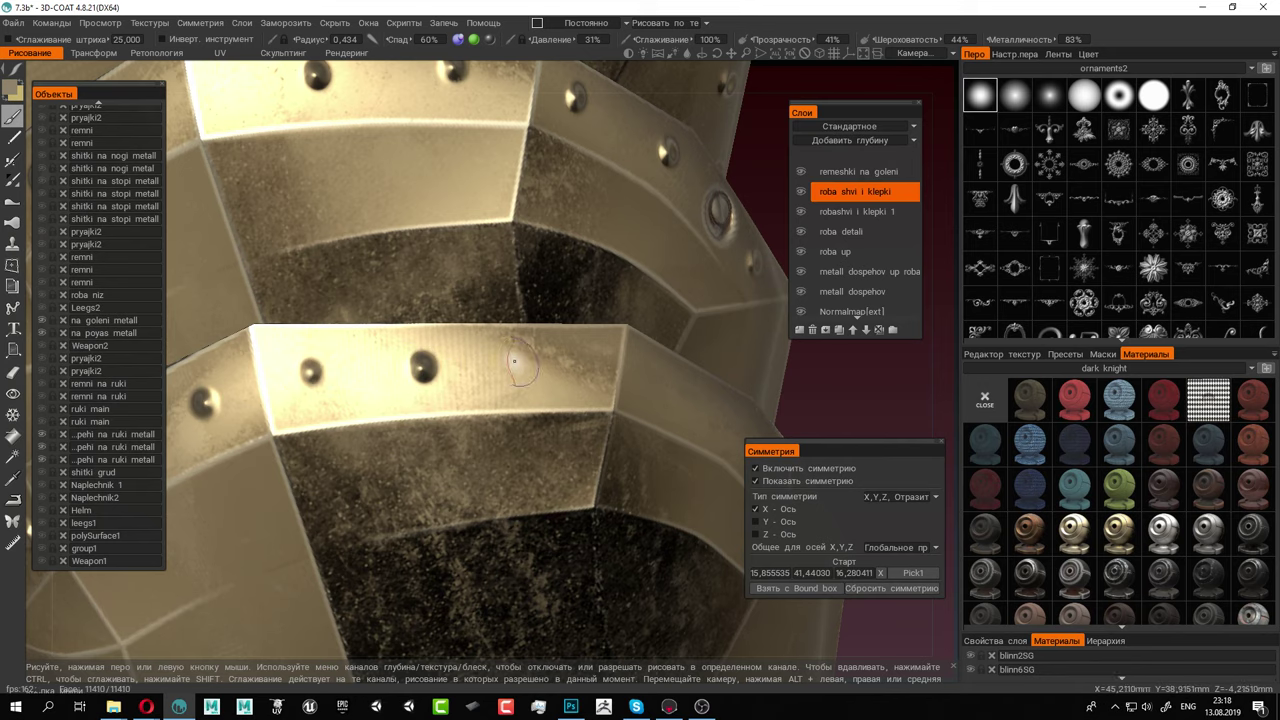
left_click(538, 366)
Continue the outermost shoulder plate's mirrored rivet row with three rivets down the back of its inner edge to the large stud
left_click_drag(536, 370, 456, 365, "alt")
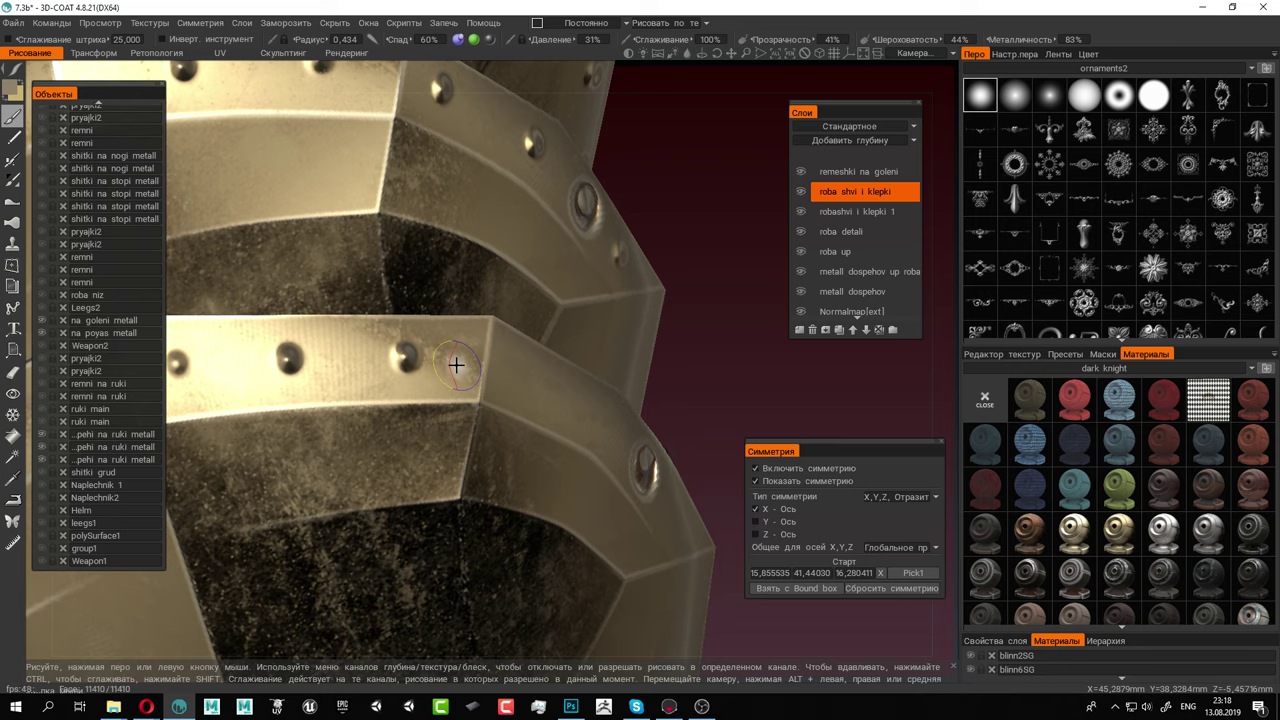
mouse_move(456, 365)
left_mouse_down("alt")
mouse_move(537, 377)
mouse_move(470, 410)
mouse_move(262, 380)
left_mouse_up("alt")
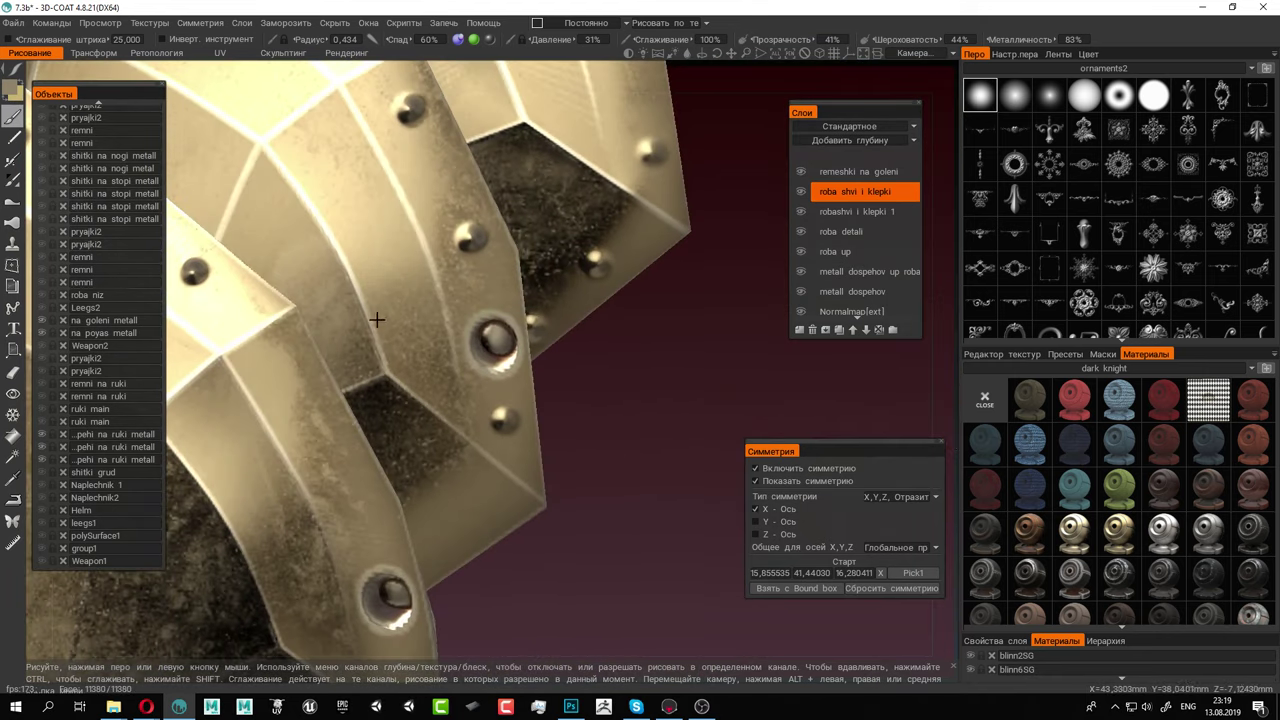
left_click(285, 368)
middle_click_drag(288, 377, 267, 291, "alt")
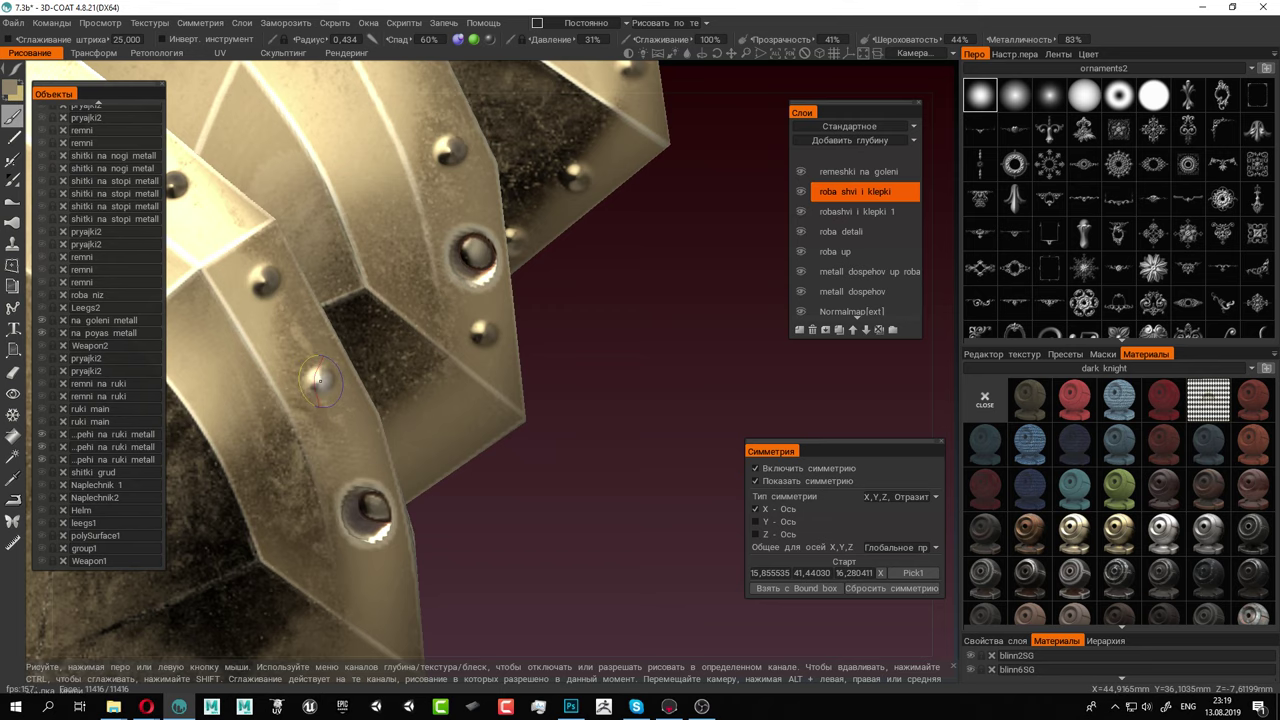
left_click_drag(365, 503, 349, 457, "alt")
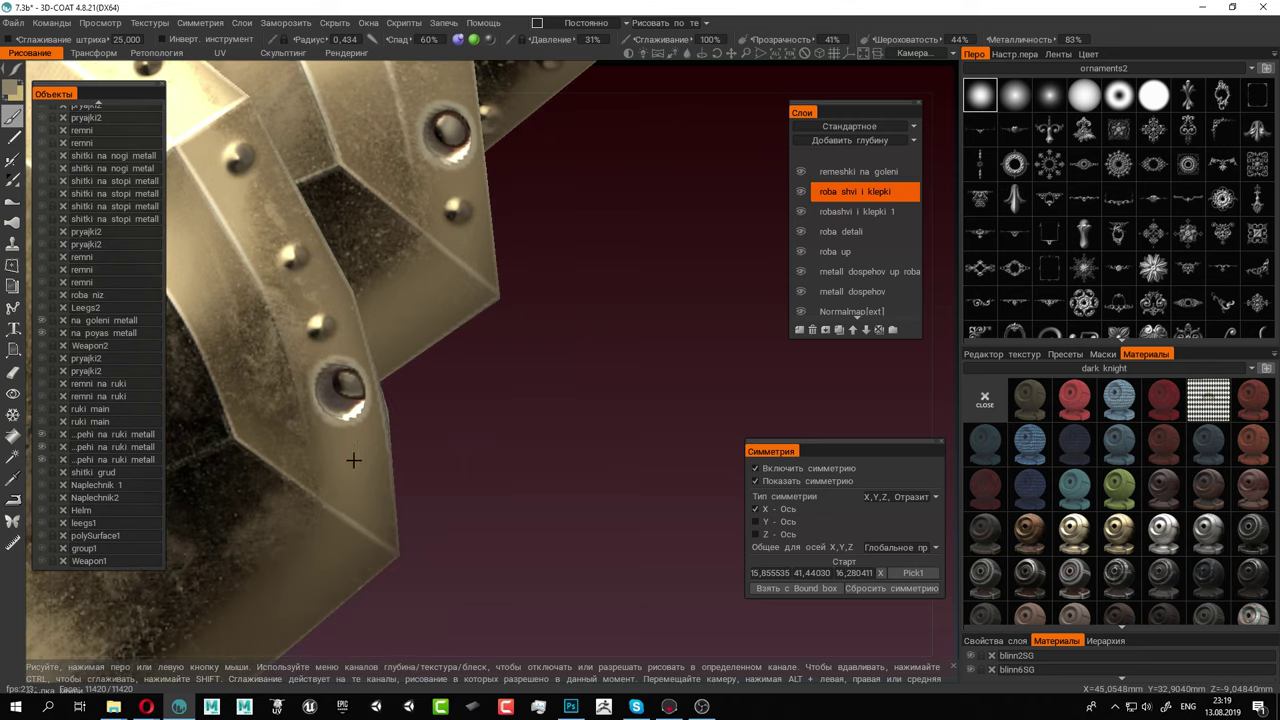
Add four mirrored rivets past the back stud and along the back end rim of the outermost shoulder plate
mouse_move(342, 537)
left_mouse_down("alt")
mouse_move(437, 473)
mouse_move(391, 500)
mouse_move(374, 429)
mouse_move(312, 525)
left_mouse_up("alt")
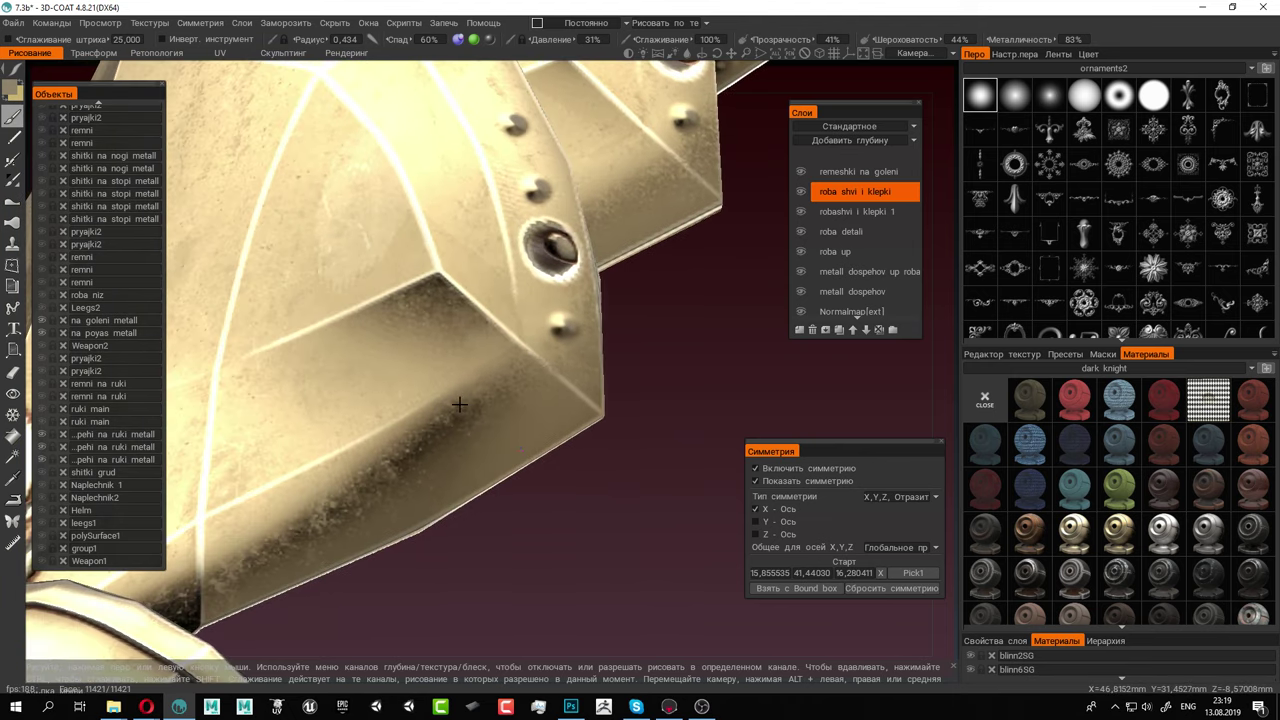
left_click(240, 555)
left_click(372, 488)
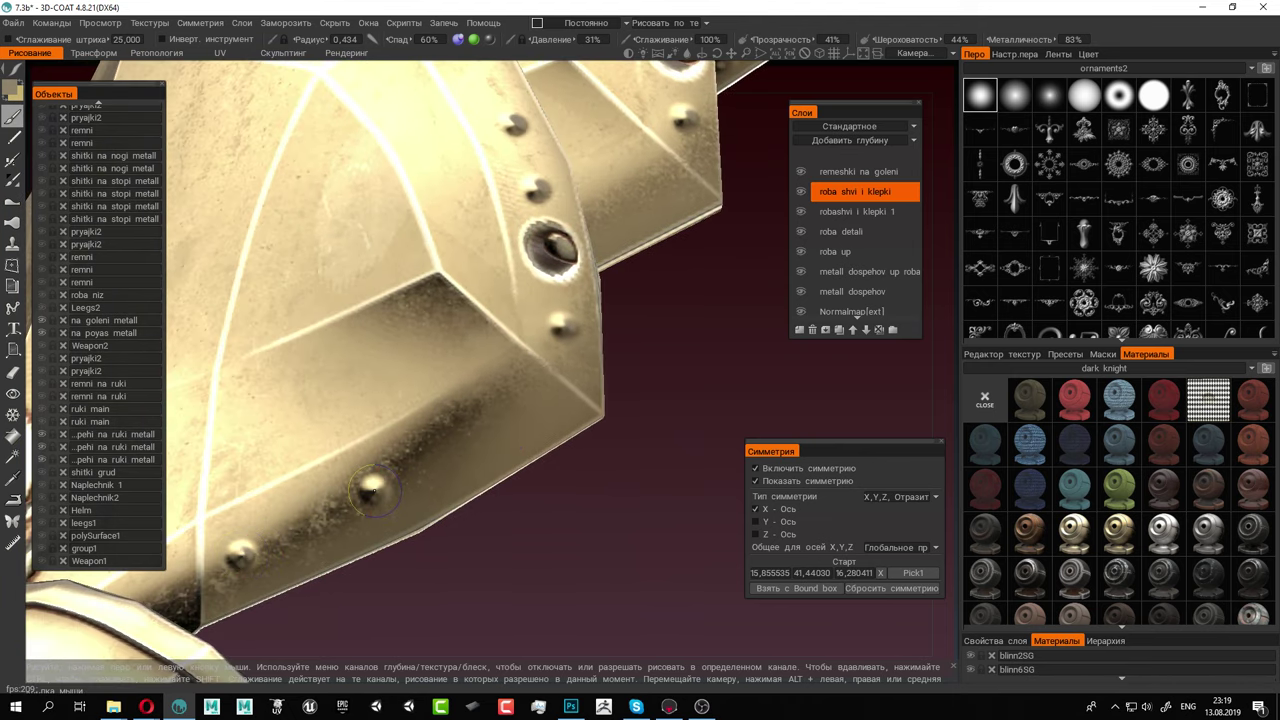
left_click(492, 424)
Place mirrored rivets along the front end rim of the outermost shoulder plate, from its front stud toward the rounded arm piece
mouse_move(492, 424)
left_mouse_down("alt")
mouse_move(546, 428)
mouse_move(288, 377)
mouse_move(390, 346)
left_mouse_up("alt")
right_click_drag(390, 346, 586, 366, "alt")
middle_click_drag(586, 366, 400, 334, "alt")
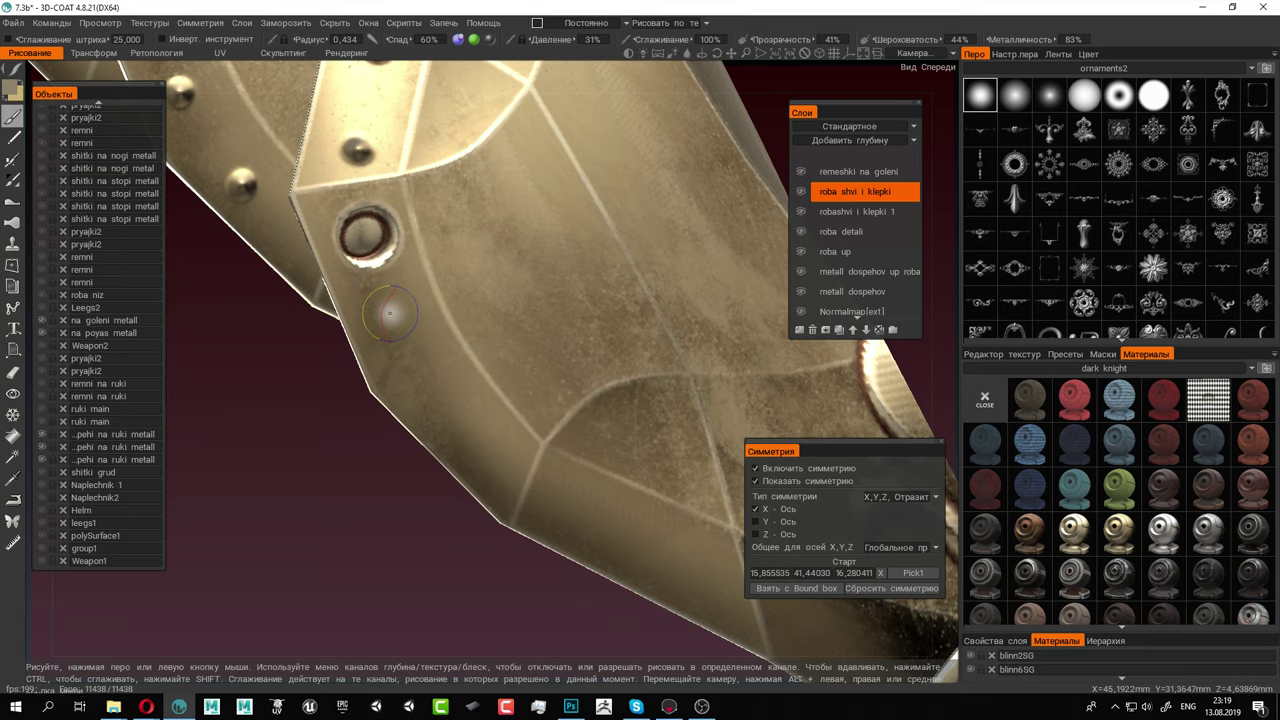
left_click(390, 313)
left_click(448, 413)
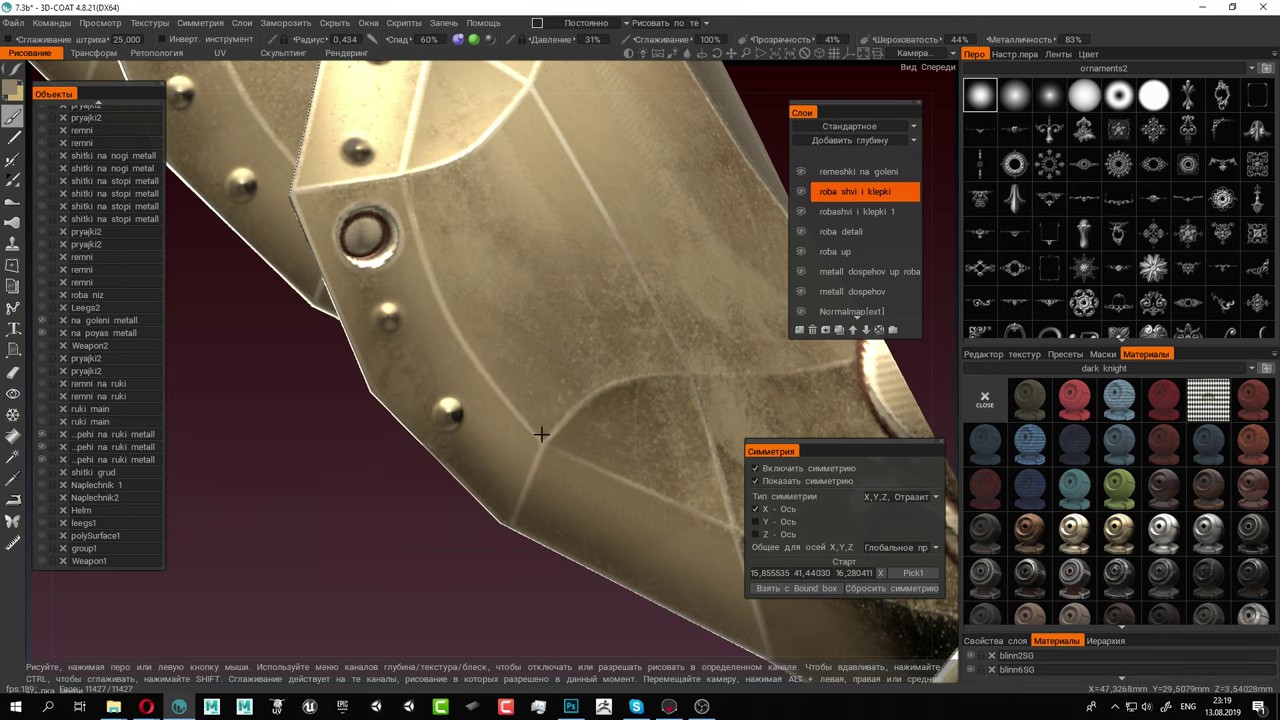
left_click_drag(540, 433, 415, 385, "alt")
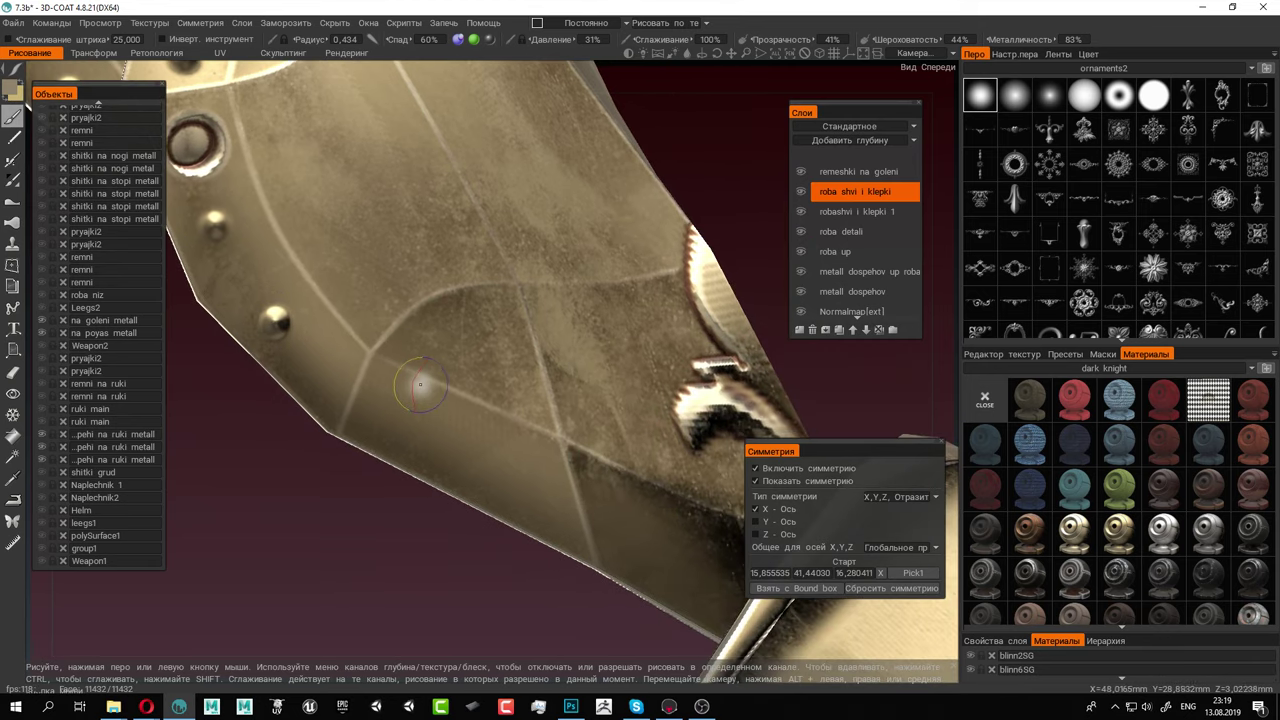
left_click(519, 478)
left_click(636, 533)
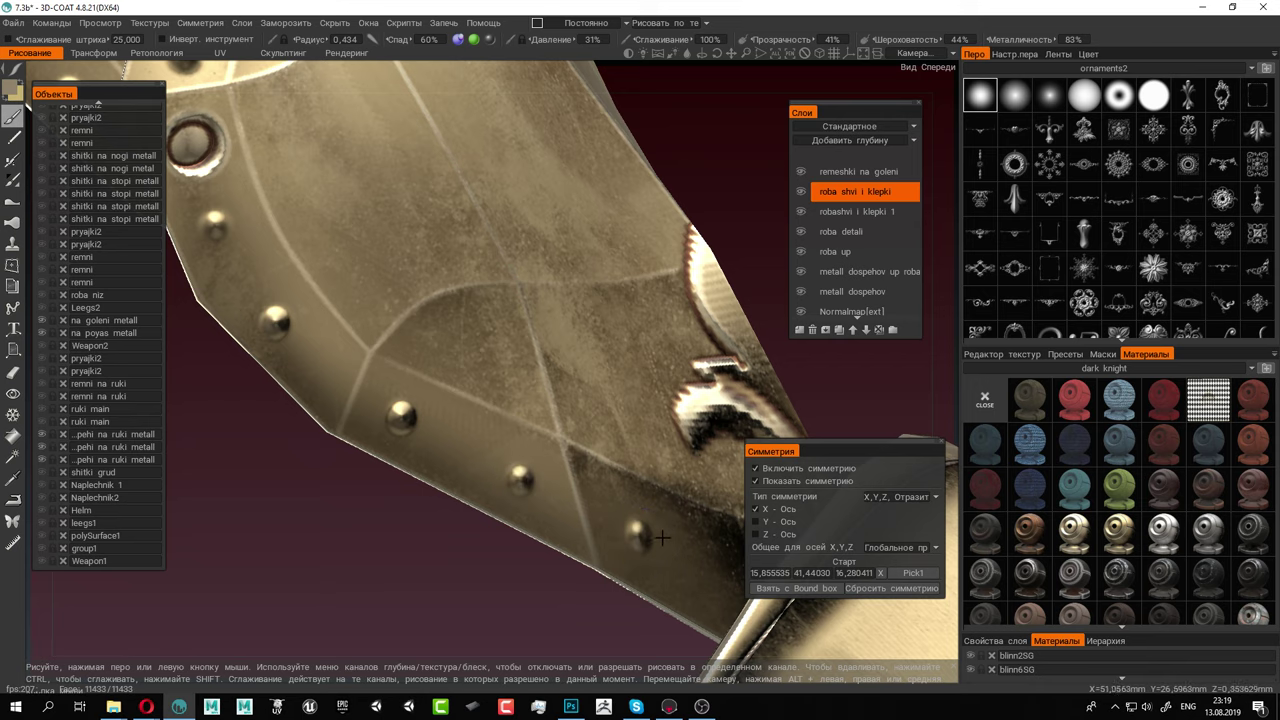
Add a mirrored rivet inside each side curl of the fleur-de-lis ornament on the outermost shoulder plate
mouse_move(662, 537)
left_mouse_down("alt")
mouse_move(540, 467)
mouse_move(520, 424)
left_mouse_up("alt")
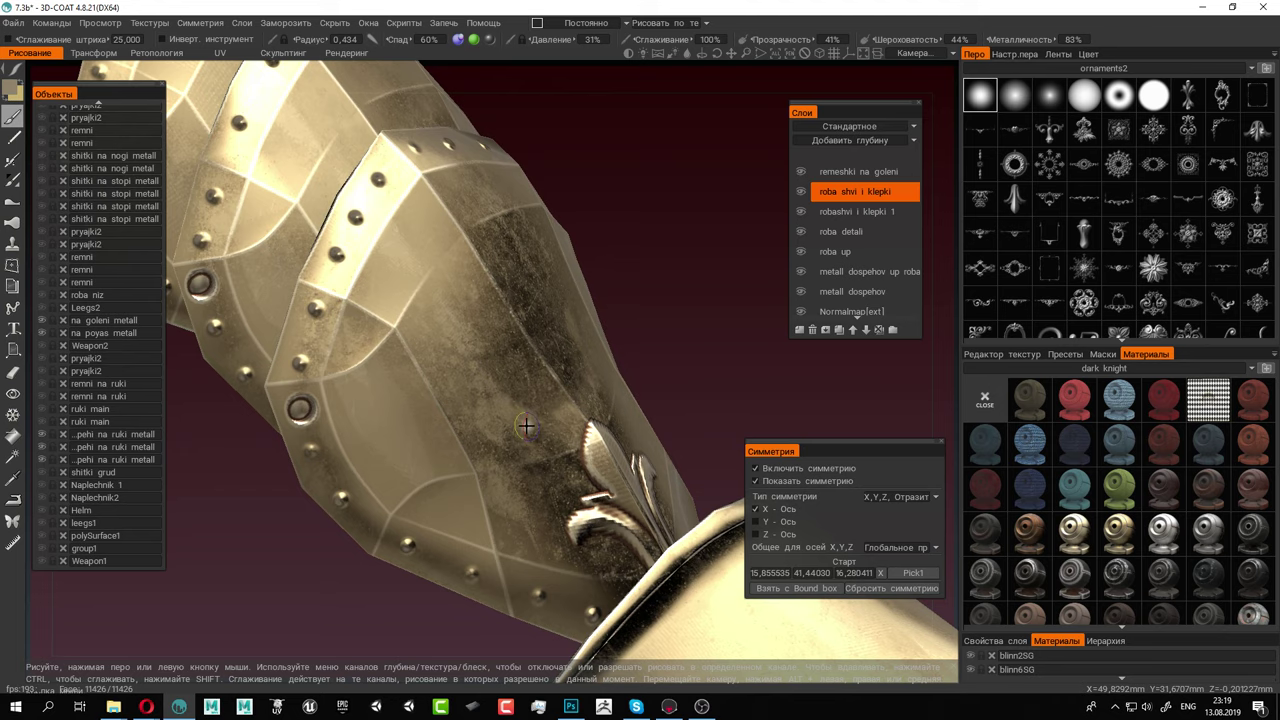
mouse_move(620, 433)
left_mouse_down("alt")
mouse_move(514, 443)
mouse_move(371, 357)
mouse_move(363, 320)
mouse_move(488, 414)
left_mouse_up("alt")
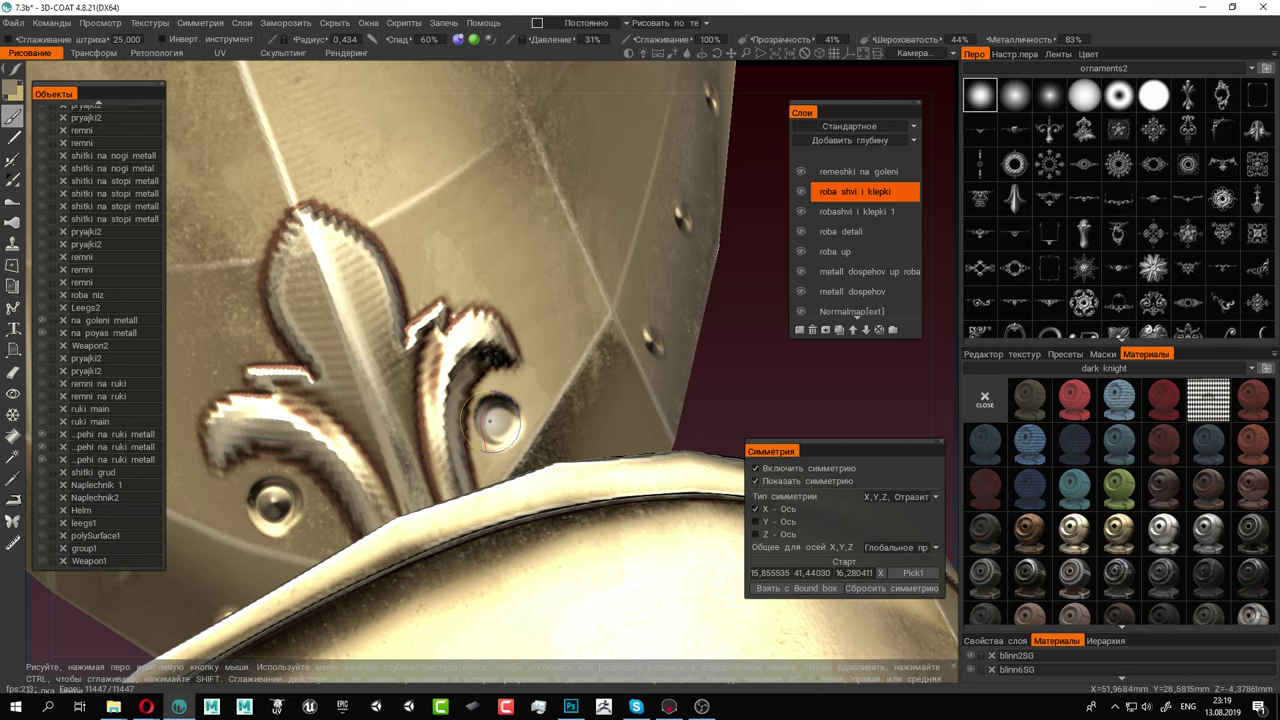
left_click_drag(512, 436, 488, 354, "alt")
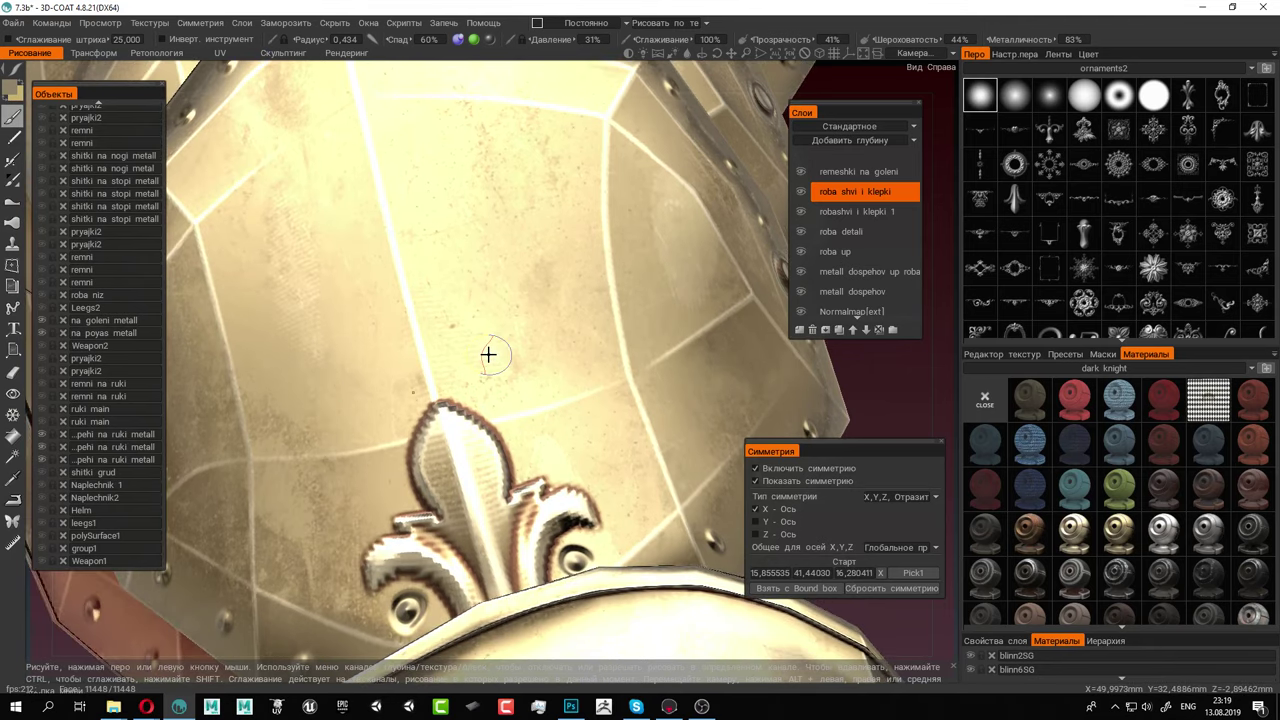
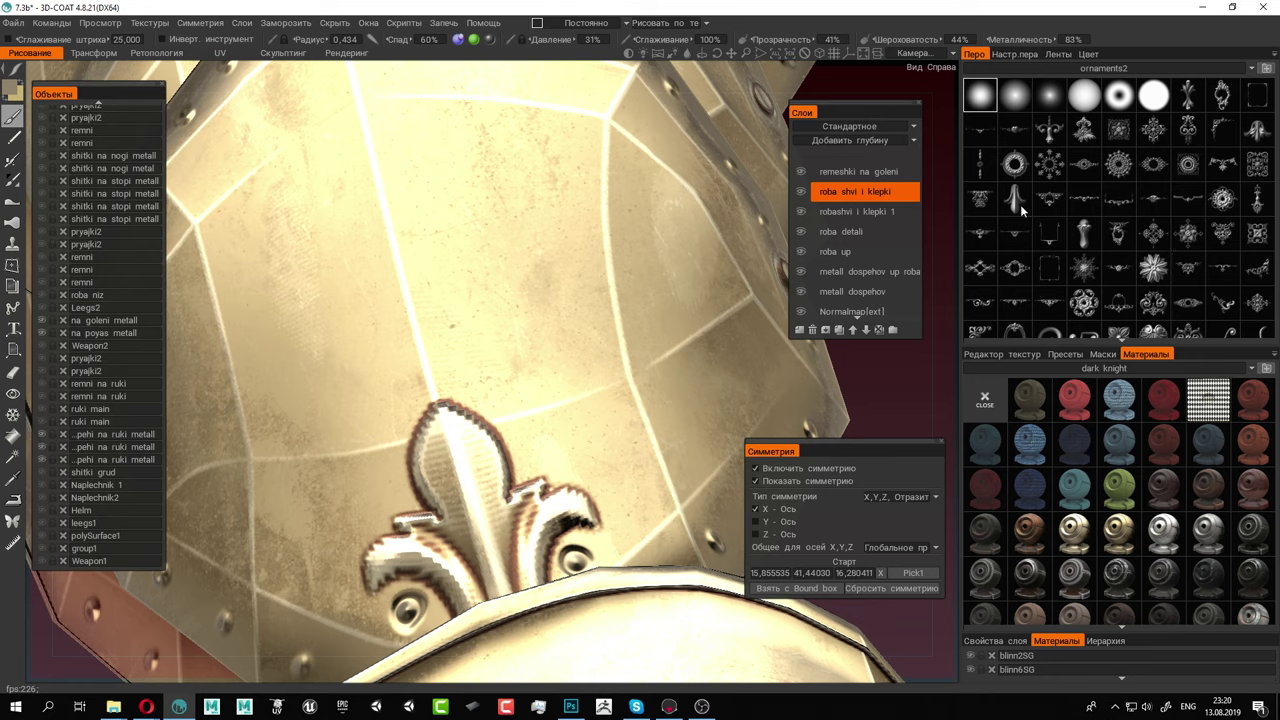
Choose the tall flared ornament from the ornaments2 brush set for decorating the outermost shoulder plate
scroll(1015, 195, "down", 1)
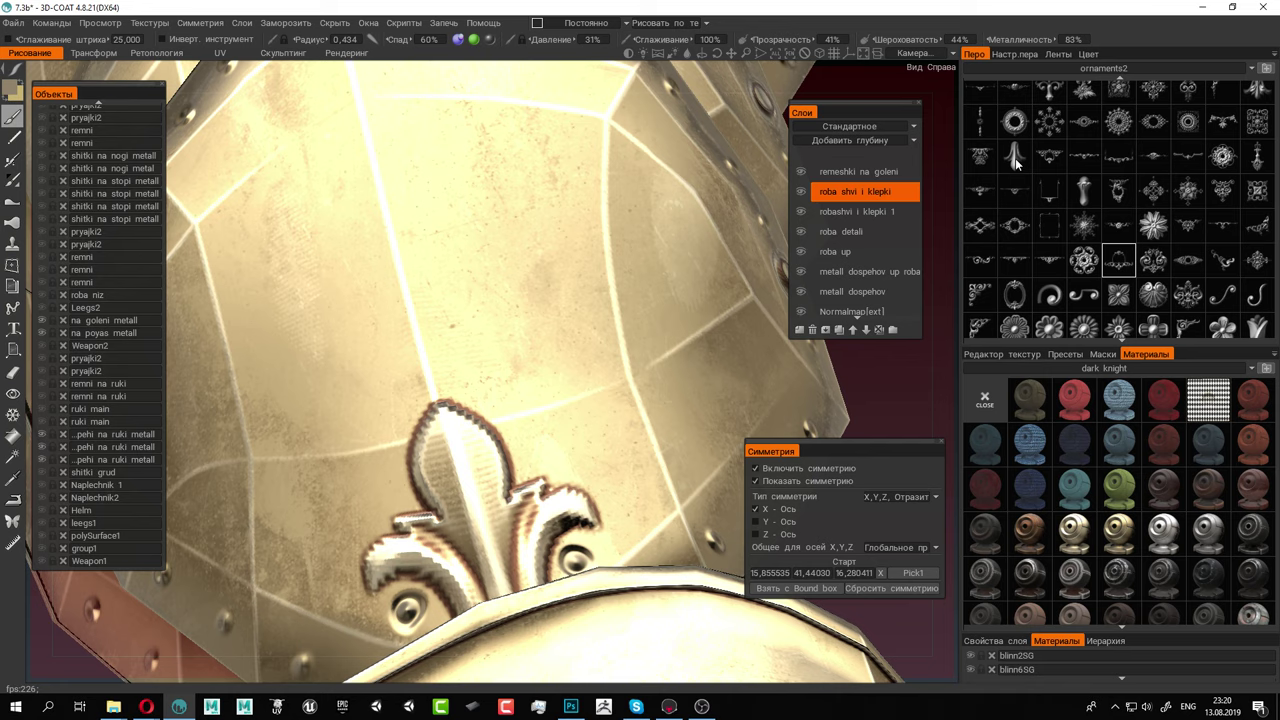
left_click(1015, 158)
right_click_drag(729, 376, 549, 357)
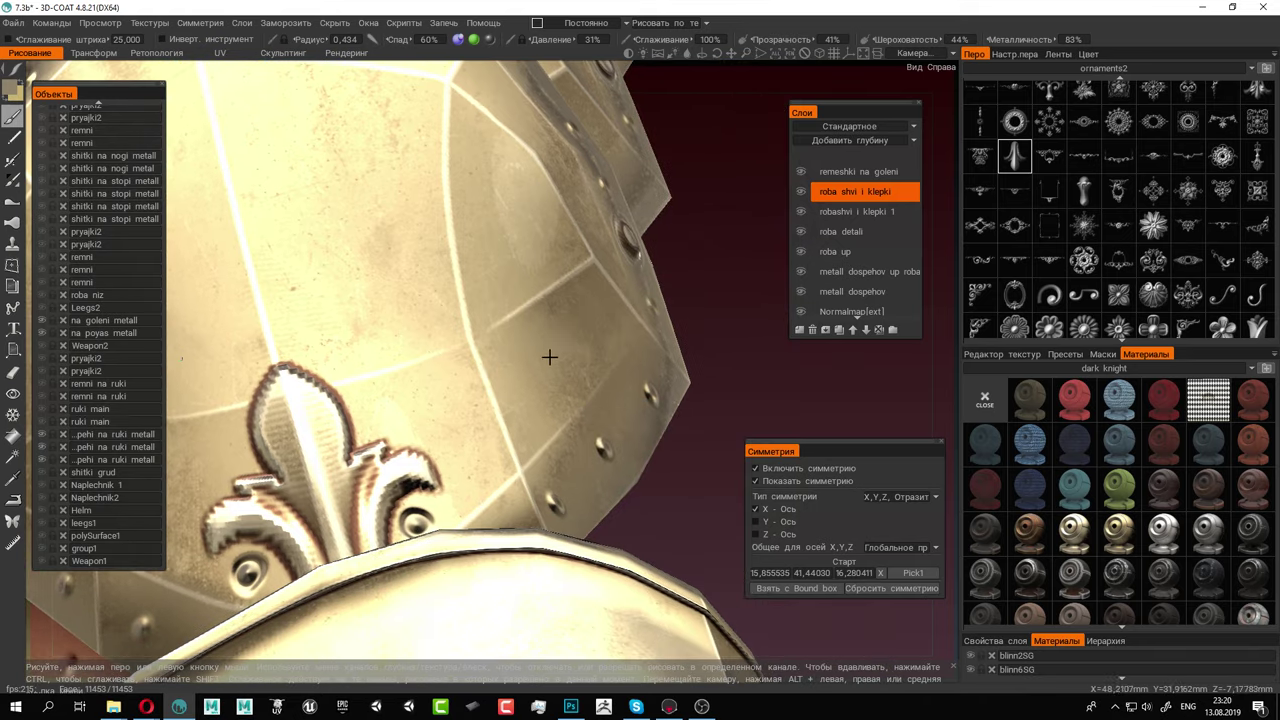
Try stamping the flared ornament at radius 0.976 beside the fleur-de-lis's side curl on the outermost shoulder plate
scroll(464, 443, "up", 7)
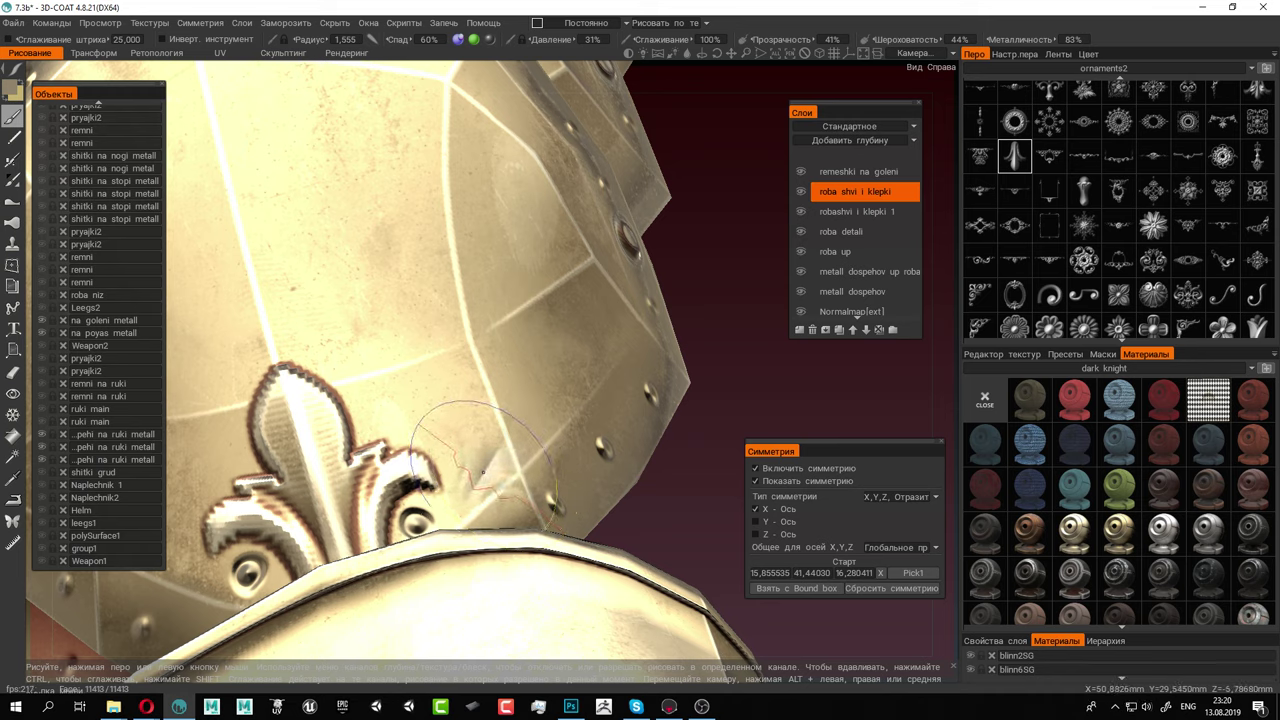
scroll(472, 468, "down", 3)
left_click(470, 472)
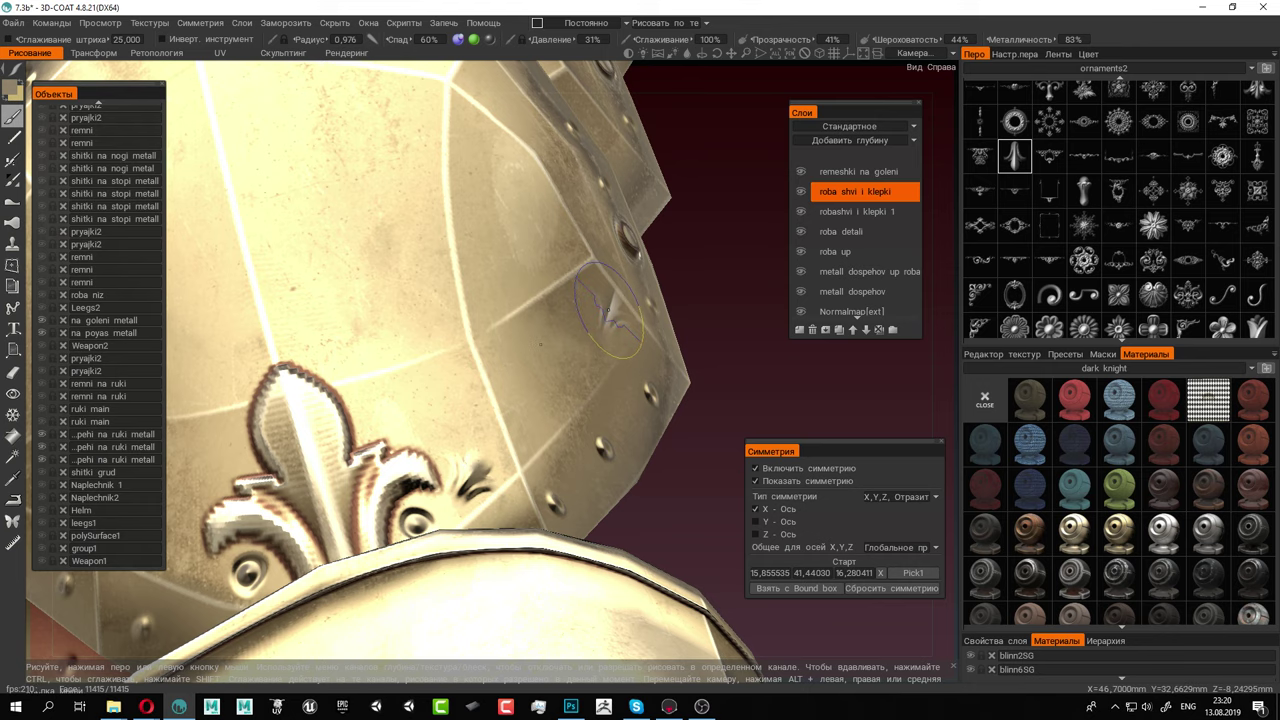
key("ctrl+z")
Stamp the flared ornament above the fleur-de-lis's tip on the outermost shoulder plate, at radius 3.447 and 19% pressure
left_click_drag(260, 309, 430, 317, "alt")
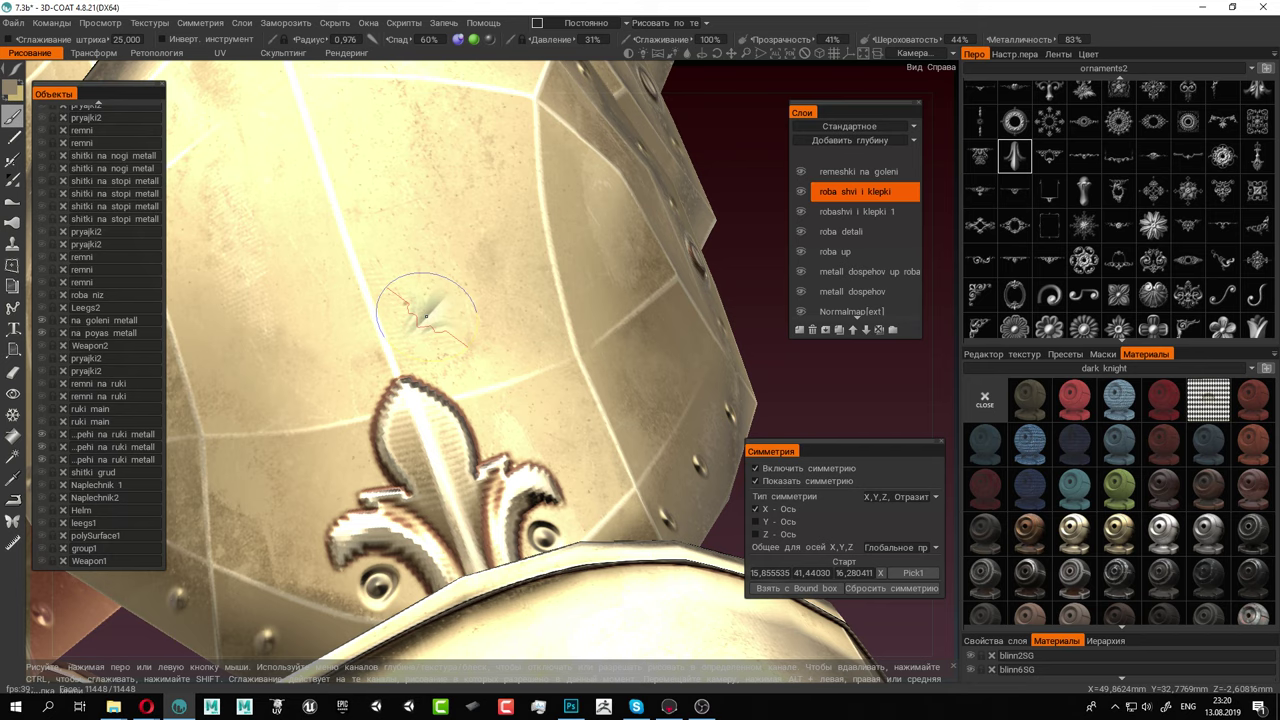
mouse_move(449, 331)
right_mouse_down()
mouse_move(409, 331)
mouse_move(429, 380)
right_mouse_up()
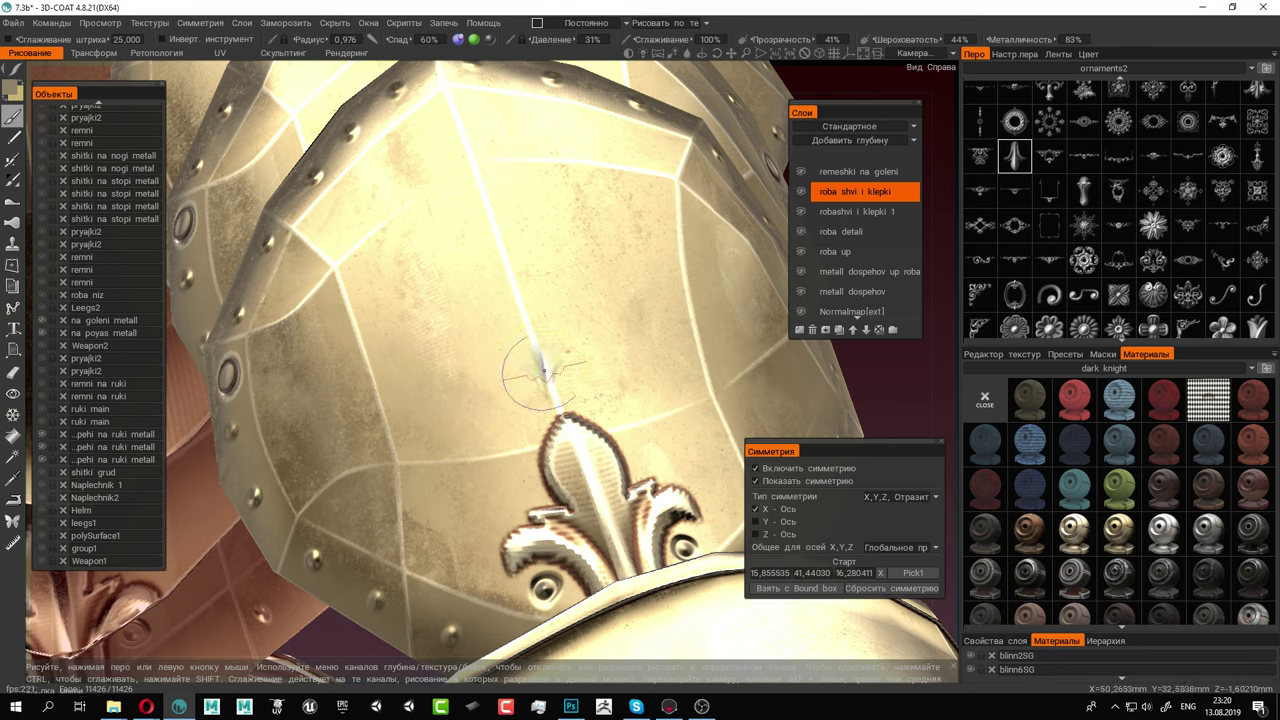
right_click_drag(544, 371, 624, 371)
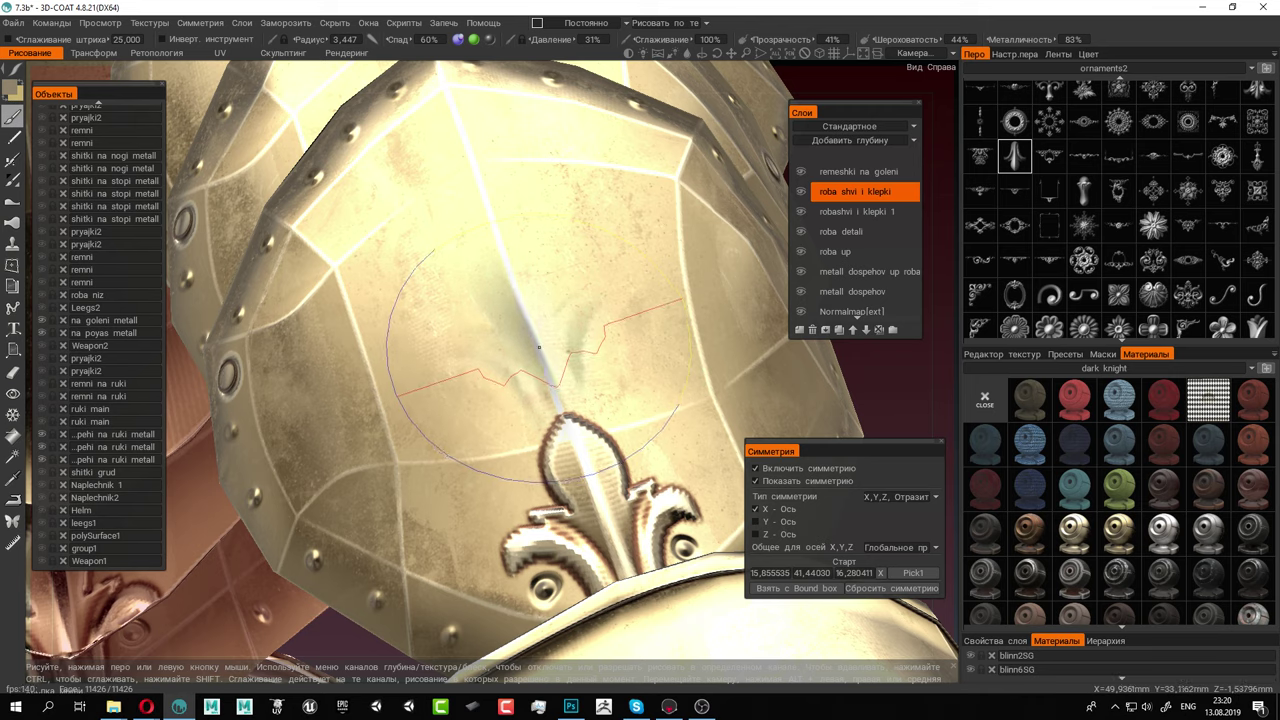
left_click(539, 347)
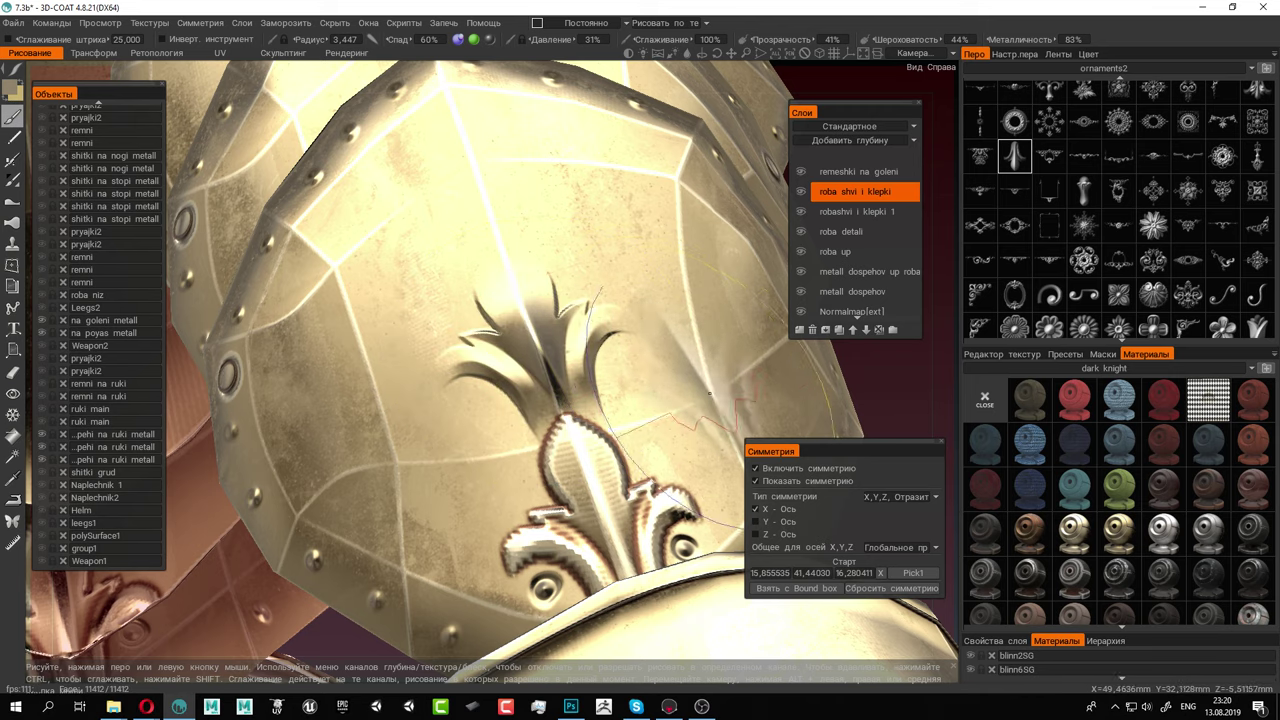
key("ctrl+z")
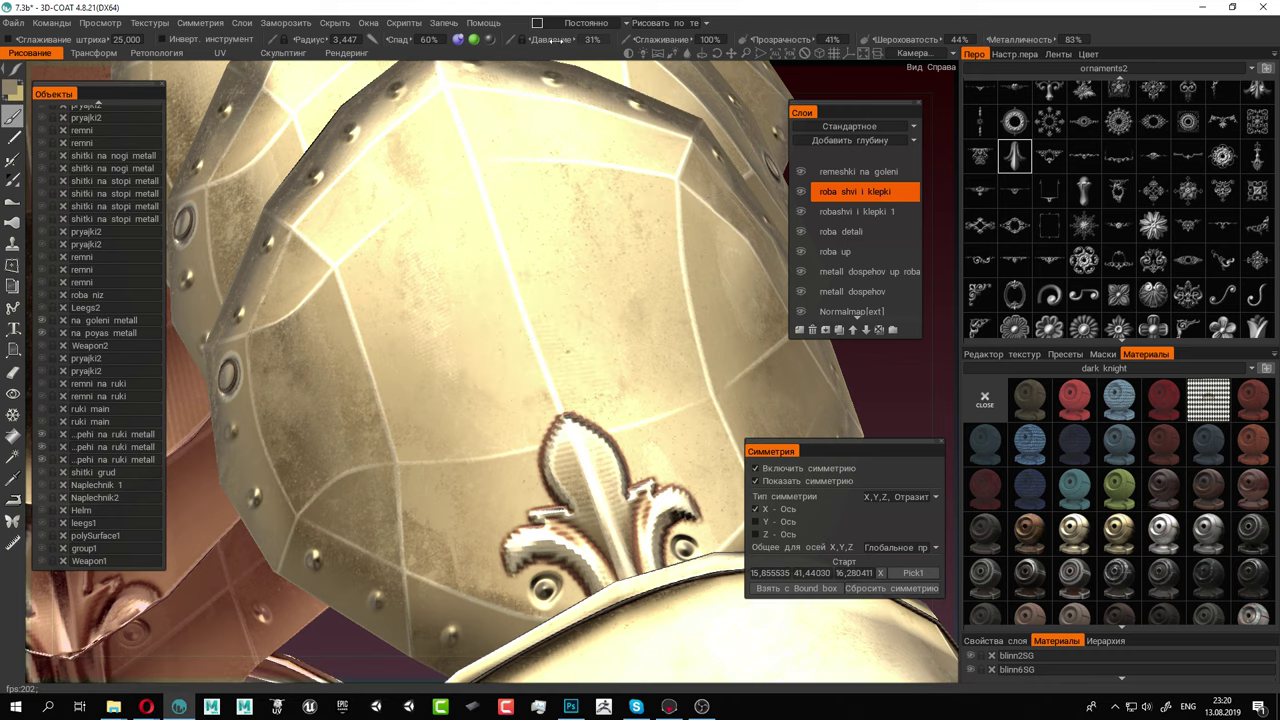
left_click_drag(530, 41, 534, 41)
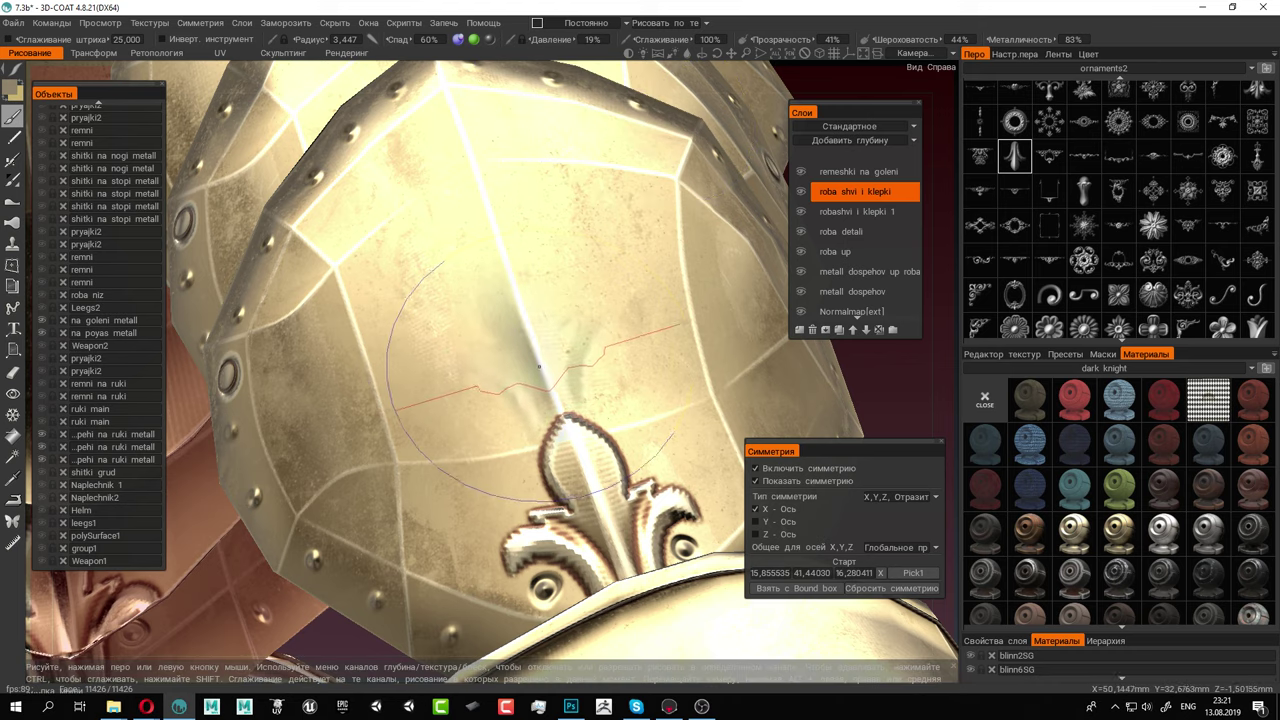
left_click(534, 350)
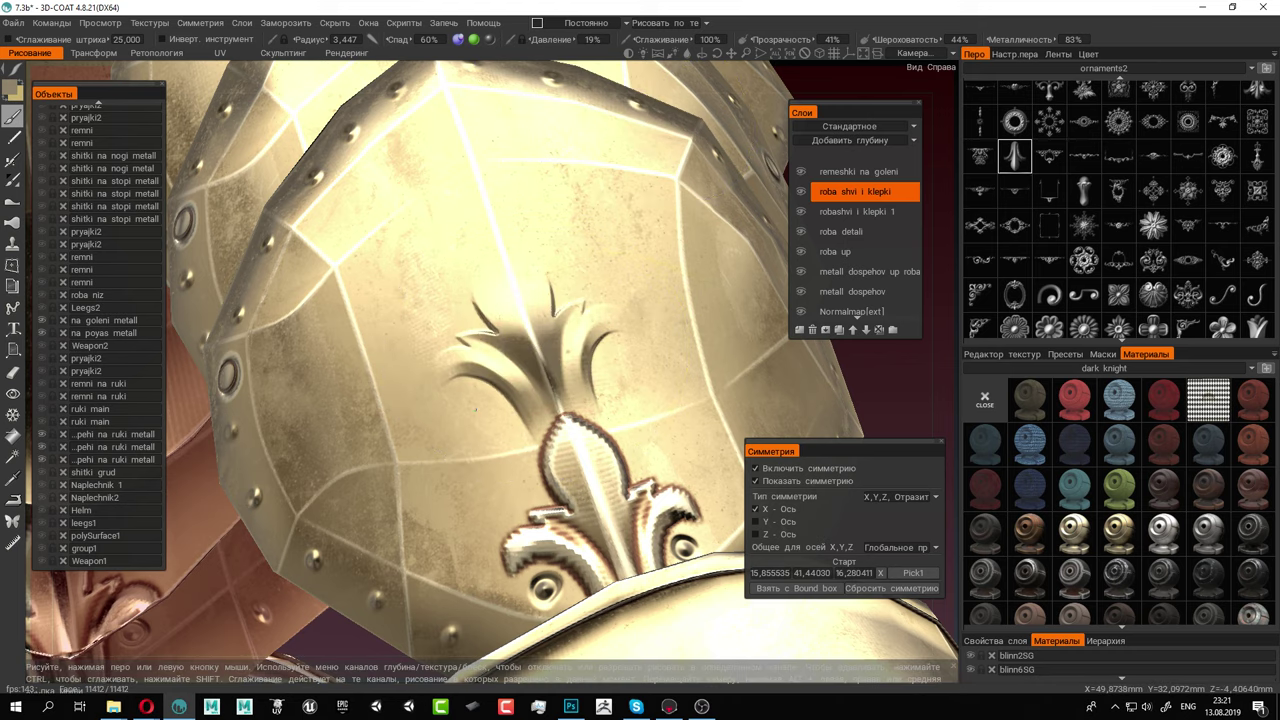
Try stamping the rosette ornament at radius 2.042 where the flared ornament meets the fleur-de-lis's tip
right_click_drag(534, 348, 428, 264, "alt")
left_click_drag(427, 264, 485, 320, "alt")
right_click_drag(485, 320, 812, 518, "alt")
left_click_drag(470, 345, 400, 310, "alt")
right_click_drag(350, 315, 437, 371, "alt")
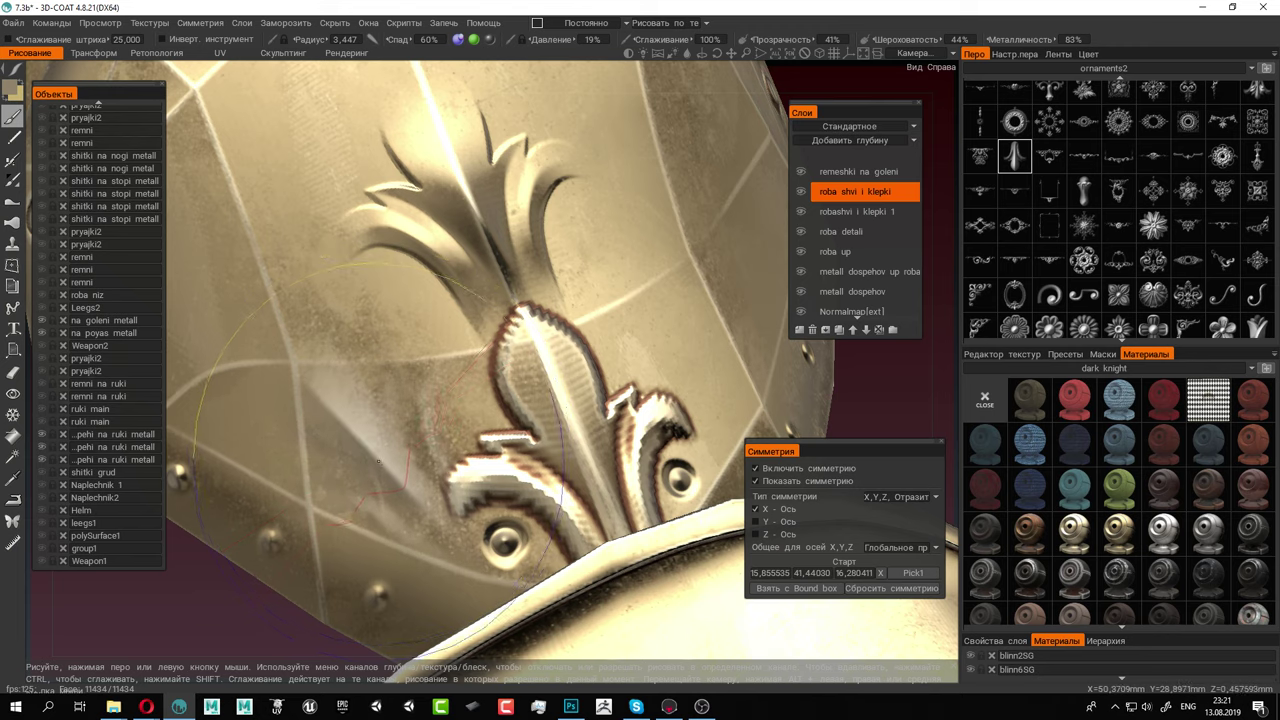
right_click_drag(387, 458, 335, 458)
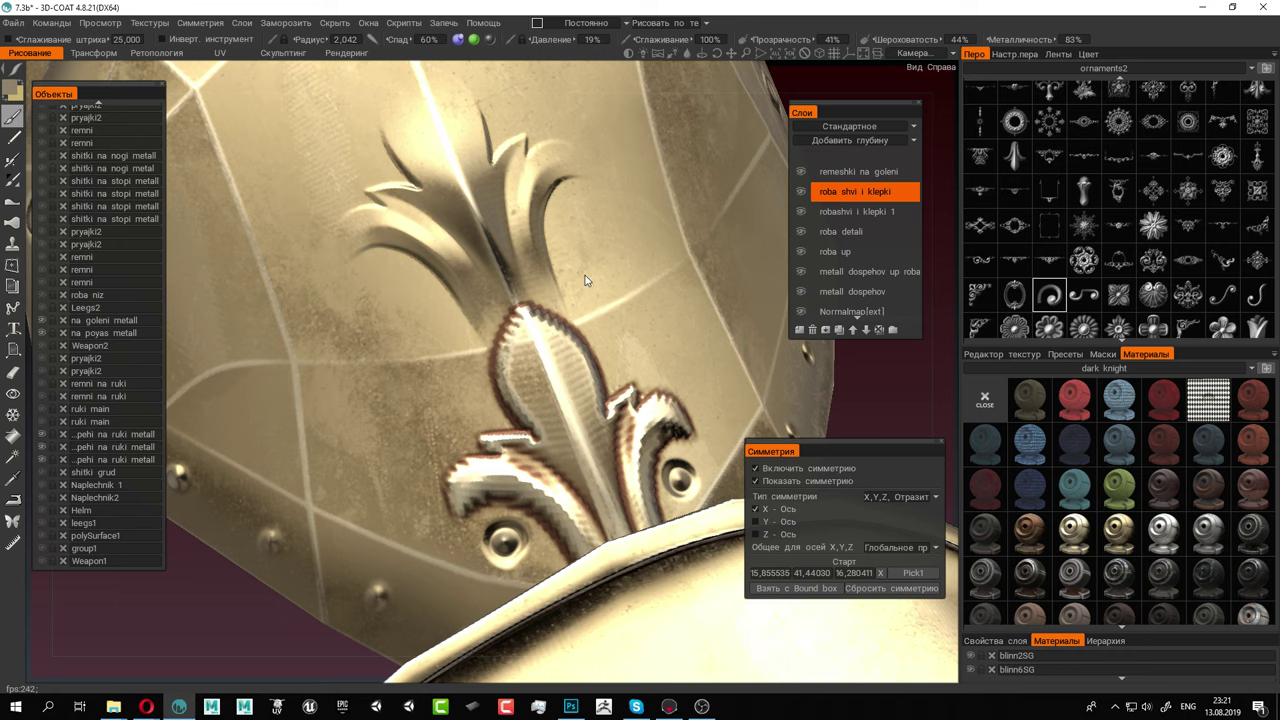
left_click(510, 293)
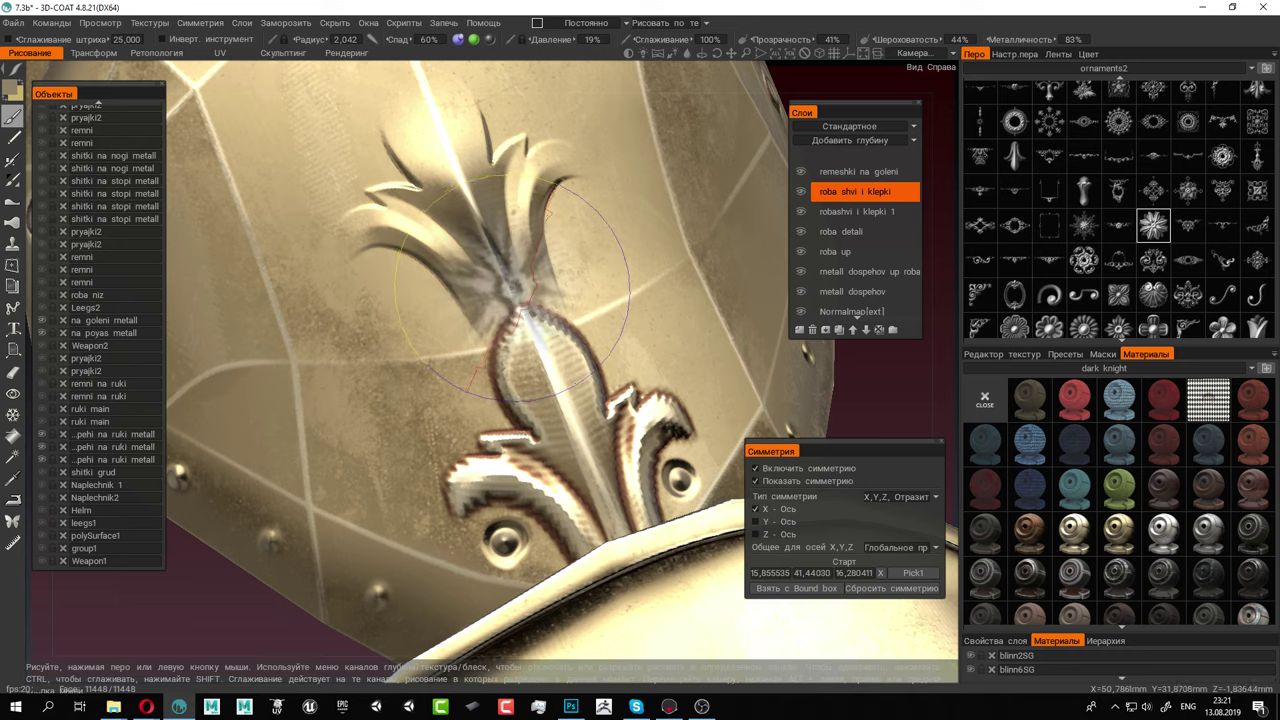
left_click(509, 286)
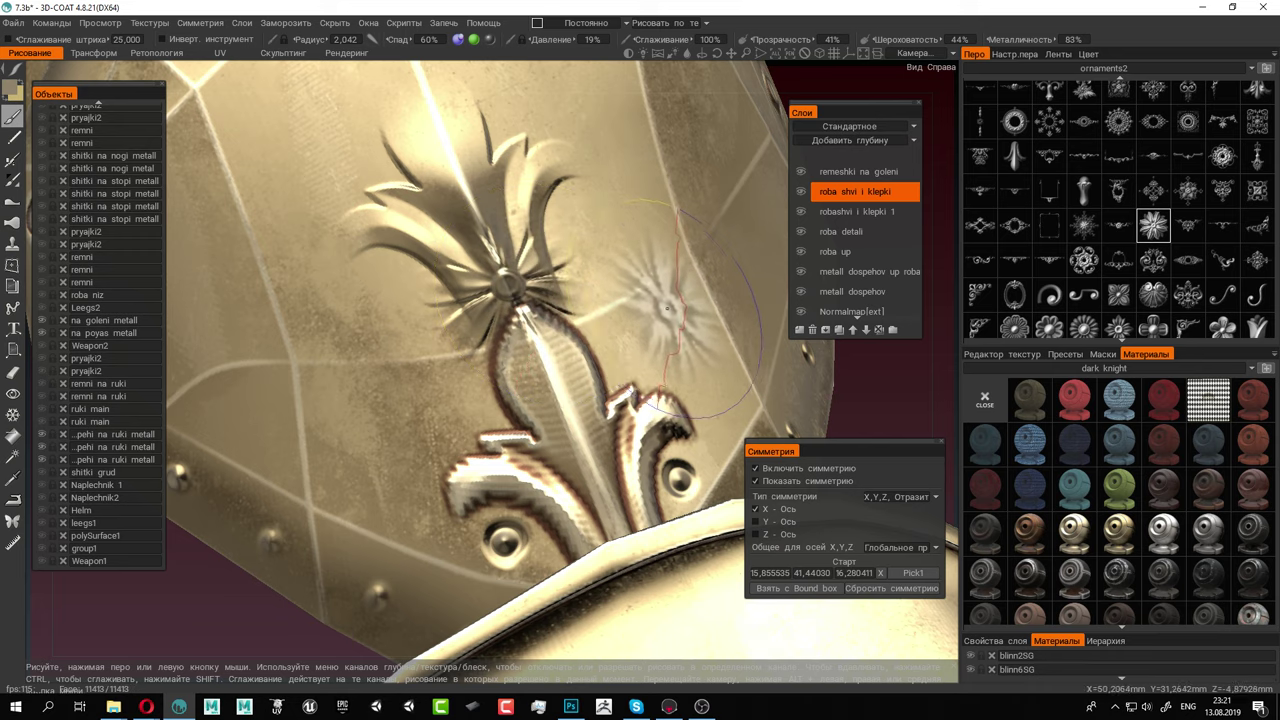
mouse_move(666, 309)
left_mouse_down("alt")
mouse_move(638, 318)
mouse_move(650, 314)
left_mouse_up("alt")
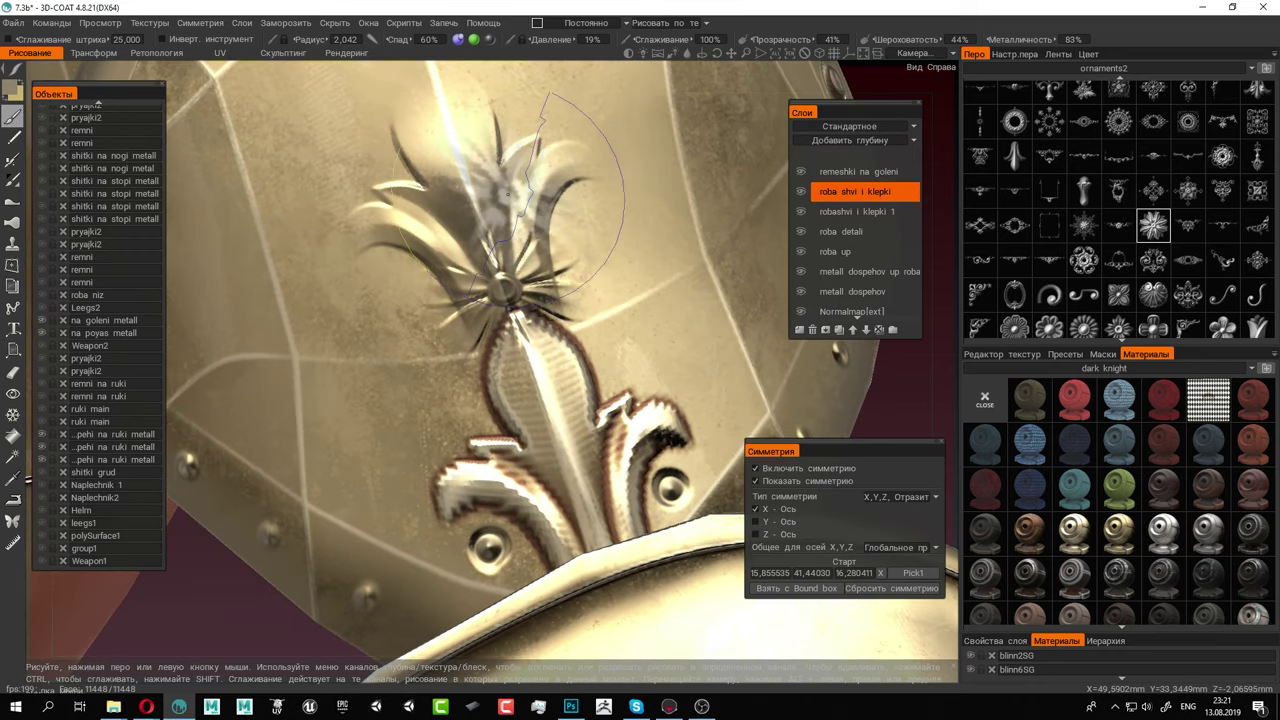
key("ctrl+z")
Try stamping the rosette at radius 1.178 on the plate's centre ridge, just above the flared ornament
middle_click_drag(486, 171, 510, 347, "alt")
right_click_drag(481, 310, 472, 296)
left_click(474, 290)
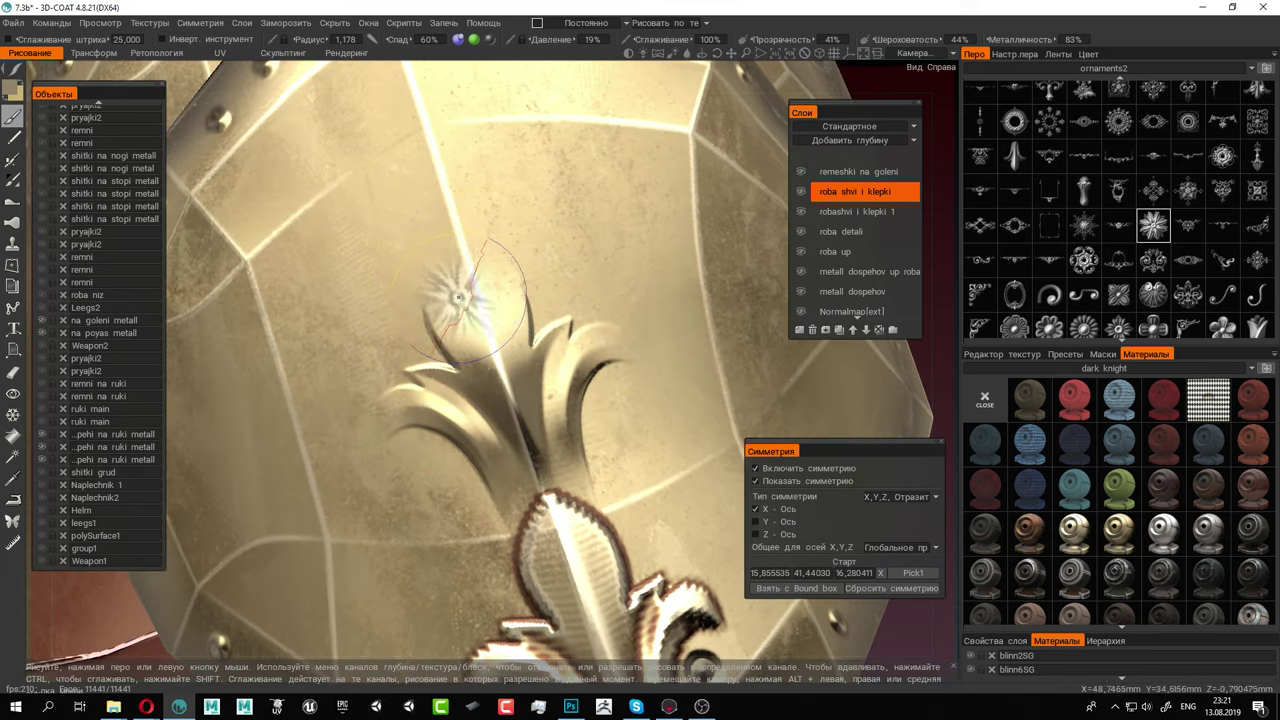
left_click(473, 290)
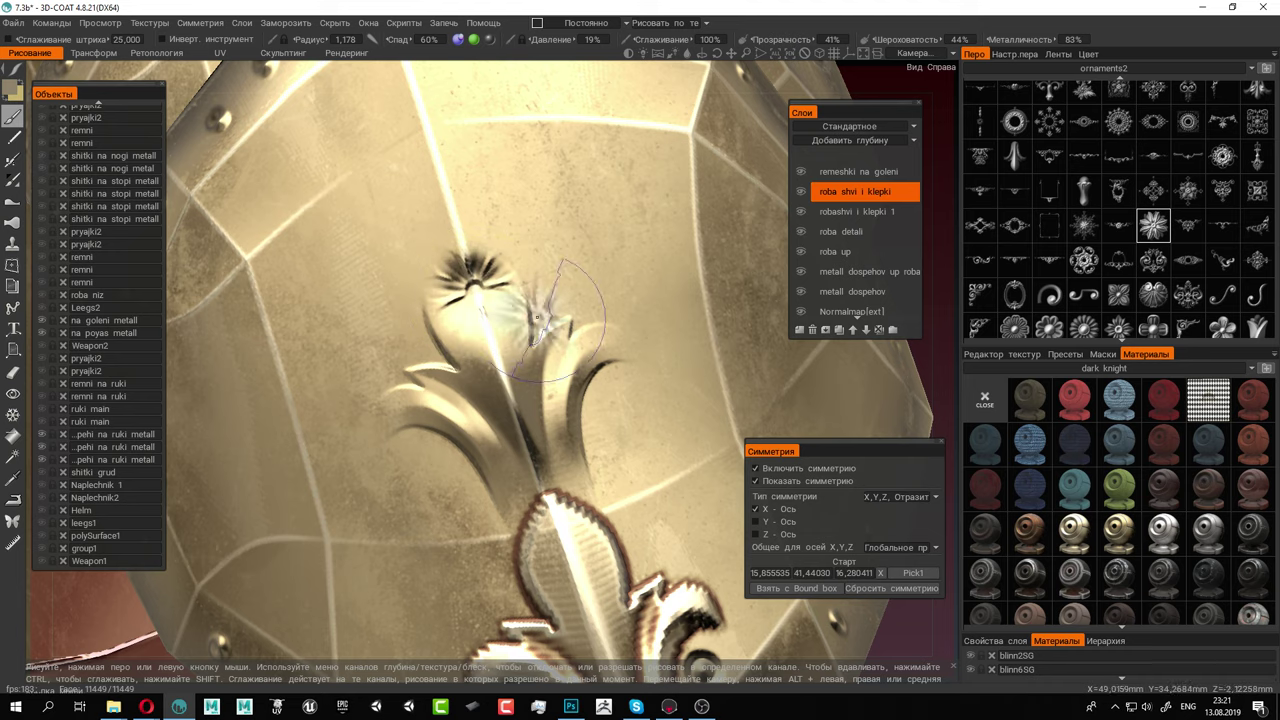
key("ctrl+z")
Stamp the flared ornament at radius 1.936 on both sides of the central flare above the fleur-de-lis
mouse_move(637, 343)
left_mouse_down("alt")
mouse_move(532, 343)
mouse_move(437, 420)
mouse_move(389, 420)
left_mouse_up("alt")
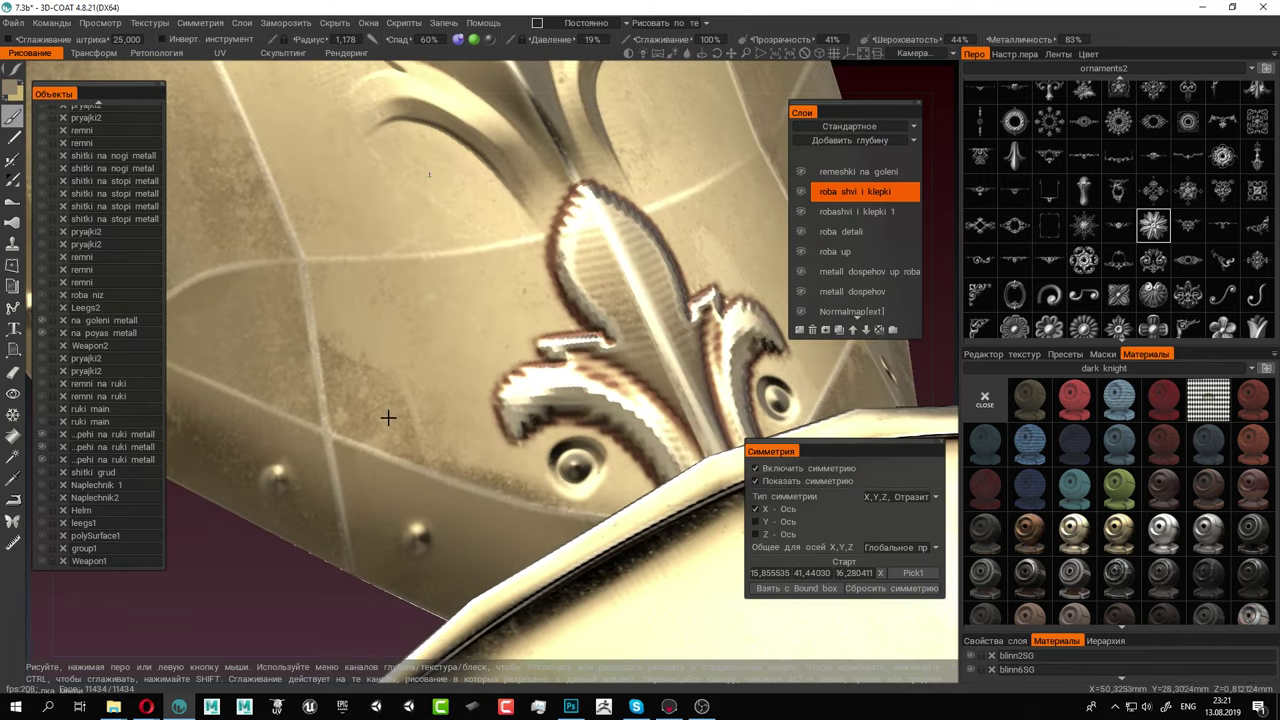
left_click(1017, 153)
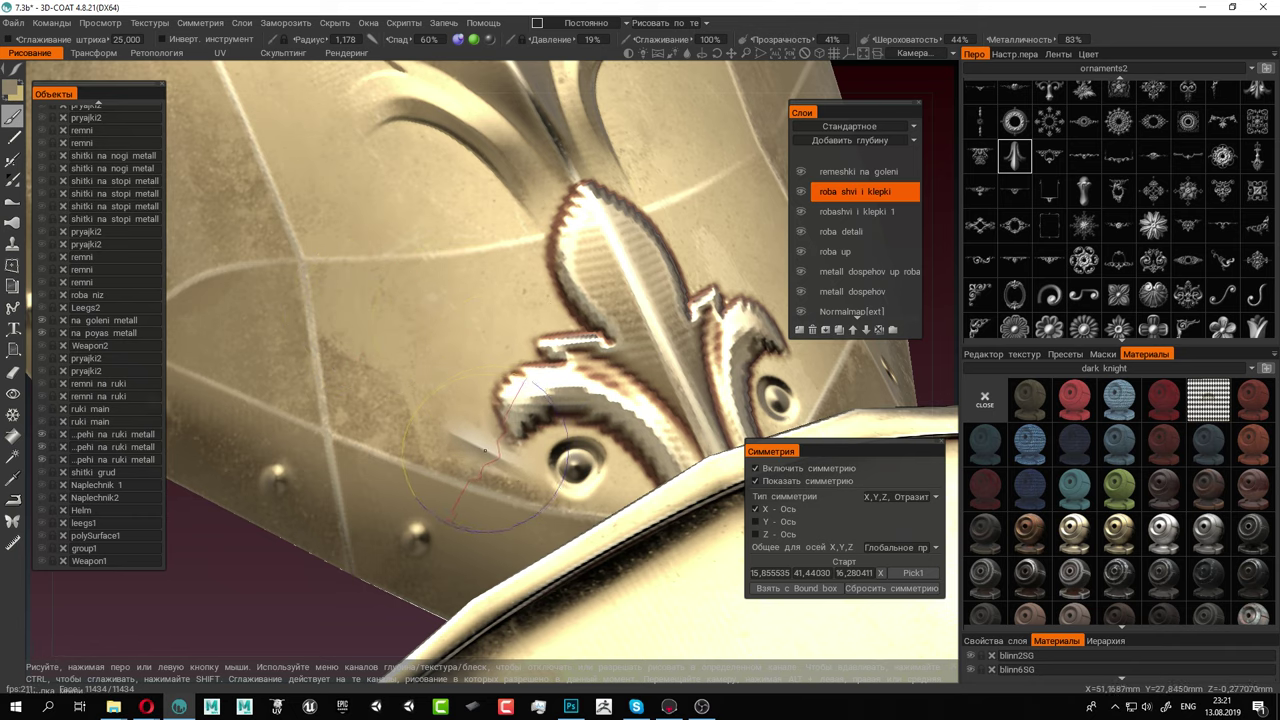
mouse_move(405, 490)
middle_mouse_down("alt")
mouse_move(419, 469)
mouse_move(580, 501)
middle_mouse_up("alt")
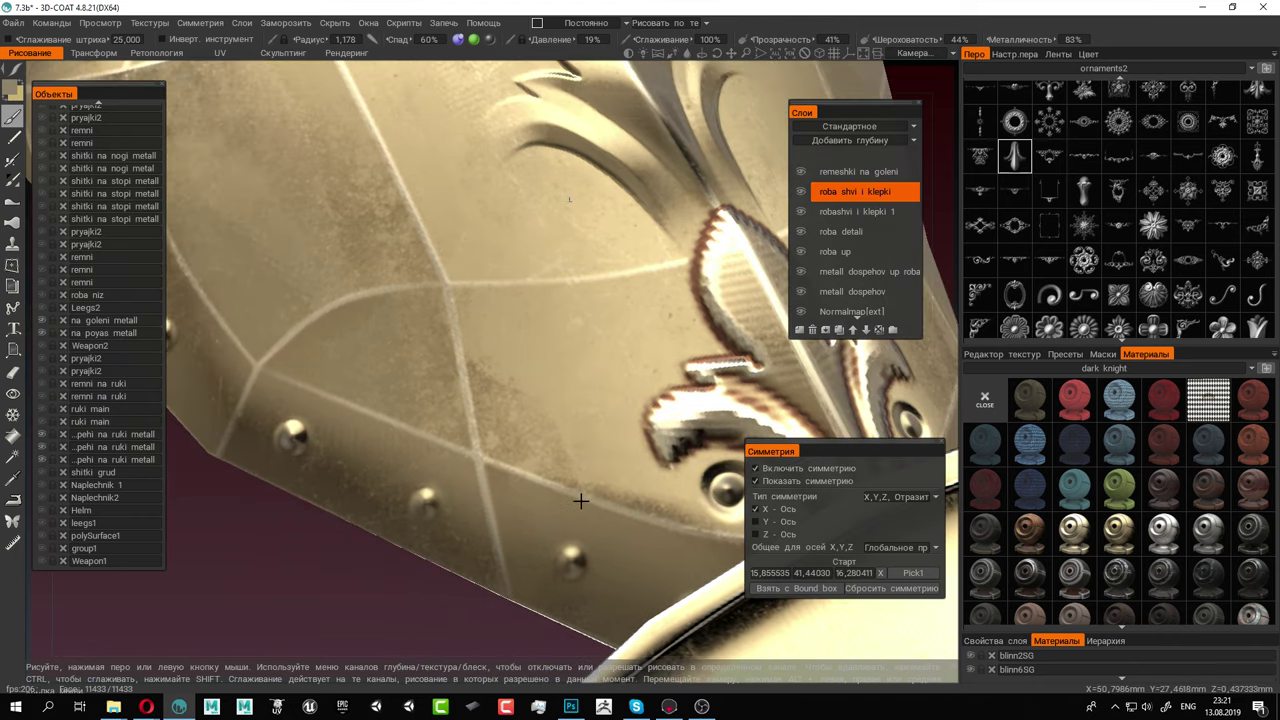
left_click_drag(474, 434, 473, 485, "alt")
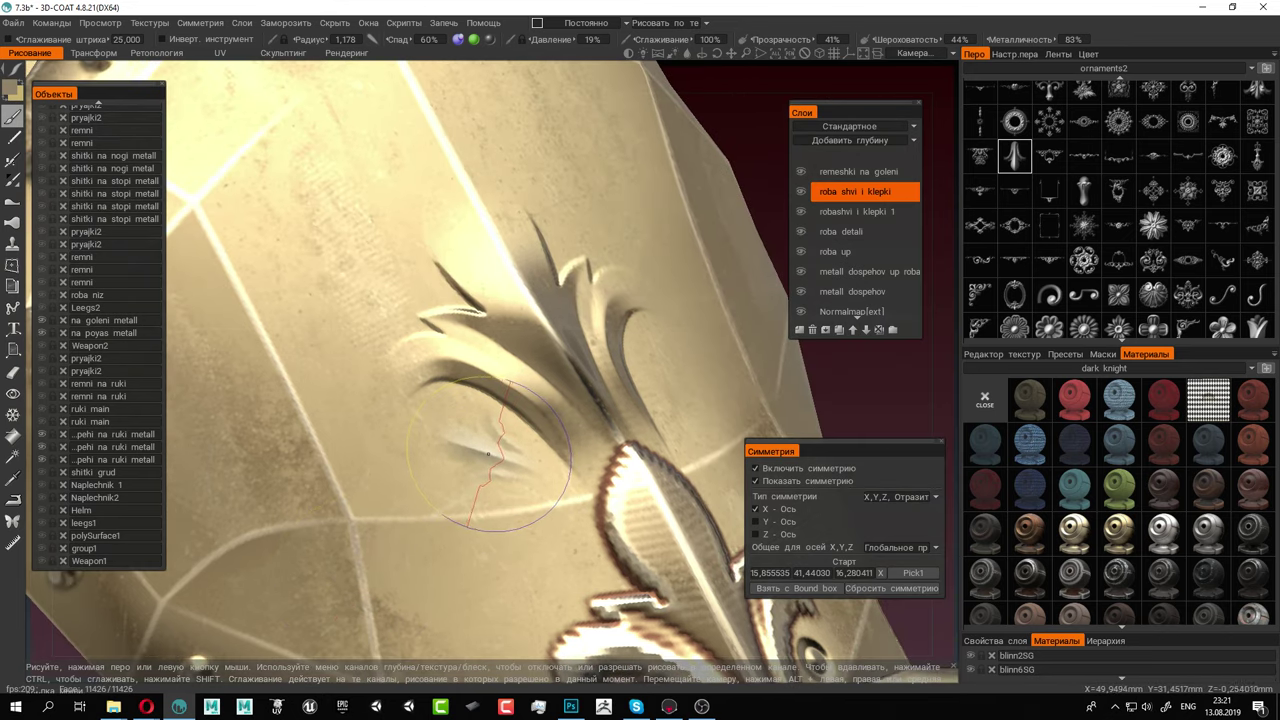
right_click_drag(486, 455, 530, 467)
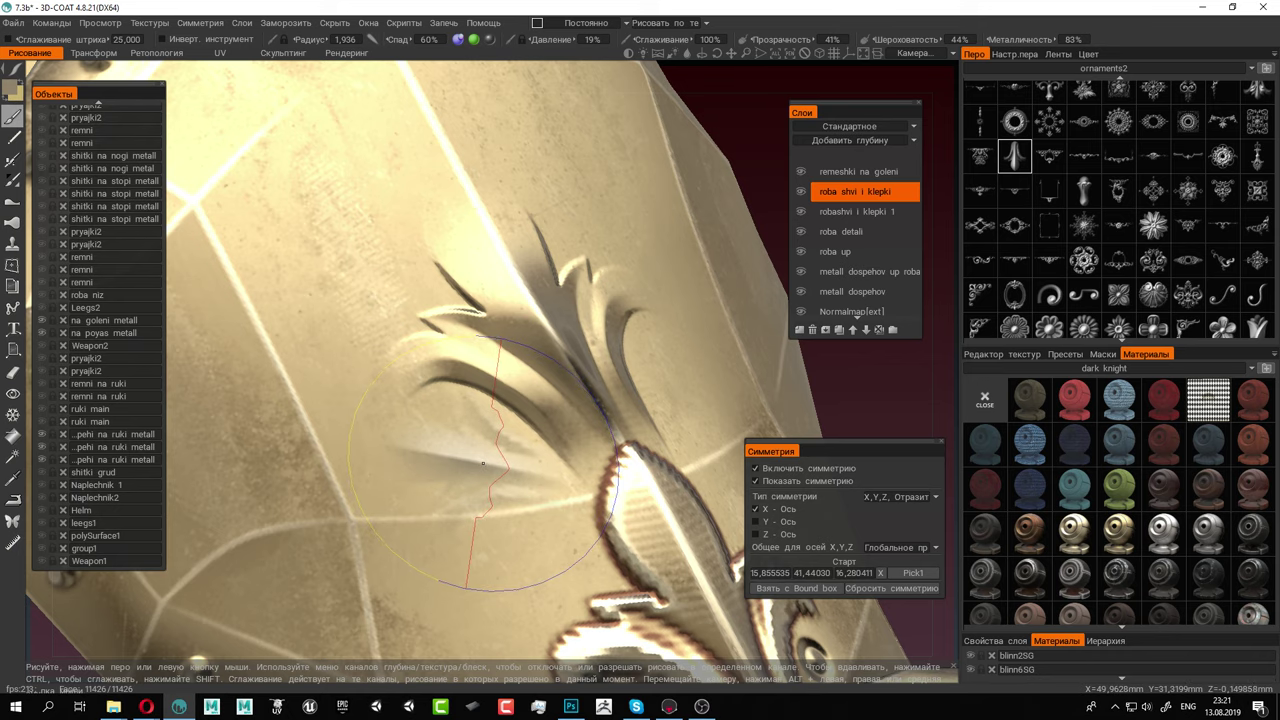
left_click(483, 463)
left_click_drag(636, 432, 612, 440, "alt")
middle_click_drag(612, 440, 423, 472, "alt")
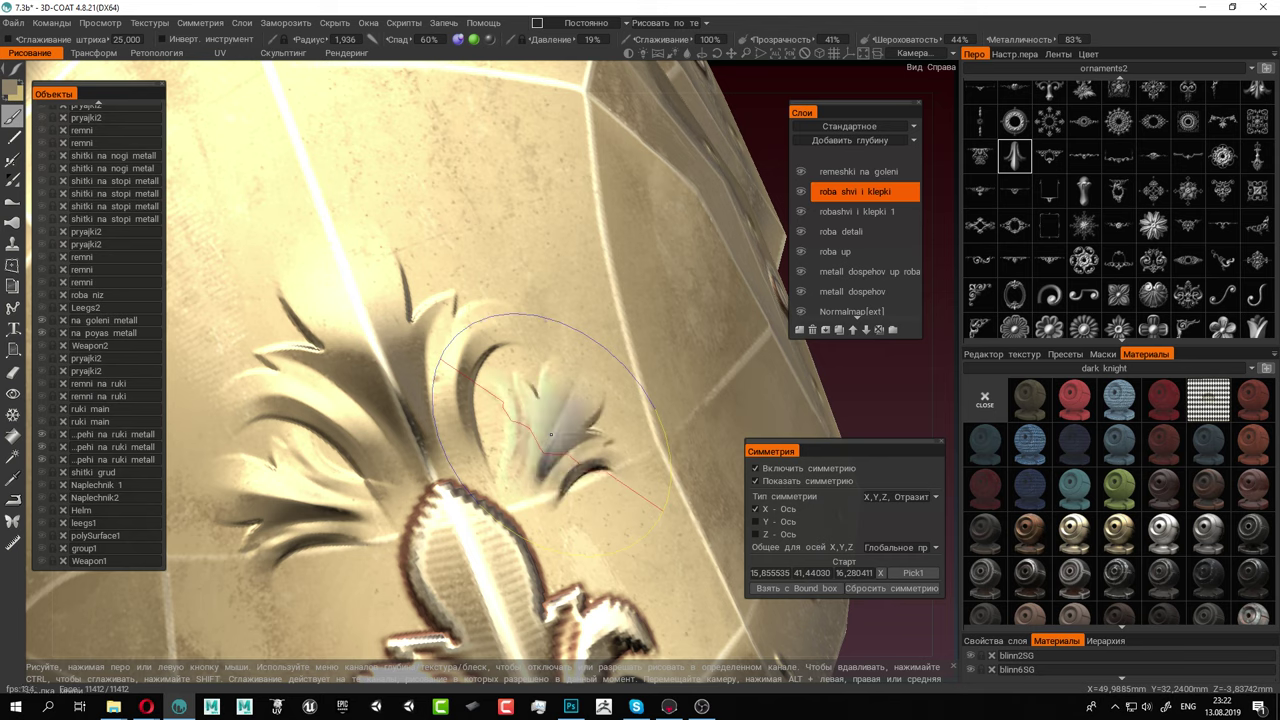
left_click(51, 22)
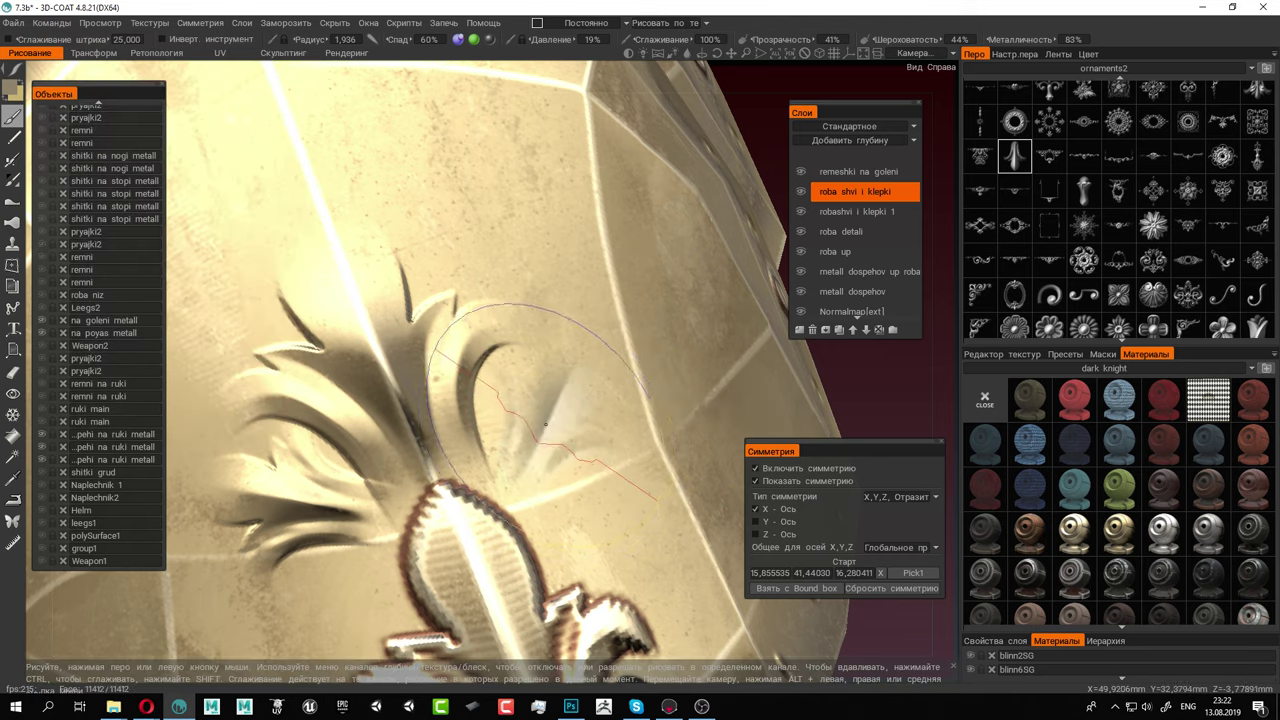
right_click_drag(588, 397, 408, 294, "alt")
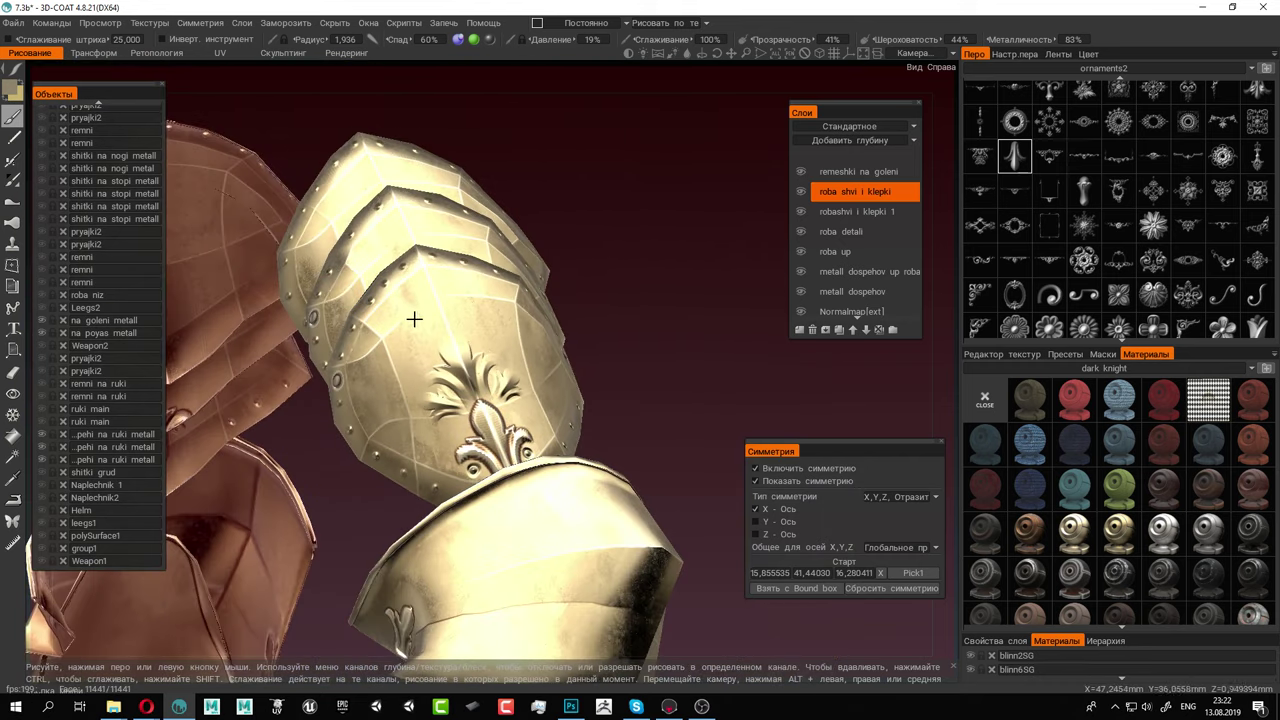
mouse_move(416, 320)
left_mouse_down("alt")
mouse_move(434, 320)
mouse_move(405, 323)
left_mouse_up("alt")
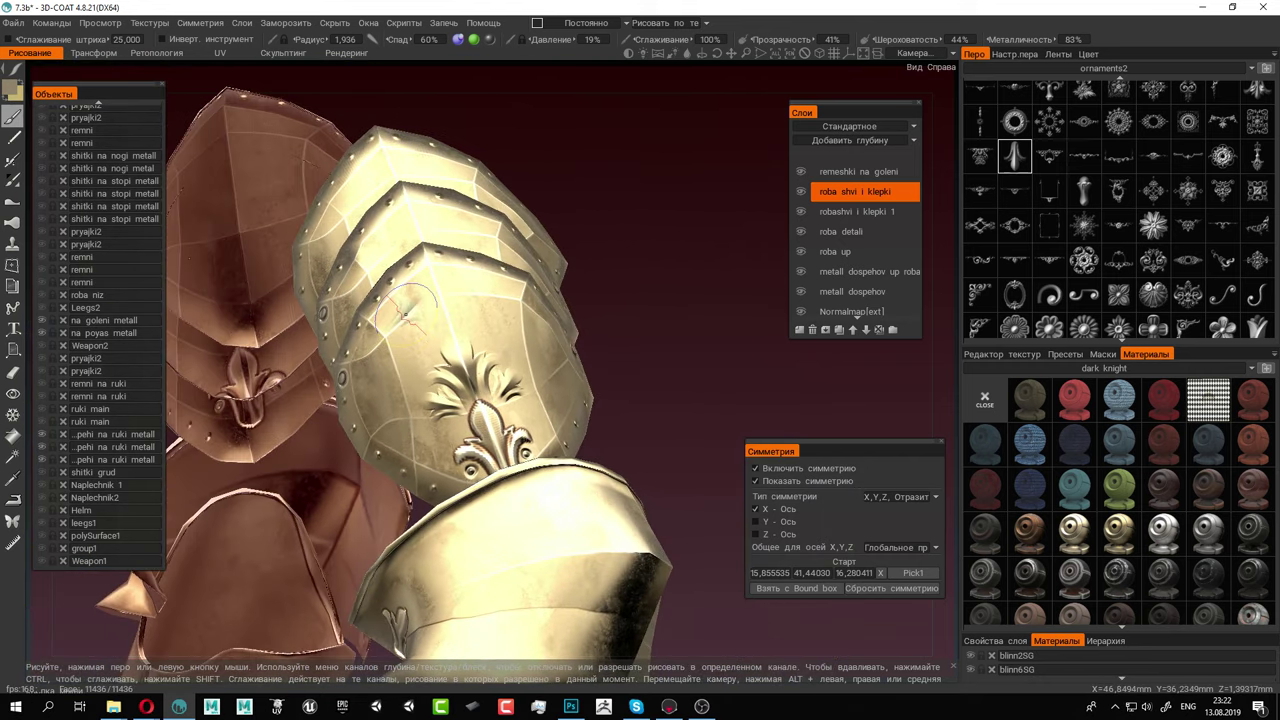
Stamp smaller flared ornaments at radius 1.245 on the outer side of both fleur-de-lis side curls
scroll(606, 377, "up", 5)
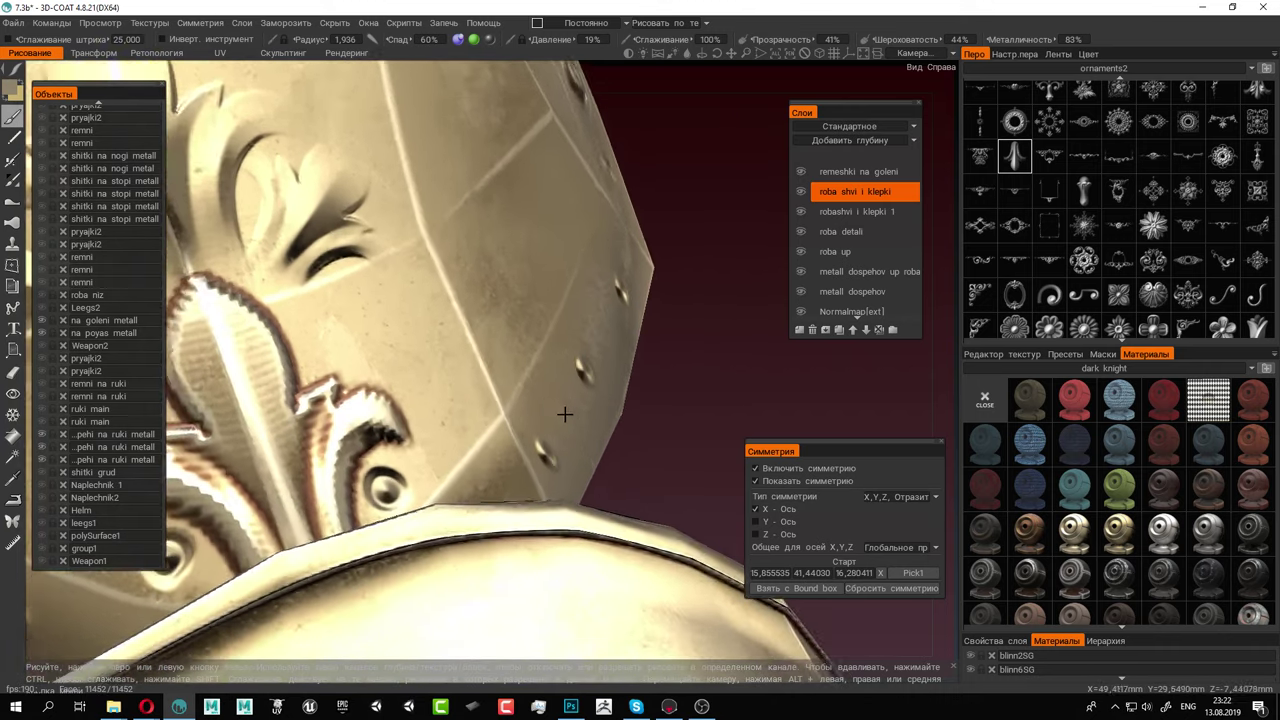
right_click_drag(565, 414, 598, 434, "alt")
left_click_drag(598, 434, 525, 434, "alt")
right_click_drag(469, 434, 444, 434)
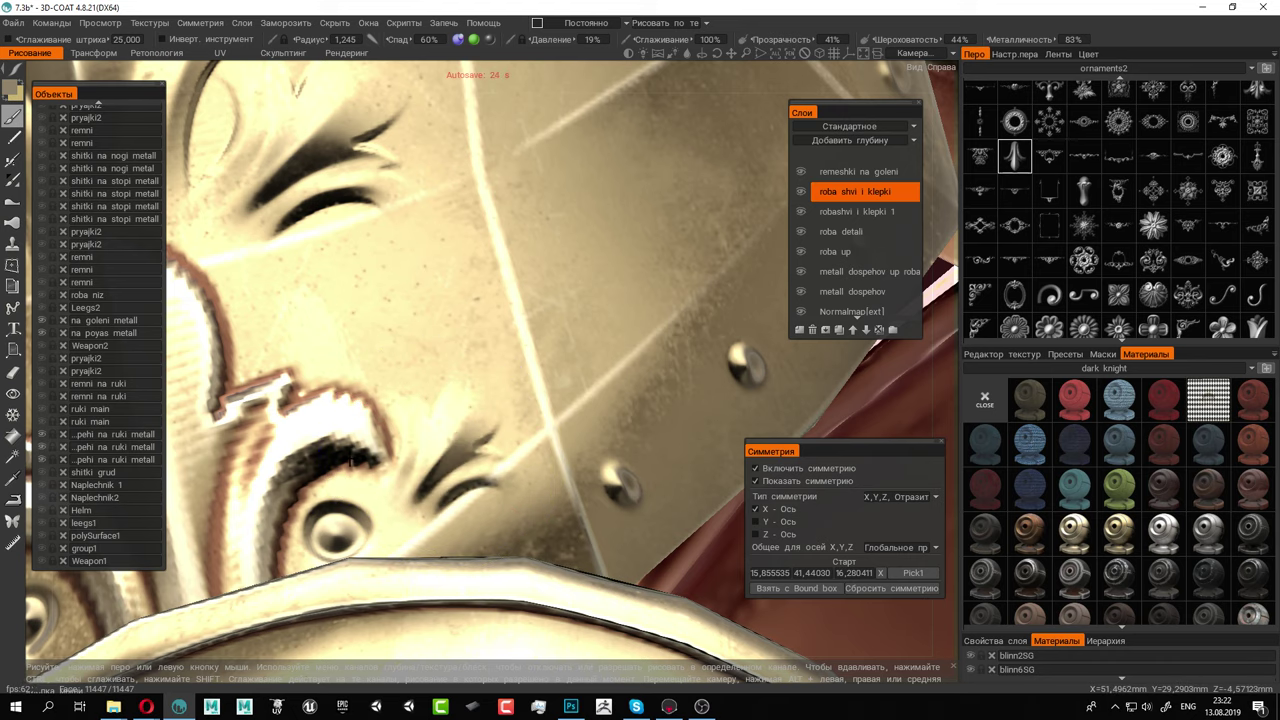
left_click_drag(352, 461, 435, 432, "alt")
middle_click_drag(291, 471, 480, 395, "alt")
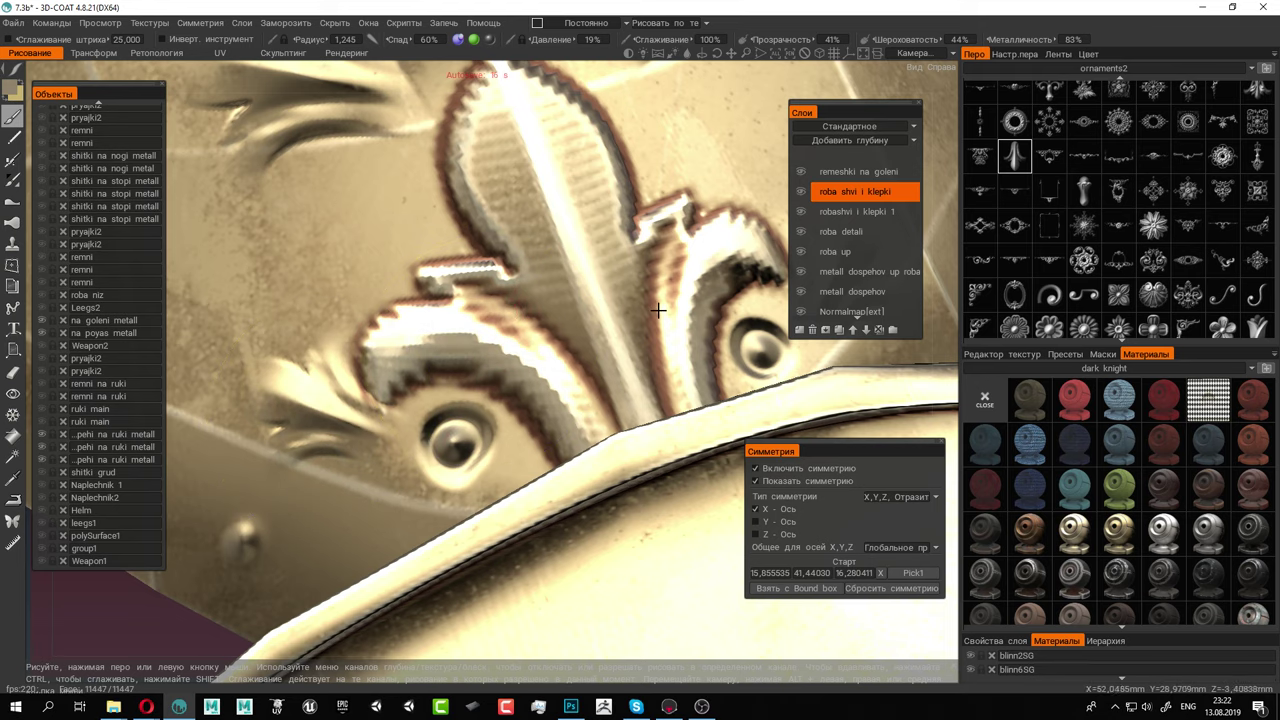
scroll(571, 286, "down", 6)
left_click_drag(540, 272, 410, 402, "alt")
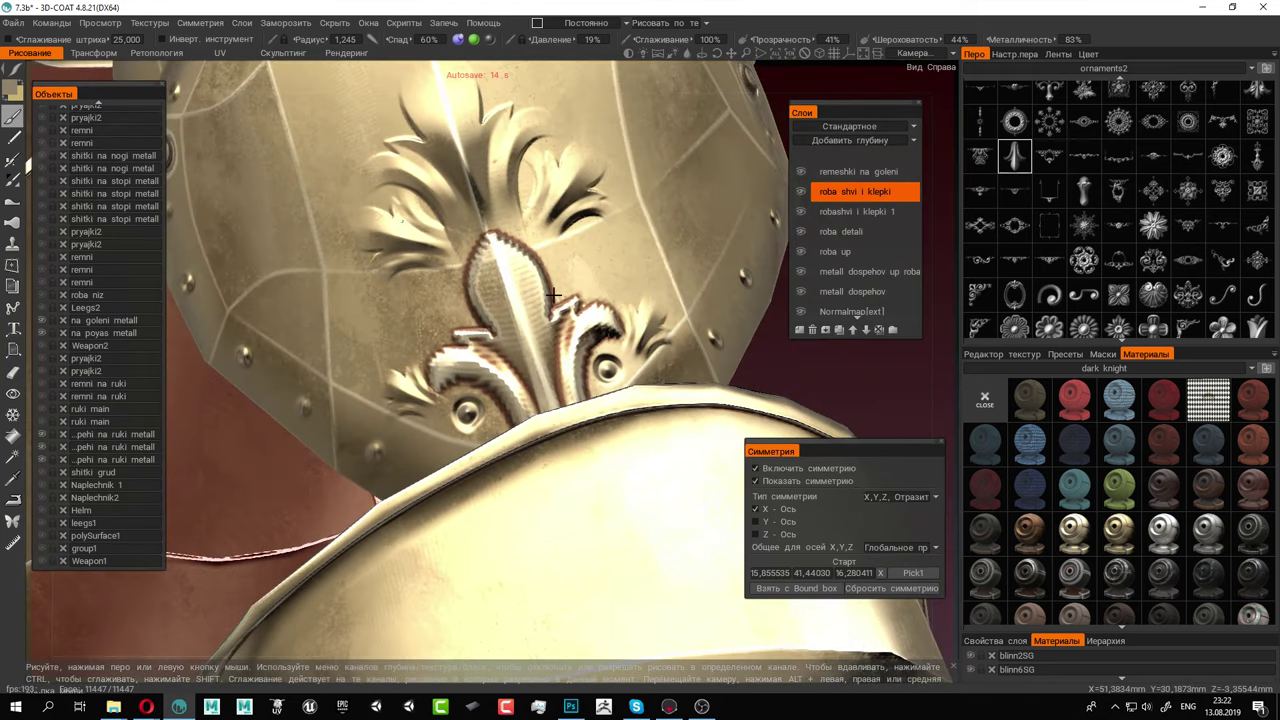
left_click(411, 405)
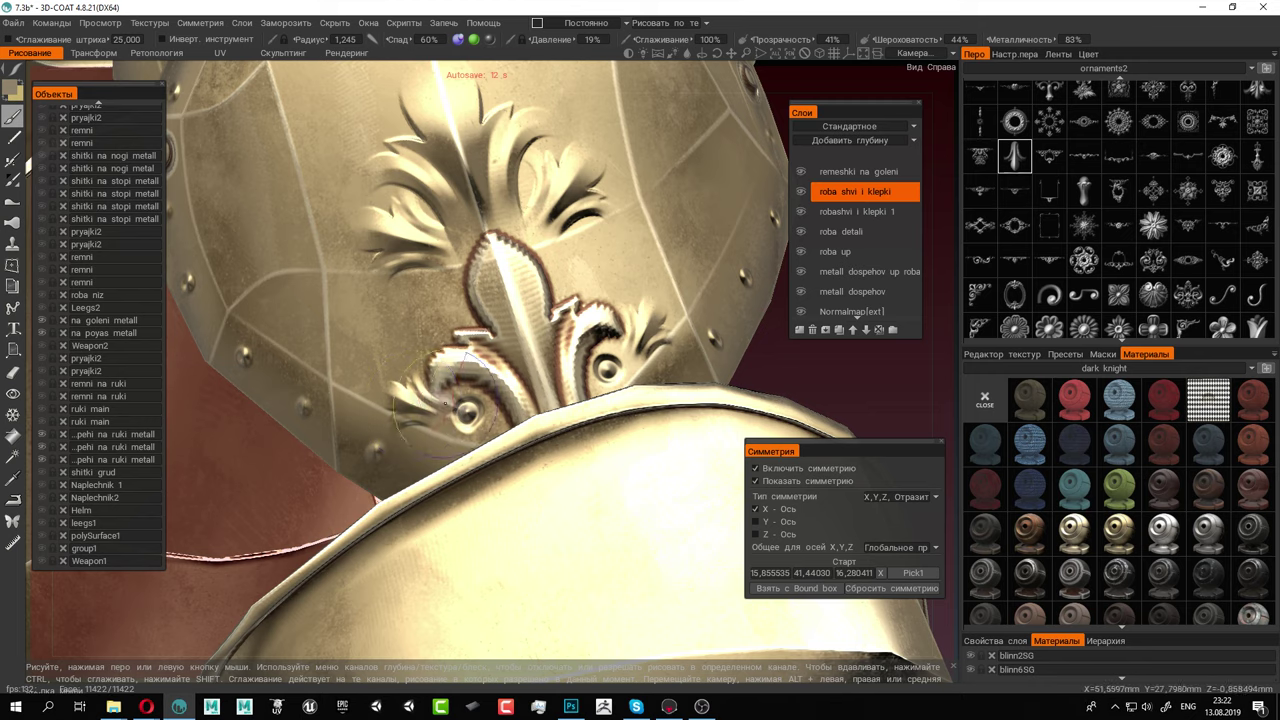
Try stamping the flared ornament upside down at radius 2.925 under the pointed upper tip of the outermost shoulder plate
scroll(566, 277, "down", 3)
middle_click_drag(563, 280, 489, 381, "alt")
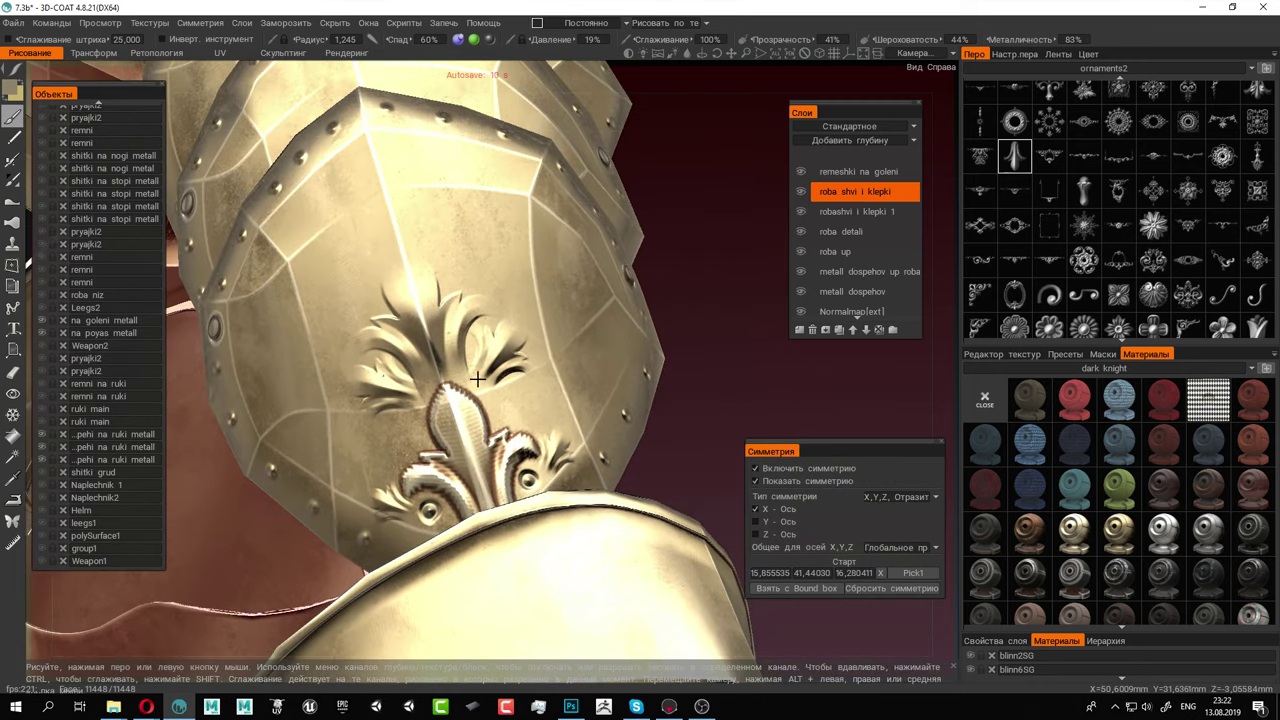
left_click_drag(477, 378, 470, 373, "alt")
mouse_move(555, 372)
left_mouse_down("alt")
mouse_move(517, 346)
mouse_move(345, 378)
mouse_move(380, 372)
mouse_move(556, 411)
mouse_move(429, 331)
mouse_move(443, 423)
mouse_move(584, 424)
mouse_move(371, 449)
mouse_move(390, 387)
mouse_move(403, 374)
mouse_move(423, 391)
left_mouse_up("alt")
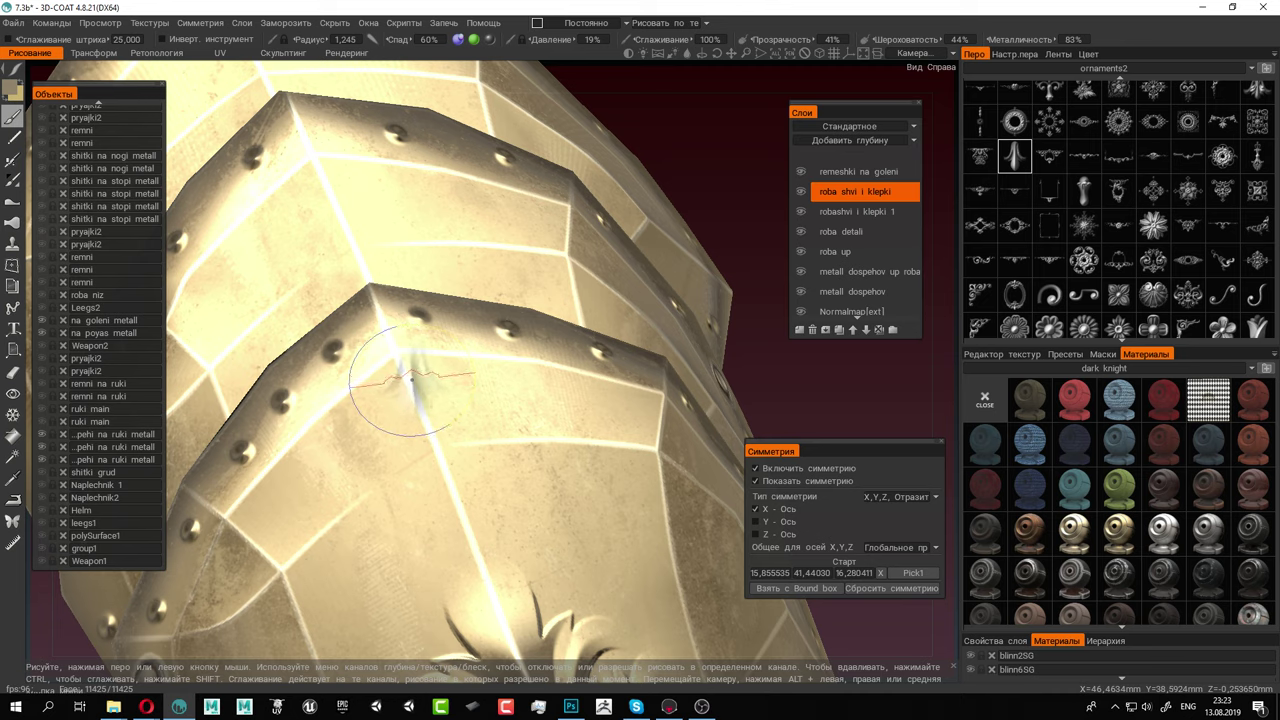
right_click_drag(406, 385, 492, 413)
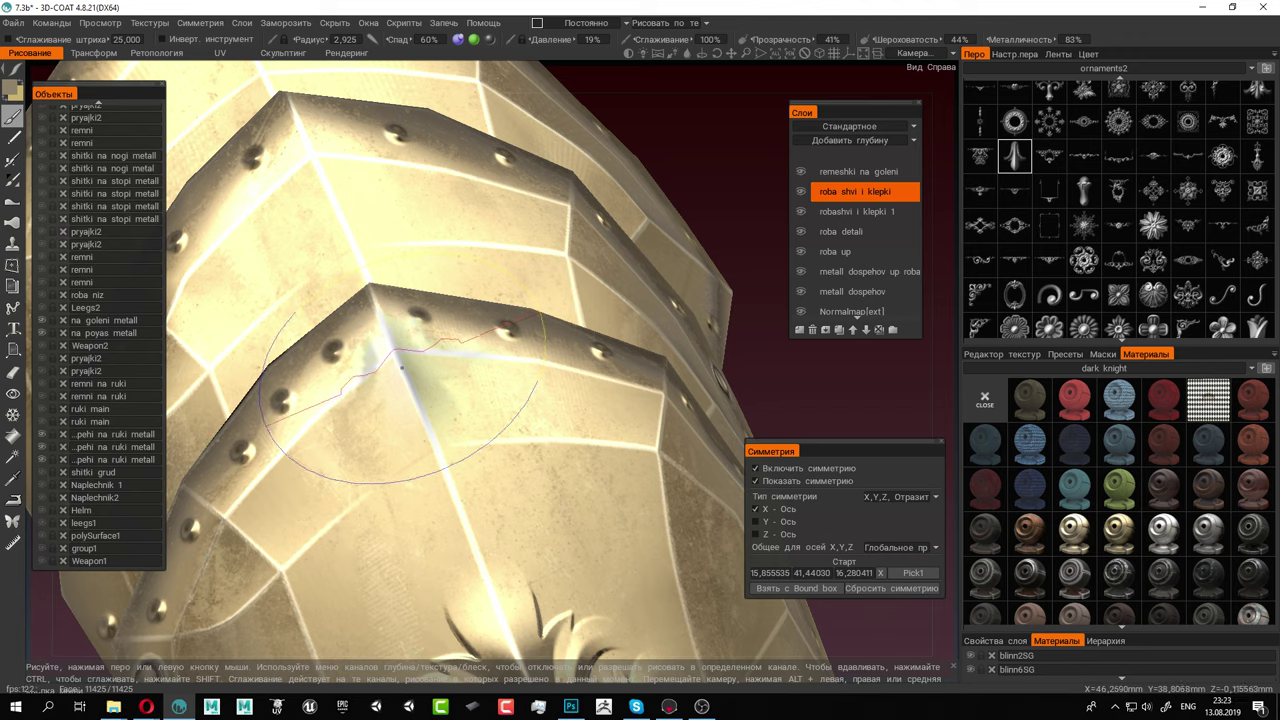
left_click(400, 367)
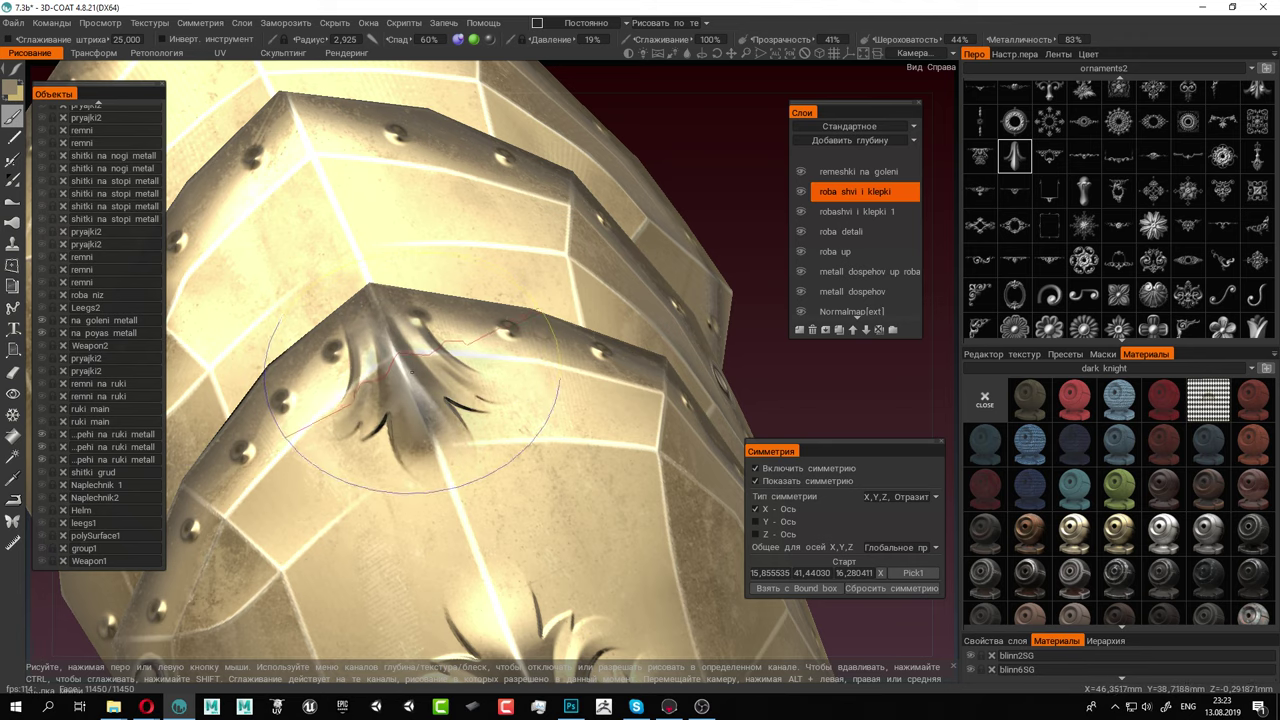
key("ctrl+z")
Try the inverted flared ornament again at radius 2.479 under the outermost shoulder plate's pointed tip
scroll(400, 374, "down", 2)
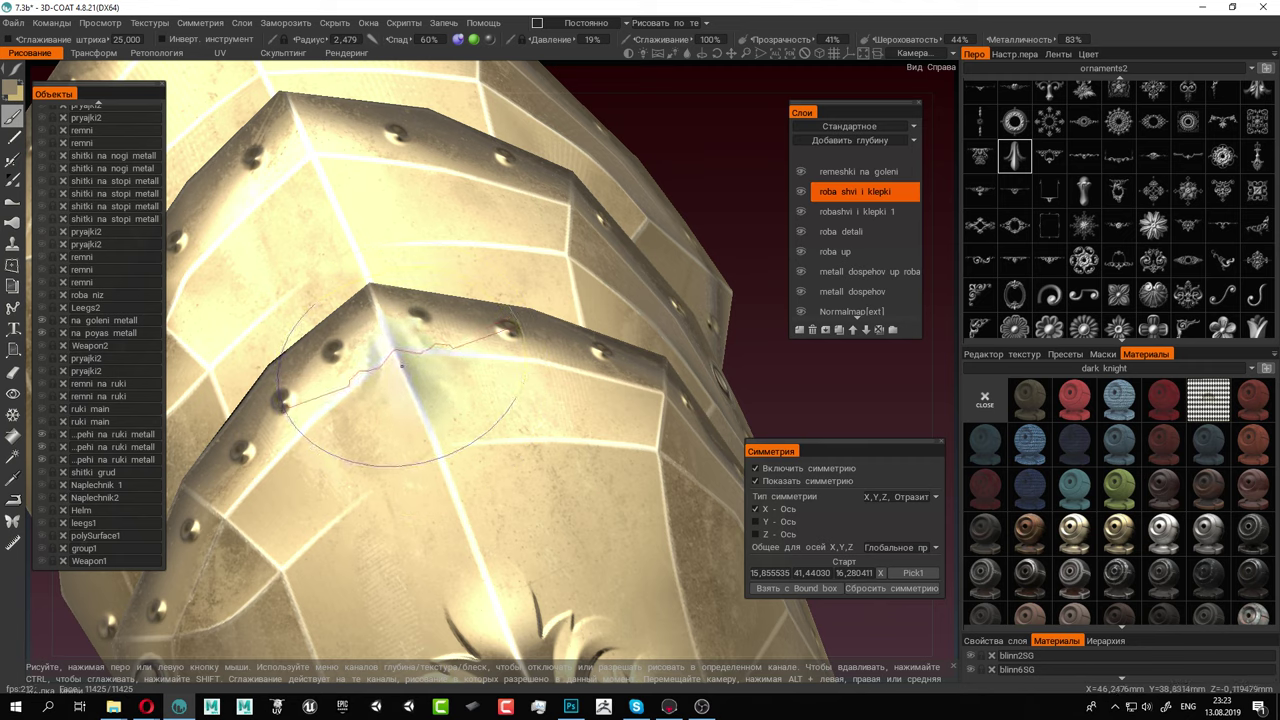
left_click(401, 366)
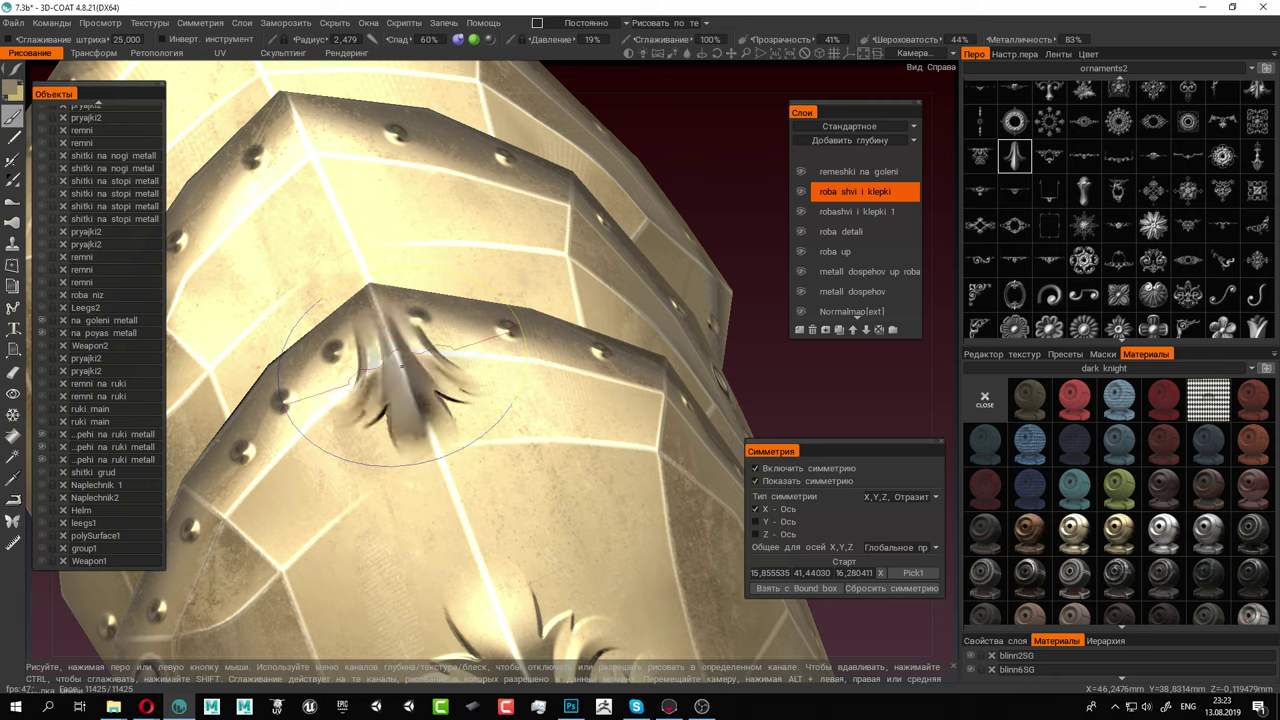
key("ctrl+z")
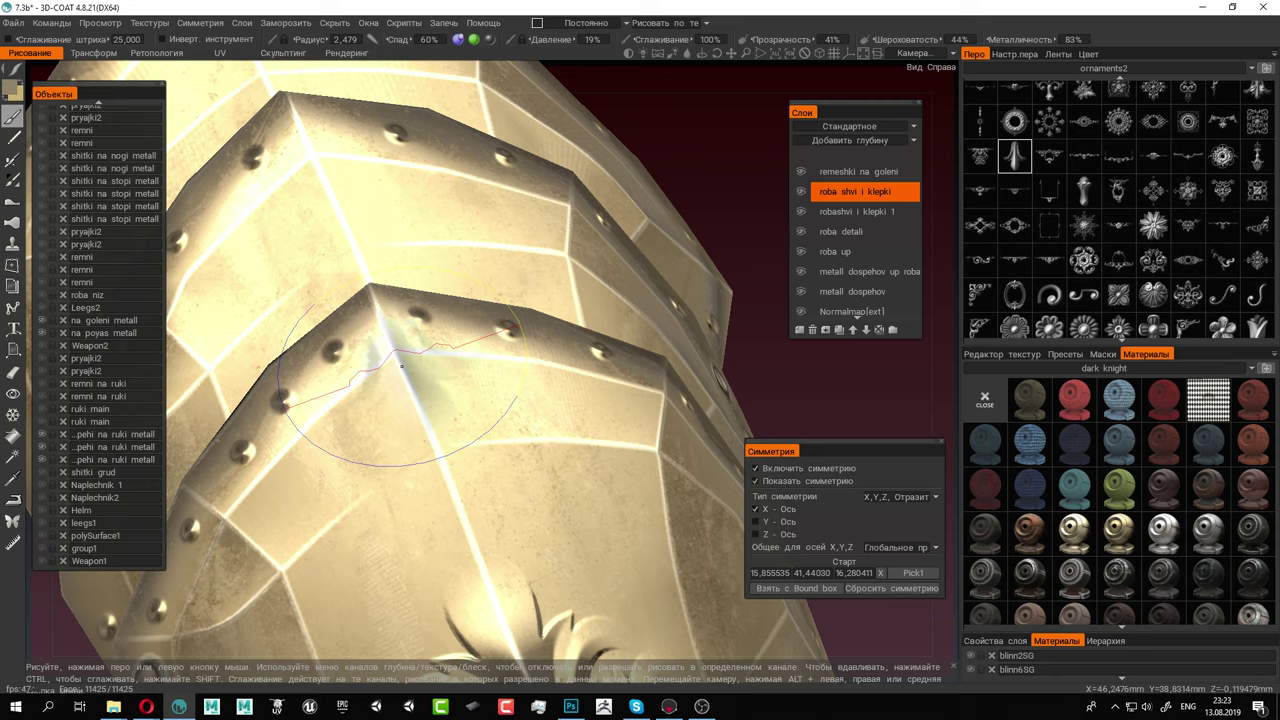
Stamp the inverted flared ornament at radius 2.479 on the ridge under the outermost shoulder plate's pointed tip
left_click(401, 366)
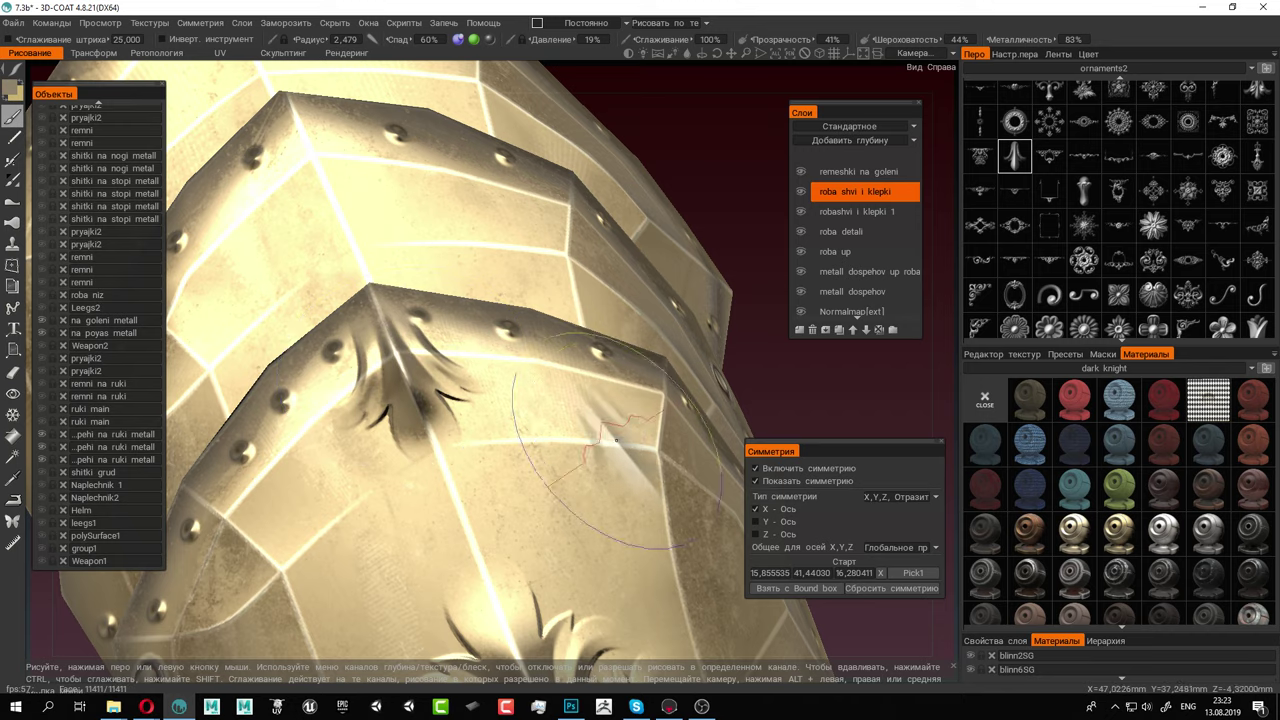
right_click_drag(628, 446, 448, 354, "alt")
mouse_move(448, 354)
left_mouse_down("alt")
mouse_move(508, 373)
mouse_move(392, 366)
mouse_move(541, 355)
mouse_move(539, 333)
left_mouse_up("alt")
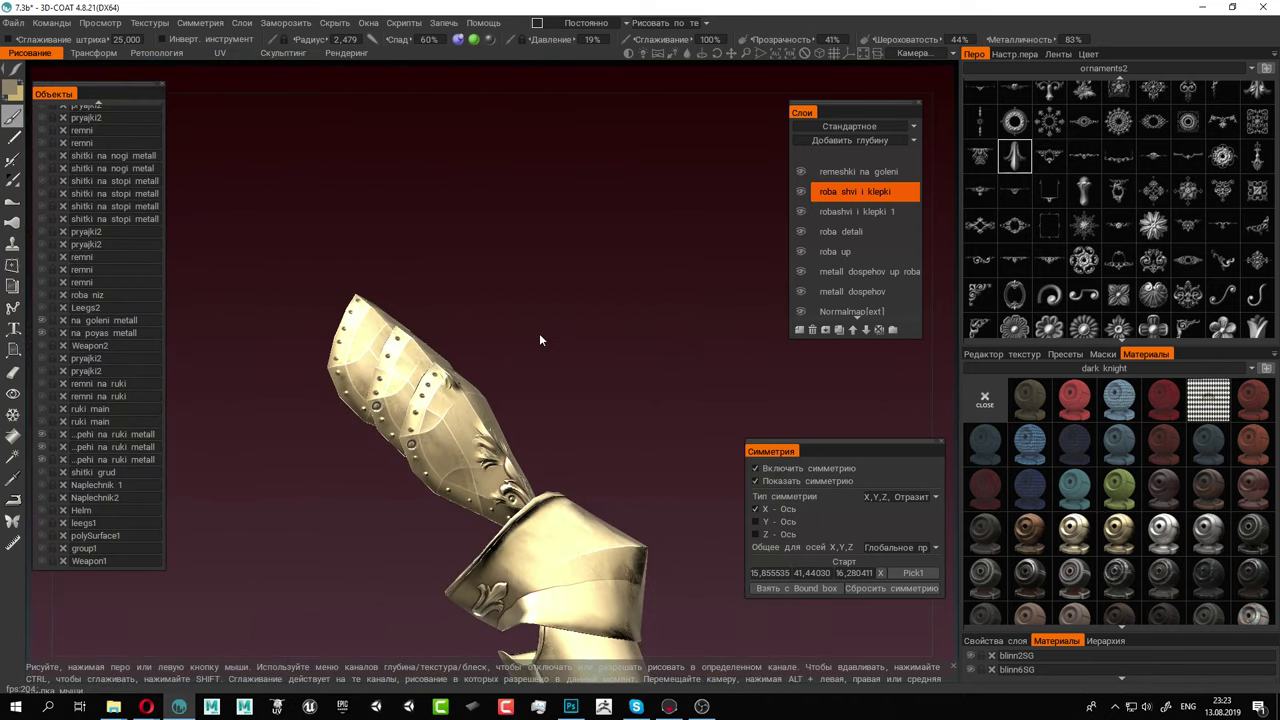
right_click_drag(367, 413, 590, 508, "alt")
middle_click_drag(463, 470, 664, 447, "alt")
right_click_drag(401, 413, 546, 466, "alt")
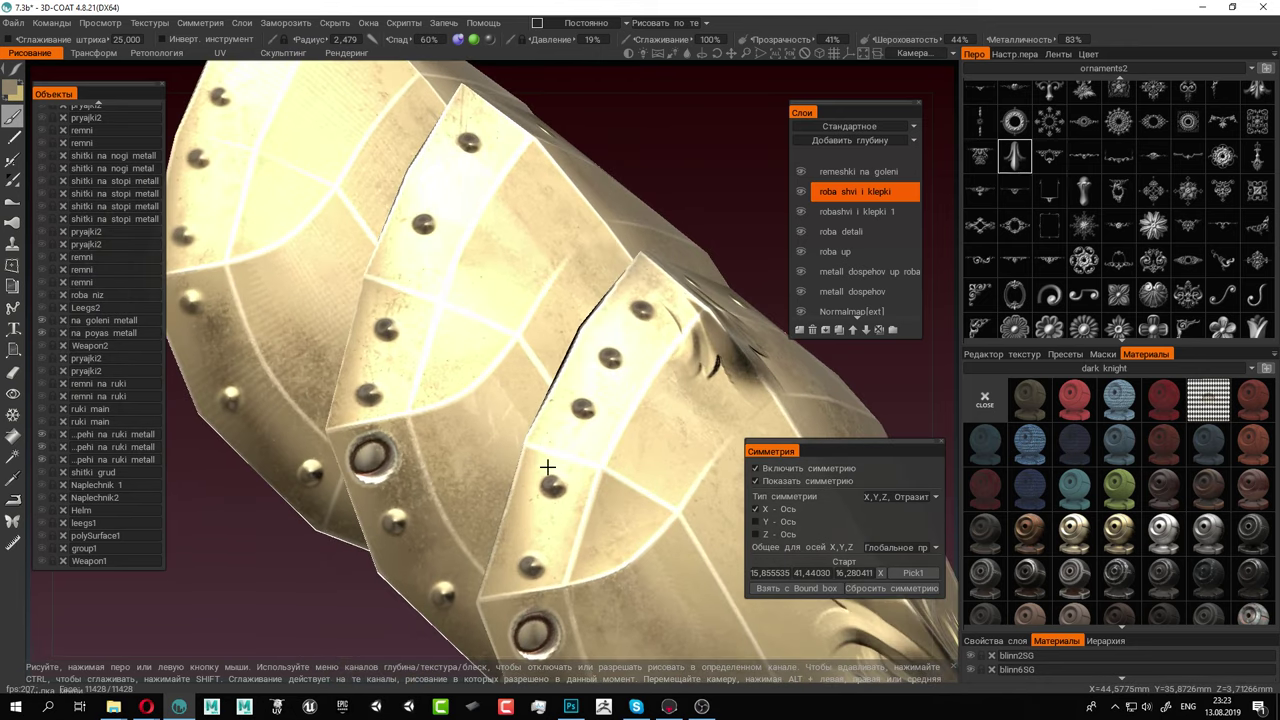
left_click_drag(546, 464, 536, 423, "alt")
right_click_drag(530, 428, 563, 446, "alt")
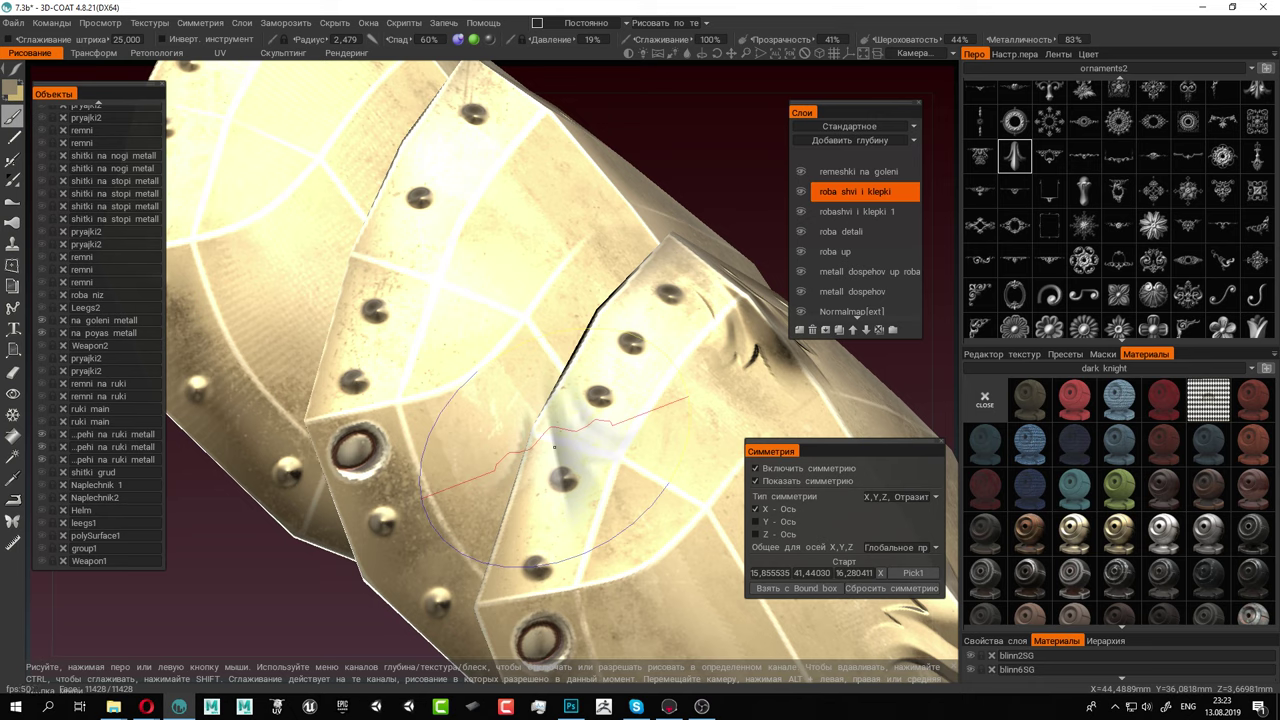
Paint a smooth rim around the large side rivet of the middle shoulder plate with the soft round brush at about radius 0.184
key("ctrl+z")
scroll(1017, 224, "up", 1)
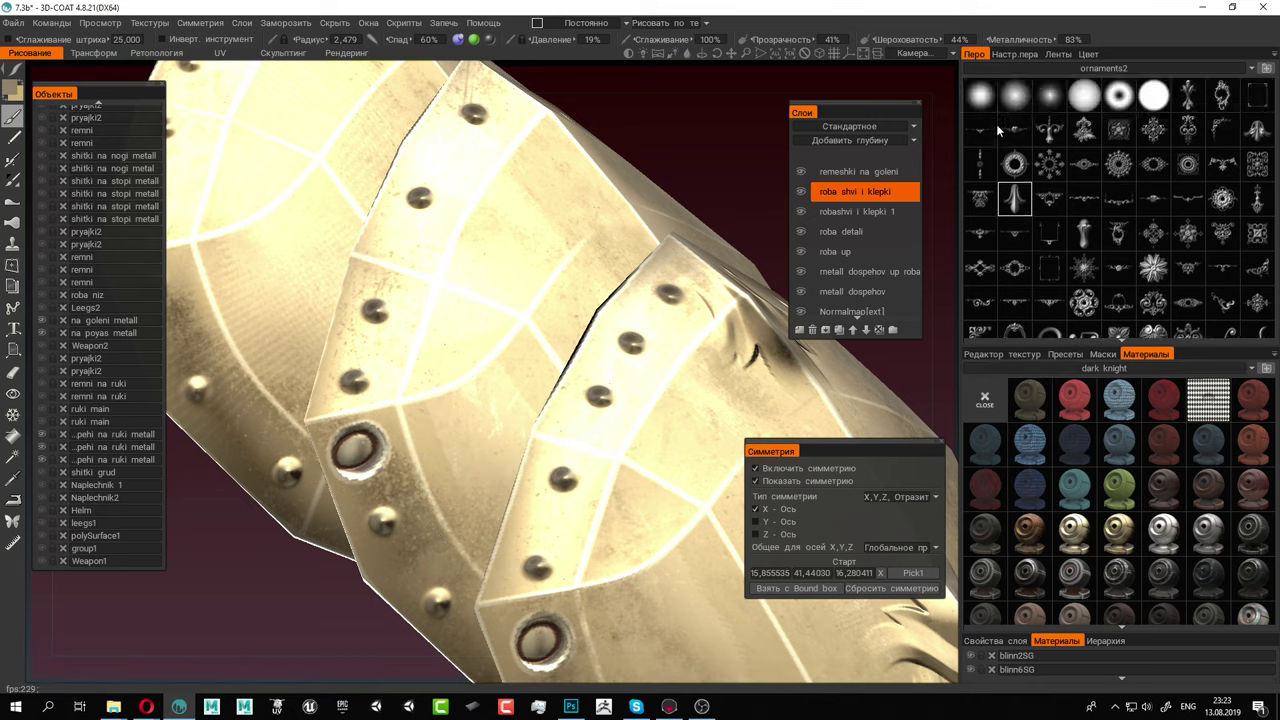
left_click(983, 96)
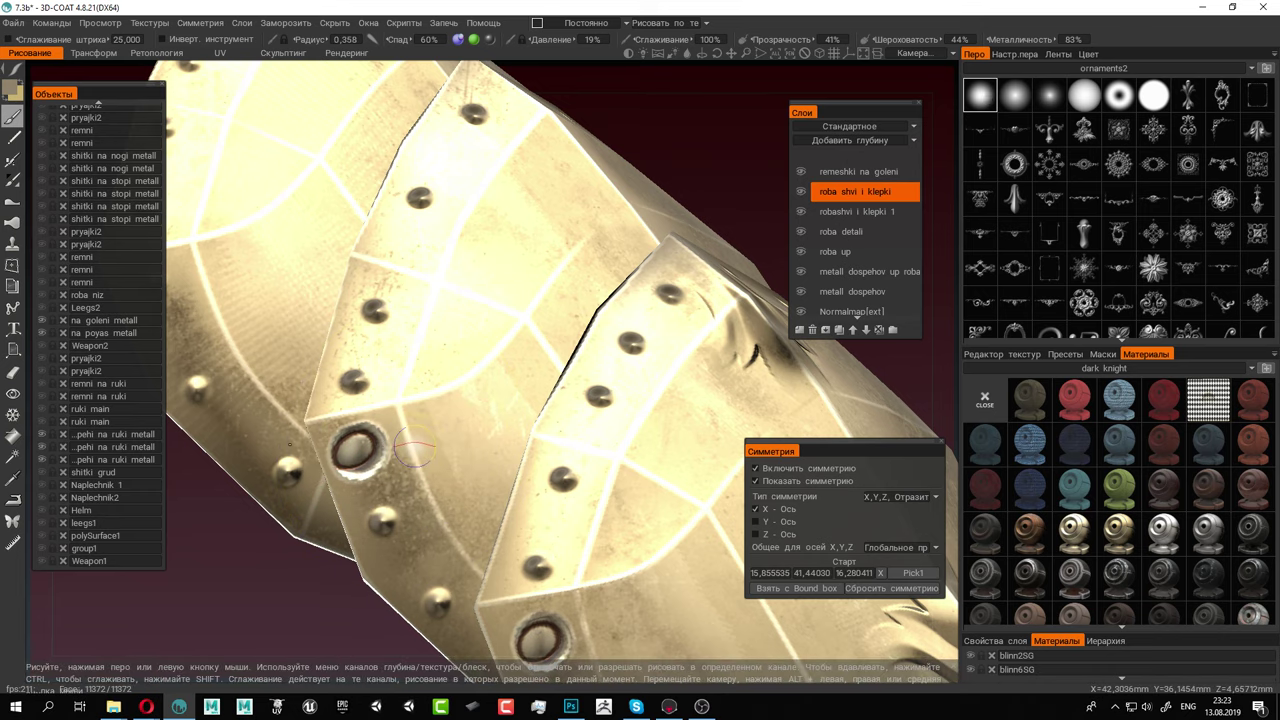
middle_click_drag(488, 461, 611, 420, "alt")
right_click_drag(604, 422, 659, 438, "alt")
middle_click_drag(518, 411, 596, 430, "alt")
right_click_drag(596, 430, 599, 434, "alt")
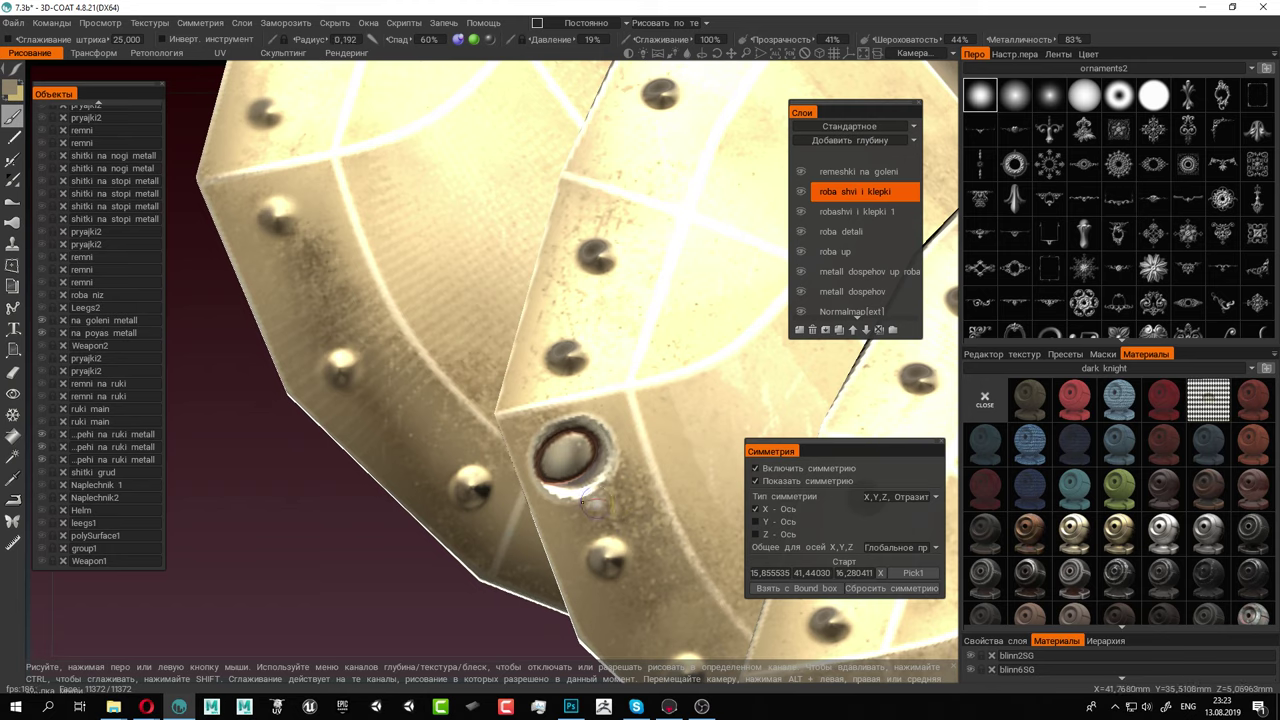
mouse_move(556, 500)
left_mouse_down()
mouse_move(620, 482)
mouse_move(626, 455)
mouse_move(605, 425)
mouse_move(553, 422)
mouse_move(542, 484)
left_mouse_up()
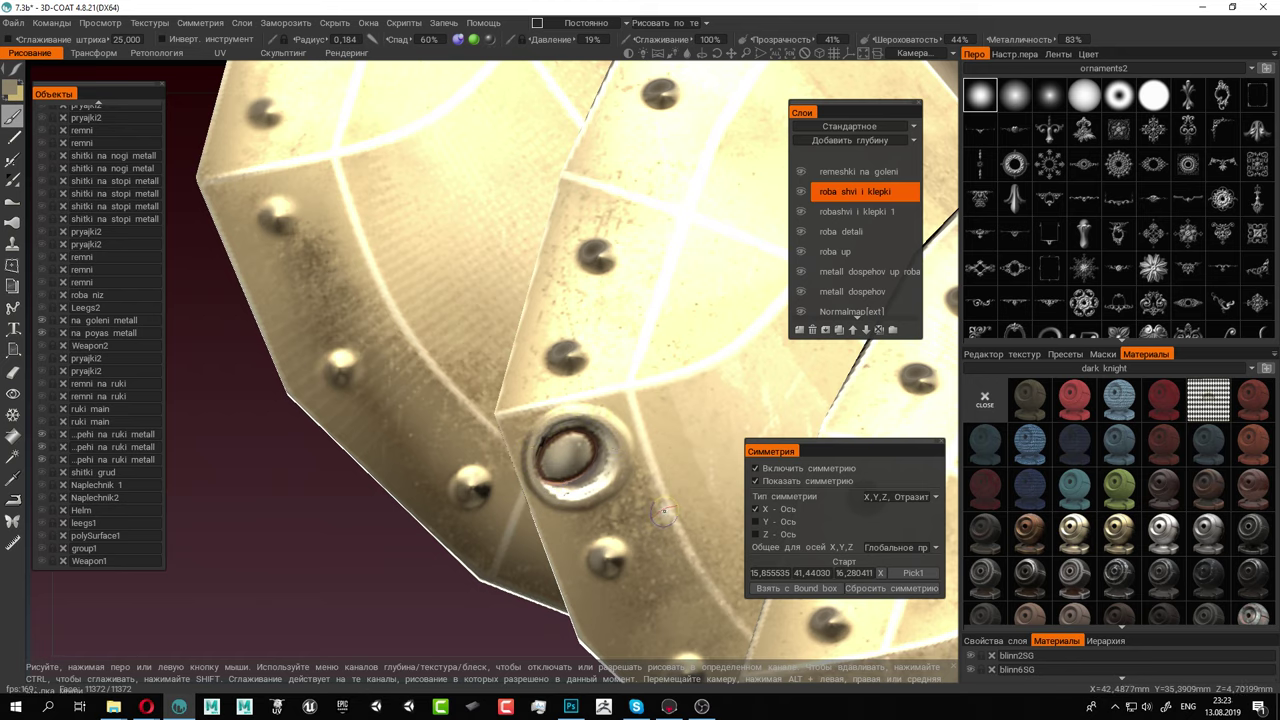
Paint the same smooth rim around the outermost shoulder plate's large side rivet at radius 0.184
right_click_drag(664, 514, 597, 457, "alt")
middle_click_drag(597, 457, 480, 320, "alt")
left_click_drag(649, 423, 551, 371, "alt")
right_click_drag(551, 371, 651, 500, "alt")
mouse_move(651, 500)
middle_mouse_down("alt")
mouse_move(522, 404)
mouse_move(540, 455)
middle_mouse_up("alt")
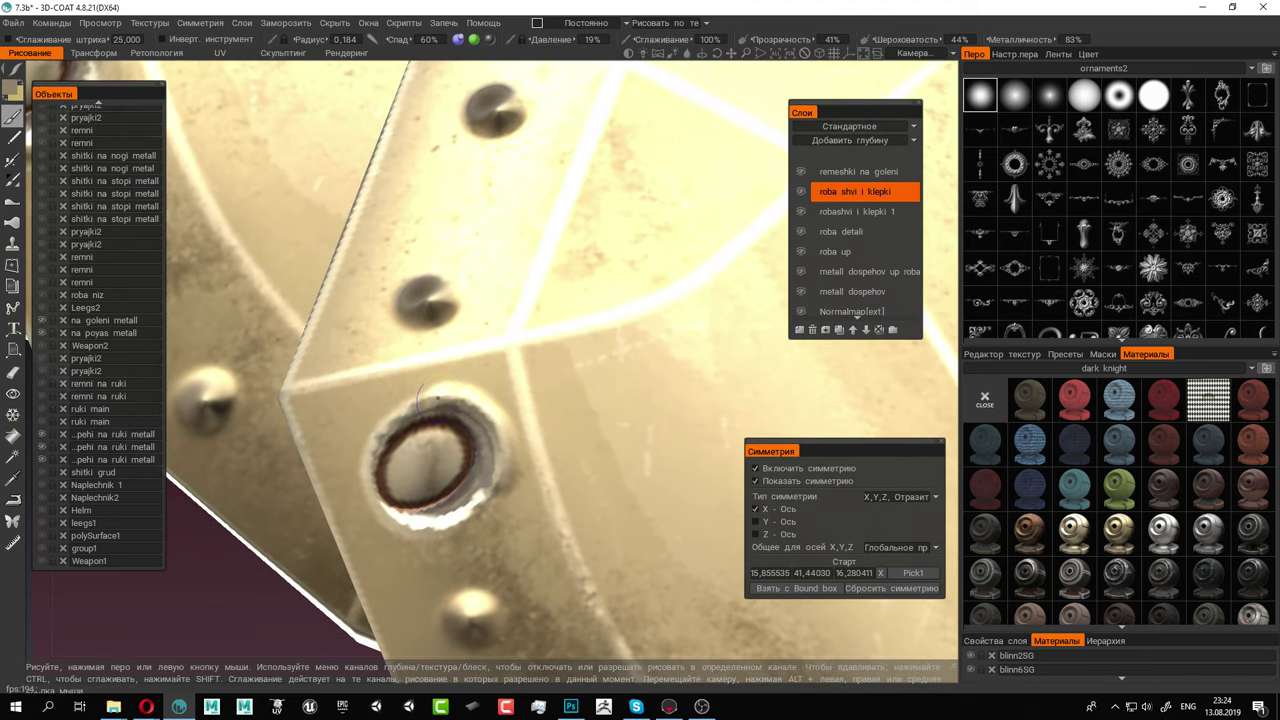
mouse_move(421, 396)
left_mouse_down()
mouse_move(374, 438)
mouse_move(364, 482)
mouse_move(386, 518)
mouse_move(430, 523)
left_mouse_up()
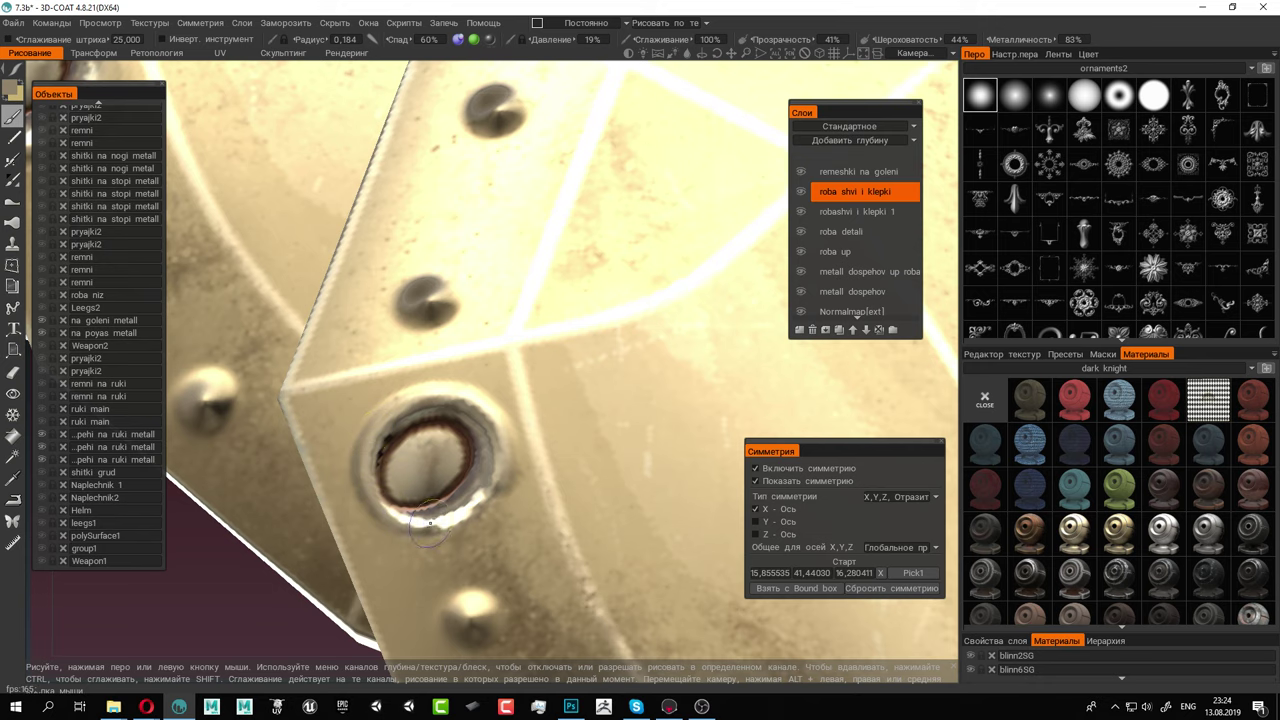
right_click_drag(556, 514, 403, 420, "alt")
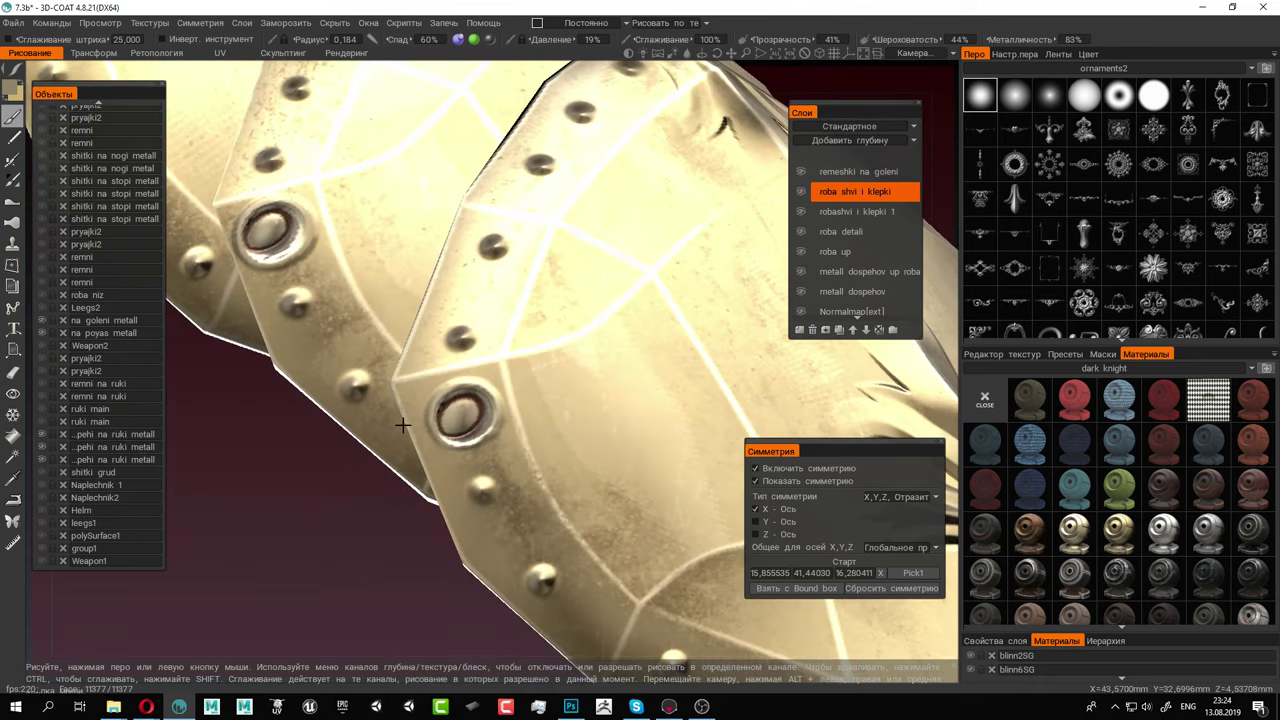
Smooth the rims around the large rivets on the opposite side of the shoulder plates at radius 0.184
left_click_drag(403, 420, 480, 438, "alt")
right_click_drag(480, 438, 403, 406, "alt")
left_click_drag(403, 406, 497, 405, "alt")
mouse_move(498, 405)
middle_mouse_down()
mouse_move(457, 414)
mouse_move(366, 374)
mouse_move(471, 427)
mouse_move(480, 414)
mouse_move(329, 431)
mouse_move(307, 333)
mouse_move(446, 391)
mouse_move(437, 363)
mouse_move(450, 373)
mouse_move(449, 417)
mouse_move(520, 434)
mouse_move(554, 351)
mouse_move(443, 517)
mouse_move(491, 486)
mouse_move(457, 491)
mouse_move(486, 387)
middle_mouse_up()
mouse_move(484, 388)
left_mouse_down()
mouse_move(410, 352)
mouse_move(362, 412)
mouse_move(388, 495)
mouse_move(470, 502)
mouse_move(505, 443)
mouse_move(488, 402)
mouse_move(531, 434)
left_mouse_up()
right_click_drag(531, 434, 486, 408, "alt")
middle_click_drag(486, 408, 413, 386)
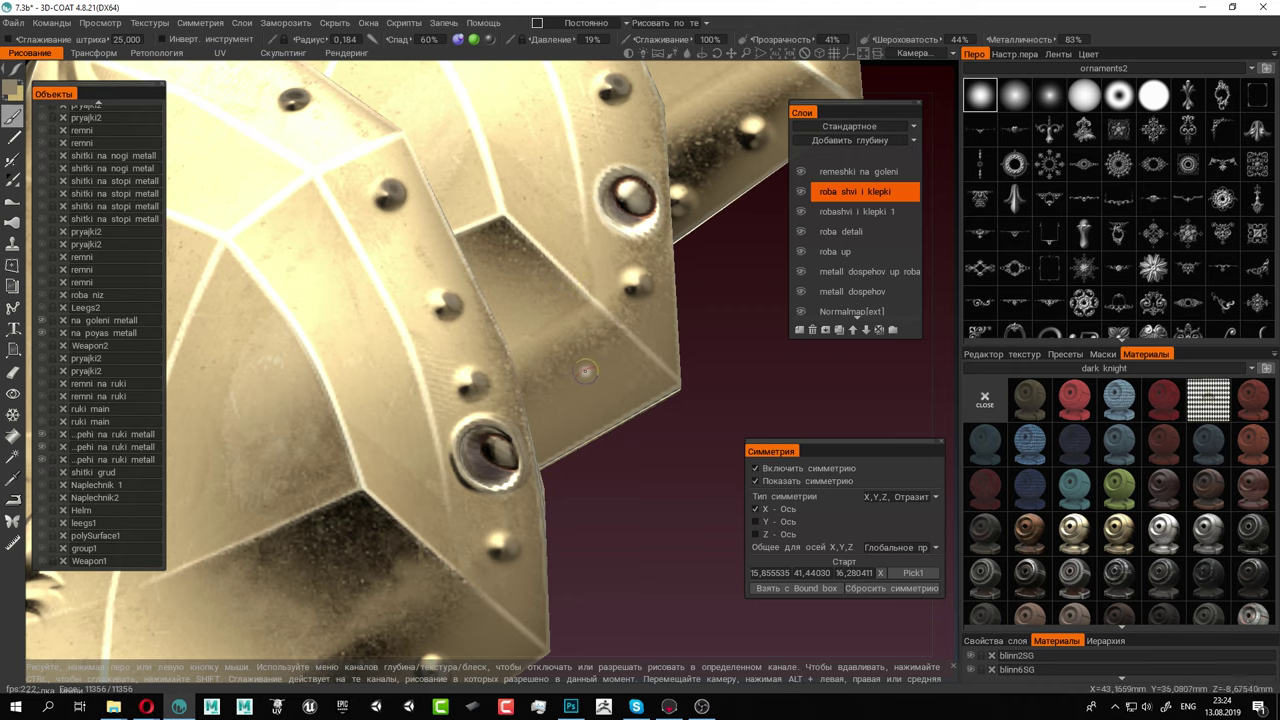
Stamp rivets on the fleur-de-lis's central petal and side curl centres, using radius 0.306 for the central one
mouse_move(585, 375)
right_mouse_down()
mouse_move(601, 377)
mouse_move(553, 317)
right_mouse_up()
left_click(586, 372)
left_click_drag(553, 316, 645, 281, "alt")
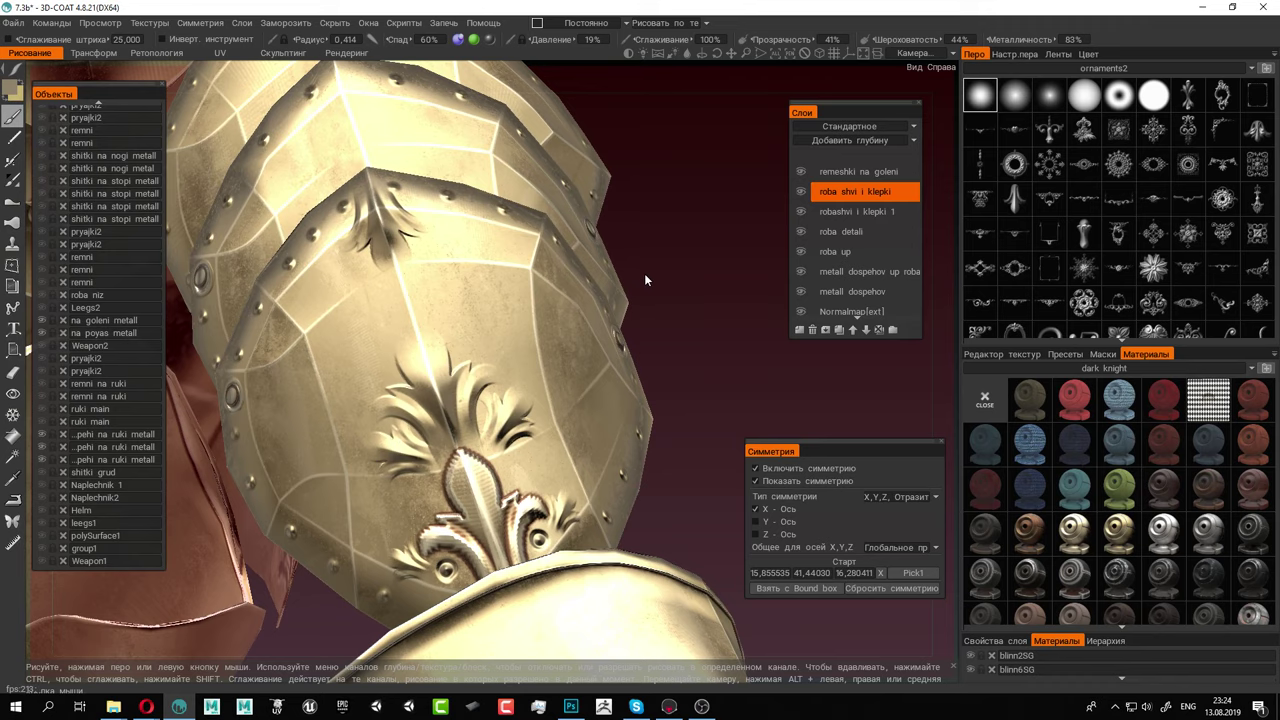
left_click_drag(488, 243, 454, 284, "alt")
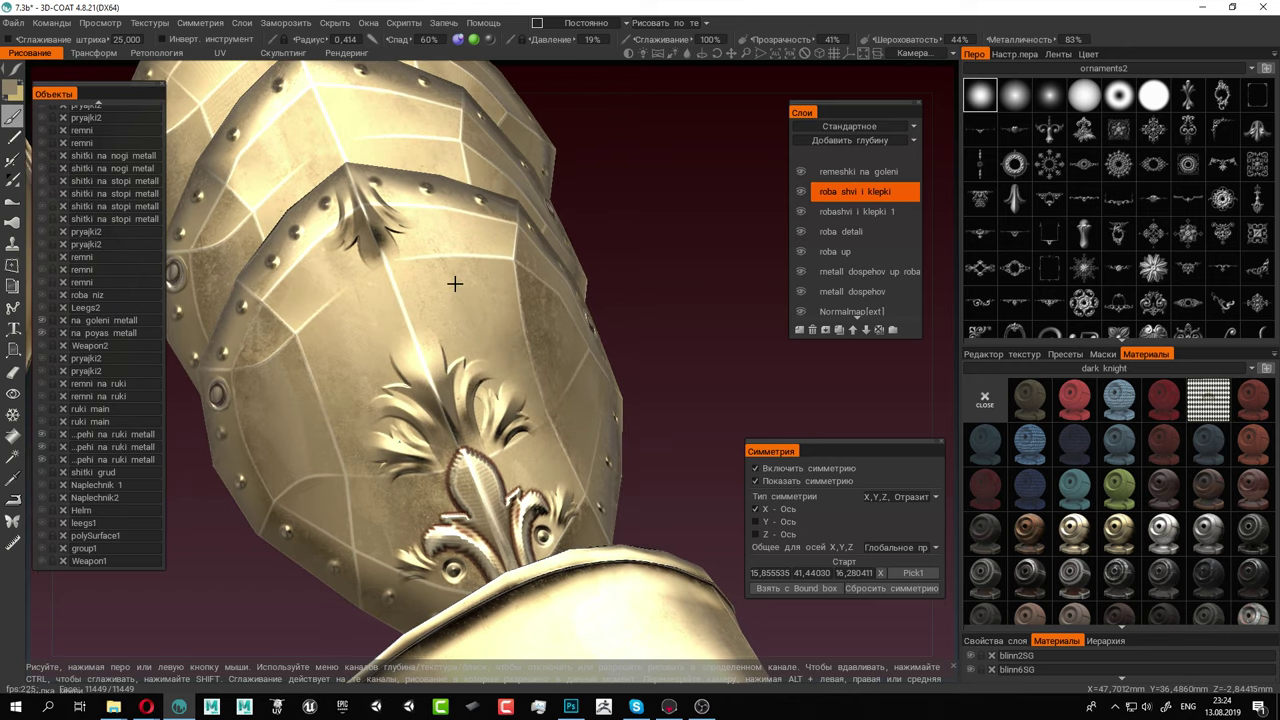
left_click_drag(478, 340, 460, 300, "alt")
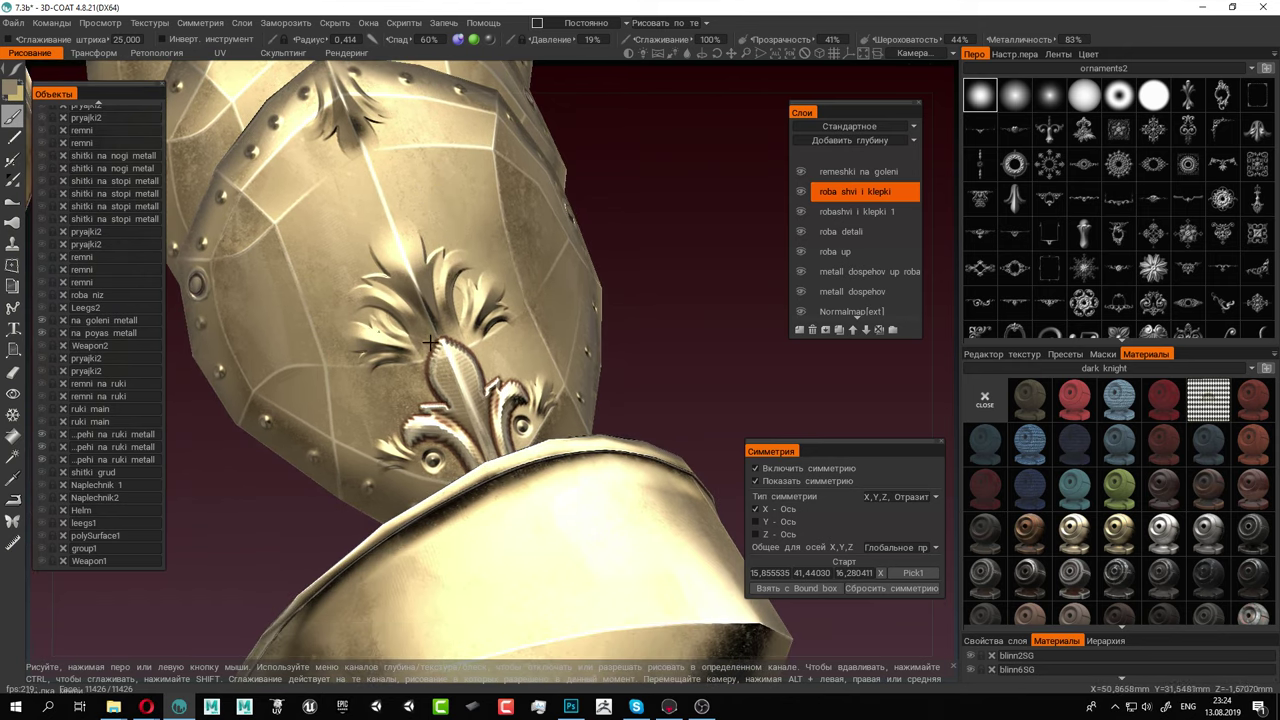
right_click_drag(460, 300, 485, 377, "alt")
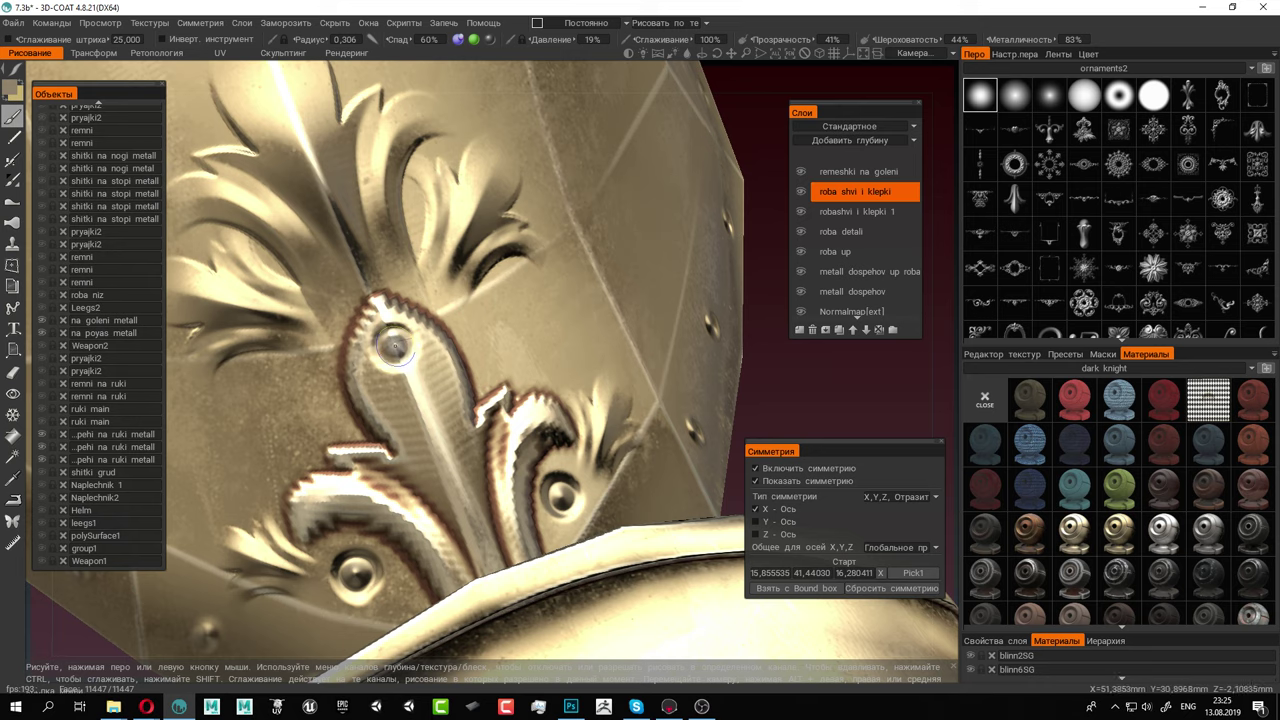
right_click_drag(575, 357, 381, 297, "alt")
left_click_drag(425, 284, 527, 262, "alt")
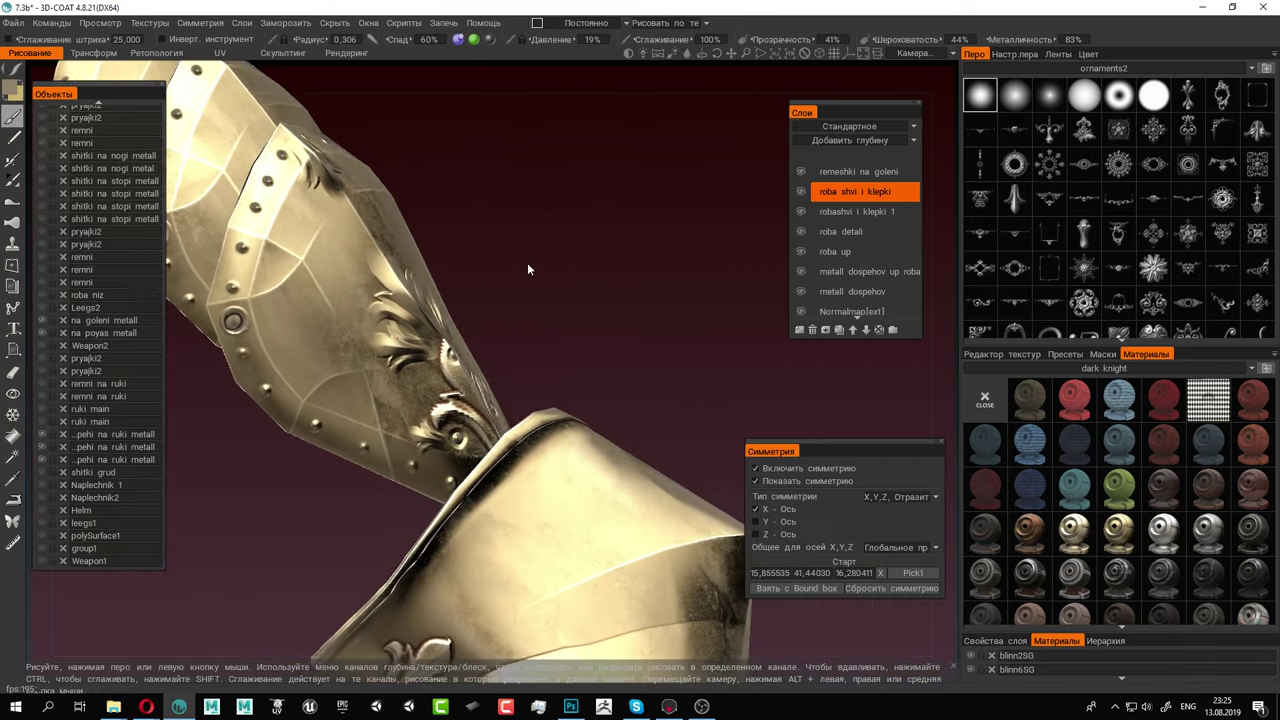
Stamp a diagonal row of four rivets at radius 0.306 from the inner seam corner to the outermost plate's central ridge
middle_click_drag(390, 248, 448, 330, "alt")
left_click_drag(448, 330, 366, 349, "alt")
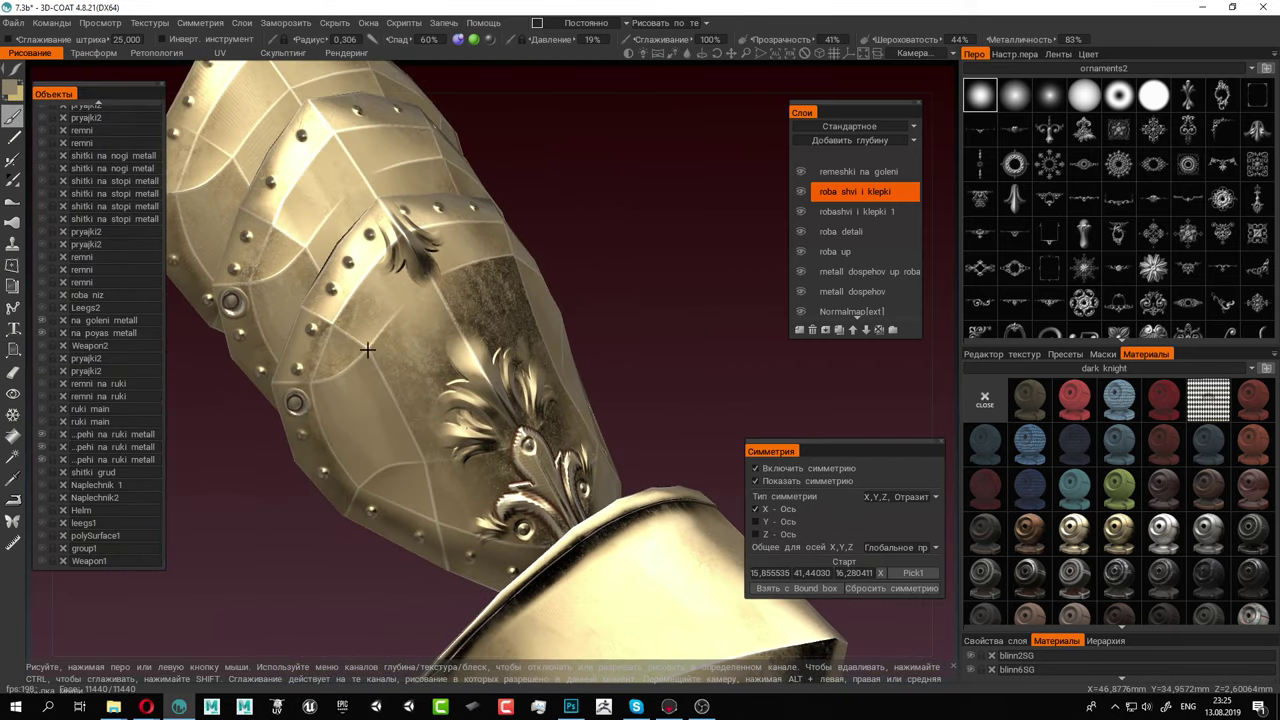
right_click_drag(366, 349, 521, 393, "alt")
middle_click_drag(520, 393, 410, 345)
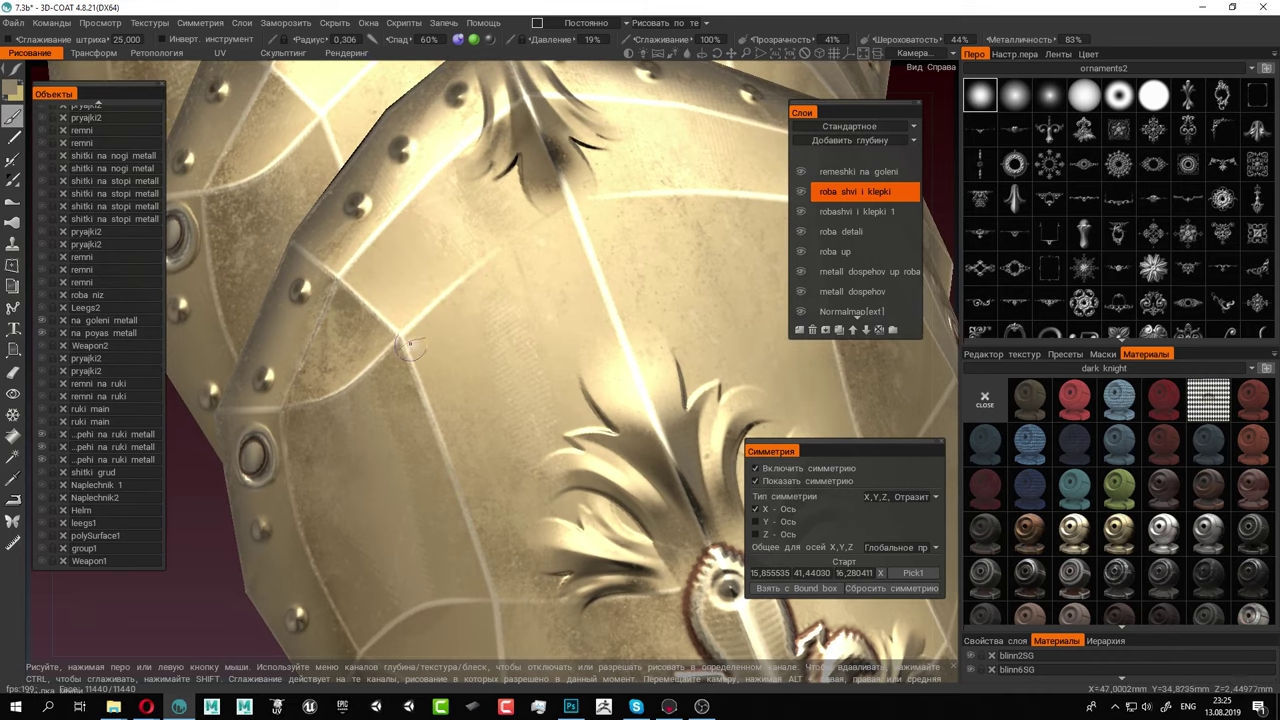
left_click(414, 344)
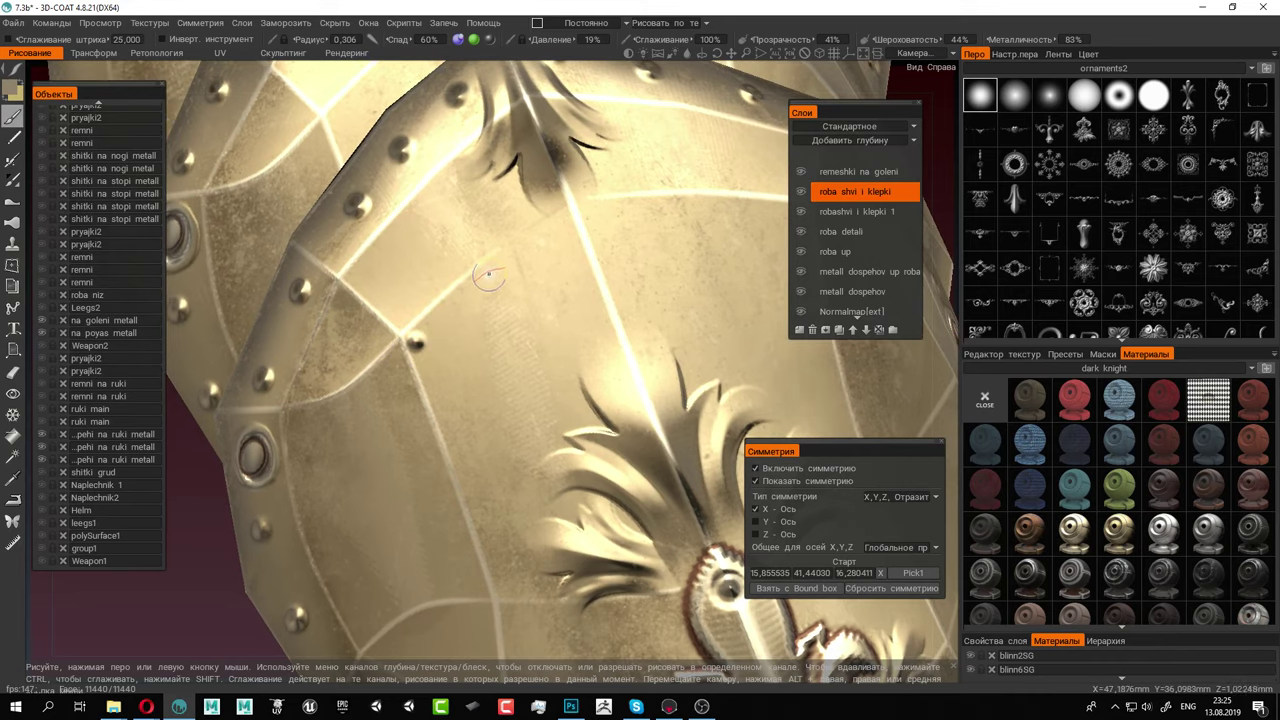
left_click(490, 276)
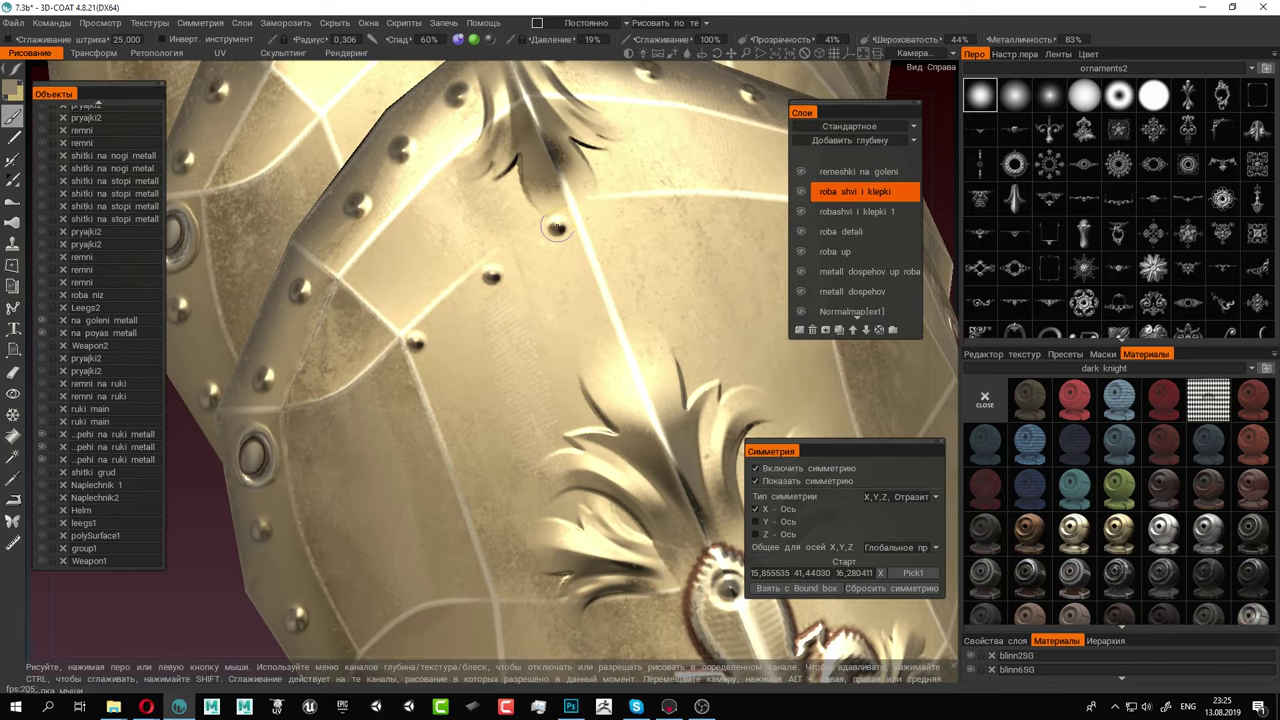
left_click(474, 290)
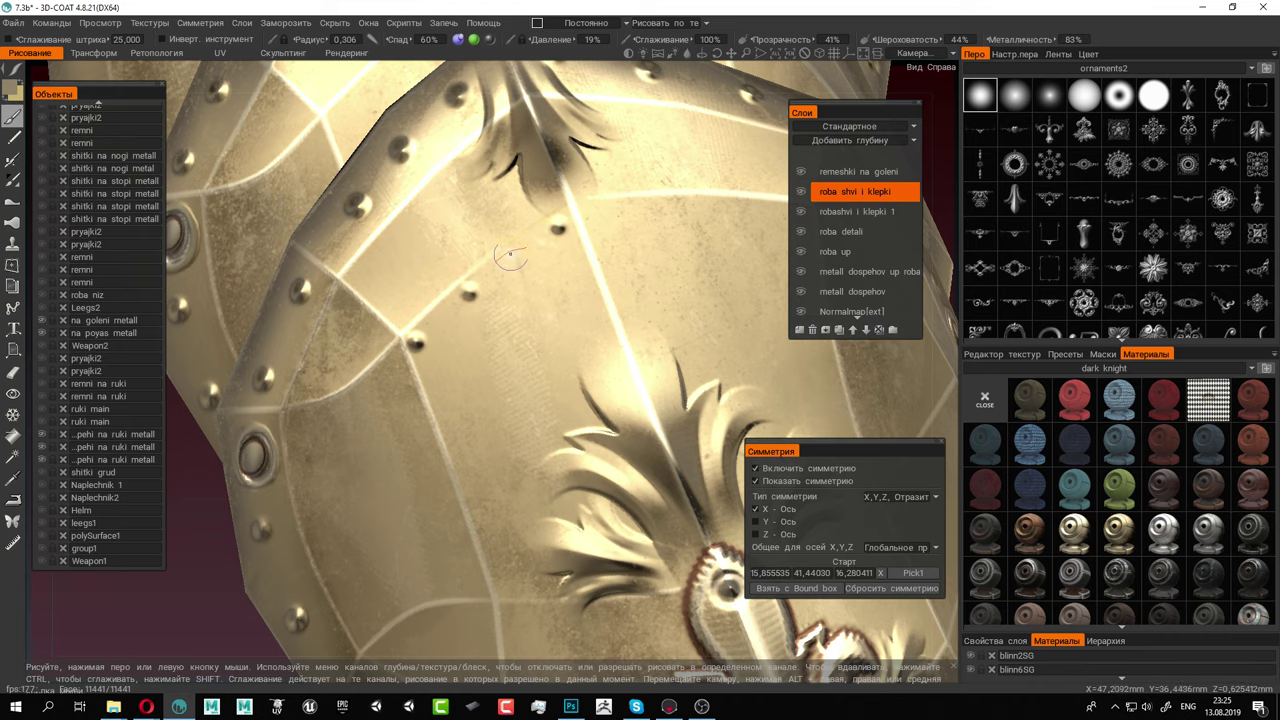
left_click(513, 256)
Continue the rivets down along the plate's long side seam with three more at radius 0.306
middle_click_drag(548, 336, 447, 228, "alt")
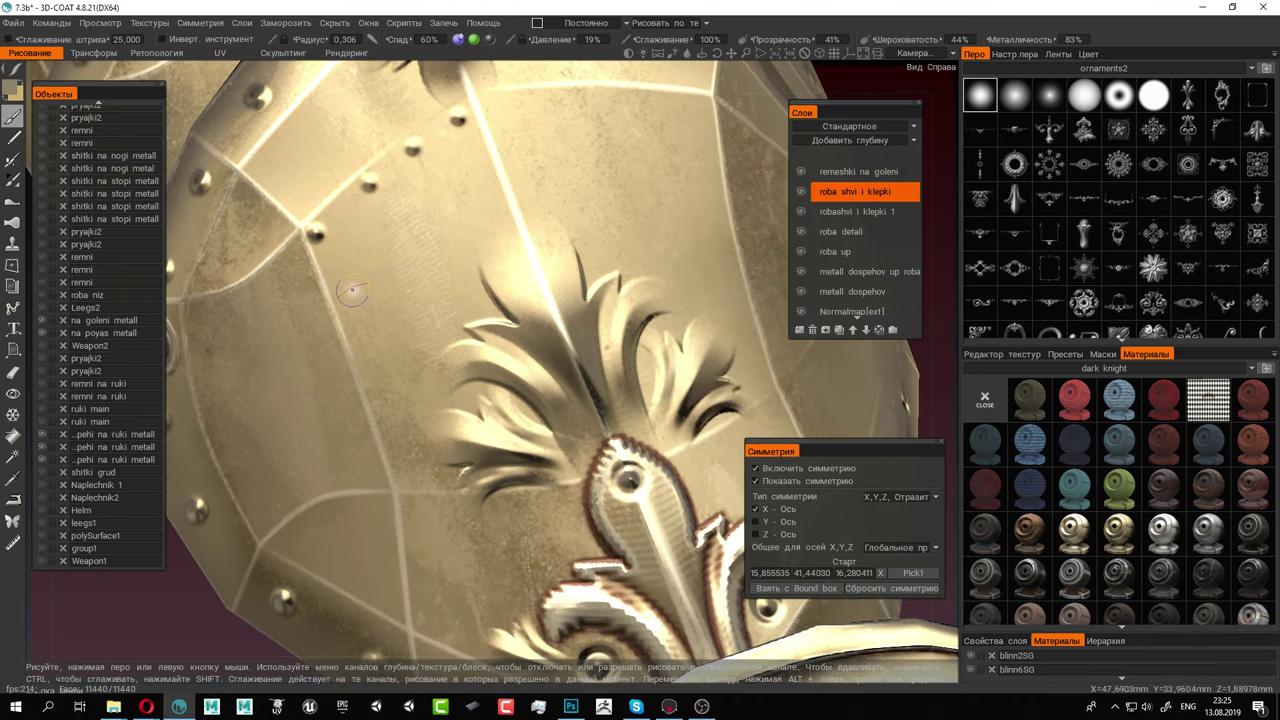
left_click(345, 297)
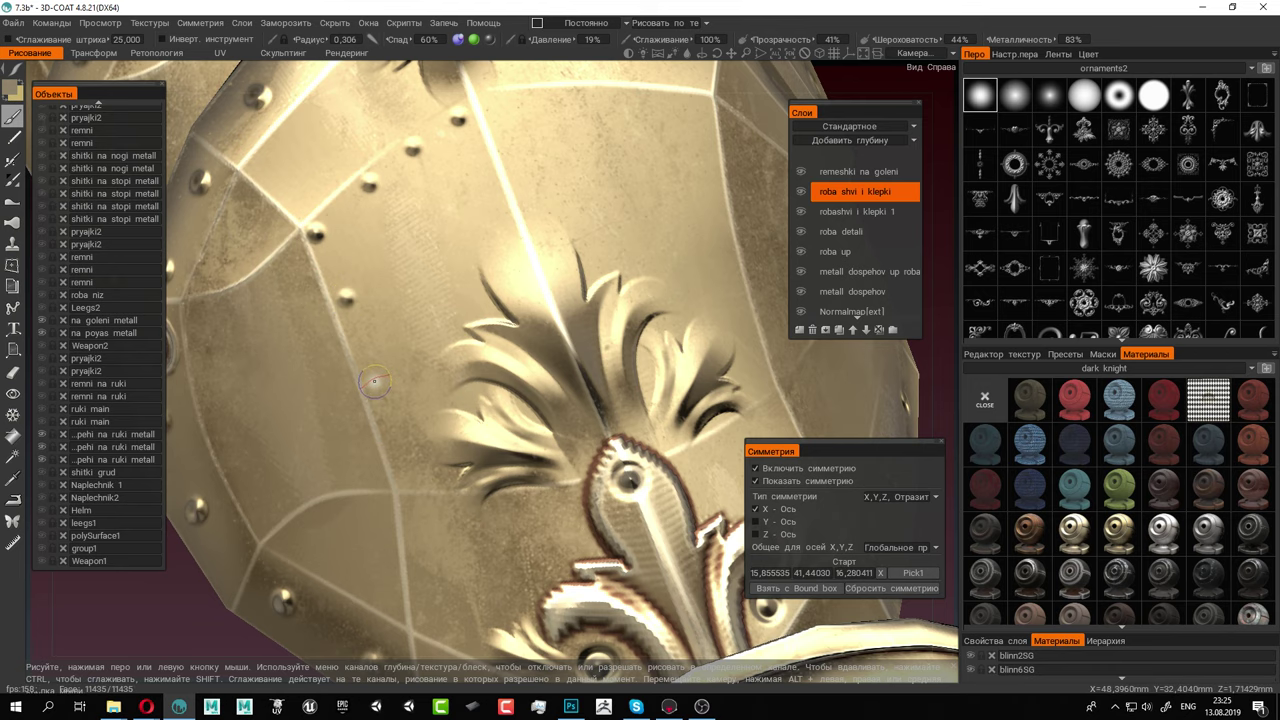
left_click(374, 381)
middle_click_drag(415, 465, 393, 405, "alt")
left_click(382, 407)
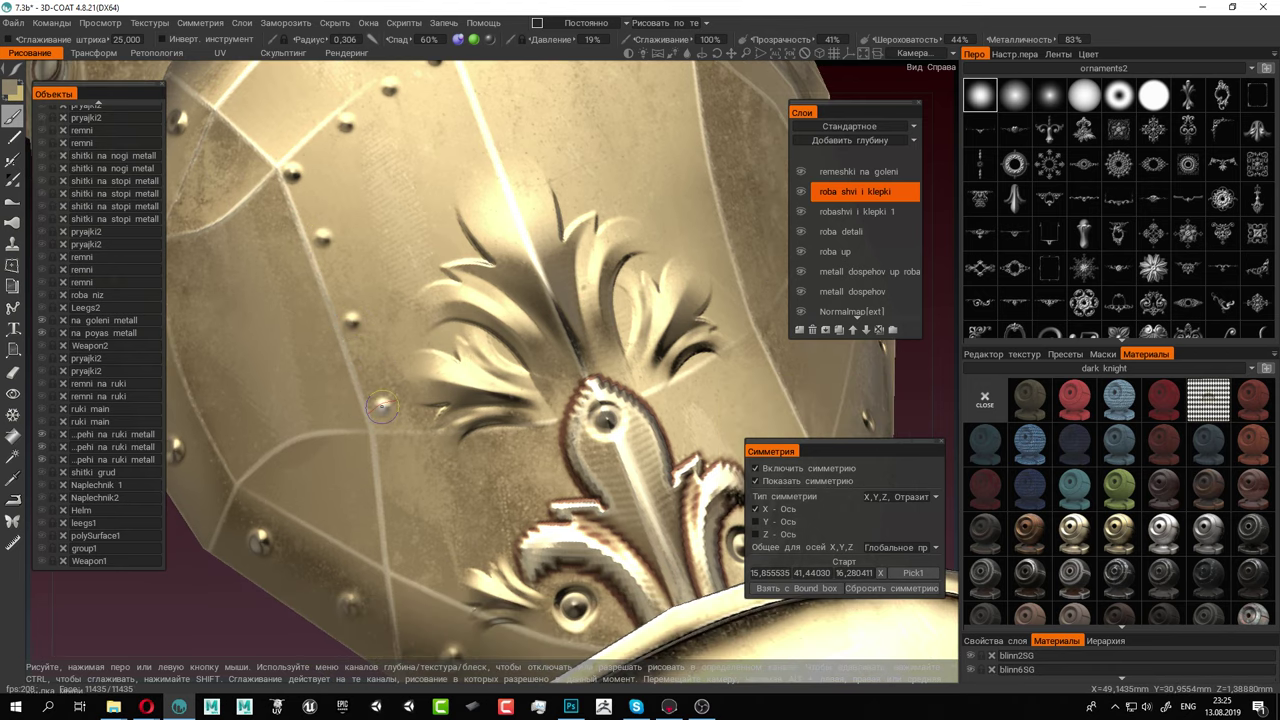
Stamp two rivets at radius 0.306 beside the central ridge, between the tip ornament and the flared ornaments
left_click_drag(494, 209, 430, 200, "alt")
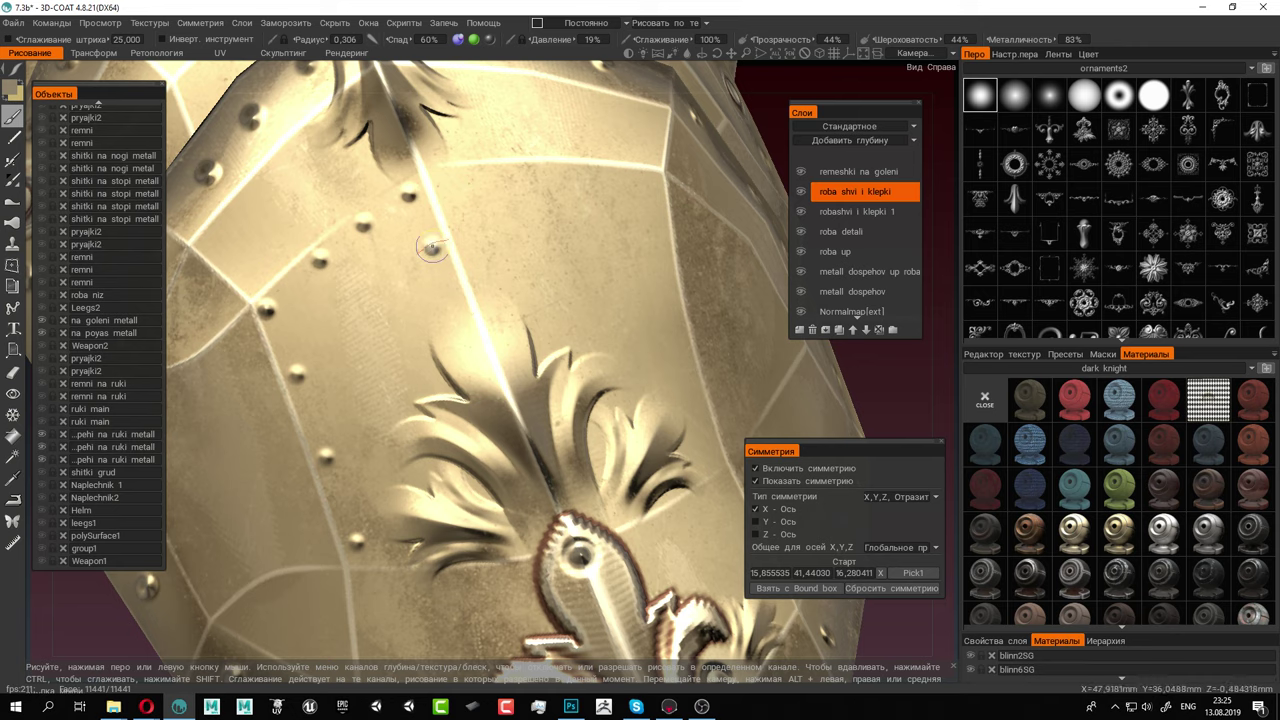
left_click_drag(455, 313, 481, 298, "alt")
middle_click_drag(481, 298, 458, 313, "alt")
right_click_drag(458, 313, 643, 380, "alt")
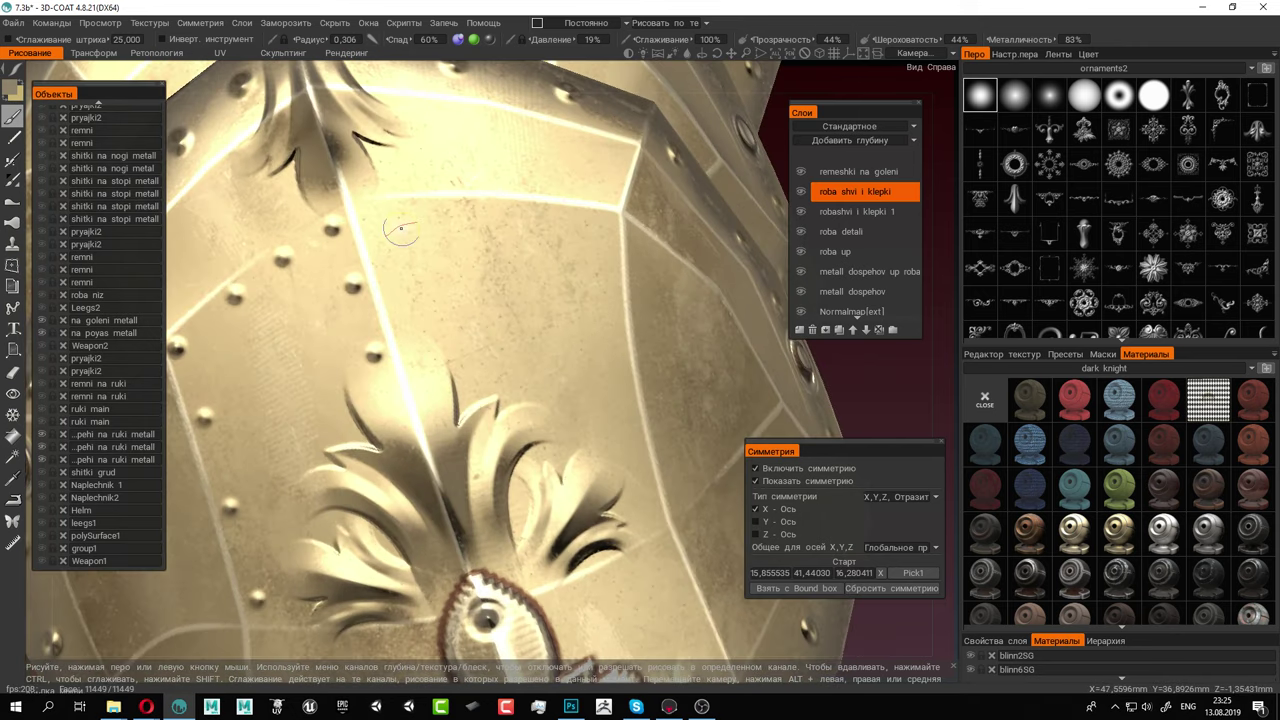
Stamp matching rivets at radius 0.306 along the upper seam, side seam and central ridge of the outermost plate's other half
left_click(455, 212)
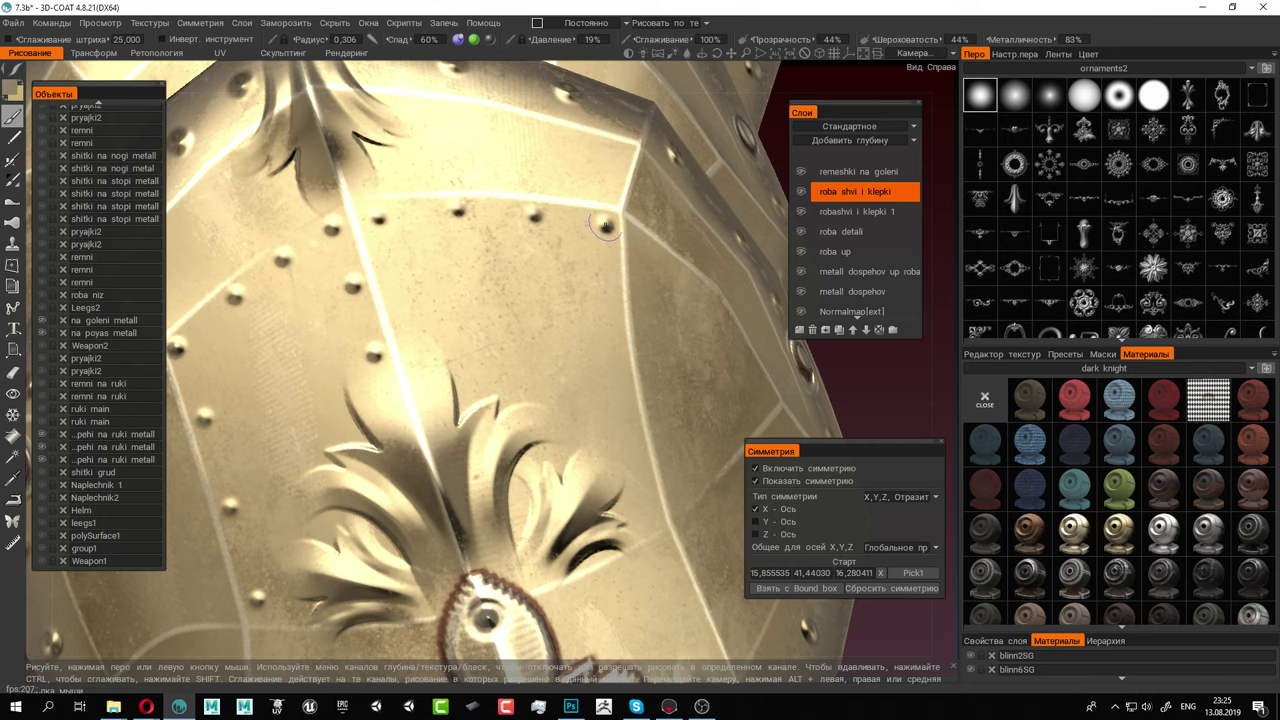
left_click_drag(612, 222, 566, 242, "alt")
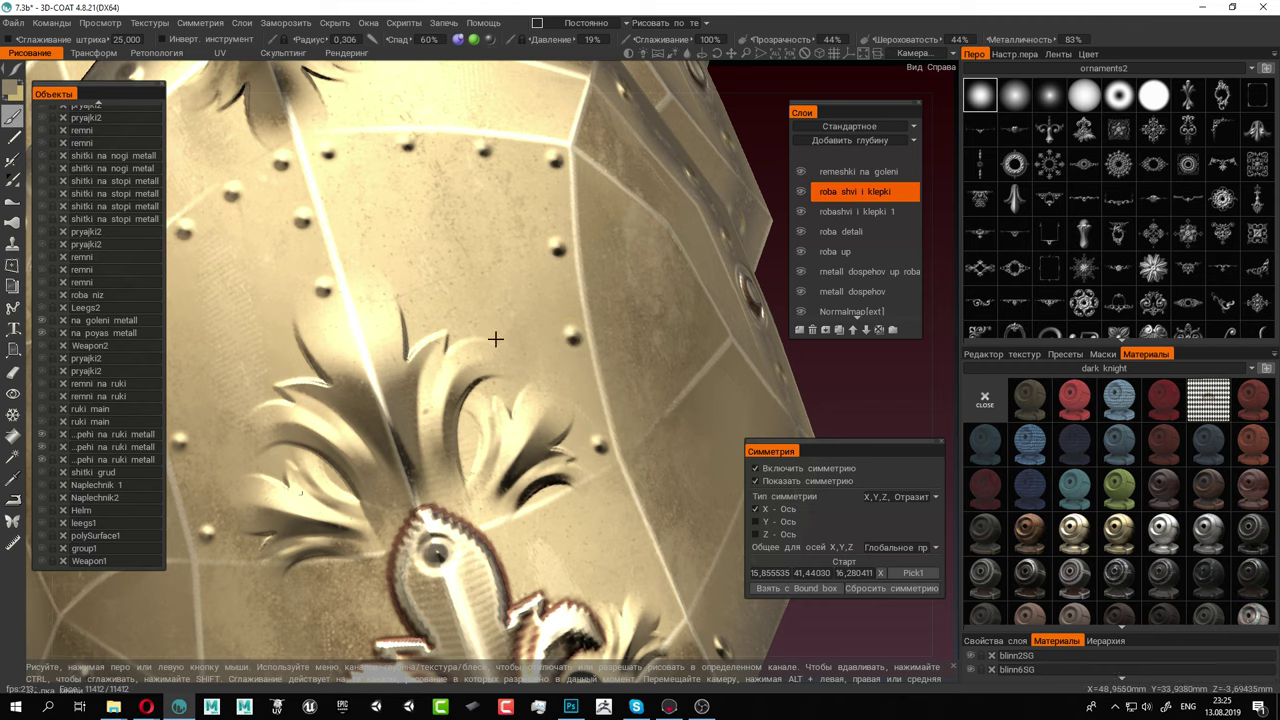
left_click_drag(497, 337, 464, 279, "alt")
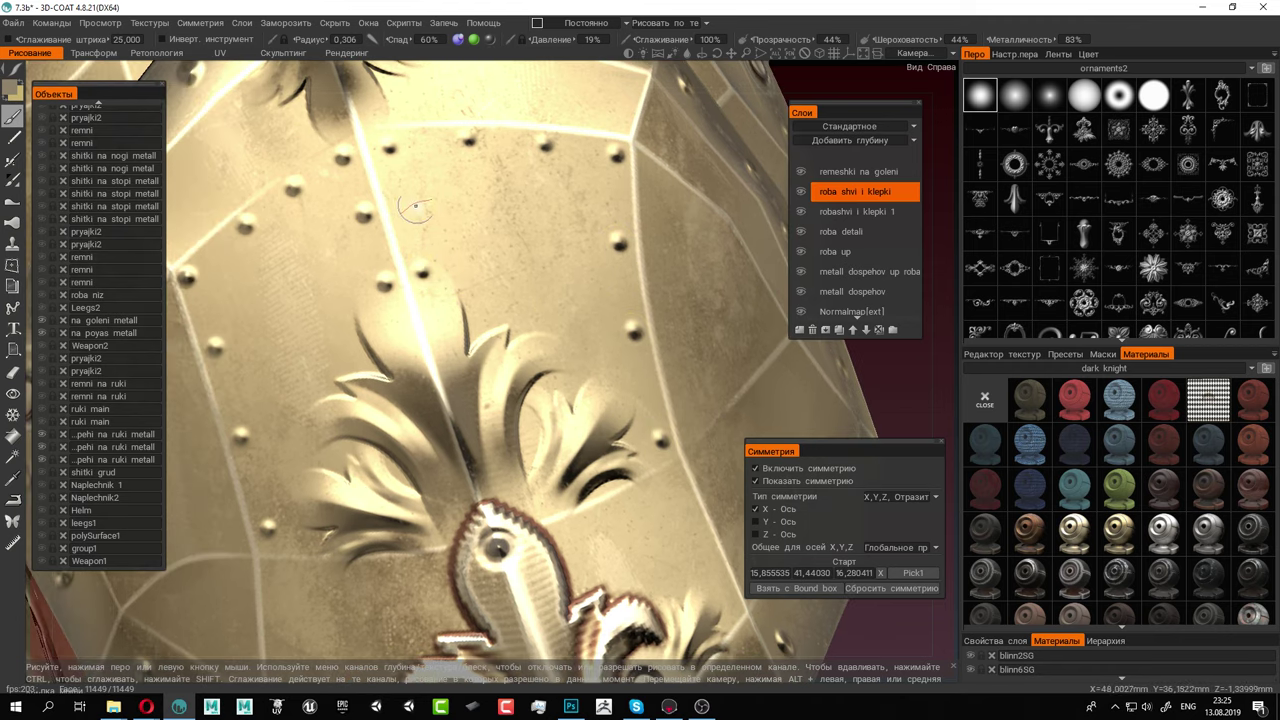
right_click_drag(450, 226, 376, 191, "alt")
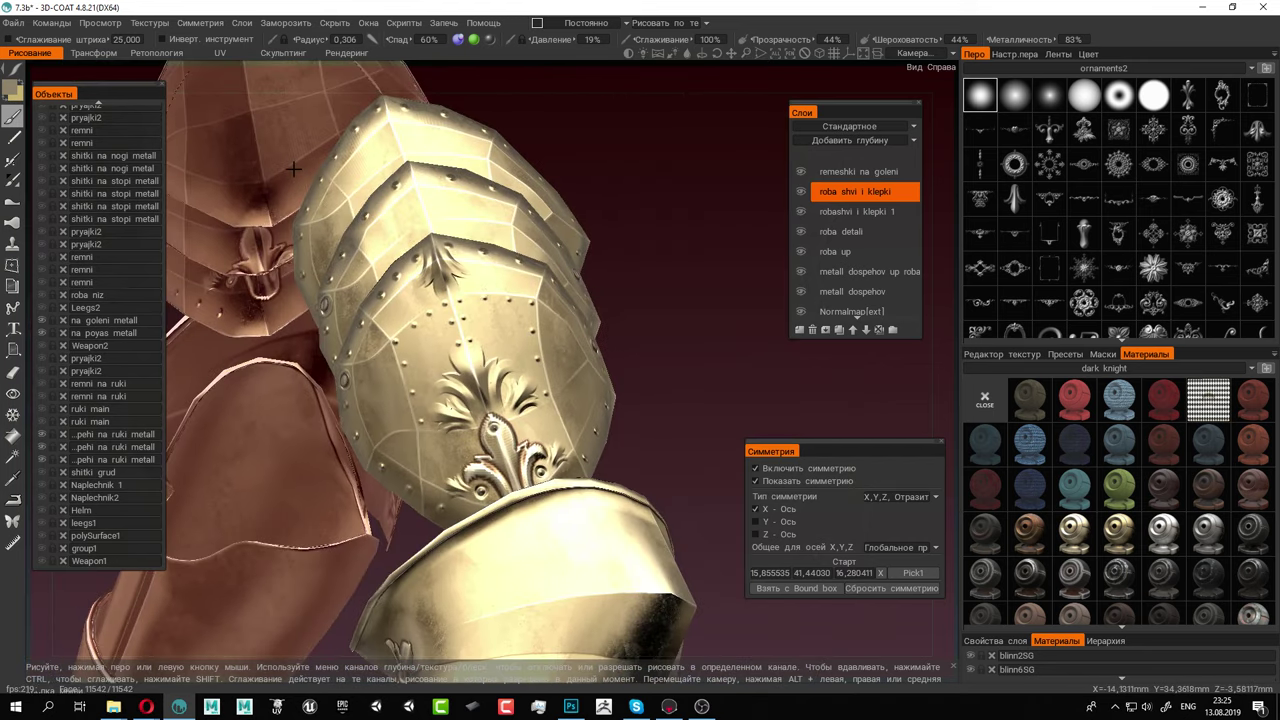
Stamp three more rivets at radius 0.306 down the outermost shoulder plate's side seam, beside the lower ornaments
left_click_drag(294, 169, 486, 212, "alt")
middle_click_drag(428, 398, 410, 250, "alt")
right_click_drag(410, 250, 540, 300, "alt")
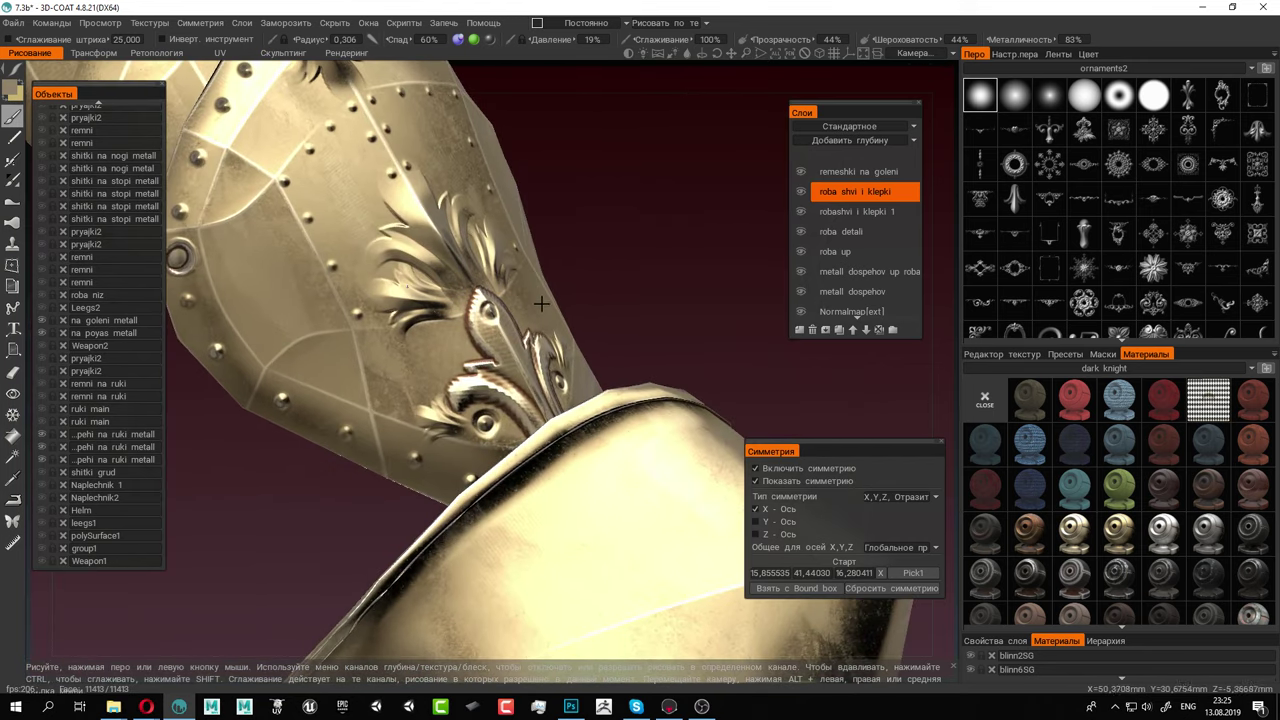
mouse_move(540, 300)
left_mouse_down("alt")
mouse_move(498, 278)
mouse_move(481, 298)
mouse_move(462, 262)
mouse_move(517, 258)
left_mouse_up("alt")
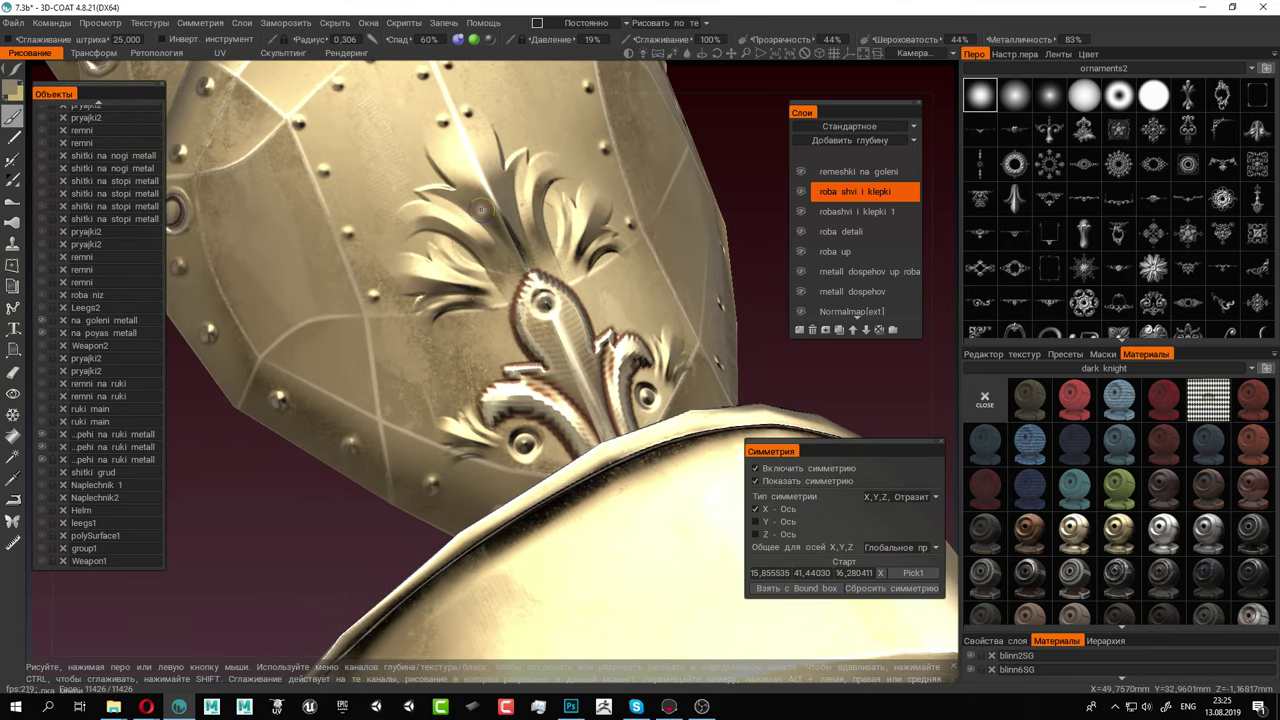
left_click_drag(481, 210, 514, 309, "alt")
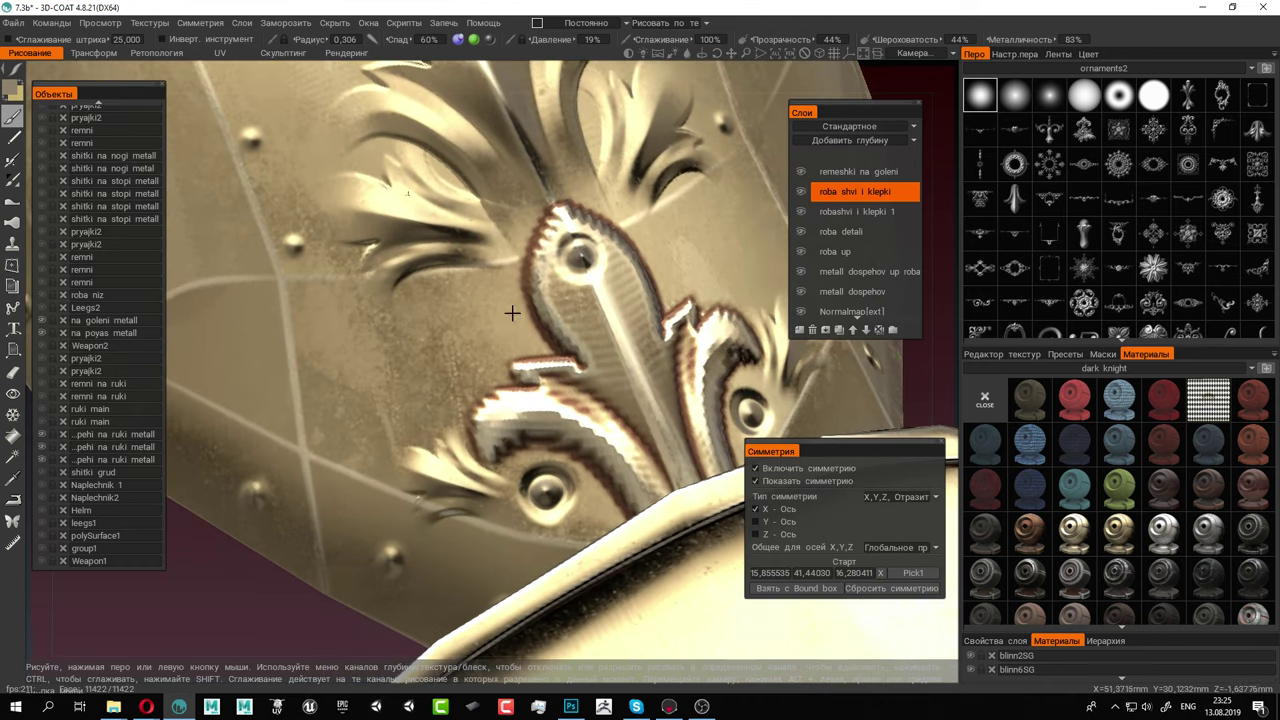
left_click(310, 300)
left_click(317, 364)
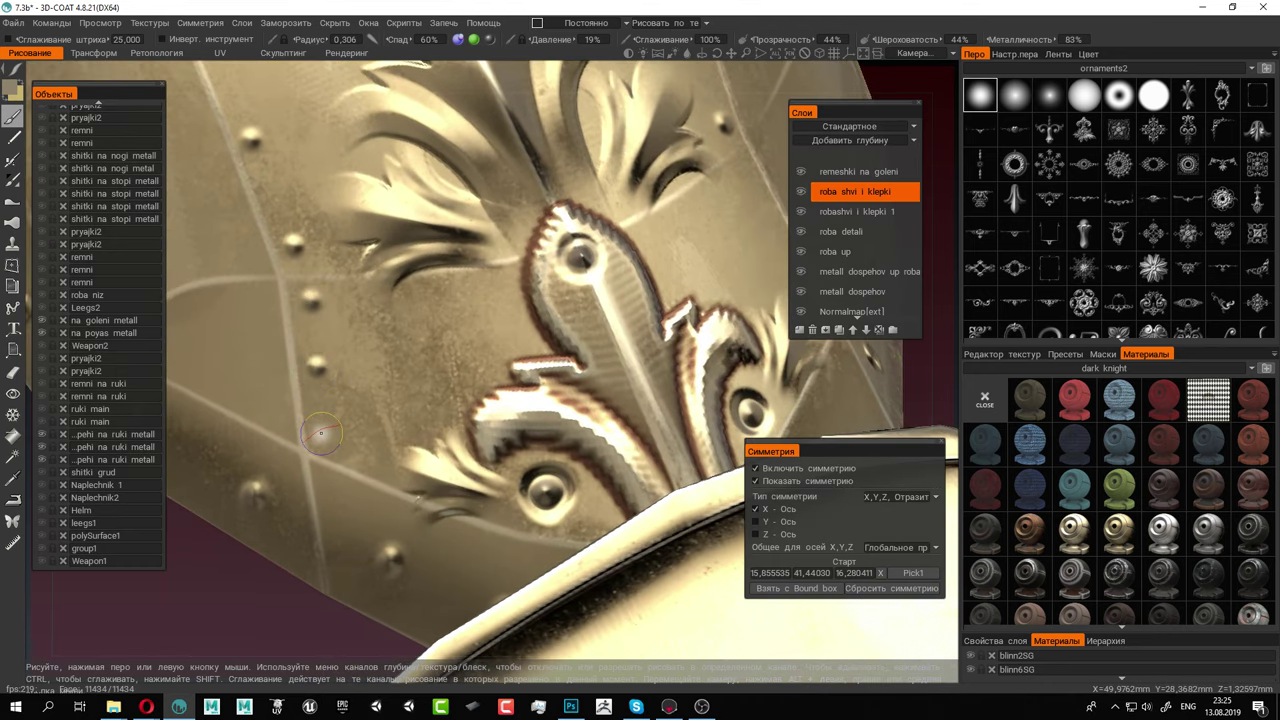
left_click(323, 433)
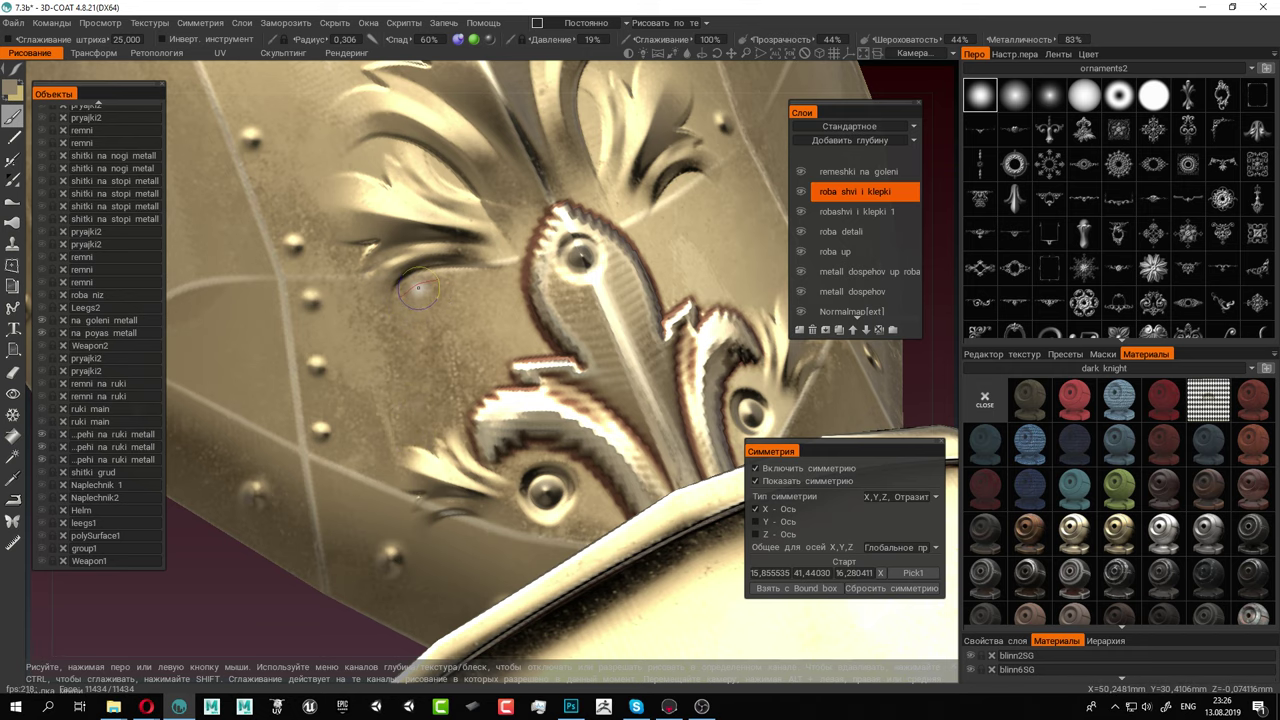
Stamp rivets at radius 0.306 beneath the flared leaf ornaments on the outermost plate, between the side seam and the central ornament
left_click(503, 283)
middle_click_drag(606, 234, 413, 296, "alt")
left_click_drag(517, 297, 510, 292, "alt")
right_click_drag(606, 343, 530, 315, "alt")
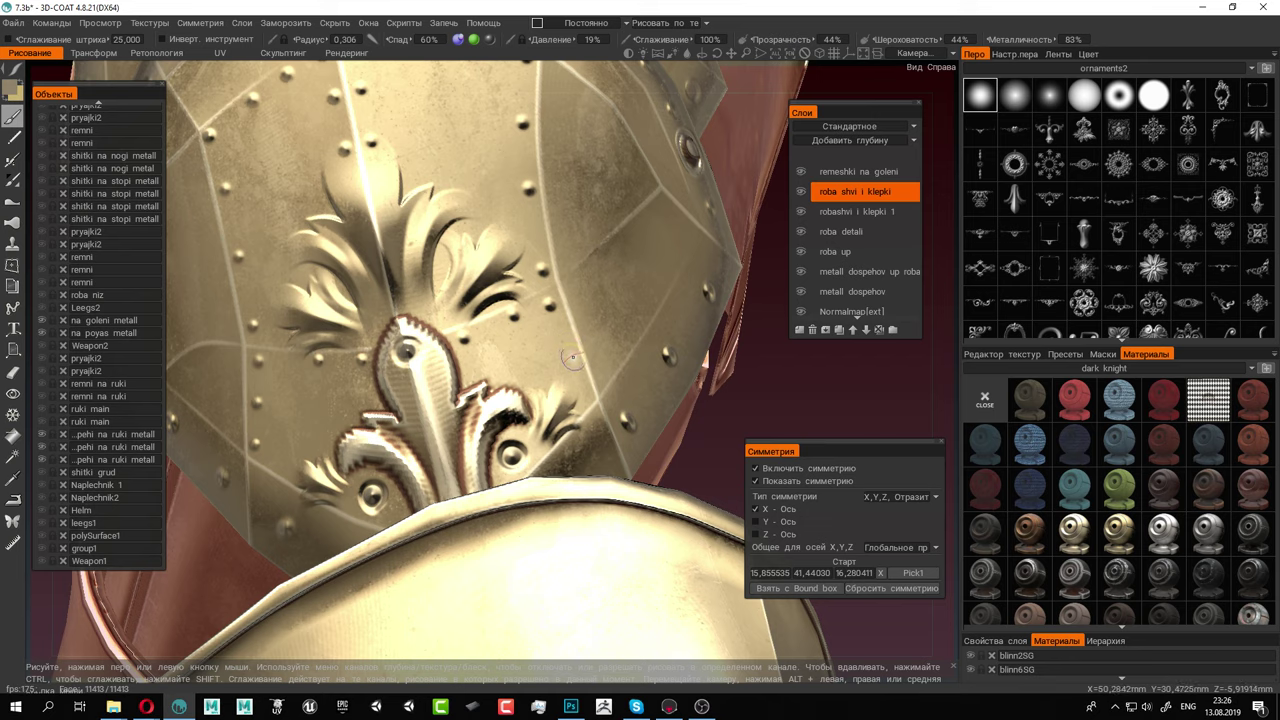
Examine the shoulder plates' rivet rows and the ring-shaped bolts on their side edges with the brush radius at 0.461
right_click_drag(585, 398, 480, 312, "alt")
mouse_move(480, 312)
left_mouse_down("alt")
mouse_move(542, 298)
mouse_move(544, 273)
left_mouse_up("alt")
middle_click_drag(420, 262, 497, 278, "alt")
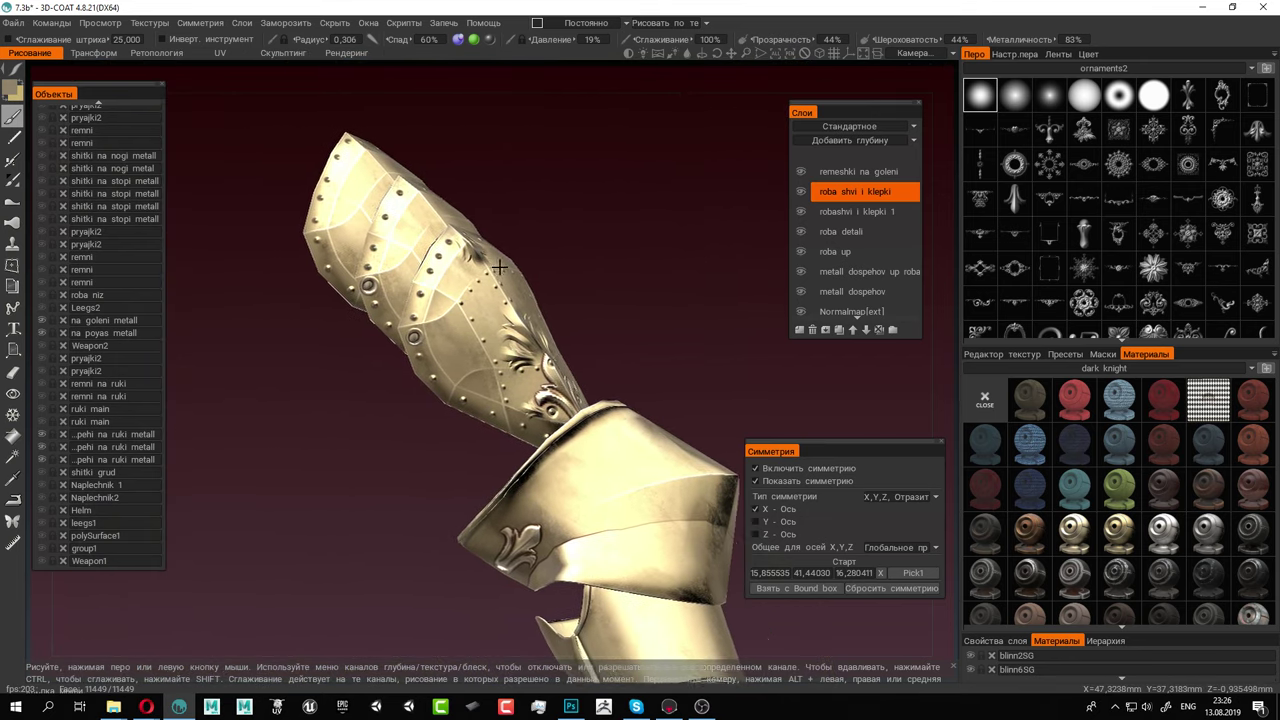
mouse_move(455, 276)
right_mouse_down("alt")
mouse_move(592, 332)
mouse_move(537, 321)
right_mouse_up("alt")
left_click_drag(439, 297, 457, 290, "alt")
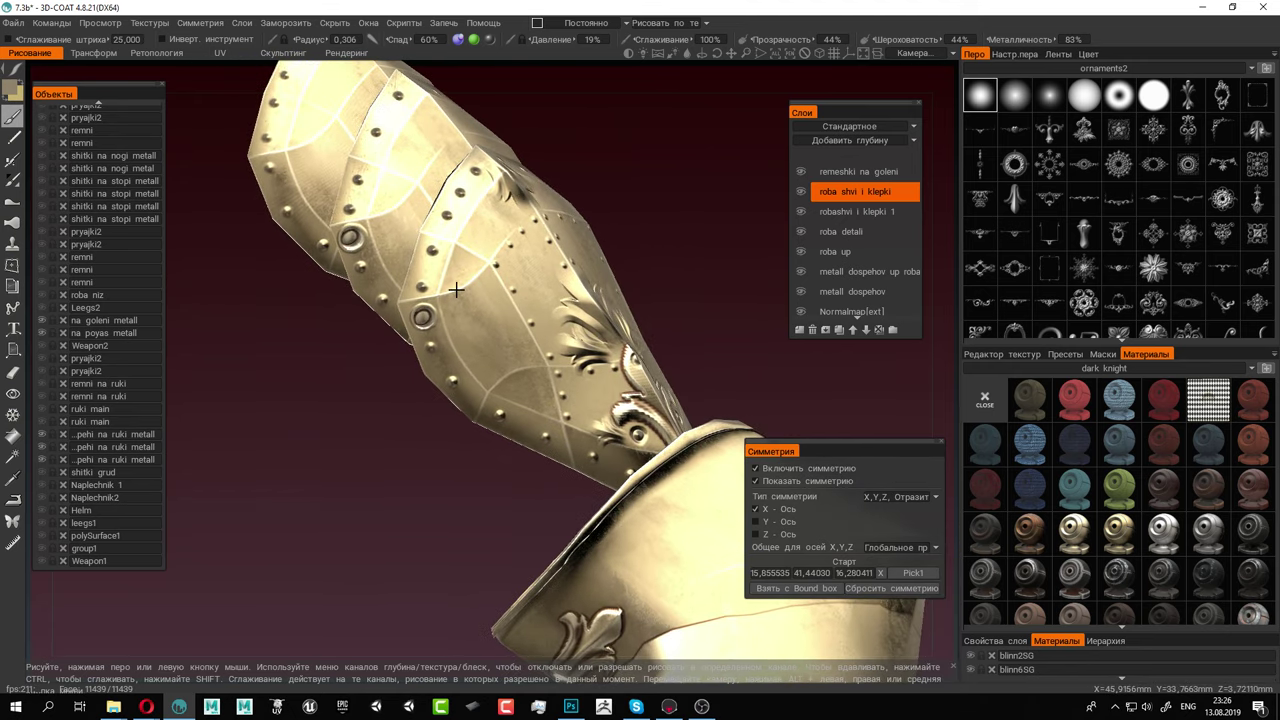
right_click_drag(457, 290, 641, 371, "alt")
middle_click_drag(530, 337, 707, 441, "alt")
right_click_drag(376, 305, 438, 336, "alt")
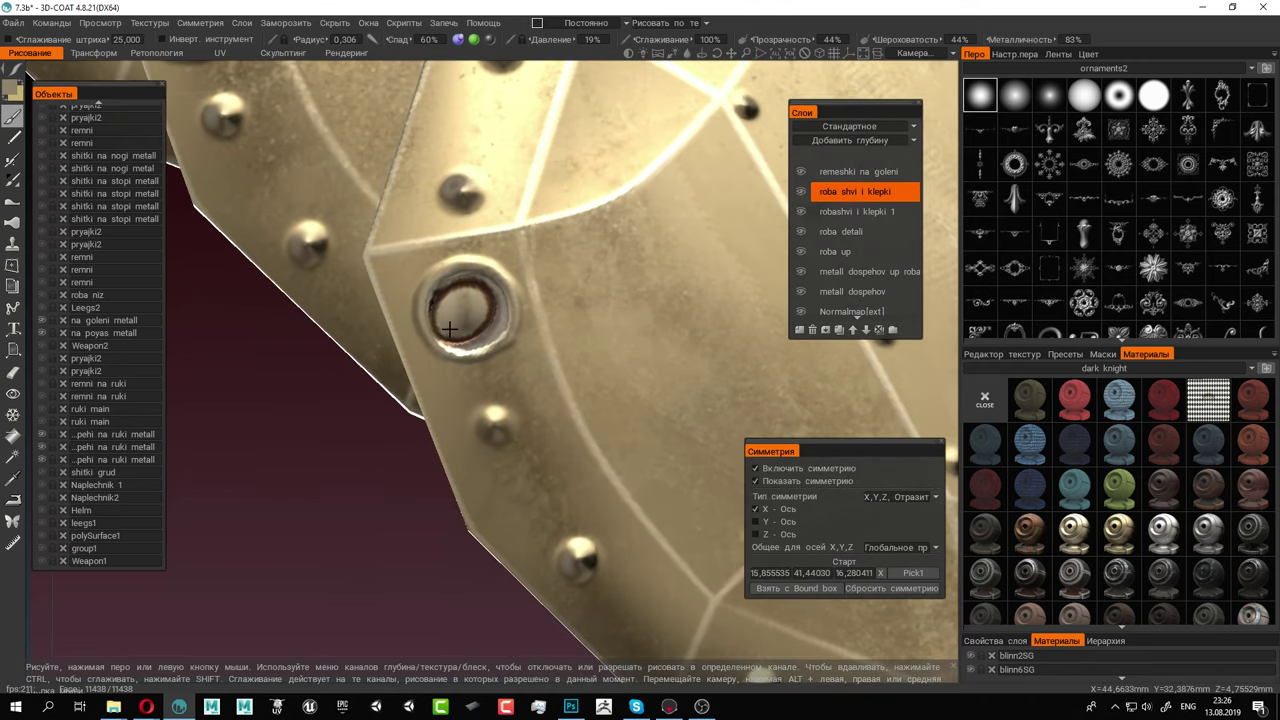
left_click_drag(450, 331, 461, 324, "alt")
right_click_drag(462, 300, 476, 301)
mouse_move(475, 300)
left_mouse_down("alt")
mouse_move(560, 230)
mouse_move(349, 190)
mouse_move(700, 286)
mouse_move(600, 300)
mouse_move(240, 257)
mouse_move(481, 283)
mouse_move(340, 286)
mouse_move(524, 346)
mouse_move(478, 312)
left_mouse_up("alt")
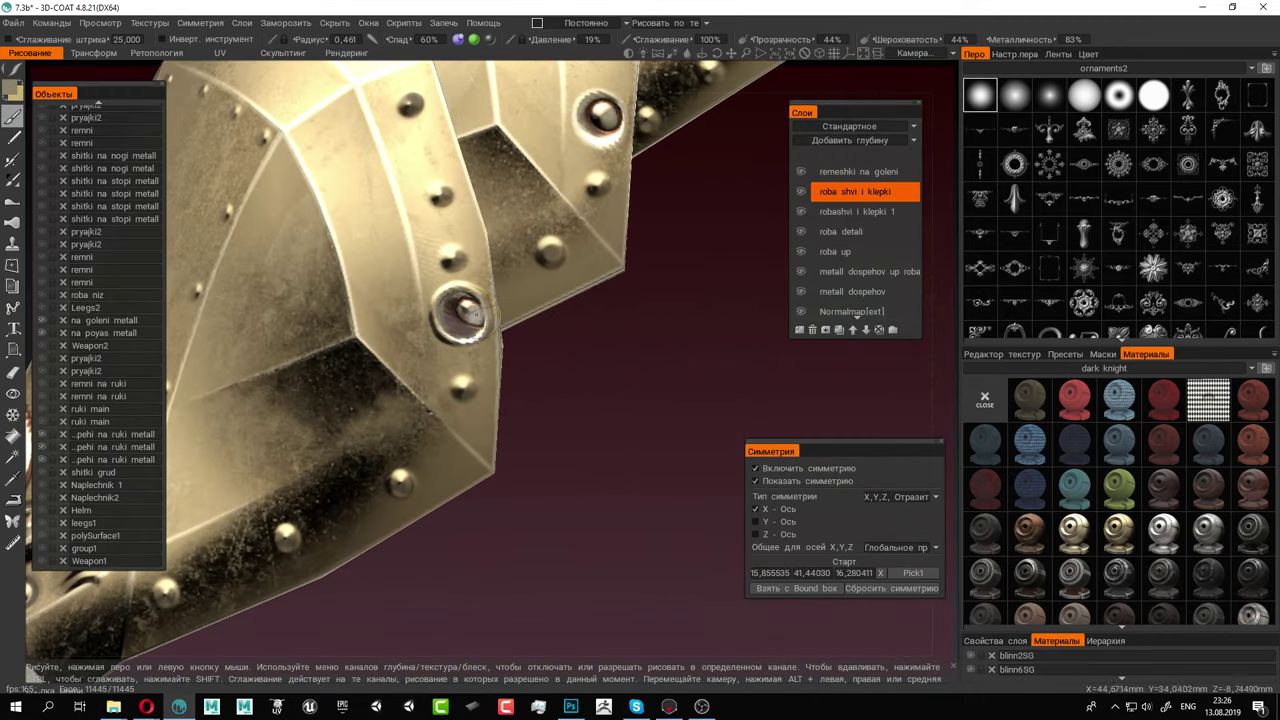
Stamp the tall leaf ornament at radius 1.497, rotated to suit the plate, beside the fleur-de-lis in the elbow plate's corner
left_click_drag(551, 283, 327, 443, "alt")
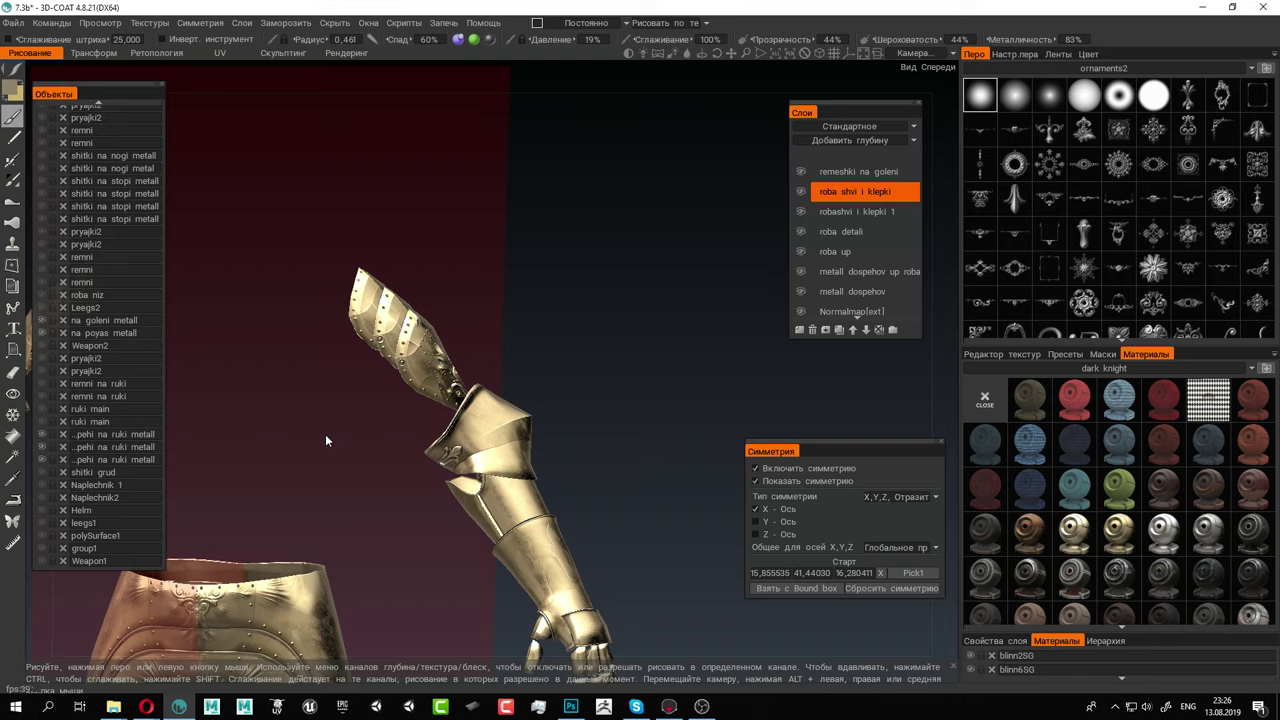
left_click_drag(463, 361, 376, 338, "alt")
scroll(376, 338, "up", 8)
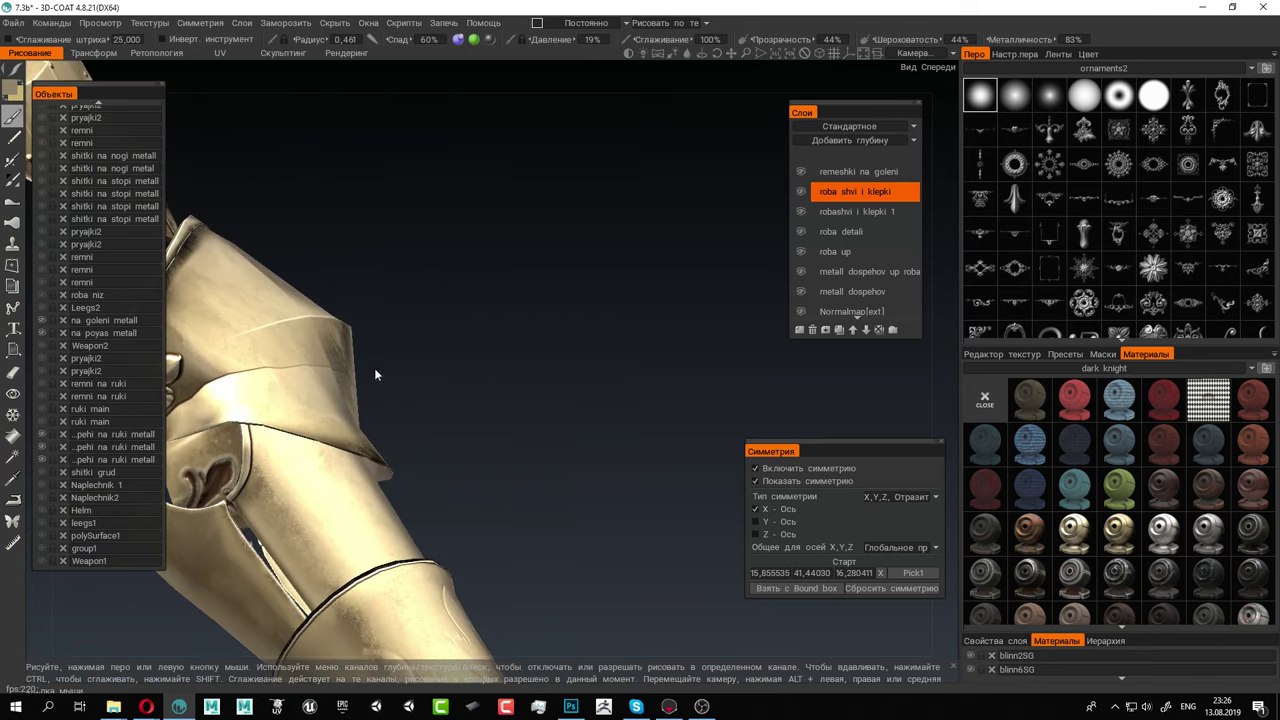
scroll(499, 339, "up", 6)
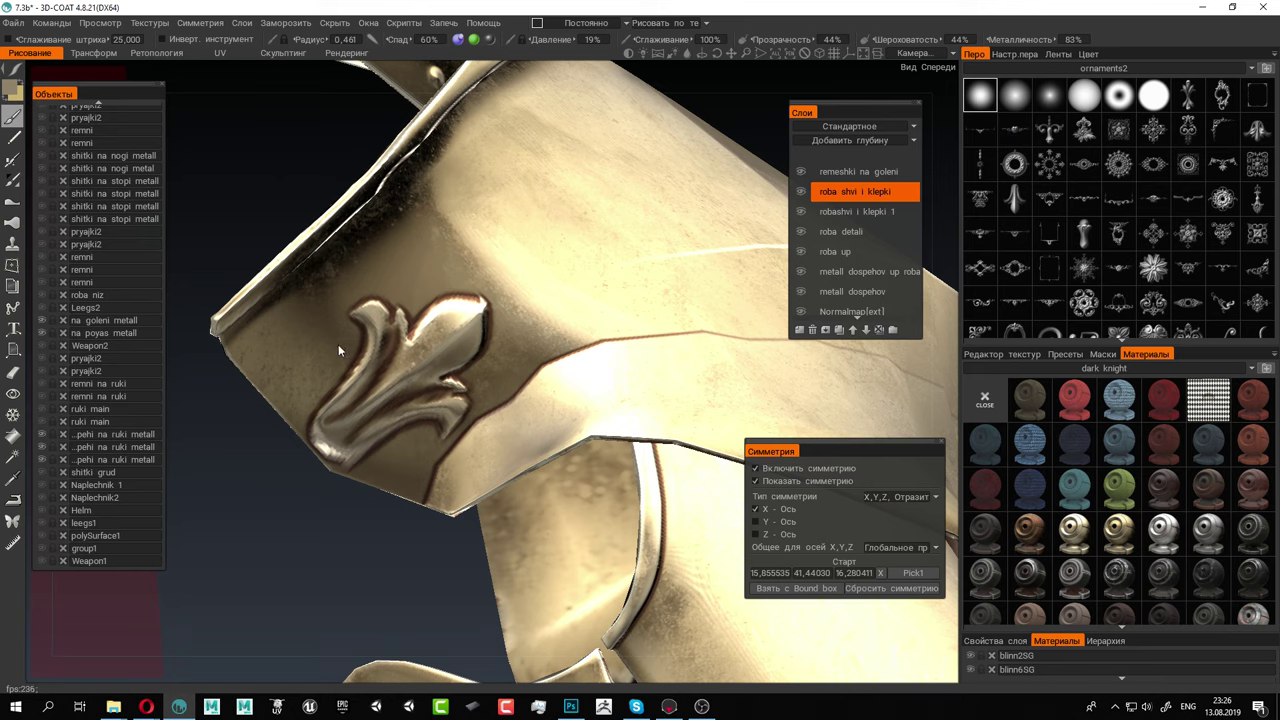
left_click(1015, 199)
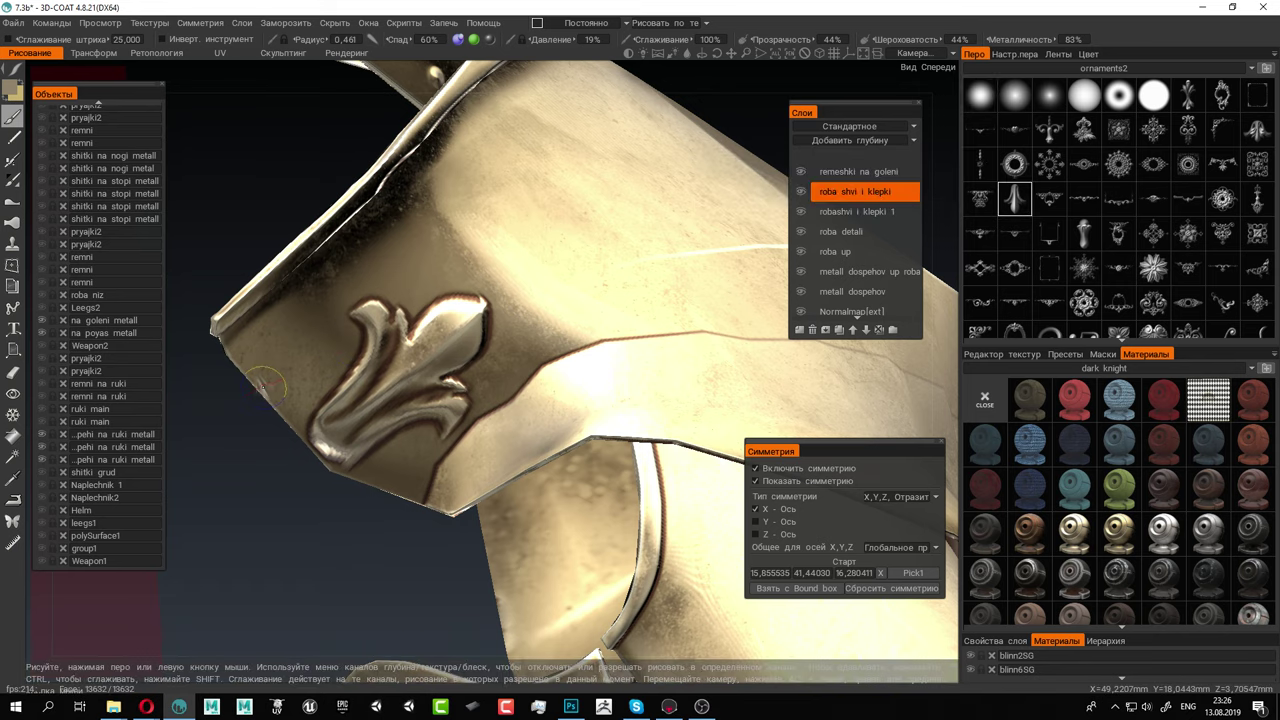
mouse_move(267, 392)
right_mouse_down()
mouse_move(421, 387)
mouse_move(356, 388)
right_mouse_up()
key("9")
key("9")
key("9")
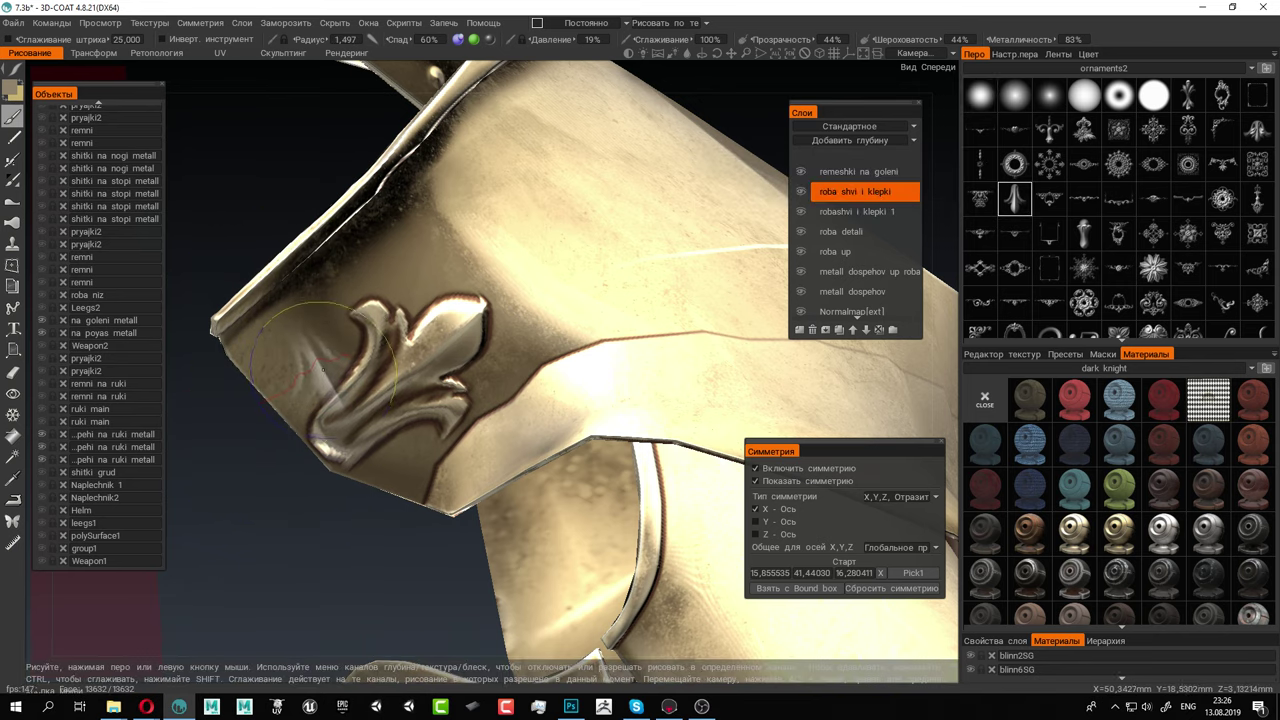
key("9")
key("9")
key("9")
key("9")
key("9")
key("9")
key("9")
key("9")
key("9")
key("9")
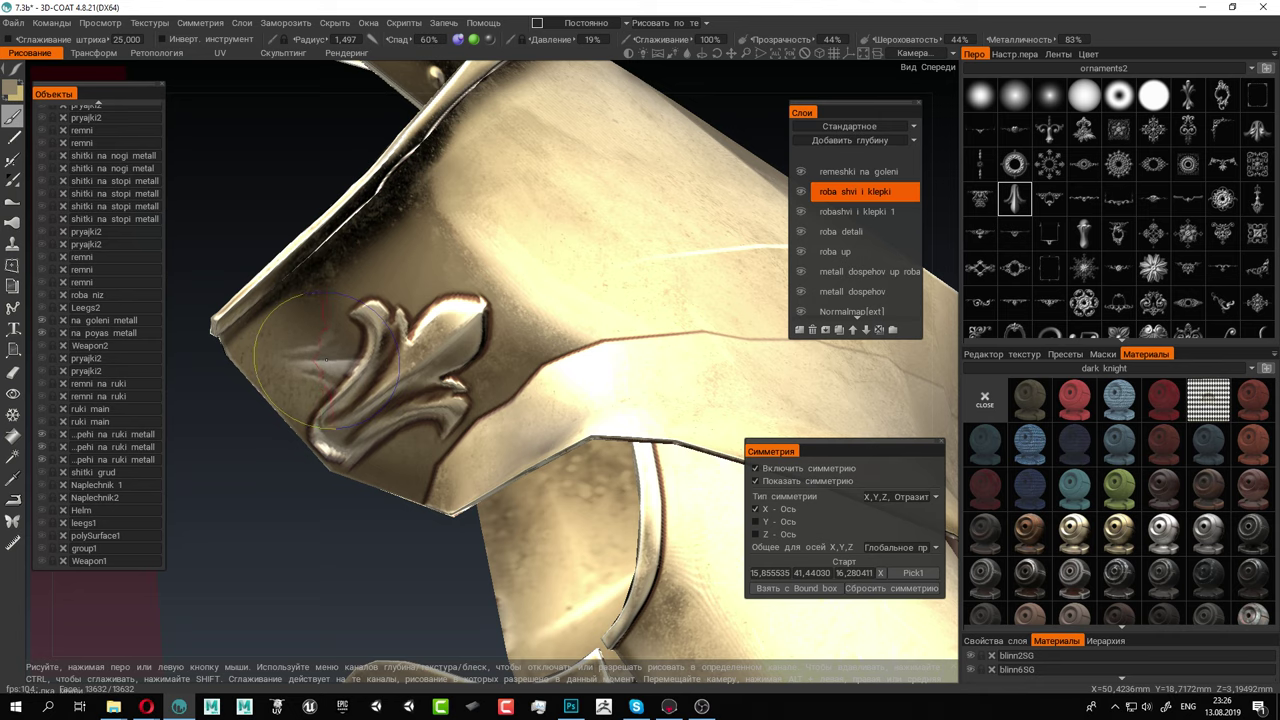
left_click_drag(326, 360, 295, 362)
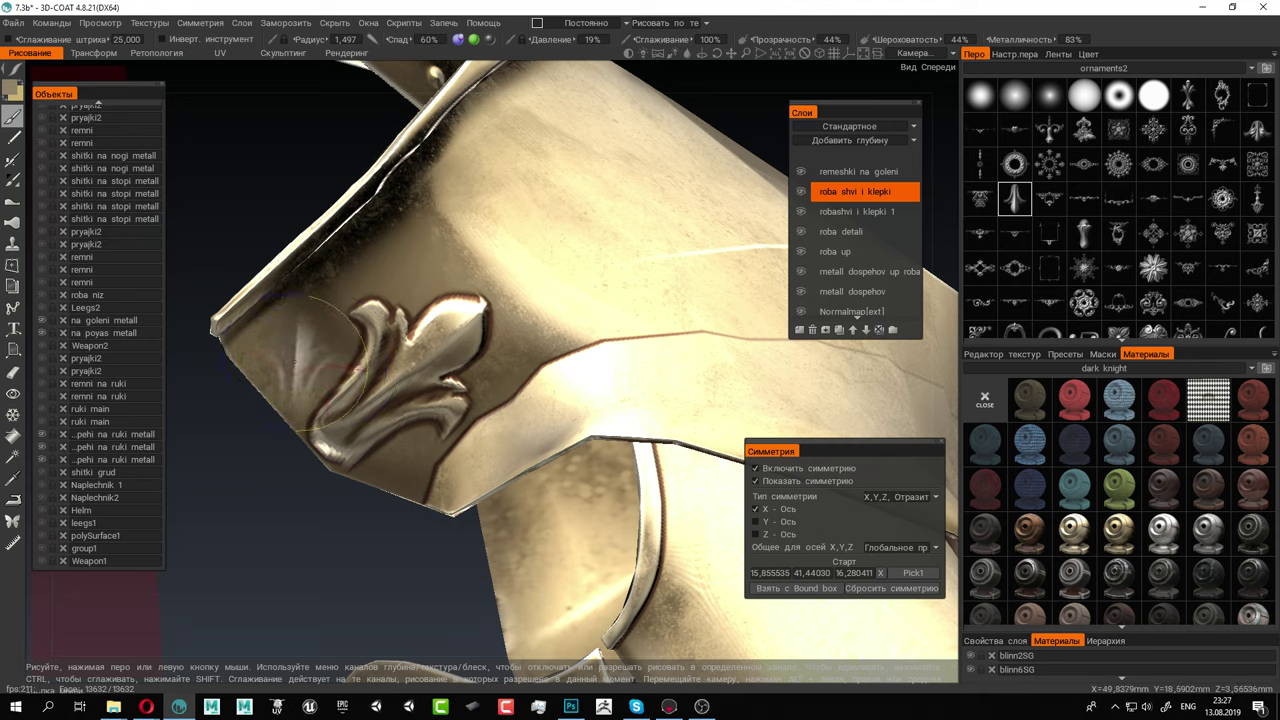
left_click(295, 360)
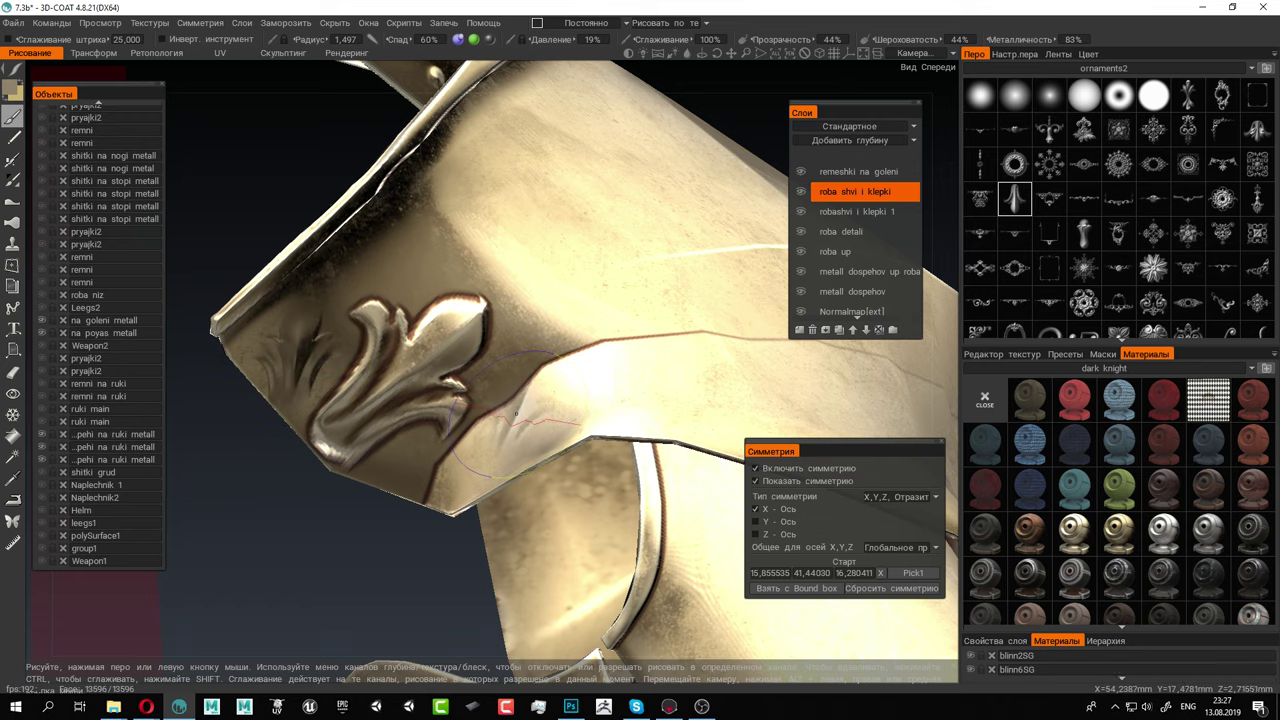
Undo the leaf ornament beside the fleur-de-lis and apply it again in the same corner of the elbow plate
left_click_drag(500, 405, 498, 361, "alt")
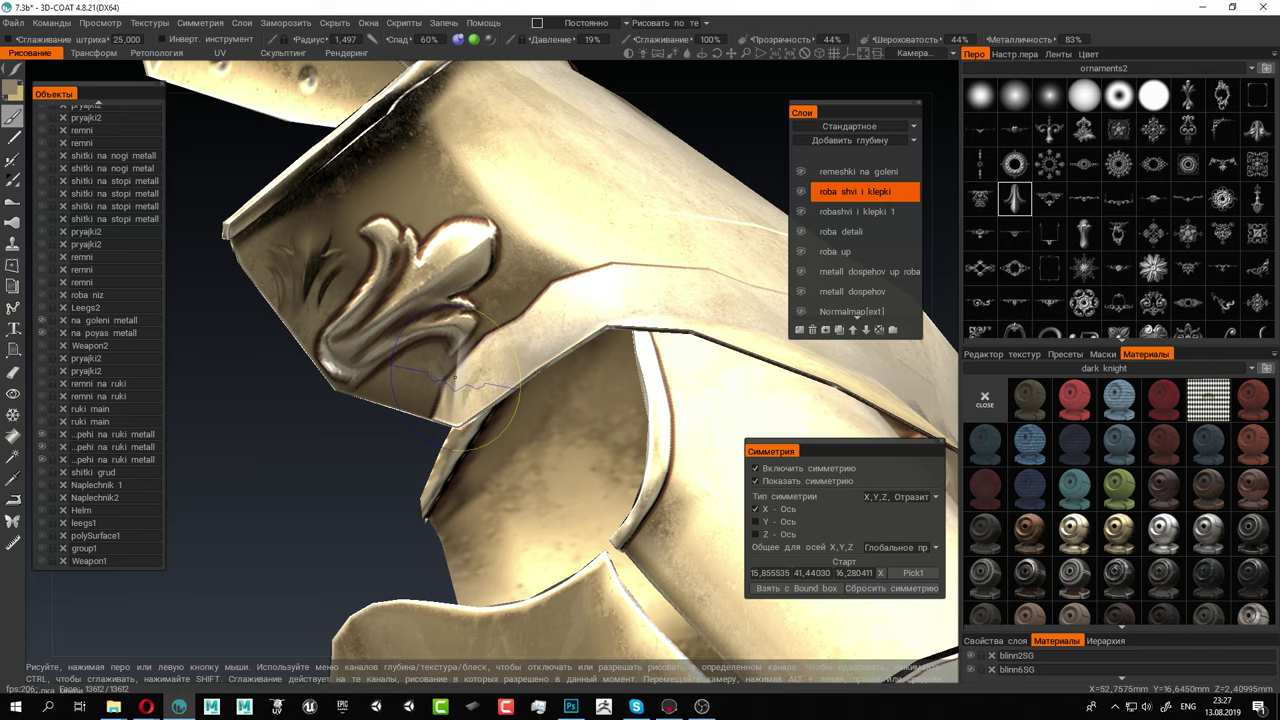
key("ctrl+z")
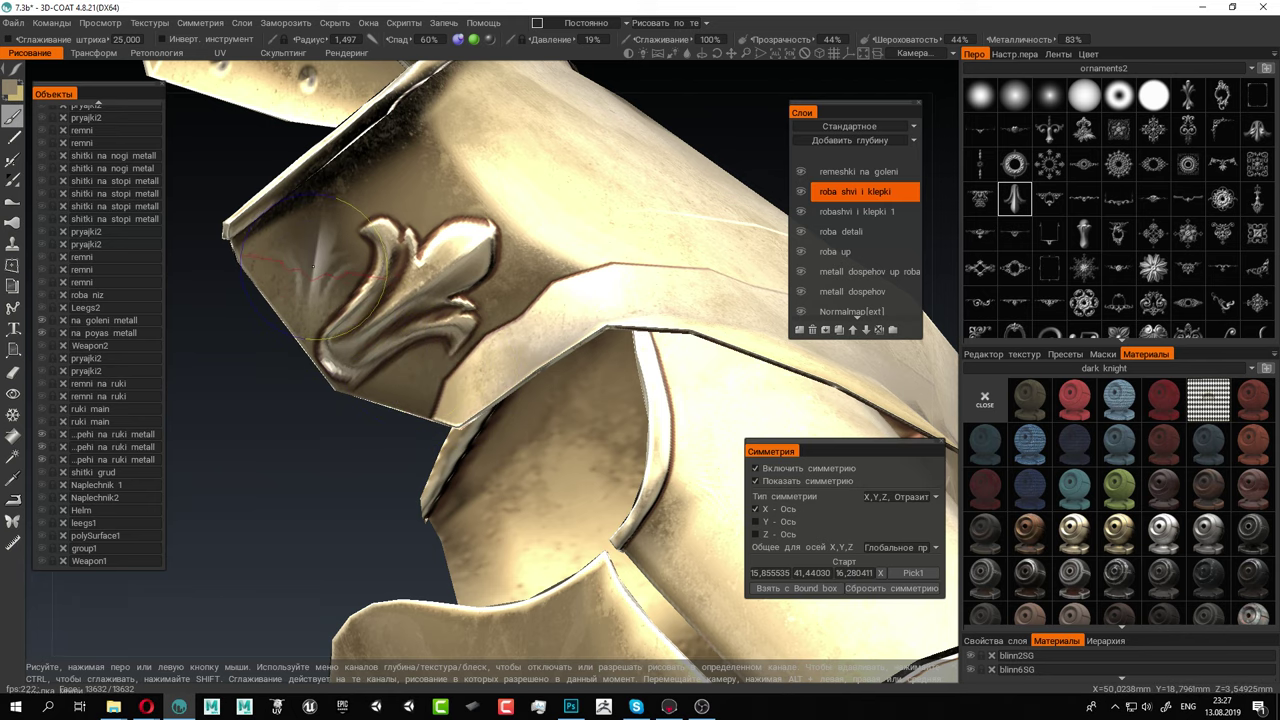
key("ctrl+z")
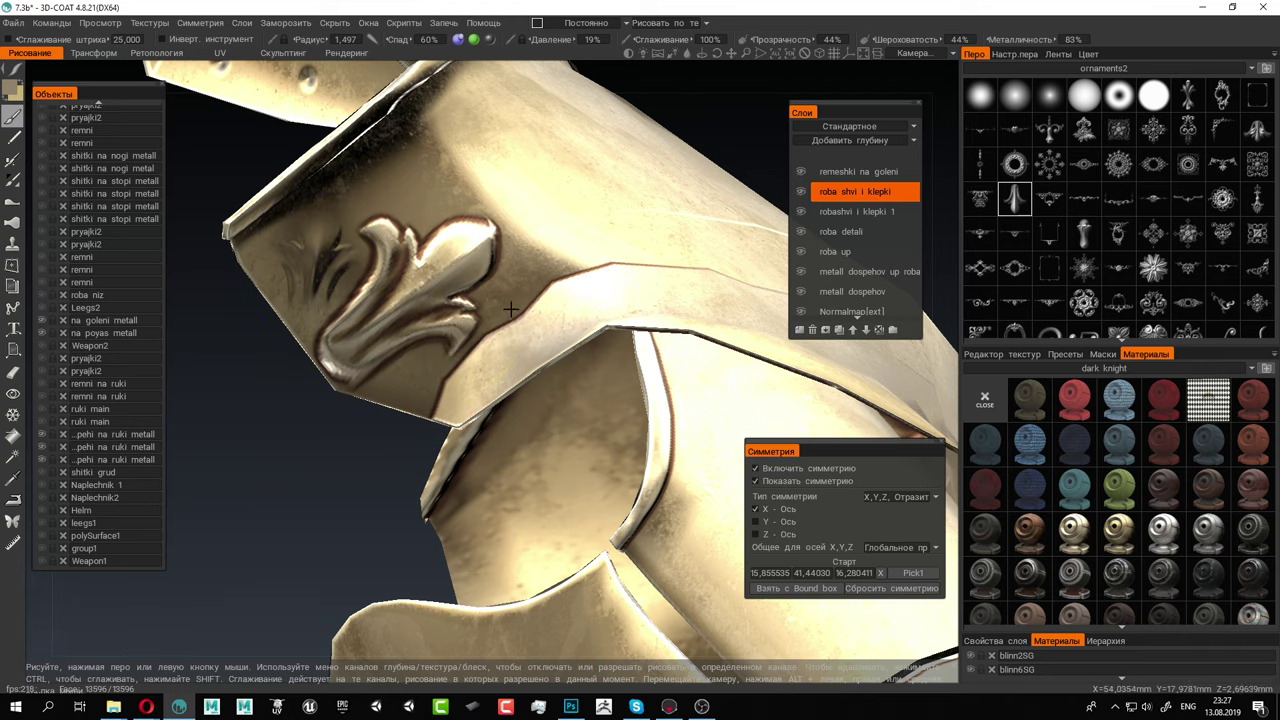
Try the star-shaped rosette brush at radii 0.878 and 0.644 between the fleur-de-lis and the elbow plate's seam
left_click_drag(511, 309, 466, 315, "alt")
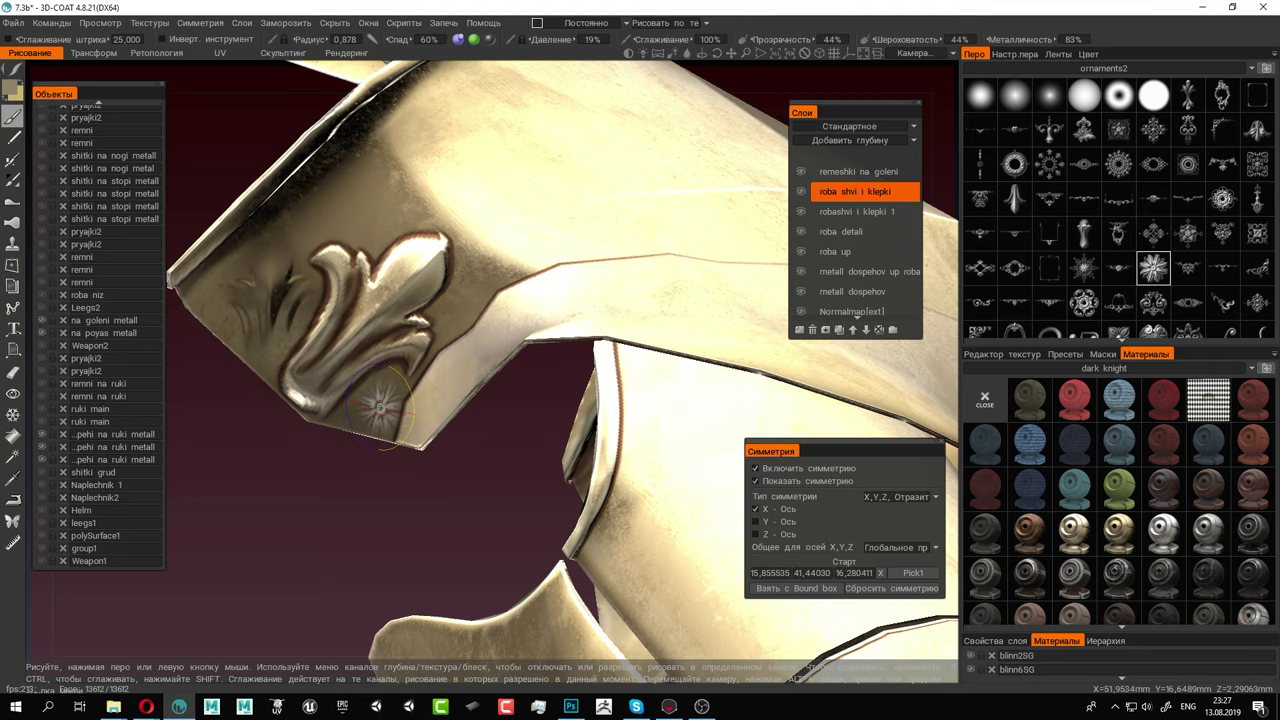
mouse_move(449, 407)
left_mouse_down("alt")
mouse_move(421, 384)
mouse_move(400, 388)
mouse_move(436, 400)
left_mouse_up("alt")
scroll(430, 395, "up", 3)
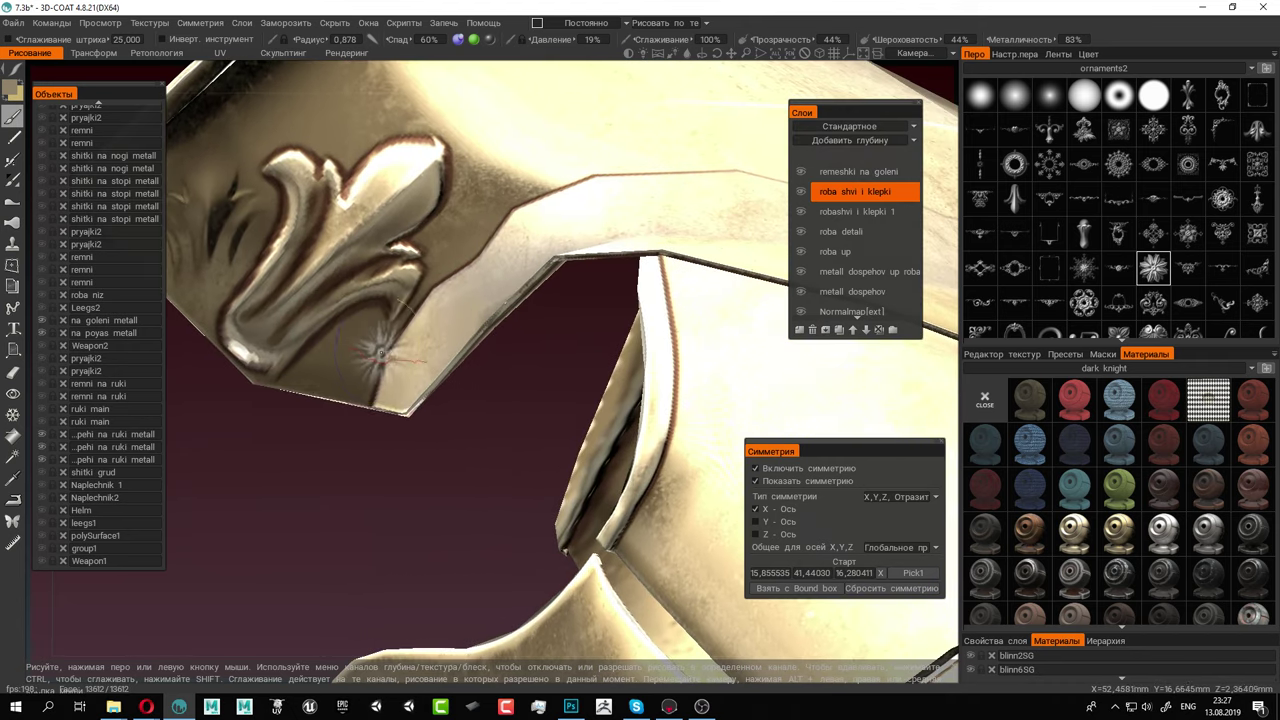
right_click_drag(353, 344, 332, 350)
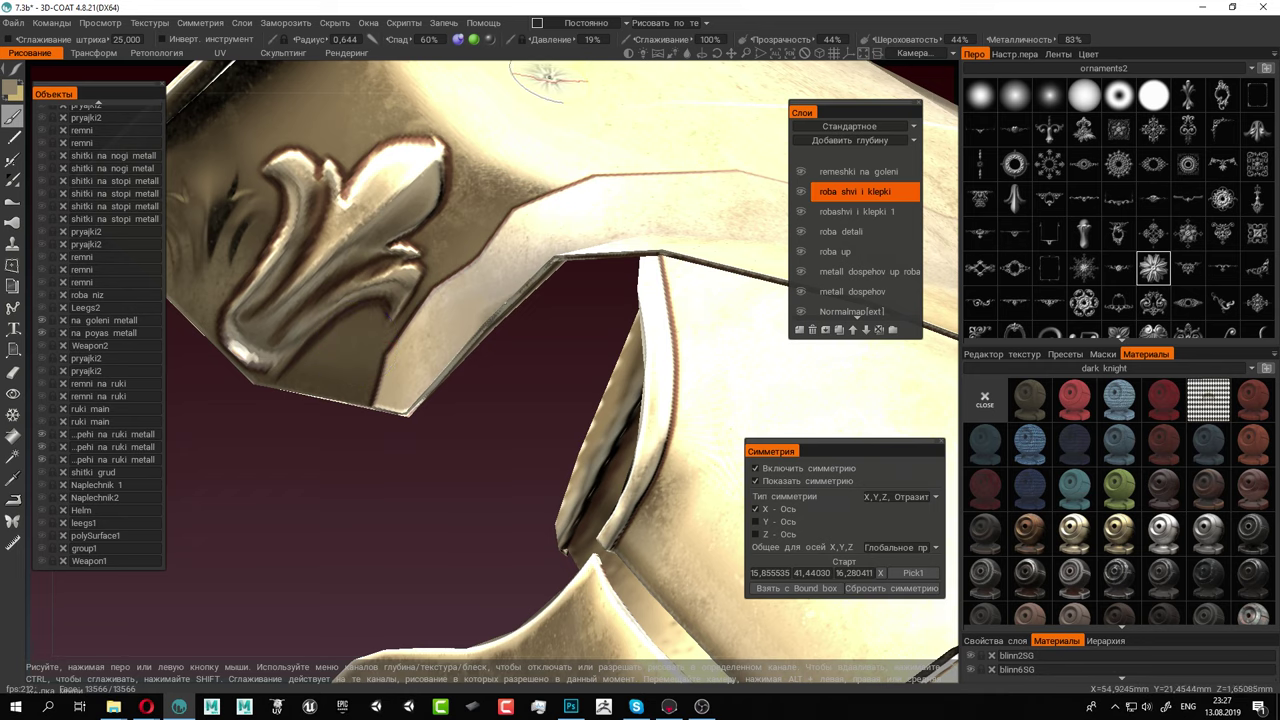
Set the brush pressure to 30% and choose the soft round brush at radius 0.278
left_click_drag(560, 41, 568, 40)
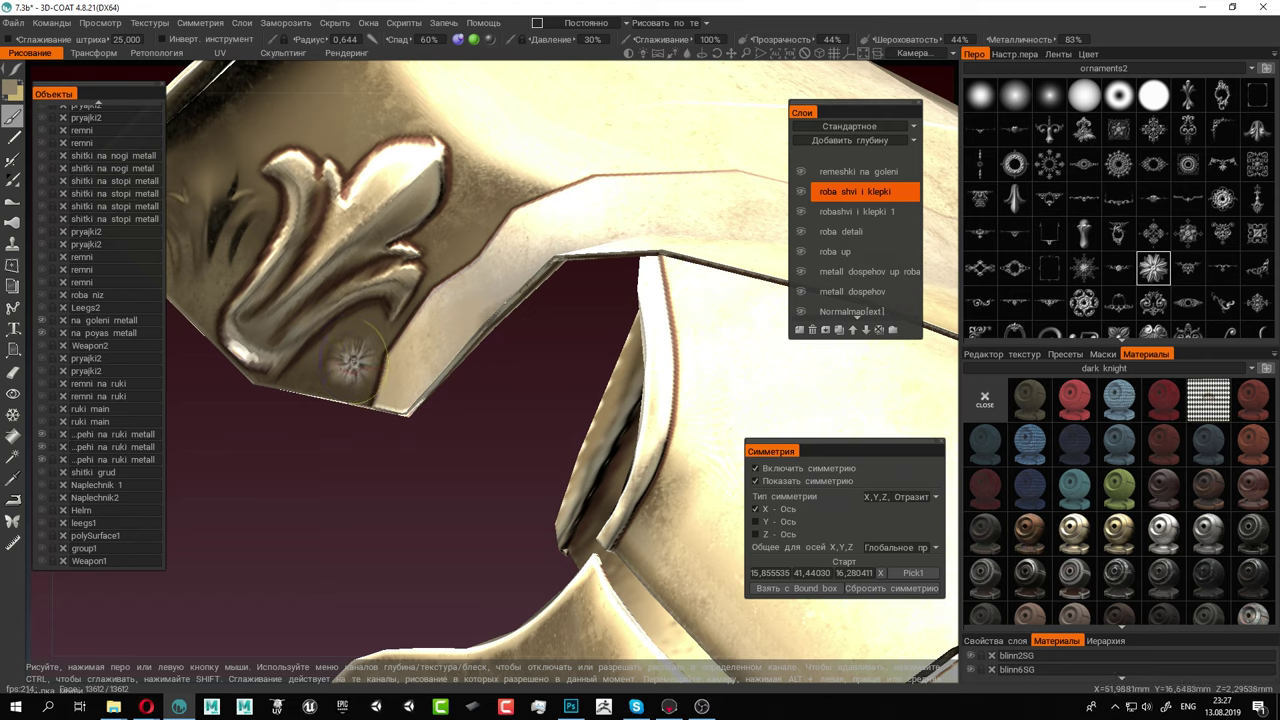
middle_click_drag(356, 363, 422, 384, "alt")
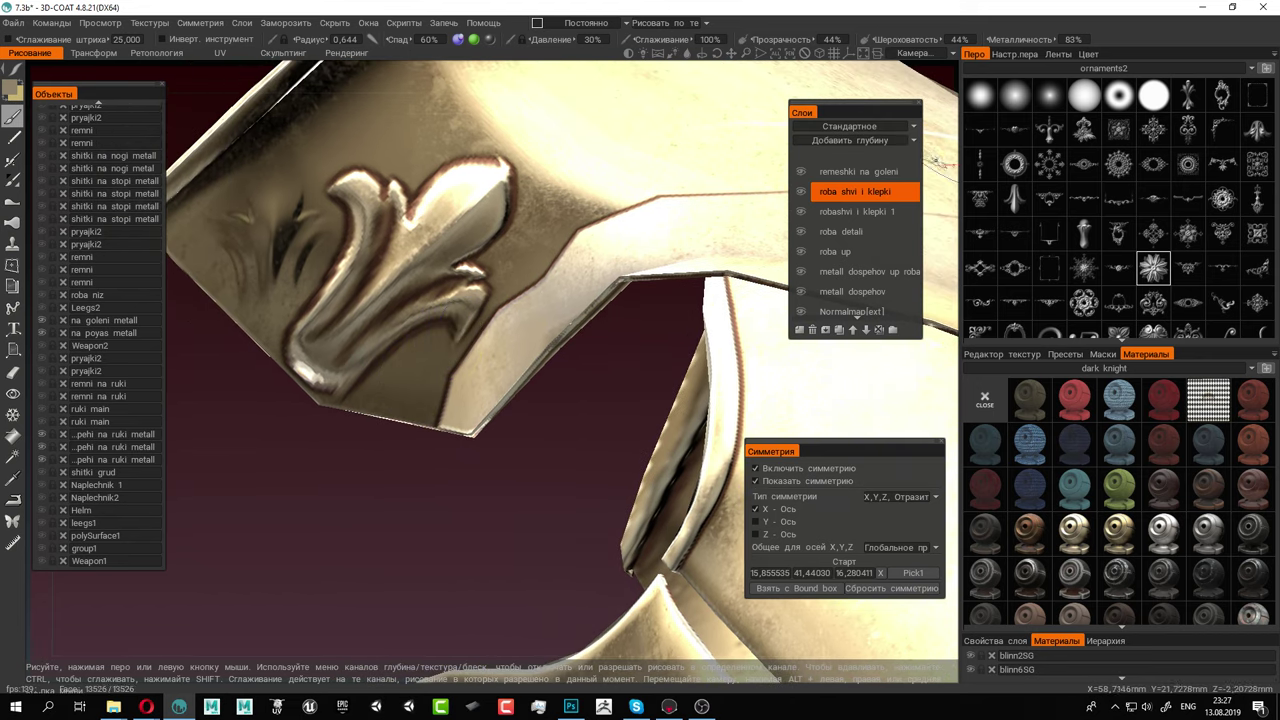
left_click(981, 101)
right_click_drag(276, 304, 260, 302)
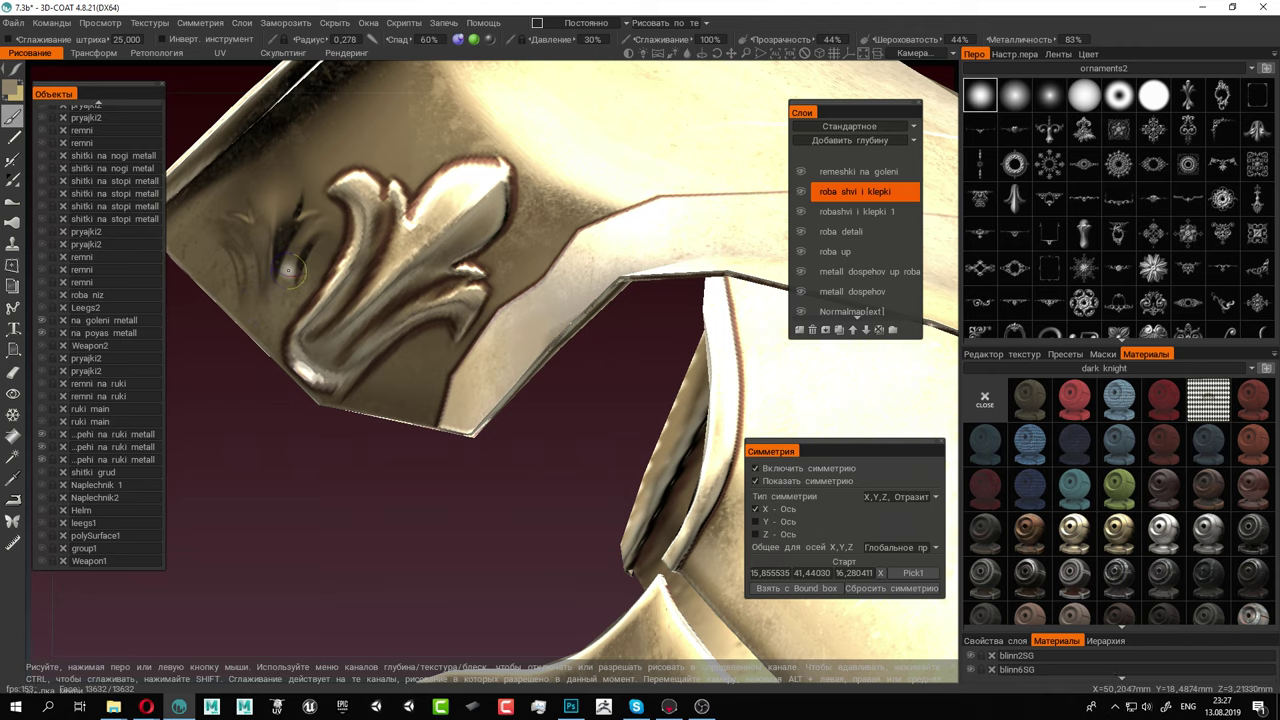
Try a small rivet at the base of the leaf ornament with its centre dented at radius 0.152
left_click_drag(288, 273, 318, 290, "alt")
right_click_drag(318, 290, 289, 351, "alt")
left_click_drag(296, 338, 309, 343)
right_click_drag(309, 343, 298, 340)
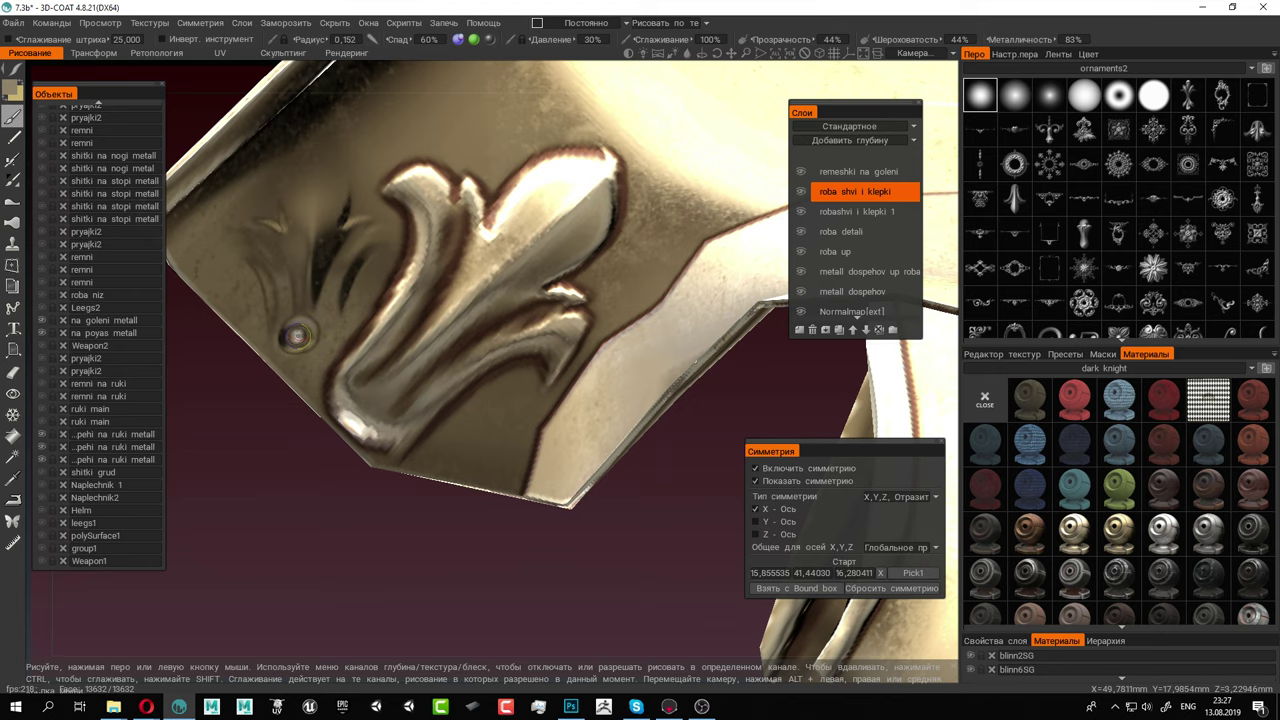
left_click_drag(298, 336, 385, 365, "alt")
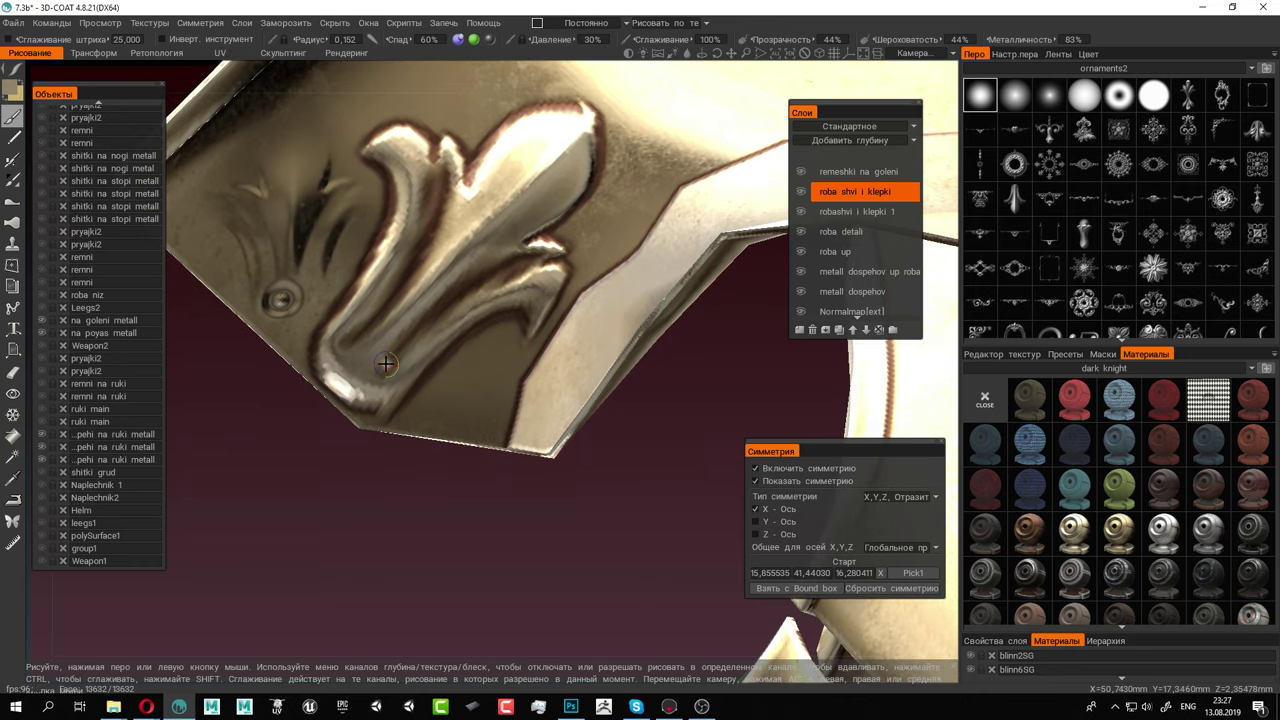
mouse_move(379, 357)
left_mouse_down("alt")
mouse_move(420, 389)
mouse_move(380, 362)
left_mouse_up("alt")
right_click_drag(380, 362, 364, 342, "alt")
left_click_drag(363, 342, 420, 297, "alt")
key("ctrl+z")
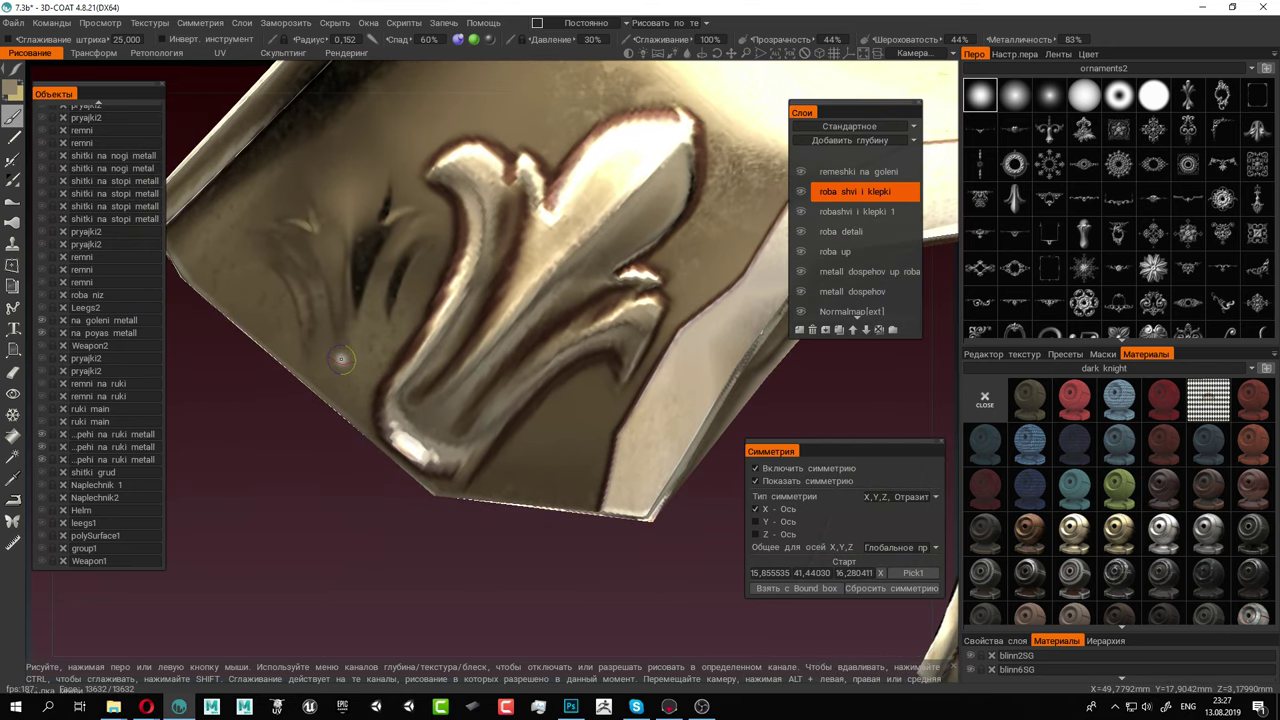
Stamp a rivet at radius 0.234 at the base of the leaf ornament and dent its centre at radius 0.186
scroll(334, 354, "up", 3)
left_click_drag(350, 346, 341, 347)
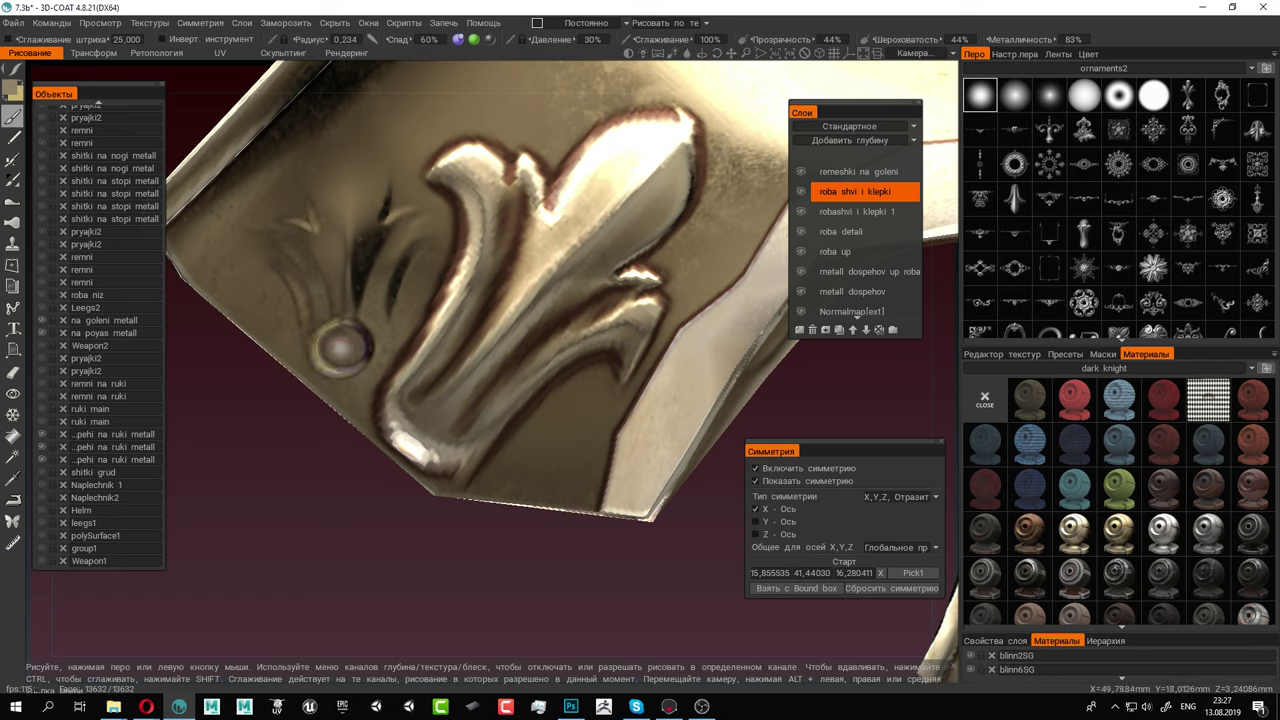
key("ctrl+z")
scroll(341, 347, "down", 2)
left_click(342, 352)
scroll(342, 352, "down", 2)
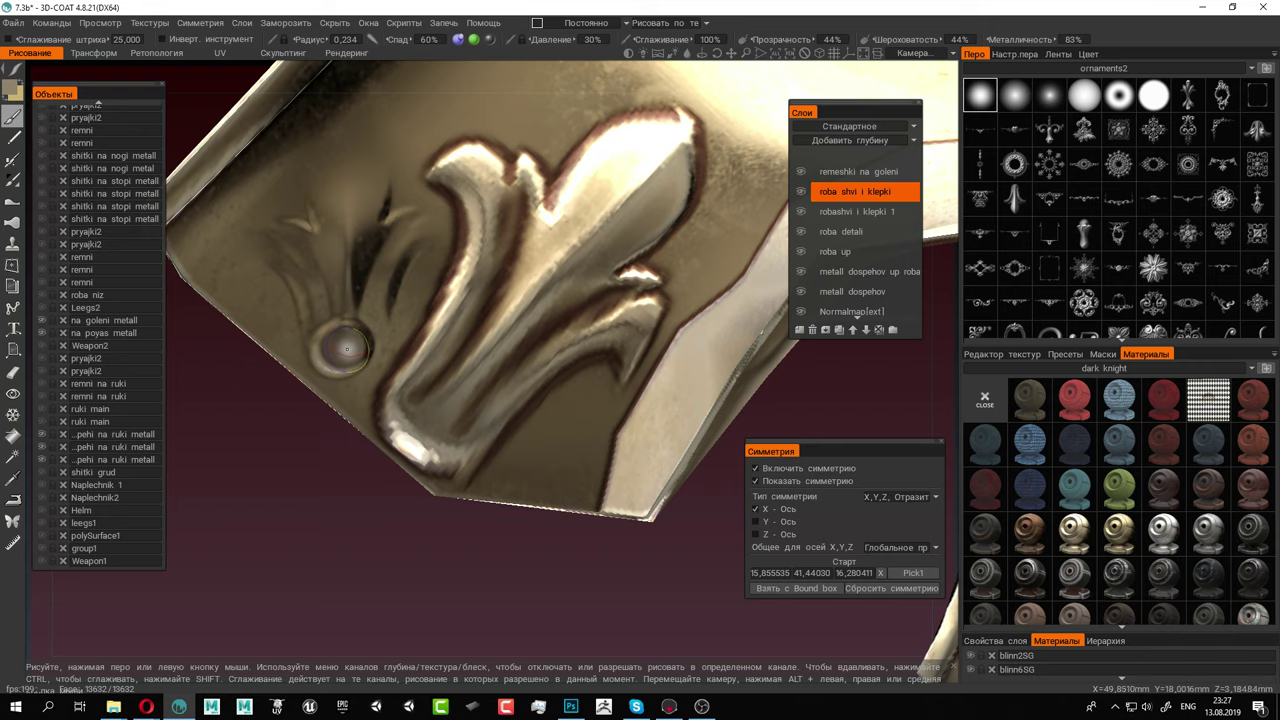
left_click(342, 350, "ctrl")
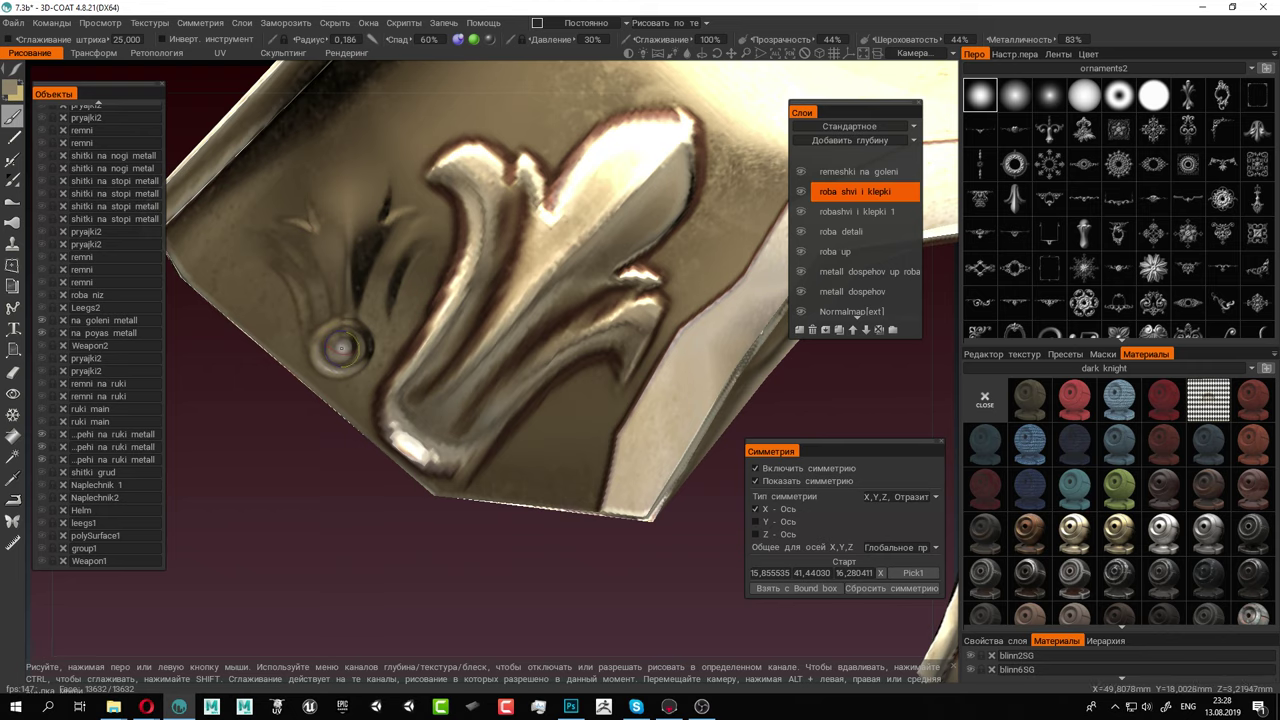
Stamp small rivets at radius 0.186 along the elbow plate's pointed edge, around the leaf ornament and fleur-de-lis
right_click_drag(460, 435, 413, 386, "alt")
left_click_drag(413, 386, 417, 374, "alt")
right_click_drag(417, 374, 378, 240, "alt")
middle_click_drag(378, 240, 412, 280, "alt")
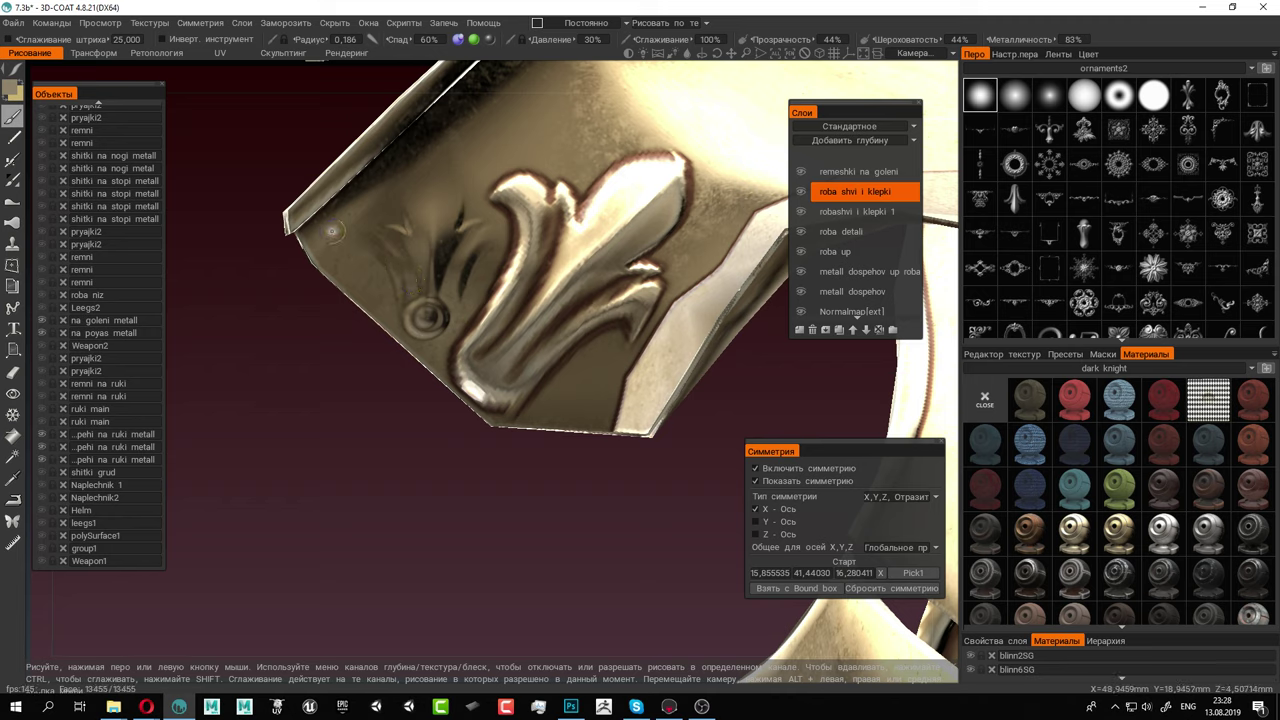
left_click(324, 236)
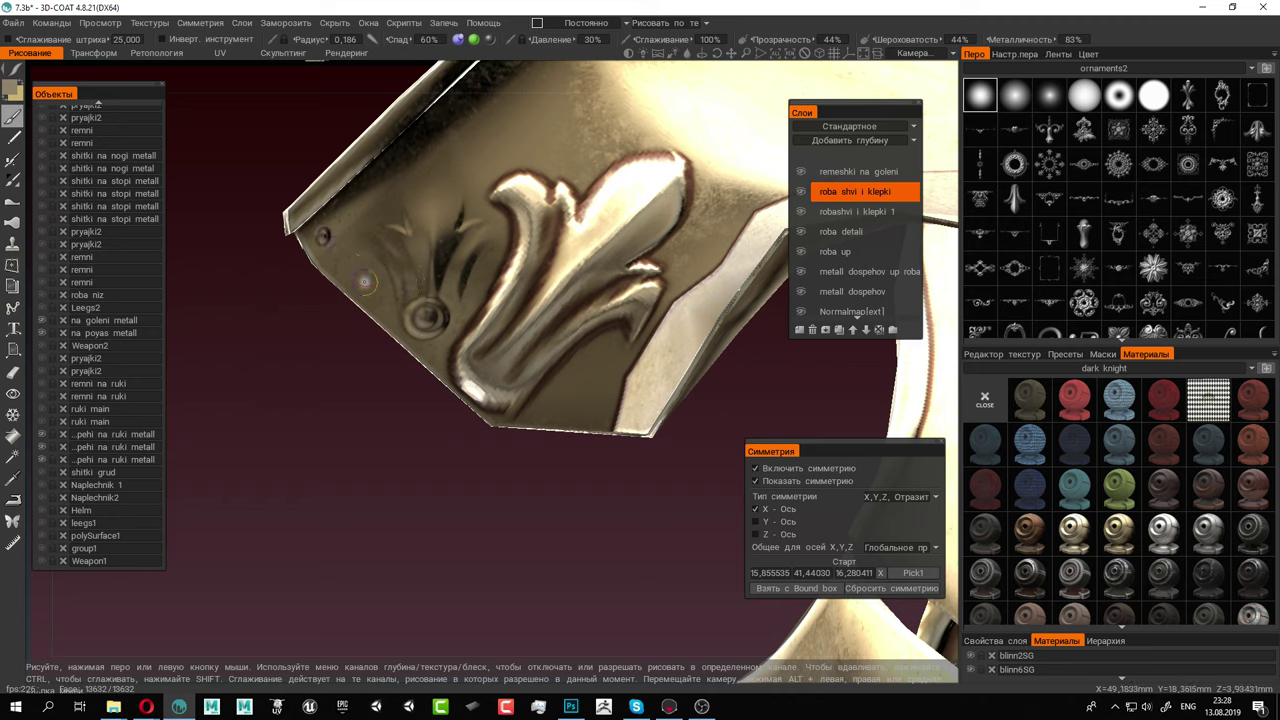
mouse_move(513, 340)
left_mouse_down("alt")
mouse_move(494, 298)
mouse_move(410, 312)
mouse_move(404, 368)
mouse_move(517, 403)
mouse_move(491, 402)
left_mouse_up("alt")
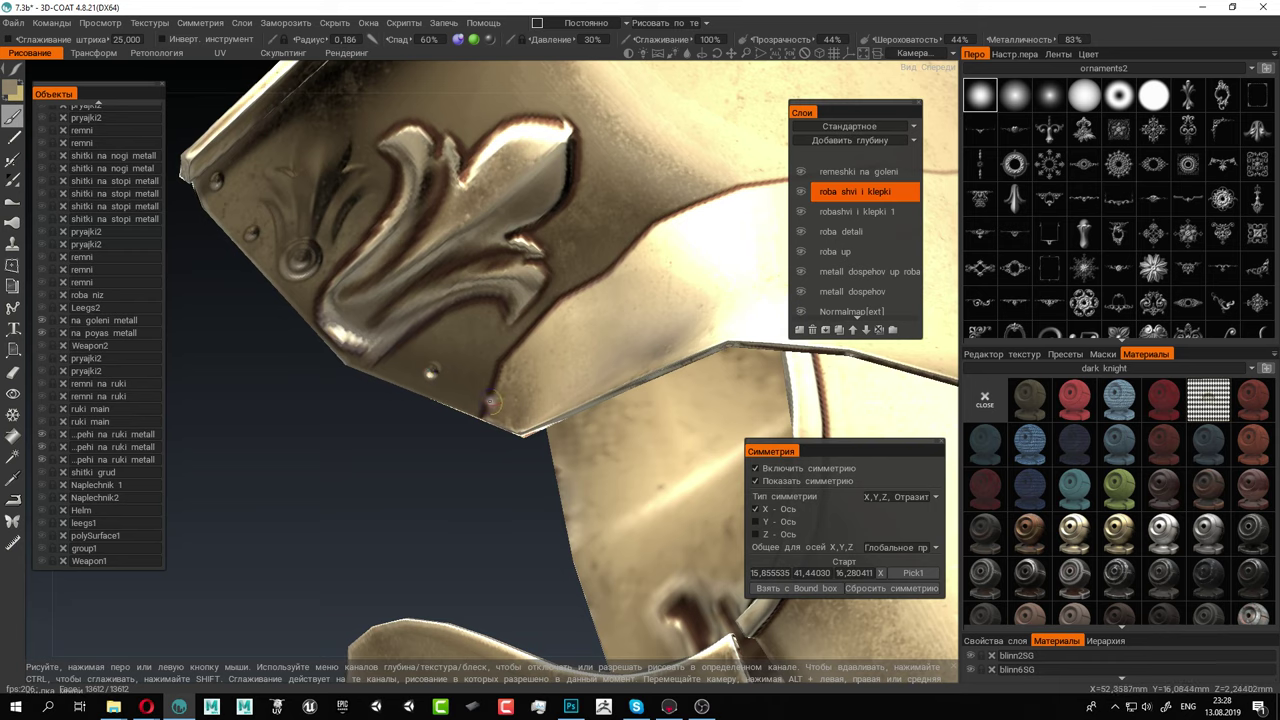
left_click(508, 407)
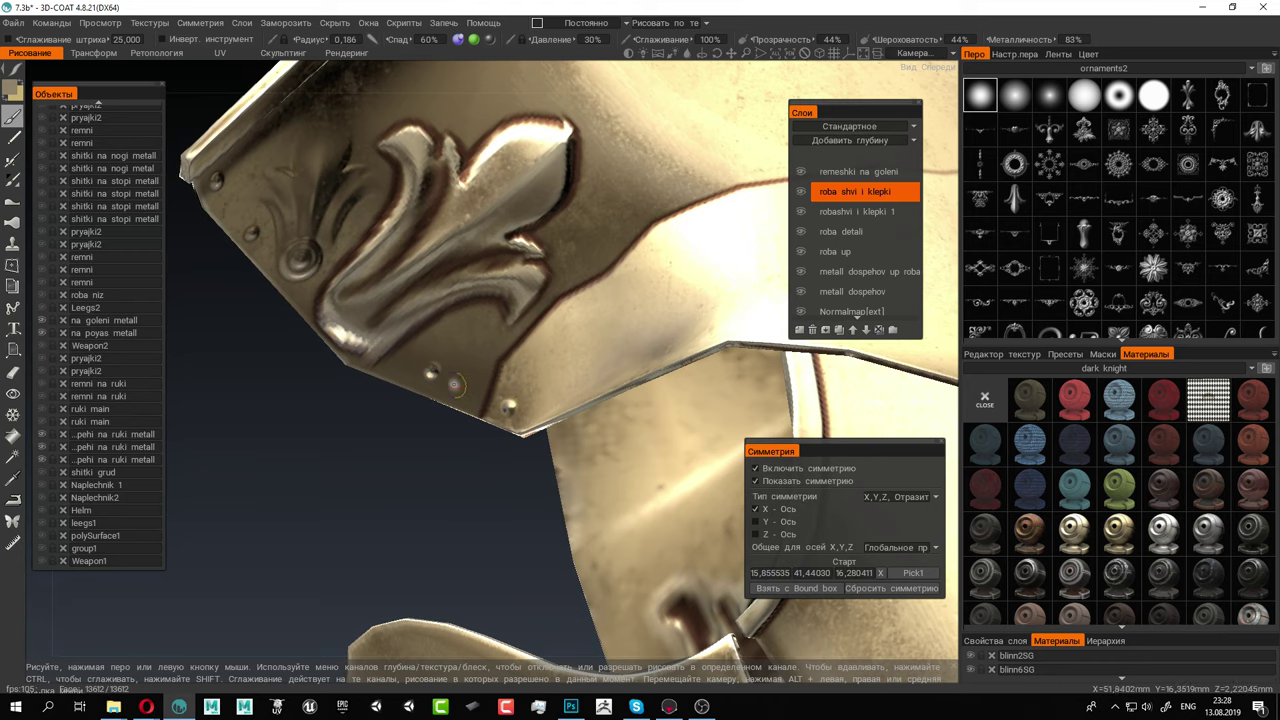
Stamp an evenly spaced row of rivets at radius 0.186 just below the curved seam, starting beside the fleur-de-lis
right_click_drag(548, 385, 288, 267, "alt")
left_click_drag(288, 267, 487, 316, "alt")
right_click_drag(487, 316, 551, 350, "alt")
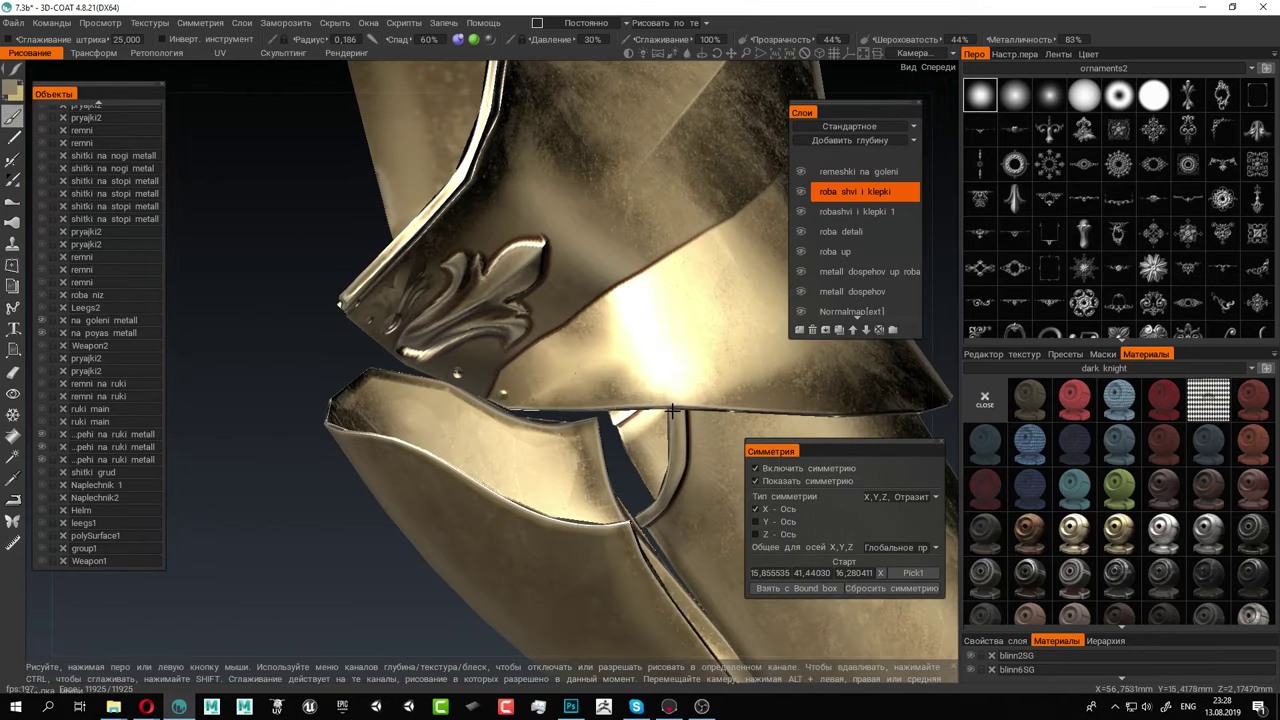
left_click_drag(551, 350, 517, 337, "alt")
right_click_drag(517, 337, 579, 402, "alt")
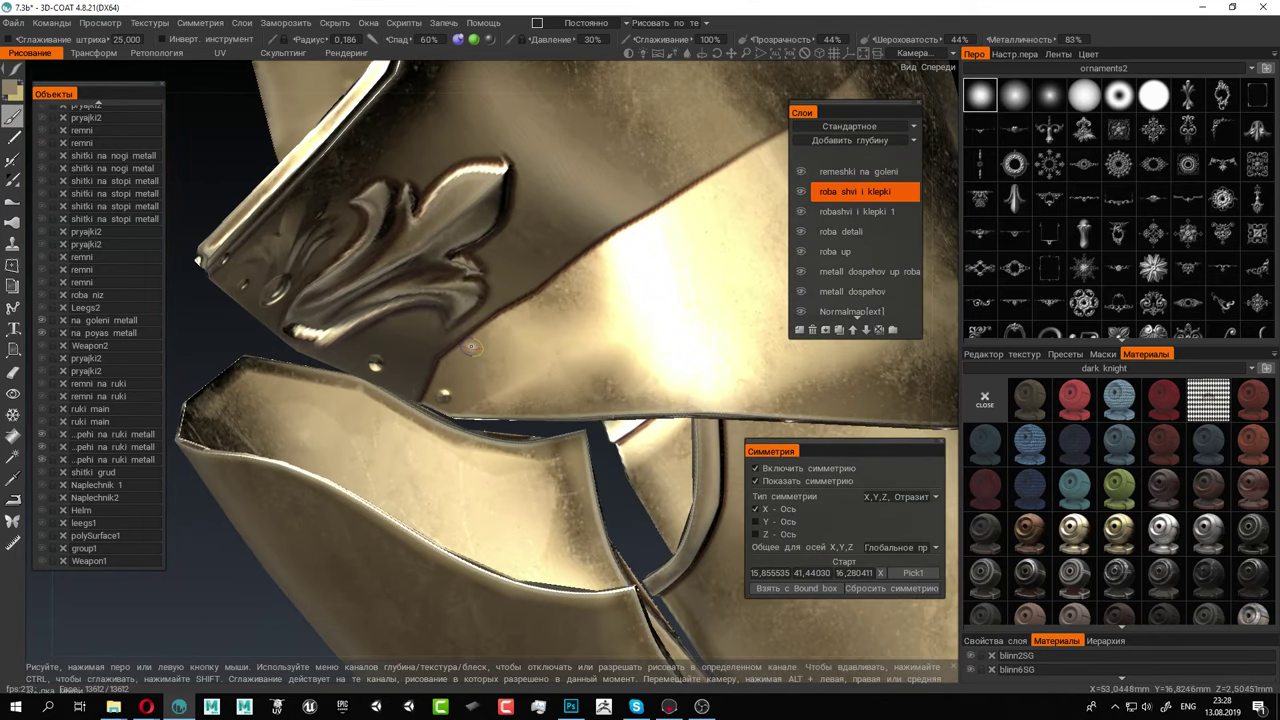
left_click(471, 346)
left_click(535, 302)
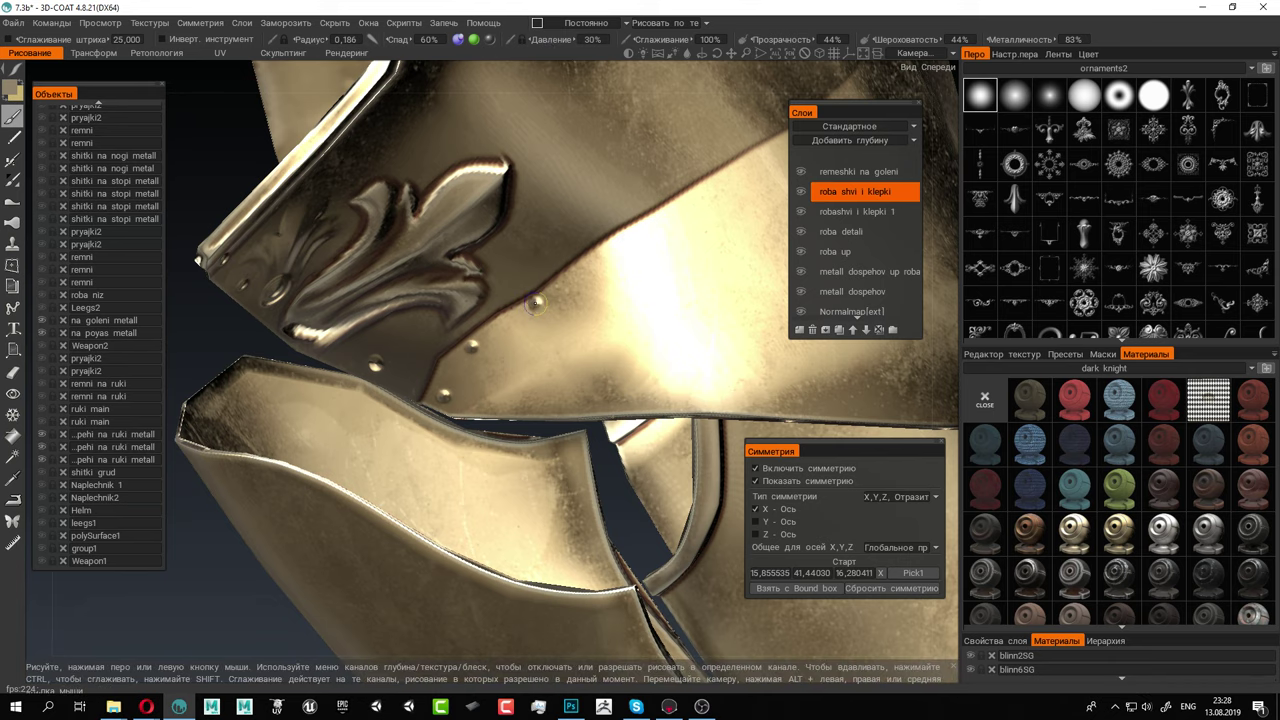
left_click(609, 258)
middle_click_drag(692, 218, 366, 313, "alt")
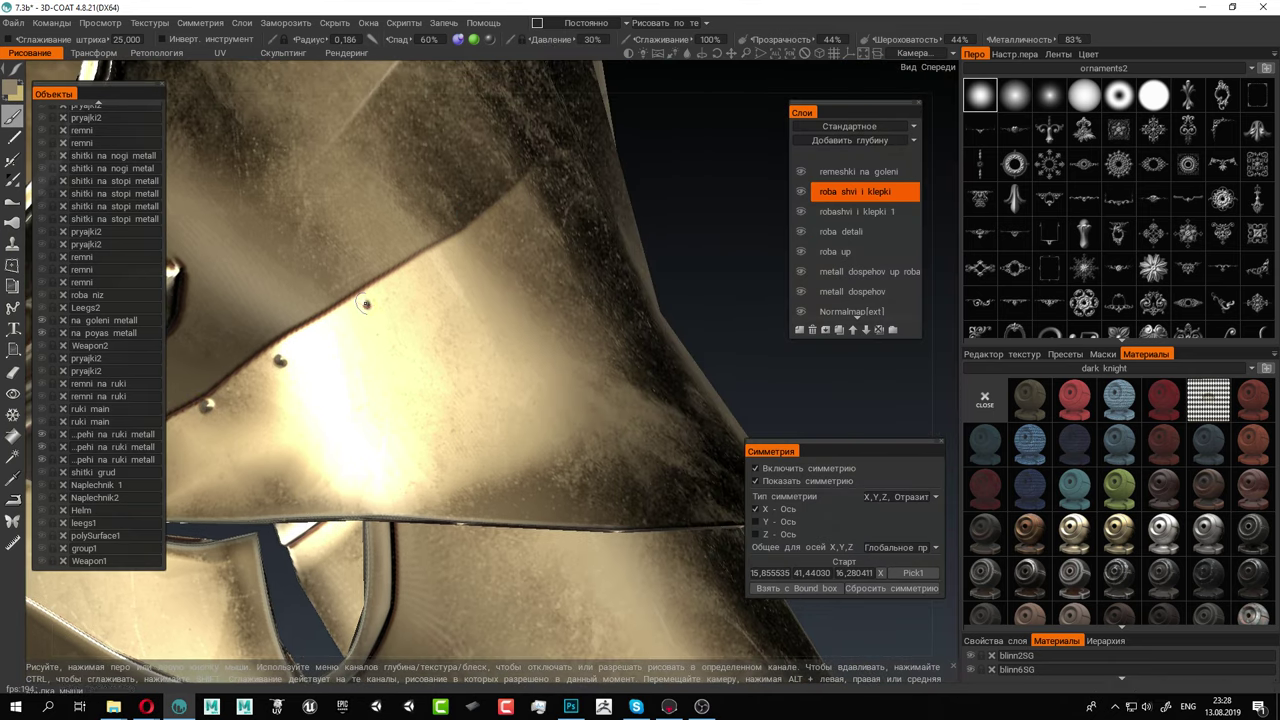
left_click(432, 262)
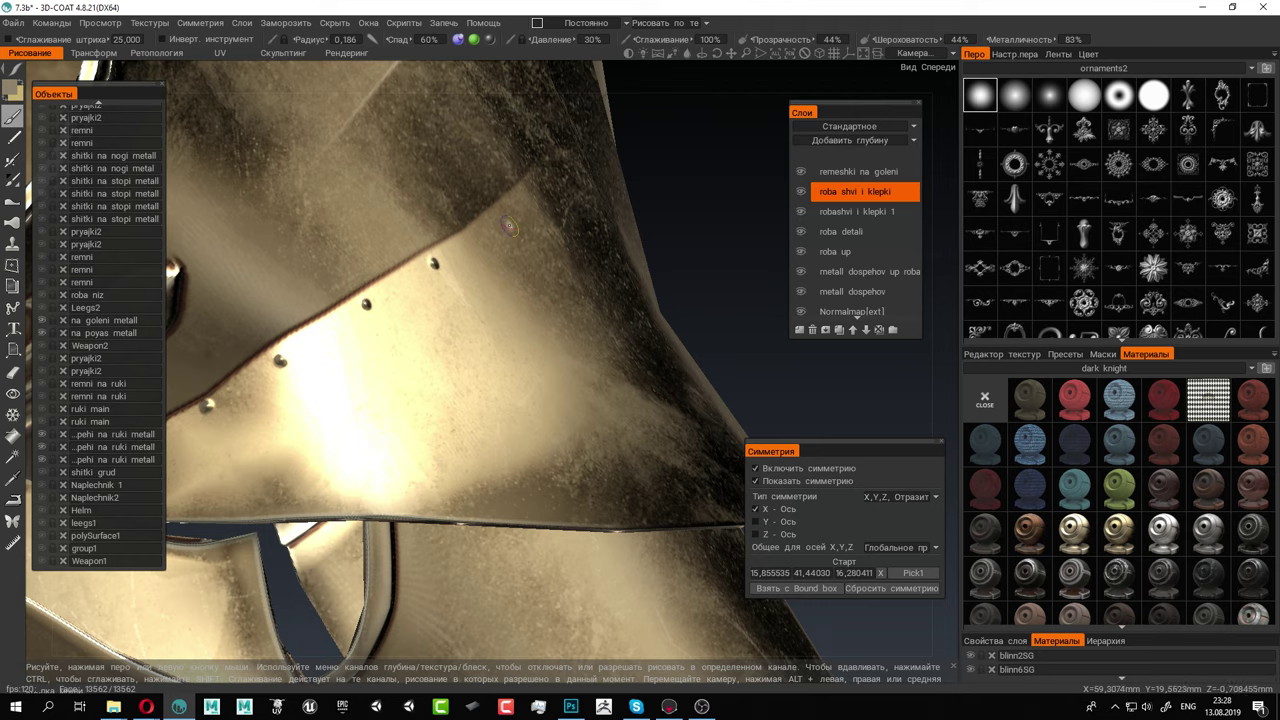
Continue the rivet row below the seam around the elbow plate's outer side, with the brush radius at 0.214
left_click_drag(509, 226, 540, 318, "alt")
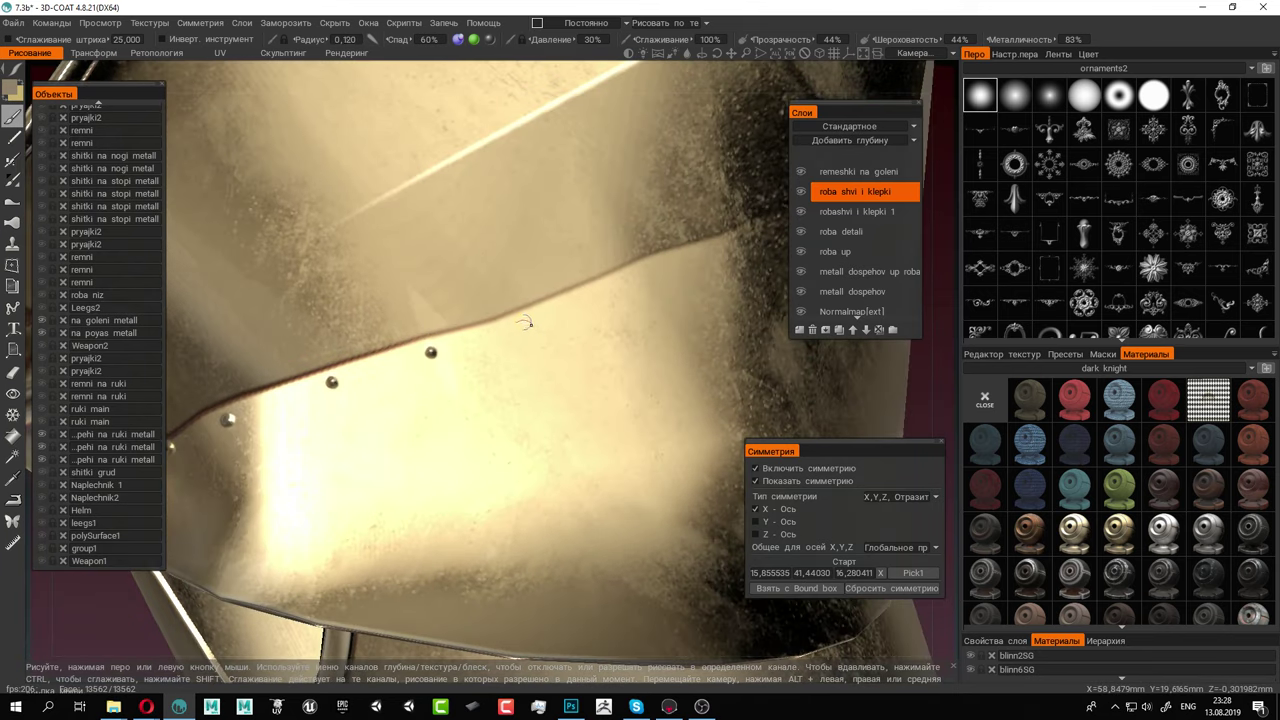
left_click(513, 323)
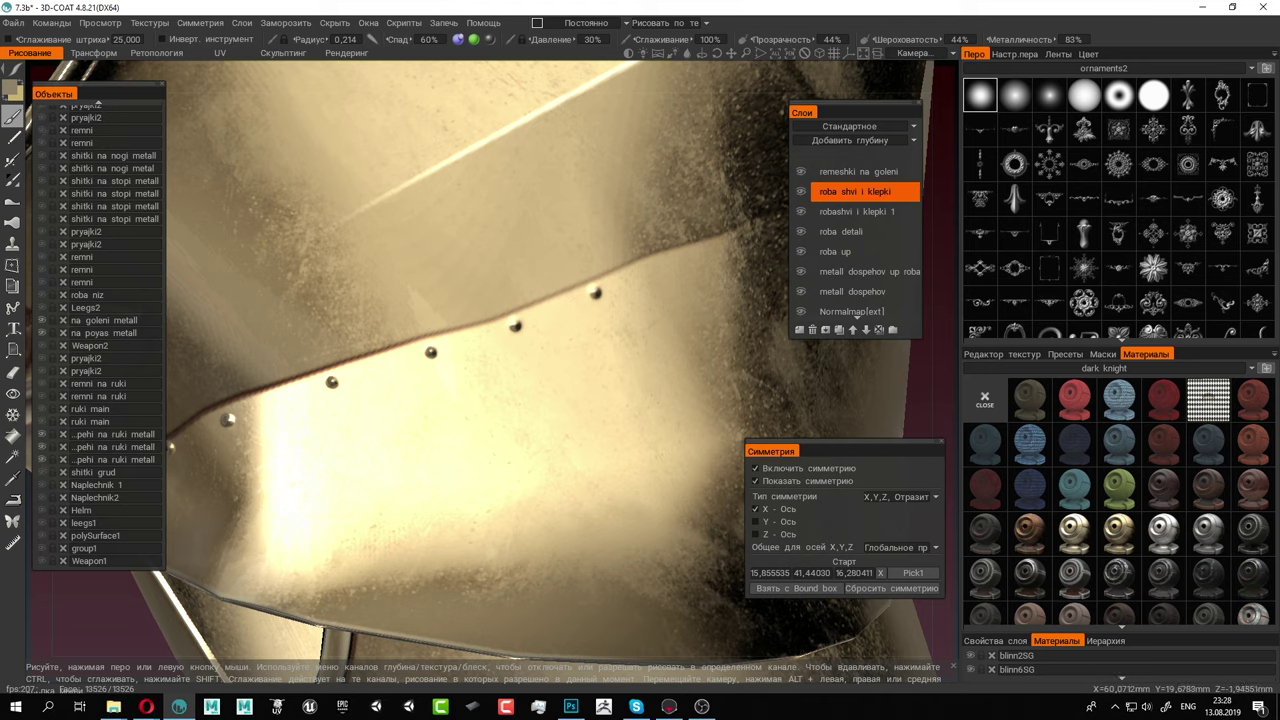
left_click_drag(597, 292, 482, 304, "alt")
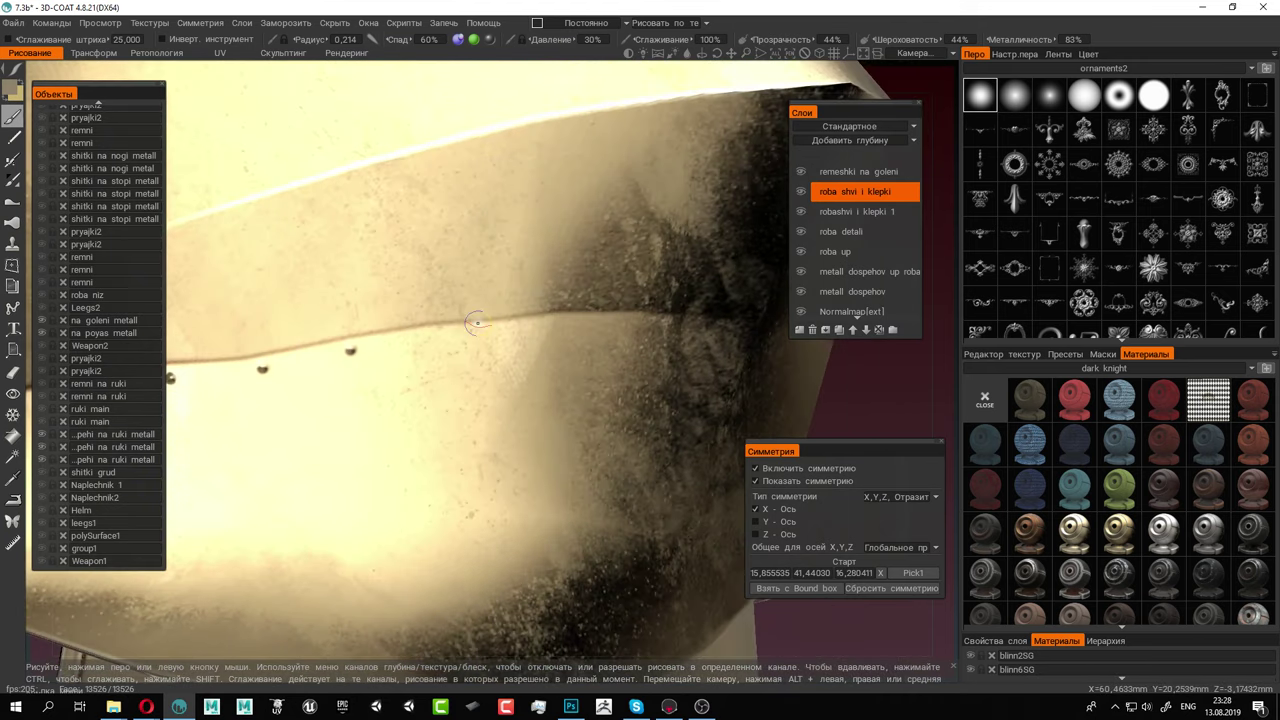
left_click(442, 337)
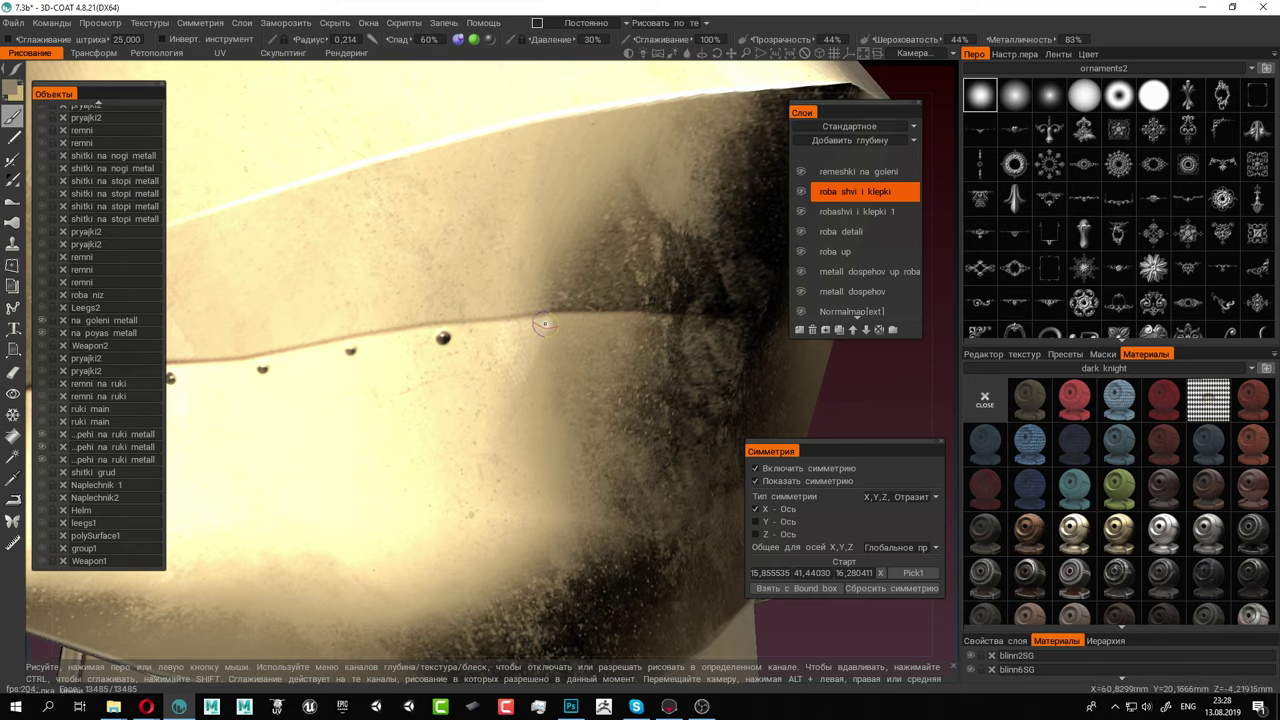
left_click_drag(541, 322, 342, 317, "alt")
left_click(330, 316)
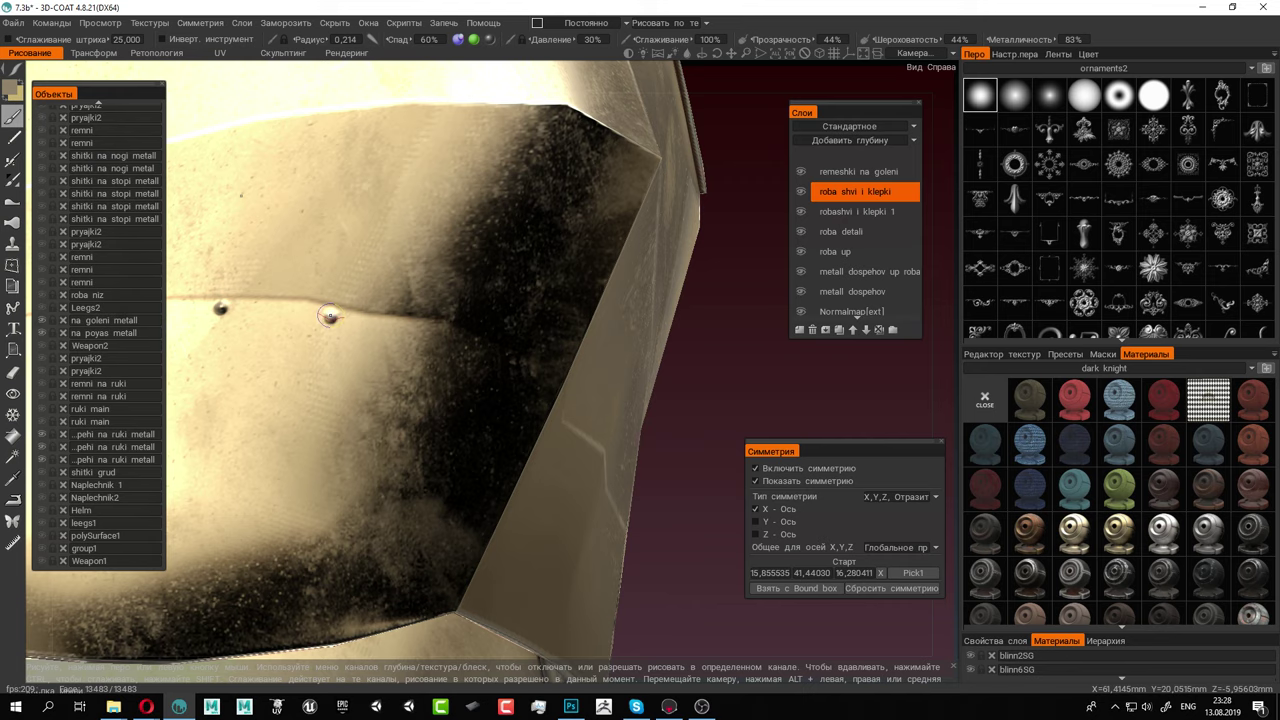
left_click(424, 331)
left_click_drag(424, 331, 471, 323, "alt")
left_click(308, 288)
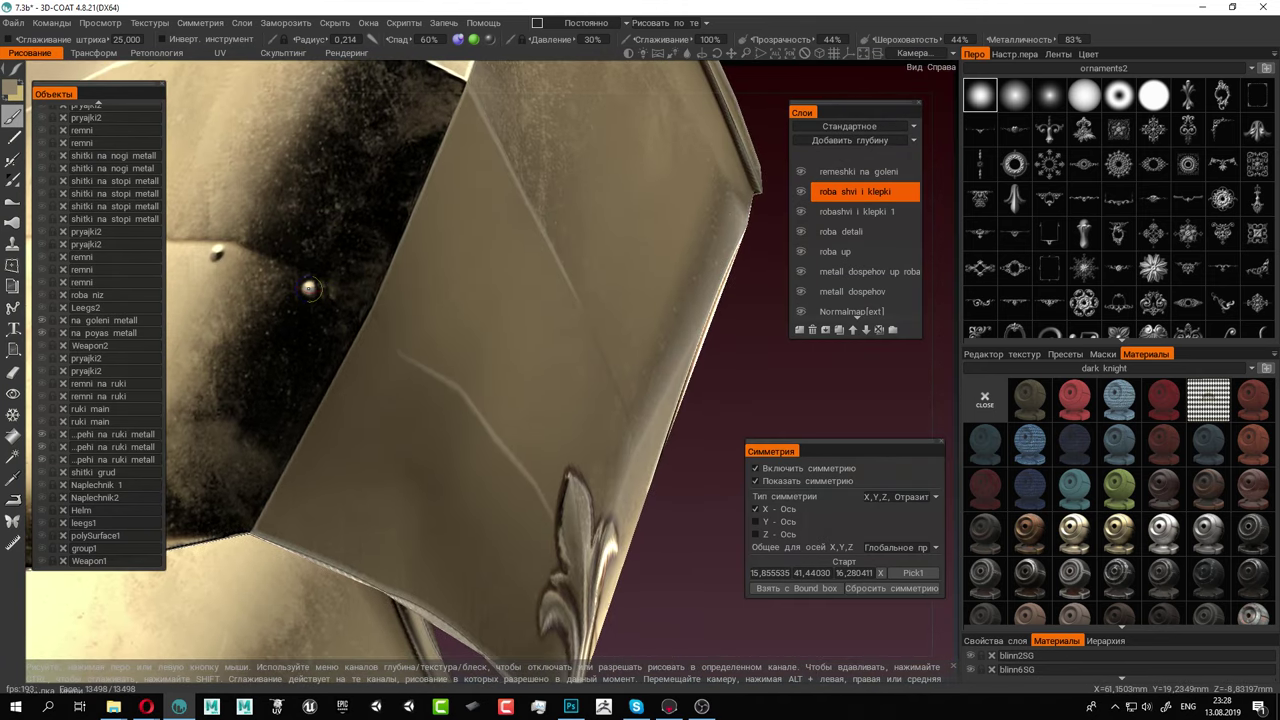
Stamp rivets at radius 0.214 down the elbow plate's rear side edge to its lower corner
middle_click_drag(351, 309, 472, 251, "alt")
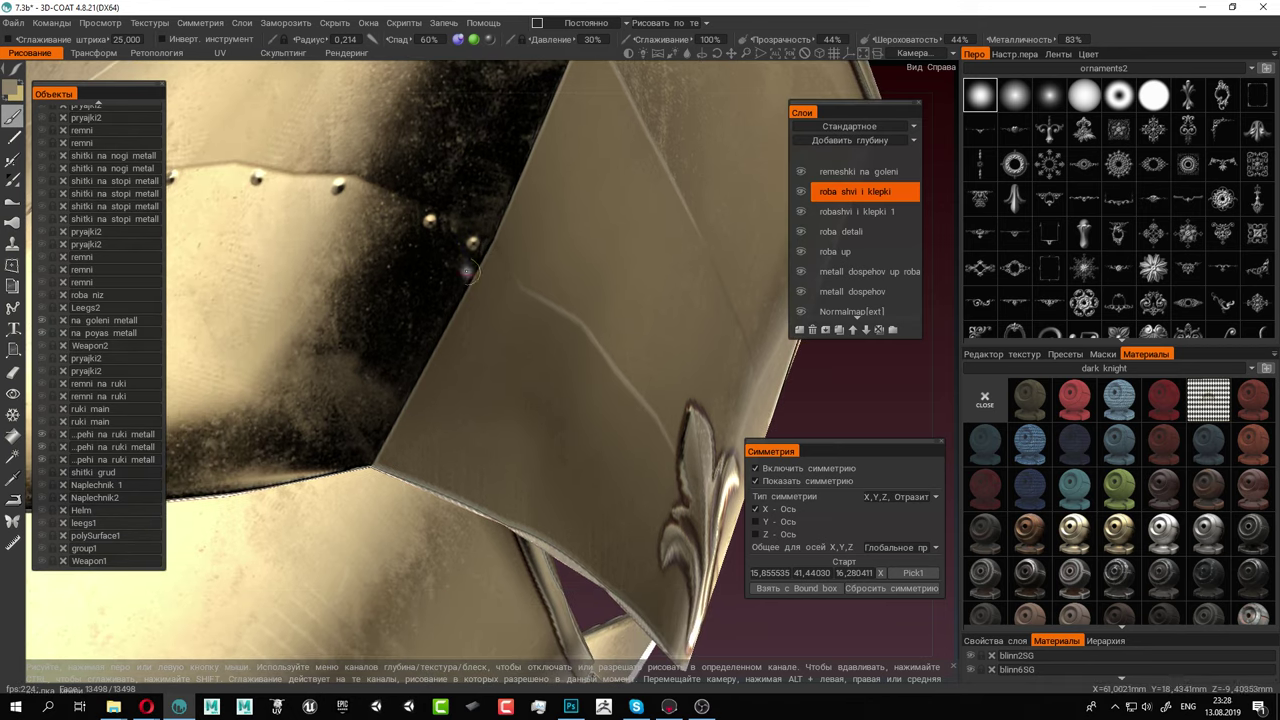
left_click(441, 312)
middle_click_drag(441, 312, 498, 253, "alt")
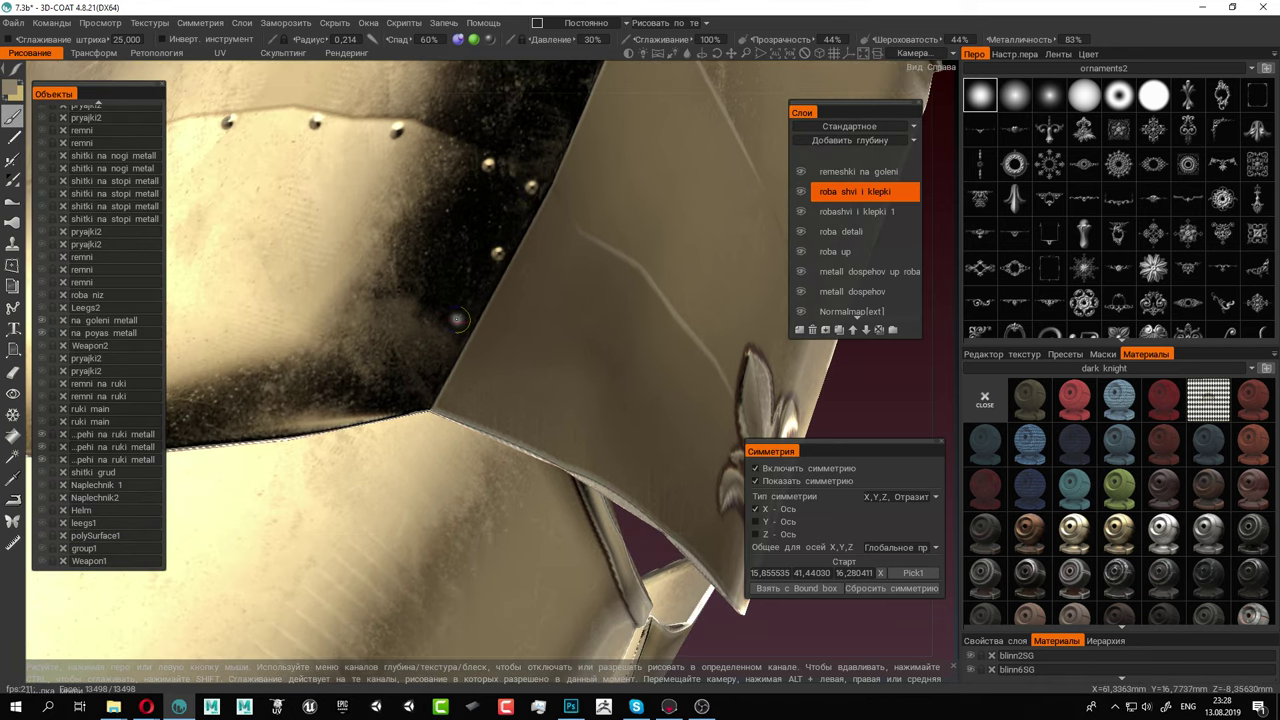
left_click(458, 320)
left_click_drag(421, 387, 475, 345, "alt")
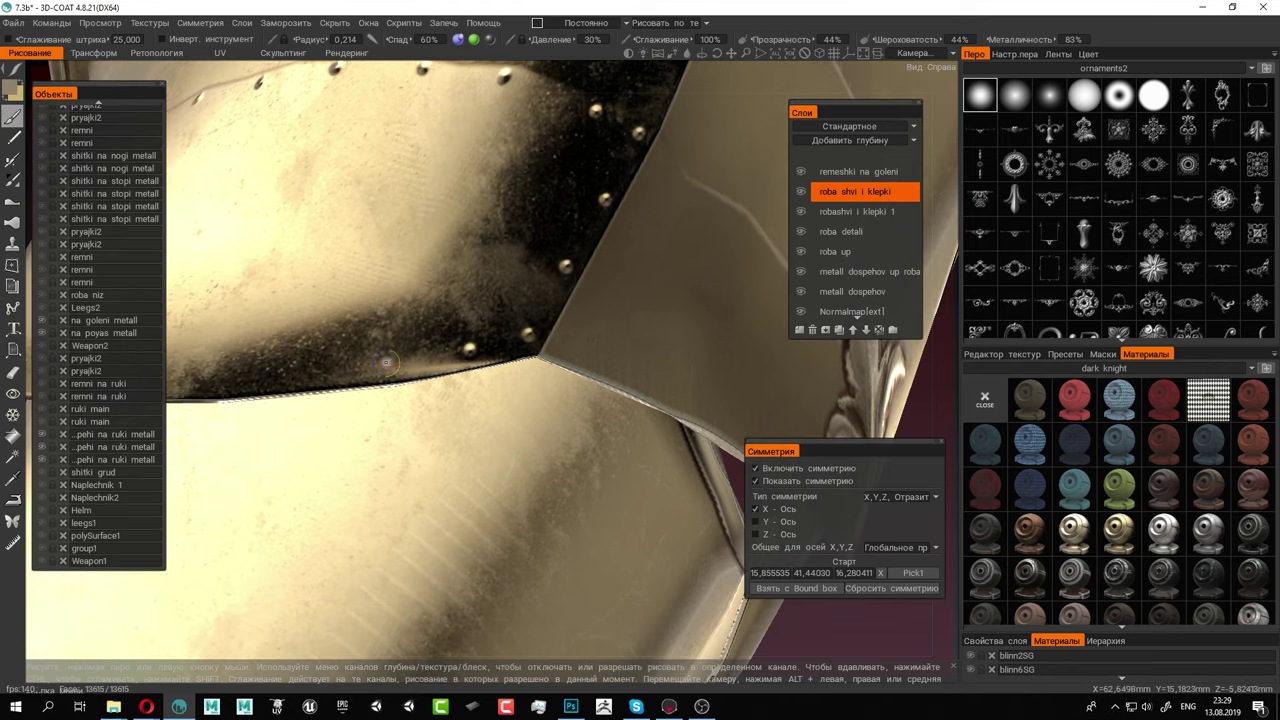
Stamp a row of rivets at radius 0.214 along the elbow plate's lower rim, from the rear corner towards the front
mouse_move(387, 364)
left_mouse_down("alt")
mouse_move(475, 328)
mouse_move(451, 323)
mouse_move(565, 350)
left_mouse_up("alt")
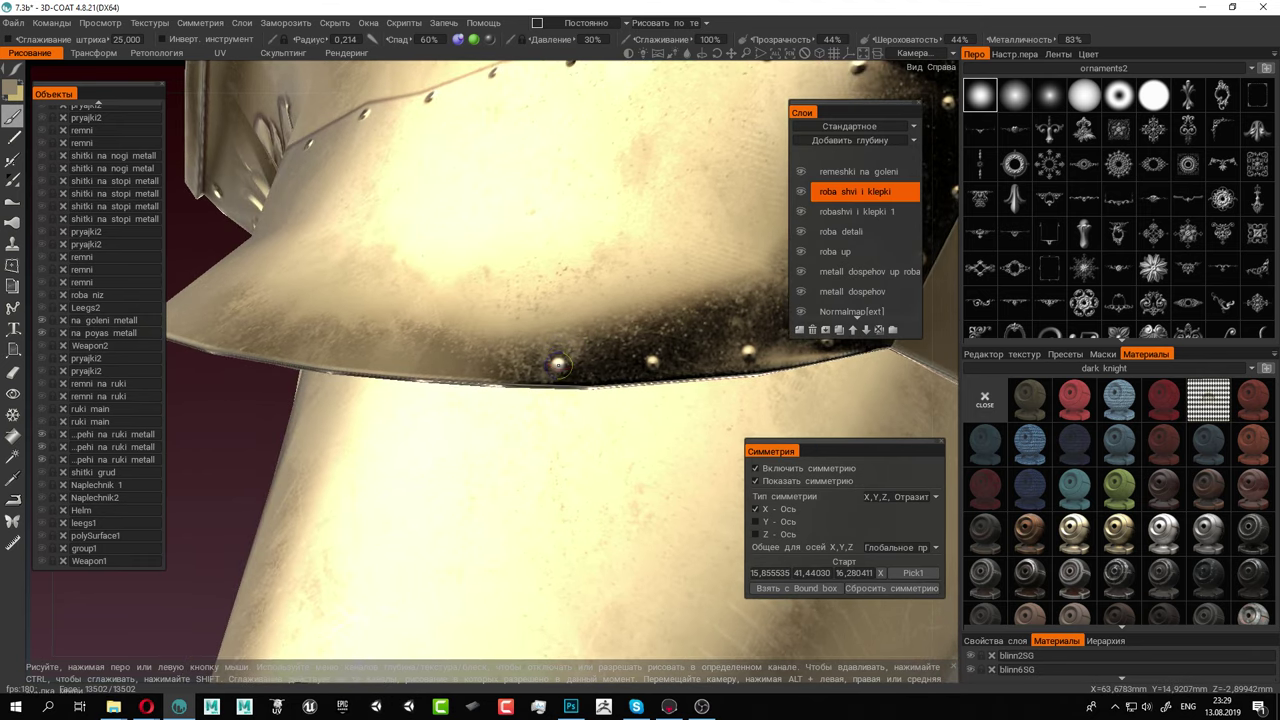
mouse_move(419, 359)
left_mouse_down("alt")
mouse_move(476, 376)
mouse_move(491, 366)
mouse_move(556, 398)
left_mouse_up("alt")
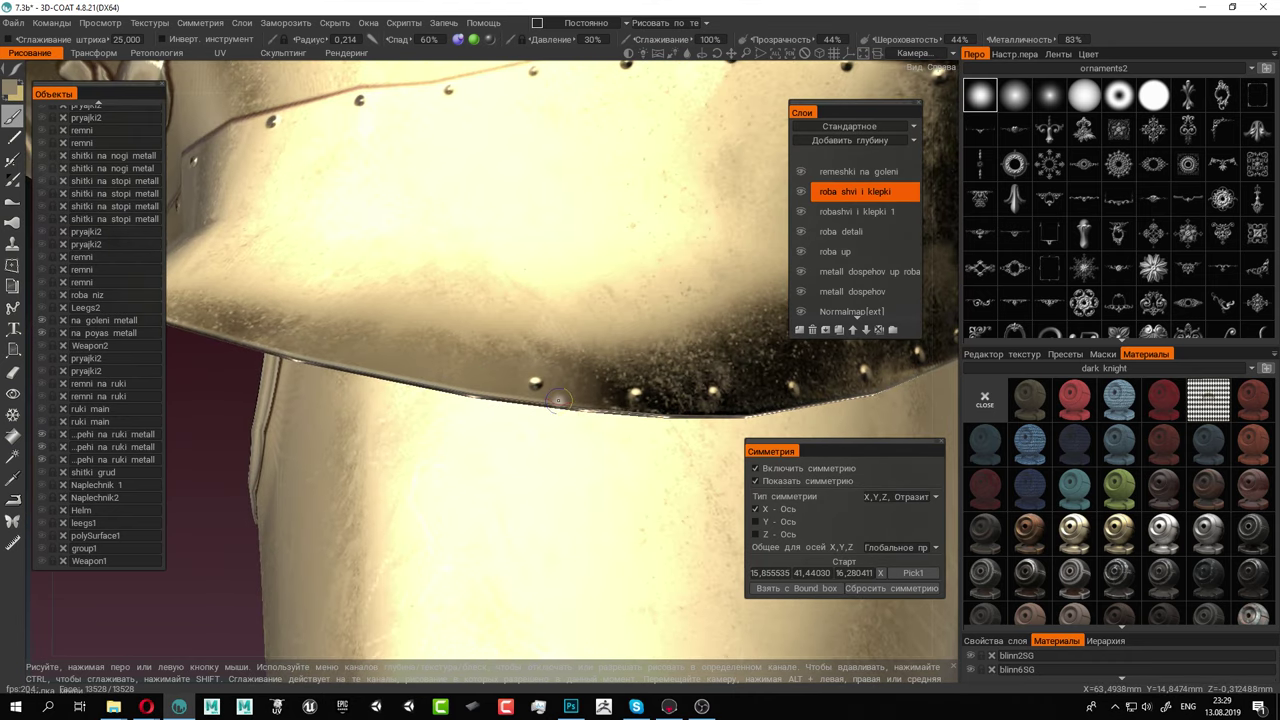
left_click(434, 369)
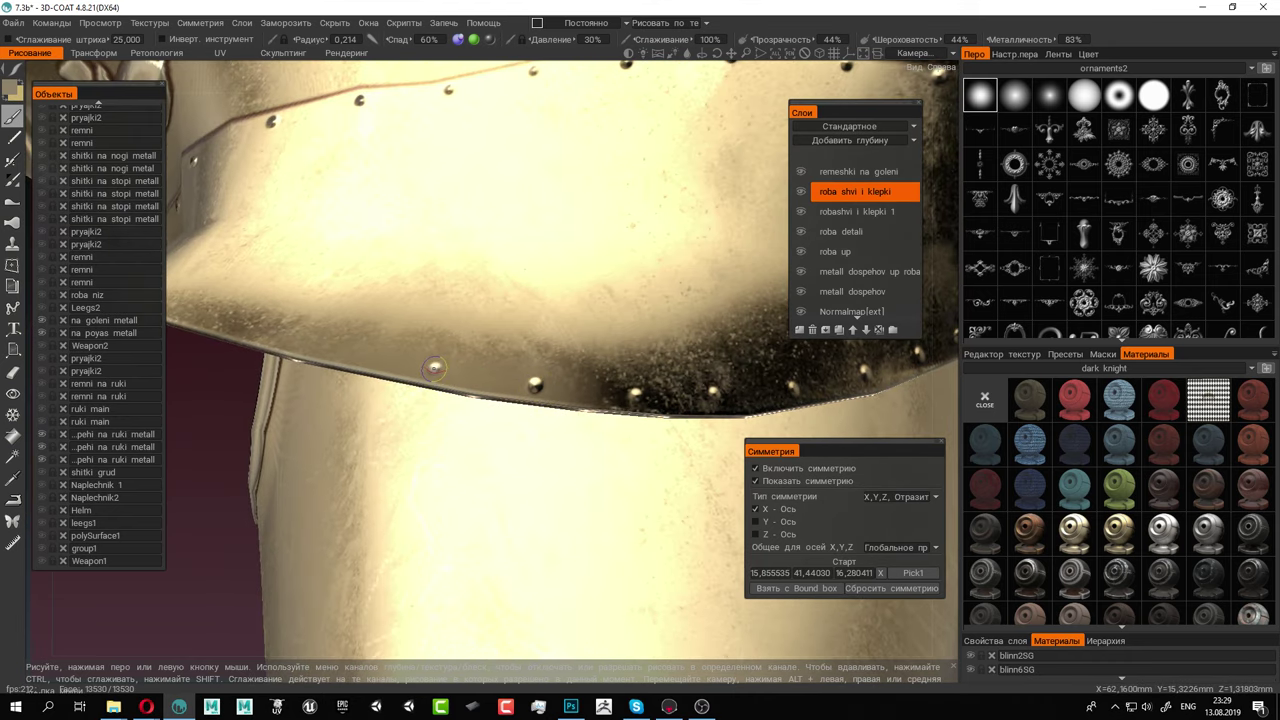
left_click_drag(416, 363, 550, 358, "alt")
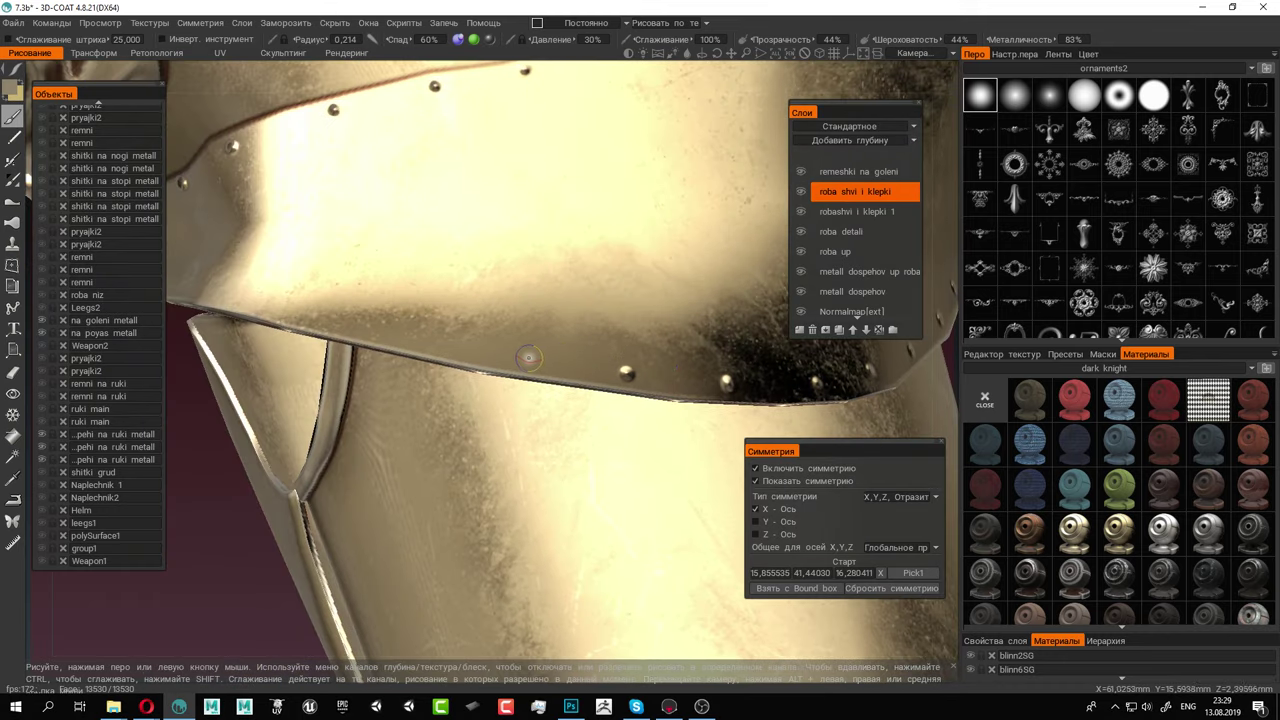
left_click(531, 358)
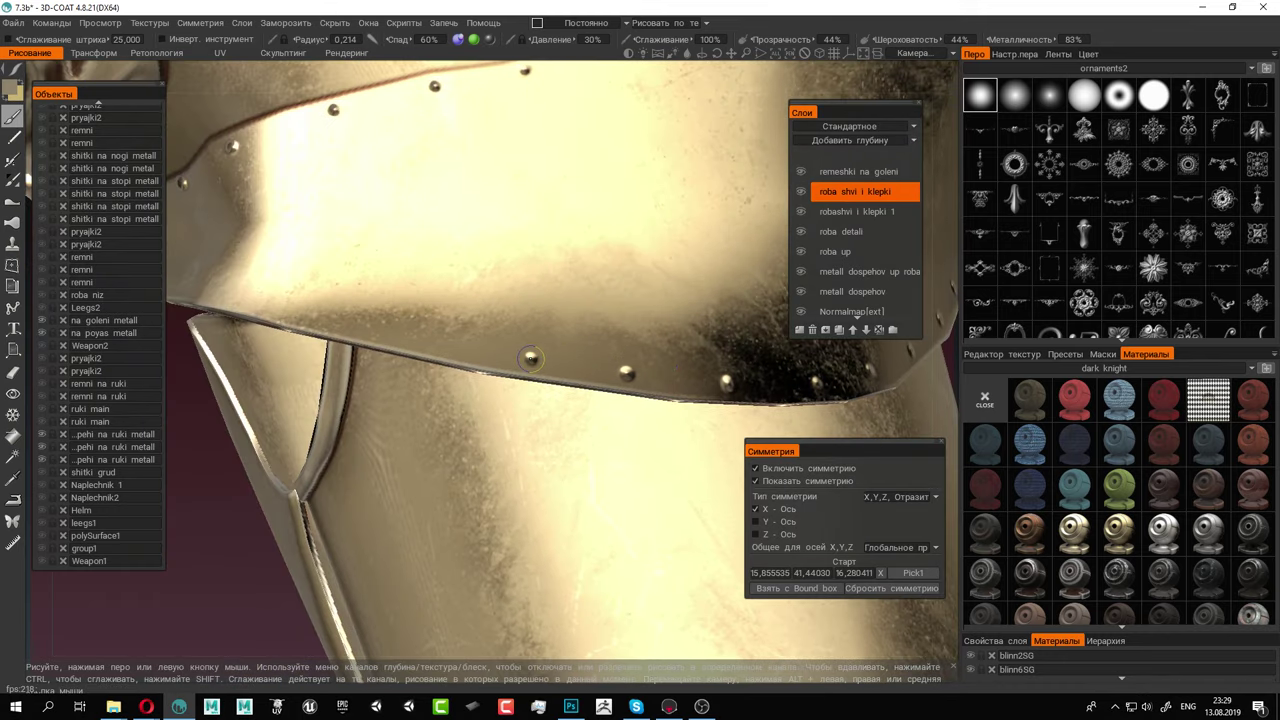
left_click(442, 343)
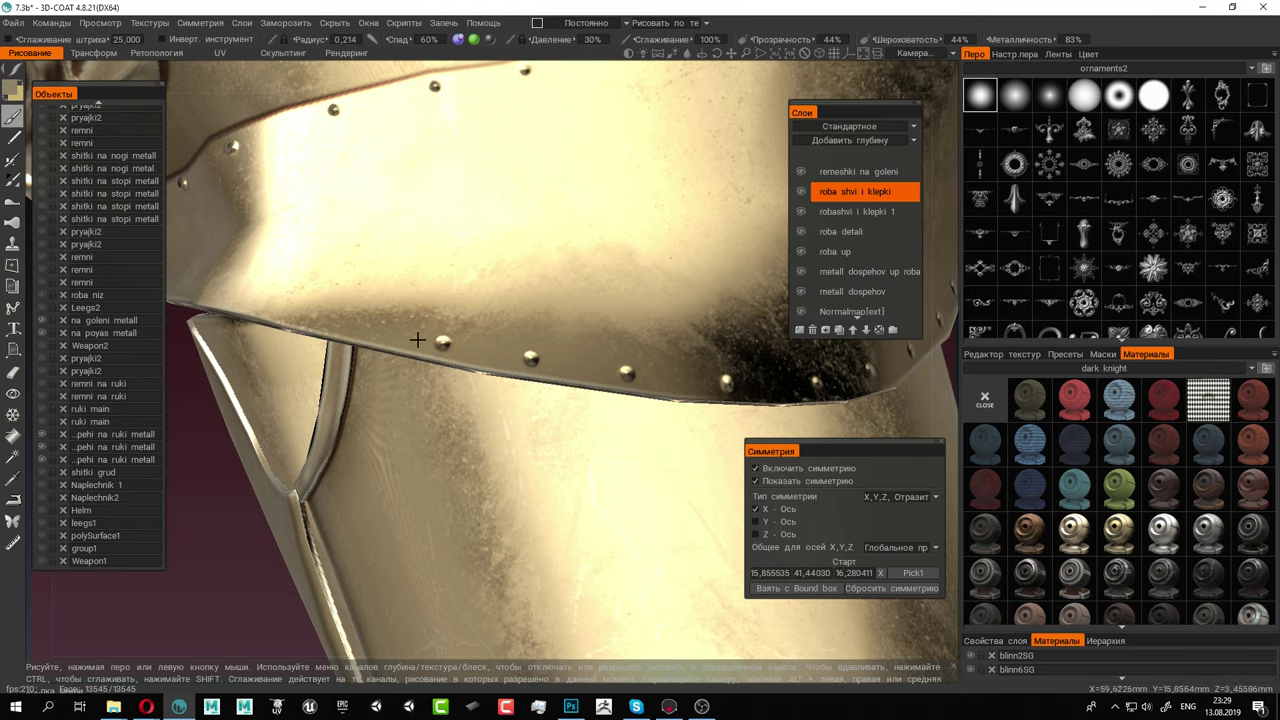
left_click_drag(417, 340, 518, 352, "alt")
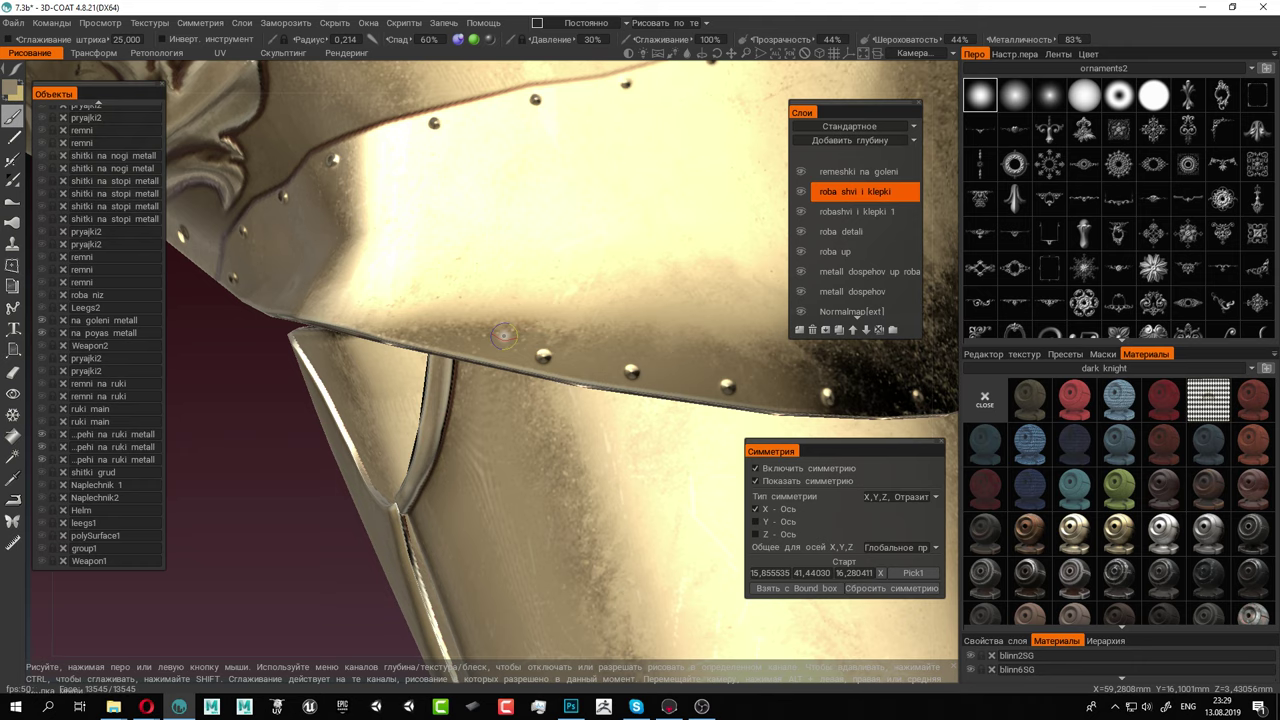
Complete the lower rim's rivet row up to the front corner at radius 0.214, reducing to 0.146 for the last two rivets
left_click_drag(486, 293, 527, 309, "alt")
right_click_drag(499, 303, 537, 328, "alt")
left_click_drag(537, 328, 600, 354, "alt")
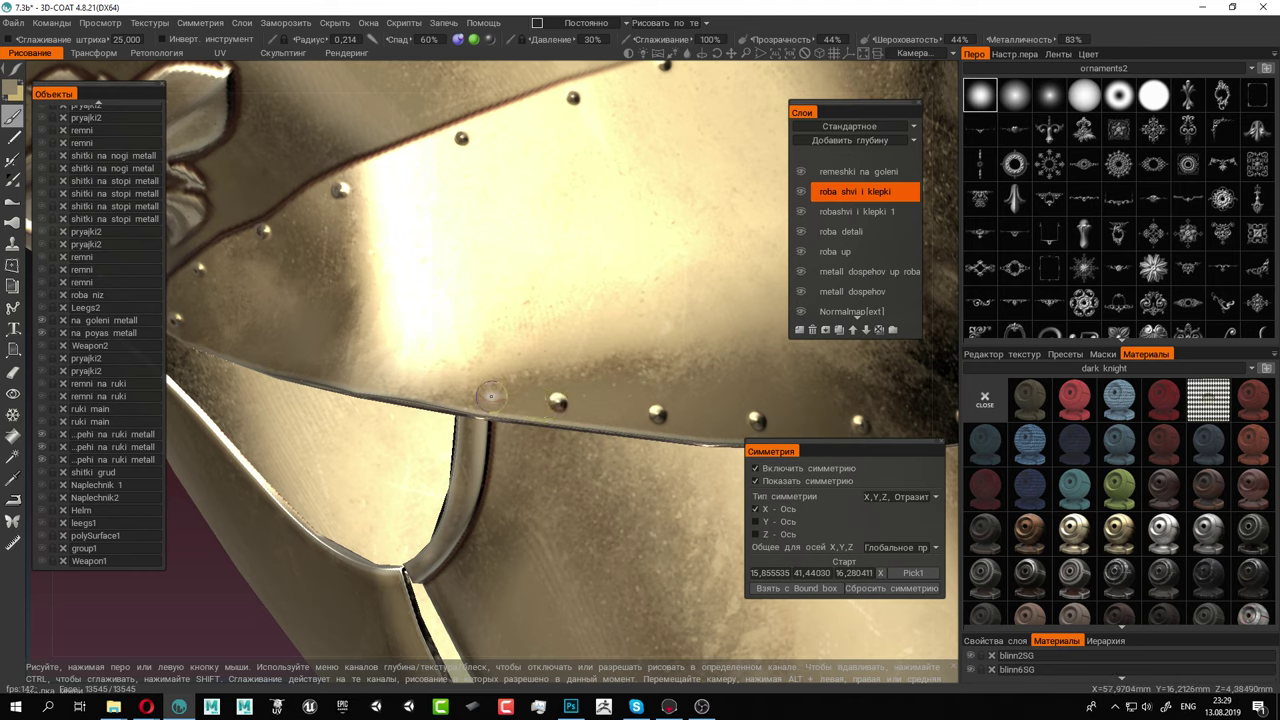
left_click(467, 391)
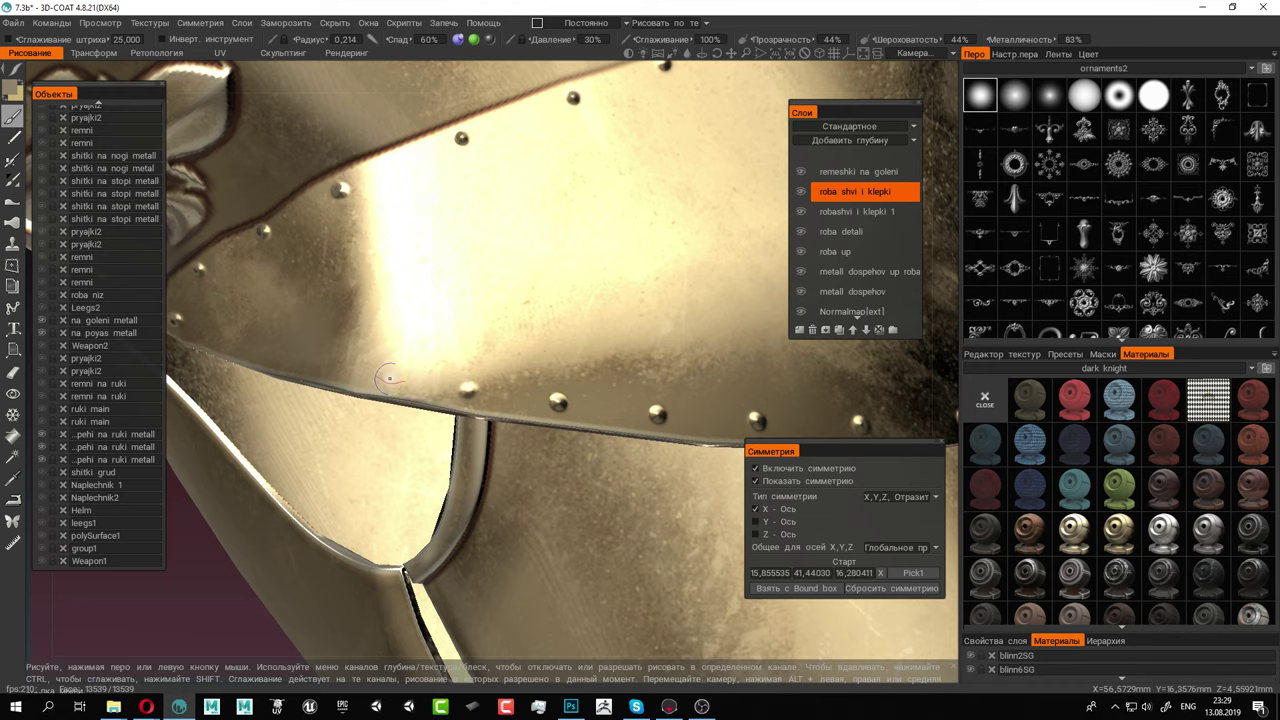
left_click_drag(358, 386, 380, 383, "alt")
middle_click_drag(380, 383, 511, 357, "alt")
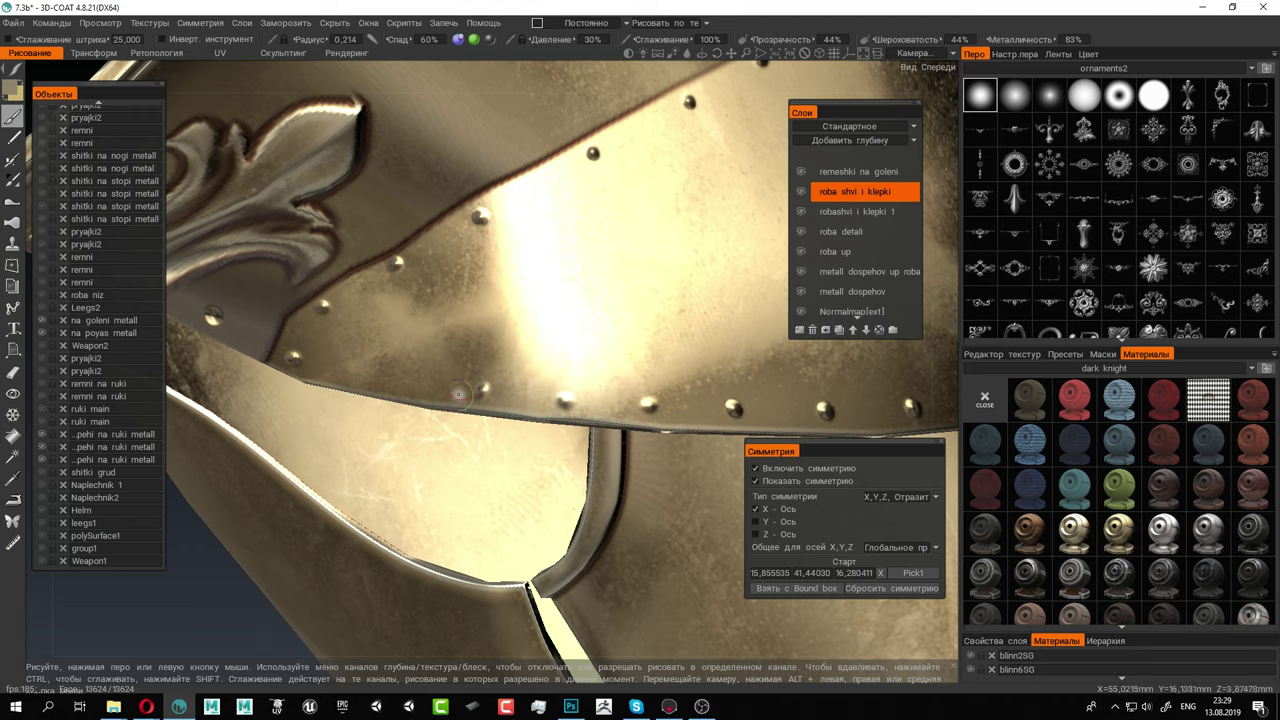
left_click(396, 381)
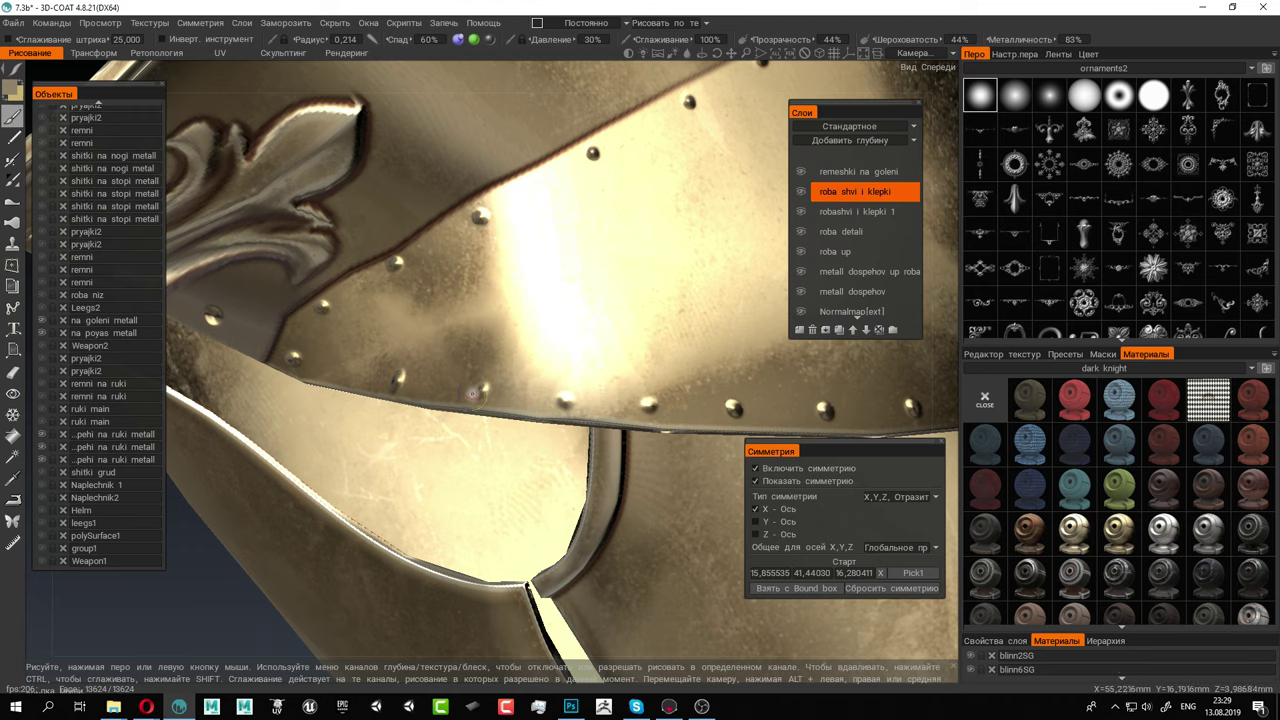
left_click_drag(472, 393, 508, 368, "alt")
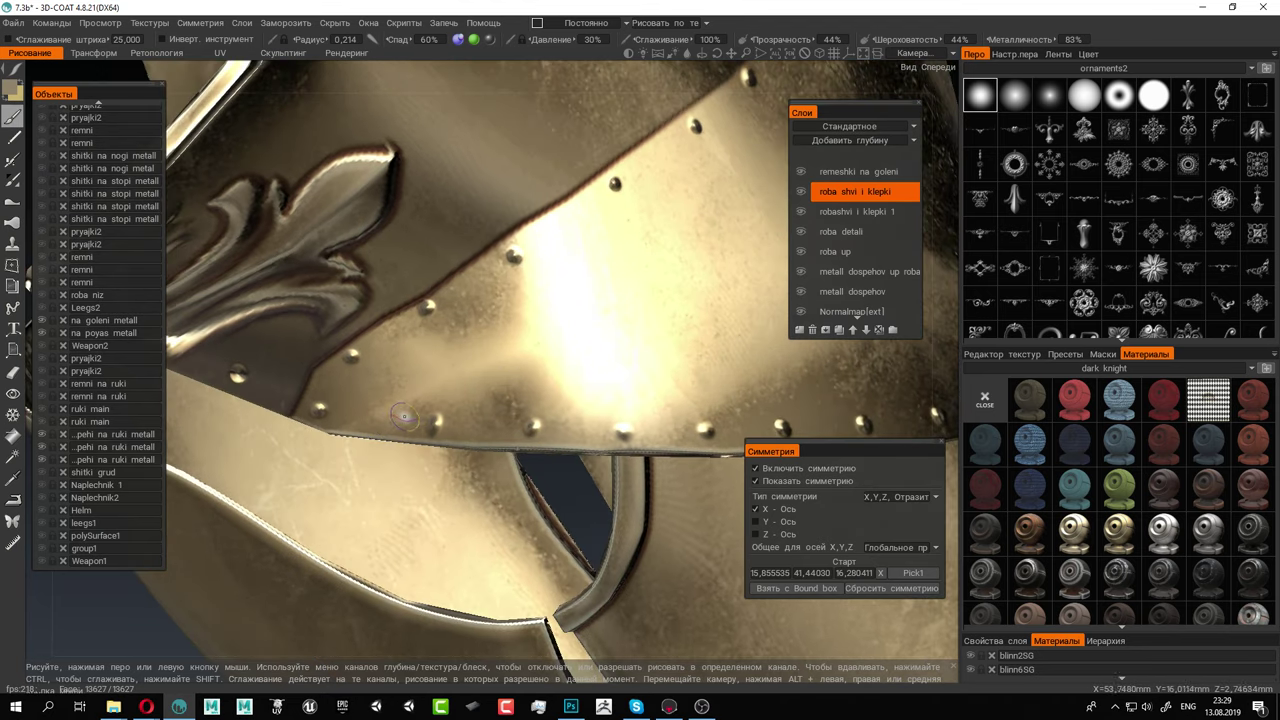
left_click_drag(426, 419, 455, 375, "alt")
right_click_drag(457, 373, 446, 372)
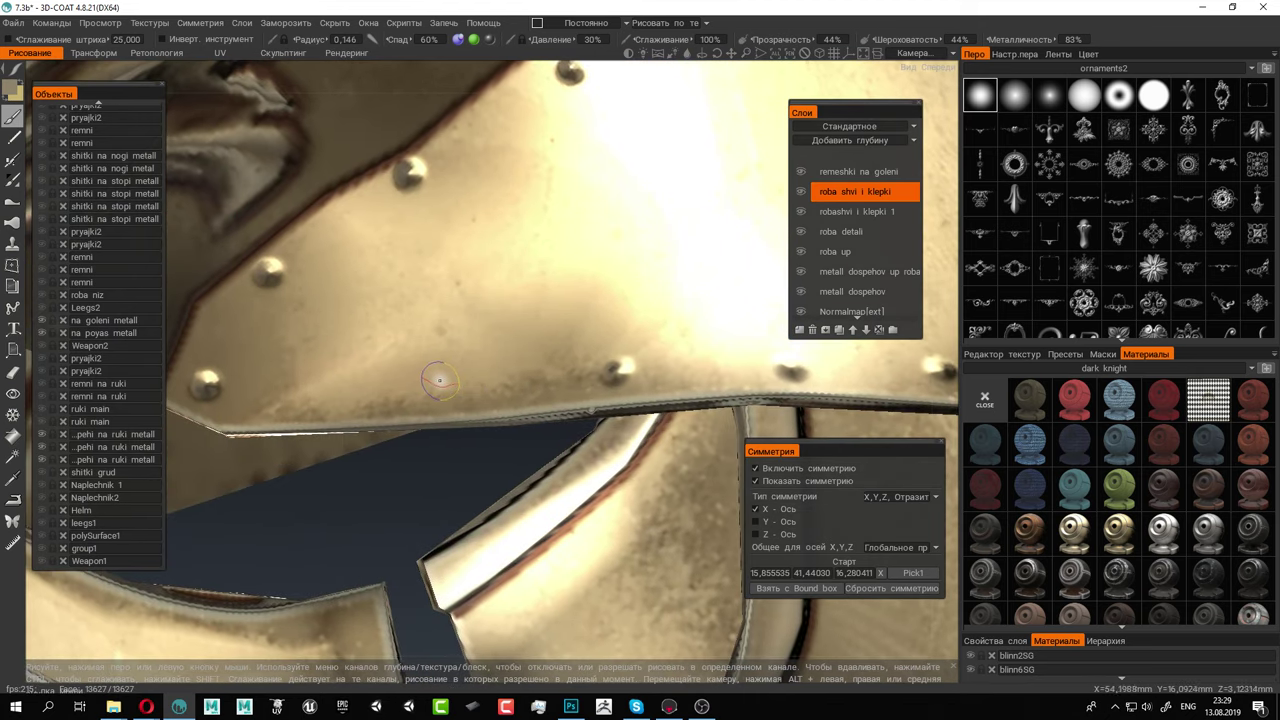
left_click(326, 385)
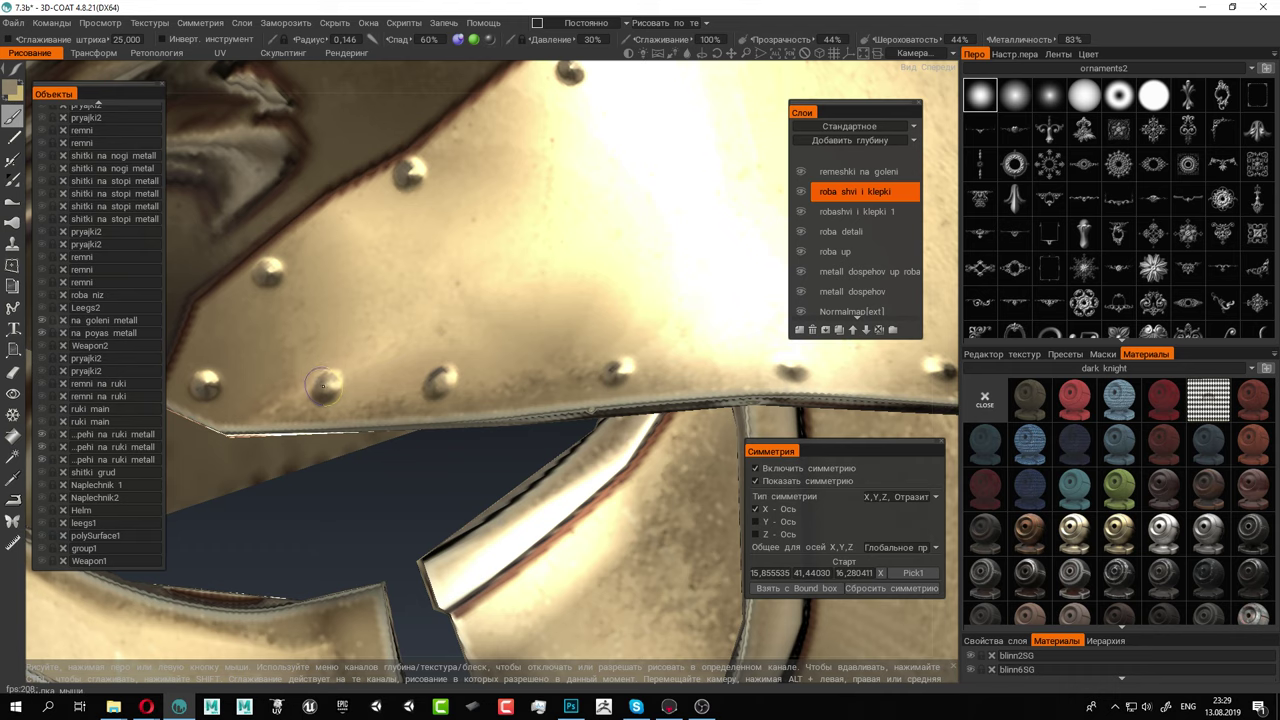
Set the brush radius to 0.206 and stamp the first rivets above the elbow plate's seam, beside the leaf ornament
right_click_drag(598, 332, 287, 276, "alt")
left_click_drag(287, 276, 476, 397, "alt")
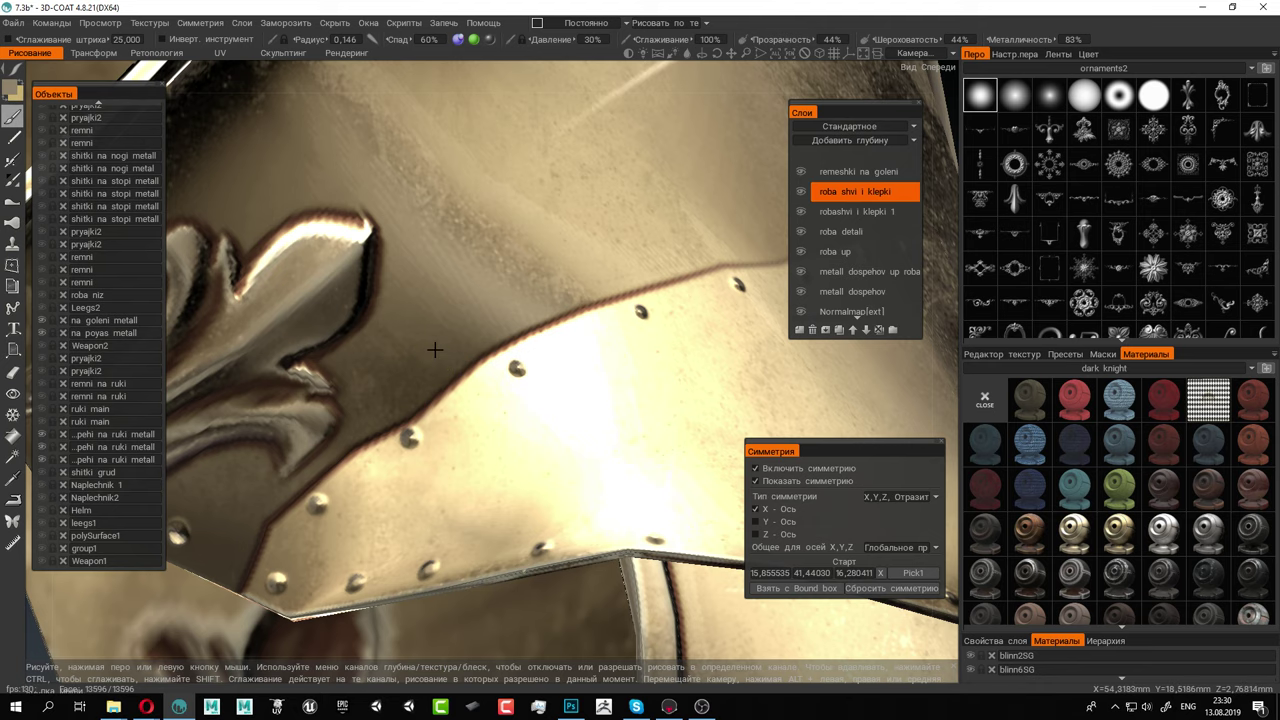
right_click_drag(435, 350, 452, 354, "alt")
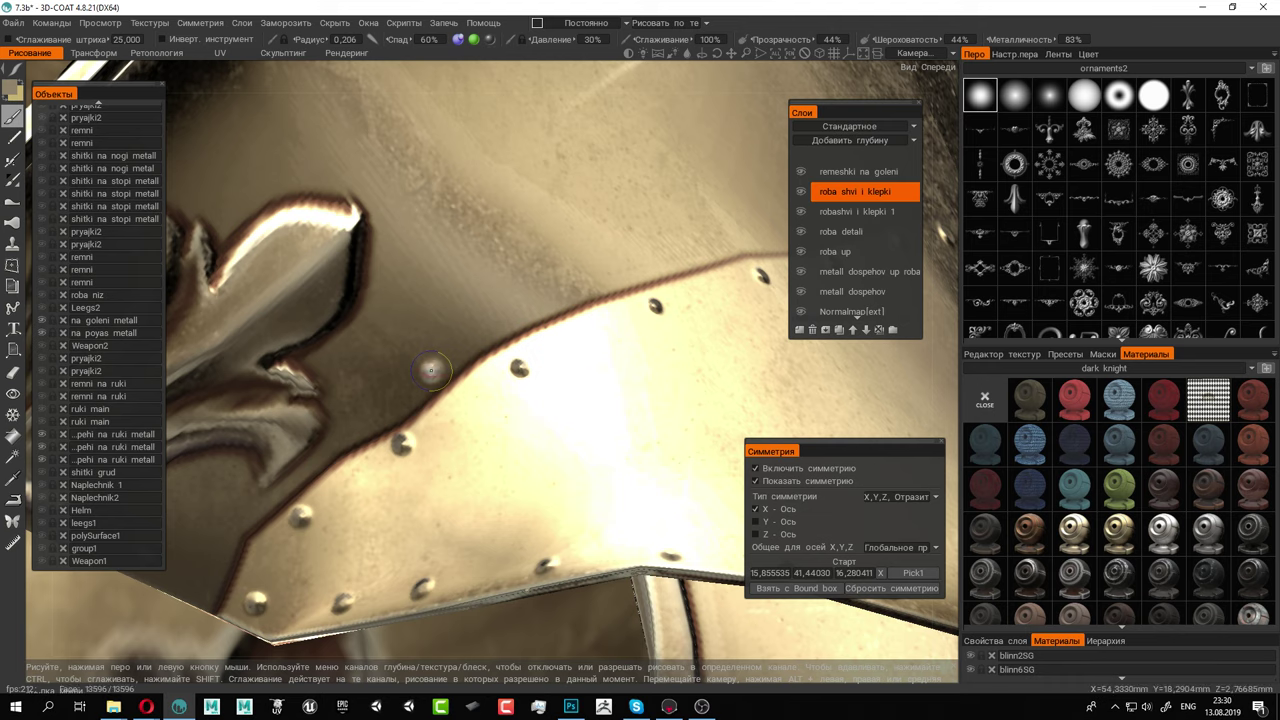
left_click(431, 371)
left_click(564, 291)
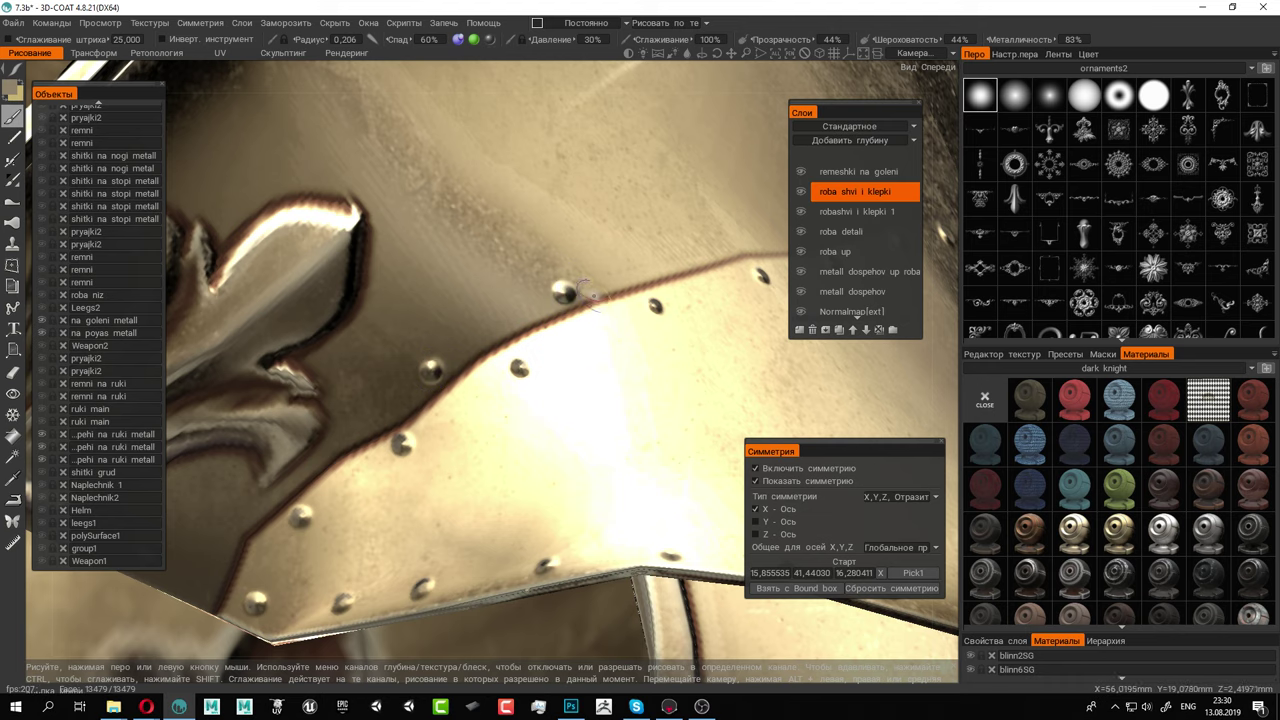
left_click_drag(655, 290, 613, 314, "alt")
middle_click_drag(657, 279, 371, 425, "alt")
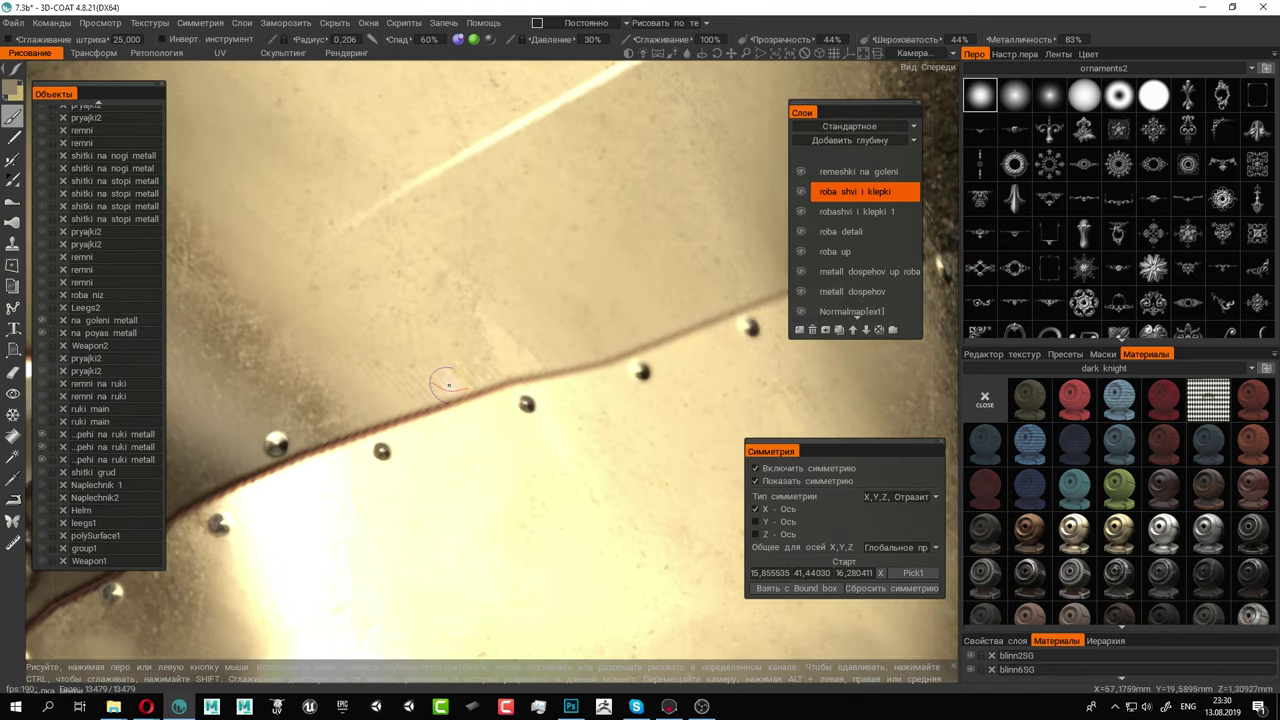
Continue the rivet row above the seam around the elbow plate's outer side towards the rear edge at radius 0.206
left_click(448, 384)
scroll(615, 358, "up", 1)
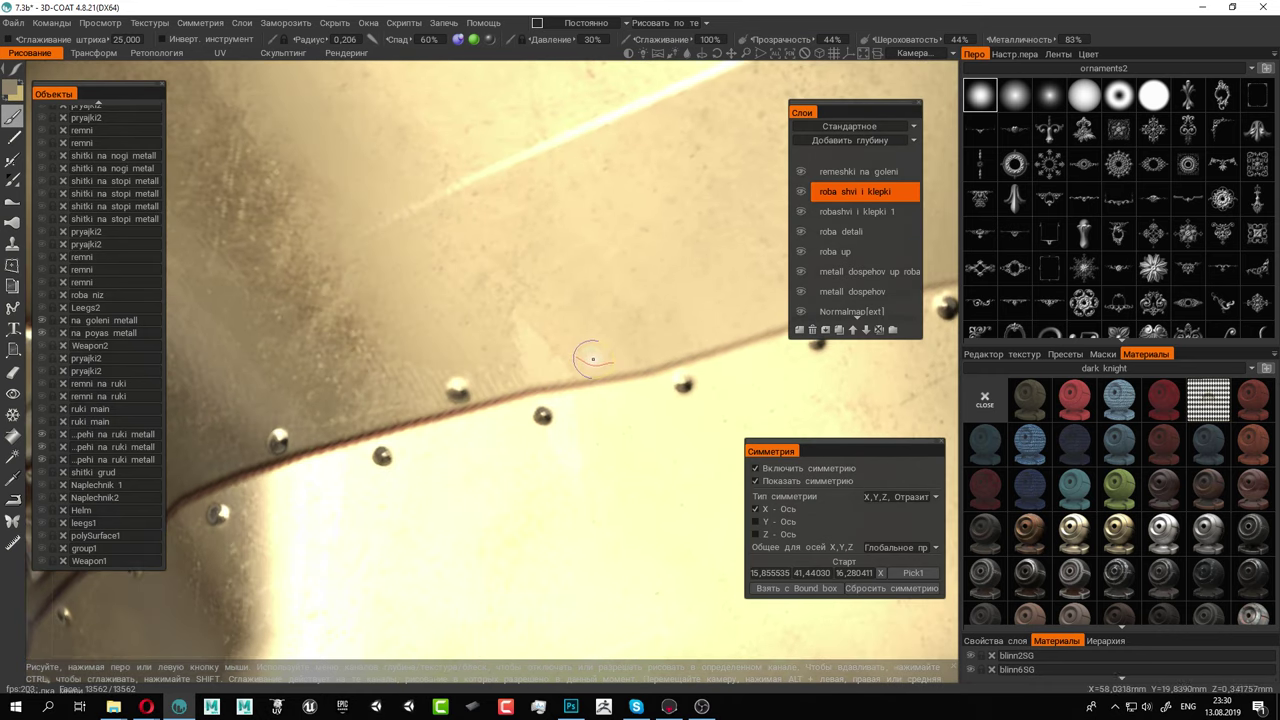
middle_click_drag(592, 358, 331, 363)
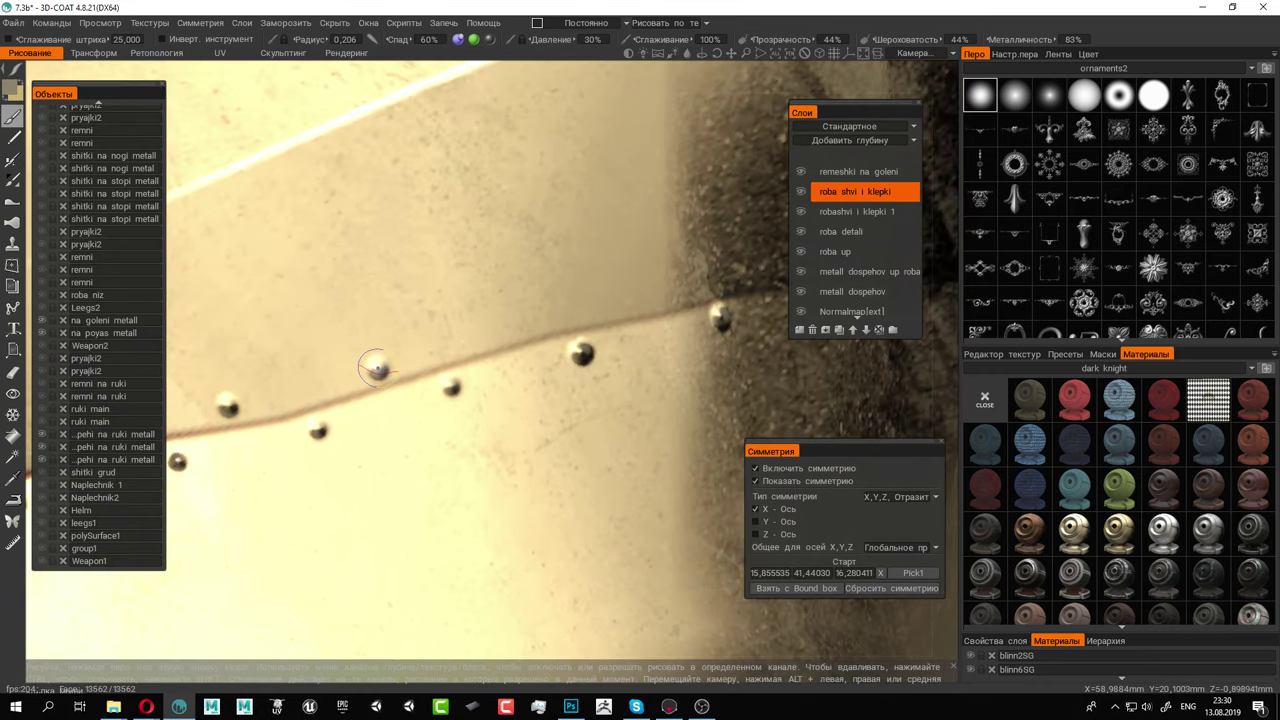
left_click(494, 325)
middle_click_drag(634, 298, 352, 366, "alt")
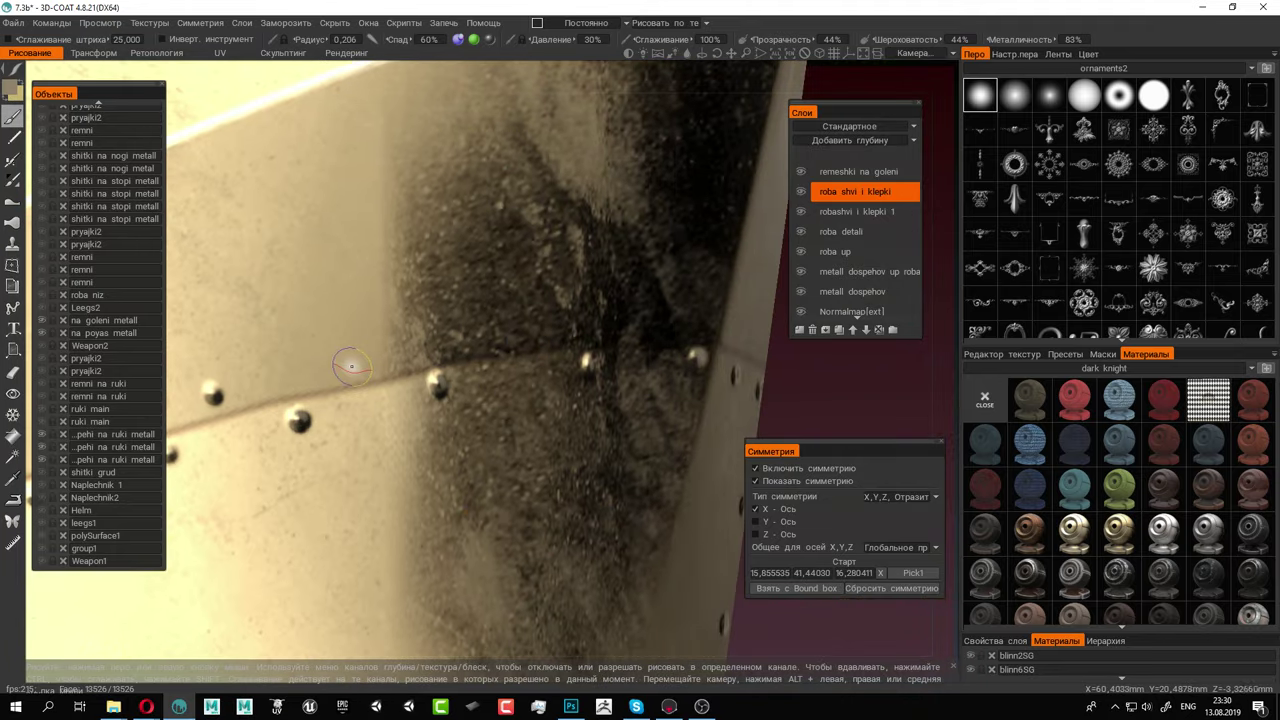
left_click_drag(350, 363, 428, 372, "alt")
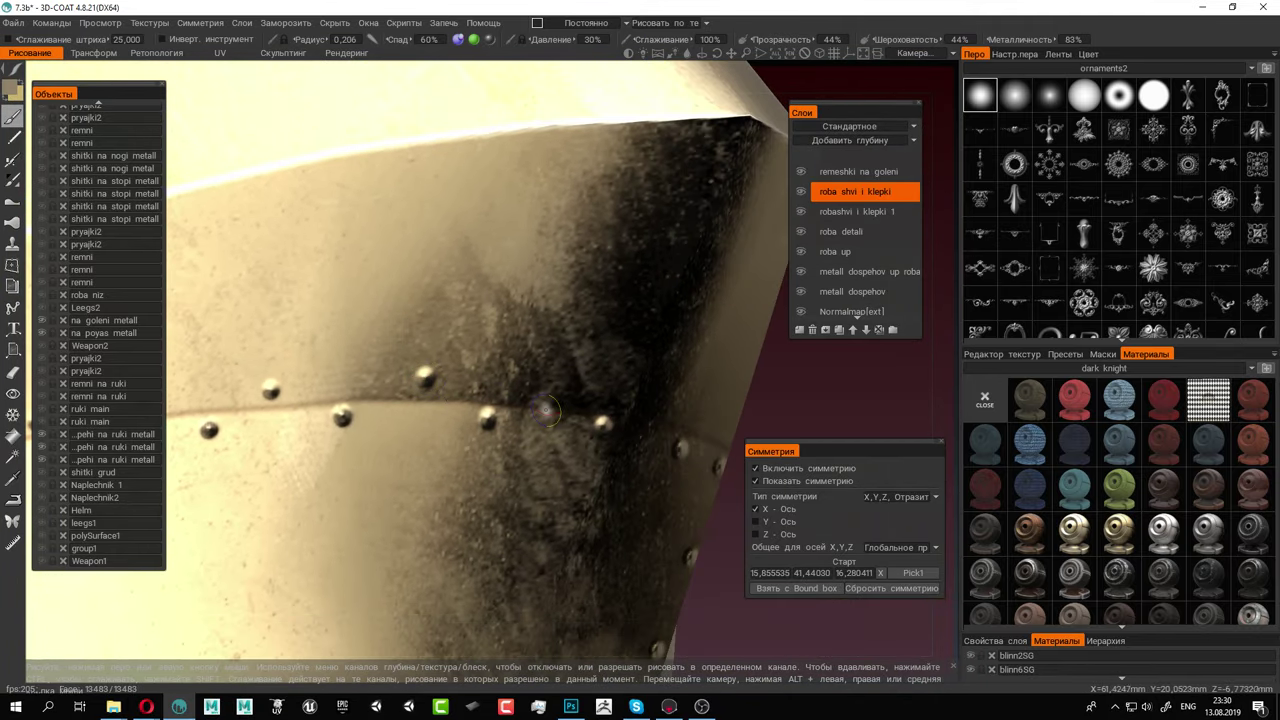
left_click_drag(624, 434, 499, 389, "alt")
left_click(552, 387)
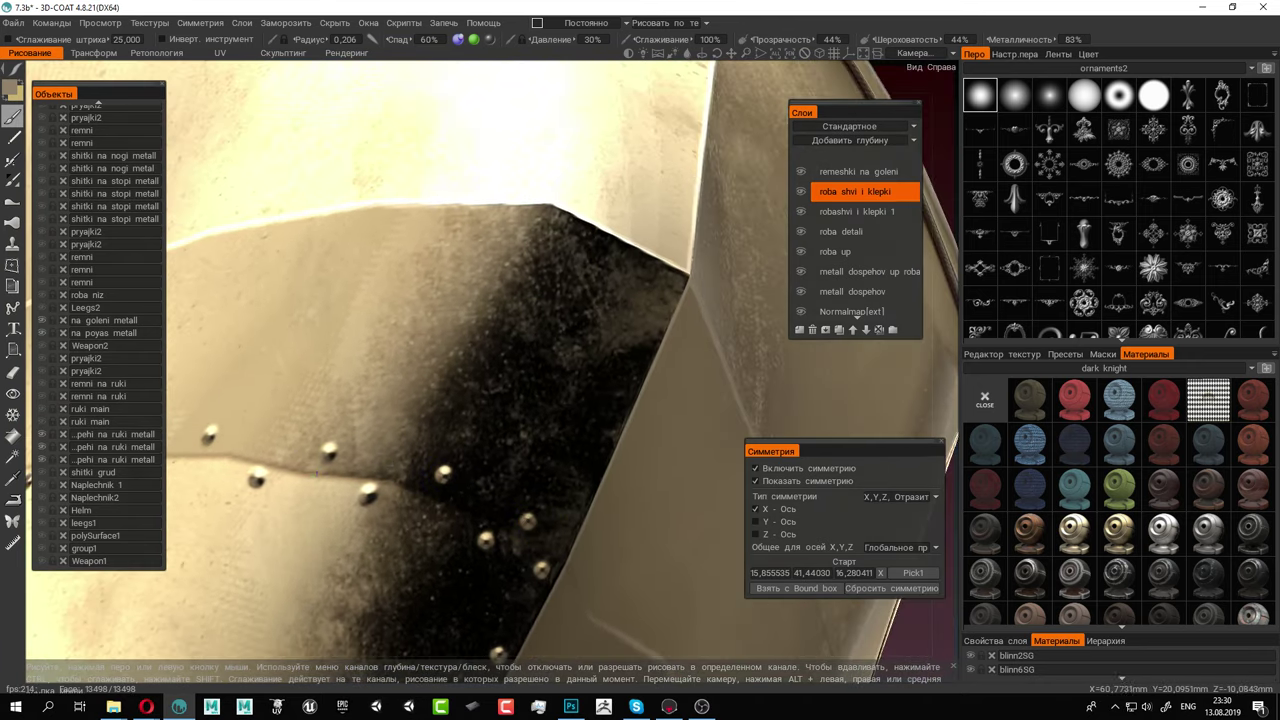
Stamp rivets at radius 0.206 up the elbow plate's rear side edge, from above the seam to the upper corner
left_click_drag(668, 423, 578, 477, "alt")
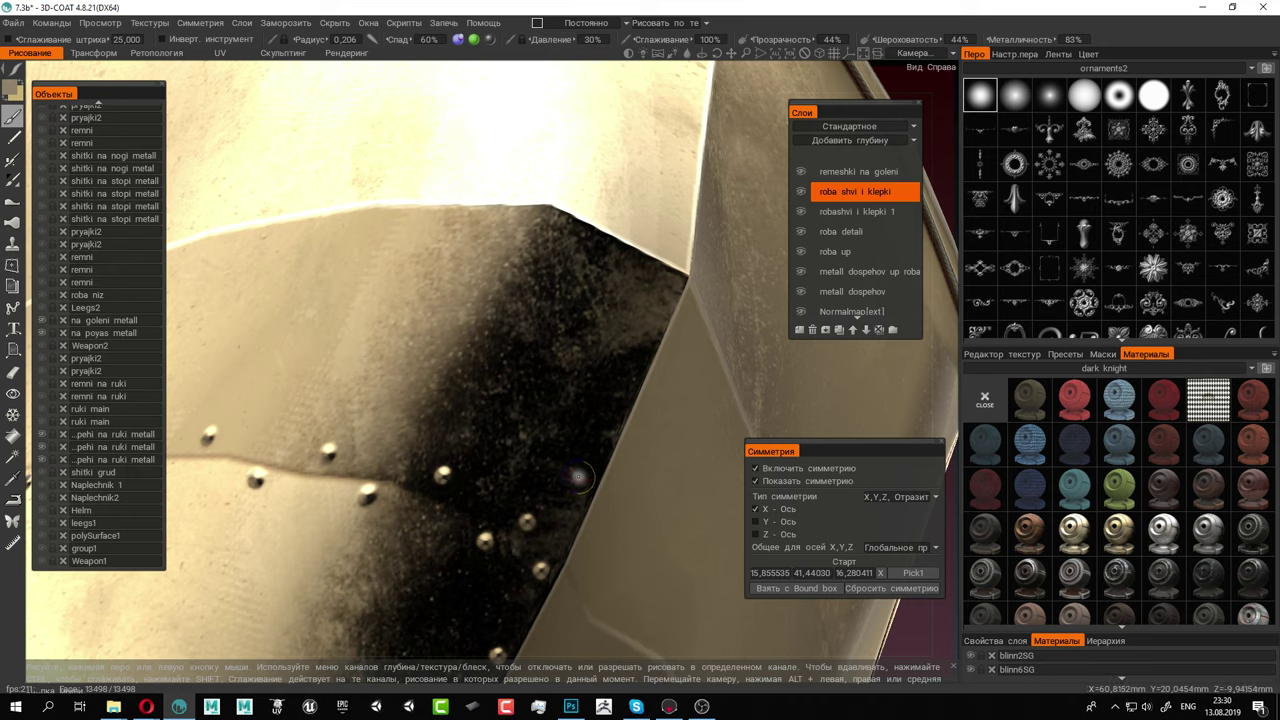
left_click(613, 399)
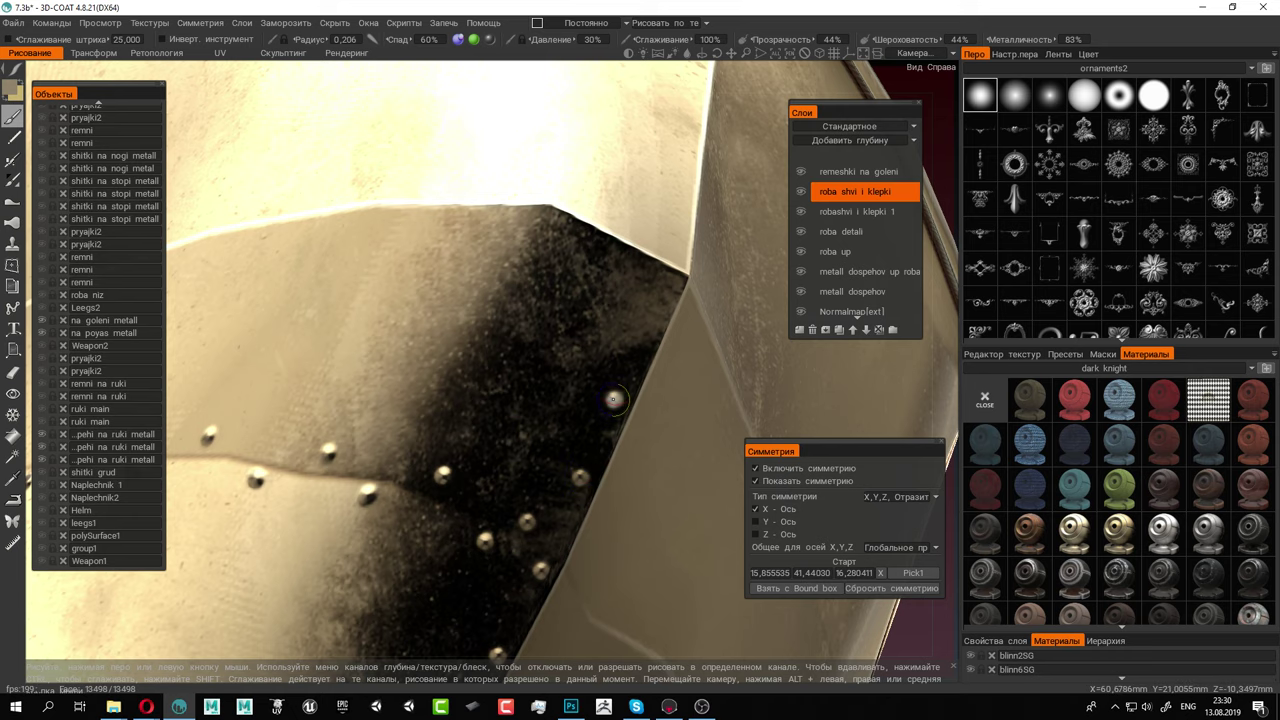
left_click(655, 313)
Stamp rivets at radius 0.206 around the elbow plate's front corner beside the leaf ornament and up along the rolled rim
right_click_drag(661, 394, 336, 270, "alt")
left_click_drag(336, 270, 694, 316, "alt")
middle_click_drag(485, 335, 568, 343, "alt")
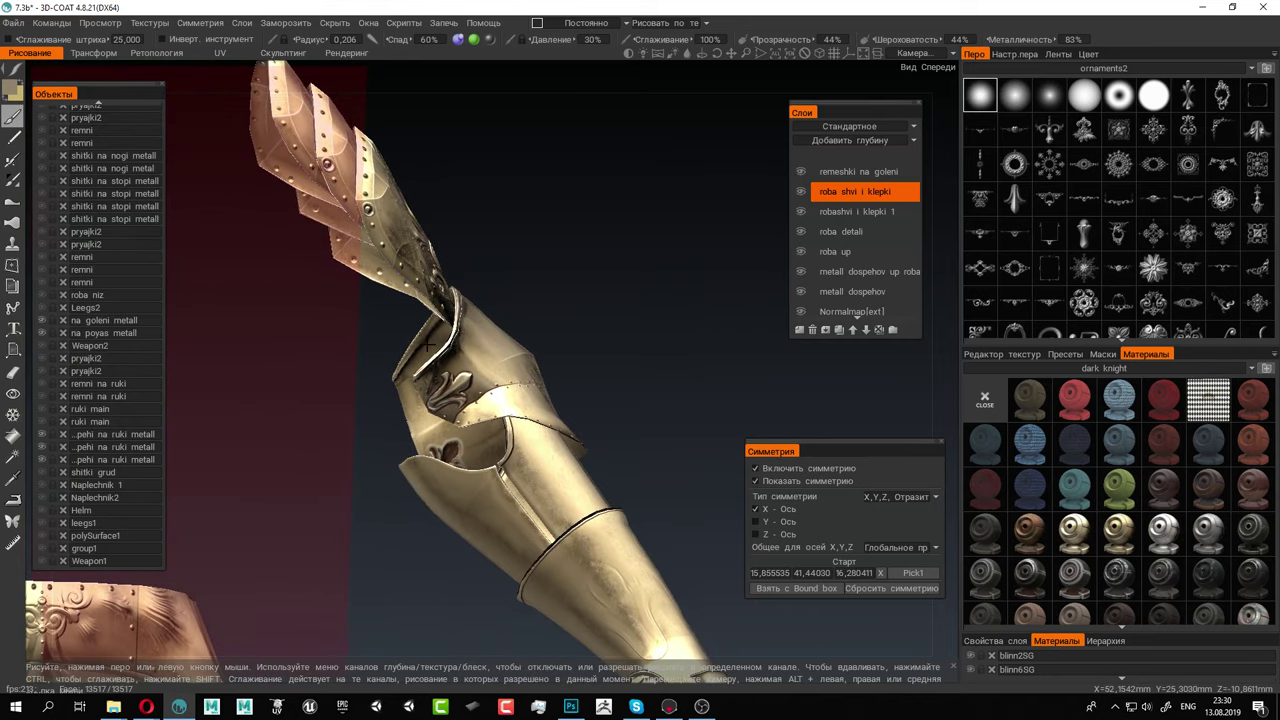
right_click_drag(425, 340, 388, 410, "alt")
left_click_drag(388, 410, 470, 446, "alt")
middle_click_drag(448, 455, 397, 413, "alt")
right_click_drag(341, 384, 372, 414, "alt")
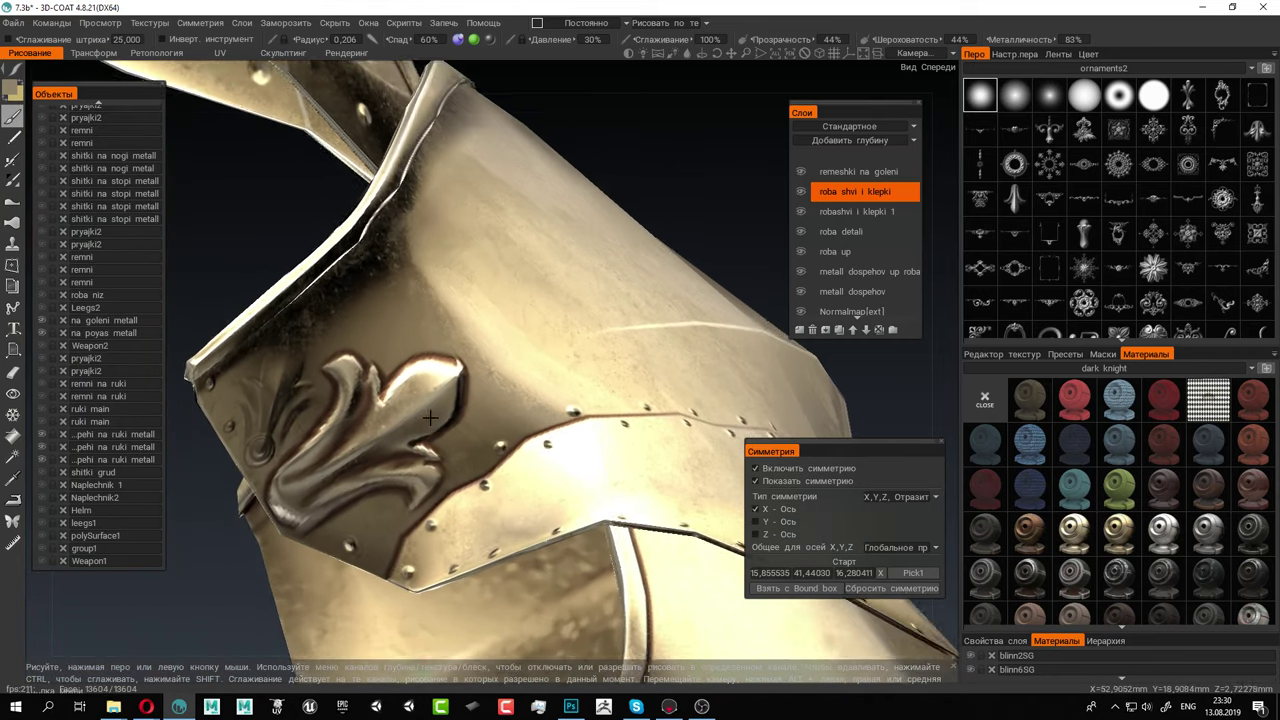
middle_click_drag(395, 361, 443, 407, "alt")
mouse_move(441, 406)
left_mouse_down("alt")
mouse_move(452, 416)
mouse_move(286, 452)
left_mouse_up("alt")
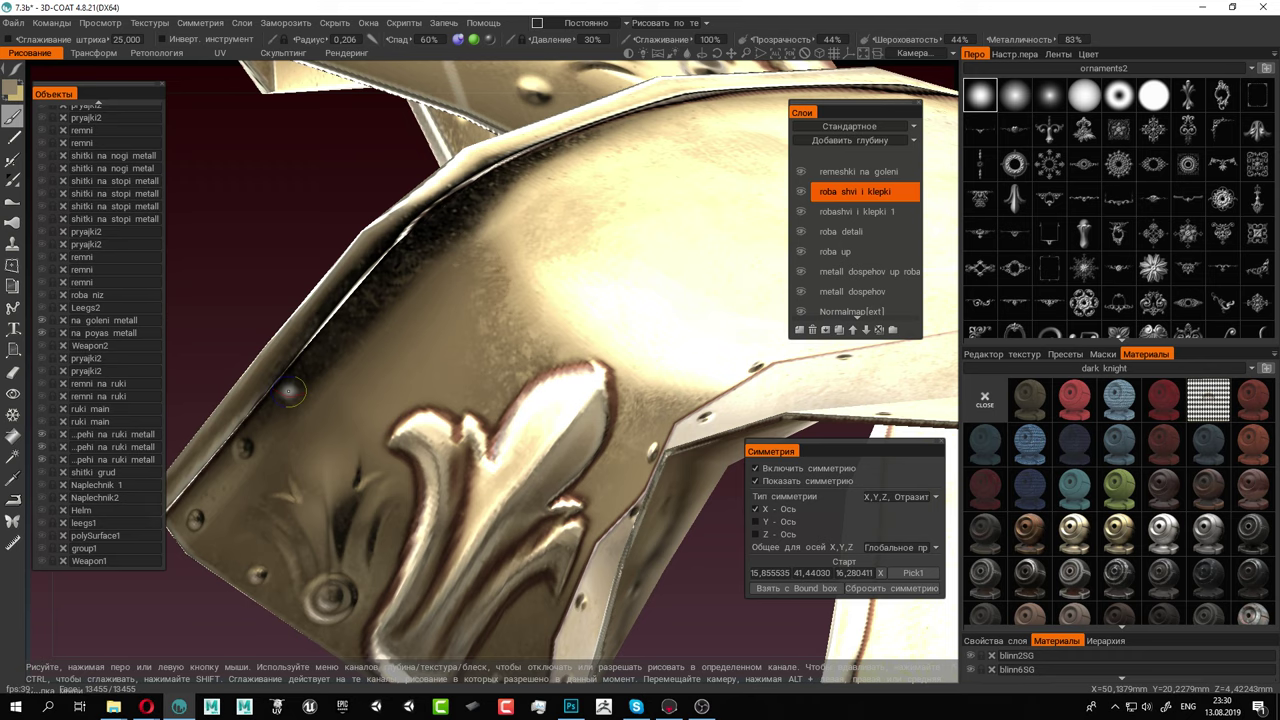
mouse_move(321, 369)
left_mouse_down("alt")
mouse_move(345, 372)
mouse_move(285, 432)
left_mouse_up("alt")
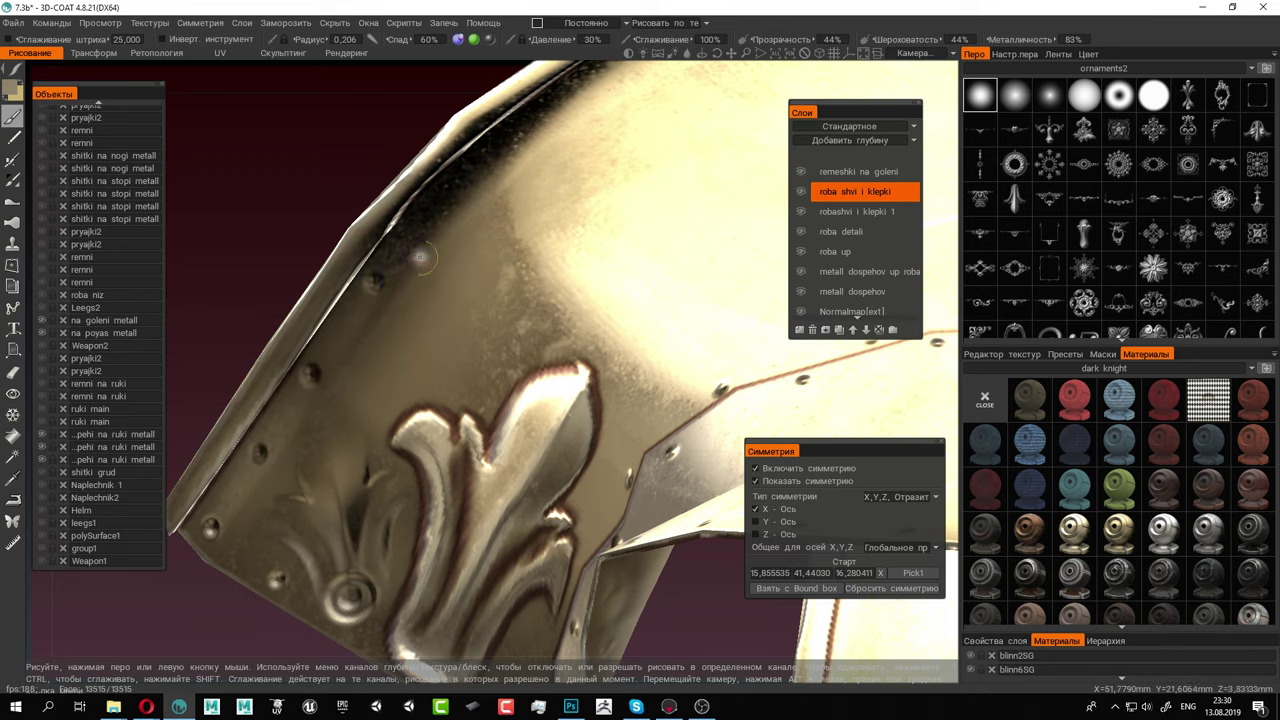
Continue the rivets inside the elbow plate's rolled upper rim, from above the leaf ornament to the top of the curve
middle_click_drag(419, 257, 400, 394, "alt")
mouse_move(400, 394)
left_mouse_down("alt")
mouse_move(380, 403)
mouse_move(386, 413)
left_mouse_up("alt")
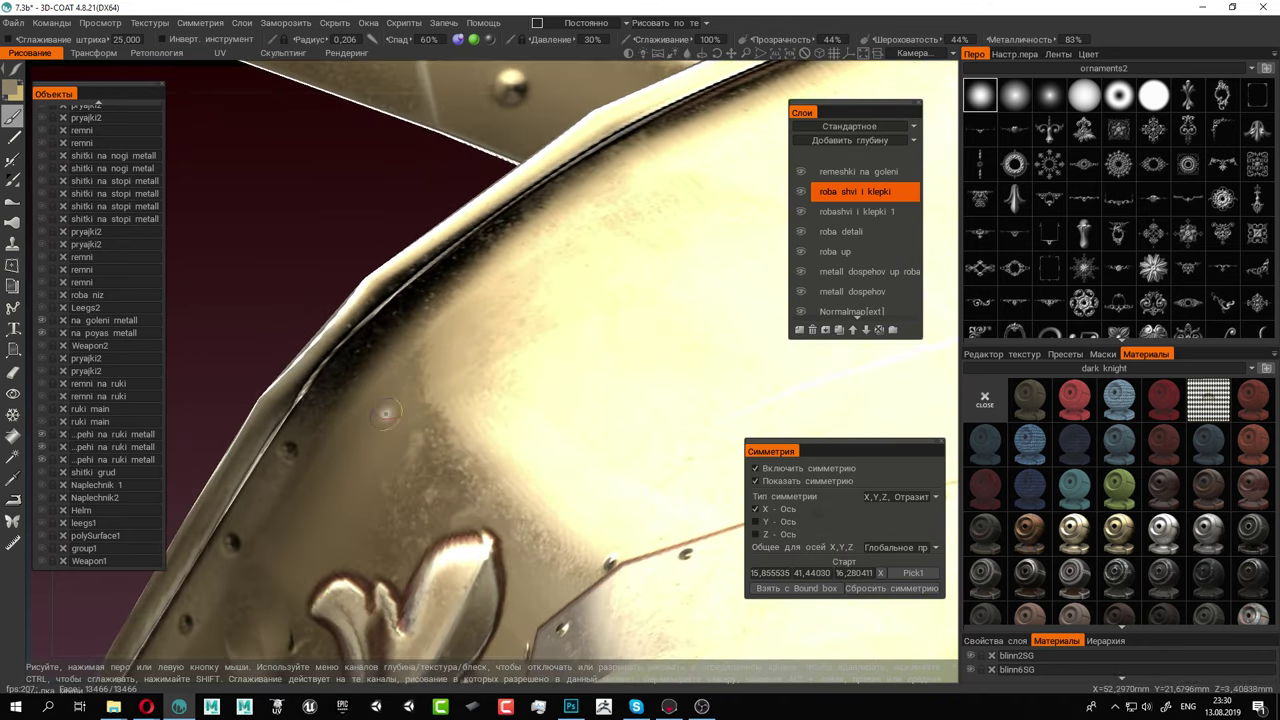
left_click(354, 361)
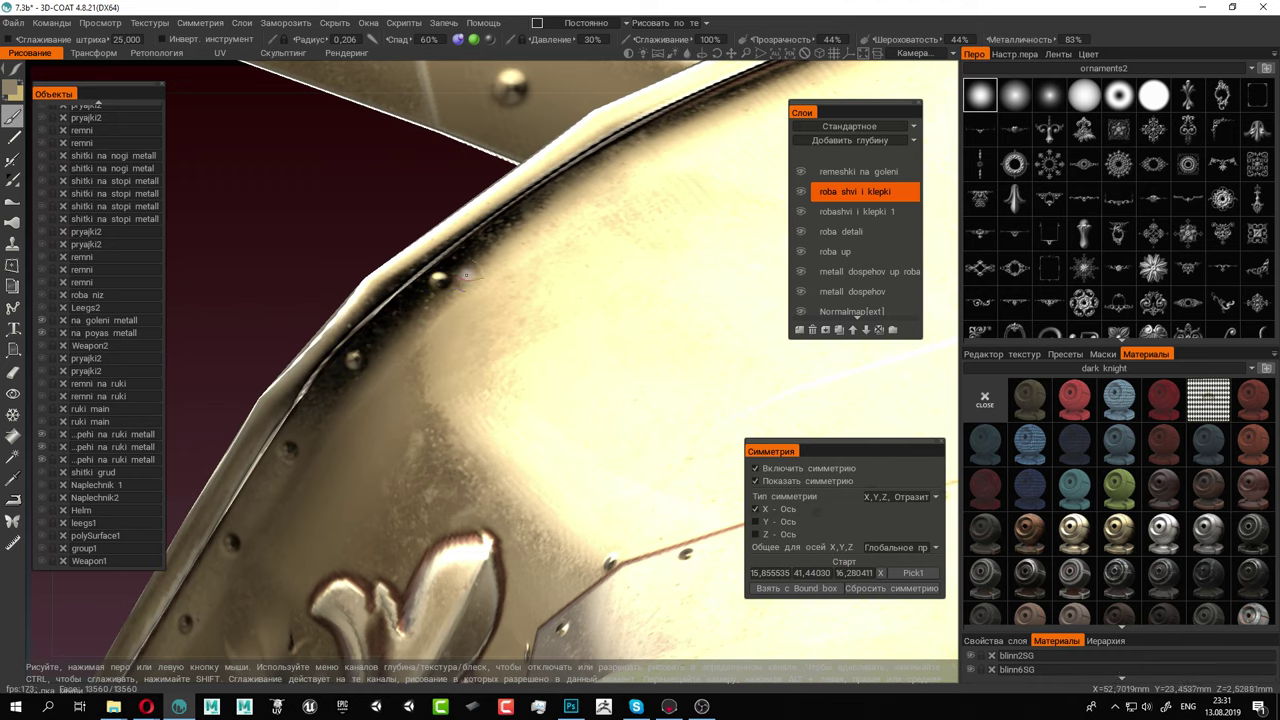
left_click_drag(455, 282, 312, 374, "alt")
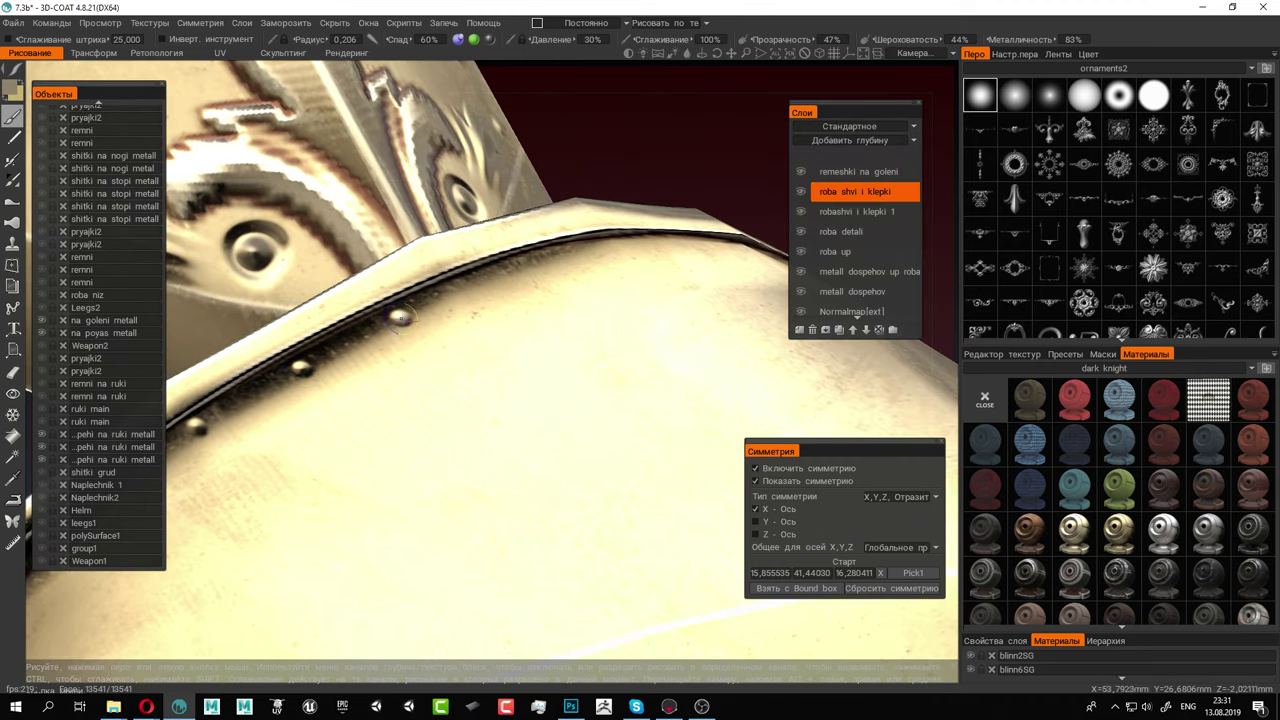
left_click_drag(399, 317, 356, 410, "alt")
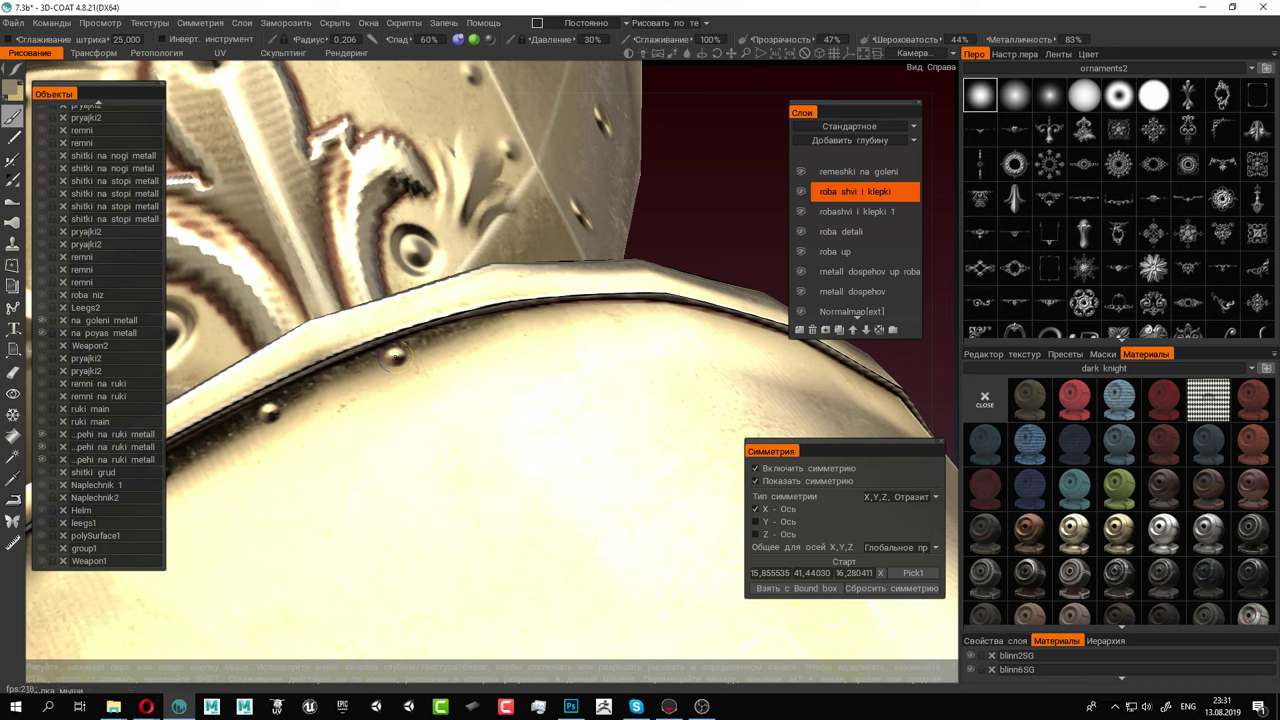
left_click_drag(390, 358, 390, 392, "alt")
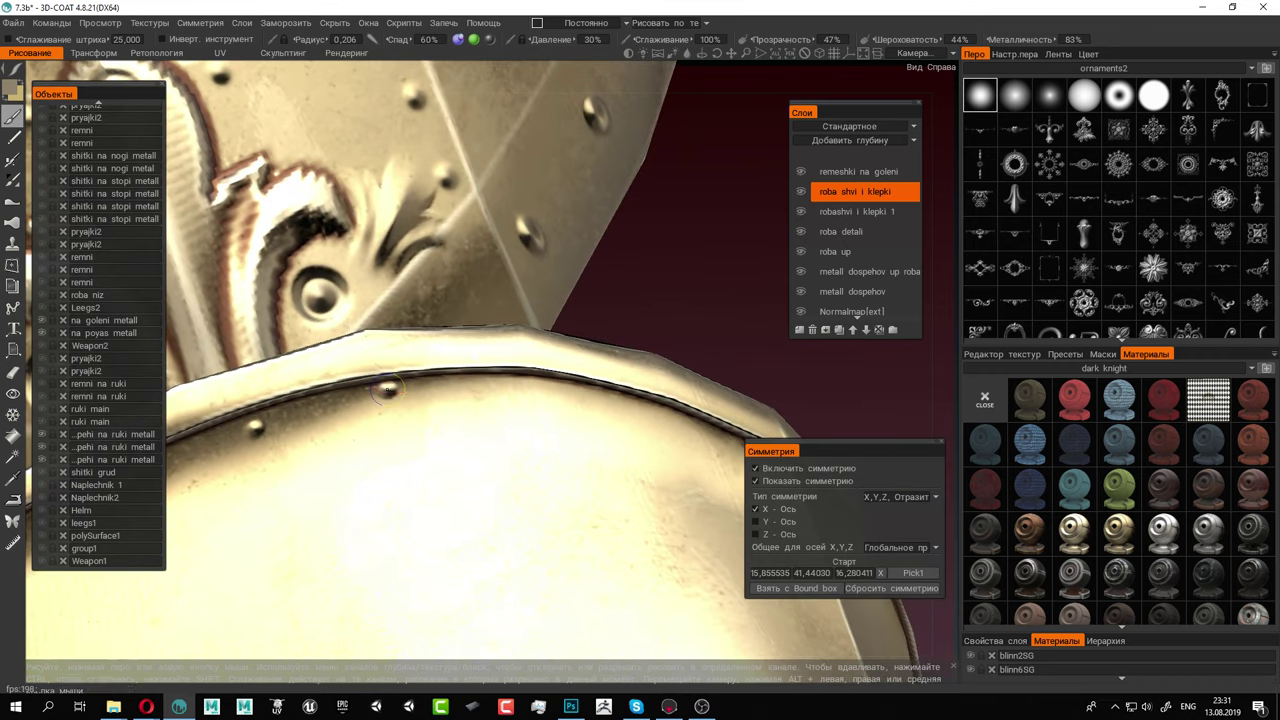
Extend the upper rim's rivet row over the top and past the crease towards the rear at radius 0.206
left_click_drag(511, 403, 365, 381, "alt")
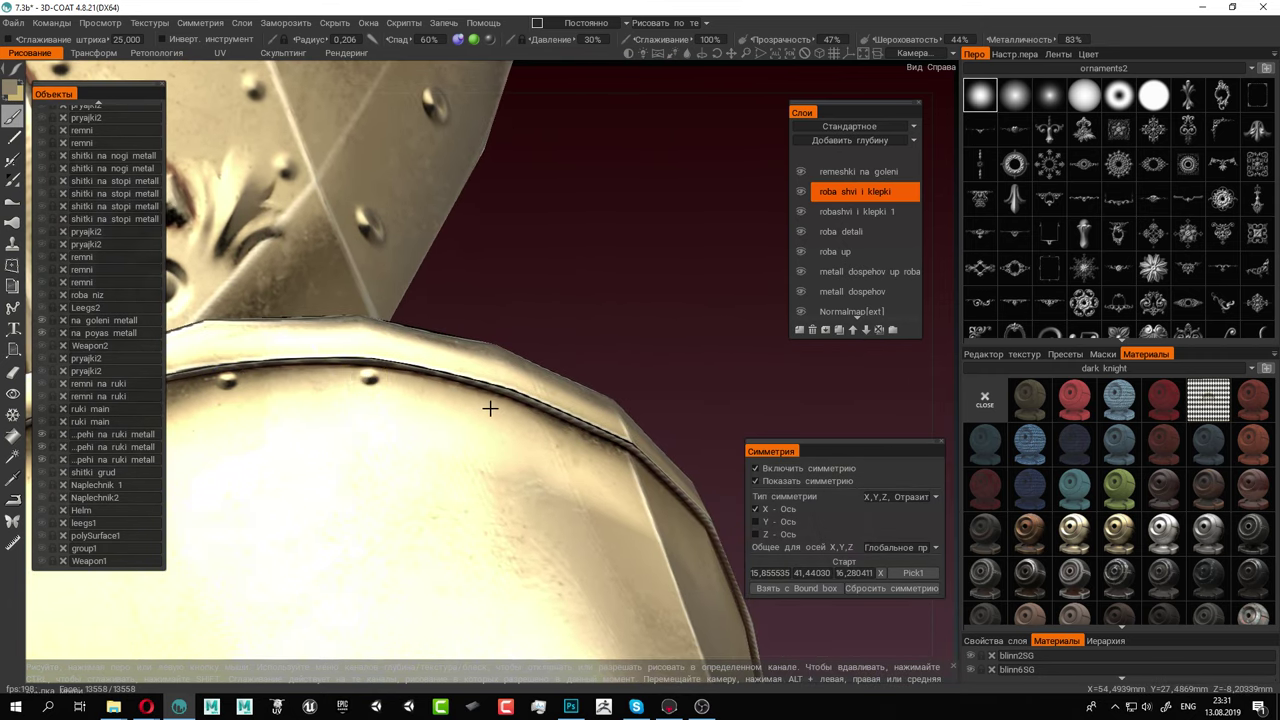
left_click_drag(490, 408, 340, 415, "alt")
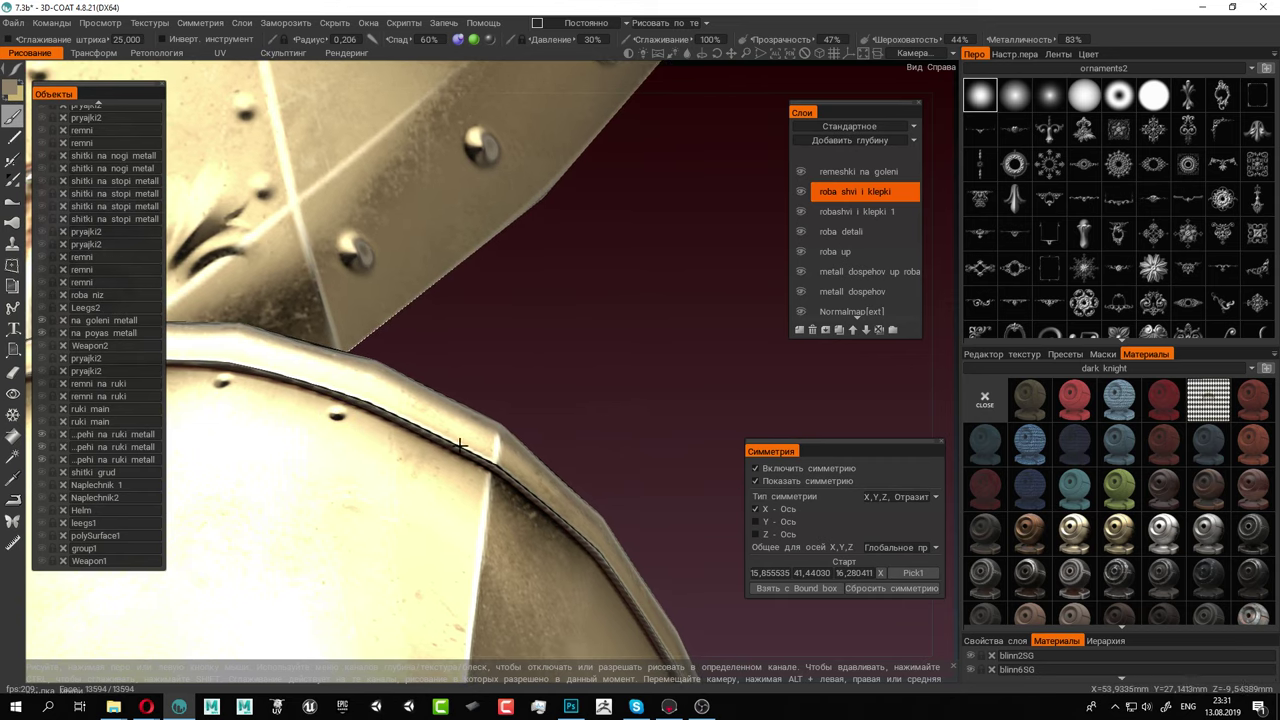
left_click_drag(460, 445, 385, 430, "alt")
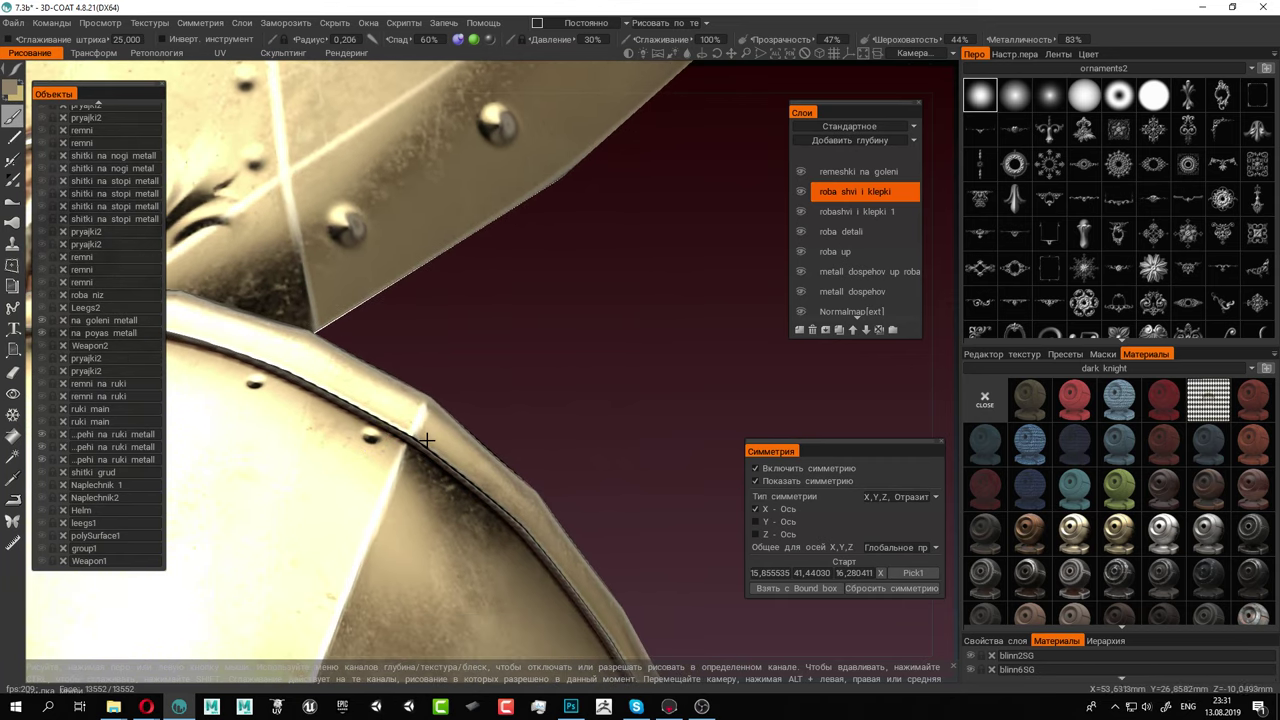
middle_click_drag(425, 440, 420, 362)
left_click_drag(420, 362, 434, 406, "alt")
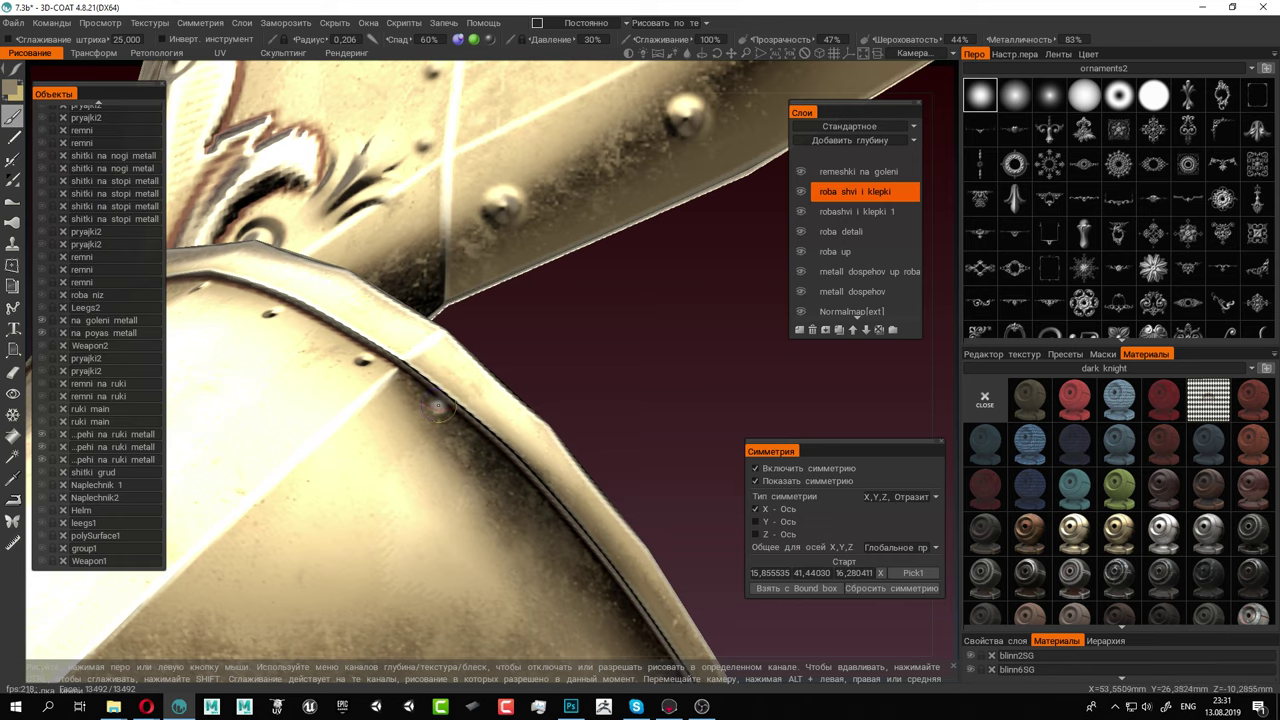
middle_click_drag(440, 411, 353, 314, "alt")
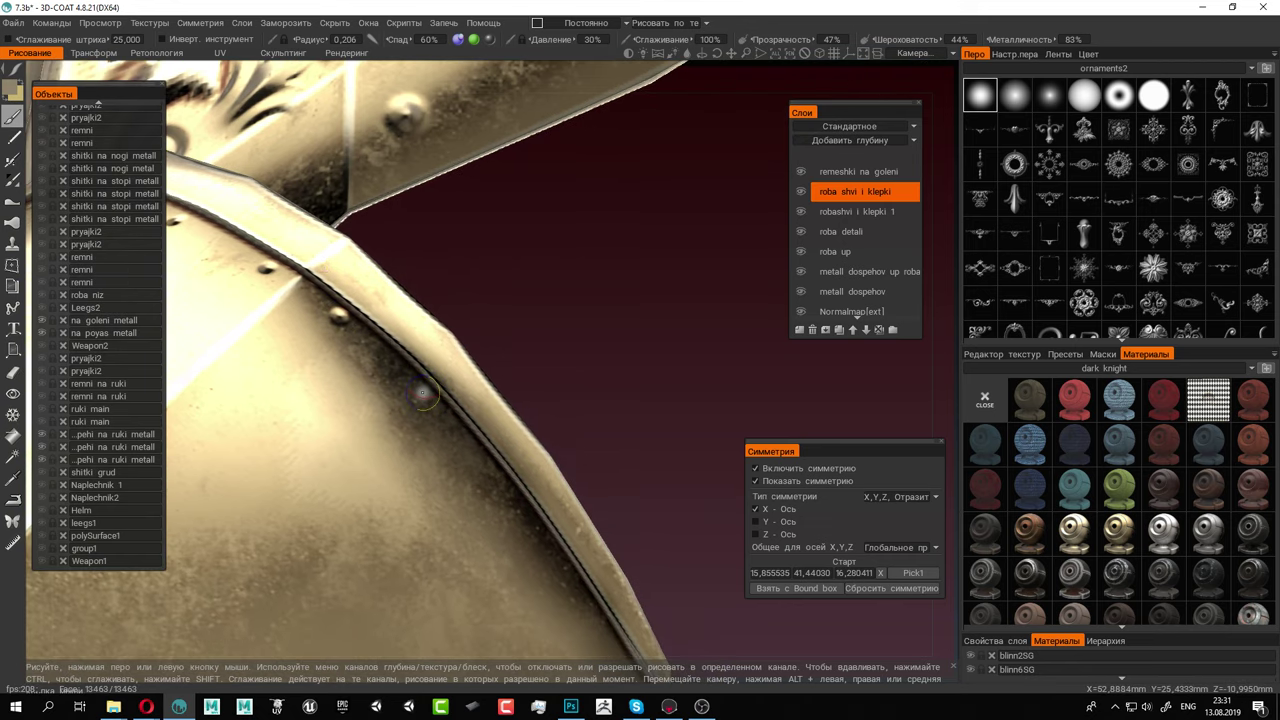
Stamp rivets along the elbow plate's curved upper rim and down its side edge beside the fleur-de-lis, using a 0.206 radius
left_click(429, 388)
middle_click_drag(429, 388, 257, 168, "alt")
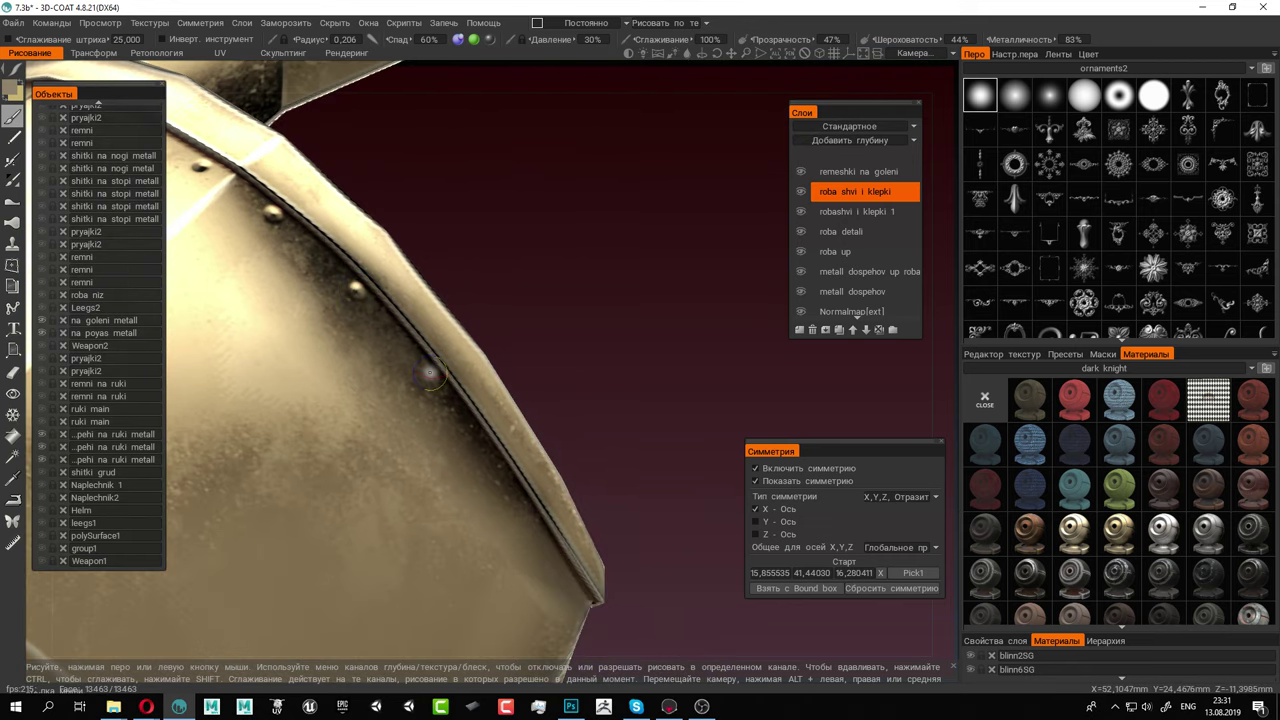
left_click_drag(430, 374, 385, 283, "alt")
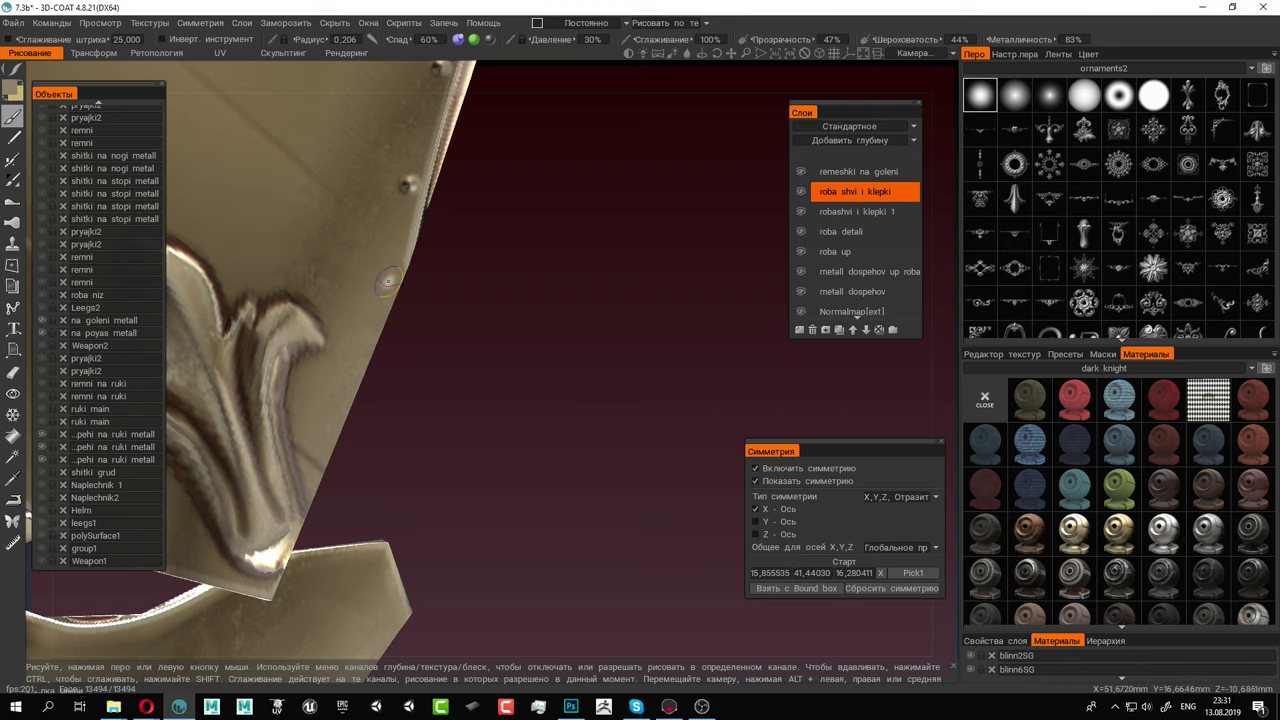
left_click_drag(389, 327, 368, 332, "alt")
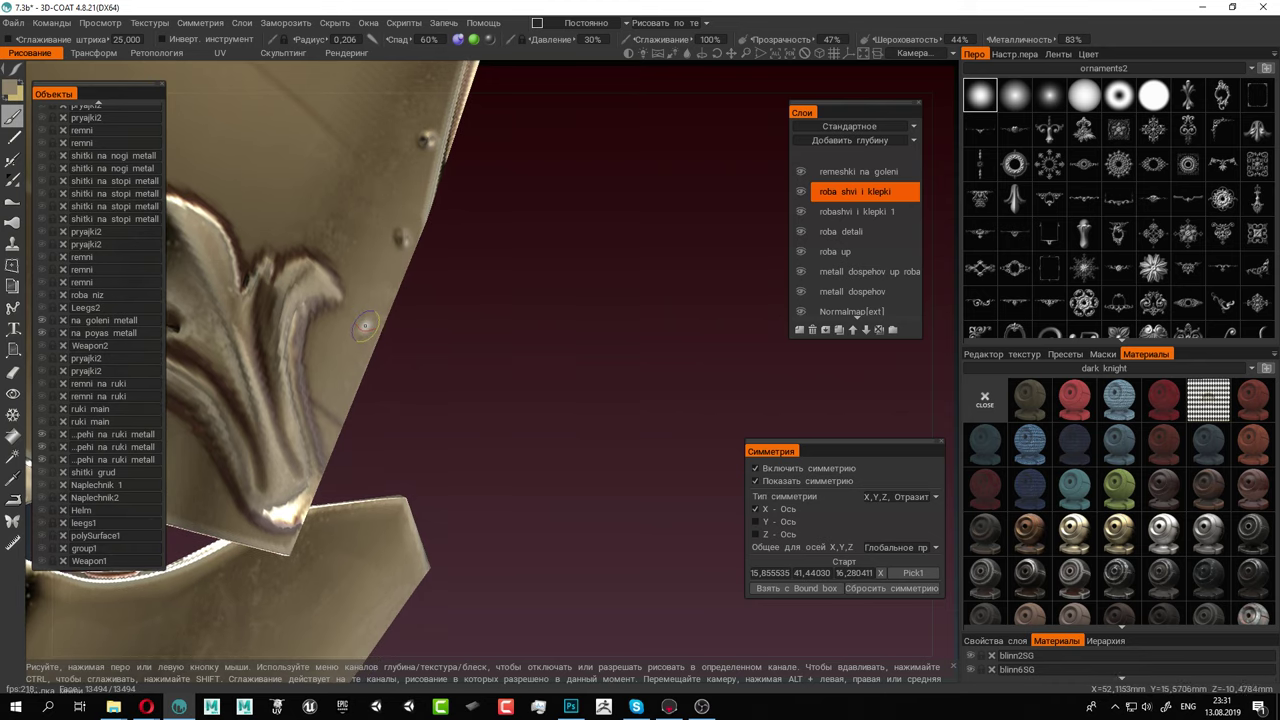
left_click_drag(338, 402, 464, 380, "alt")
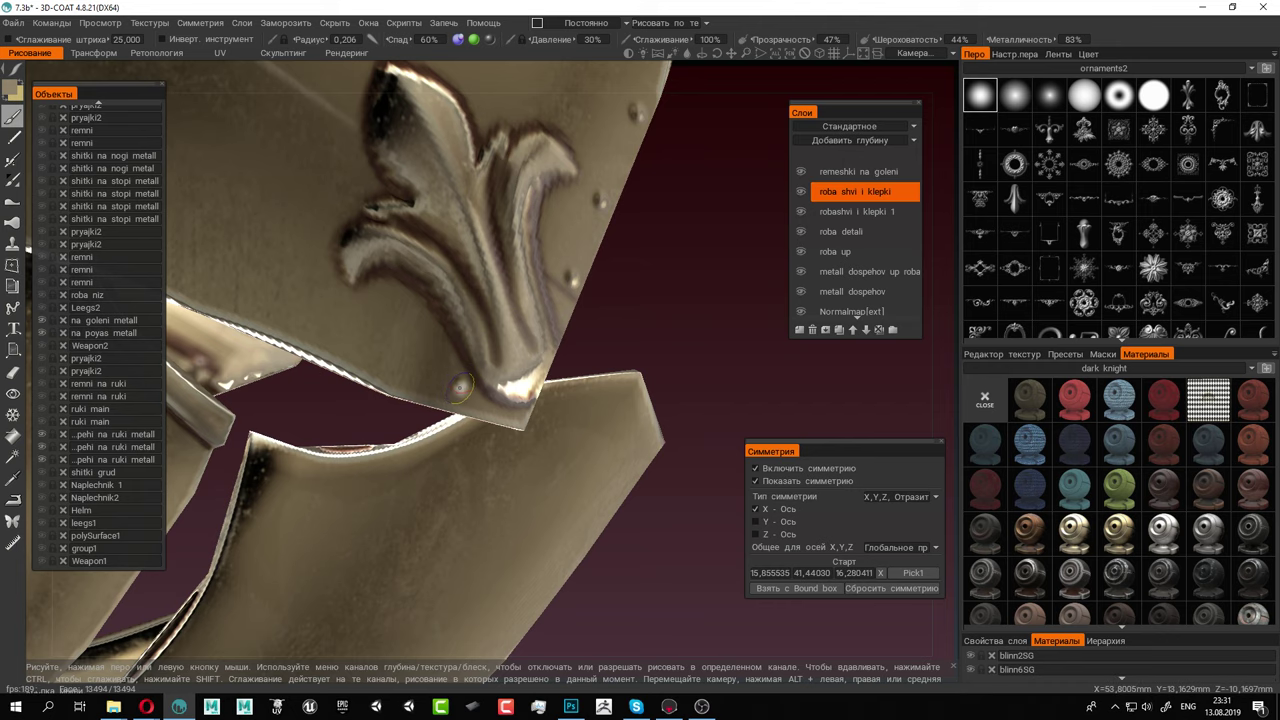
Stamp a row of rivets along the elbow plate's lower edge, from the fleur-de-lis to the seam corner
mouse_move(387, 363)
left_mouse_down("alt")
mouse_move(452, 338)
mouse_move(511, 346)
left_mouse_up("alt")
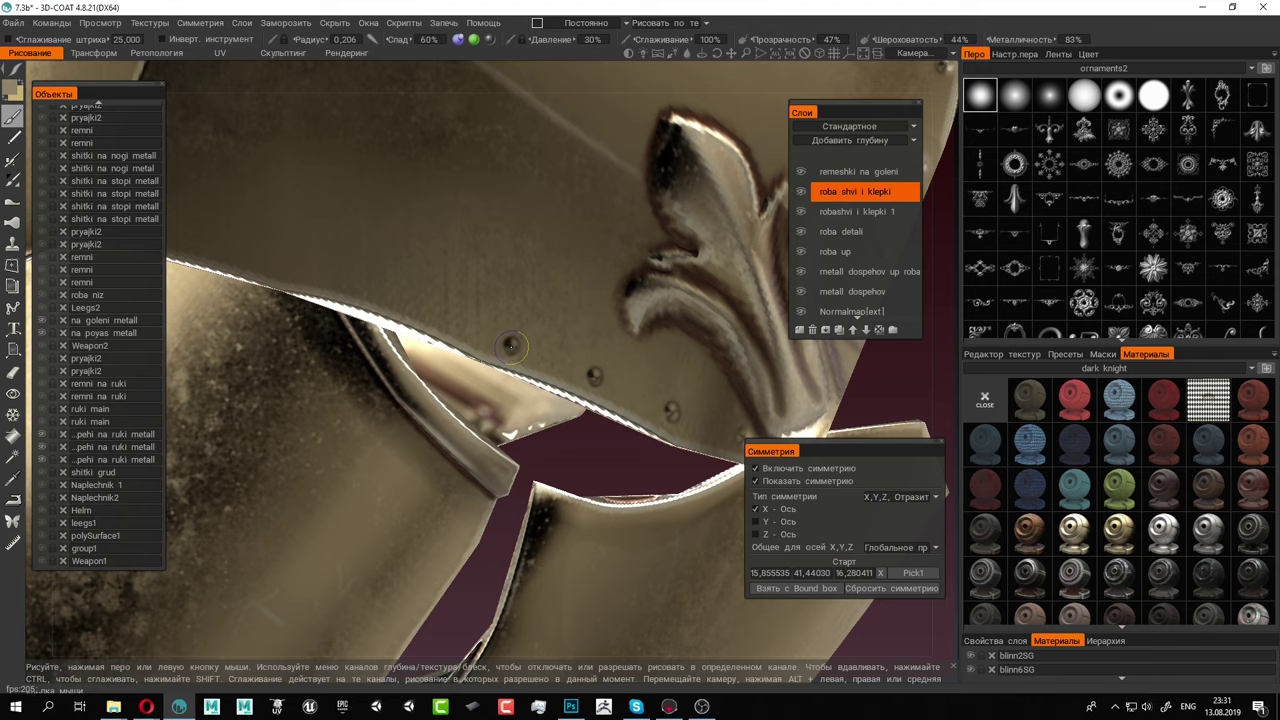
mouse_move(397, 305)
left_mouse_down("alt")
mouse_move(495, 297)
mouse_move(465, 322)
left_mouse_up("alt")
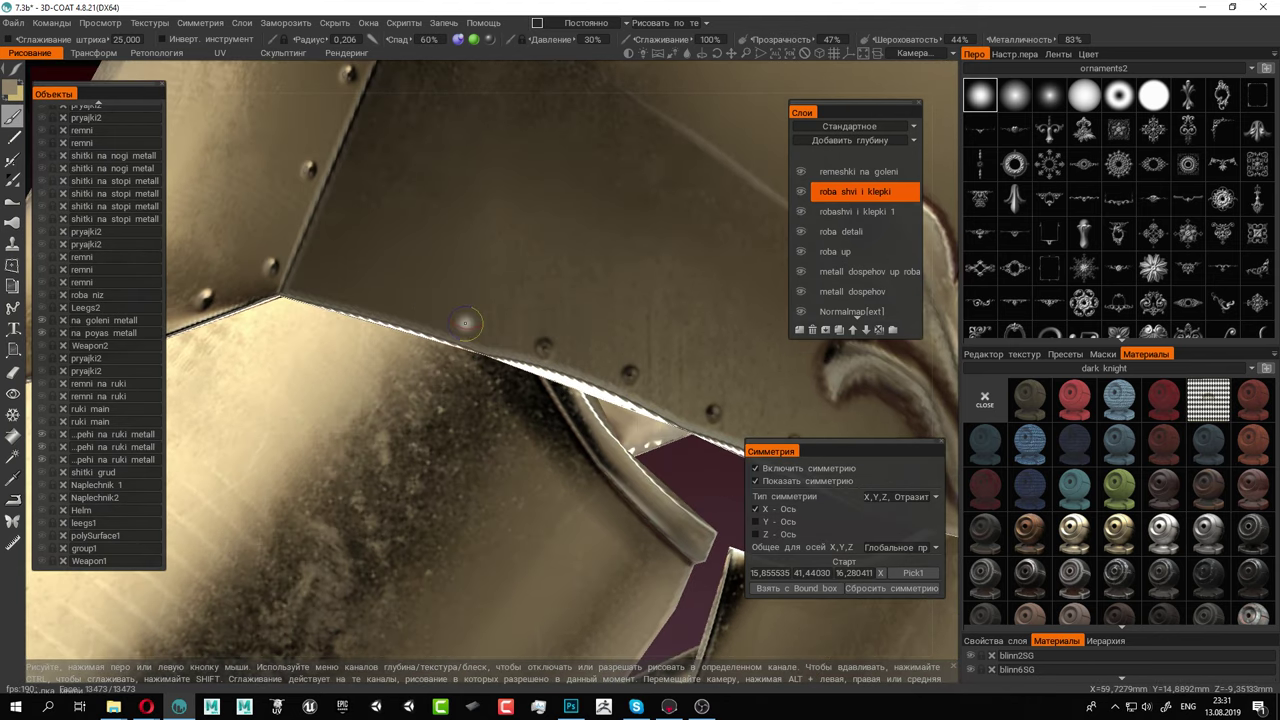
left_click(461, 323)
left_click(372, 300)
Stamp rivets beside the lower part of the seam and in two rows along the diagonal crease towards the fleur-de-lis
left_click_drag(440, 254, 411, 358, "alt")
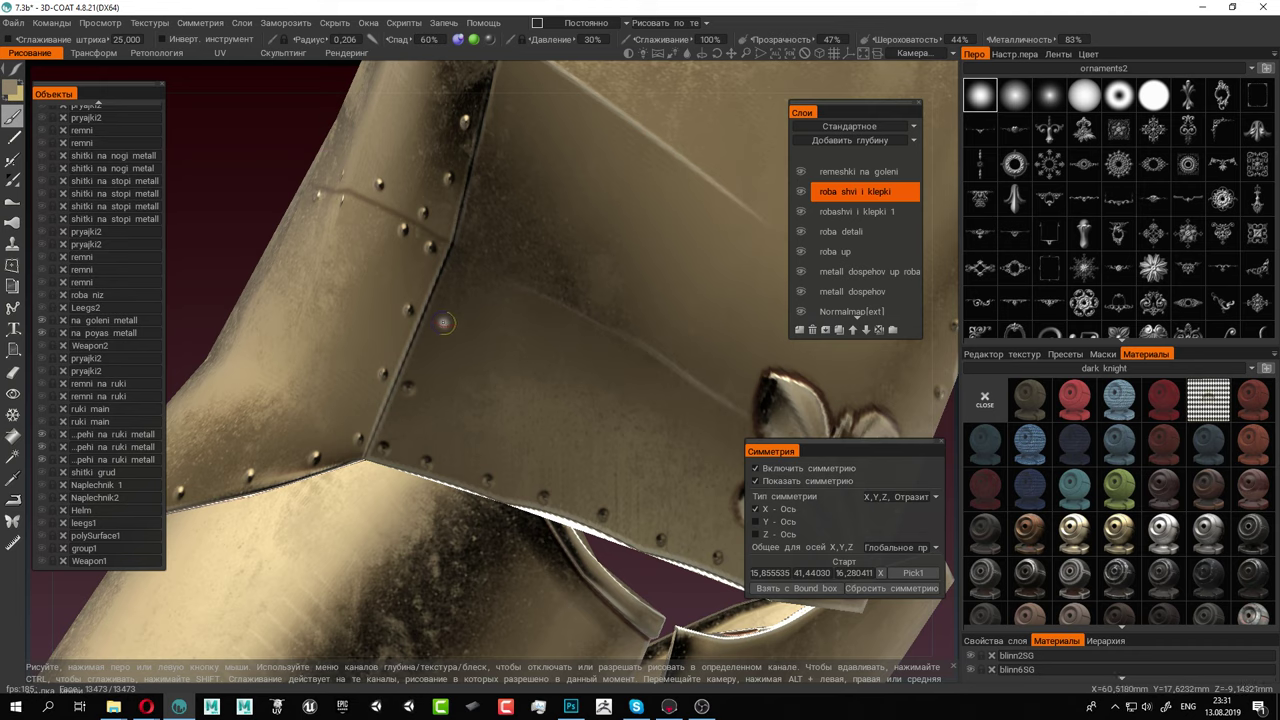
left_click_drag(462, 266, 448, 232, "alt")
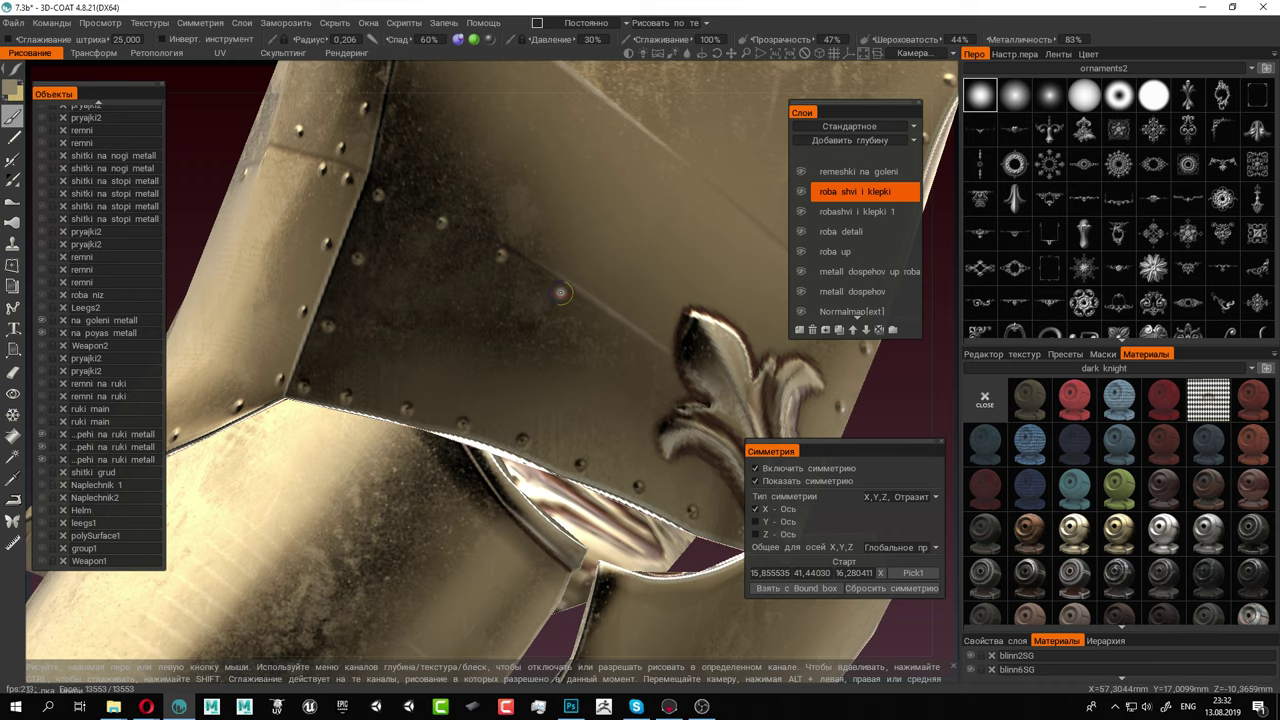
left_click_drag(560, 292, 503, 308, "alt")
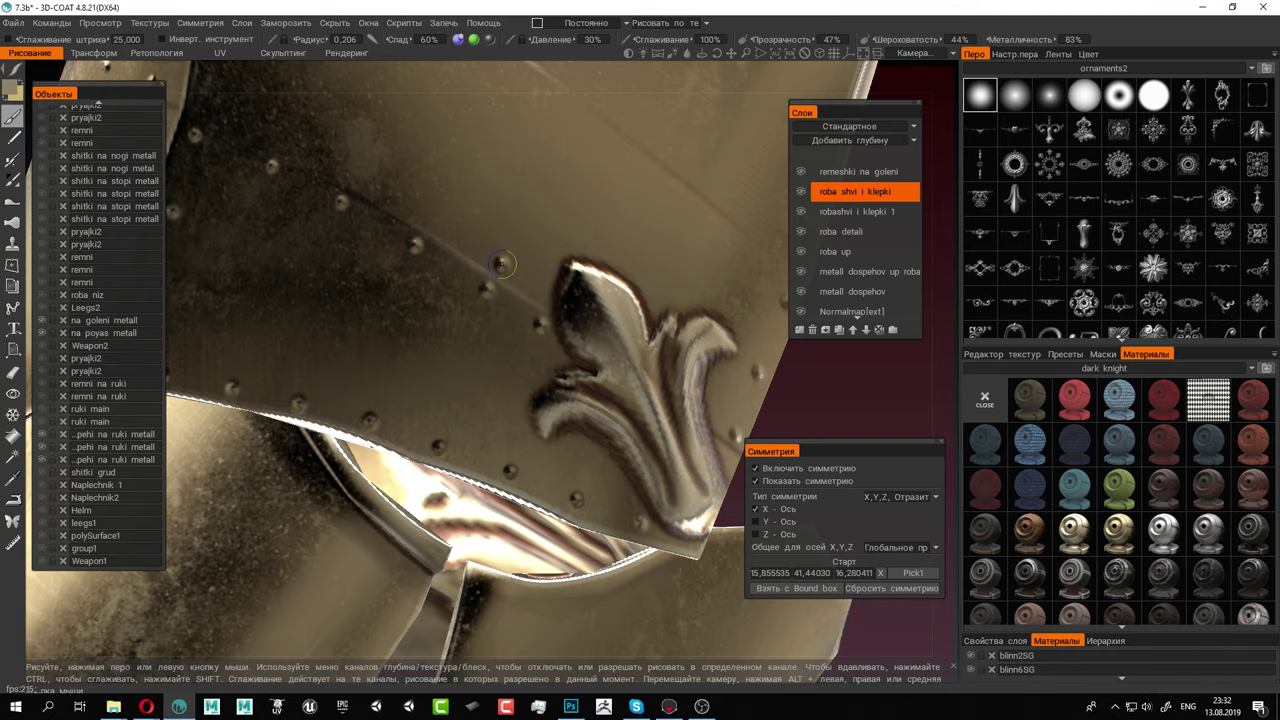
left_click_drag(505, 266, 533, 284, "alt")
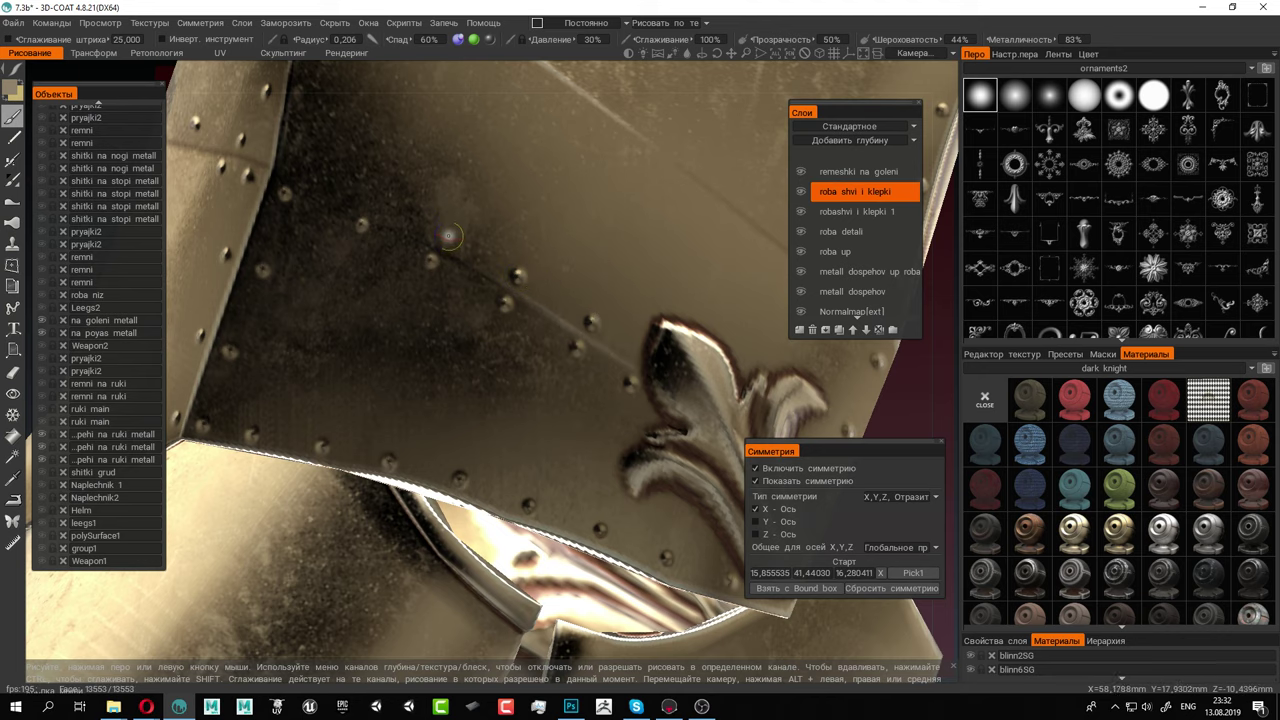
Continue the rivet row up the inner side of the vertical seam to the plate's upper corner
left_click_drag(376, 203, 415, 322, "alt")
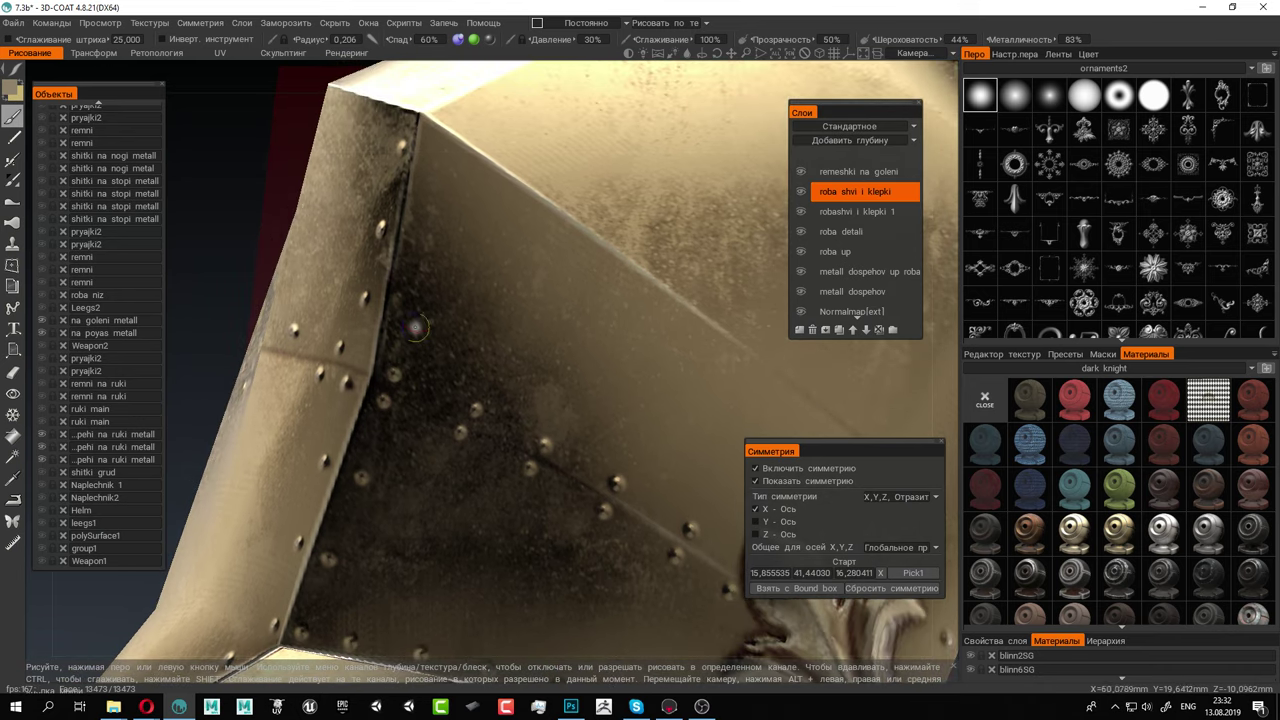
left_click(414, 240)
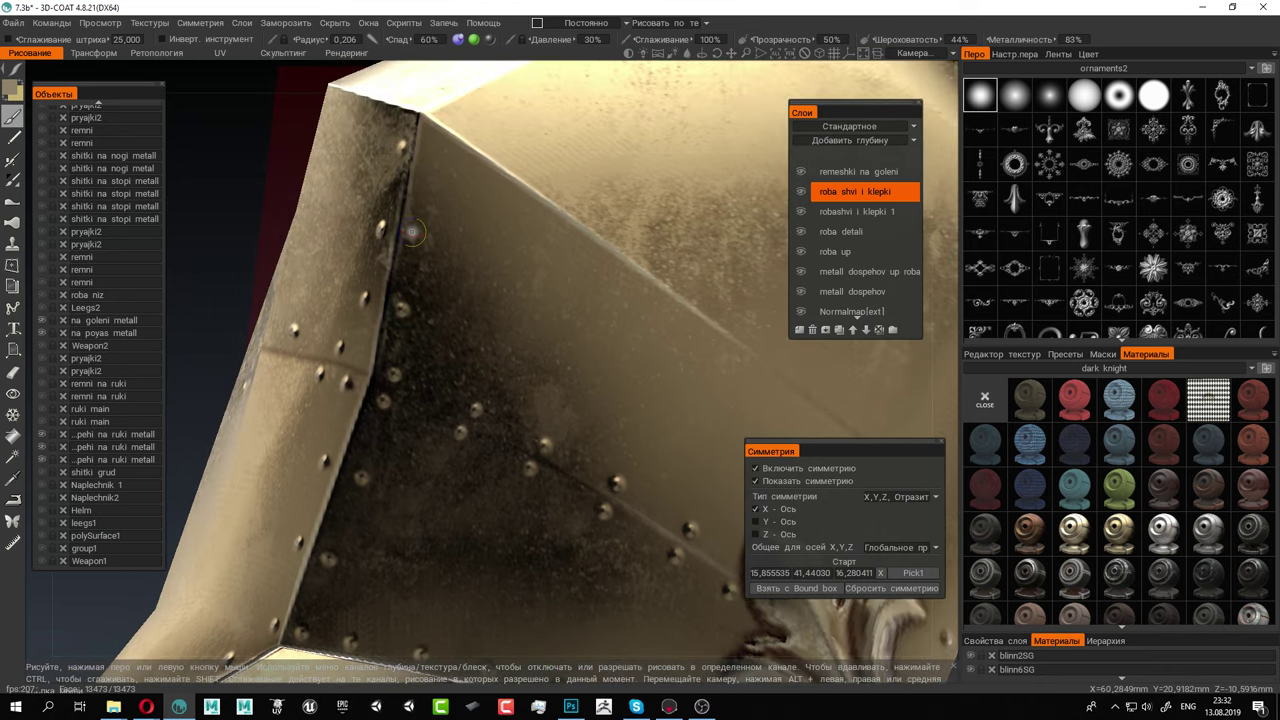
left_click(428, 155)
Stamp rivets along both sides of the upper seam, from the plate's corner up to the curved rim
left_click_drag(430, 155, 366, 348, "alt")
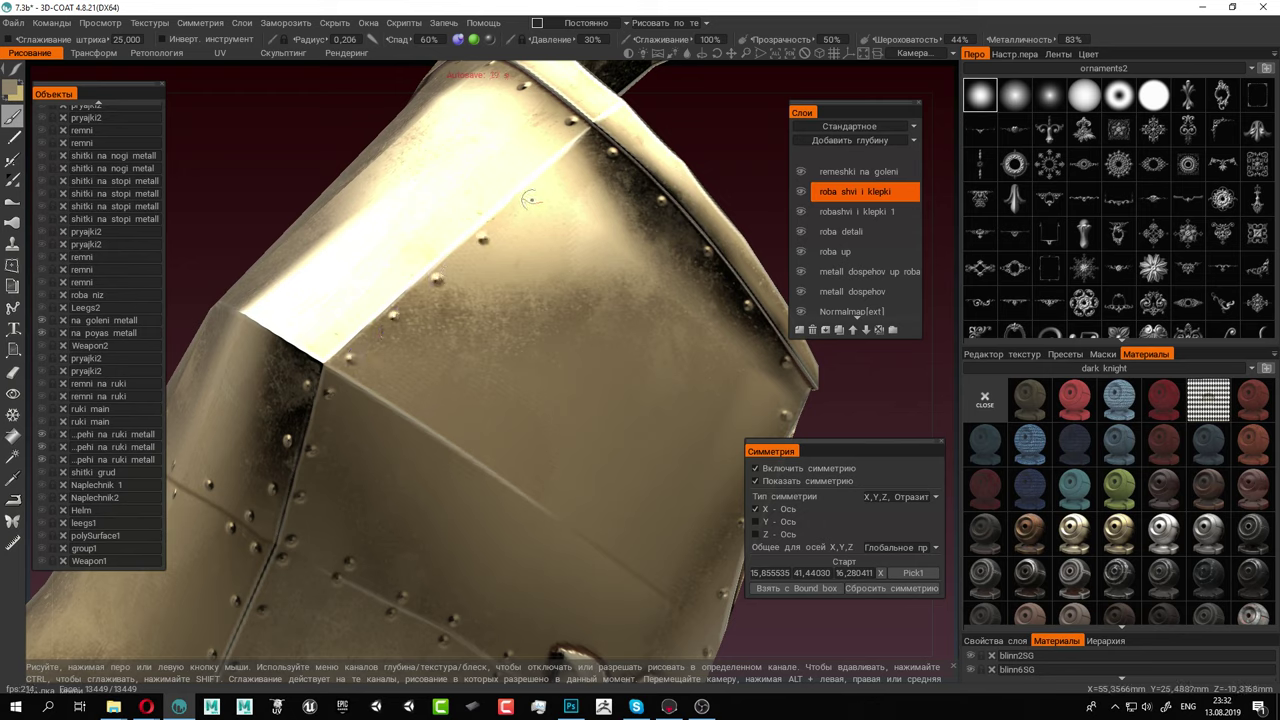
left_click_drag(570, 172, 471, 341, "alt")
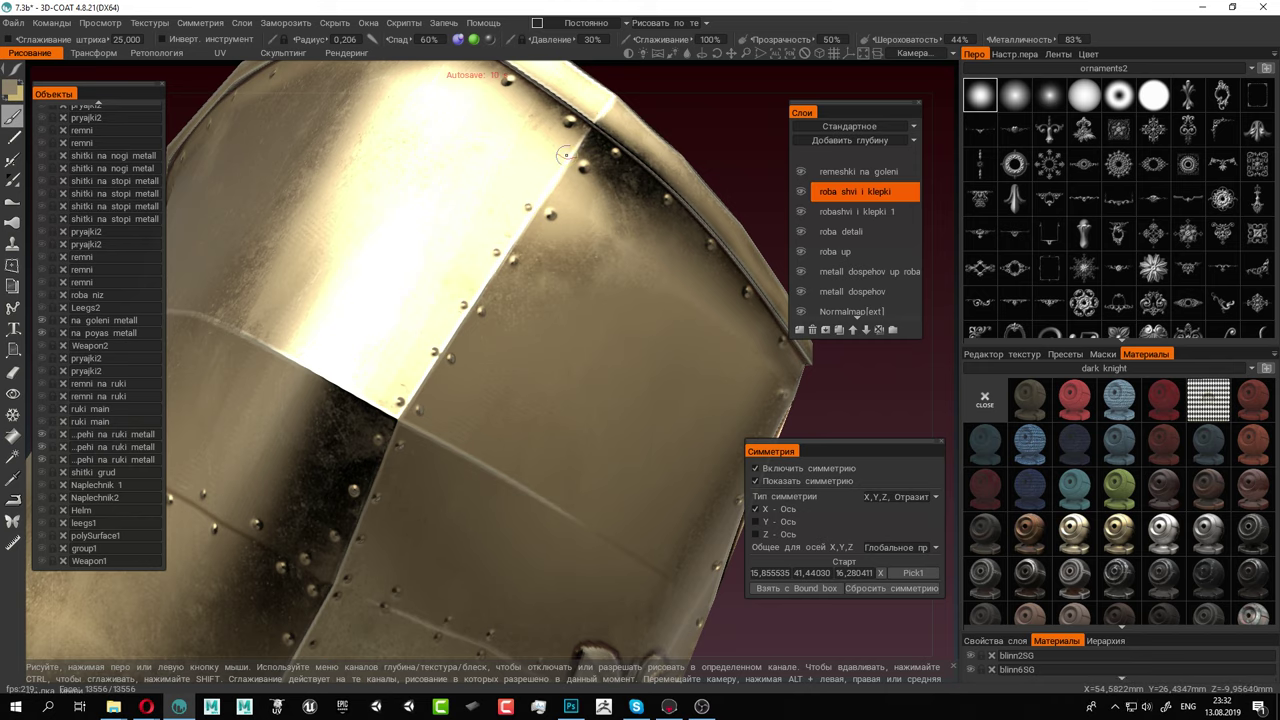
right_click_drag(562, 155, 418, 190, "alt")
left_click_drag(418, 190, 467, 230, "alt")
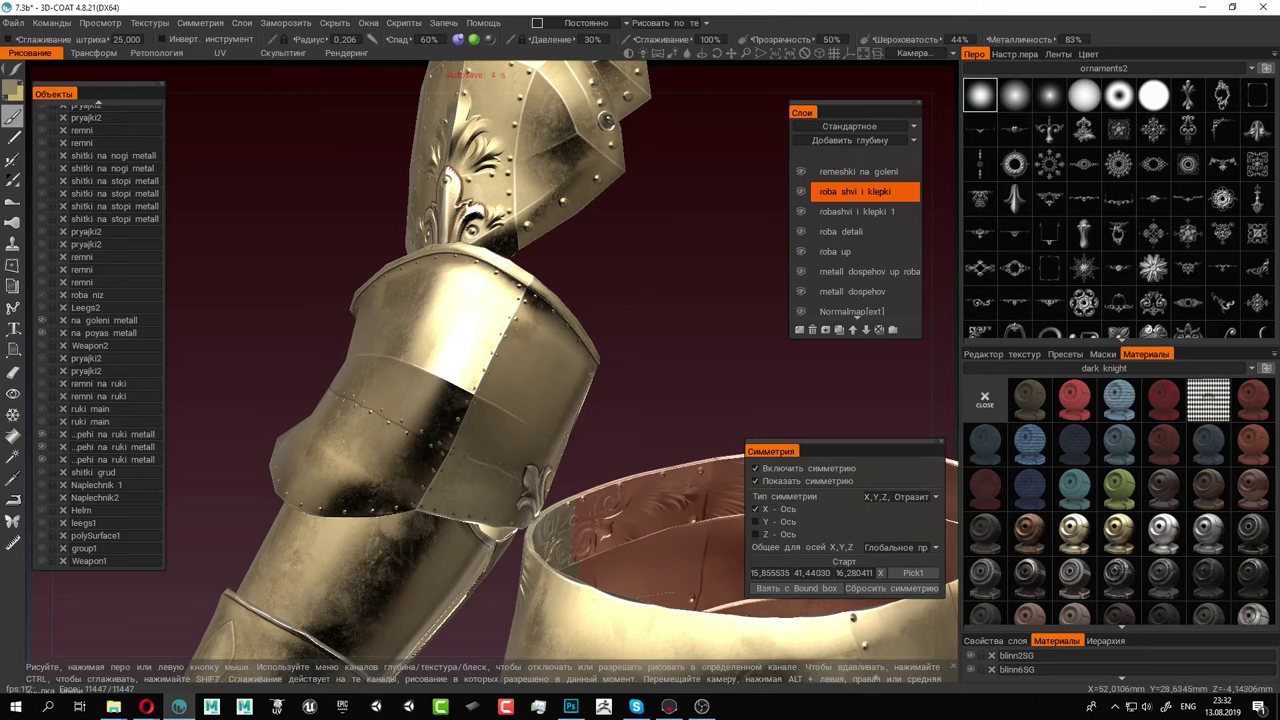
Check the riveted arm armour from the opposite side and save the scene
left_click_drag(470, 320, 426, 394, "alt")
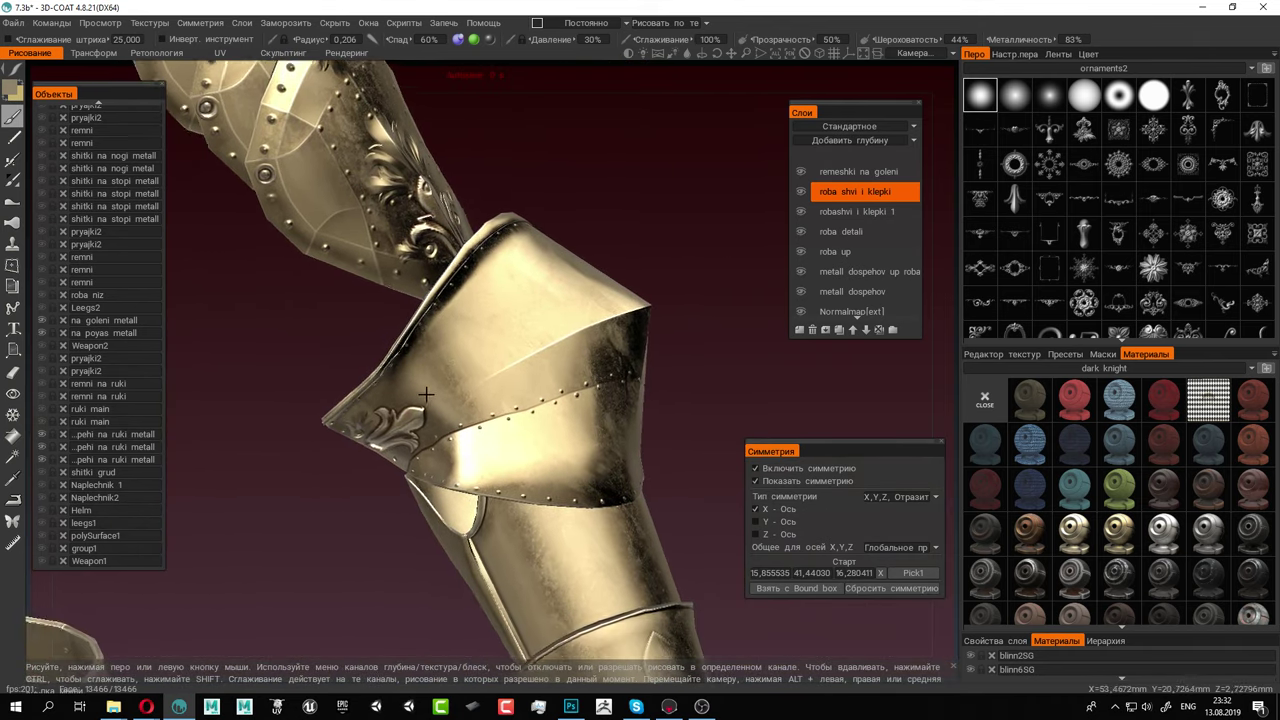
right_click_drag(426, 394, 609, 443, "alt")
key("ctrl+s")
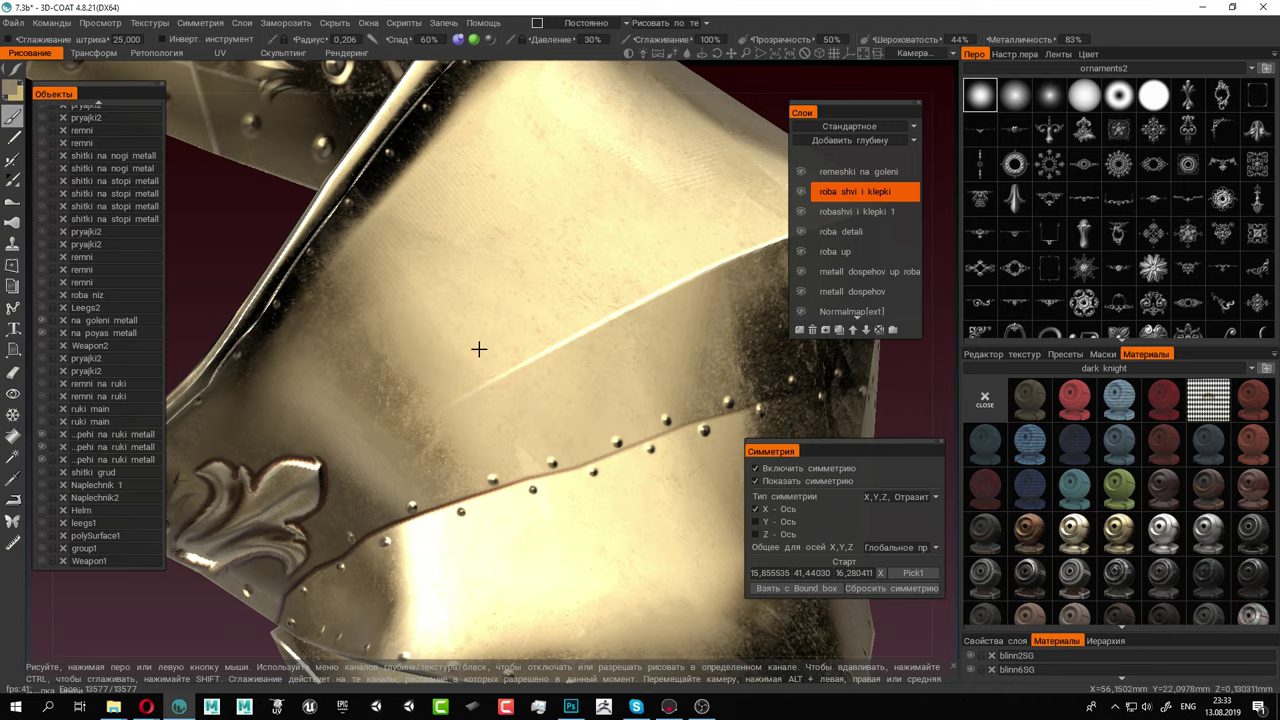
Examine the elbow plate's rivets, creases and fleur-de-lis from several angles and look through the available stroke modes
right_click_drag(477, 349, 631, 315)
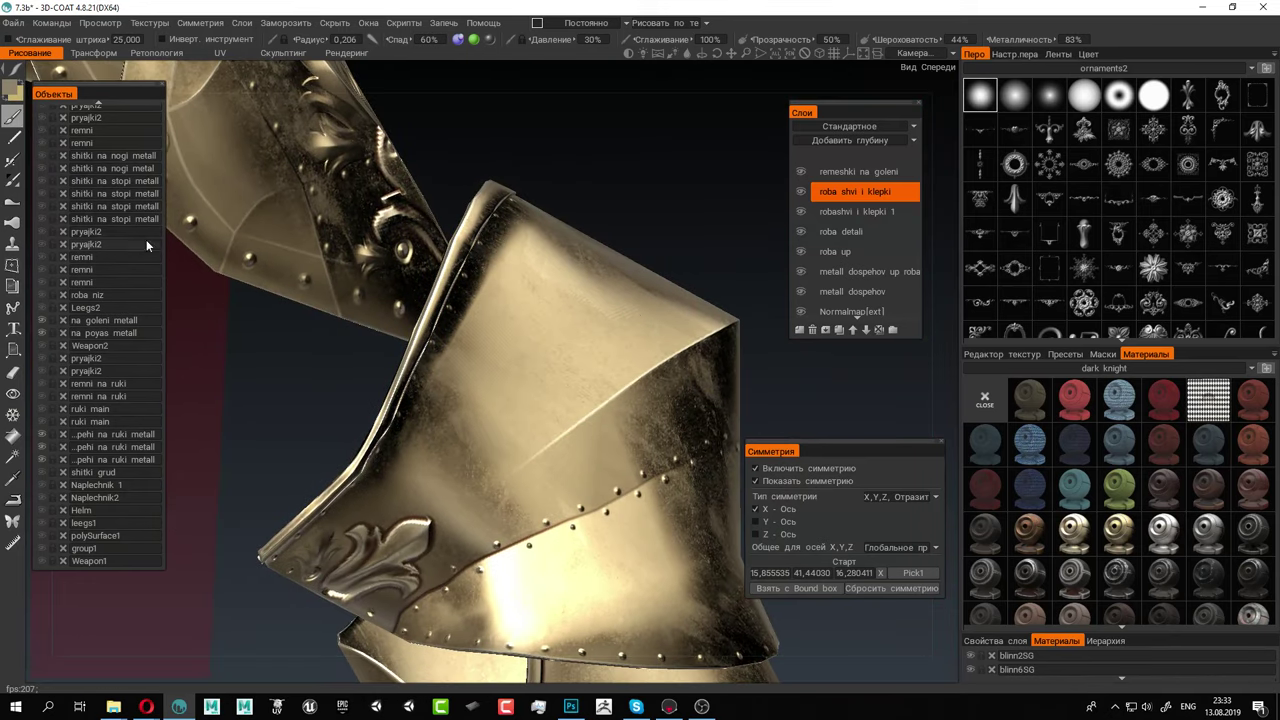
mouse_move(238, 74)
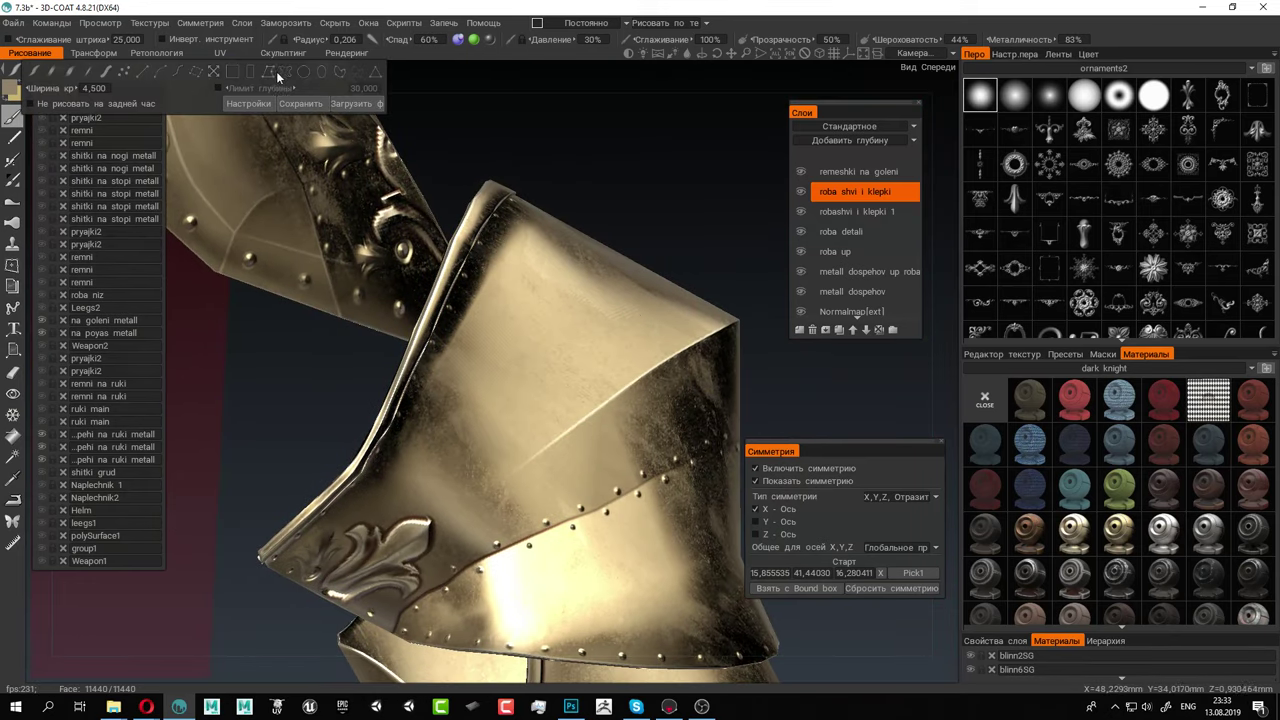
mouse_move(145, 69)
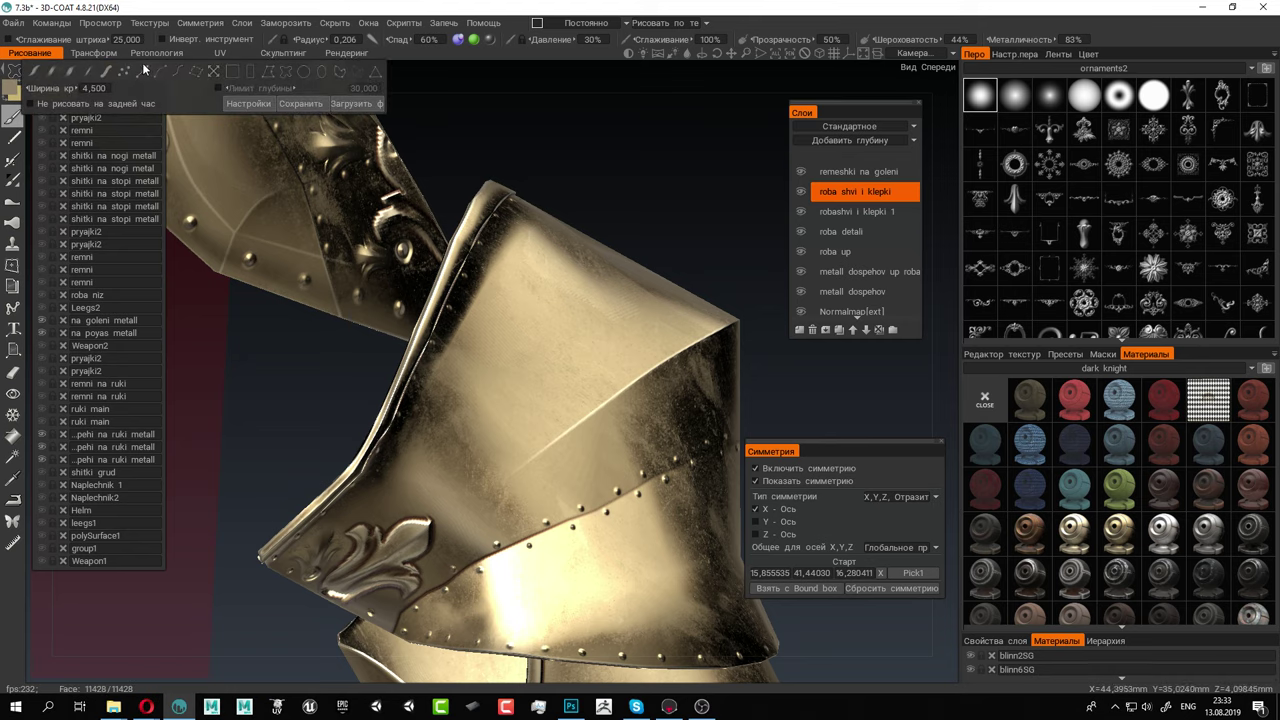
middle_click_drag(505, 295, 371, 340, "alt")
left_click_drag(443, 305, 433, 404, "alt")
mouse_move(15, 74)
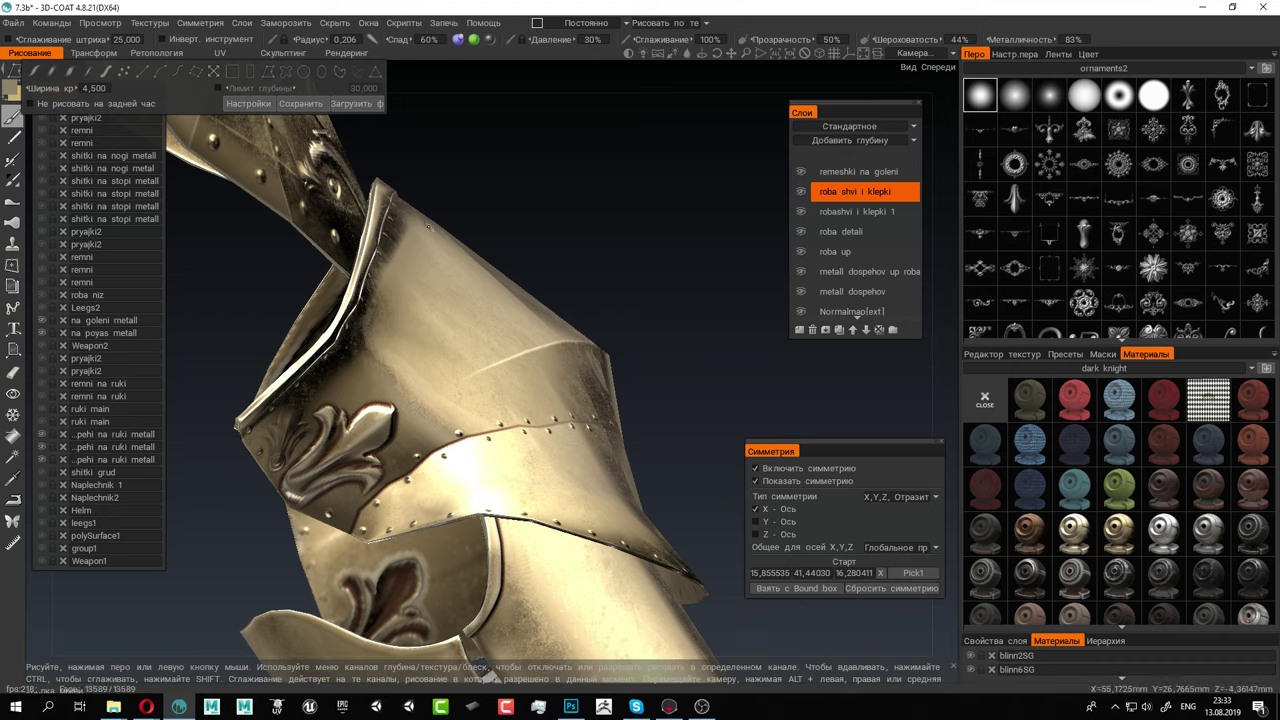
left_click_drag(630, 310, 426, 322, "alt")
right_click_drag(426, 322, 486, 360, "alt")
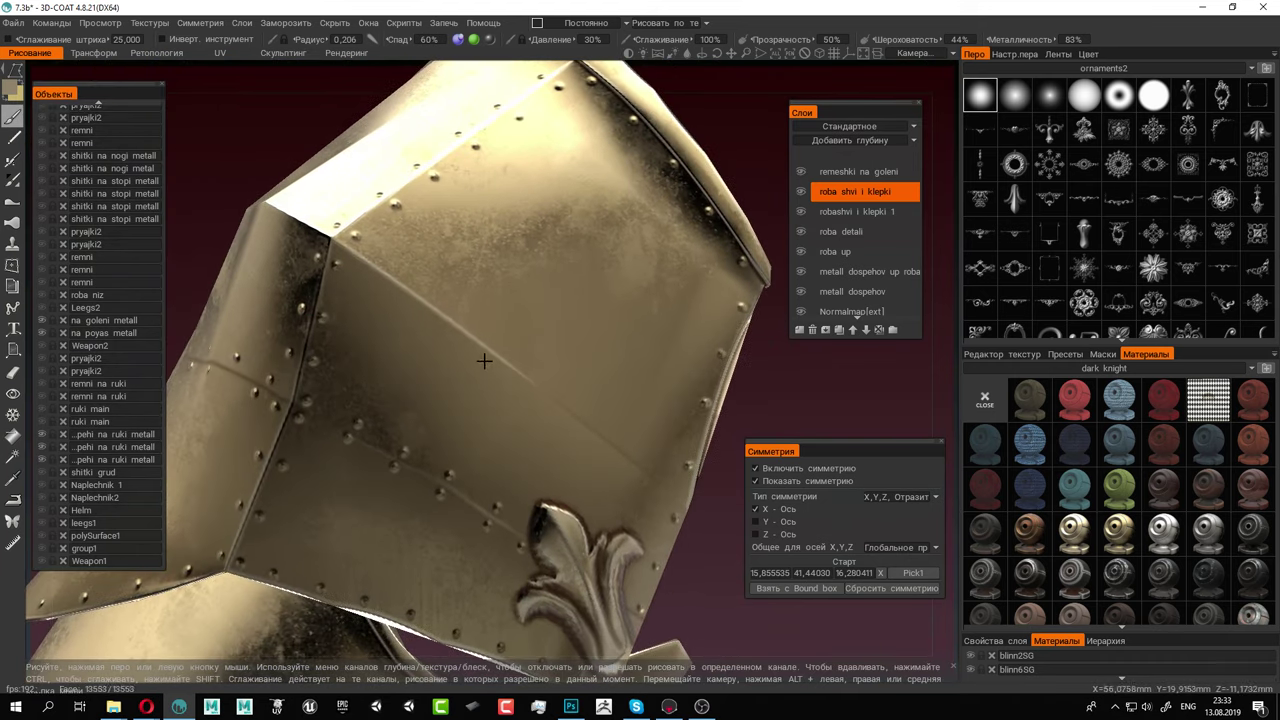
left_click_drag(486, 360, 565, 372, "alt")
left_click(38, 73)
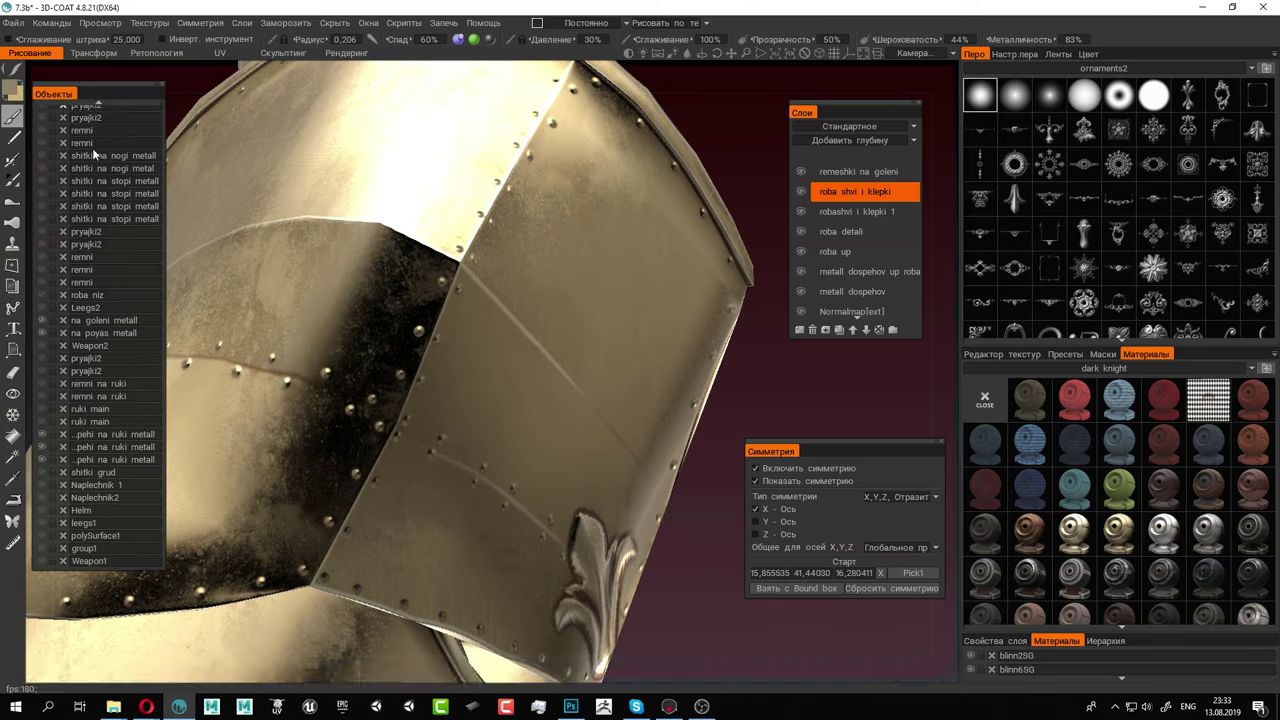
left_click_drag(262, 318, 500, 437, "alt")
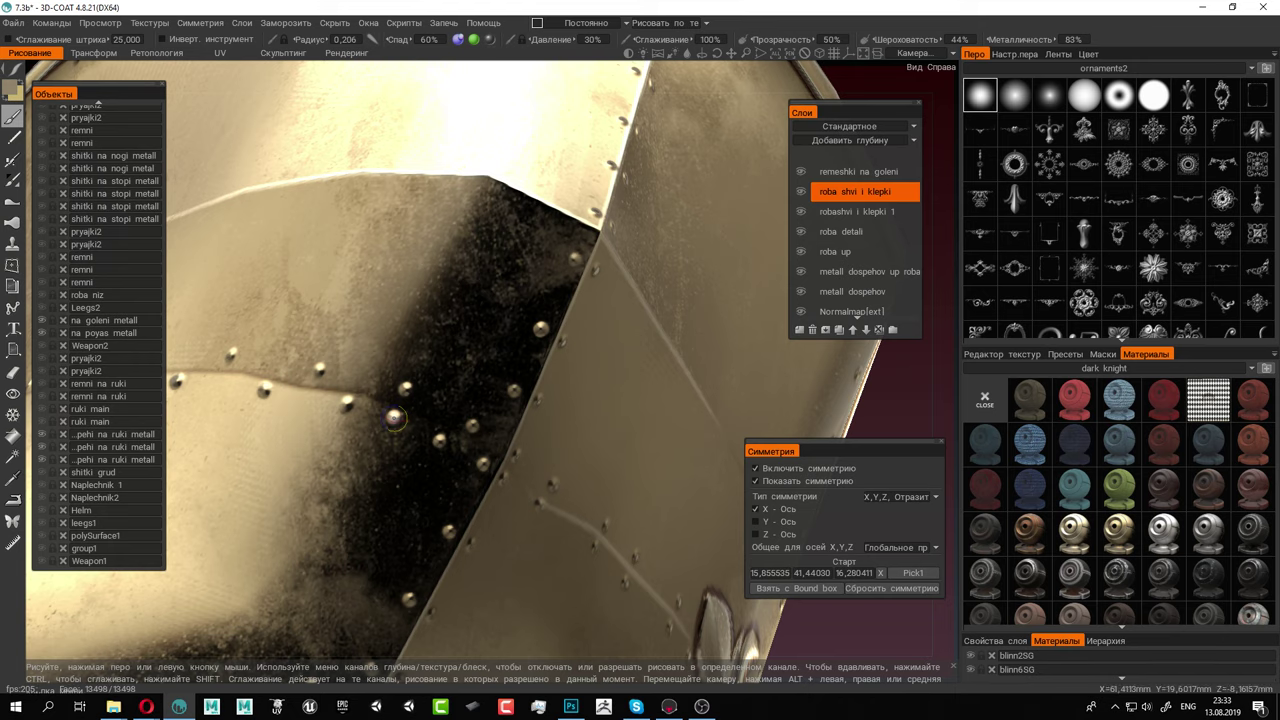
right_click_drag(460, 440, 426, 374, "alt")
mouse_move(602, 388)
left_mouse_down("alt")
mouse_move(519, 405)
mouse_move(652, 397)
mouse_move(655, 376)
left_mouse_up("alt")
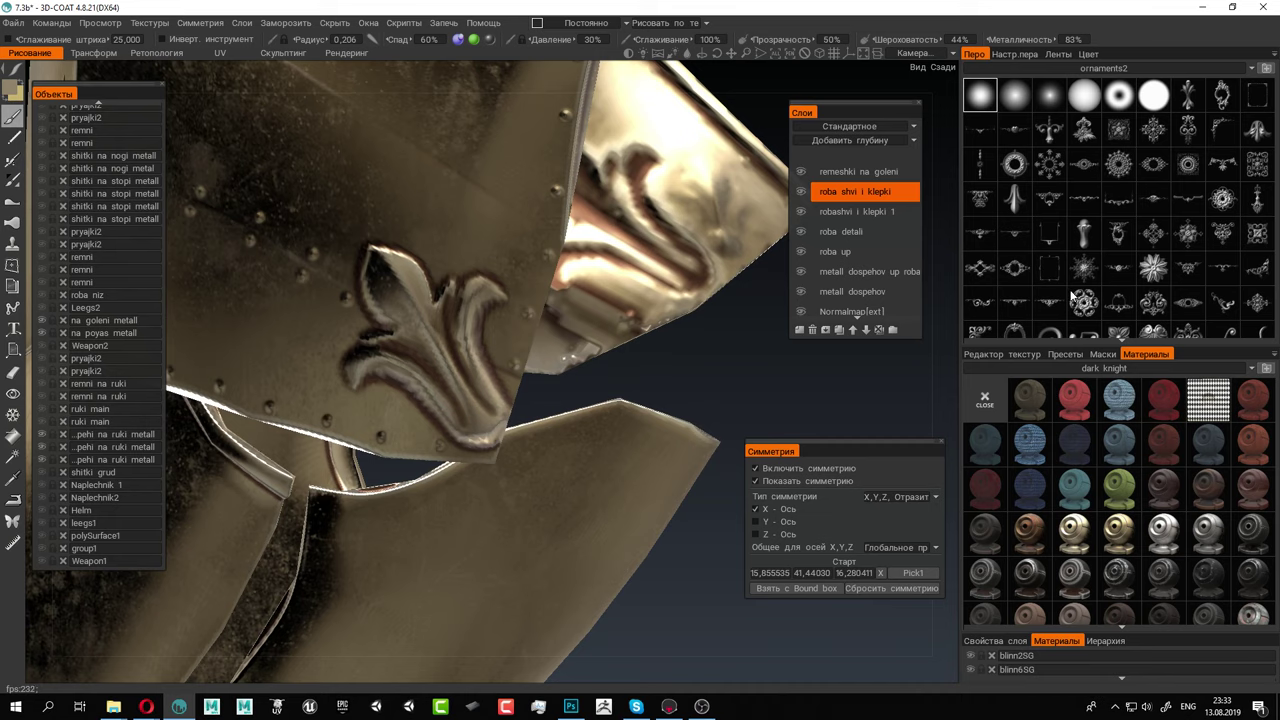
Choose the diagonal corner scroll alpha from the ornaments2 set and enlarge the brush radius to 1.280
scroll(1085, 290, "down", 1)
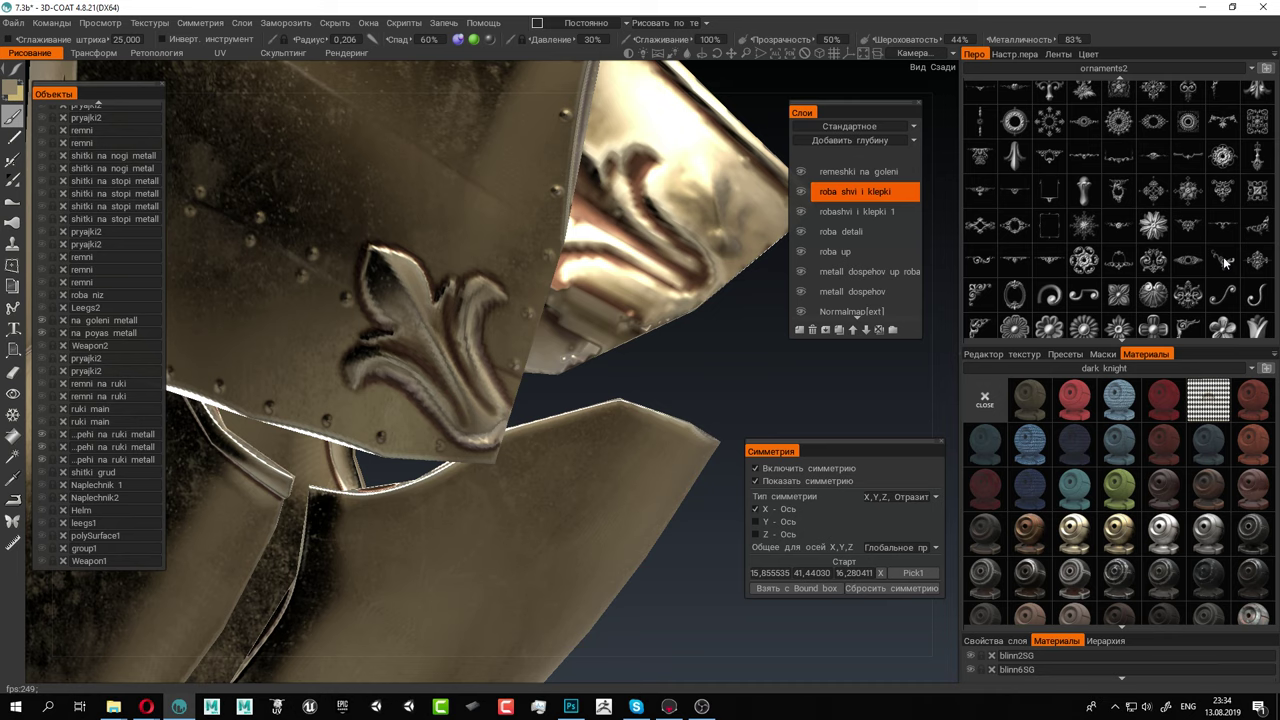
left_click(1222, 260)
scroll(1224, 262, "down", 1)
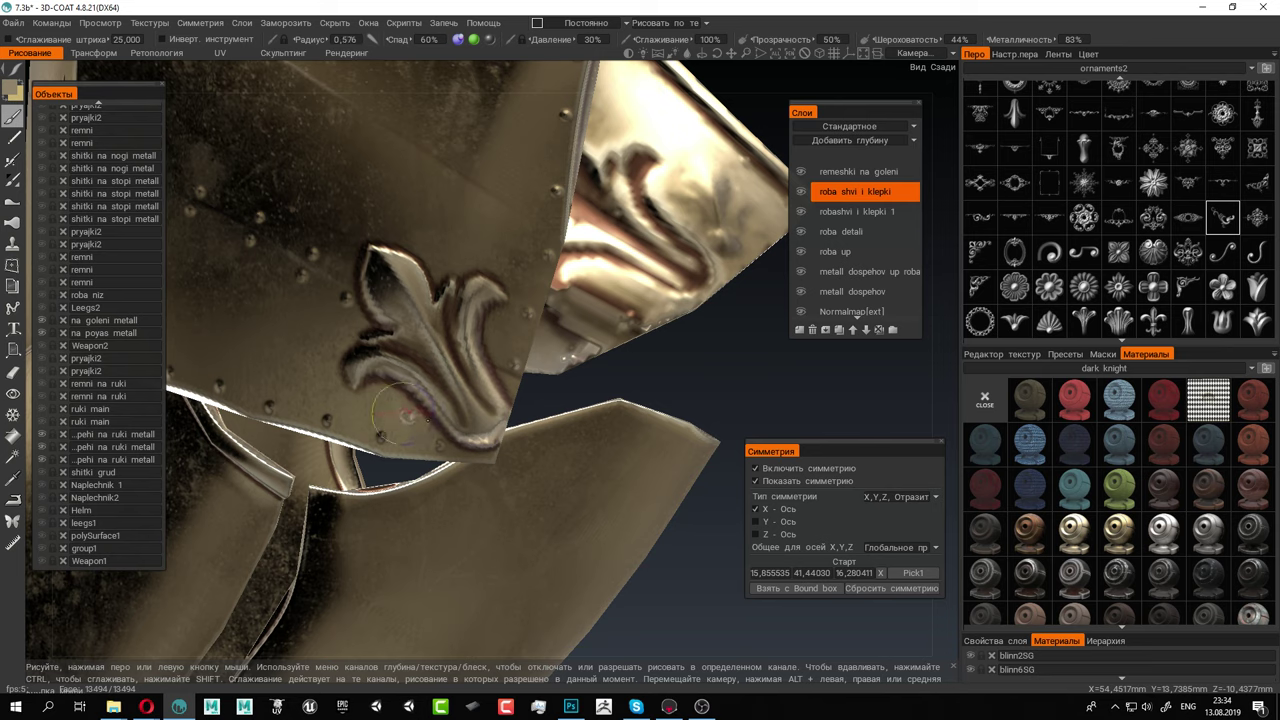
right_click_drag(427, 420, 456, 418)
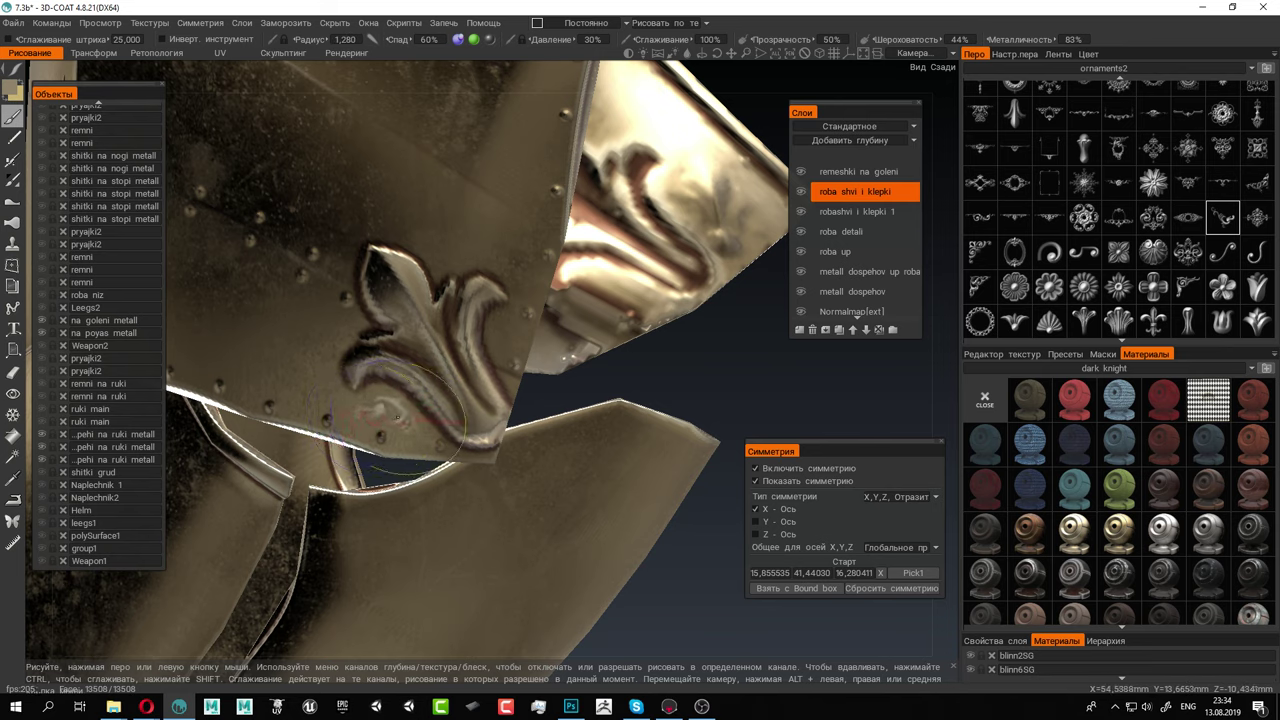
Test the scroll stamp under the fleur-de-lis, undo it, and set the brush pressure to 22%
left_click(397, 417)
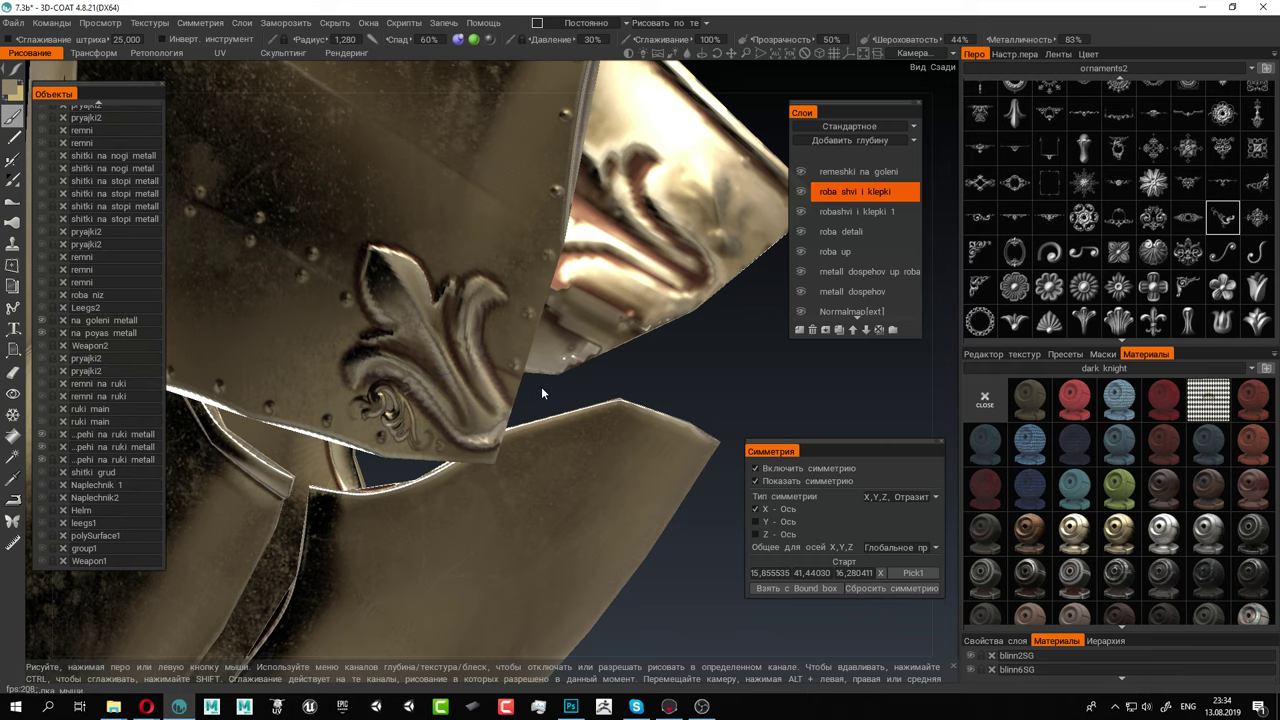
key("ctrl+z")
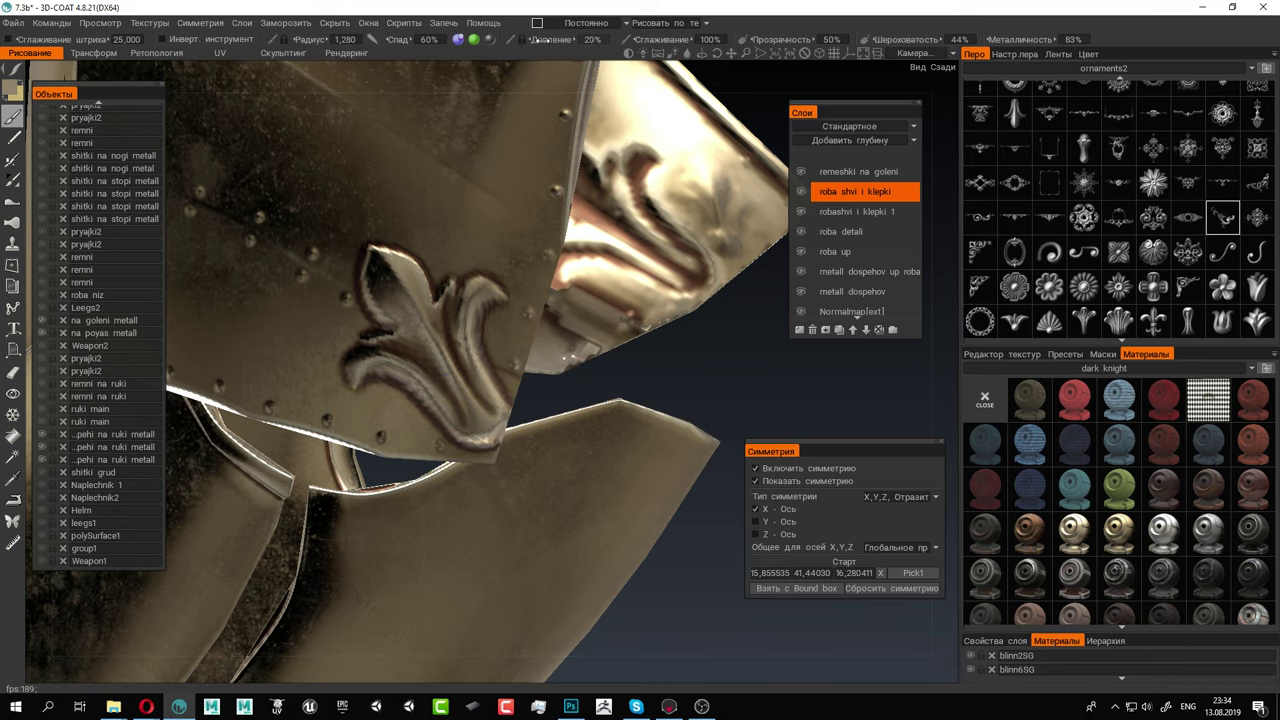
left_click_drag(545, 40, 541, 40)
Stamp the scroll ornament under the fleur-de-lis's lower petal and beside its outer petal near the plate's side edge
mouse_move(500, 440)
left_mouse_down("alt")
mouse_move(425, 370)
mouse_move(411, 398)
left_mouse_up("alt")
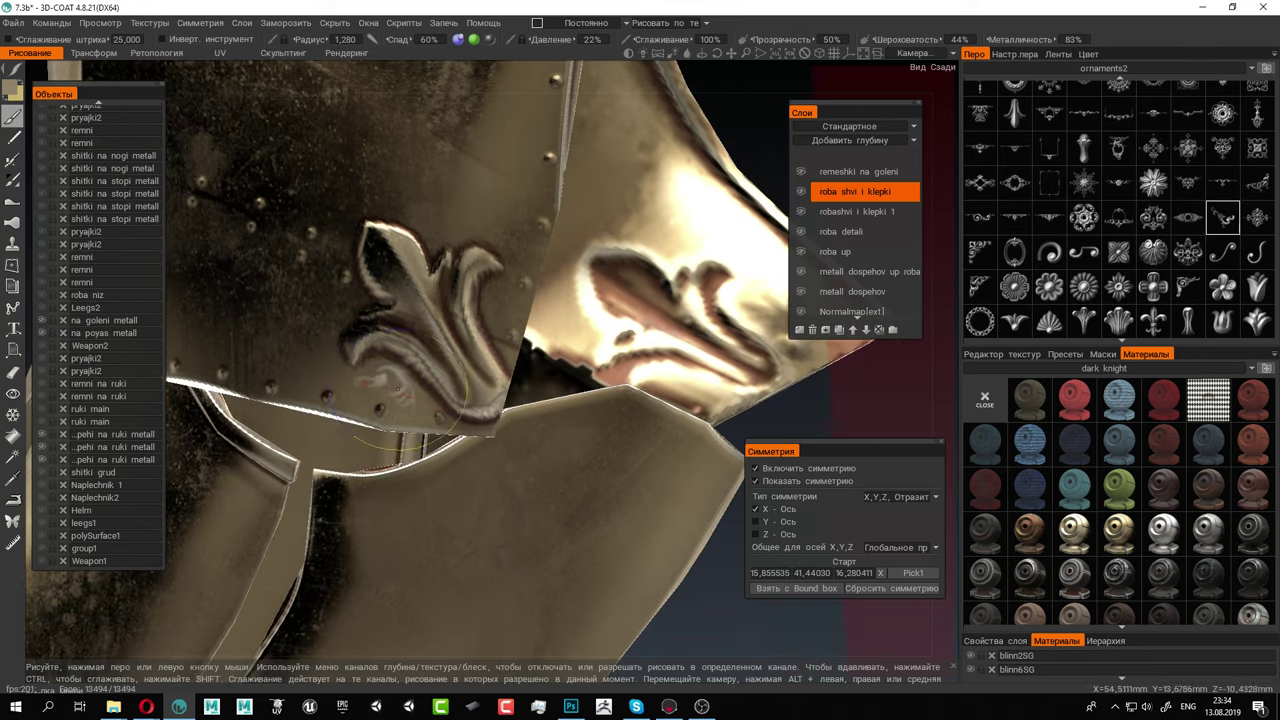
left_click(394, 396)
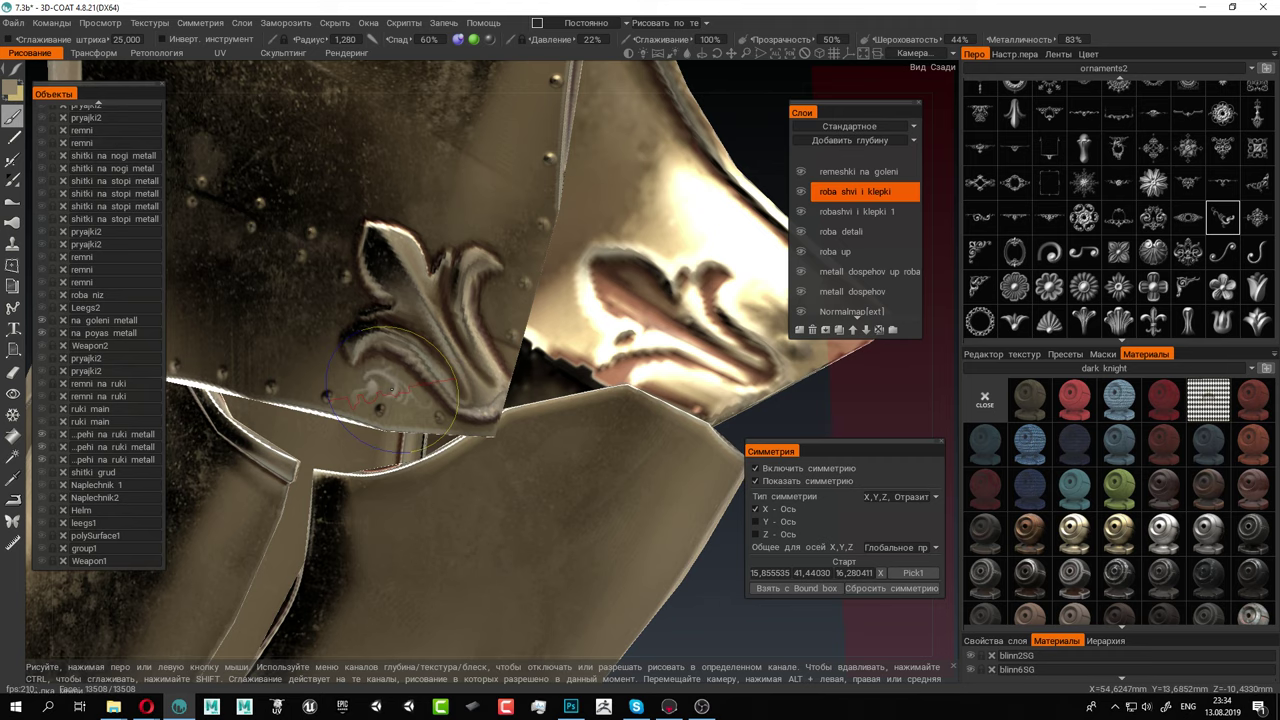
left_click(391, 388)
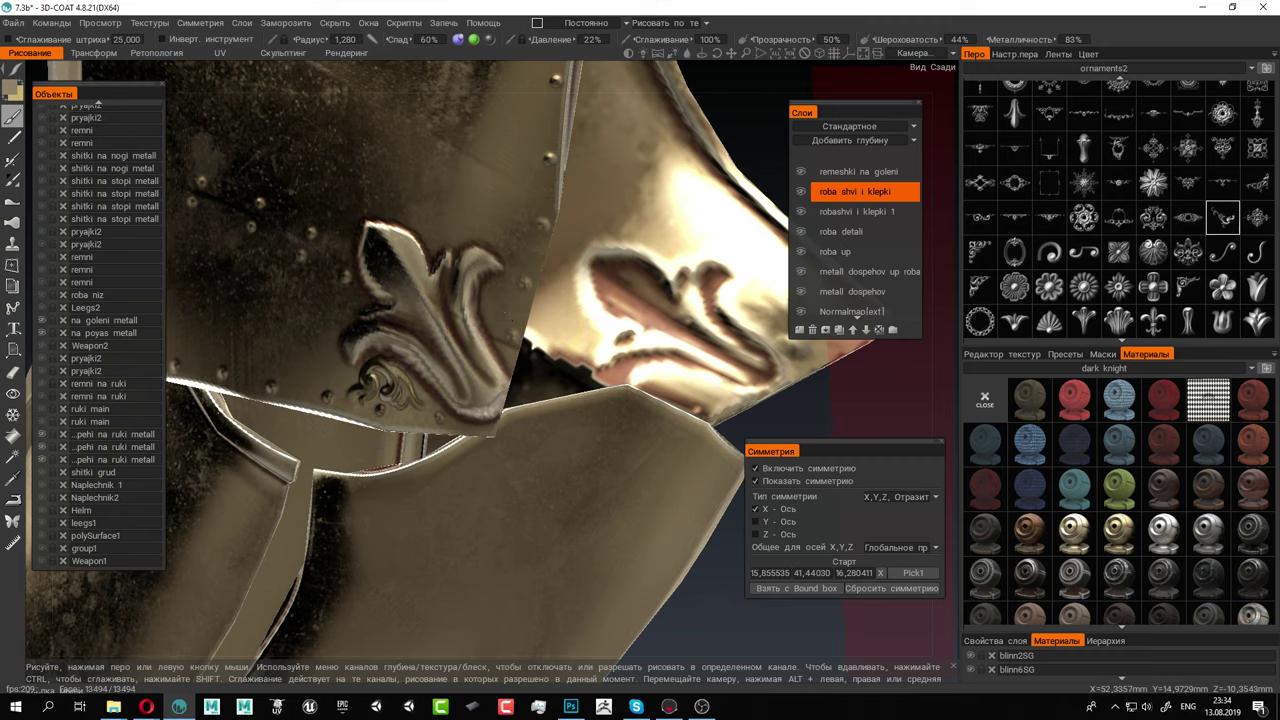
middle_click_drag(510, 320, 412, 354, "alt")
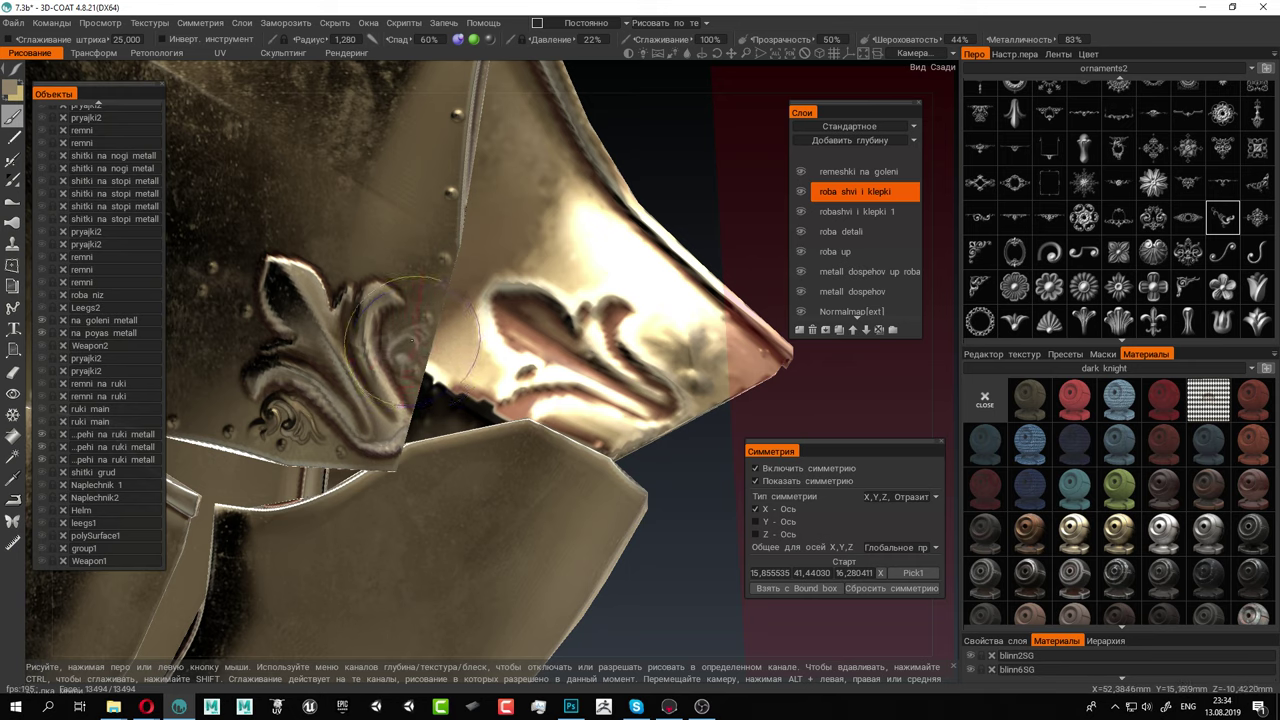
left_click(412, 338)
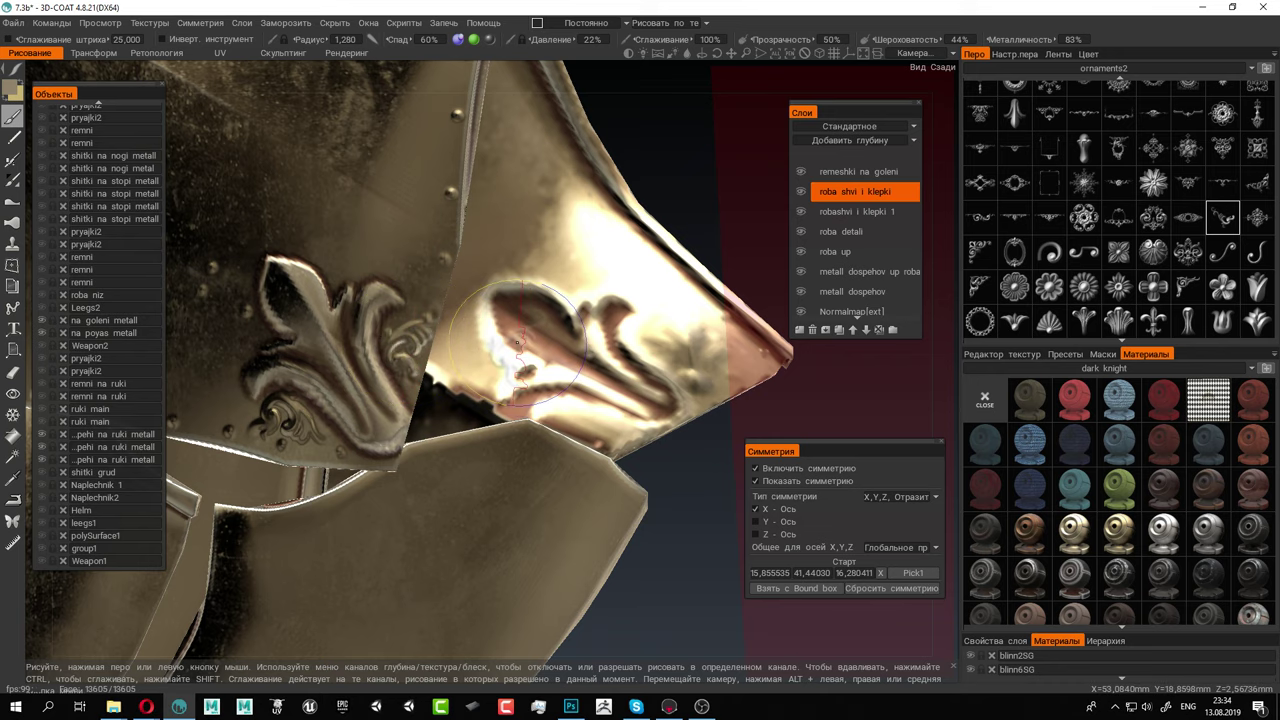
Stamp a round rivet on the fleur-de-lis's base using the soft round alpha, with the brush radius reduced to about 0.236
right_click_drag(540, 335, 470, 320, "alt")
left_click_drag(470, 320, 430, 345, "alt")
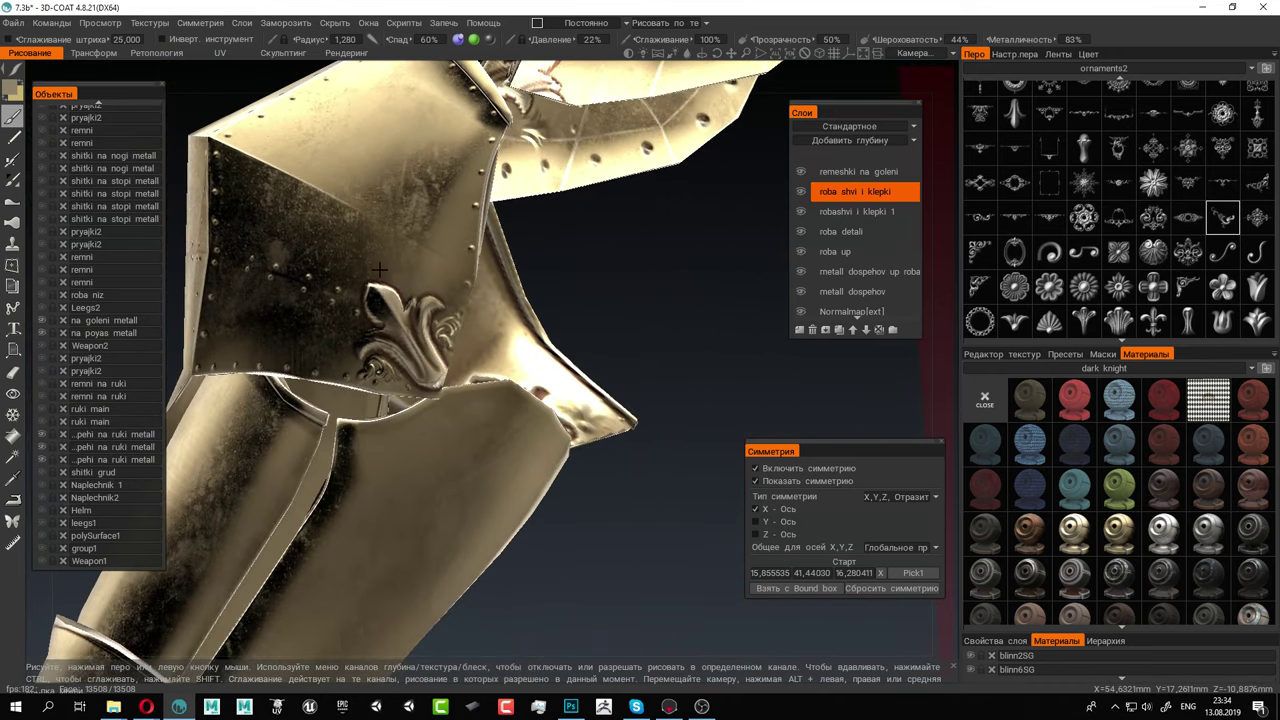
mouse_move(430, 345)
right_mouse_down("alt")
mouse_move(480, 332)
mouse_move(585, 387)
right_mouse_up("alt")
middle_click_drag(431, 327, 530, 365, "alt")
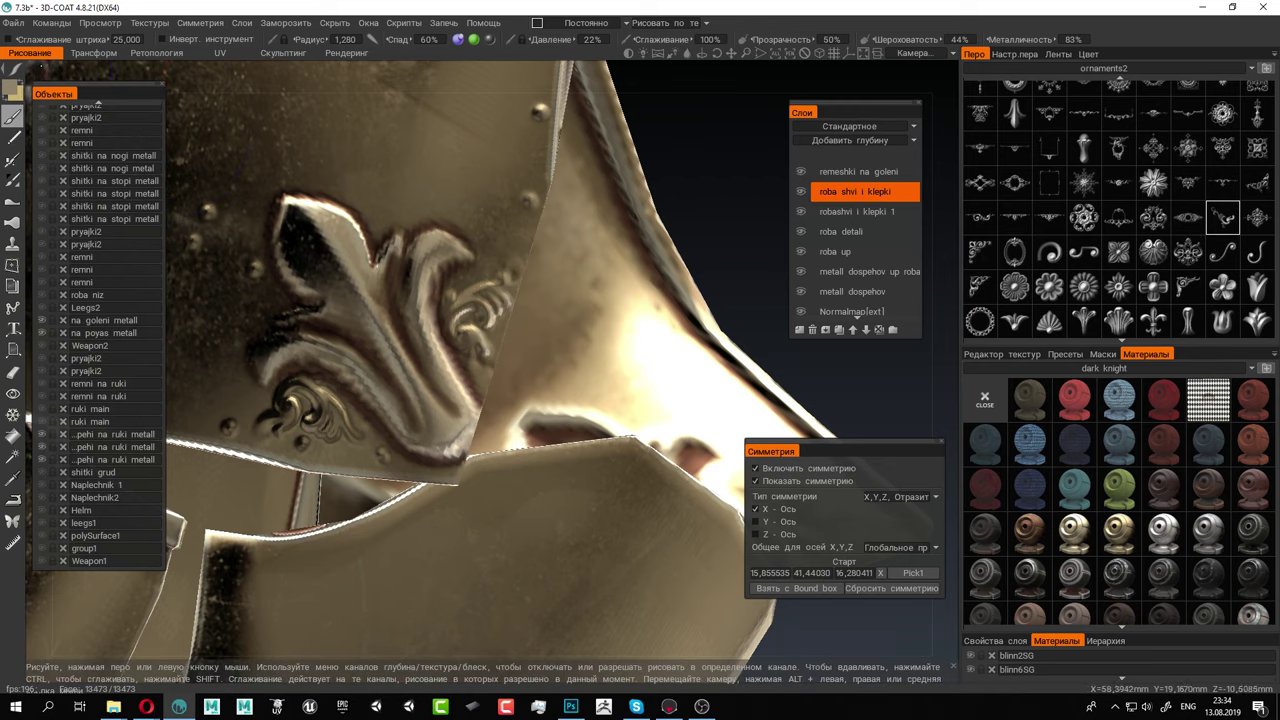
mouse_move(20, 68)
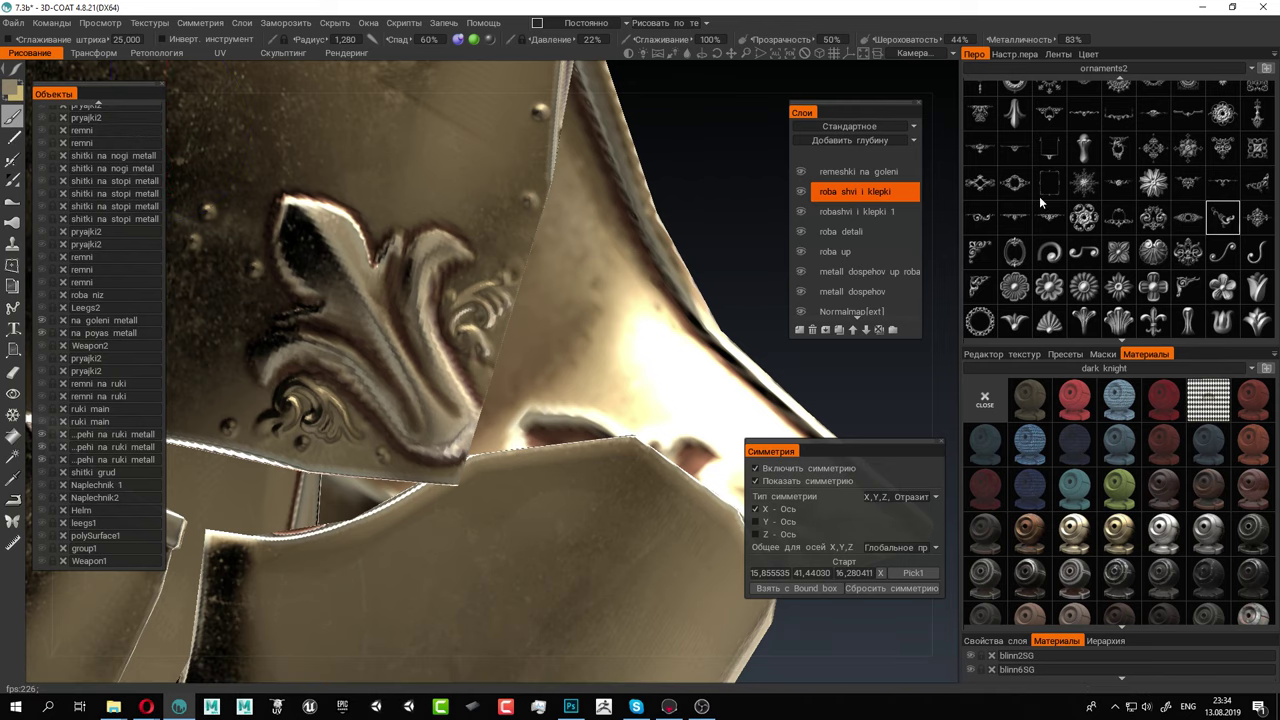
scroll(1040, 203, "up", 3)
left_click(979, 100)
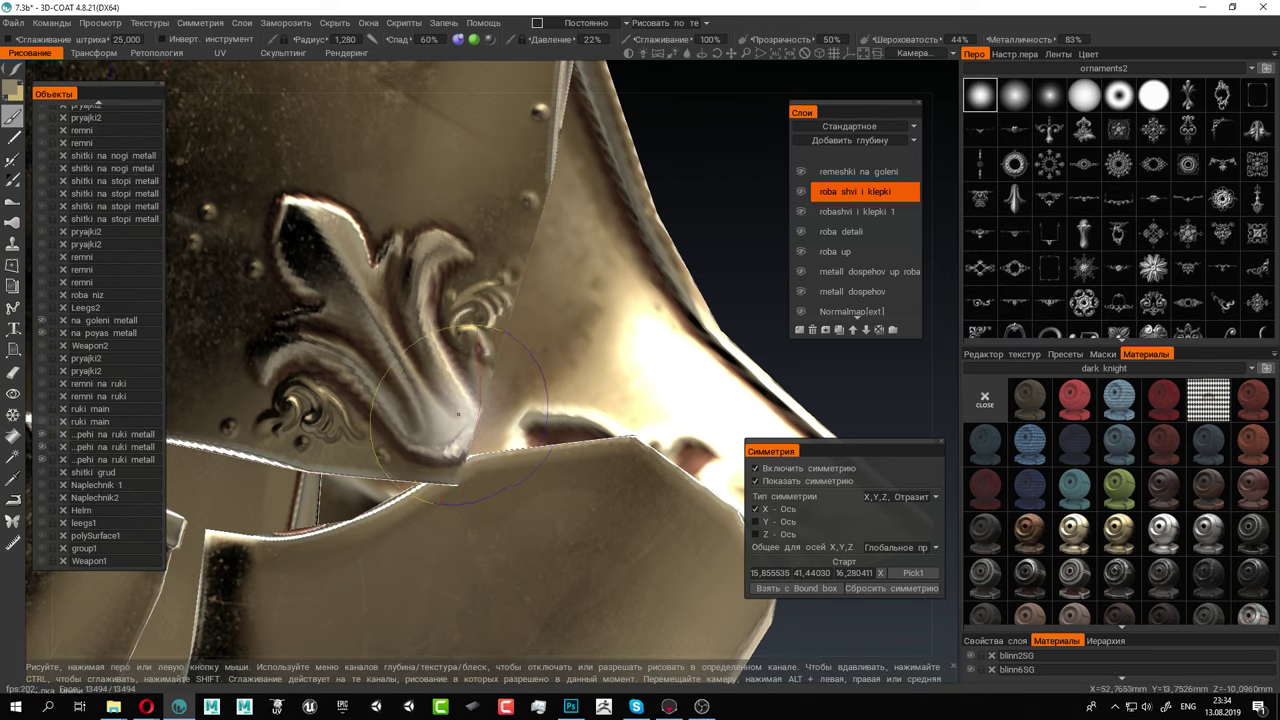
right_click_drag(458, 414, 390, 405)
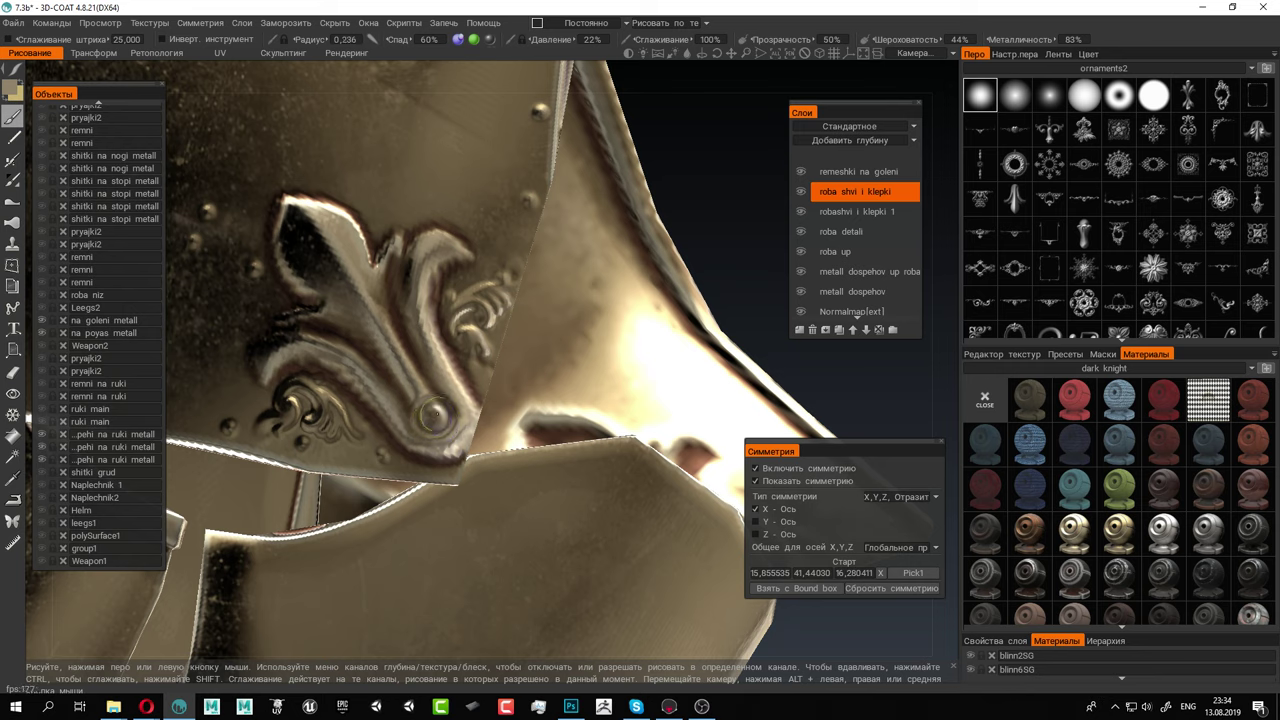
right_click_drag(388, 460, 380, 458)
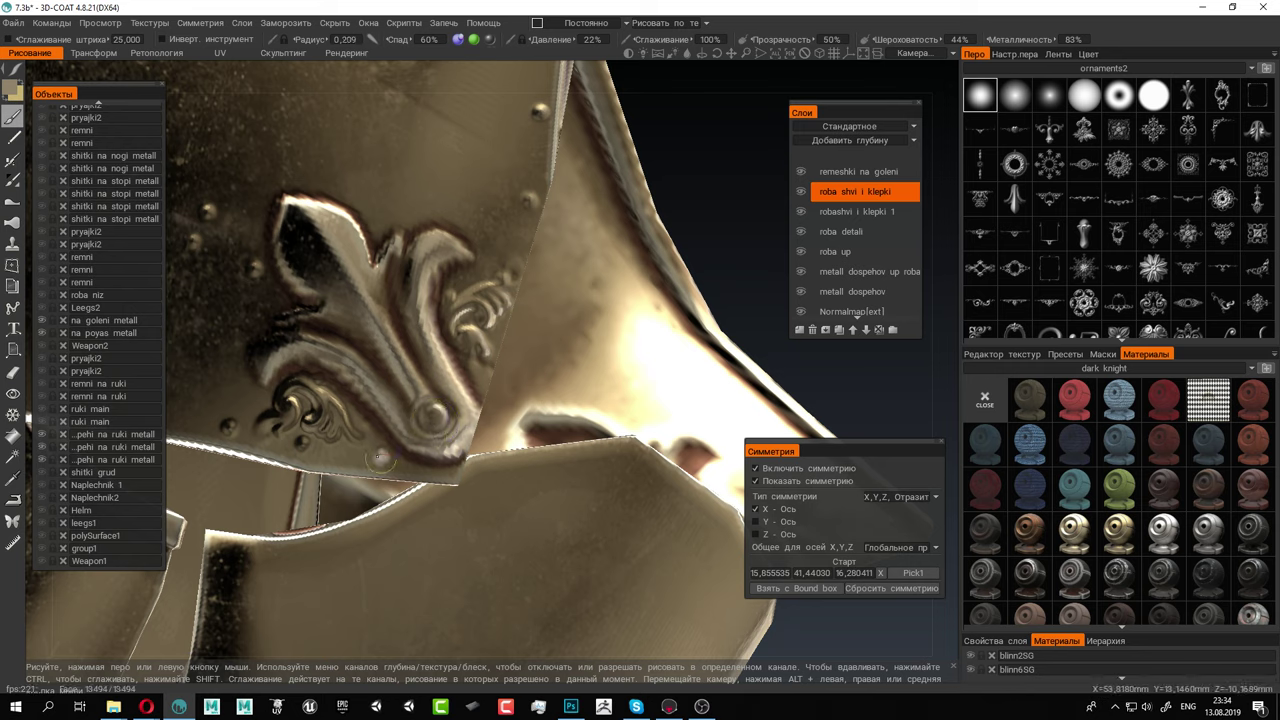
right_click_drag(519, 365, 269, 272, "alt")
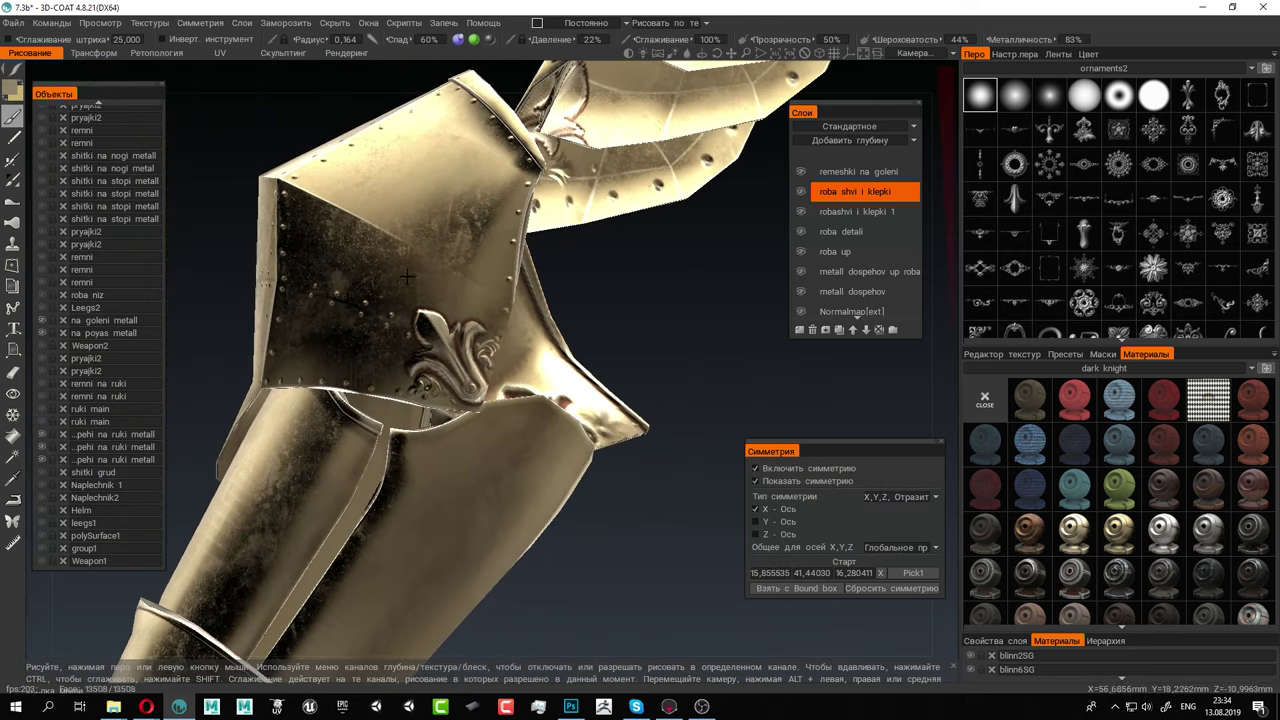
Stamp a rivet on the base of the elbow plate's other fleur-de-lis and small ones around it at brush radius 0.213
left_click_drag(408, 277, 720, 302, "alt")
scroll(457, 351, "up", 2)
left_click_drag(349, 371, 369, 420, "alt")
scroll(431, 415, "up", 2)
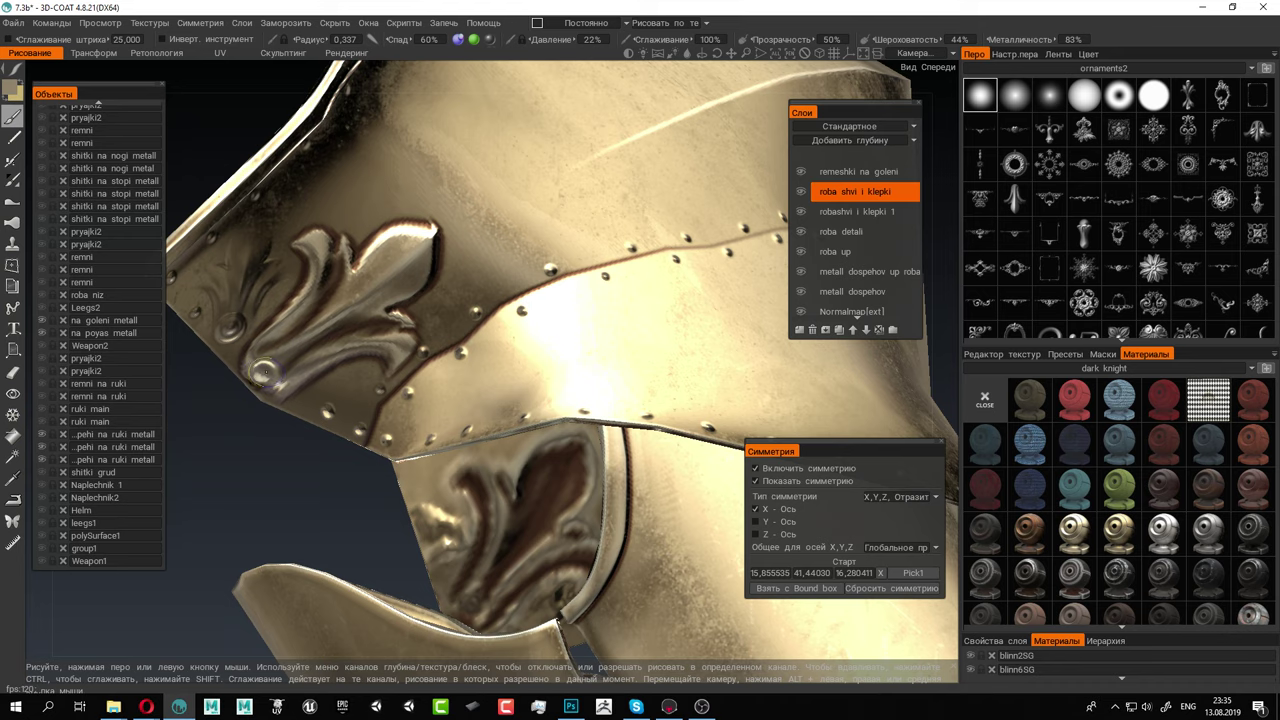
right_click_drag(265, 372, 259, 374)
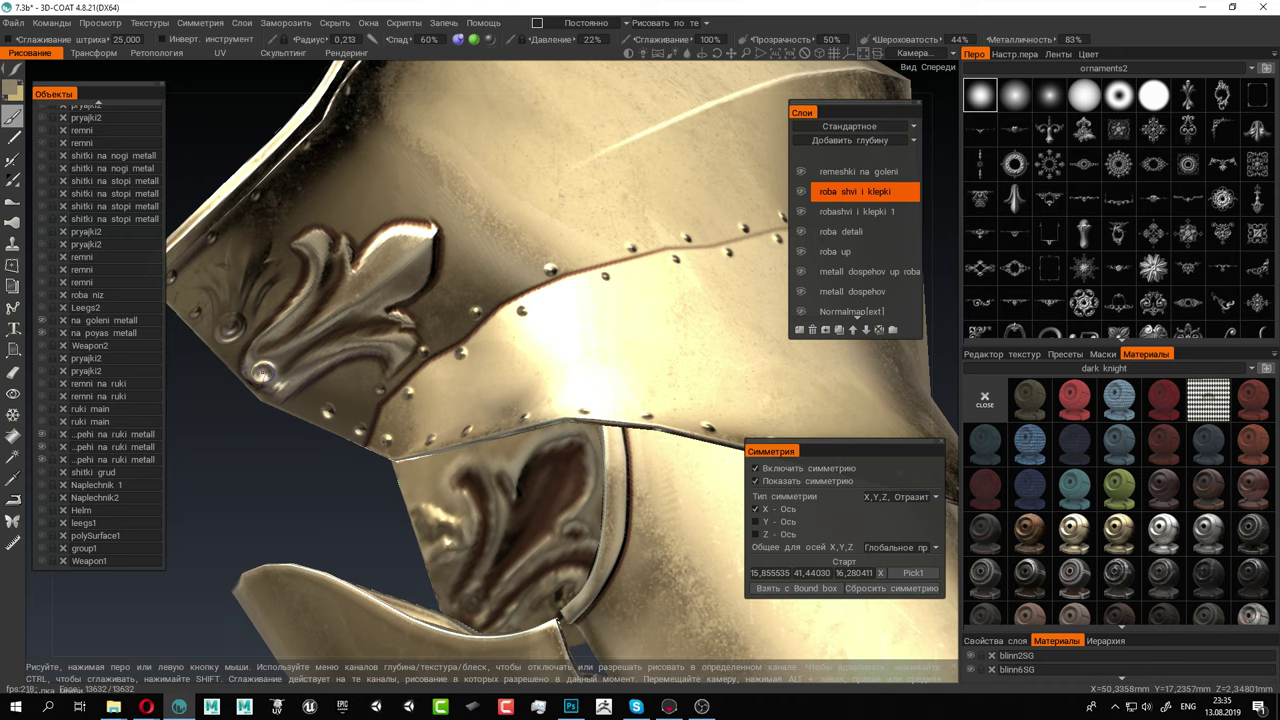
mouse_move(352, 402)
left_mouse_down("alt")
mouse_move(385, 422)
mouse_move(356, 395)
left_mouse_up("alt")
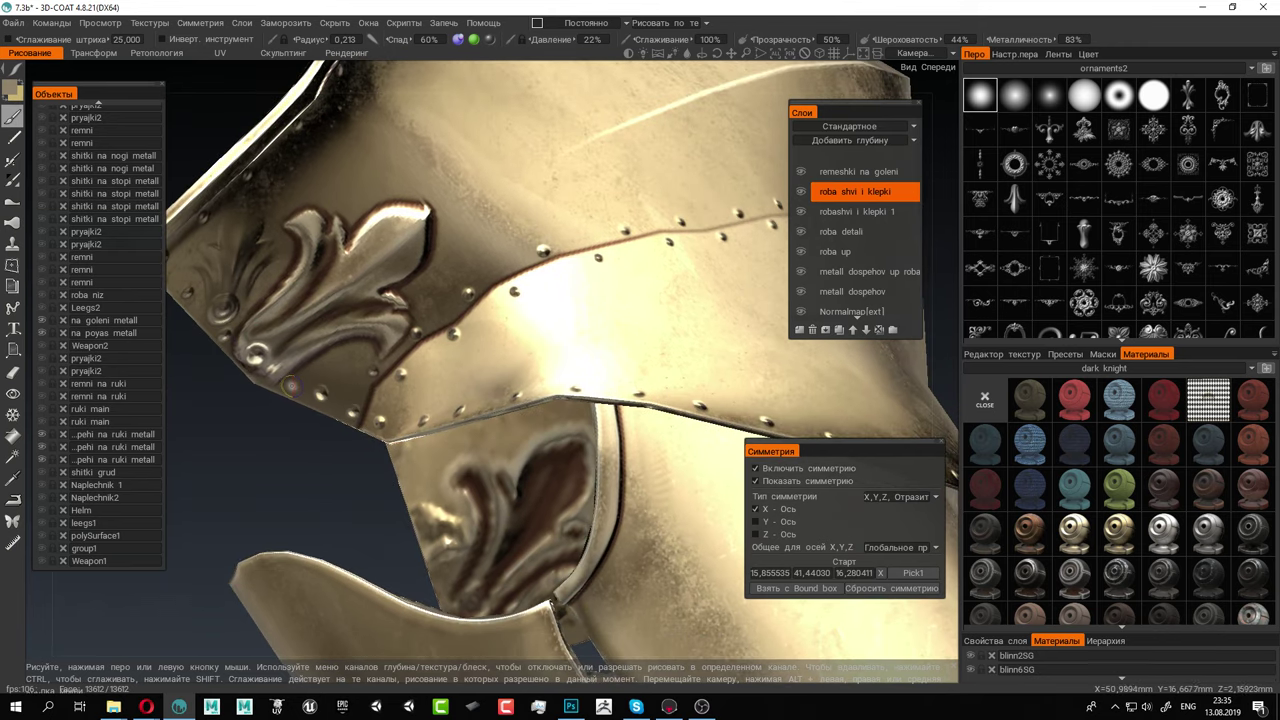
scroll(289, 384, "down", 6)
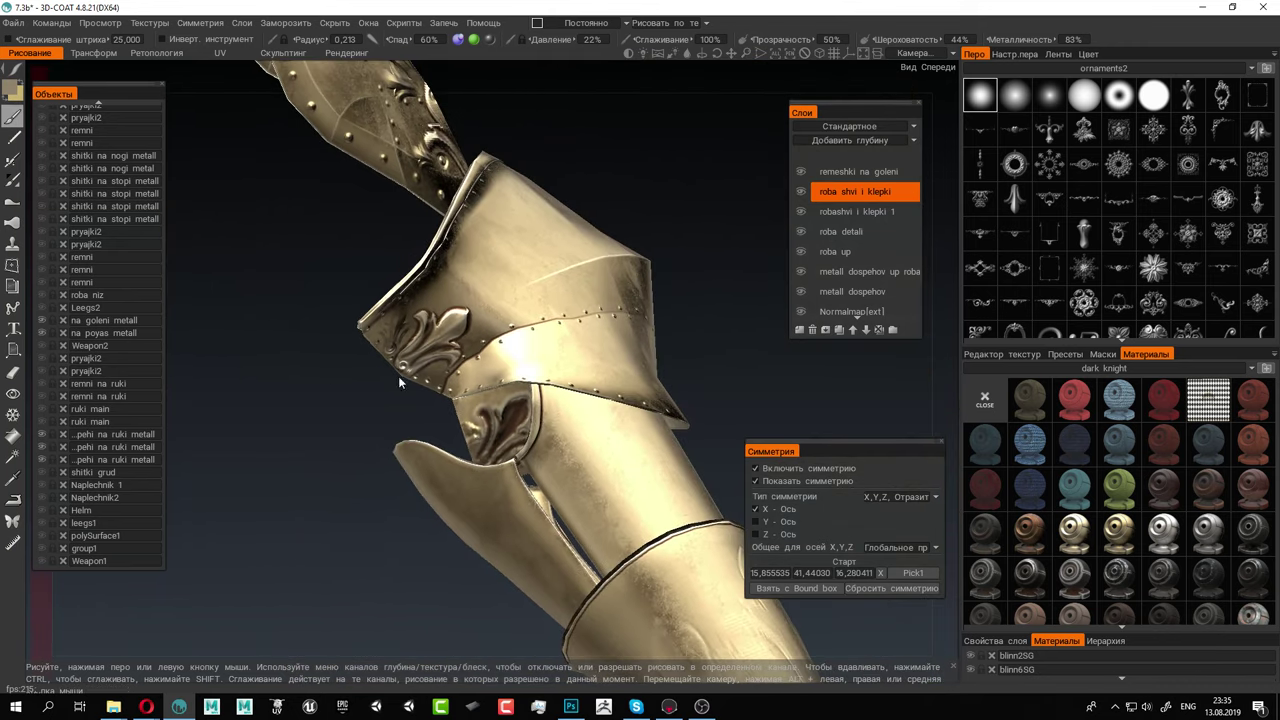
left_click_drag(289, 384, 419, 418, "alt")
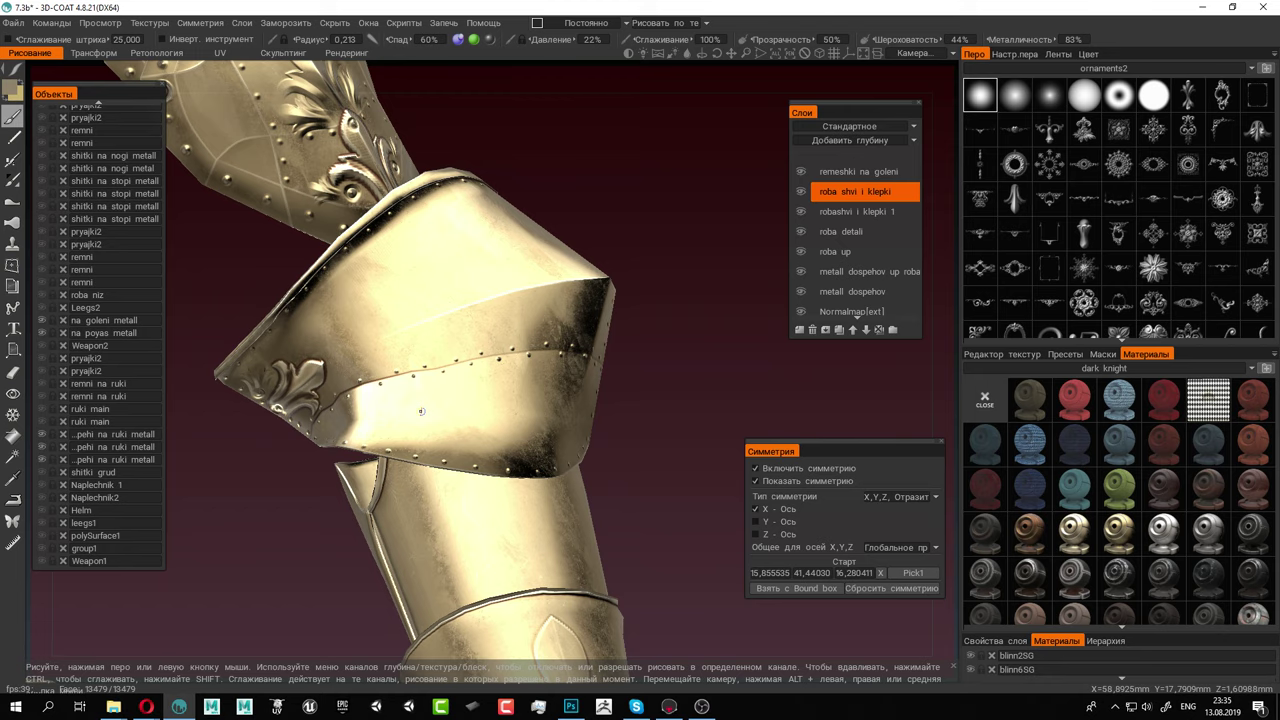
middle_click_drag(421, 411, 473, 417)
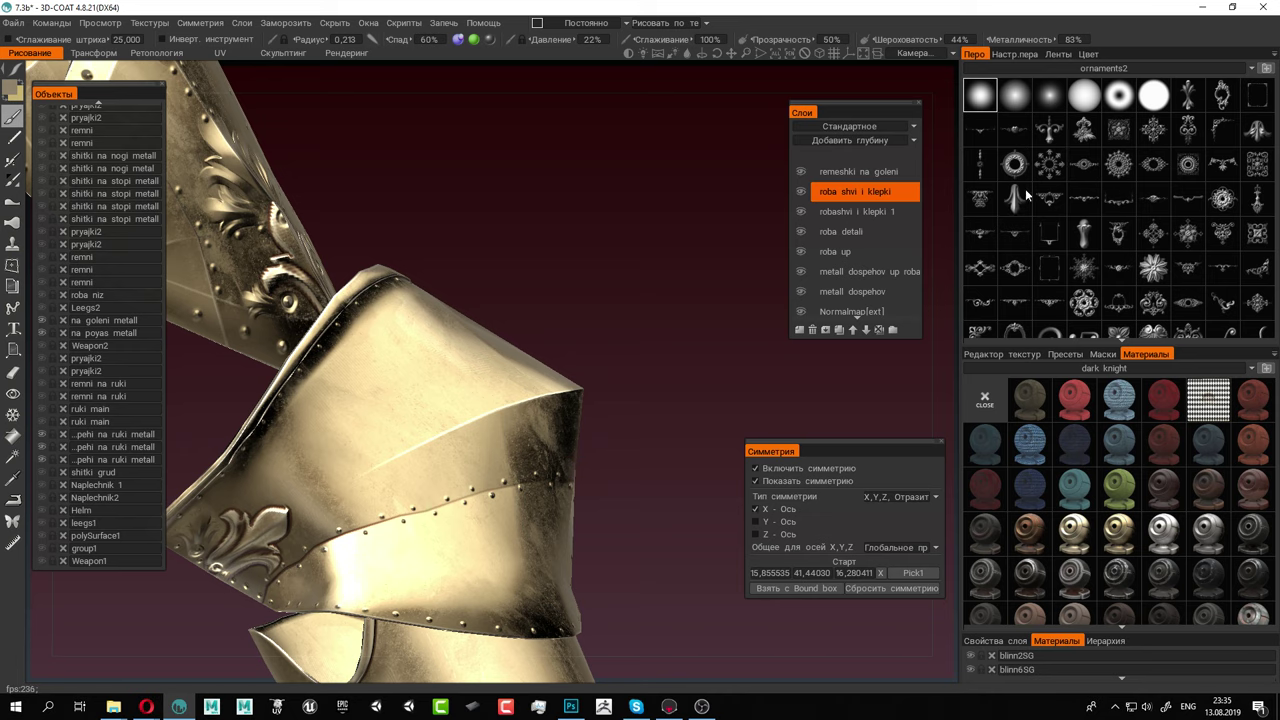
Try the branching scroll ornament on the elbow plate's central seam with the brush radius enlarged to 4.478
left_click(1048, 138)
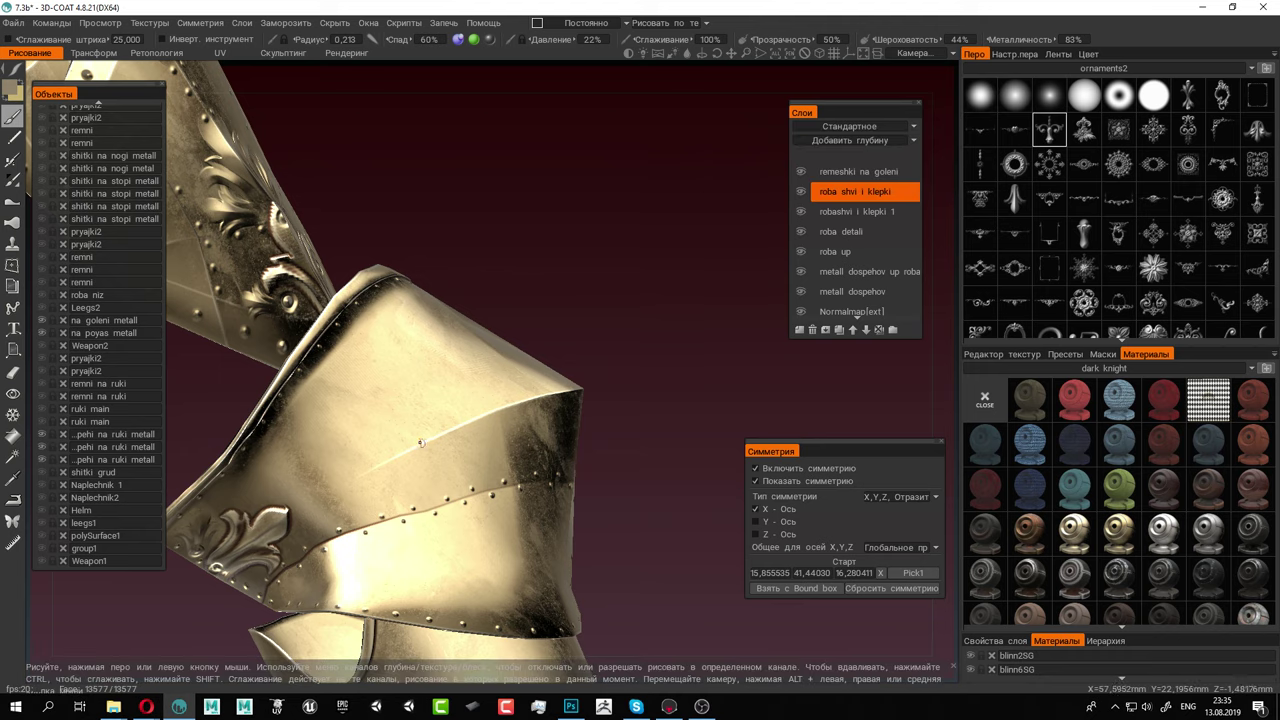
right_click_drag(447, 433, 555, 445)
left_click_drag(620, 440, 472, 442)
middle_click_drag(474, 440, 345, 445)
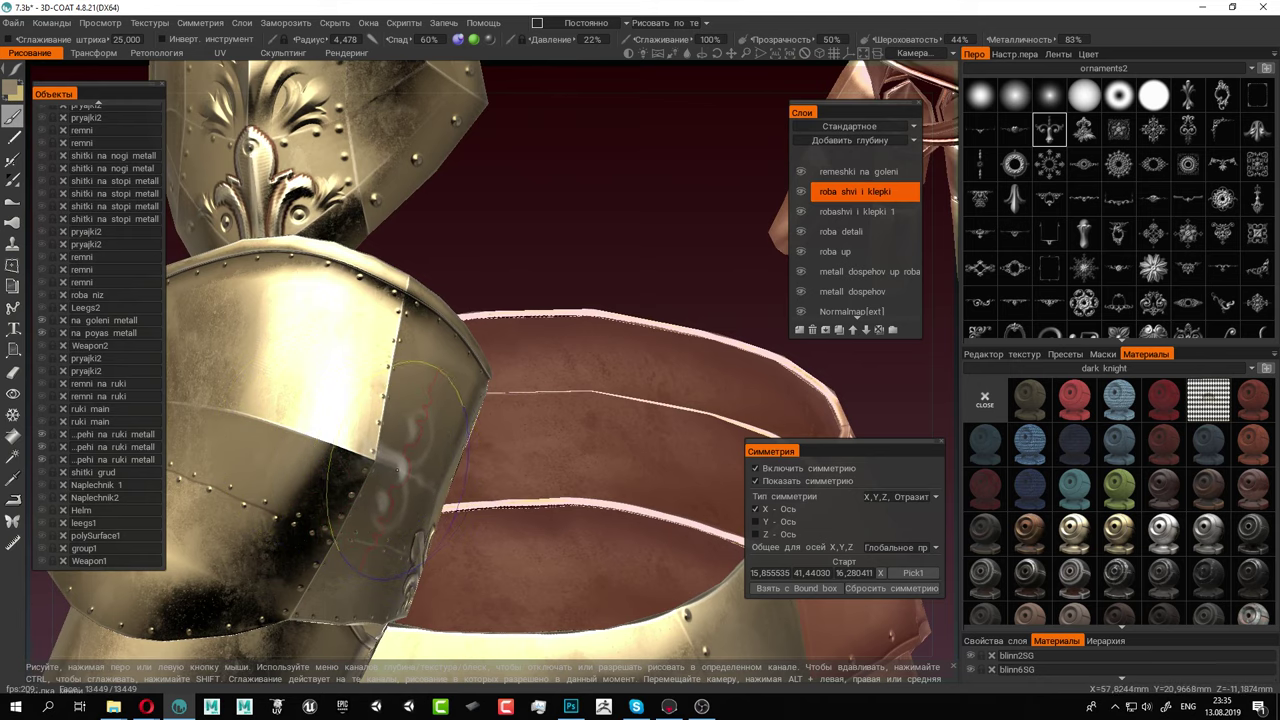
middle_click_drag(372, 460, 312, 430)
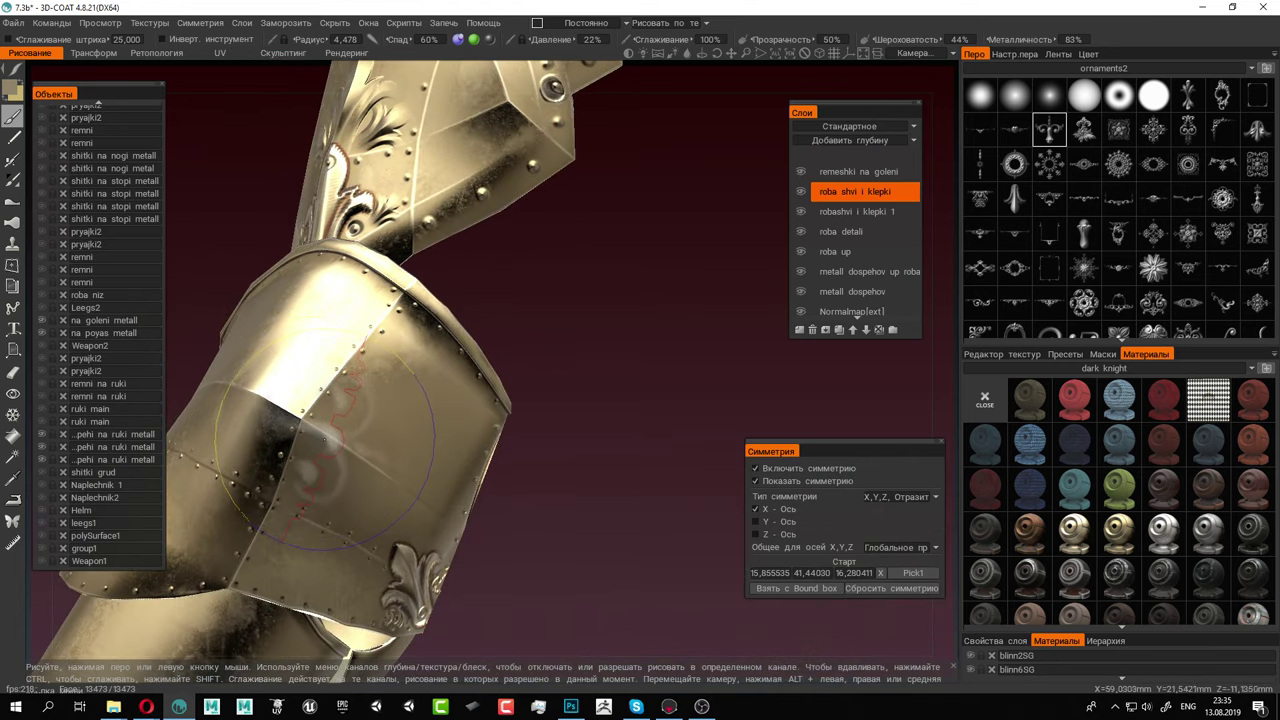
left_click(326, 437)
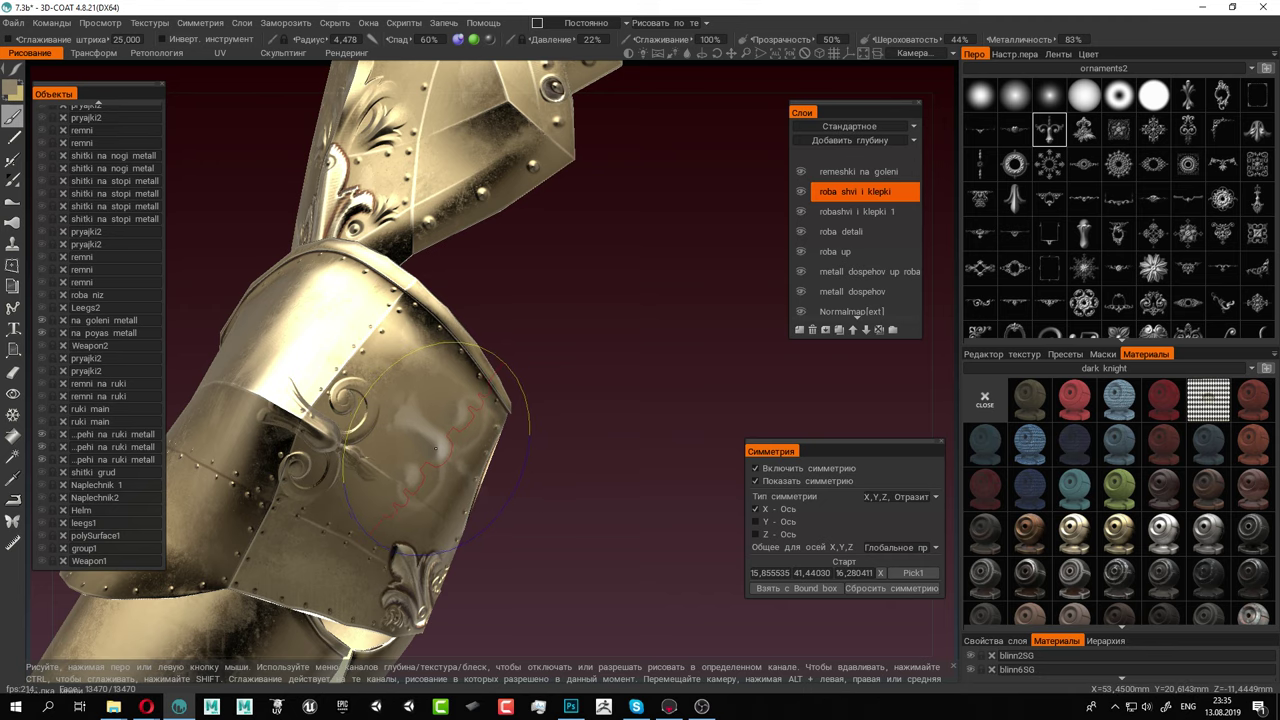
mouse_move(398, 438)
left_mouse_down("alt")
mouse_move(451, 437)
mouse_move(428, 444)
left_mouse_up("alt")
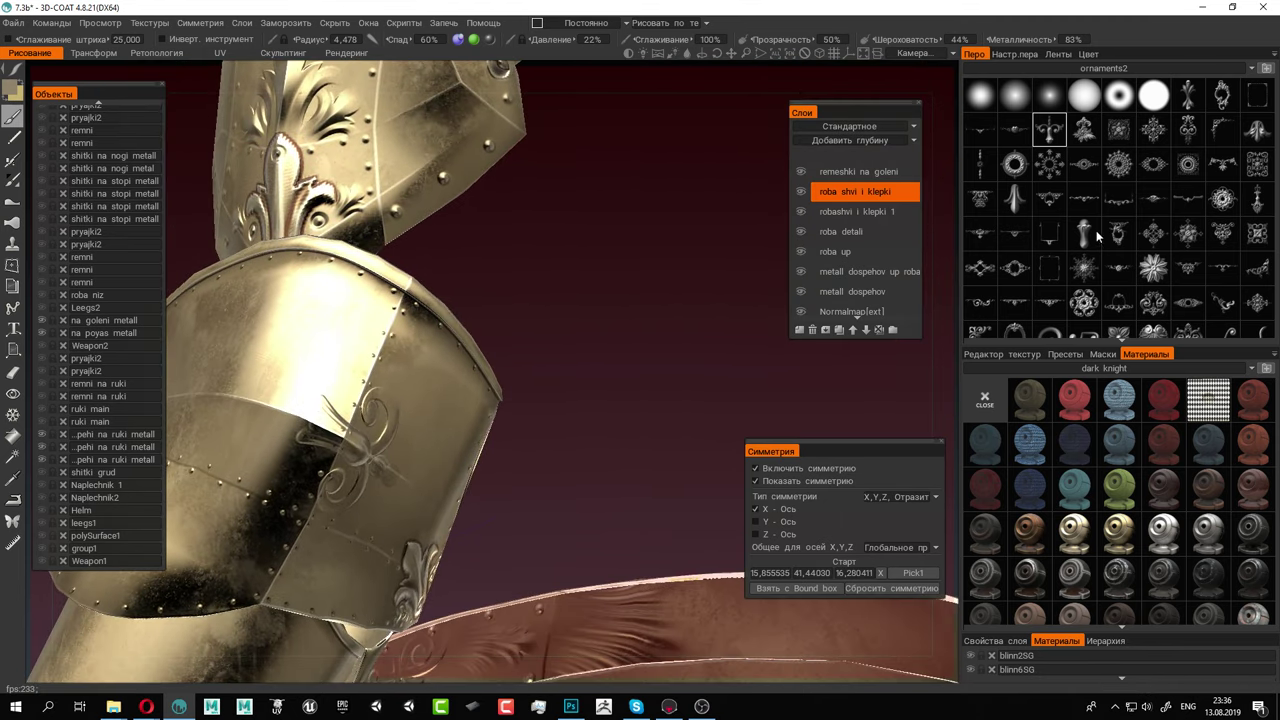
Test the spiral scroll alpha beside the branching ornament at radius 2.976, then undo both ornament stamps
scroll(1059, 308, "down", 2)
left_click(1052, 254)
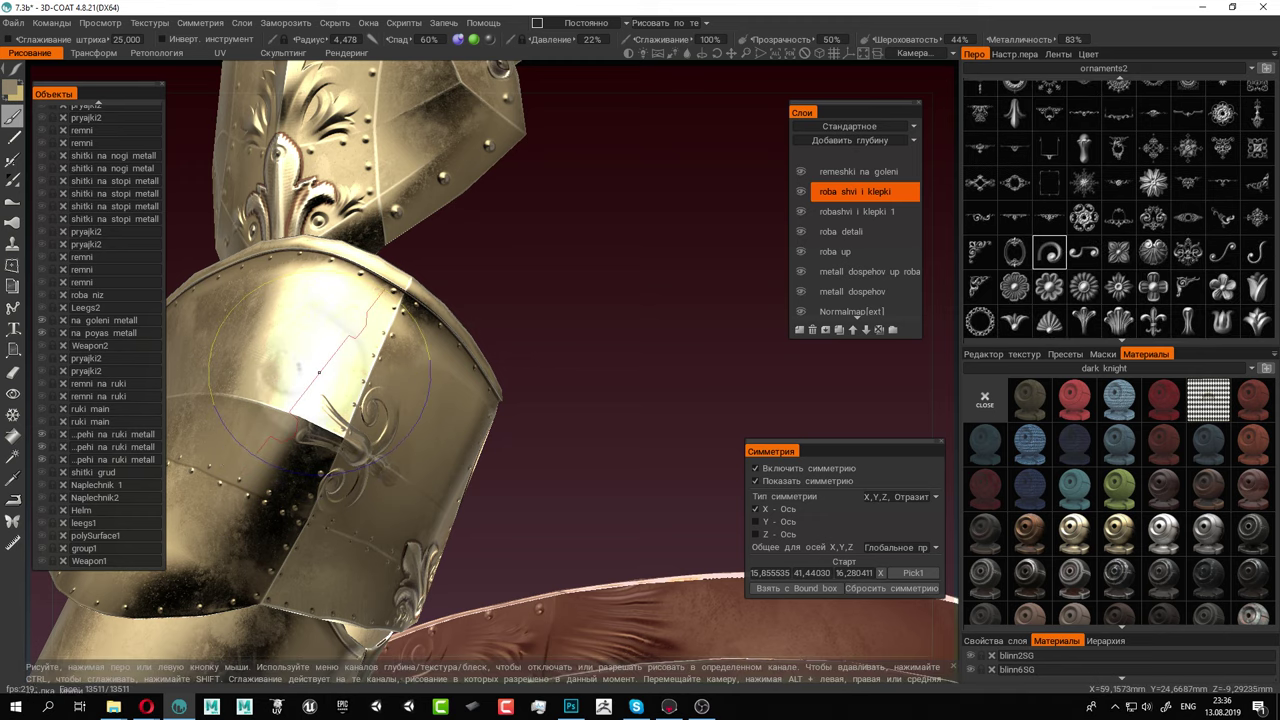
scroll(320, 371, "down", 4)
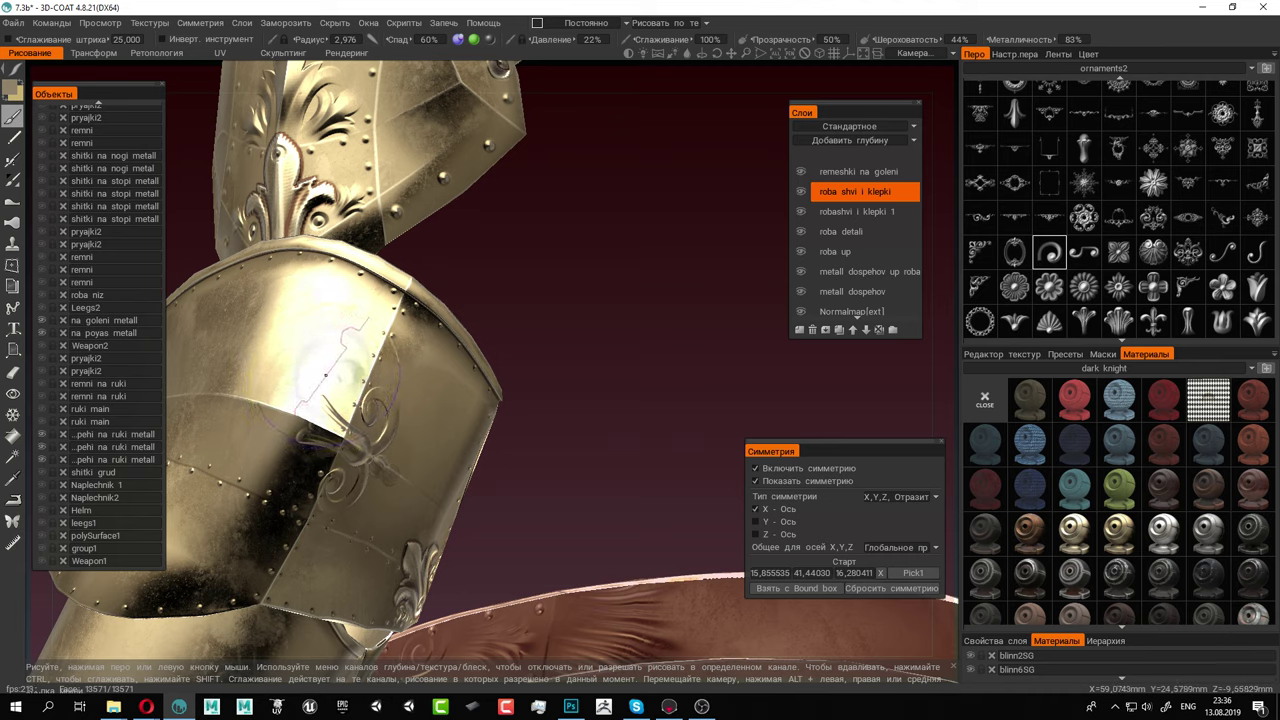
right_click_drag(316, 375, 325, 373)
left_click(326, 372)
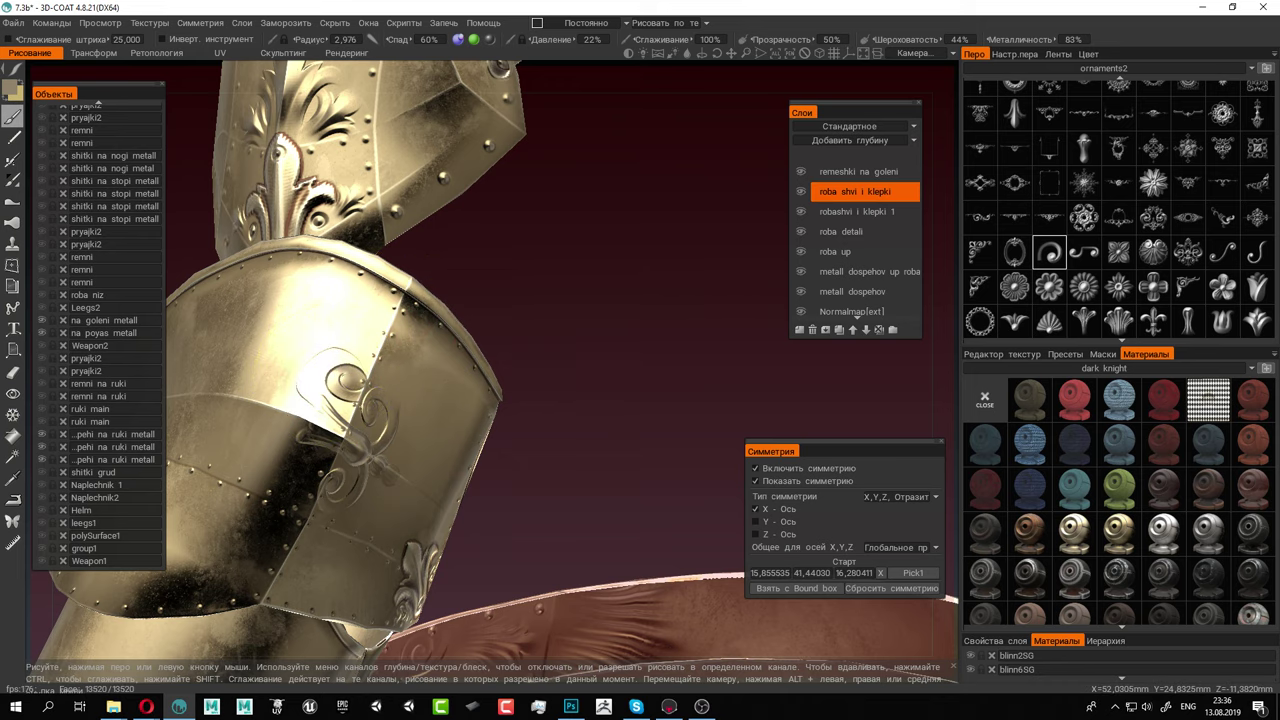
mouse_move(493, 325)
left_mouse_down()
mouse_move(438, 338)
mouse_move(509, 363)
mouse_move(317, 346)
mouse_move(370, 385)
mouse_move(380, 423)
mouse_move(366, 414)
mouse_move(530, 420)
left_mouse_up()
key("ctrl+z")
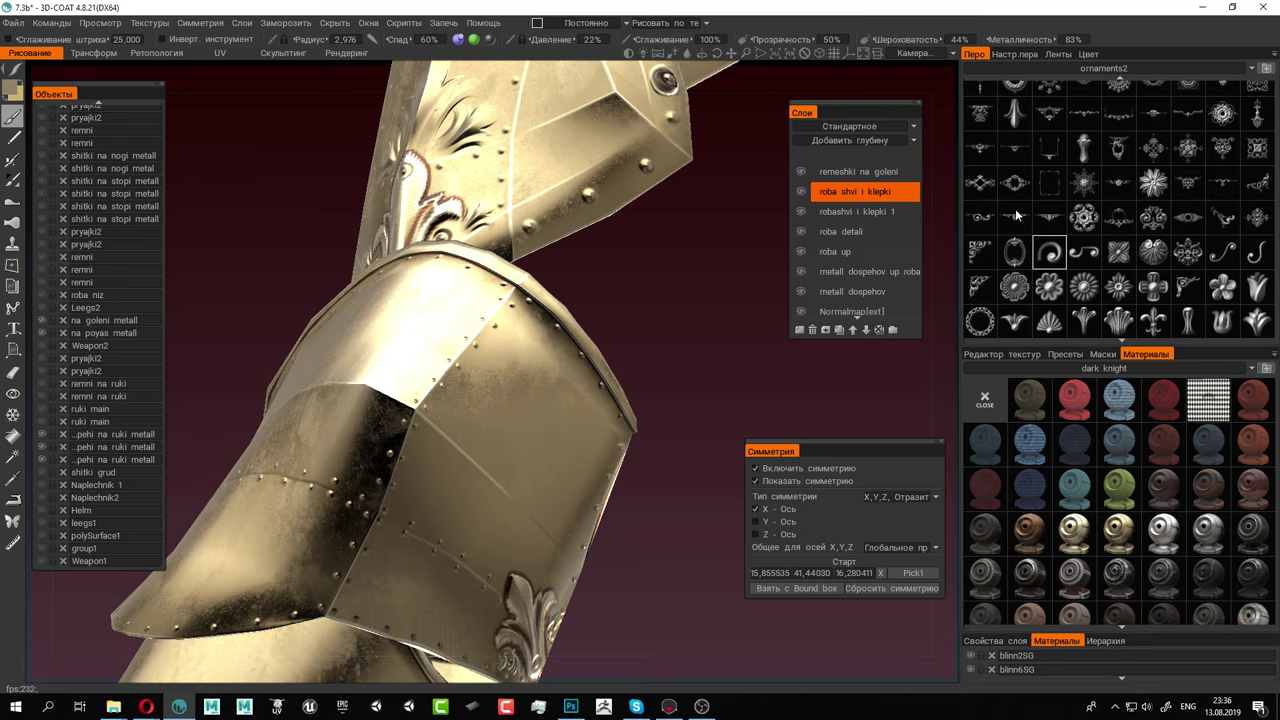
Test the pointed-petal flower ornament on the elbow plate's peak and back face at radius 2.976, and undo it
left_click(1155, 182)
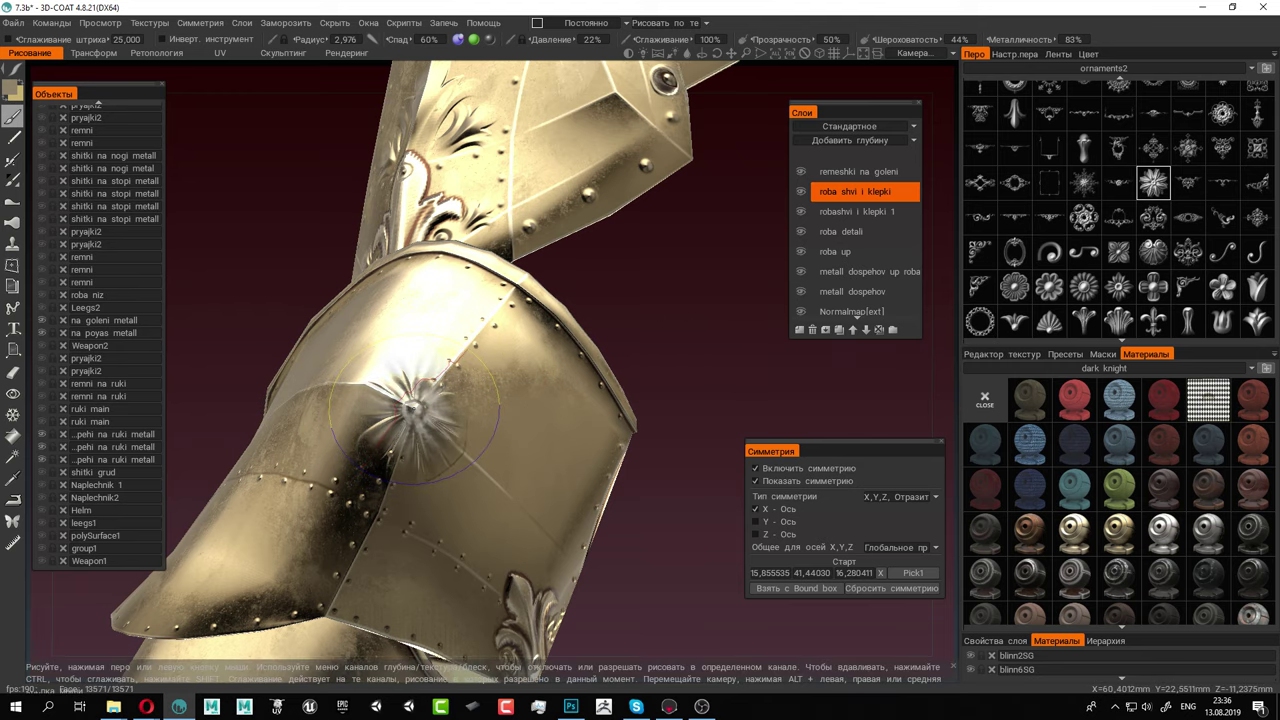
left_click(413, 405)
left_click_drag(566, 409, 551, 437, "alt")
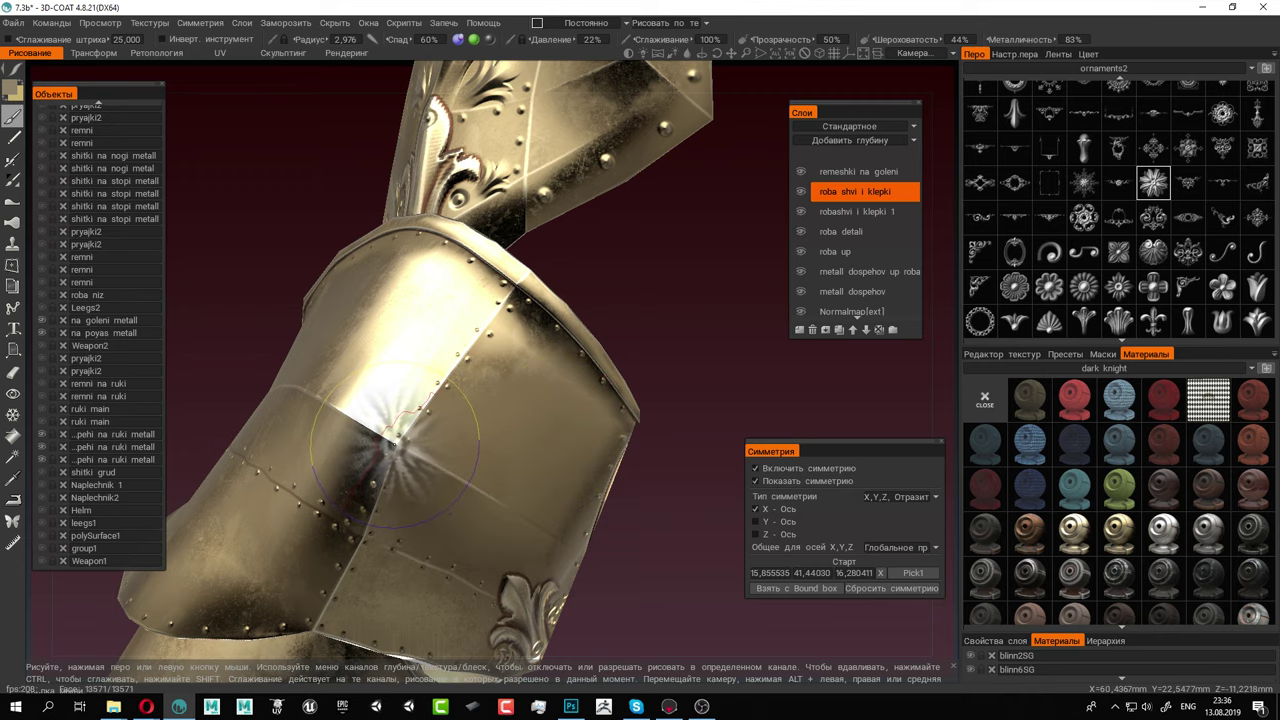
mouse_move(540, 440)
left_mouse_down("alt")
mouse_move(483, 468)
mouse_move(537, 474)
mouse_move(486, 435)
left_mouse_up("alt")
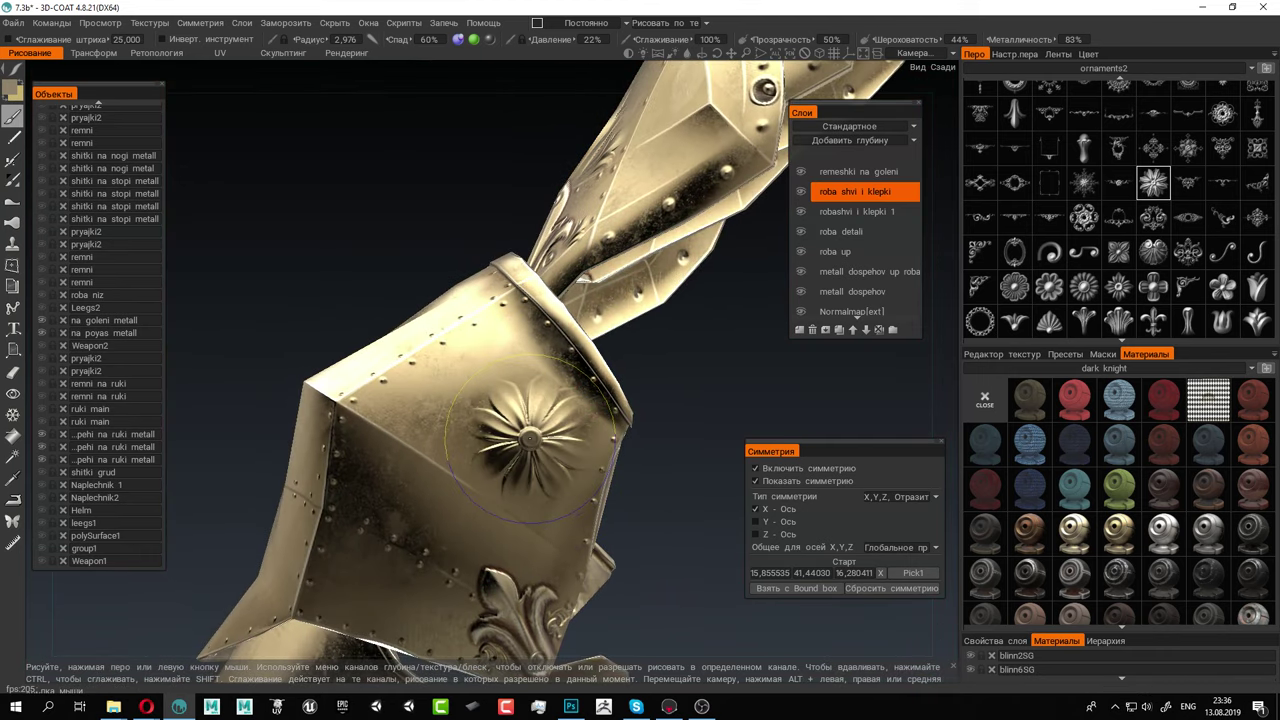
scroll(669, 534, "down", 8)
left_click_drag(669, 534, 640, 520, "alt")
key("ctrl+z")
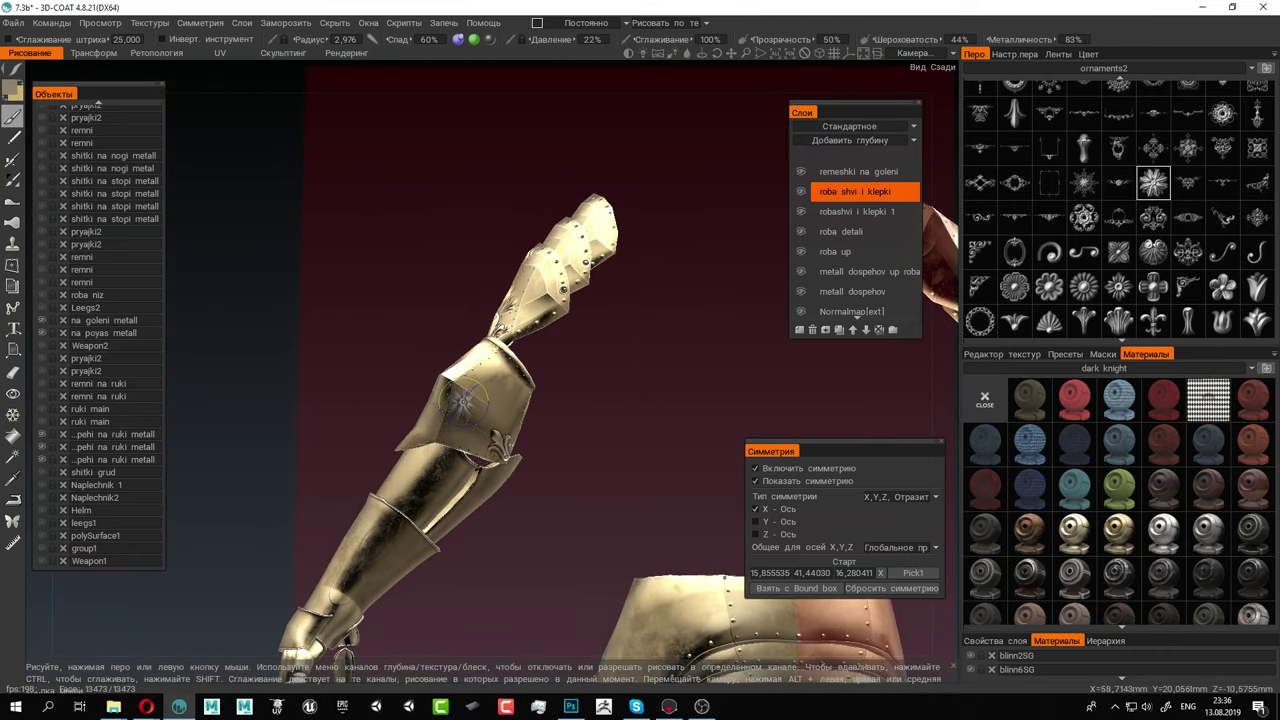
Browse the ornaments2 alphas and choose the spreading acanthus leaf ornament for the elbow plate
left_click_drag(463, 400, 603, 460, "alt")
right_click_drag(603, 460, 626, 443, "alt")
left_click_drag(425, 408, 561, 379, "alt")
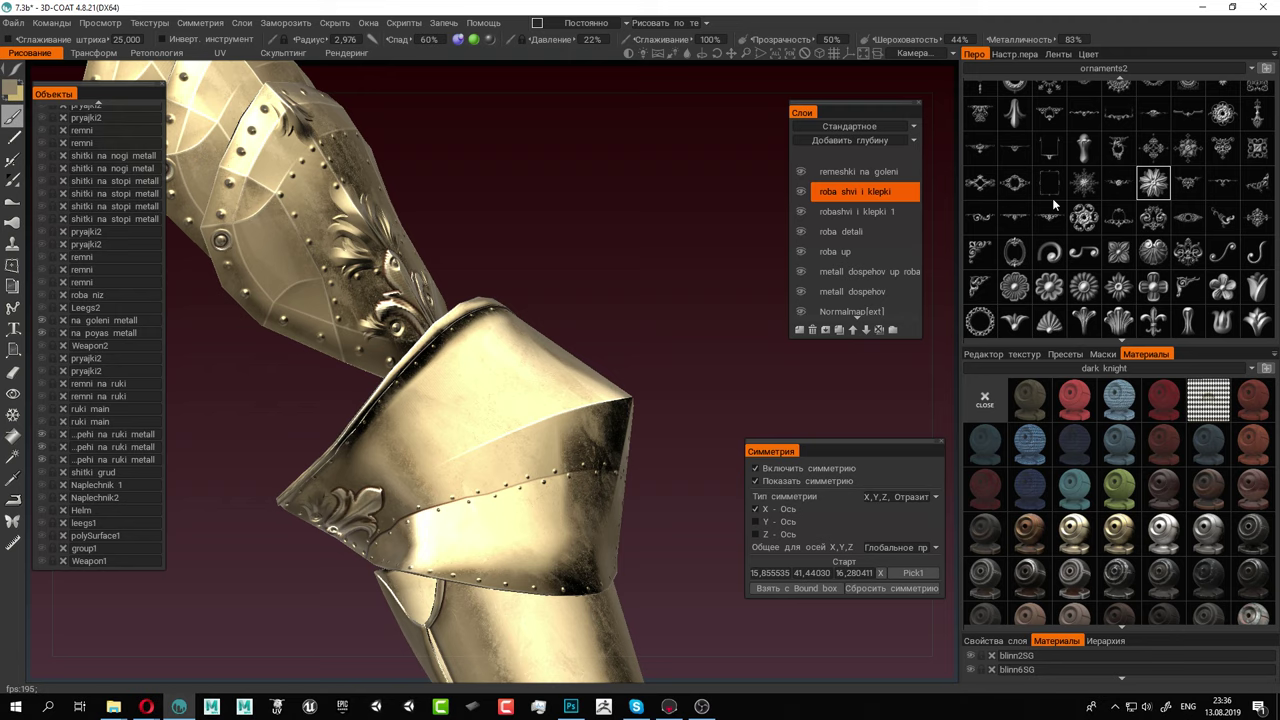
mouse_move(1052, 200)
mouse_move(1067, 179)
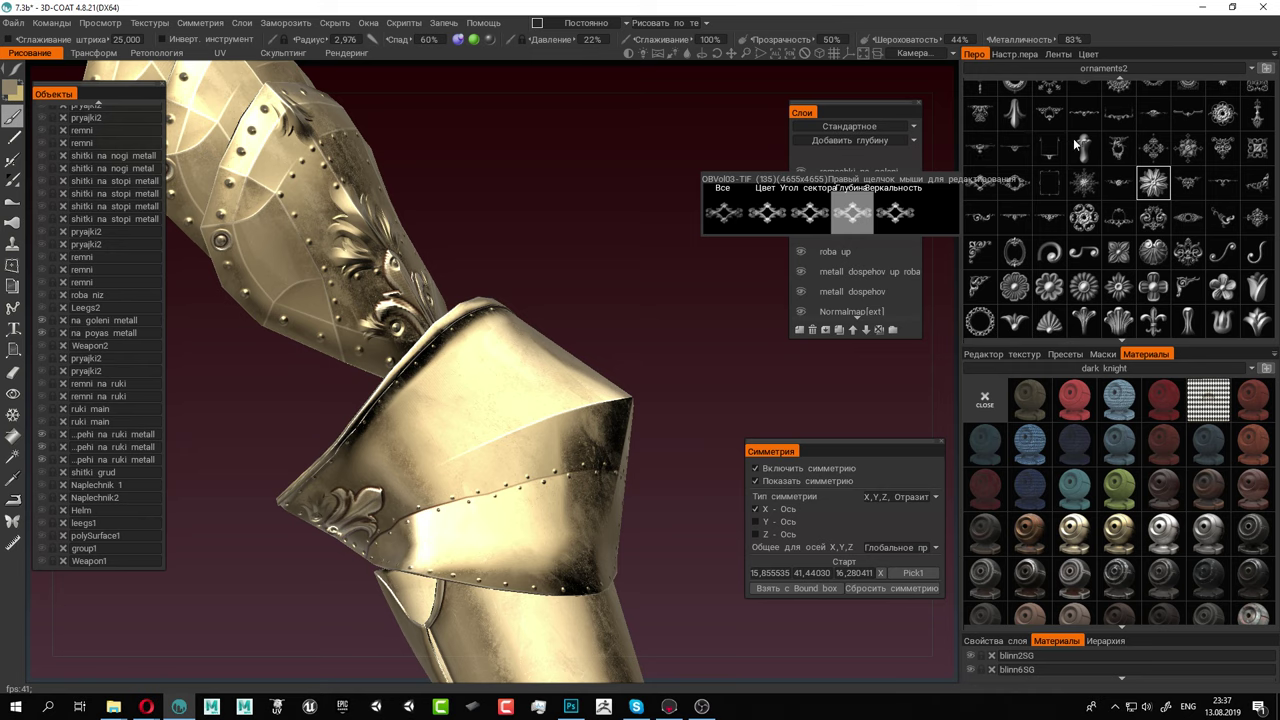
scroll(1087, 120, "up", 3)
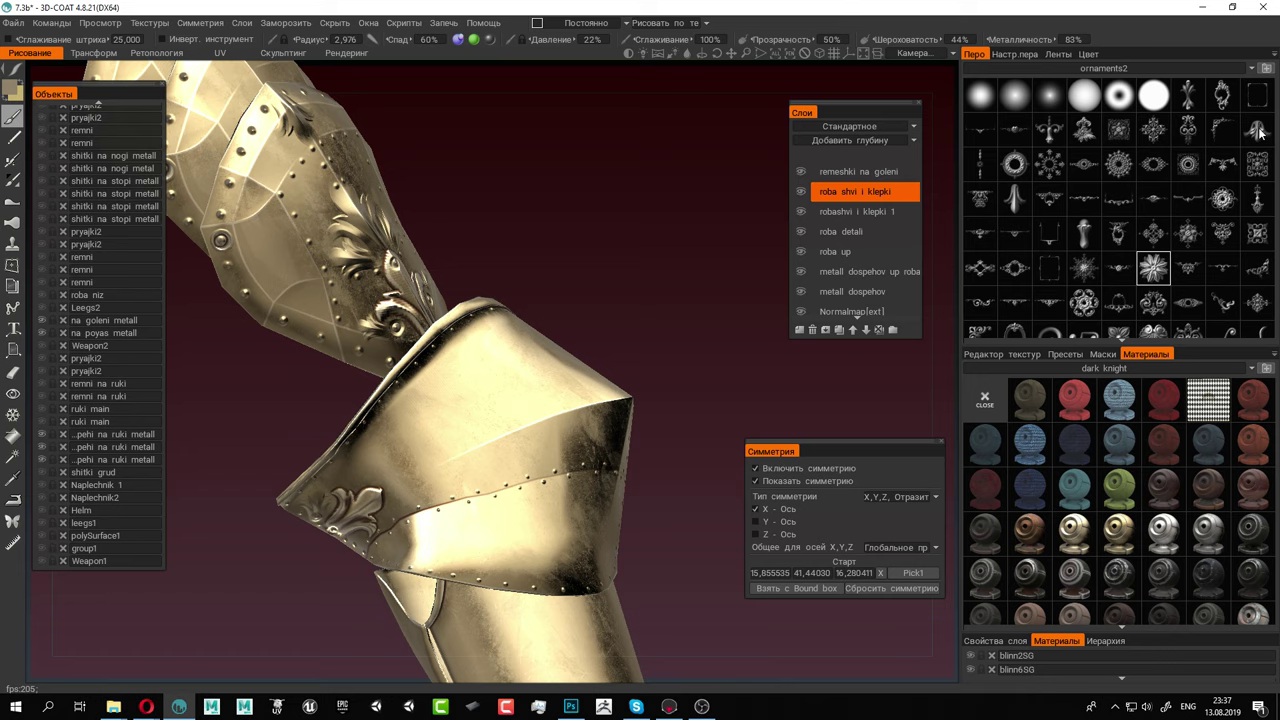
mouse_move(1257, 131)
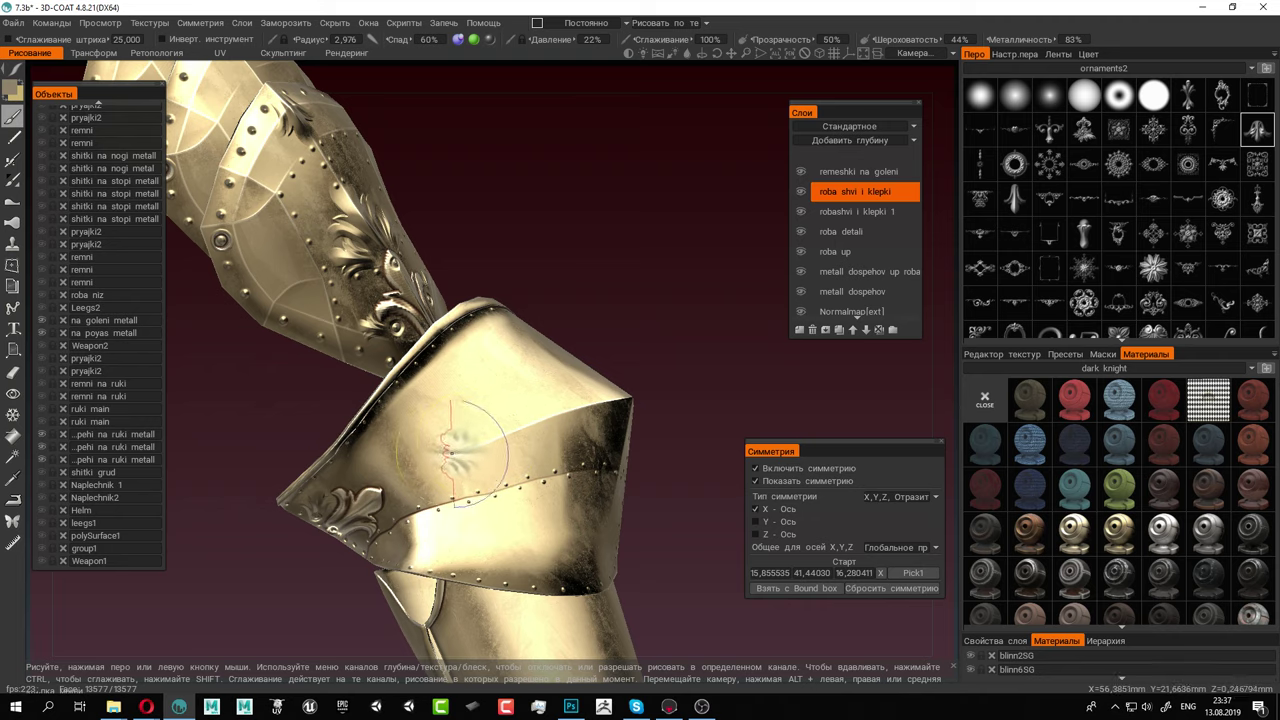
Test the acanthus leaf stamp beside the fleur-de-lis on the elbow plate at brush radius 7.640, and undo it
right_click_drag(450, 452, 530, 458)
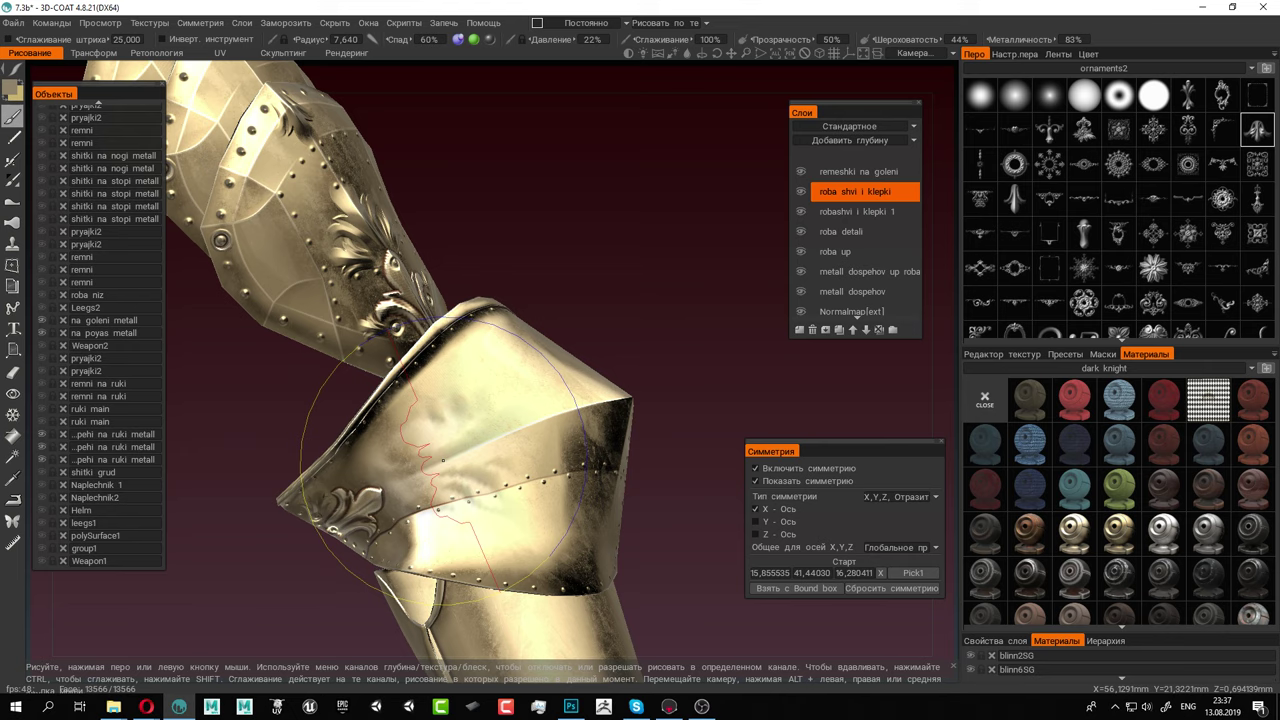
left_click(443, 460)
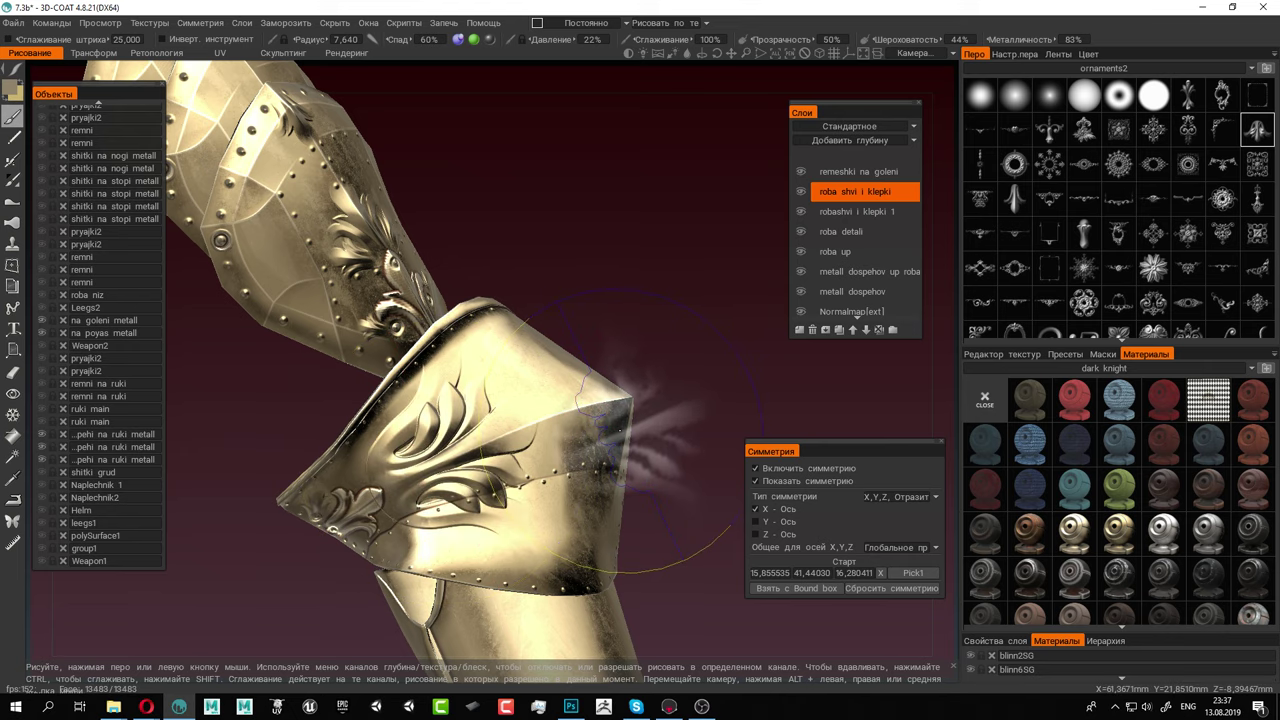
left_click_drag(600, 415, 507, 375, "alt")
right_click_drag(524, 304, 597, 334, "alt")
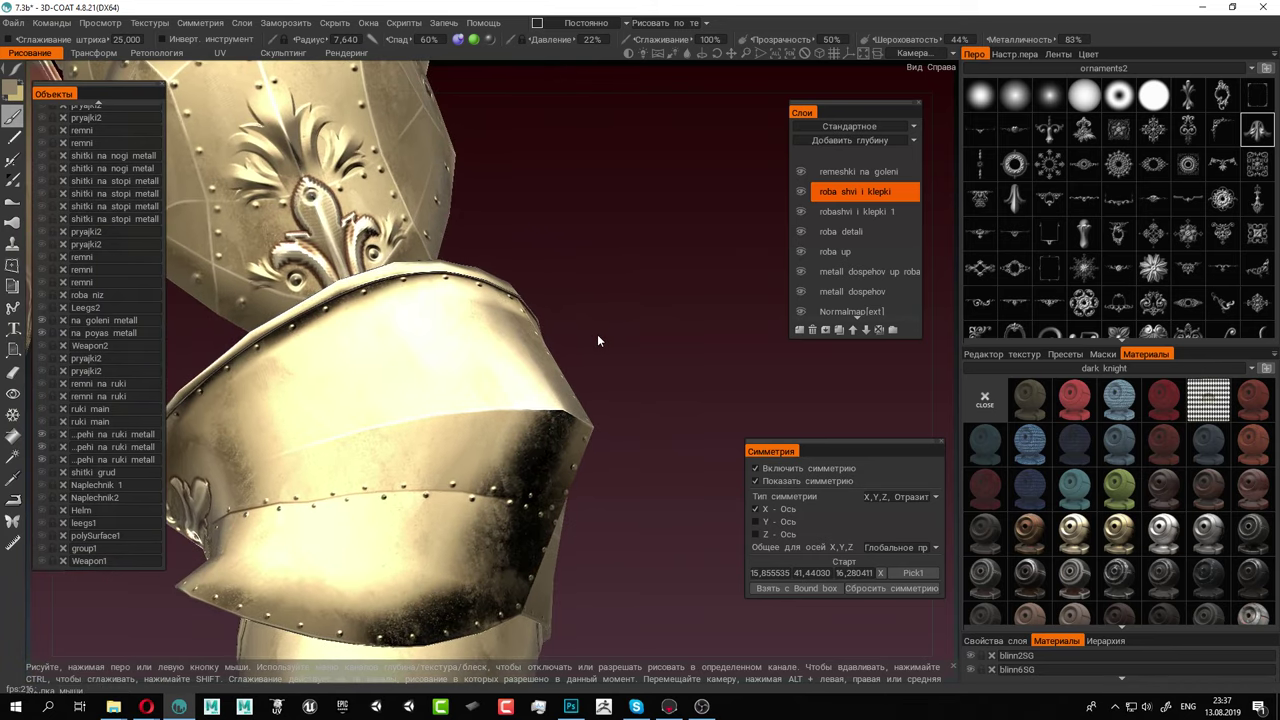
Test the corner scroll ornament from ornaments2 on the elbow plate's back face beside the peak at brush radius 2.756
mouse_move(597, 341)
left_mouse_down("alt")
mouse_move(457, 320)
mouse_move(445, 340)
left_mouse_up("alt")
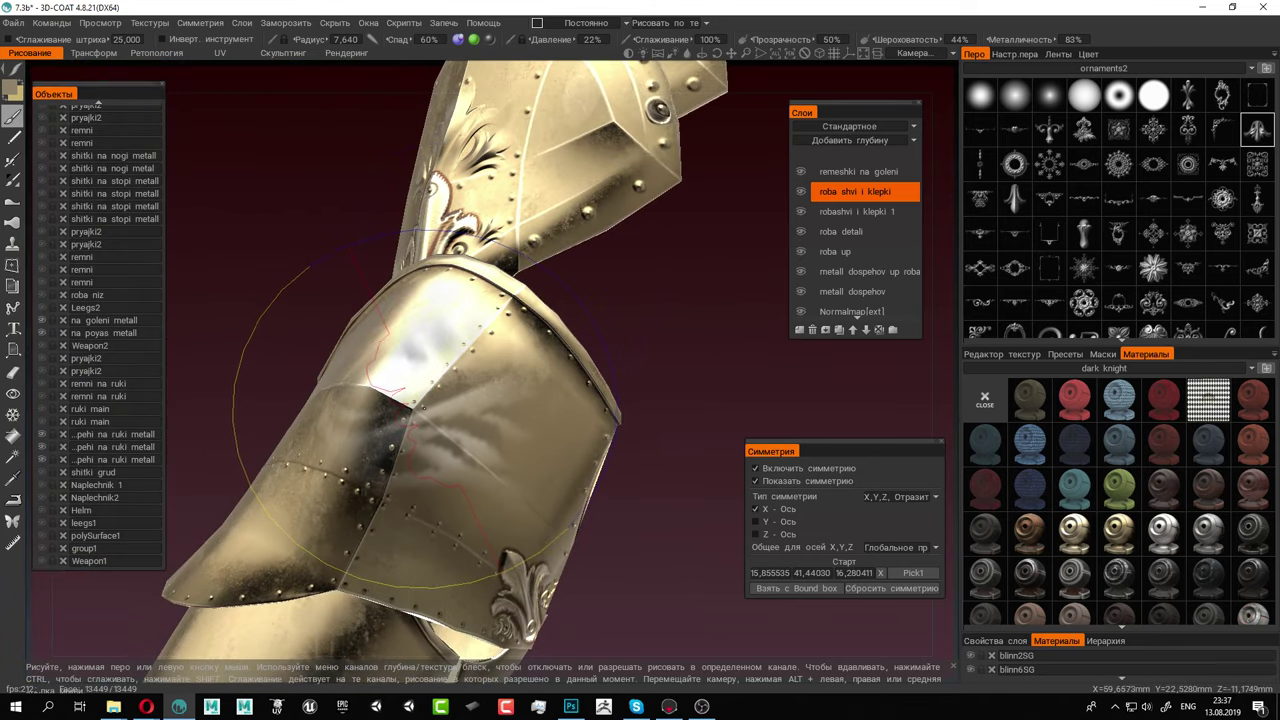
right_click_drag(424, 408, 393, 402)
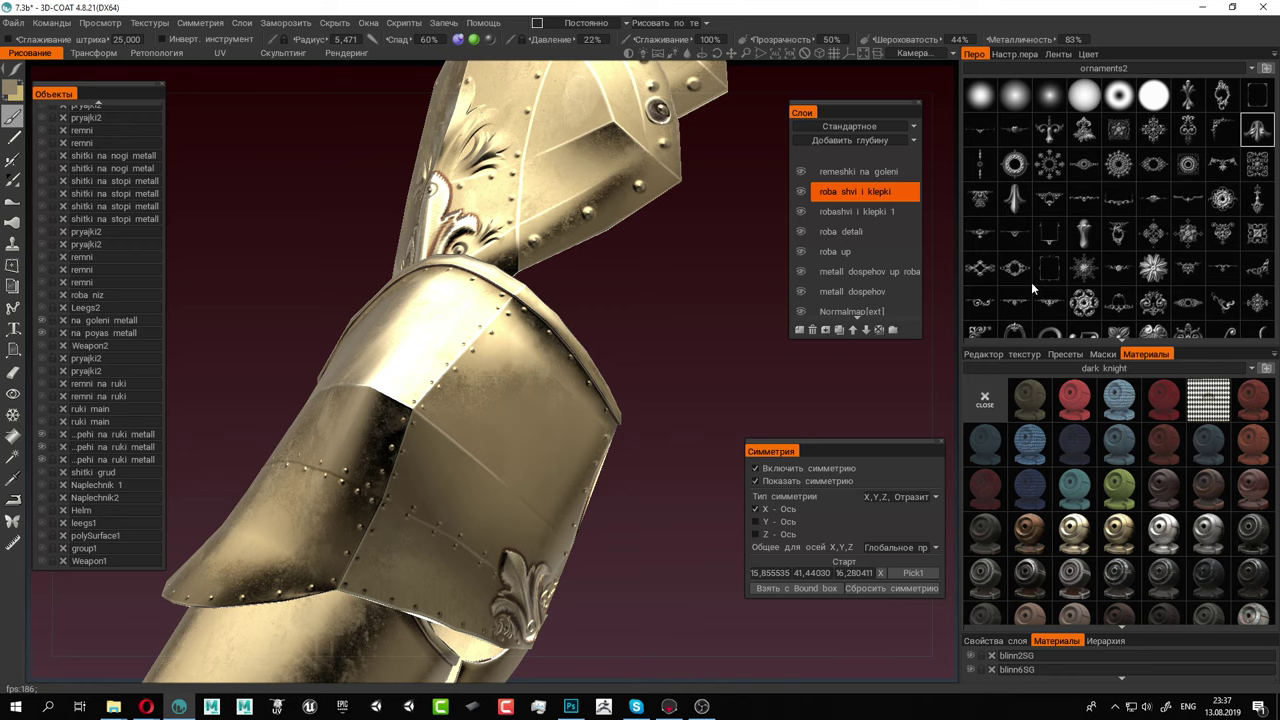
scroll(1033, 288, "down", 3)
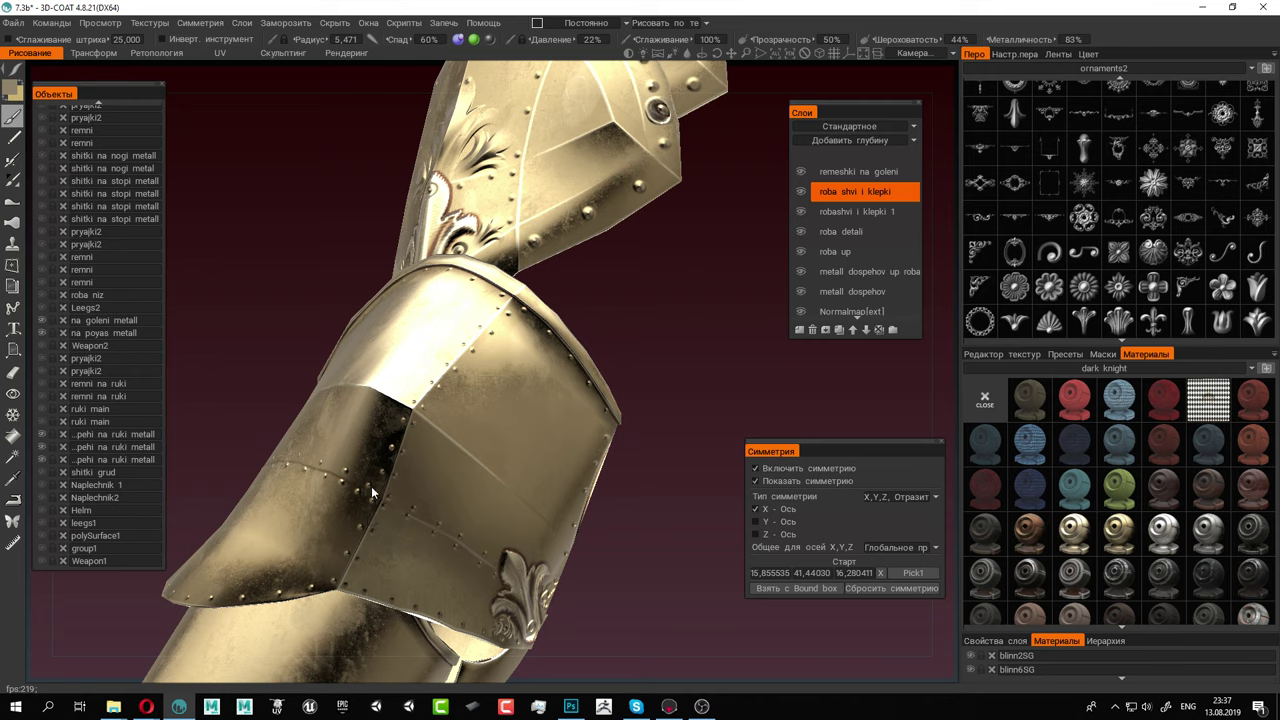
left_click(436, 408)
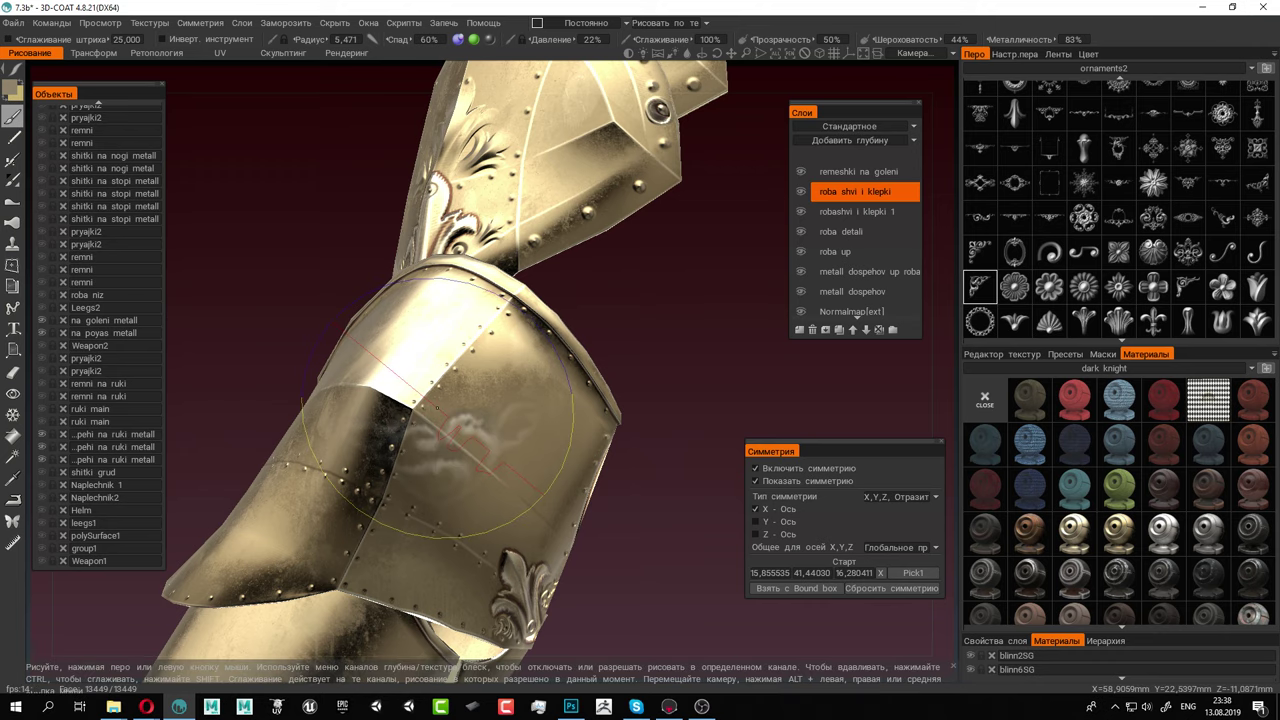
mouse_move(440, 410)
right_mouse_down("alt")
mouse_move(510, 443)
mouse_move(508, 468)
right_mouse_up("alt")
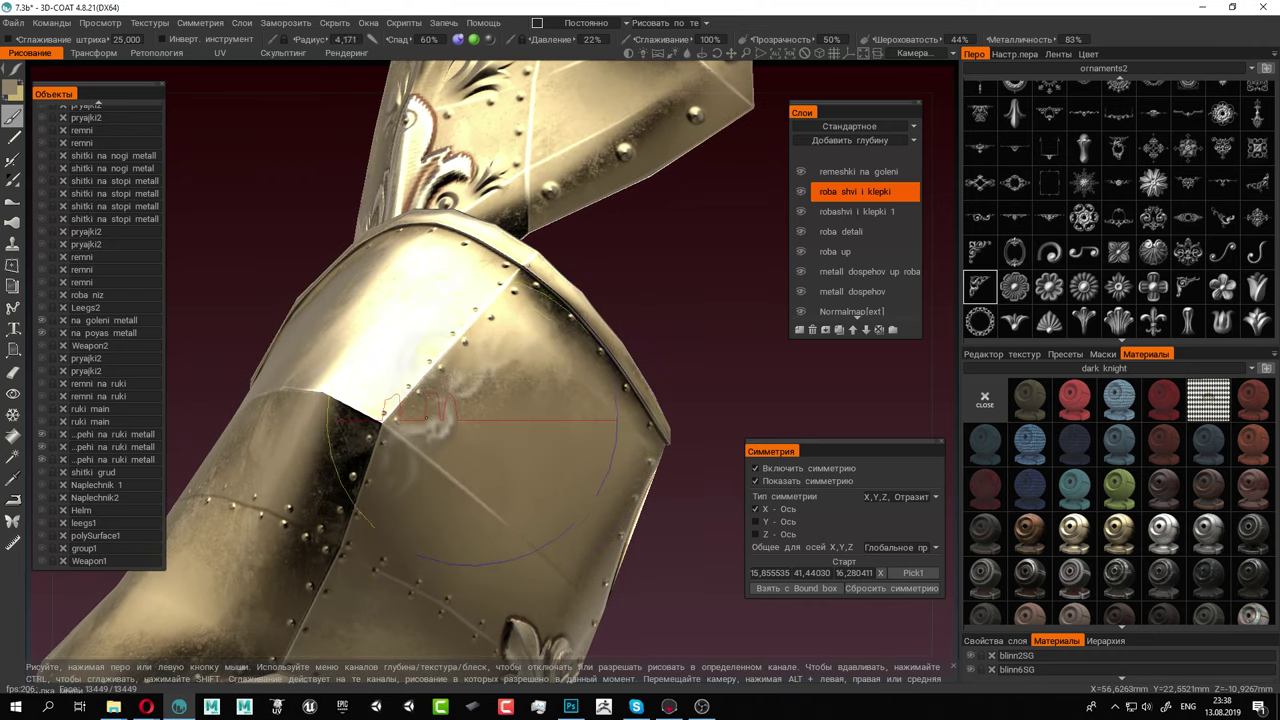
right_click_drag(426, 418, 394, 420)
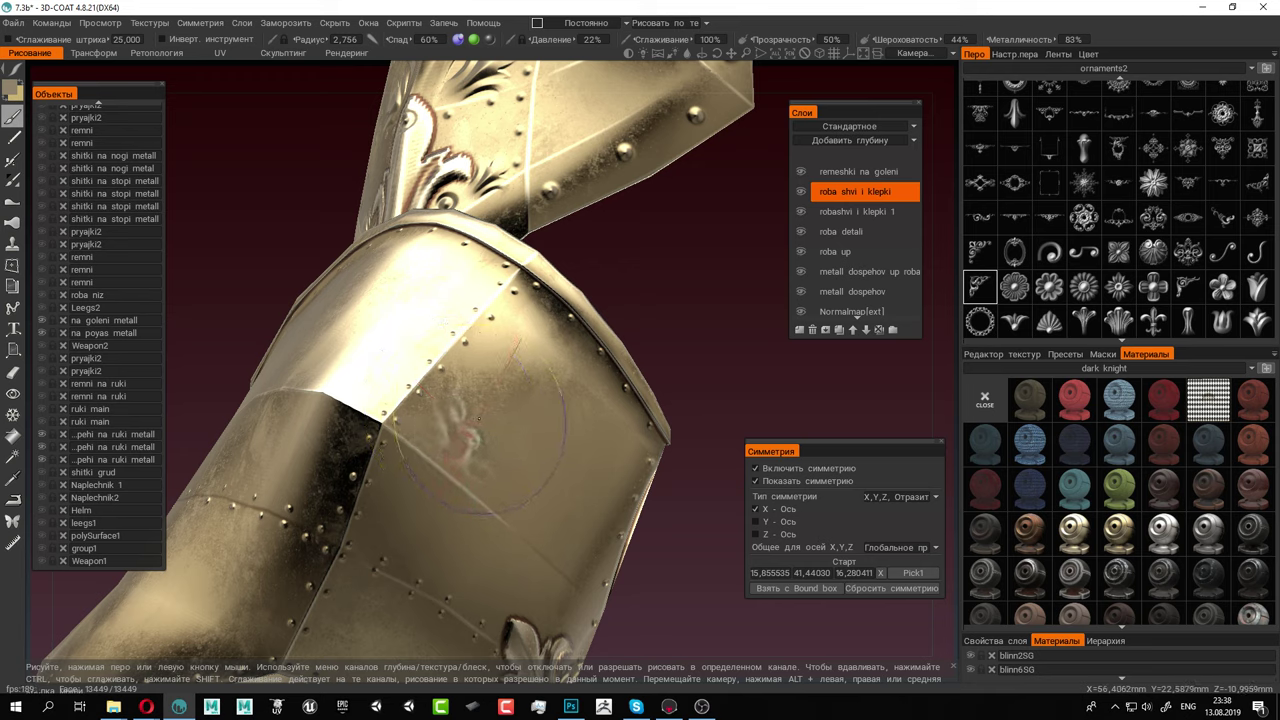
mouse_move(478, 420)
left_mouse_down()
mouse_move(456, 444)
mouse_move(476, 420)
left_mouse_up()
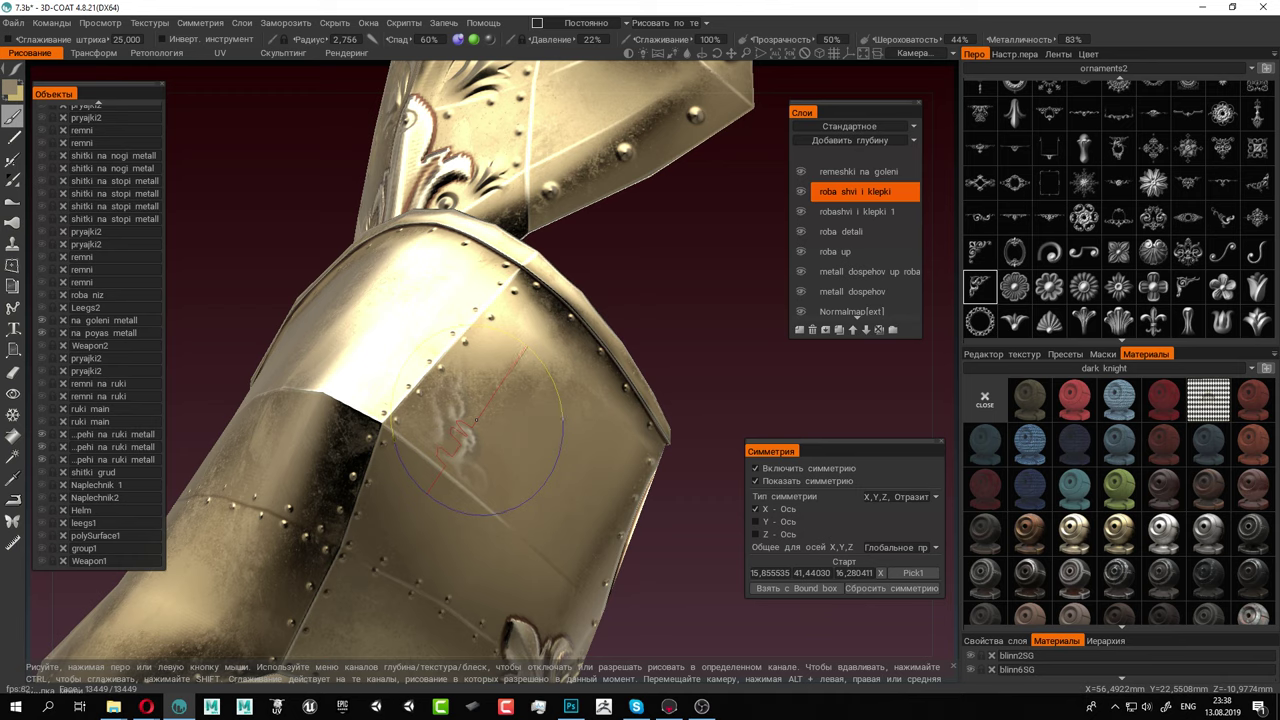
left_click(476, 420)
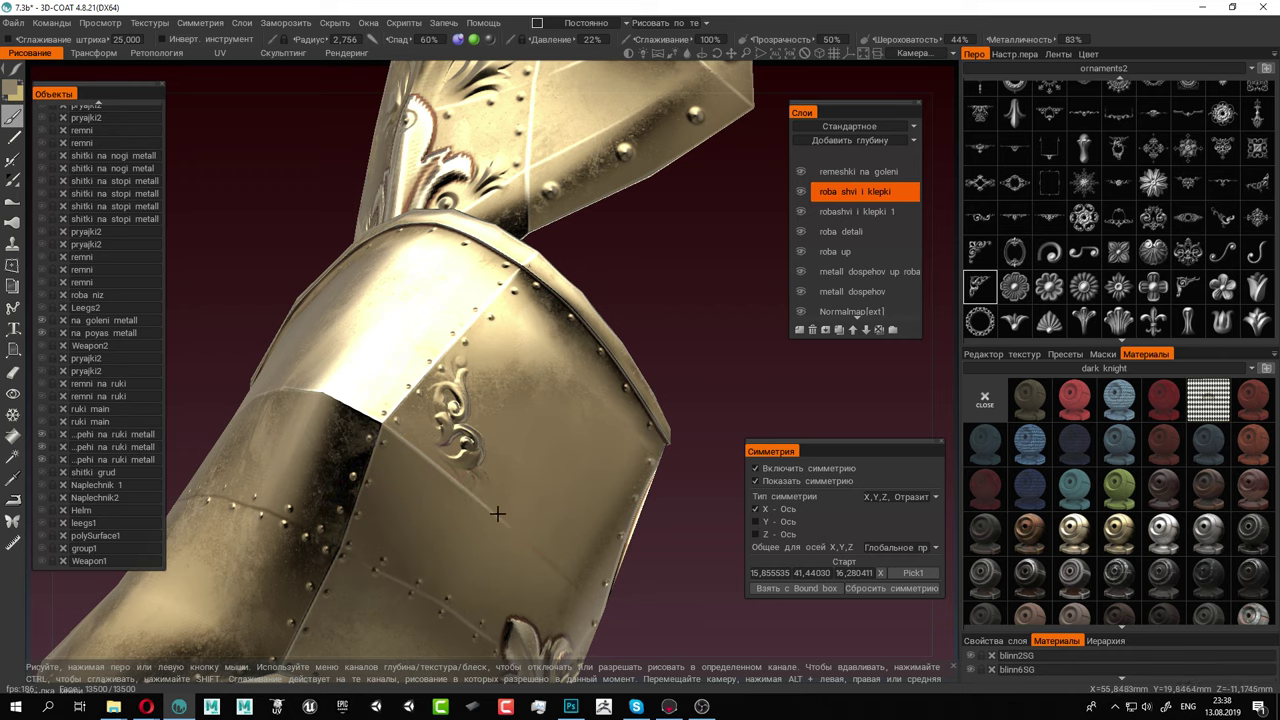
Repeat the corner scroll stamp on the remaining faces around the elbow plate's peak at brush radius 2.259
left_click_drag(499, 513, 384, 461, "alt")
right_click_drag(389, 486, 375, 481)
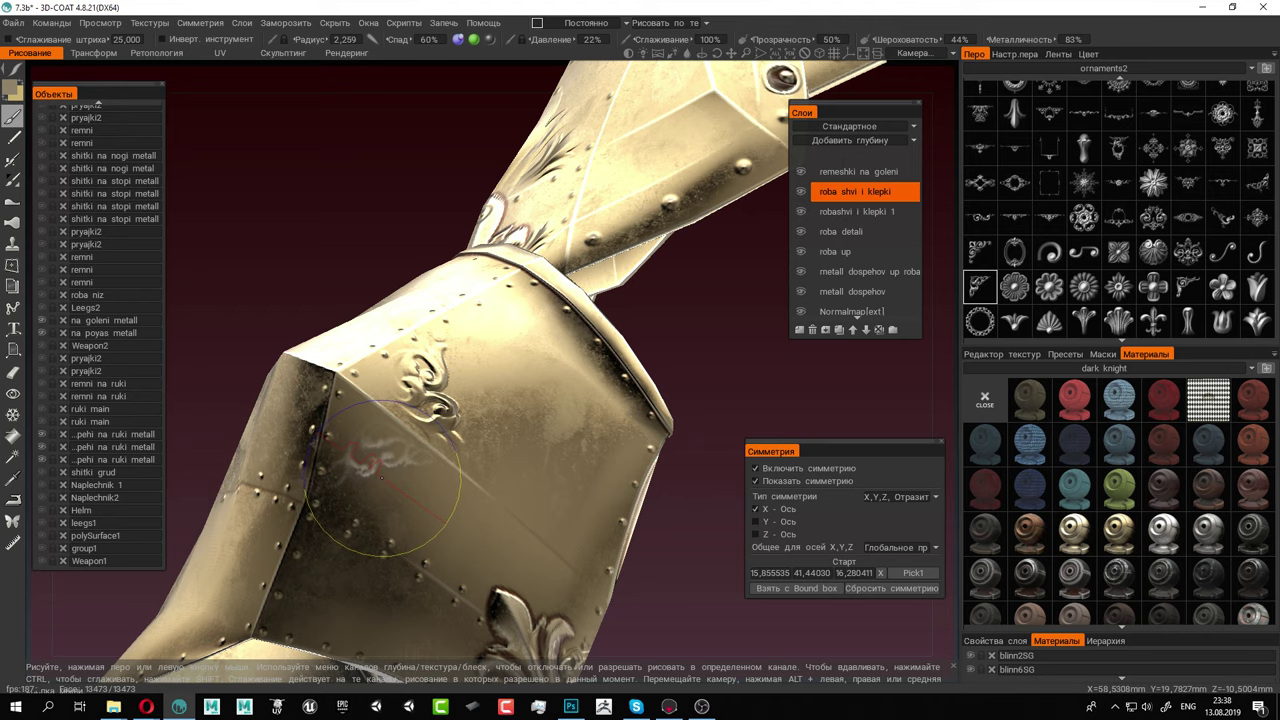
left_click(384, 480)
mouse_move(387, 480)
left_mouse_down("alt")
mouse_move(467, 425)
mouse_move(398, 391)
left_mouse_up("alt")
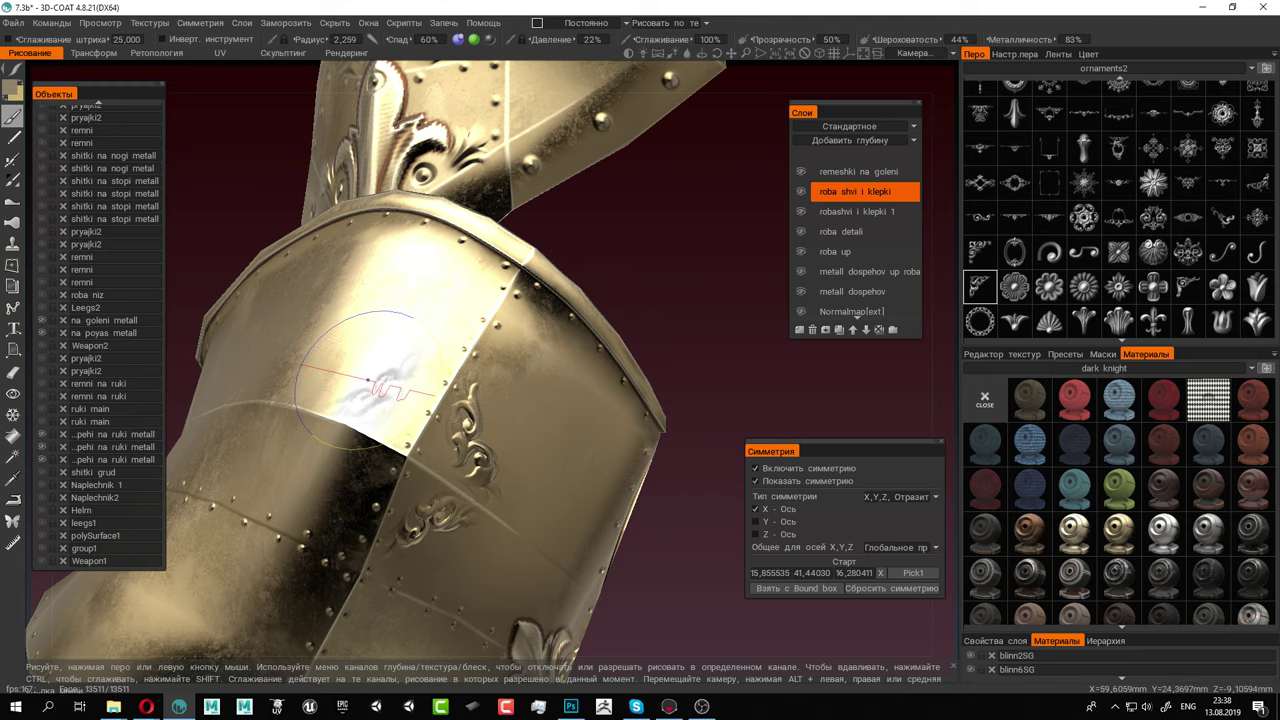
left_click(378, 383)
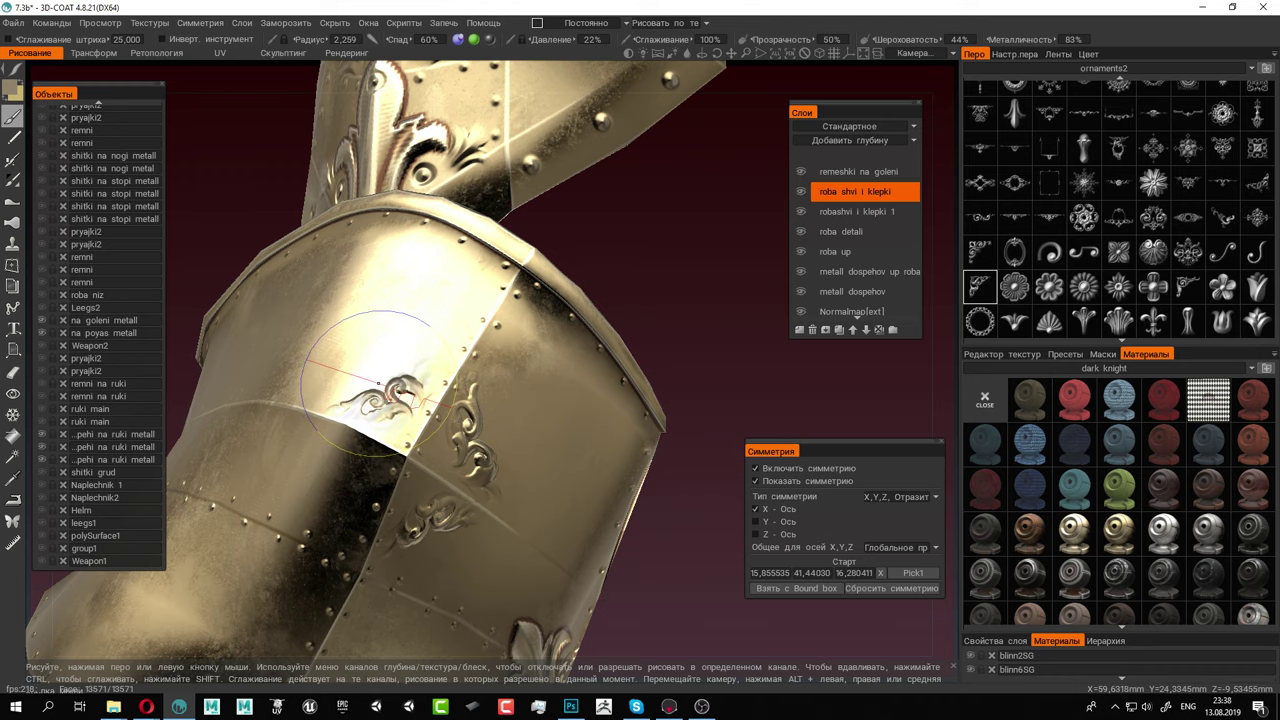
mouse_move(533, 405)
left_mouse_down("alt")
mouse_move(563, 422)
mouse_move(523, 409)
left_mouse_up("alt")
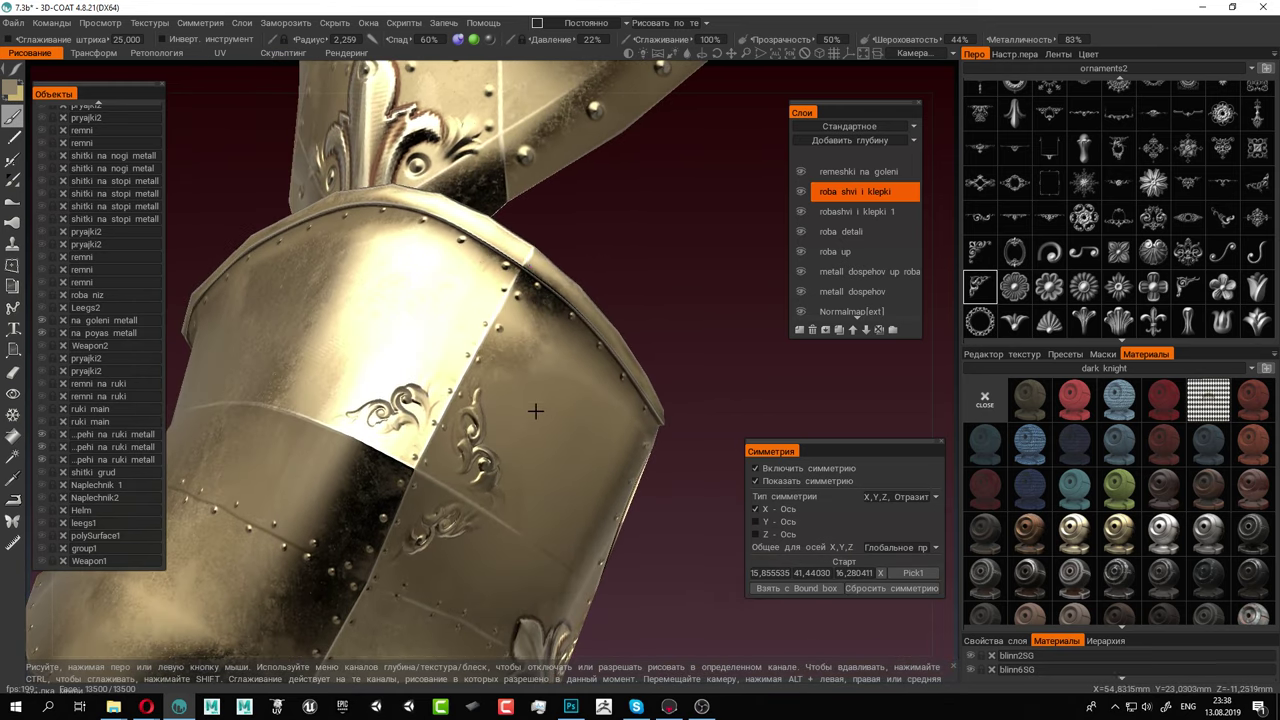
left_click(380, 388)
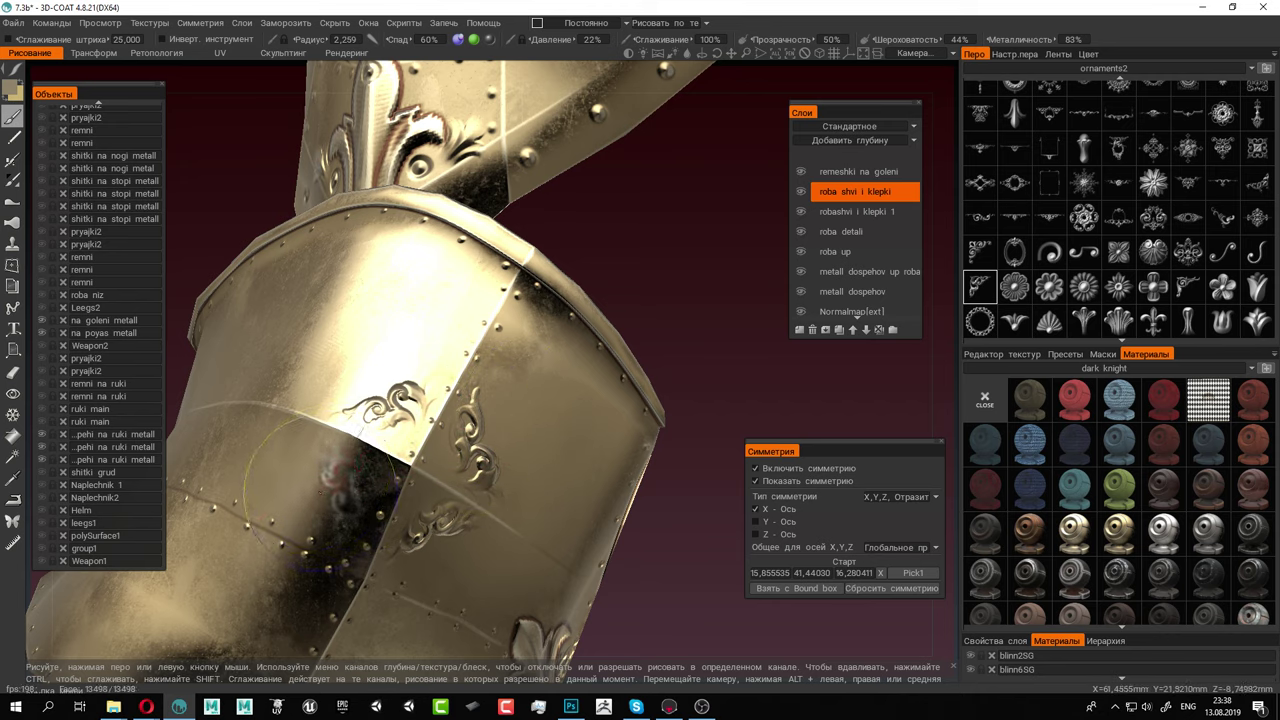
left_click(326, 491)
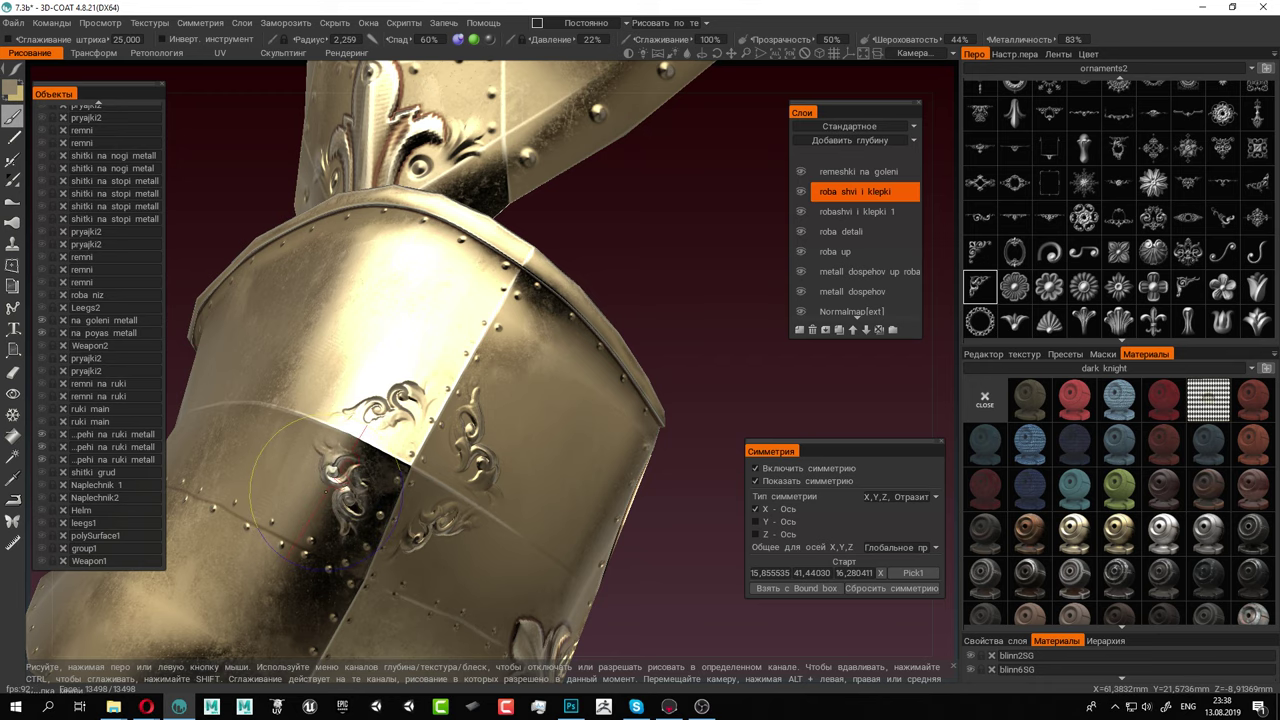
Undo the corner scroll stamps around the elbow plate's peak
left_click_drag(610, 499, 568, 494, "alt")
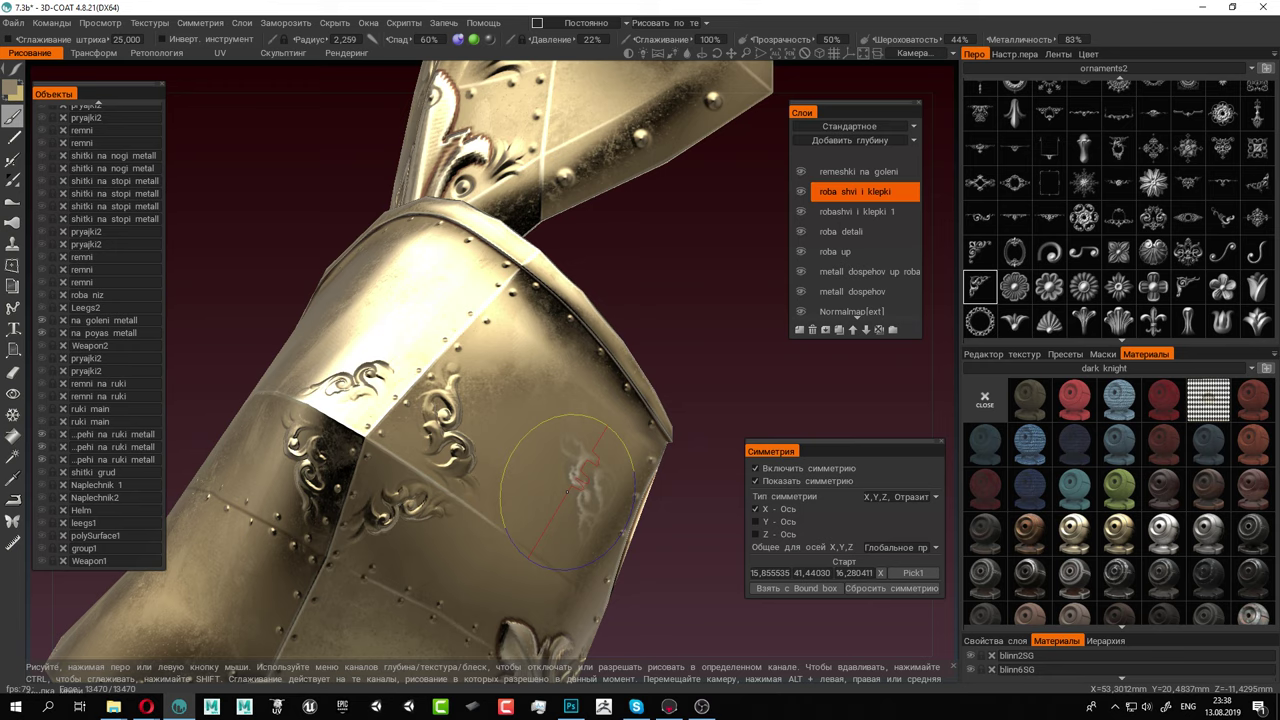
key("ctrl+z")
key("ctrl+z")
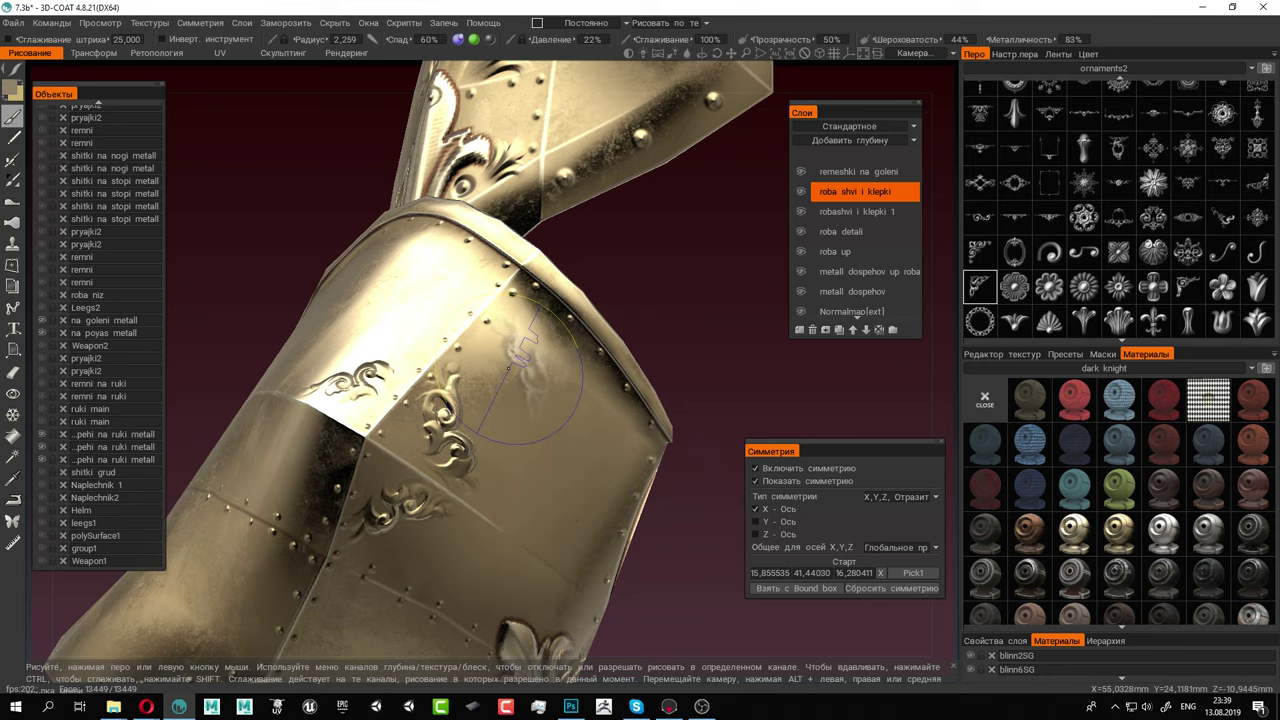
left_click_drag(564, 426, 588, 415, "alt")
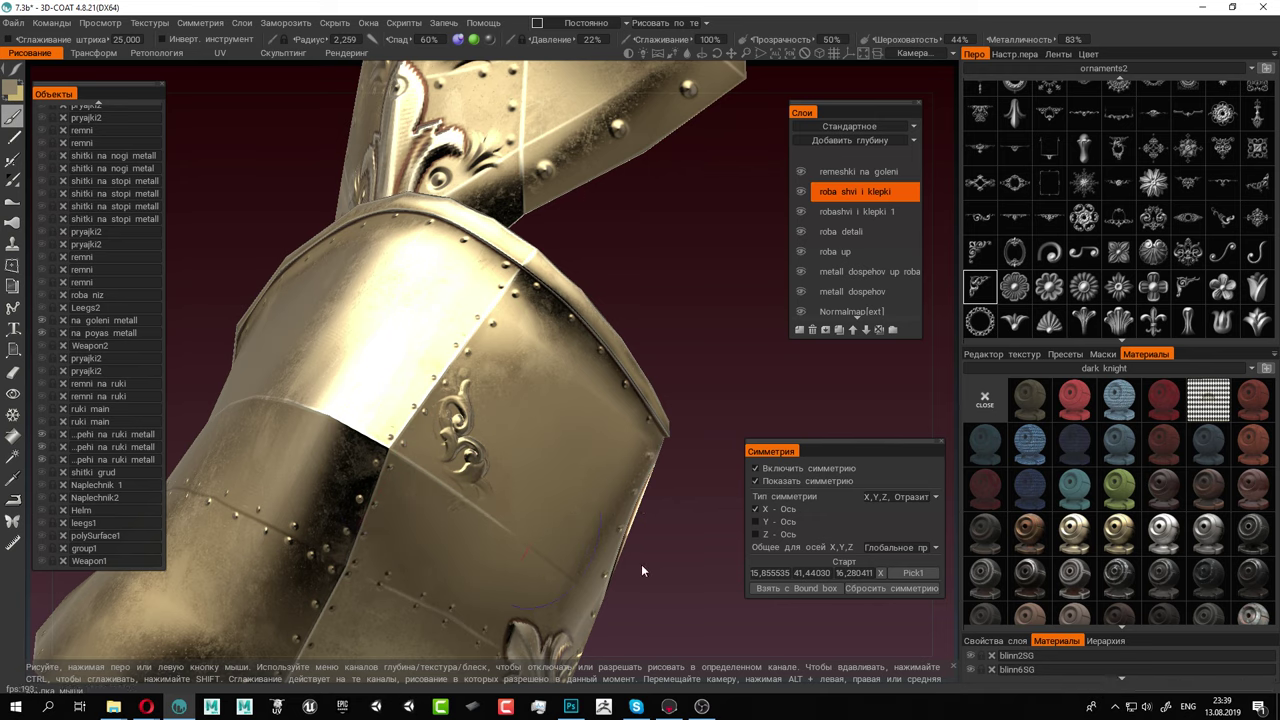
key("ctrl+z")
Hide the first and third "..pehi na ruki metall" objects, keeping the middle one with the forearm plate shown
right_click_drag(641, 564, 480, 500, "alt")
left_click_drag(480, 500, 600, 400, "alt")
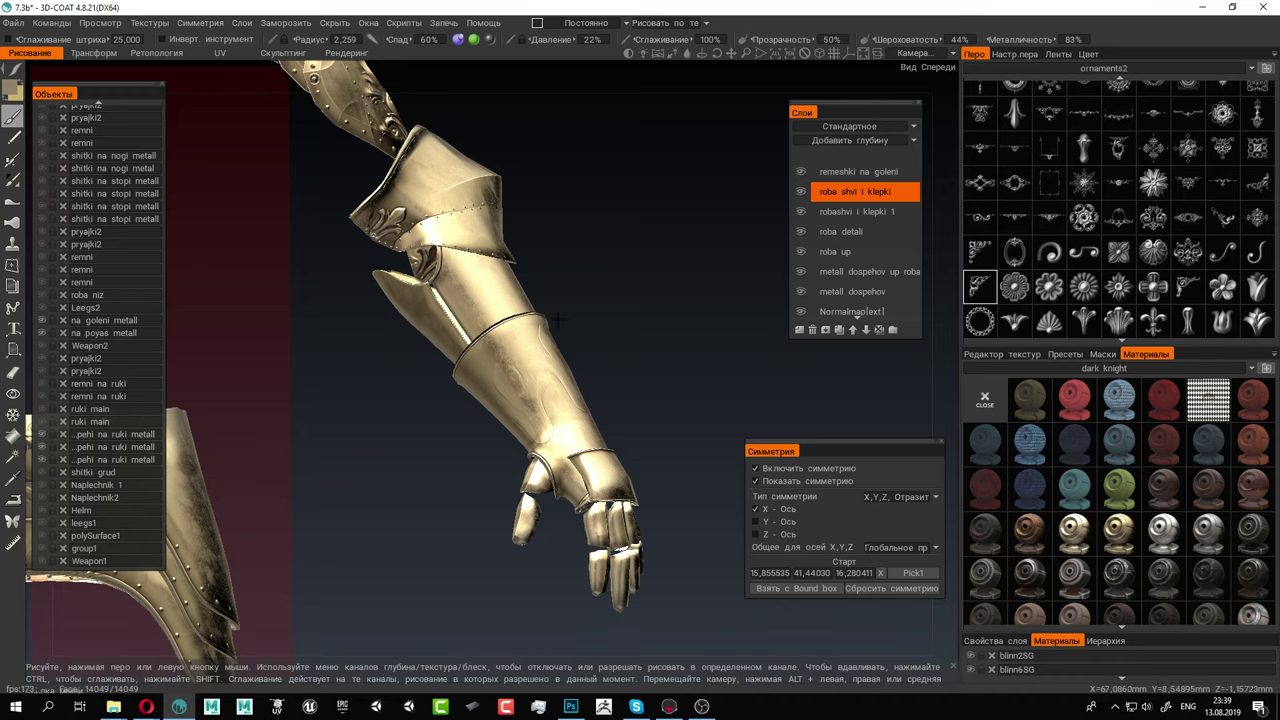
scroll(400, 305, "down", 4)
middle_click_drag(400, 305, 435, 360)
right_click_drag(288, 399, 283, 356)
middle_click_drag(283, 356, 465, 302)
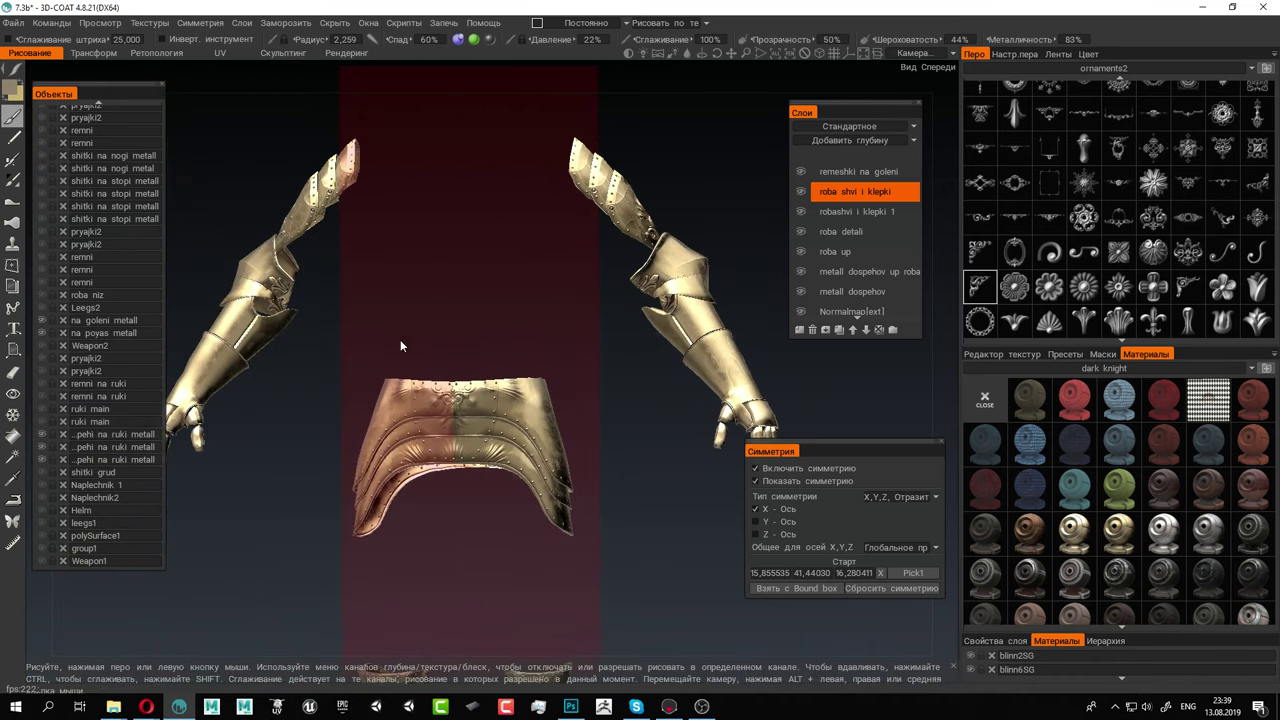
left_click(41, 434)
left_click(41, 447)
left_click(41, 447)
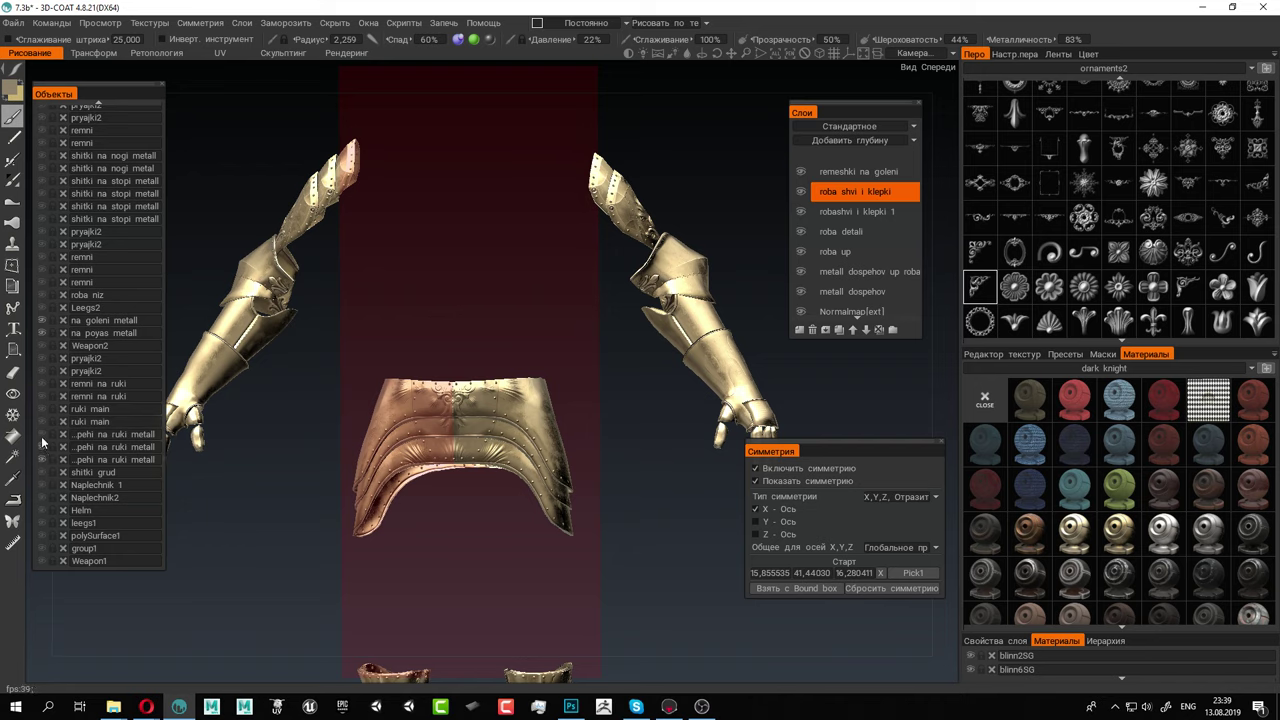
left_click(42, 460)
left_click(42, 460)
left_click(42, 461)
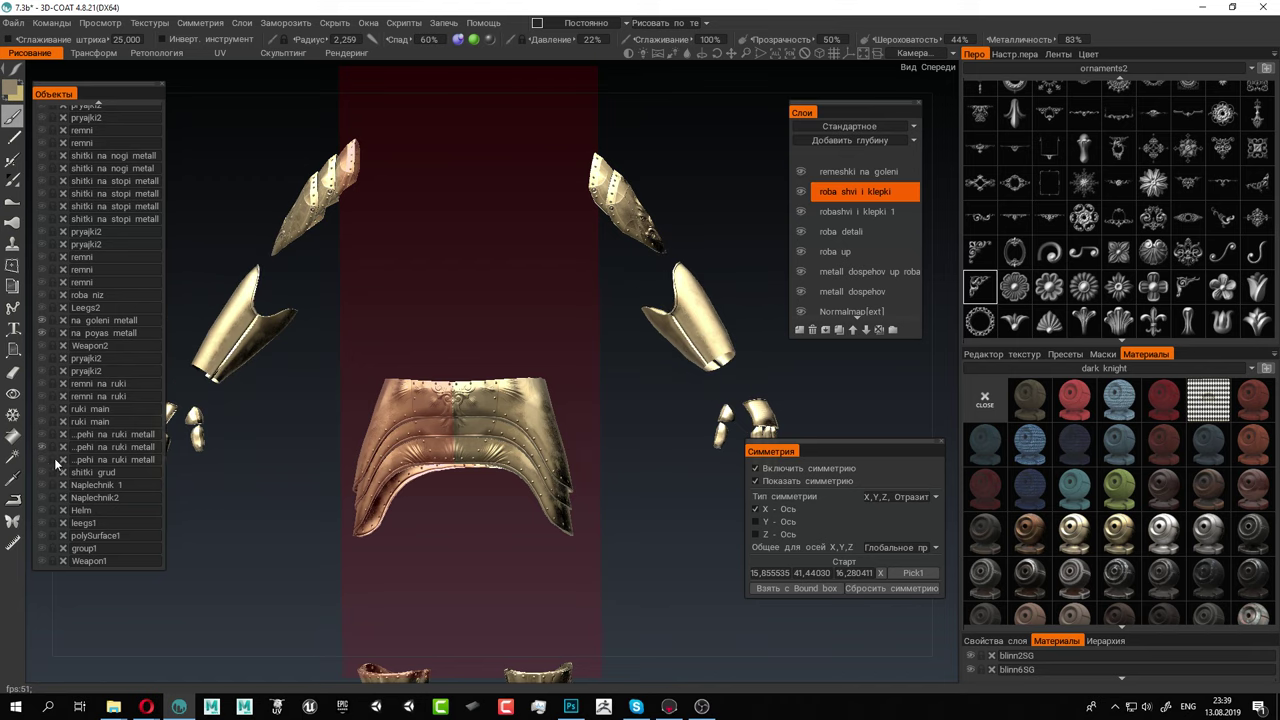
Stamp the fluted, fan-shaped leaf ornament on the wrist end of the forearm plate at brush radius 5.618
middle_click_drag(651, 254, 589, 225, "alt")
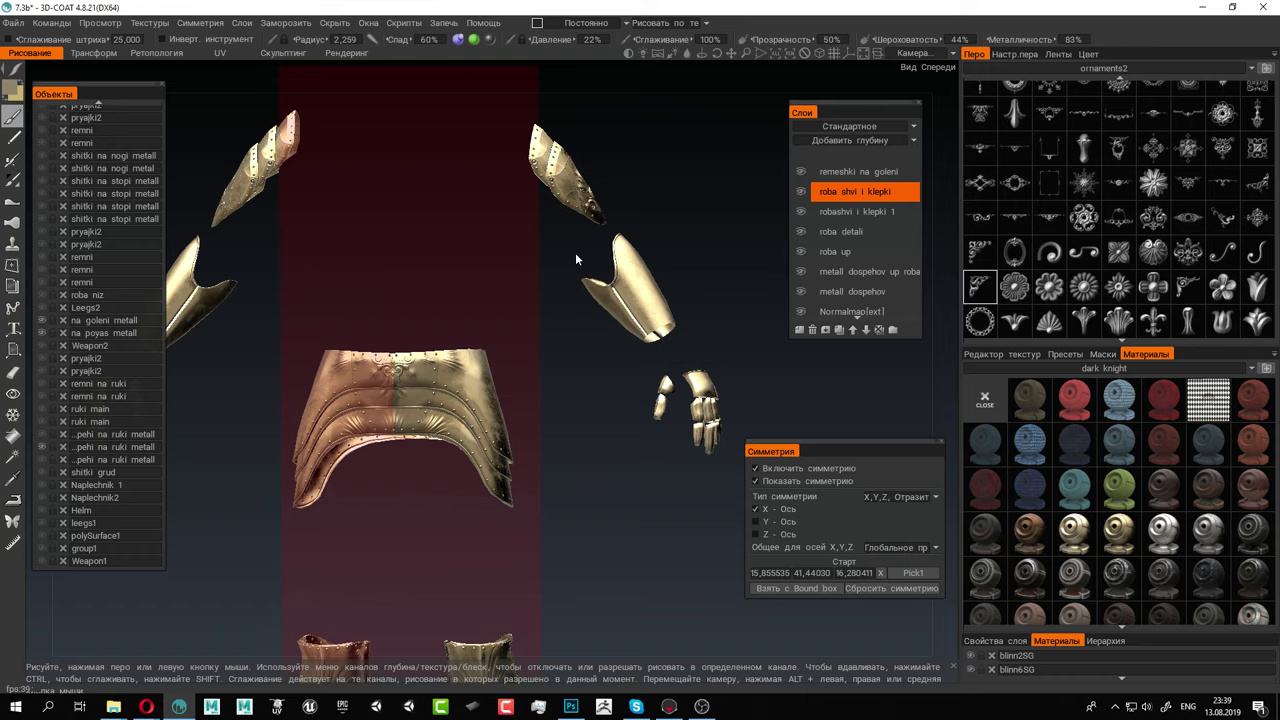
left_click_drag(578, 257, 516, 312, "alt")
right_click_drag(516, 314, 690, 353, "alt")
middle_click_drag(637, 319, 371, 383, "alt")
right_click_drag(371, 383, 598, 397, "alt")
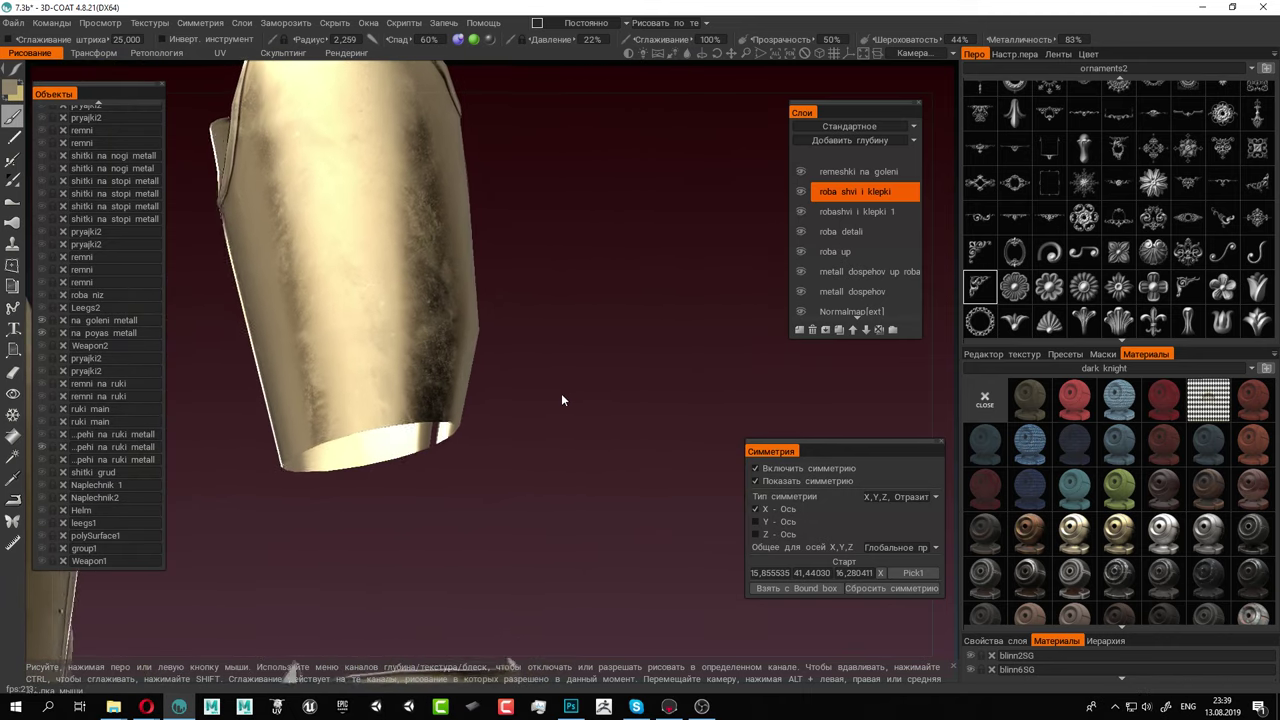
mouse_move(561, 400)
left_mouse_down()
mouse_move(506, 309)
mouse_move(570, 390)
left_mouse_up()
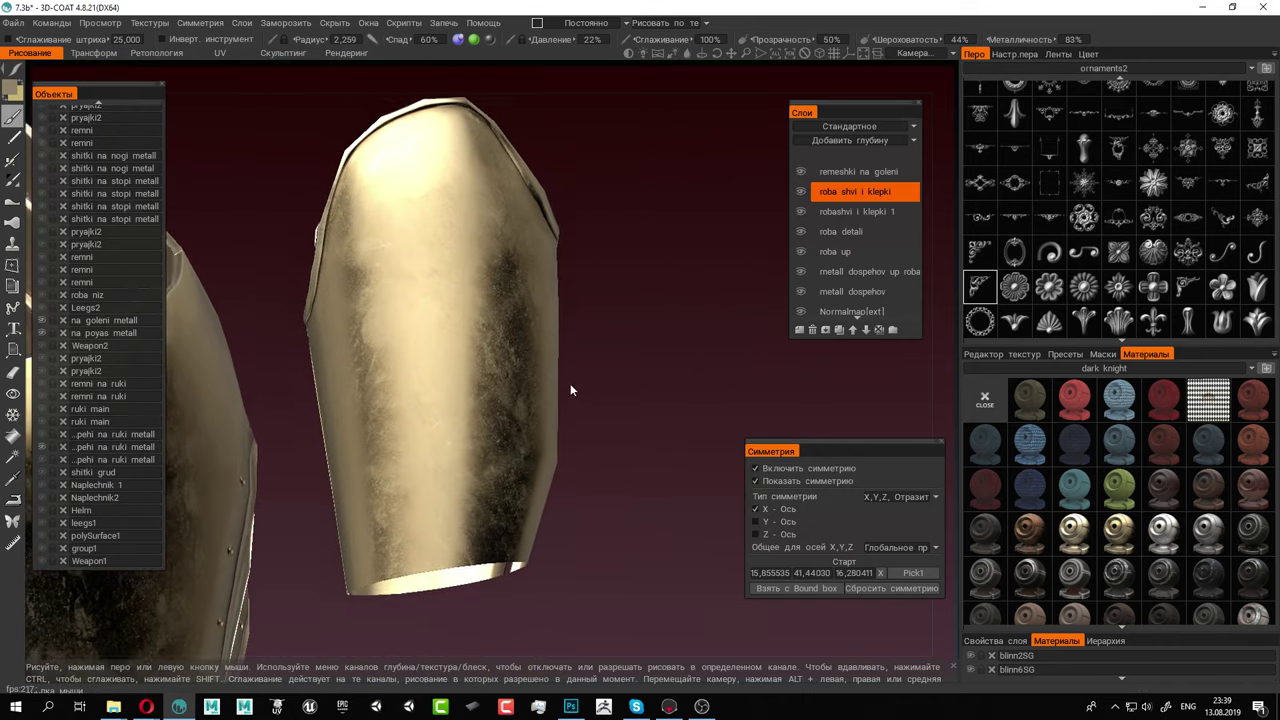
middle_click_drag(570, 385, 598, 408, "alt")
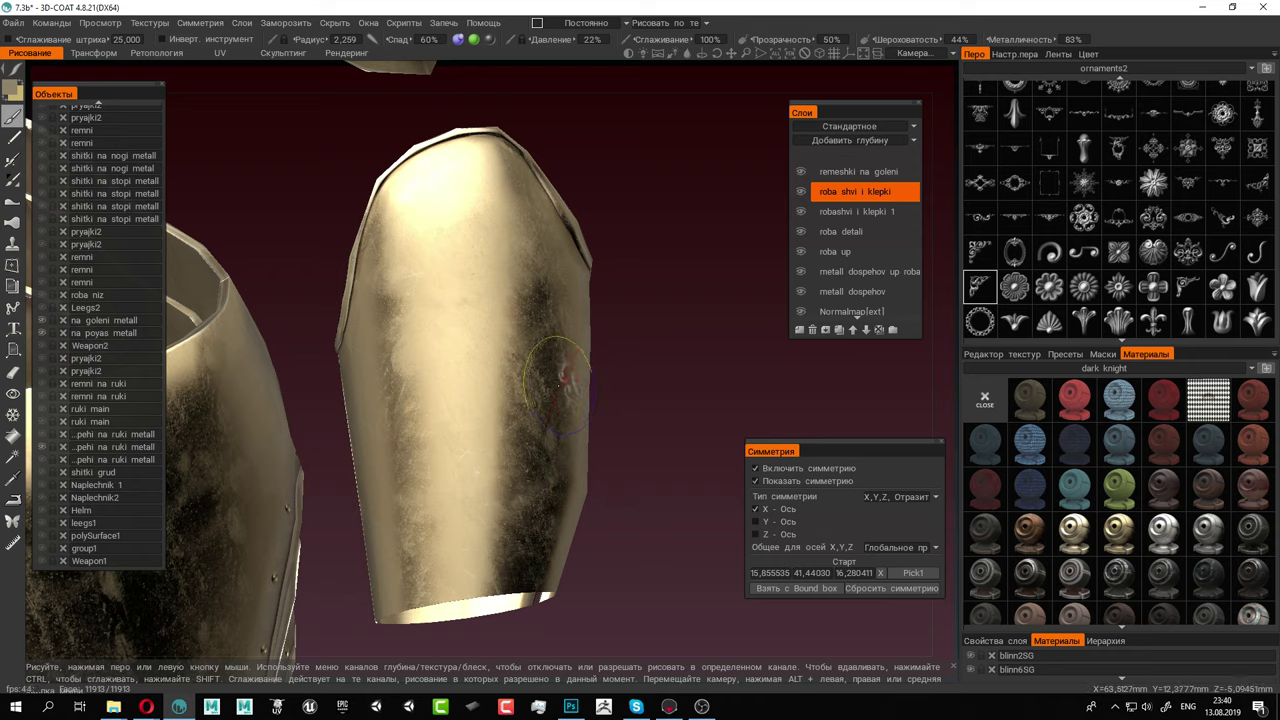
right_click_drag(460, 410, 520, 408)
key("ctrl+z")
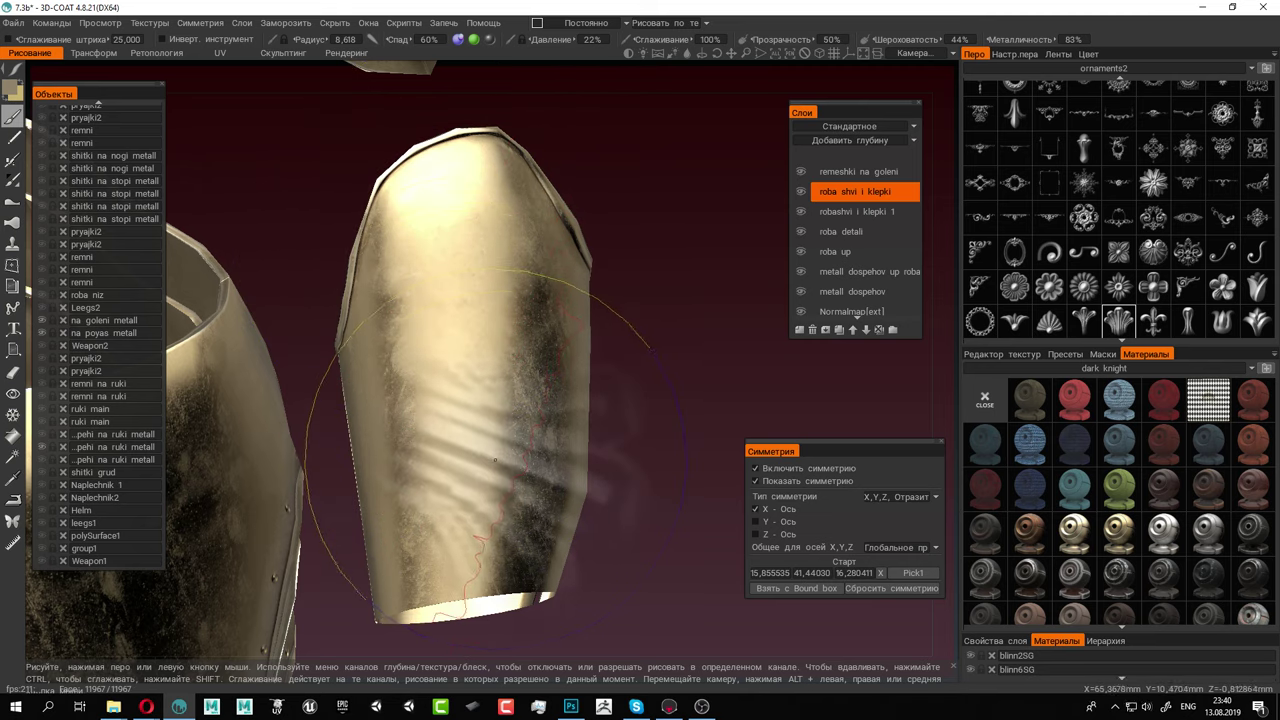
left_click_drag(477, 510, 457, 551)
right_click_drag(456, 552, 432, 556)
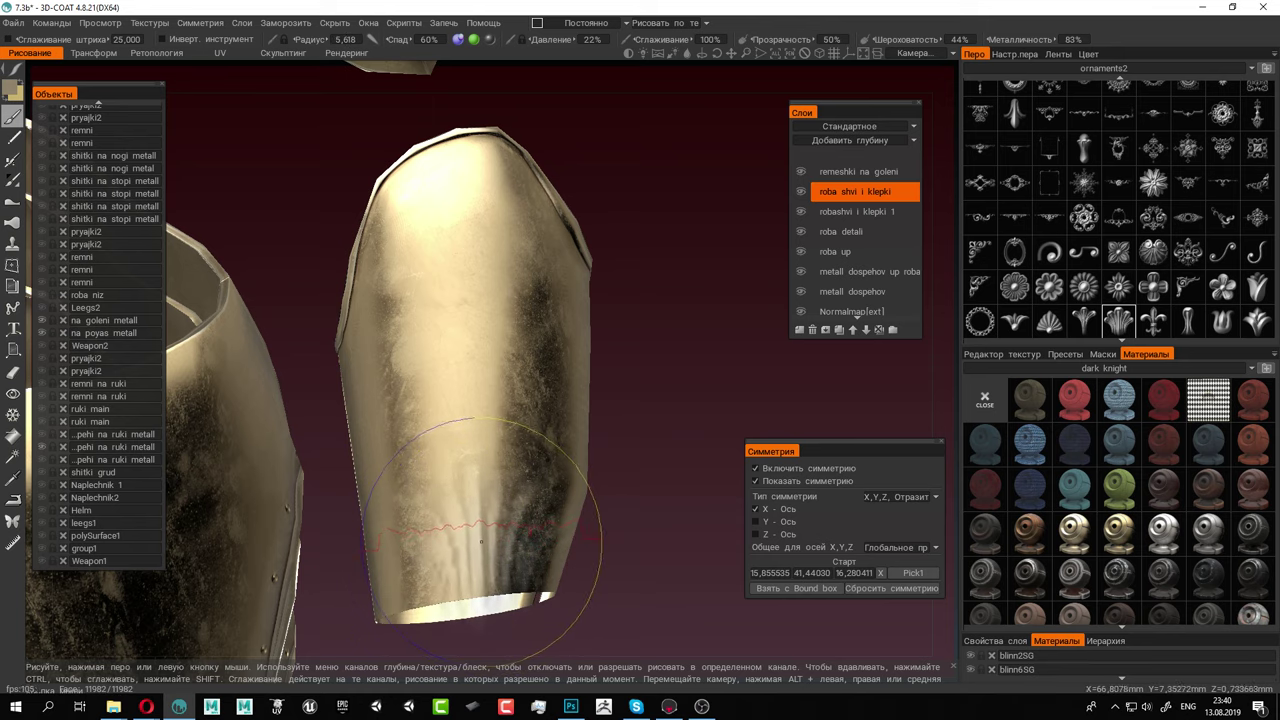
left_click(478, 535)
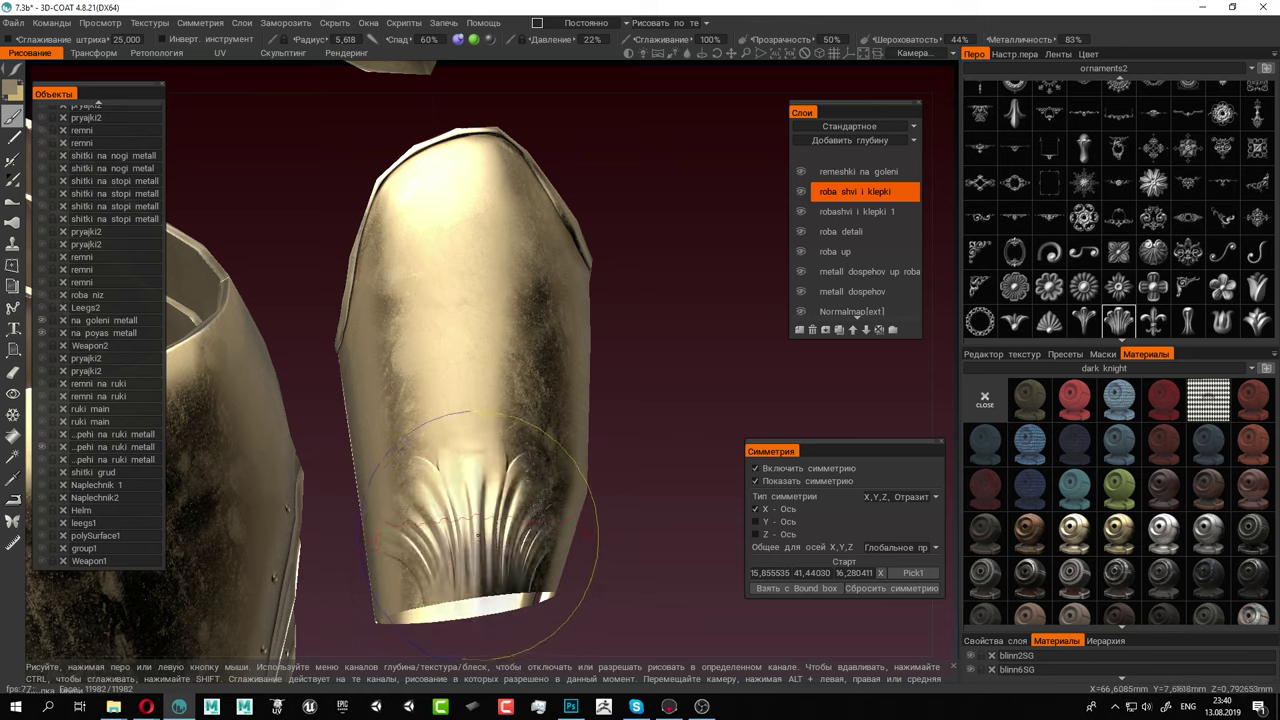
Stamp the symmetrical fleur-de-lis scroll ornament, OBVol03-TIF (148), on the rounded elbow end of the forearm plate at radius 5.618
left_click_drag(545, 388, 545, 388)
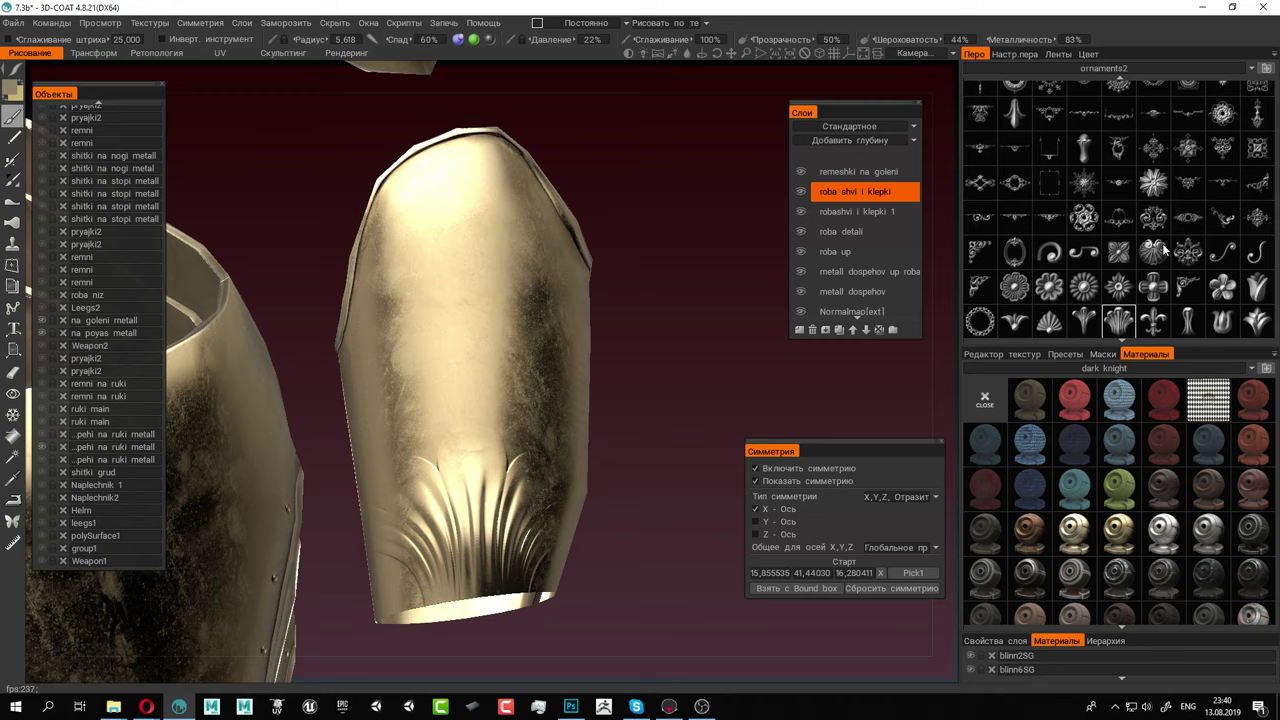
mouse_move(1191, 255)
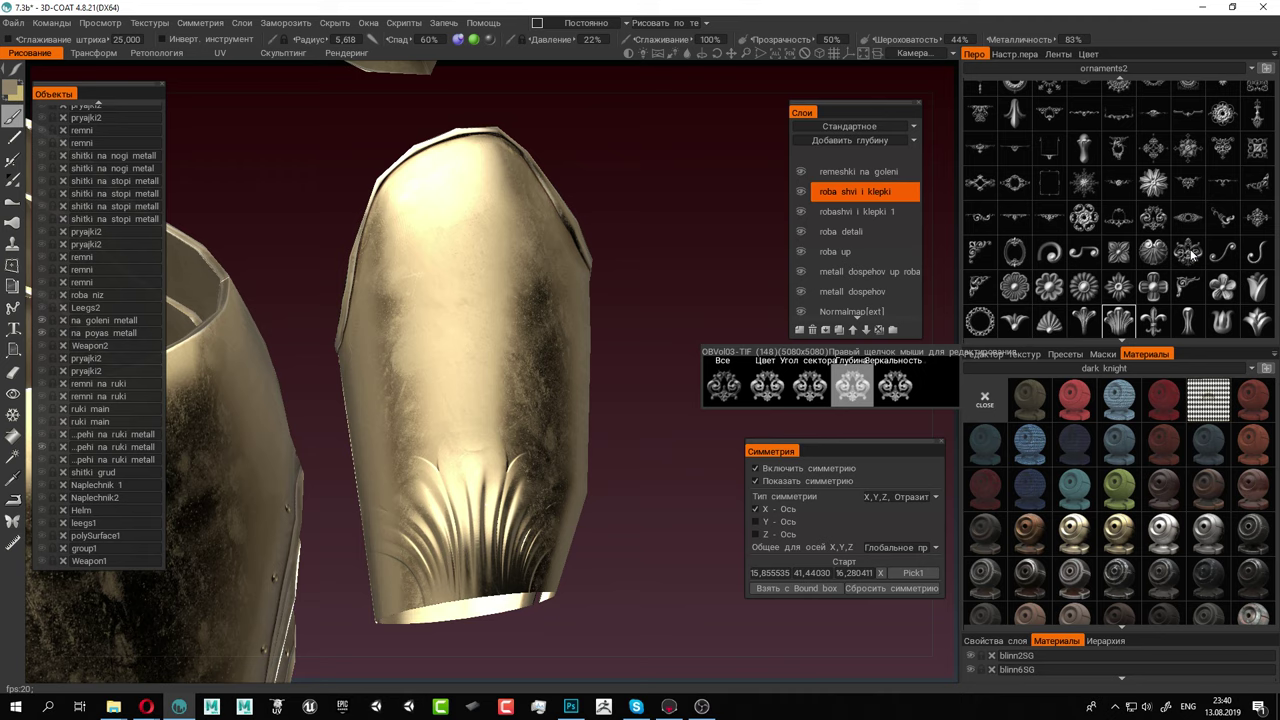
left_click_drag(638, 222, 656, 236)
left_click(467, 228)
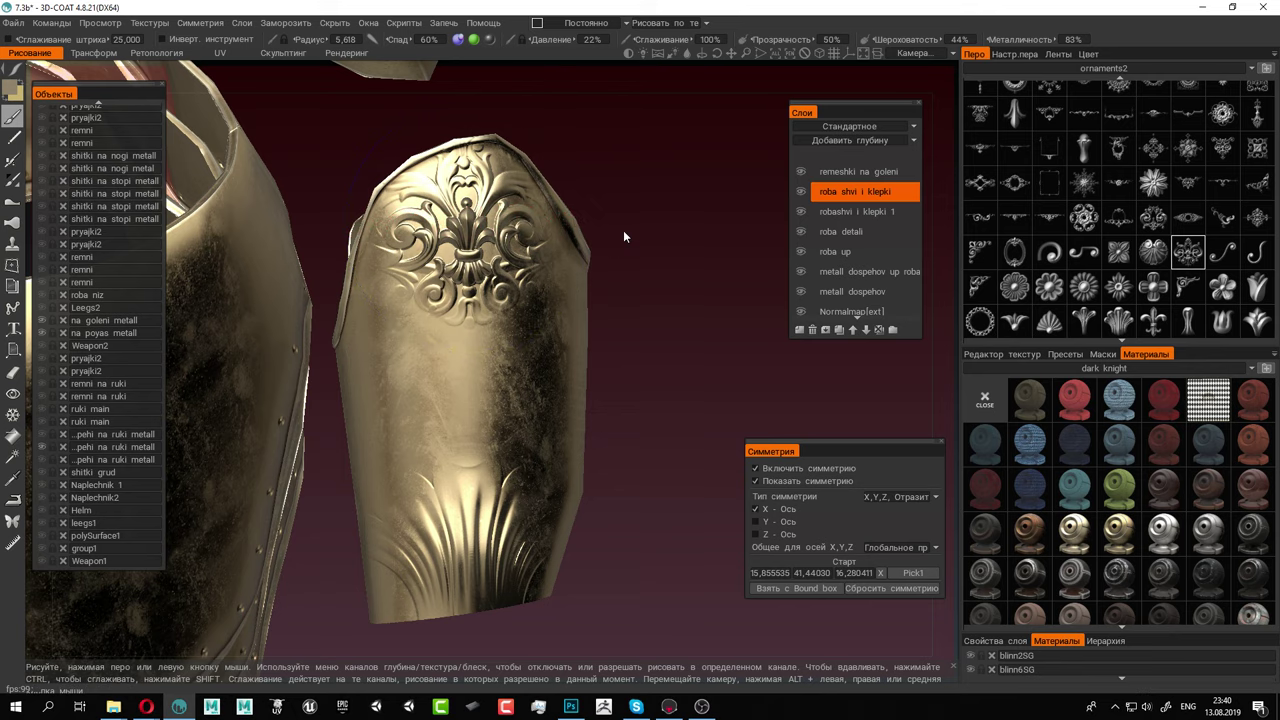
Examine both ornaments on the forearm plate from a distance and up close
right_click_drag(623, 230, 494, 180)
left_click_drag(494, 180, 570, 146)
right_click_drag(629, 217, 718, 241)
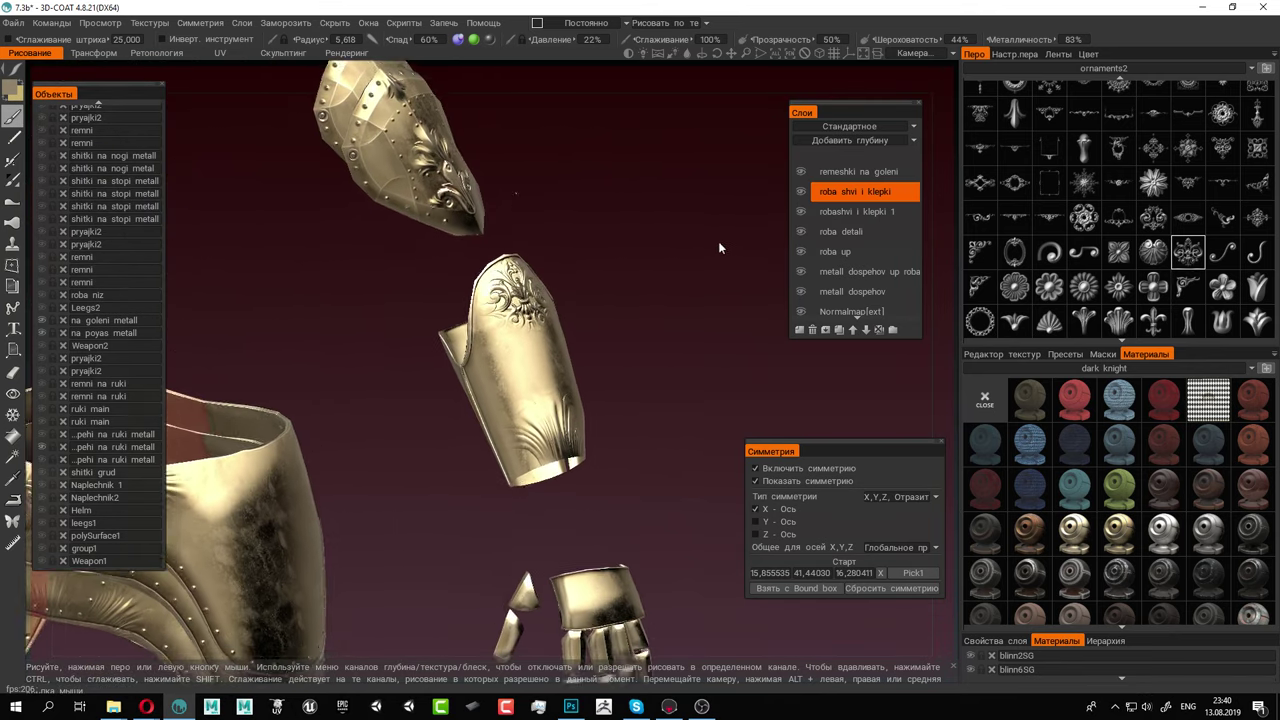
left_click_drag(718, 241, 643, 244)
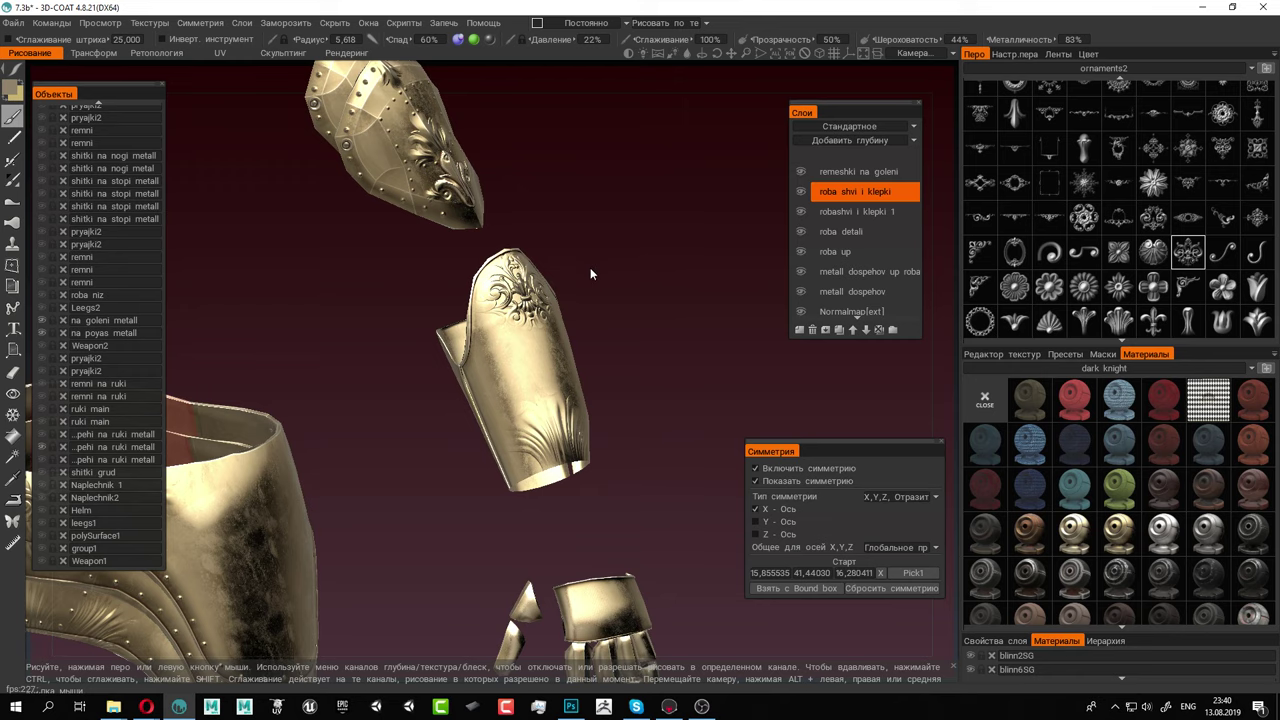
right_click_drag(590, 267, 712, 301)
left_click_drag(712, 301, 617, 307)
right_click_drag(616, 307, 680, 331)
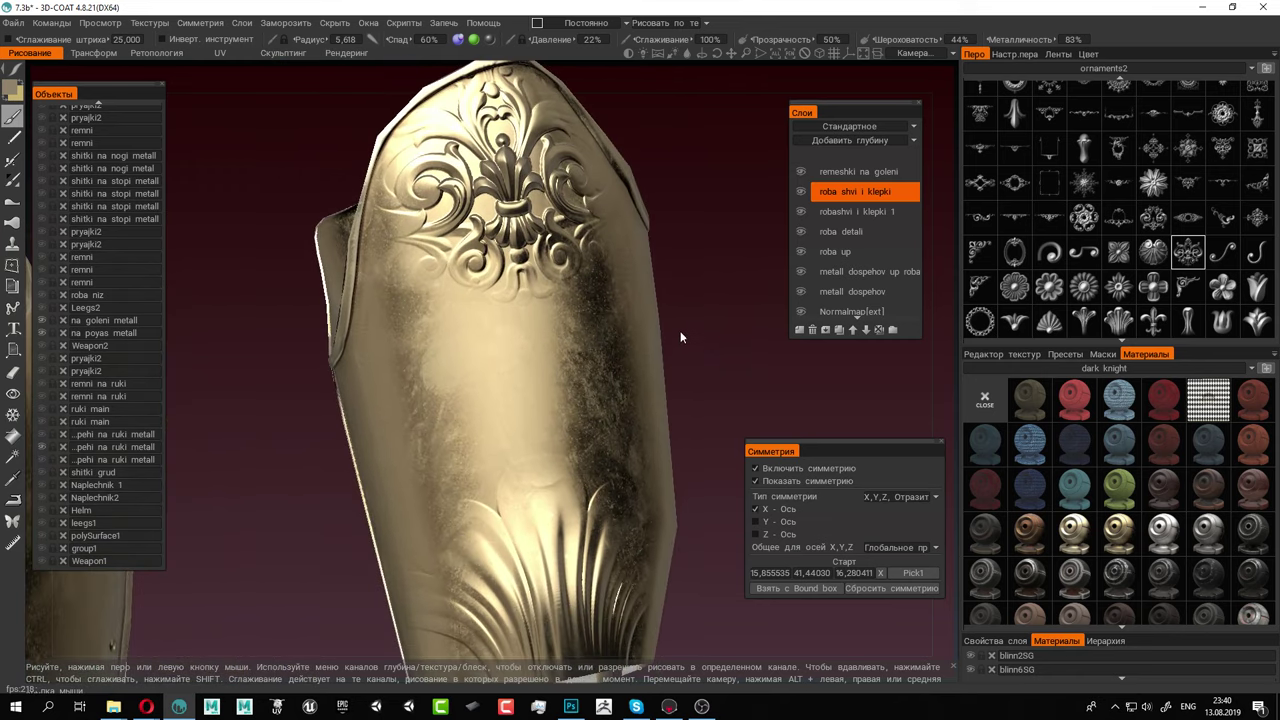
left_click_drag(680, 331, 618, 328)
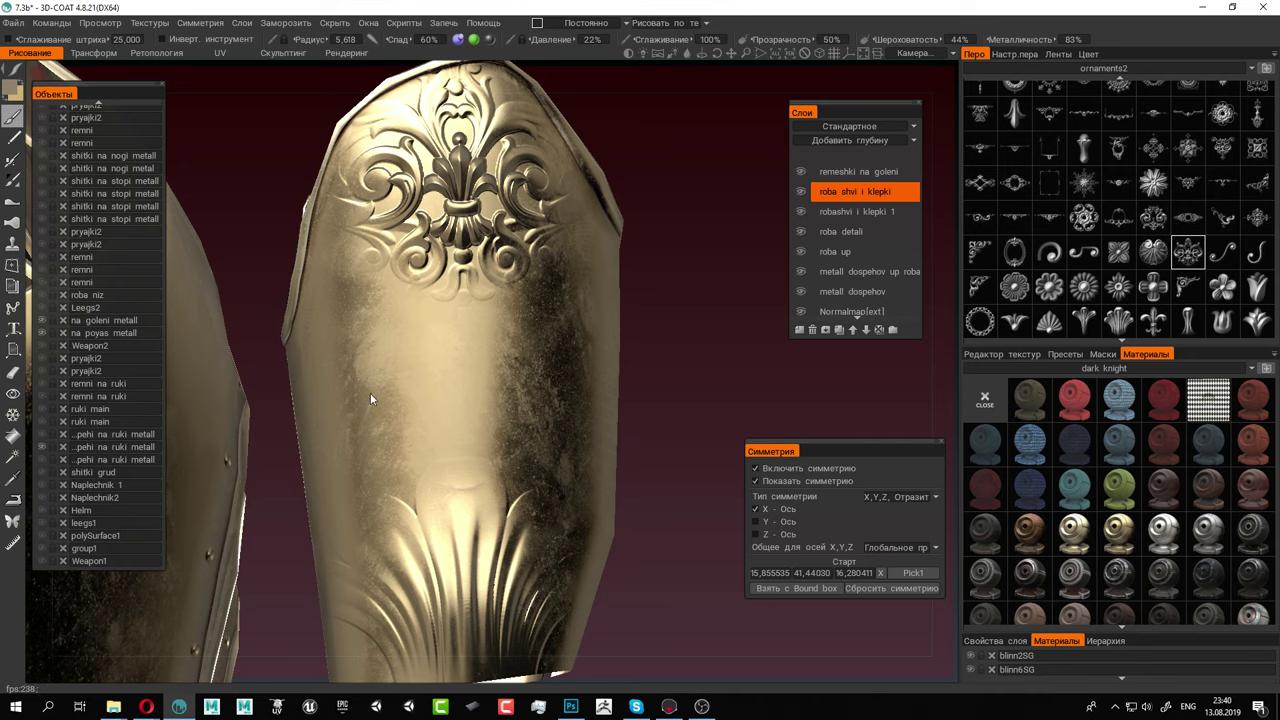
Try the fluted vase-shaped ornament at radius 5.618 in the middle of the forearm plate, between the scroll and the fan
left_click(463, 400)
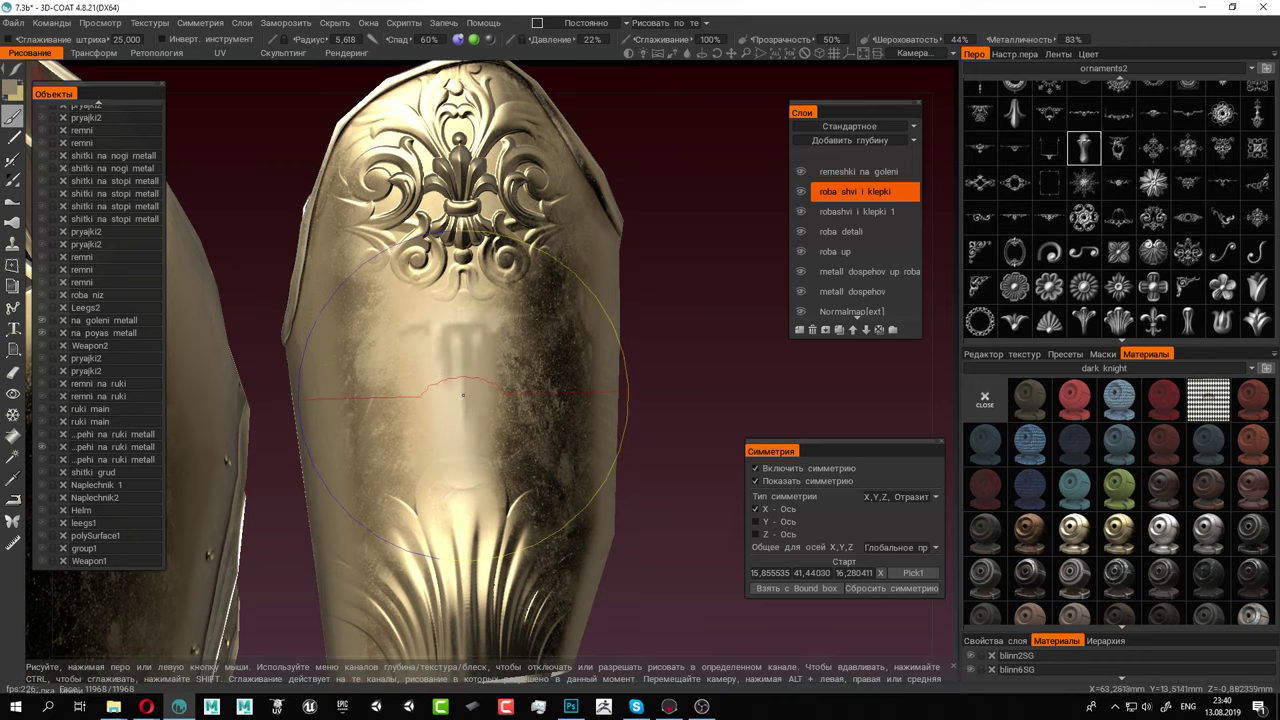
left_click(460, 395)
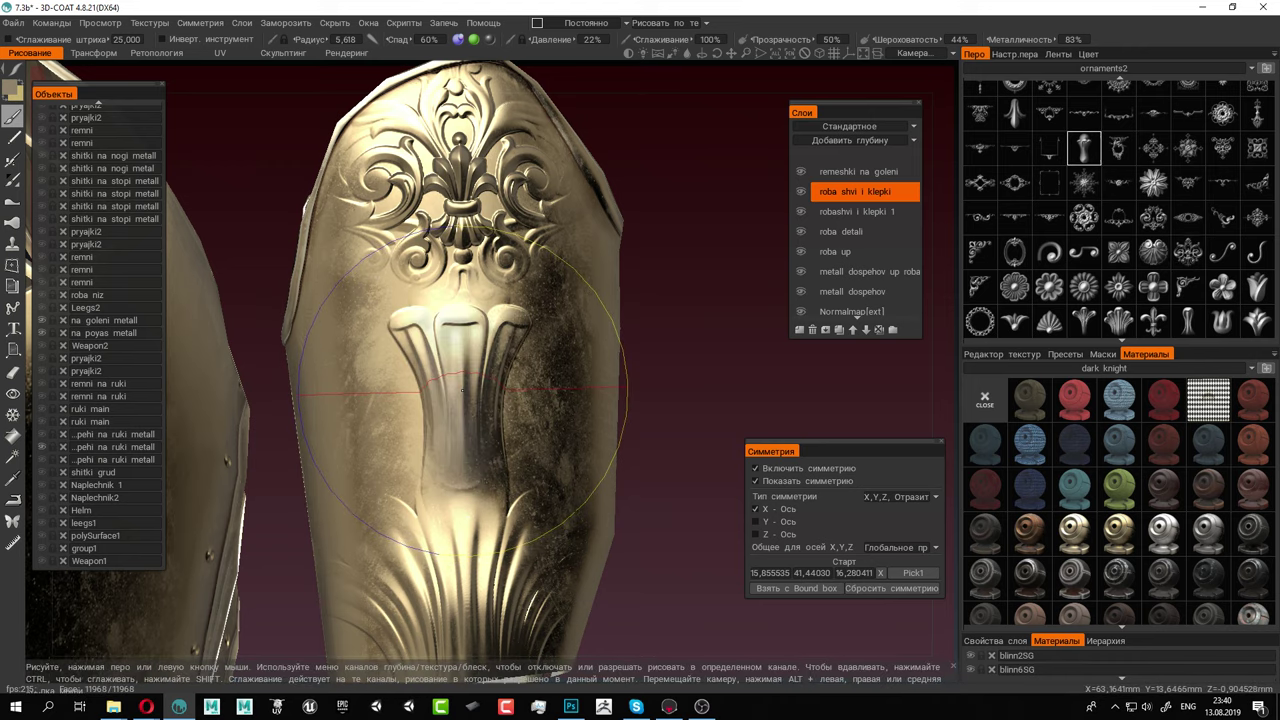
scroll(563, 404, "down", 5)
Choose the first soft round brush in ornaments2 and the closed-polygon stroke mode, with the forearm armour seen from the side
left_click_drag(563, 404, 645, 263, "alt")
right_click_drag(645, 258, 770, 360, "alt")
middle_click_drag(770, 360, 638, 366, "alt")
mouse_move(651, 320)
left_mouse_down("alt")
mouse_move(526, 349)
mouse_move(643, 334)
mouse_move(662, 317)
left_mouse_up("alt")
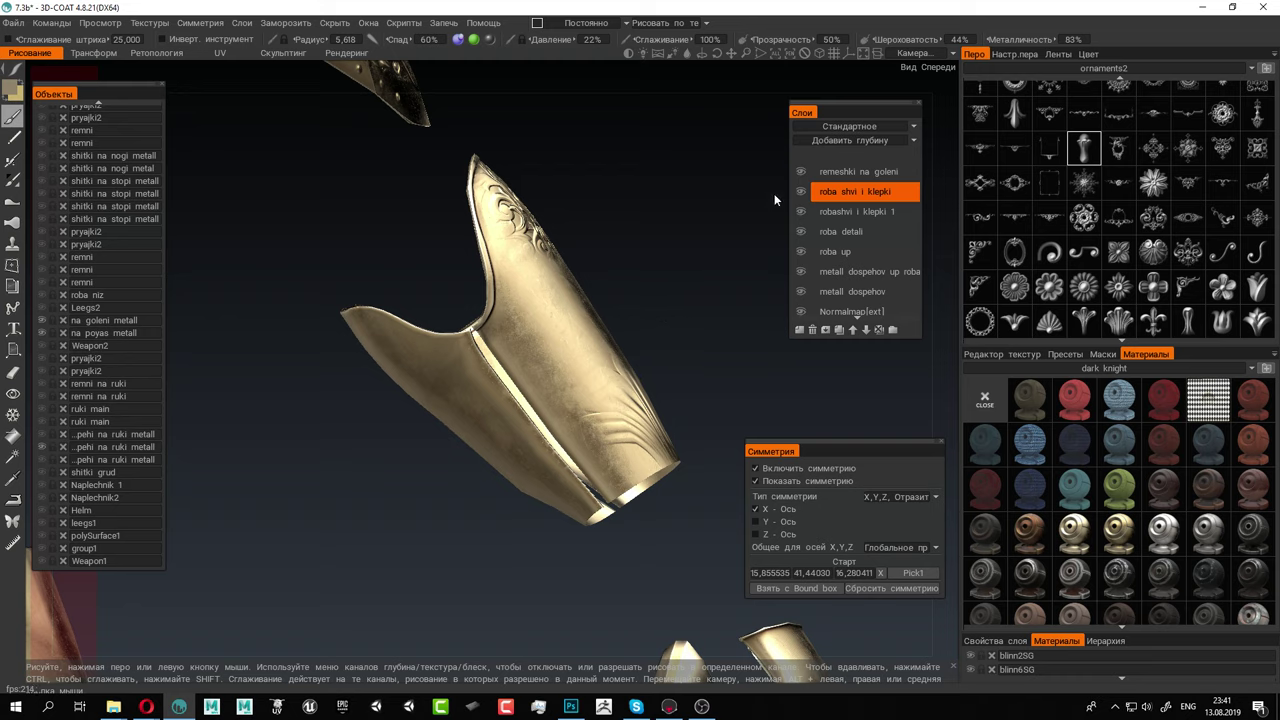
scroll(993, 137, "up", 2)
left_click(984, 94)
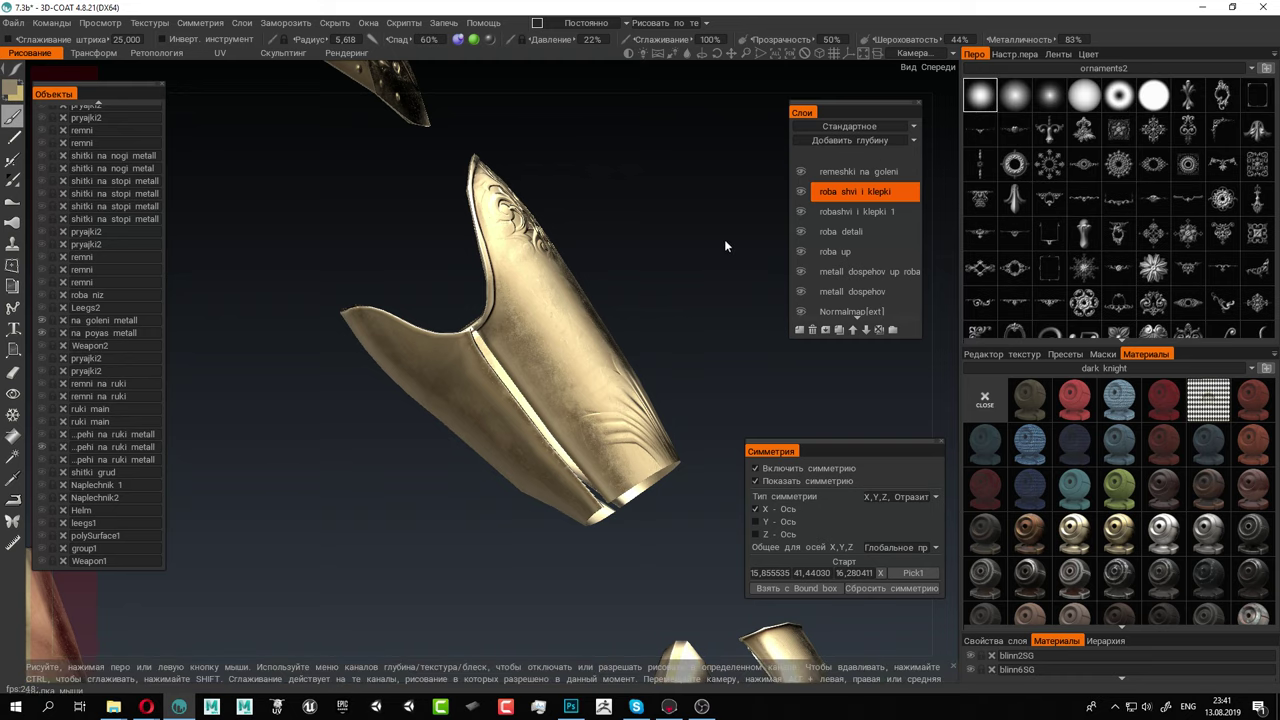
left_click_drag(645, 281, 649, 275)
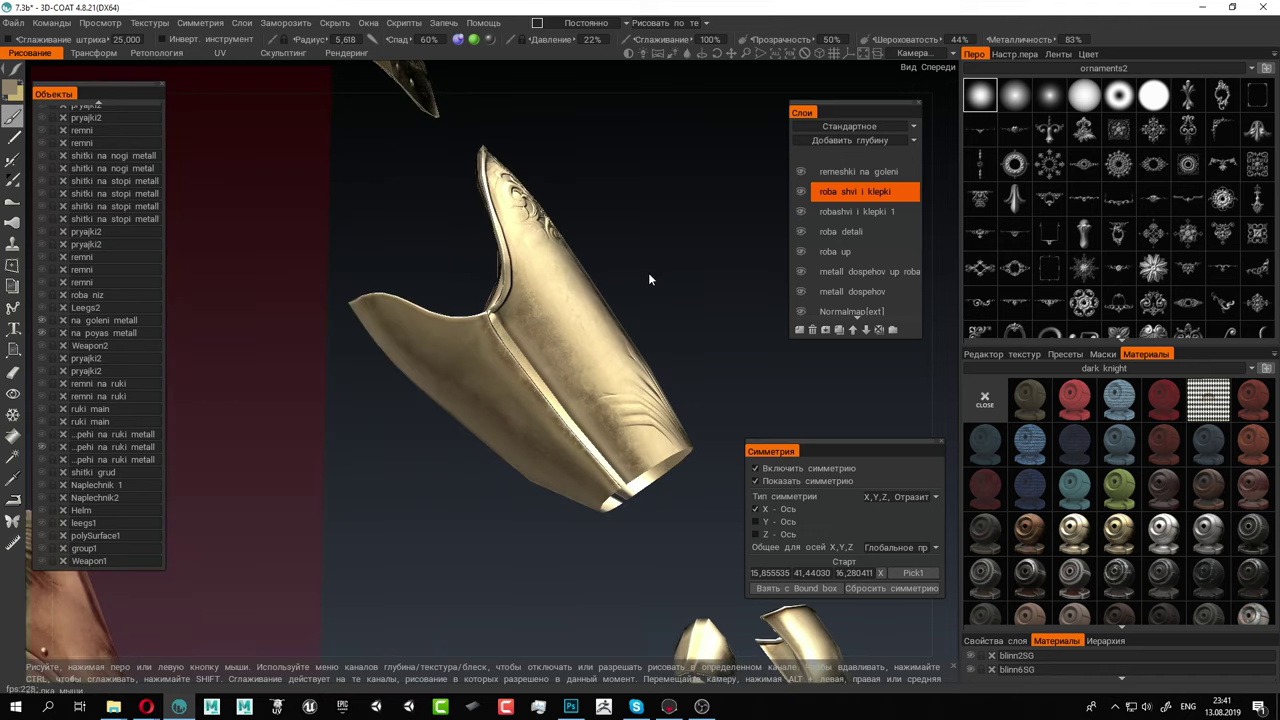
mouse_move(19, 70)
Try filling a large four-sided polygon over the wrist half of the forearm armour
left_click(720, 447)
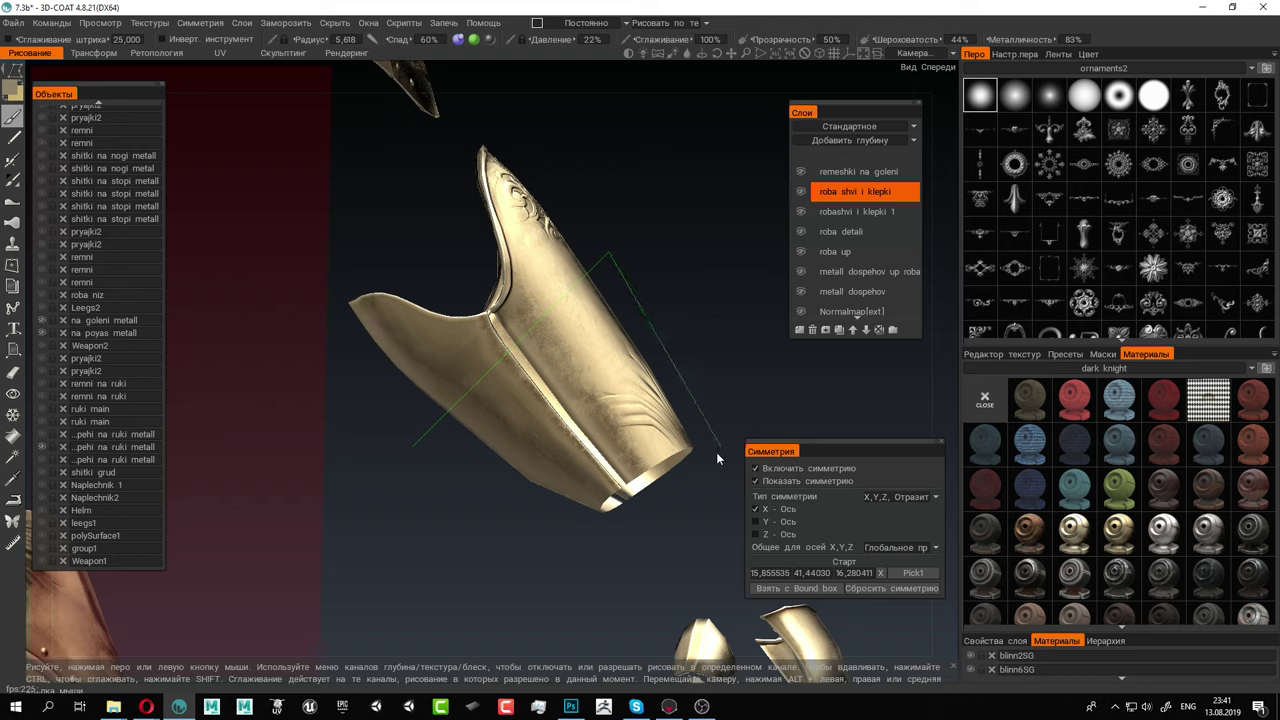
left_click(590, 557)
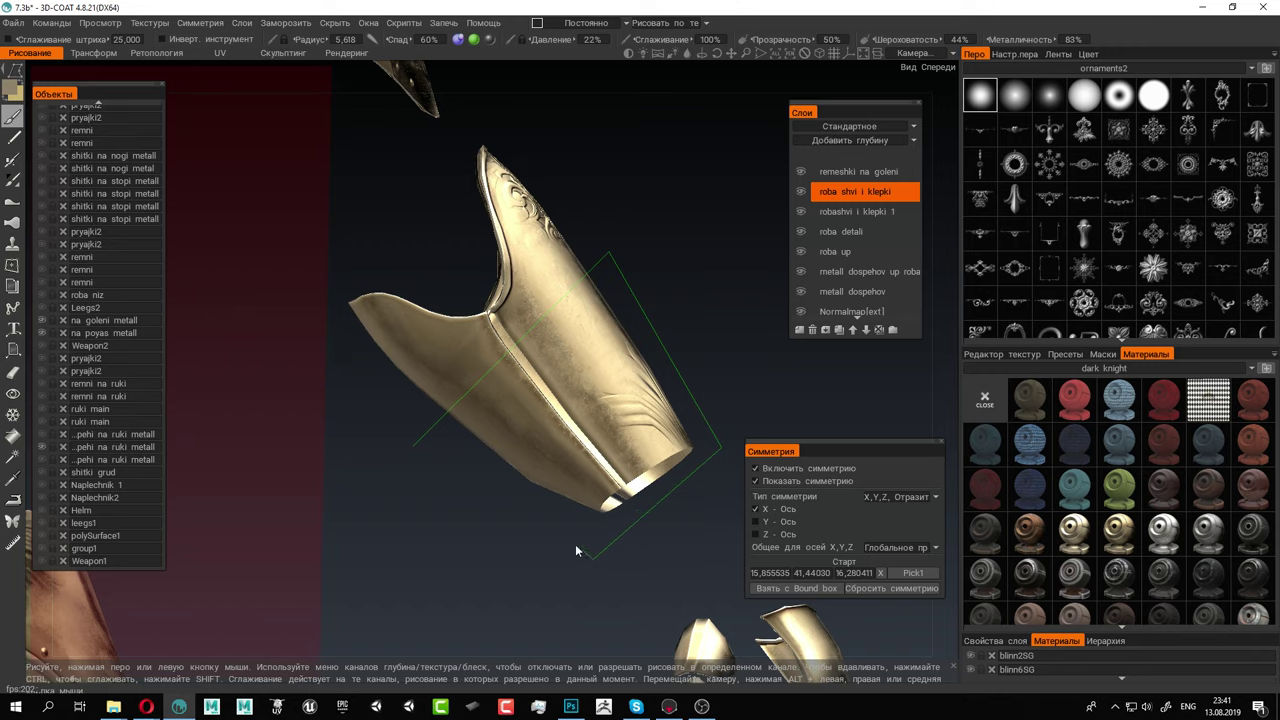
left_click(413, 448)
mouse_move(543, 408)
left_mouse_down("alt")
mouse_move(466, 426)
mouse_move(601, 425)
mouse_move(693, 352)
mouse_move(661, 337)
left_mouse_up("alt")
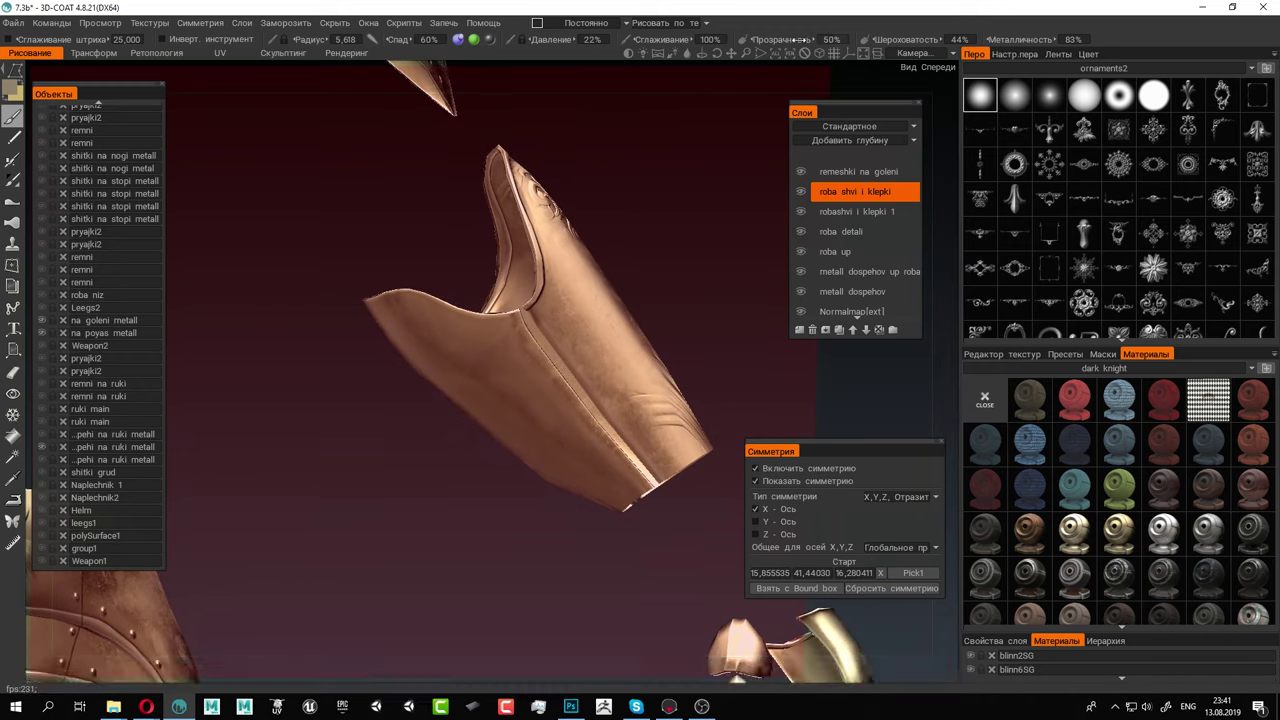
Set the transparency to 23% and fill a four-sided polygon band across the middle of both forearm plate halves
left_click_drag(800, 39, 760, 44)
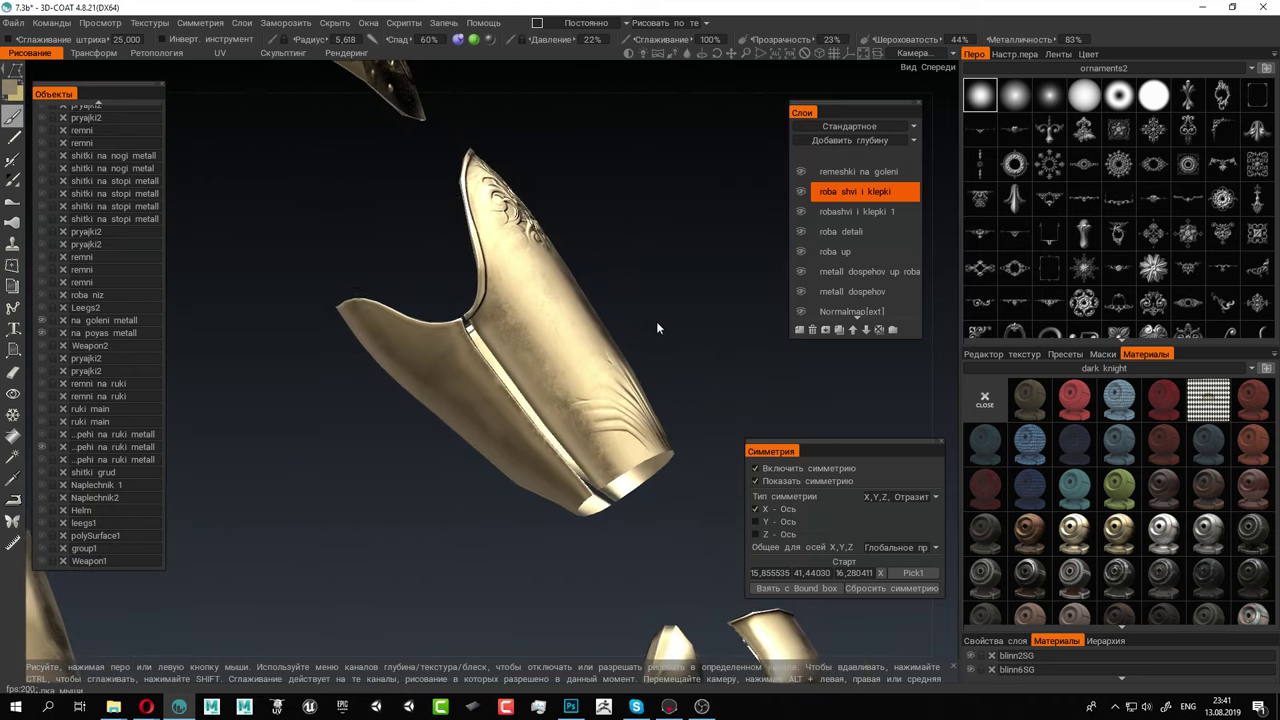
left_click_drag(440, 453, 470, 456)
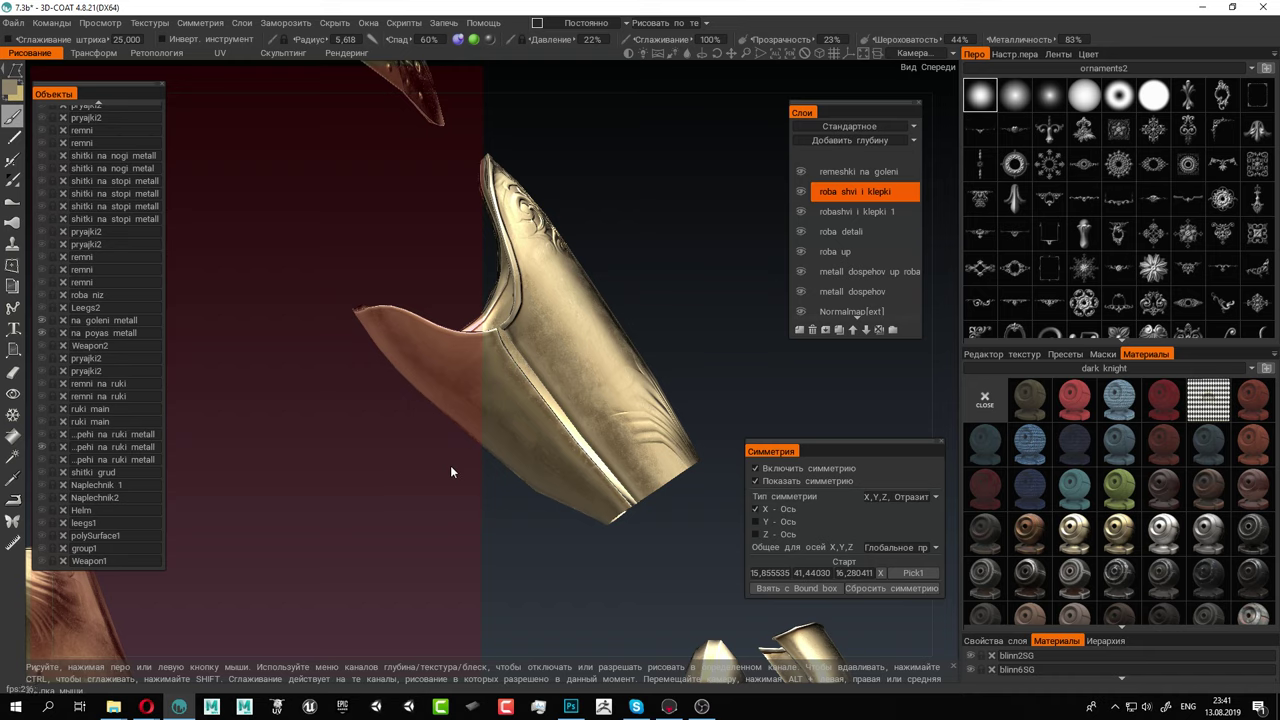
left_click_drag(449, 478, 634, 316)
left_click(641, 352)
left_click(519, 510)
left_click(448, 480)
mouse_move(543, 438)
left_mouse_down("alt")
mouse_move(531, 430)
mouse_move(546, 426)
left_mouse_up("alt")
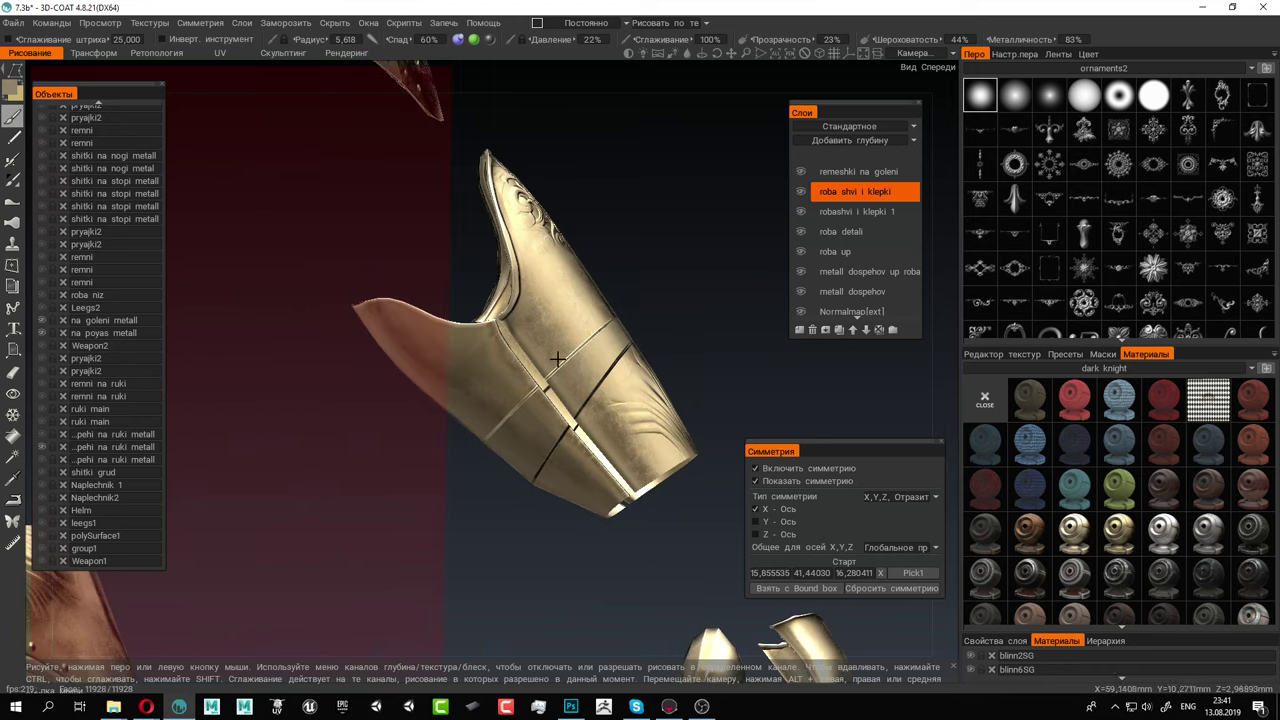
Fill a second four-sided polygon band across both forearm plate halves, beside the first one on the elbow side
right_click_drag(557, 360, 597, 384, "alt")
mouse_move(596, 384)
left_mouse_down("alt")
mouse_move(574, 323)
mouse_move(554, 351)
mouse_move(613, 306)
left_mouse_up("alt")
left_click(655, 322)
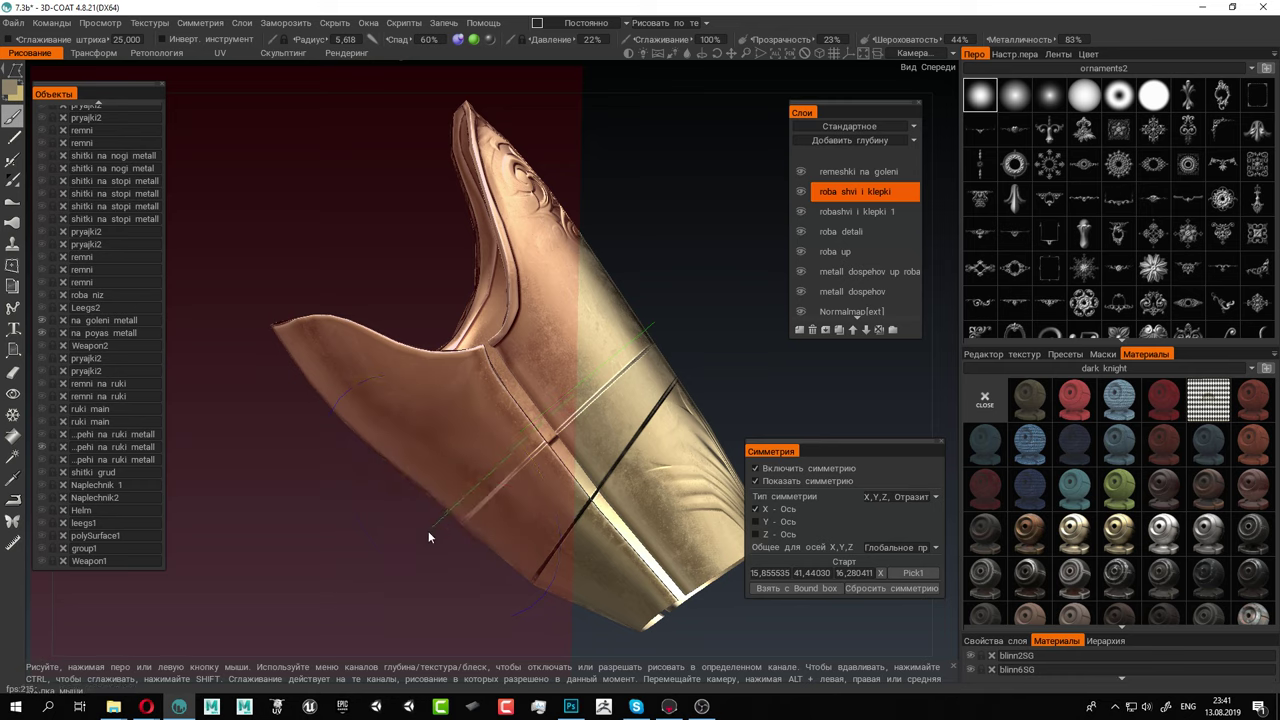
left_click(379, 490)
left_click(614, 271)
left_click(656, 322)
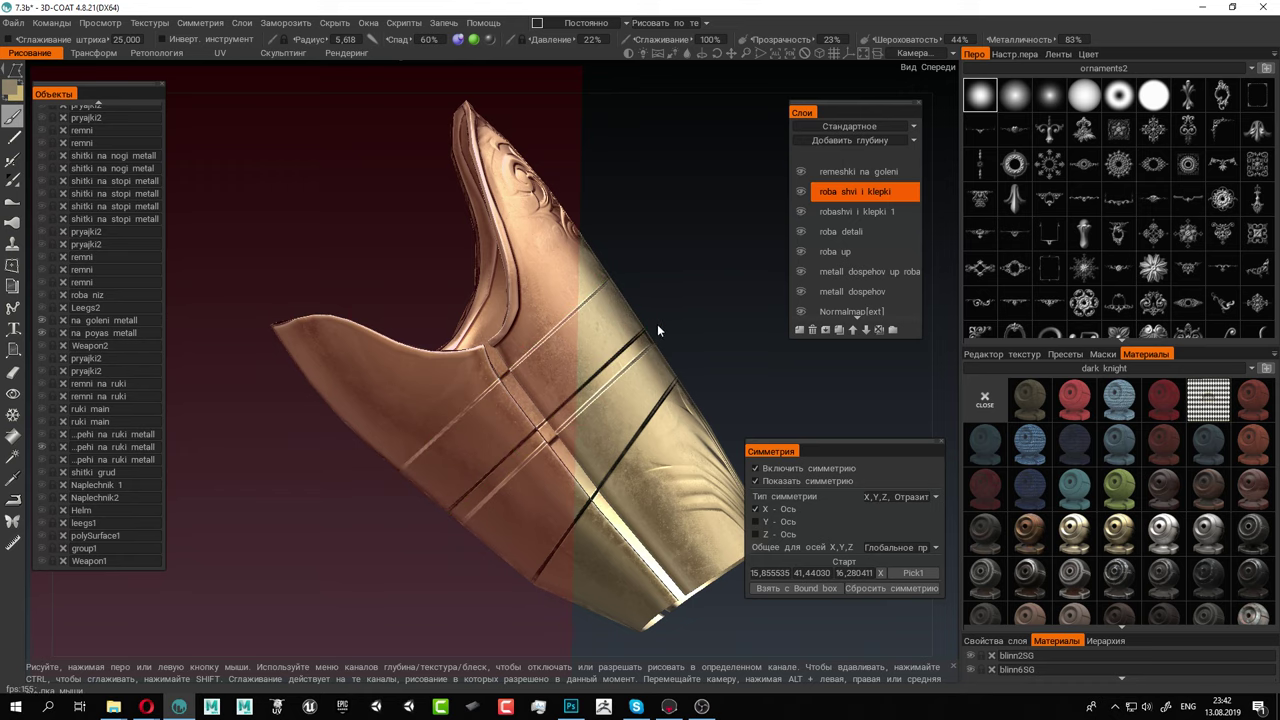
right_click(701, 344)
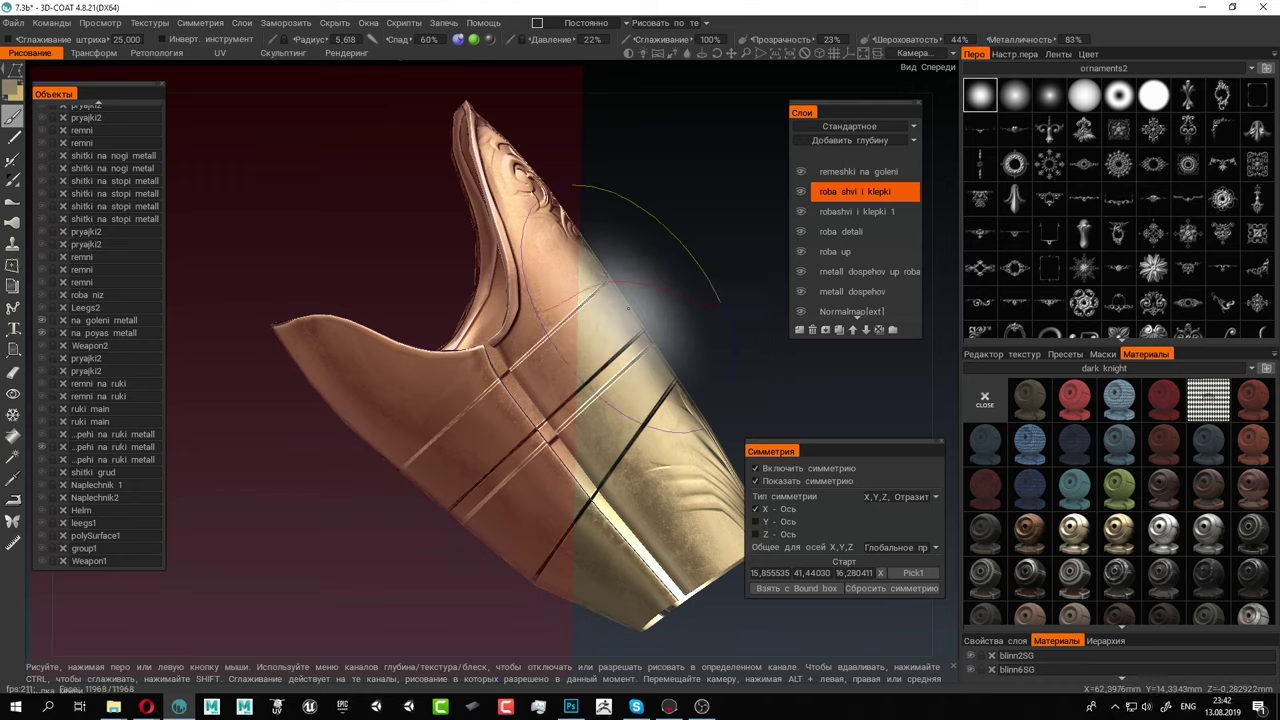
Return to the freehand brush stroke mode and reduce the brush radius to 0.358 for rivets near the forearm seam
mouse_move(643, 283)
left_mouse_down("alt")
mouse_move(576, 302)
mouse_move(642, 273)
left_mouse_up("alt")
middle_click_drag(642, 273, 515, 304, "alt")
right_click_drag(515, 304, 629, 420, "alt")
left_click_drag(629, 420, 586, 363, "alt")
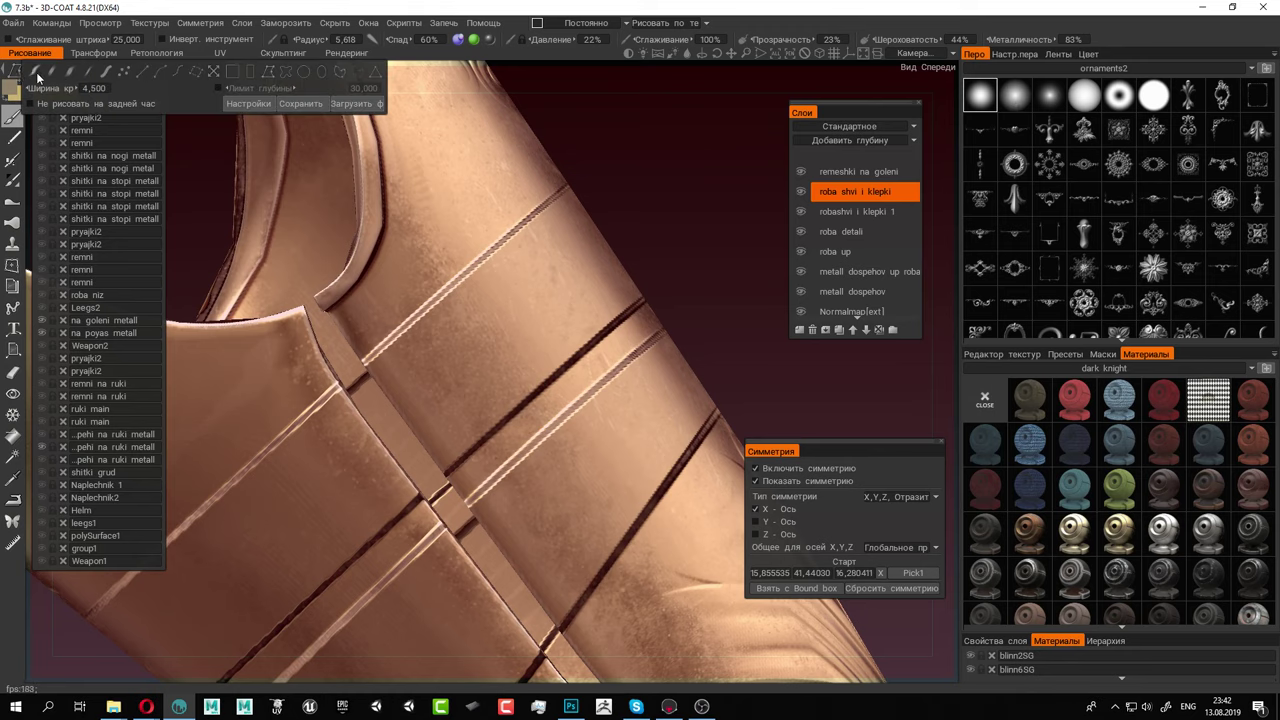
mouse_move(414, 371)
right_mouse_down()
mouse_move(102, 396)
mouse_move(126, 401)
right_mouse_up()
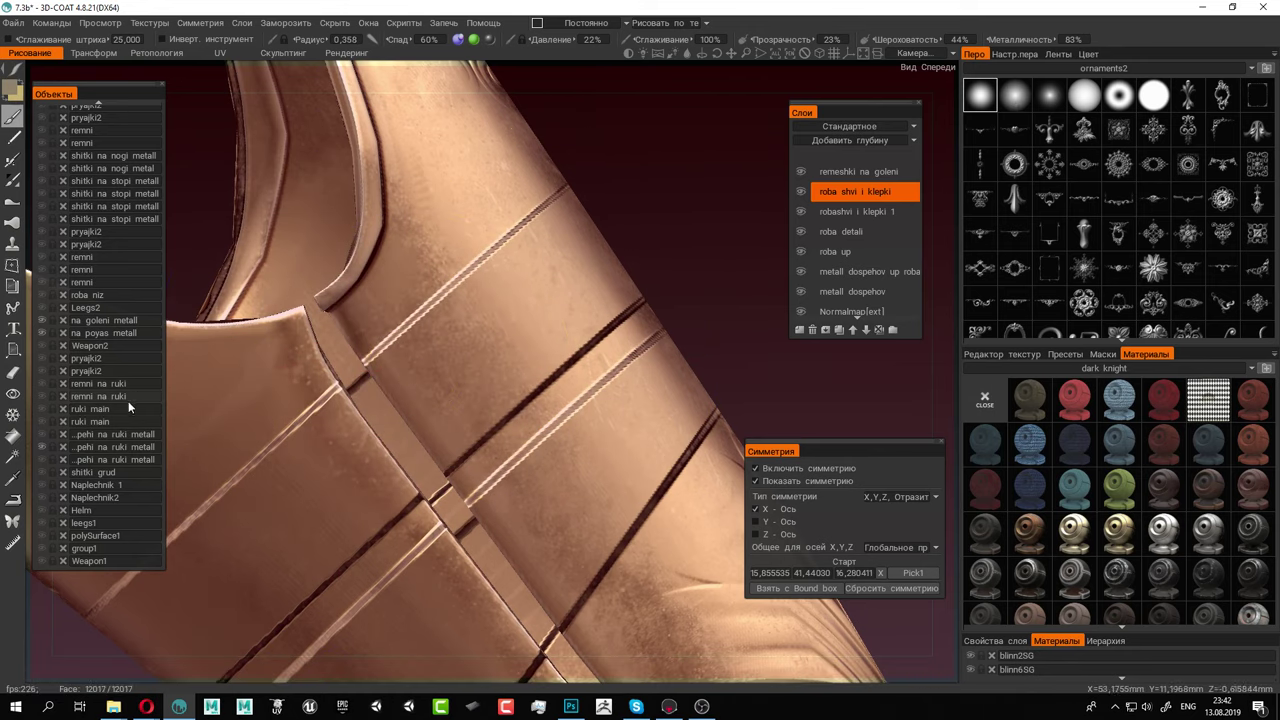
Try a row of three rivets at radius 0.358 along the seam on the elbow-side band of the ornamented half
left_click(395, 367)
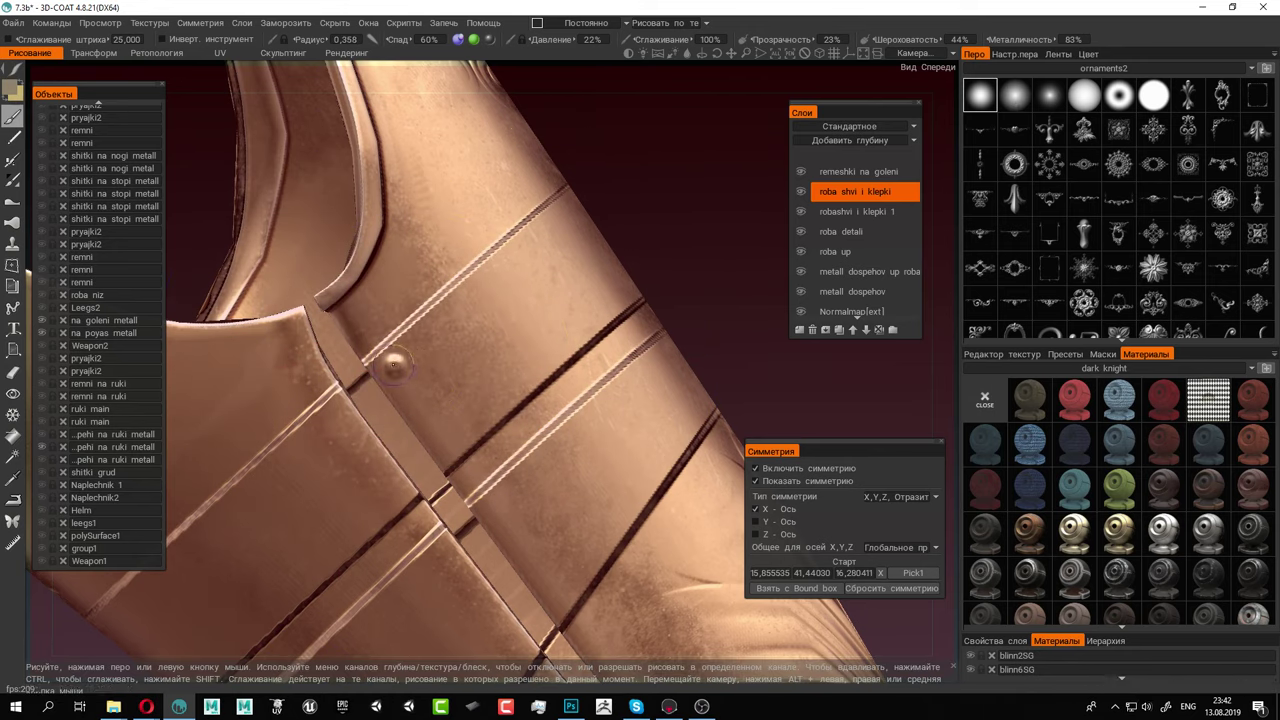
left_click(450, 442)
left_click(427, 406)
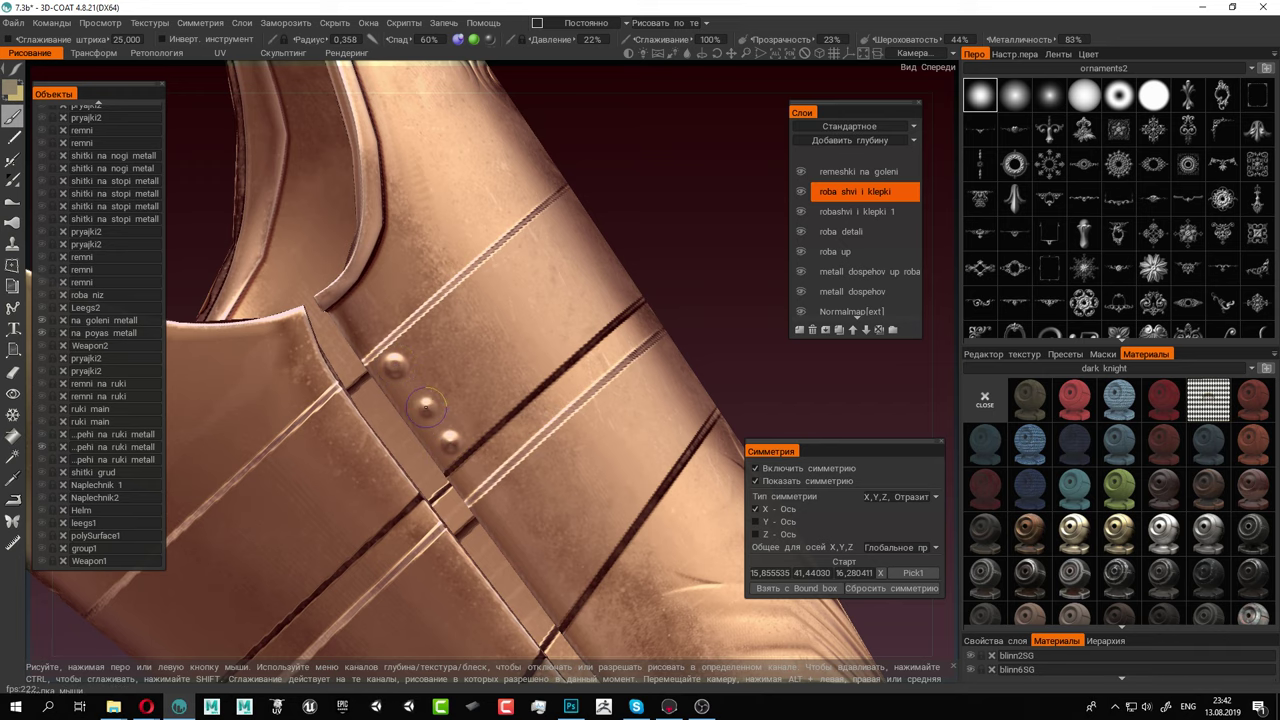
left_click_drag(427, 406, 449, 306, "alt")
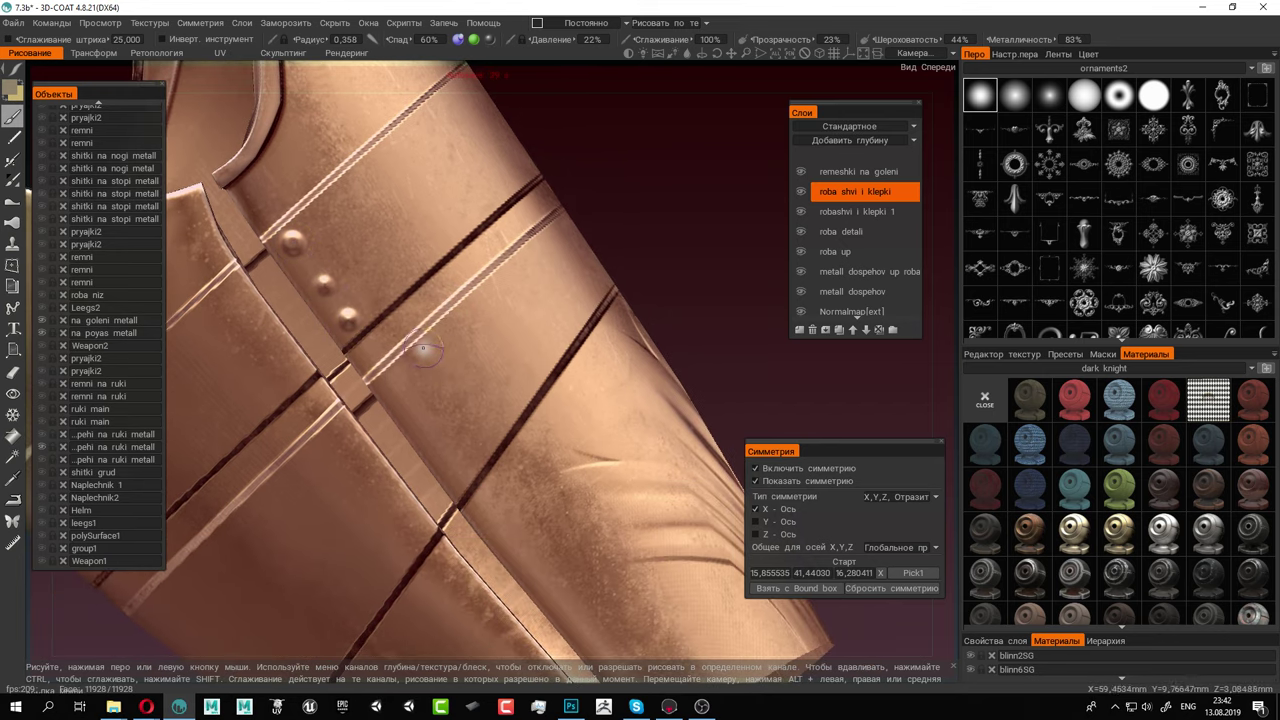
Stamp rivets at radius 0.253 and pressure 59% along the seam of the ornamented half, three on each band
scroll(290, 243, "down", 2)
left_click(289, 242)
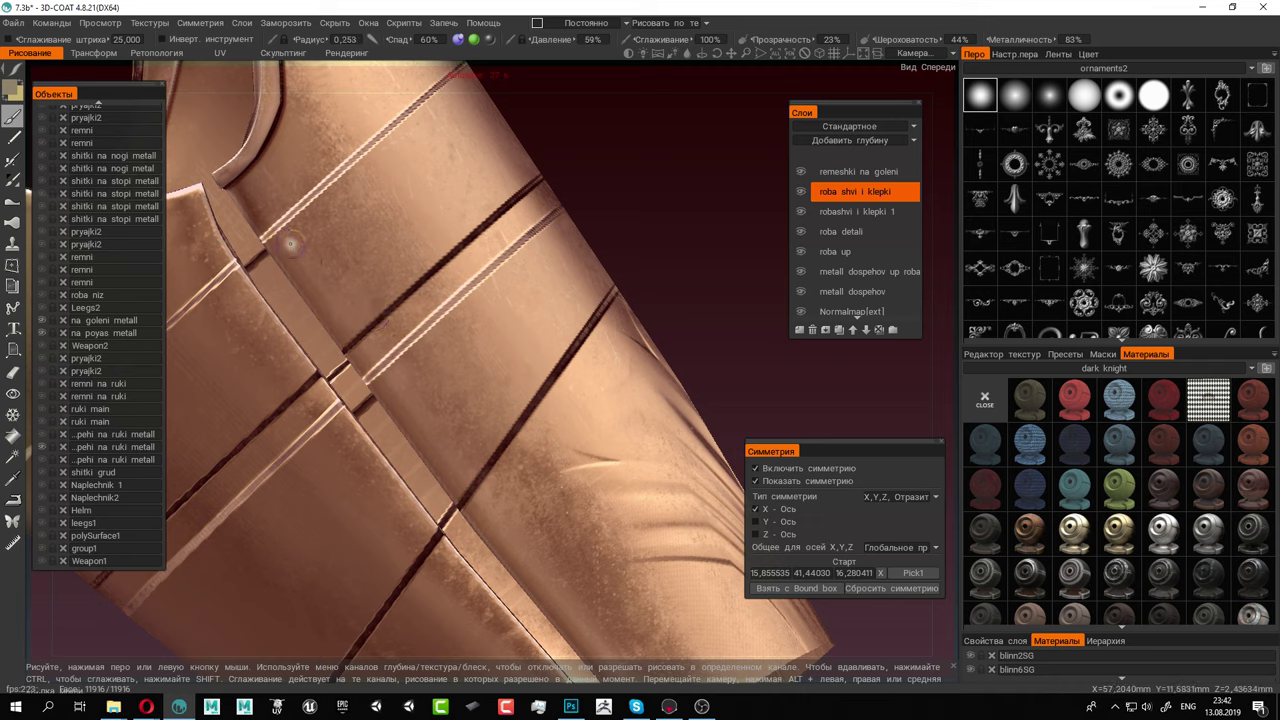
left_click(343, 321)
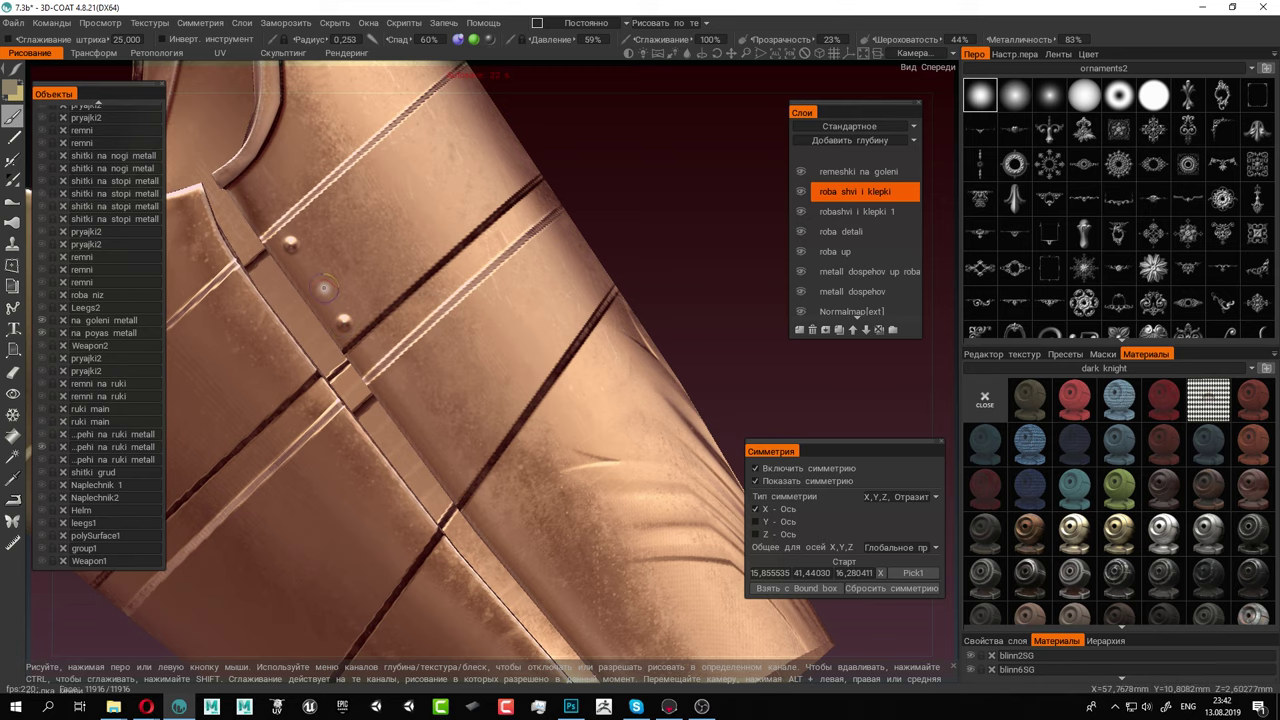
left_click(322, 289)
middle_click_drag(510, 390, 488, 358)
left_click(365, 350)
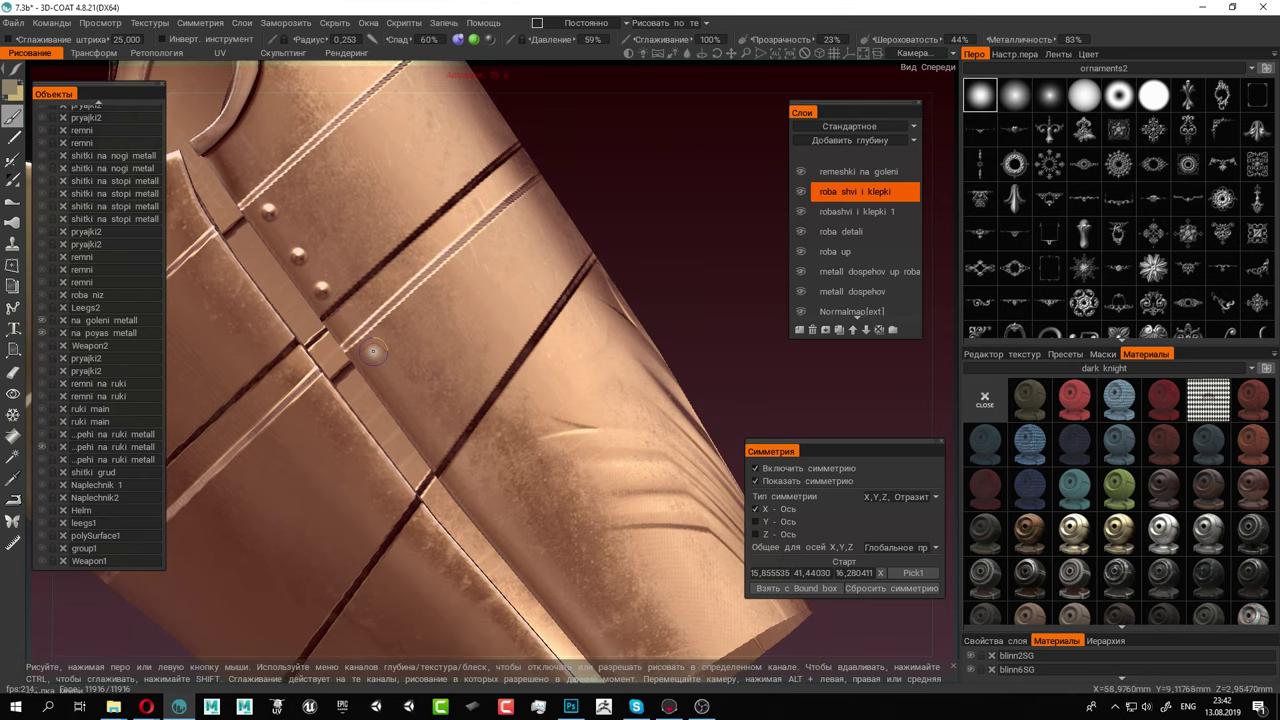
left_click(406, 405)
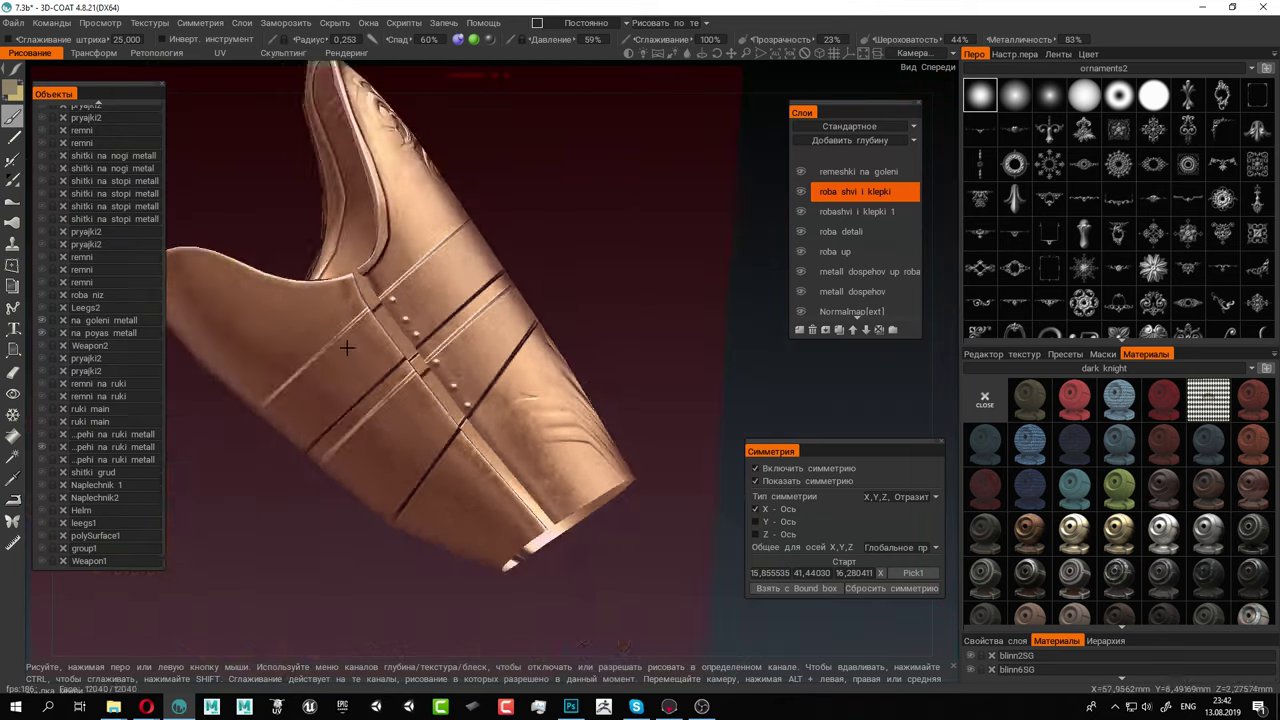
Stamp three rivets along the seam on the elbow-side band of the opposite, plain forearm plate half
left_click_drag(620, 370, 597, 411)
scroll(557, 403, "up", 4)
scroll(587, 425, "up", 4)
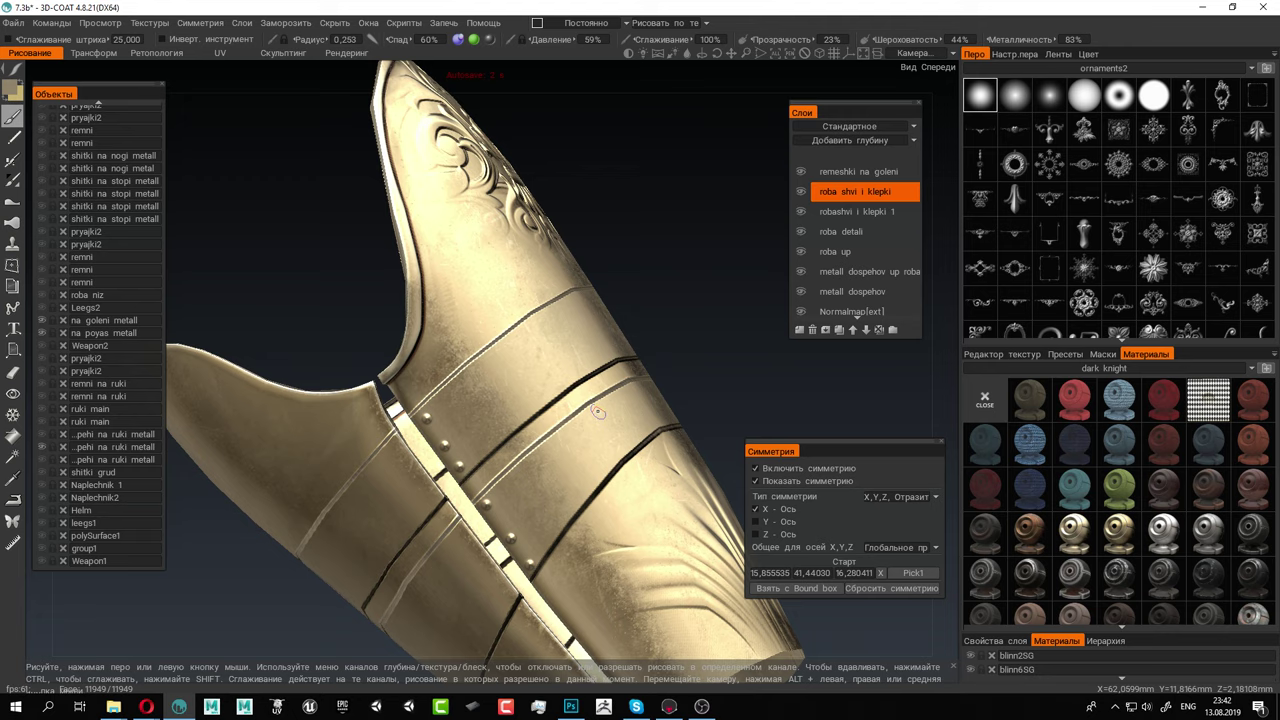
scroll(560, 392, "up", 3)
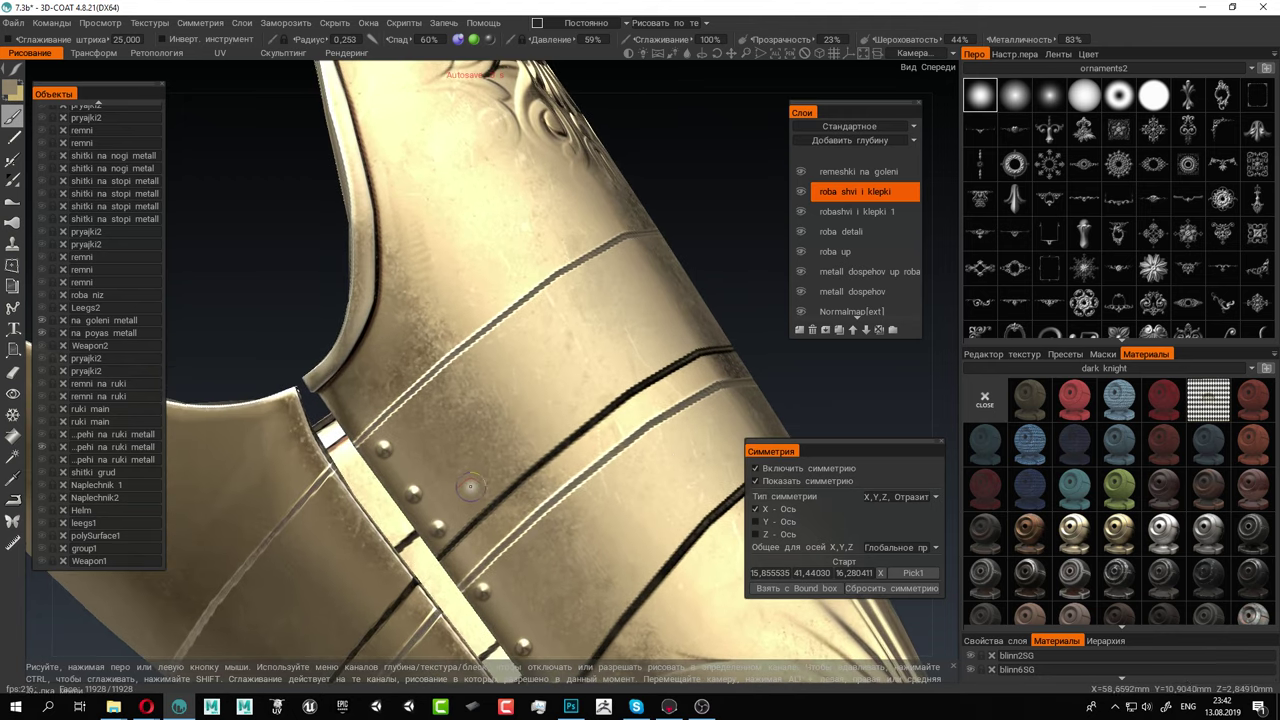
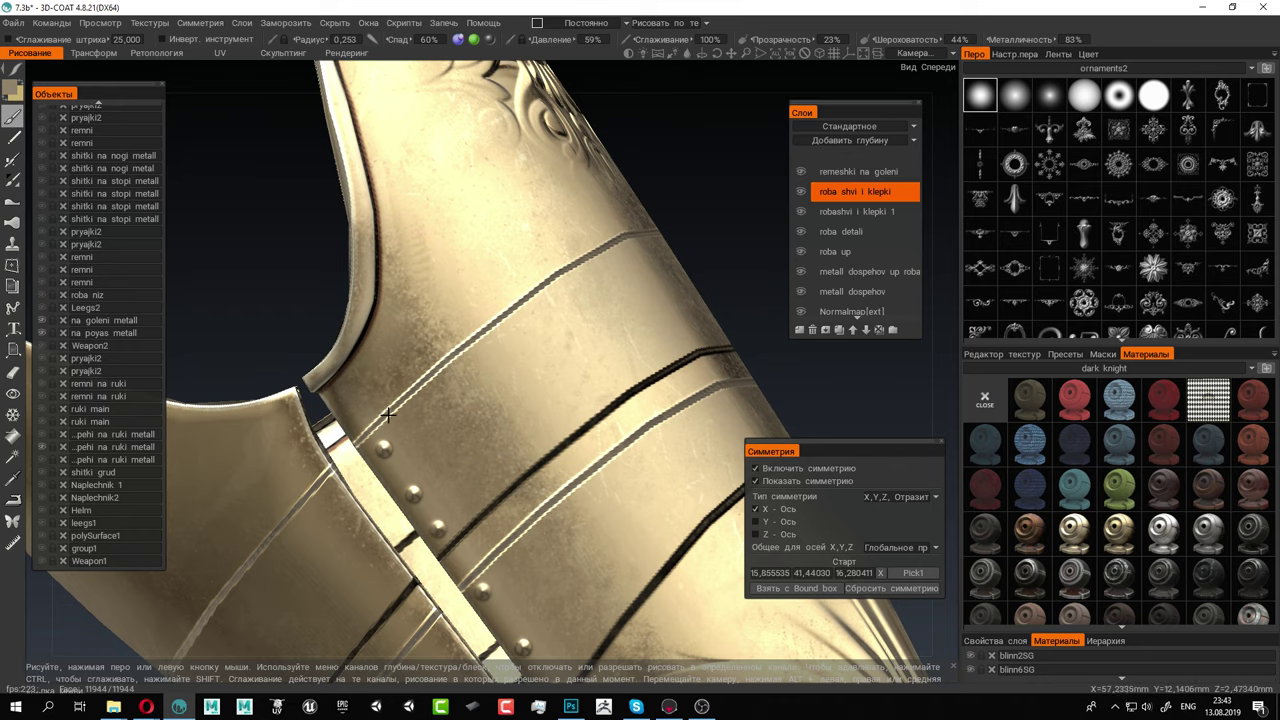
middle_click_drag(391, 414, 494, 304, "alt")
left_click(432, 384)
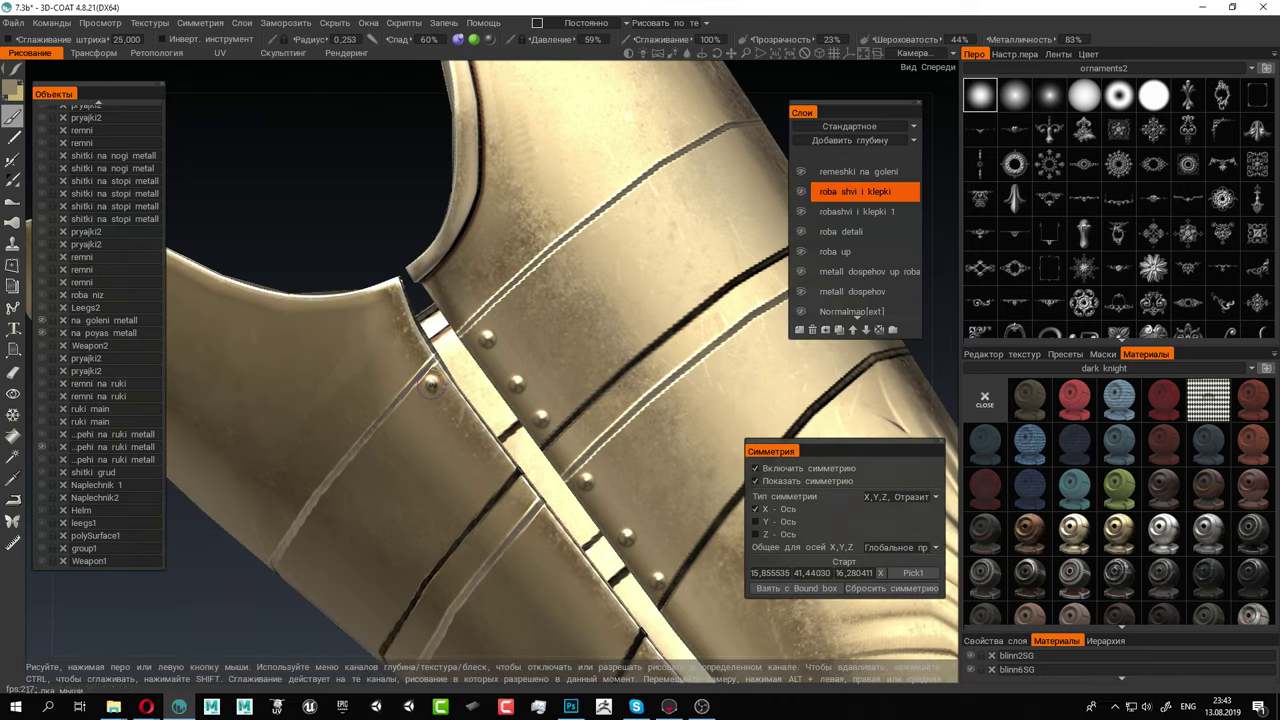
left_click(466, 425)
left_click(497, 470)
Continue the plain half's rivet row with four more along the seam, from the gap between the bands across the wrist-side band
middle_click_drag(478, 486, 521, 335, "alt")
left_click(584, 324)
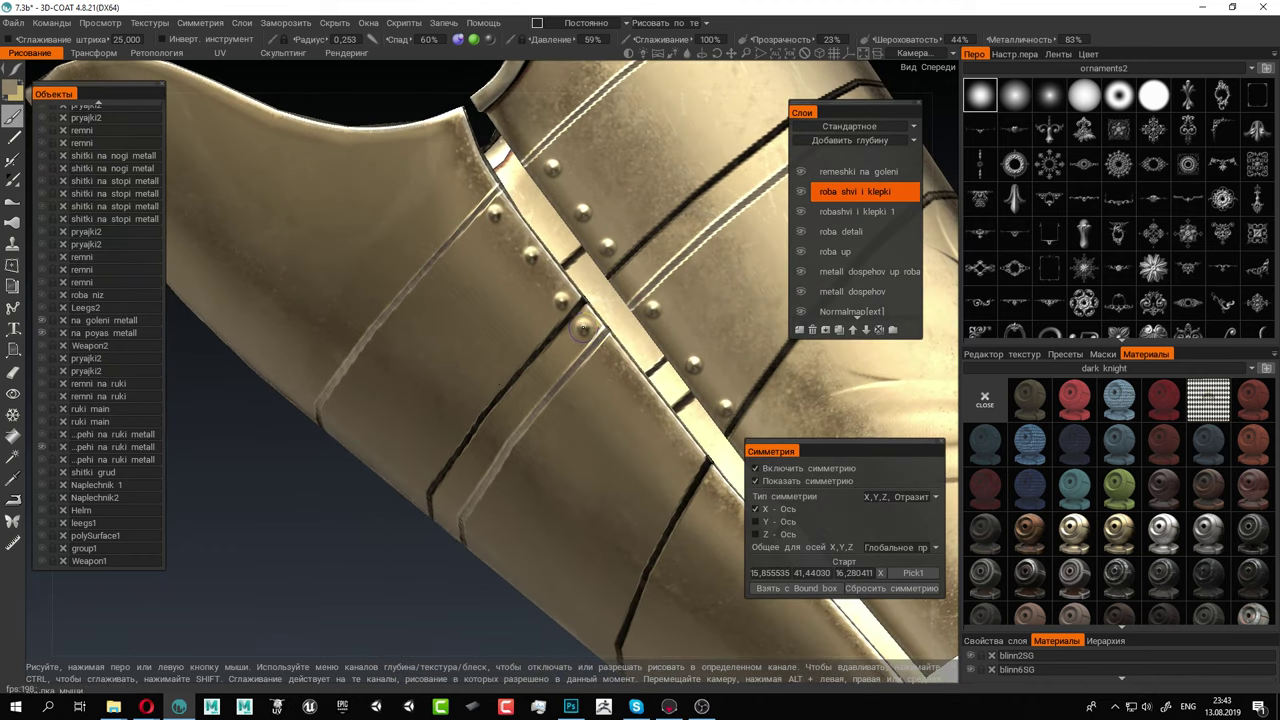
left_click(610, 358)
left_click(652, 406)
left_click(686, 458)
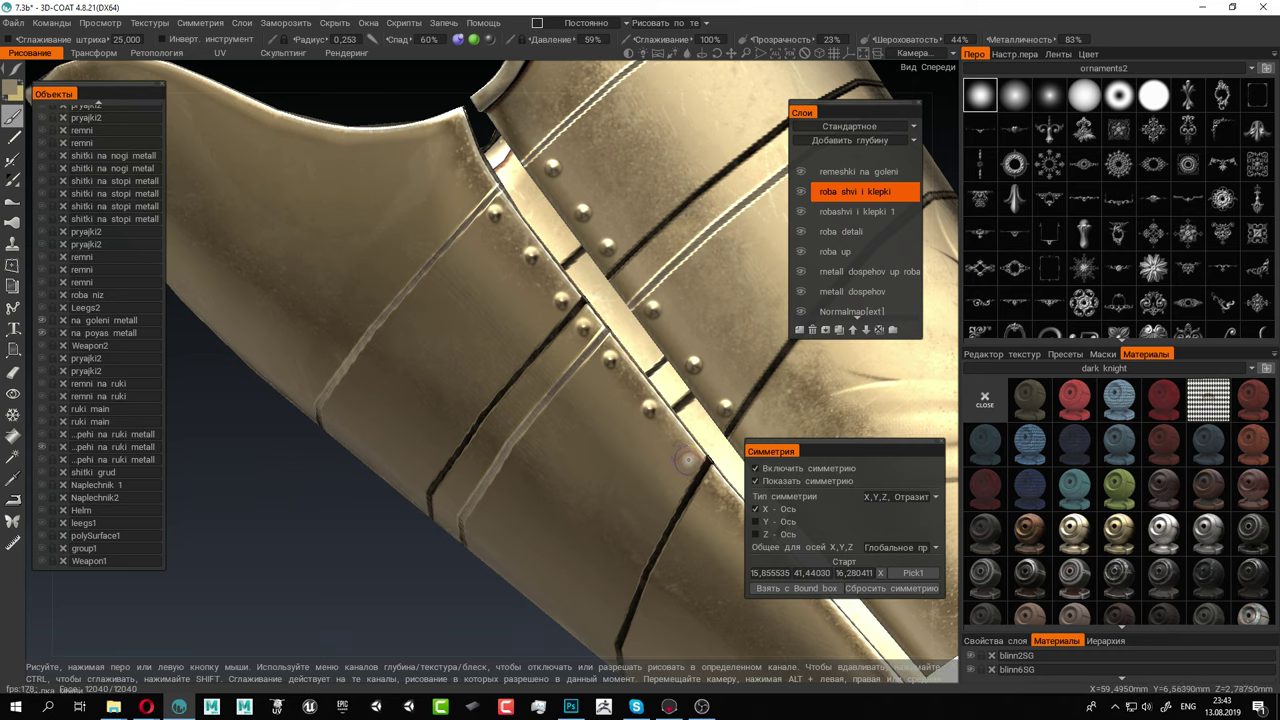
Extend the plain half's rivet row with four rivets along the seam from the last groove to the wrist corner
mouse_move(656, 417)
left_mouse_down("alt")
mouse_move(604, 350)
mouse_move(490, 322)
left_mouse_up("alt")
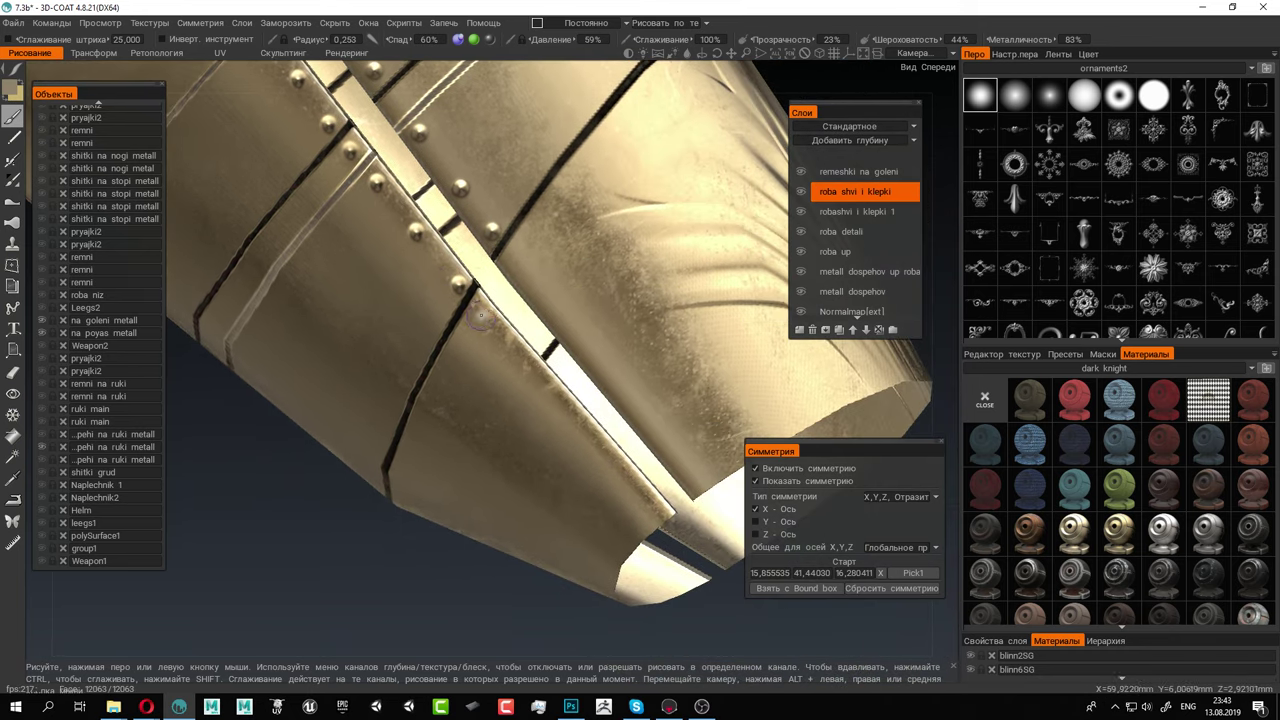
left_click(545, 388)
left_click(603, 450)
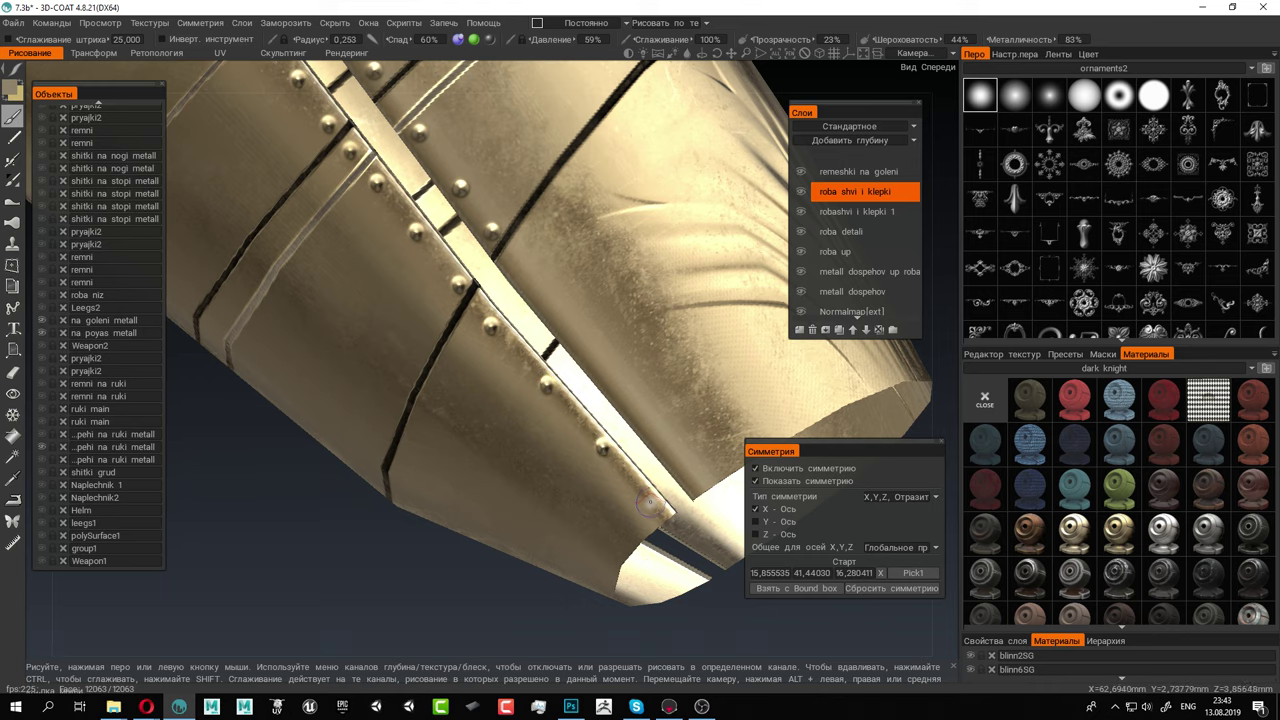
middle_click_drag(528, 405, 538, 404, "alt")
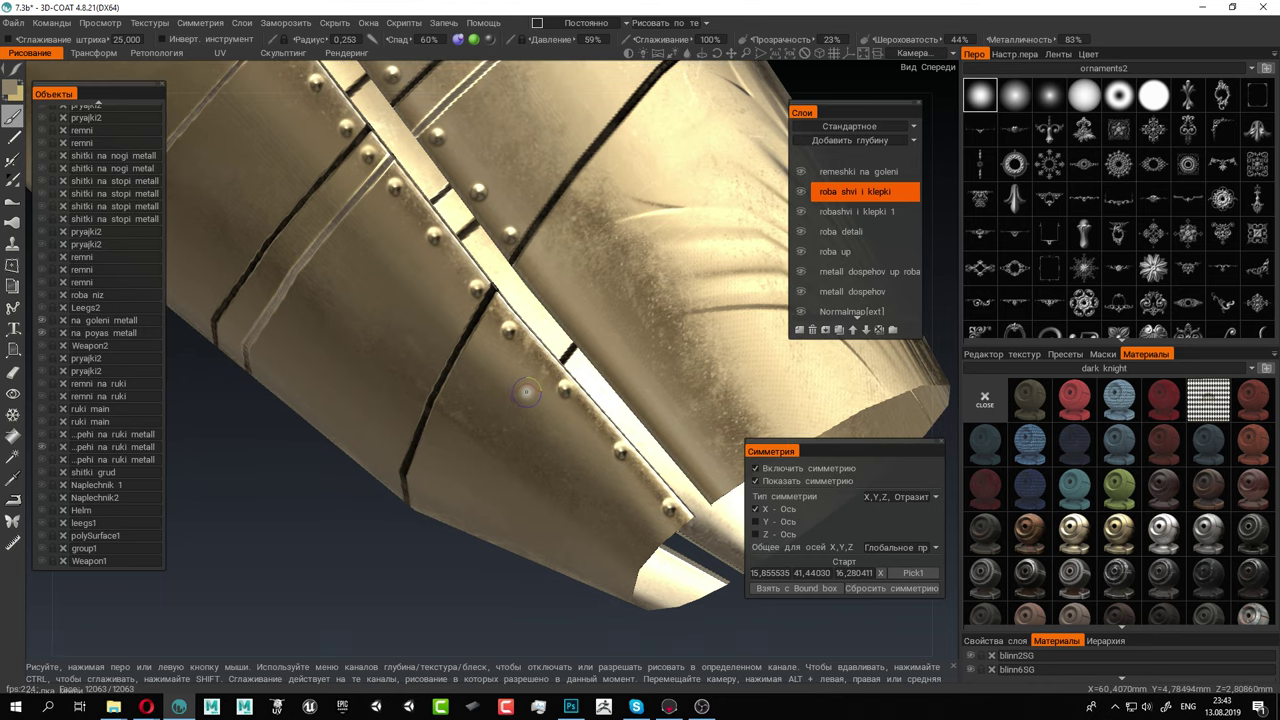
Stamp a row of rivets along the wrist edge of the plain forearm plate half, from the finished seam to the opposite corner
left_click_drag(528, 390, 608, 366, "alt")
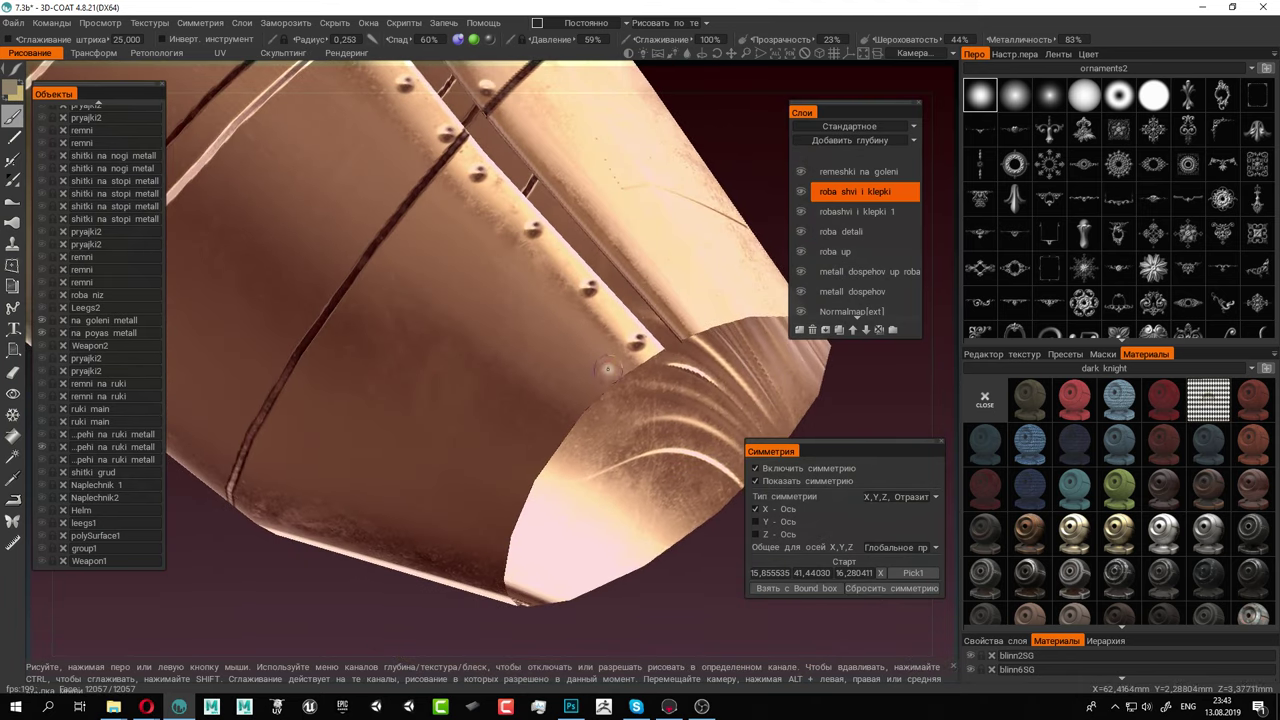
right_click_drag(586, 382, 647, 346)
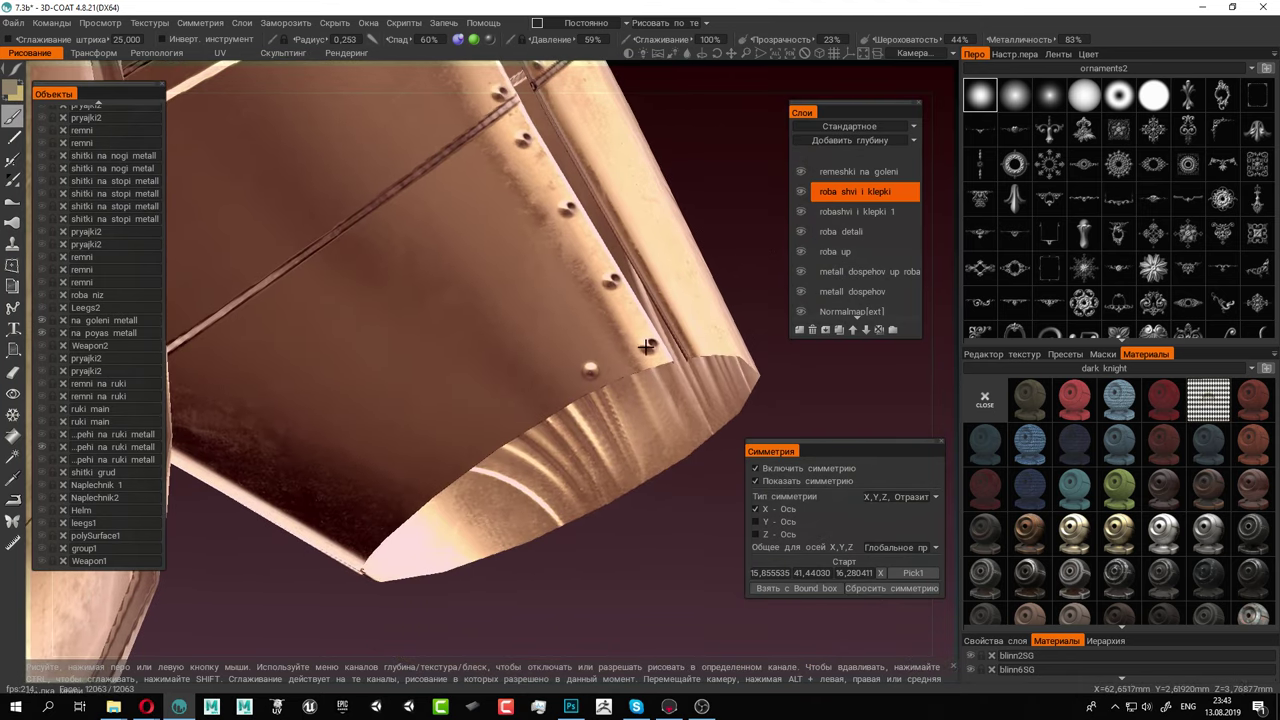
left_click_drag(524, 409, 508, 386, "alt")
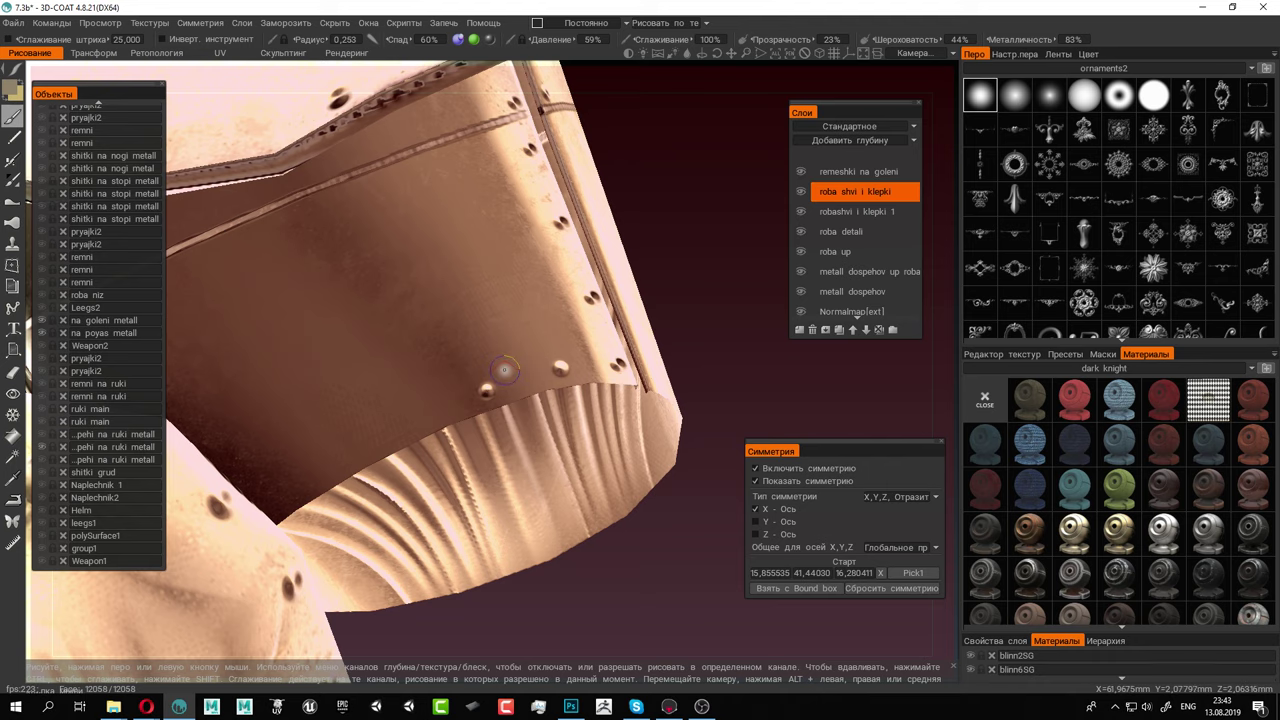
mouse_move(442, 371)
left_mouse_down("alt")
mouse_move(526, 366)
mouse_move(460, 380)
left_mouse_up("alt")
middle_click_drag(420, 374, 560, 414, "alt")
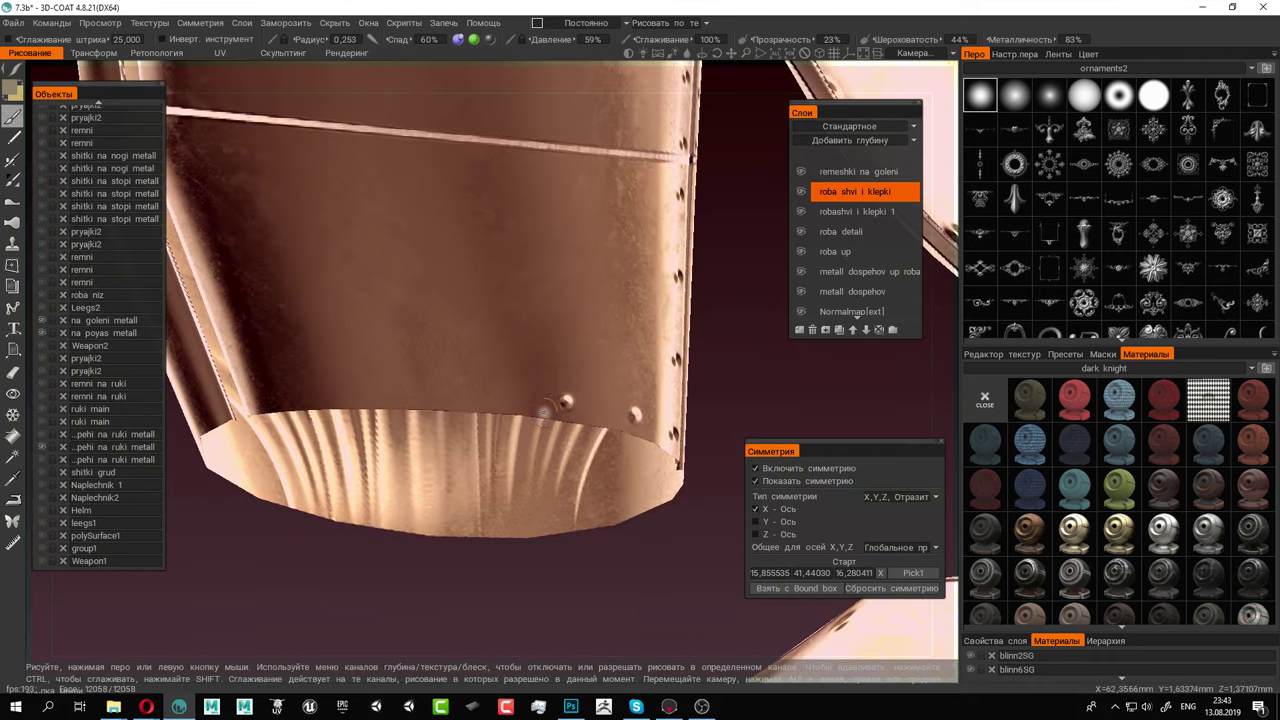
left_click(491, 393)
mouse_move(404, 390)
right_mouse_down()
mouse_move(395, 412)
mouse_move(428, 422)
mouse_move(378, 335)
mouse_move(362, 368)
right_mouse_up()
left_click(424, 405)
left_click(350, 381)
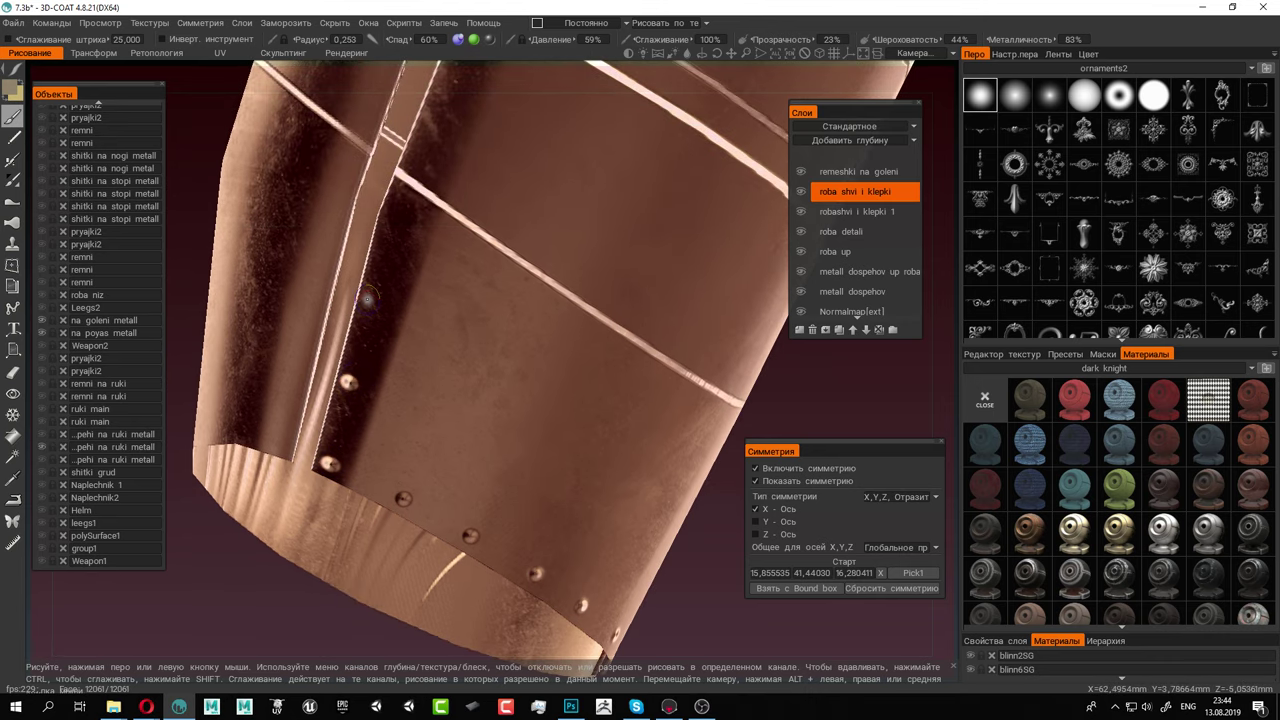
Stamp rivets up the plain half's second seam, from the wrist band past the first groove into the next band
left_click(391, 217)
middle_click_drag(424, 194, 312, 422, "alt")
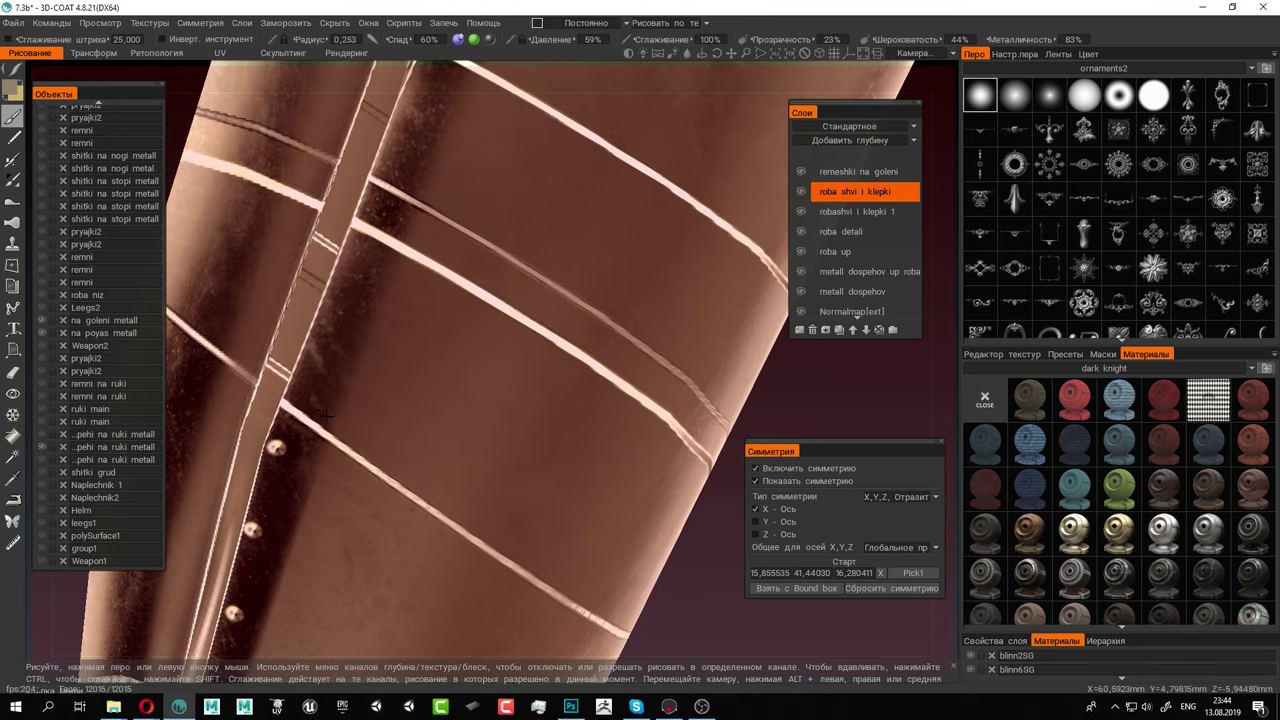
left_click_drag(312, 422, 295, 402, "alt")
left_click(232, 408)
left_click(248, 338)
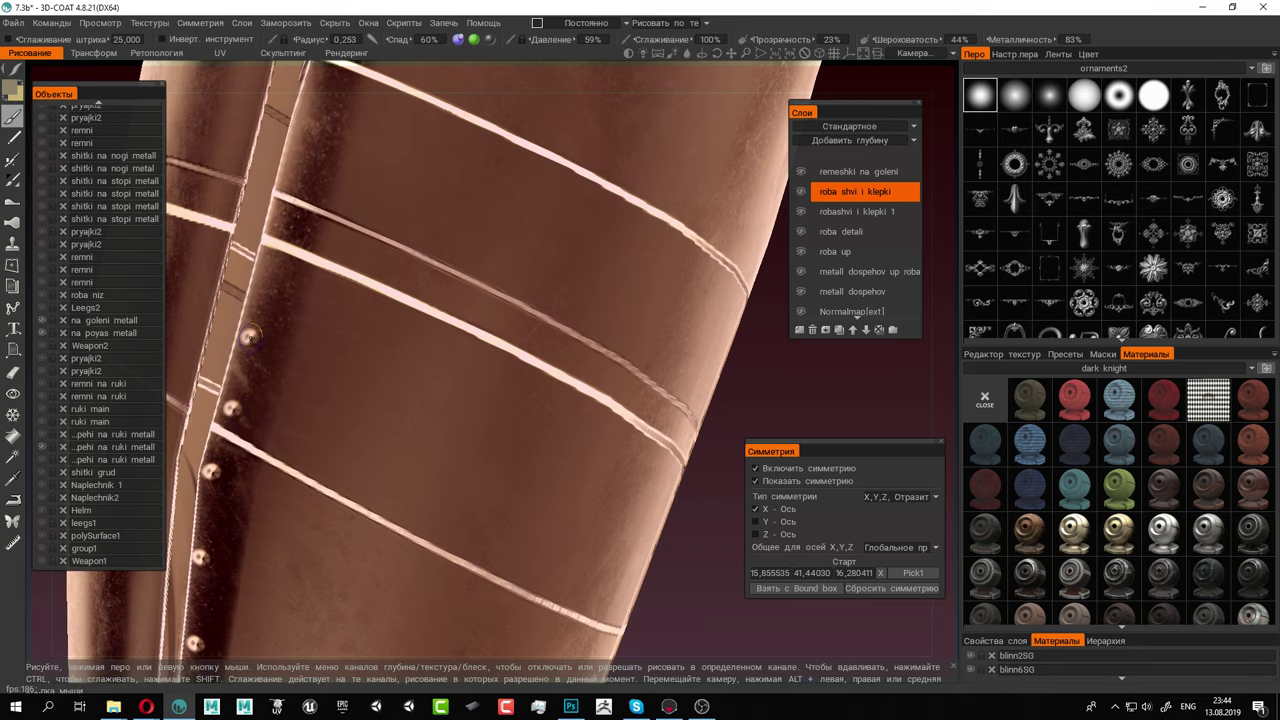
Extend the second seam's rivet row across the remaining bands up to the plain half's elbow corner
middle_click_drag(350, 228, 342, 452)
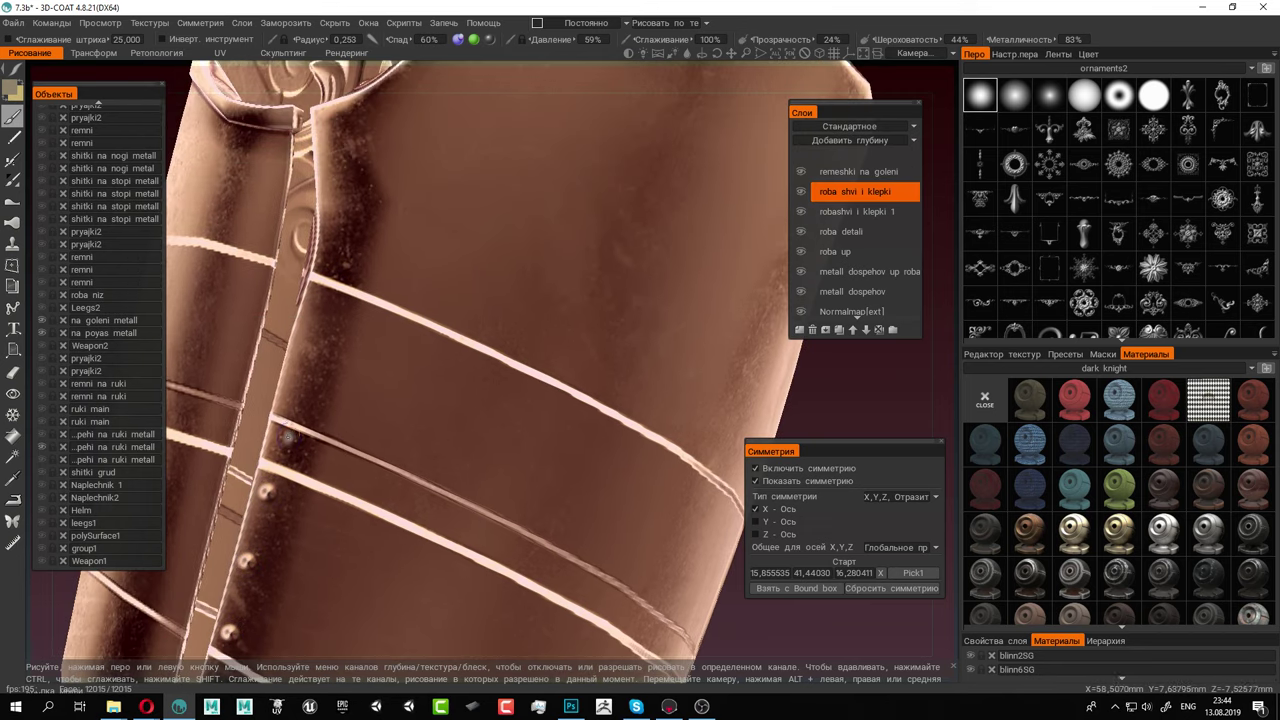
left_click(281, 445)
left_click(292, 400)
left_click(305, 347)
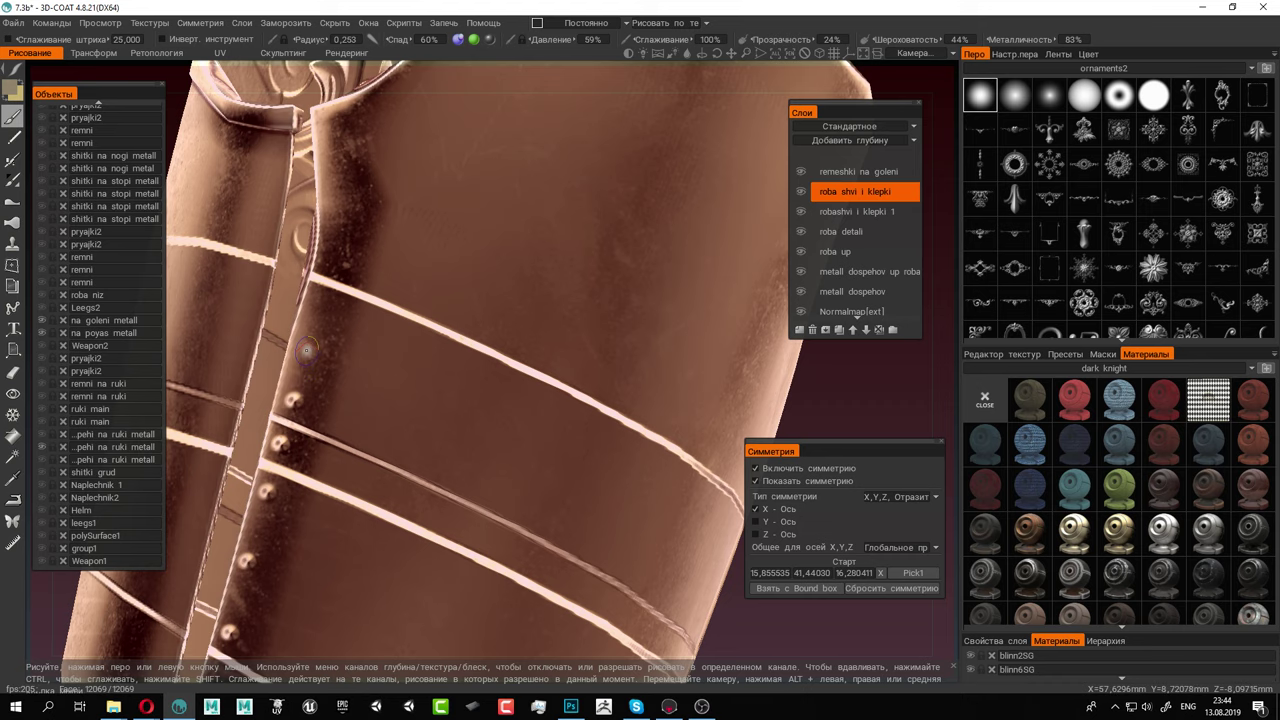
left_click(318, 295)
middle_click_drag(334, 272, 334, 416)
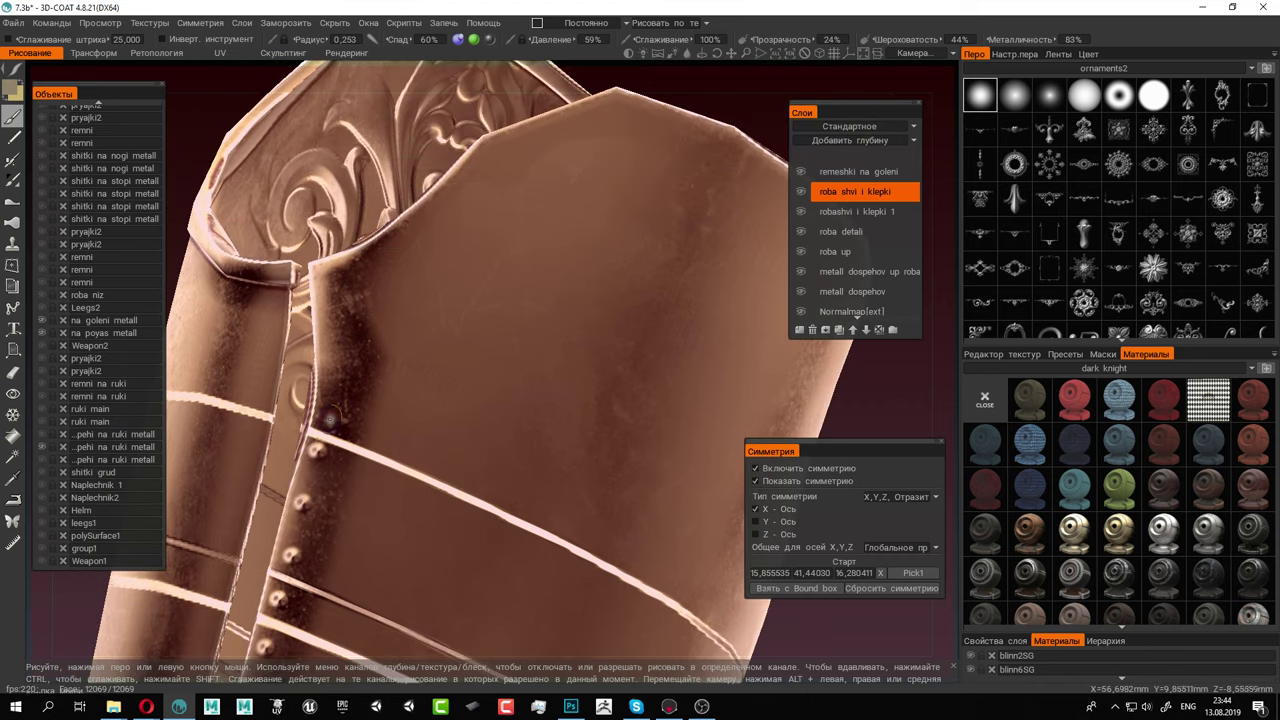
left_click(334, 338)
left_click(326, 280)
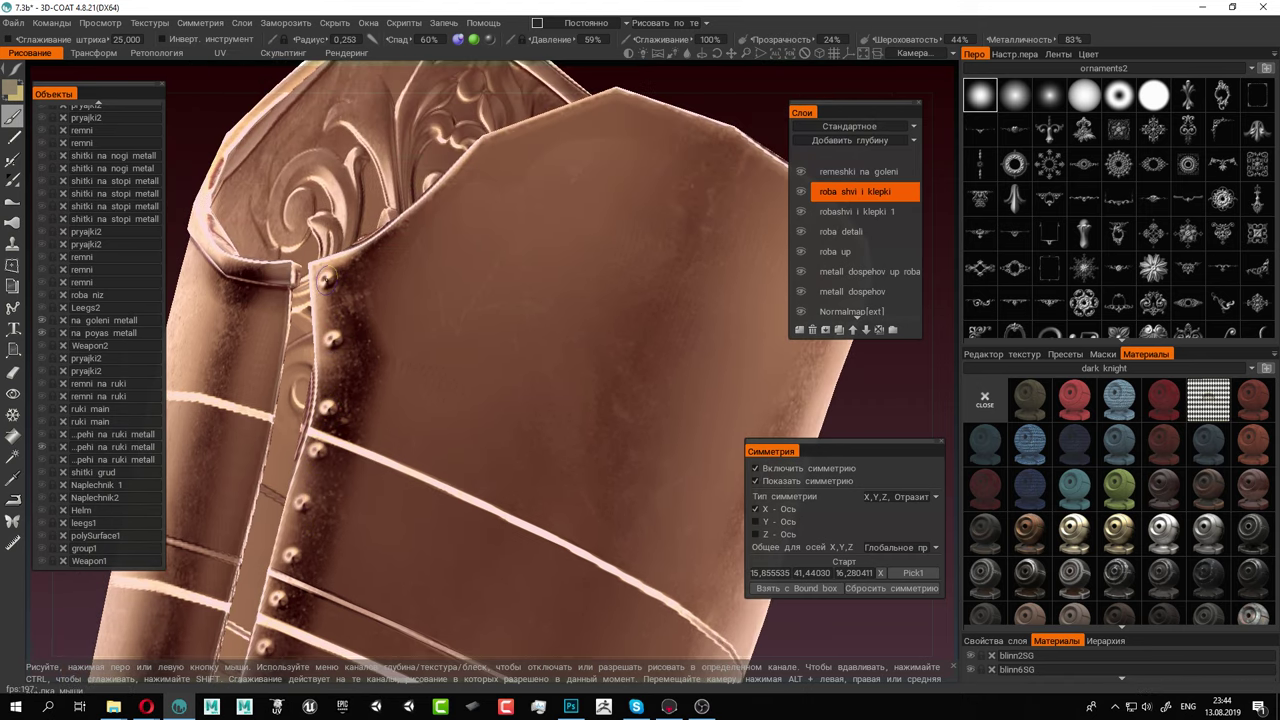
Stamp rivets along the plain half's curved elbow edge, from the second seam's corner up and over its peak
middle_click_drag(427, 288, 358, 375, "alt")
left_click_drag(358, 375, 235, 355, "alt")
middle_click_drag(235, 355, 255, 433, "alt")
mouse_move(383, 449)
left_mouse_down("alt")
mouse_move(400, 450)
mouse_move(341, 428)
left_mouse_up("alt")
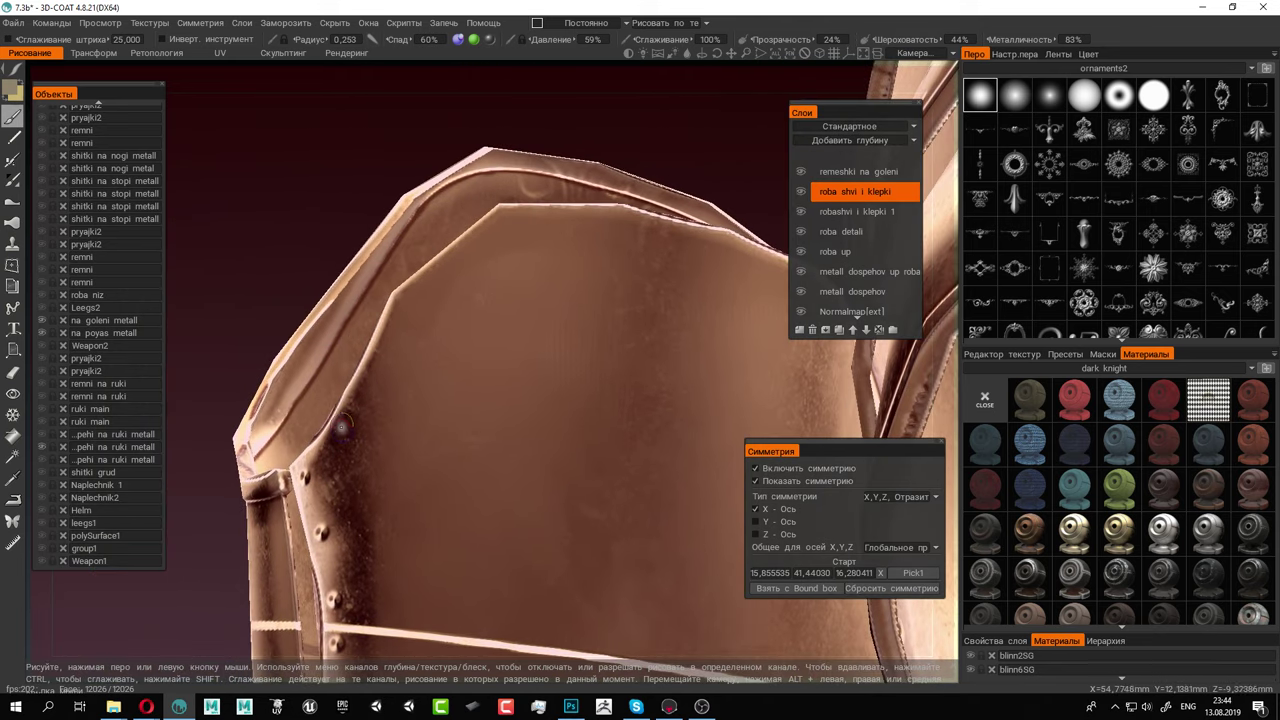
left_click(376, 372)
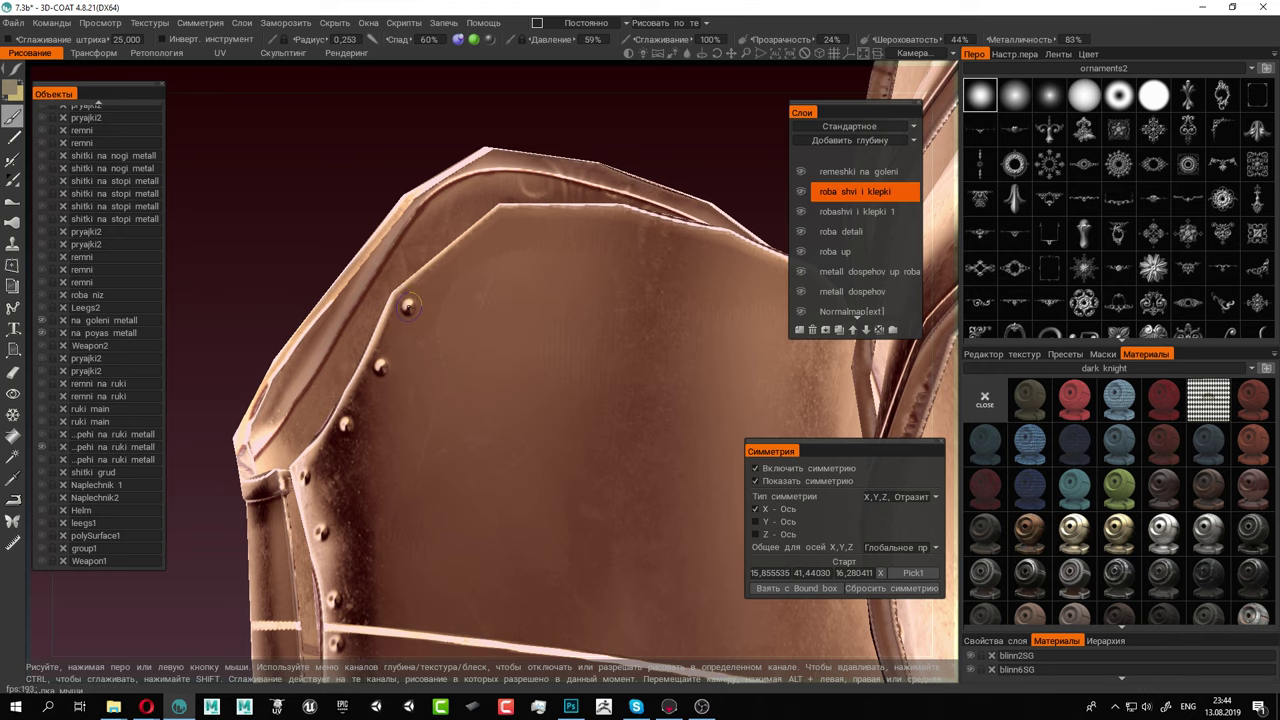
left_click_drag(408, 307, 302, 408, "alt")
left_click(319, 383)
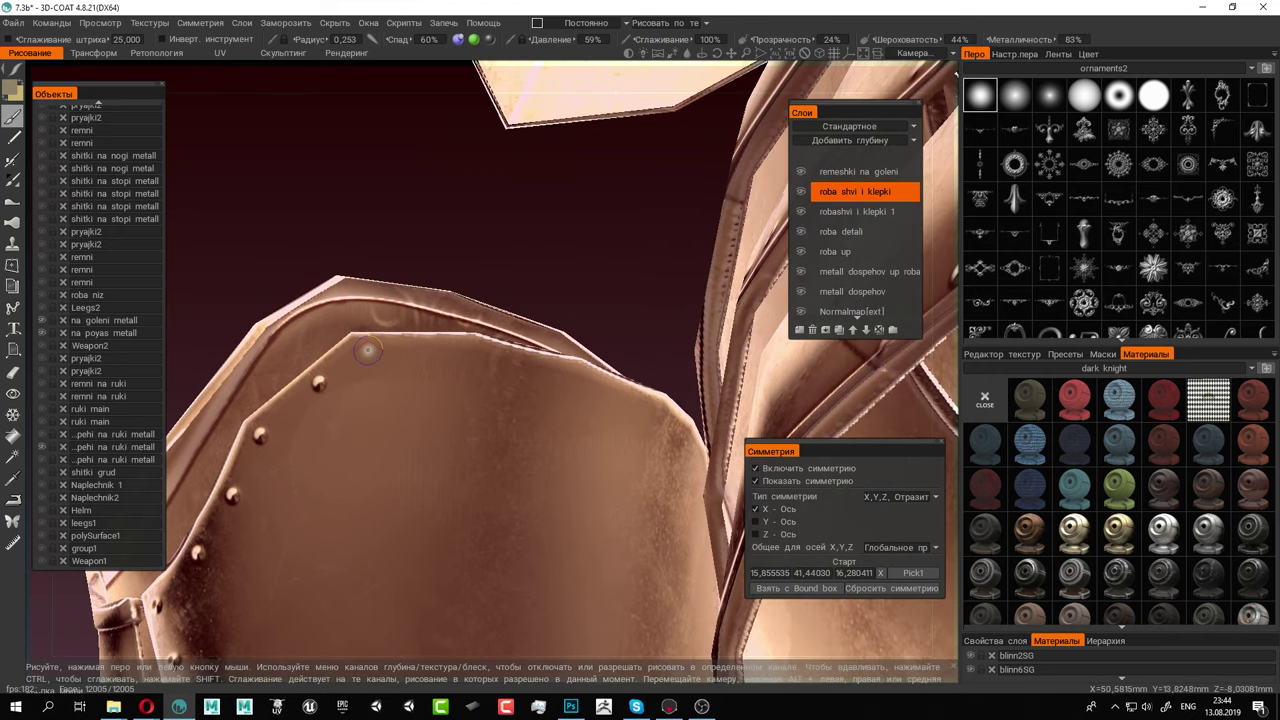
left_click_drag(595, 432, 508, 429, "alt")
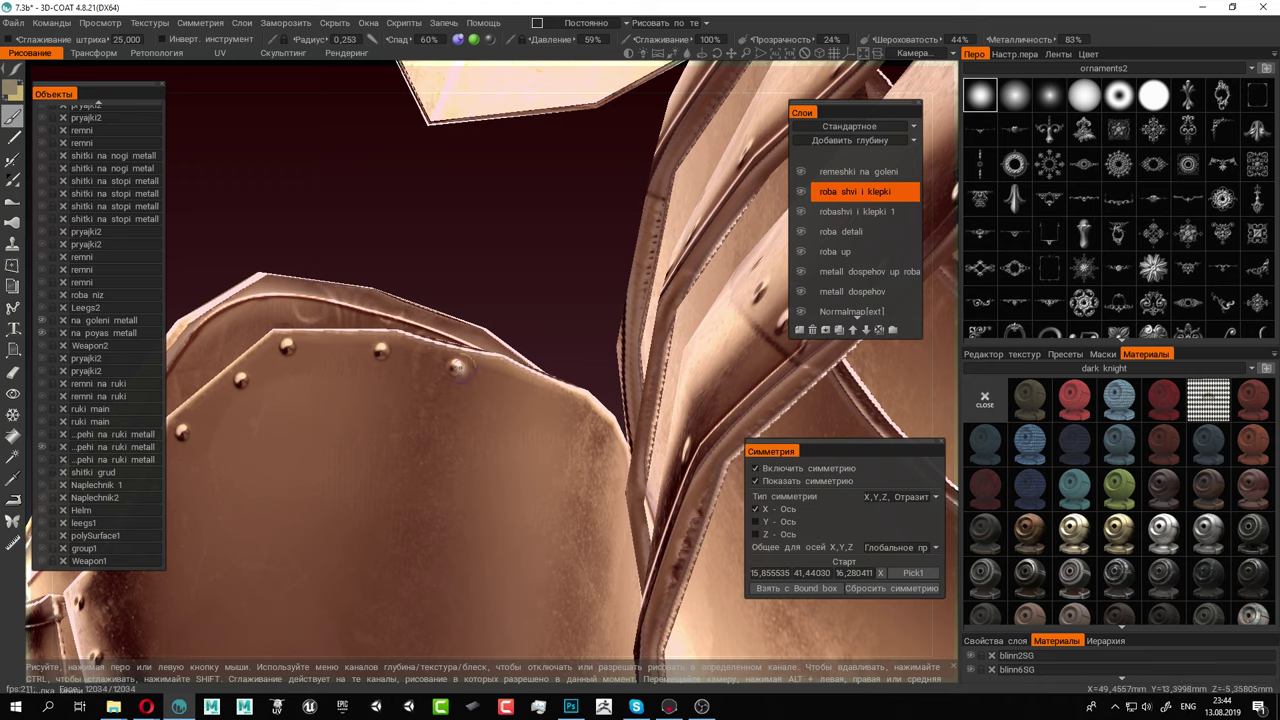
Complete the plain half's elbow-edge rivet row down the concave curve to the corner at the first seam
mouse_move(692, 462)
left_mouse_down("alt")
mouse_move(523, 489)
mouse_move(329, 423)
mouse_move(308, 345)
left_mouse_up("alt")
left_click(315, 308)
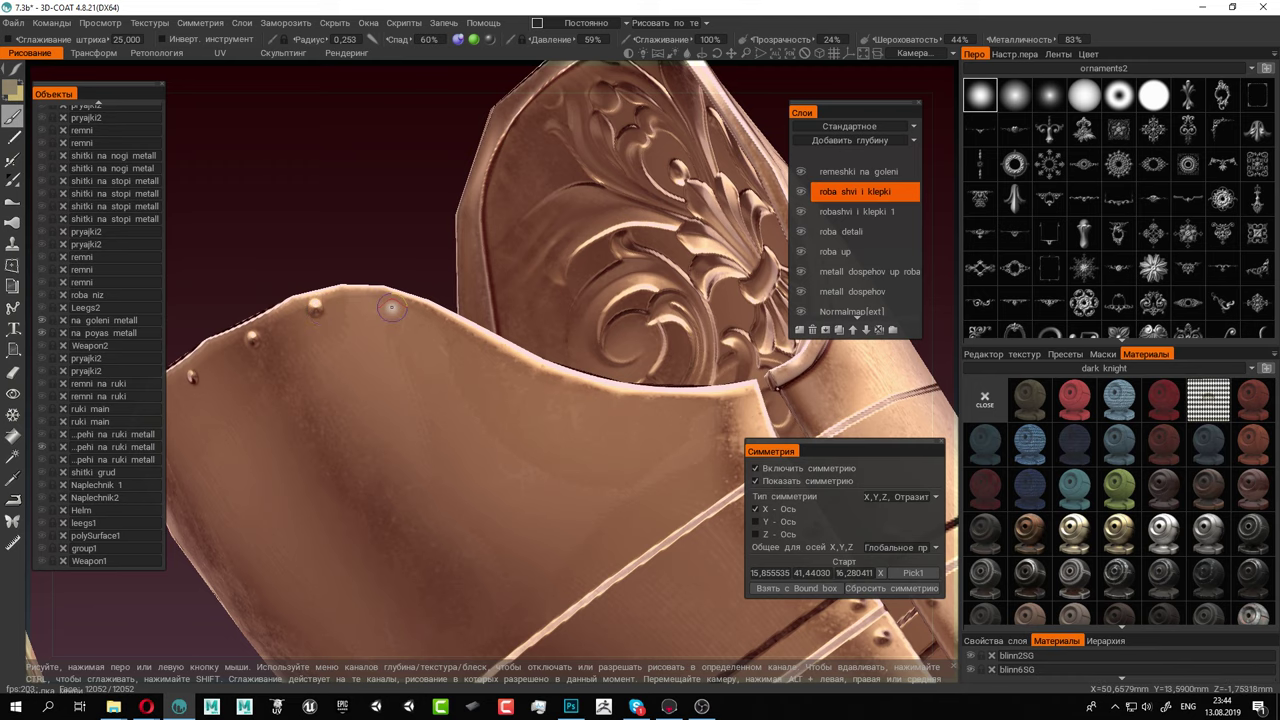
left_click(472, 345)
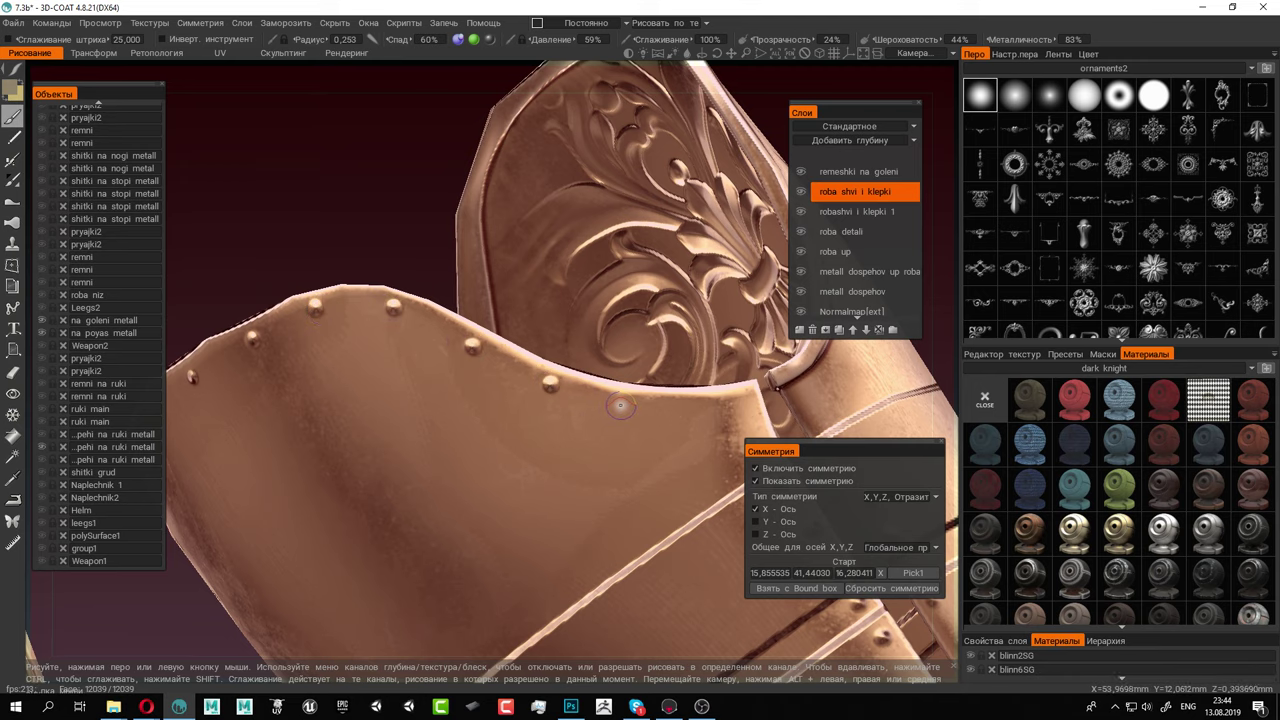
left_click_drag(632, 406, 476, 375, "alt")
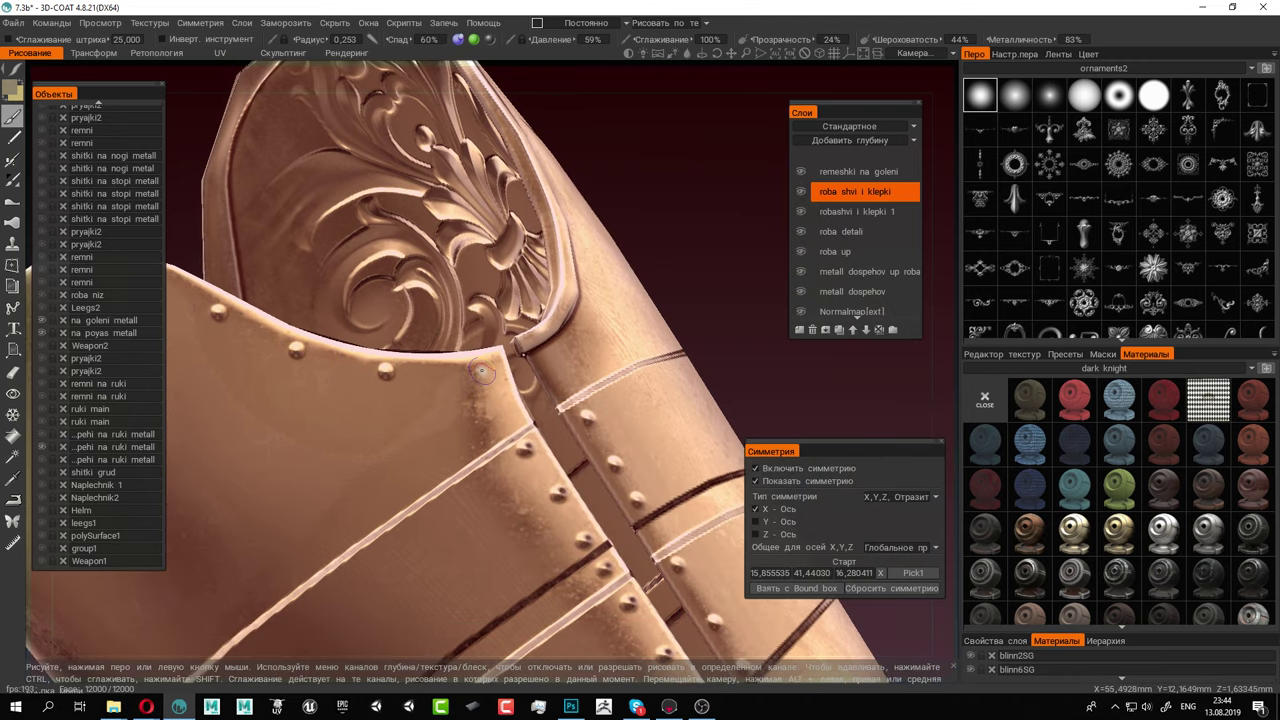
Stamp rivets up the ornamented half's elbow edge, from the first seam along the rim beside the scroll ornament
mouse_move(505, 418)
left_mouse_down("alt")
mouse_move(463, 408)
mouse_move(486, 366)
mouse_move(434, 409)
mouse_move(437, 464)
left_mouse_up("alt")
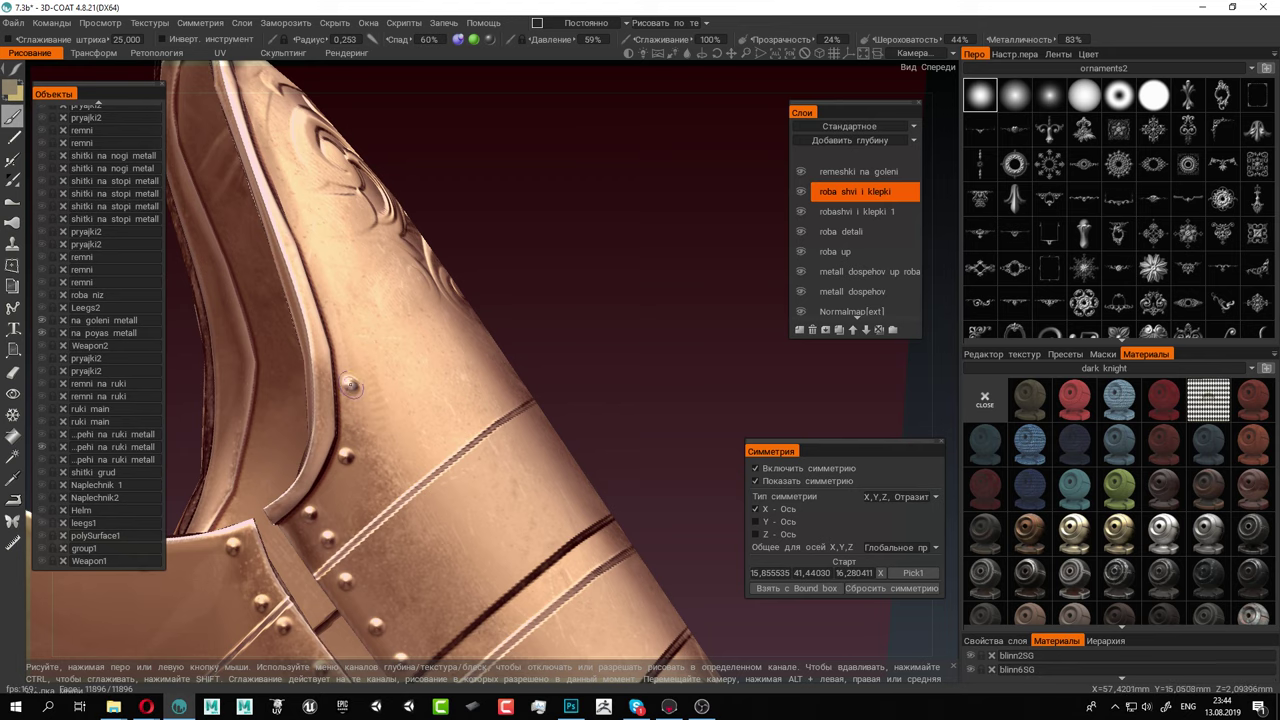
left_click_drag(400, 350, 399, 427, "alt")
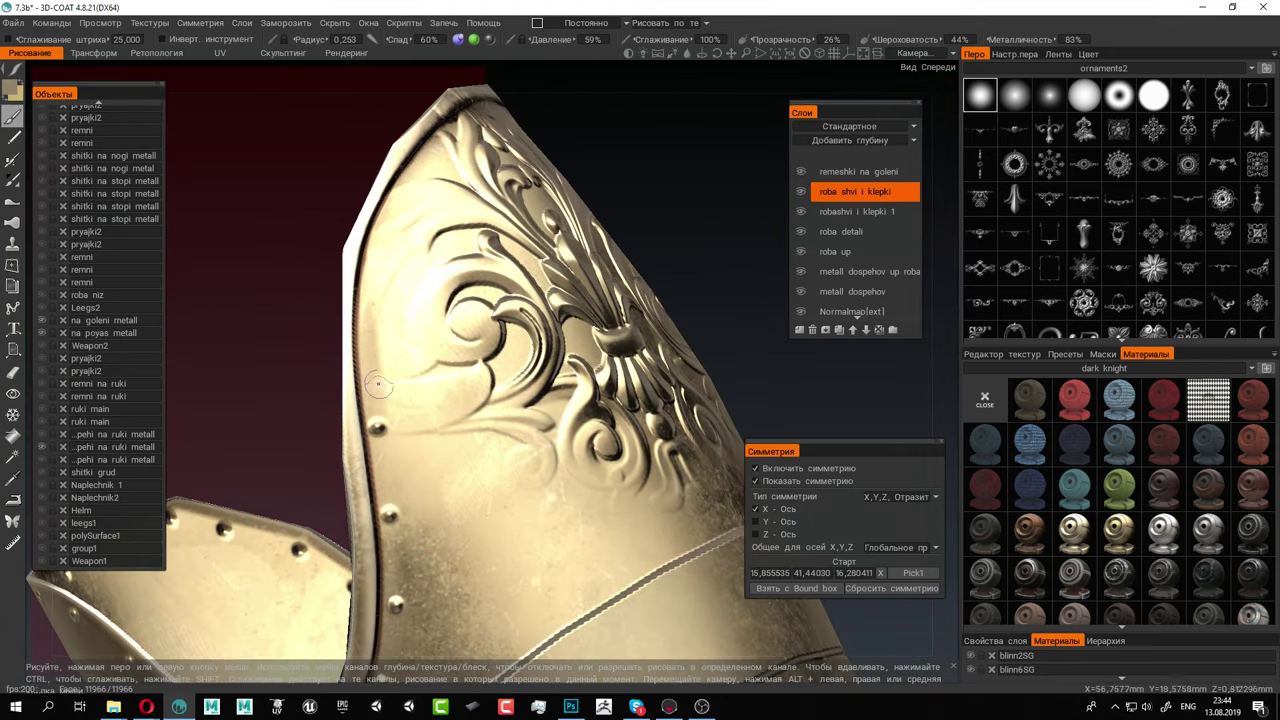
left_click(369, 345)
left_click_drag(370, 266, 398, 426, "alt")
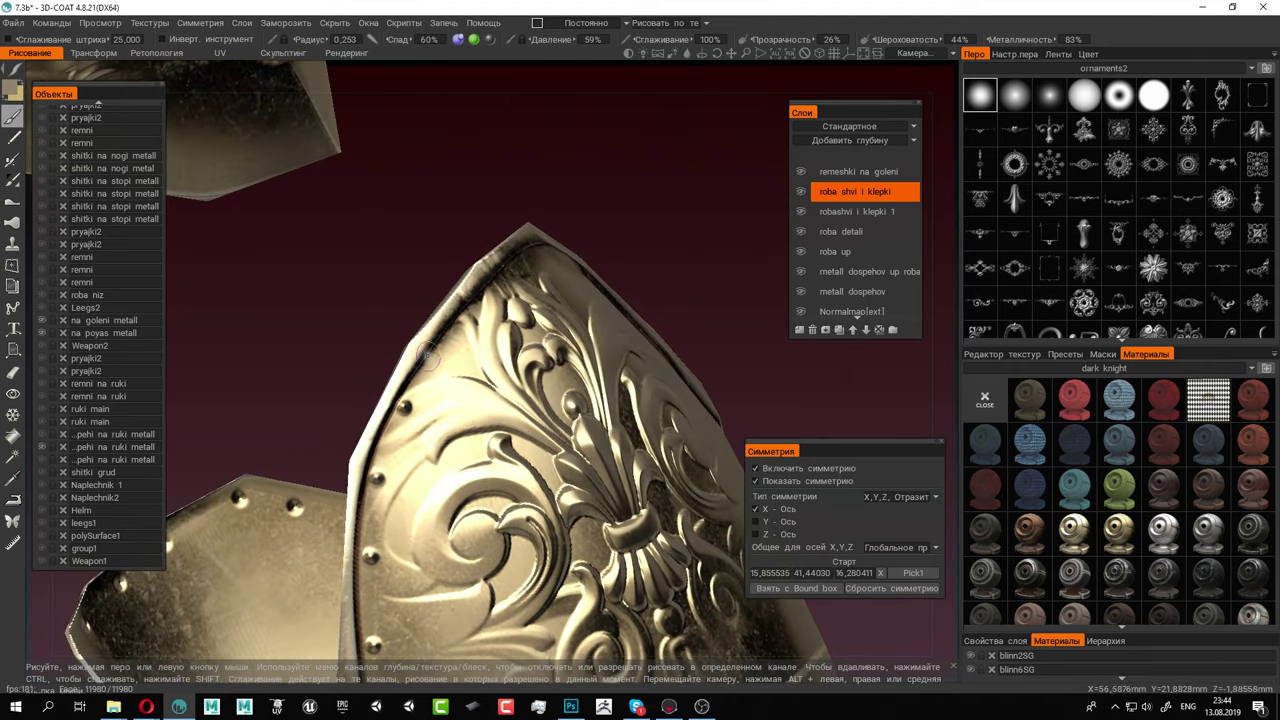
Continue the ornamented half's elbow-edge rivets around the tip, above the top of the floral ornament
left_click_drag(594, 478, 453, 473, "alt")
middle_click_drag(453, 473, 770, 450, "alt")
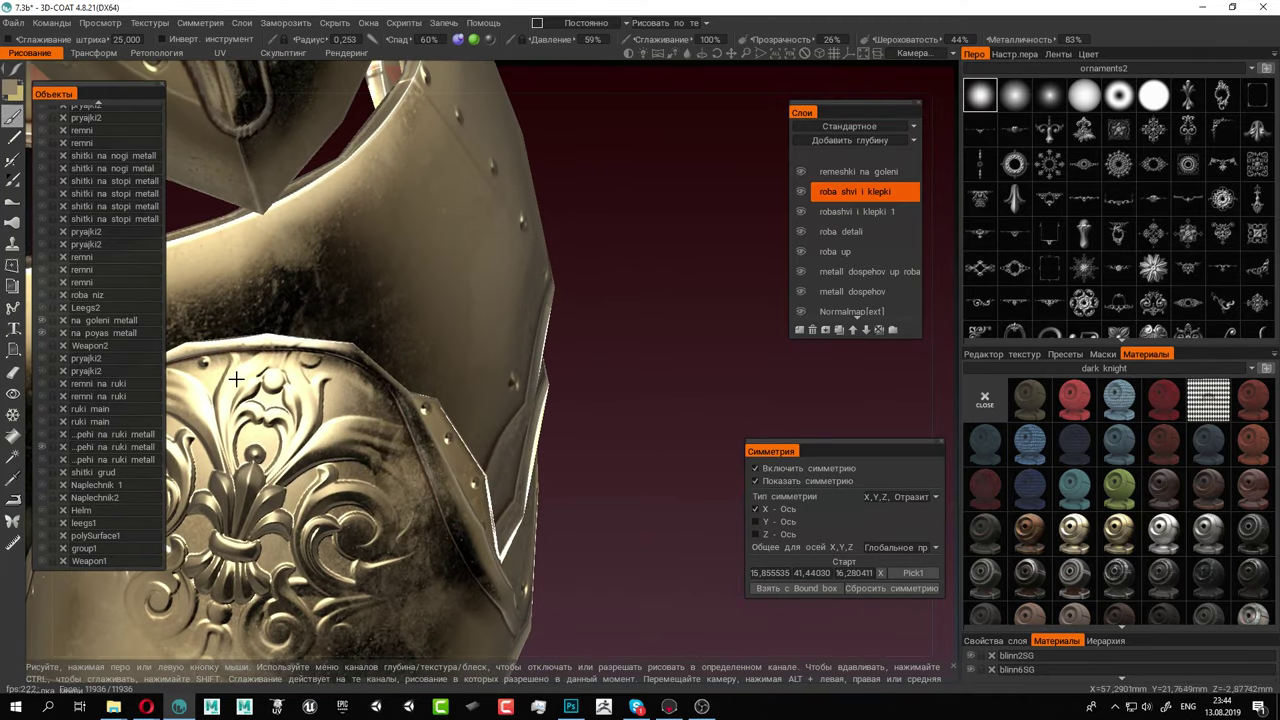
scroll(385, 394, "up", 5)
left_click(308, 407)
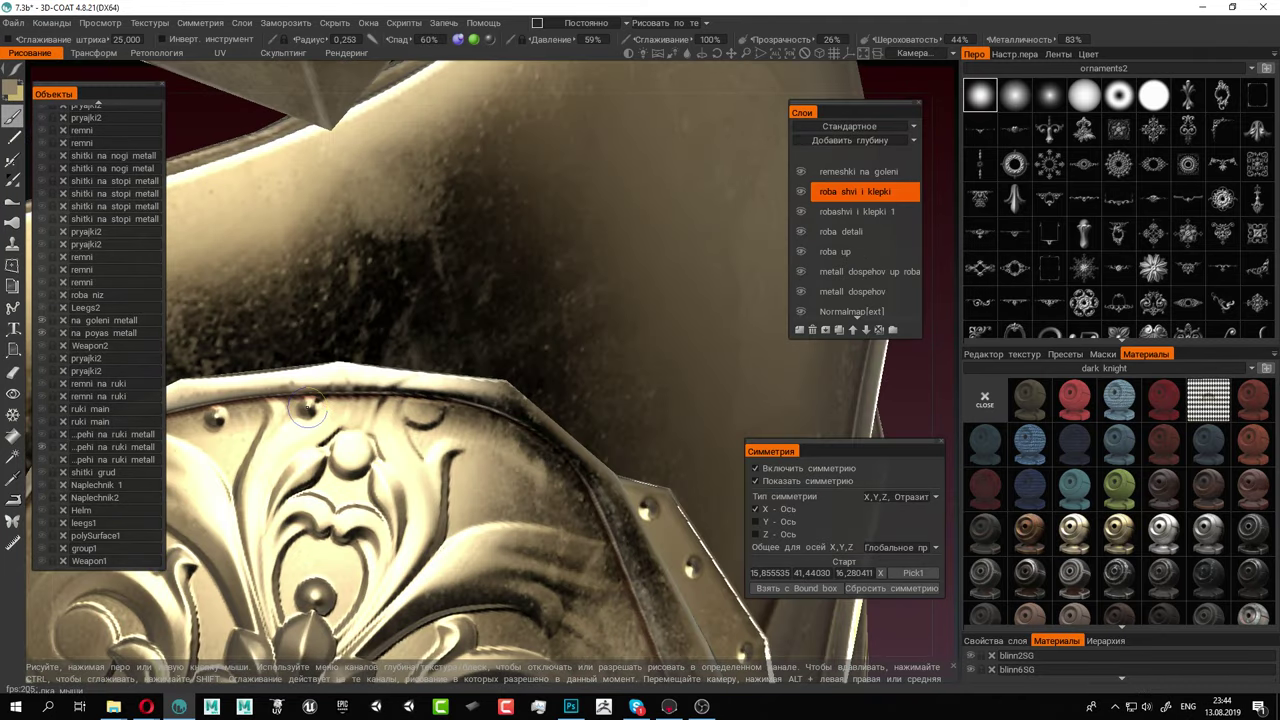
left_click(423, 415)
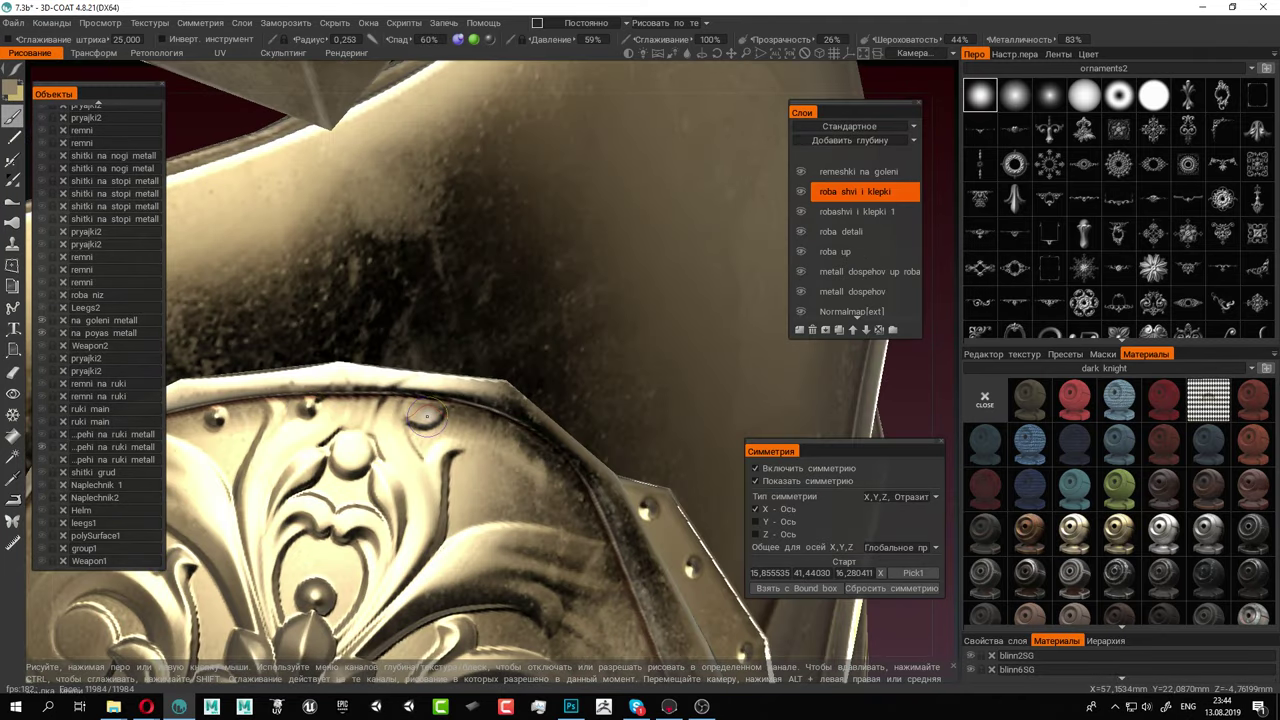
left_click(533, 457)
Stamp rivets down the other side of the ornamented half's elbow edge, from below the tip towards the second seam's corner
middle_click_drag(577, 490, 511, 408, "alt")
left_click_drag(512, 410, 508, 343, "alt")
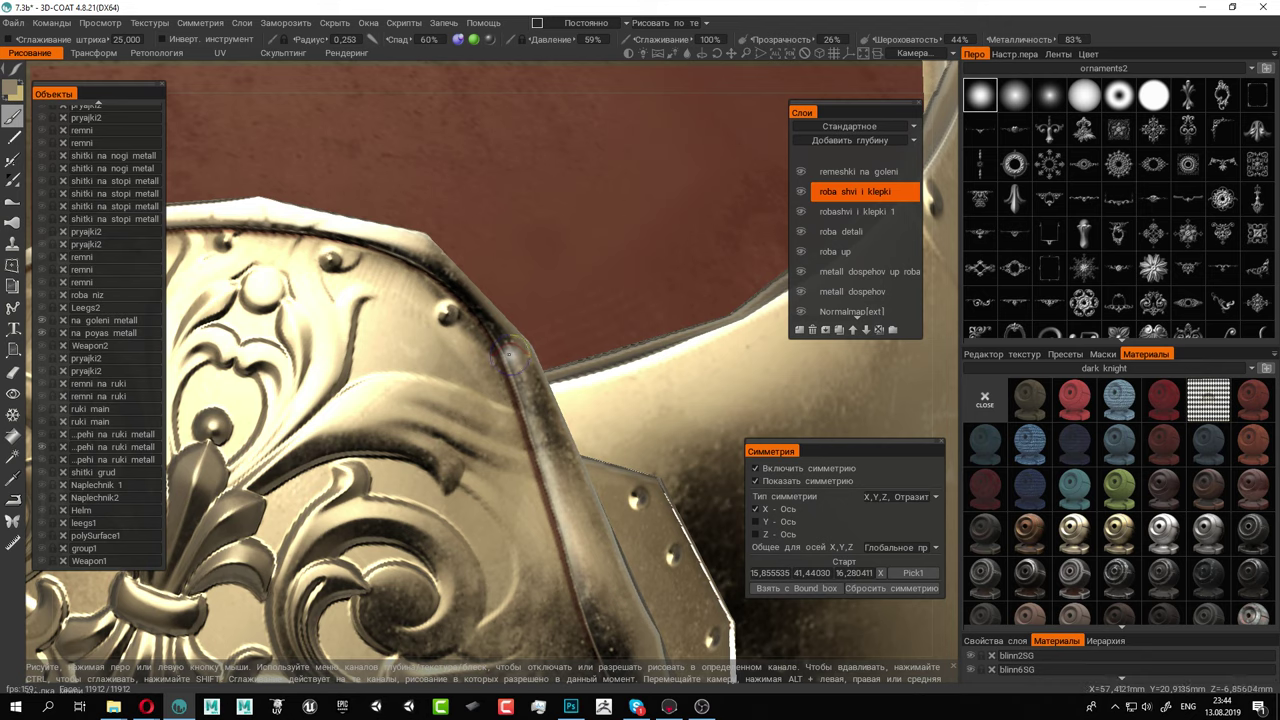
left_click(497, 405)
middle_click_drag(501, 416, 483, 390, "alt")
left_click_drag(483, 390, 480, 402, "alt")
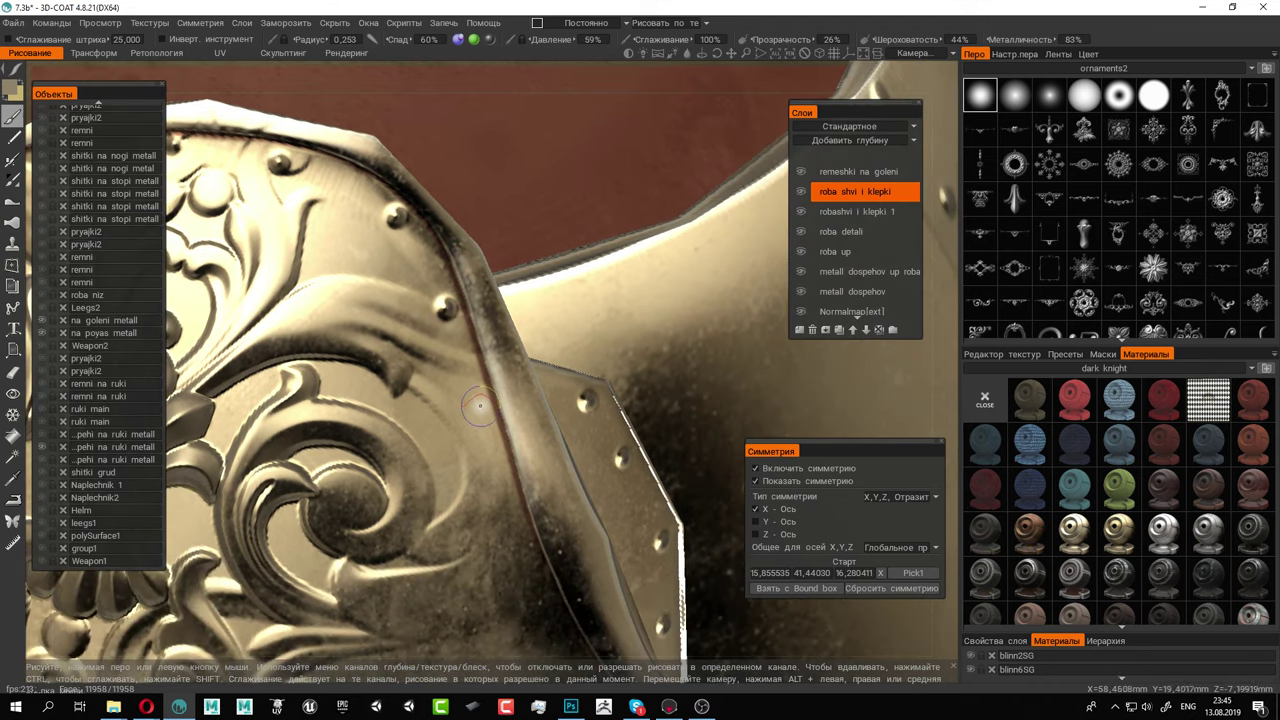
mouse_move(505, 505)
left_mouse_down("alt")
mouse_move(442, 338)
mouse_move(430, 458)
mouse_move(388, 302)
mouse_move(400, 334)
mouse_move(447, 345)
left_mouse_up("alt")
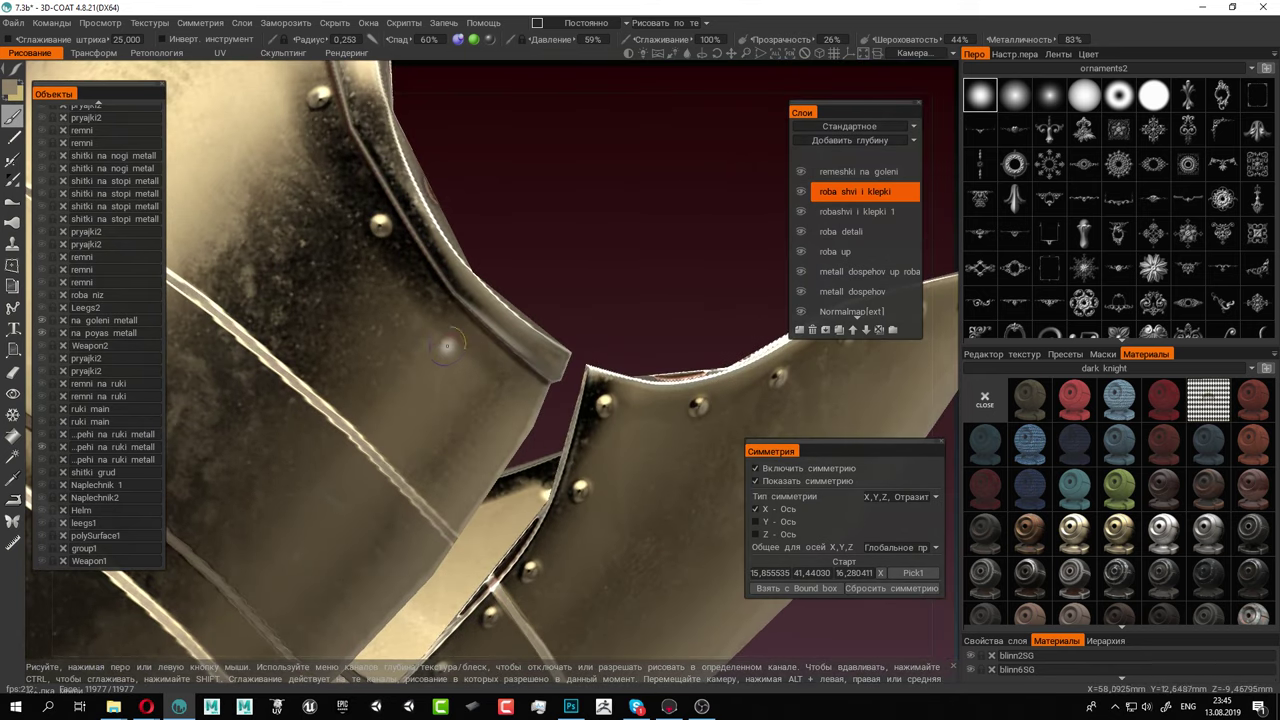
left_click(452, 318)
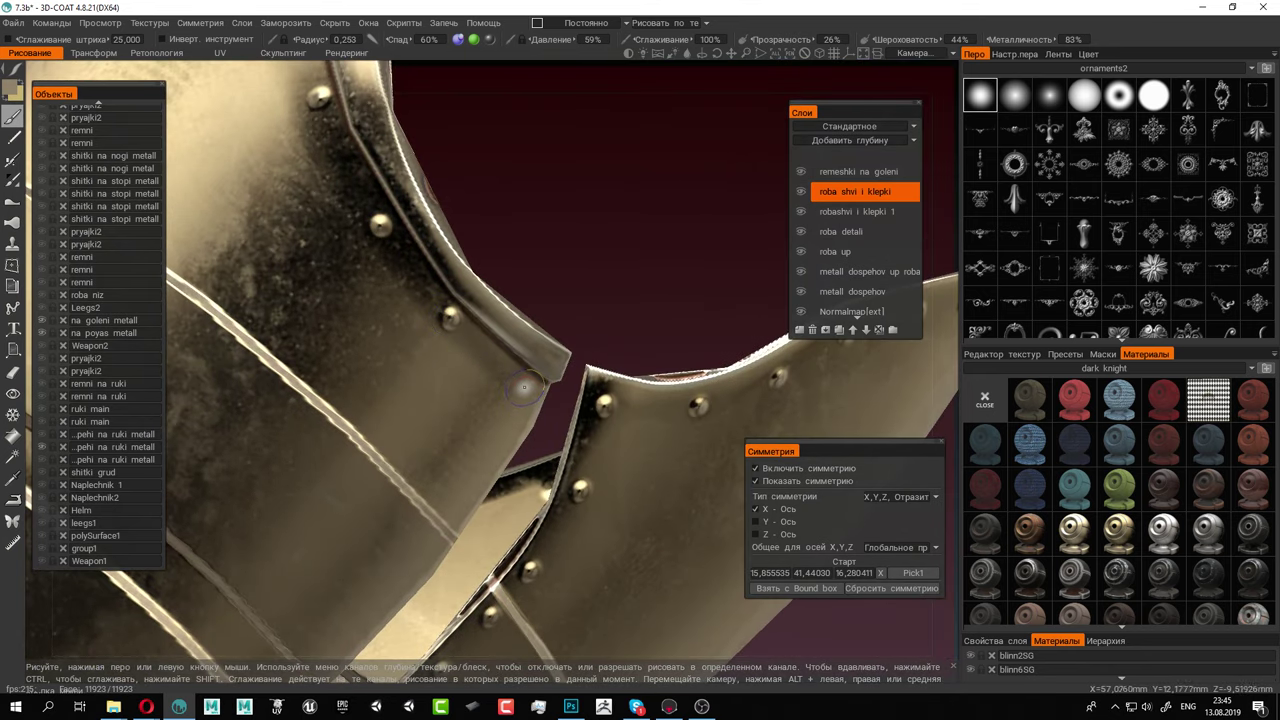
Stamp rivets along the ornamented half's second seam, from the elbow corner across the first groove to the next one
left_click_drag(524, 388, 555, 290, "alt")
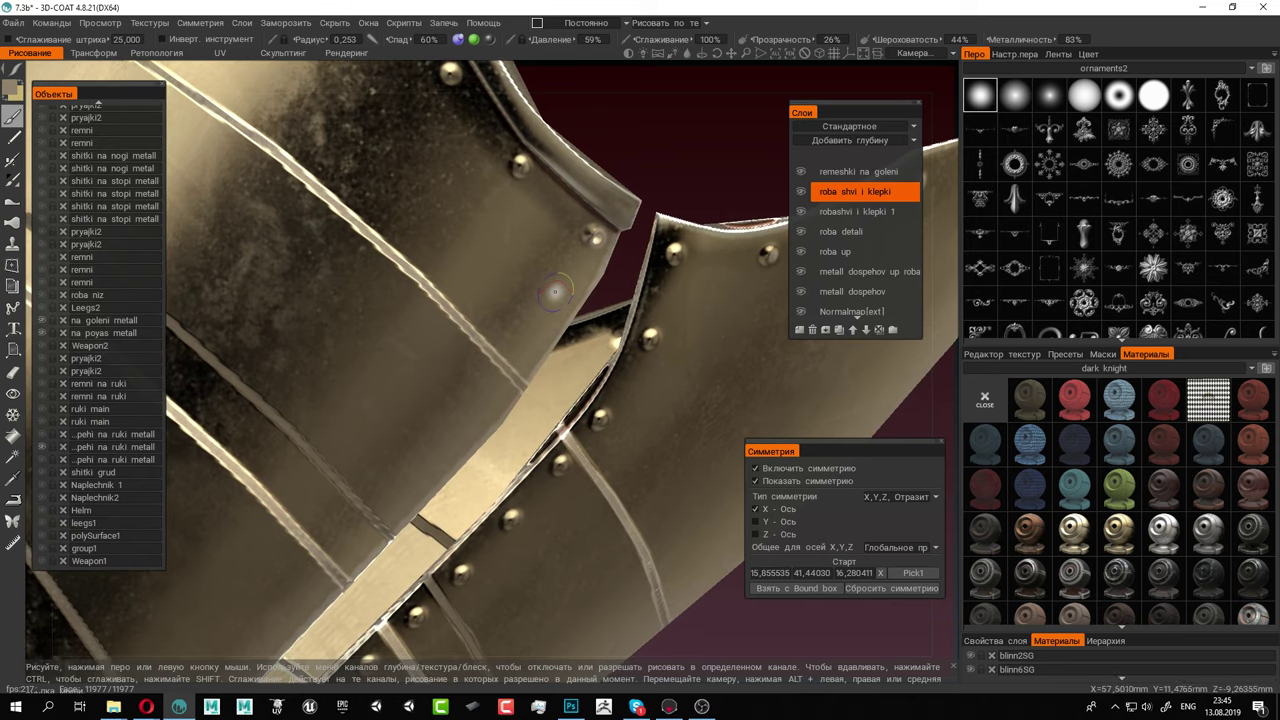
left_click(525, 349)
left_click(493, 395)
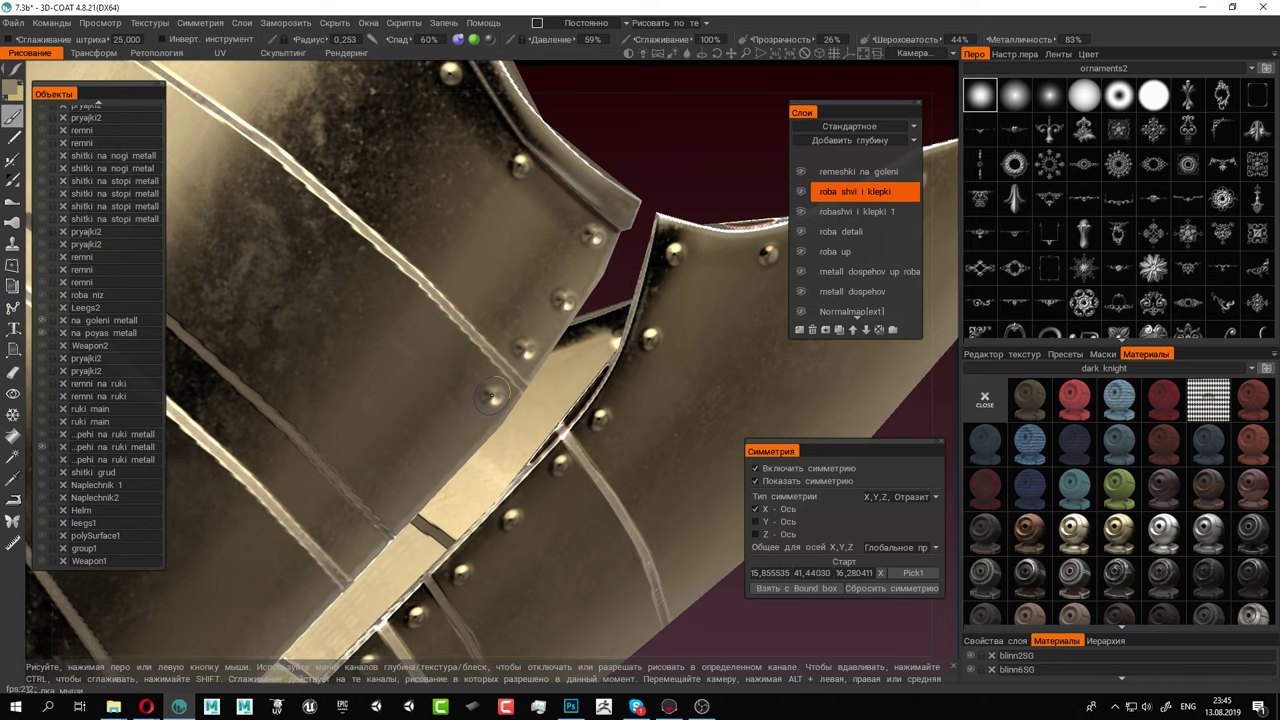
left_click(448, 450)
left_click(394, 505)
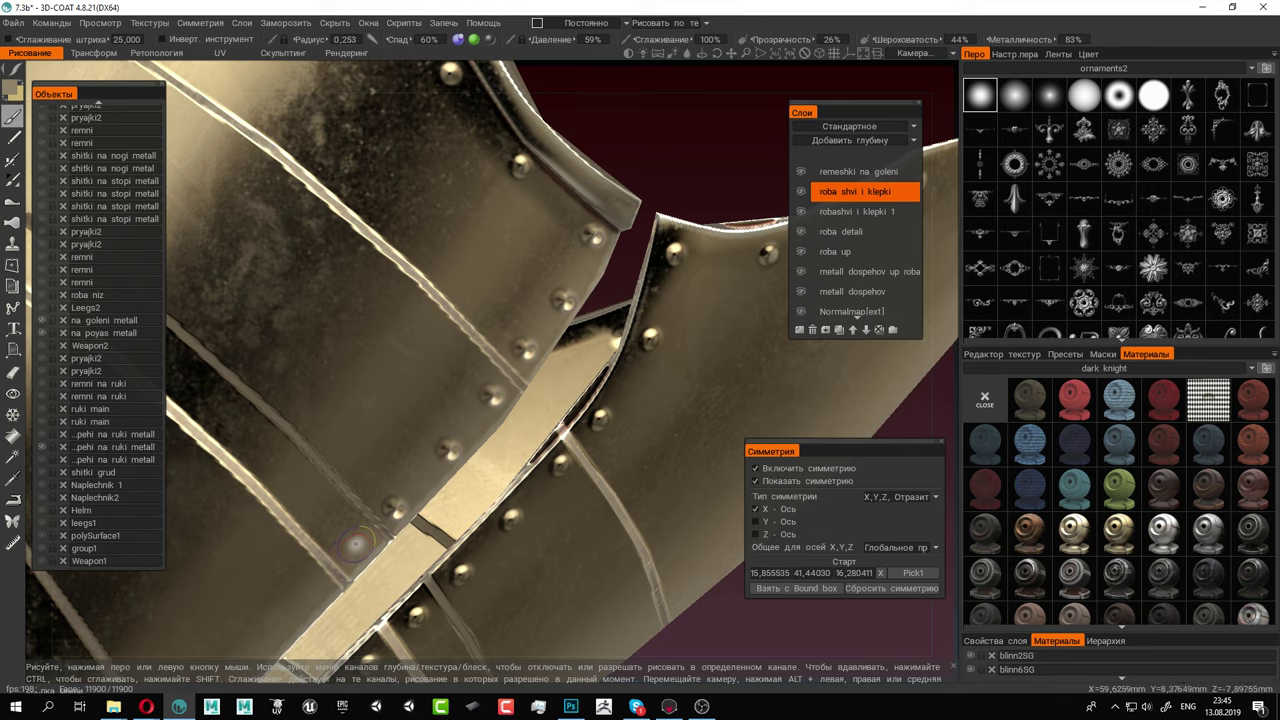
Continue the ornamented half's second-seam rivets from the narrow strip between grooves down to the wrist corner
left_click_drag(357, 545, 529, 280, "alt")
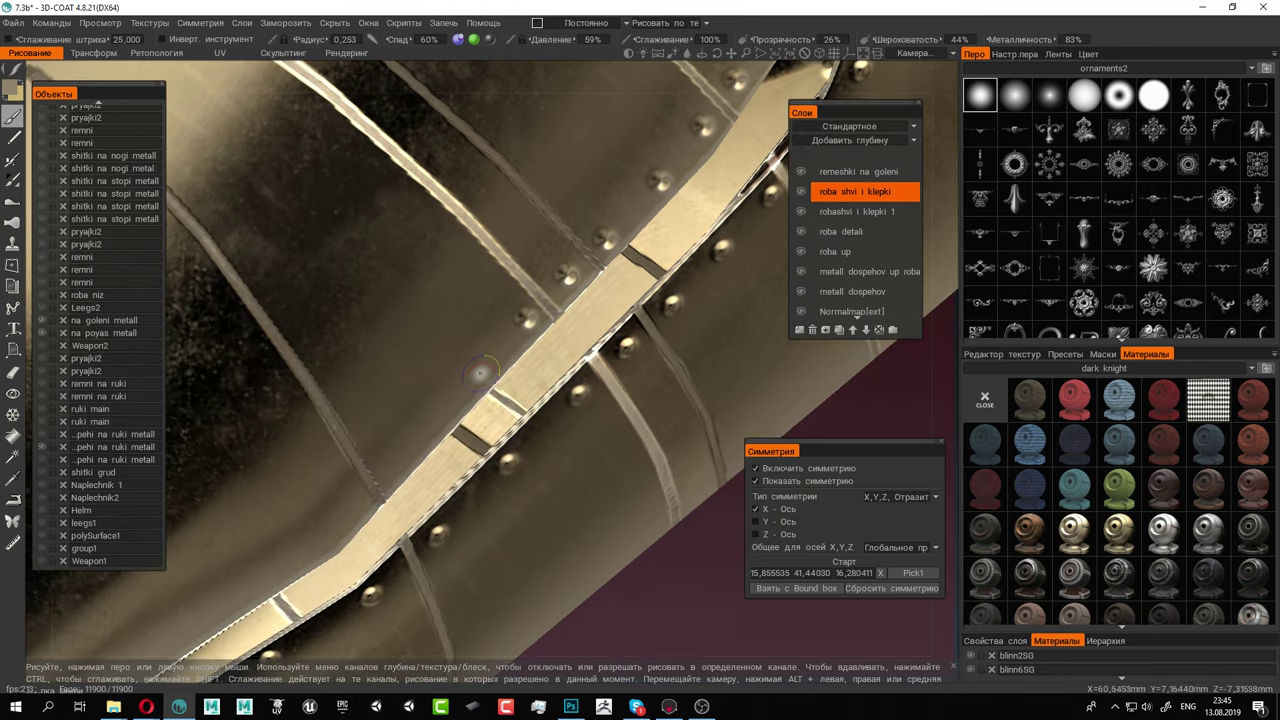
left_click_drag(374, 478, 609, 232, "alt")
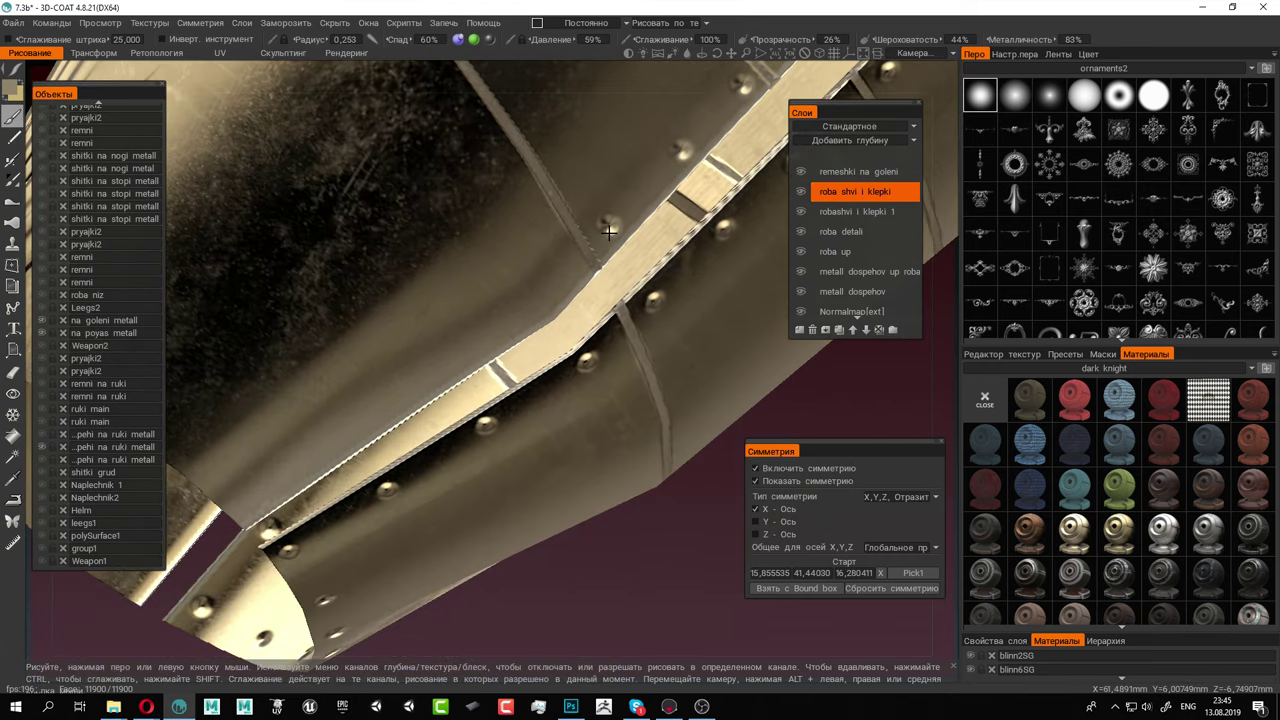
left_click(457, 362)
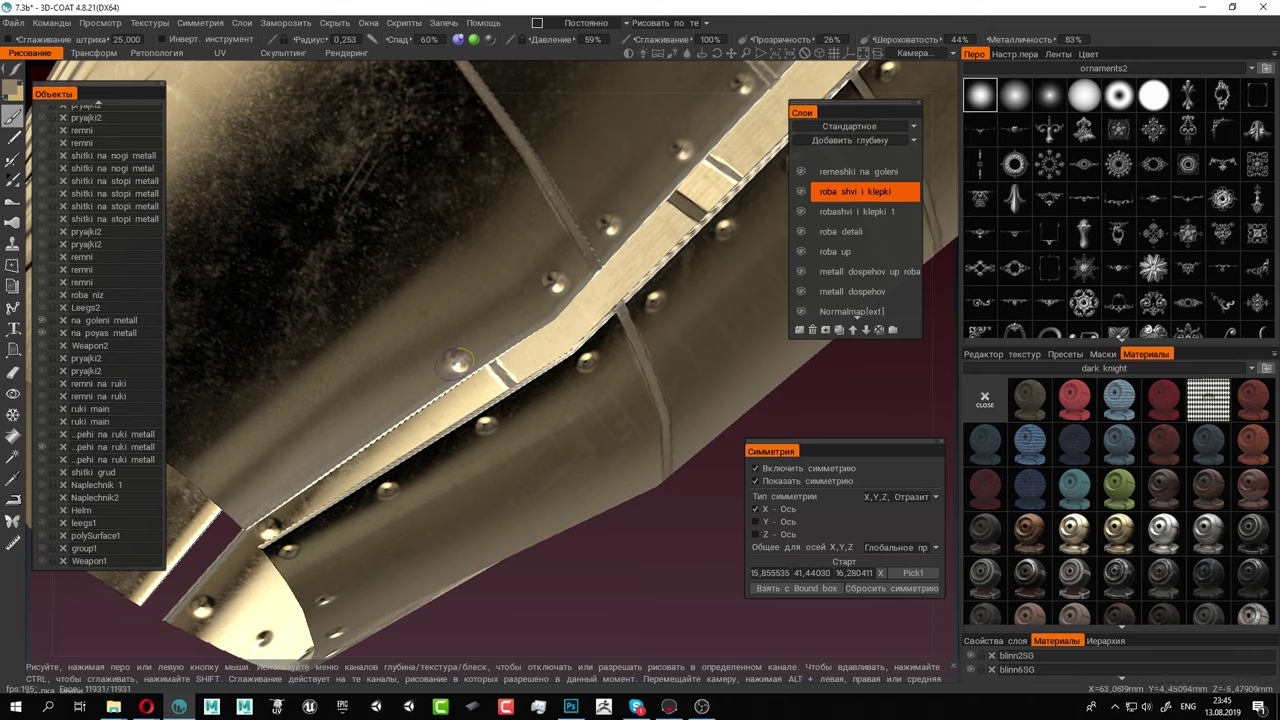
left_click(353, 430)
left_click(255, 501)
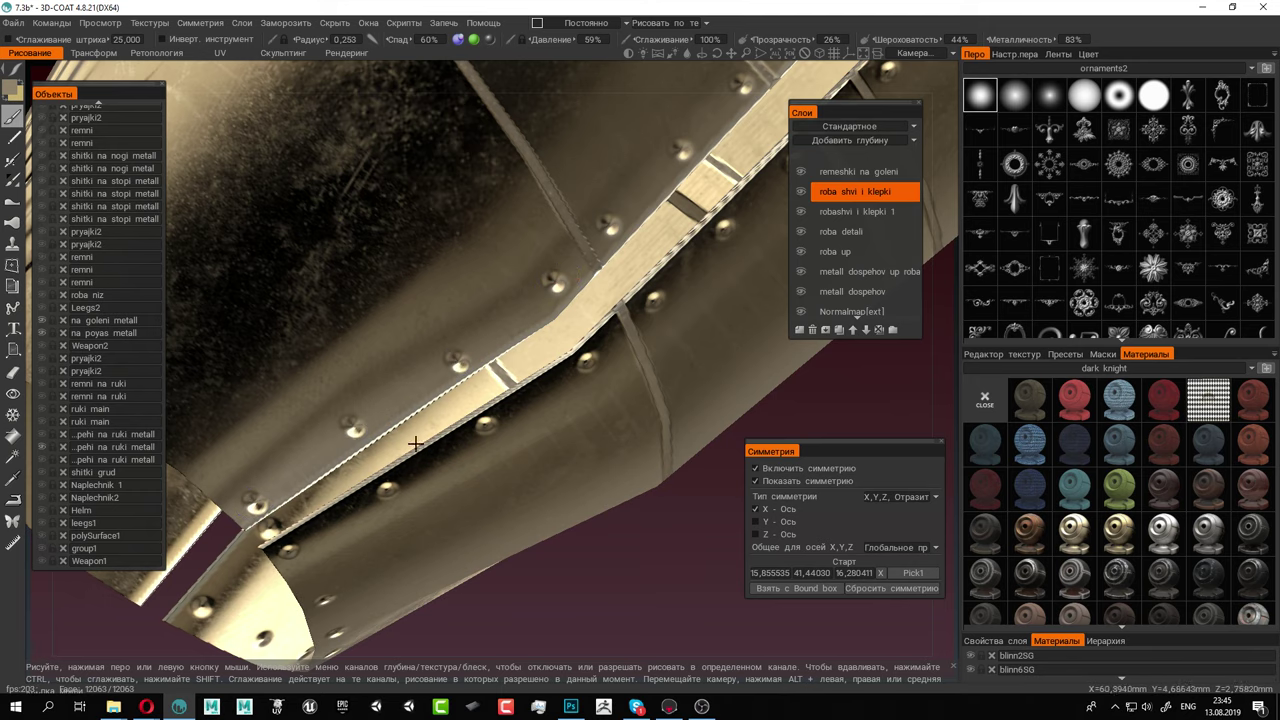
Stamp a rivet on the ornamented half's wrist edge, next to the corner rivet of the second seam
left_click_drag(414, 443, 534, 354, "alt")
left_click(505, 370)
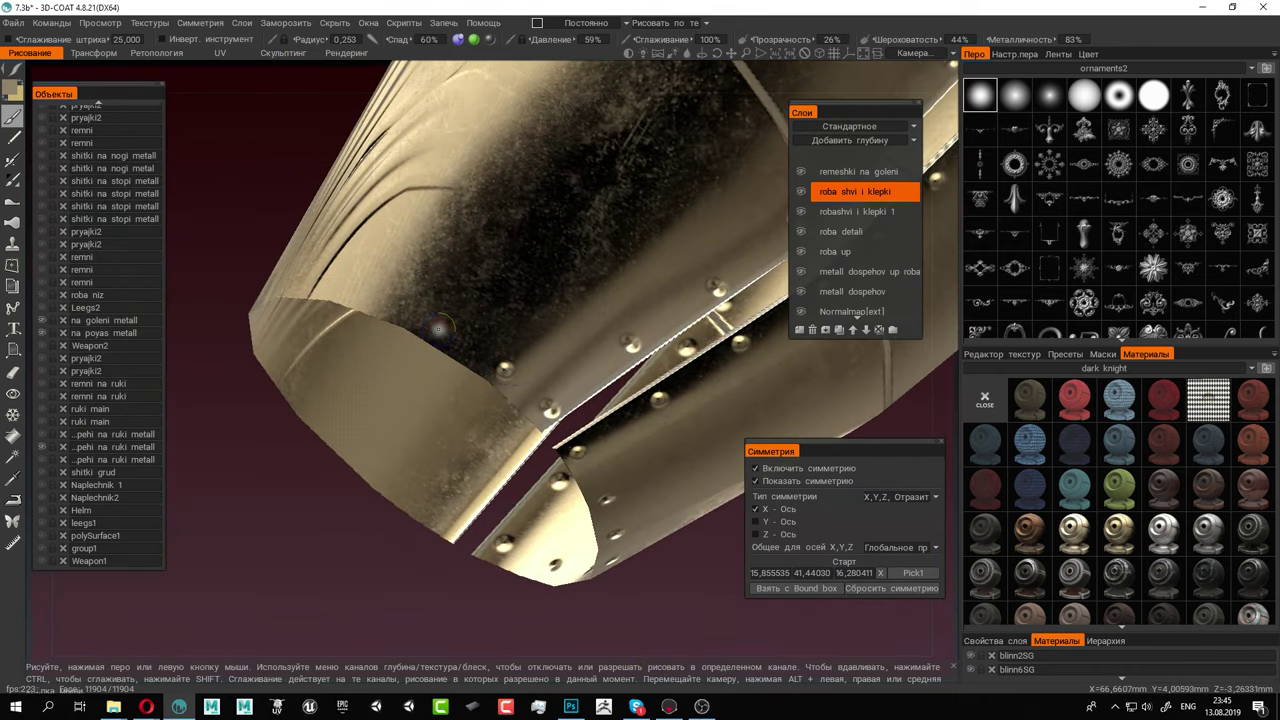
left_click_drag(389, 282, 524, 366, "alt")
right_click_drag(524, 366, 311, 214, "alt")
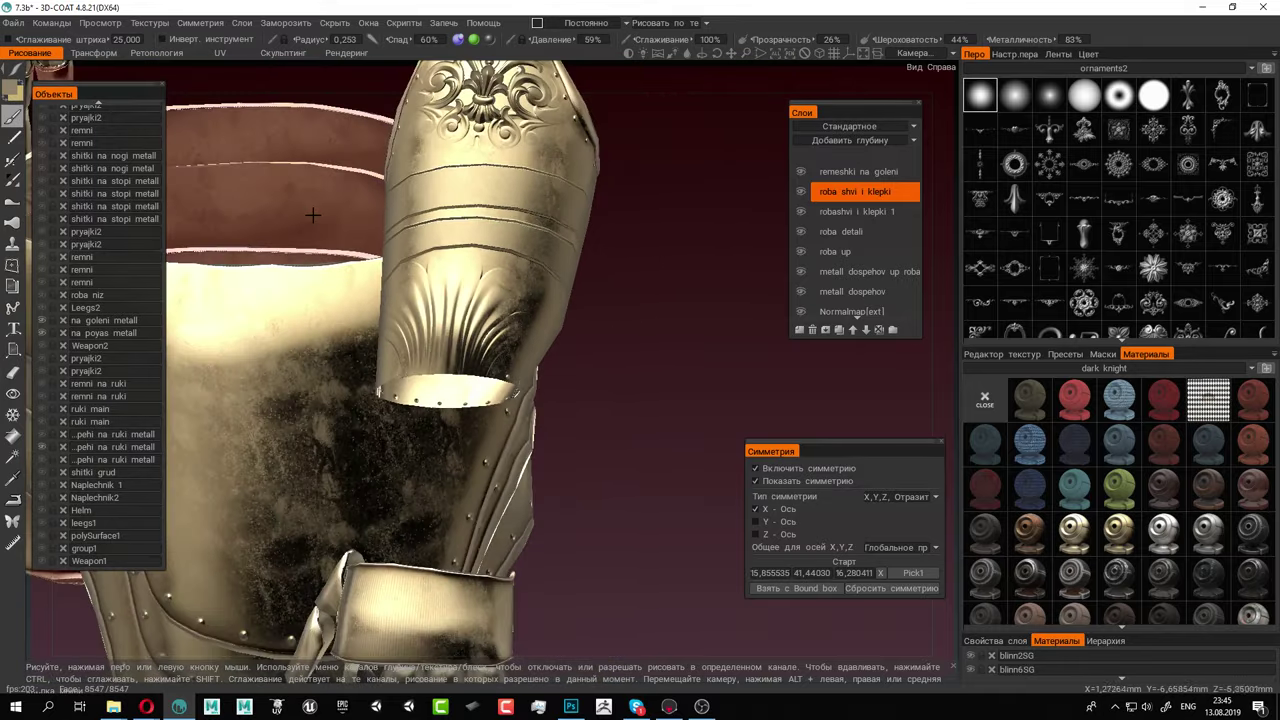
left_click_drag(311, 214, 601, 255, "alt")
right_click_drag(601, 255, 538, 262, "alt")
left_click_drag(538, 262, 447, 419, "alt")
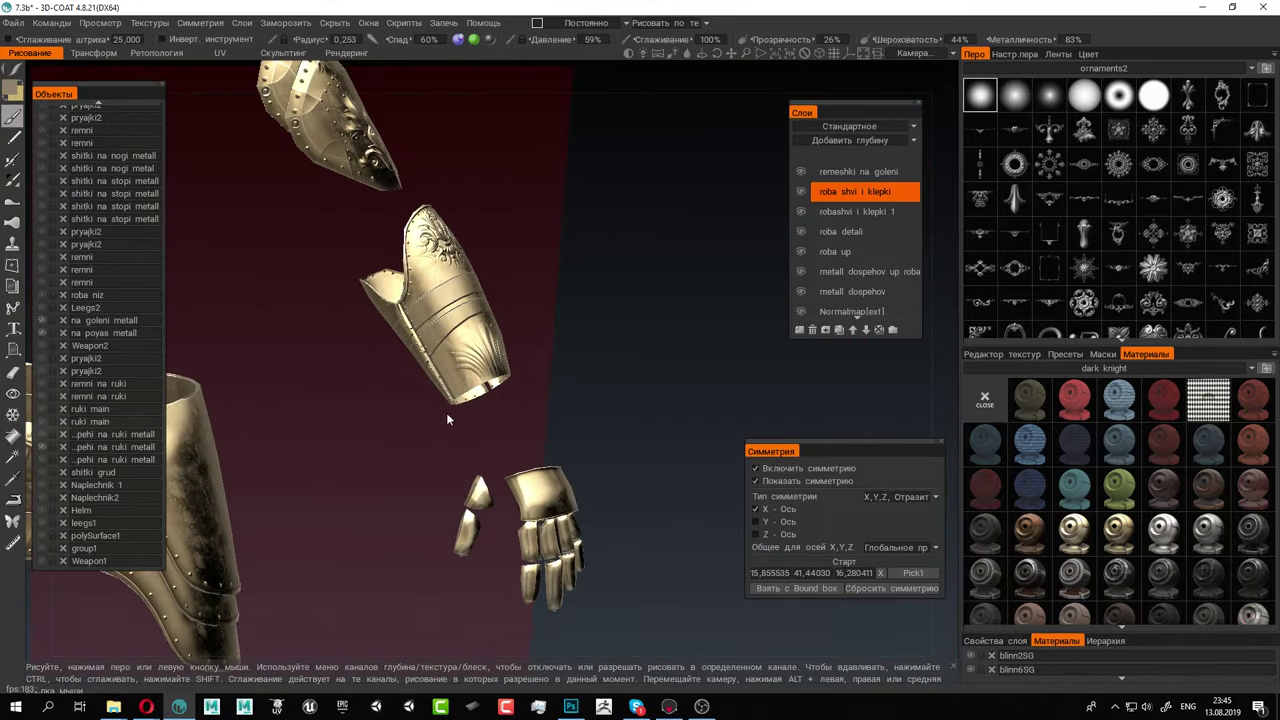
Show all model parts again and stamp two rivets on the forearm plate beside the buckle strap's riveted end
left_click(42, 446, "alt")
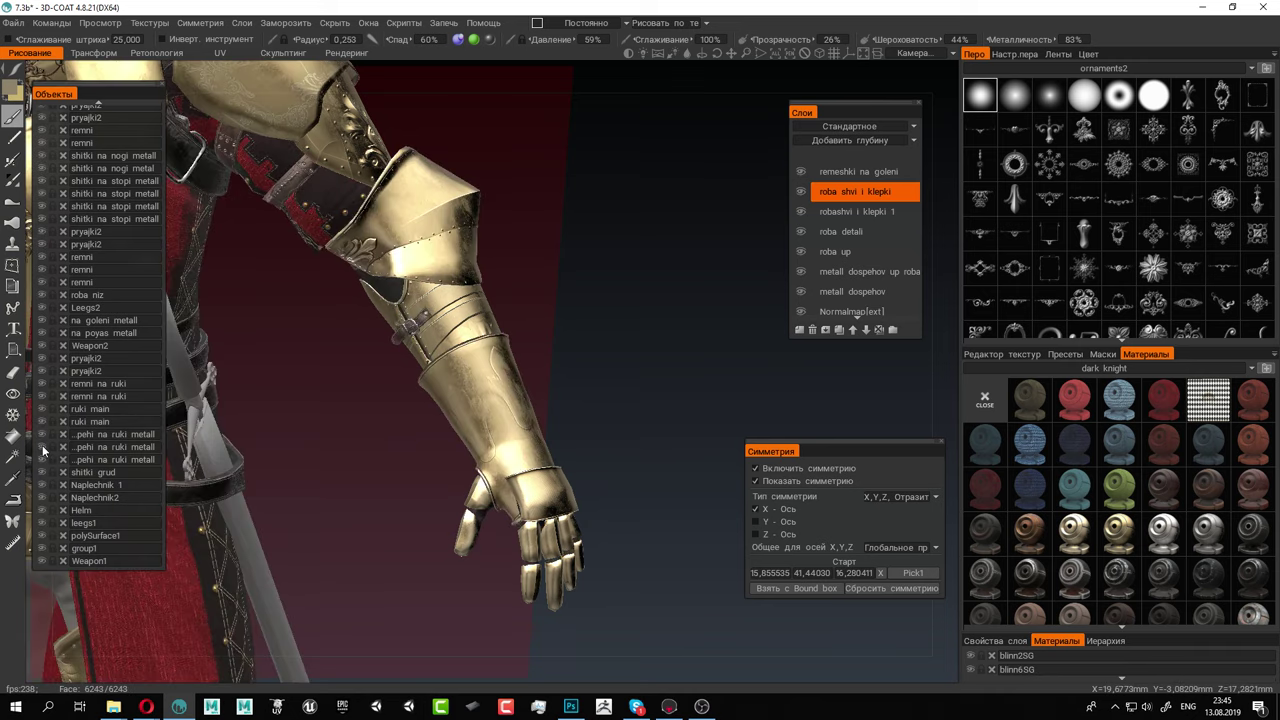
left_click(42, 446, "alt")
left_click(42, 446, "alt")
left_click_drag(586, 213, 632, 196, "alt")
right_click_drag(401, 247, 617, 374, "alt")
middle_click_drag(617, 374, 595, 420, "alt")
right_click_drag(595, 420, 707, 444, "alt")
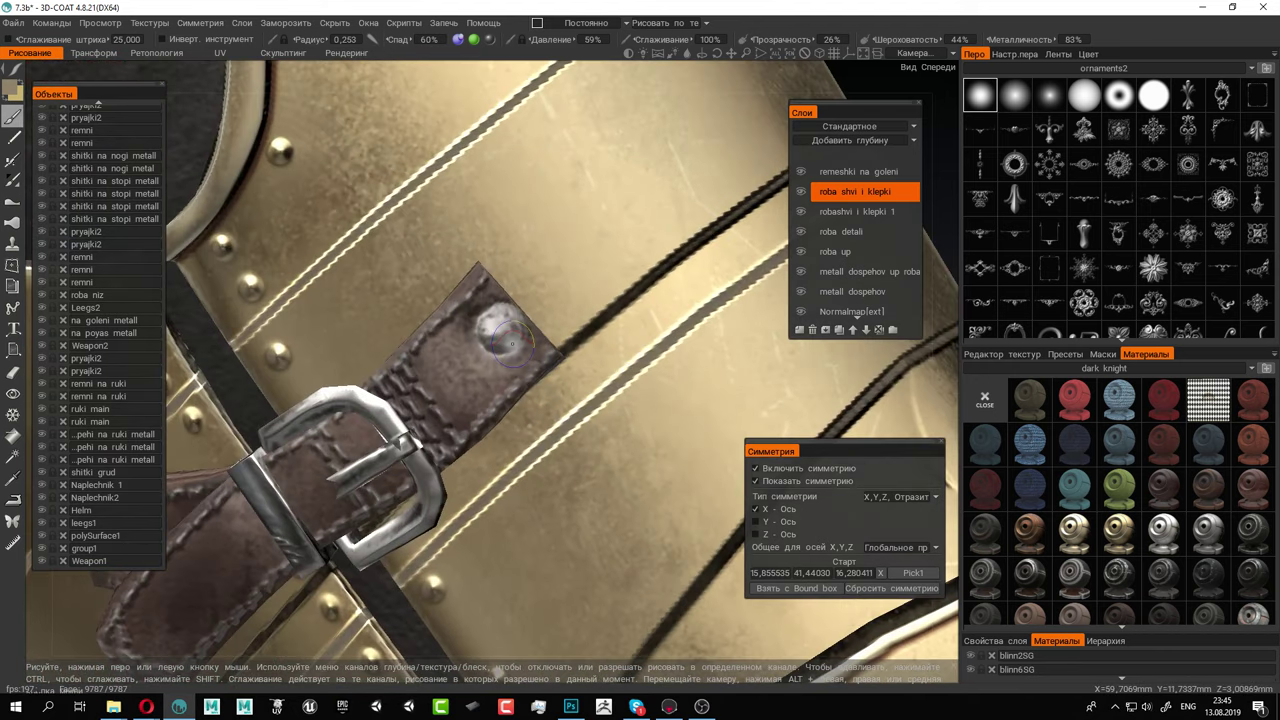
mouse_move(512, 343)
left_mouse_down()
mouse_move(492, 330)
mouse_move(508, 326)
left_mouse_up()
left_click(558, 316)
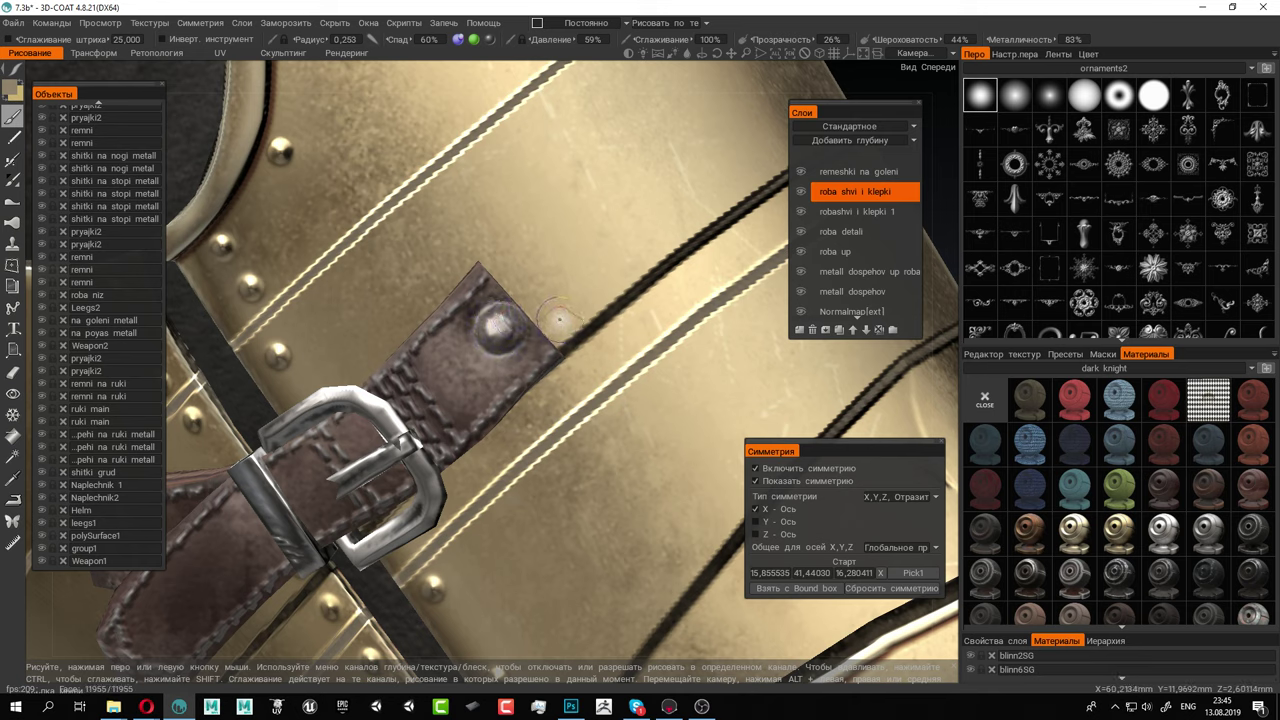
left_click(506, 262)
Hide all other parts again so that only the object containing the forearm plates stays visible
scroll(499, 408, "down", 10)
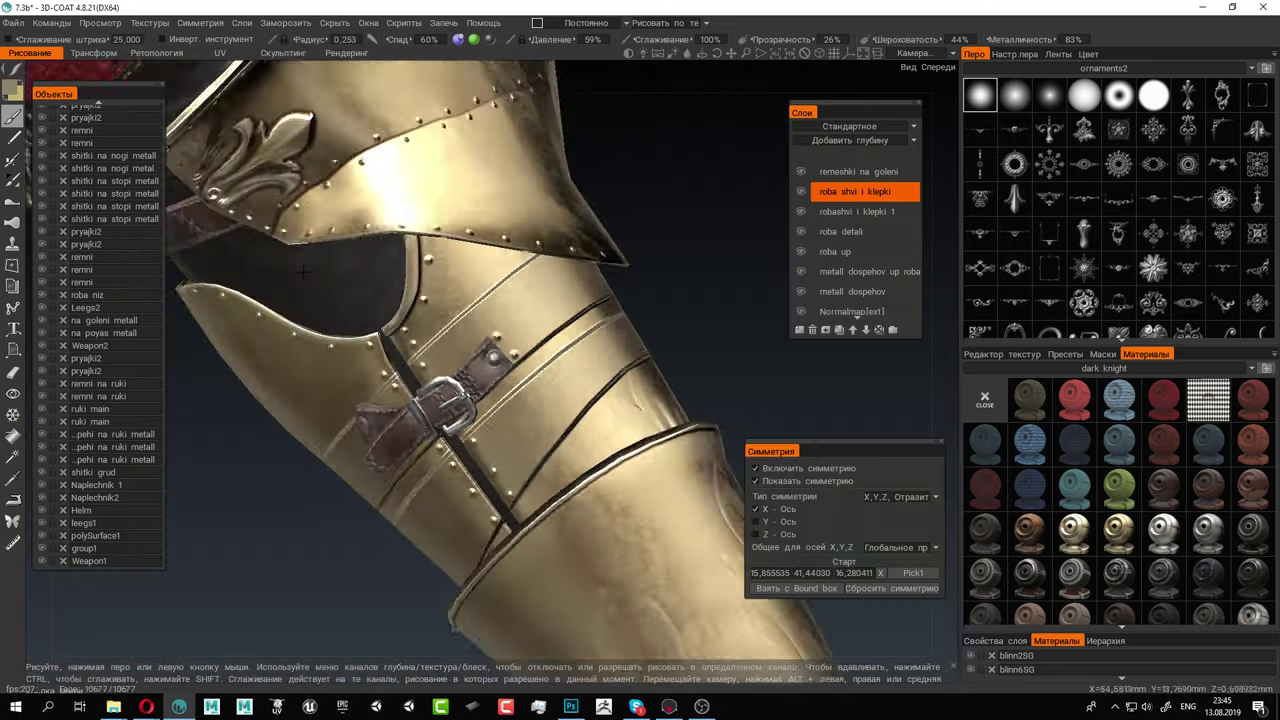
left_click_drag(662, 376, 566, 386)
right_click_drag(565, 387, 654, 294)
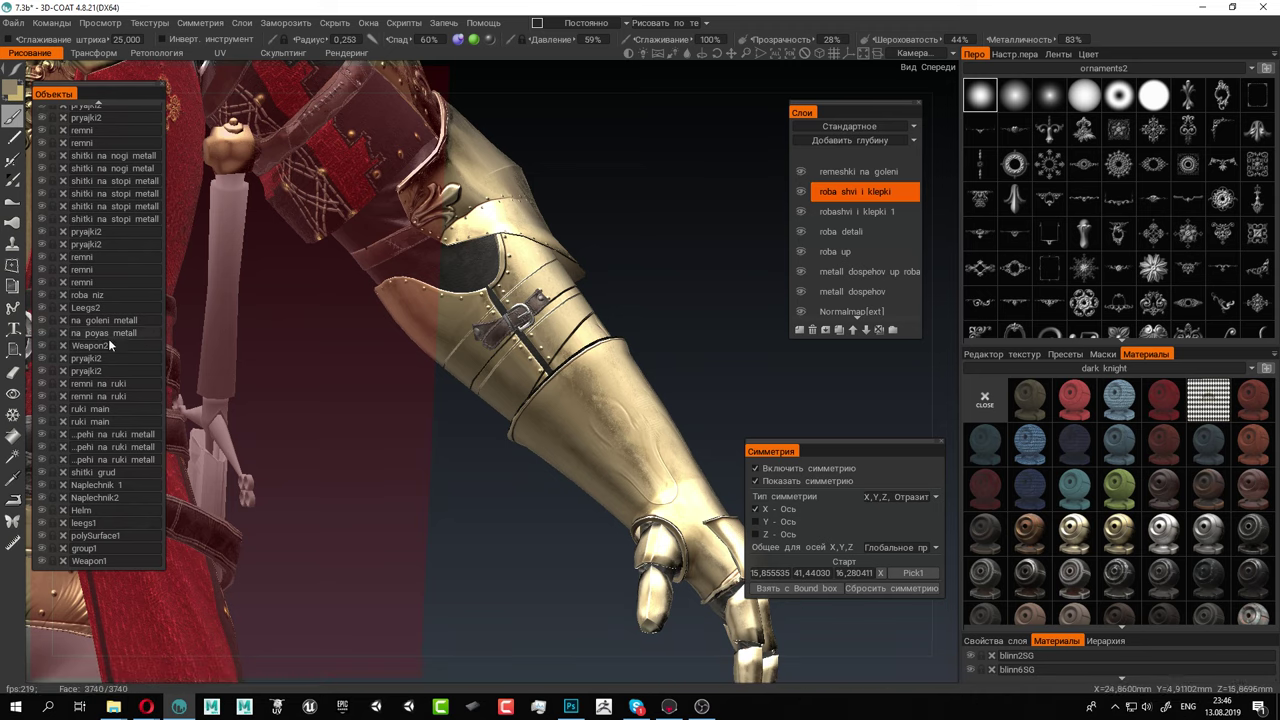
left_click(41, 459)
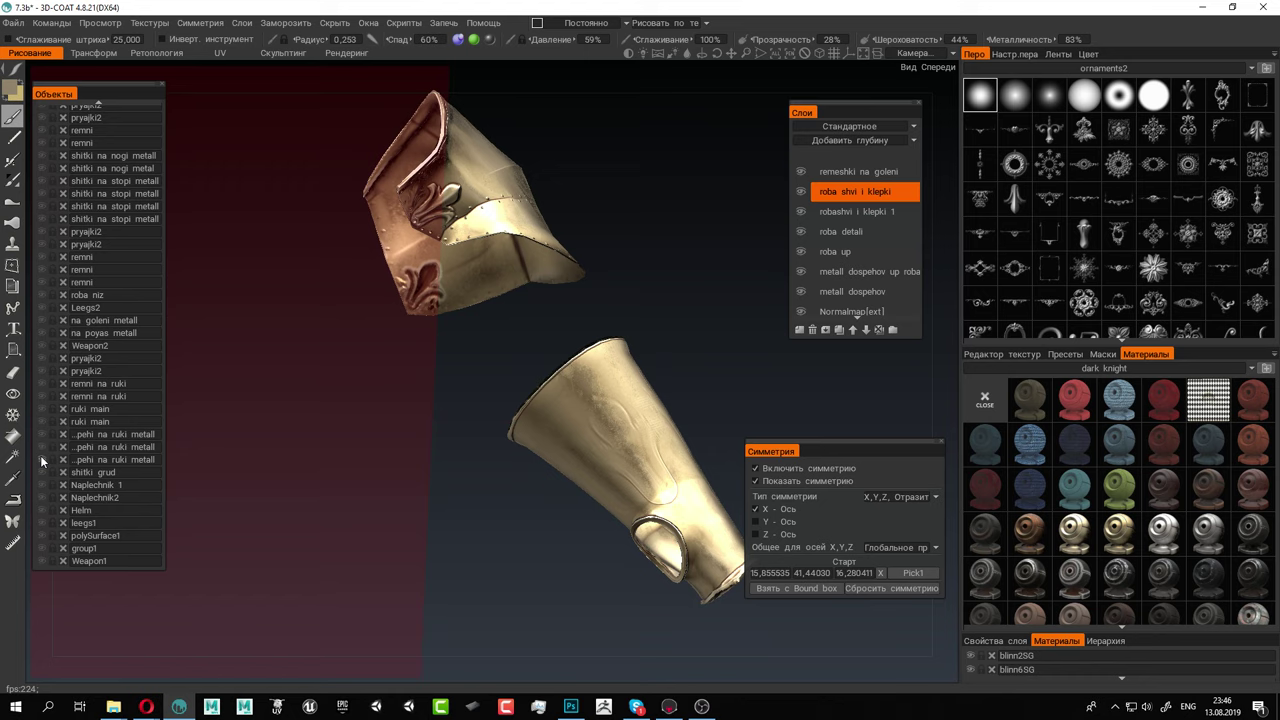
left_click(41, 450)
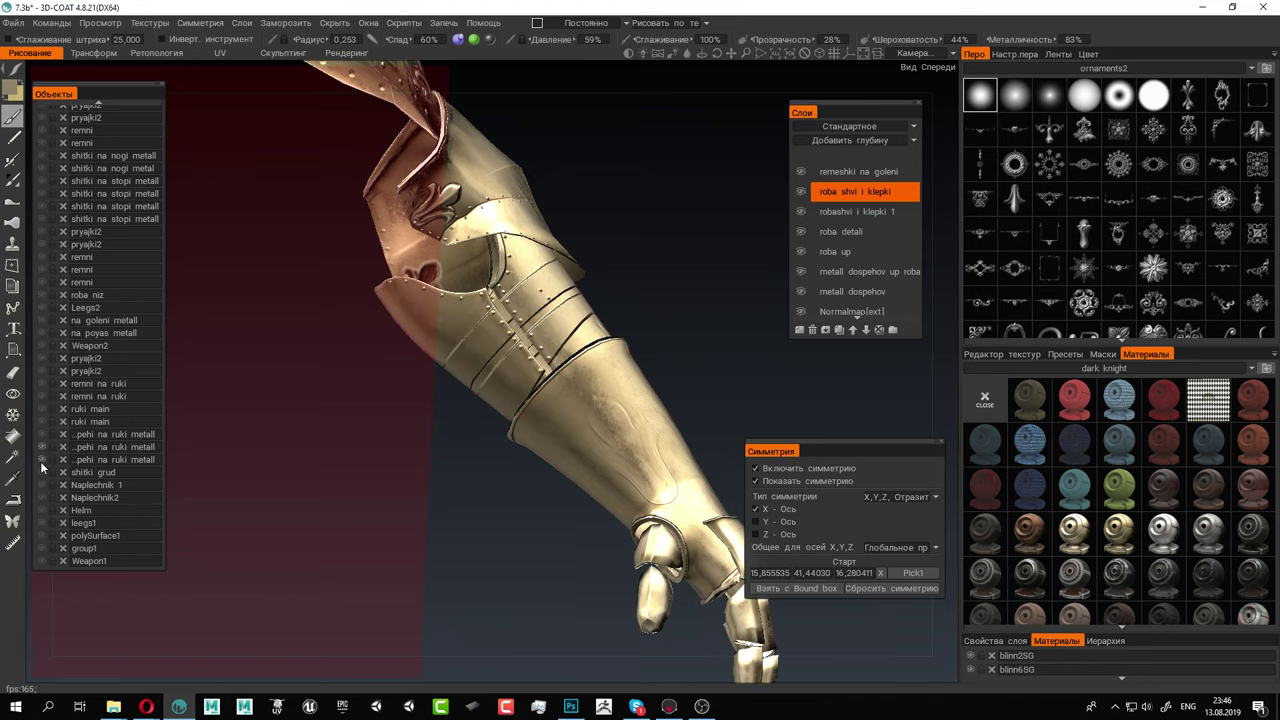
left_click(41, 462)
Stamp two columns of three rivets across the plain half's paired middle grooves, starting beside the first seam
scroll(587, 388, "up", 7)
mouse_move(567, 297)
left_mouse_down("alt")
mouse_move(583, 281)
mouse_move(592, 152)
left_mouse_up("alt")
left_click(612, 195)
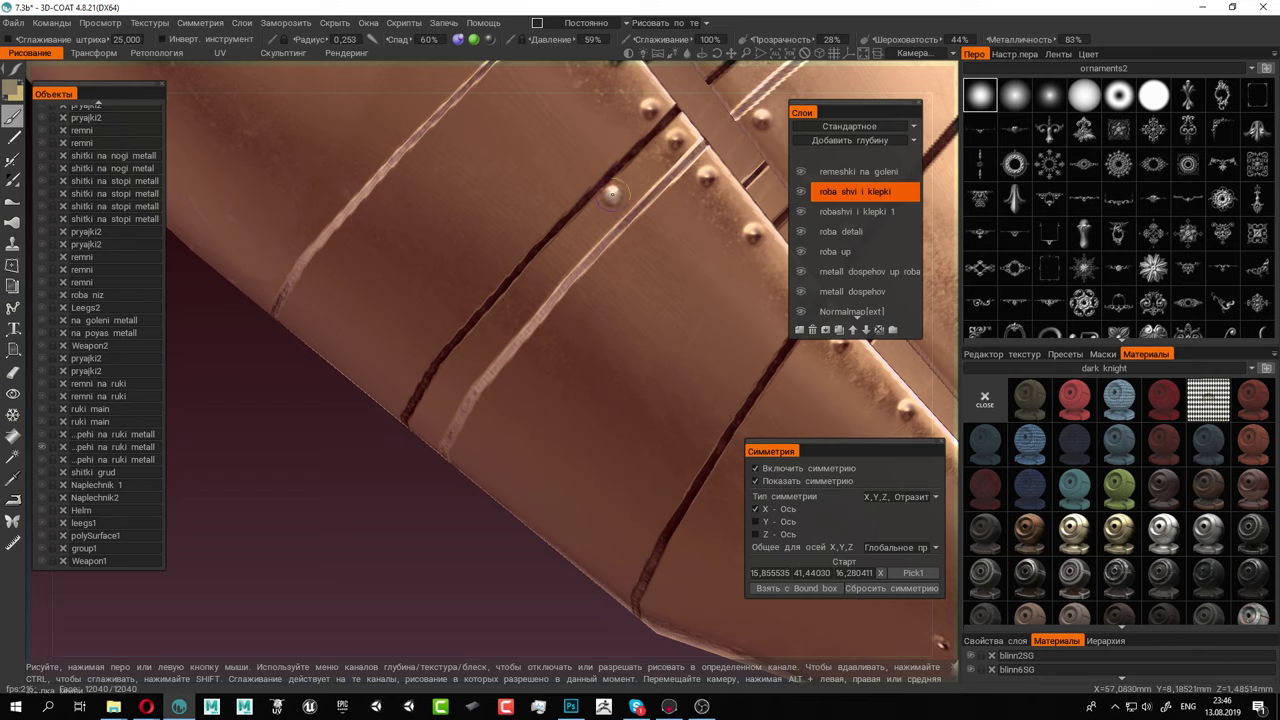
left_click(649, 233)
left_click(584, 170)
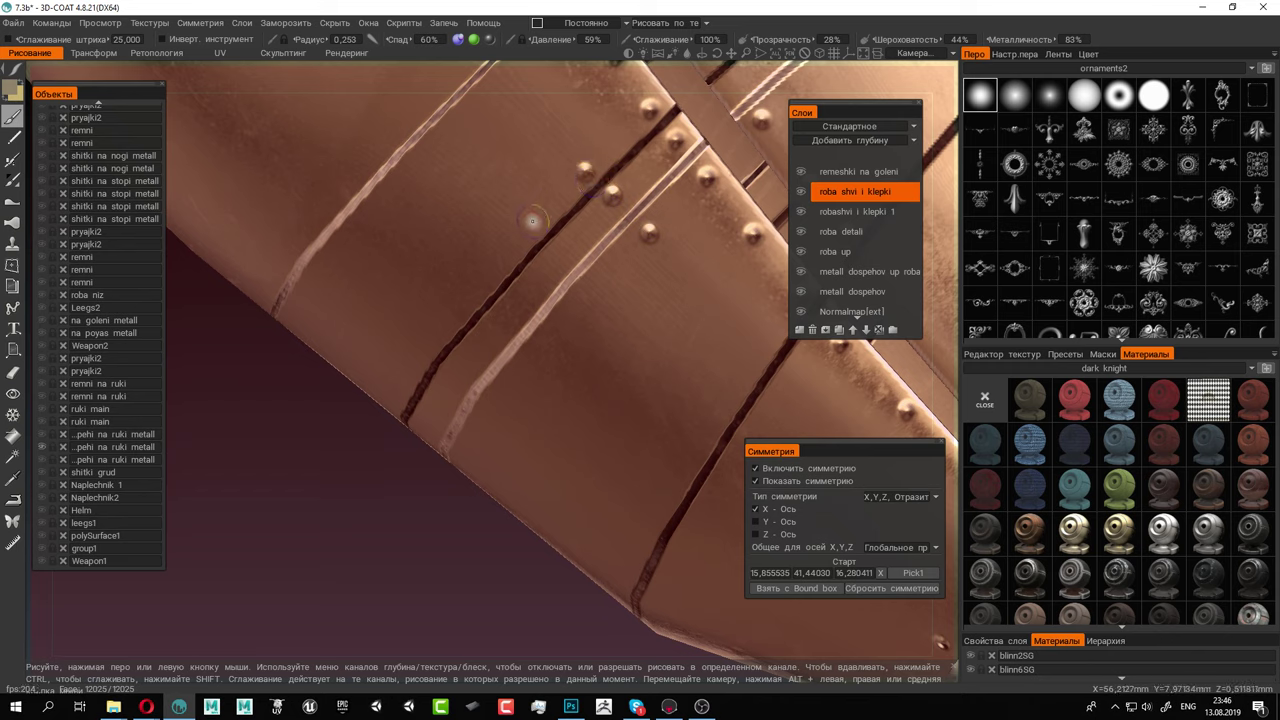
left_click(508, 251)
left_click(538, 273)
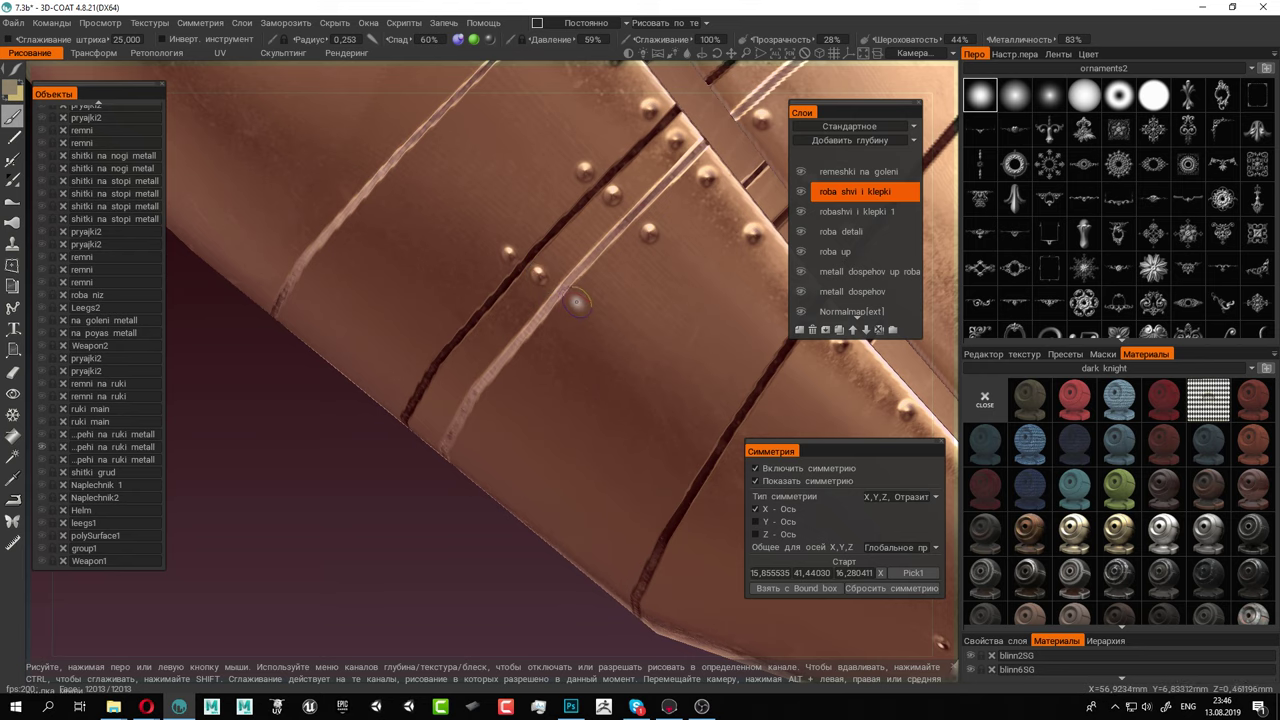
left_click(572, 305)
Continue the plain half's middle-groove rivets with three more columns of three across the middle of the plate
left_click_drag(572, 305, 606, 314, "alt")
mouse_move(606, 314)
middle_mouse_down("alt")
mouse_move(457, 323)
mouse_move(371, 350)
middle_mouse_up("alt")
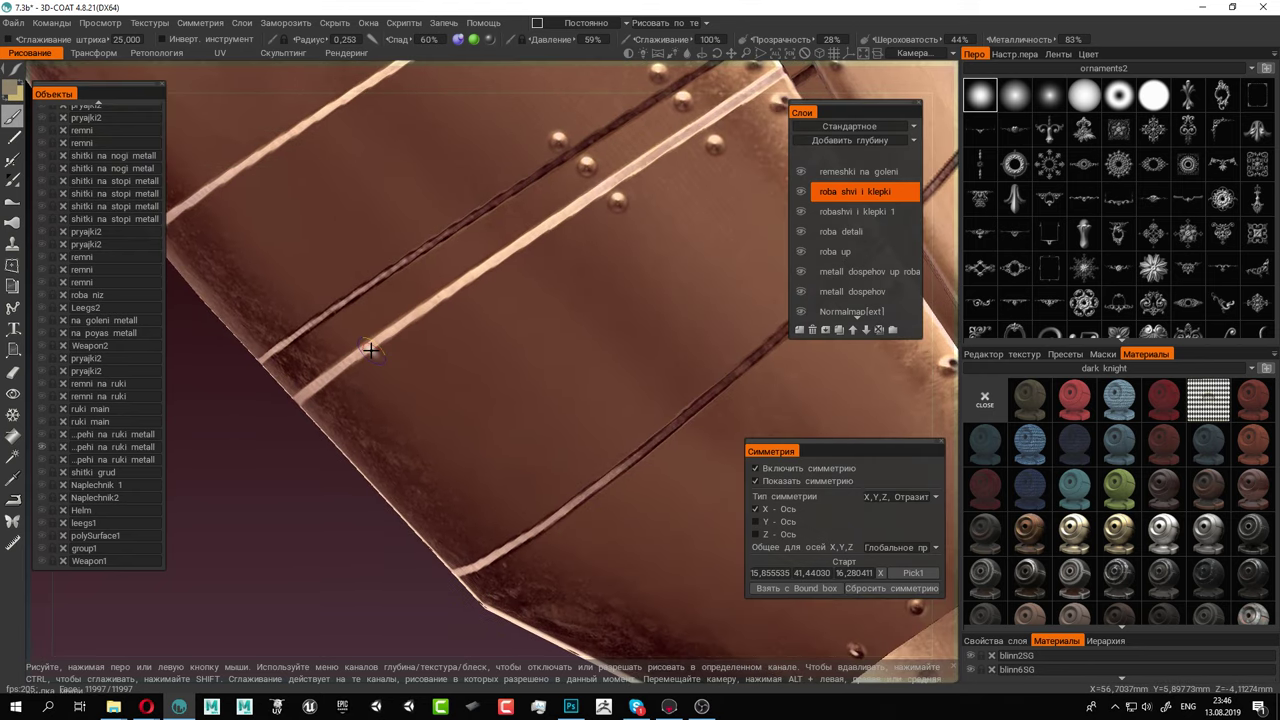
left_click_drag(372, 350, 527, 276, "alt")
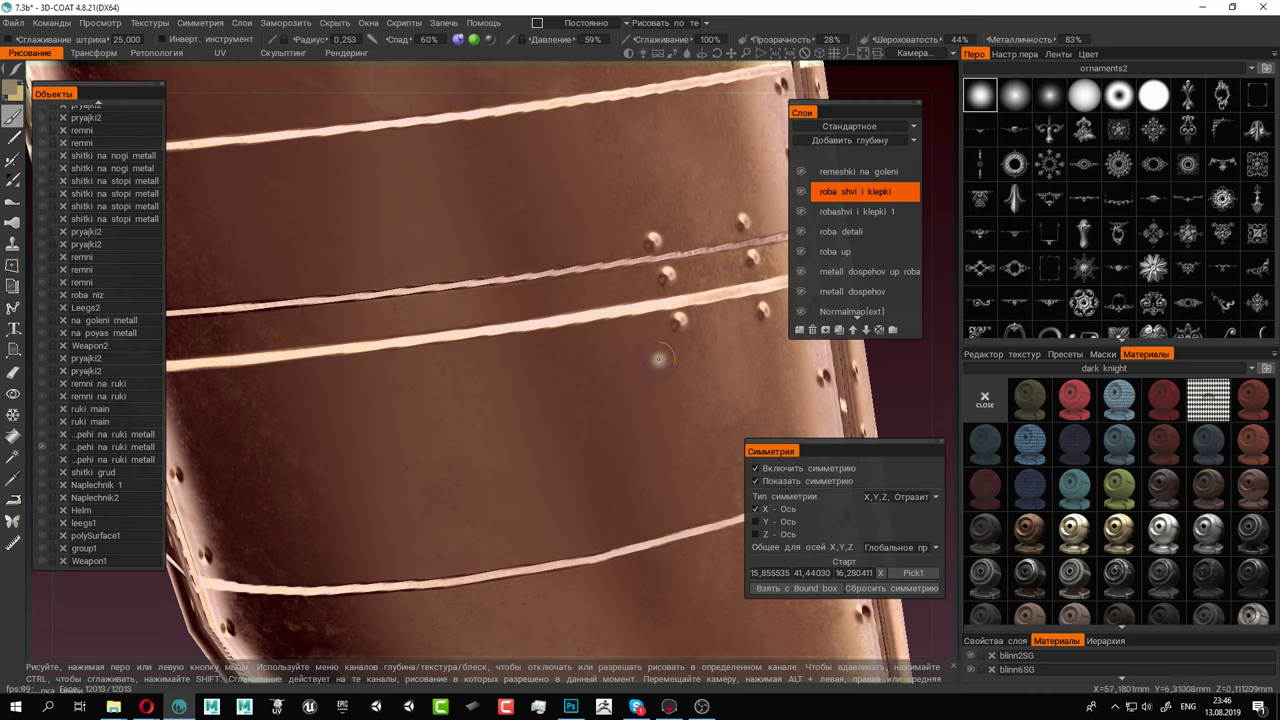
left_click(579, 293)
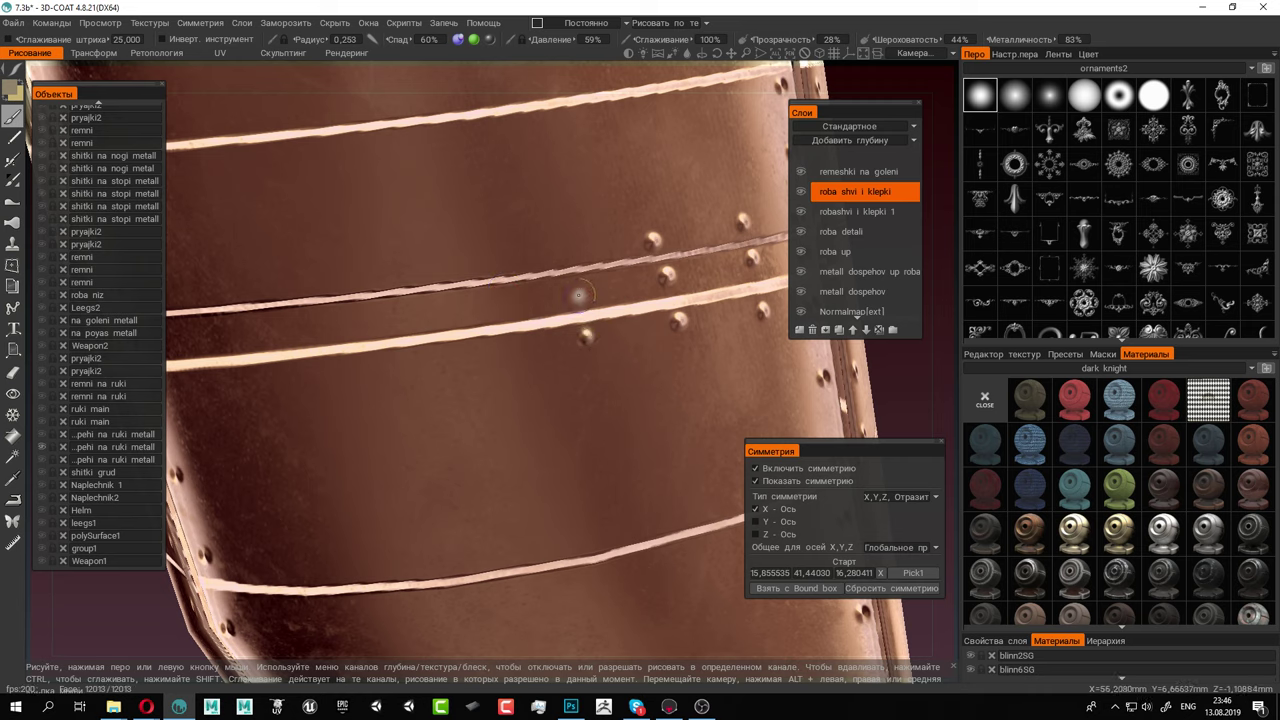
left_click(569, 254)
left_click(462, 264)
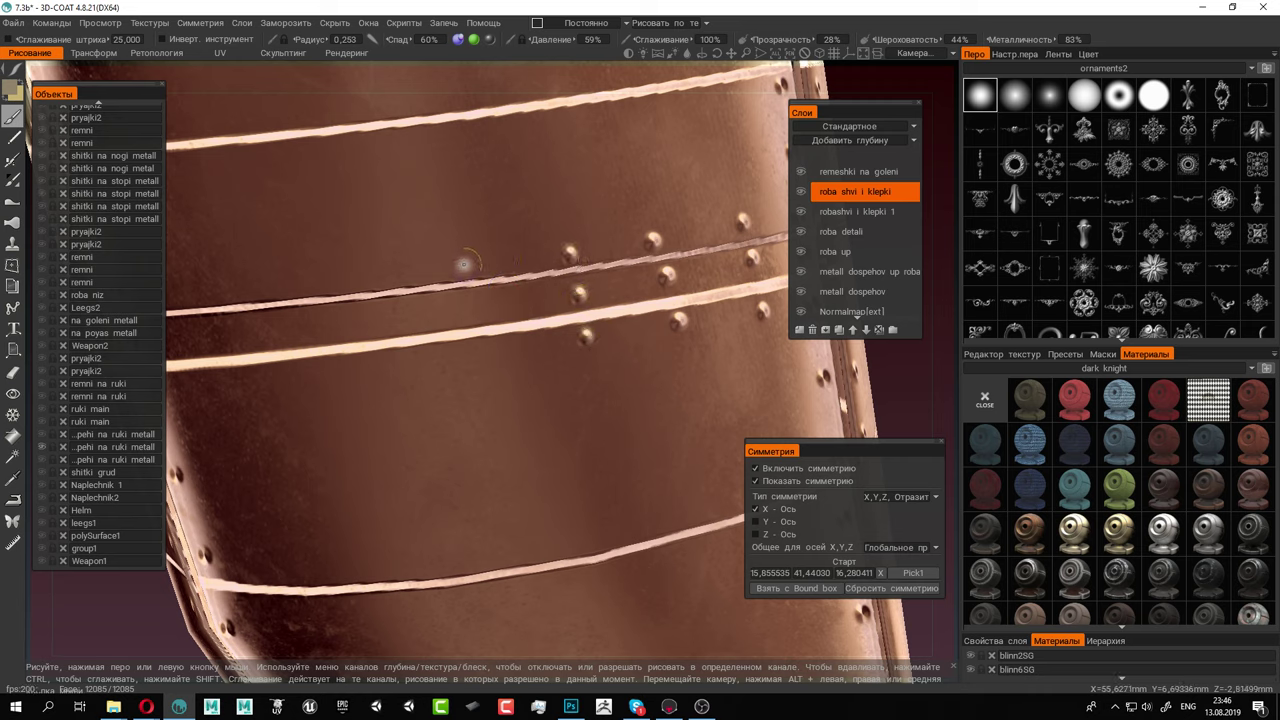
left_click(472, 306)
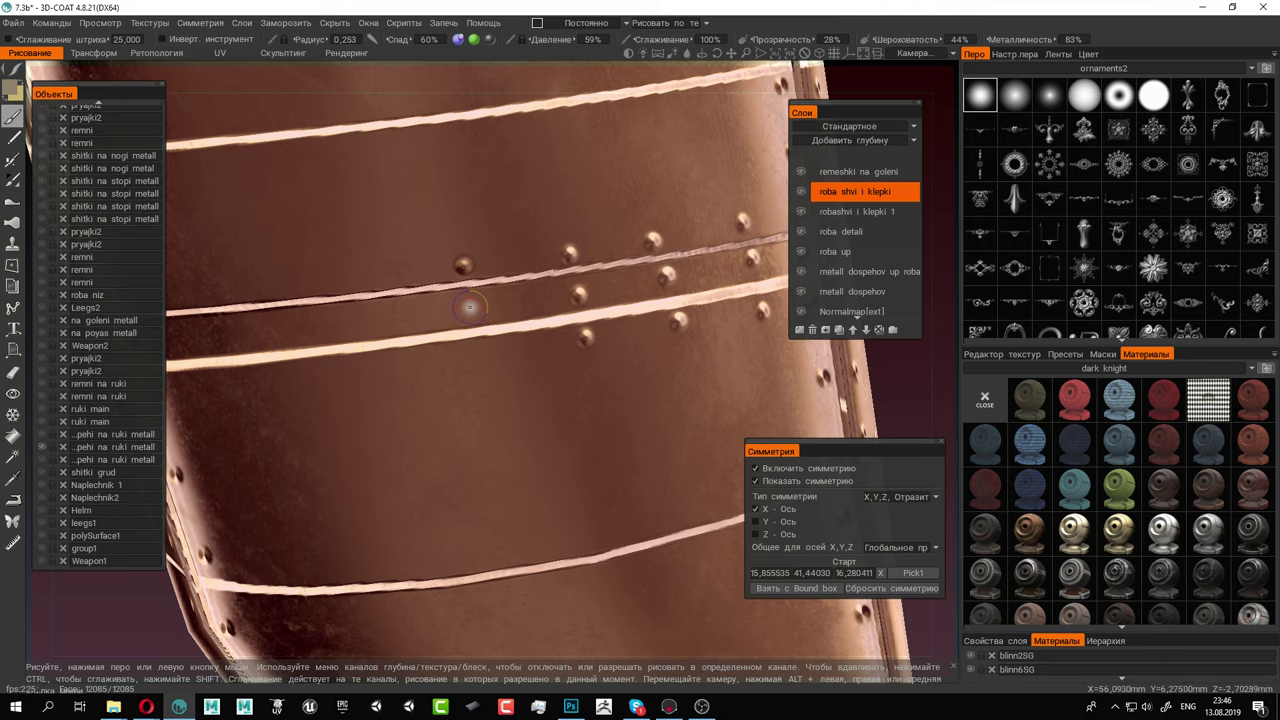
left_click(489, 354)
left_click_drag(439, 356, 494, 340, "alt")
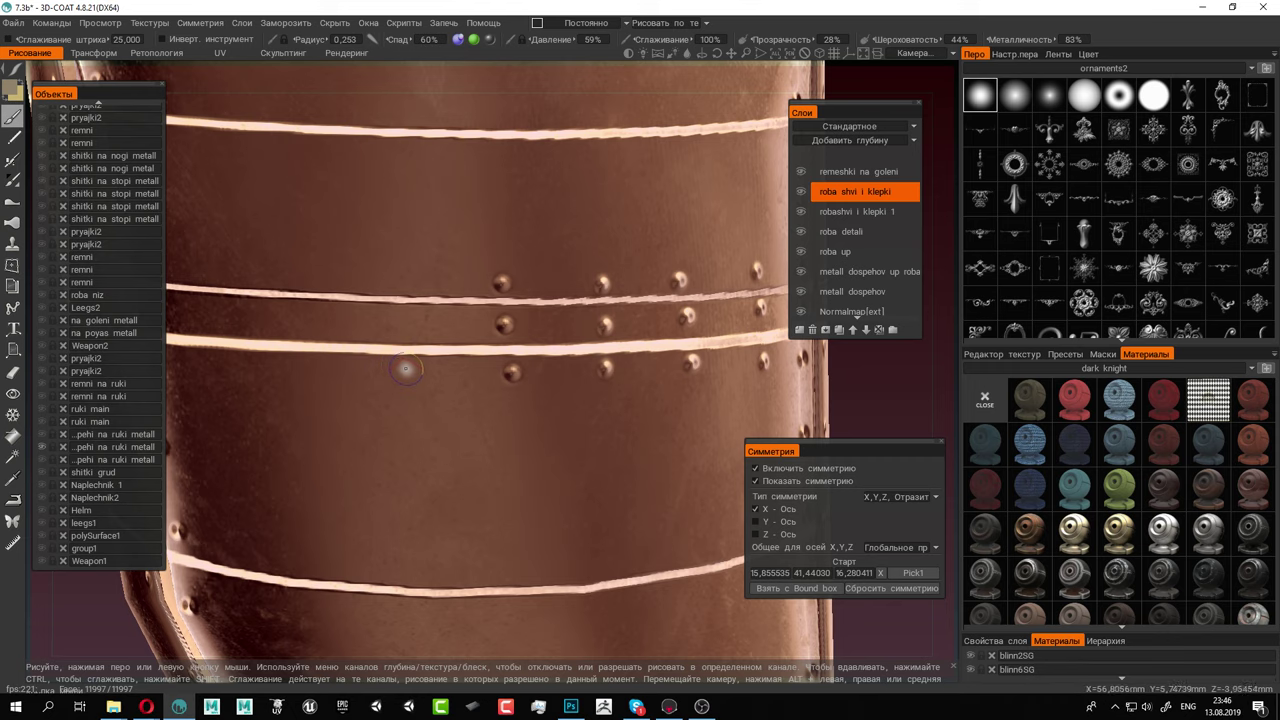
left_click(407, 323)
left_click(409, 280)
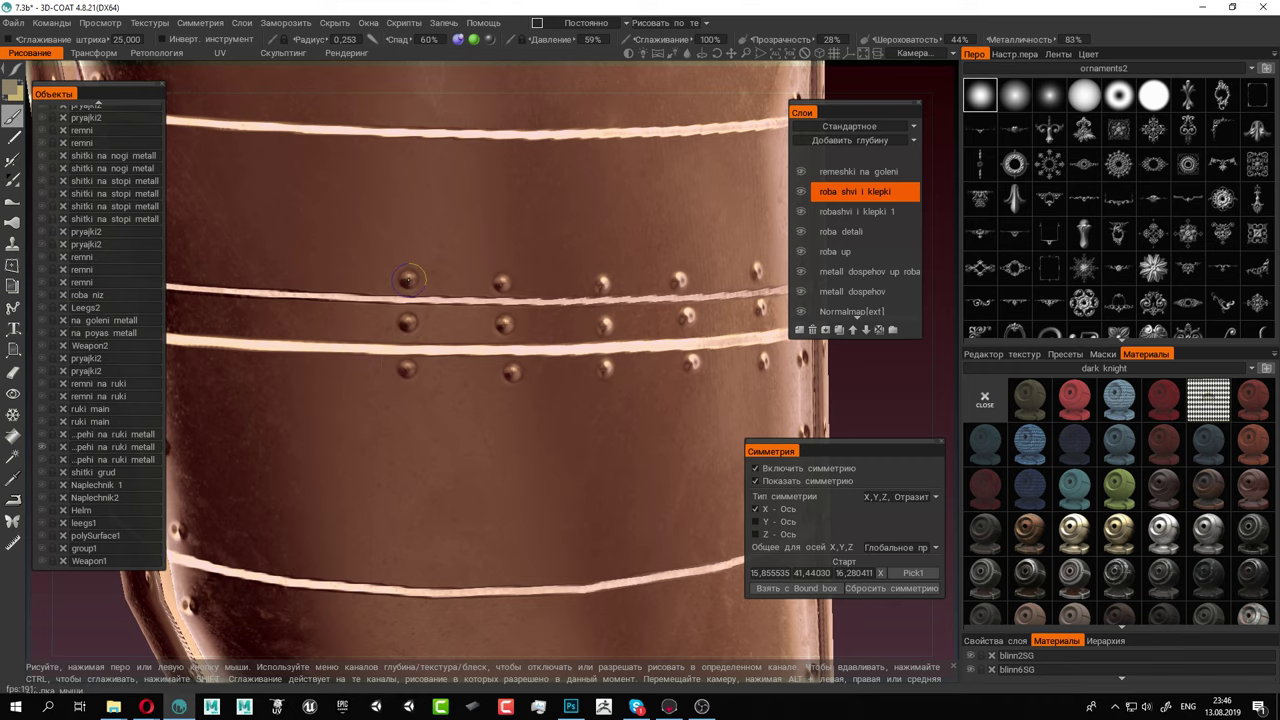
Finish the plain half's middle-groove rivets with two more columns up to the opposite seam
left_click_drag(386, 330, 460, 345, "alt")
middle_click_drag(320, 341, 442, 378, "alt")
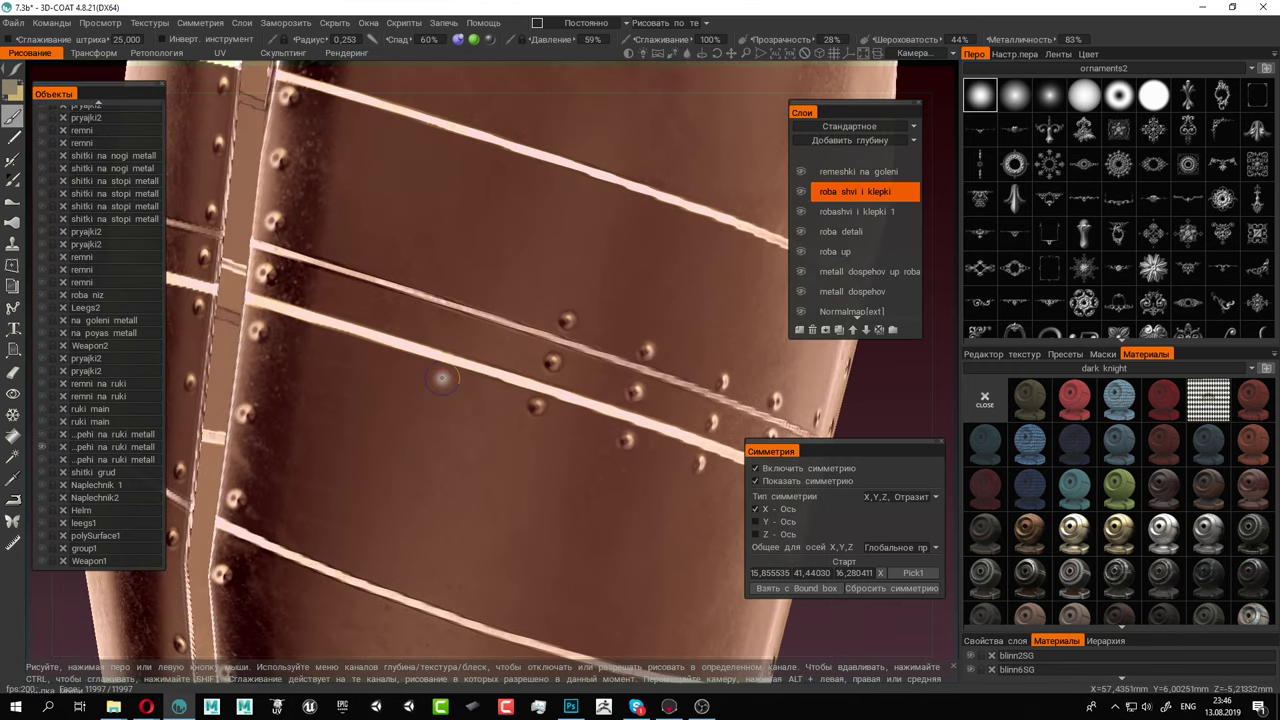
left_click(451, 378)
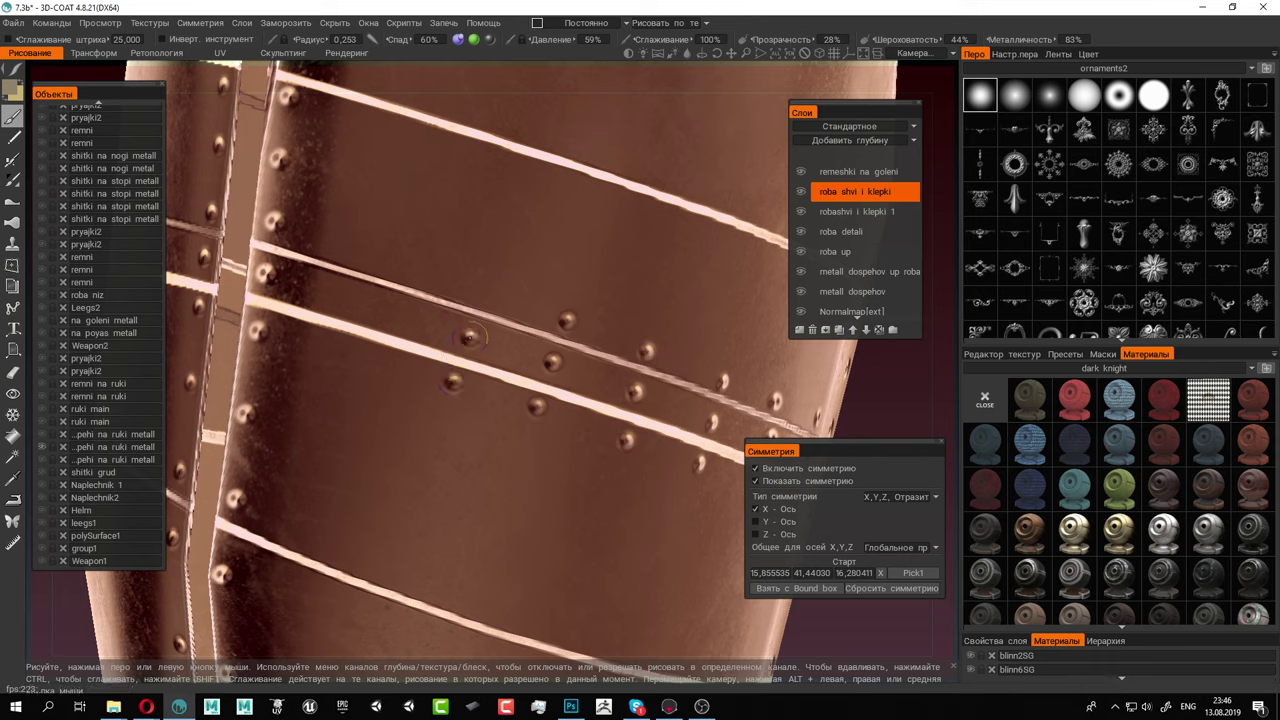
left_click(481, 290)
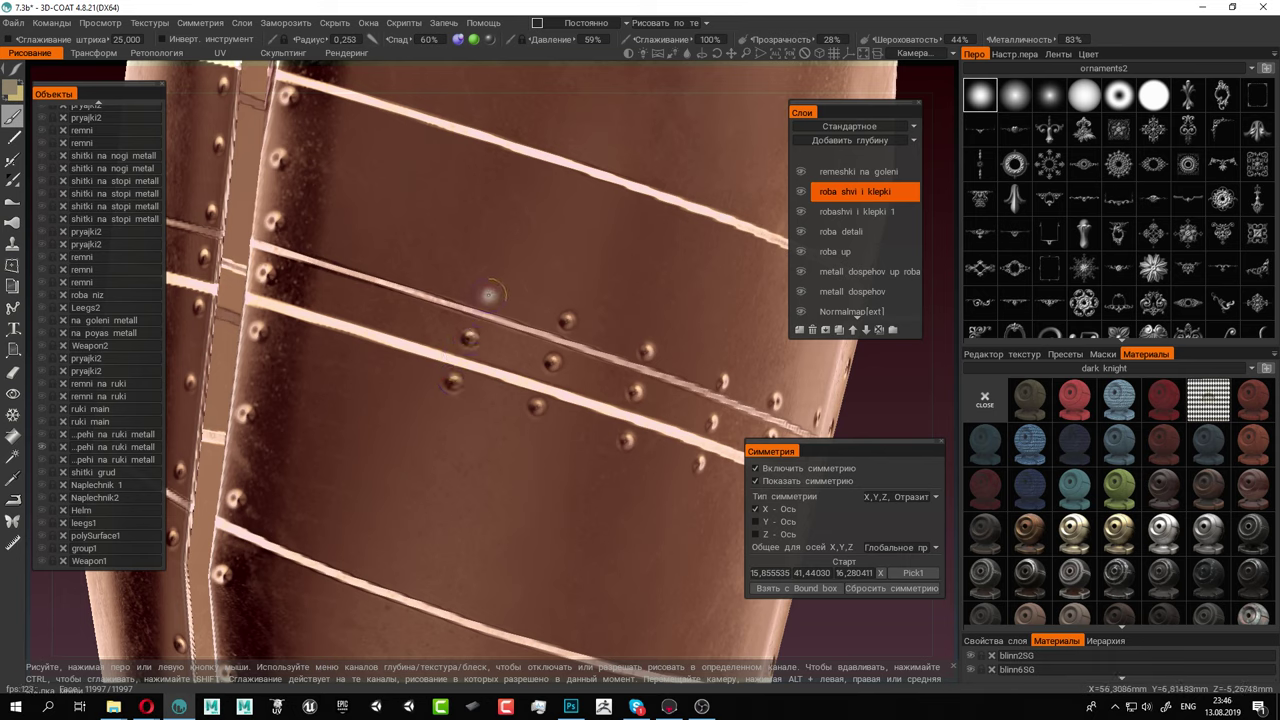
left_click(355, 346)
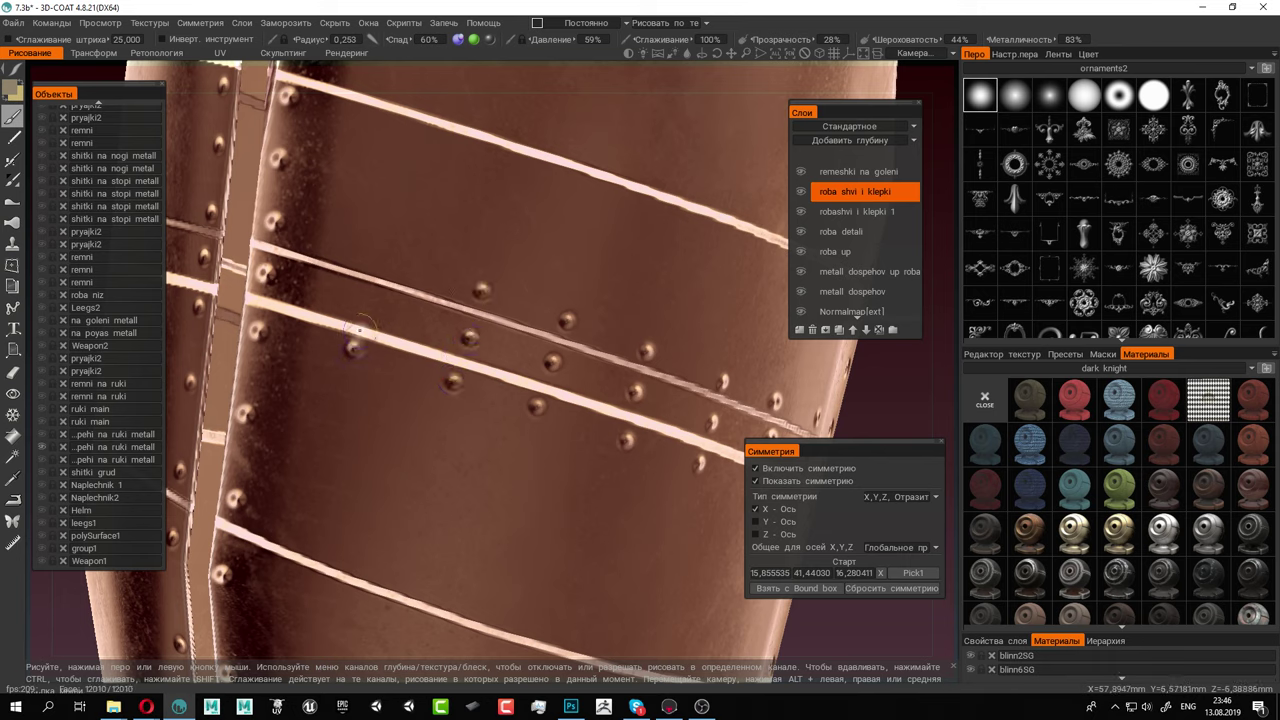
left_click(380, 259)
Stamp columns of three rivets across the ornamented half's paired middle grooves, from the second seam inward
right_click_drag(489, 320, 400, 300, "alt")
left_click_drag(400, 300, 494, 306, "alt")
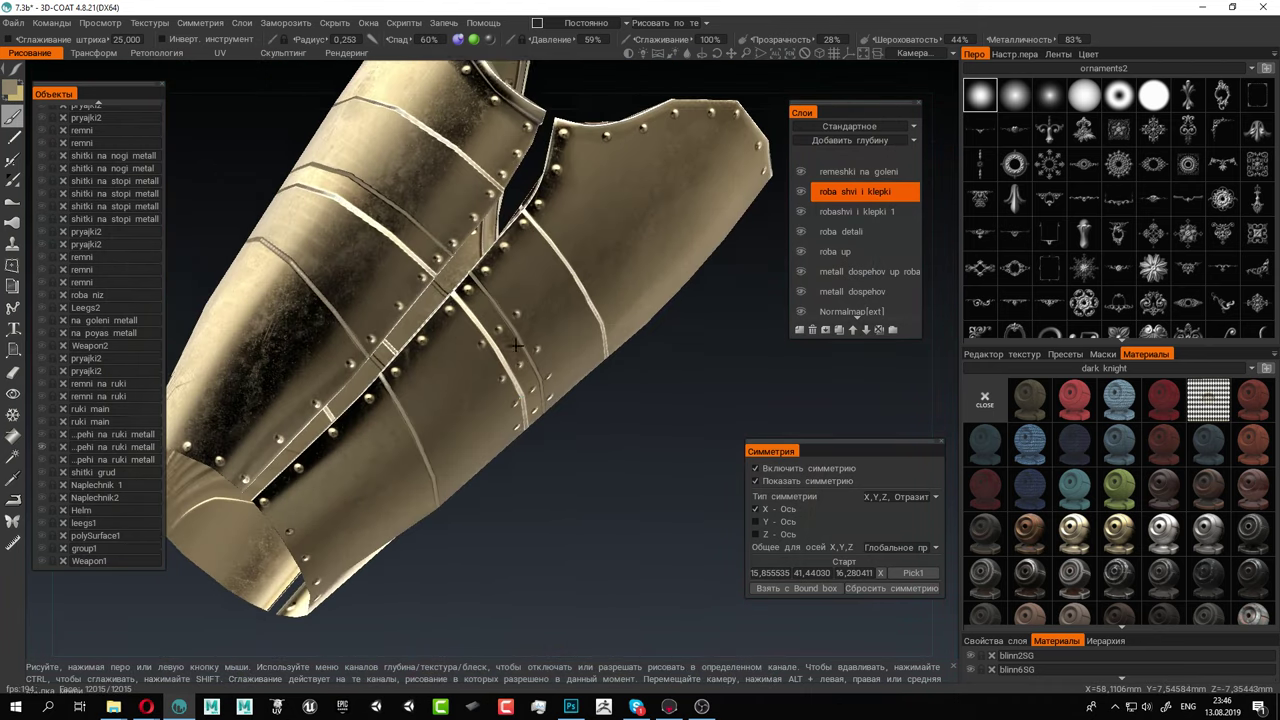
right_click_drag(440, 310, 500, 320, "alt")
middle_click_drag(460, 320, 500, 500, "alt")
left_click_drag(470, 500, 494, 511, "alt")
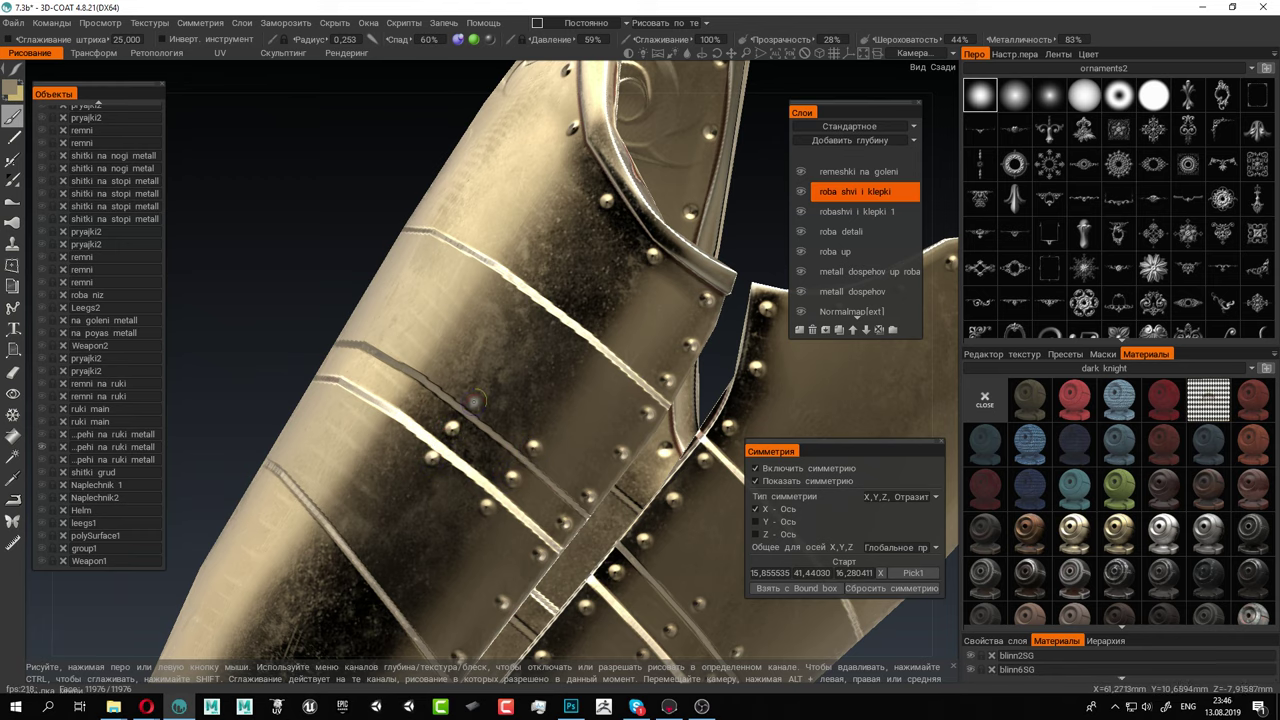
middle_click_drag(537, 433, 652, 284, "alt")
middle_click_drag(578, 392, 529, 340, "alt")
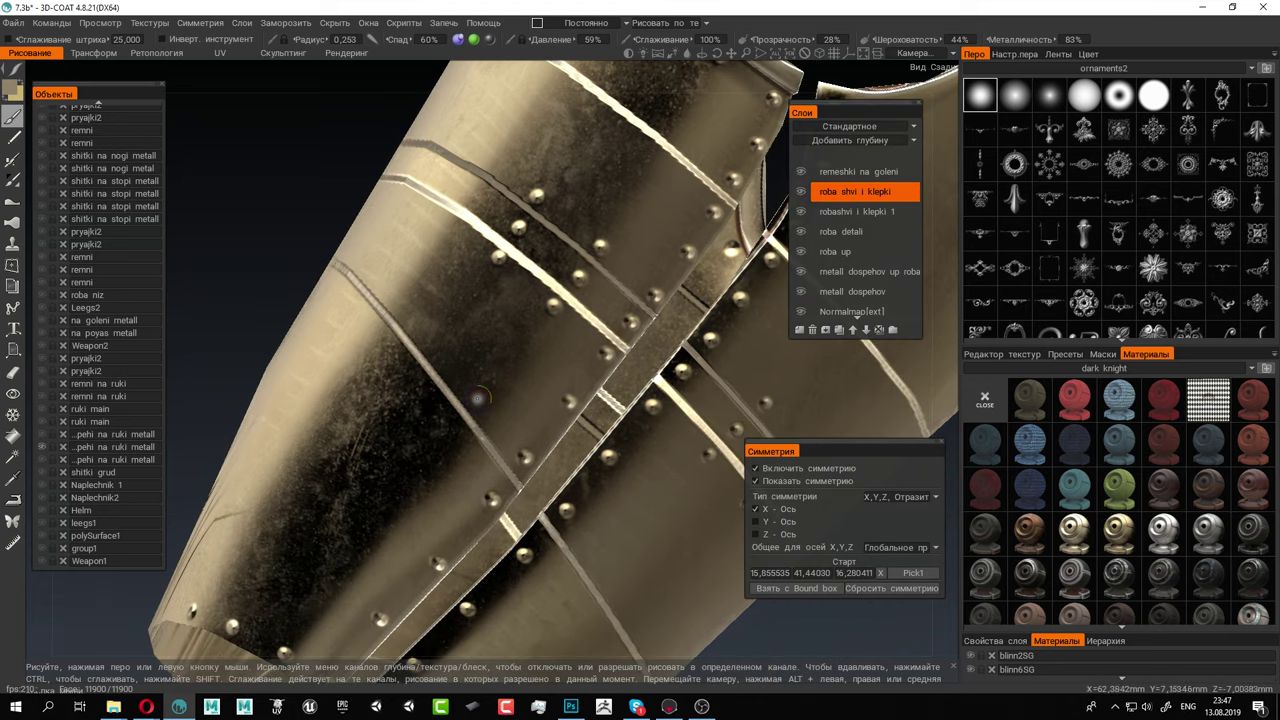
Stamp rivet pairs on both sides of the ornamented half's wrist-side and elbow-side grooves near the second seam
left_click(429, 346)
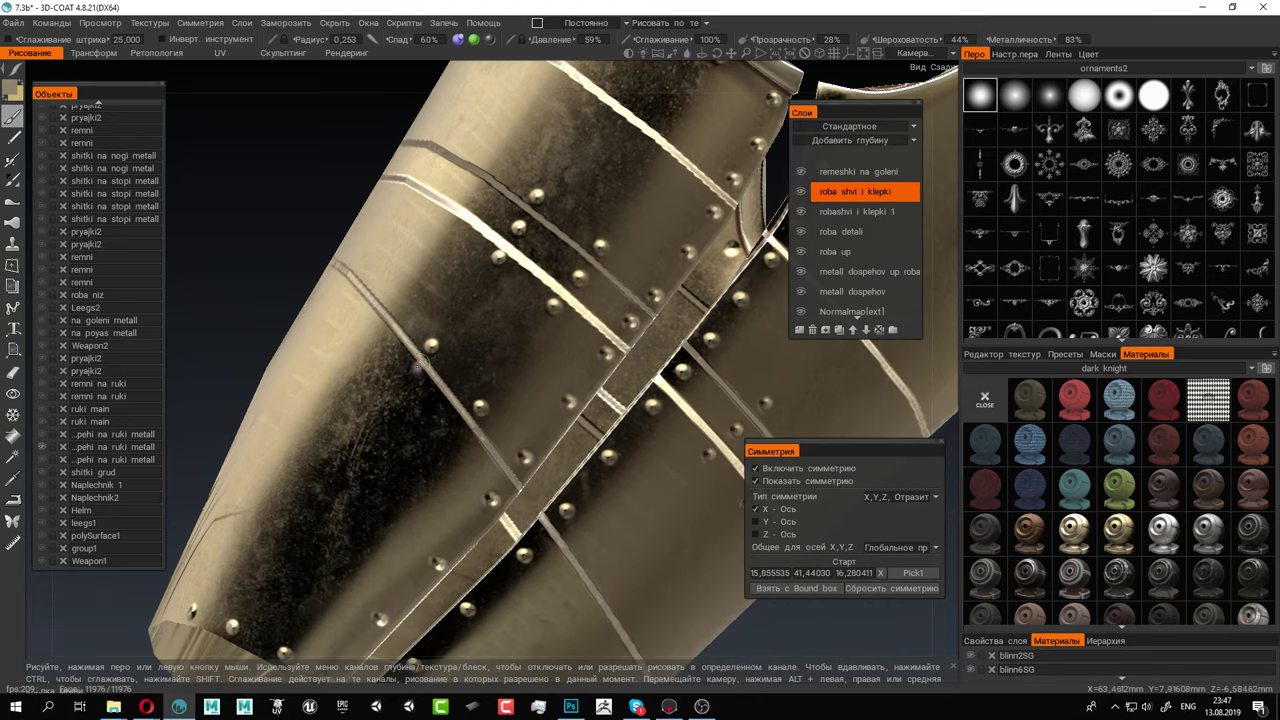
left_click(460, 432)
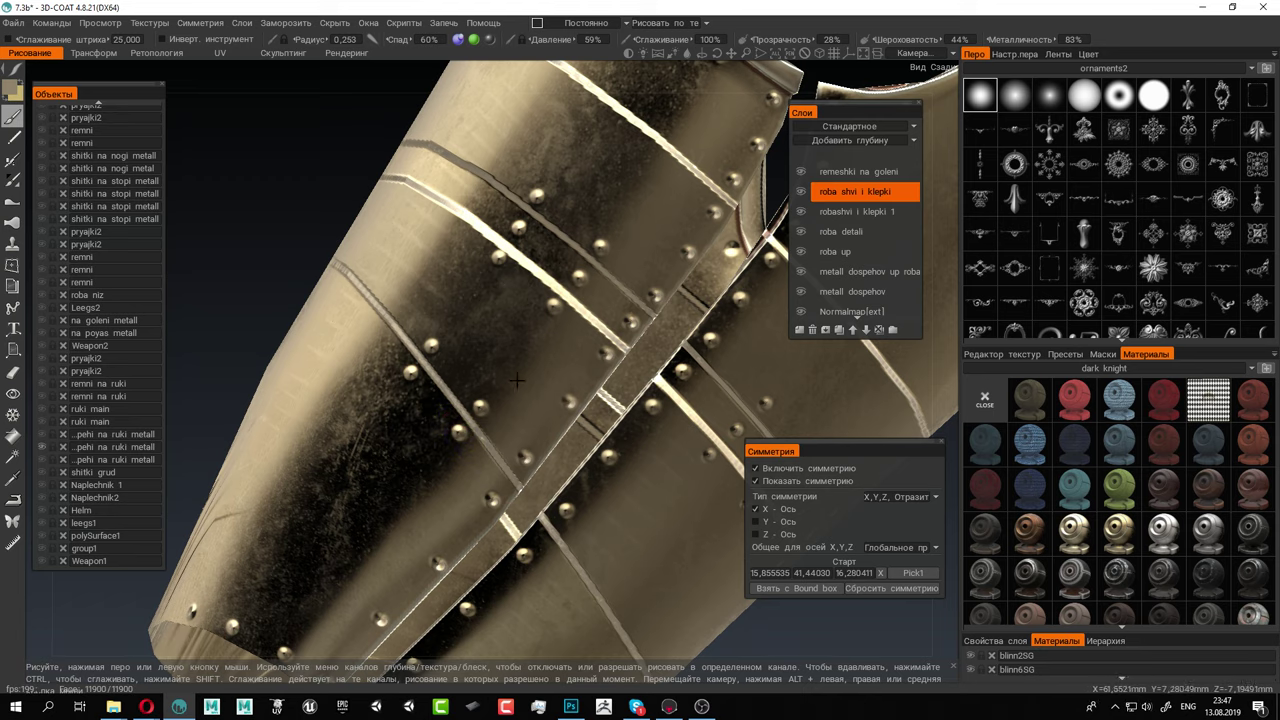
left_click_drag(517, 380, 627, 317, "alt")
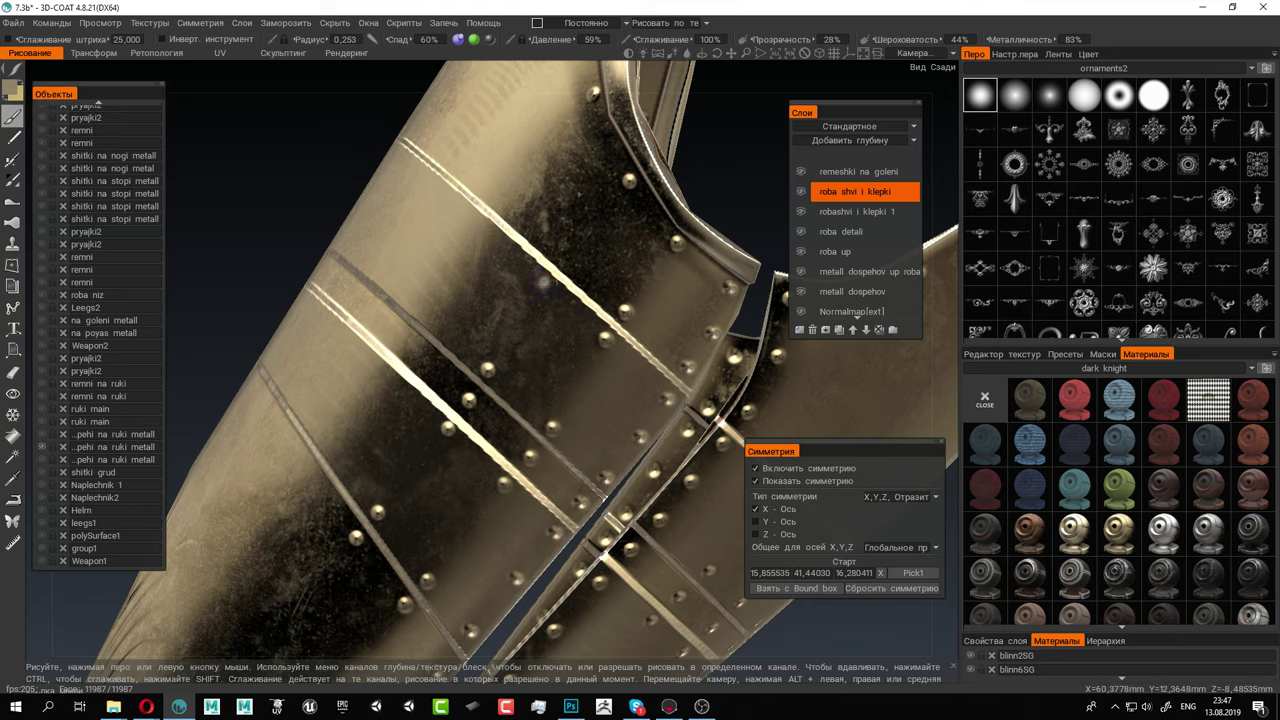
left_click_drag(509, 296, 468, 441, "alt")
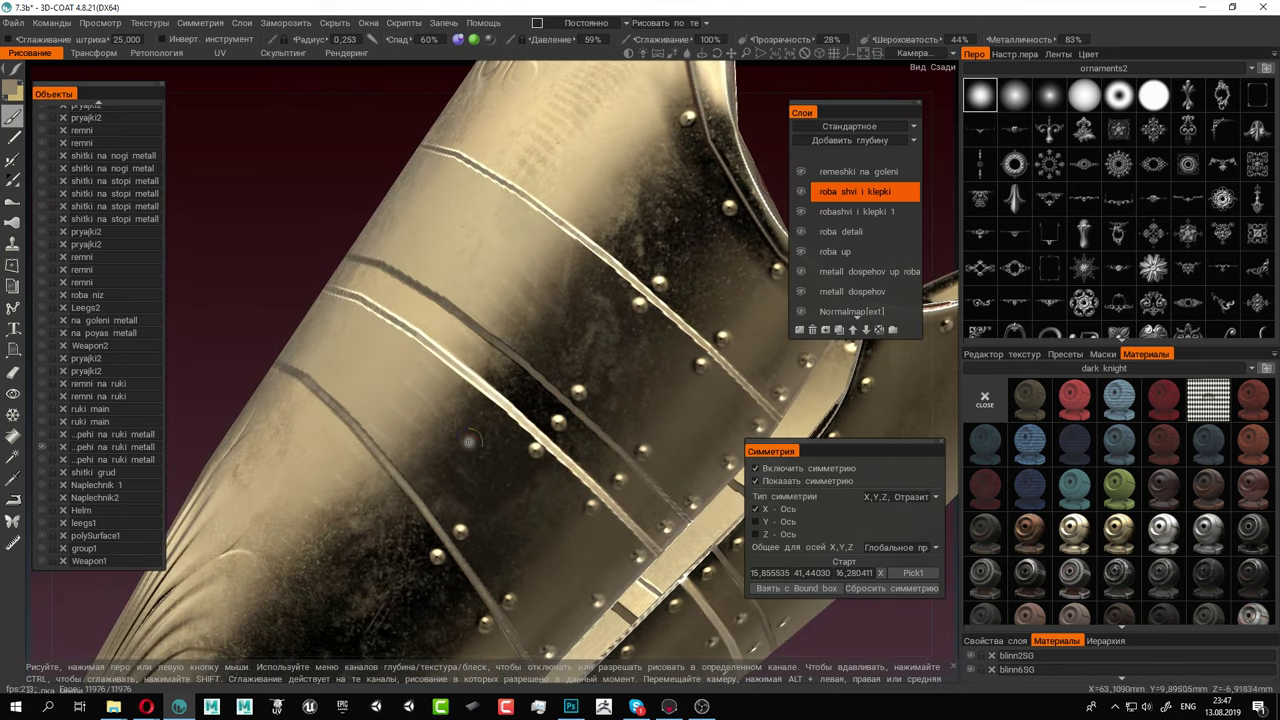
Extend the ornamented half's groove rivets by one more column, farther from the seam, on the wrist-side, middle and elbow-side grooves
left_click(380, 477)
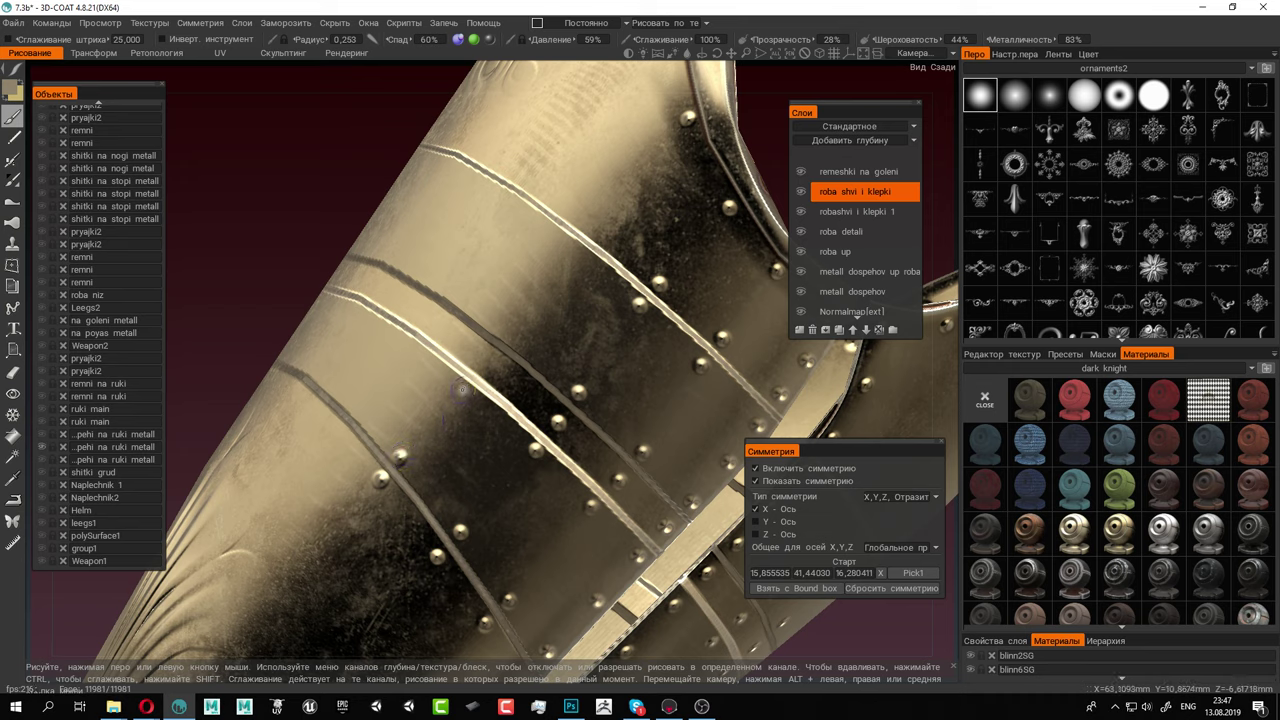
left_click(462, 389)
left_click(490, 360)
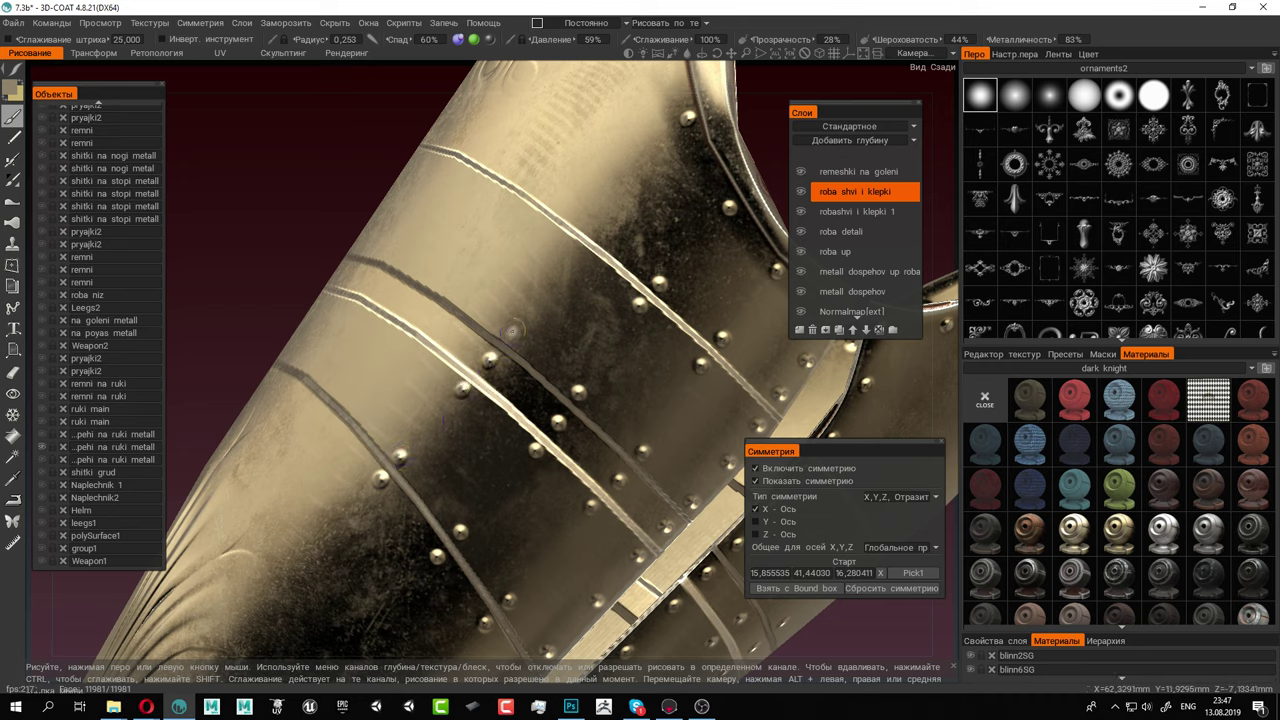
left_click(601, 232)
Examine the ornamented half's groove rivets from the front and from the seam side
right_click_drag(601, 232, 478, 255, "alt")
mouse_move(478, 255)
left_mouse_down("alt")
mouse_move(731, 328)
mouse_move(685, 320)
mouse_move(699, 336)
left_mouse_up("alt")
right_click_drag(699, 336, 600, 285, "alt")
left_click_drag(600, 285, 582, 367, "alt")
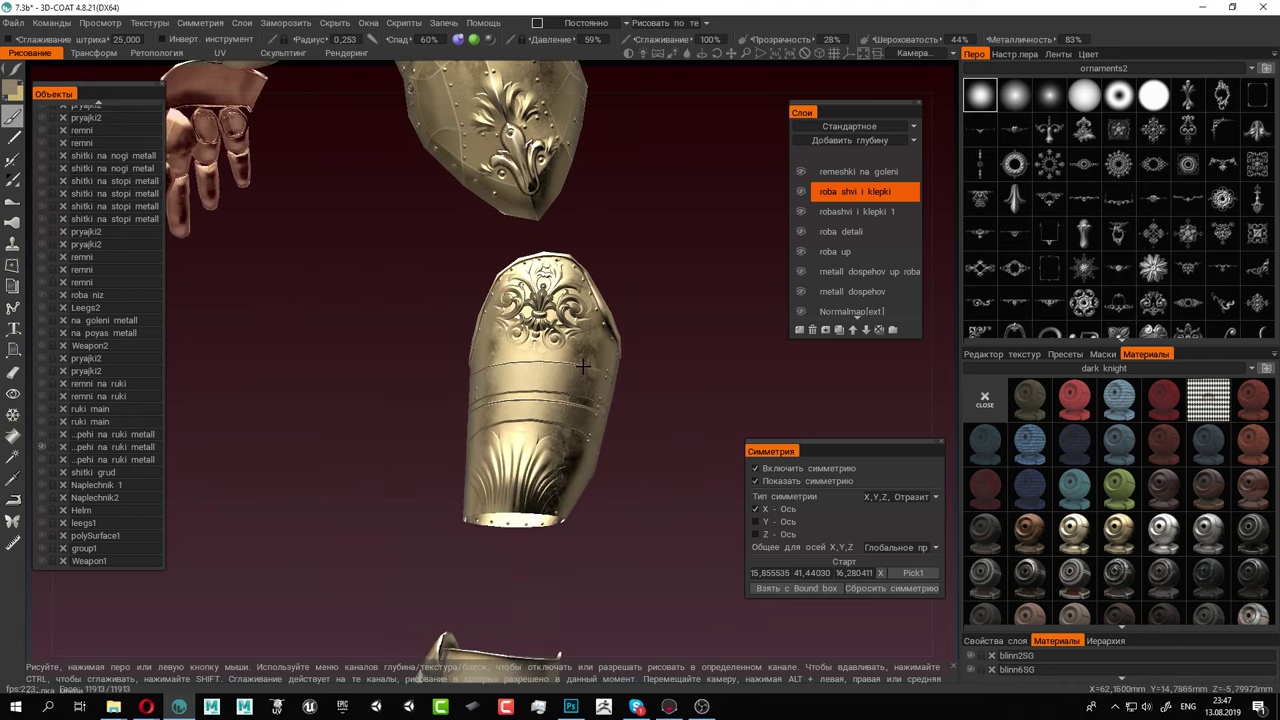
middle_click_drag(583, 367, 511, 370, "alt")
right_click_drag(511, 370, 588, 434, "alt")
left_click_drag(588, 434, 372, 364, "alt")
right_click_drag(372, 364, 452, 431, "alt")
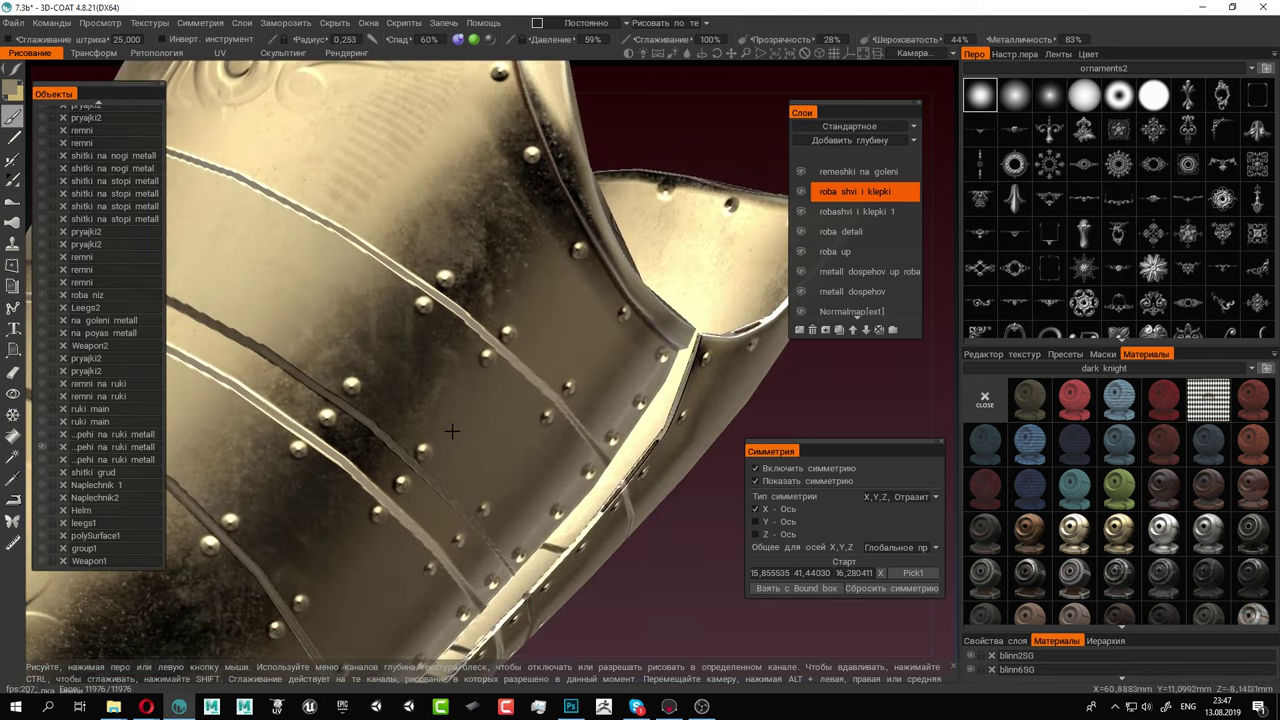
Stamp the next rivet column beside the ornamented half's wrist-side, middle and elbow-side grooves, farther from the second seam
left_click_drag(452, 430, 393, 468, "alt")
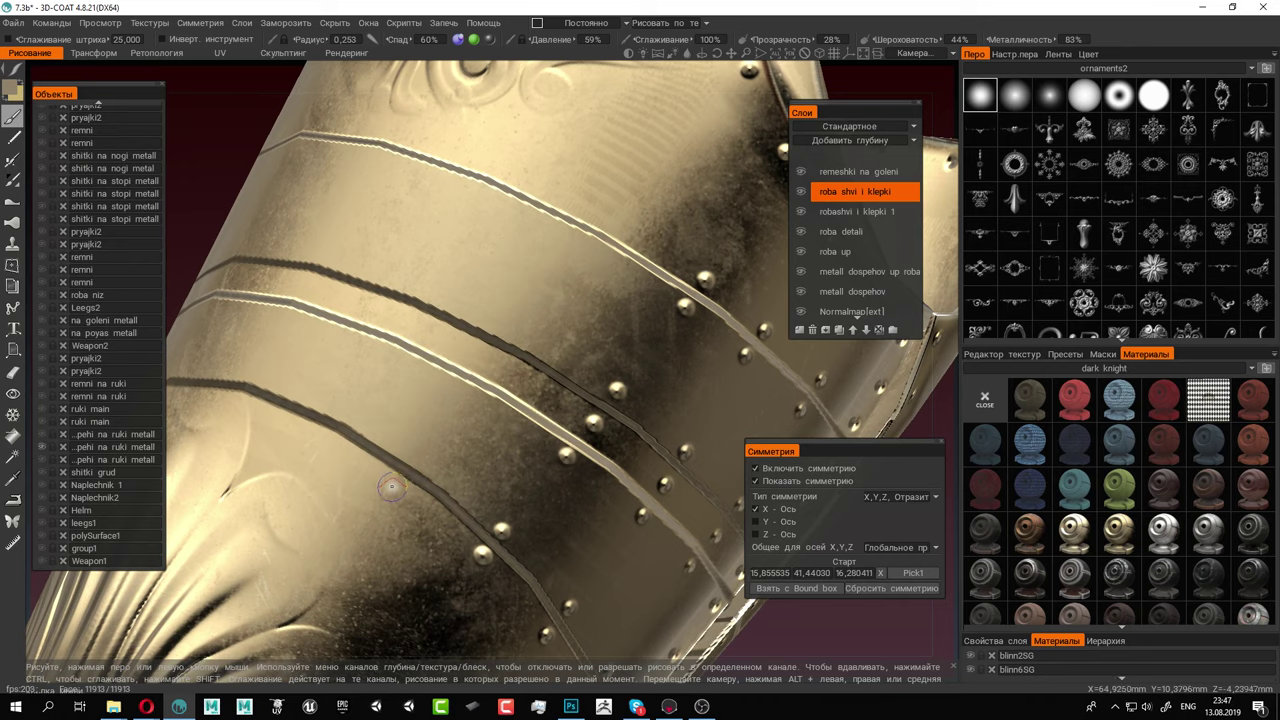
left_click(394, 486)
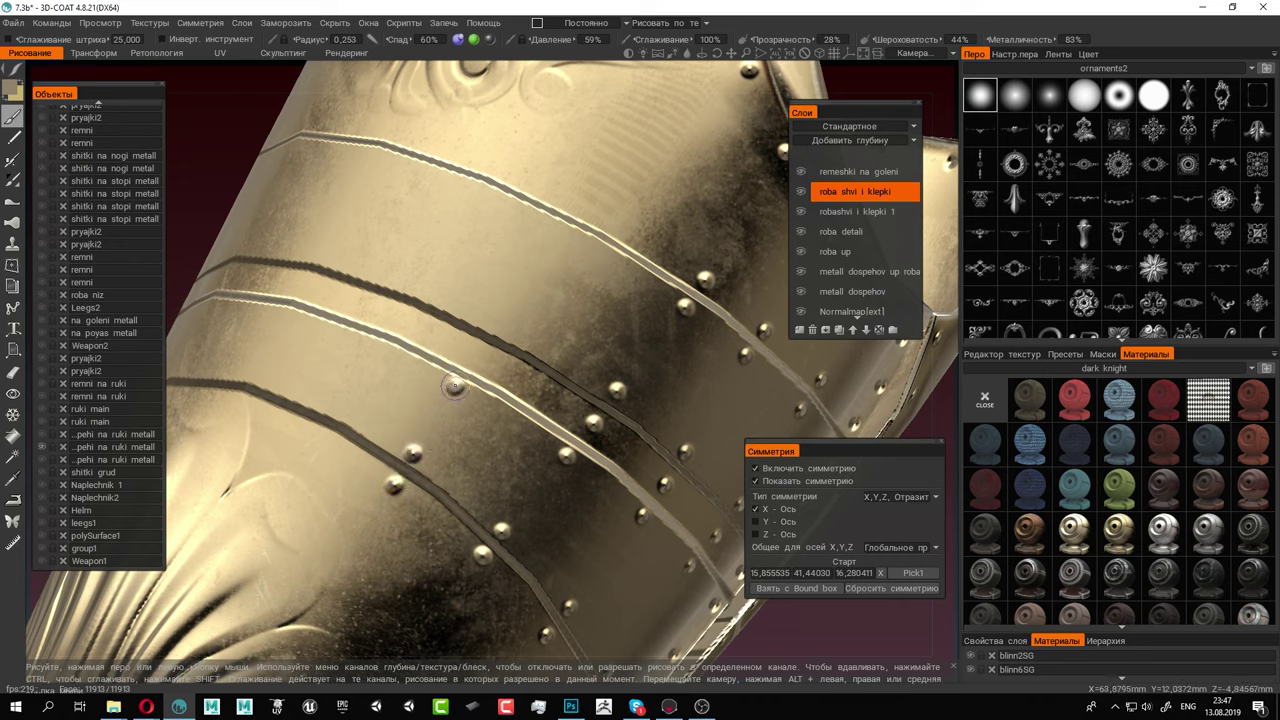
left_click(475, 355)
left_click(498, 326)
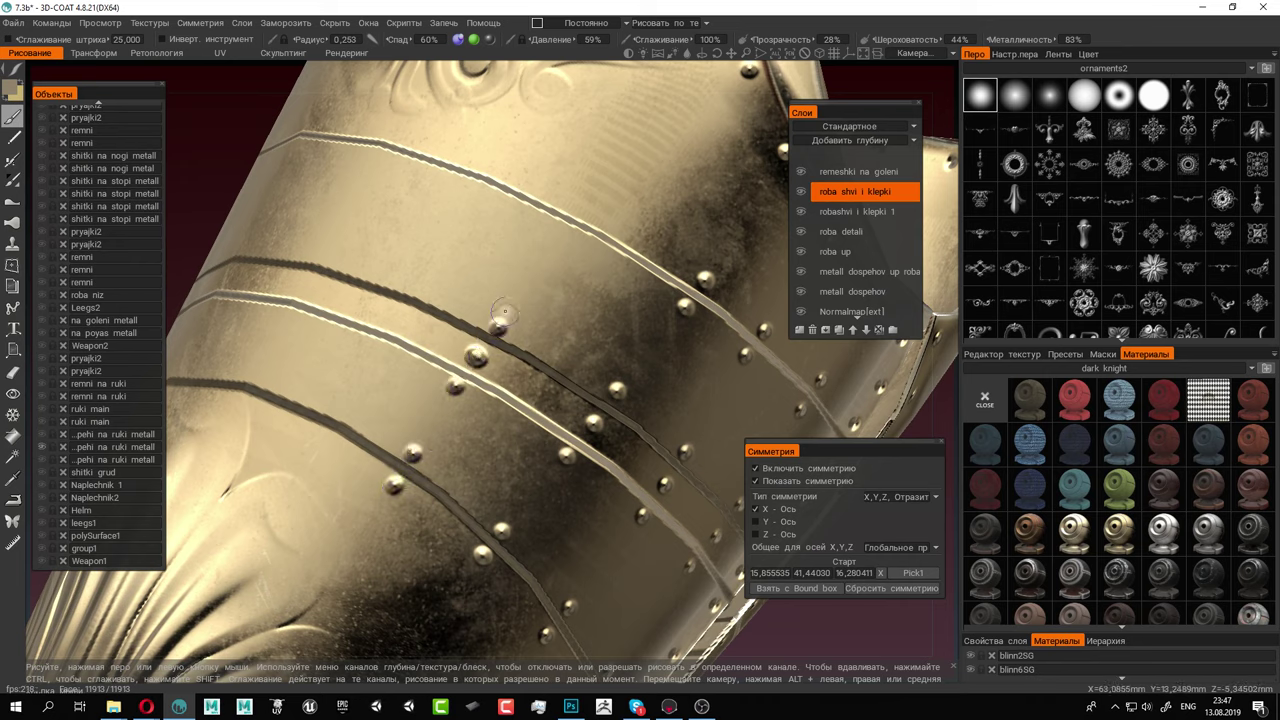
left_click(554, 227)
Stamp a rivet column across all grooves below the scroll ornament, on the side facing the second seam
left_click_drag(570, 207, 555, 266, "alt")
left_click(426, 479)
left_click(434, 449)
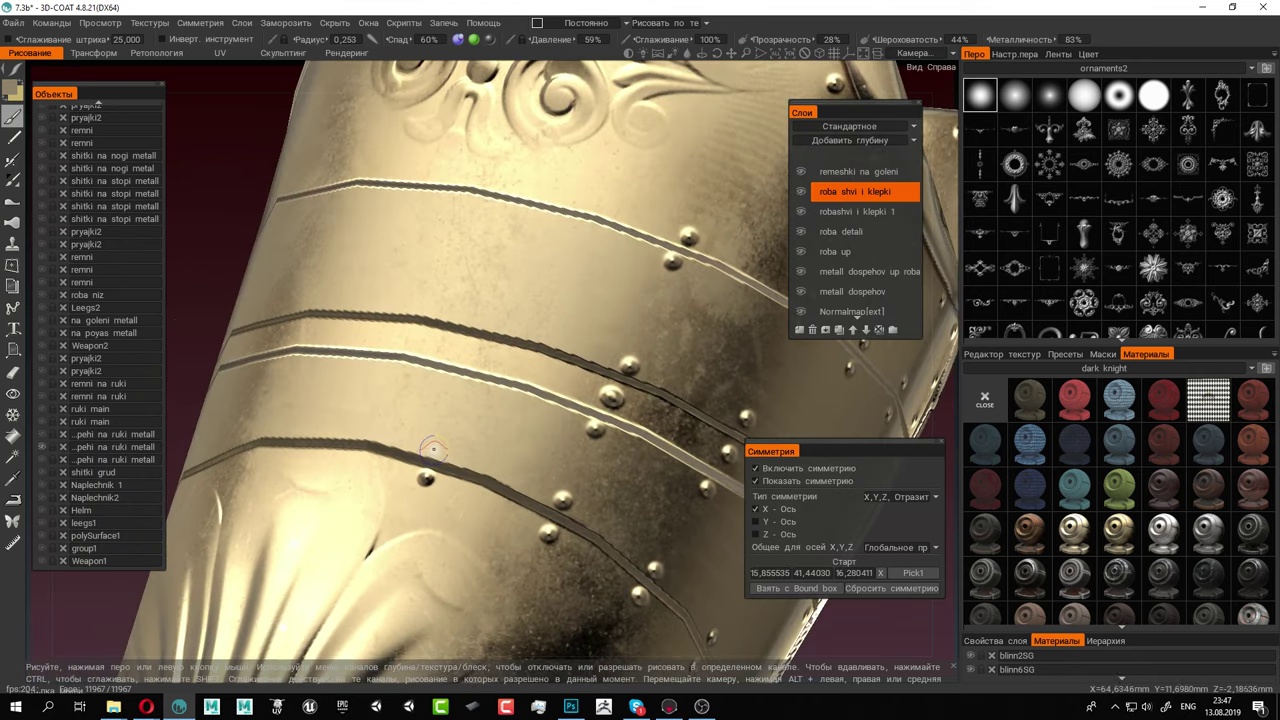
left_click(460, 386)
left_click(472, 351)
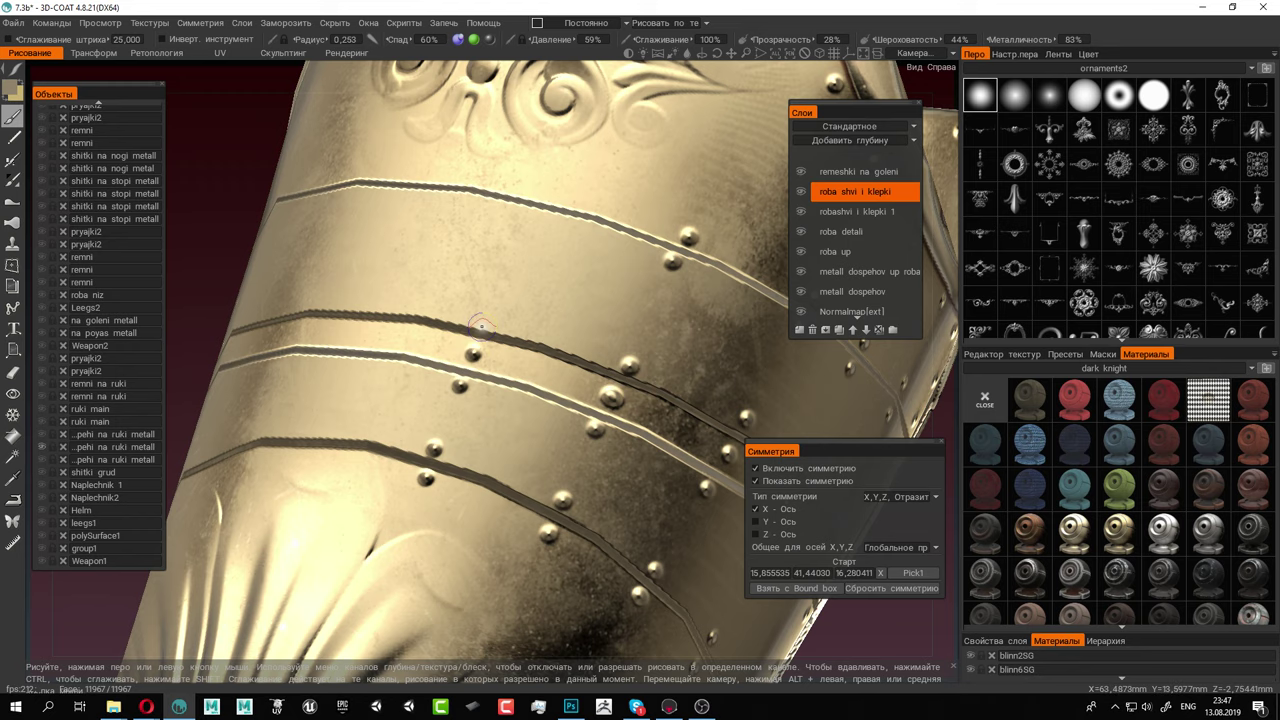
left_click(485, 319)
left_click(539, 186)
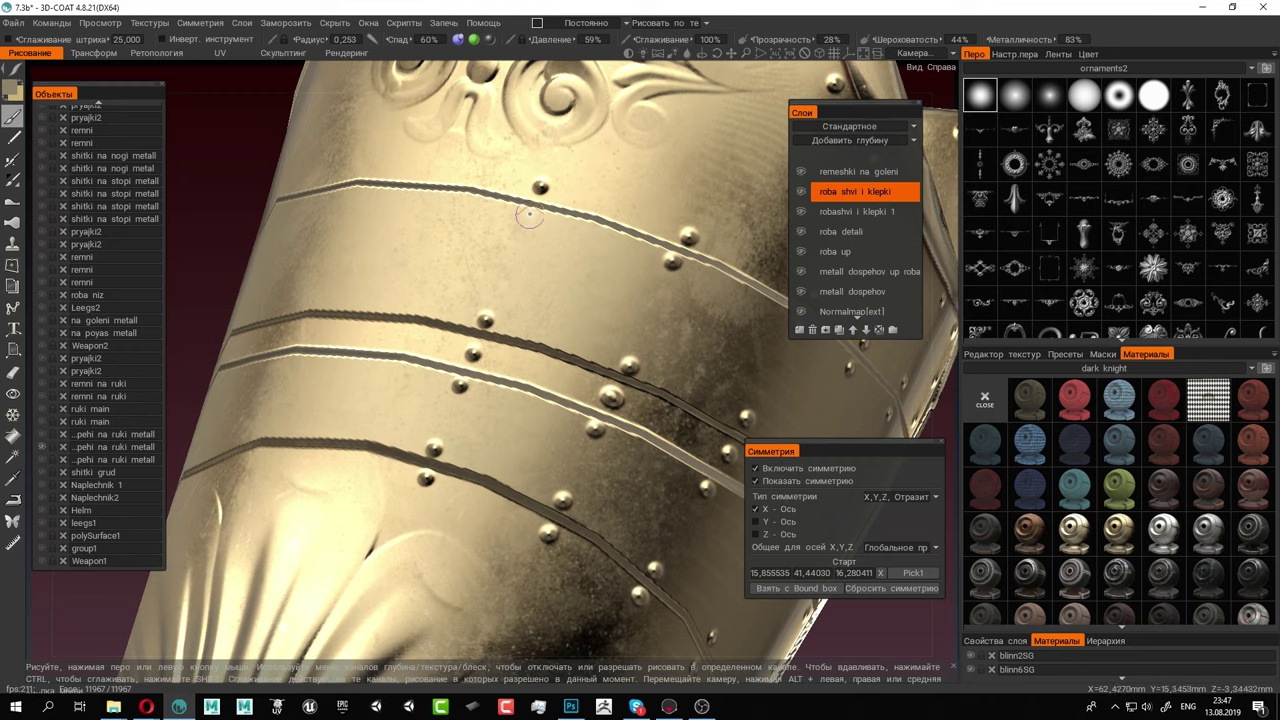
Stamp a matching rivet column across all grooves below the scroll ornament, on the side facing the first seam
left_click_drag(374, 325, 556, 420, "alt")
left_click(484, 488)
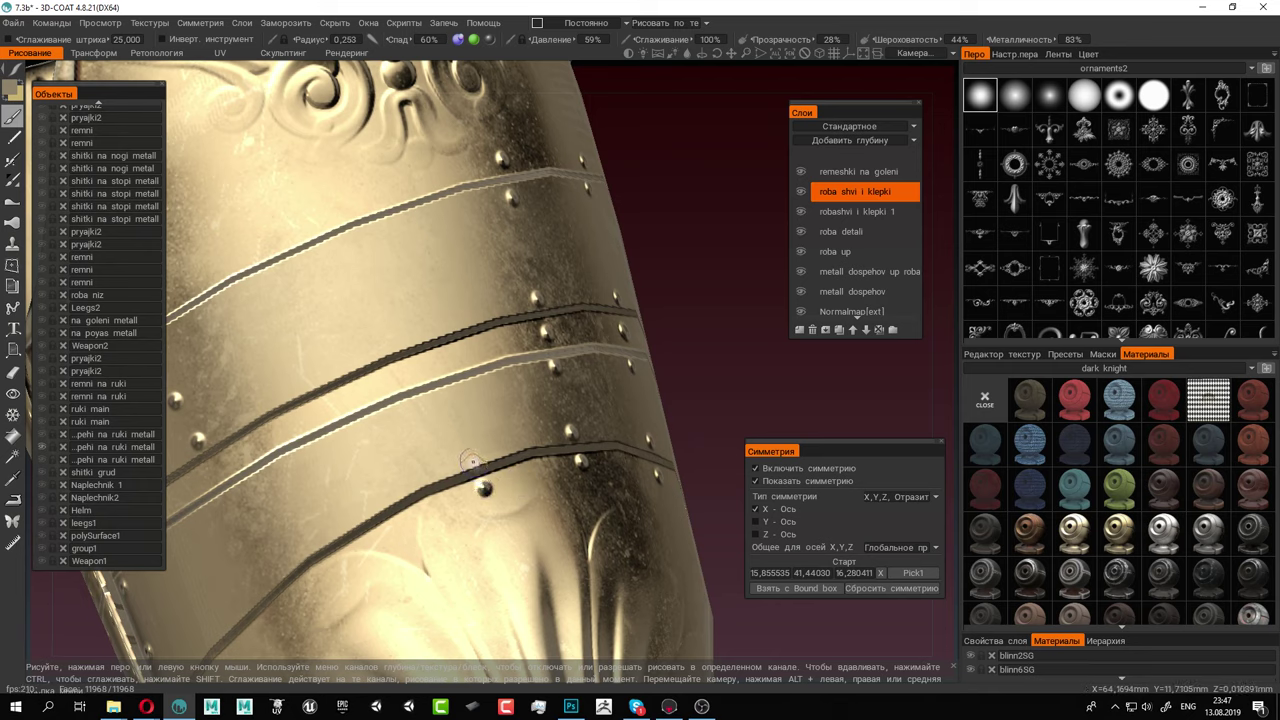
left_click(471, 457)
left_click(447, 398)
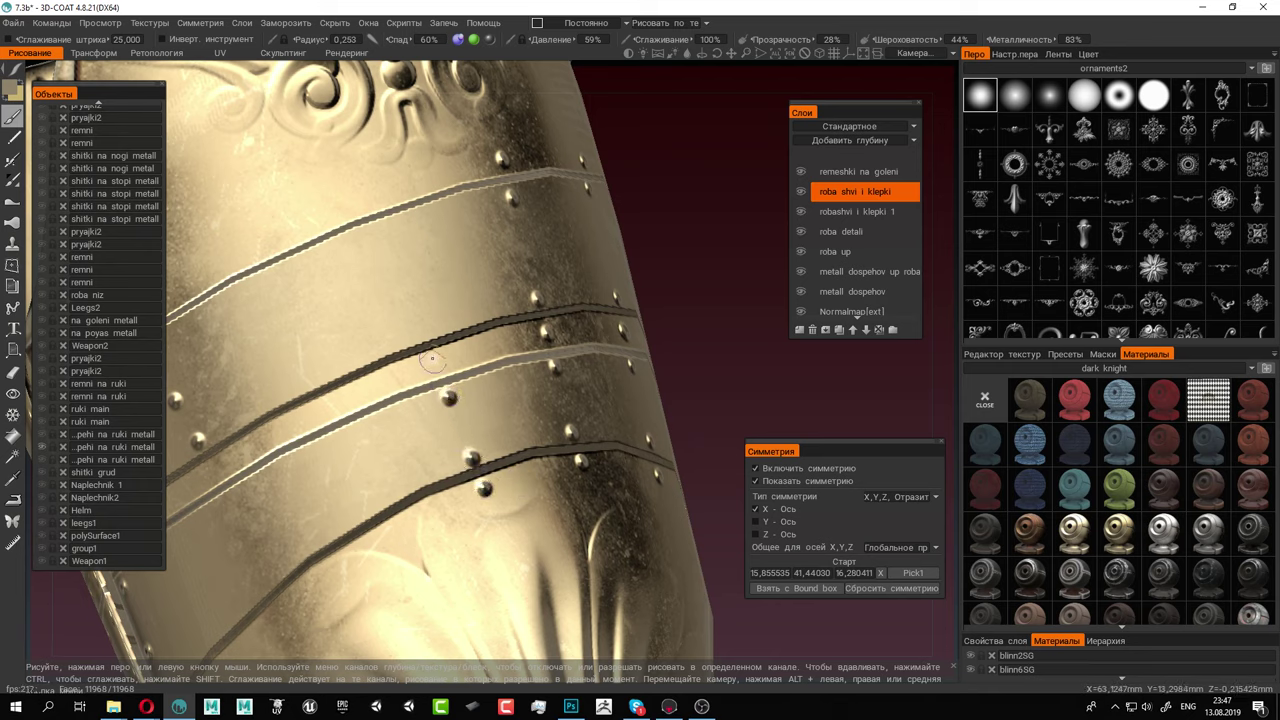
left_click(433, 362)
left_click(417, 325)
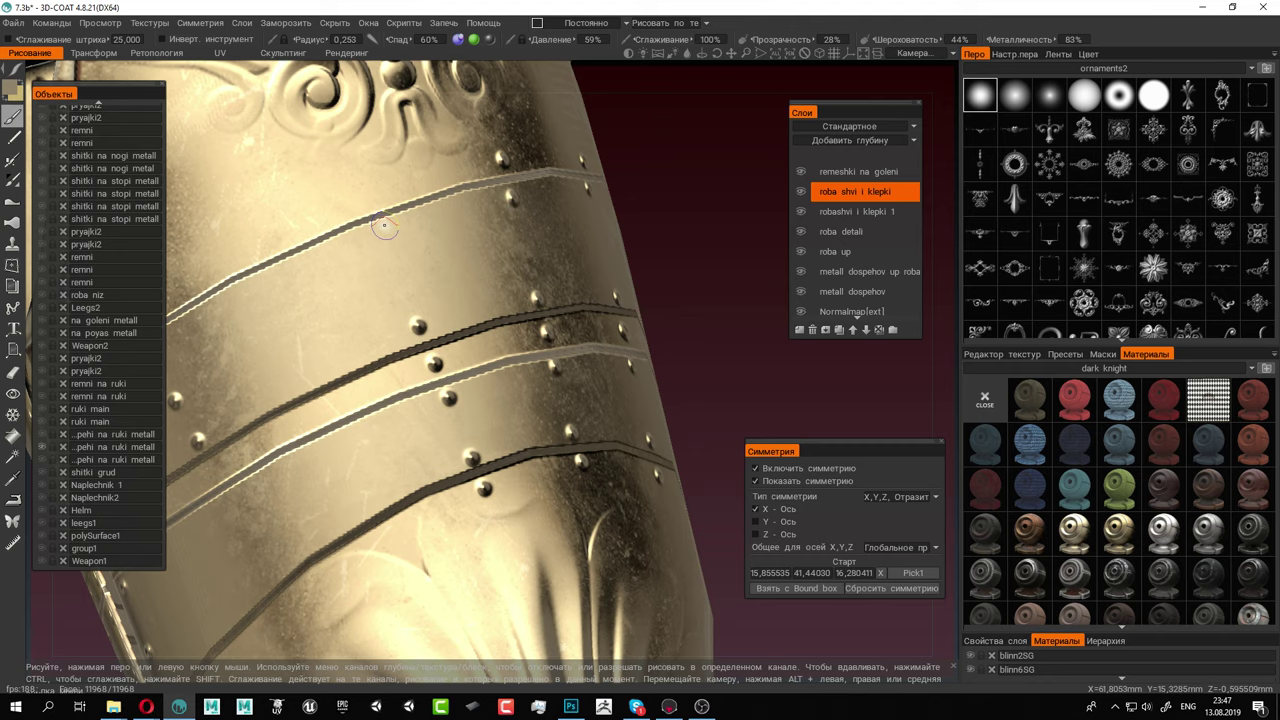
left_click(384, 226)
Extend the groove rivets past the scroll ornament with one more column: elbow-side pair, middle three and wrist-side pair
left_click_drag(331, 277, 441, 270, "alt")
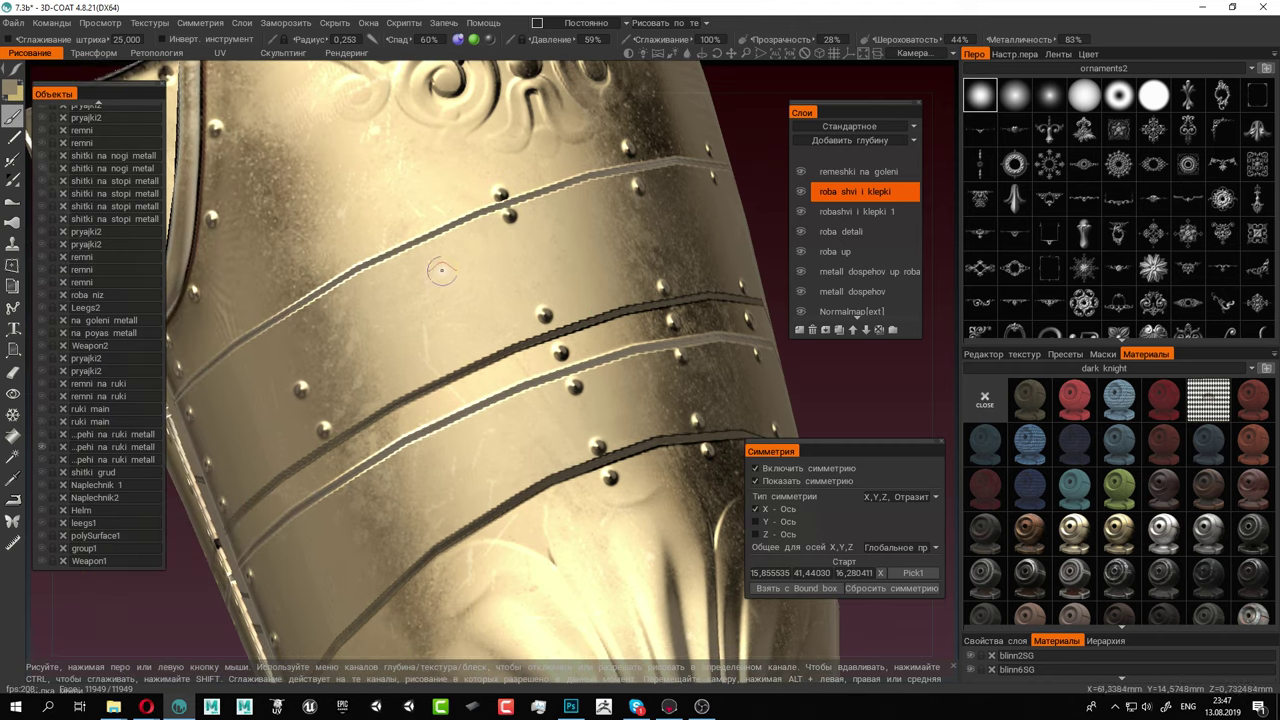
left_click(369, 245)
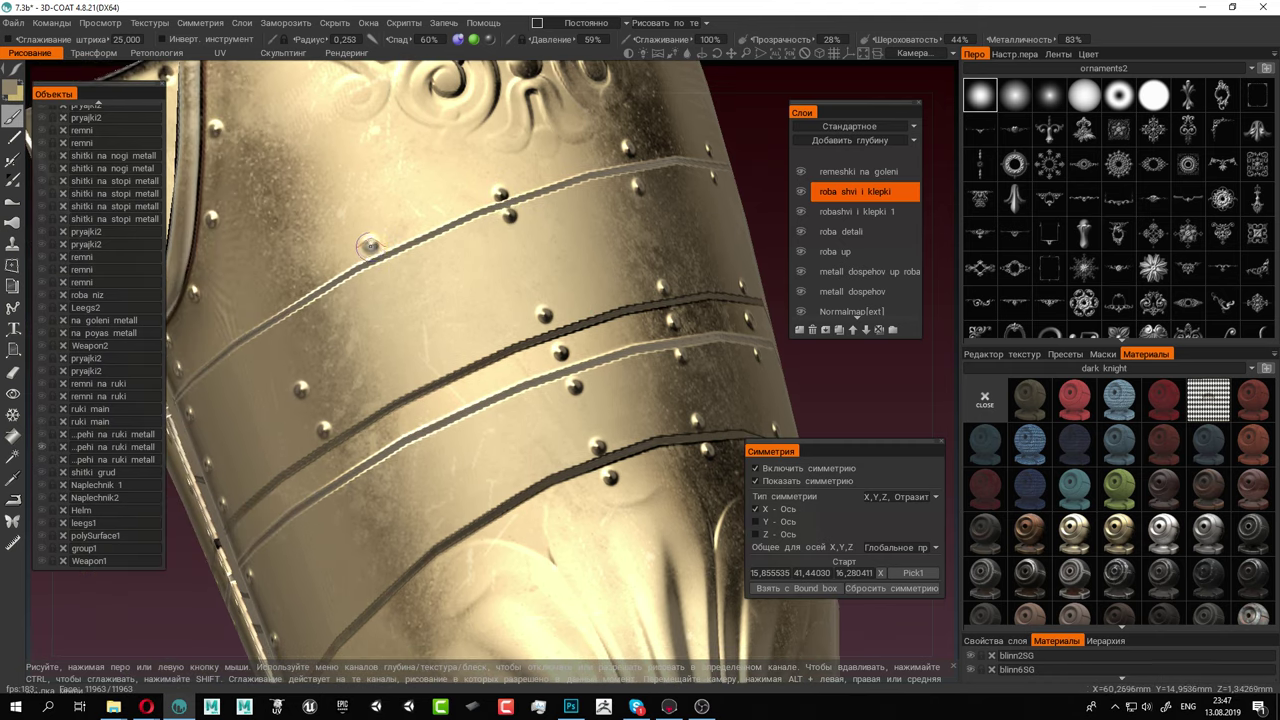
left_click(384, 276)
left_click(428, 370)
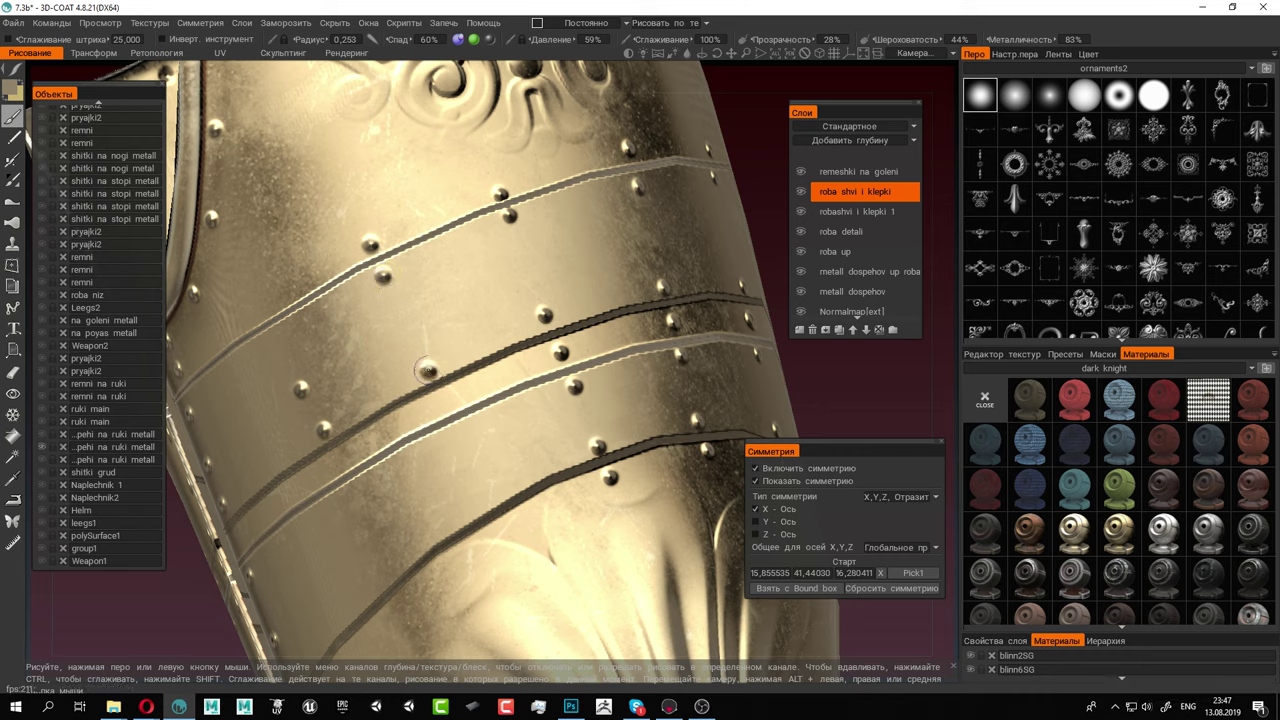
left_click(450, 405)
left_click(463, 436)
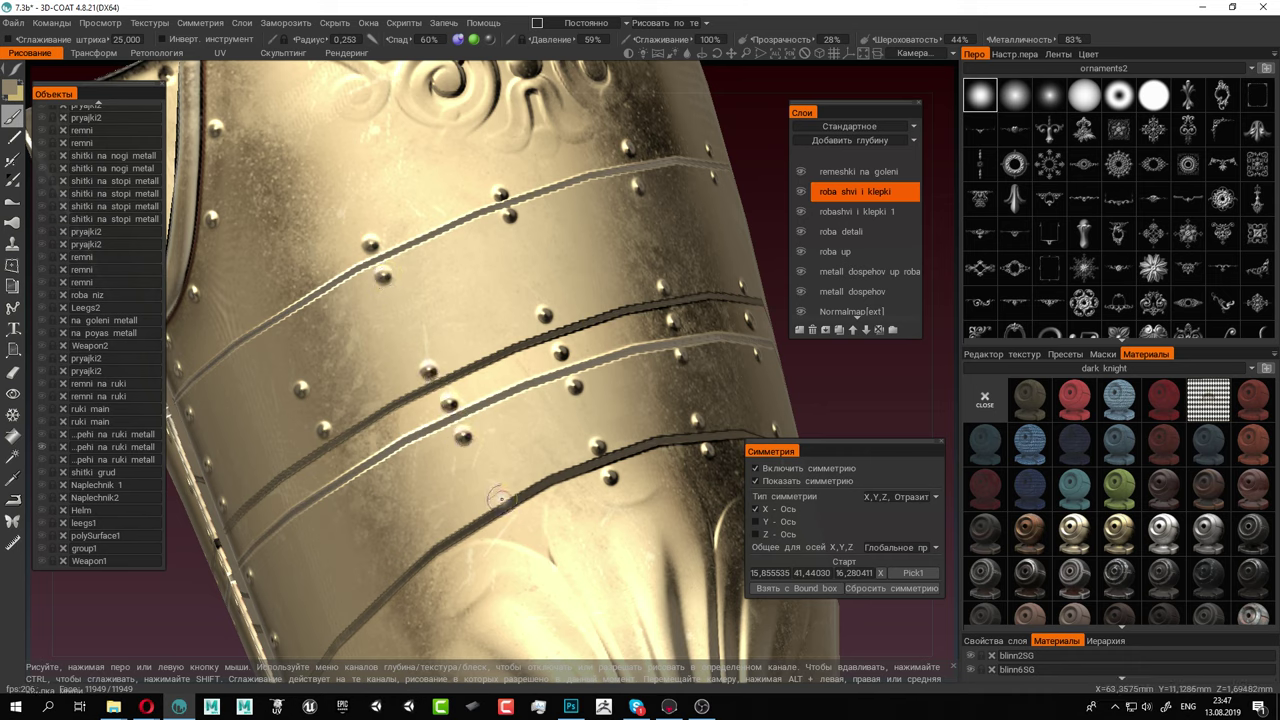
left_click(496, 497)
left_click(511, 529)
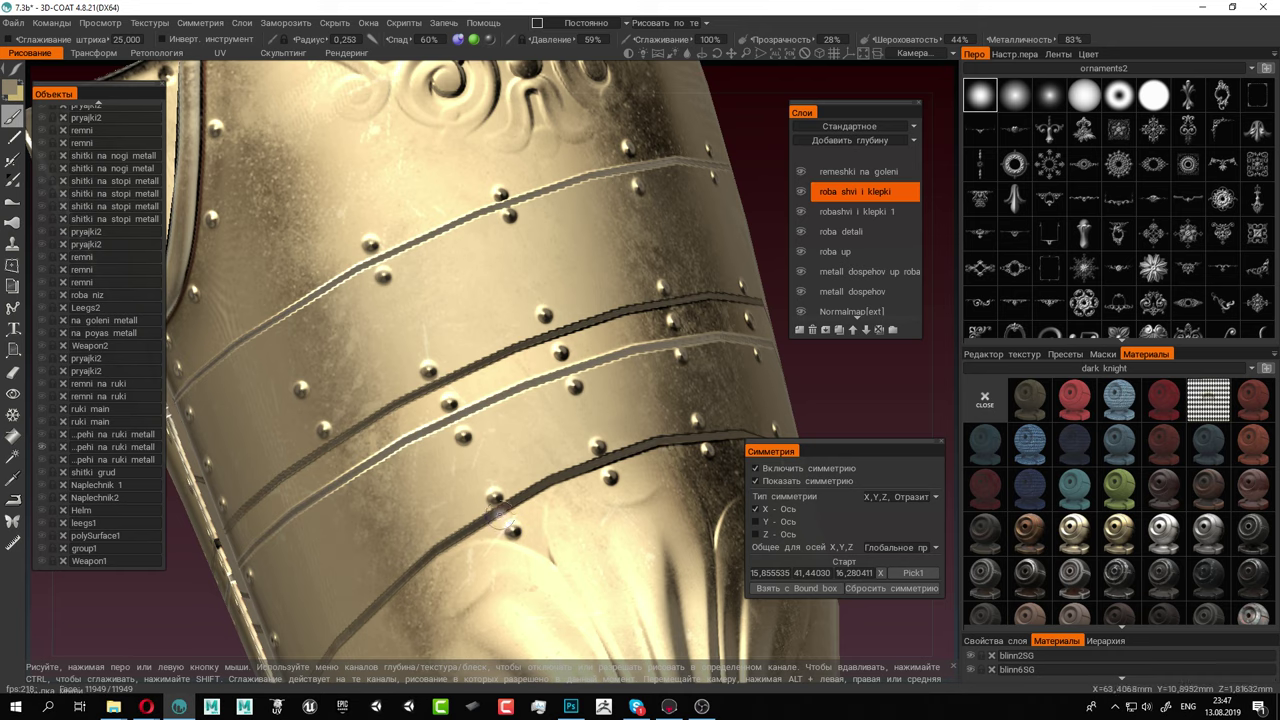
Stamp a rivet pair on the wrist-side groove and add rivets to the paired middle grooves, closer to the first seam
middle_click_drag(474, 486, 474, 460, "alt")
left_click_drag(482, 463, 502, 451, "alt")
middle_click_drag(502, 451, 538, 403)
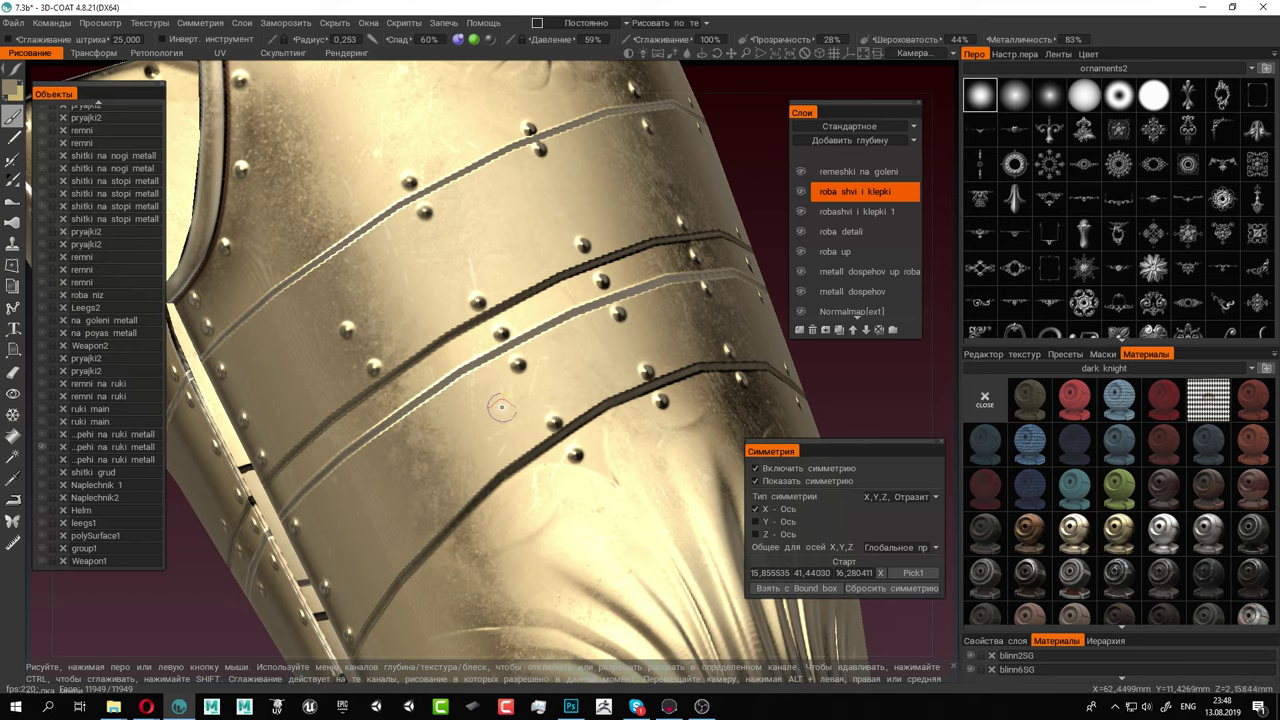
right_click_drag(449, 429, 557, 353)
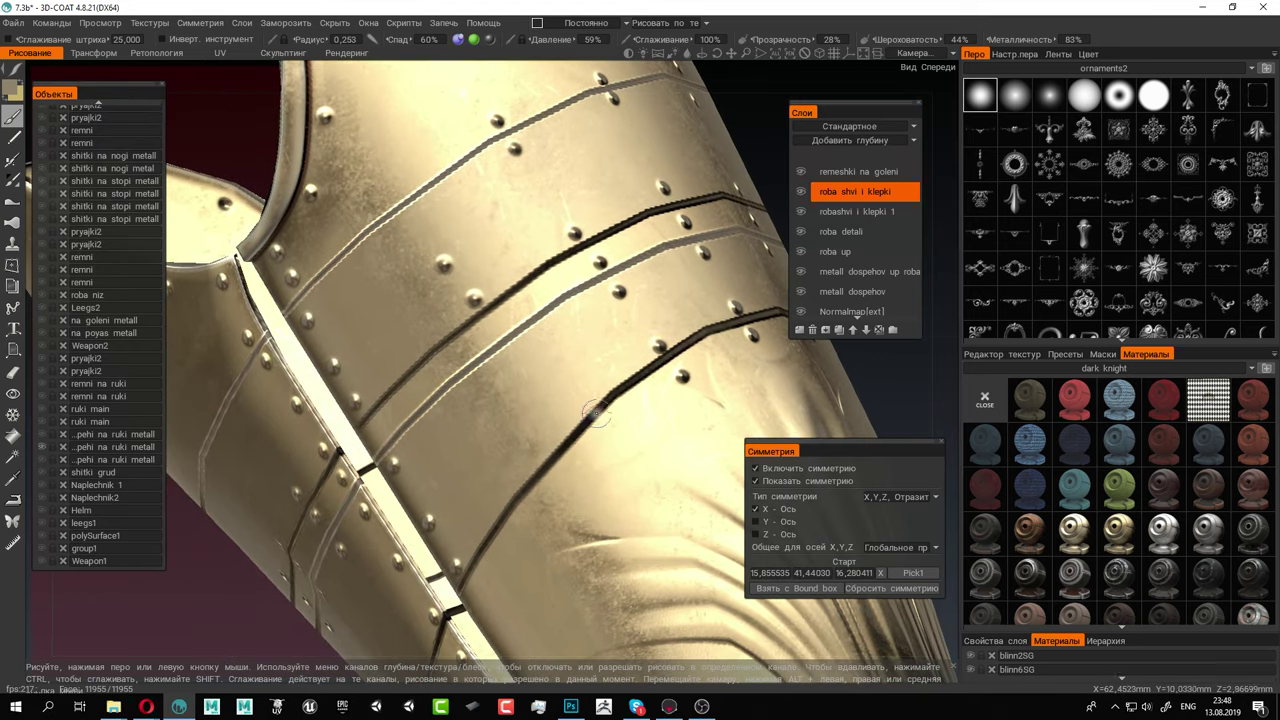
left_click(586, 447)
left_click(567, 421)
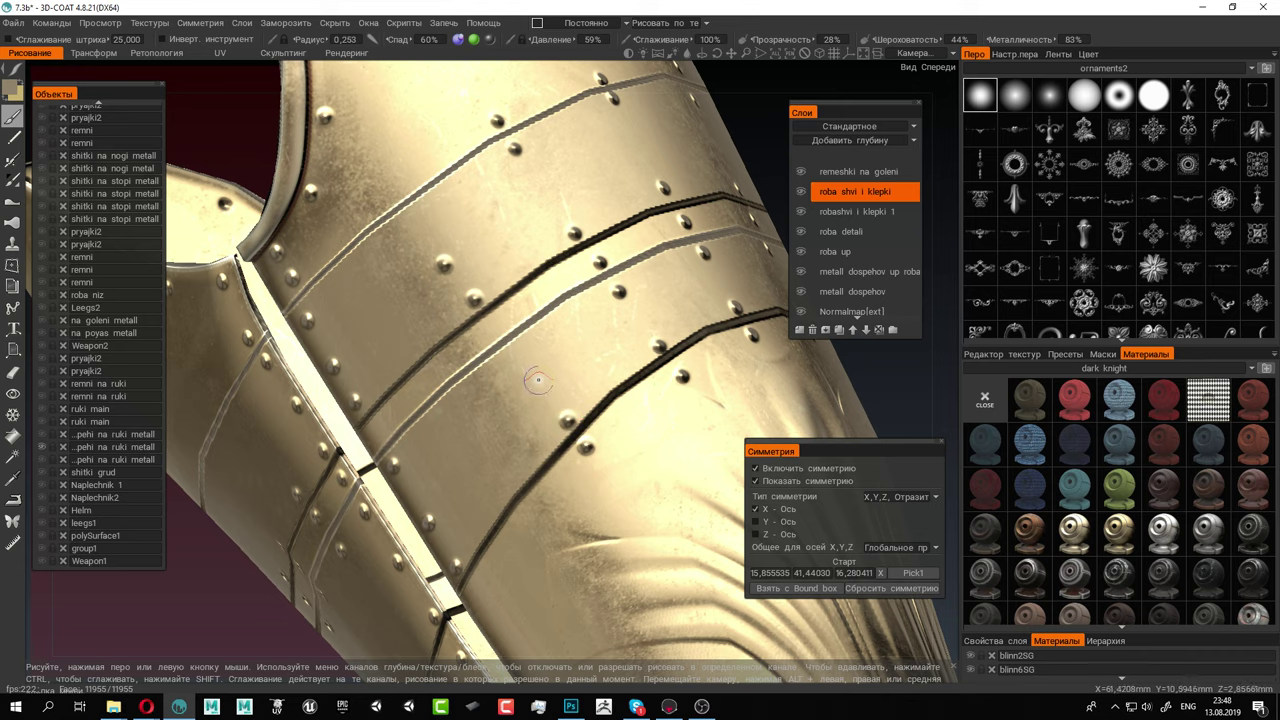
left_click(493, 328)
Complete the rivet pairs along the elbow-side and wrist-side grooves near the first seam
middle_click_drag(434, 231, 499, 297, "alt")
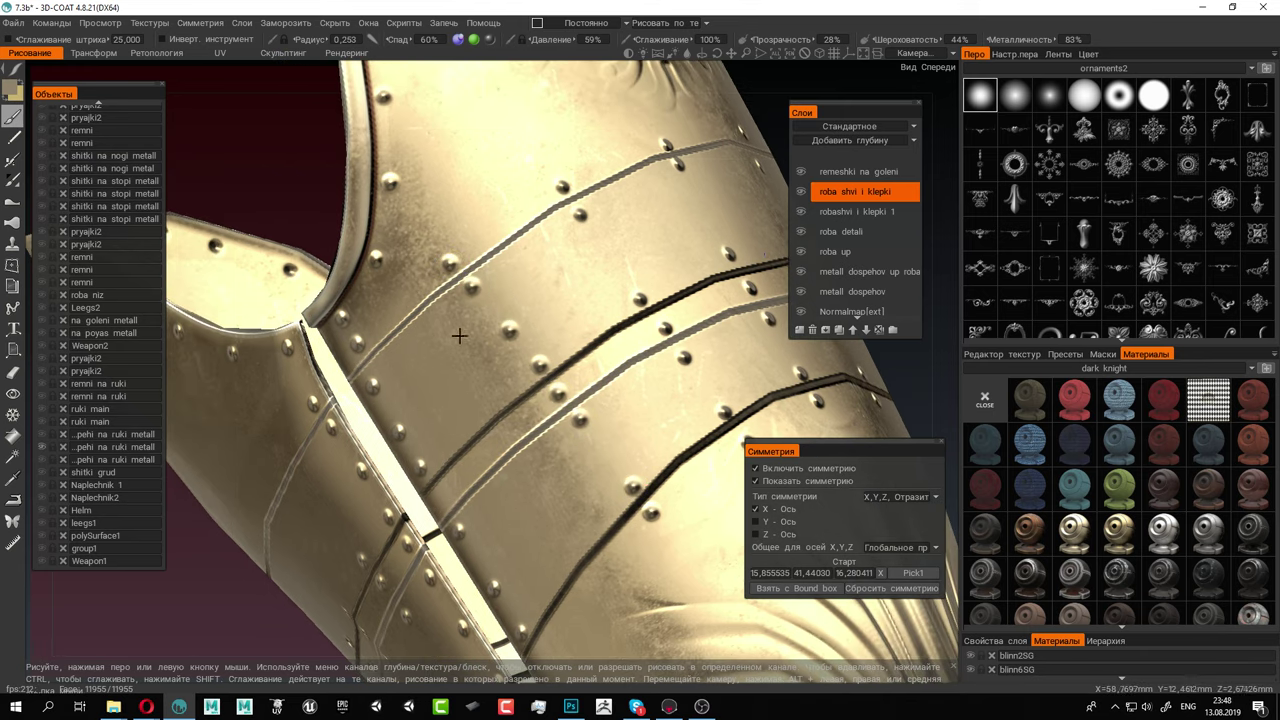
right_click_drag(457, 333, 505, 324)
left_click(467, 281)
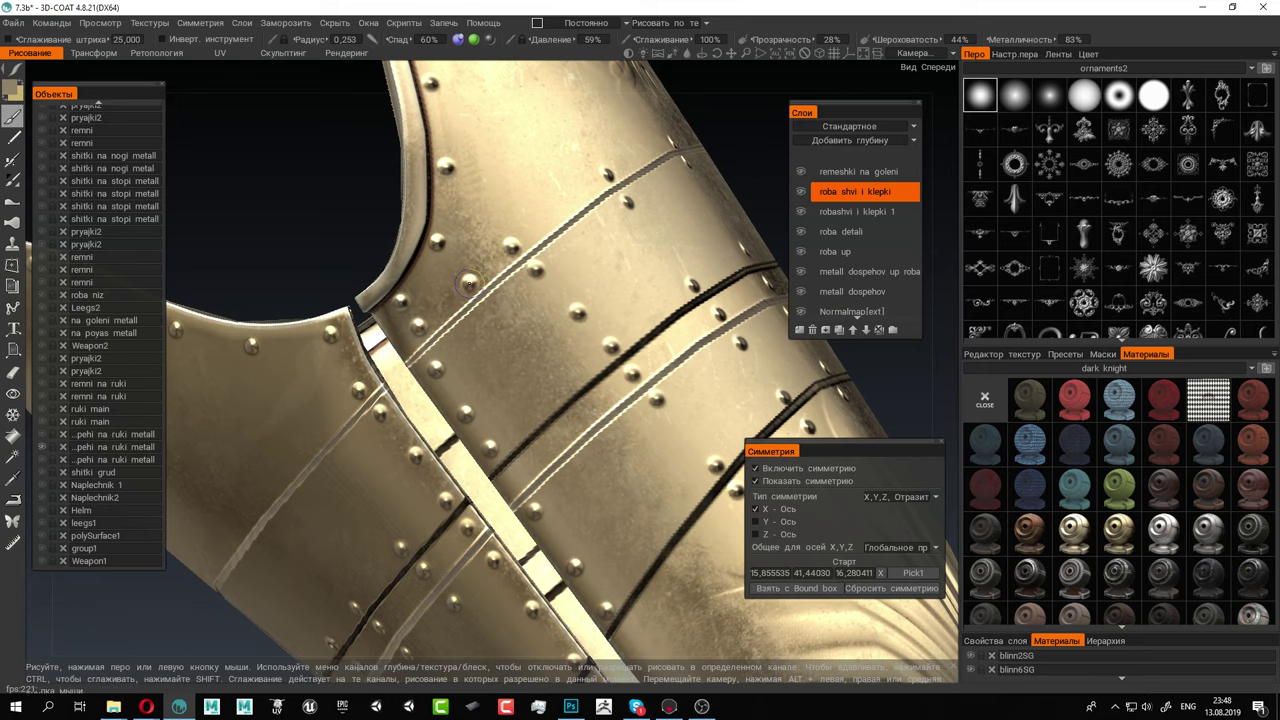
right_click_drag(543, 358, 472, 311)
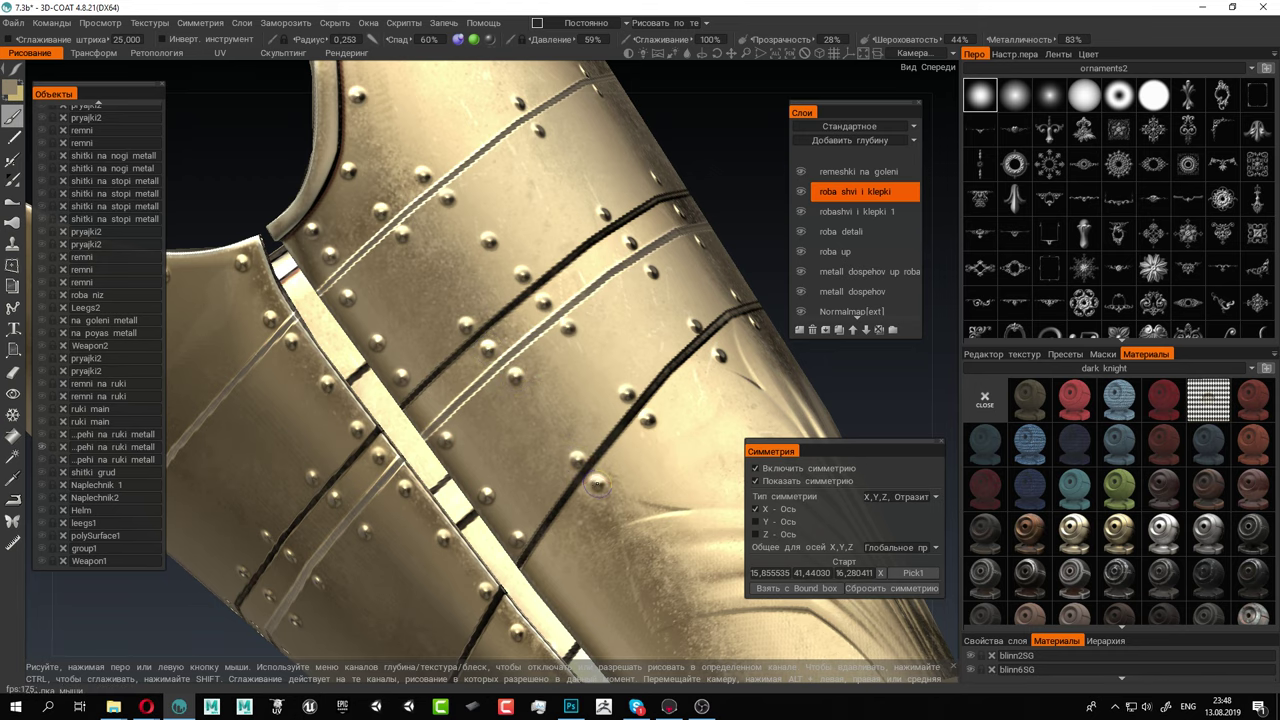
Examine the riveted forearm guard from the seam, wrist and ornamented sides
right_click_drag(590, 505, 508, 493)
middle_click_drag(613, 471, 548, 403, "alt")
right_click_drag(572, 385, 305, 215, "alt")
left_click_drag(640, 338, 603, 353, "alt")
right_click_drag(570, 405, 690, 520, "alt")
middle_click_drag(595, 425, 557, 408, "alt")
right_click_drag(557, 408, 467, 364)
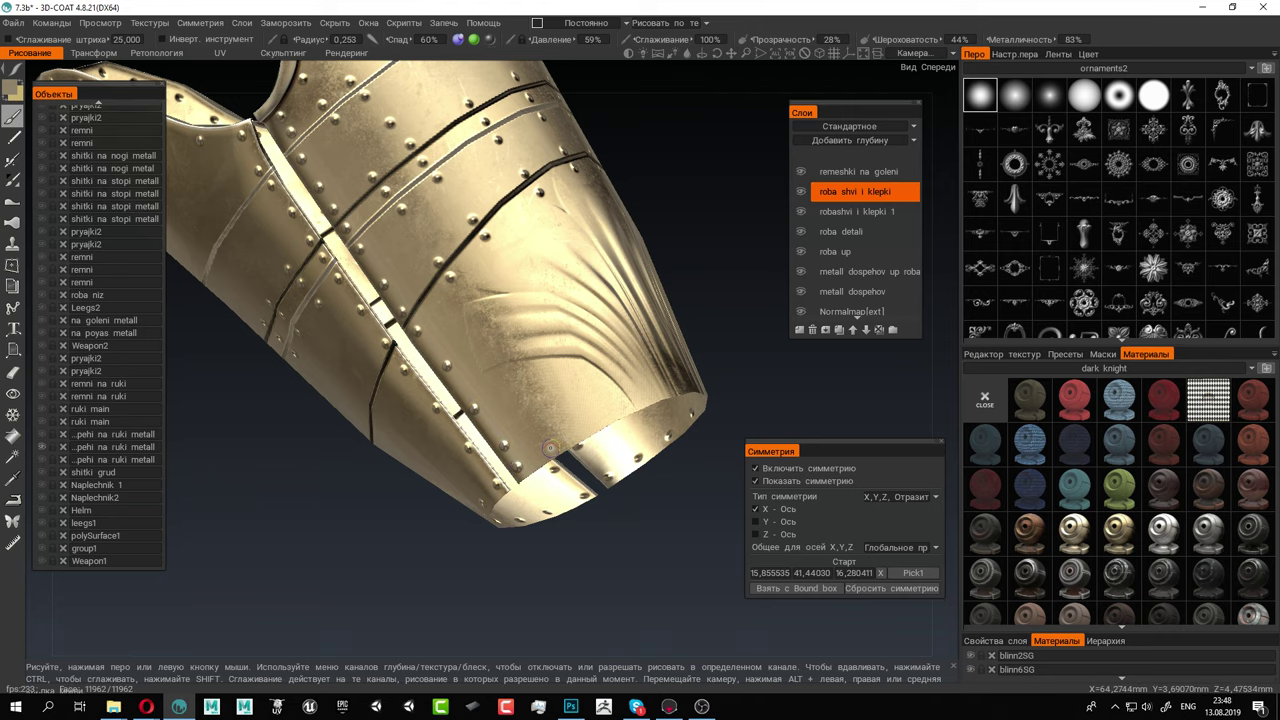
right_click_drag(625, 405, 518, 441)
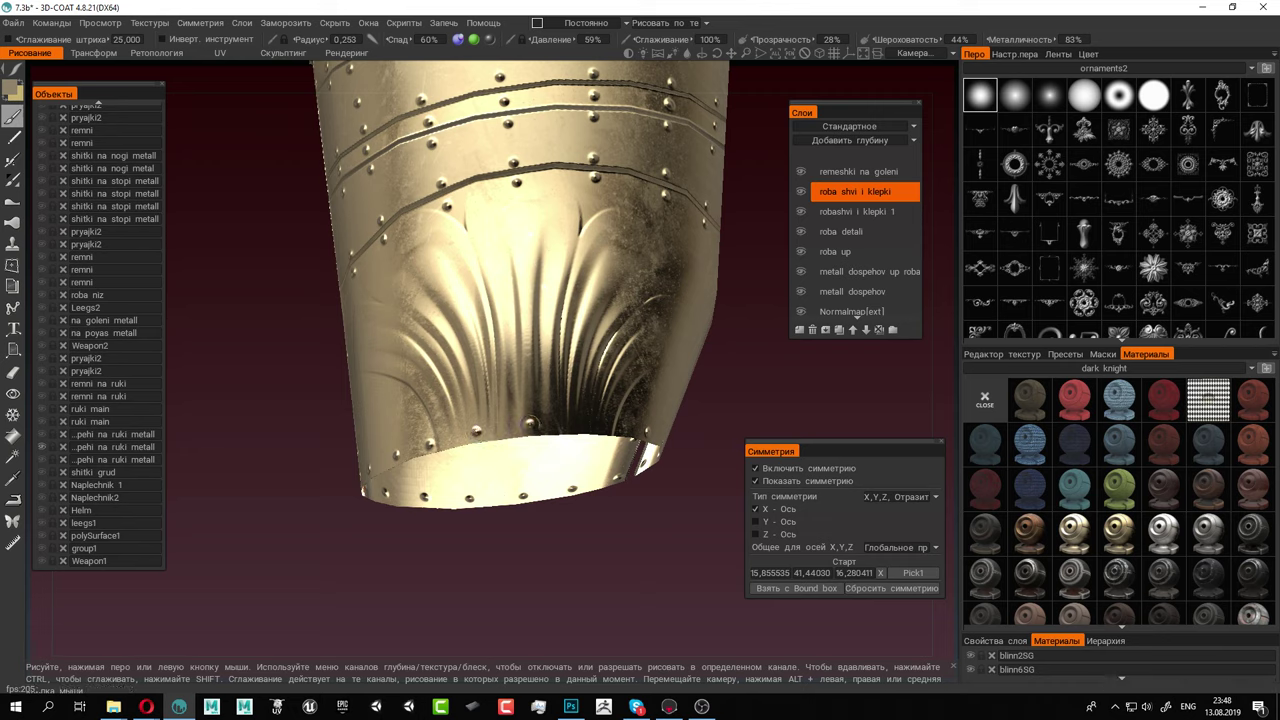
left_click_drag(712, 436, 691, 432, "alt")
scroll(443, 294, "down", 7)
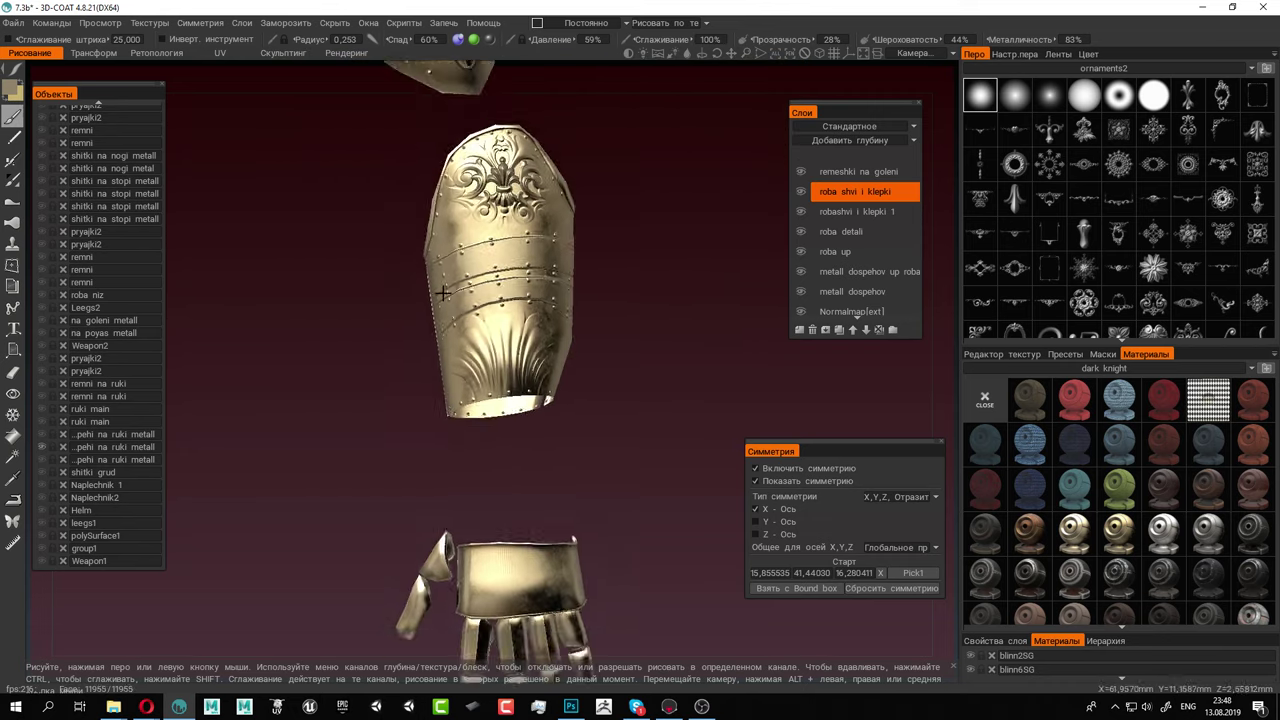
middle_click_drag(530, 316, 559, 297, "alt")
right_click_drag(558, 297, 645, 250)
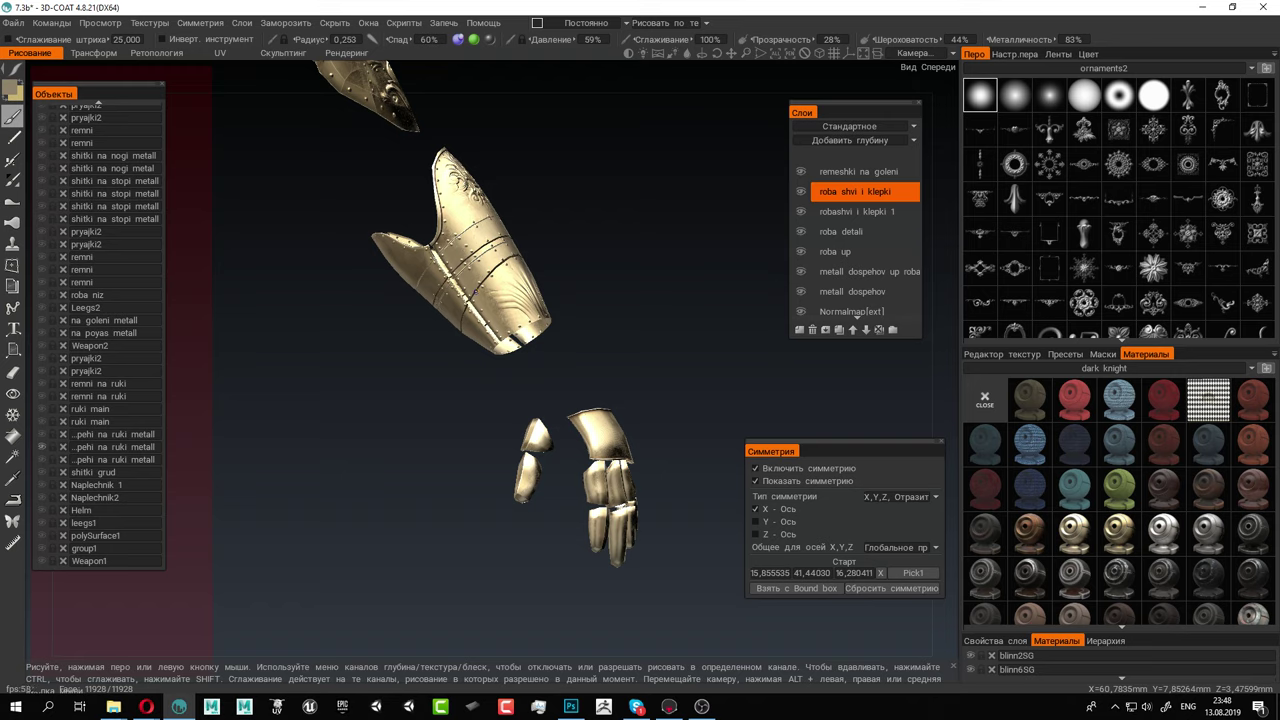
Stamp a two-tier rivet on the outside of the upper thumb plate's lower corner, using brush radii 0.345 and 0.168
middle_click_drag(611, 350, 549, 249, "alt")
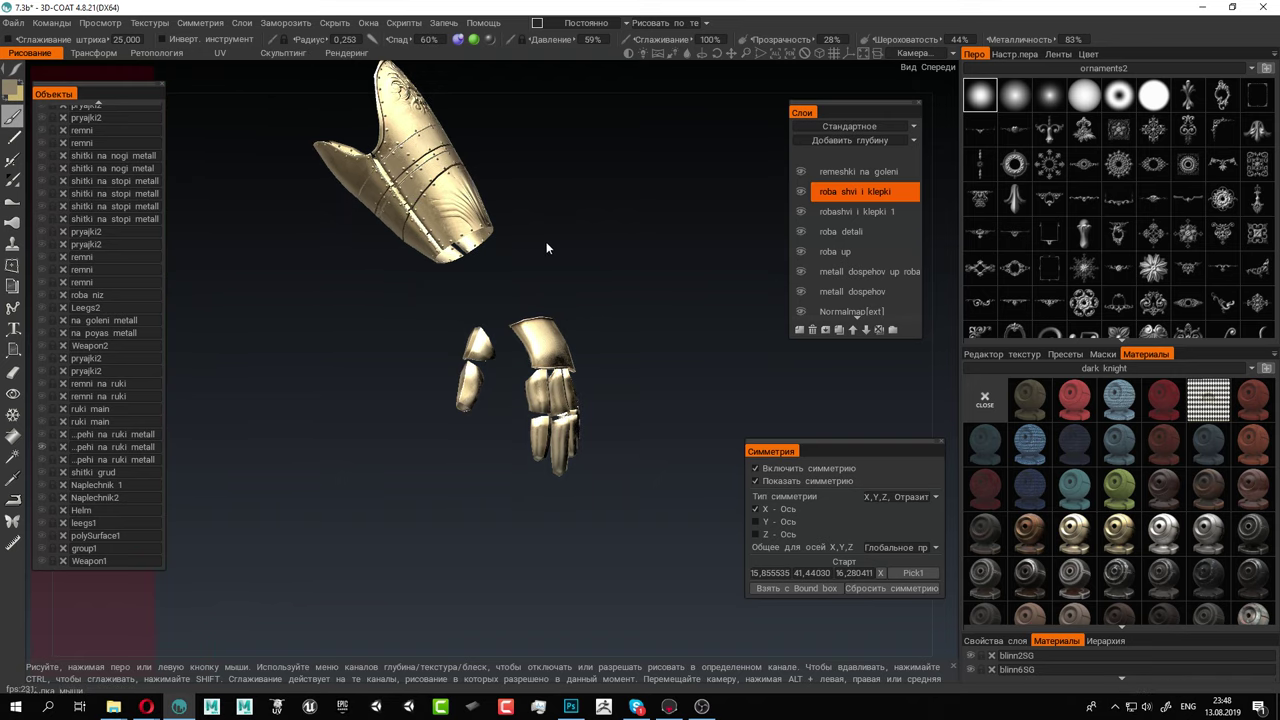
right_click_drag(549, 249, 768, 414, "alt")
left_click_drag(768, 414, 613, 348, "alt")
right_click_drag(508, 285, 660, 365, "alt")
left_click_drag(660, 365, 597, 314, "alt")
middle_click_drag(597, 314, 445, 351, "alt")
right_click_drag(445, 350, 537, 377)
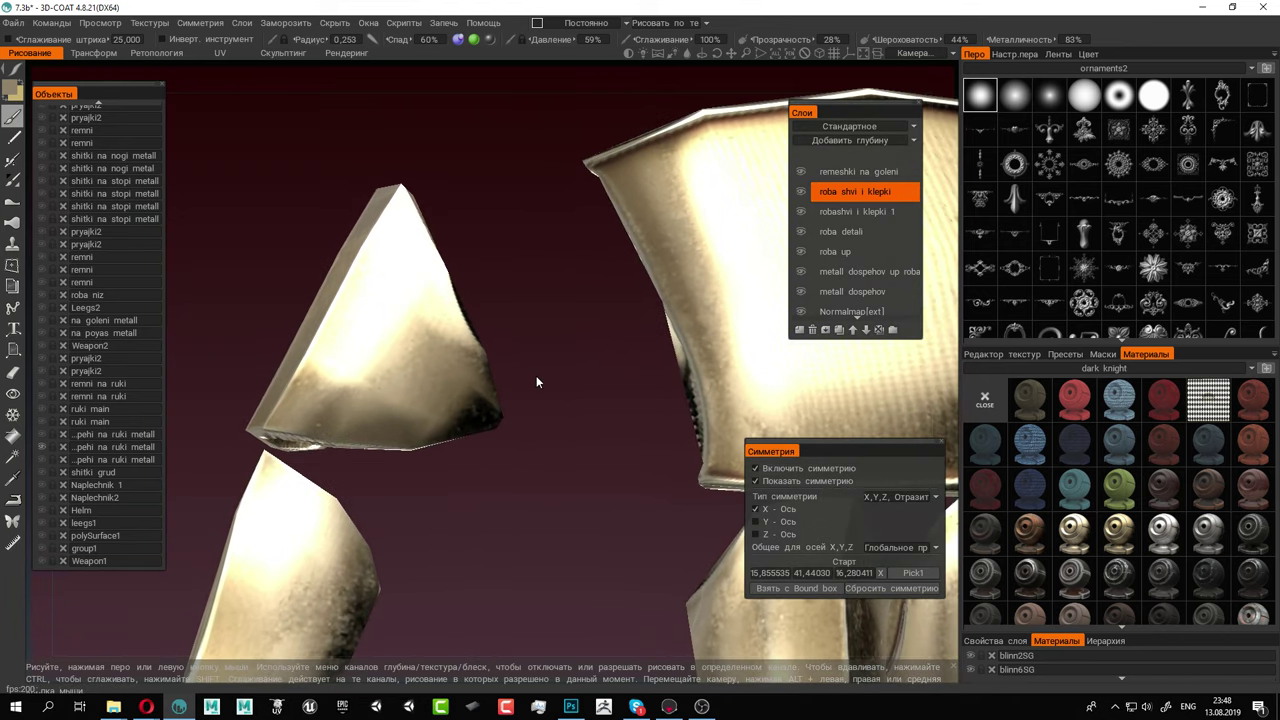
left_click(460, 401)
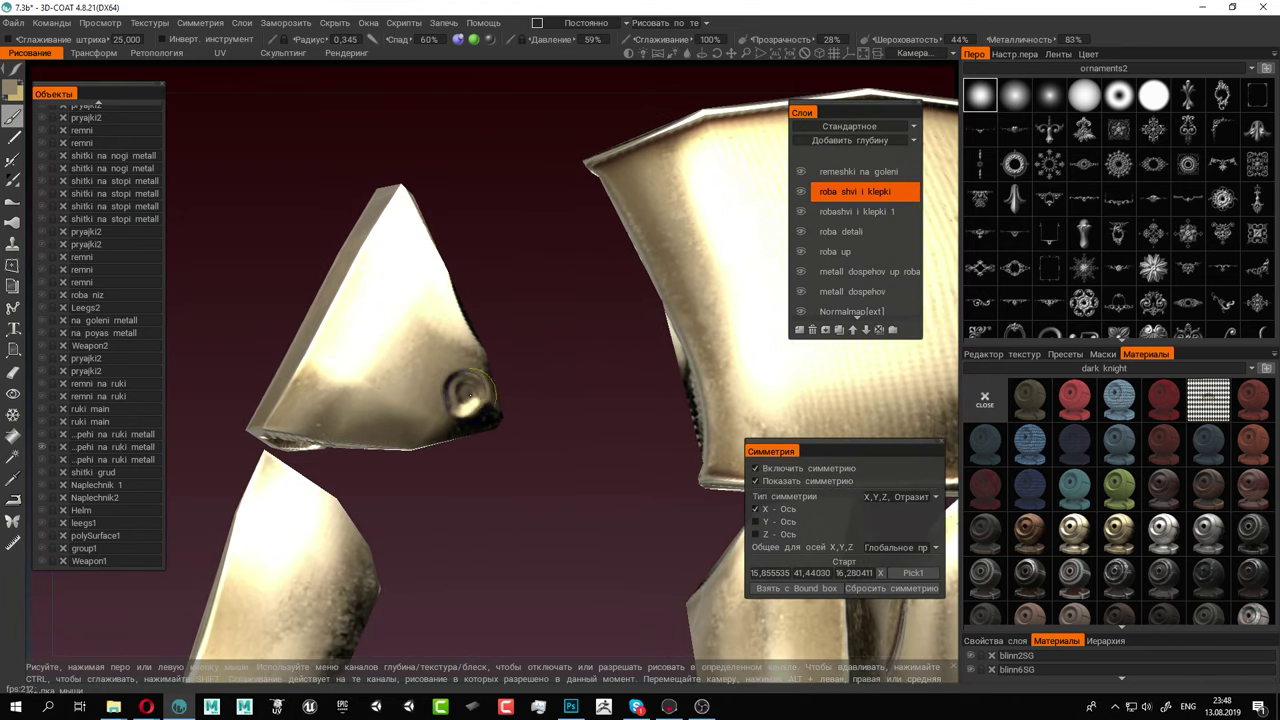
right_click_drag(459, 398, 446, 398)
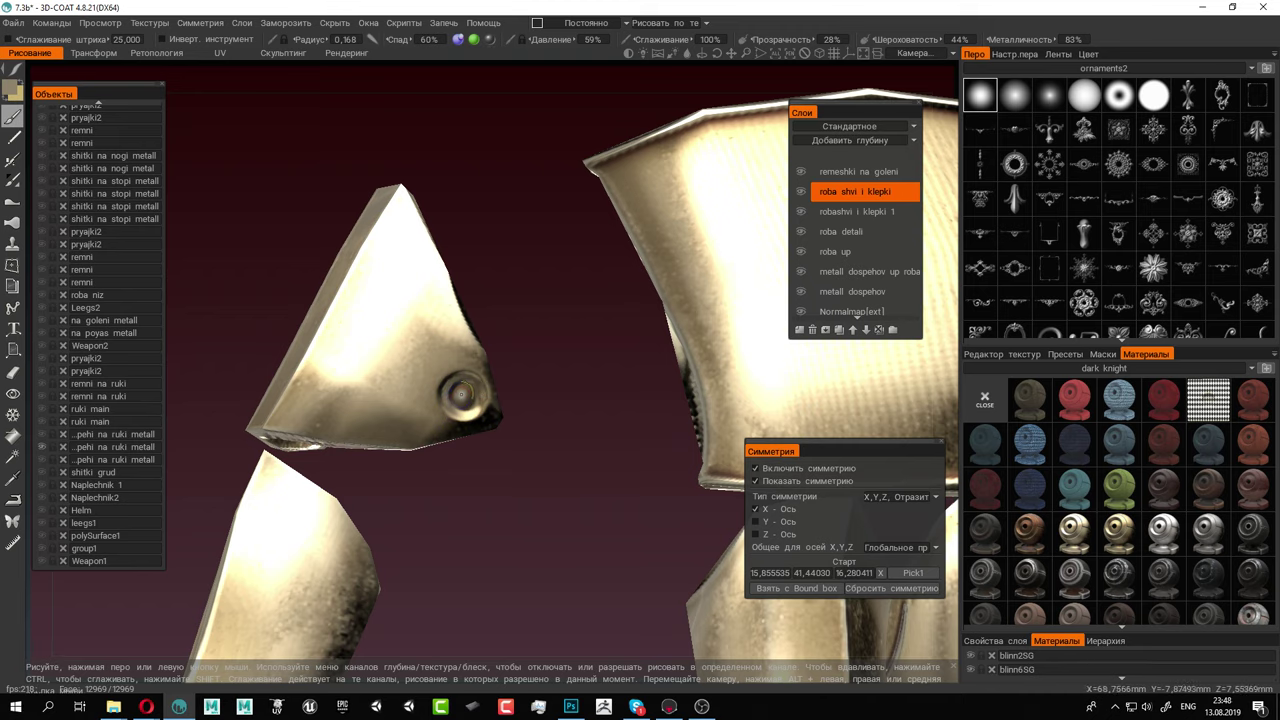
left_click(462, 395)
Stamp a two-tier rivet on the opposite face of the upper thumb plate, using brush radii 0.362 and 0.244
left_click_drag(540, 402, 469, 404)
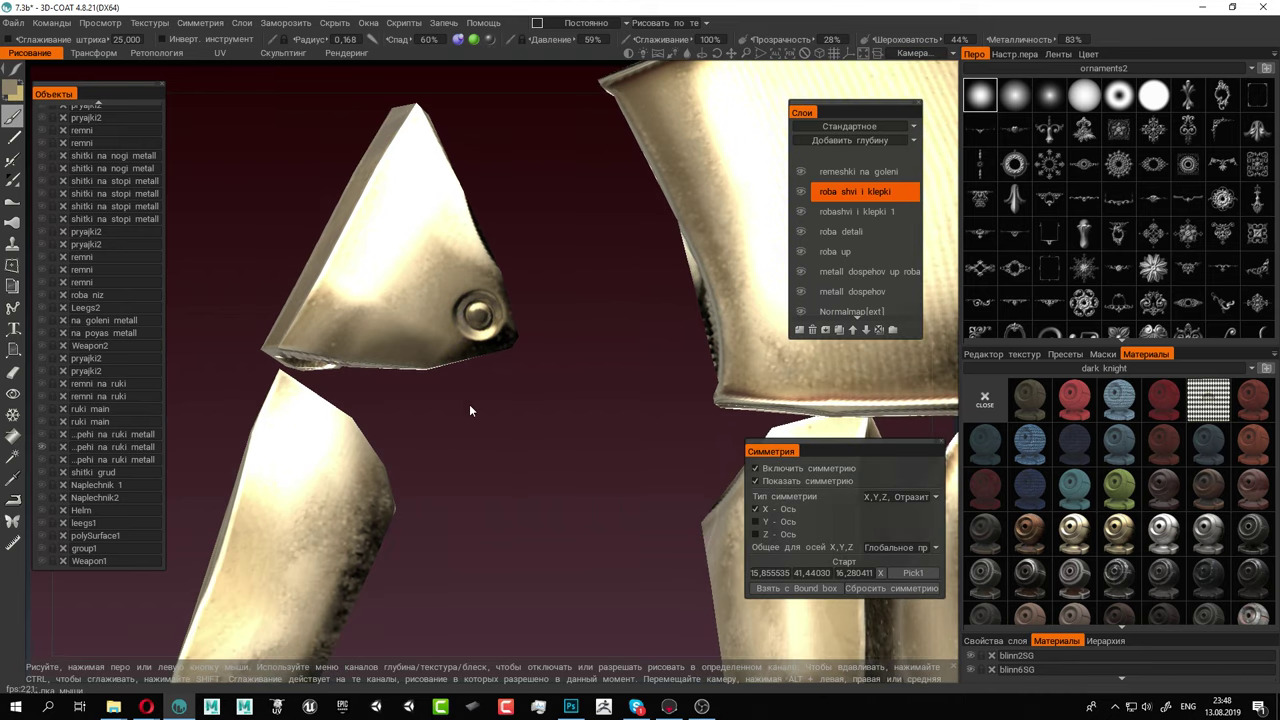
mouse_move(351, 377)
left_mouse_down()
mouse_move(523, 384)
mouse_move(695, 366)
left_mouse_up()
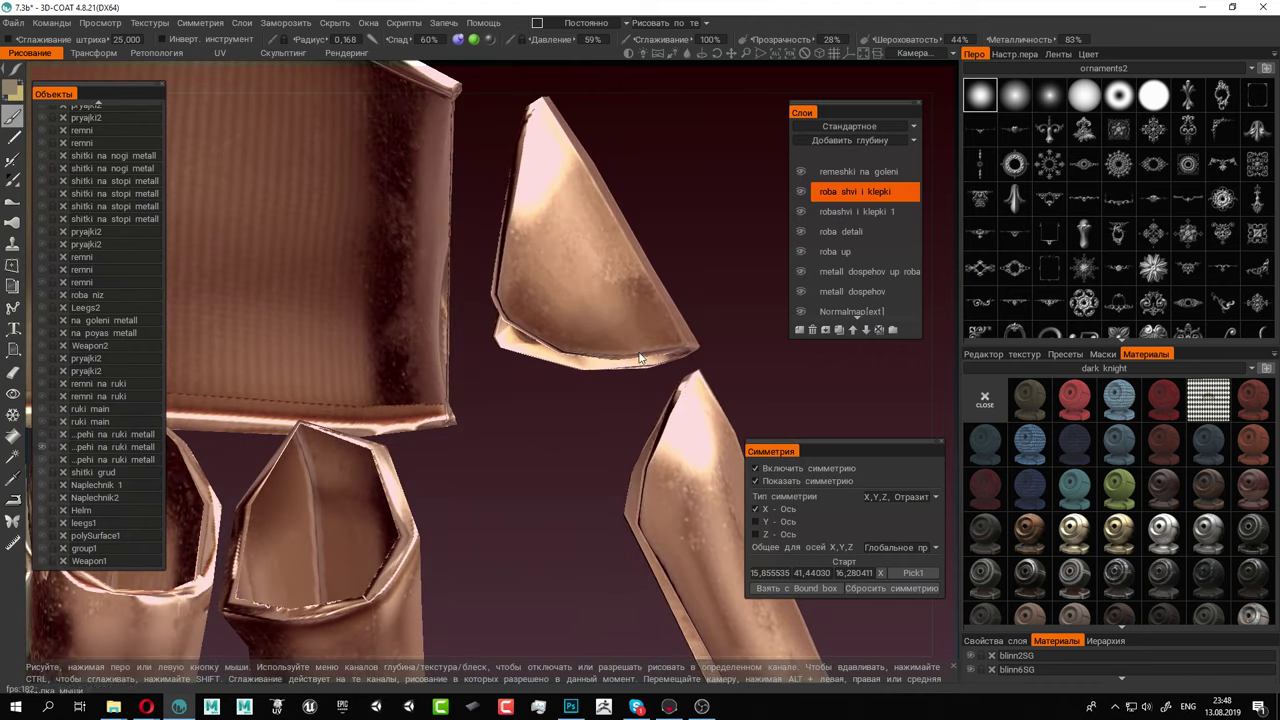
right_click_drag(527, 285, 542, 286)
left_click(535, 289)
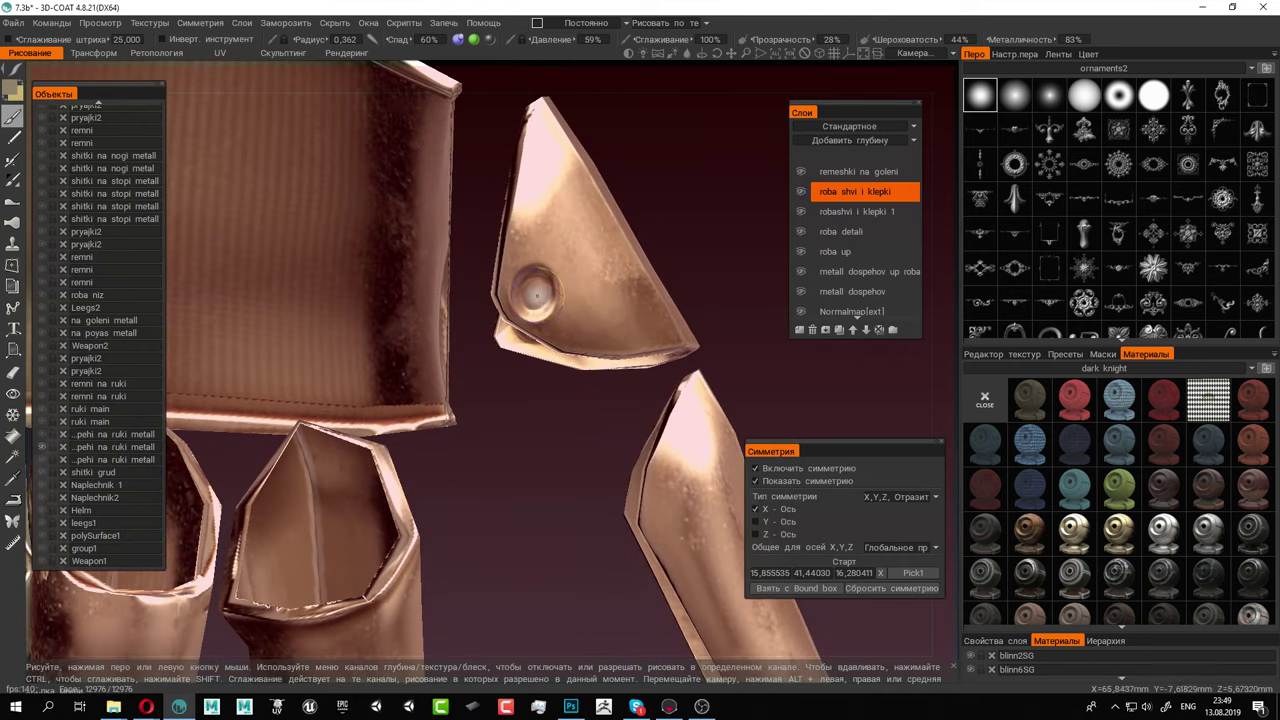
key("bracketleft")
key("bracketleft")
key("bracketleft")
key("bracketleft")
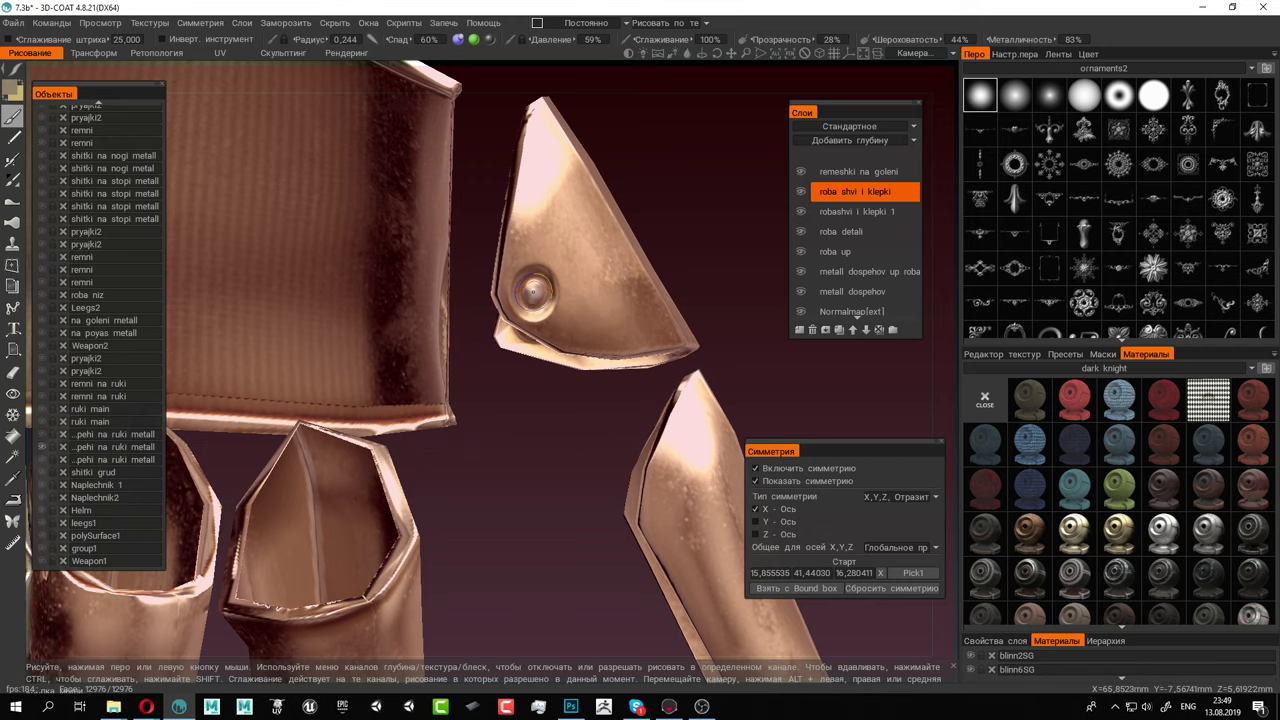
Stamp a two-tier rivet near the upper end of the lower thumb plate, using brush radii 0.362 and 0.193
middle_click_drag(660, 386, 492, 205)
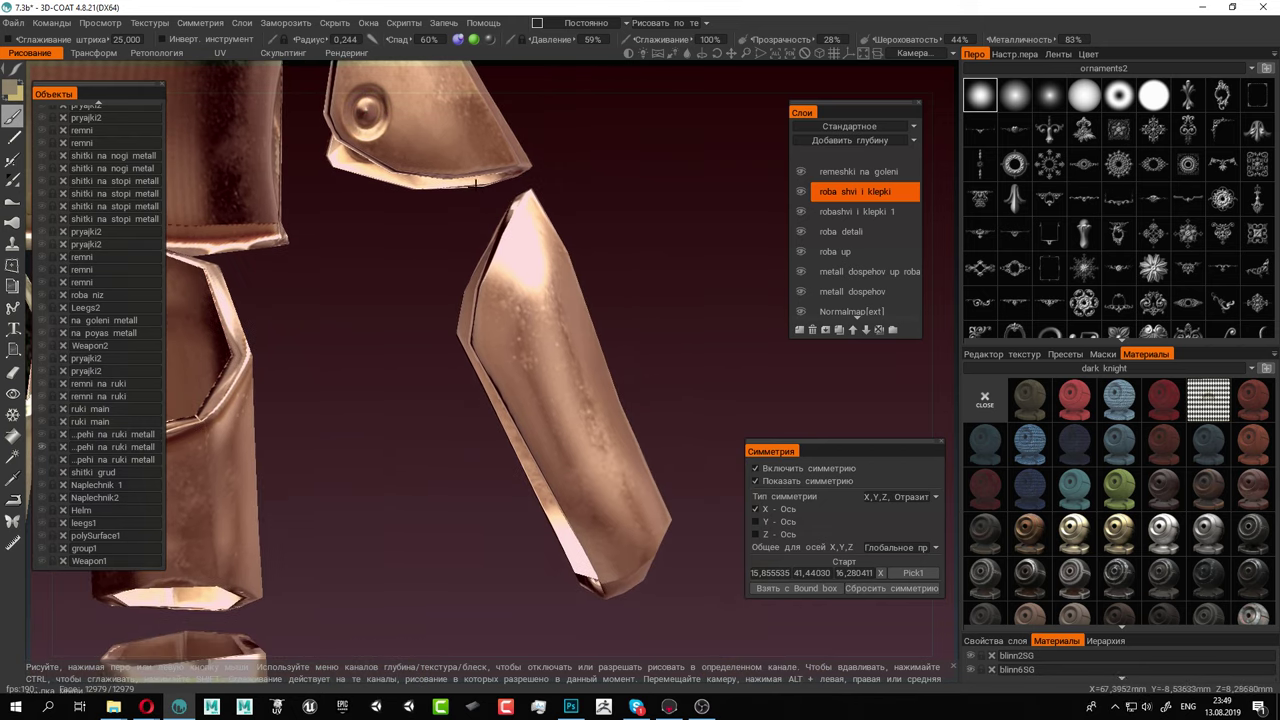
key("bracketright")
key("bracketright")
key("bracketright")
key("bracketright")
left_click(503, 338)
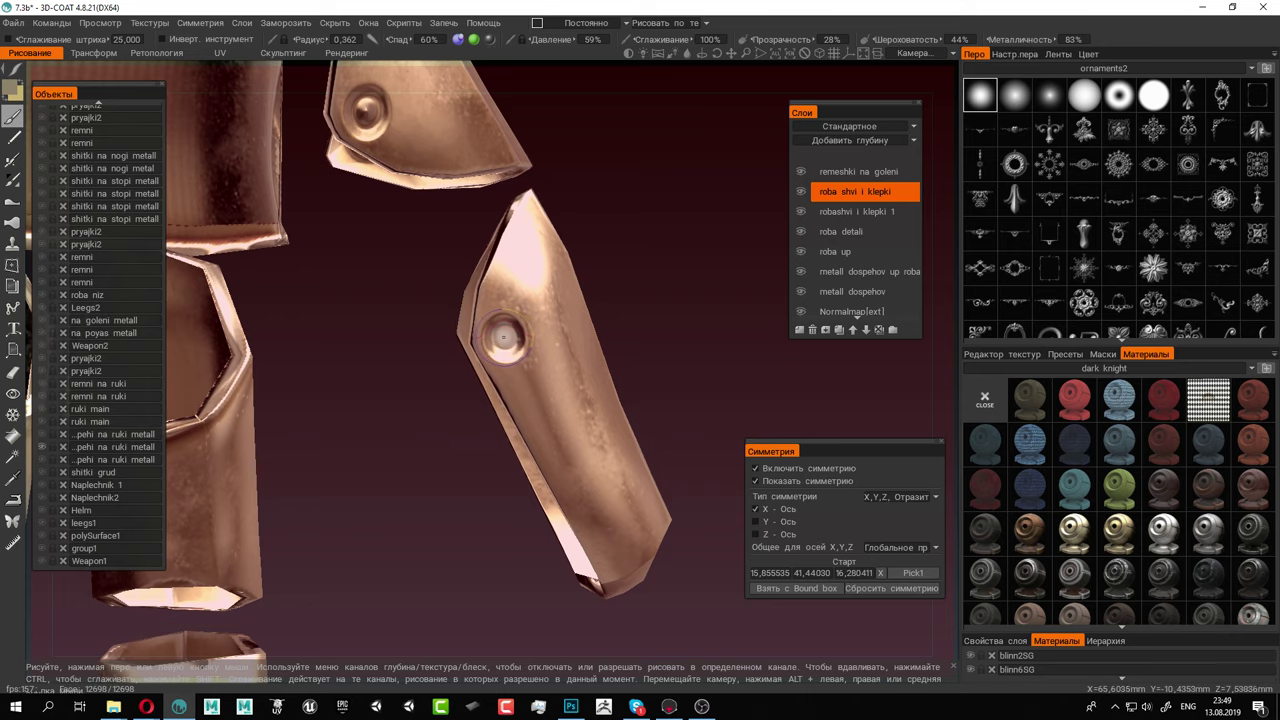
key("bracketleft")
key("bracketleft")
key("bracketleft")
key("bracketleft")
key("bracketleft")
key("bracketleft")
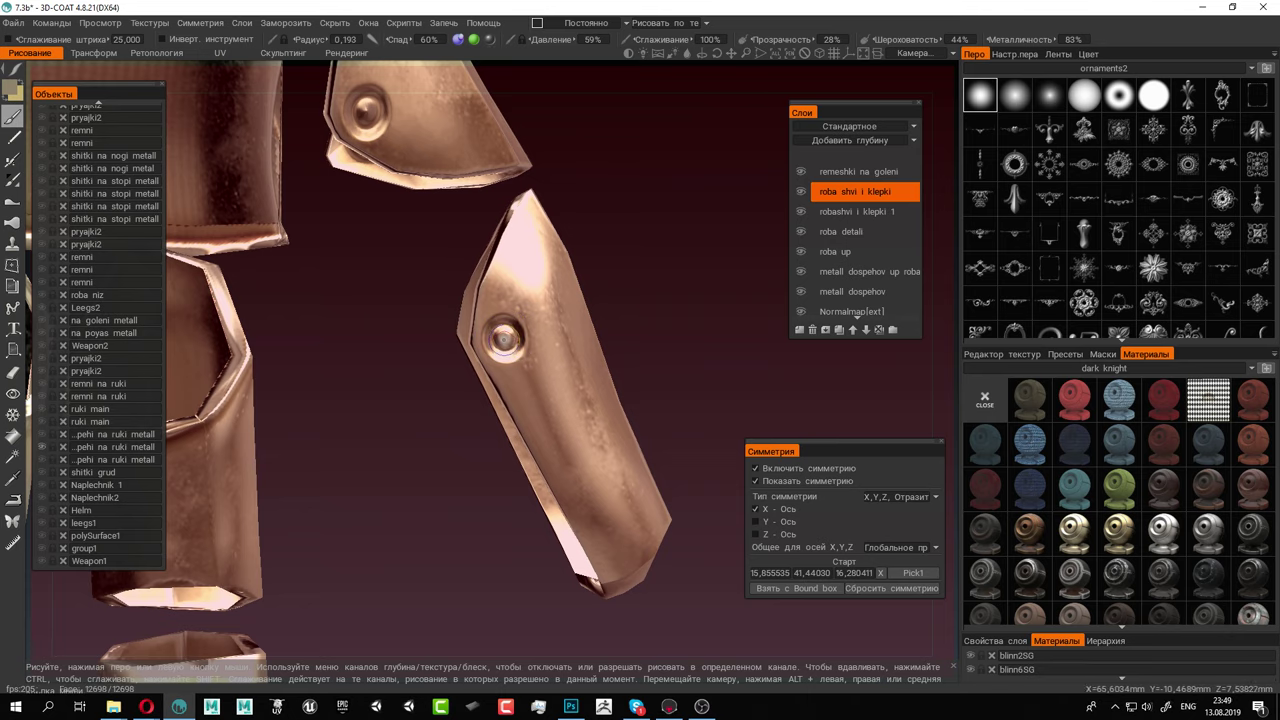
Stamp a two-tier rivet on the opposite face of the lower thumb plate, using brush radii 0.447 and 0.219
mouse_move(632, 333)
left_mouse_down()
mouse_move(296, 354)
mouse_move(446, 305)
left_mouse_up()
key("bracketright")
key("bracketright")
key("bracketright")
key("bracketright")
key("bracketright")
key("bracketright")
key("bracketright")
key("bracketright")
left_click(585, 315)
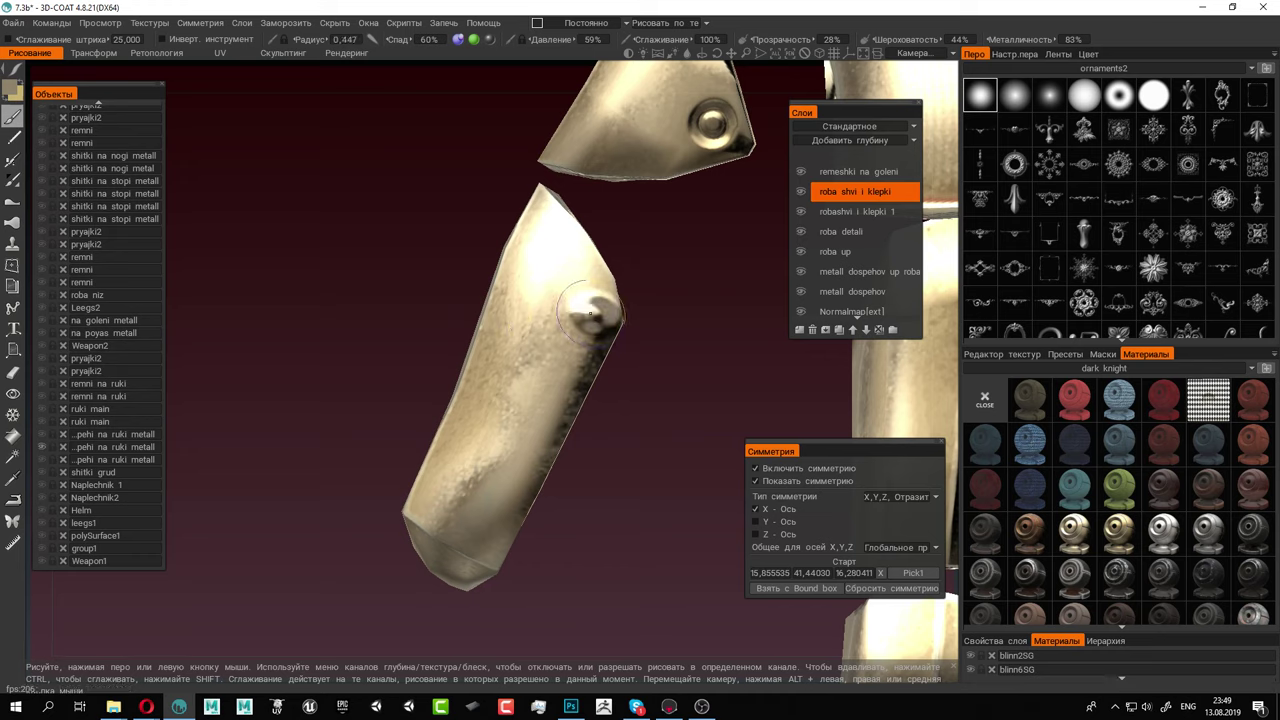
key("ctrl+z")
left_click(584, 316)
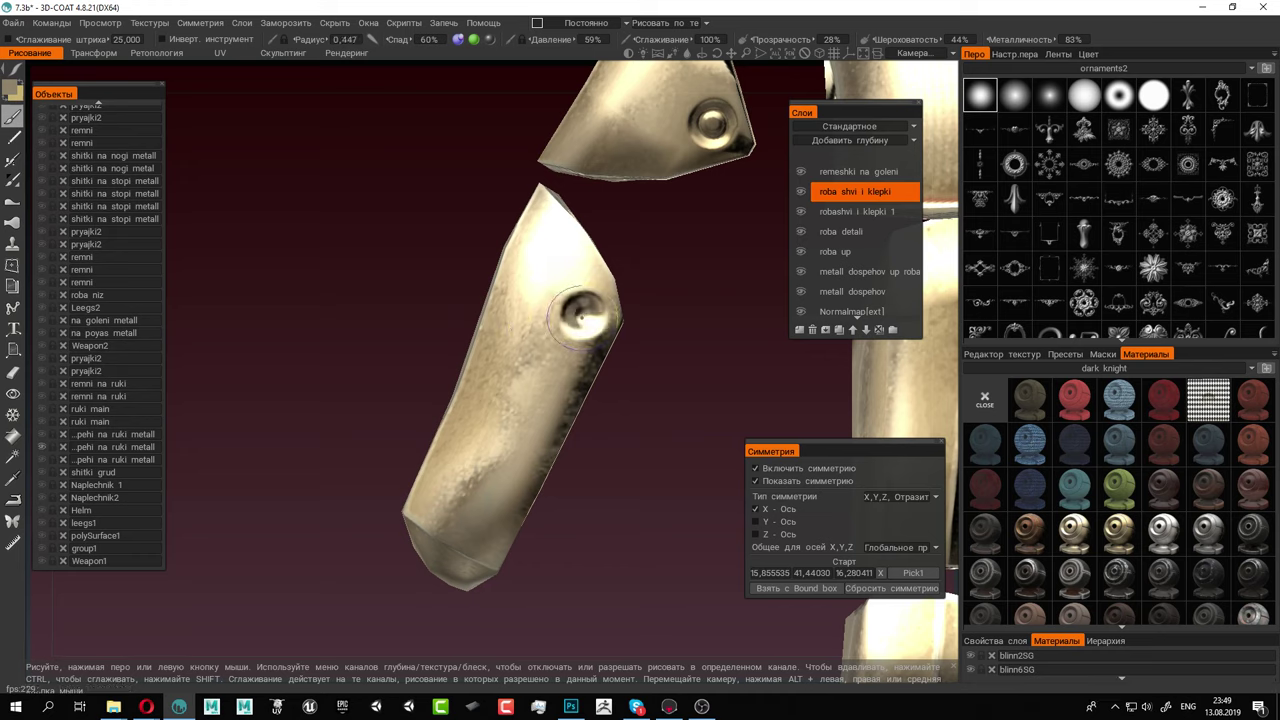
key("bracketleft")
key("bracketleft")
key("bracketleft")
key("bracketleft")
key("bracketleft")
key("bracketleft")
key("bracketleft")
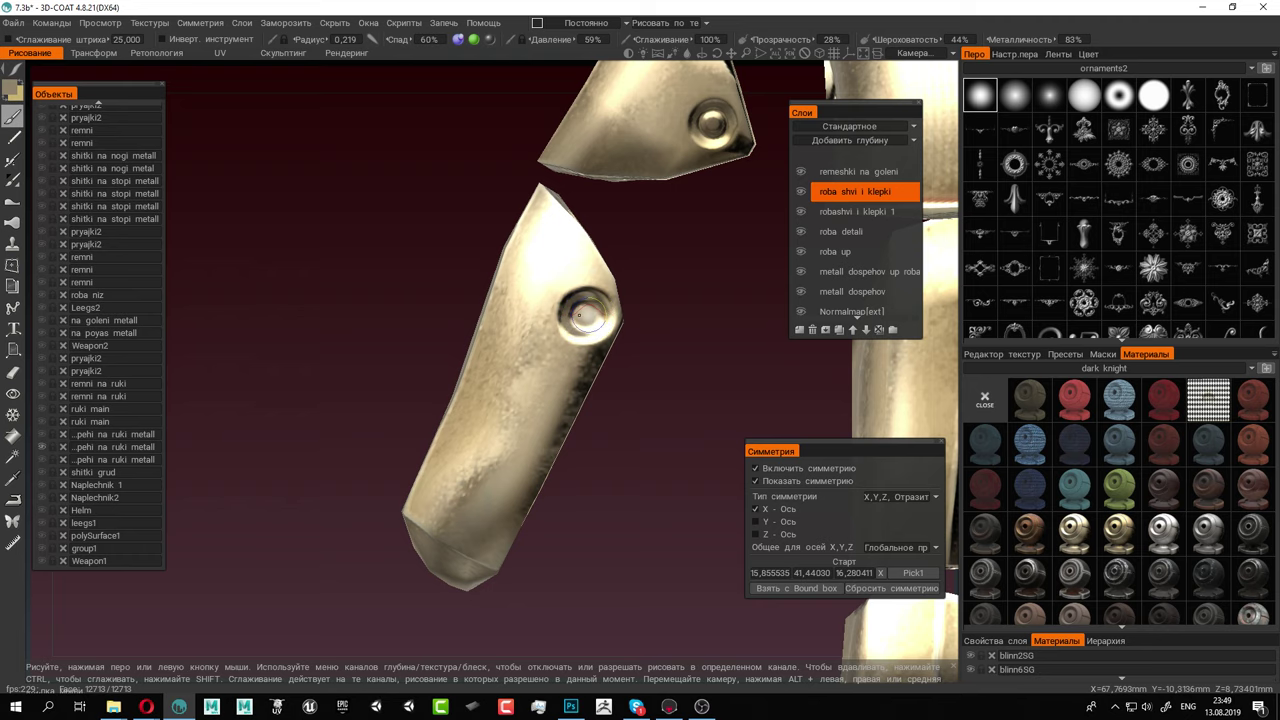
left_click(585, 318)
Stamp a row of small rivets with brush radius 0.219 down the slanted edge of the upper thumb plate's front face
scroll(431, 235, "down", 9)
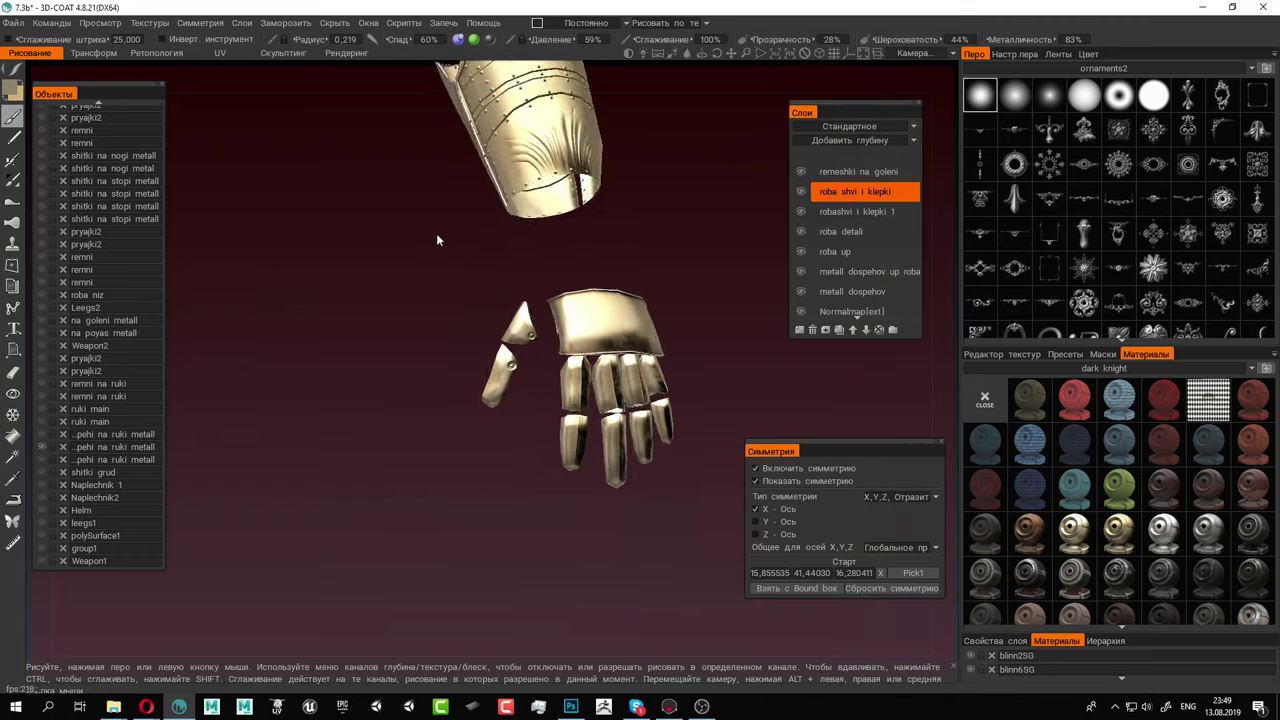
left_click_drag(436, 233, 516, 270)
right_click_drag(516, 270, 583, 243, "alt")
middle_click_drag(583, 243, 437, 357, "alt")
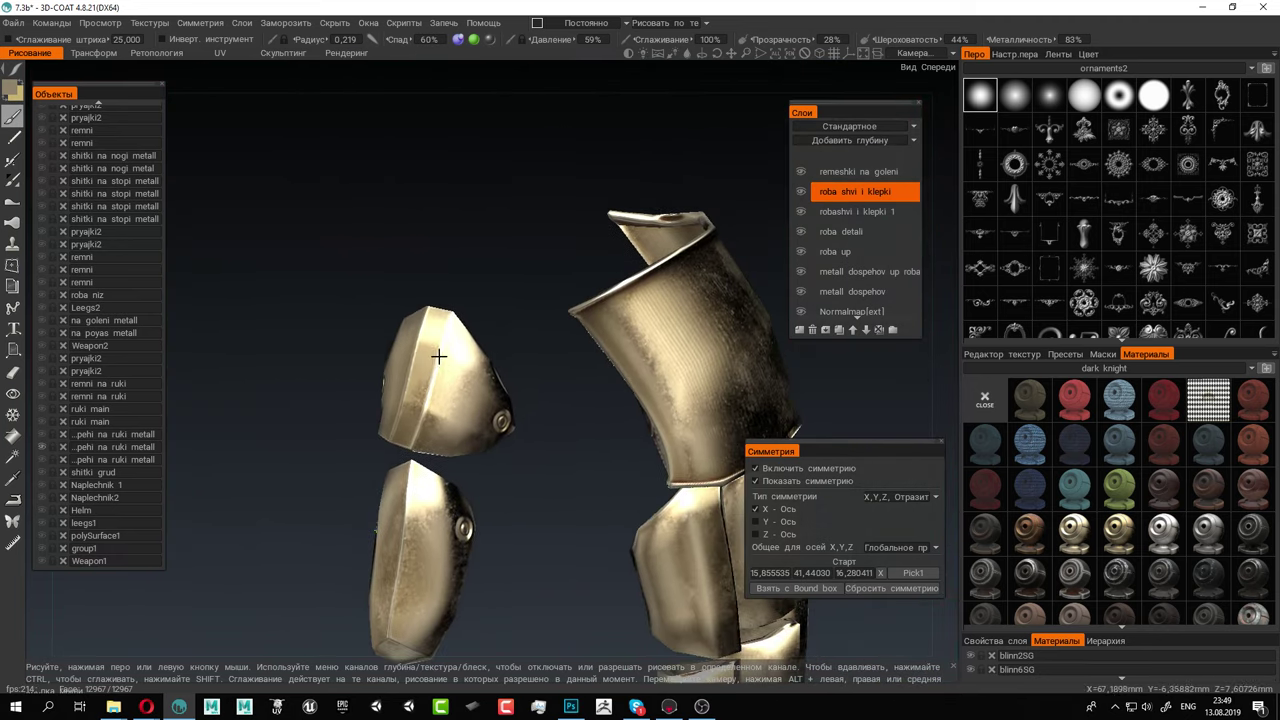
right_click_drag(437, 357, 601, 442, "alt")
left_click(413, 279)
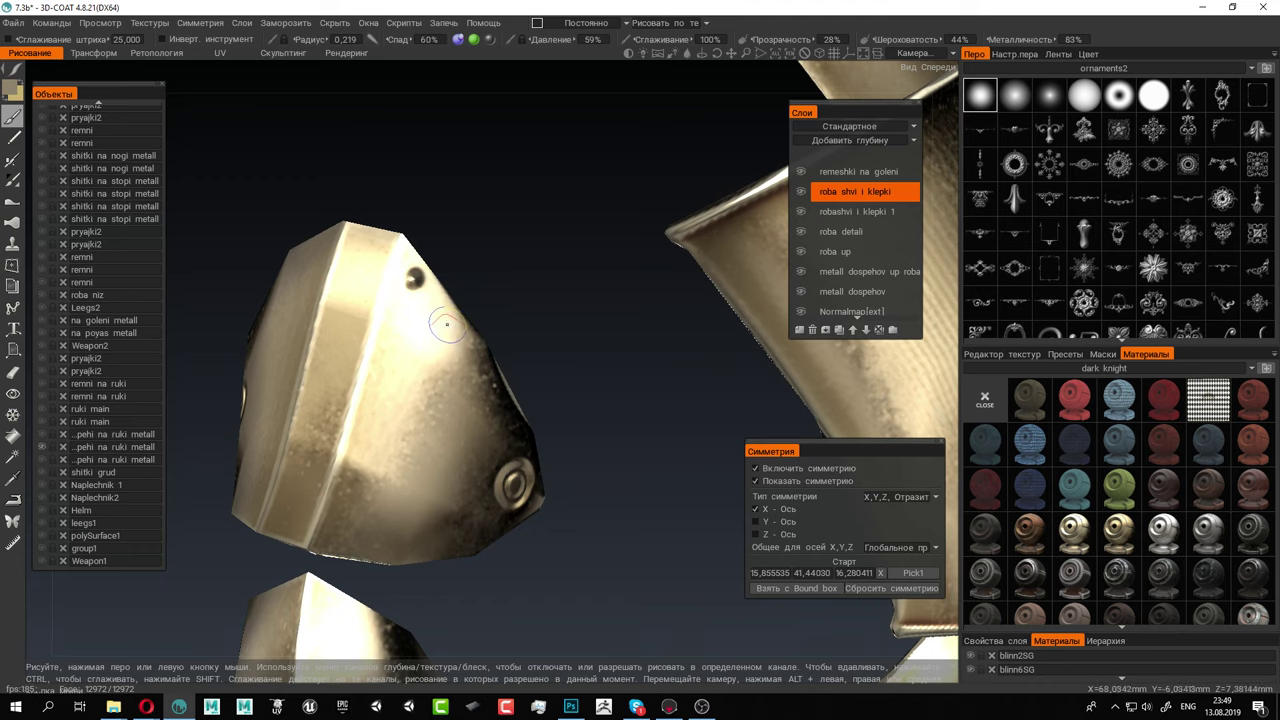
left_click(451, 323)
left_click(487, 388)
left_click(508, 437)
Continue the small rivets across the upper thumb plate's narrow top end and down its opposite slanted edge
left_click_drag(440, 408, 494, 319, "alt")
left_click(478, 324)
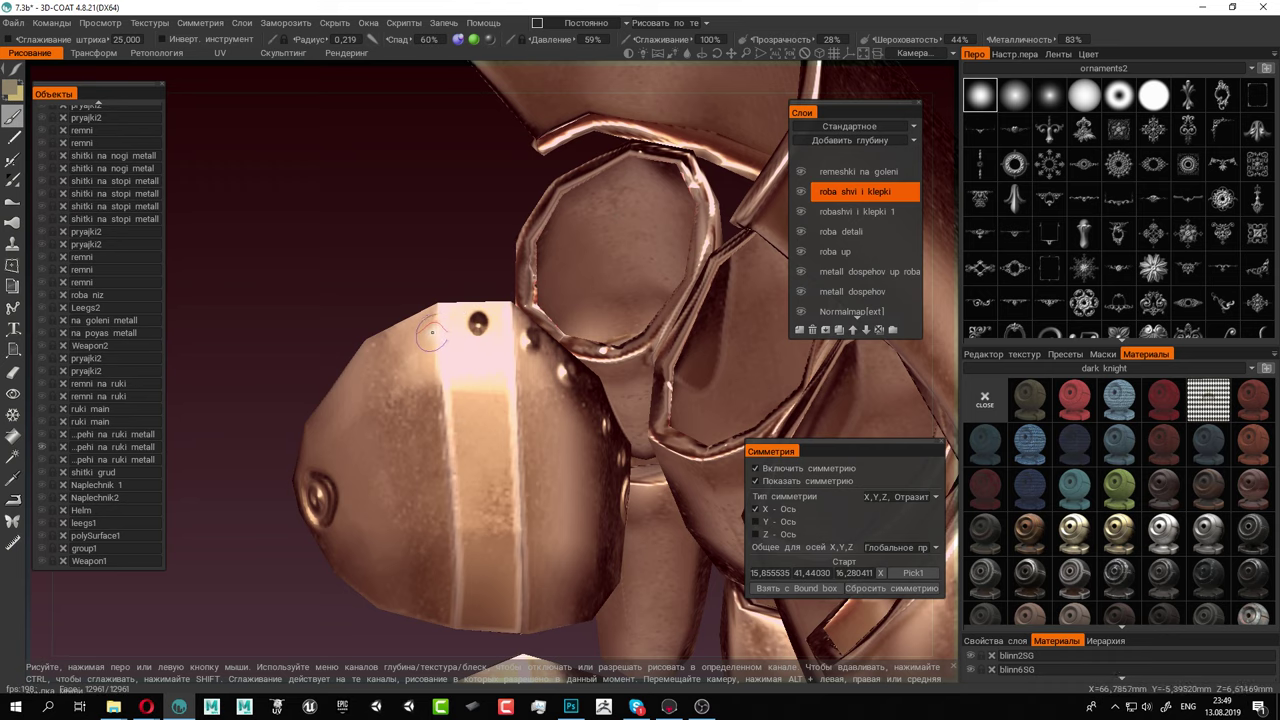
left_click(407, 342)
left_click(362, 377)
mouse_move(360, 377)
left_mouse_down("alt")
mouse_move(506, 340)
mouse_move(500, 363)
left_mouse_up("alt")
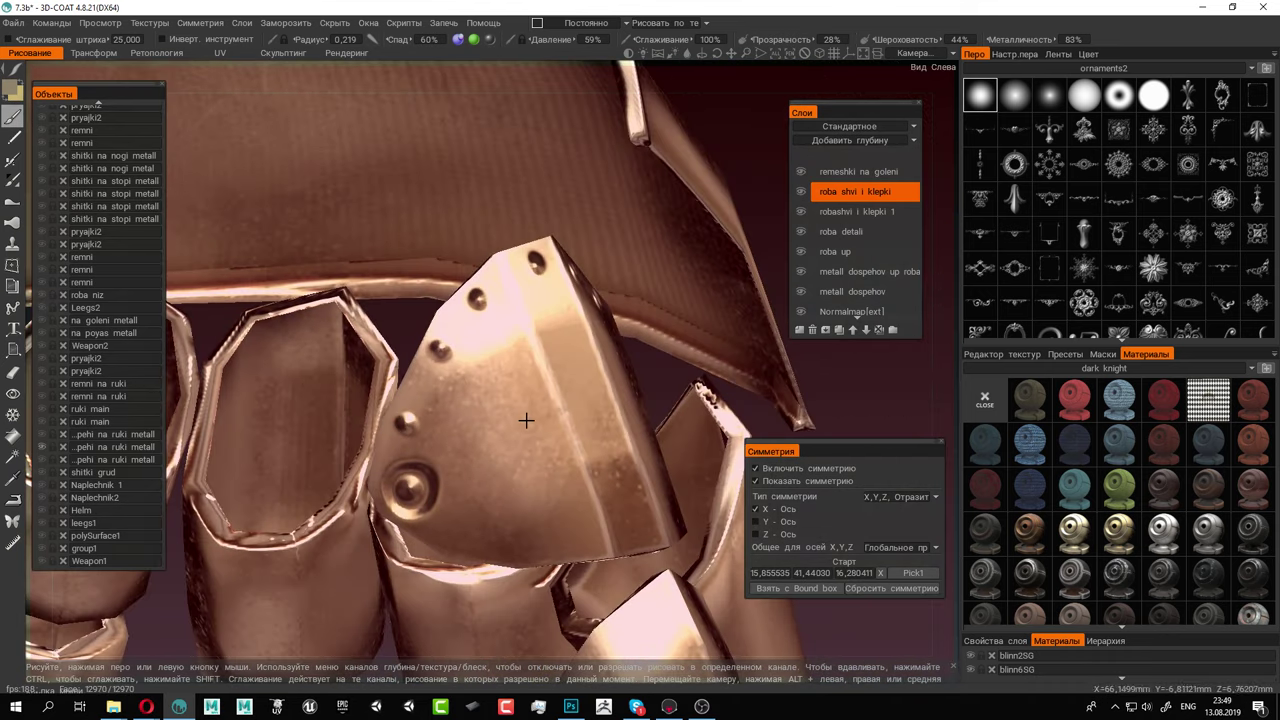
Stamp evenly spaced small rivets along the upper thumb plate's whole lower edge, across both faces and the central ridge
left_click_drag(402, 426, 424, 390, "alt")
left_click(465, 416)
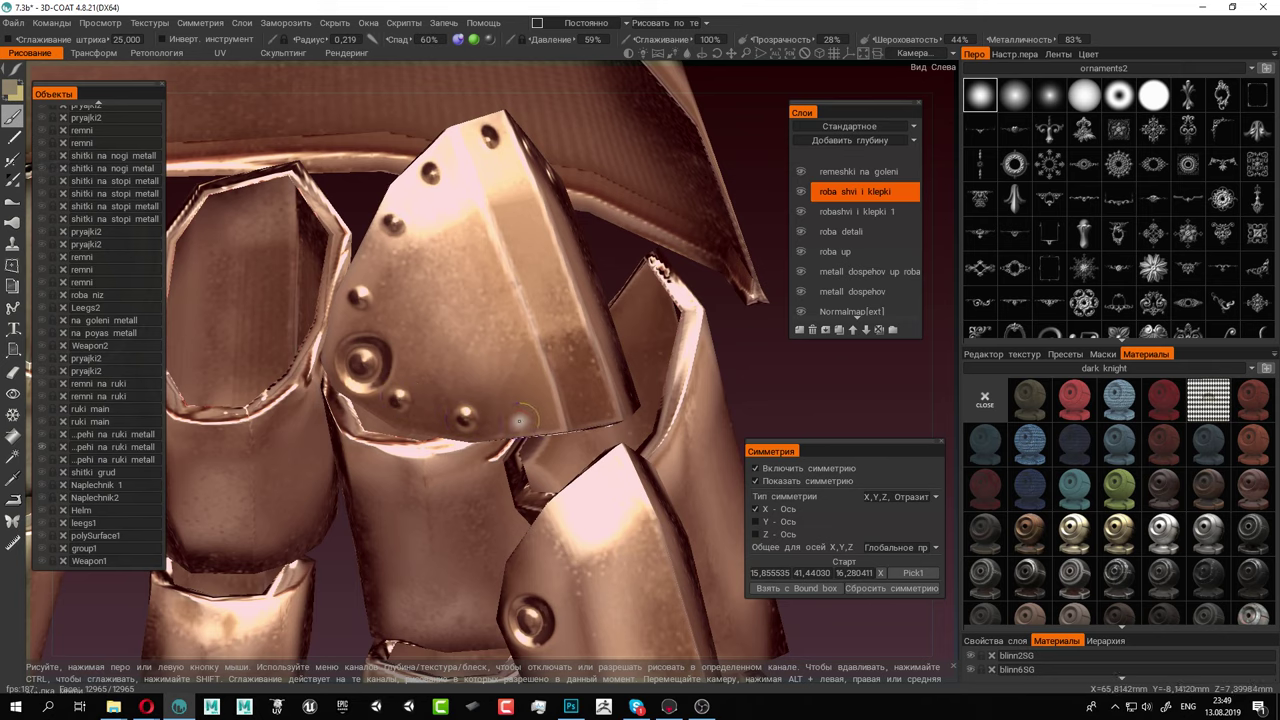
left_click(537, 411)
left_click_drag(589, 404, 675, 430, "alt")
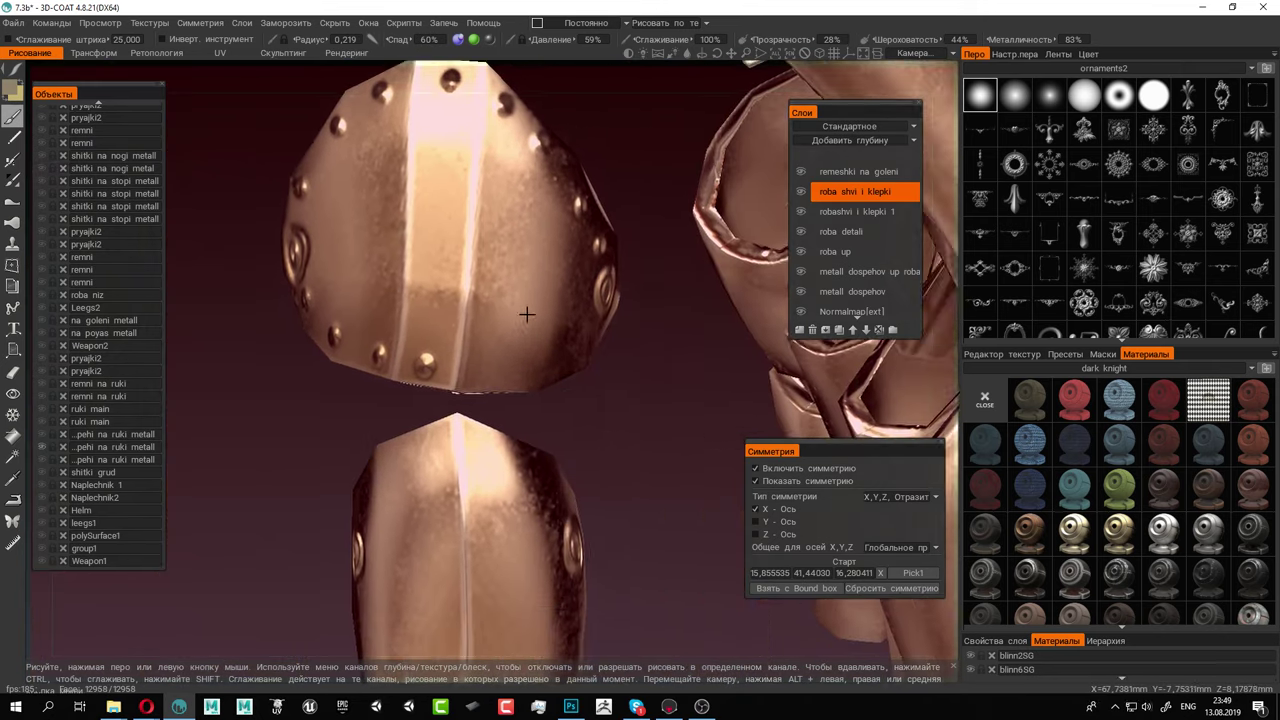
left_click_drag(527, 314, 448, 362, "alt")
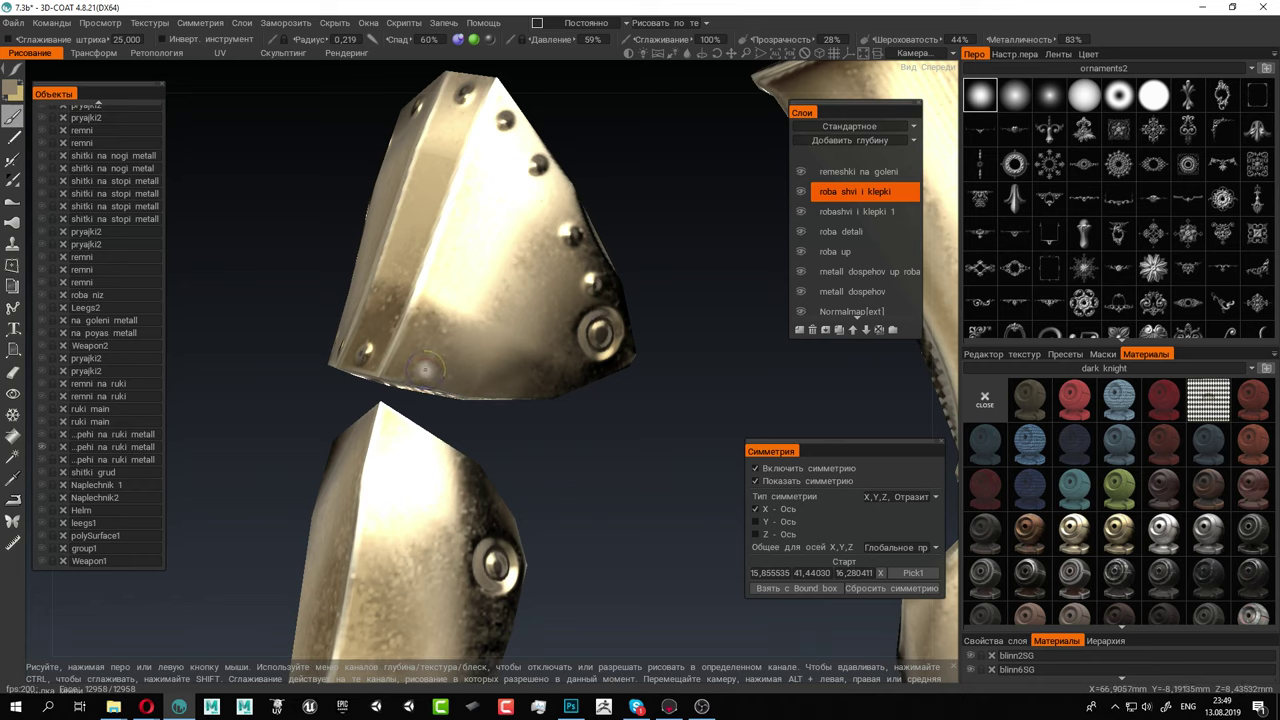
left_click(443, 371)
left_click(522, 380)
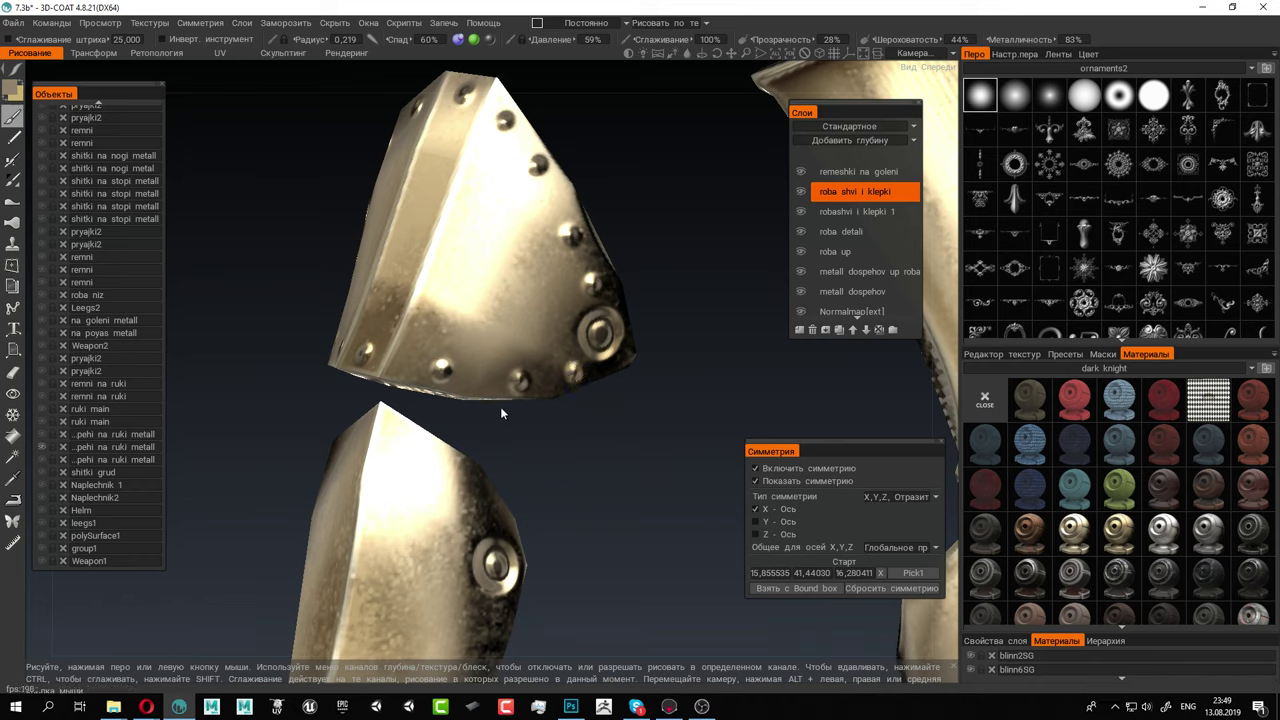
Stamp small rivets beside the pointed upper tip of the lower thumb plate
left_click_drag(500, 412, 559, 326, "alt")
left_click(441, 379)
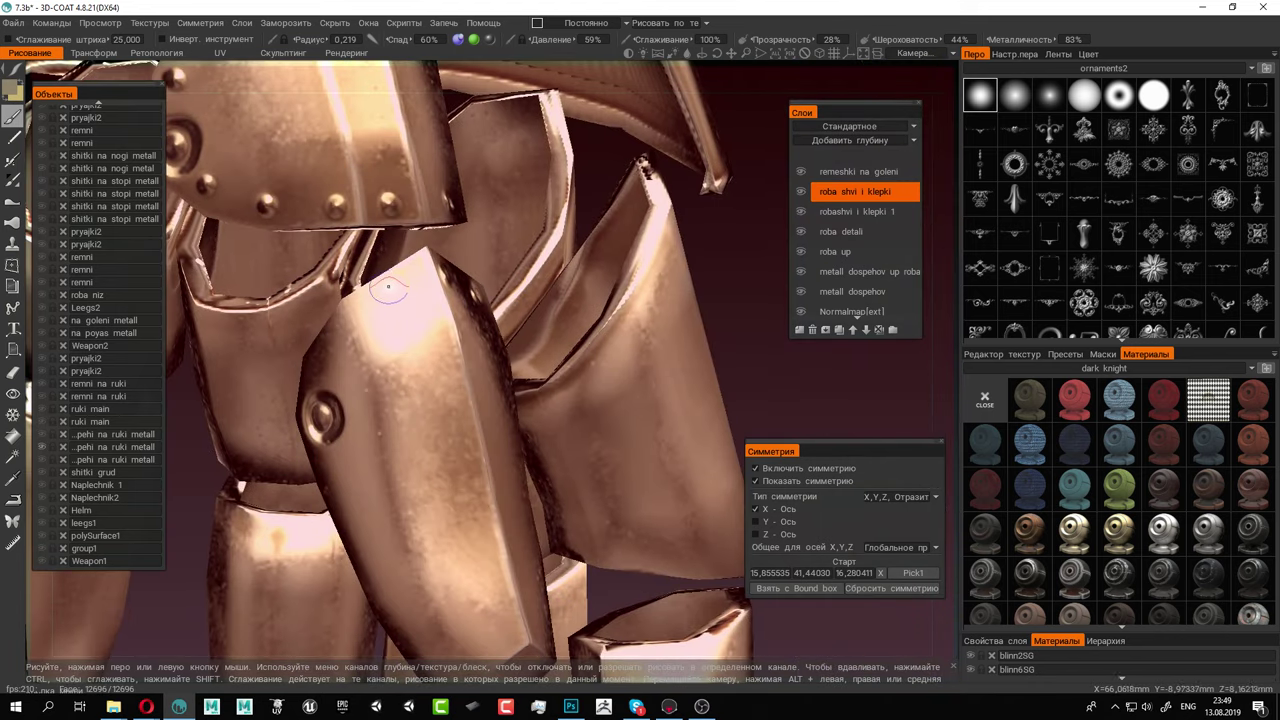
left_click(388, 287)
mouse_move(344, 330)
left_mouse_down("alt")
mouse_move(428, 325)
mouse_move(350, 331)
left_mouse_up("alt")
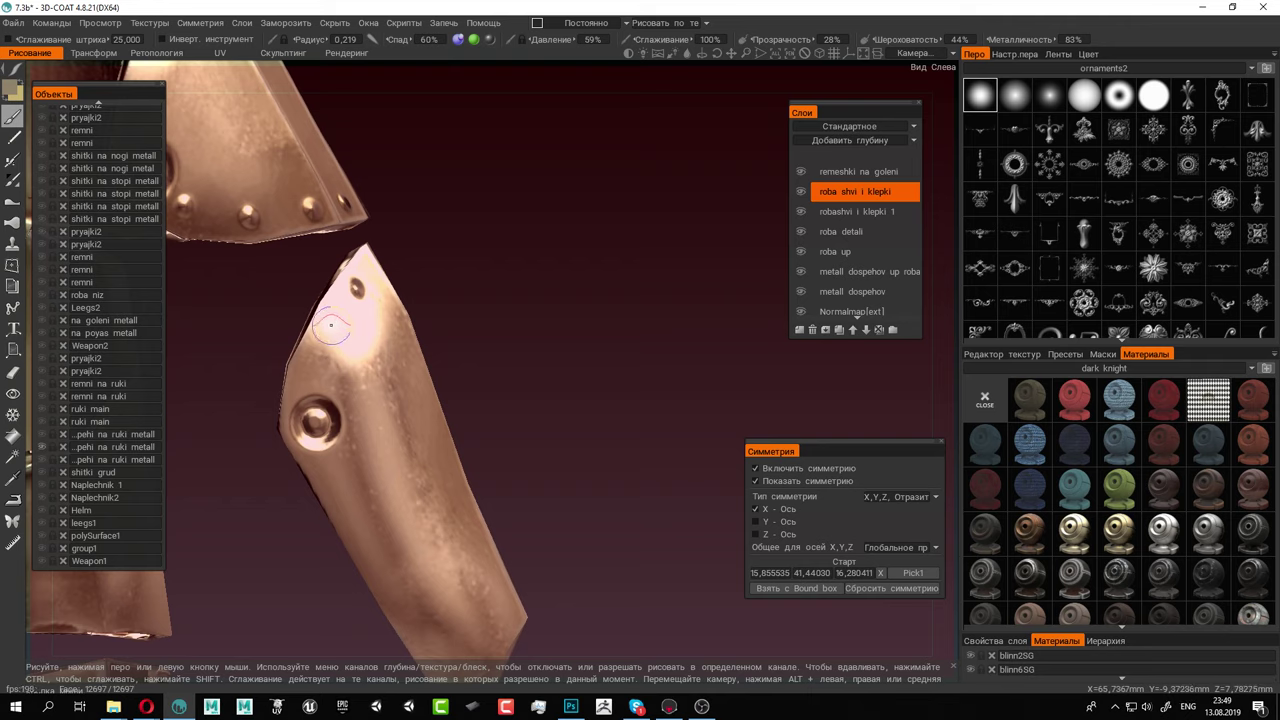
Stamp small rivets down the lower thumb plate's long edge below the two-tier rivet and onto its fingertip end
left_click_drag(383, 371, 351, 220, "alt")
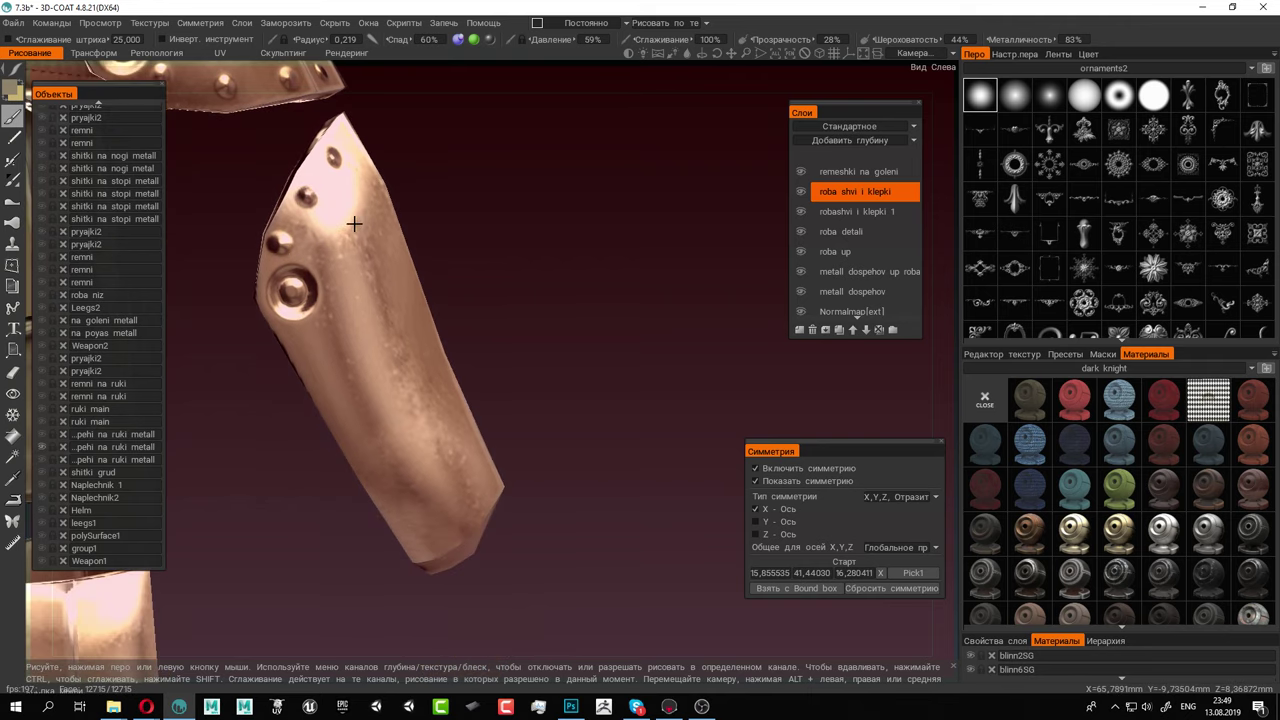
left_click(307, 345)
left_click(343, 420)
left_click(392, 490)
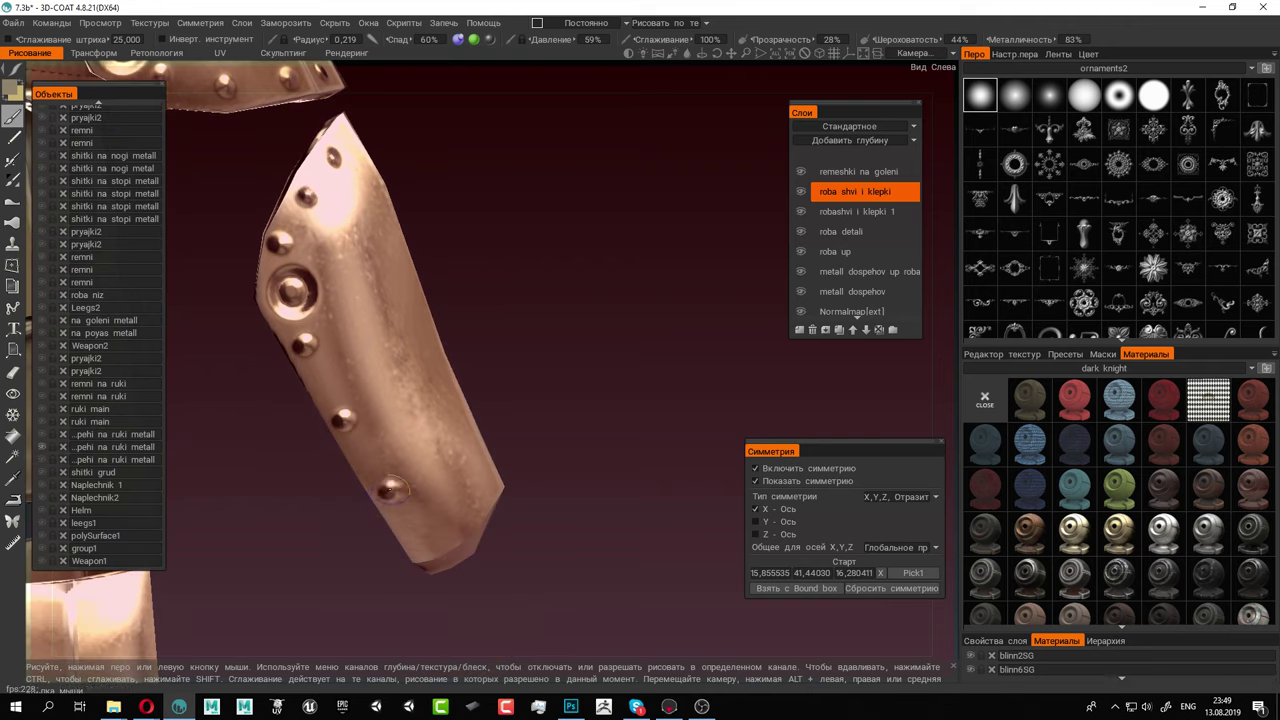
left_click(417, 548)
left_click_drag(571, 428, 441, 490, "alt")
left_click(446, 497)
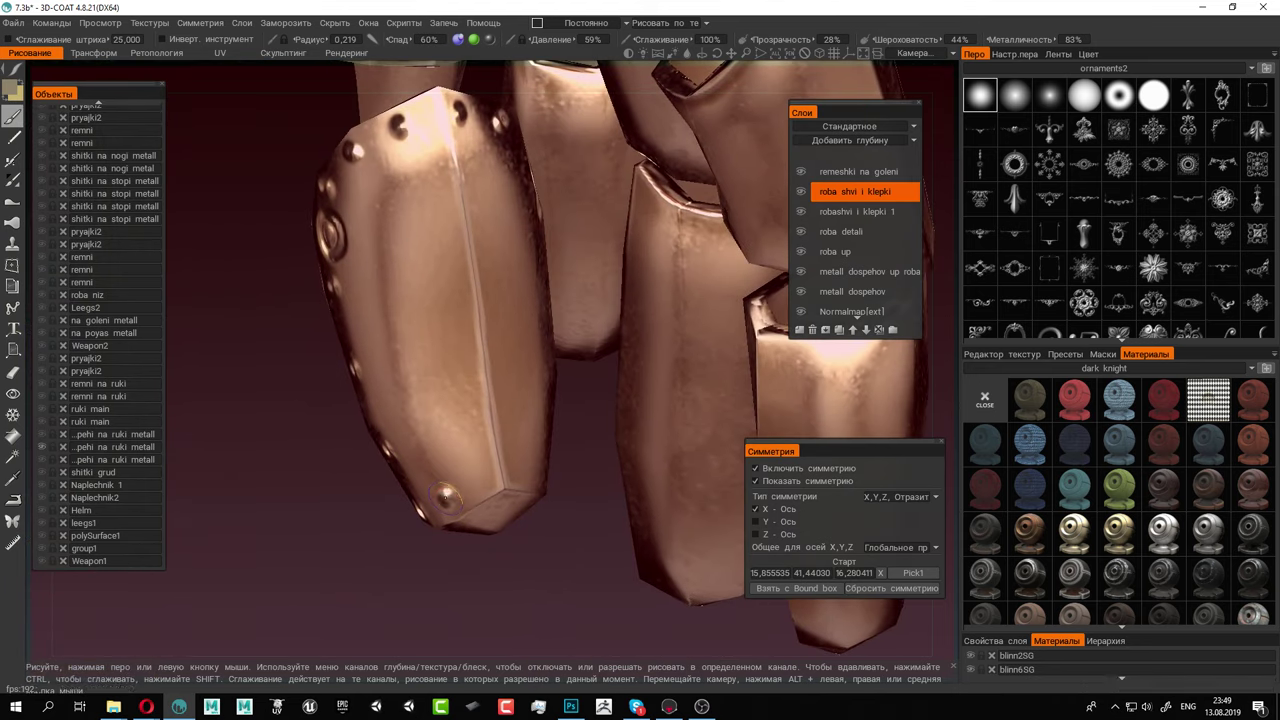
left_click(484, 474)
Stamp small rivets across the fingertip end of the lower thumb plate's opposite face and up its long edge to the two-tier rivet
left_click_drag(563, 476, 488, 468, "alt")
left_click(537, 481)
left_click_drag(600, 490, 575, 496, "alt")
left_click(580, 503)
left_click(617, 530)
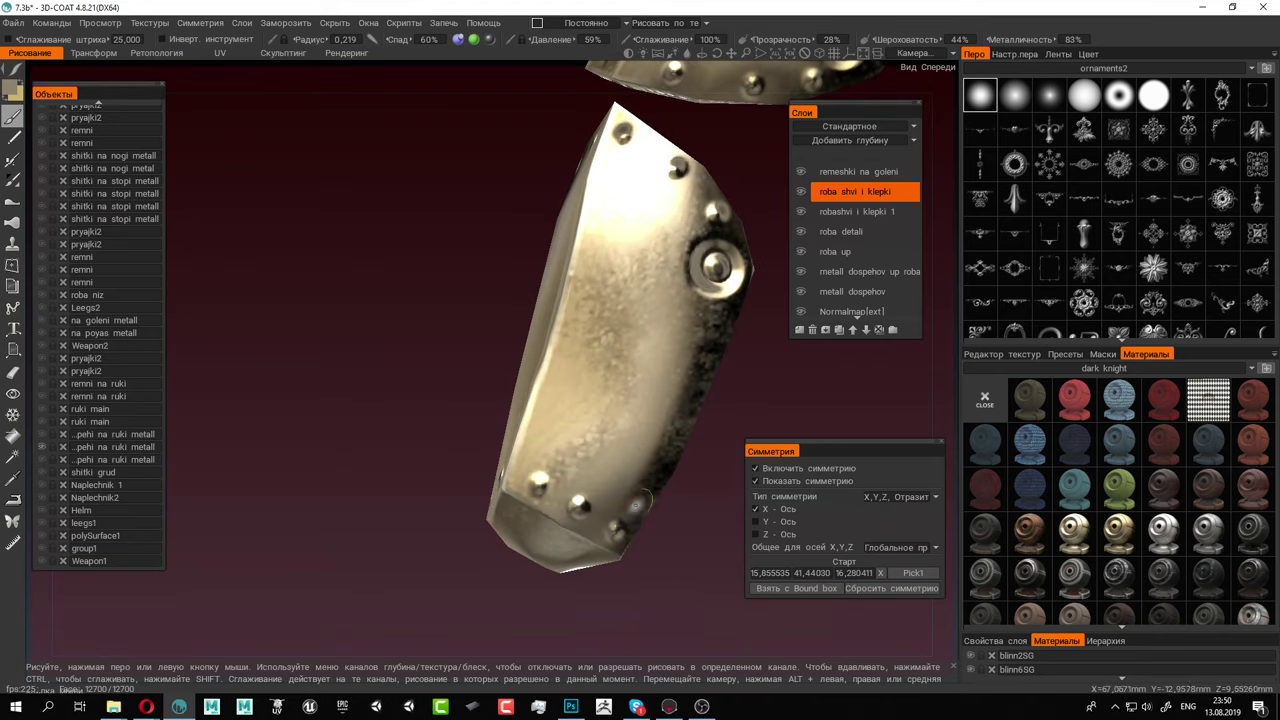
left_click(650, 462)
left_click(685, 386)
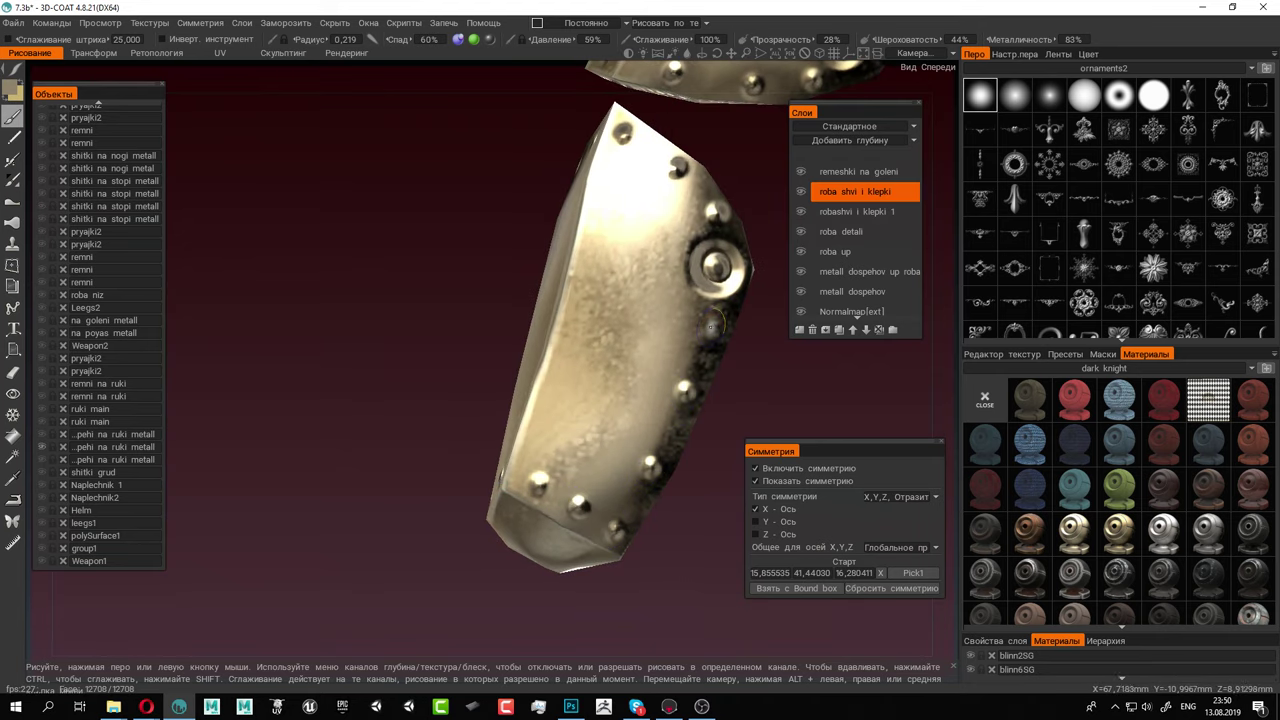
left_click(712, 326)
Stamp five small rivets down the thumb-side edge of the gauntlet's back-of-hand plate
scroll(654, 354, "down", 6)
mouse_move(654, 354)
left_mouse_down("alt")
mouse_move(497, 254)
mouse_move(656, 278)
mouse_move(587, 288)
mouse_move(462, 275)
mouse_move(376, 247)
left_mouse_up("alt")
scroll(495, 204, "up", 4)
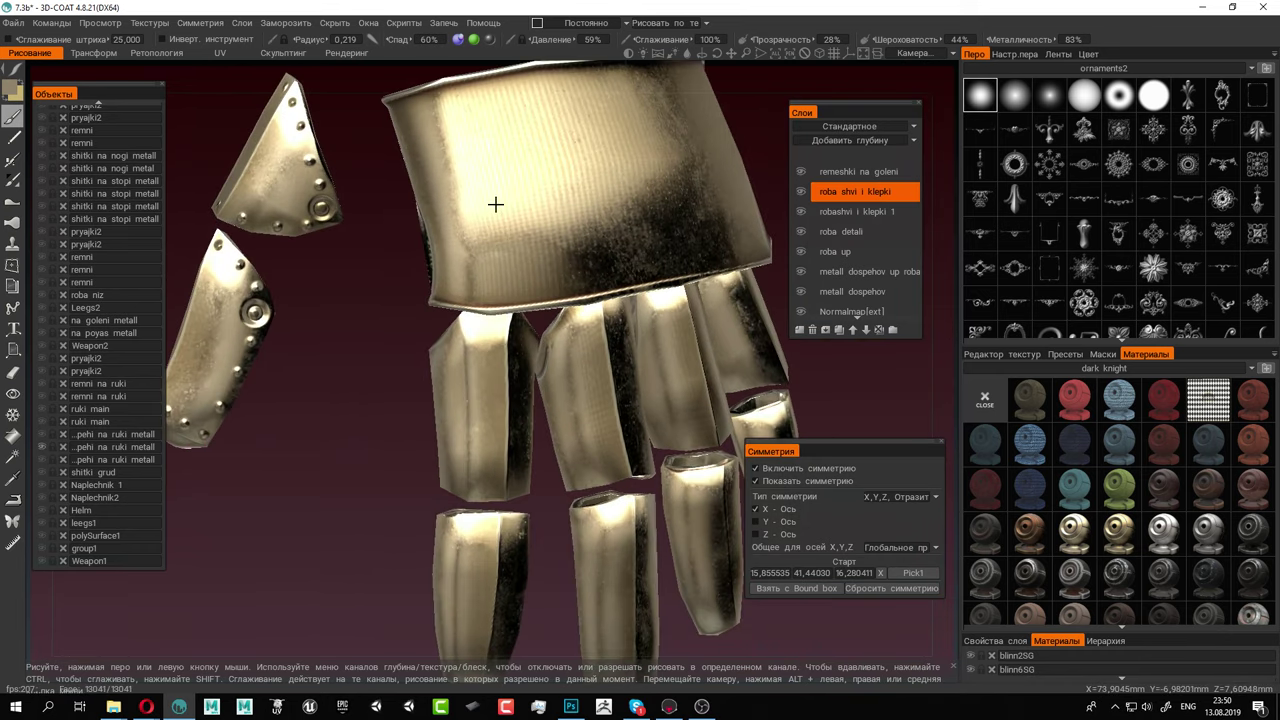
left_click_drag(495, 204, 481, 353, "alt")
left_click_drag(444, 298, 438, 272, "alt")
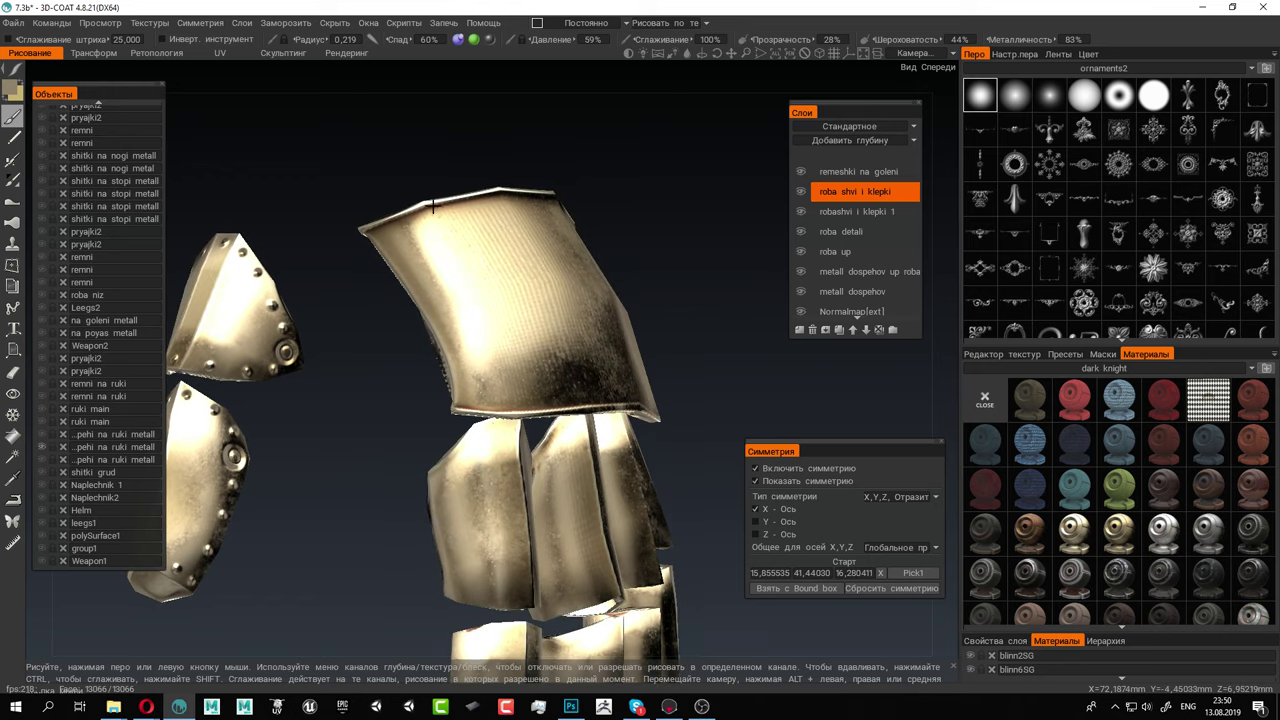
right_click_drag(469, 280, 568, 277, "alt")
middle_click_drag(462, 178, 506, 291, "alt")
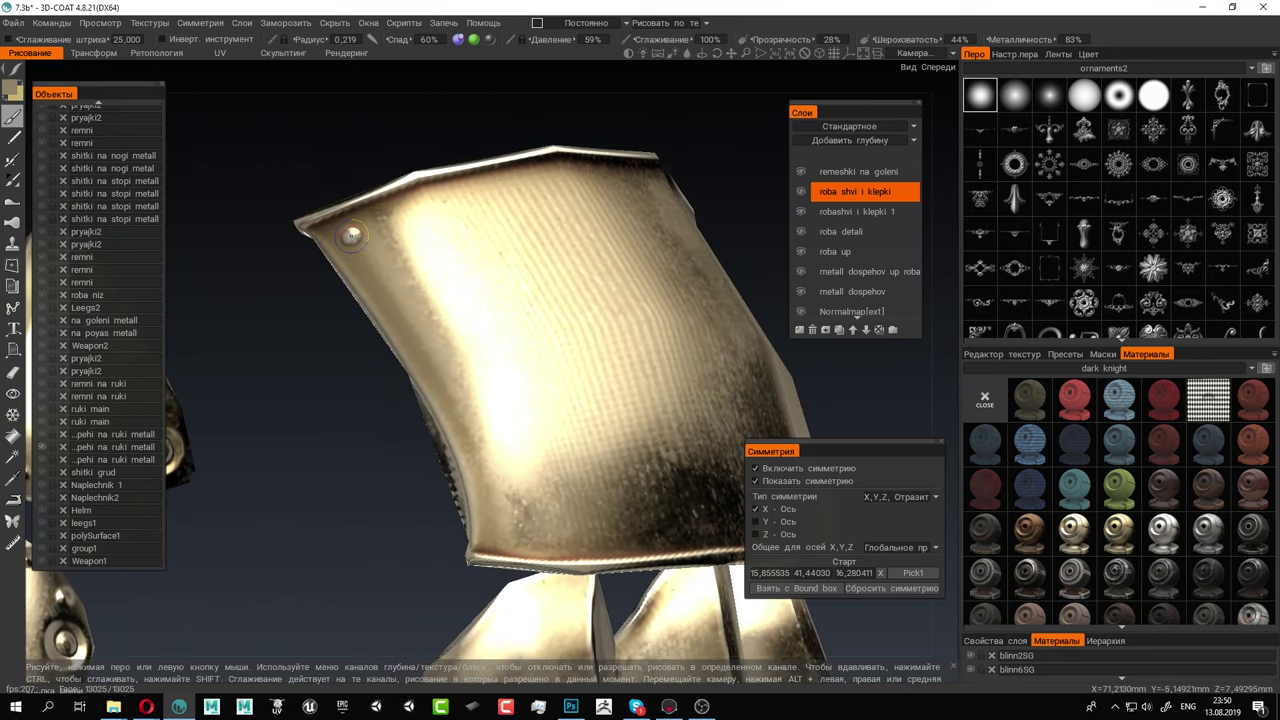
left_click(398, 306)
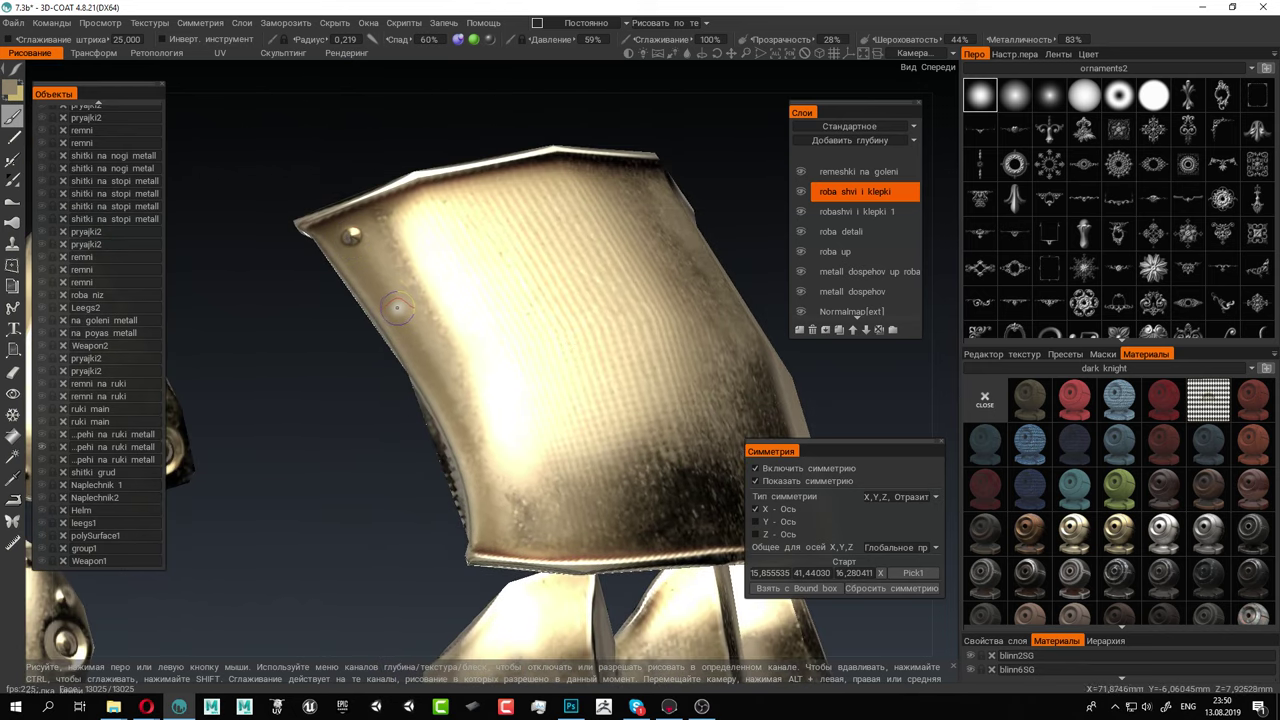
left_click(445, 382)
left_click(478, 469)
left_click(489, 534)
Stamp small rivets along the back-of-hand plate's knuckle edge and up its little-finger-side edge
mouse_move(539, 512)
left_mouse_down("alt")
mouse_move(548, 506)
mouse_move(457, 380)
mouse_move(374, 429)
left_mouse_up("alt")
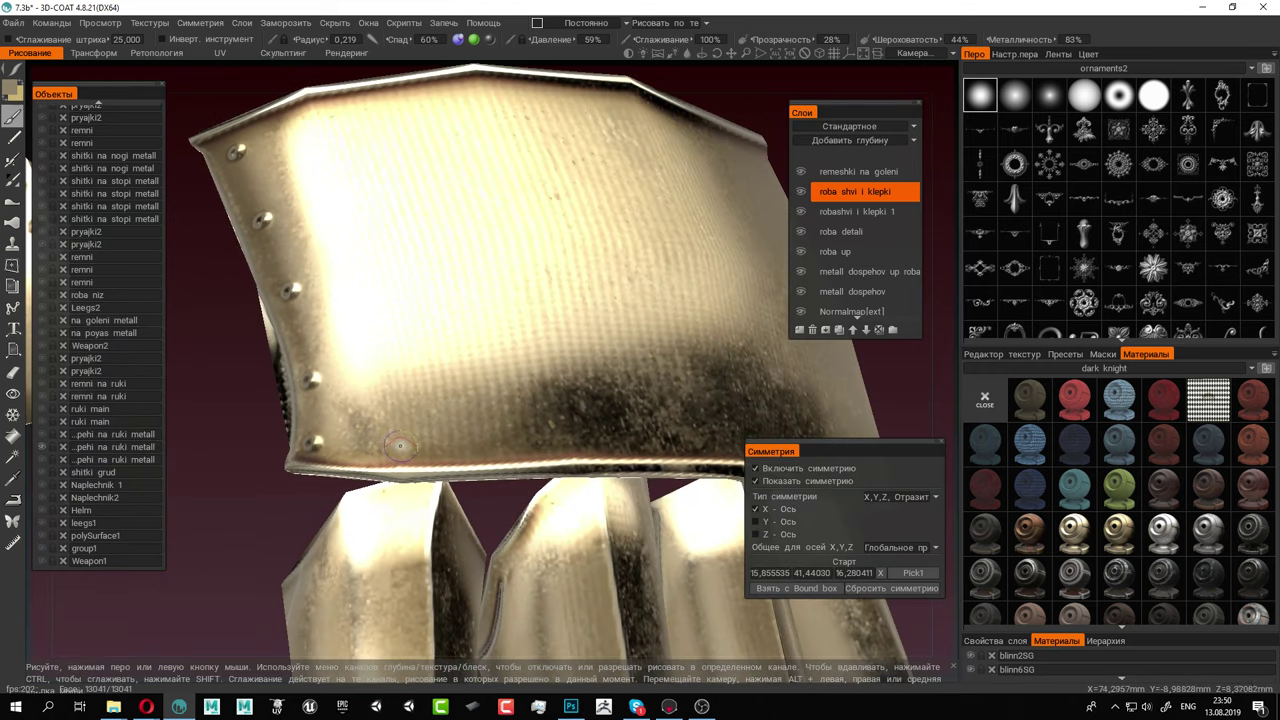
mouse_move(497, 443)
left_mouse_down("alt")
mouse_move(507, 425)
mouse_move(395, 425)
mouse_move(426, 440)
mouse_move(335, 497)
mouse_move(374, 441)
left_mouse_up("alt")
left_click(466, 417)
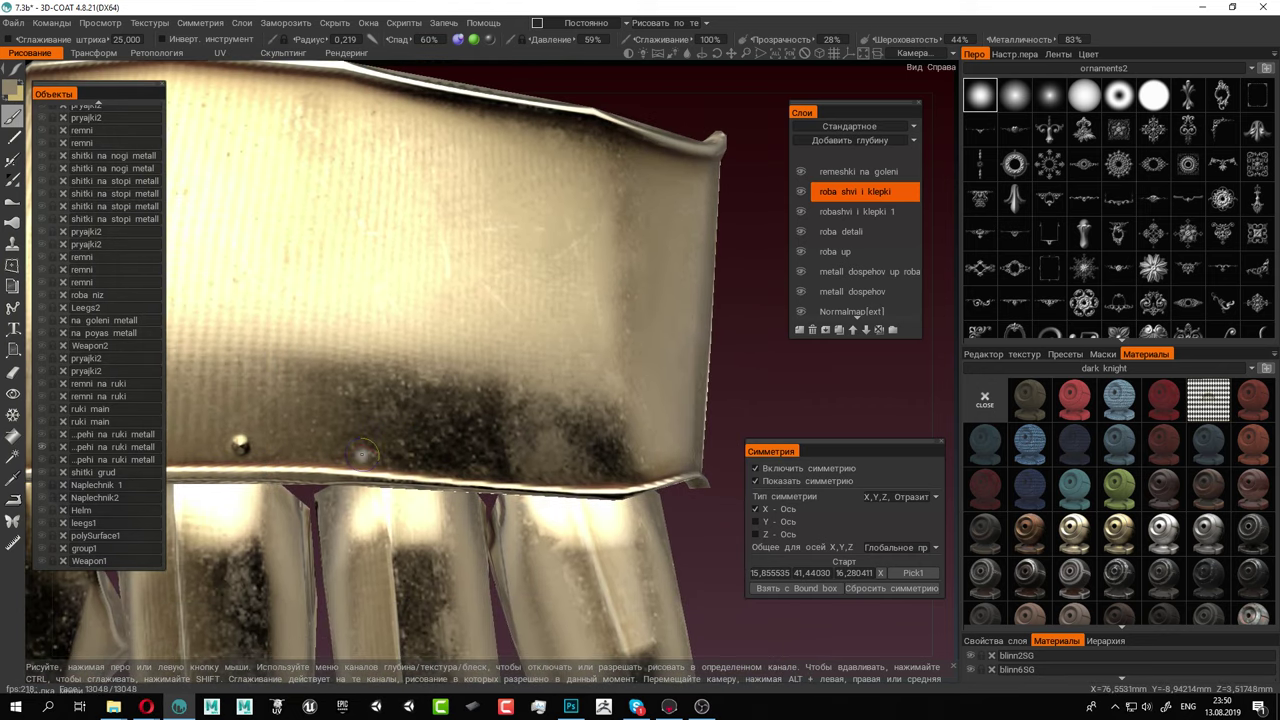
left_click(361, 452)
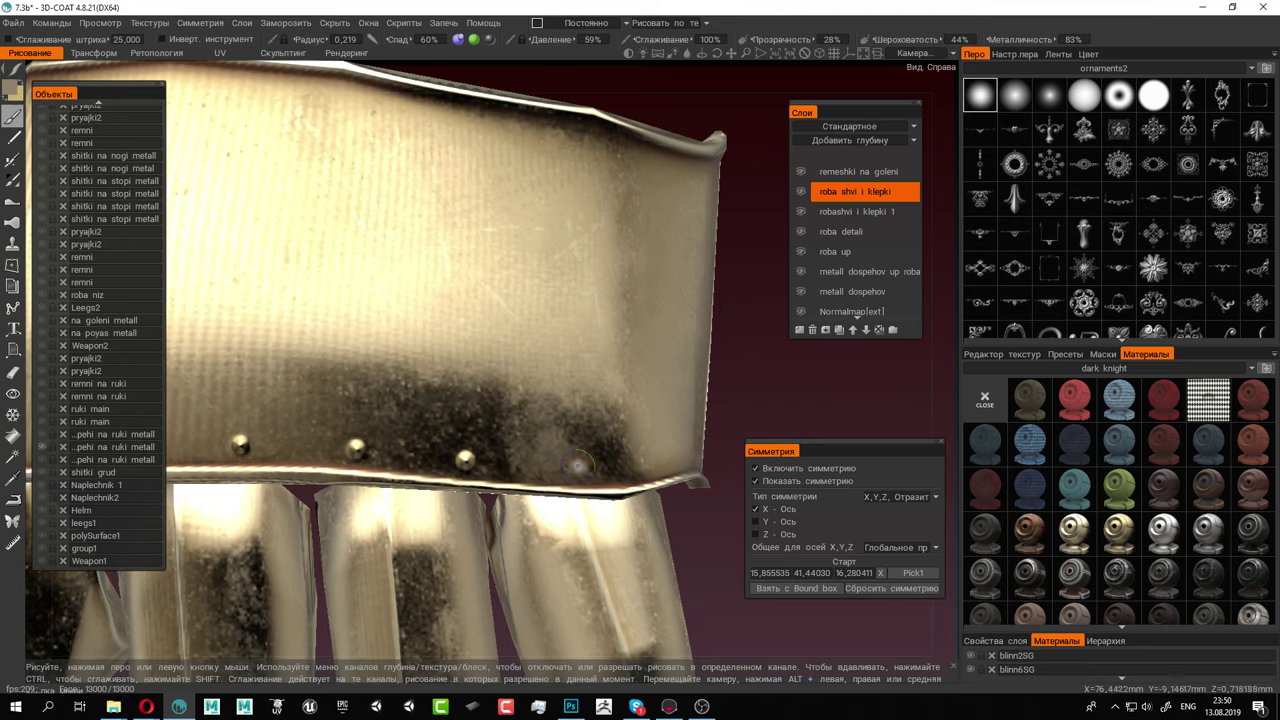
left_click_drag(622, 465, 613, 466, "alt")
left_click(362, 481)
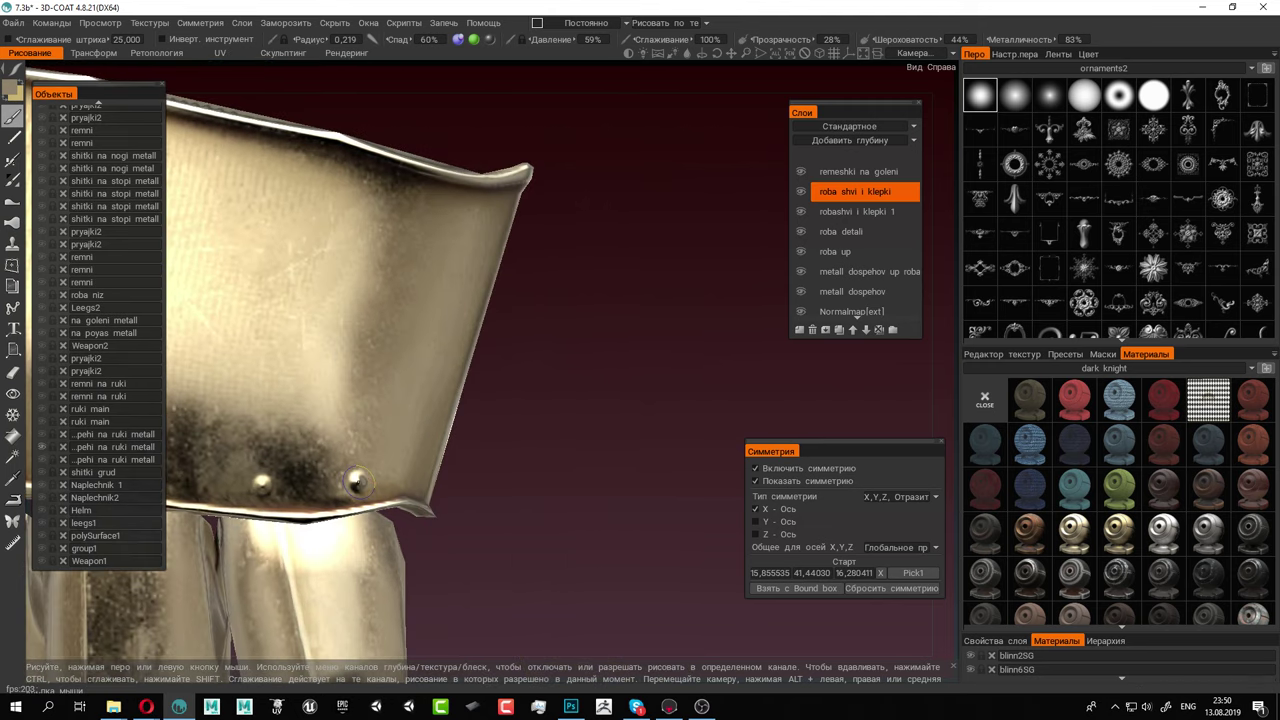
mouse_move(429, 470)
left_mouse_down("alt")
mouse_move(366, 457)
mouse_move(431, 487)
mouse_move(430, 468)
left_mouse_up("alt")
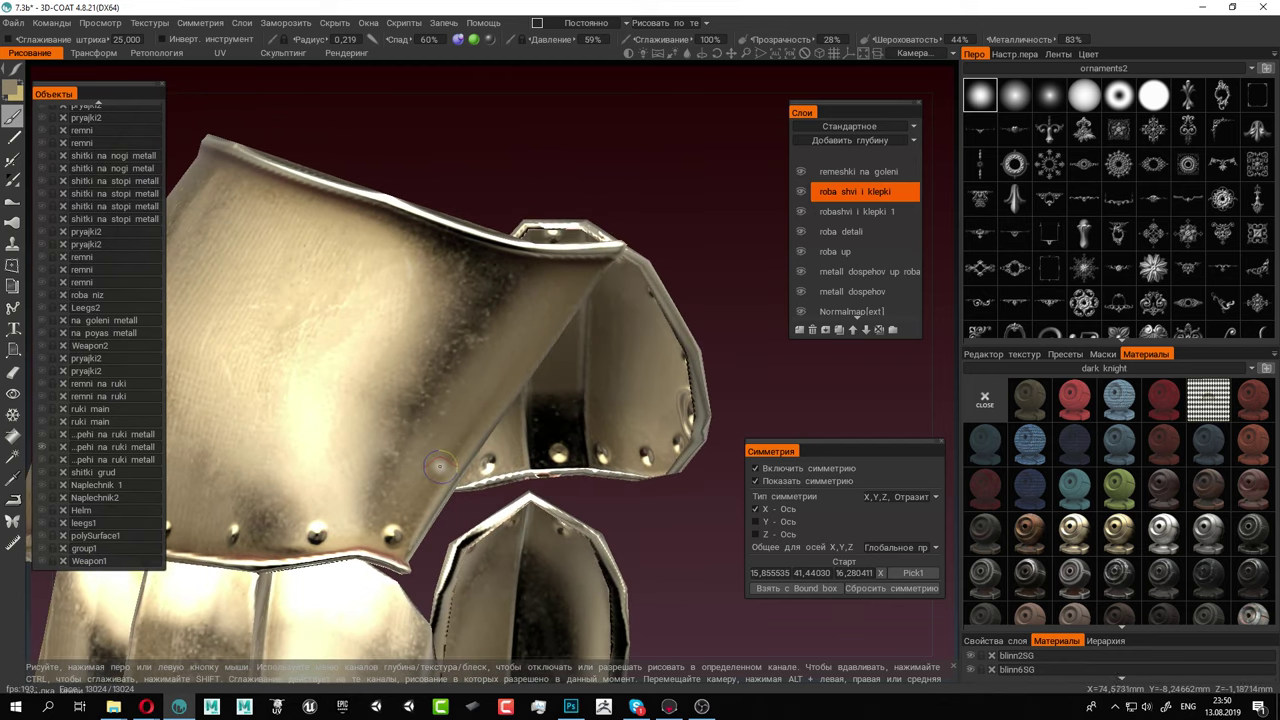
left_click(488, 388)
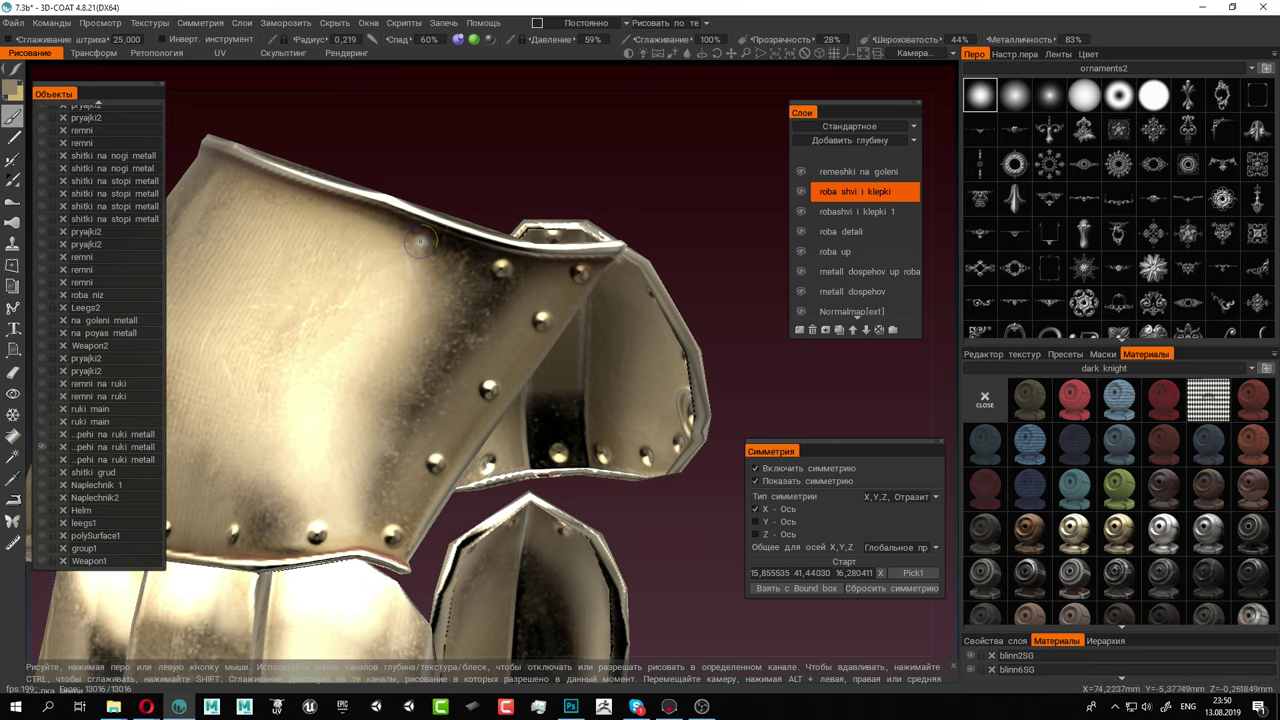
Stamp small rivets along the back-of-hand plate's wrist edge, from the little-finger side to the thumb side
middle_click_drag(420, 239, 525, 328, "alt")
left_click_drag(525, 328, 477, 321, "alt")
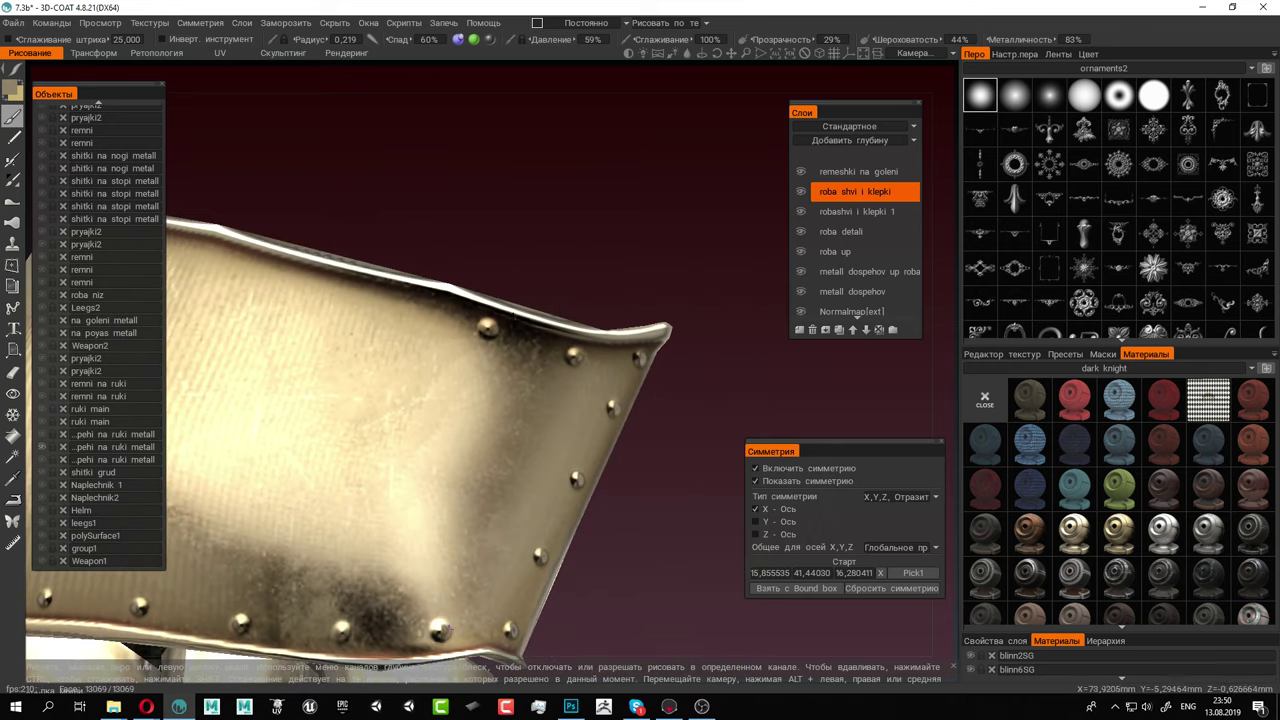
middle_click_drag(477, 321, 595, 335, "alt")
left_click_drag(552, 336, 438, 325, "alt")
middle_click_drag(438, 325, 507, 337, "alt")
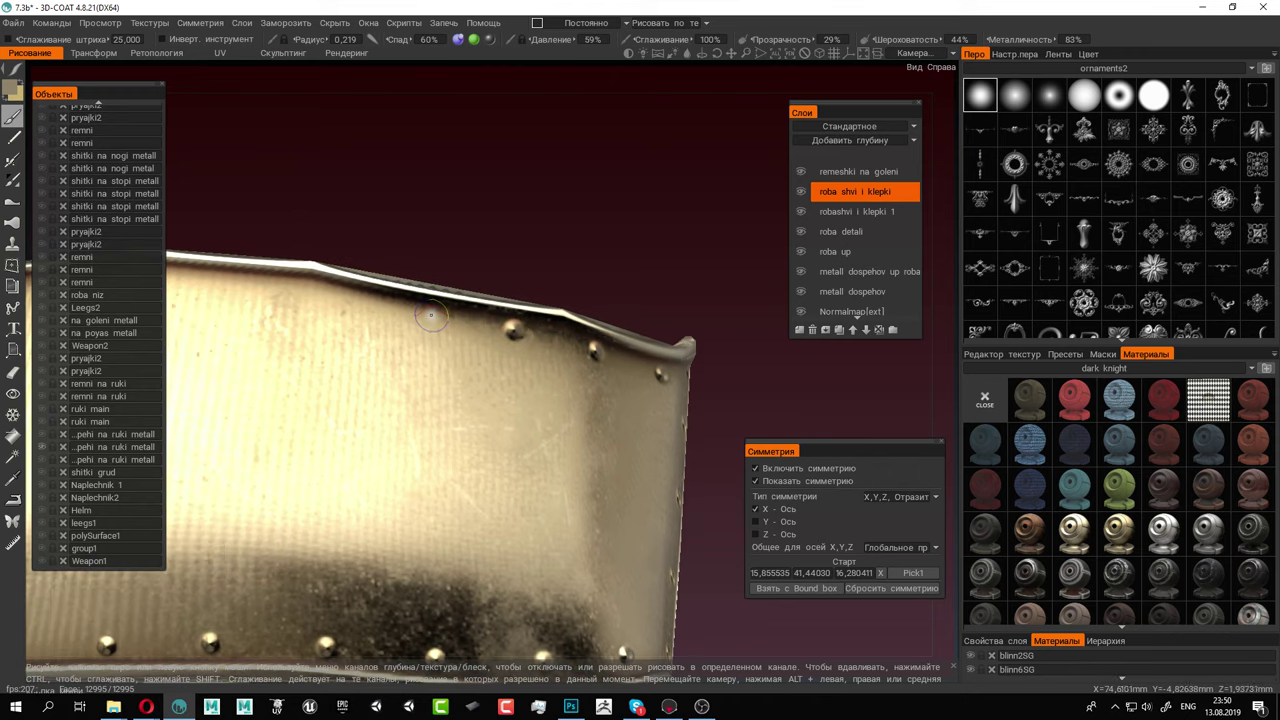
left_click_drag(430, 313, 581, 347, "alt")
left_click(573, 348)
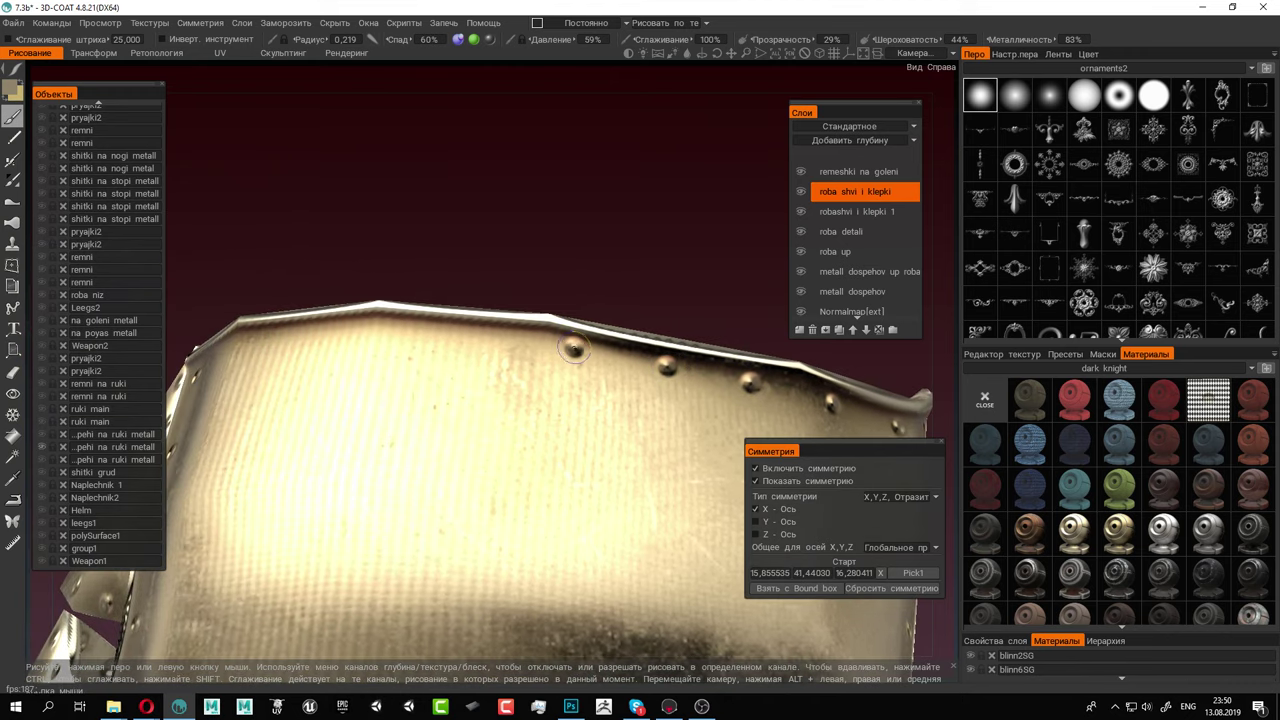
left_click(478, 336)
left_click_drag(429, 332, 540, 342, "alt")
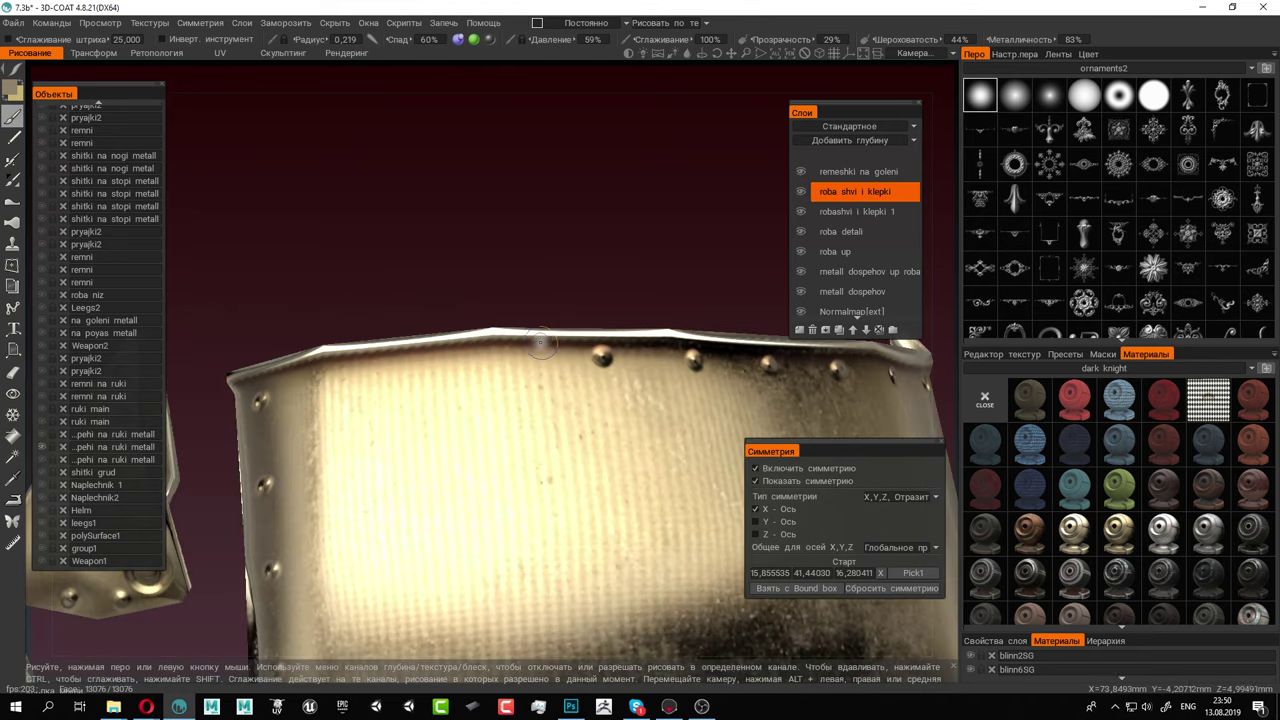
left_click(419, 358)
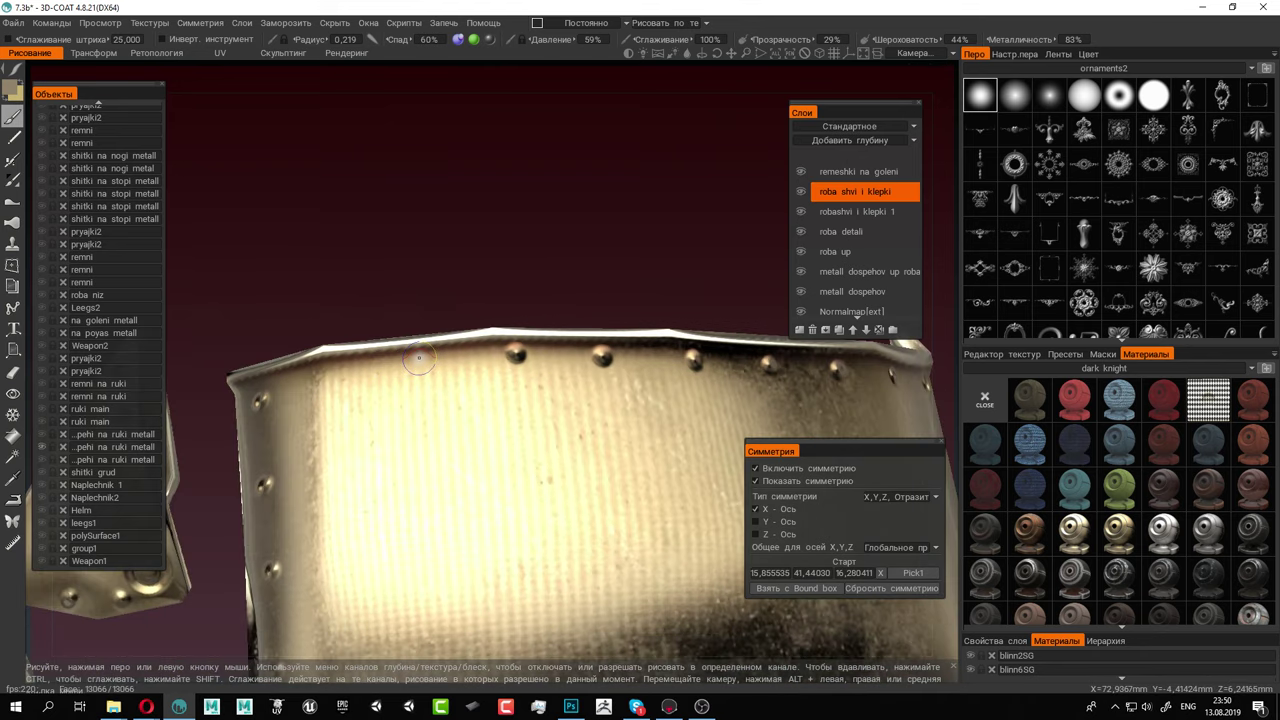
left_click(322, 375)
scroll(358, 331, "down", 5)
middle_click_drag(532, 337, 449, 289, "alt")
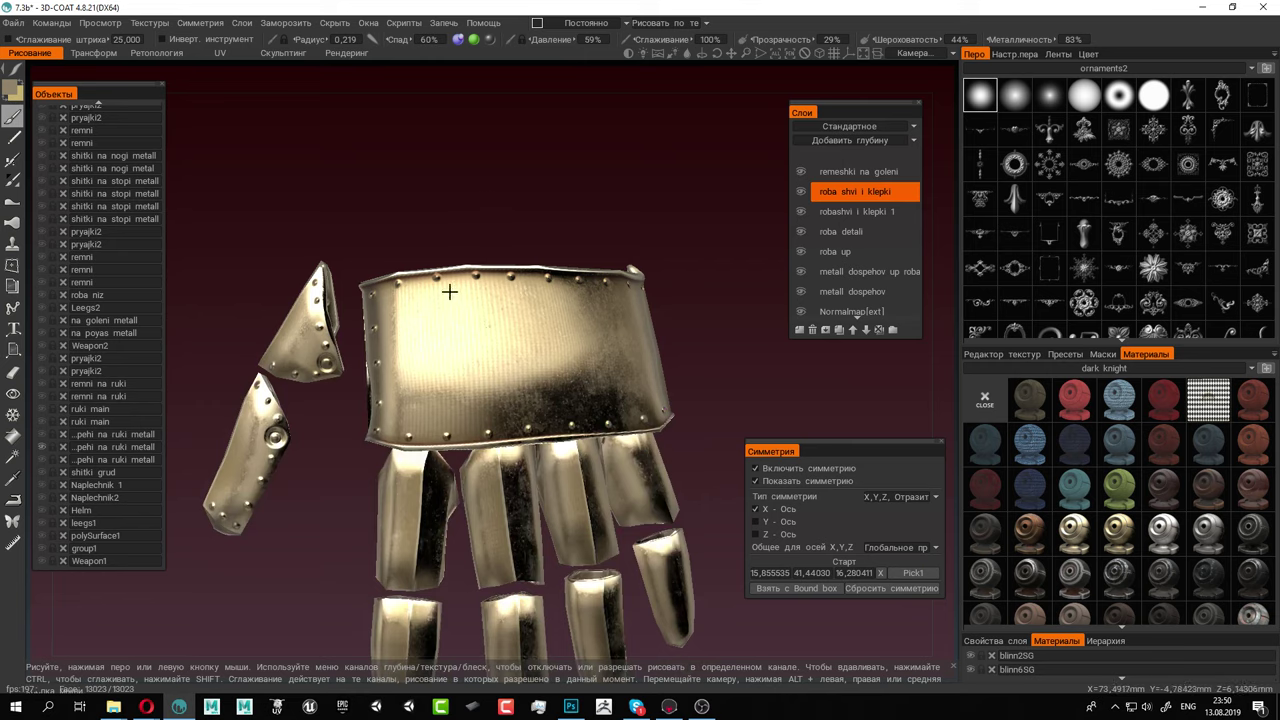
Stamp small rivets along the knuckle-end edge of the index finger's upper plate, on the side facing the middle finger
mouse_move(449, 289)
left_mouse_down("alt")
mouse_move(518, 258)
mouse_move(420, 270)
left_mouse_up("alt")
scroll(569, 317, "up", 4)
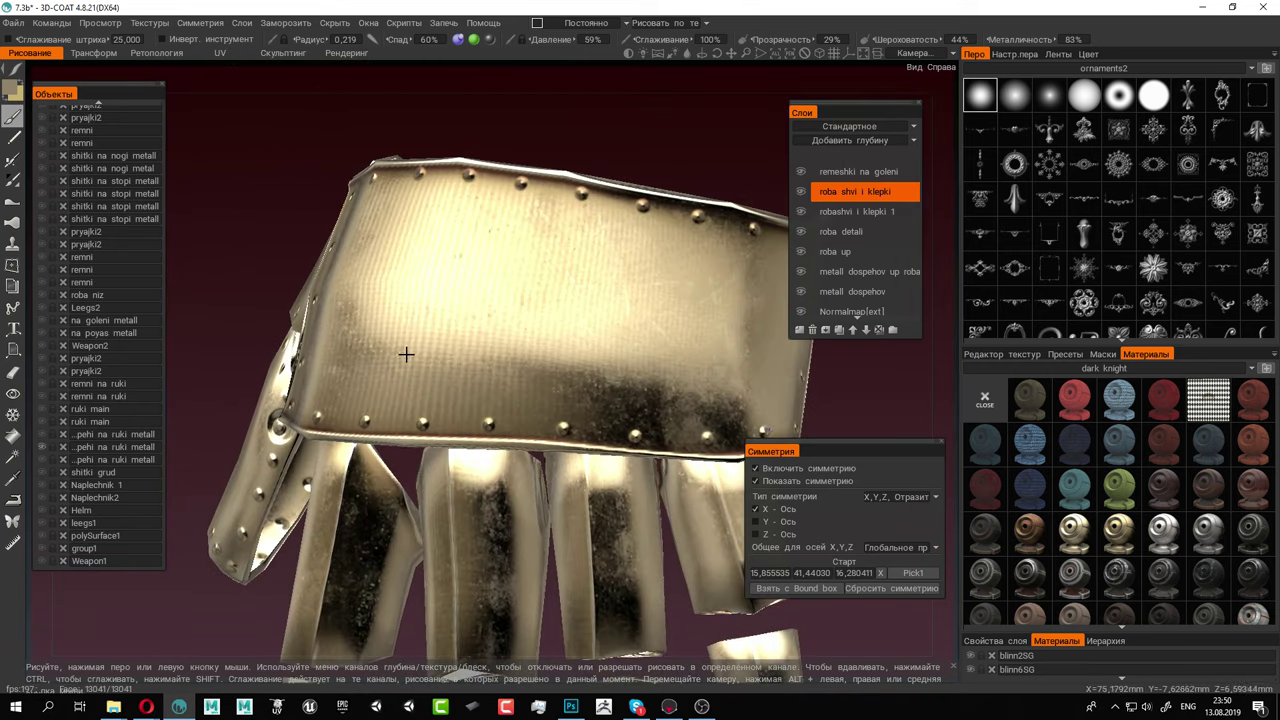
middle_click_drag(406, 354, 434, 211, "alt")
right_click_drag(267, 369, 420, 371, "alt")
mouse_move(420, 371)
left_mouse_down("alt")
mouse_move(491, 354)
mouse_move(424, 327)
mouse_move(418, 303)
left_mouse_up("alt")
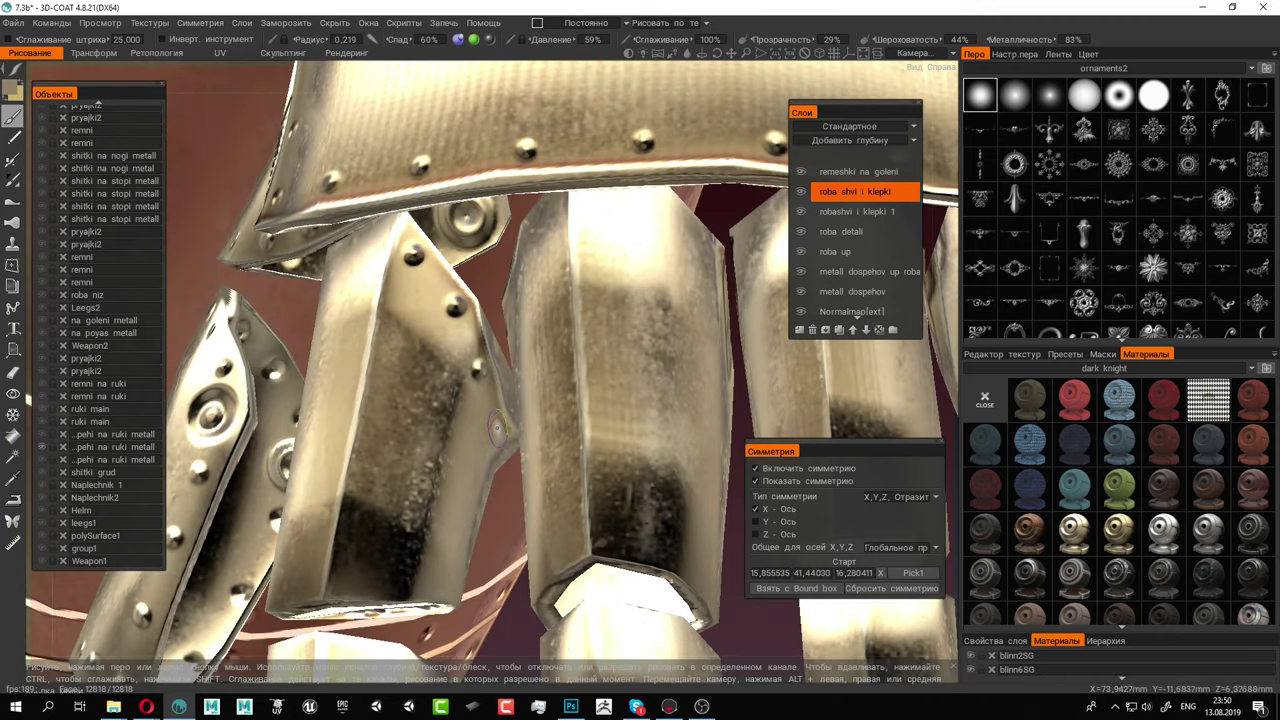
middle_click_drag(485, 423, 453, 350, "alt")
left_click_drag(453, 350, 430, 320, "alt")
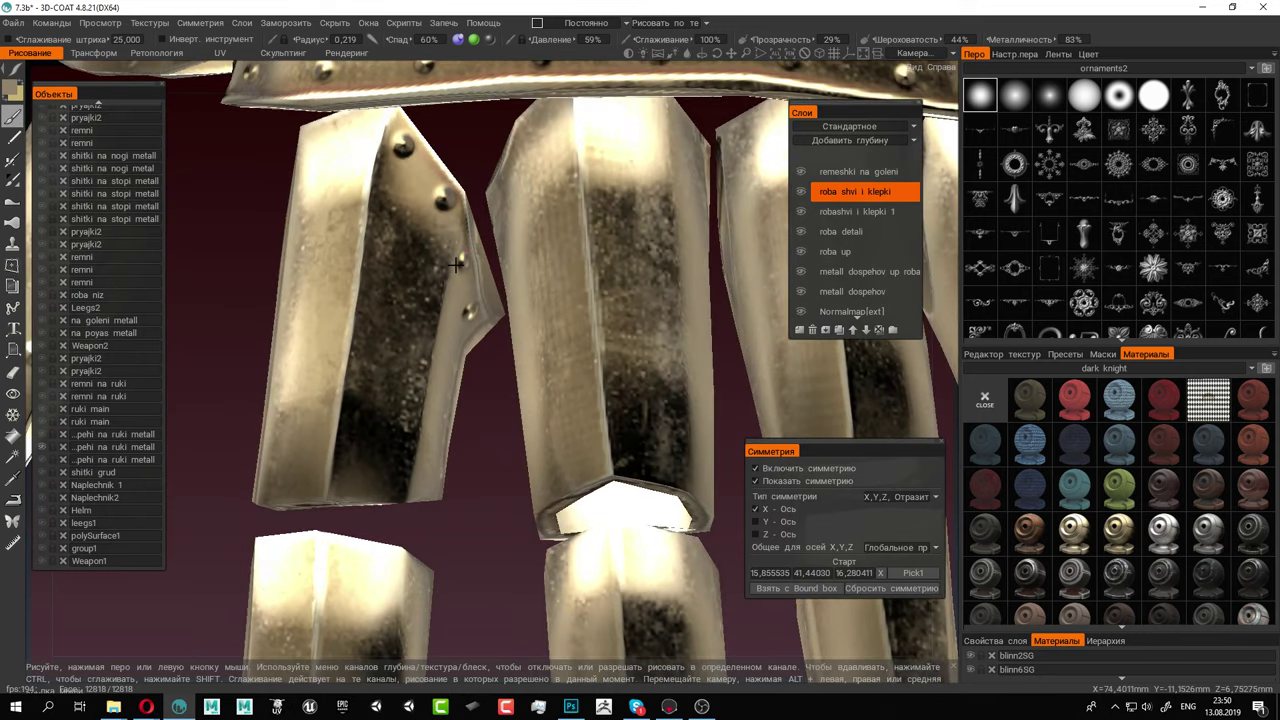
middle_click_drag(415, 220, 437, 344, "alt")
left_click_drag(436, 344, 442, 263, "alt")
Stamp small rivets across the top of the index finger's upper plate and down its sloping thumb-side edge
left_click(428, 258)
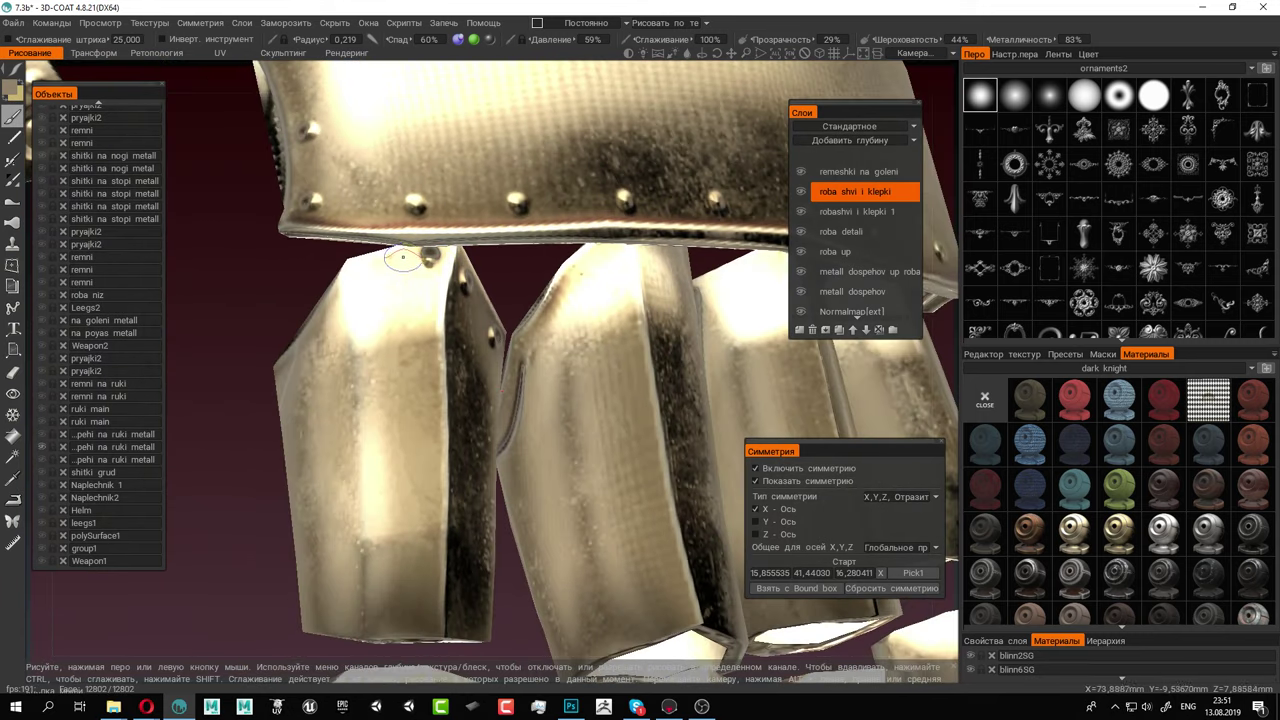
left_click_drag(320, 310, 402, 316, "alt")
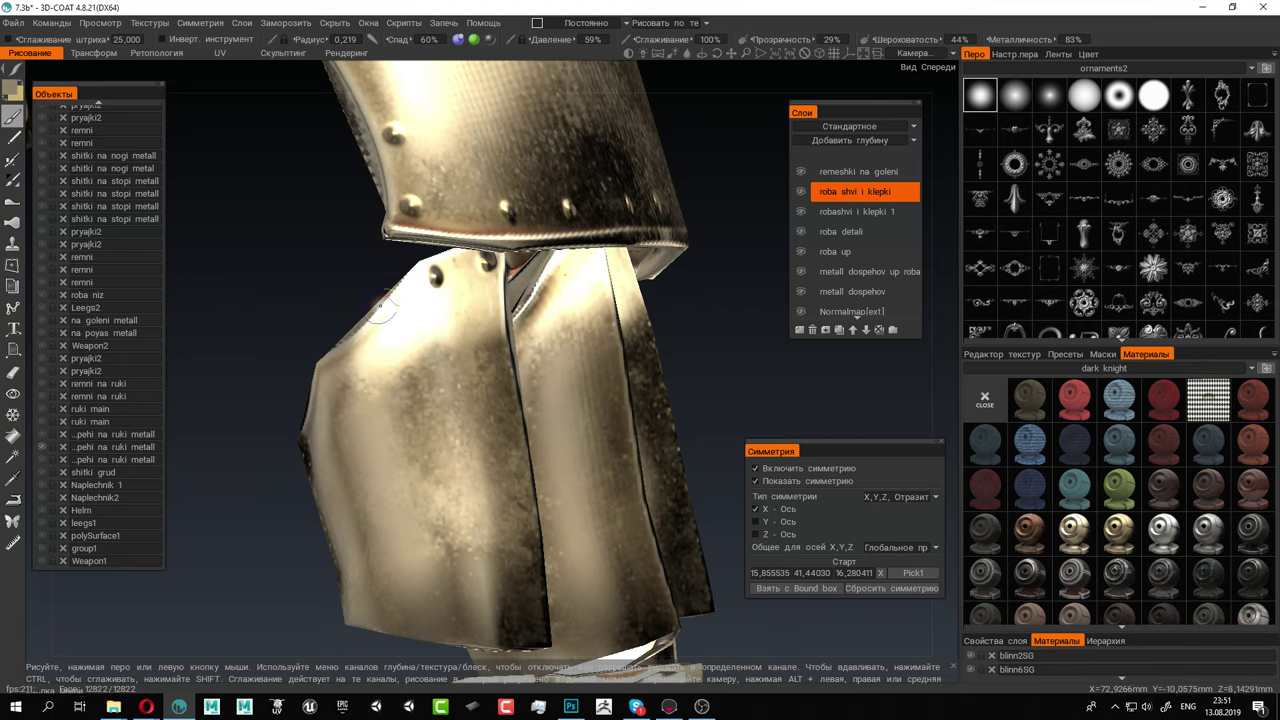
left_click_drag(379, 301, 465, 296, "alt")
left_click(395, 316)
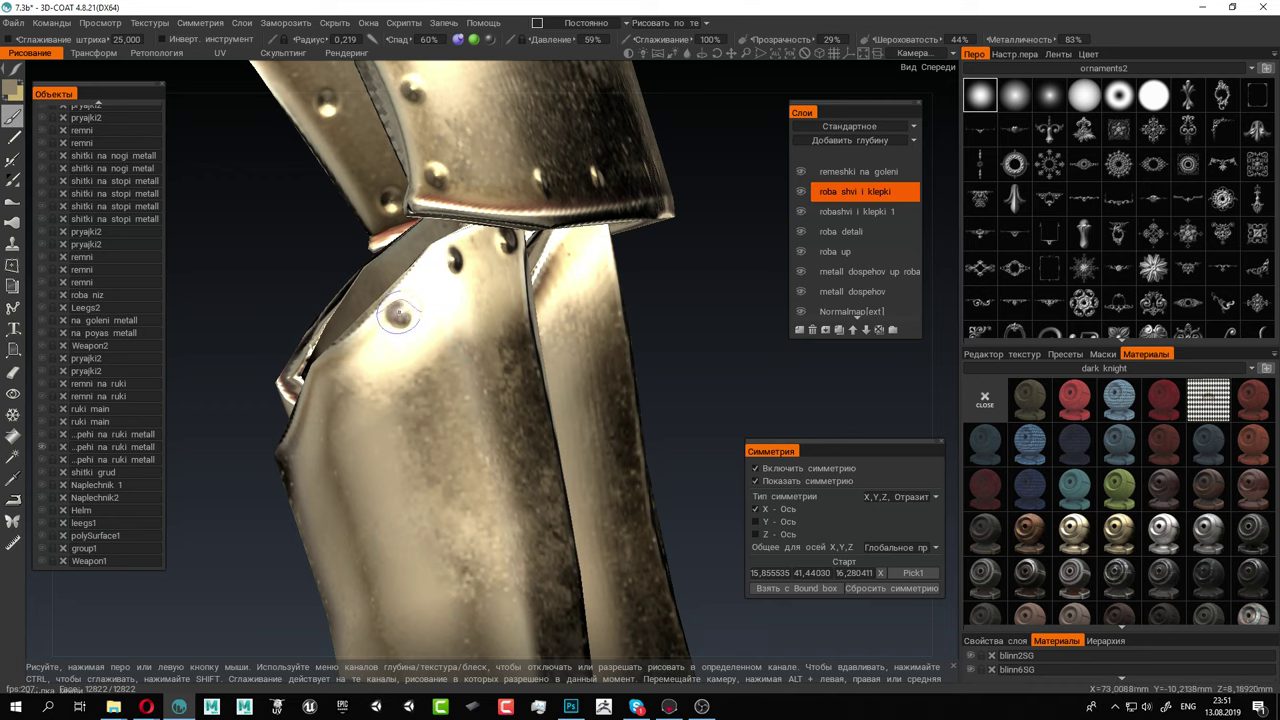
left_click(340, 372)
left_click_drag(340, 378, 405, 360, "alt")
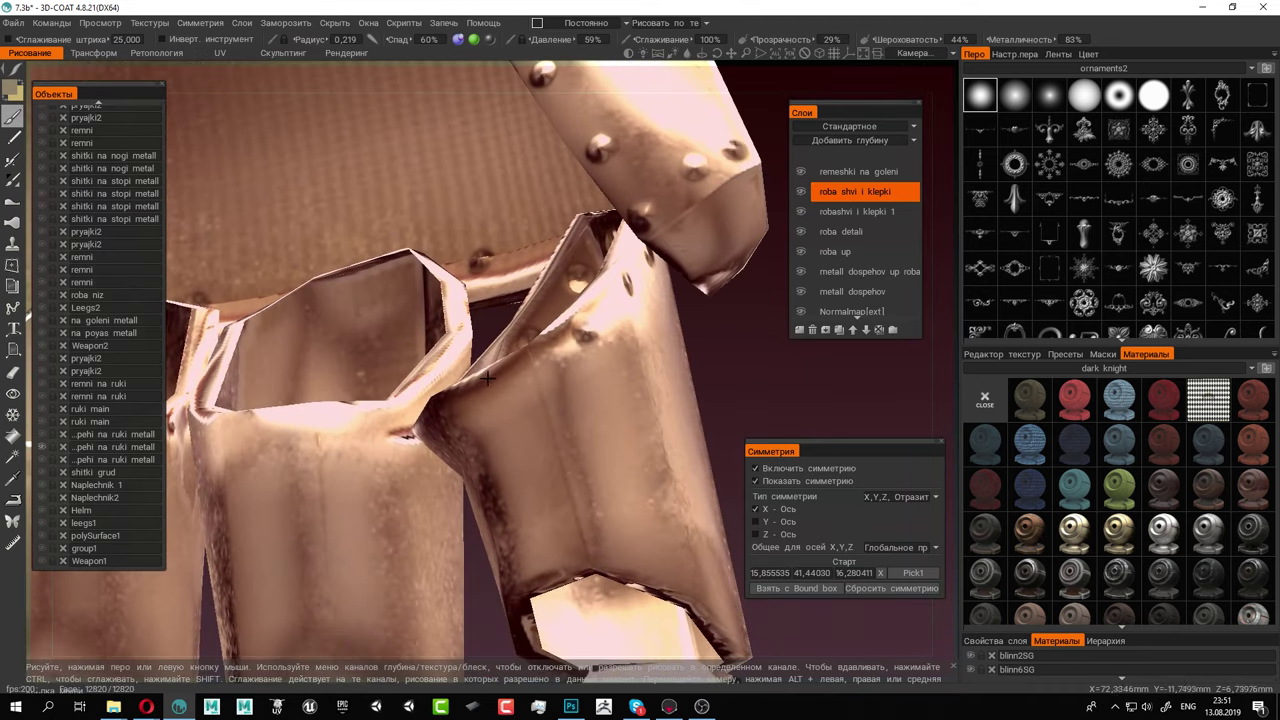
Stamp small rivets around the lower edge of the index finger's upper plate
left_click_drag(540, 372, 515, 387, "alt")
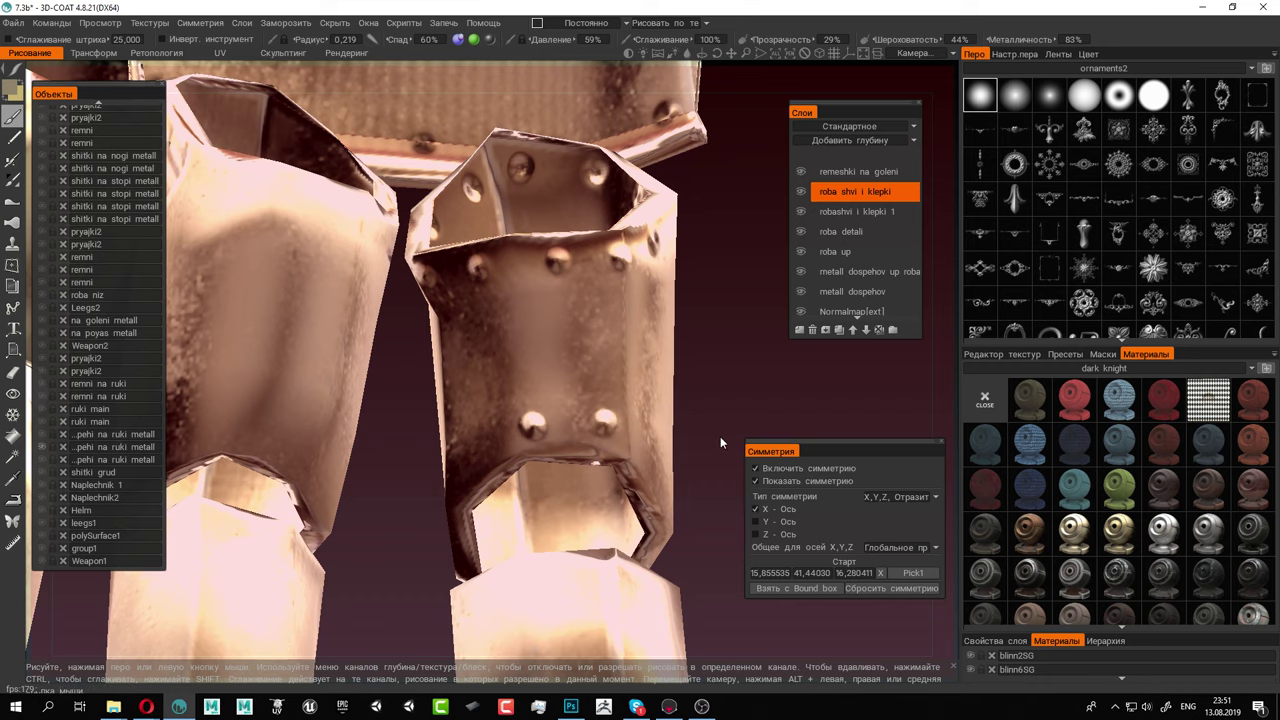
mouse_move(720, 436)
left_mouse_down("alt")
mouse_move(563, 480)
mouse_move(450, 464)
left_mouse_up("alt")
left_click(450, 459)
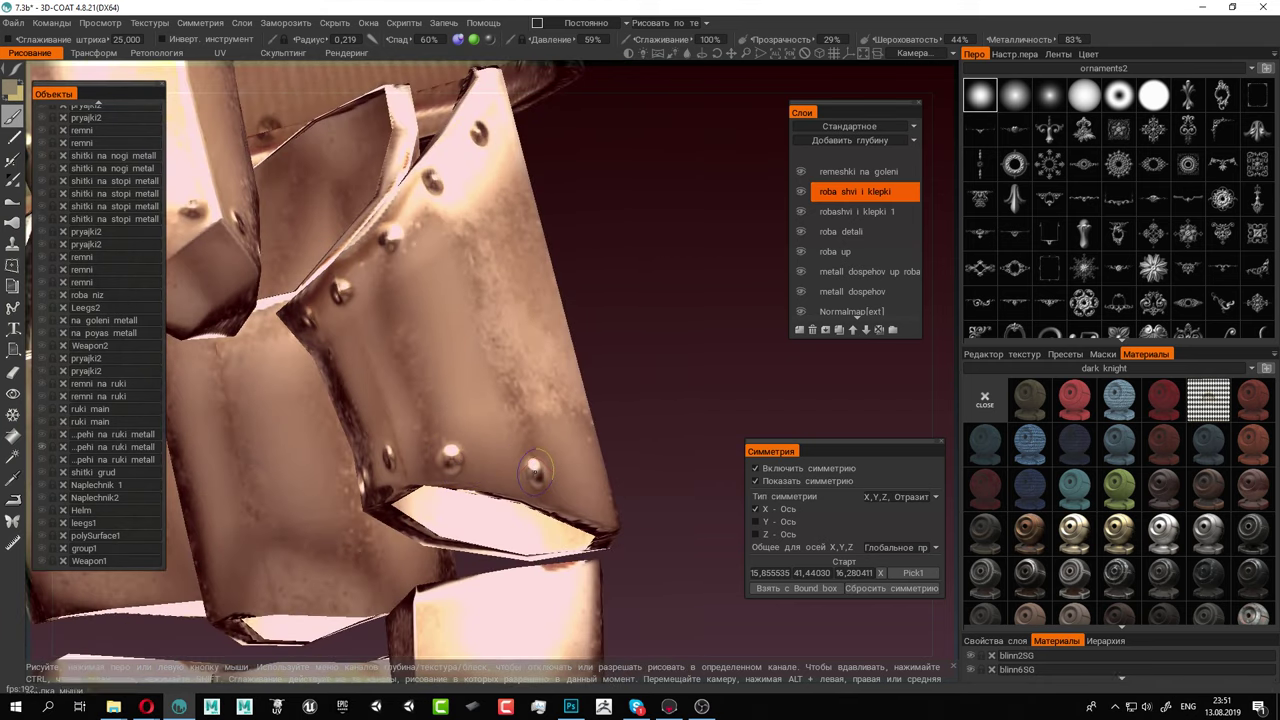
mouse_move(602, 477)
left_mouse_down("alt")
mouse_move(451, 490)
mouse_move(300, 527)
mouse_move(385, 475)
mouse_move(552, 450)
mouse_move(572, 374)
left_mouse_up("alt")
Stamp small rivets all around the upper rim of the index finger's fingertip plate
middle_click_drag(572, 374, 462, 201, "alt")
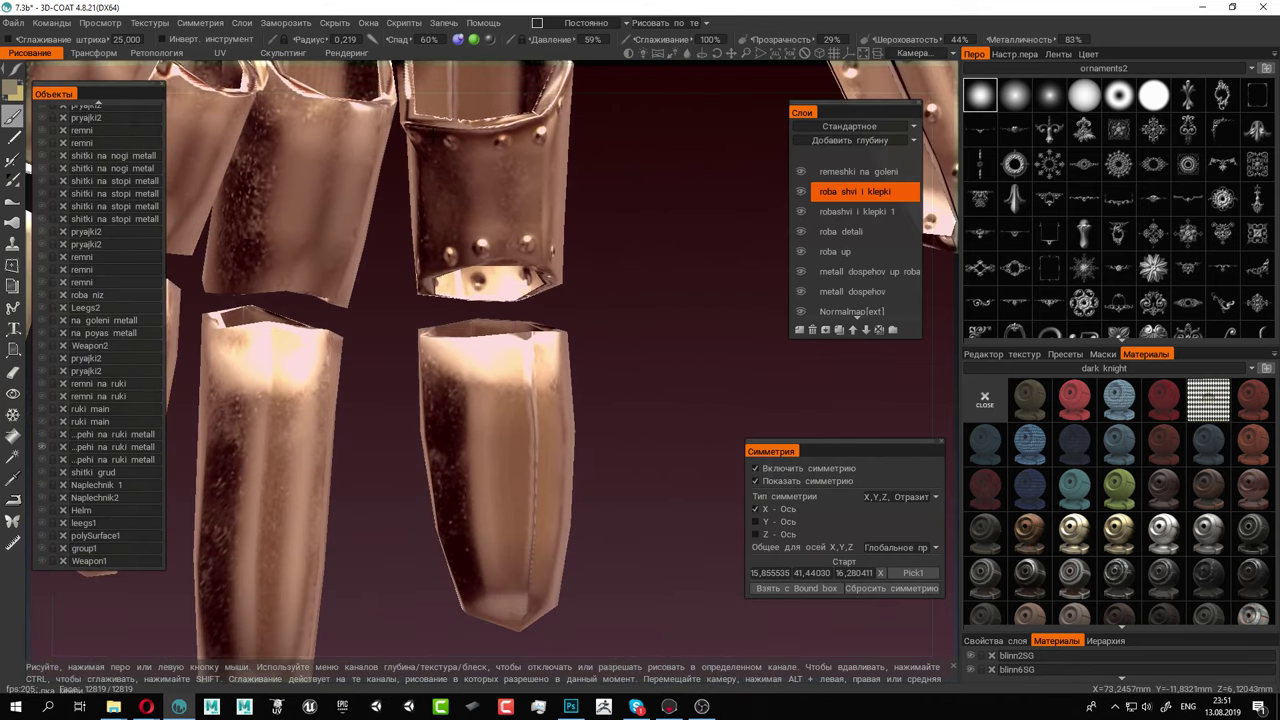
left_click(514, 353)
left_click(457, 353)
left_click_drag(448, 360, 409, 315, "alt")
left_click(427, 369)
left_click(344, 351)
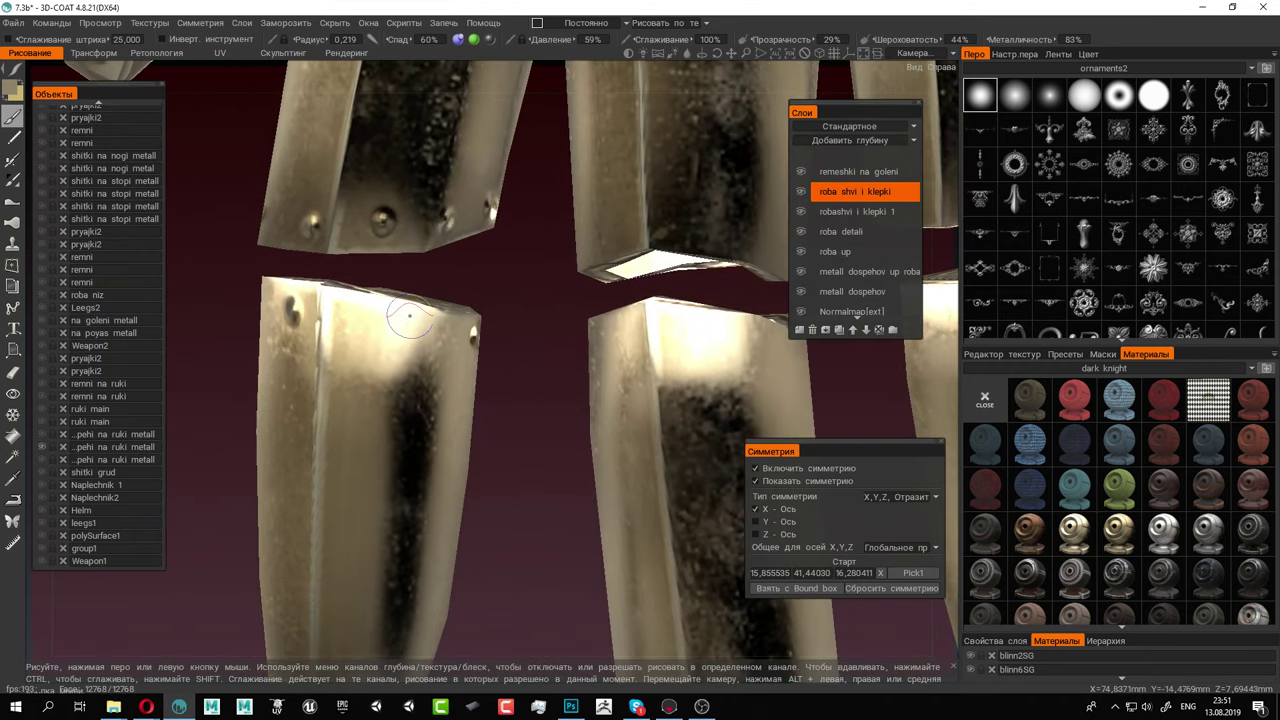
left_click(359, 318)
left_click(438, 326)
right_click_drag(437, 326, 354, 286, "alt")
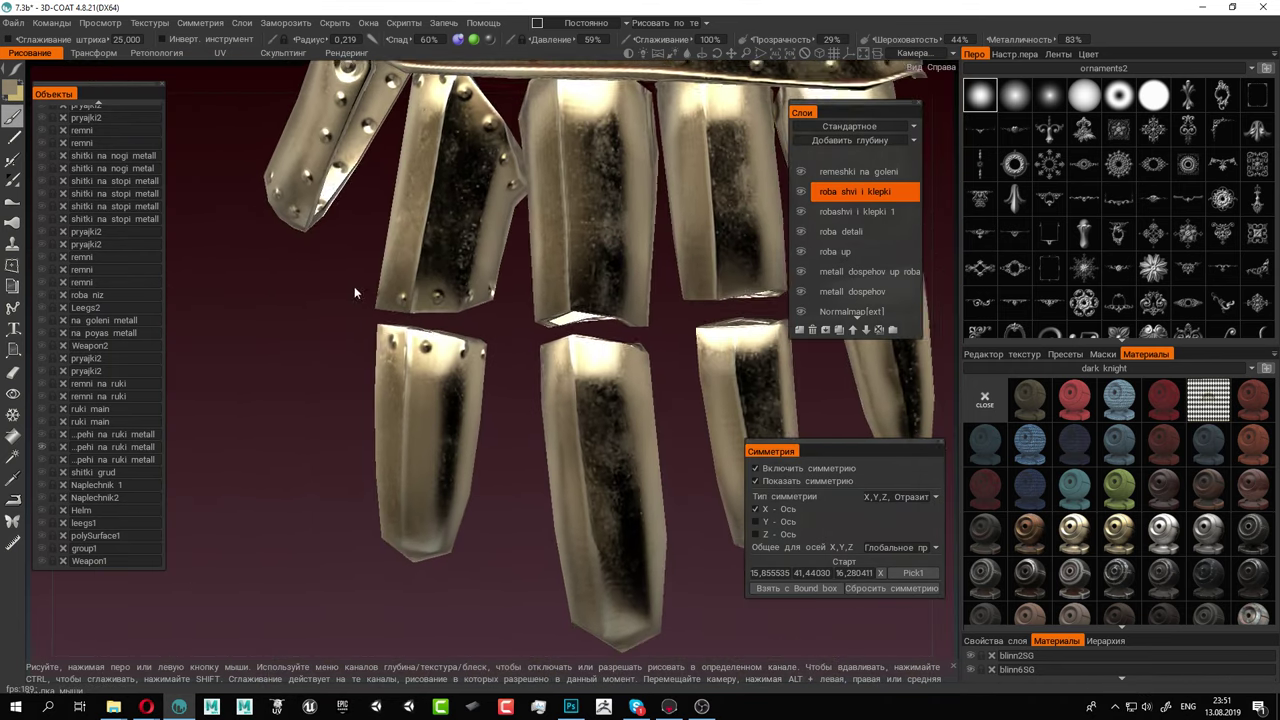
Stamp small rivets all around the upper rim of the middle finger's fingertip plate
left_click_drag(354, 292, 706, 366, "alt")
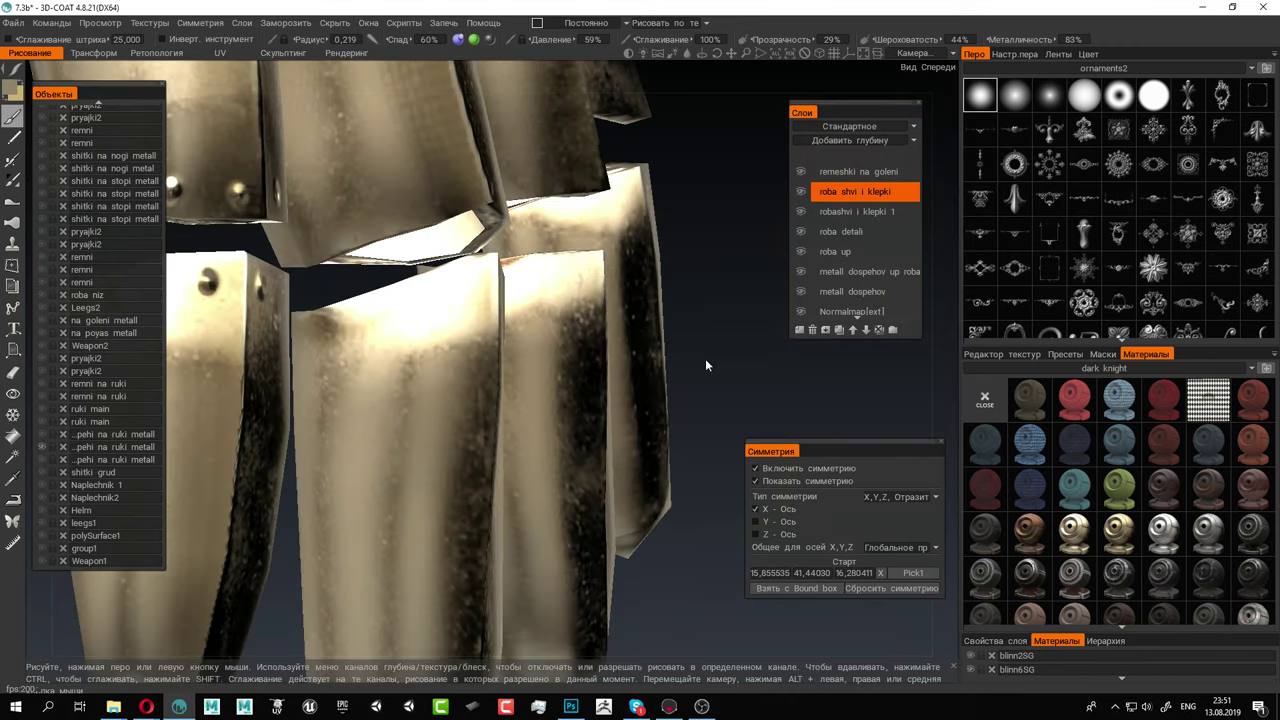
left_click(479, 281)
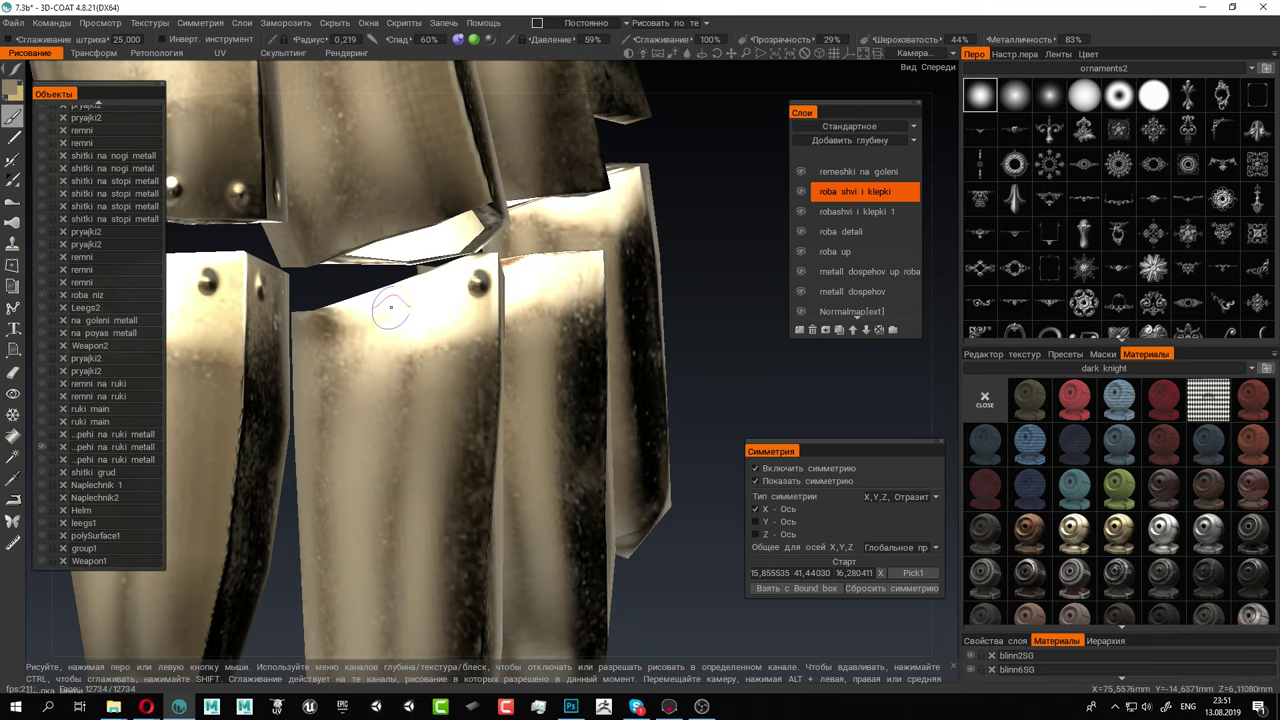
left_click_drag(338, 341, 338, 342, "alt")
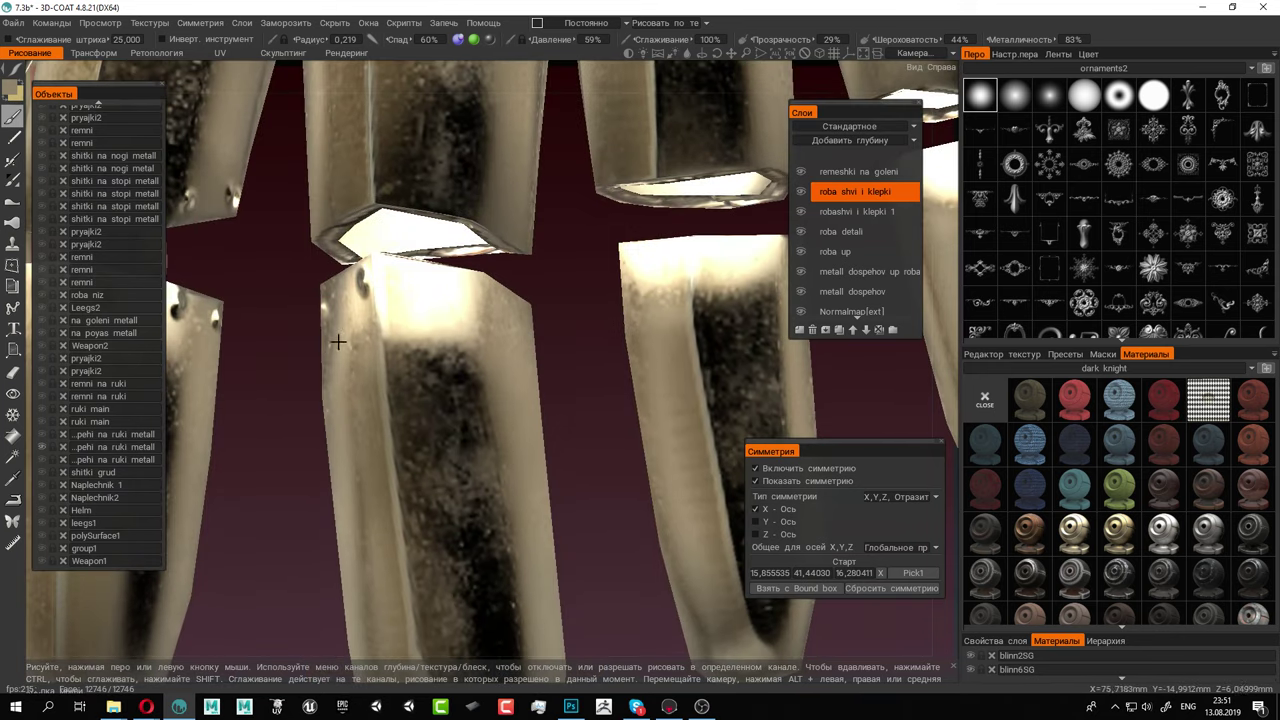
left_click(428, 283)
mouse_move(428, 283)
left_mouse_down("alt")
mouse_move(504, 312)
mouse_move(400, 310)
left_mouse_up("alt")
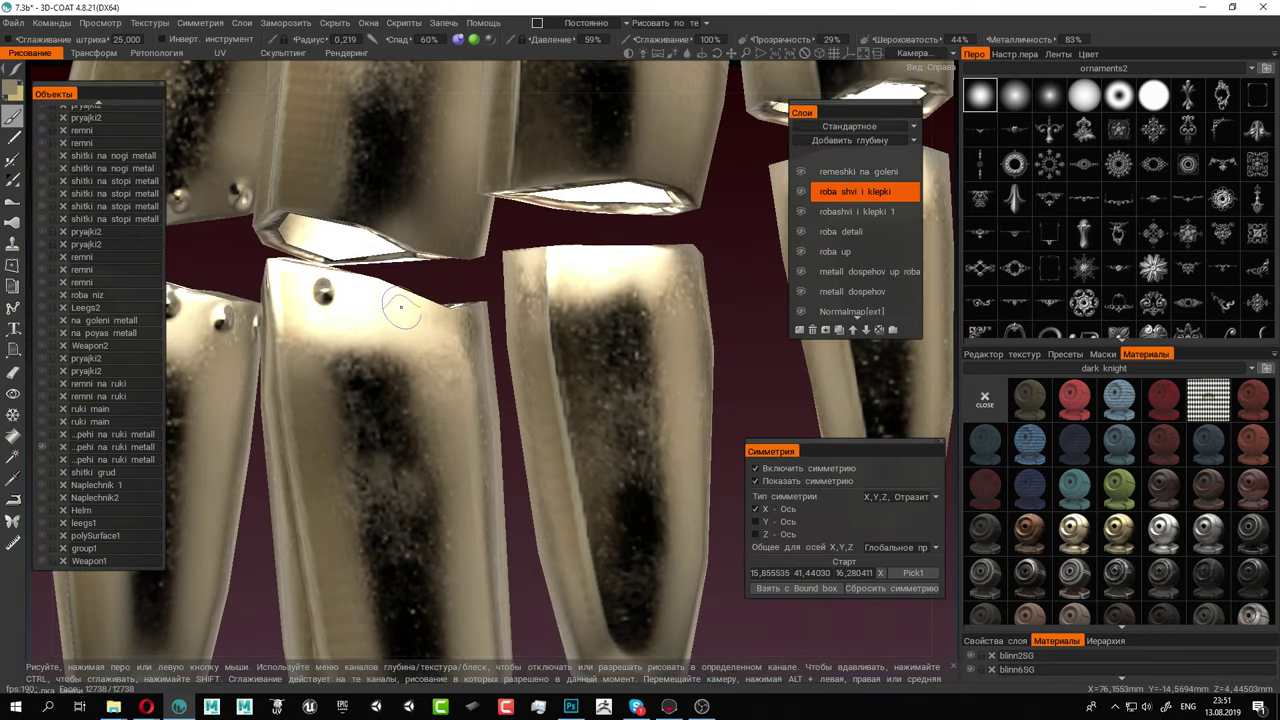
left_click_drag(467, 336, 402, 362, "alt")
middle_click_drag(402, 362, 717, 350, "alt")
left_click(431, 312)
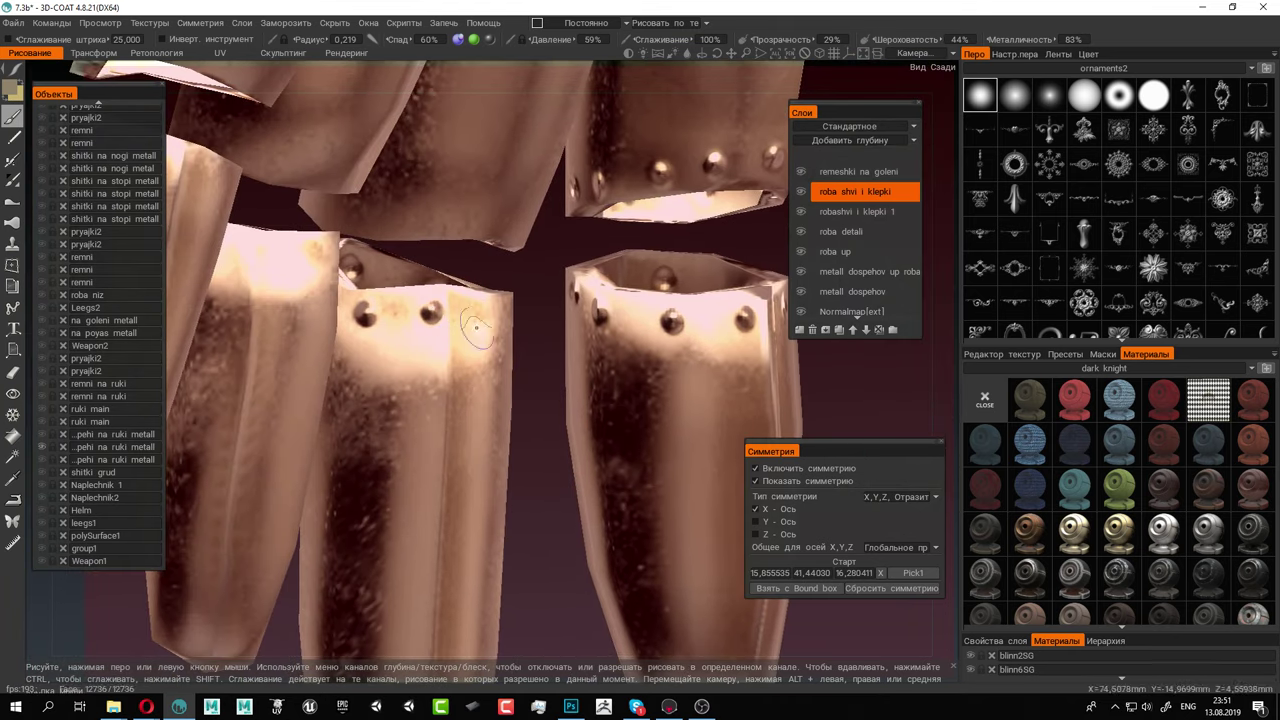
left_click_drag(476, 326, 426, 331, "alt")
left_click(433, 312)
right_click_drag(431, 311, 415, 266, "alt")
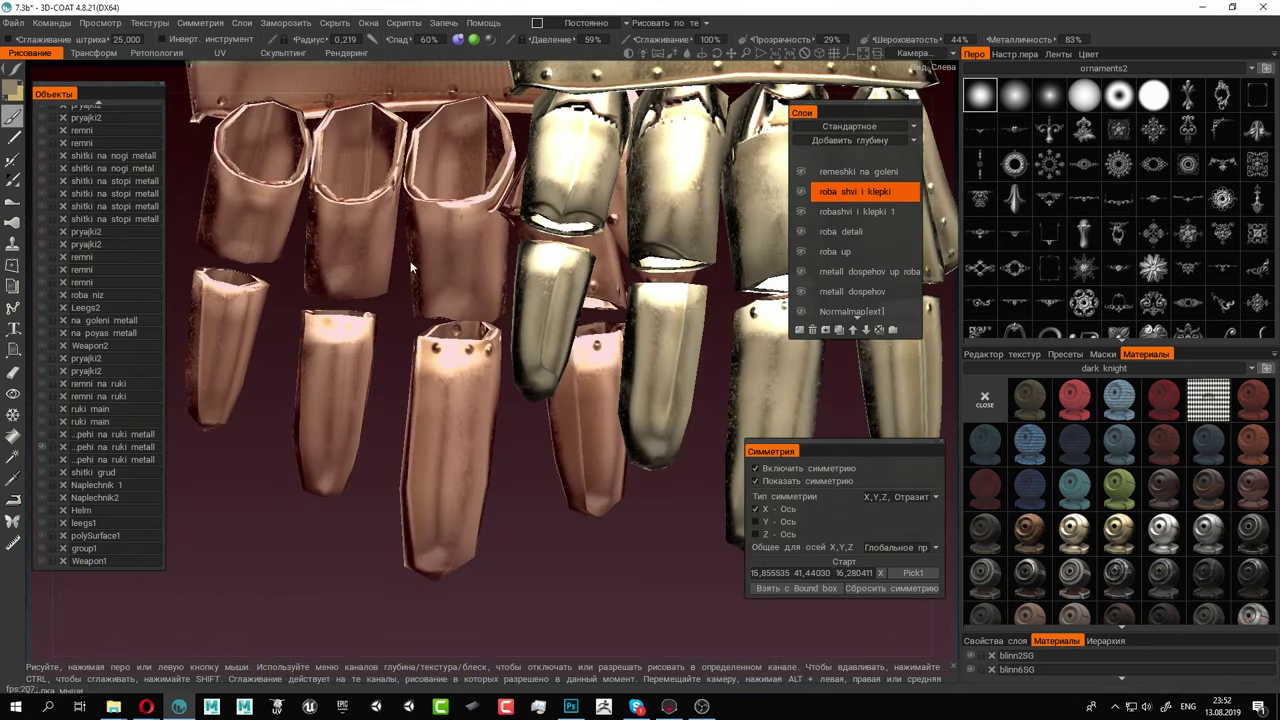
Stamp small rivets along the lower edge of the middle finger's upper plate
left_click_drag(415, 266, 443, 234, "alt")
middle_click_drag(443, 234, 481, 338, "alt")
right_click_drag(481, 338, 630, 398, "alt")
left_click_drag(630, 398, 580, 334, "alt")
right_click_drag(567, 334, 616, 361, "alt")
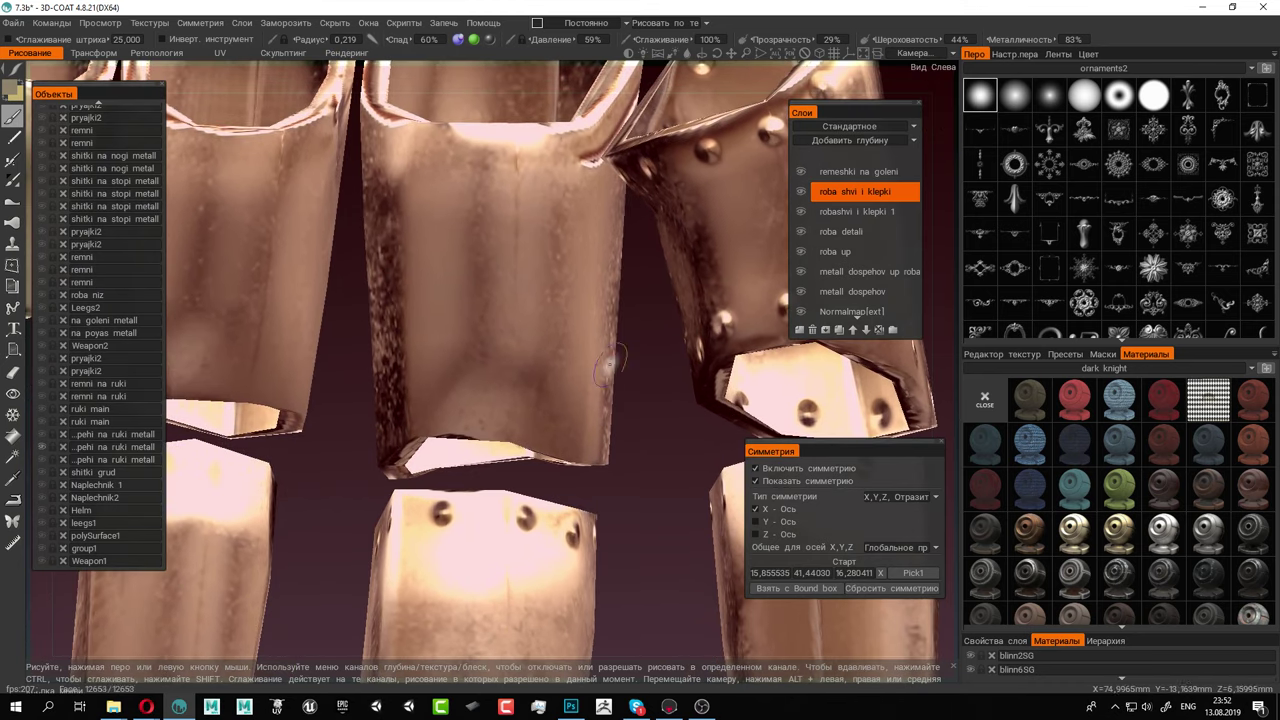
left_click(427, 409)
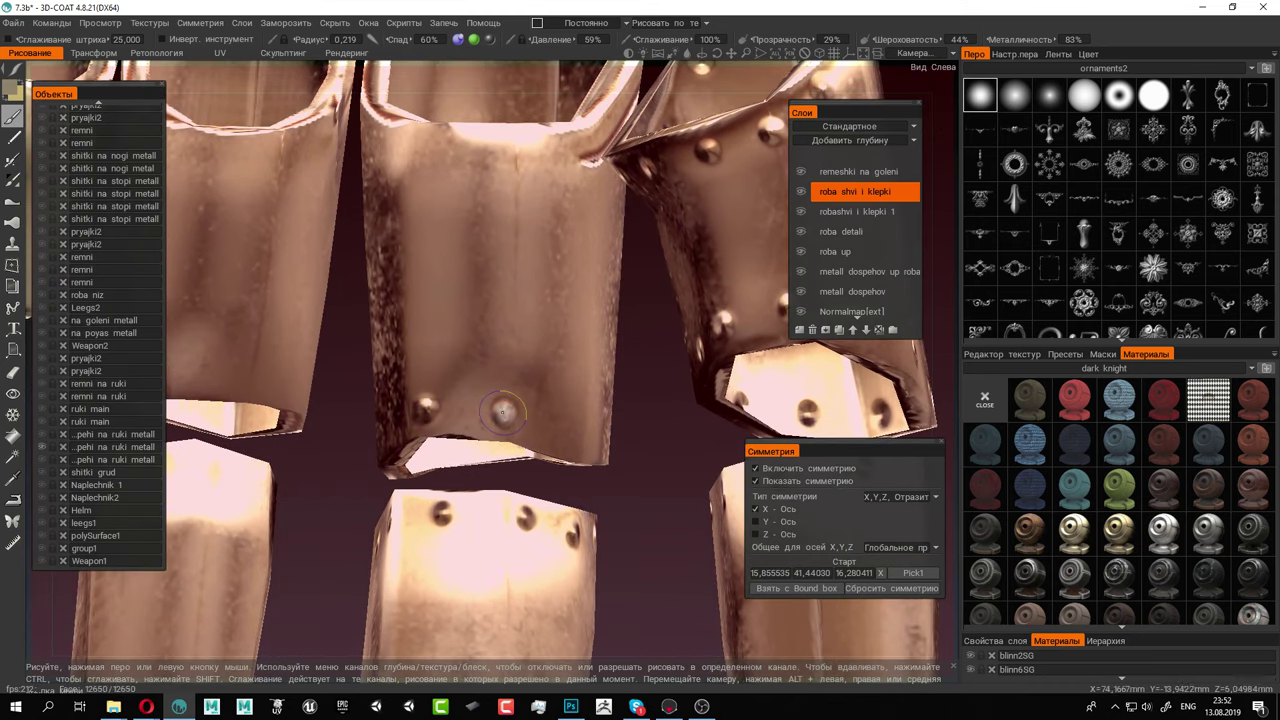
mouse_move(500, 414)
left_mouse_down("alt")
mouse_move(590, 443)
mouse_move(537, 476)
mouse_move(586, 398)
mouse_move(666, 426)
mouse_move(483, 411)
left_mouse_up("alt")
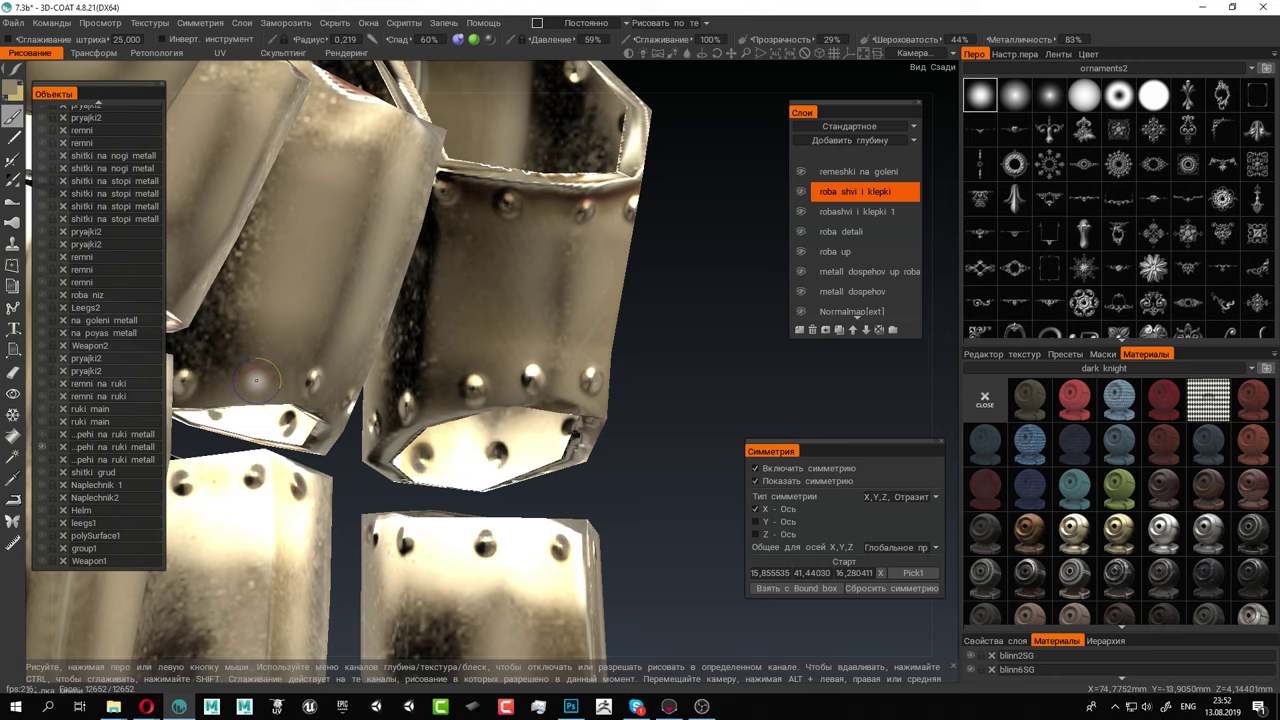
Stamp small rivets along the knuckle-end rim of the middle finger's upper plate
left_click_drag(495, 337, 443, 329, "alt")
right_click_drag(443, 329, 510, 335, "alt")
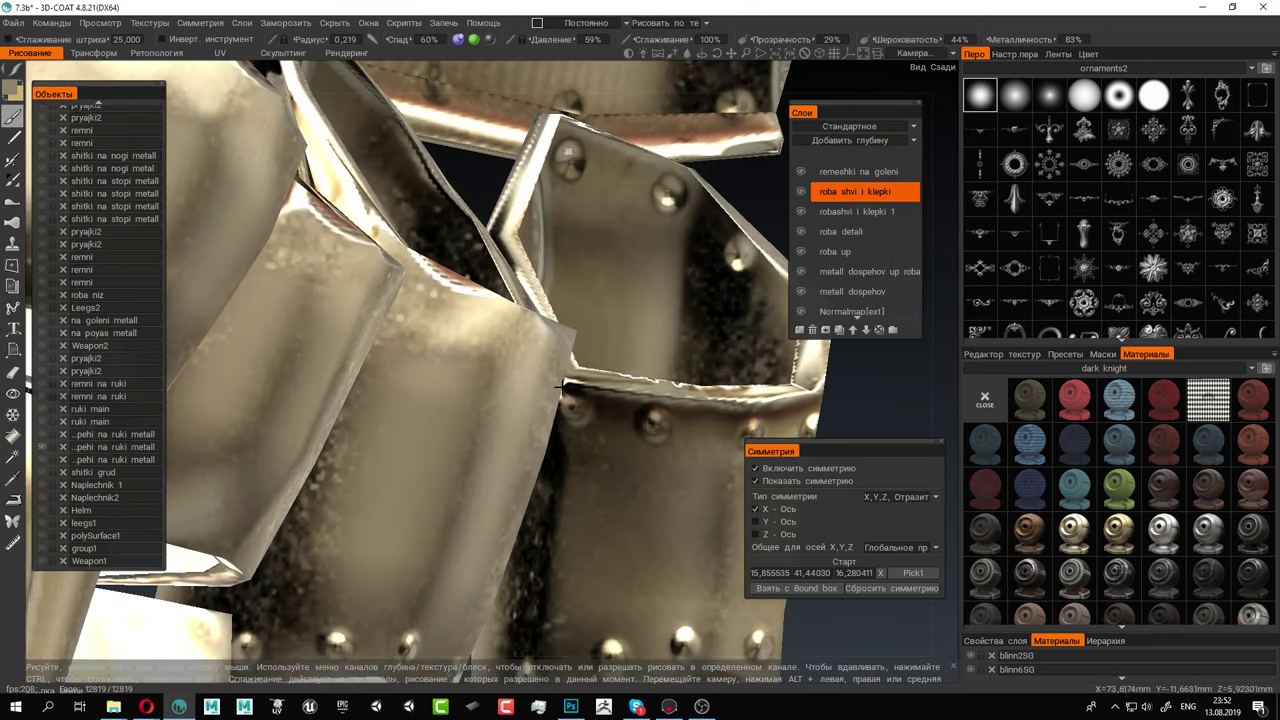
left_click_drag(510, 335, 369, 397, "alt")
middle_click_drag(369, 397, 485, 386, "alt")
left_click(481, 386)
left_click(377, 366)
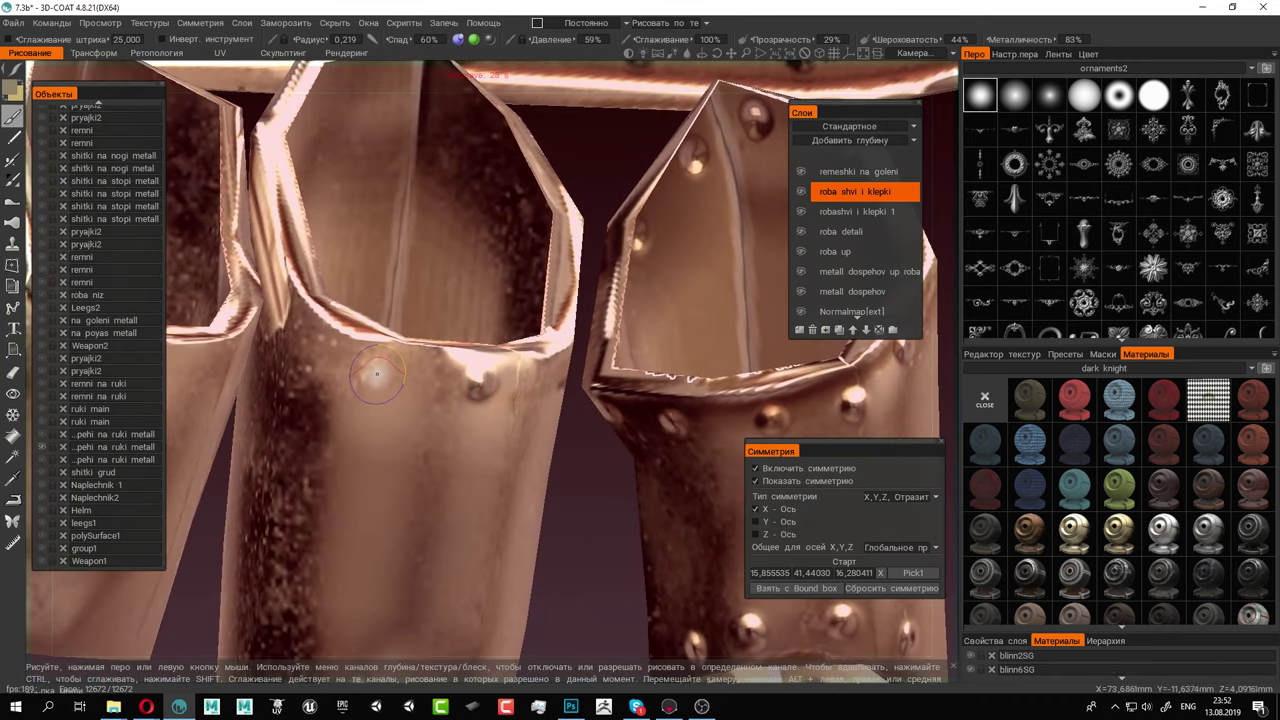
left_click(299, 340)
right_click_drag(296, 342, 469, 340, "alt")
left_click_drag(469, 340, 481, 374, "alt")
Review the riveted arm armour as a whole and save the 7.3b project file
right_click_drag(507, 390, 306, 286, "alt")
left_click_drag(306, 286, 798, 309, "alt")
right_click_drag(798, 309, 640, 205, "alt")
left_click_drag(640, 205, 557, 211, "alt")
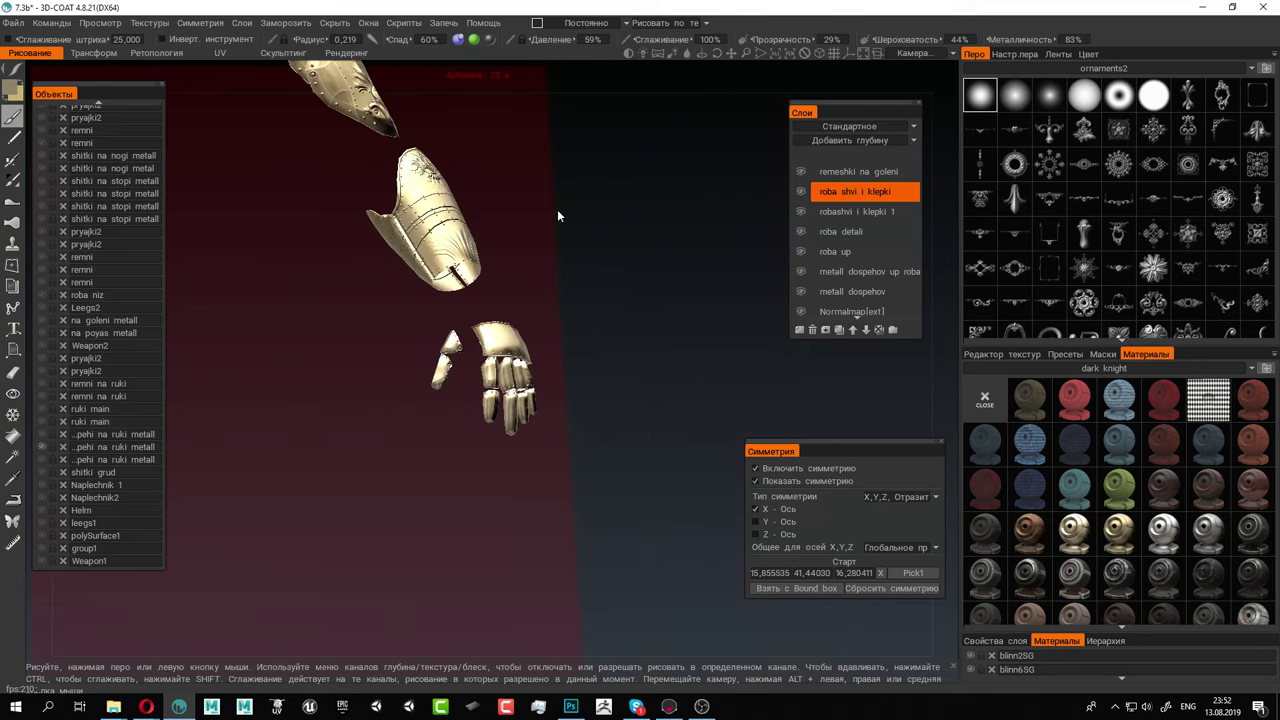
right_click_drag(557, 211, 605, 252, "alt")
left_click_drag(605, 252, 562, 262, "alt")
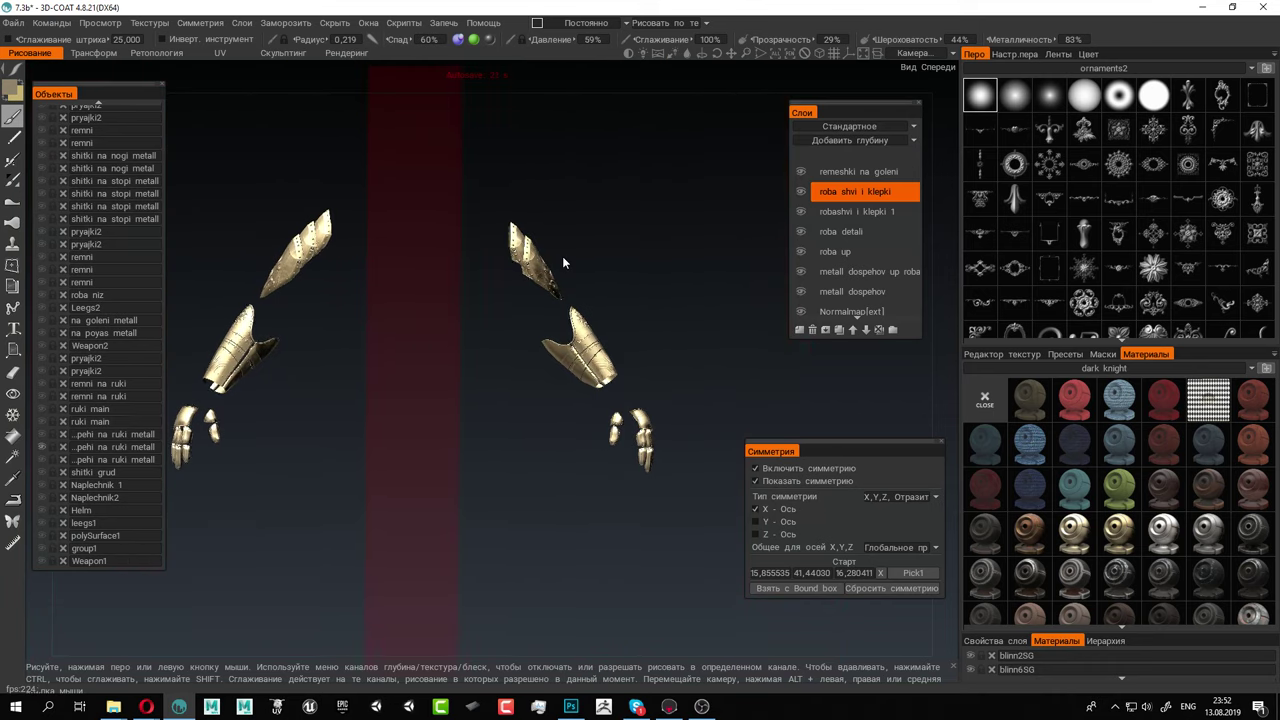
left_click(19, 29)
left_click(58, 136)
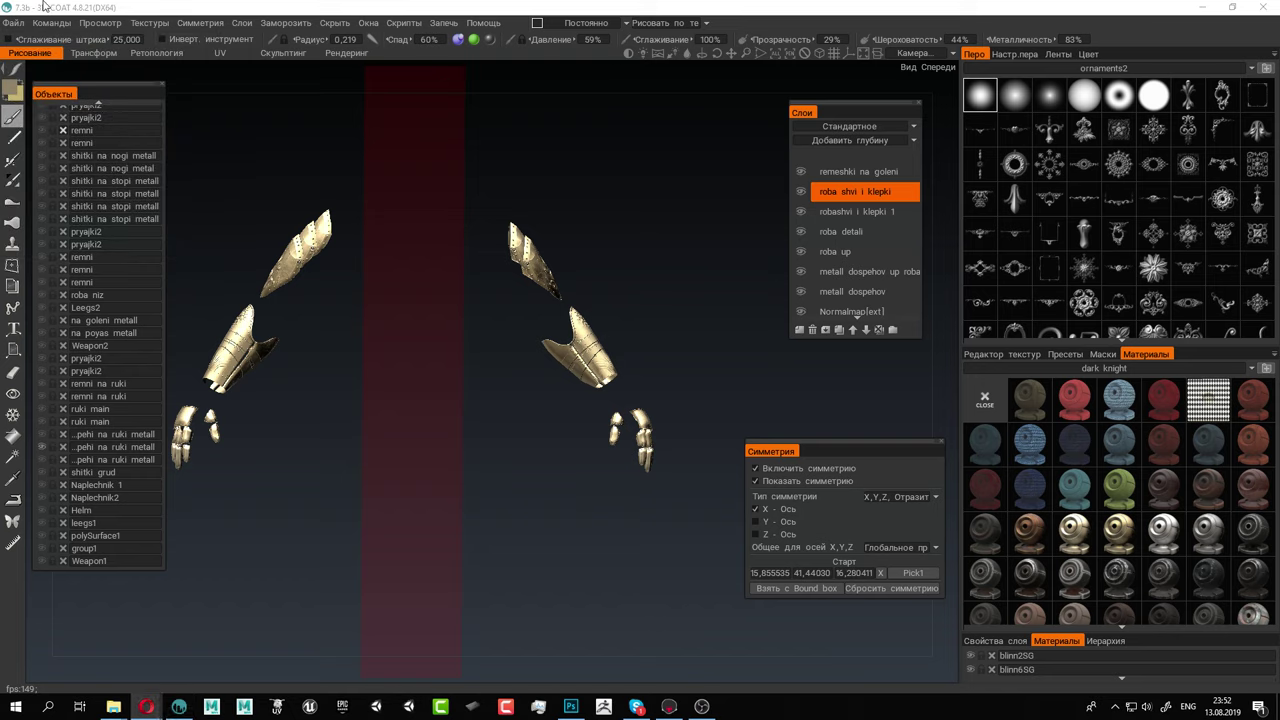
Export the model's textures without geometry, using the Unity (Standard) export preset
left_click(14, 22)
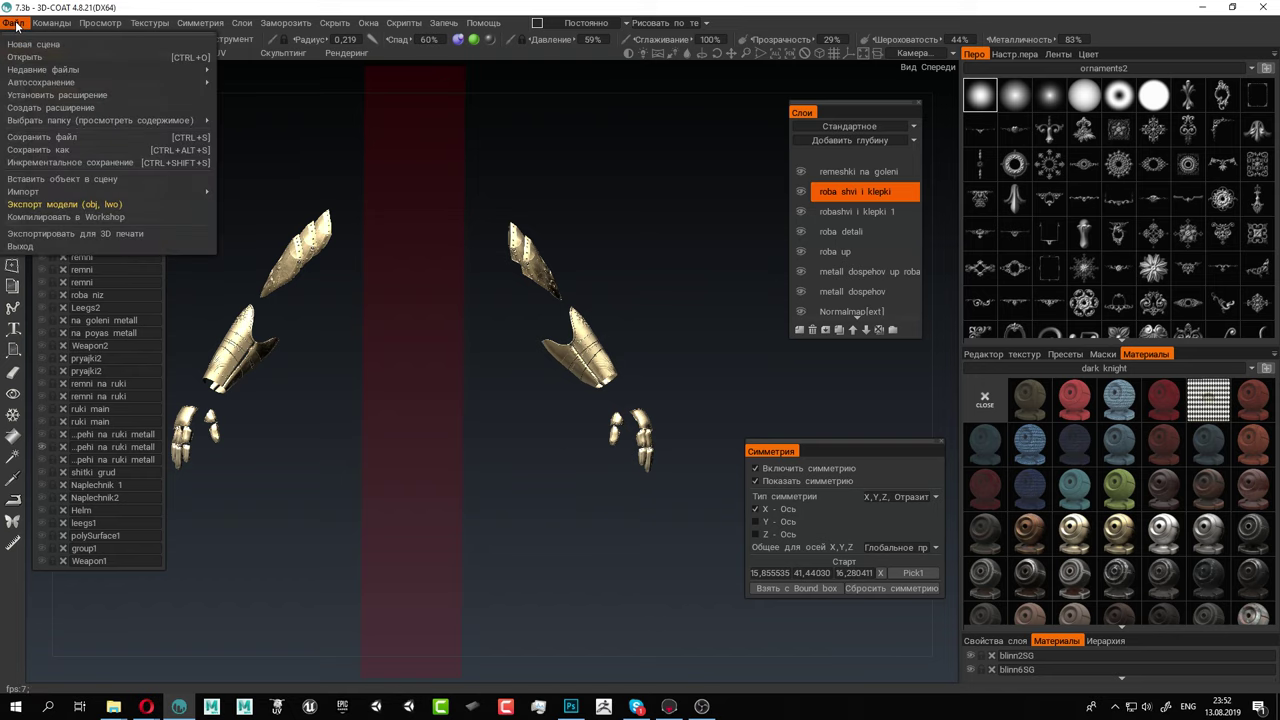
left_click(65, 203)
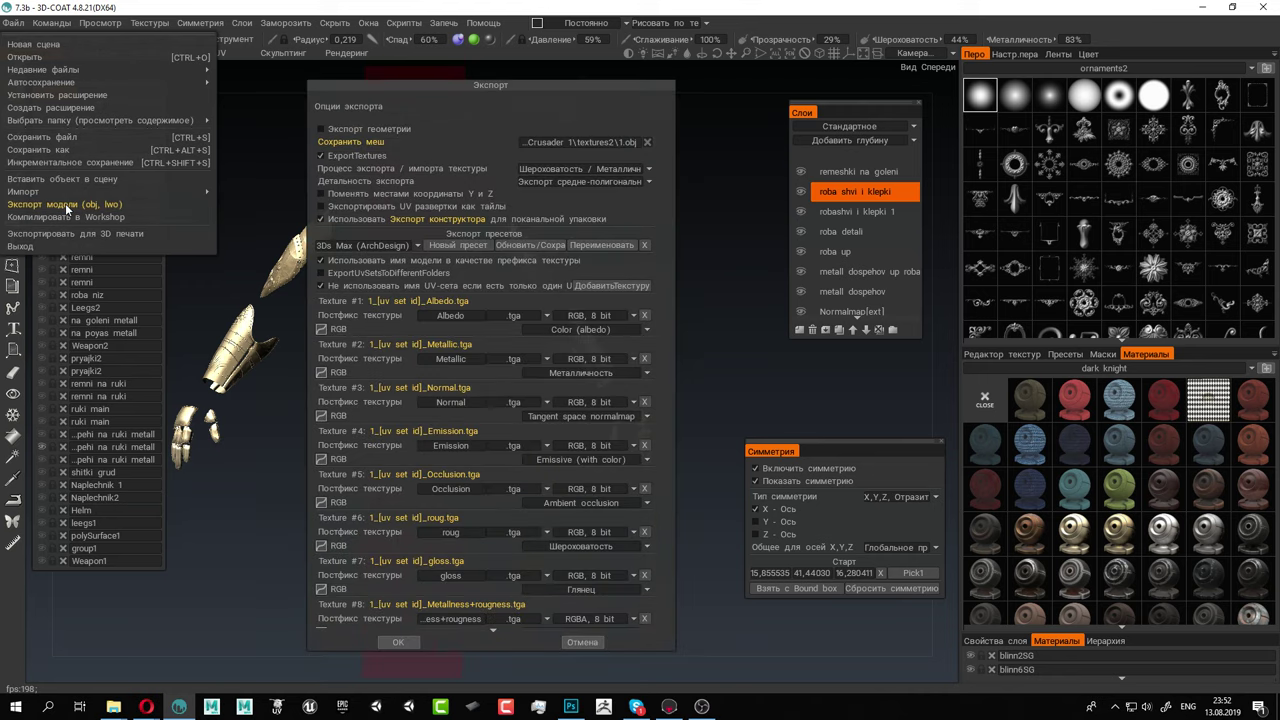
left_click(417, 244)
left_click(380, 569)
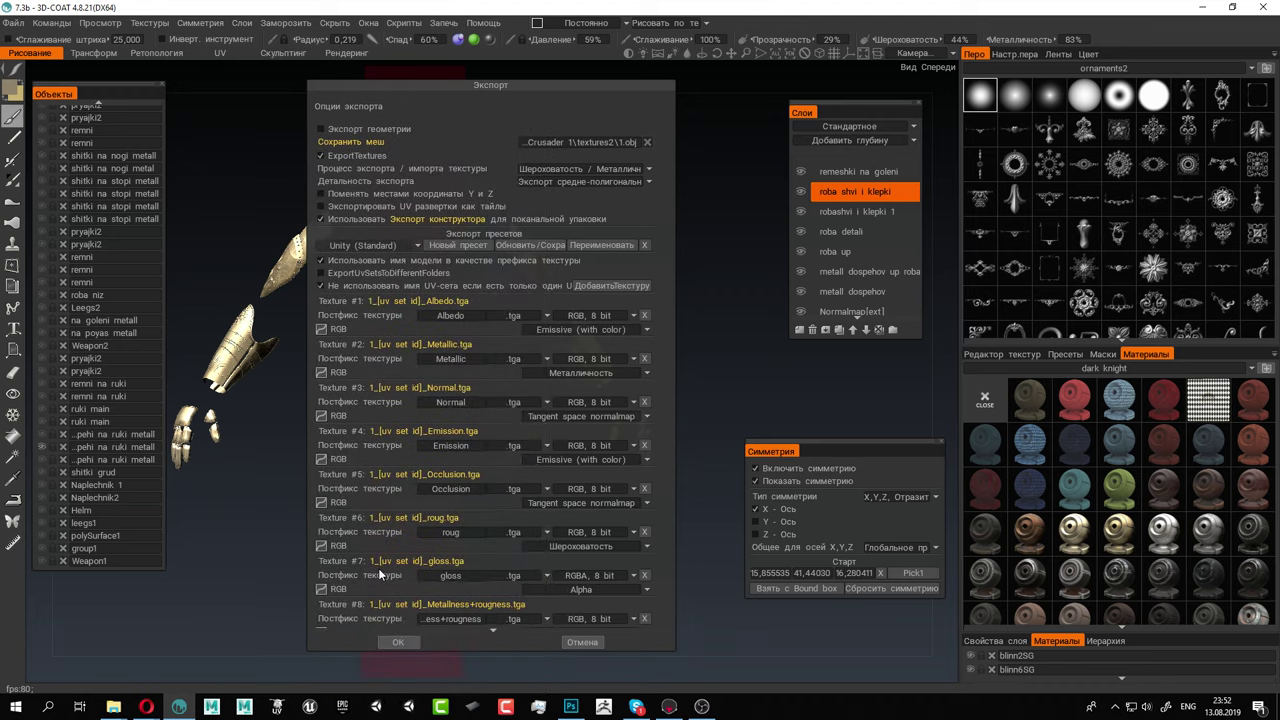
left_click(401, 642)
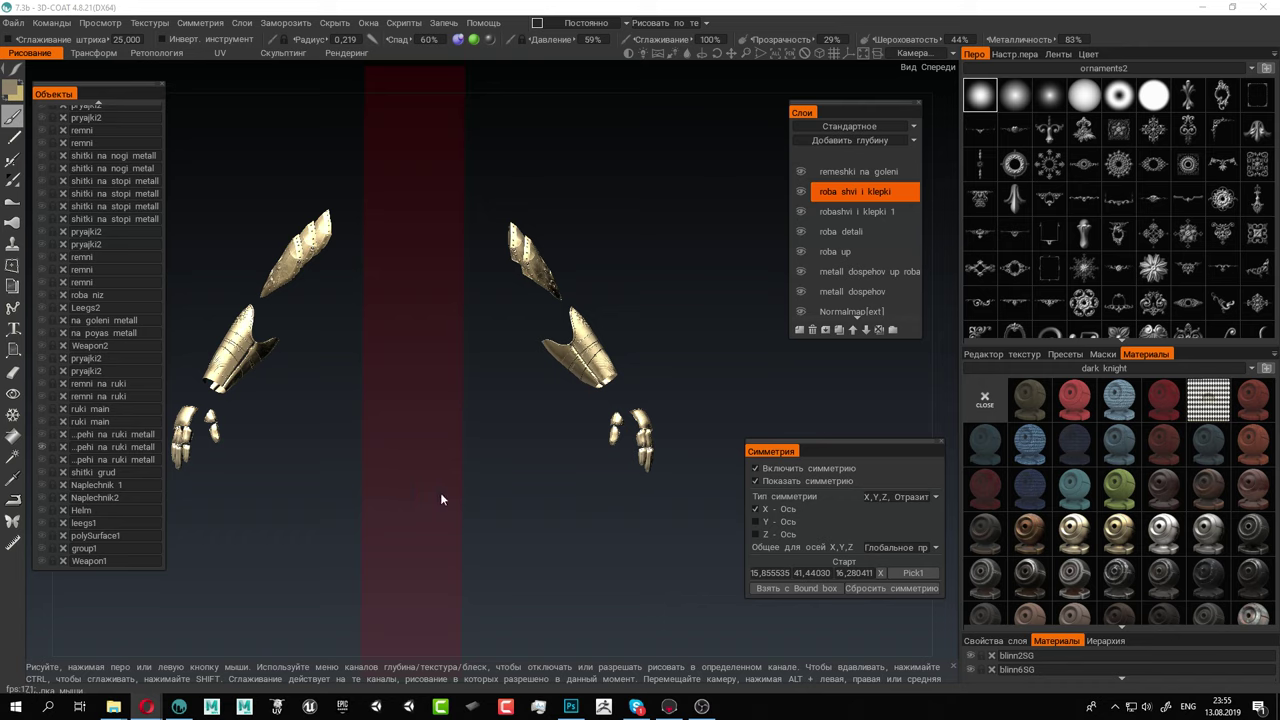
Switch to Marmoset Toolbag and examine the red-and-gold knight's leg armour, torso and arms with the exported textures
left_click(669, 706)
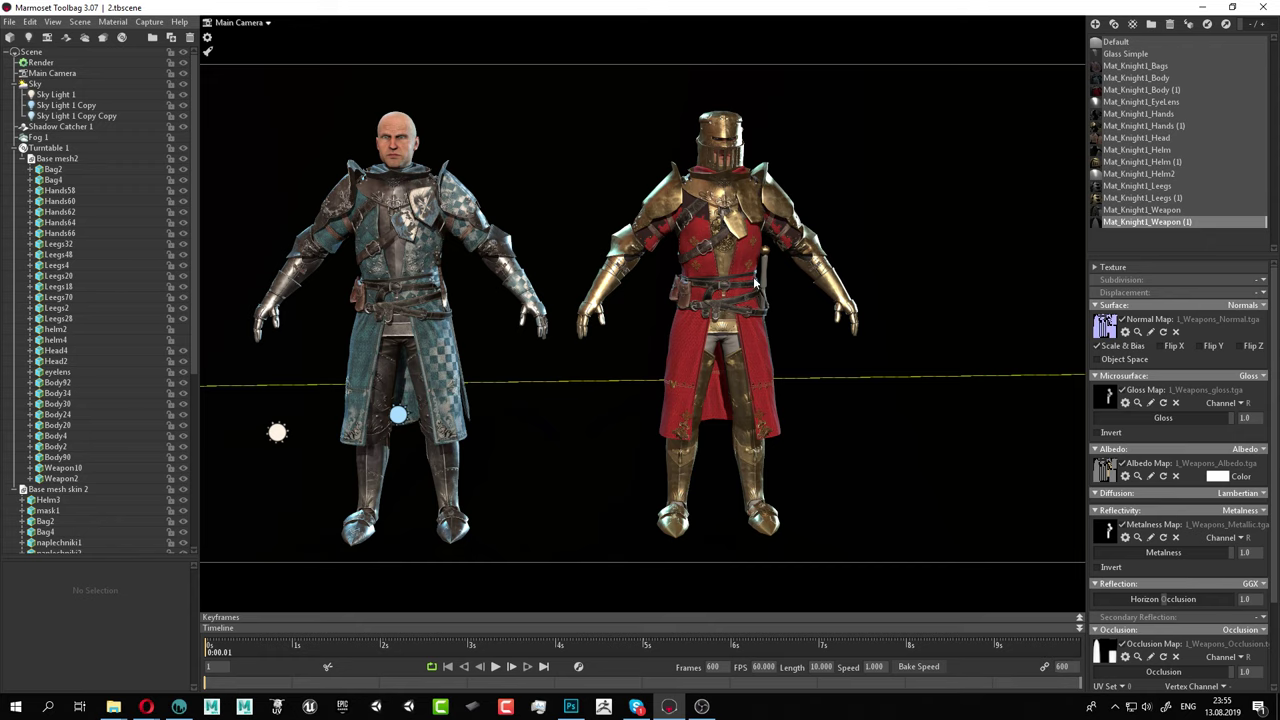
left_click_drag(856, 379, 782, 362)
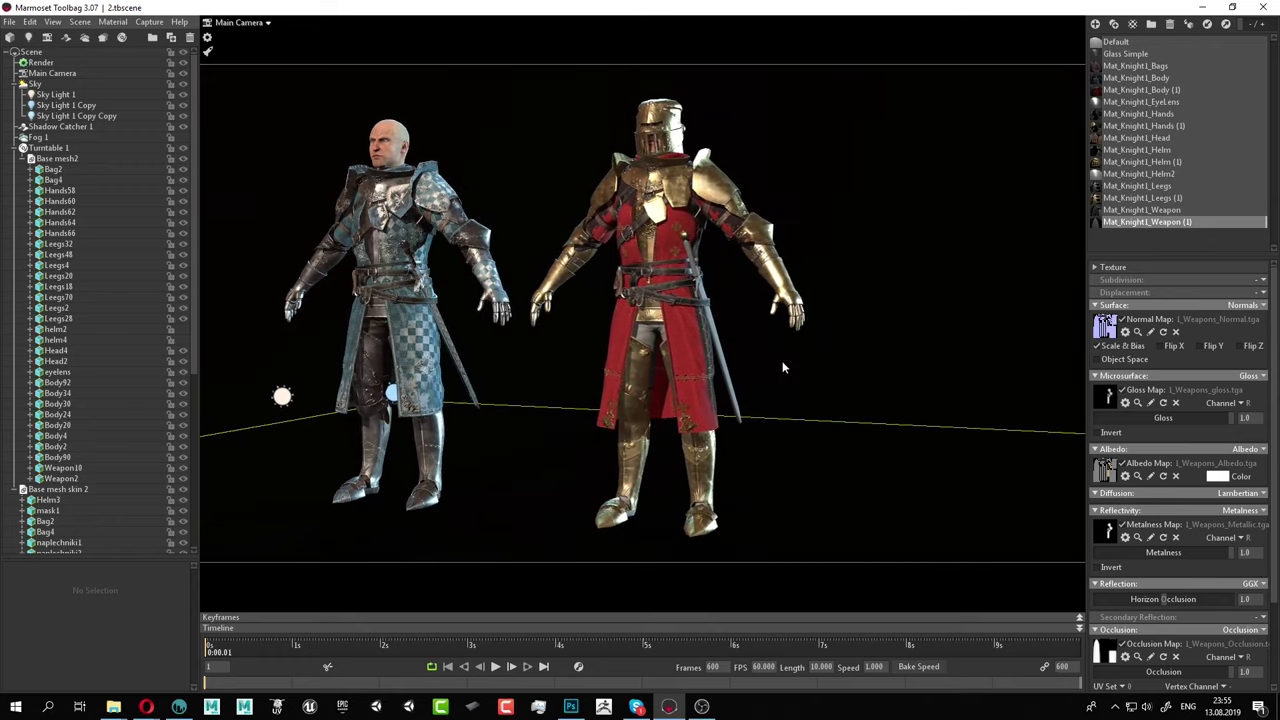
right_click_drag(782, 362, 962, 442)
middle_click_drag(962, 441, 906, 262)
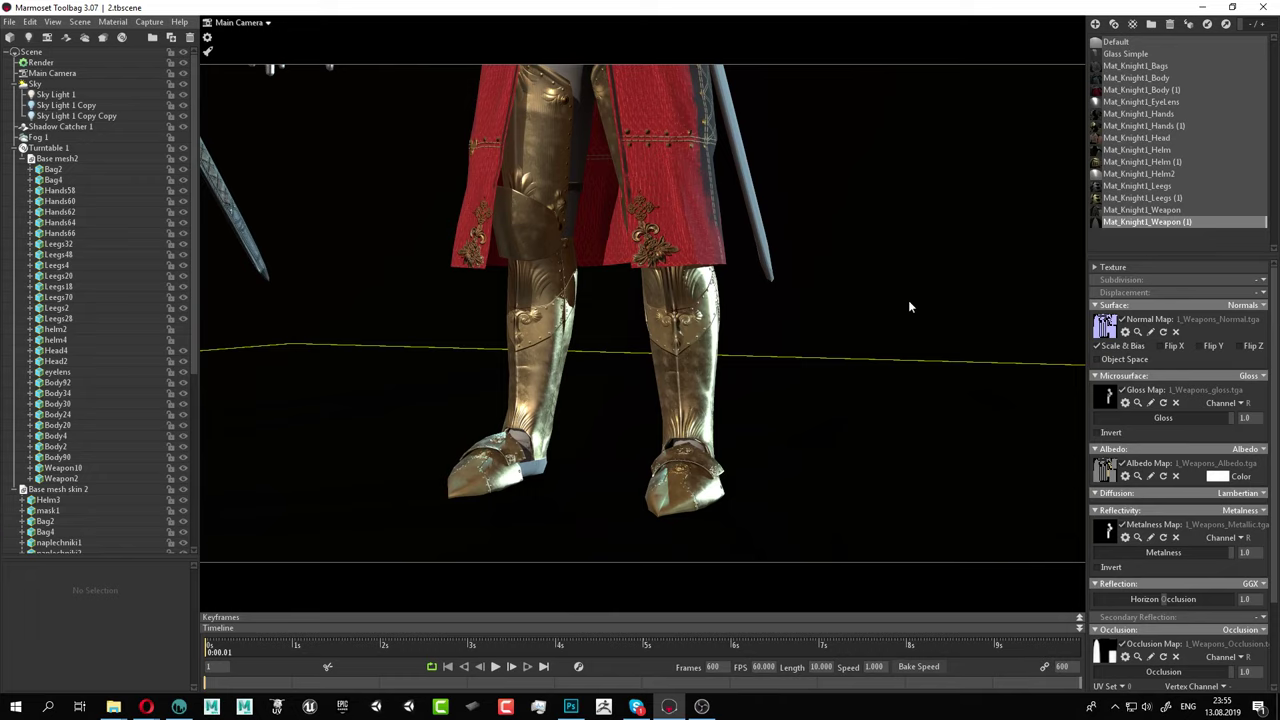
mouse_move(908, 300)
left_mouse_down()
mouse_move(879, 309)
mouse_move(902, 318)
left_mouse_up()
right_click_drag(902, 318, 802, 284)
middle_click_drag(802, 284, 726, 374)
left_click_drag(726, 374, 788, 382)
scroll(714, 317, "down", 10)
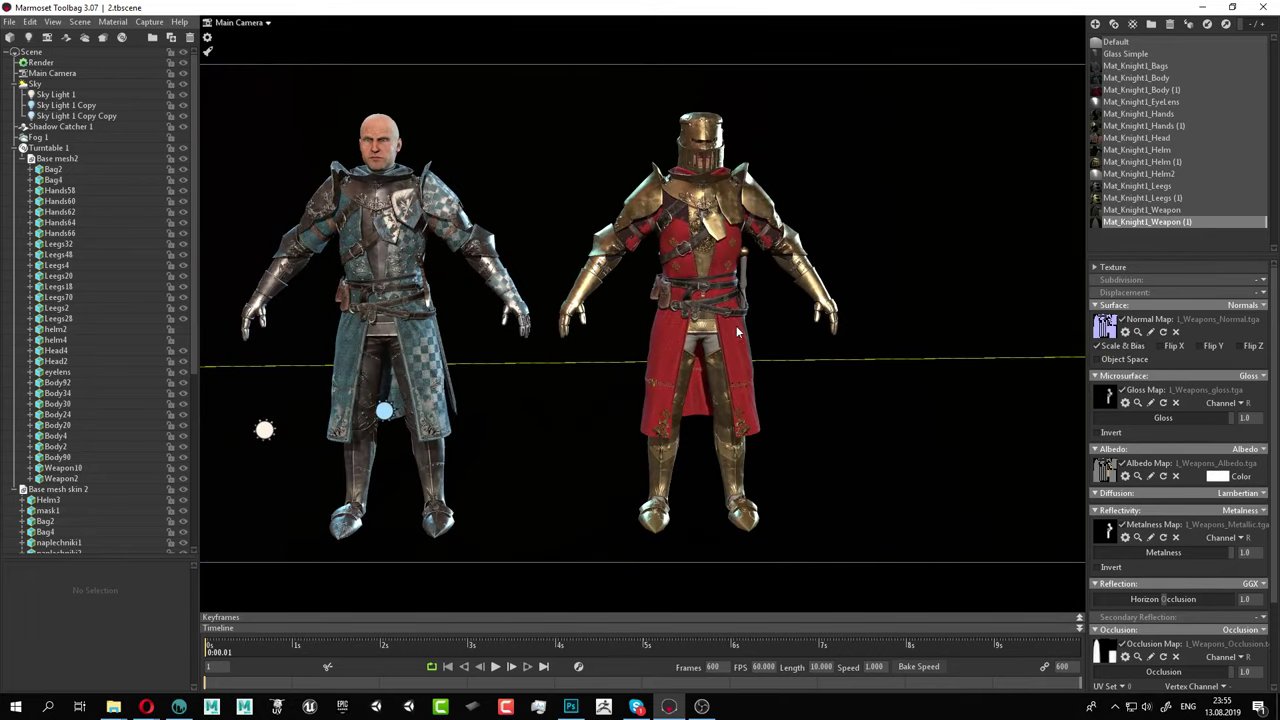
left_click_drag(736, 325, 666, 327)
right_click_drag(668, 334, 793, 304)
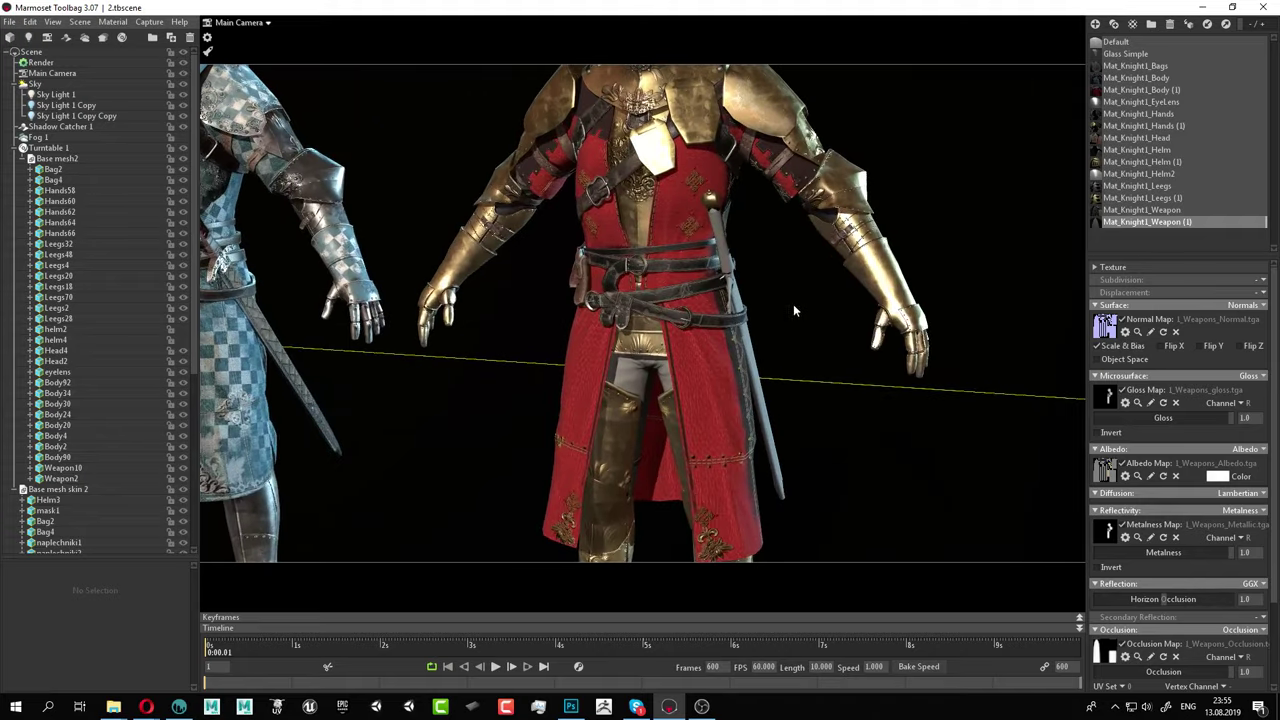
Examine both armoured knights from the front, then the engraved back of the gold helmet and back plate up close
middle_click_drag(793, 304, 755, 384)
left_click_drag(755, 384, 855, 341)
right_click_drag(855, 341, 791, 317)
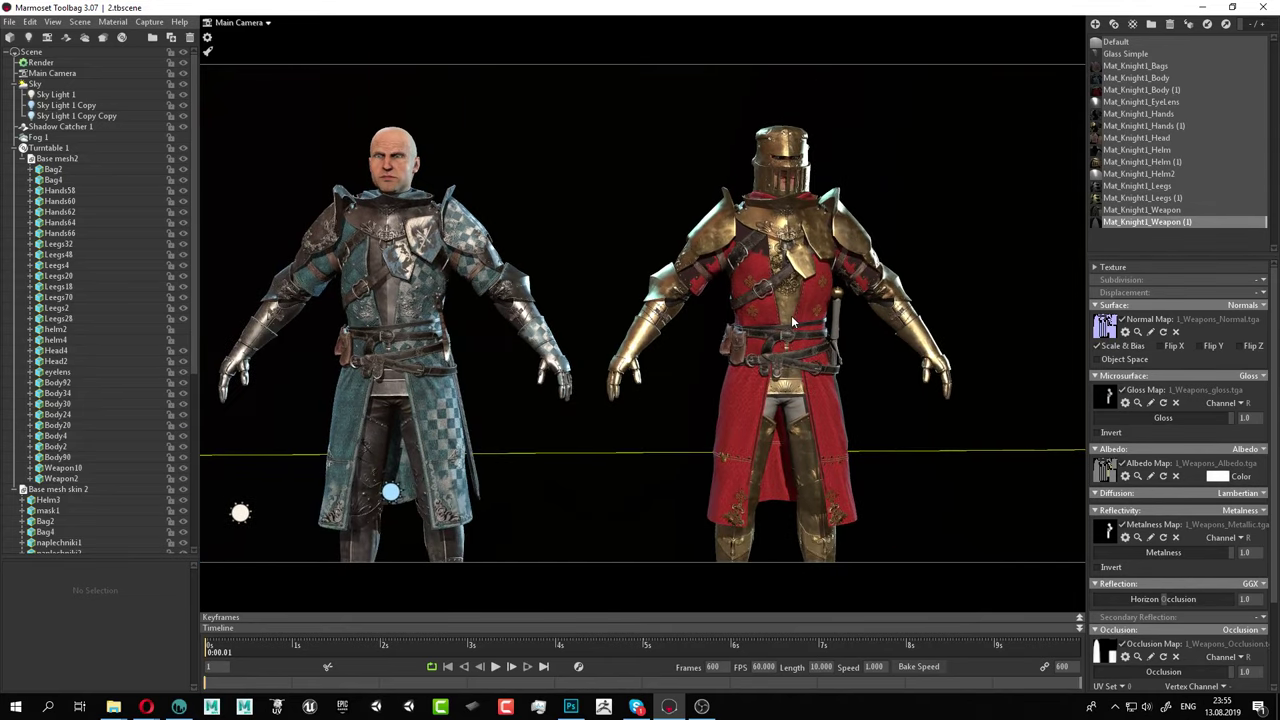
left_click_drag(791, 317, 762, 336)
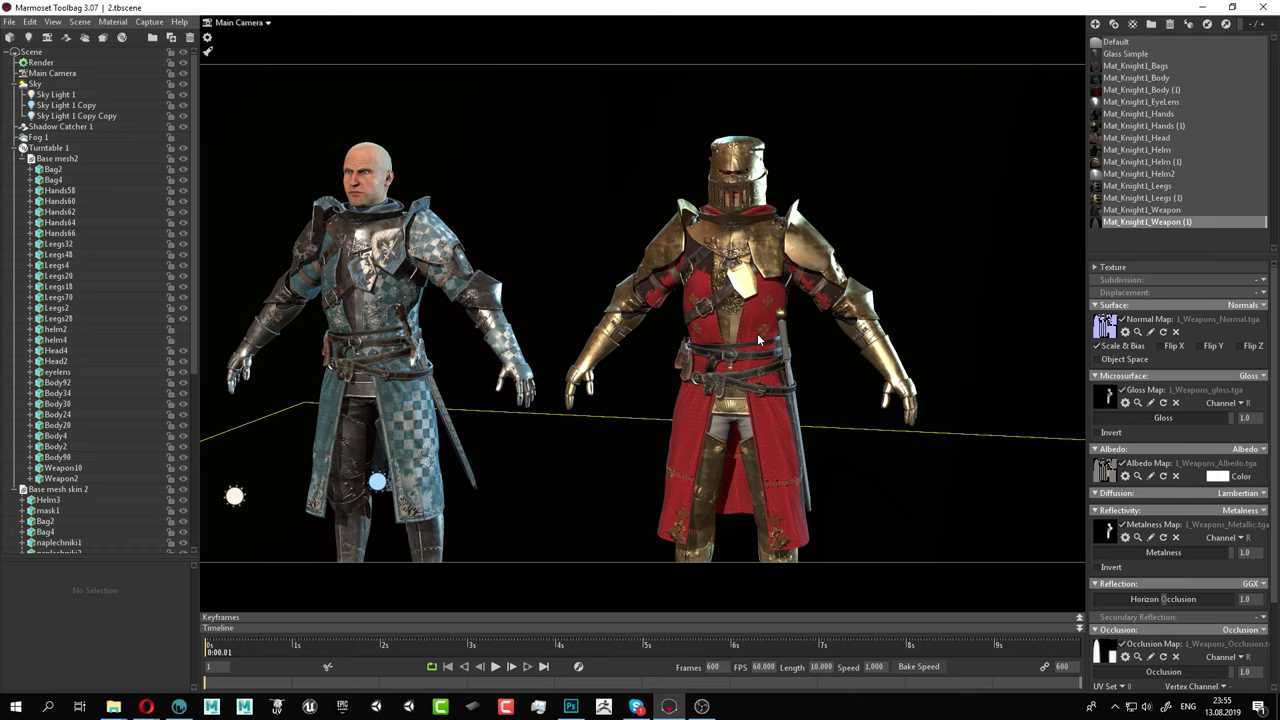
scroll(720, 333, "up", 5)
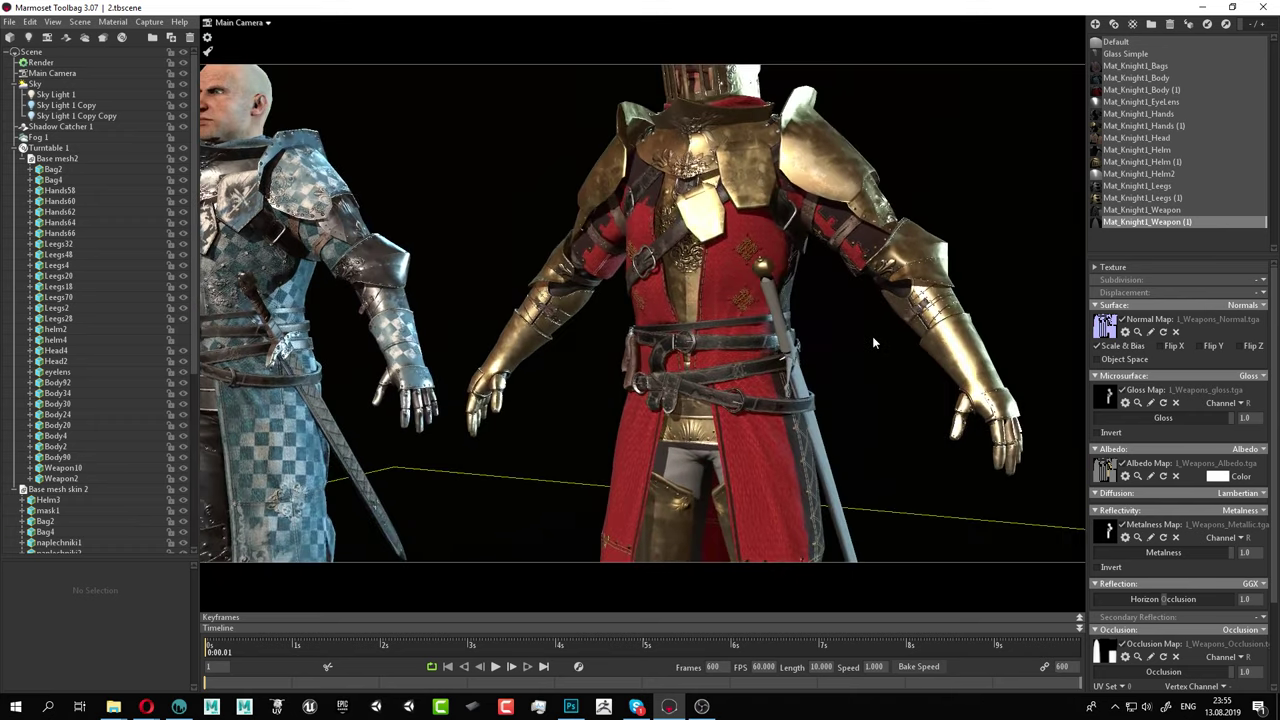
left_click_drag(869, 338, 548, 343)
middle_click_drag(548, 343, 722, 465)
scroll(722, 465, "up", 4)
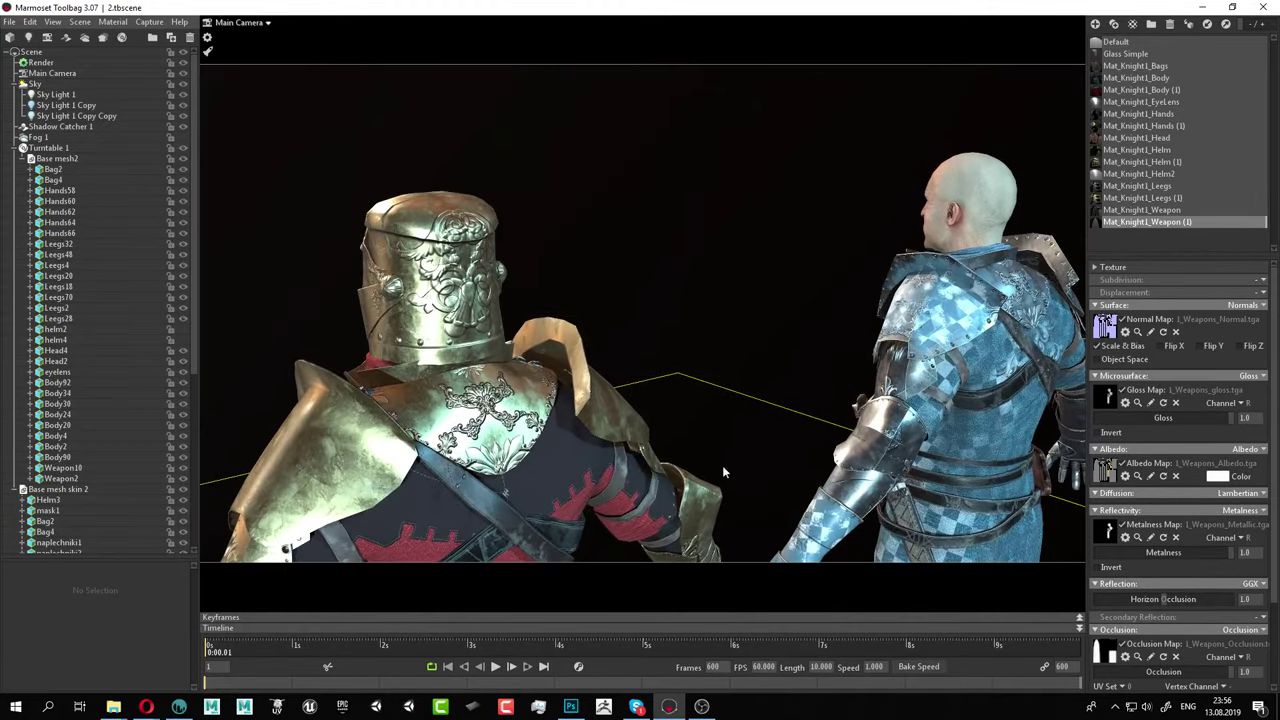
Inspect the gold helmet, visor and breastplate ornaments of the red-and-gold knight from the front and side
left_click_drag(722, 465, 940, 351)
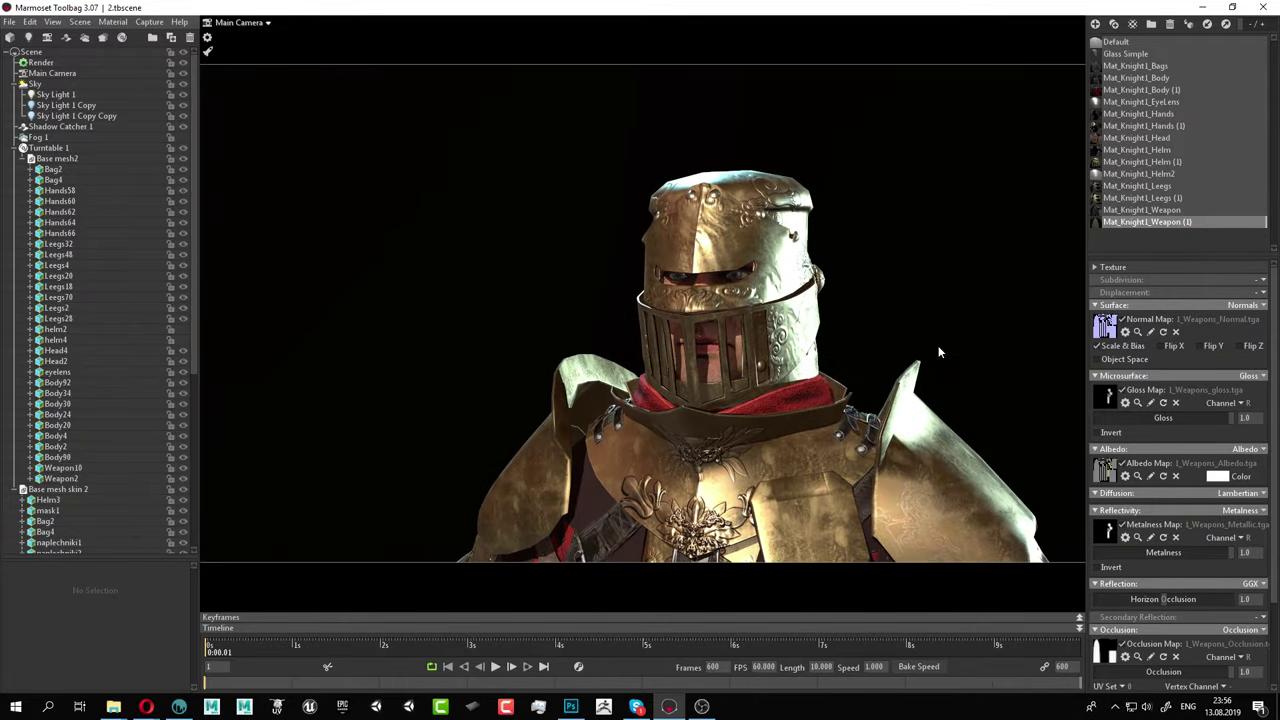
scroll(718, 302, "down", 3)
left_click_drag(745, 321, 738, 296)
scroll(760, 305, "up", 3)
left_click_drag(880, 325, 580, 345)
right_click_drag(780, 350, 412, 208)
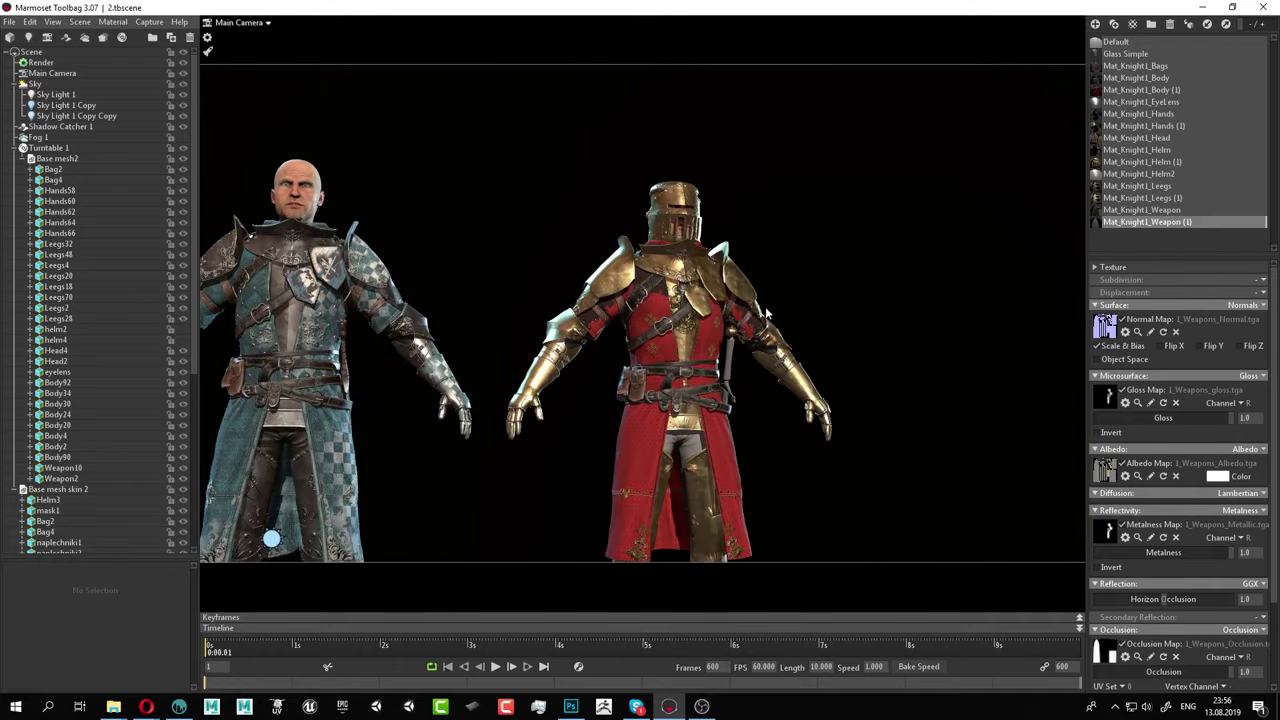
Frame both knights at full length from the front and save the Toolbag scene
right_click_drag(766, 308, 612, 268)
left_click_drag(612, 268, 668, 297)
middle_click_drag(668, 297, 673, 273)
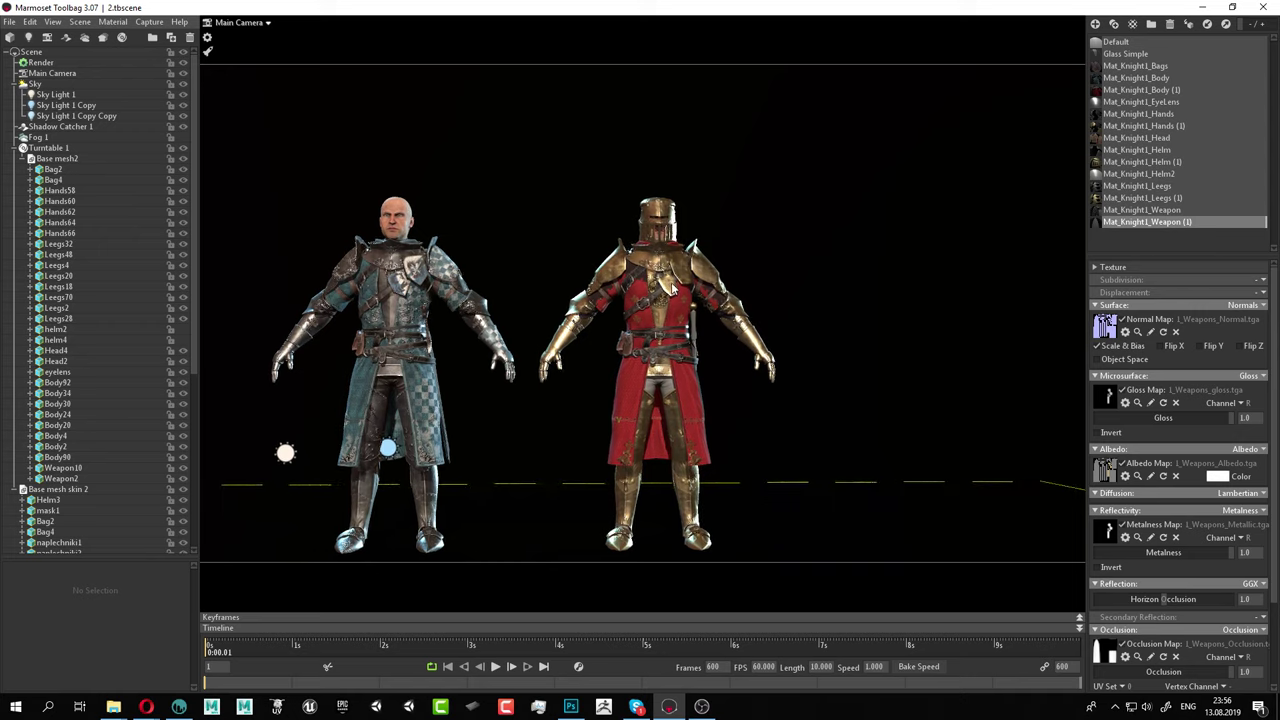
left_click_drag(673, 277, 668, 290)
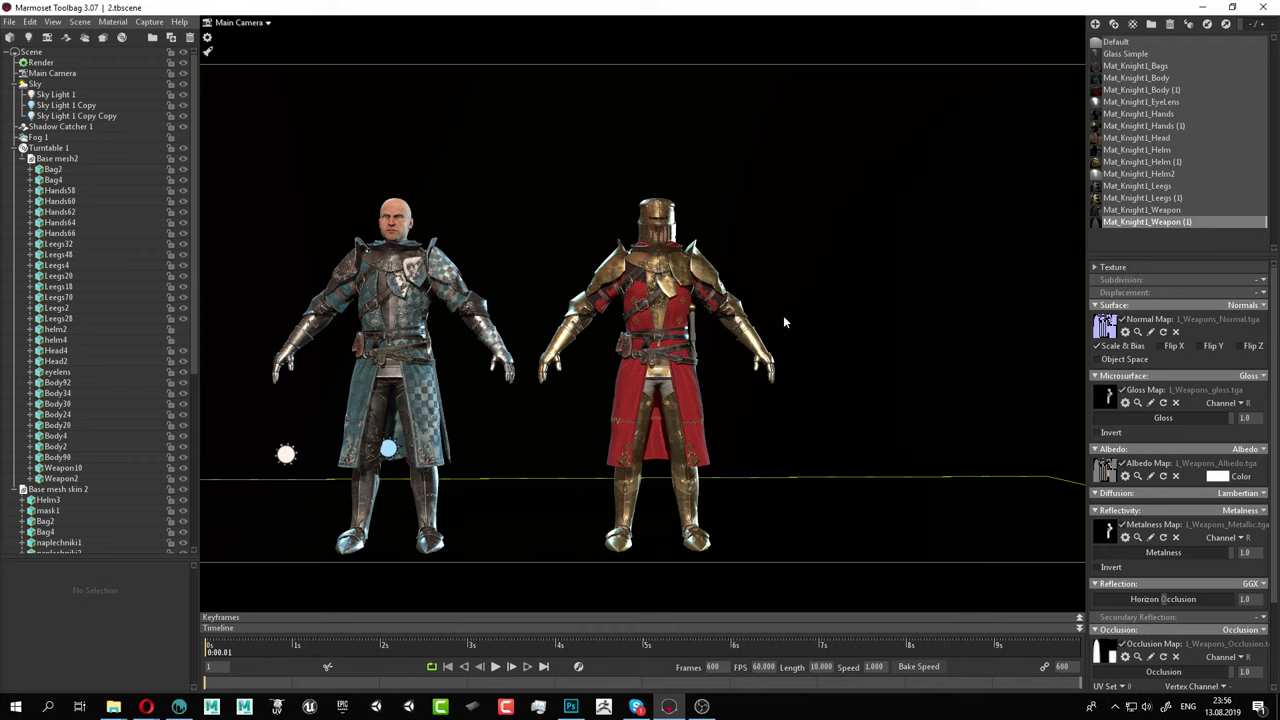
left_click(8, 21)
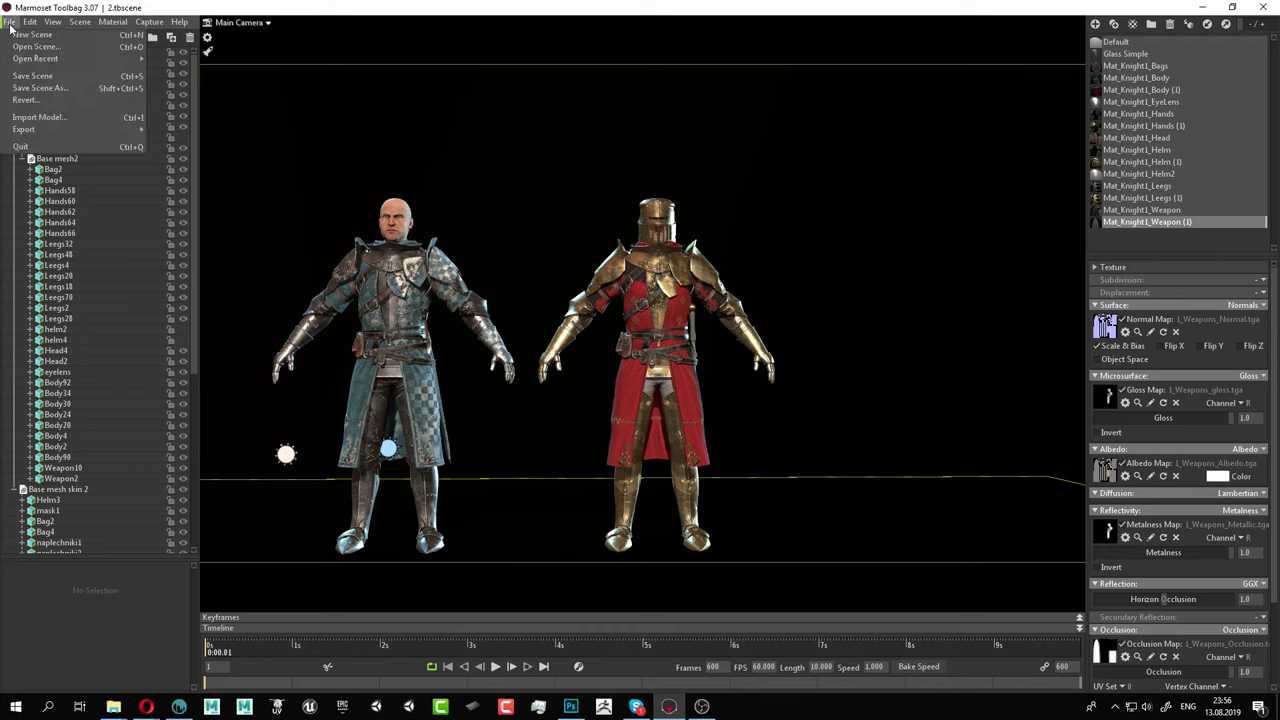
left_click(28, 77)
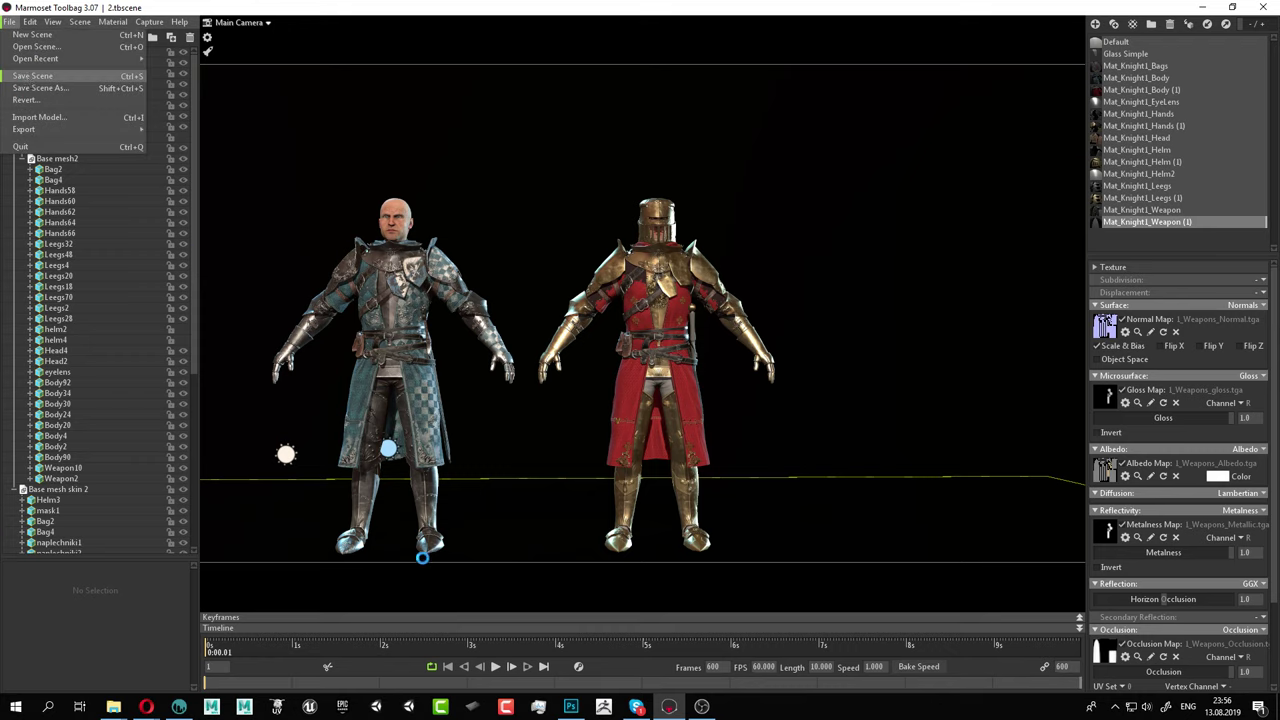
left_click(212, 707)
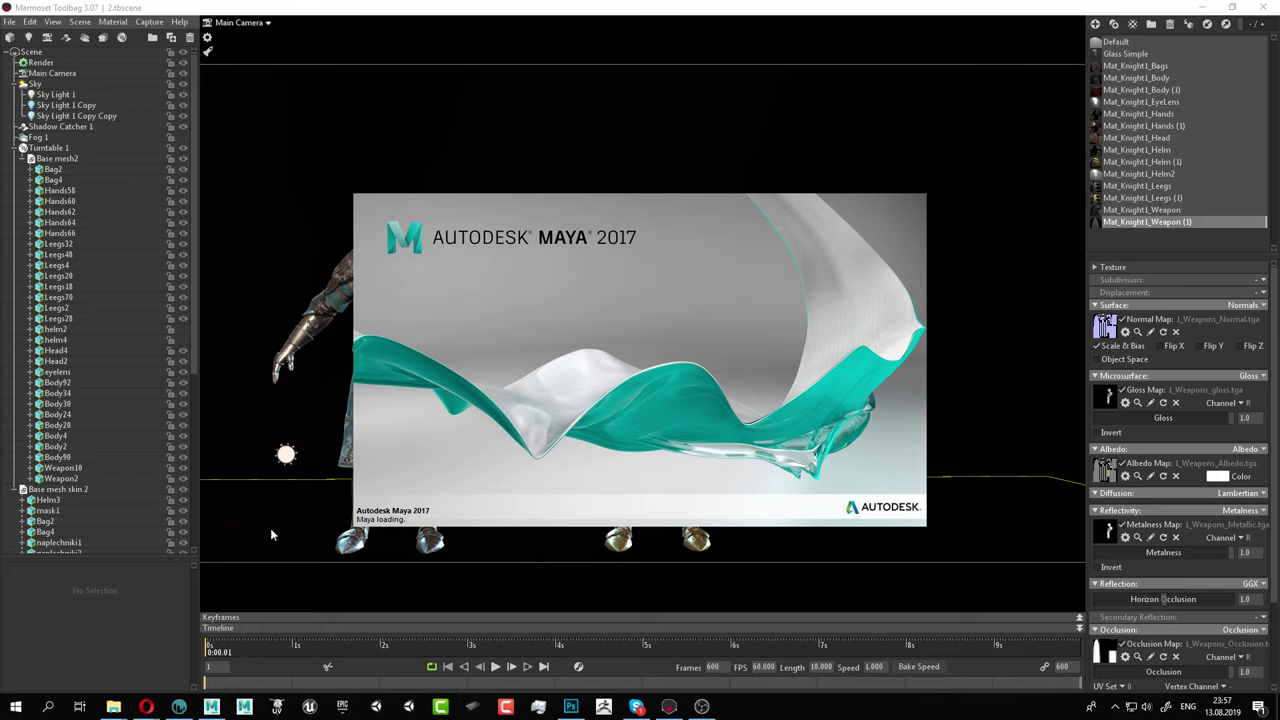
mouse_move(113, 706)
left_click(116, 668)
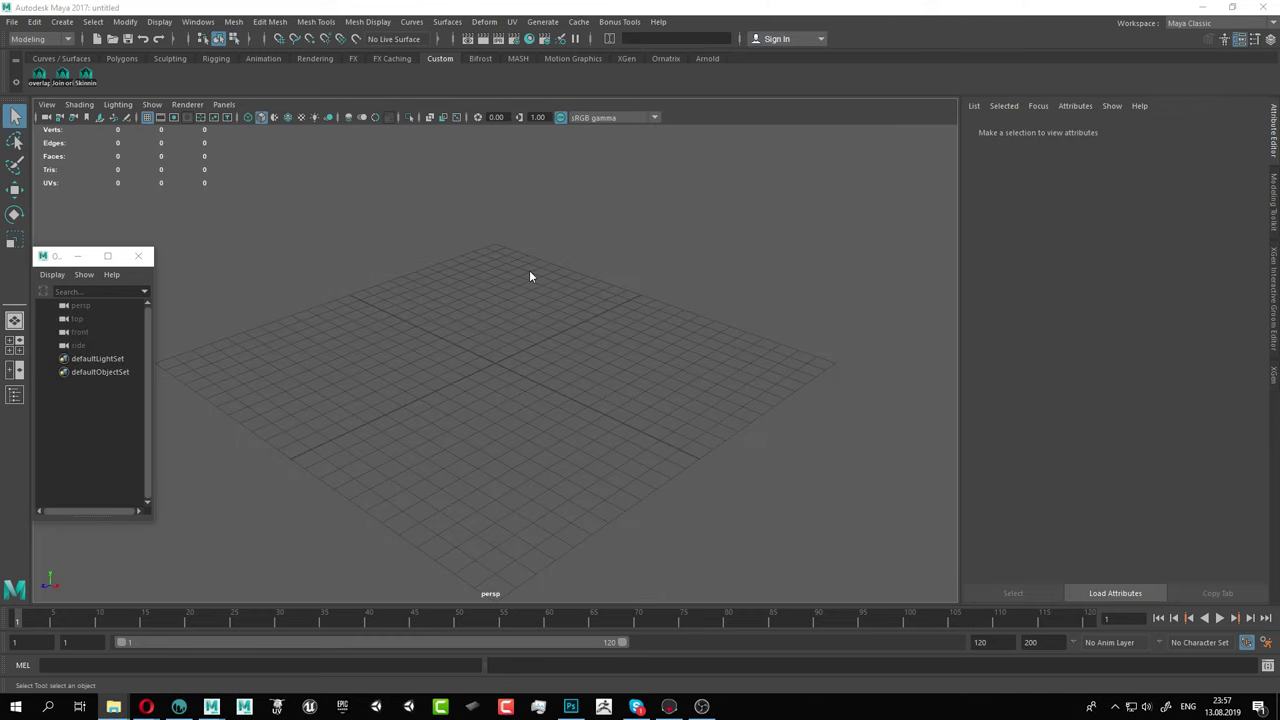
left_click_drag(530, 276, 522, 304)
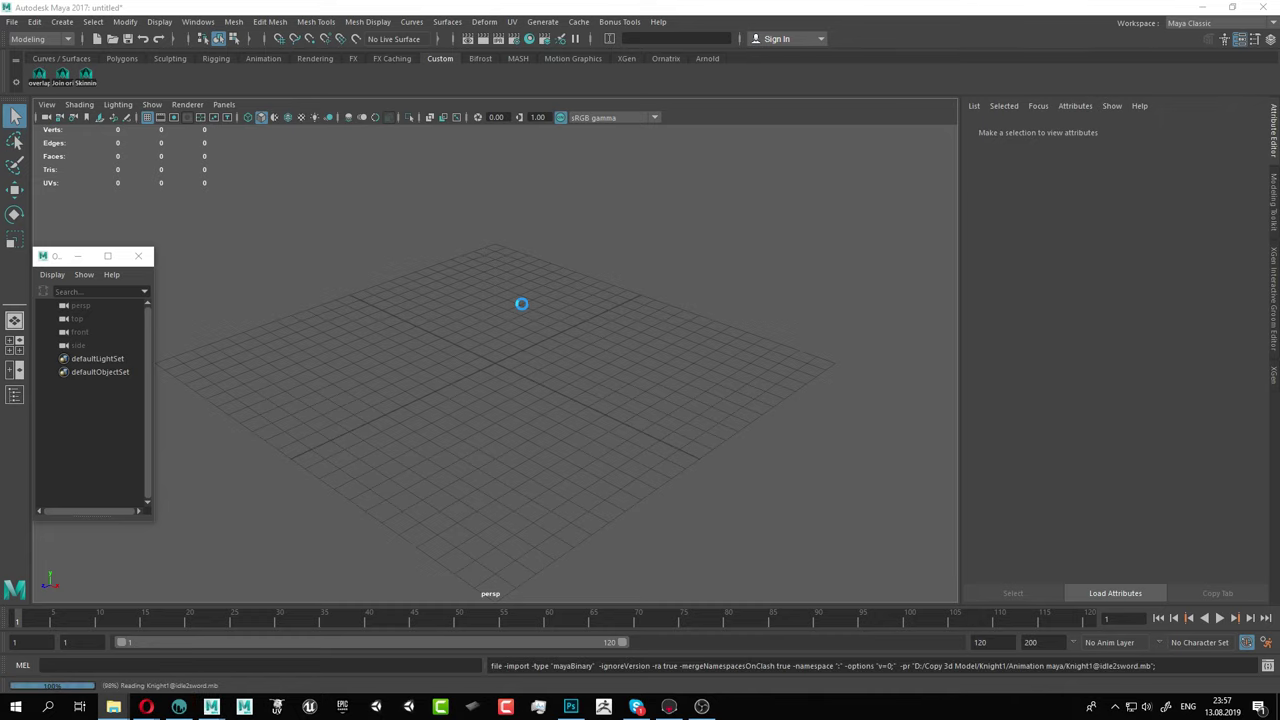
scroll(491, 288, "down", 5)
scroll(527, 312, "down", 12)
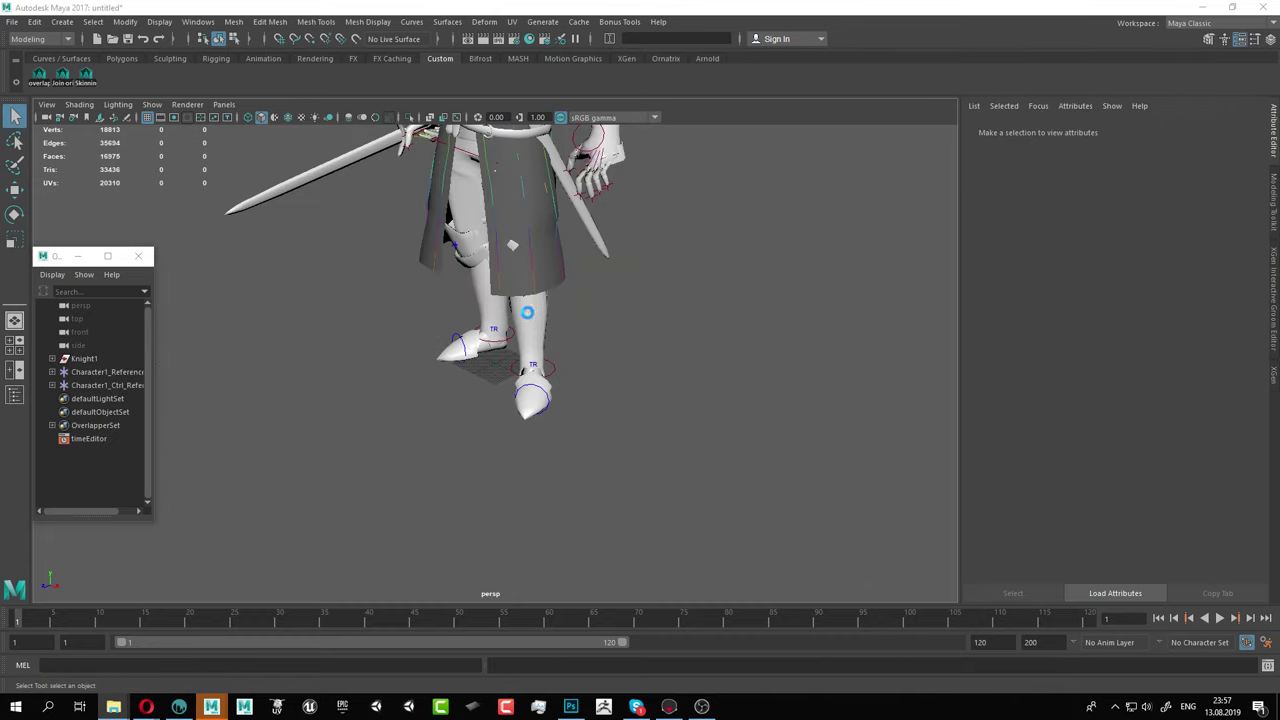
Turn on X-ray display of the joints so the knight's skeleton shows through the mesh, and clear the selection
left_click_drag(539, 289, 640, 288, "alt")
right_click_drag(640, 288, 693, 310, "alt")
middle_click_drag(641, 220, 606, 380, "alt")
right_click_drag(606, 380, 680, 414, "alt")
middle_click_drag(588, 344, 607, 312, "alt")
scroll(606, 313, "up", 3)
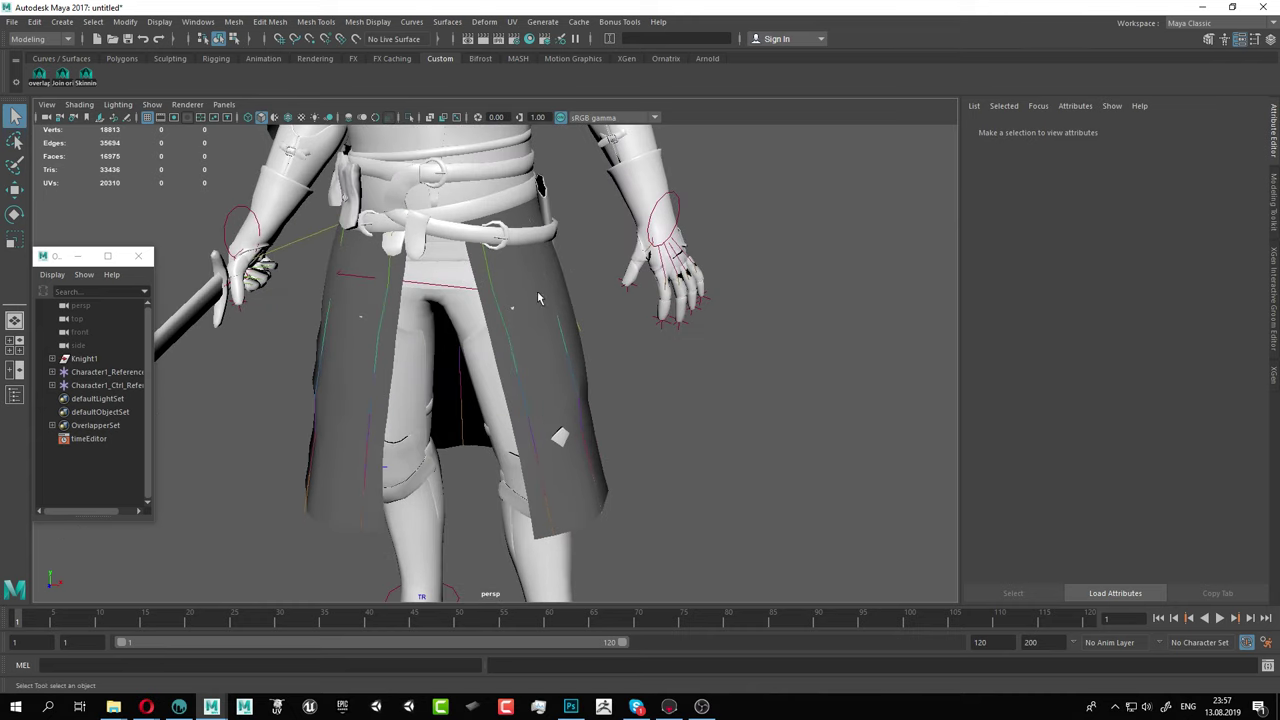
left_click(455, 225)
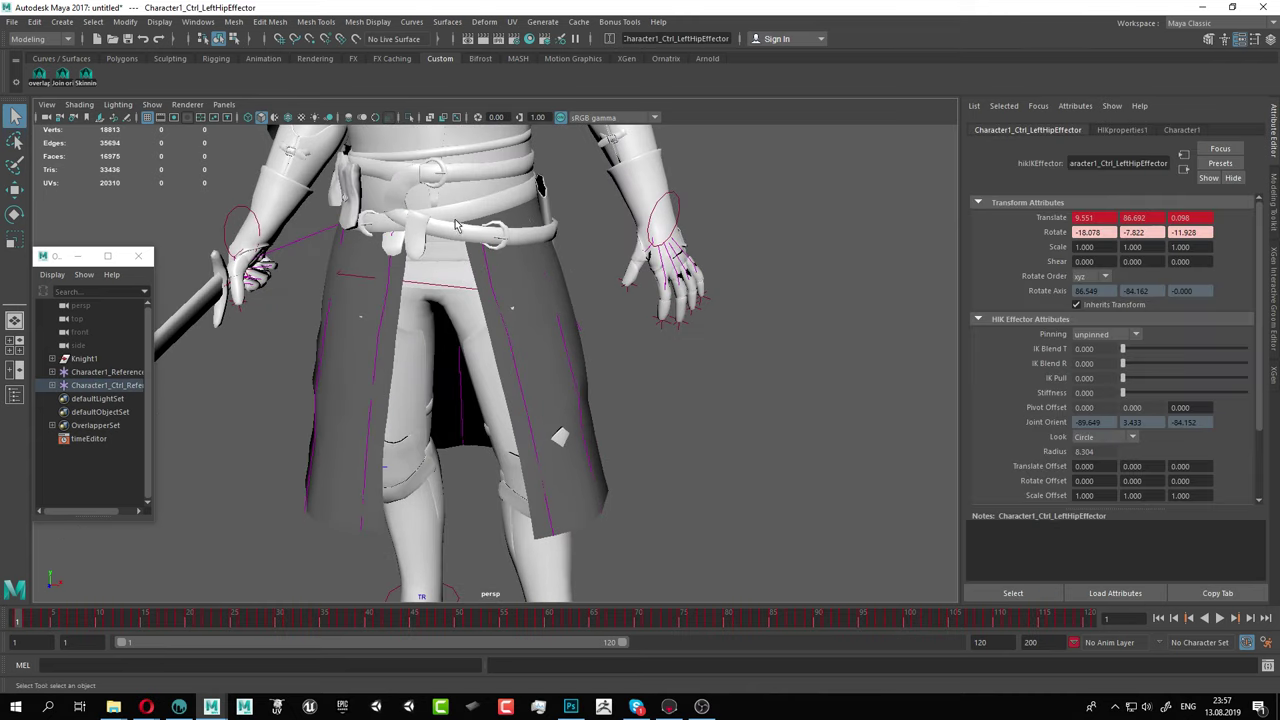
left_click(453, 117)
left_click_drag(645, 332, 662, 334, "alt")
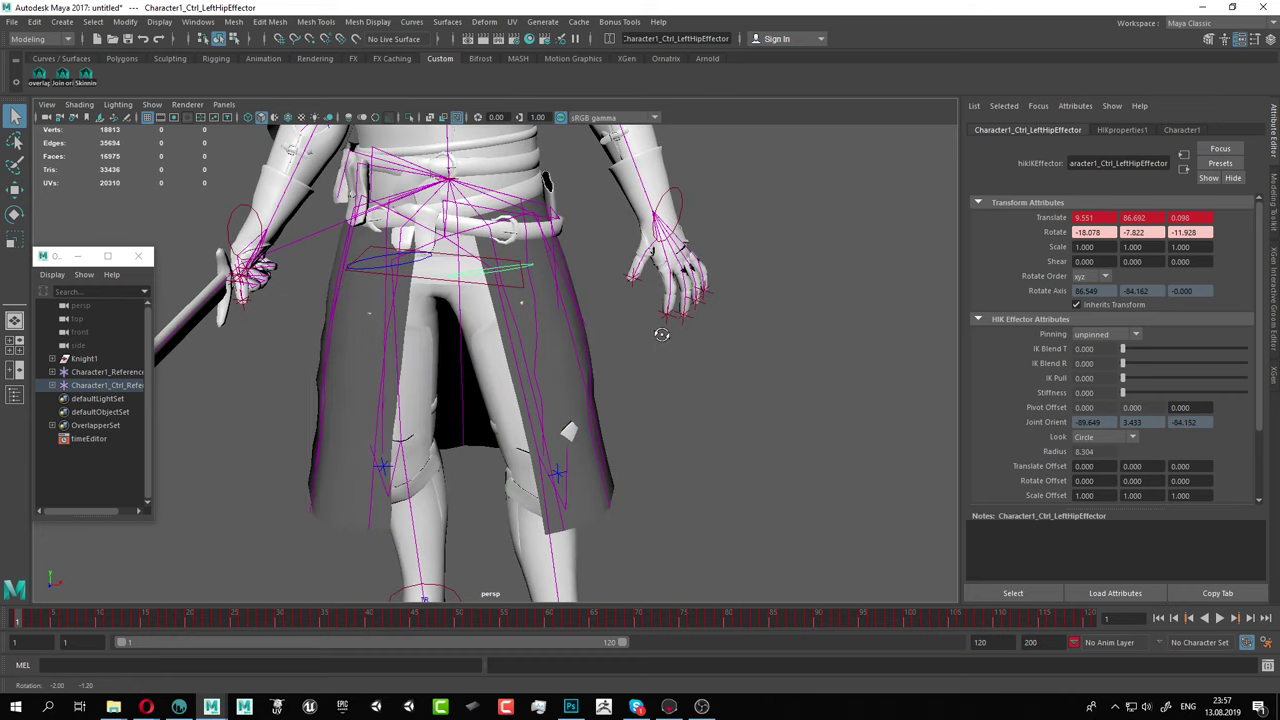
left_click(198, 21)
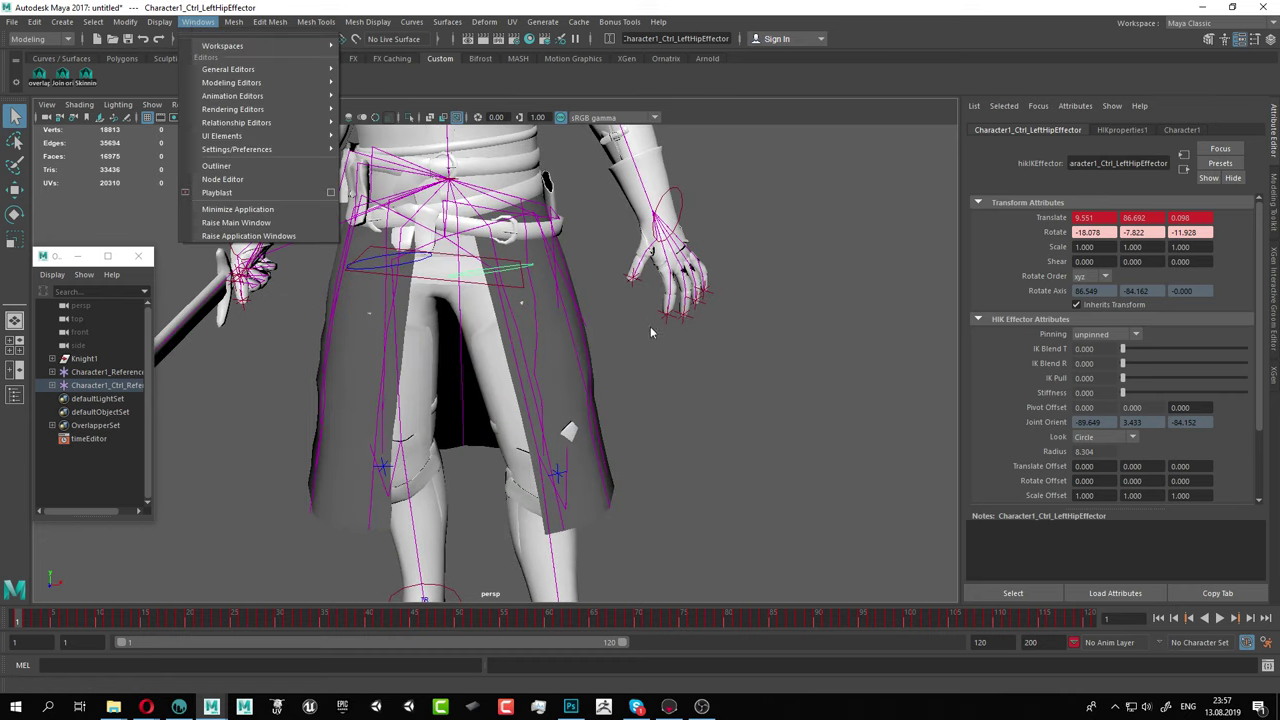
left_click(713, 377)
left_click(713, 377)
Play the sword idle animation with the whole knight in view, then stop the playback
left_click(1220, 618)
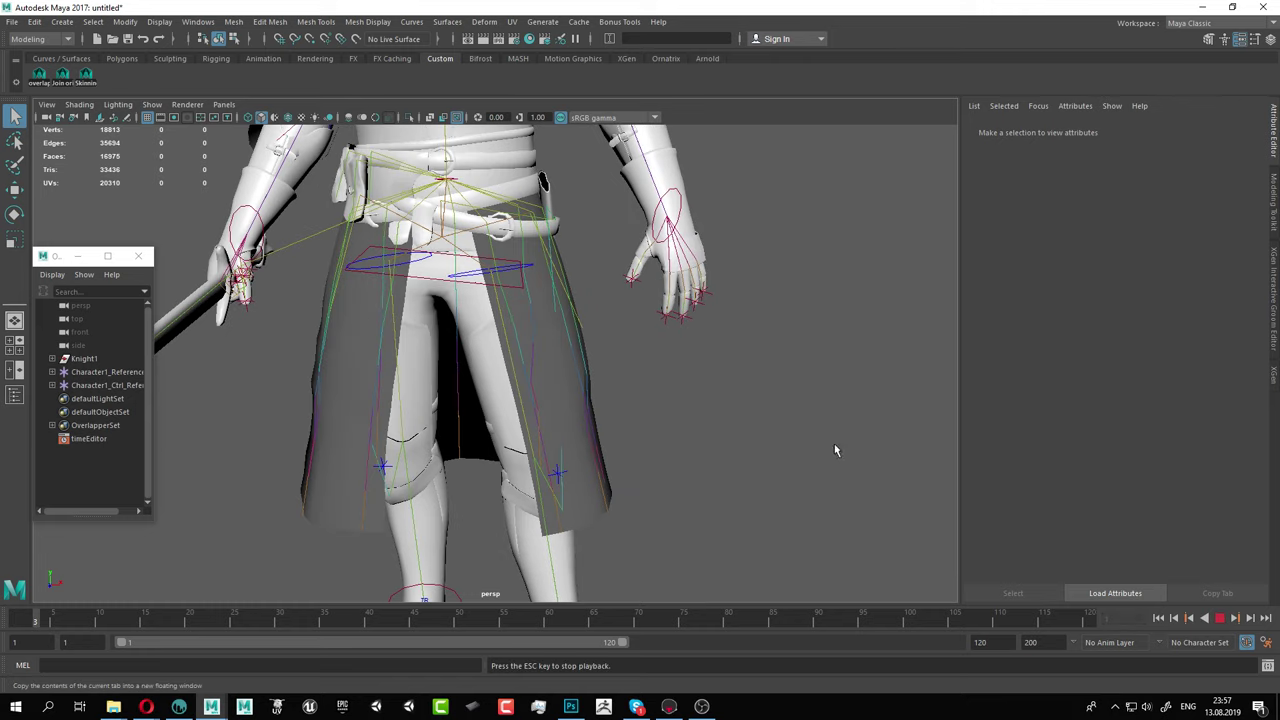
scroll(690, 386, "down", 5)
scroll(691, 393, "down", 3)
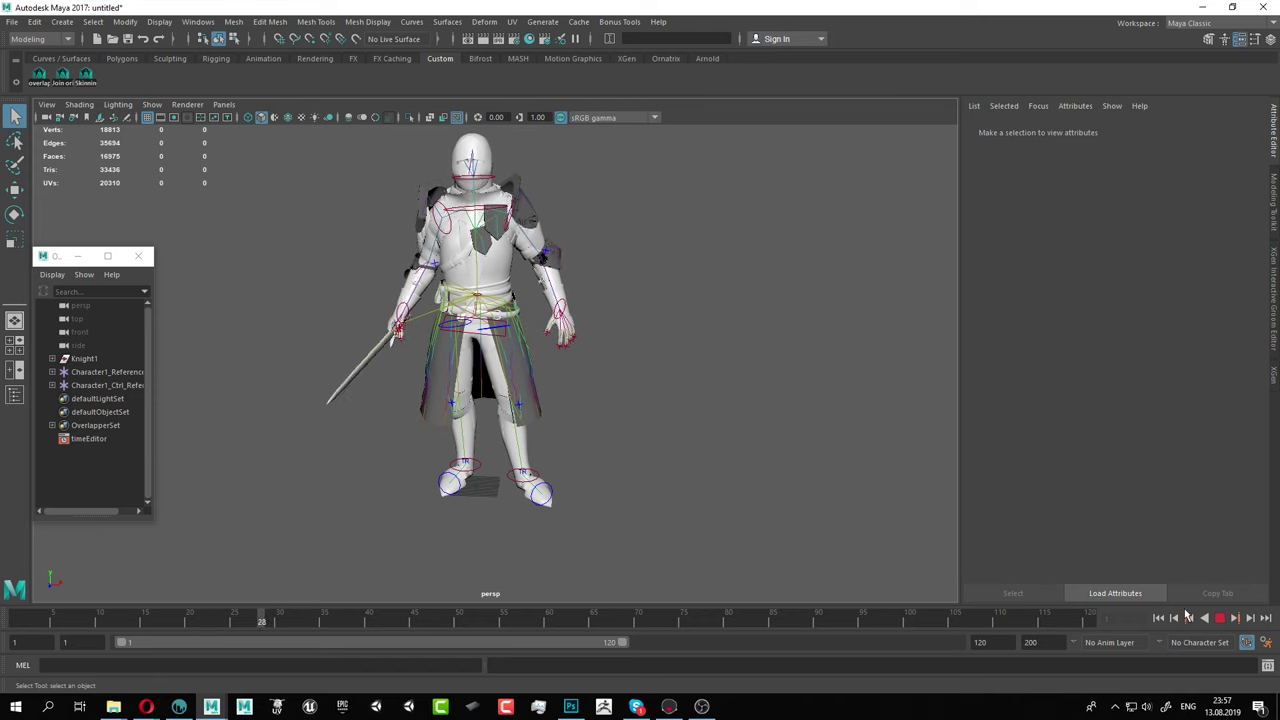
key("Escape")
Select the knight's hips control and extend the playback end to 220, 420 and finally 620 frames to find the last keys
left_click(51, 386)
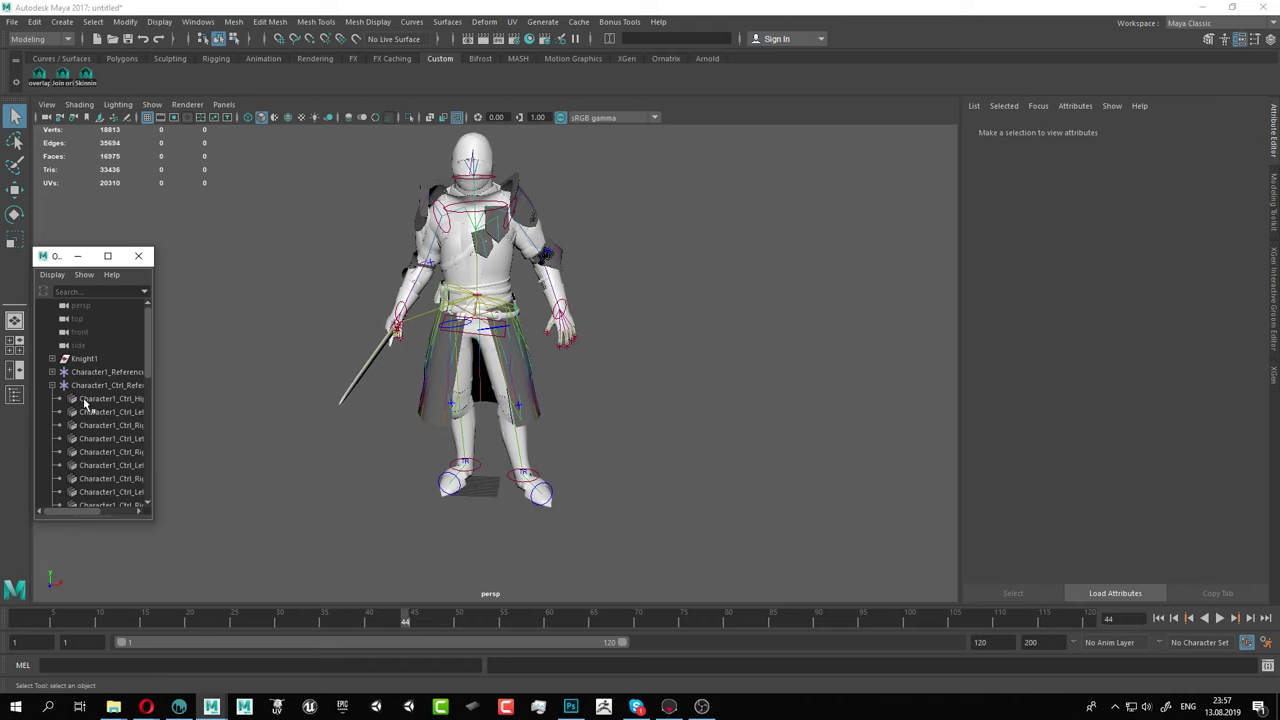
left_click(95, 398)
left_click_drag(980, 643, 967, 642)
type("2")
key("Return")
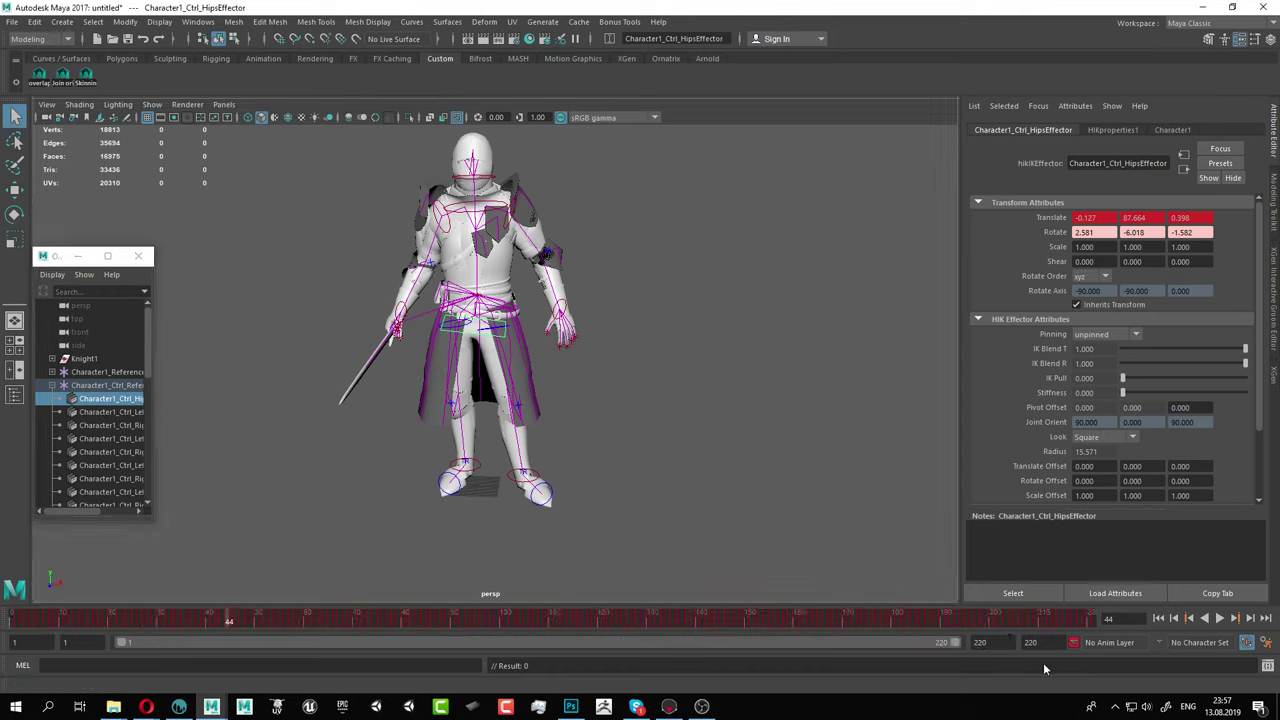
double_click(980, 642)
type("420")
key("Return")
double_click(978, 643)
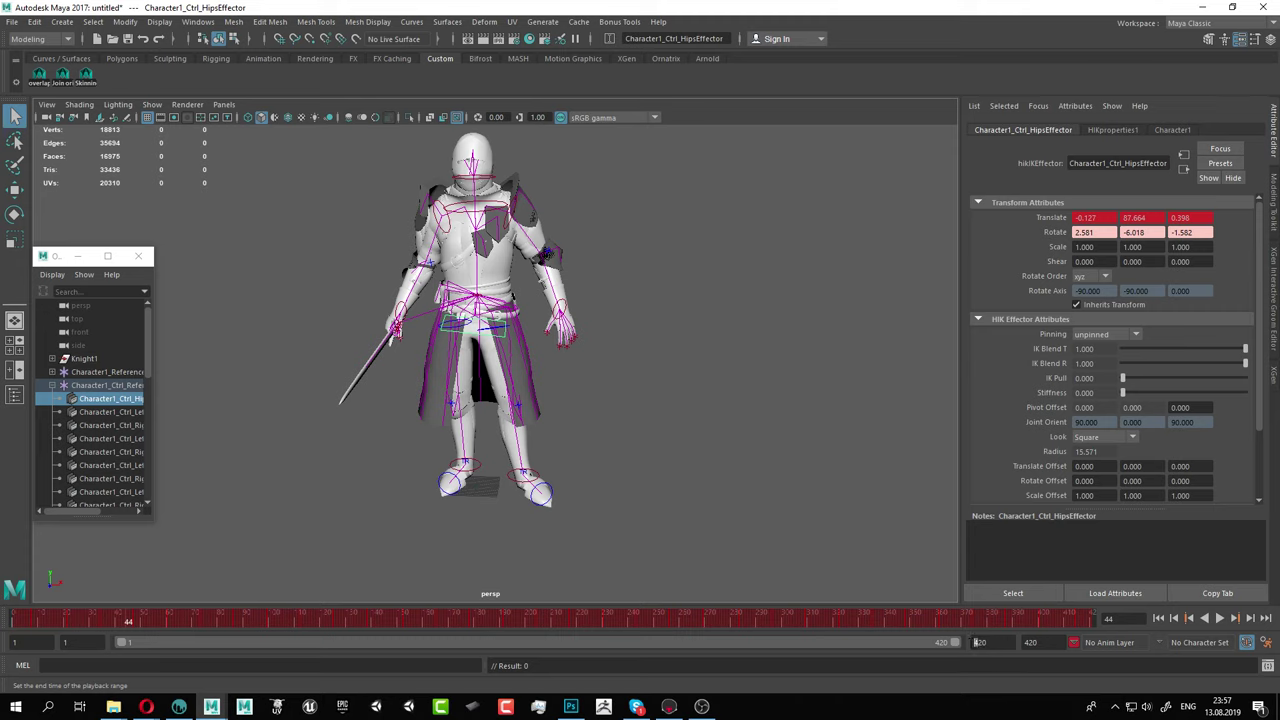
type("620")
key("Return")
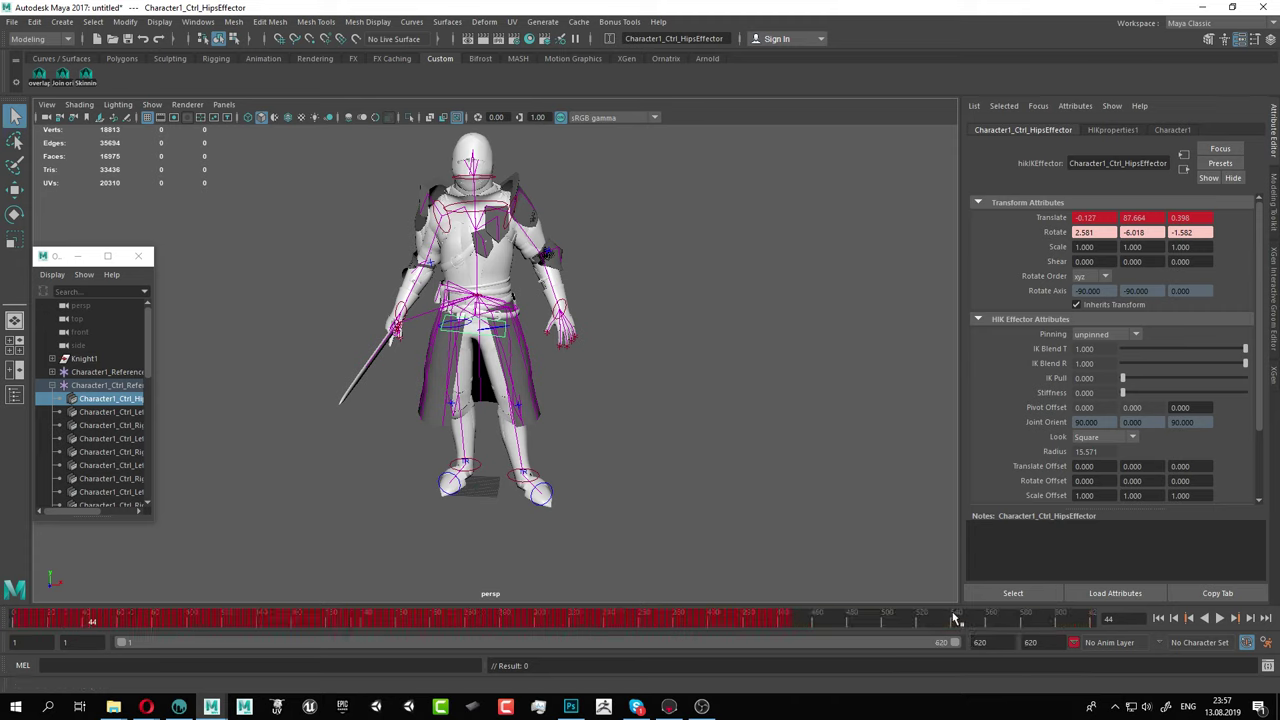
Go to frame 449 at the end of the keys and set the playback end to frame 448
left_click(800, 622)
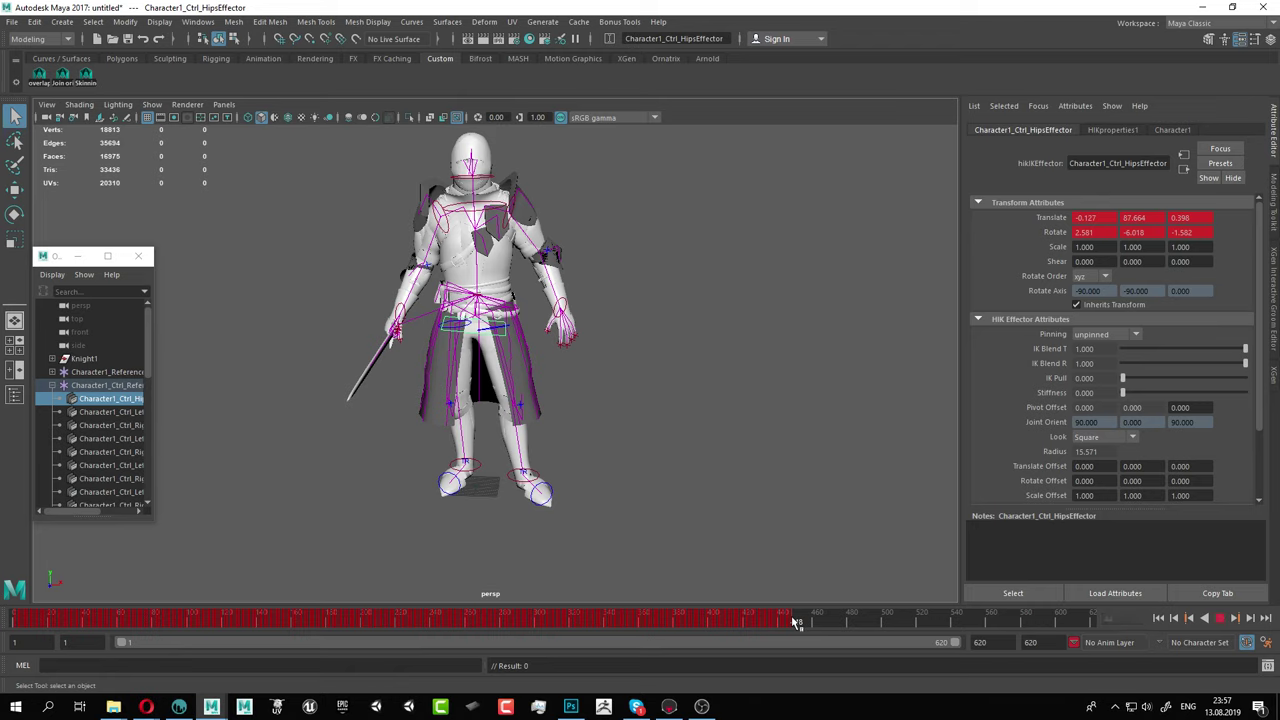
double_click(980, 643)
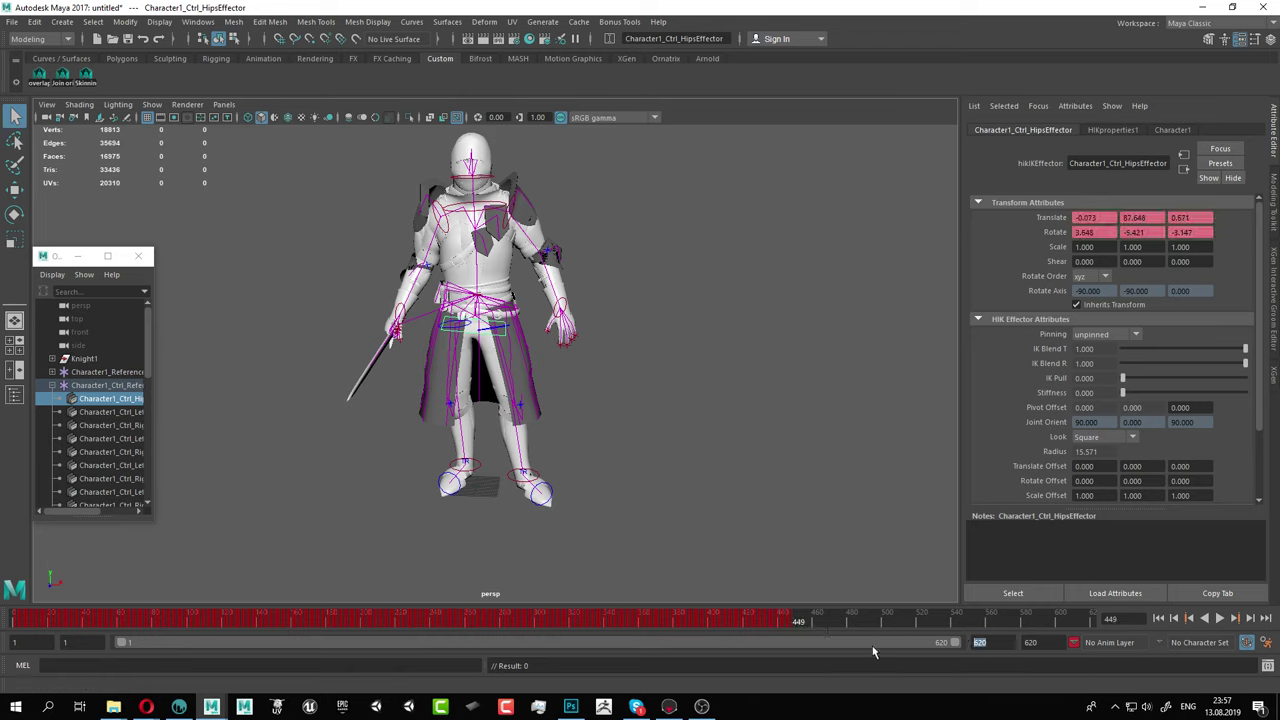
type("448")
key("Return")
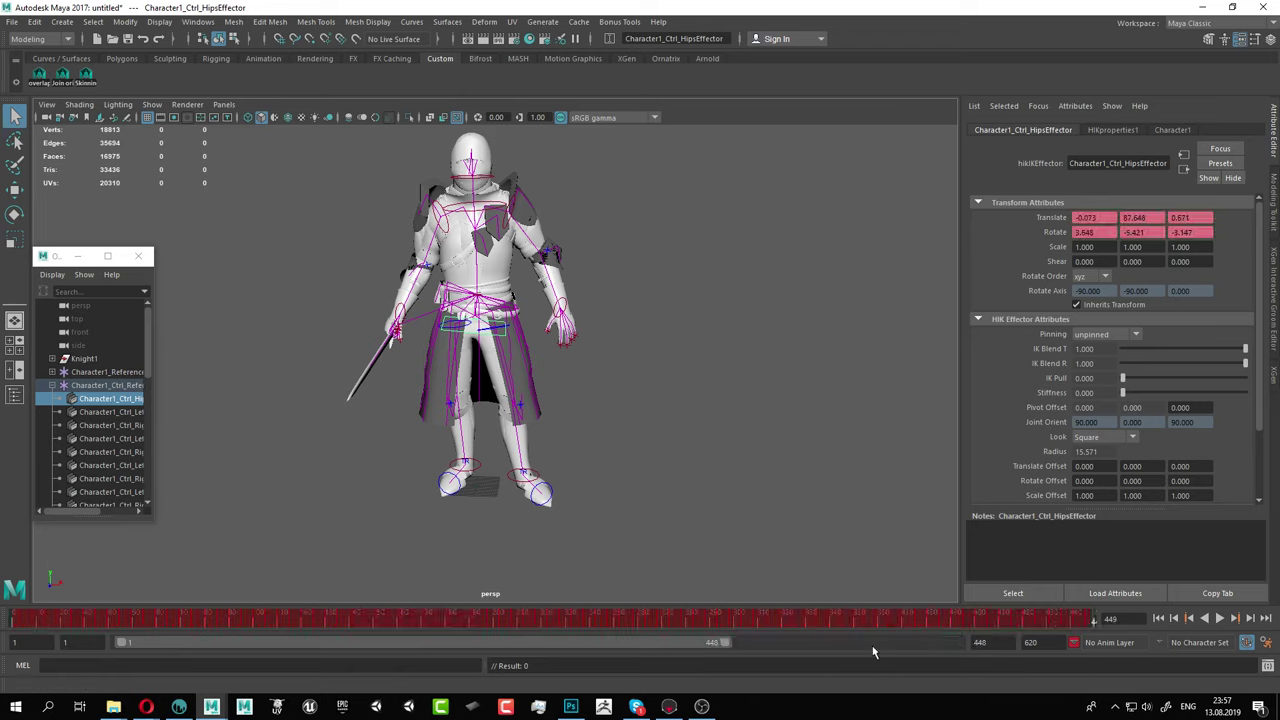
right_click_drag(328, 292, 336, 295, "alt")
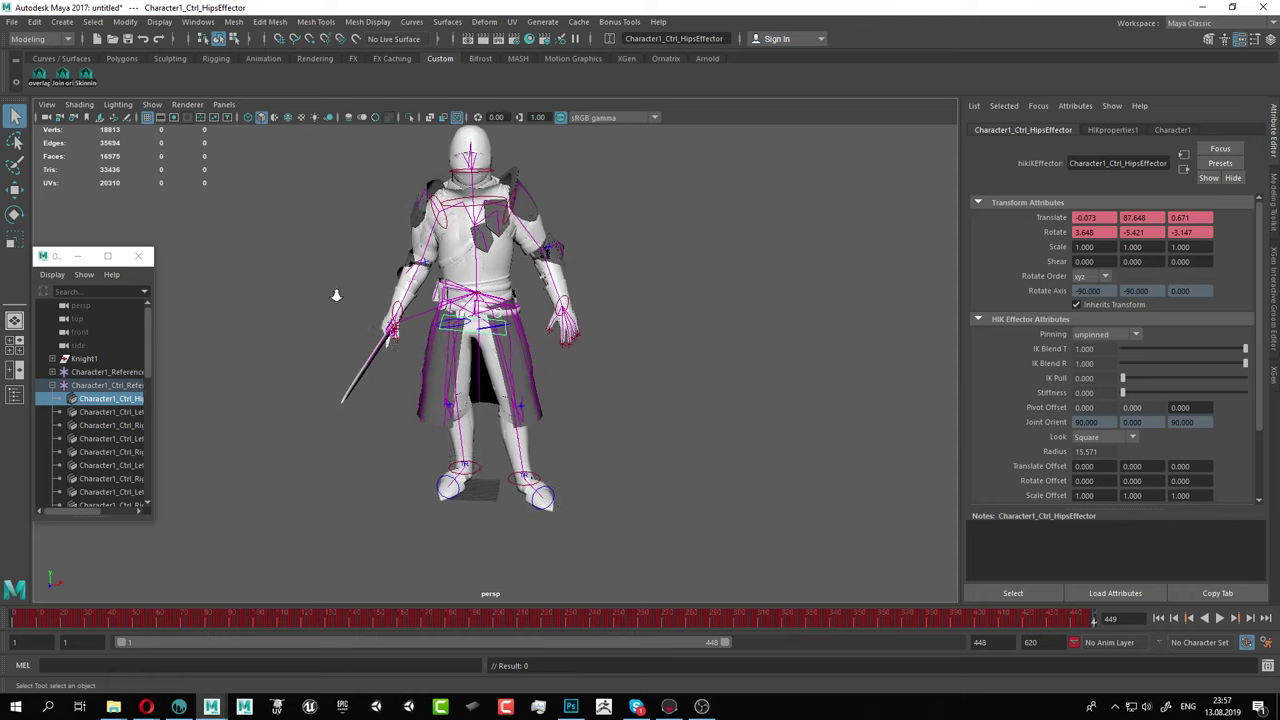
scroll(571, 386, "up", 3)
scroll(571, 386, "down", 2)
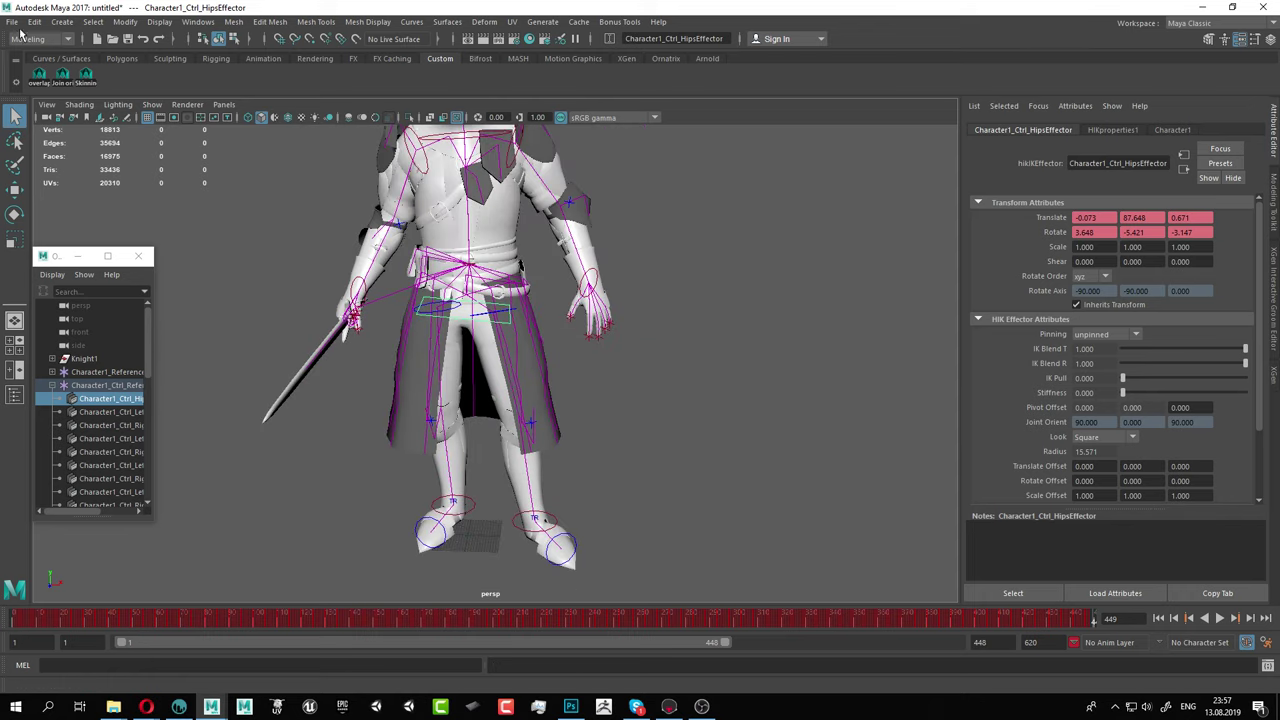
left_click(14, 22)
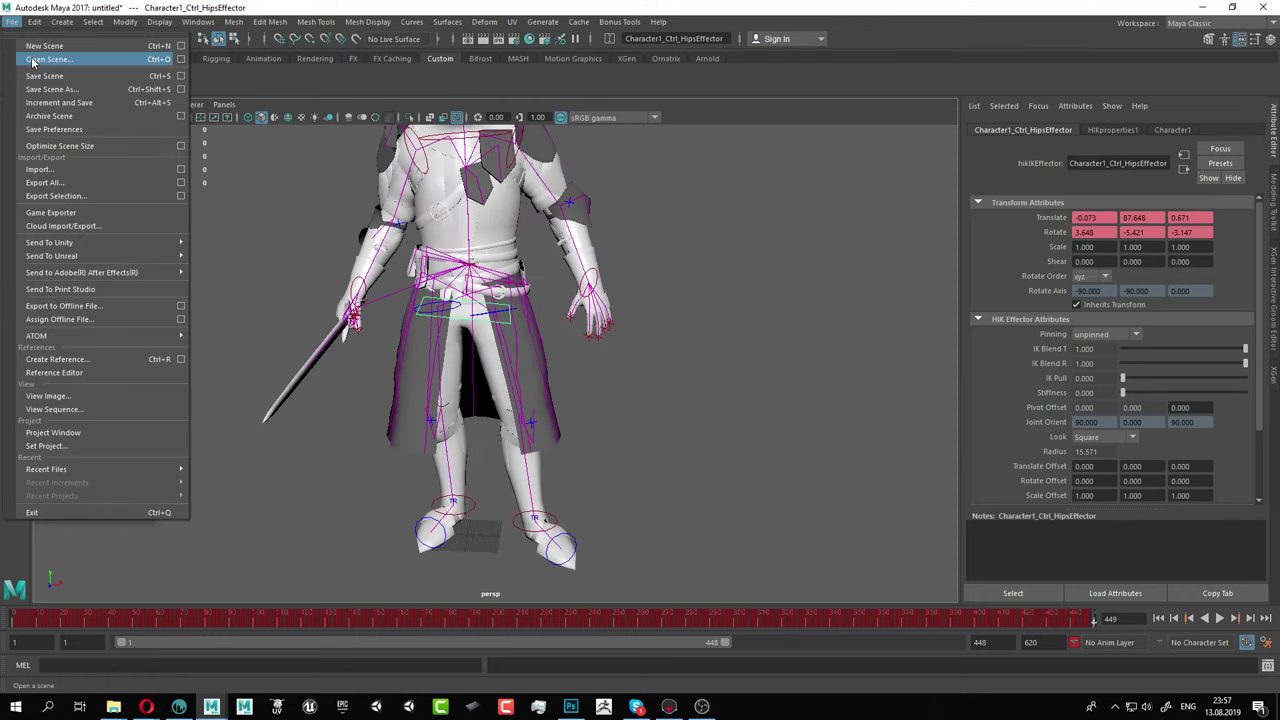
left_click(42, 183)
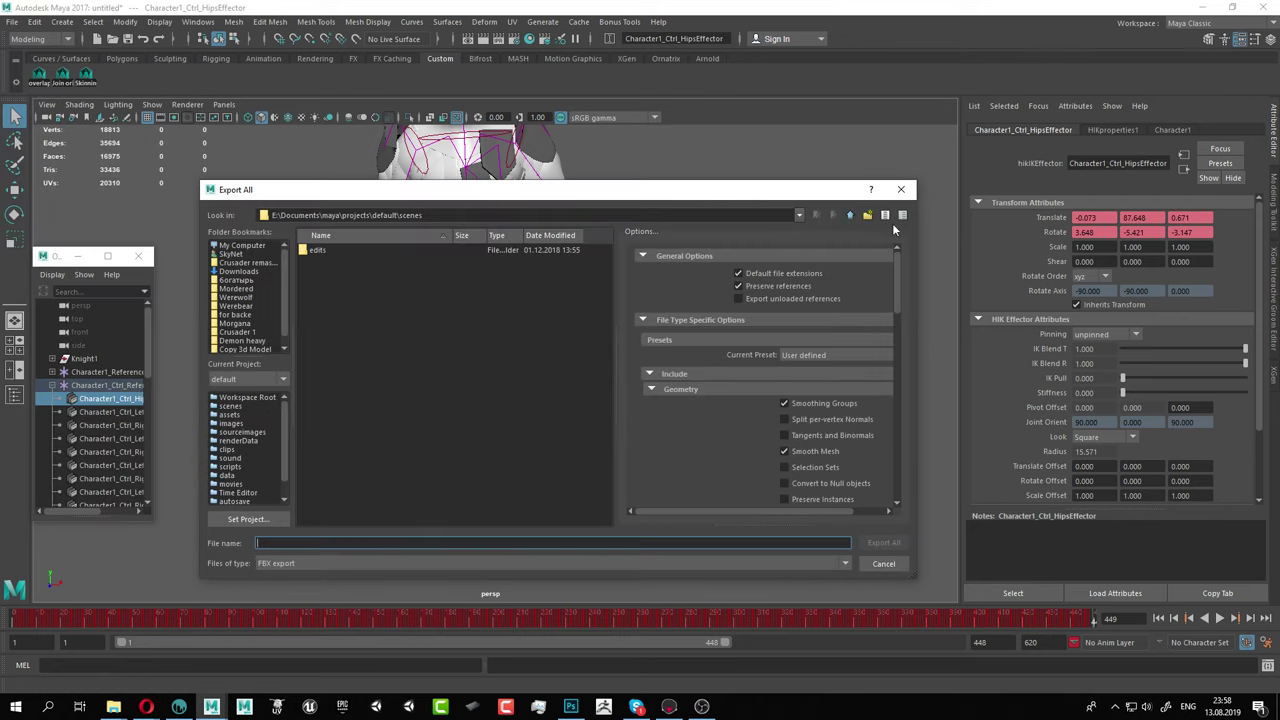
left_click(900, 189)
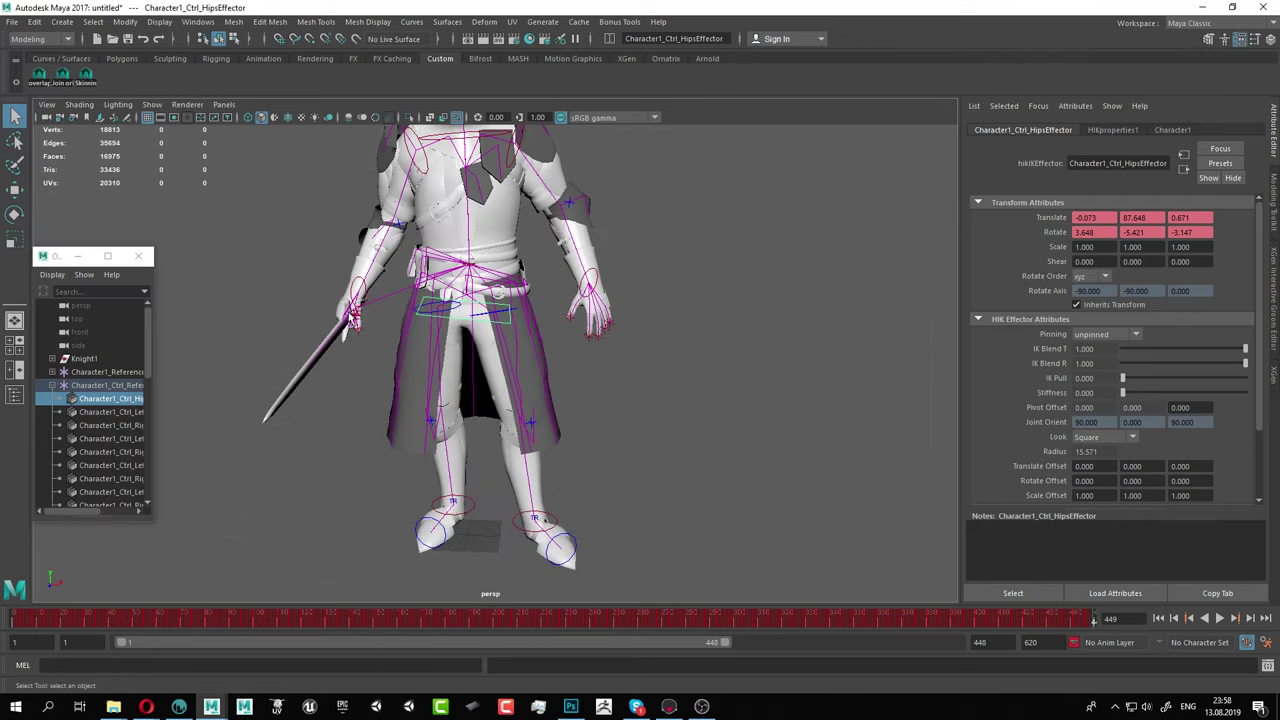
Select the sword joint, start an FBX export of the whole scene and list the Downloads folder by modification date
left_click(336, 357)
left_click_drag(315, 315, 325, 366)
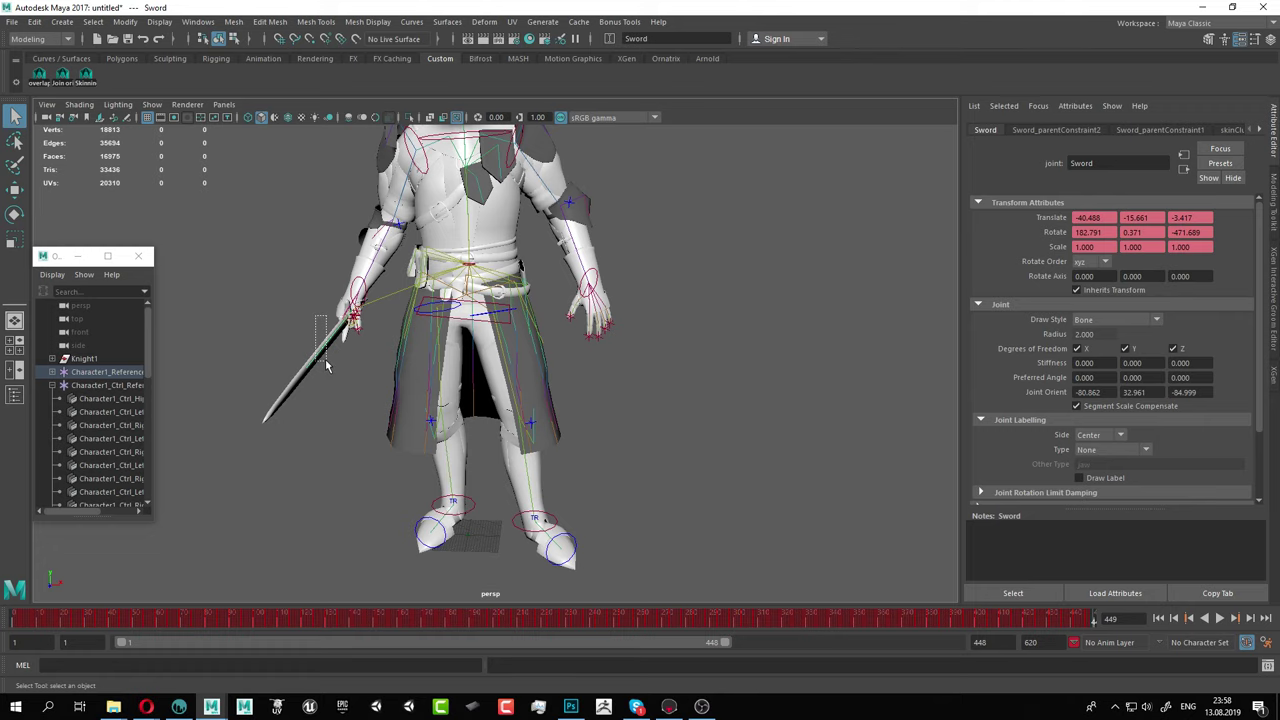
left_click(11, 21)
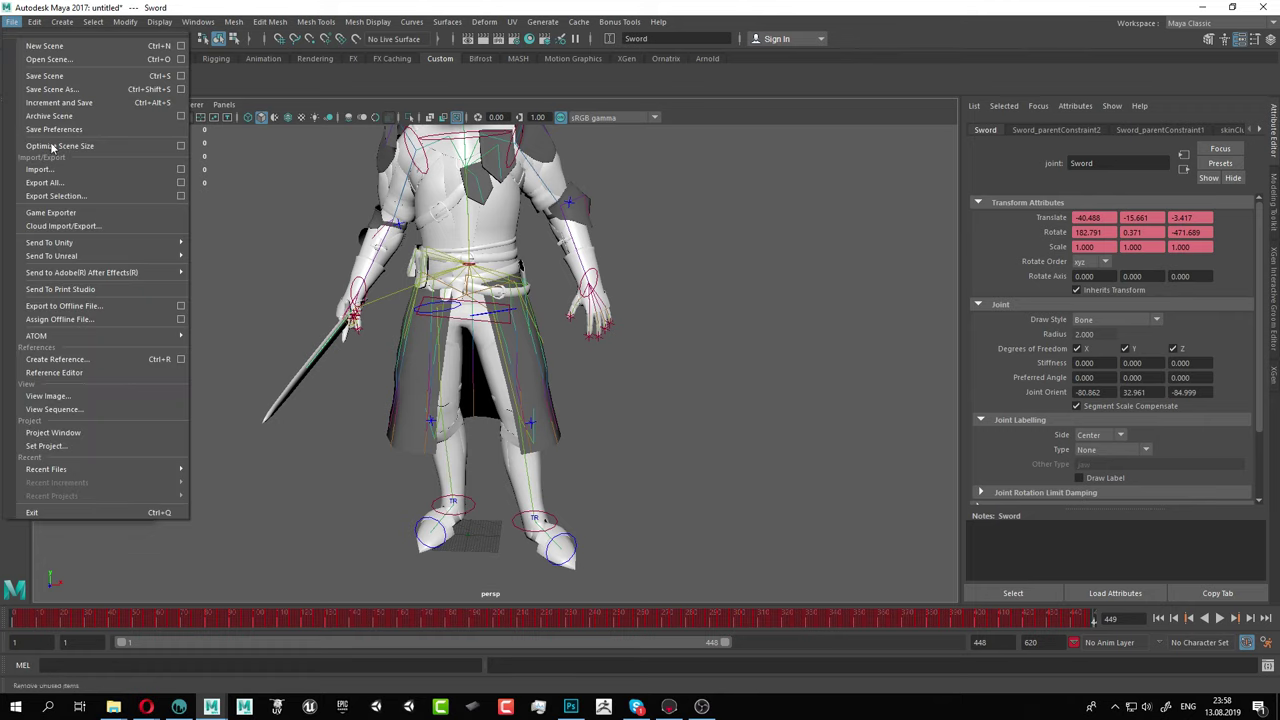
left_click(49, 182)
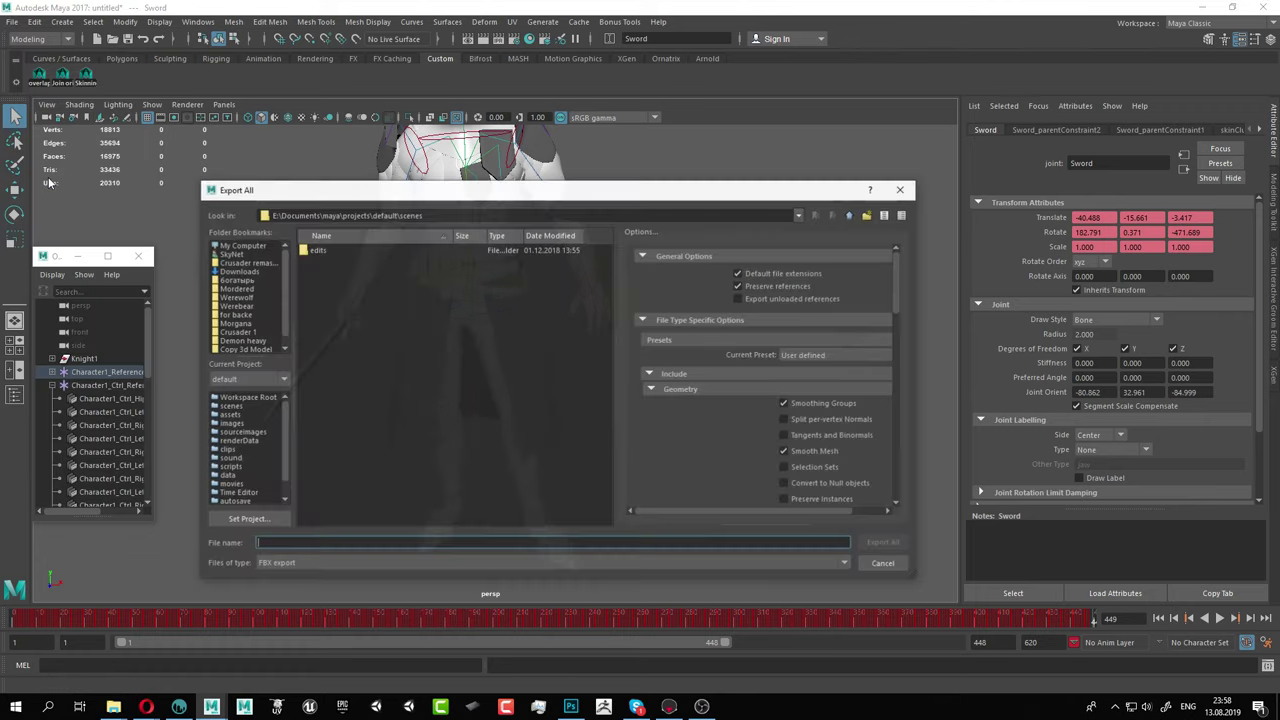
left_click(234, 272)
left_click(548, 235)
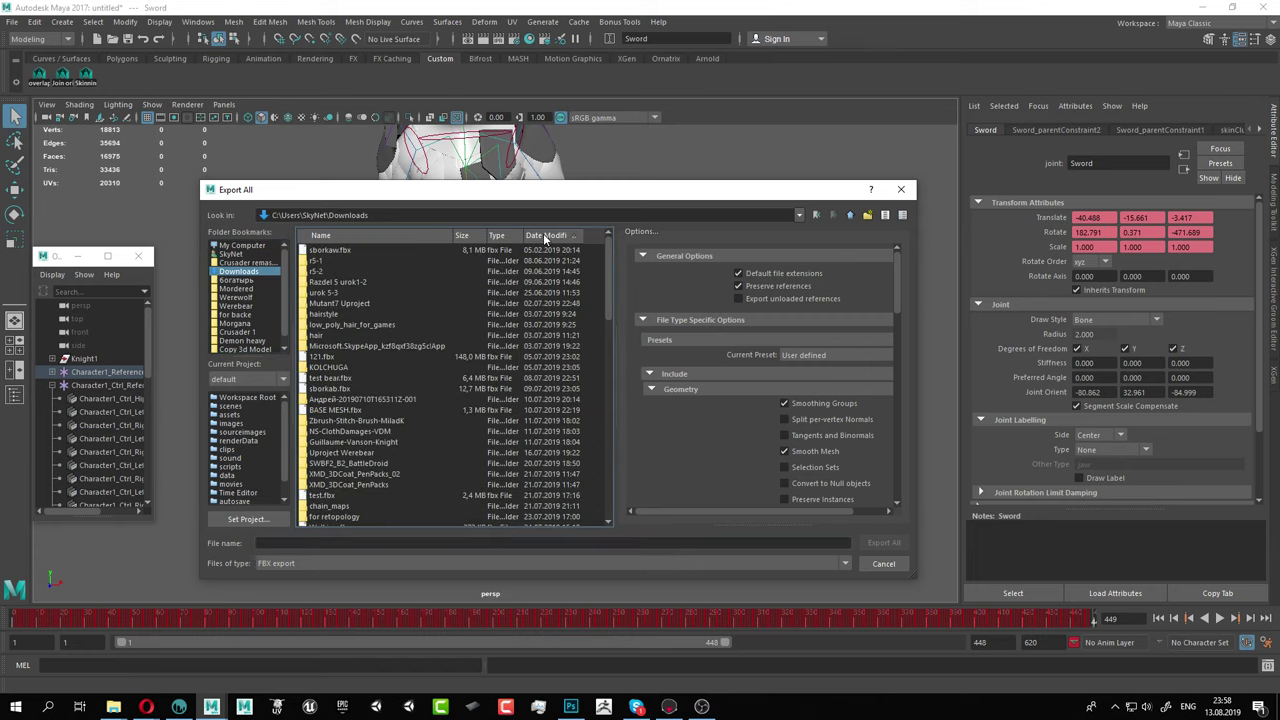
Export the whole scene as 121.fbx in Downloads, replacing the existing file, and dismiss the export report
left_click(332, 251)
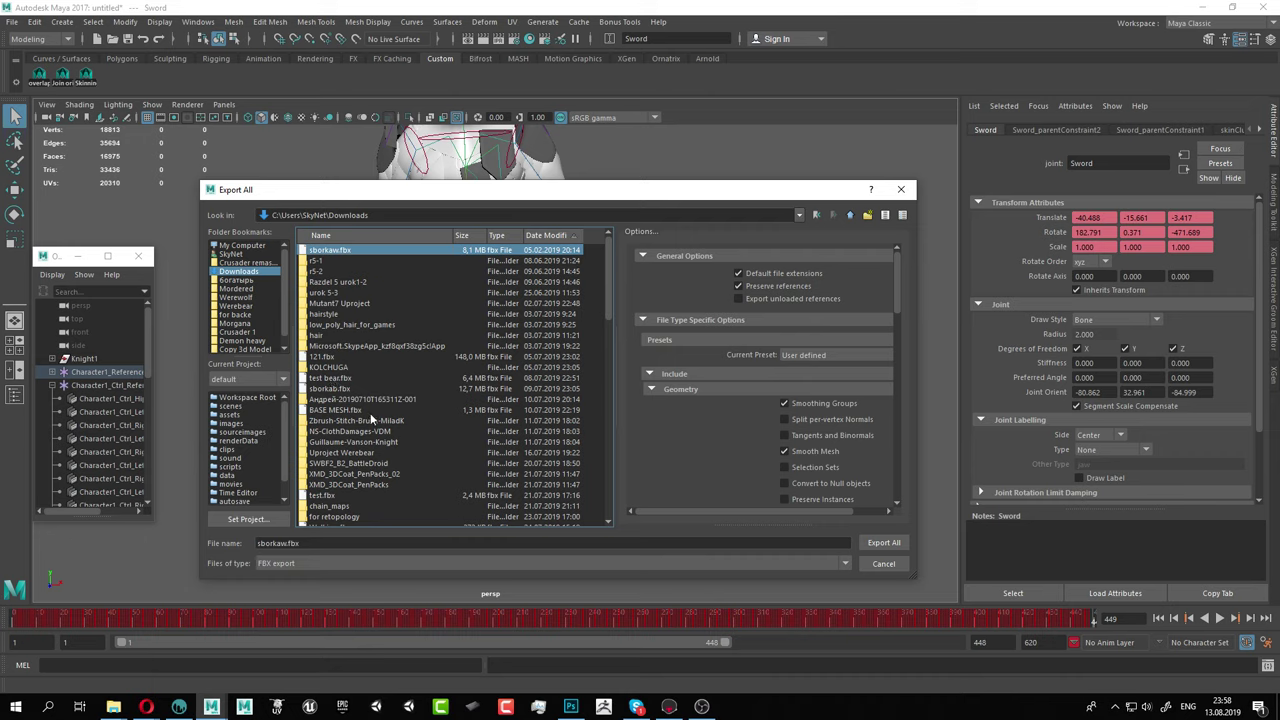
left_click(342, 389)
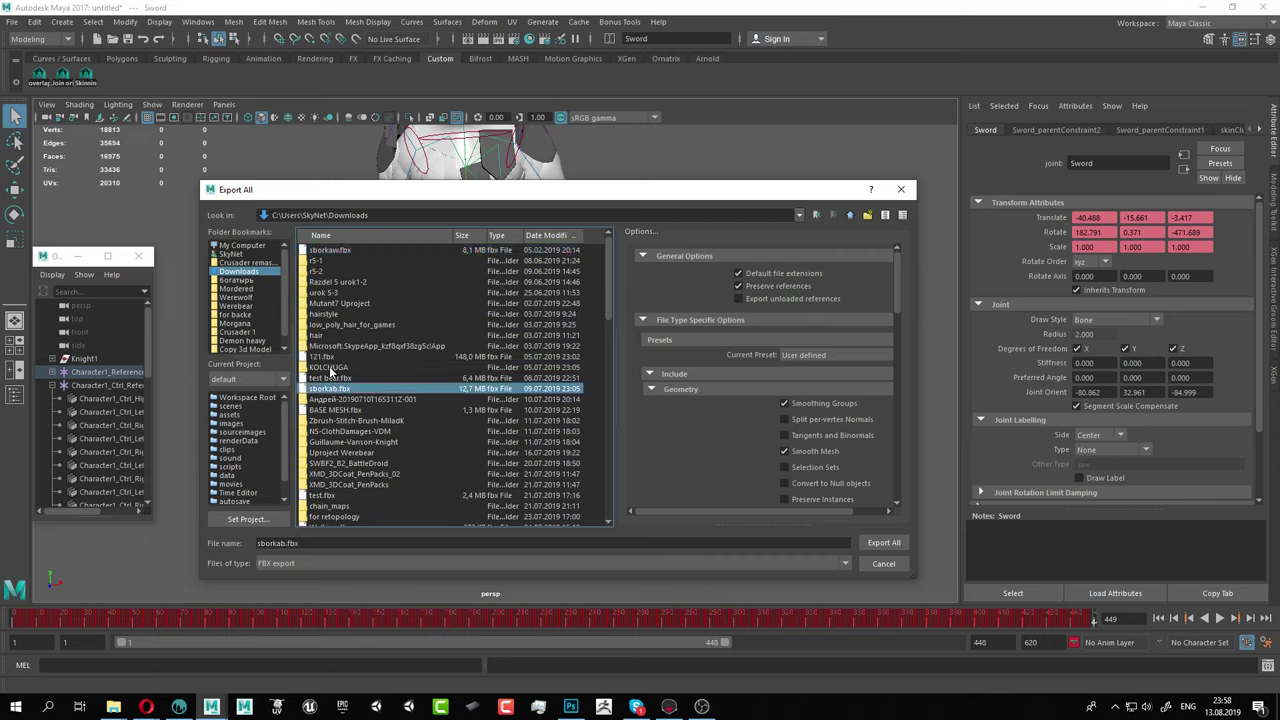
left_click(324, 357)
scroll(800, 410, "down", 3)
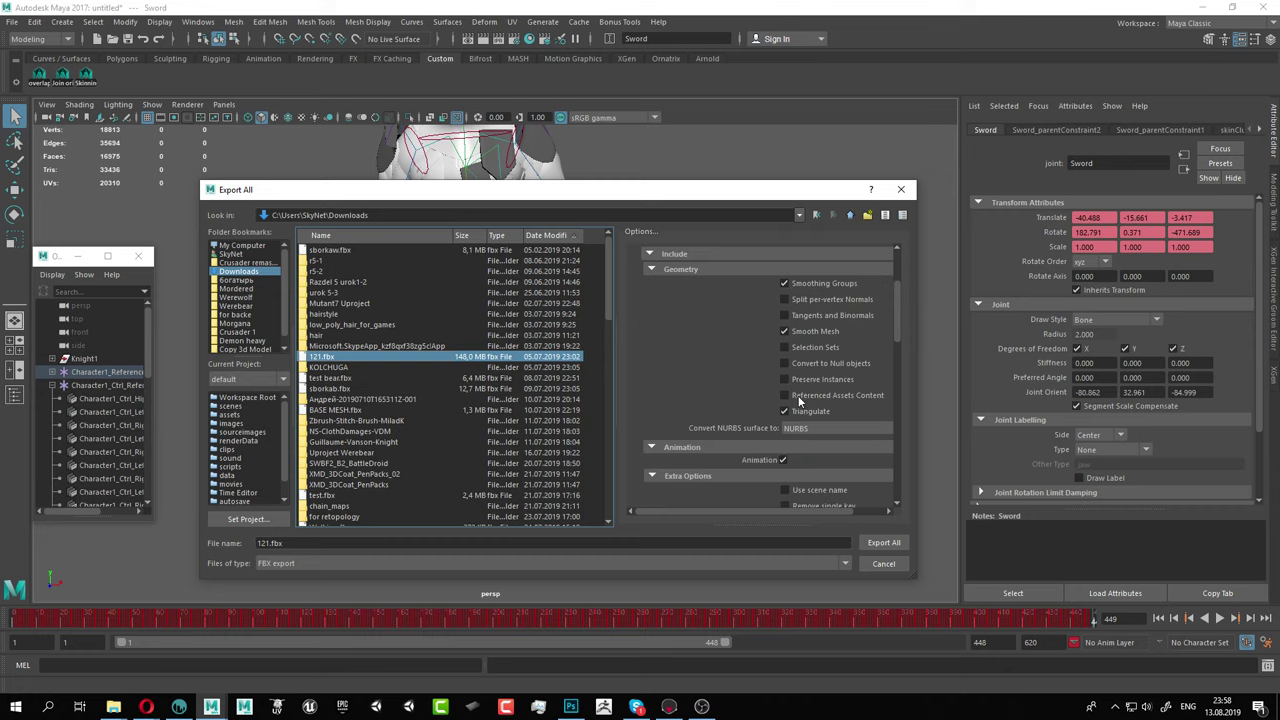
left_click(880, 542)
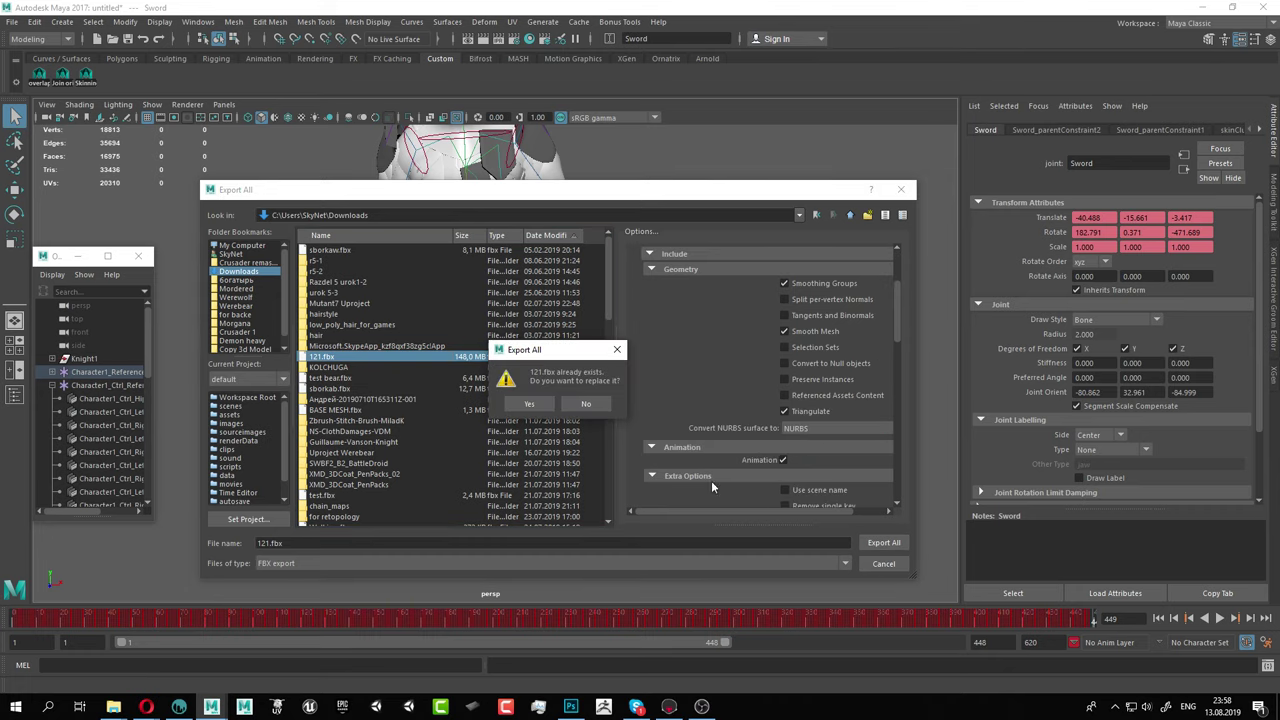
left_click(530, 404)
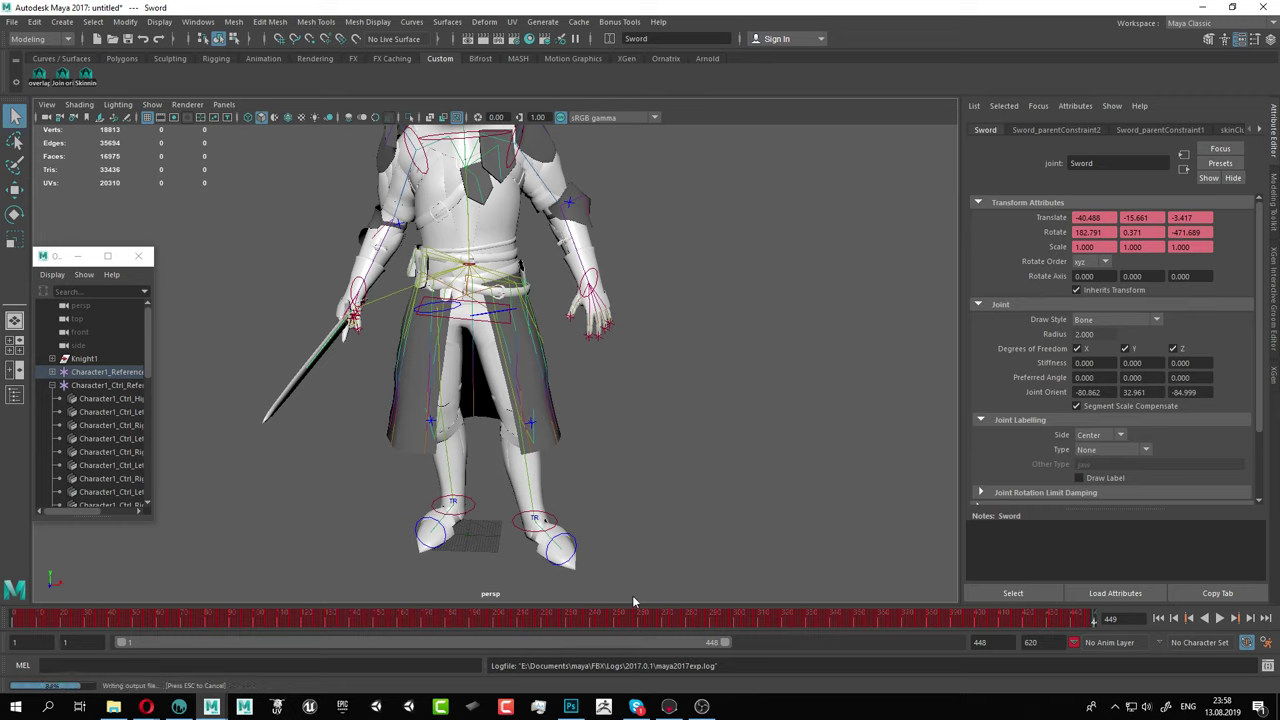
left_click(1113, 574)
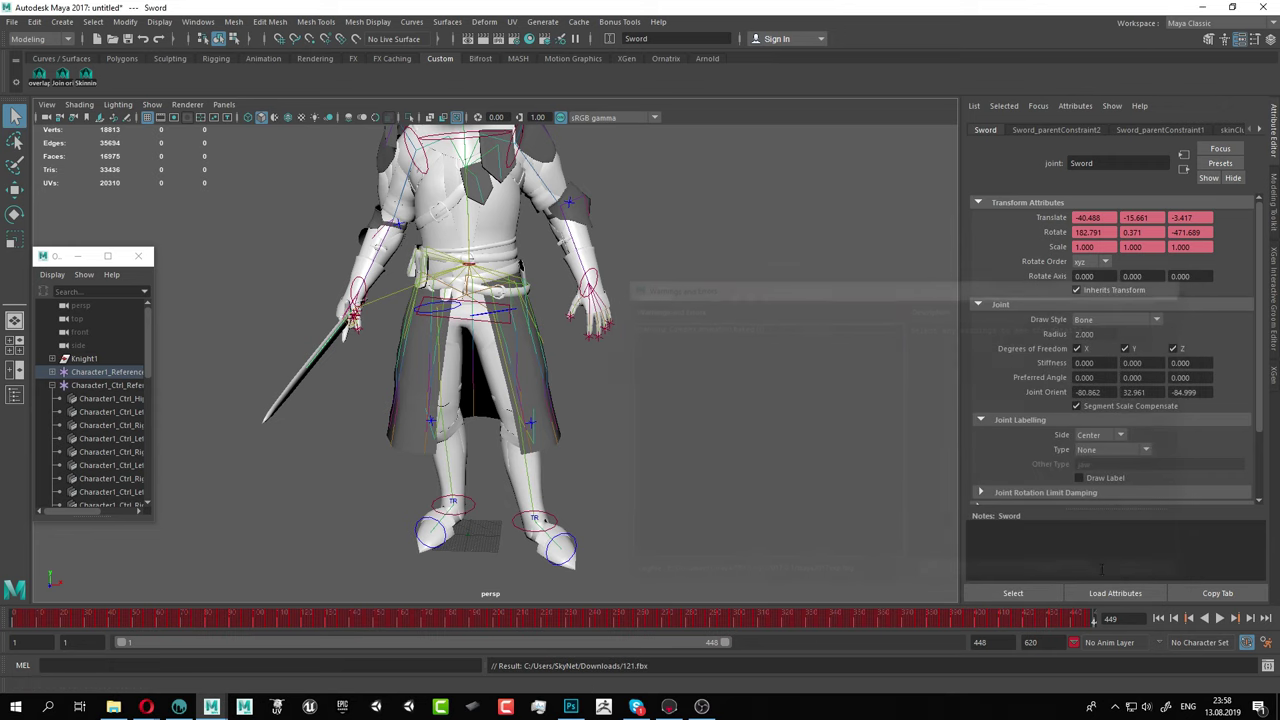
Switch to Marmoset Toolbag and move the imported sword-holding knight sideways to stand beyond the gold-armoured knight
left_click(669, 707)
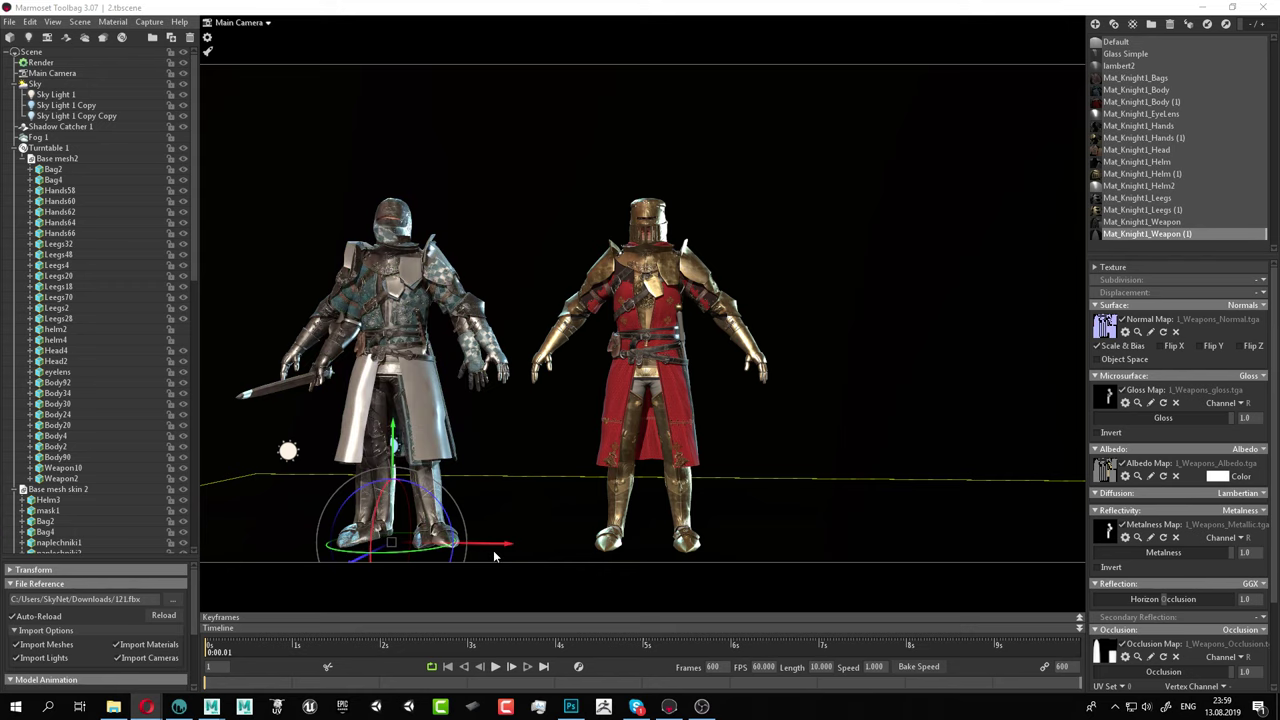
left_click_drag(500, 546, 995, 578)
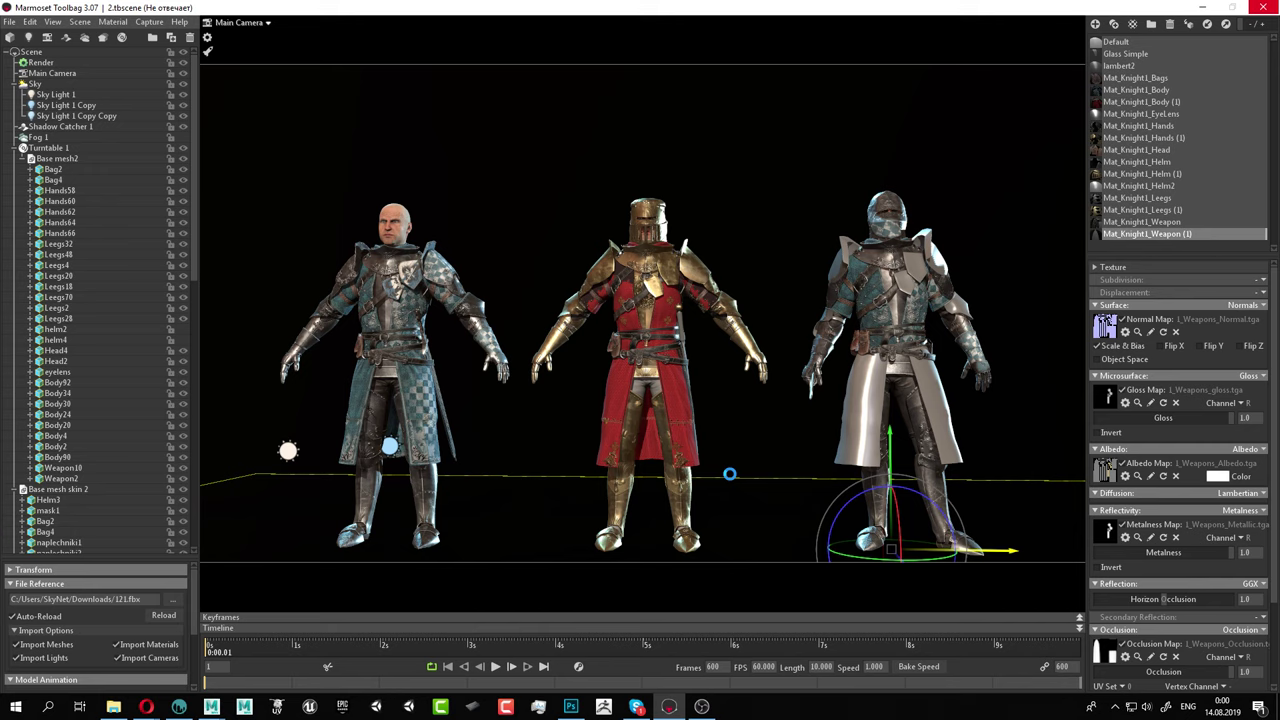
Switch to 3D-Coat and close it
left_click(179, 706)
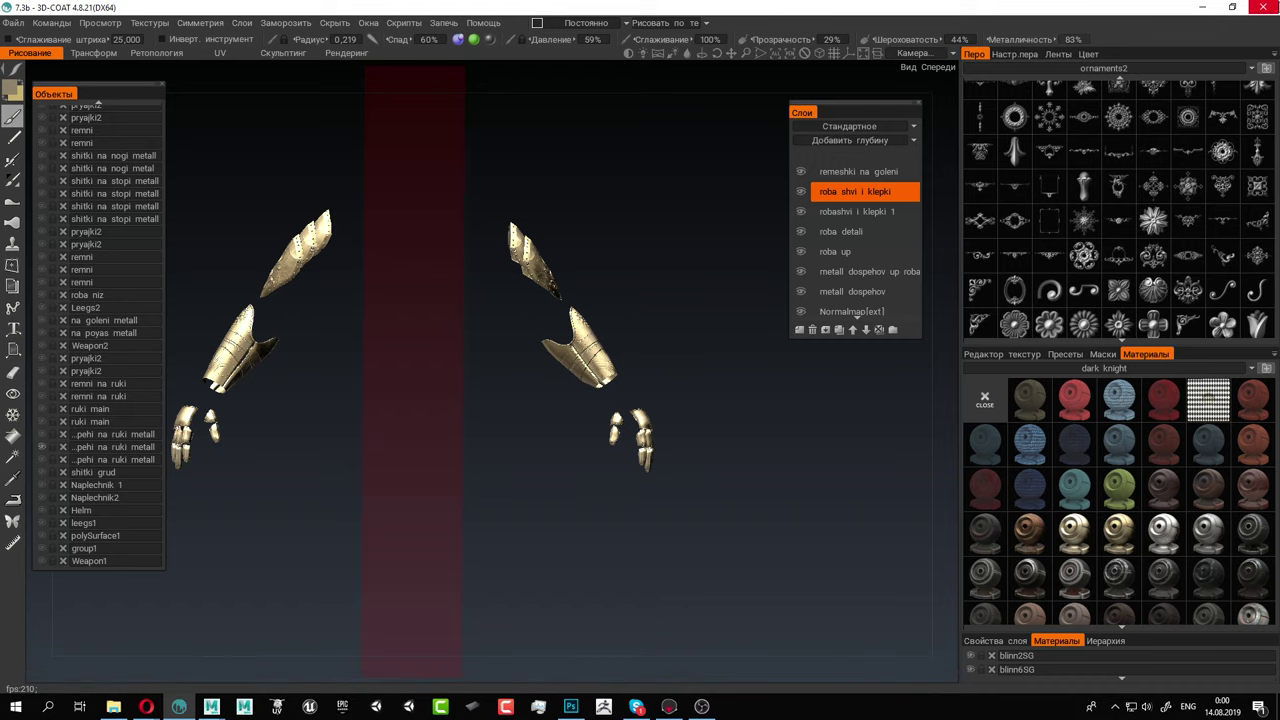
left_click(1273, 7)
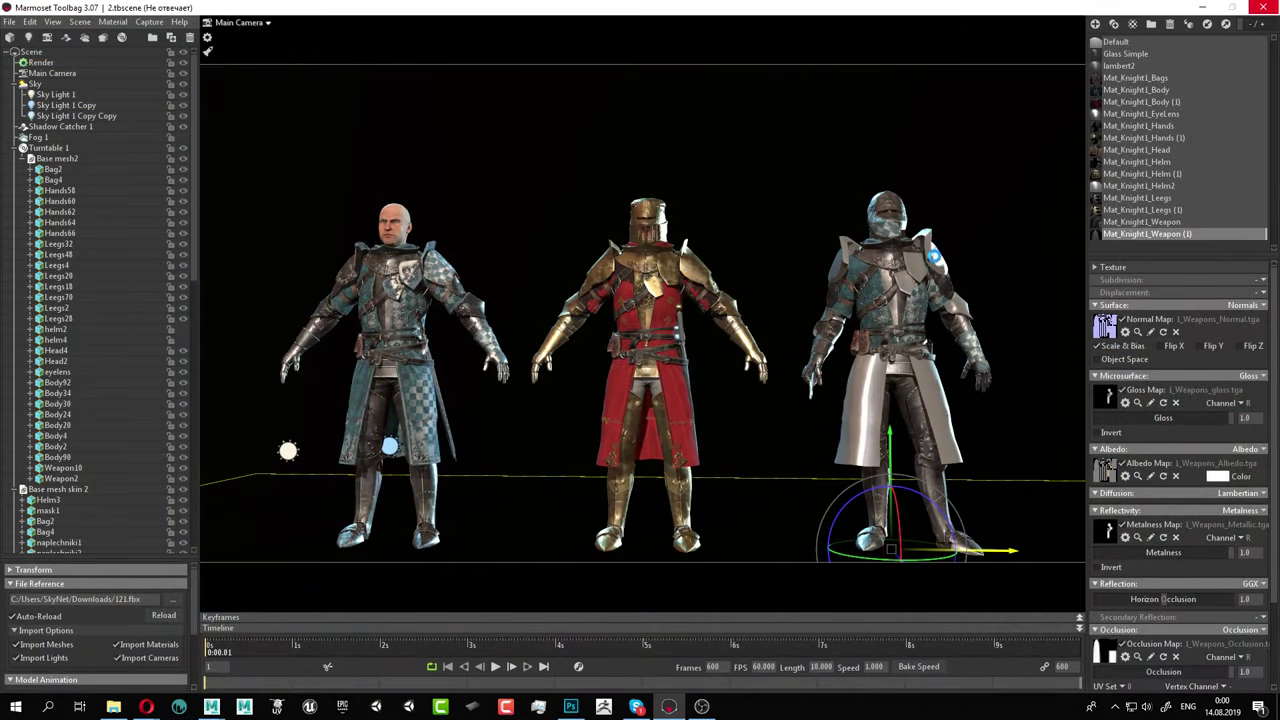